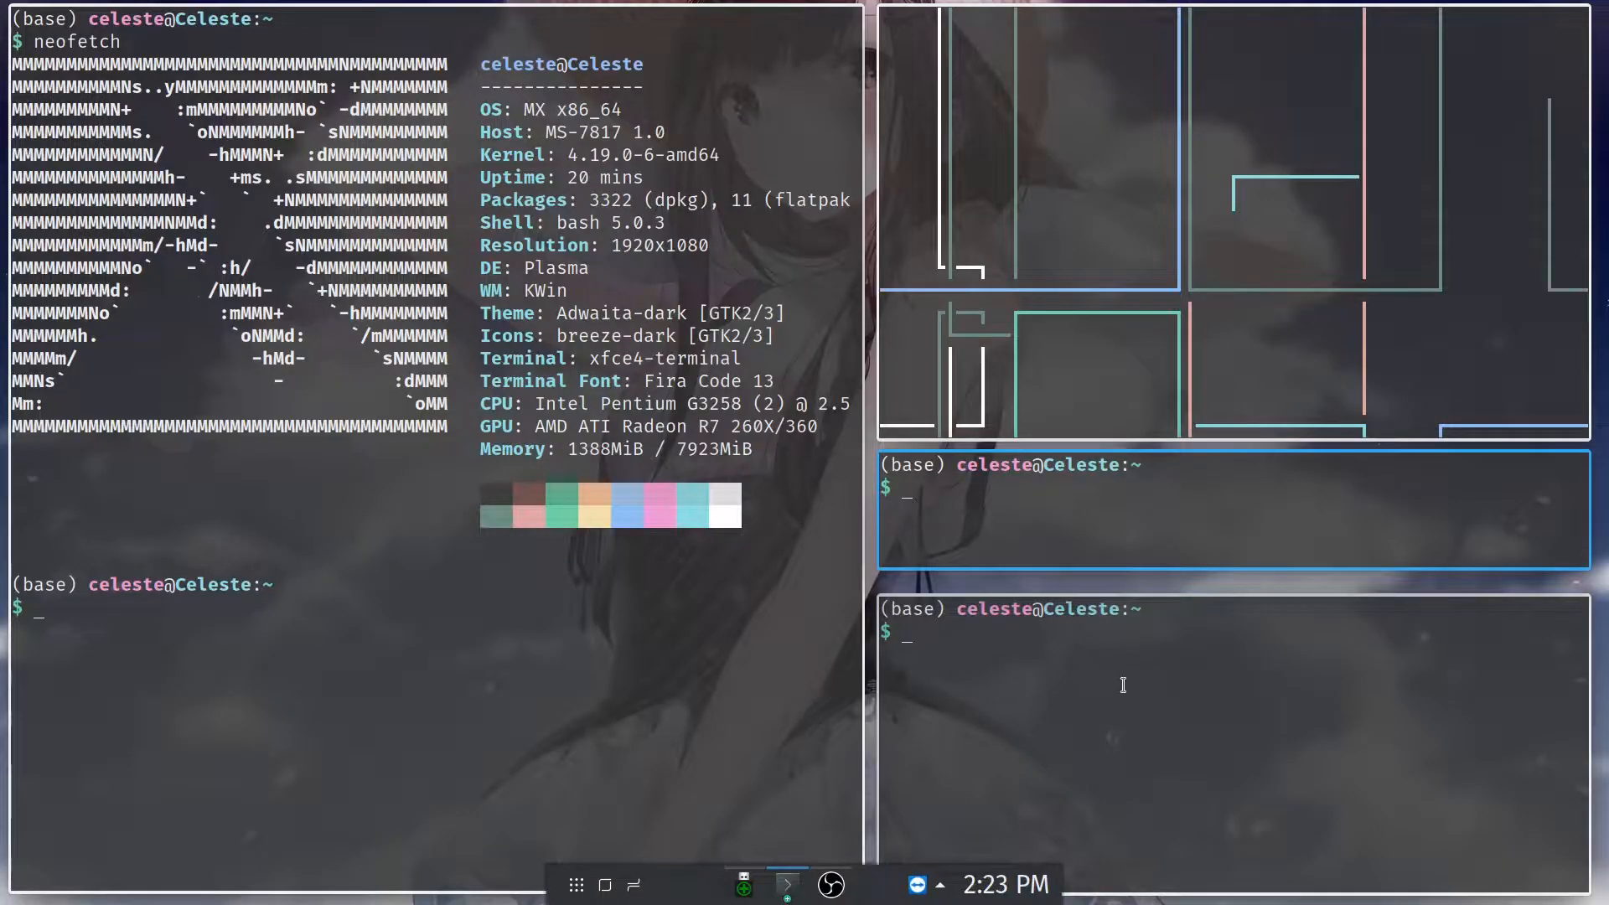
- Move the focus back and forth between the tiled terminal windows to show the active window border
{"action": "left_click", "coordinate": [1079, 725]}
{"action": "left_click", "coordinate": [790, 640]}
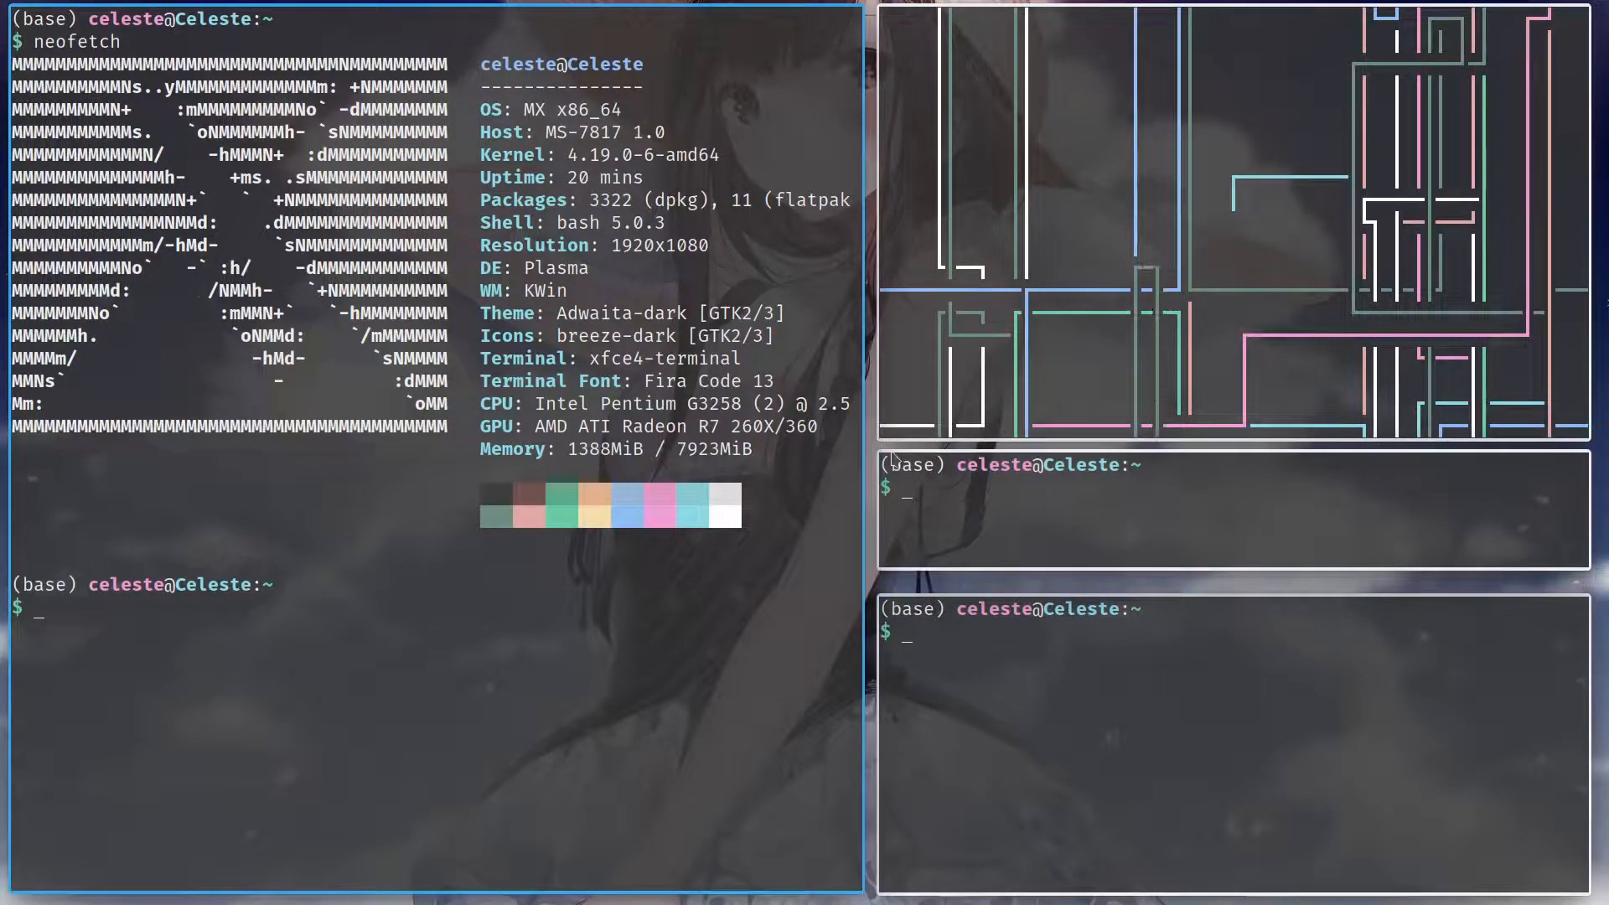
{"action": "left_click", "coordinate": [1065, 701]}
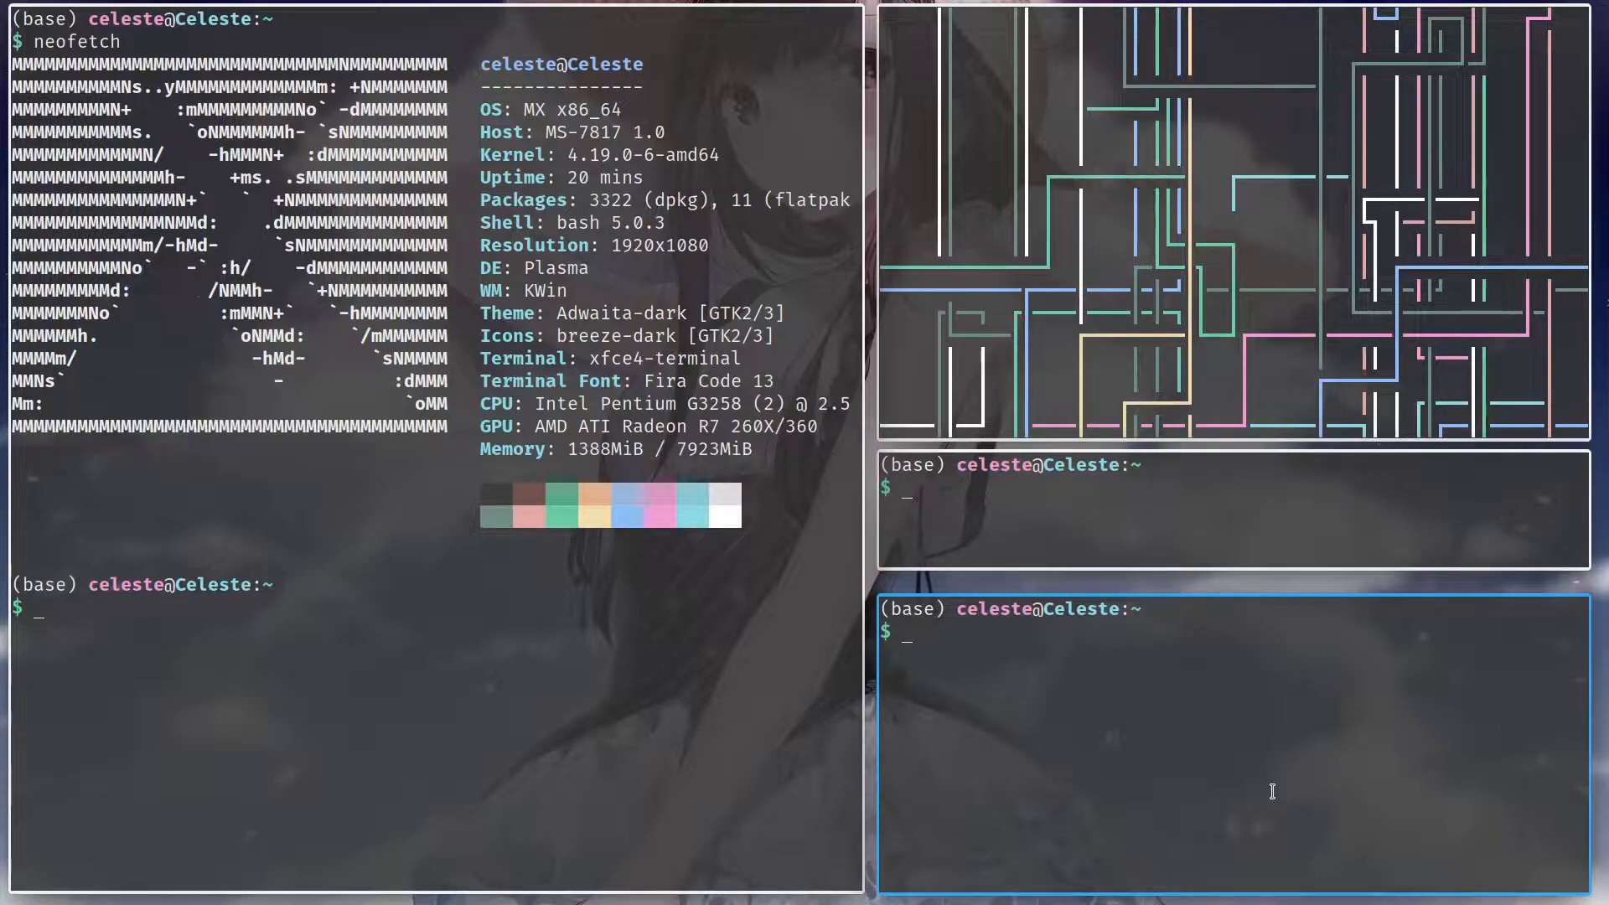
{"action": "left_click", "coordinate": [1051, 518]}
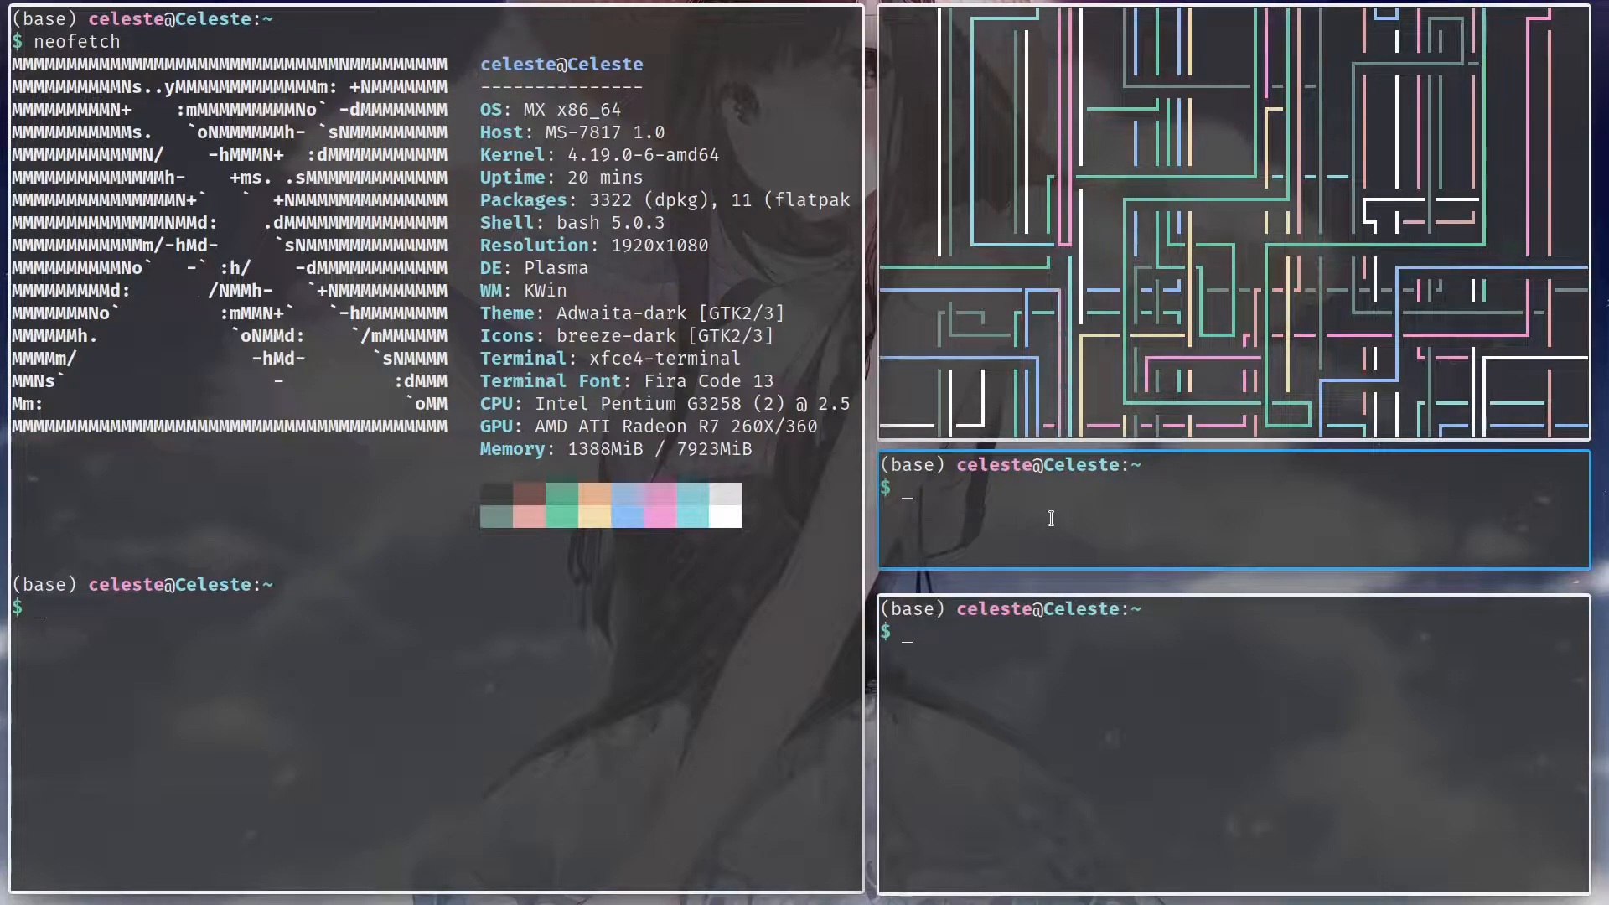
{"action": "left_click", "coordinate": [1069, 600]}
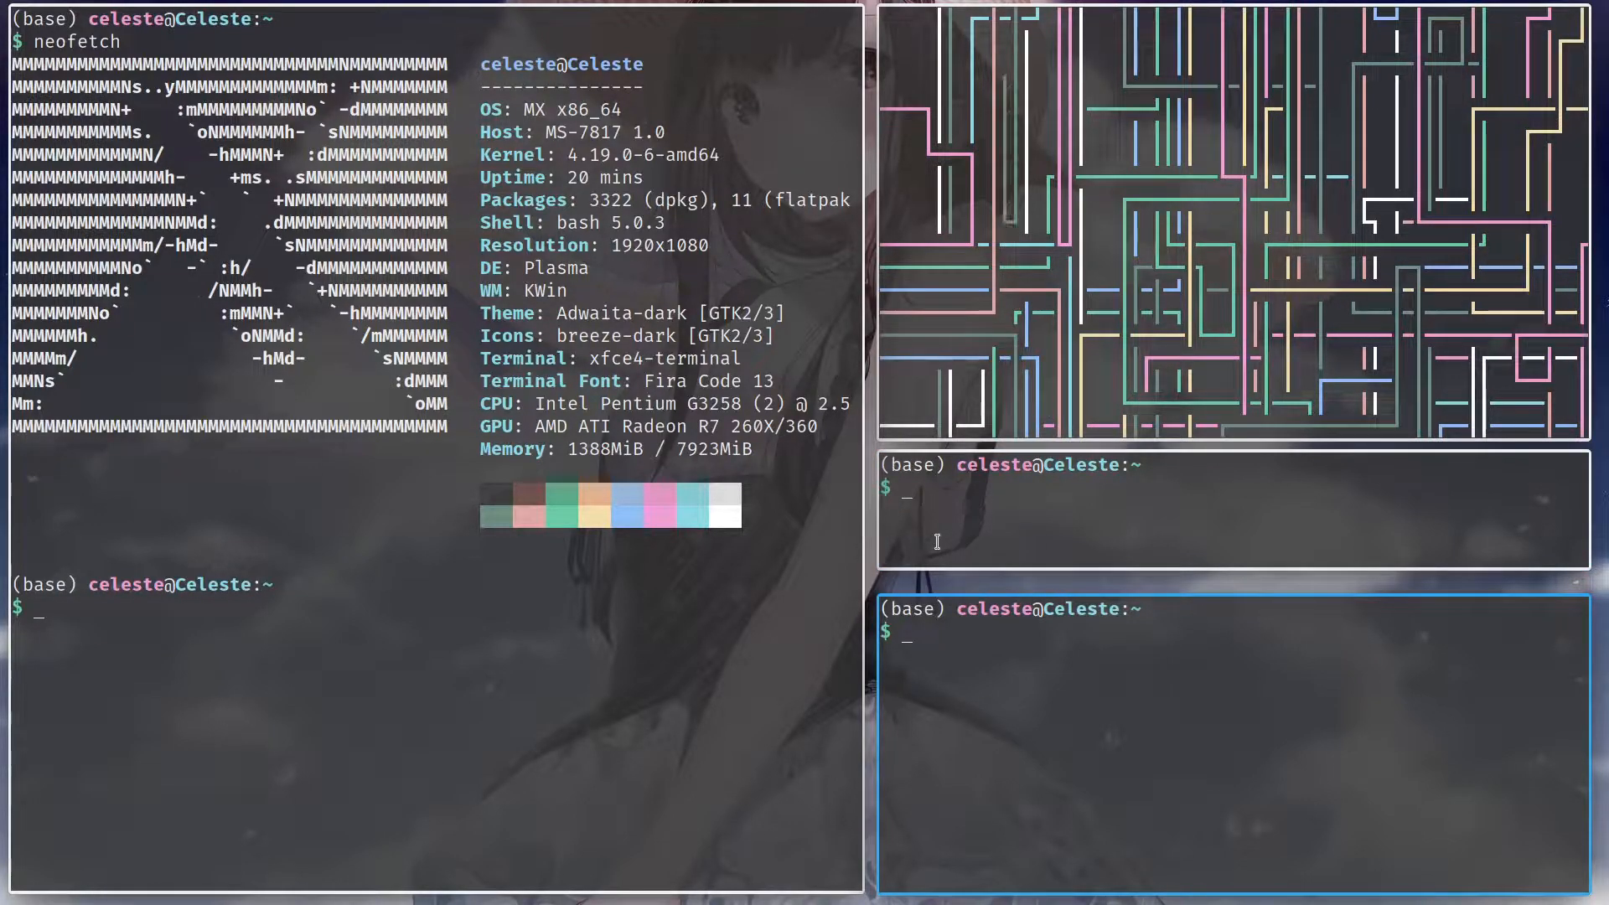
{"action": "left_click", "coordinate": [937, 542]}
{"action": "left_click", "coordinate": [1061, 631]}
- Look at the full-screen application launcher, close it, and cycle through the open windows in the window switcher
{"action": "key", "text": "super"}
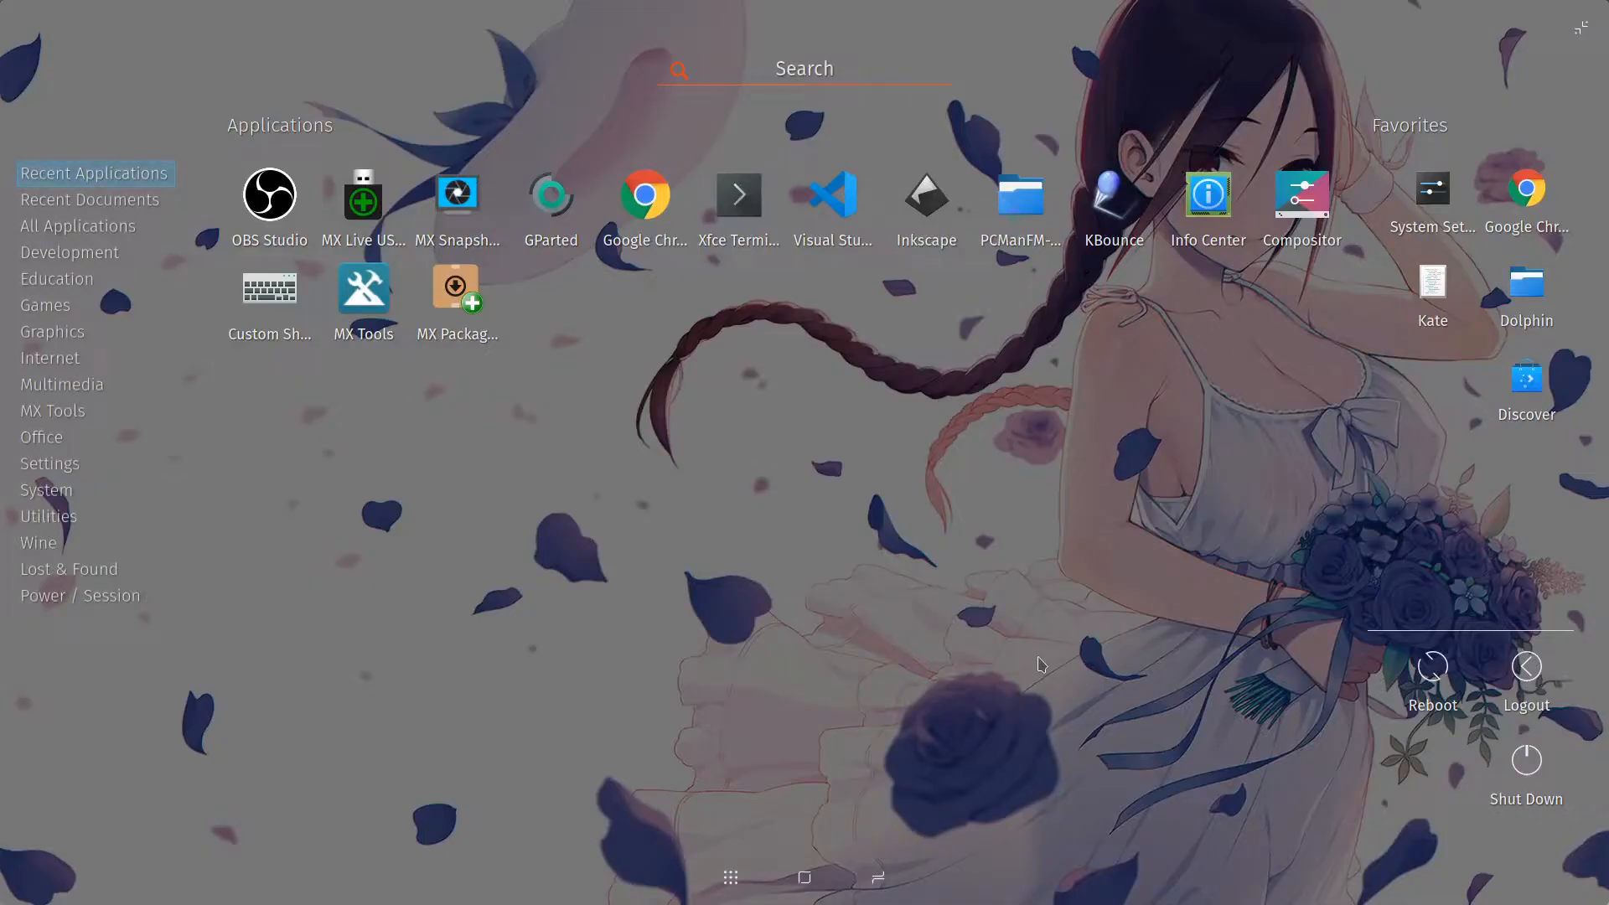
{"action": "key", "text": "super"}
{"action": "key", "text": "alt+Tab"}
{"action": "key", "text": "alt+Tab"}
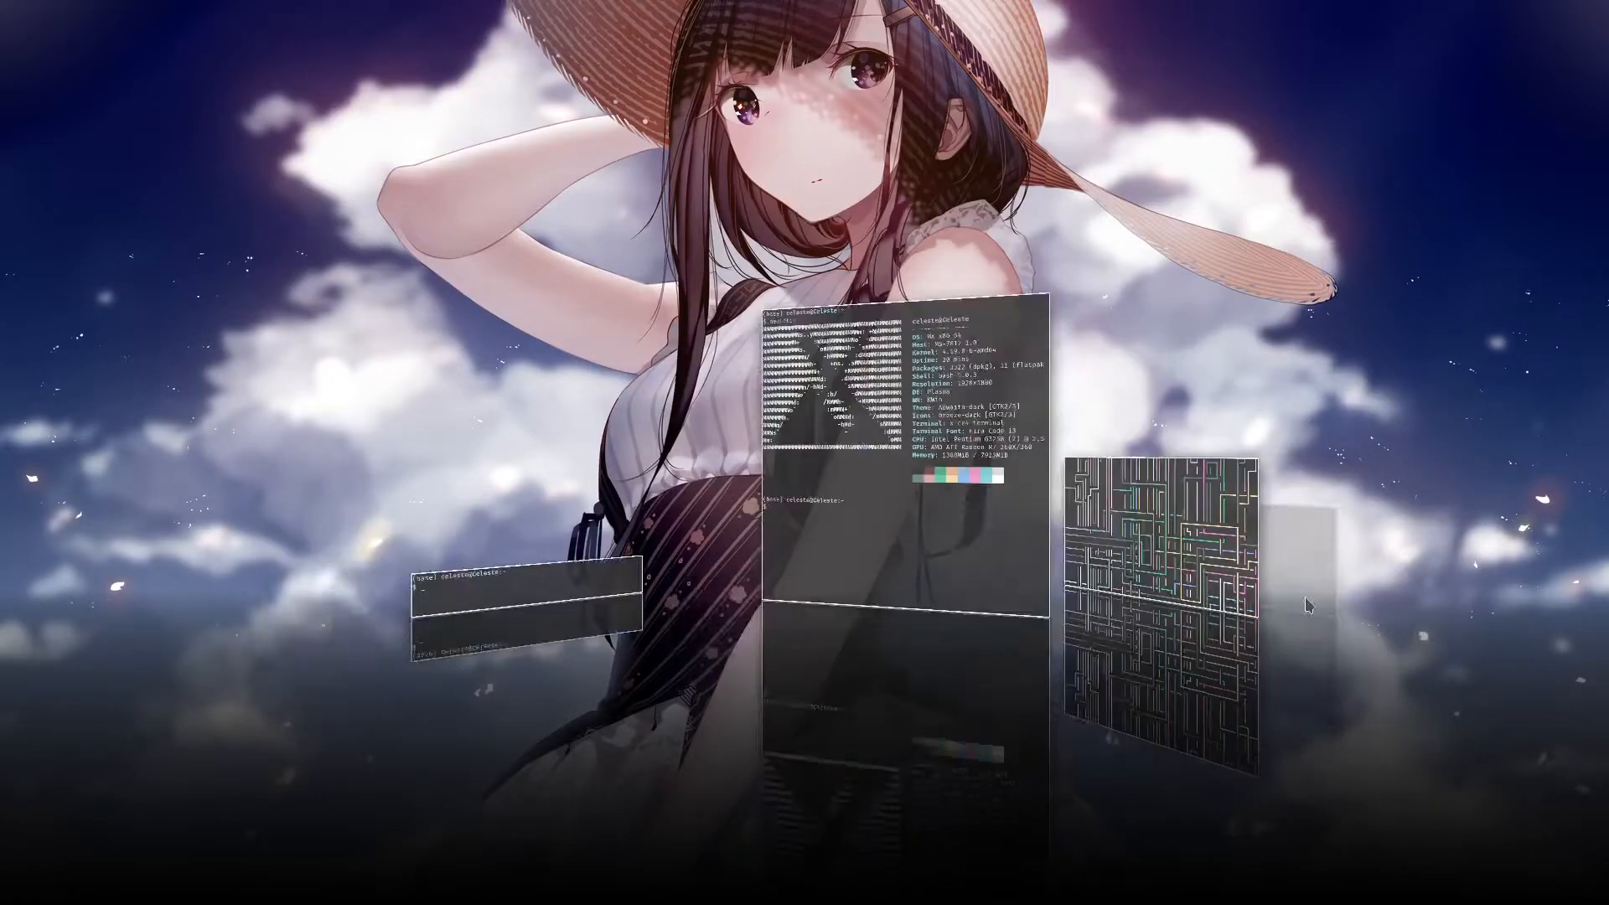
{"action": "key", "text": "alt+Tab"}
{"action": "key", "text": "alt+Tab"}
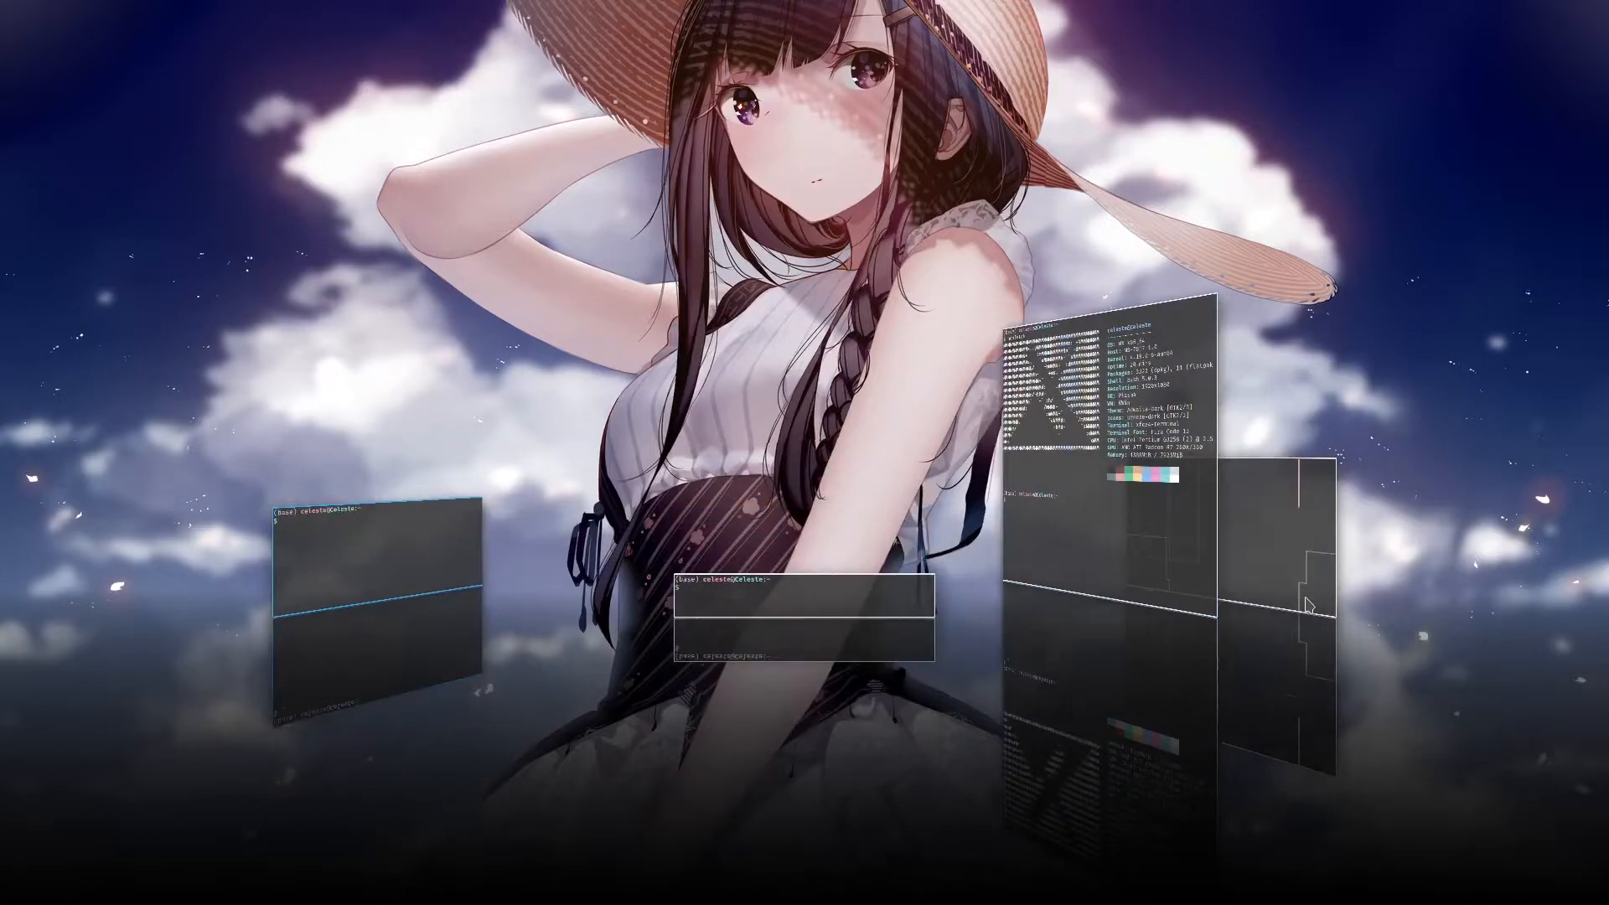
{"action": "key", "text": "alt+Tab"}
- Try moving the lowest terminal tile over the tiles stacked above it
{"action": "left_click_drag", "start_coordinate": [1152, 668], "coordinate": [1165, 587]}
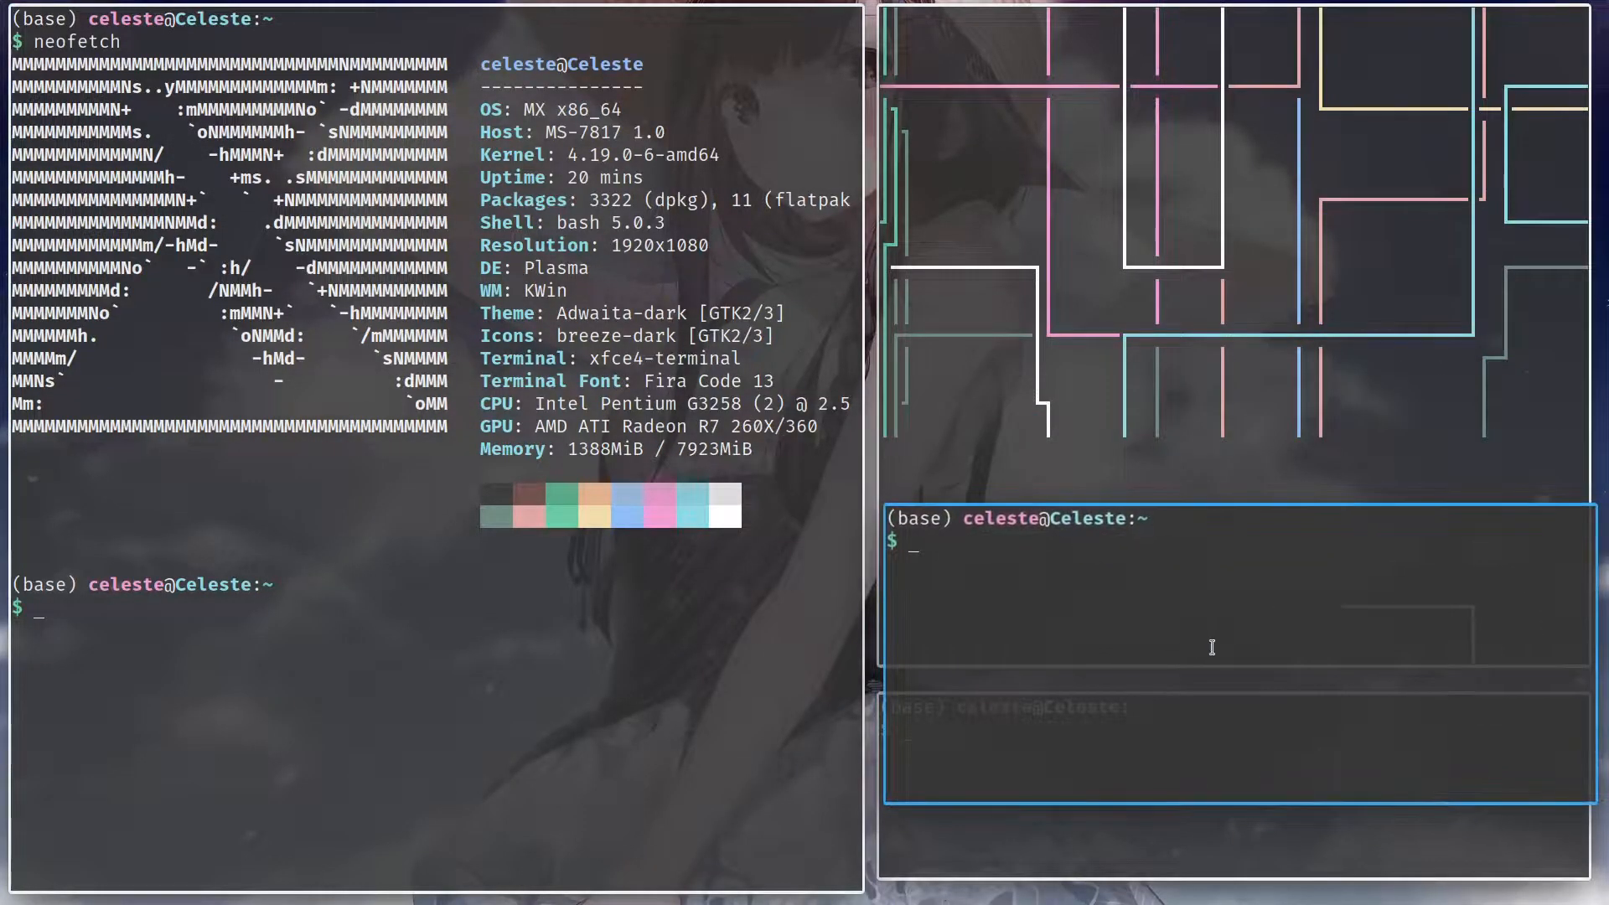
{"action": "left_click_drag", "start_coordinate": [1210, 647], "coordinate": [962, 597]}
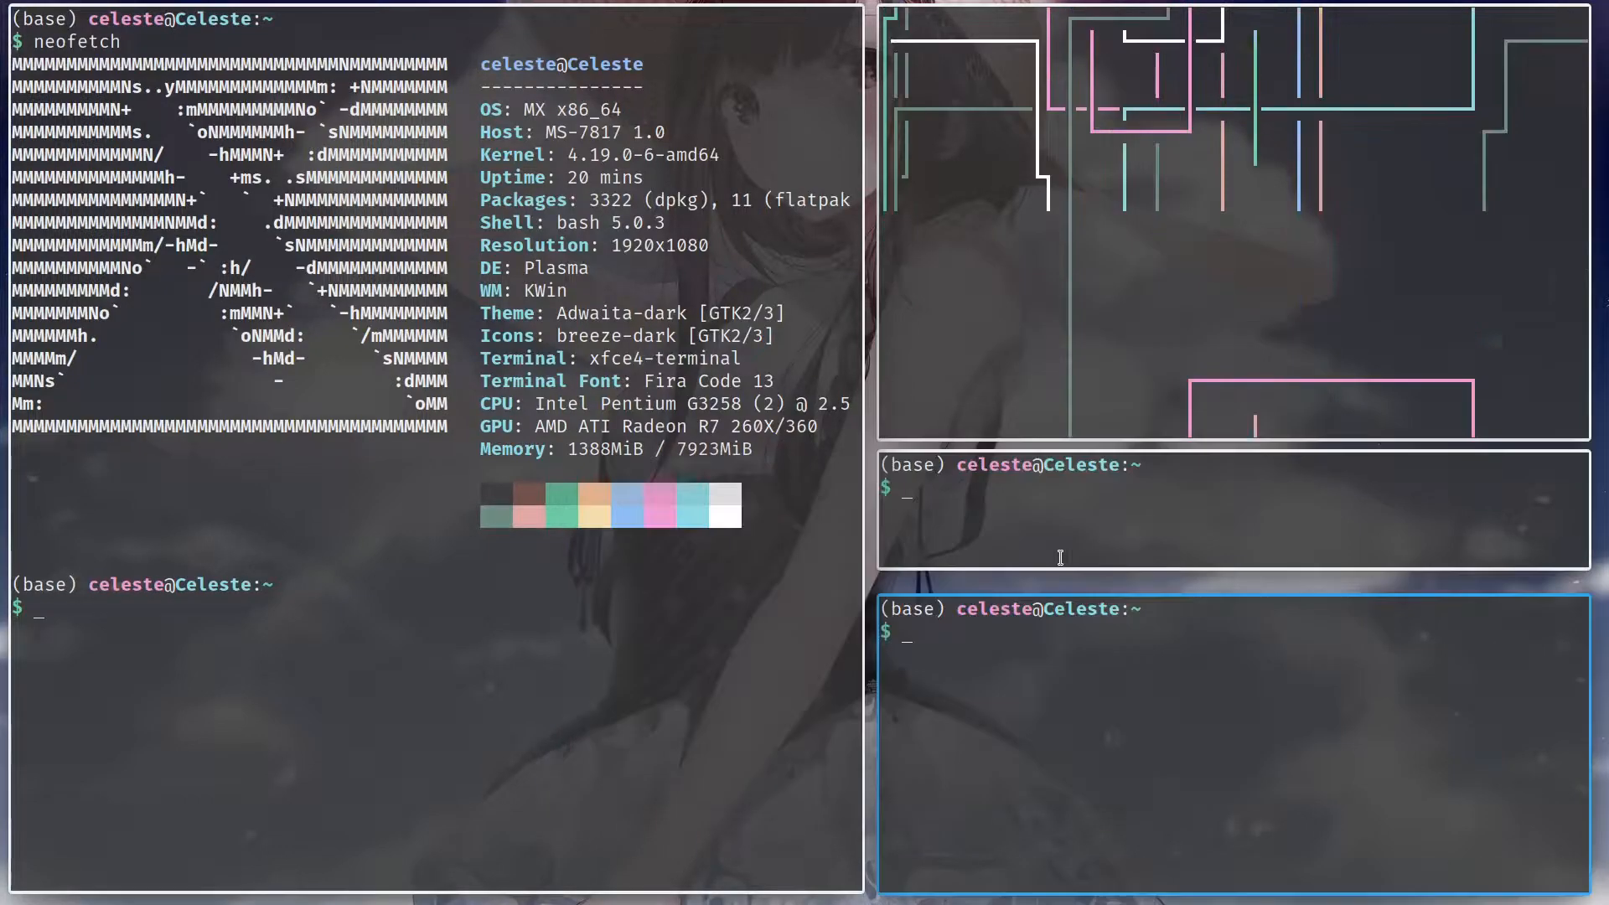
{"action": "left_click", "coordinate": [962, 598]}
{"action": "left_click", "coordinate": [1426, 509]}
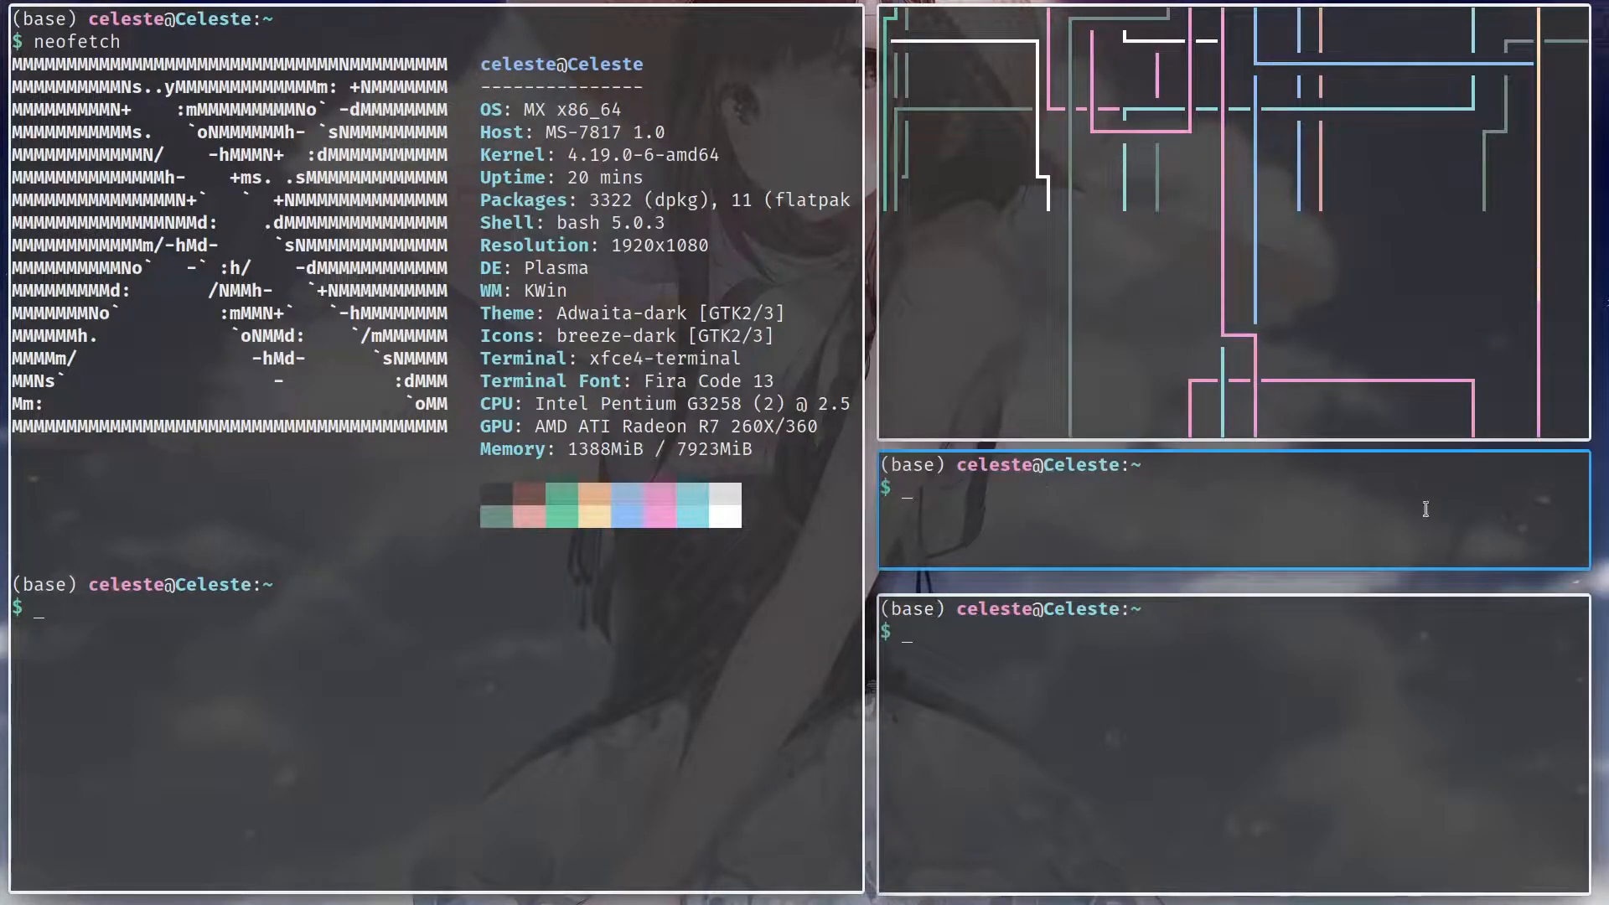
- Widen the neofetch terminal tile so the column of stacked terminals beside it becomes narrower
{"action": "left_click_drag", "start_coordinate": [1038, 511], "coordinate": [1013, 456]}
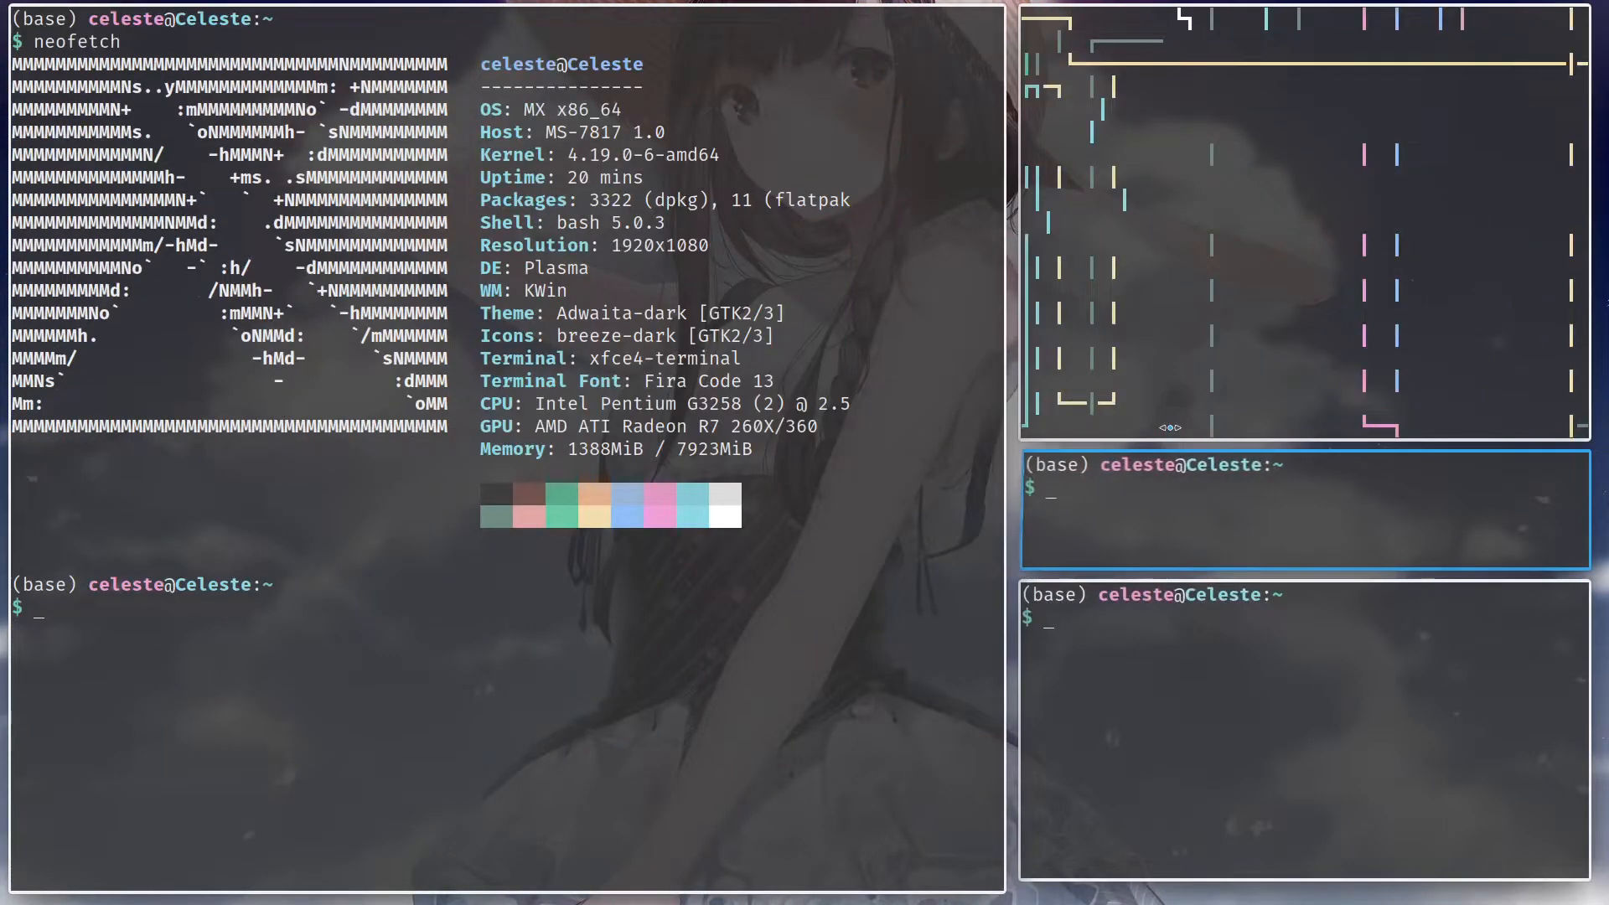
{"action": "left_click", "coordinate": [1220, 749]}
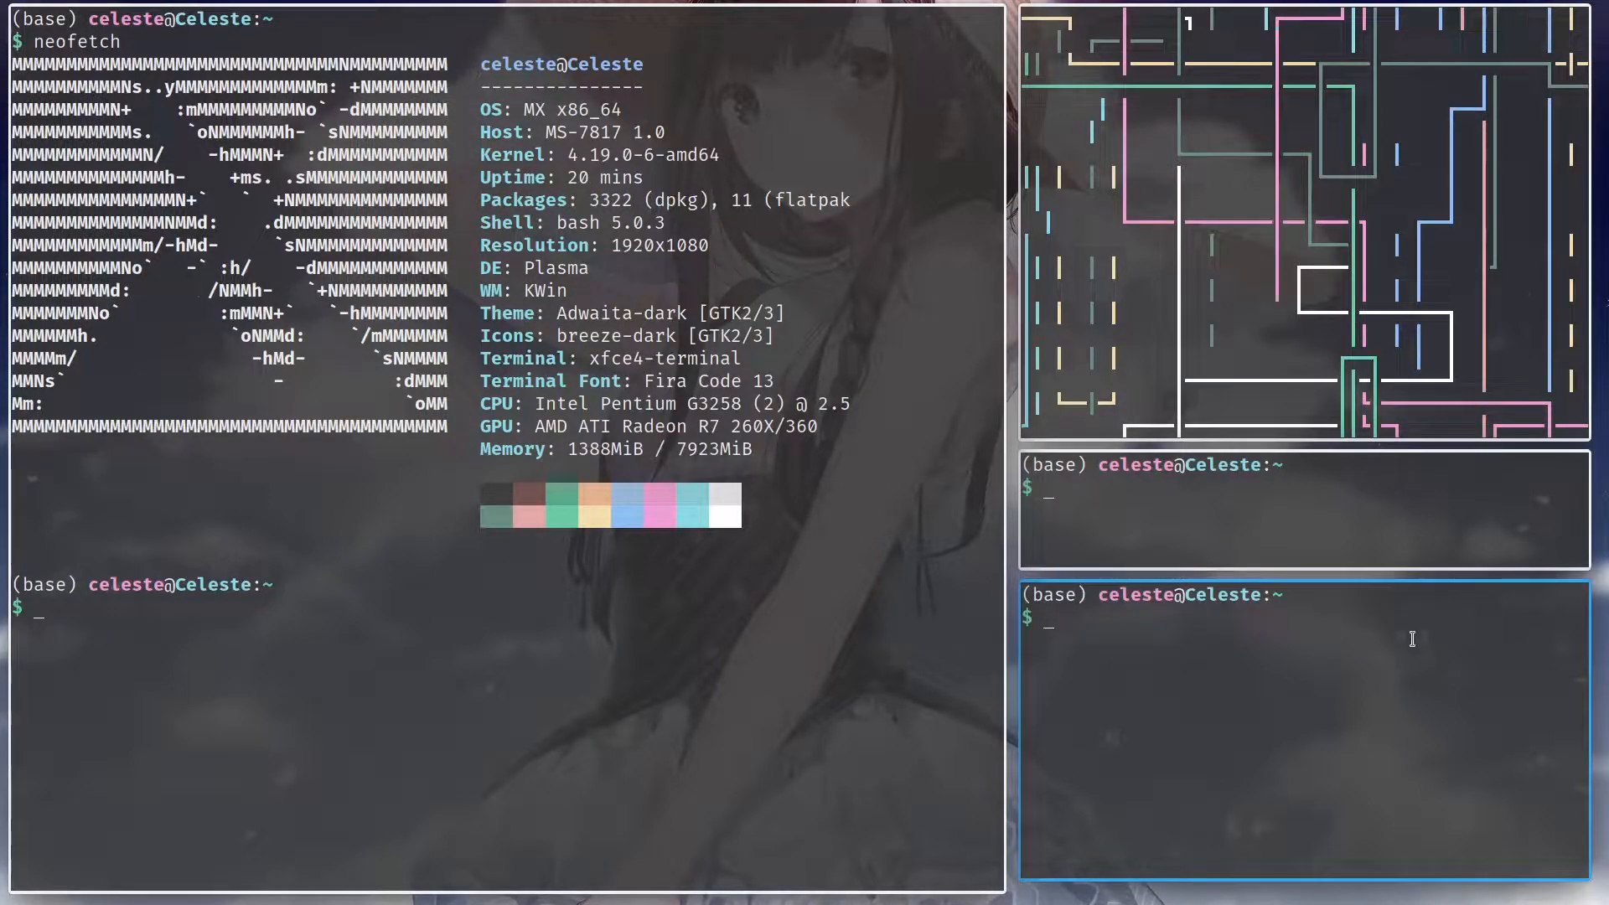
{"action": "left_click", "coordinate": [1191, 550]}
- In the desktop grid overview, move the neofetch terminal to the virtual desktop above and return to the pipes desktop
{"action": "key", "text": "ctrl+F8"}
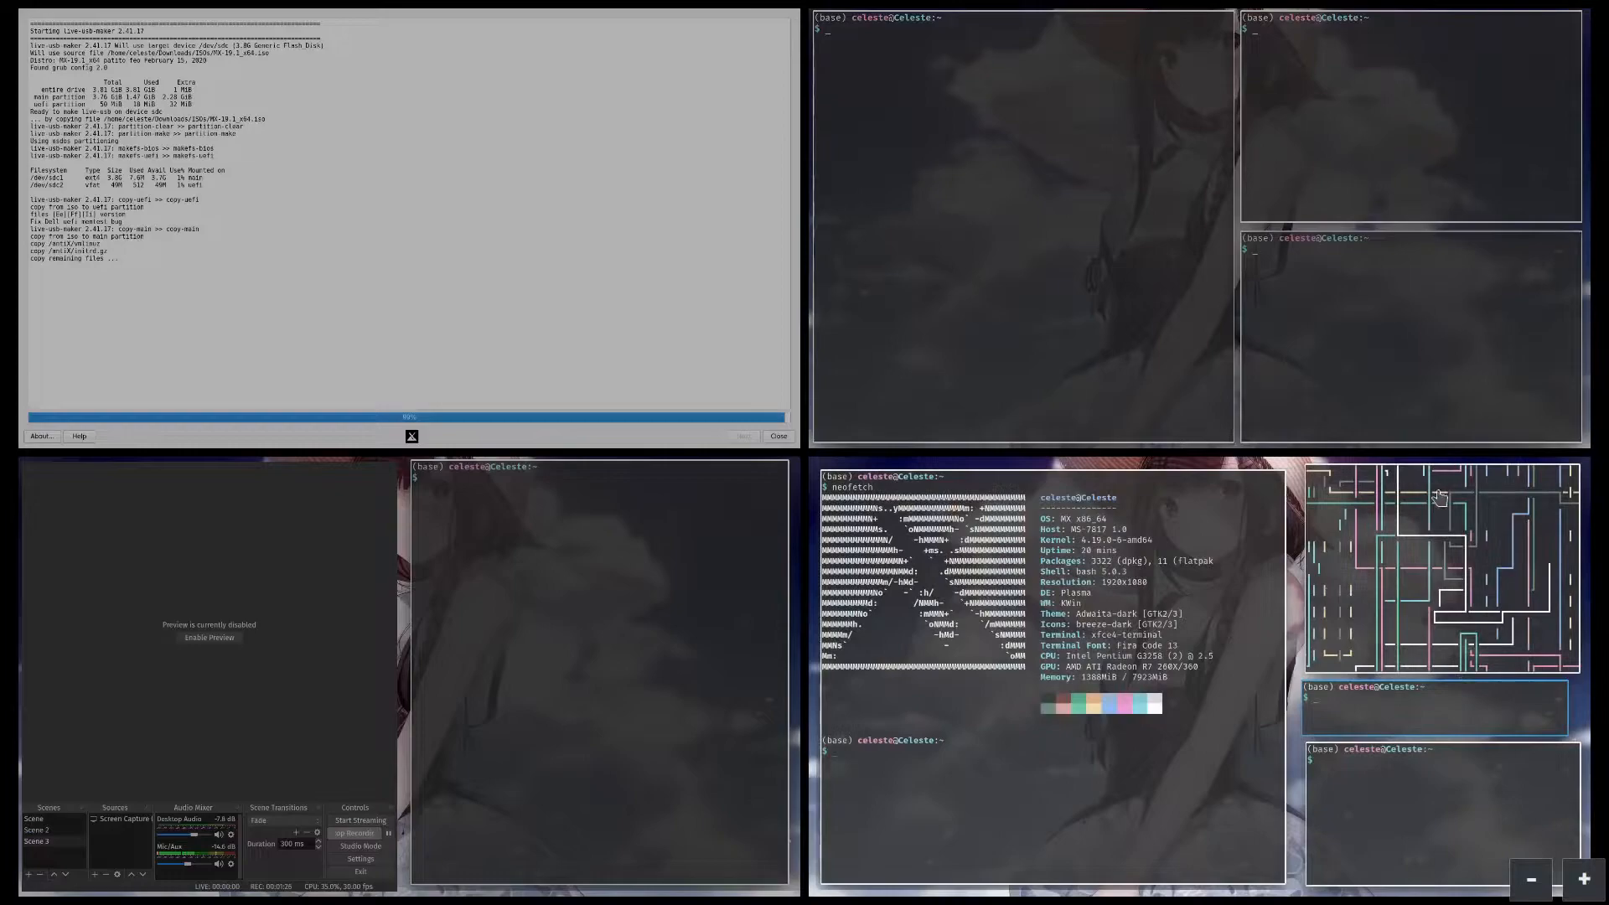
{"action": "left_click_drag", "start_coordinate": [1108, 578], "coordinate": [1307, 368]}
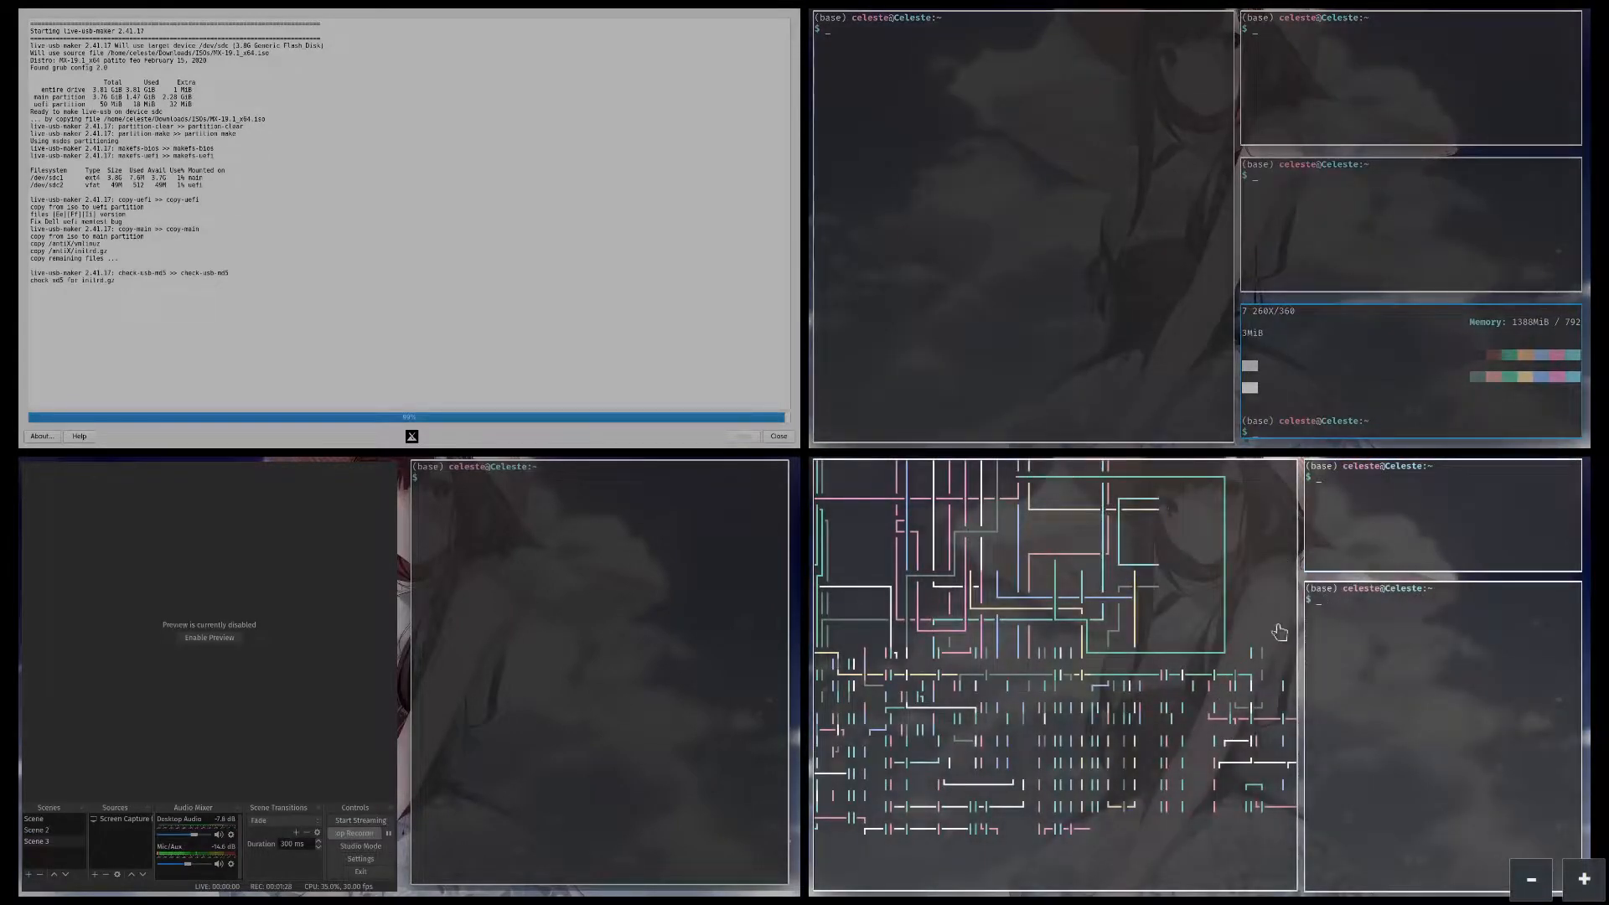
{"action": "left_click", "coordinate": [1399, 542]}
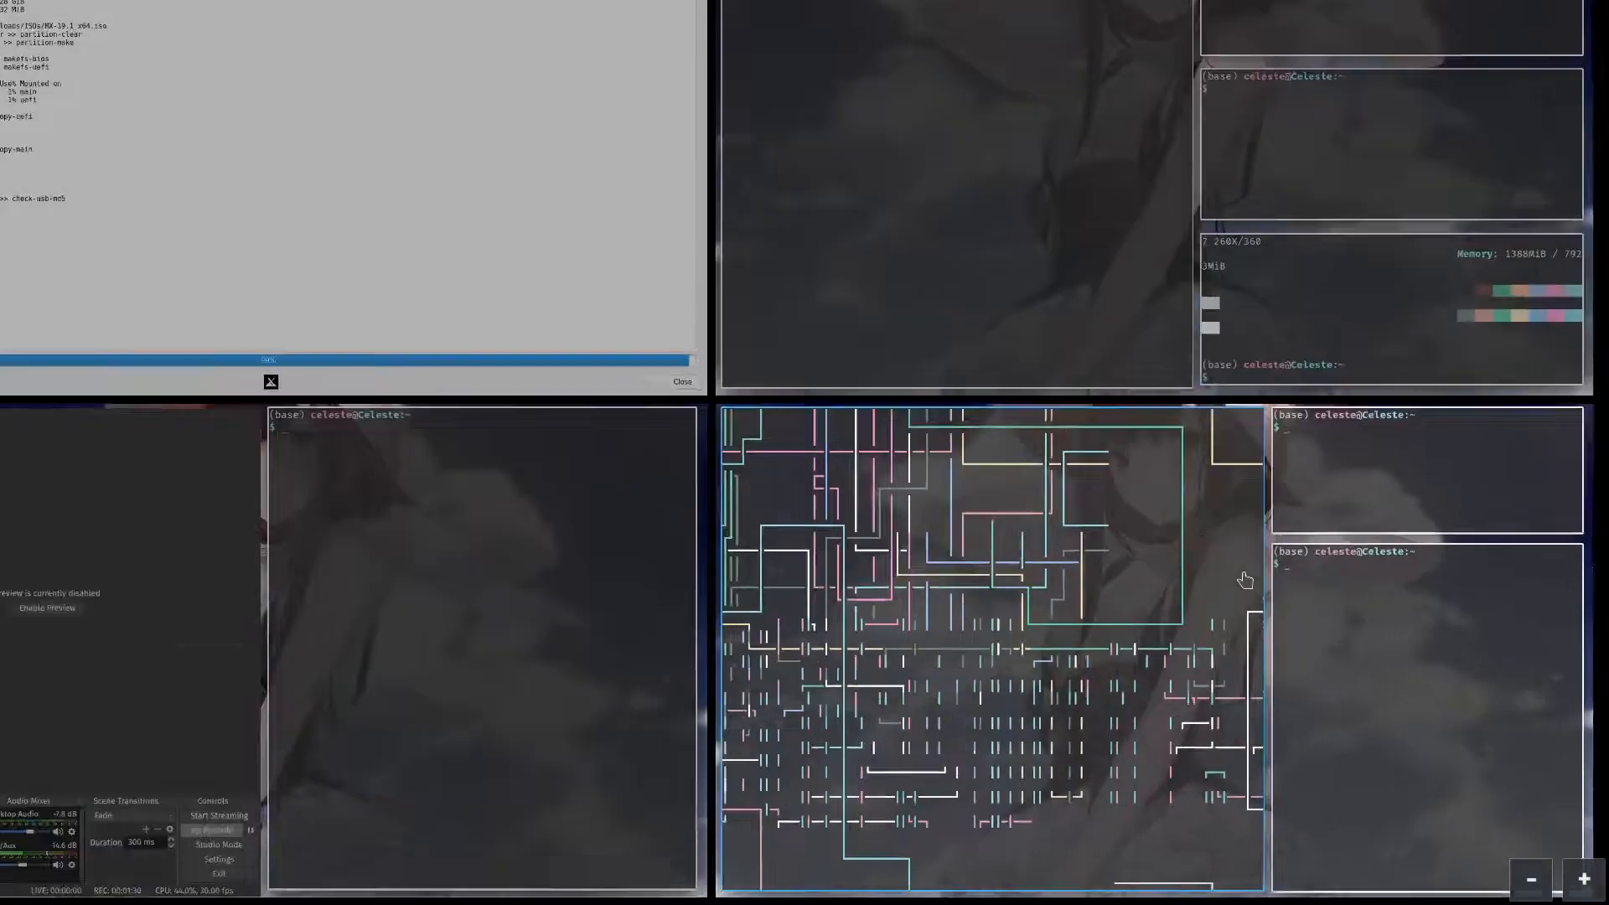
- Swap the large pipes terminal with the lower stacked tile and swap it back again
{"action": "left_click_drag", "start_coordinate": [884, 435], "coordinate": [1422, 617]}
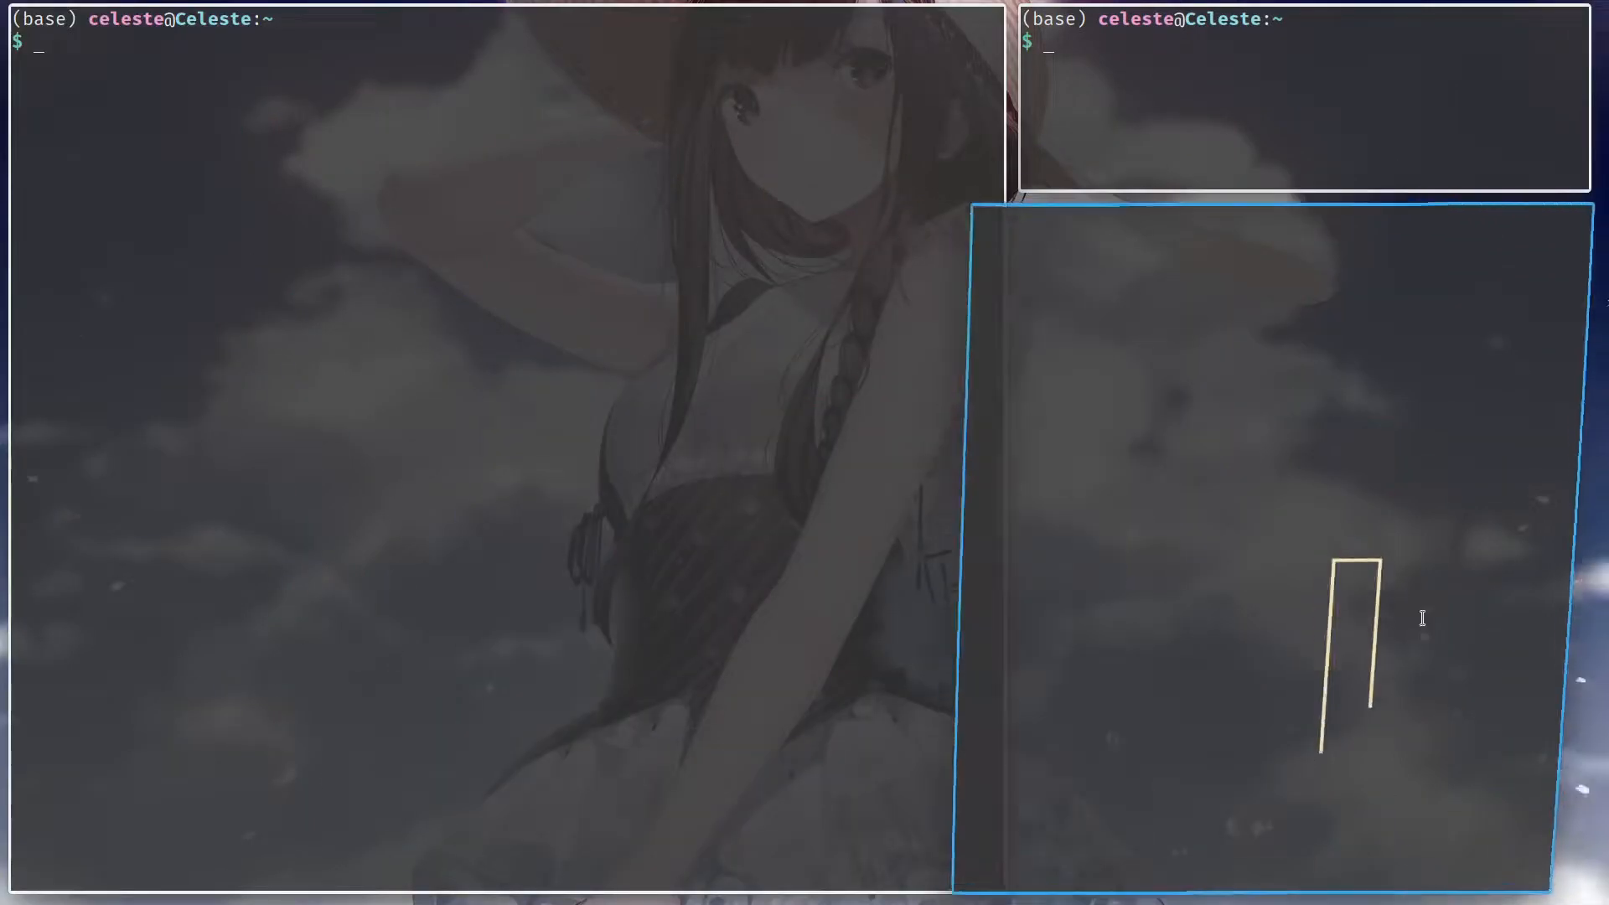
{"action": "left_click_drag", "start_coordinate": [682, 425], "coordinate": [1293, 435]}
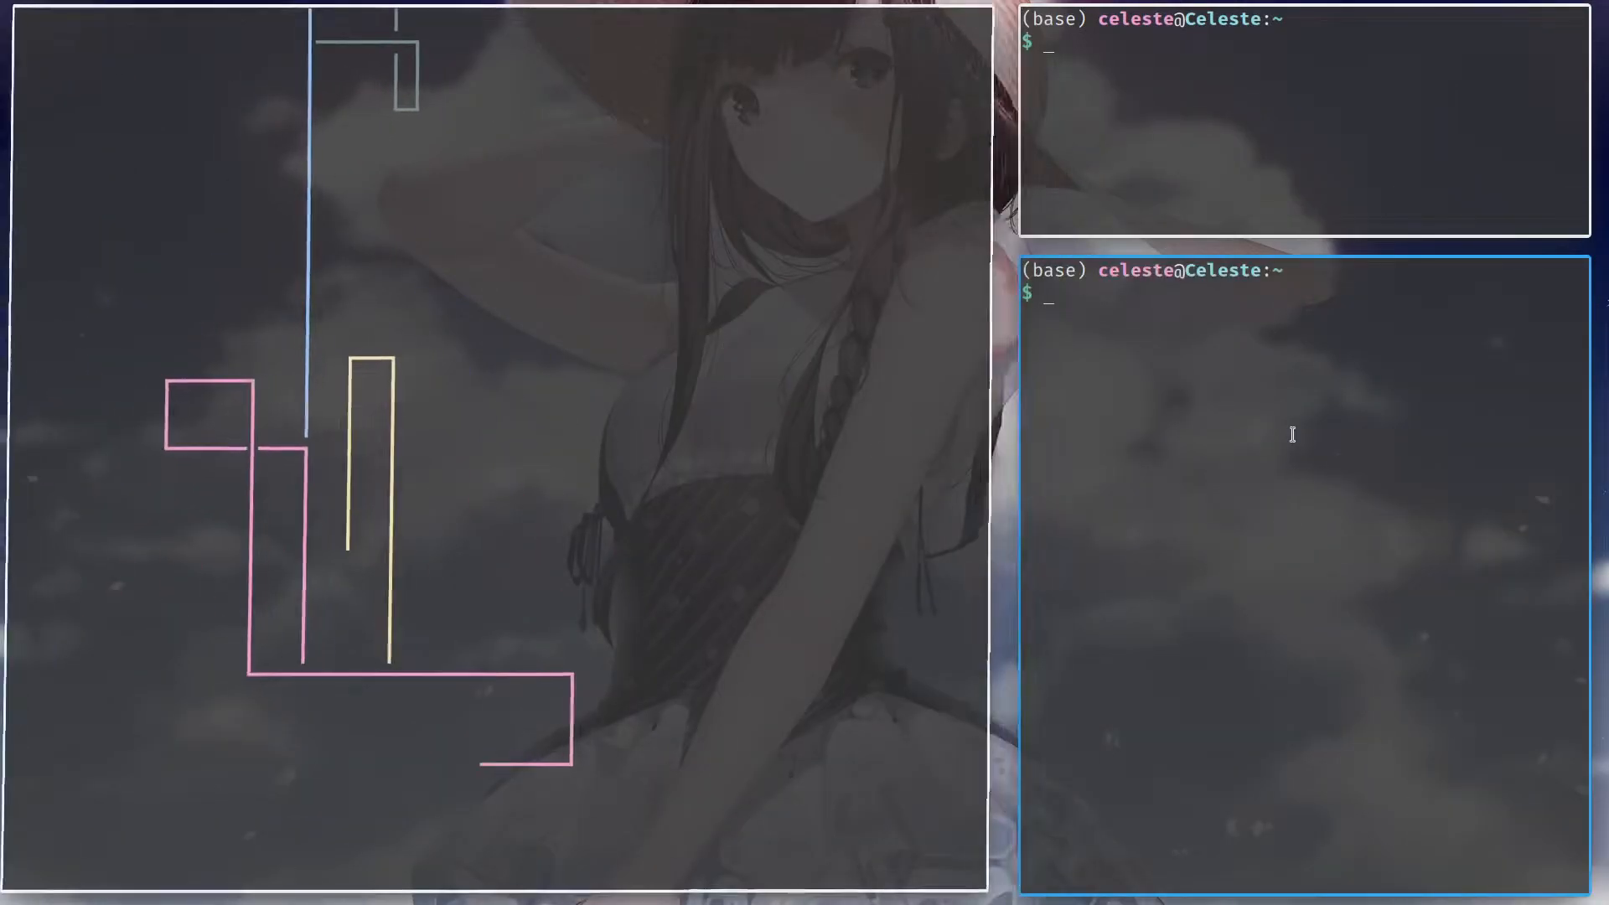
- View all virtual desktops in the desktop grid, return to the pipes desktop and switch to the first desktop
{"action": "mouse_move", "coordinate": [1608, 0]}
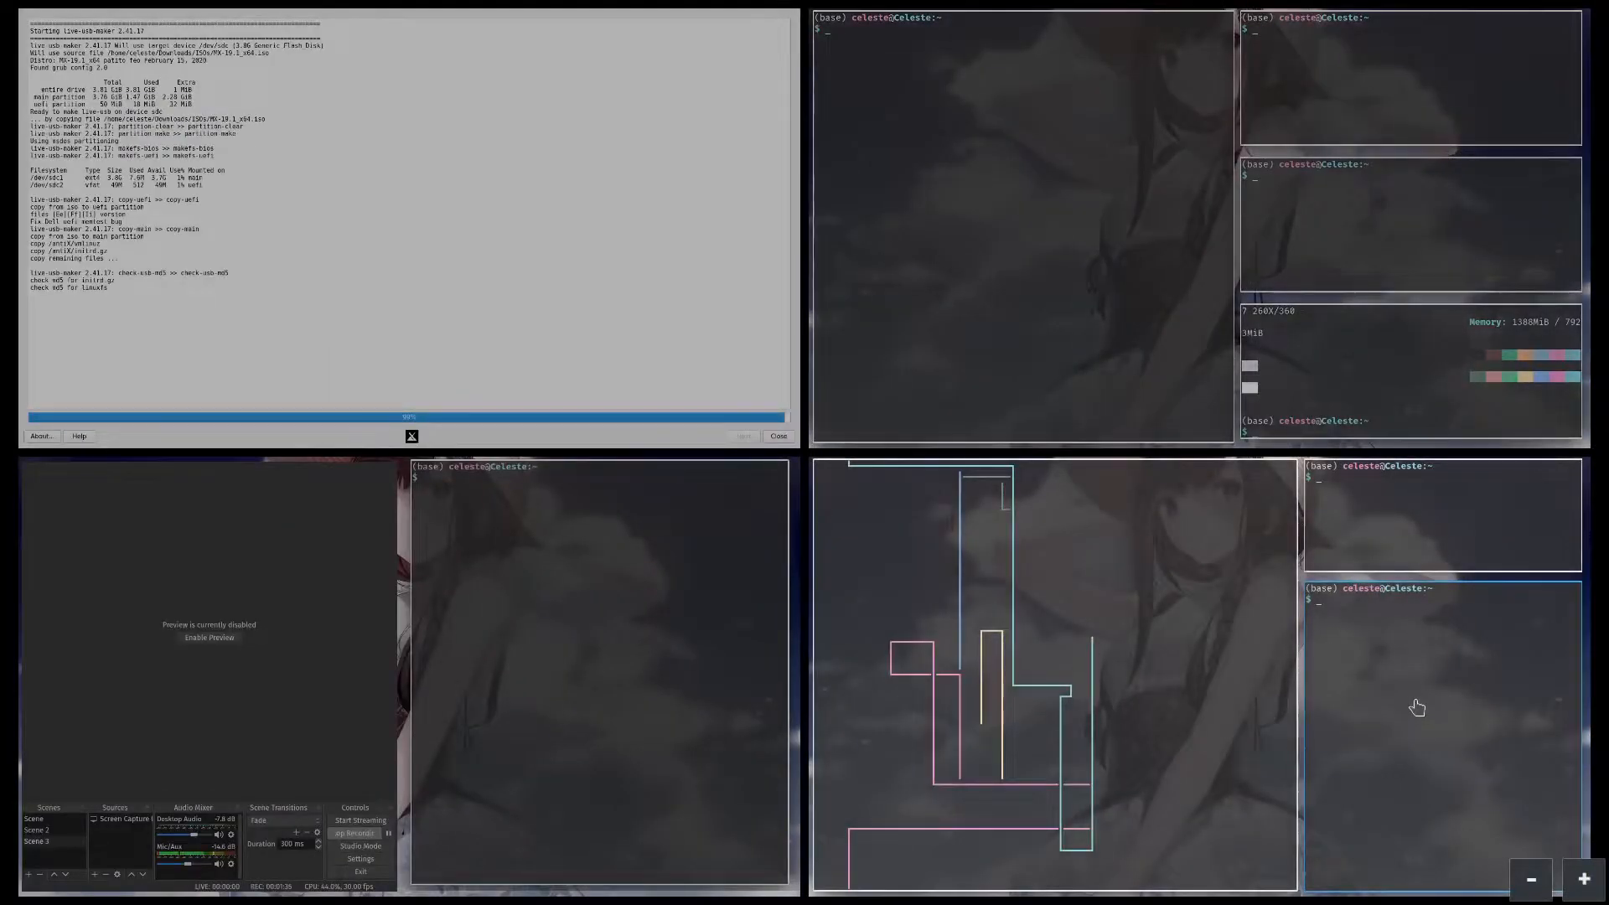
{"action": "left_click", "coordinate": [1415, 704]}
{"action": "key", "text": "ctrl+F1"}
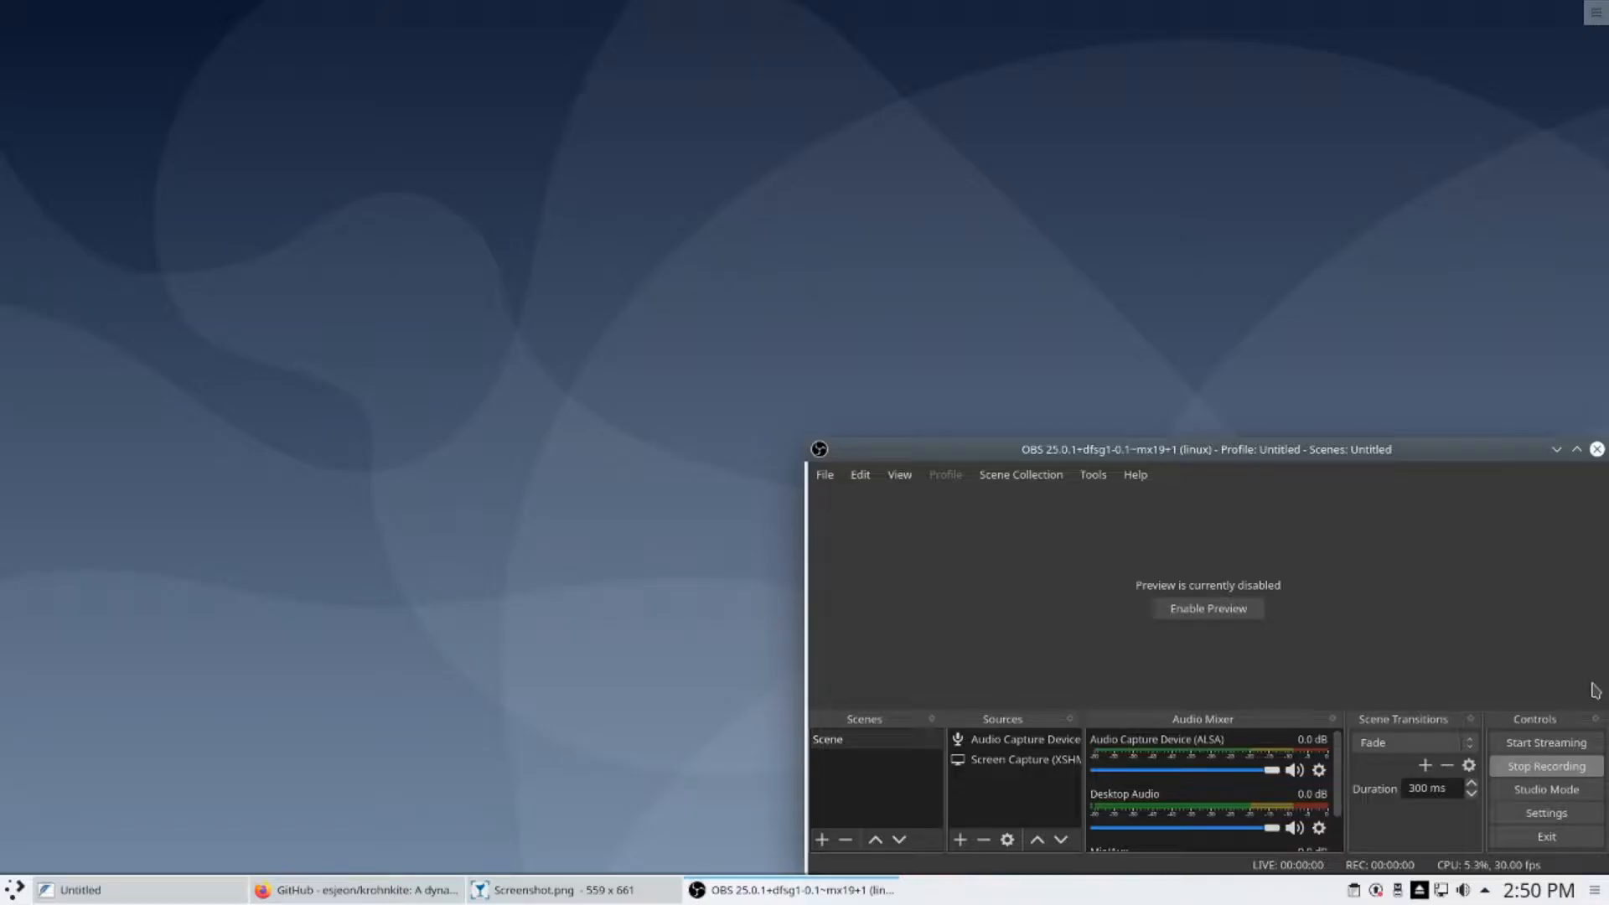
- Minimize the OBS window and check the options in the desktop toolbox menu before closing it
{"action": "left_click", "coordinate": [1556, 450]}
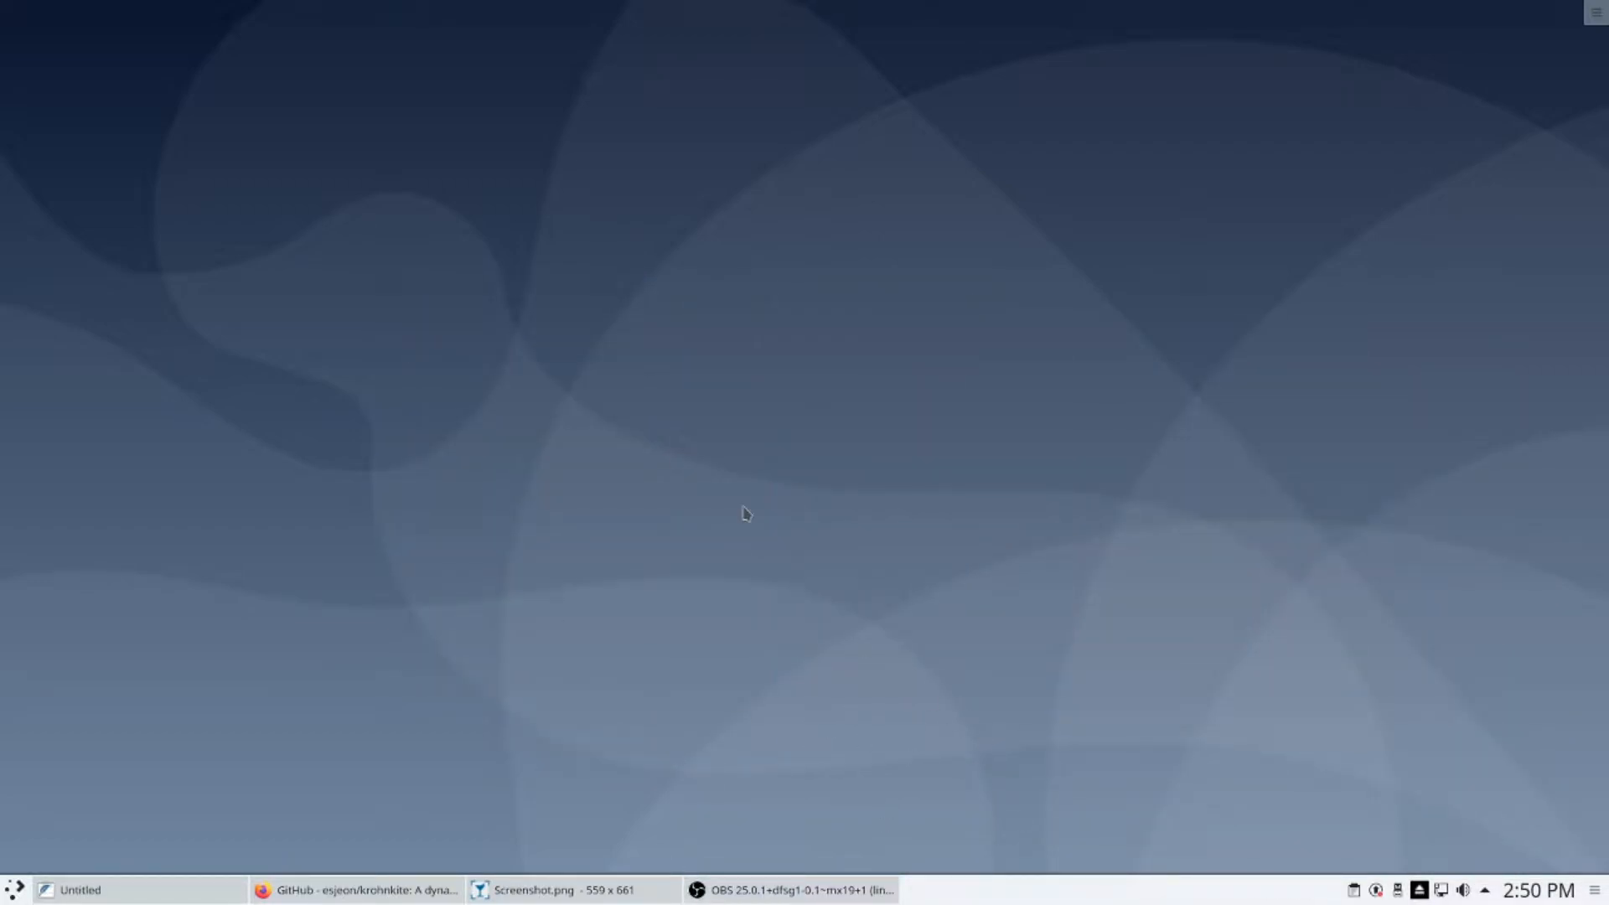
{"action": "left_click", "coordinate": [1597, 15]}
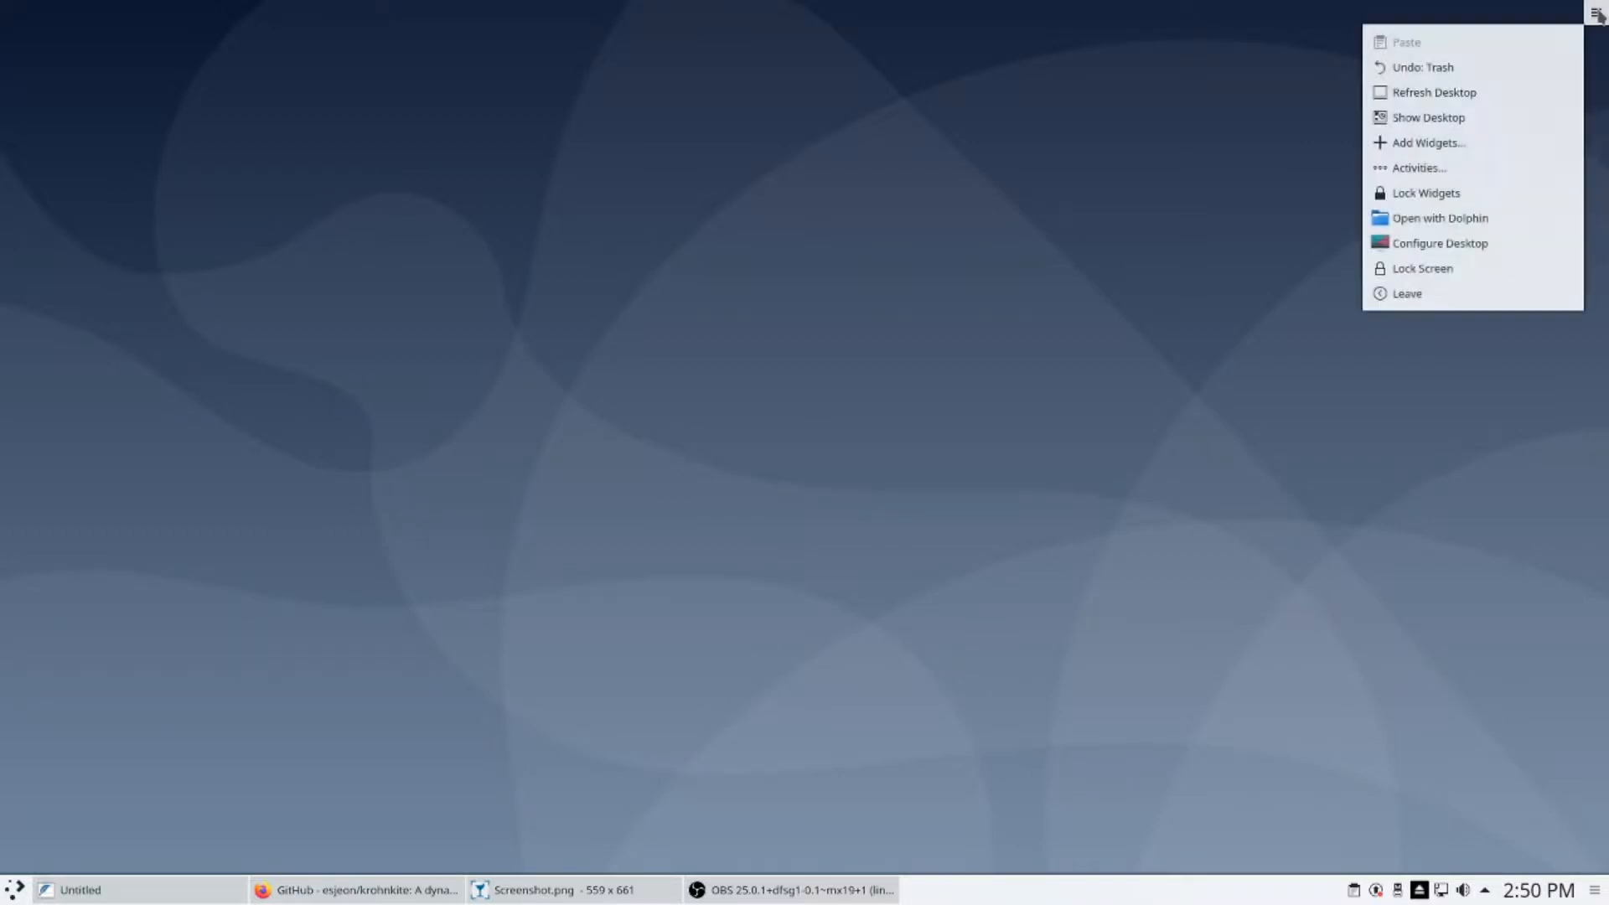
{"action": "left_click", "coordinate": [1597, 15]}
{"action": "left_click", "coordinate": [1598, 15]}
{"action": "left_click", "coordinate": [1597, 15]}
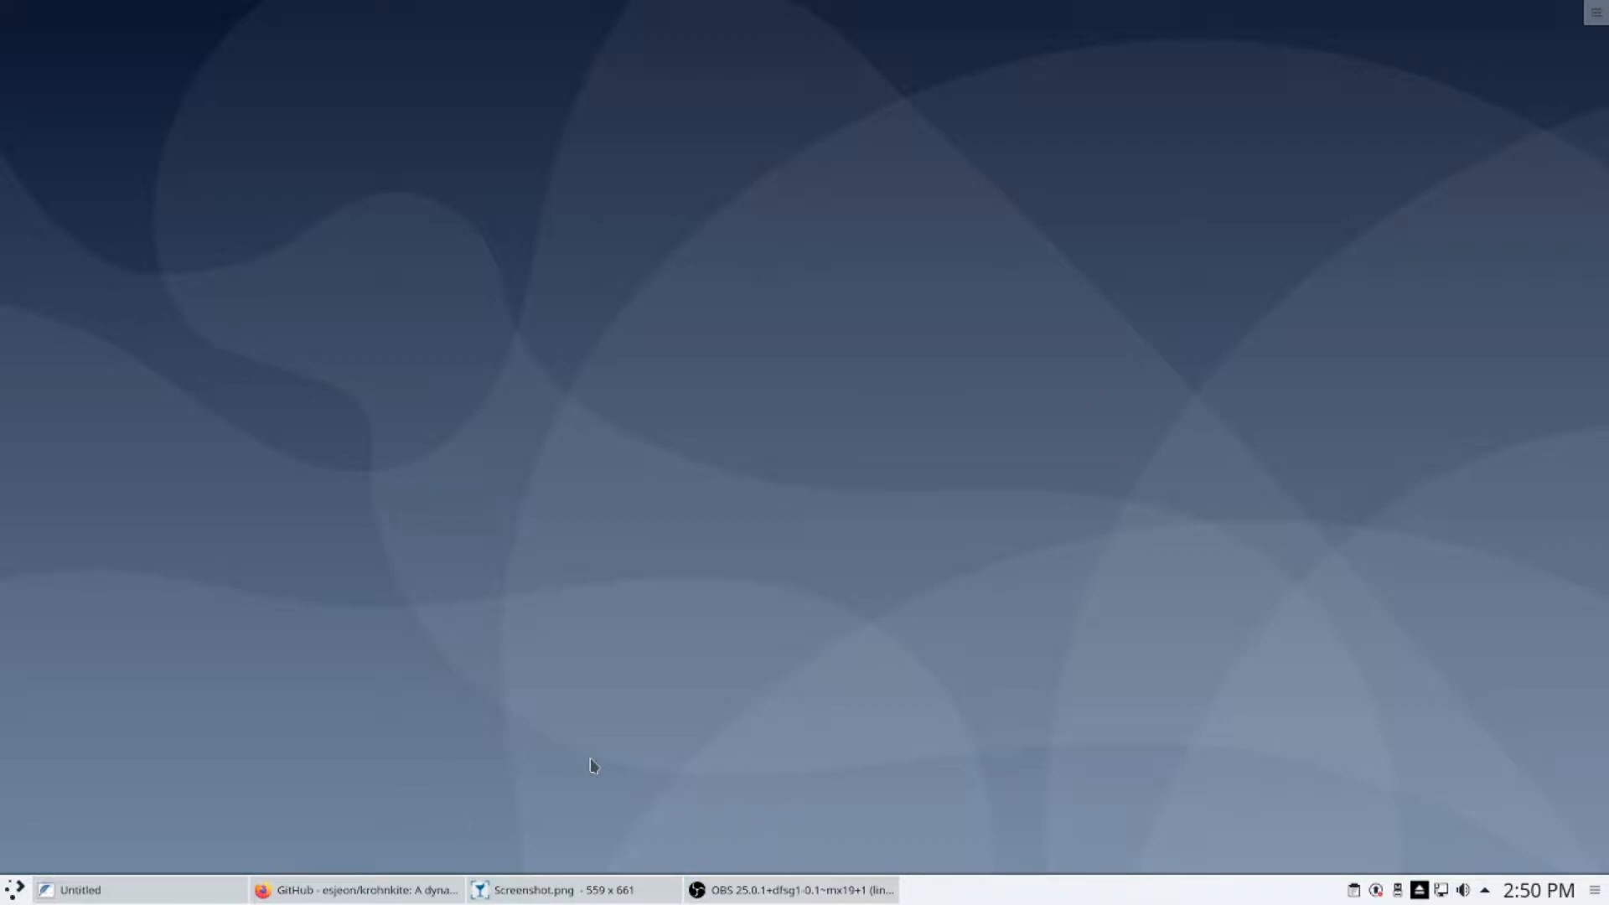
- Review the Tutorial checklist in Screenshot.png and minimize the image viewer
{"action": "left_click", "coordinate": [482, 890]}
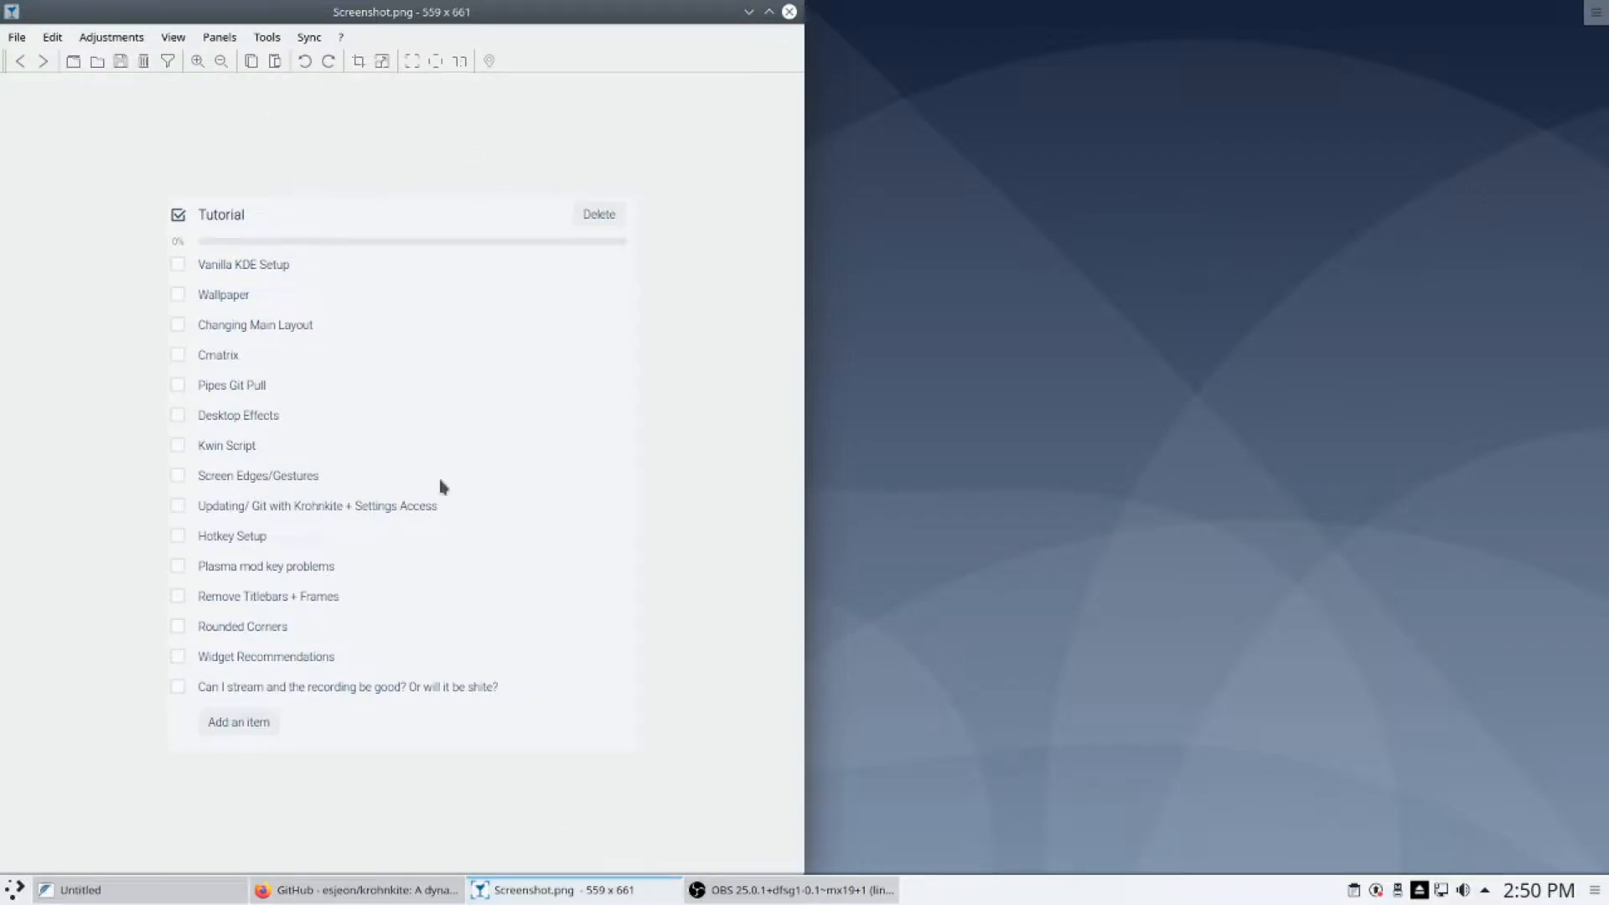
{"action": "left_click", "coordinate": [627, 890]}
- Switch to Firefox and open a new tab
{"action": "left_click", "coordinate": [361, 890]}
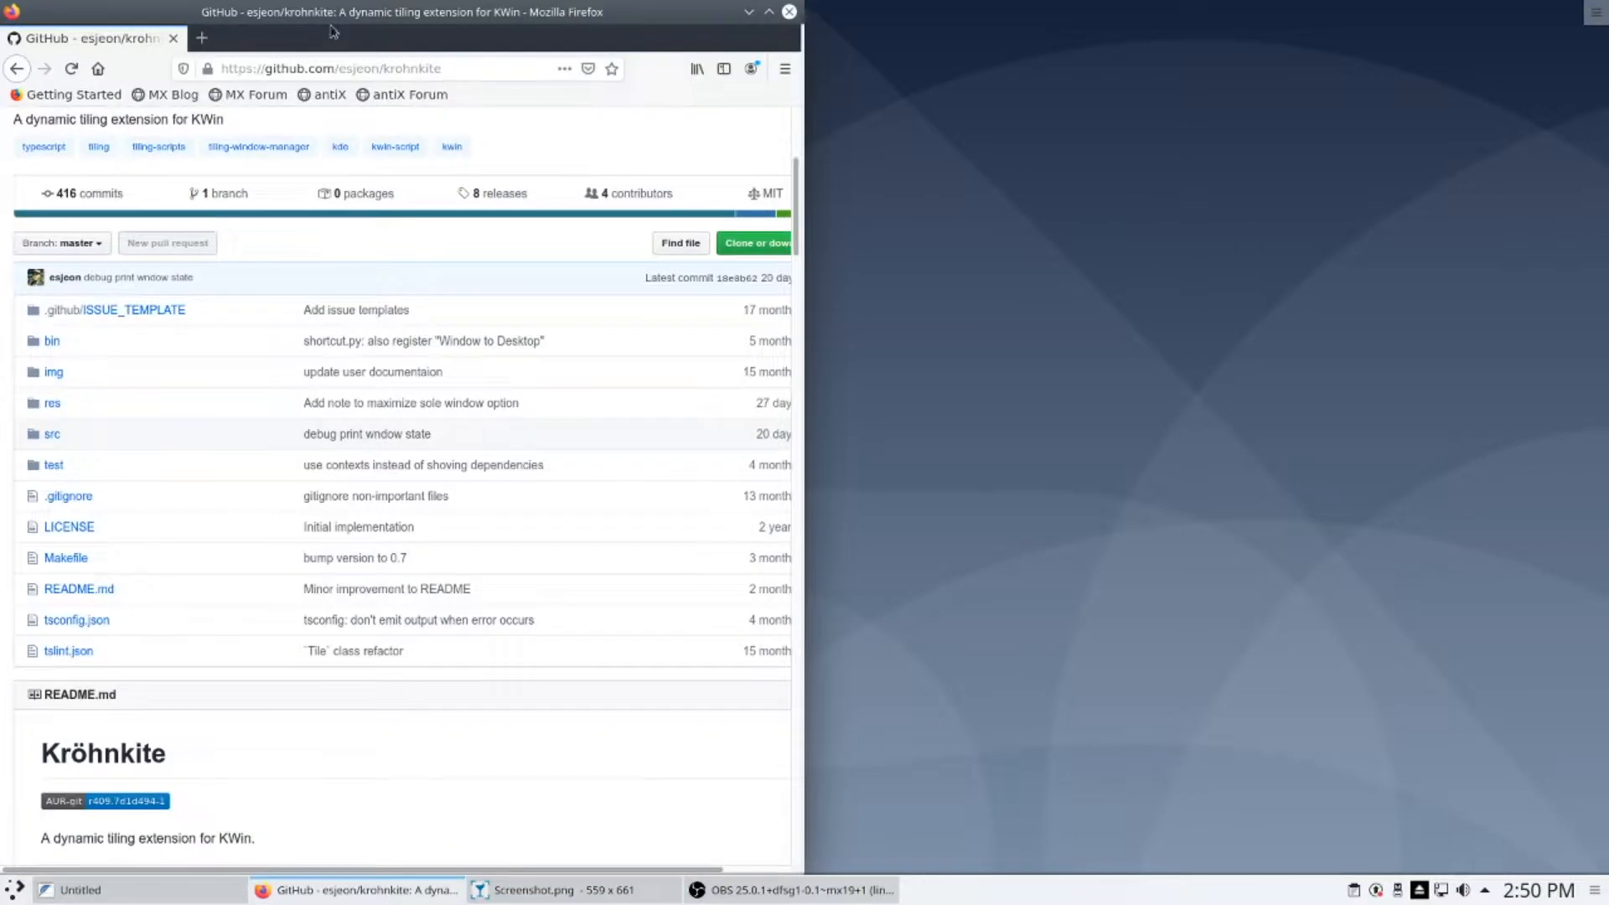
{"action": "left_click", "coordinate": [204, 38]}
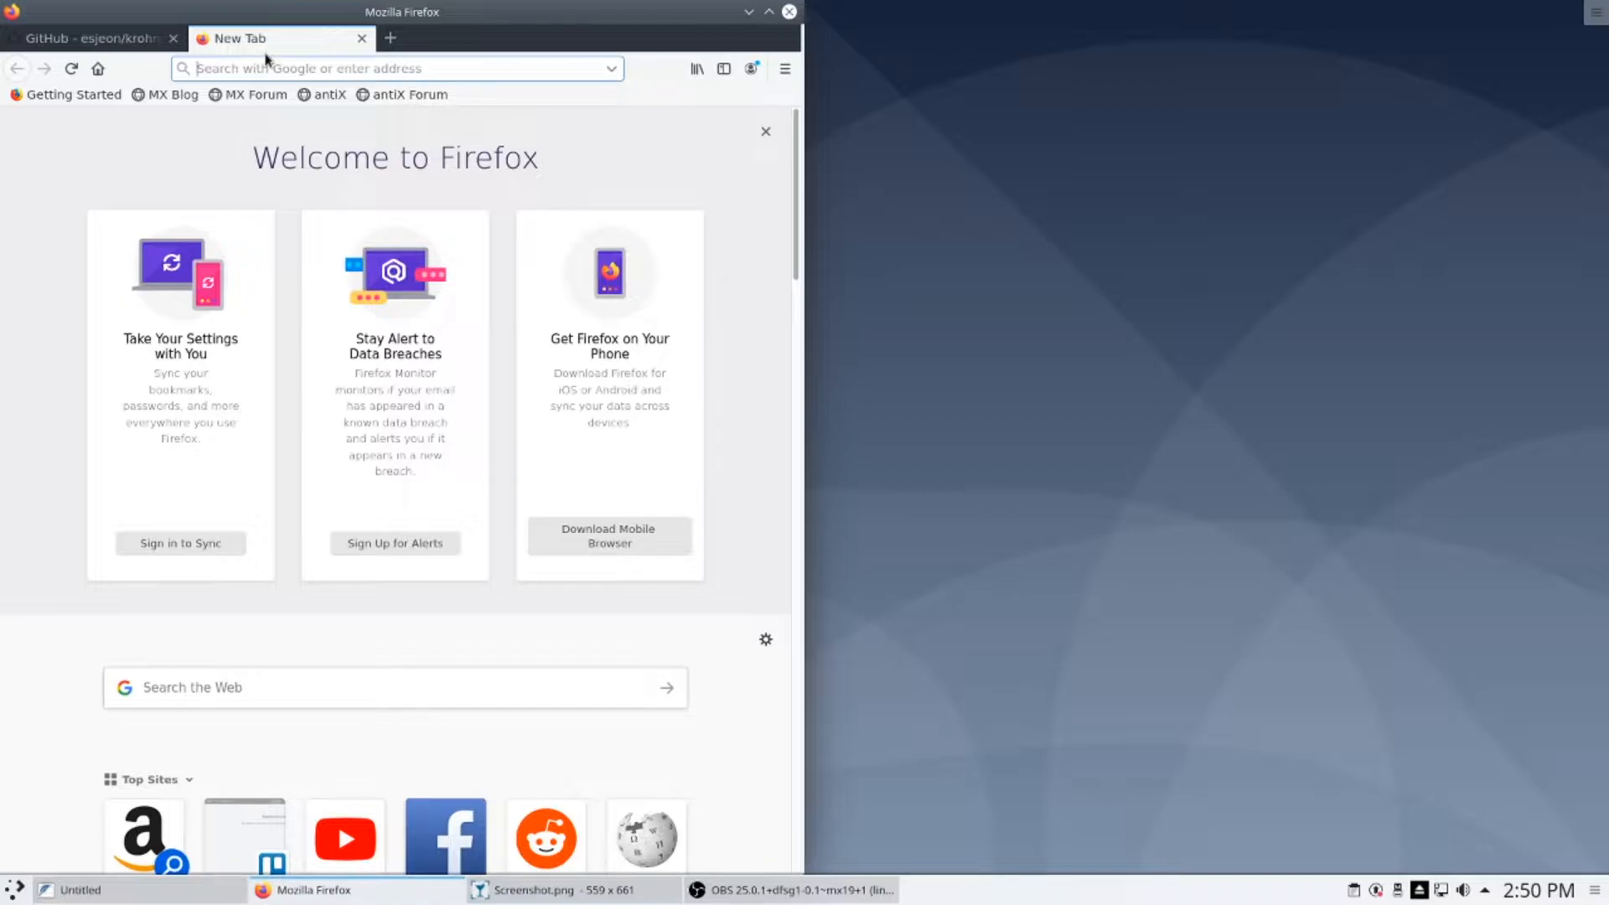
- Search the web for "ublock origin" and open its Chrome Web Store page
{"action": "type", "text": "u block"}
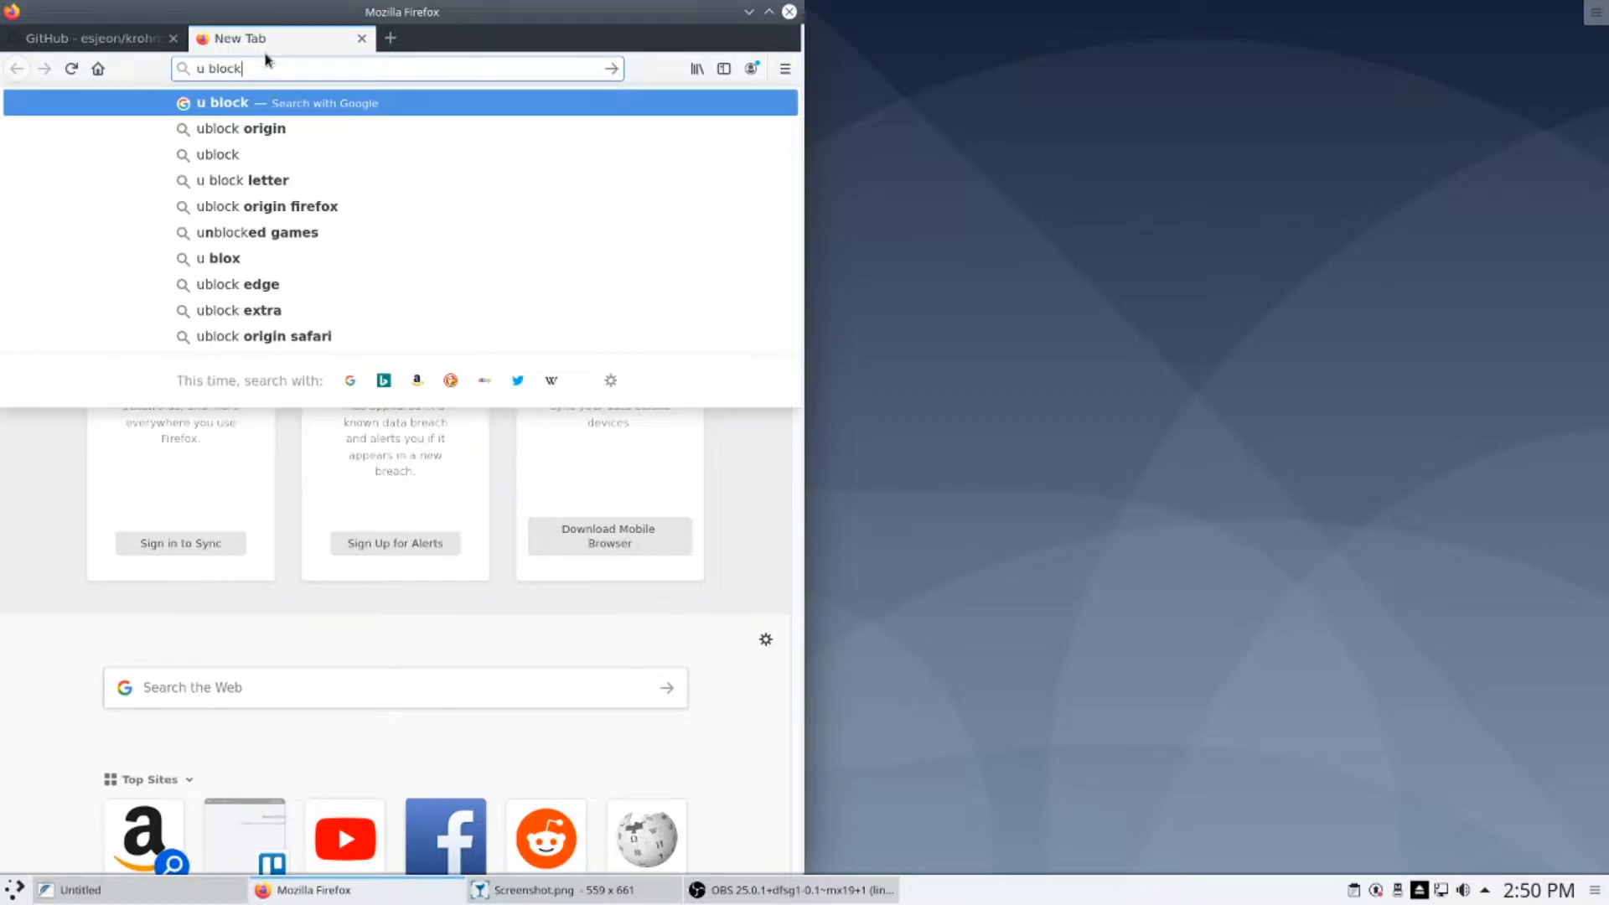
{"action": "key", "text": "Down"}
{"action": "key", "text": "Return"}
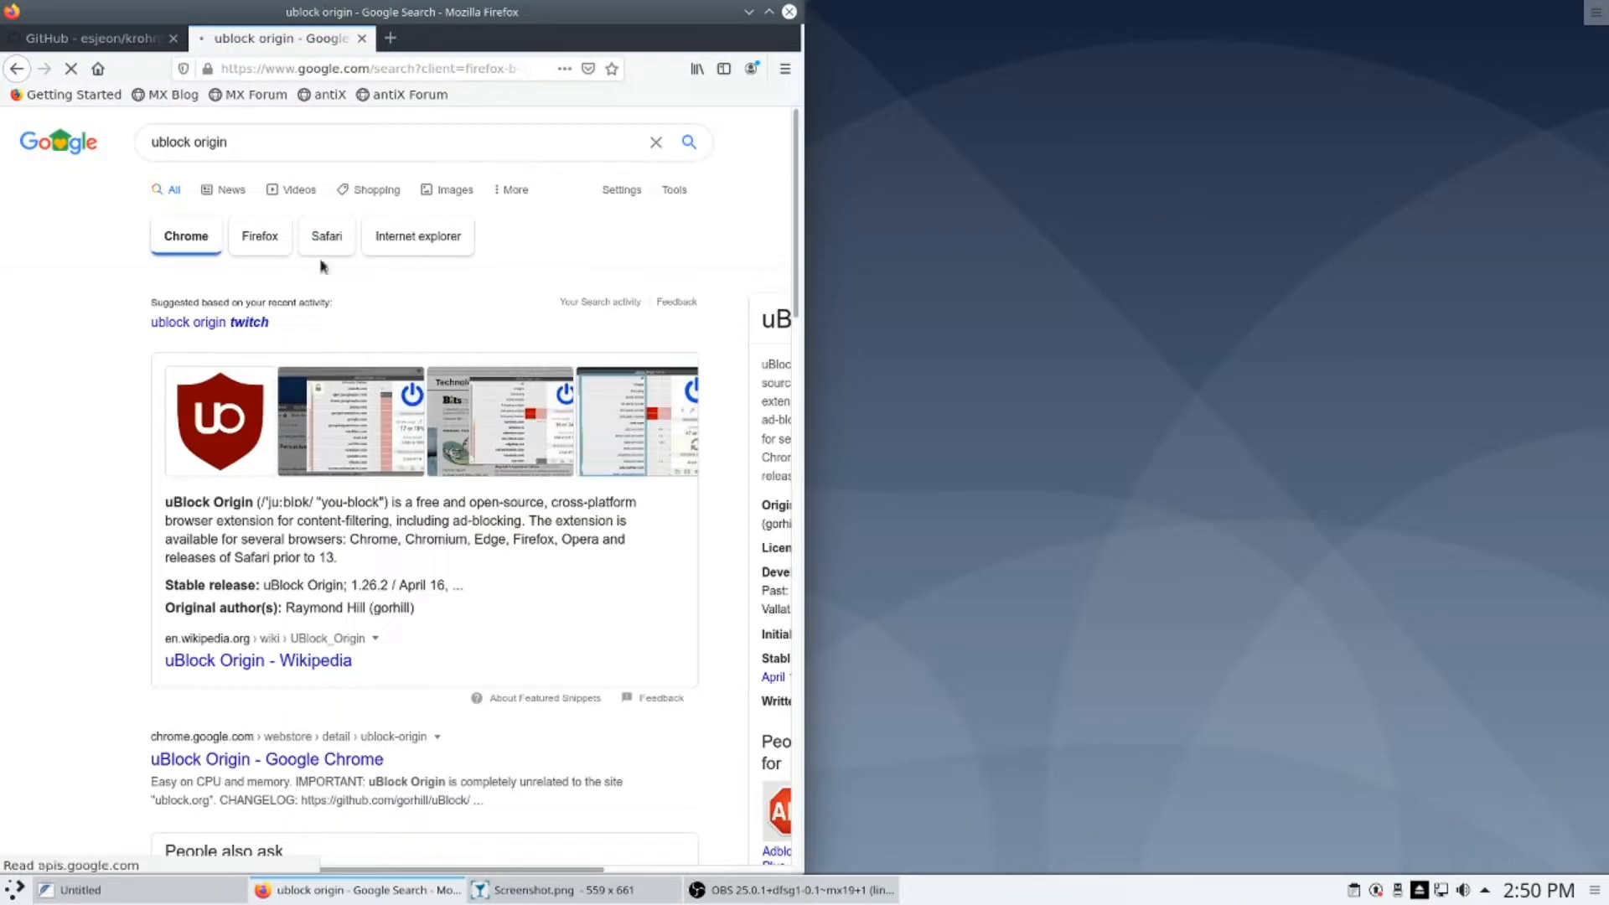
{"action": "left_click", "coordinate": [287, 760]}
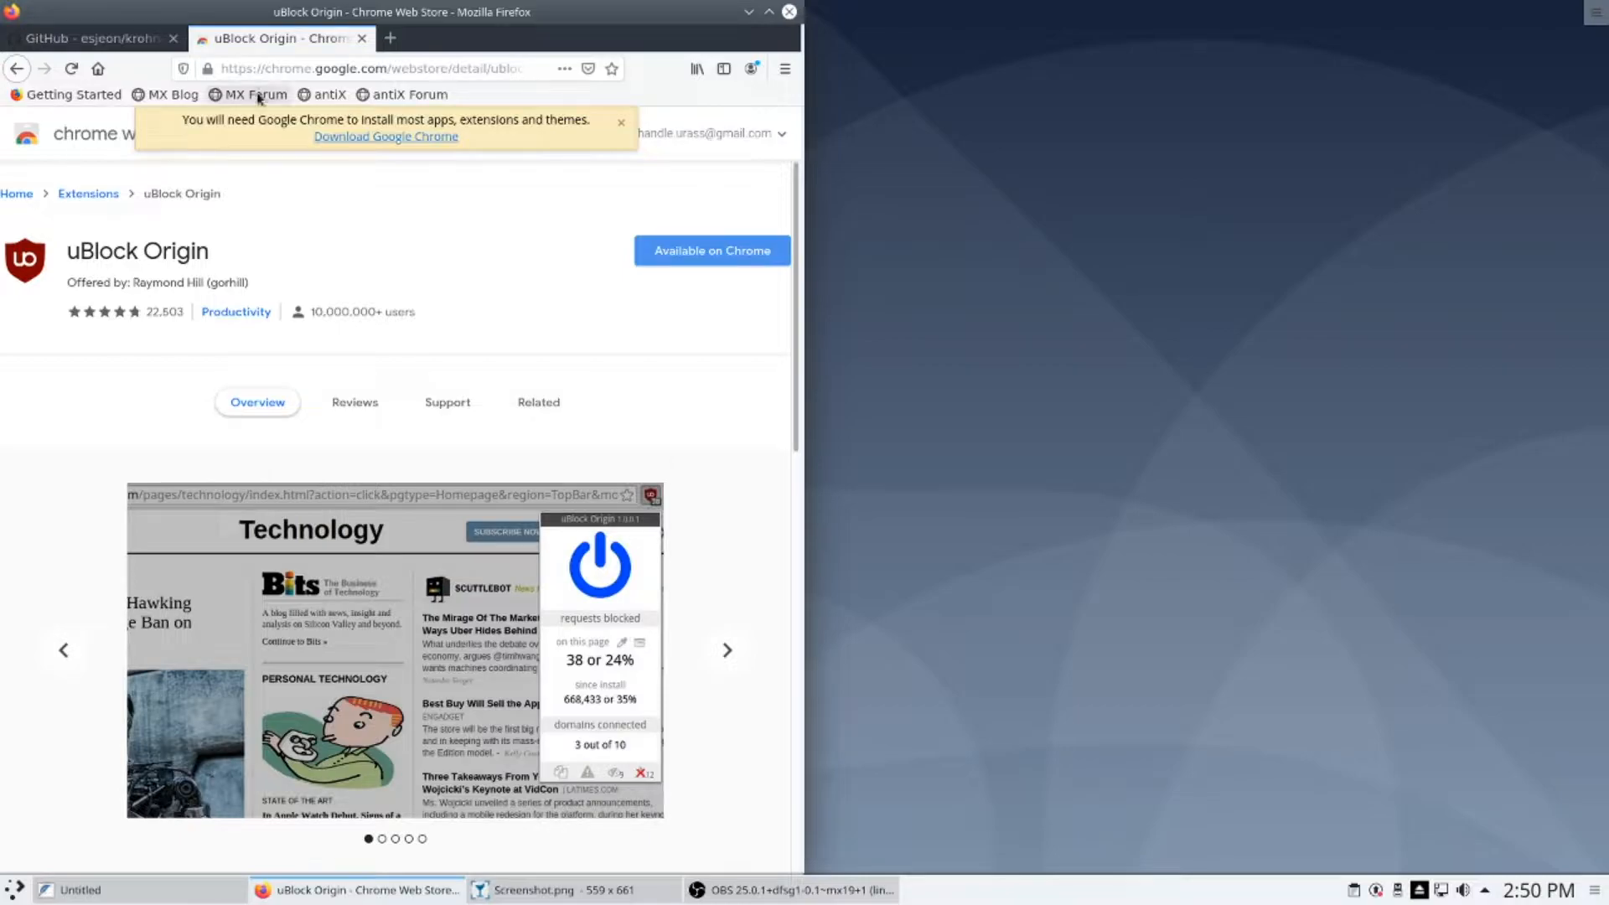
- Search the web for "ublock origin firefox" in the same tab
{"action": "left_click", "coordinate": [285, 69]}
{"action": "left_click", "coordinate": [285, 69]}
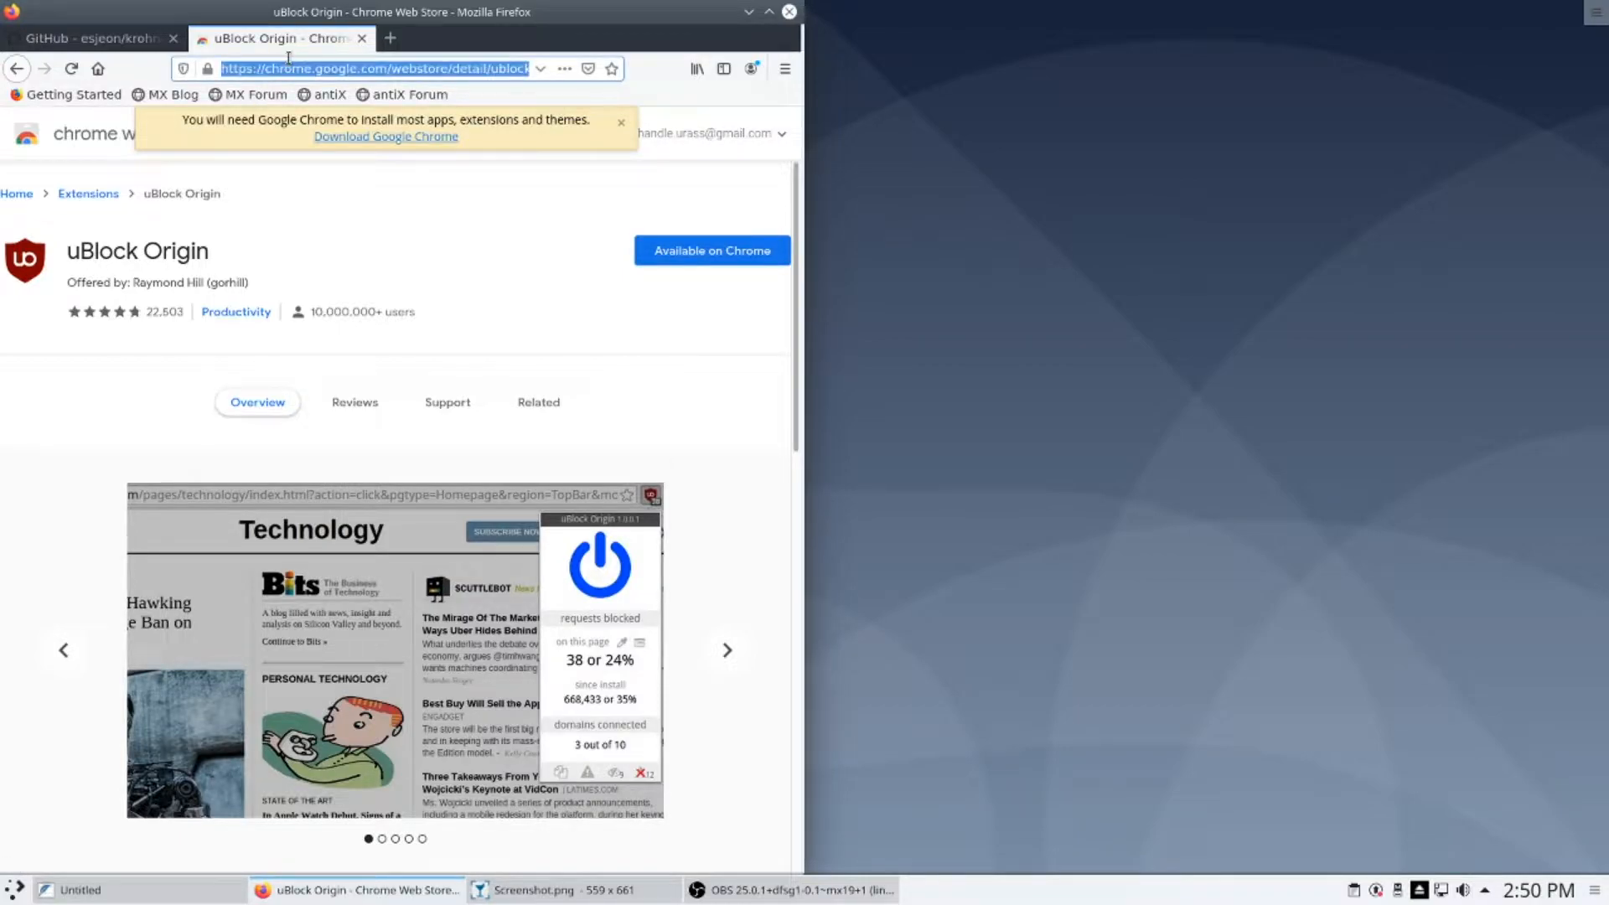
{"action": "type", "text": "u block"}
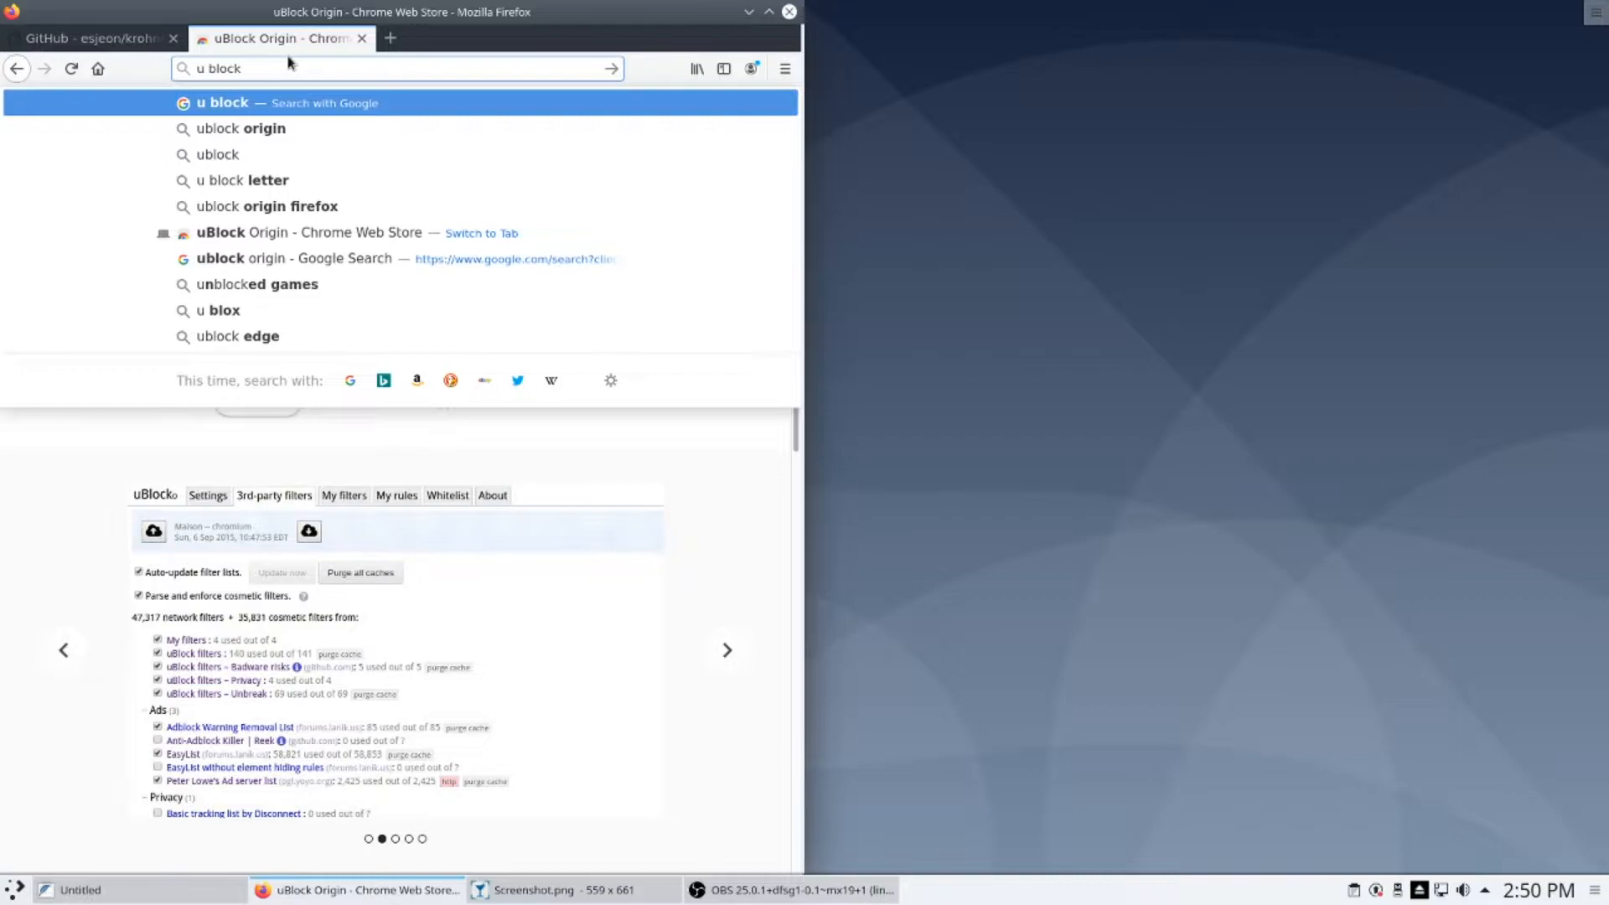
{"action": "key", "text": "Down"}
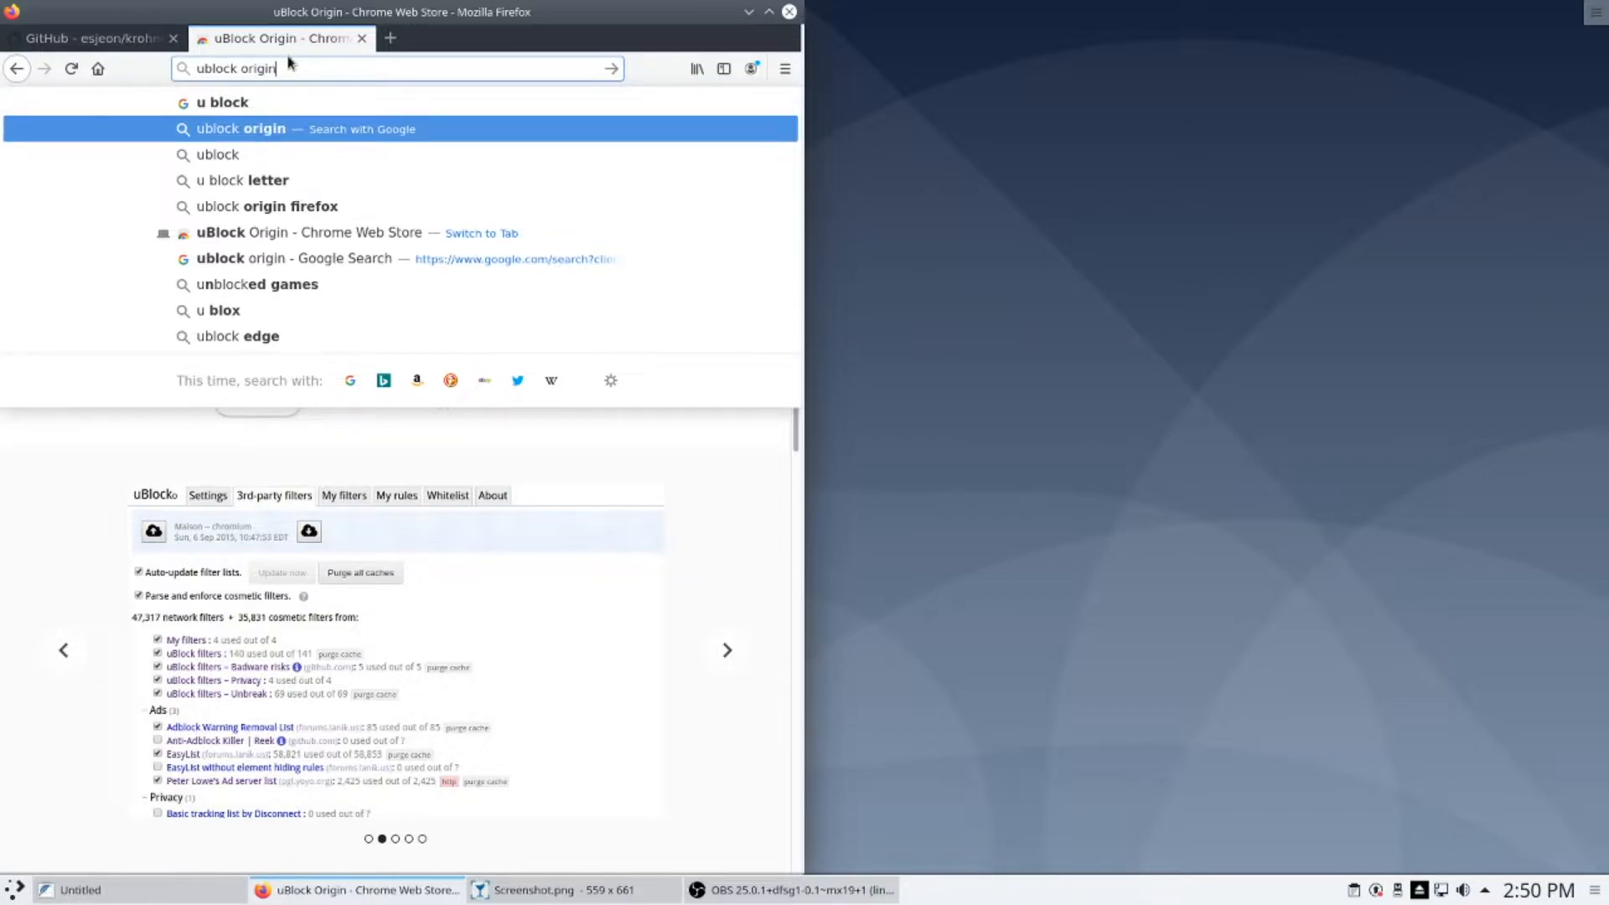
{"action": "key", "text": "Down"}
{"action": "key", "text": "Return"}
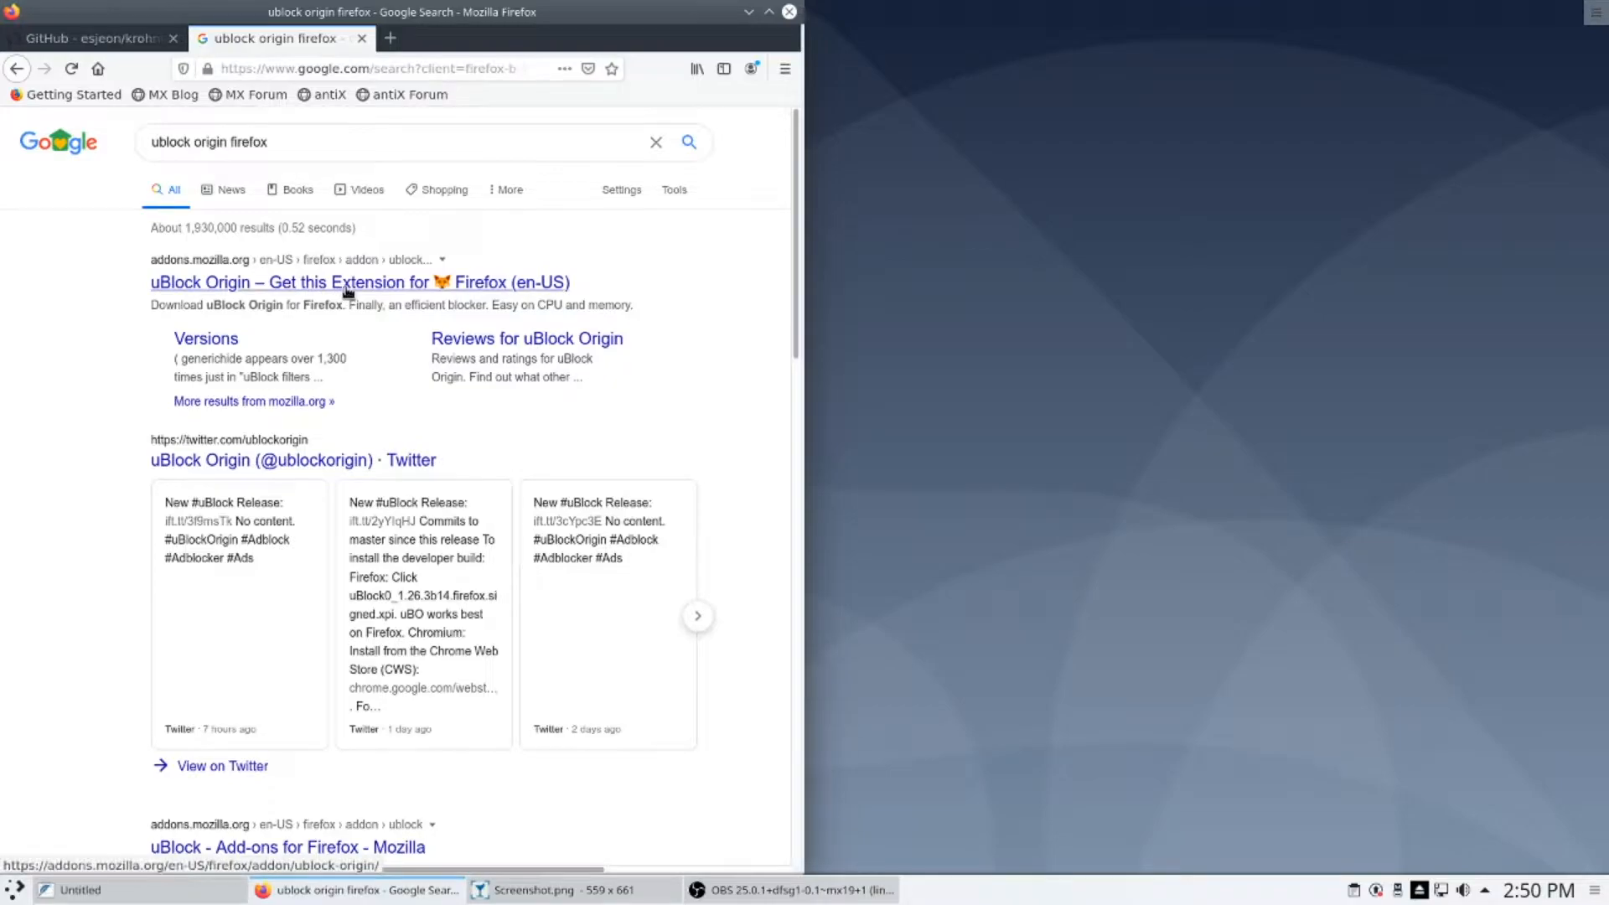
- Open uBlock Origin's Mozilla add-ons page from the results and add the extension to Firefox
{"action": "left_click", "coordinate": [348, 291]}
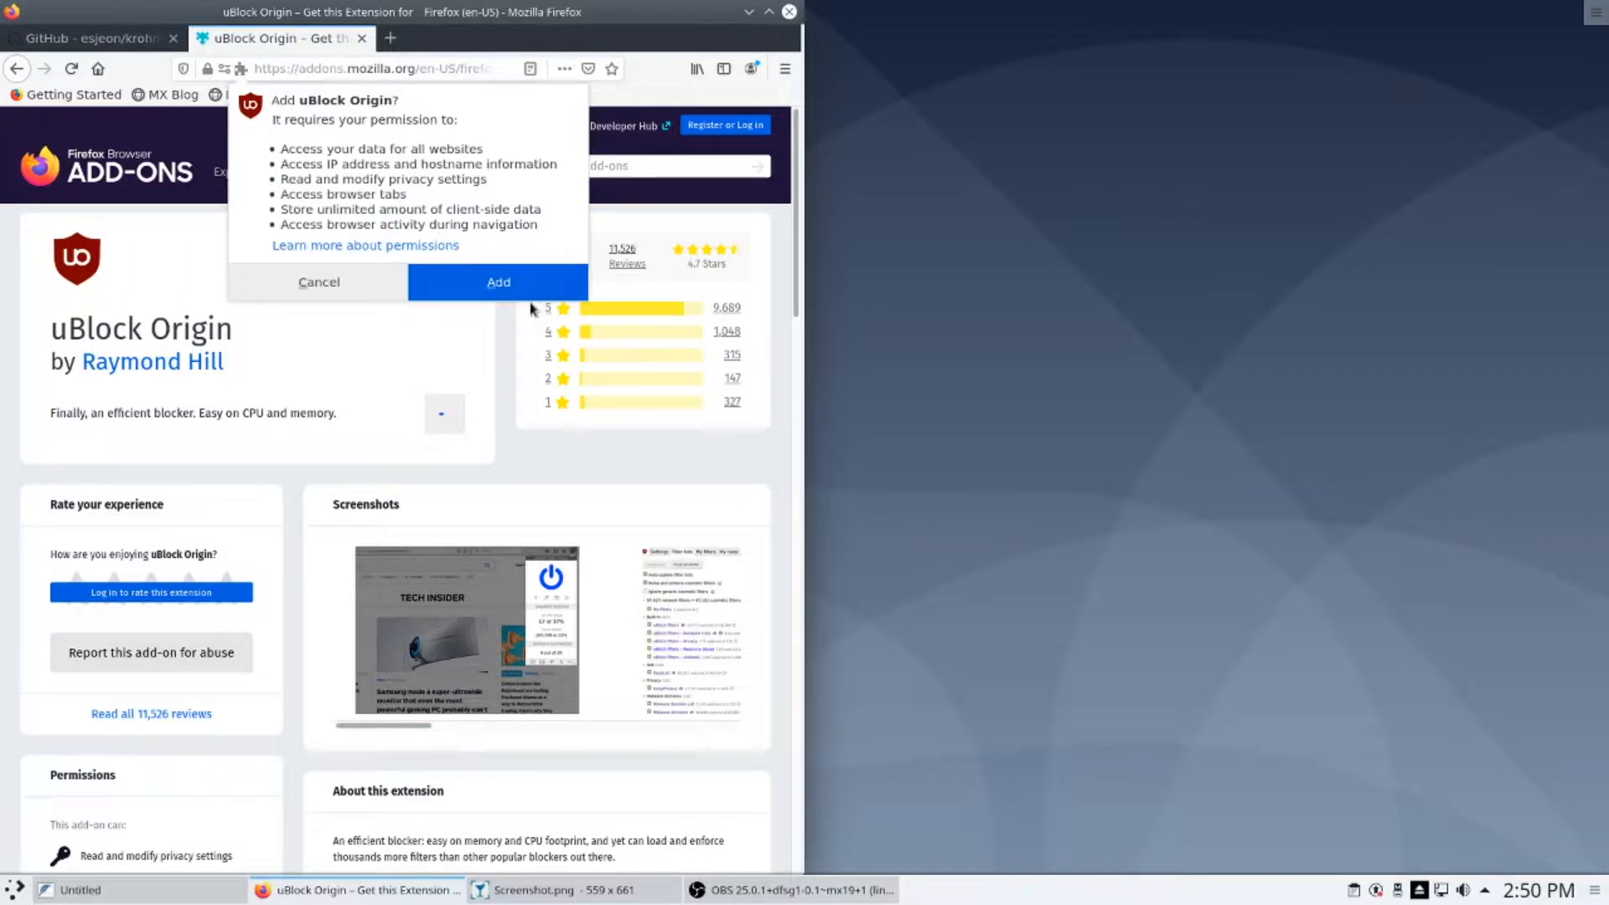
{"action": "left_click", "coordinate": [523, 285]}
{"action": "left_click", "coordinate": [651, 220]}
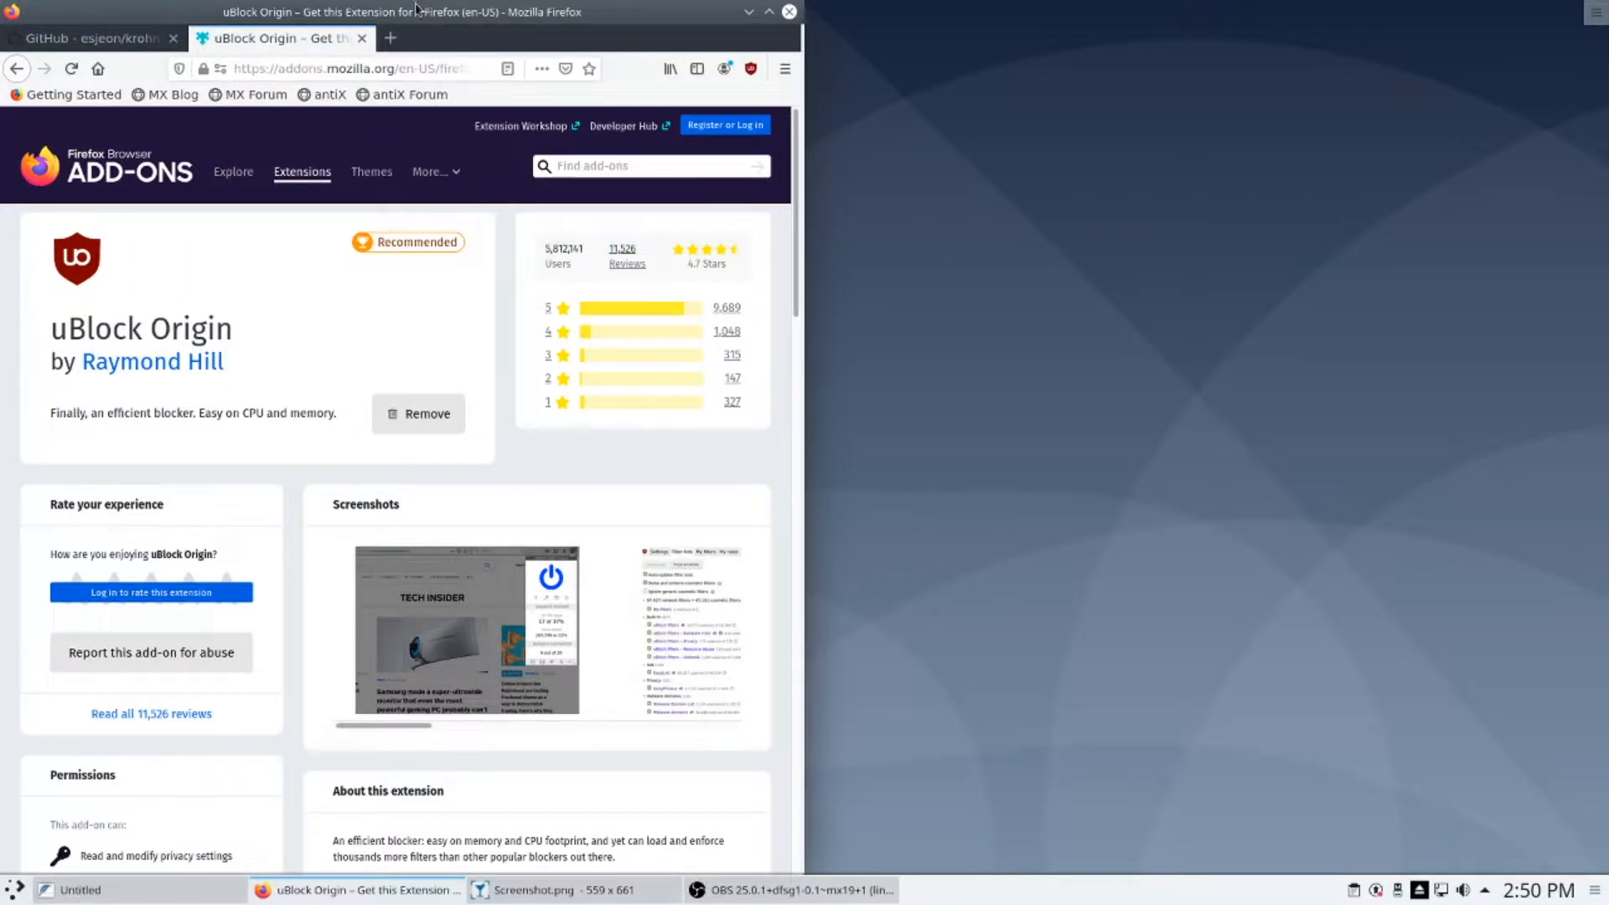
- Open another new tab and maximize the Firefox window
{"action": "left_click", "coordinate": [390, 37]}
{"action": "double_click", "coordinate": [691, 17]}
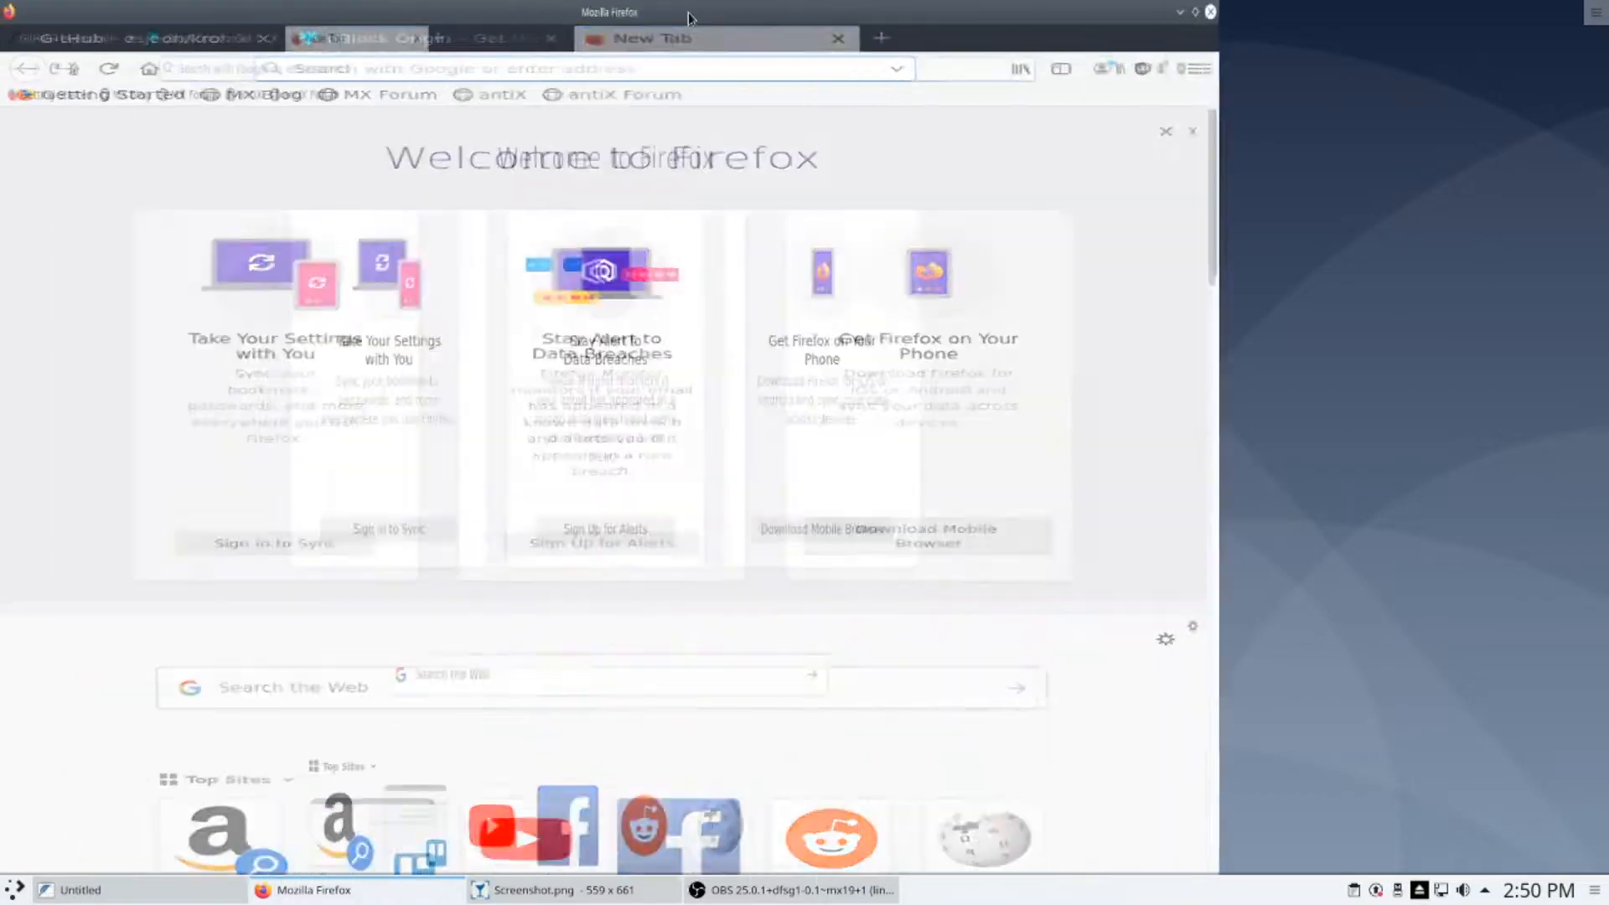
- Search the web for "wallpaper anime girl" in the new tab
{"action": "type", "text": "wakko"}
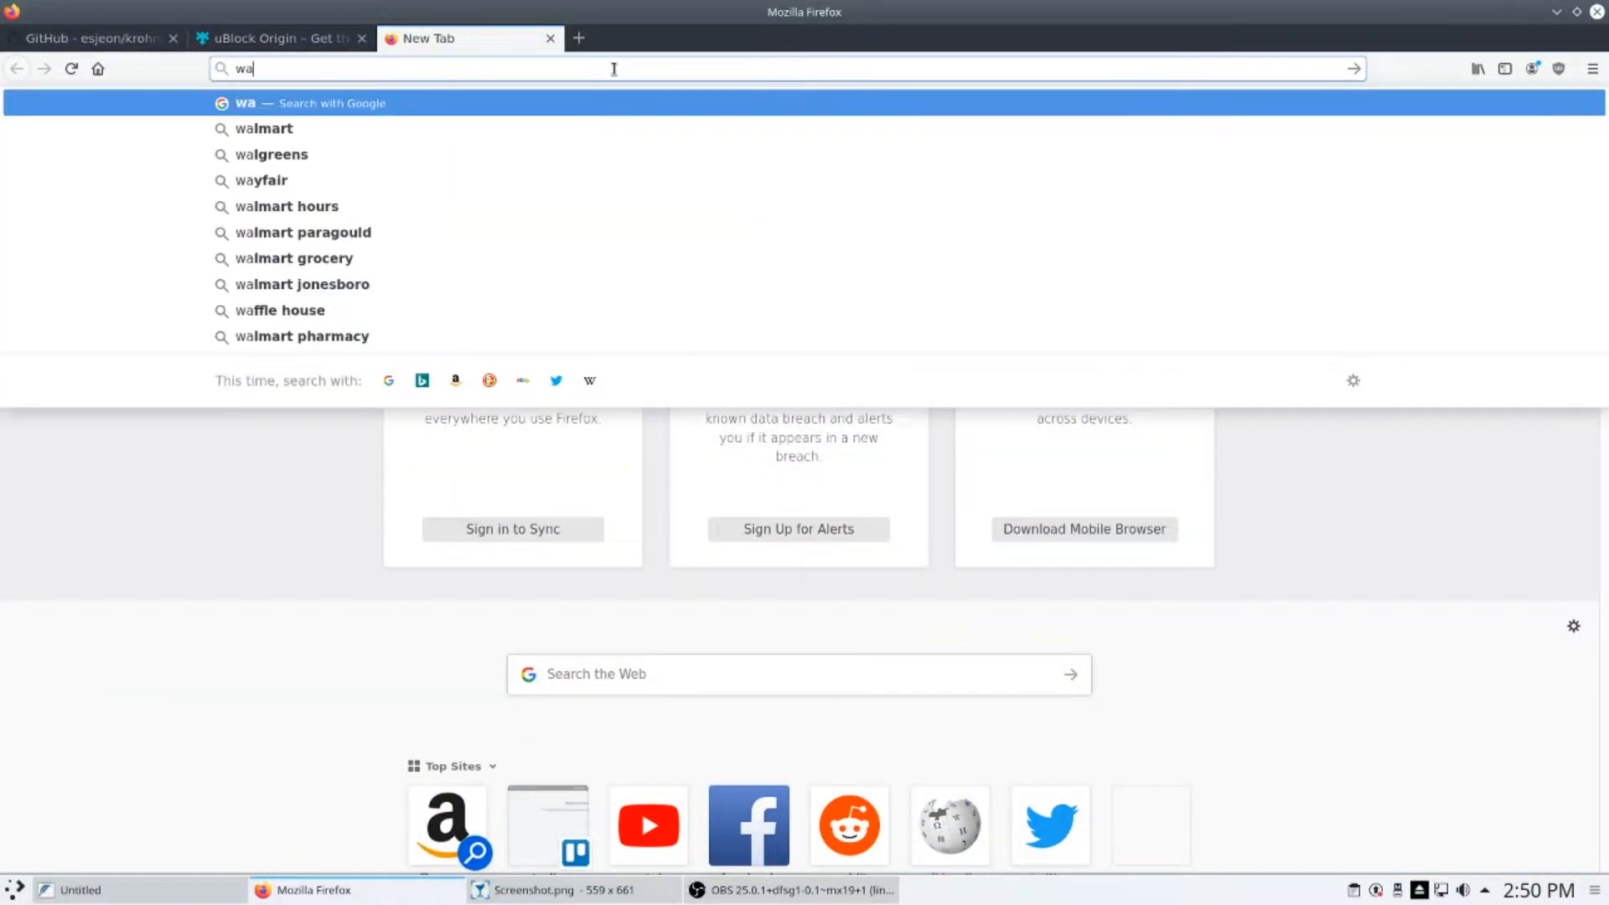
{"action": "key", "text": "BackSpace"}
{"action": "key", "text": "BackSpace"}
{"action": "key", "text": "BackSpace"}
{"action": "key", "text": "BackSpace"}
{"action": "type", "text": "l"}
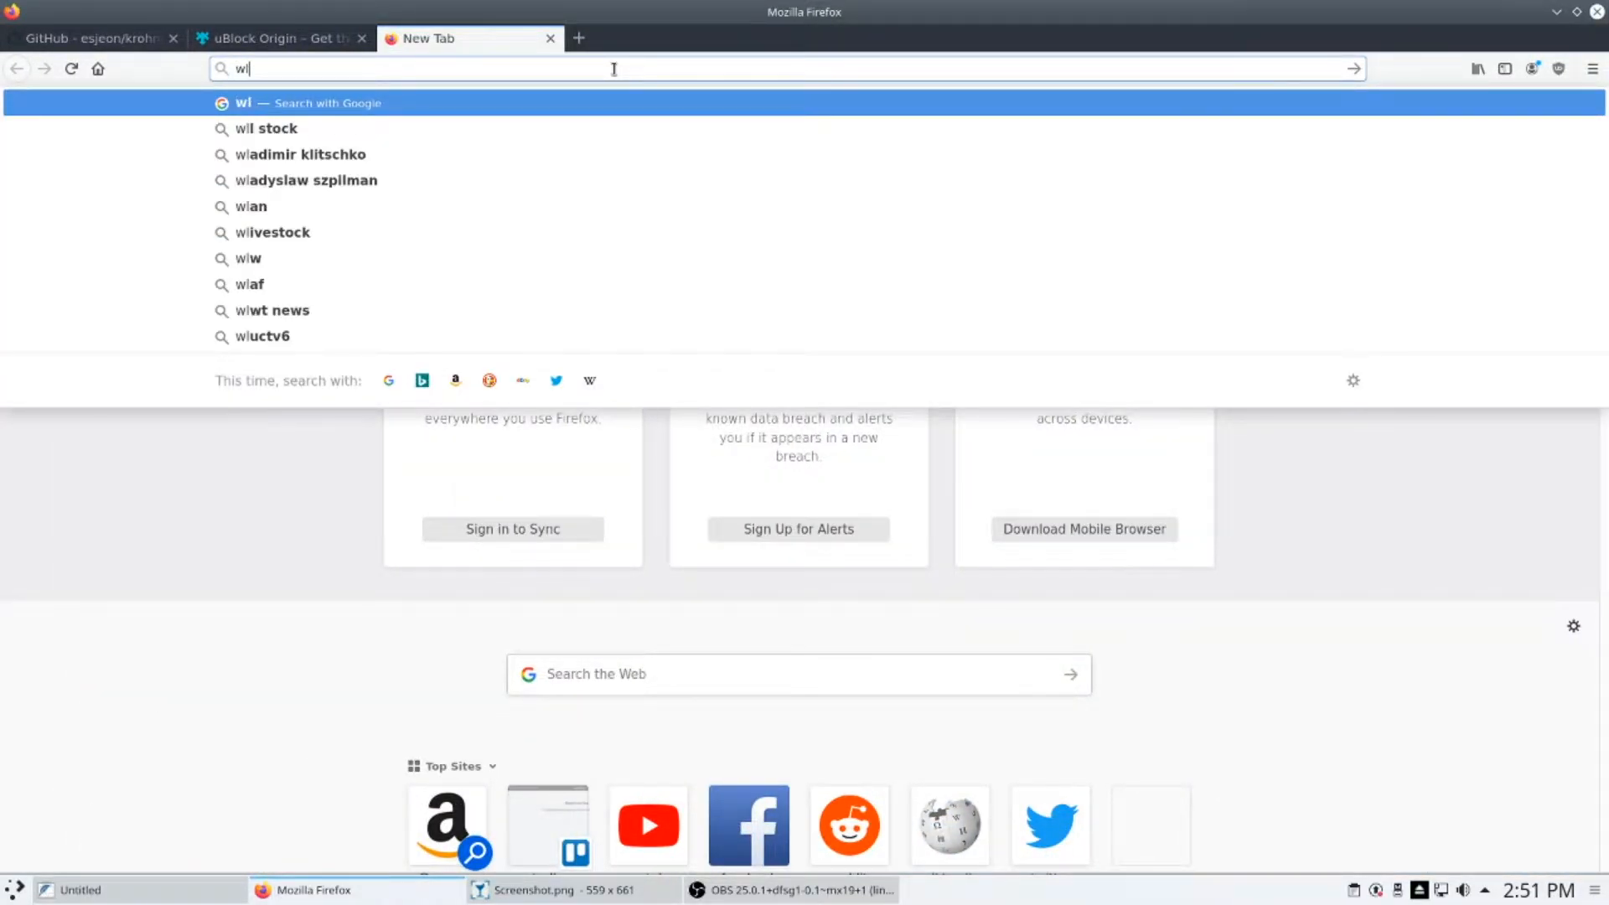
{"action": "key", "text": "BackSpace"}
{"action": "type", "text": "allpaper anli"}
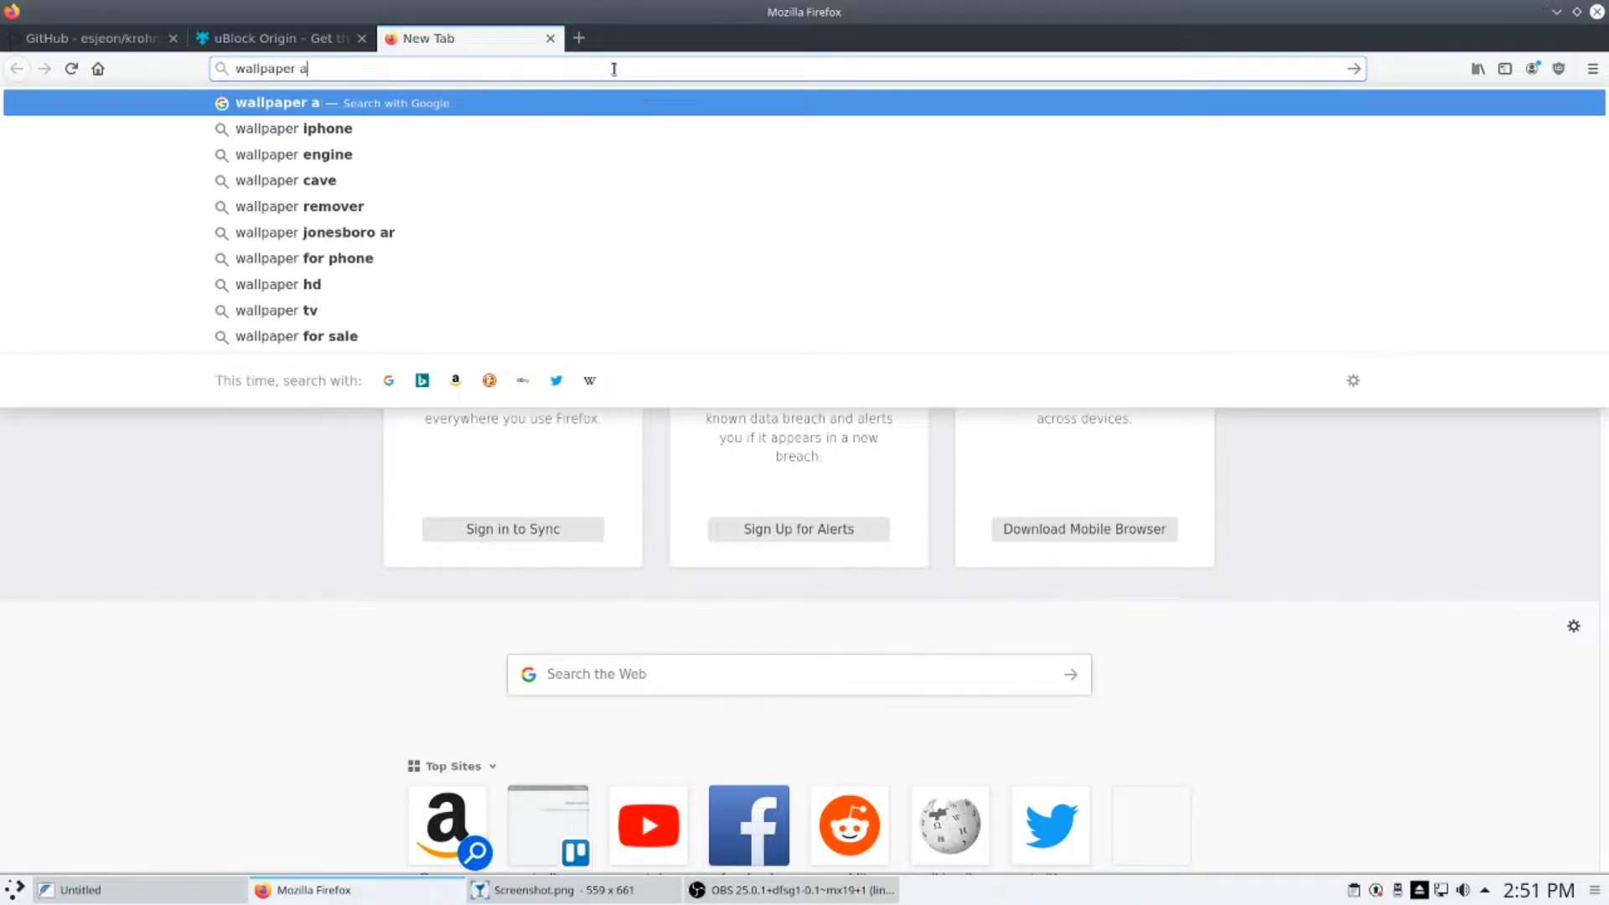
{"action": "key", "text": "BackSpace"}
{"action": "type", "text": "ii"}
{"action": "key", "text": "BackSpace"}
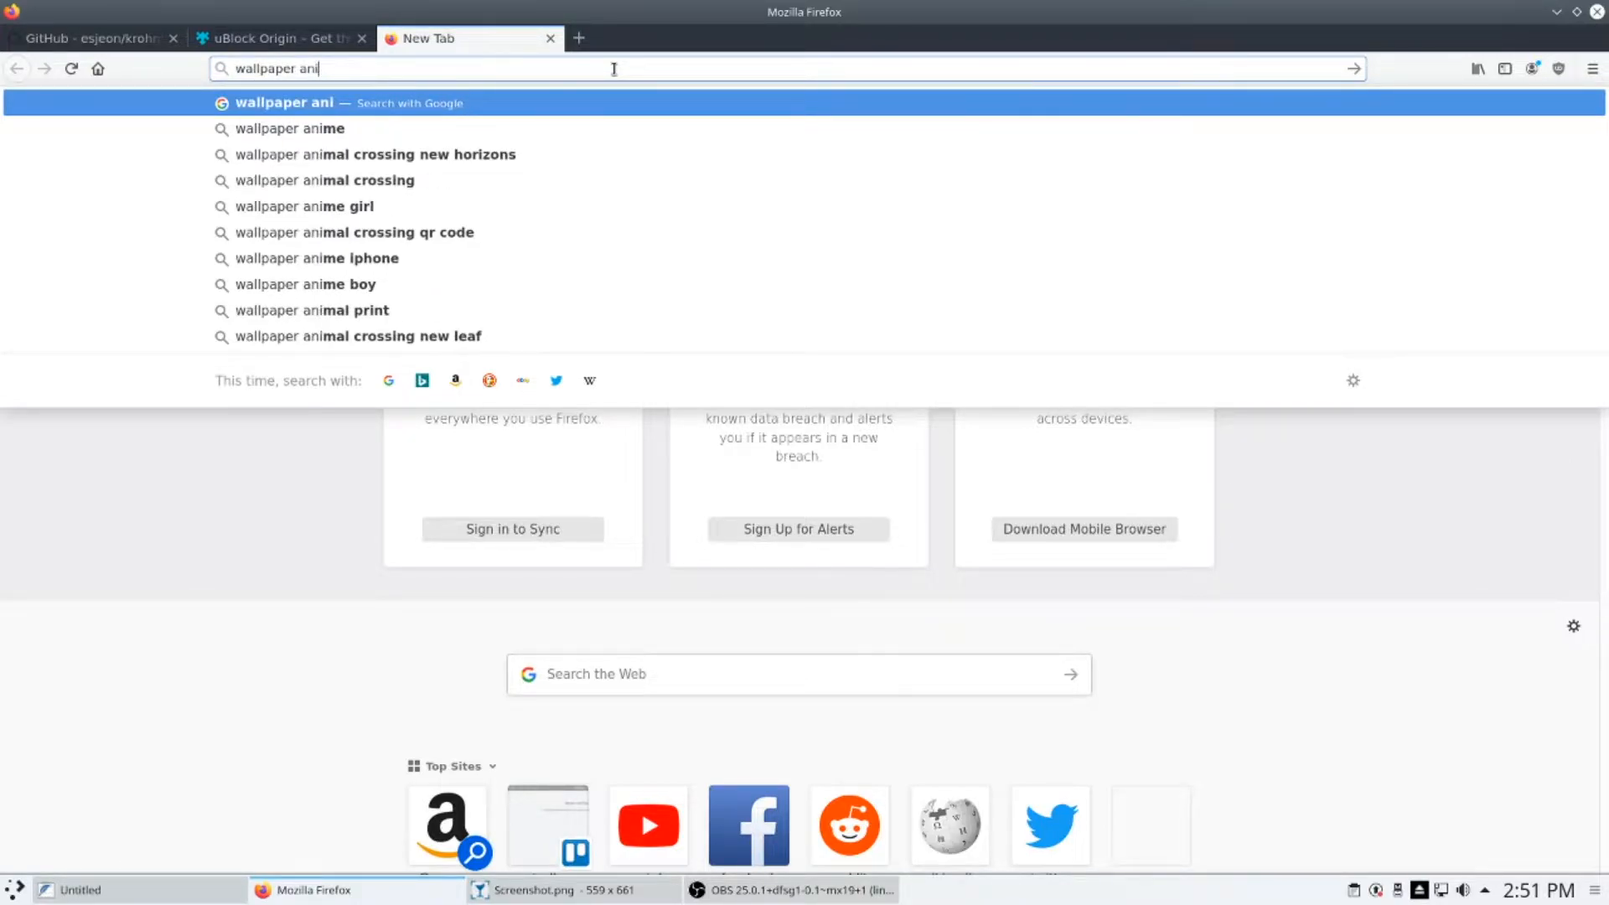
{"action": "type", "text": "me girl"}
{"action": "key", "text": "Return"}
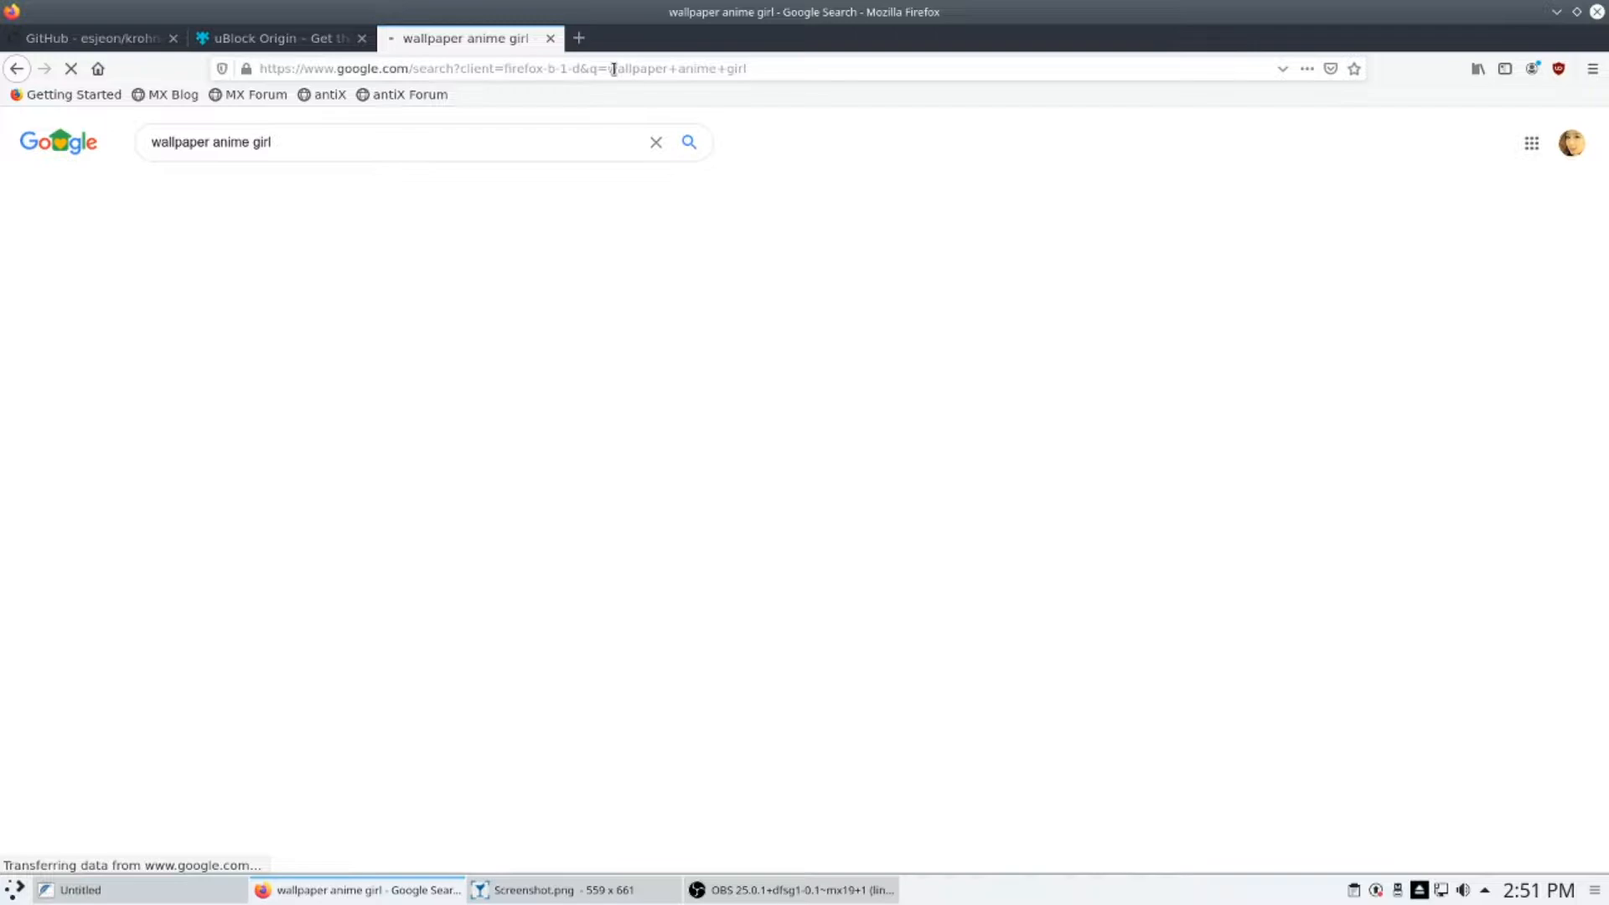
- Refine the search to "wallpaper anime girl 1920" and switch to the image results
{"action": "left_click", "coordinate": [301, 143]}
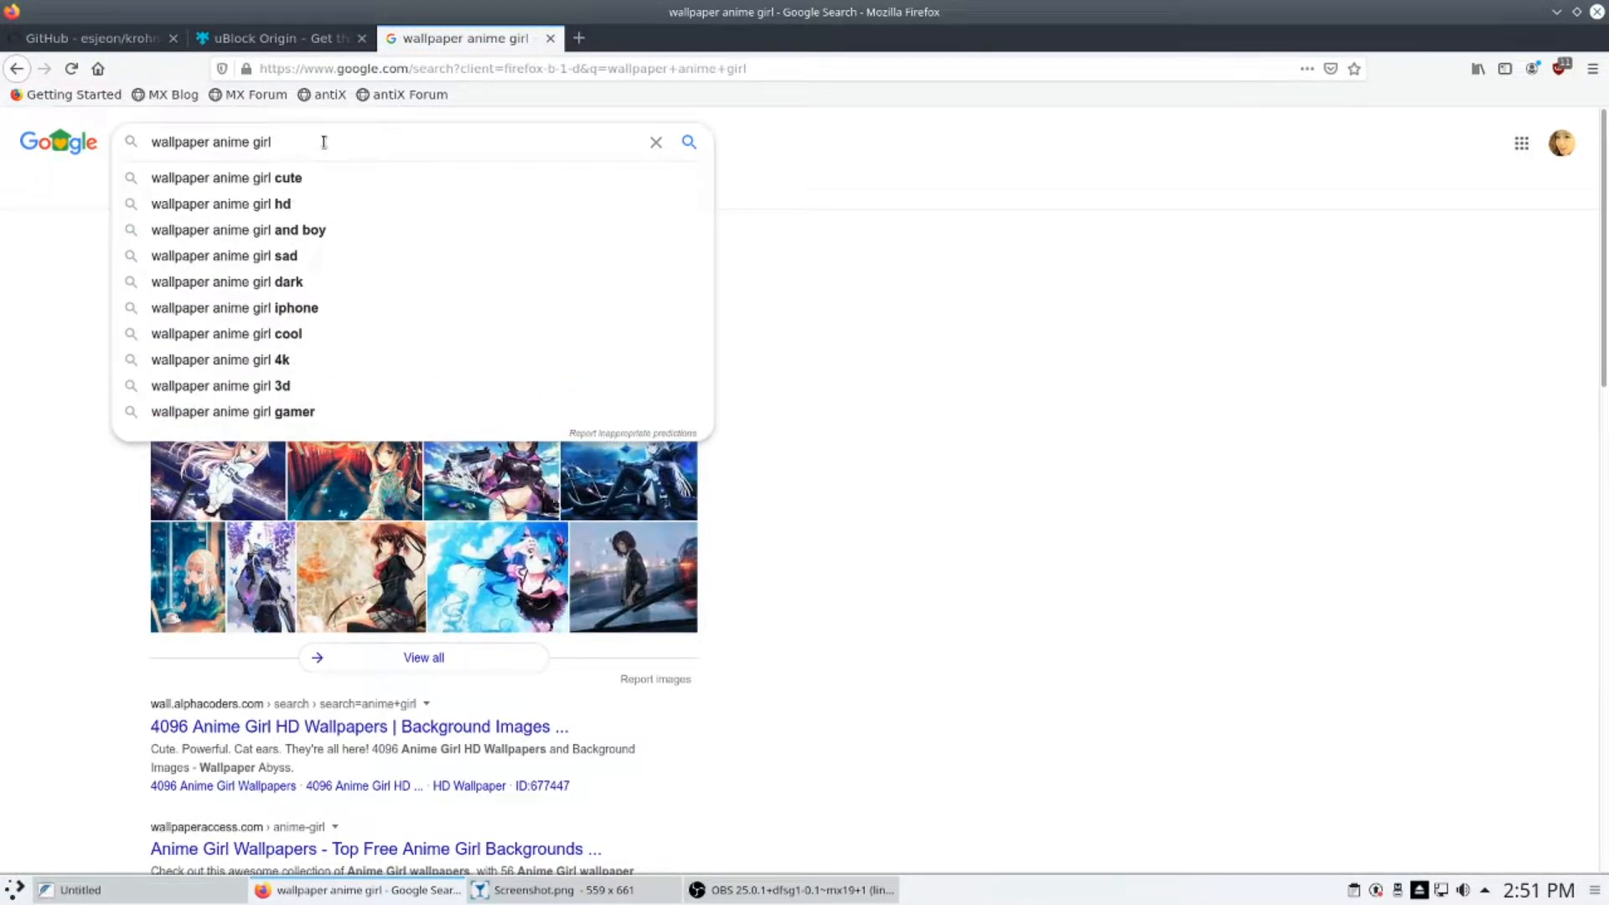
{"action": "type", "text": "1920"}
{"action": "key", "text": "Return"}
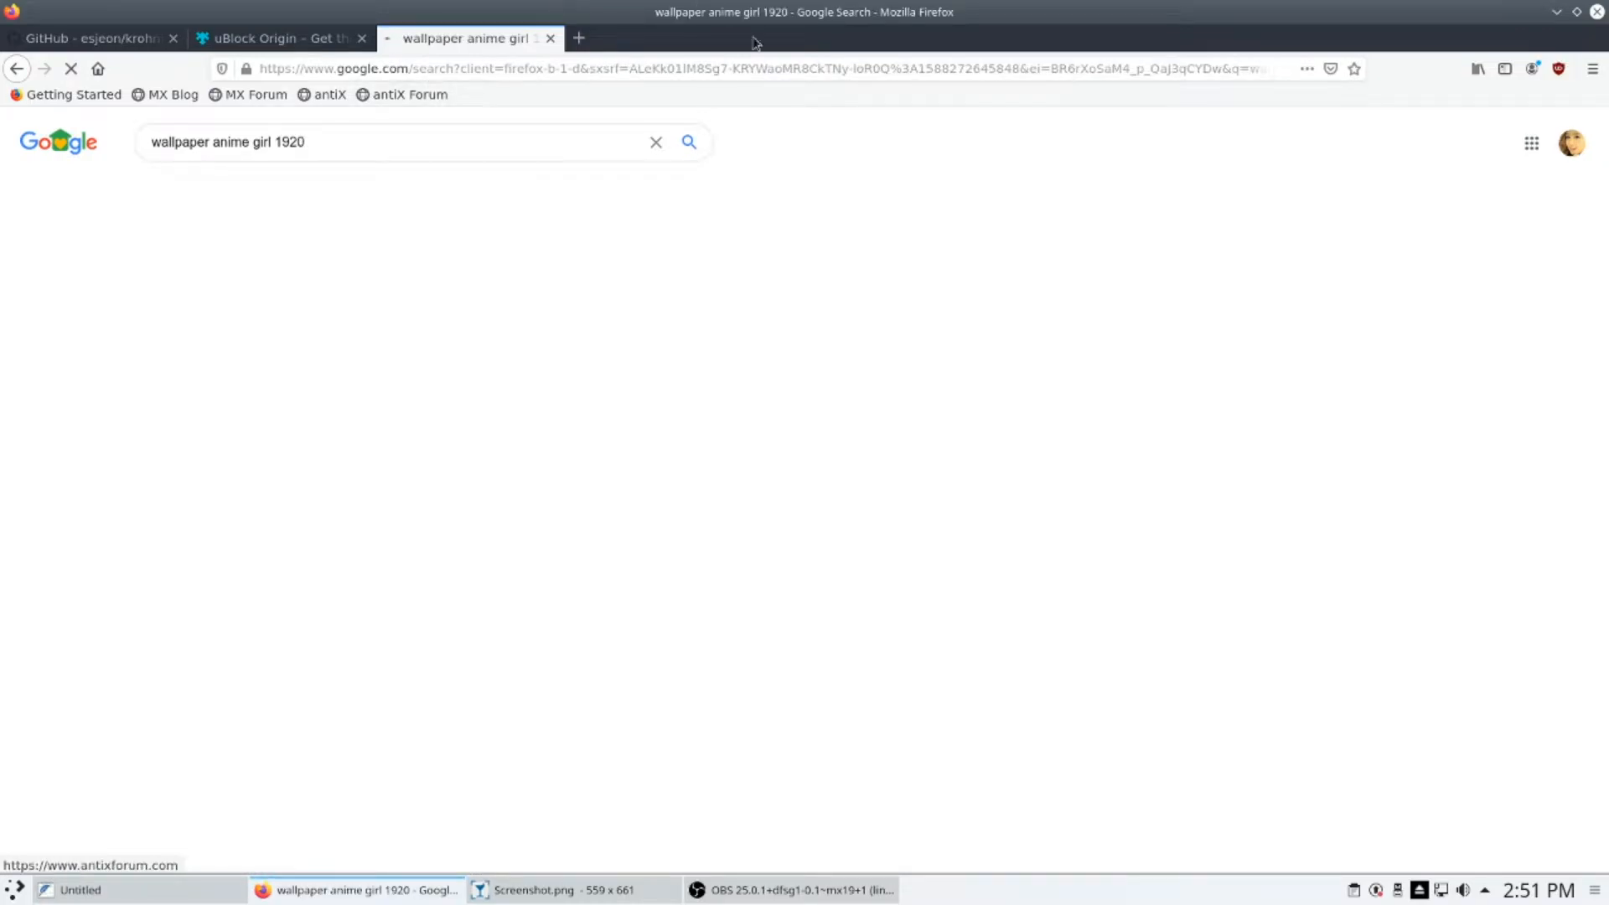
{"action": "left_click", "coordinate": [221, 195]}
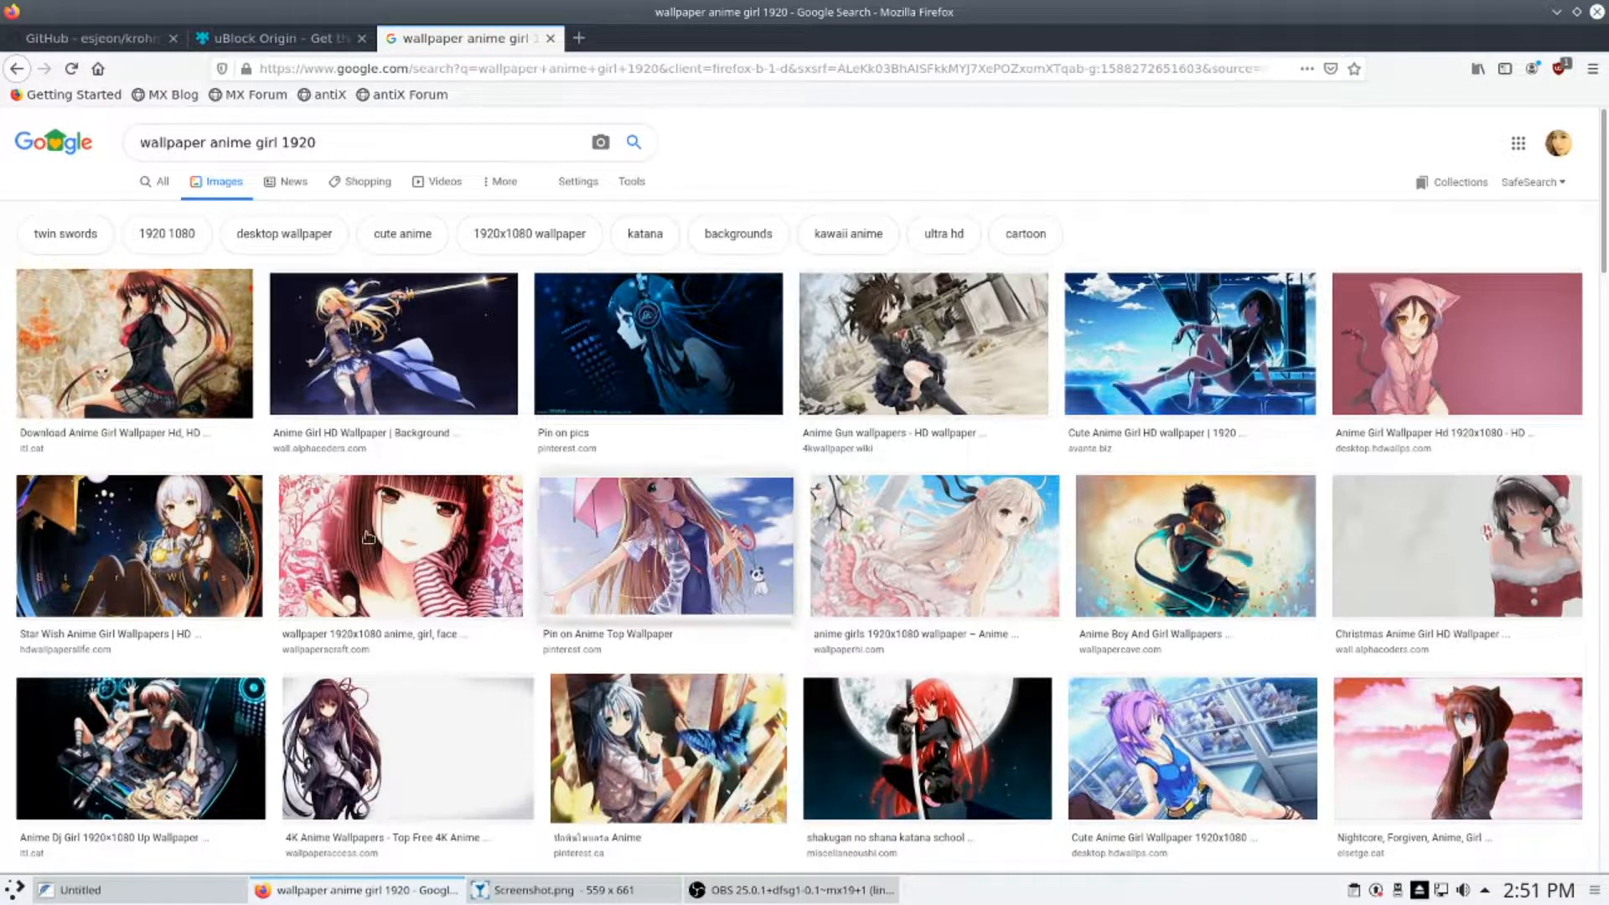
- Pick the wallpaperhi.com wallpaper of a brown-haired schoolgirl from the image results and open its full-size 1920x1080 version
{"action": "left_click", "coordinate": [1446, 602]}
{"action": "scroll", "coordinate": [1290, 602], "scroll_direction": "down", "scroll_amount": 3}
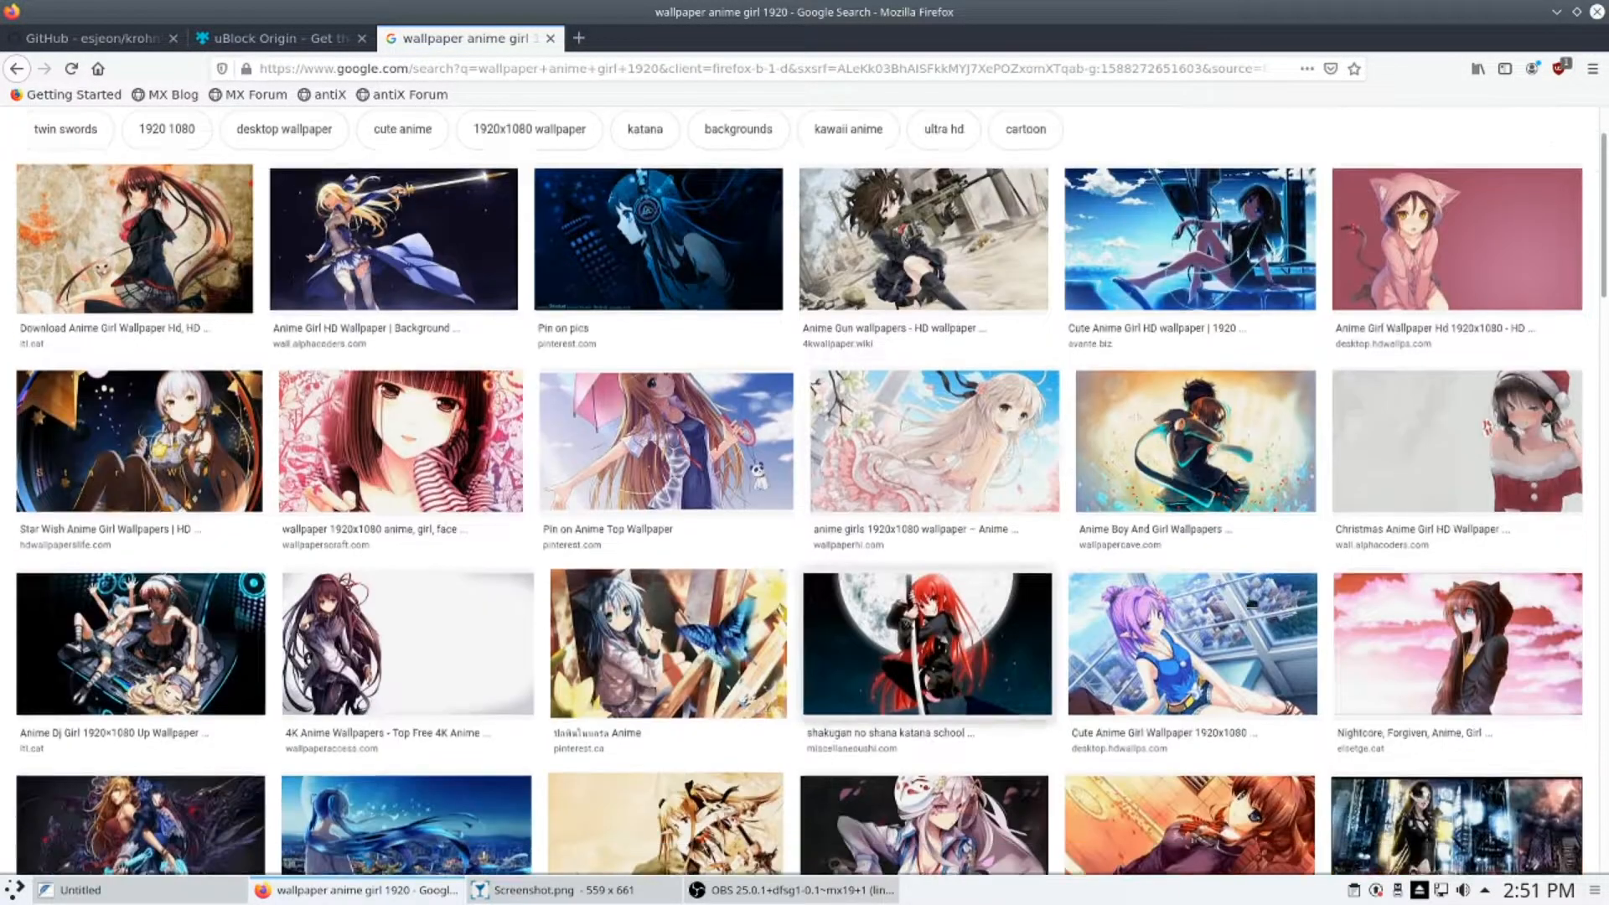
{"action": "scroll", "coordinate": [414, 645], "scroll_direction": "down", "scroll_amount": 3}
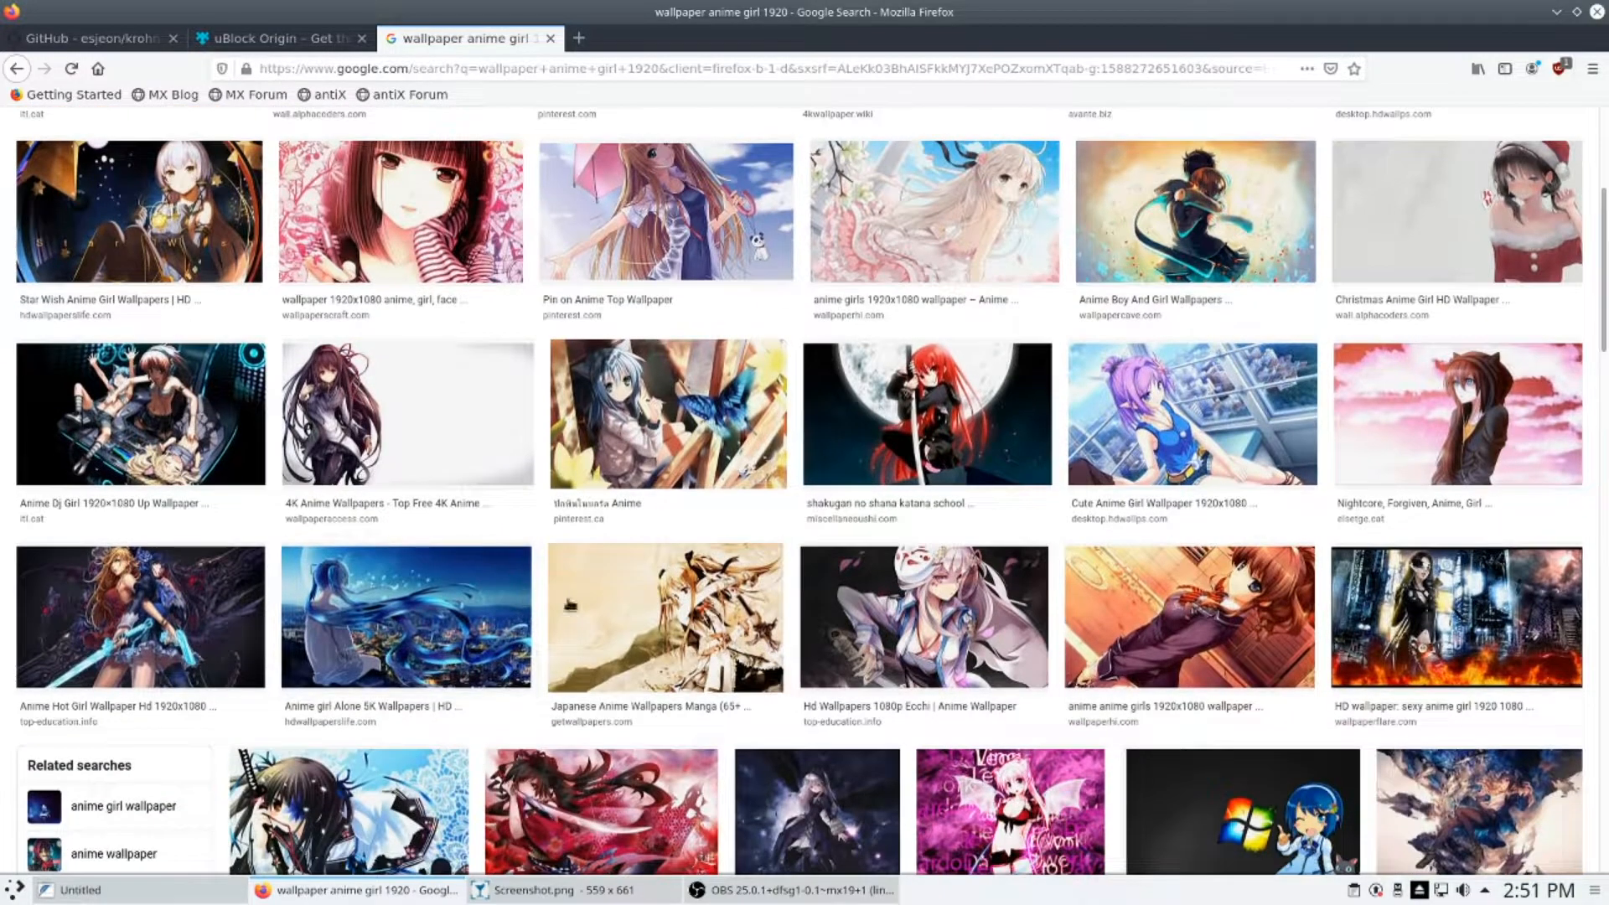
{"action": "scroll", "coordinate": [1282, 473], "scroll_direction": "down", "scroll_amount": 3}
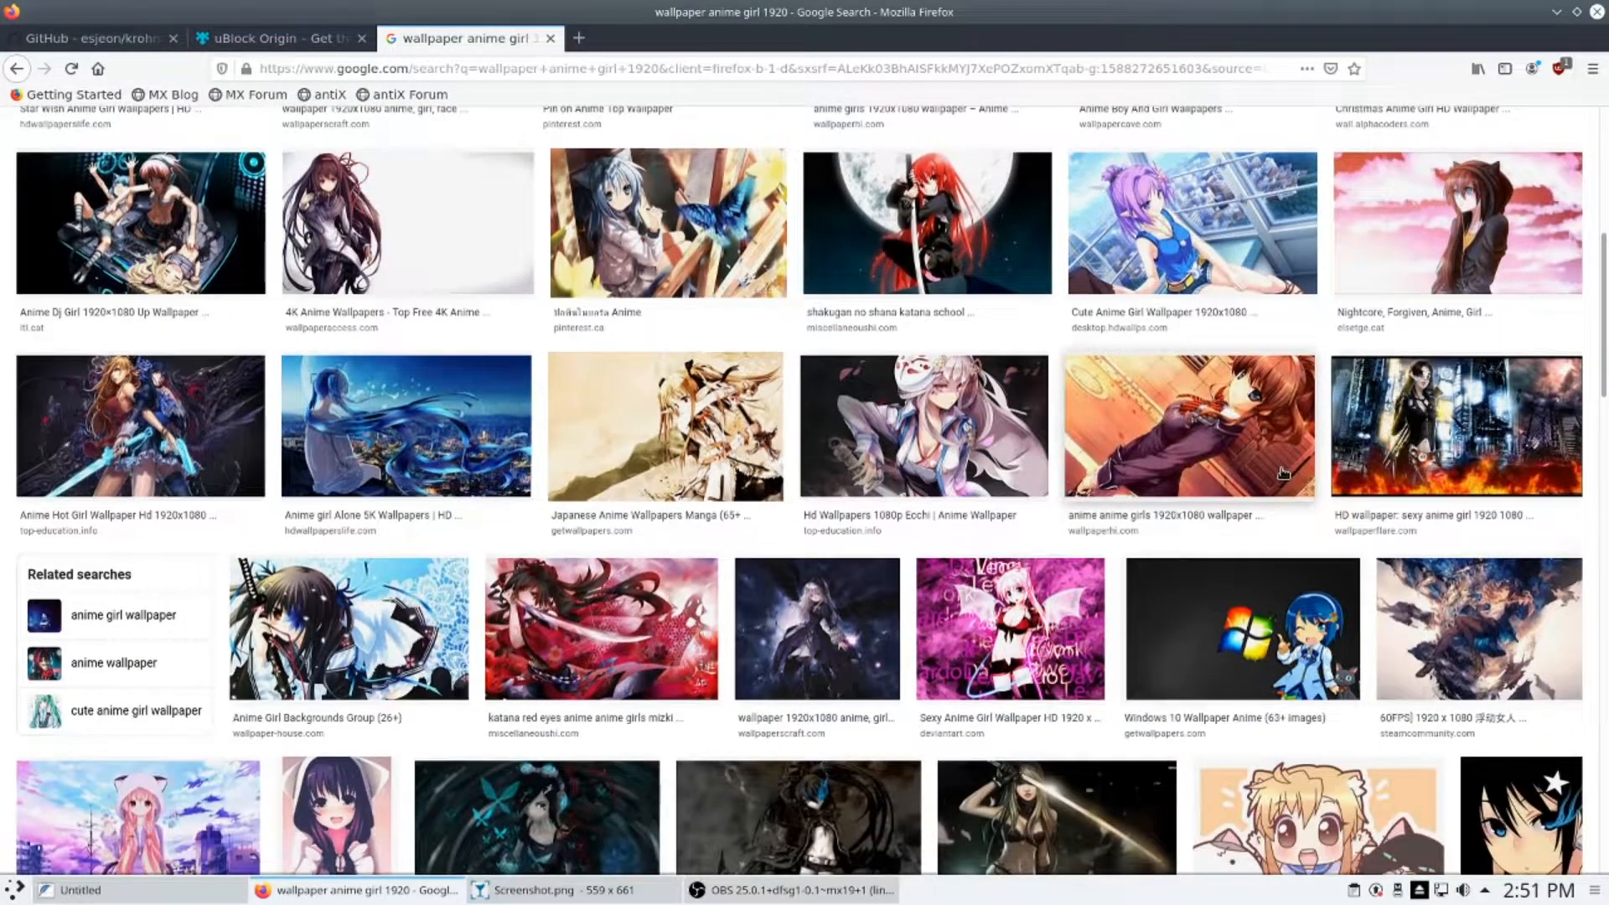
{"action": "scroll", "coordinate": [604, 628], "scroll_direction": "down", "scroll_amount": 4}
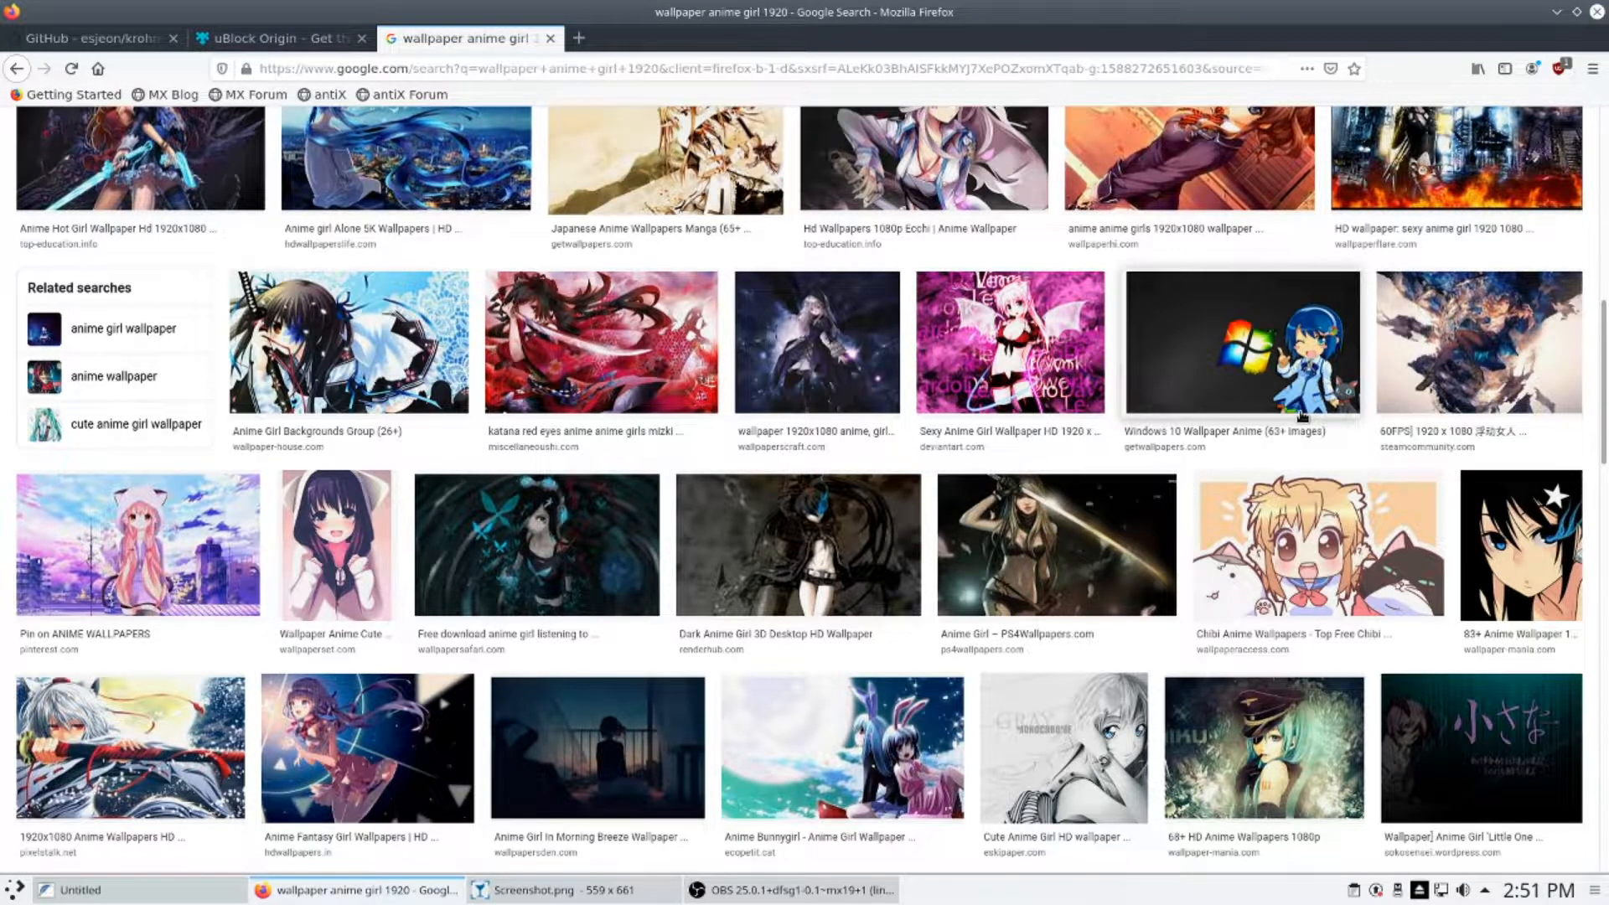
{"action": "scroll", "coordinate": [708, 677], "scroll_direction": "up", "scroll_amount": 3}
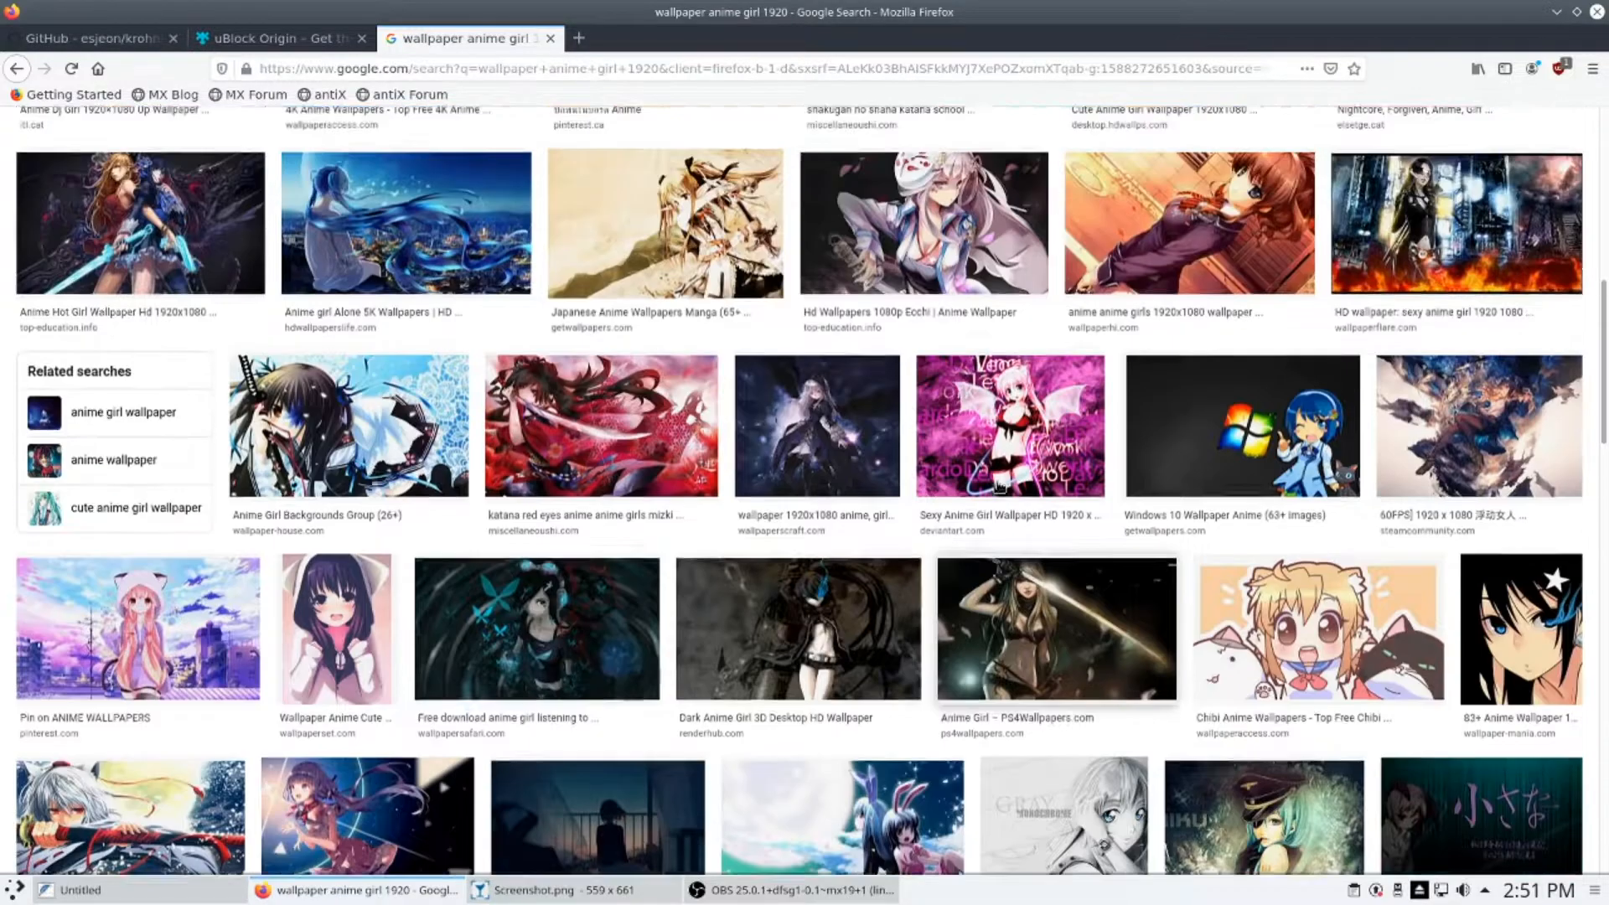
{"action": "scroll", "coordinate": [708, 677], "scroll_direction": "down", "scroll_amount": 3}
{"action": "scroll", "coordinate": [375, 704], "scroll_direction": "up", "scroll_amount": 5}
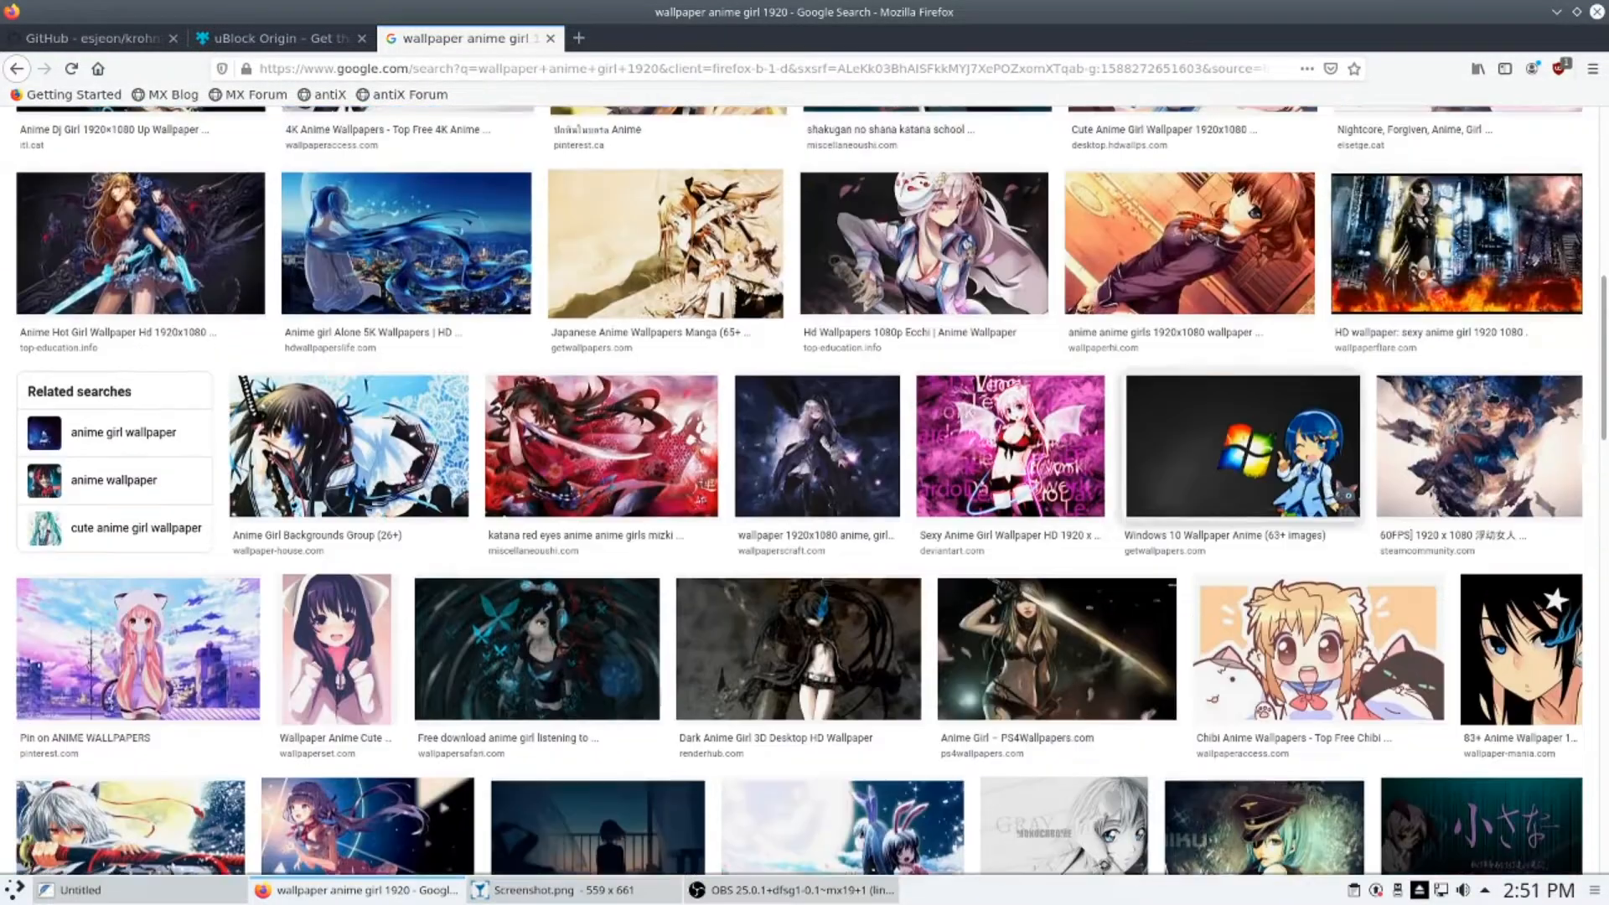
{"action": "left_click", "coordinate": [1144, 381]}
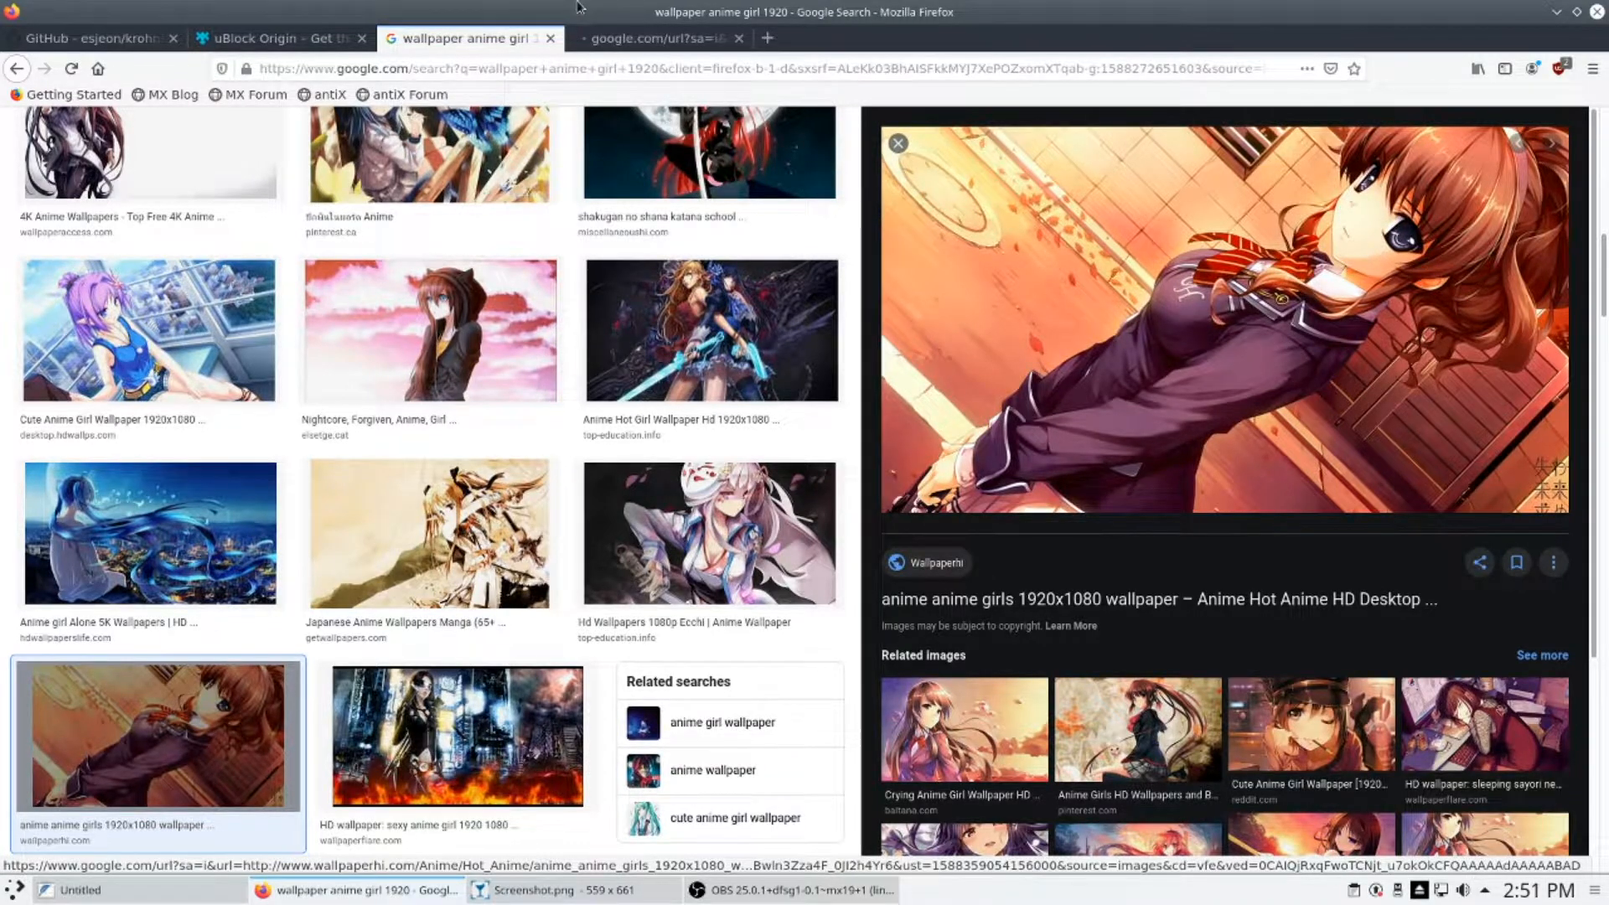
{"action": "left_click", "coordinate": [618, 42]}
{"action": "left_click", "coordinate": [600, 679]}
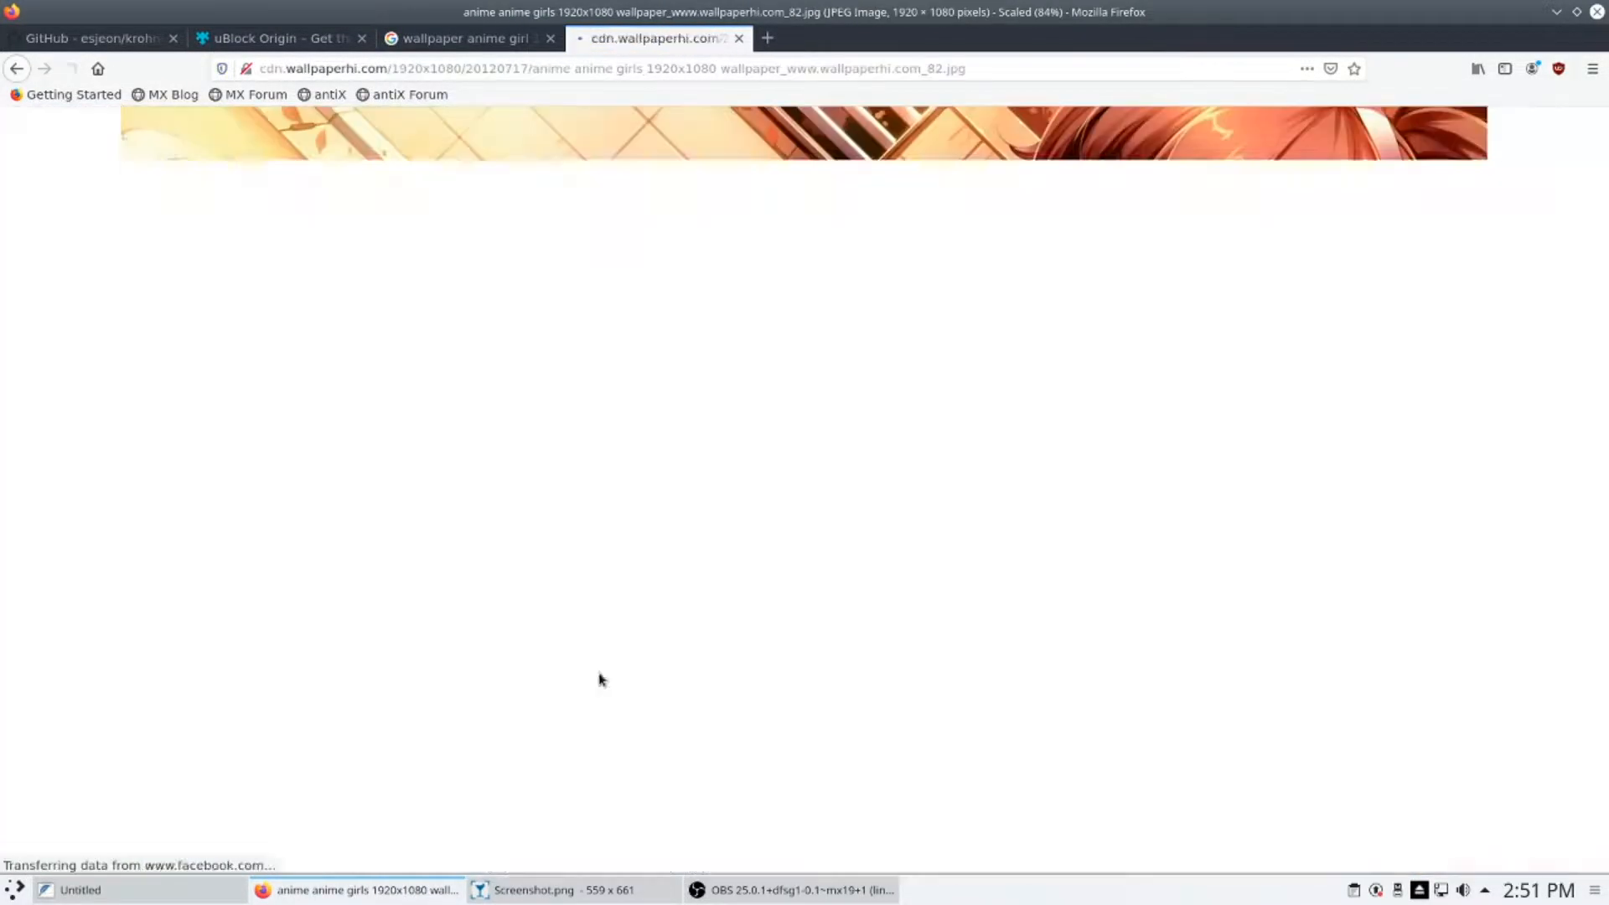
- Save the full-size wallpaper image under its suggested file name and minimize the Firefox window
{"action": "right_click", "coordinate": [1011, 464]}
{"action": "left_click", "coordinate": [1115, 525]}
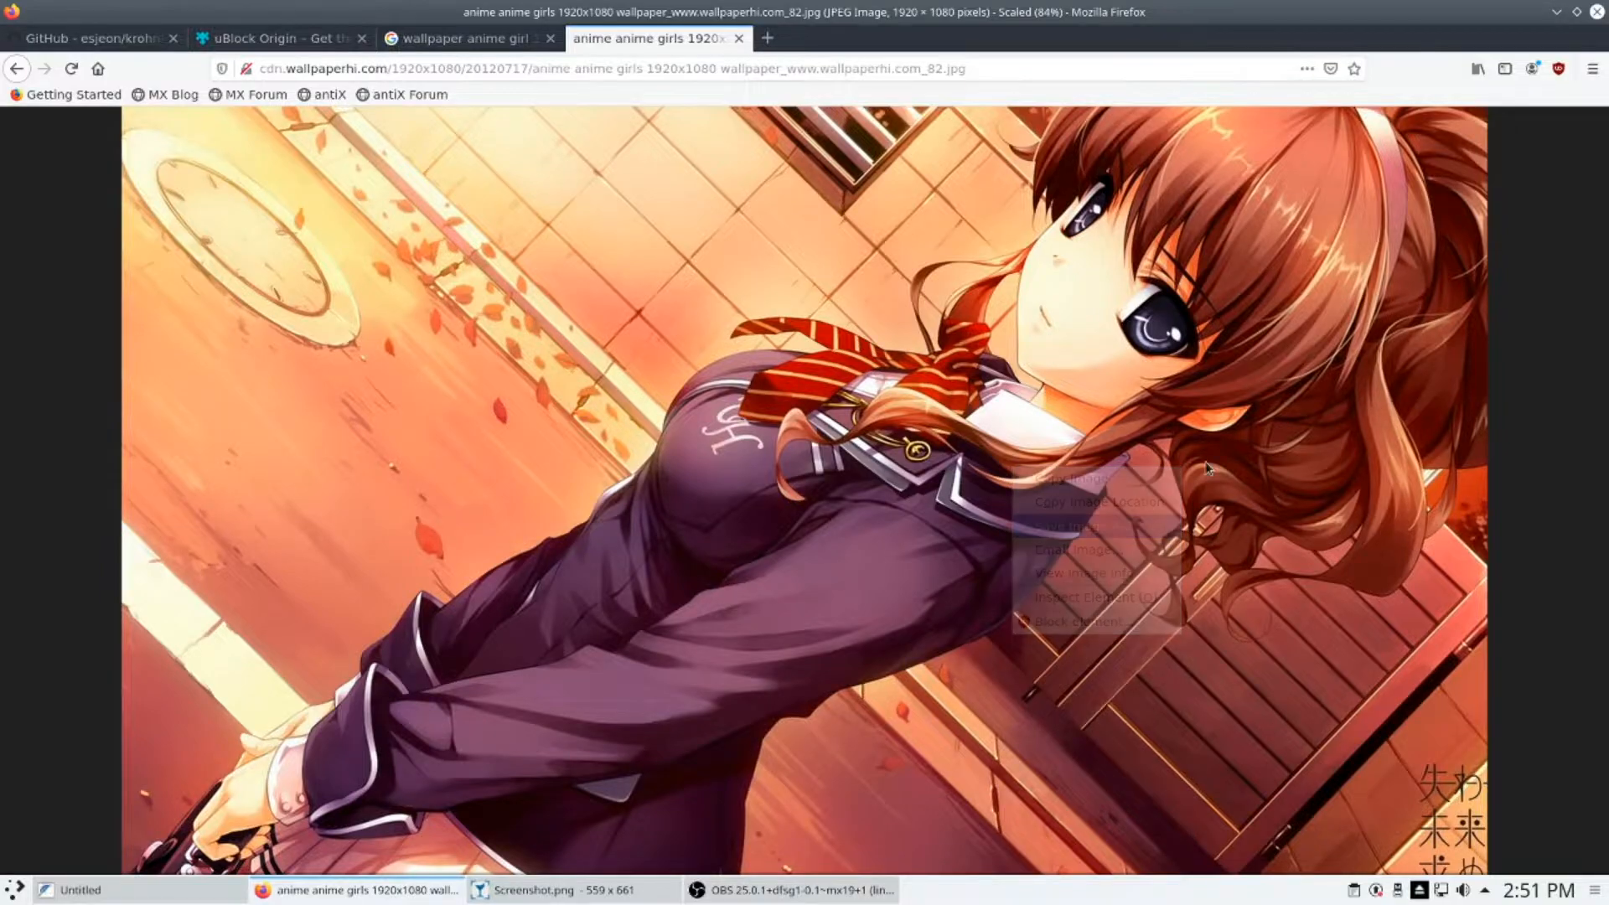
{"action": "key", "text": "Return"}
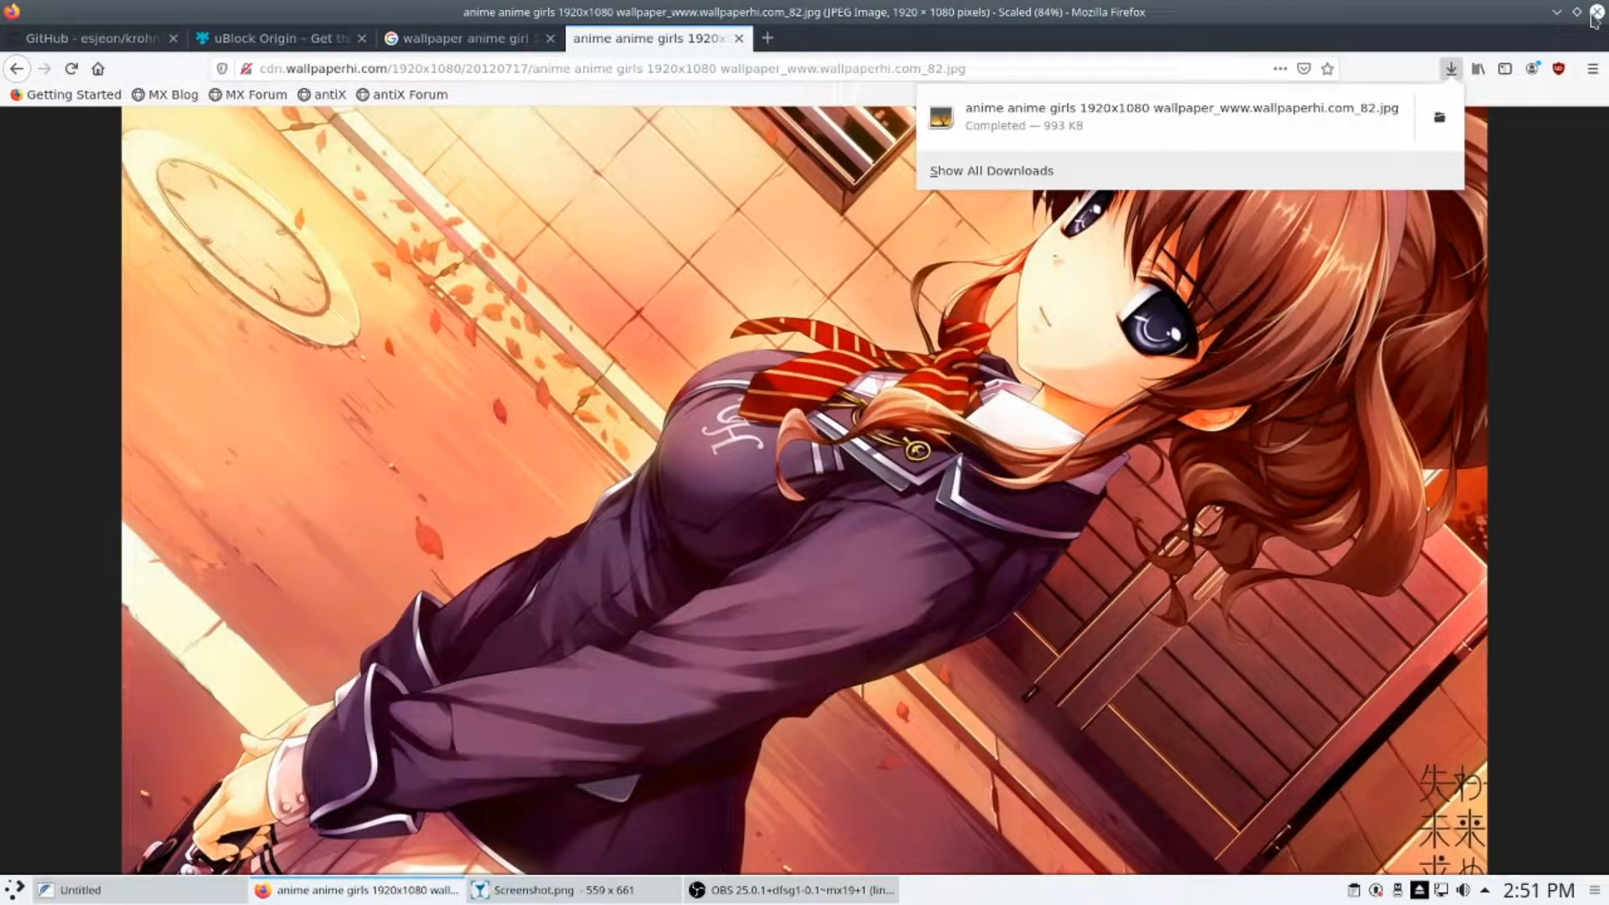
{"action": "left_click", "coordinate": [1562, 16]}
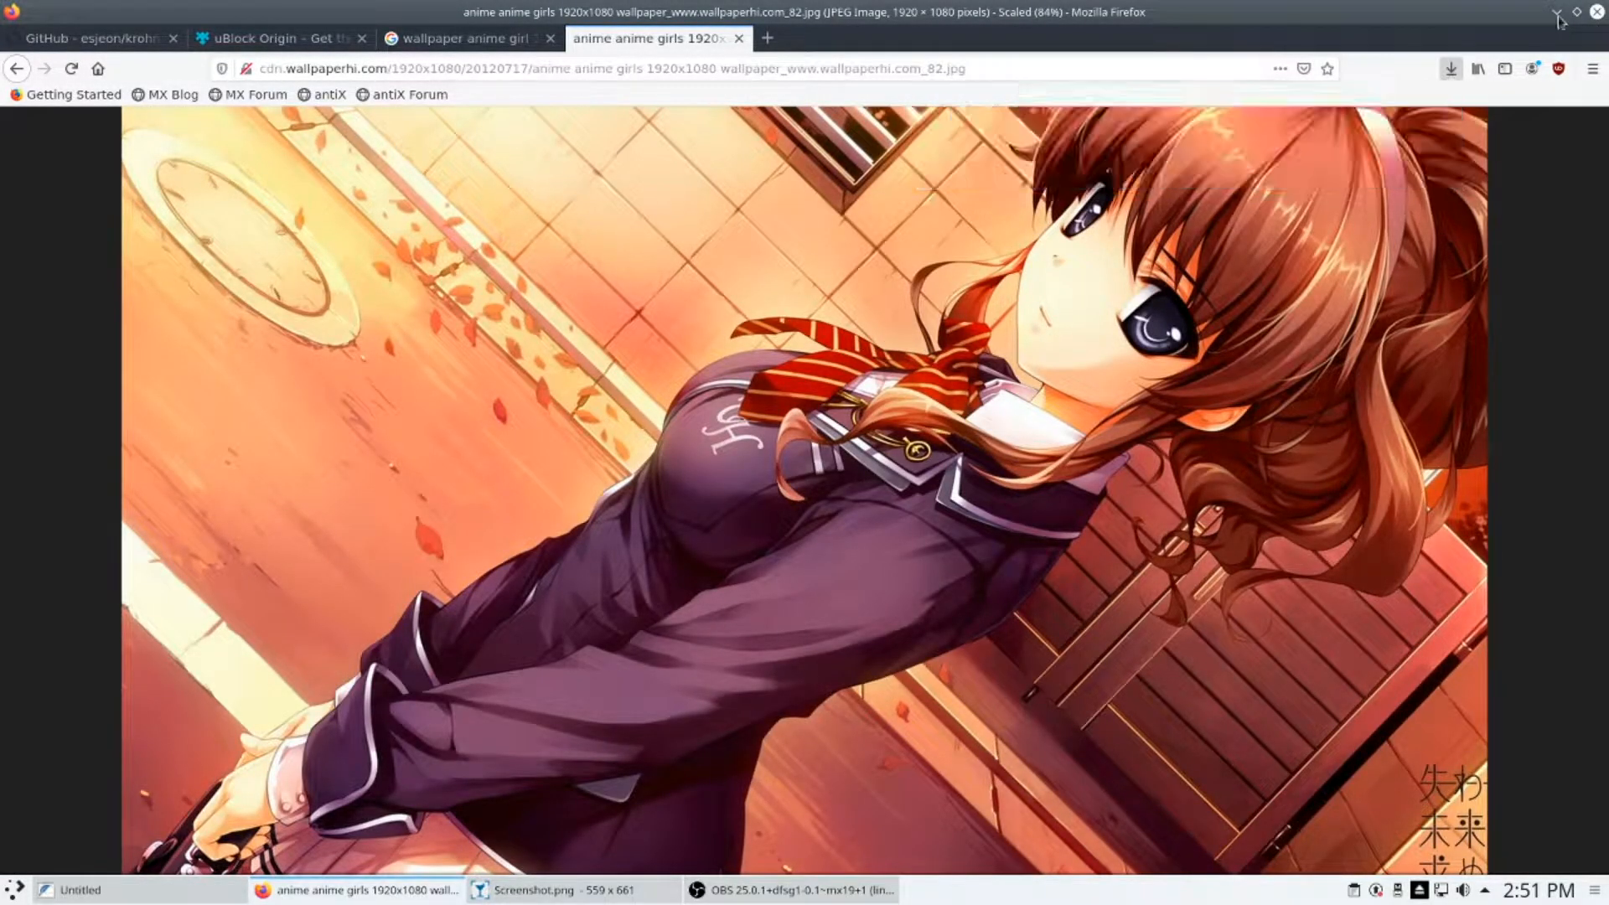
{"action": "left_click", "coordinate": [1558, 13]}
- Add the downloaded anime image from the Downloads folder in the desktop's wallpaper settings and apply it as the wallpaper
{"action": "right_click", "coordinate": [1033, 204]}
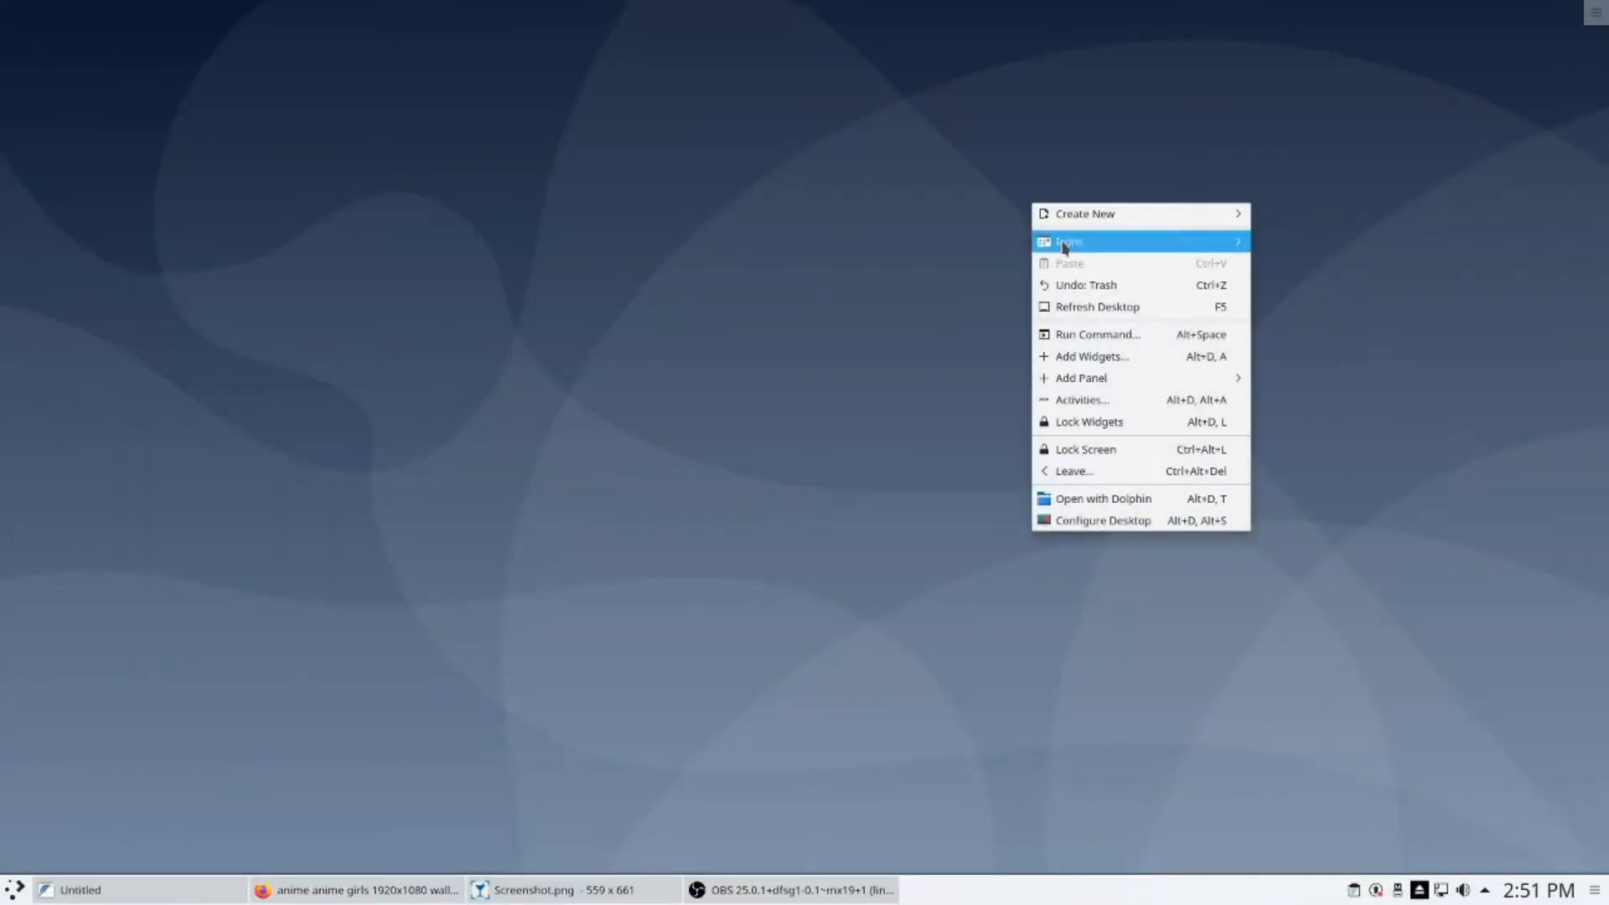
{"action": "left_click", "coordinate": [1175, 523]}
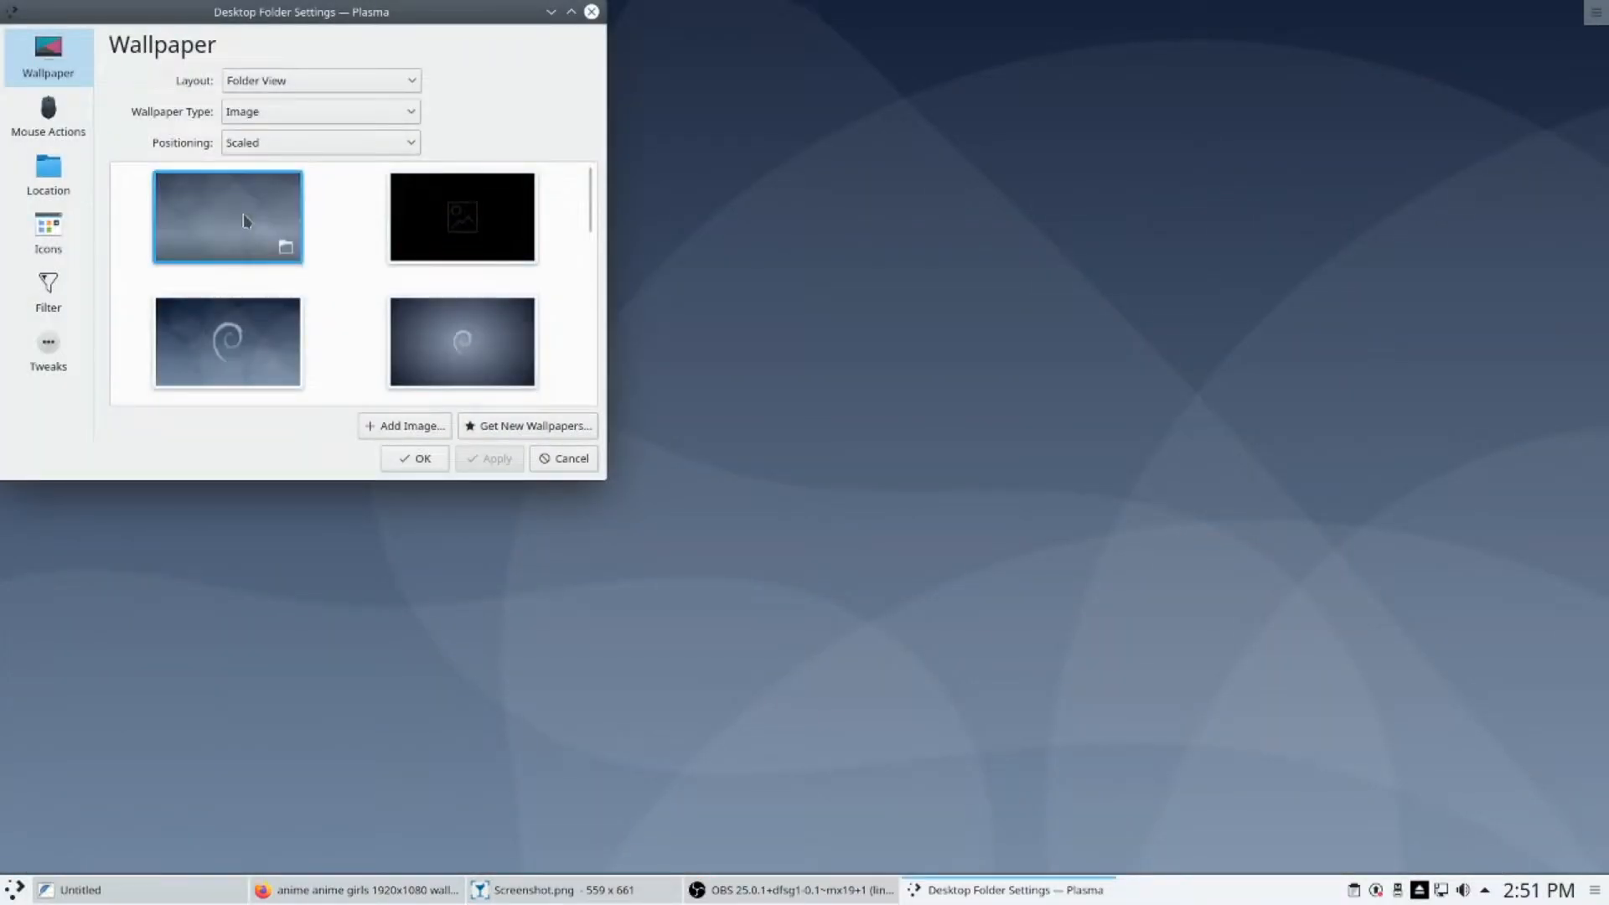
{"action": "right_click", "coordinate": [797, 250]}
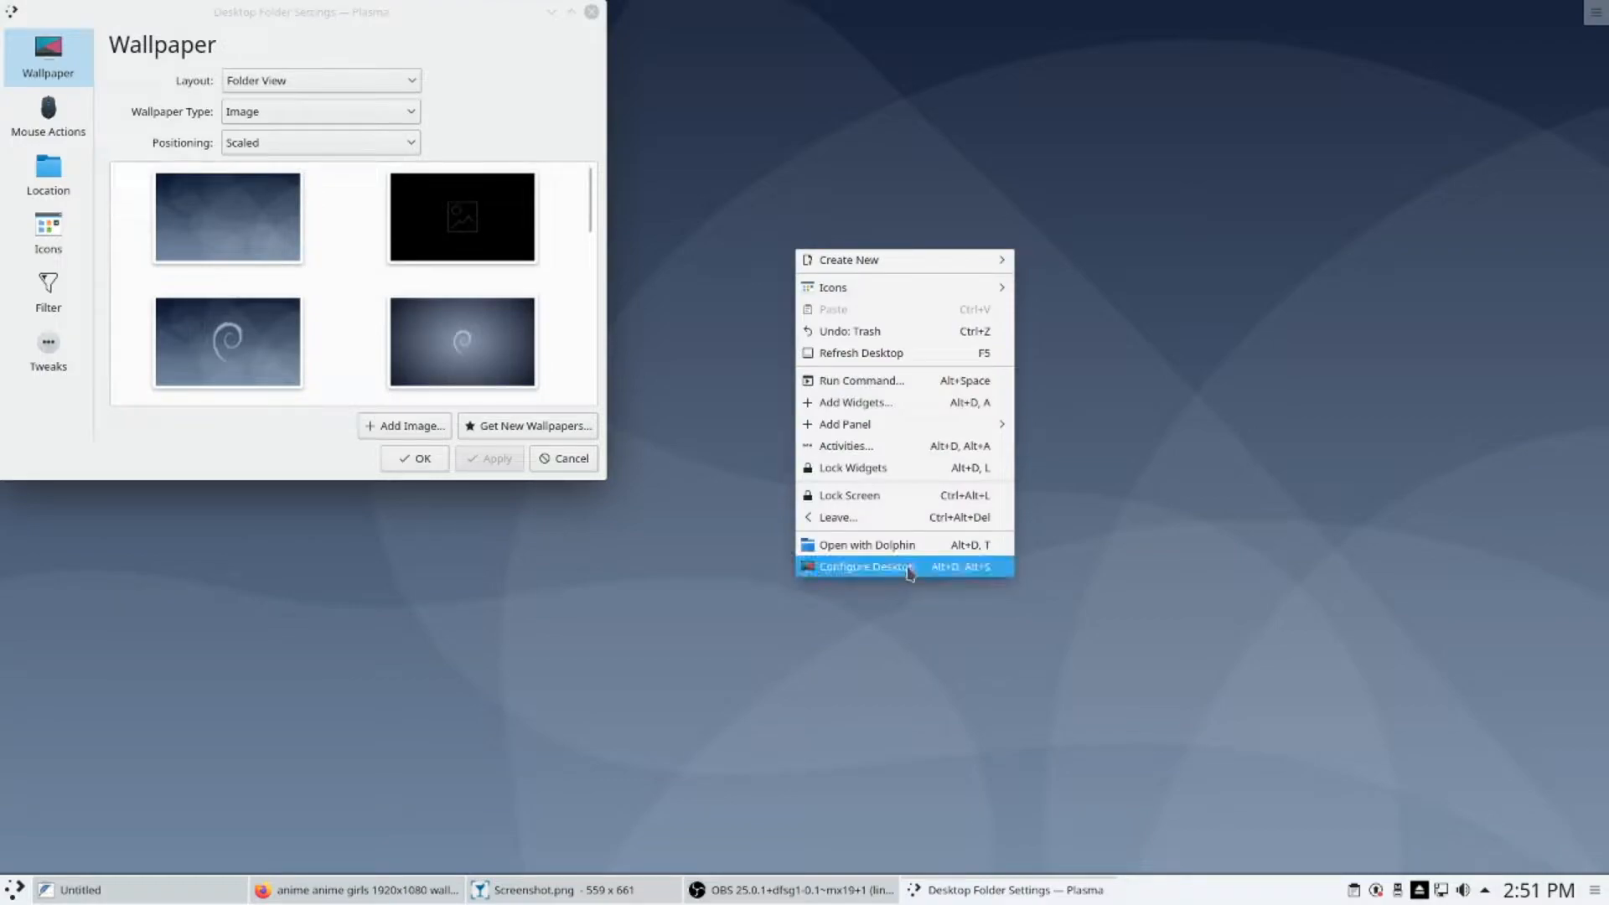
{"action": "left_click", "coordinate": [1252, 564]}
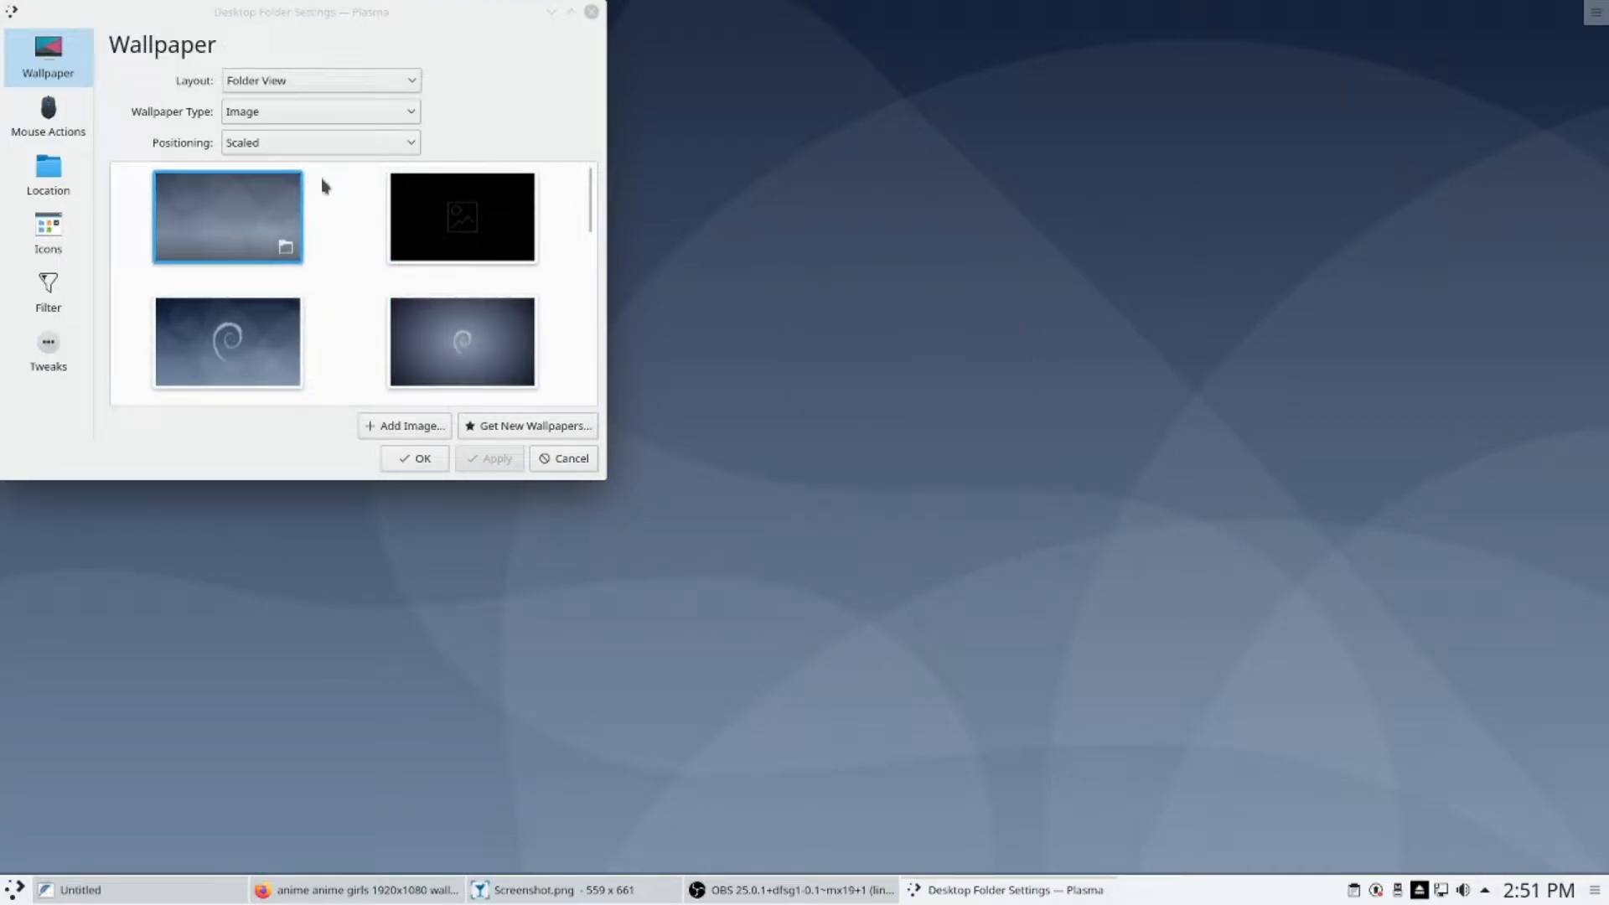
{"action": "left_click", "coordinate": [408, 429]}
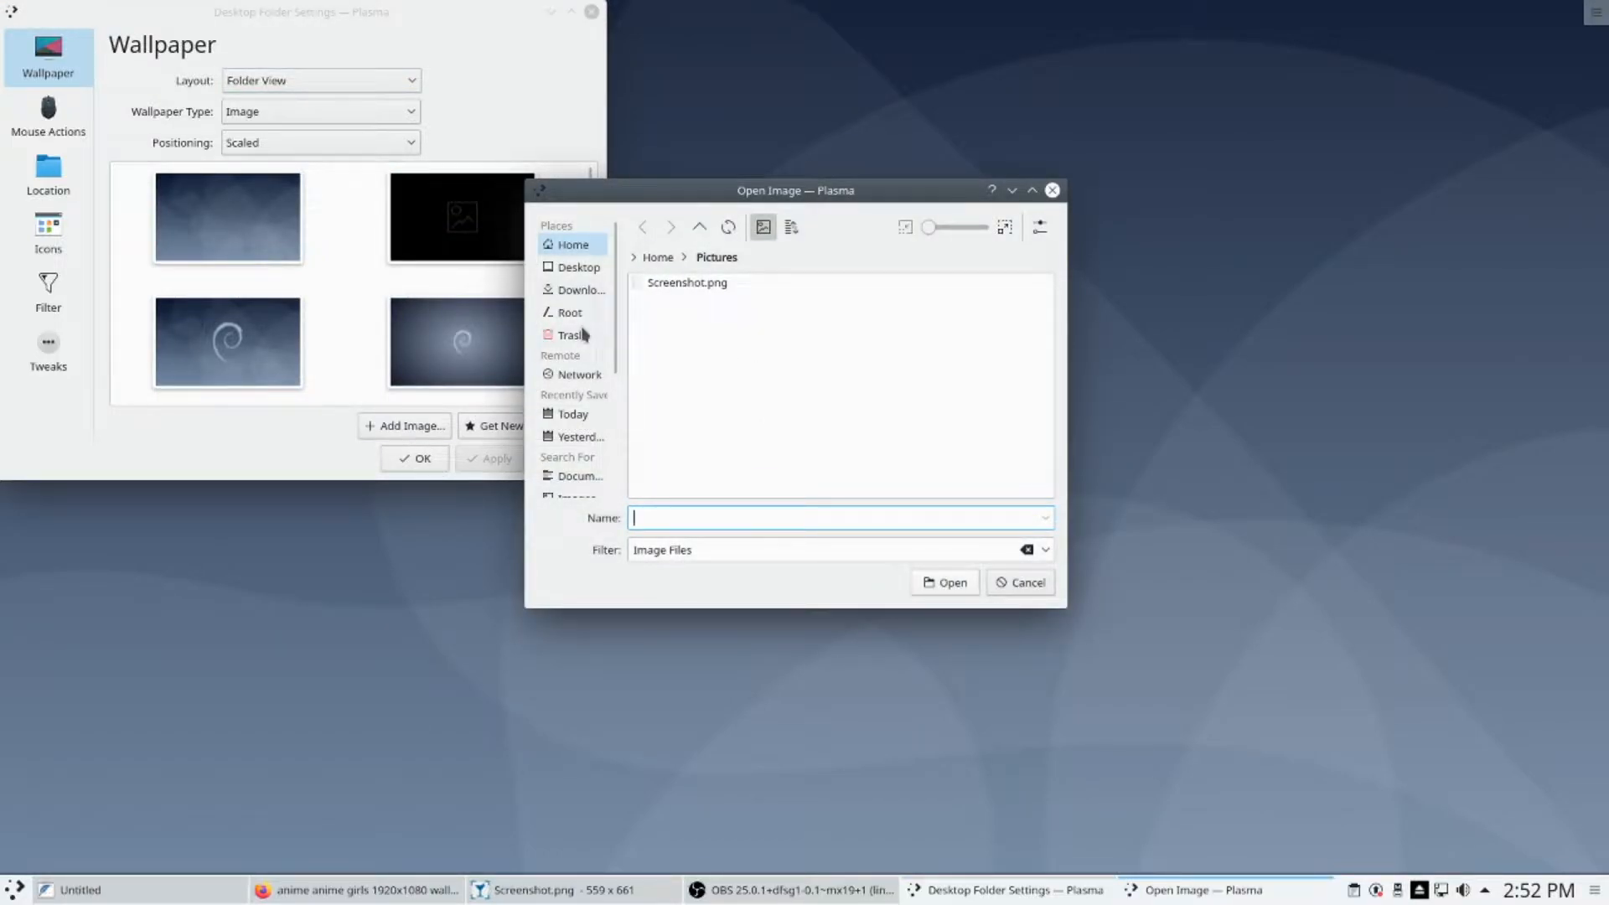
{"action": "left_click", "coordinate": [576, 290]}
{"action": "double_click", "coordinate": [751, 294]}
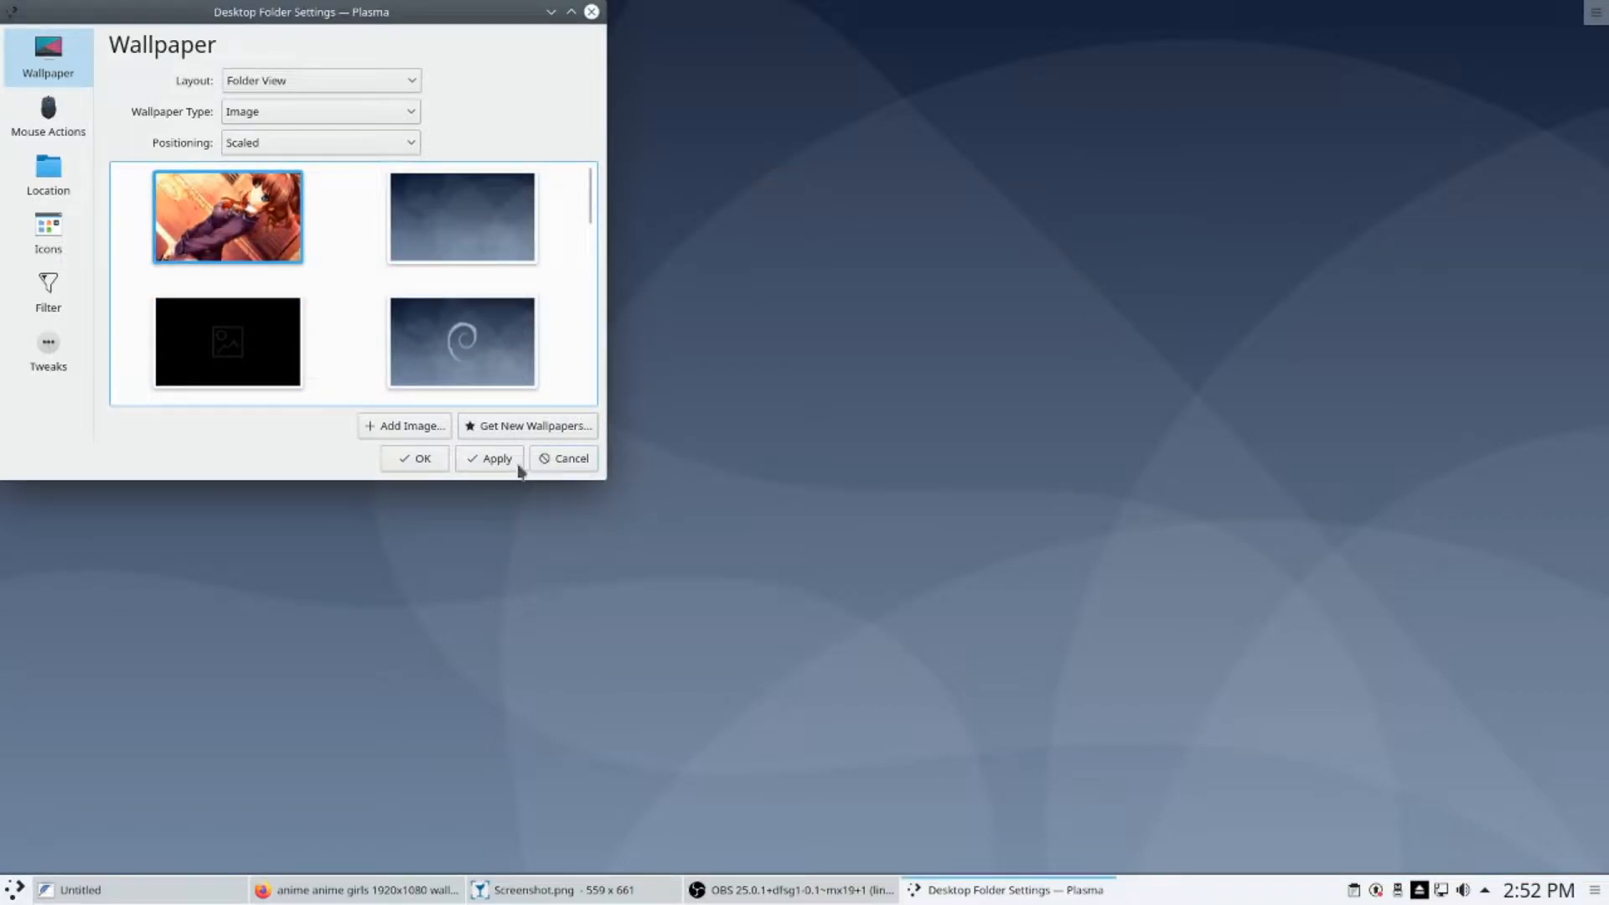
{"action": "left_click", "coordinate": [499, 460]}
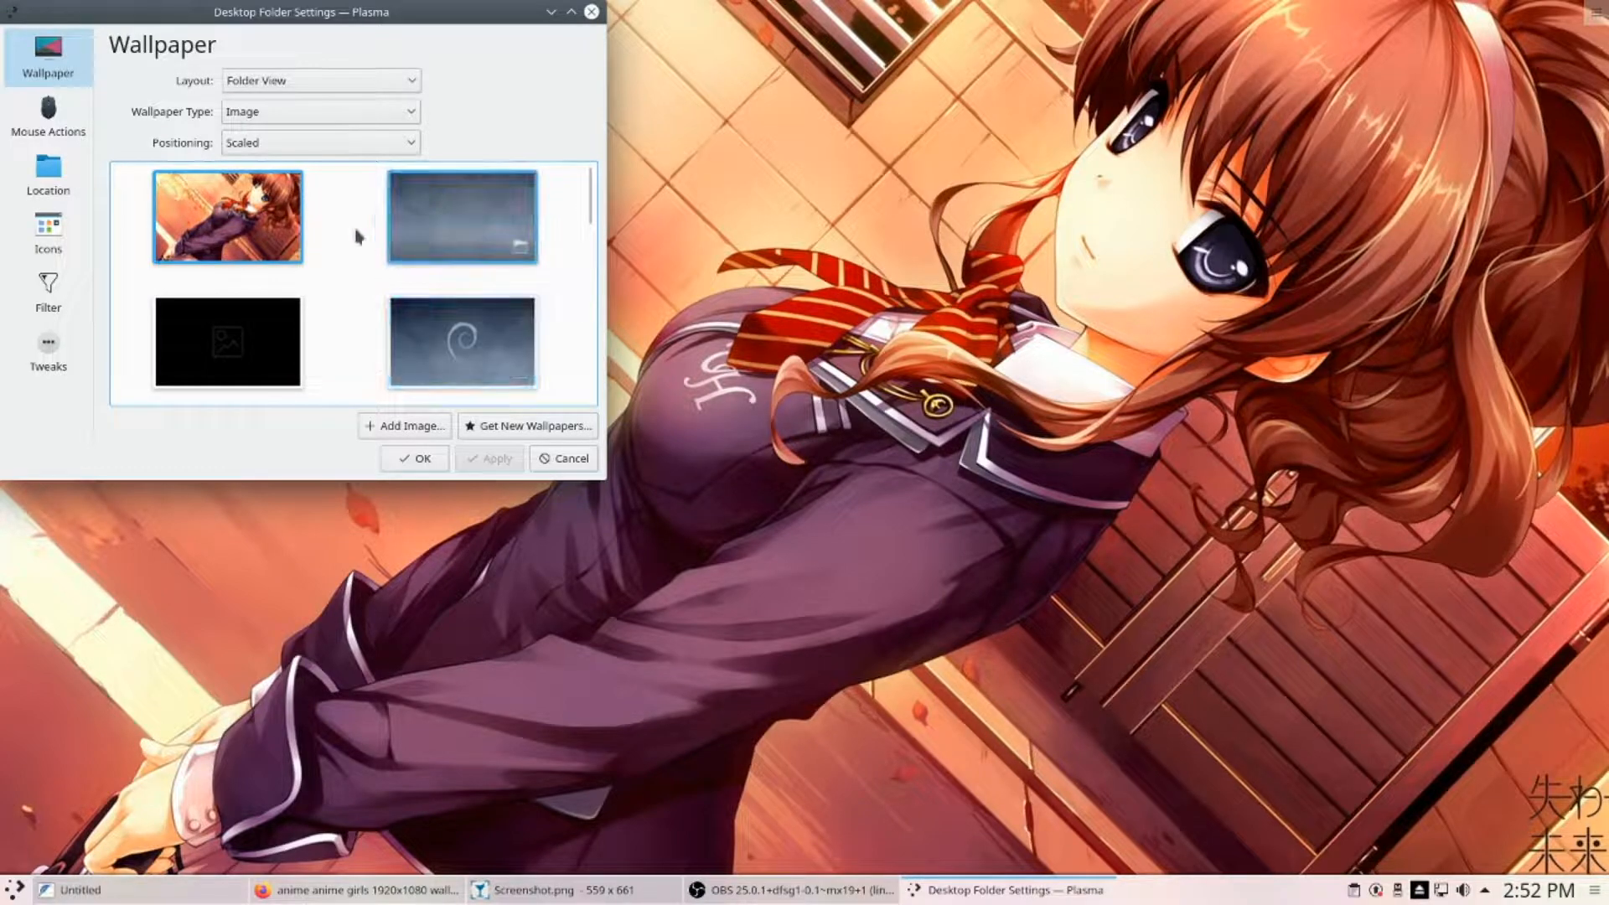
- Set the wallpaper positioning to Scaled, Keep Proportions, apply it and close the desktop settings
{"action": "left_click", "coordinate": [353, 146]}
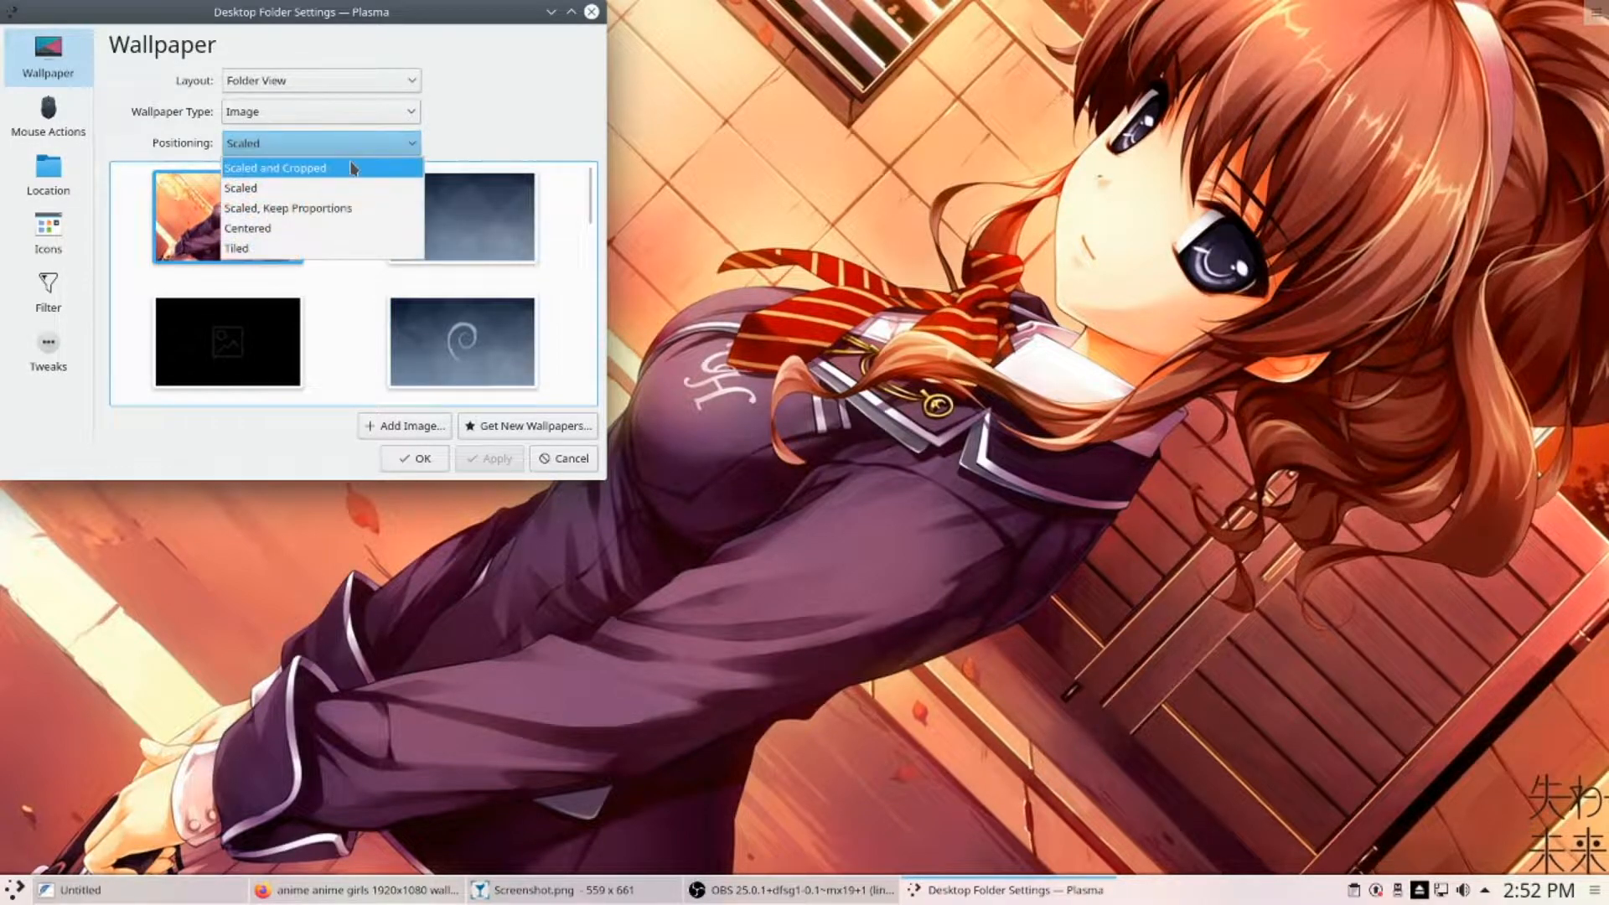
{"action": "left_click", "coordinate": [328, 208]}
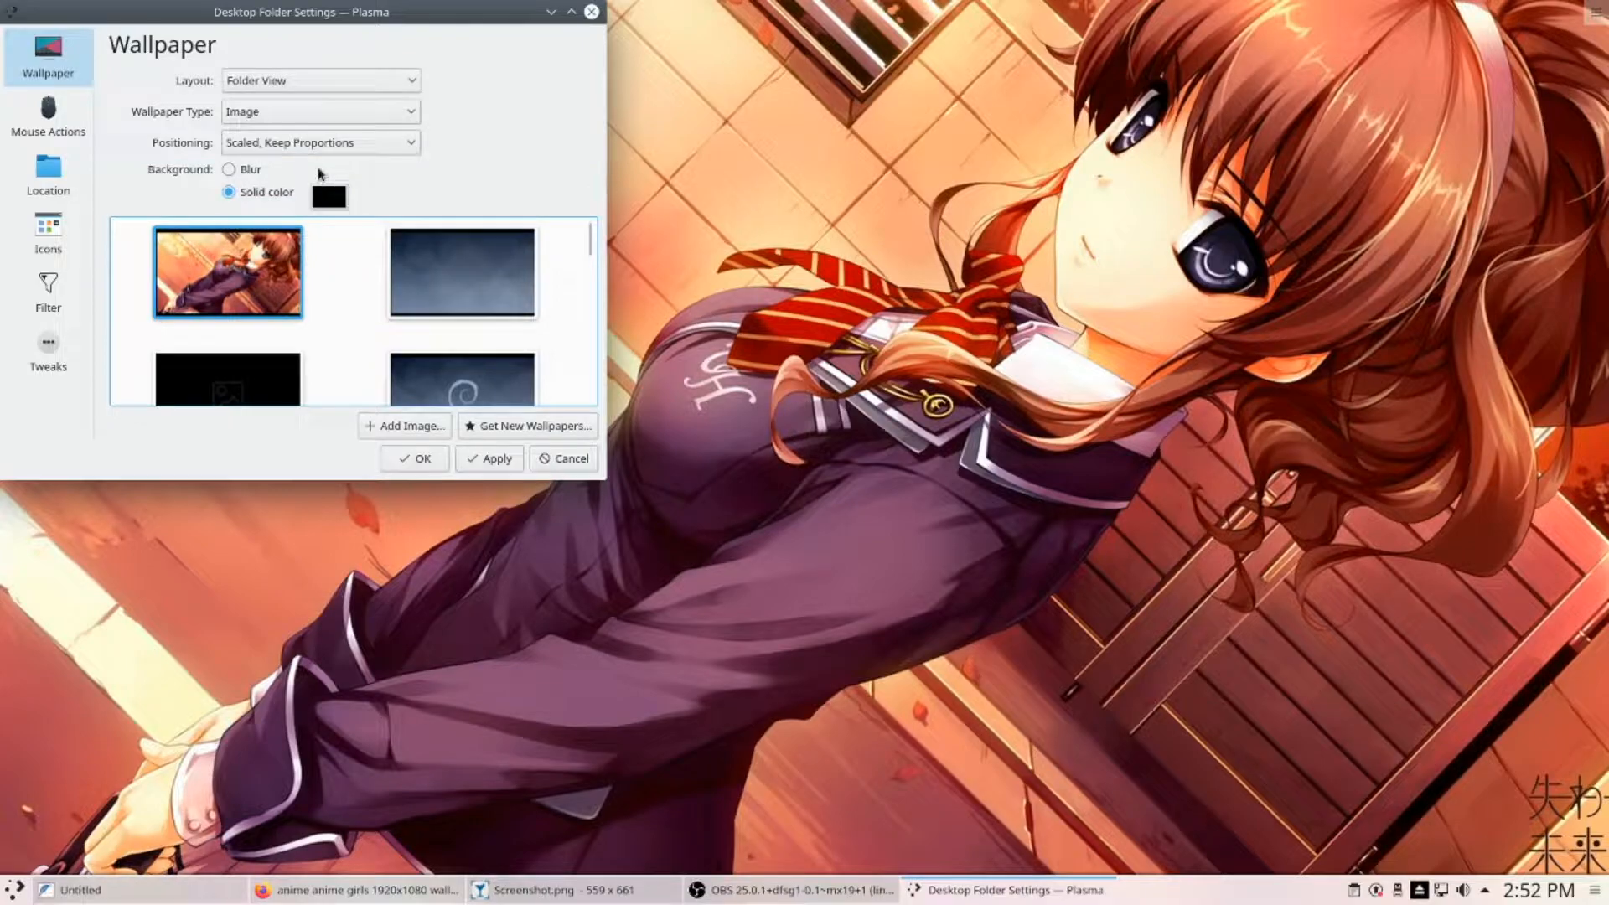
{"action": "left_click", "coordinate": [488, 459]}
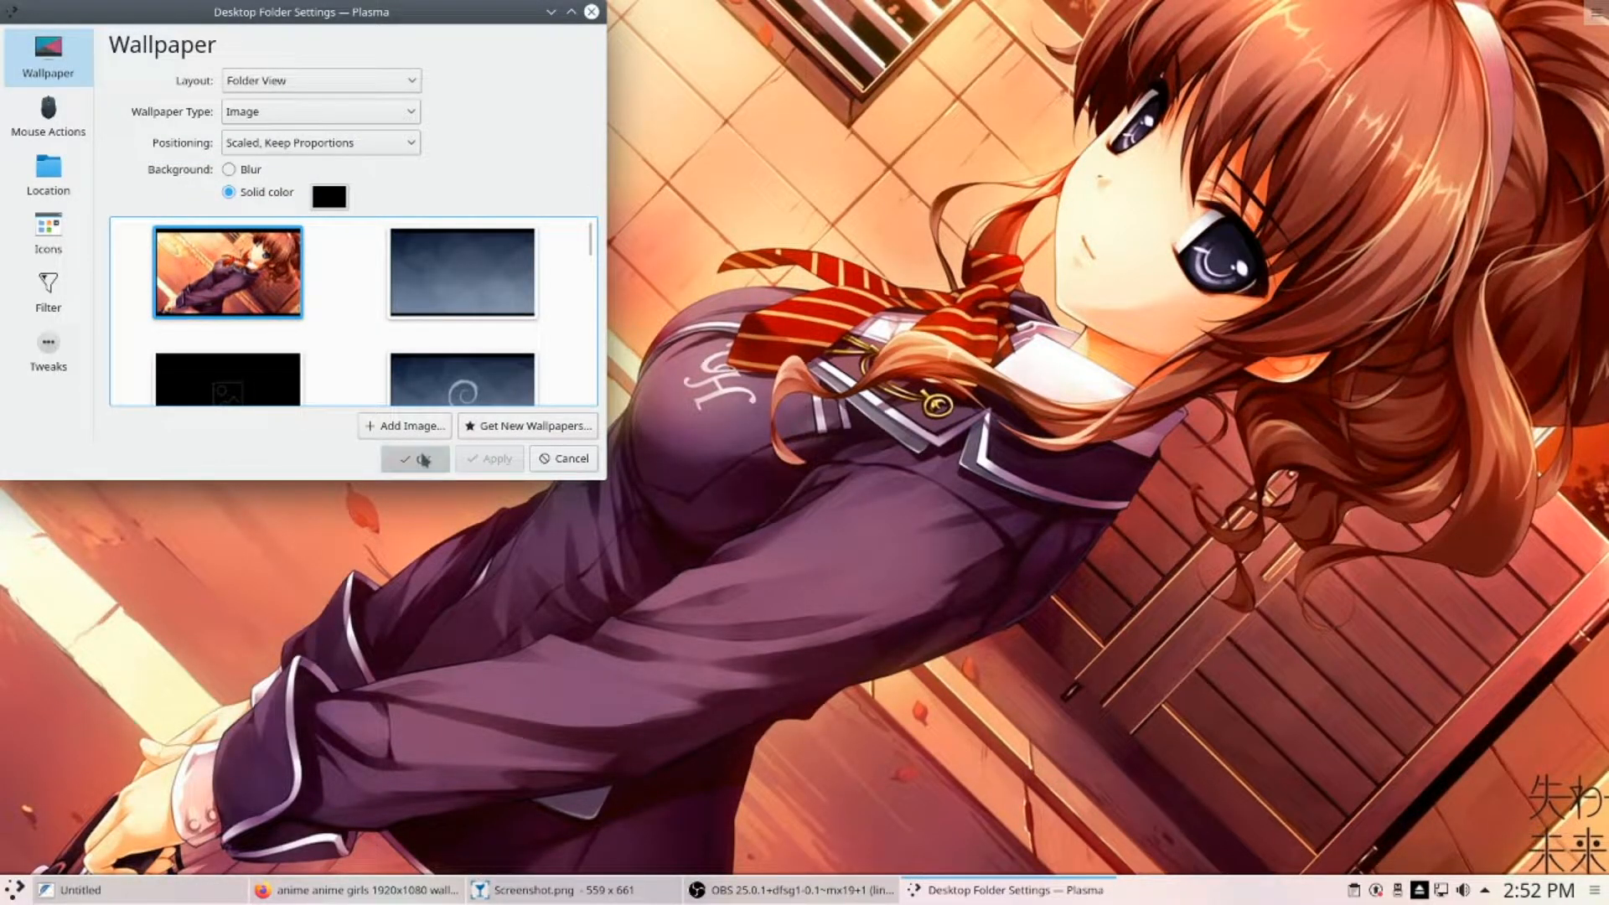
{"action": "left_click", "coordinate": [424, 459]}
{"action": "left_click_drag", "start_coordinate": [1531, 15], "coordinate": [865, 588]}
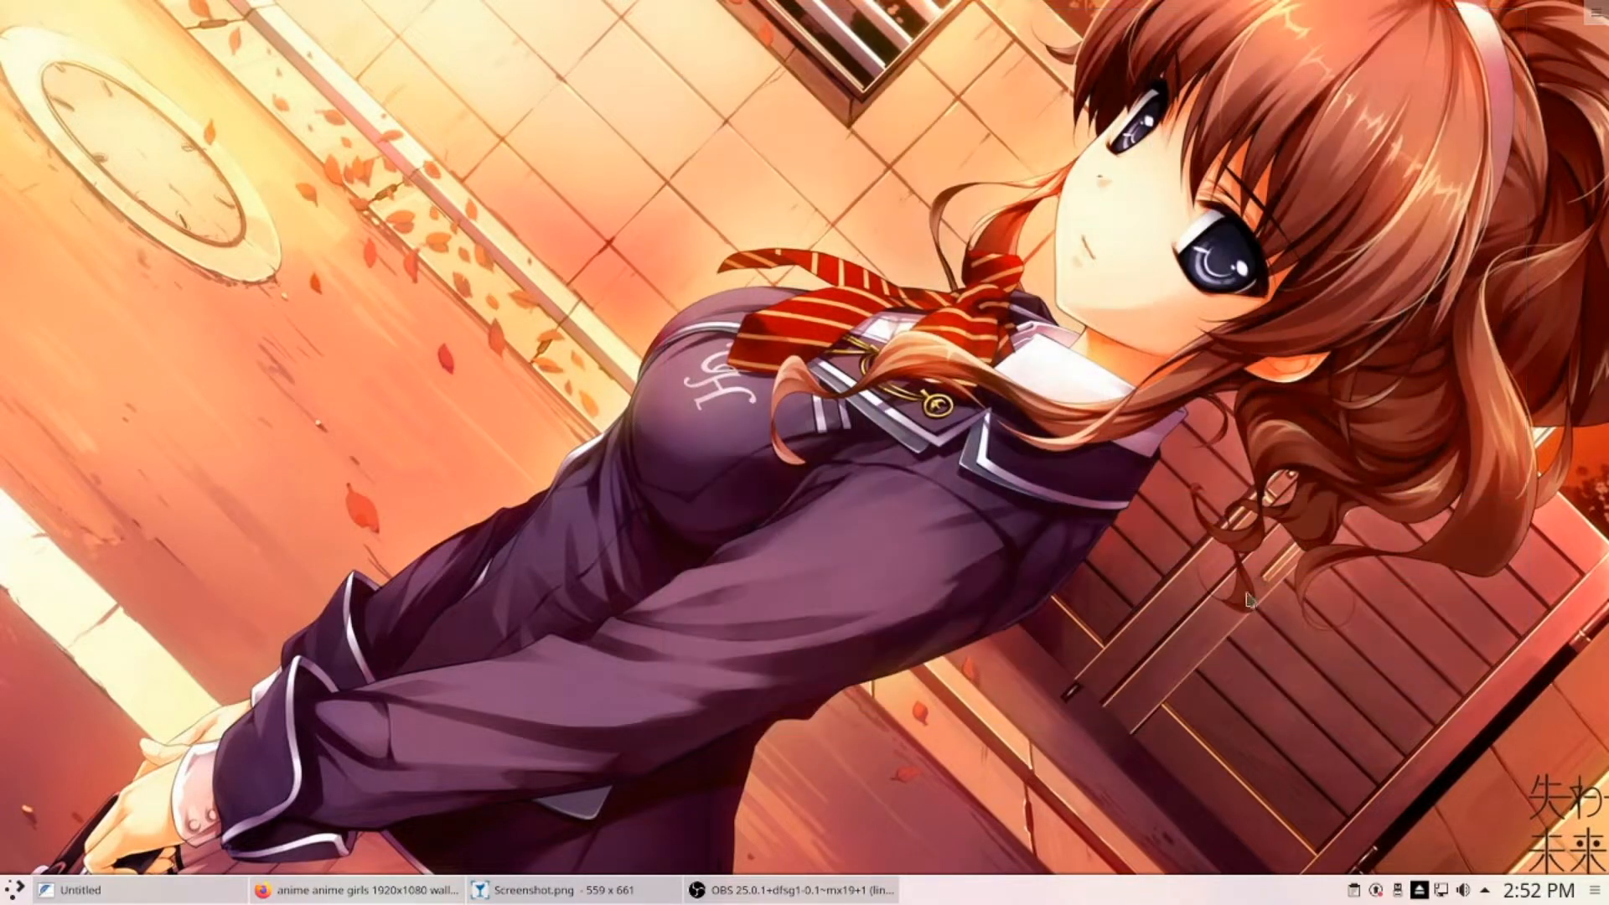
{"action": "left_click", "coordinate": [743, 890]}
{"action": "left_click", "coordinate": [751, 895]}
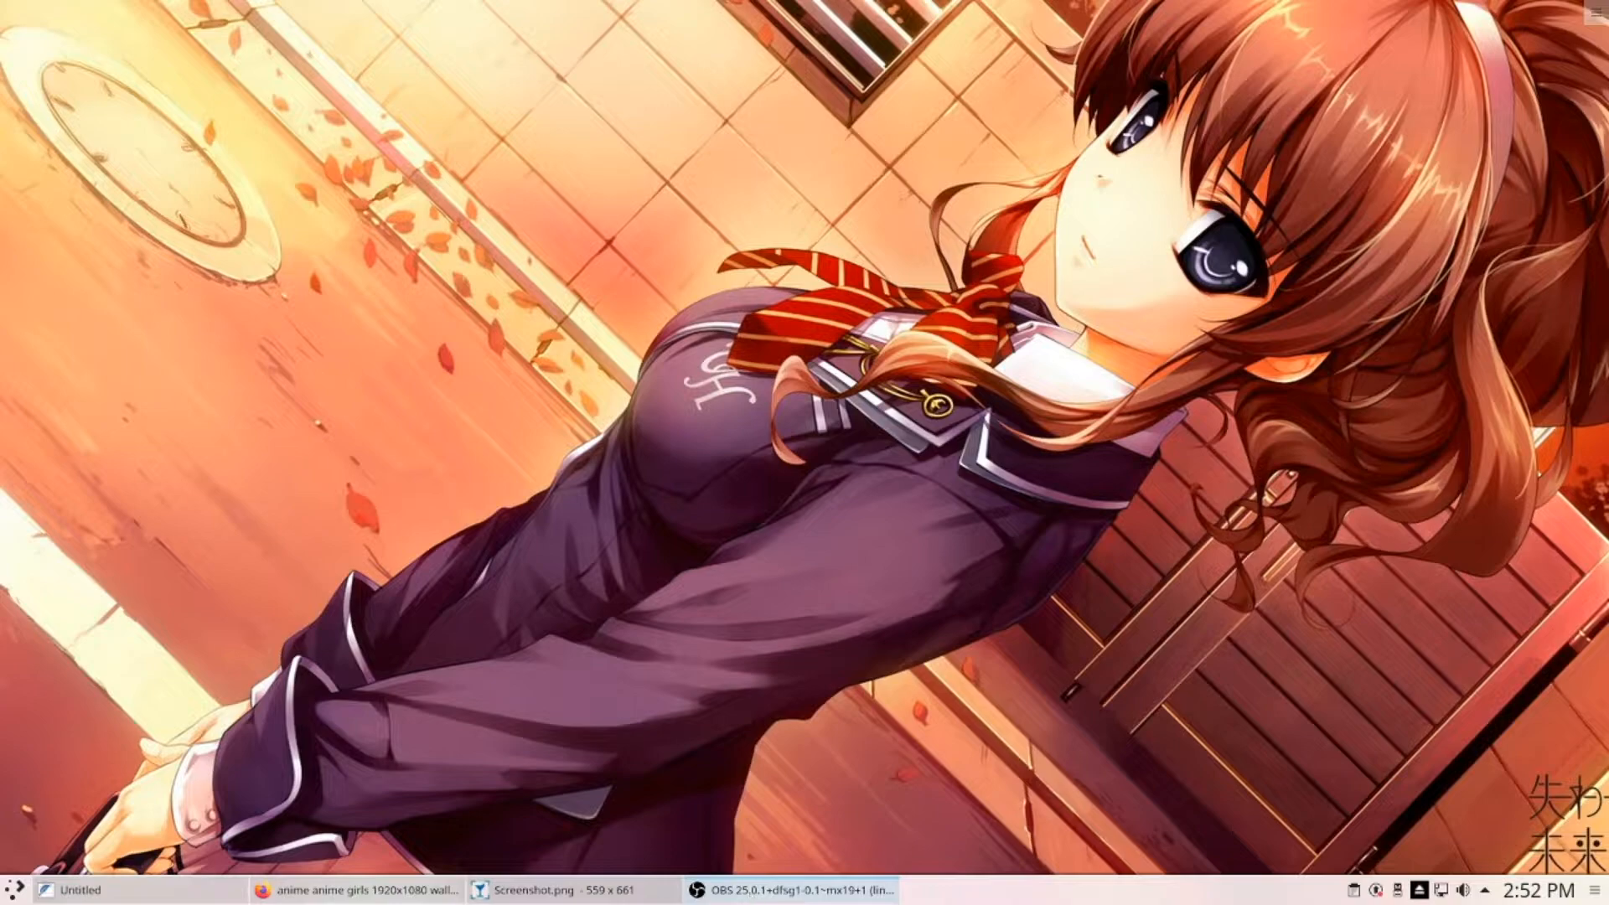
- Restore the minimized Untitled text editor window and launch Konsole by searching the application launcher for "term"
{"action": "left_click", "coordinate": [220, 897]}
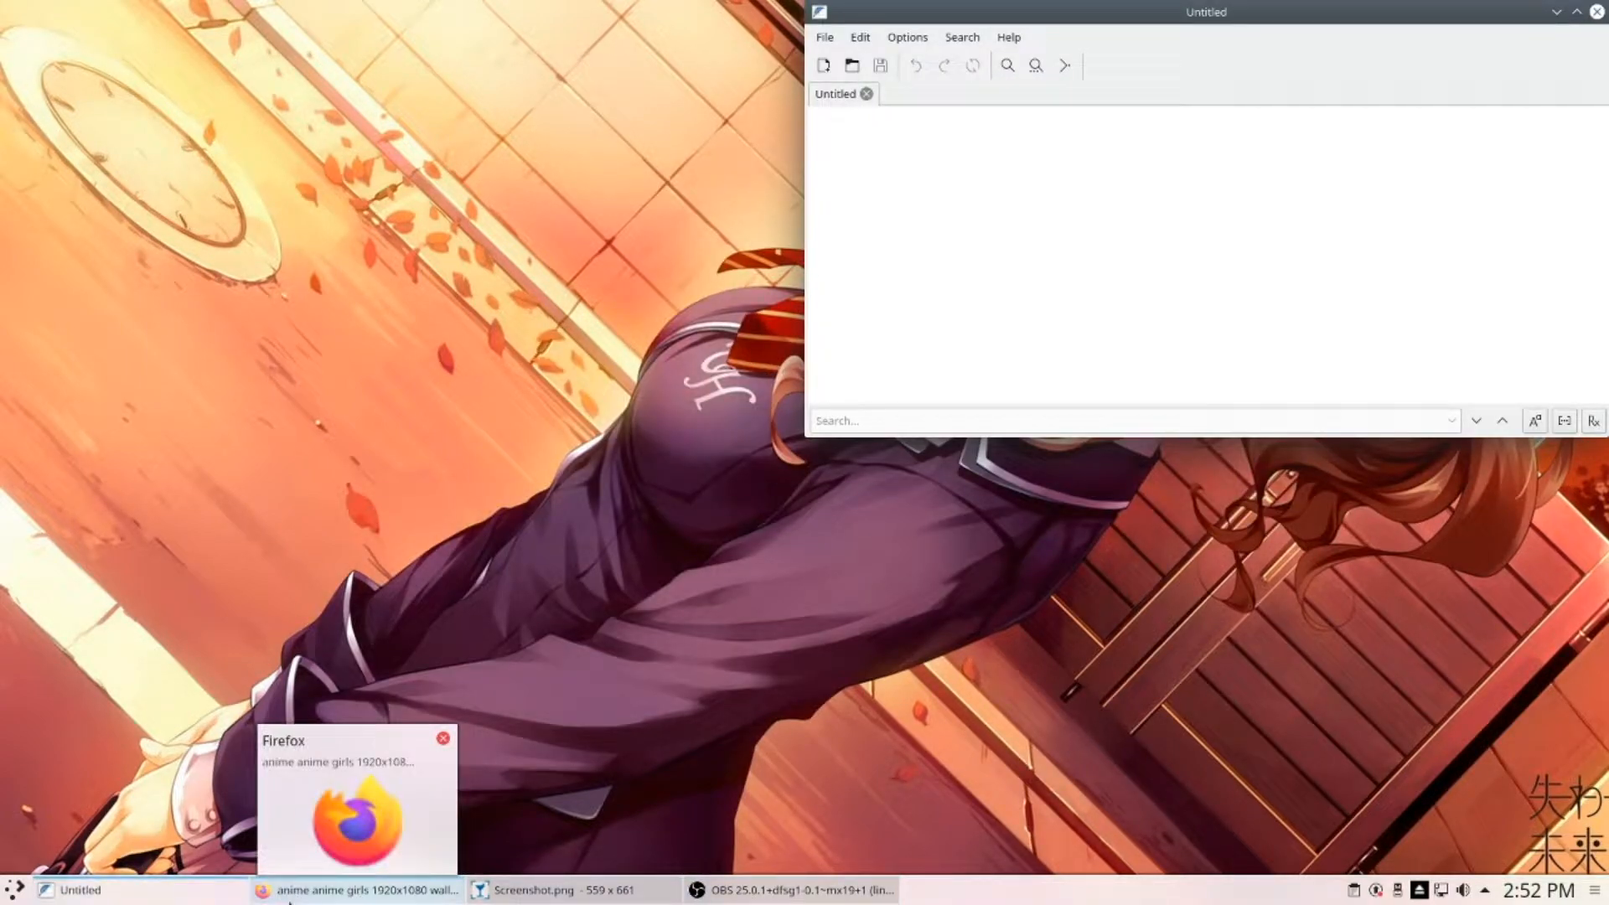
{"action": "left_click", "coordinate": [536, 414]}
{"action": "key", "text": "super"}
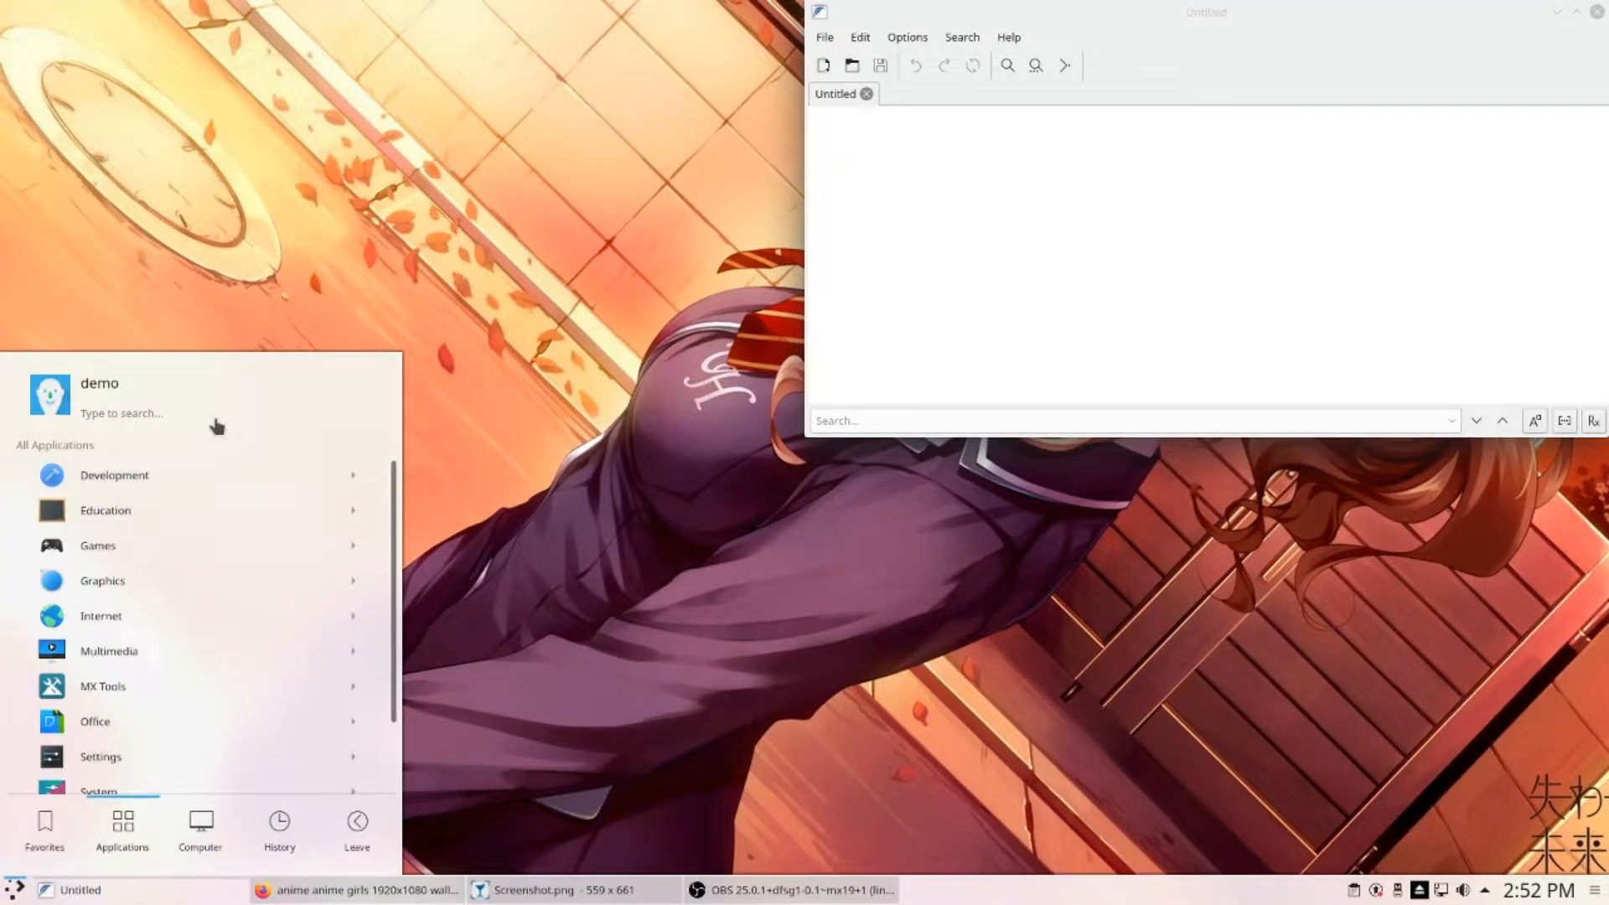
{"action": "type", "text": "term"}
{"action": "key", "text": "Down"}
{"action": "key", "text": "Down"}
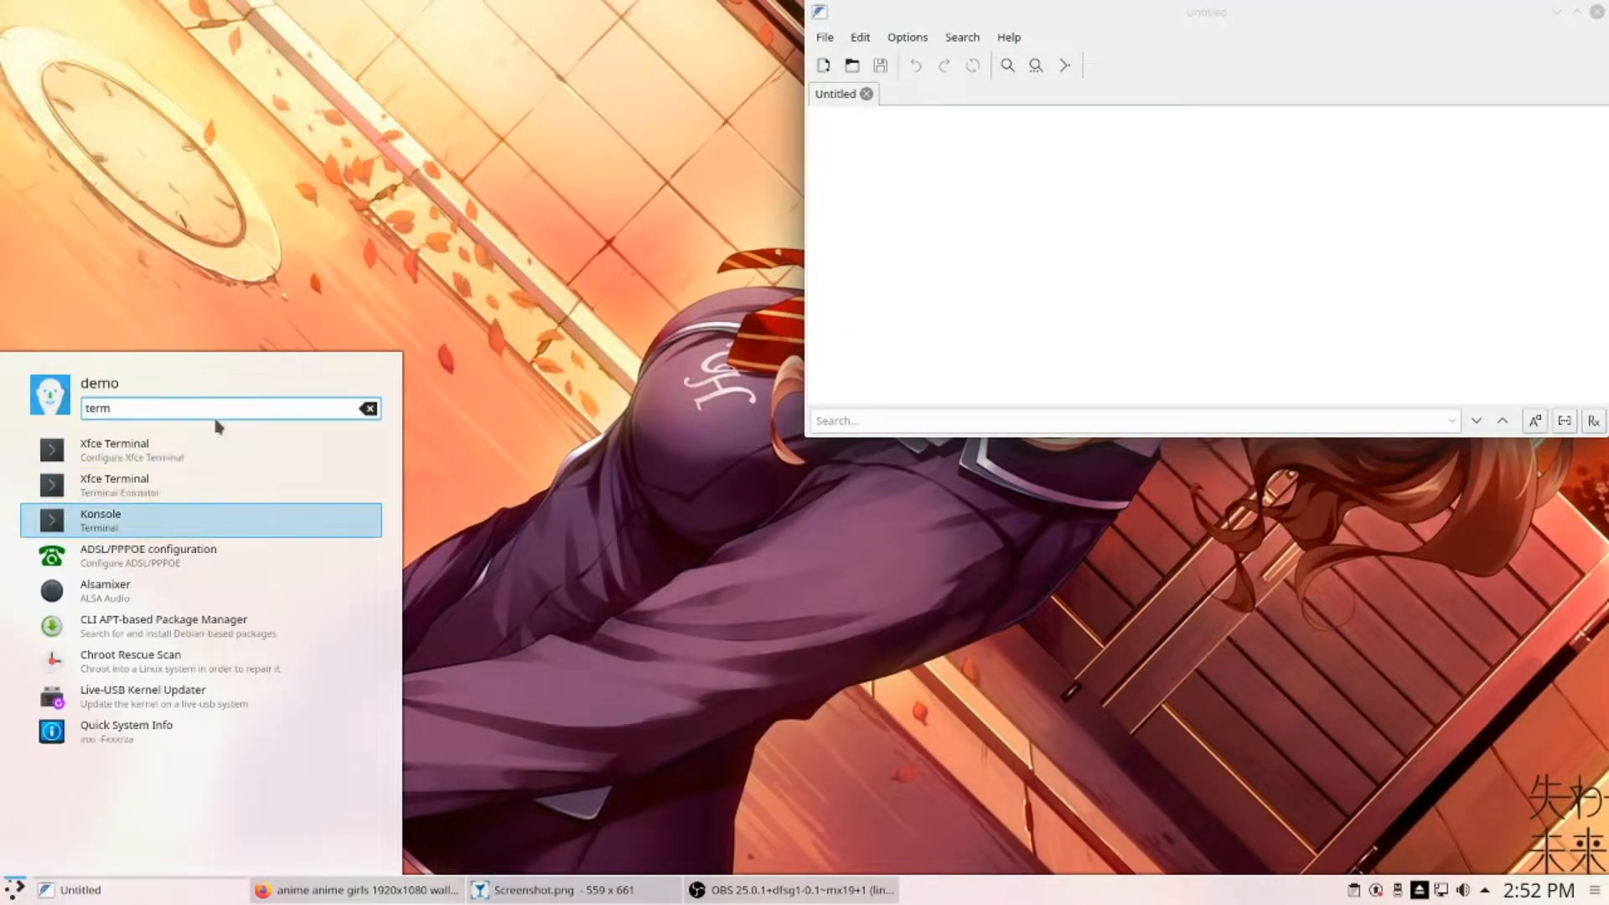
{"action": "key", "text": "Return"}
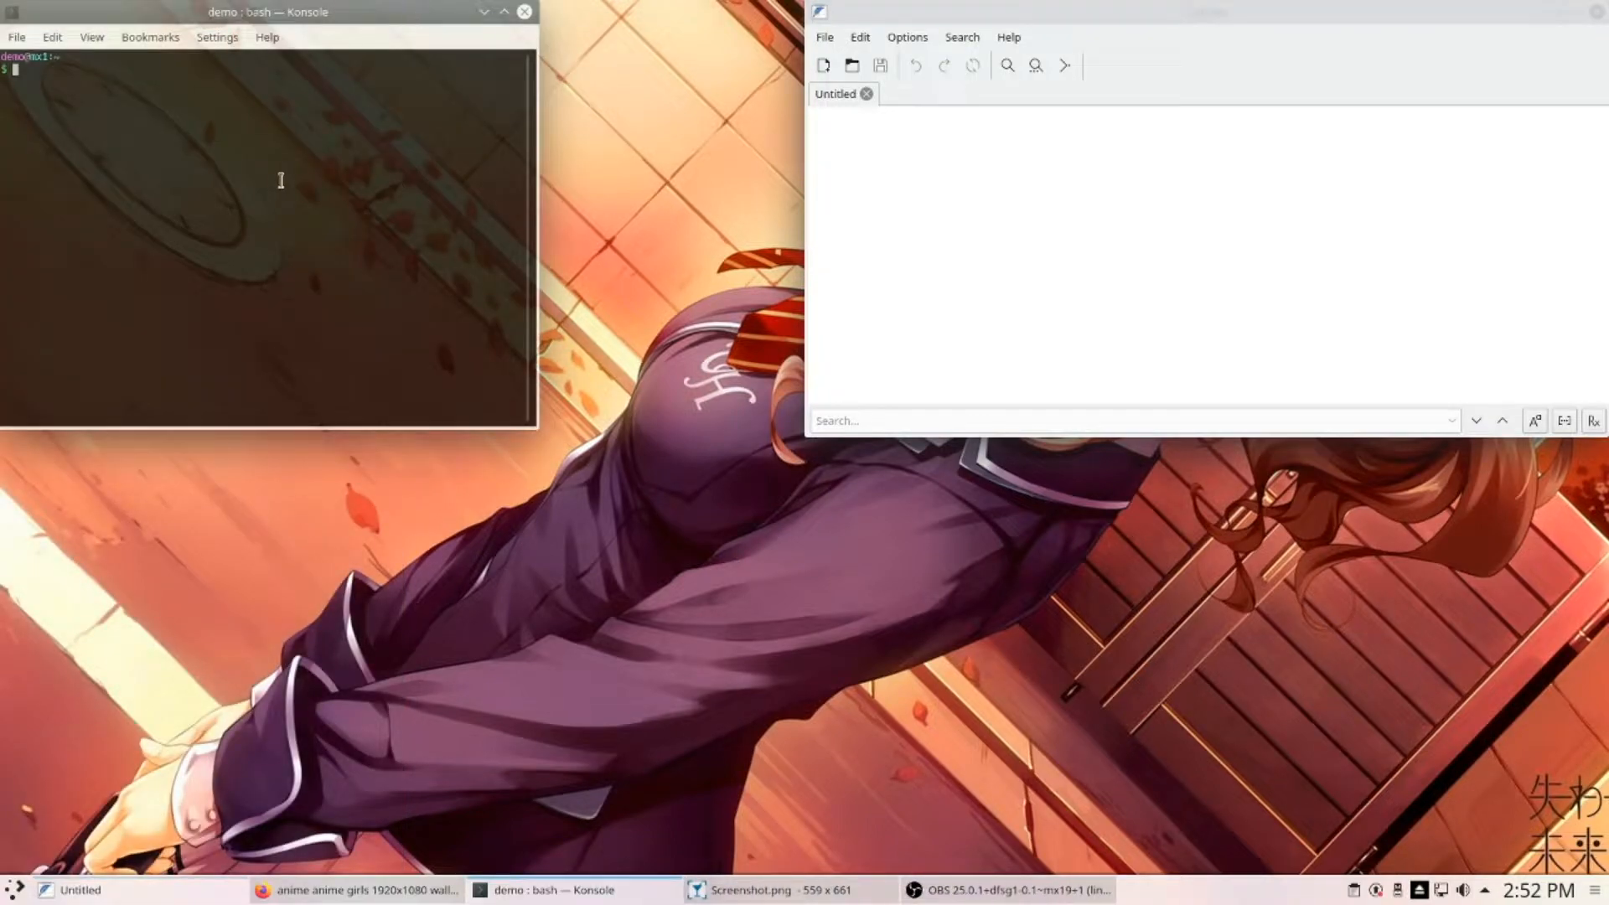
- Run git without arguments in Konsole to check its availability, and move the terminal window away from the screen corner
{"action": "type", "text": "git"}
{"action": "key", "text": "Return"}
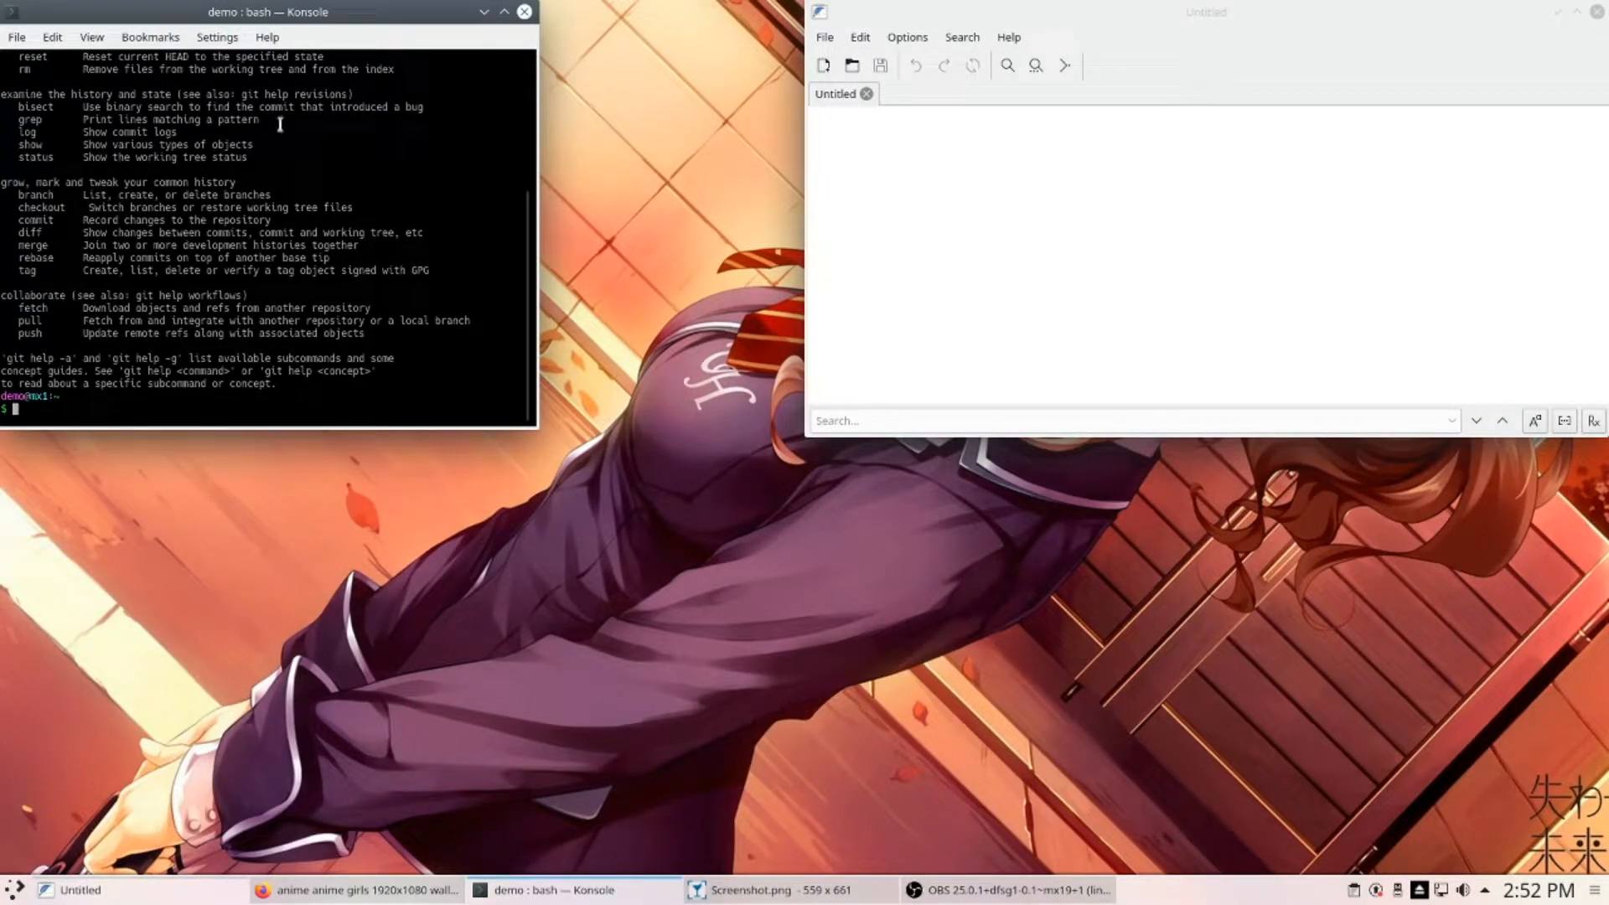
{"action": "left_click_drag", "start_coordinate": [397, 15], "coordinate": [473, 236]}
- Copy the web address of the Kröhnkite GitHub repository in Firefox and return to Konsole
{"action": "left_click", "coordinate": [363, 892]}
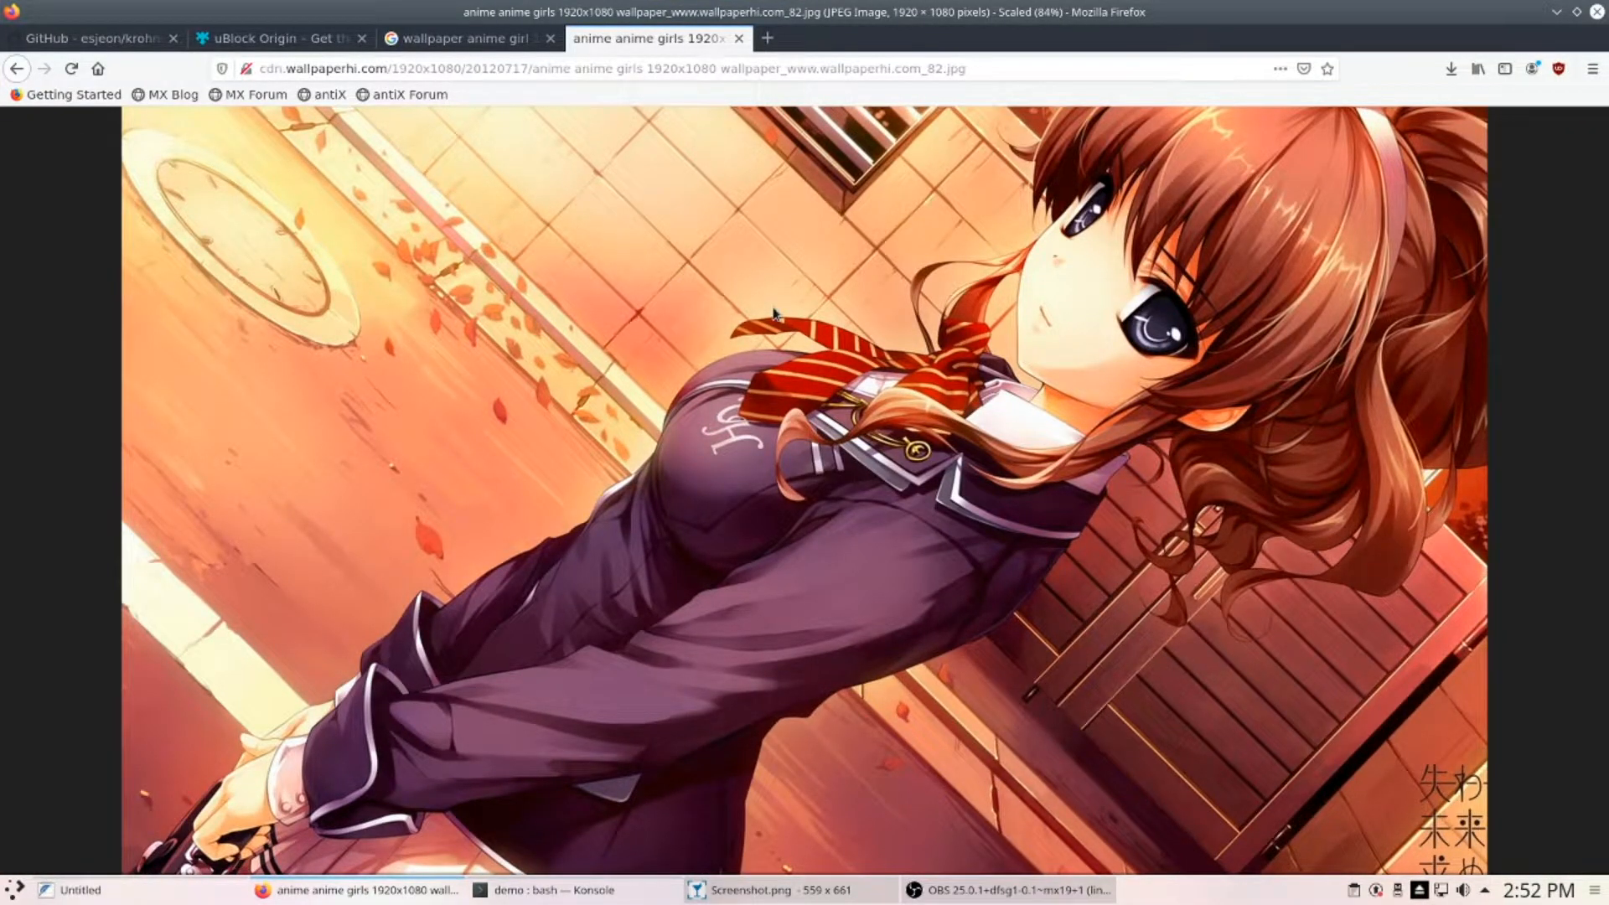
{"action": "left_click", "coordinate": [105, 42]}
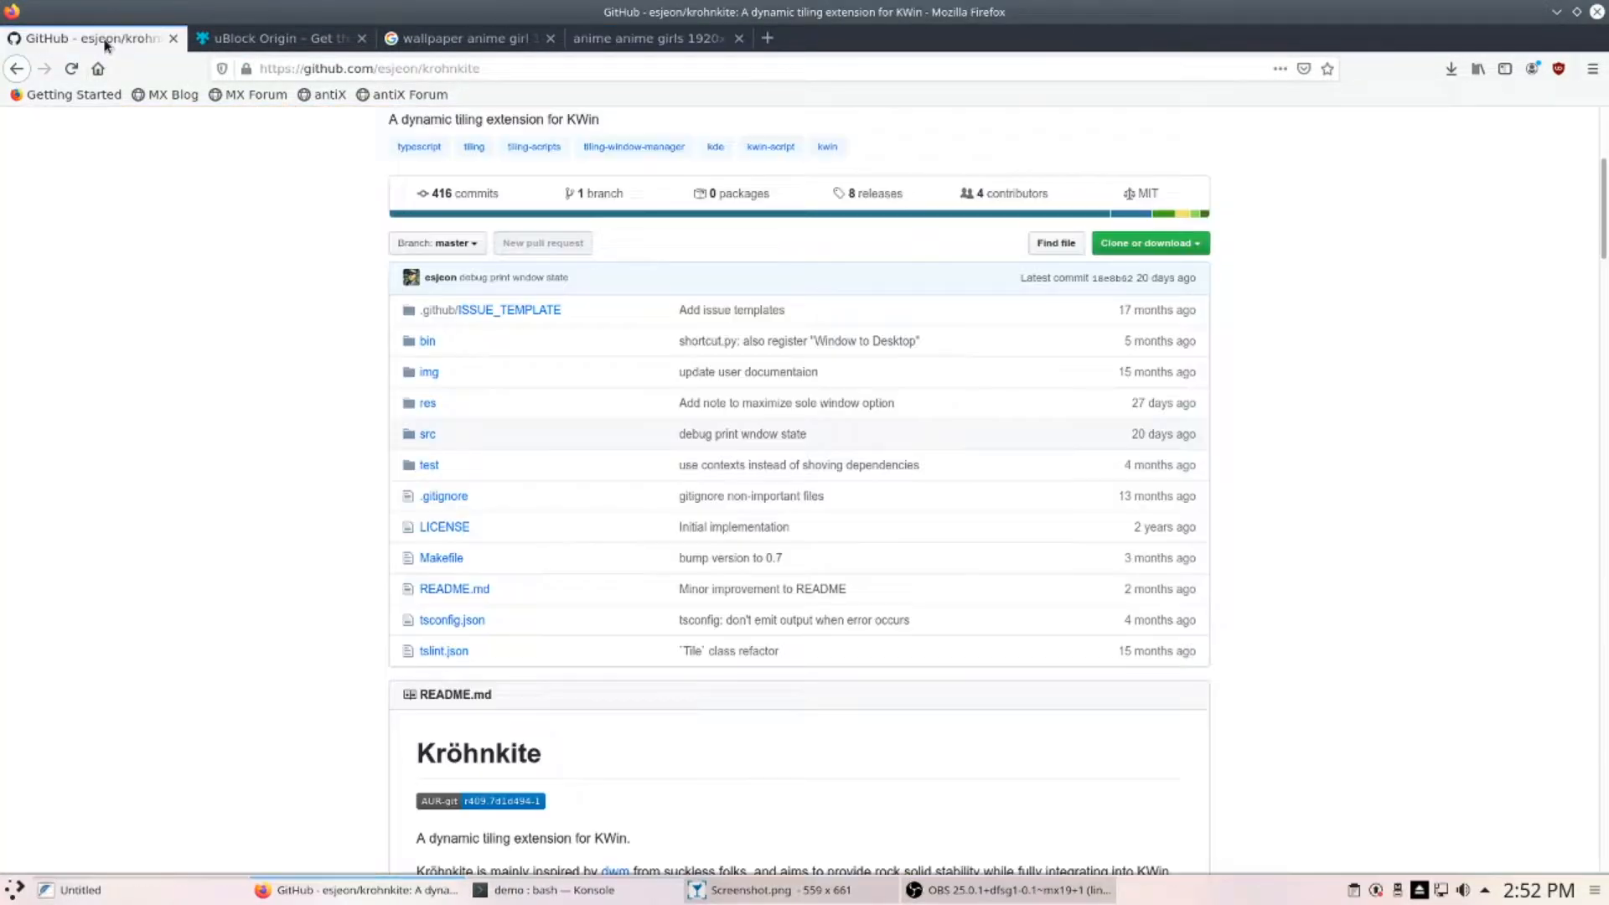
{"action": "right_click", "coordinate": [485, 74]}
{"action": "left_click", "coordinate": [519, 215]}
{"action": "key", "text": "ctrl+c"}
{"action": "right_click", "coordinate": [471, 74]}
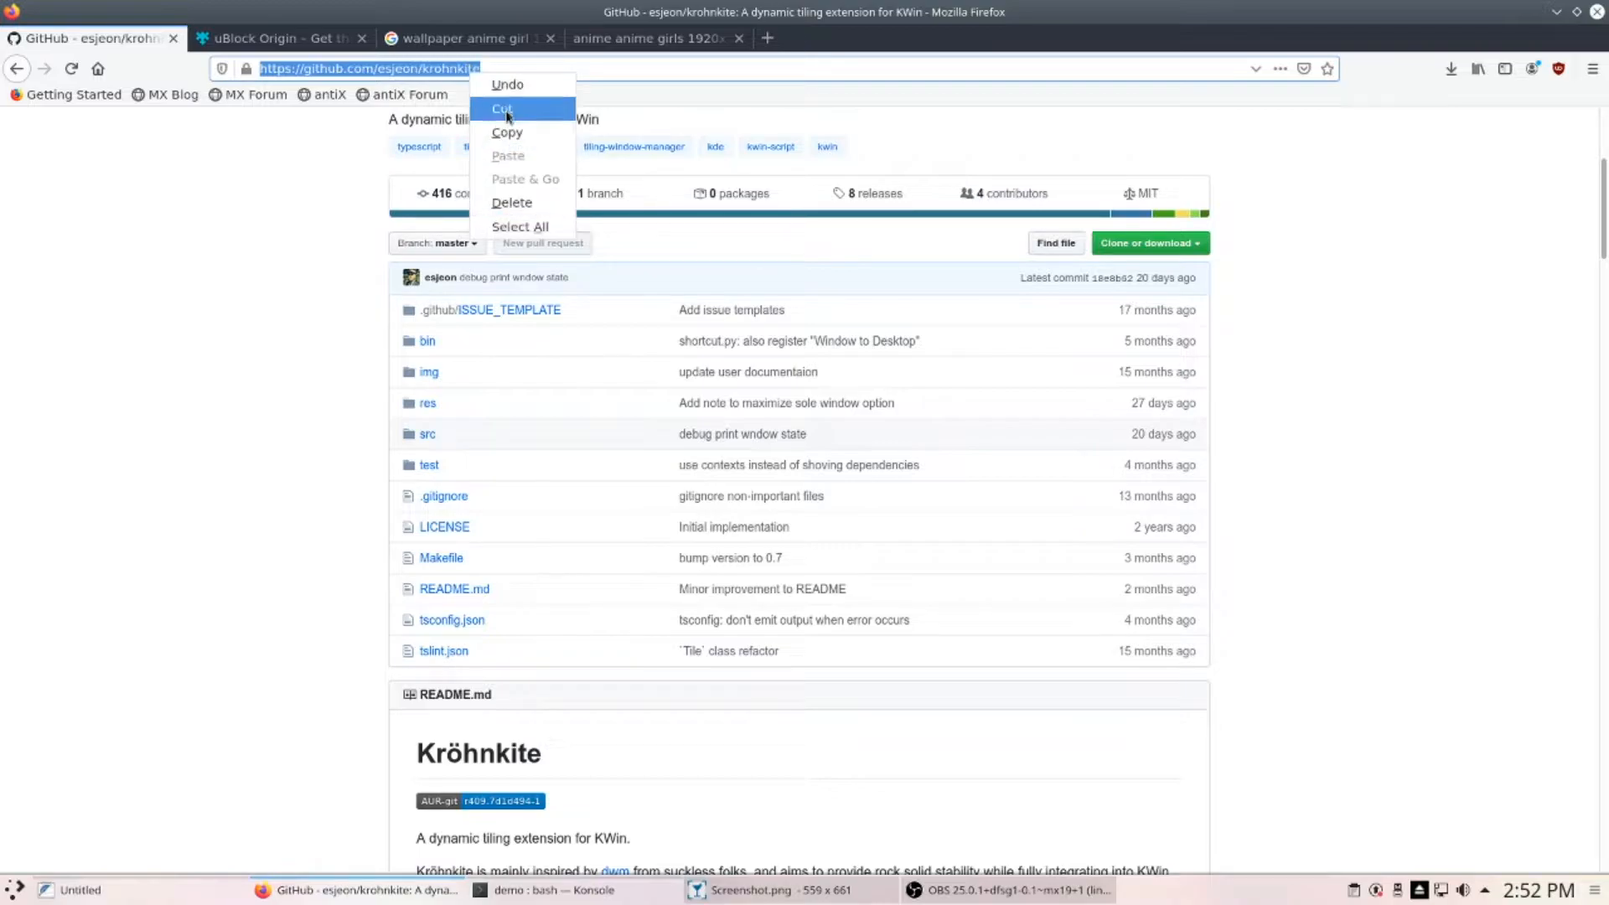
{"action": "left_click", "coordinate": [507, 132]}
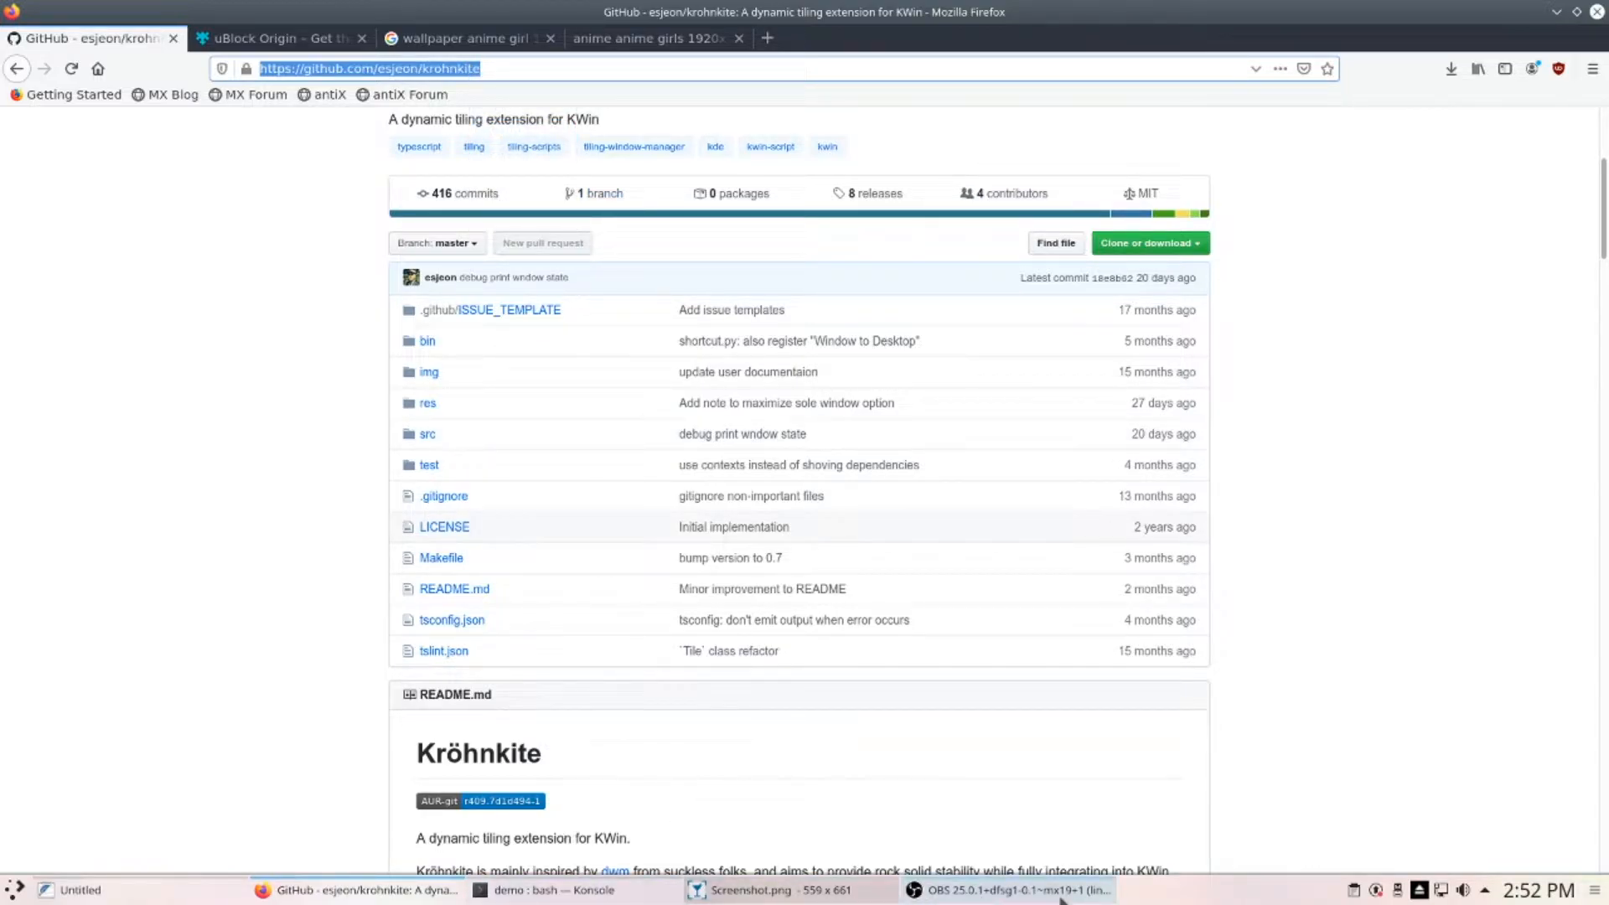
{"action": "left_click", "coordinate": [567, 901]}
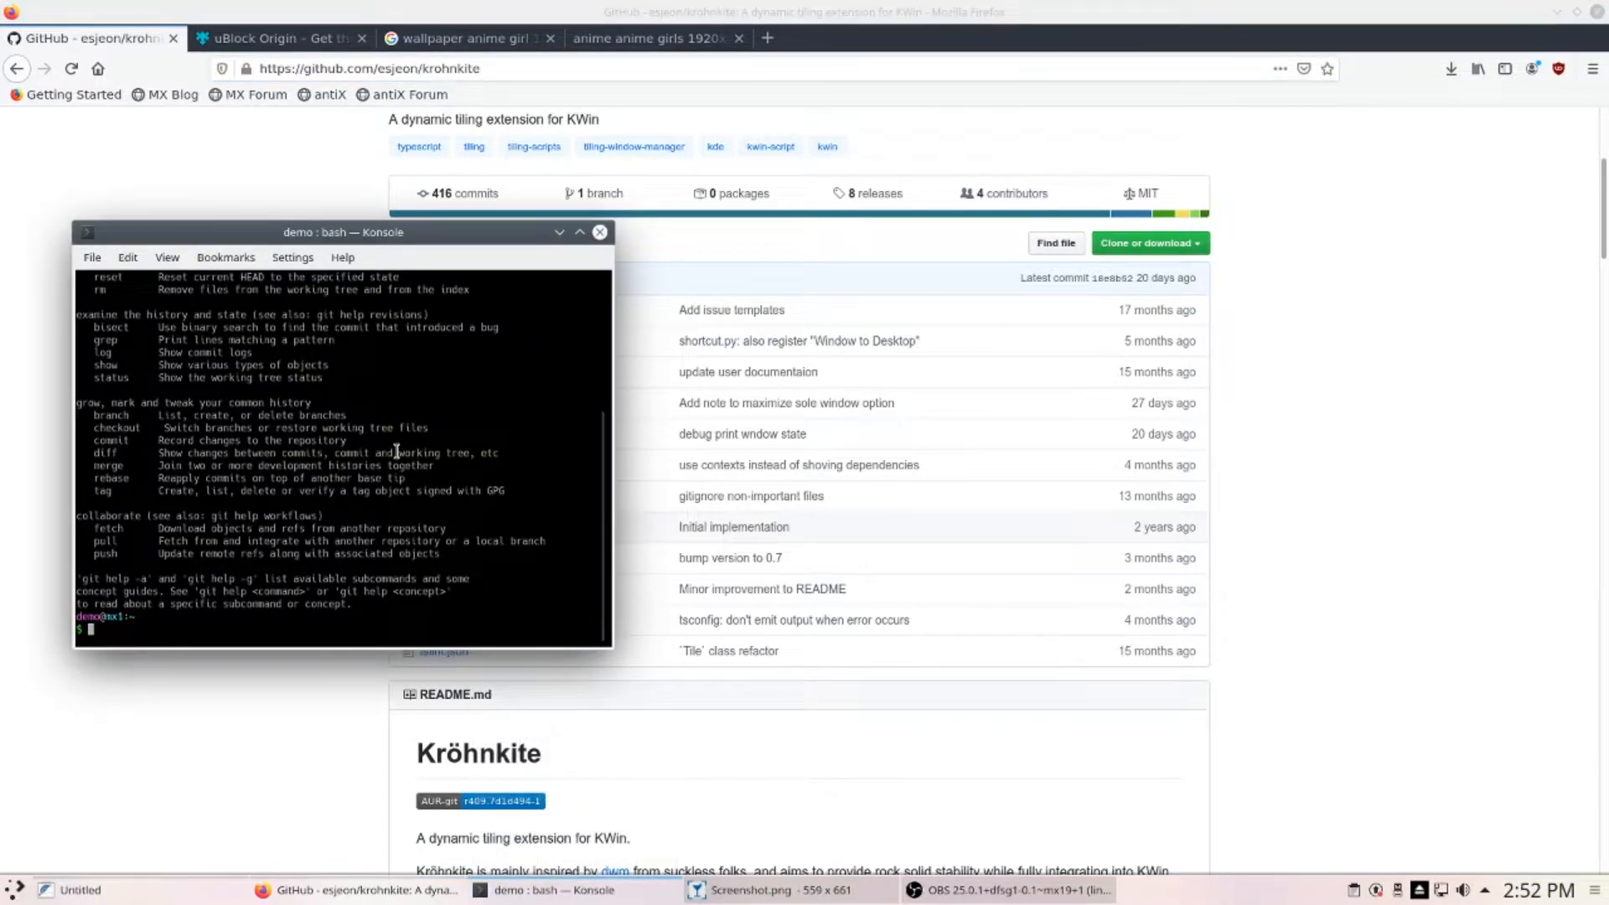
- Open the KWin Scripts settings by searching for "kwin", look through the downloadable scripts, and close the add-on installer
{"action": "key", "text": "super"}
{"action": "type", "text": "kwin"}
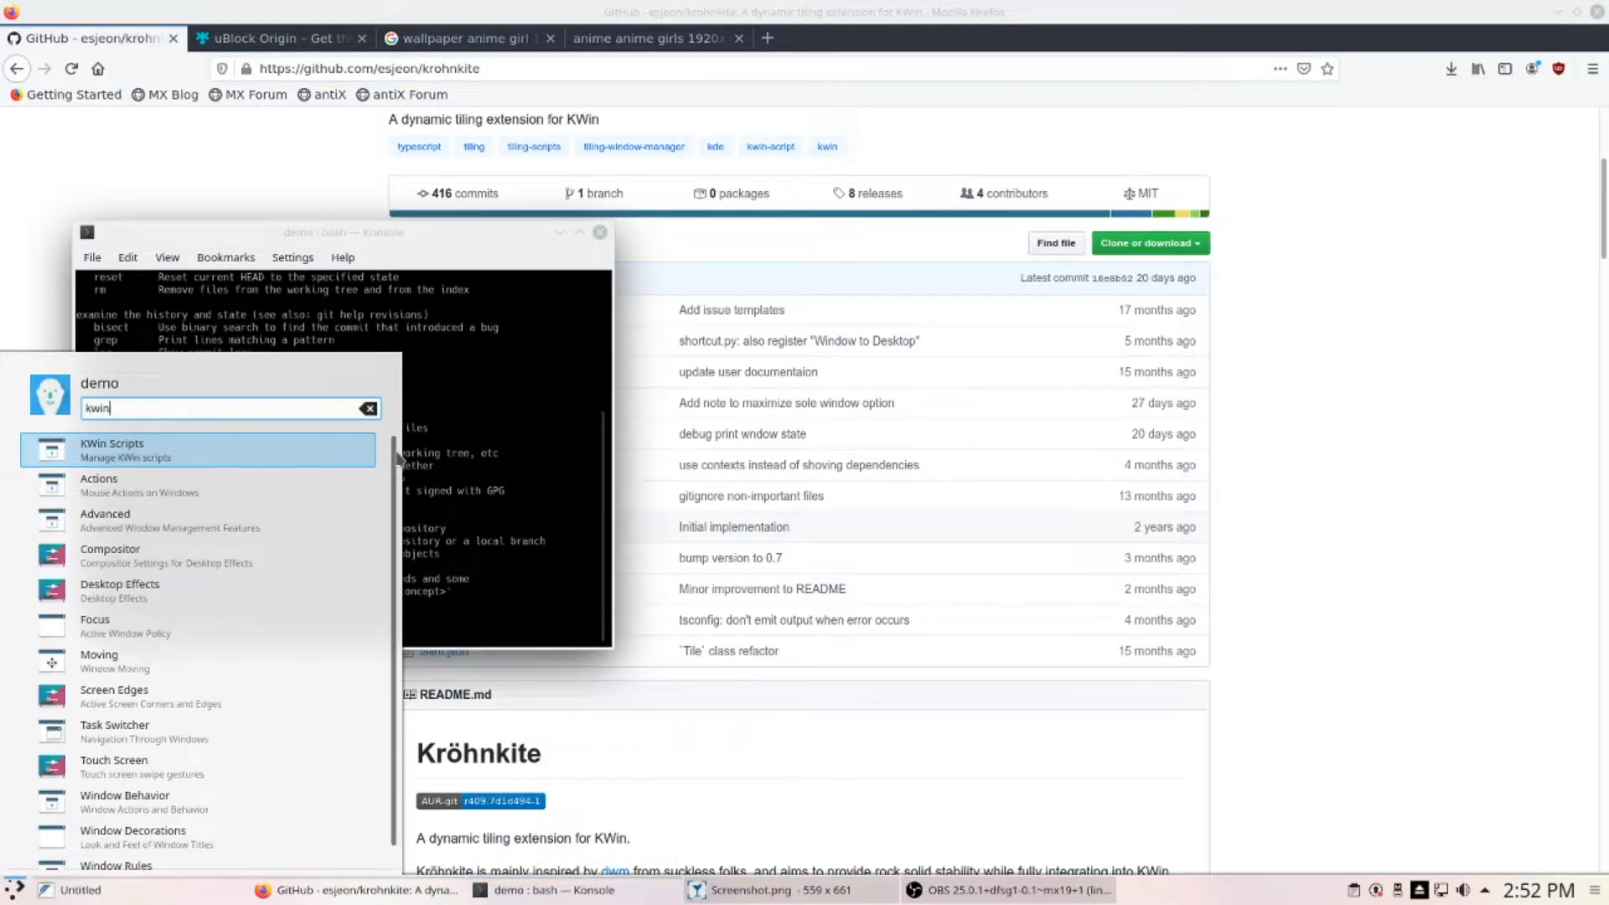
{"action": "key", "text": "Return"}
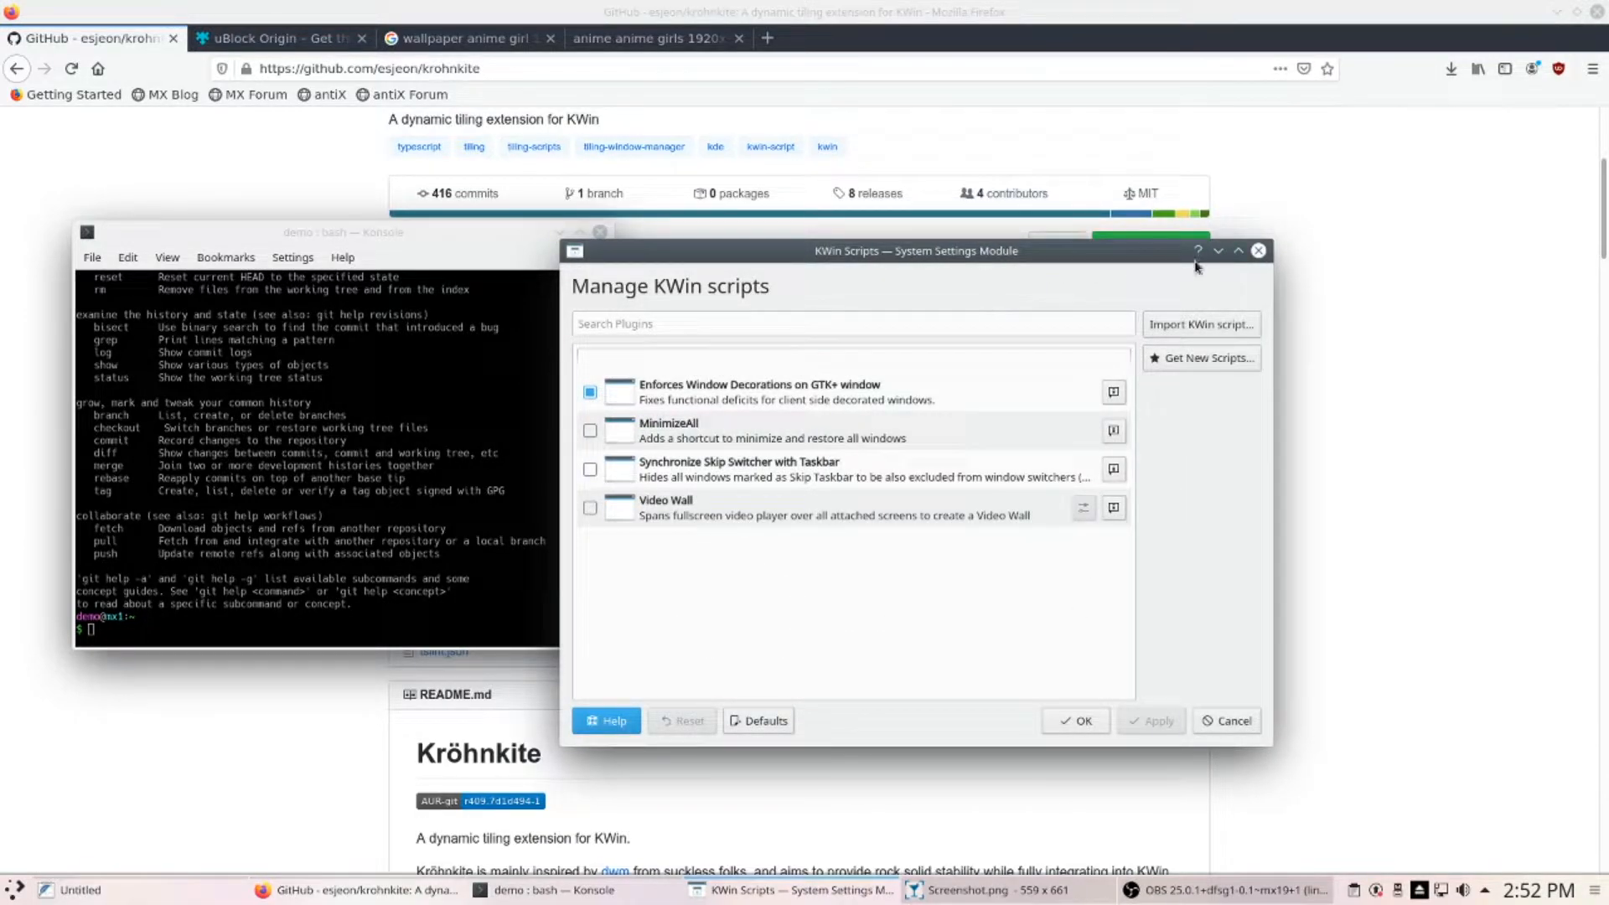
{"action": "left_click", "coordinate": [1209, 361]}
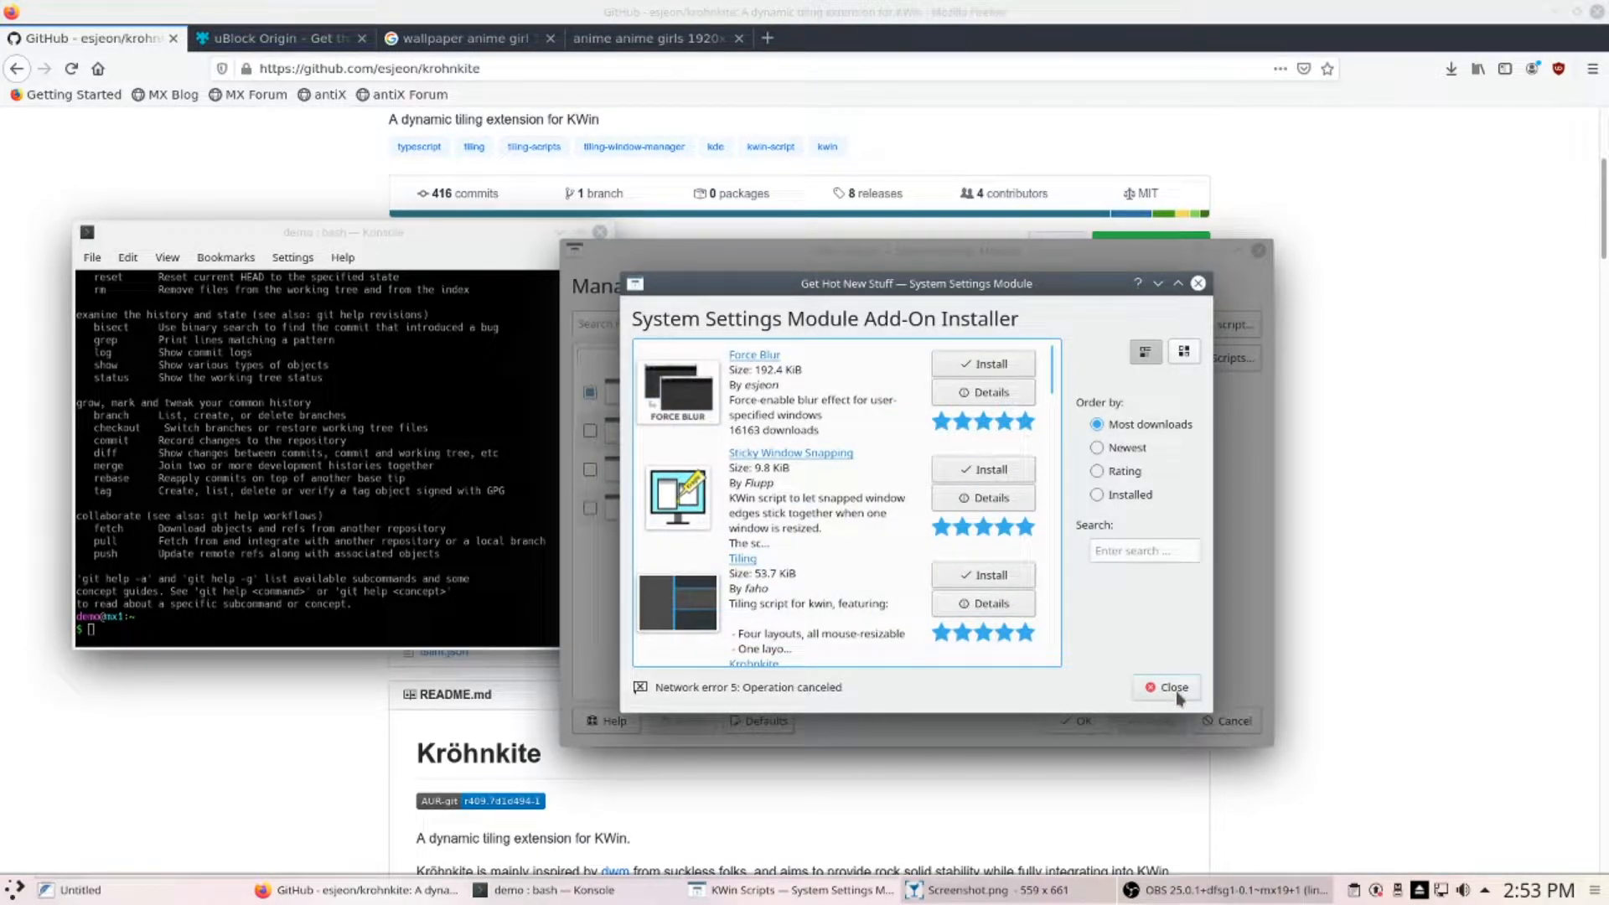
{"action": "scroll", "coordinate": [819, 587], "scroll_direction": "down", "scroll_amount": 2}
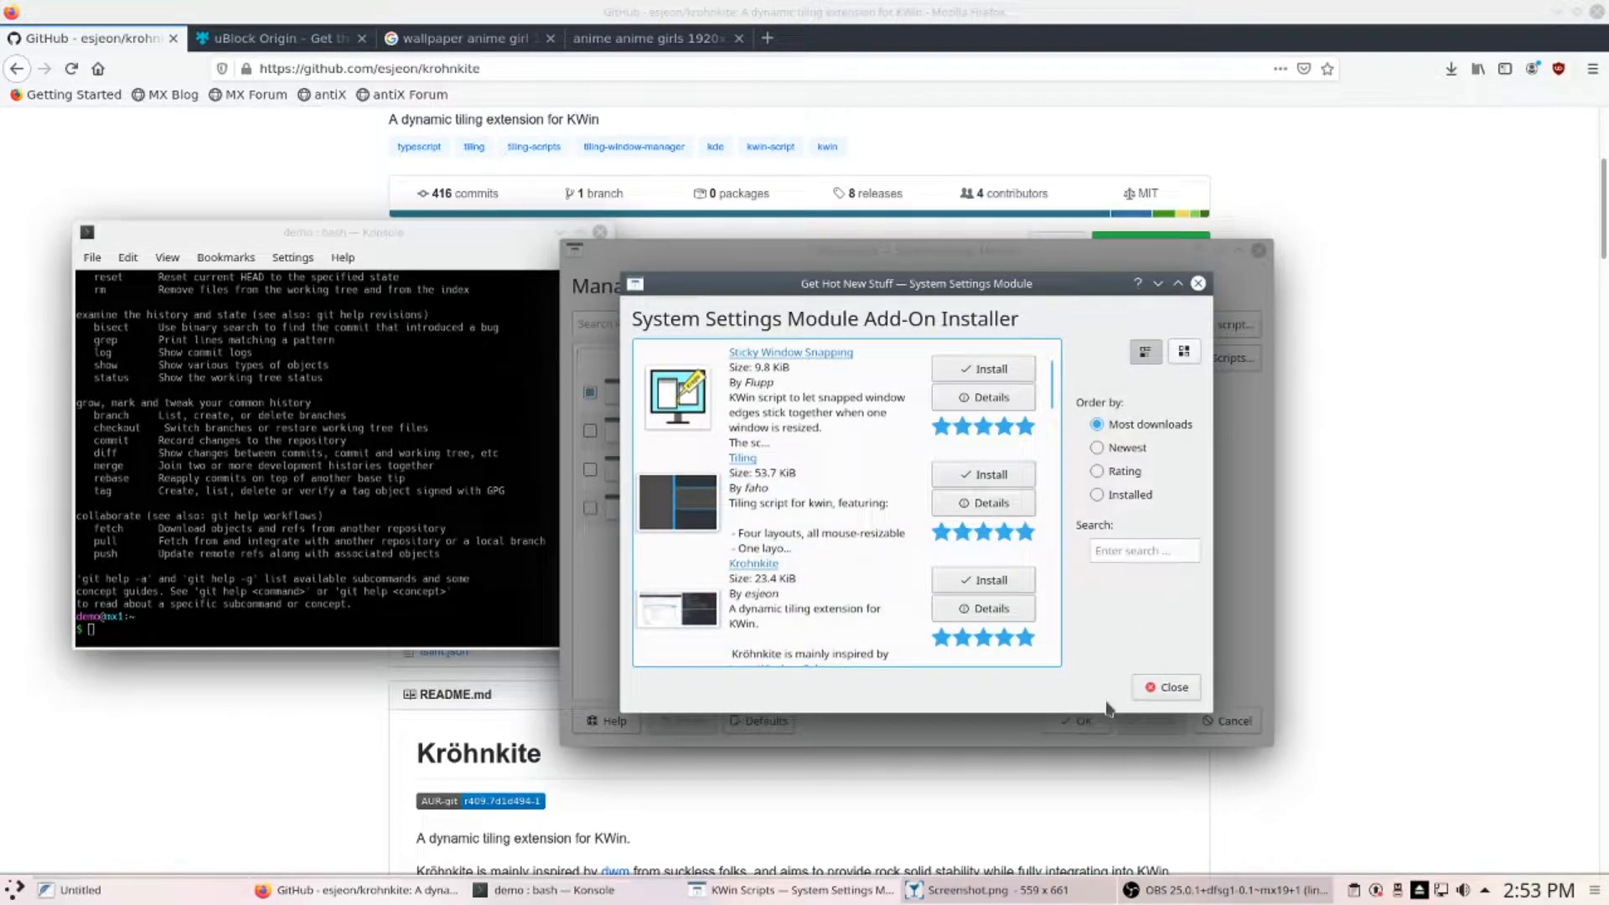
{"action": "left_click", "coordinate": [1165, 687]}
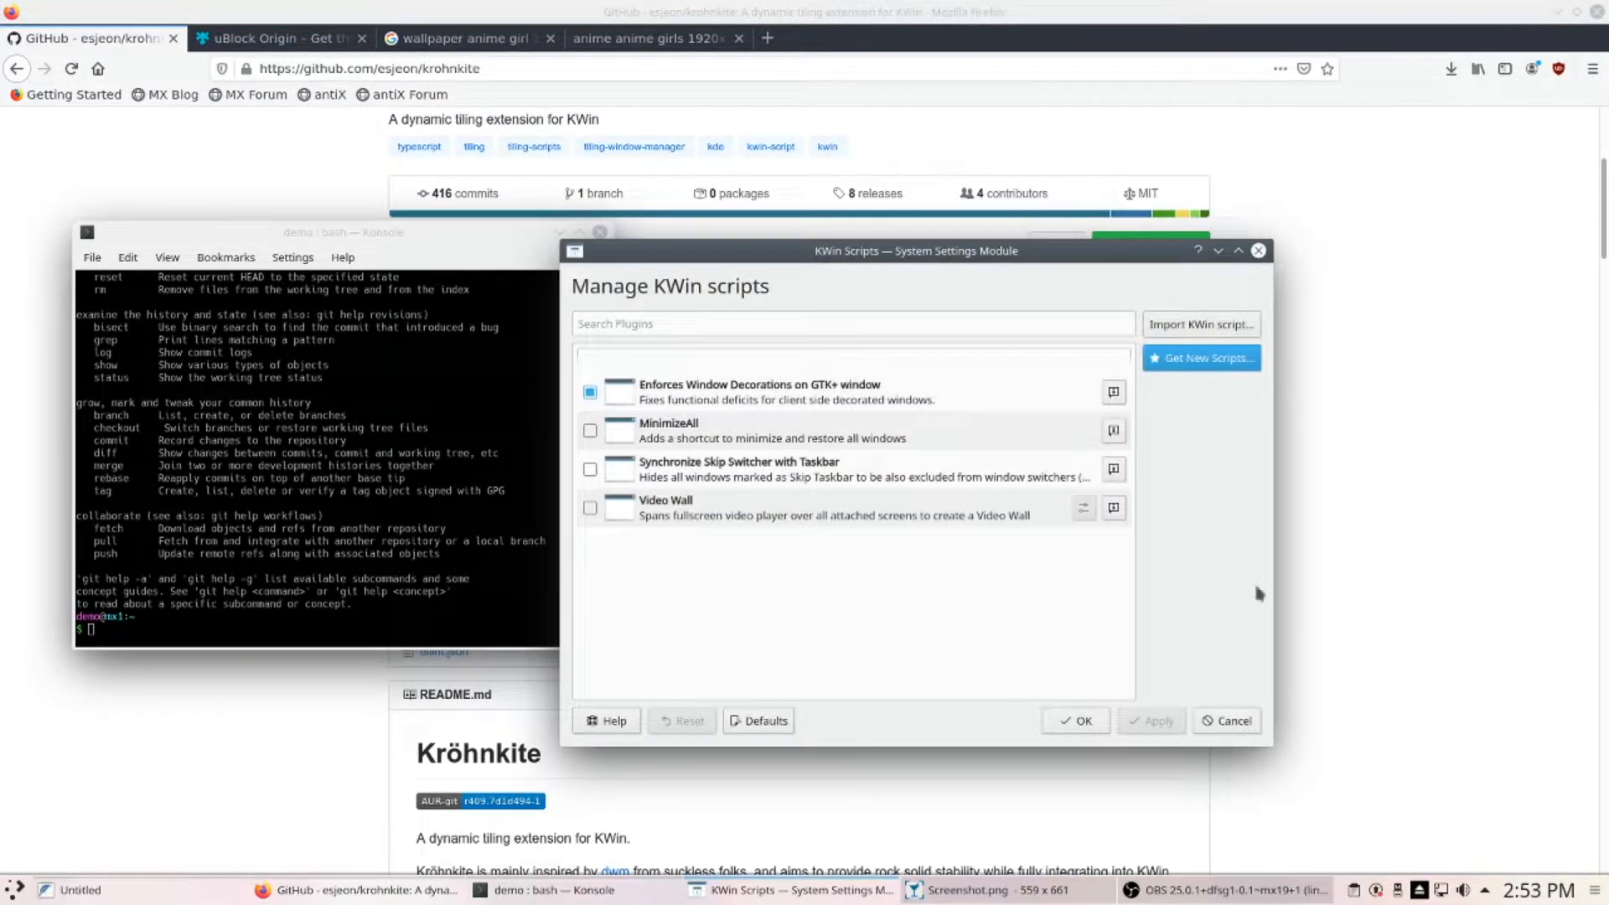
{"action": "left_click", "coordinate": [306, 551]}
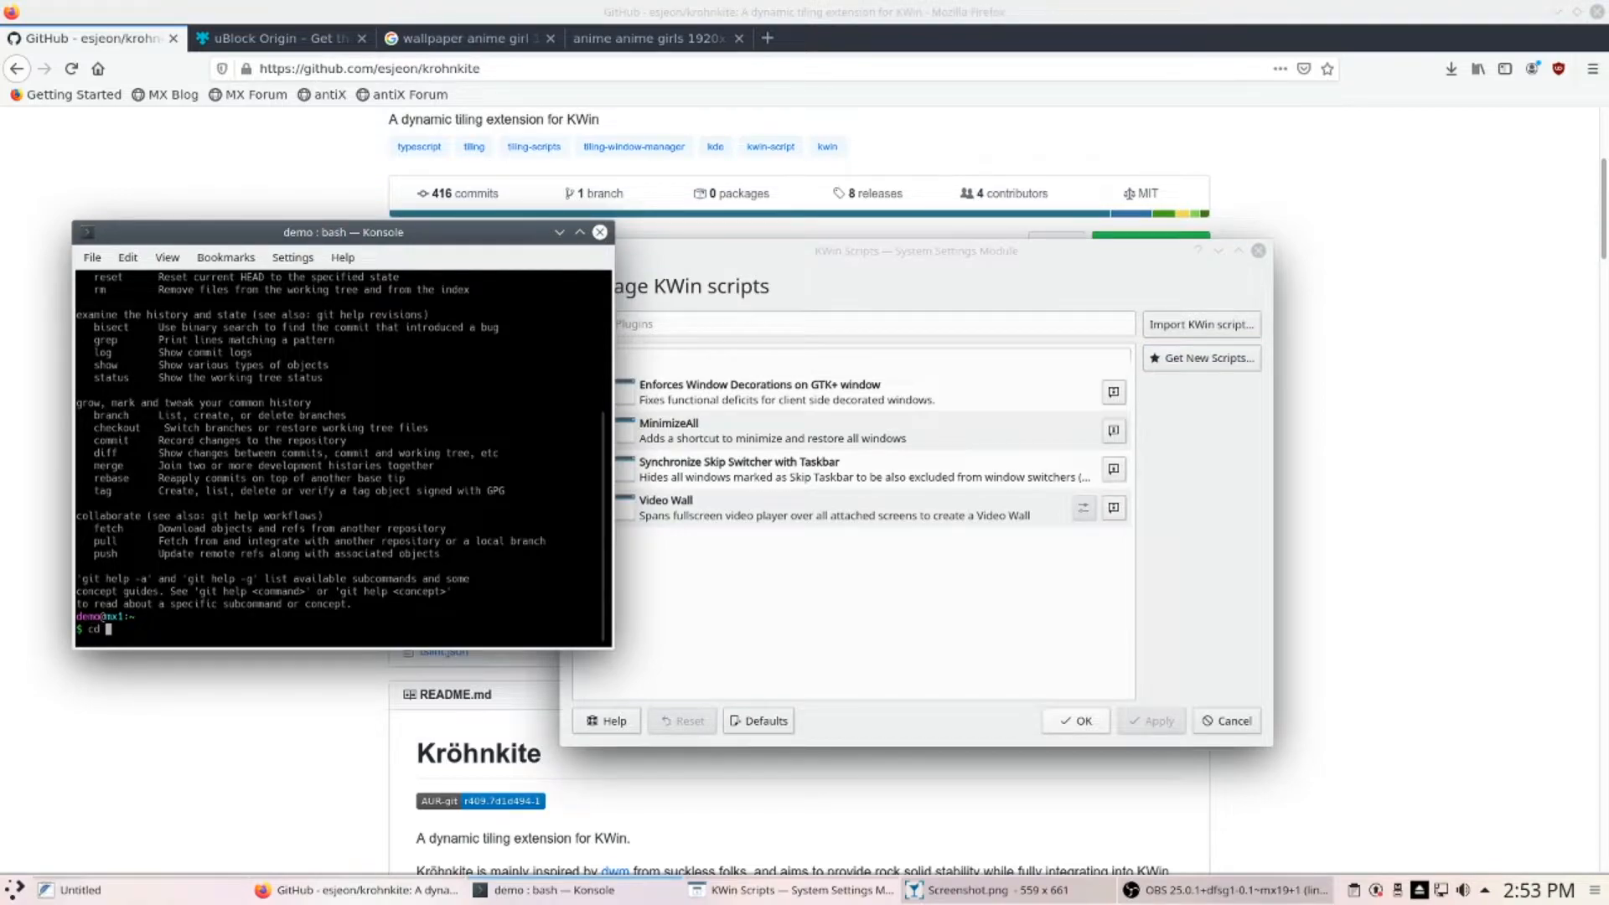
{"action": "type", "text": "cd /tmp"}
{"action": "key", "text": "Return"}
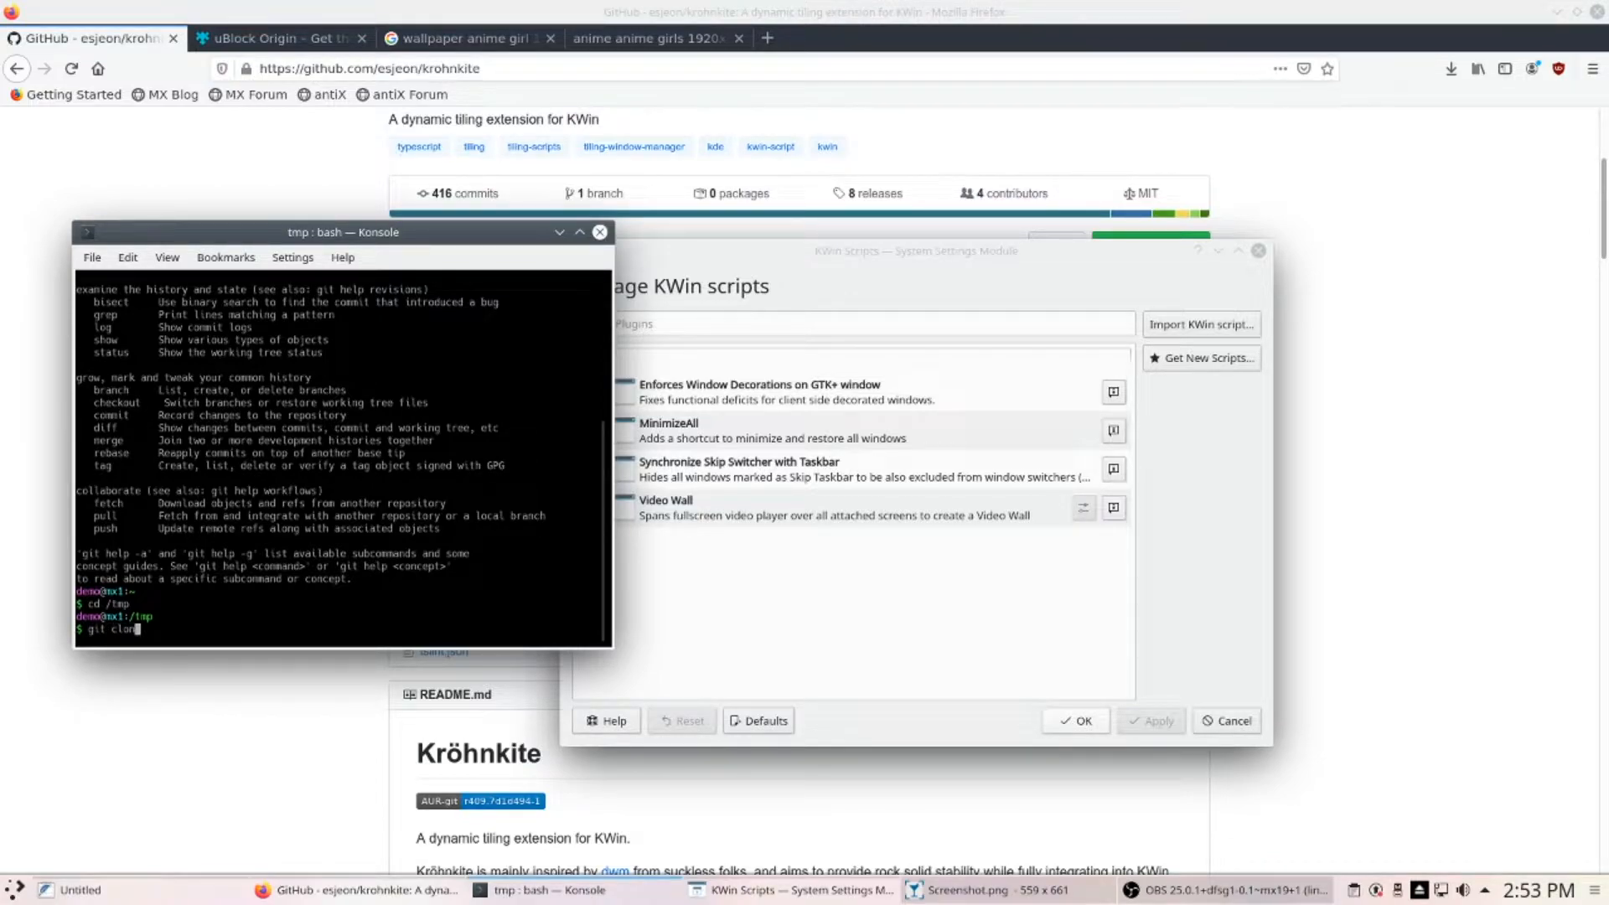
{"action": "type", "text": "git clone"}
{"action": "key", "text": "ctrl+shift+v"}
{"action": "key", "text": "Return"}
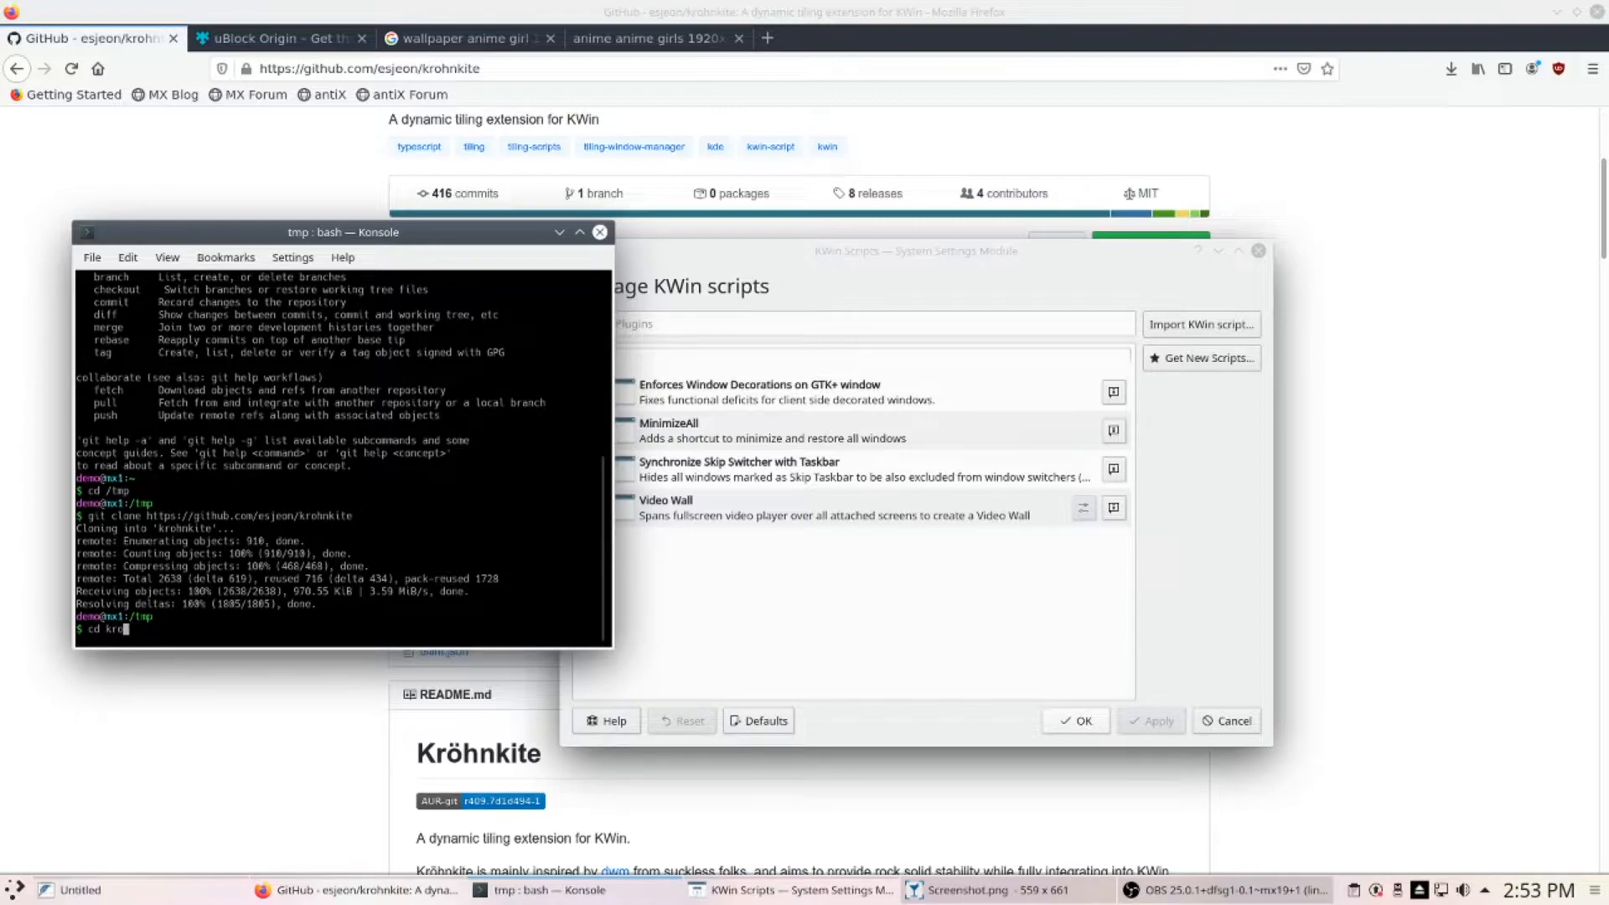
- Enlarge the terminal text and change into the cloned krohnkite directory
{"action": "key", "text": "ctrl+plus"}
{"action": "key", "text": "ctrl+plus"}
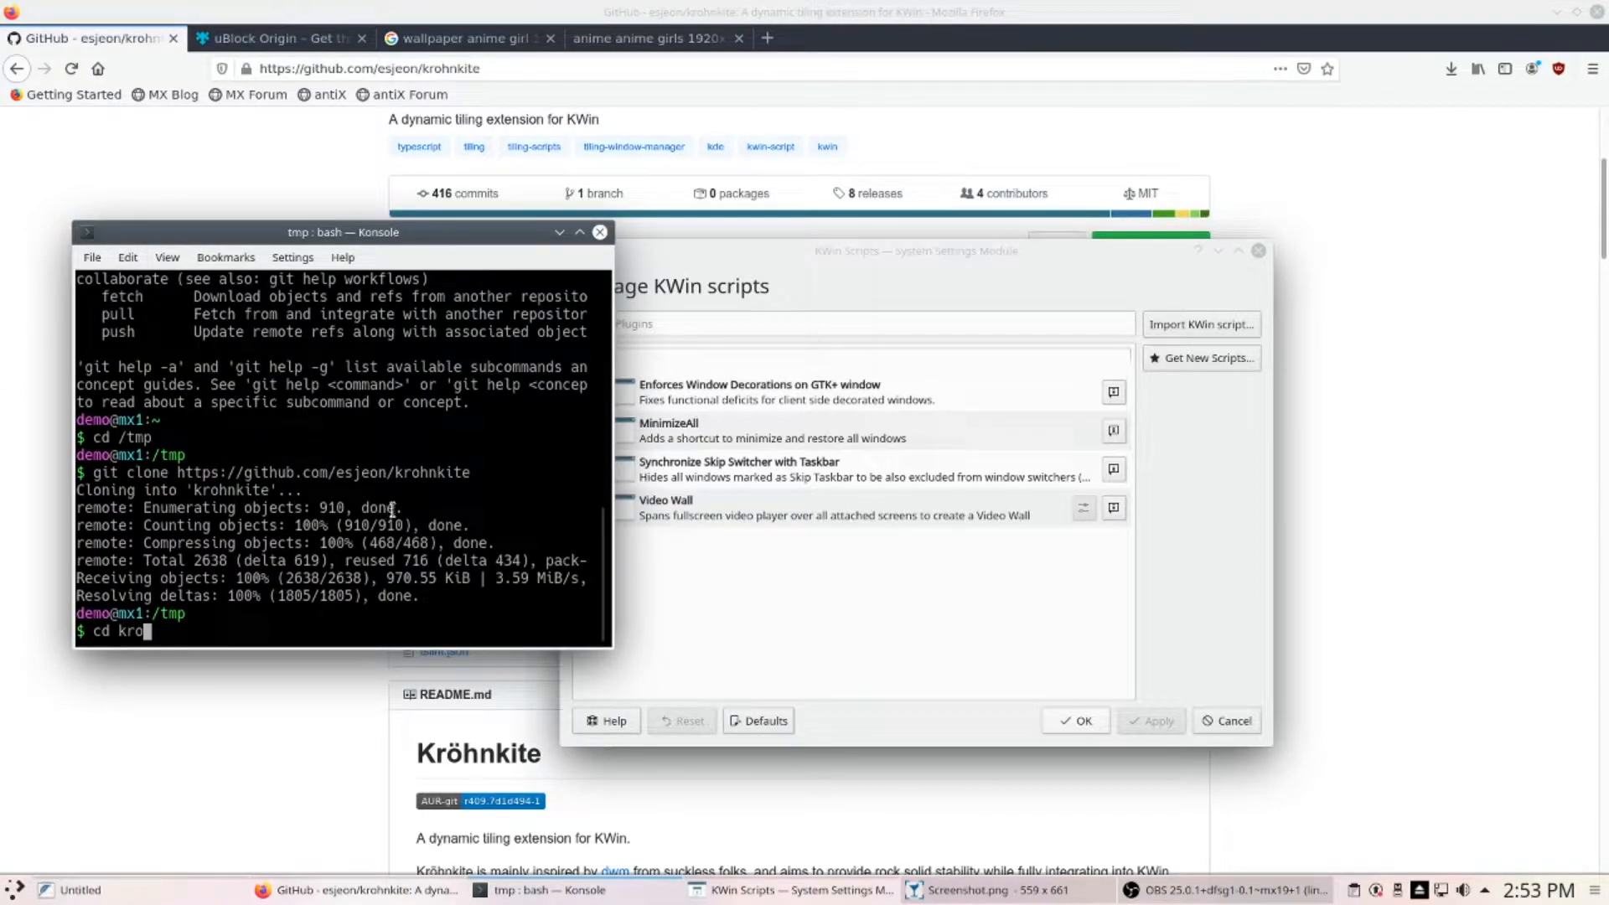
{"action": "type", "text": "hnkite"}
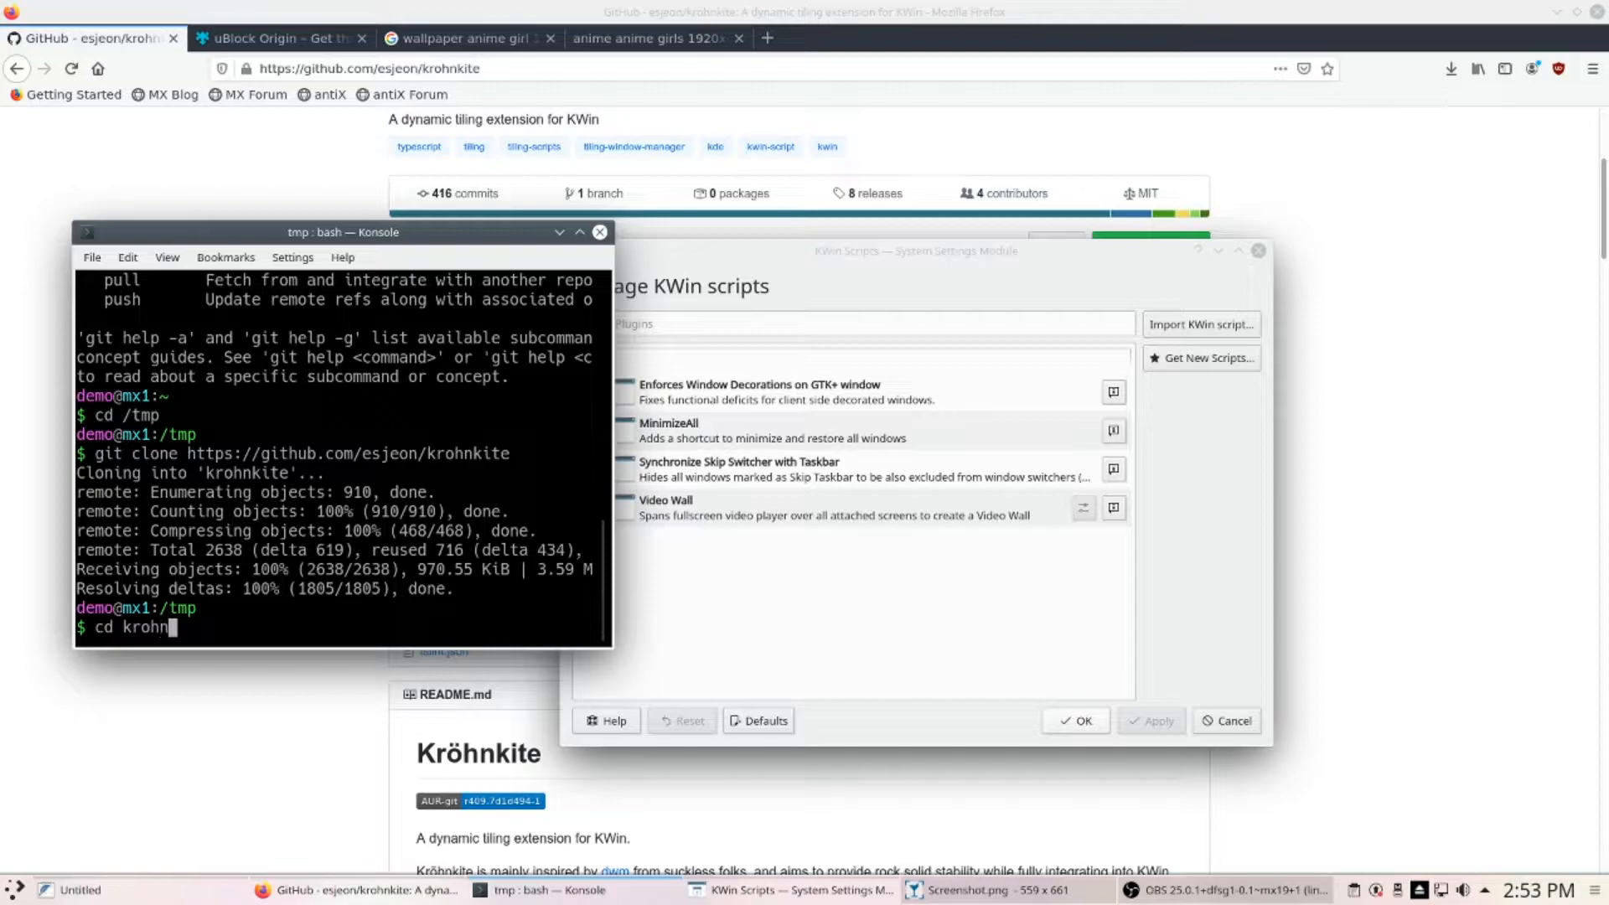
{"action": "key", "text": "Return"}
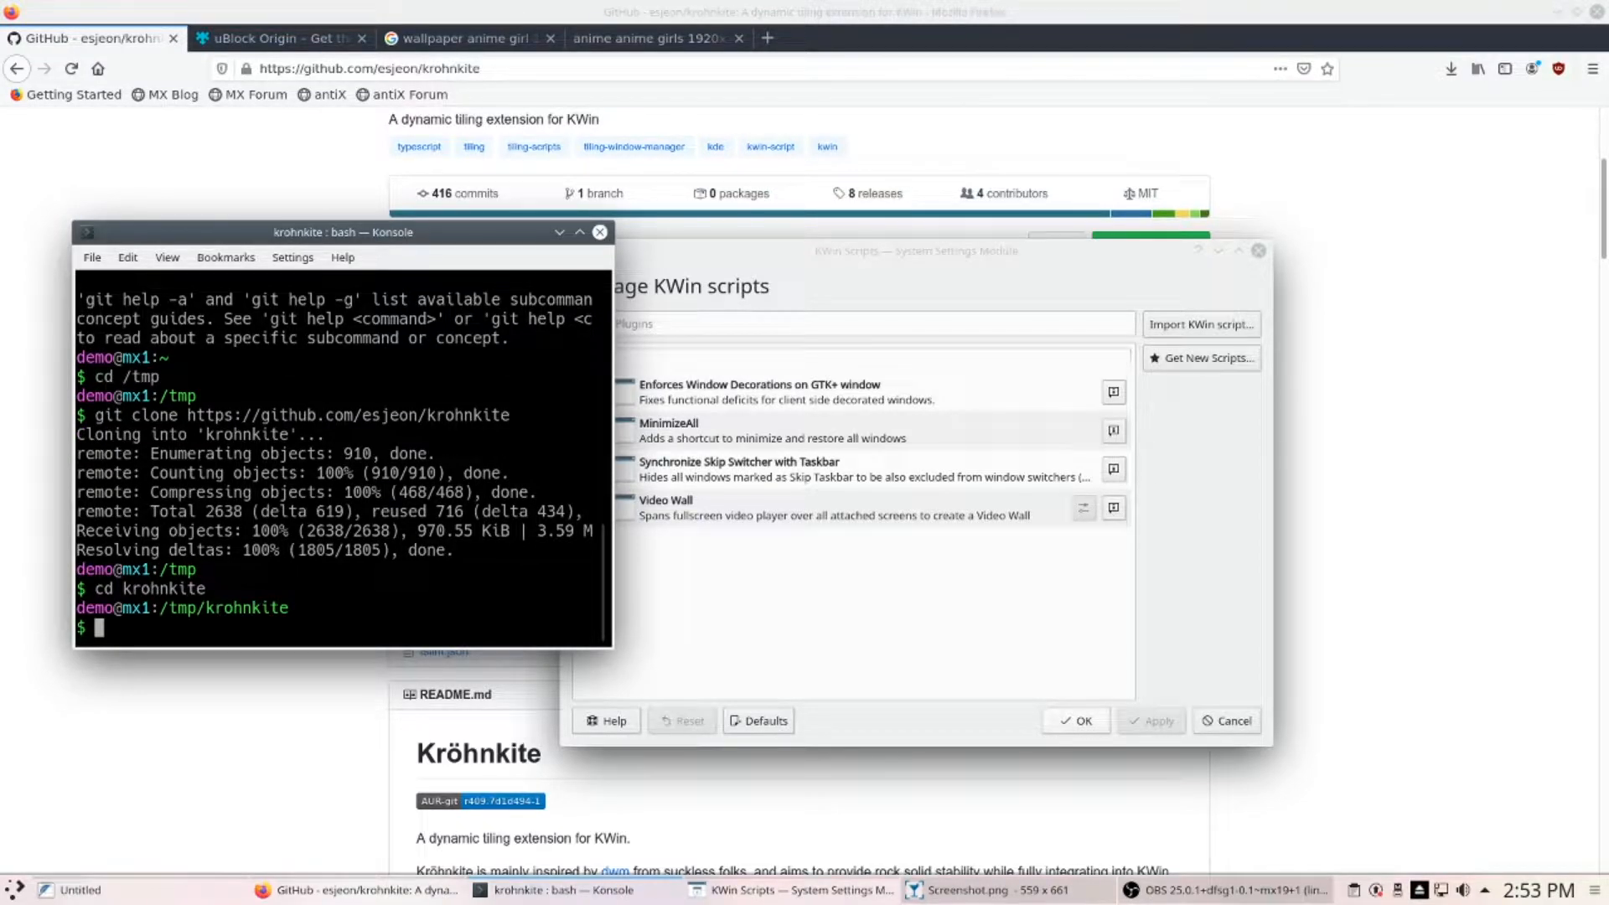
- Run sudo make install in the krohnkite directory and enter the account password
{"action": "type", "text": "m"}
{"action": "key", "text": "BackSpace"}
{"action": "type", "text": "sudo make install"}
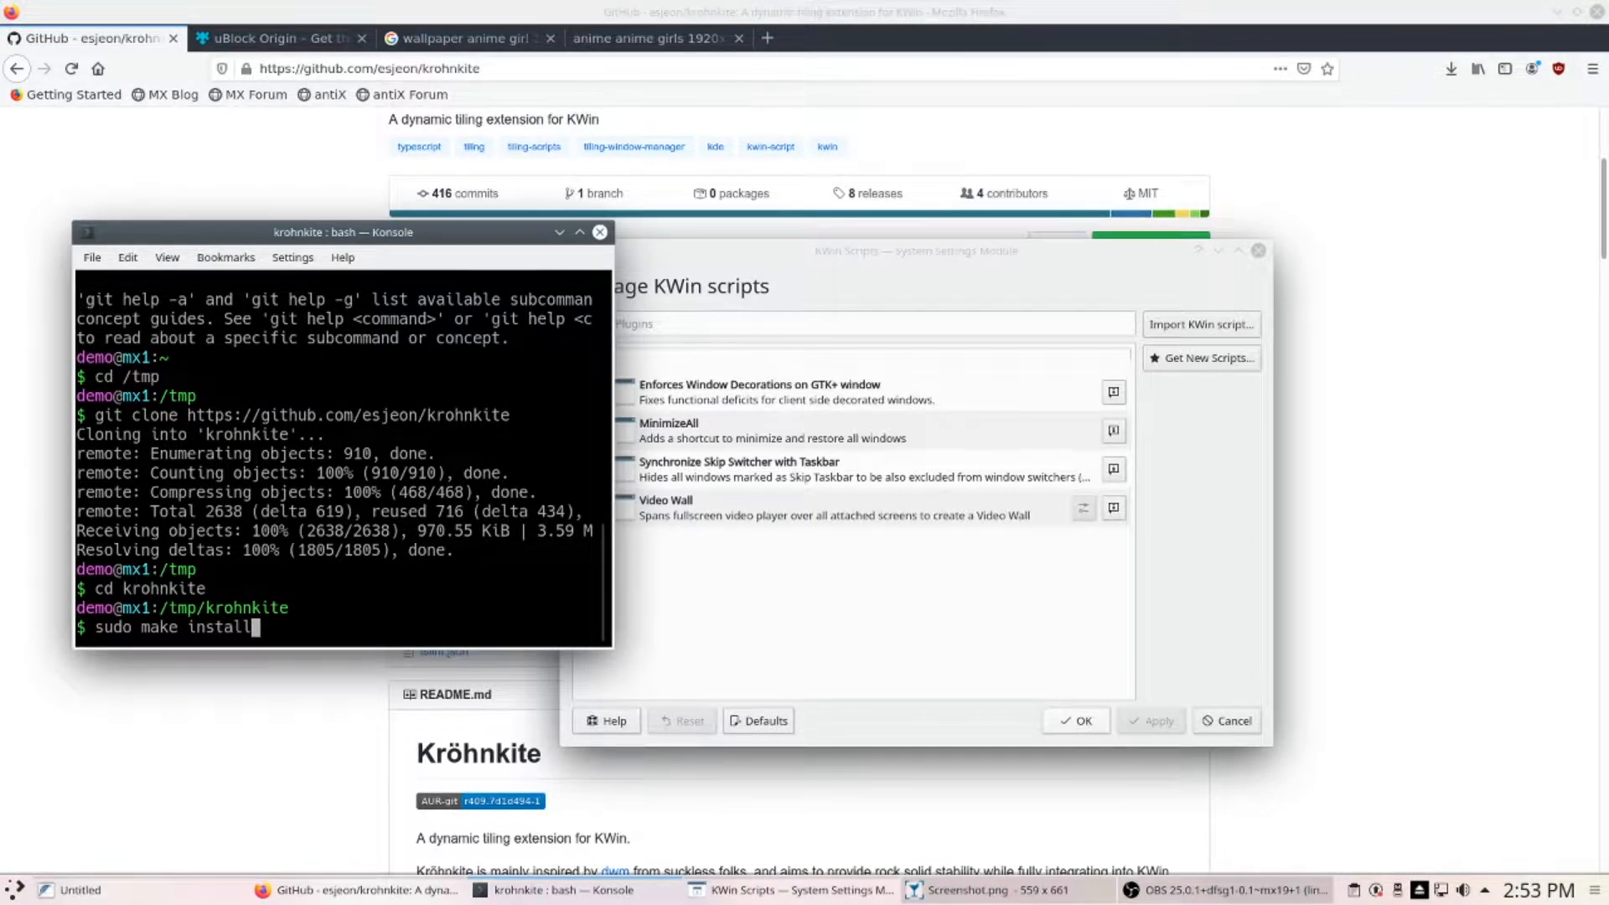
{"action": "key", "text": "Return"}
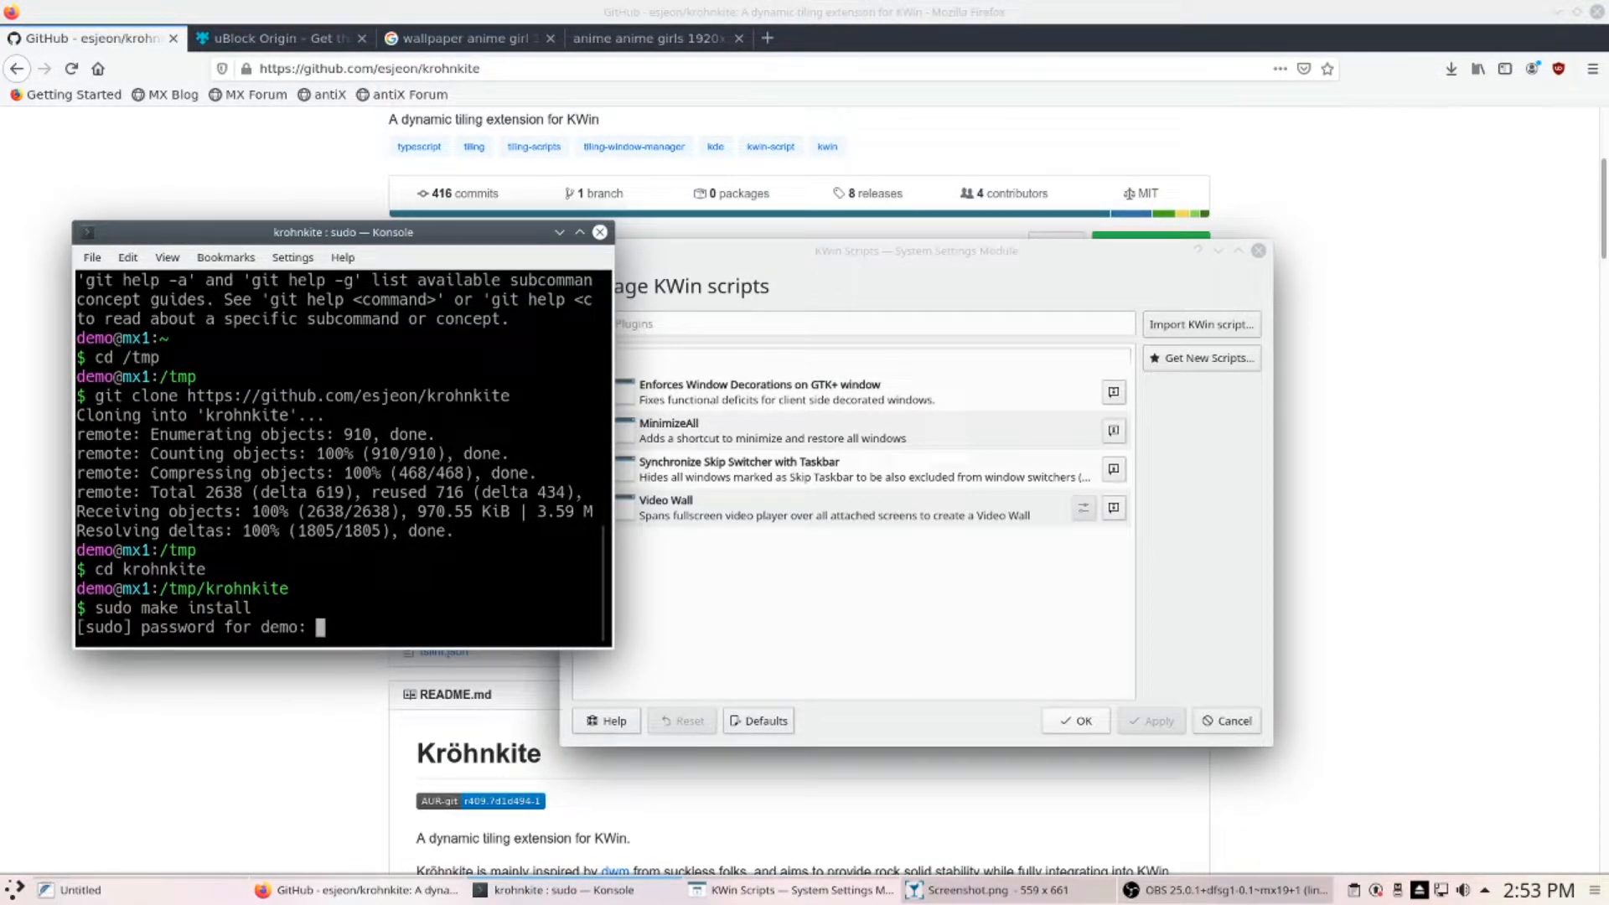
{"action": "key", "text": "Return"}
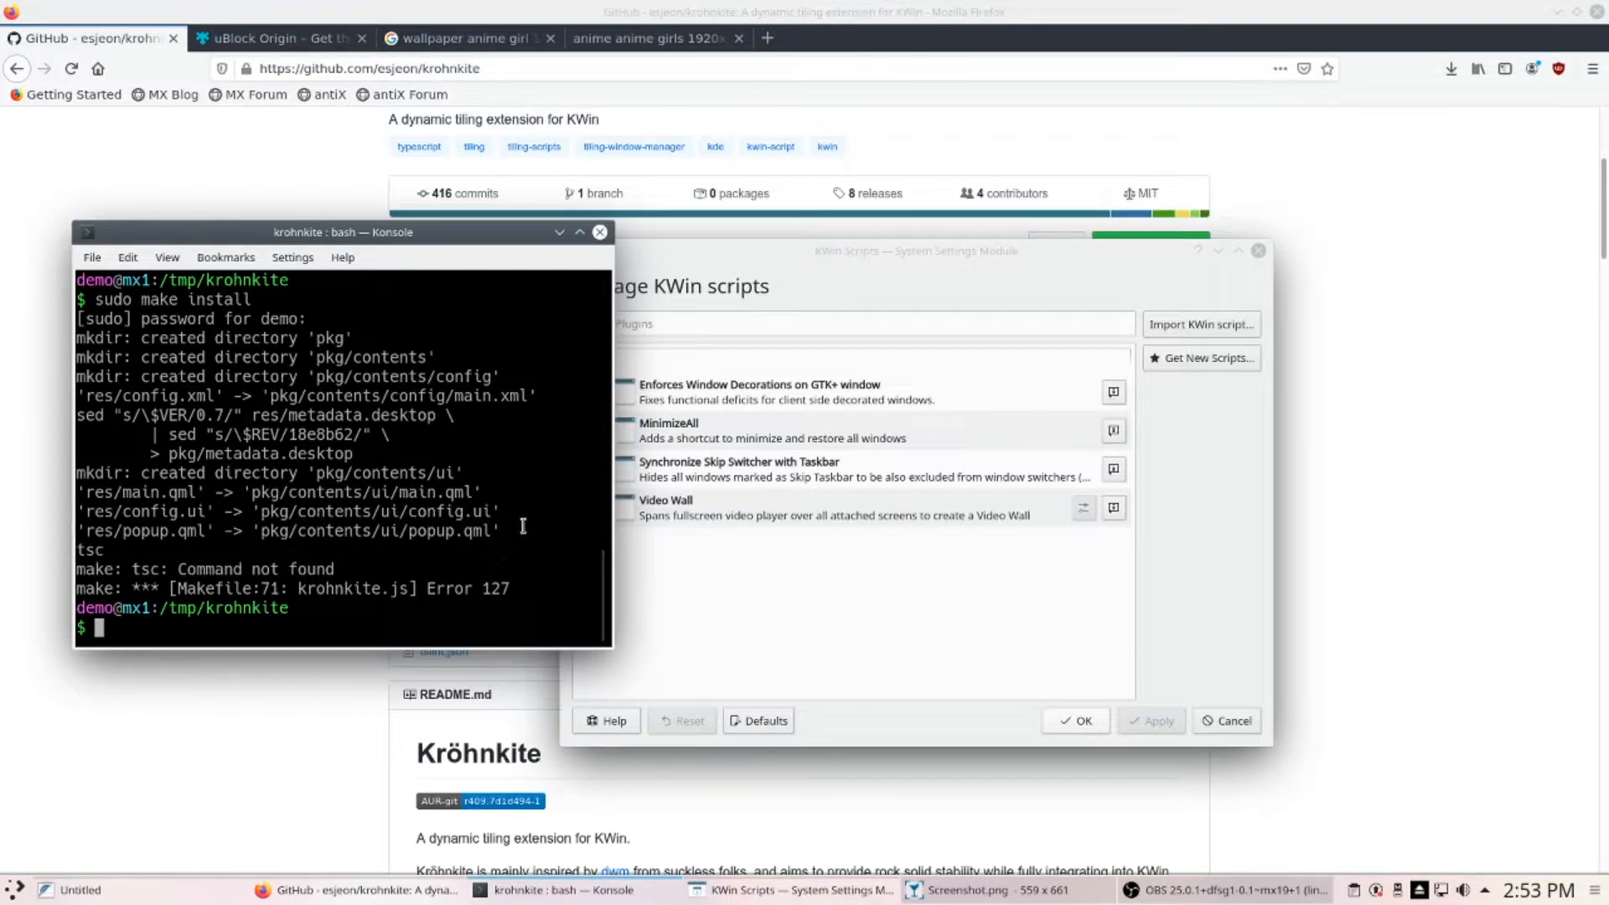
- Search the web for "tsc dependencies" in a new Firefox tab
{"action": "left_click", "coordinate": [768, 39]}
{"action": "type", "text": "tsc"}
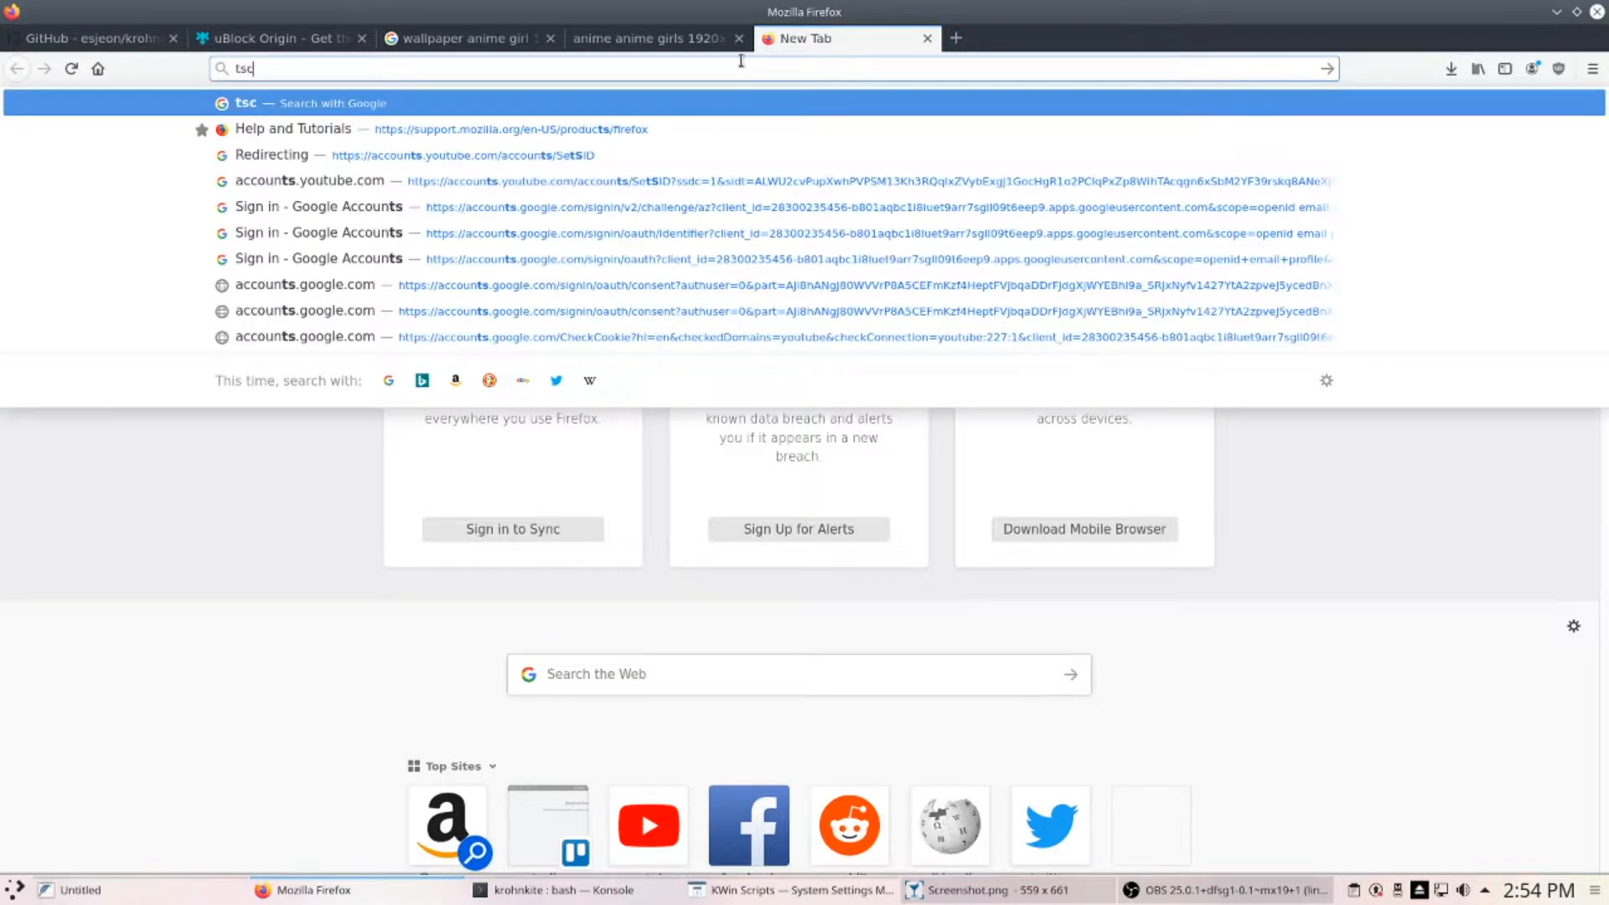
{"action": "type", "text": " dependencies"}
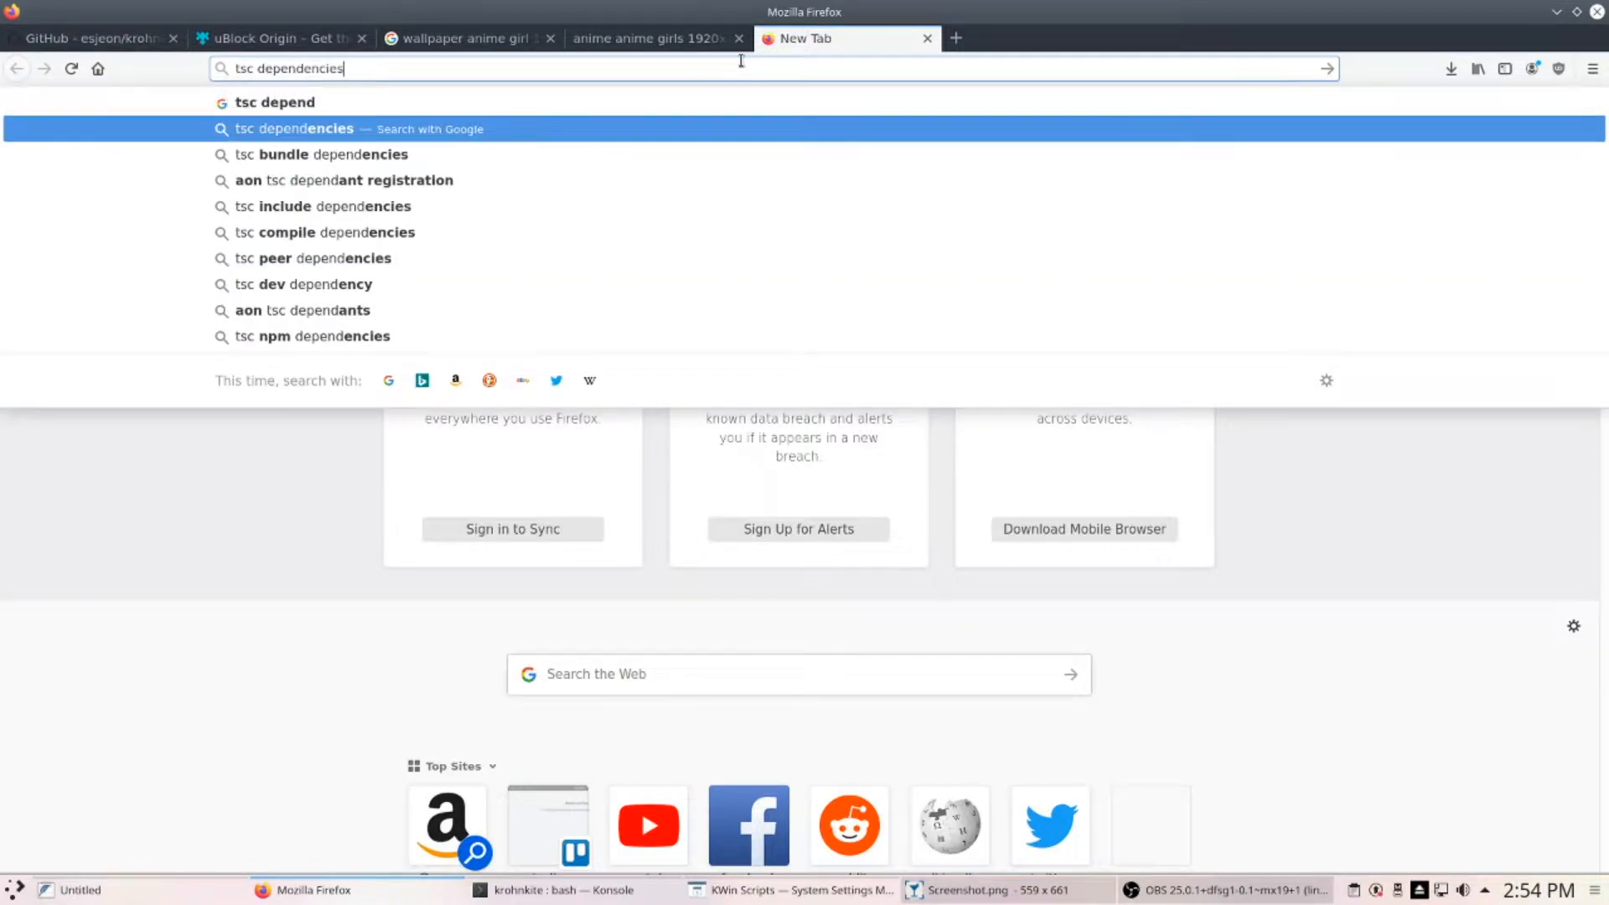
{"action": "key", "text": "Return"}
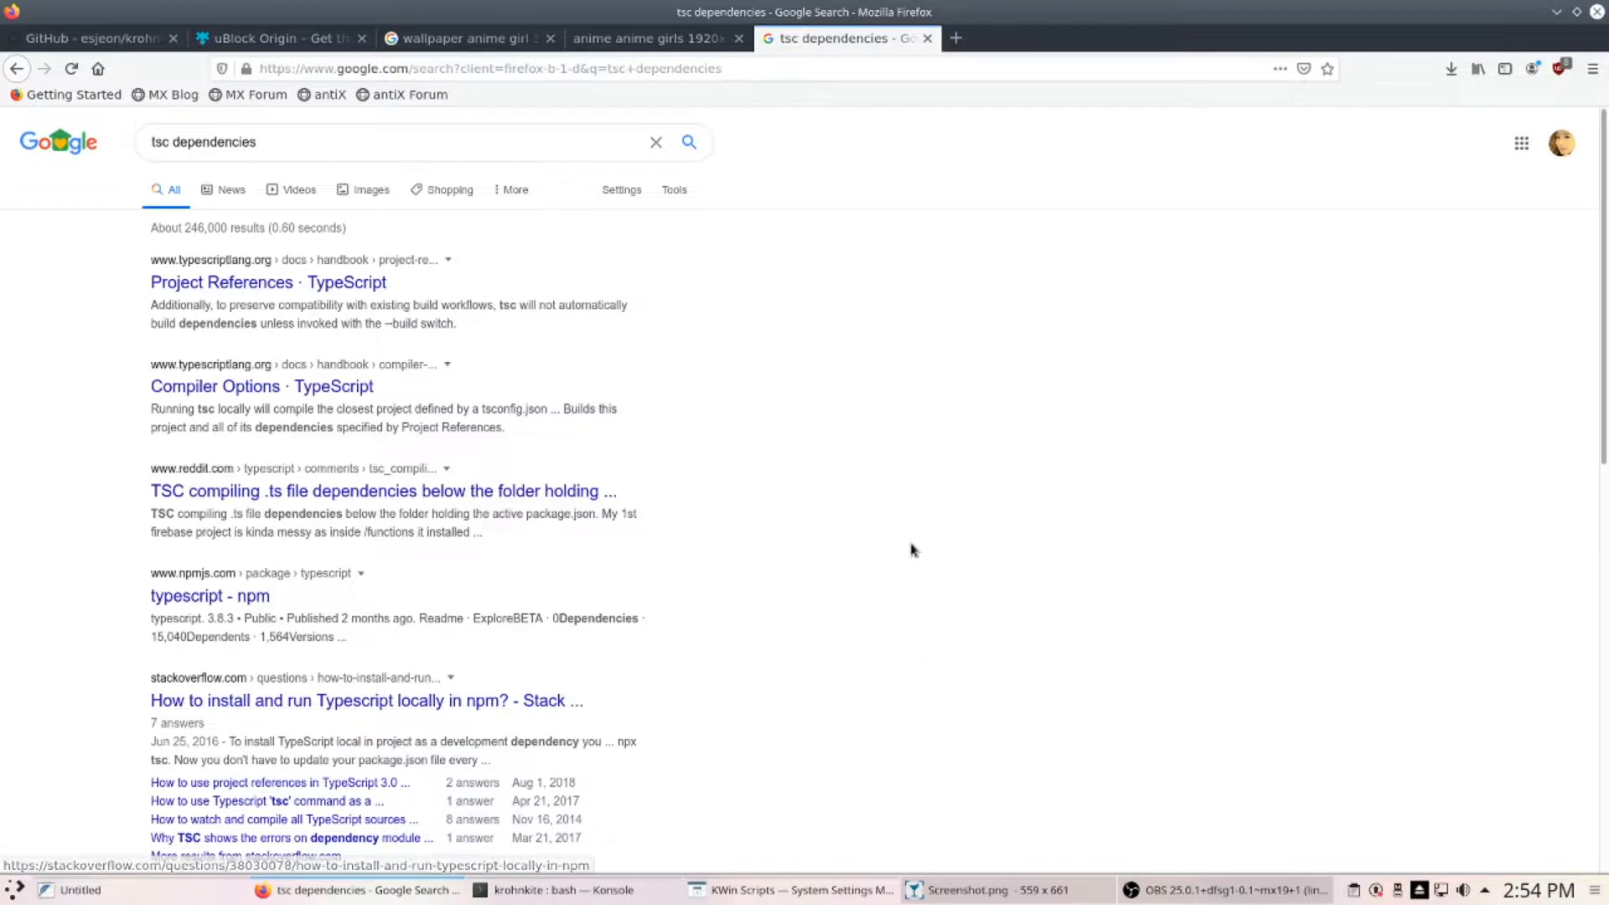
{"action": "key", "text": "super"}
{"action": "key", "text": "Escape"}
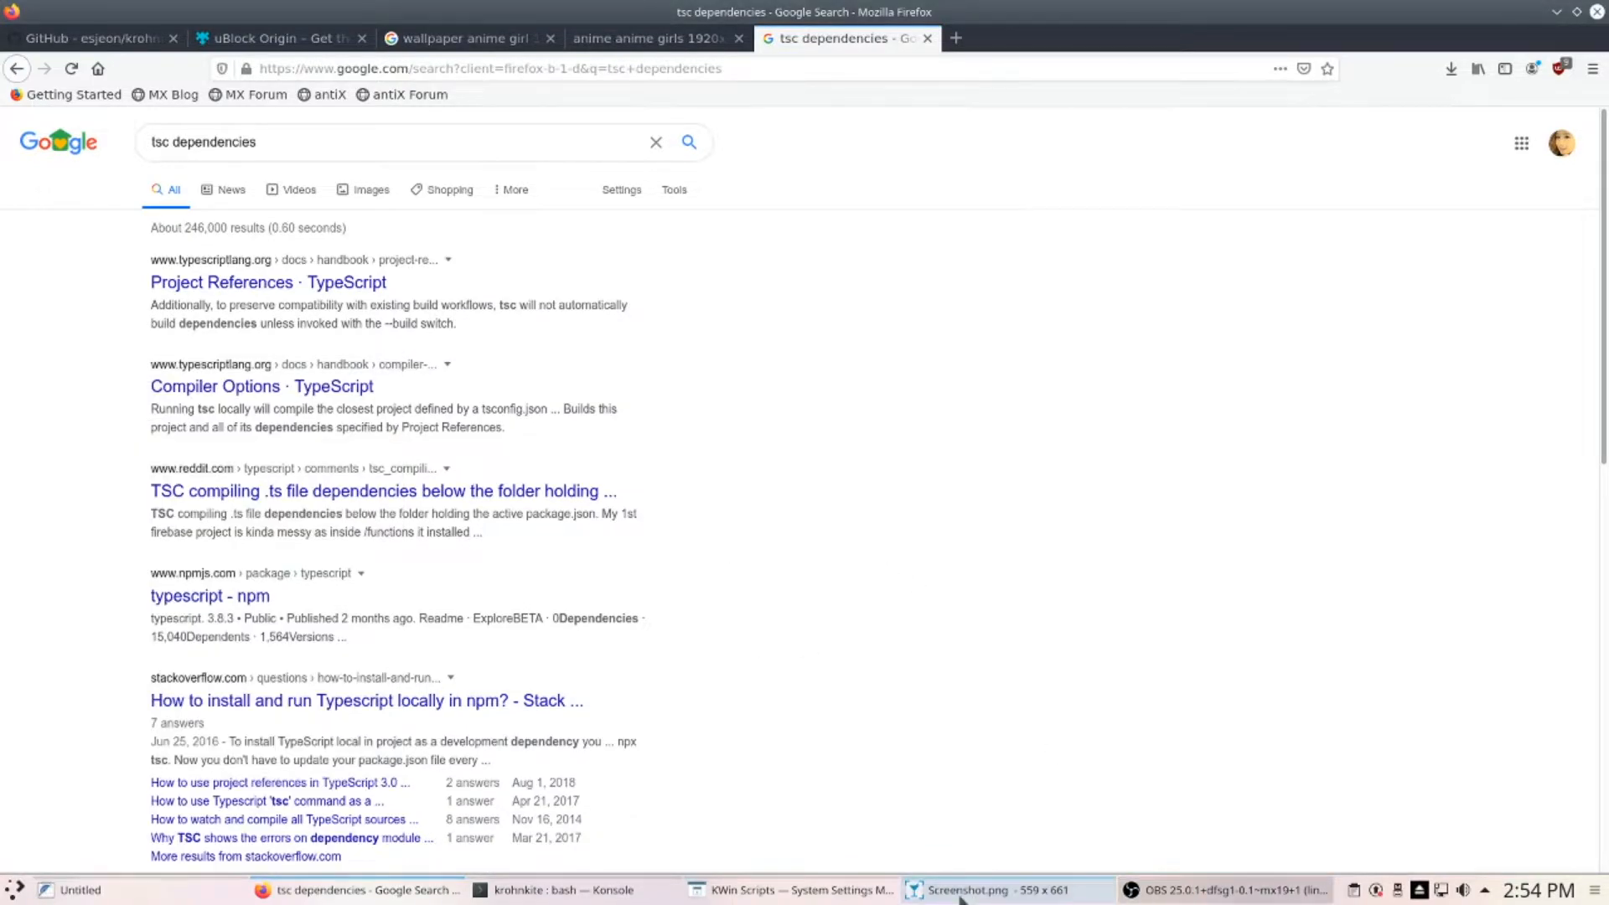
- Return to Konsole and try to install the package "trypescript" with sudo apt install
{"action": "left_click", "coordinate": [551, 890]}
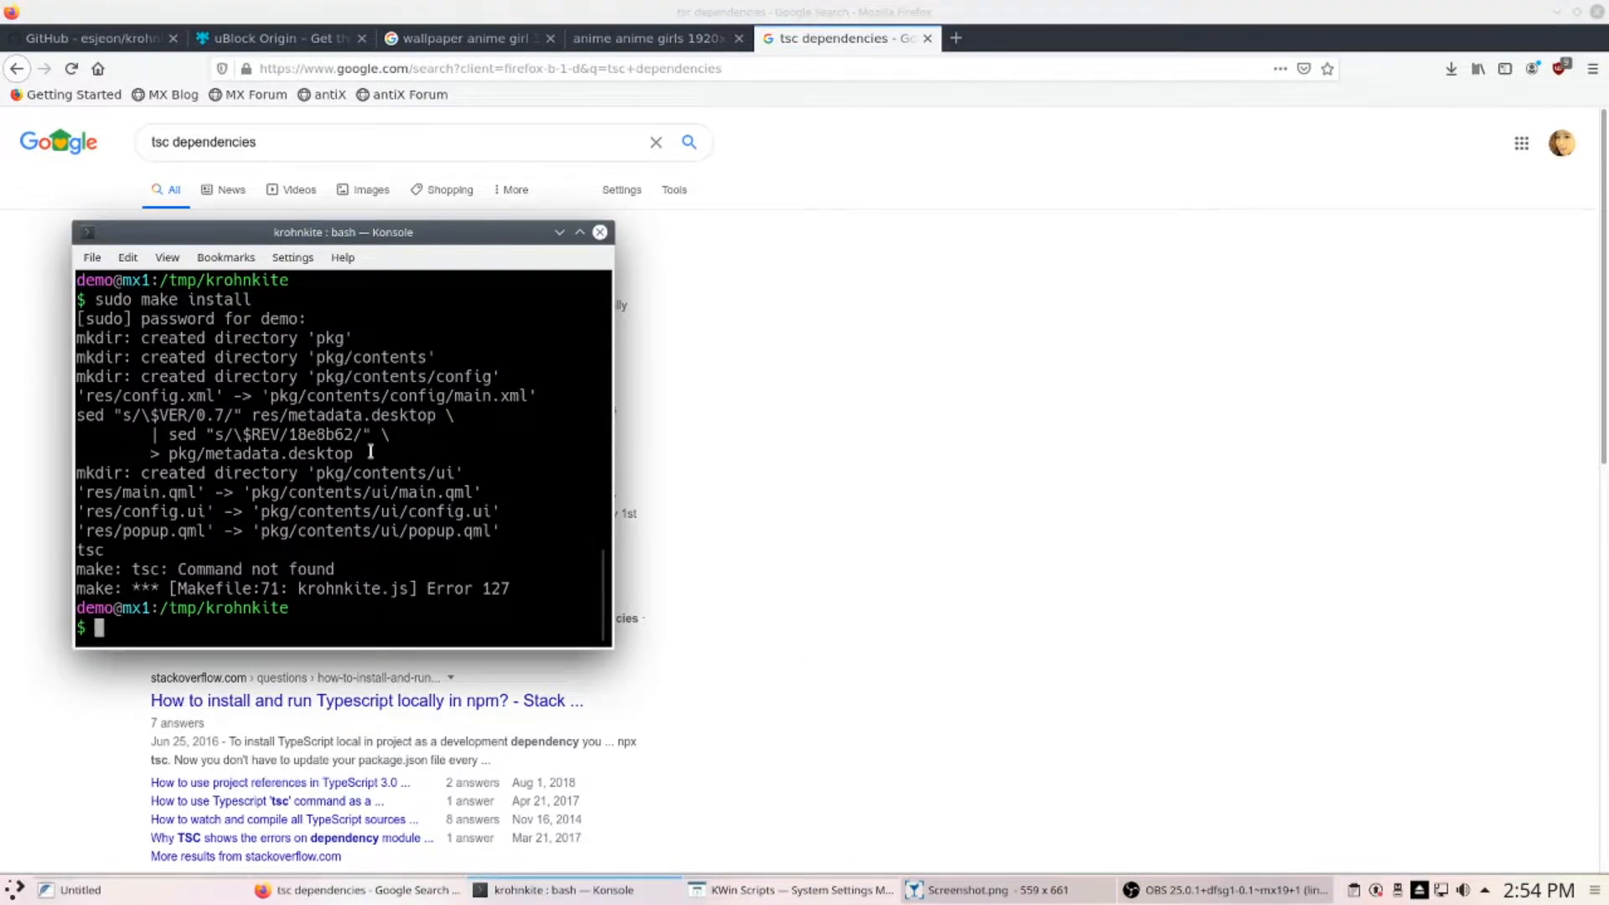
{"action": "type", "text": "sudo apt ins"}
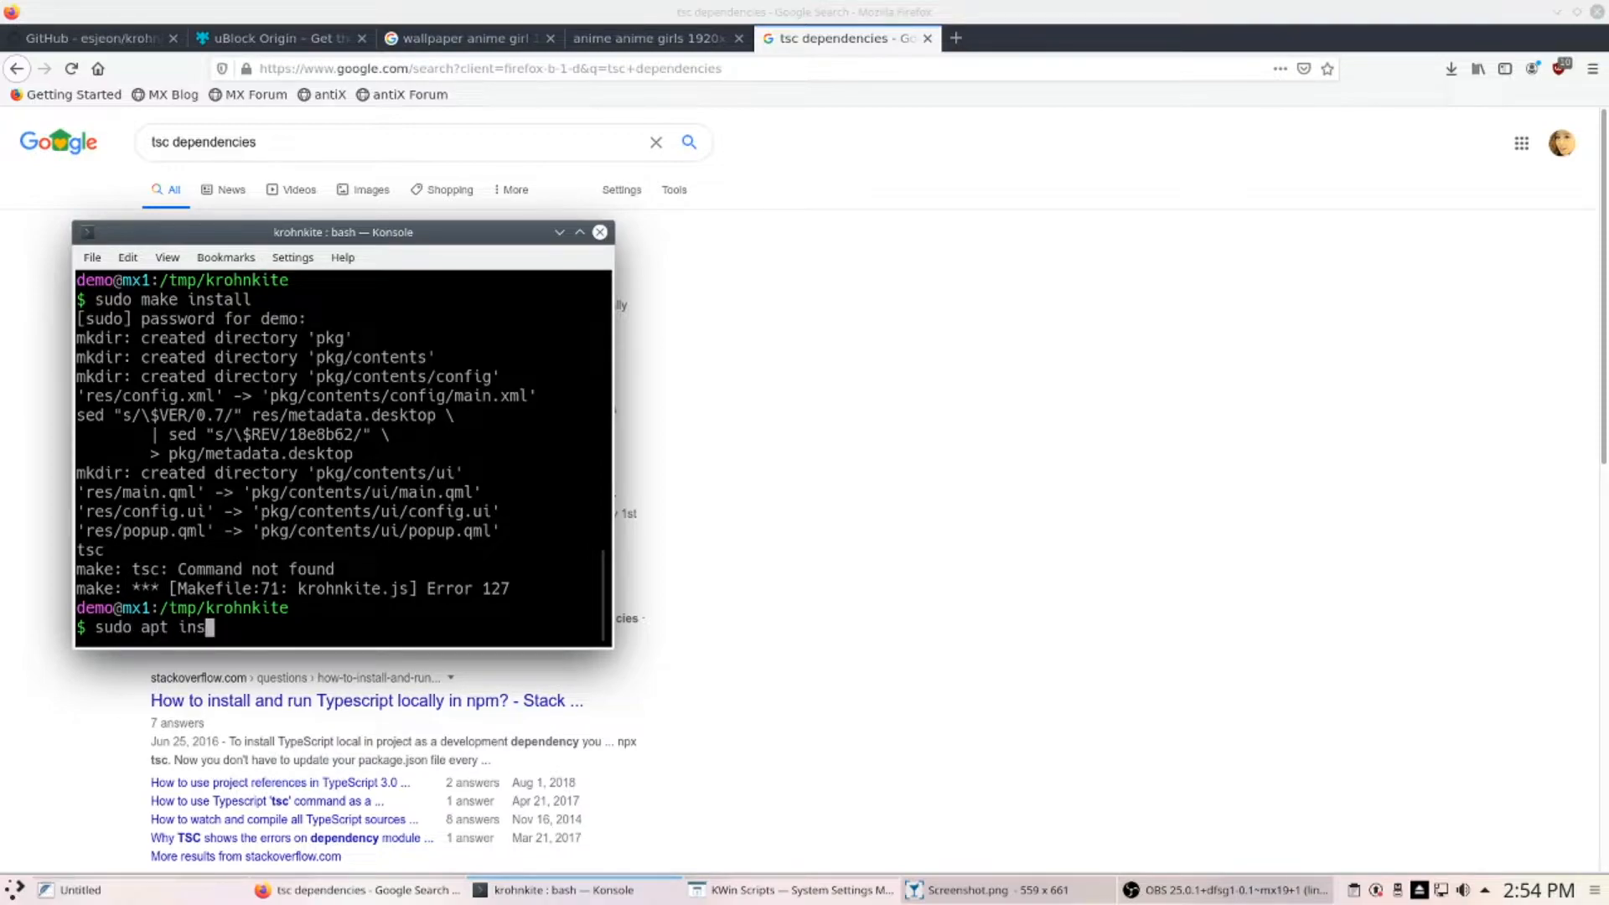
{"action": "type", "text": "tall trypescrip"}
{"action": "type", "text": "t"}
{"action": "key", "text": "Return"}
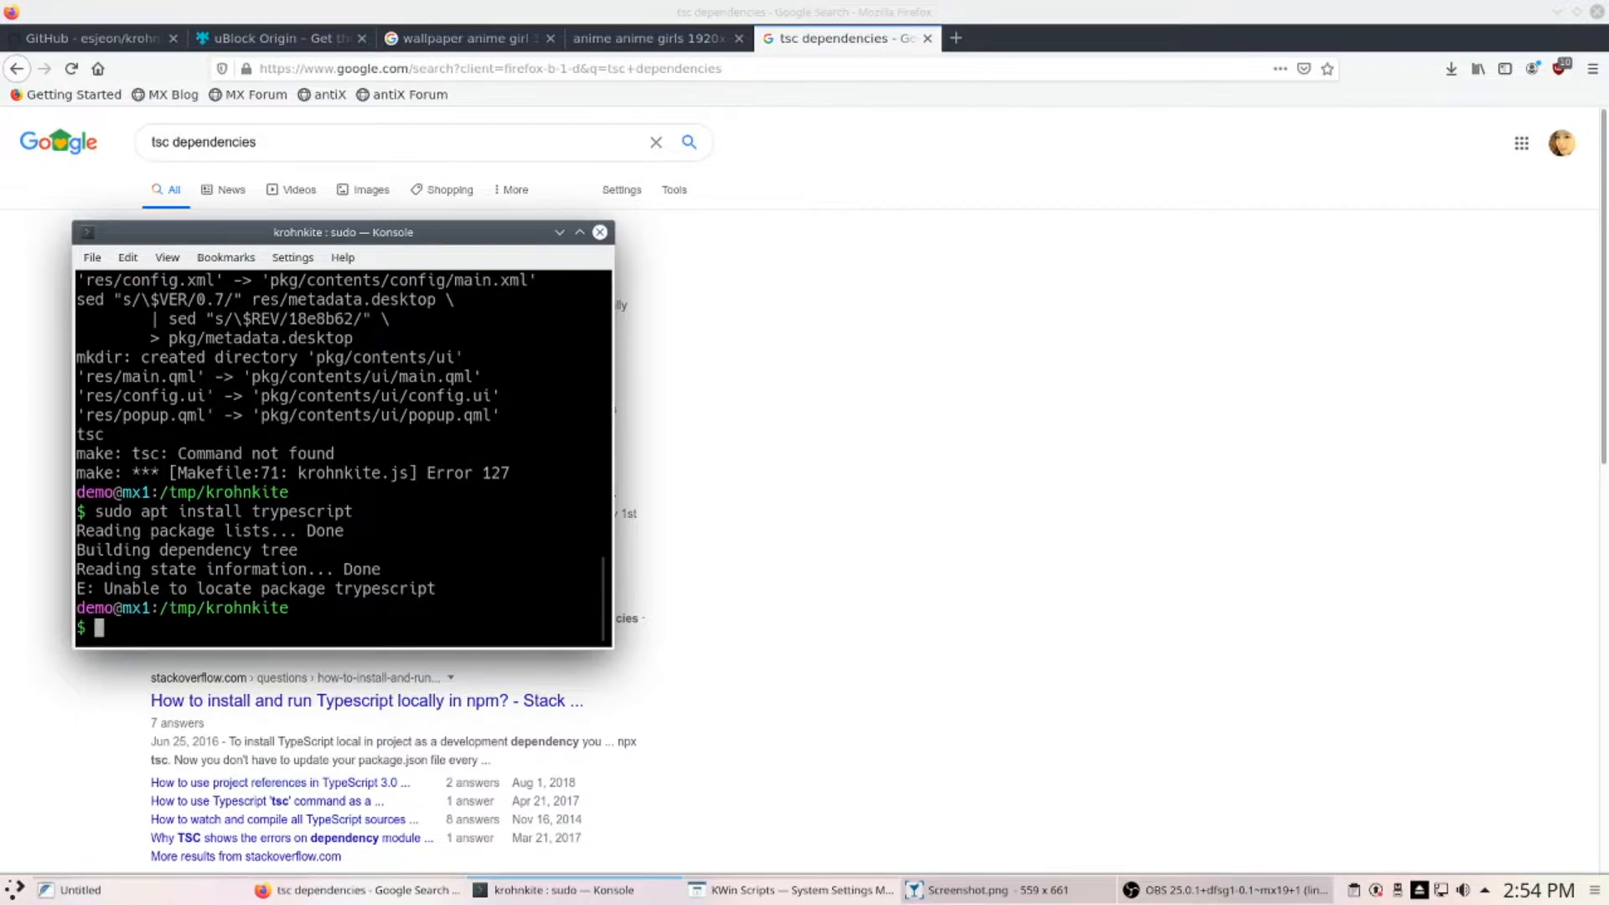
- Launch MX Package Installer by searching the application launcher for "mx pack" and authenticate with the root password
{"action": "key", "text": "super"}
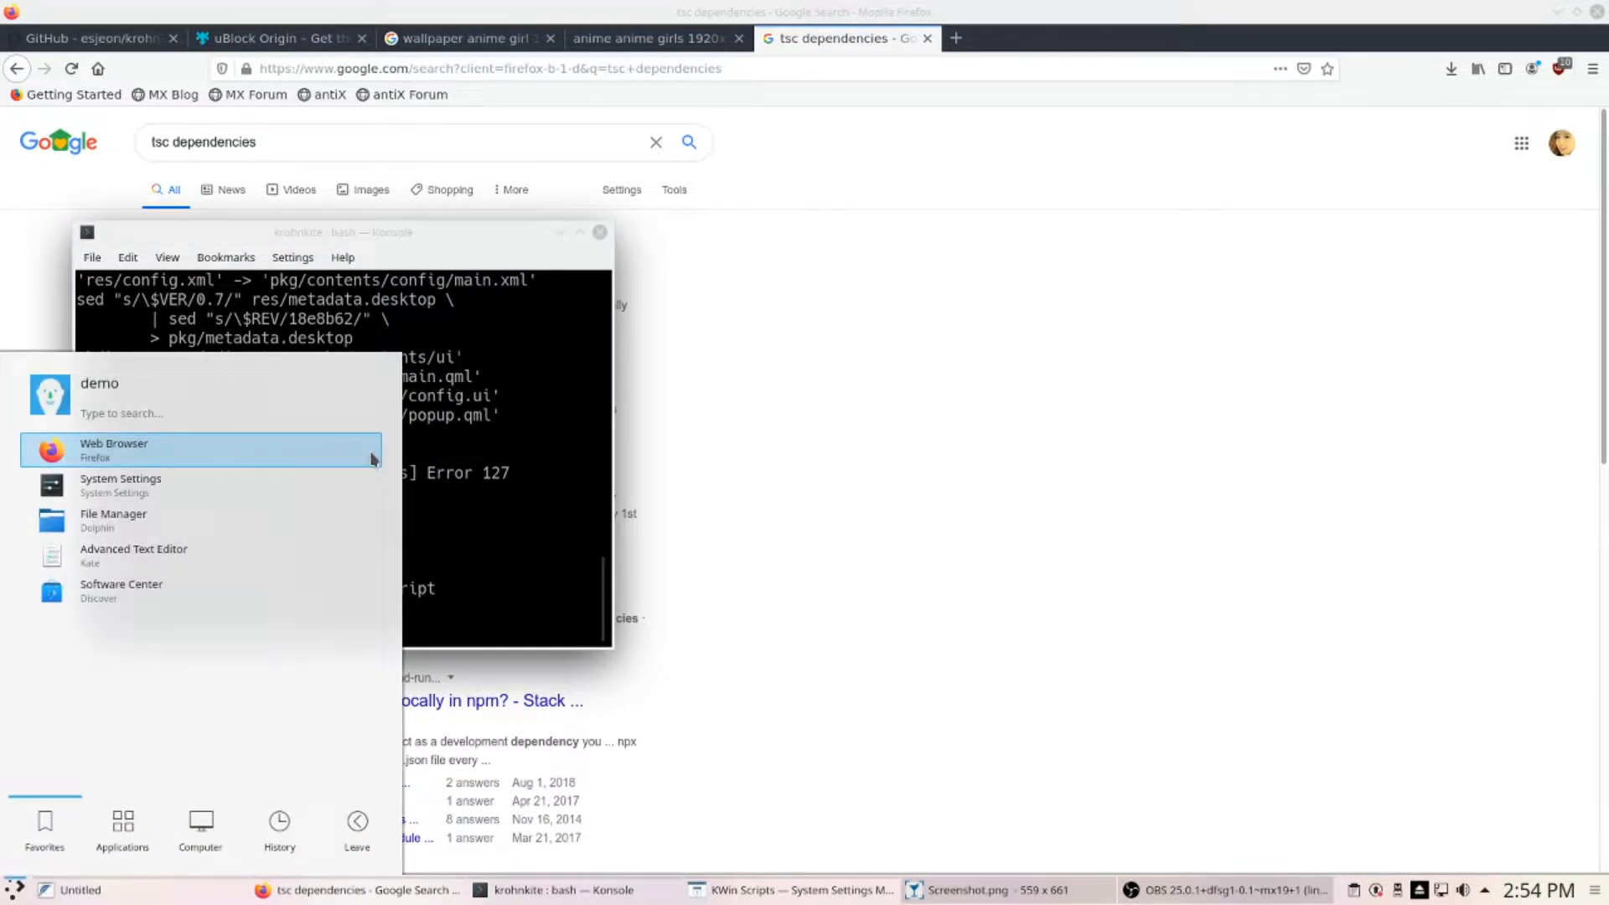
{"action": "type", "text": "mx pack"}
{"action": "key", "text": "Return"}
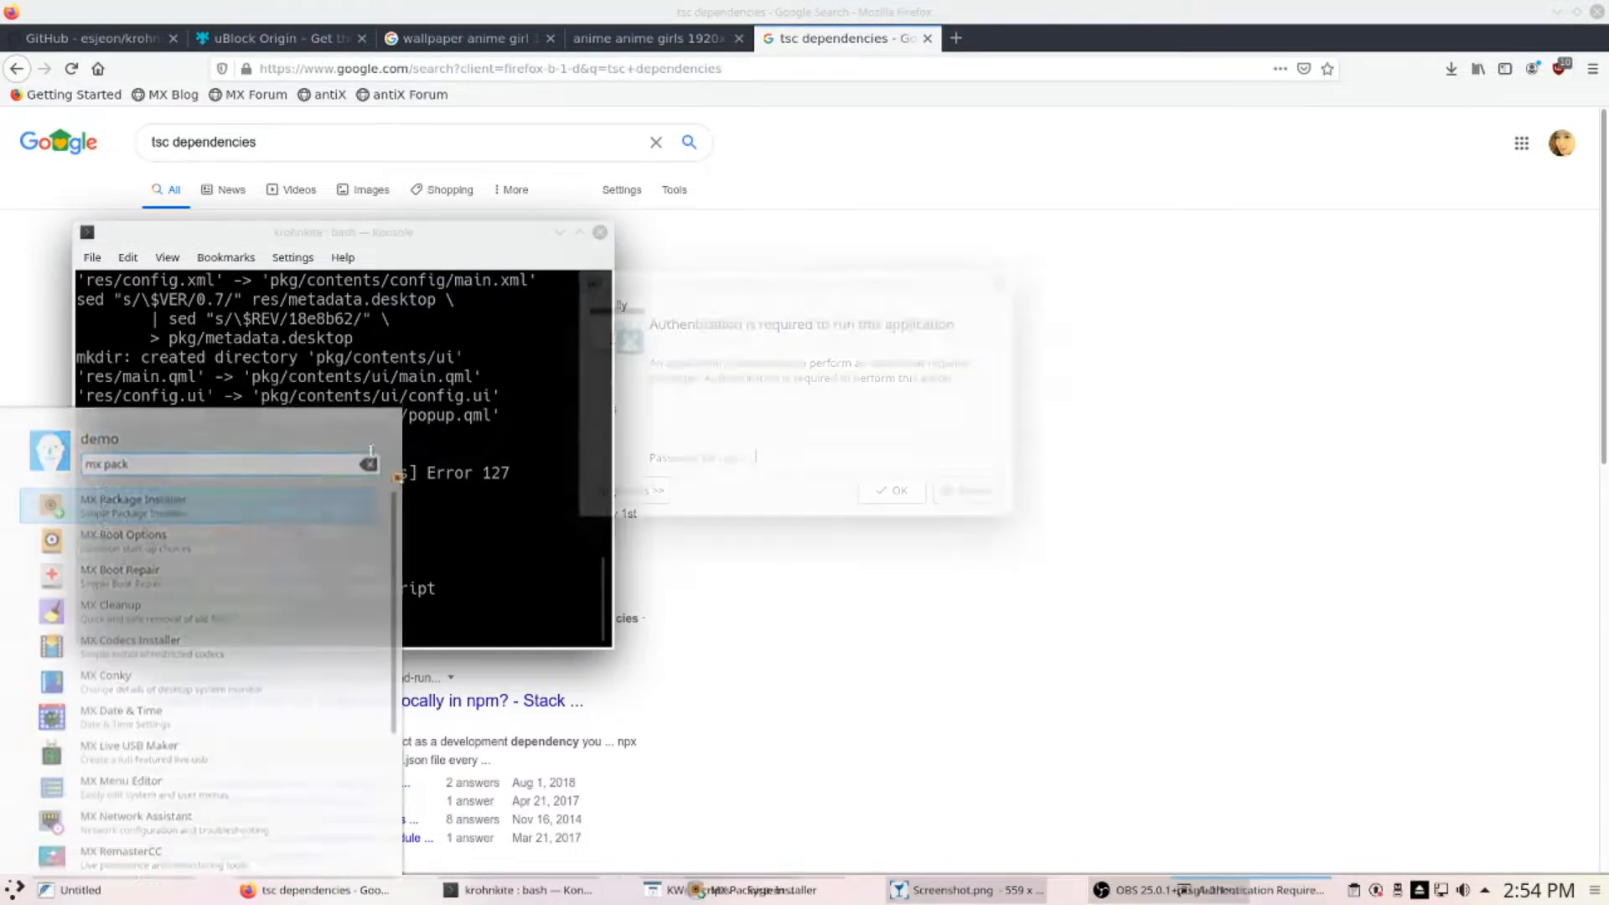
{"action": "type", "text": "********"}
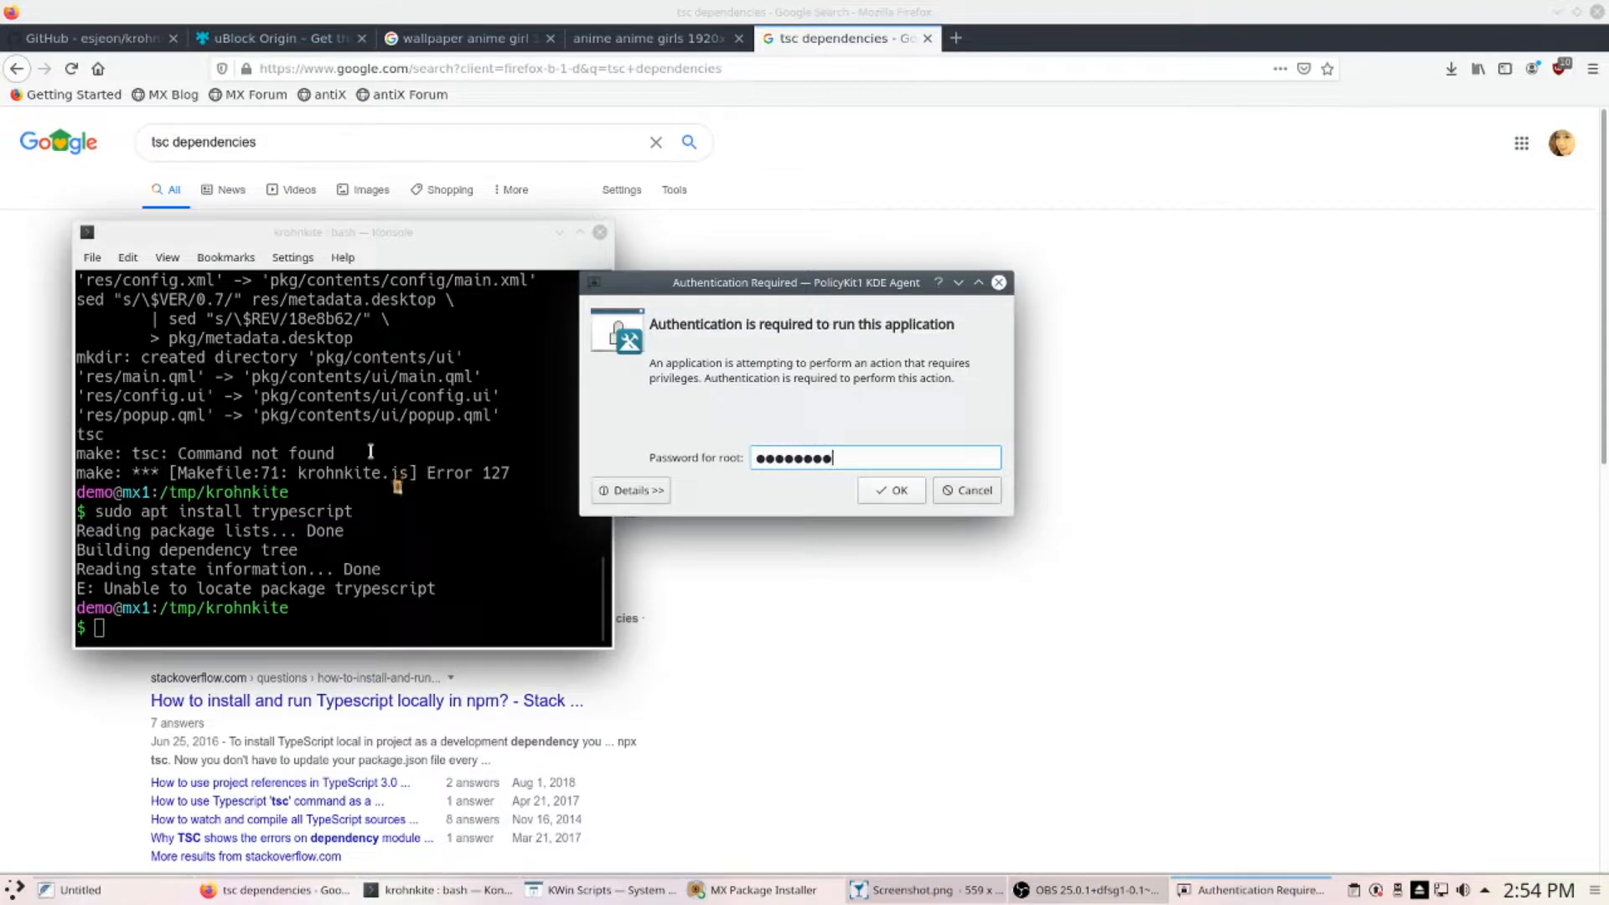
{"action": "key", "text": "Return"}
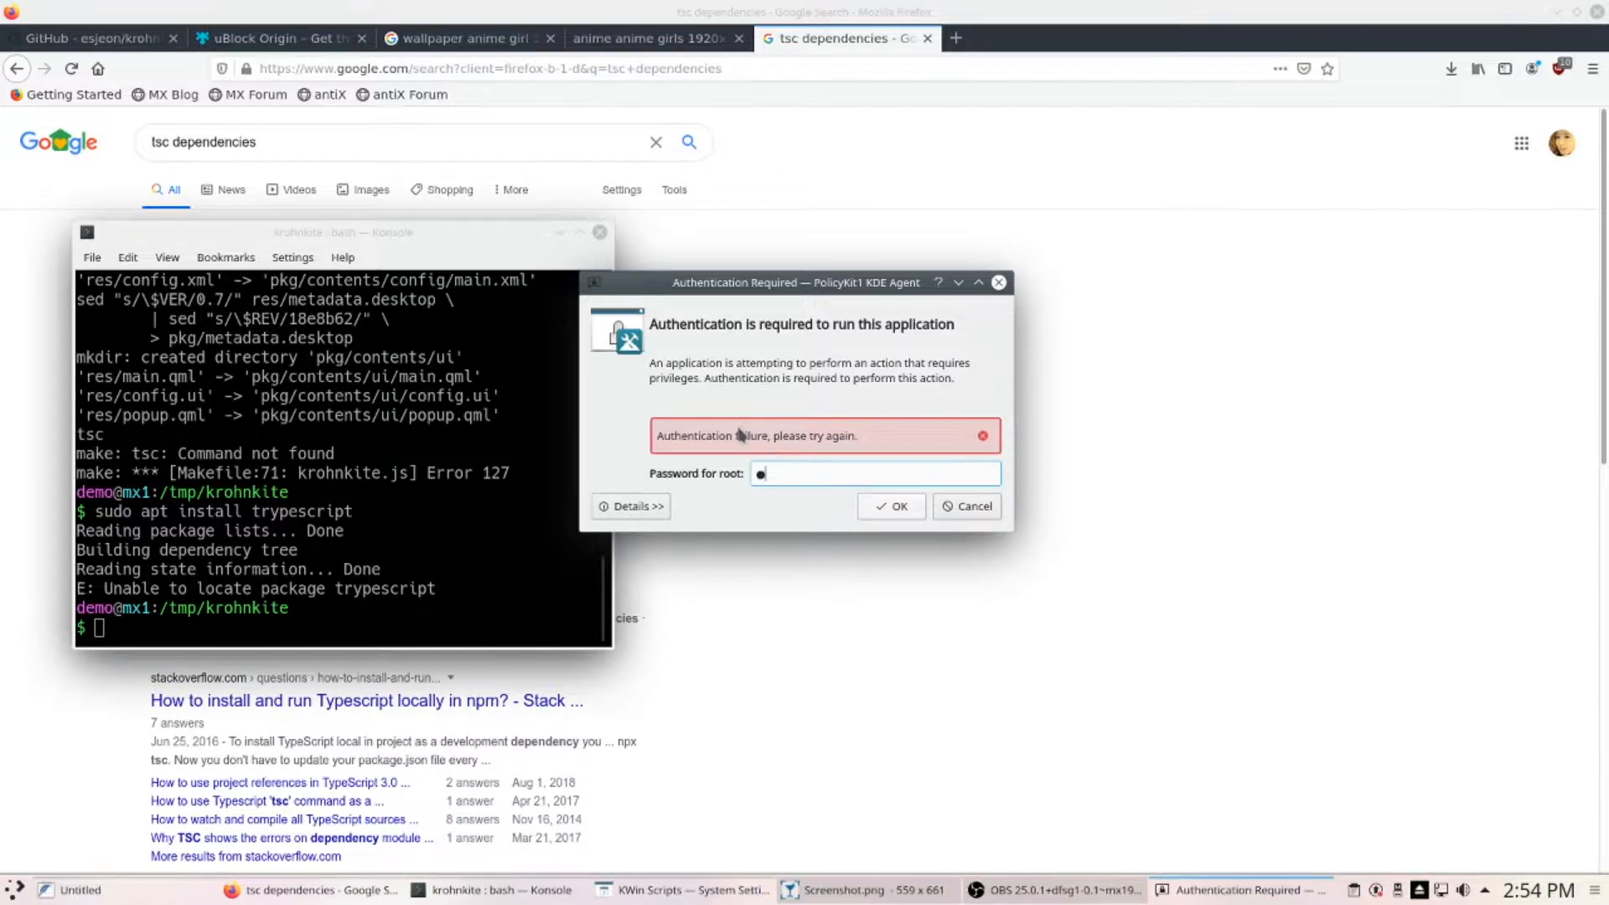
{"action": "type", "text": "********"}
{"action": "key", "text": "Return"}
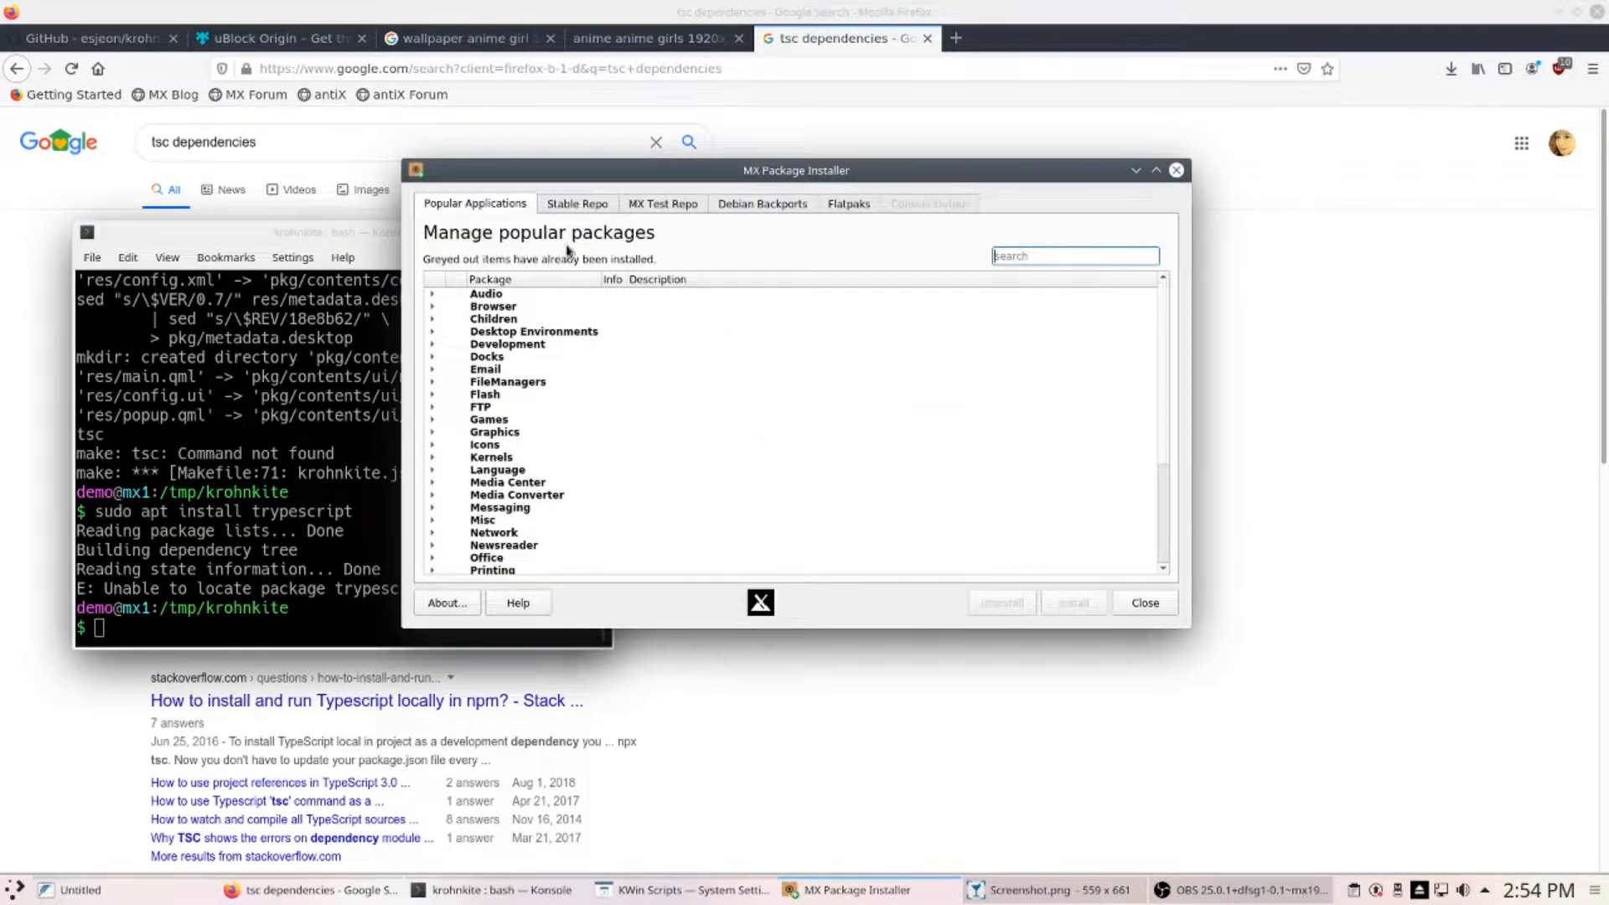
- Search the Stable Repo packages for "tsc" and look through the matching packages
{"action": "left_click", "coordinate": [553, 205]}
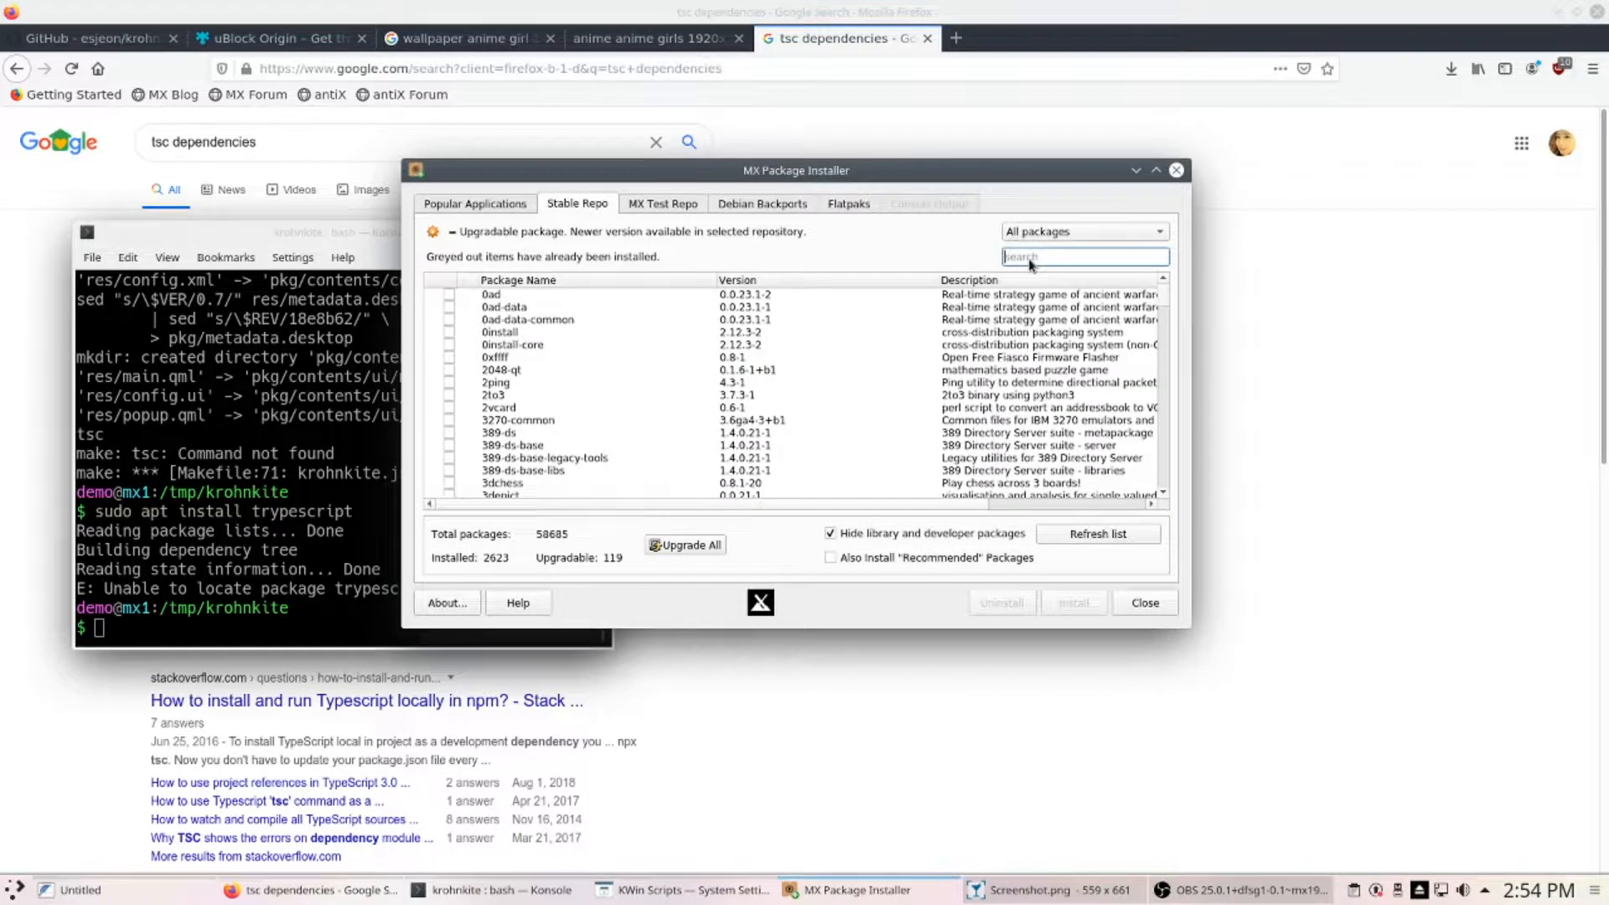
{"action": "type", "text": "tsc"}
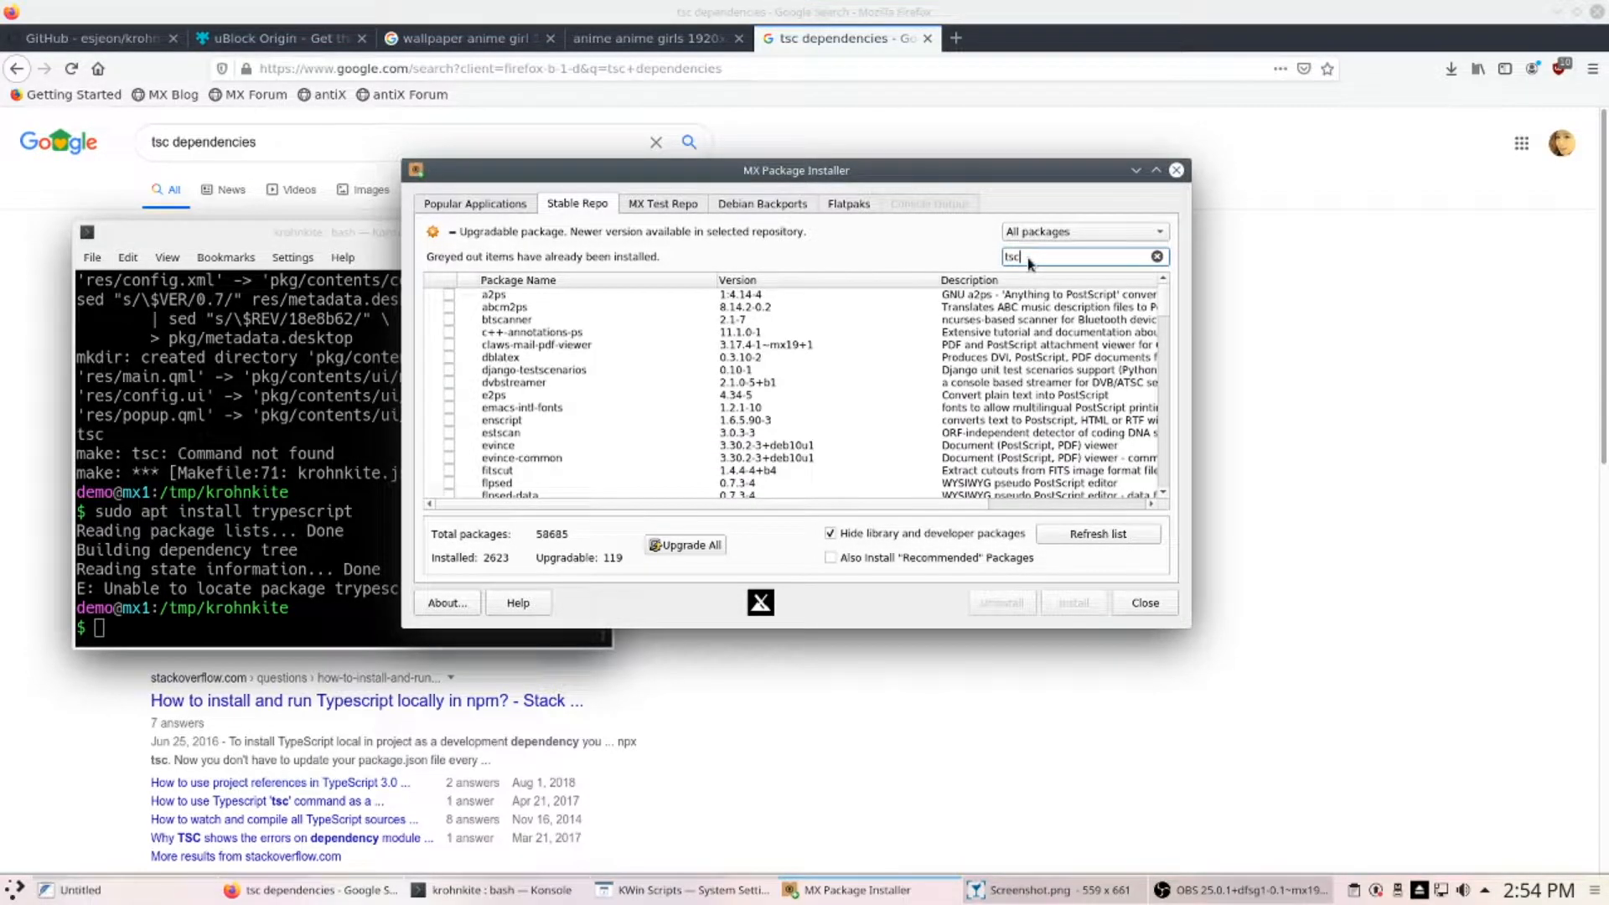
{"action": "scroll", "coordinate": [785, 456], "scroll_direction": "down", "scroll_amount": 15}
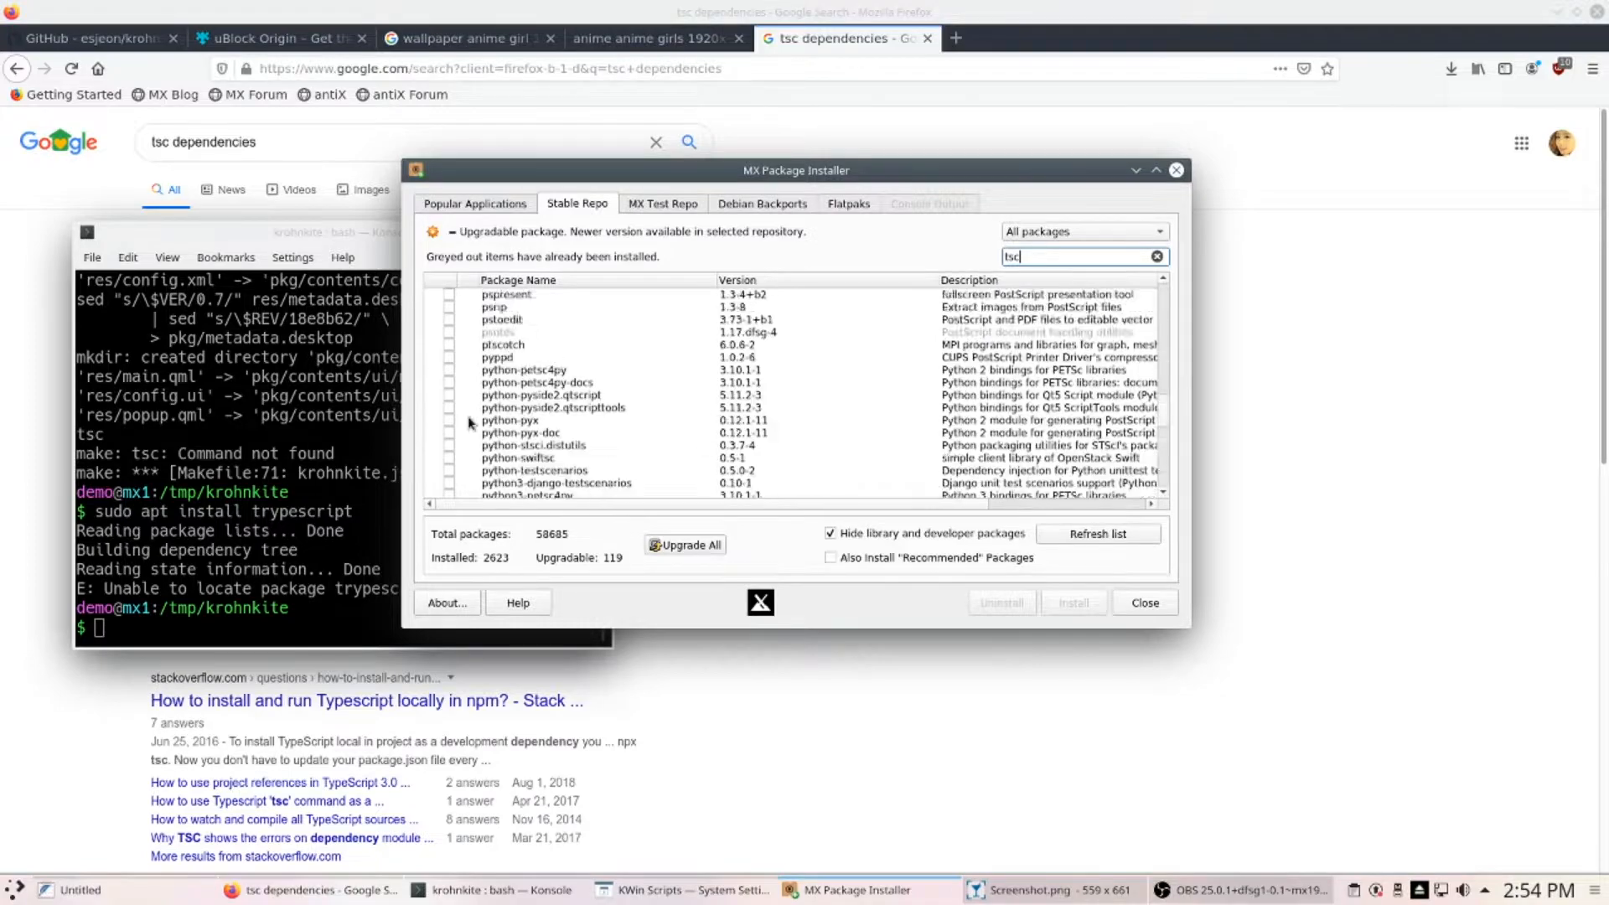
- Look through the rest of the Stable Repo packages matching "tsc" and close MX Package Installer
{"action": "scroll", "coordinate": [594, 421], "scroll_direction": "up", "scroll_amount": 1}
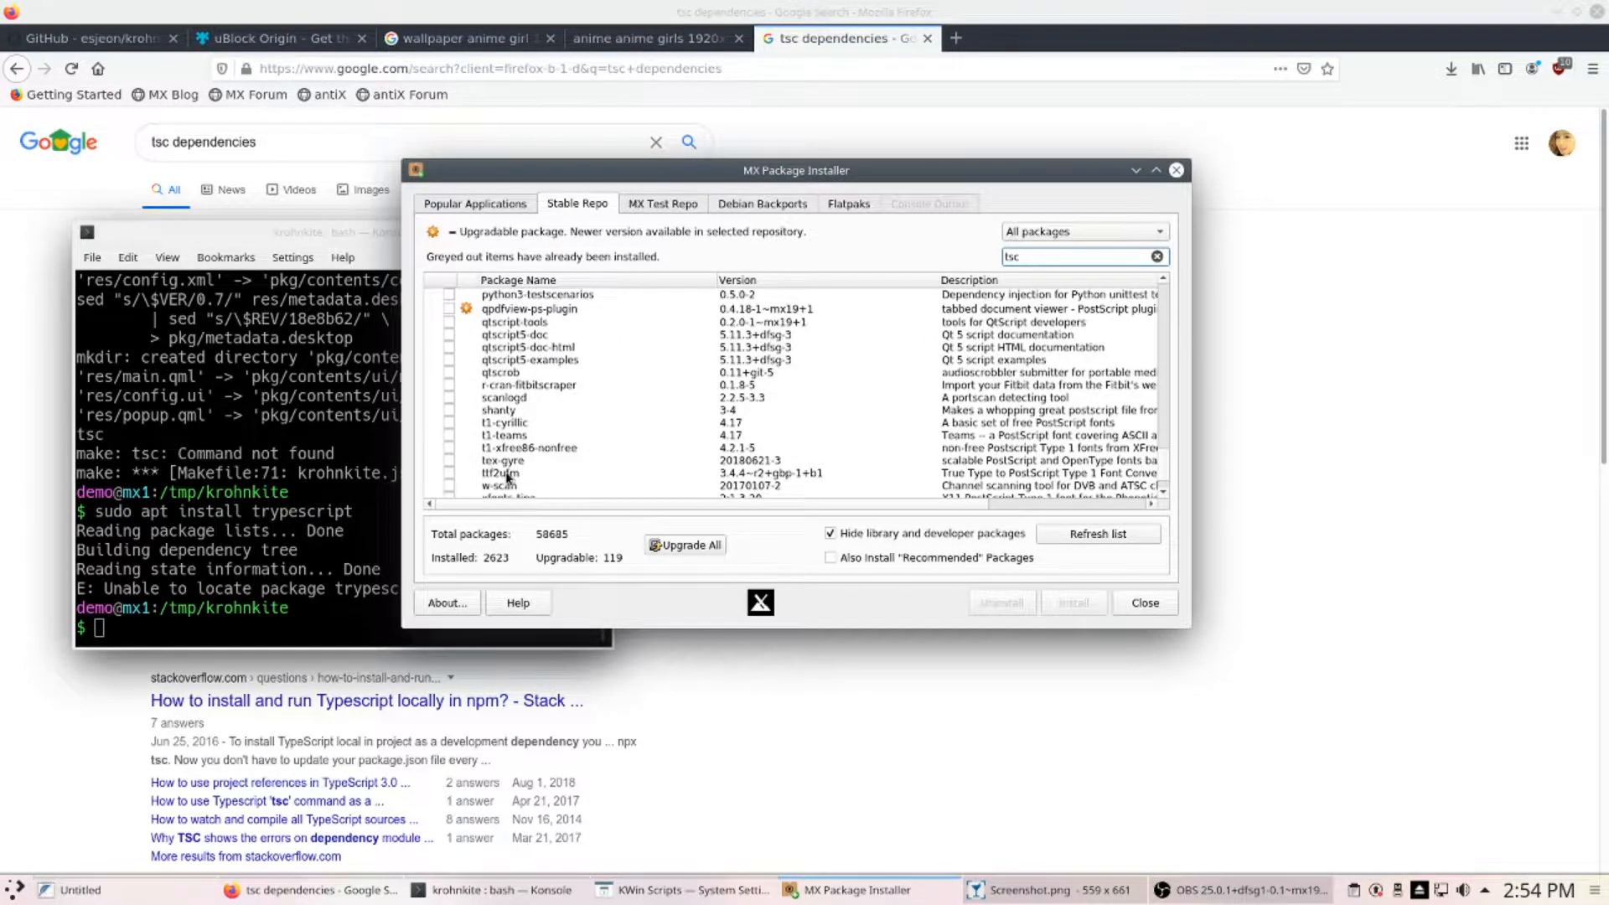
{"action": "scroll", "coordinate": [507, 477], "scroll_direction": "down", "scroll_amount": 1}
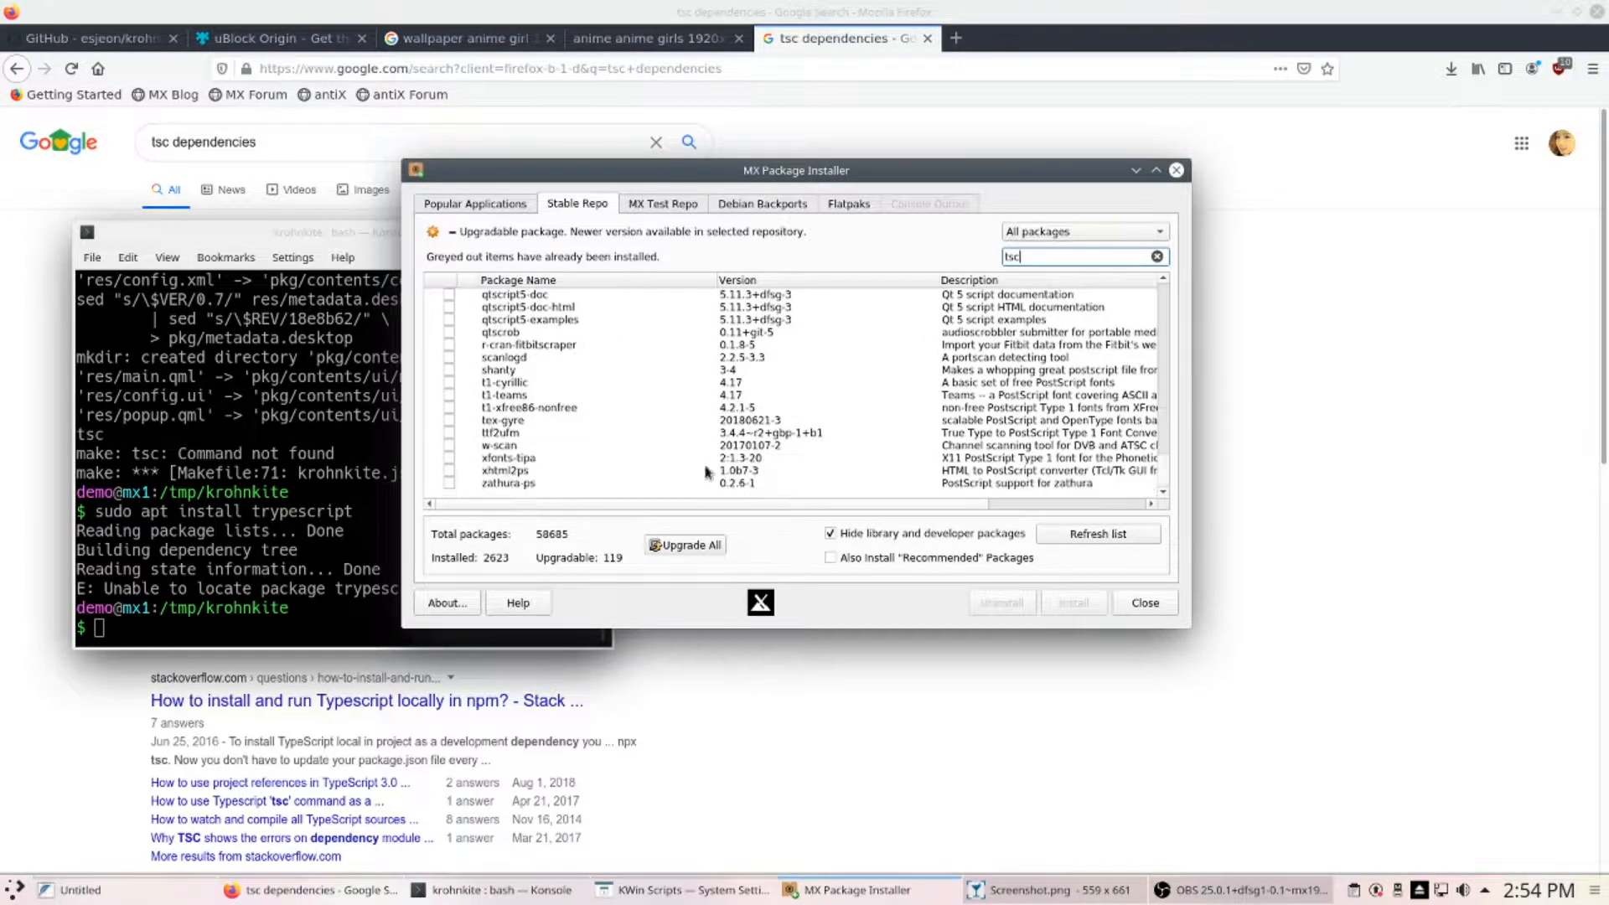
{"action": "left_click", "coordinate": [1144, 603]}
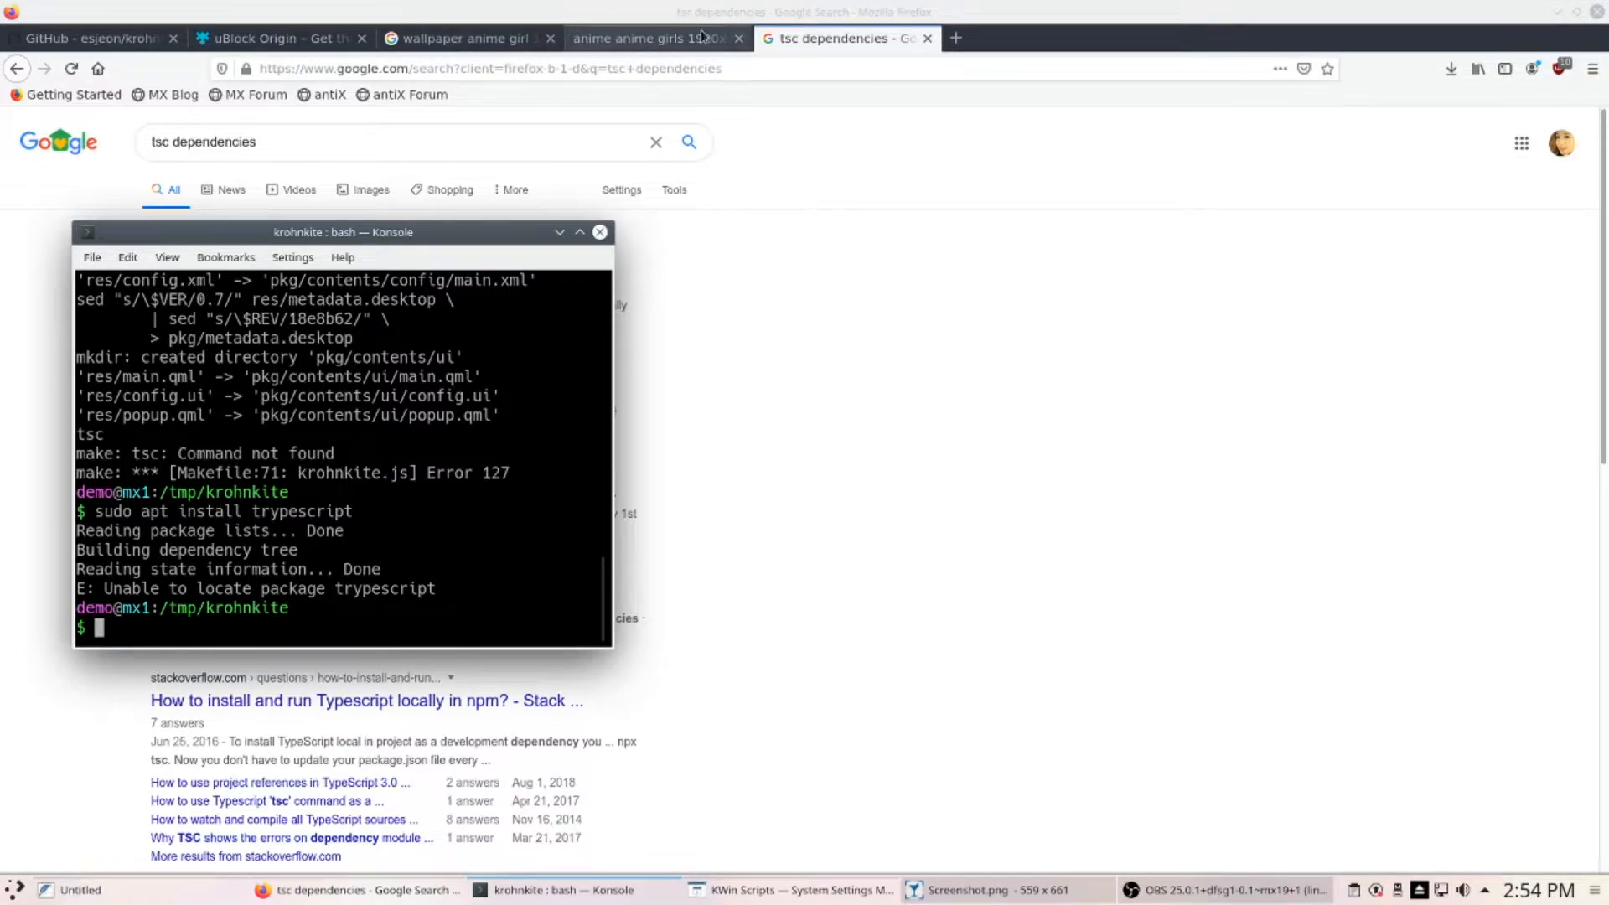
- Close the anime wallpaper tab in Firefox and read the development requirements and installation sections of the Krohnkite GitHub README
{"action": "left_click", "coordinate": [733, 38]}
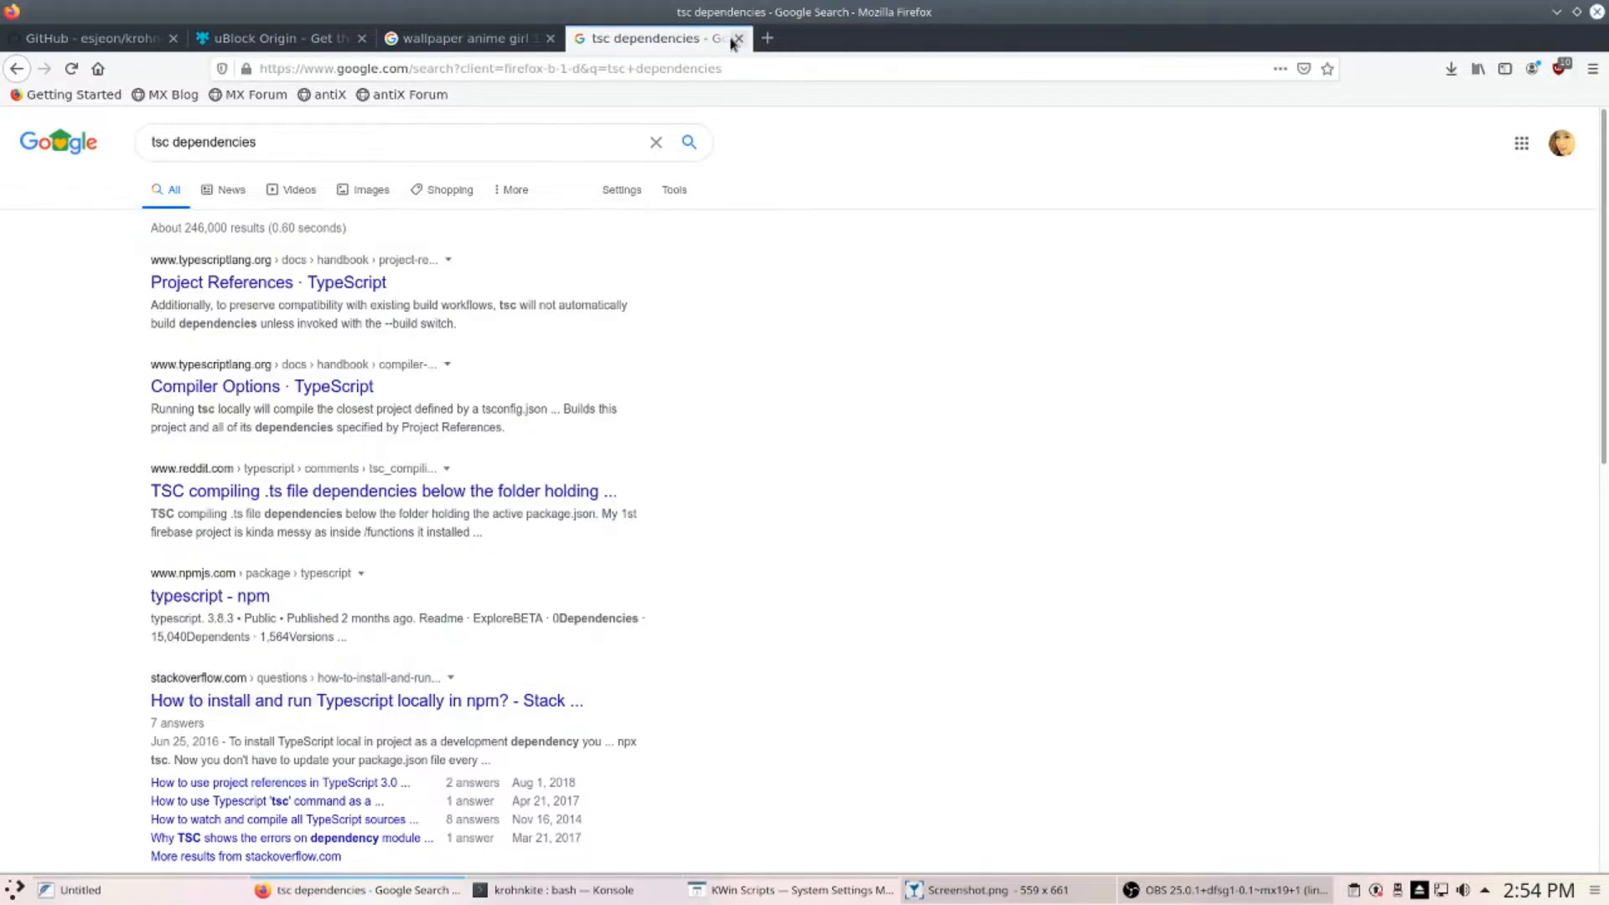
{"action": "left_click", "coordinate": [92, 39]}
{"action": "scroll", "coordinate": [1443, 578], "scroll_direction": "down", "scroll_amount": 4}
{"action": "scroll", "coordinate": [1442, 579], "scroll_direction": "down", "scroll_amount": 15}
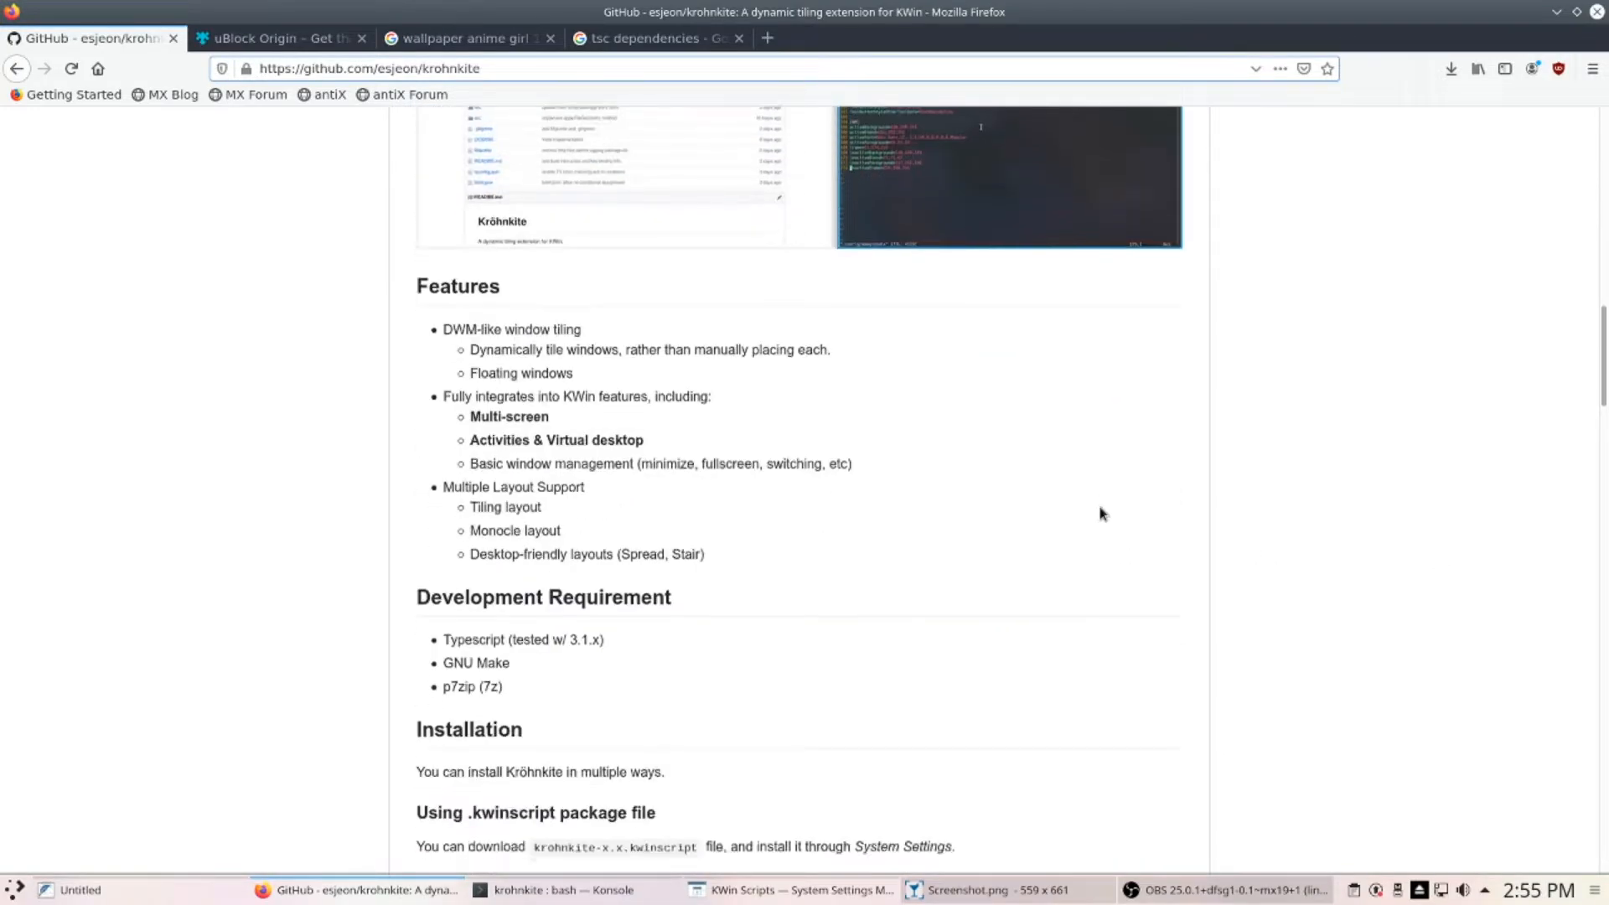
{"action": "scroll", "coordinate": [534, 592], "scroll_direction": "down", "scroll_amount": 3}
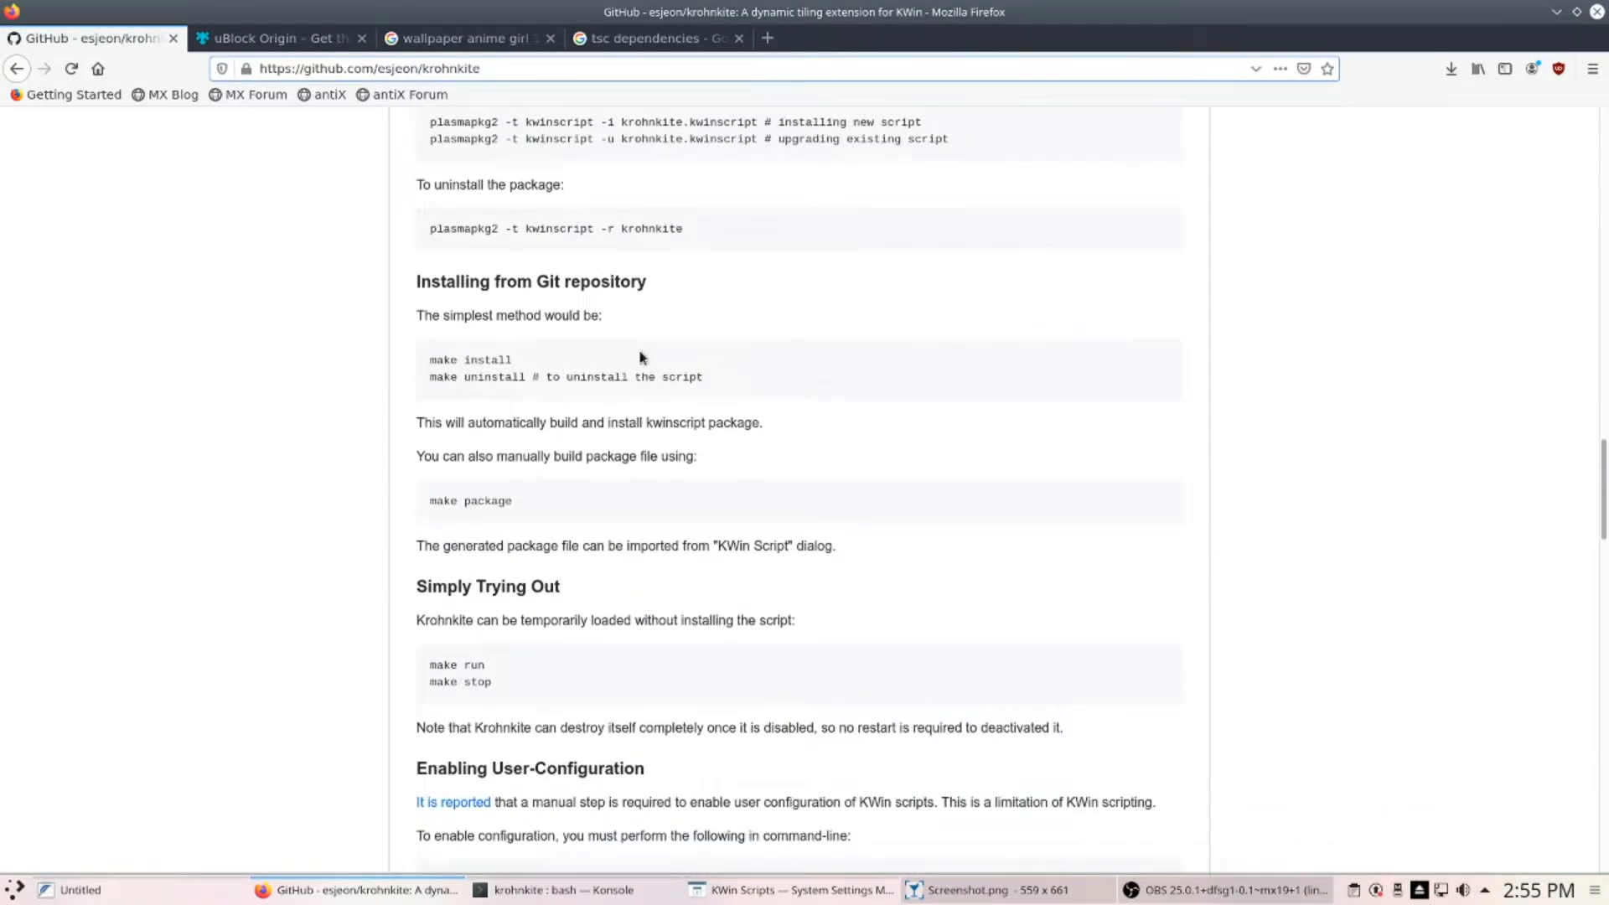
{"action": "scroll", "coordinate": [818, 578], "scroll_direction": "up", "scroll_amount": 2}
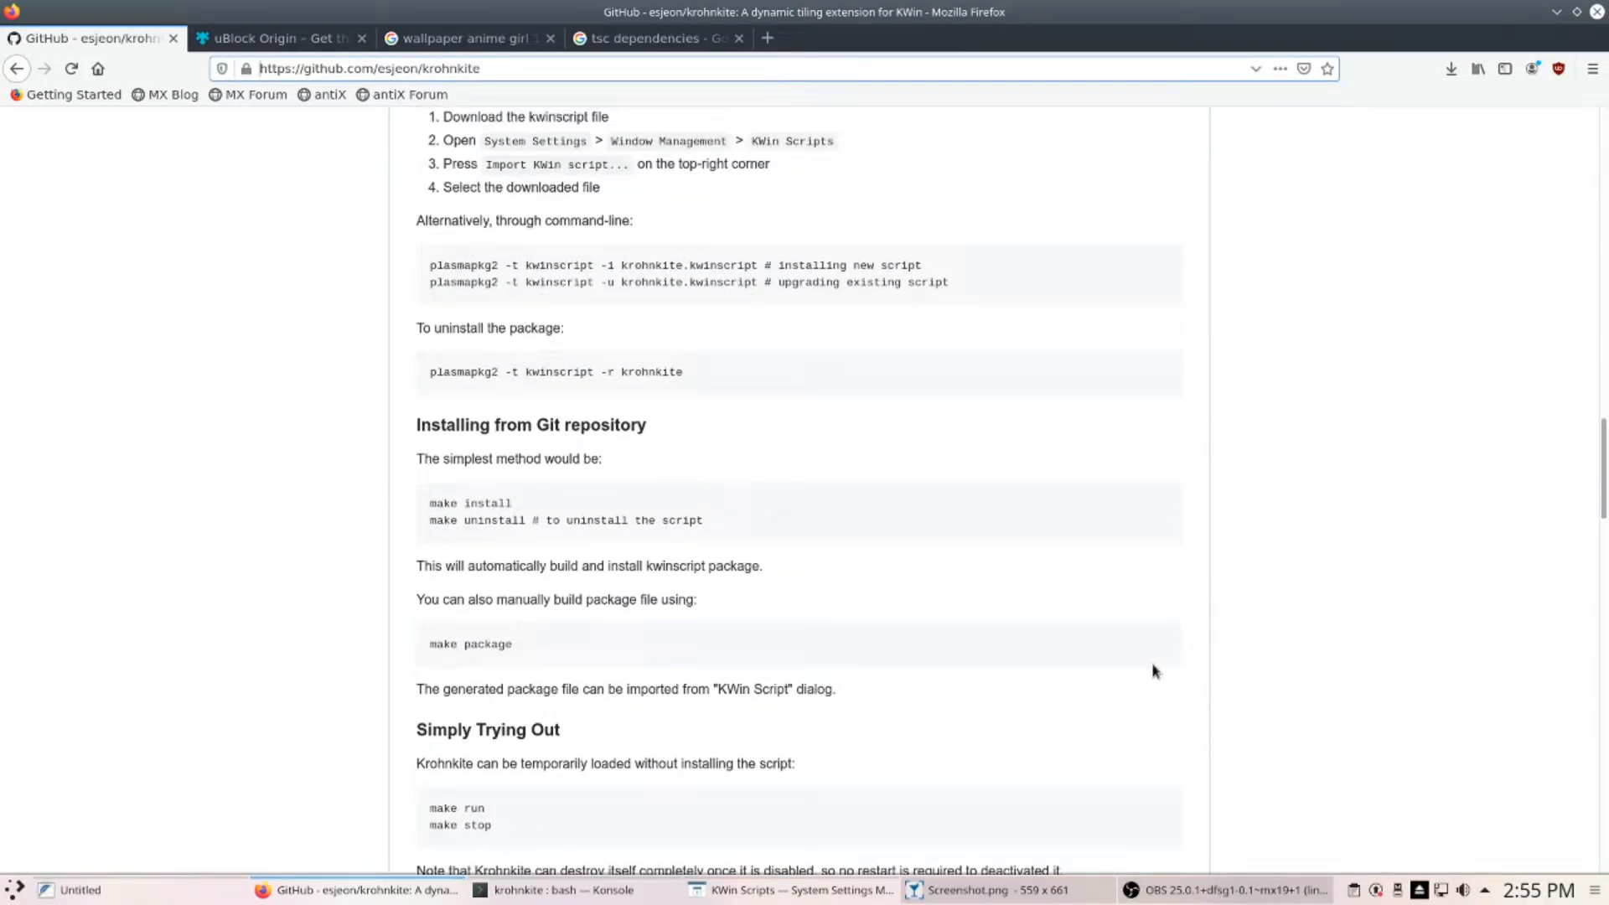
- Switch to the KWin Scripts settings, install Krohnkite from the online add-on installer, and toggle its checkbox in the script list
{"action": "key", "text": "alt+Tab"}
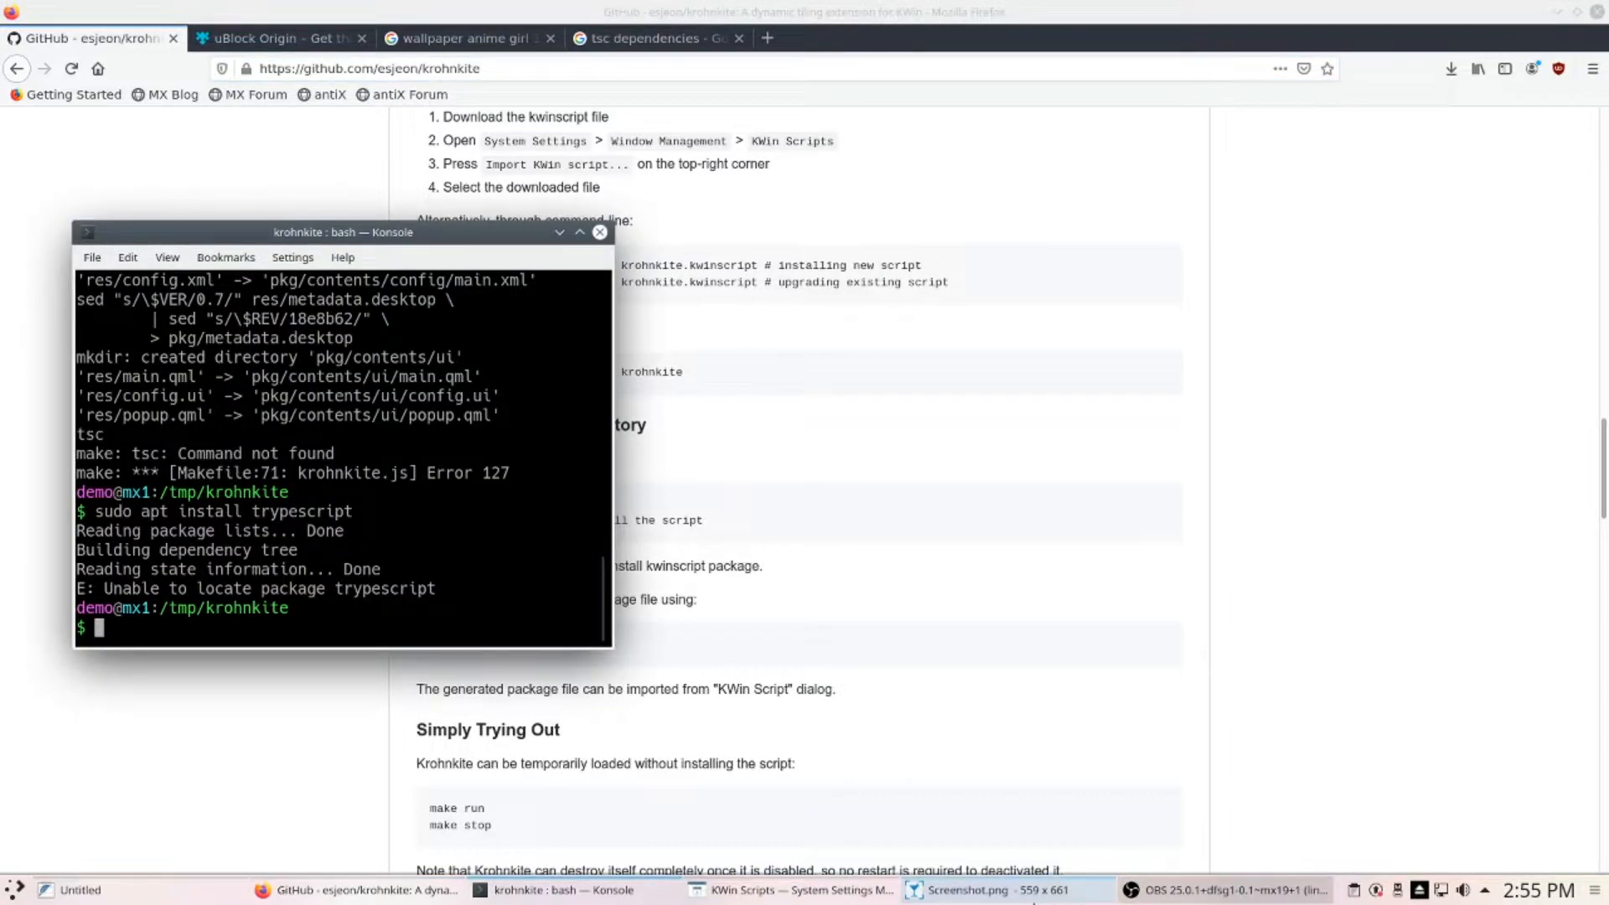
{"action": "left_click", "coordinate": [788, 890]}
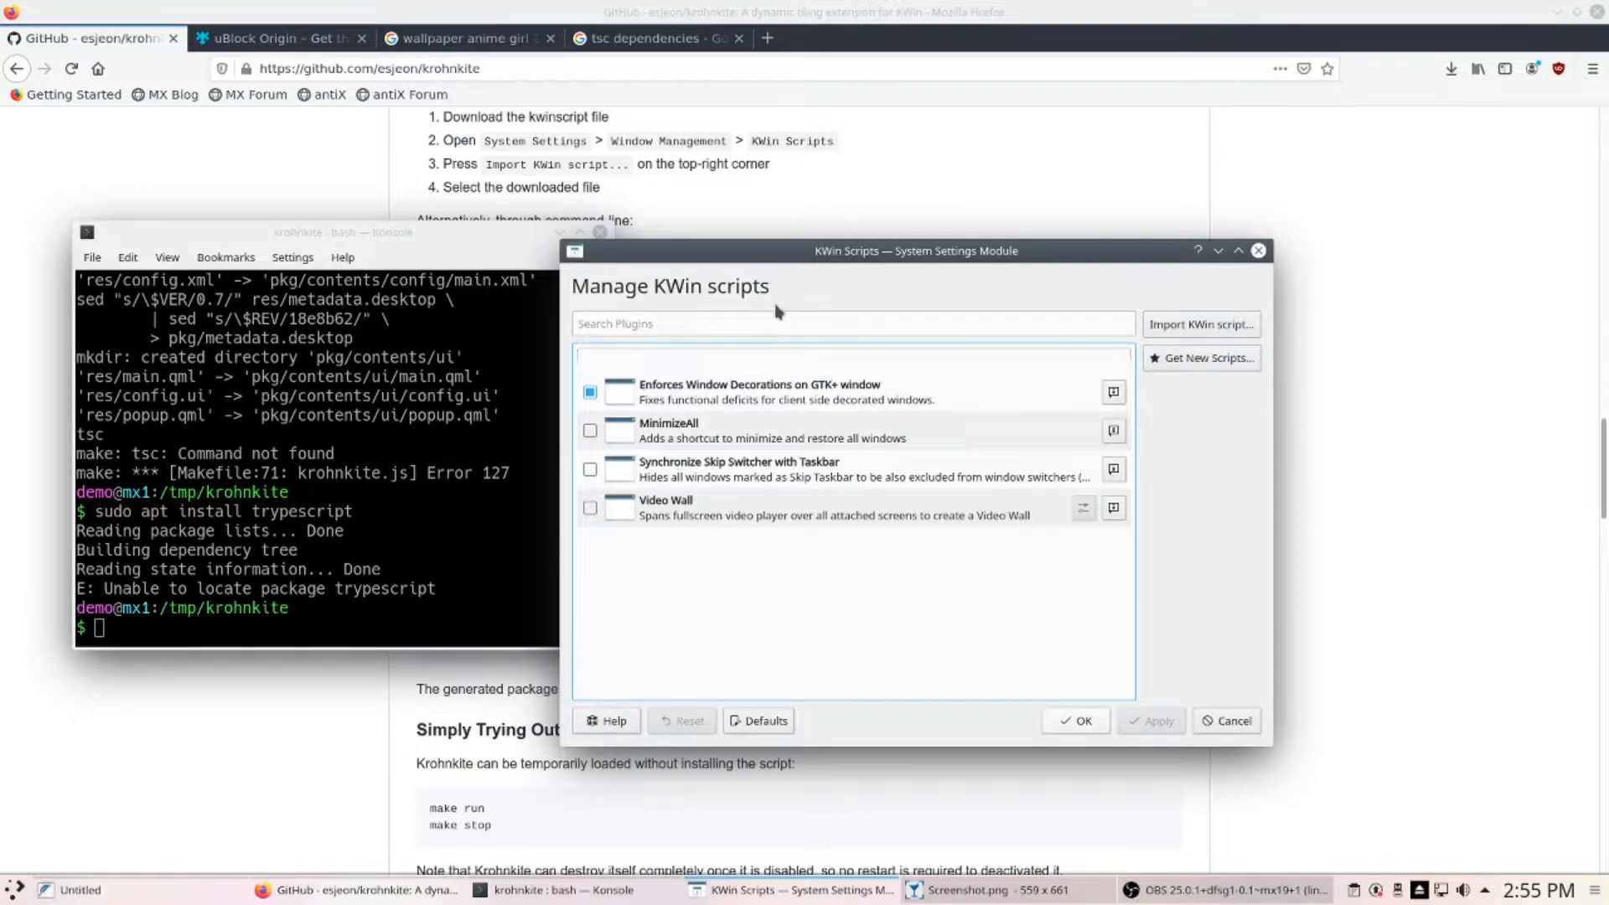
{"action": "left_click", "coordinate": [1223, 367]}
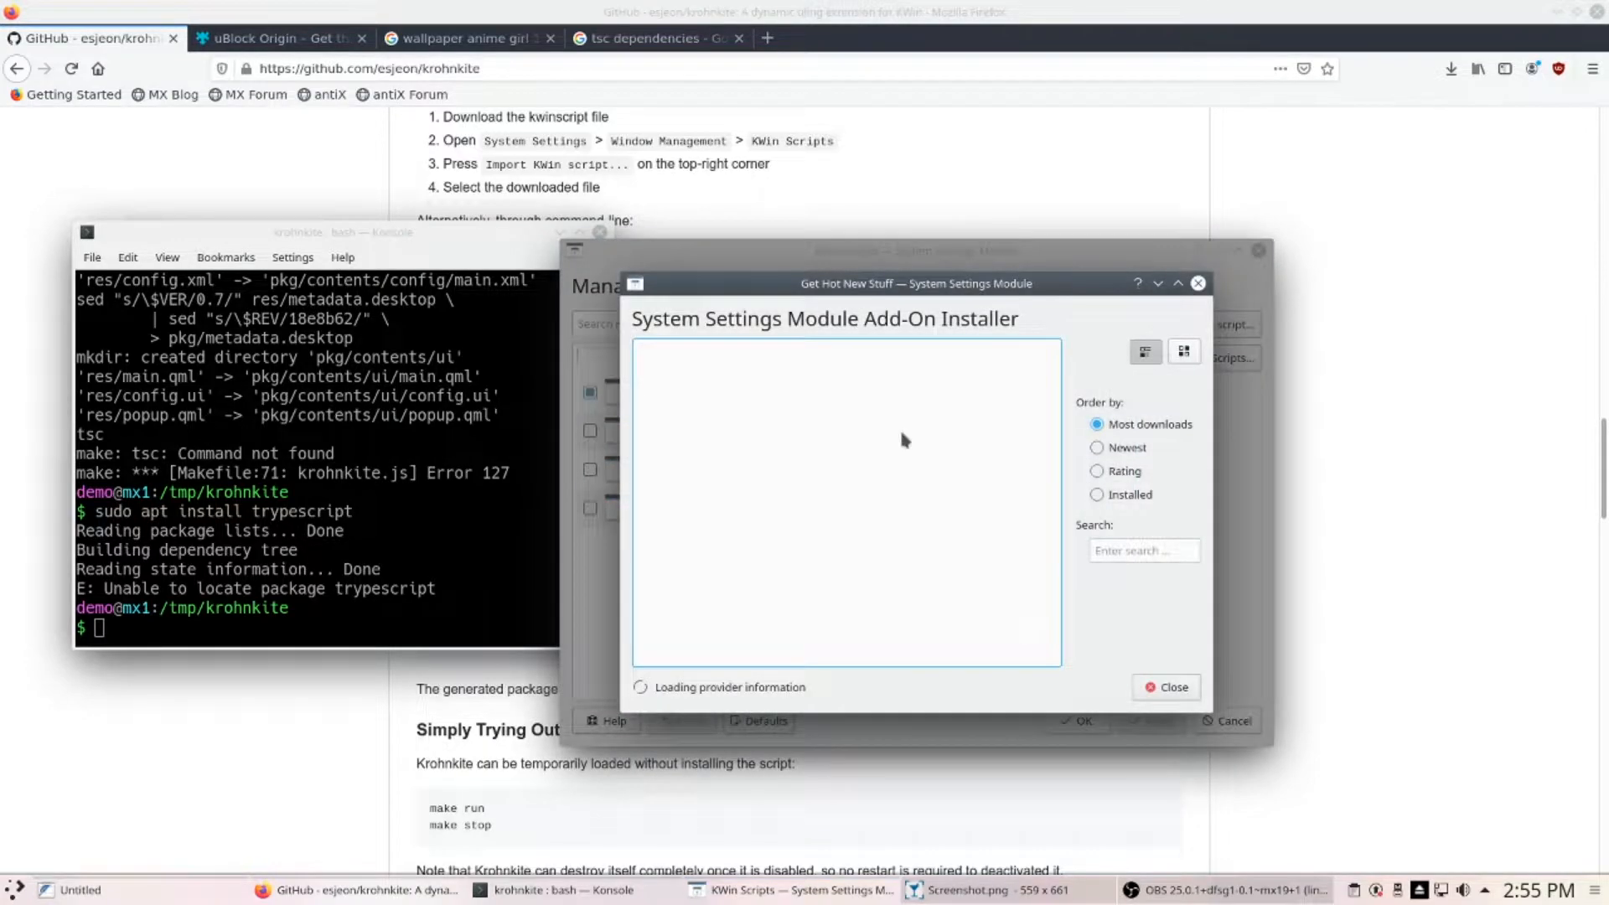
{"action": "scroll", "coordinate": [789, 427], "scroll_direction": "down", "scroll_amount": 2}
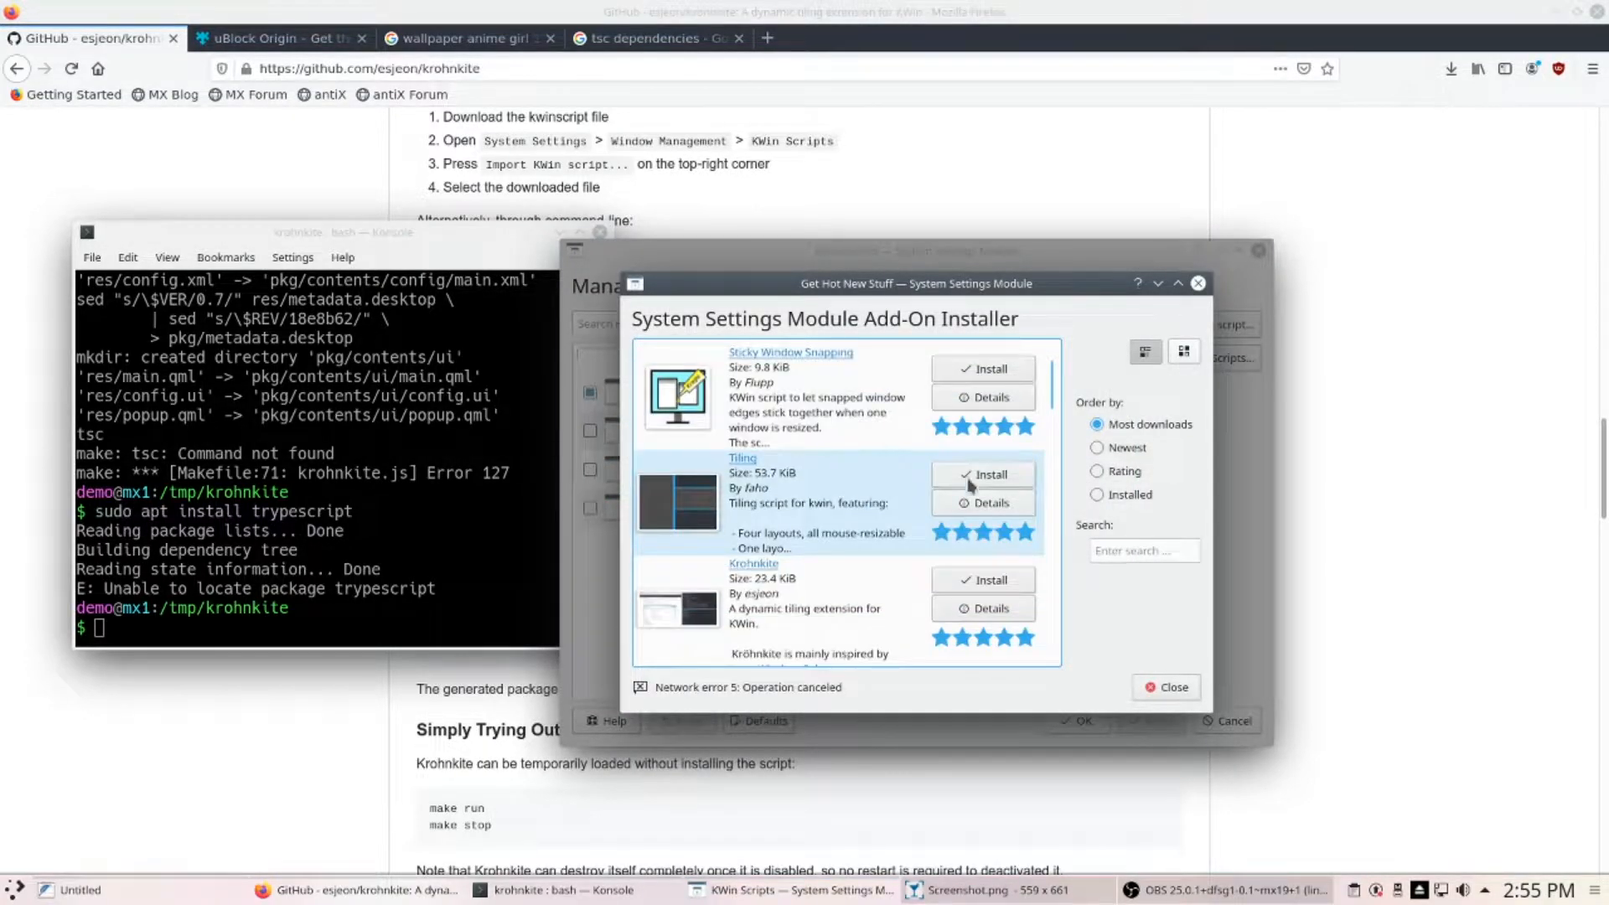
{"action": "left_click_drag", "start_coordinate": [913, 302], "coordinate": [1165, 405]}
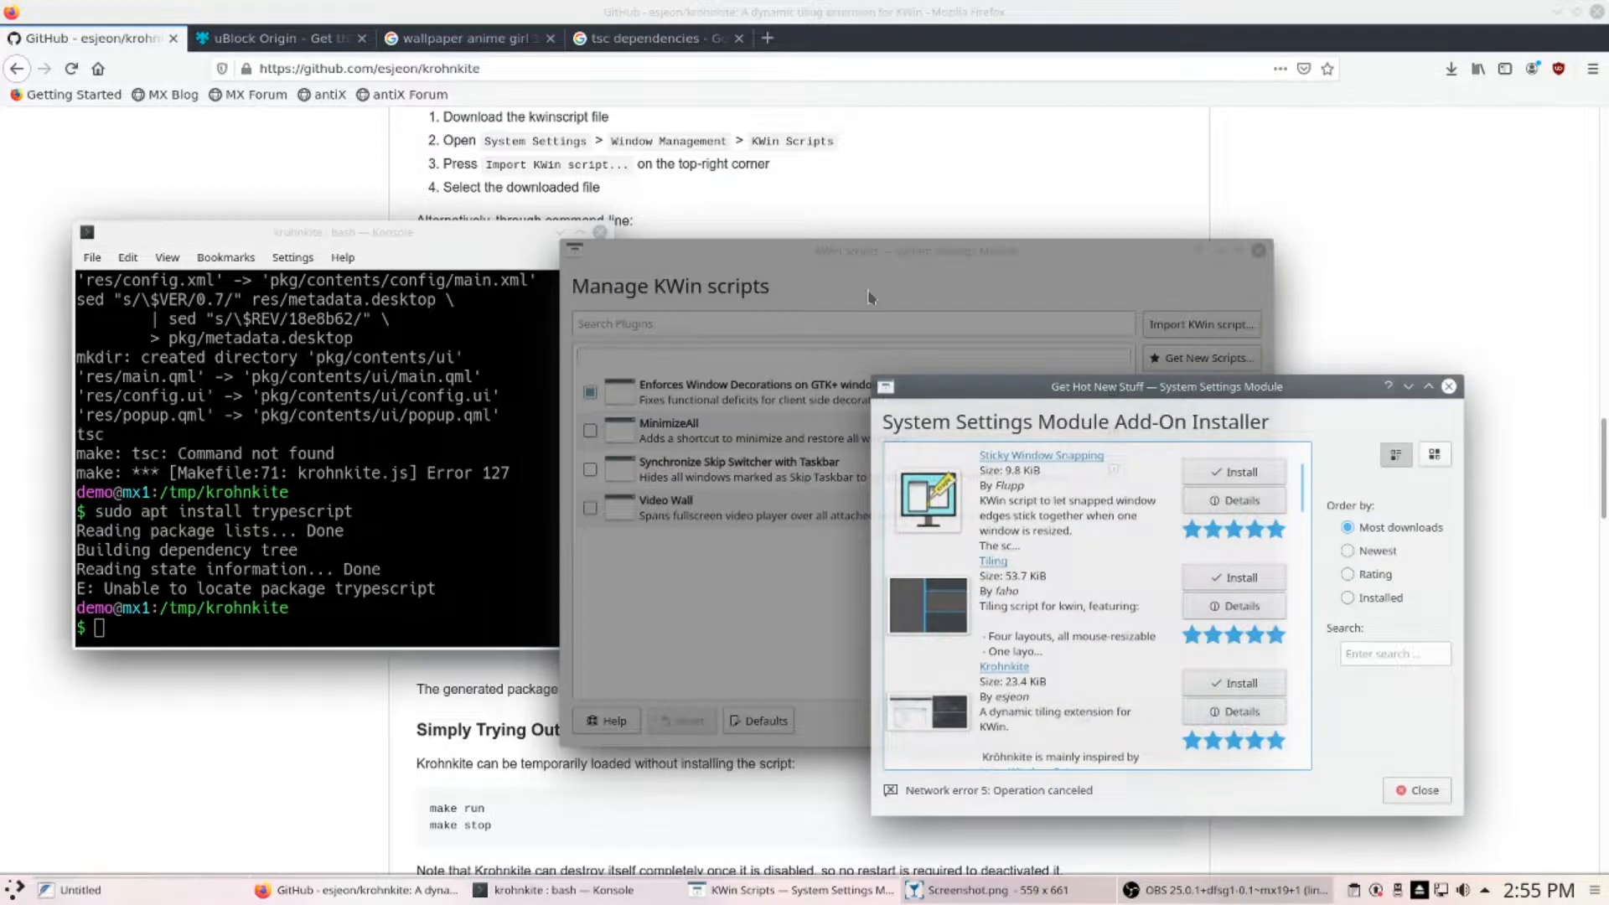
{"action": "left_click", "coordinate": [1207, 684]}
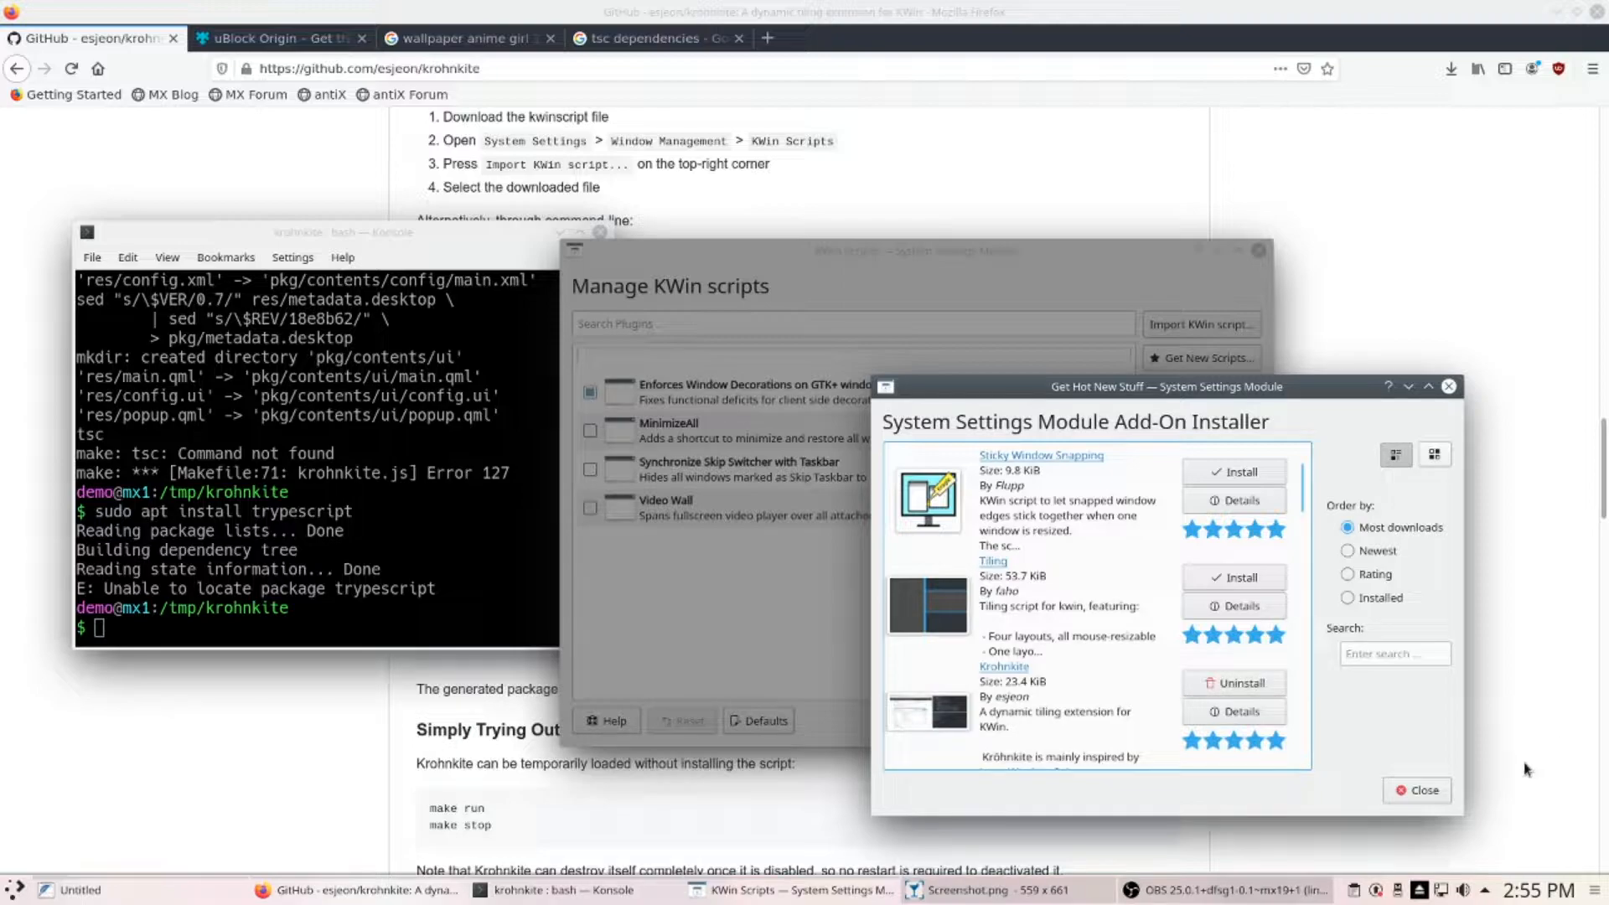
{"action": "left_click", "coordinate": [1408, 789]}
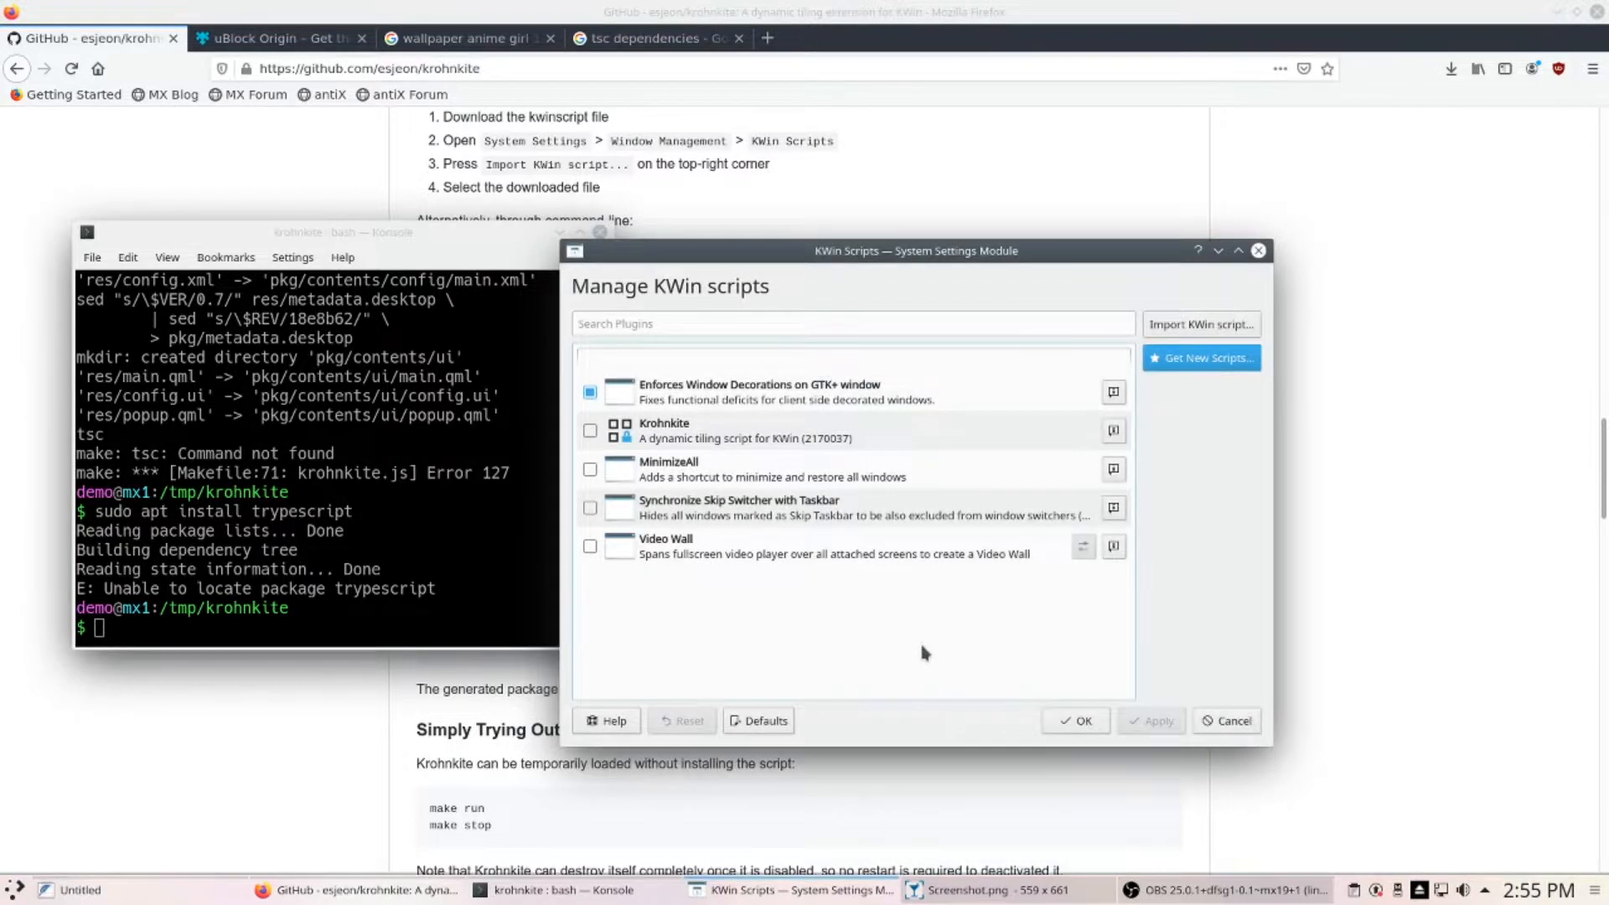
{"action": "left_click", "coordinate": [590, 430]}
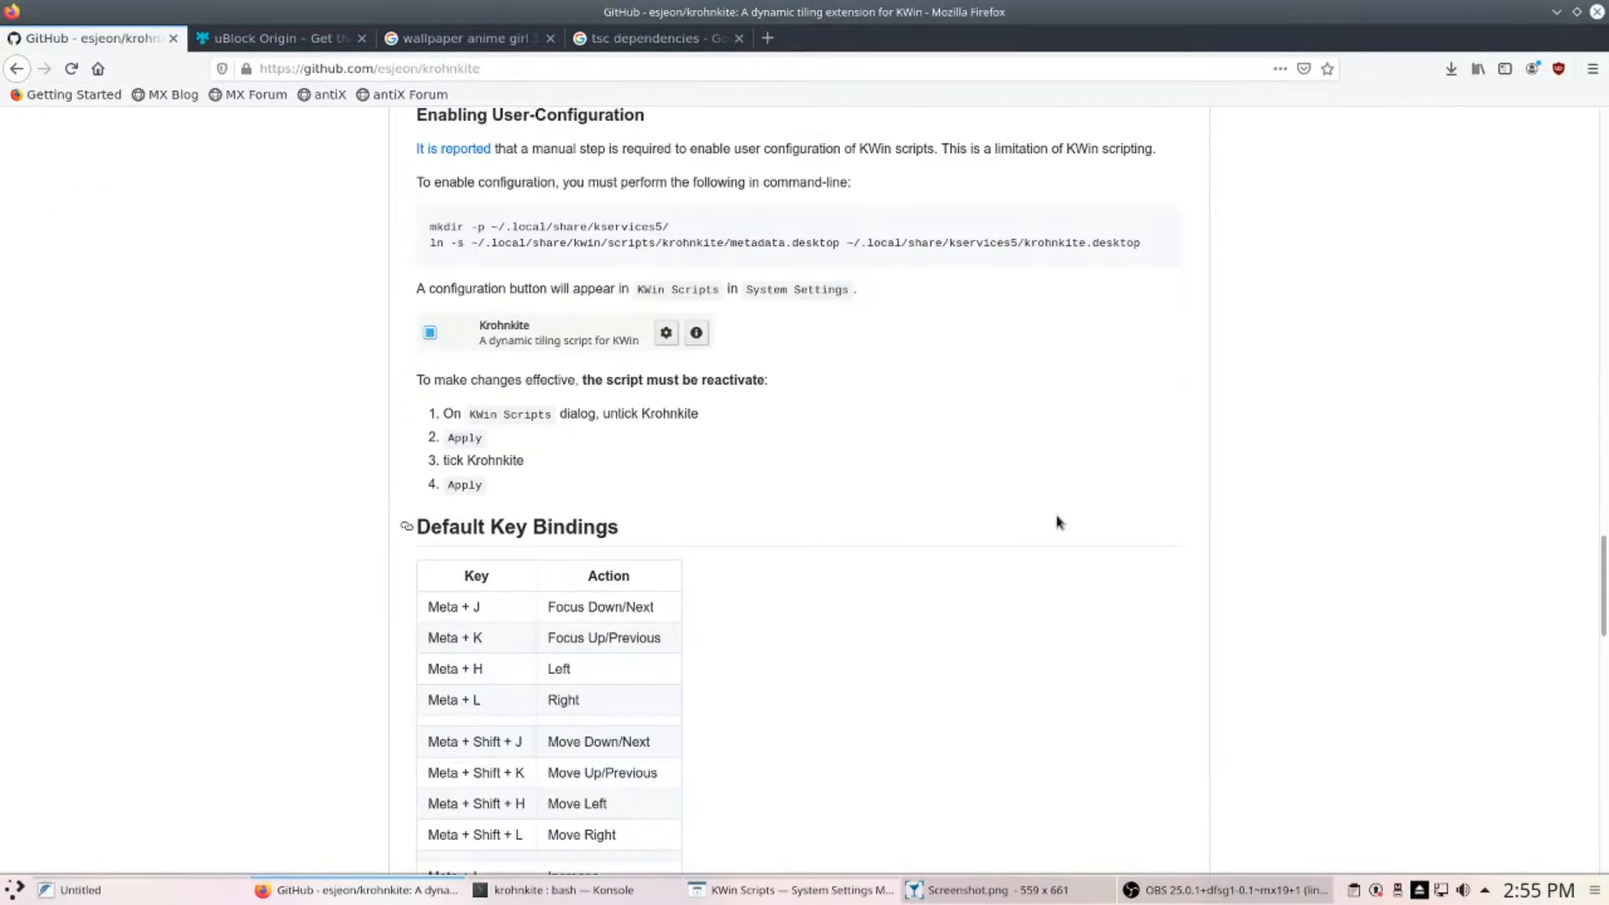
- Copy the mkdir command from the README's Enabling User-Configuration section and run it in Konsole to create ~/.local/share/kservices5/
{"action": "scroll", "coordinate": [1401, 603], "scroll_direction": "up", "scroll_amount": 5}
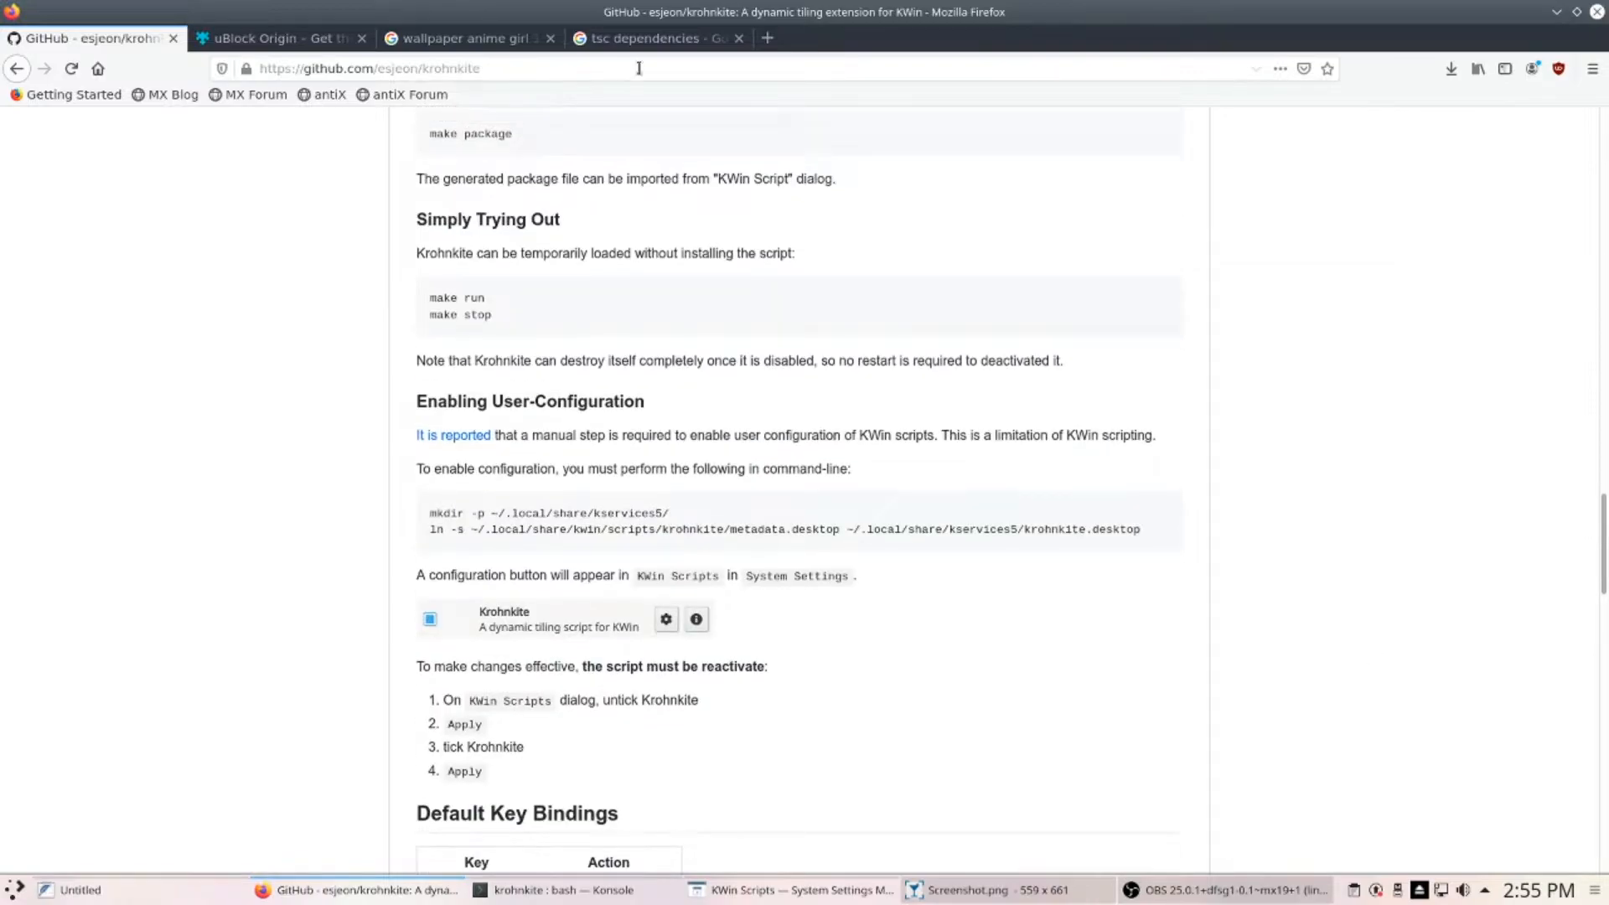
{"action": "scroll", "coordinate": [778, 351], "scroll_direction": "up", "scroll_amount": 3}
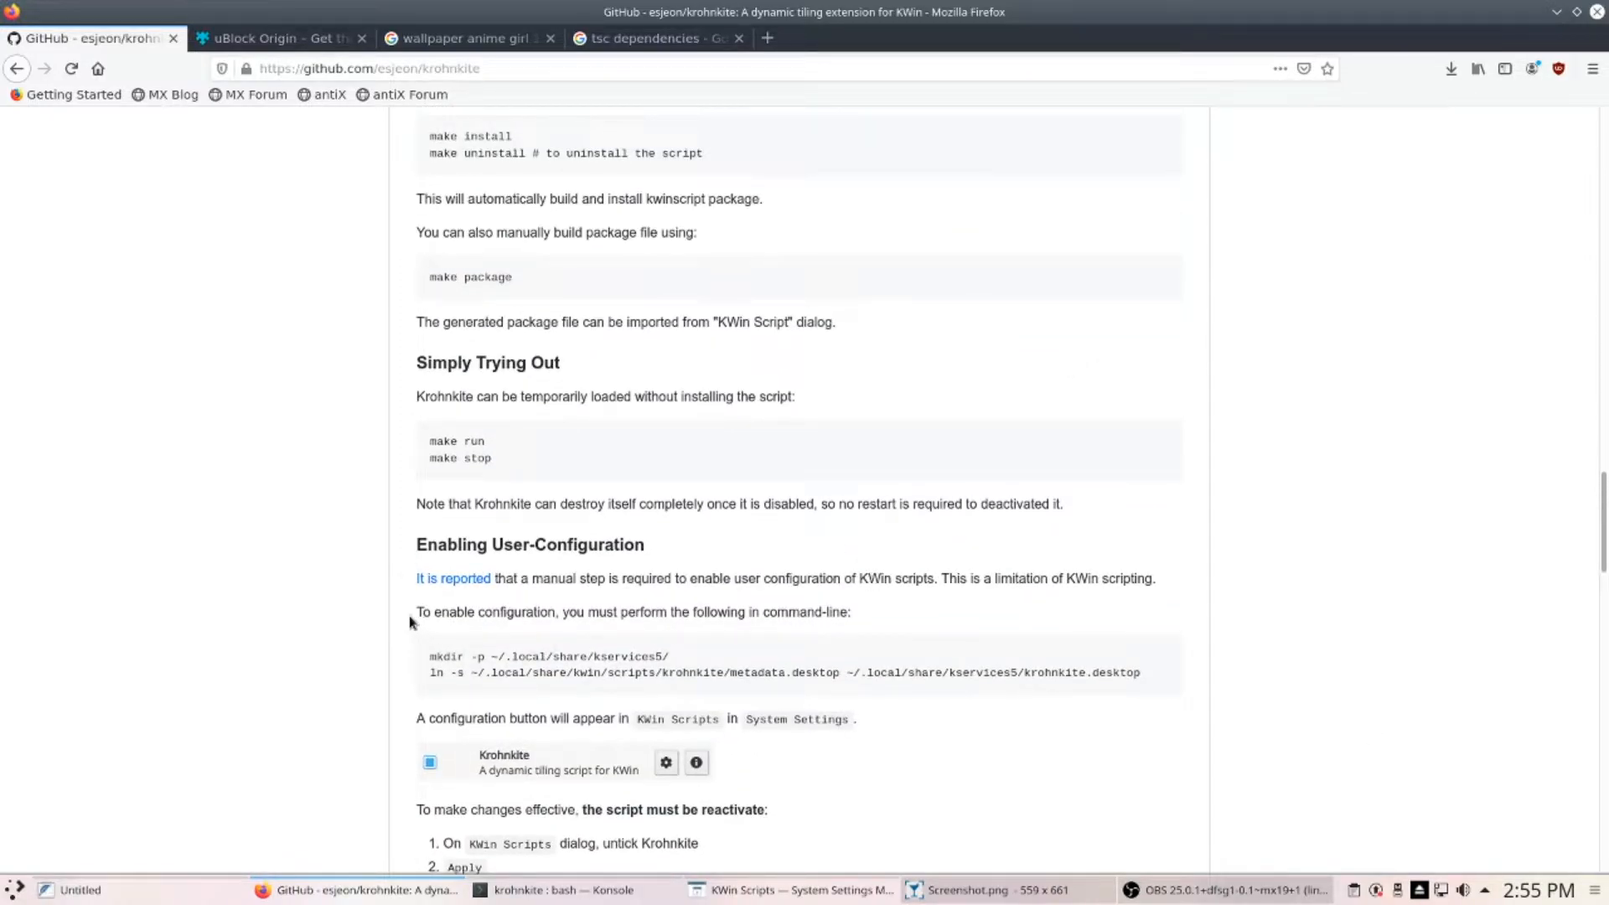
{"action": "left_click_drag", "start_coordinate": [414, 612], "coordinate": [900, 612]}
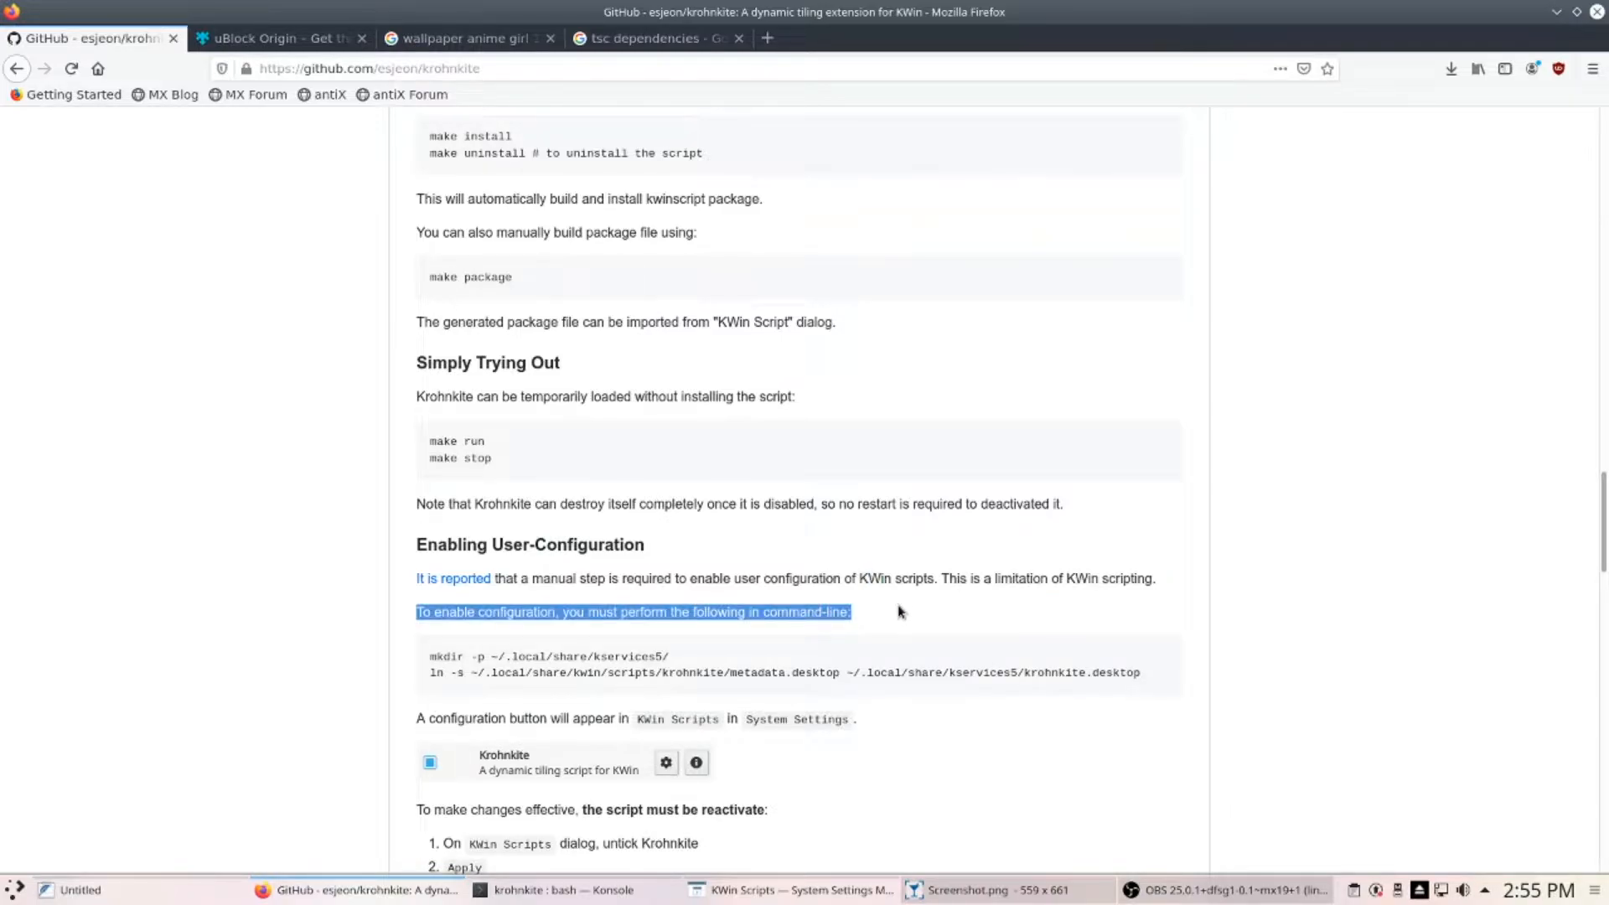
{"action": "left_click", "coordinate": [876, 626]}
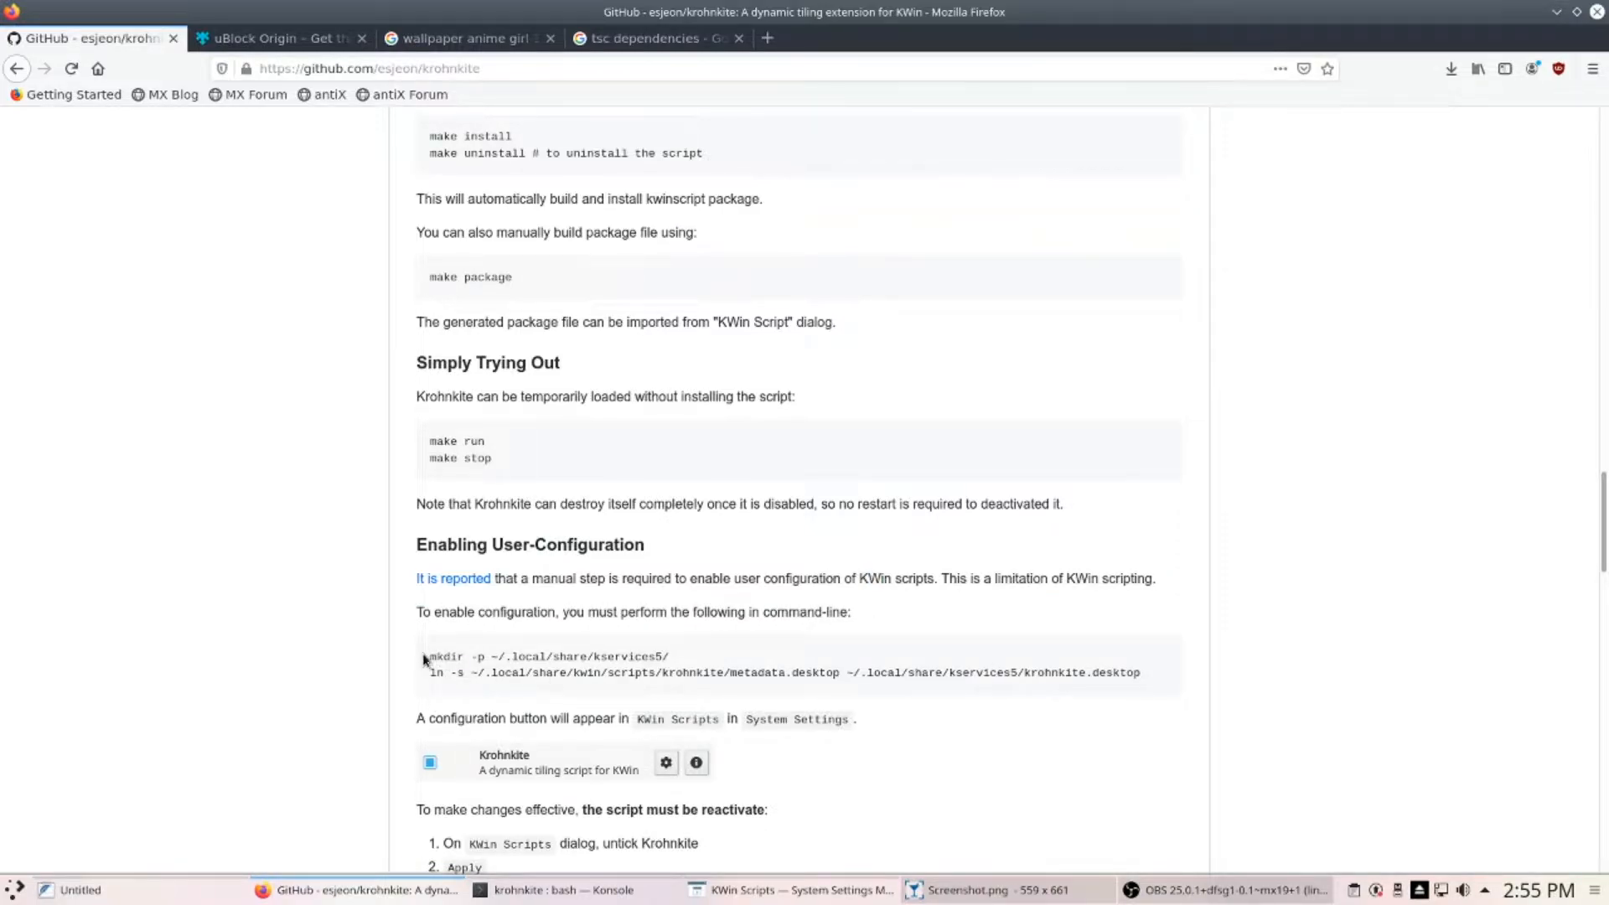
{"action": "left_click_drag", "start_coordinate": [424, 660], "coordinate": [683, 656]}
{"action": "left_click", "coordinate": [689, 655]}
{"action": "triple_click", "coordinate": [671, 650]}
{"action": "key", "text": "ctrl+c"}
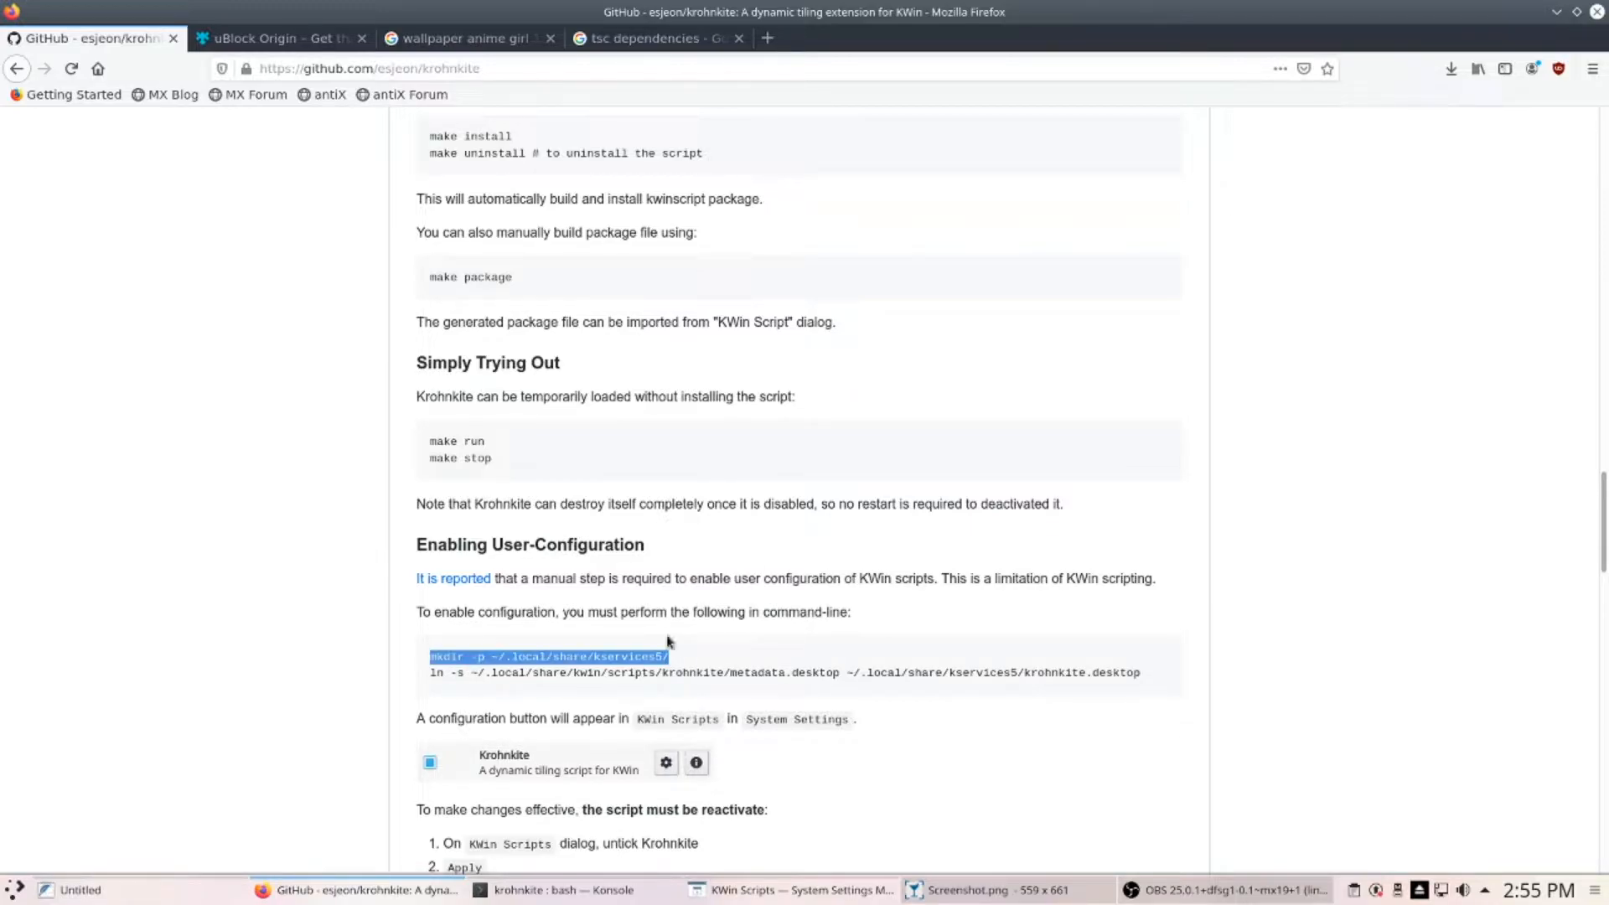
{"action": "key", "text": "alt+Tab"}
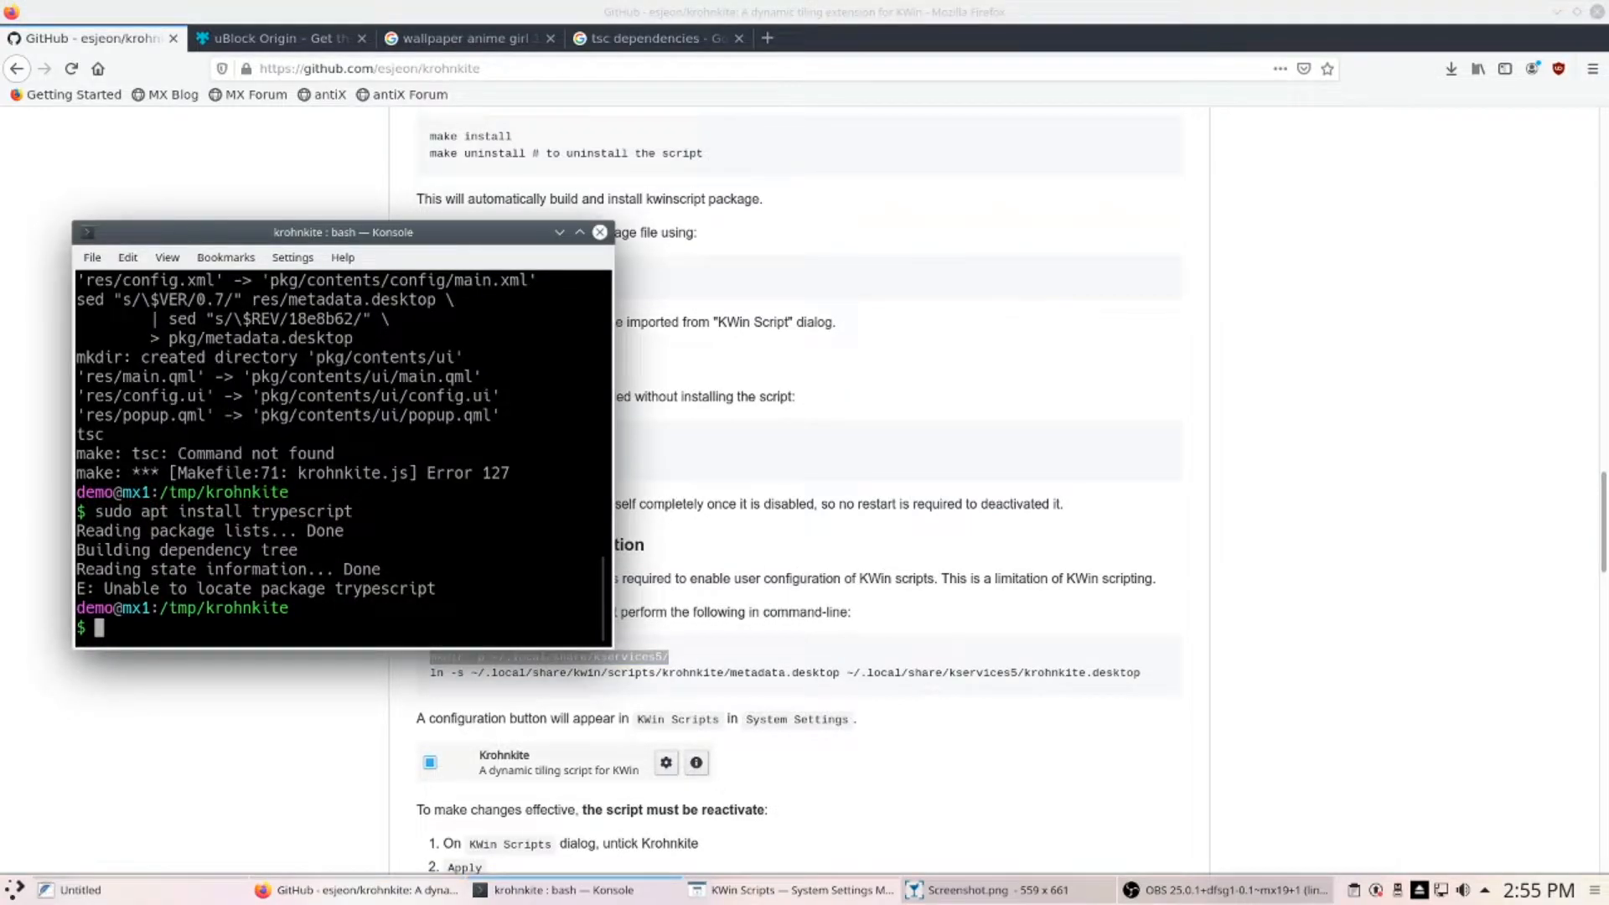
{"action": "key", "text": "ctrl+shift+v"}
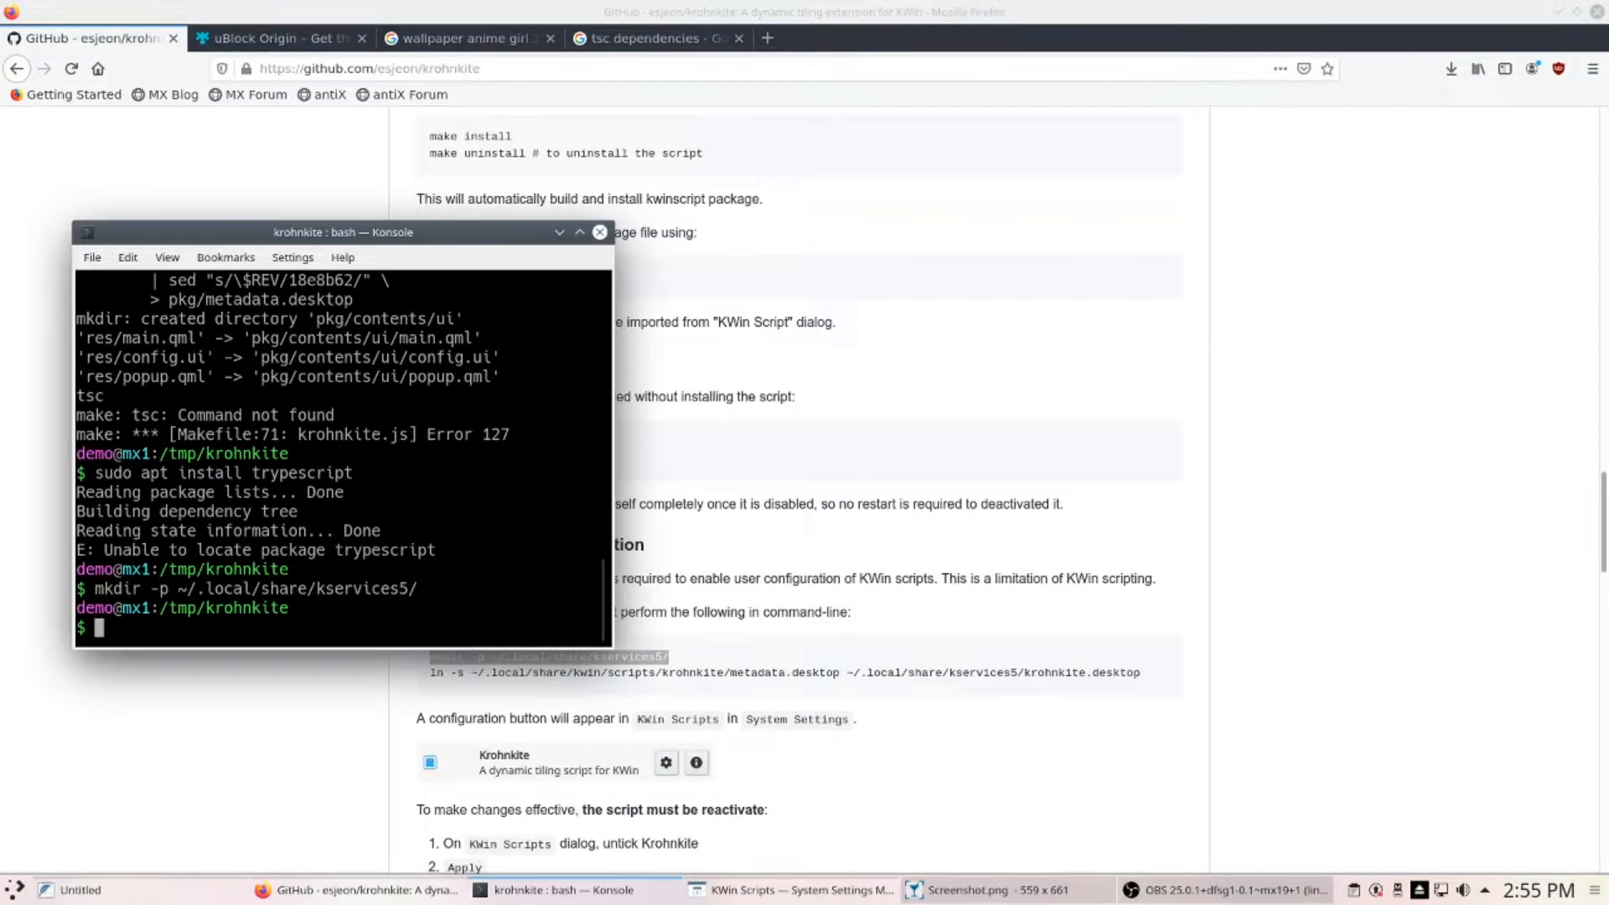
- Run the README's ln -s command in Konsole to link Krohnkite's metadata.desktop to ~/.local/share/kservices5/krohnkite.desktop
{"action": "left_click", "coordinate": [1023, 746]}
{"action": "left_click_drag", "start_coordinate": [1168, 674], "coordinate": [414, 680]}
{"action": "left_click", "coordinate": [385, 703]}
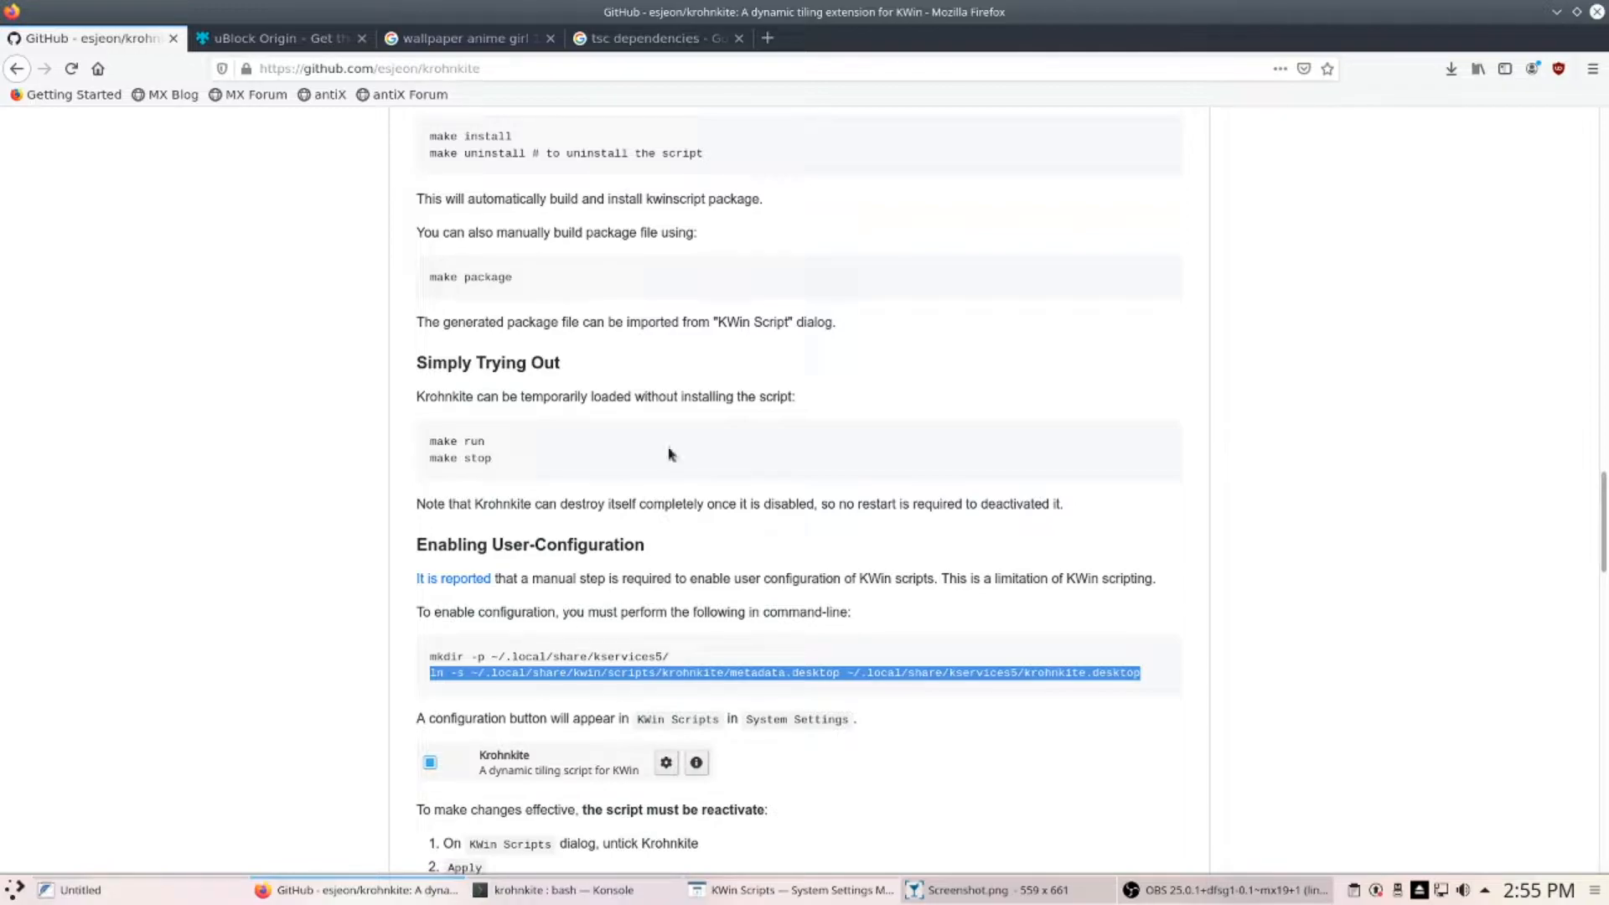
{"action": "key", "text": "alt+Tab"}
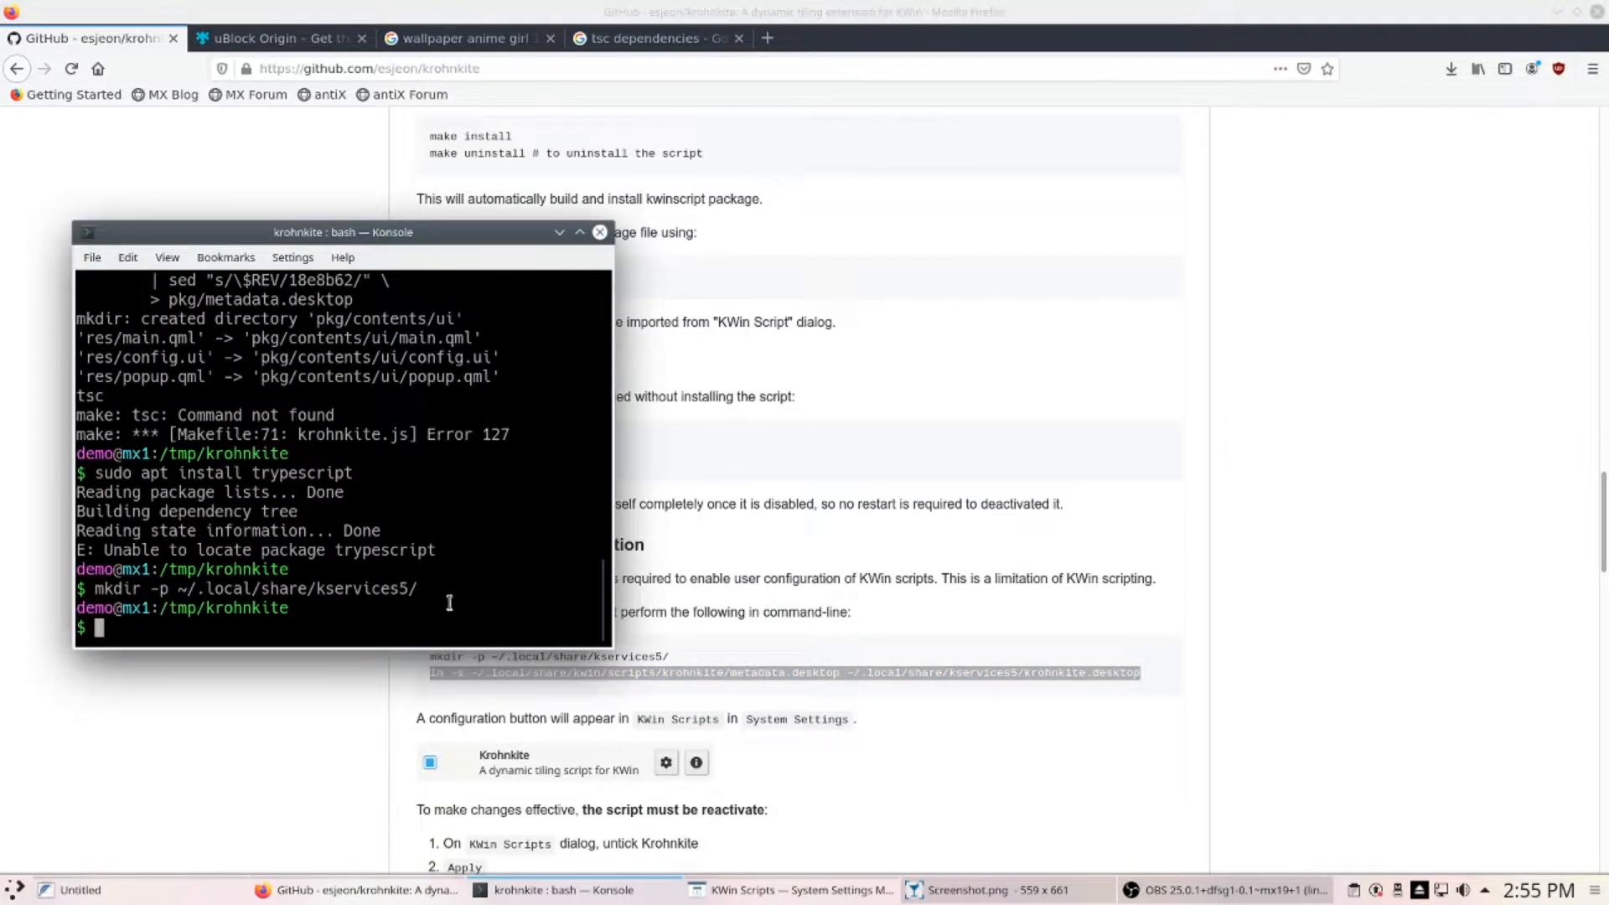
{"action": "type", "text": "ln -s ~/.local/share/kwin/scripts/krohnkite/metadata.desktop ~/.local/share/kservices5/krohnkite.desktop"}
{"action": "key", "text": "Return"}
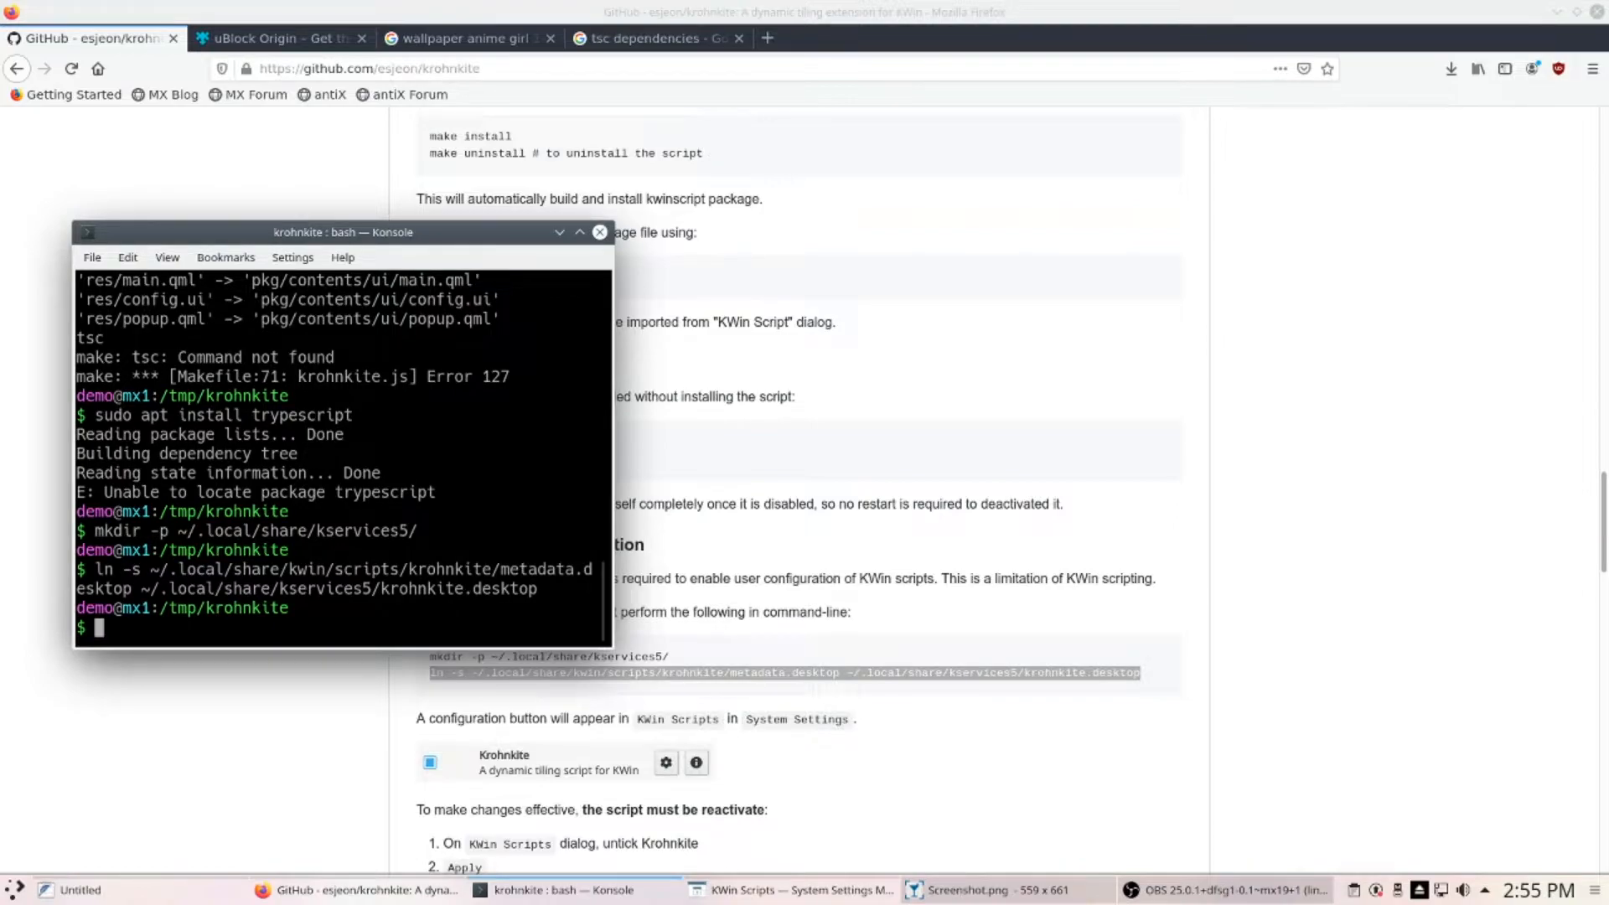
- Try to refresh the package lists in Konsole with apt update
{"action": "type", "text": "apt update"}
{"action": "key", "text": "Return"}
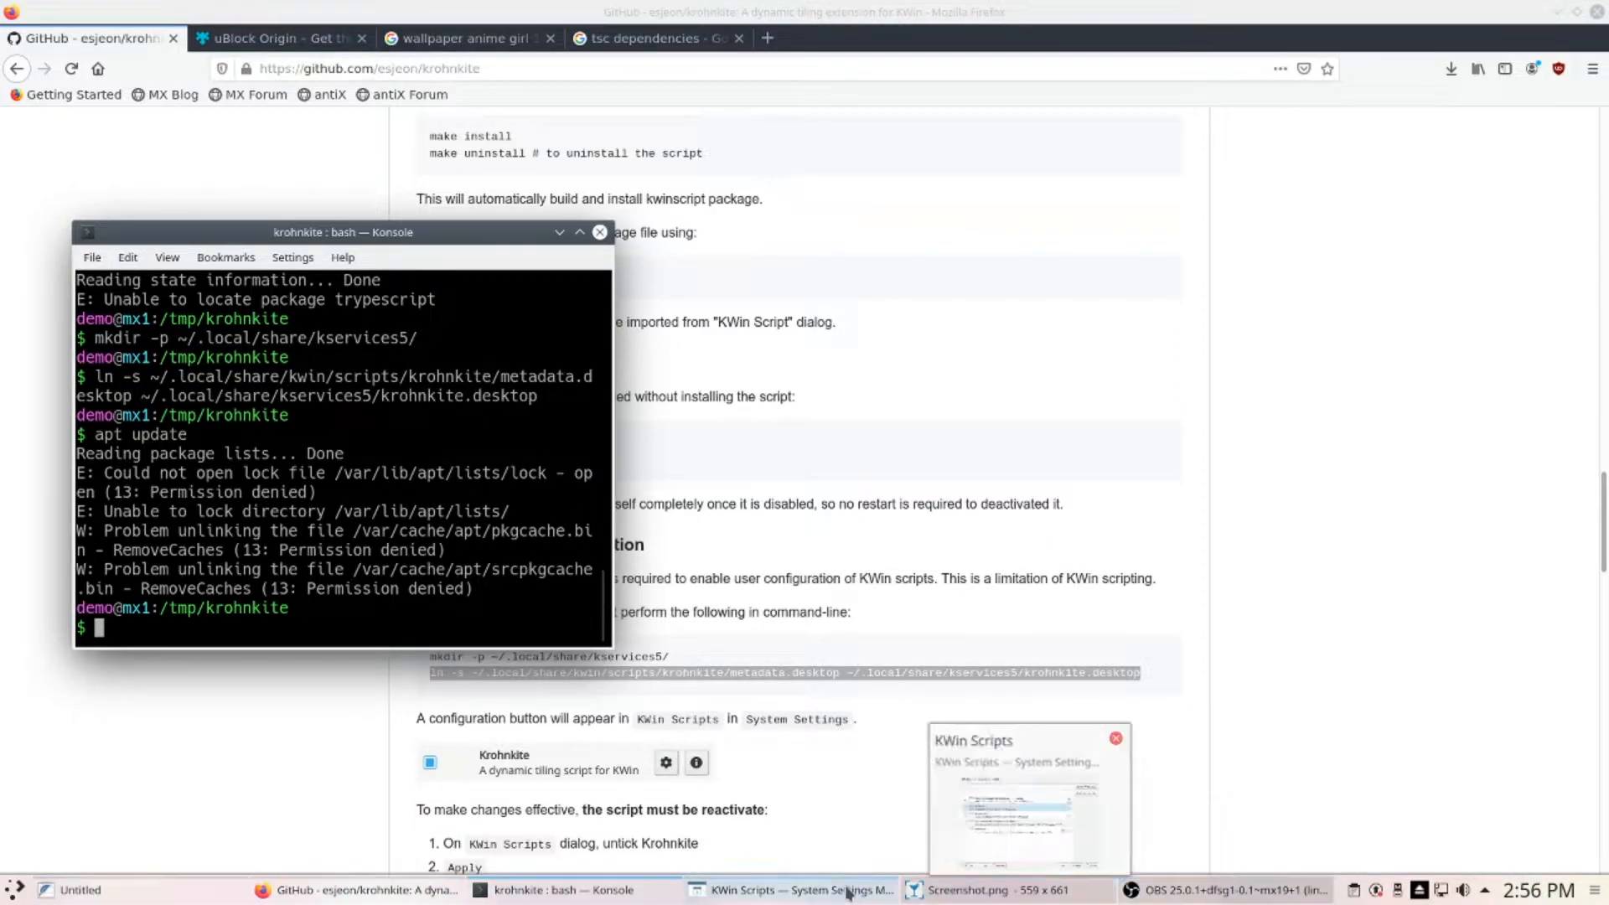
{"action": "left_click", "coordinate": [988, 894]}
{"action": "left_click", "coordinate": [987, 894]}
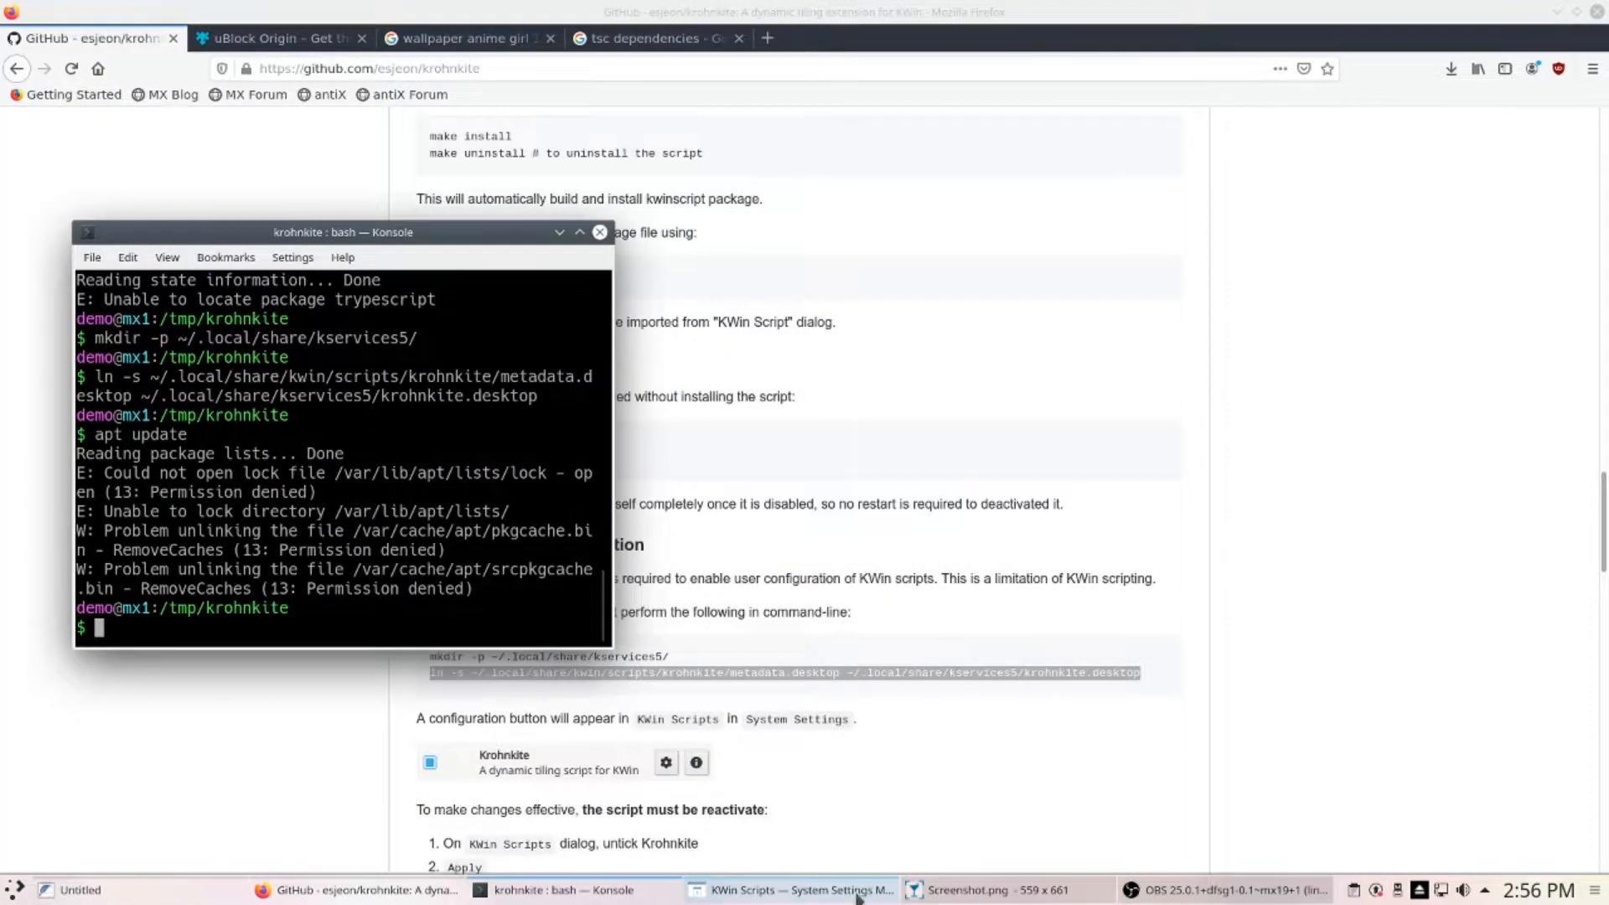
- Discard the pending changes in the KWin Scripts settings and reopen them by searching the application launcher for "kwin"
{"action": "left_click", "coordinate": [880, 891]}
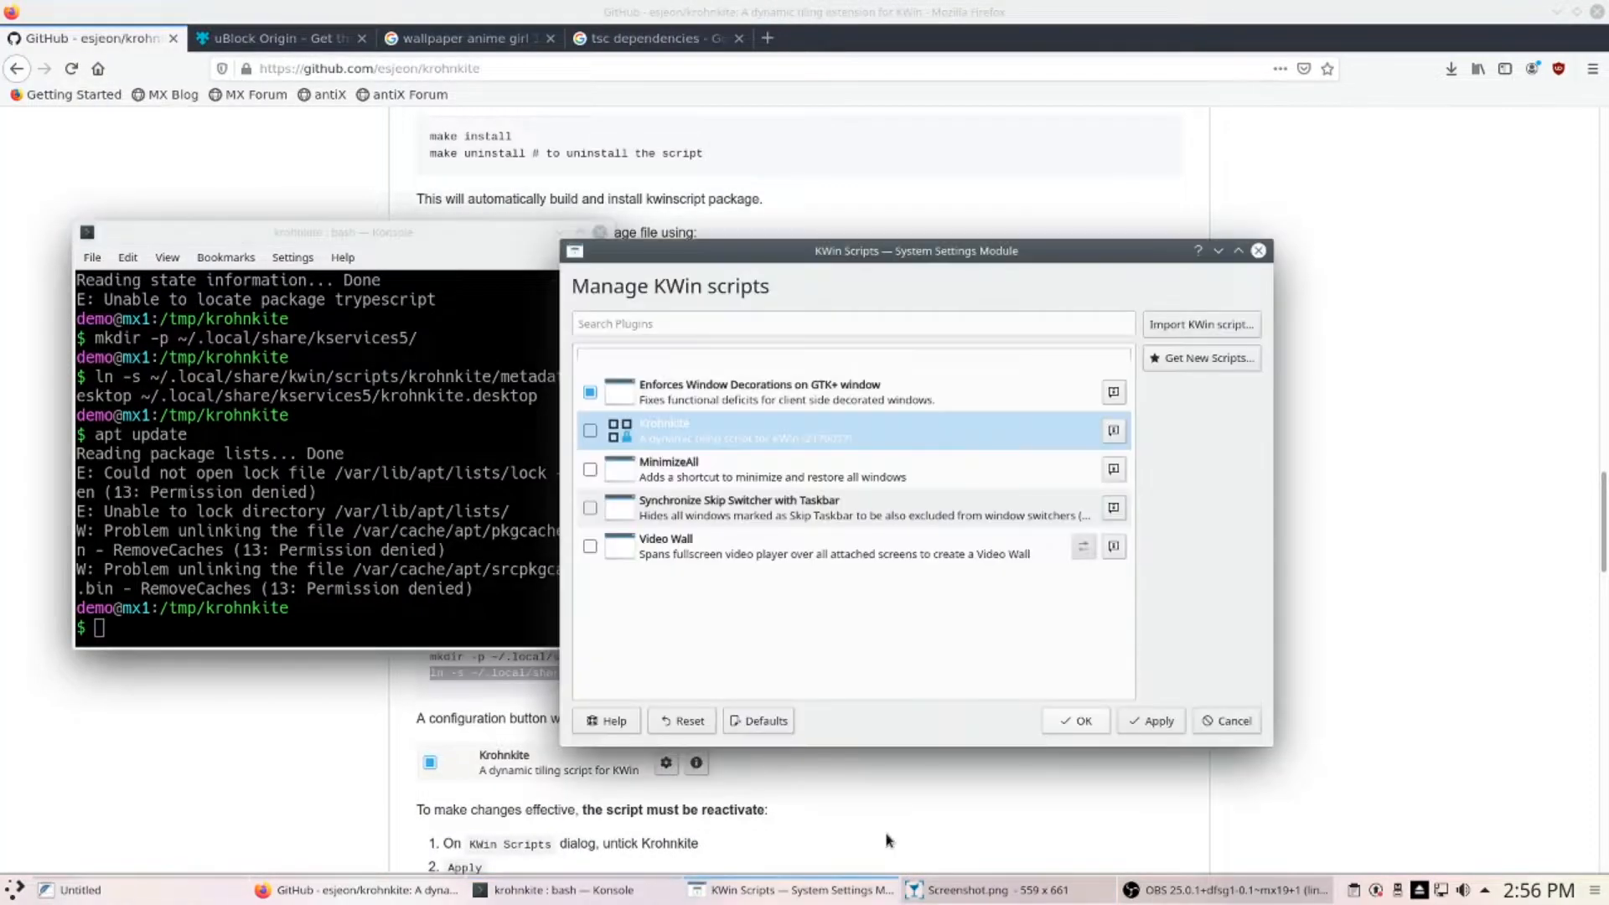
{"action": "left_click", "coordinate": [590, 431]}
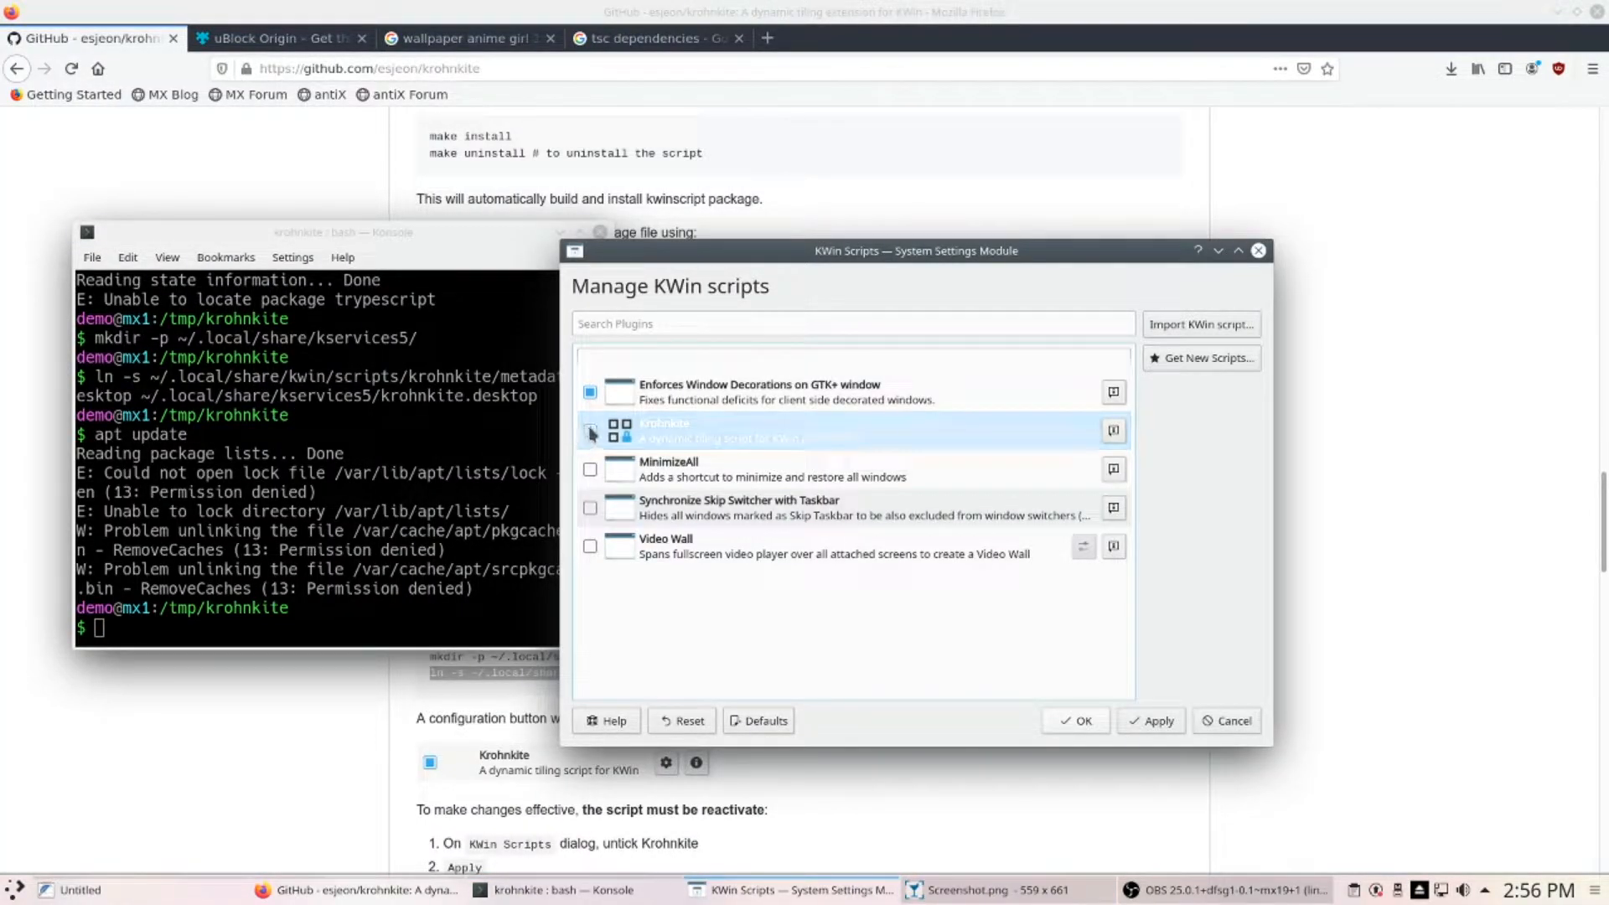
{"action": "left_click", "coordinate": [1225, 719]}
{"action": "key", "text": "super"}
{"action": "type", "text": "kwin"}
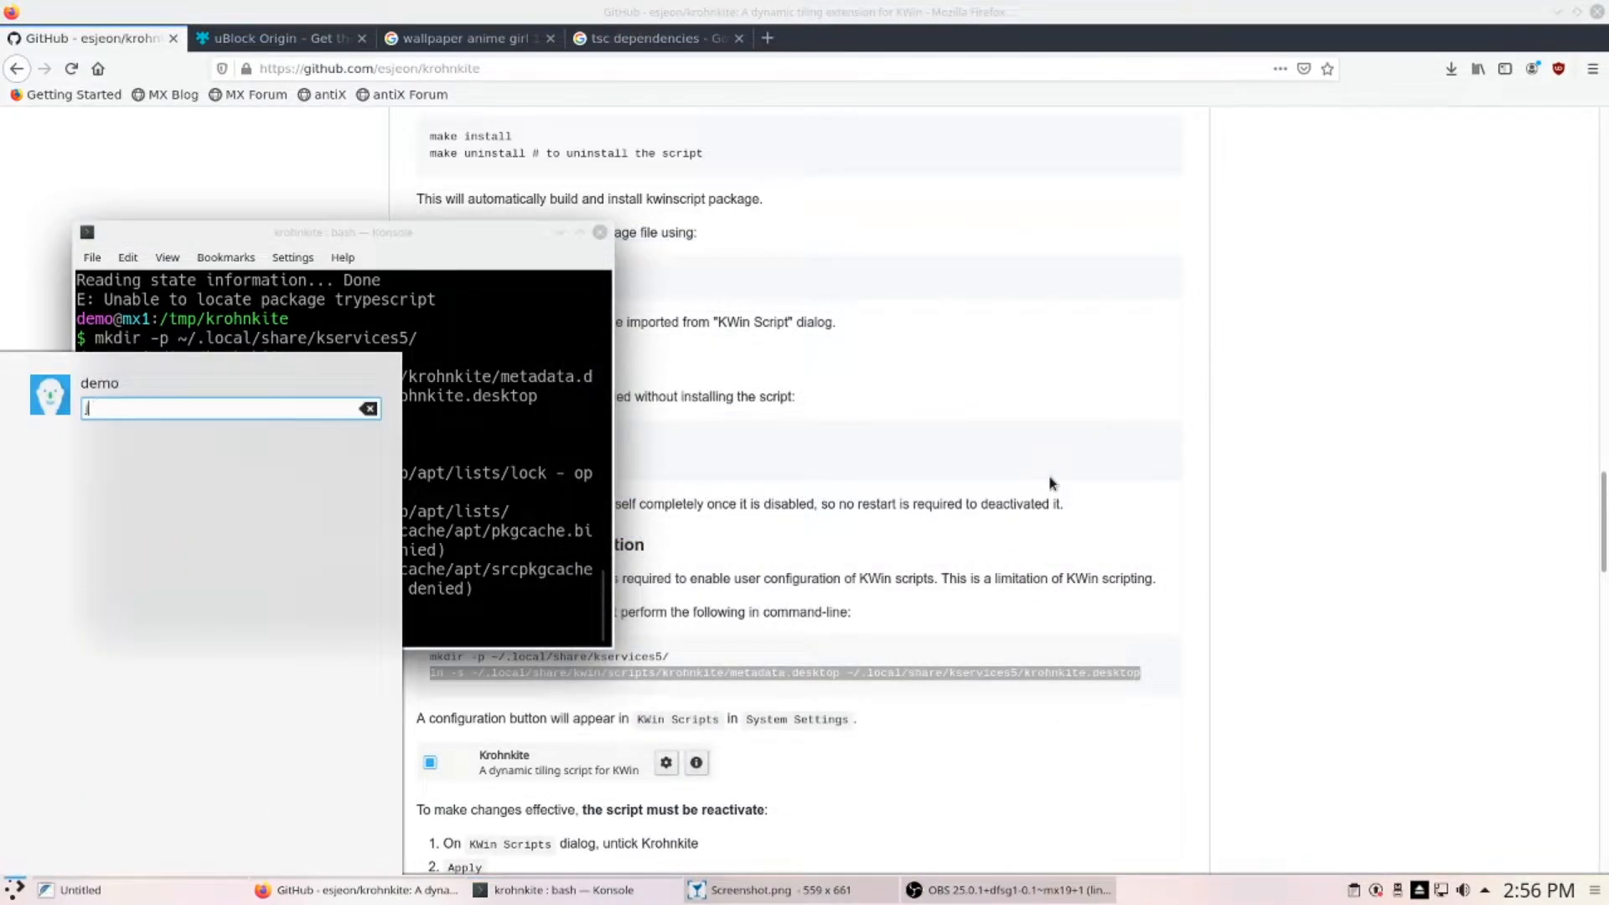
{"action": "key", "text": "Return"}
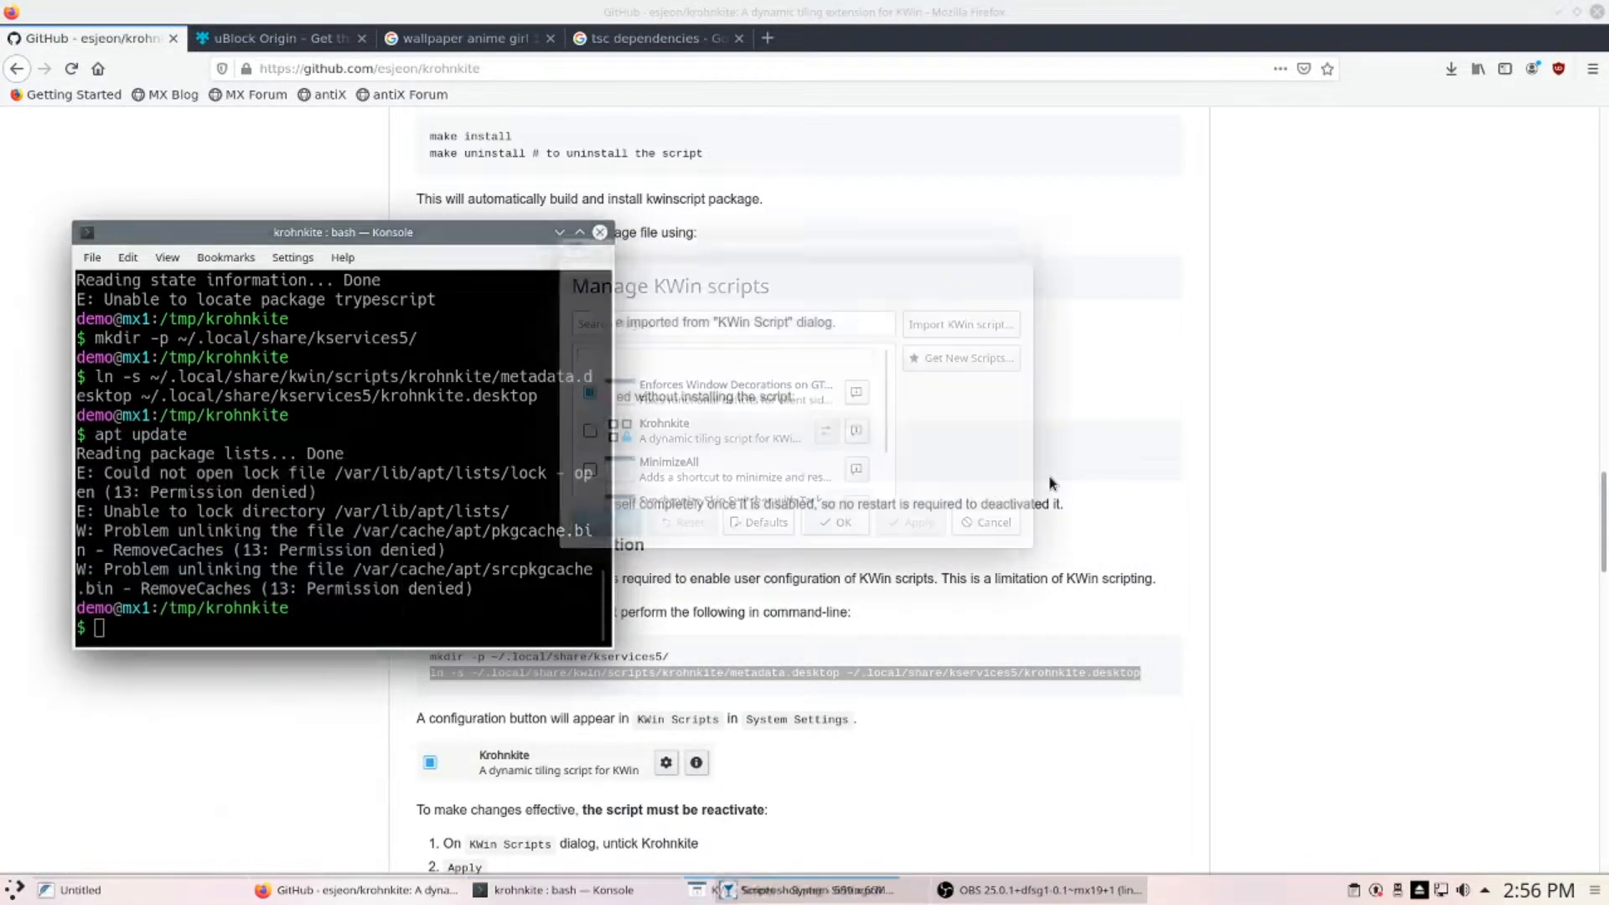
- Enable the Krohnkite script, apply the change, and move the KWin Scripts window clear of the browser
{"action": "left_click", "coordinate": [826, 433]}
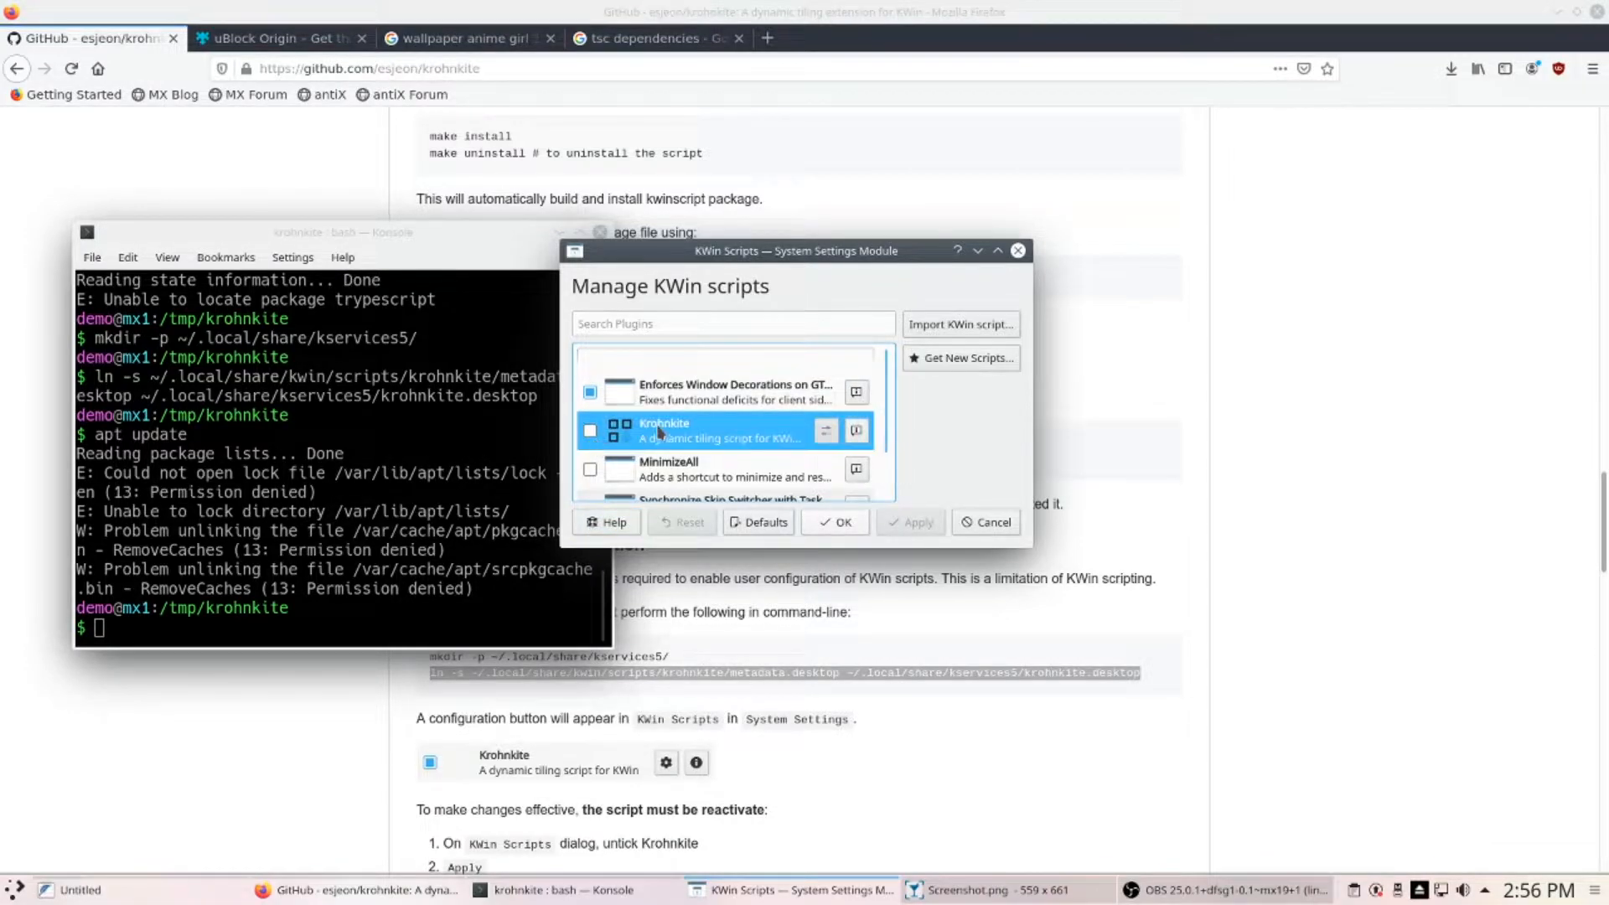
{"action": "left_click", "coordinate": [590, 430]}
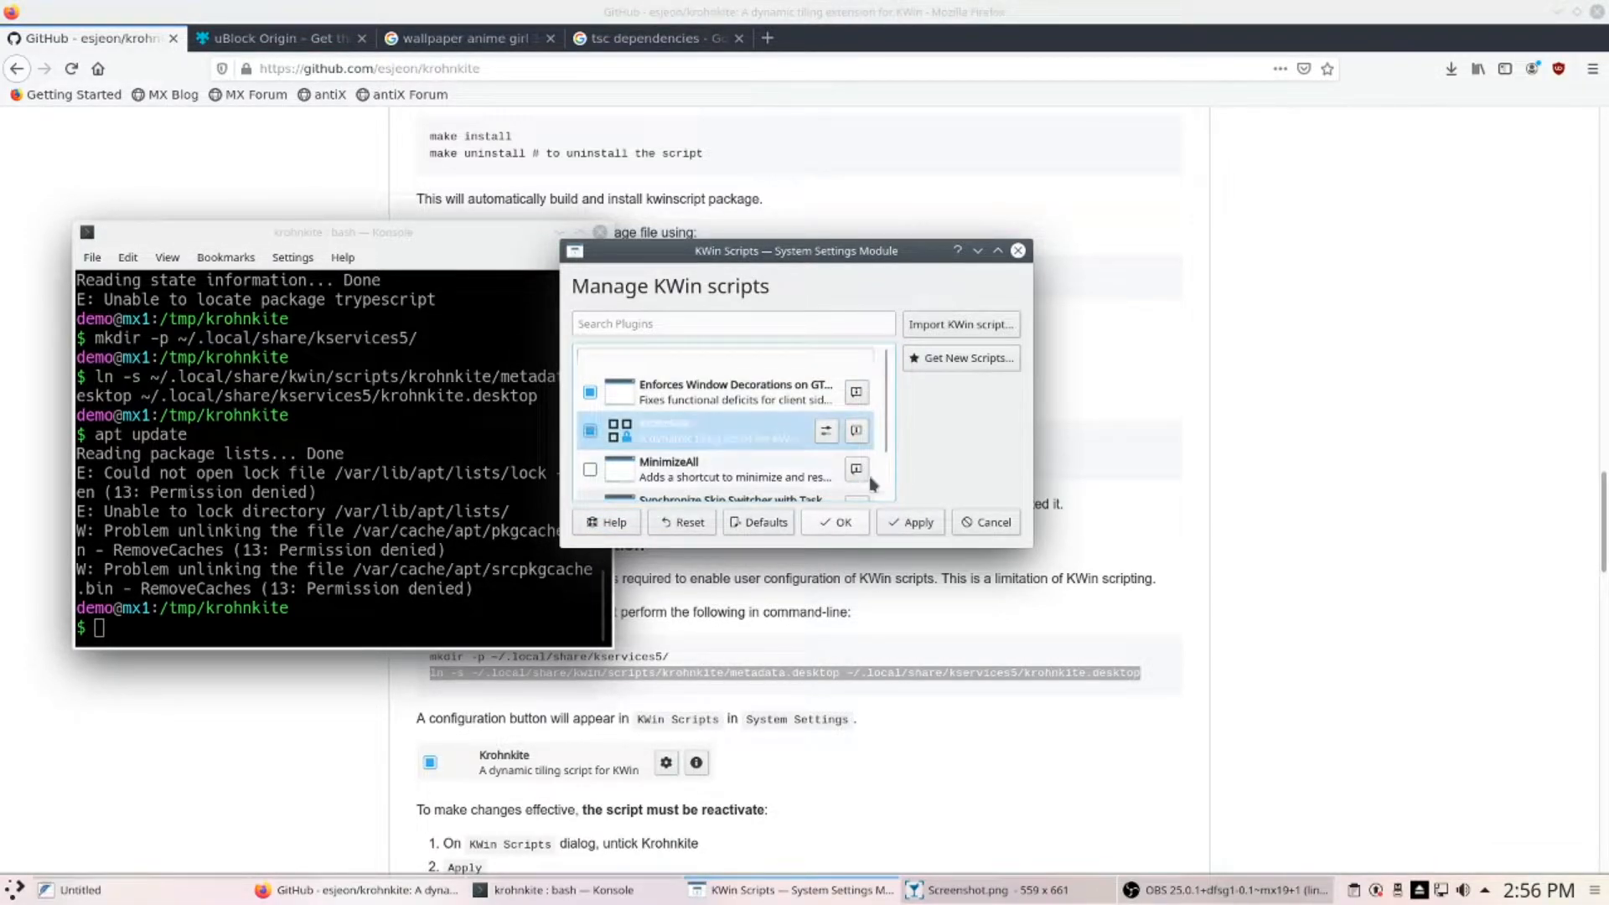
{"action": "left_click", "coordinate": [914, 525]}
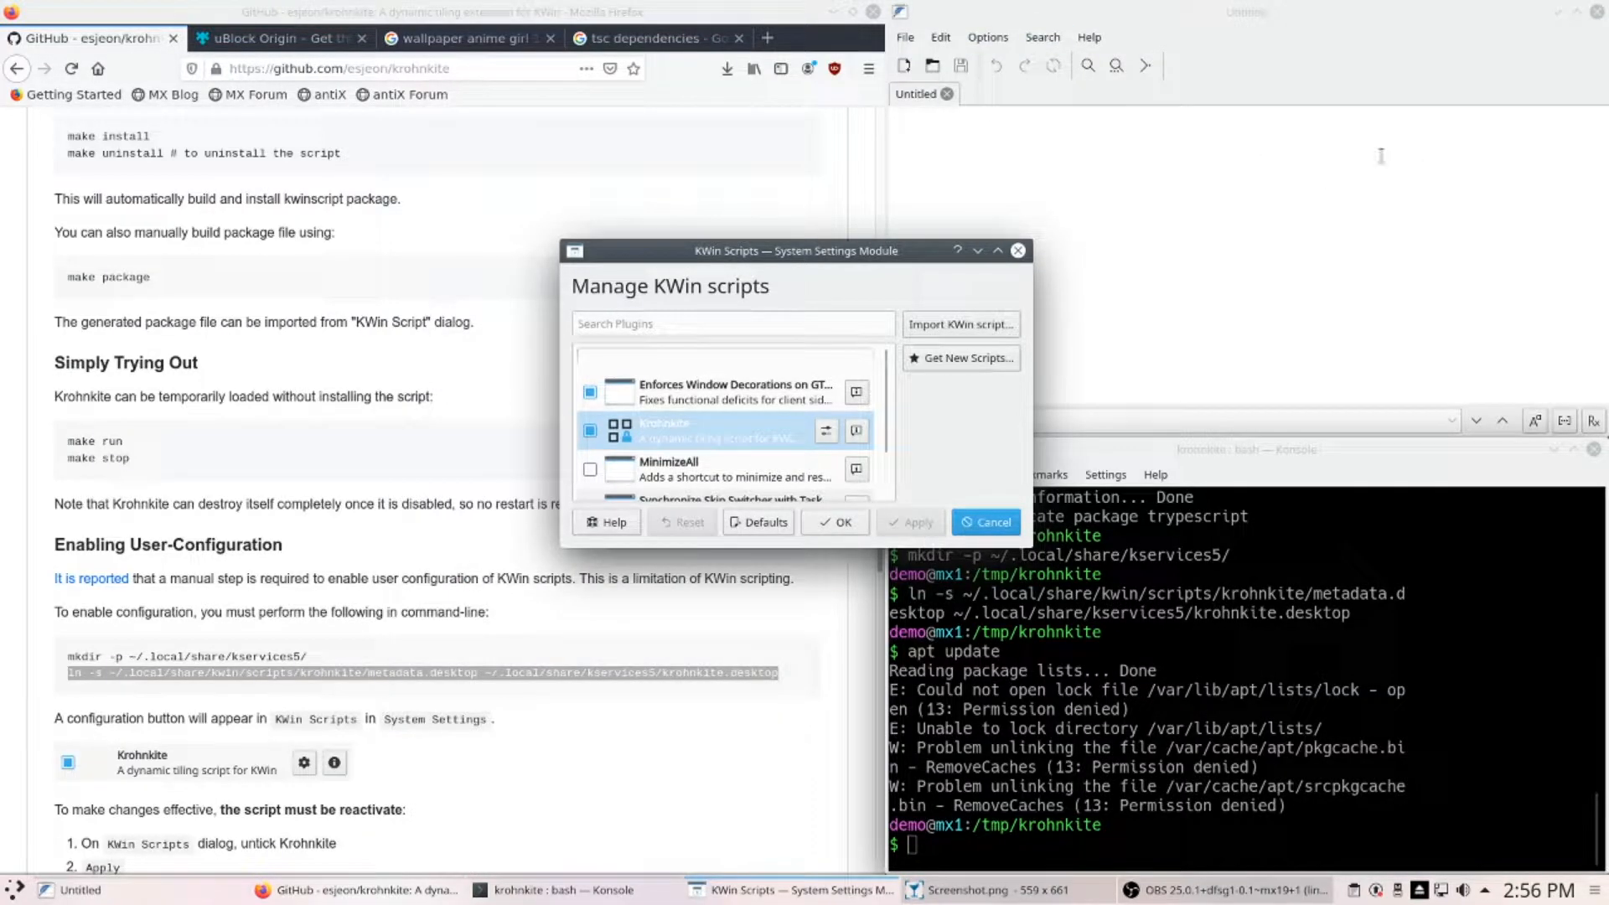
{"action": "left_click_drag", "start_coordinate": [885, 274], "coordinate": [1185, 269]}
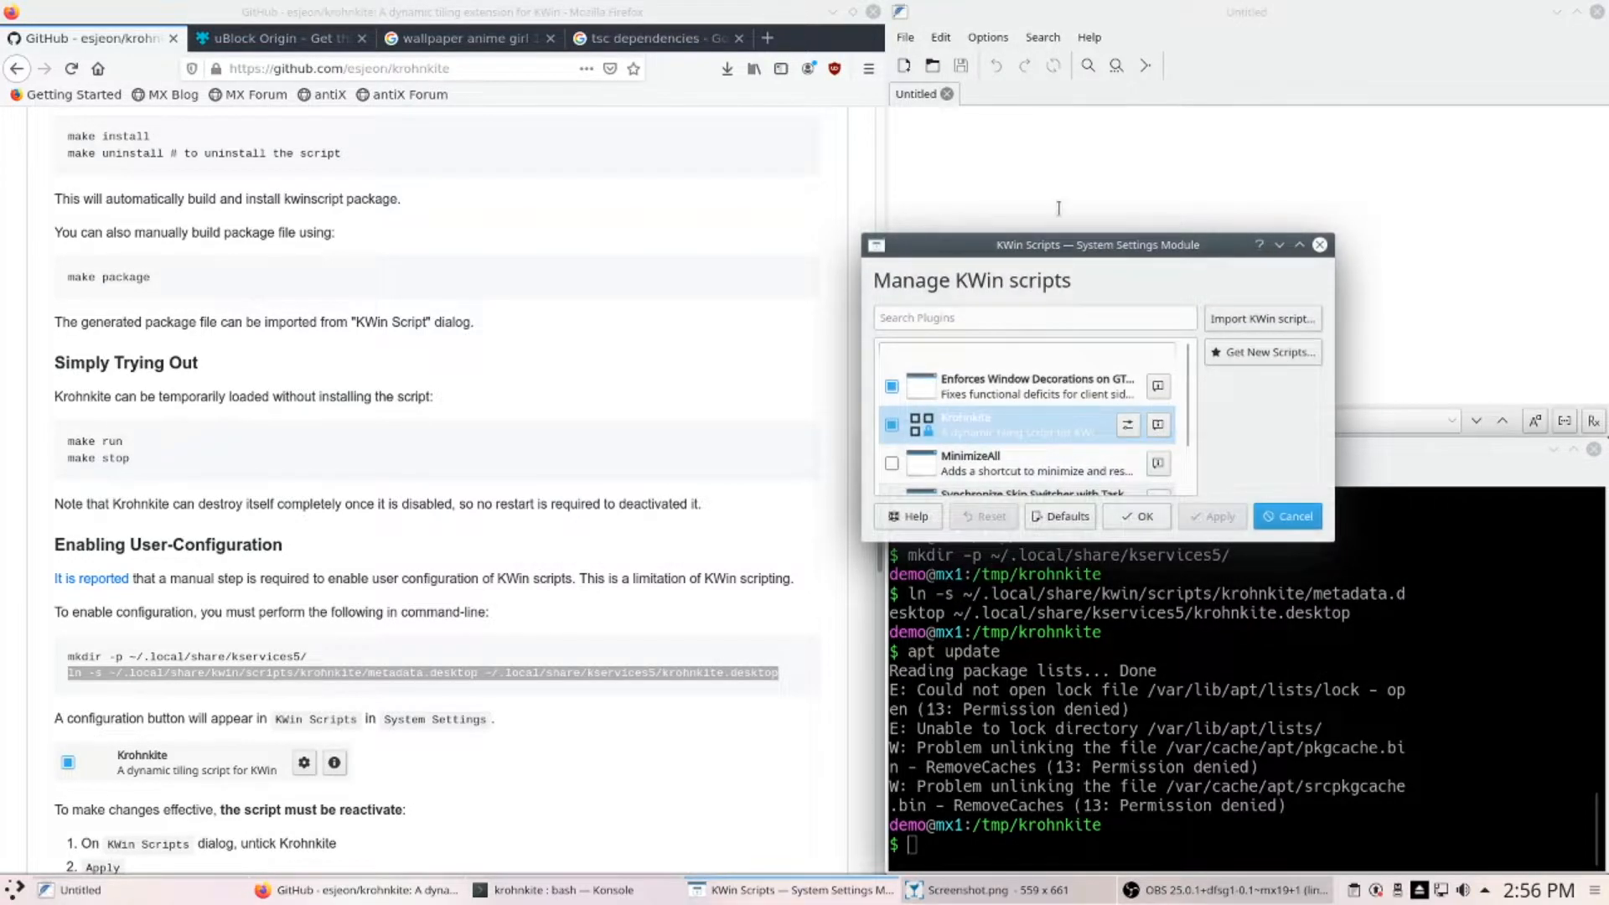
- Open Krohnkite's configuration and disable the Monocle, Spread and Stair layouts
{"action": "left_click", "coordinate": [1128, 425]}
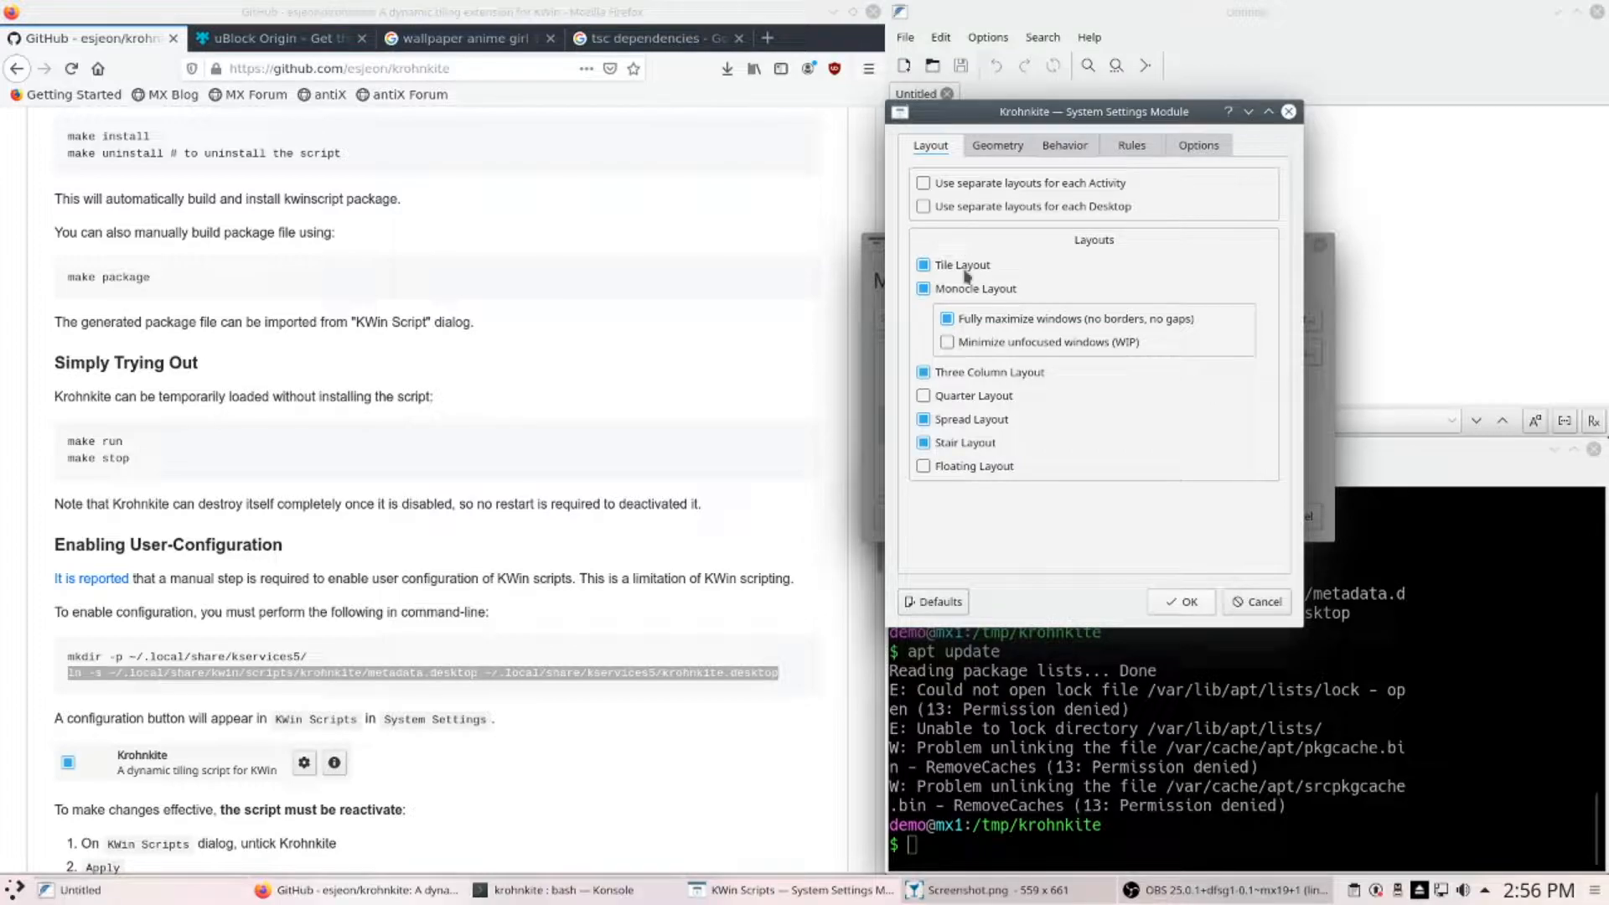
{"action": "left_click", "coordinate": [924, 288]}
{"action": "left_click", "coordinate": [924, 372]}
{"action": "left_click", "coordinate": [926, 419]}
{"action": "left_click", "coordinate": [926, 442]}
- Set Krohnkite's top, right, bottom and left screen gaps and the gap between tiles to 5 pixels
{"action": "mouse_move", "coordinate": [986, 191]}
{"action": "left_click", "coordinate": [1014, 156]}
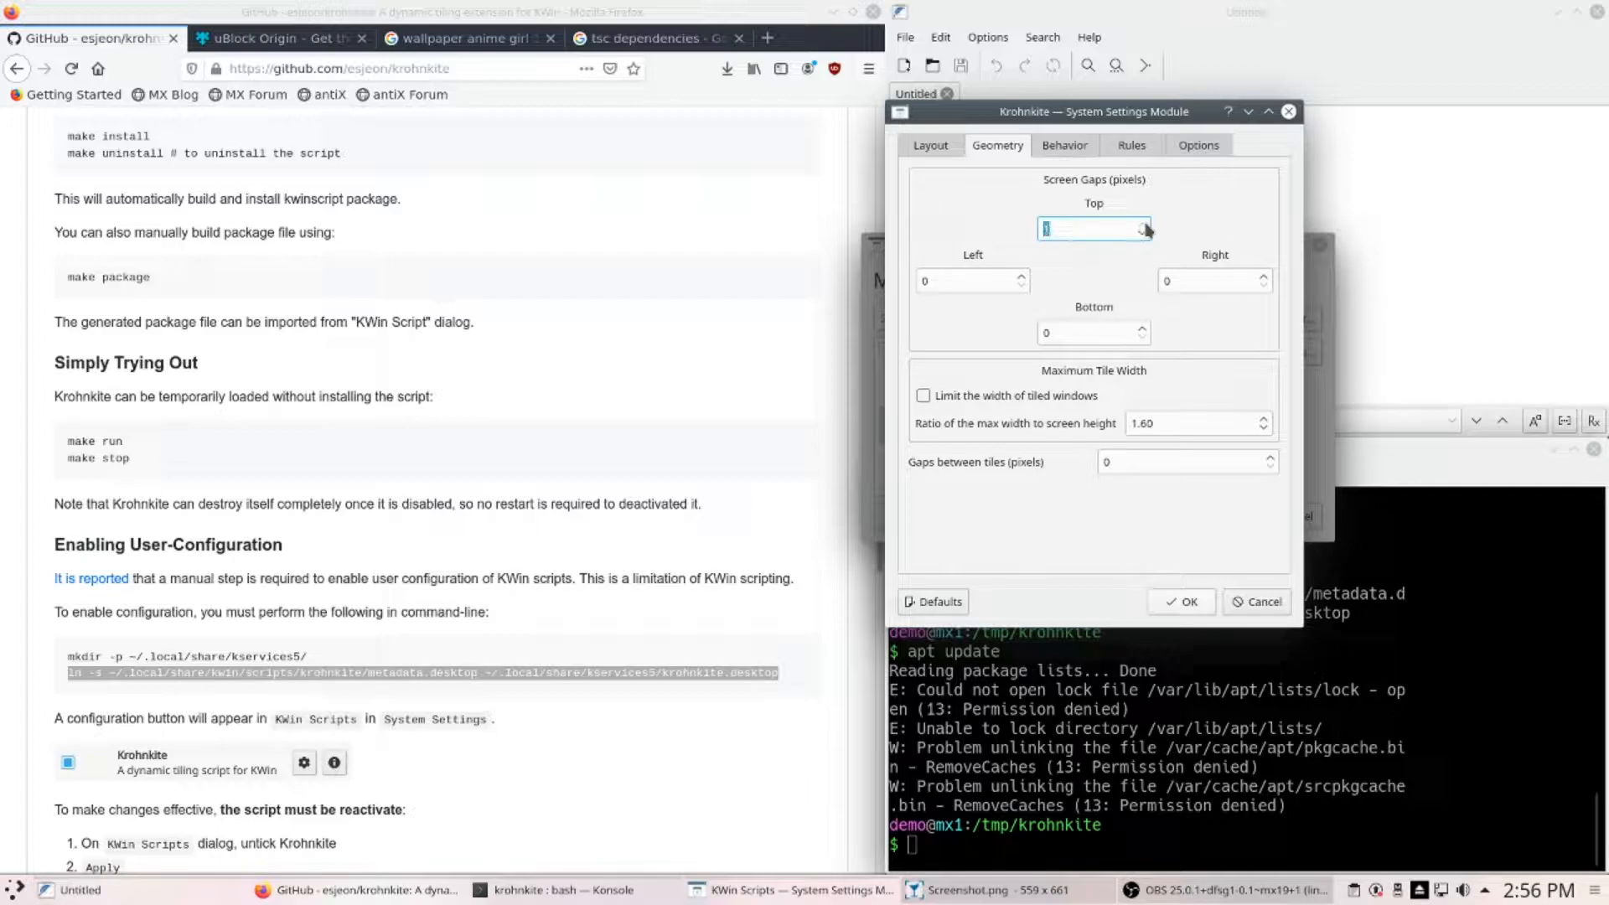
{"action": "left_click", "coordinate": [1266, 286]}
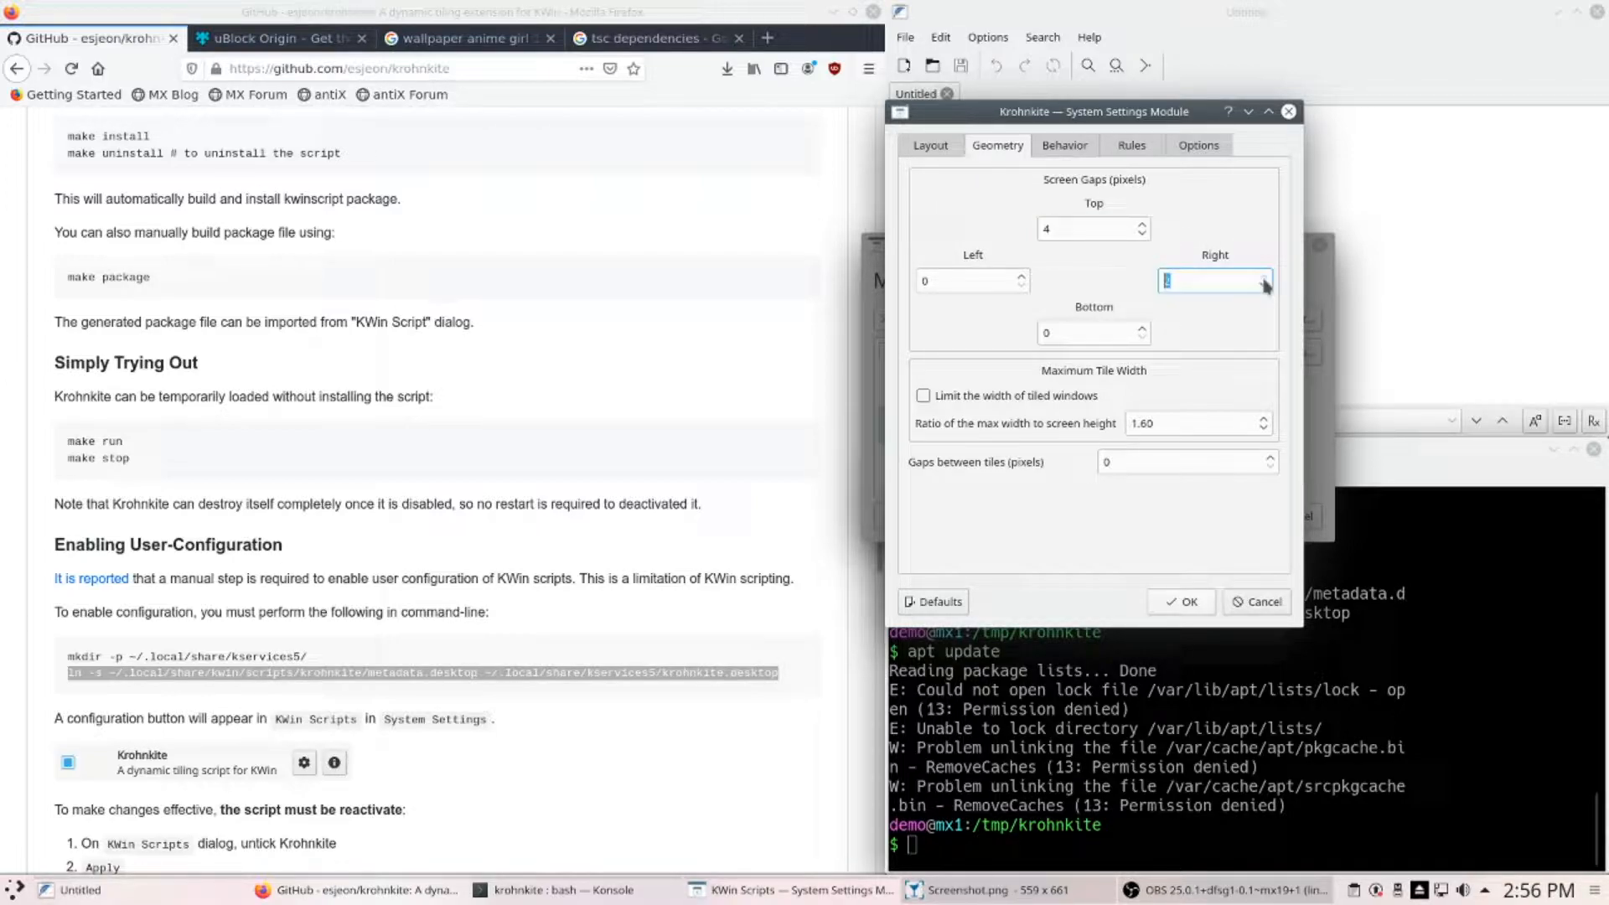
{"action": "type", "text": "5"}
{"action": "left_click", "coordinate": [1142, 224]}
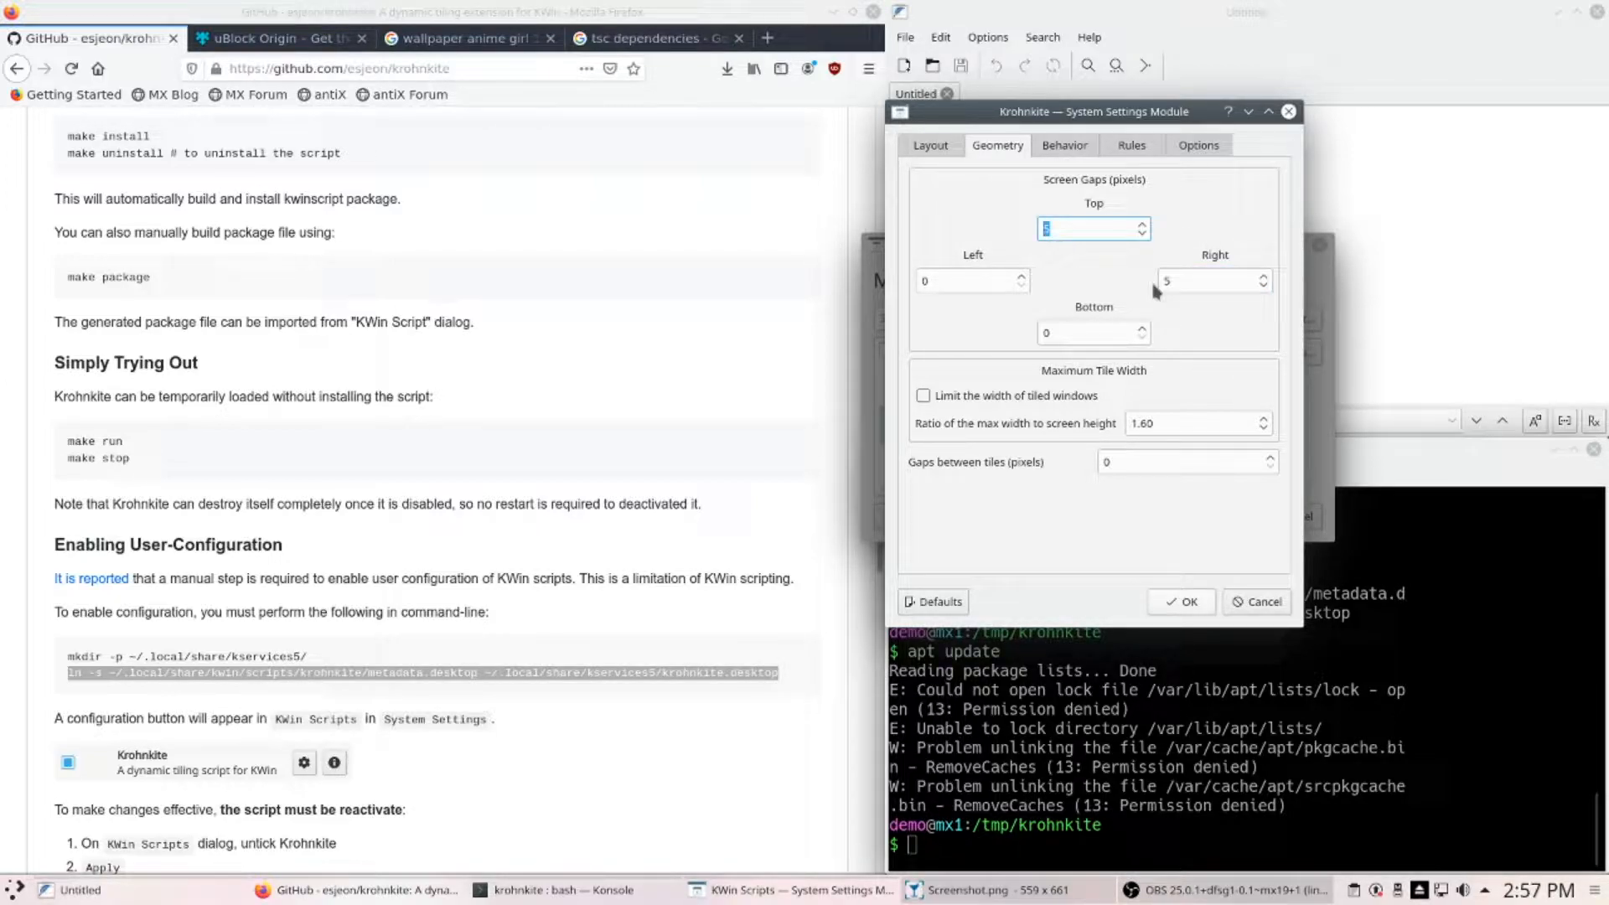
{"action": "left_click", "coordinate": [1142, 327]}
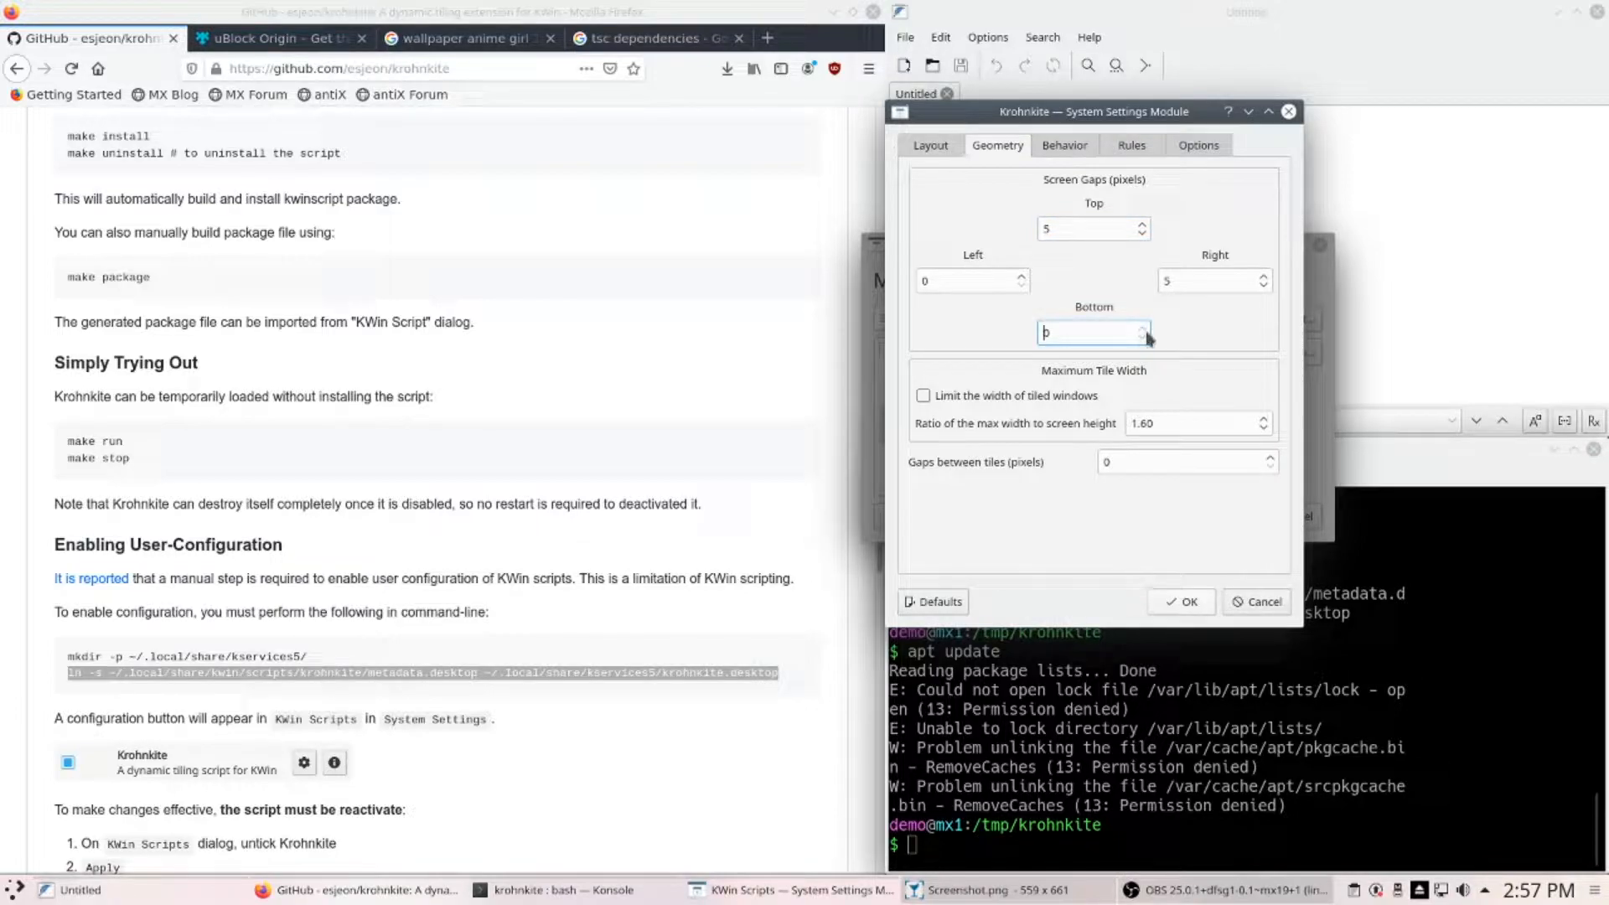
{"action": "left_click", "coordinate": [1020, 280]}
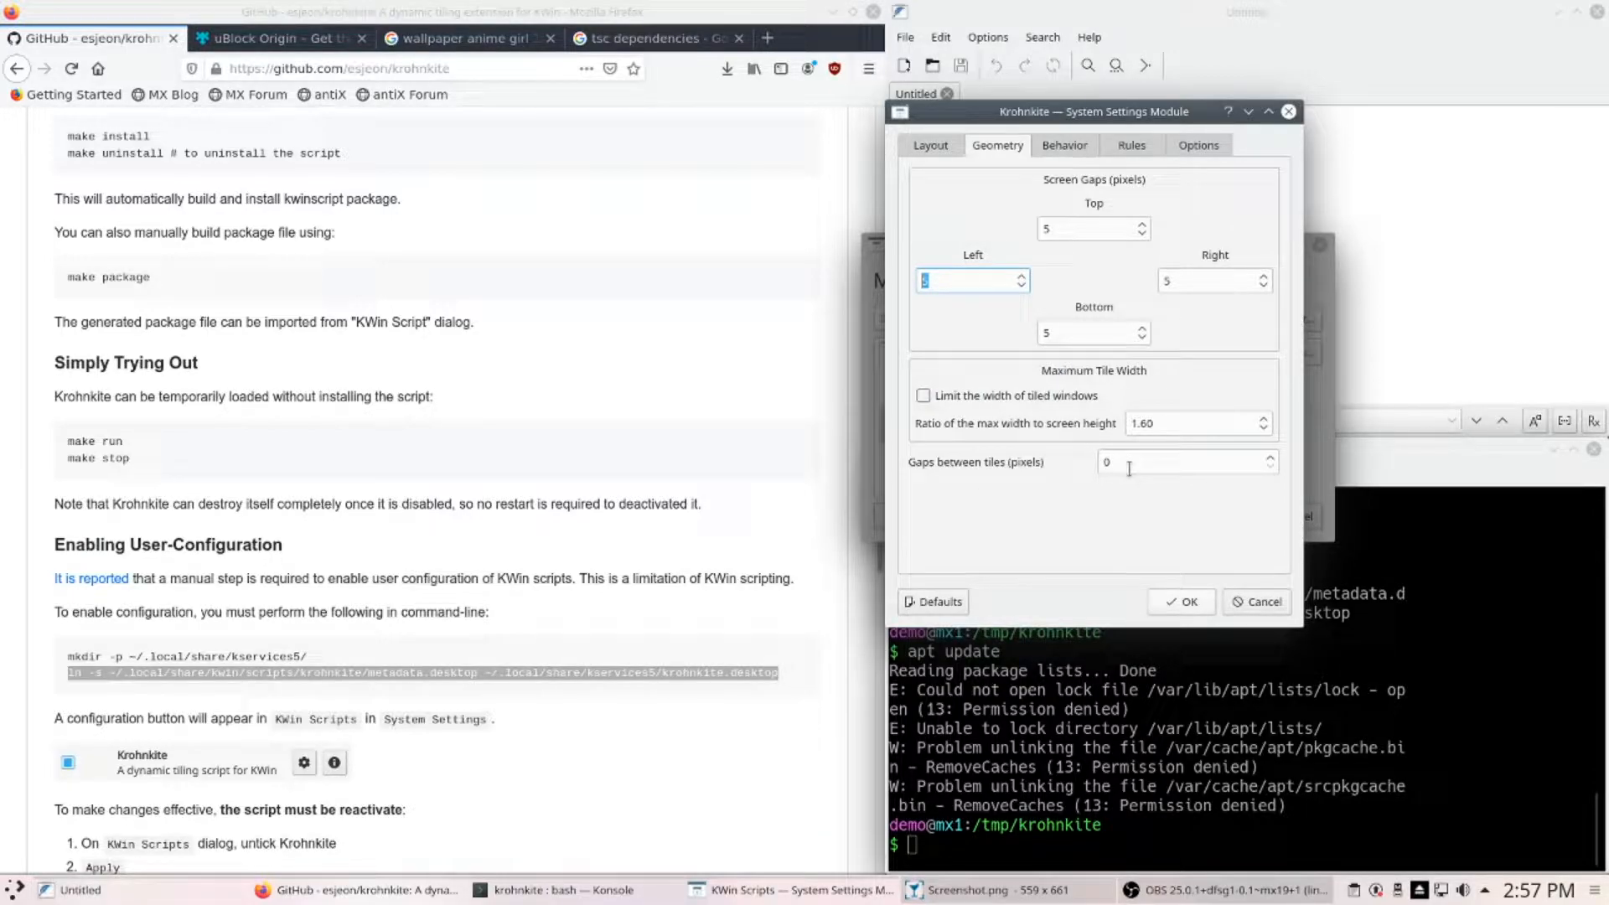
{"action": "left_click", "coordinate": [1272, 466]}
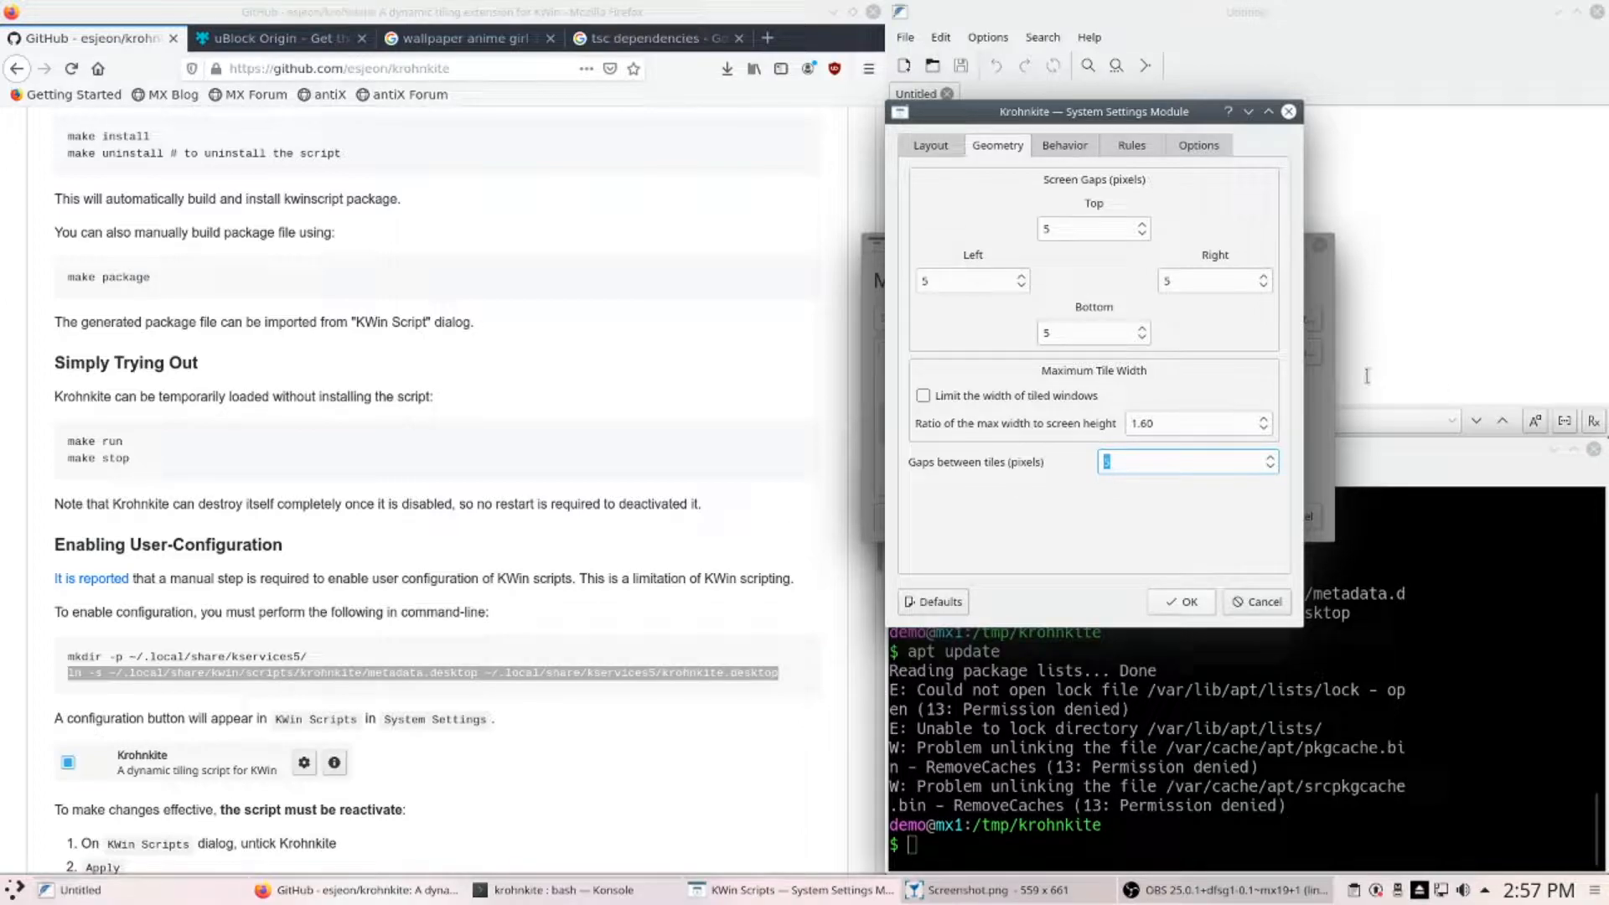
- Review Krohnkite's behavior and window rules, enable maximizing the sole window, and save the configuration
{"action": "left_click", "coordinate": [1063, 148]}
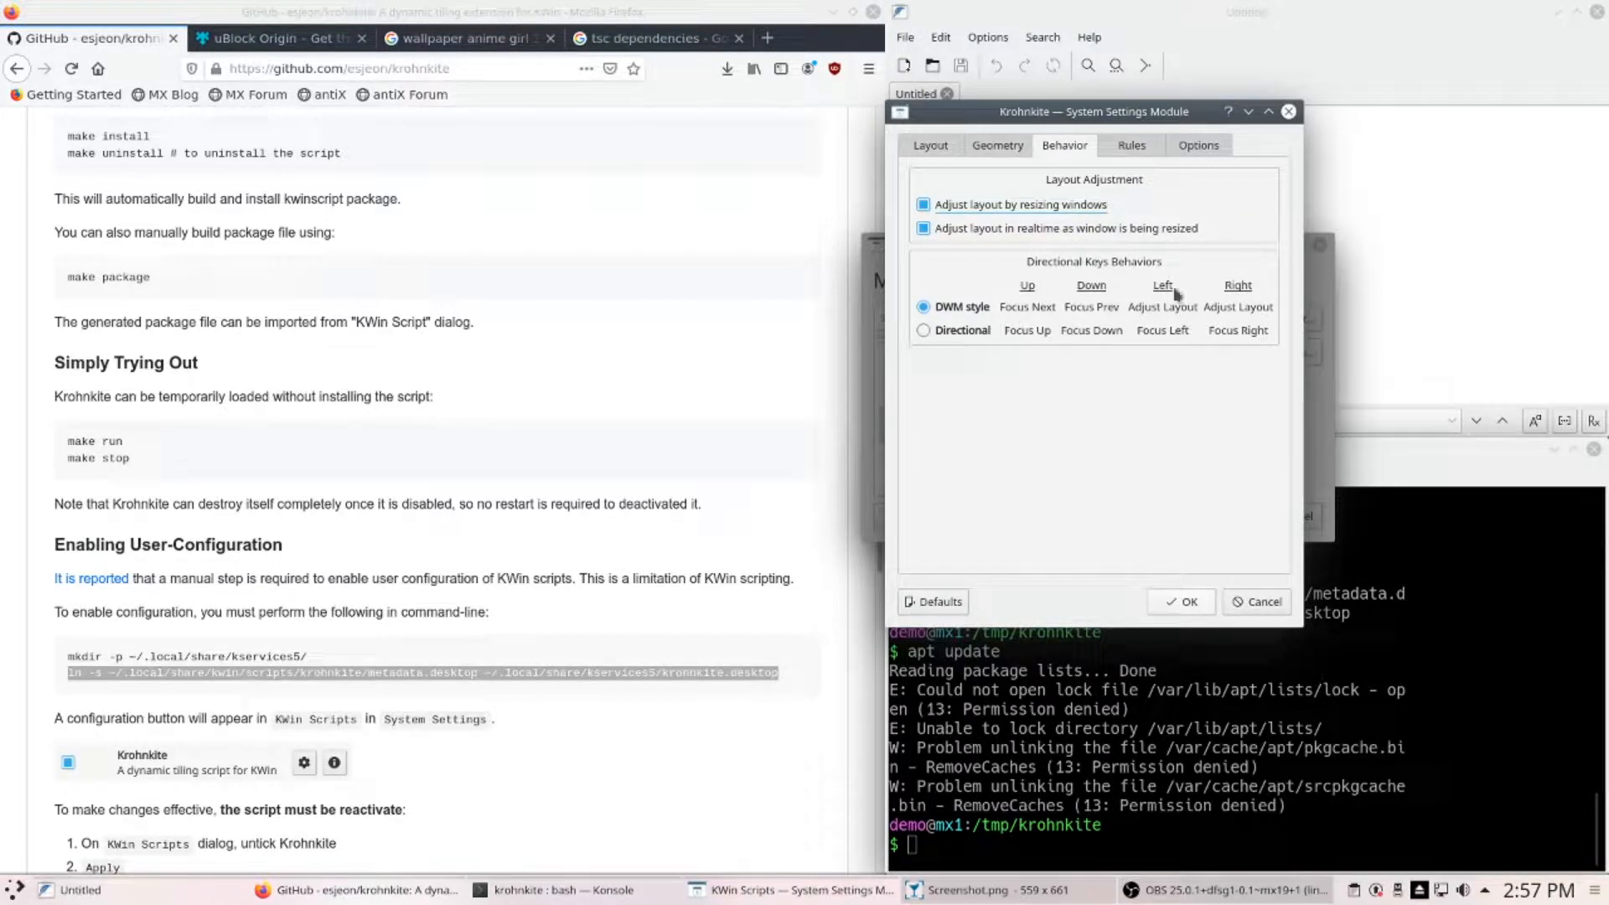
{"action": "left_click", "coordinate": [1140, 151]}
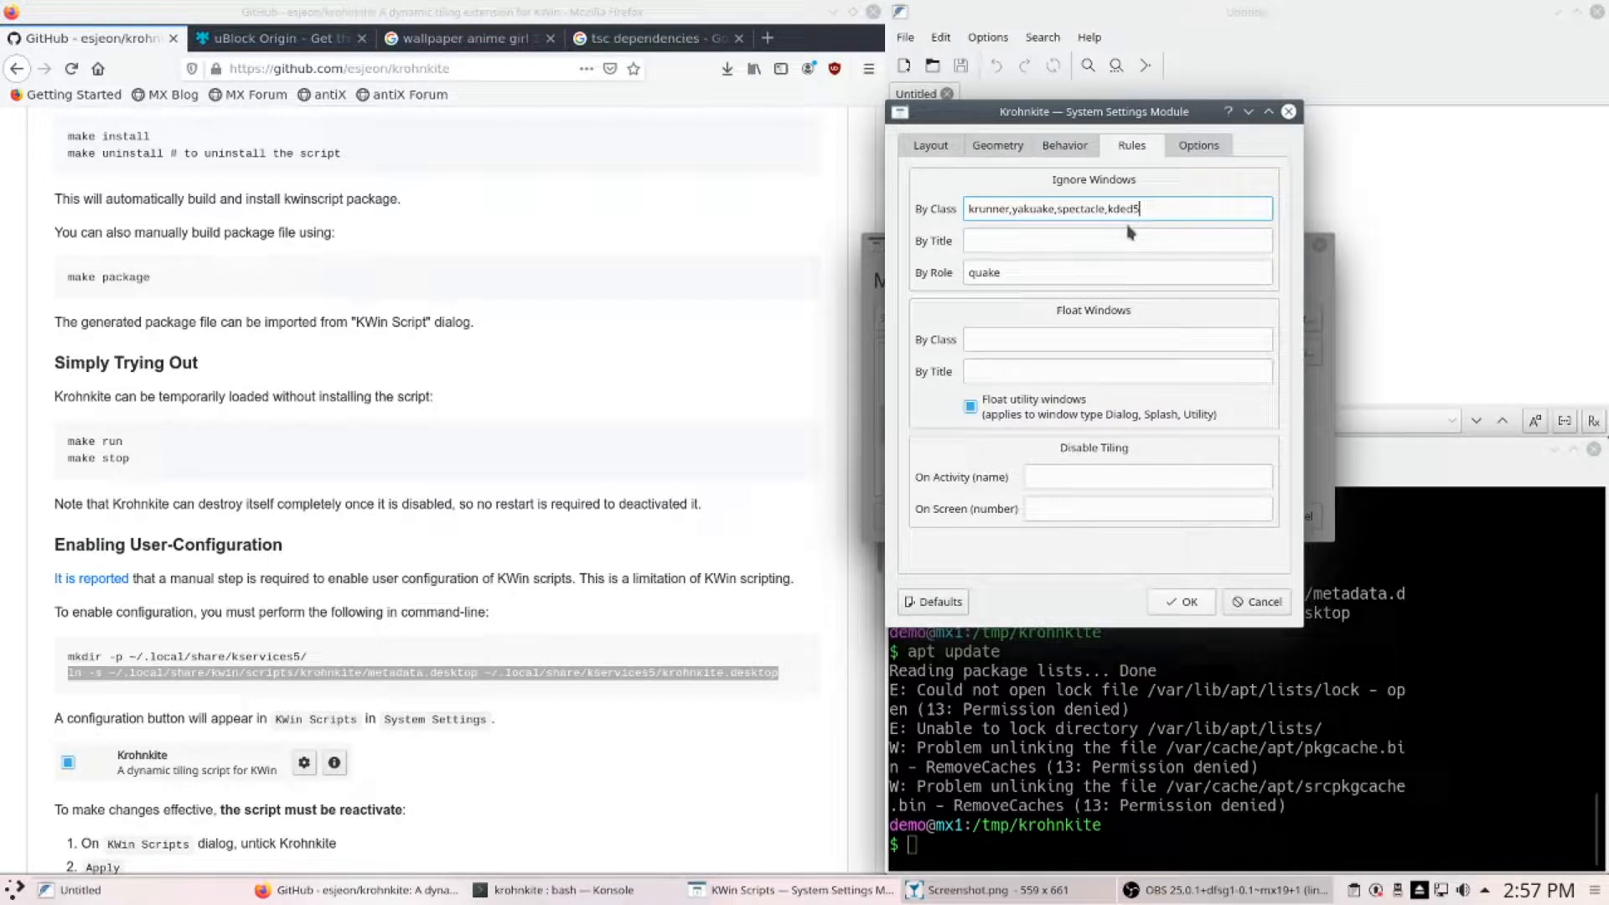
{"action": "left_click", "coordinate": [1189, 147]}
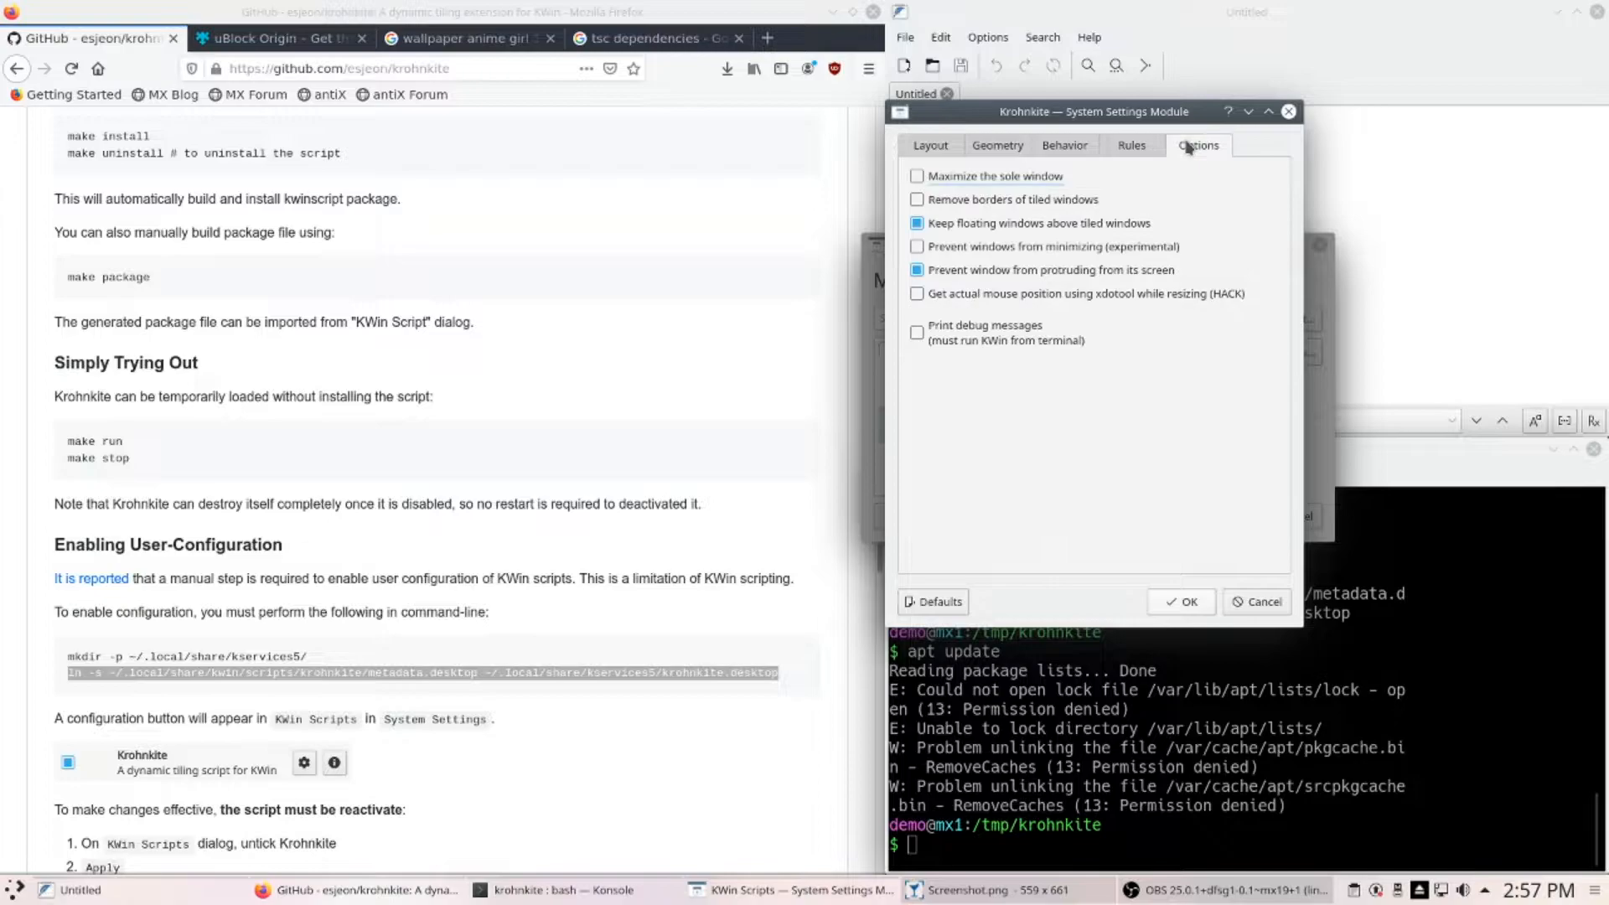
{"action": "left_click", "coordinate": [954, 186]}
{"action": "left_click", "coordinate": [1177, 605]}
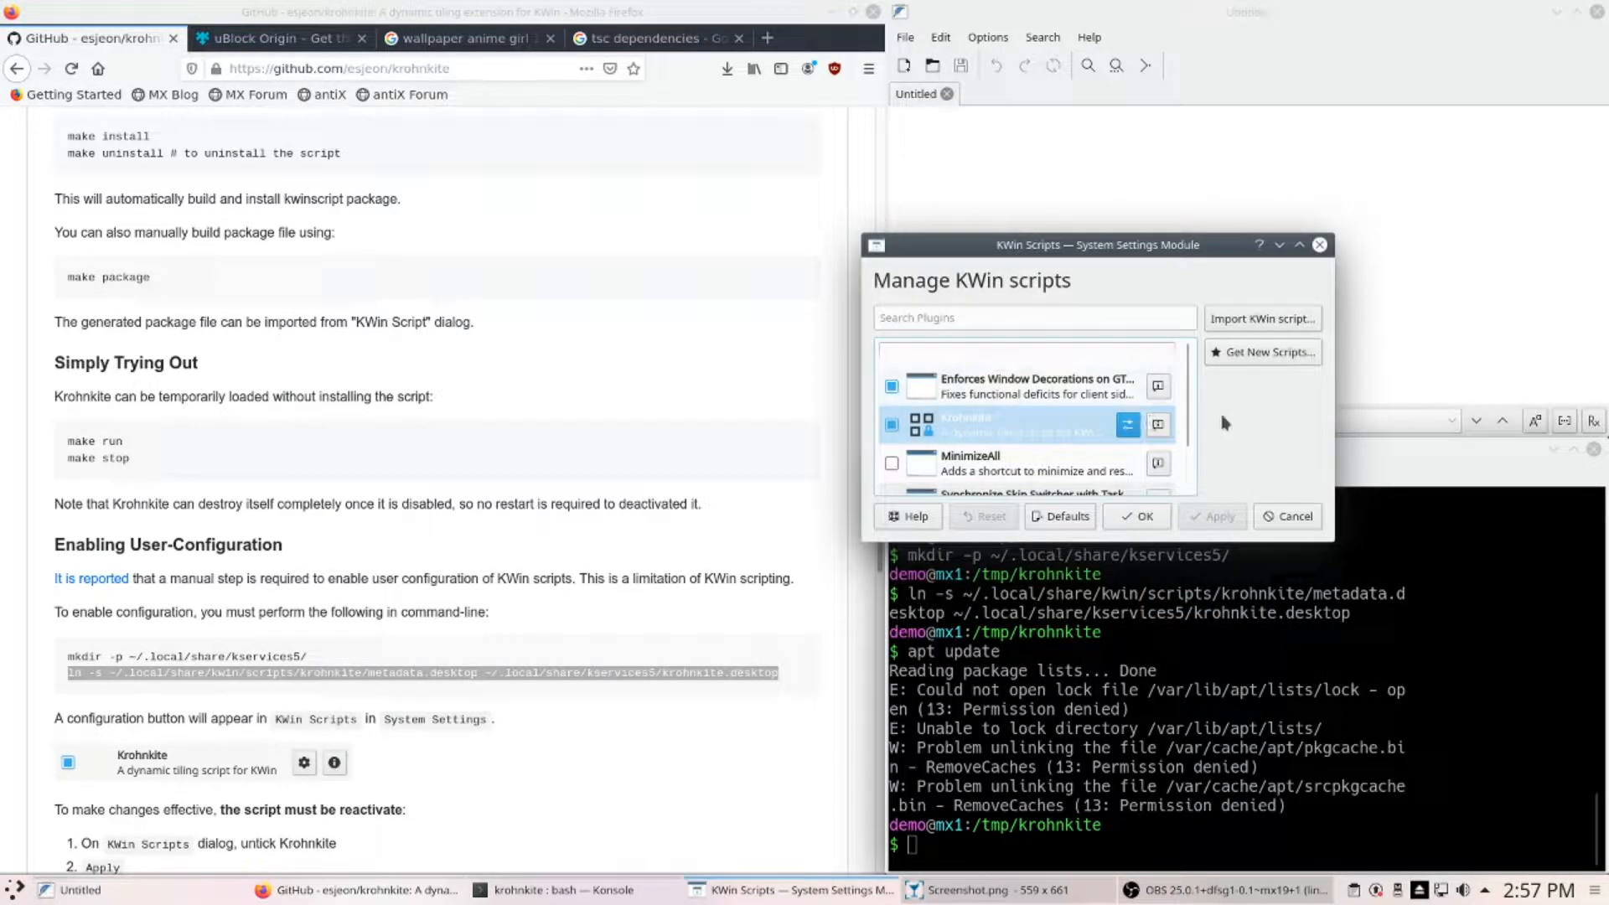
- Reactivate Krohnkite by disabling and re-enabling the script, applying each change, and close the KWin Scripts settings
{"action": "left_click", "coordinate": [892, 425]}
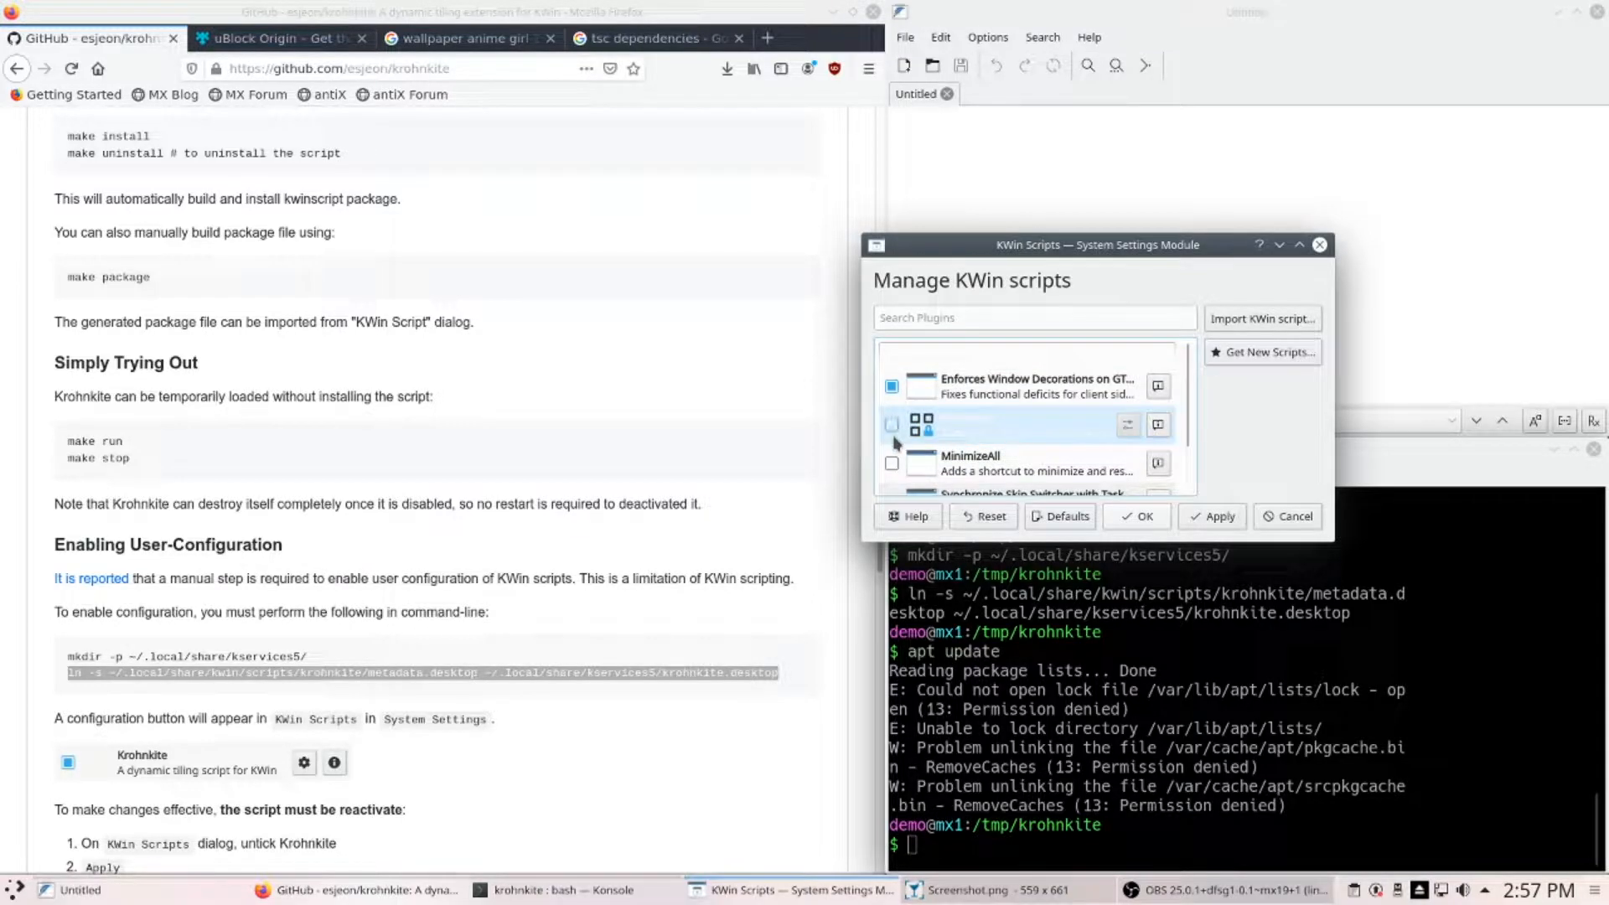
{"action": "left_click", "coordinate": [1198, 514]}
{"action": "left_click", "coordinate": [892, 425]}
{"action": "left_click", "coordinate": [1235, 517]}
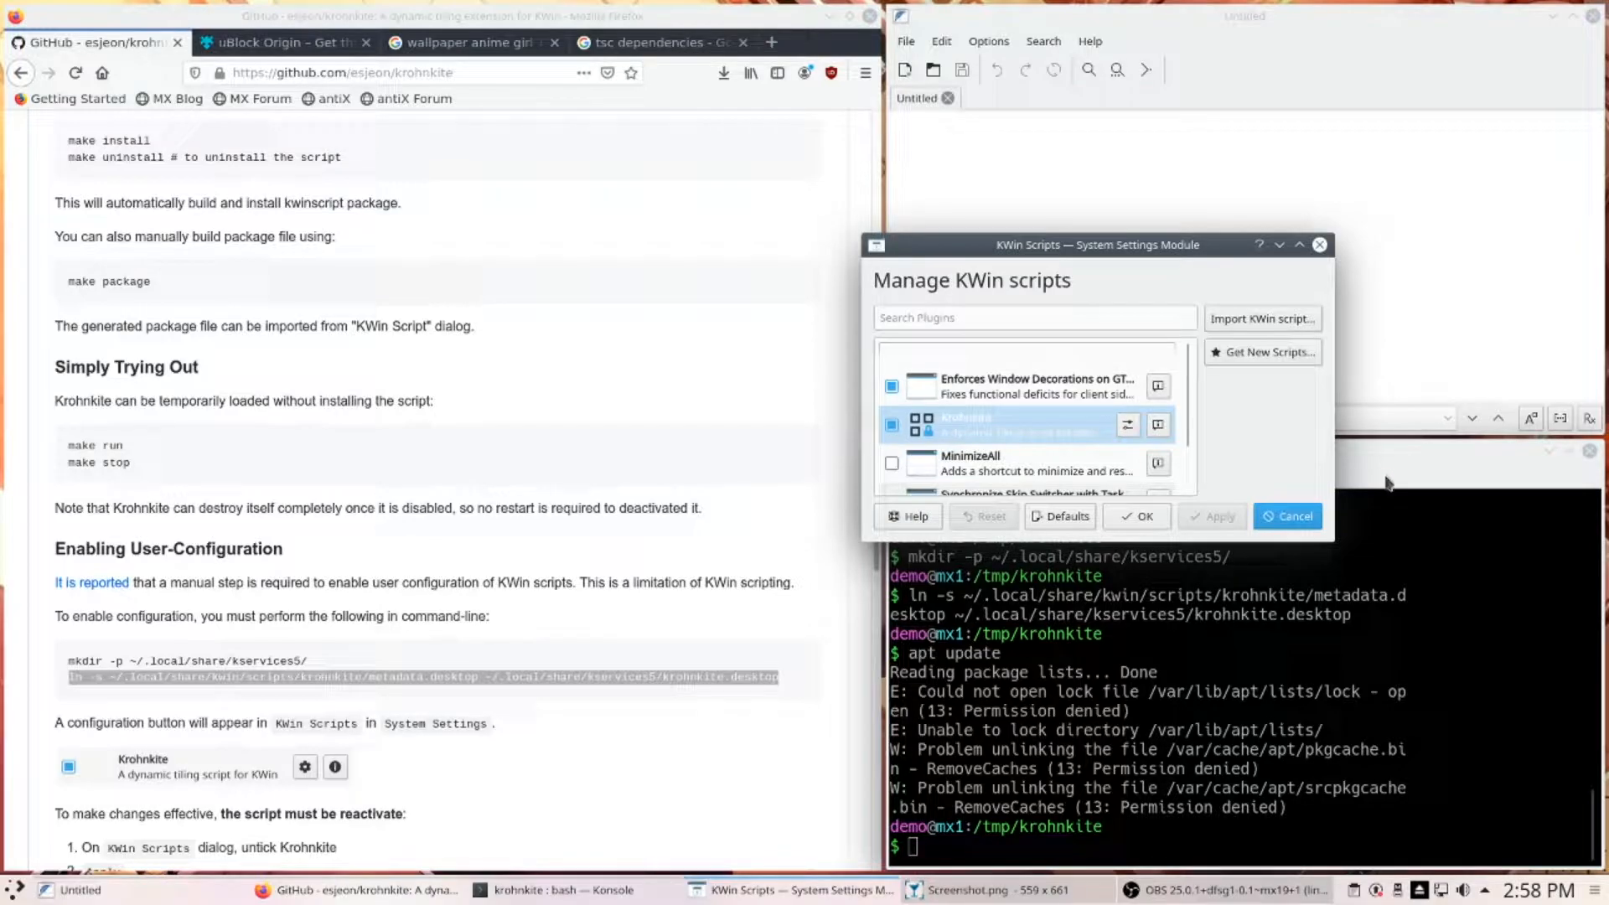
{"action": "left_click", "coordinate": [1140, 516]}
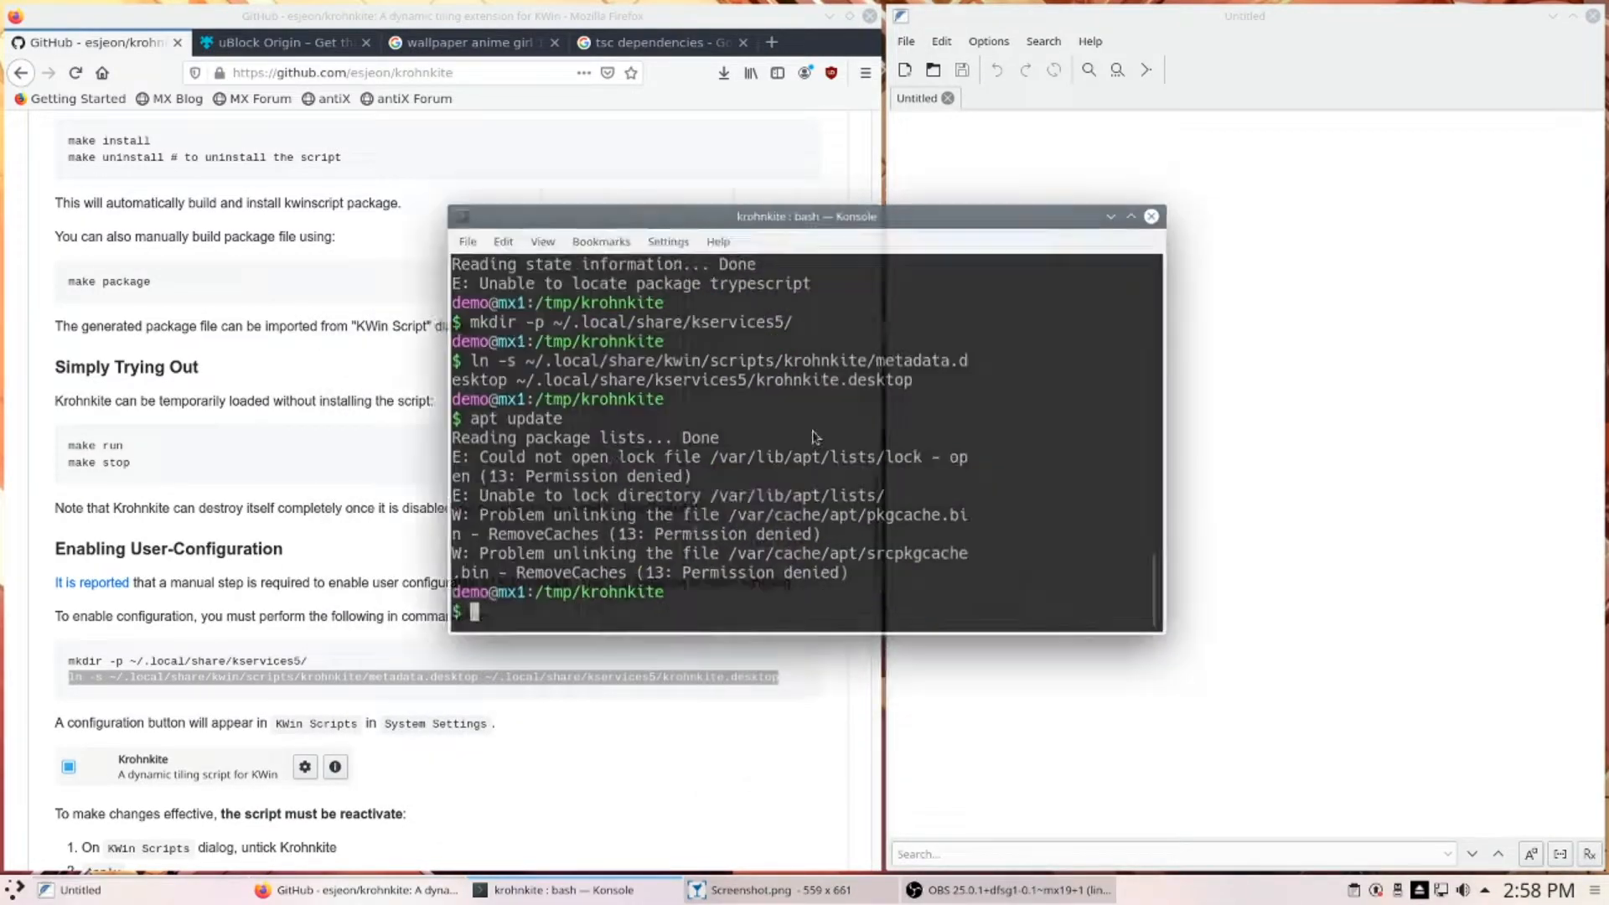
- Test the tiling by moving the Konsole window out of its tile and returning it
{"action": "key", "text": "Tab"}
{"action": "key", "text": "Tab"}
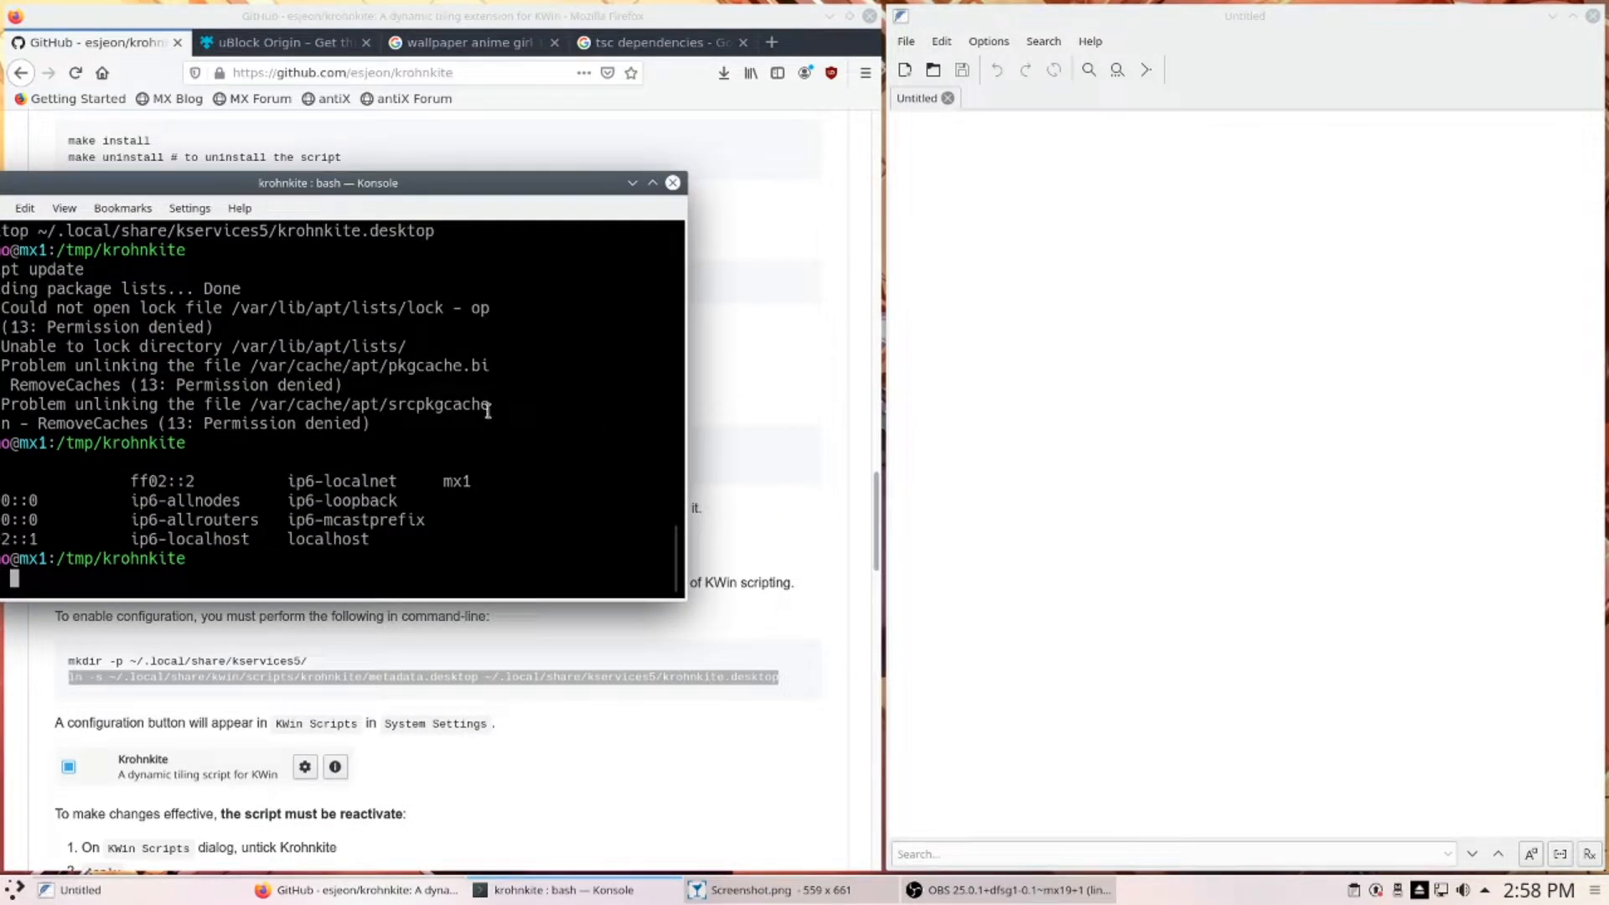
{"action": "type", "text": "s"}
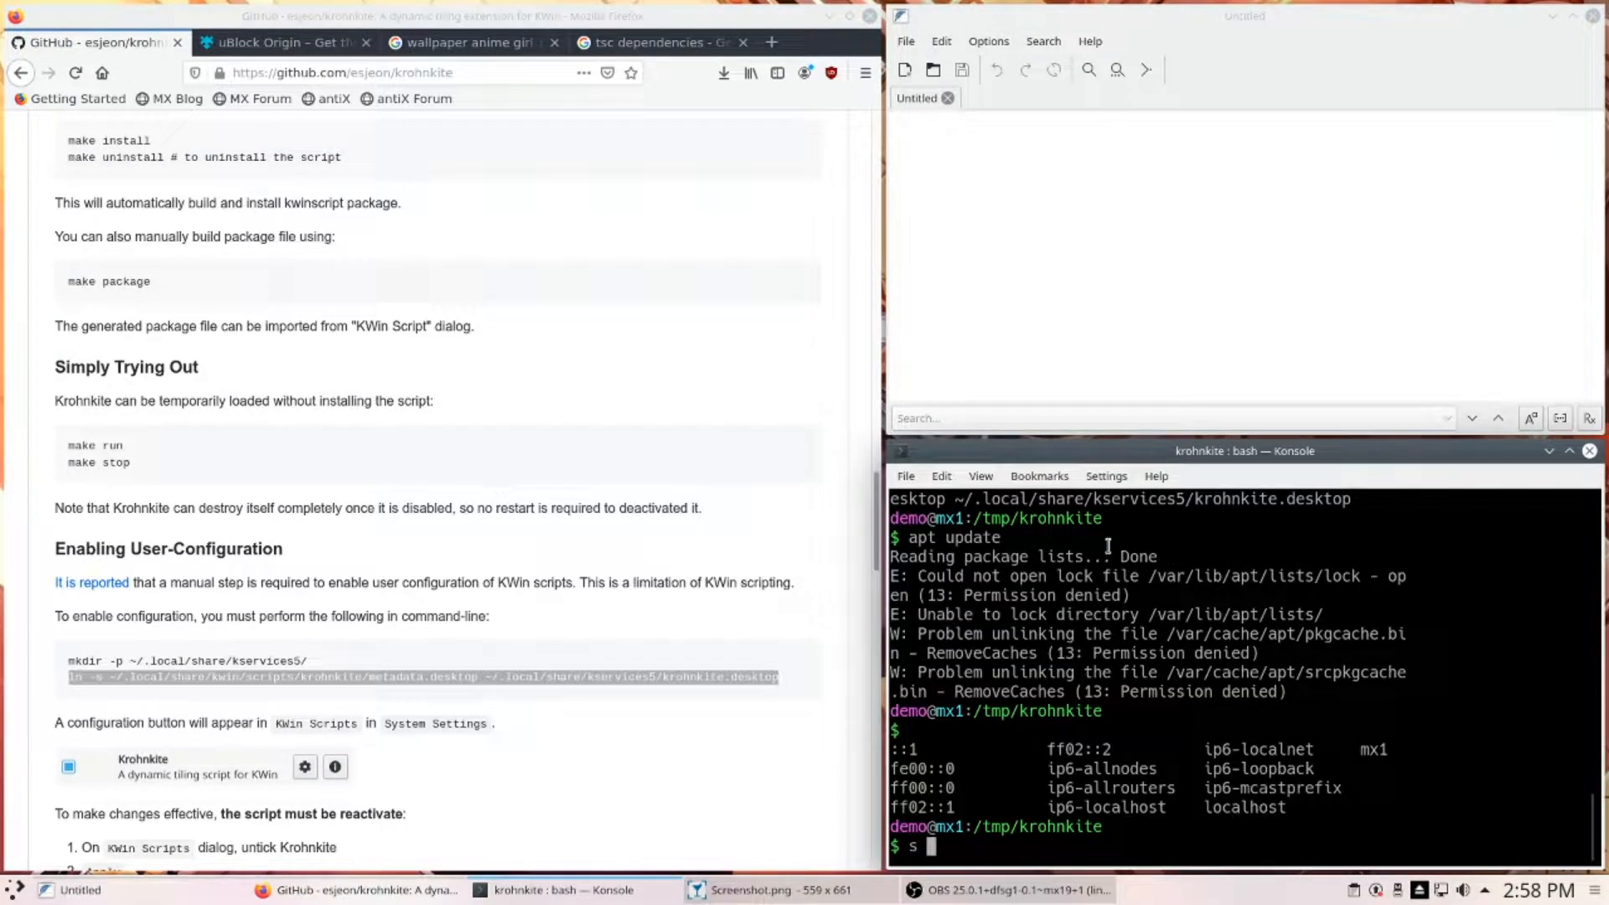
- Examine the Default Key Bindings table in the Krohnkite README, covering focus, move, resize and layout shortcuts
{"action": "triple_click", "coordinate": [520, 496]}
{"action": "scroll", "coordinate": [765, 442], "scroll_direction": "down", "scroll_amount": 10}
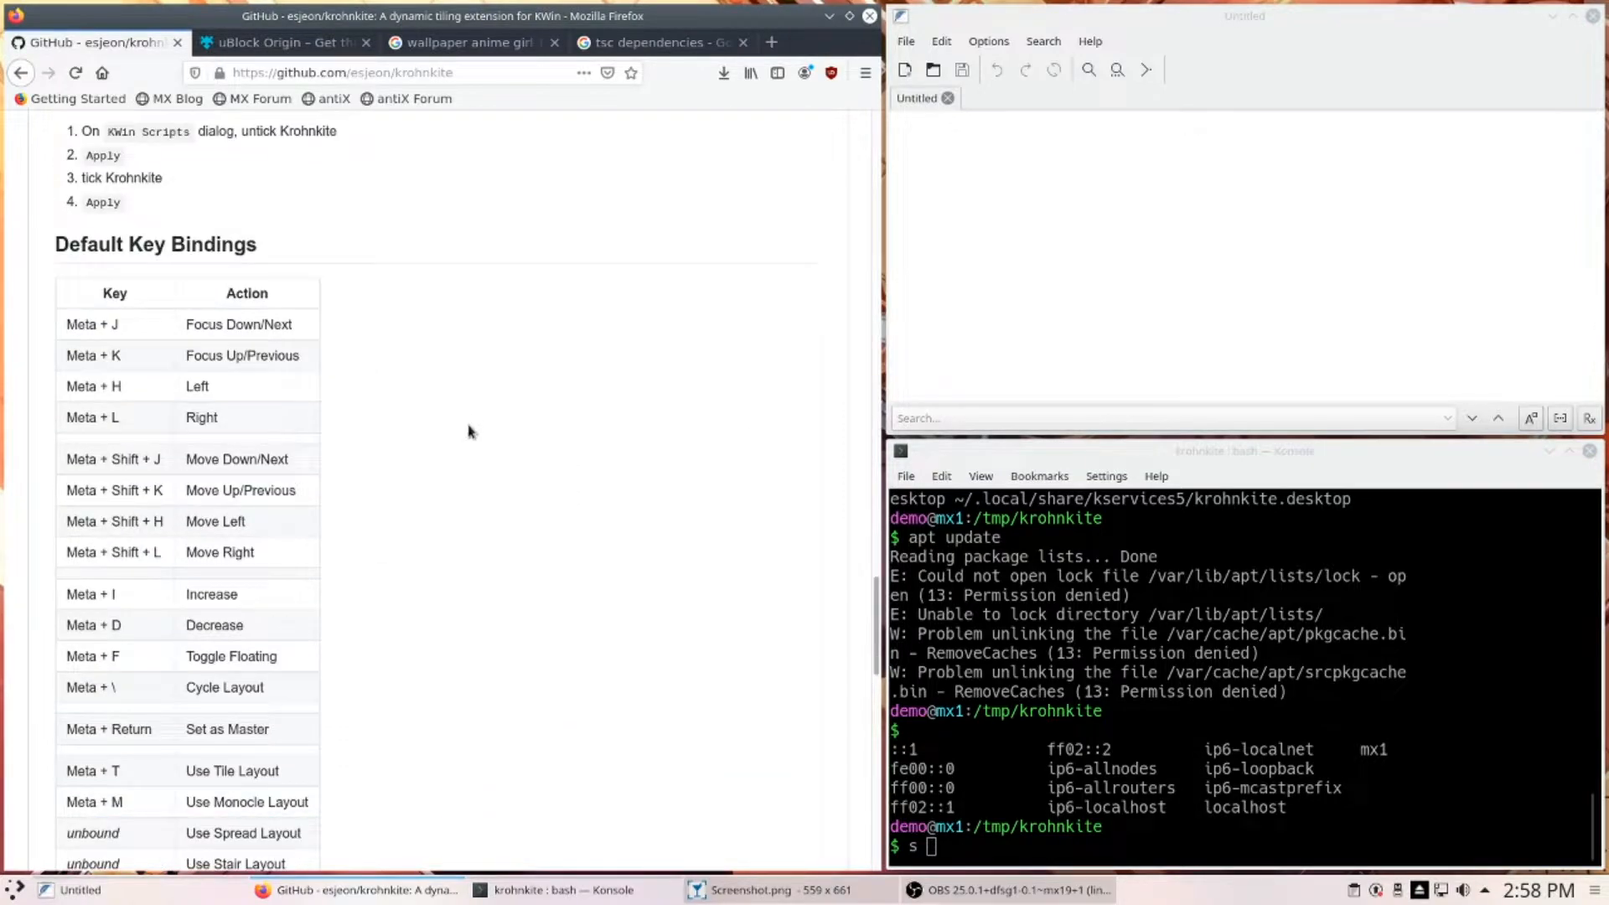
{"action": "scroll", "coordinate": [460, 397], "scroll_direction": "down", "scroll_amount": 2}
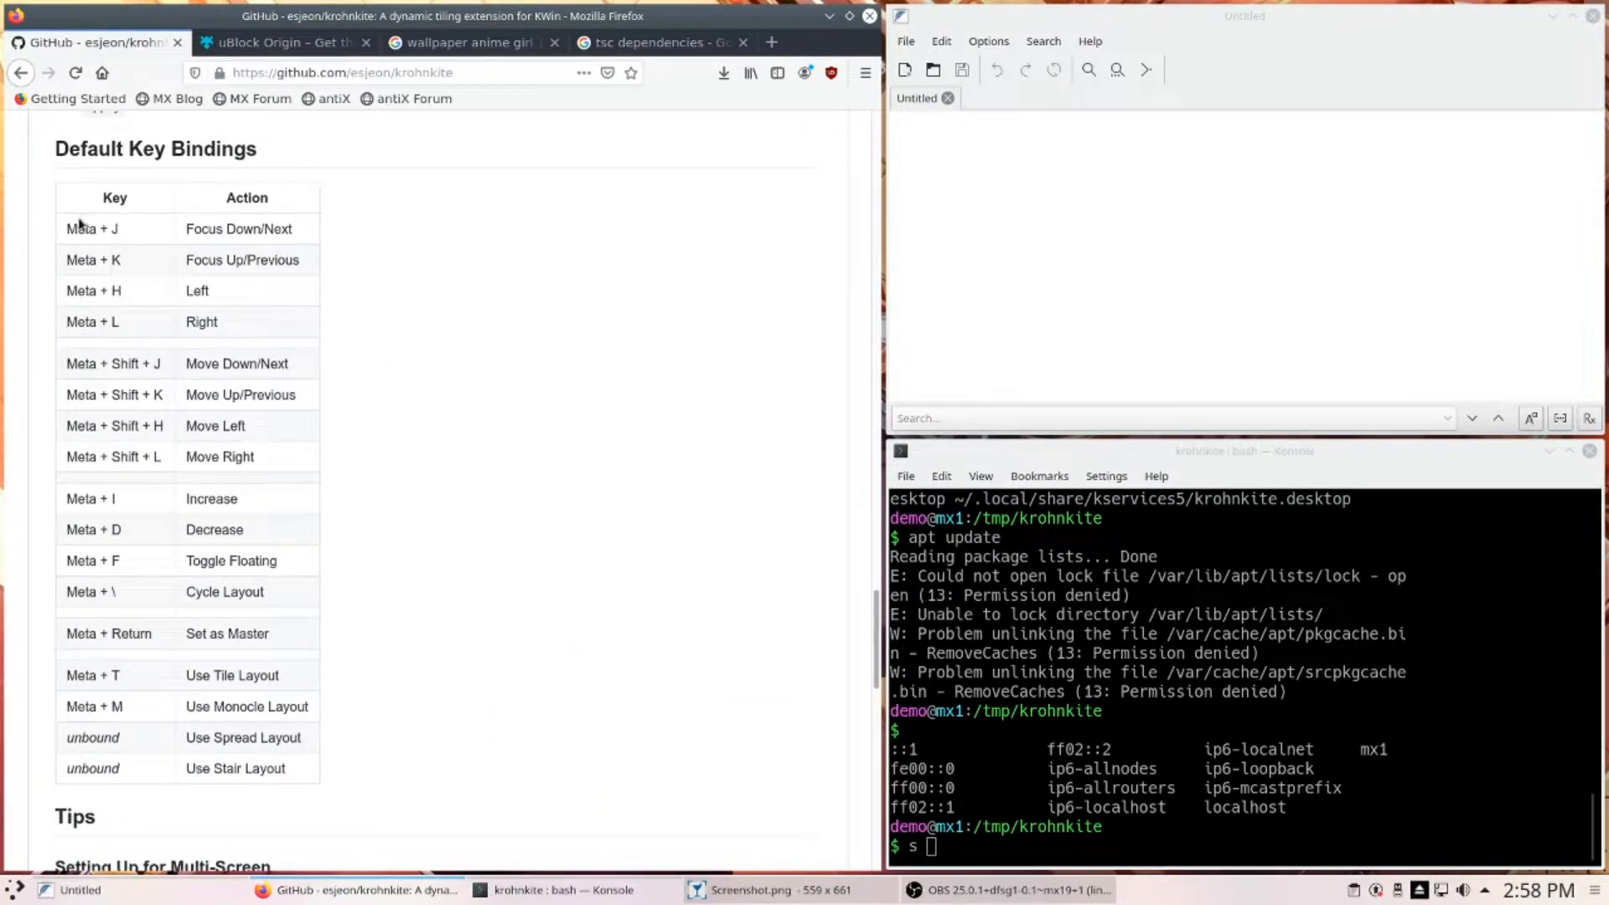
{"action": "left_click_drag", "start_coordinate": [63, 226], "coordinate": [435, 341]}
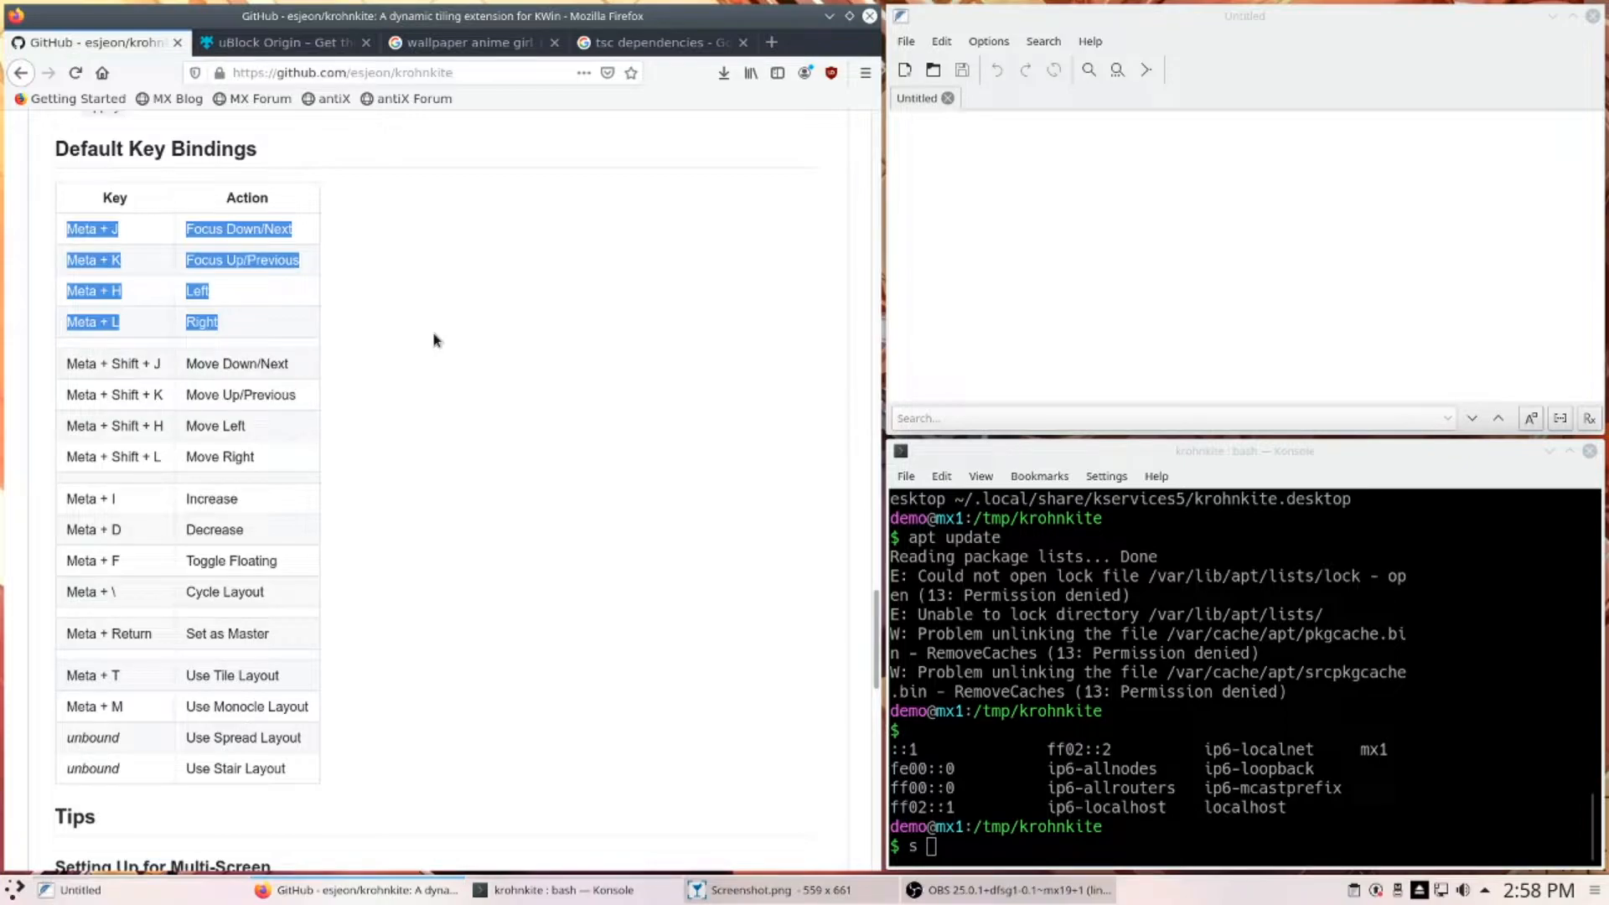
{"action": "left_click_drag", "start_coordinate": [67, 363], "coordinate": [108, 364]}
{"action": "left_click_drag", "start_coordinate": [228, 391], "coordinate": [677, 586]}
{"action": "left_click", "coordinate": [676, 586]}
- Focus the text editor and cycle the tiling layout to Three-Column and back to the tile layout
{"action": "left_click", "coordinate": [1171, 177]}
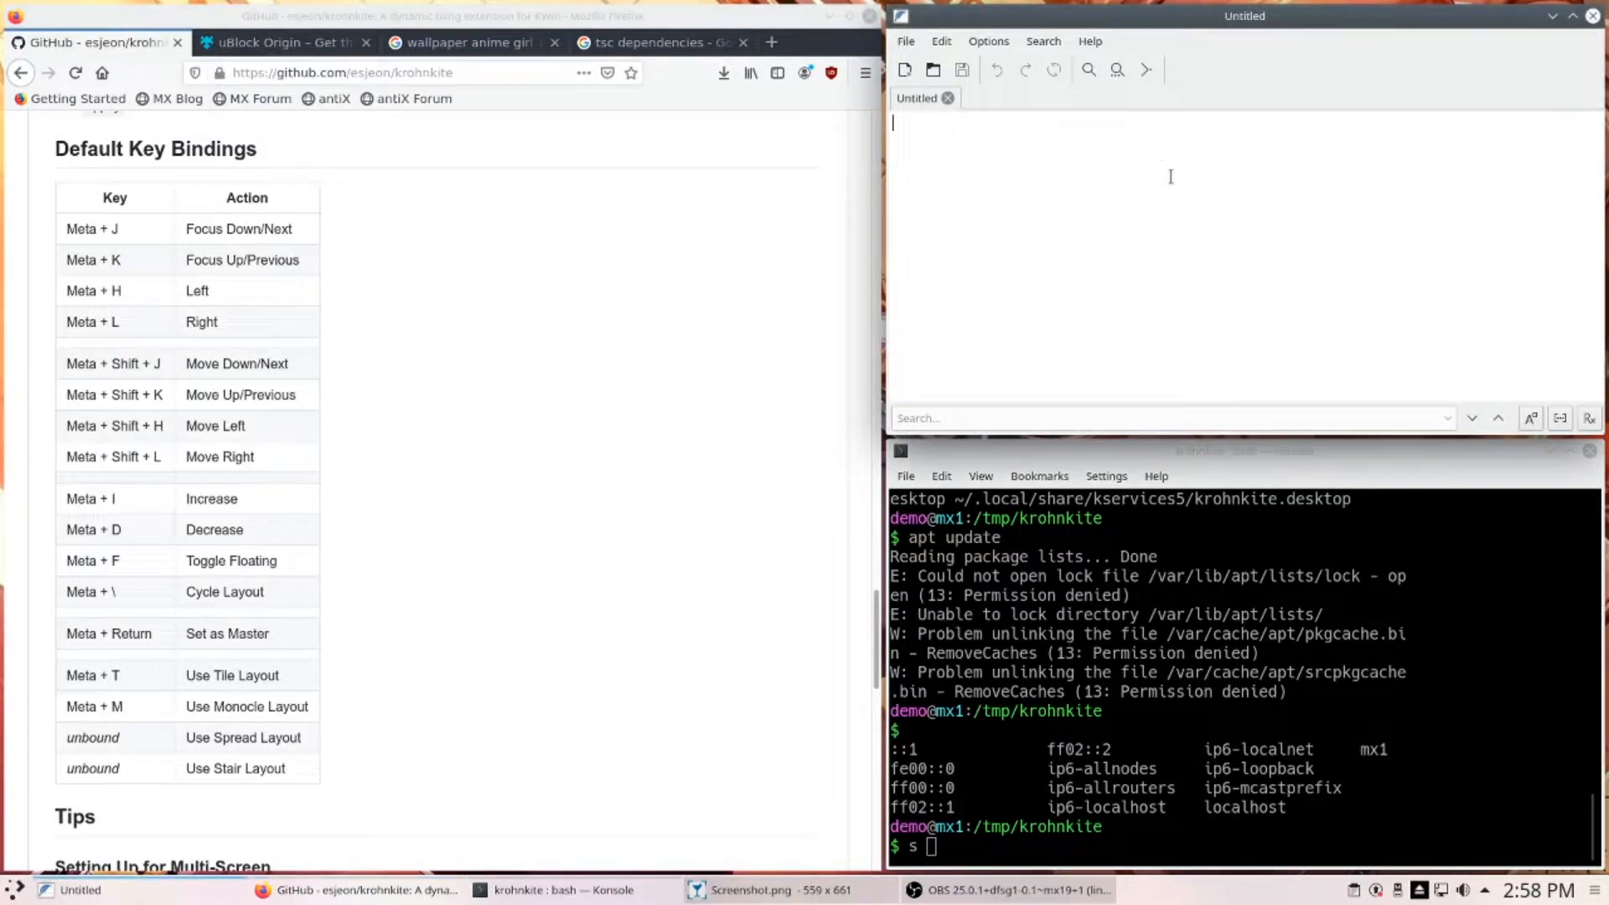
{"action": "key", "text": "super+backslash"}
{"action": "key", "text": "super+backslash"}
{"action": "key", "text": "super+backslash"}
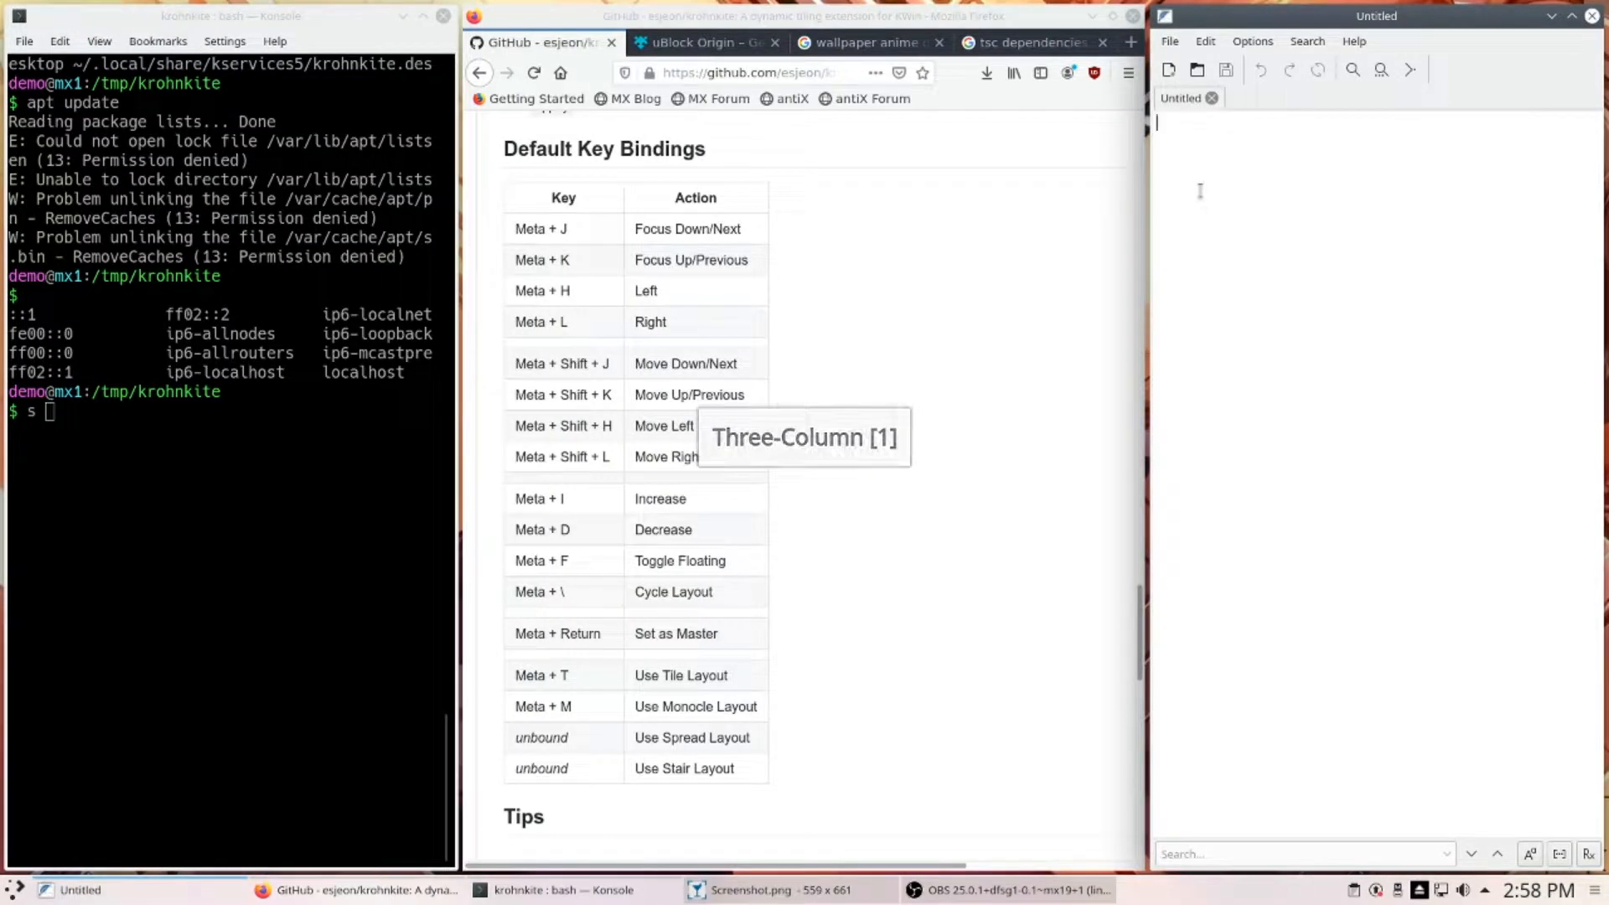
{"action": "key", "text": "super+backslash"}
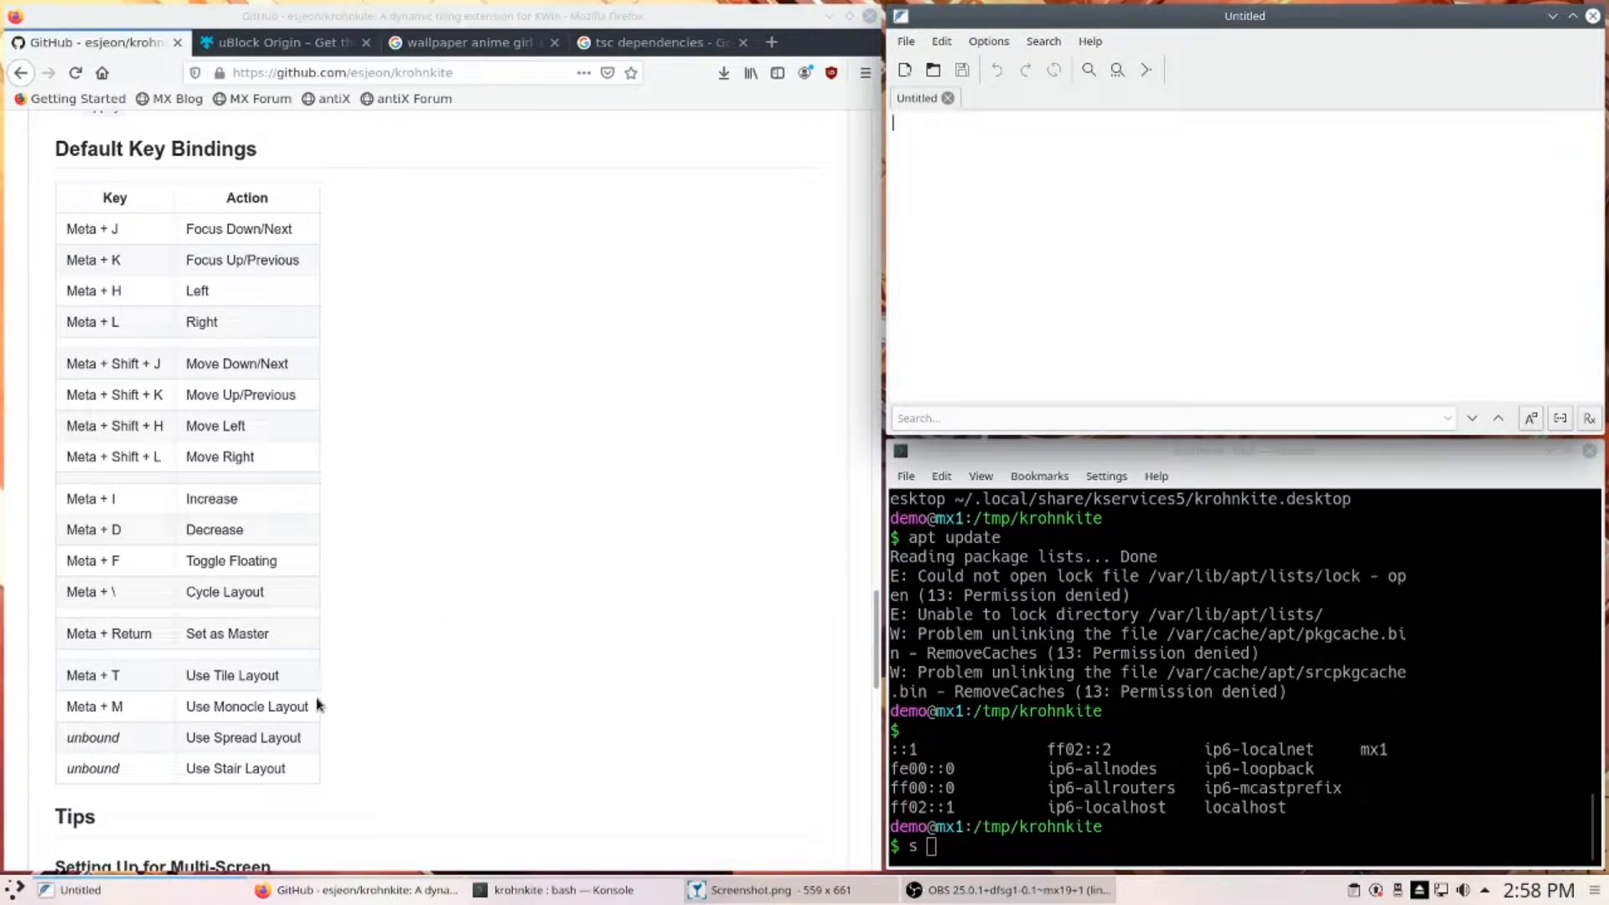
- Close the uBlock Origin, wallpaper search and tsc dependencies tabs in Firefox, keeping the Krohnkite page
{"action": "scroll", "coordinate": [654, 688], "scroll_direction": "down", "scroll_amount": 3}
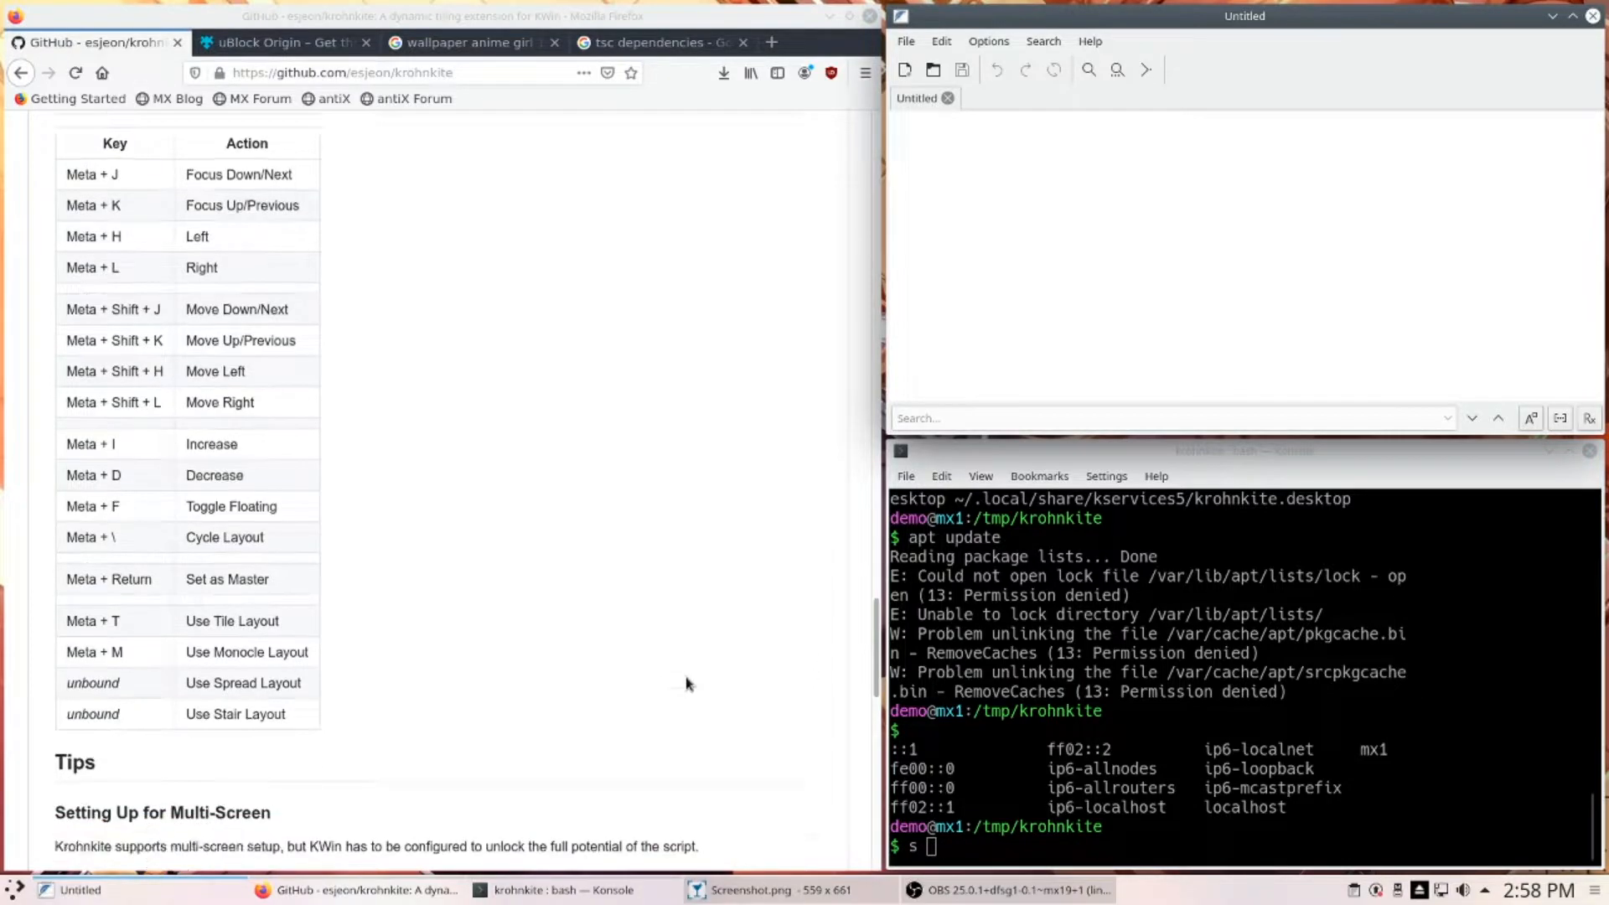
{"action": "scroll", "coordinate": [686, 668], "scroll_direction": "up", "scroll_amount": 1}
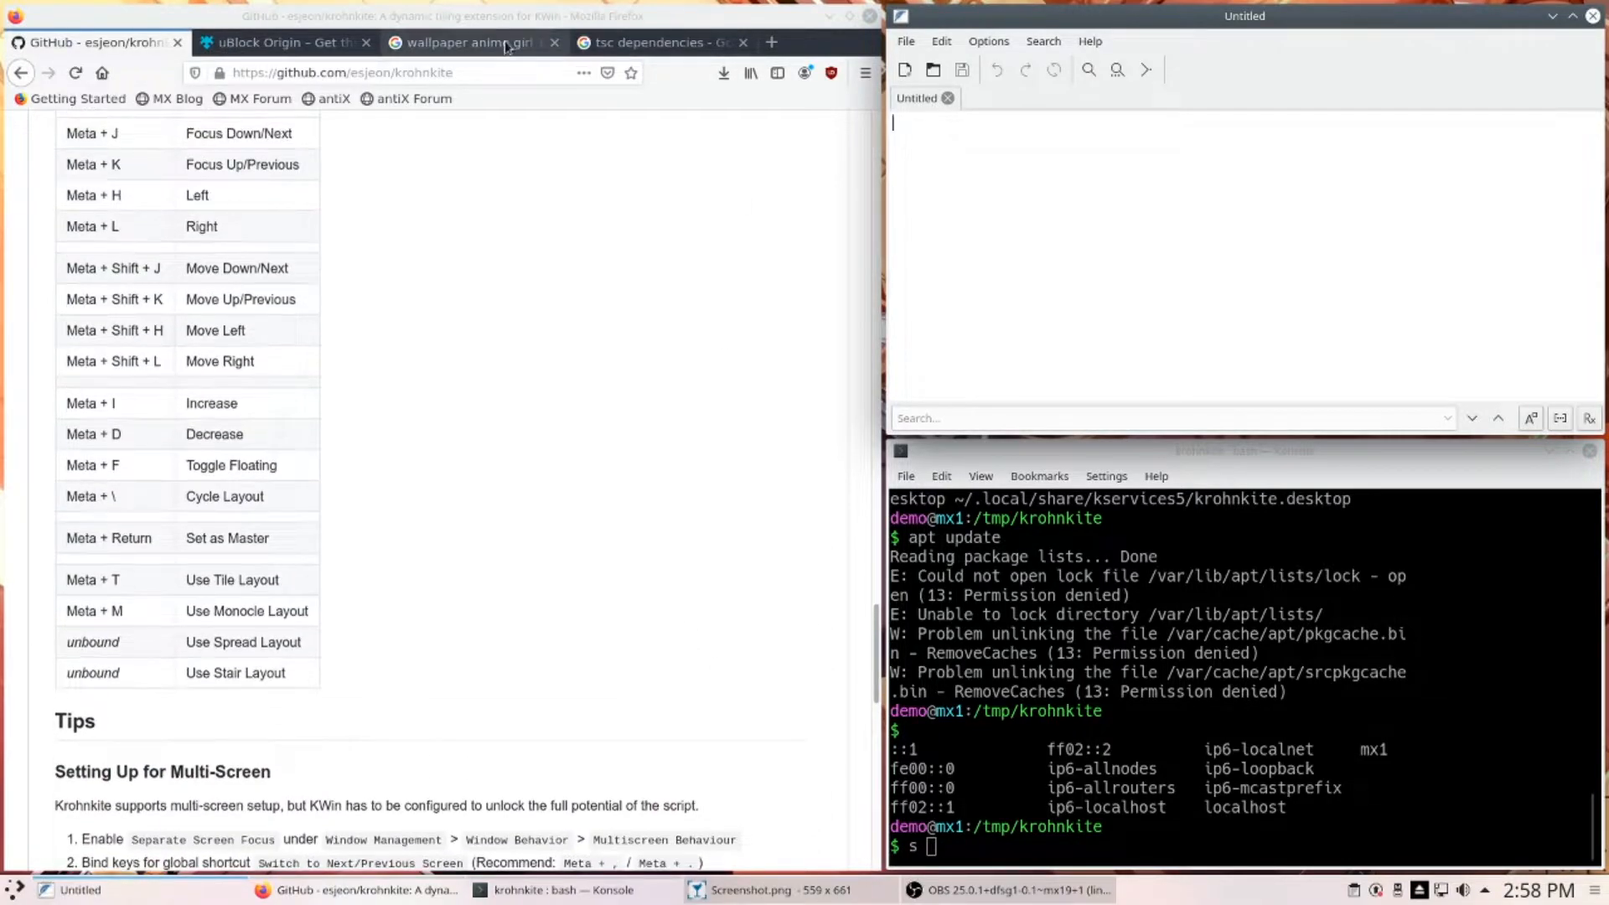
{"action": "left_click", "coordinate": [364, 44]}
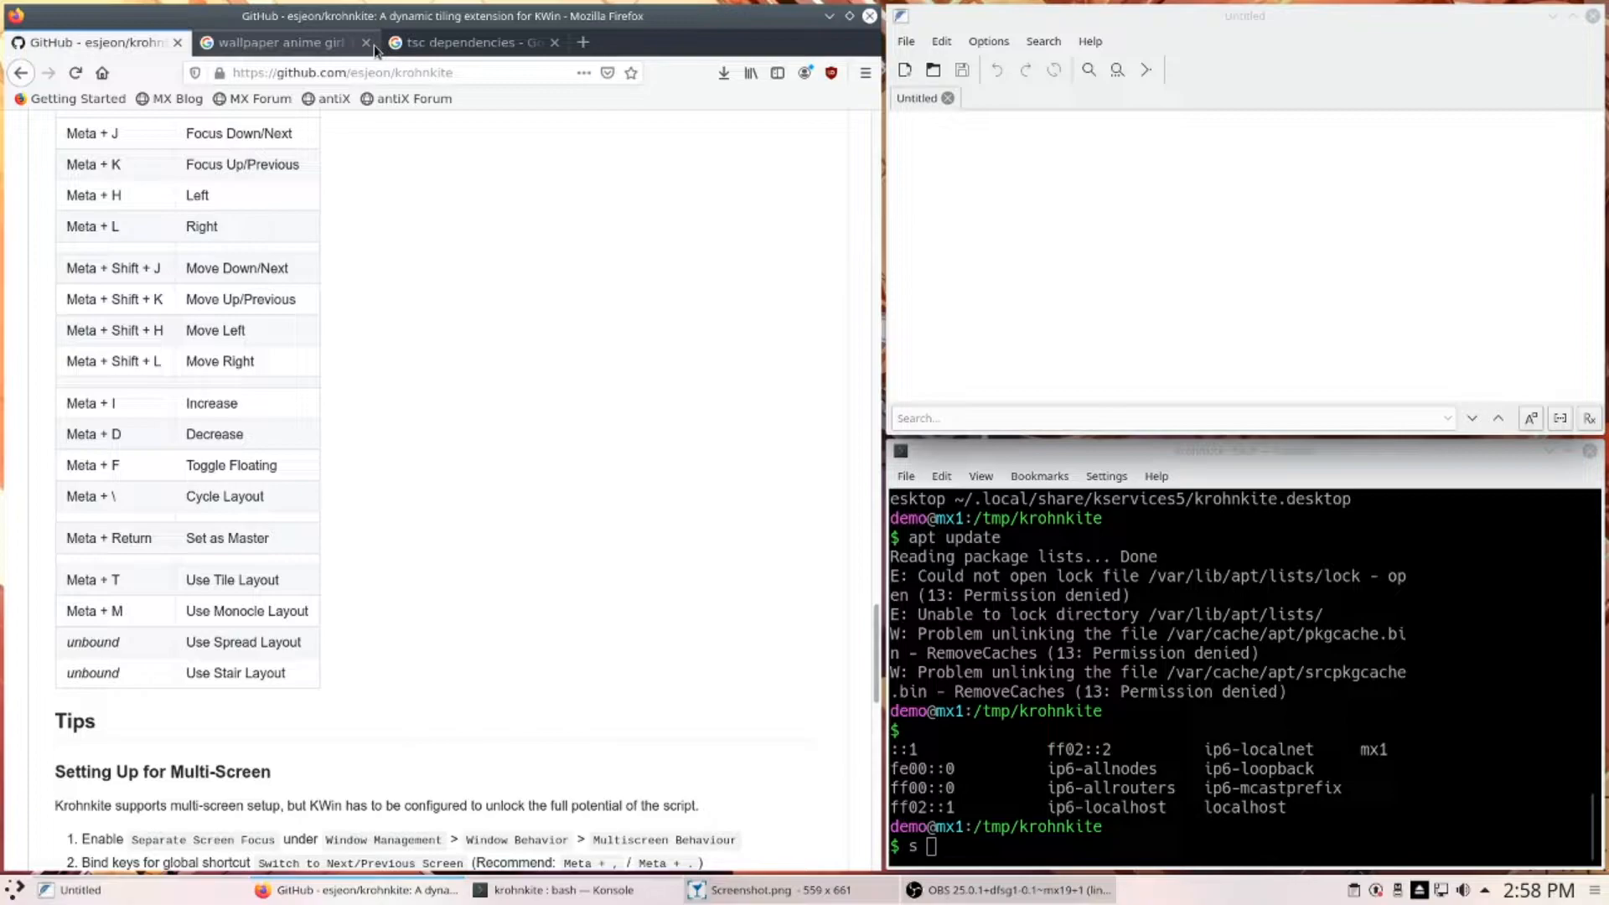
{"action": "left_click", "coordinate": [365, 44]}
{"action": "left_click", "coordinate": [365, 45]}
{"action": "left_click", "coordinate": [1213, 256]}
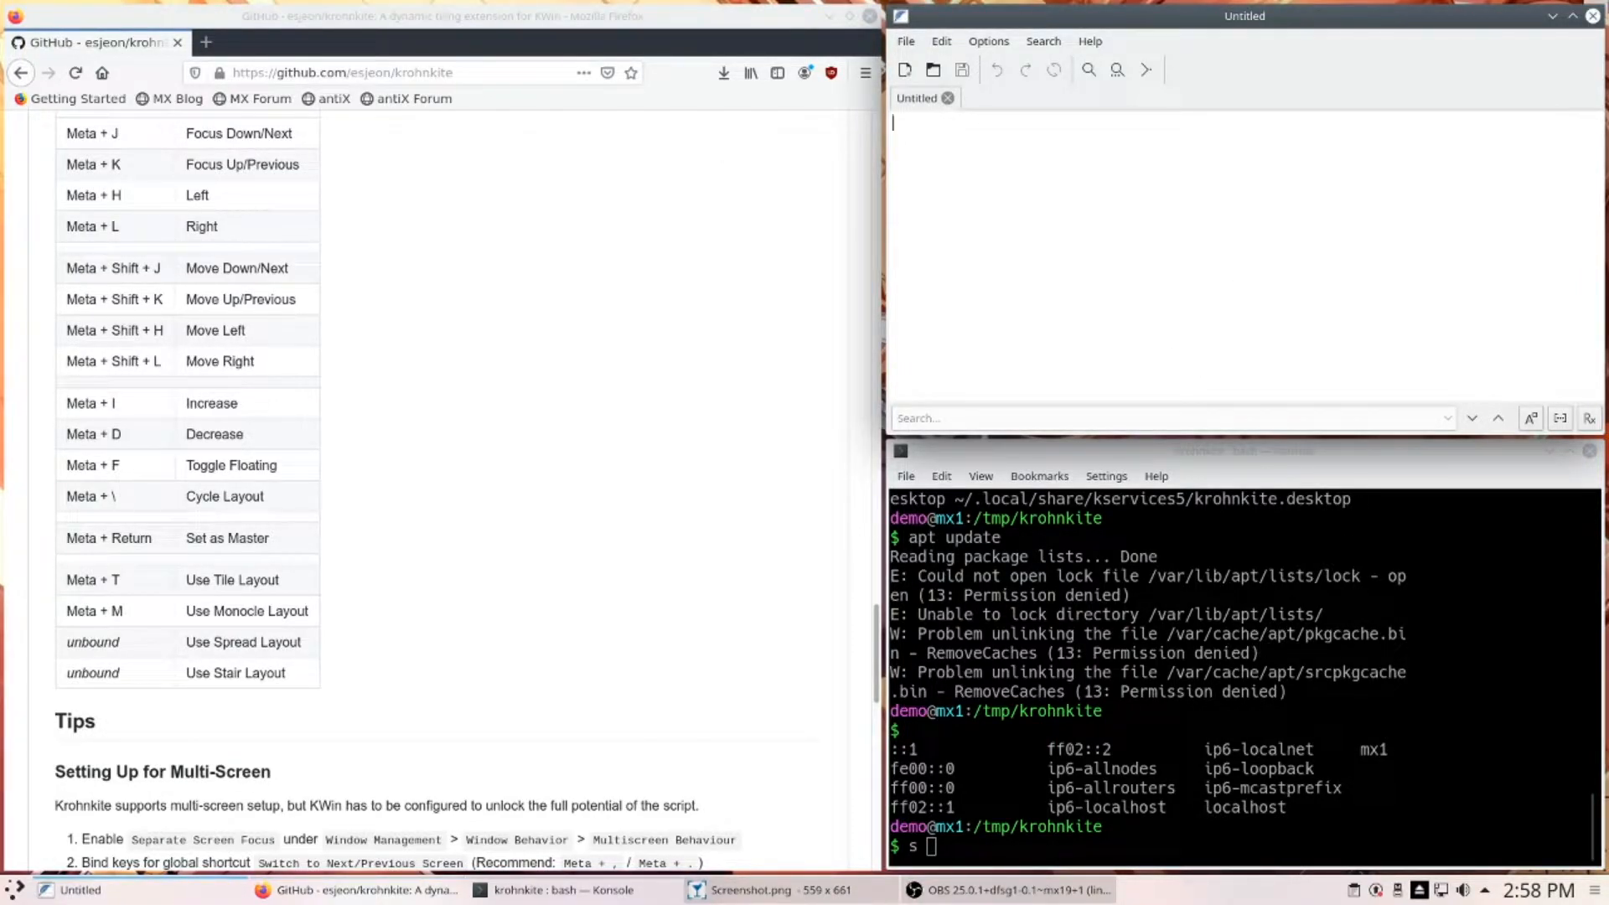
- Clear the desktop by minimizing the Firefox and text editor windows and closing Konsole
{"action": "right_click", "coordinate": [928, 7]}
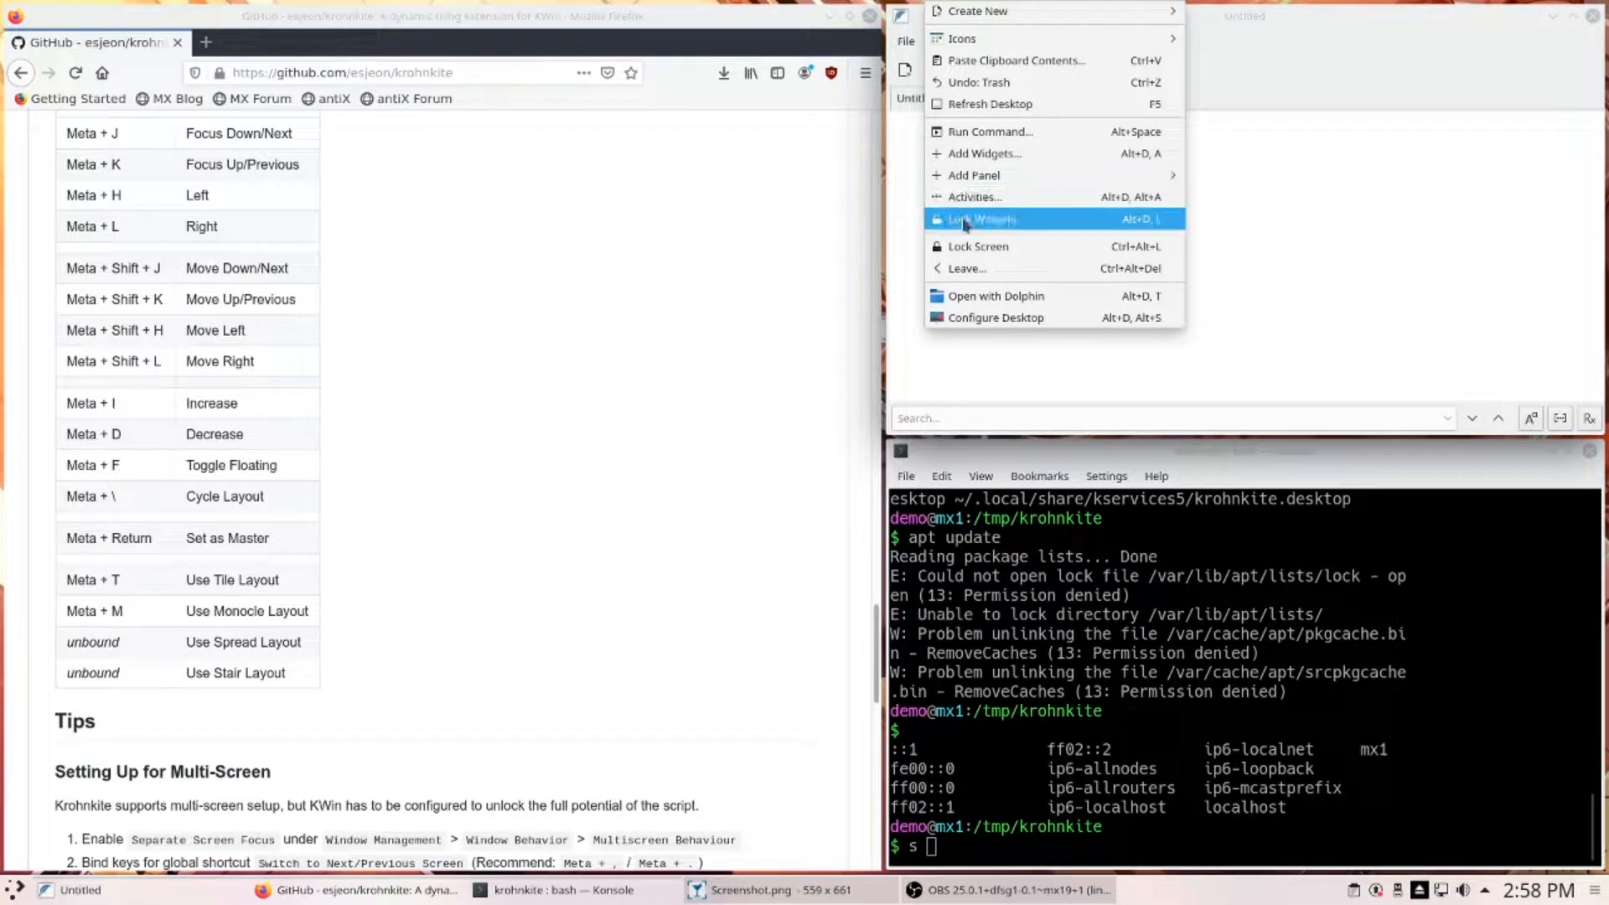
{"action": "left_click", "coordinate": [1010, 350]}
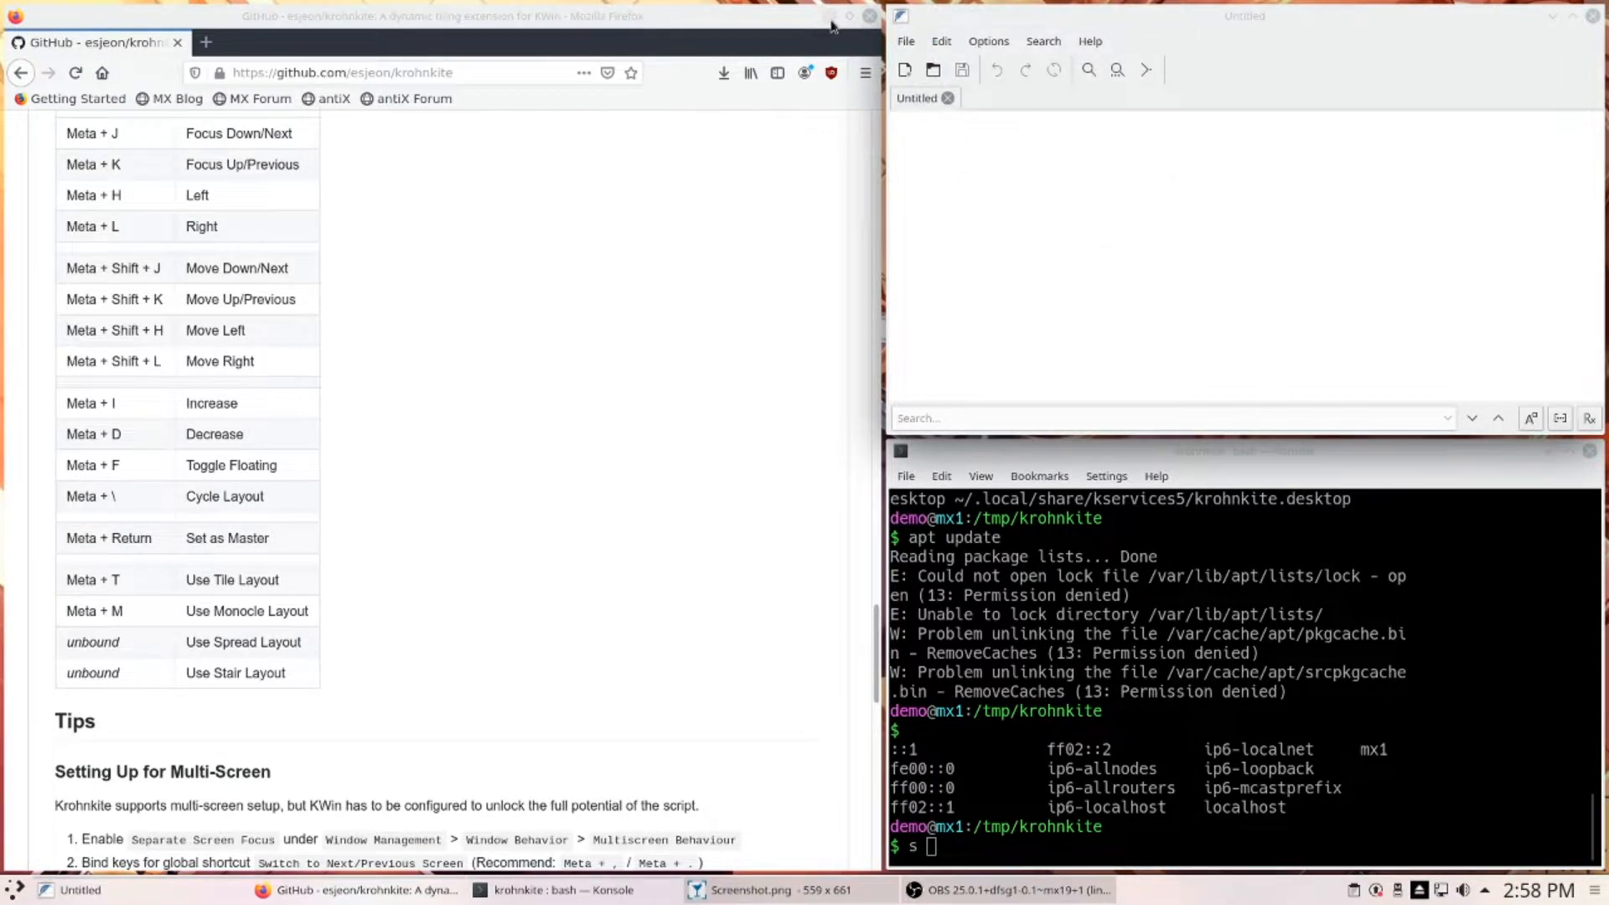
{"action": "left_click", "coordinate": [829, 18]}
{"action": "left_click", "coordinate": [828, 16]}
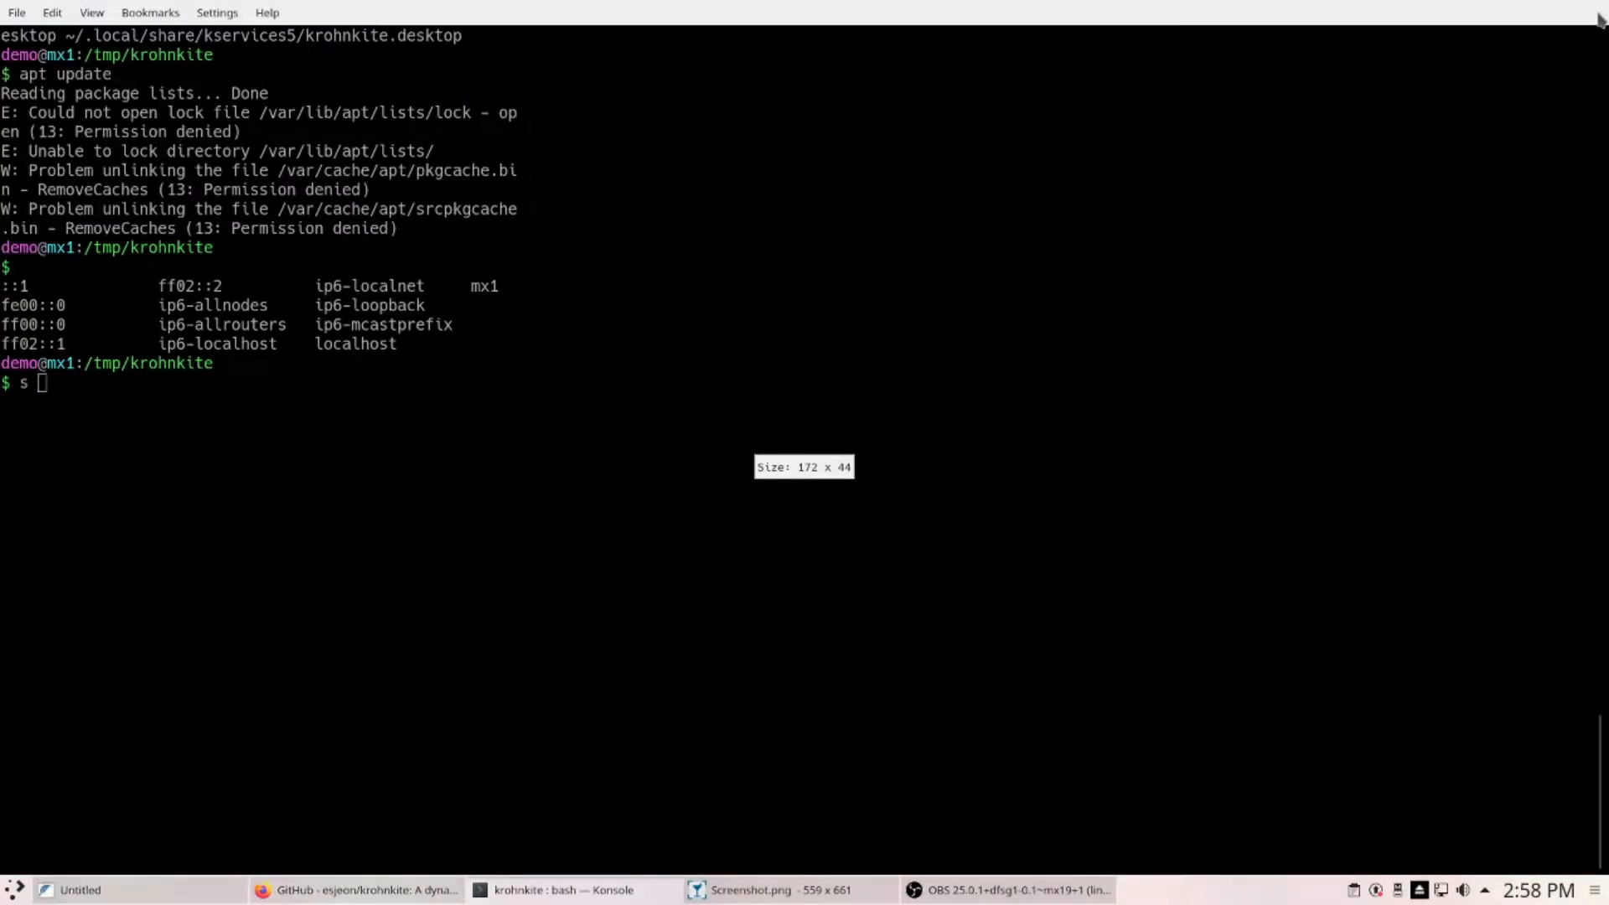
{"action": "left_click_drag", "start_coordinate": [1545, 17], "coordinate": [1146, 305]}
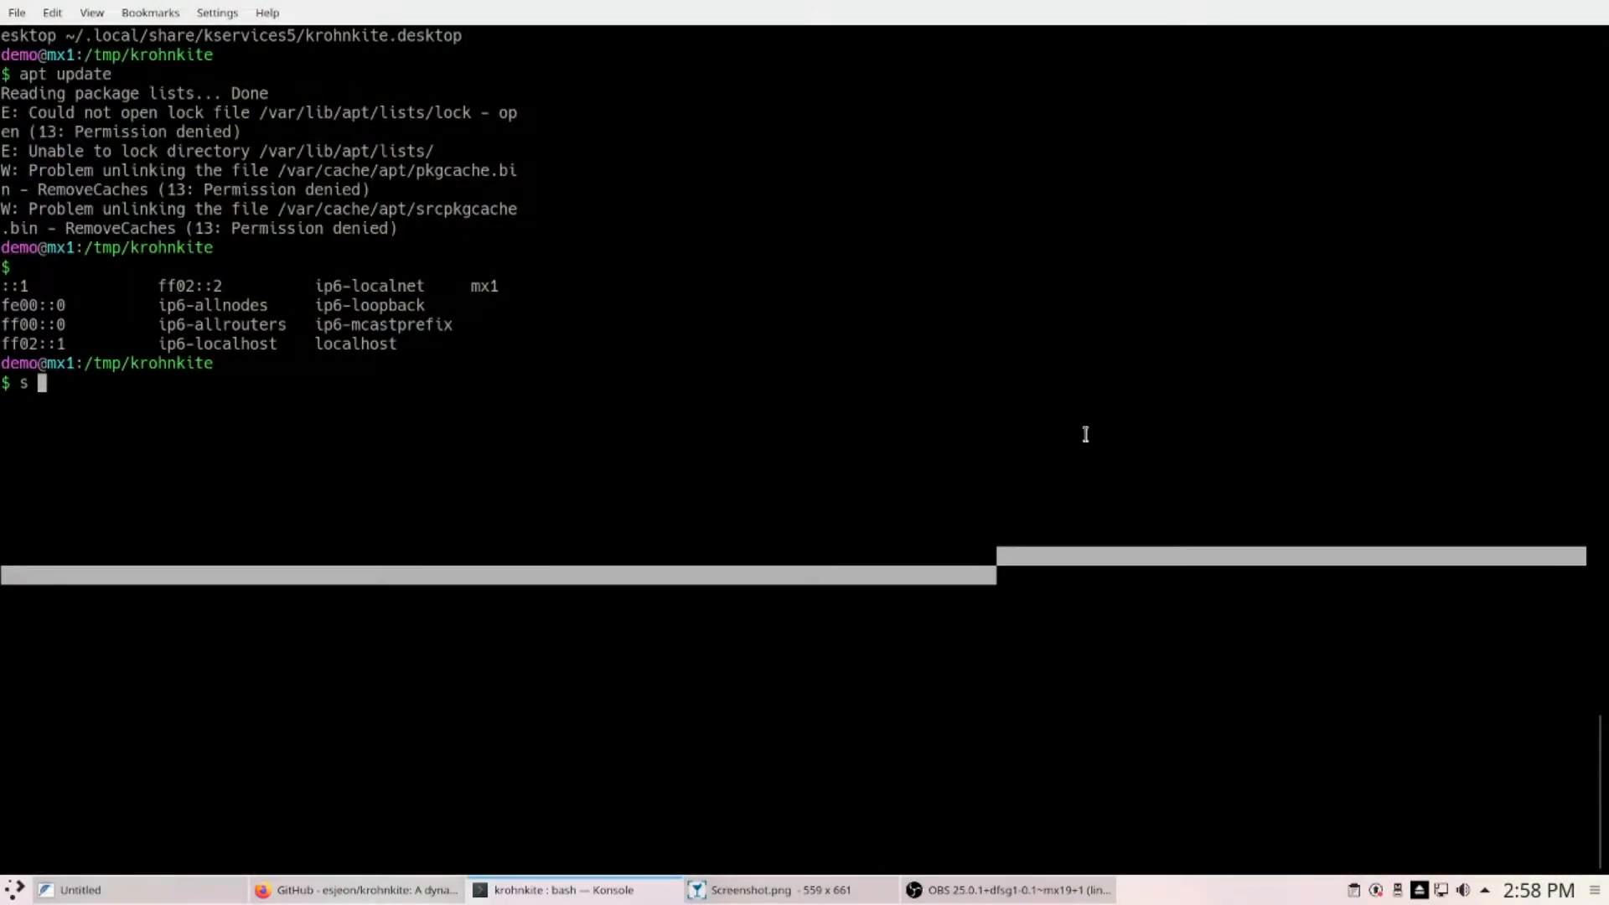
{"action": "type", "text": "s"}
{"action": "key", "text": "alt+F4"}
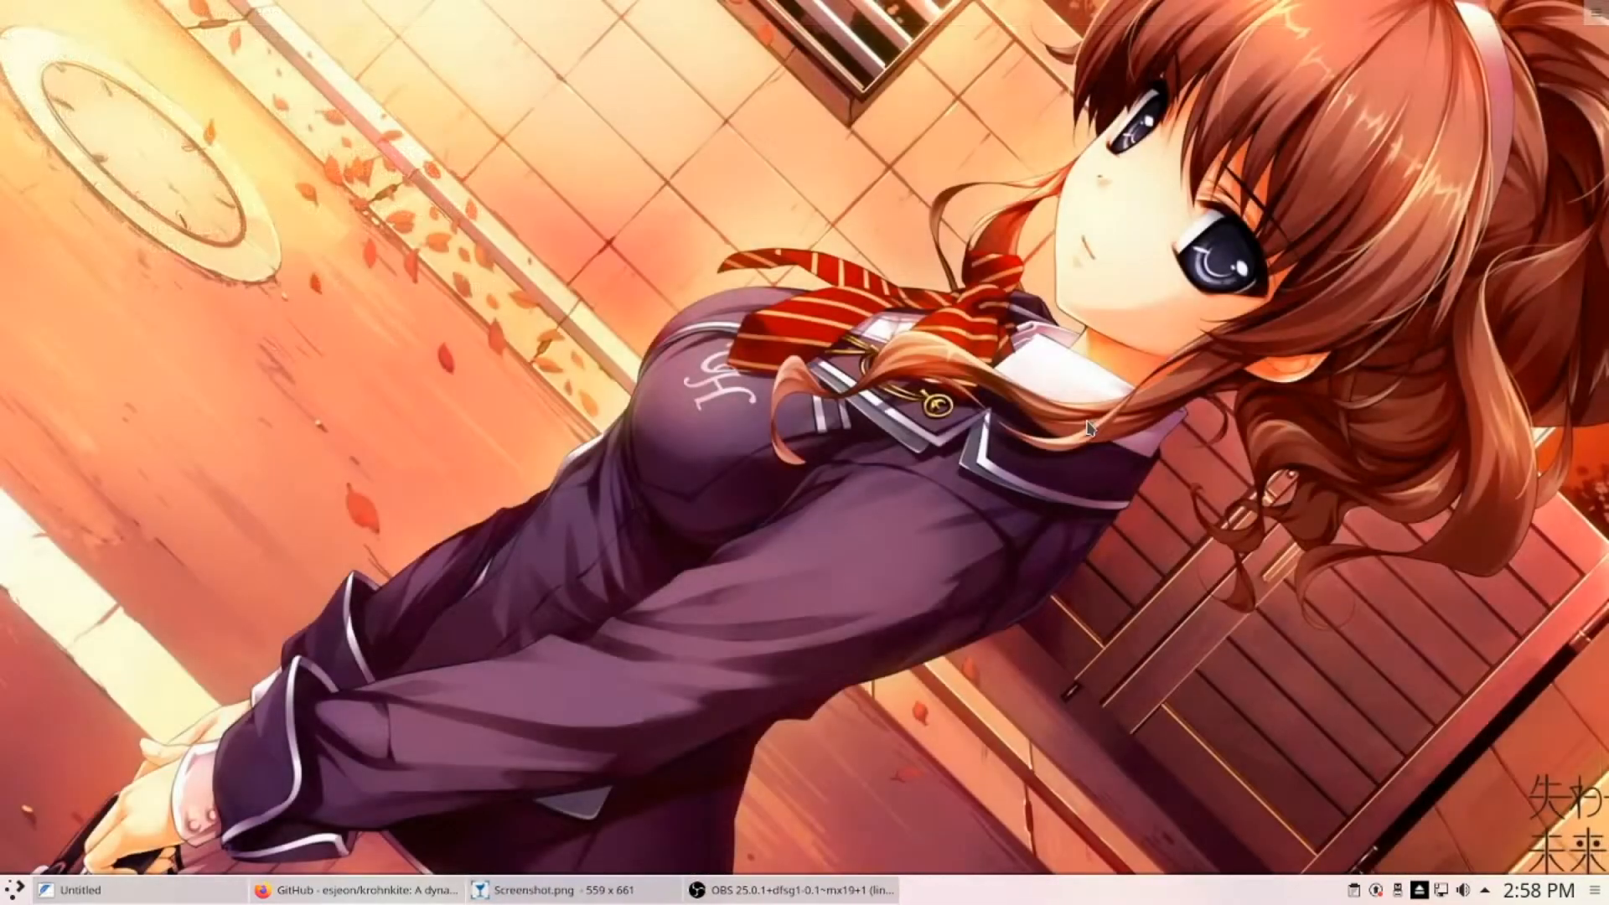
- View the alternative widgets offered for the panel's task manager
{"action": "right_click", "coordinate": [717, 327]}
{"action": "left_click", "coordinate": [1117, 707]}
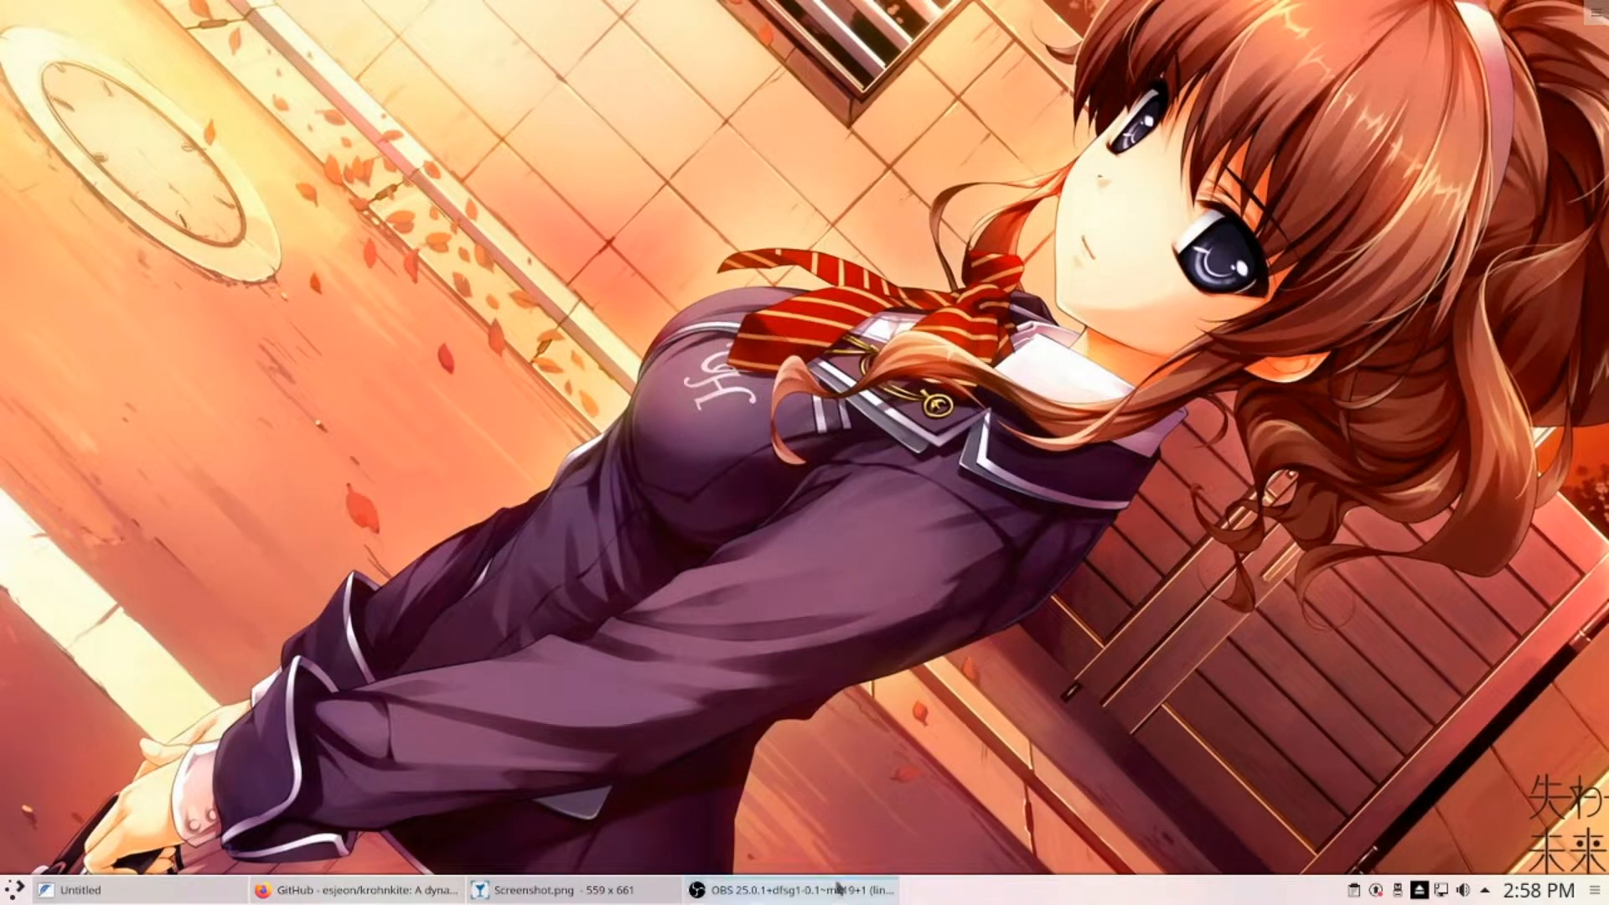
{"action": "right_click", "coordinate": [1044, 897]}
{"action": "mouse_move", "coordinate": [1070, 873]}
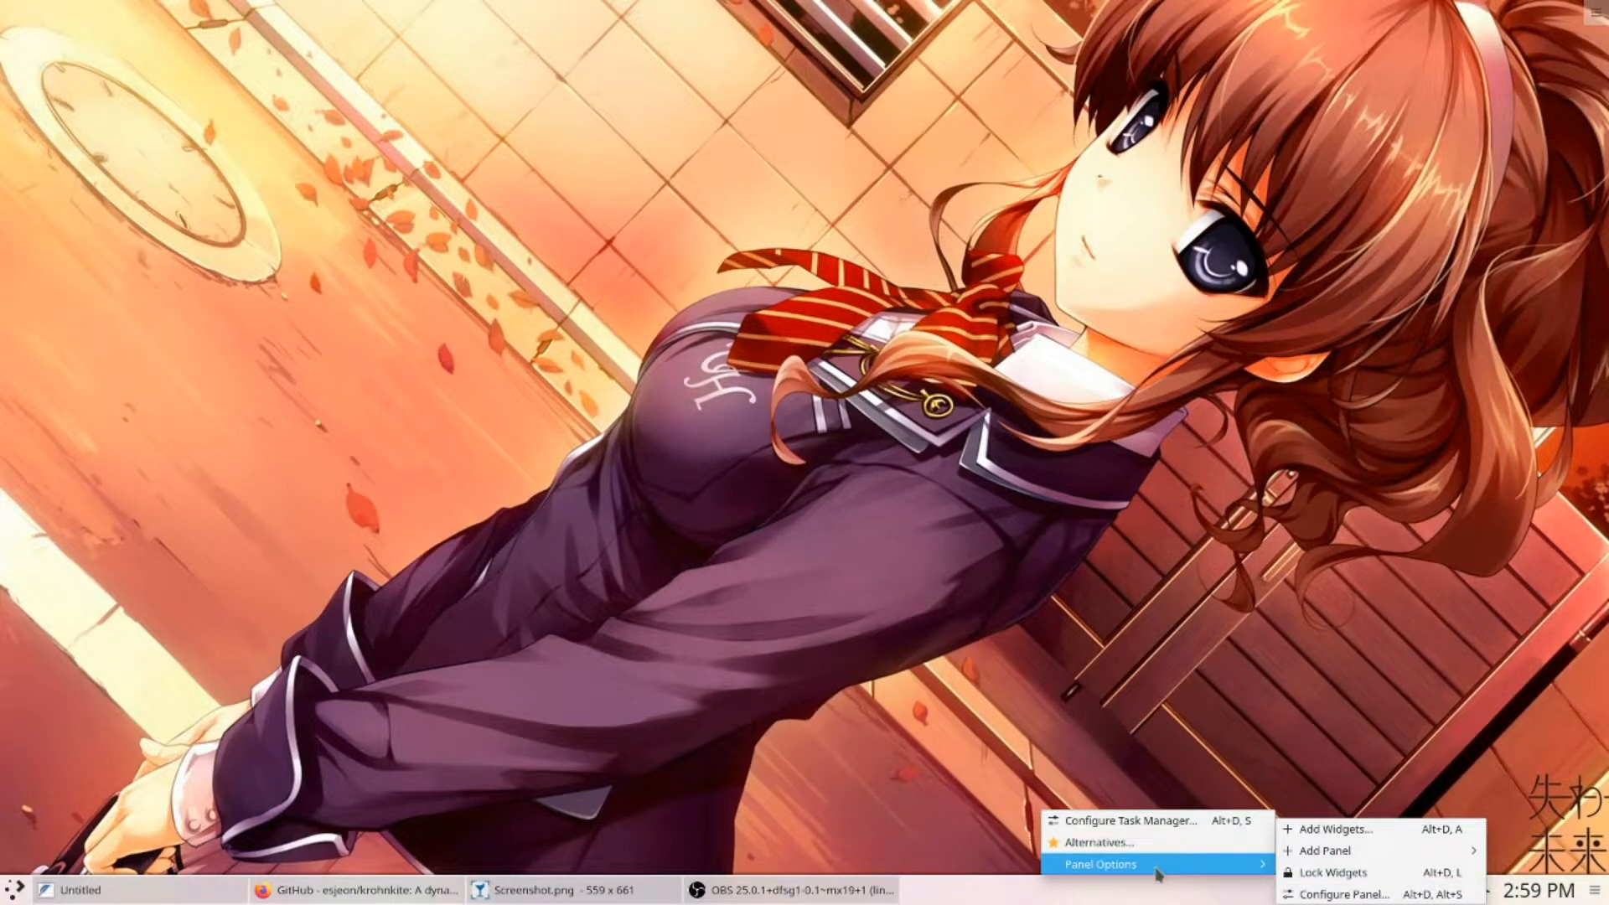
{"action": "left_click", "coordinate": [1106, 842]}
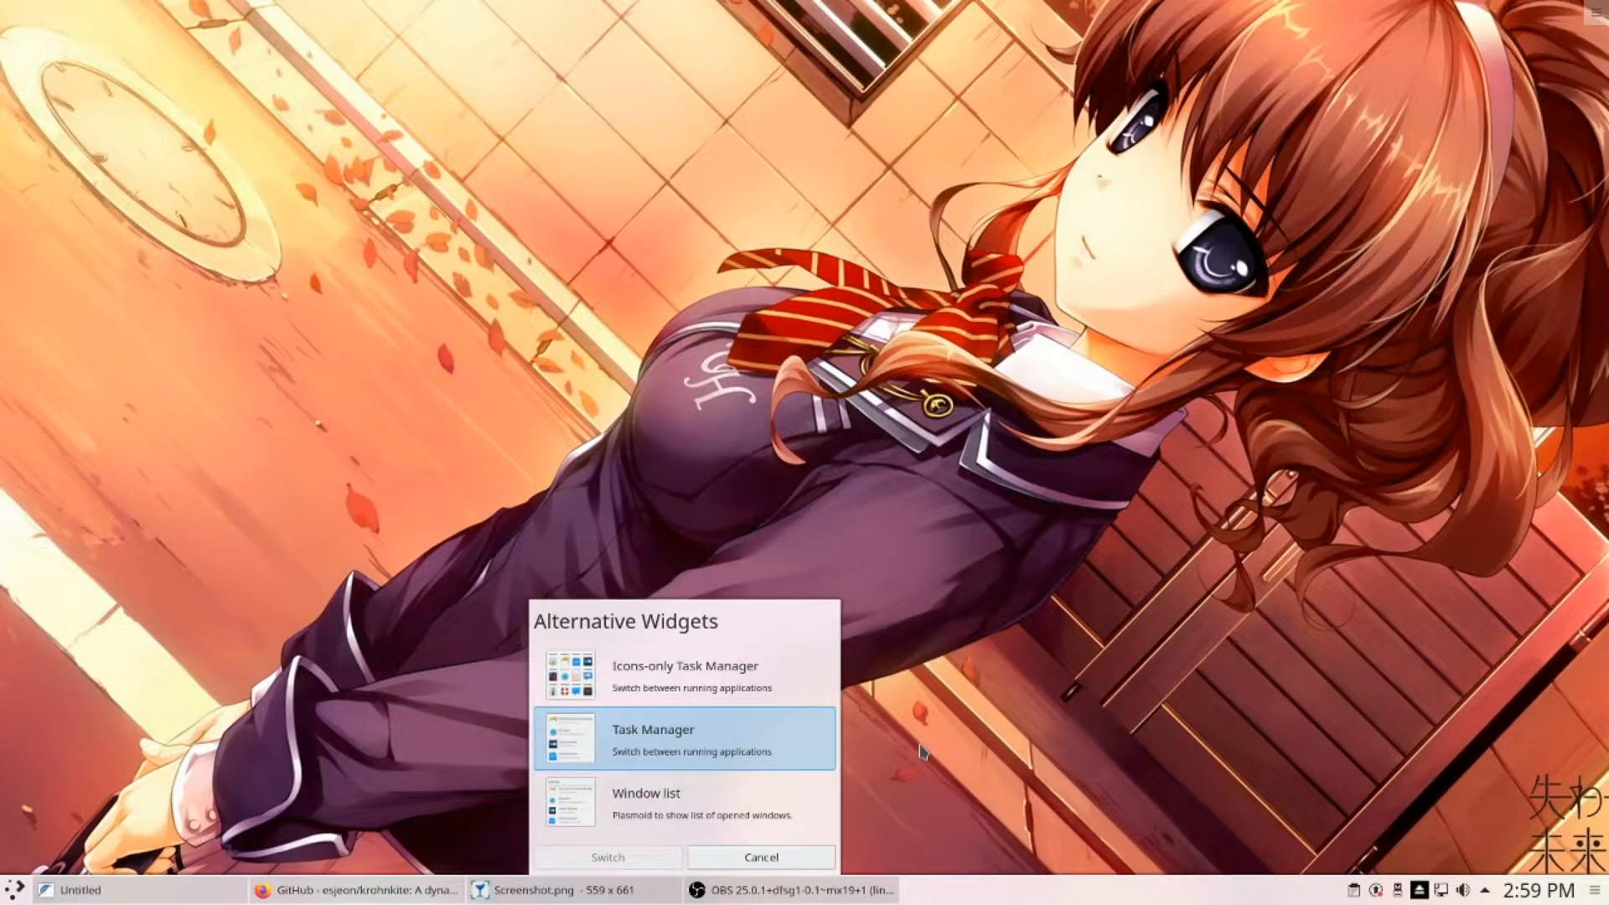
- Open the Plasma Add-On Installer for downloading new widgets and dismiss the Alternative Widgets dialog
{"action": "right_click", "coordinate": [918, 535]}
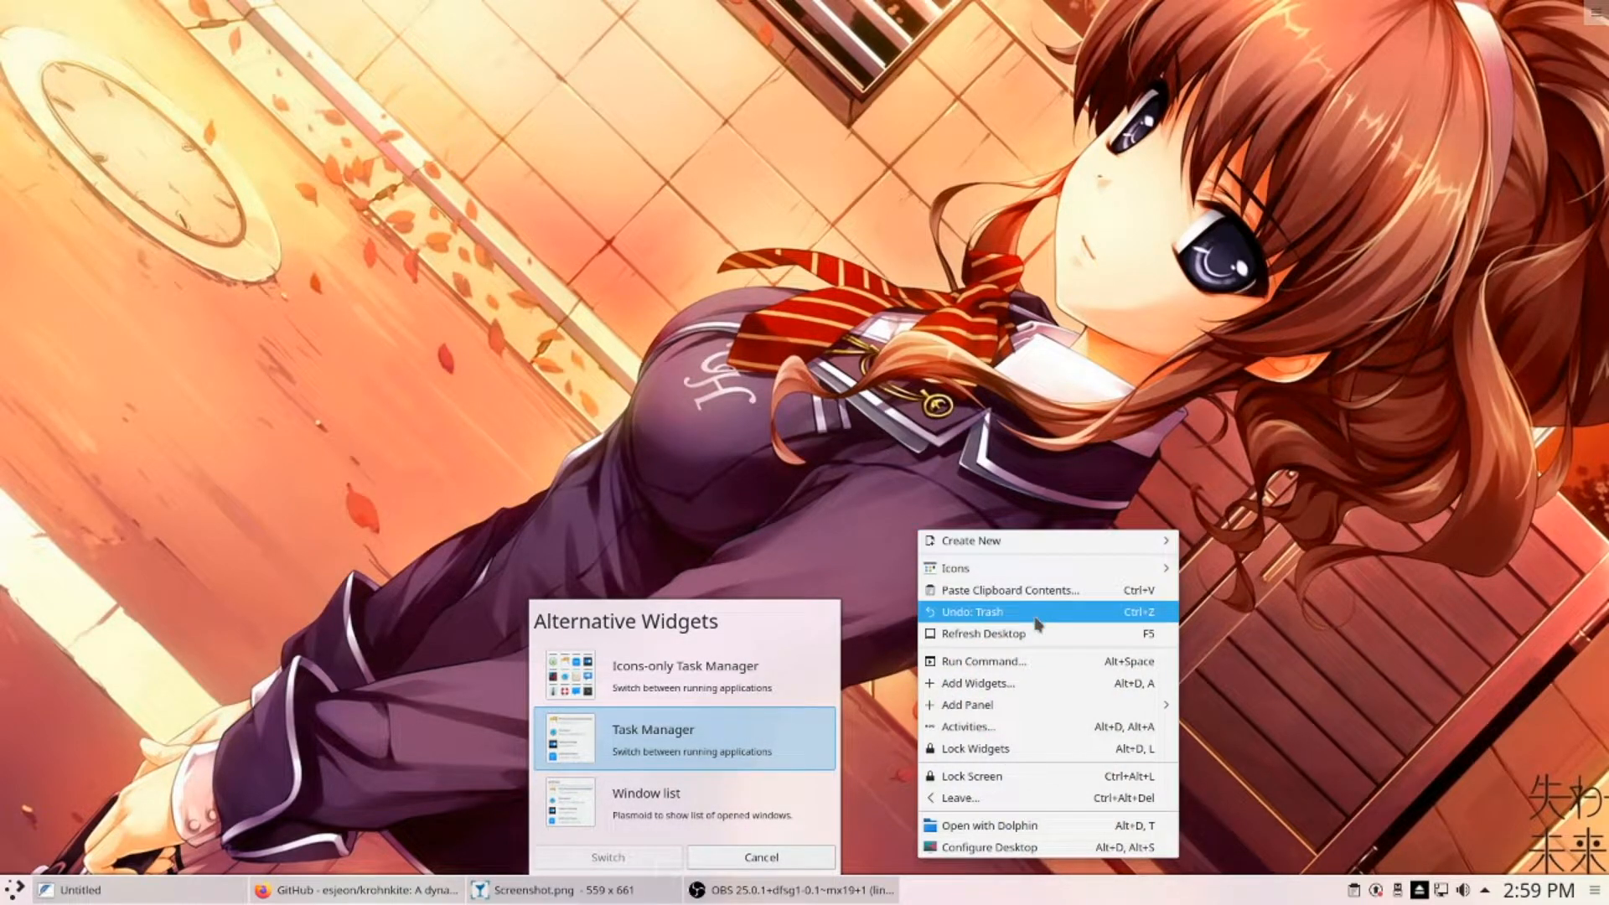
{"action": "left_click", "coordinate": [1037, 684]}
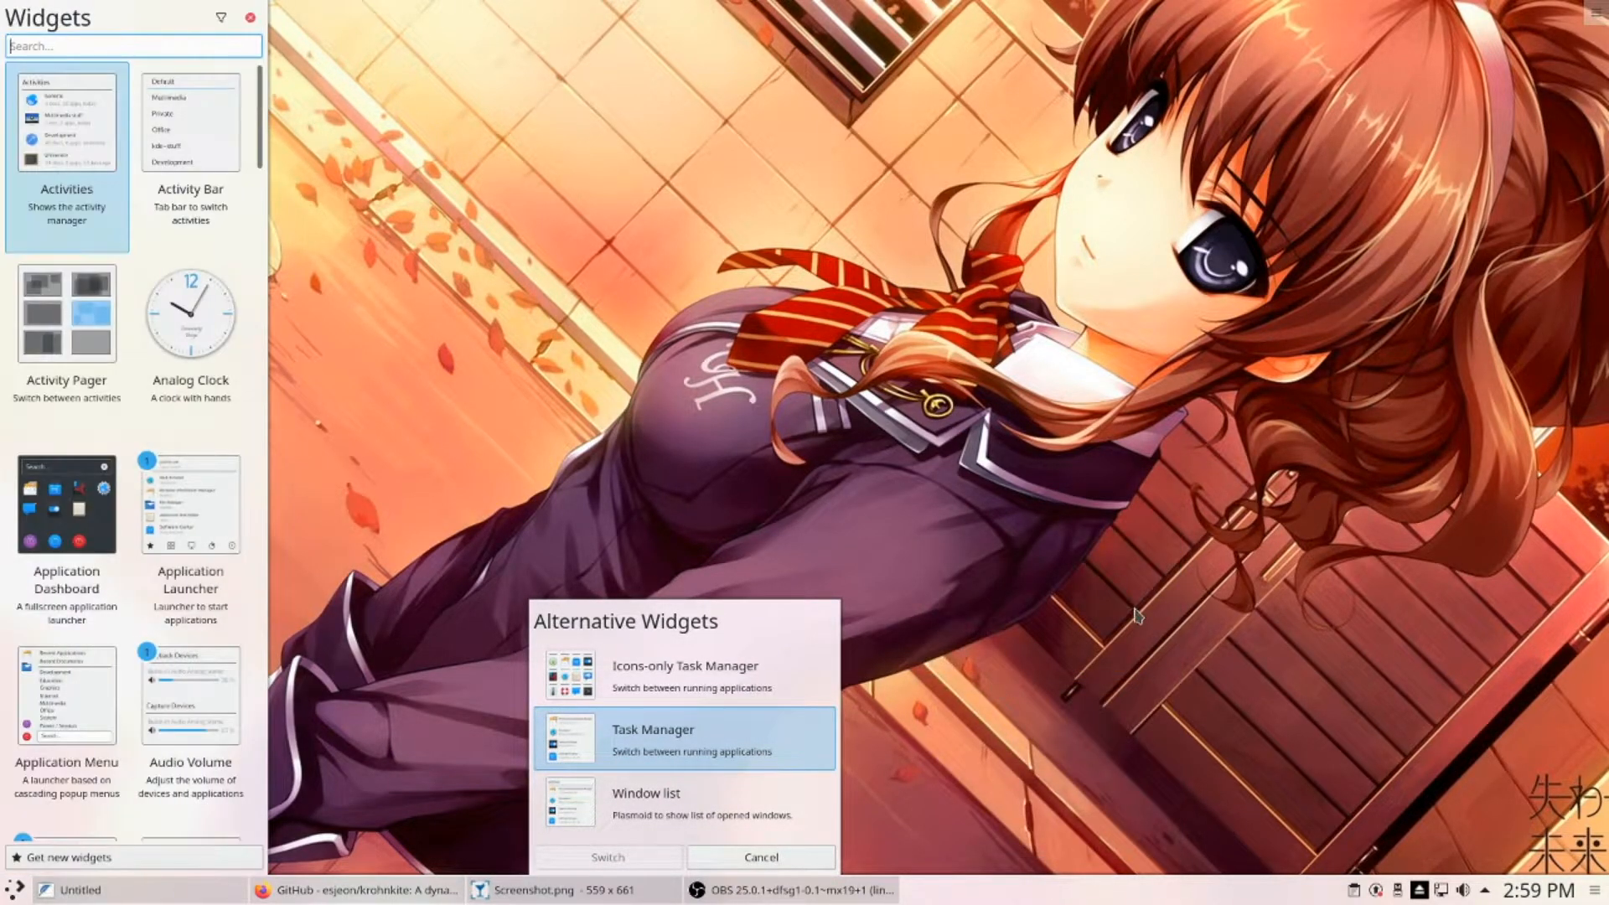
{"action": "scroll", "coordinate": [159, 503], "scroll_direction": "down", "scroll_amount": 5}
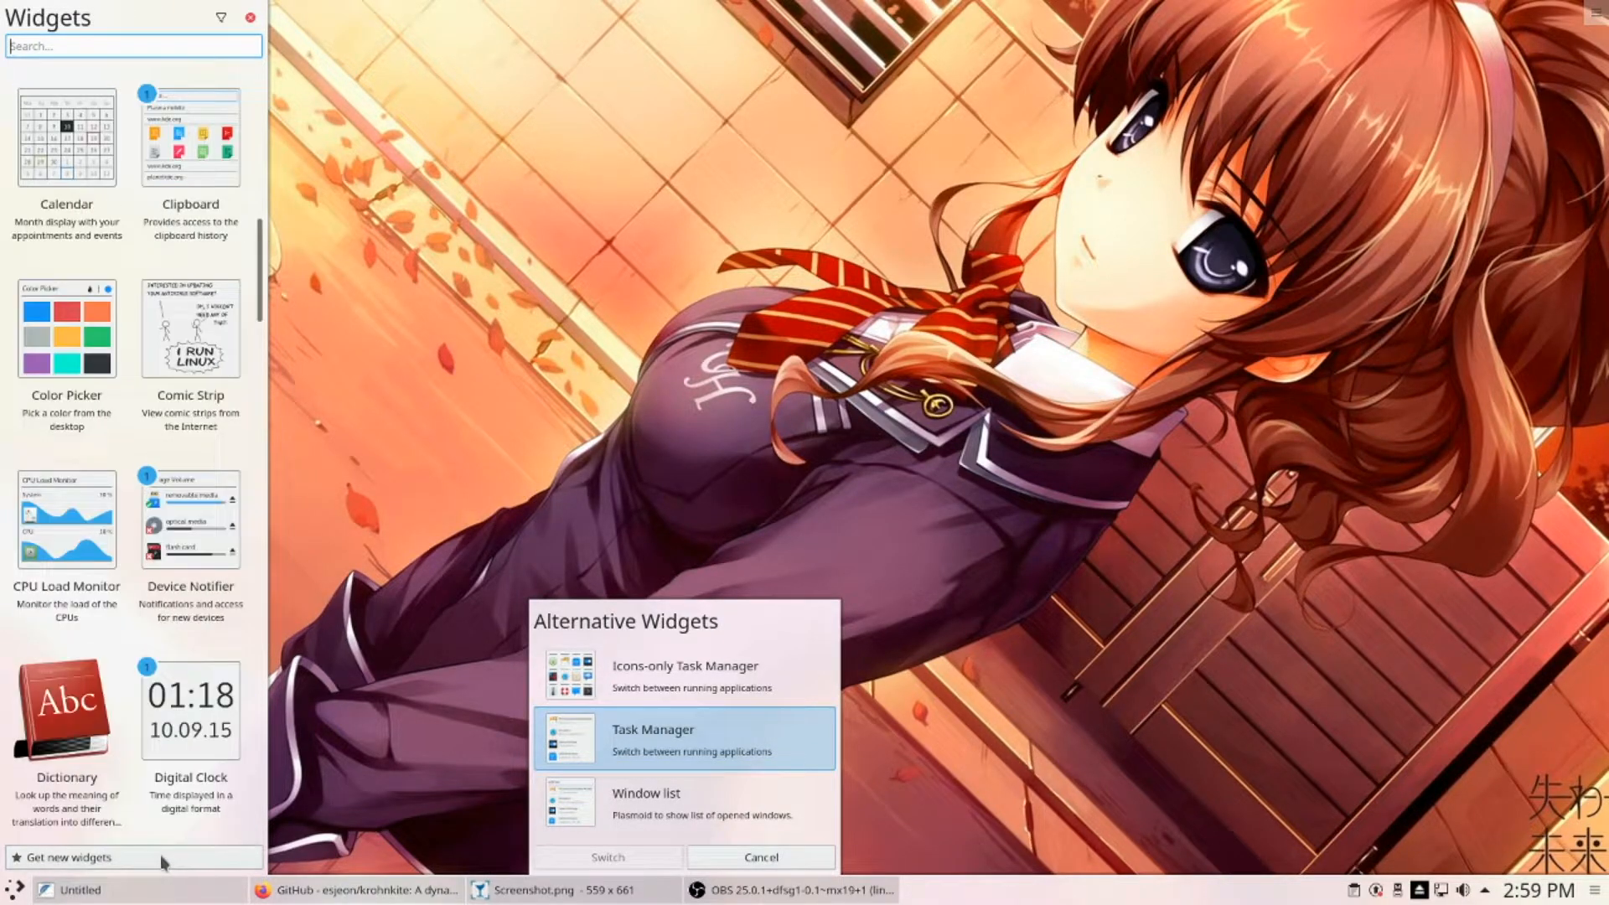
{"action": "left_click", "coordinate": [160, 857]}
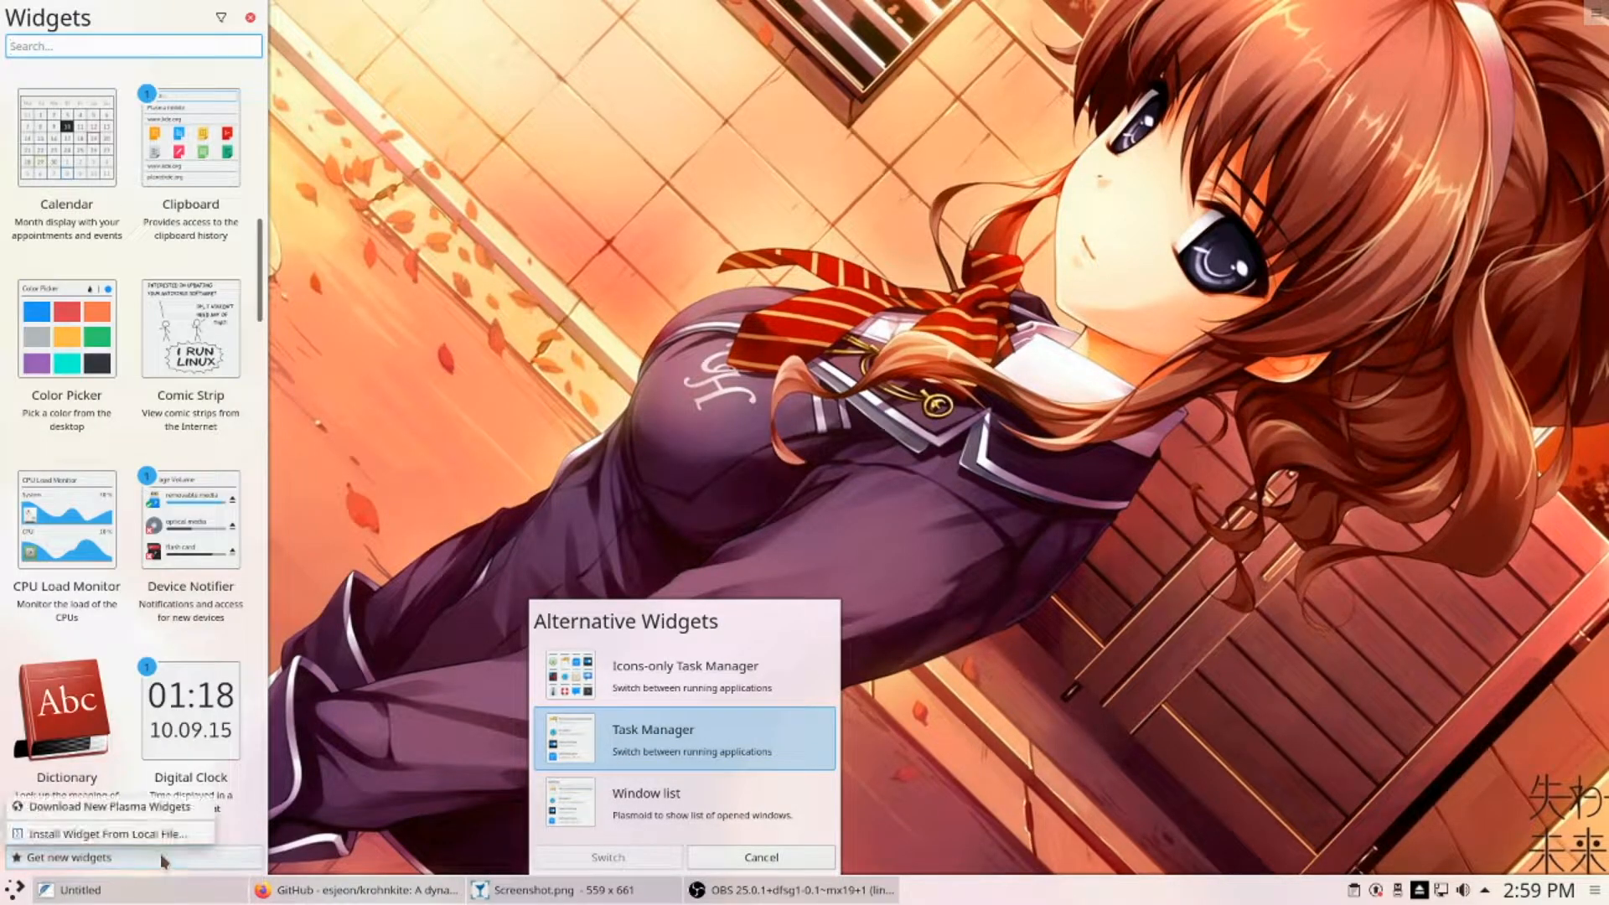
{"action": "left_click", "coordinate": [143, 807]}
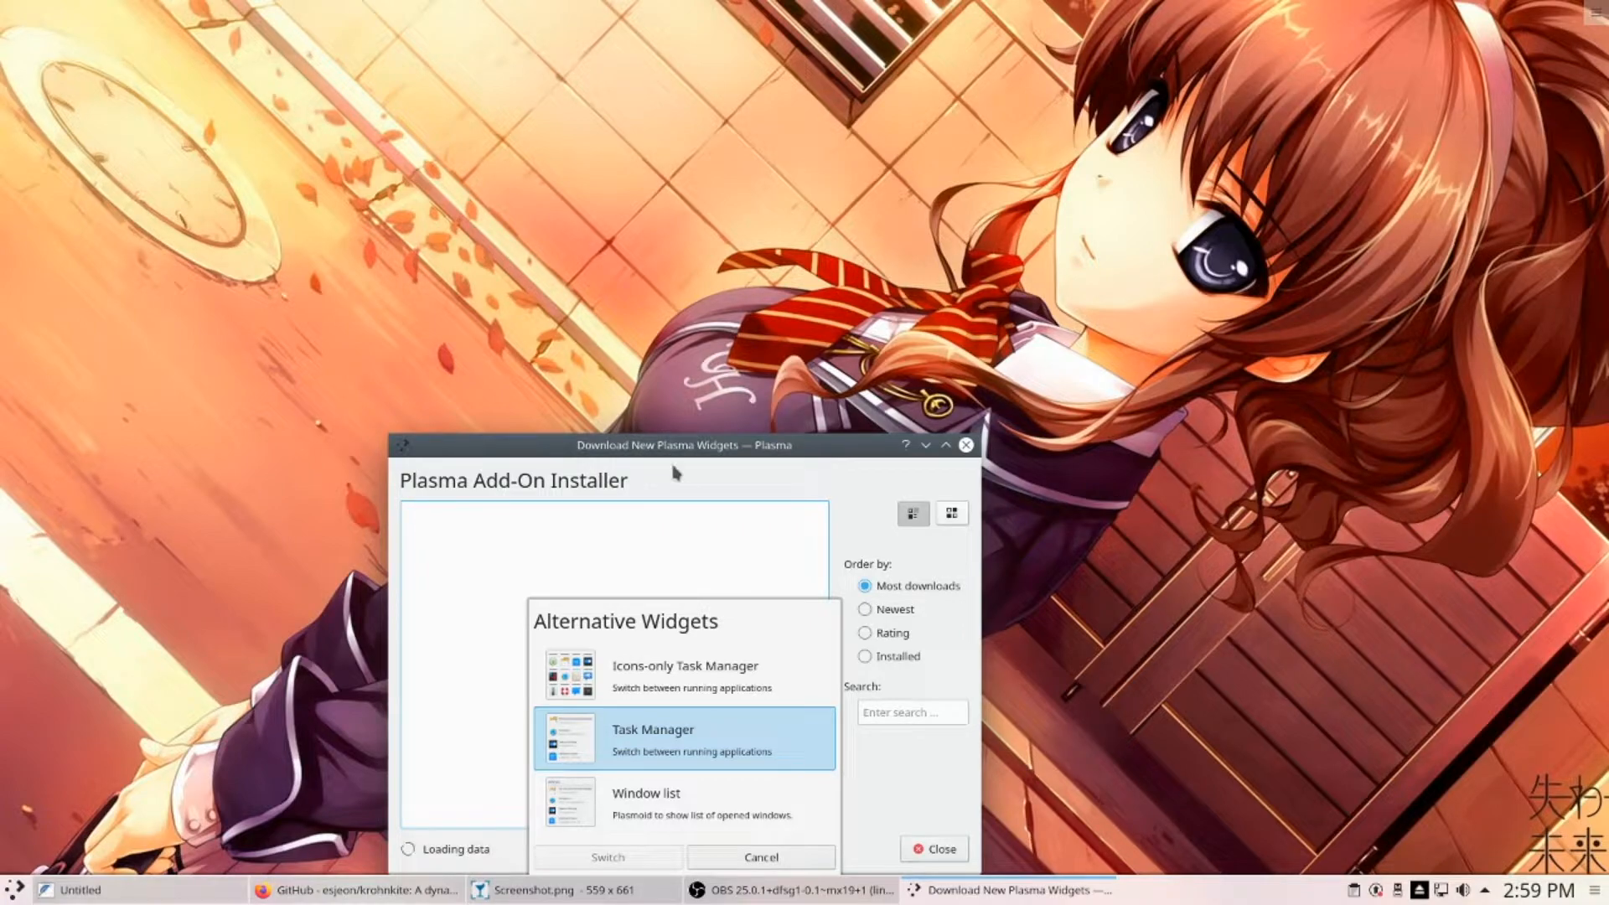
{"action": "left_click", "coordinate": [767, 853]}
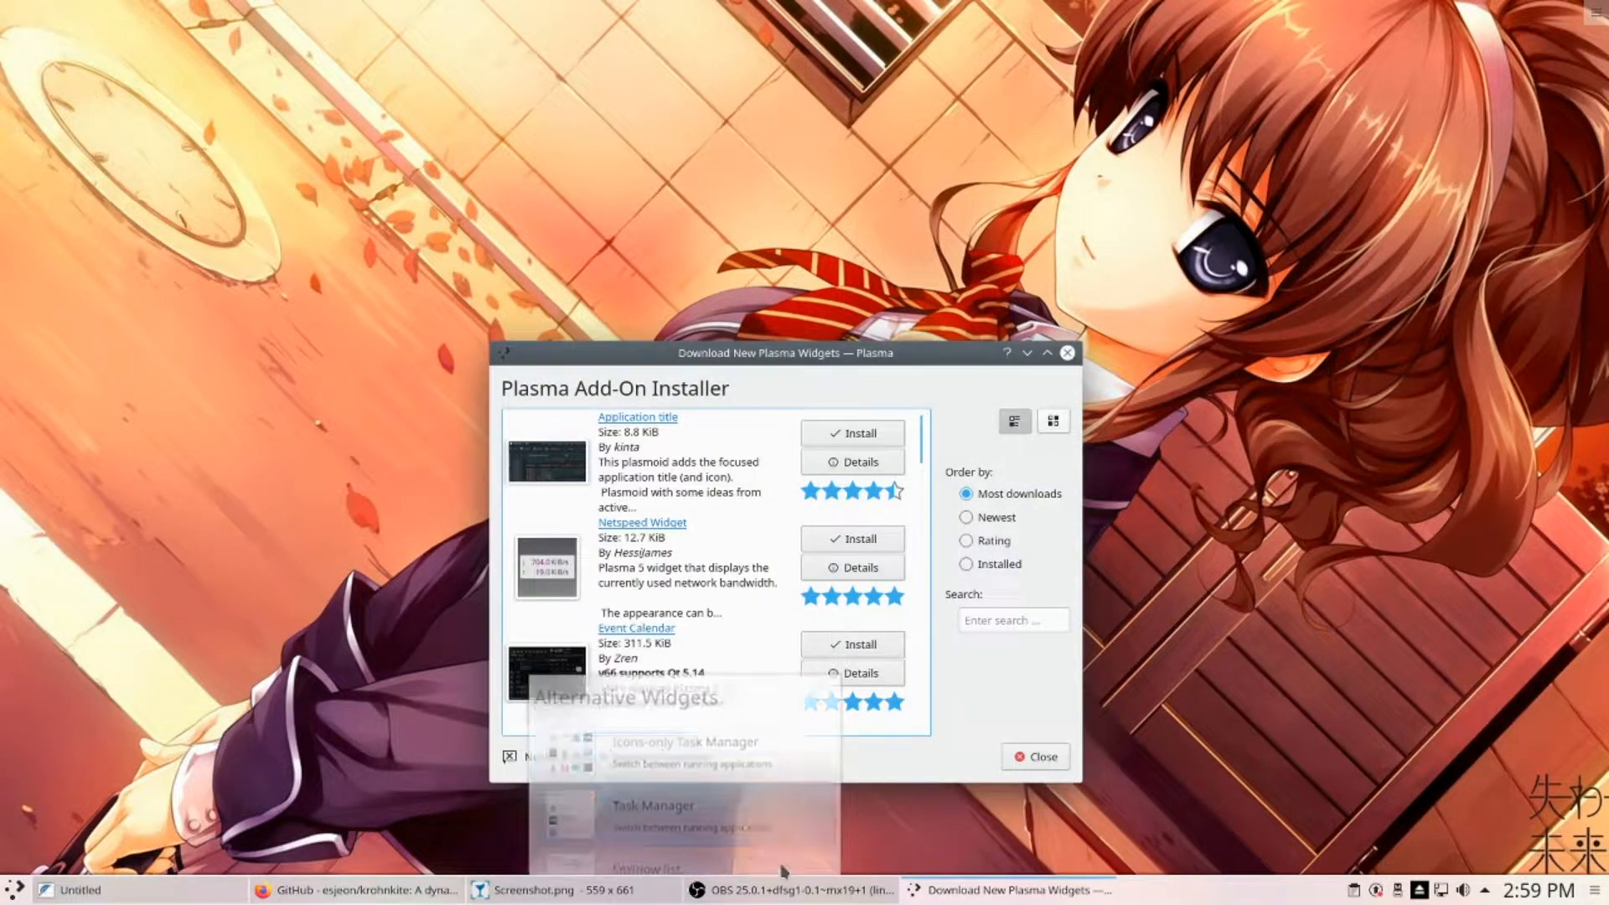
- Move the installer window higher on the desktop and search the downloadable widgets for "full"
{"action": "left_click_drag", "start_coordinate": [919, 375], "coordinate": [957, 308]}
{"action": "left_click", "coordinate": [1018, 563]}
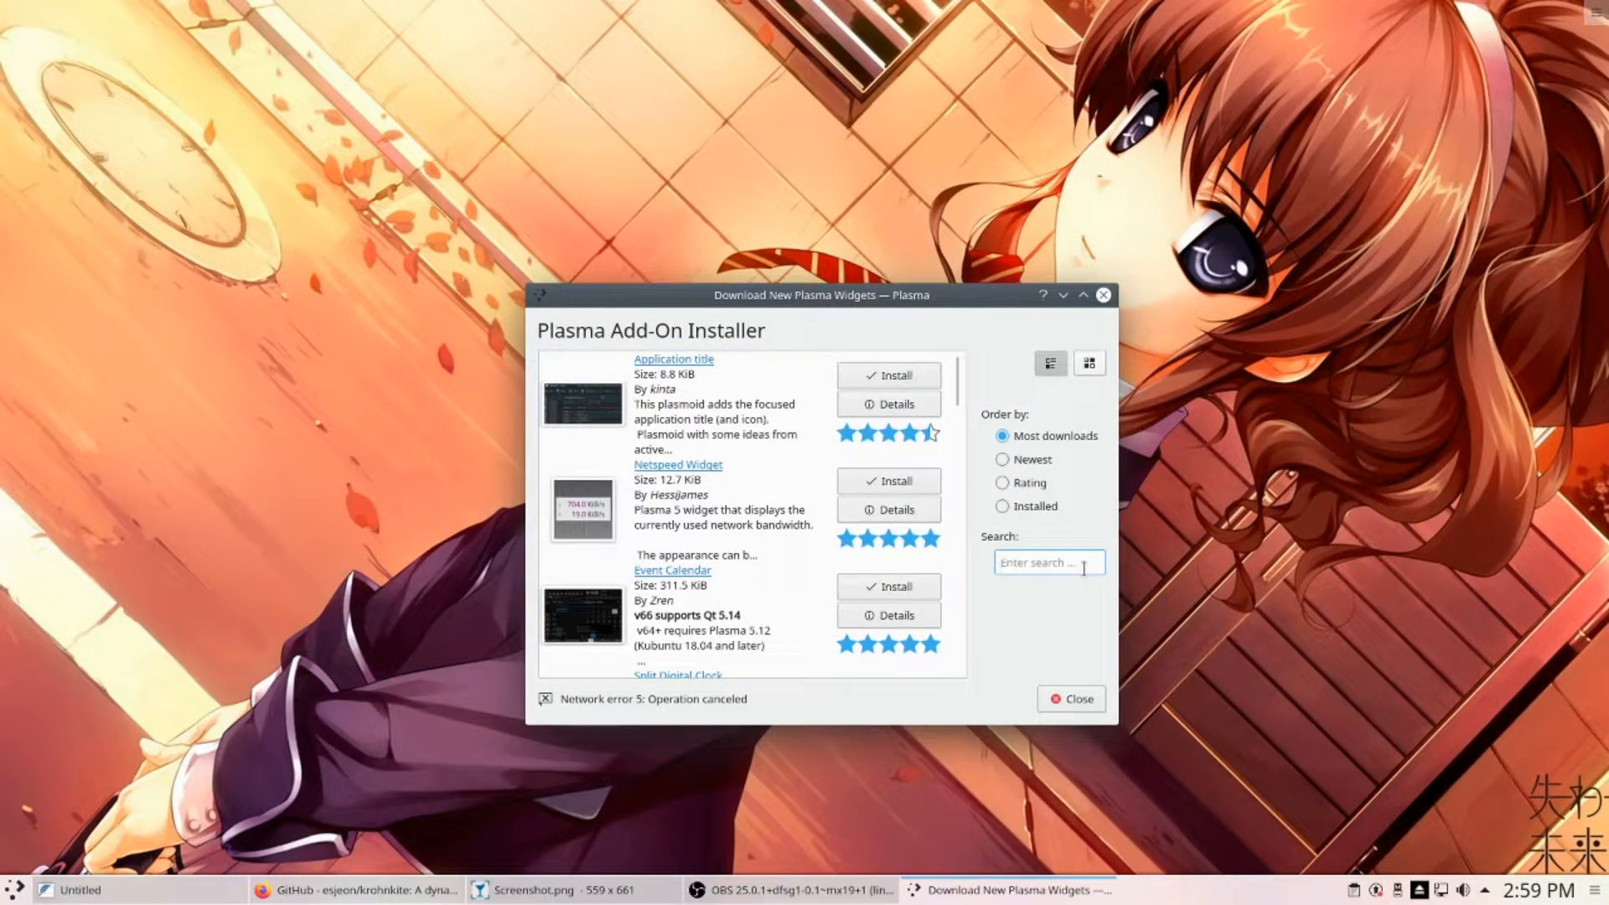
{"action": "type", "text": "full"}
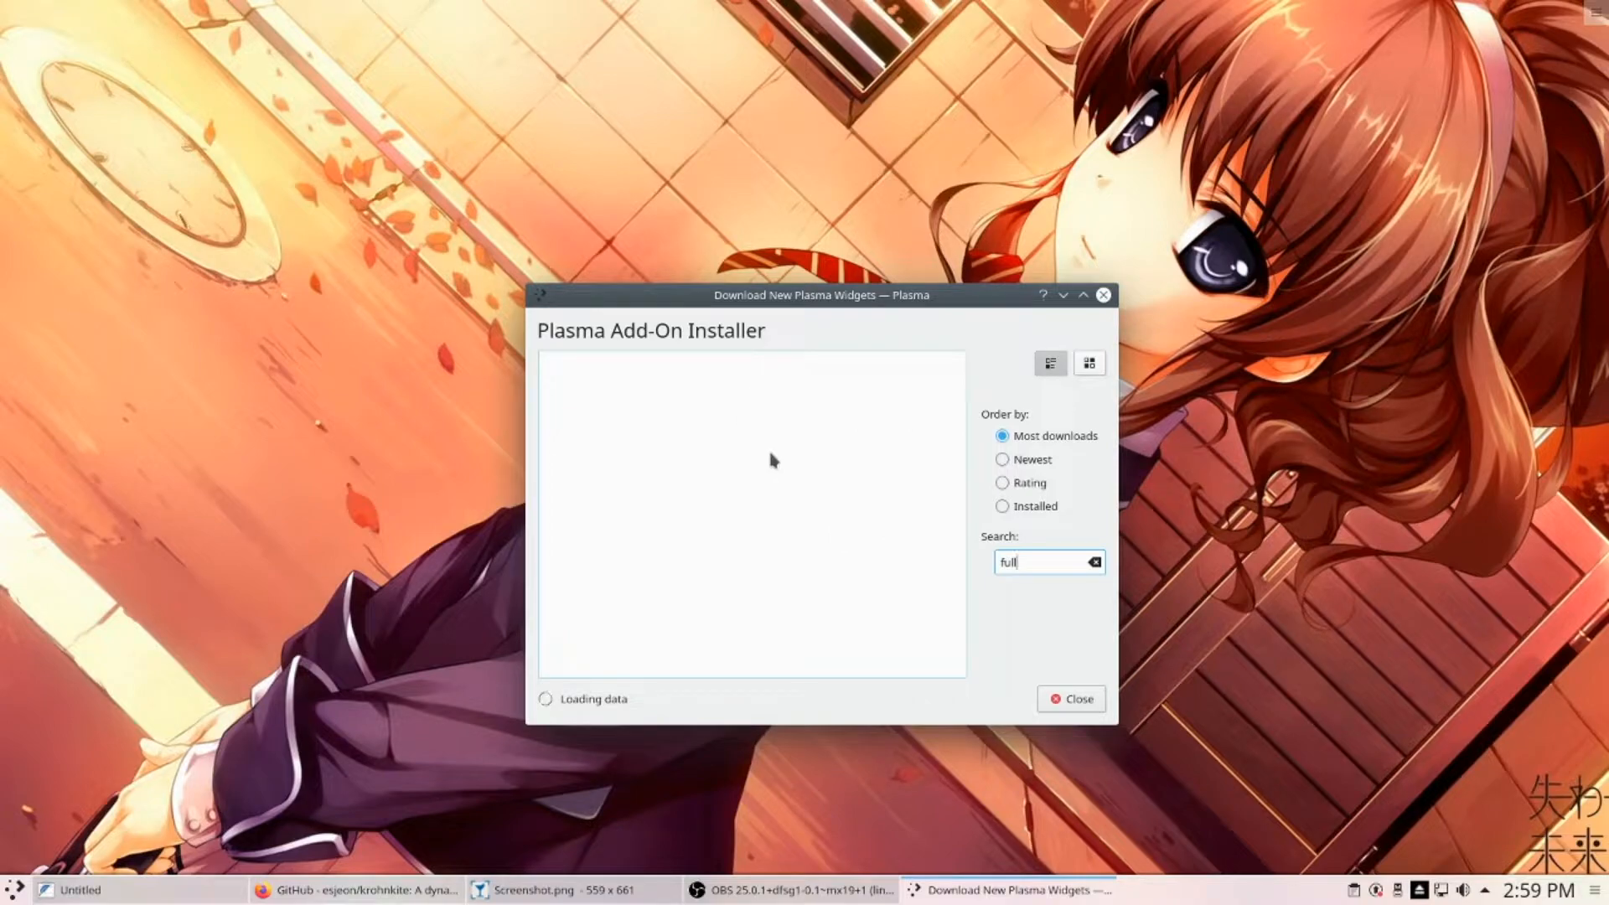
{"action": "scroll", "coordinate": [717, 436], "scroll_direction": "down", "scroll_amount": 1}
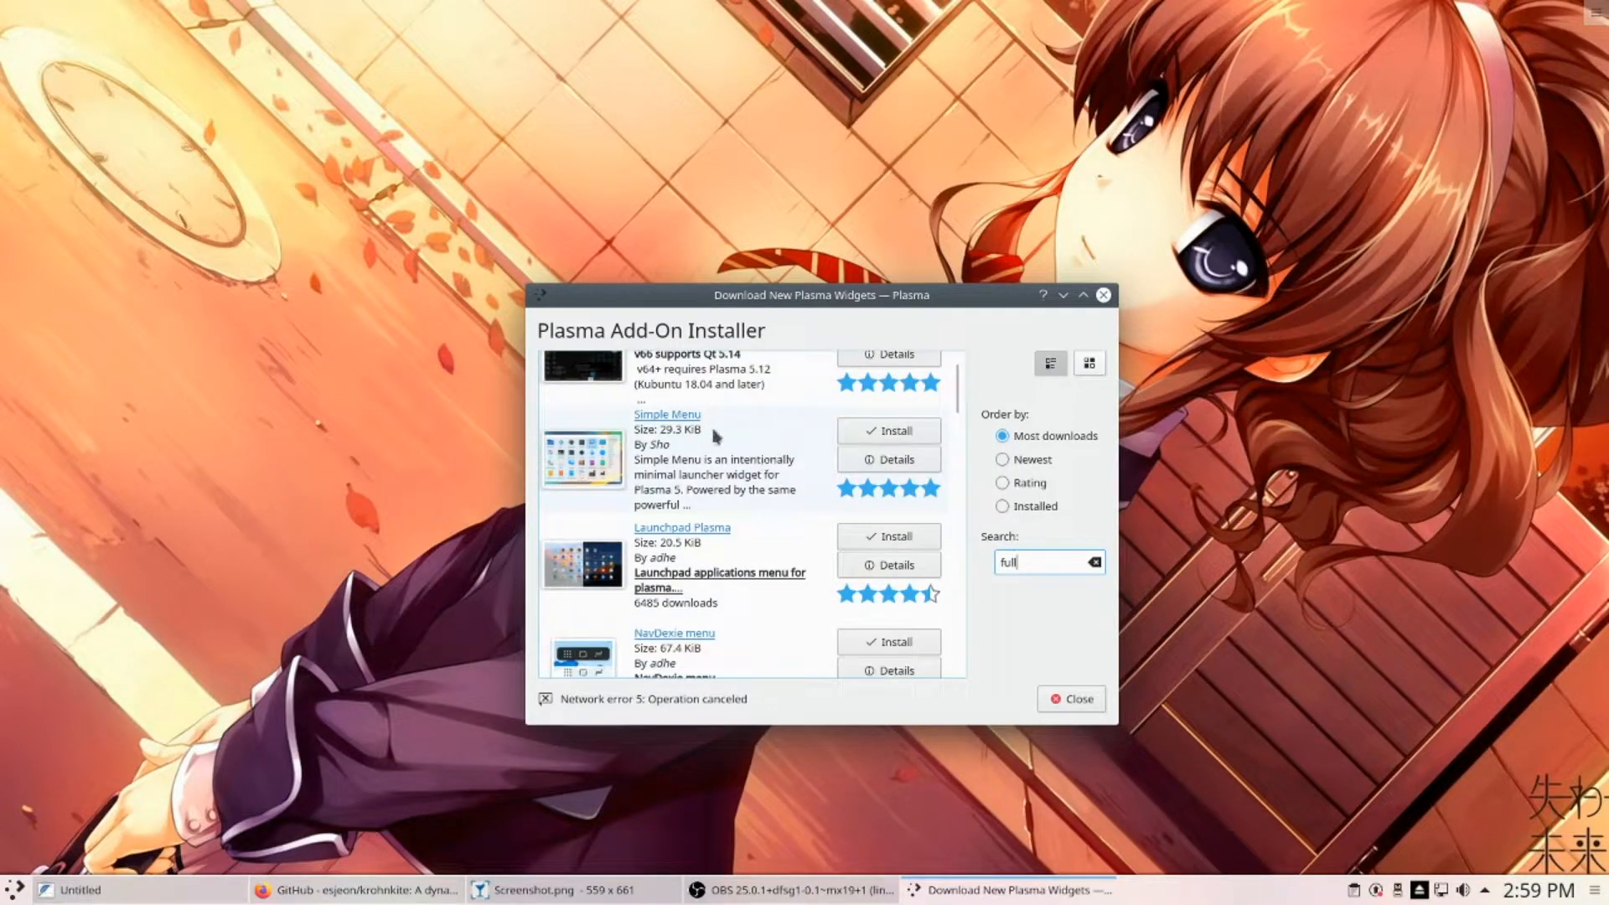
- Dismiss the Simple Menu version choices and install the NavDexie menu widget
{"action": "left_click", "coordinate": [913, 431]}
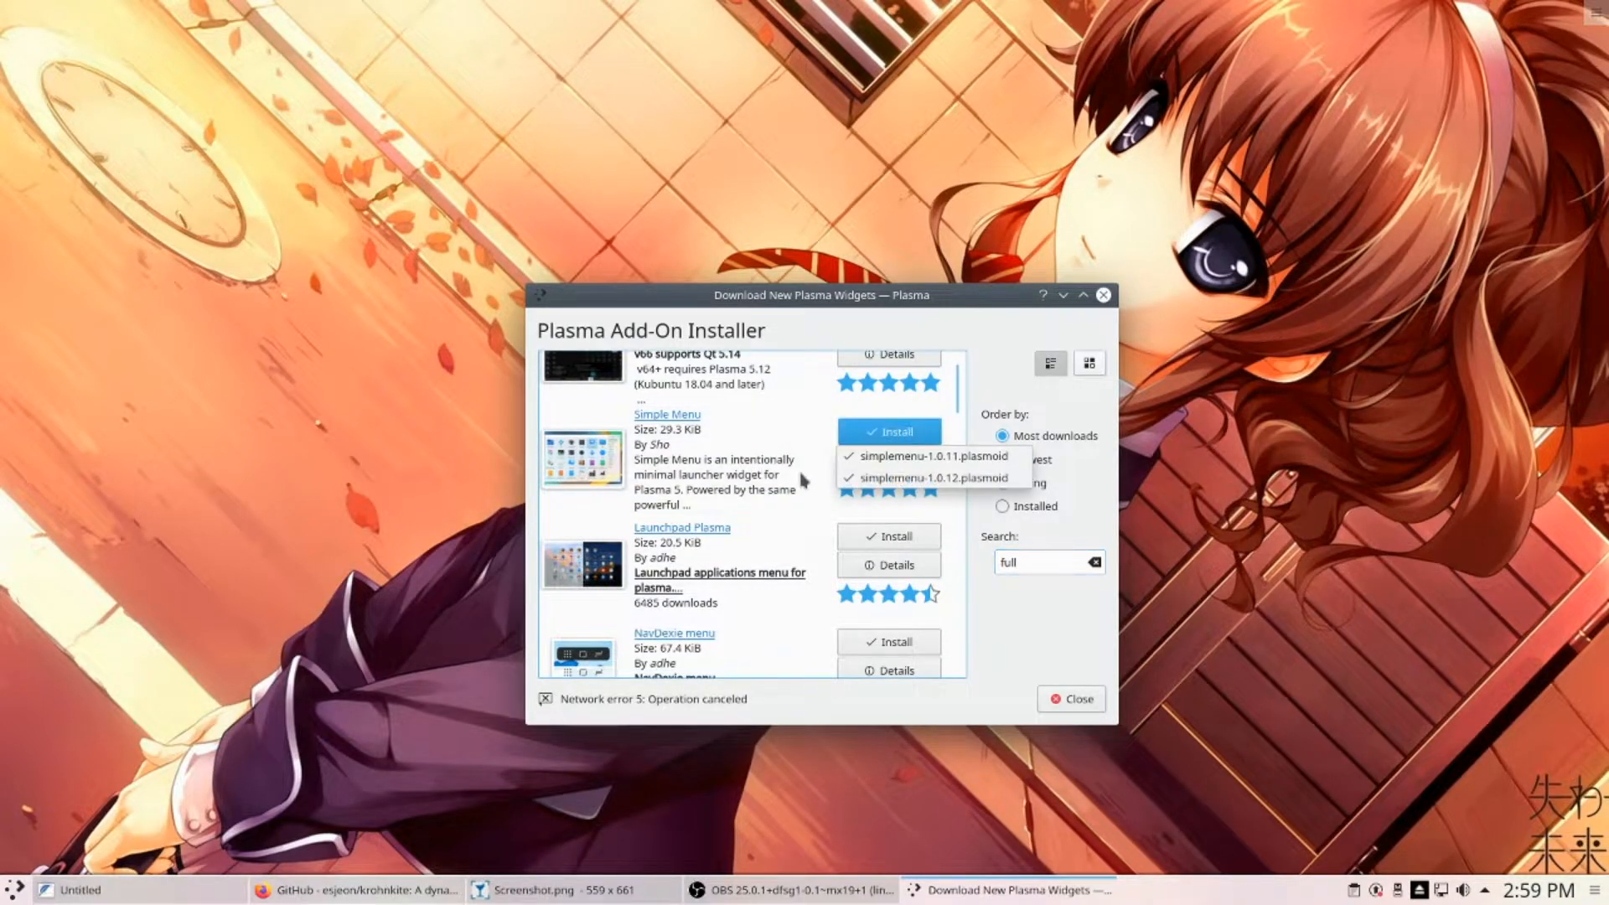
{"action": "left_click", "coordinate": [888, 642]}
{"action": "left_click", "coordinate": [888, 641]}
{"action": "scroll", "coordinate": [866, 526], "scroll_direction": "down", "scroll_amount": 1}
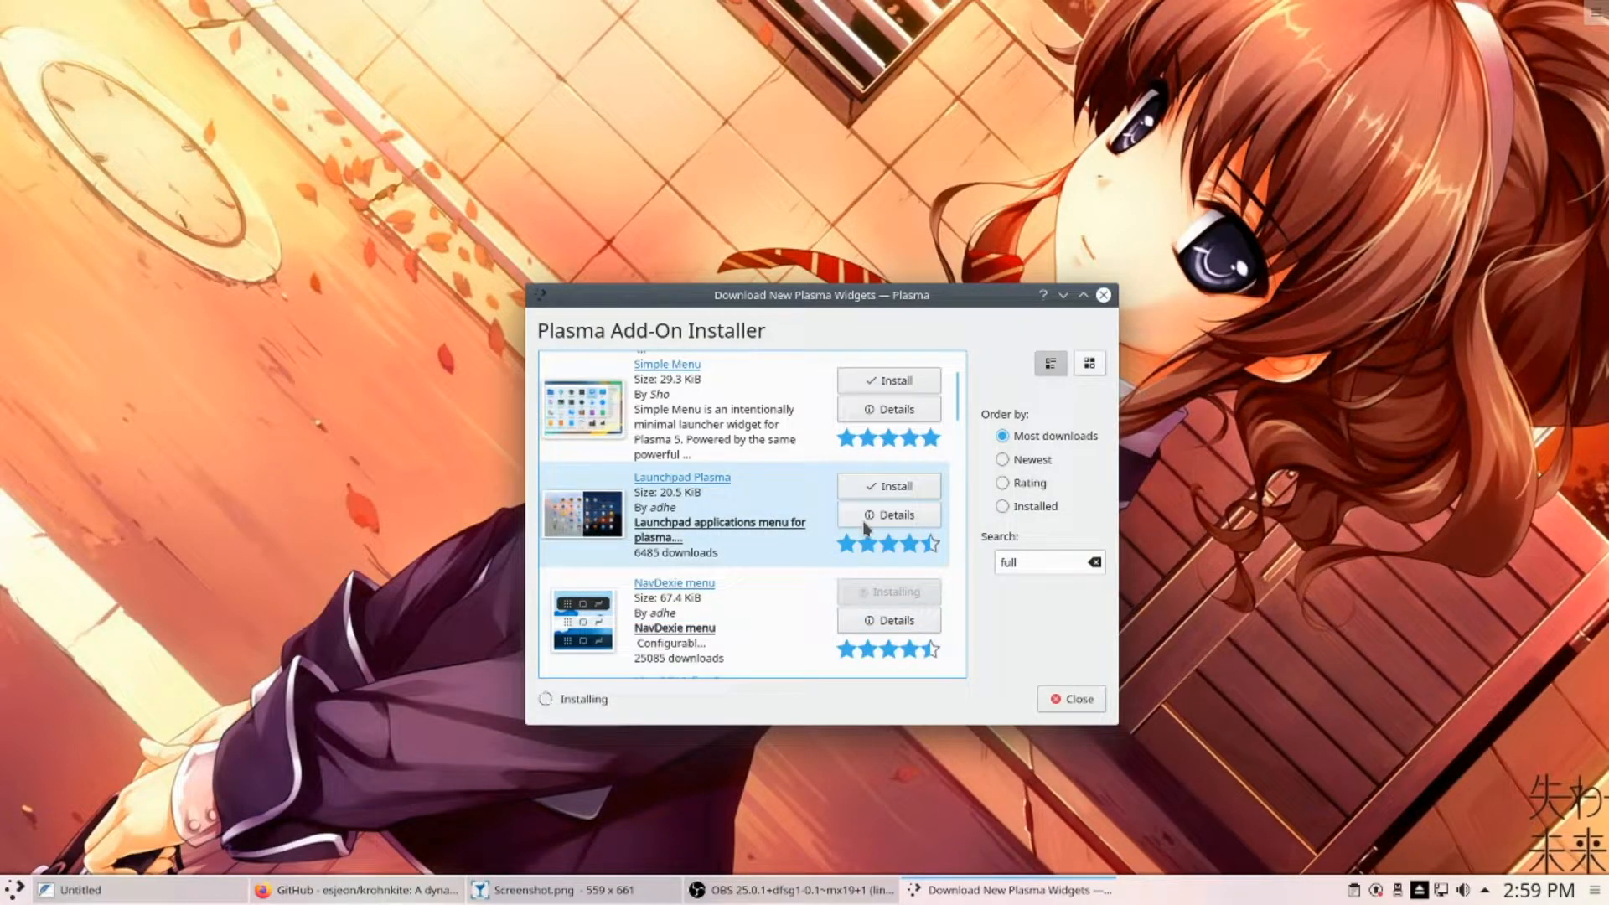
- Look further through the downloadable widgets, clear the search term and close the Plasma Add-On Installer
{"action": "scroll", "coordinate": [865, 526], "scroll_direction": "down", "scroll_amount": 6}
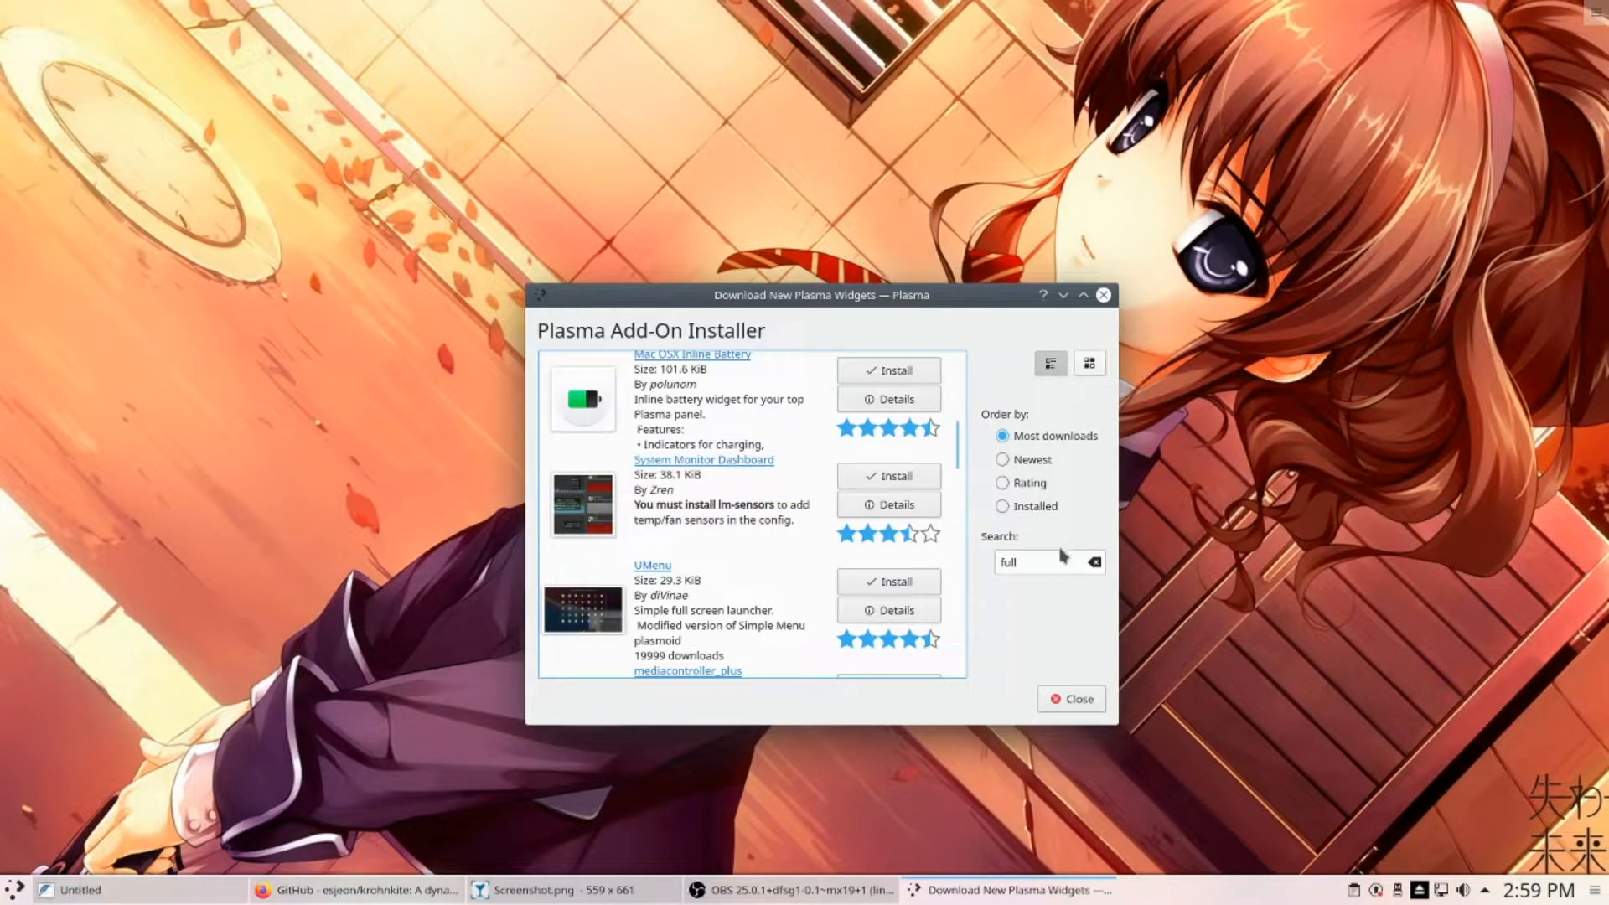
{"action": "double_click", "coordinate": [1036, 564]}
{"action": "key", "text": "BackSpace"}
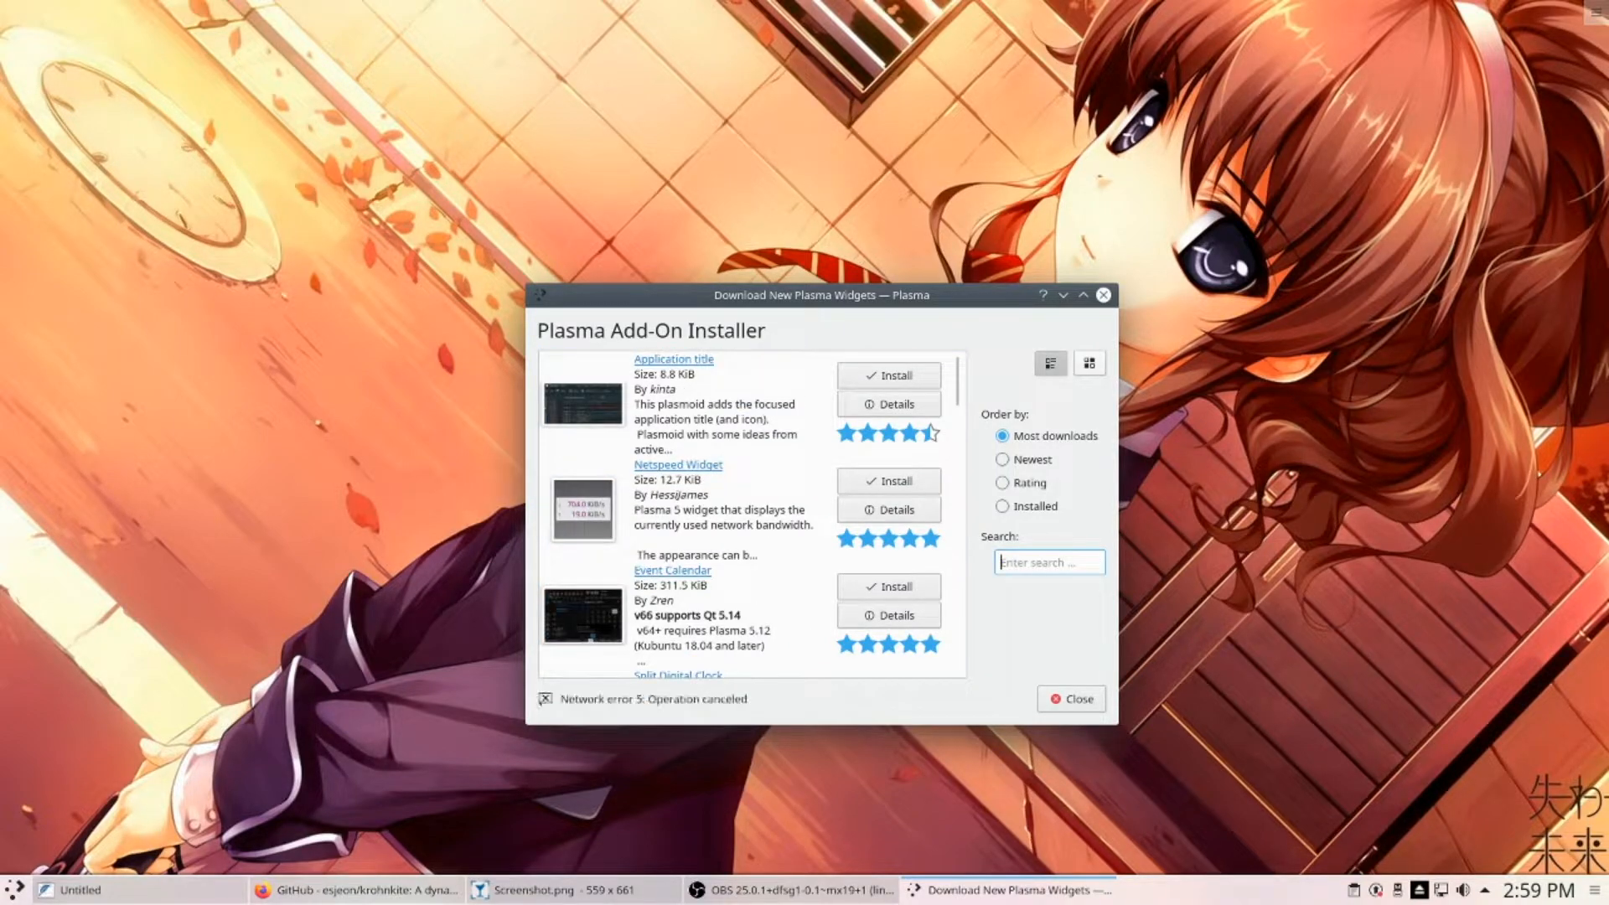
{"action": "left_click", "coordinate": [1081, 699]}
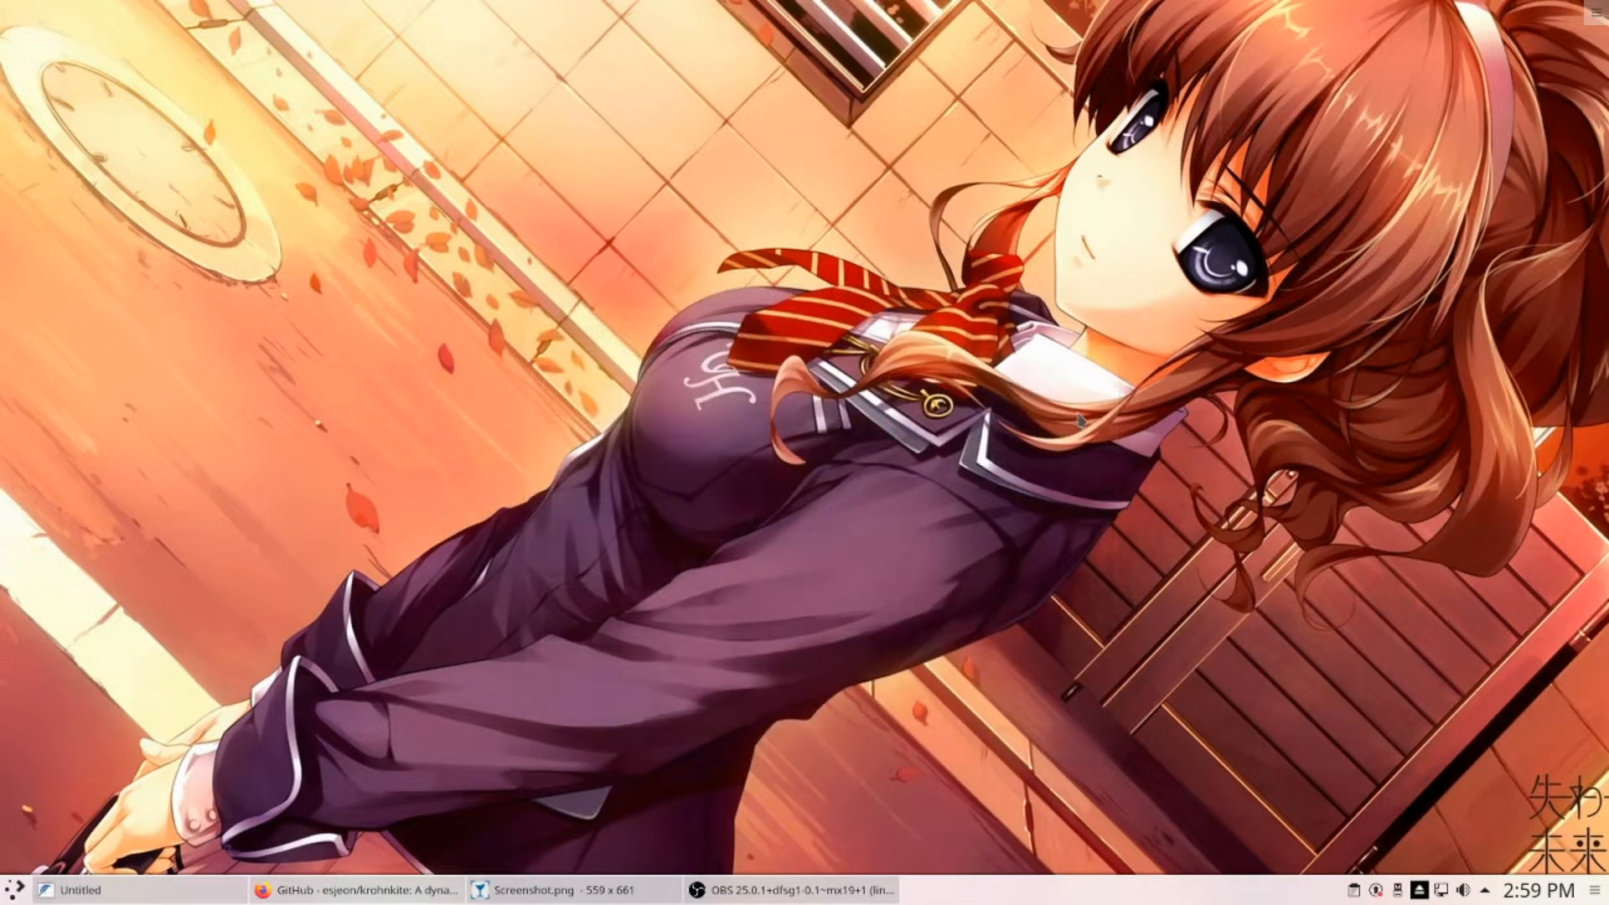
- Check the tutorial checklist in Screenshot.png and minimize it again
{"action": "key", "text": "super"}
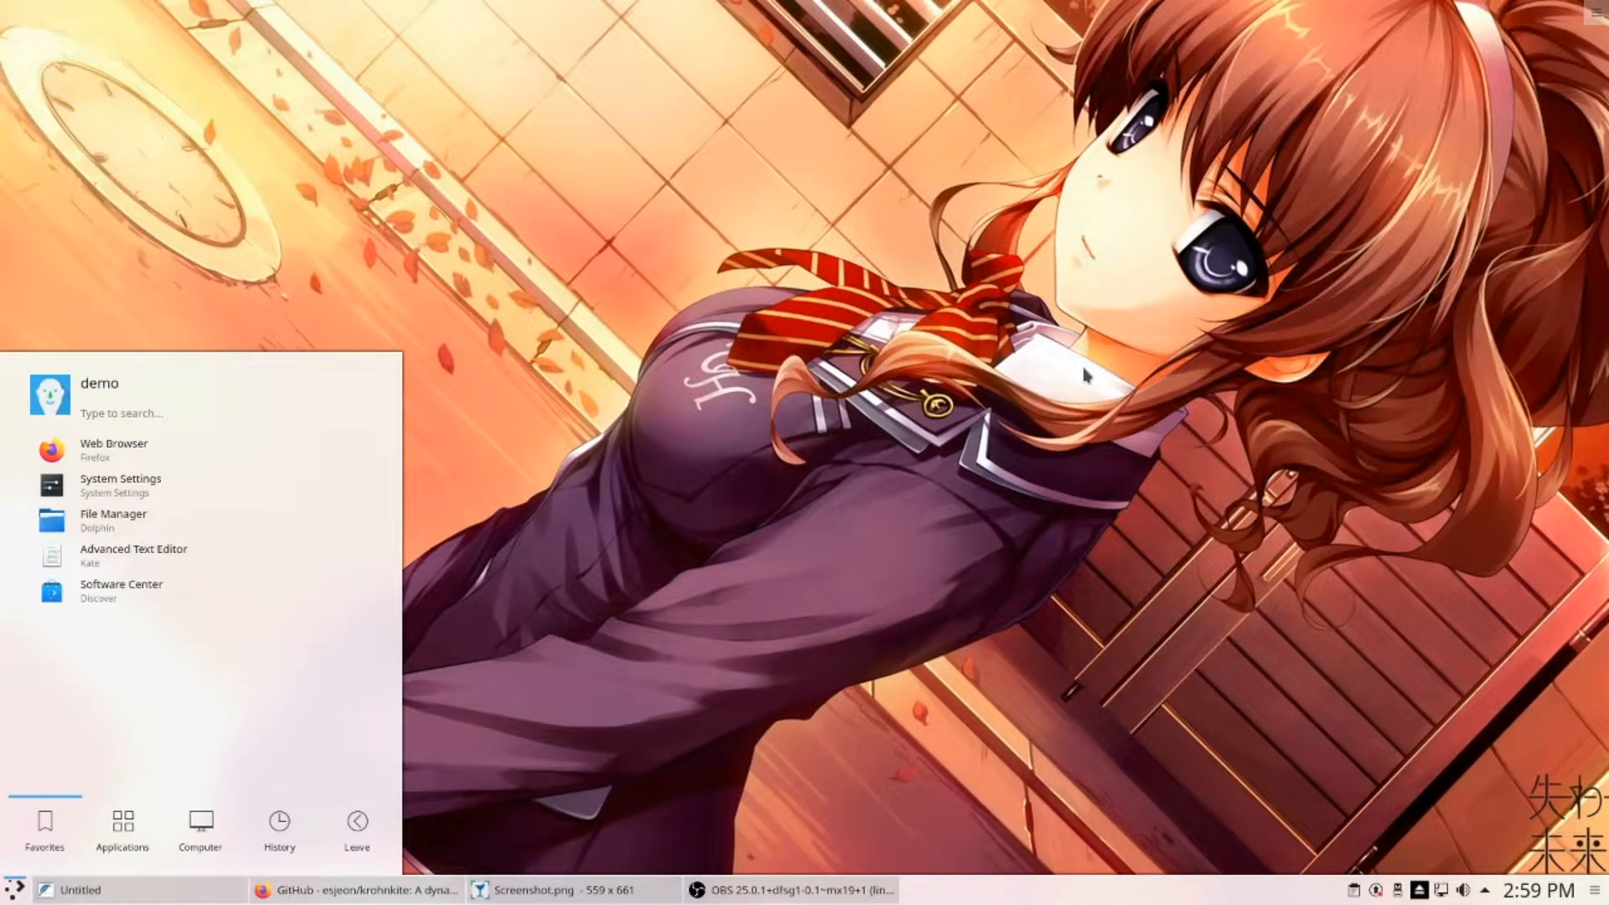
{"action": "left_click", "coordinate": [553, 890]}
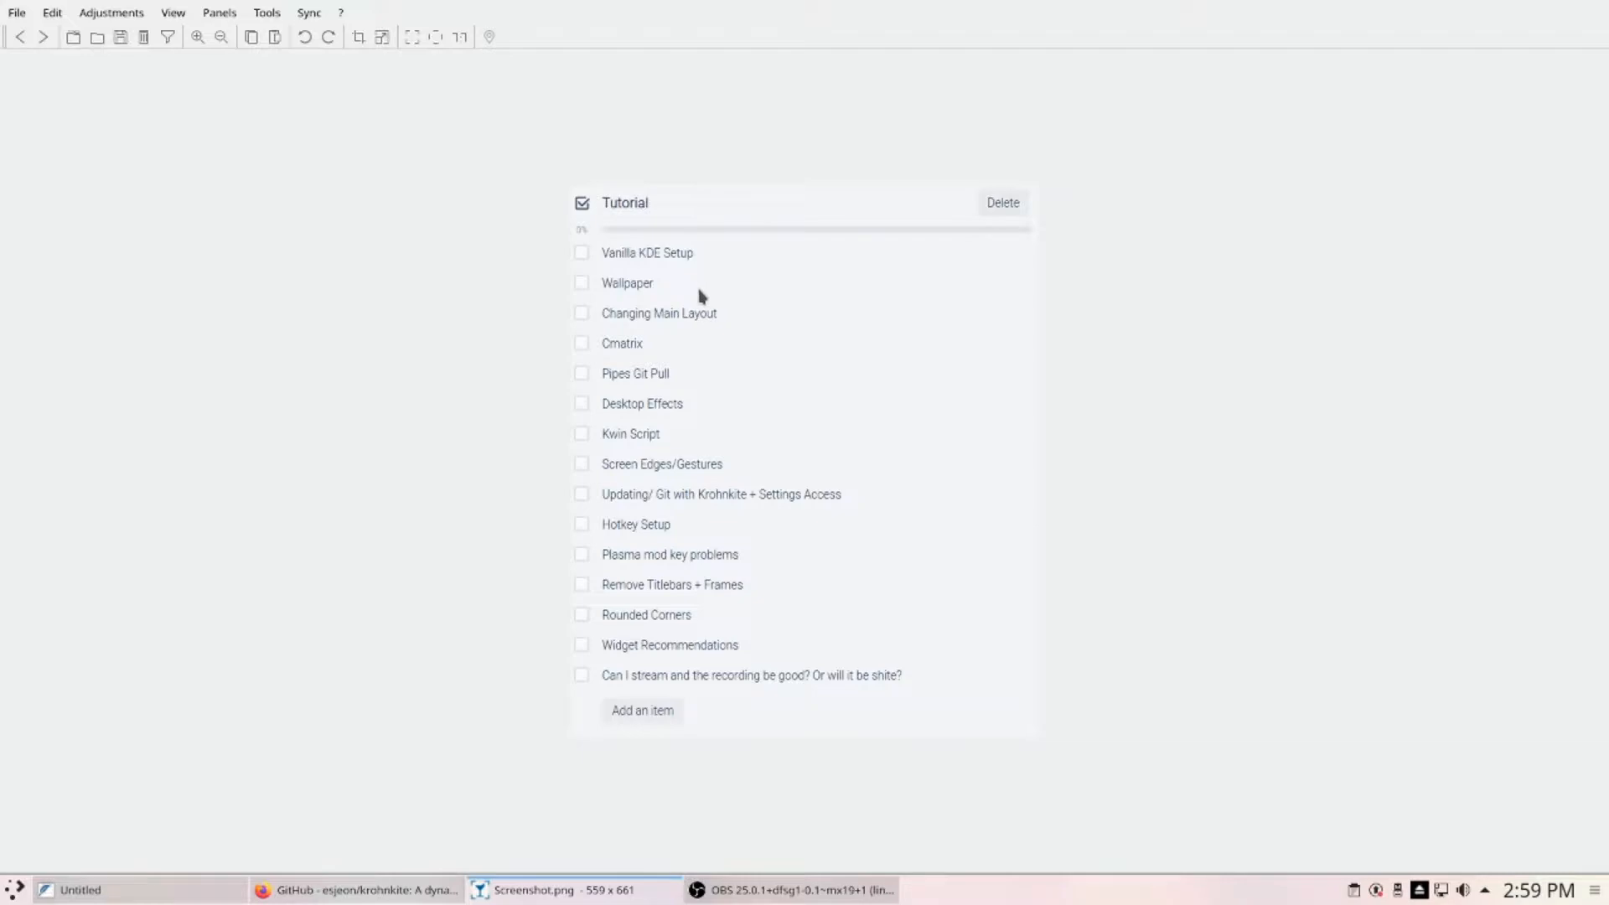
{"action": "left_click", "coordinate": [575, 891]}
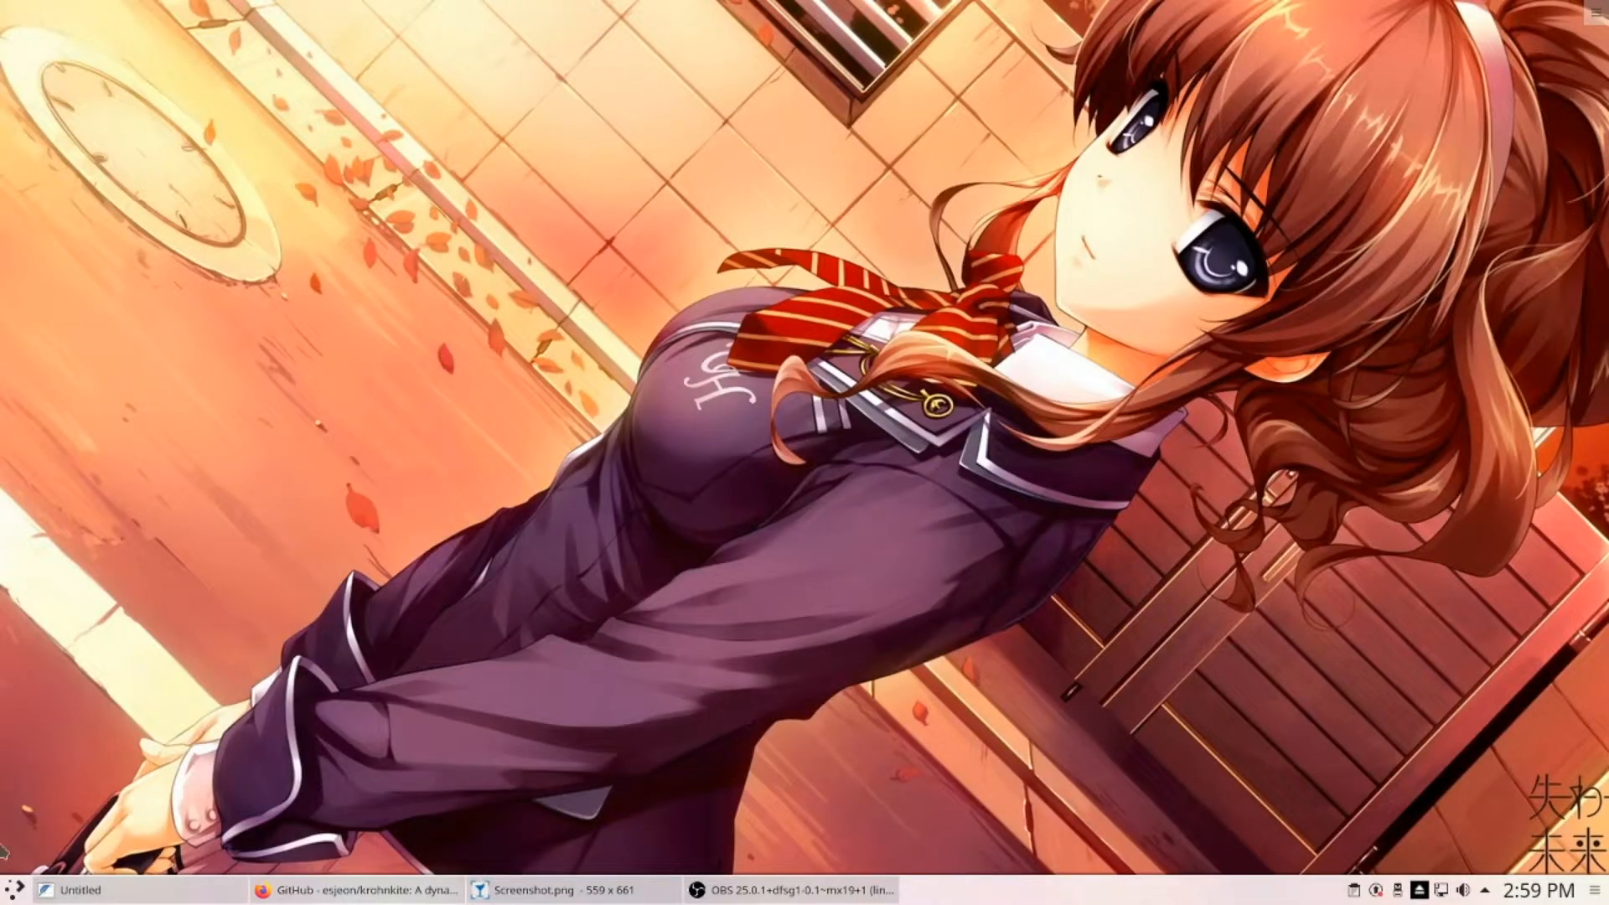
- Launch Konsole and install the cmatrix package with sudo apt install
{"action": "key", "text": "super"}
{"action": "type", "text": "ter"}
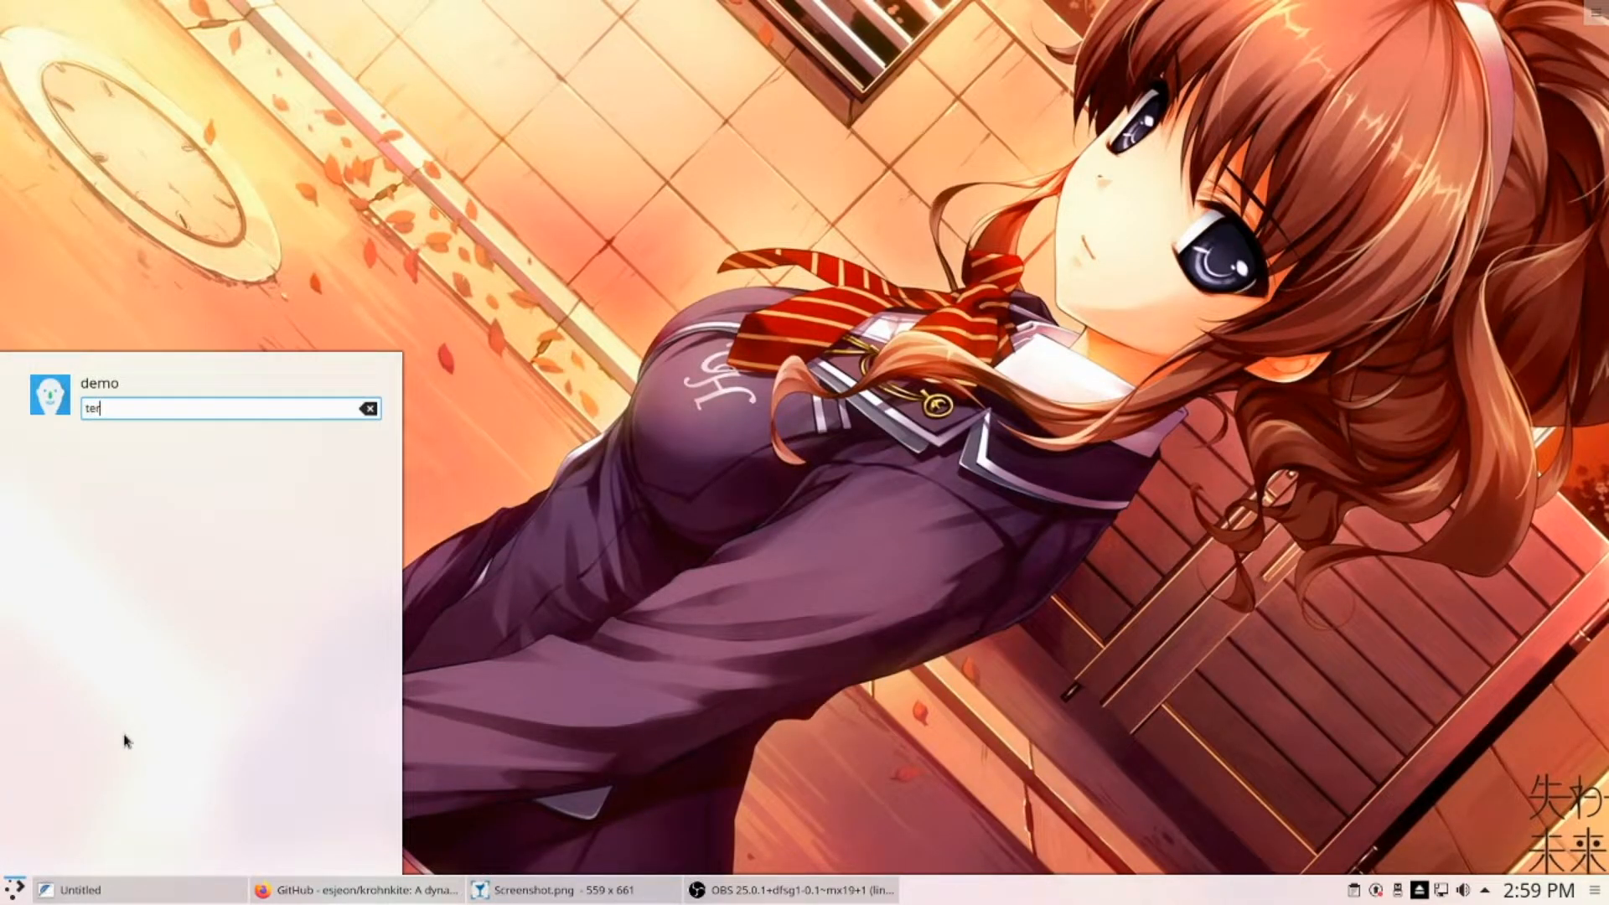
{"action": "type", "text": "mina"}
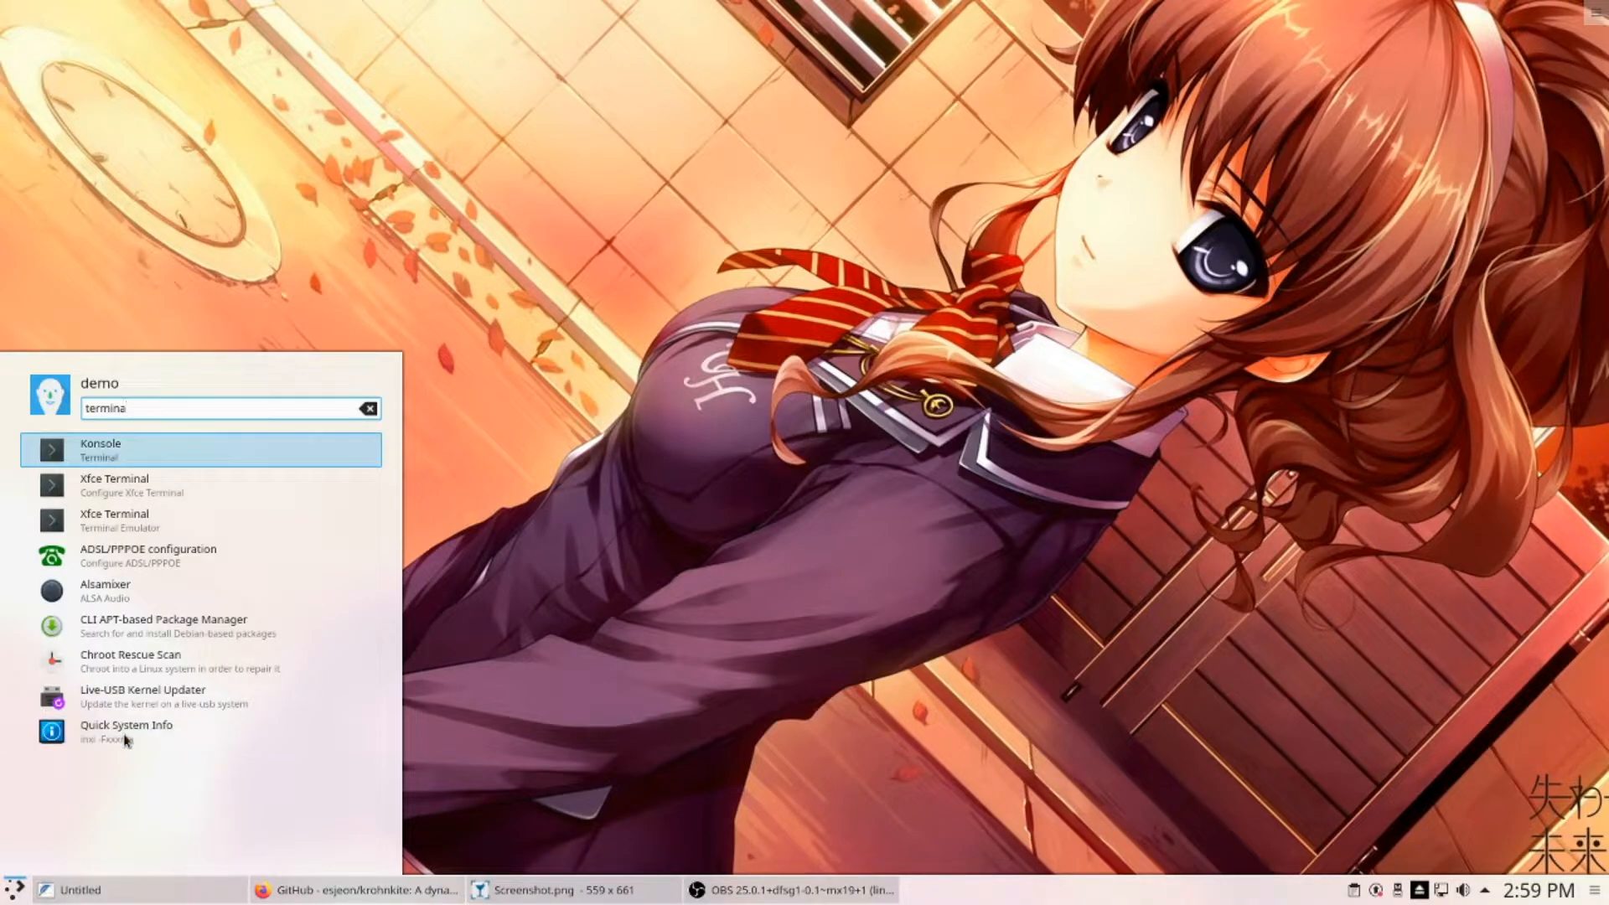
{"action": "key", "text": "Return"}
{"action": "type", "text": "sudo apt inst"}
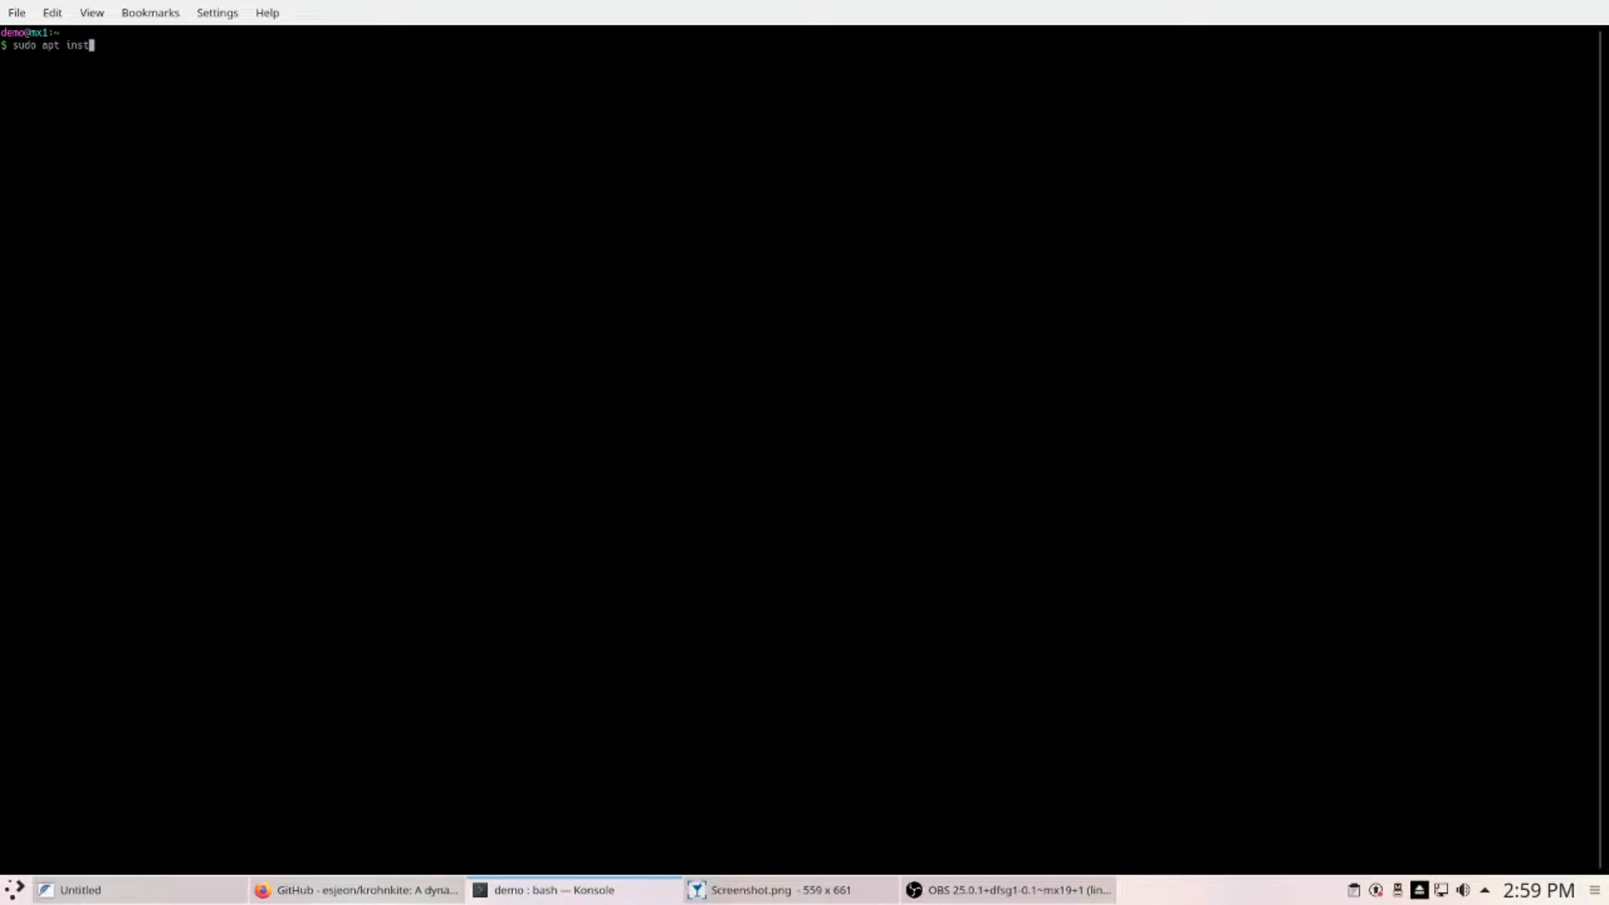
{"action": "type", "text": "all cmatrix"}
{"action": "key", "text": "Return"}
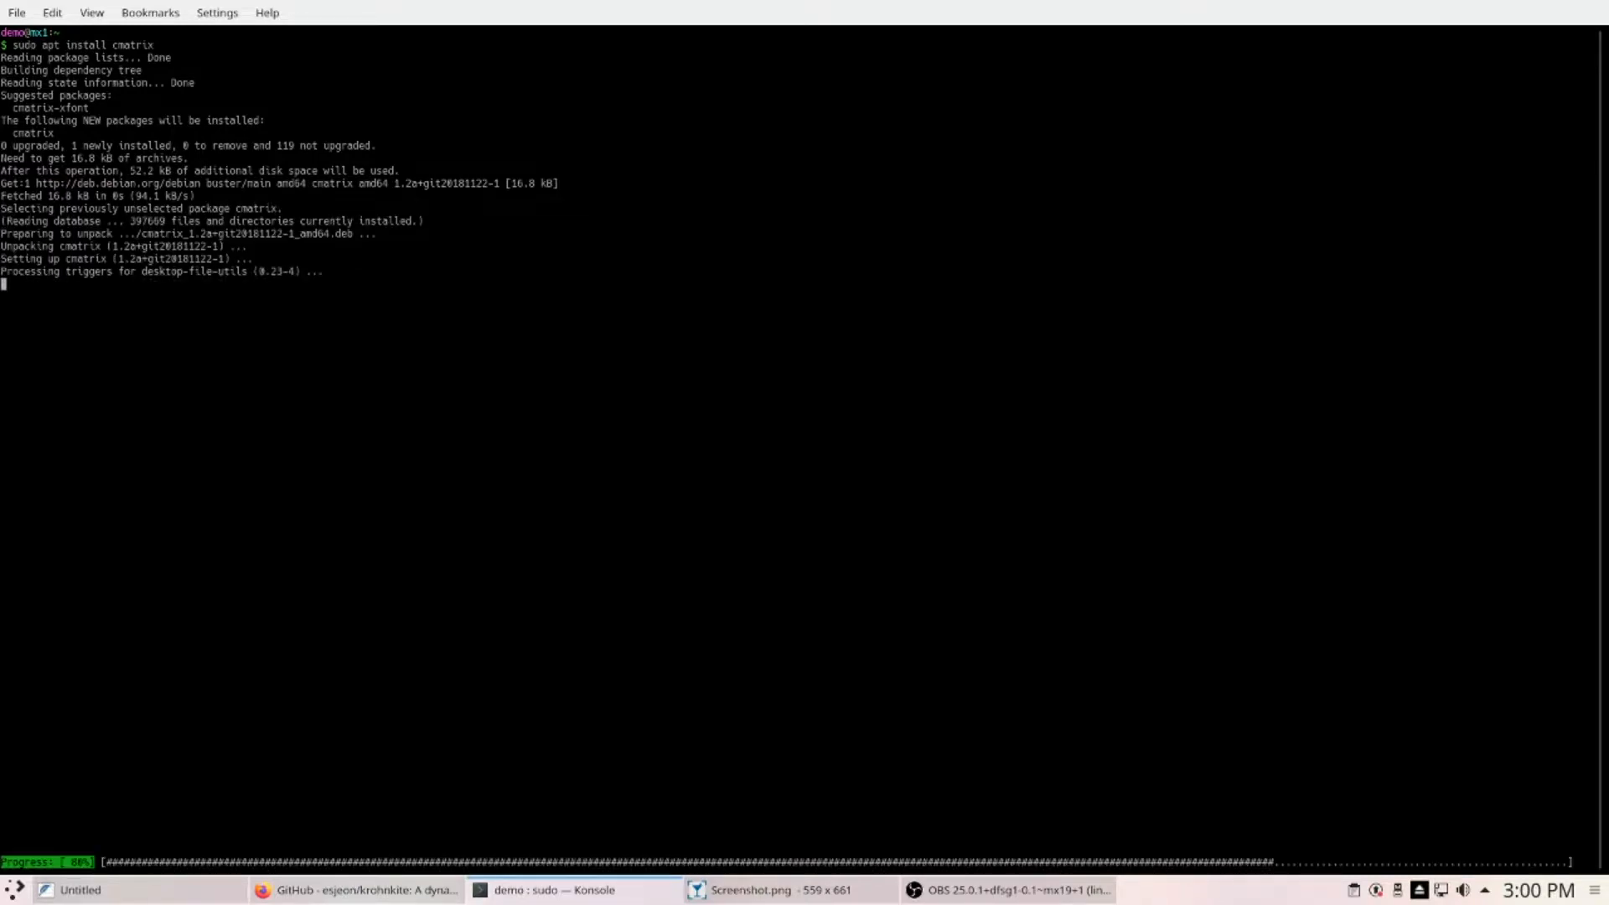
- Install the rofi package with sudo apt install and accept its additional packages
{"action": "key", "text": "Up"}
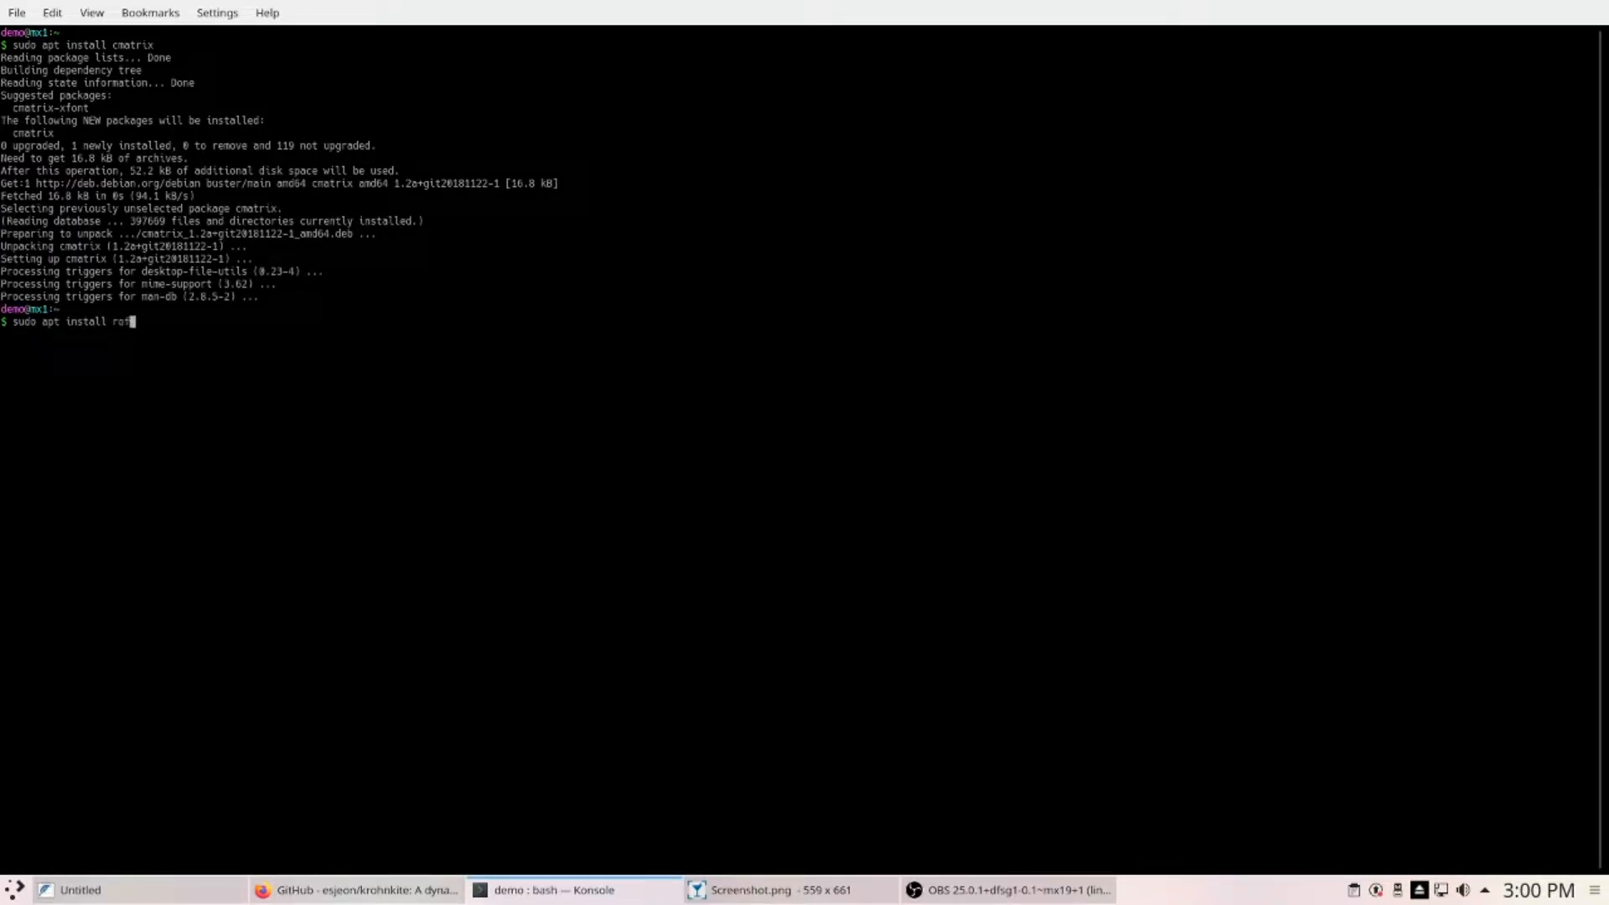
{"action": "type", "text": "rofi"}
{"action": "key", "text": "Return"}
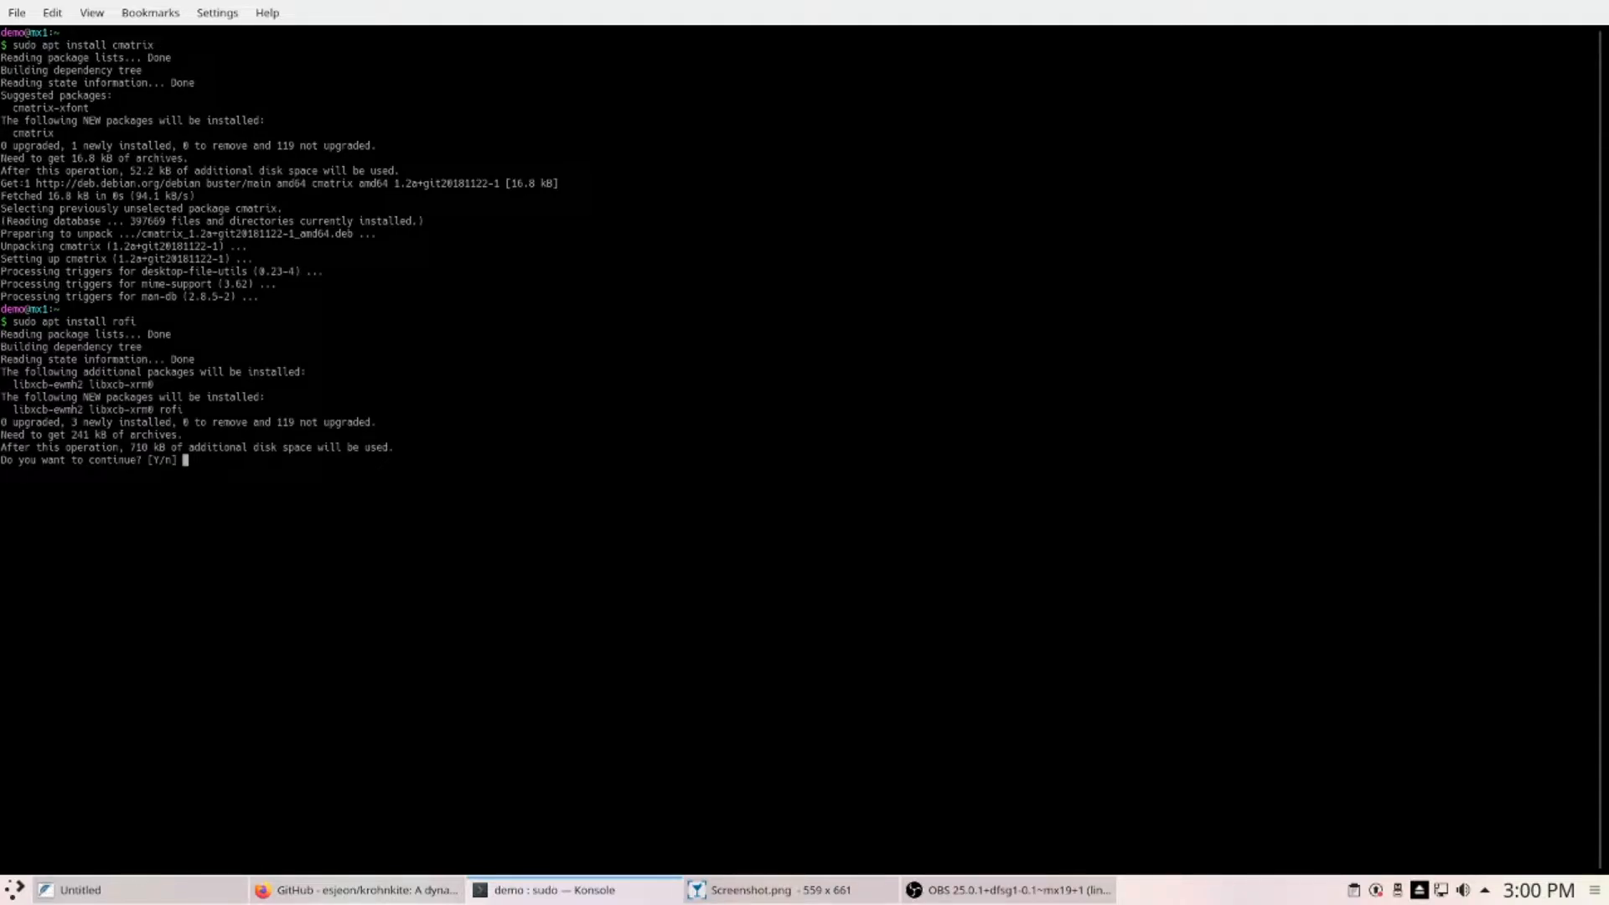
{"action": "type", "text": "y"}
{"action": "key", "text": "Return"}
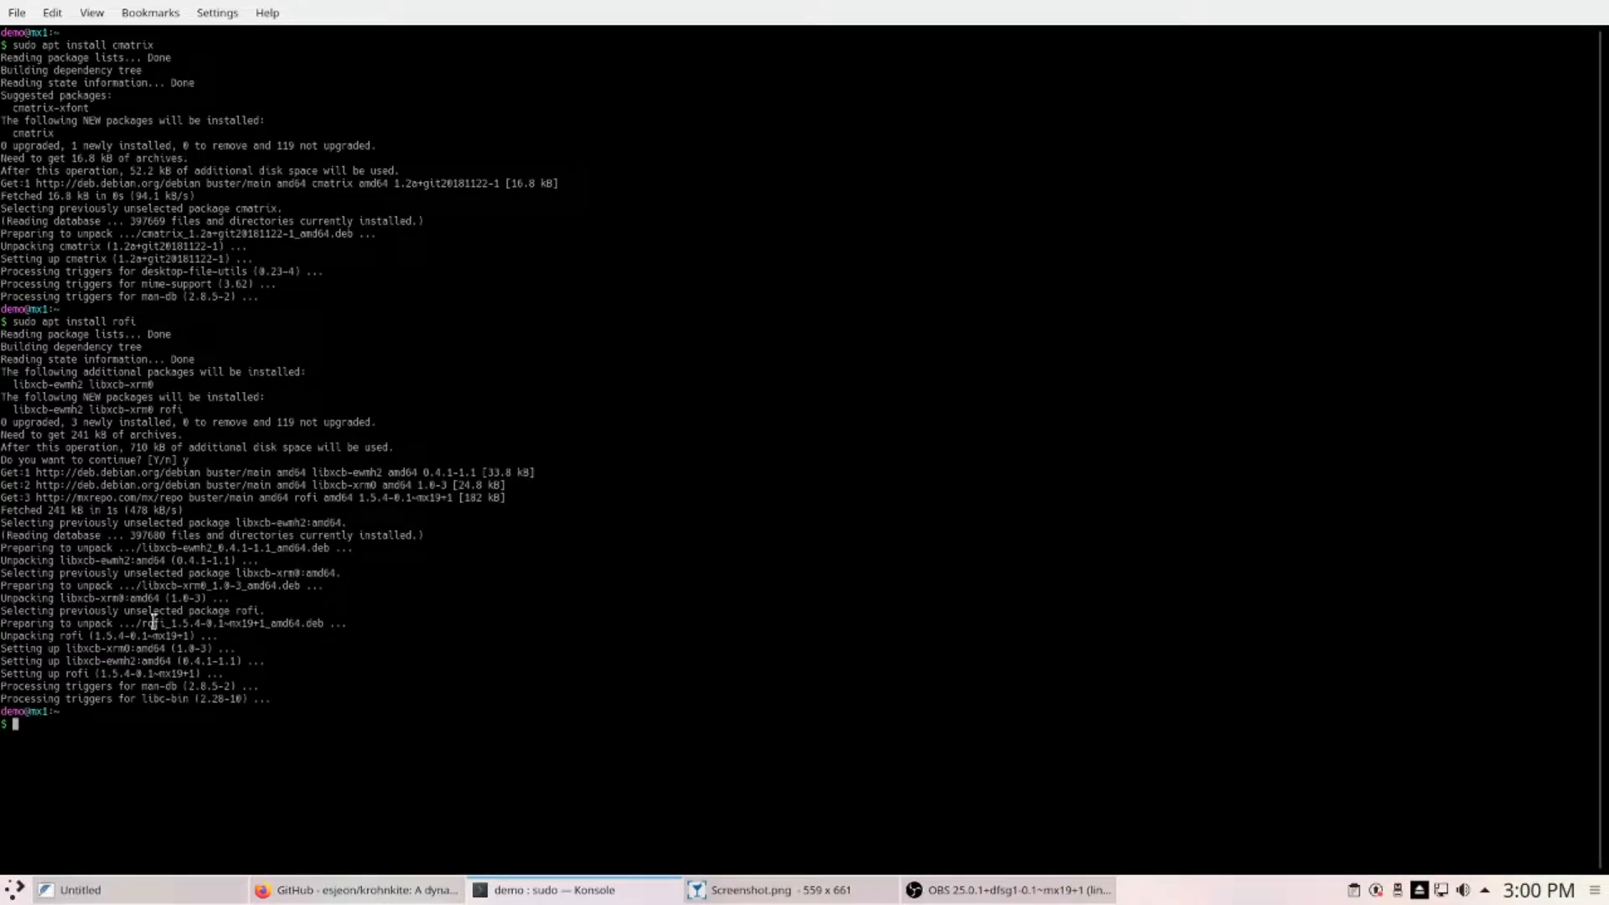
- Close Konsole and open the Desktop Folder Settings
{"action": "left_click_drag", "start_coordinate": [1157, 383], "coordinate": [1204, 407]}
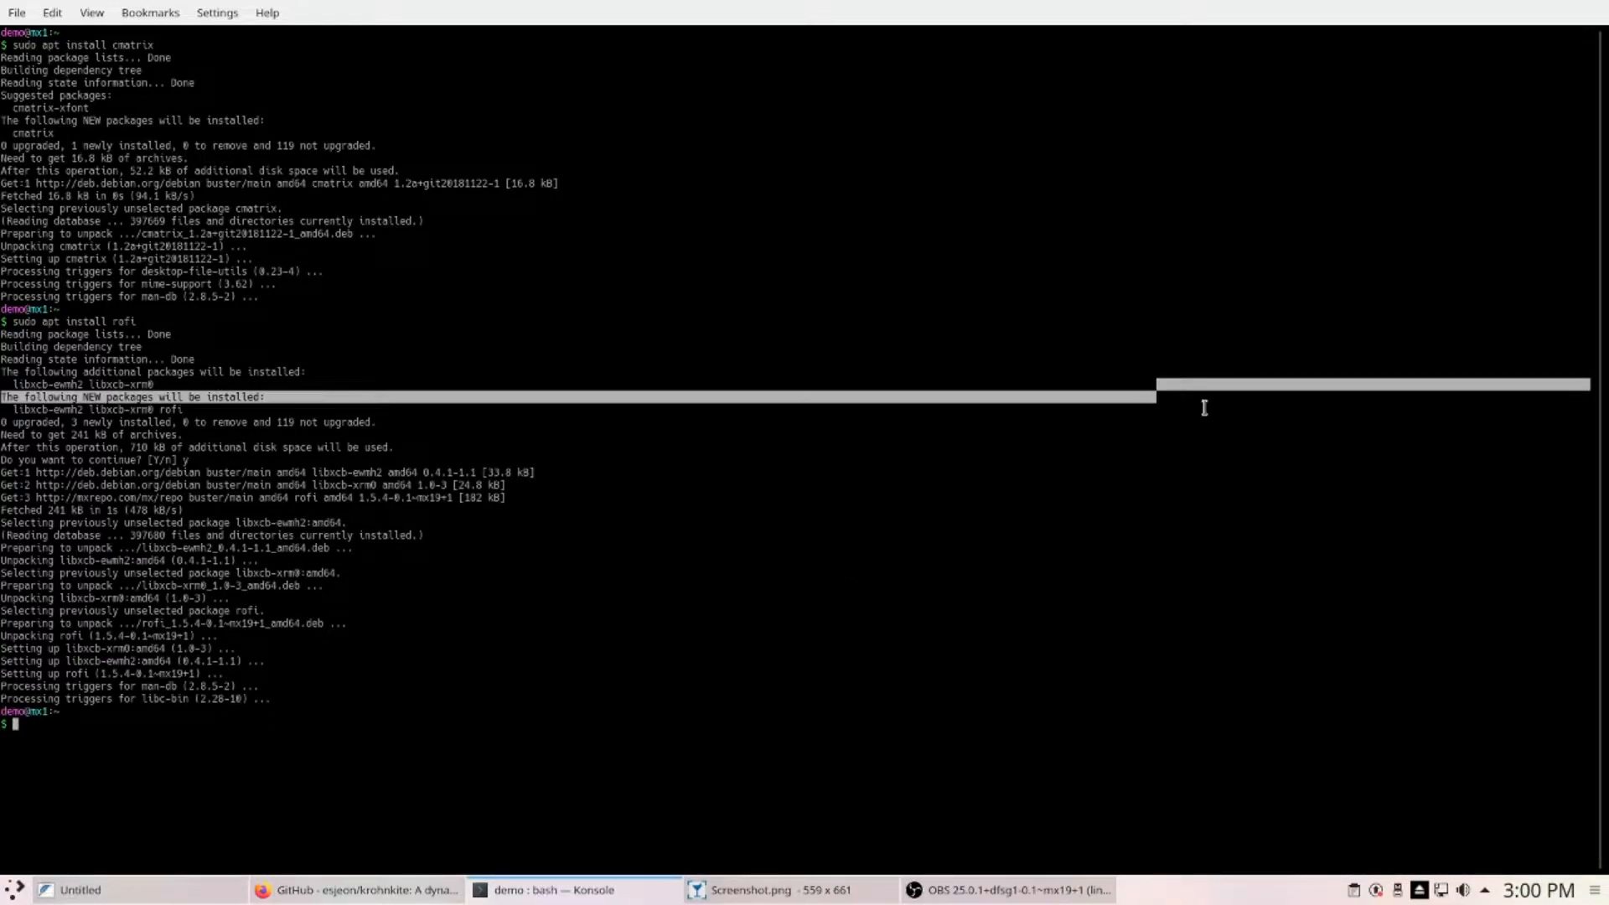
{"action": "left_click", "coordinate": [709, 530]}
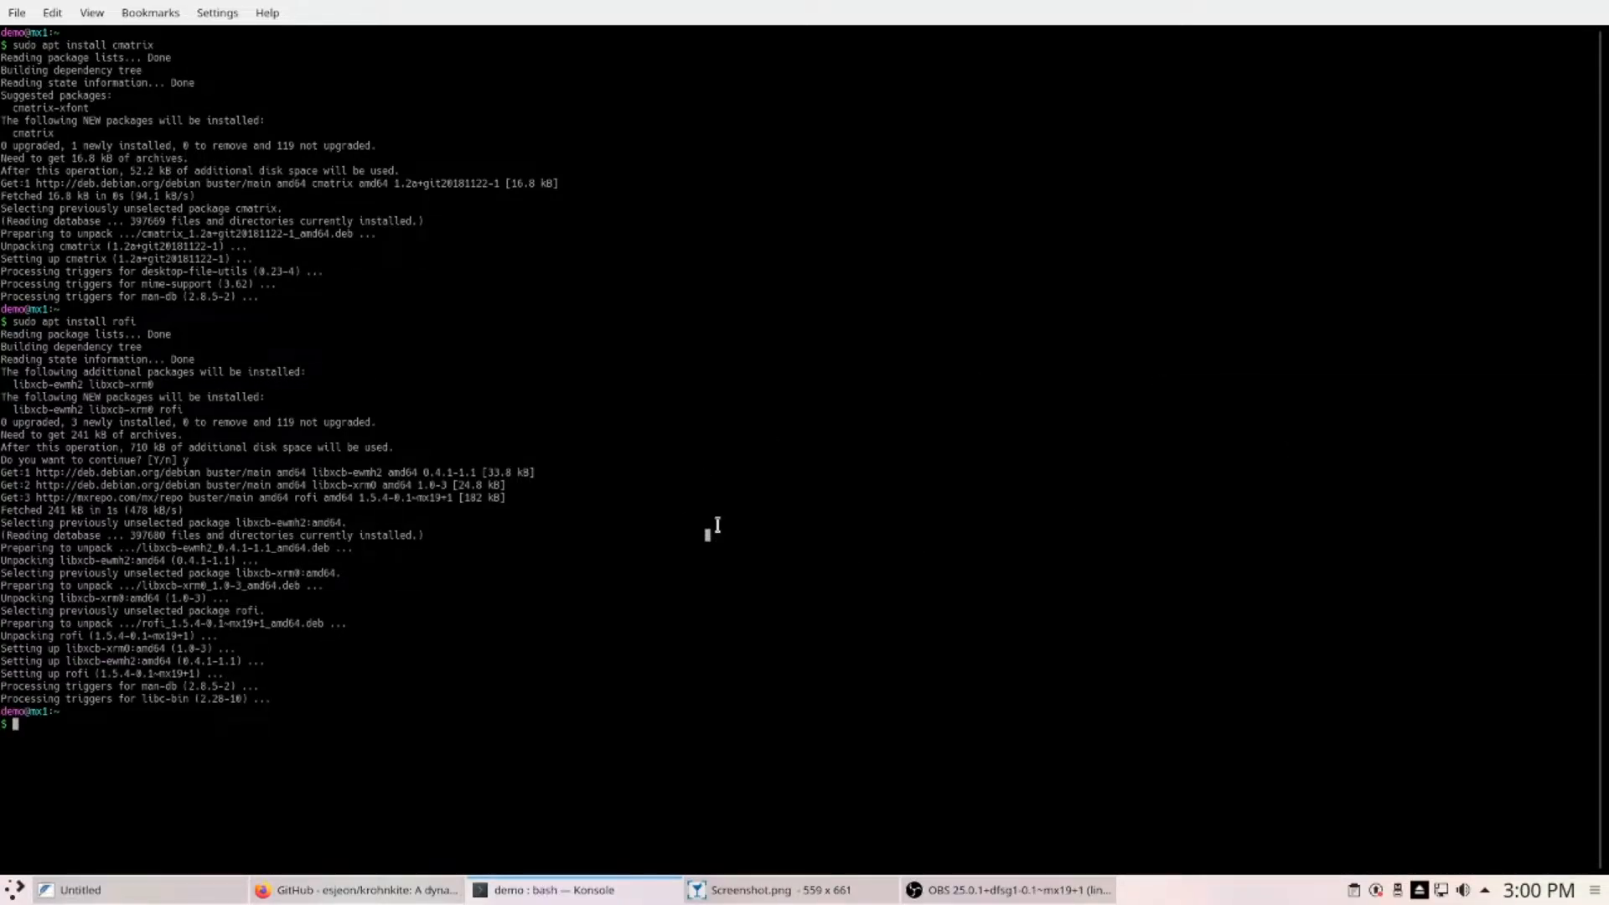
{"action": "key", "text": "alt+F4"}
{"action": "right_click", "coordinate": [691, 371]}
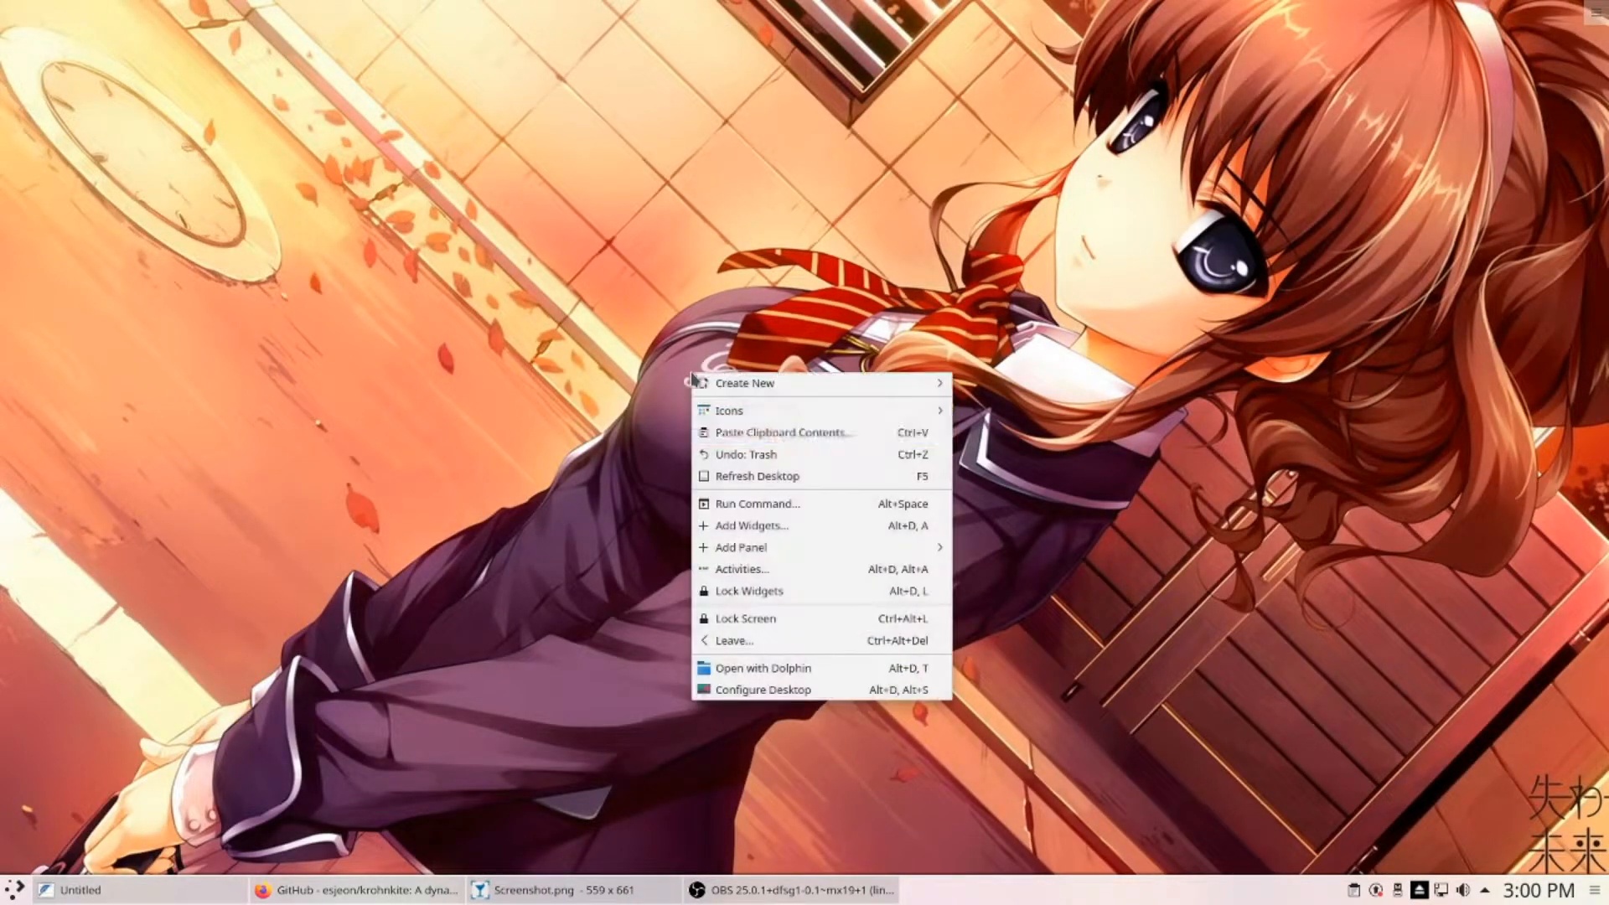
{"action": "left_click", "coordinate": [867, 701]}
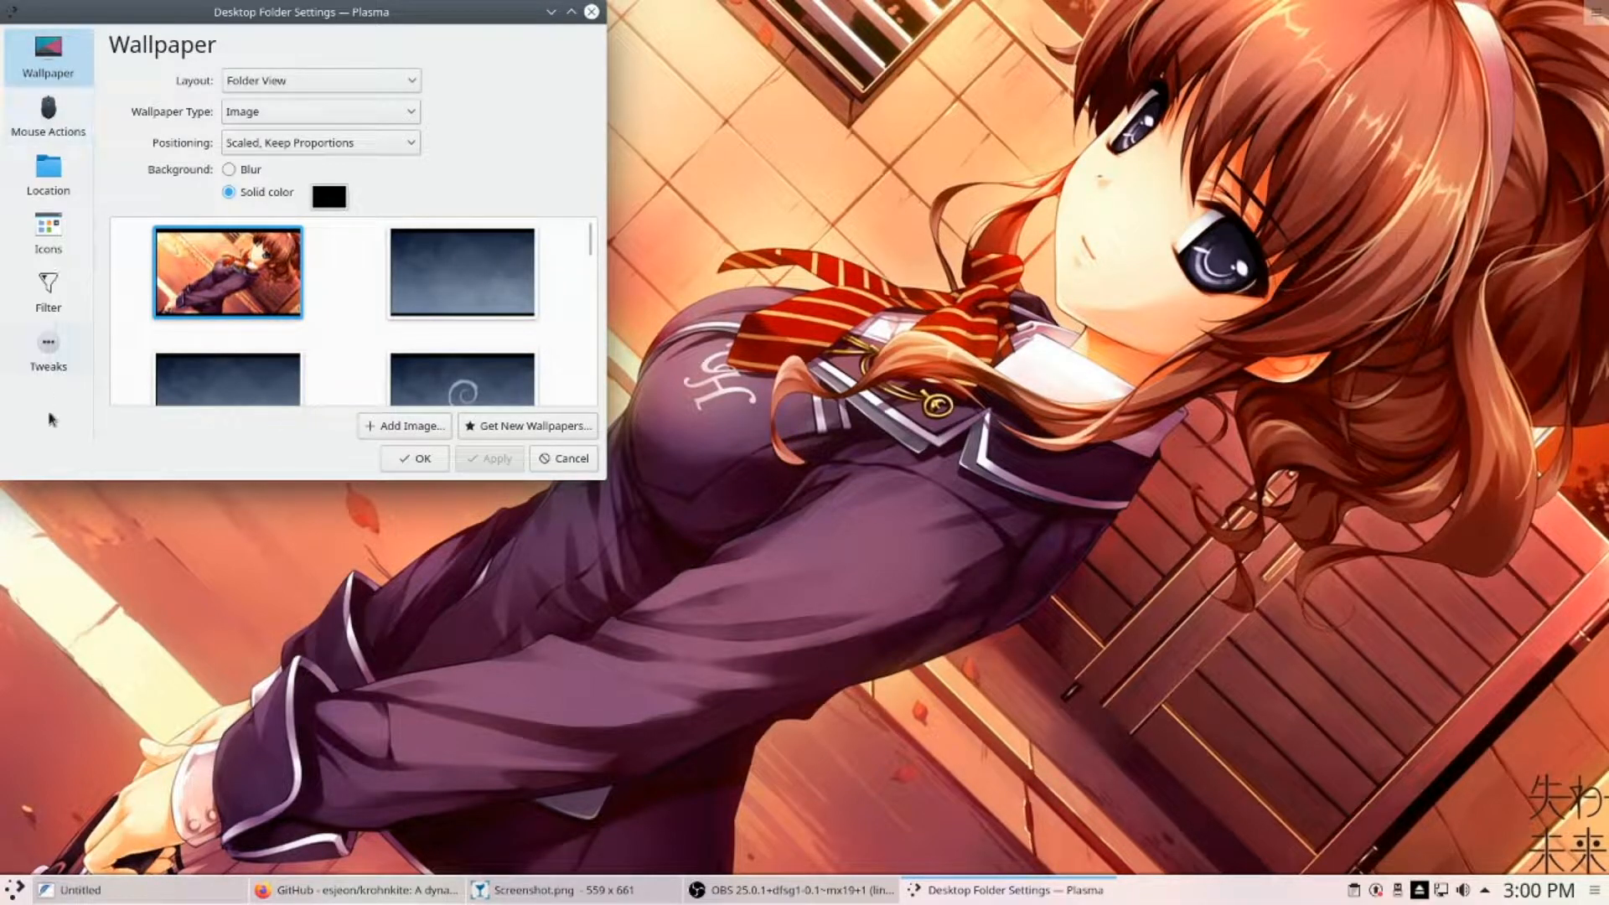
- Turn off the desktop toolbox in the Tweaks settings and switch to the Filter settings
{"action": "left_click", "coordinate": [46, 369]}
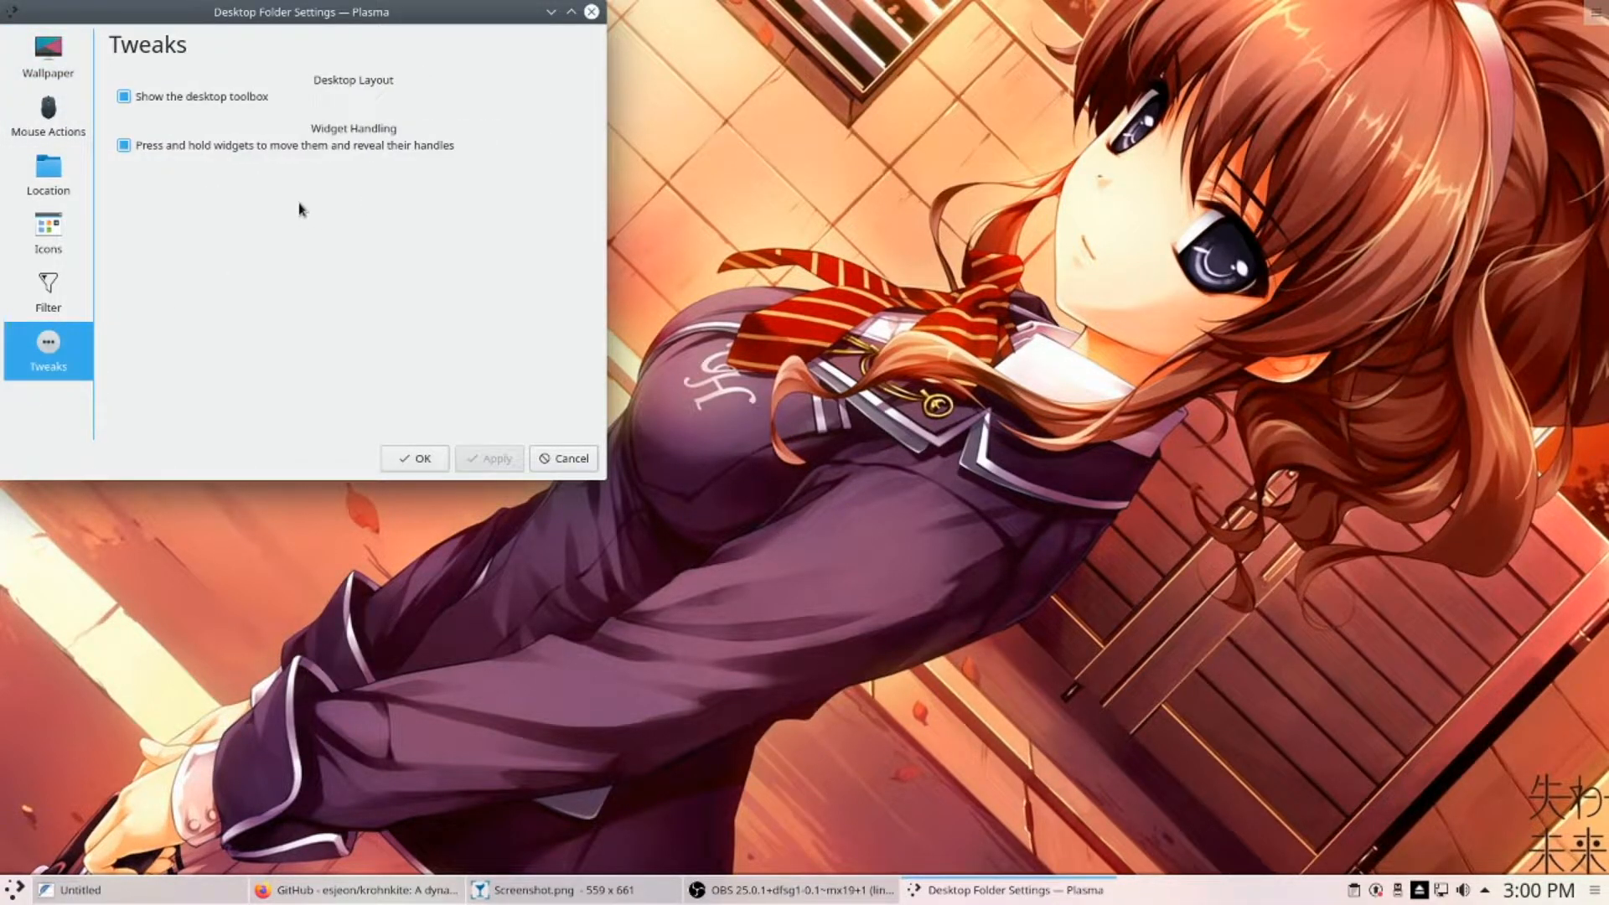
{"action": "left_click", "coordinate": [151, 97]}
{"action": "left_click", "coordinate": [48, 319]}
{"action": "left_click", "coordinate": [815, 432]}
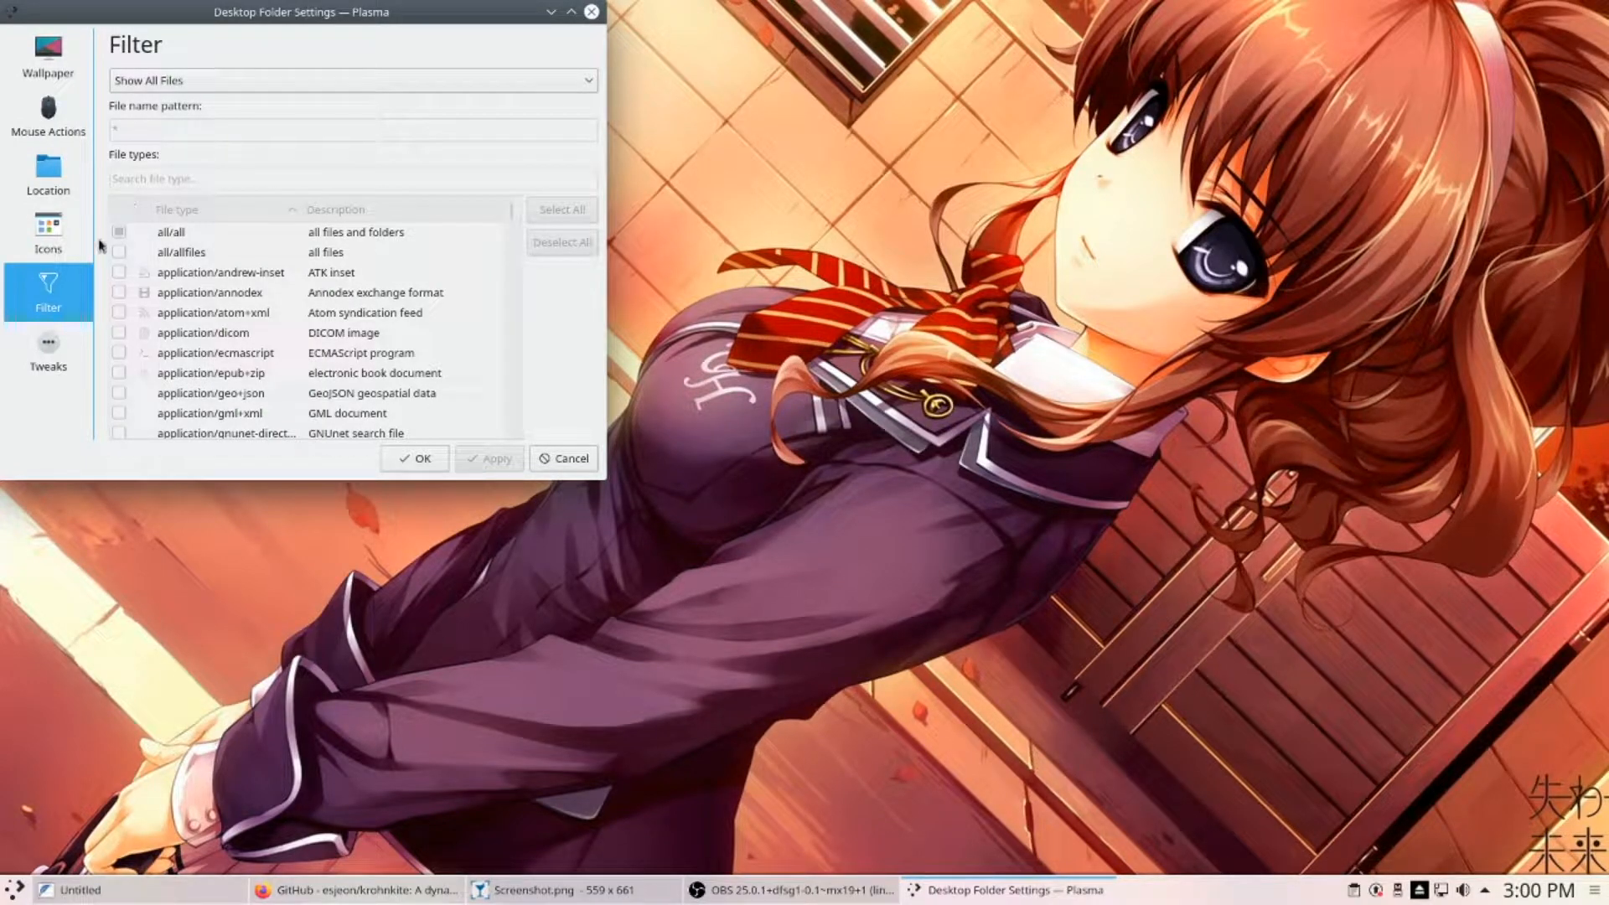
- Review the Icons and Location settings of the desktop folder and accept the dialog
{"action": "left_click", "coordinate": [52, 237]}
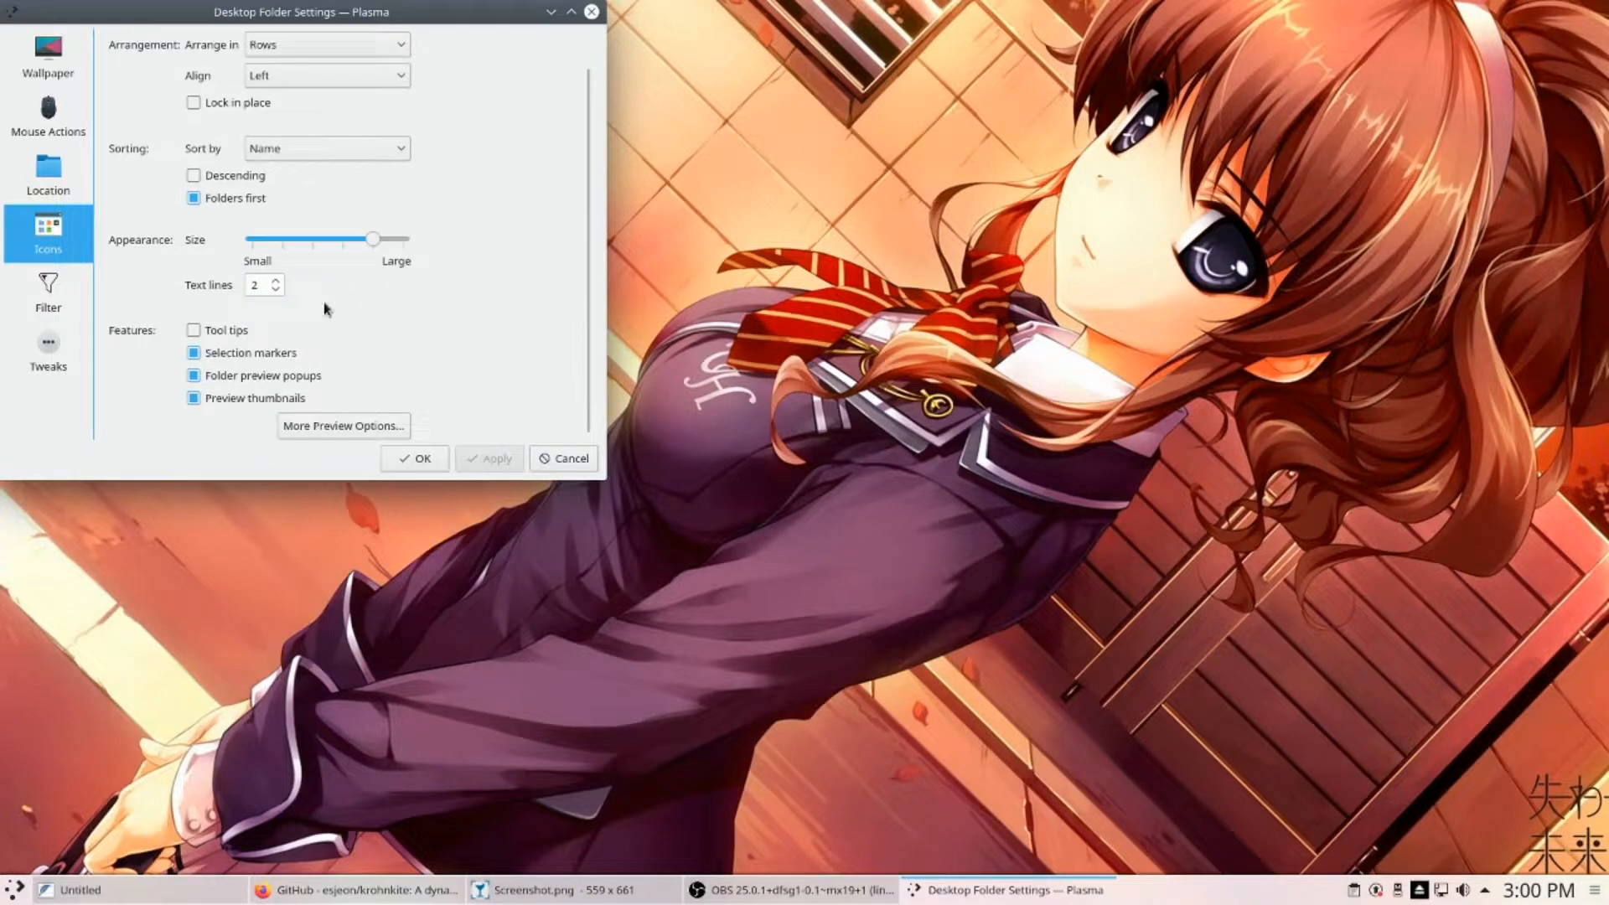
{"action": "left_click", "coordinate": [48, 178]}
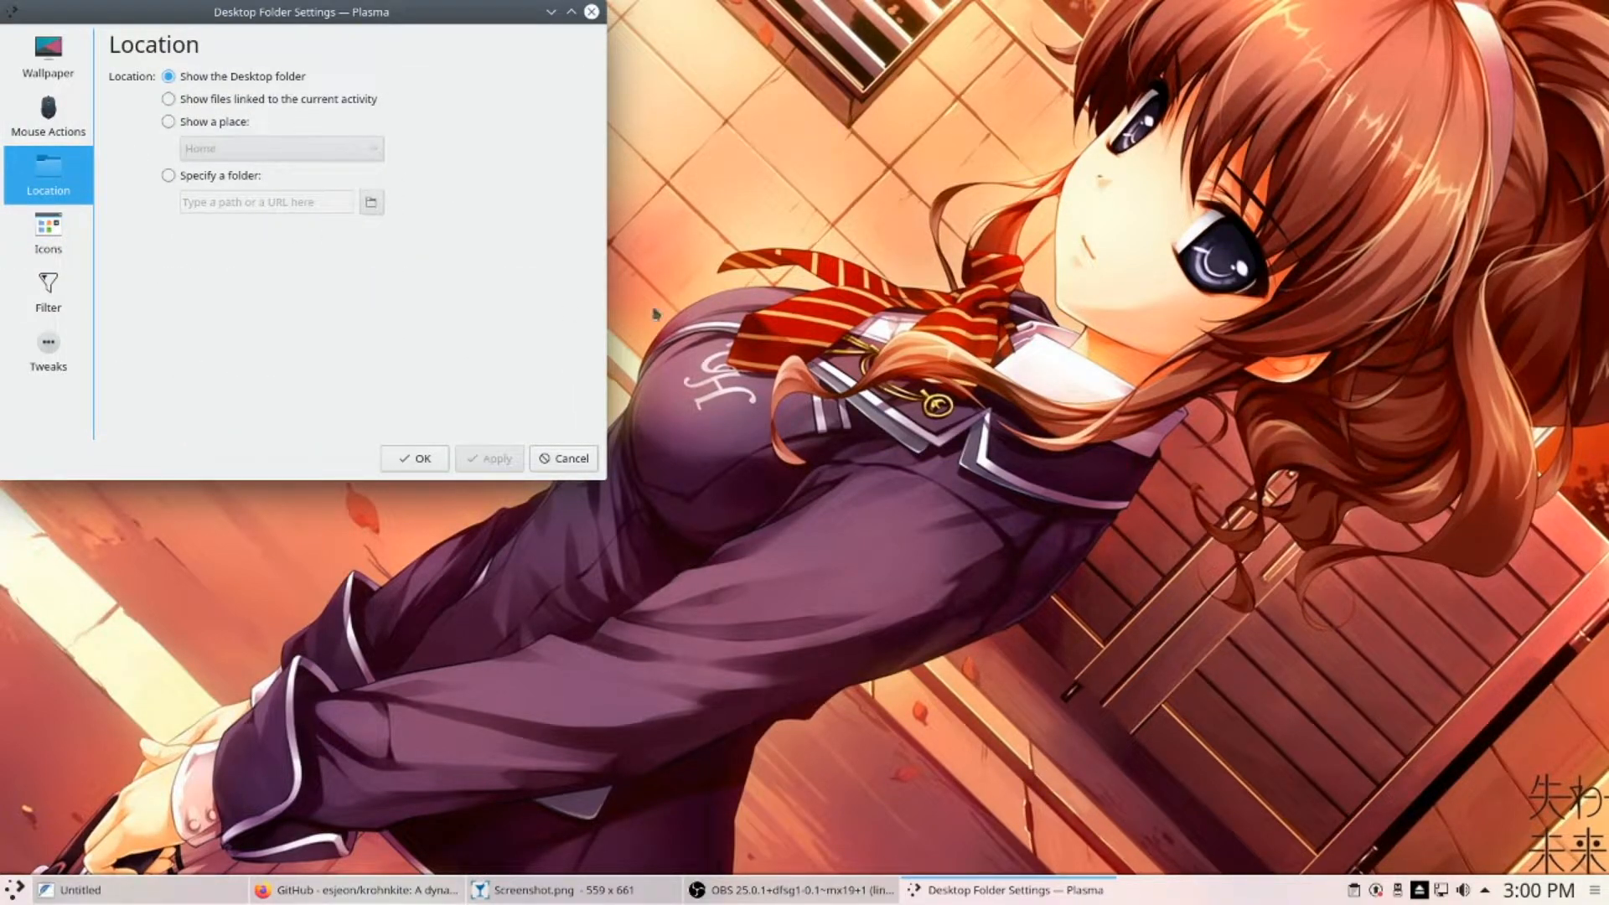
{"action": "left_click", "coordinate": [410, 459]}
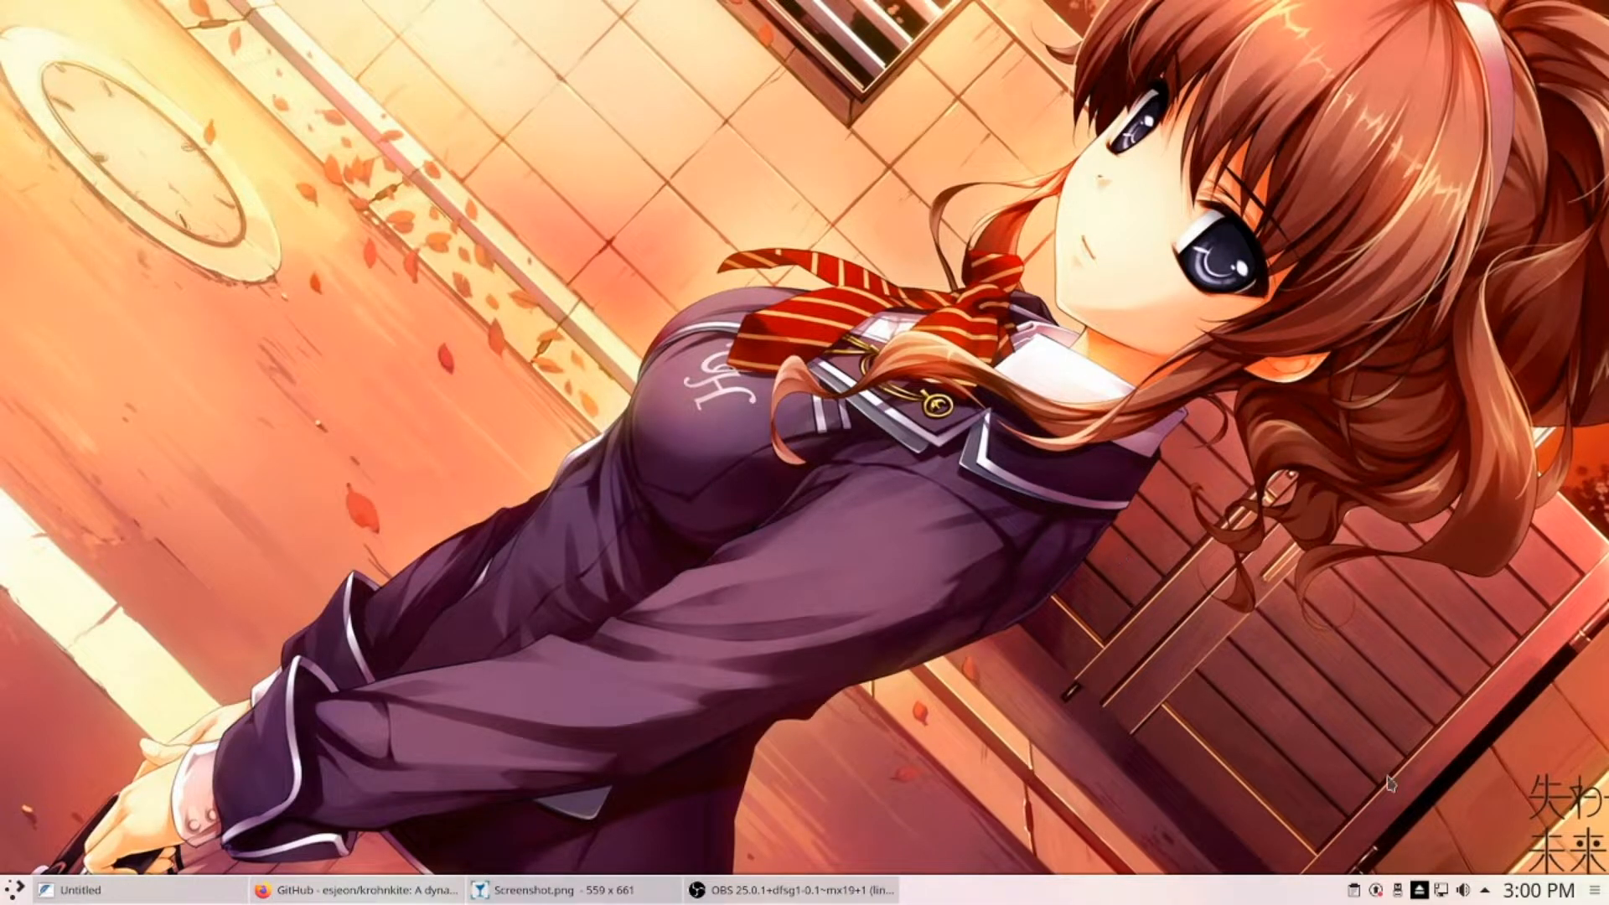
- Open the panel configuration and increase the panel height to 66
{"action": "right_click", "coordinate": [1244, 899]}
{"action": "mouse_move", "coordinate": [1265, 869]}
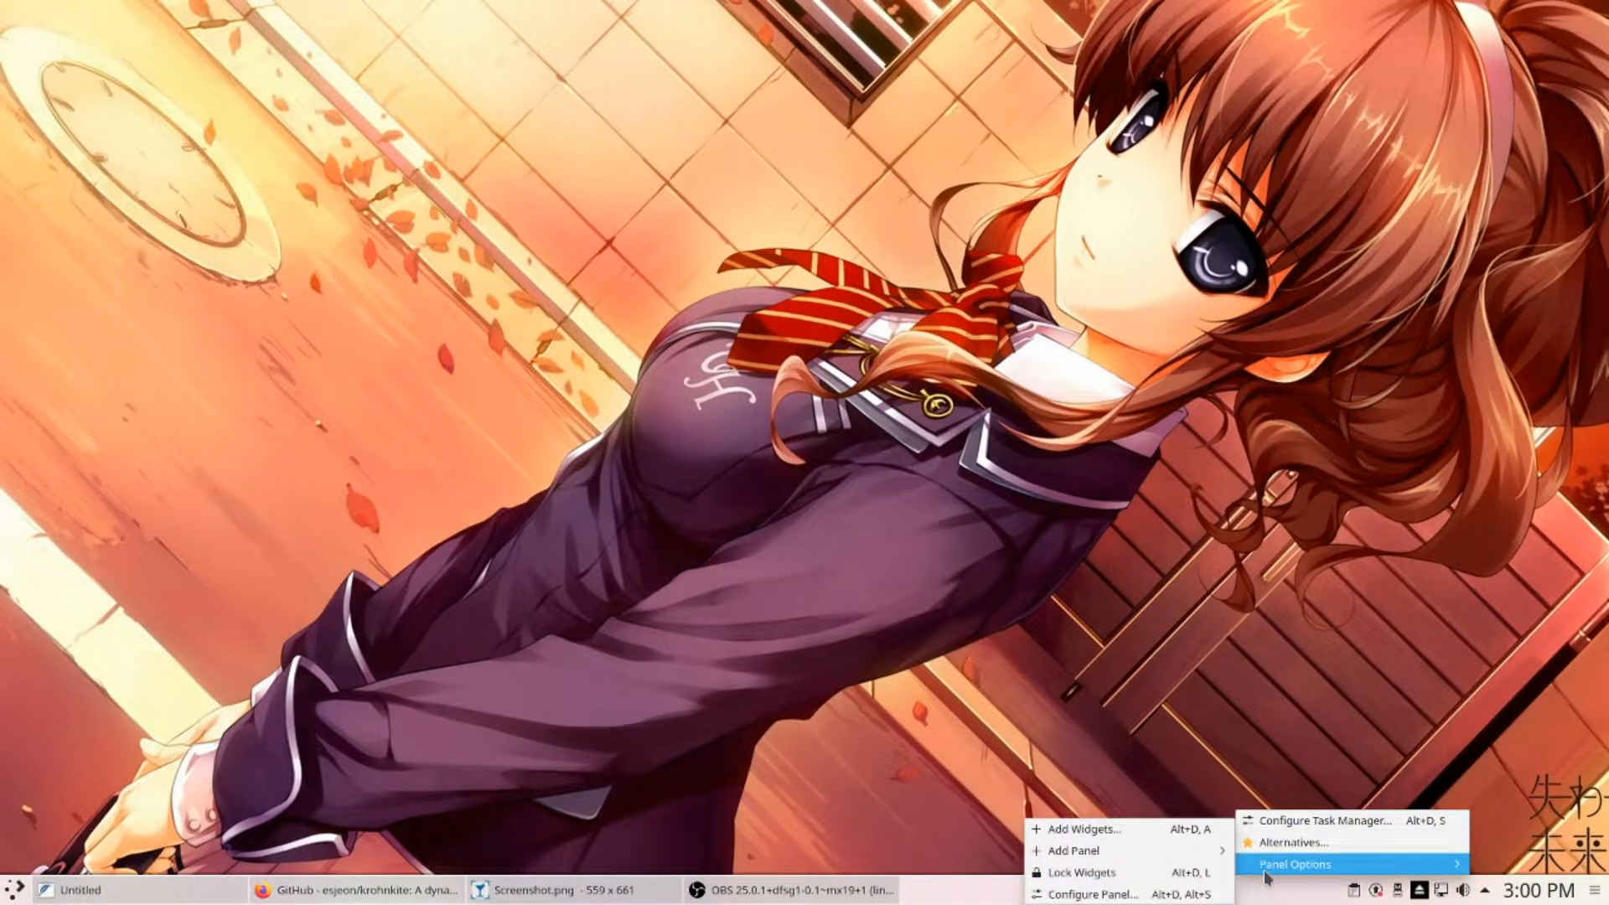
{"action": "left_click", "coordinate": [1202, 898]}
{"action": "left_click_drag", "start_coordinate": [863, 830], "coordinate": [1024, 817]}
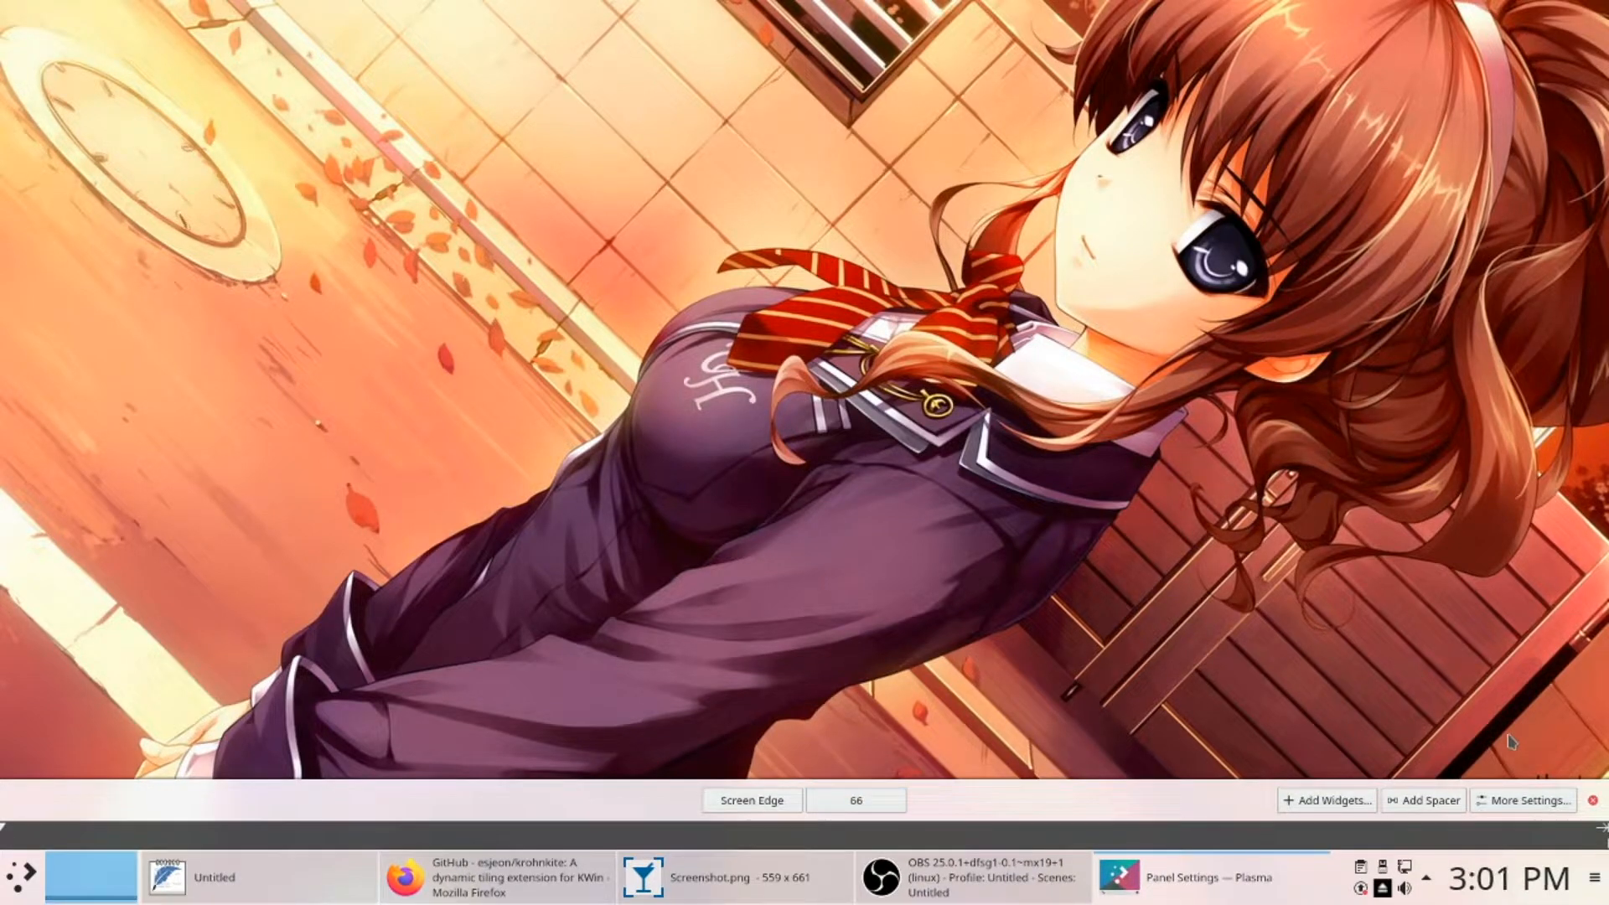
- Set the panel alignment to Center and move the panel to the top screen edge
{"action": "left_click", "coordinate": [1513, 802]}
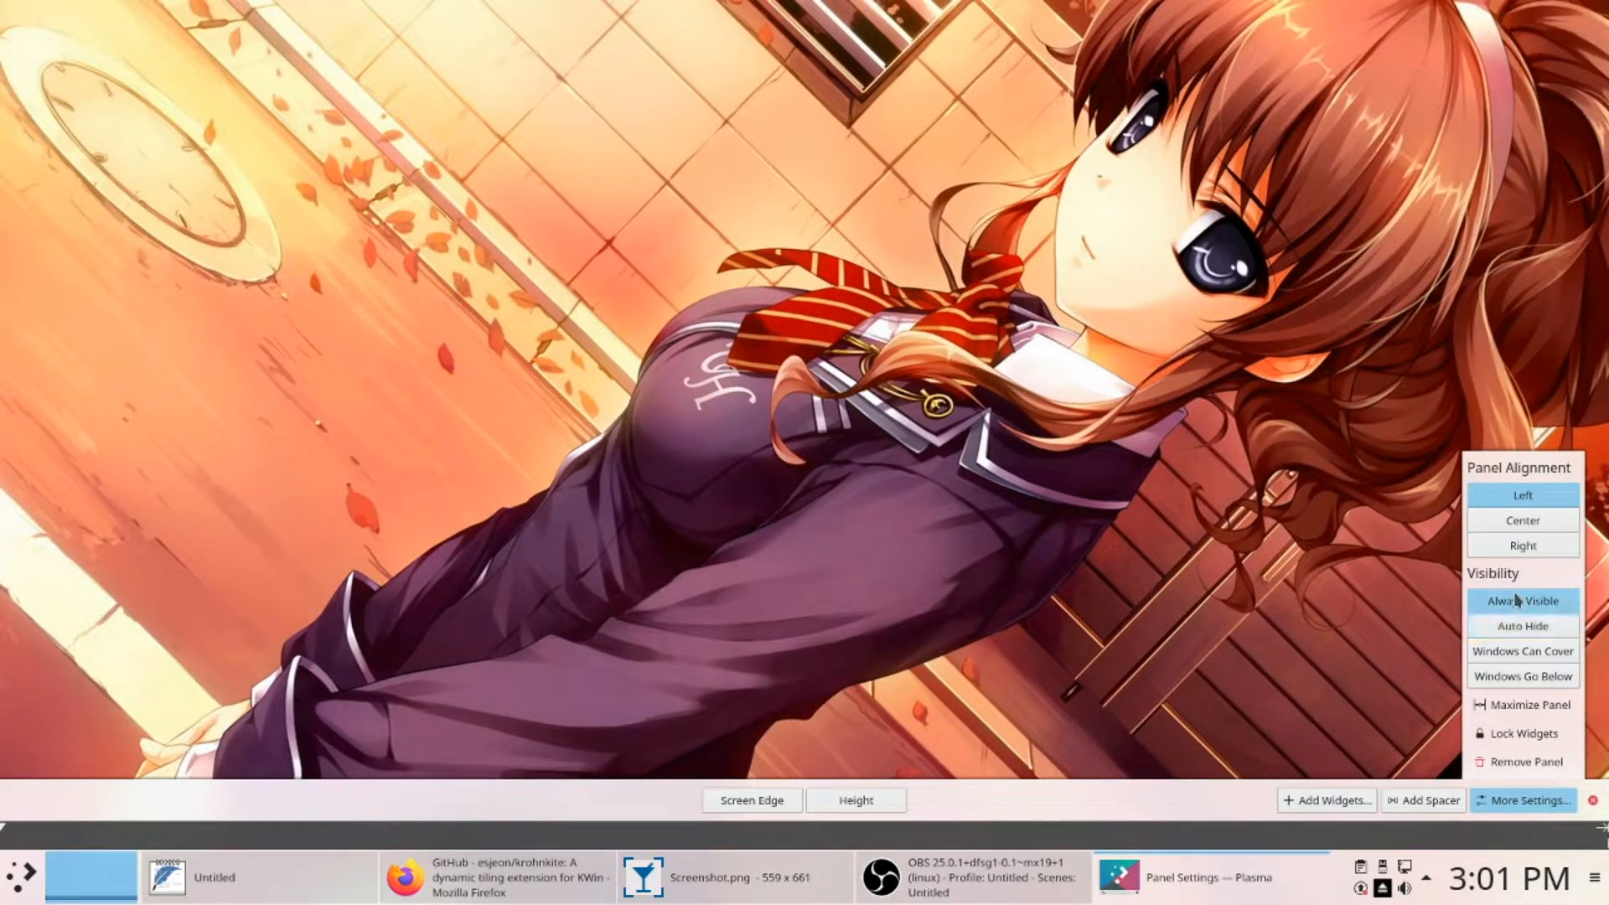
{"action": "left_click", "coordinate": [1523, 523]}
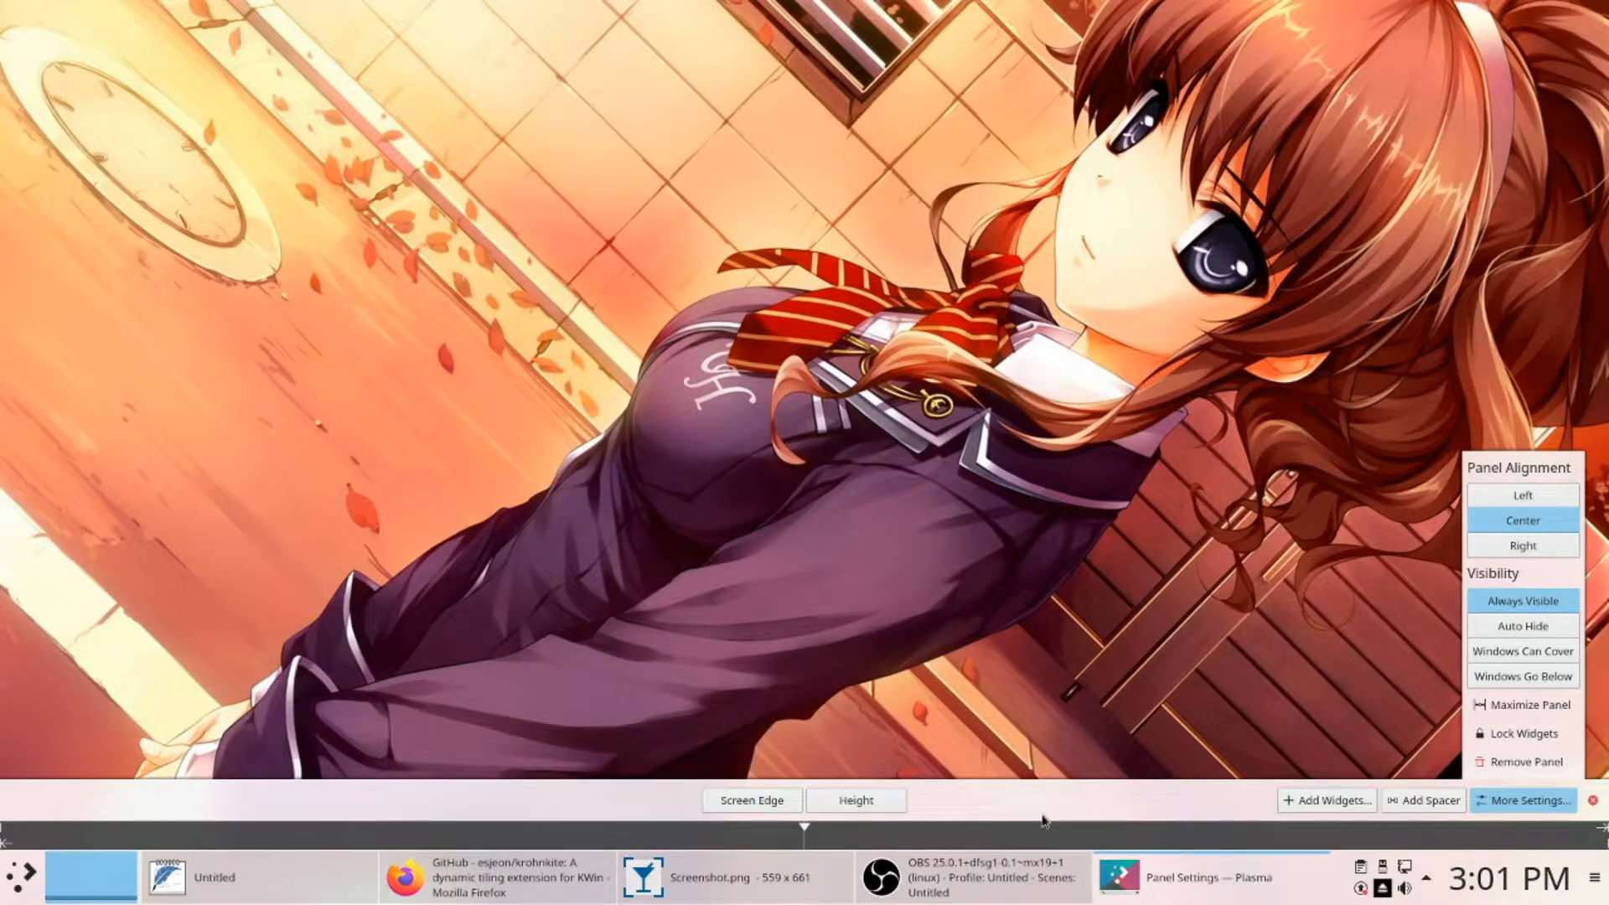
{"action": "left_click_drag", "start_coordinate": [786, 812], "coordinate": [758, 102]}
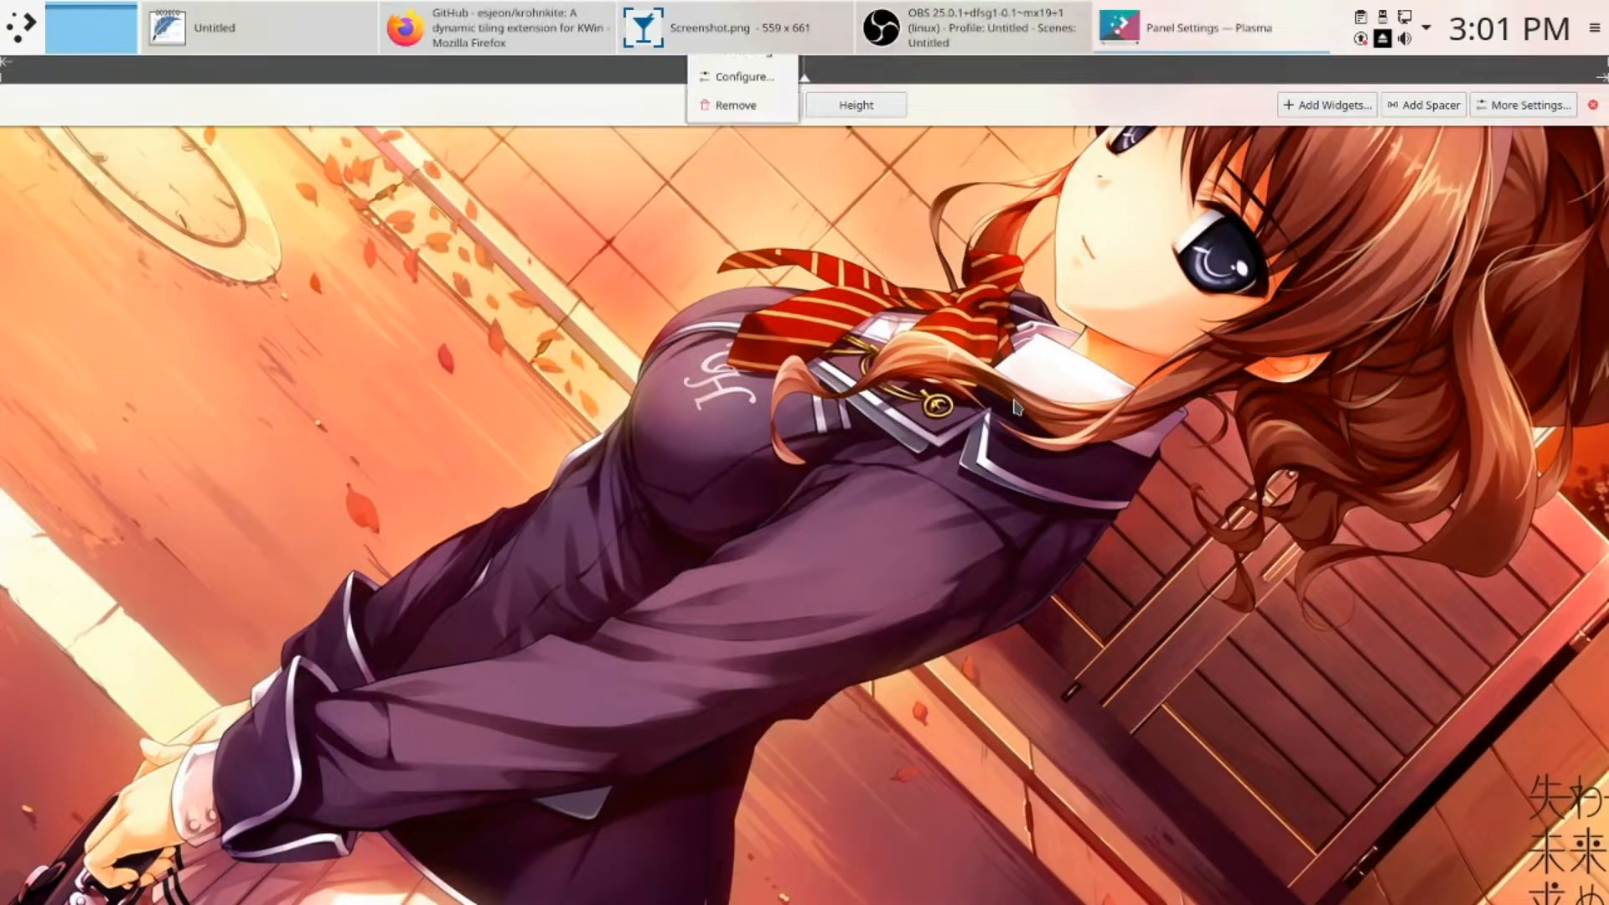
{"action": "left_click", "coordinate": [909, 154]}
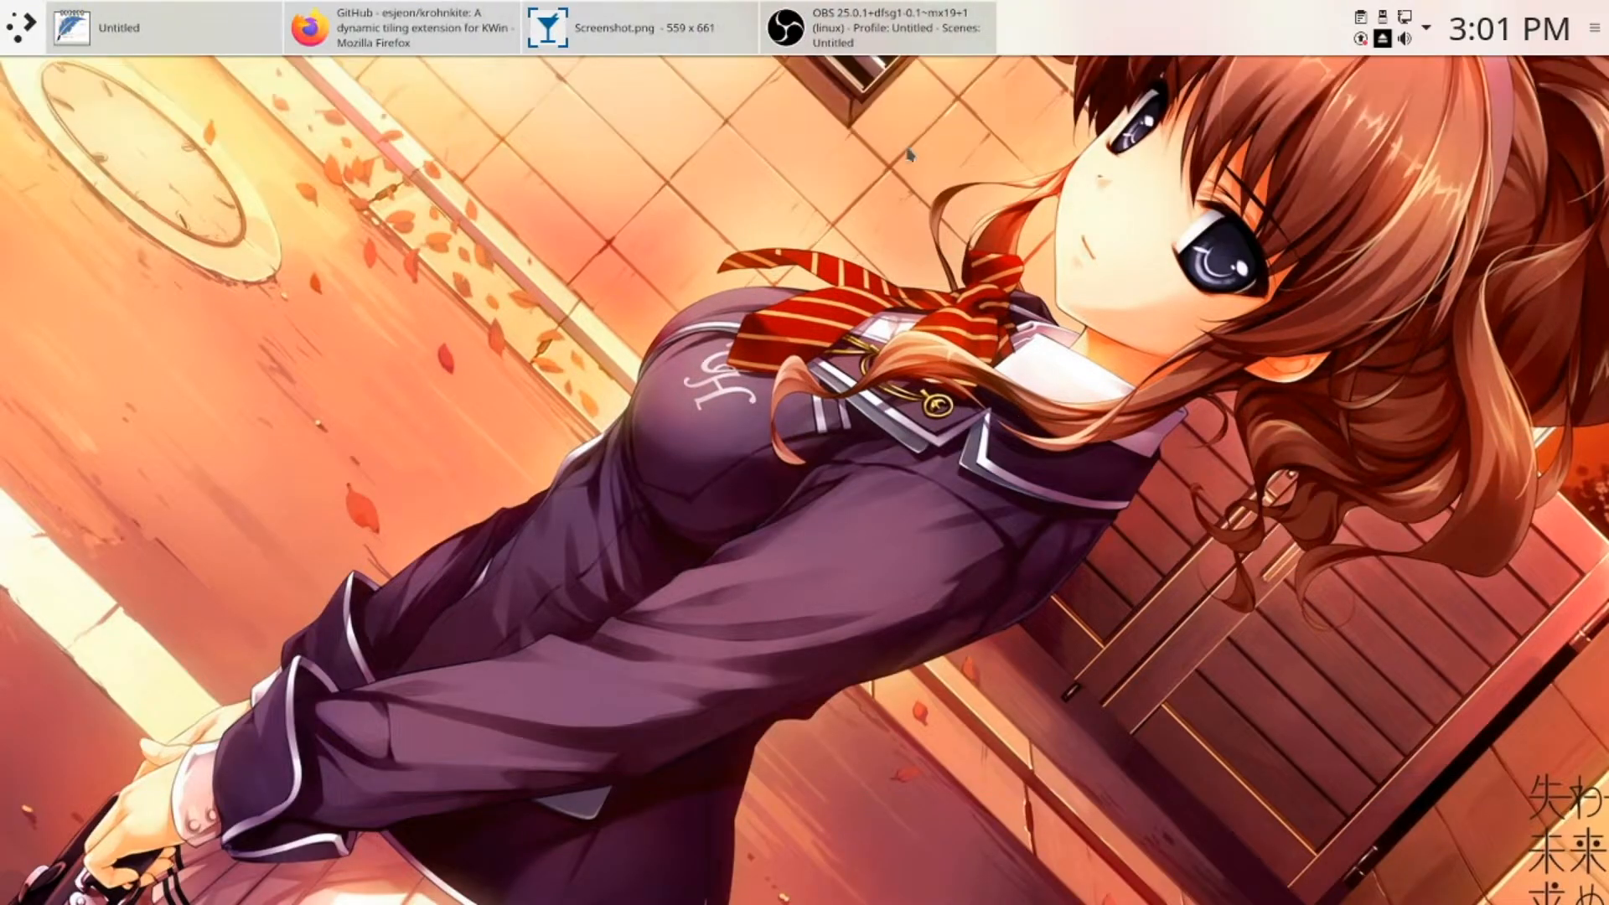
- Open the System Tray Settings and look through the General categories and extra items
{"action": "right_click", "coordinate": [1179, 10]}
{"action": "left_click", "coordinate": [1277, 15]}
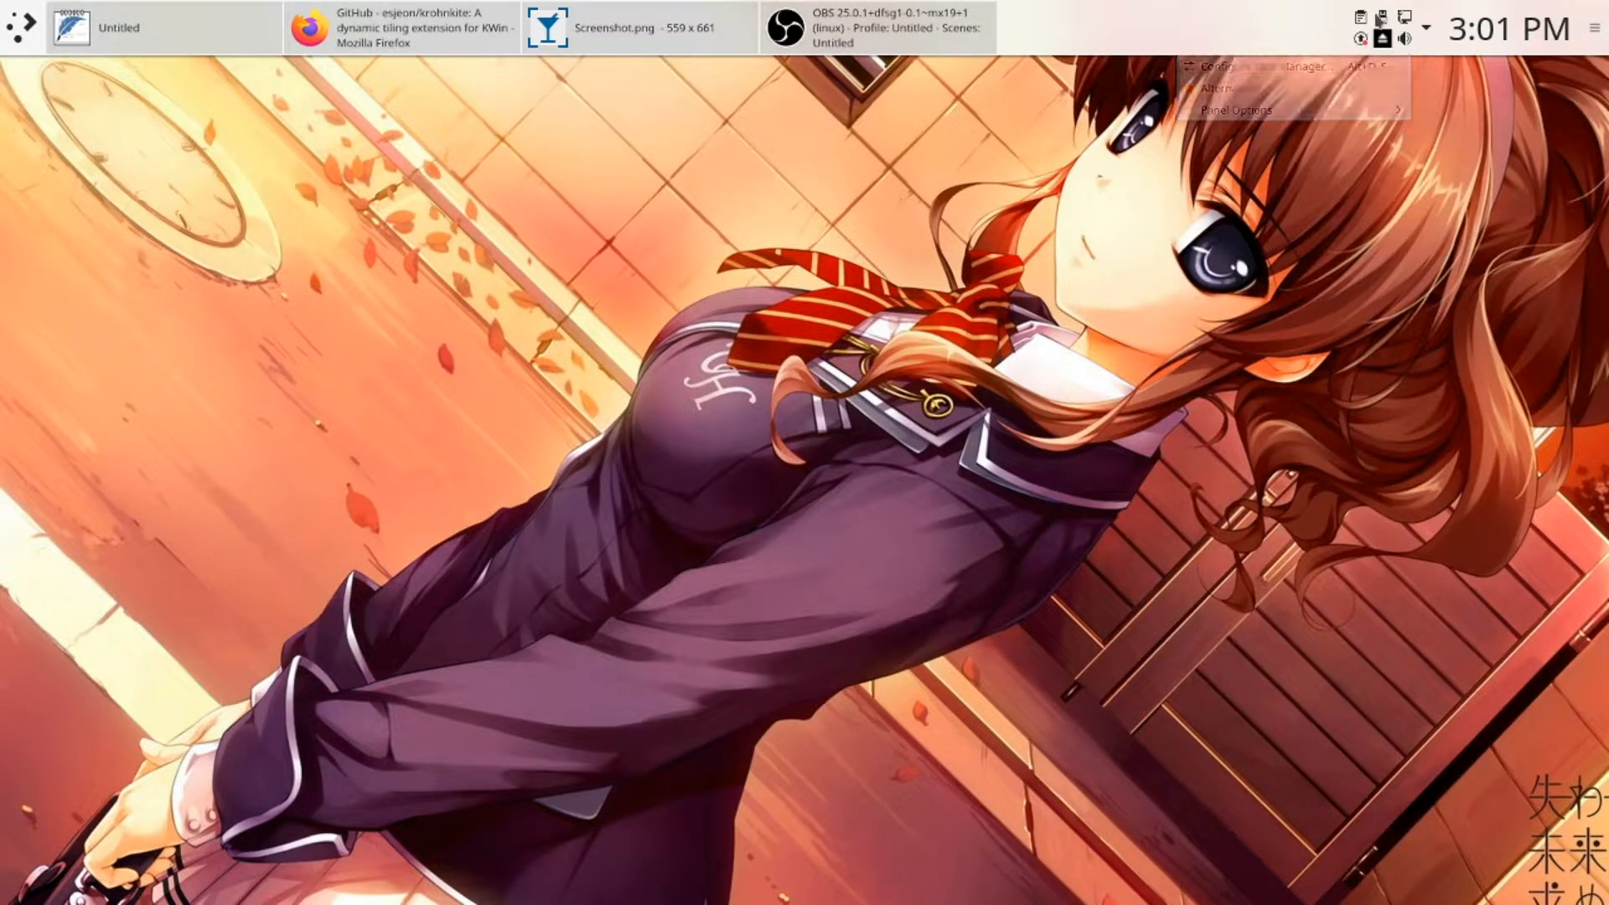
{"action": "left_click", "coordinate": [1432, 32]}
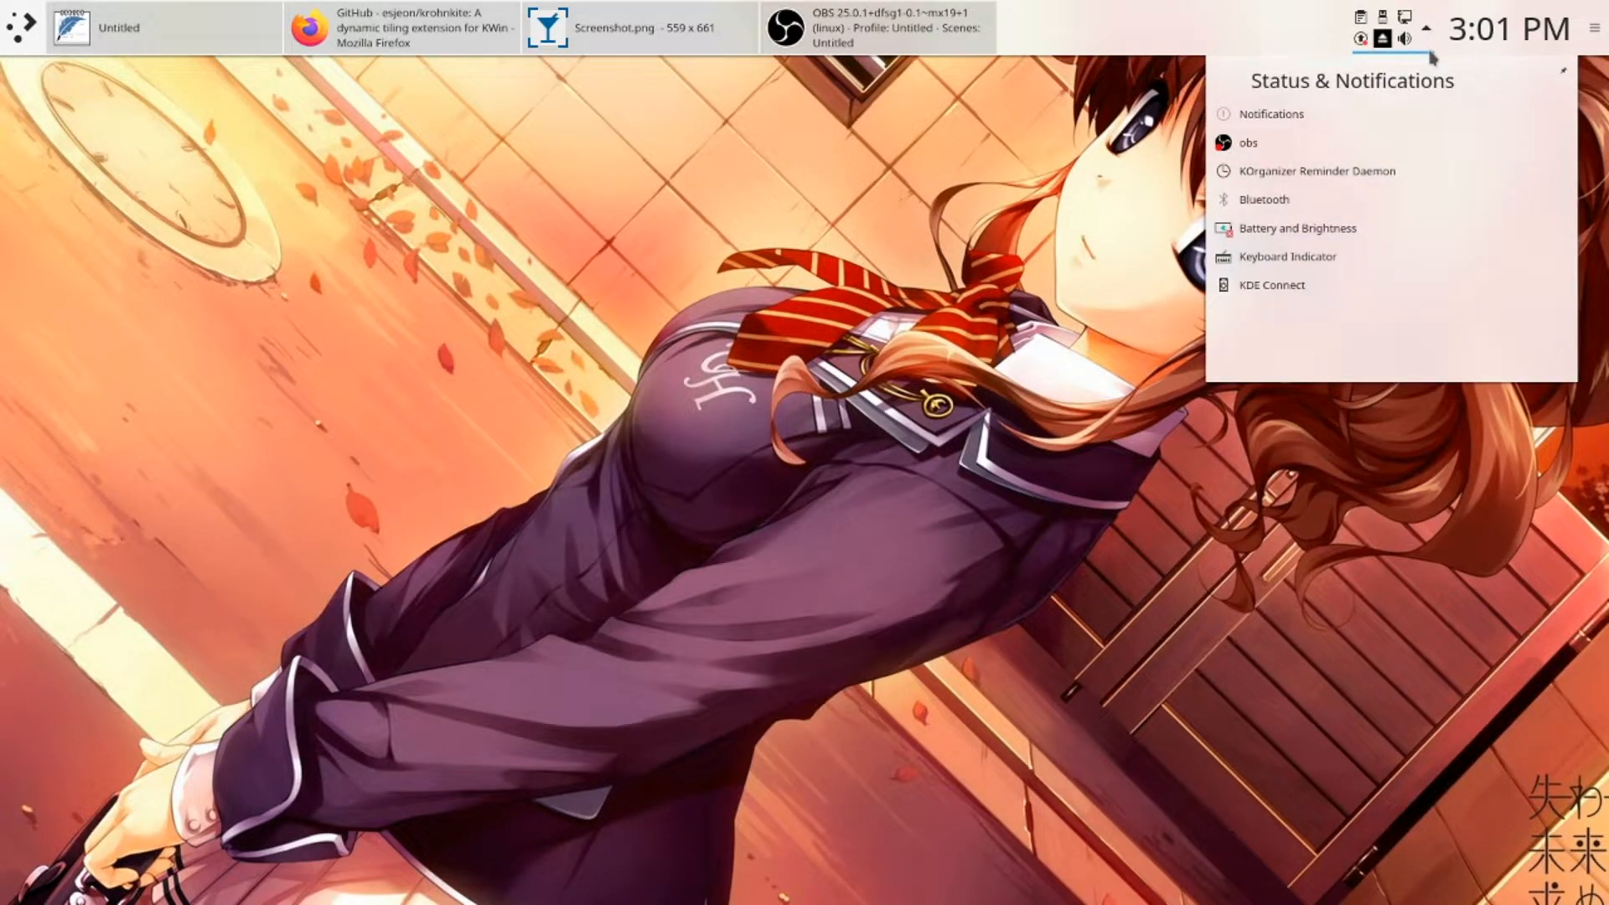
{"action": "right_click", "coordinate": [1428, 34]}
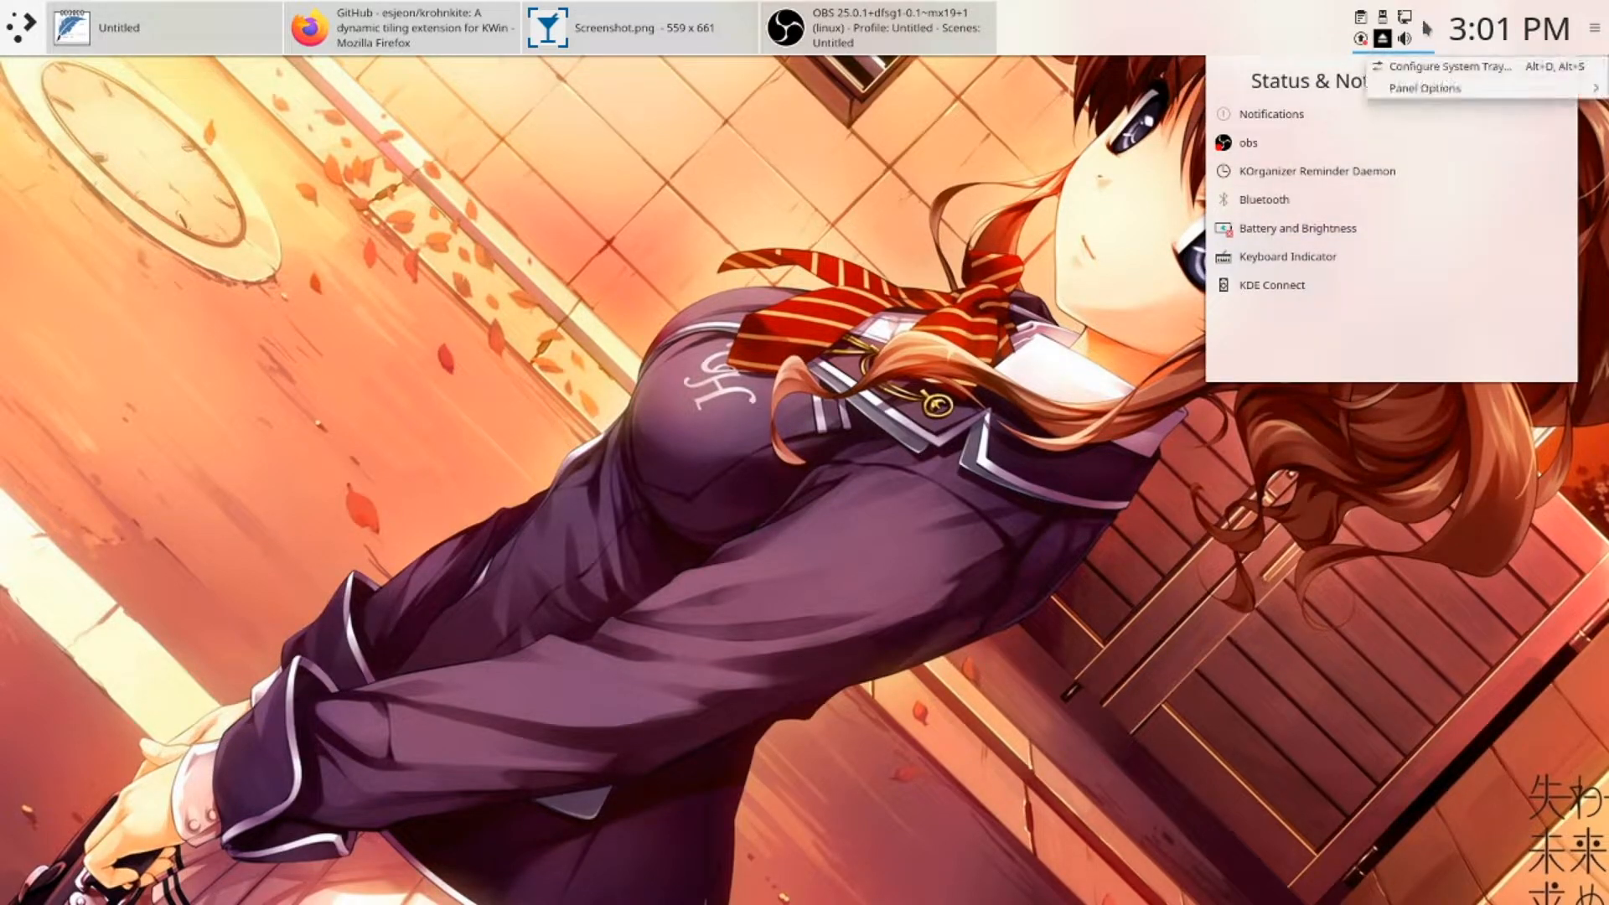
{"action": "left_click", "coordinate": [1404, 62]}
{"action": "scroll", "coordinate": [425, 318], "scroll_direction": "down", "scroll_amount": 3}
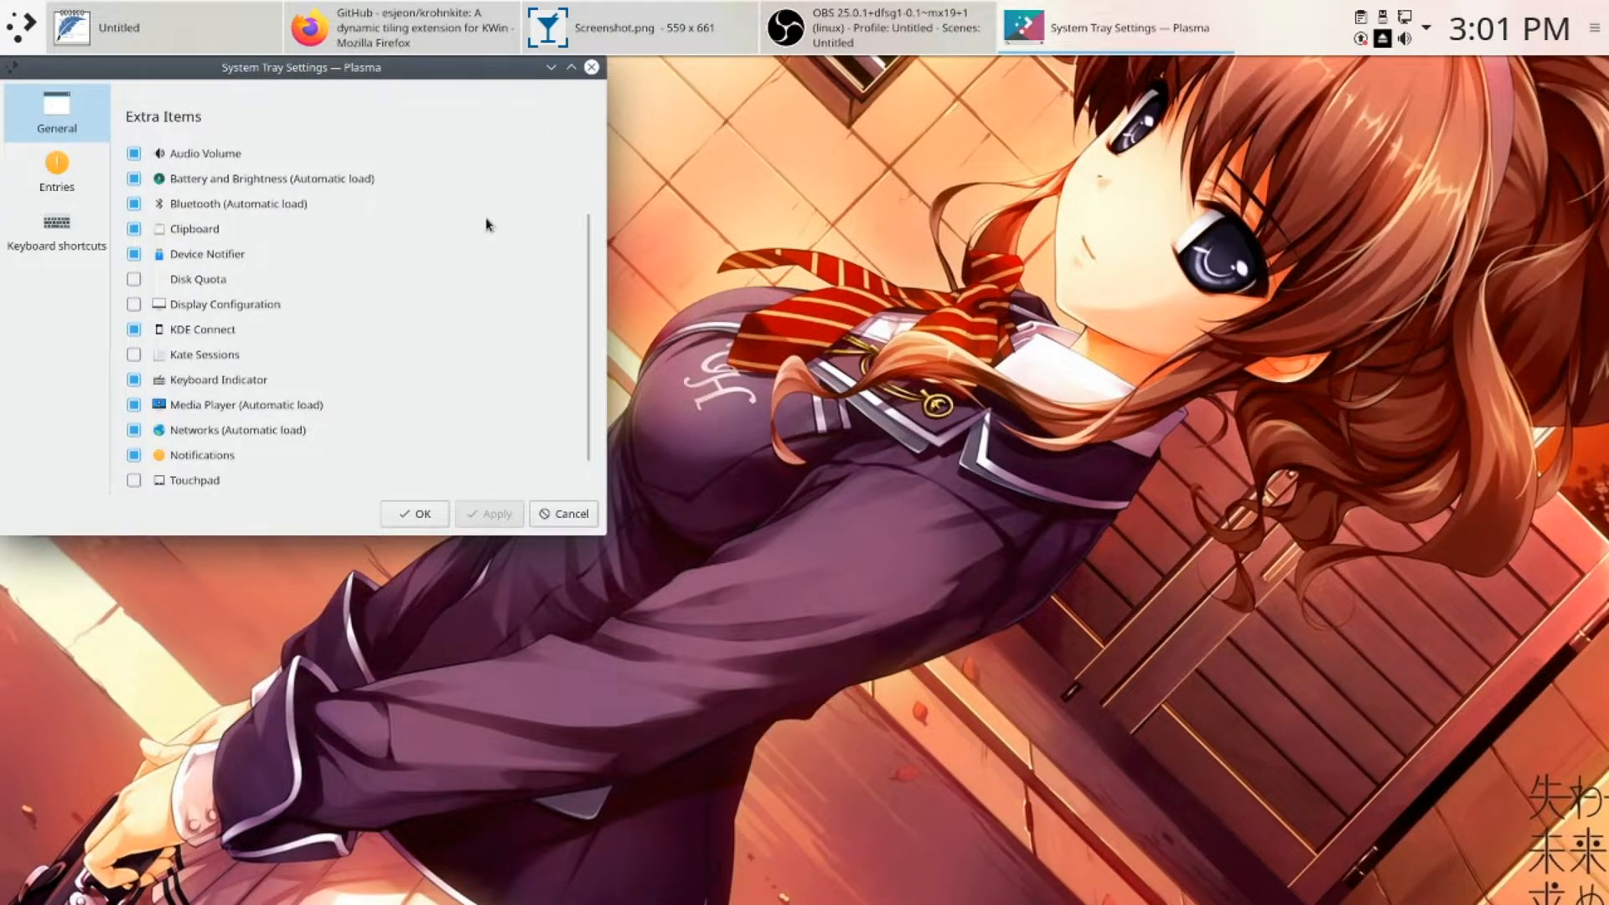
{"action": "scroll", "coordinate": [343, 289], "scroll_direction": "up", "scroll_amount": 3}
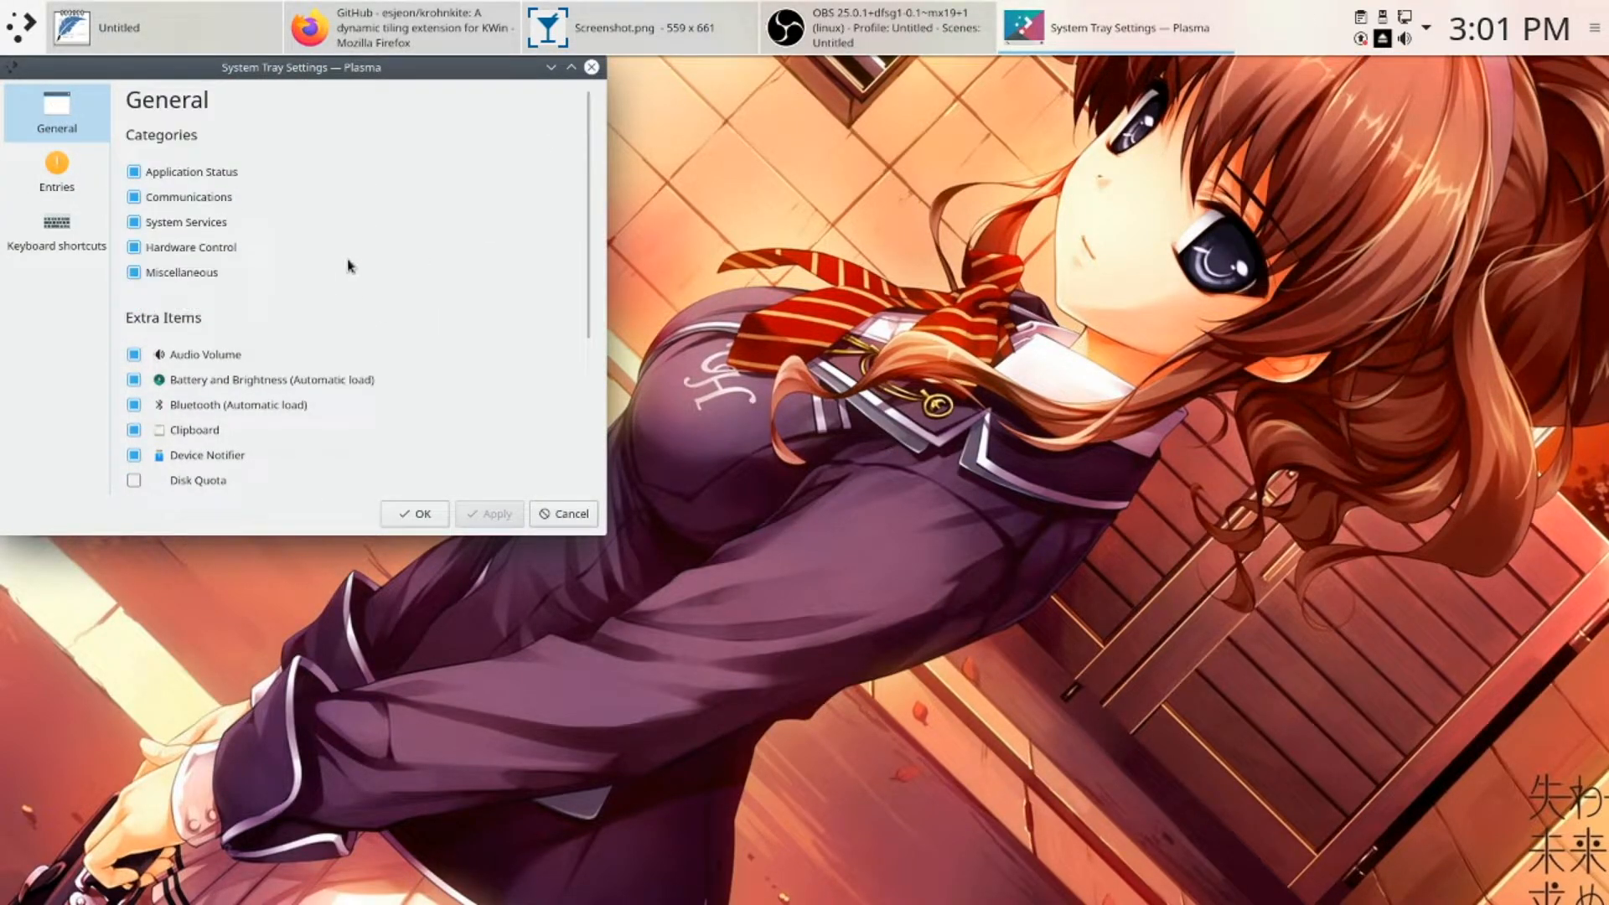
{"action": "scroll", "coordinate": [235, 300], "scroll_direction": "down", "scroll_amount": 3}
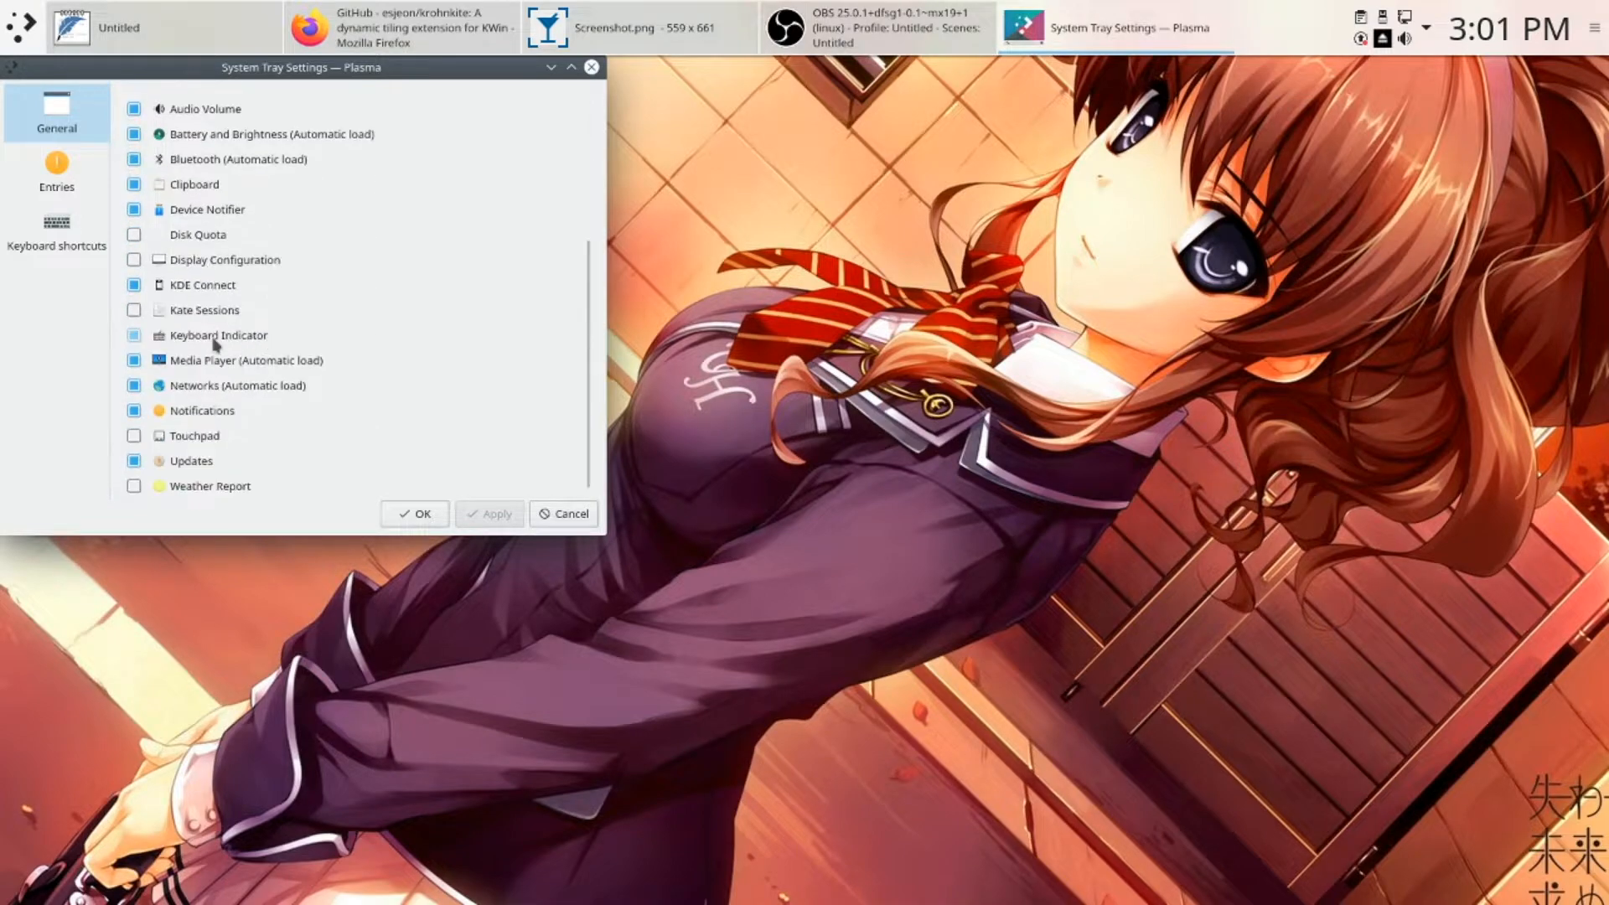
- Disable the Notifications, Networks, Media Player, Keyboard Indicator and KDE Connect extra items in the system tray
{"action": "left_click", "coordinate": [135, 462]}
{"action": "left_click", "coordinate": [134, 411]}
{"action": "left_click", "coordinate": [134, 386]}
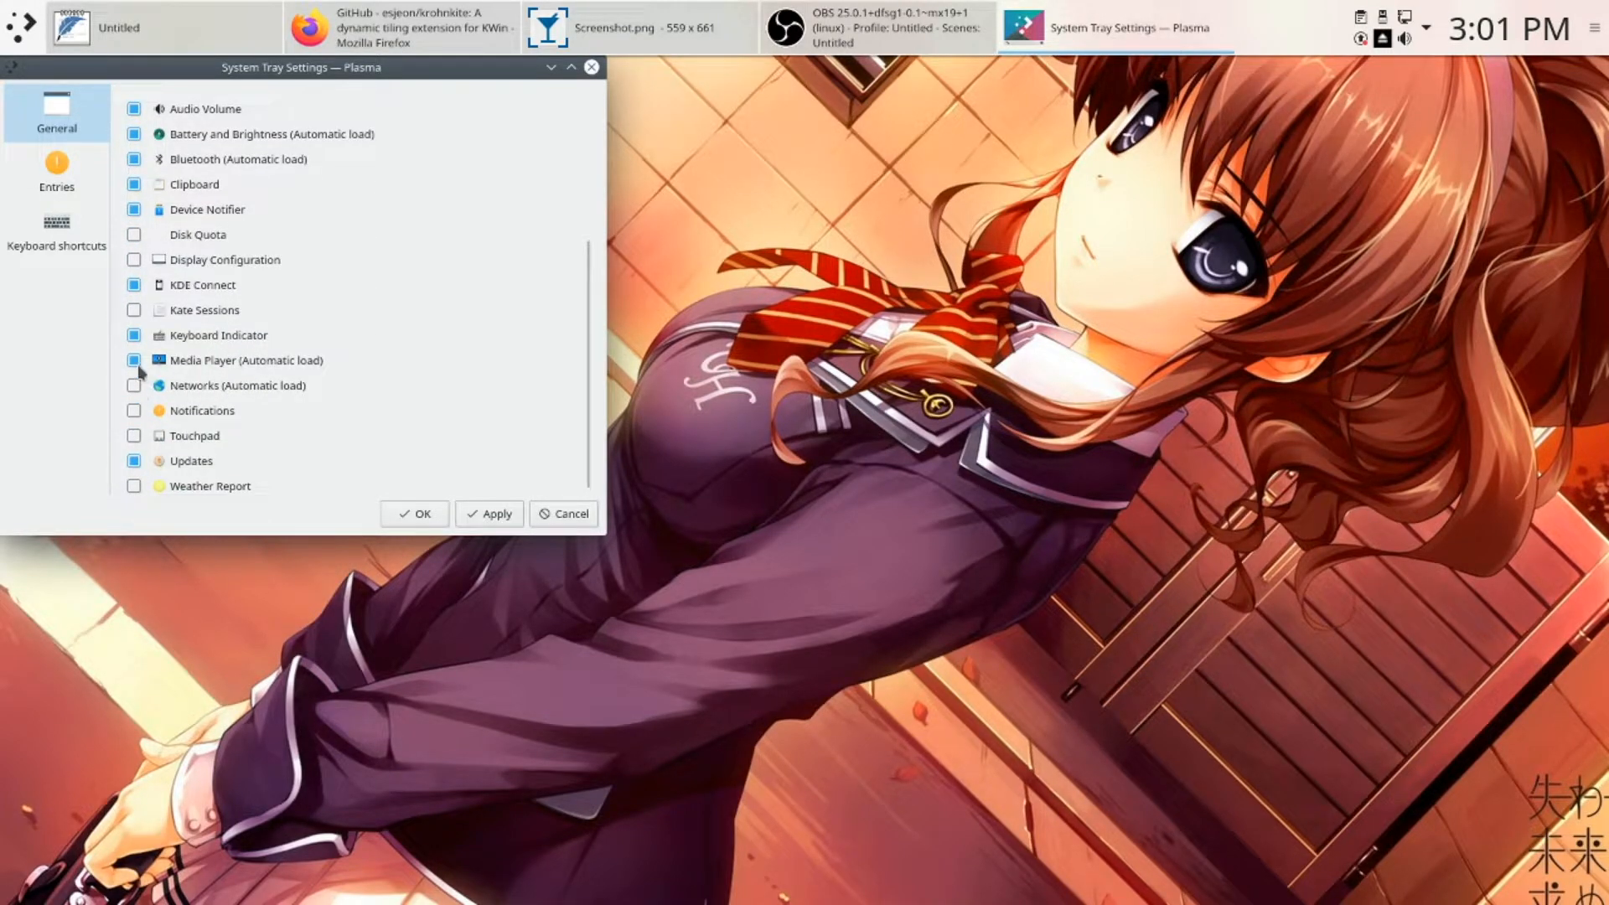
{"action": "left_click", "coordinate": [134, 360]}
{"action": "left_click", "coordinate": [134, 335]}
{"action": "left_click", "coordinate": [134, 285]}
{"action": "scroll", "coordinate": [160, 312], "scroll_direction": "up", "scroll_amount": 3}
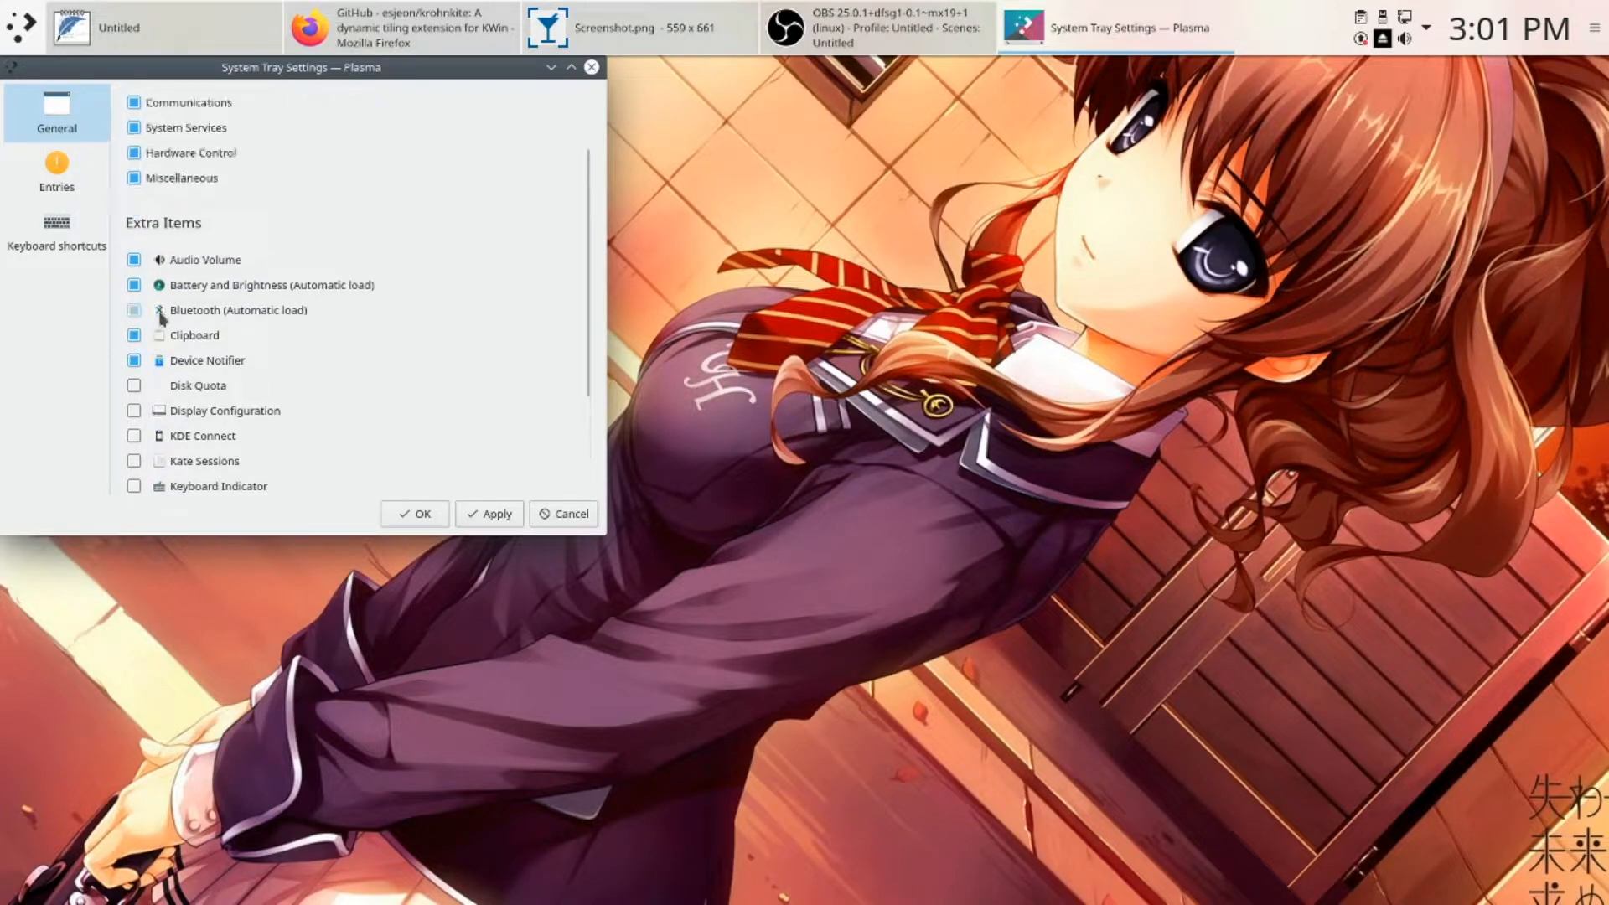
- Disable the Device Notifier, Clipboard, Bluetooth and Battery and Brightness tray items and apply the changes
{"action": "left_click", "coordinate": [159, 311]}
{"action": "left_click", "coordinate": [134, 360]}
{"action": "left_click", "coordinate": [134, 335]}
{"action": "left_click", "coordinate": [134, 334]}
{"action": "left_click", "coordinate": [134, 312]}
{"action": "left_click", "coordinate": [134, 286]}
{"action": "left_click", "coordinate": [138, 336]}
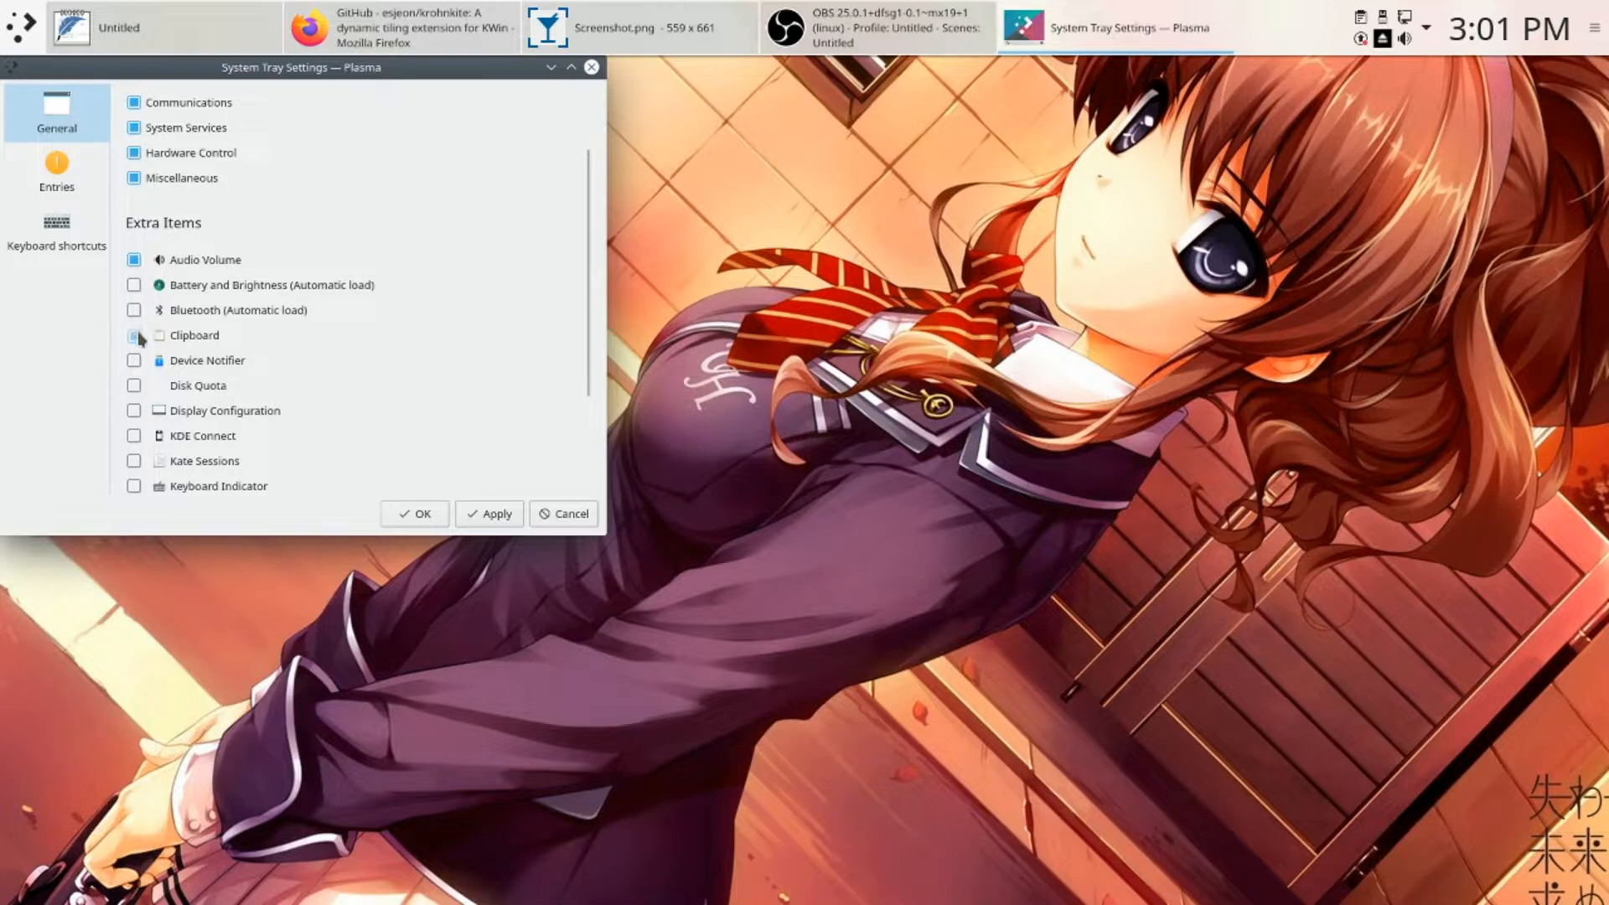
{"action": "left_click", "coordinate": [503, 514]}
- Disable the Updates tray item and apply the change while switching to the Entries settings
{"action": "scroll", "coordinate": [241, 328], "scroll_direction": "down", "scroll_amount": 3}
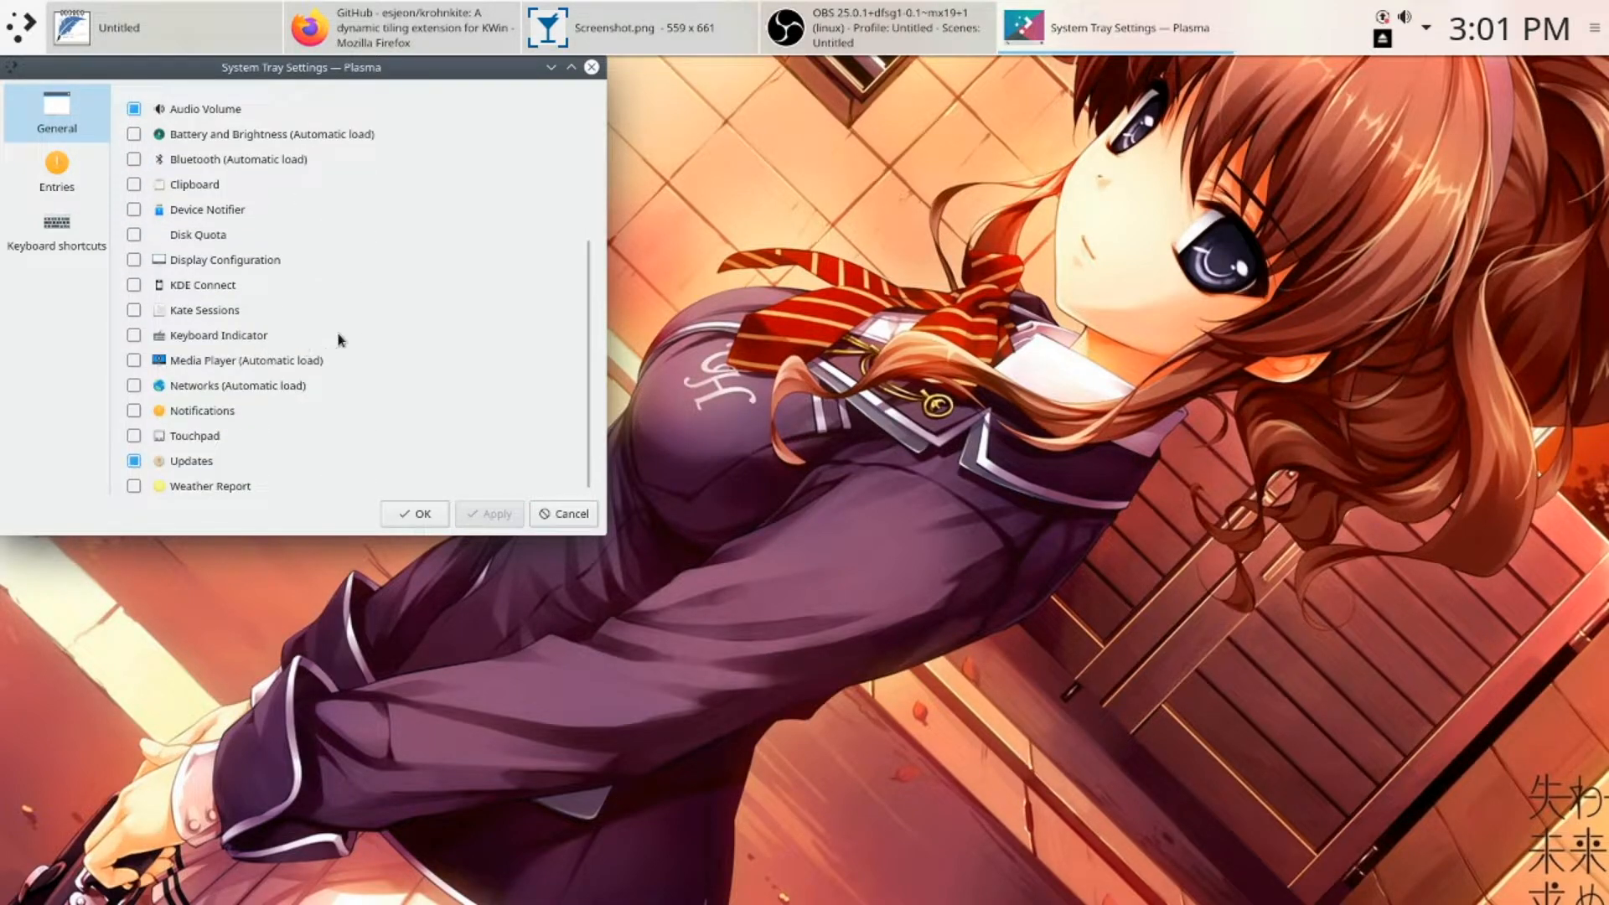
{"action": "left_click", "coordinate": [134, 462]}
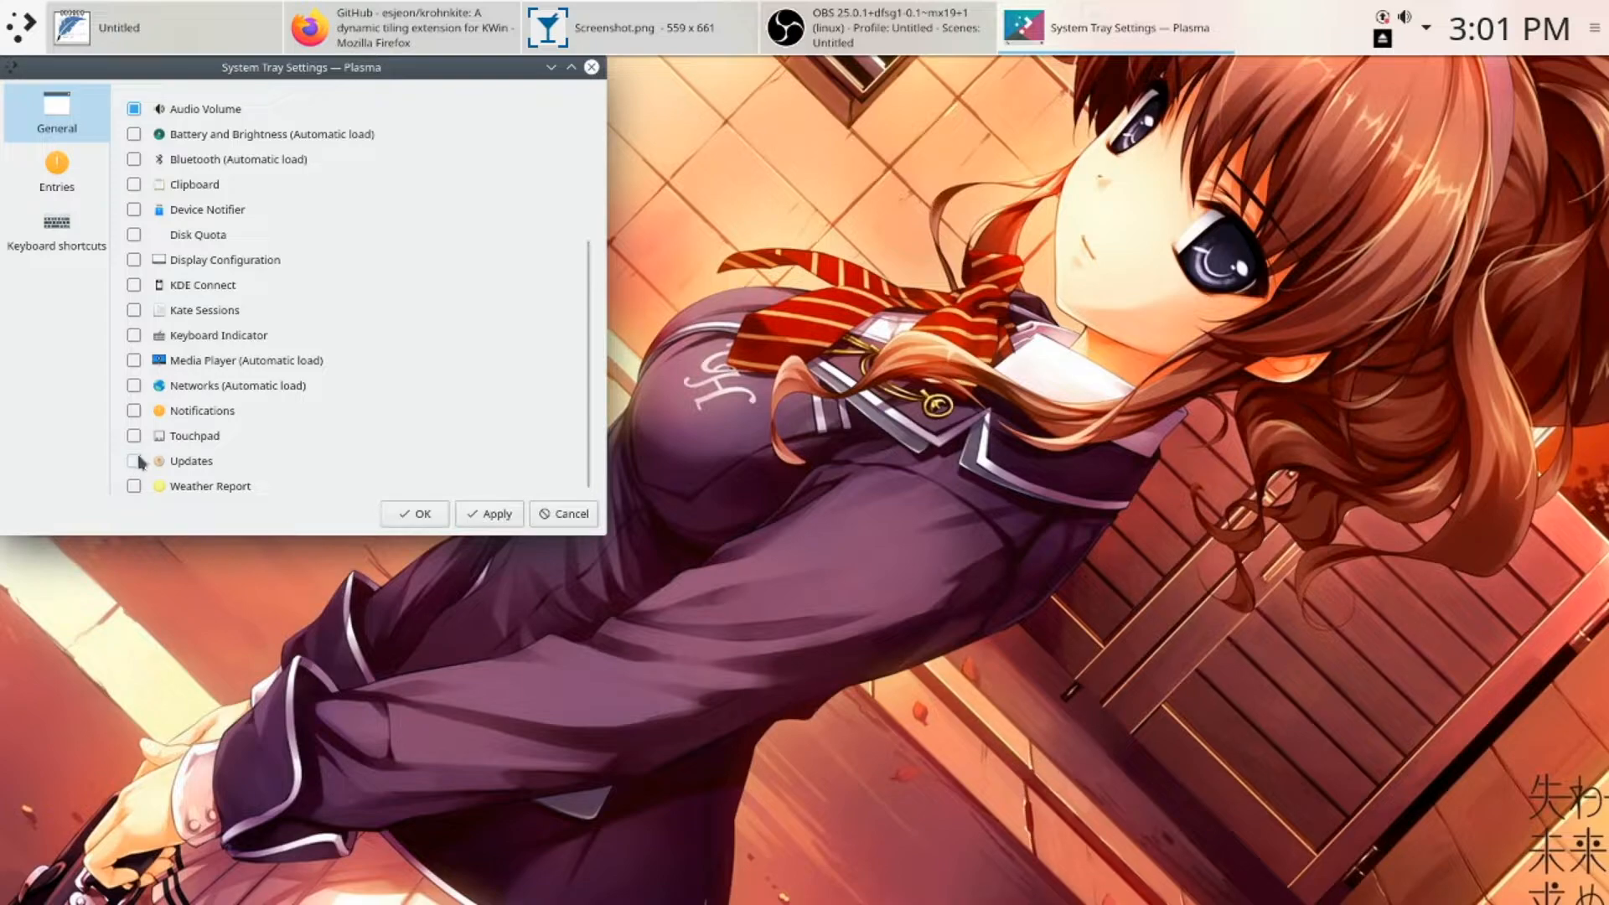
{"action": "scroll", "coordinate": [210, 415], "scroll_direction": "up", "scroll_amount": 5}
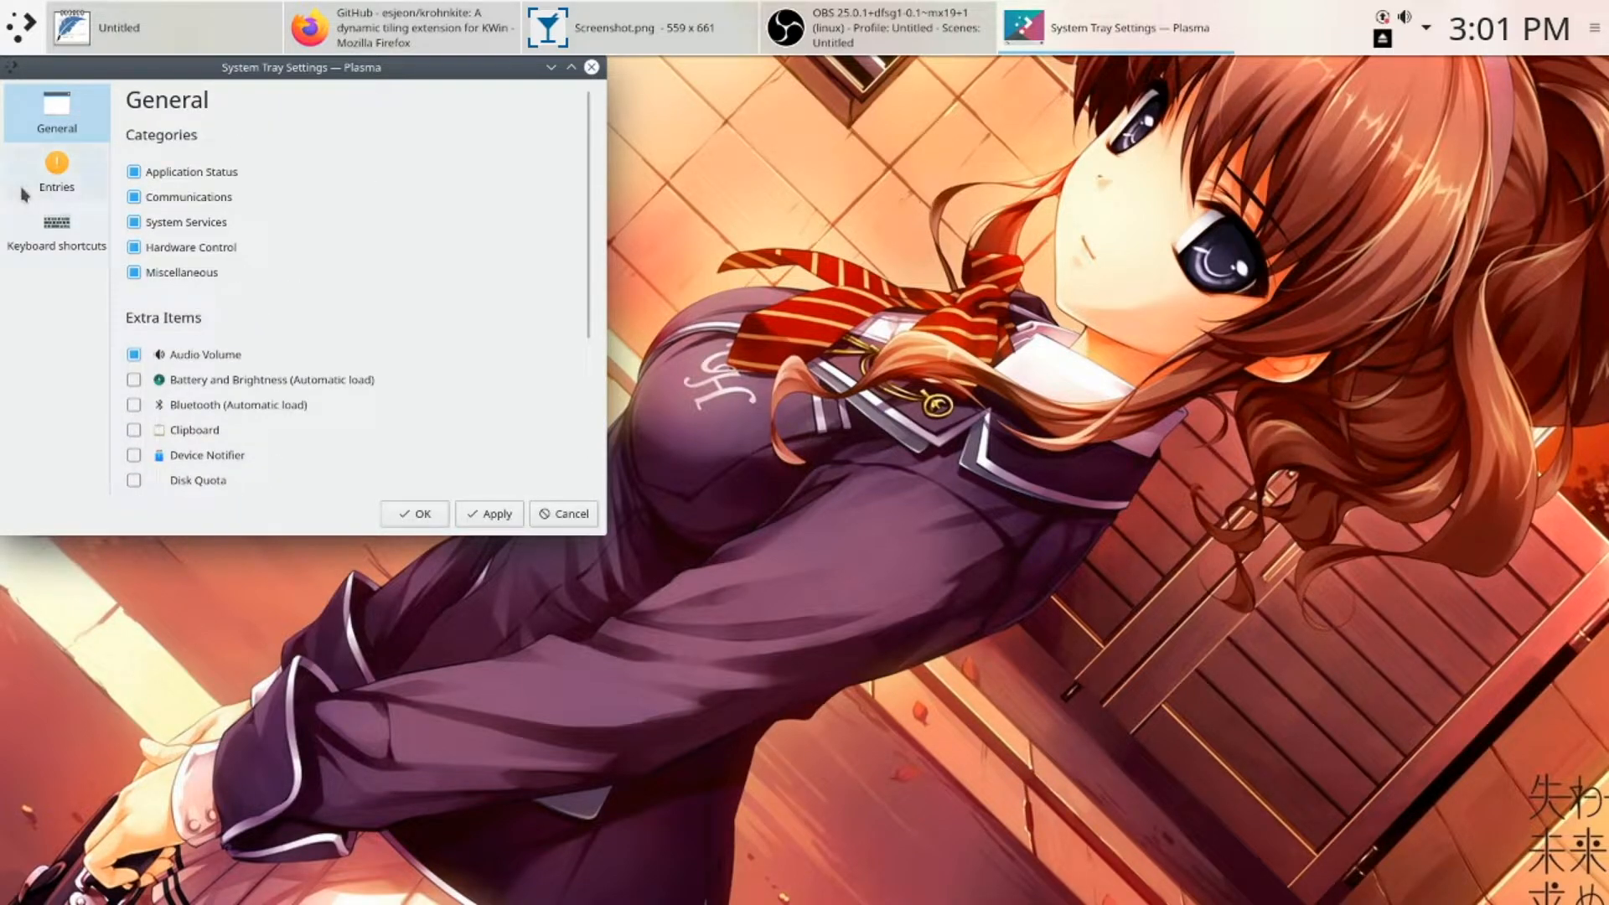
{"action": "left_click", "coordinate": [70, 189]}
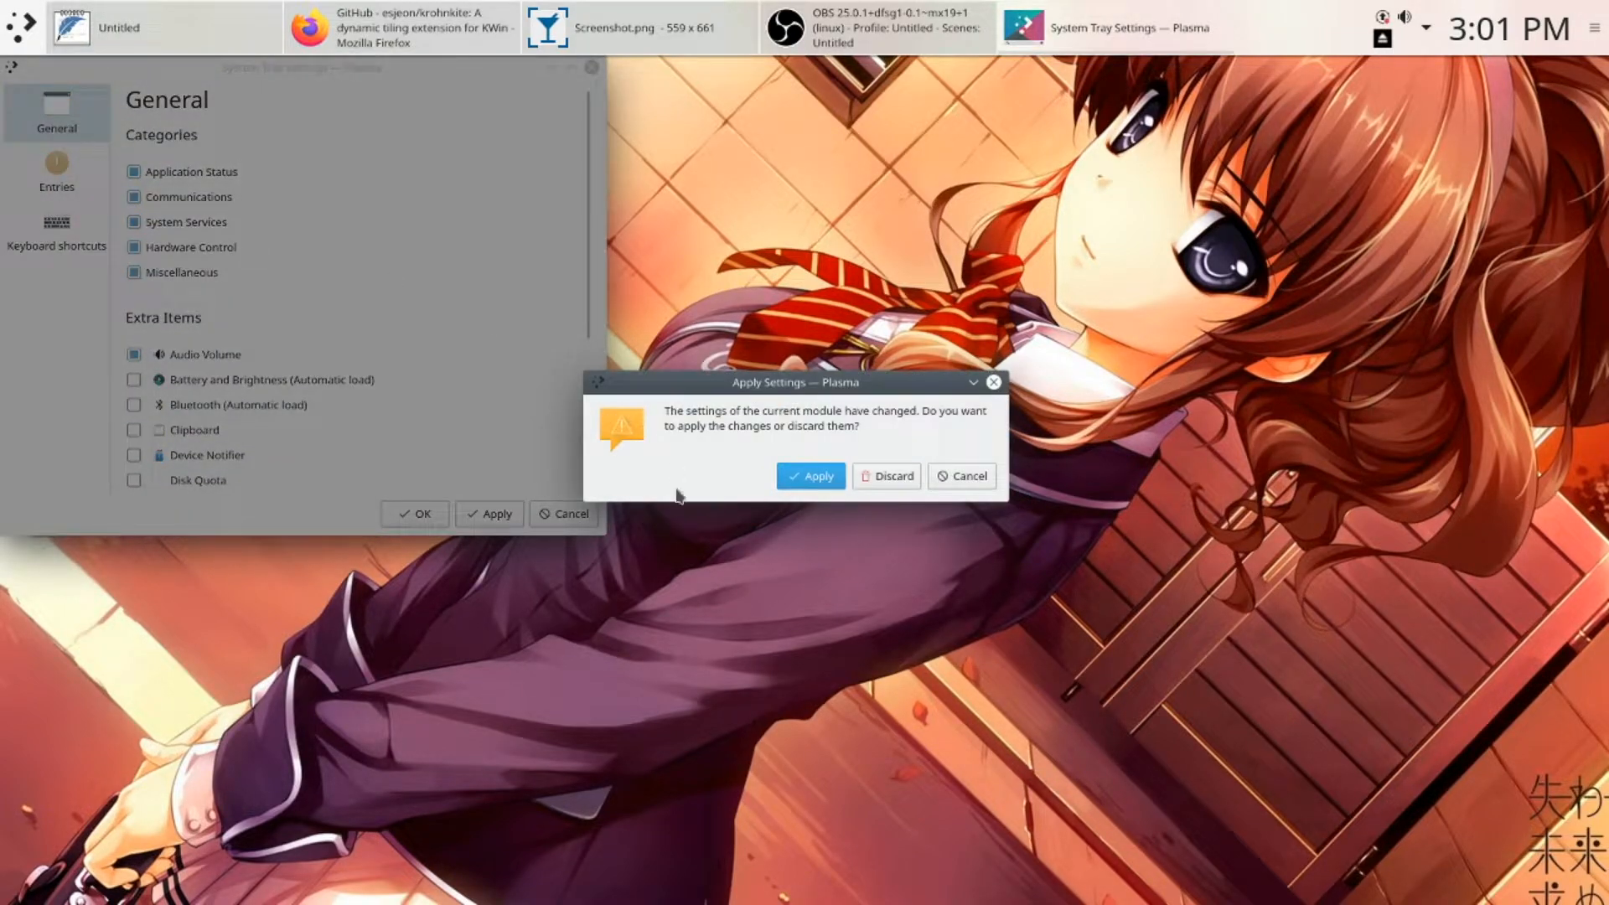
{"action": "left_click", "coordinate": [812, 474]}
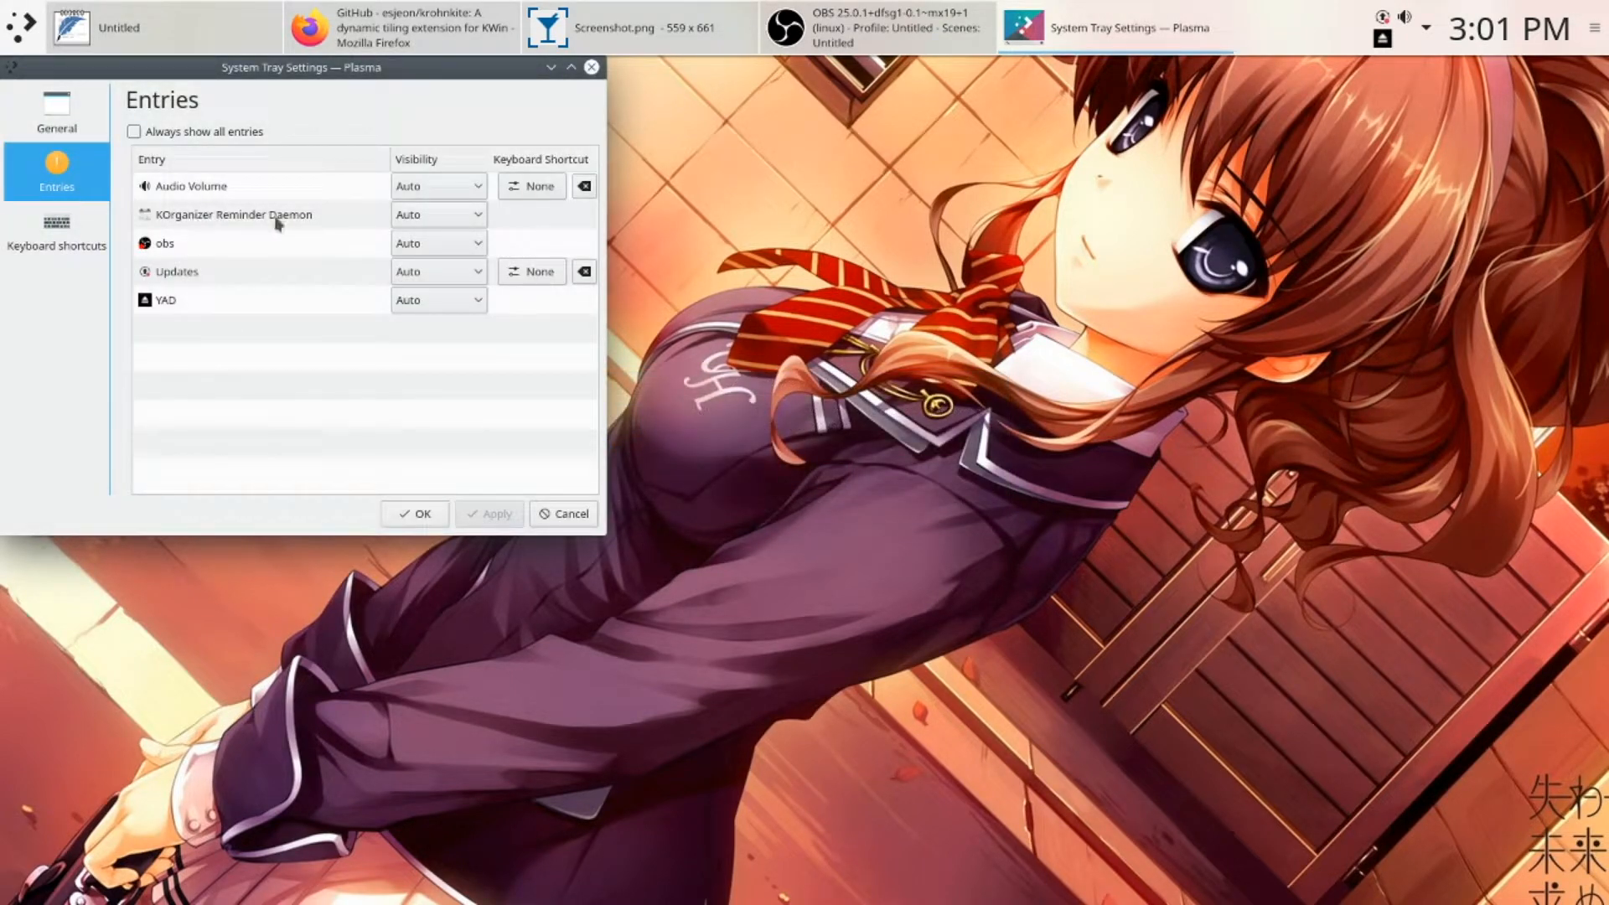
- Set the visibility of YAD, Updates, obs and KOrganizer Reminder Daemon to Hidden, apply, and close the tray settings
{"action": "left_click", "coordinate": [434, 301]}
{"action": "left_click", "coordinate": [436, 366]}
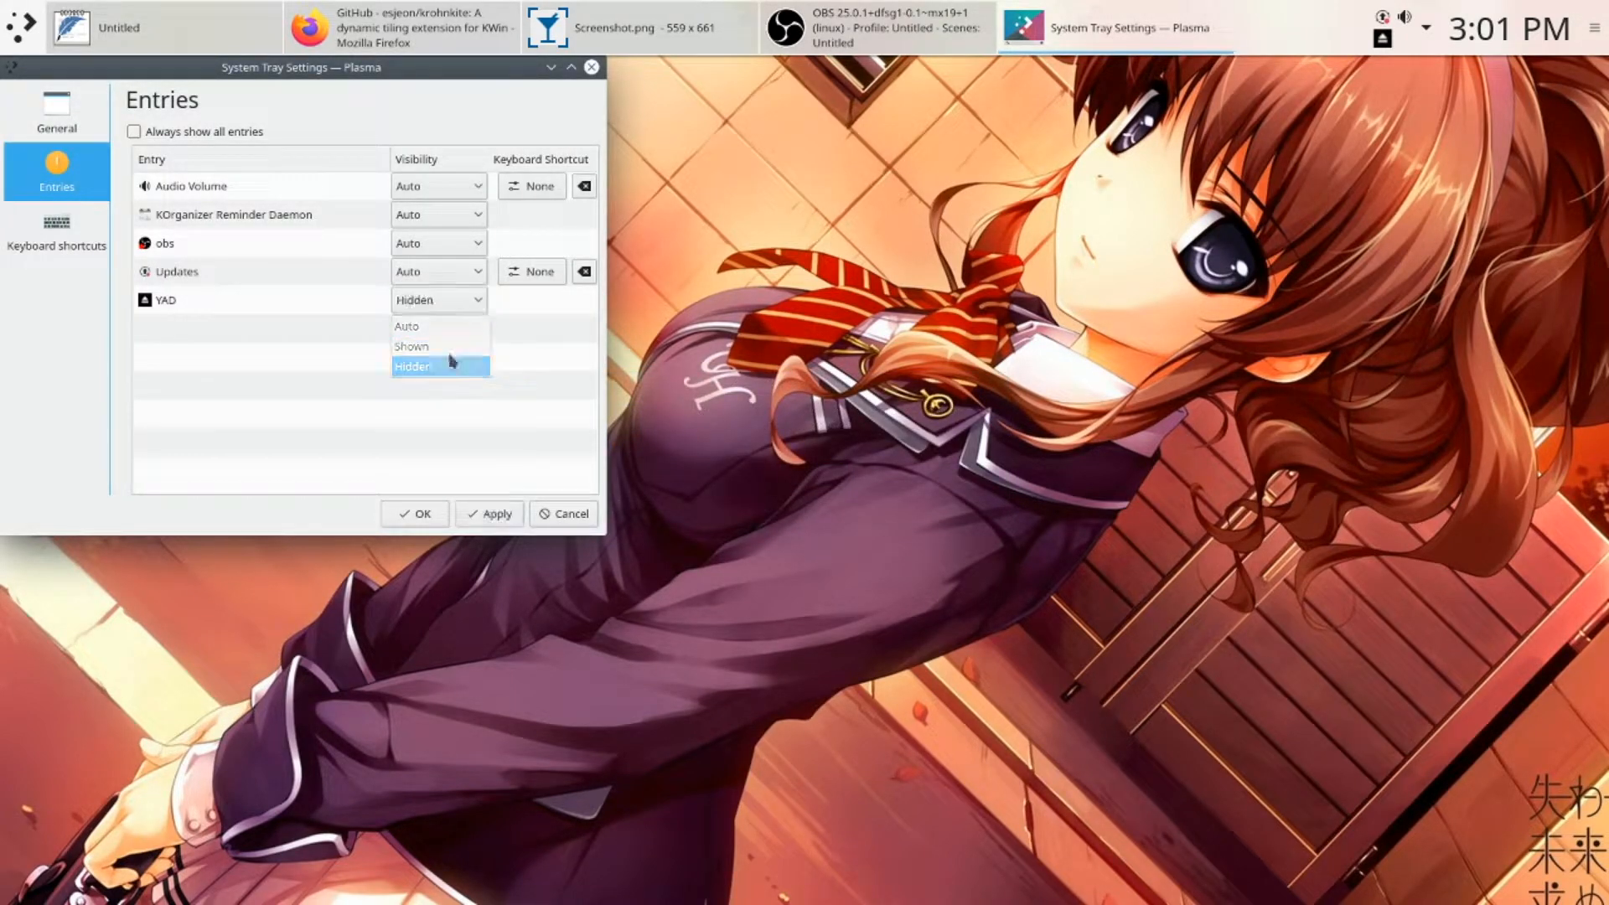
{"action": "left_click", "coordinate": [439, 272]}
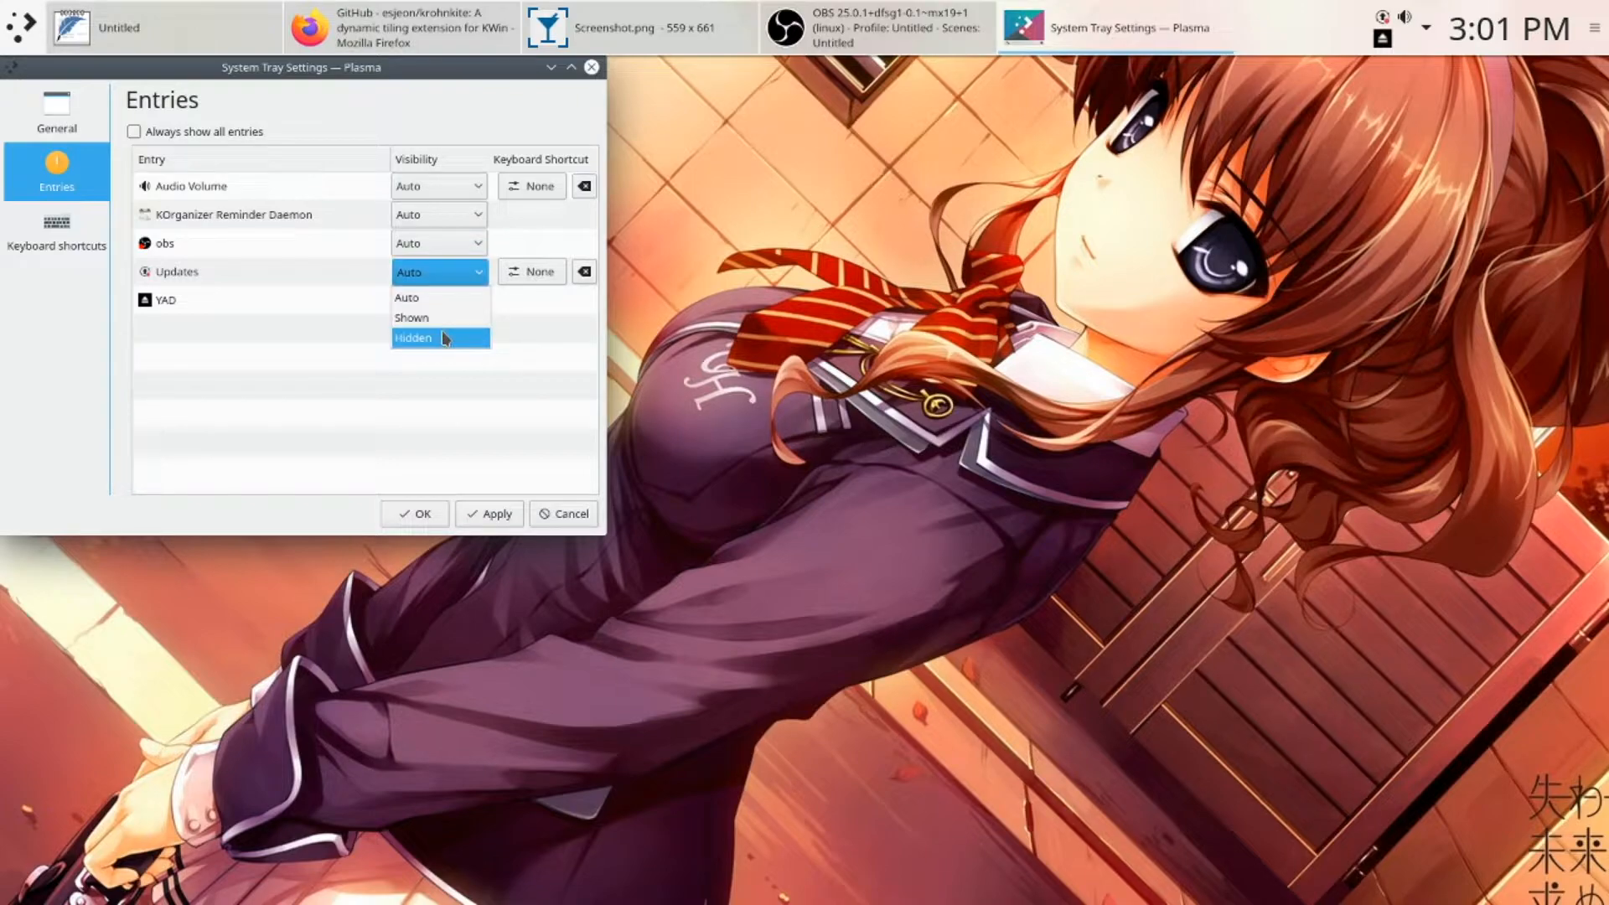
{"action": "left_click", "coordinate": [444, 338]}
{"action": "left_click", "coordinate": [436, 243]}
{"action": "left_click", "coordinate": [436, 306]}
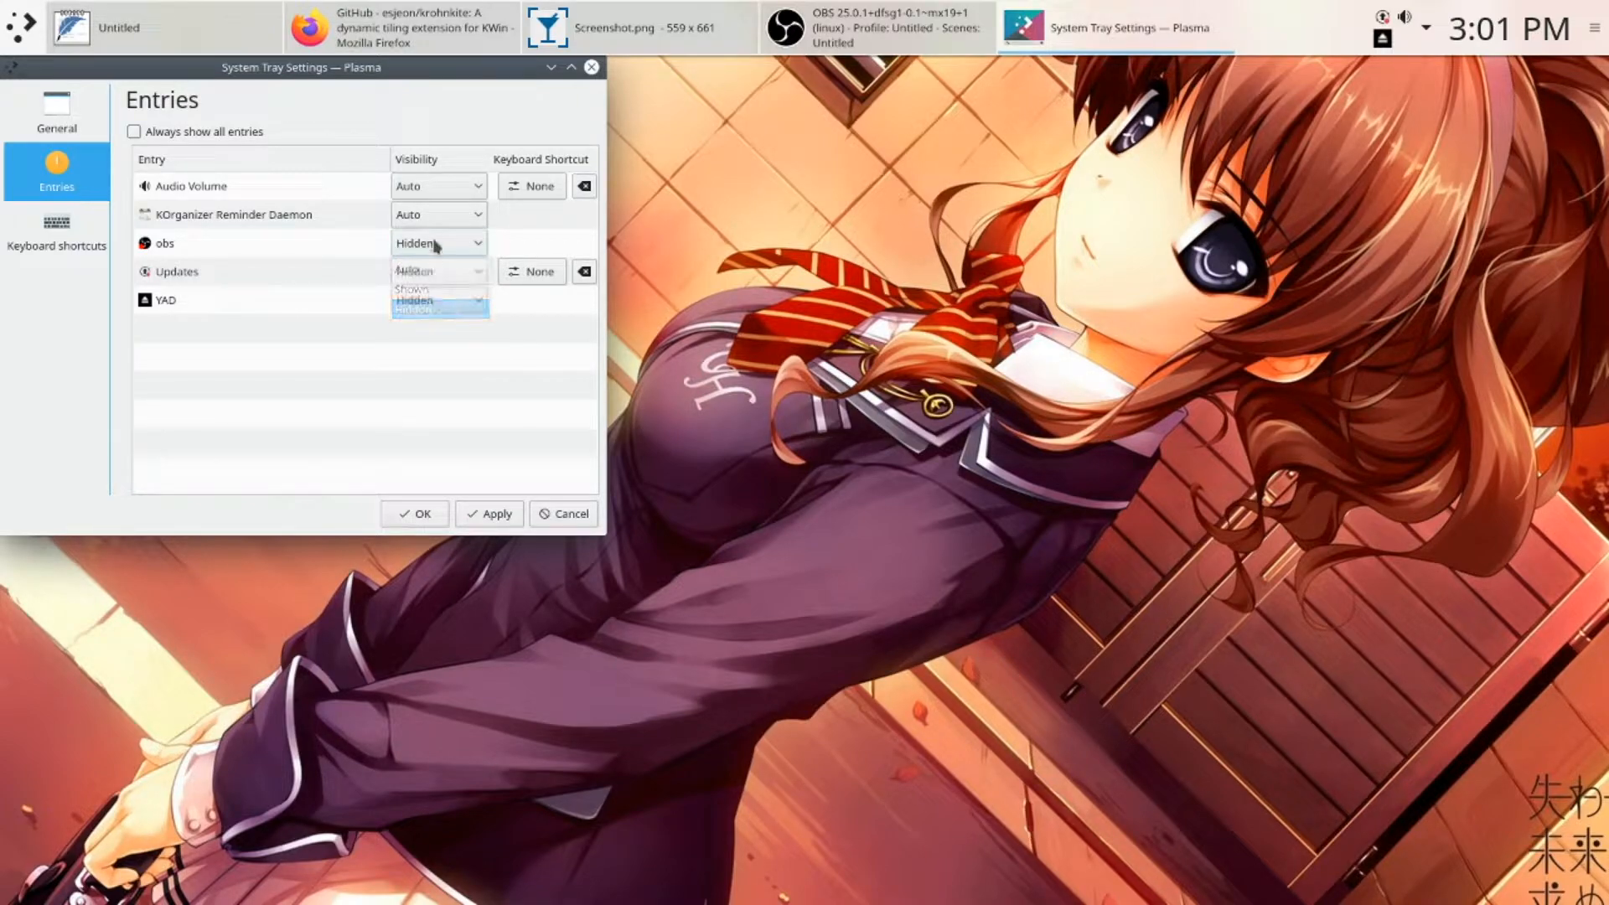
{"action": "left_click", "coordinate": [436, 215]}
{"action": "left_click", "coordinate": [452, 280]}
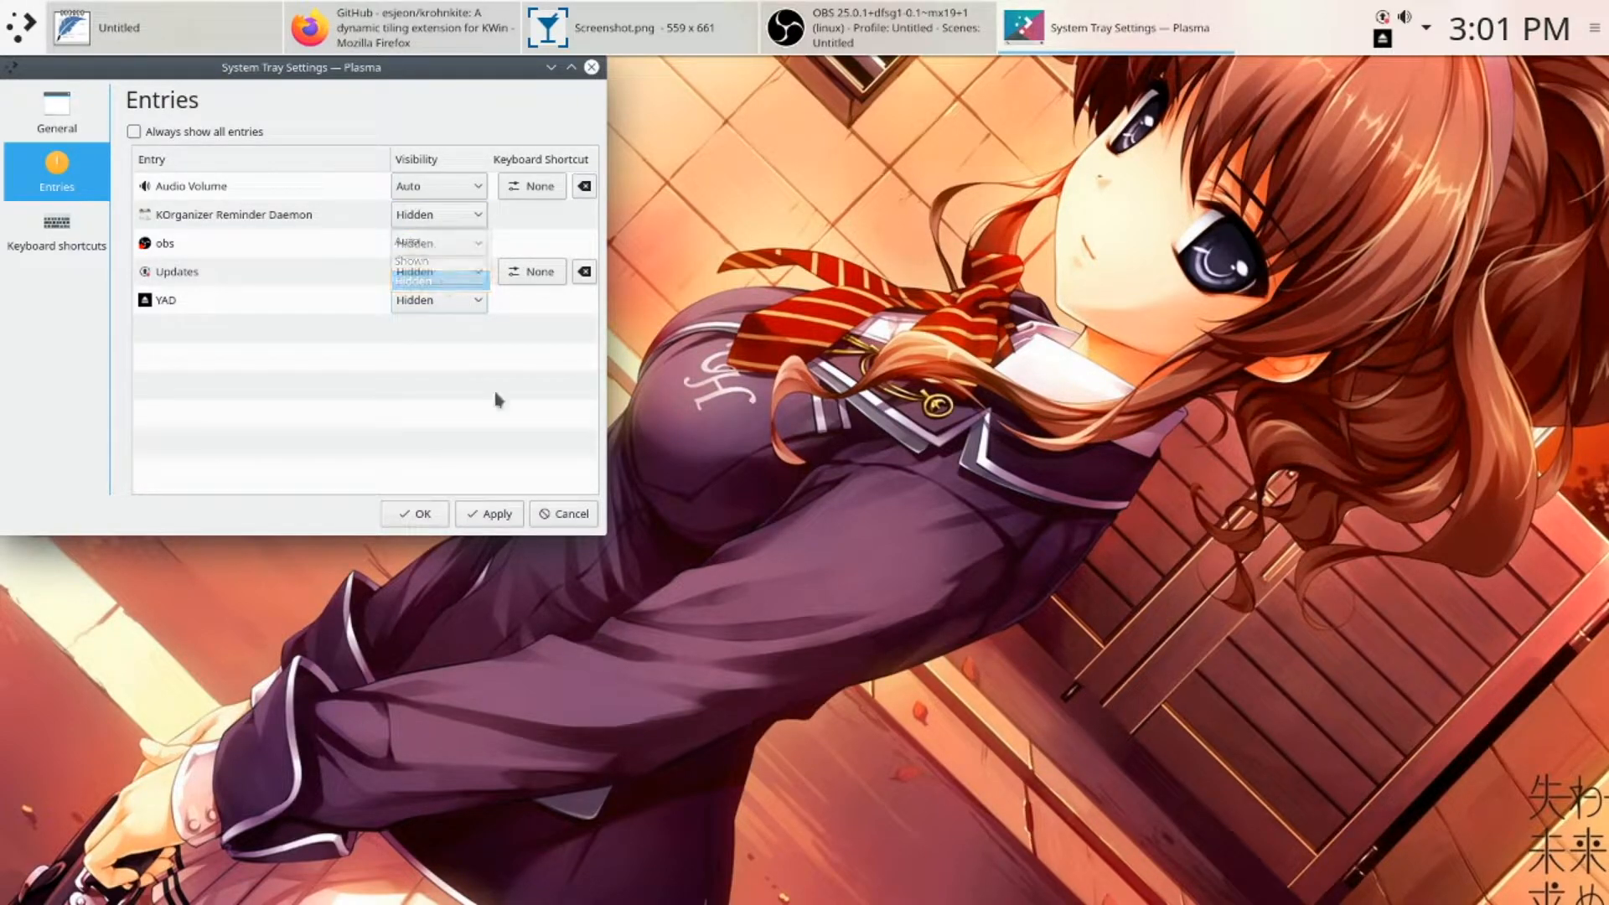
{"action": "left_click", "coordinate": [488, 513]}
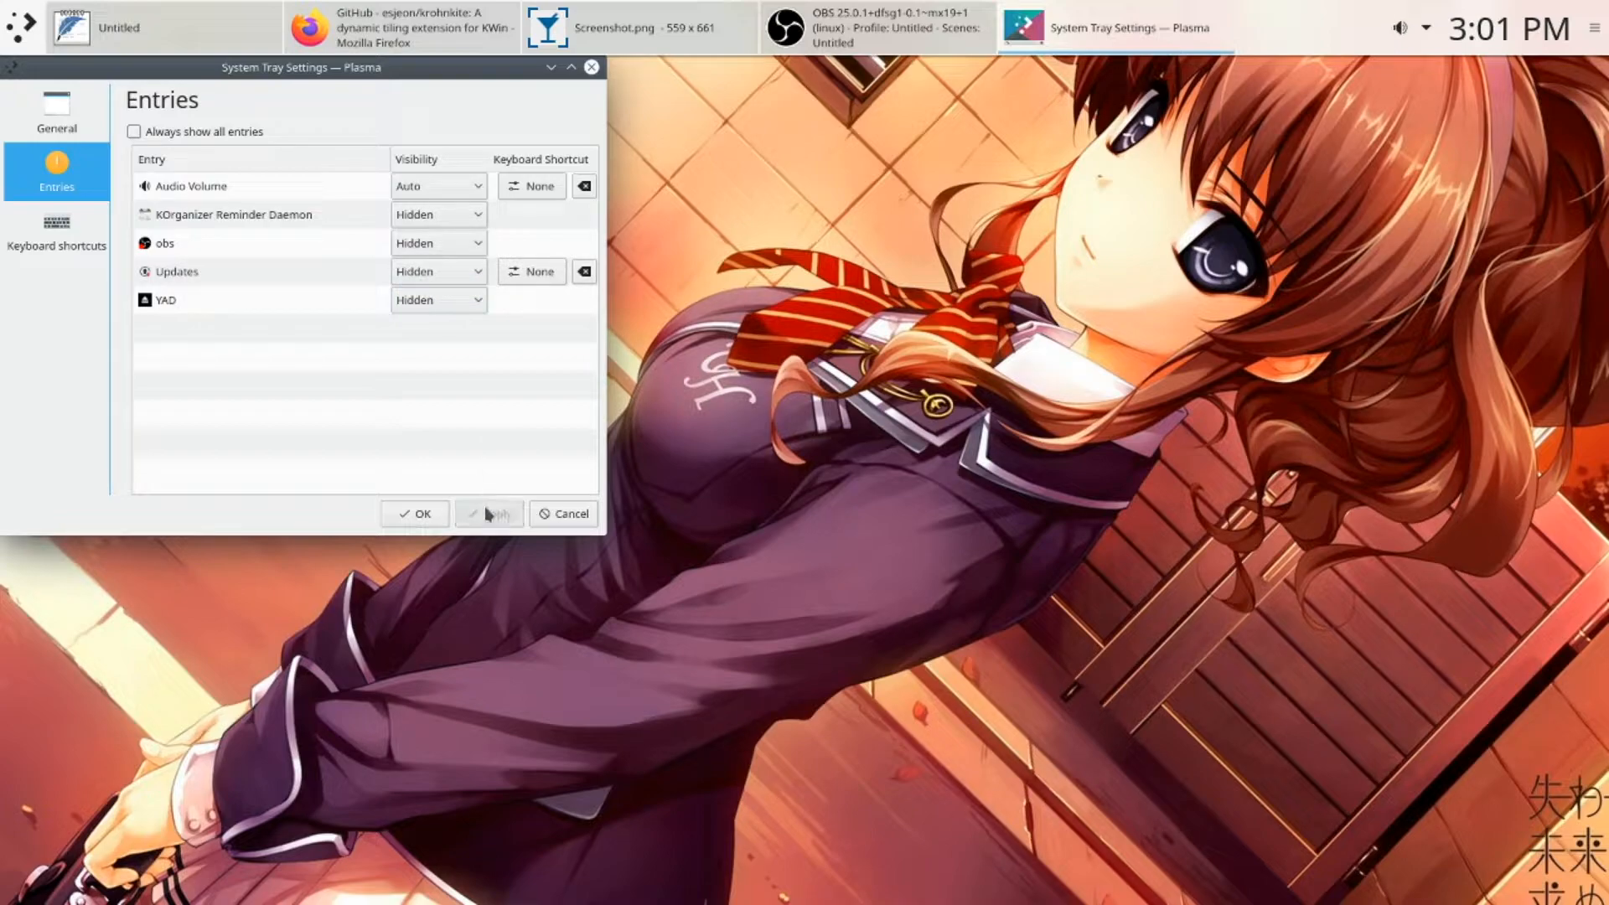
{"action": "left_click", "coordinate": [415, 514]}
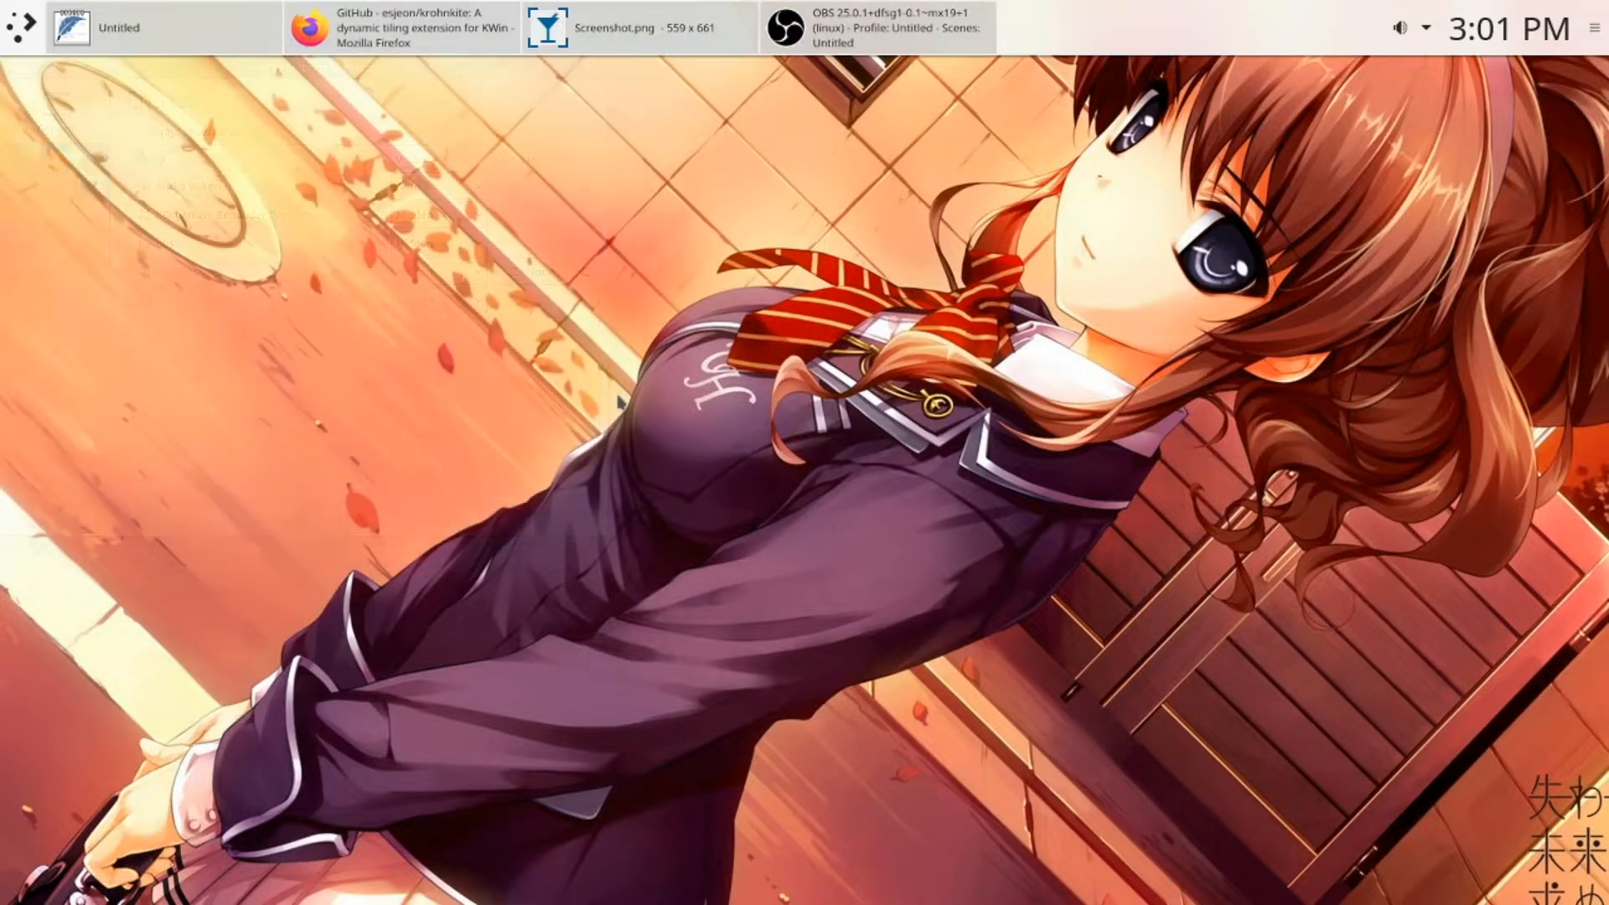
- Replace the panel's Application Launcher with the alternative NavDexie menu launcher
{"action": "right_click", "coordinate": [558, 6]}
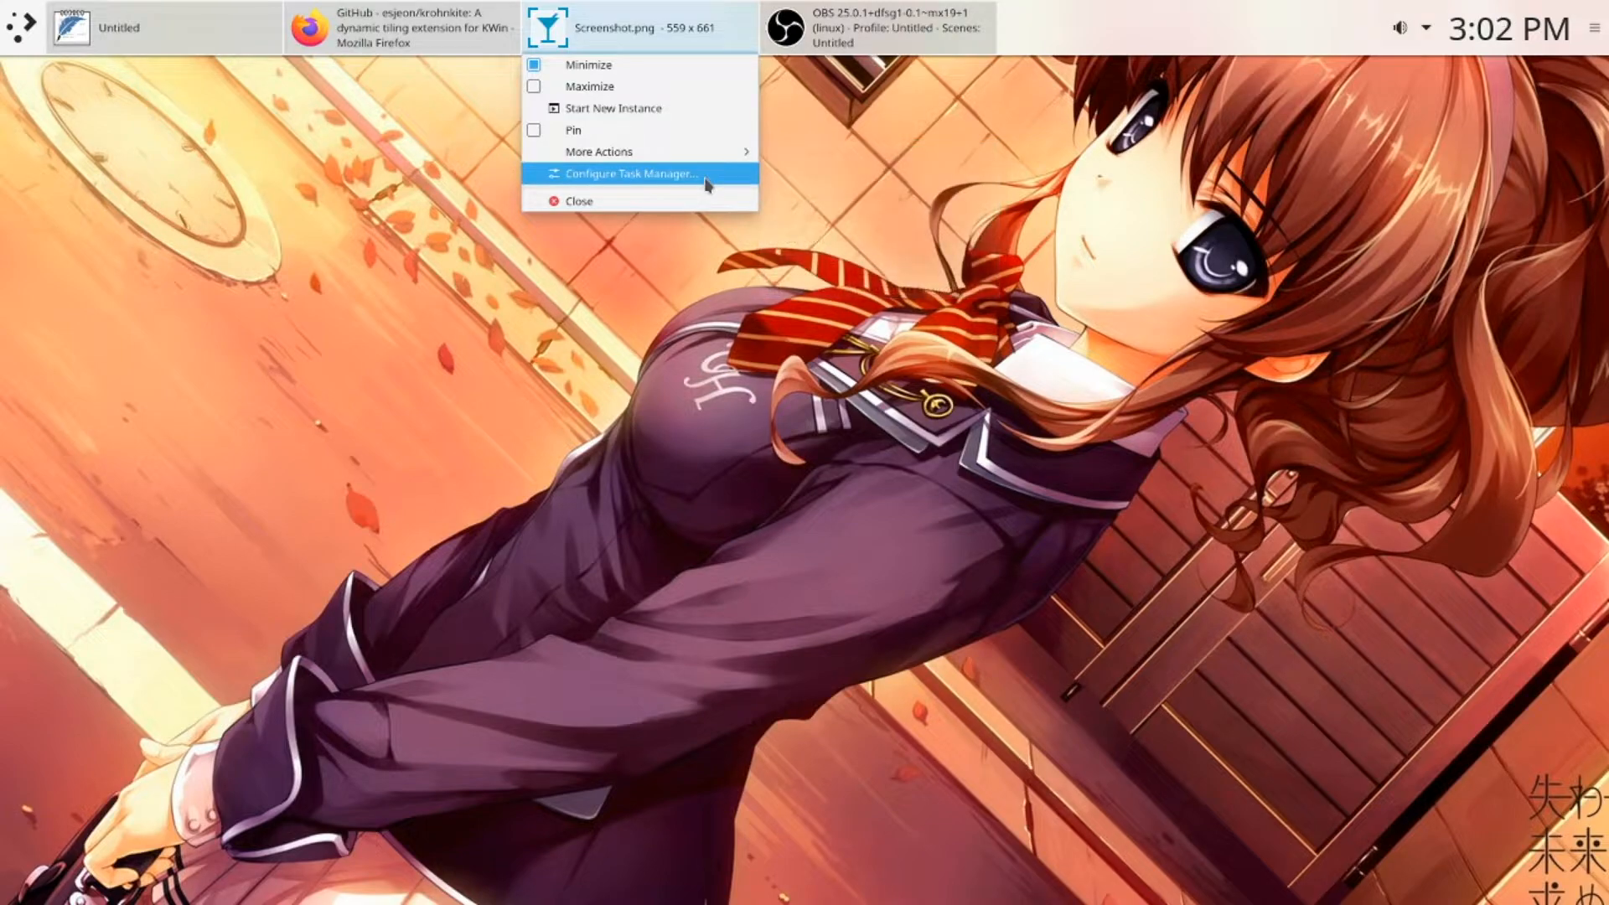
{"action": "left_click", "coordinate": [1167, 356]}
{"action": "right_click", "coordinate": [21, 28]}
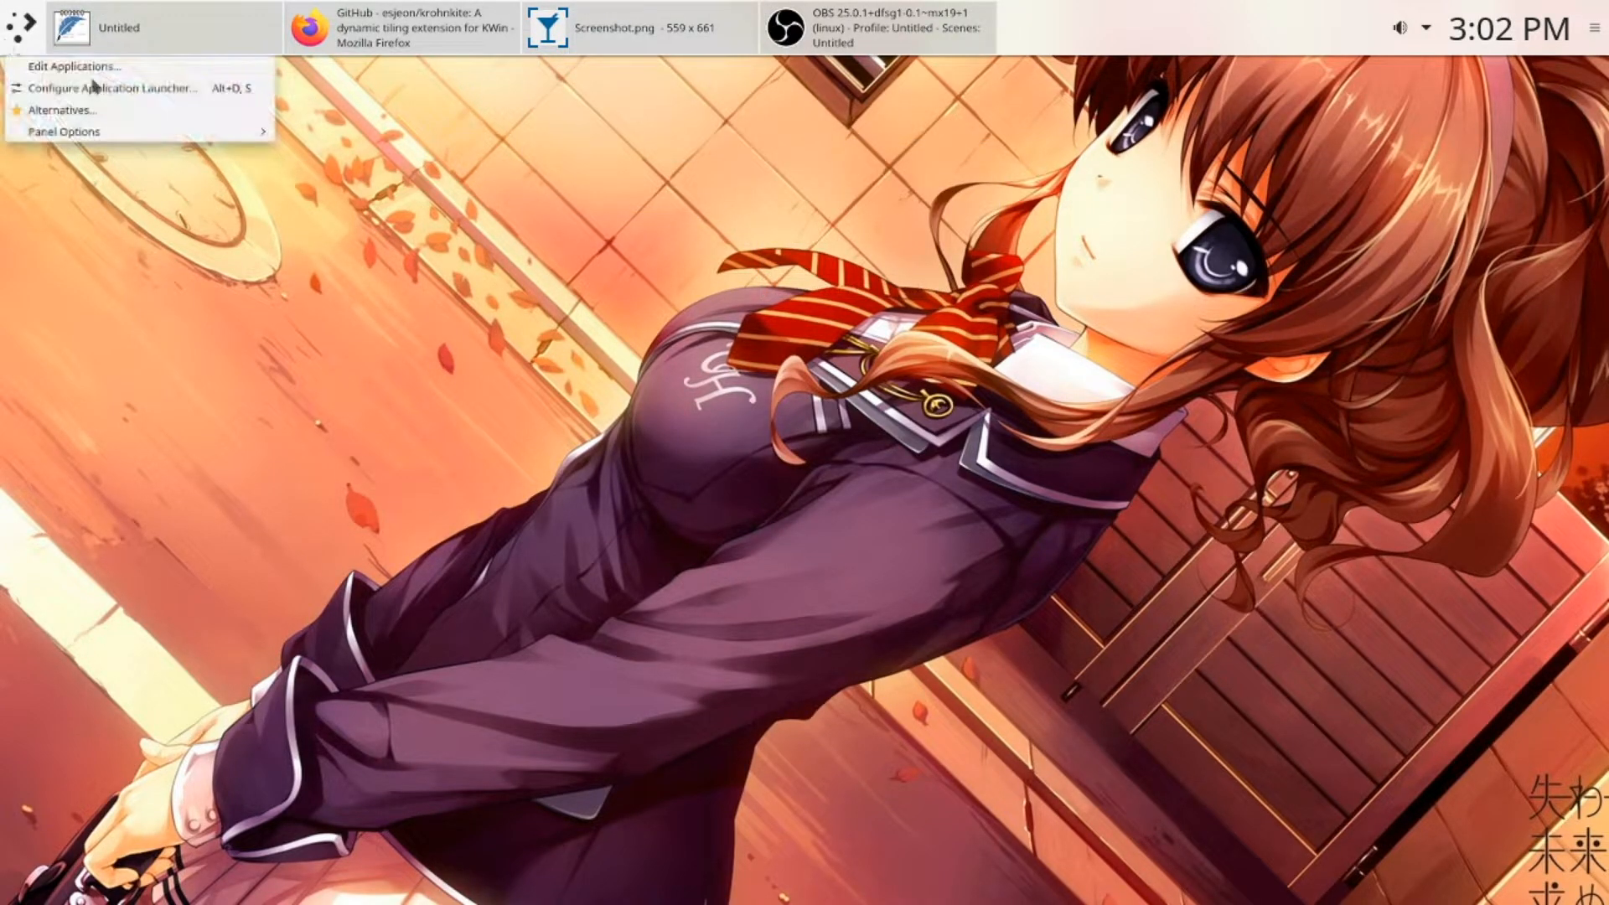
{"action": "left_click", "coordinate": [144, 110]}
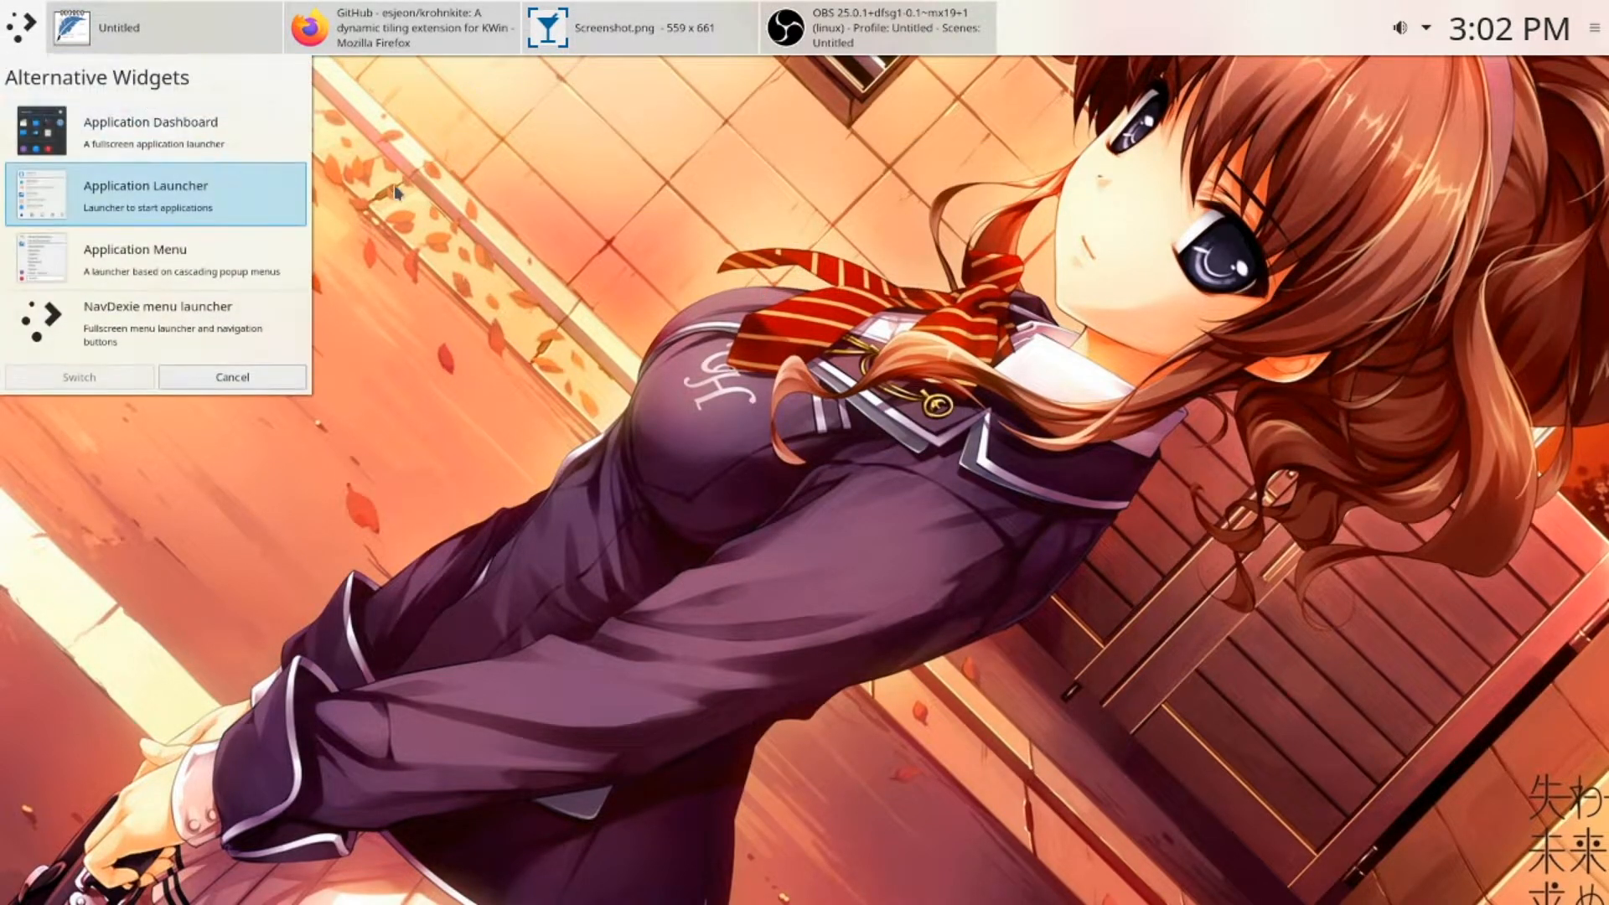
{"action": "left_click", "coordinate": [201, 327]}
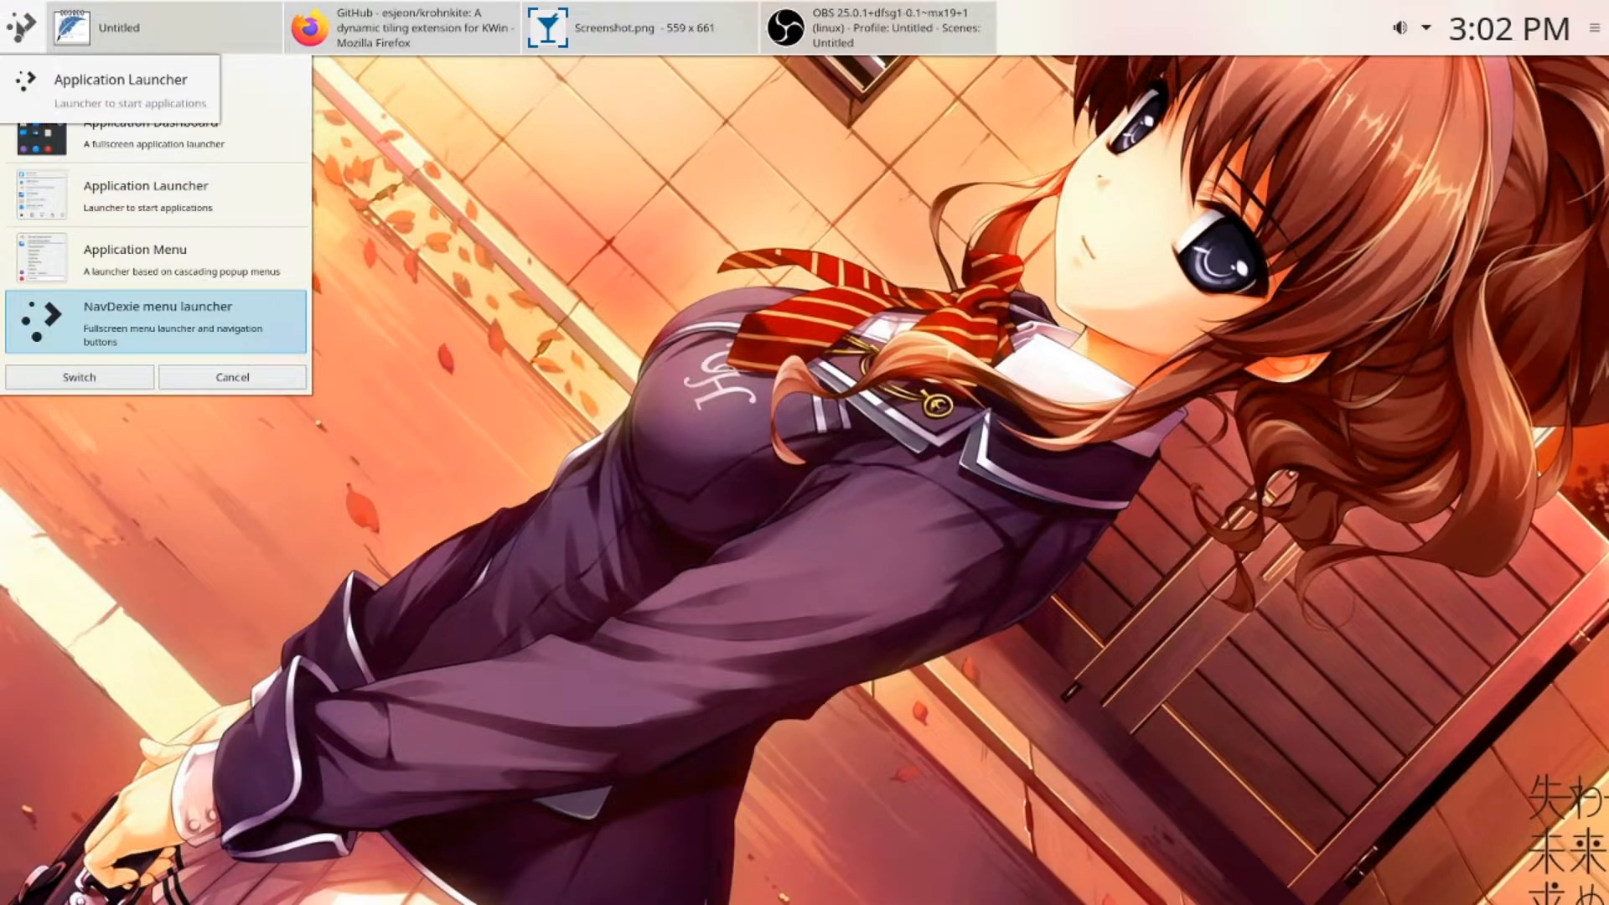
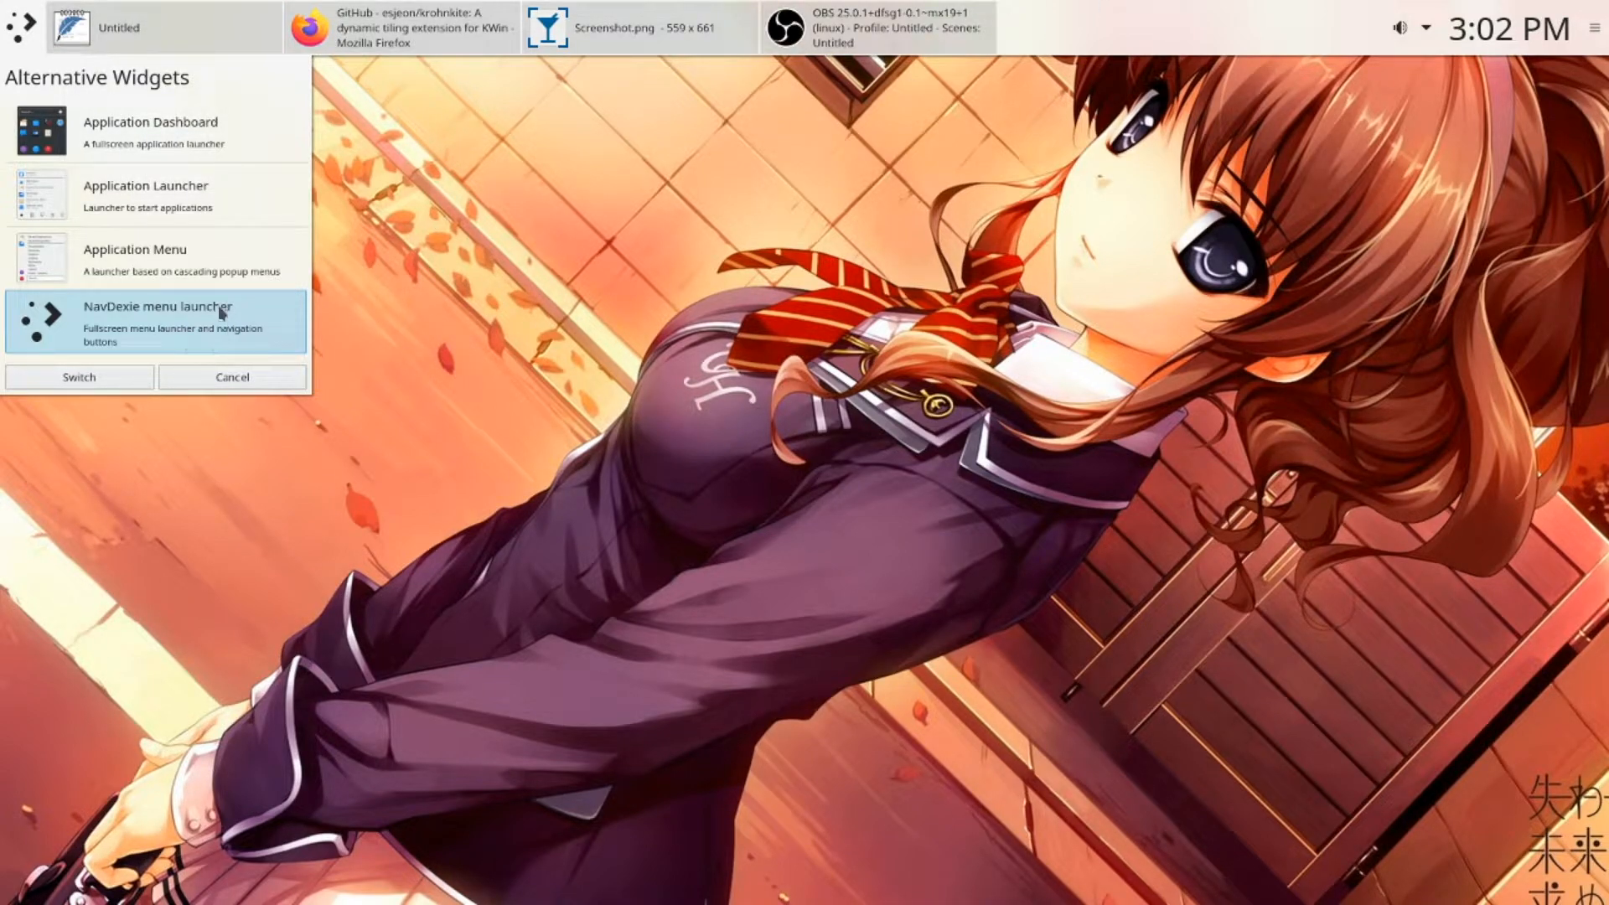
{"action": "left_click", "coordinate": [132, 377]}
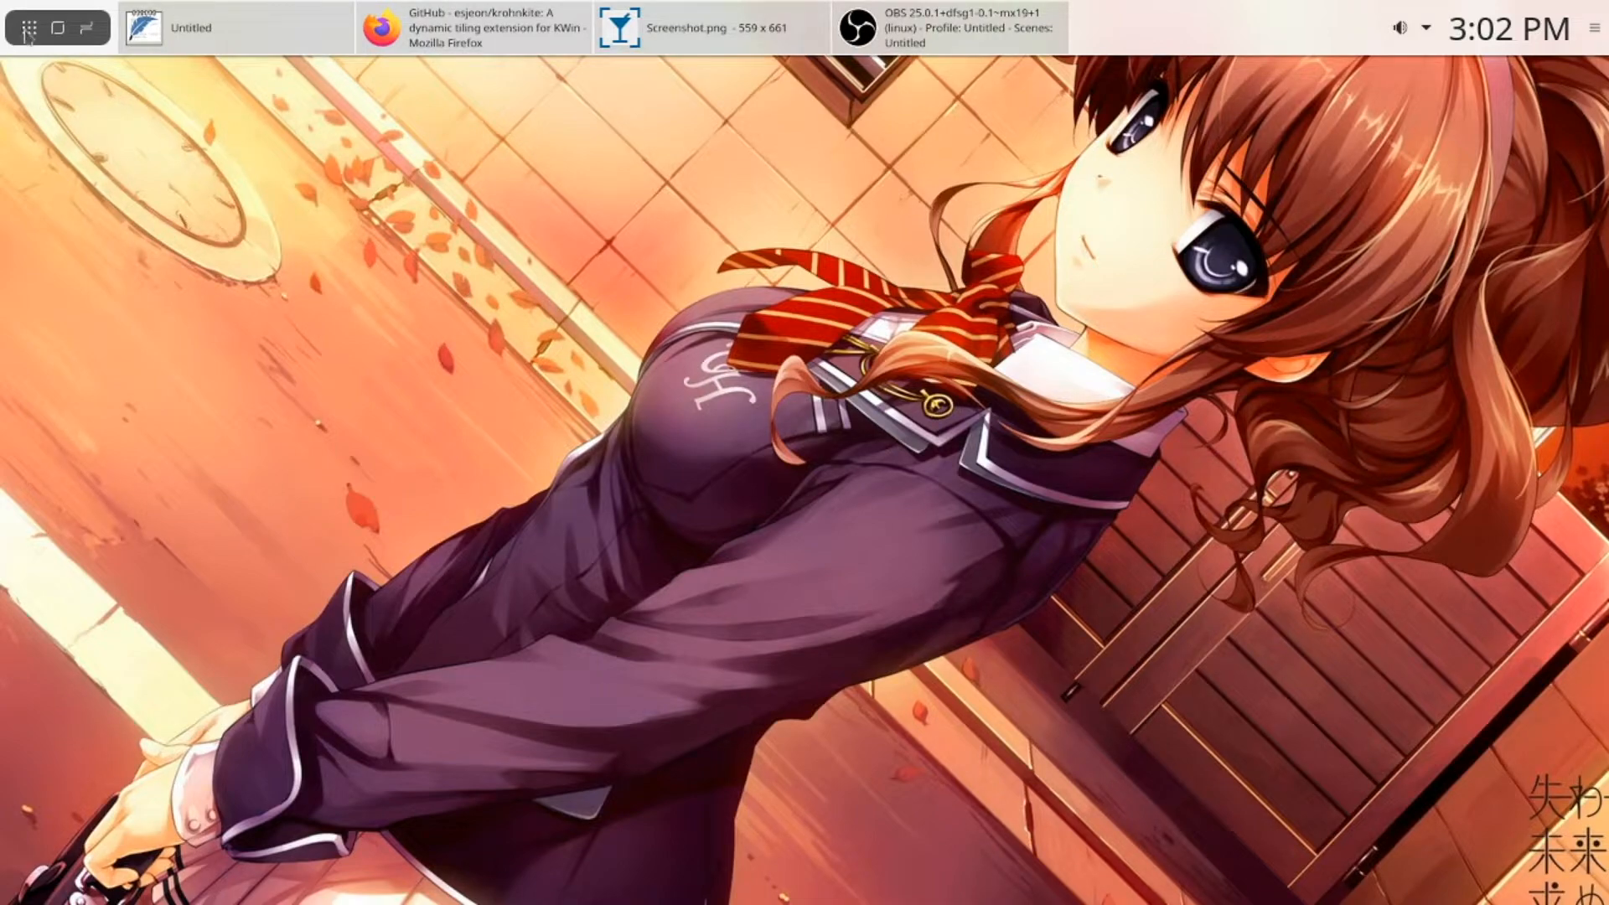
{"action": "right_click", "coordinate": [272, 37]}
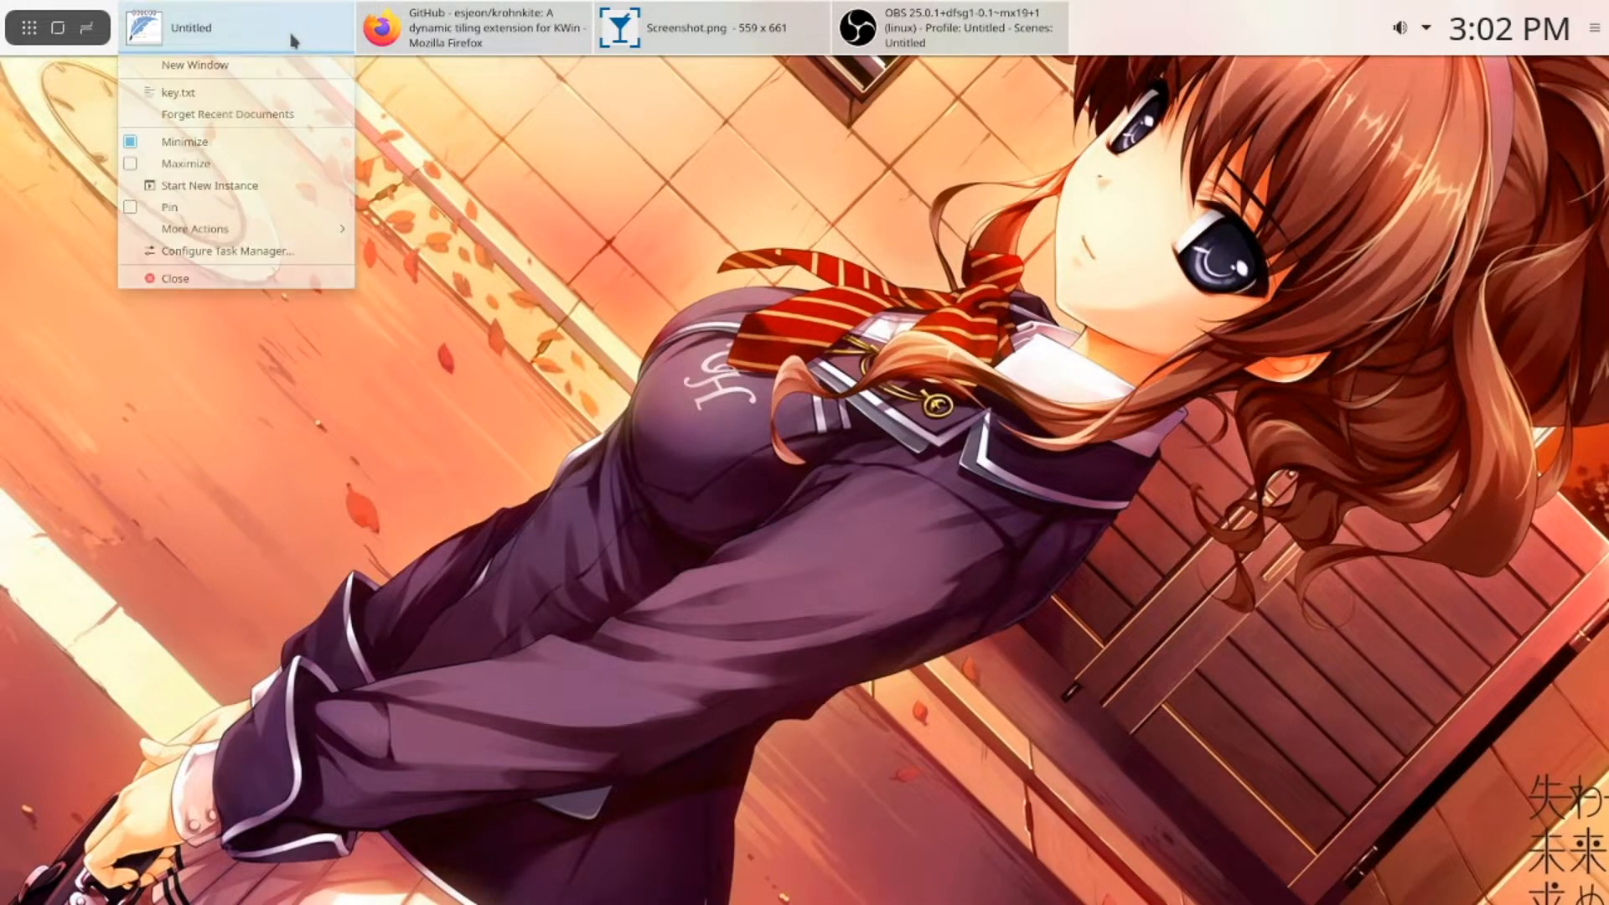
{"action": "left_click", "coordinate": [273, 252]}
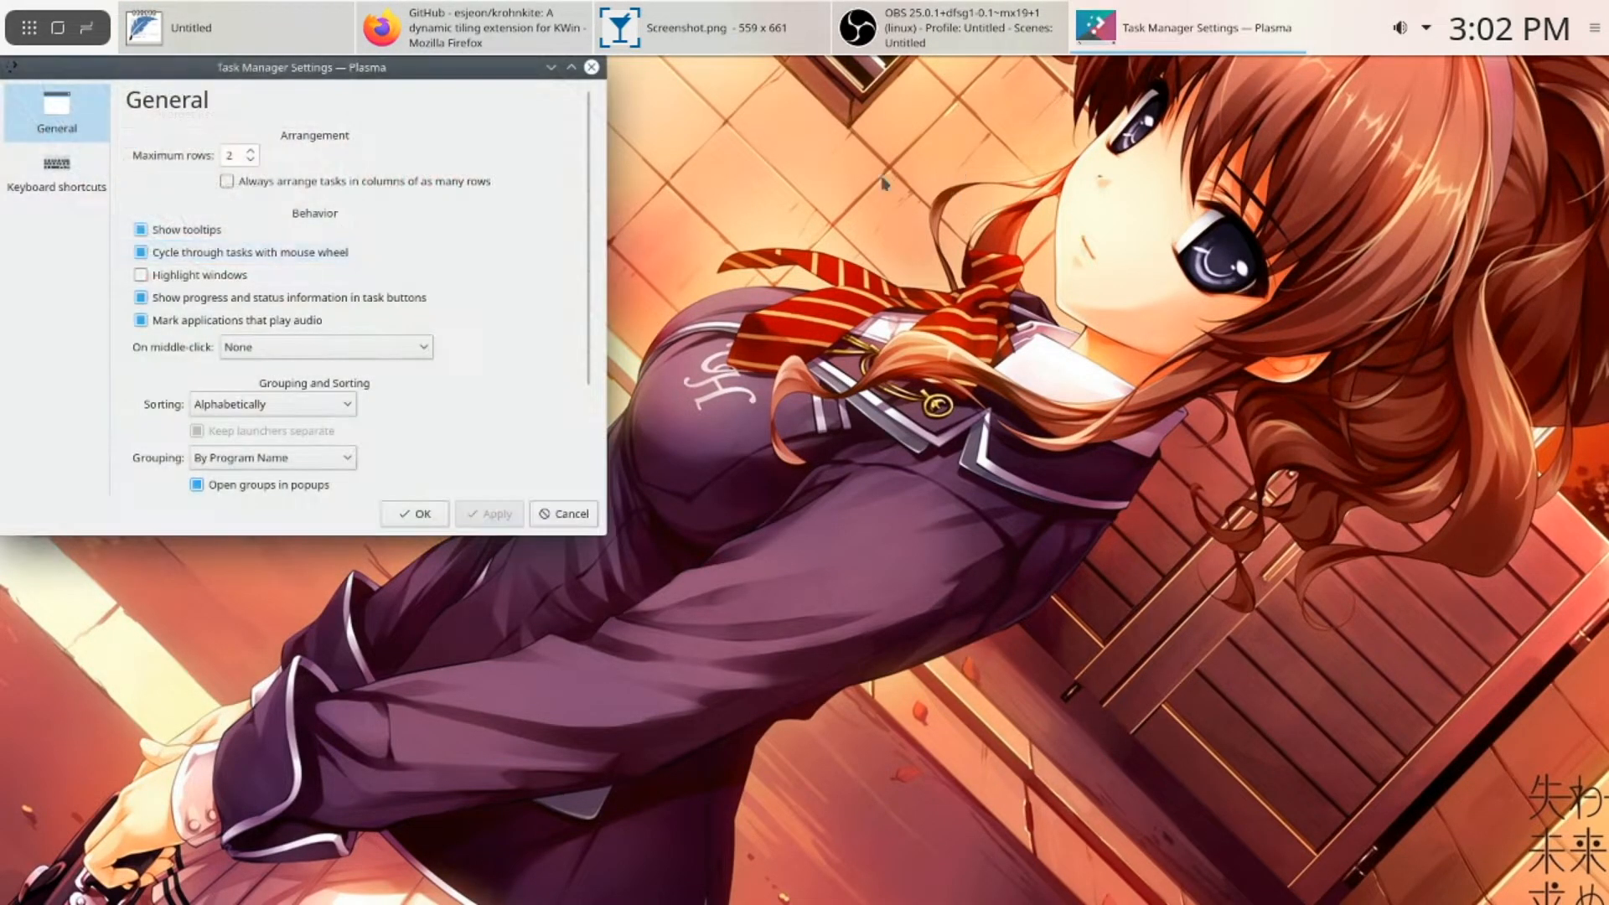
{"action": "left_click", "coordinate": [592, 67]}
{"action": "right_click", "coordinate": [1218, 42]}
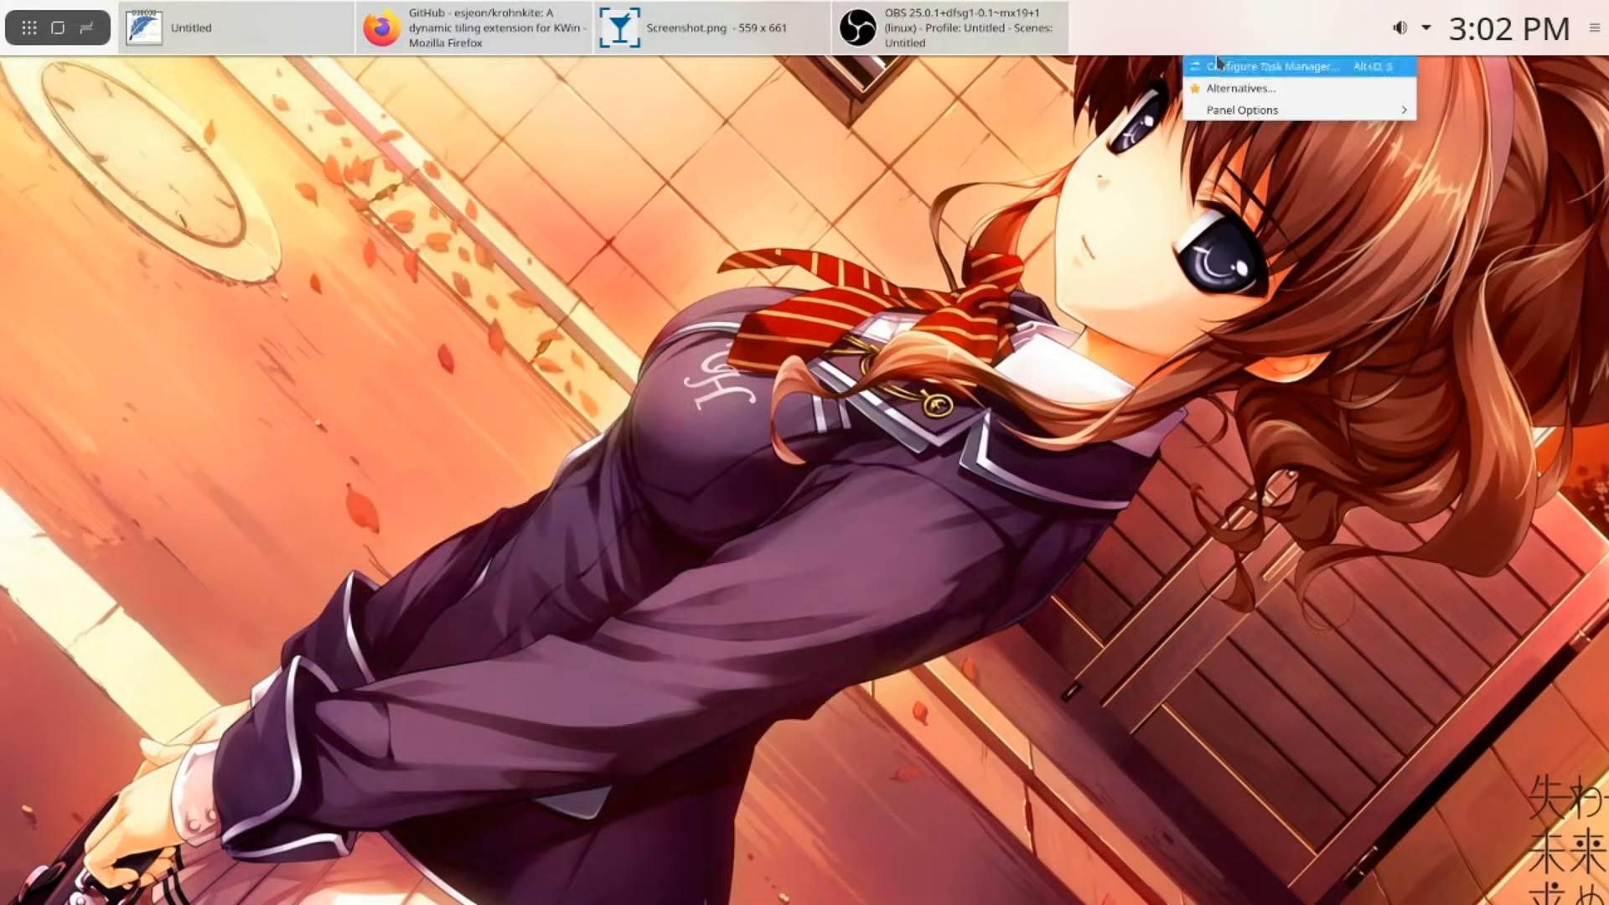
{"action": "left_click", "coordinate": [963, 457]}
{"action": "right_click", "coordinate": [960, 460]}
{"action": "left_click", "coordinate": [953, 498]}
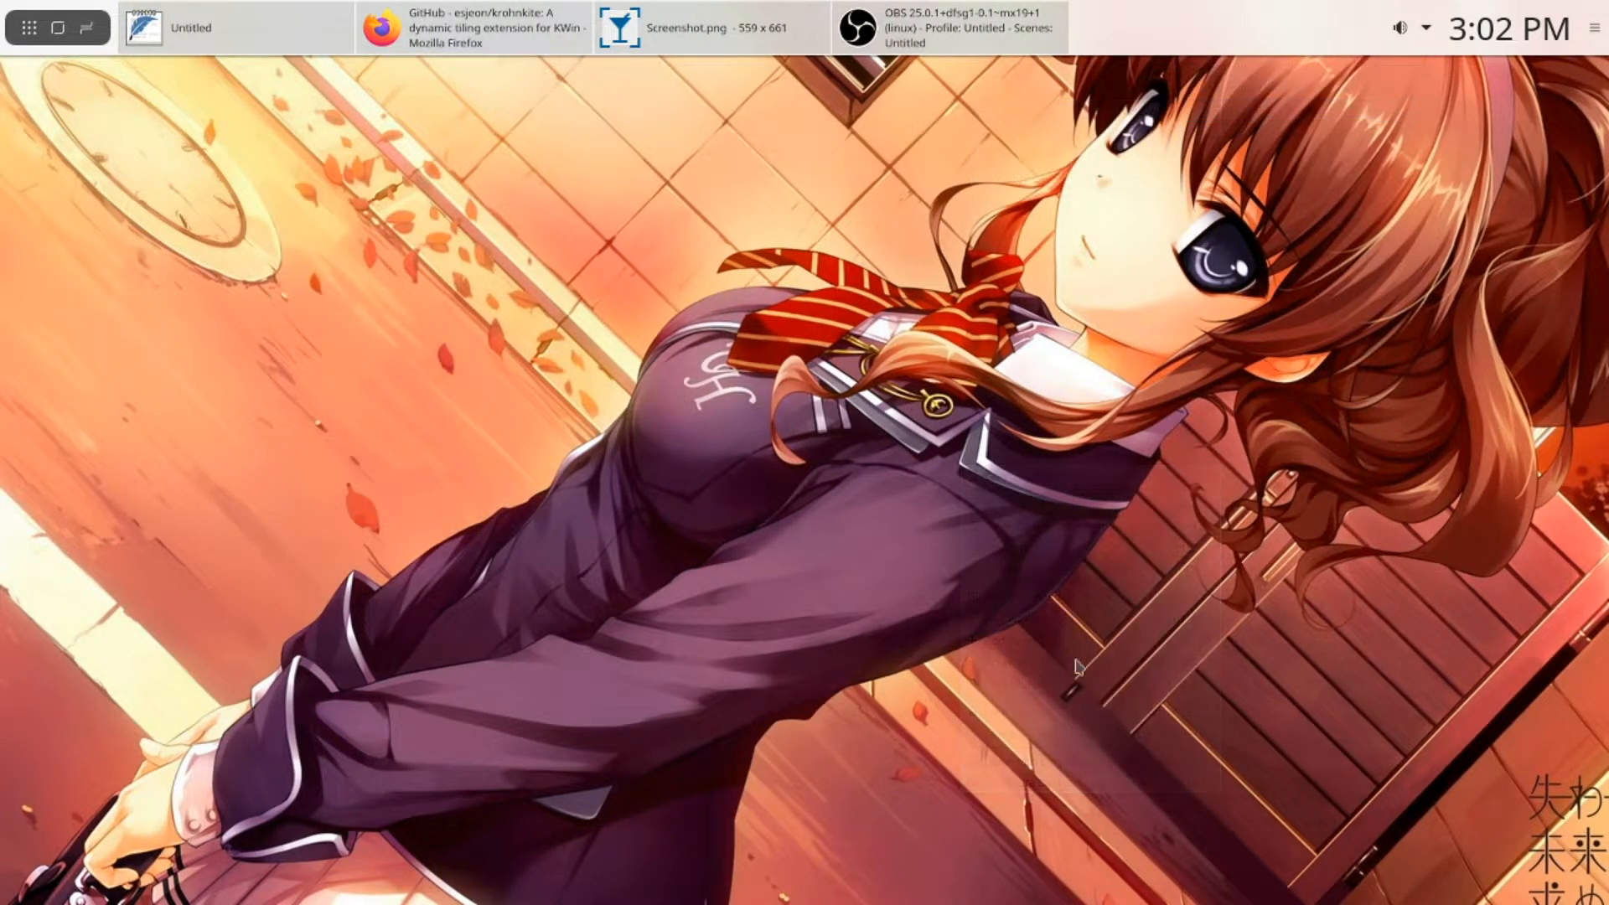
- Search the widgets for "task", add the Icons-only Task Manager to the desktop, and close the widget list
{"action": "right_click", "coordinate": [933, 435]}
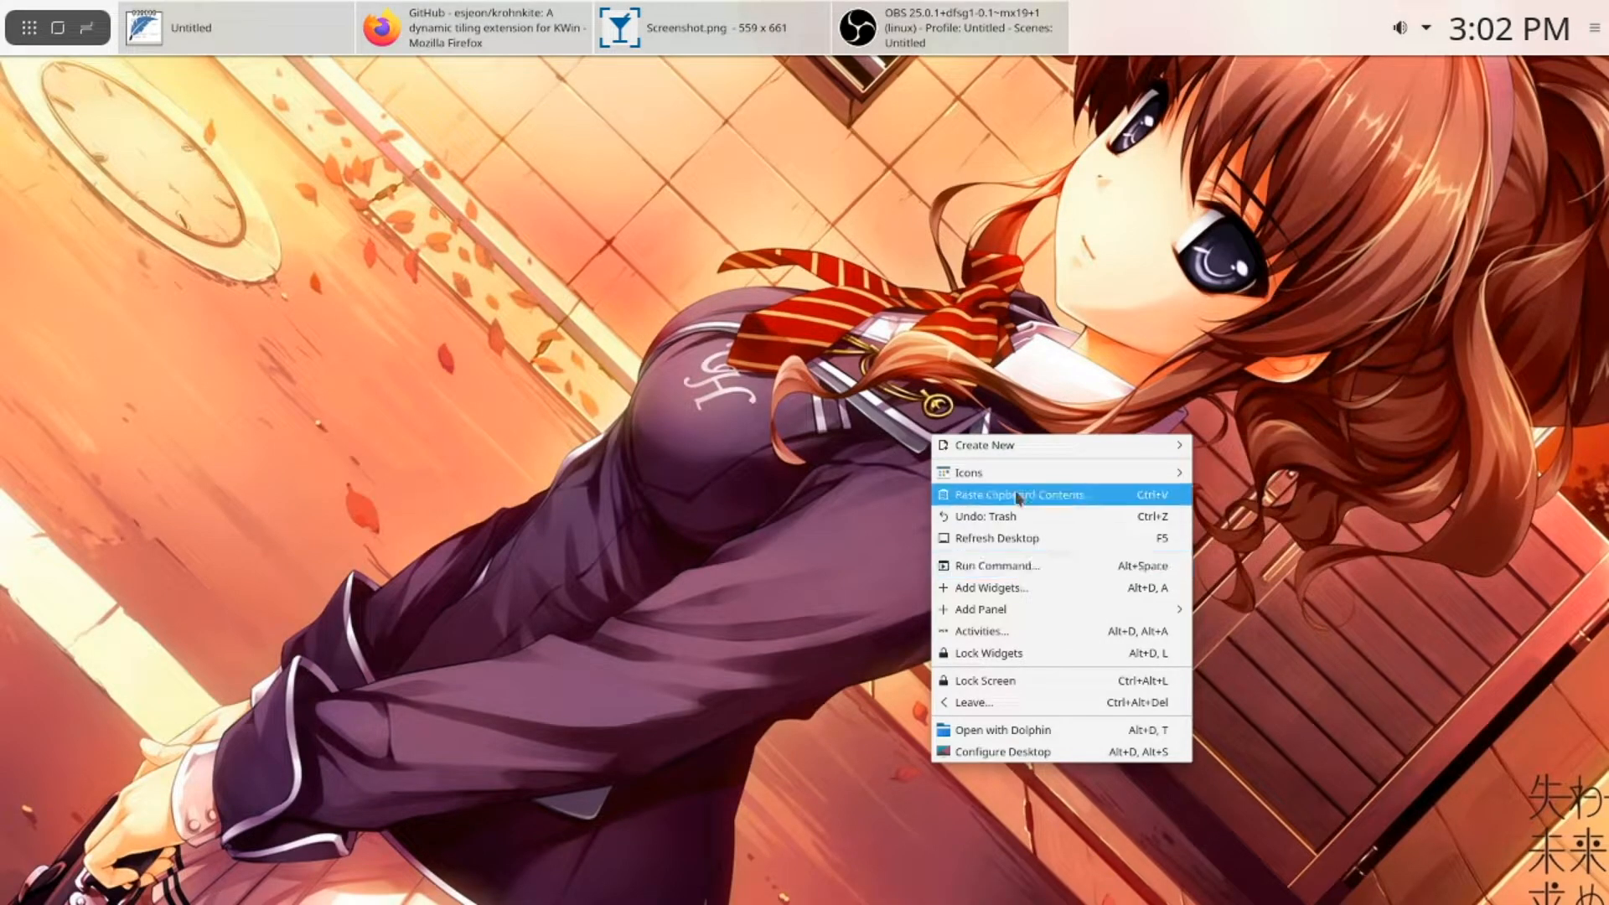
{"action": "left_click", "coordinate": [1018, 589]}
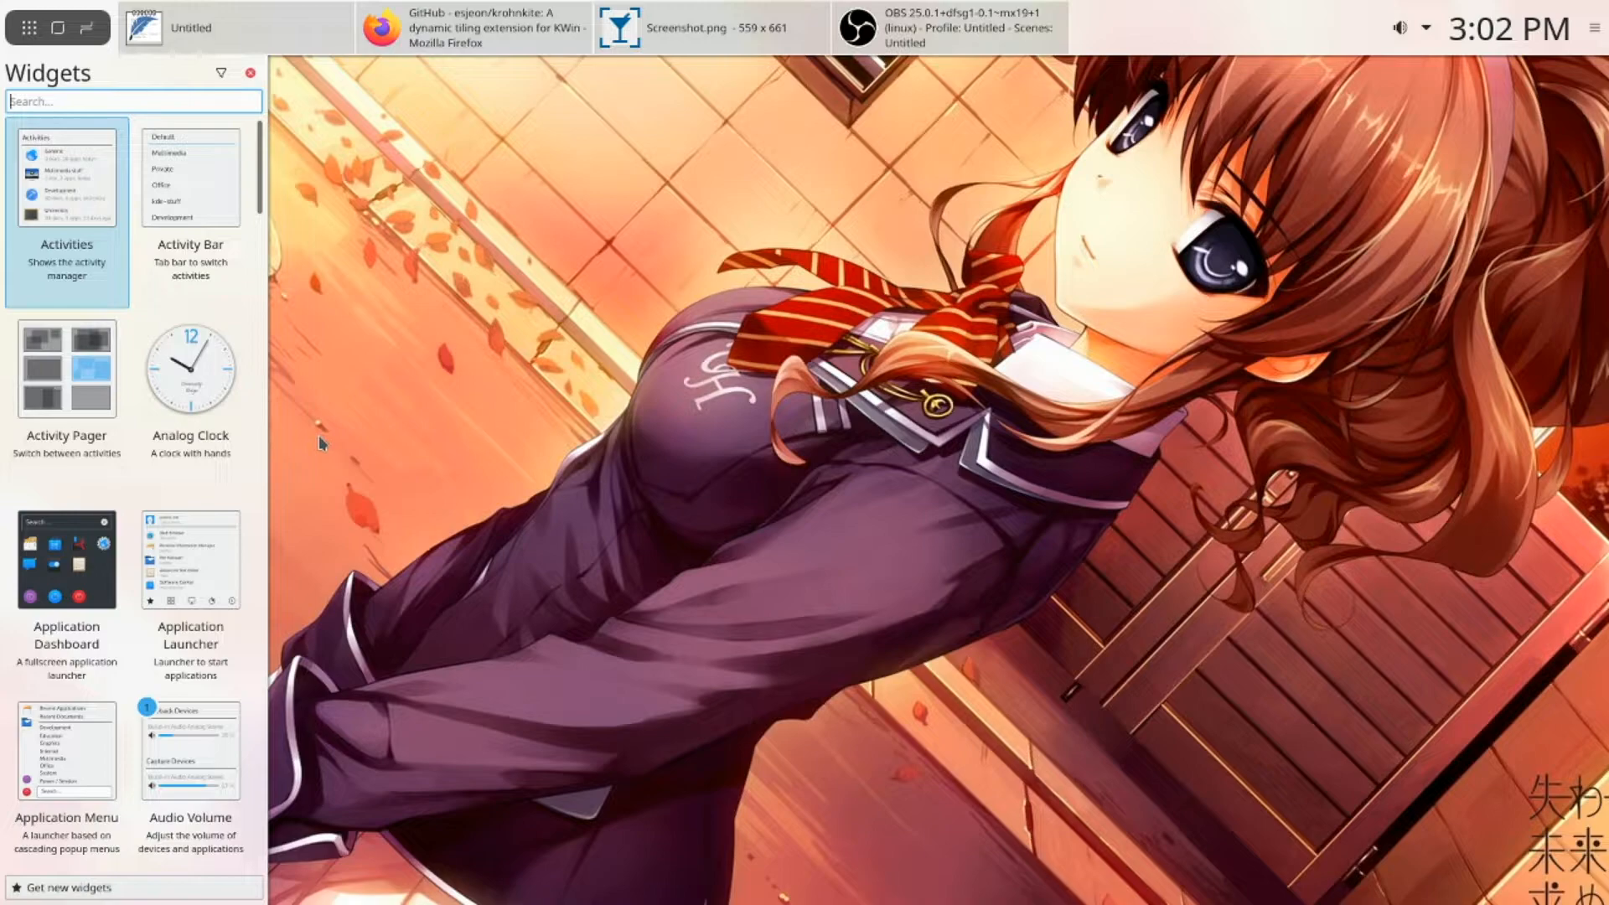
{"action": "type", "text": "task"}
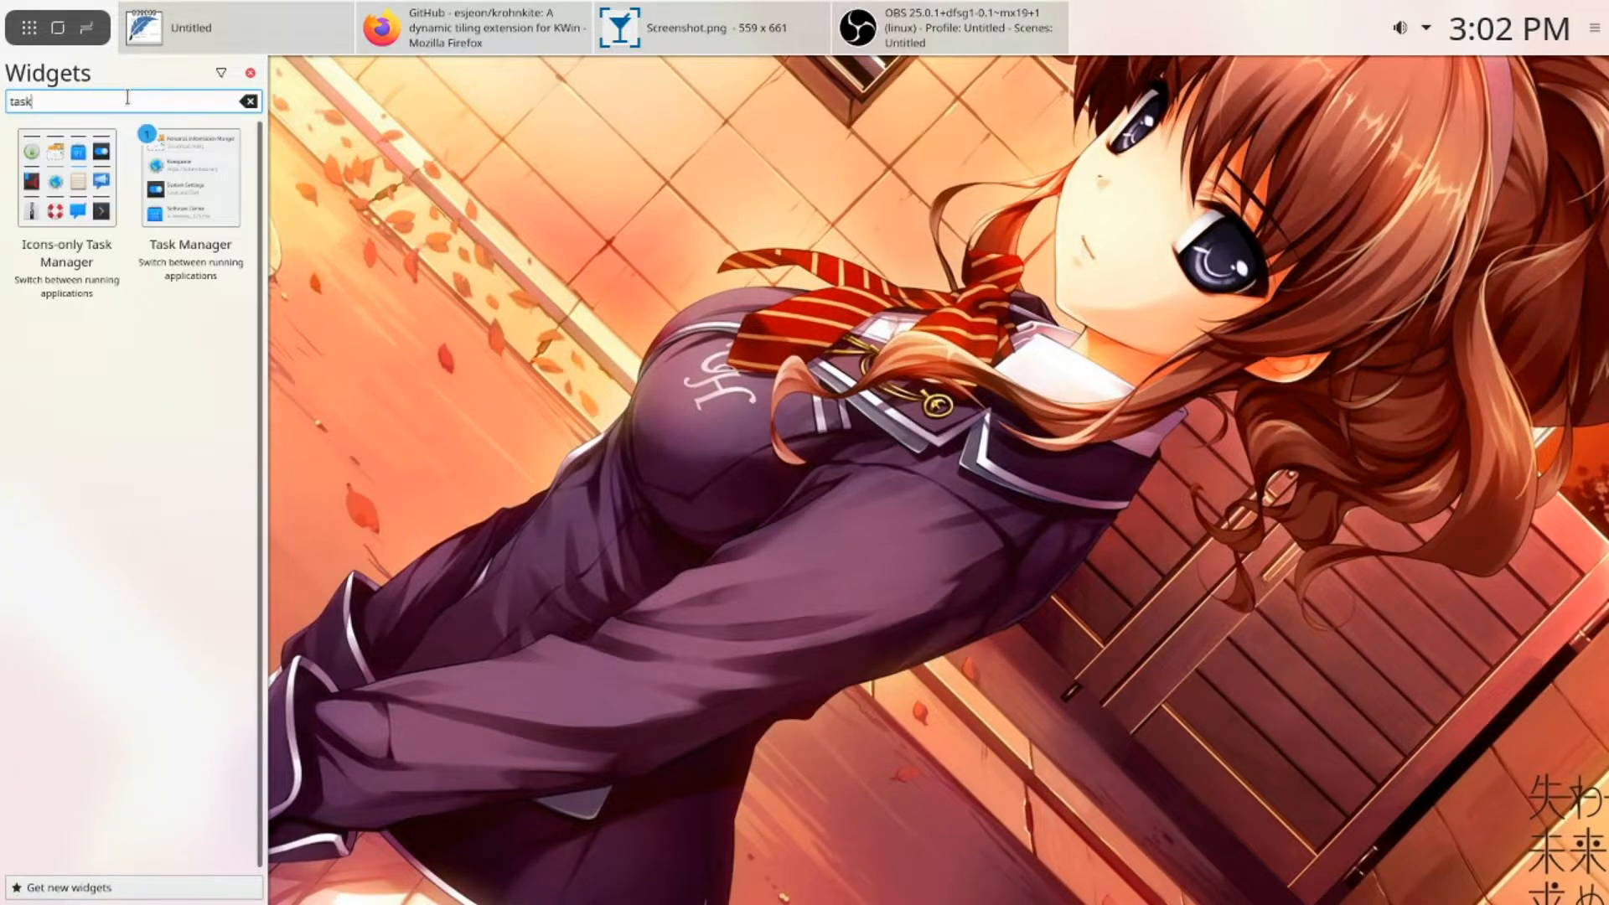
{"action": "left_click_drag", "start_coordinate": [67, 178], "coordinate": [709, 374]}
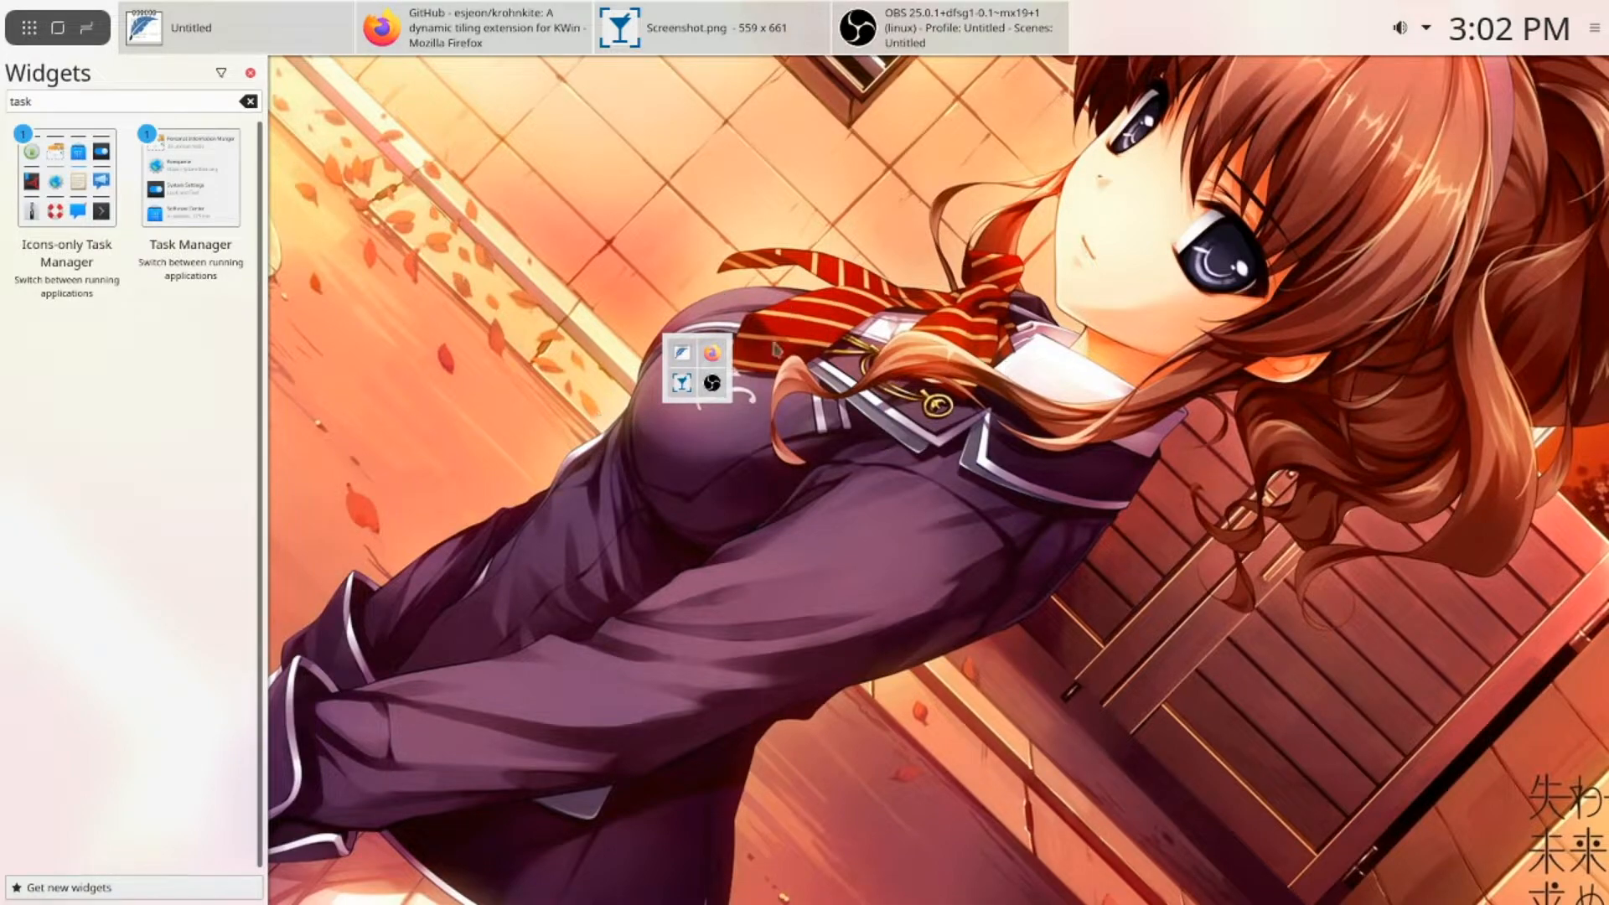
{"action": "left_click", "coordinate": [250, 73]}
{"action": "right_click", "coordinate": [402, 34]}
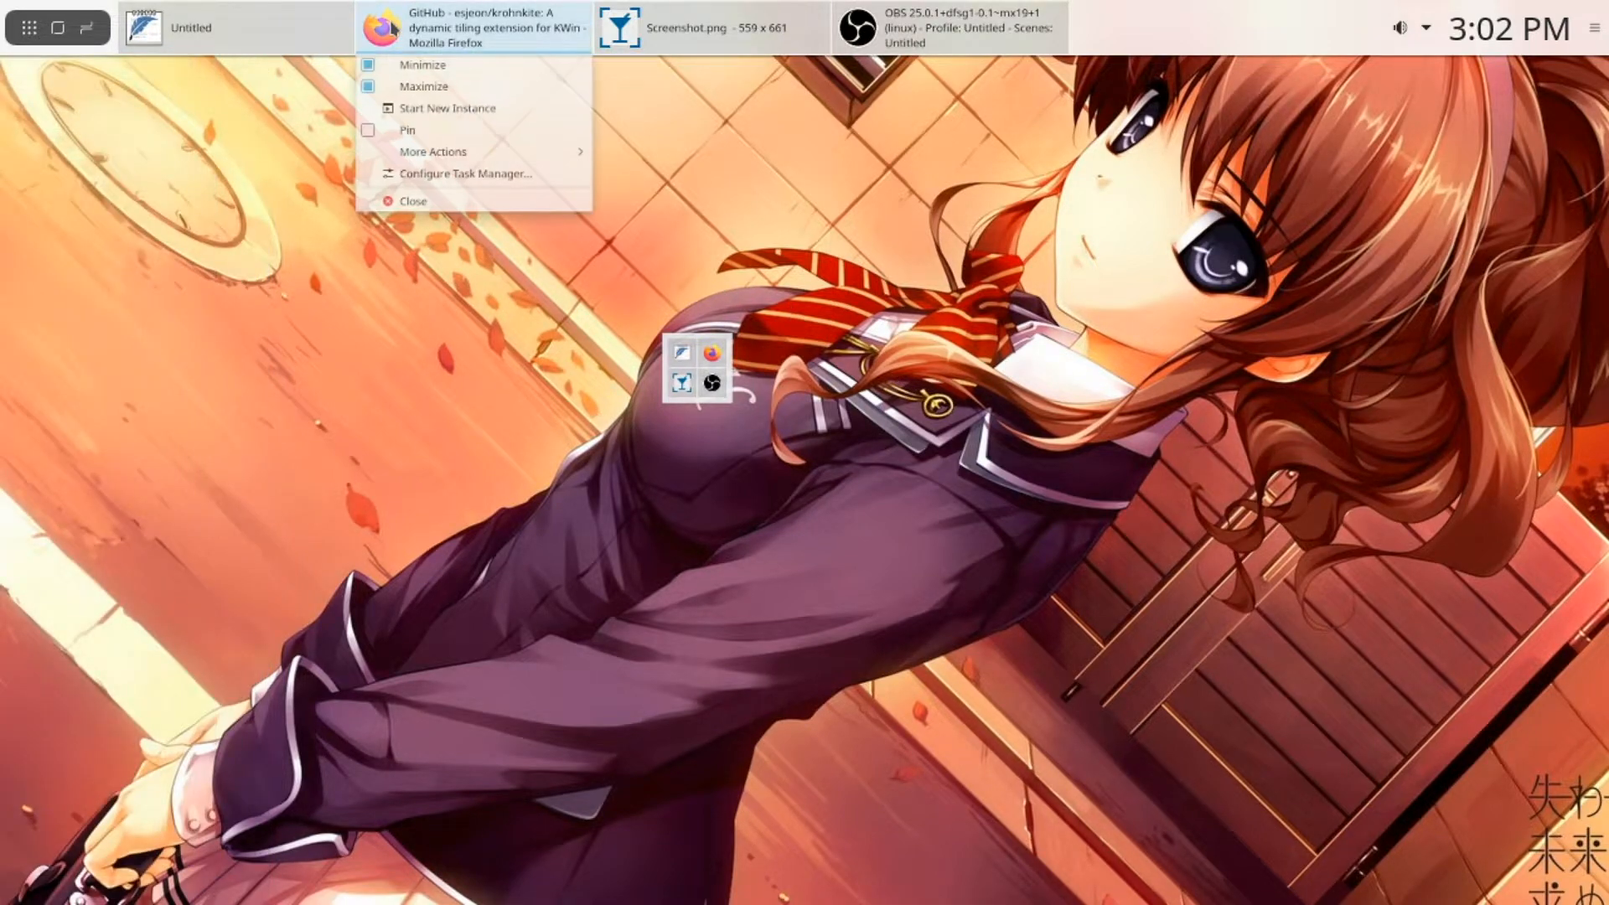
{"action": "mouse_move", "coordinate": [502, 153]}
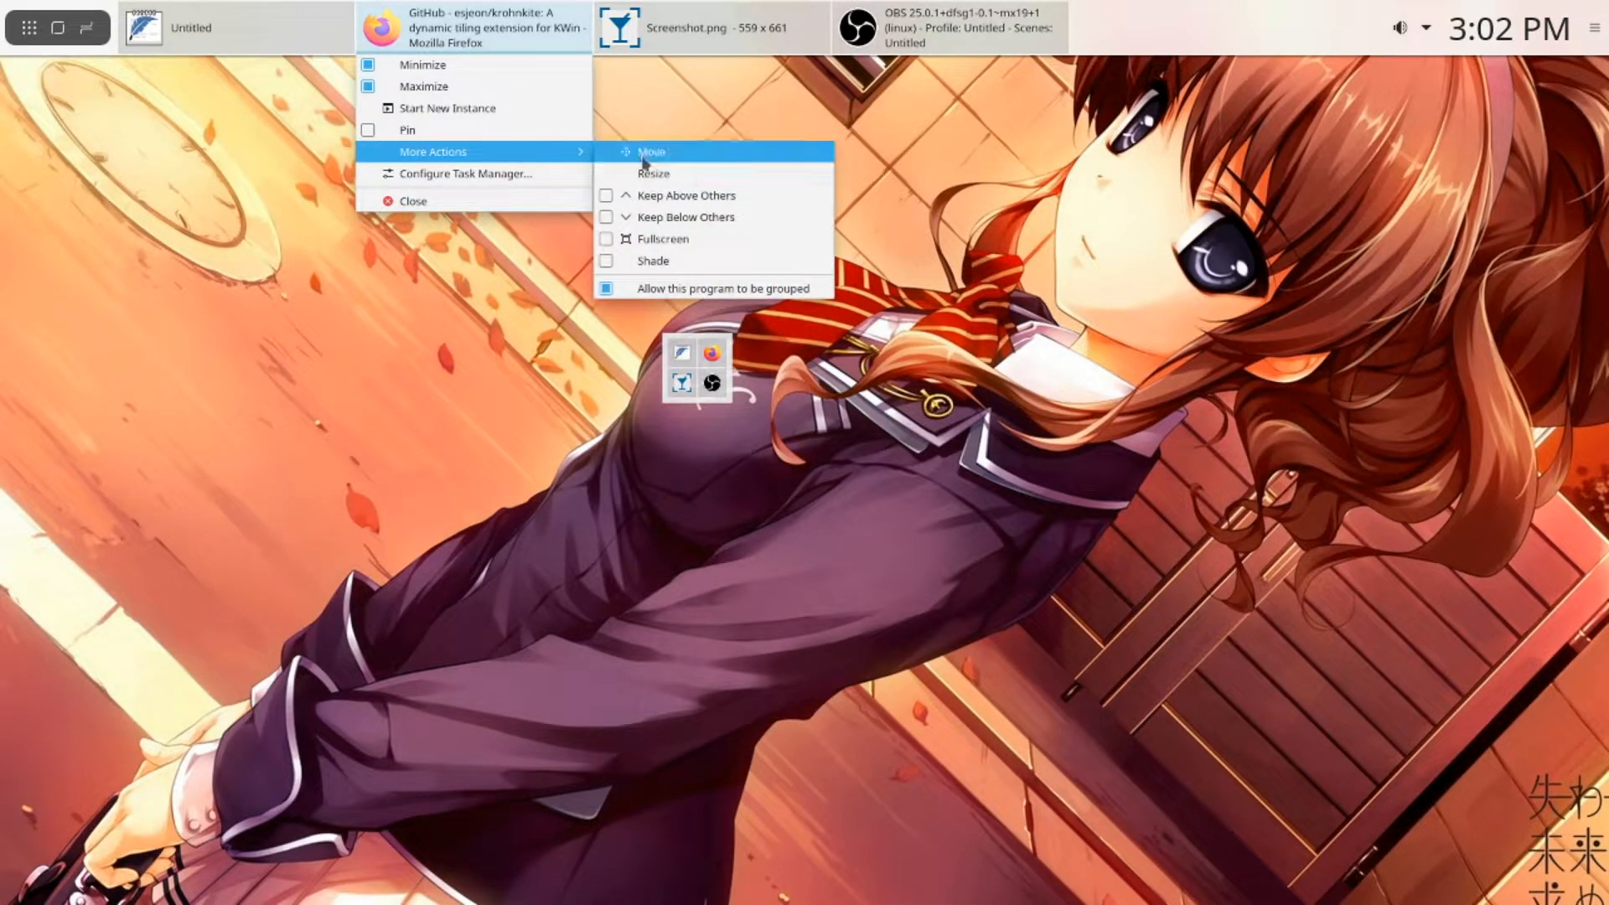
{"action": "left_click", "coordinate": [1384, 224]}
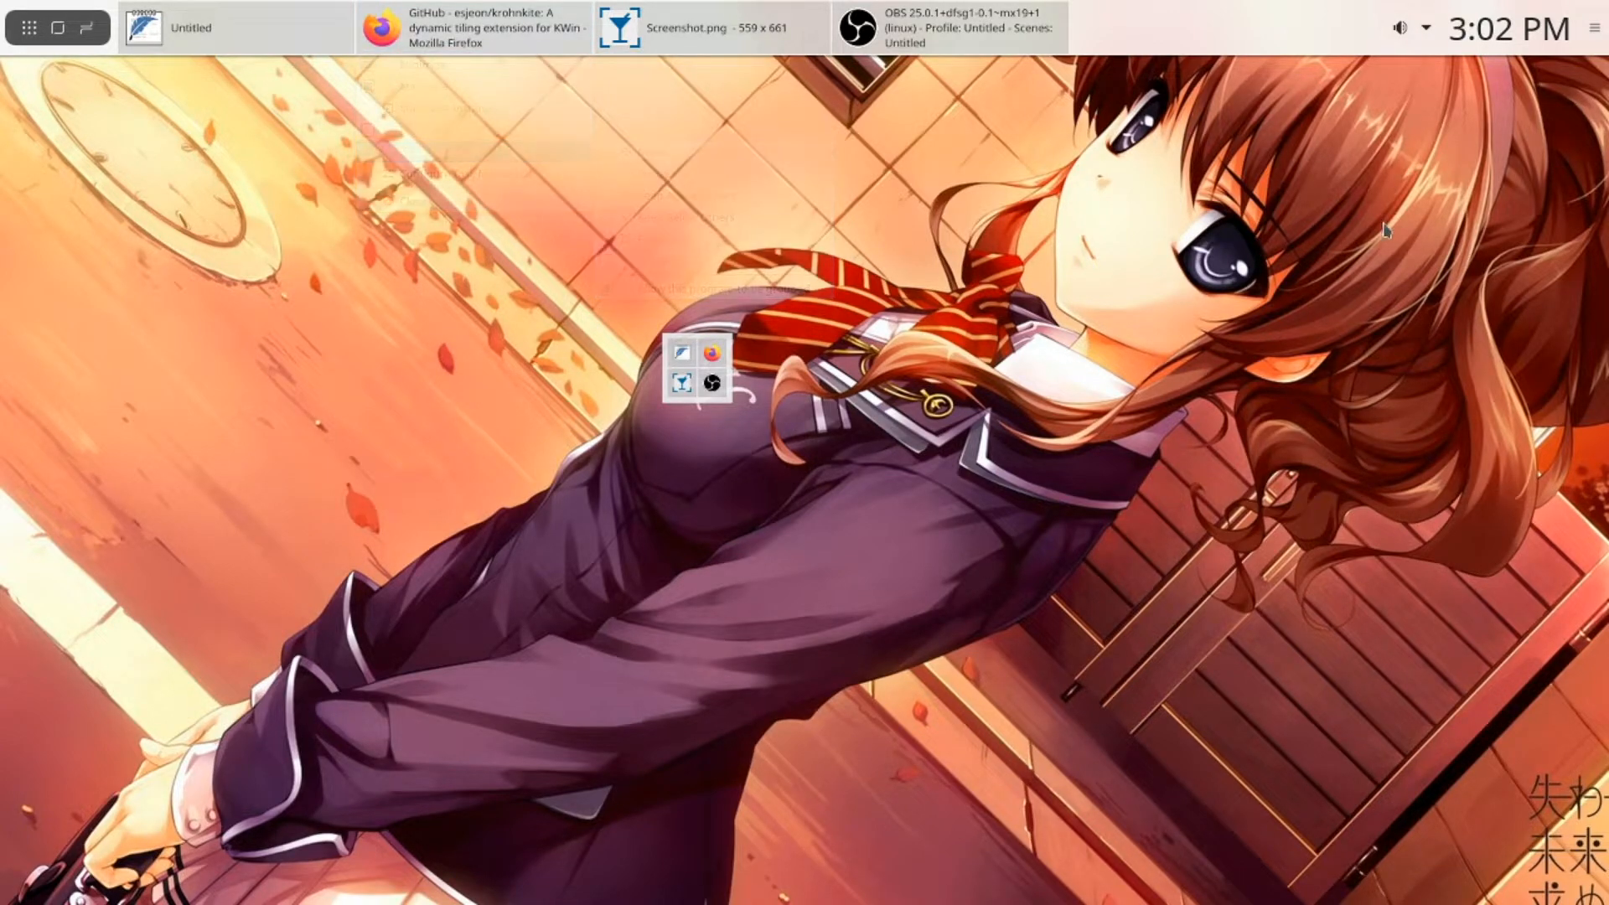
- Start configuring the panel and remove its Task Manager and Pager widgets
{"action": "right_click", "coordinate": [1320, 11]}
{"action": "mouse_move", "coordinate": [1373, 109]}
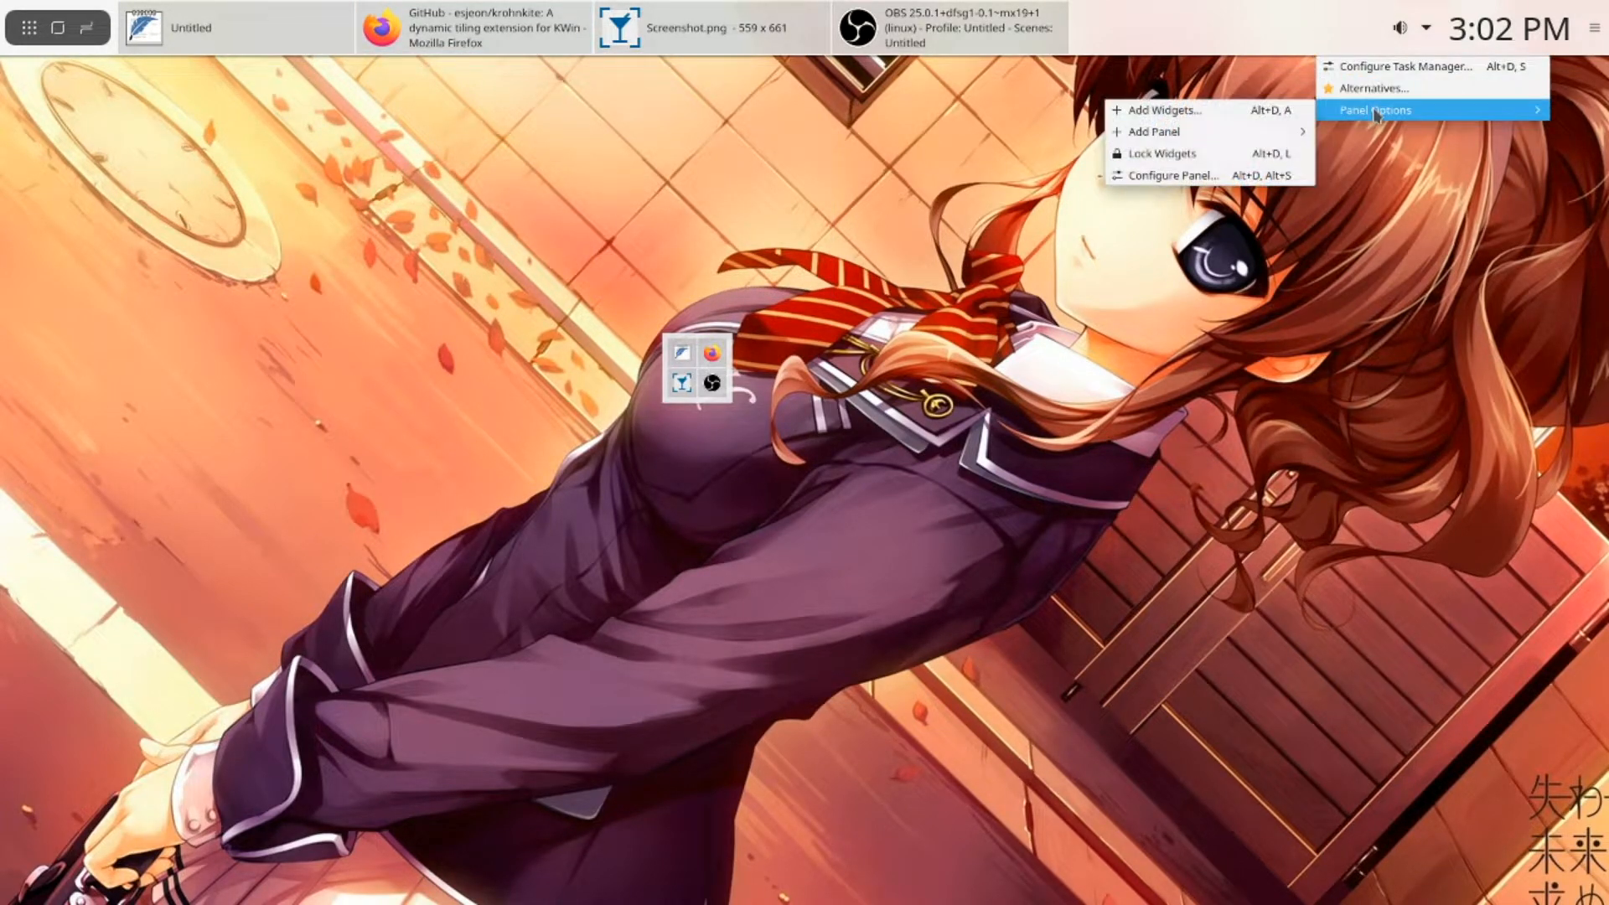
{"action": "left_click", "coordinate": [1257, 176]}
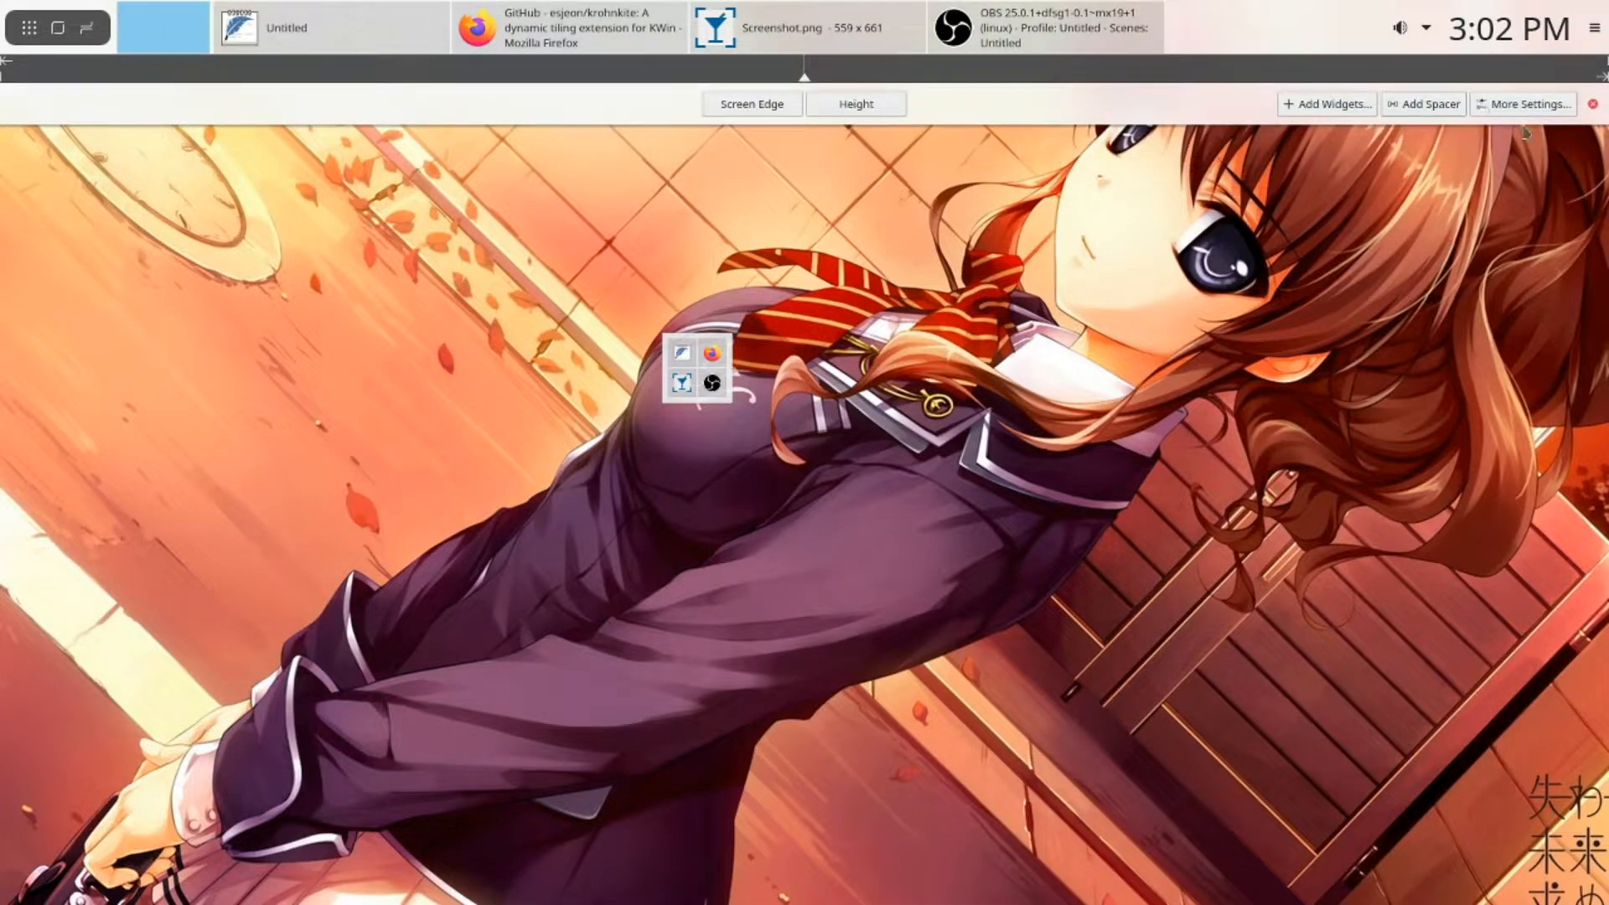
{"action": "mouse_move", "coordinate": [612, 14]}
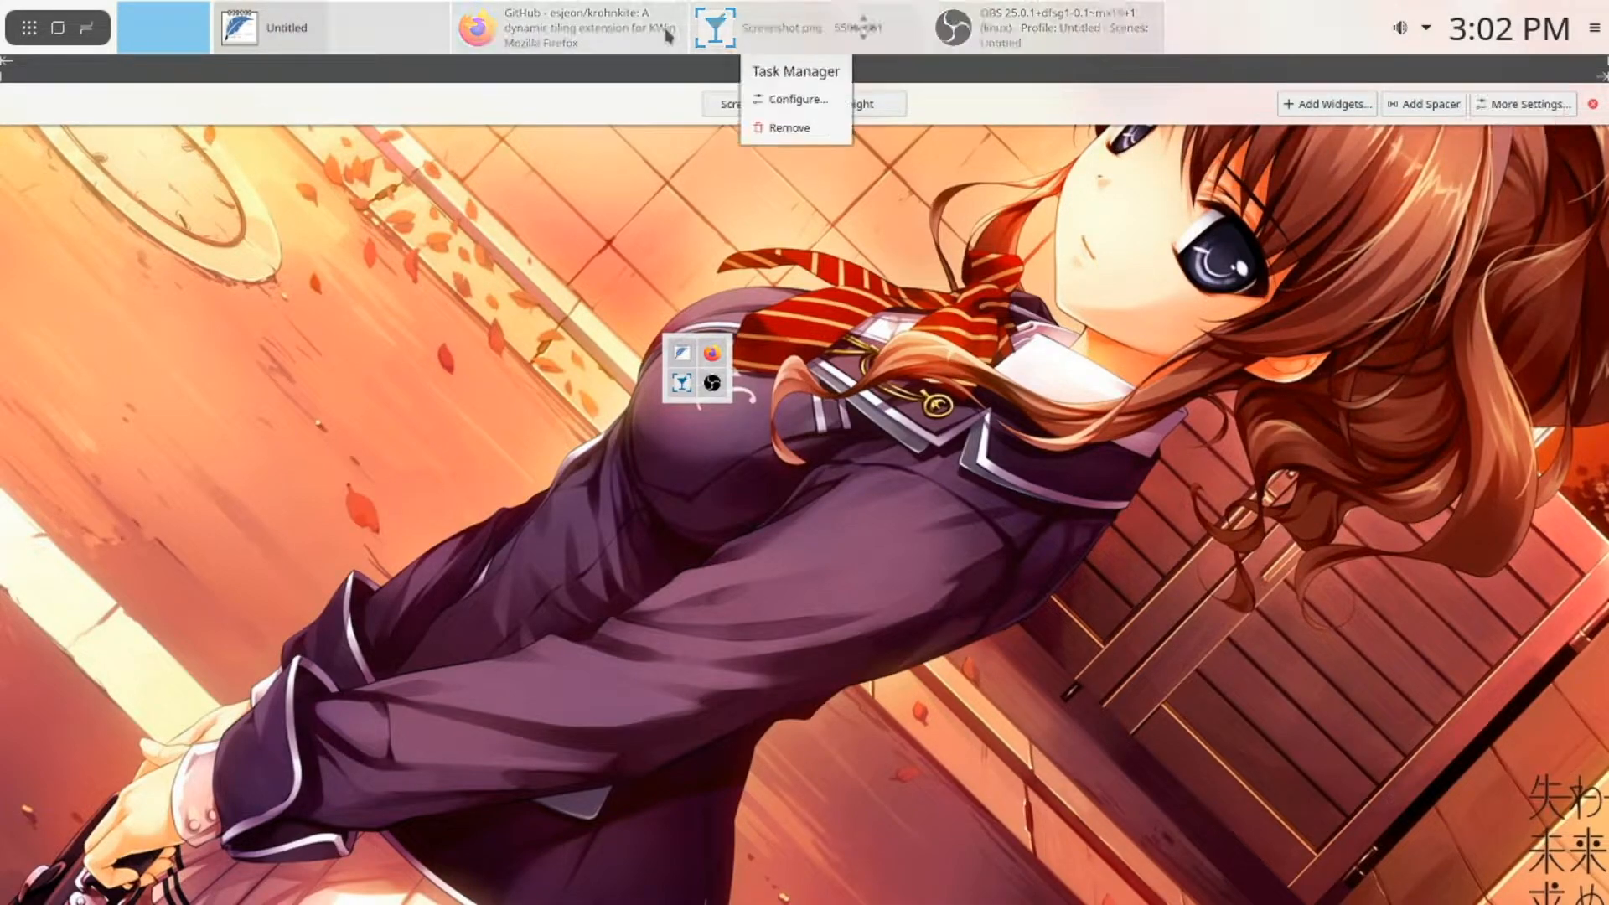
{"action": "left_click", "coordinate": [788, 130]}
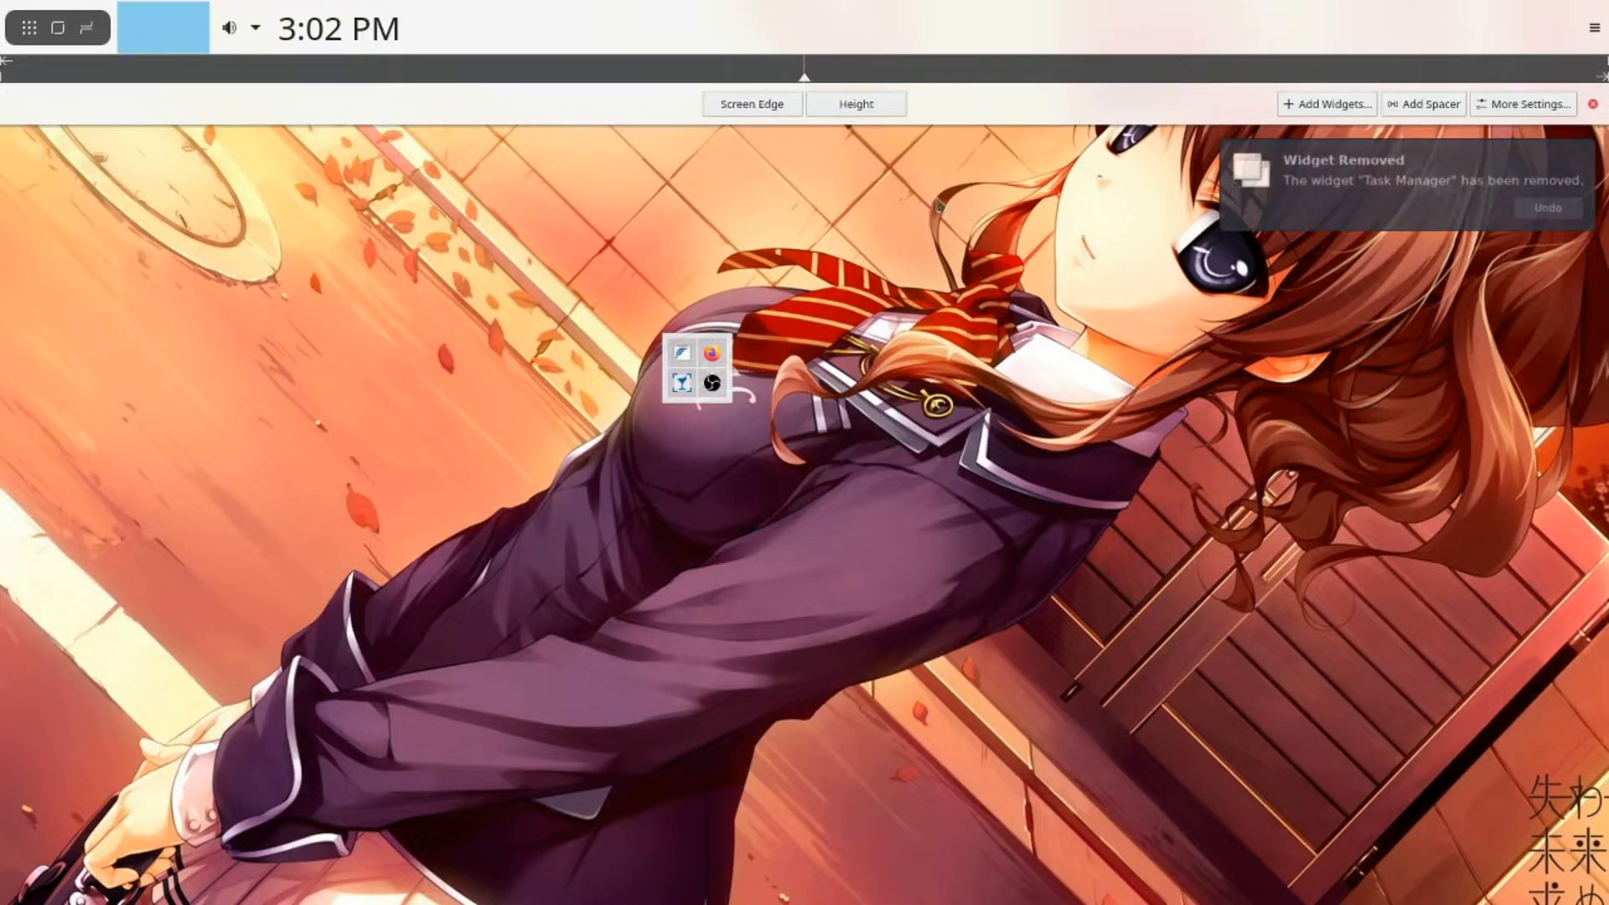
{"action": "mouse_move", "coordinate": [173, 45]}
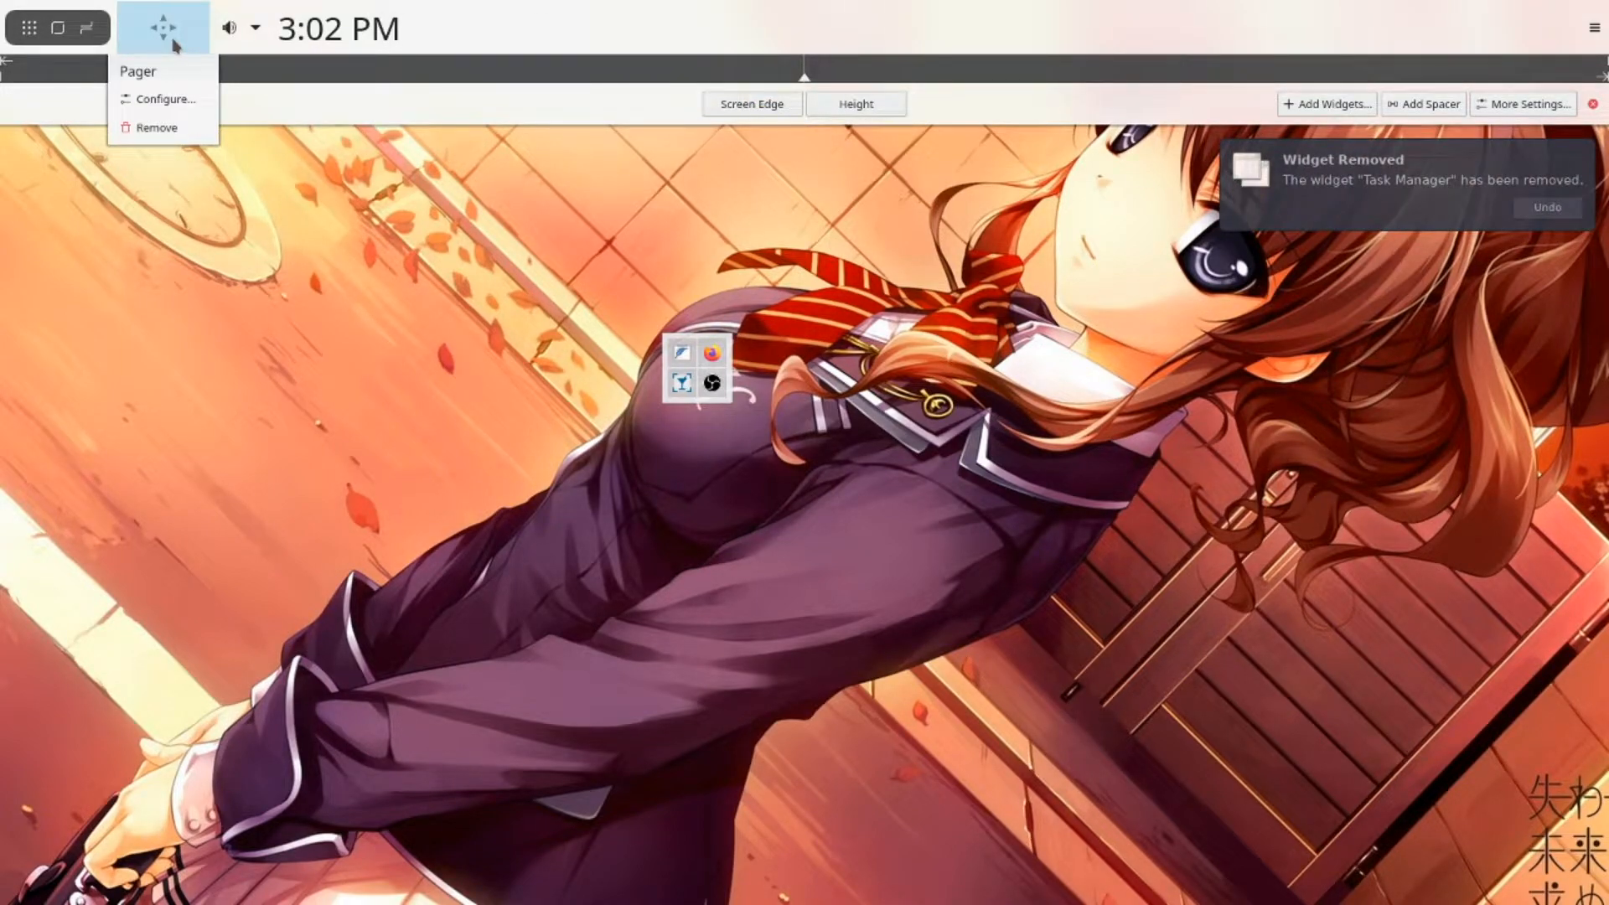
{"action": "left_click", "coordinate": [157, 118]}
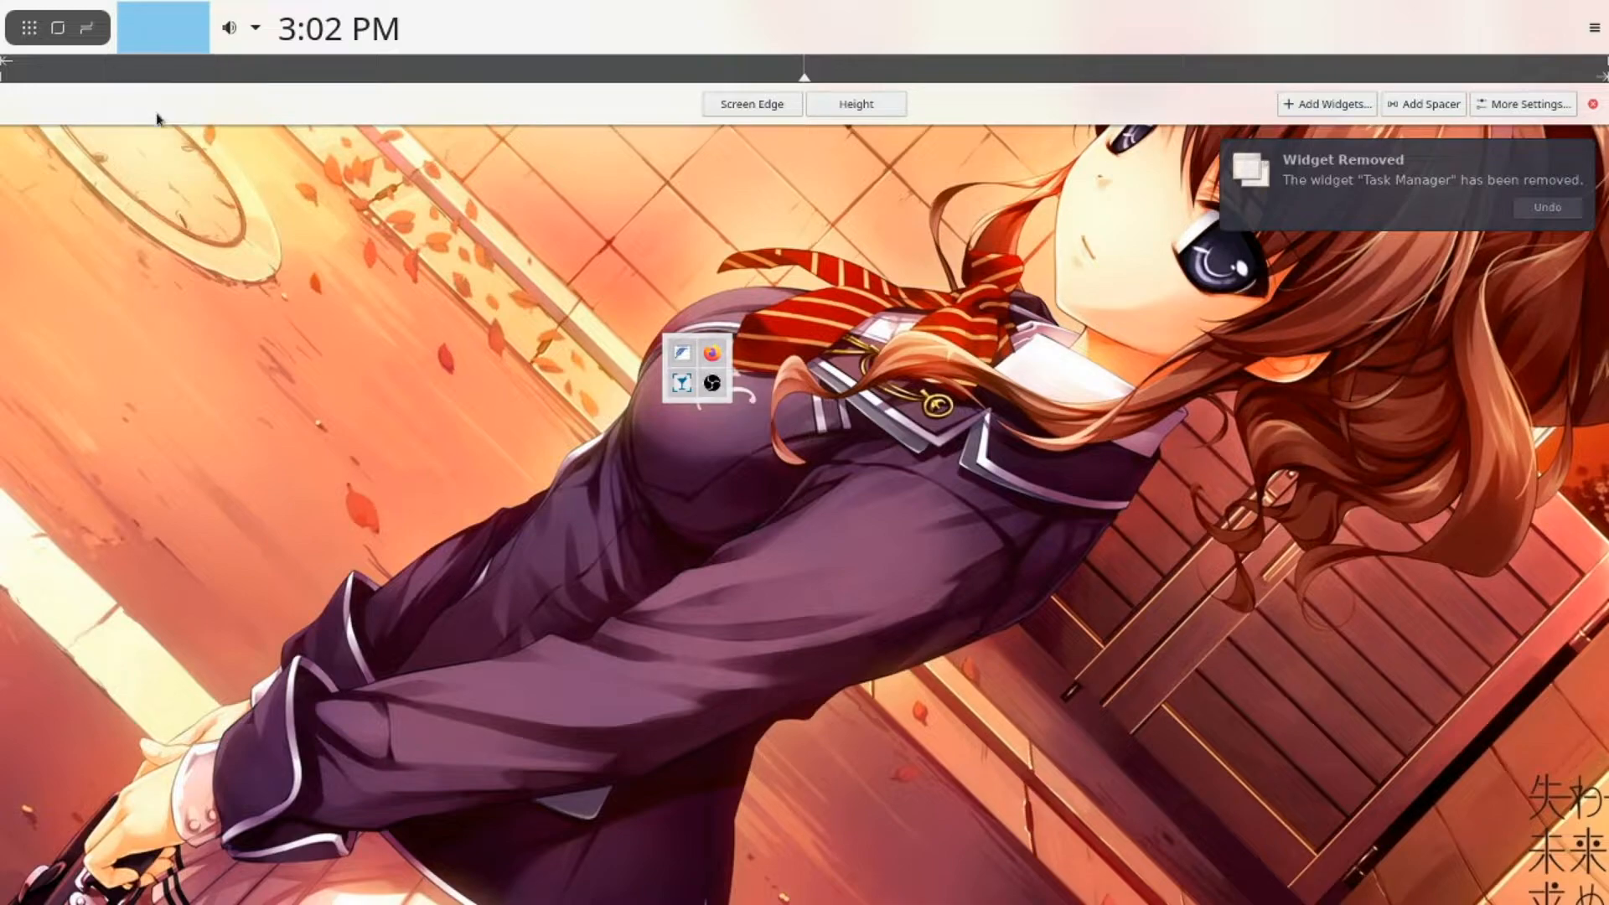
{"action": "mouse_move", "coordinate": [162, 37]}
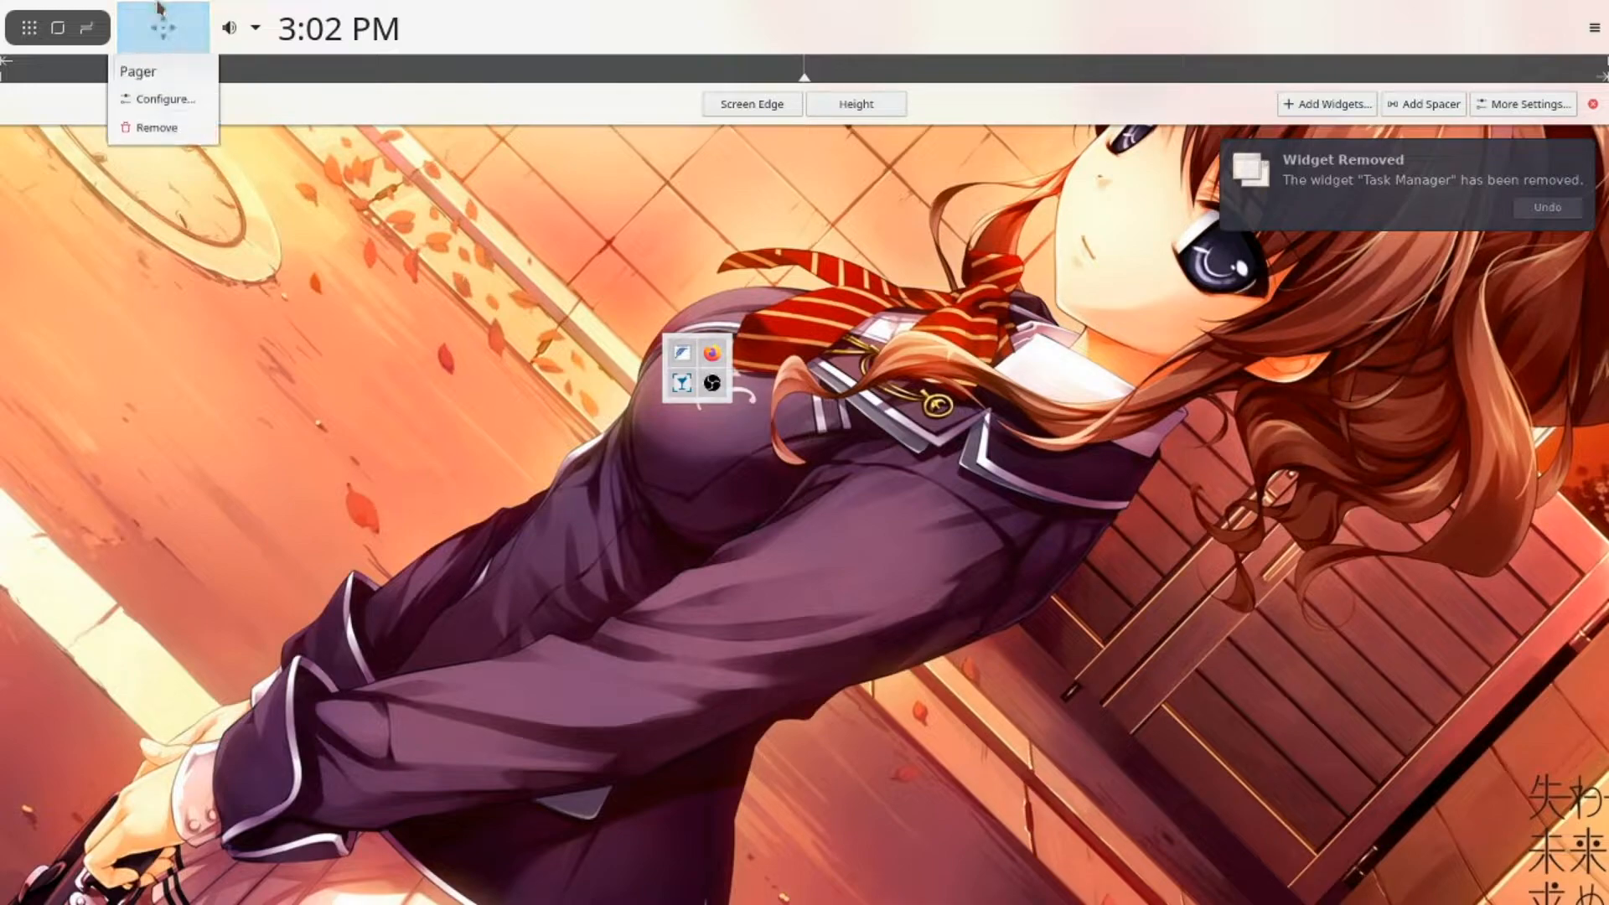
{"action": "left_click", "coordinate": [157, 129]}
- Move the Digital Clock and system tray to the panel's far right end and place the Icons-only Task Manager beside the launcher
{"action": "mouse_move", "coordinate": [174, 10]}
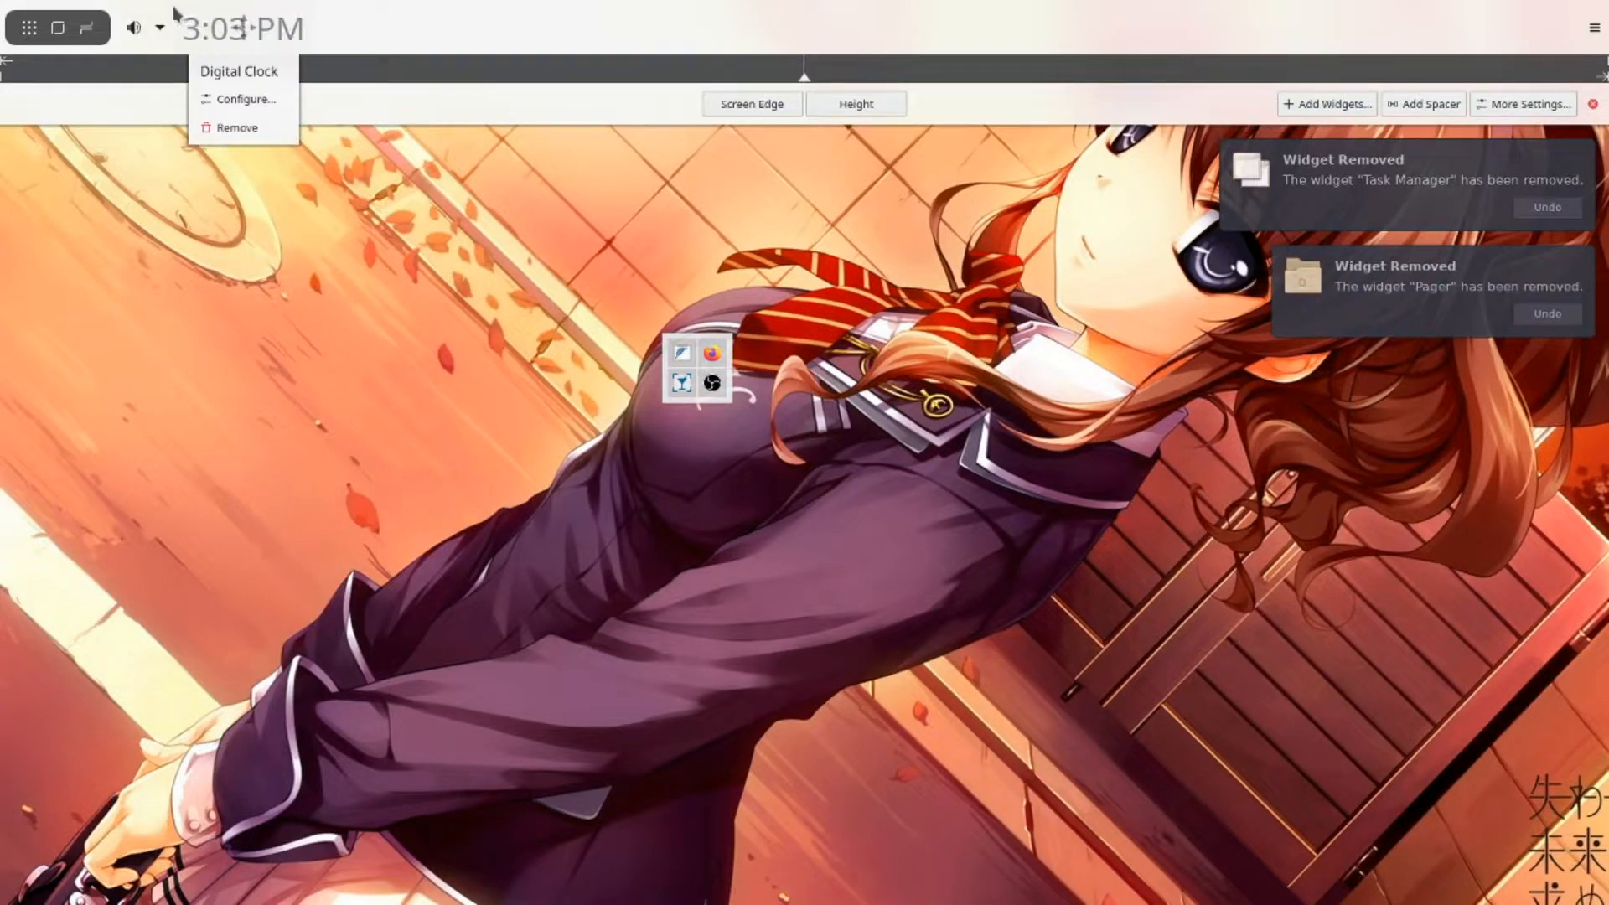
{"action": "left_click_drag", "start_coordinate": [174, 10], "coordinate": [1535, 52]}
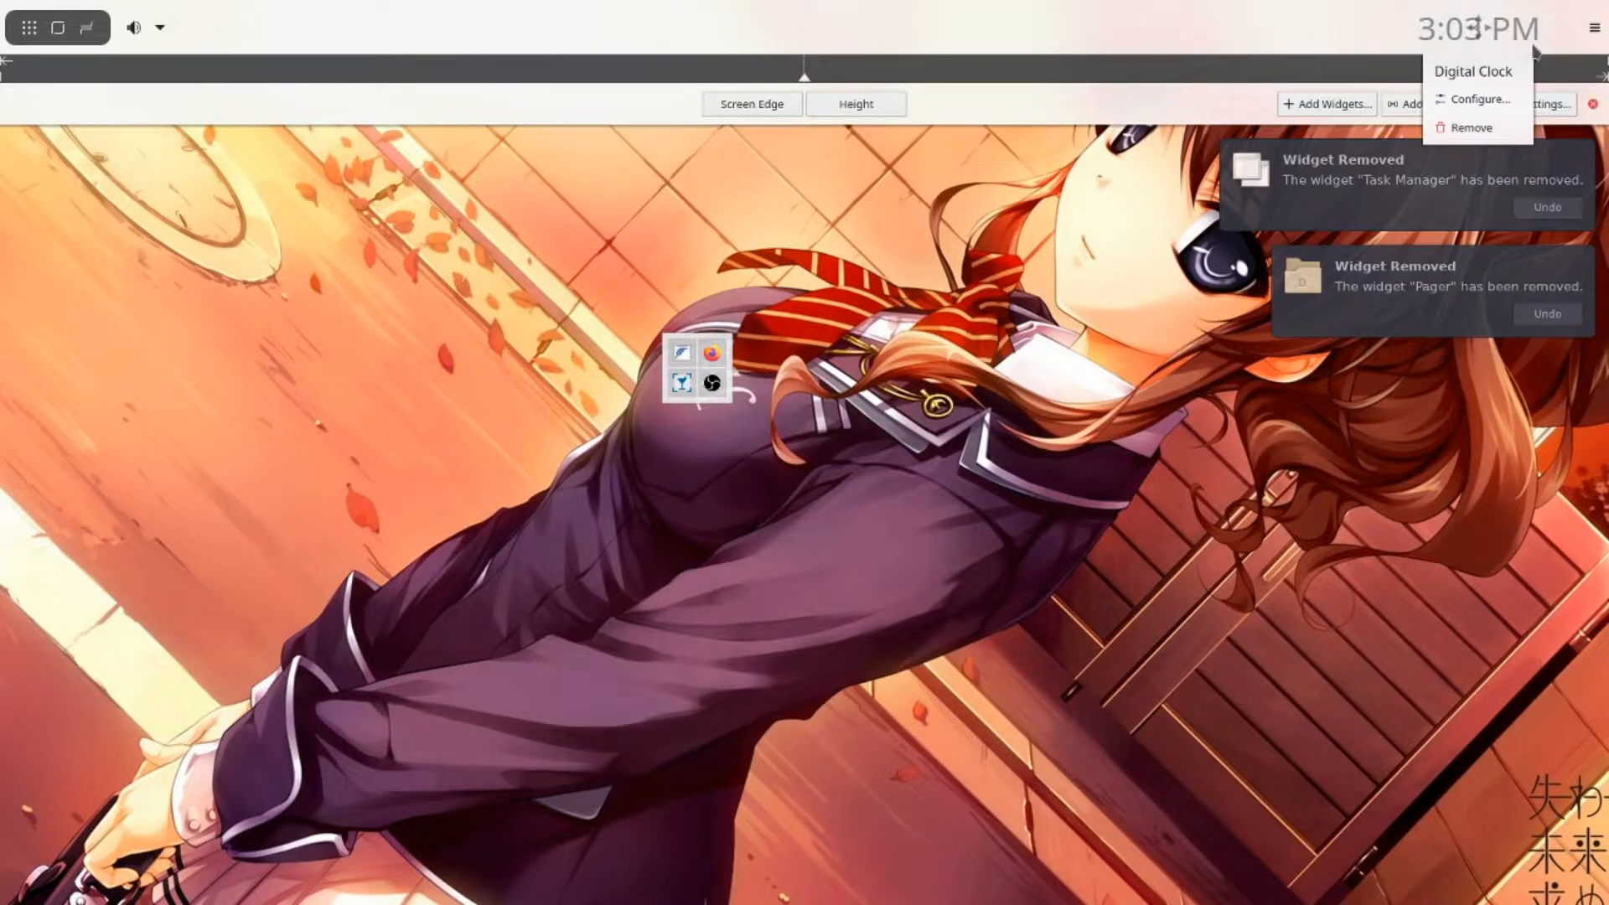
{"action": "mouse_move", "coordinate": [139, 27]}
{"action": "left_click_drag", "start_coordinate": [138, 28], "coordinate": [1401, 29]}
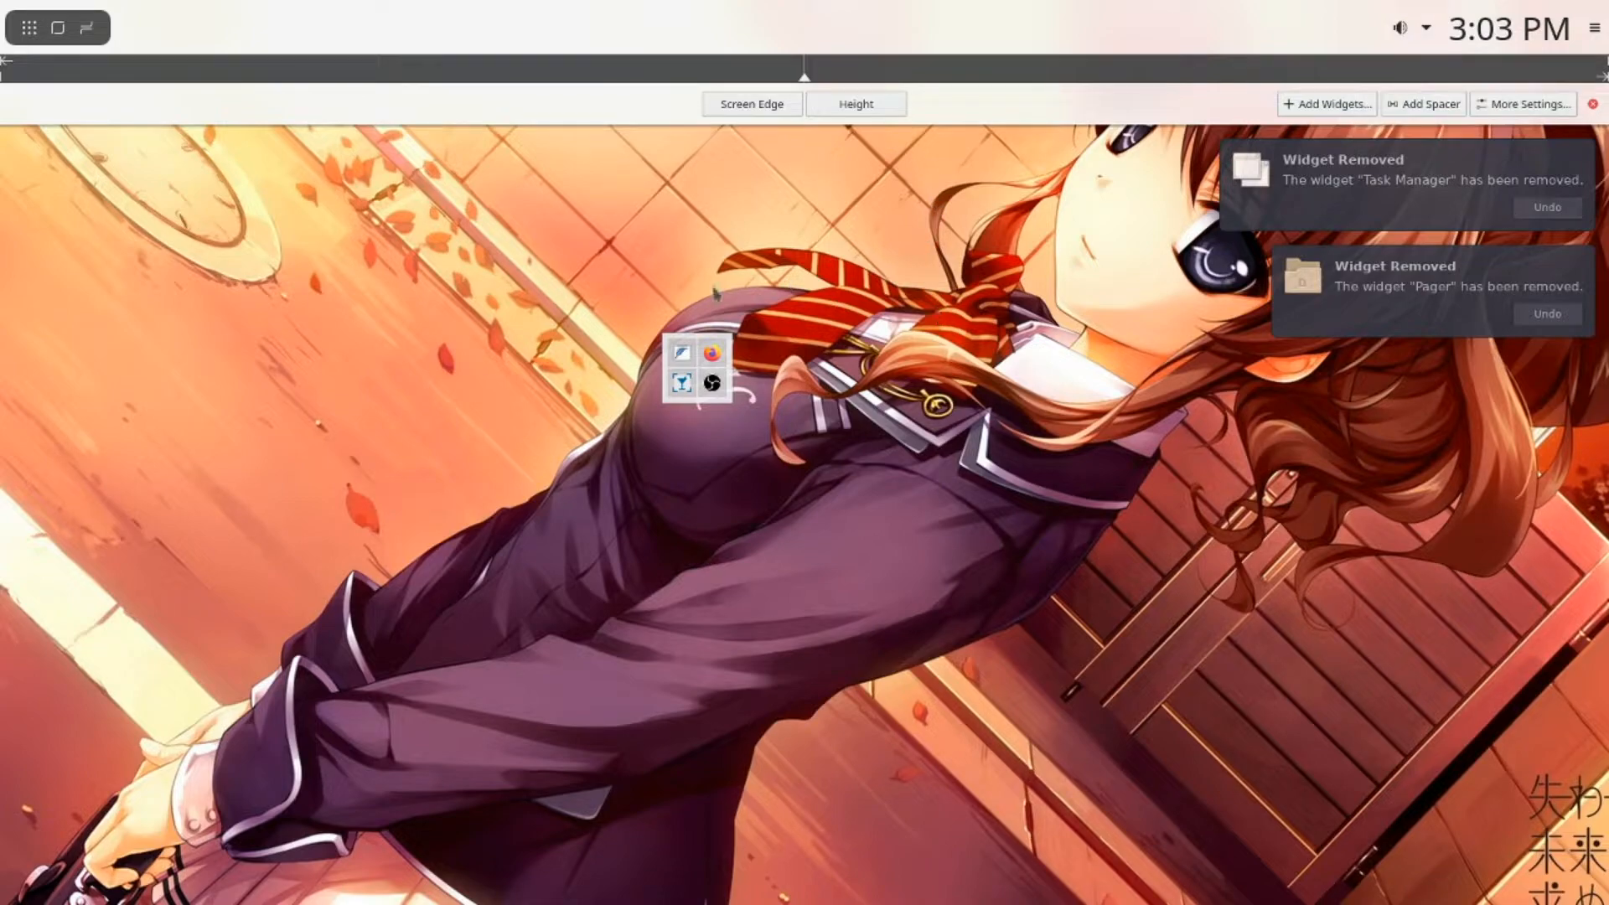
{"action": "left_click_drag", "start_coordinate": [699, 379], "coordinate": [340, 273]}
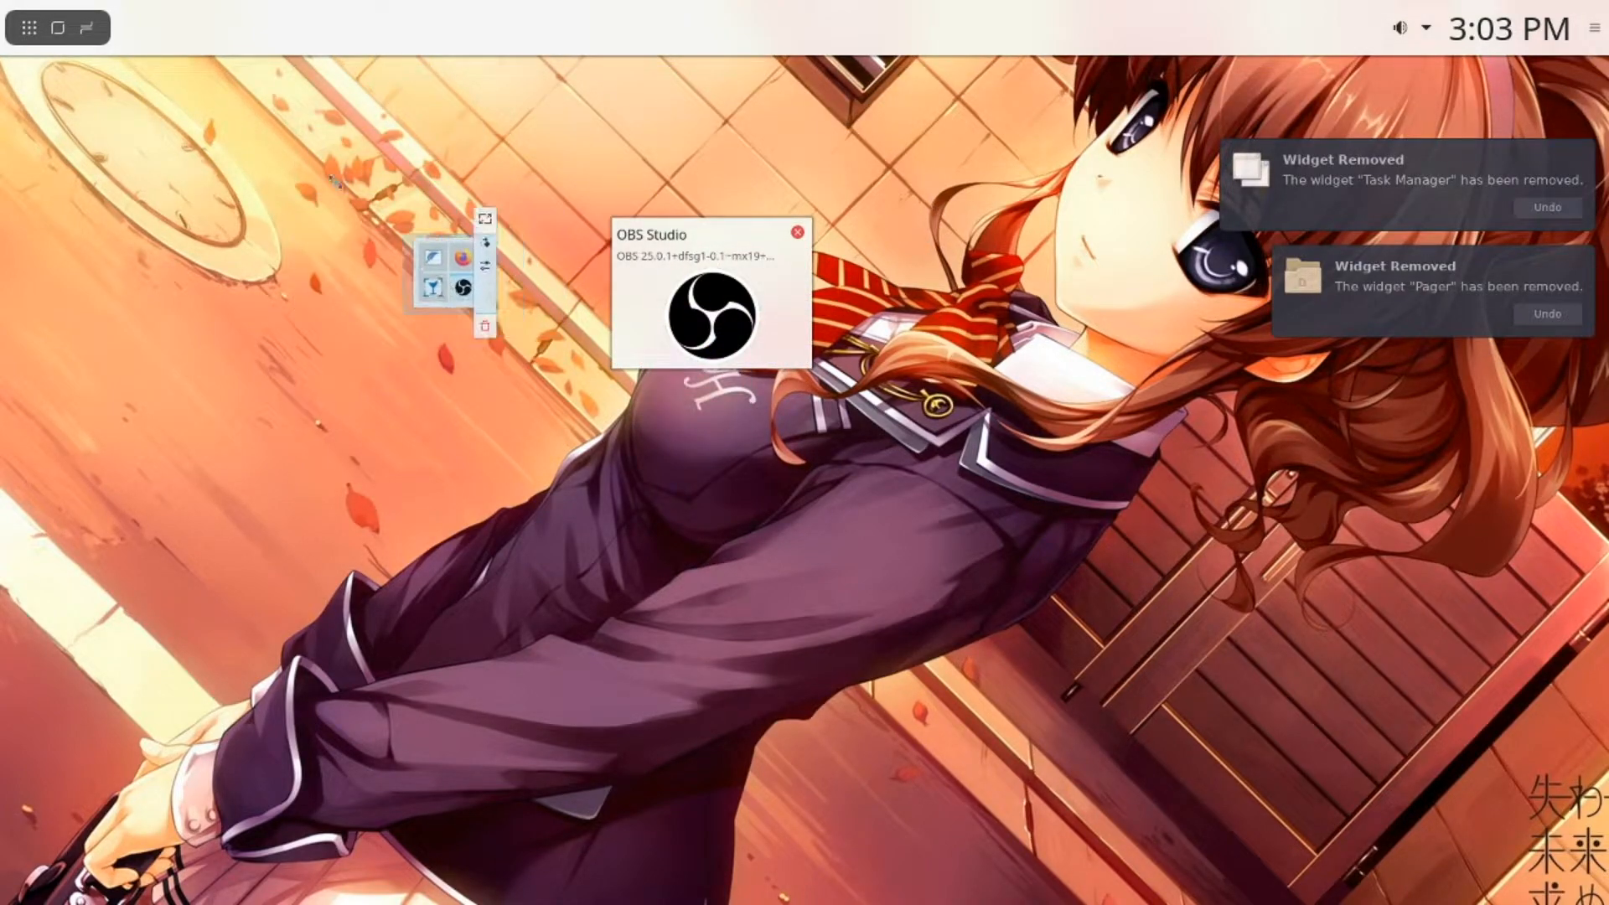
{"action": "left_click_drag", "start_coordinate": [445, 273], "coordinate": [154, 31]}
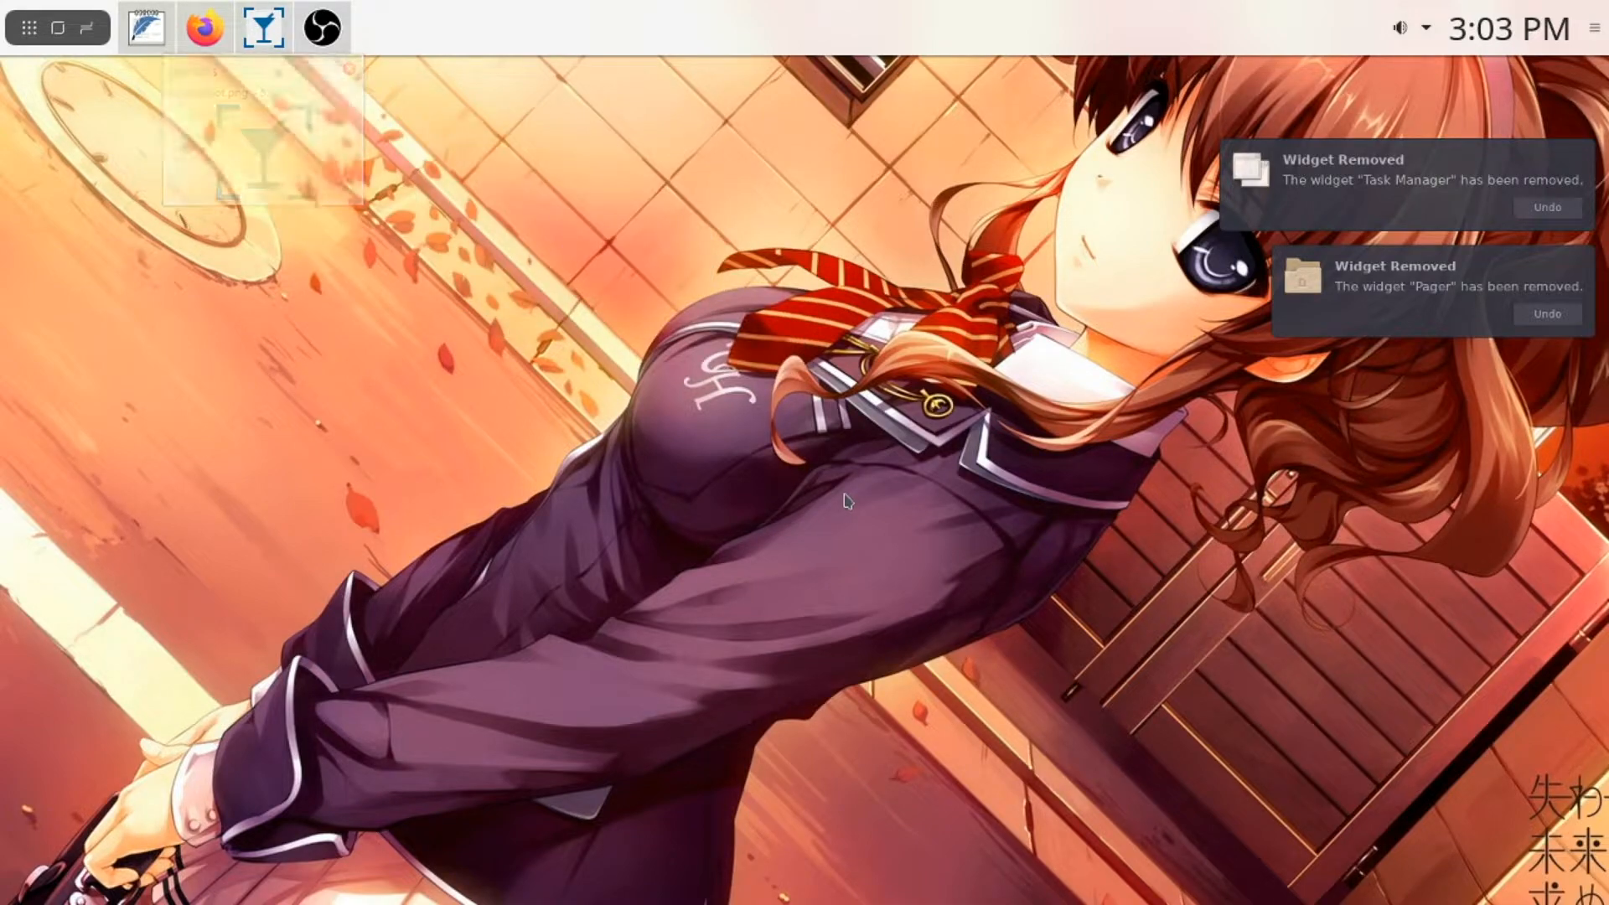
- Reduce the centre-aligned panel's maximum and minimum lengths so that it only spans its widgets
{"action": "right_click", "coordinate": [745, 27]}
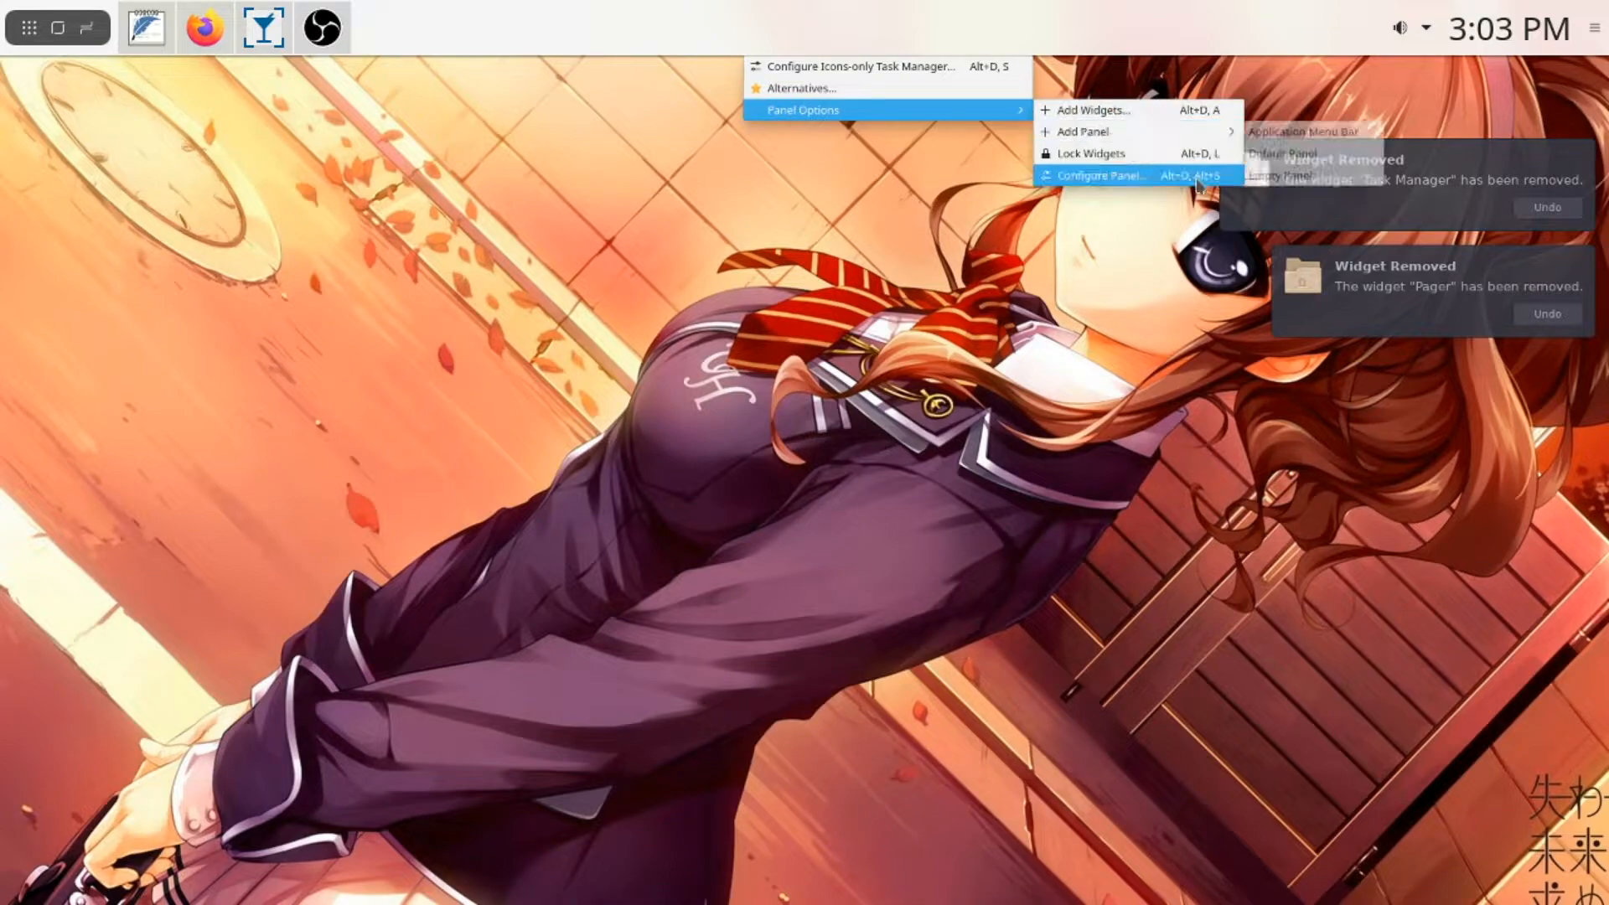
{"action": "left_click", "coordinate": [1190, 174]}
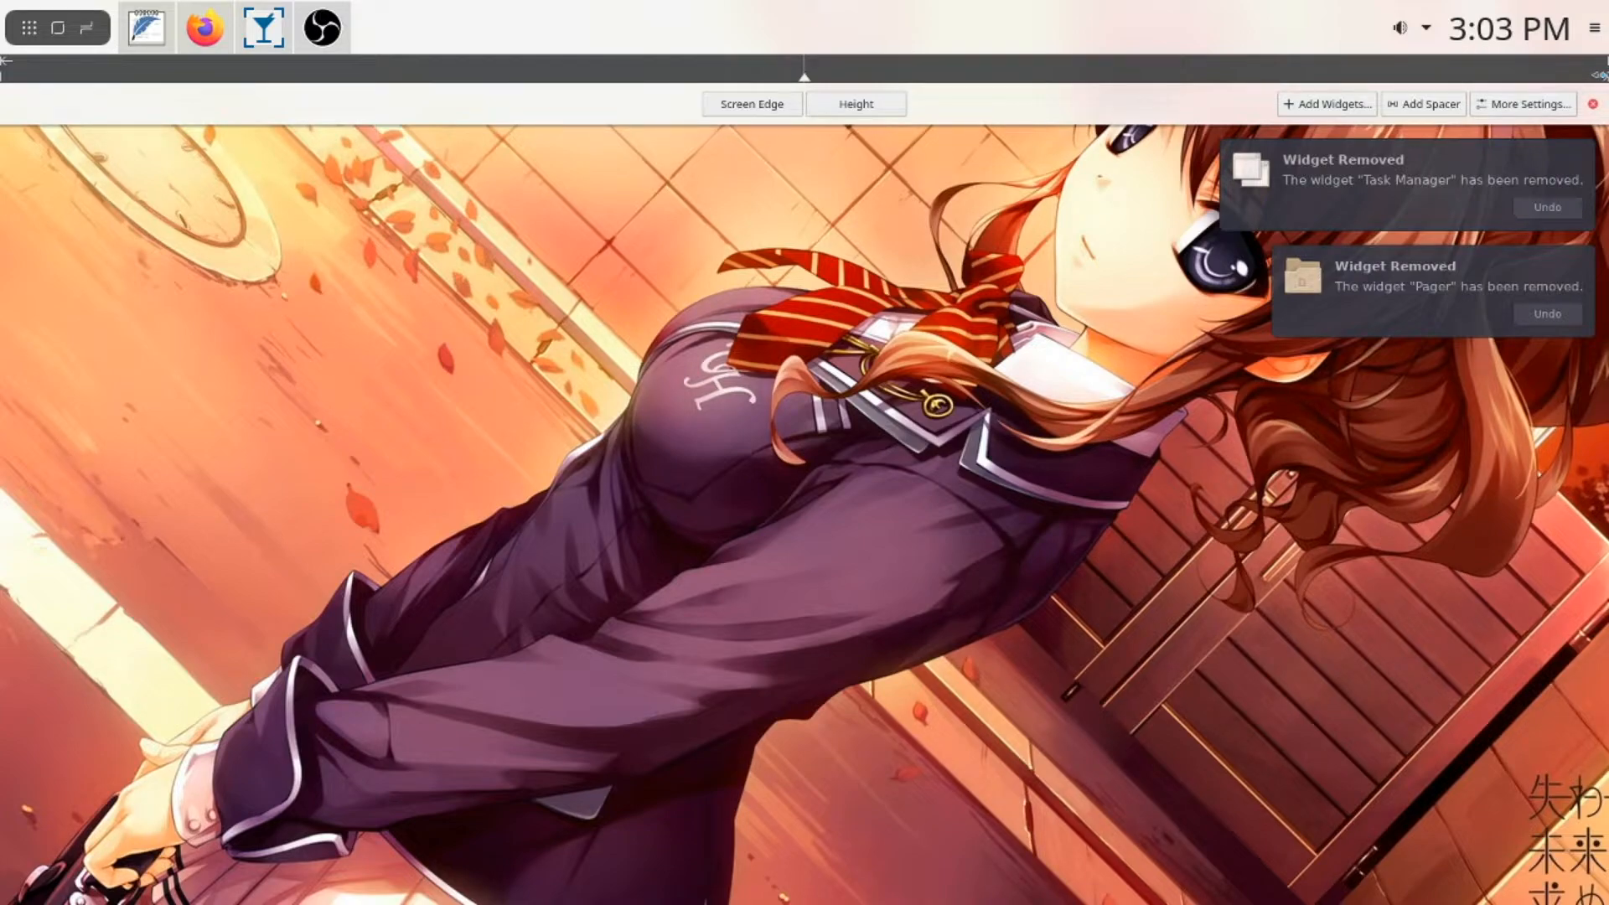
{"action": "left_click", "coordinate": [1553, 104]}
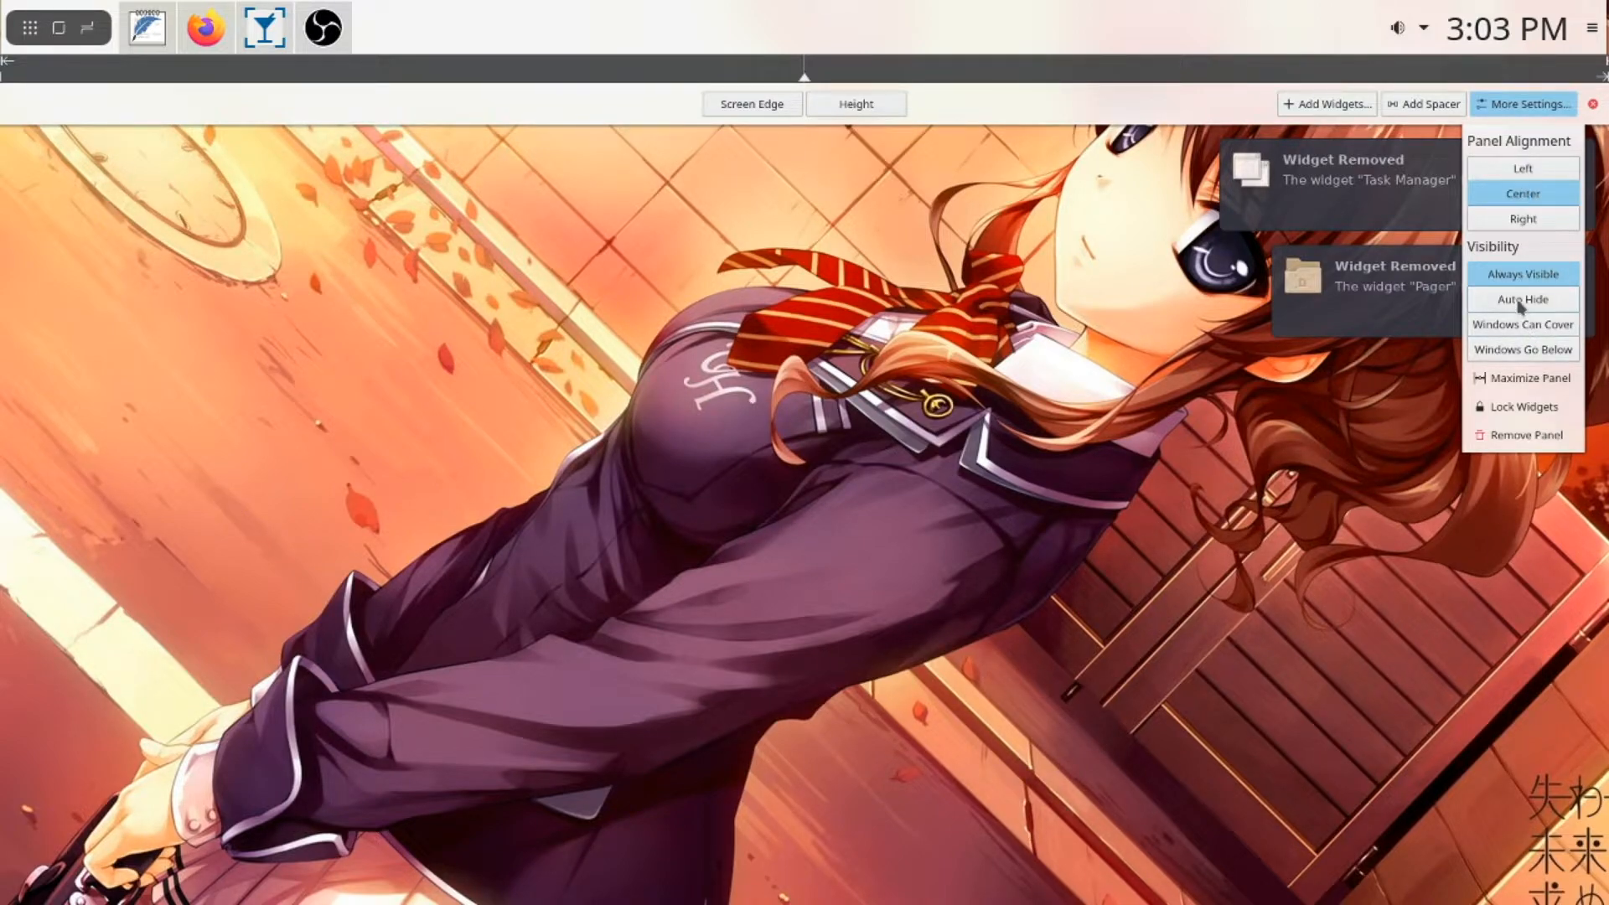
{"action": "mouse_move", "coordinate": [743, 29]}
{"action": "left_click_drag", "start_coordinate": [1597, 63], "coordinate": [1029, 57]}
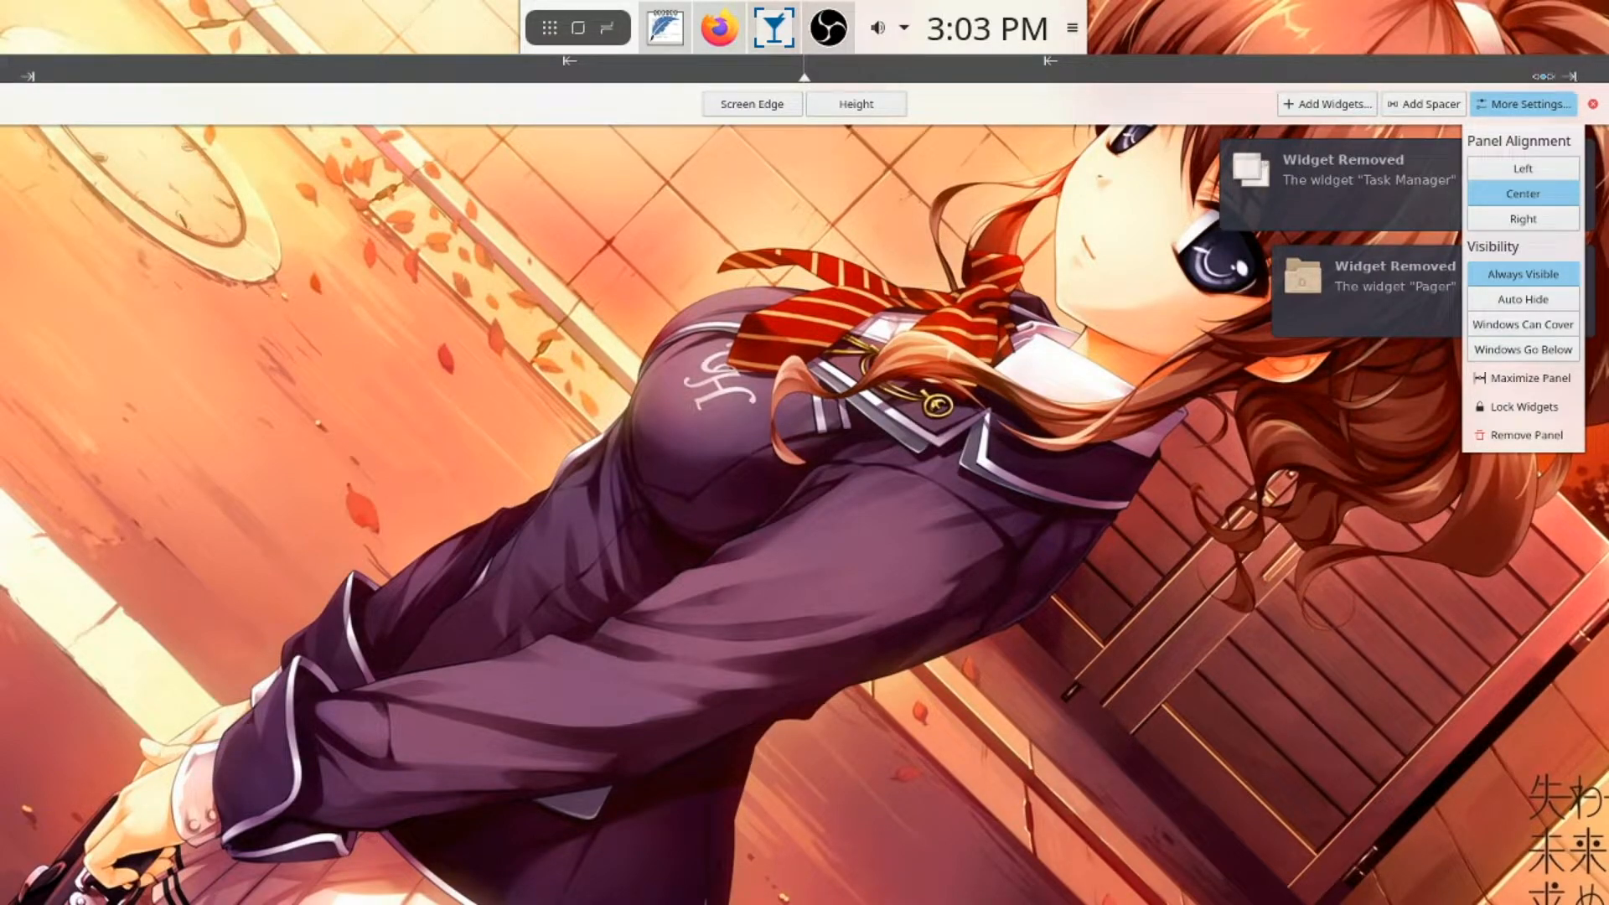
{"action": "left_click_drag", "start_coordinate": [1217, 82], "coordinate": [1171, 64]}
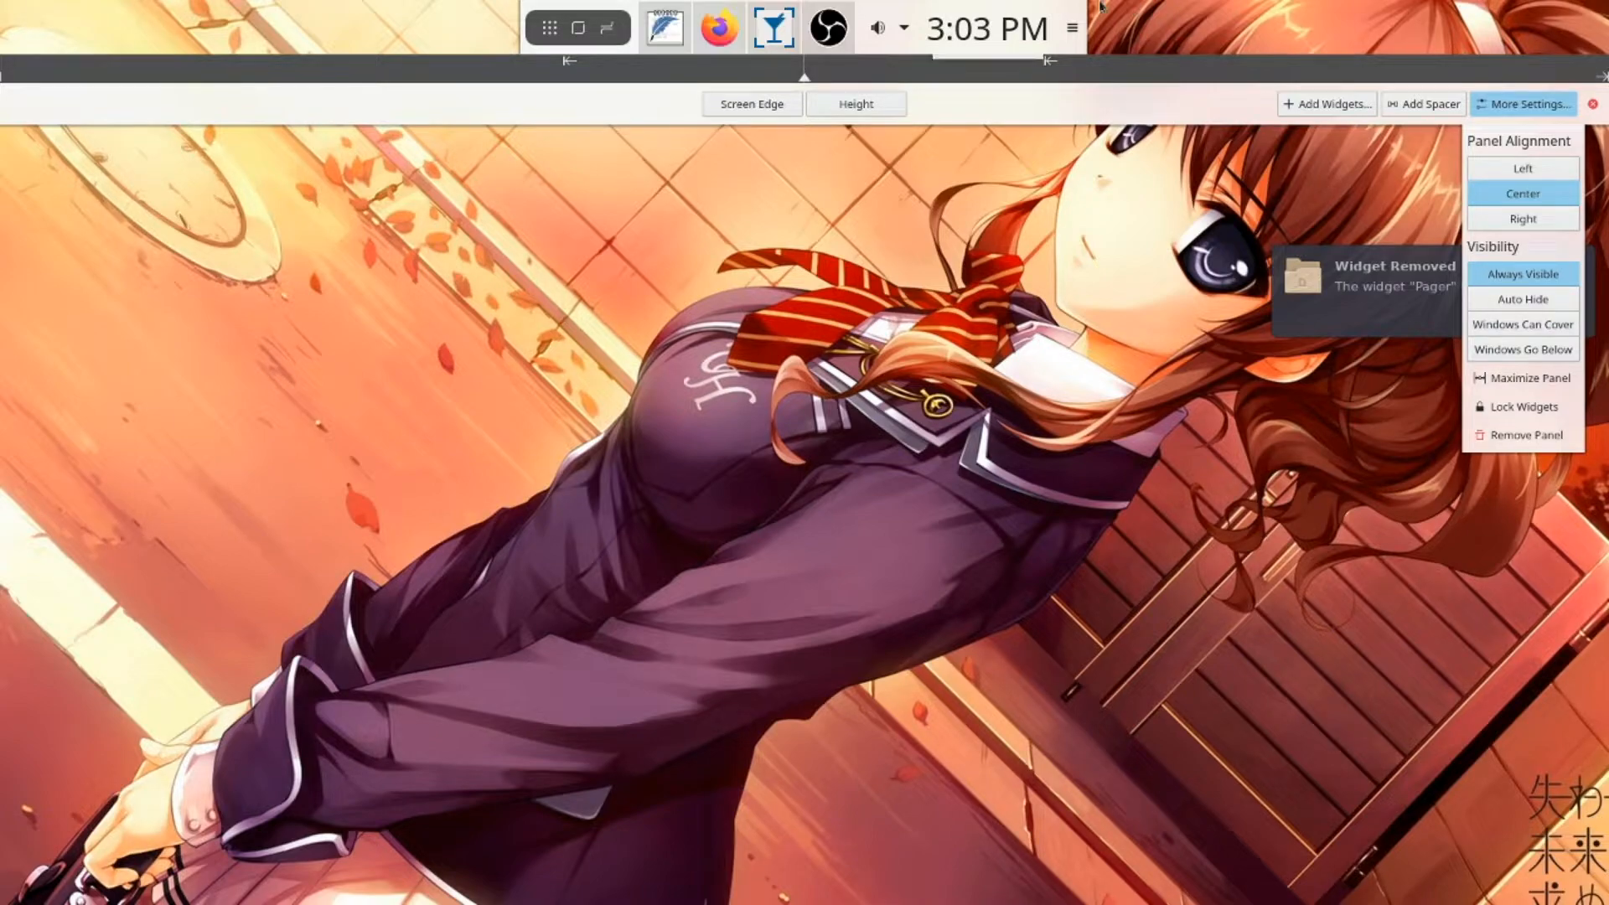
{"action": "left_click_drag", "start_coordinate": [1088, 57], "coordinate": [850, 60]}
{"action": "left_click_drag", "start_coordinate": [1117, 59], "coordinate": [939, 61]}
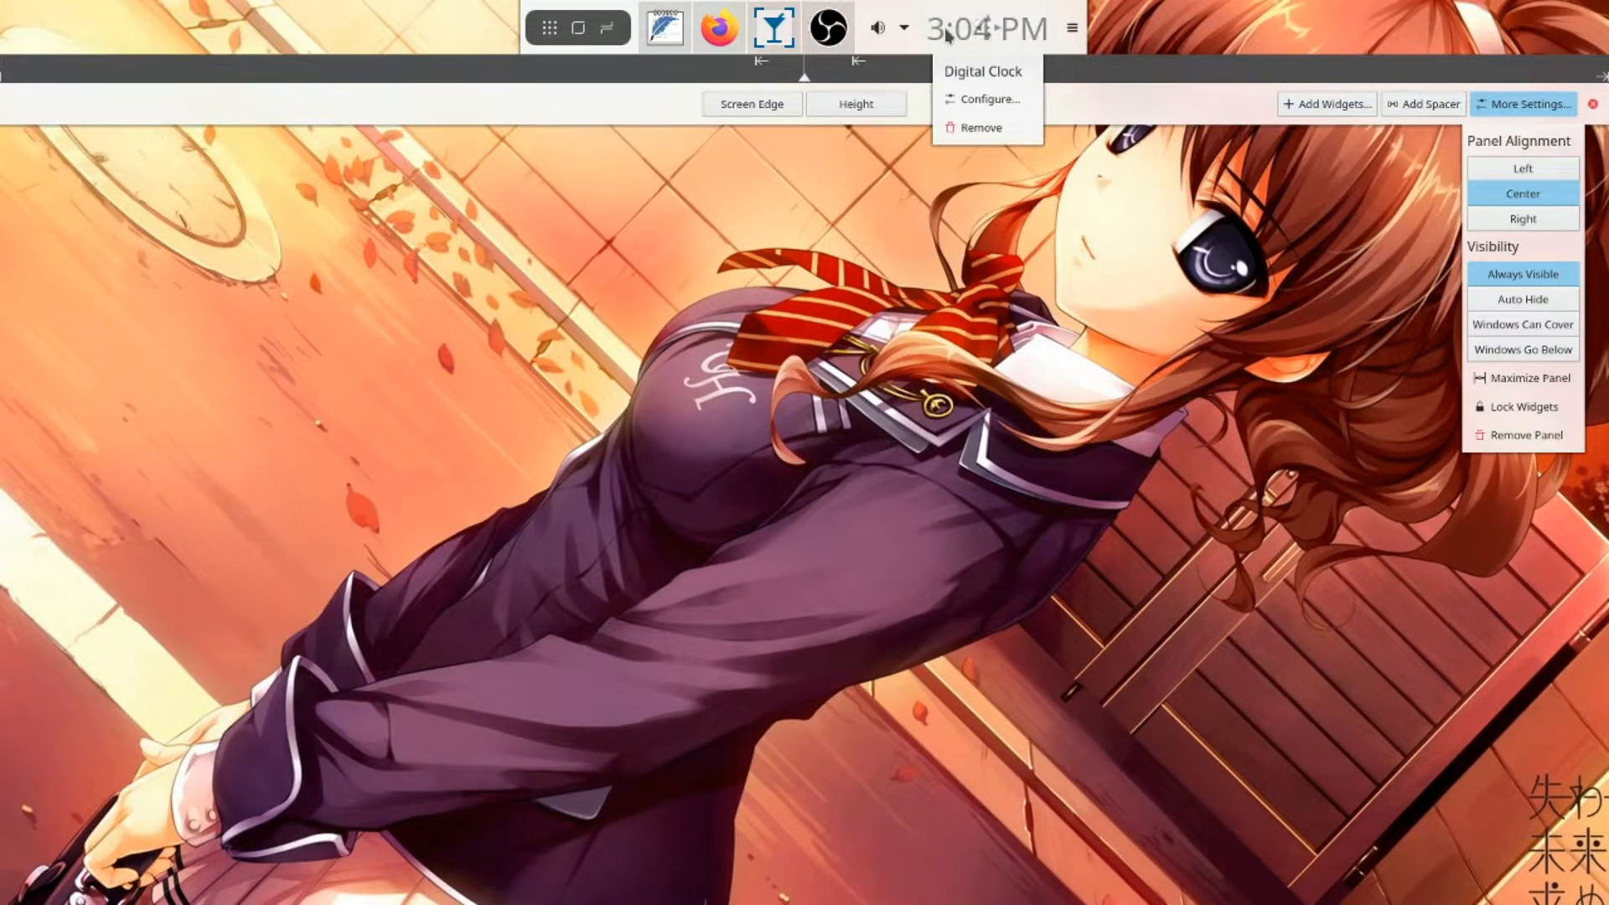
- Set the panel's visibility to Auto Hide, relocate it to the bottom screen edge, and finish configuring it
{"action": "left_click", "coordinate": [1544, 299]}
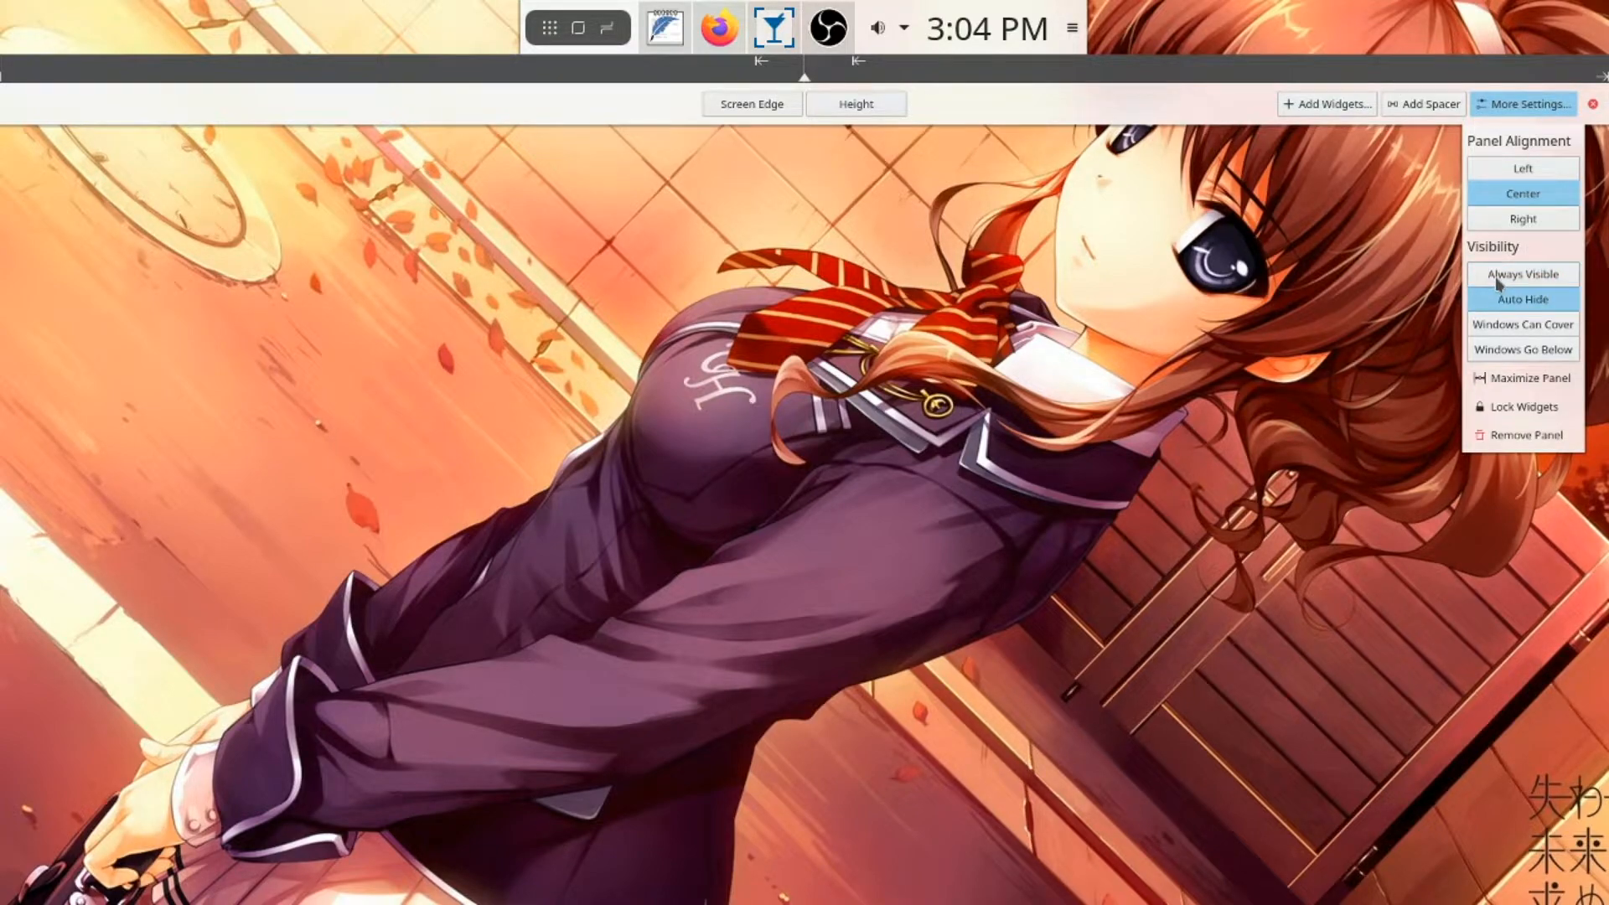
{"action": "left_click_drag", "start_coordinate": [708, 101], "coordinate": [751, 800]}
{"action": "left_click", "coordinate": [1156, 410]}
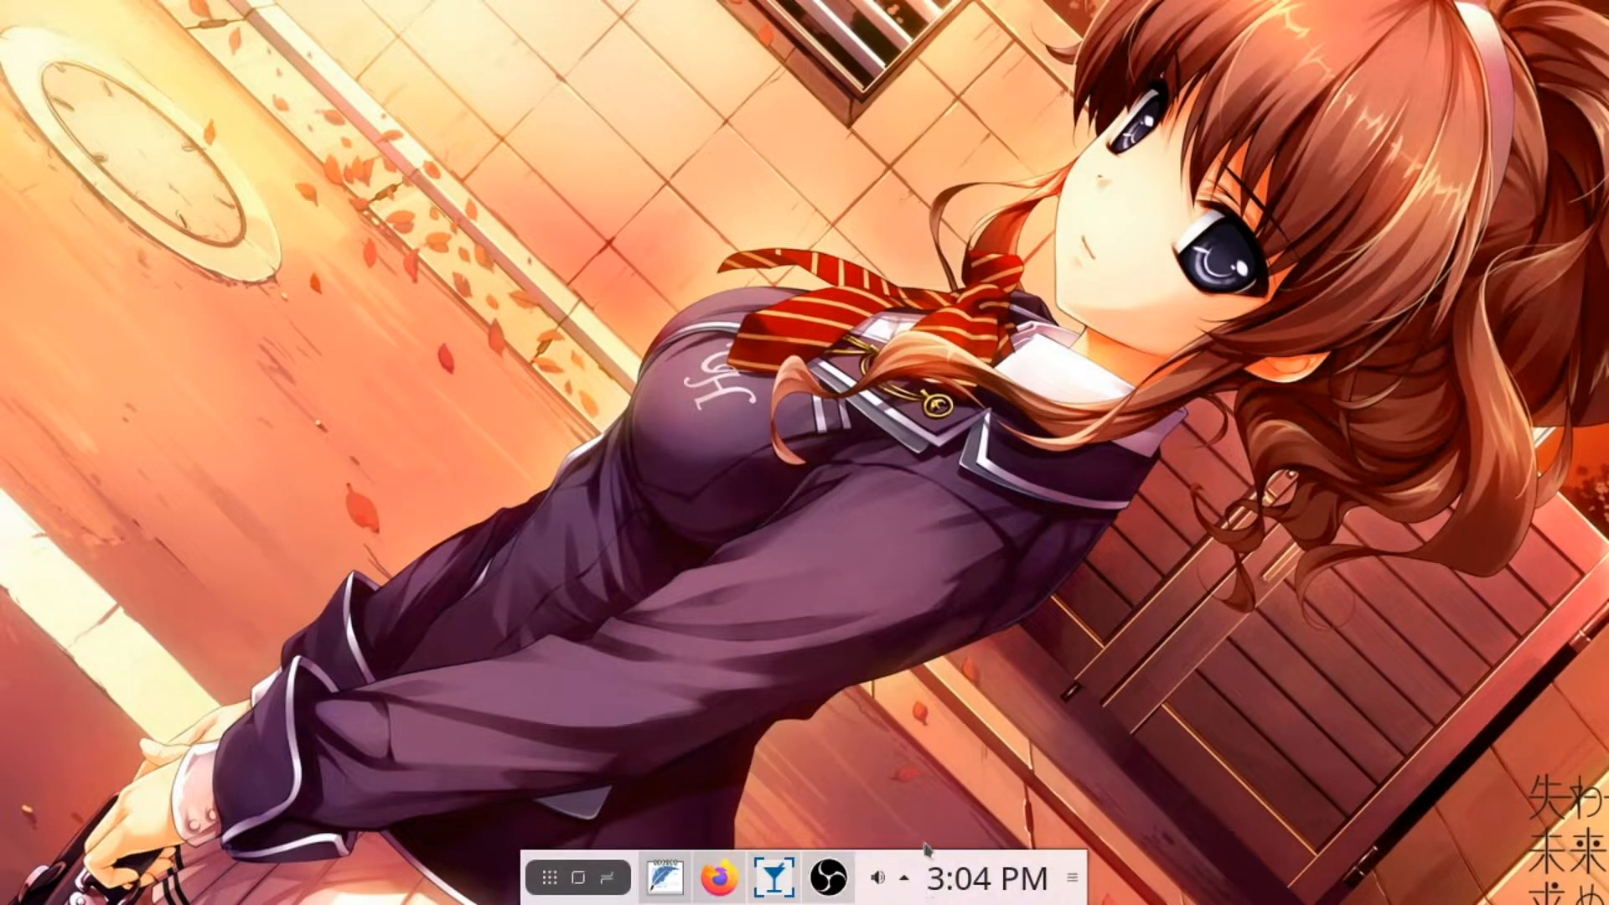
- Reveal the auto-hidden panel and check the full-screen launcher, closing it again
{"action": "mouse_move", "coordinate": [804, 904]}
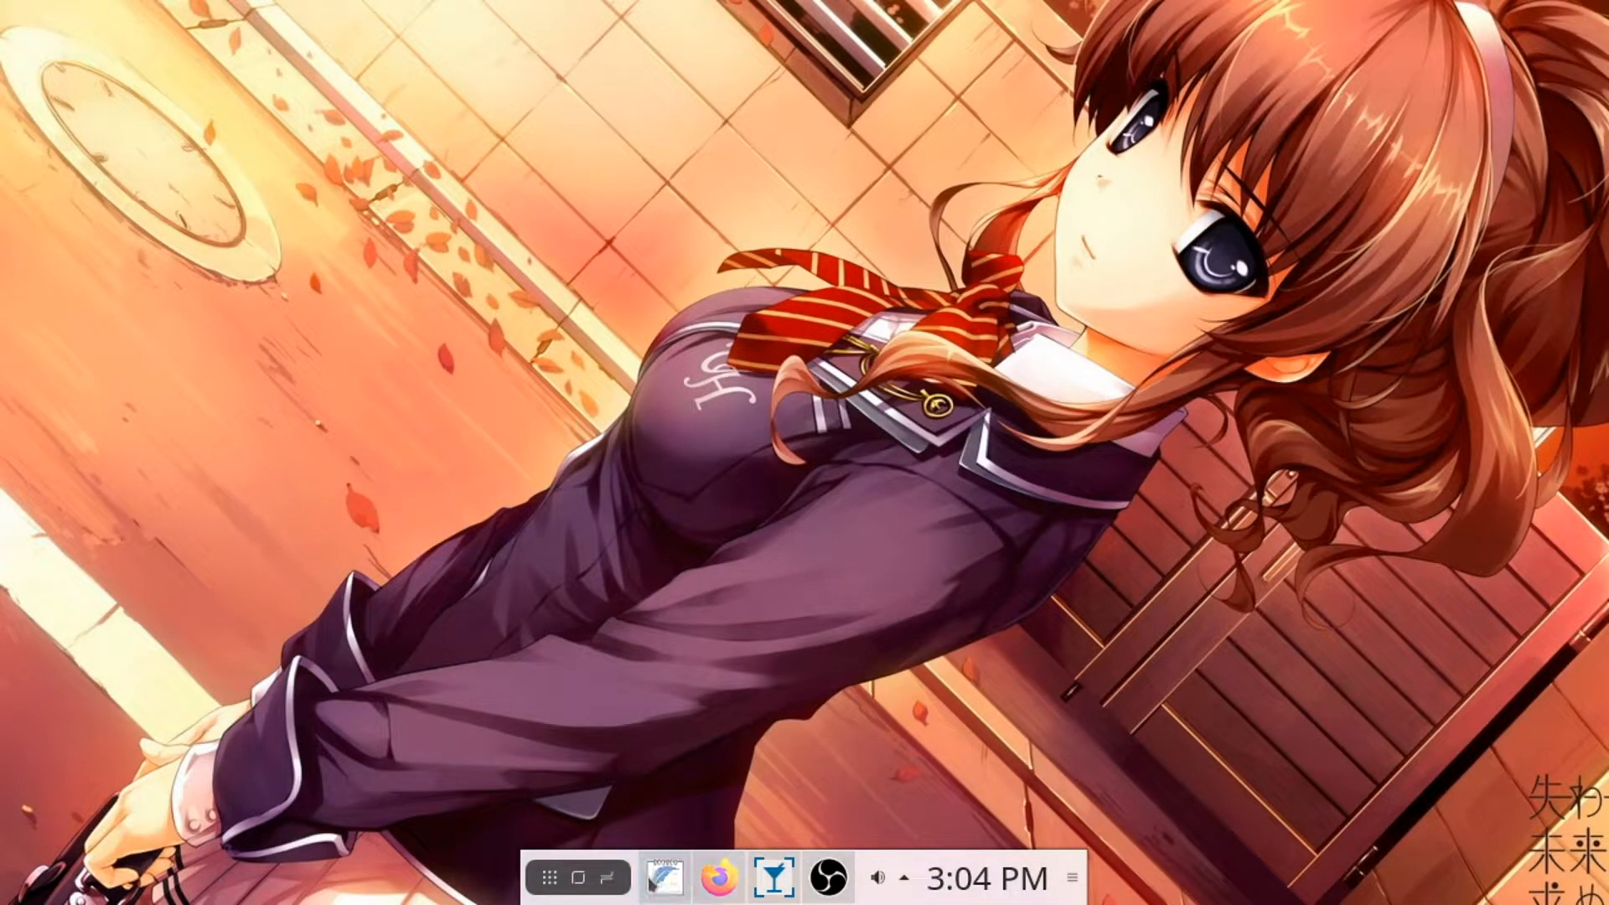
{"action": "left_click", "coordinate": [554, 884]}
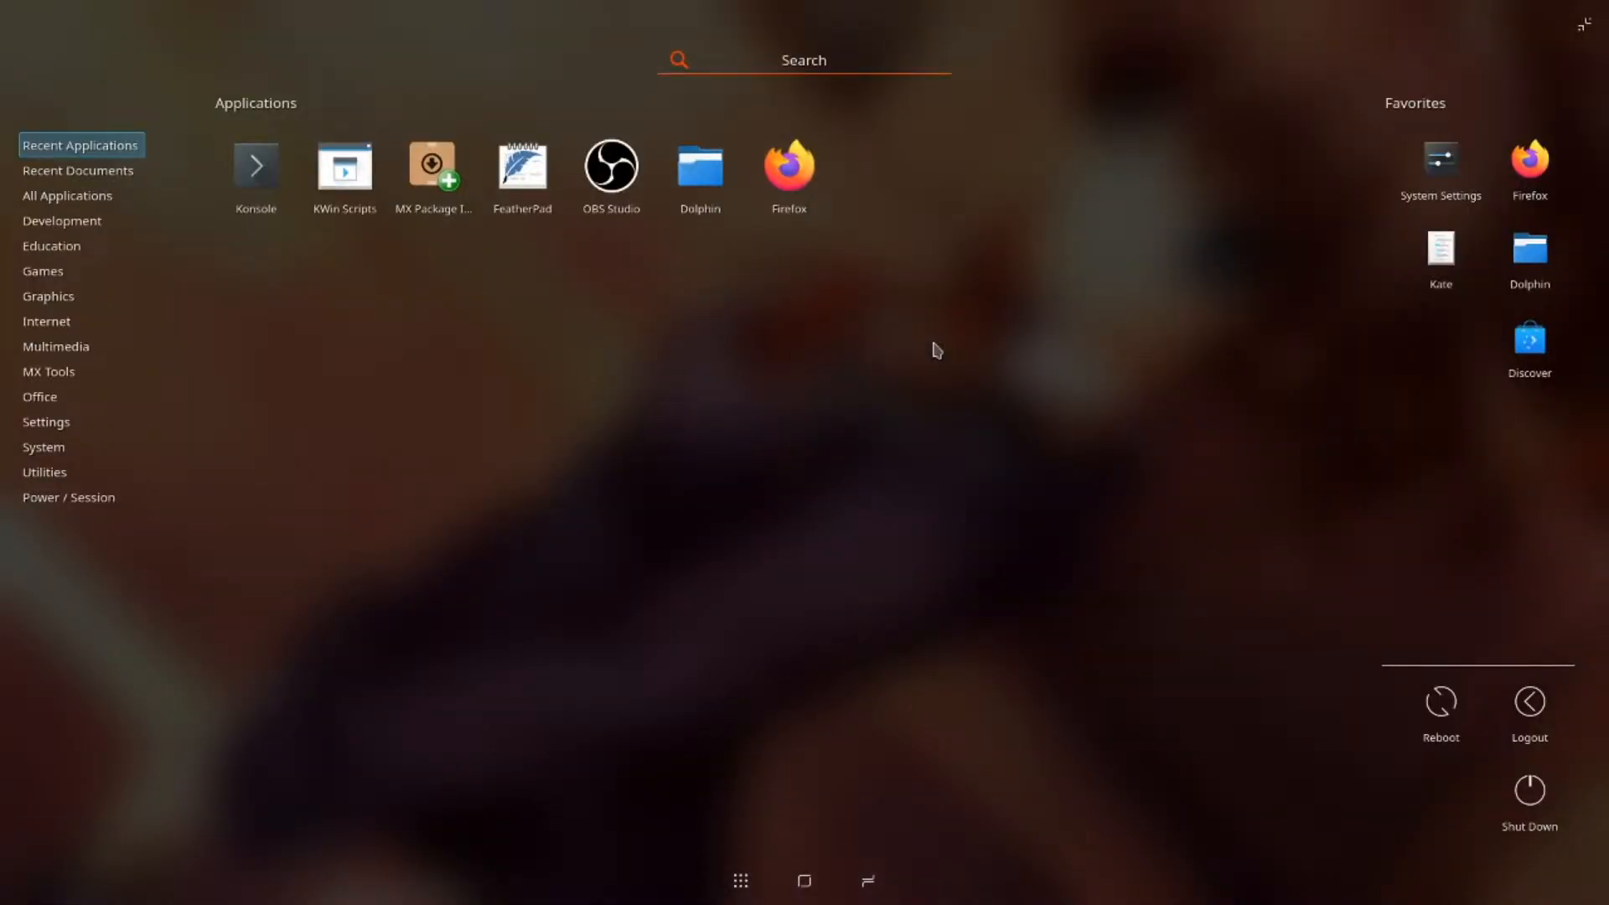
{"action": "left_click", "coordinate": [818, 533]}
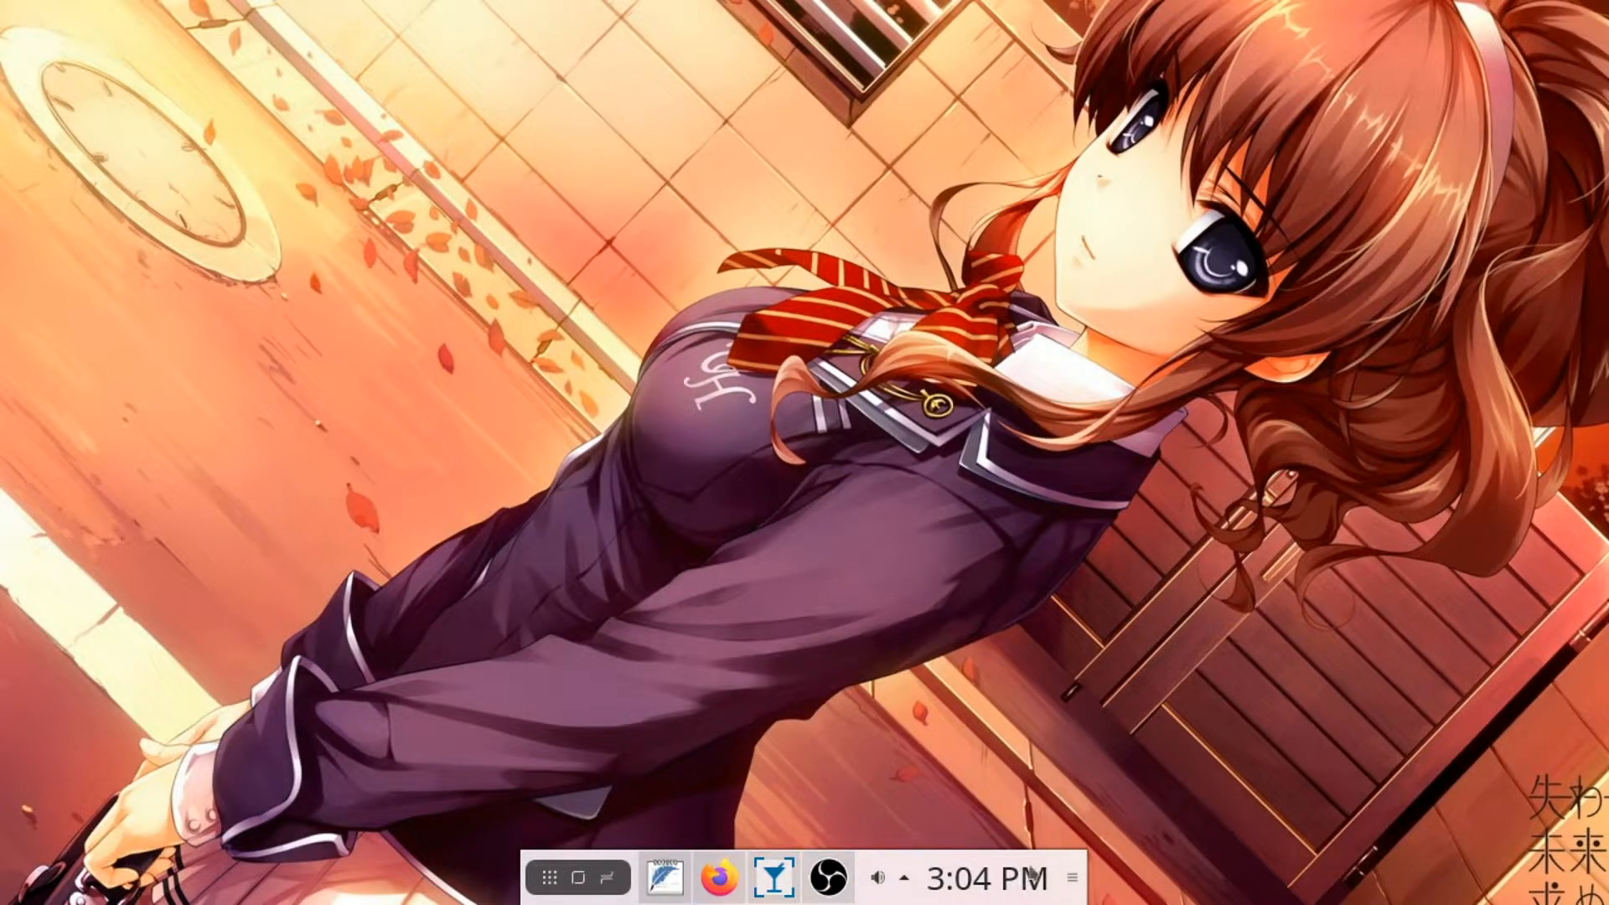
- Add a second panel to the desktop using the Empty Panel type
{"action": "right_click", "coordinate": [1379, 605]}
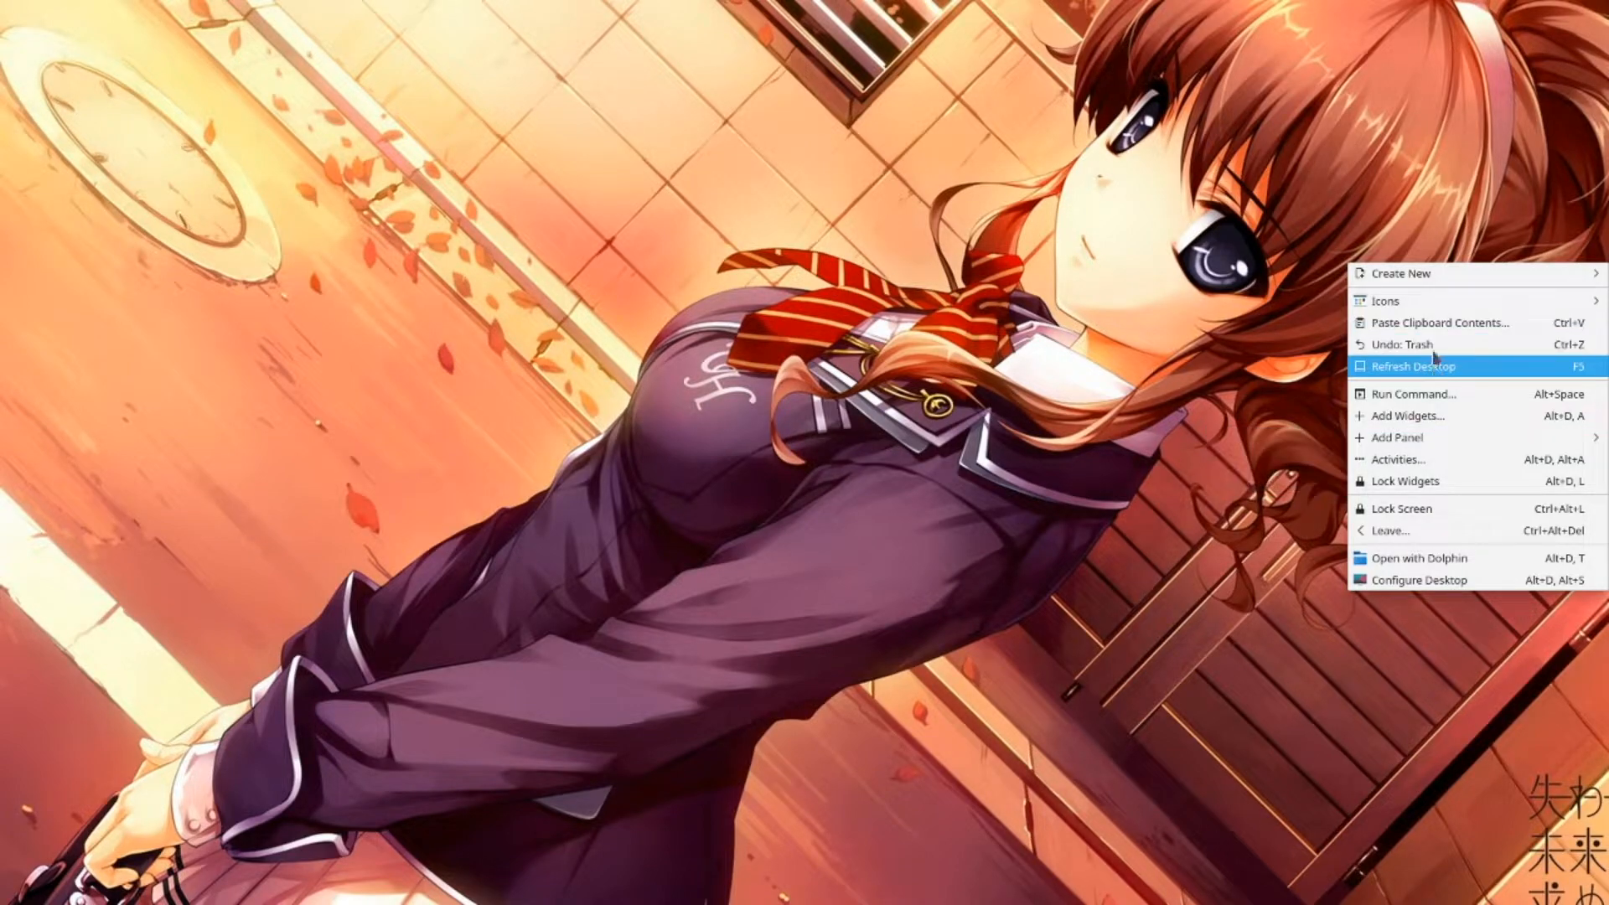
{"action": "mouse_move", "coordinate": [1459, 444]}
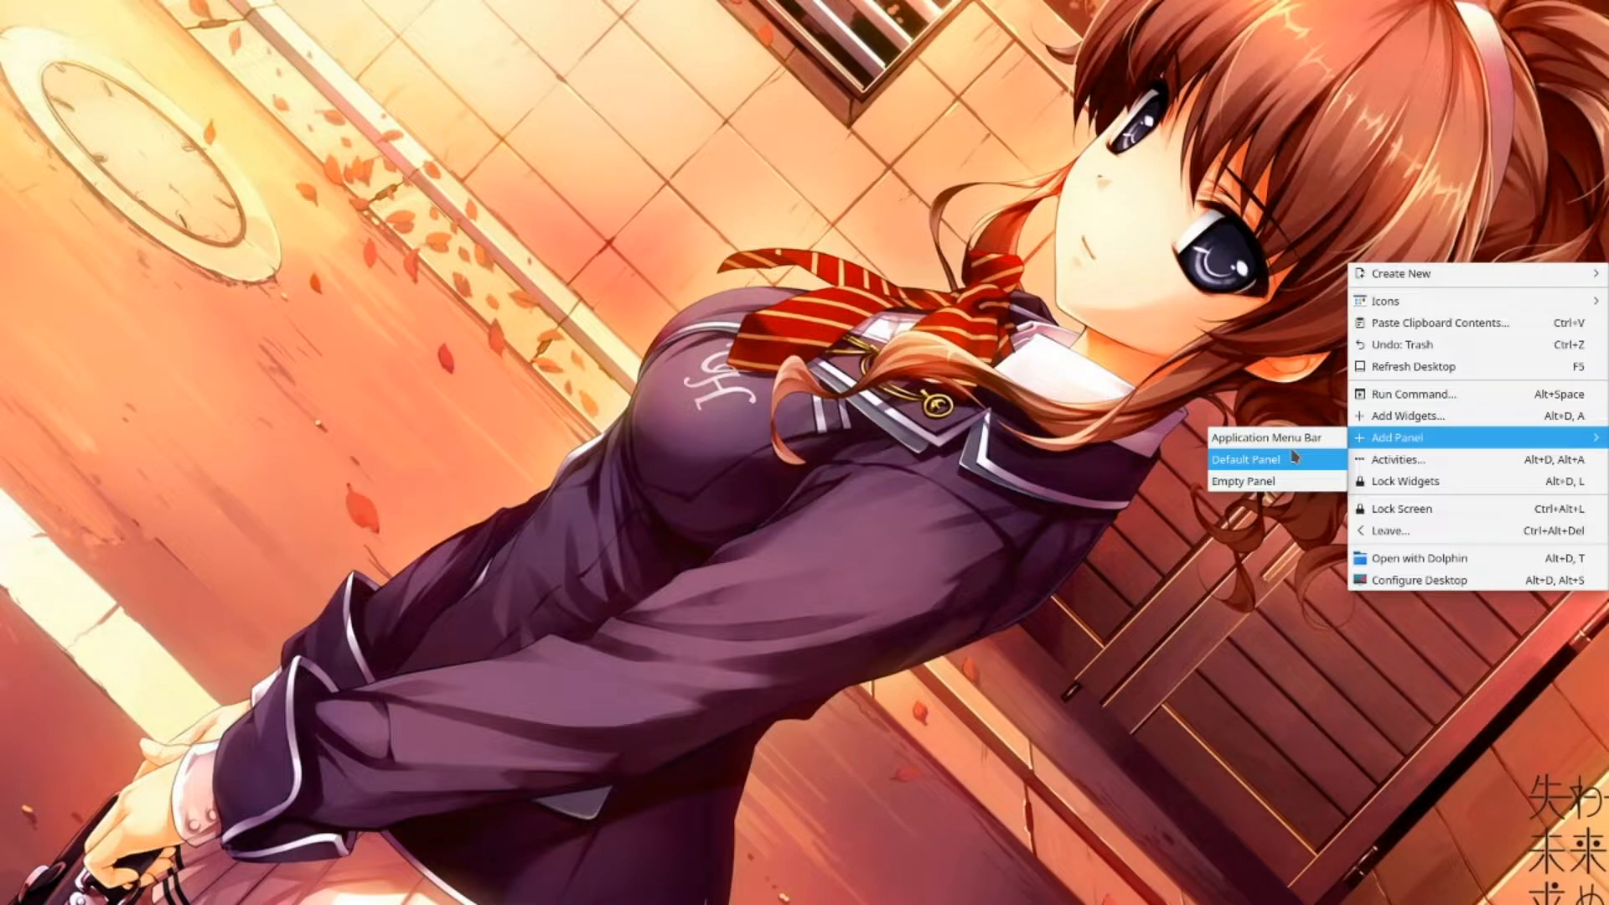
{"action": "key", "text": "Up"}
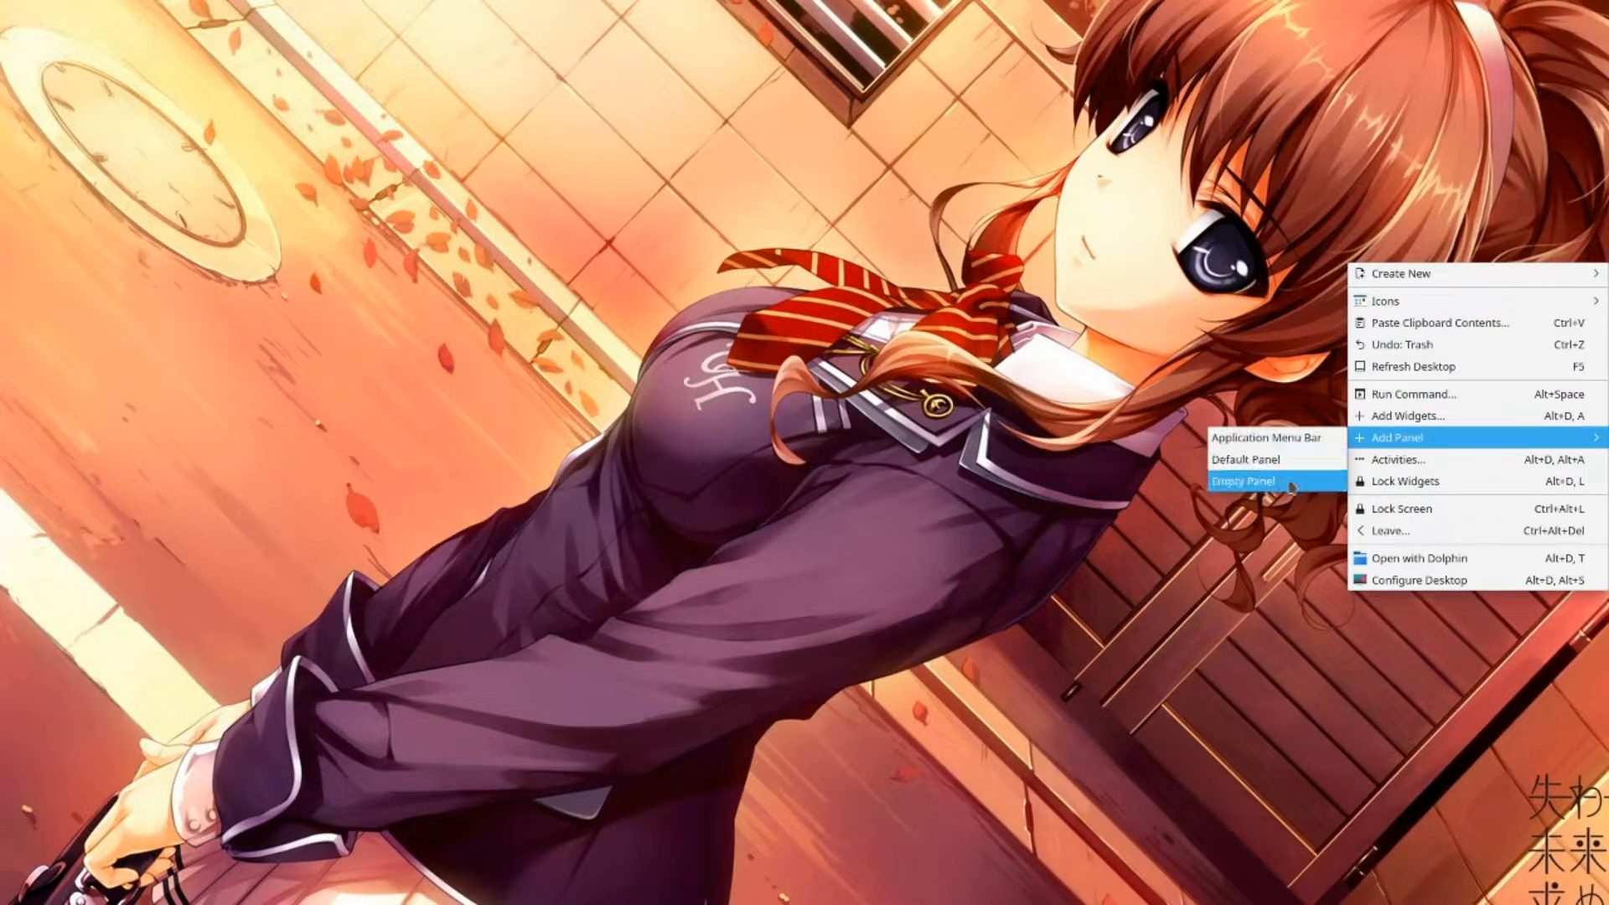
{"action": "left_click", "coordinate": [1249, 481]}
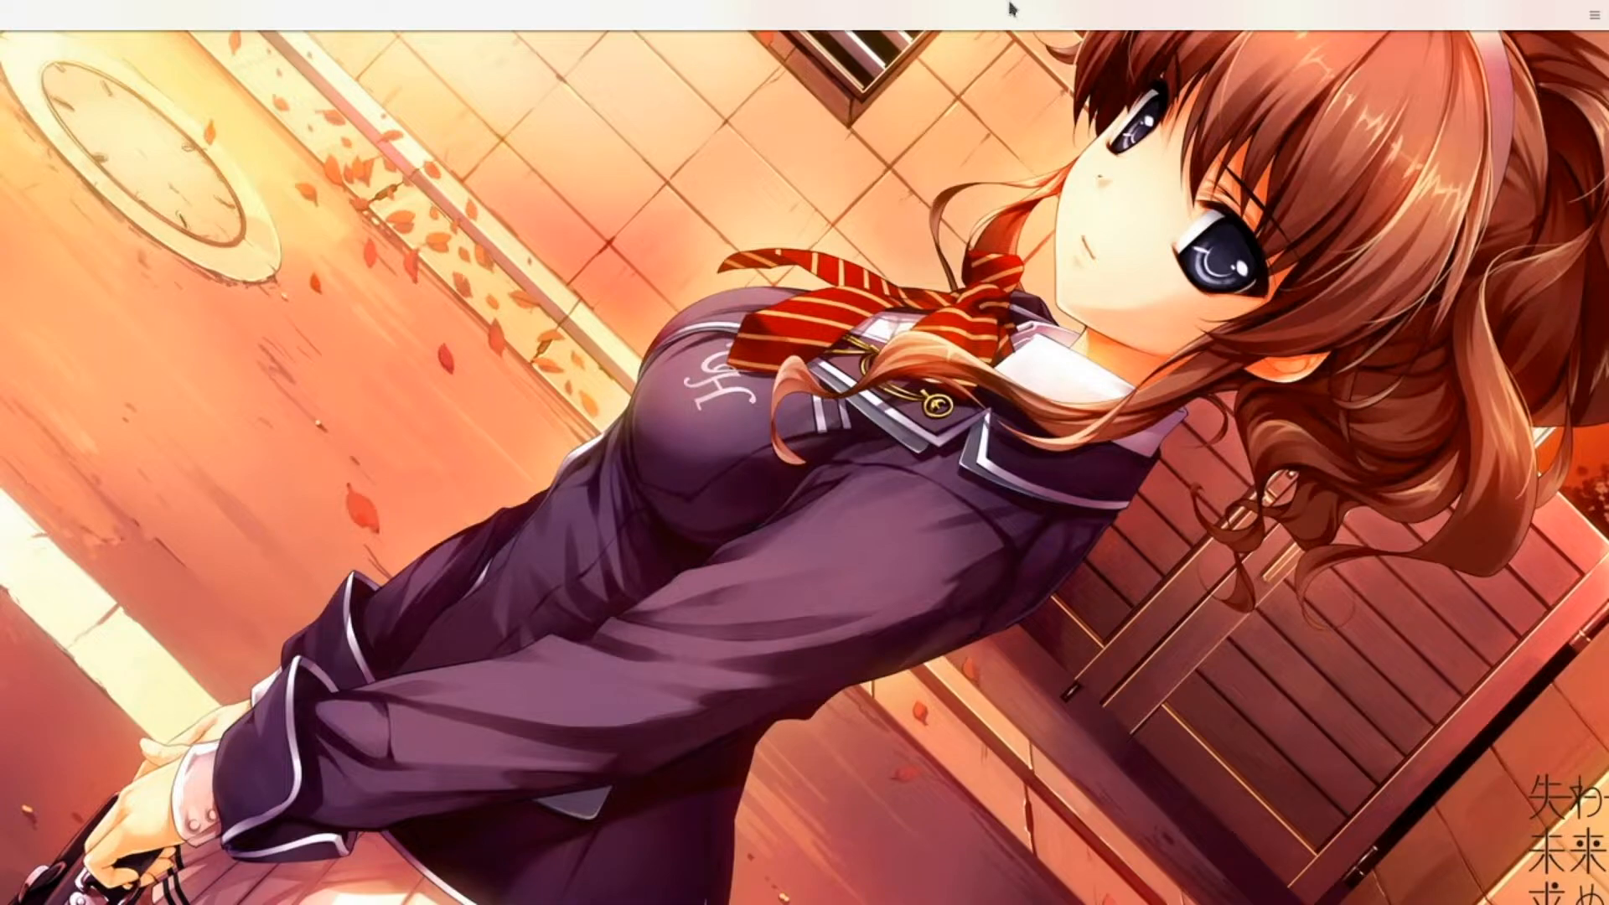
- Start configuring the new empty panel and increase its height to 144
{"action": "right_click", "coordinate": [1011, 8]}
{"action": "left_click", "coordinate": [1120, 106]}
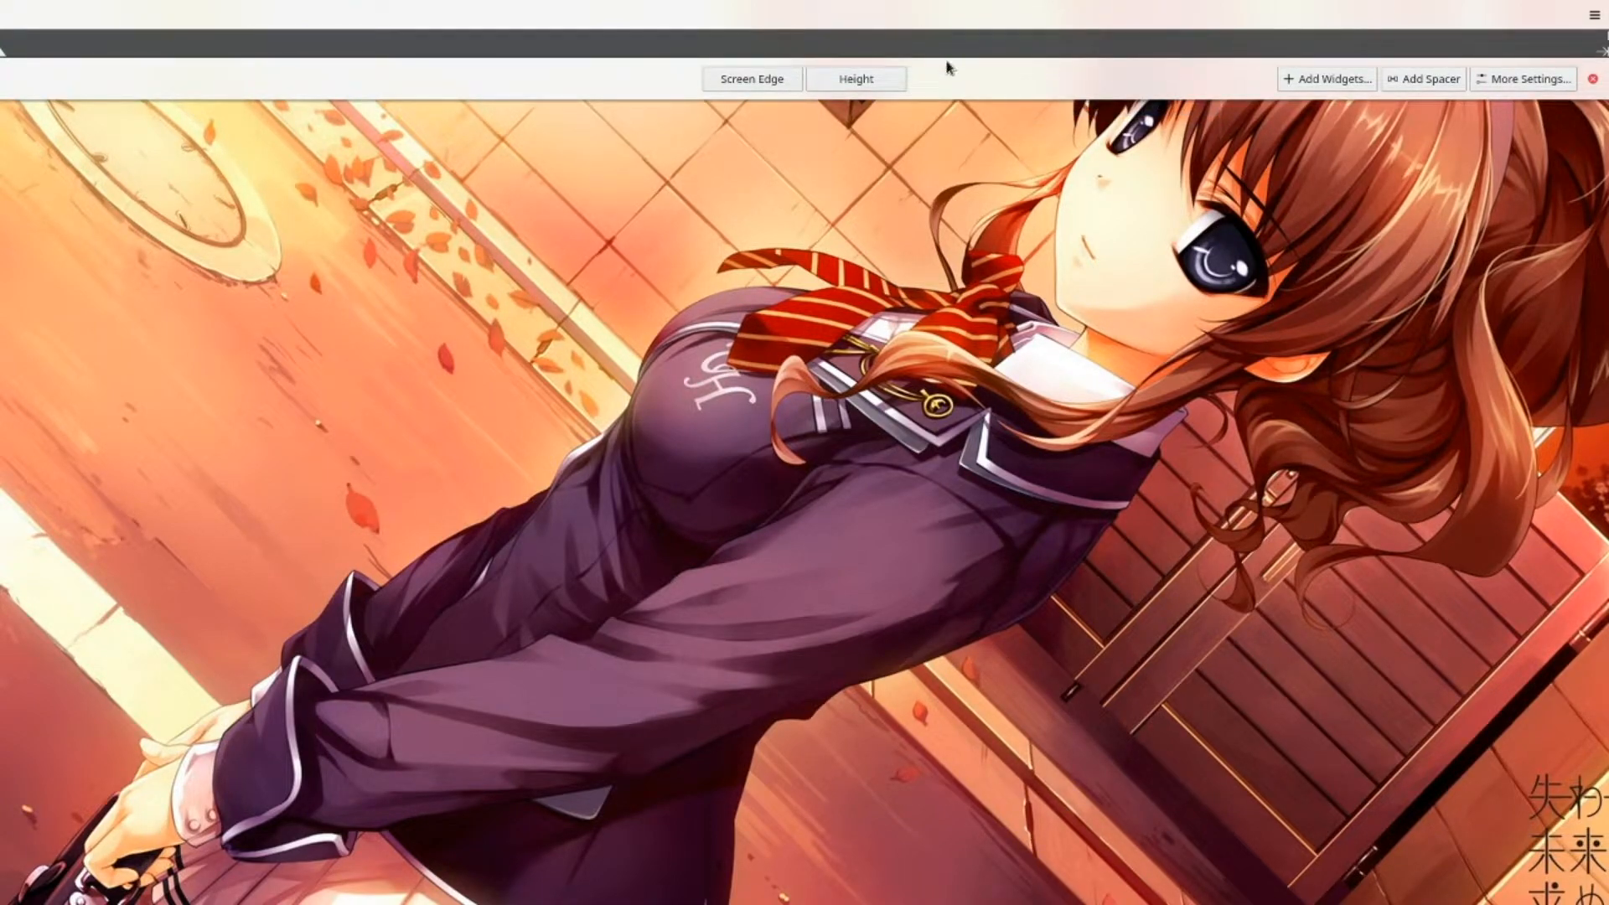
{"action": "left_click_drag", "start_coordinate": [905, 73], "coordinate": [905, 164]}
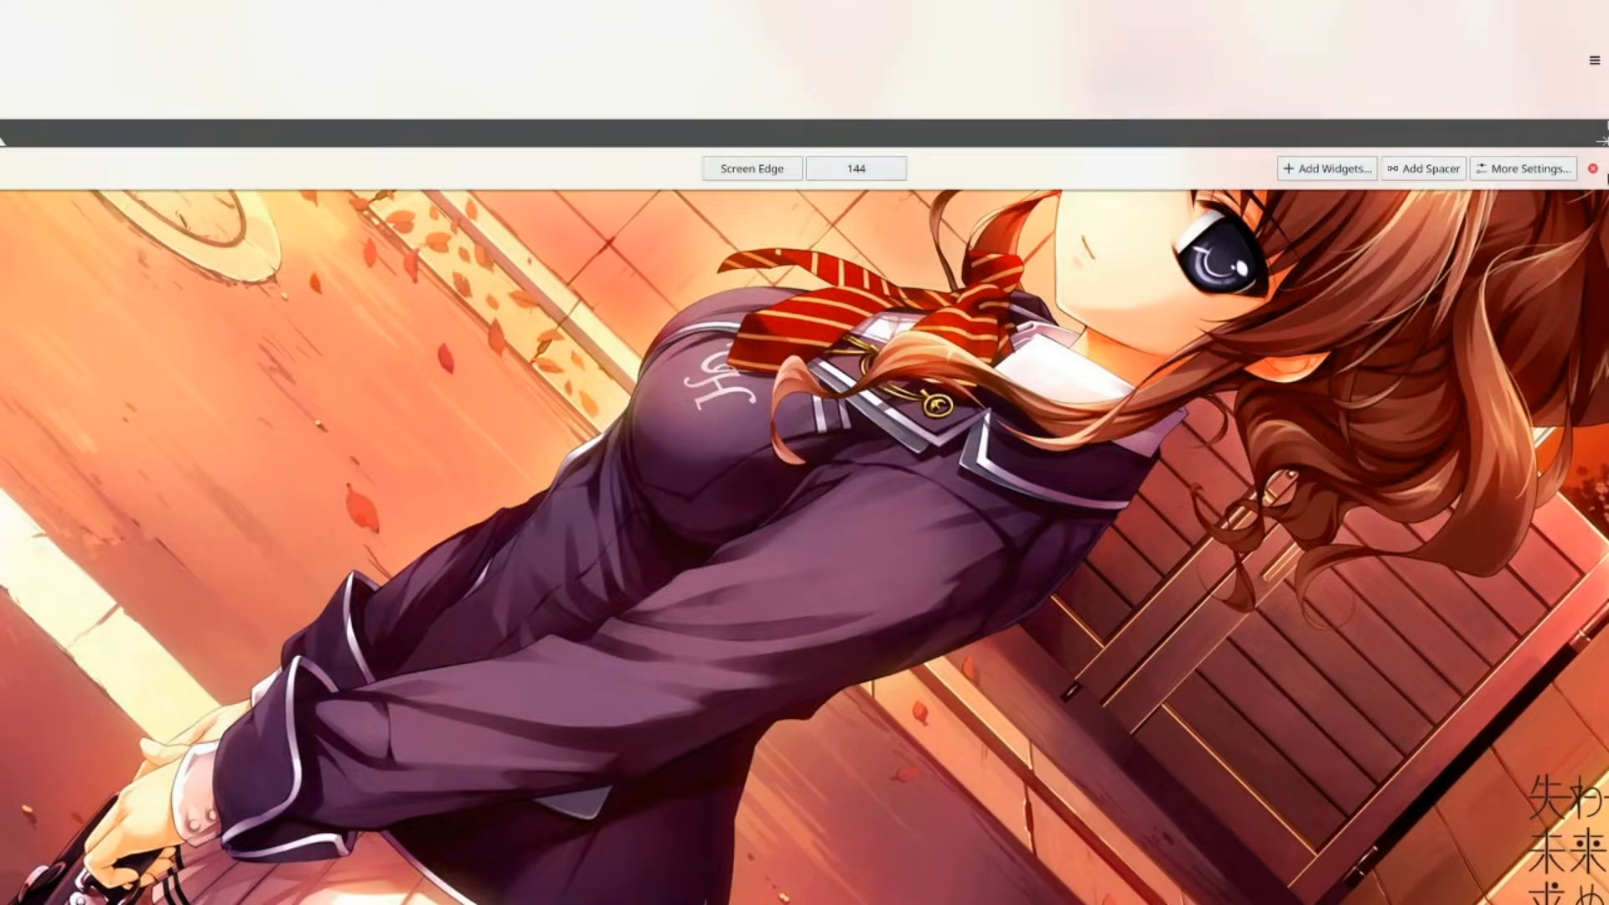
- Shorten the empty top panel with right alignment and move it to the right edge of the screen
{"action": "left_click_drag", "start_coordinate": [1600, 124], "coordinate": [168, 124]}
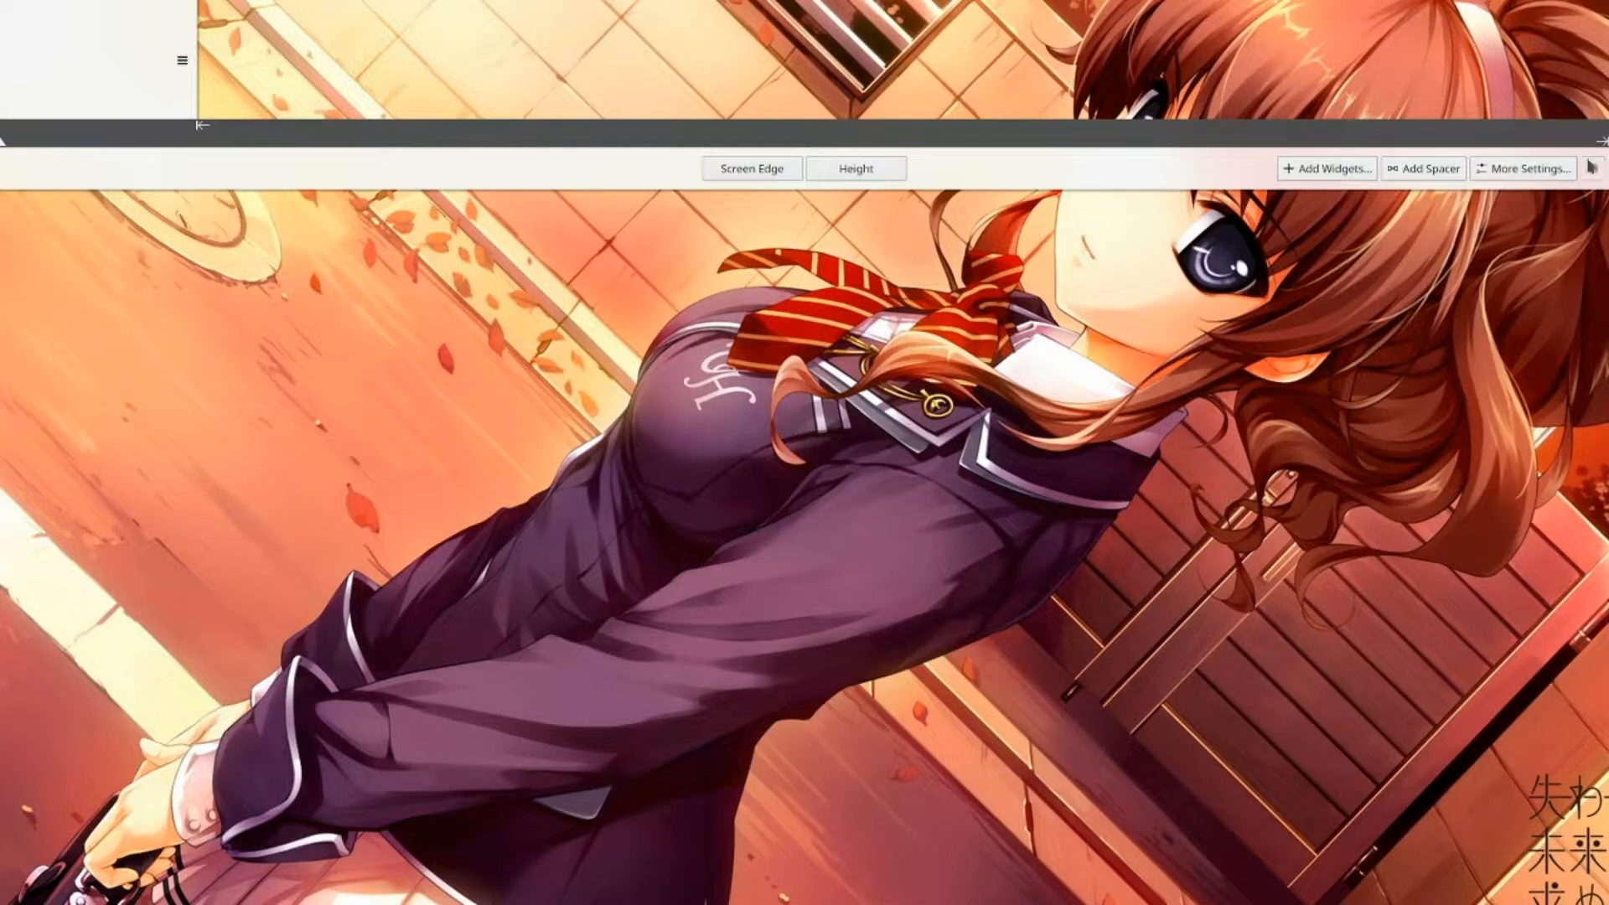
{"action": "left_click", "coordinate": [1572, 173]}
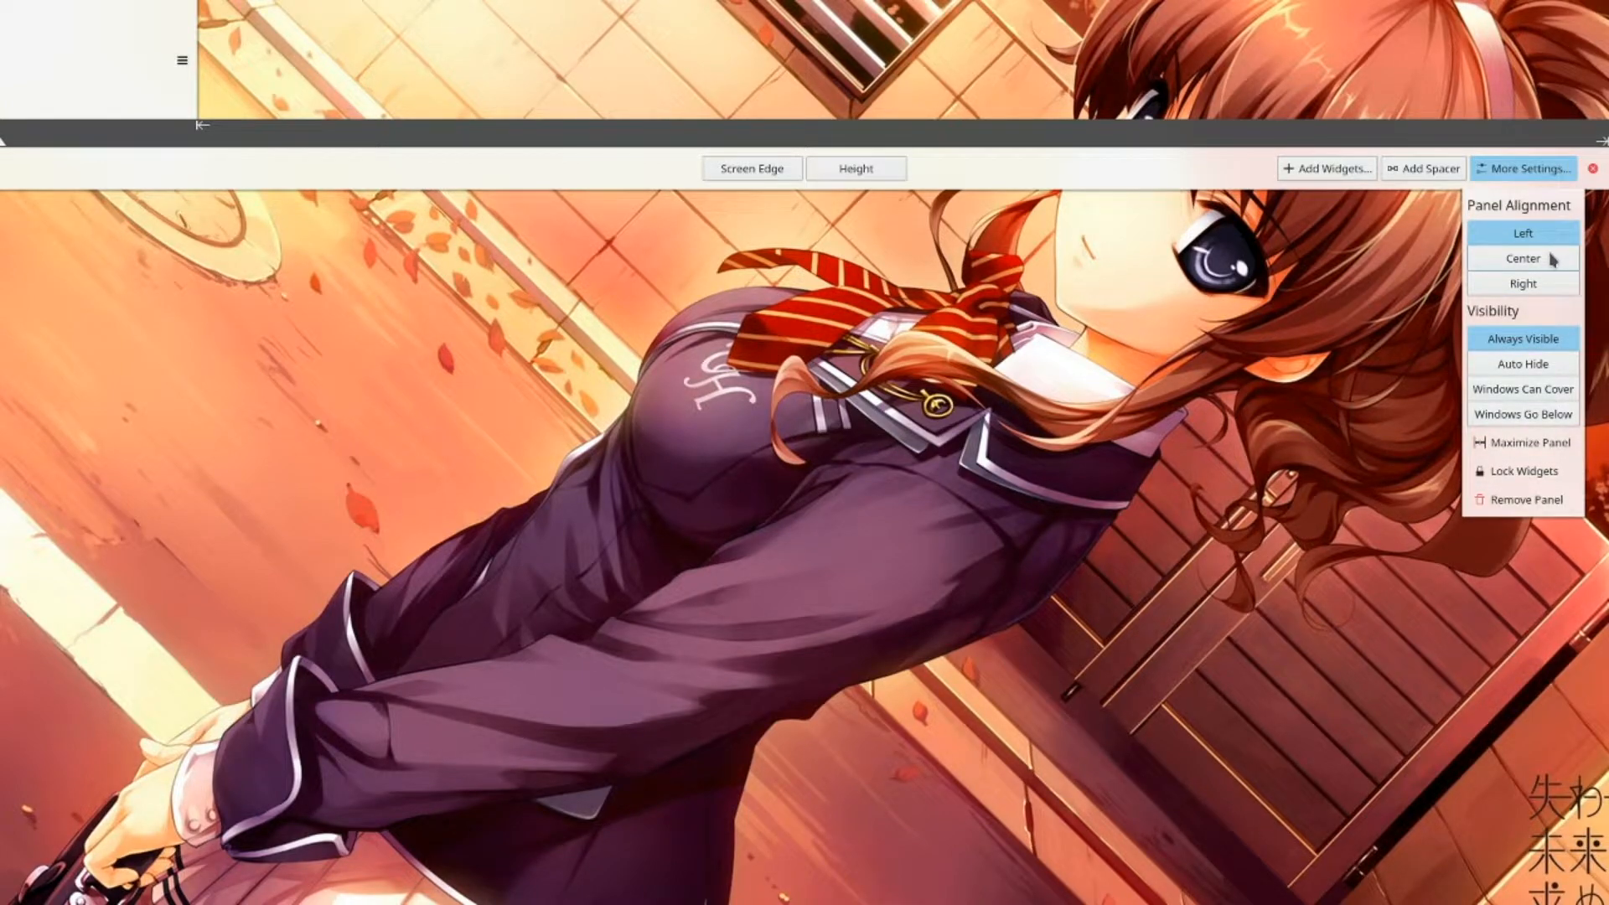
{"action": "left_click", "coordinate": [1542, 284]}
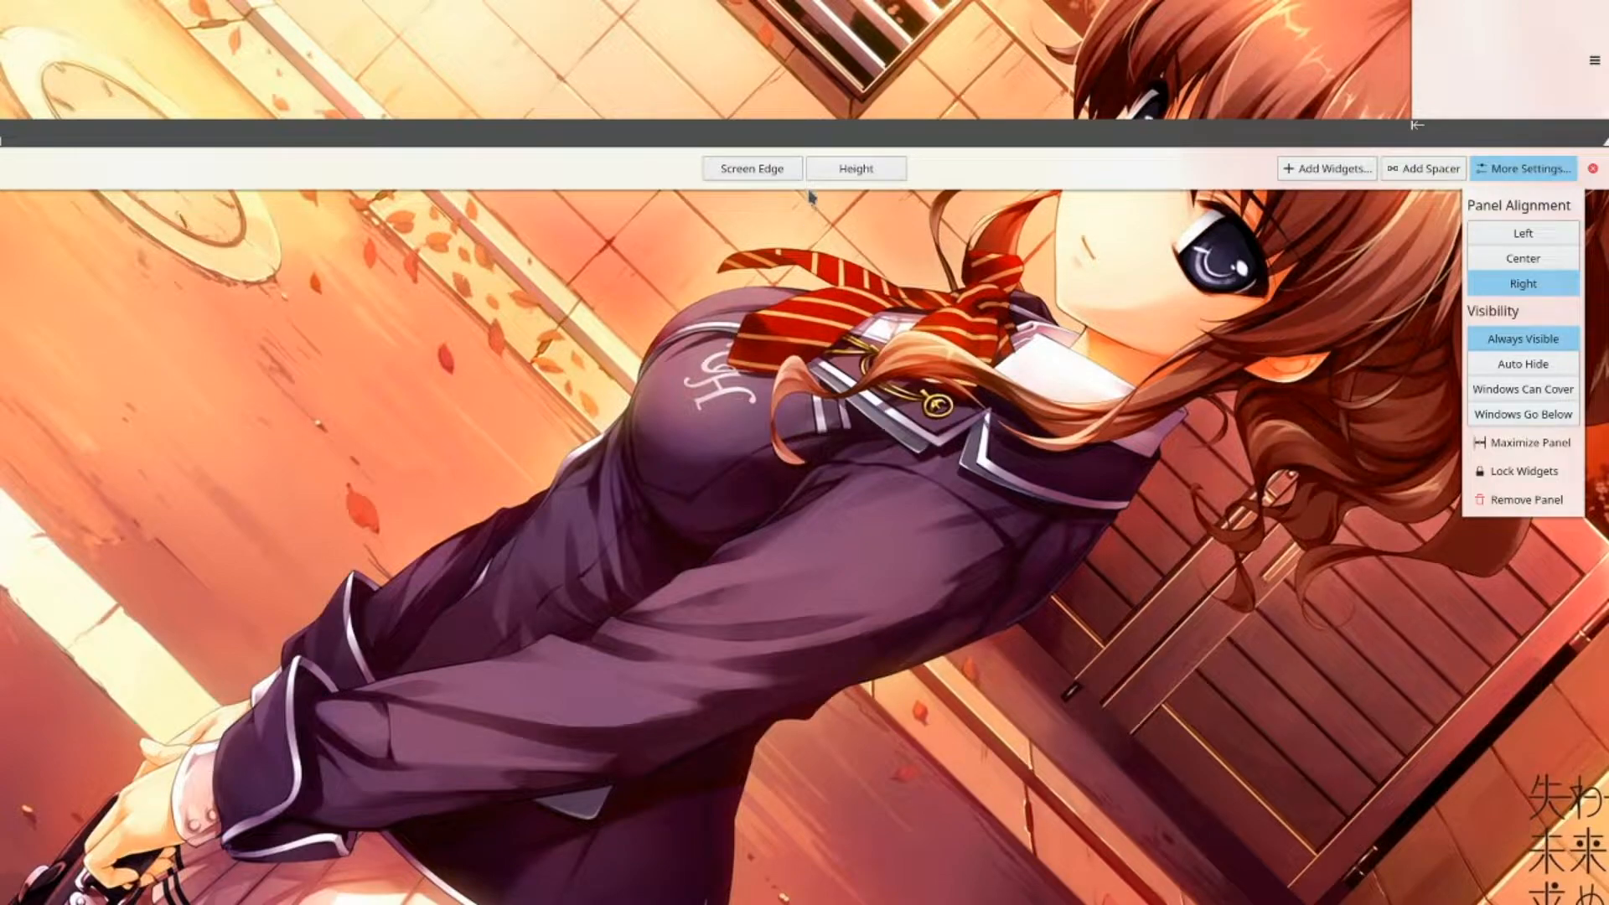
{"action": "left_click_drag", "start_coordinate": [777, 168], "coordinate": [1551, 665]}
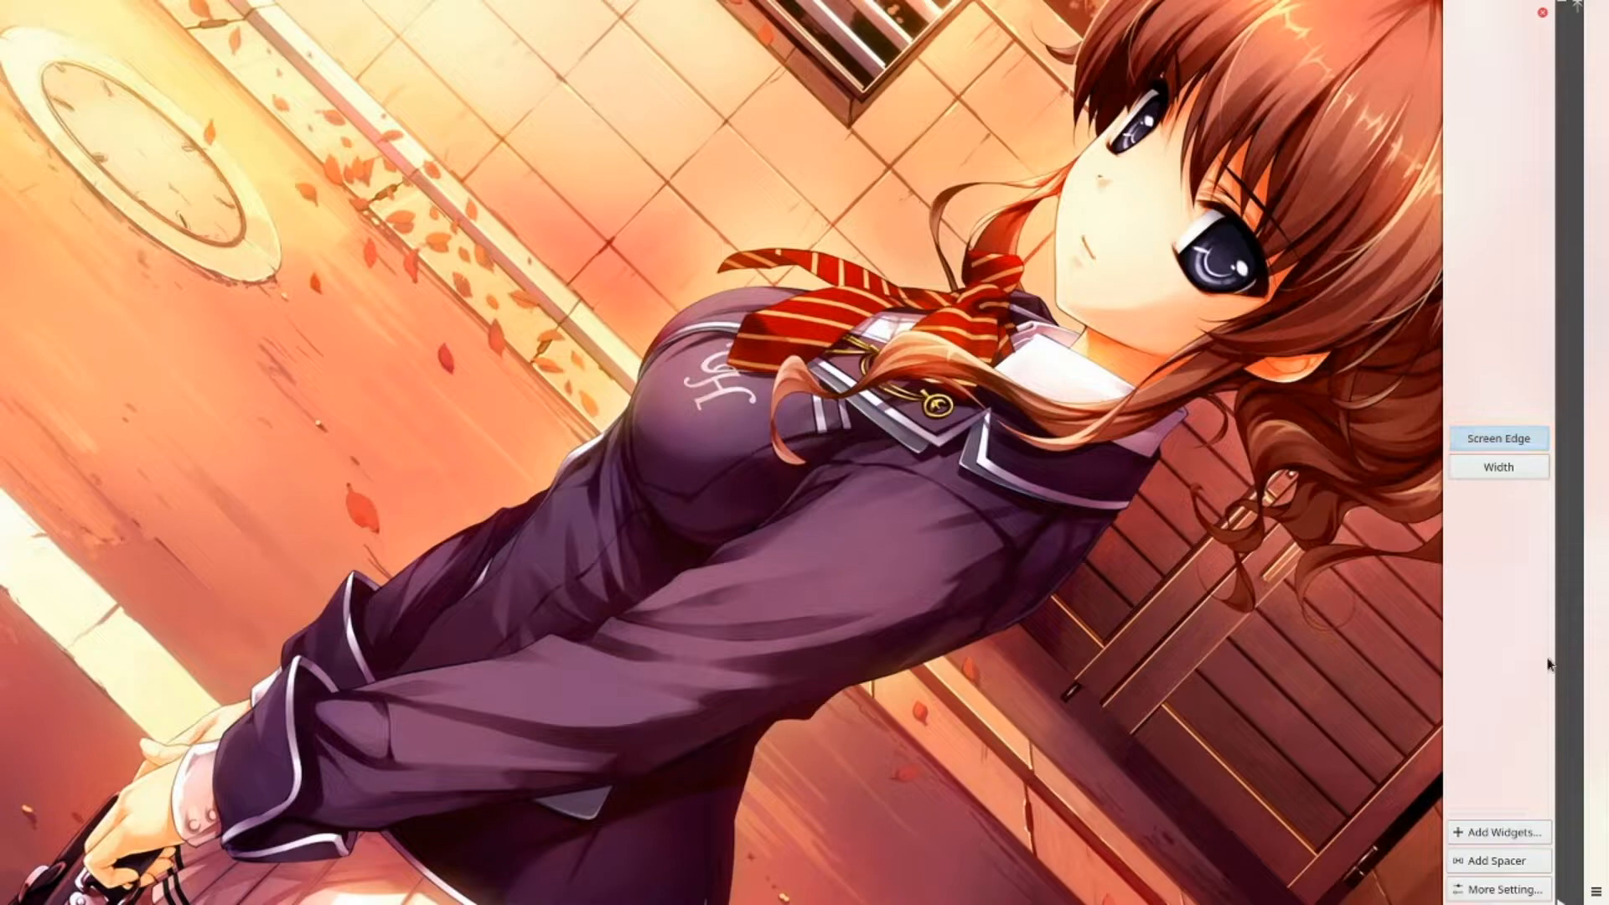
{"action": "left_click", "coordinate": [1058, 350]}
- Shorten the right-edge panel to a small block in the screen's lower-right corner and increase its width
{"action": "right_click", "coordinate": [1591, 382]}
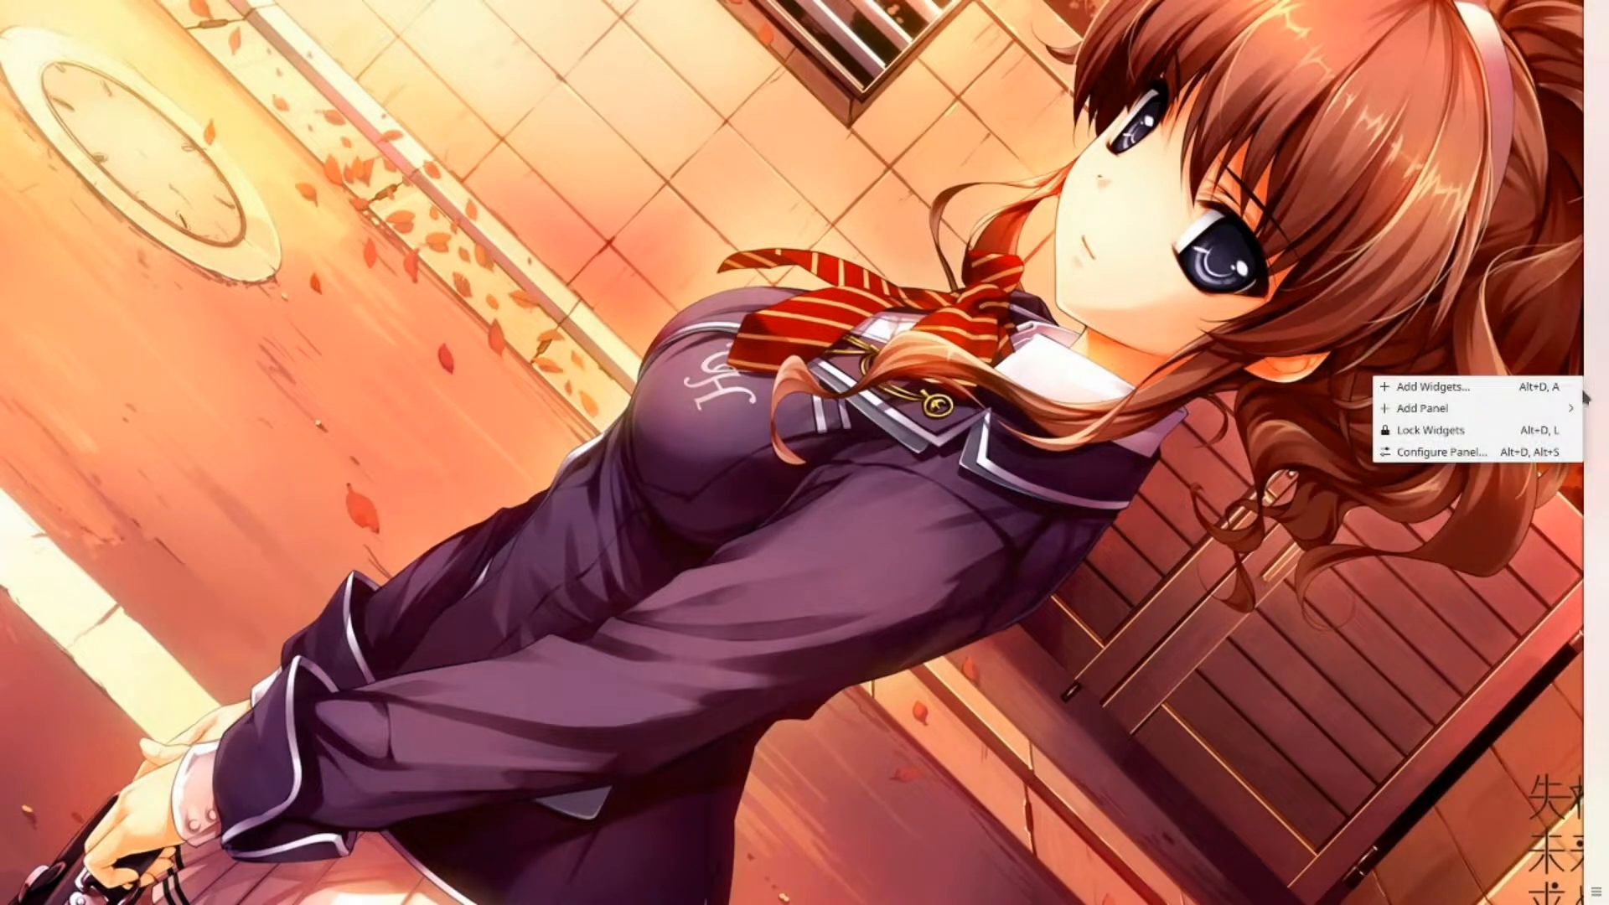
{"action": "left_click", "coordinate": [1521, 451]}
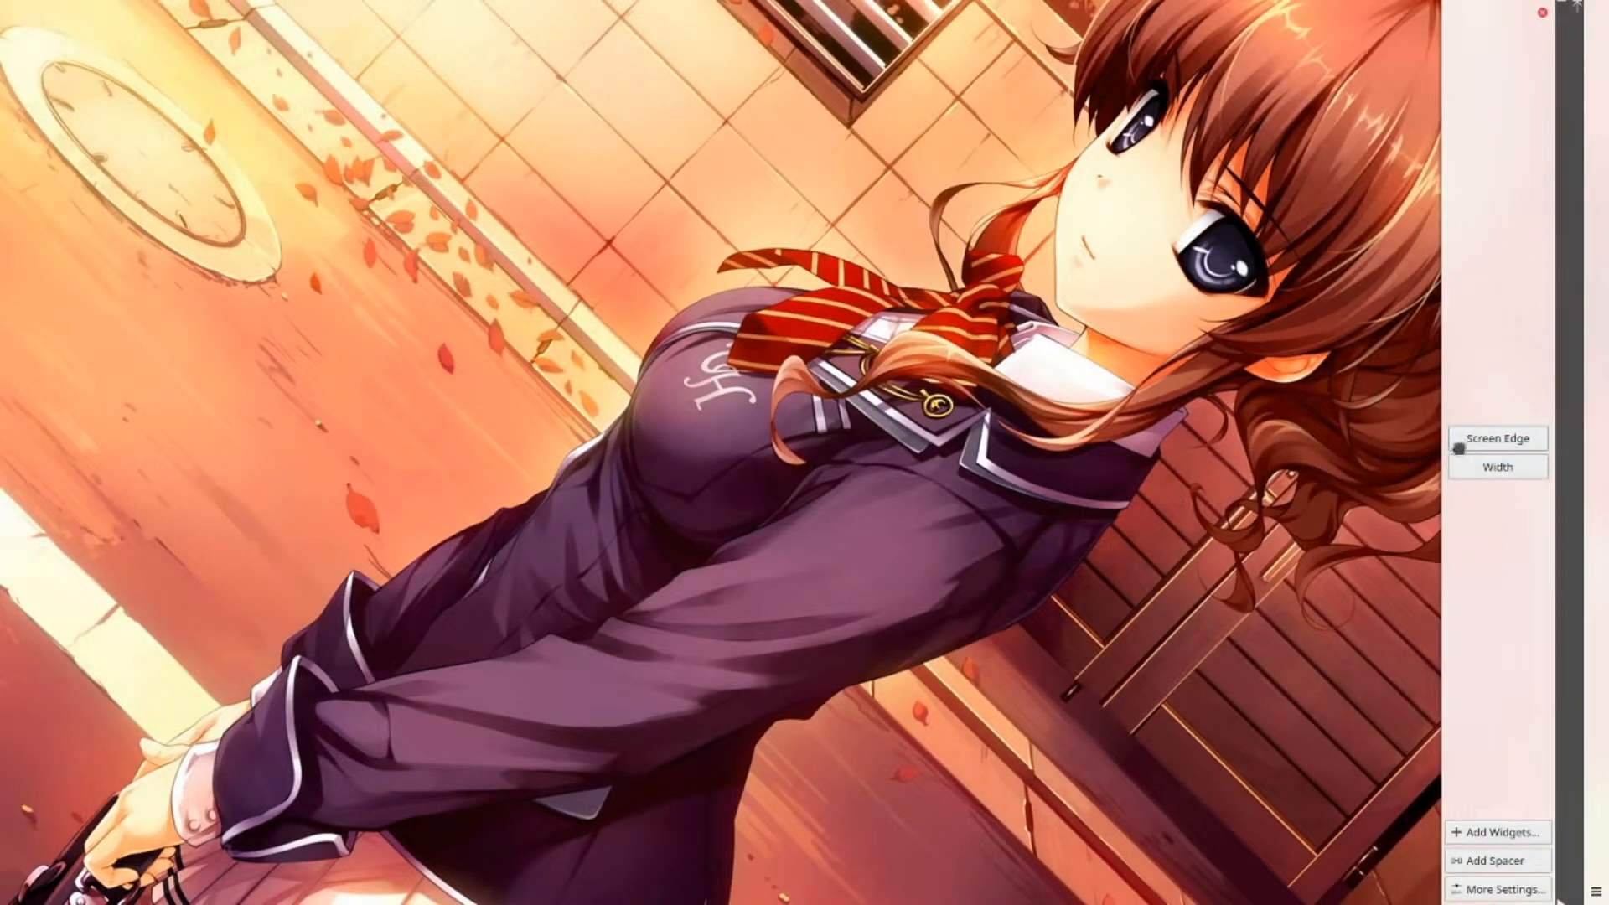
{"action": "left_click_drag", "start_coordinate": [1578, 13], "coordinate": [1604, 836]}
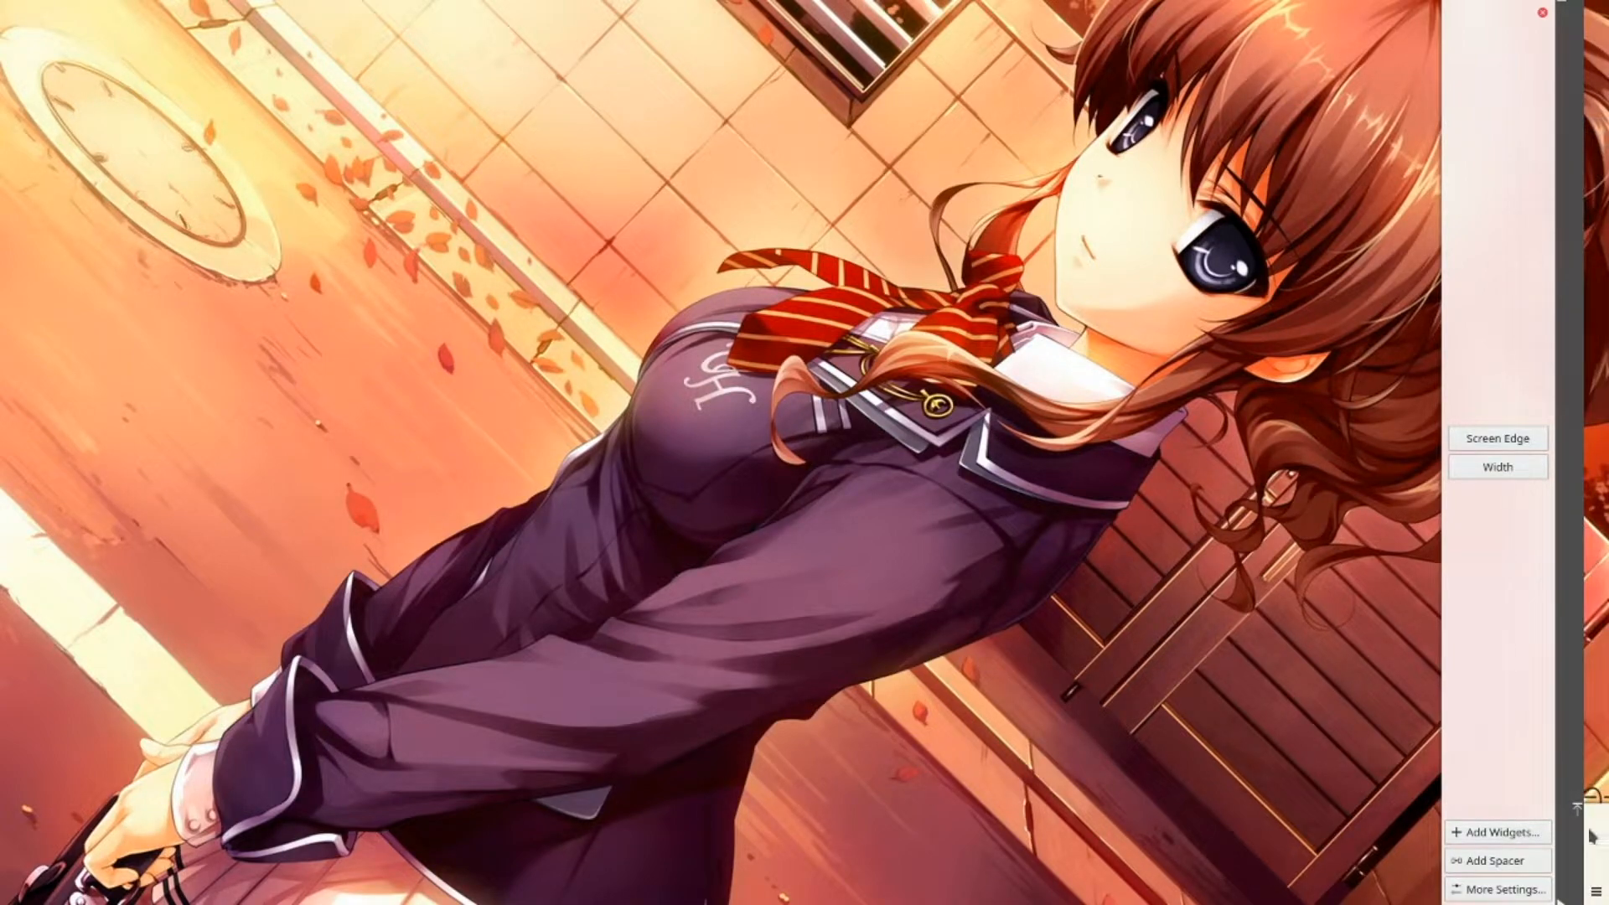
{"action": "left_click_drag", "start_coordinate": [1482, 460], "coordinate": [1416, 467]}
{"action": "left_click", "coordinate": [1606, 736]}
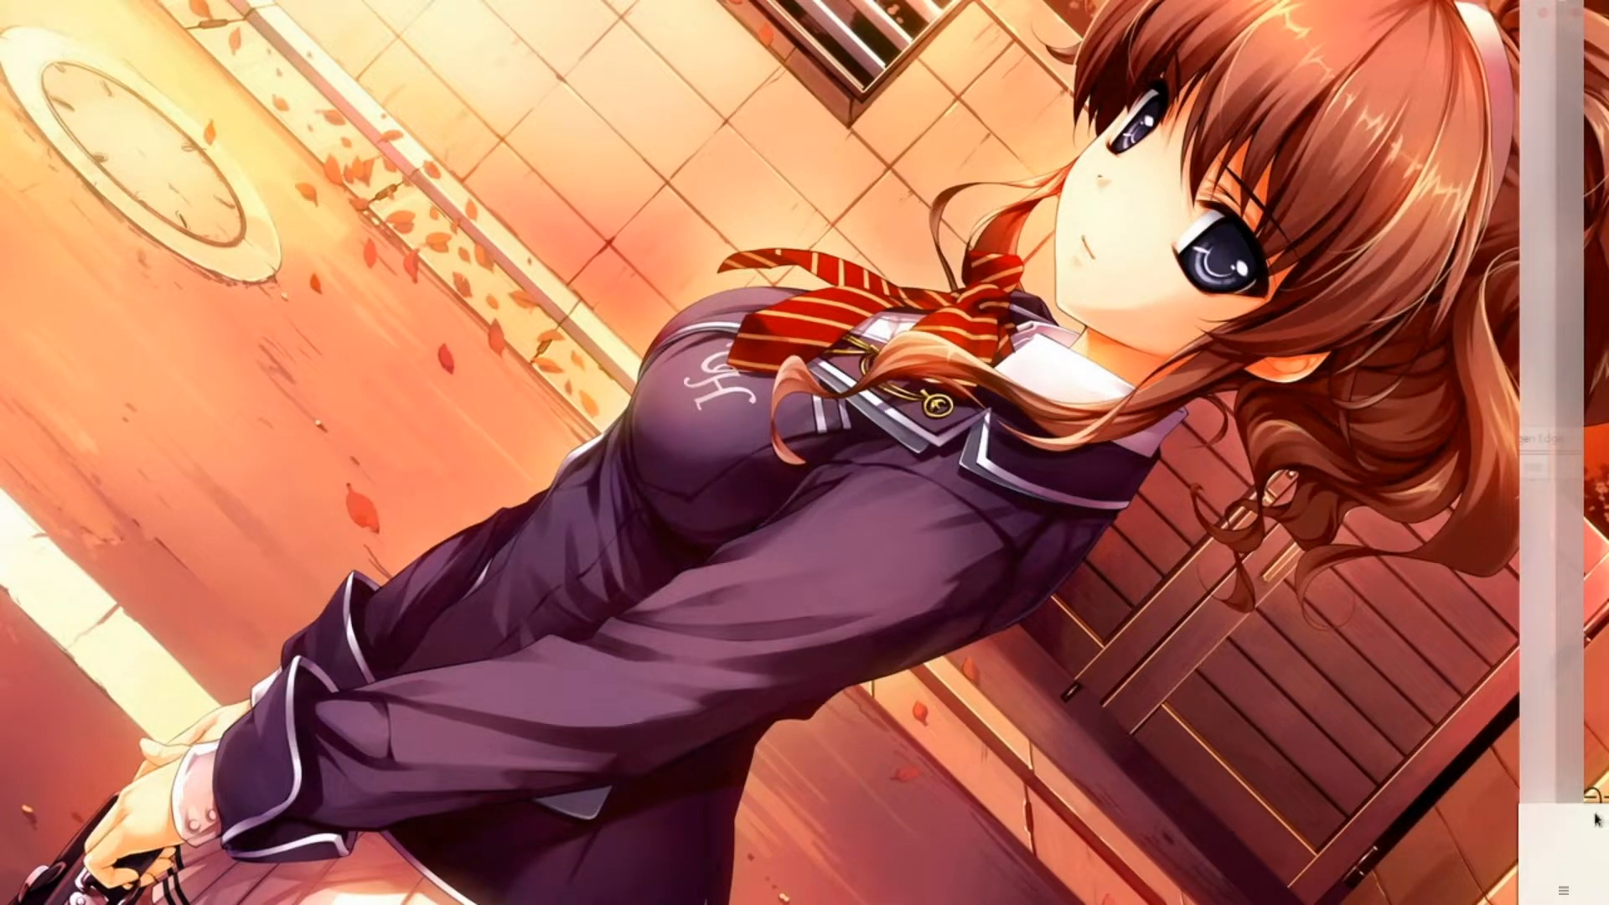
{"action": "right_click", "coordinate": [1530, 842]}
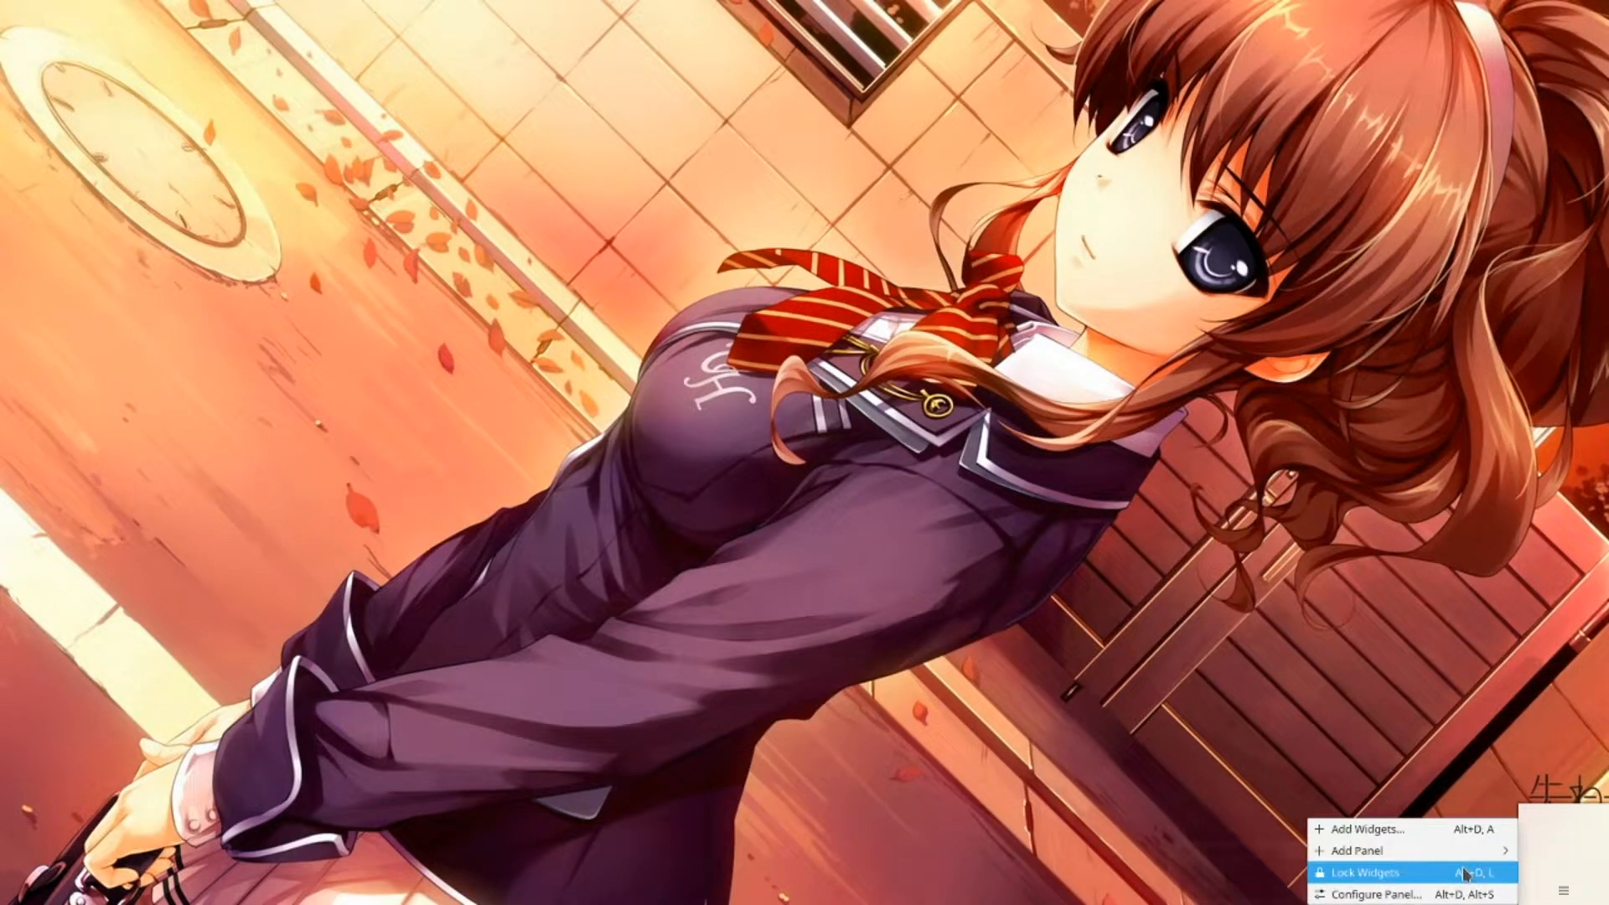
{"action": "mouse_move", "coordinate": [1464, 856]}
{"action": "right_click", "coordinate": [1236, 635]}
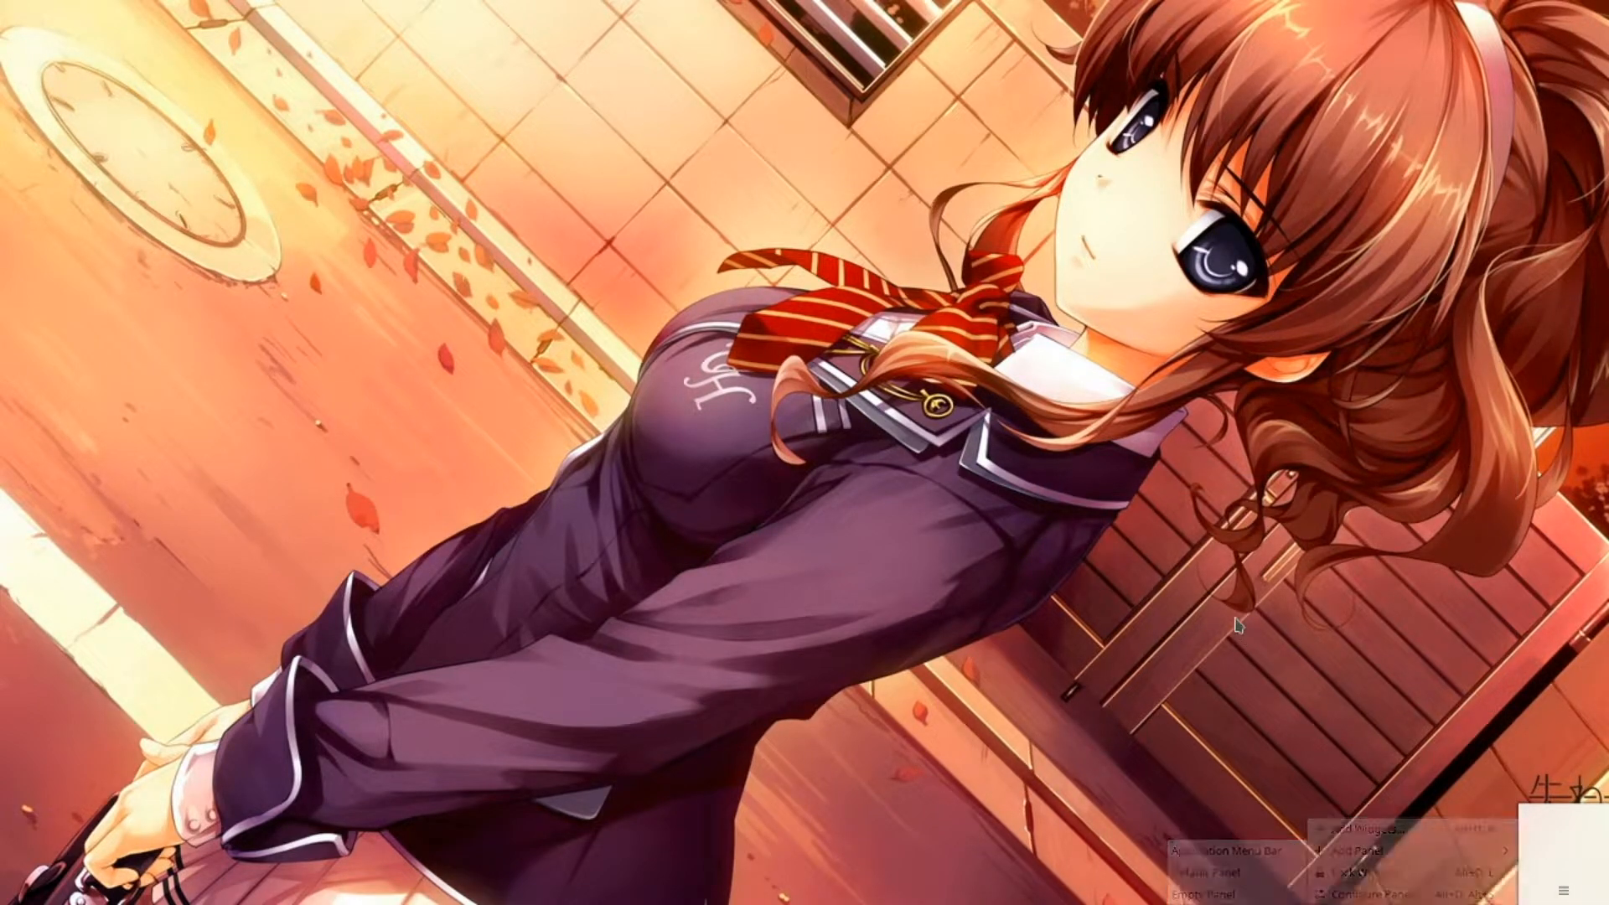
{"action": "left_click", "coordinate": [1284, 450]}
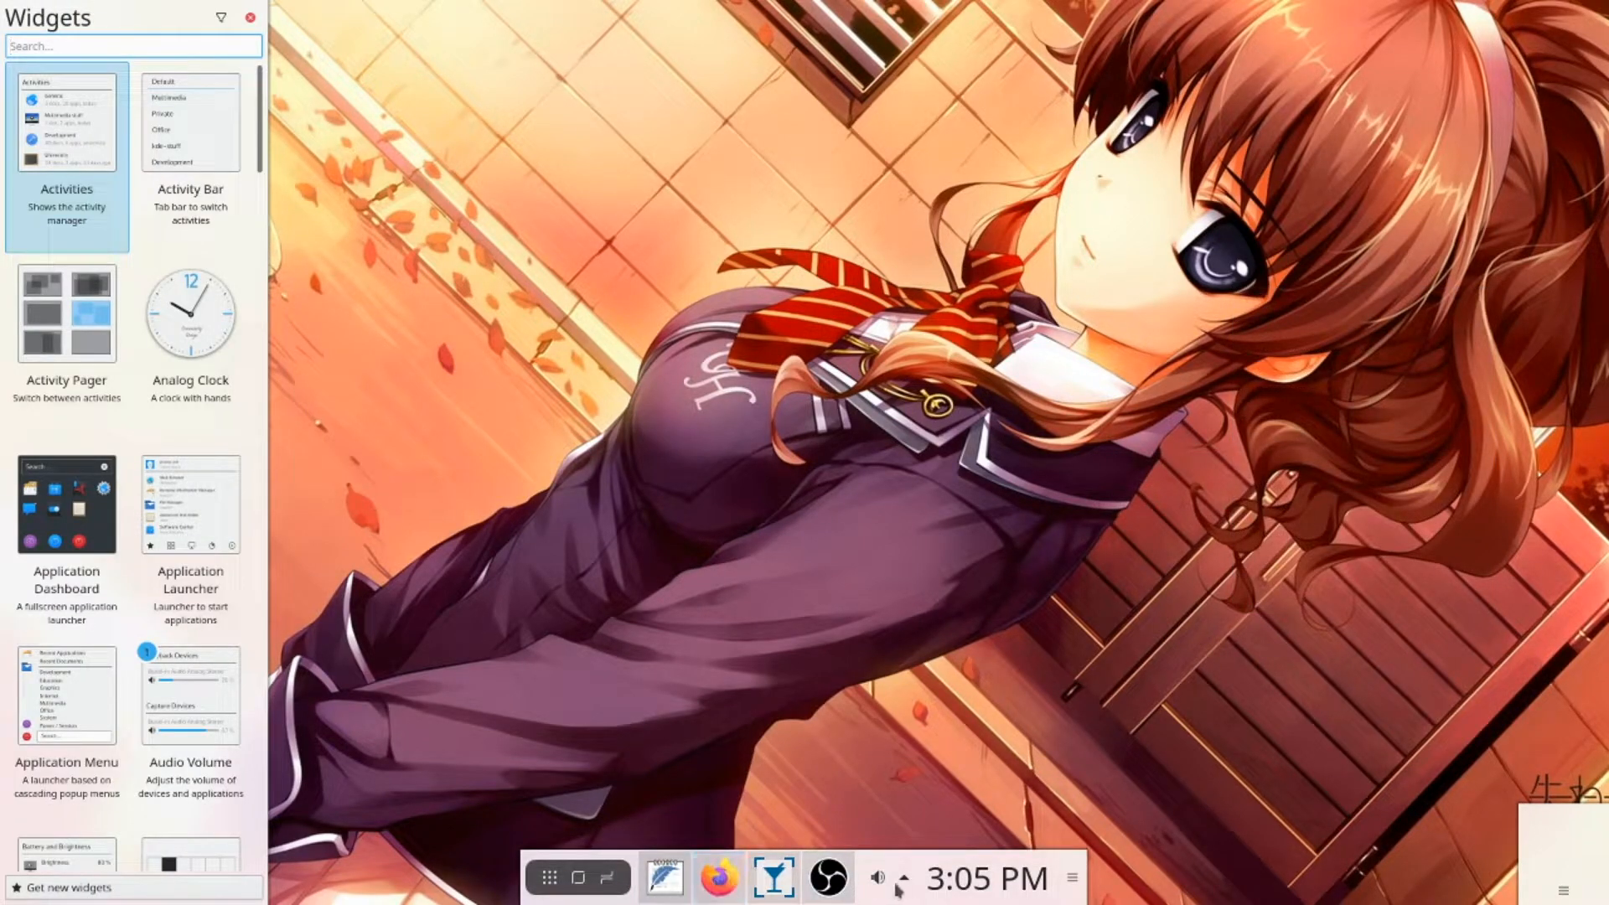
{"action": "left_click", "coordinate": [847, 880]}
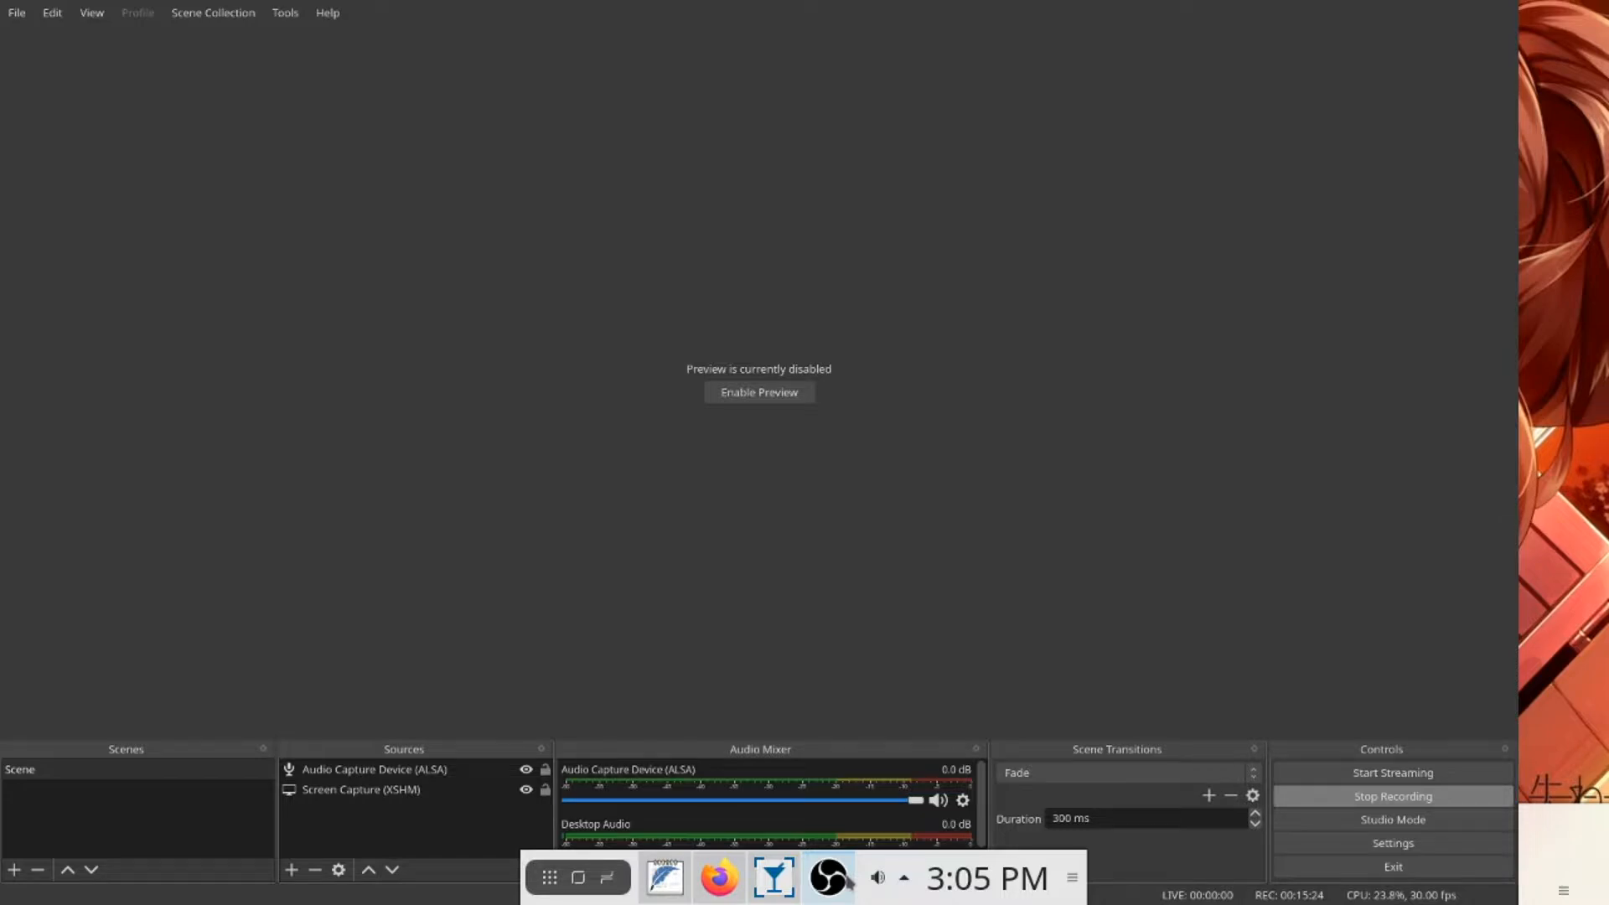
{"action": "left_click", "coordinate": [847, 880]}
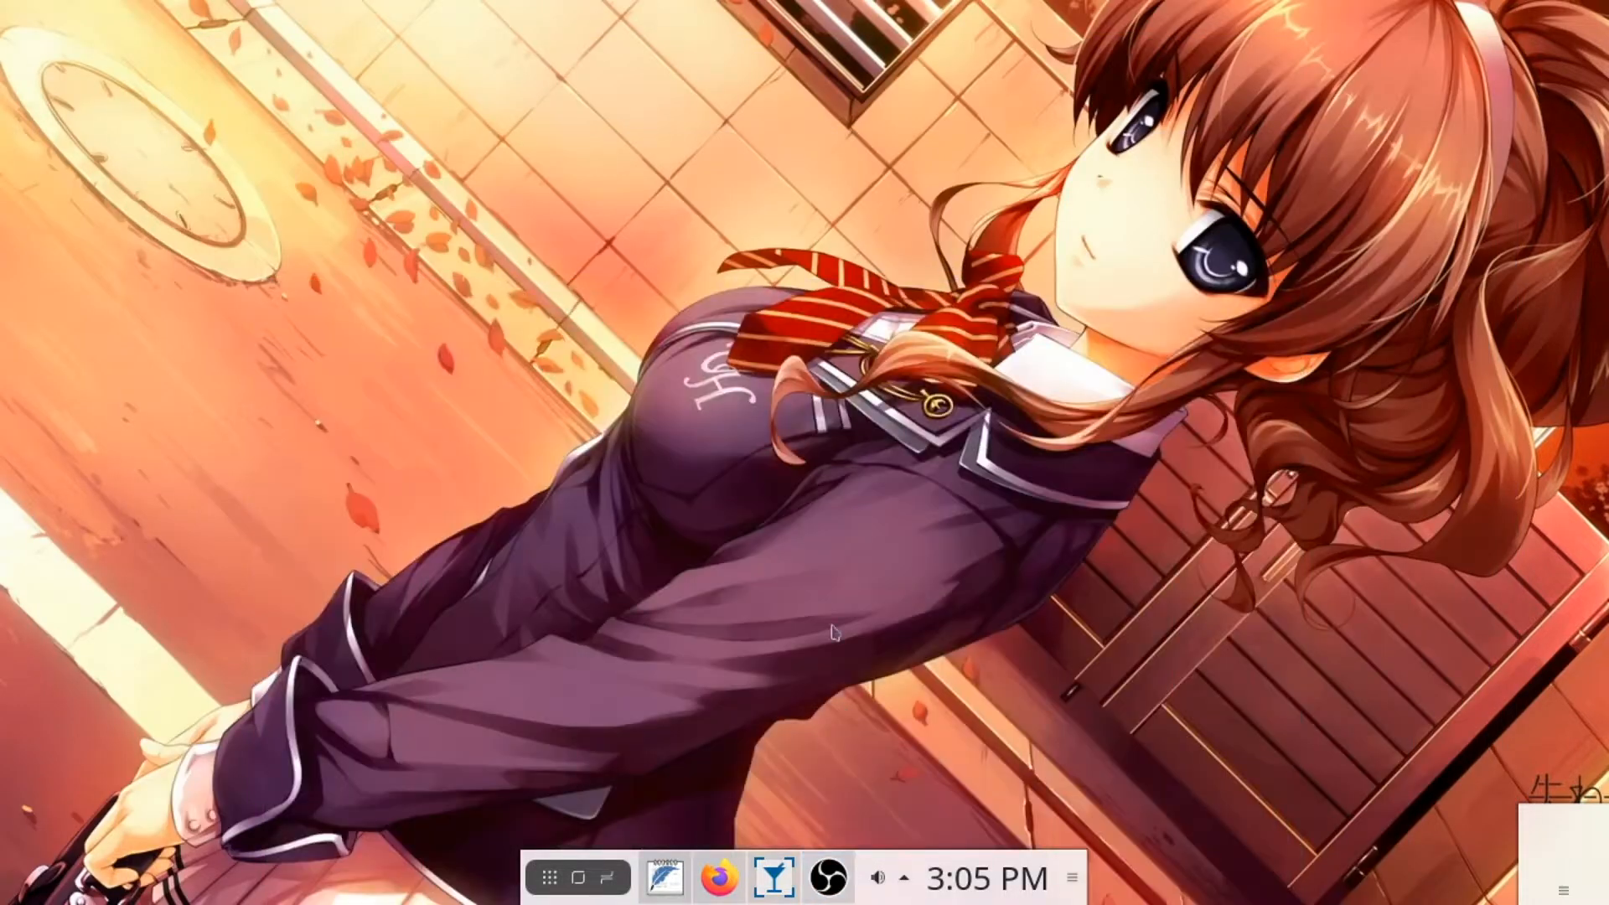
- Search the widgets for "vol" and add the Audio Volume widget to the small corner panel
{"action": "right_click", "coordinate": [1557, 834]}
{"action": "left_click", "coordinate": [1477, 830]}
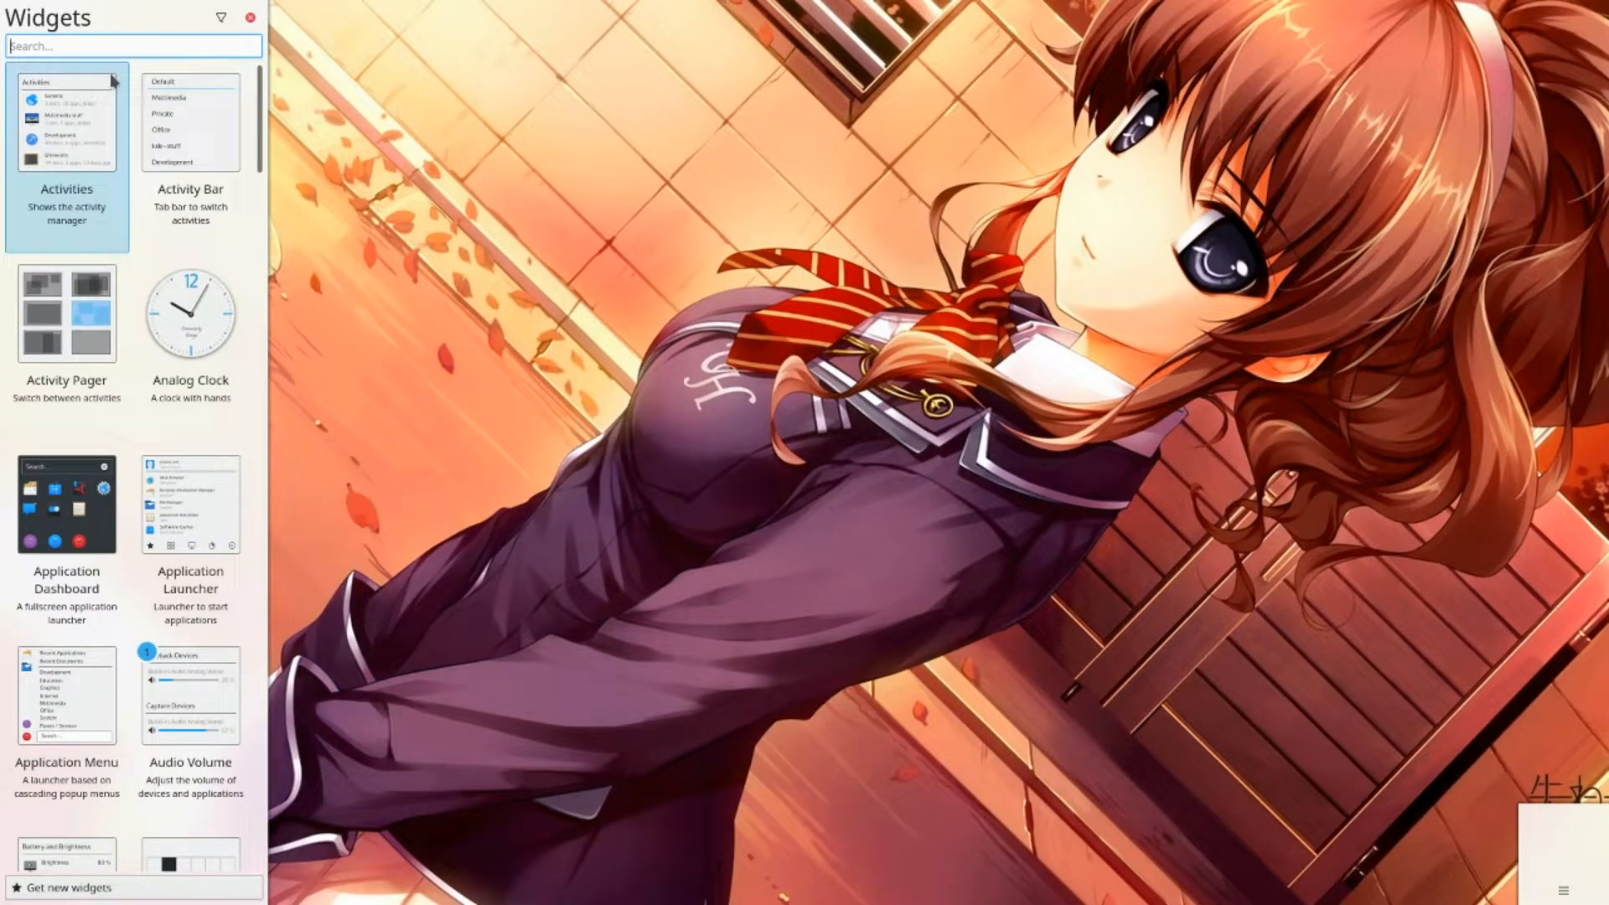
{"action": "type", "text": "vol"}
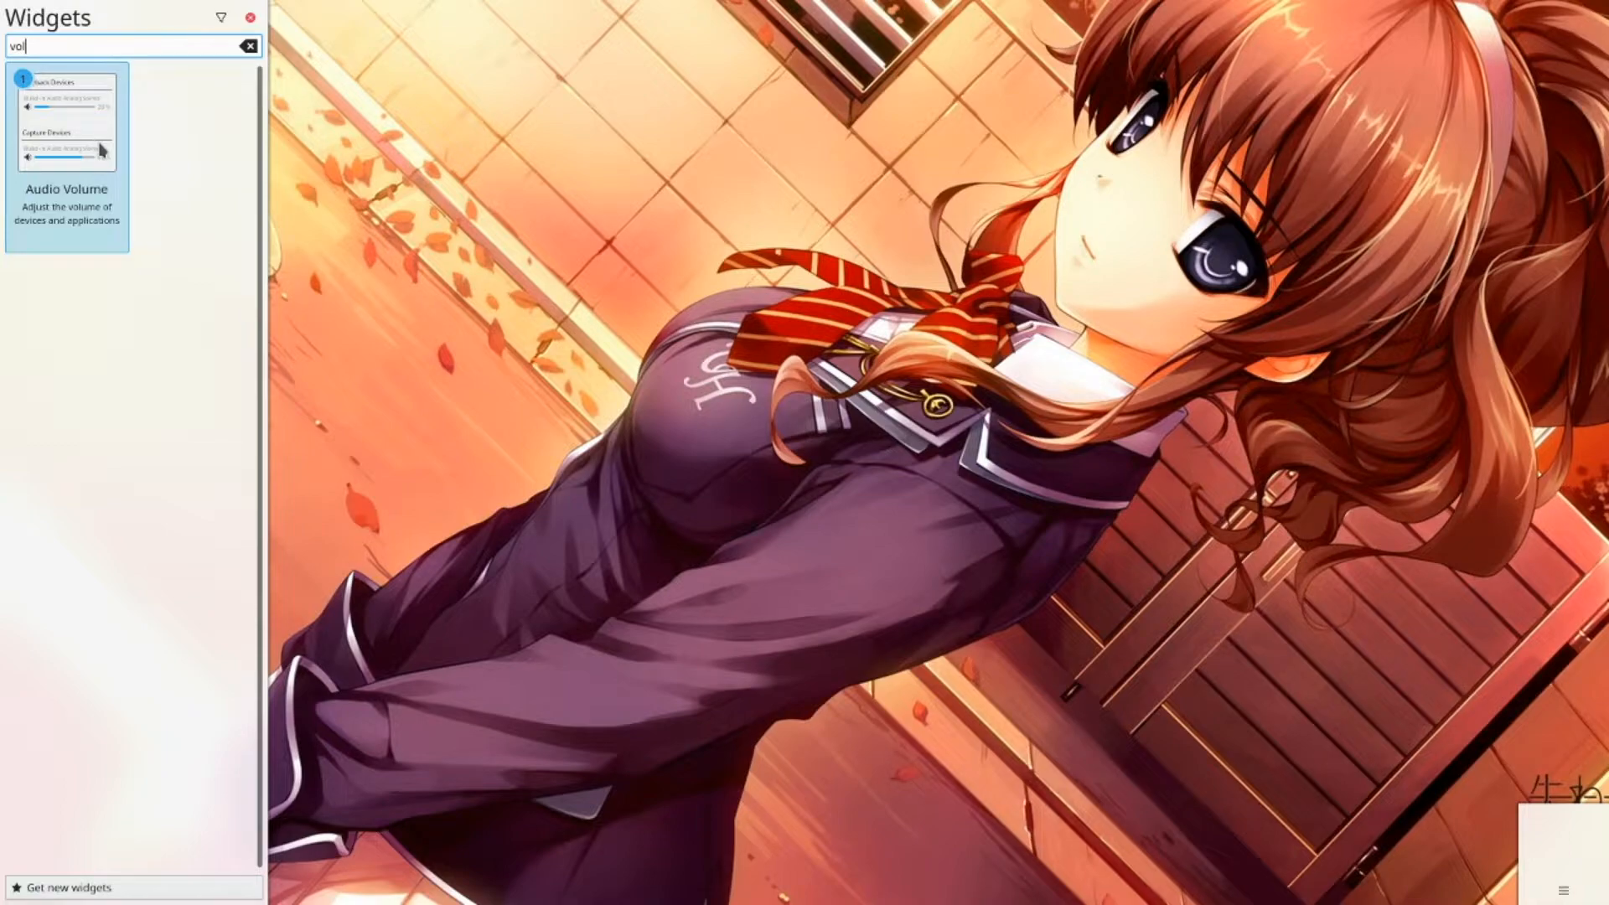
{"action": "left_click_drag", "start_coordinate": [100, 149], "coordinate": [1559, 839]}
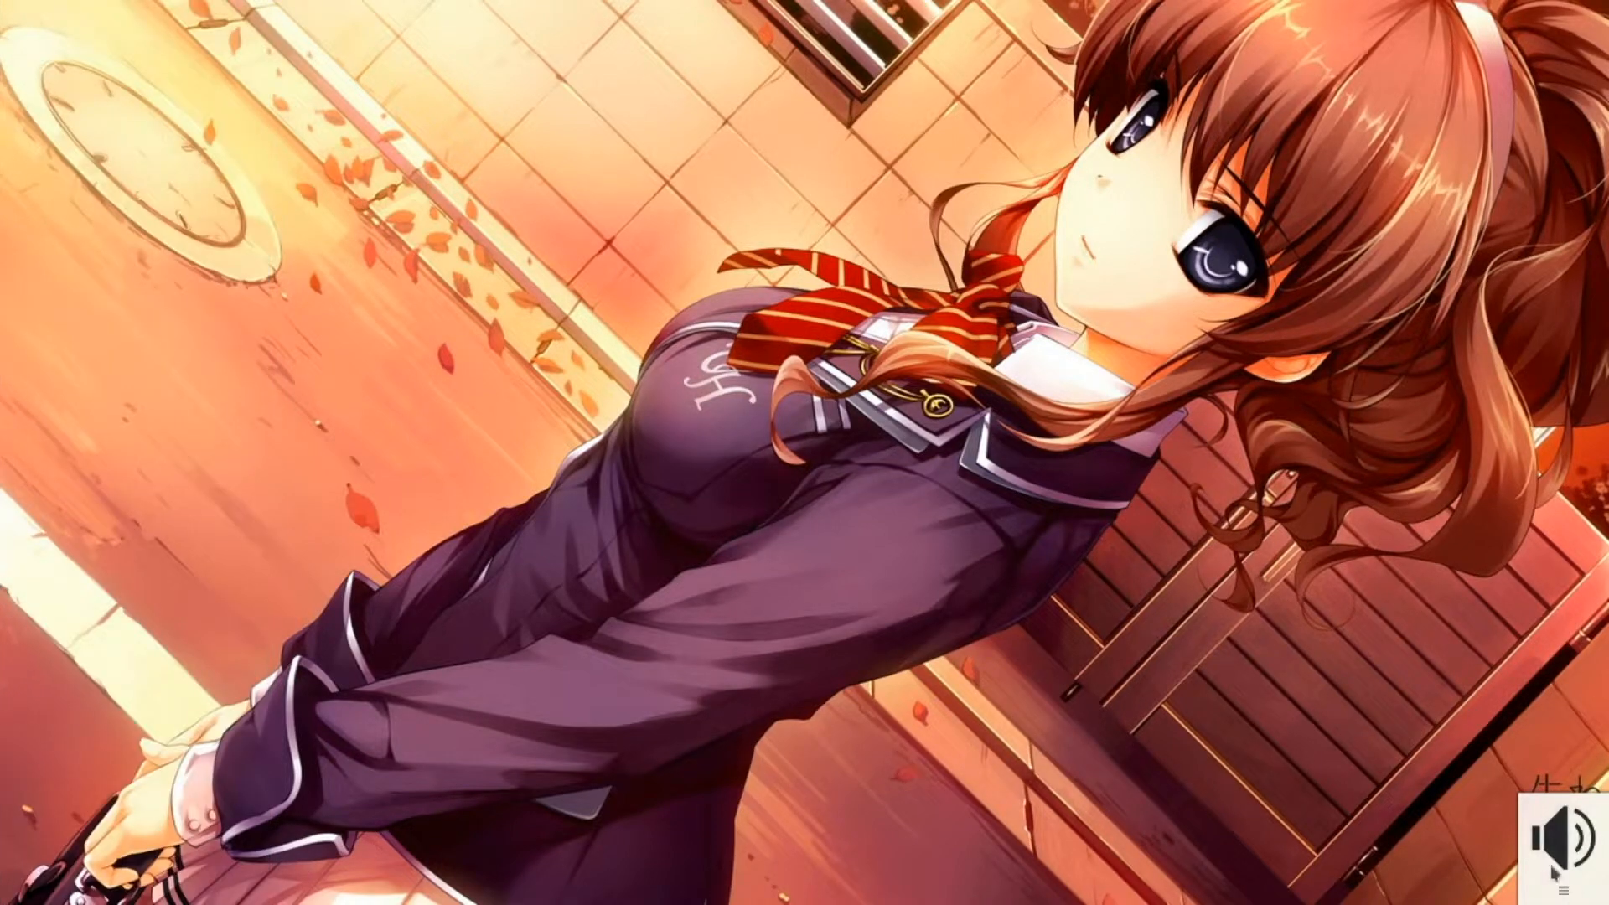
- Show the Mic/Aux channel in OBS Studio's audio mixer and try adjusting the system volume with the panel's Audio Volume widget
{"action": "scroll", "coordinate": [1556, 874], "scroll_direction": "up", "scroll_amount": 5}
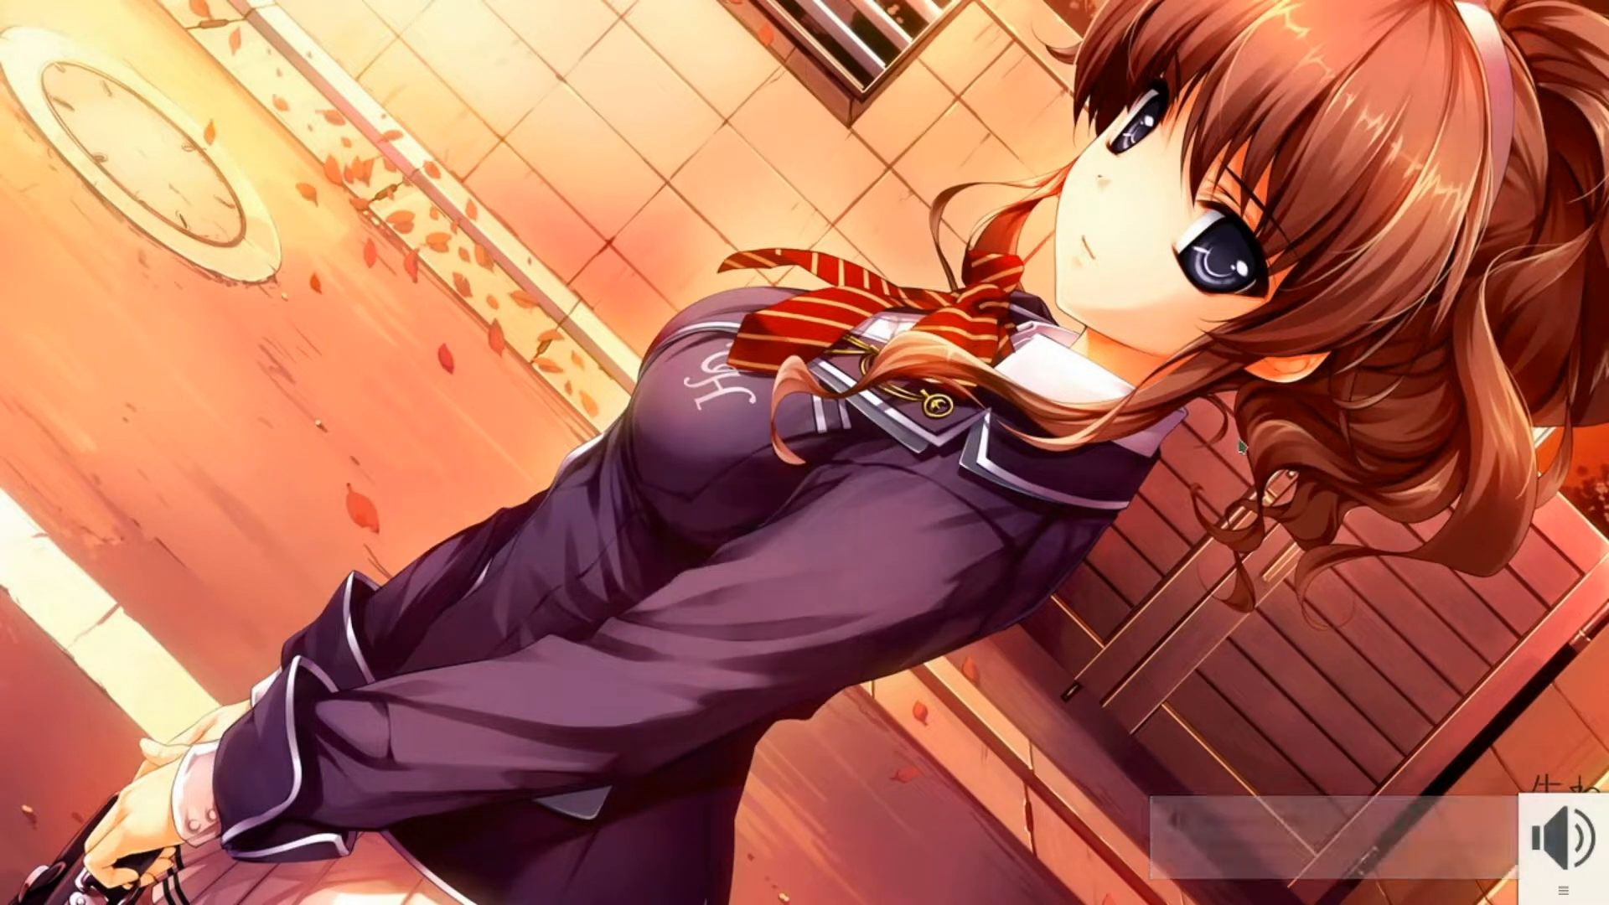
{"action": "mouse_move", "coordinate": [730, 888]}
{"action": "left_click", "coordinate": [823, 880]}
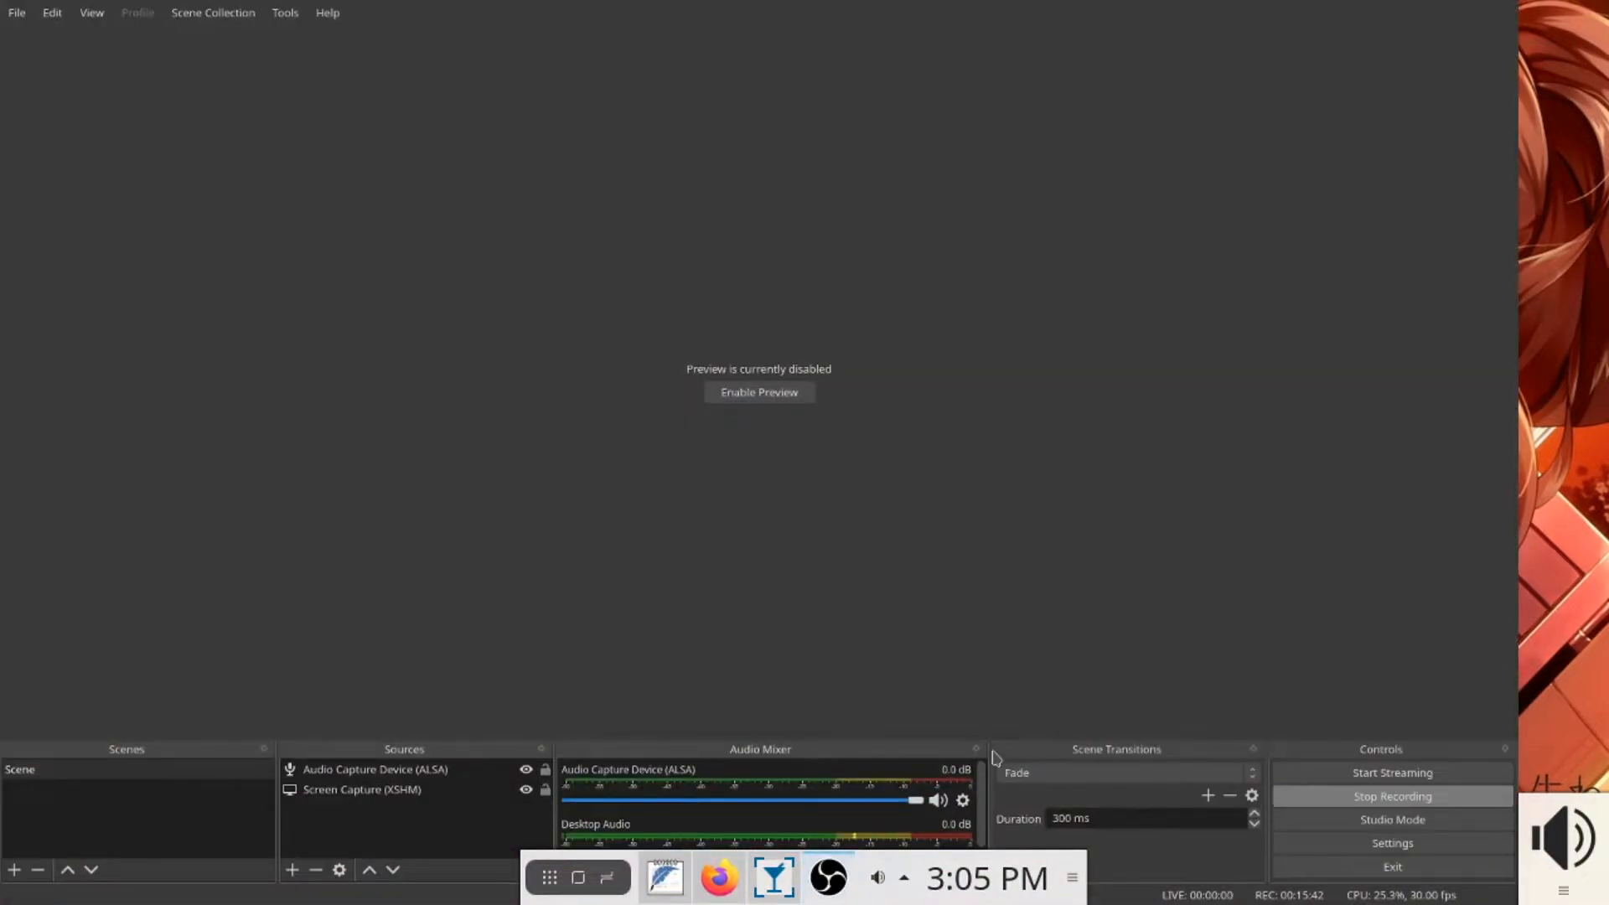
{"action": "left_click_drag", "start_coordinate": [981, 811], "coordinate": [979, 828]}
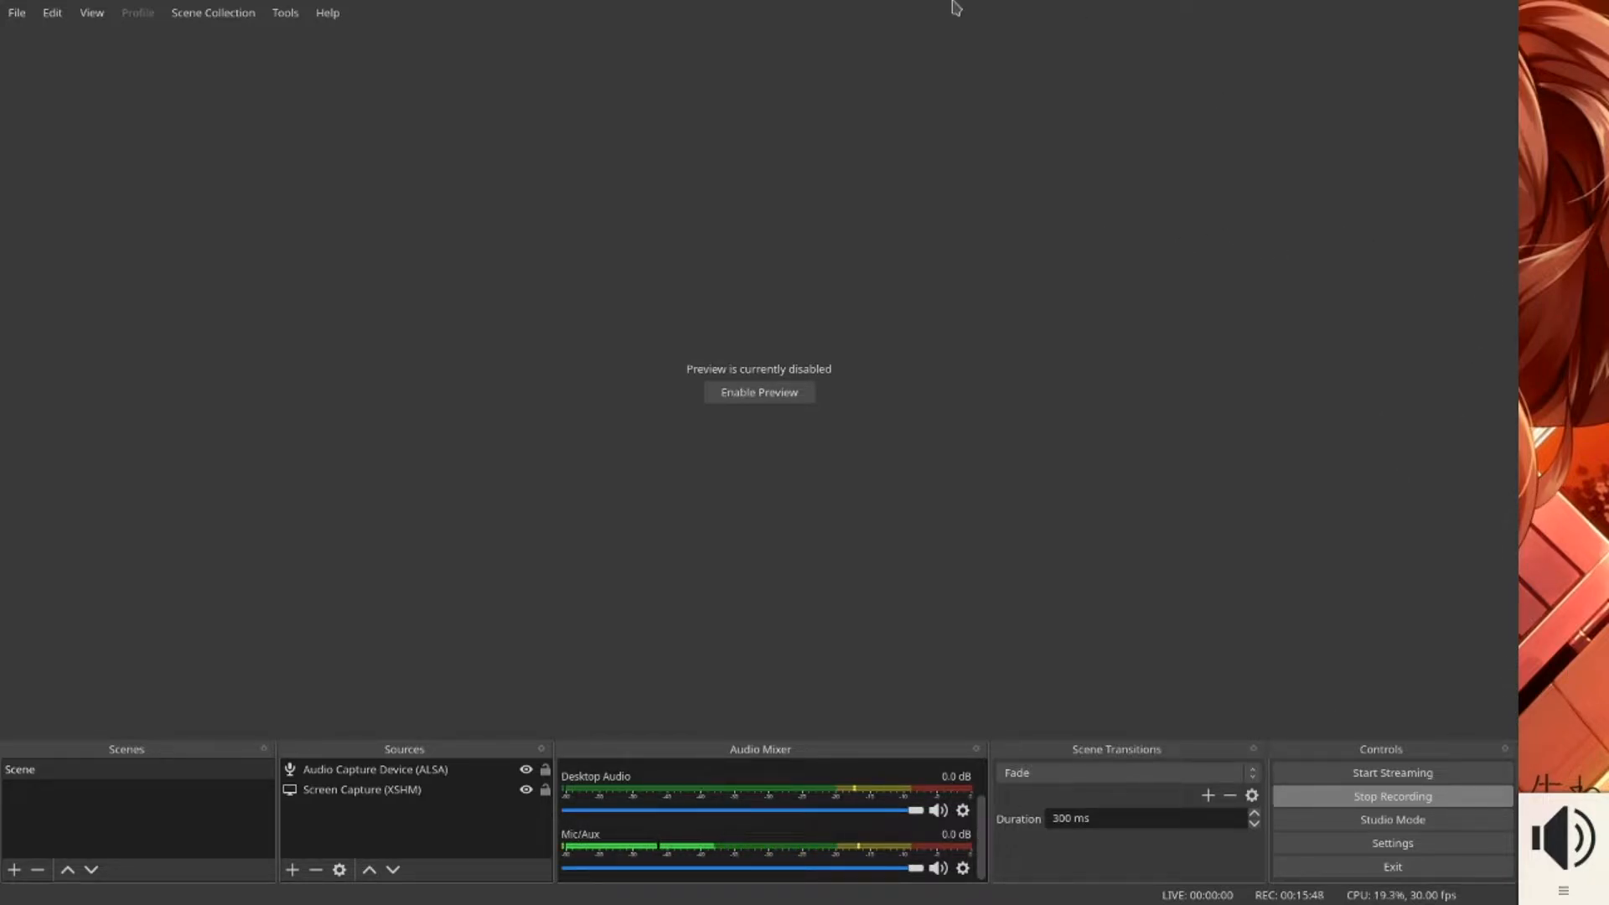
{"action": "left_click_drag", "start_coordinate": [962, 38], "coordinate": [791, 362]}
{"action": "scroll", "coordinate": [1592, 859], "scroll_direction": "down", "scroll_amount": 1}
- Set the visibility of the corner panel with the Audio Volume widget to Auto Hide and leave its configuration
{"action": "right_click", "coordinate": [1595, 864]}
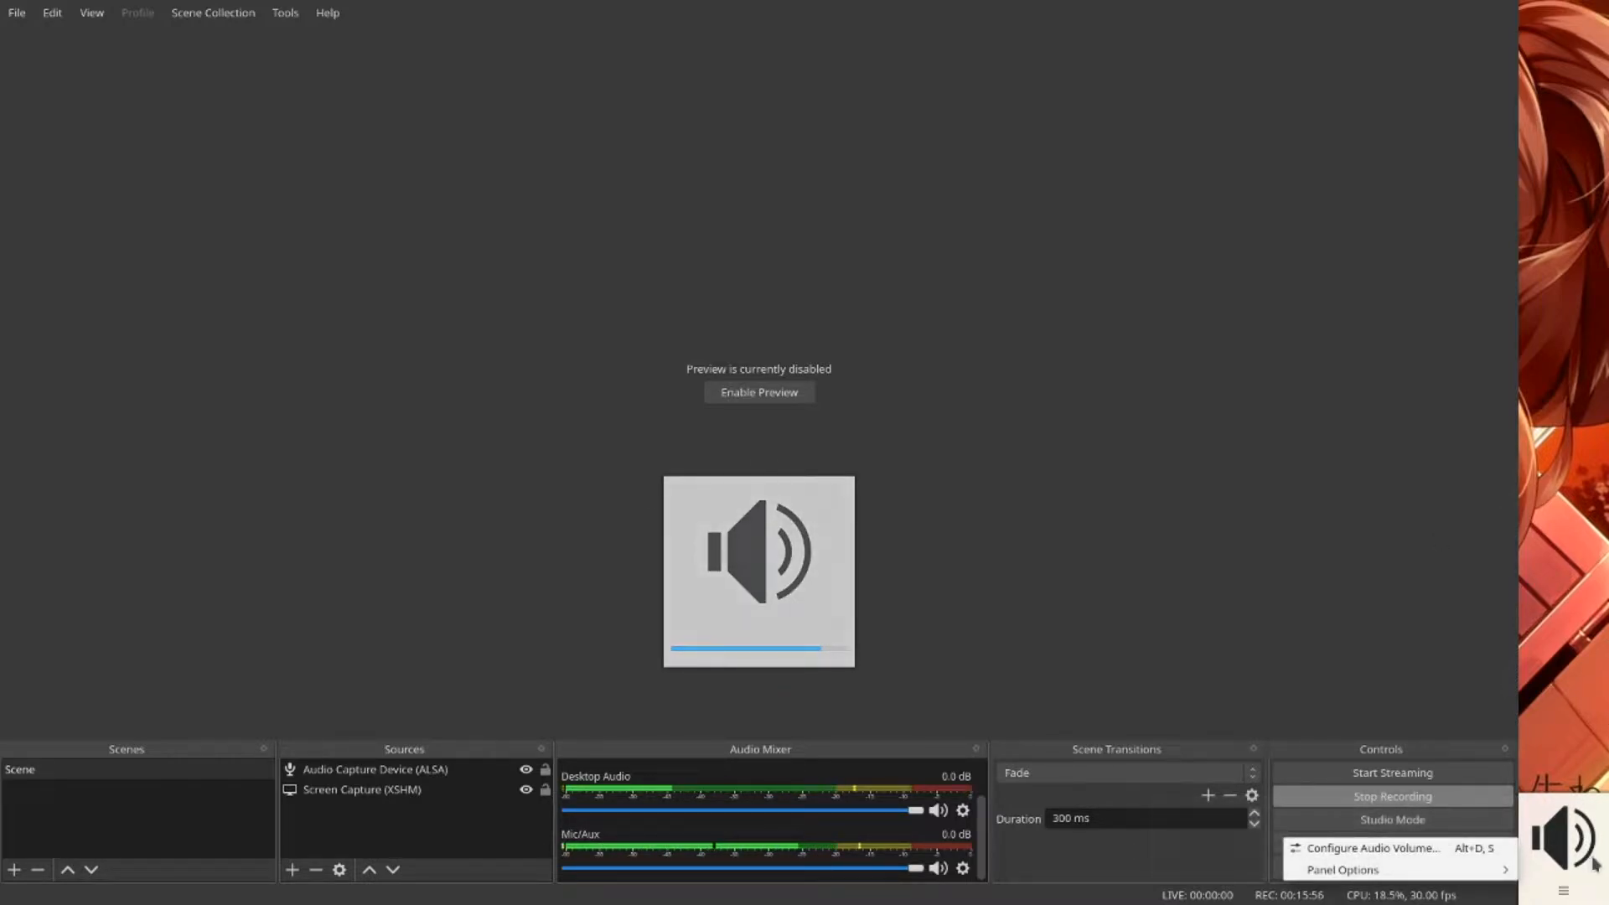
{"action": "mouse_move", "coordinate": [1375, 870]}
{"action": "left_click", "coordinate": [1247, 895]}
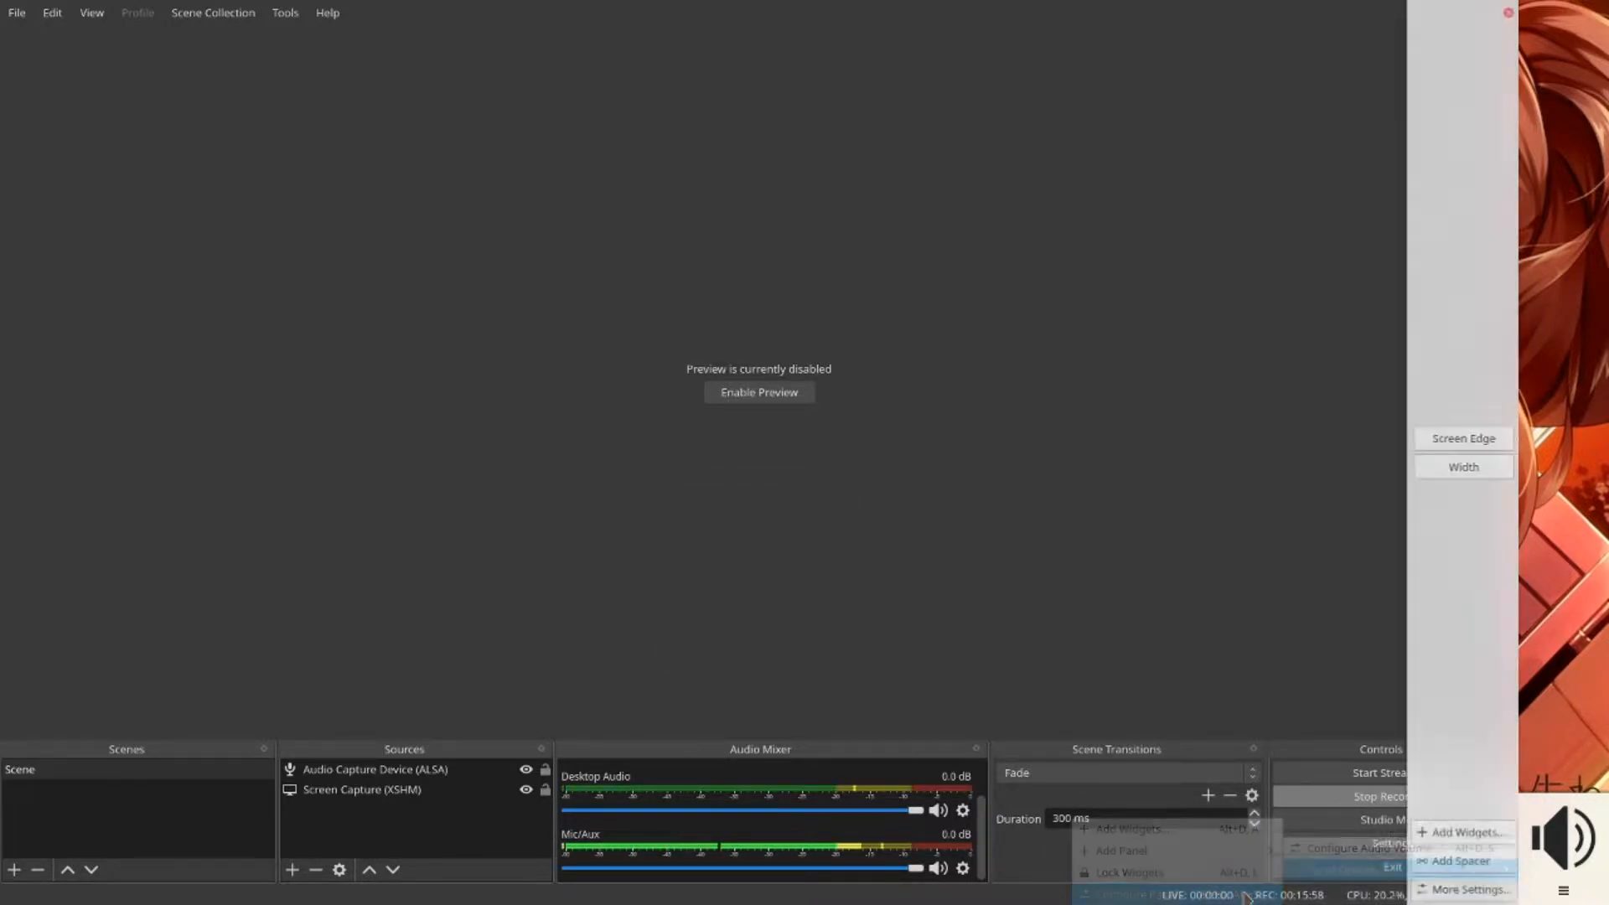
{"action": "left_click", "coordinate": [1432, 888]}
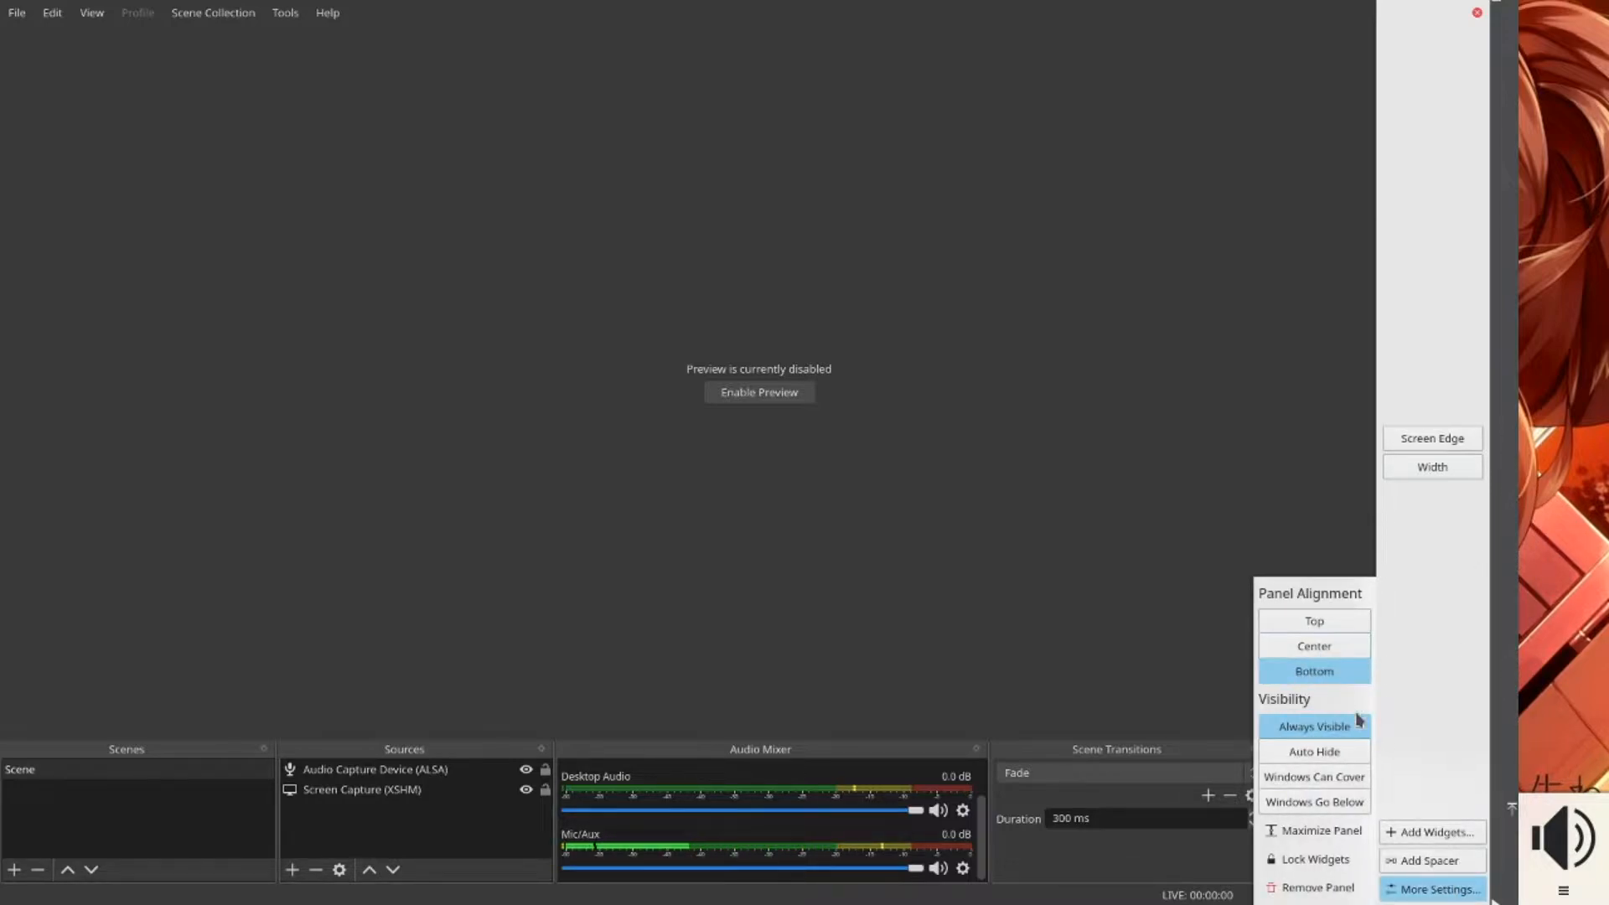
{"action": "left_click", "coordinate": [1358, 752]}
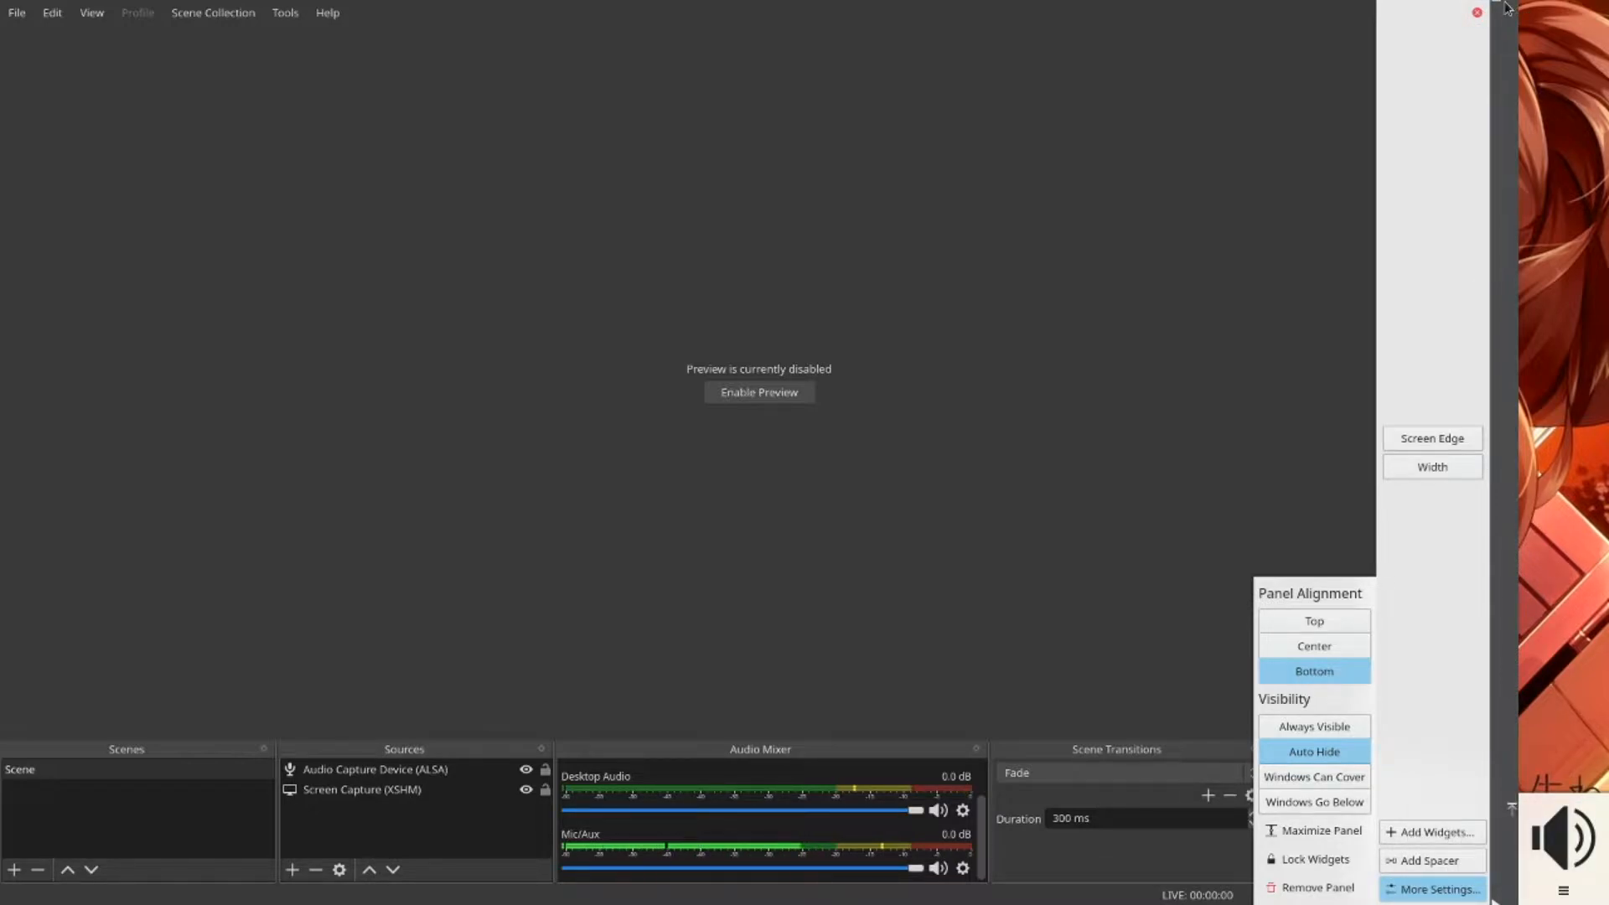
{"action": "left_click", "coordinate": [1201, 438]}
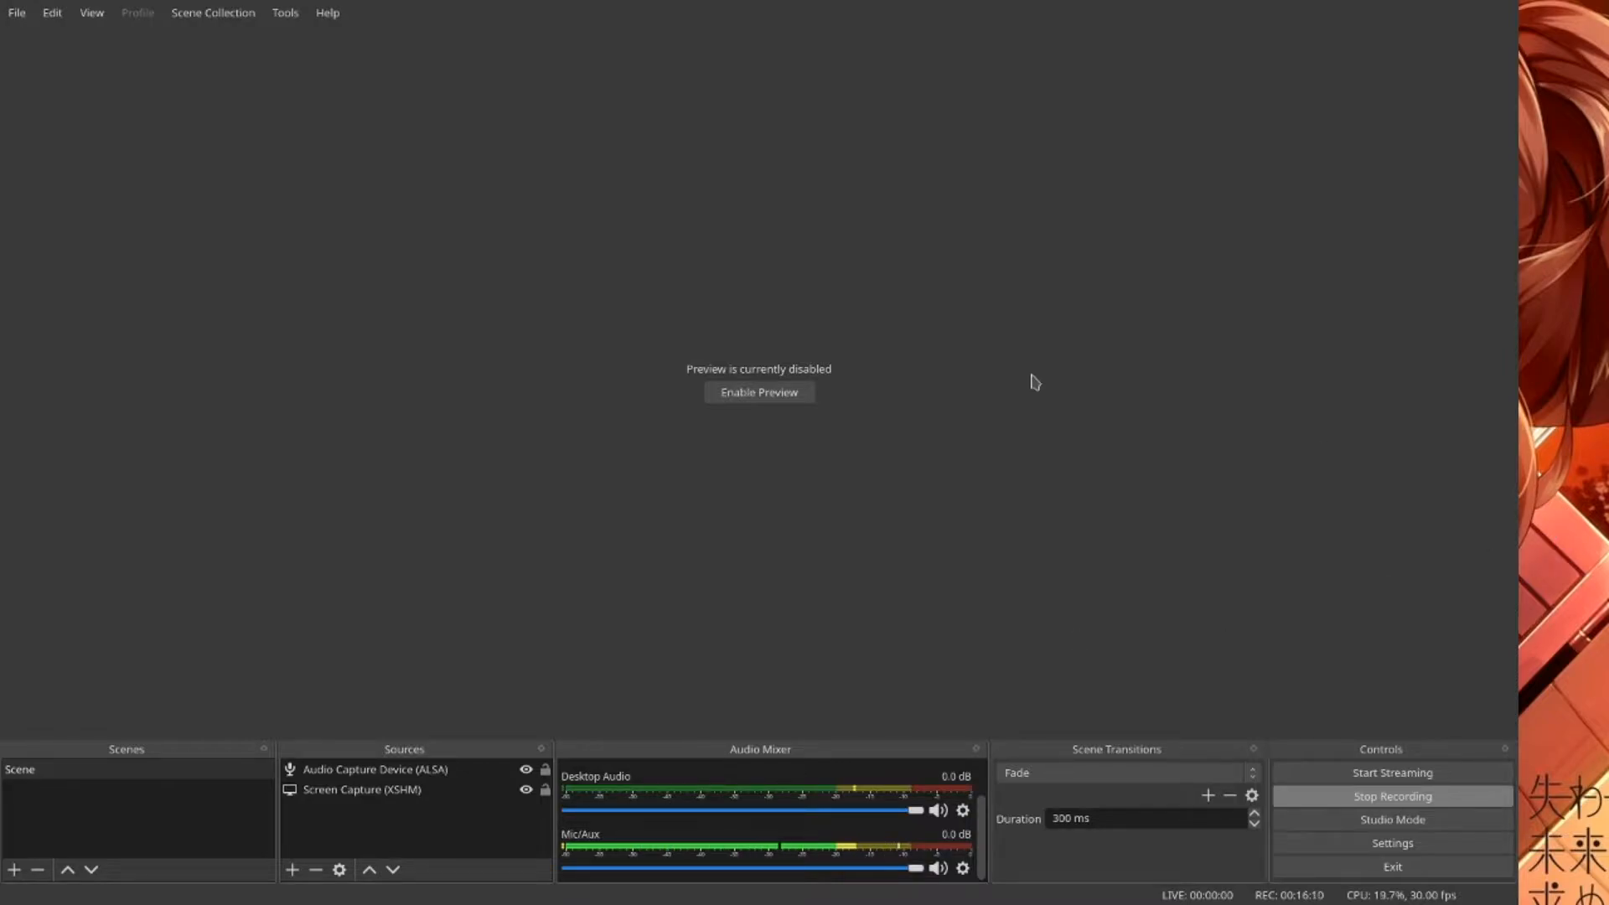
{"action": "left_click_drag", "start_coordinate": [1035, 380], "coordinate": [1221, 7]}
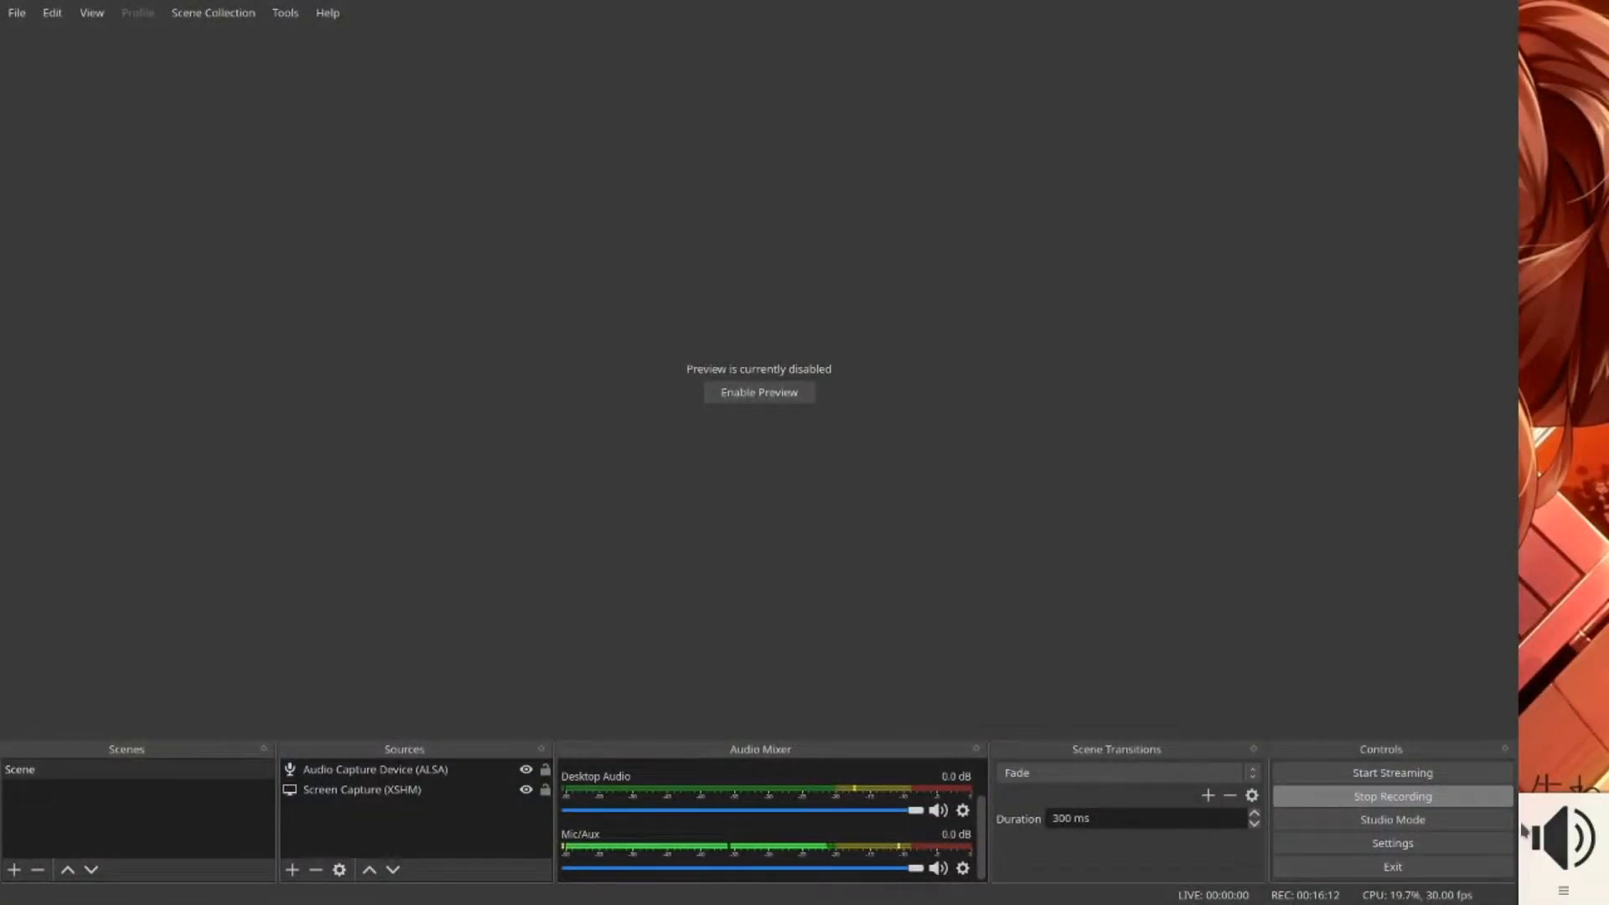
{"action": "right_click", "coordinate": [1563, 838]}
{"action": "mouse_move", "coordinate": [1433, 846]}
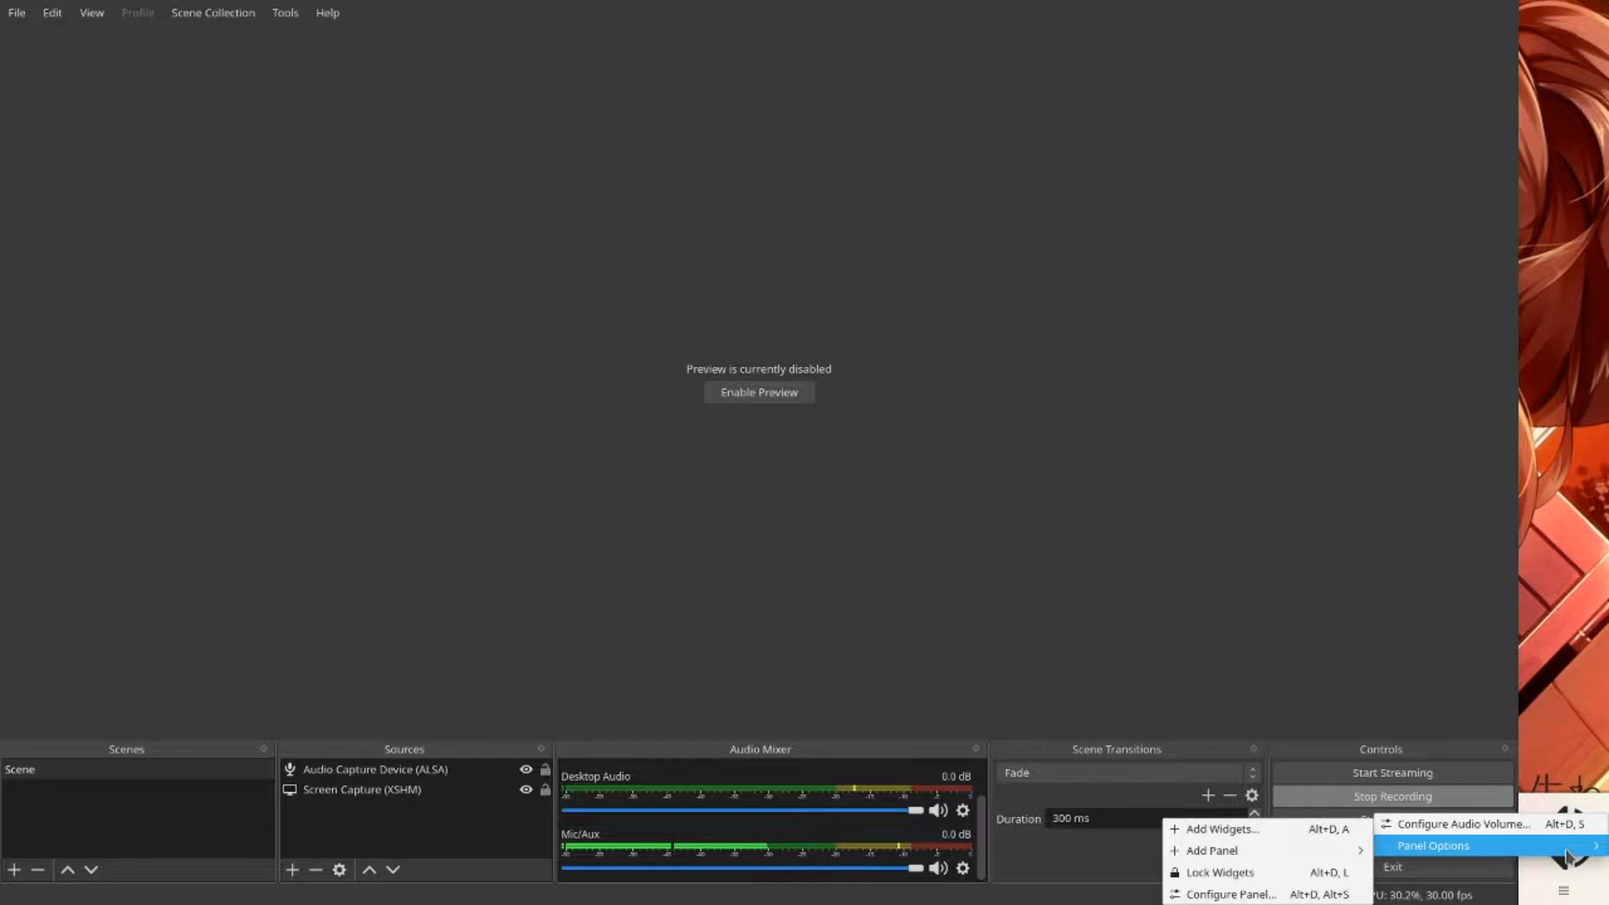
{"action": "mouse_move", "coordinate": [1285, 853]}
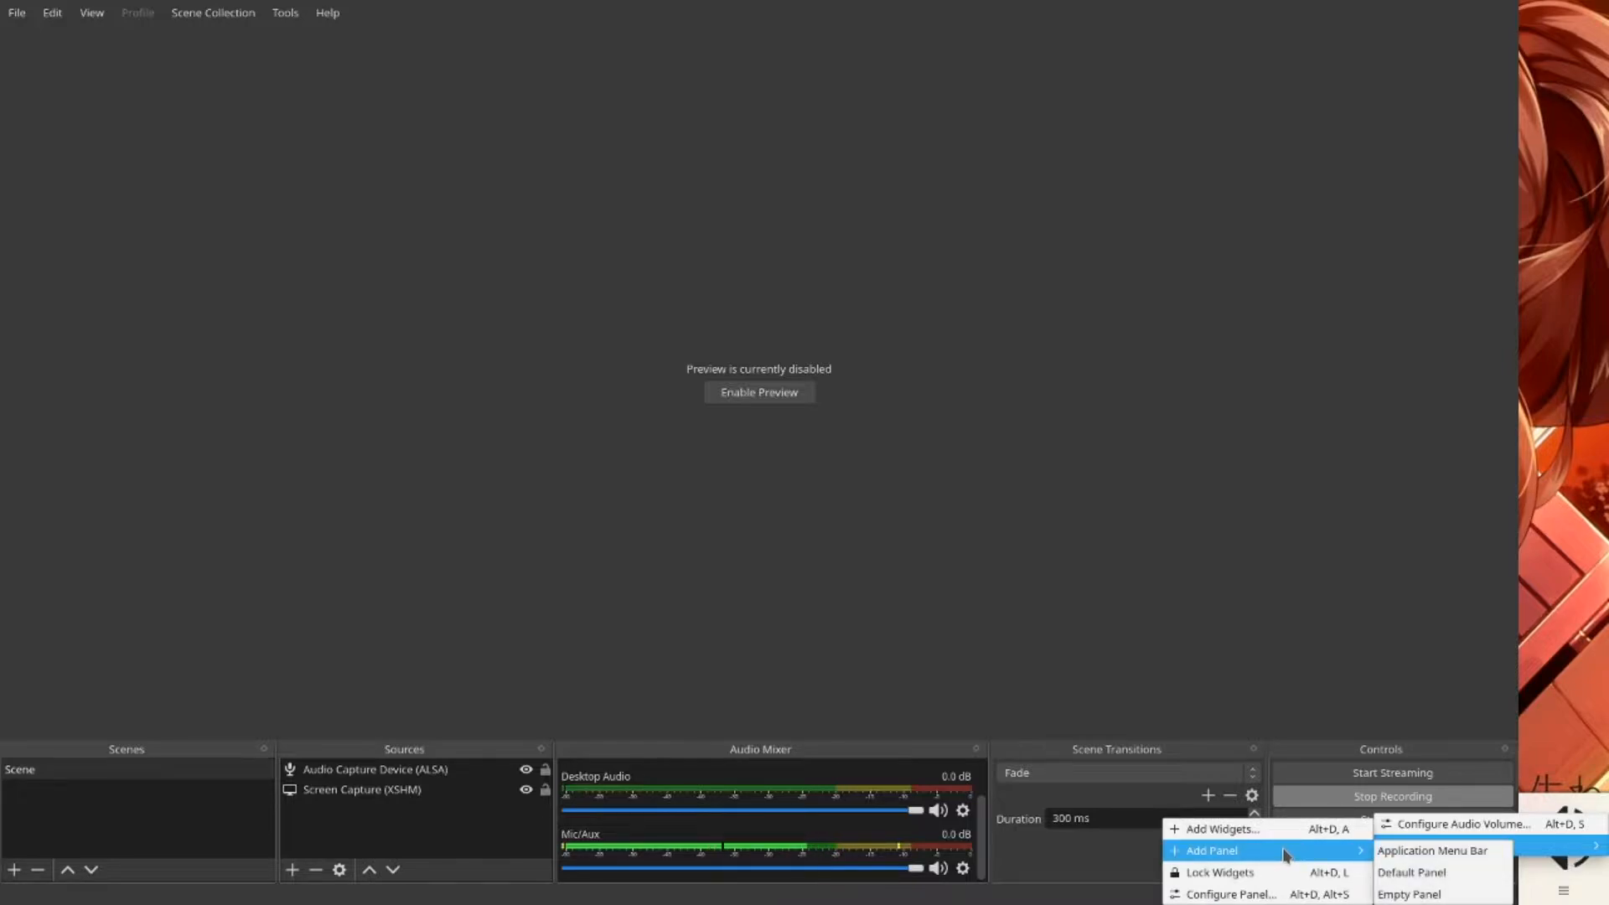
{"action": "left_click", "coordinate": [1425, 869]}
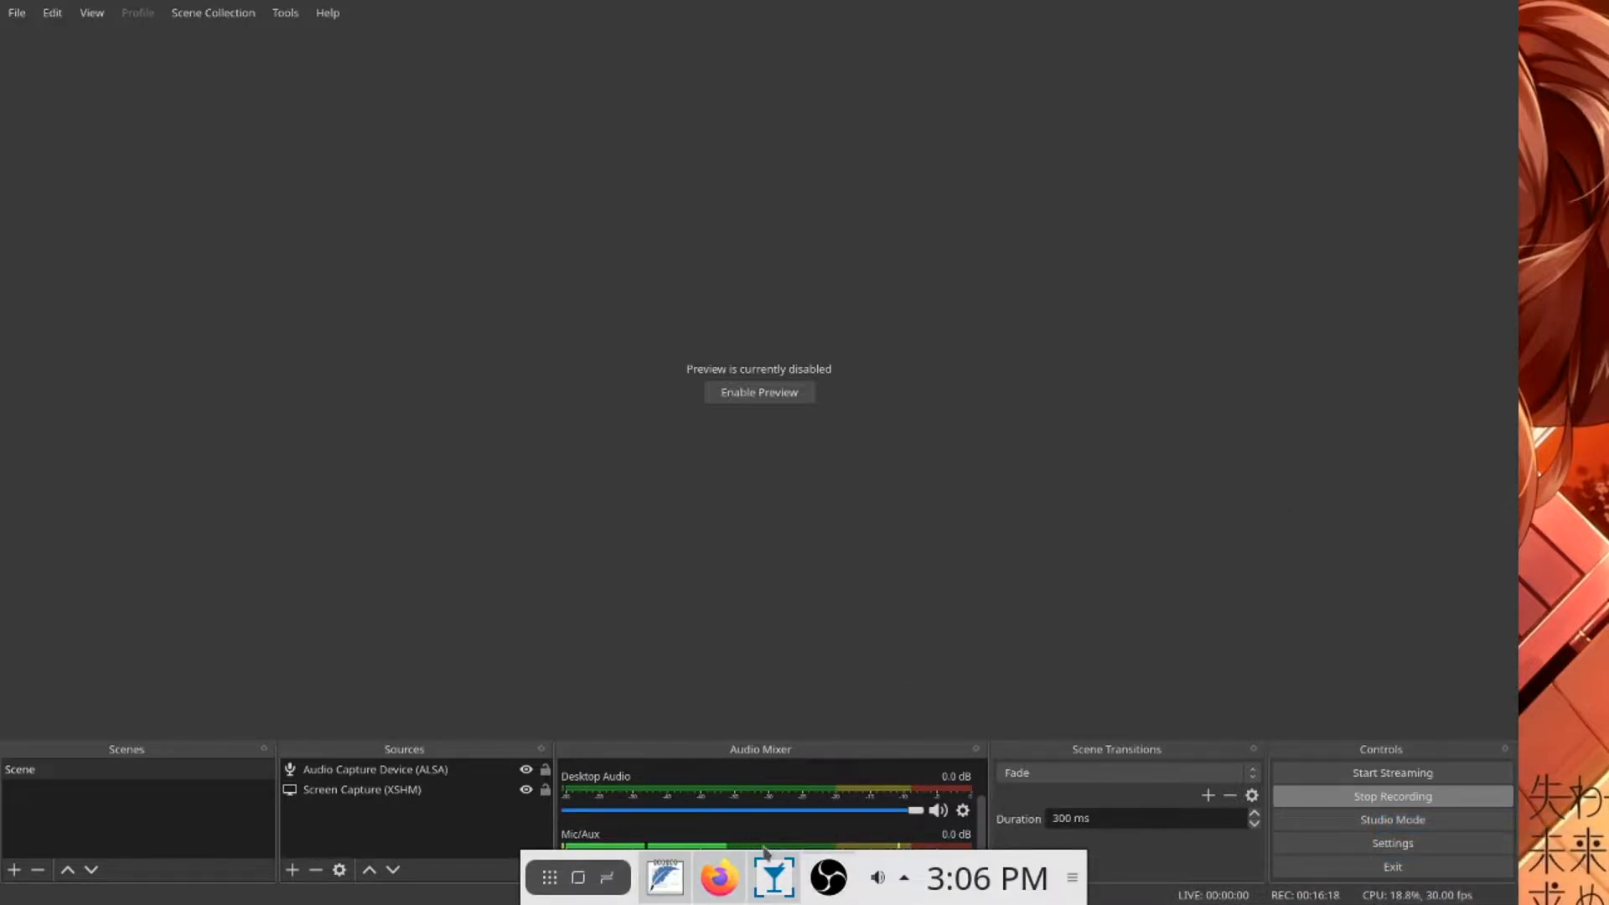
- Maximize the OBS Studio window, check the FeatherPad window, and switch to the tutorial checklist in Screenshot.png
{"action": "left_click_drag", "start_coordinate": [1071, 66], "coordinate": [1014, 1]}
{"action": "left_click", "coordinate": [667, 880]}
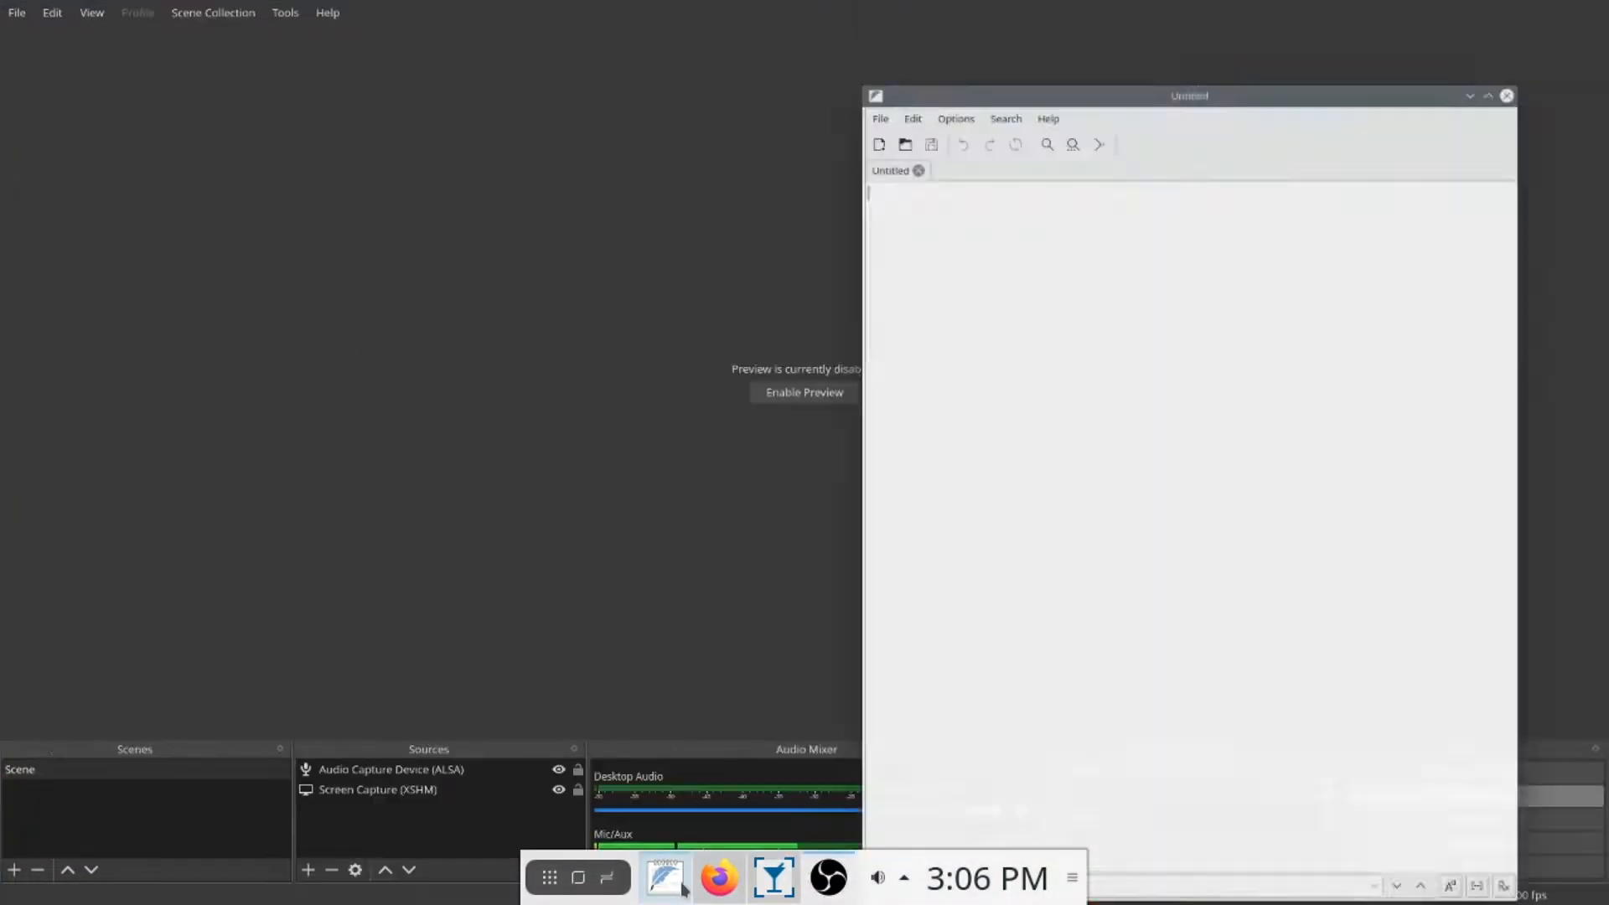
{"action": "left_click", "coordinate": [682, 883]}
{"action": "left_click", "coordinate": [772, 878]}
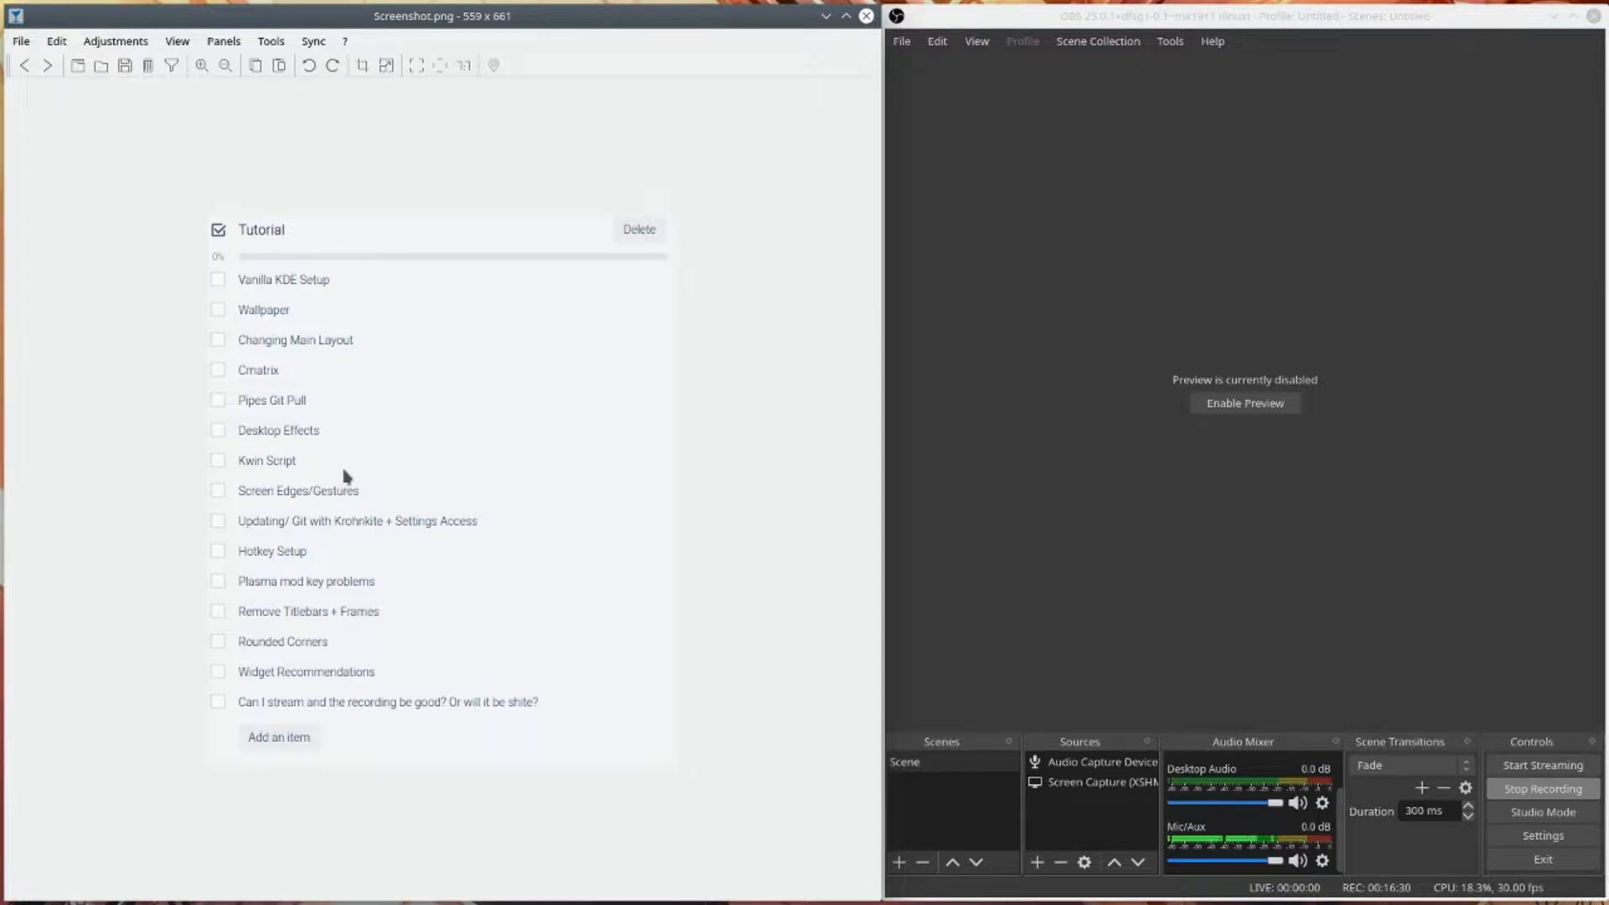
- Find and open the Screen Edges settings and view the actions available for the top-right screen corner
{"action": "key", "text": "super"}
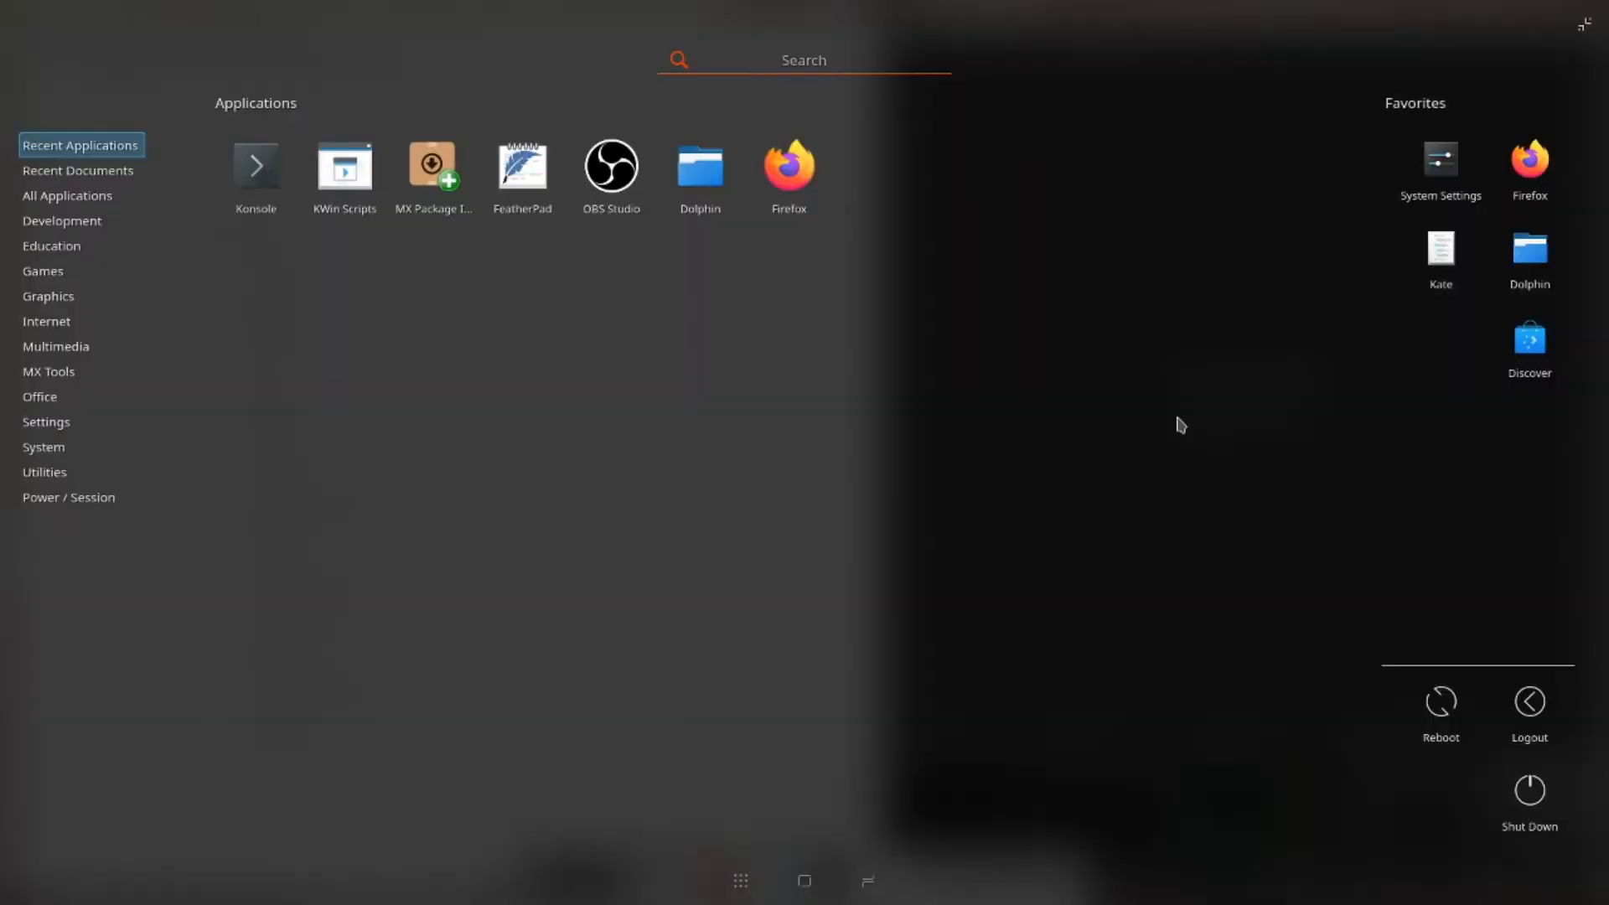
{"action": "type", "text": "screen"}
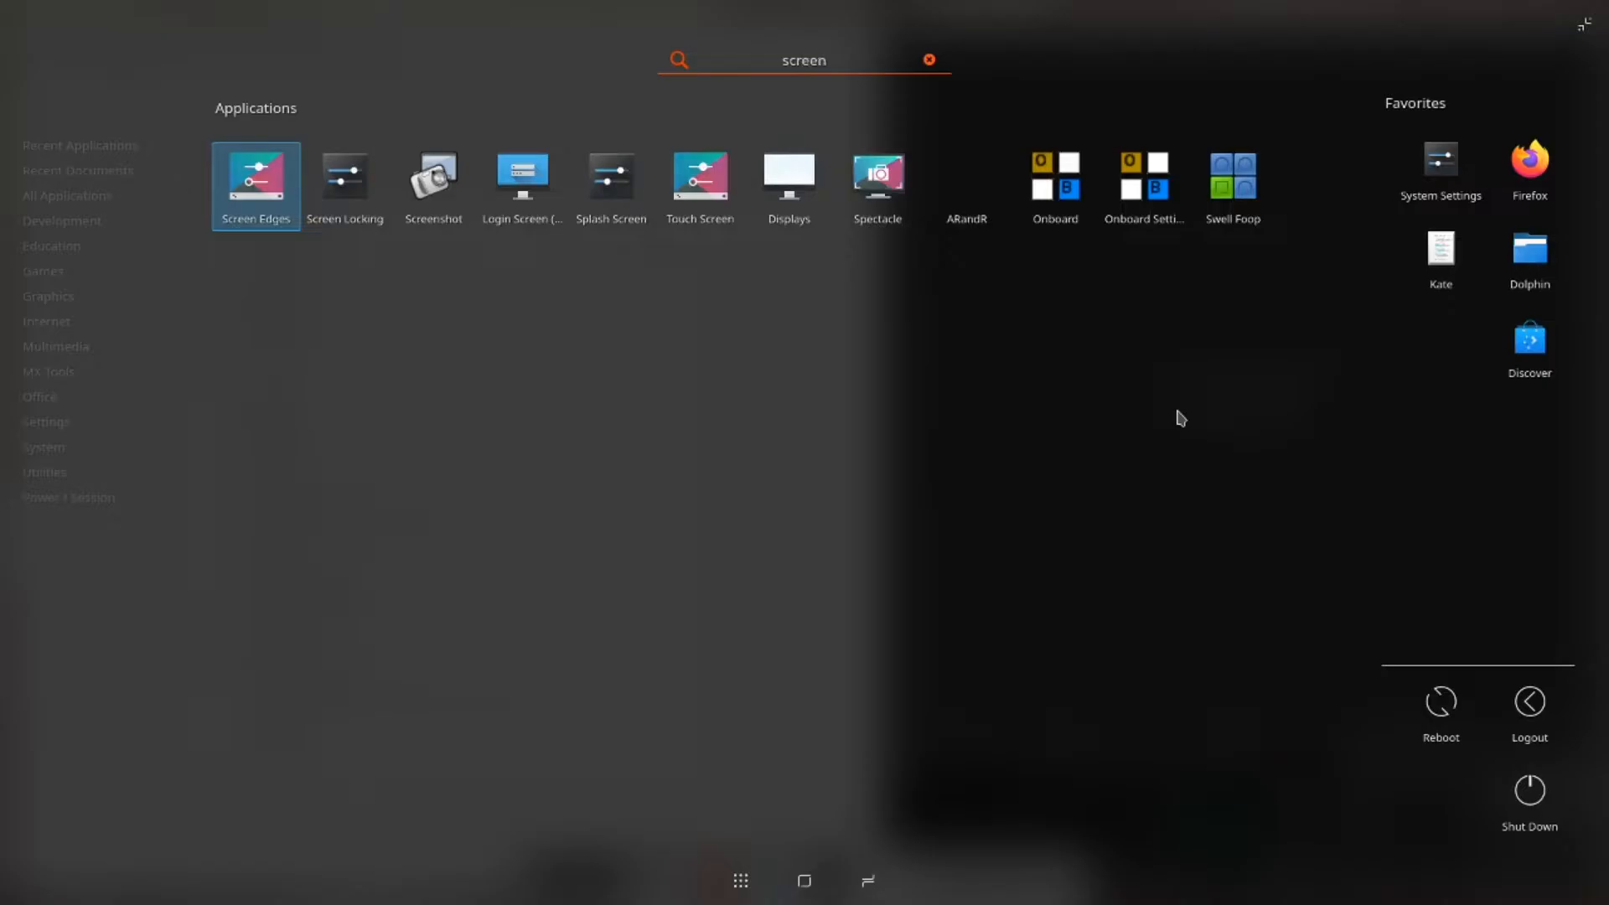
{"action": "key", "text": "Return"}
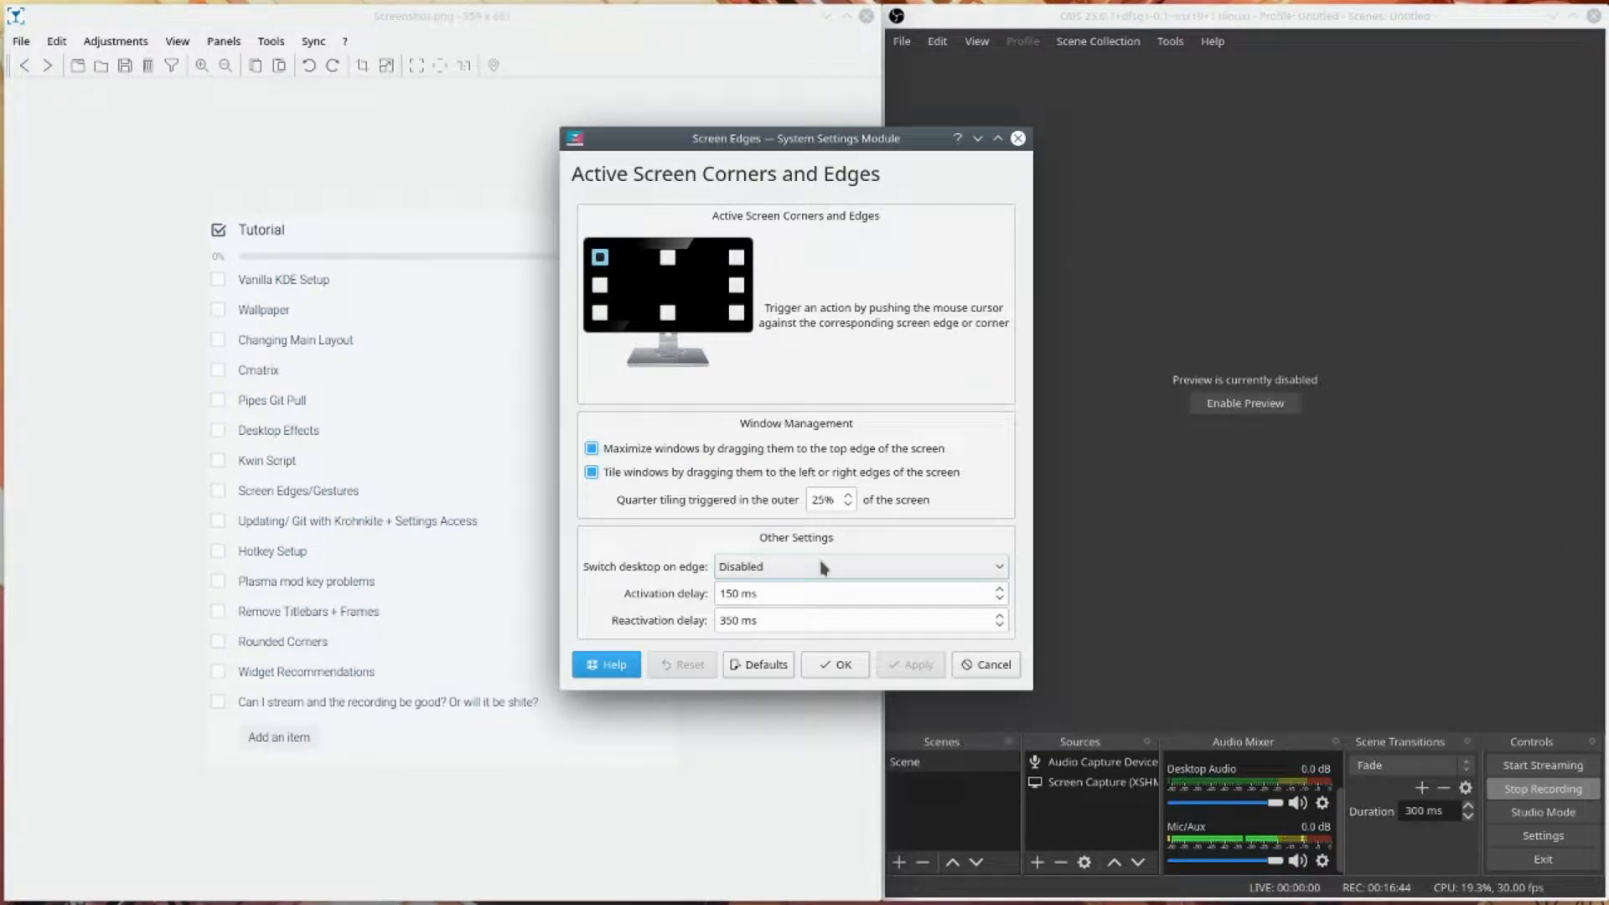
{"action": "left_click", "coordinate": [739, 258]}
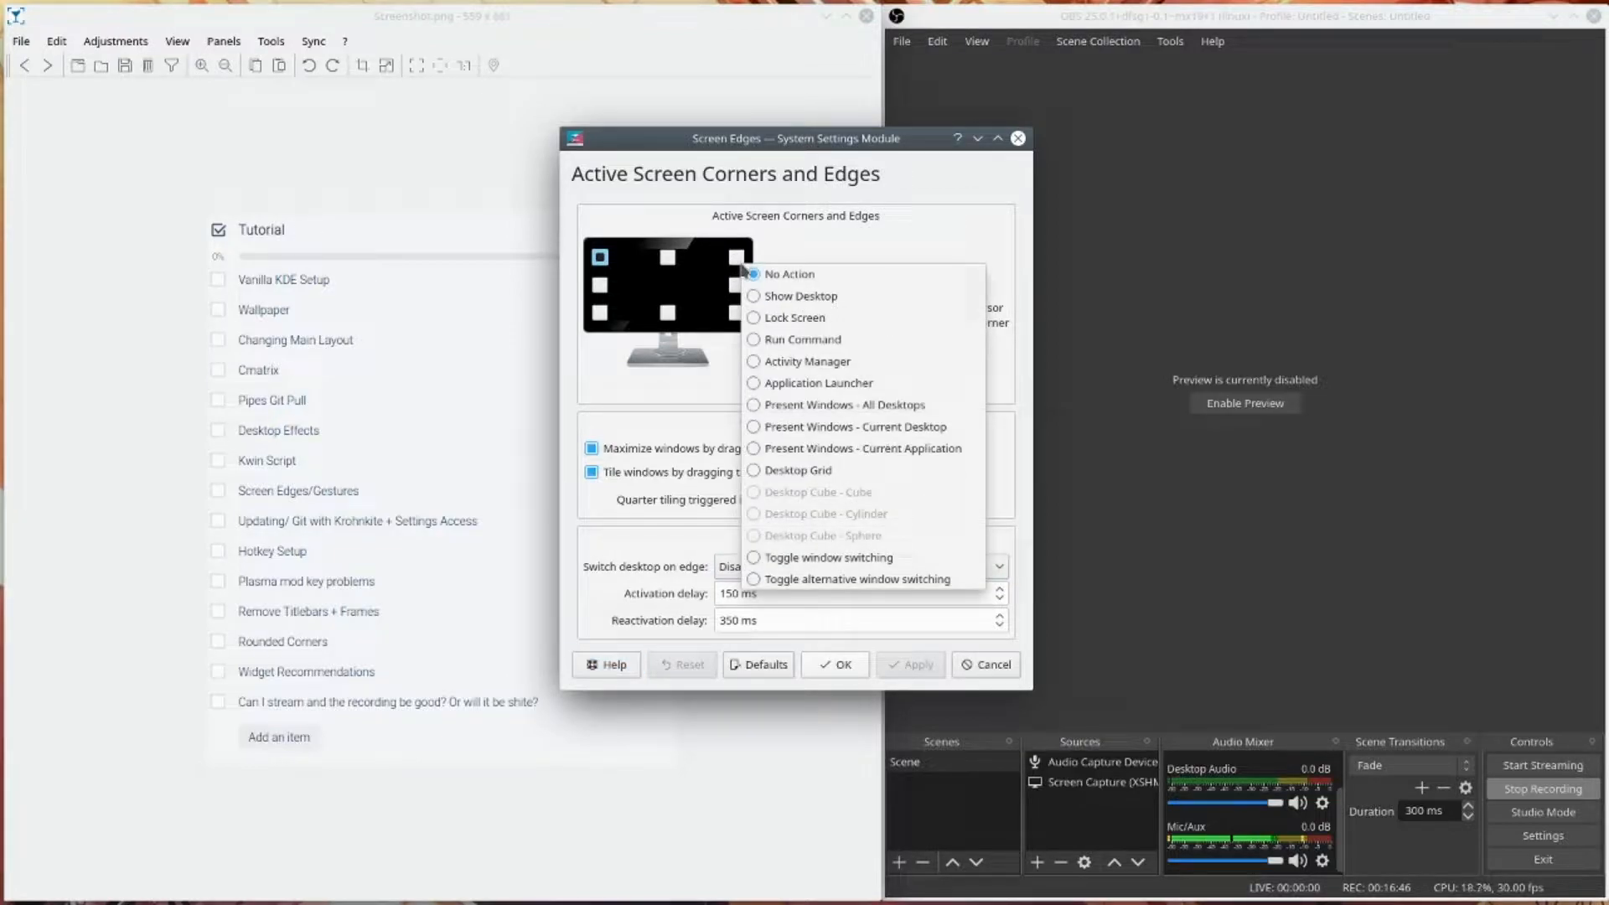
{"action": "left_click", "coordinate": [892, 226]}
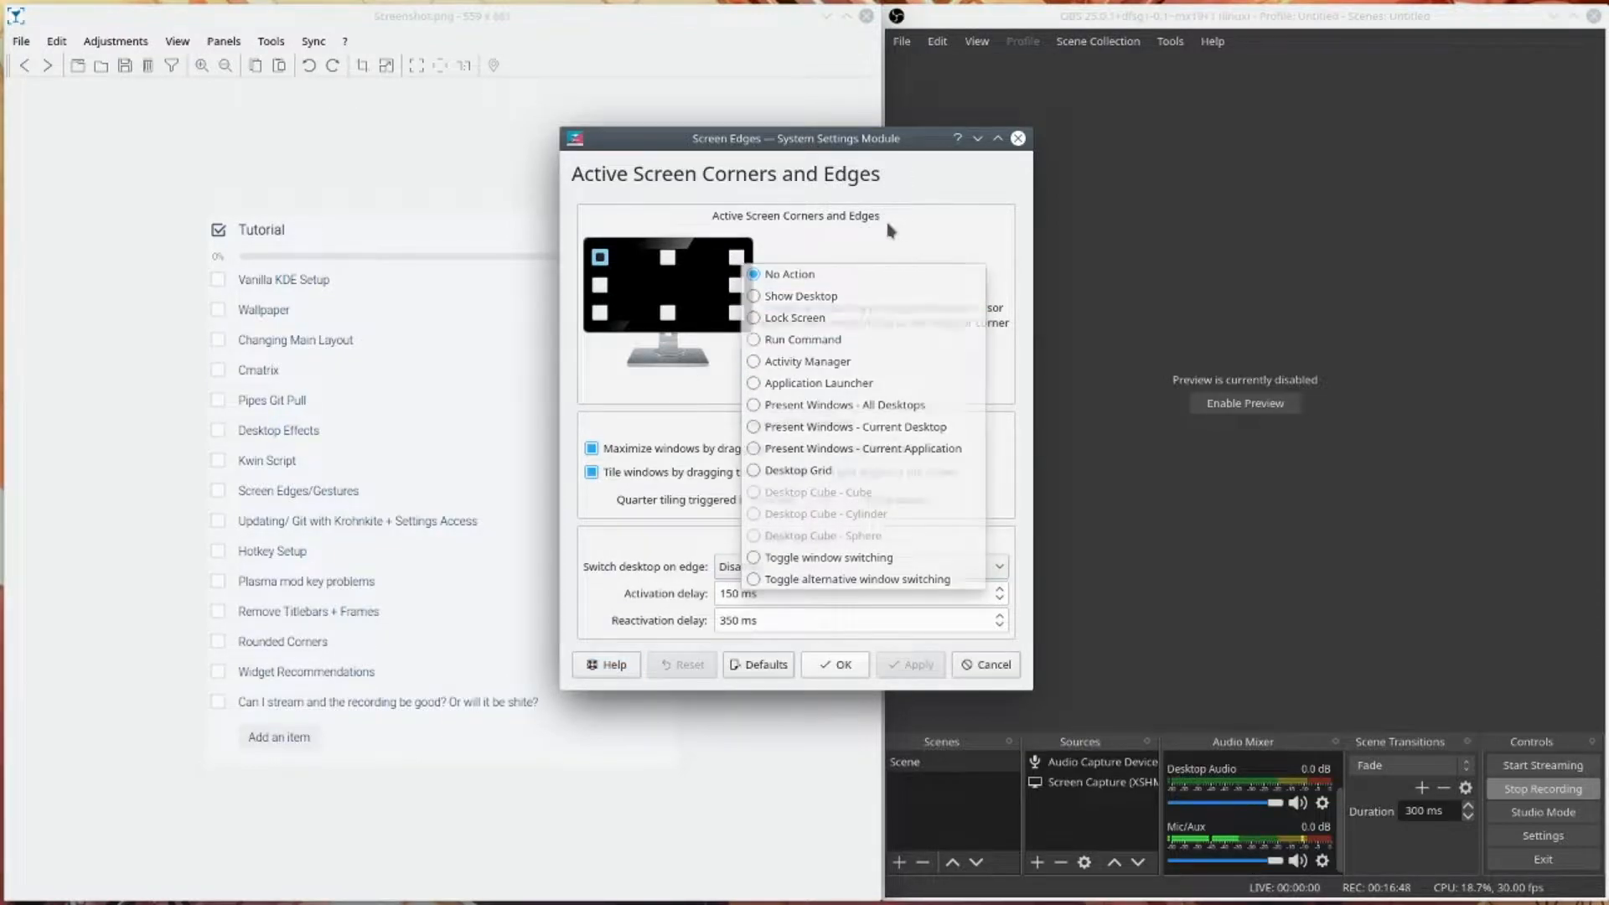
- Set the top-left screen corner to No Action in the Screen Edges settings
{"action": "left_click", "coordinate": [602, 261]}
{"action": "left_click", "coordinate": [608, 273]}
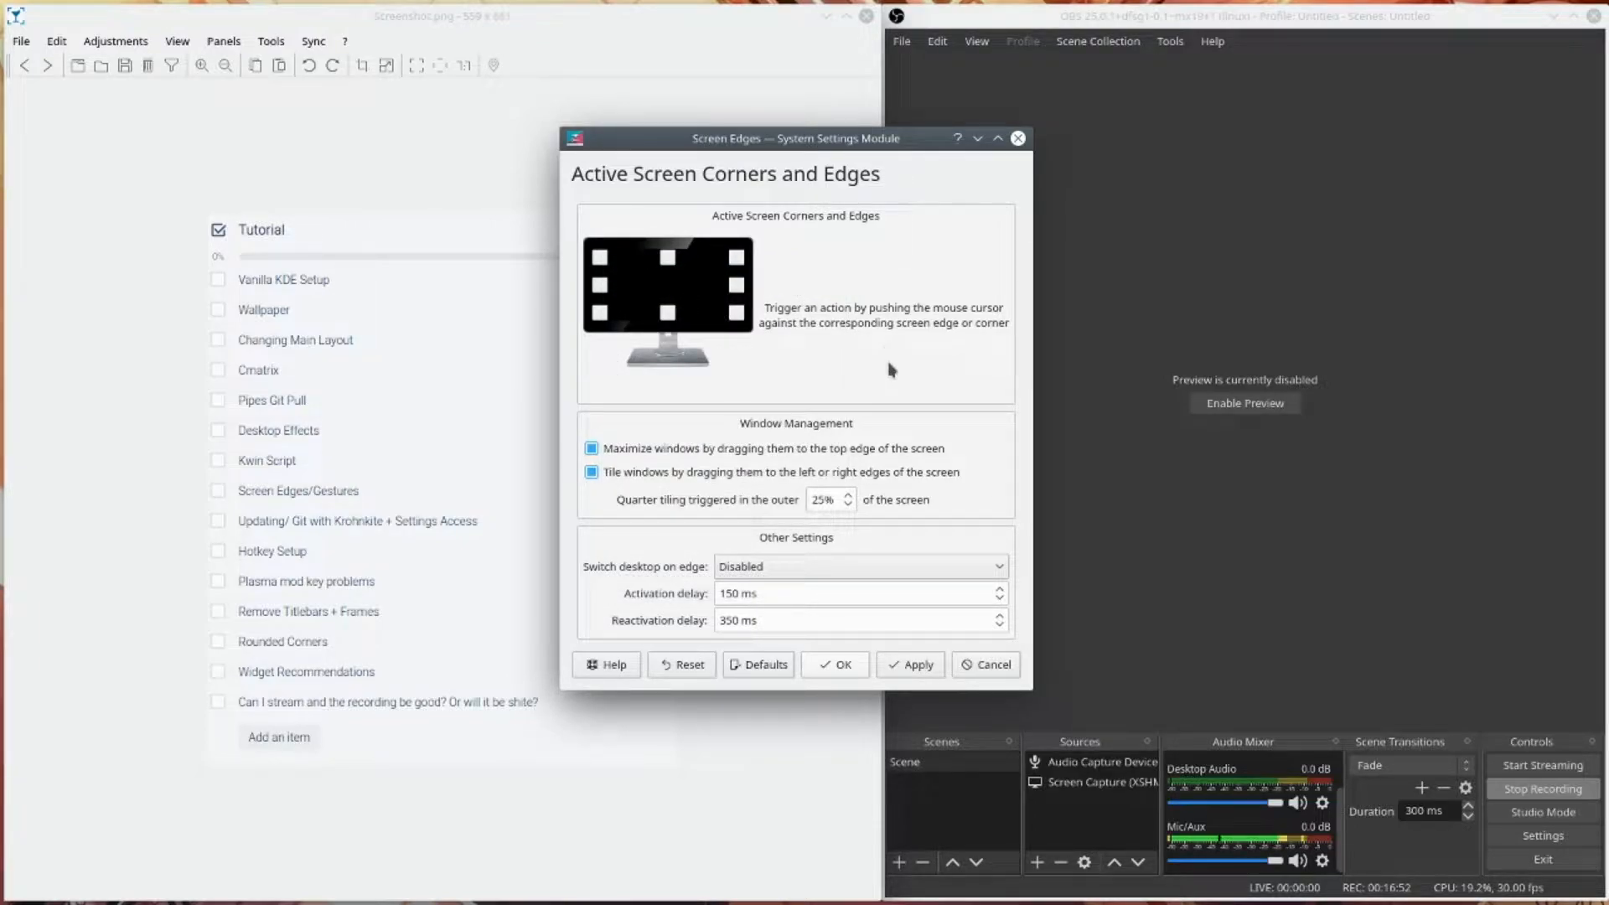
- Search the application launcher for "screen" and return to the Screen Edges settings
{"action": "key", "text": "super"}
{"action": "type", "text": "scr"}
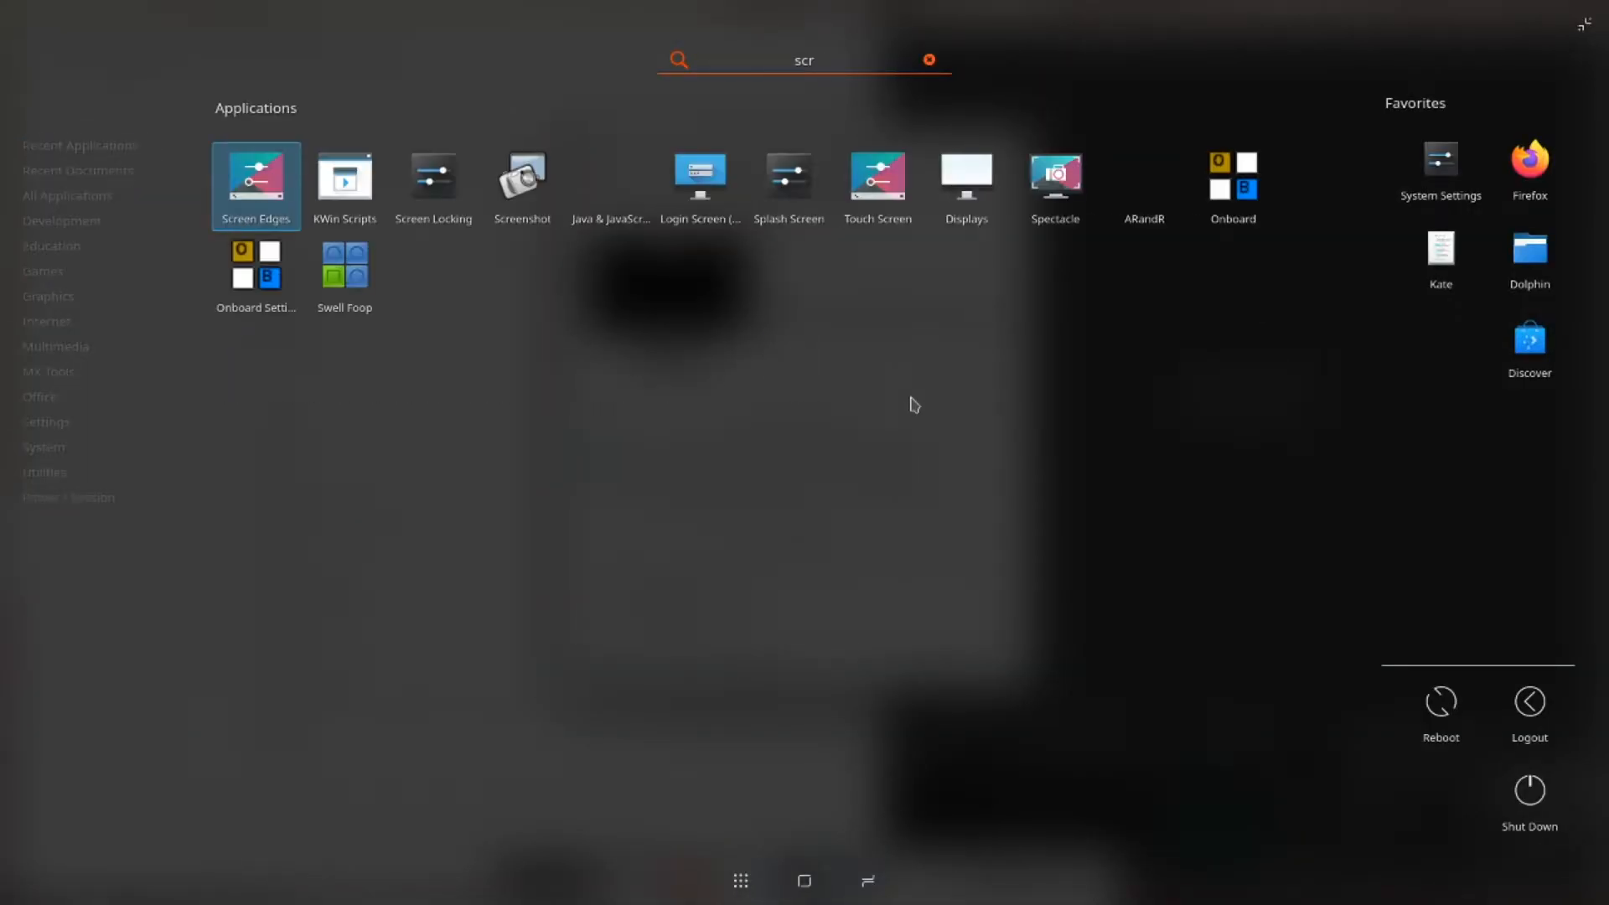
{"action": "type", "text": "een"}
{"action": "key", "text": "Escape"}
{"action": "key", "text": "Escape"}
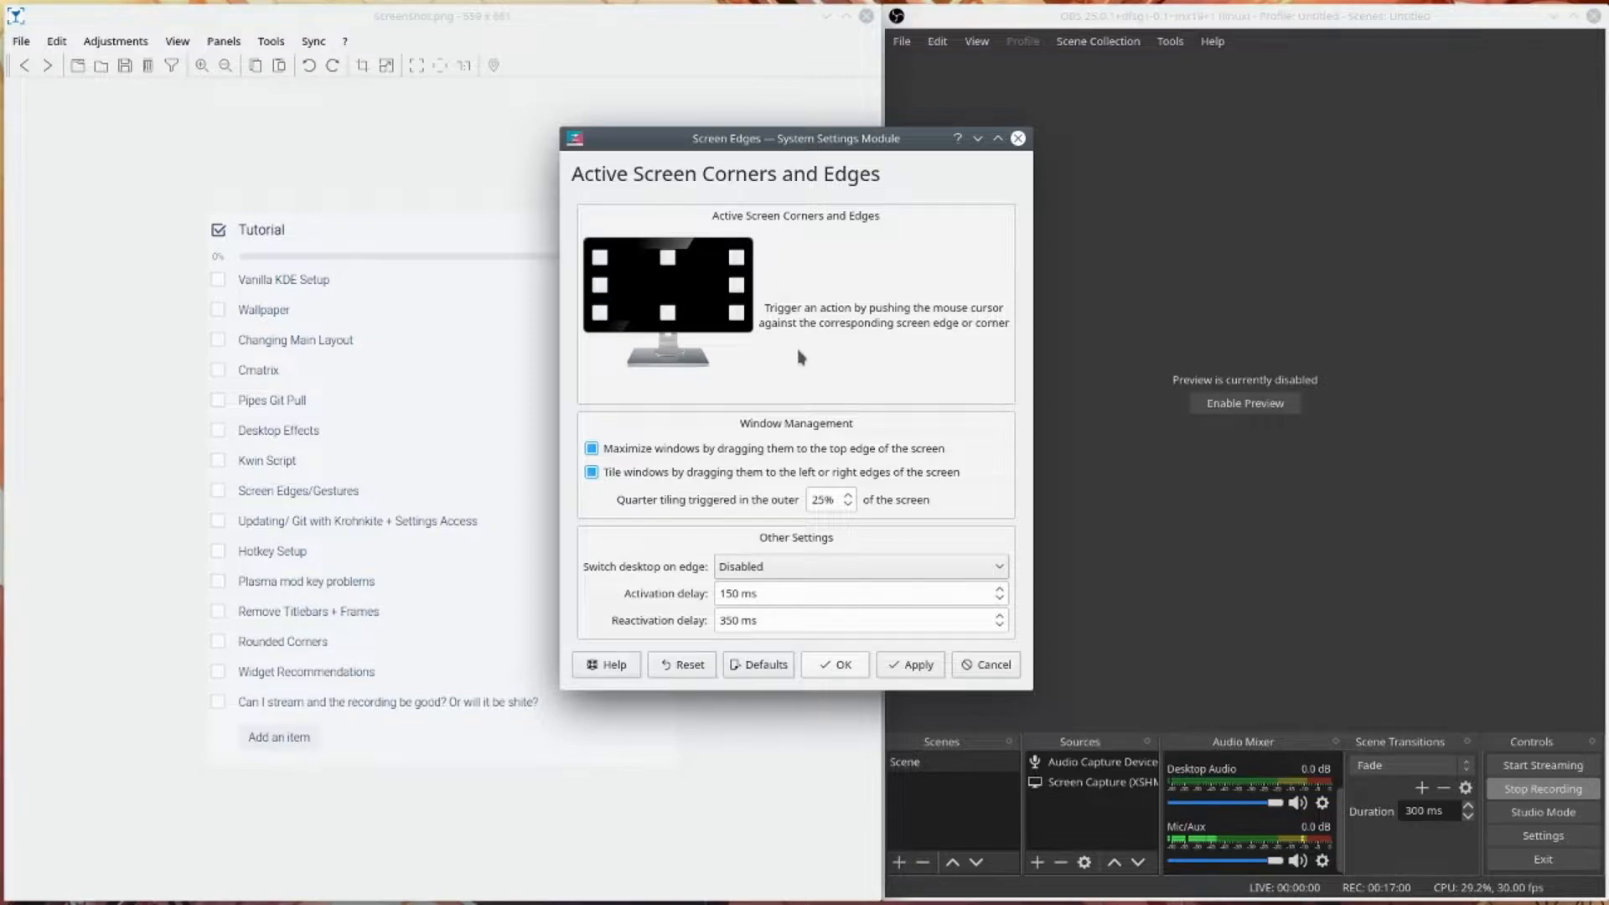
- Assign Desktop Grid to the top-right screen corner and apply the change
{"action": "left_click", "coordinate": [736, 259]}
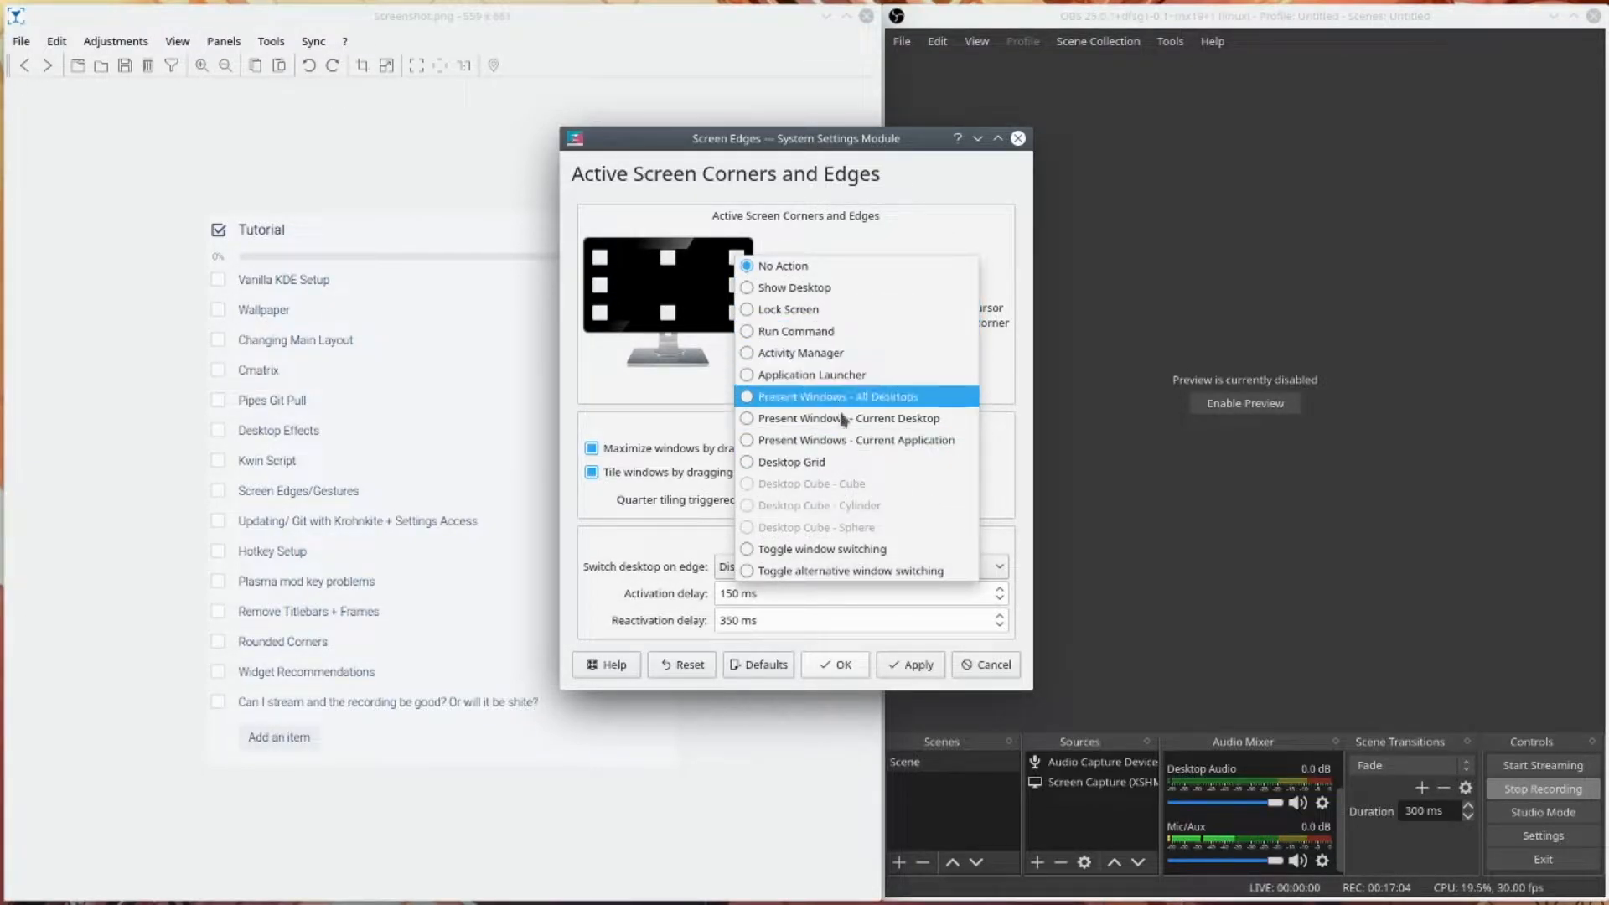
{"action": "left_click", "coordinate": [806, 462]}
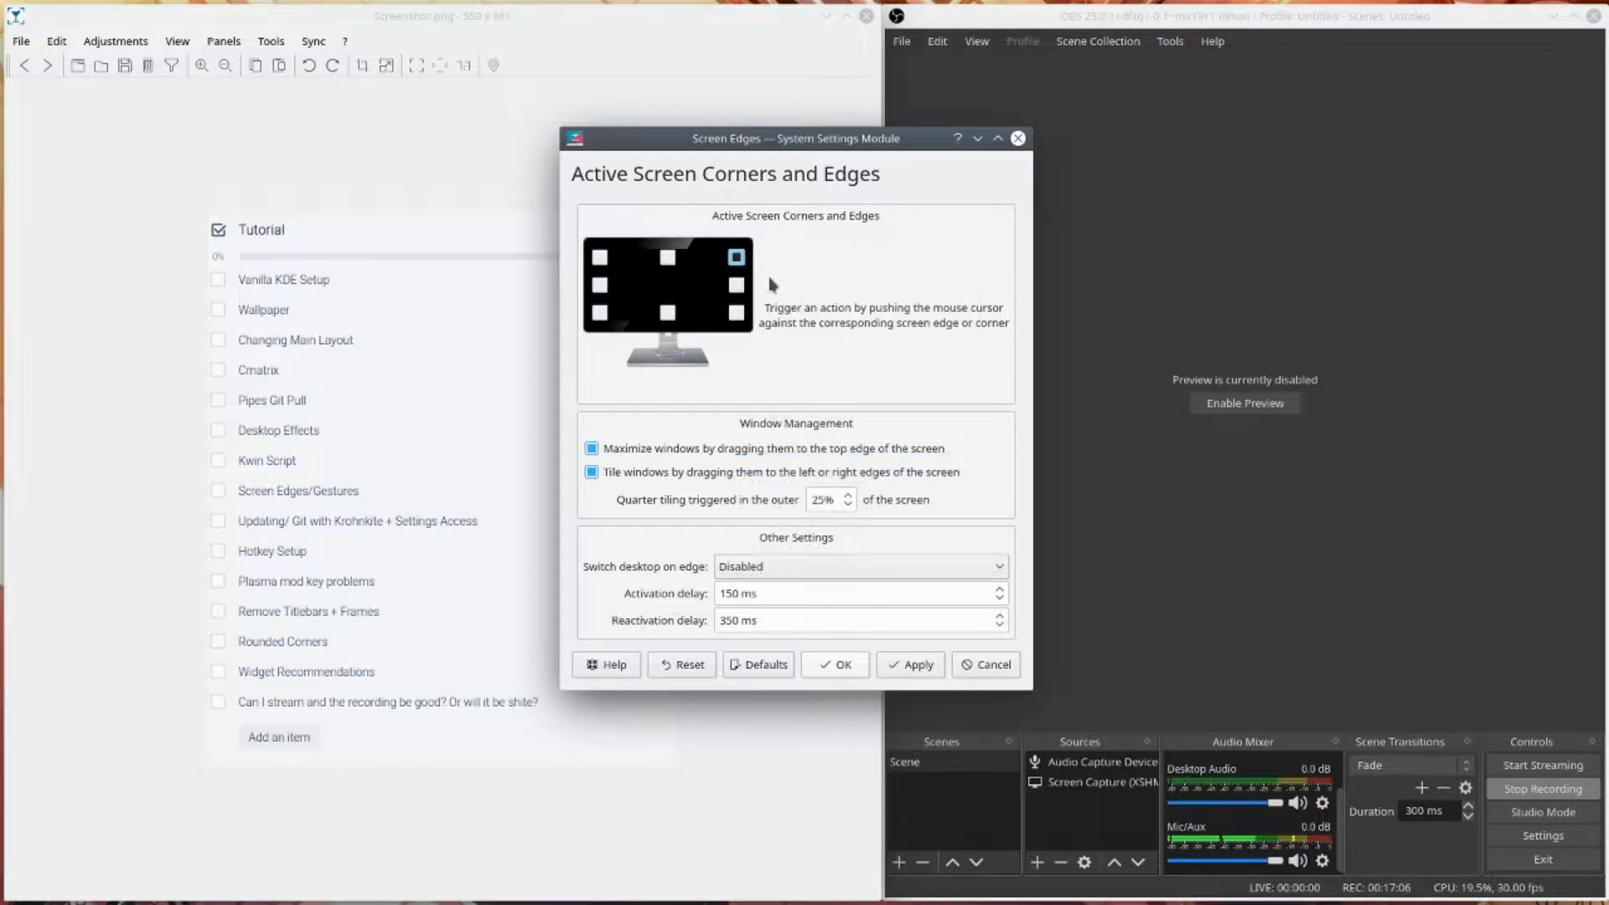
{"action": "left_click", "coordinate": [917, 668]}
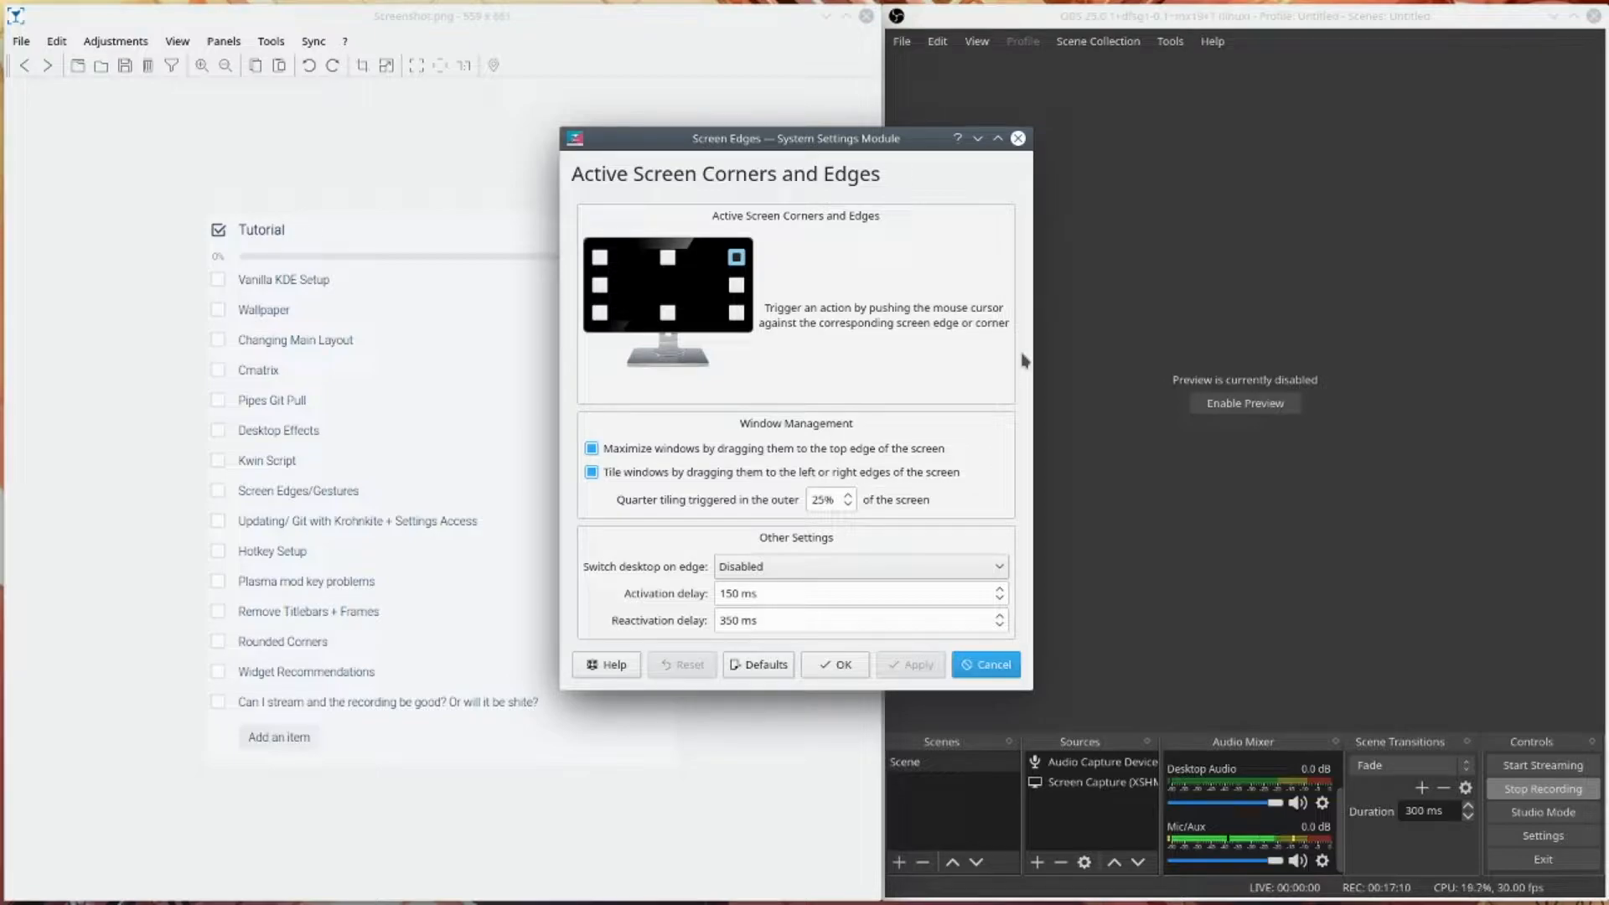
- Trigger the desktop grid from the top-right corner, add three virtual desktops, and close the Screen Edges settings
{"action": "mouse_move", "coordinate": [1608, 0]}
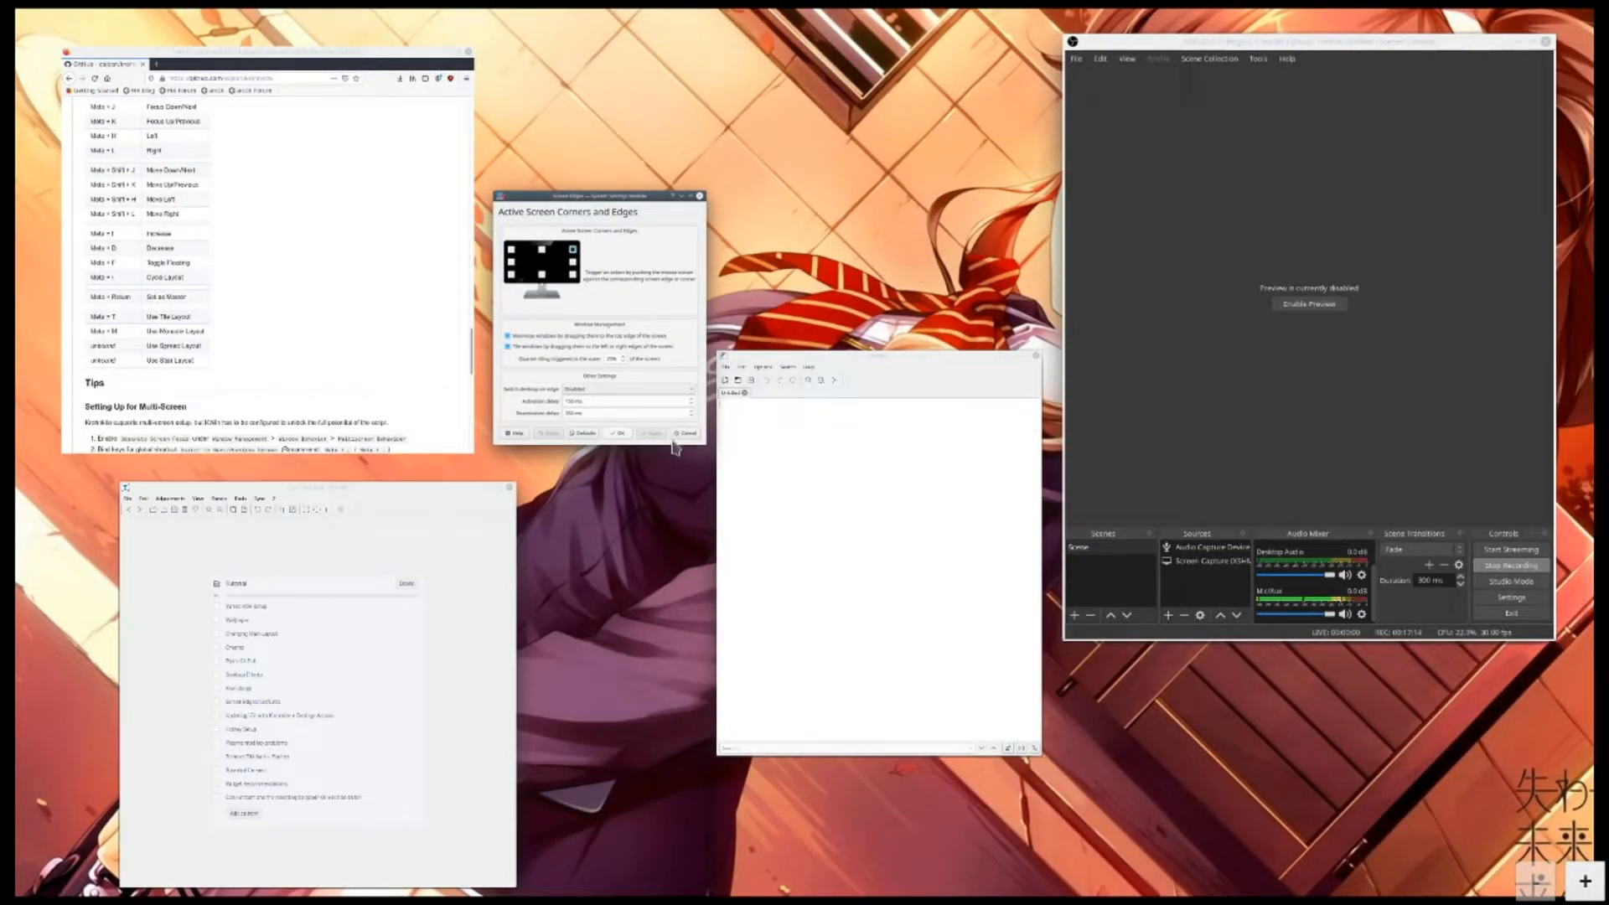
{"action": "left_click", "coordinate": [1591, 887]}
{"action": "left_click", "coordinate": [1591, 887]}
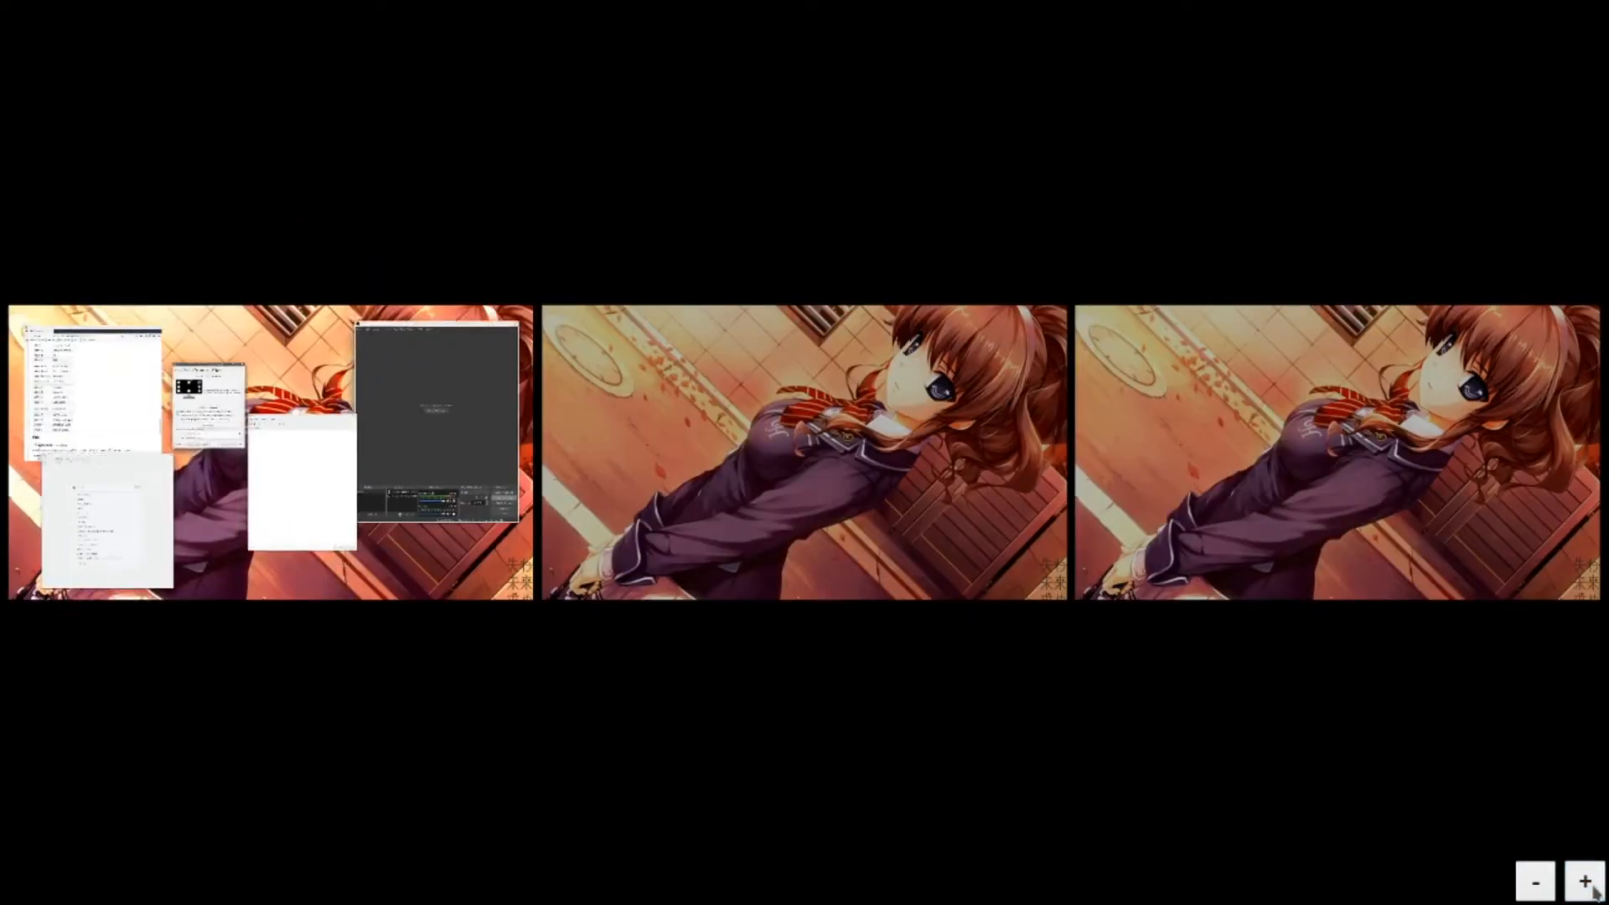
{"action": "left_click", "coordinate": [1591, 887]}
{"action": "left_click", "coordinate": [328, 549]}
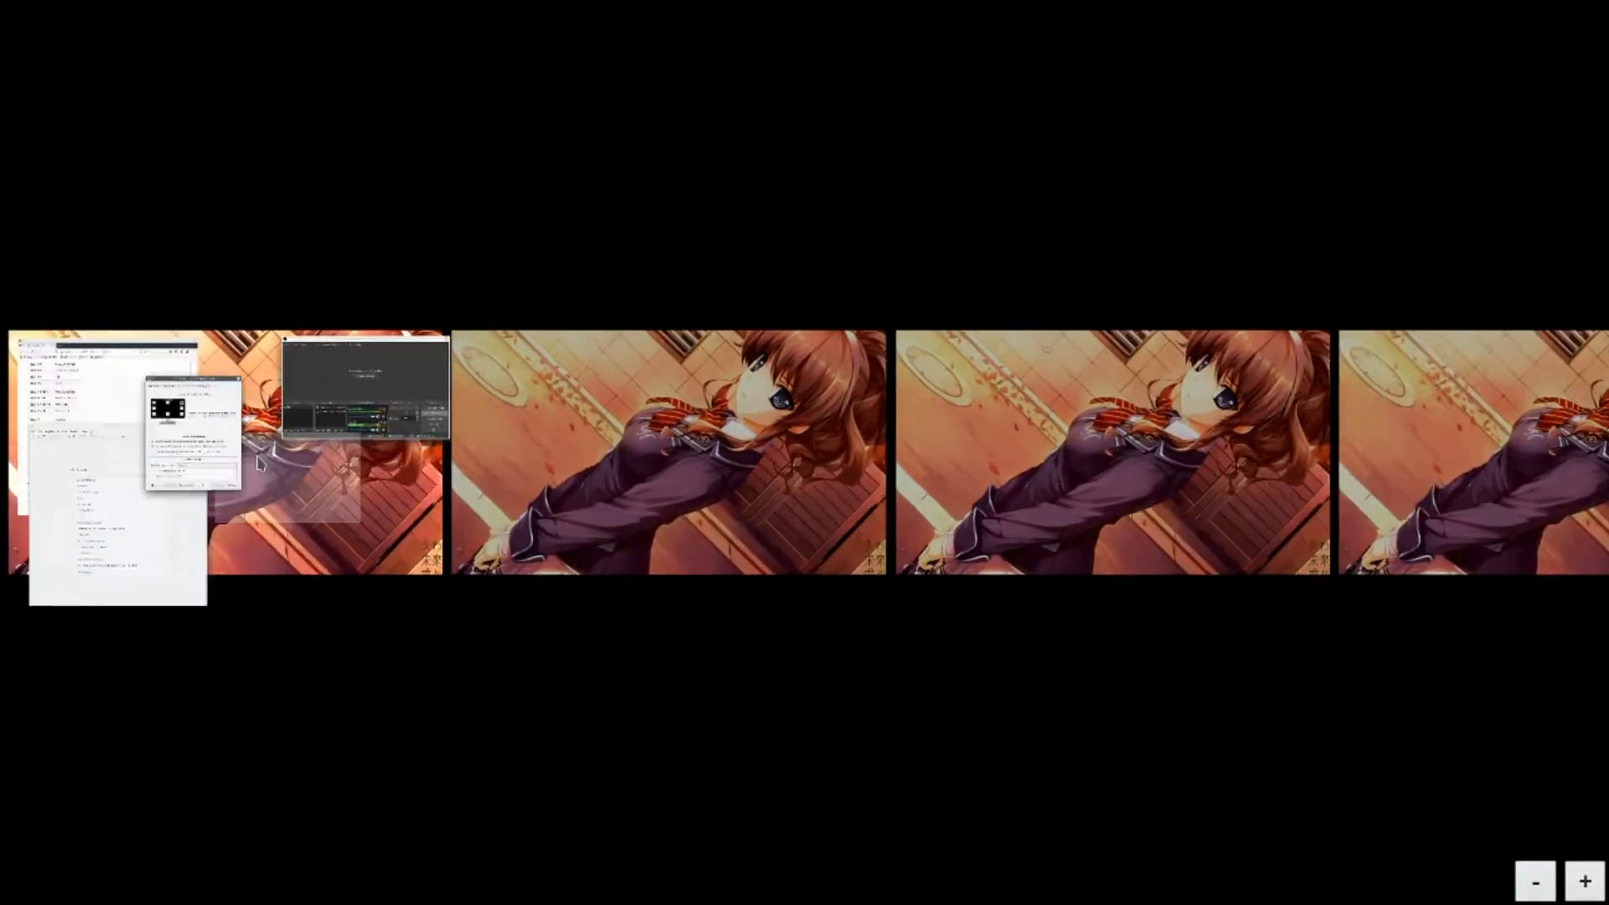
{"action": "left_click", "coordinate": [869, 362]}
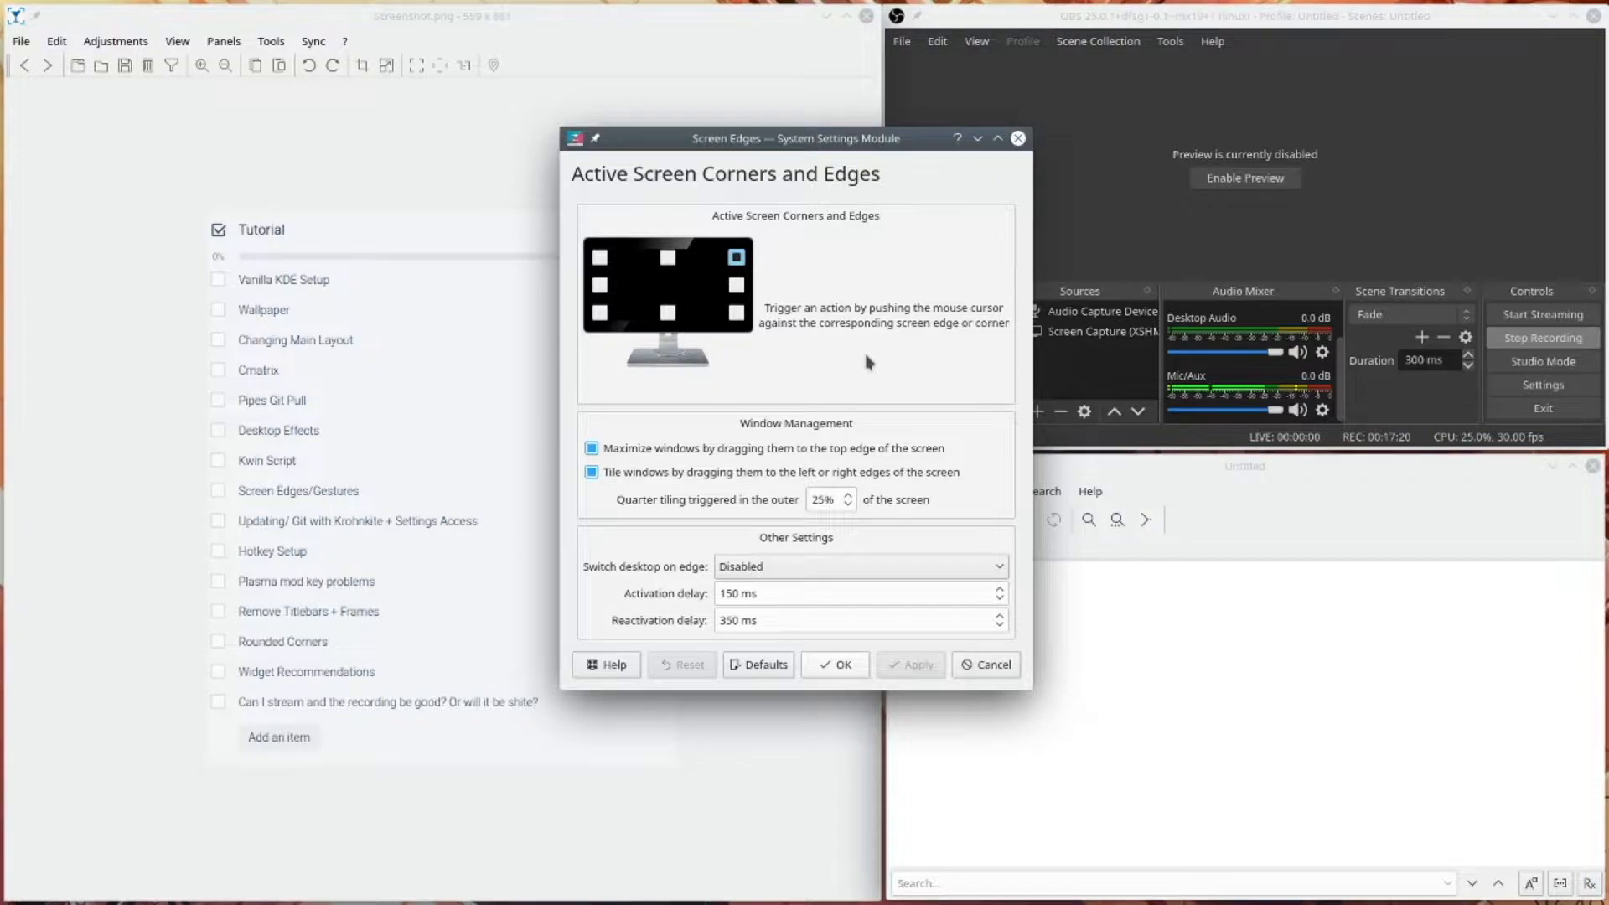
{"action": "left_click", "coordinate": [865, 668]}
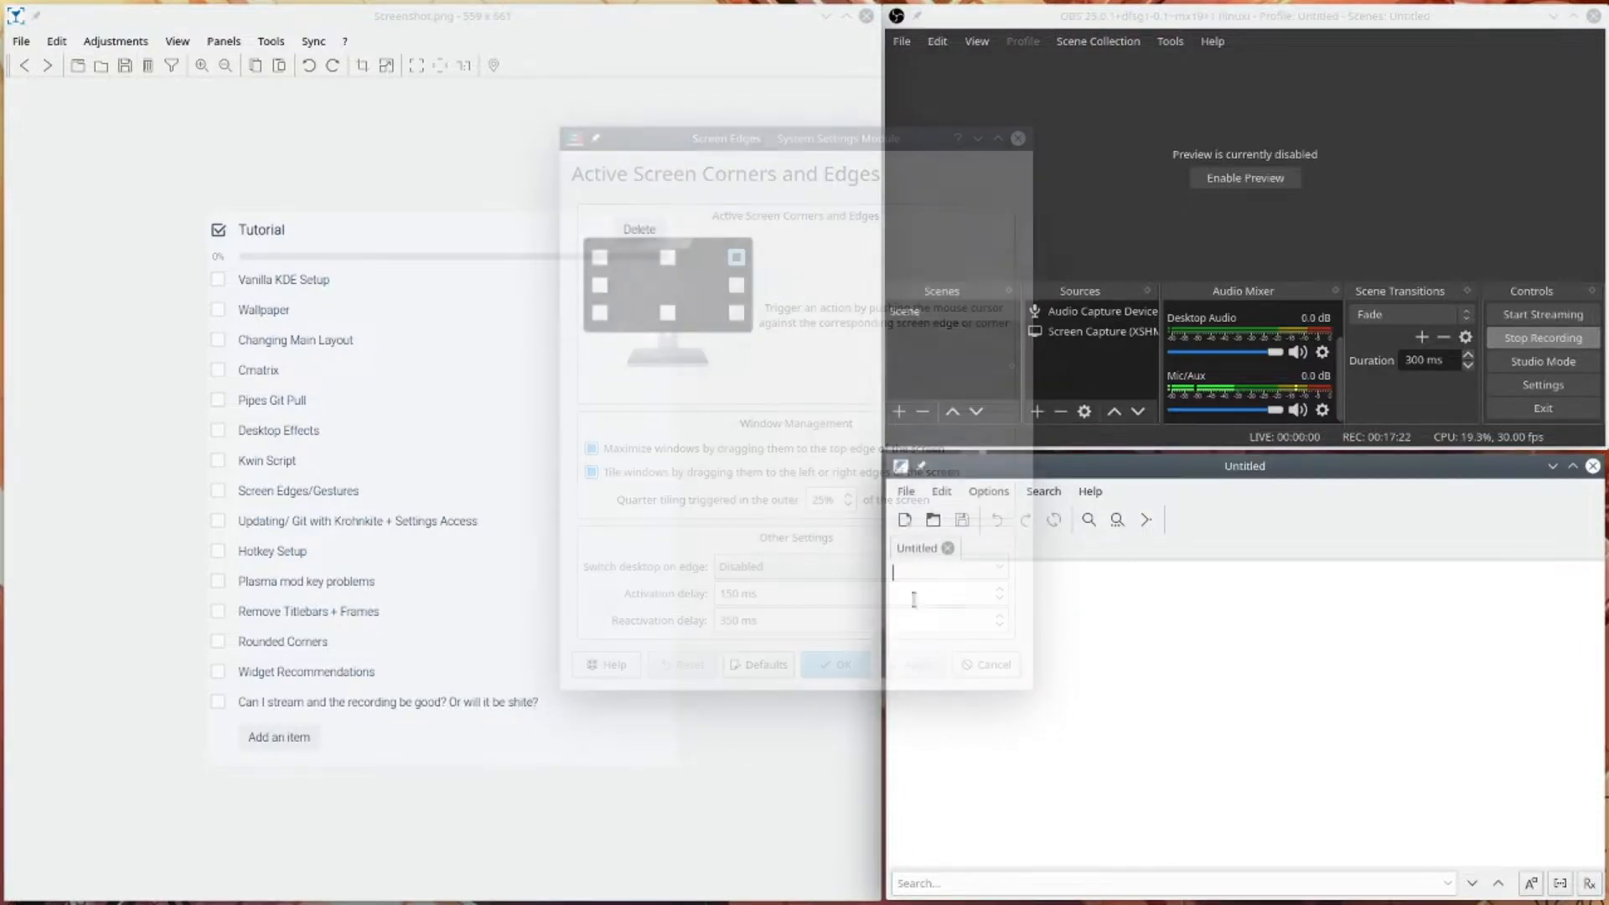
- Find and open the Virtual Desktops settings, set the number of rows to 2, and apply
{"action": "key", "text": "super"}
{"action": "type", "text": "virtual"}
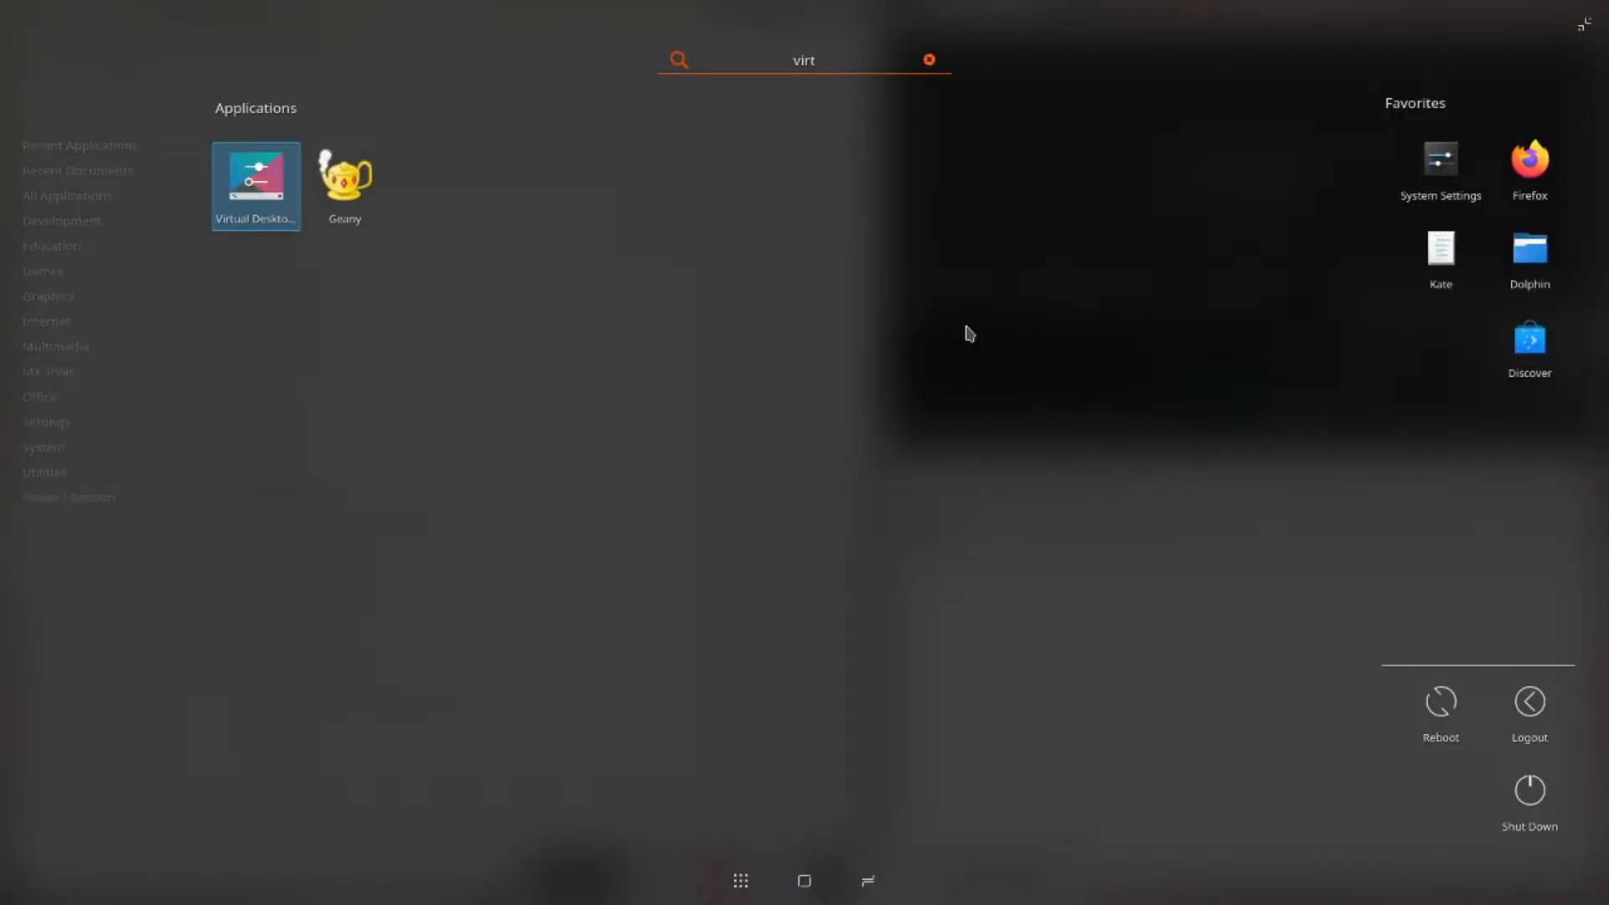
{"action": "key", "text": "Return"}
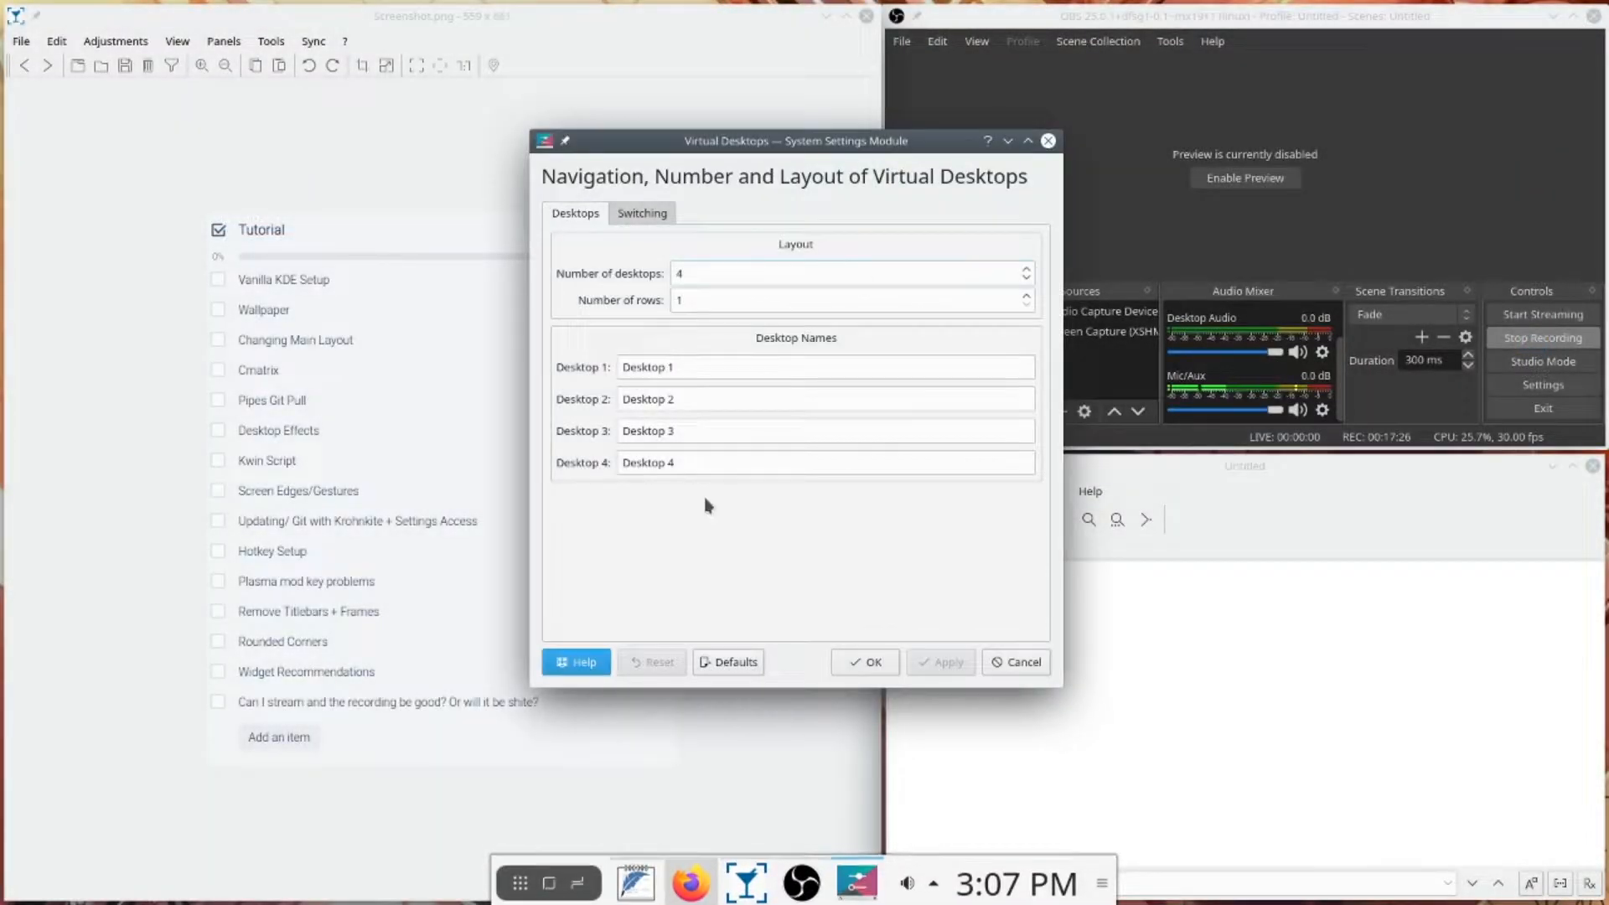
{"action": "left_click", "coordinate": [1026, 297]}
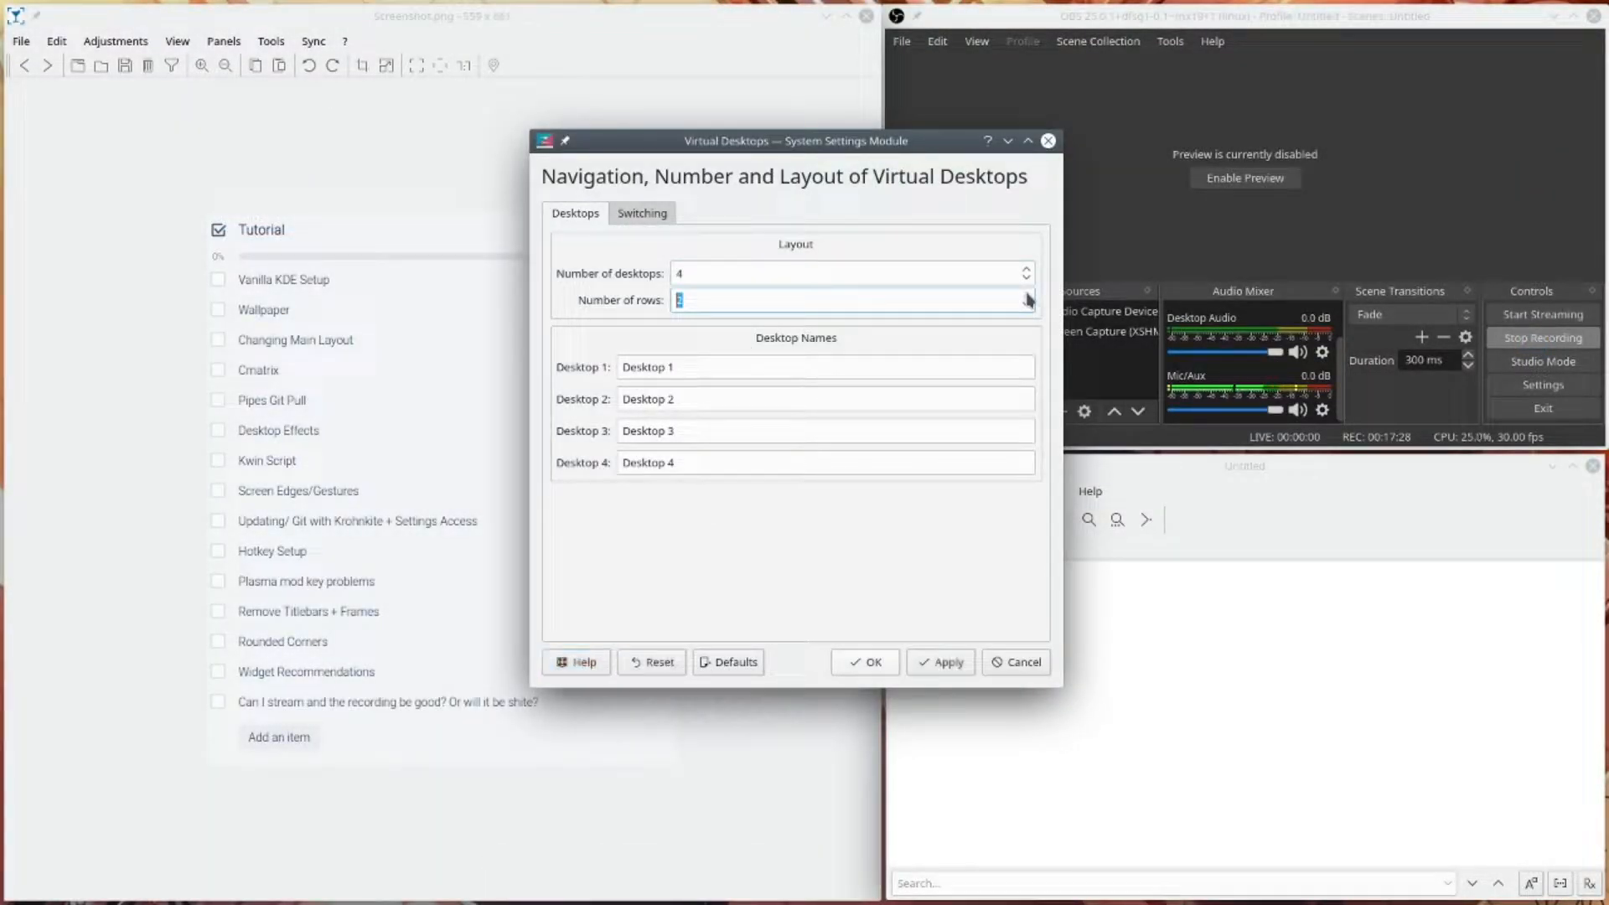
{"action": "left_click", "coordinate": [957, 666]}
- Review the desktop switching options, keep Slide as the animation, and accept the Virtual Desktops settings
{"action": "left_click", "coordinate": [643, 213]}
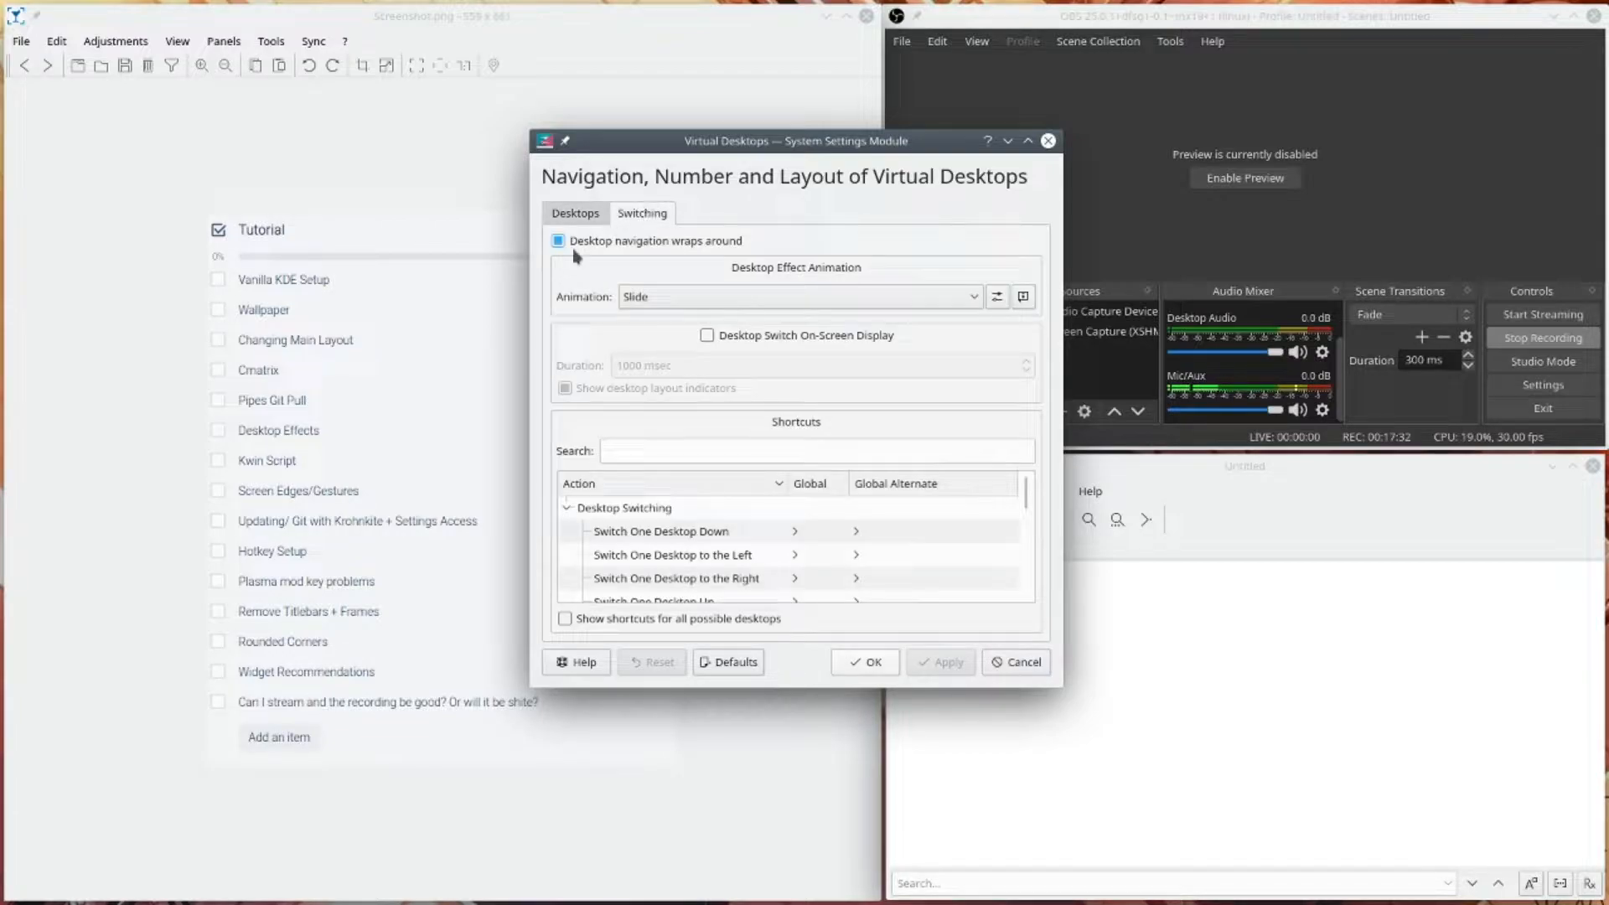
{"action": "left_click", "coordinate": [718, 289]}
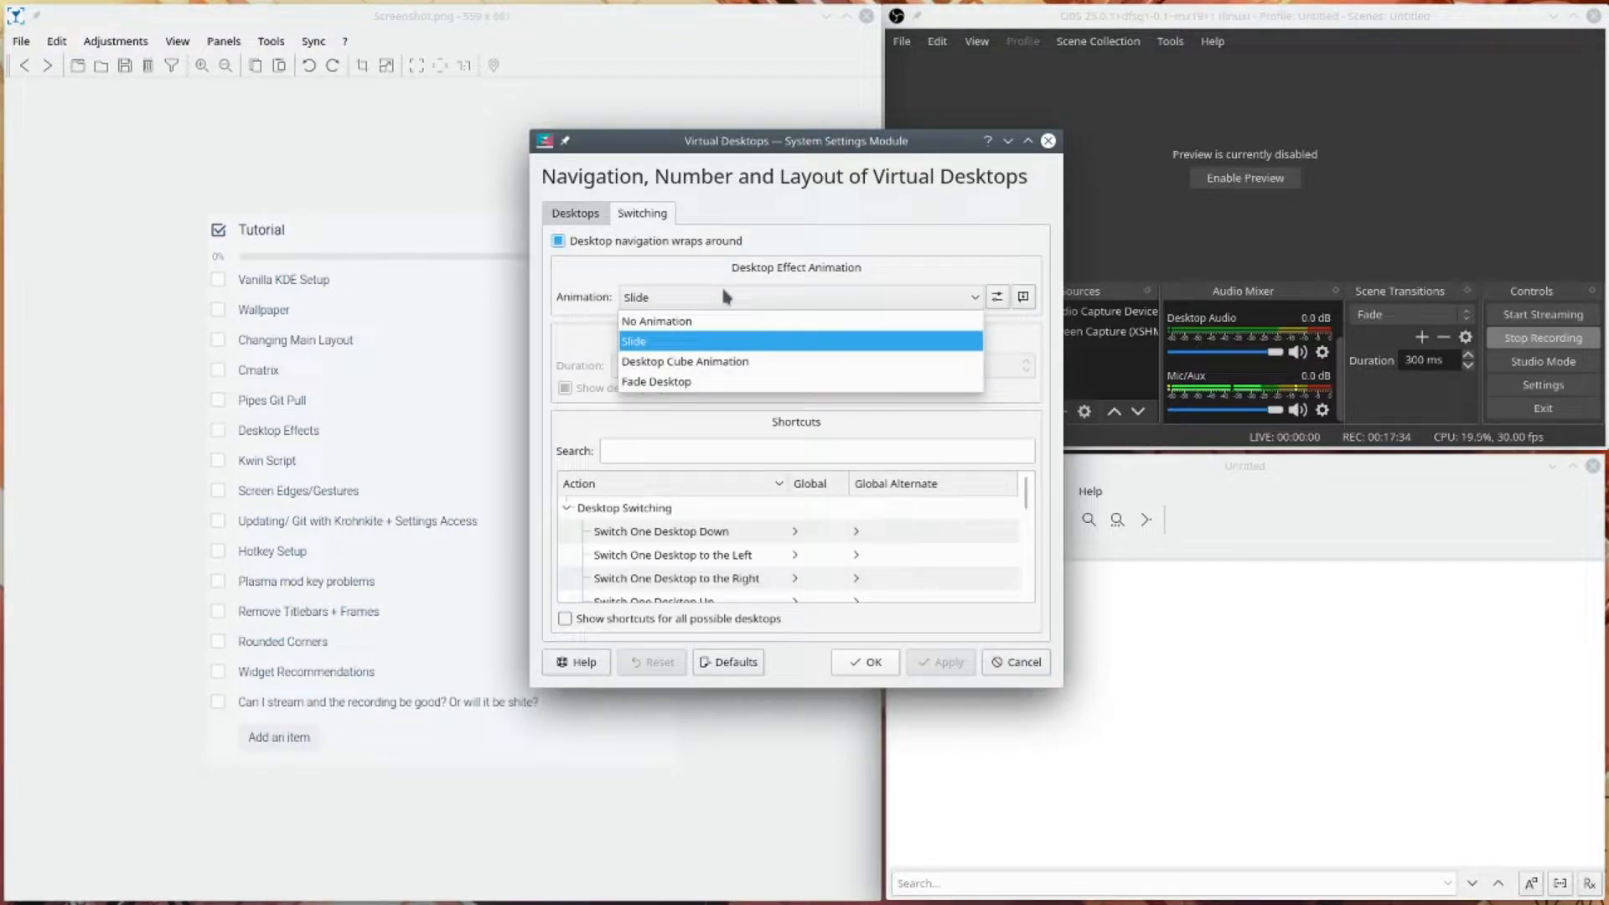
{"action": "left_click", "coordinate": [729, 341]}
{"action": "left_click", "coordinate": [871, 662]}
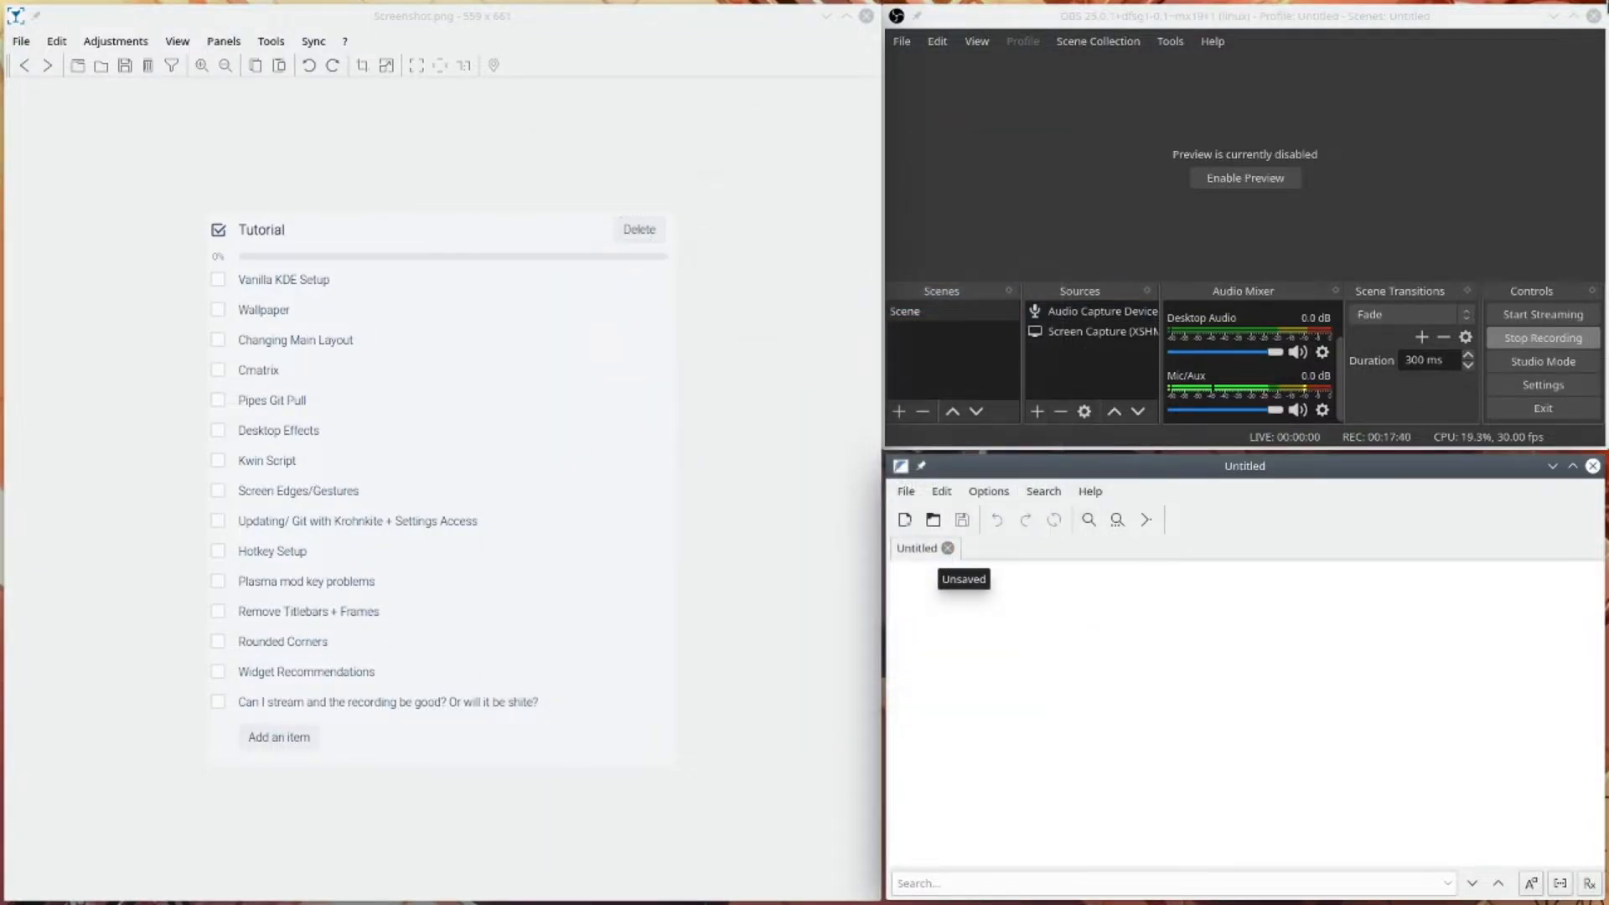
- In the desktop grid, move OBS Studio to the bottom-right desktop and FeatherPad to the top-right desktop
{"action": "key", "text": "ctrl+F8"}
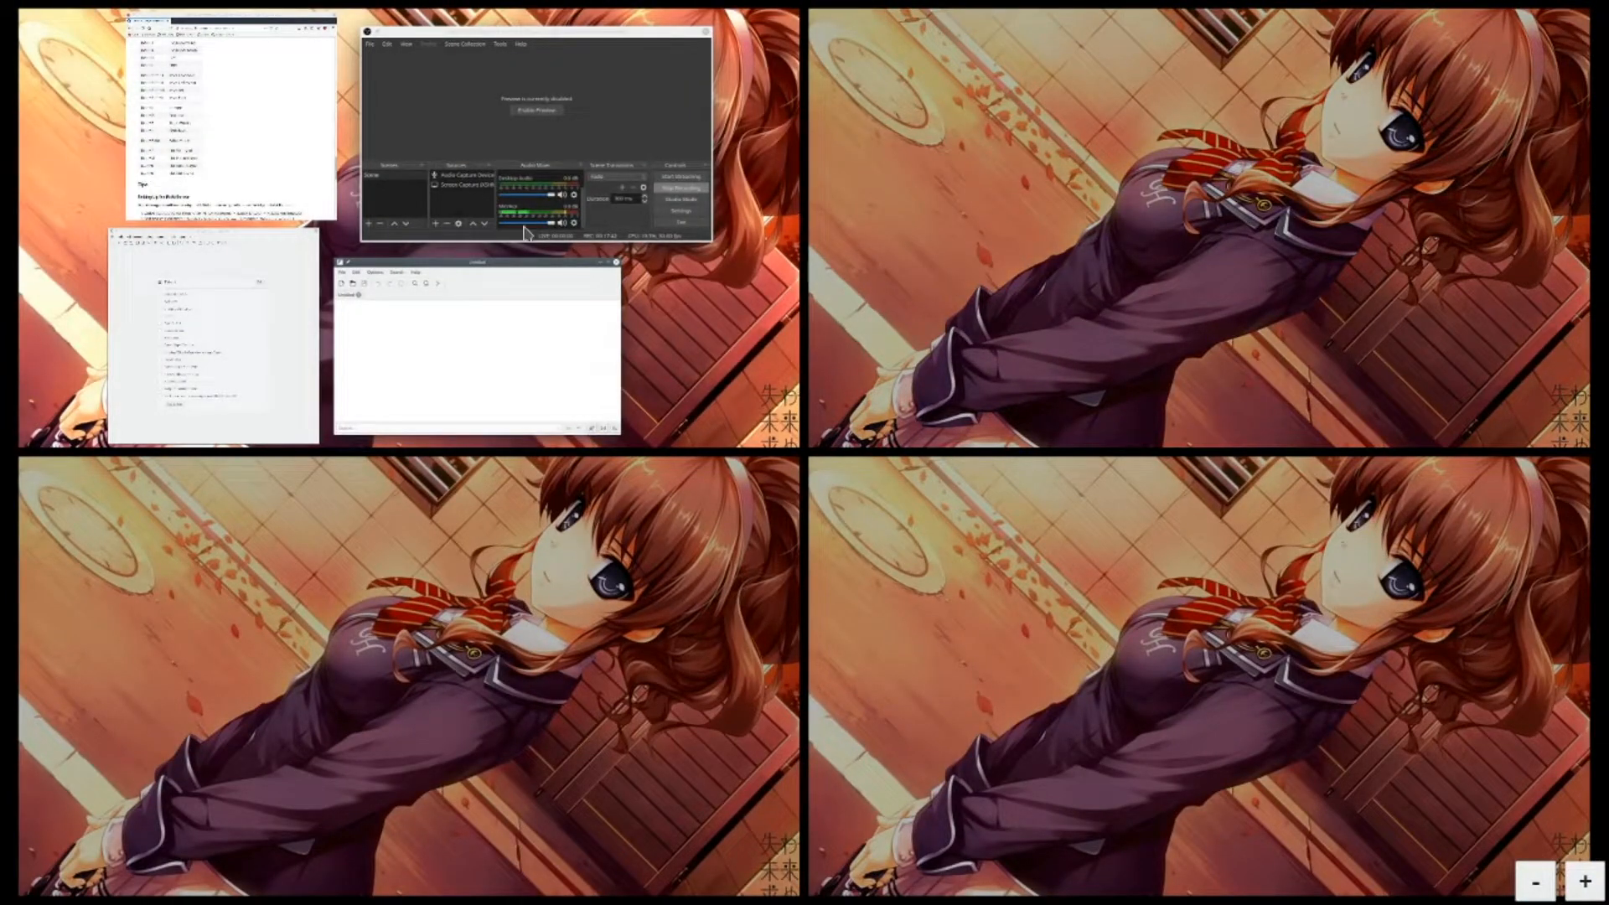
{"action": "left_click_drag", "start_coordinate": [466, 164], "coordinate": [1266, 685]}
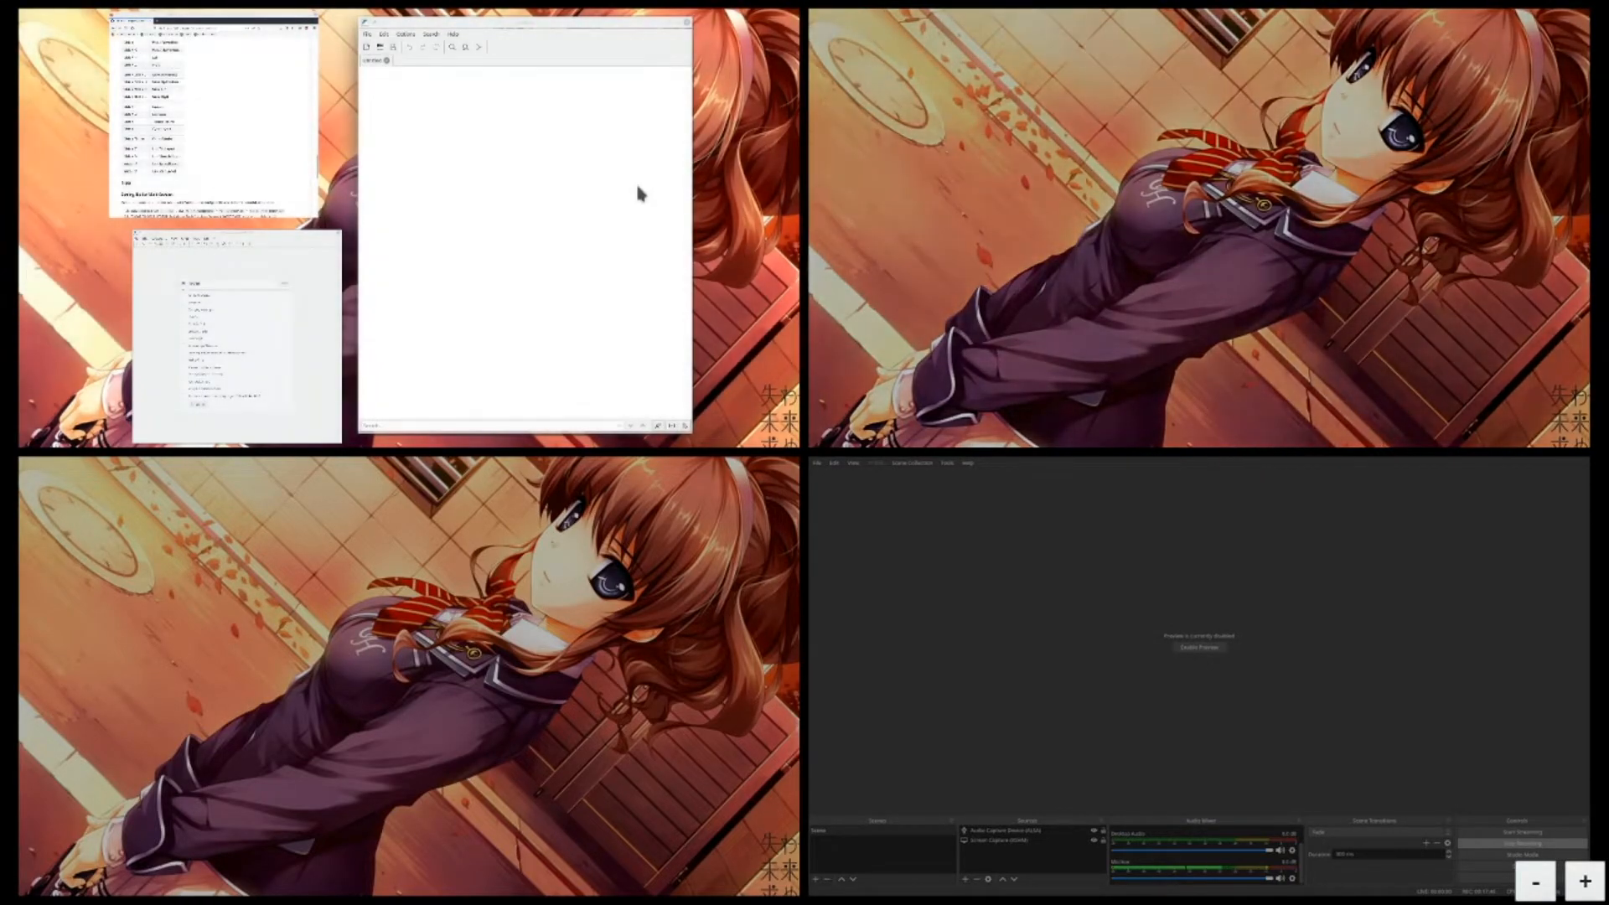
{"action": "left_click_drag", "start_coordinate": [635, 179], "coordinate": [1260, 230]}
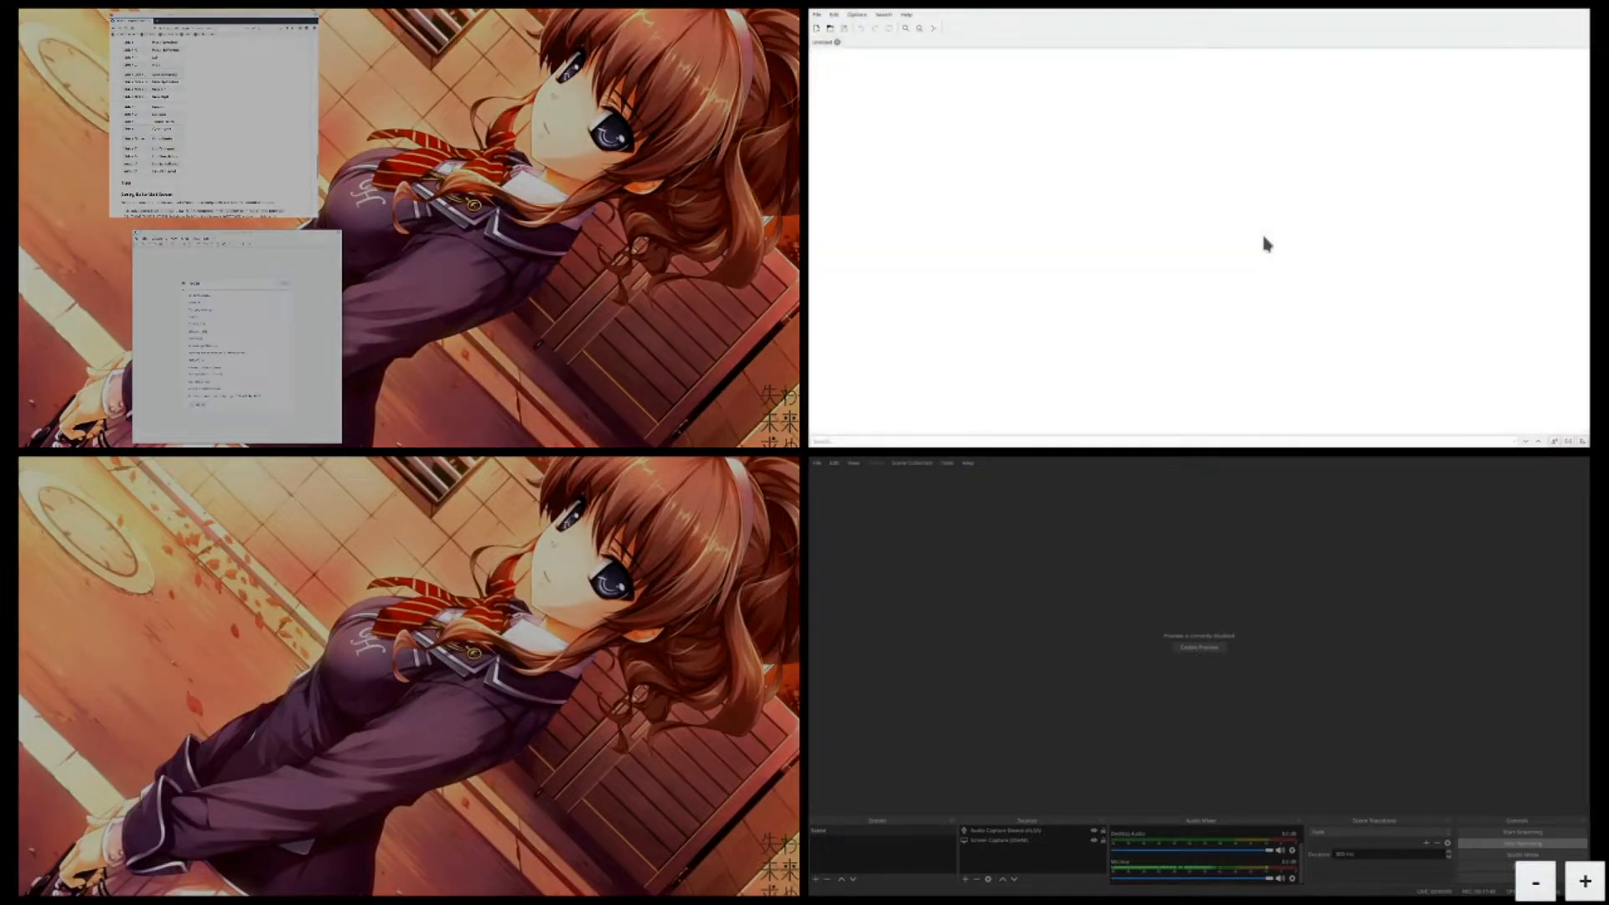
- Switch to the top-right desktop and quit FeatherPad
{"action": "left_click", "coordinate": [1261, 230]}
{"action": "left_click", "coordinate": [19, 12]}
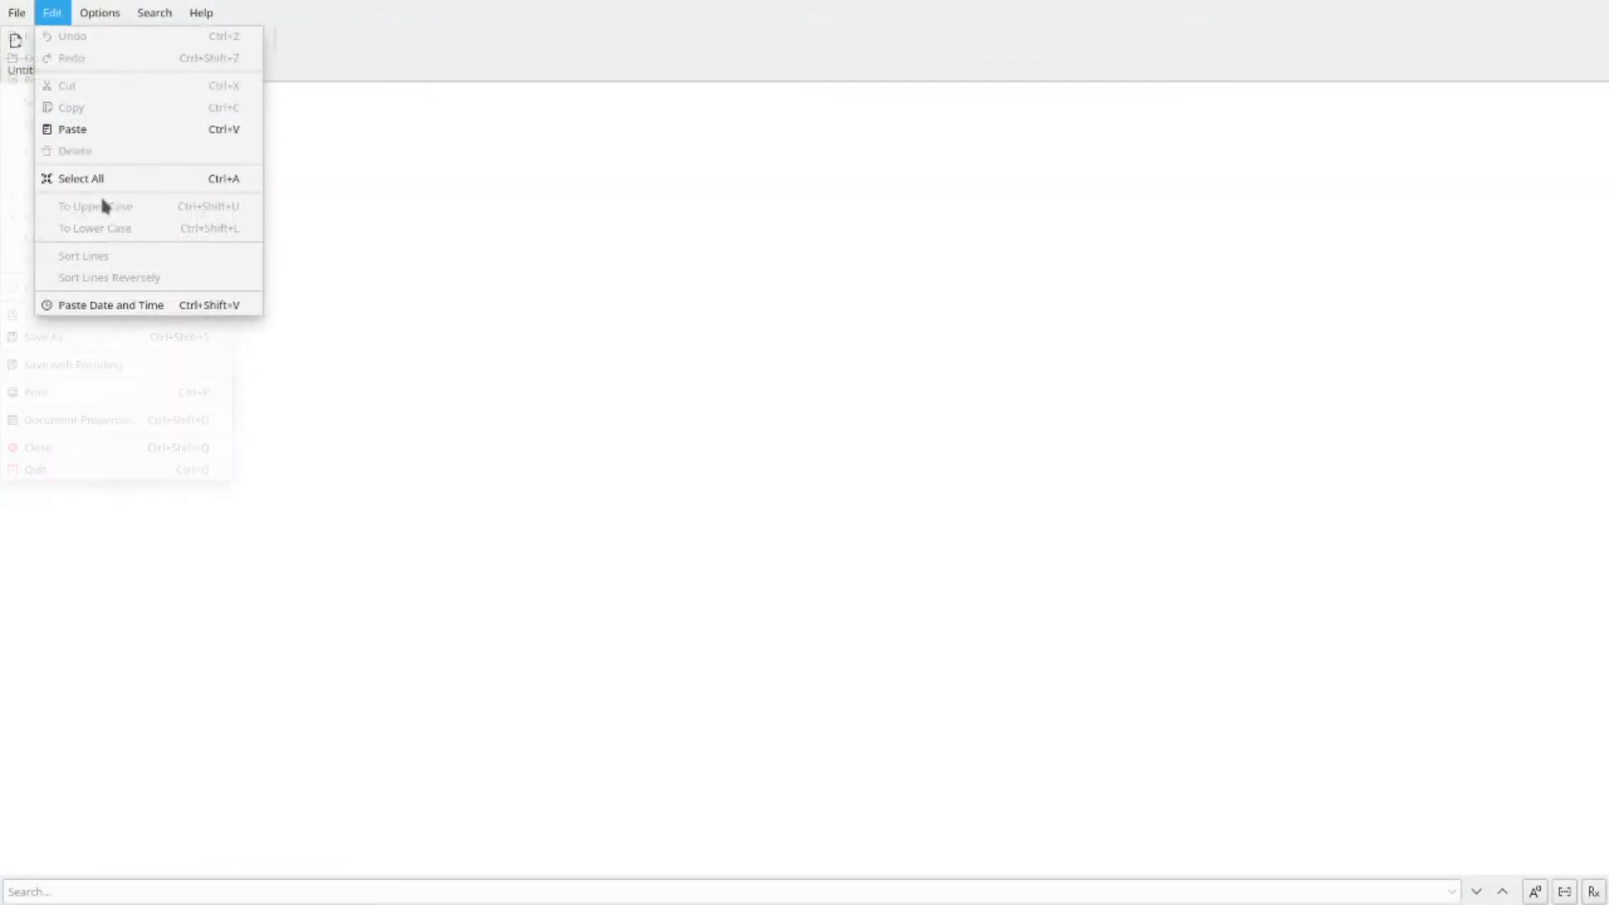
{"action": "left_click", "coordinate": [96, 473]}
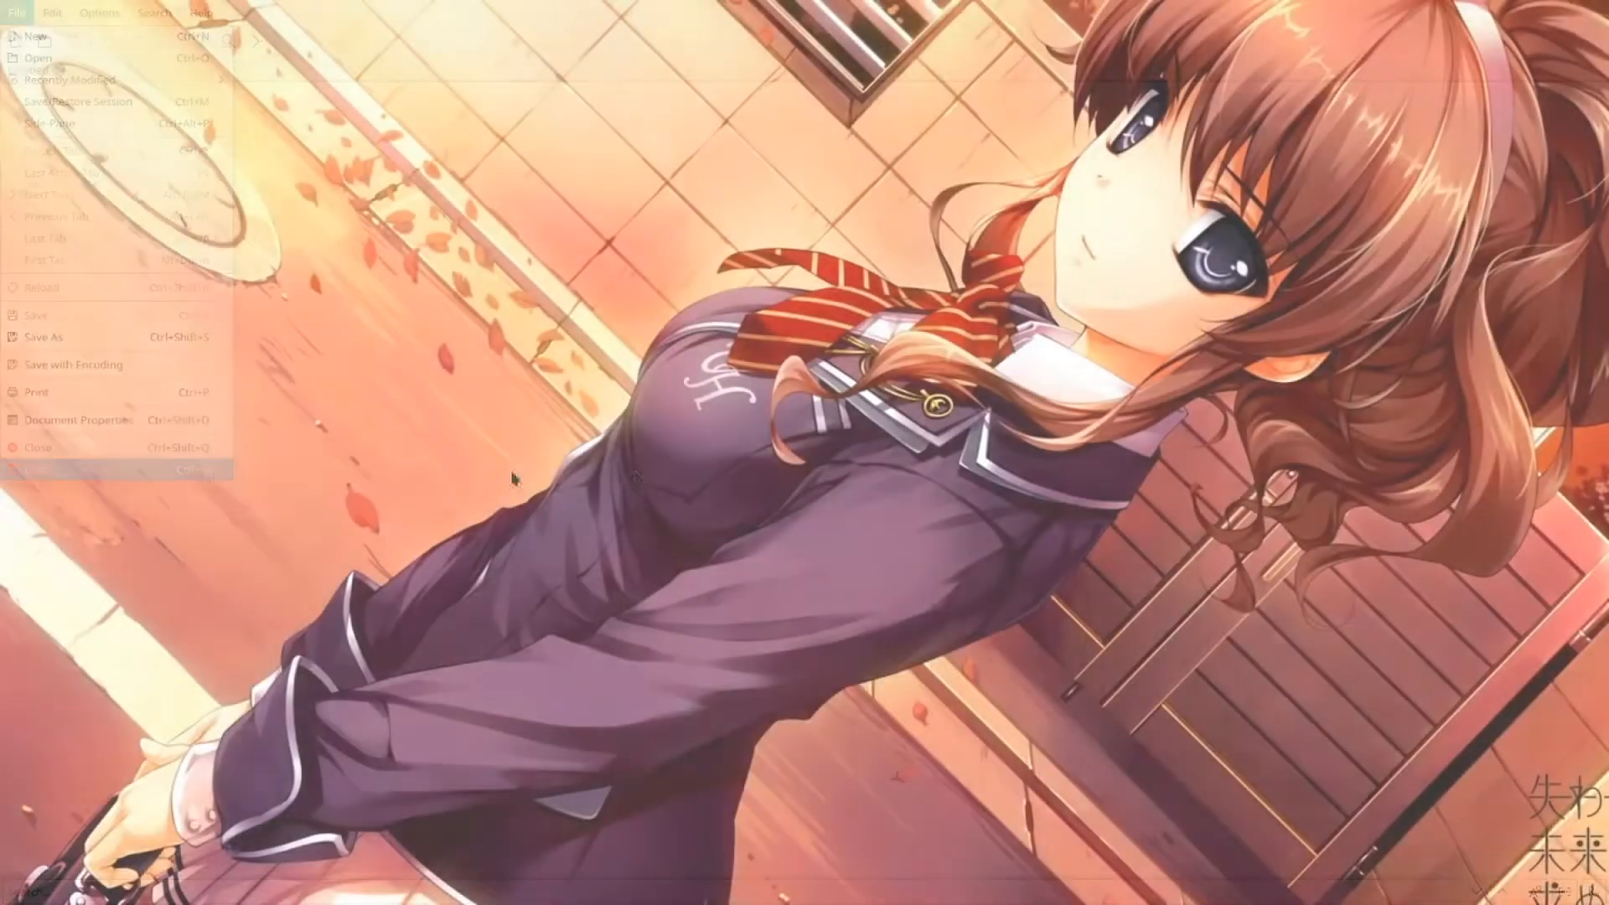
- Return to the first desktop through the desktop grid and tile the Screenshot.png window to the left half
{"action": "key", "text": "ctrl+F8"}
{"action": "left_click", "coordinate": [189, 249]}
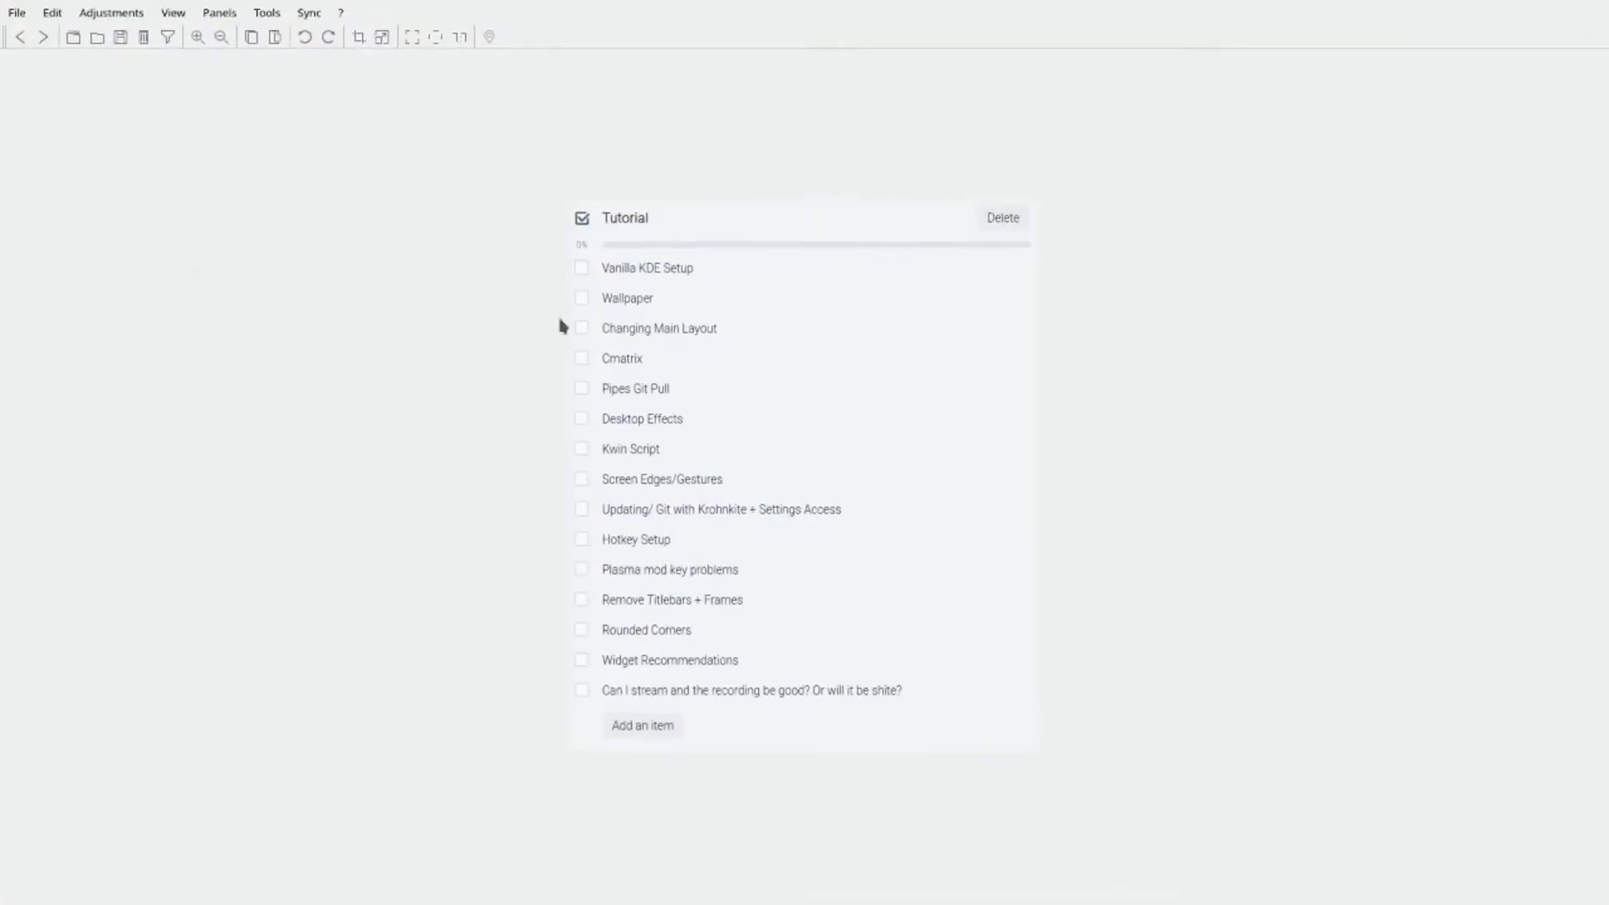
{"action": "key", "text": "super+Left"}
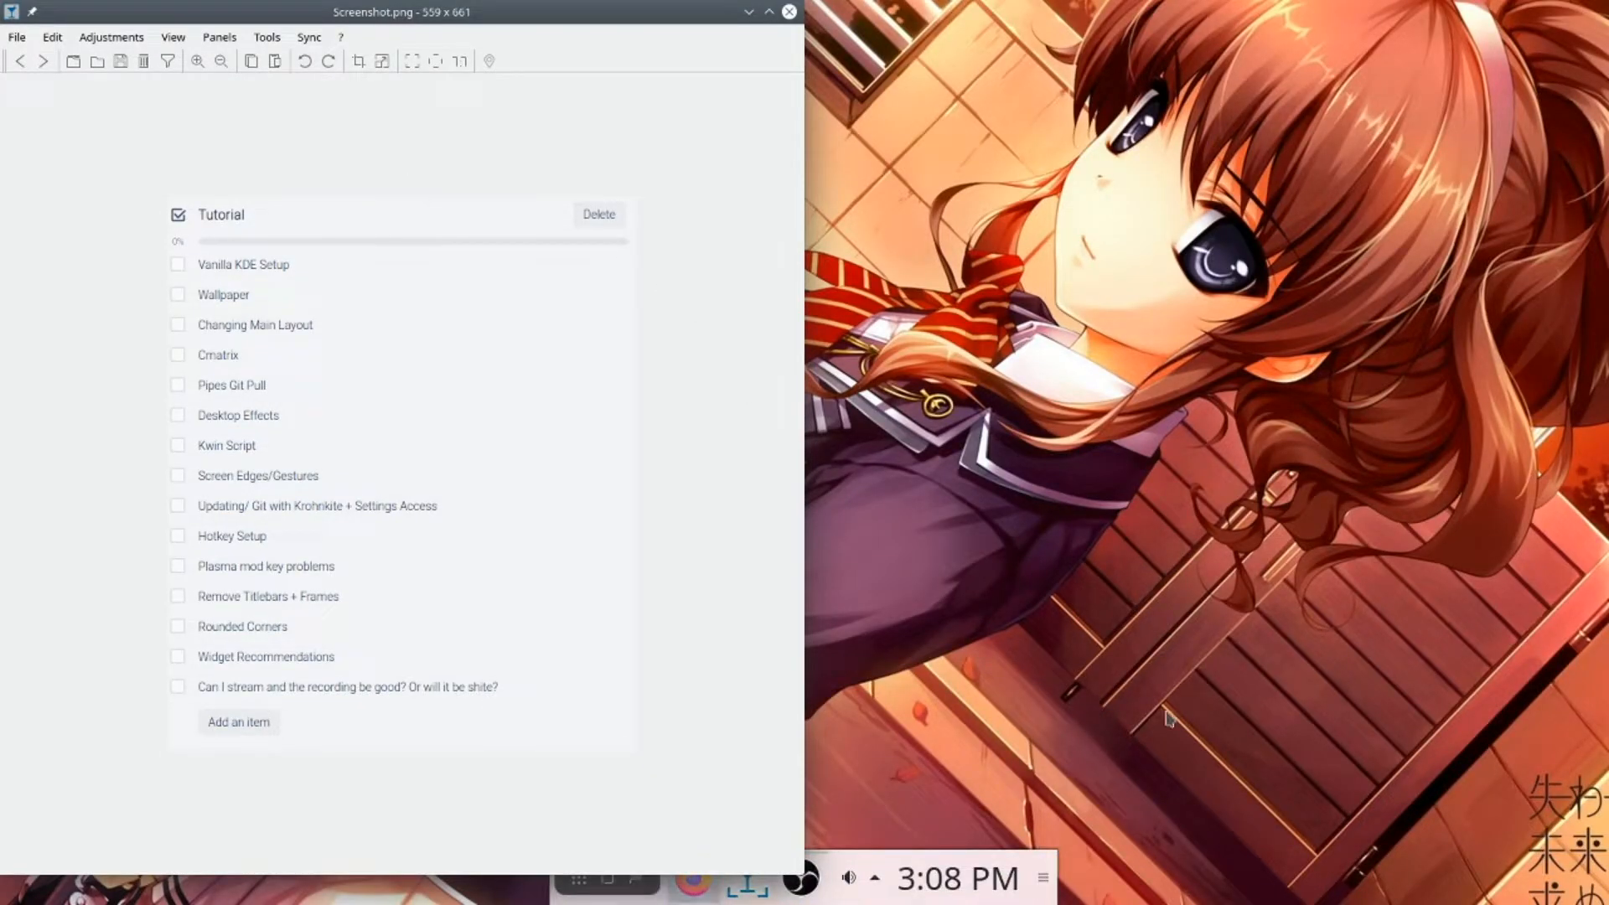
- Check the OBS Studio preview in the panel and bring up the Firefox window with the Krohnkite page
{"action": "left_click", "coordinate": [991, 621]}
{"action": "left_click", "coordinate": [754, 643]}
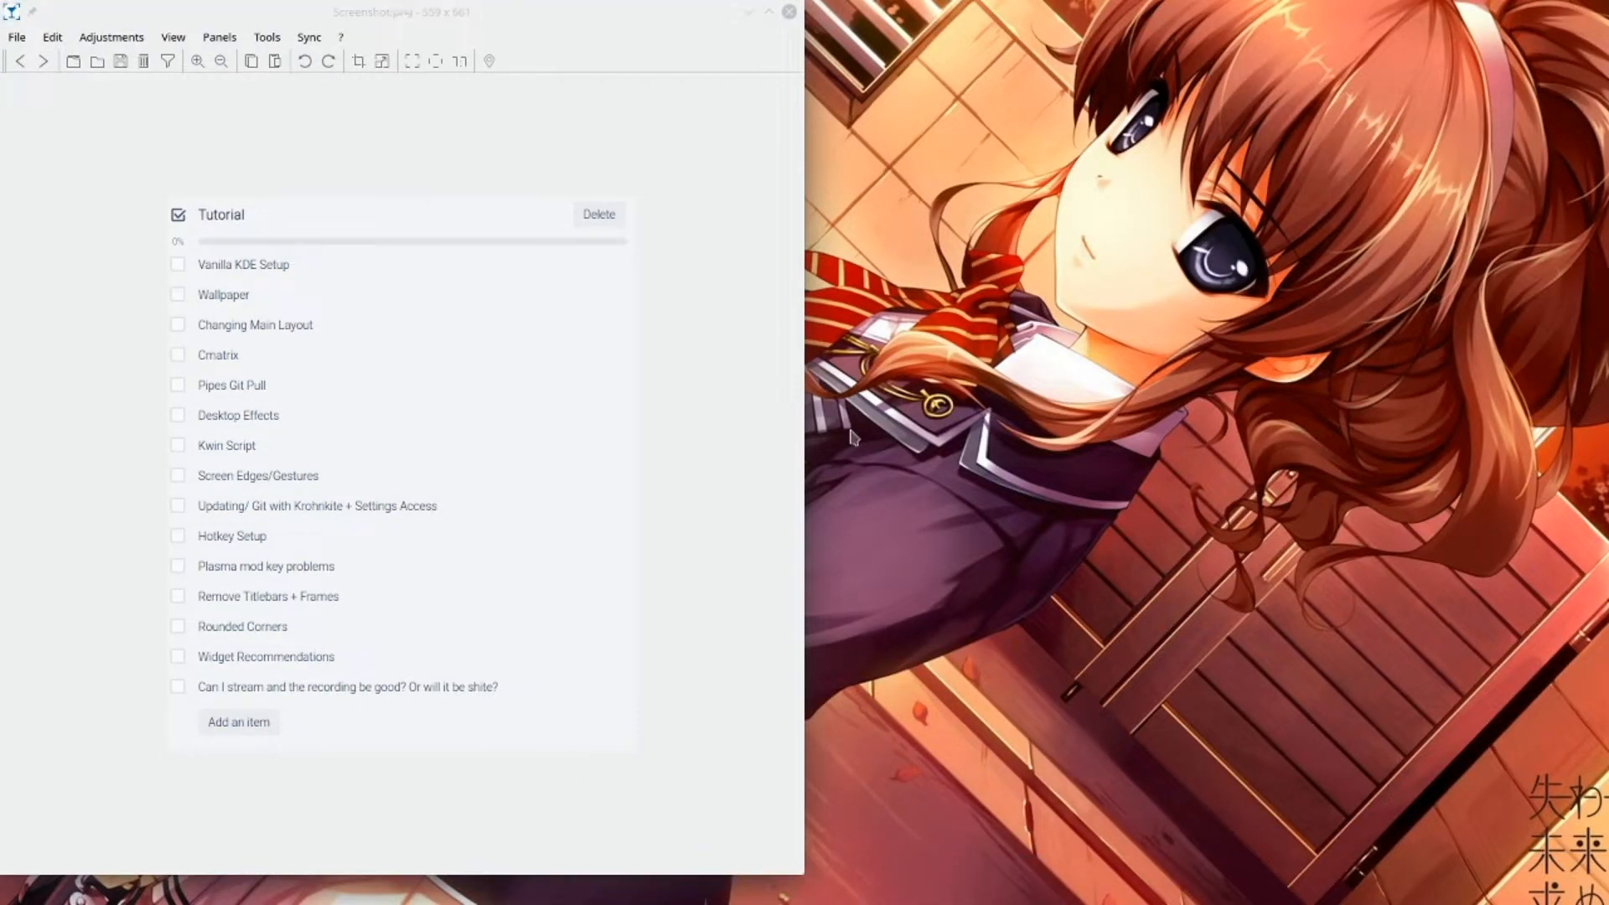
{"action": "mouse_move", "coordinate": [768, 900]}
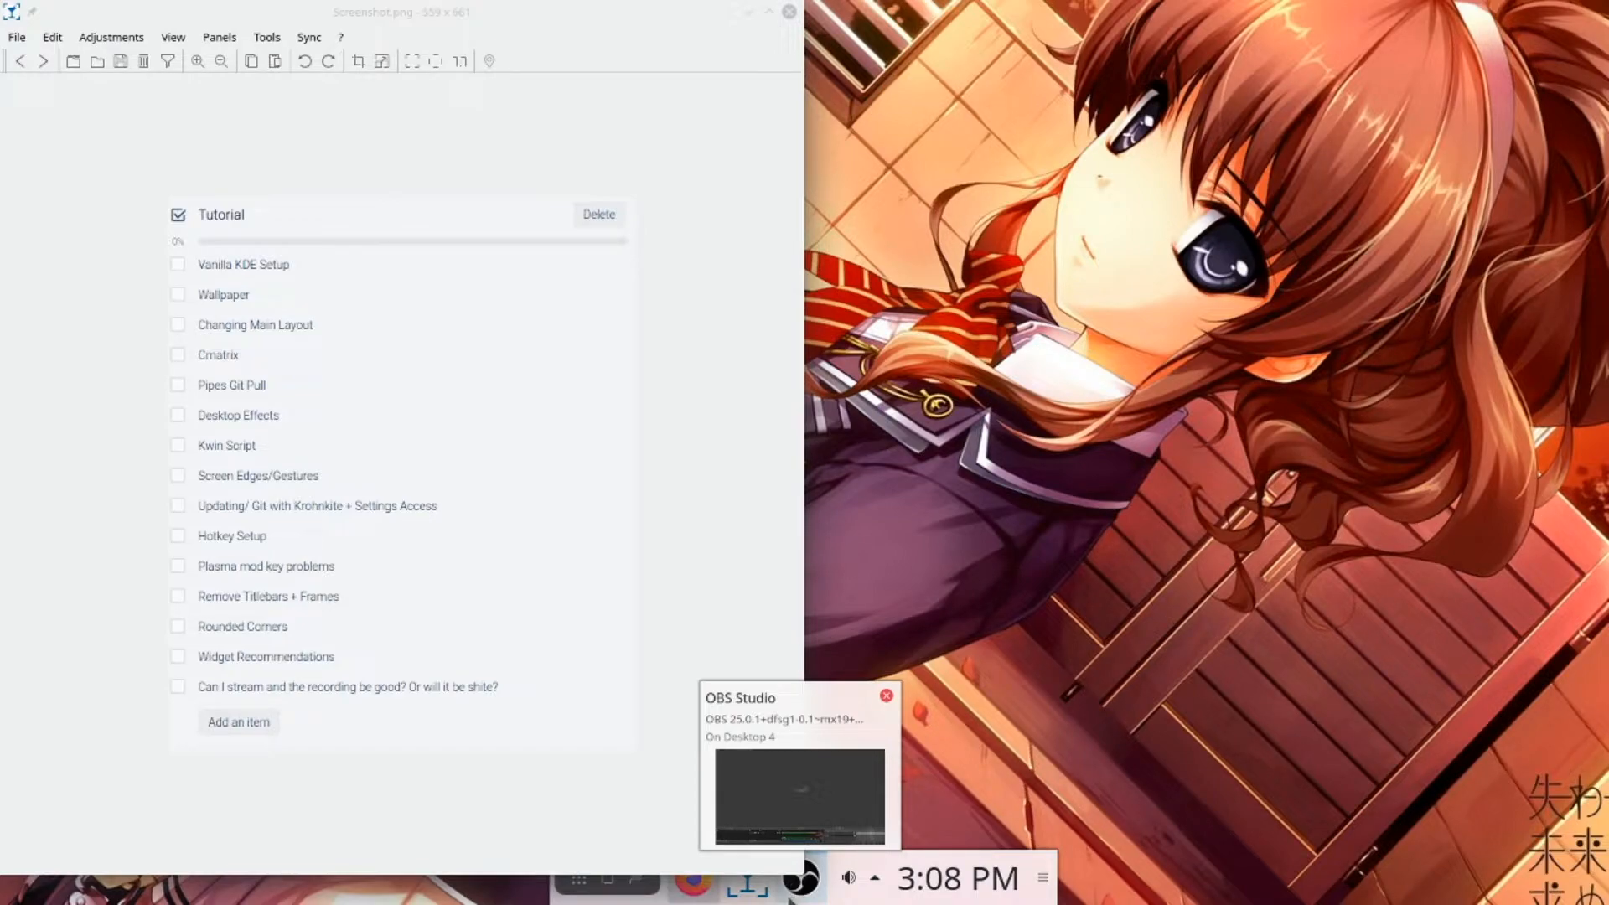
{"action": "left_click", "coordinate": [711, 895]}
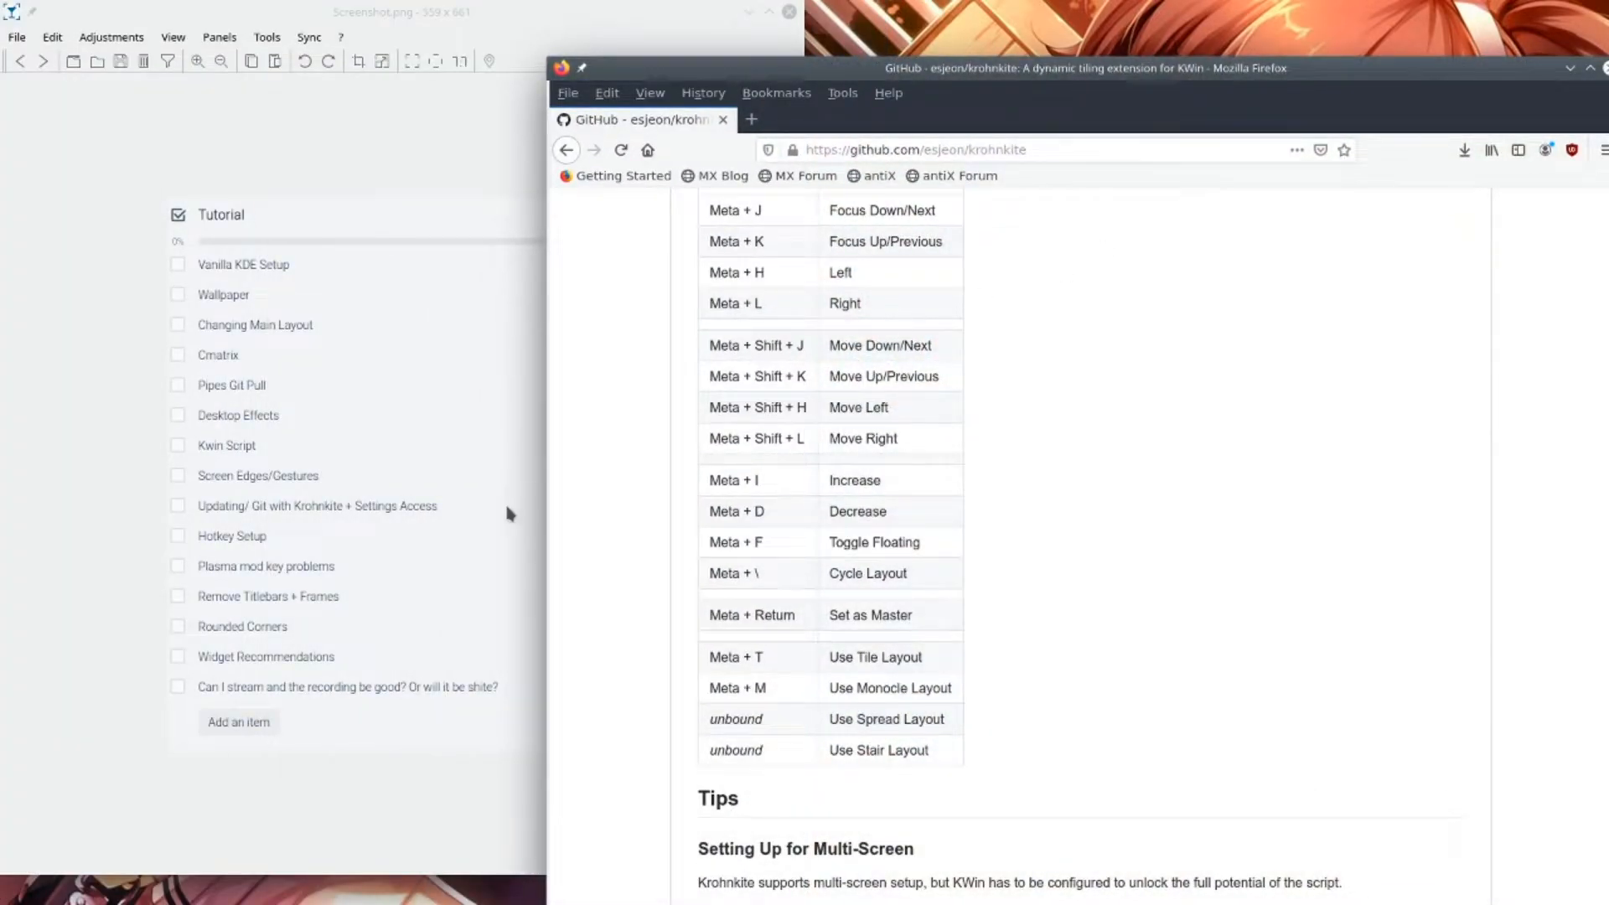
- Find and open the KWin Scripts settings, disable the Krohnkite script, and apply the change
{"action": "key", "text": "super"}
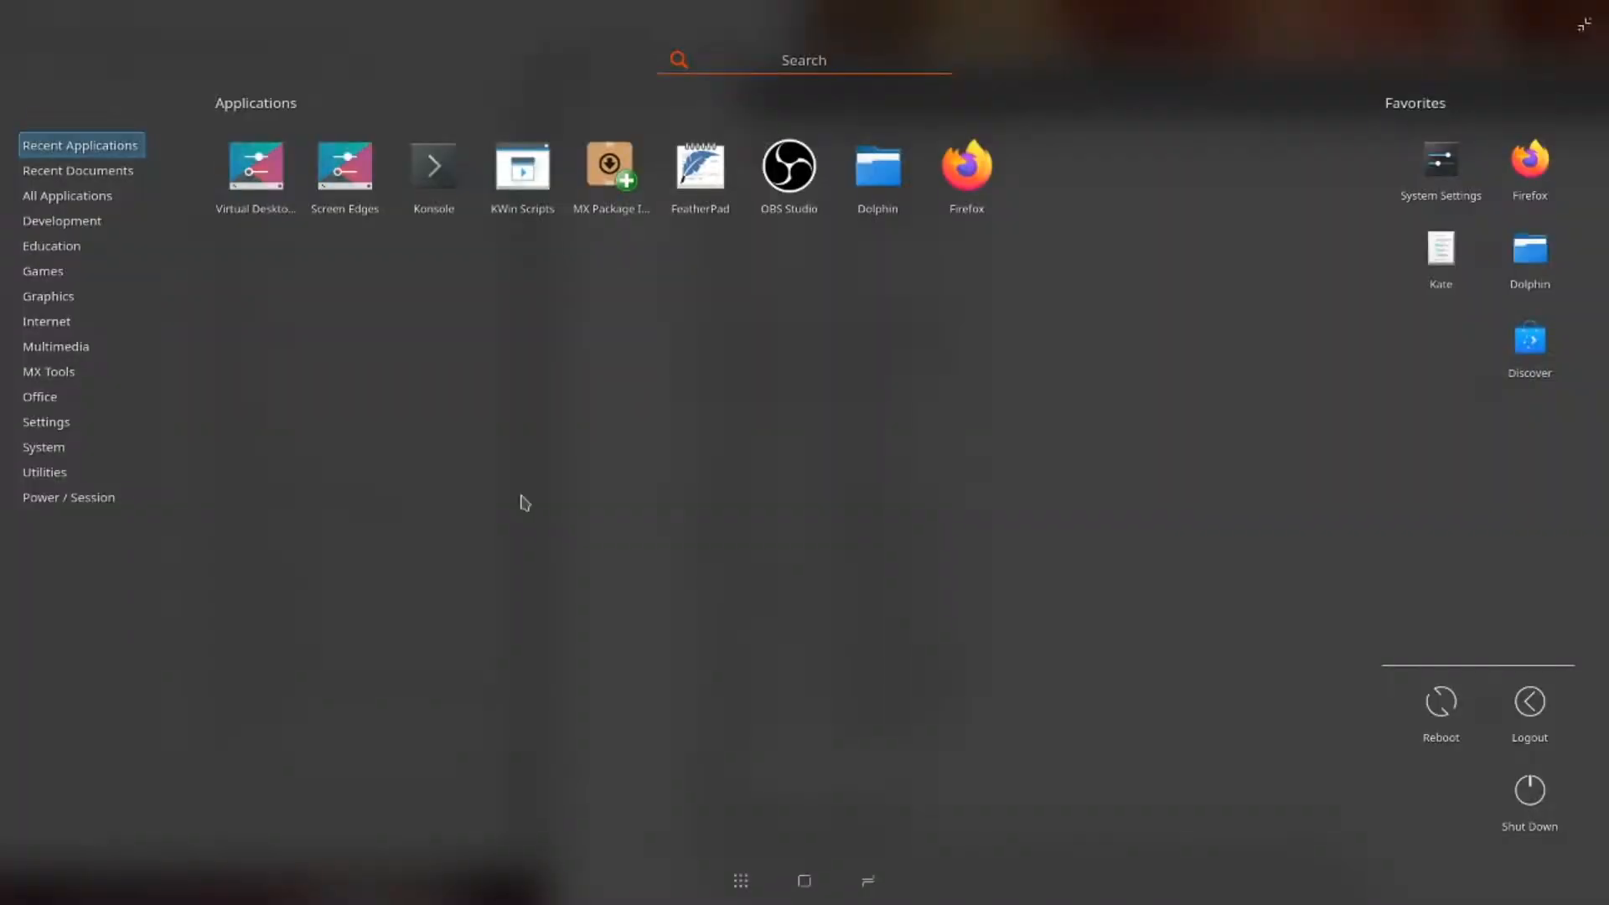
{"action": "type", "text": "kwin"}
{"action": "key", "text": "Return"}
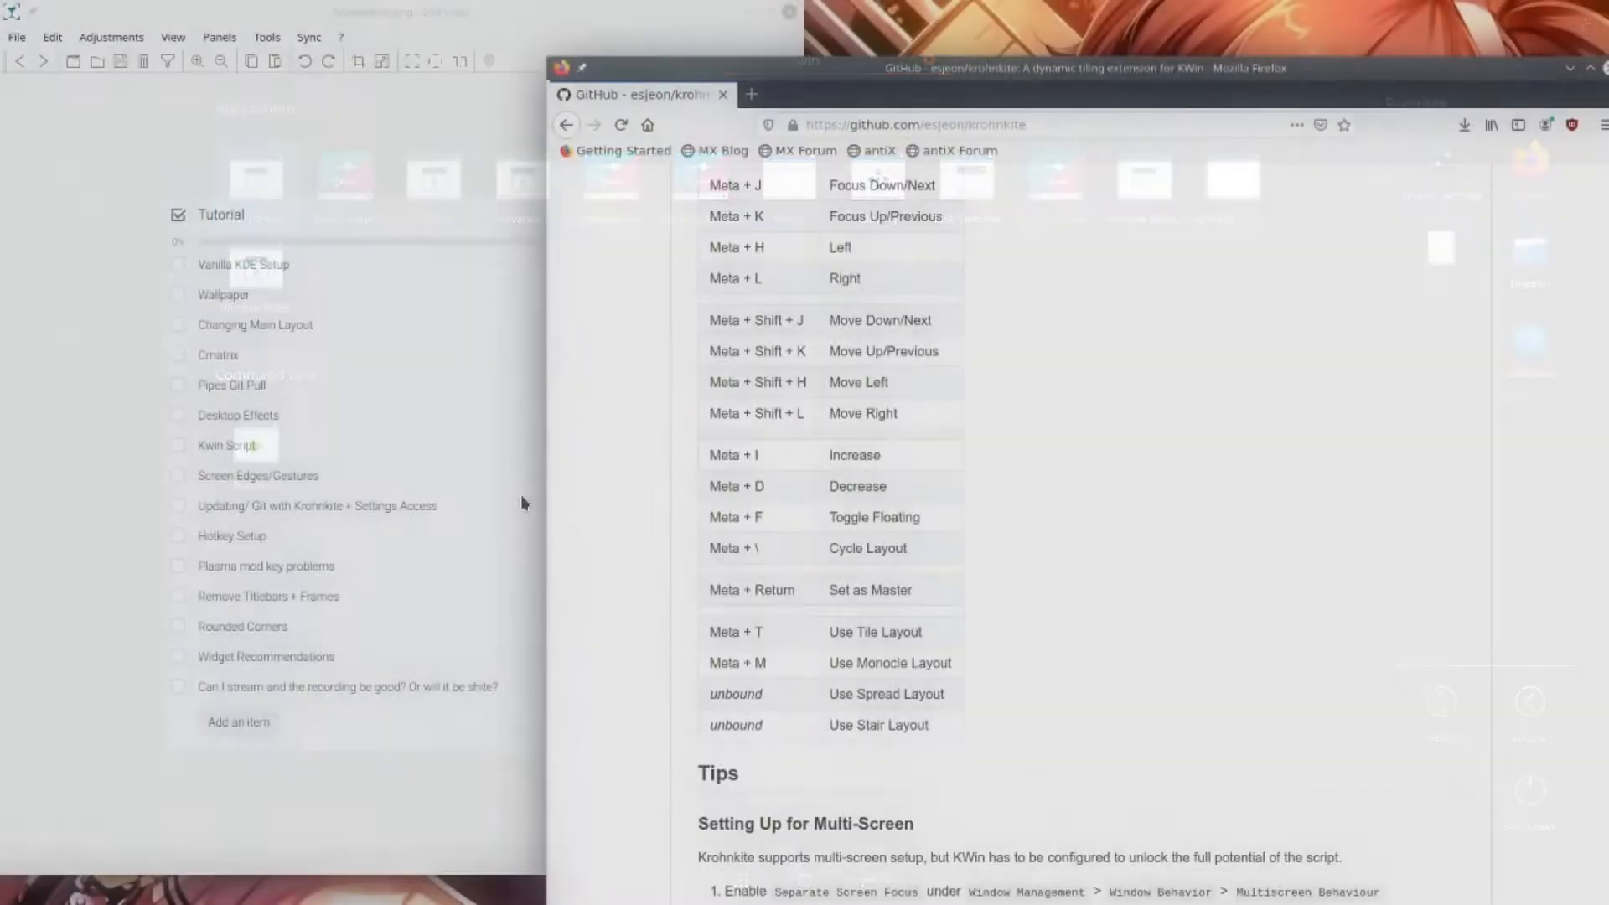
{"action": "left_click", "coordinate": [591, 447]}
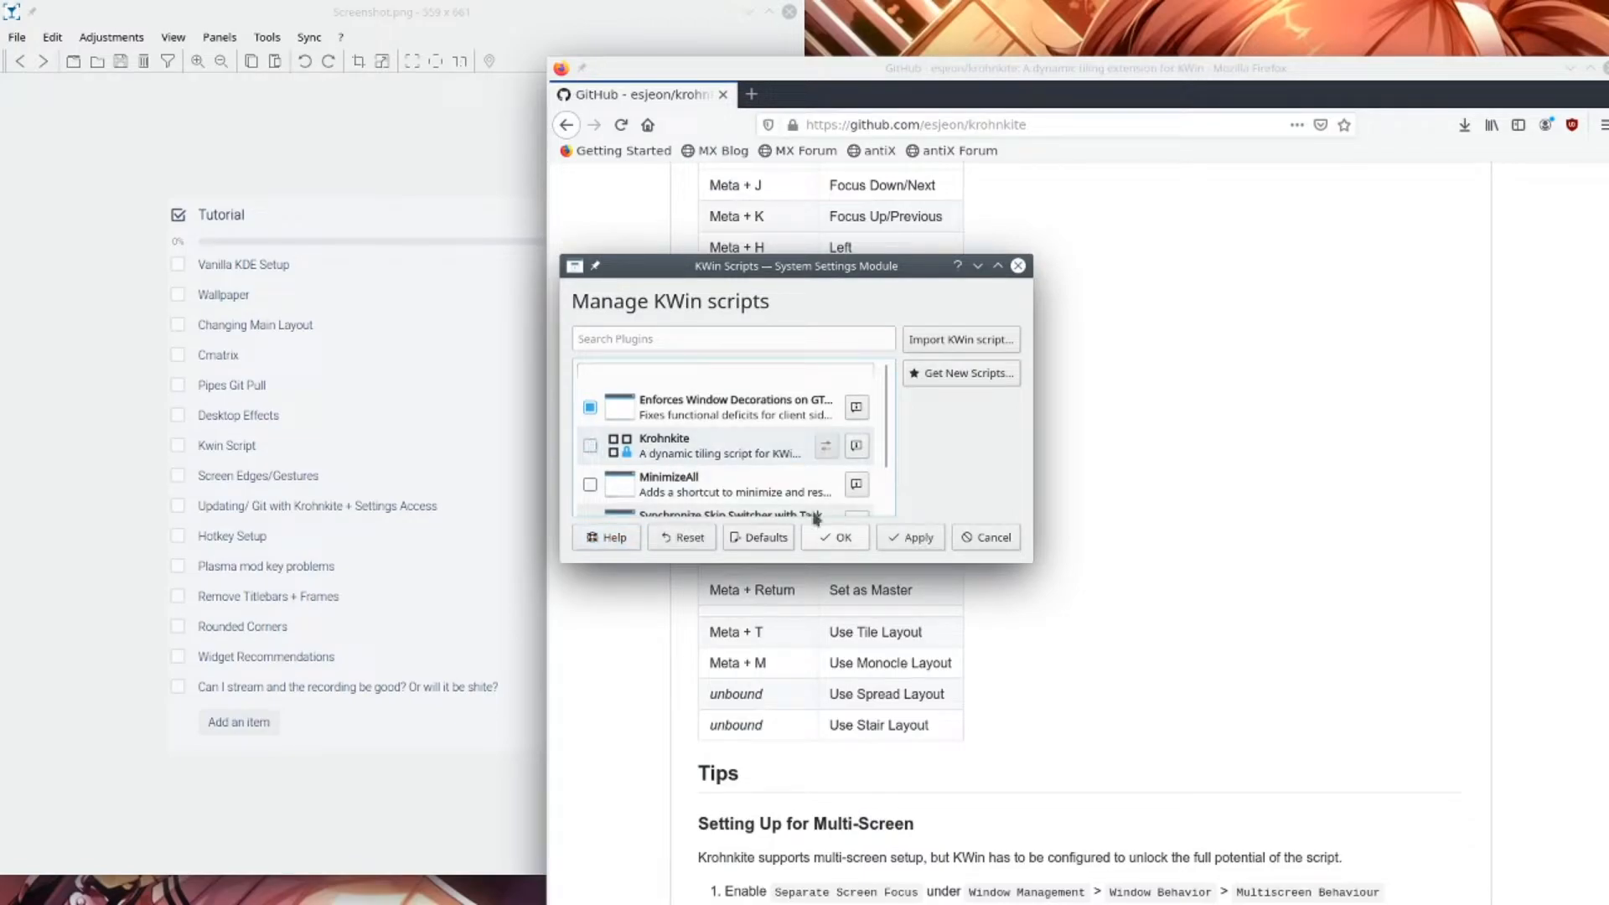
{"action": "left_click", "coordinate": [898, 540]}
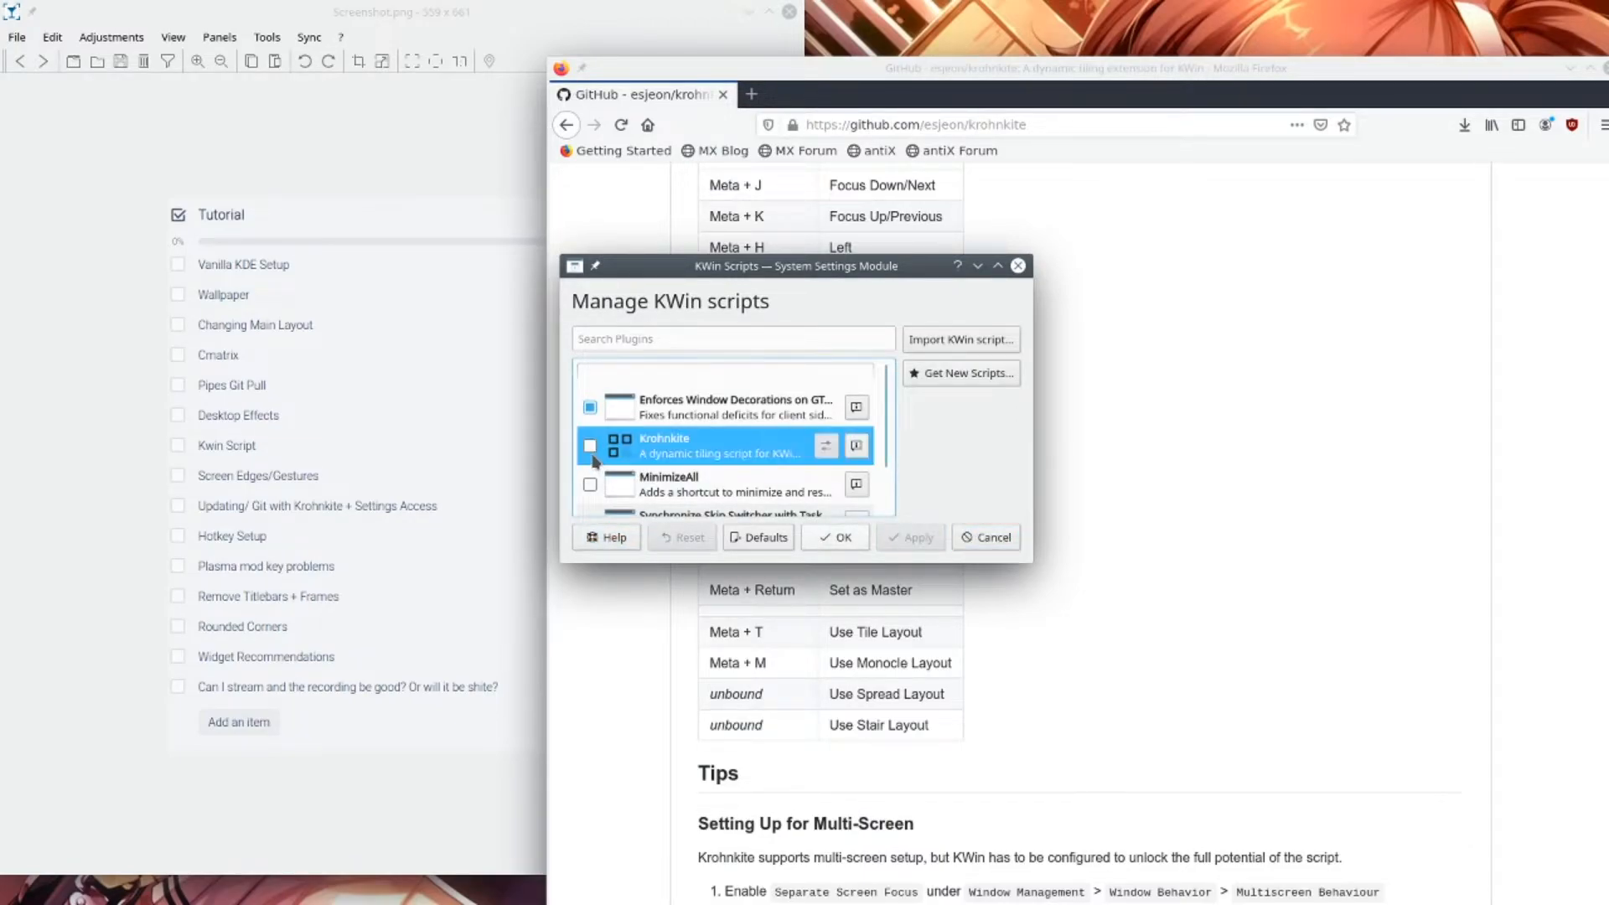
- Enable the Krohnkite script again, apply the change, and close the KWin Scripts settings
{"action": "left_click", "coordinate": [590, 446]}
{"action": "left_click", "coordinate": [914, 538]}
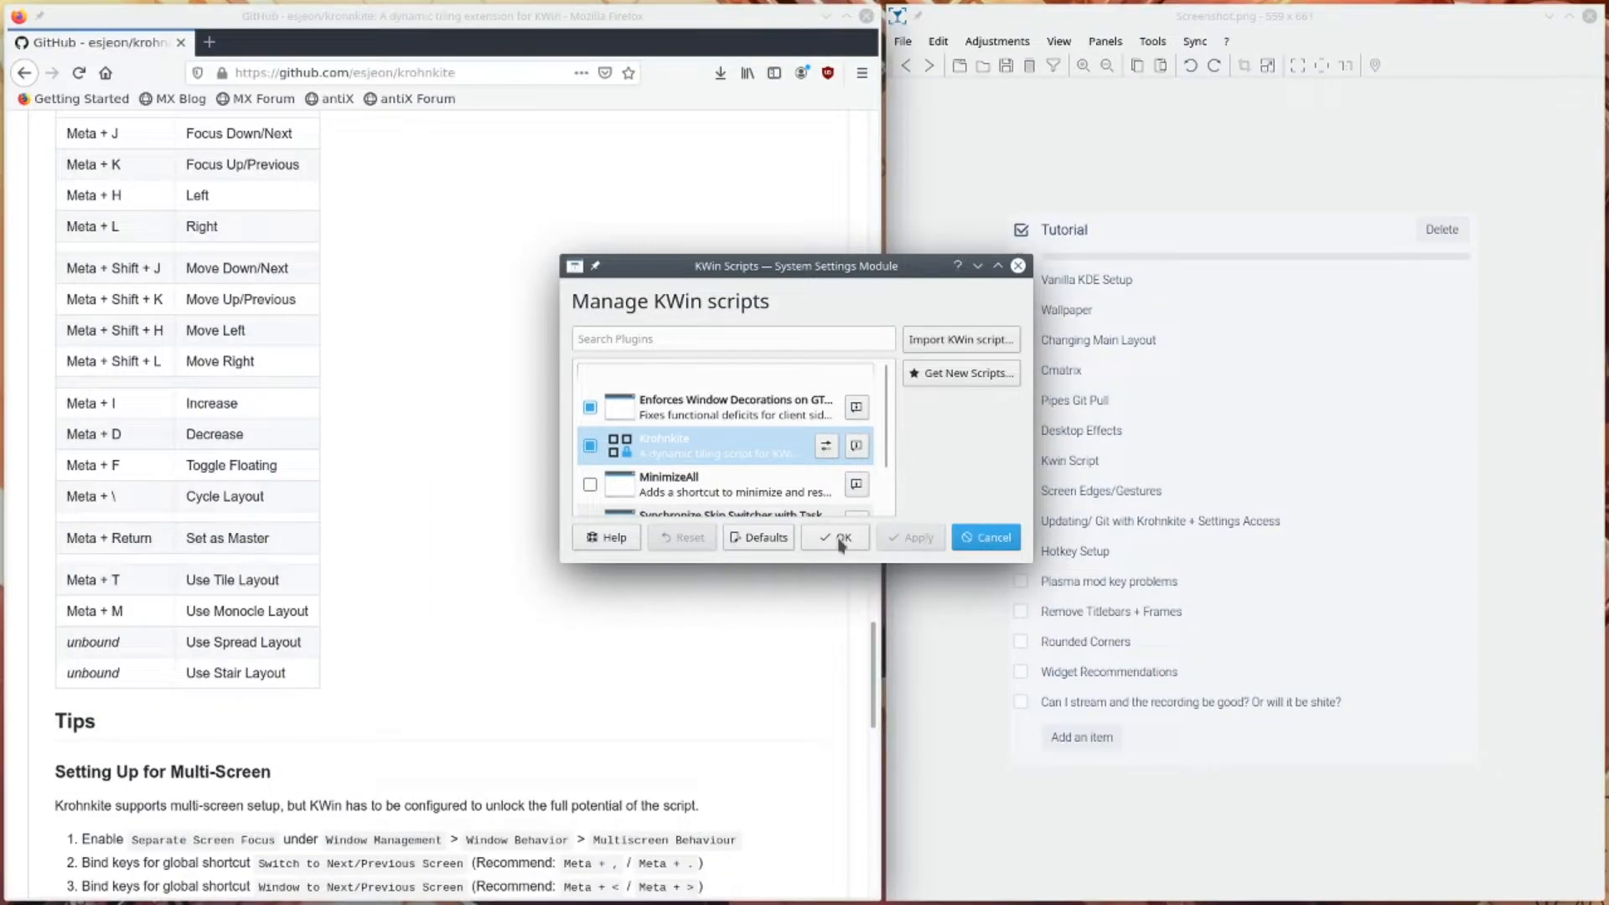
{"action": "left_click", "coordinate": [835, 538]}
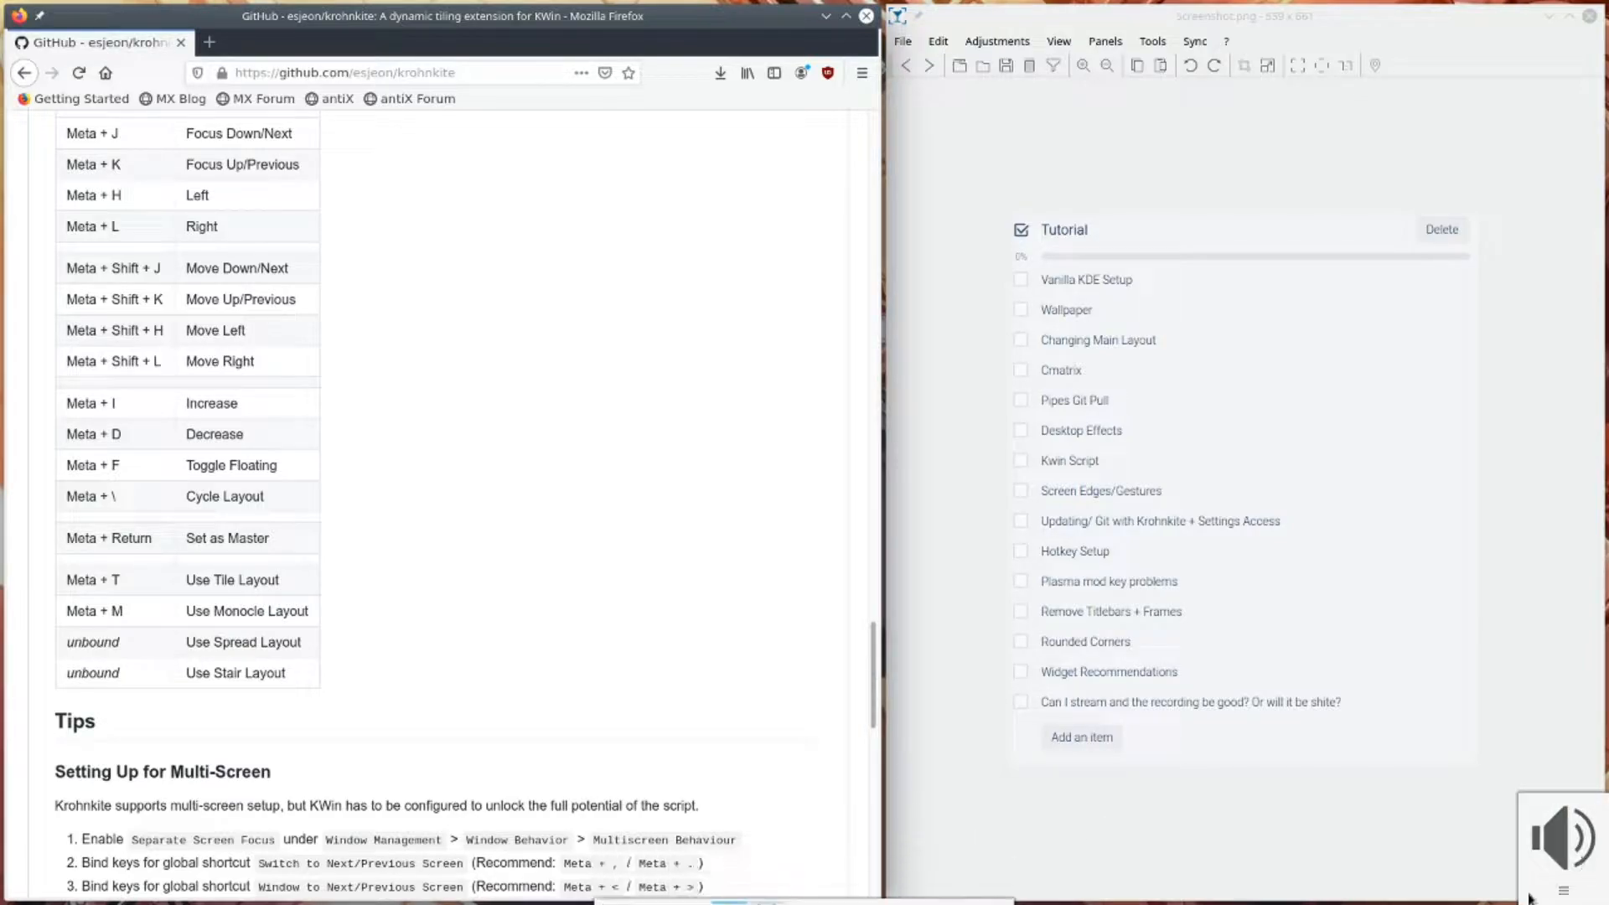
{"action": "scroll", "coordinate": [1567, 863], "scroll_direction": "up", "scroll_amount": 1}
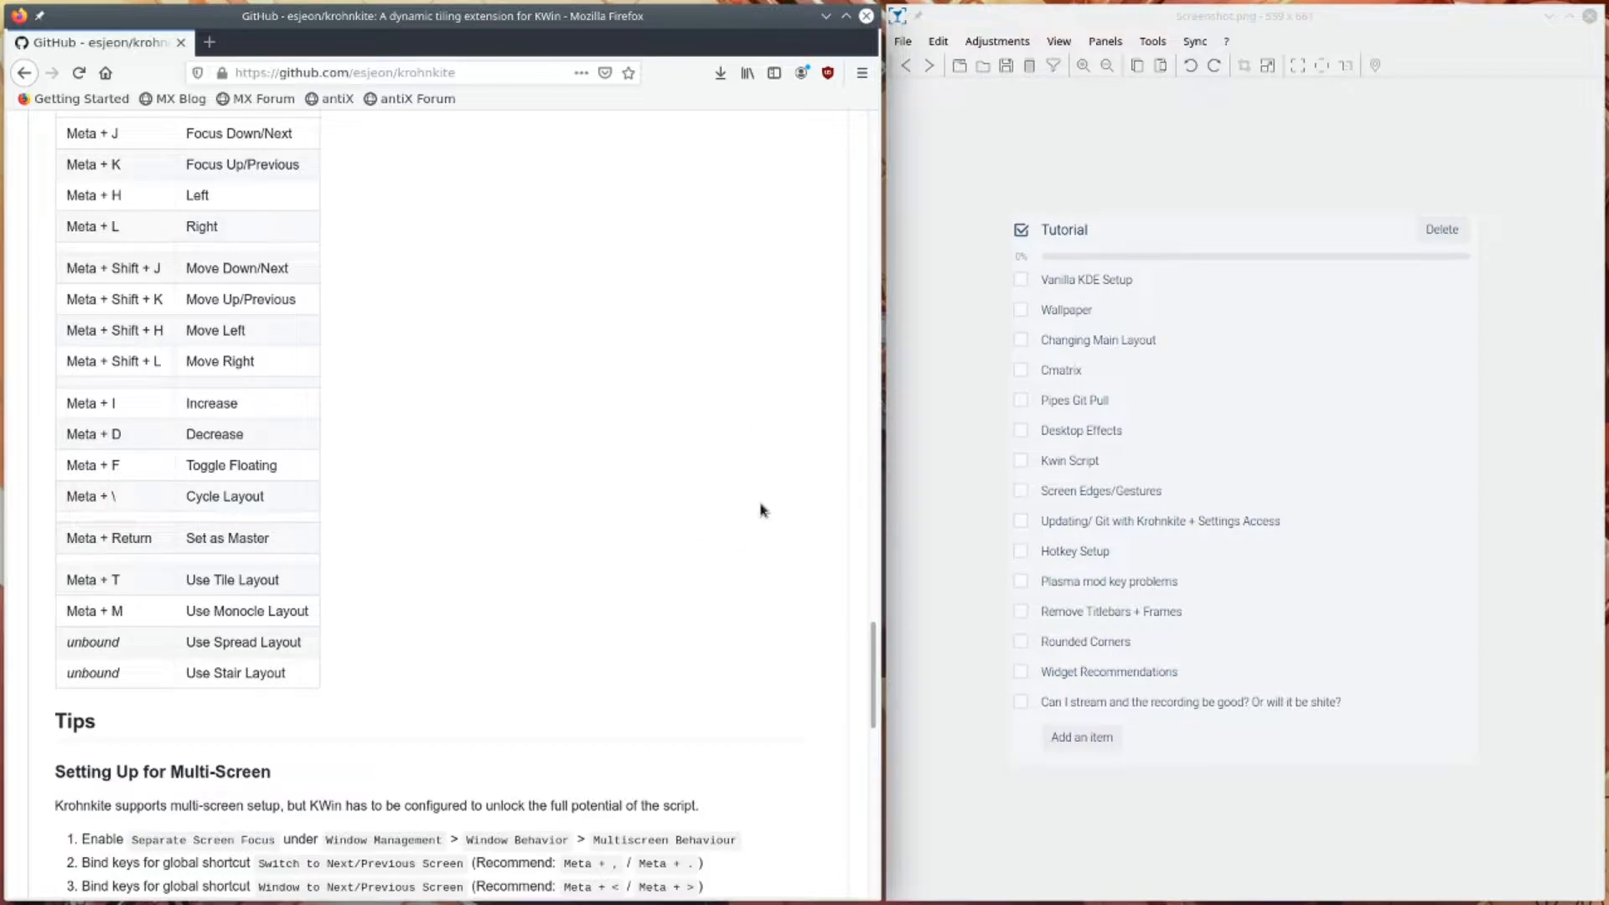
{"action": "key", "text": "super"}
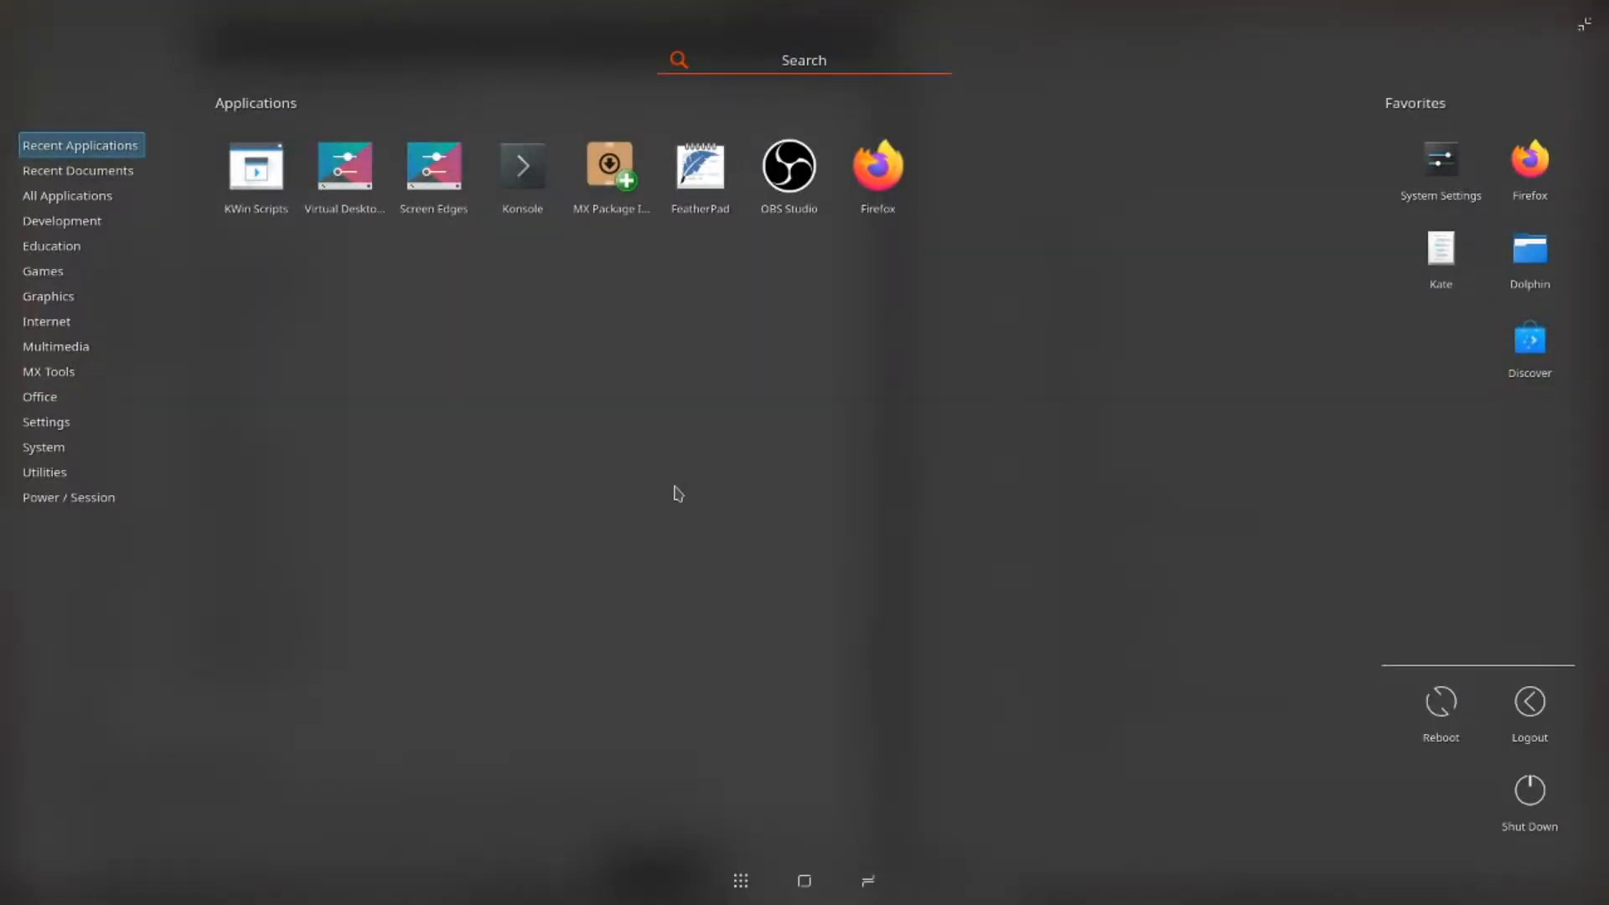
{"action": "type", "text": "deskt"}
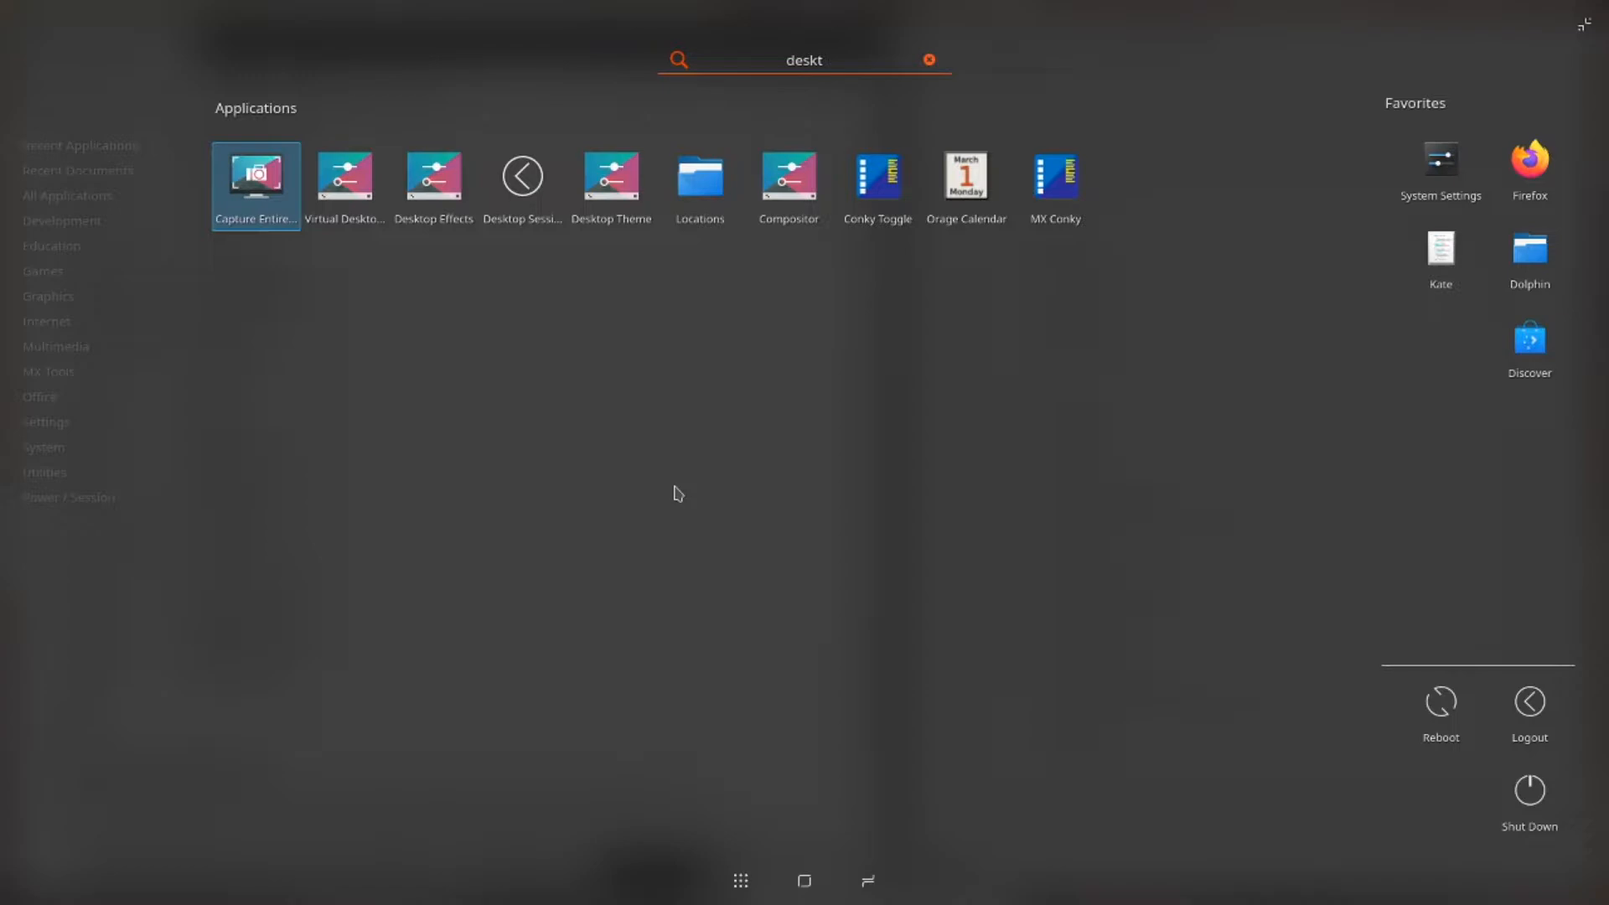
{"action": "key", "text": "Right"}
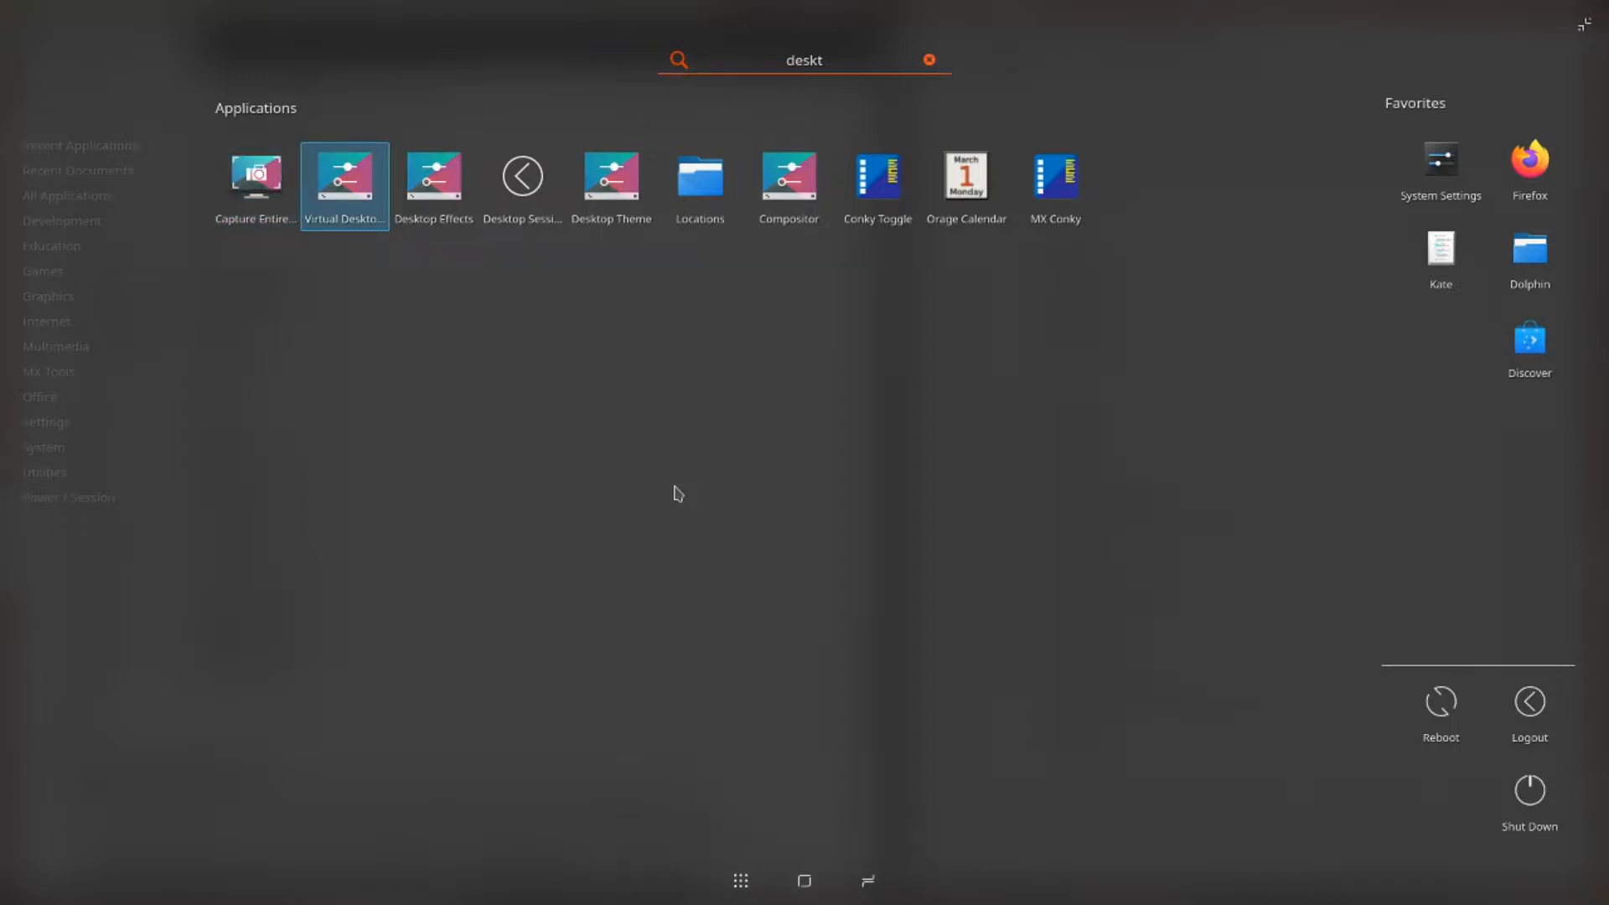
{"action": "key", "text": "Right"}
{"action": "key", "text": "Return"}
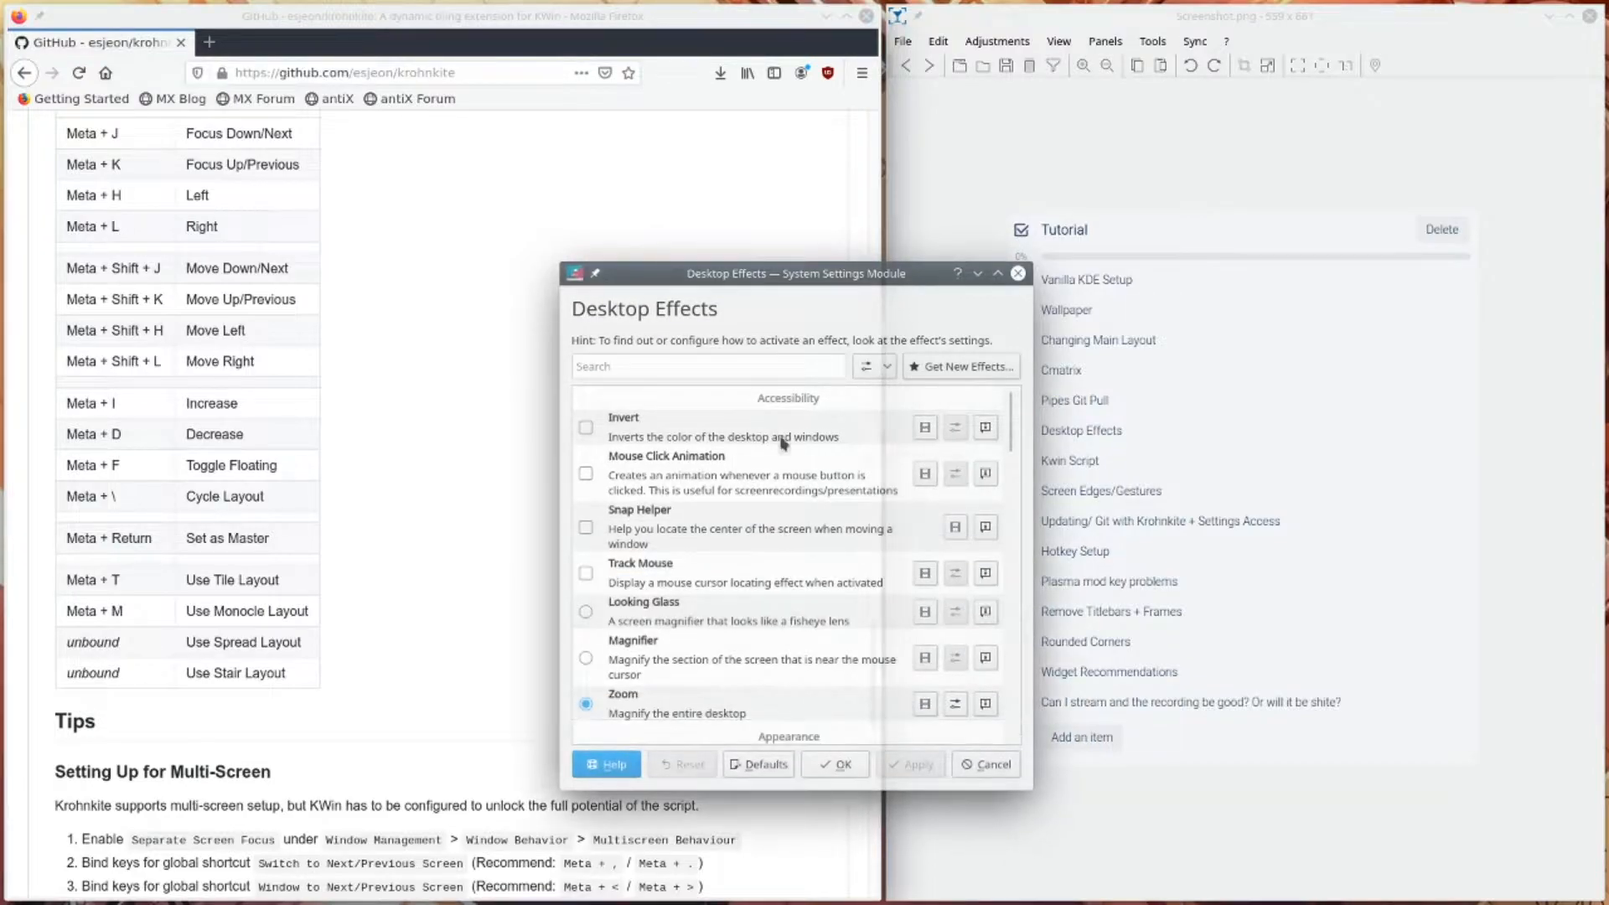
{"action": "left_click_drag", "start_coordinate": [768, 267], "coordinate": [536, 83]}
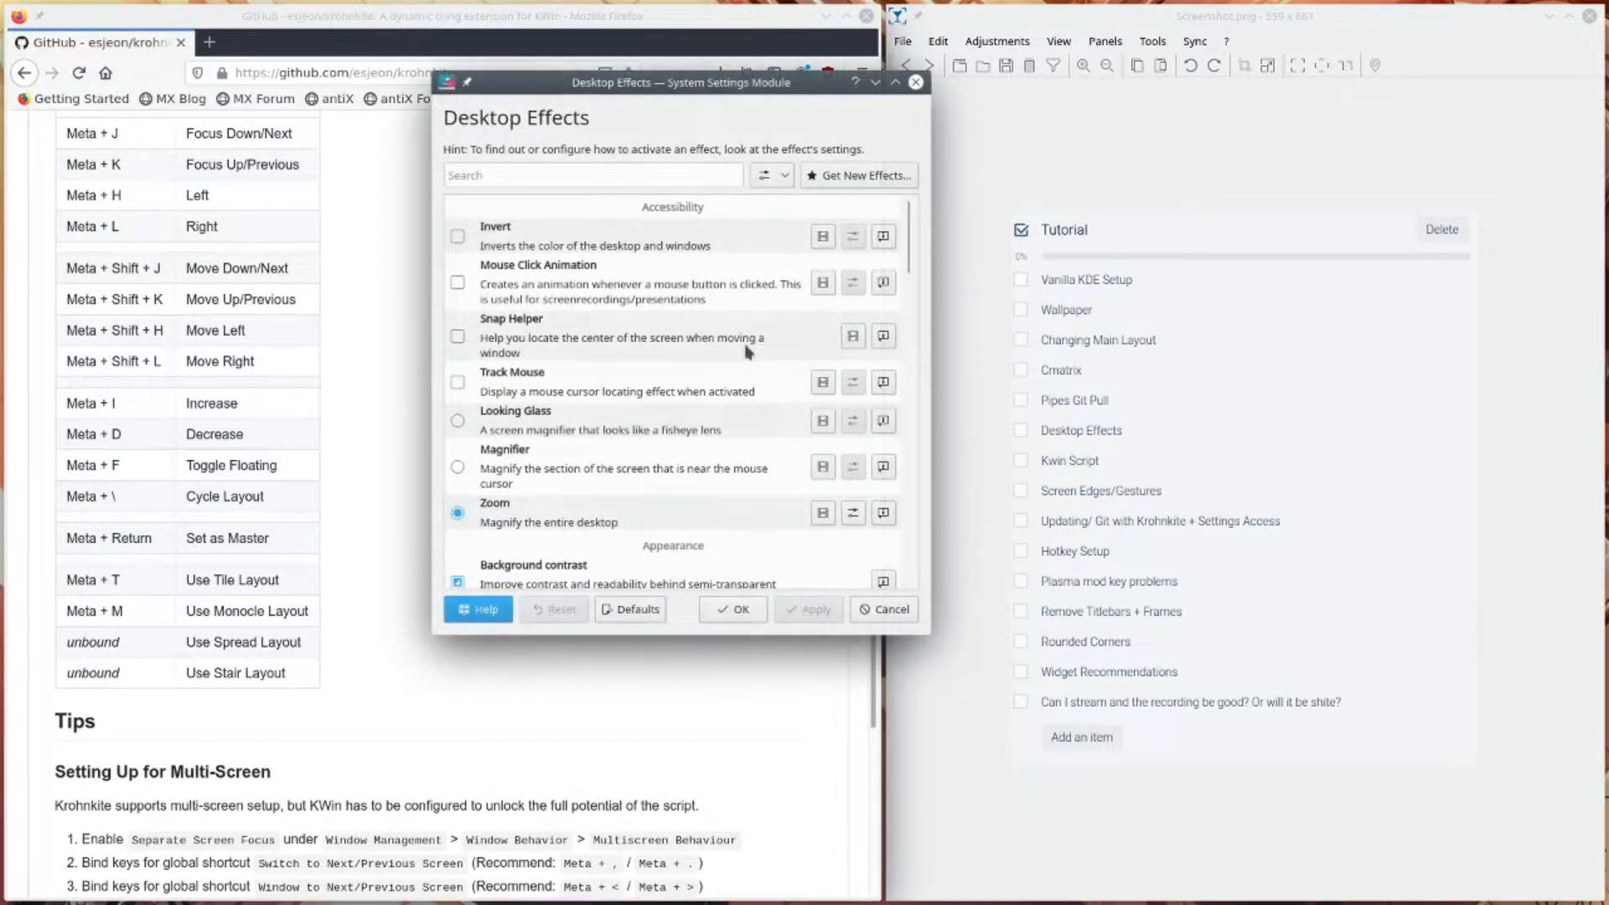
{"action": "left_click", "coordinate": [891, 611]}
- Search the application launcher for "sett" and open System Settings
{"action": "key", "text": "super"}
{"action": "type", "text": "set"}
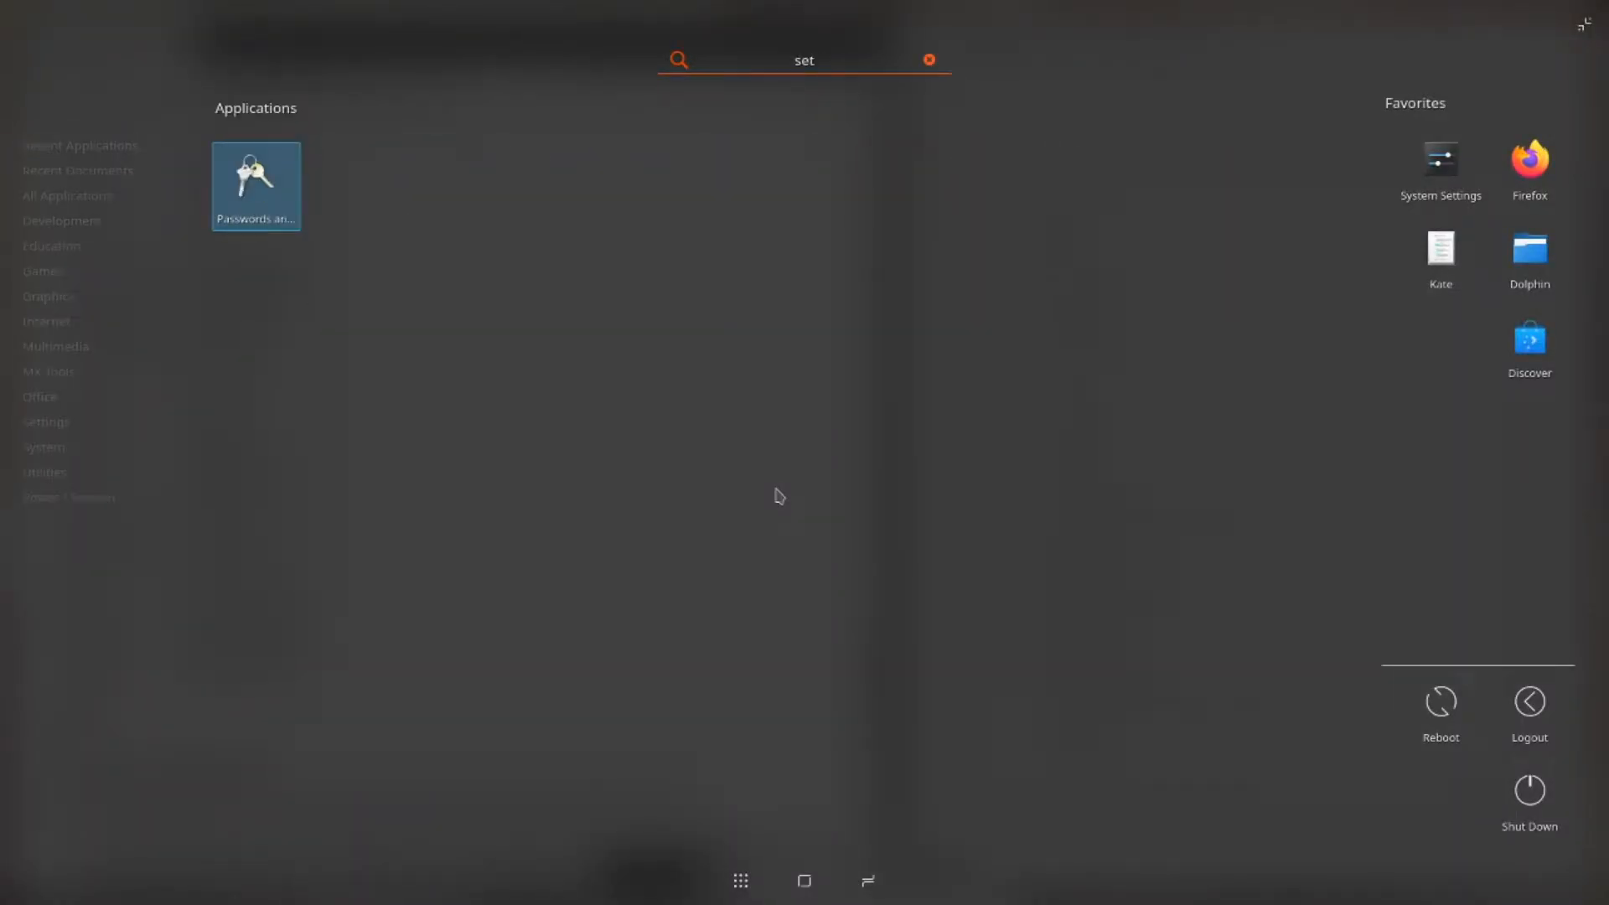
{"action": "type", "text": "t"}
{"action": "key", "text": "Right"}
{"action": "key", "text": "Right"}
{"action": "key", "text": "Right"}
{"action": "key", "text": "Right"}
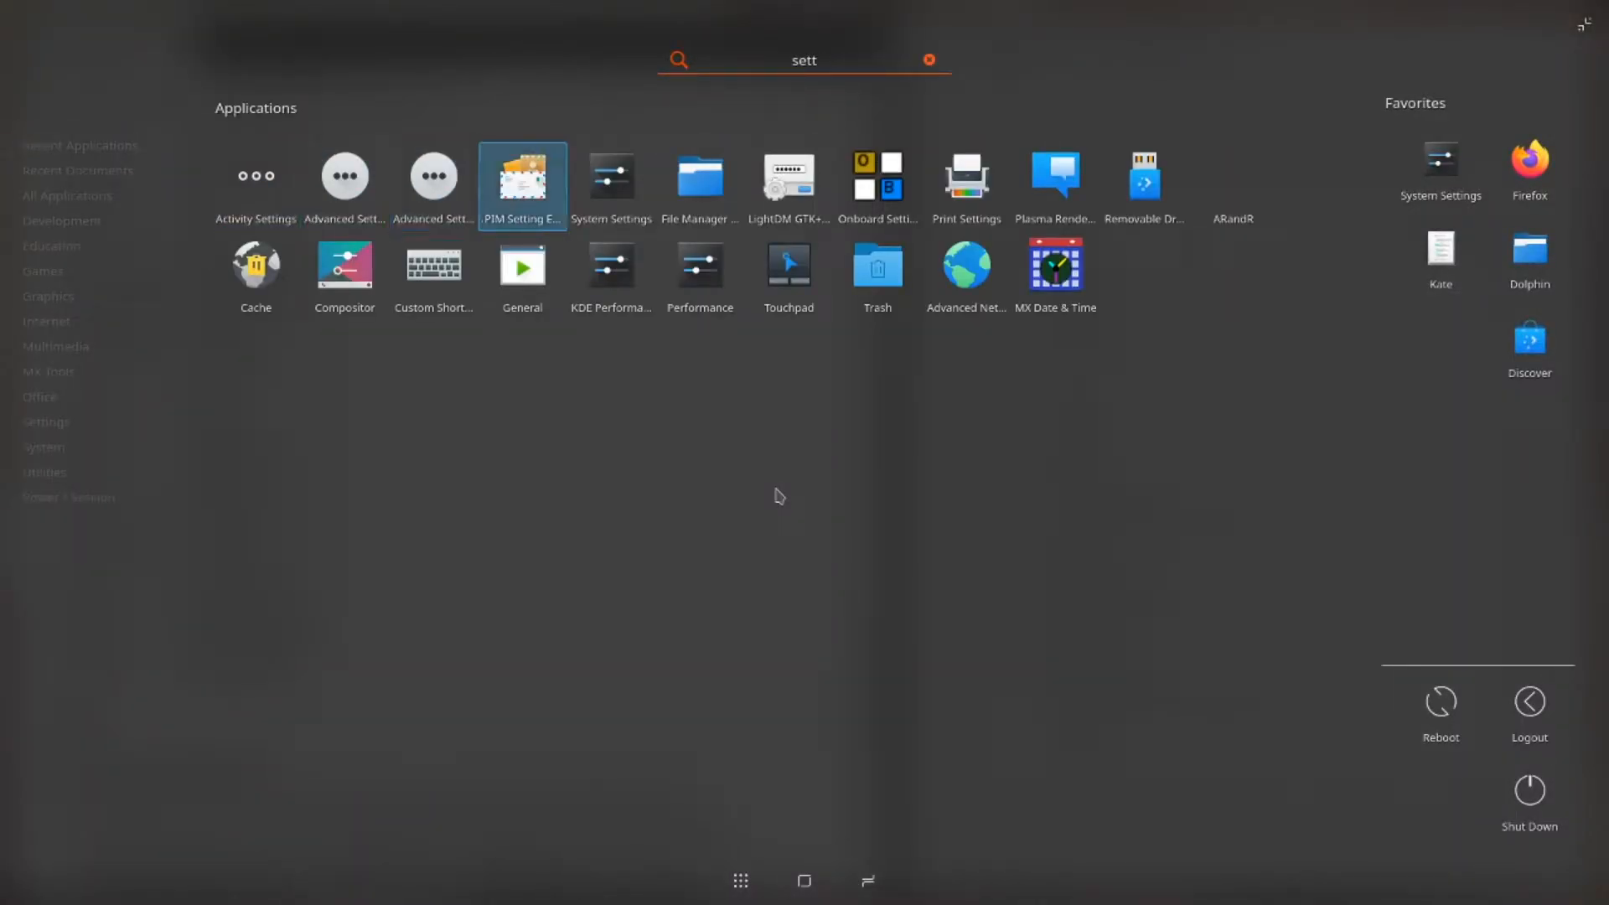
{"action": "key", "text": "Return"}
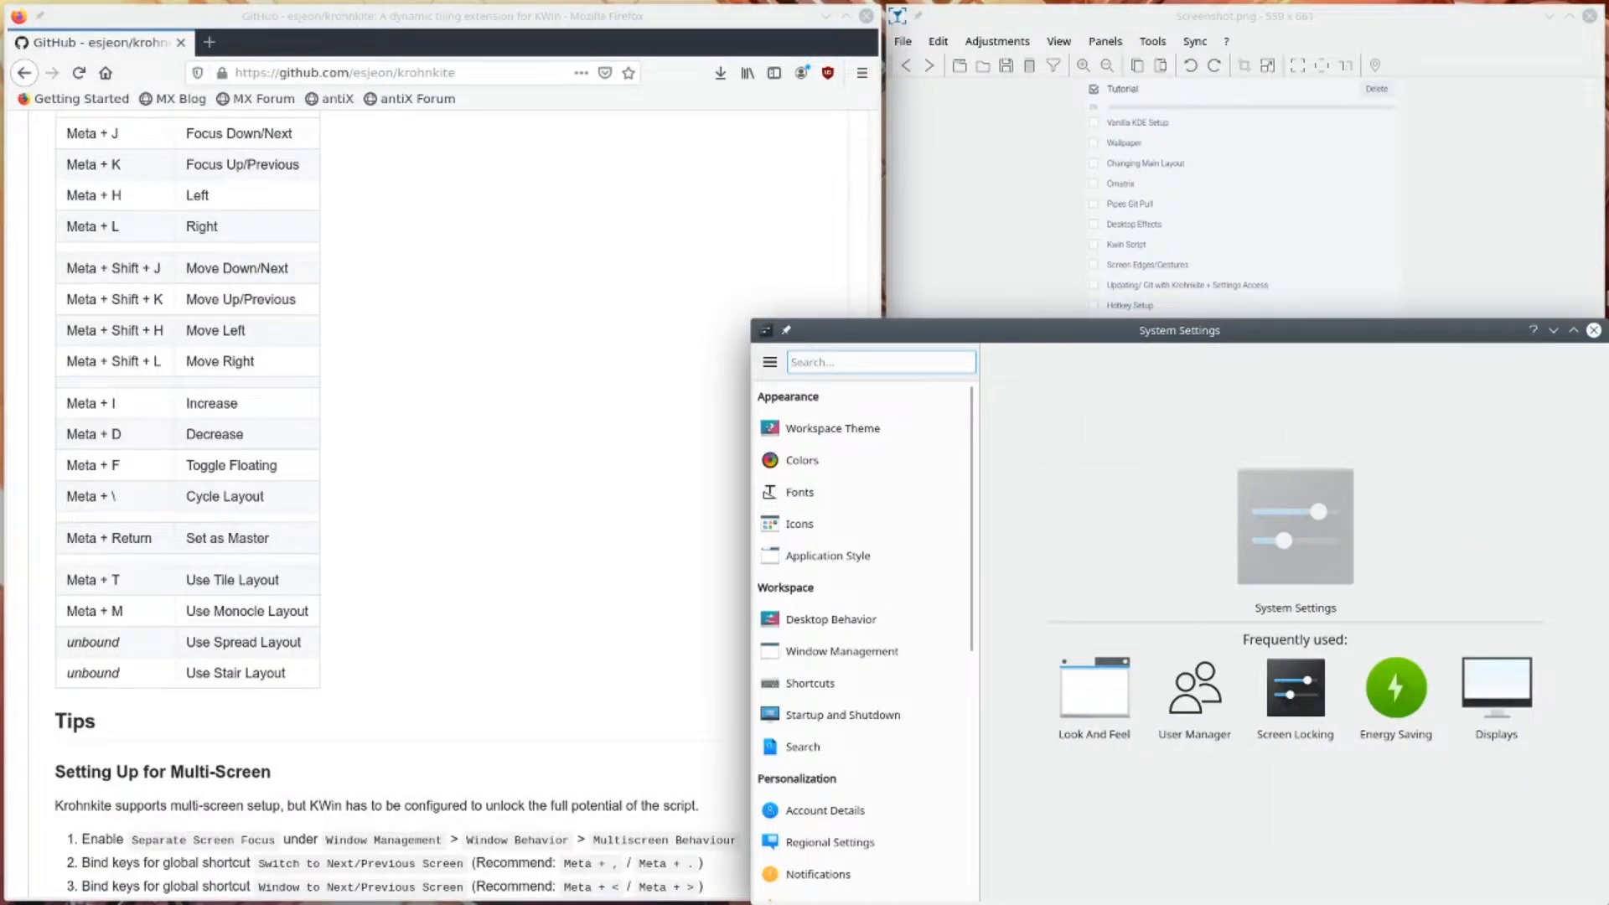
- Move the System Settings window to the second desktop through the desktop grid and switch to that desktop
{"action": "key", "text": "ctrl+F8"}
{"action": "left_click_drag", "start_coordinate": [496, 407], "coordinate": [1265, 342]}
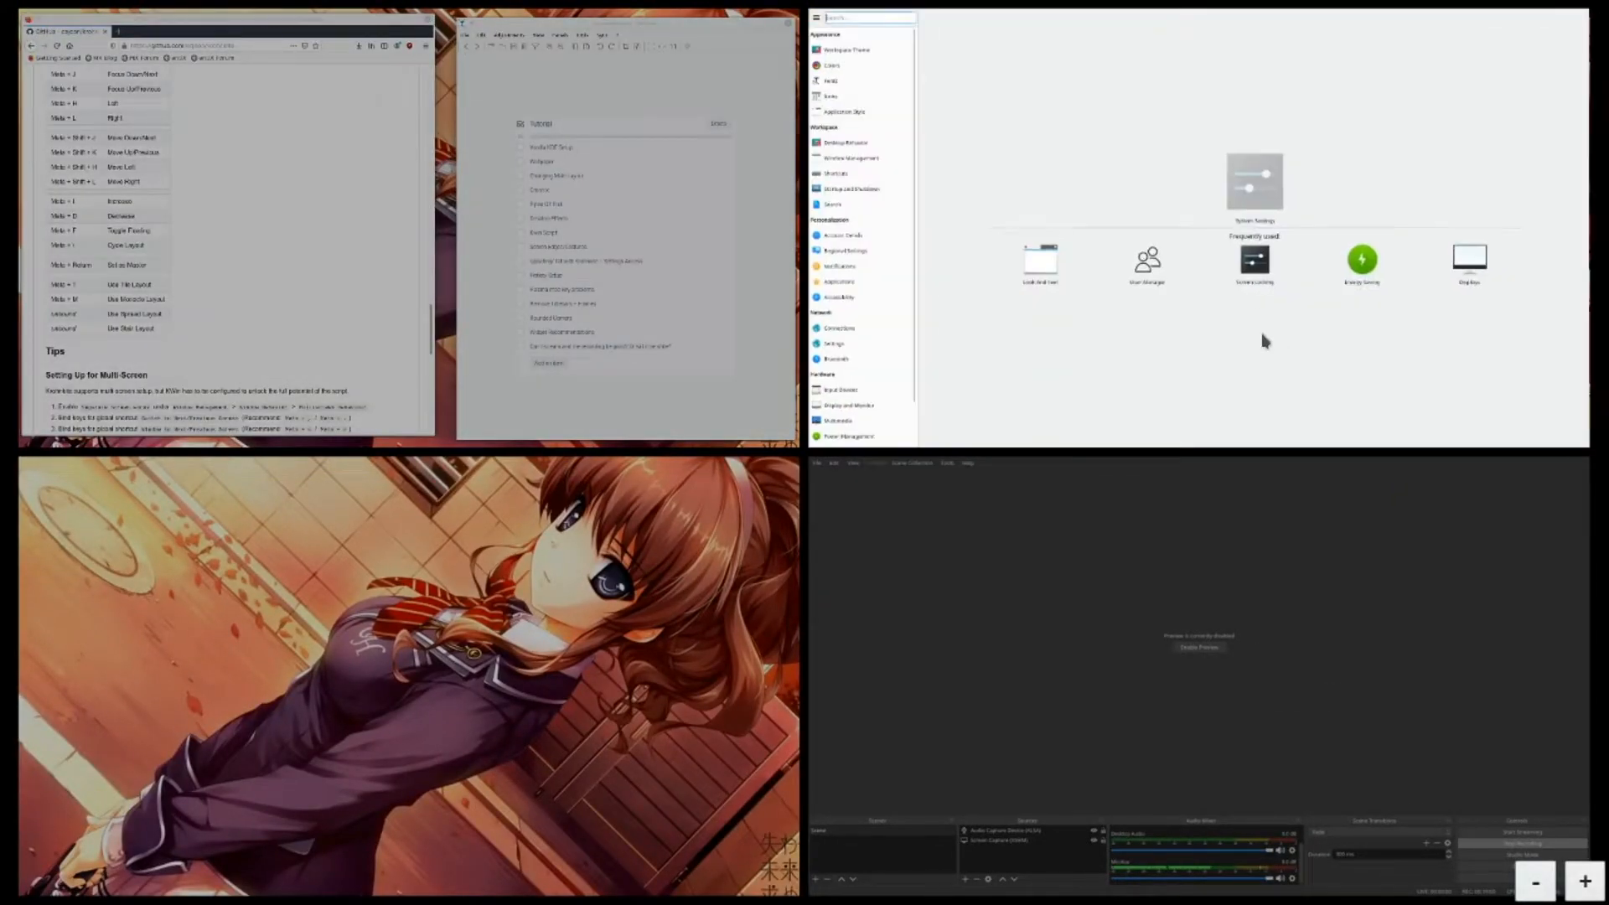
{"action": "left_click", "coordinate": [1265, 342]}
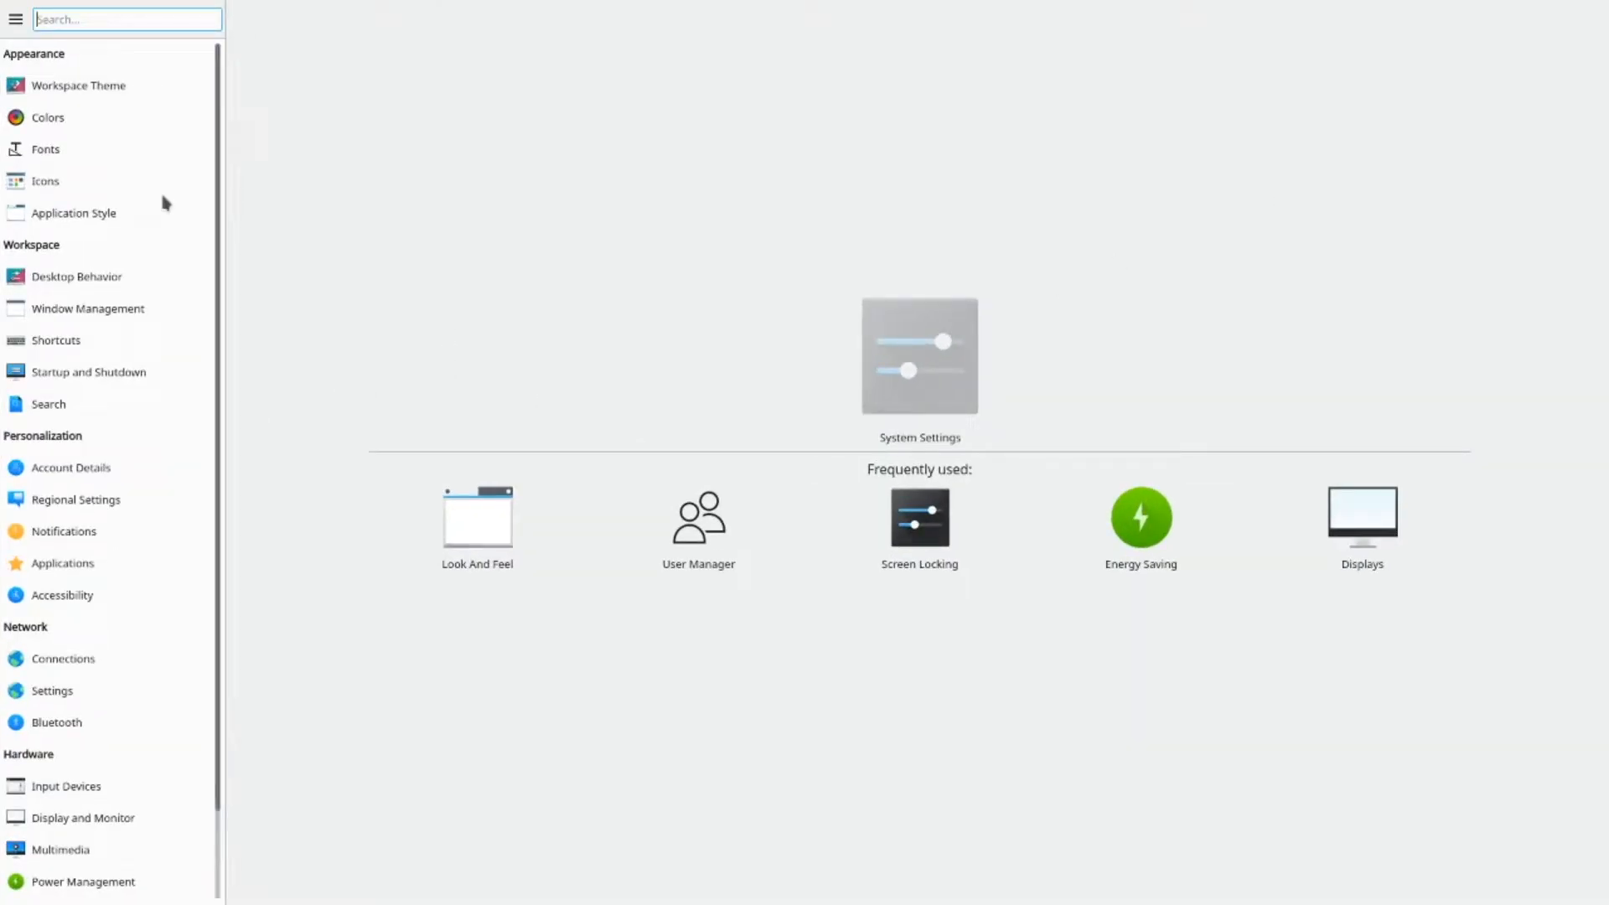
{"action": "mouse_move", "coordinate": [722, 904]}
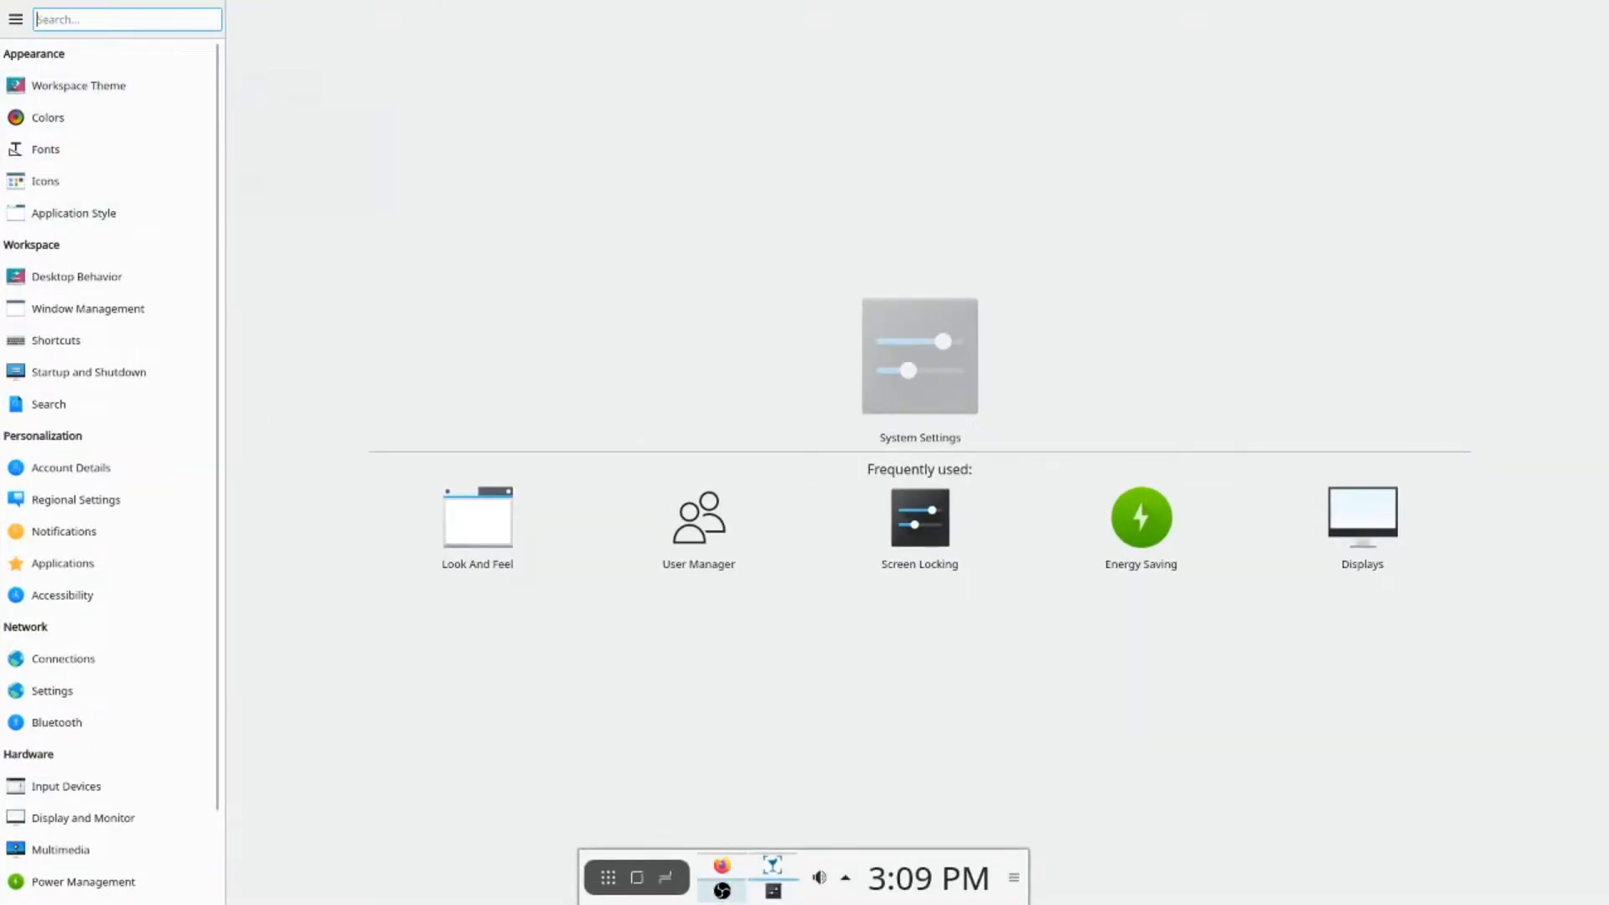
- Open the Look And Feel settings and search the downloadable look and feel packages for "orange"
{"action": "left_click", "coordinate": [76, 87]}
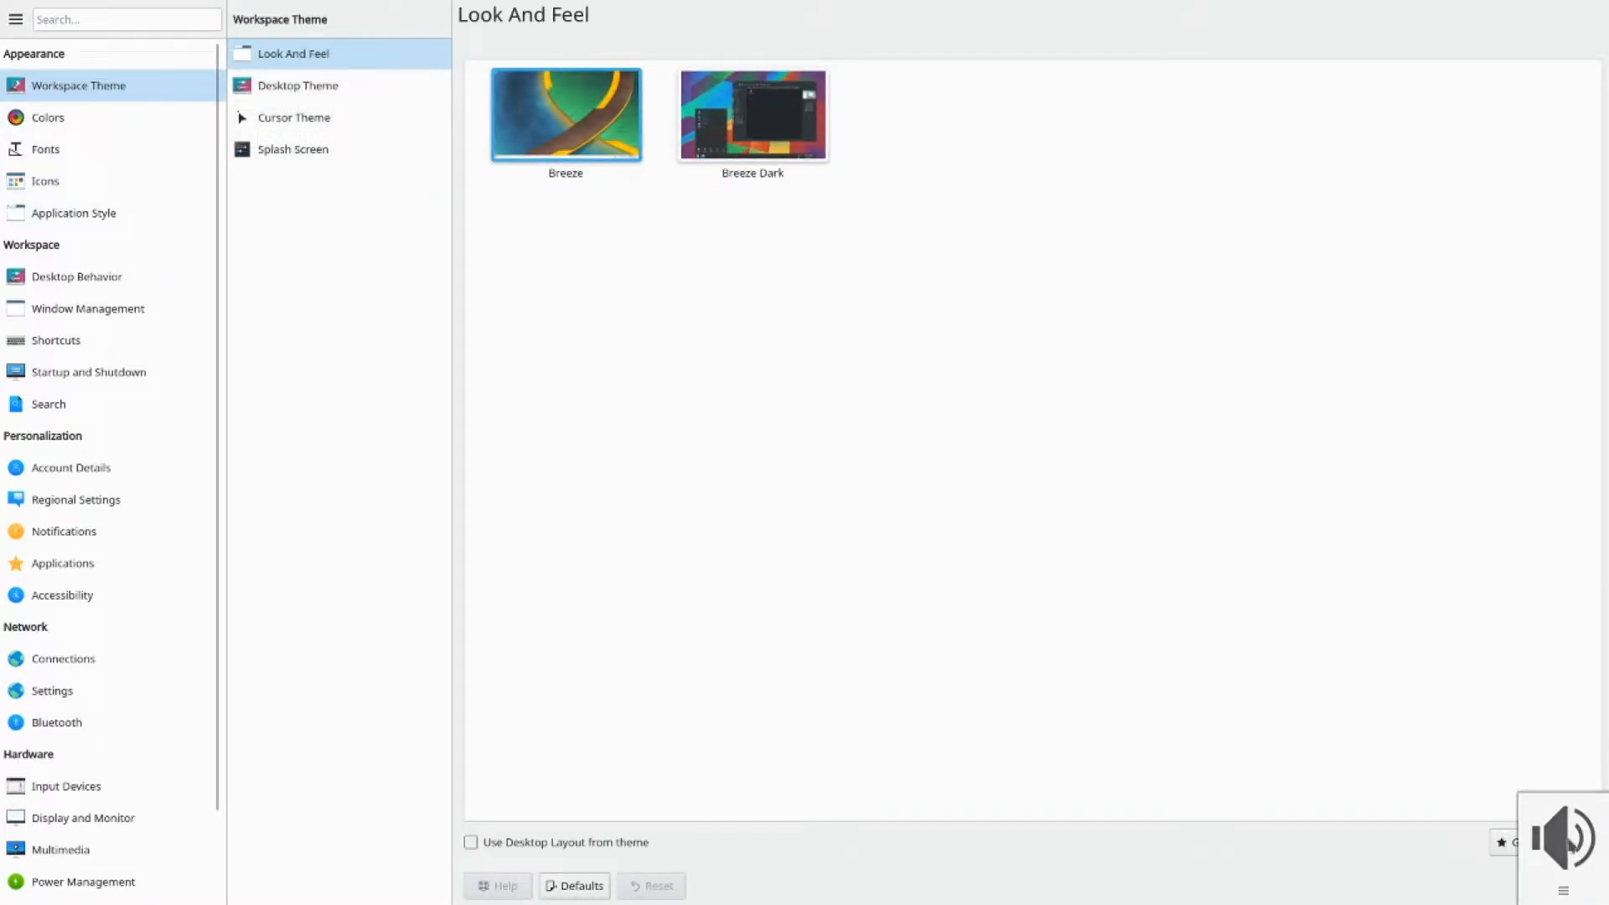
{"action": "left_click", "coordinate": [1542, 842]}
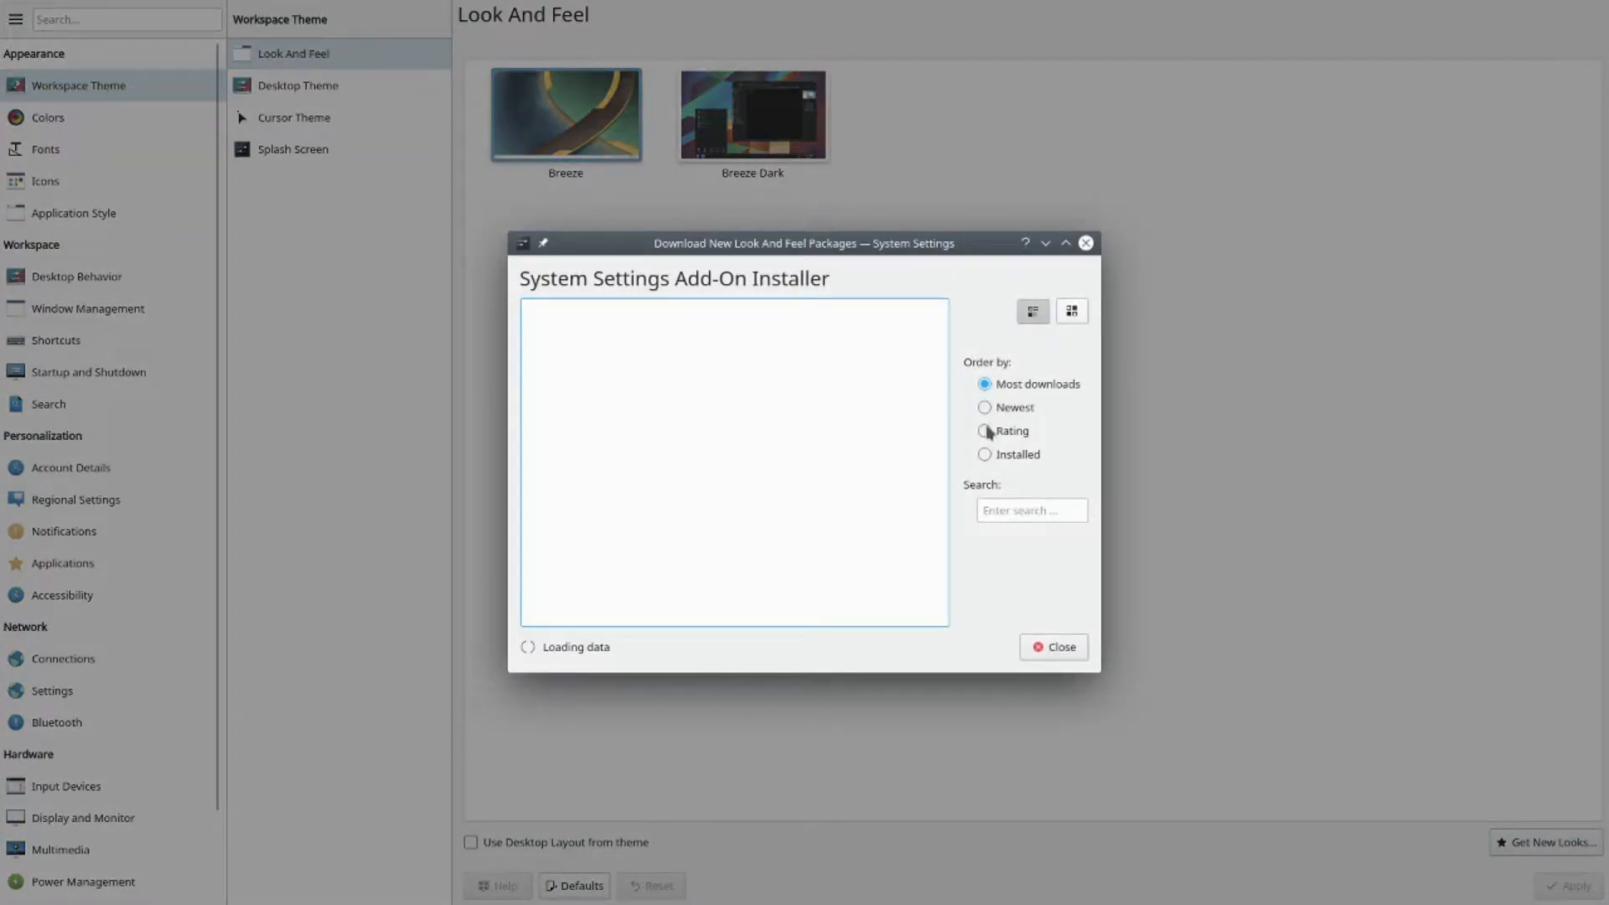
{"action": "left_click", "coordinate": [1046, 513]}
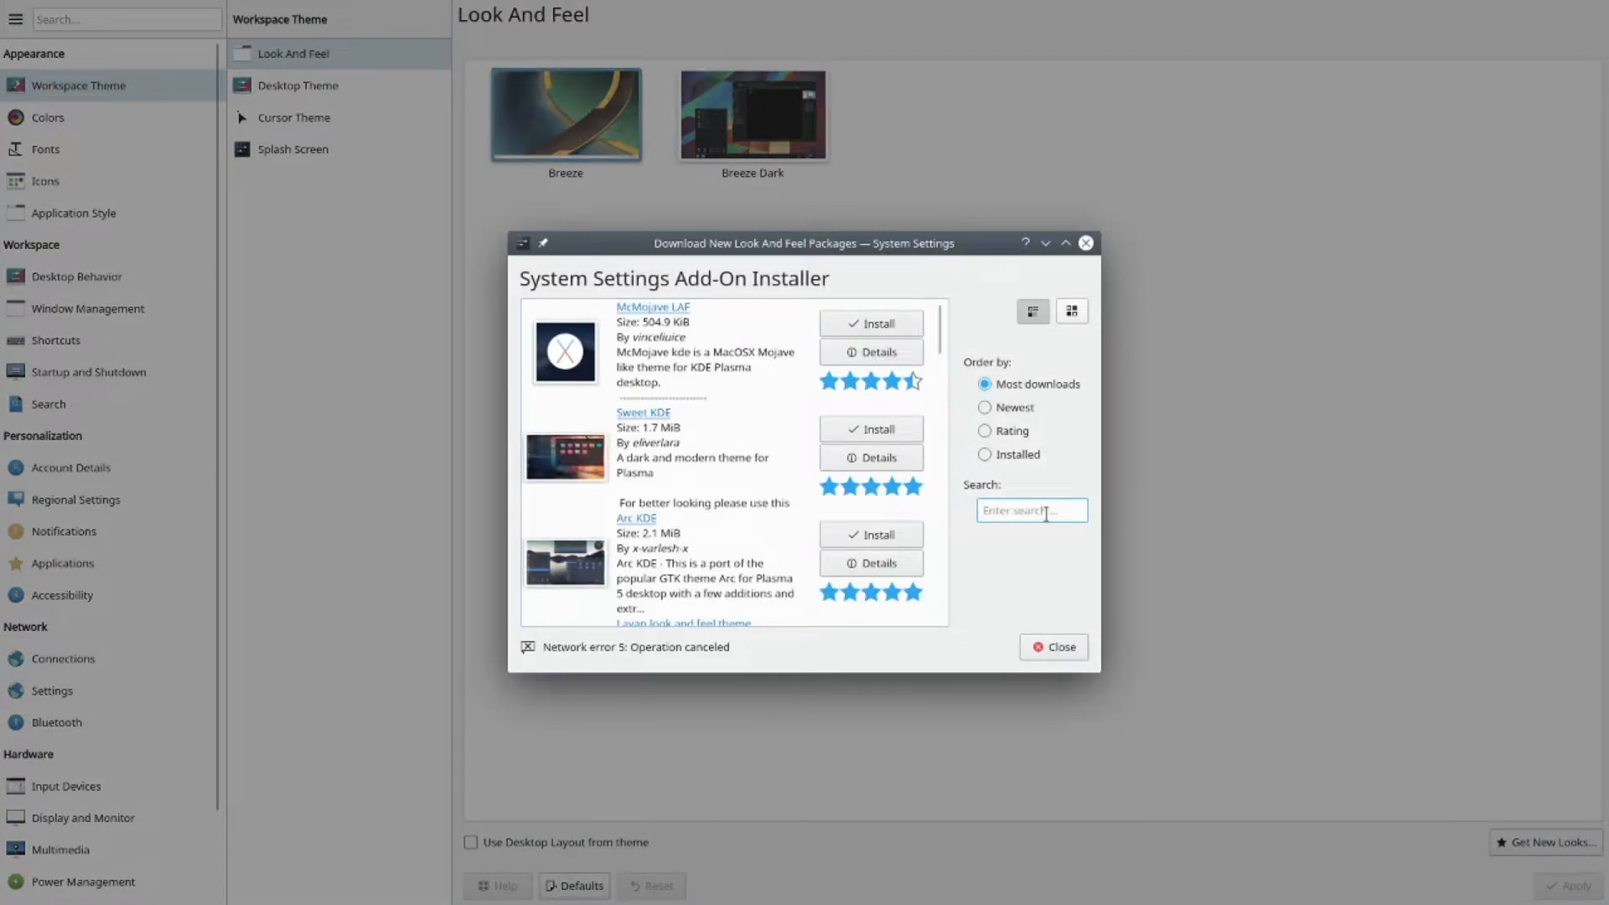
{"action": "type", "text": "orange"}
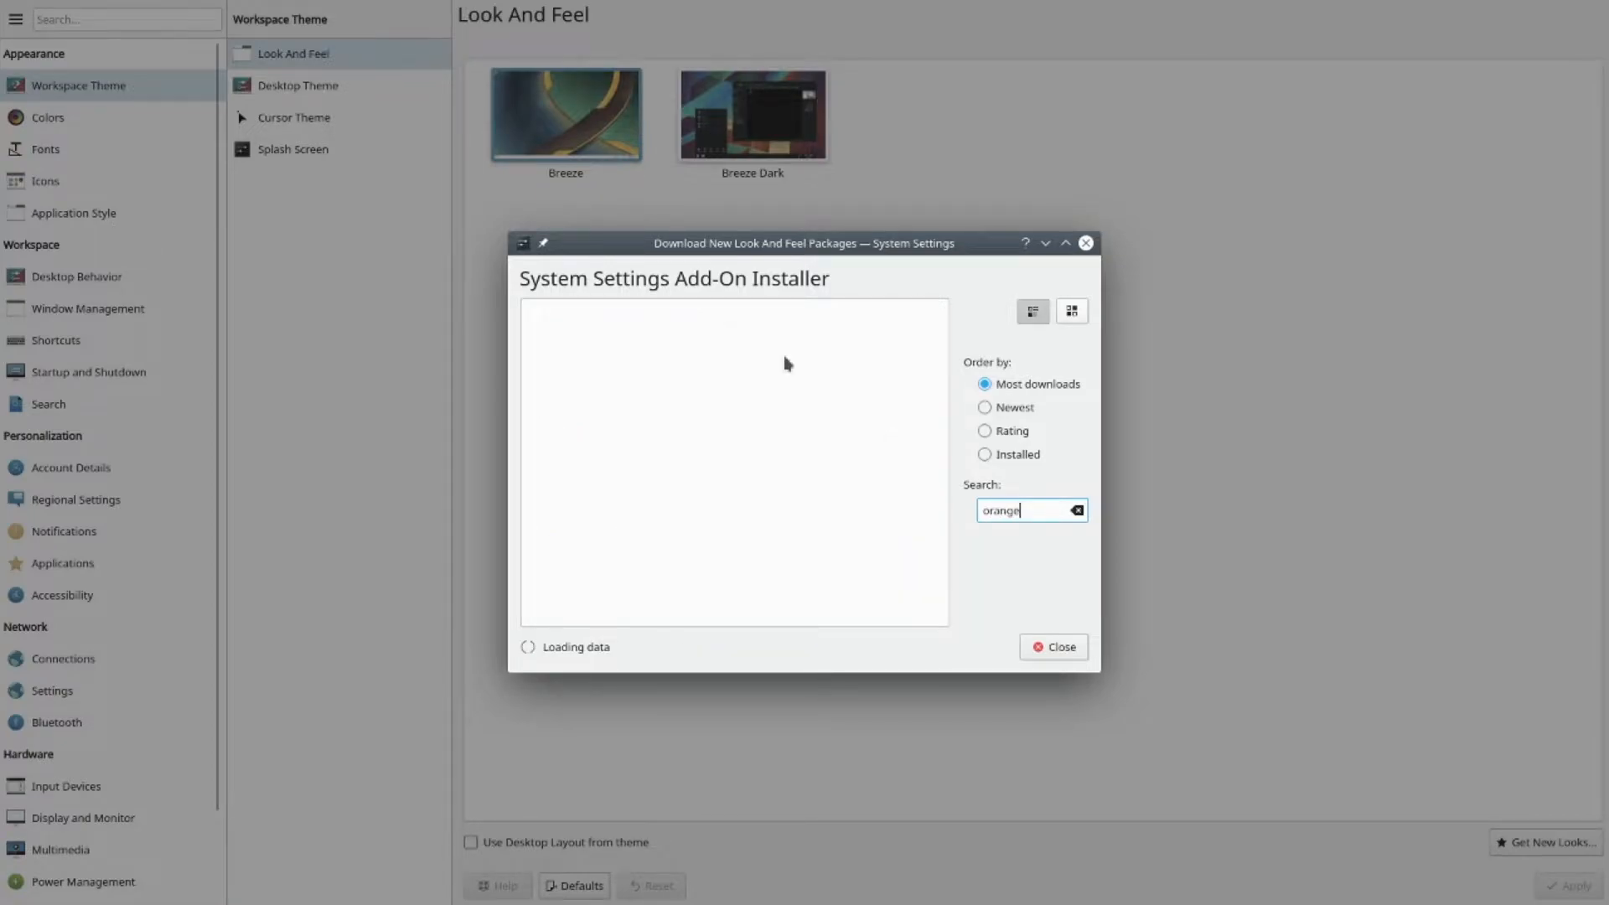
- Start installing the Orange look and feel package and close the add-on installer
{"action": "scroll", "coordinate": [715, 450], "scroll_direction": "down", "scroll_amount": 3}
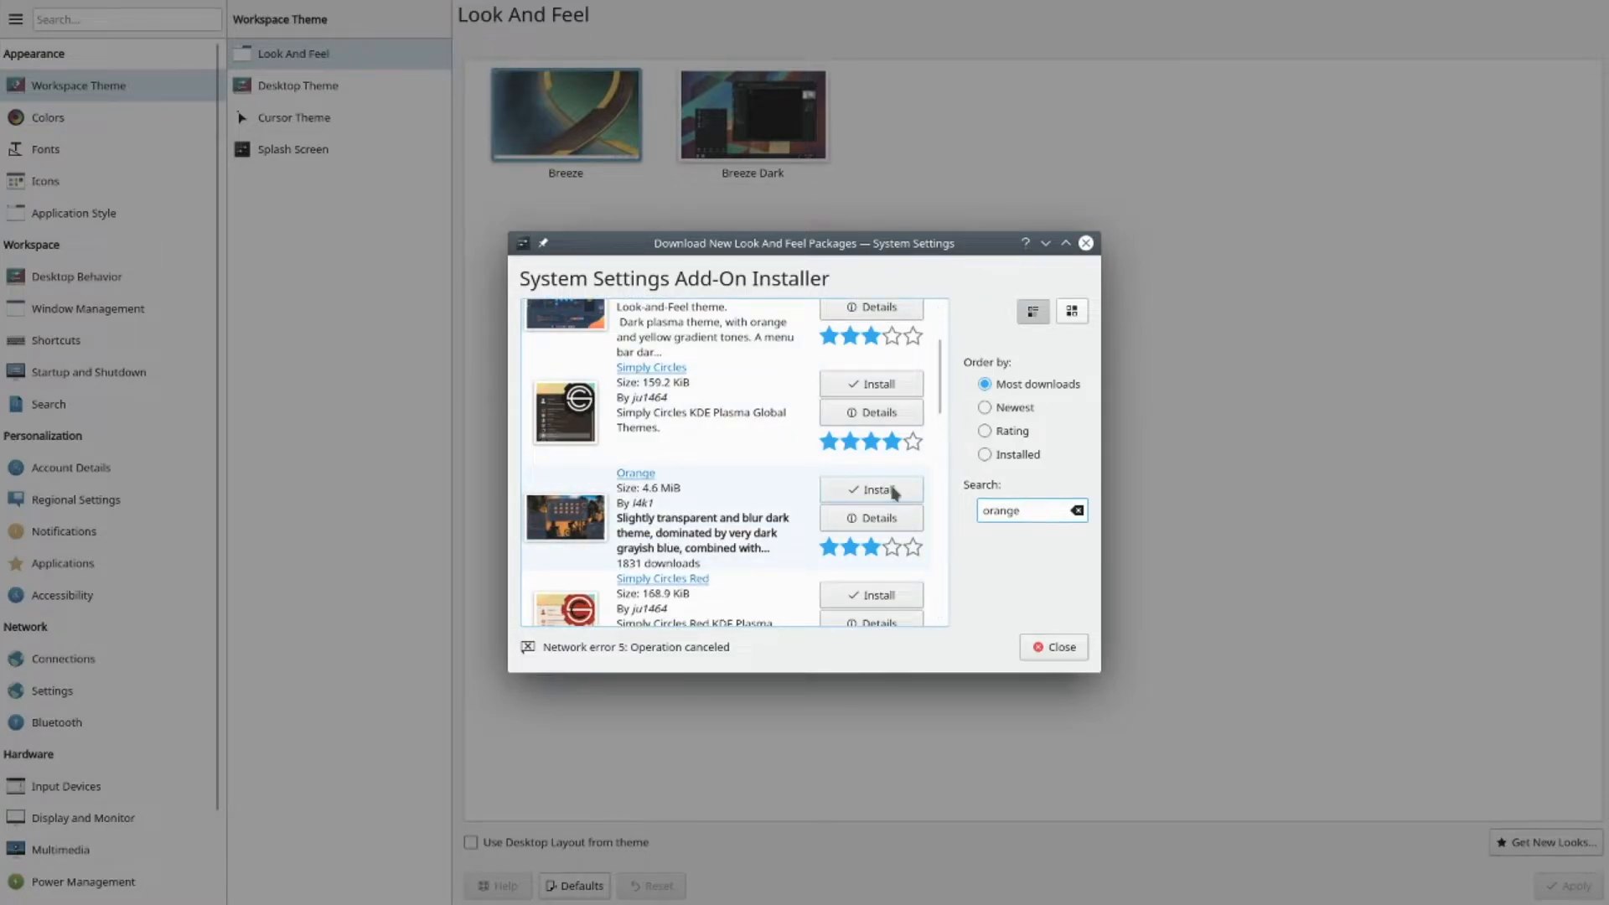
{"action": "left_click", "coordinate": [895, 492]}
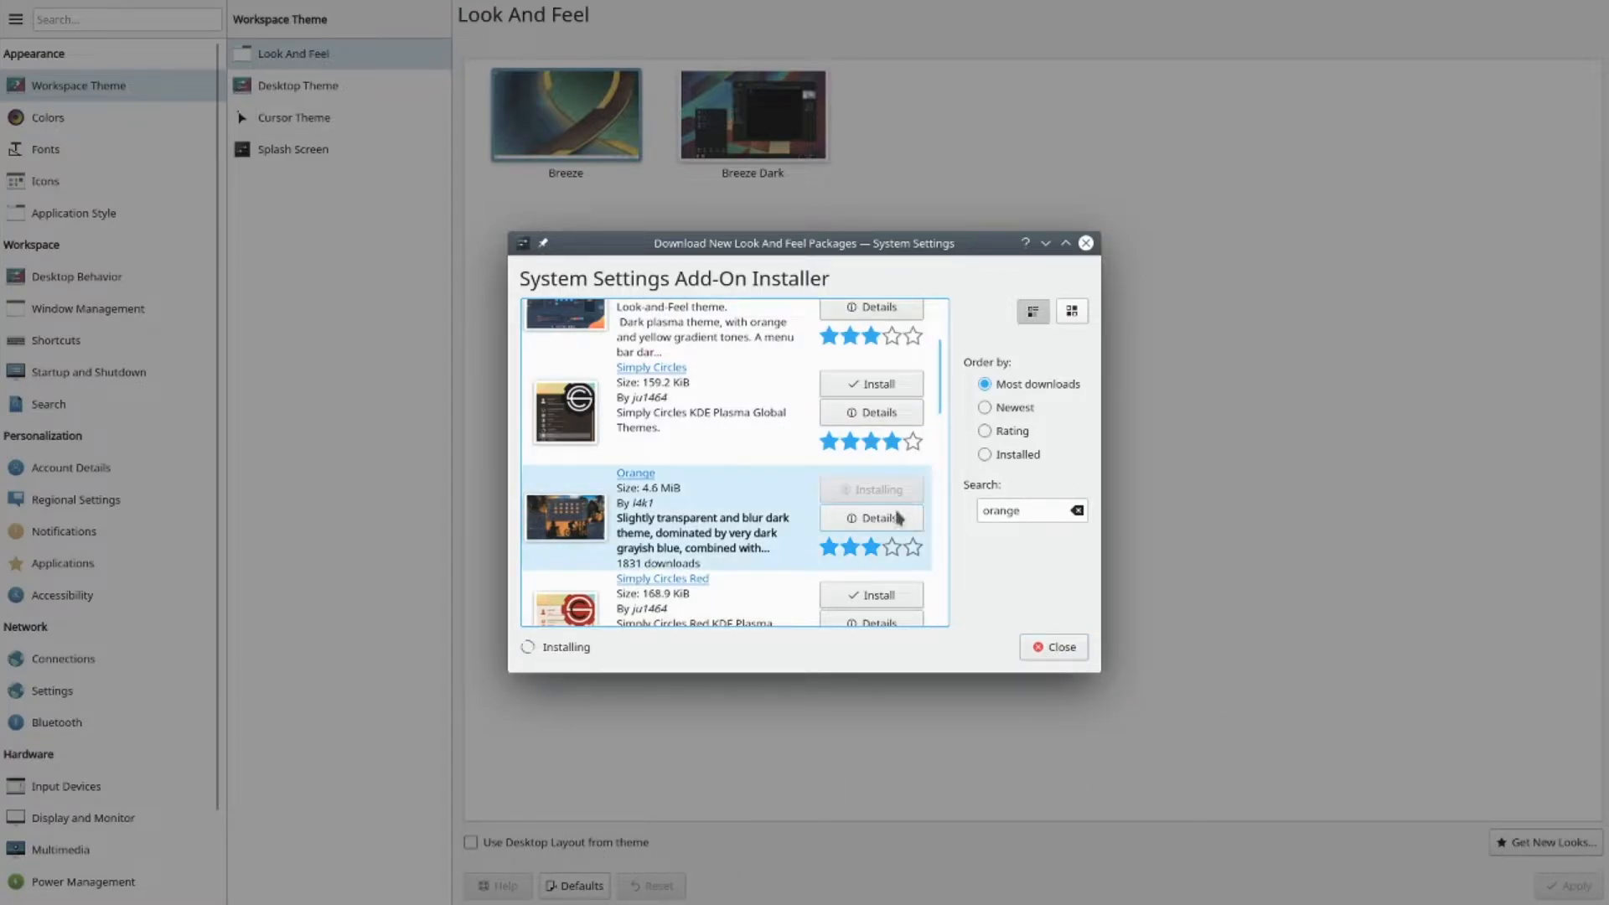
{"action": "scroll", "coordinate": [786, 484], "scroll_direction": "down", "scroll_amount": 2}
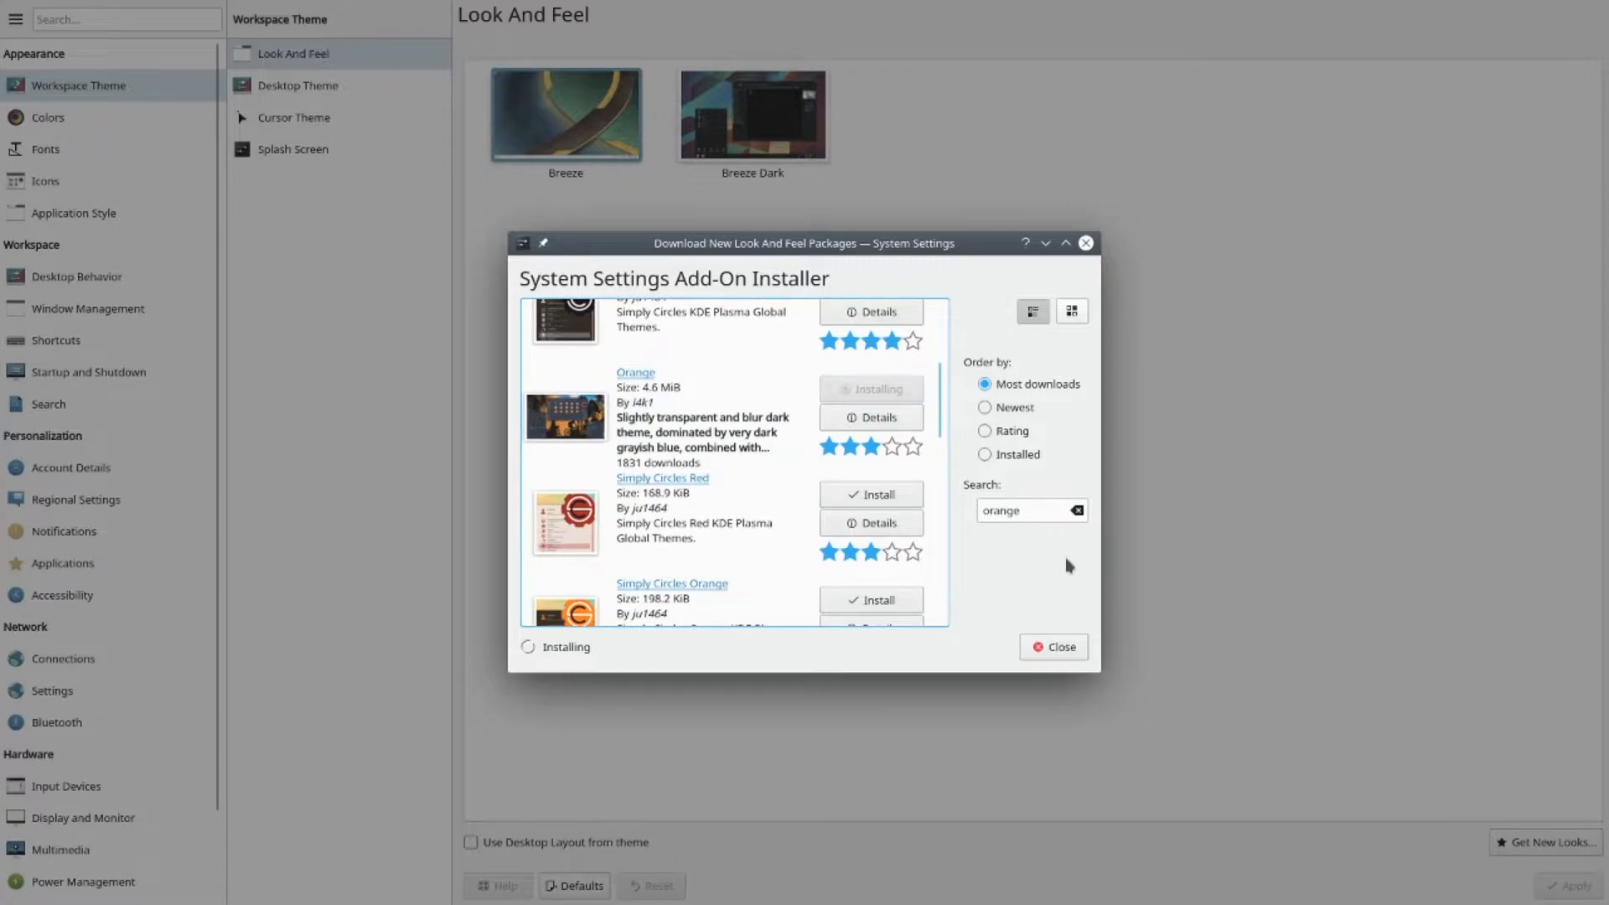
{"action": "left_click", "coordinate": [1057, 649]}
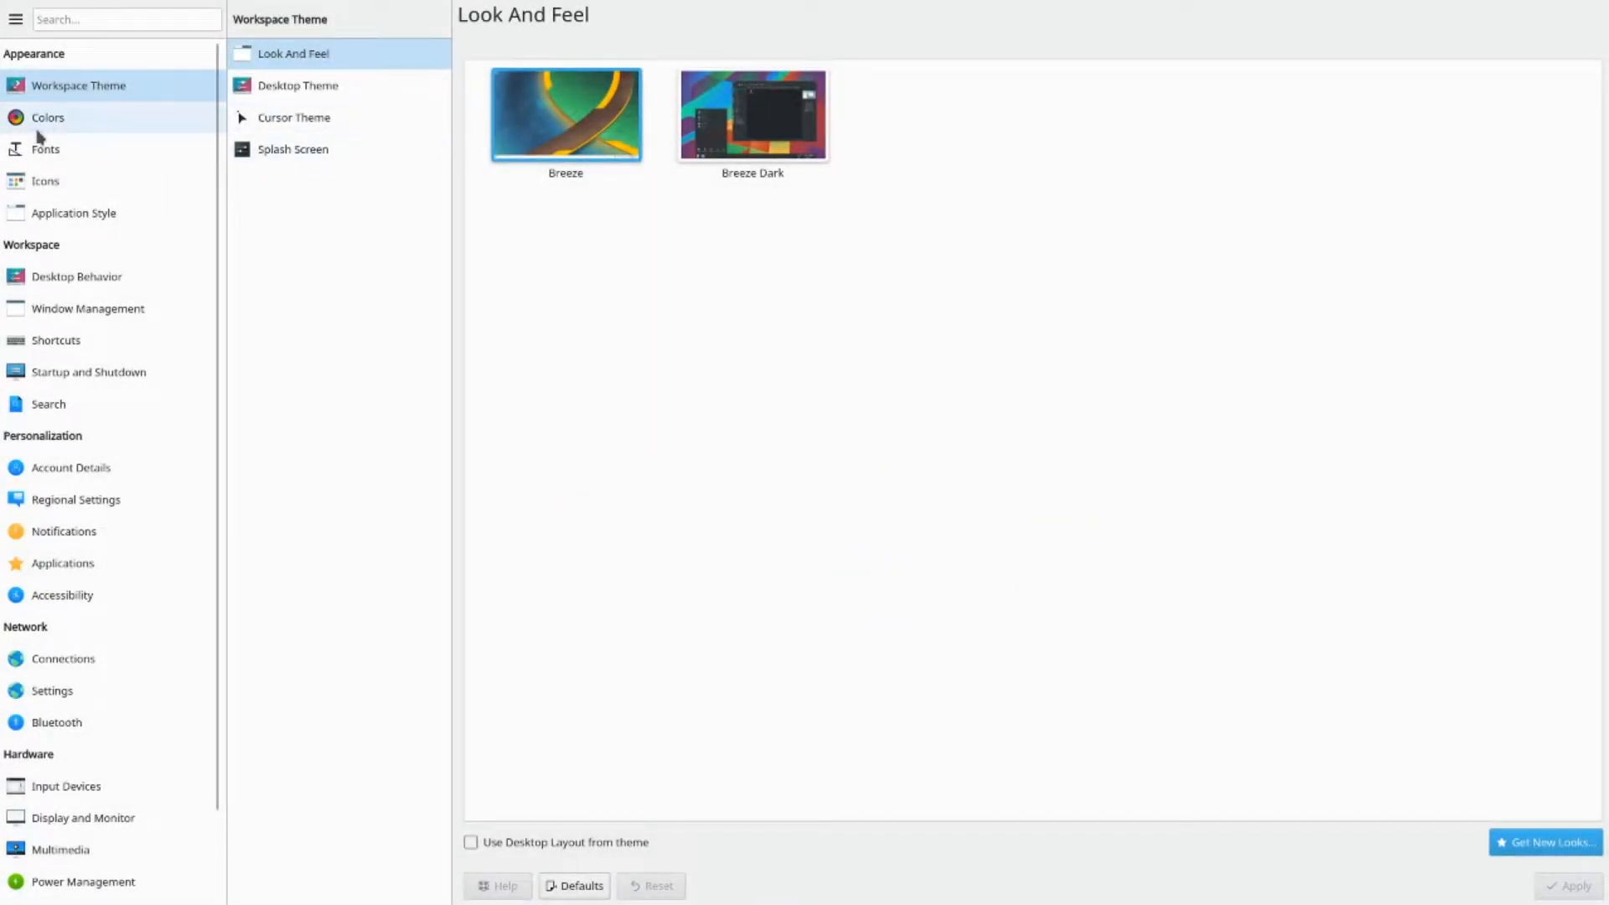
- Open the Desktop Effects page of the Desktop Behavior settings
{"action": "mouse_move", "coordinate": [55, 214]}
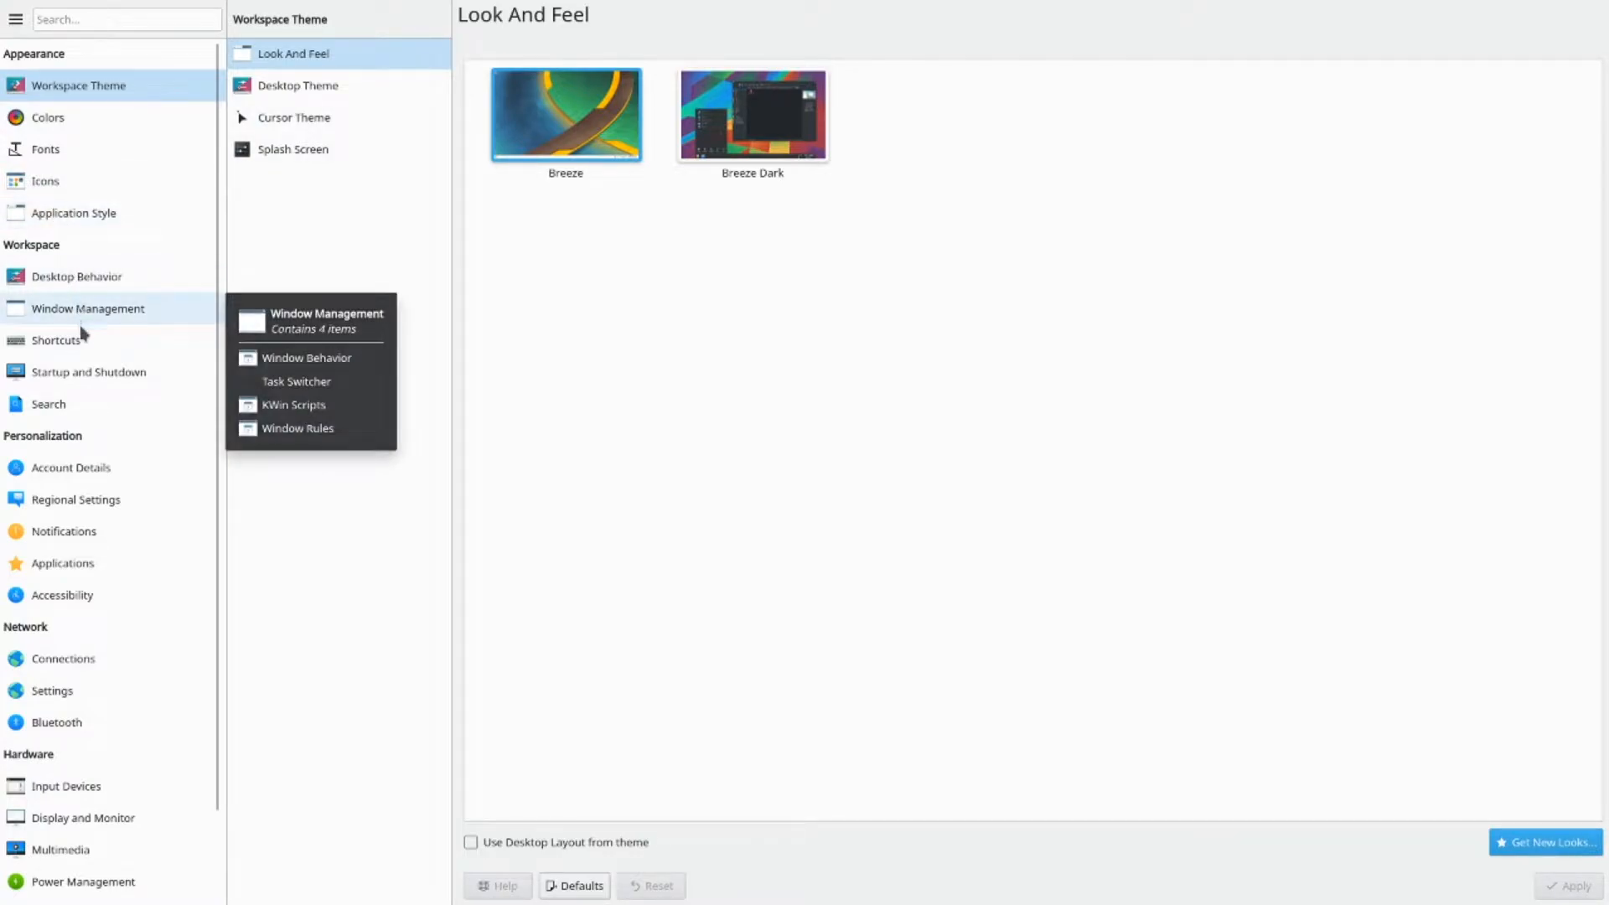
{"action": "left_click", "coordinate": [89, 277]}
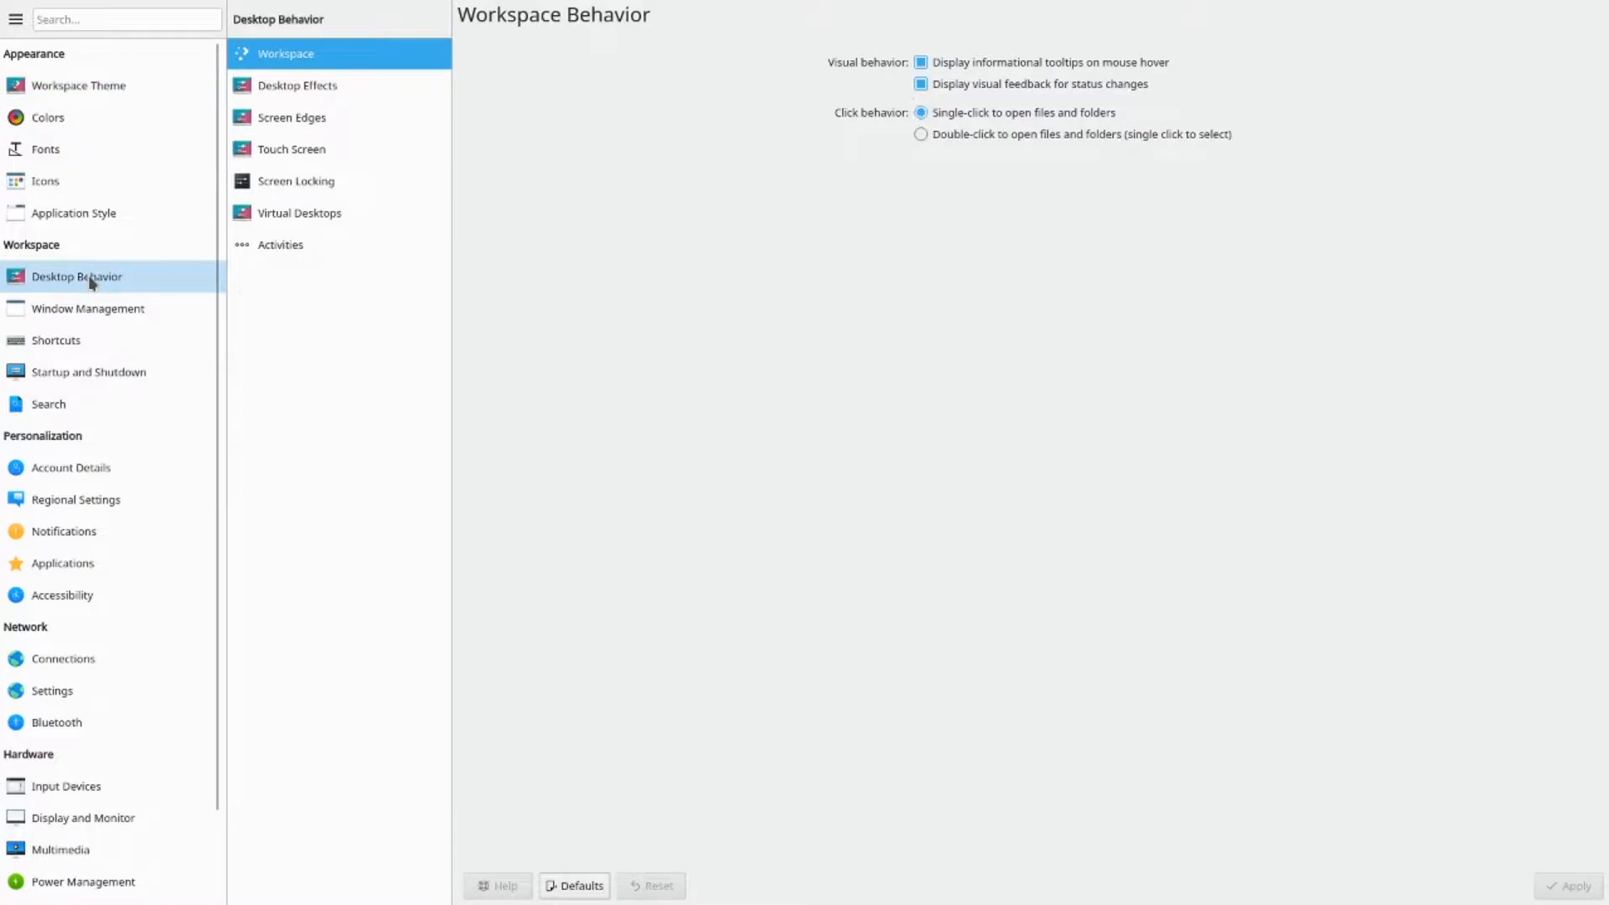
{"action": "left_click", "coordinate": [318, 86]}
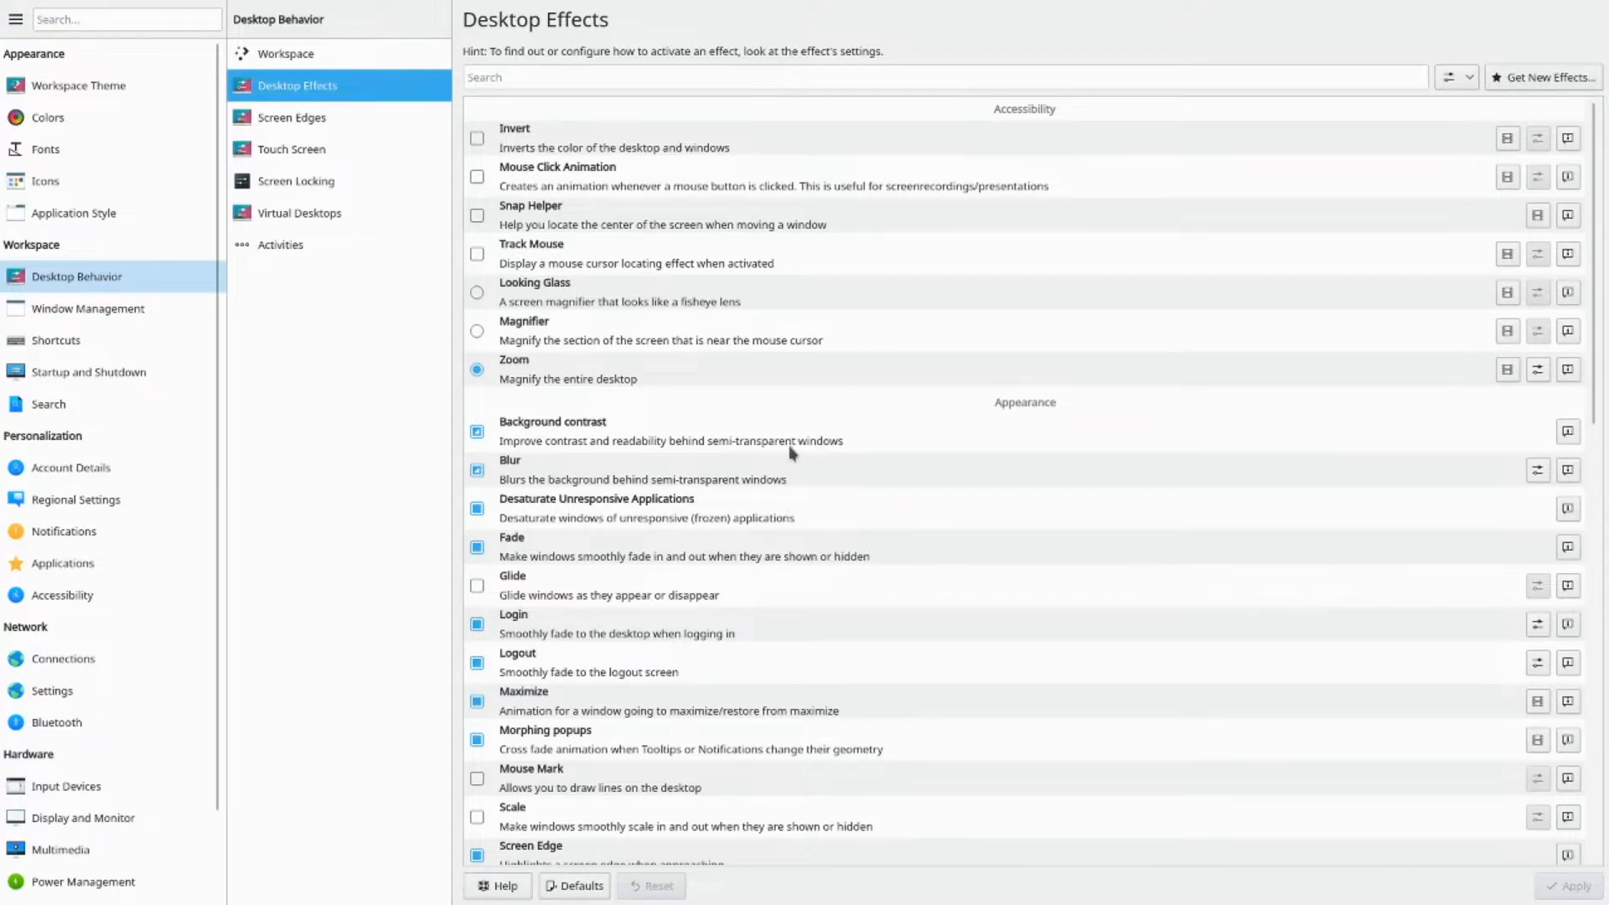
- Enable the Wobbly Windows effect in the Candy group and apply the change
{"action": "scroll", "coordinate": [895, 455], "scroll_direction": "down", "scroll_amount": 8}
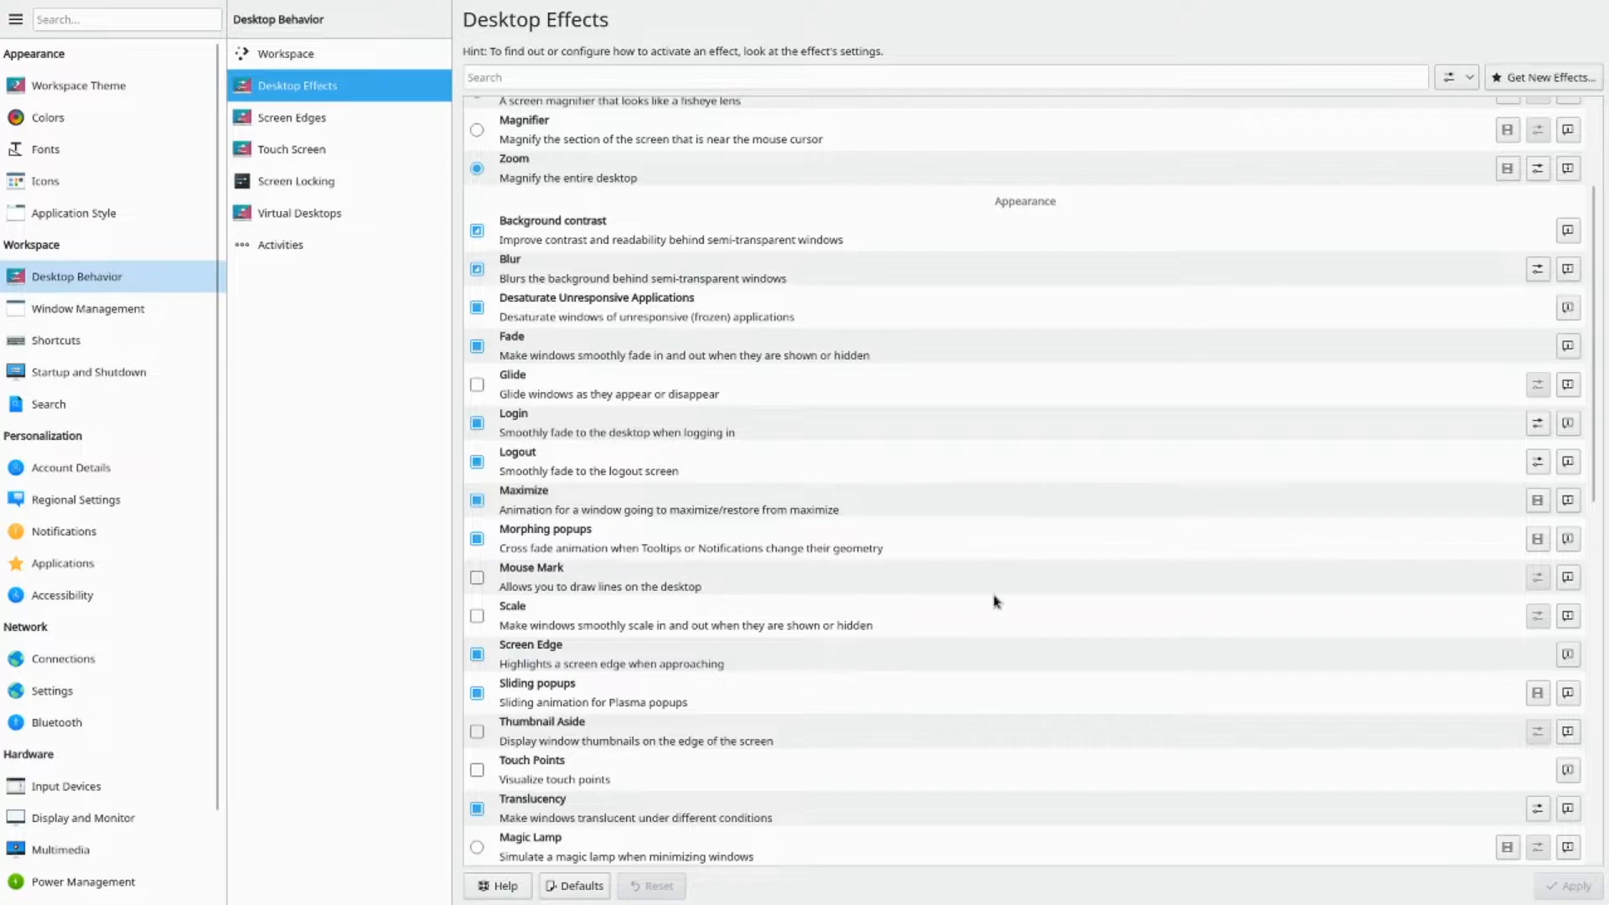
{"action": "scroll", "coordinate": [925, 619], "scroll_direction": "down", "scroll_amount": 4}
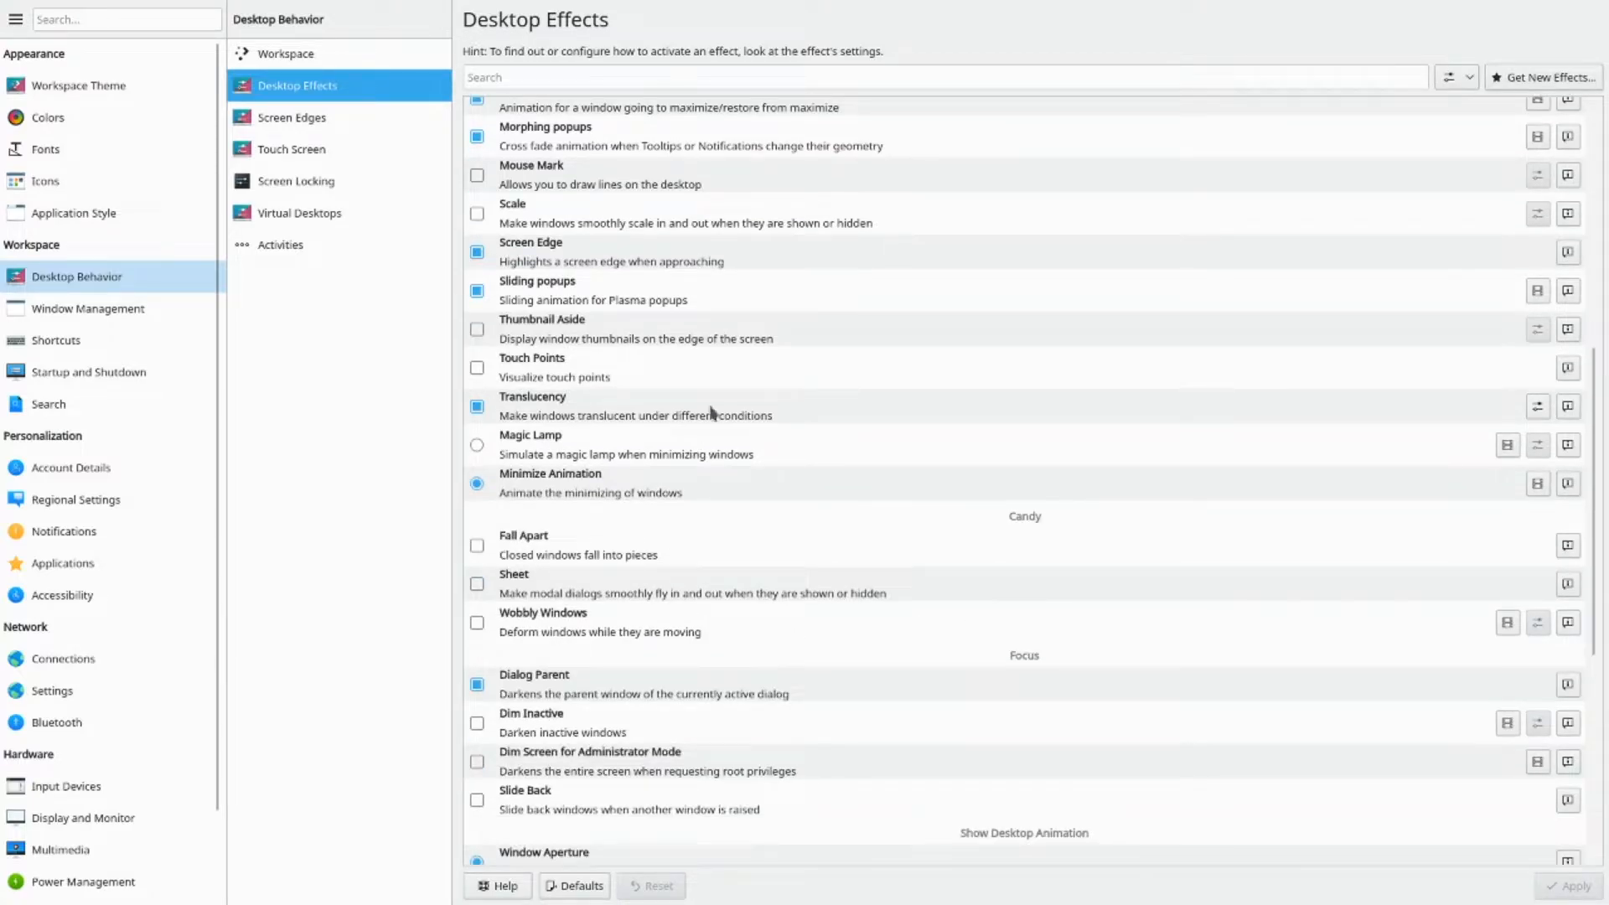
{"action": "scroll", "coordinate": [864, 616], "scroll_direction": "down", "scroll_amount": 3}
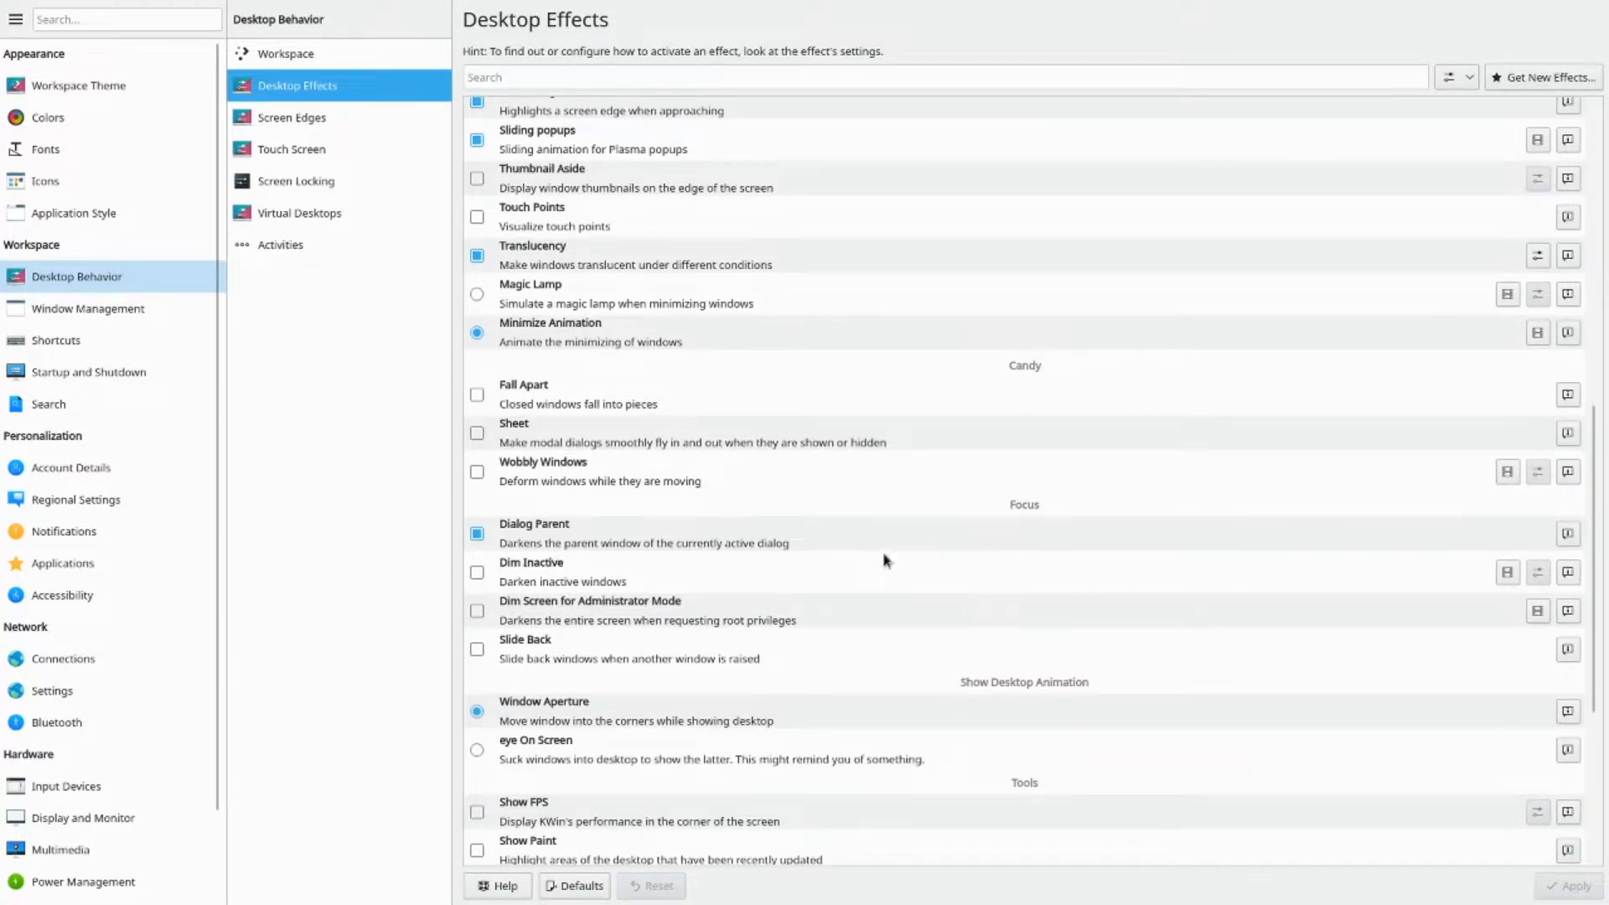
{"action": "scroll", "coordinate": [922, 721], "scroll_direction": "down", "scroll_amount": 4}
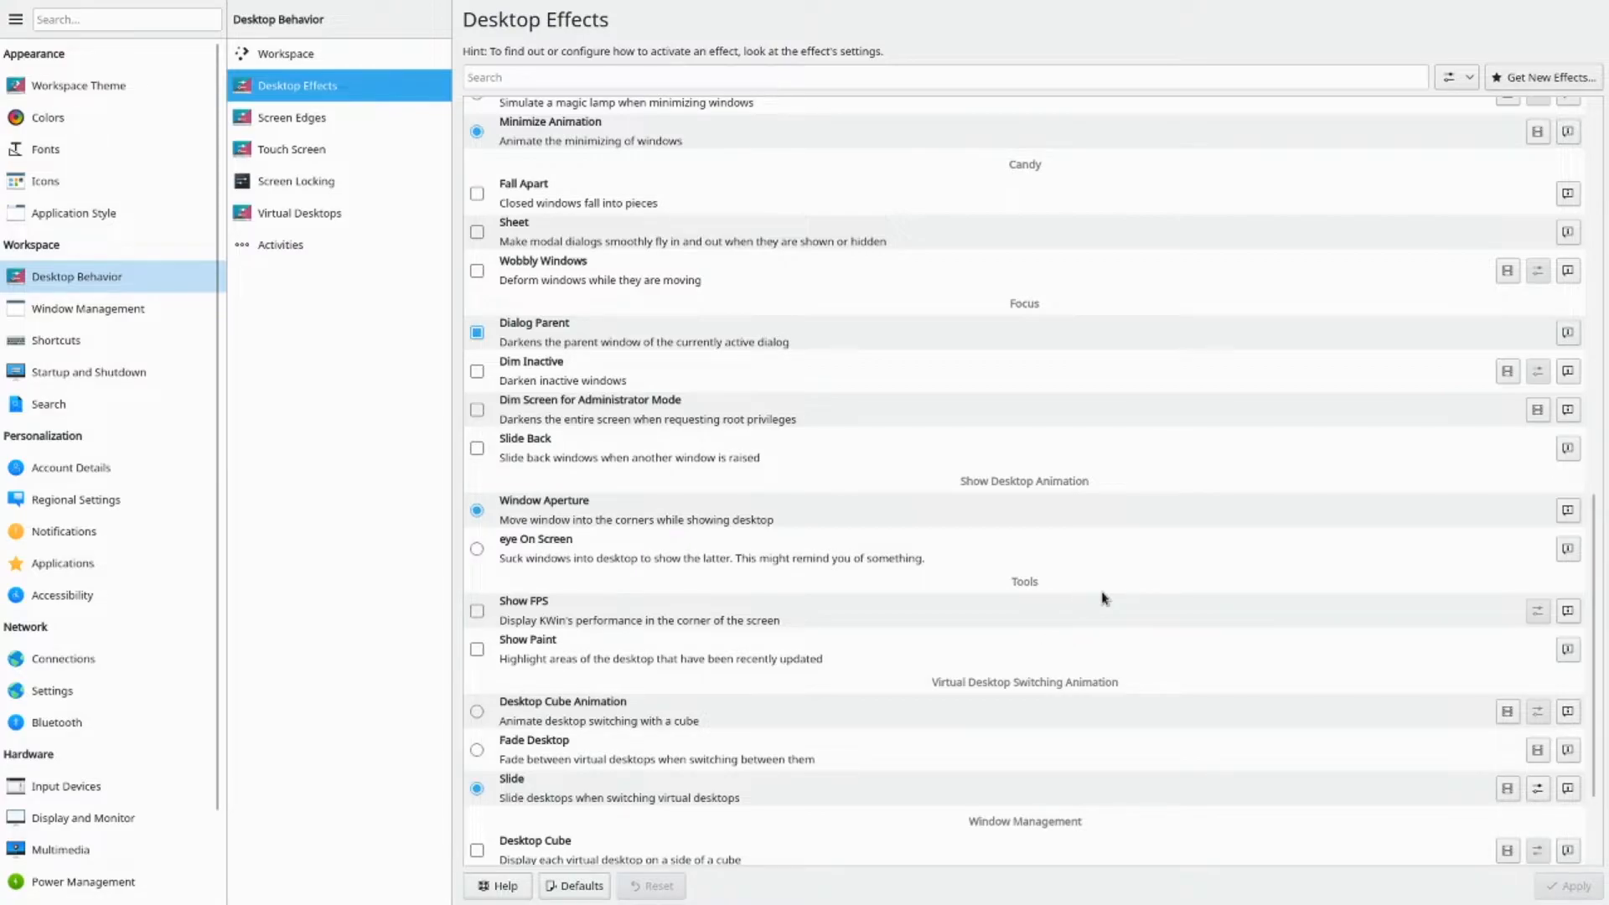
{"action": "scroll", "coordinate": [863, 641], "scroll_direction": "down", "scroll_amount": 3}
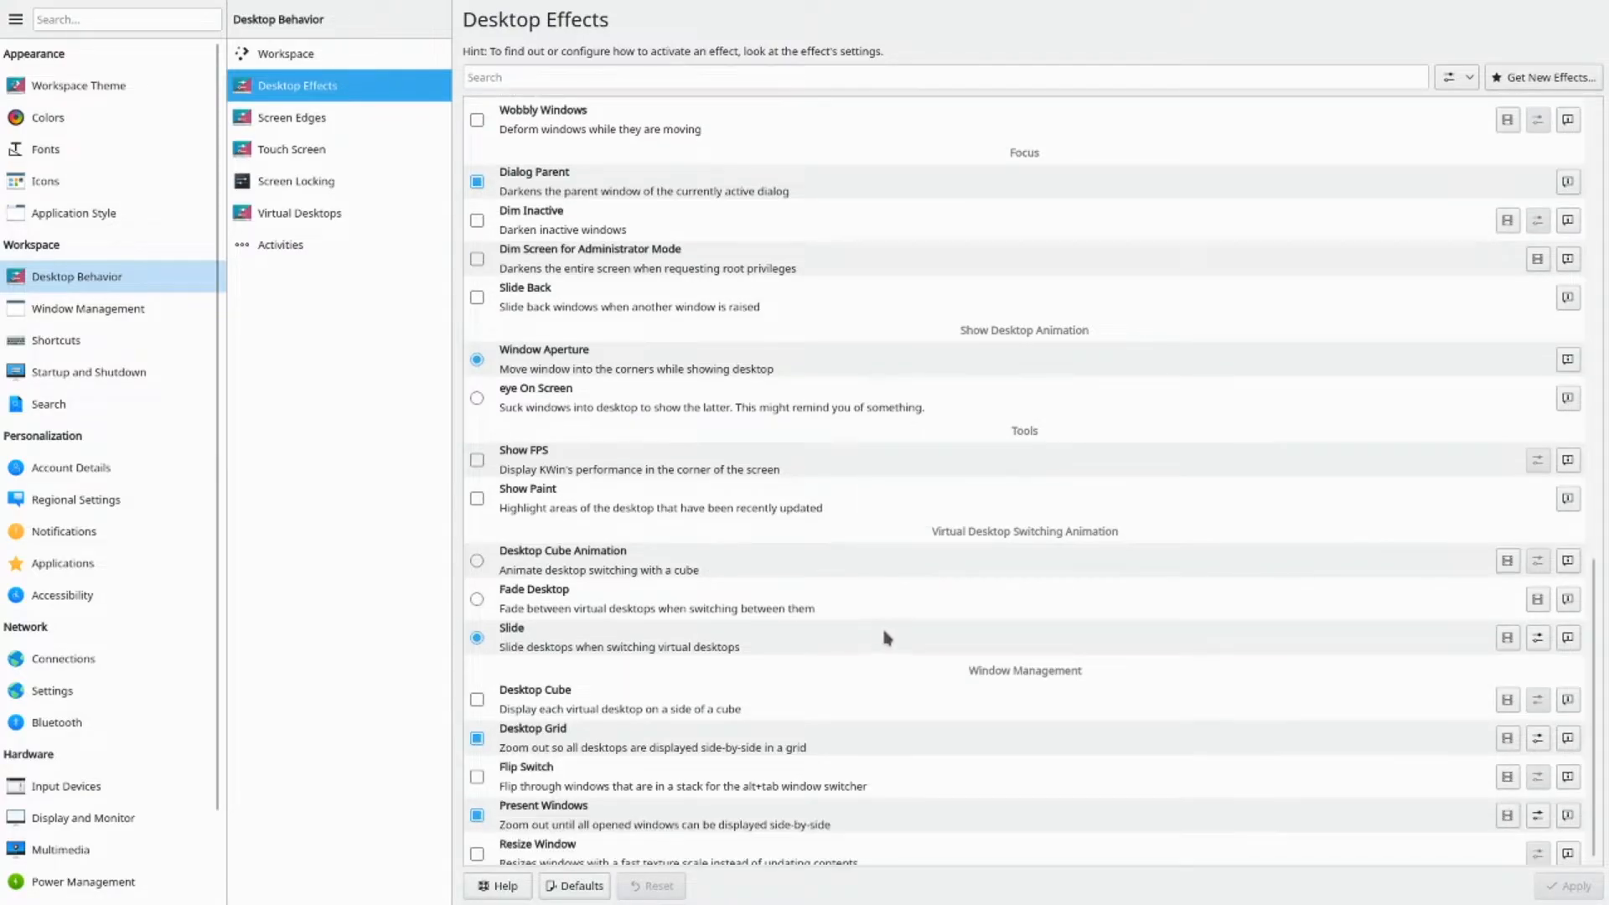
{"action": "scroll", "coordinate": [819, 704], "scroll_direction": "up", "scroll_amount": 3}
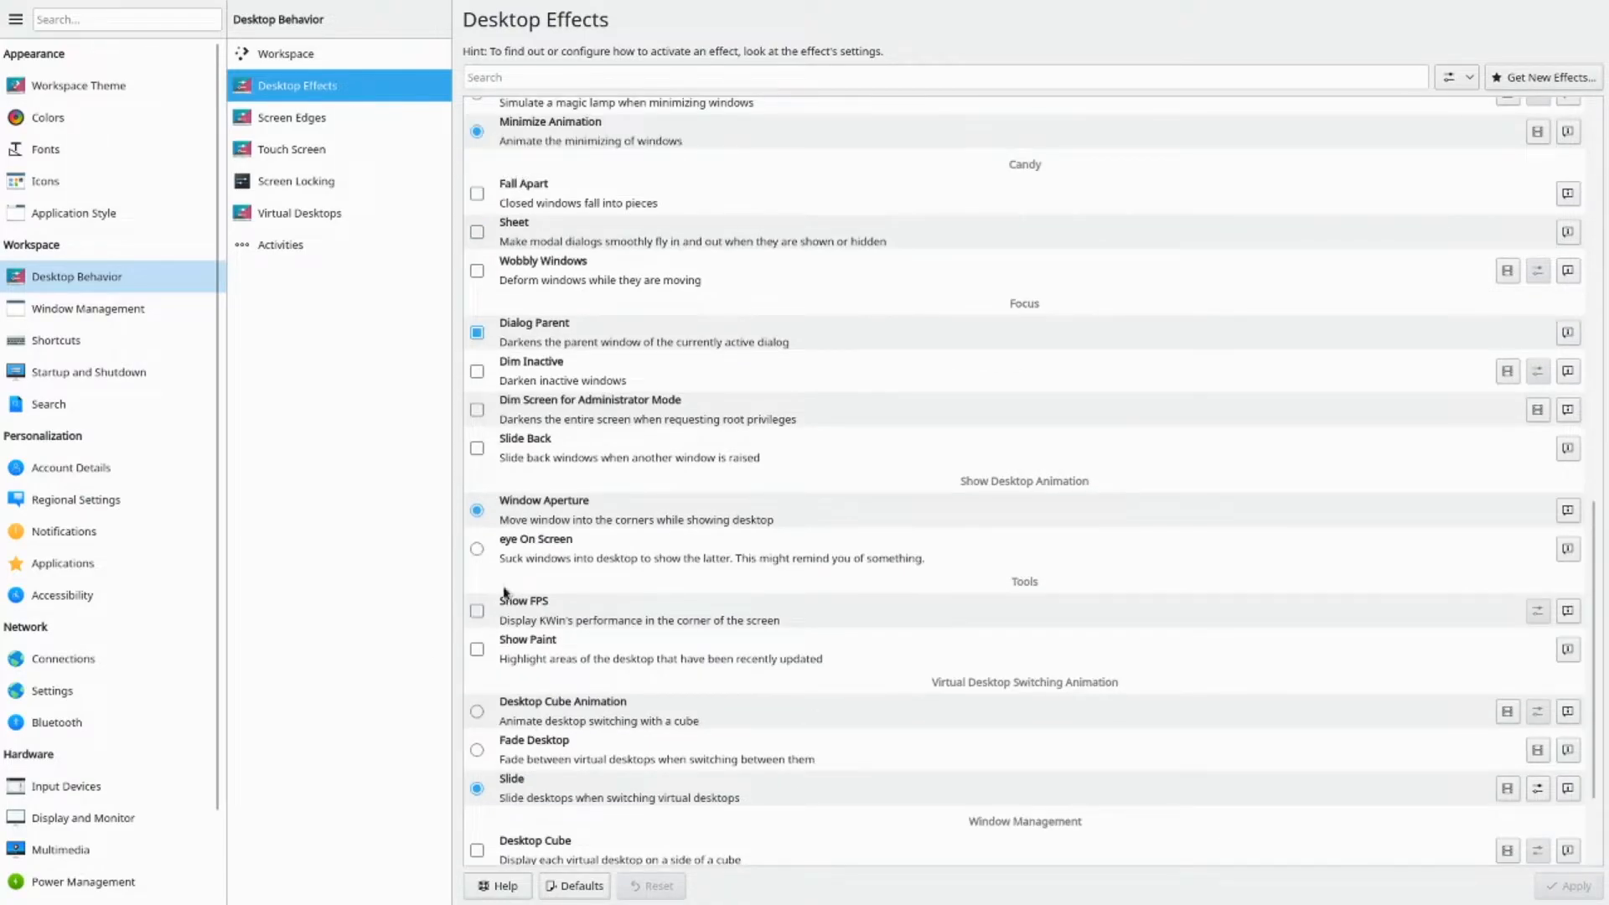
{"action": "left_click", "coordinate": [473, 266]}
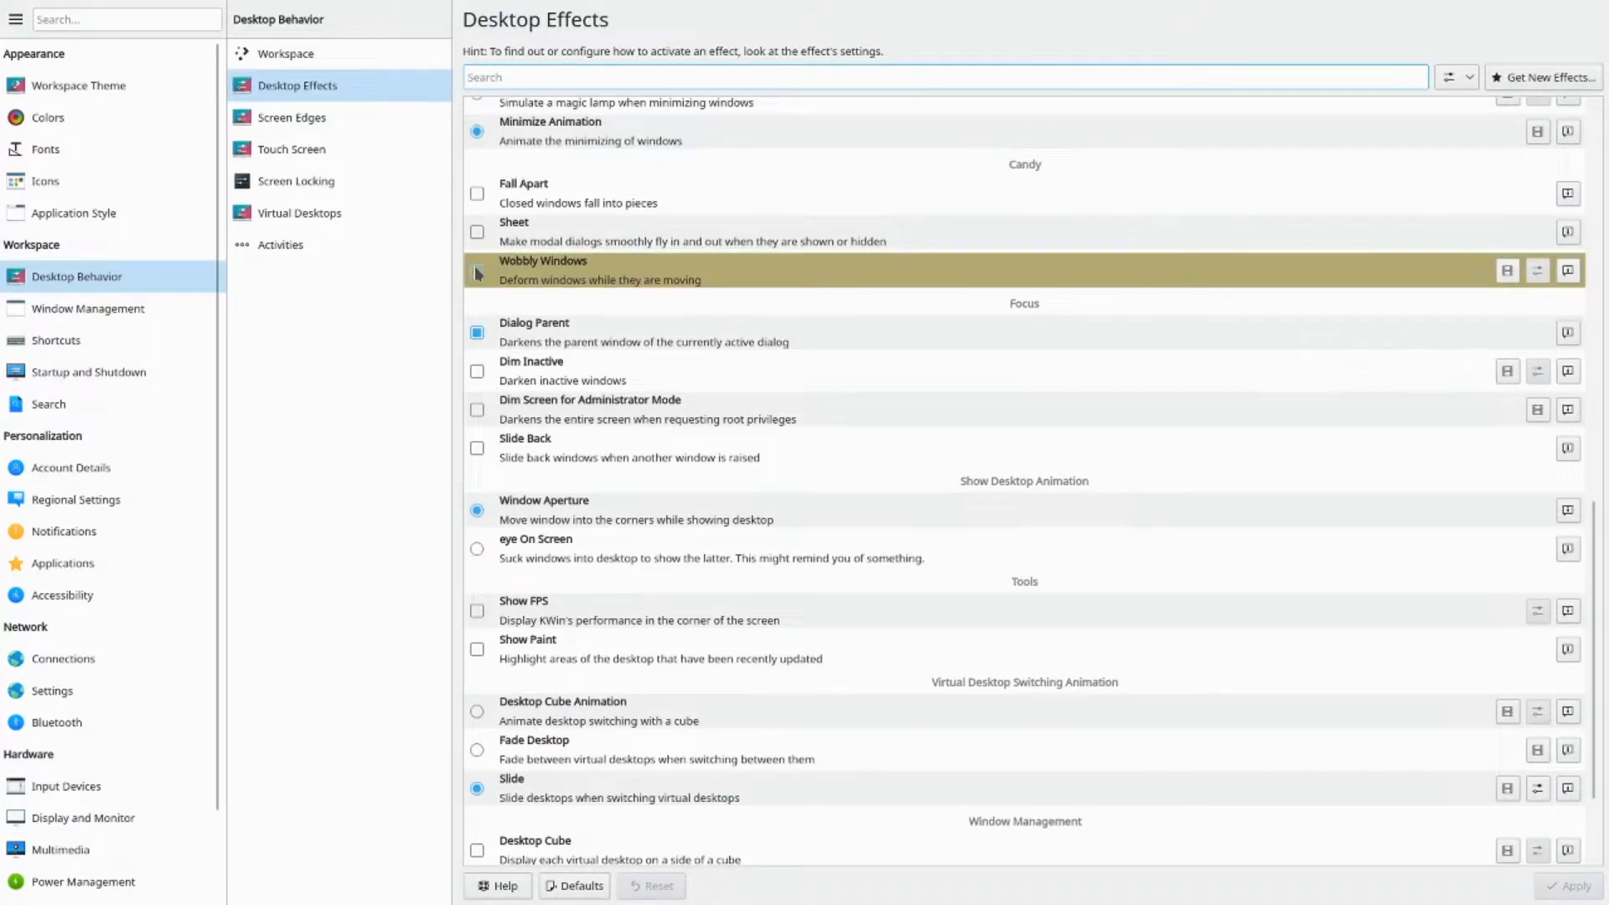
{"action": "left_click", "coordinate": [476, 271]}
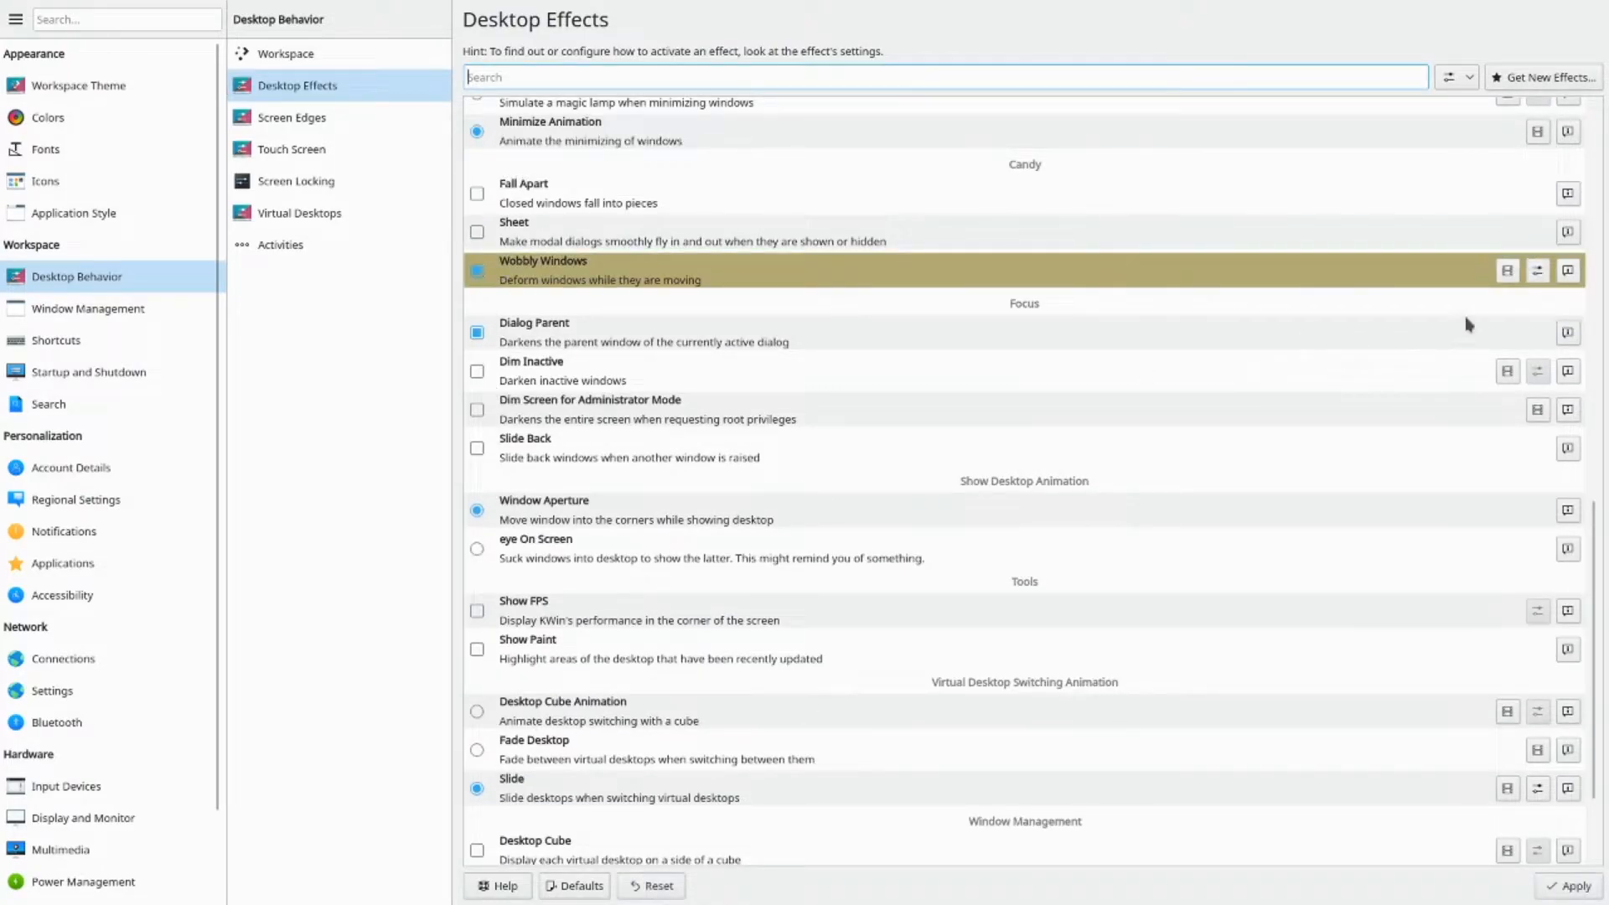
{"action": "left_click", "coordinate": [1576, 889]}
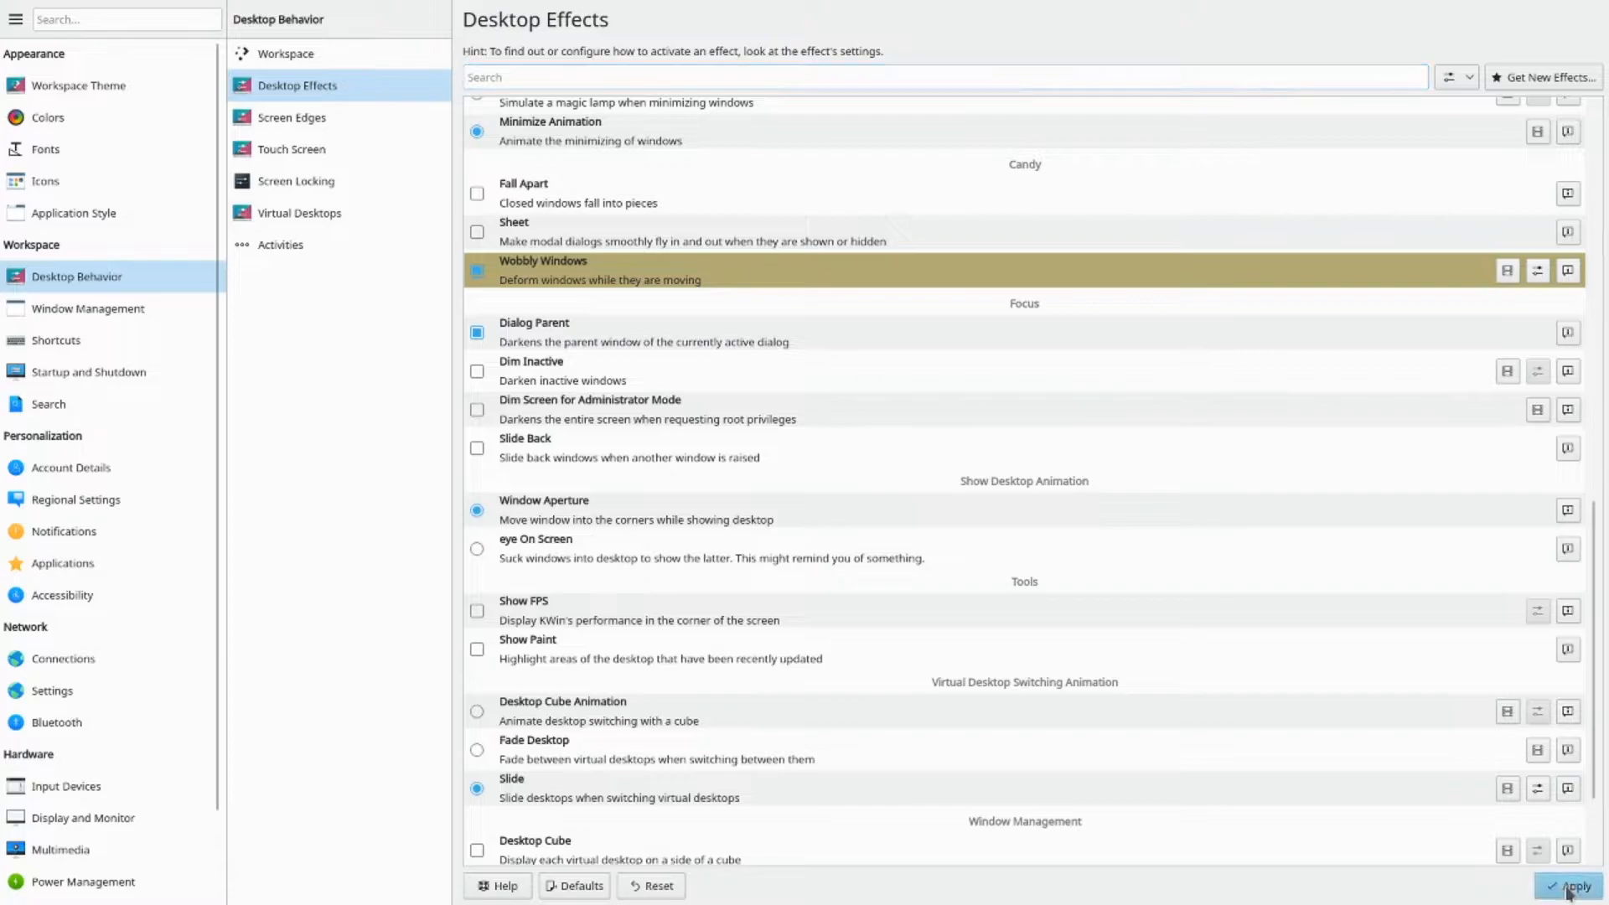
- Increase the wobbliness in the Wobbly Windows options and move the System Settings window around to test the effect
{"action": "left_click", "coordinate": [1538, 270]}
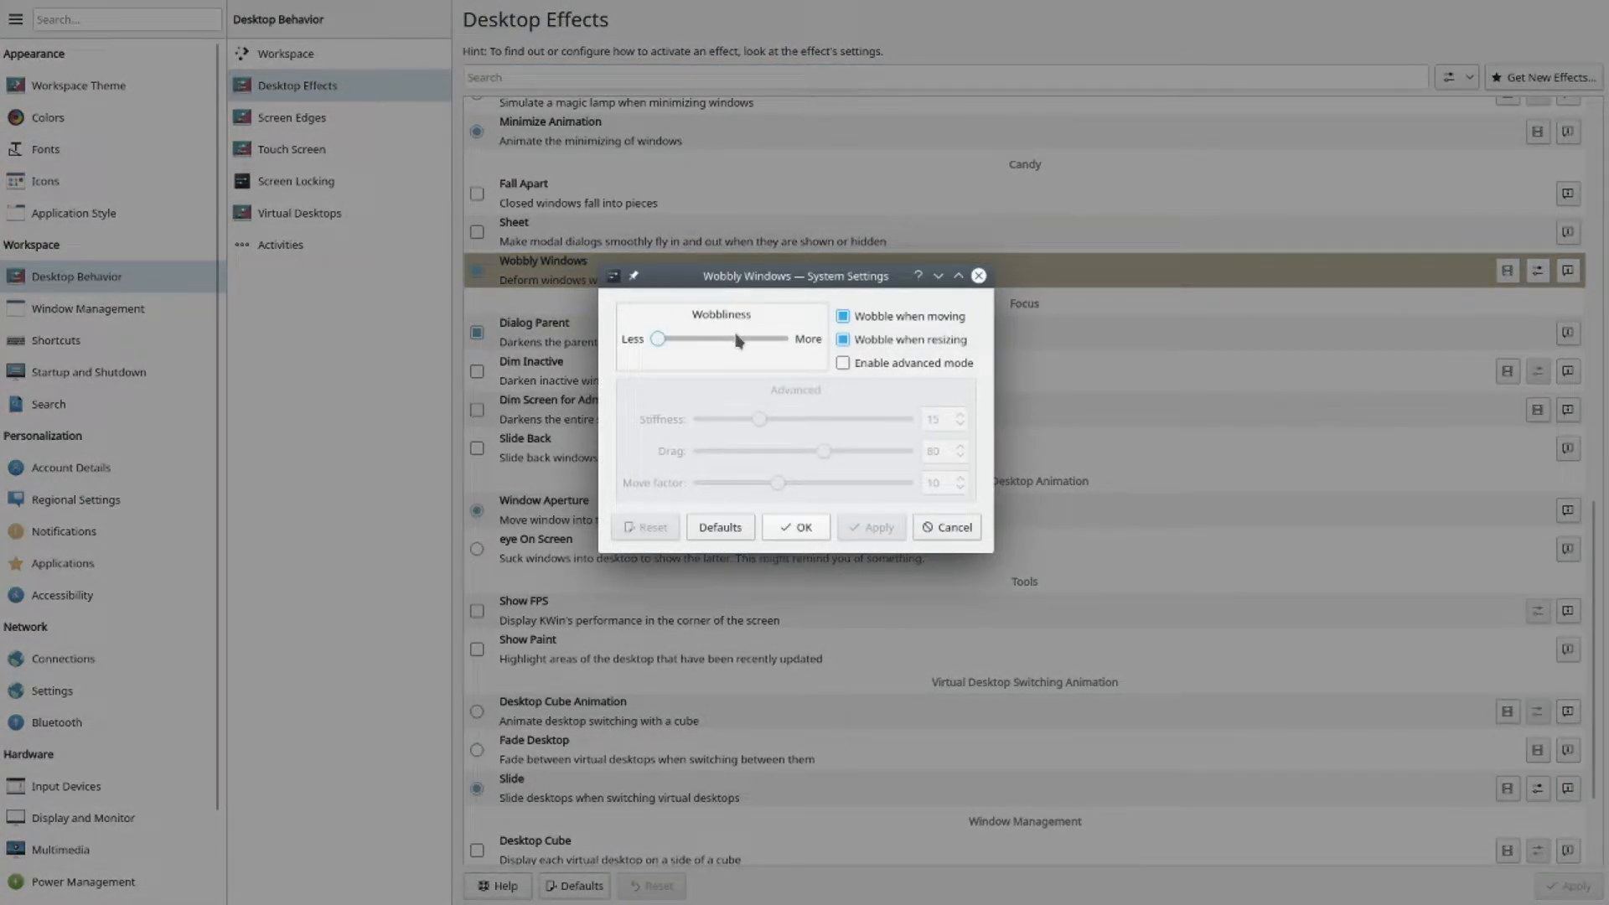
{"action": "left_click", "coordinate": [738, 338]}
{"action": "left_click", "coordinate": [797, 528]}
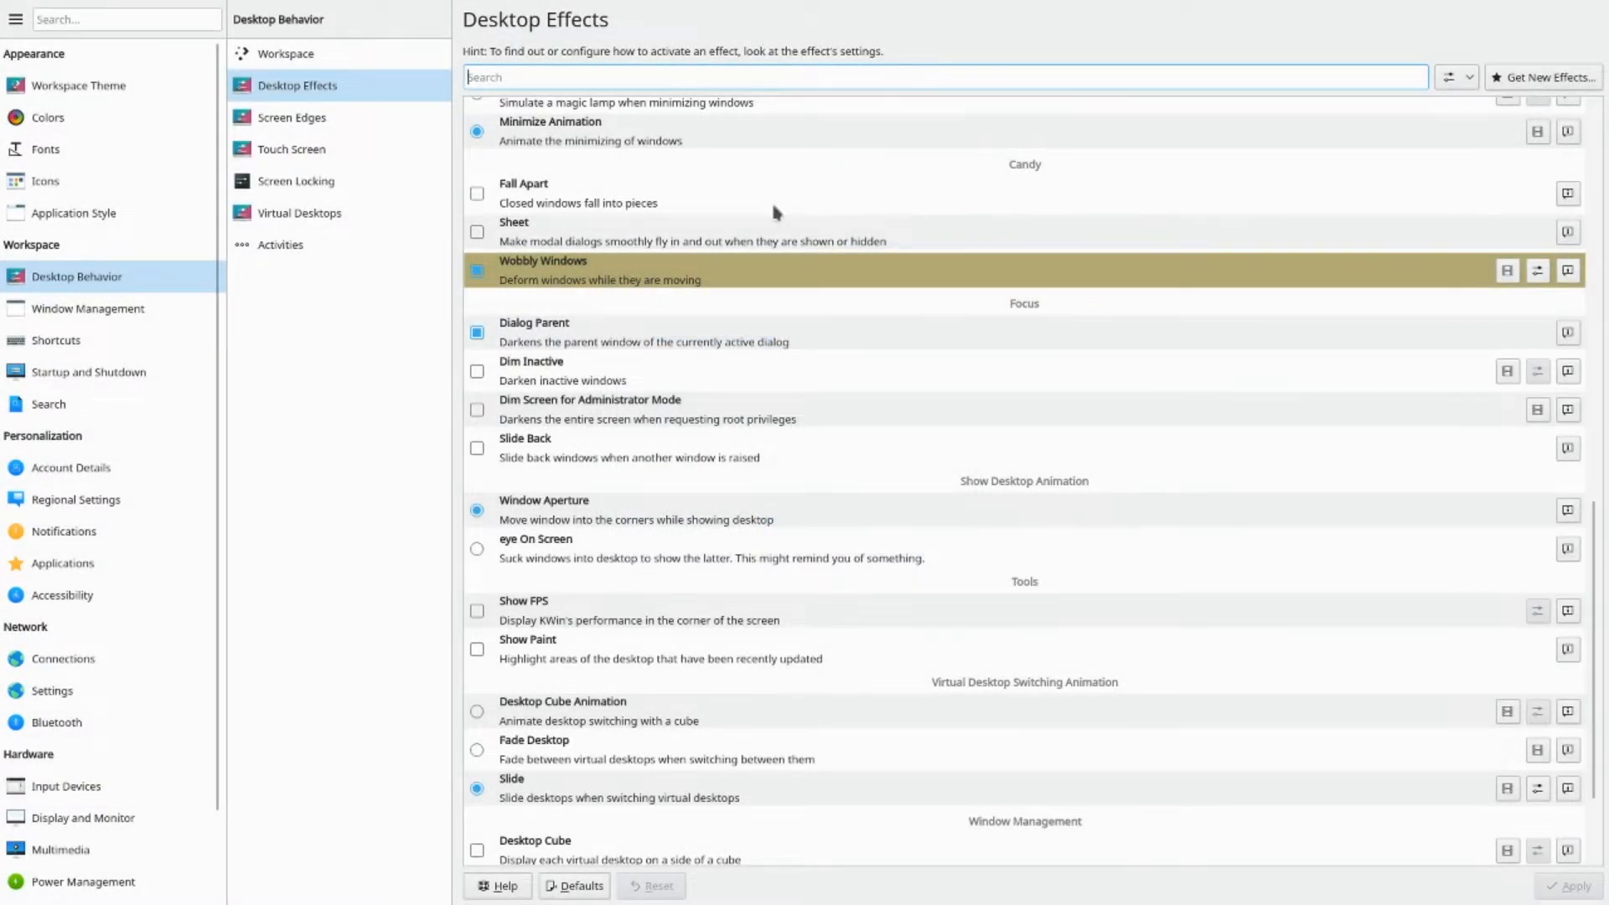
{"action": "left_click_drag", "start_coordinate": [772, 211], "coordinate": [922, 3]}
{"action": "mouse_move", "coordinate": [1255, 17]}
{"action": "left_mouse_down"}
{"action": "mouse_move", "coordinate": [1225, 556]}
{"action": "mouse_move", "coordinate": [1282, 4]}
{"action": "left_mouse_up"}
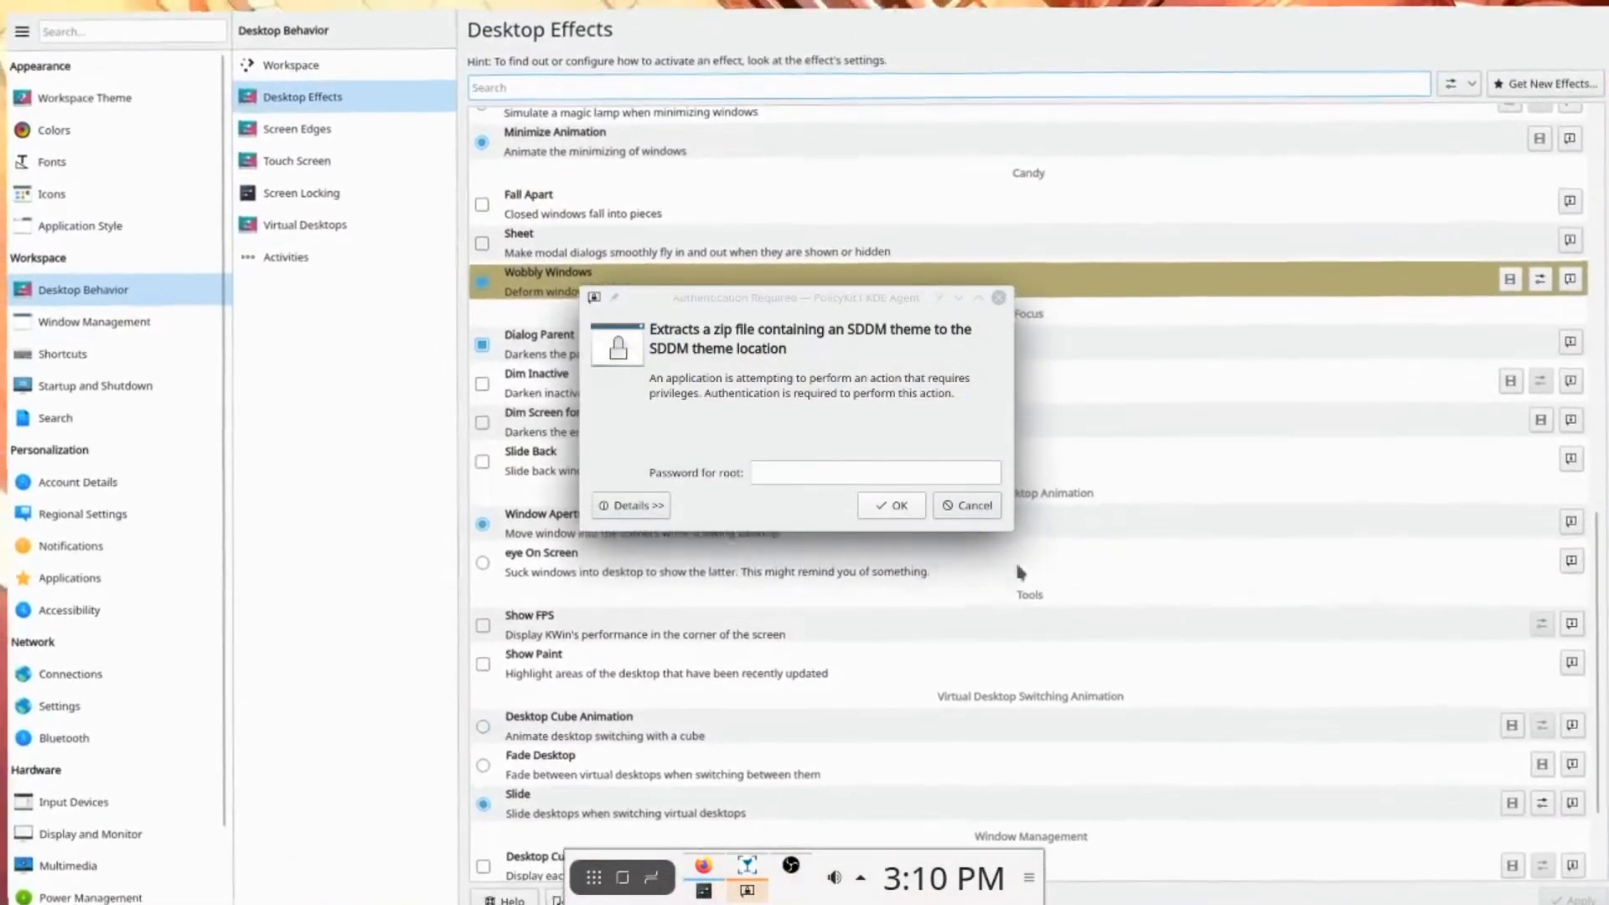
- Enter the root password to authorize extracting the SDDM theme to its system location
{"action": "left_click", "coordinate": [763, 472]}
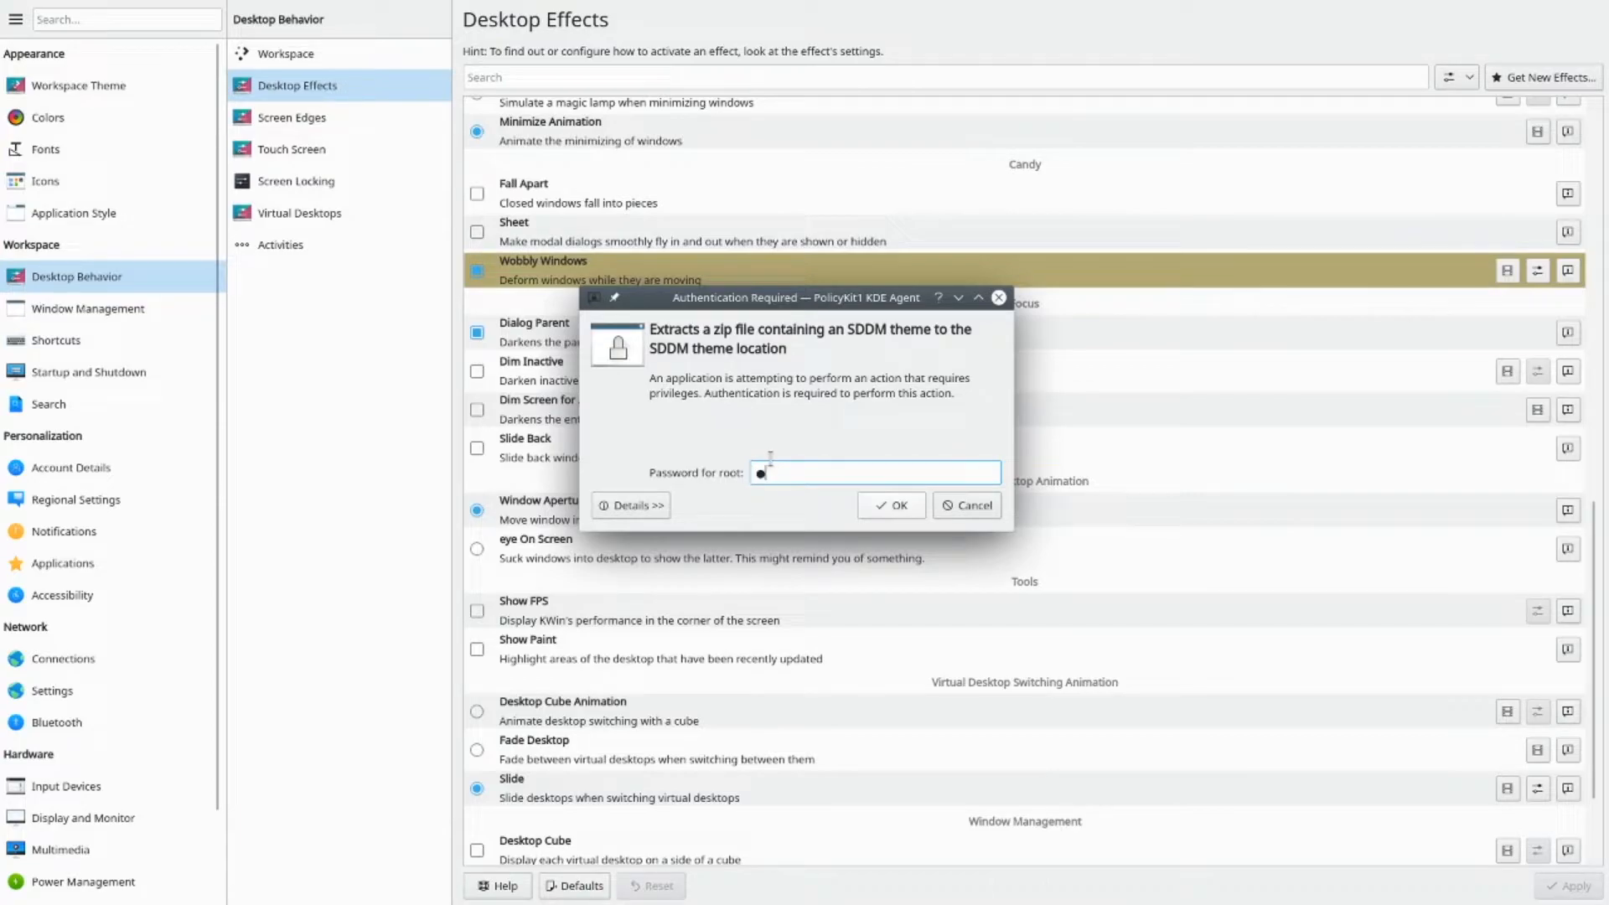
{"action": "key", "text": "Return"}
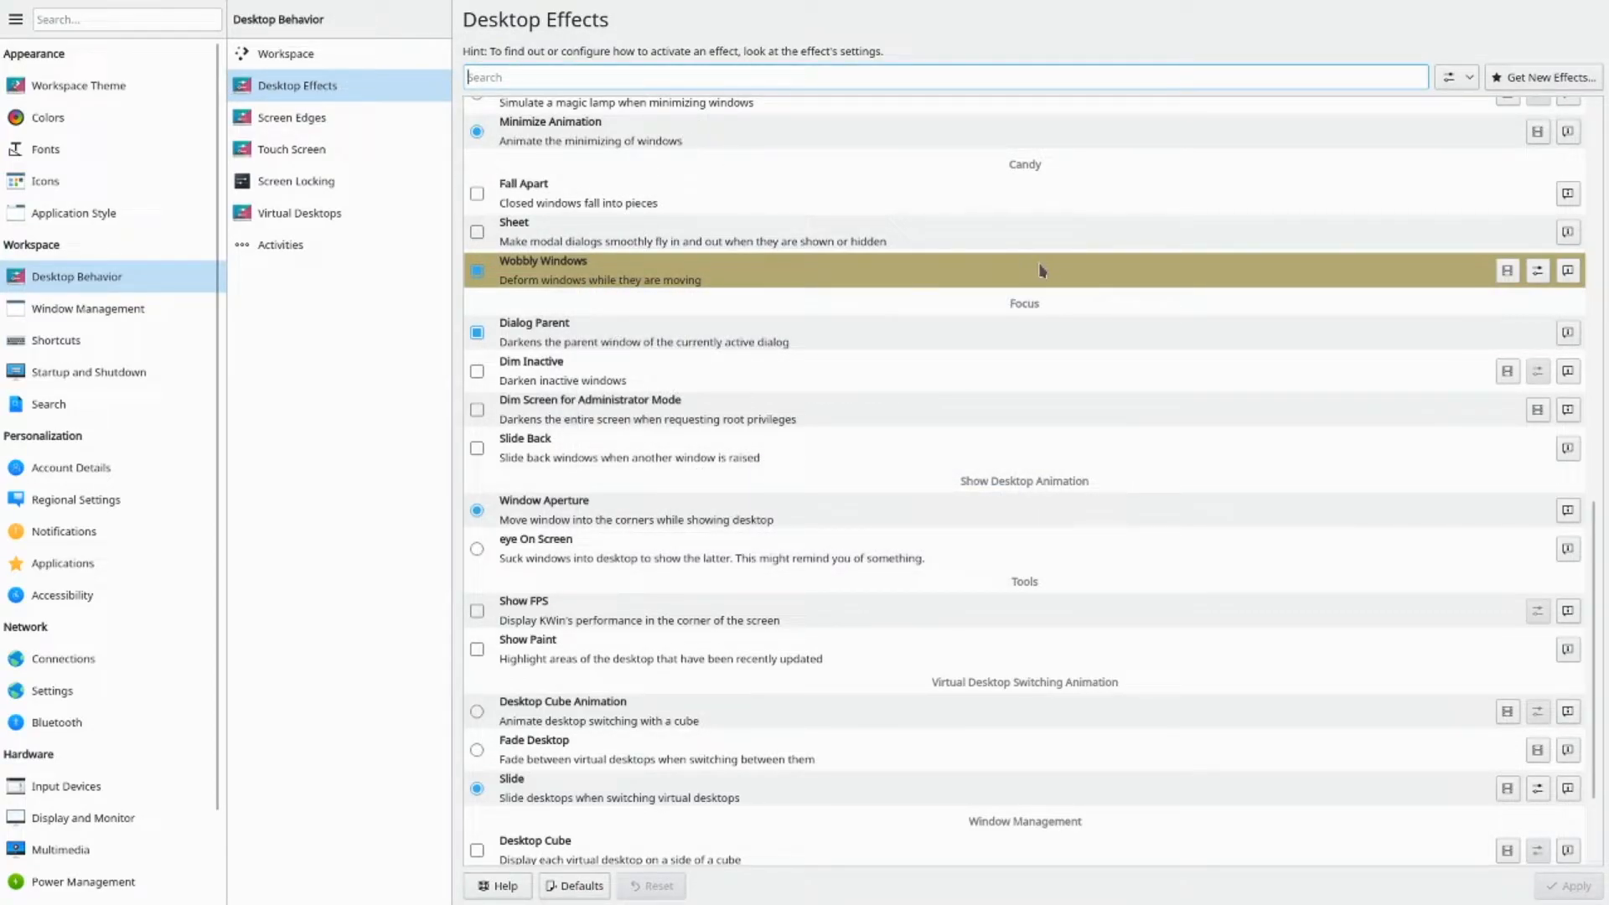
- Go to the desktop with Firefox and the image viewer and swap the two tiled windows back and forth to test the wobble
{"action": "mouse_move", "coordinate": [1608, 1]}
{"action": "left_click", "coordinate": [406, 241]}
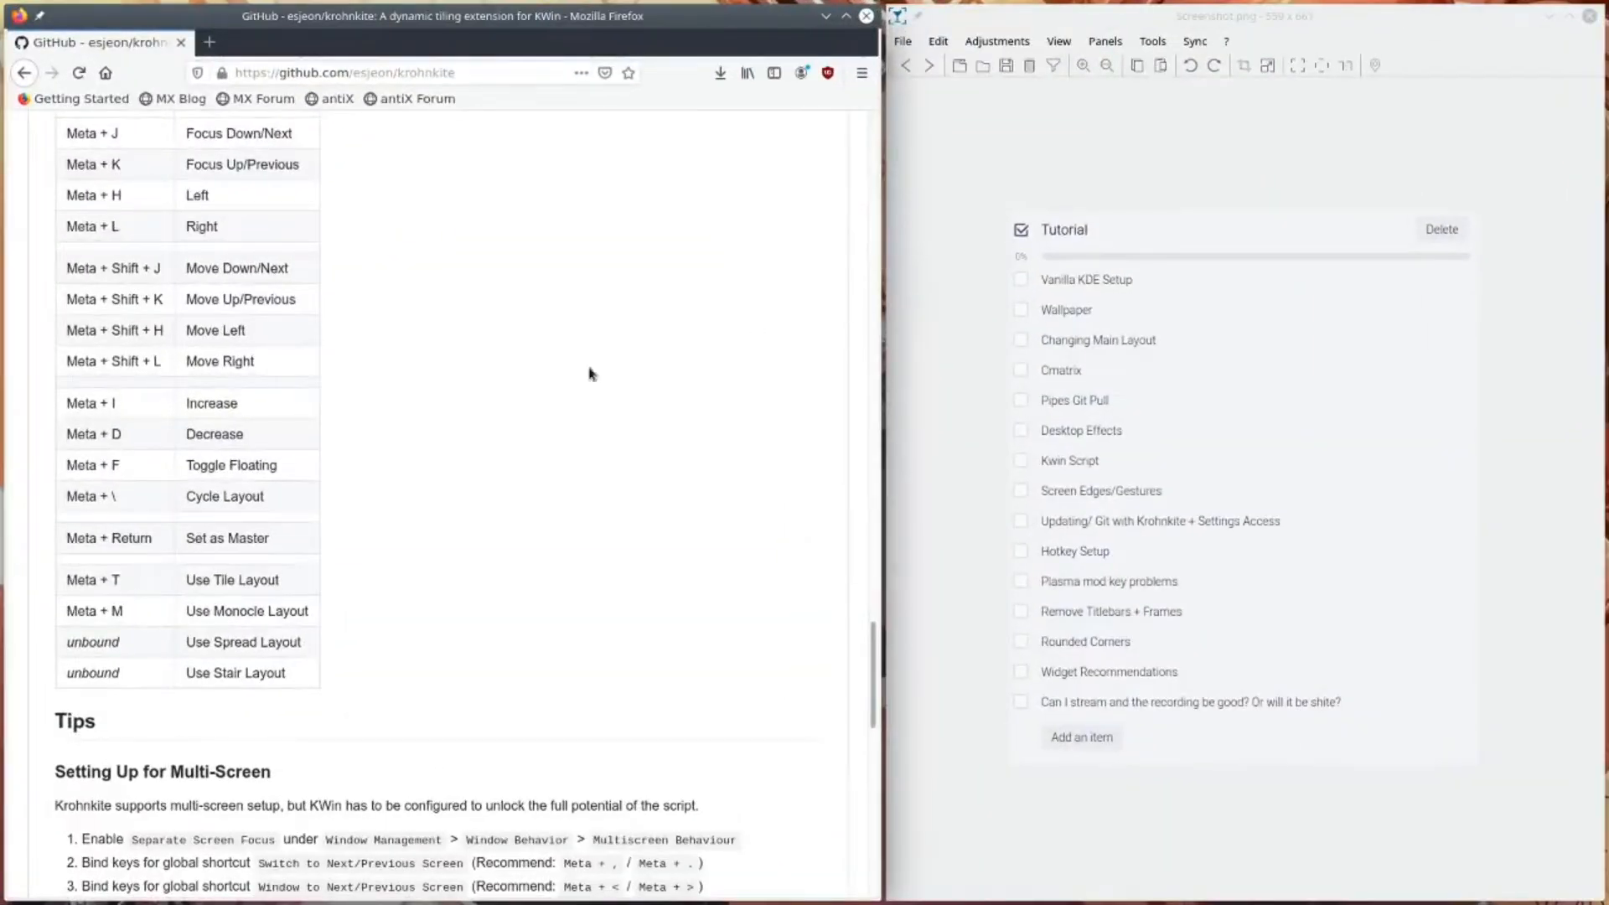
{"action": "left_click_drag", "start_coordinate": [589, 374], "coordinate": [1393, 391]}
{"action": "key", "text": "super+Return"}
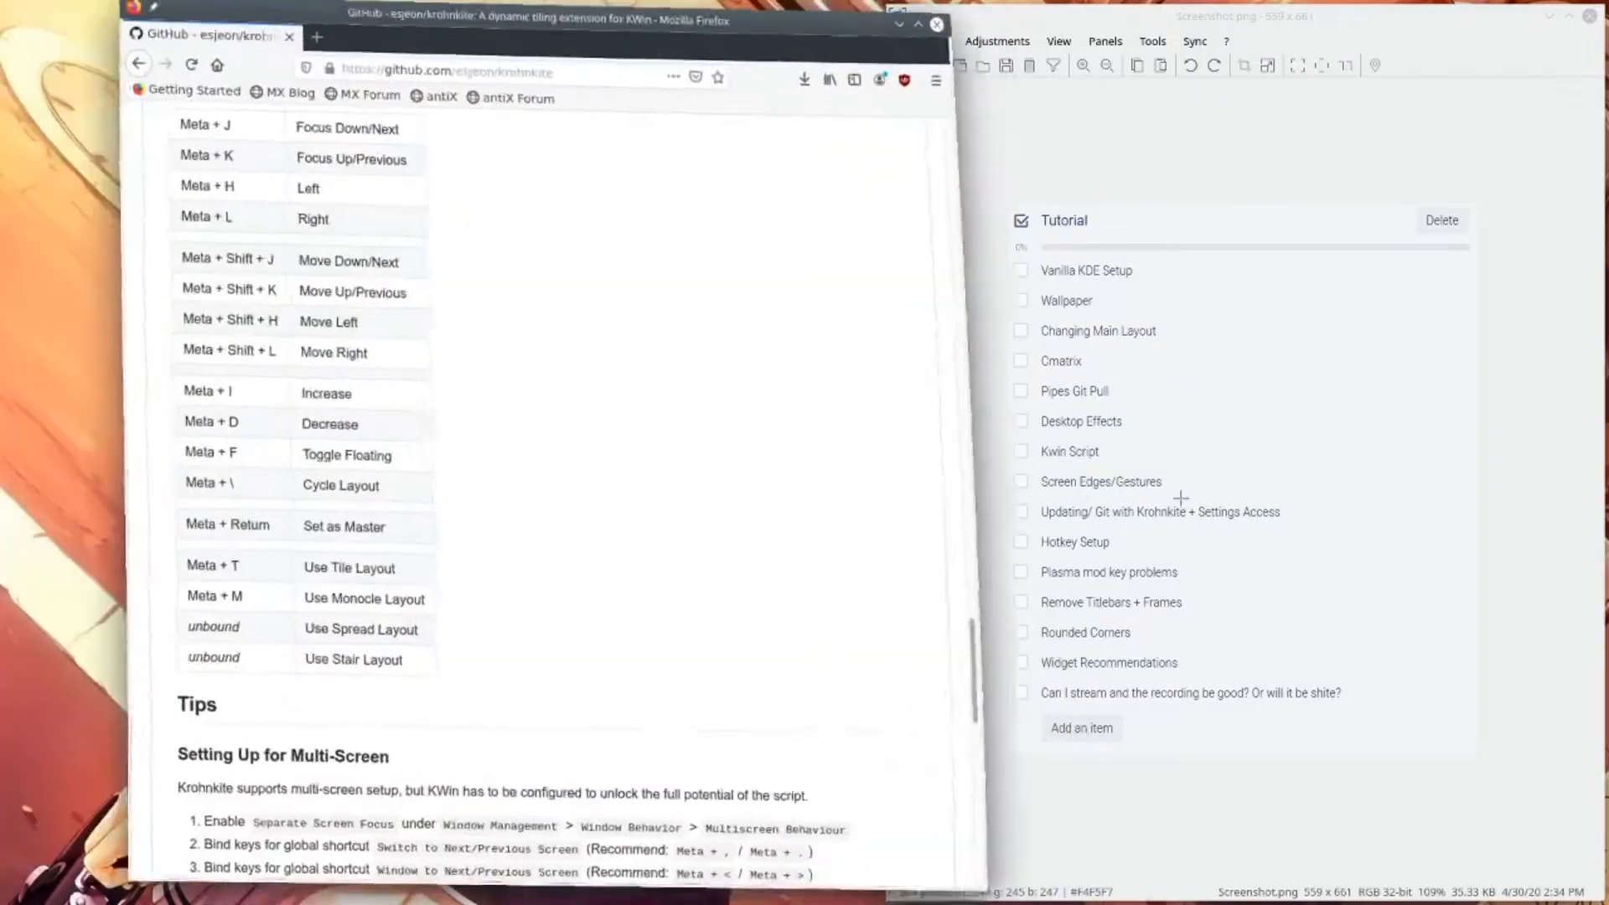
{"action": "key", "text": "super+Return"}
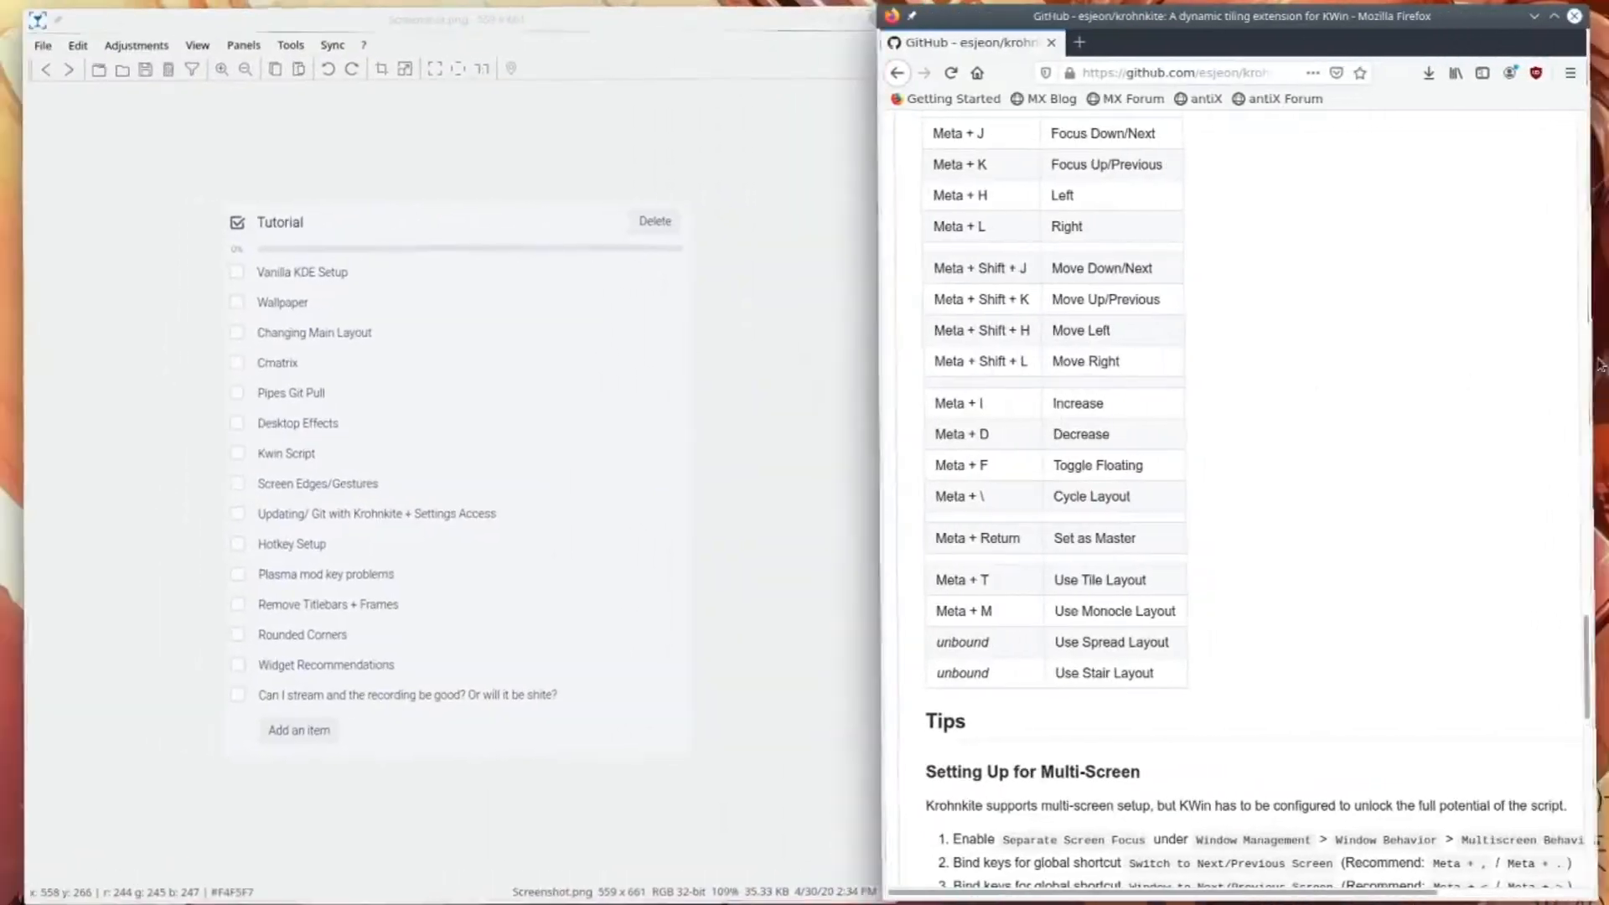
{"action": "key", "text": "super+Return"}
- Return to the System Settings desktop through the desktop grid and look through the list of desktop effects
{"action": "key", "text": "ctrl+F8"}
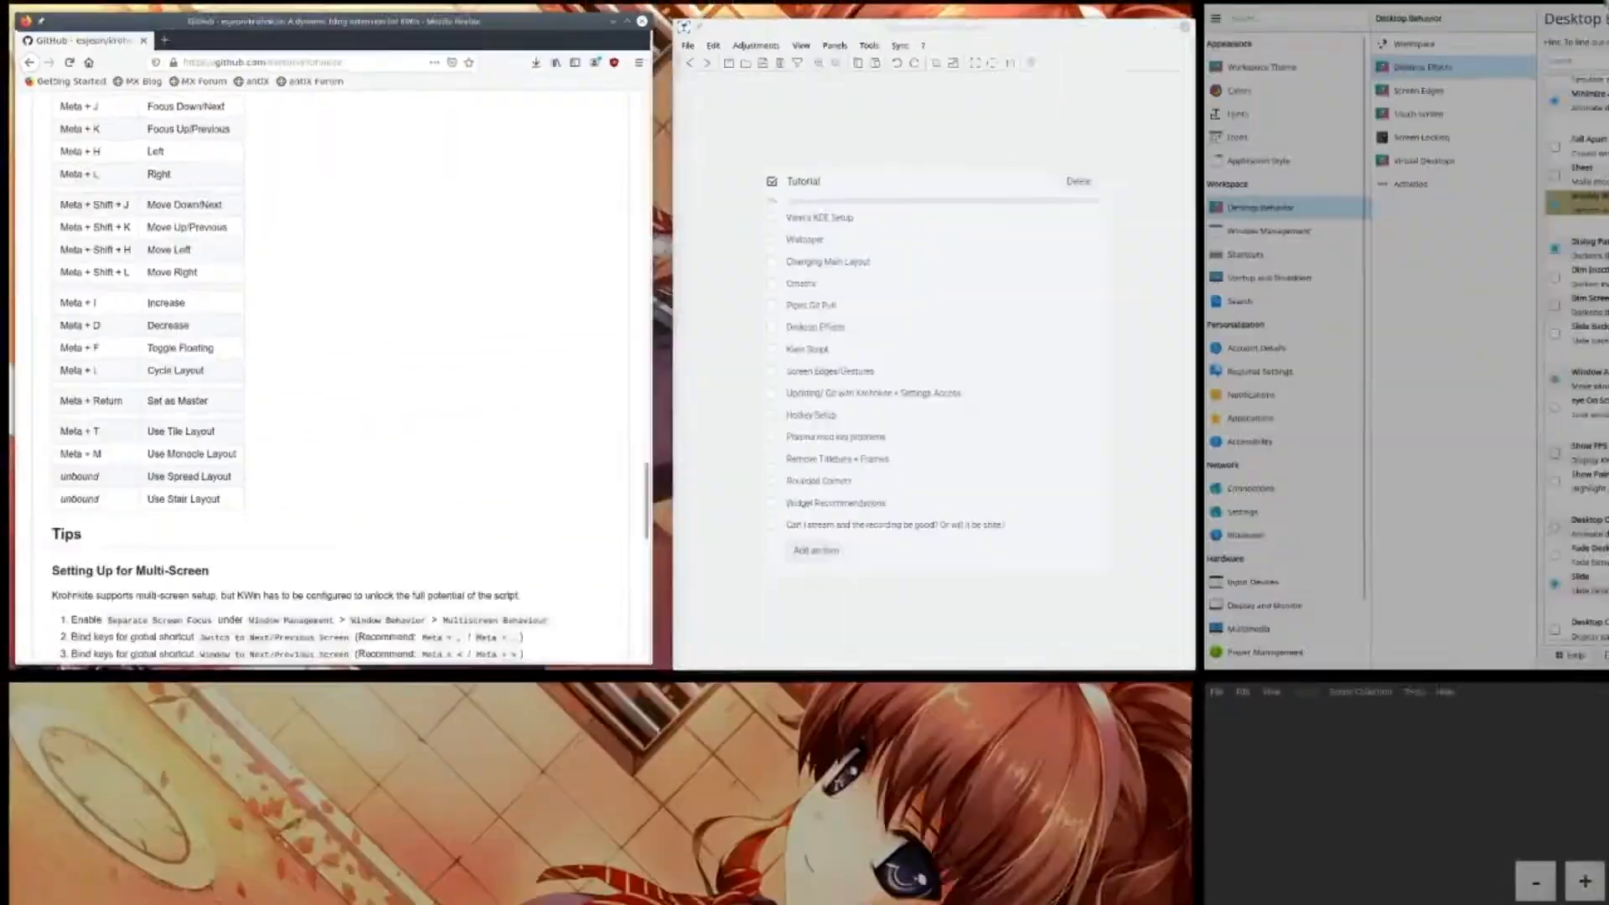
{"action": "left_click", "coordinate": [1212, 229]}
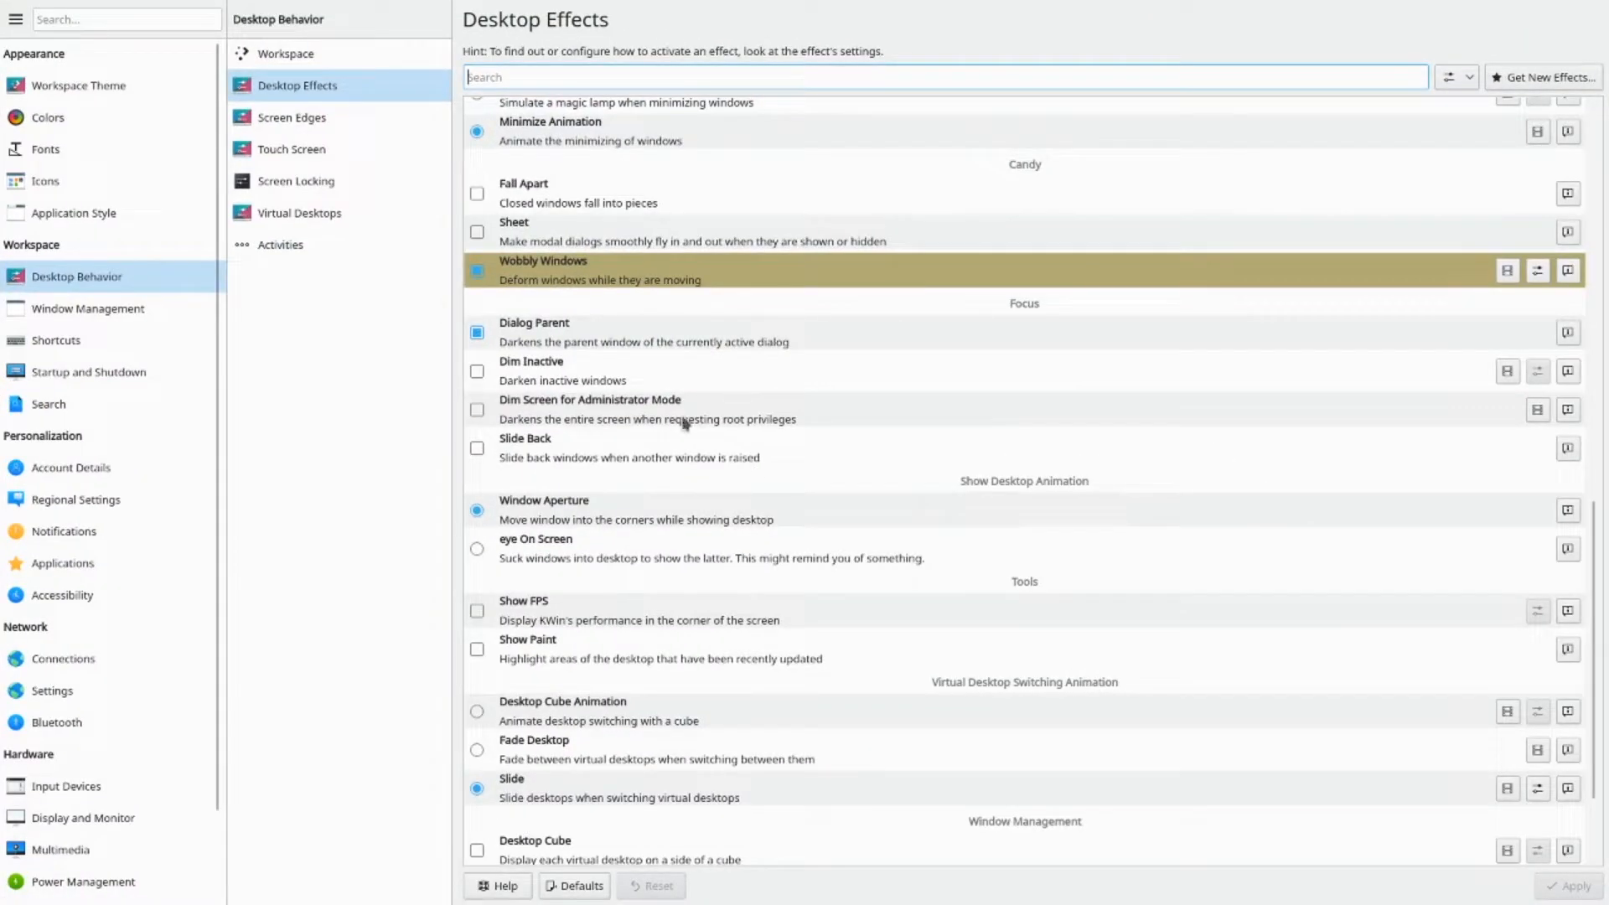
{"action": "scroll", "coordinate": [796, 501], "scroll_direction": "up", "scroll_amount": 10}
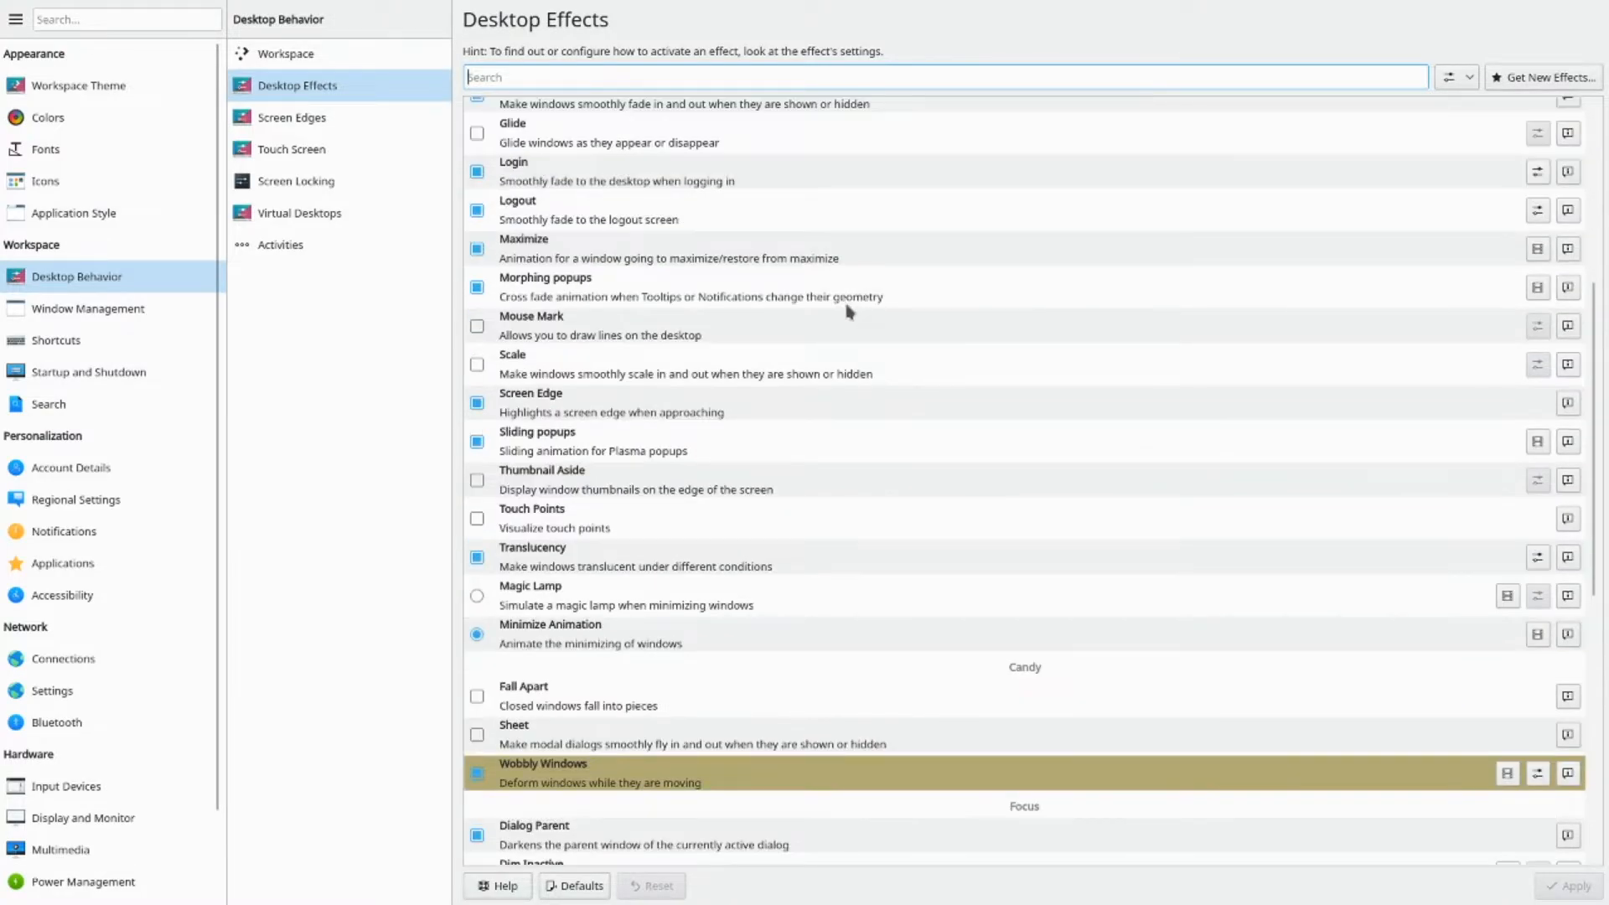
{"action": "scroll", "coordinate": [800, 220], "scroll_direction": "up", "scroll_amount": 2}
{"action": "scroll", "coordinate": [725, 247], "scroll_direction": "up", "scroll_amount": 6}
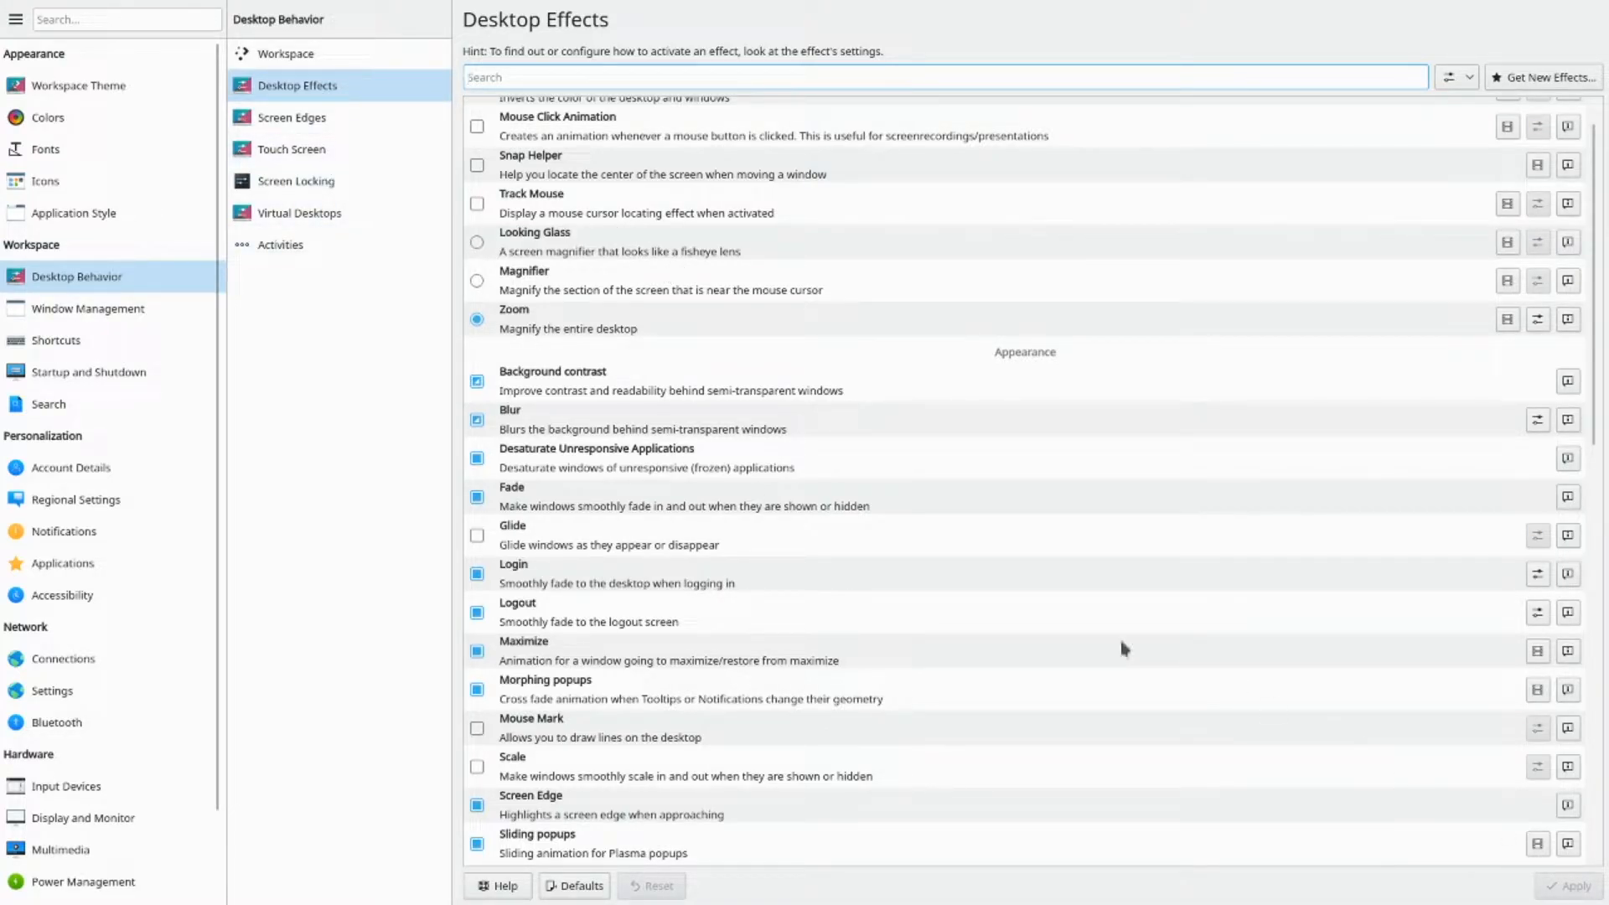
{"action": "scroll", "coordinate": [830, 460], "scroll_direction": "up", "scroll_amount": 1}
{"action": "scroll", "coordinate": [699, 348], "scroll_direction": "down", "scroll_amount": 20}
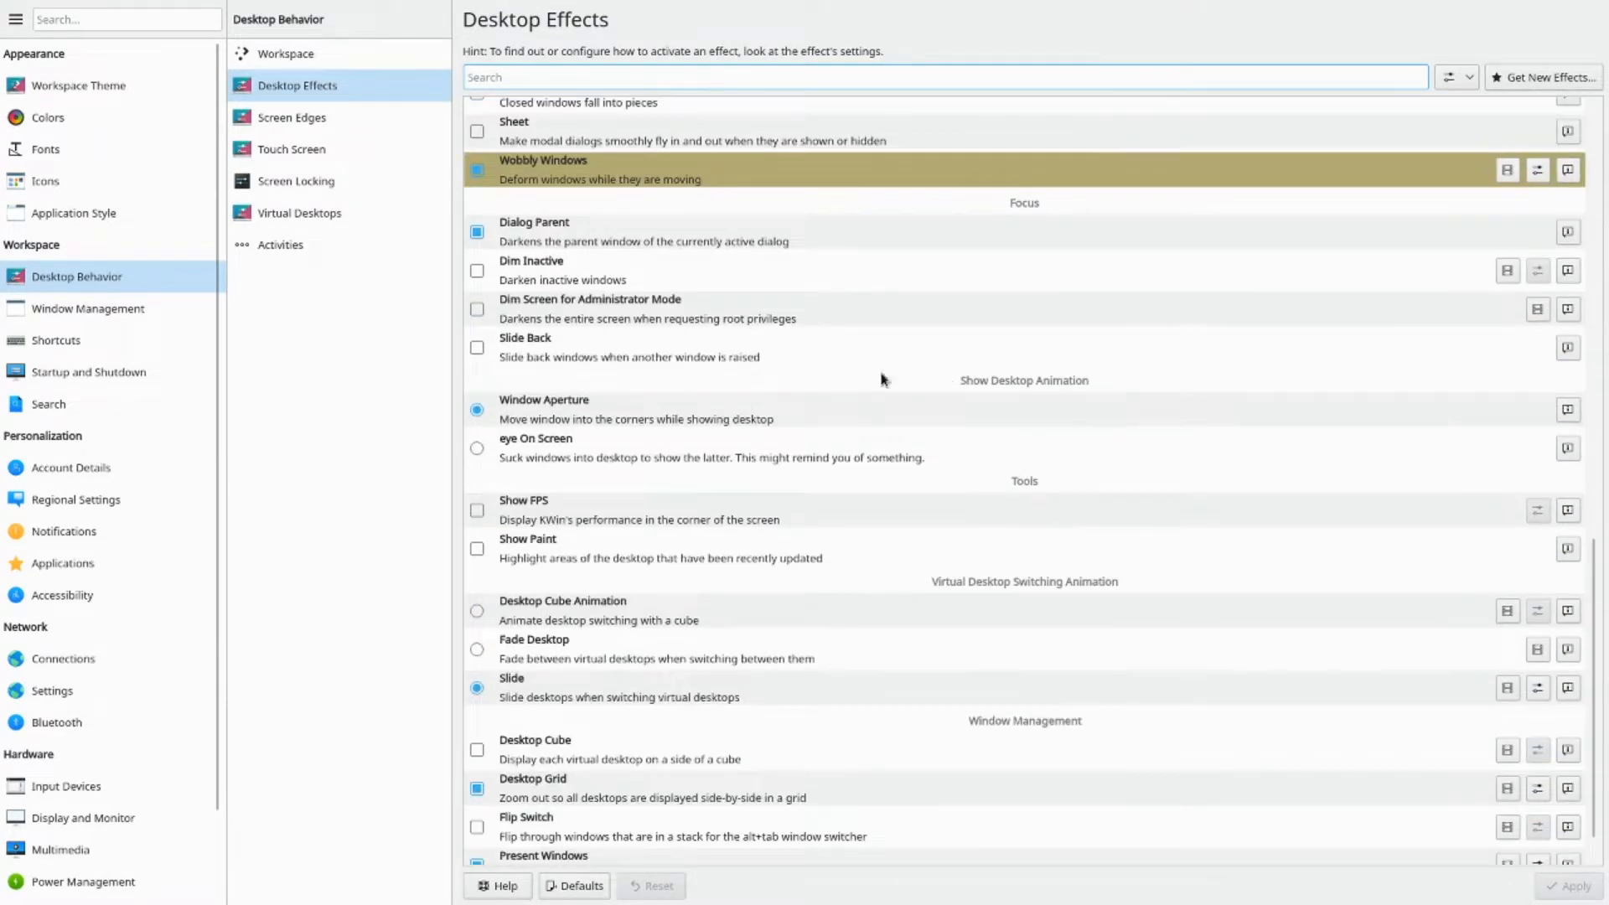
- Try to open the Compositor settings module from the application launcher and close its window
{"action": "key", "text": "super"}
{"action": "type", "text": "composi"}
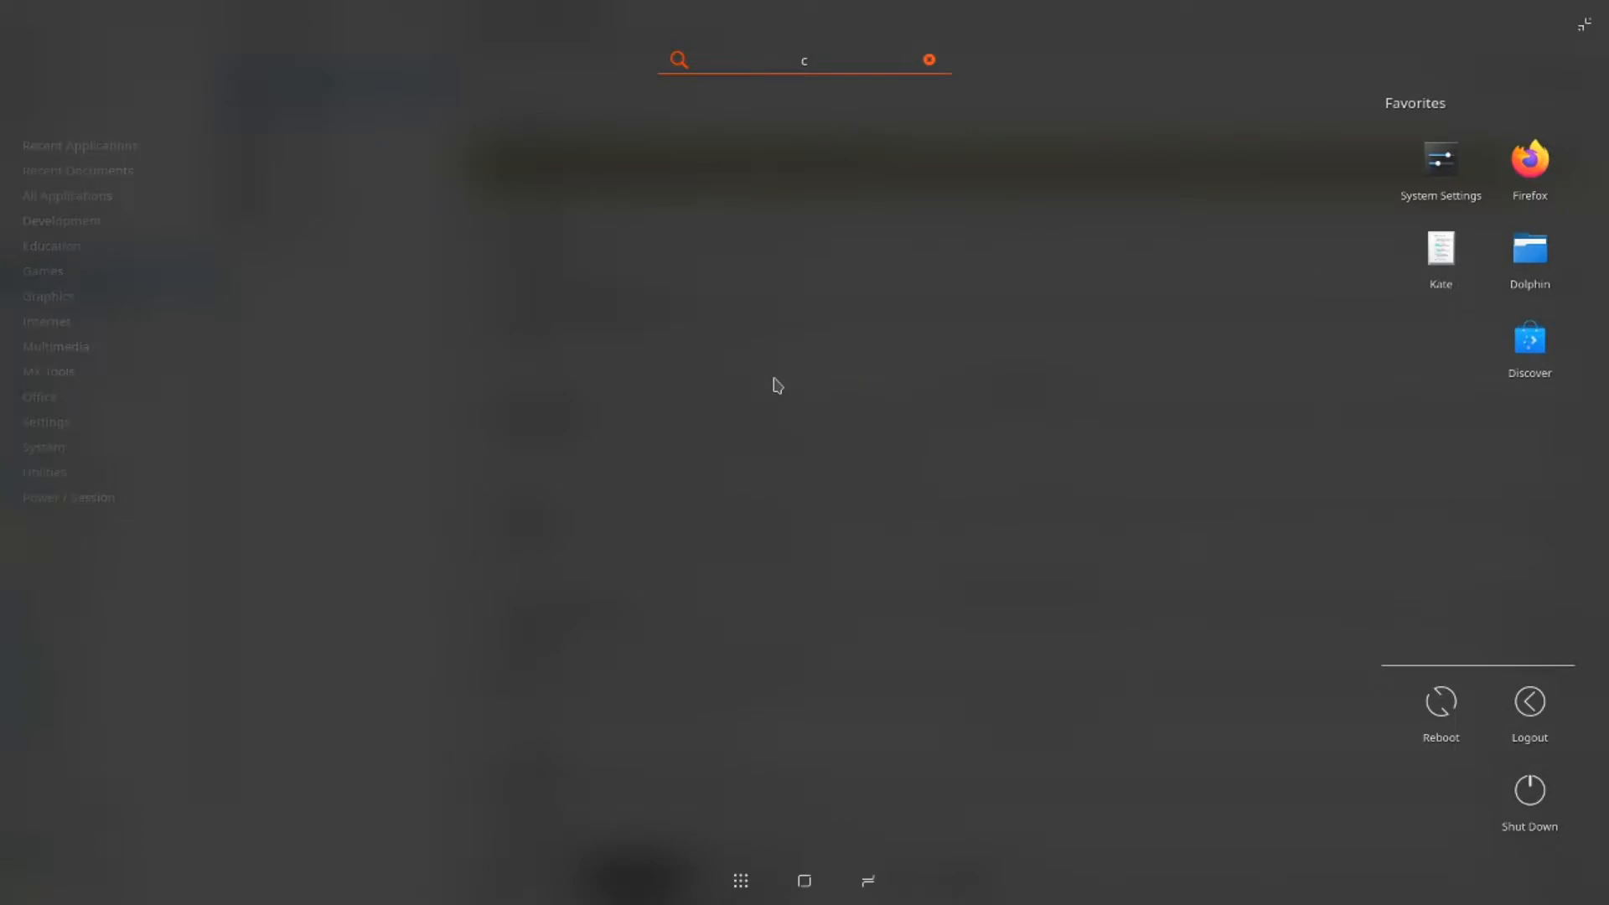
{"action": "key", "text": "Return"}
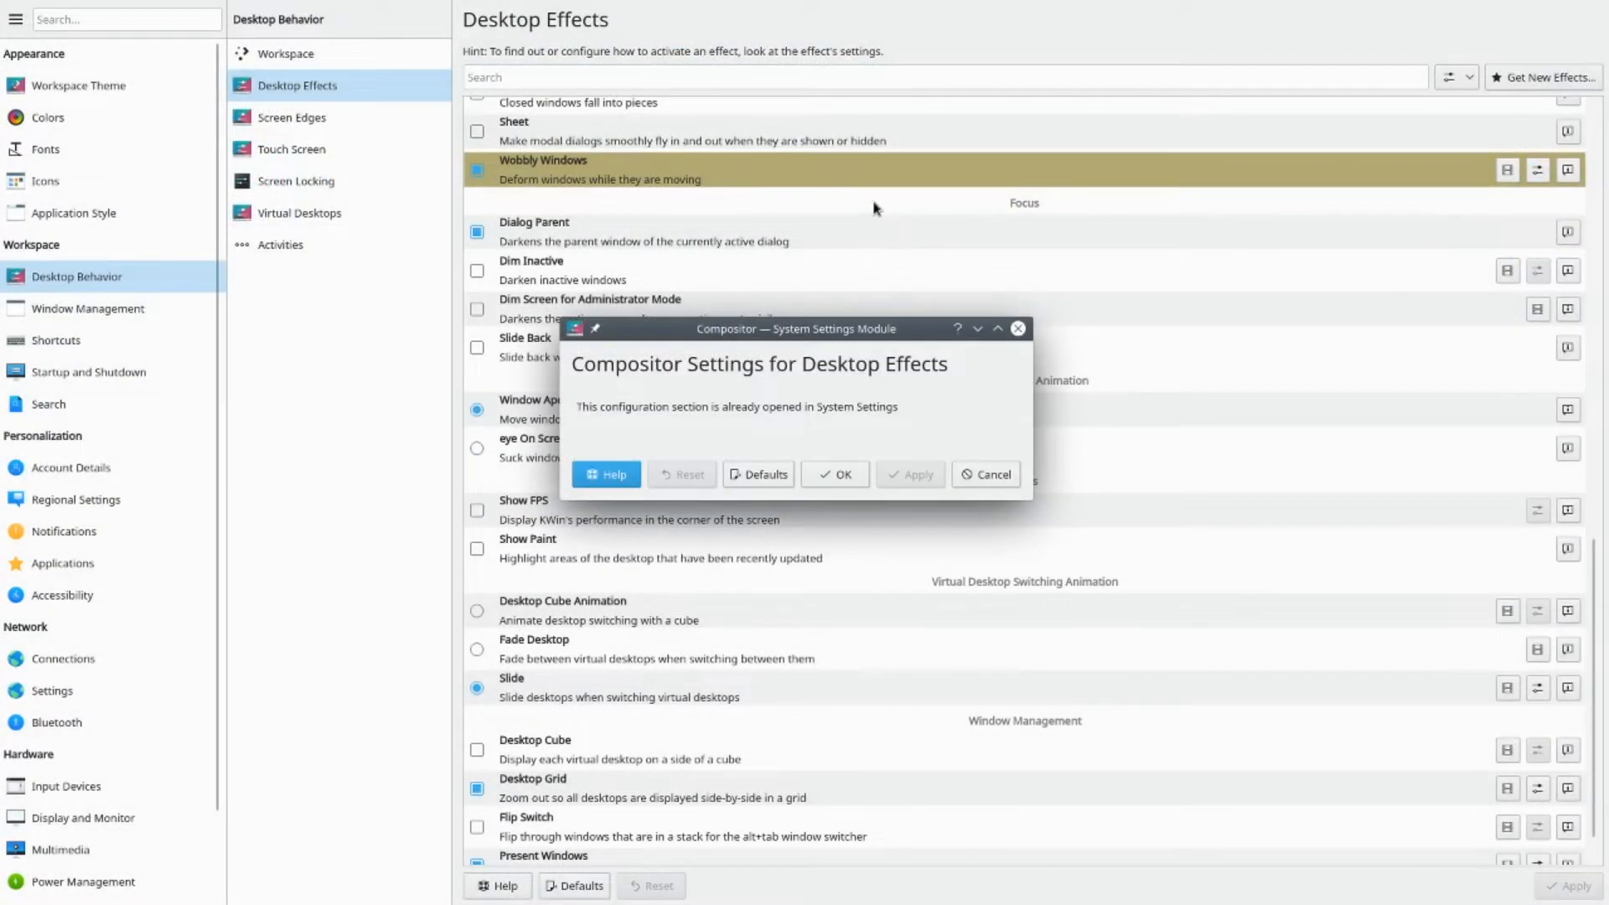
{"action": "left_click", "coordinate": [1010, 477]}
- Search System Settings for "comp" and open the Compositor settings under Display and Monitor
{"action": "key", "text": "ctrl+f"}
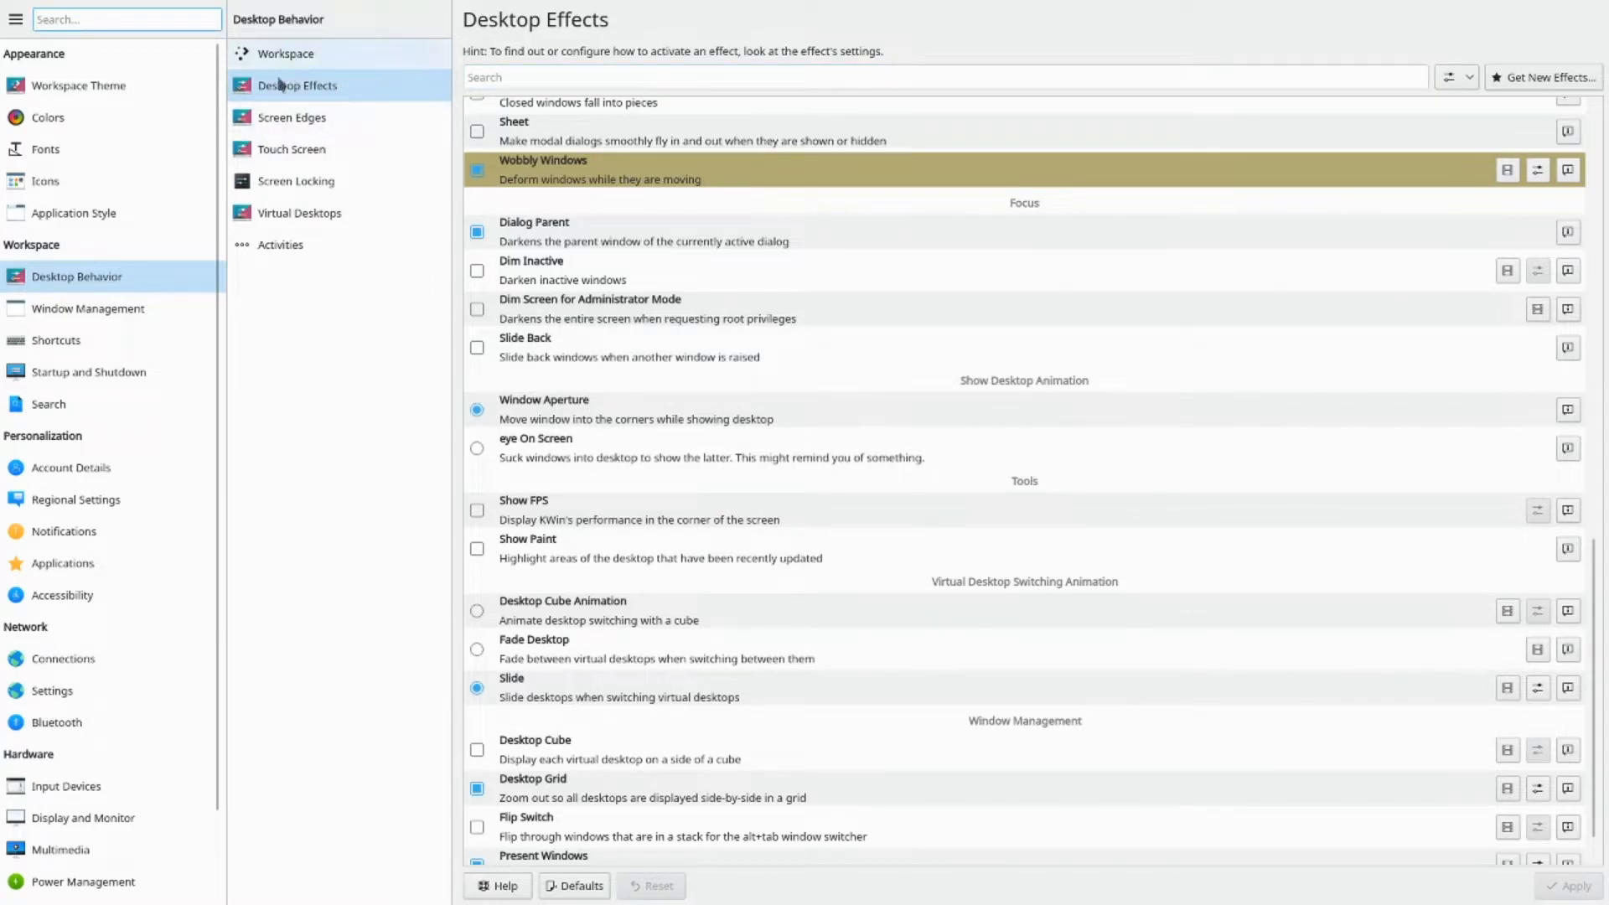
{"action": "type", "text": "domp"}
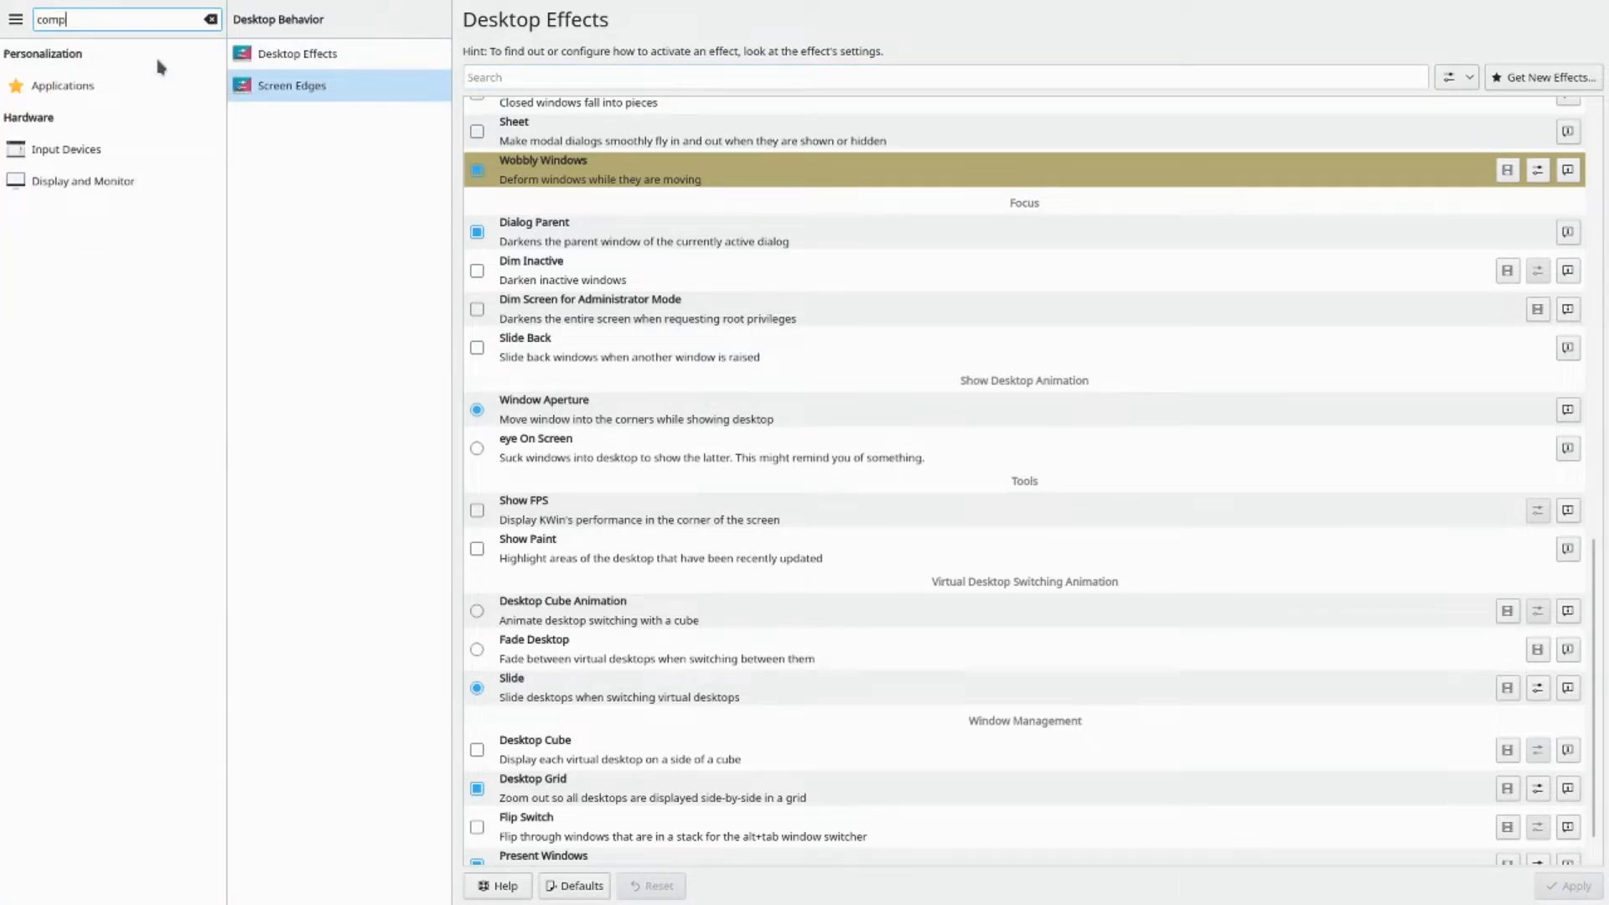
{"action": "left_click", "coordinate": [140, 192]}
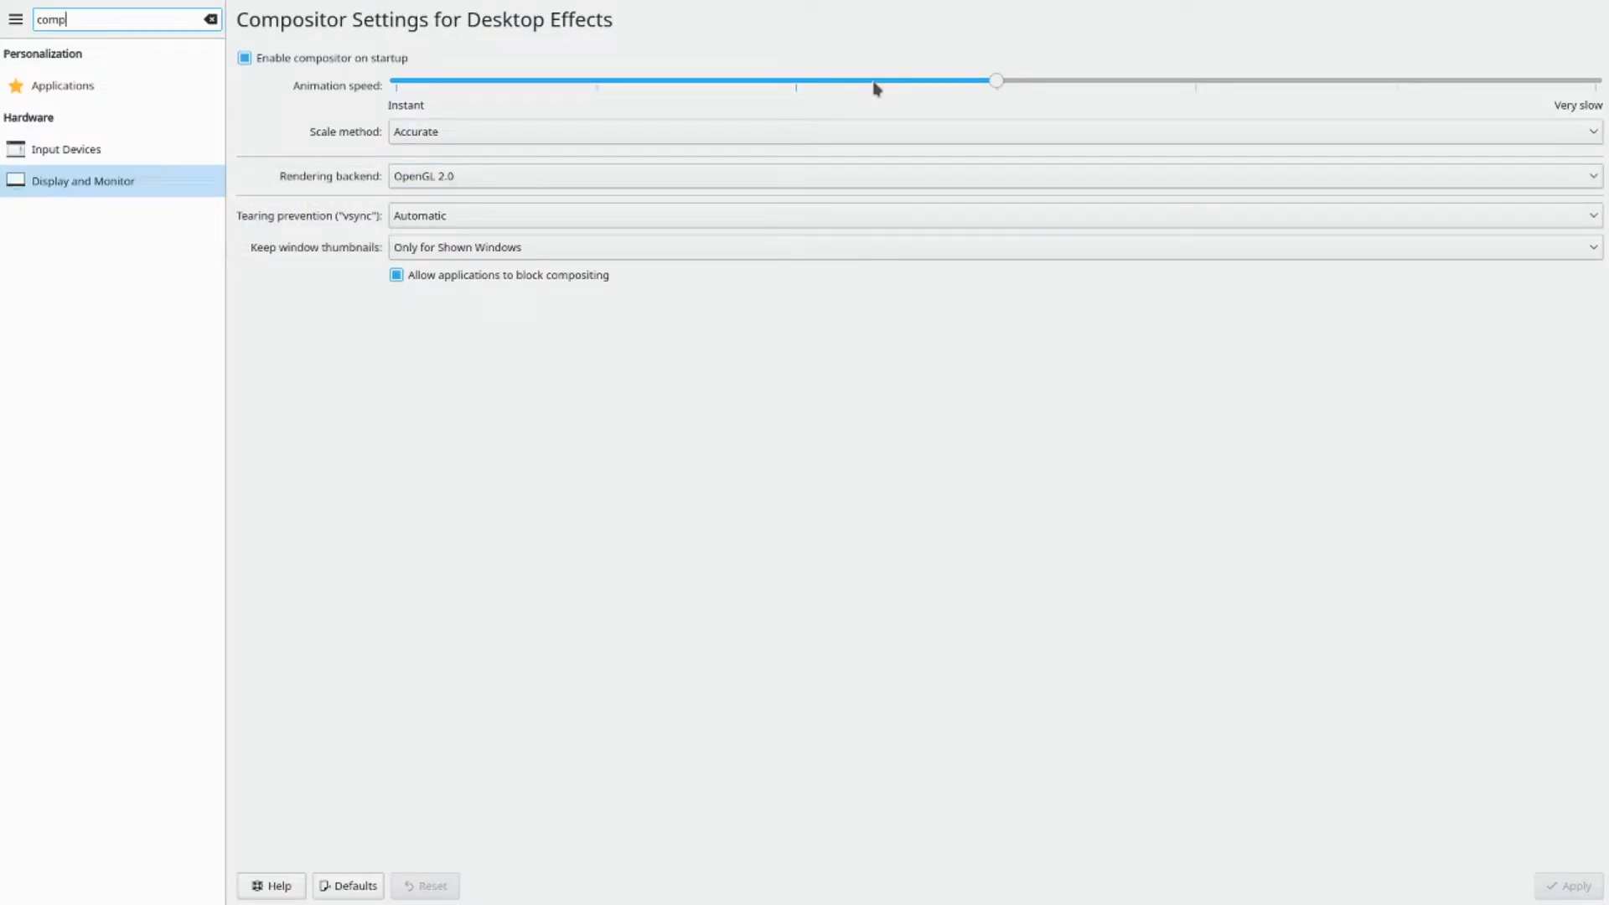
- Make the compositor animation speed one notch faster, set the scale method to Smooth and apply the changes
{"action": "left_click_drag", "start_coordinate": [994, 86], "coordinate": [803, 81]}
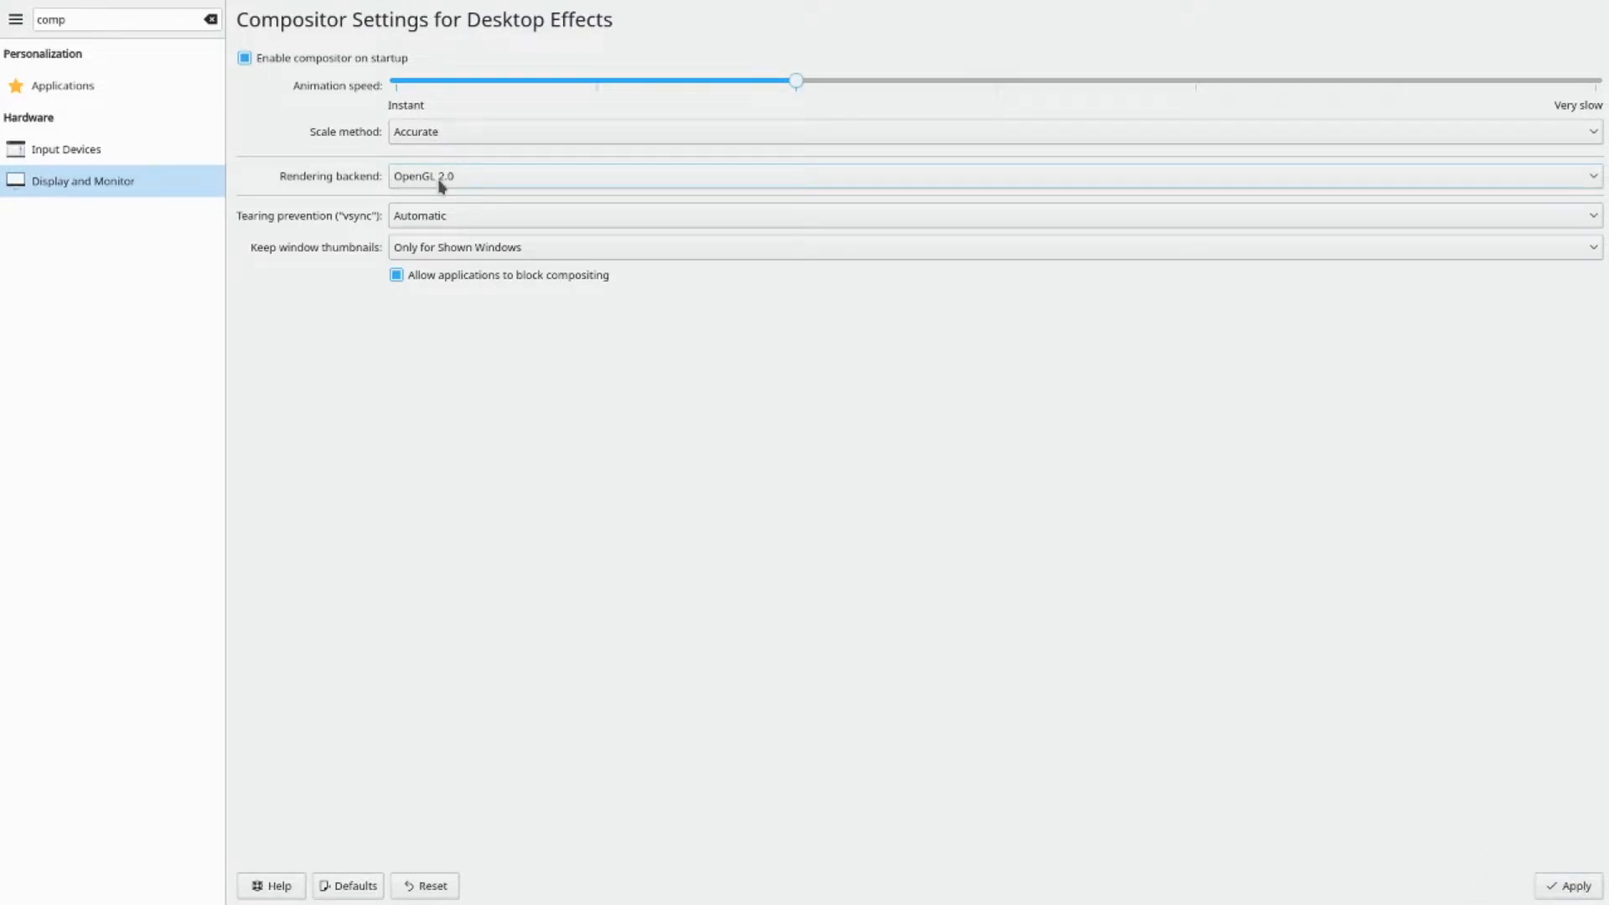
{"action": "left_click", "coordinate": [468, 181]}
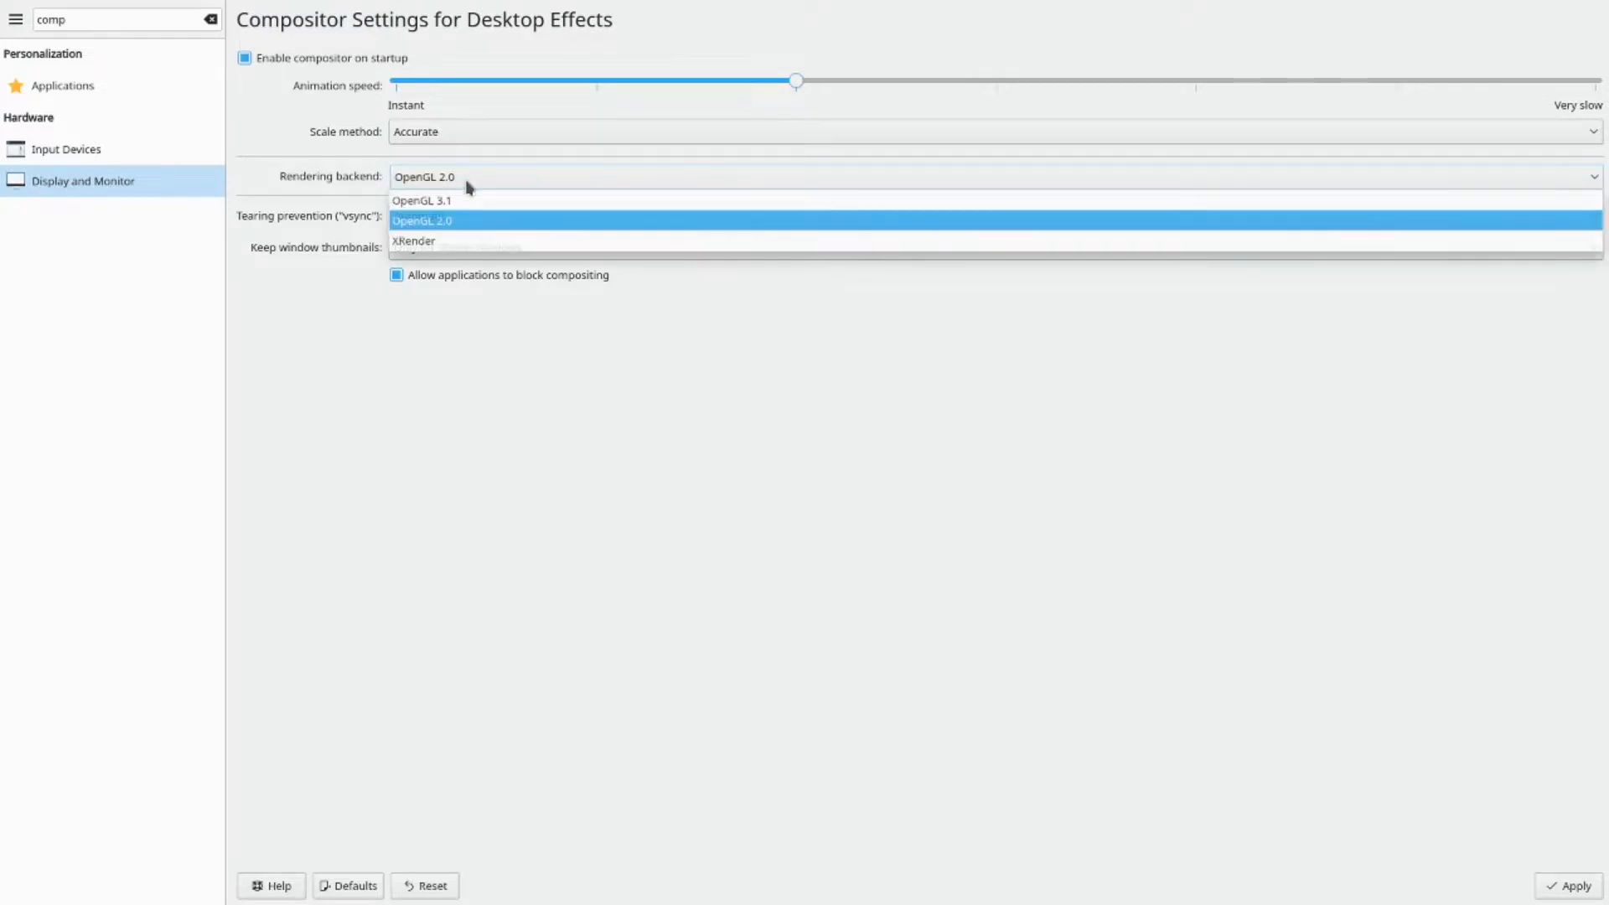
{"action": "left_click", "coordinate": [1465, 549]}
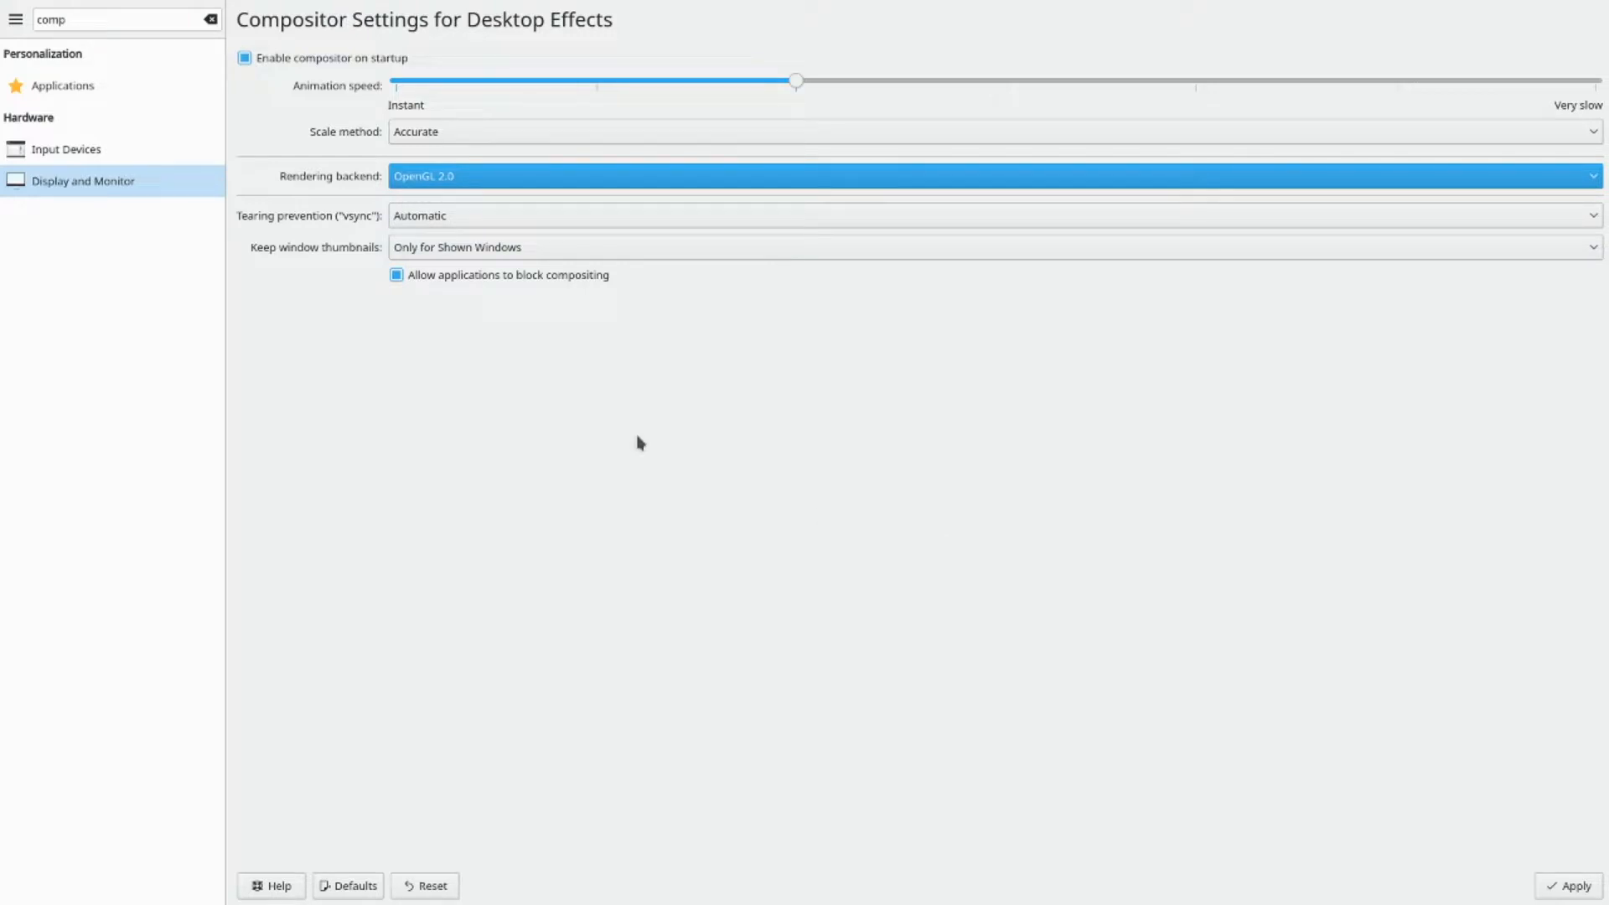
{"action": "left_click", "coordinate": [509, 132]}
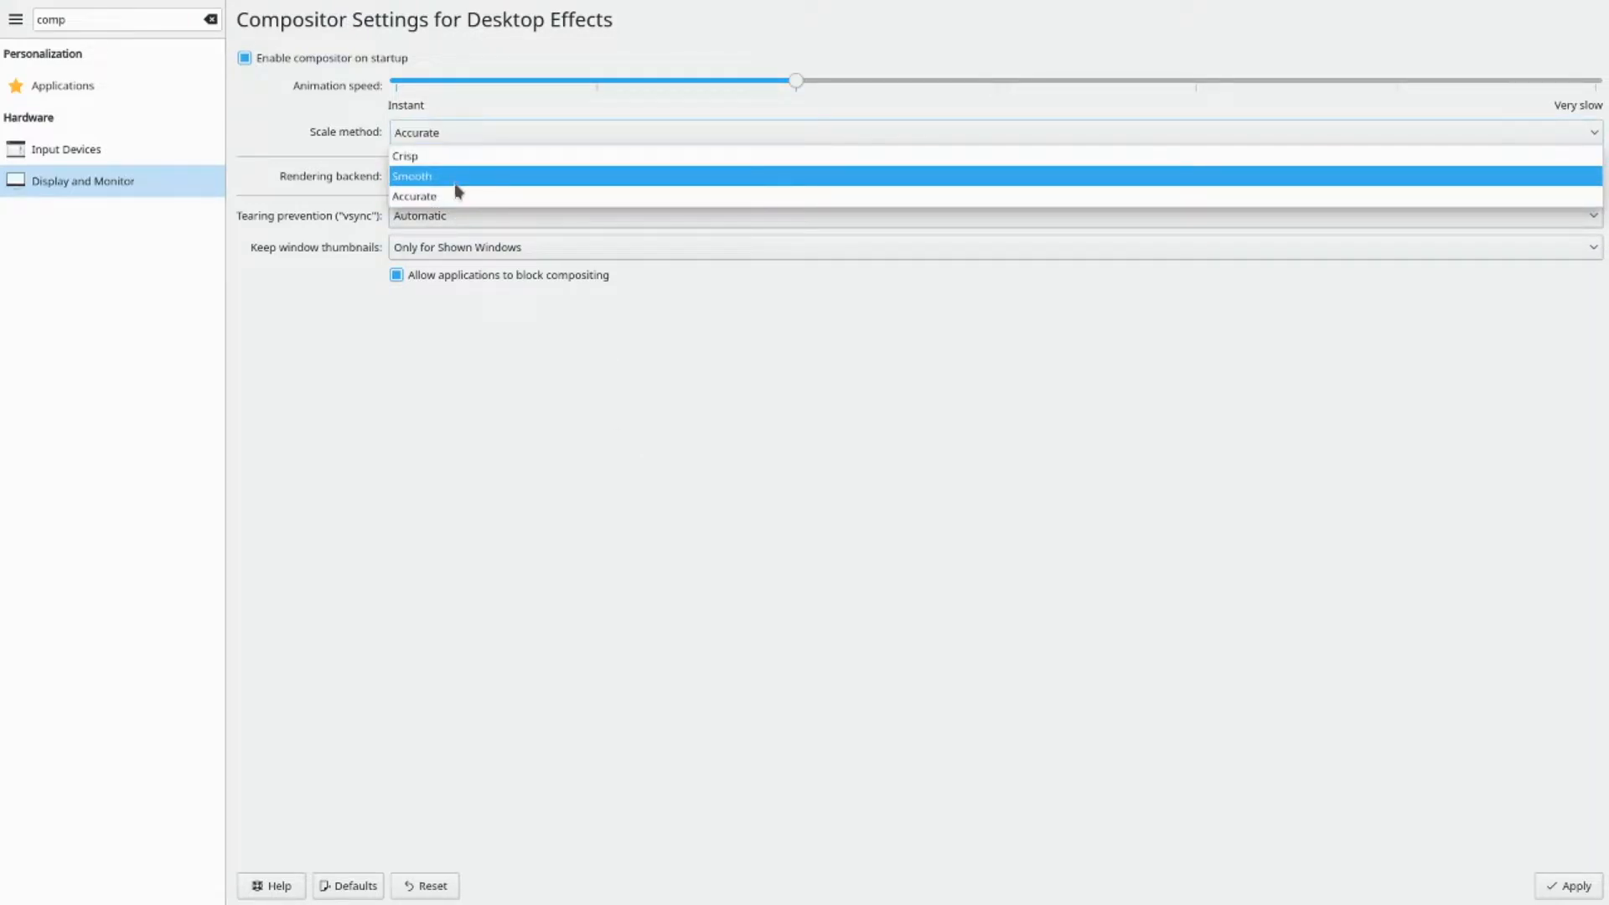
{"action": "left_click", "coordinate": [457, 180]}
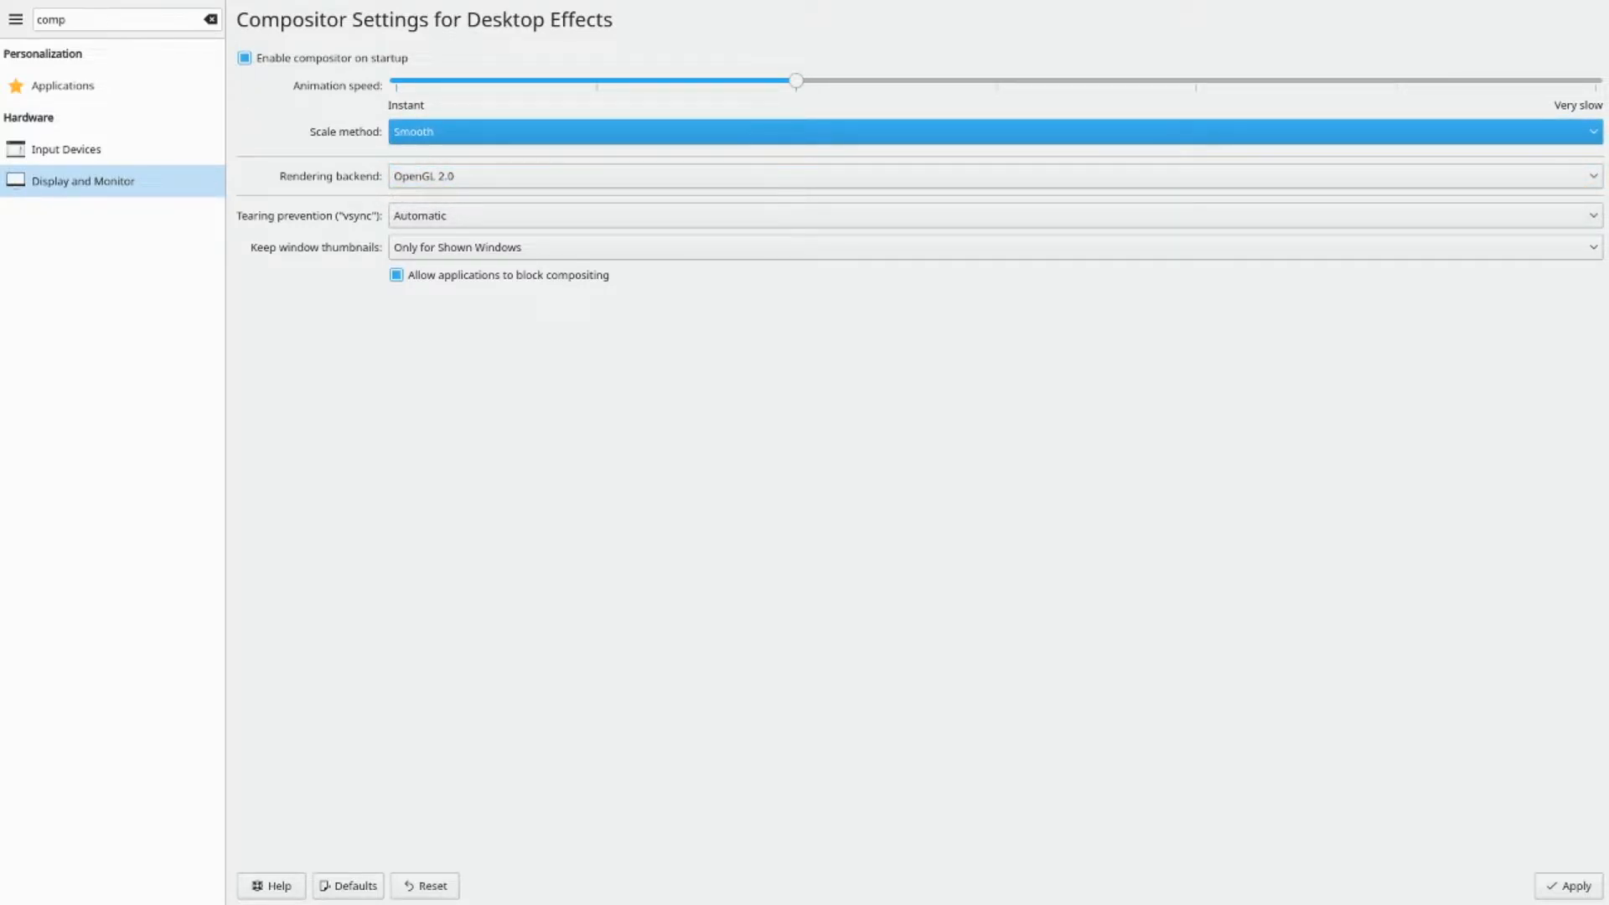
{"action": "left_click", "coordinate": [1568, 887]}
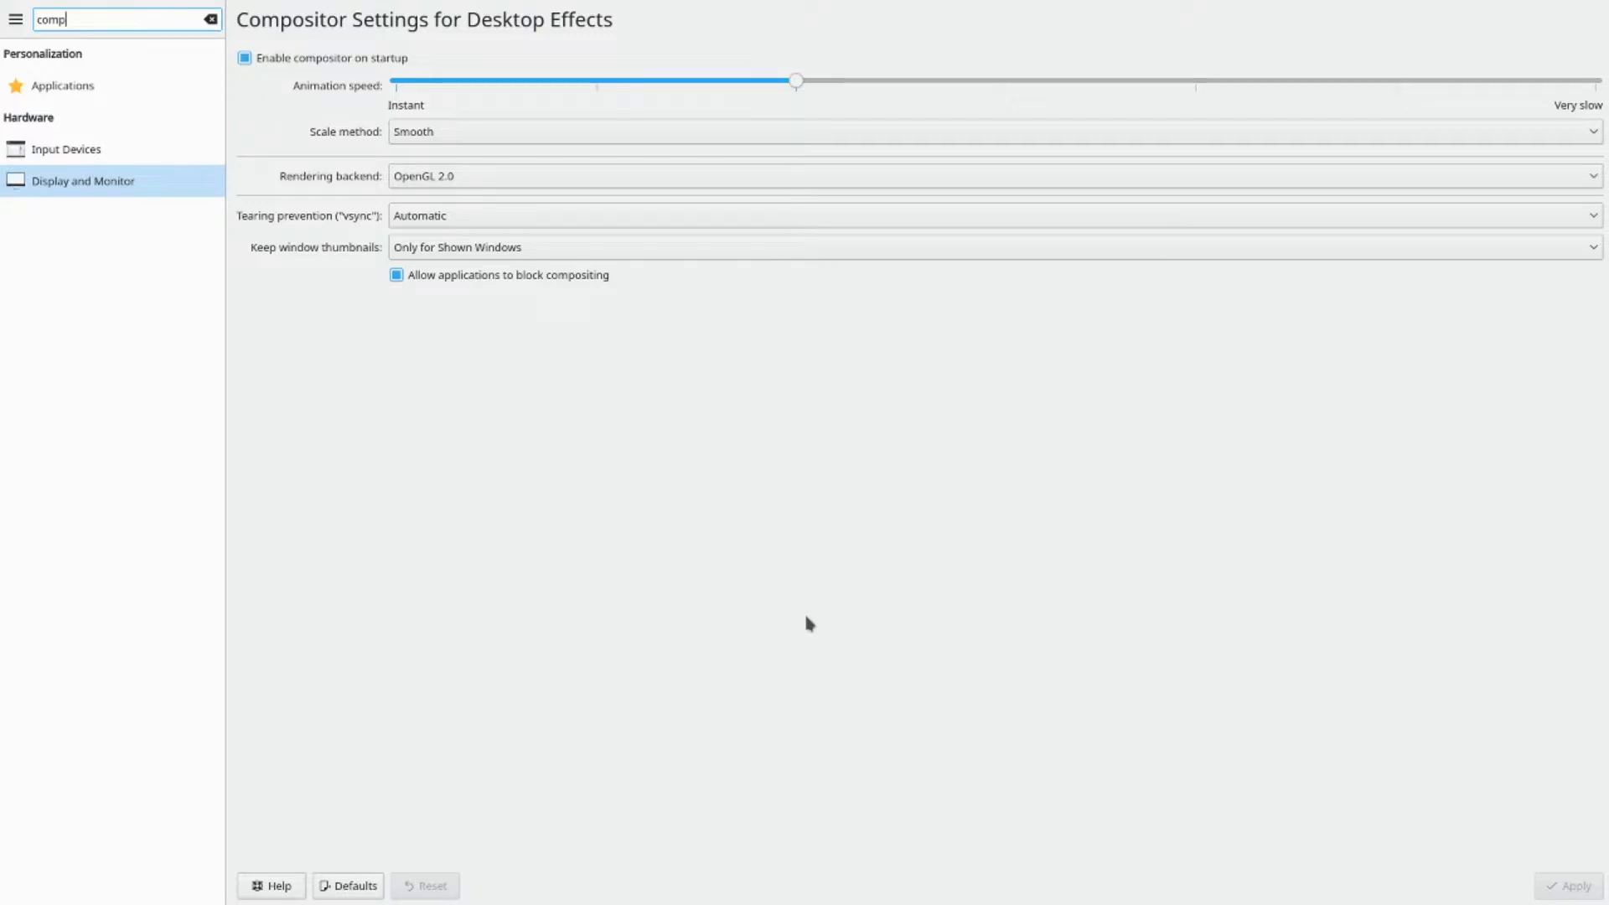
- Switch to OBS Studio and turn its preview on and off again
{"action": "key", "text": "alt+Tab"}
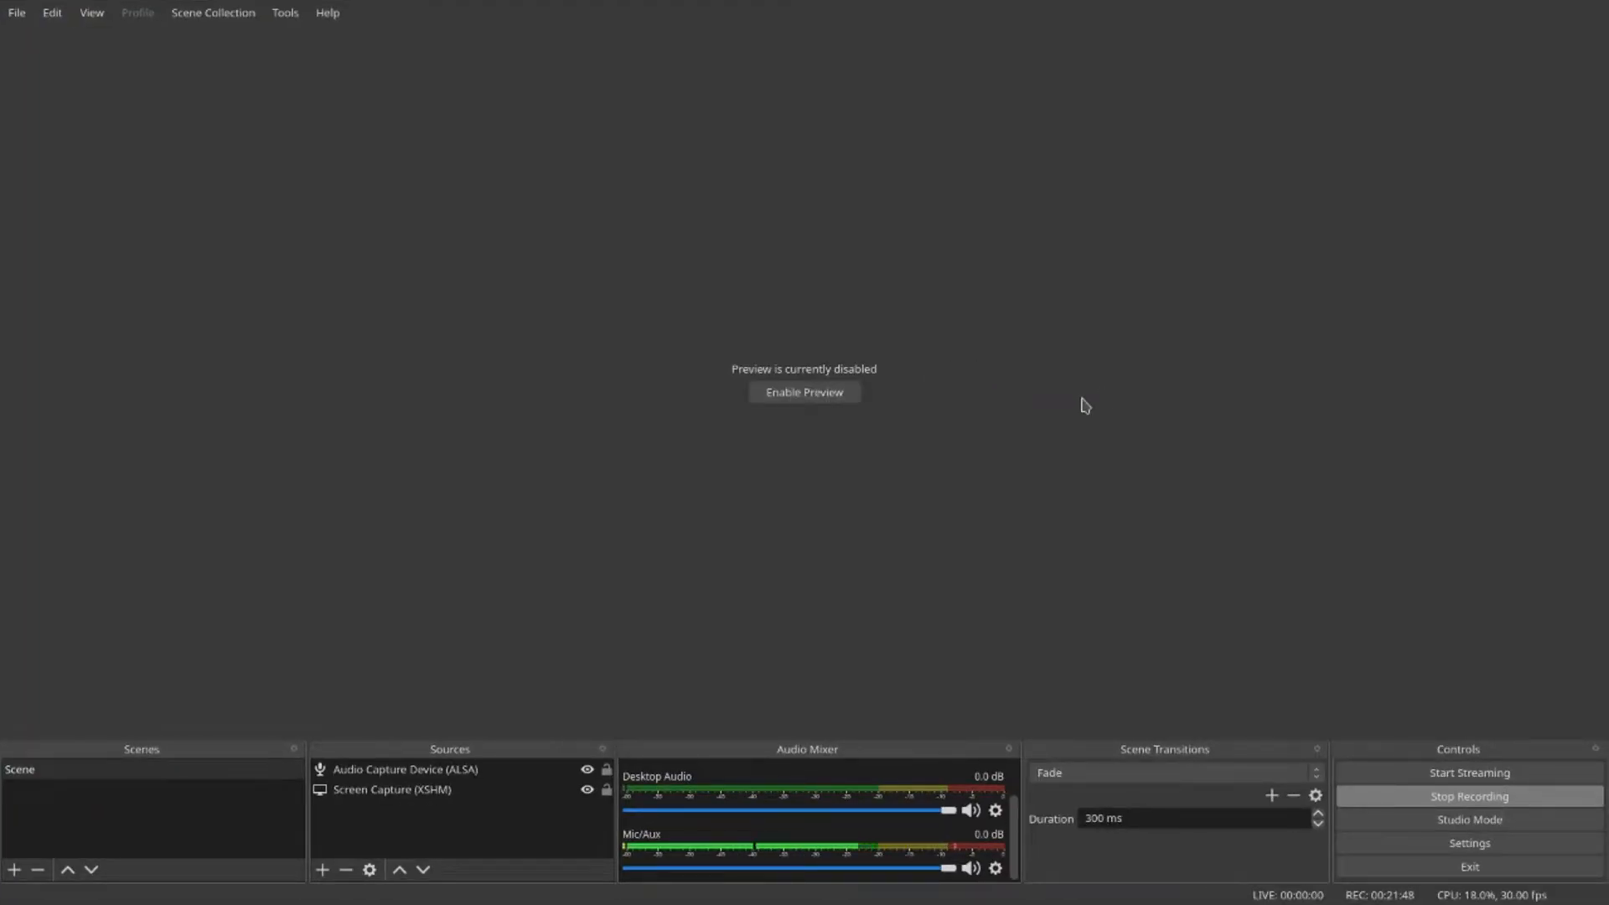
{"action": "right_click", "coordinate": [794, 326]}
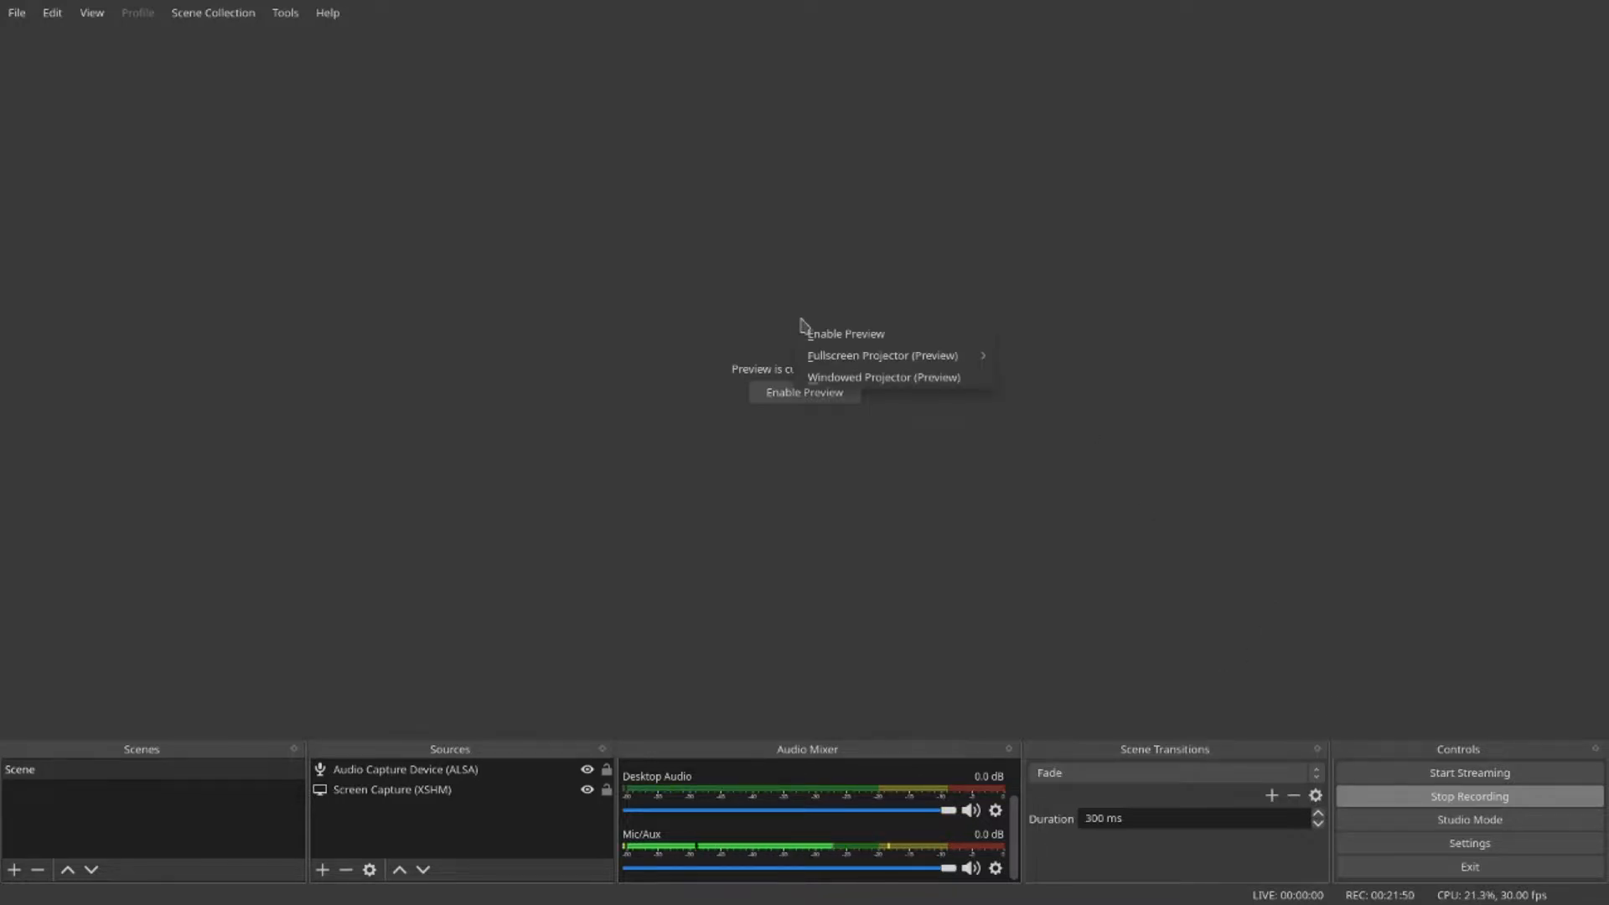
{"action": "left_click", "coordinate": [806, 330]}
{"action": "right_click", "coordinate": [1324, 328]}
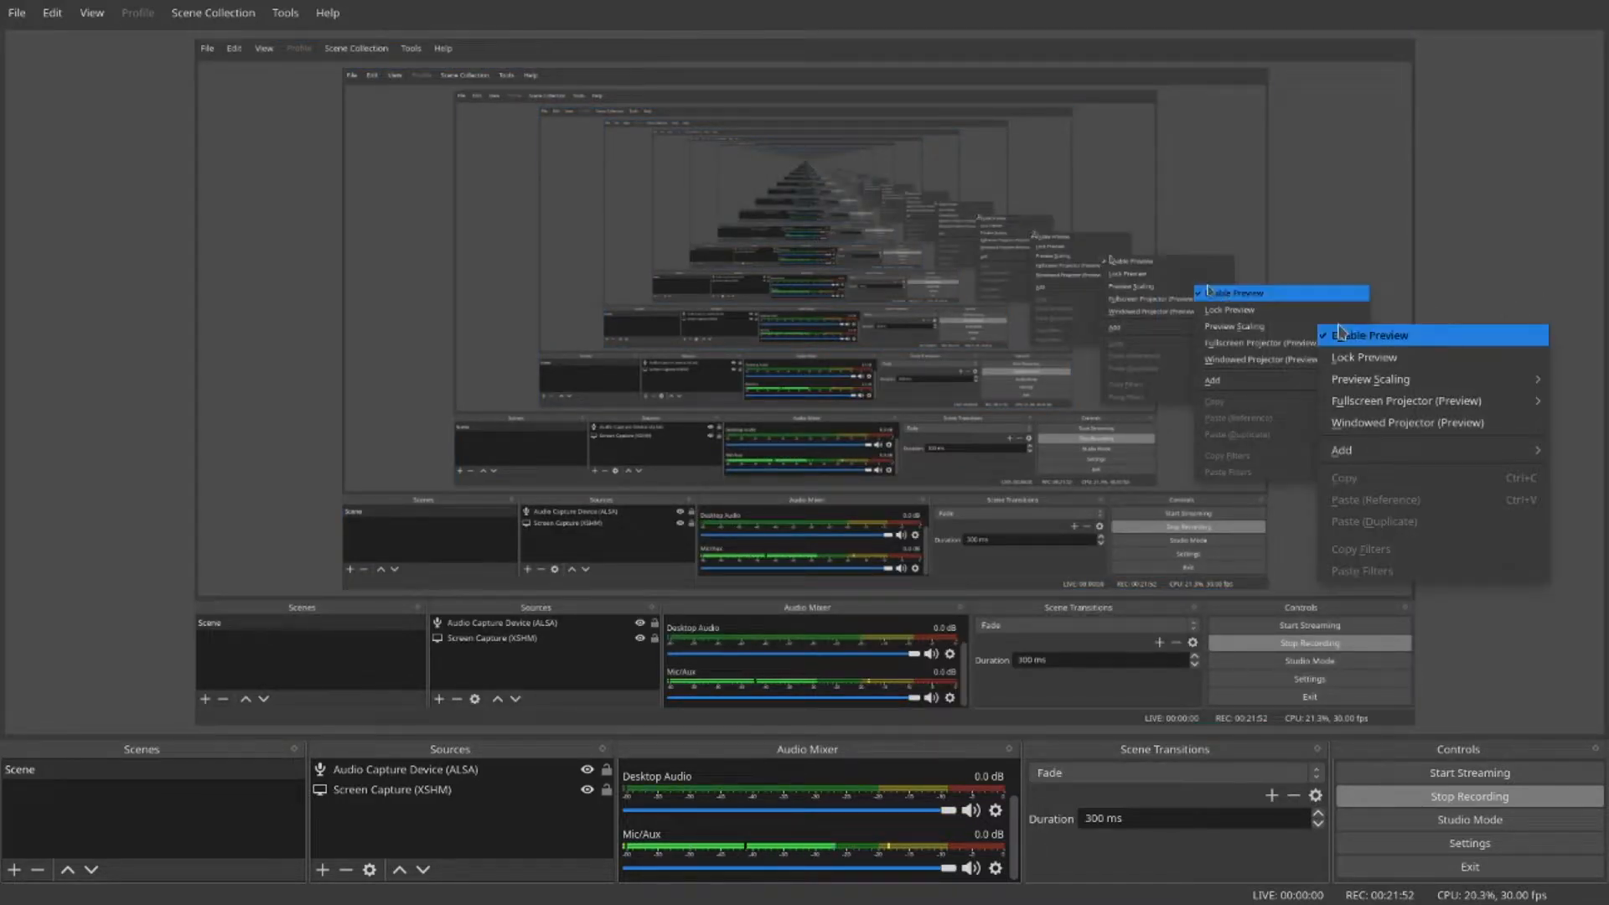
{"action": "left_click", "coordinate": [1360, 338]}
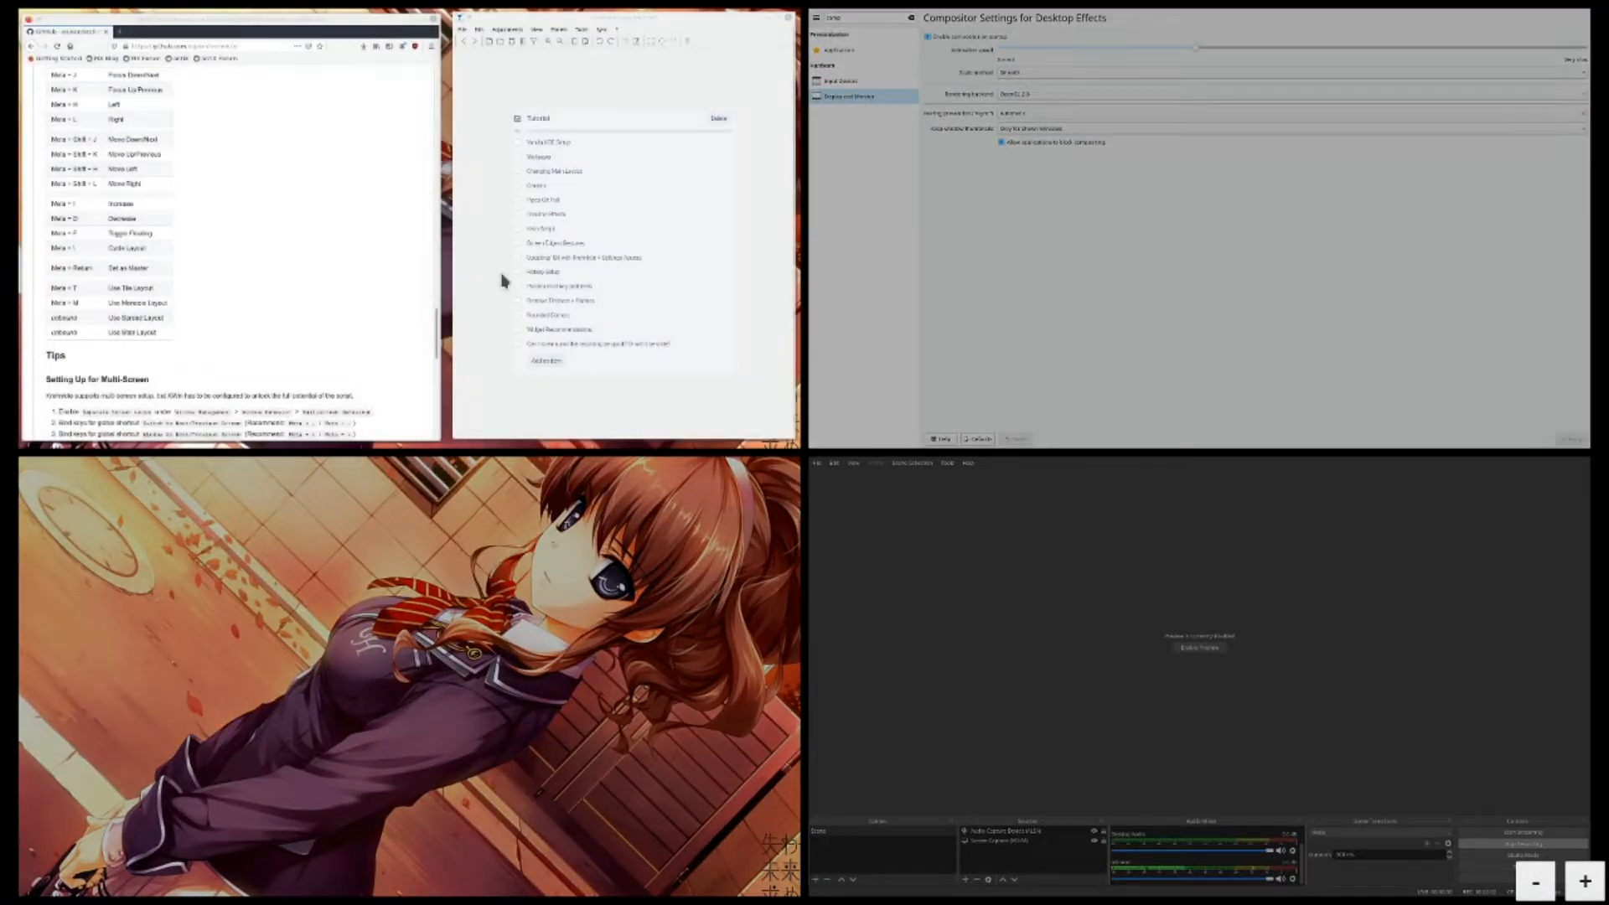
- Return to System Settings, clear the settings search and apply the Orange look and feel under Workspace Theme
{"action": "left_click", "coordinate": [938, 277]}
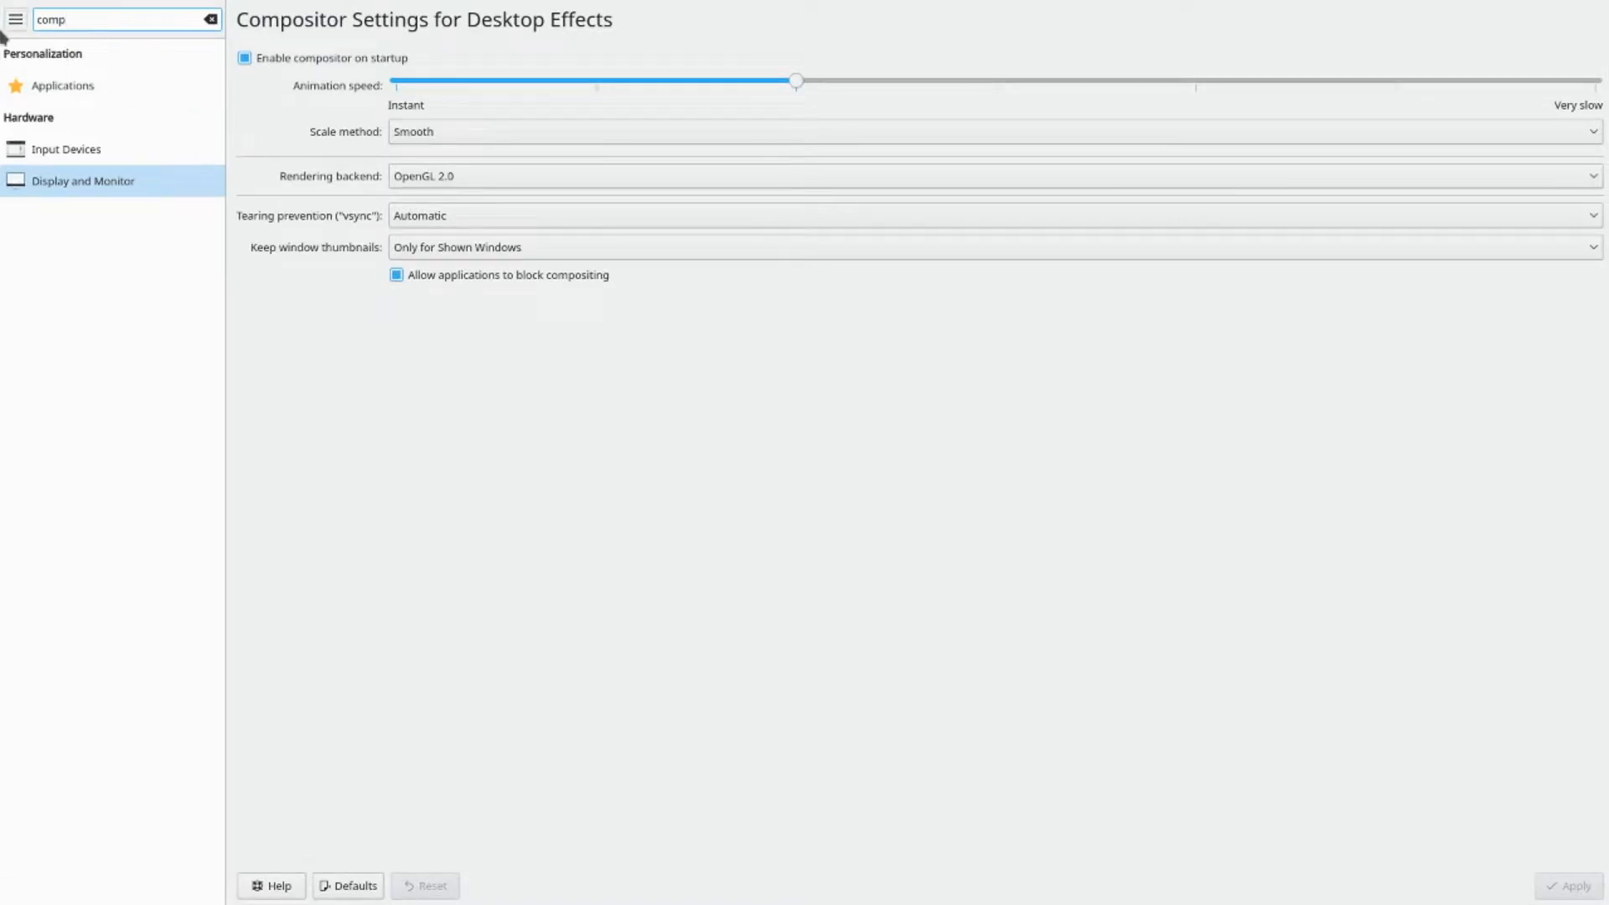
{"action": "double_click", "coordinate": [79, 22]}
{"action": "key", "text": "BackSpace"}
{"action": "left_click", "coordinate": [128, 84]}
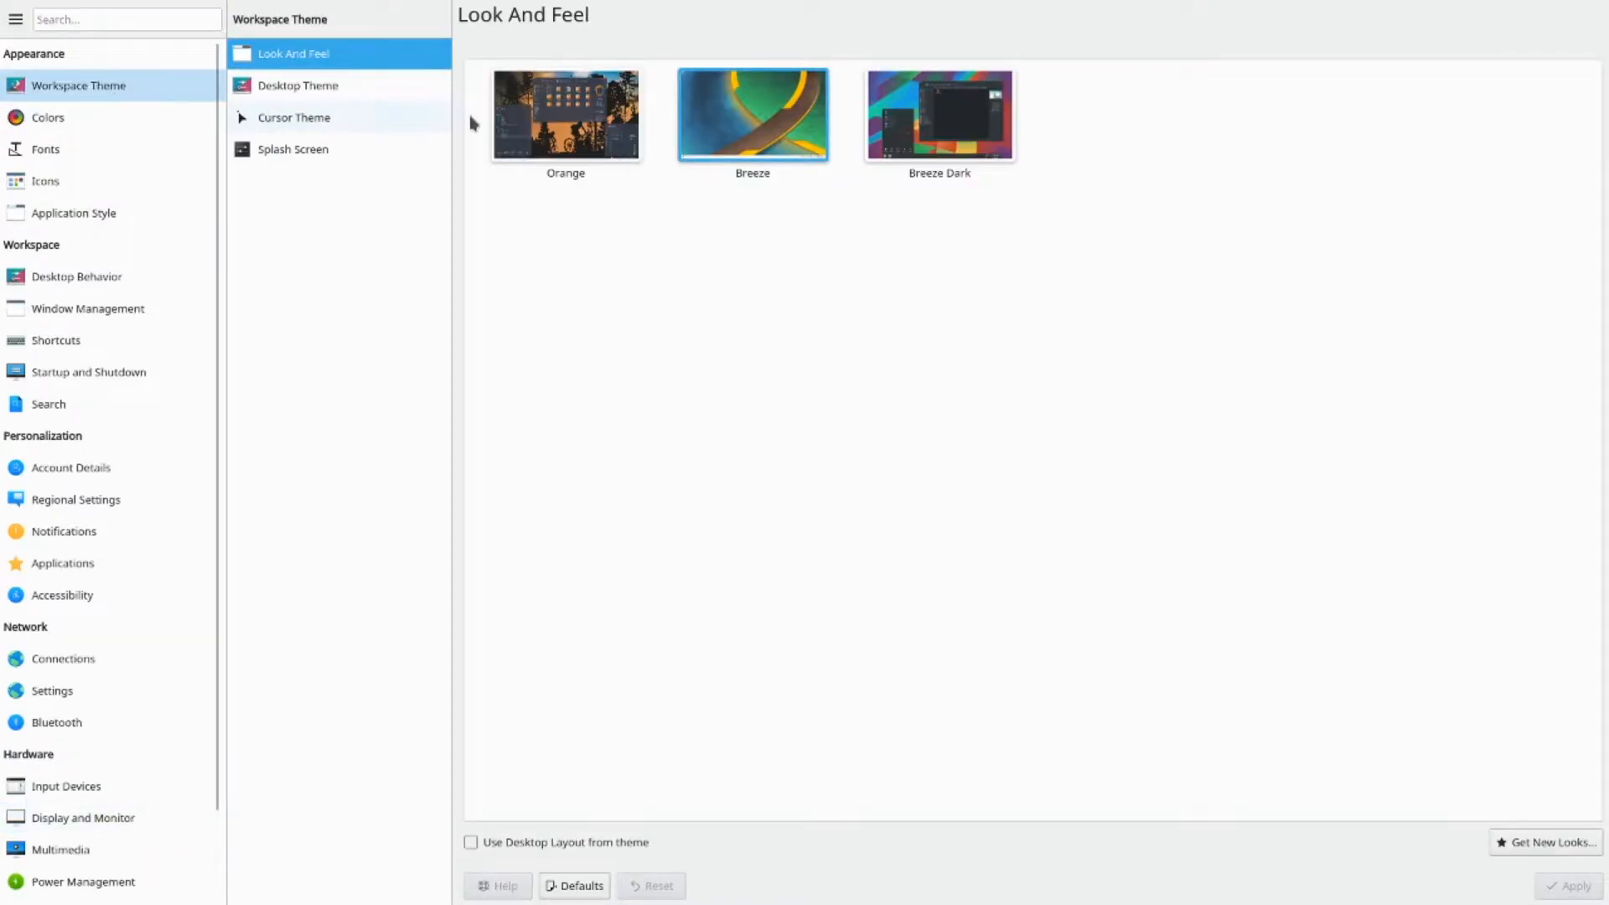
{"action": "left_click", "coordinate": [589, 120]}
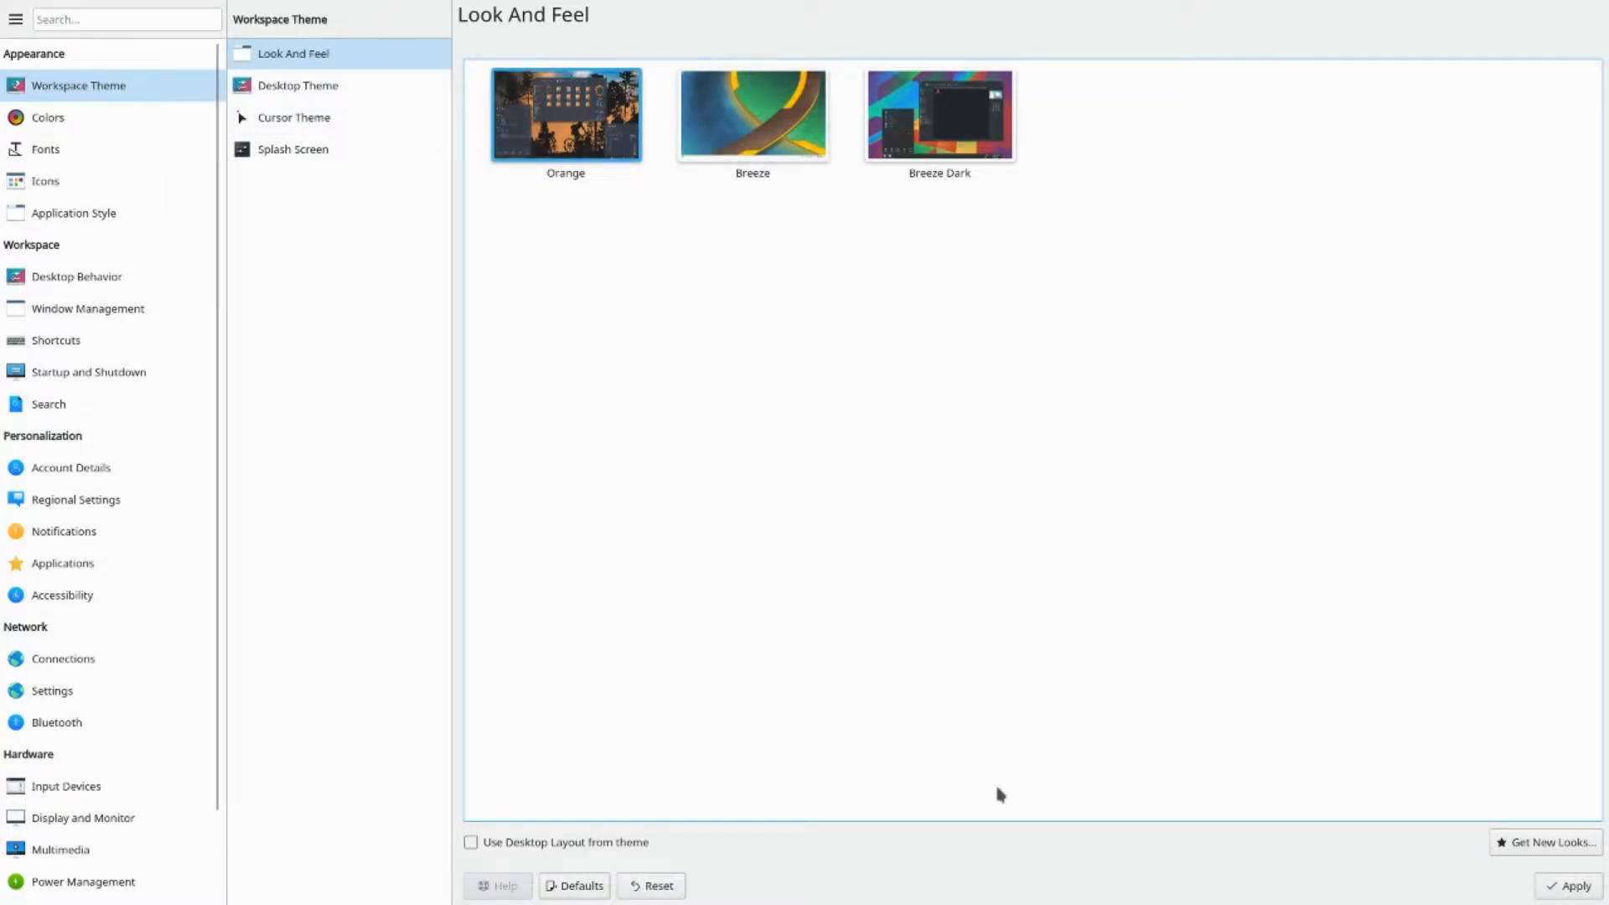
{"action": "left_click", "coordinate": [1564, 885]}
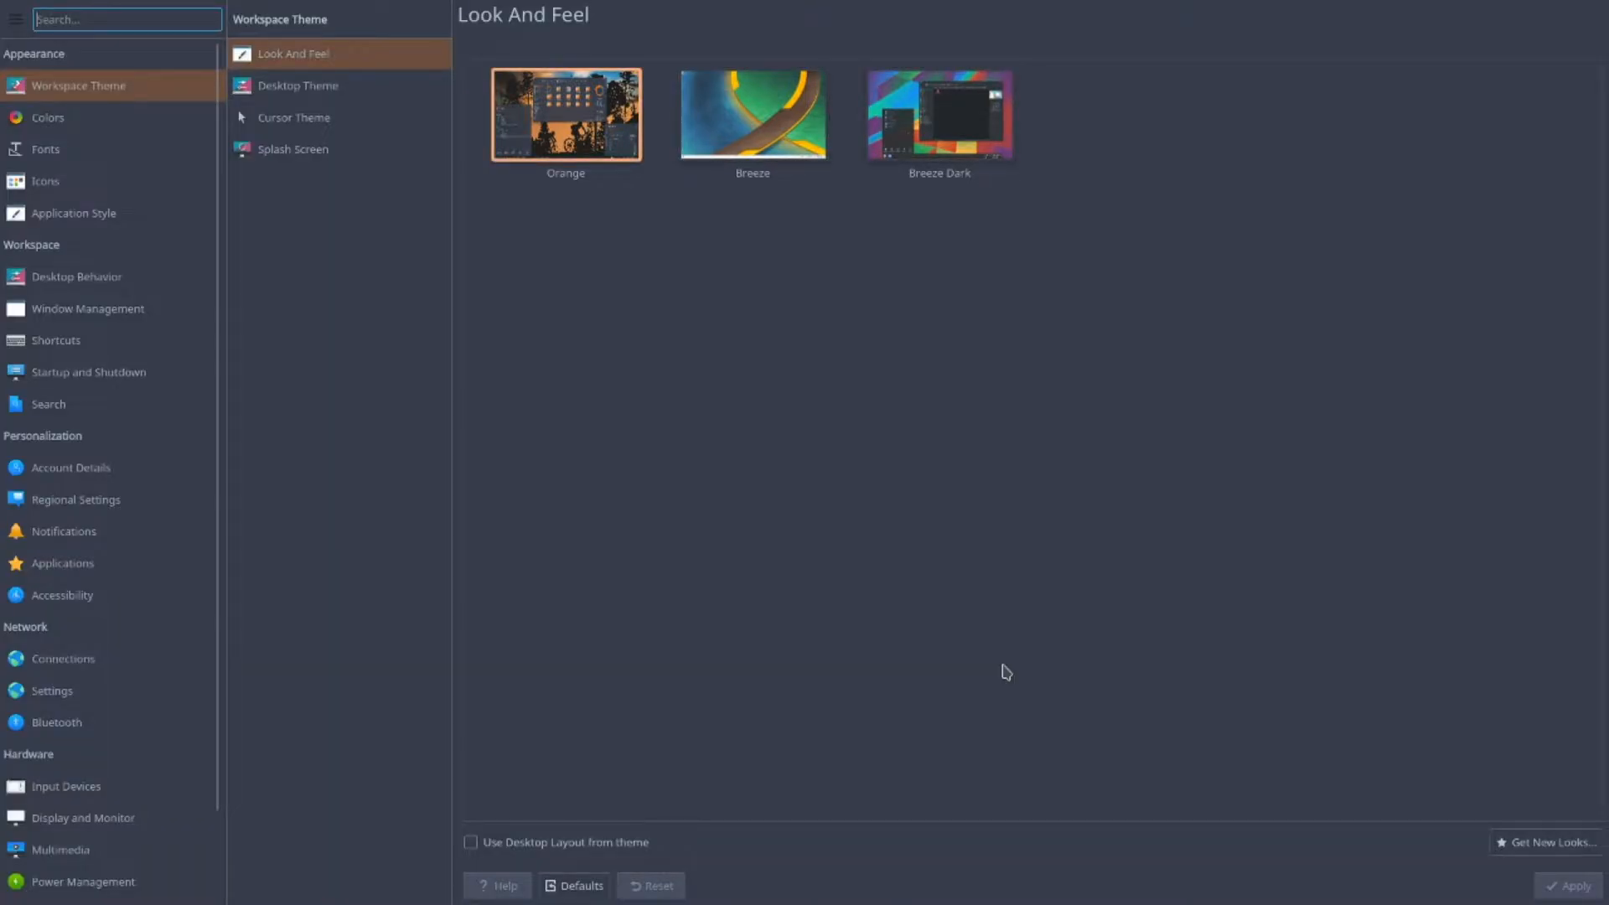
- Reveal the auto-hidden panel and the application launcher to check the new theme
{"action": "mouse_move", "coordinate": [916, 902]}
{"action": "key", "text": "super"}
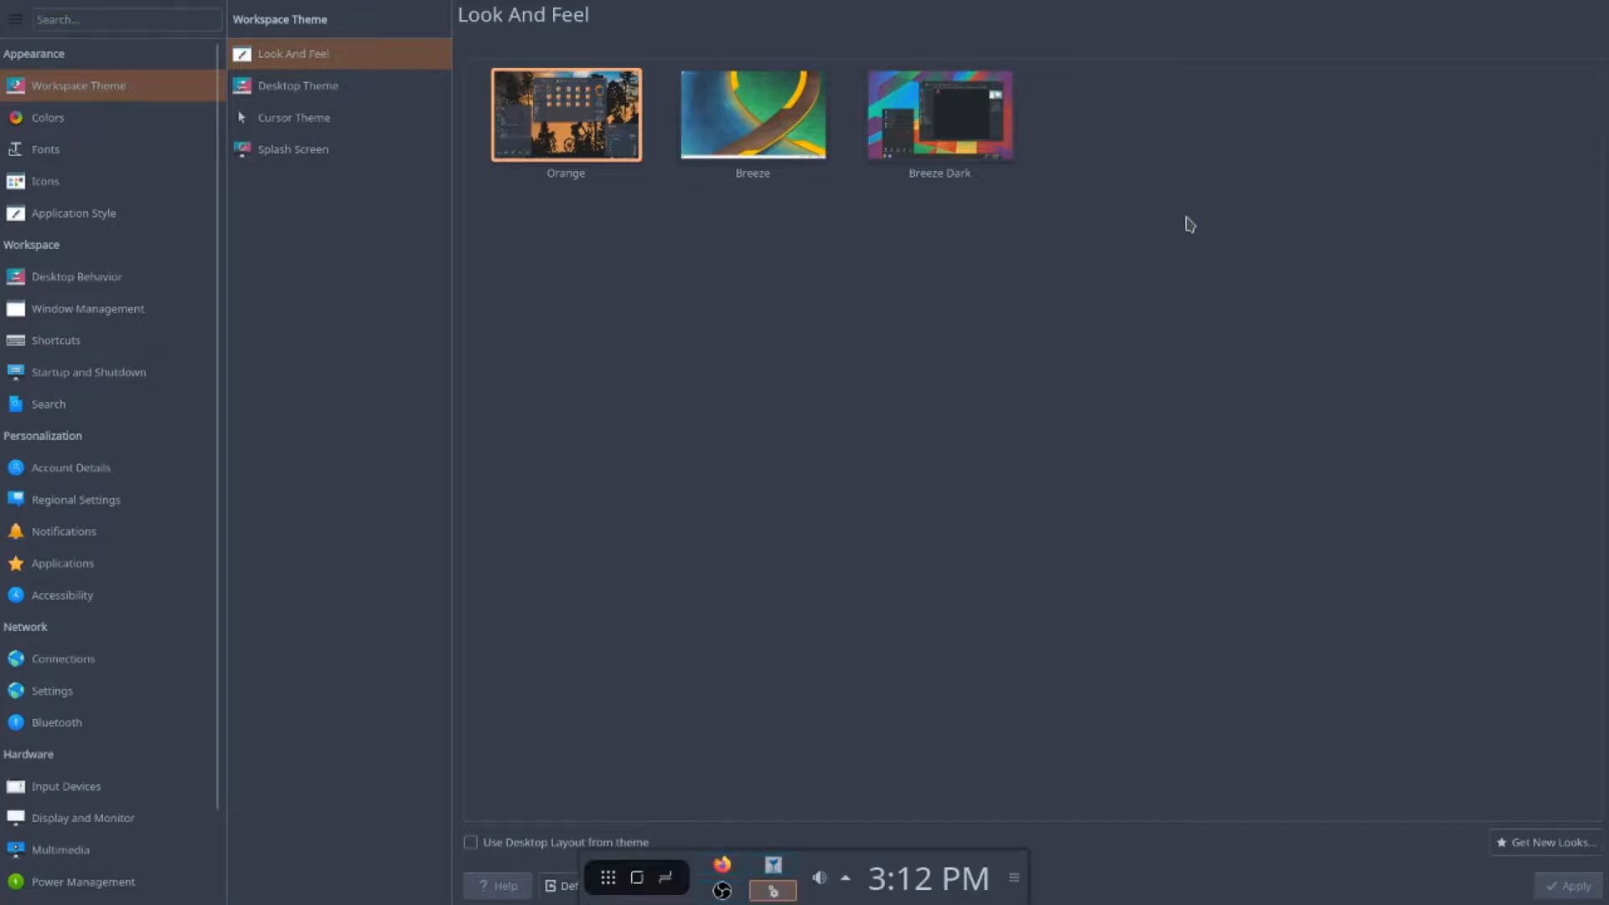
{"action": "key", "text": "super"}
- Switch to the empty virtual desktop and open three Konsole windows from the application launcher
{"action": "key", "text": "ctrl+F8"}
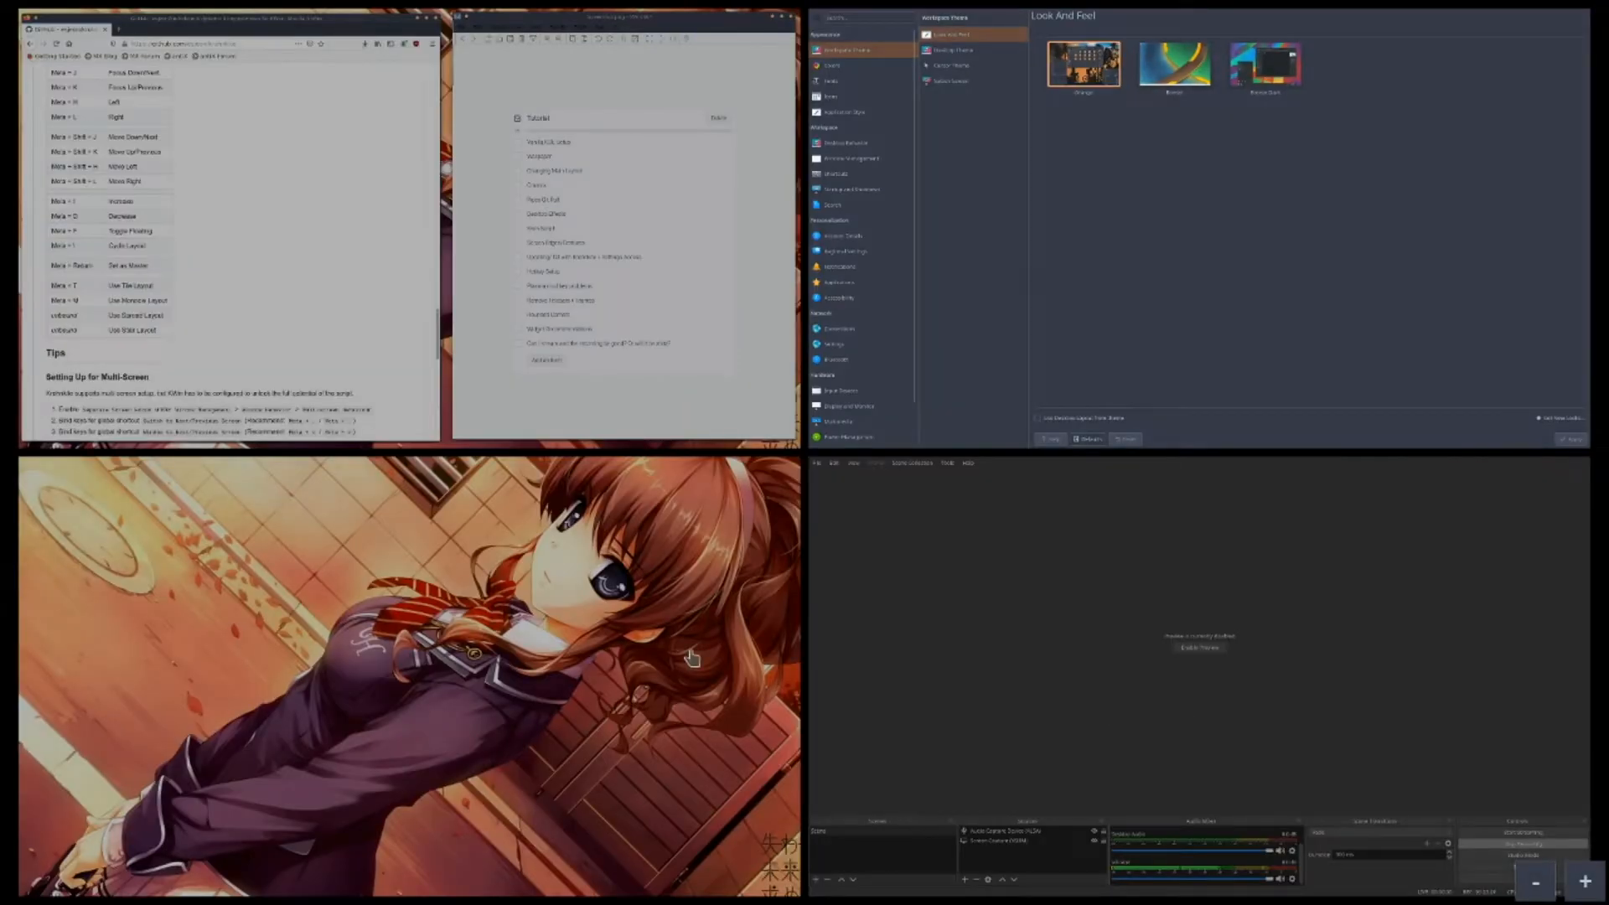
{"action": "left_click", "coordinate": [688, 652]}
{"action": "key", "text": "super"}
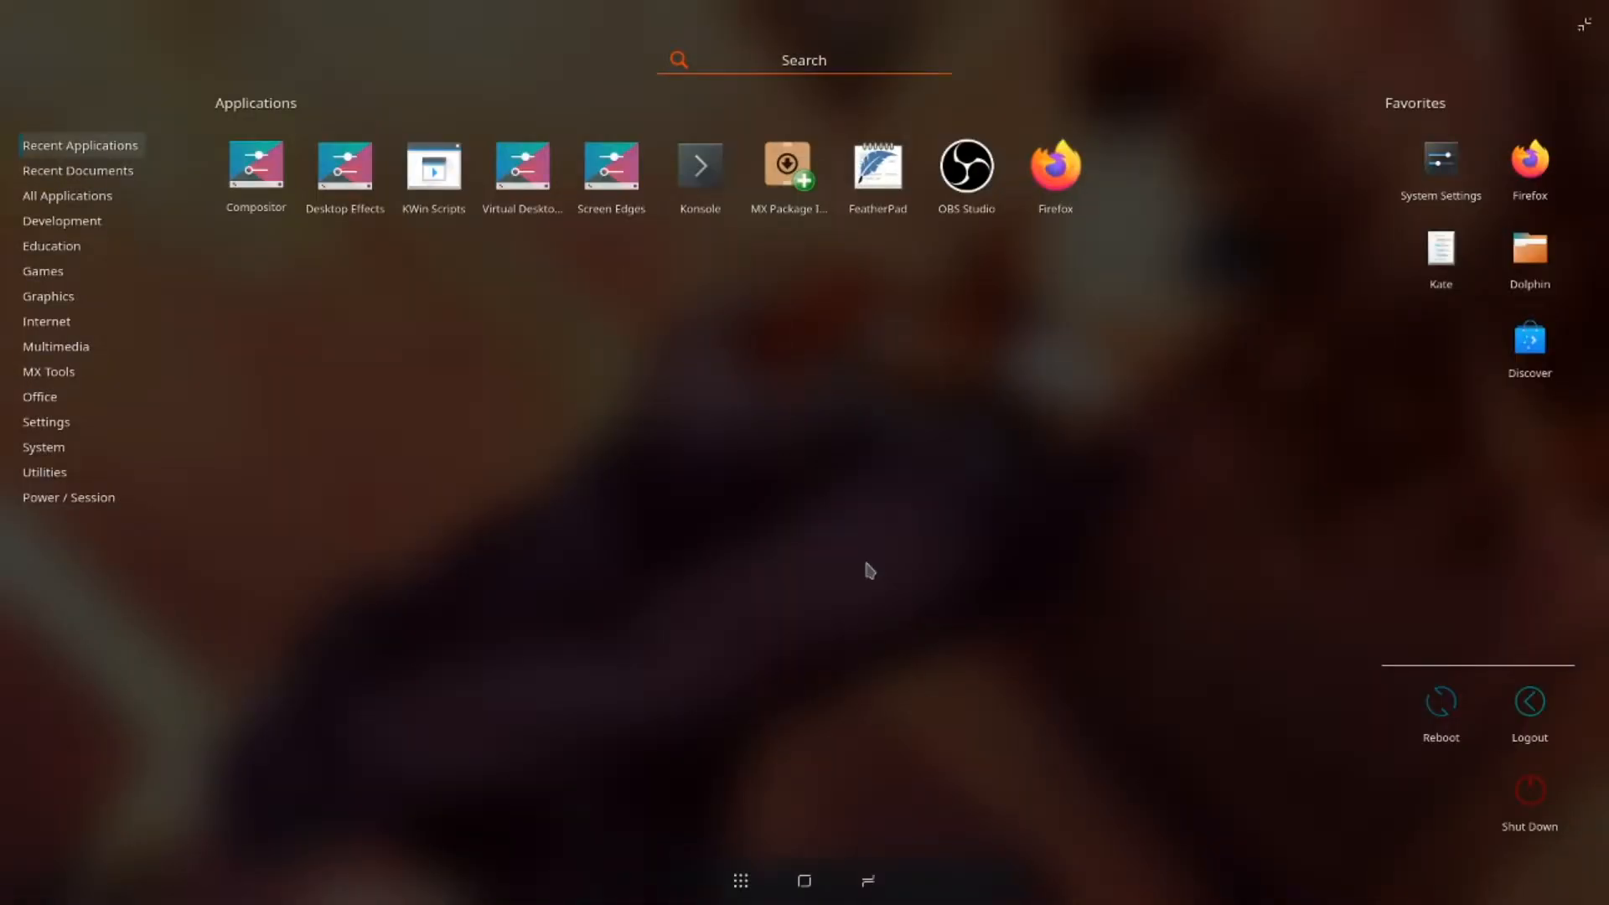
{"action": "left_click", "coordinate": [708, 163]}
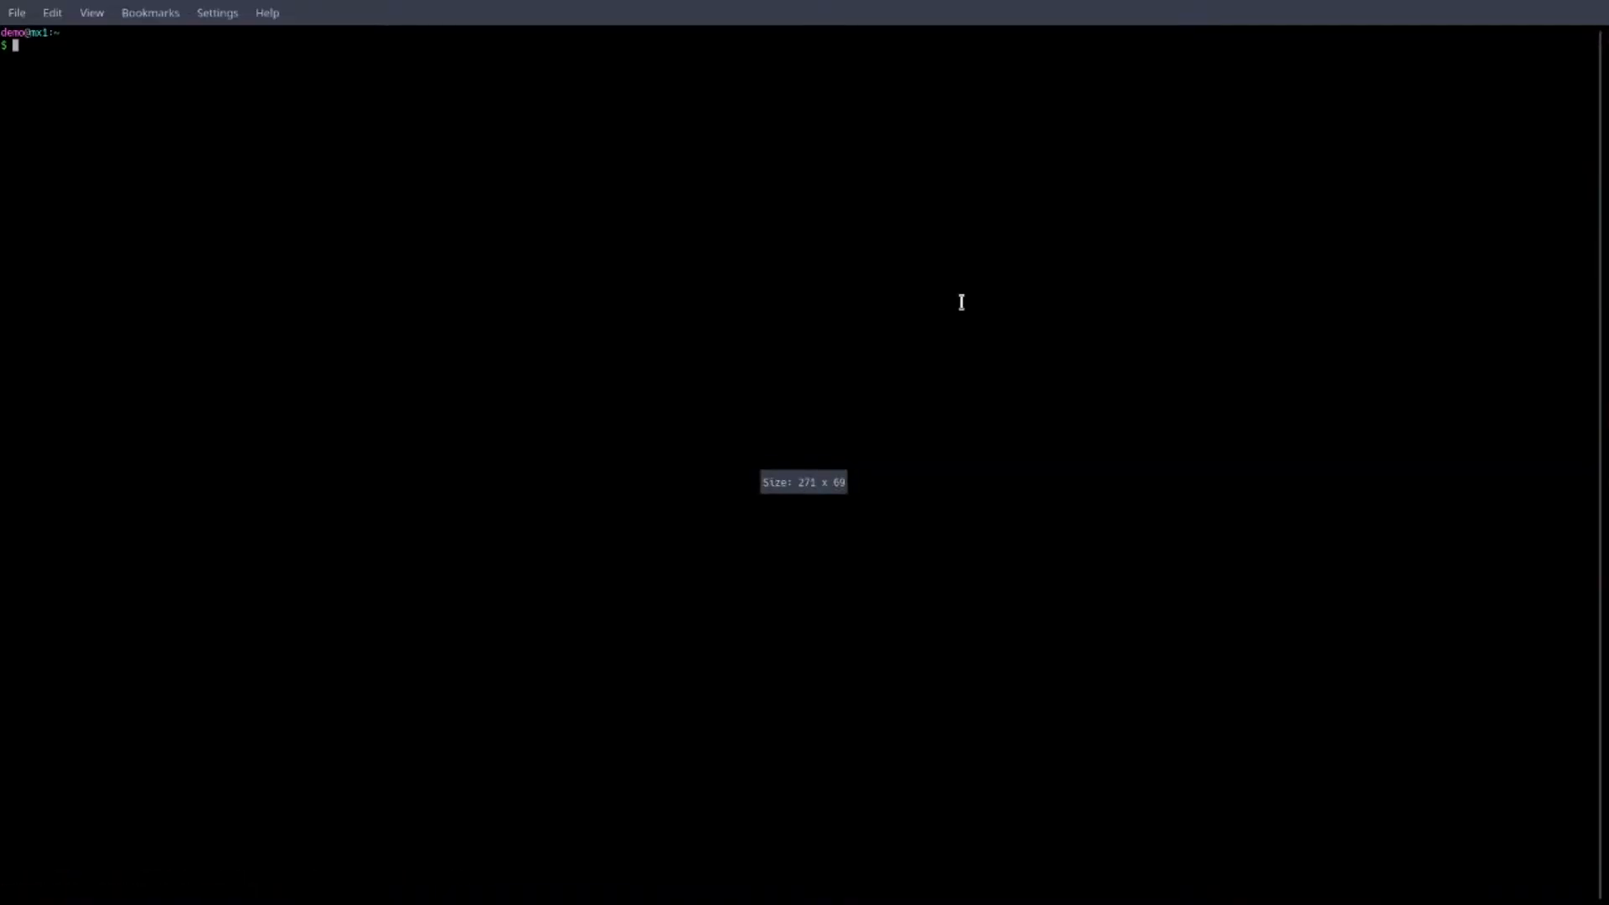
{"action": "key", "text": "super"}
{"action": "left_click", "coordinate": [716, 179]}
{"action": "key", "text": "super"}
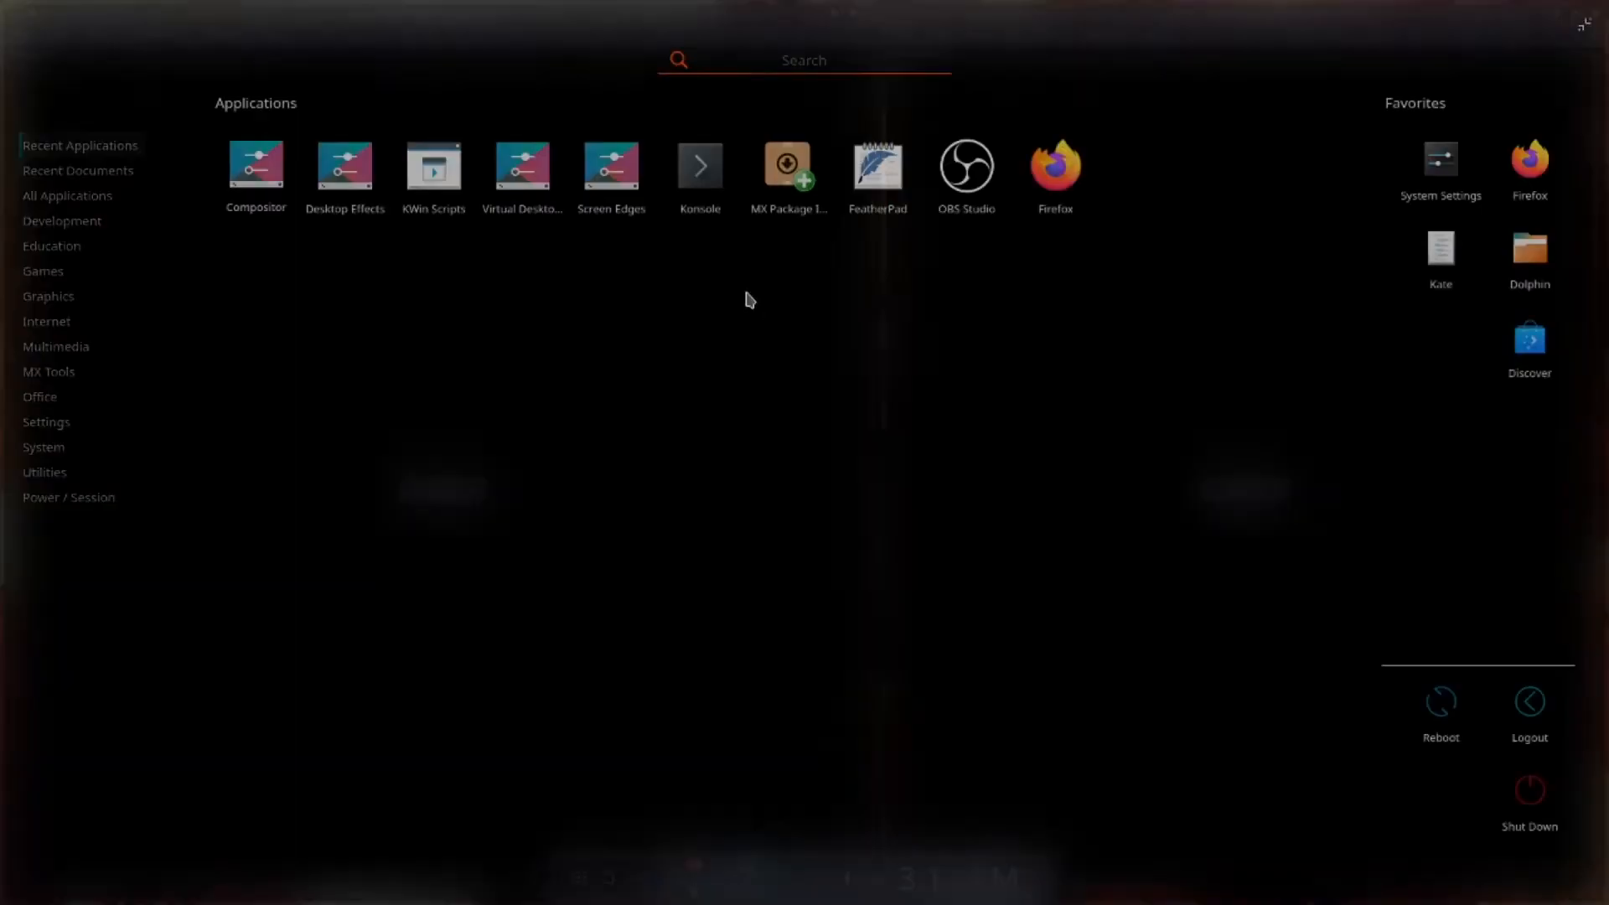
{"action": "left_click", "coordinate": [711, 179]}
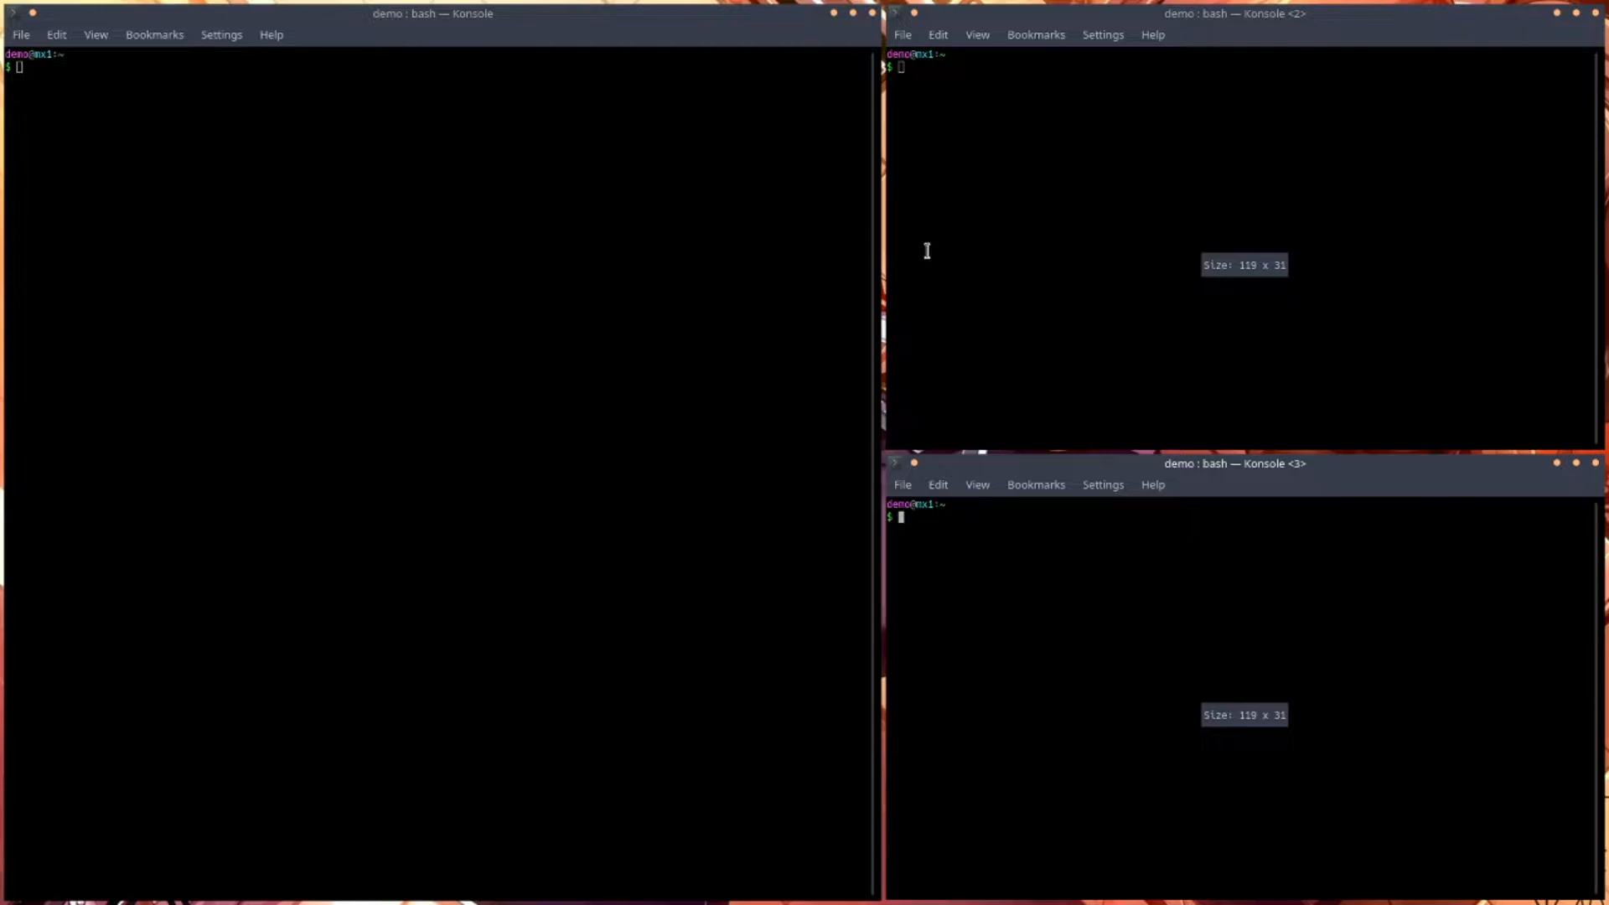
- Open a fourth Konsole window and resize the tiled master window, first wider and then narrower than the stack
{"action": "key", "text": "super"}
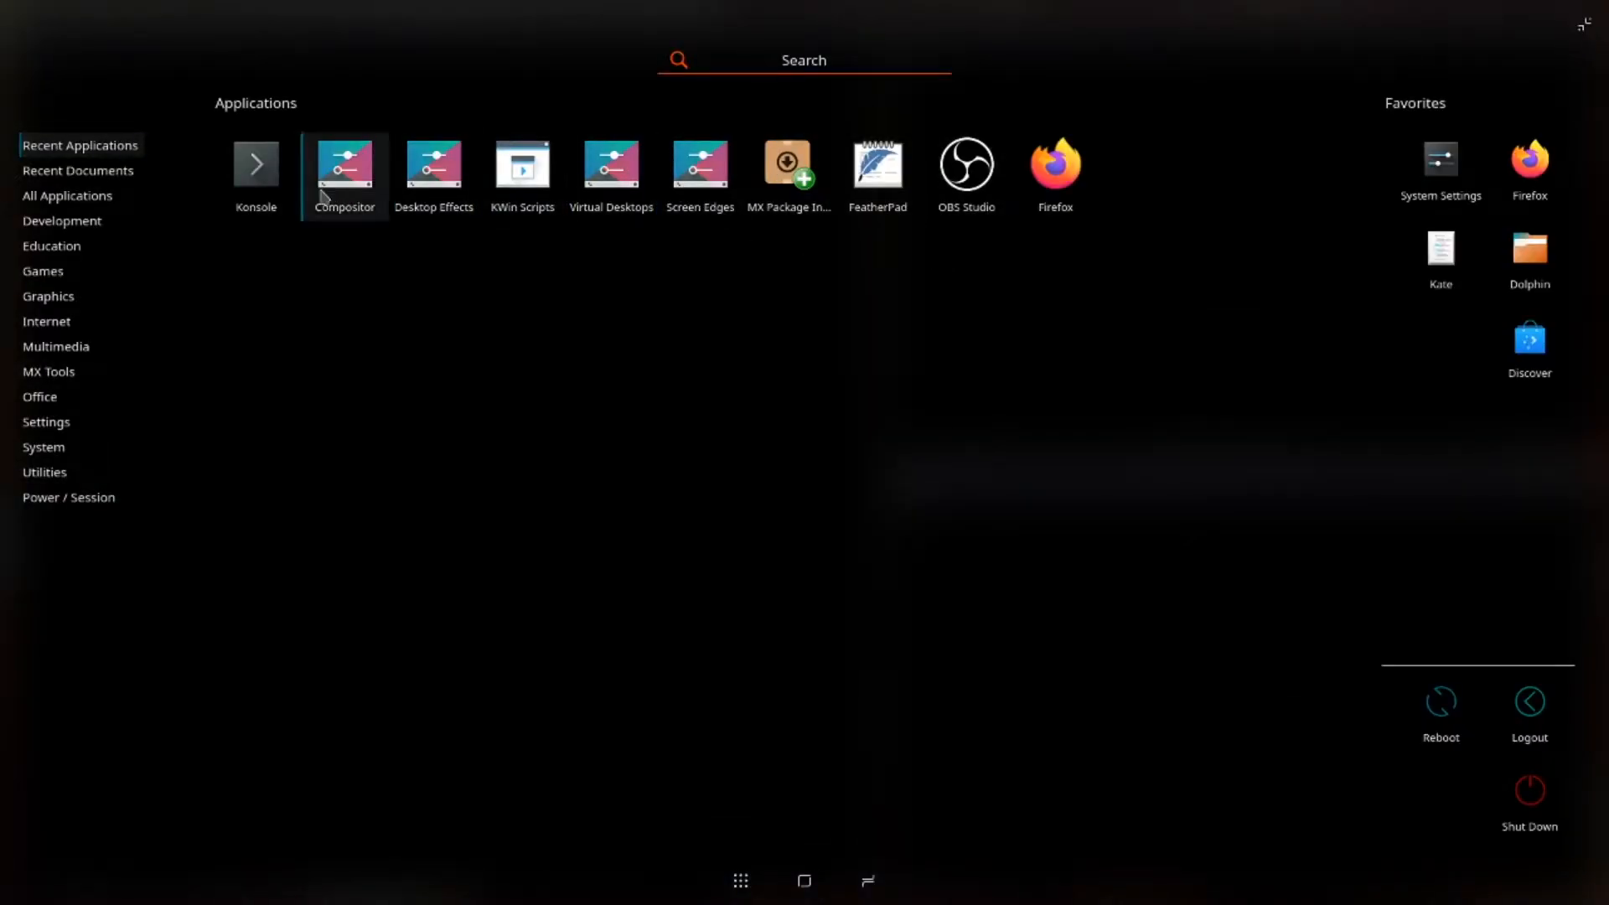
{"action": "left_click", "coordinate": [285, 201]}
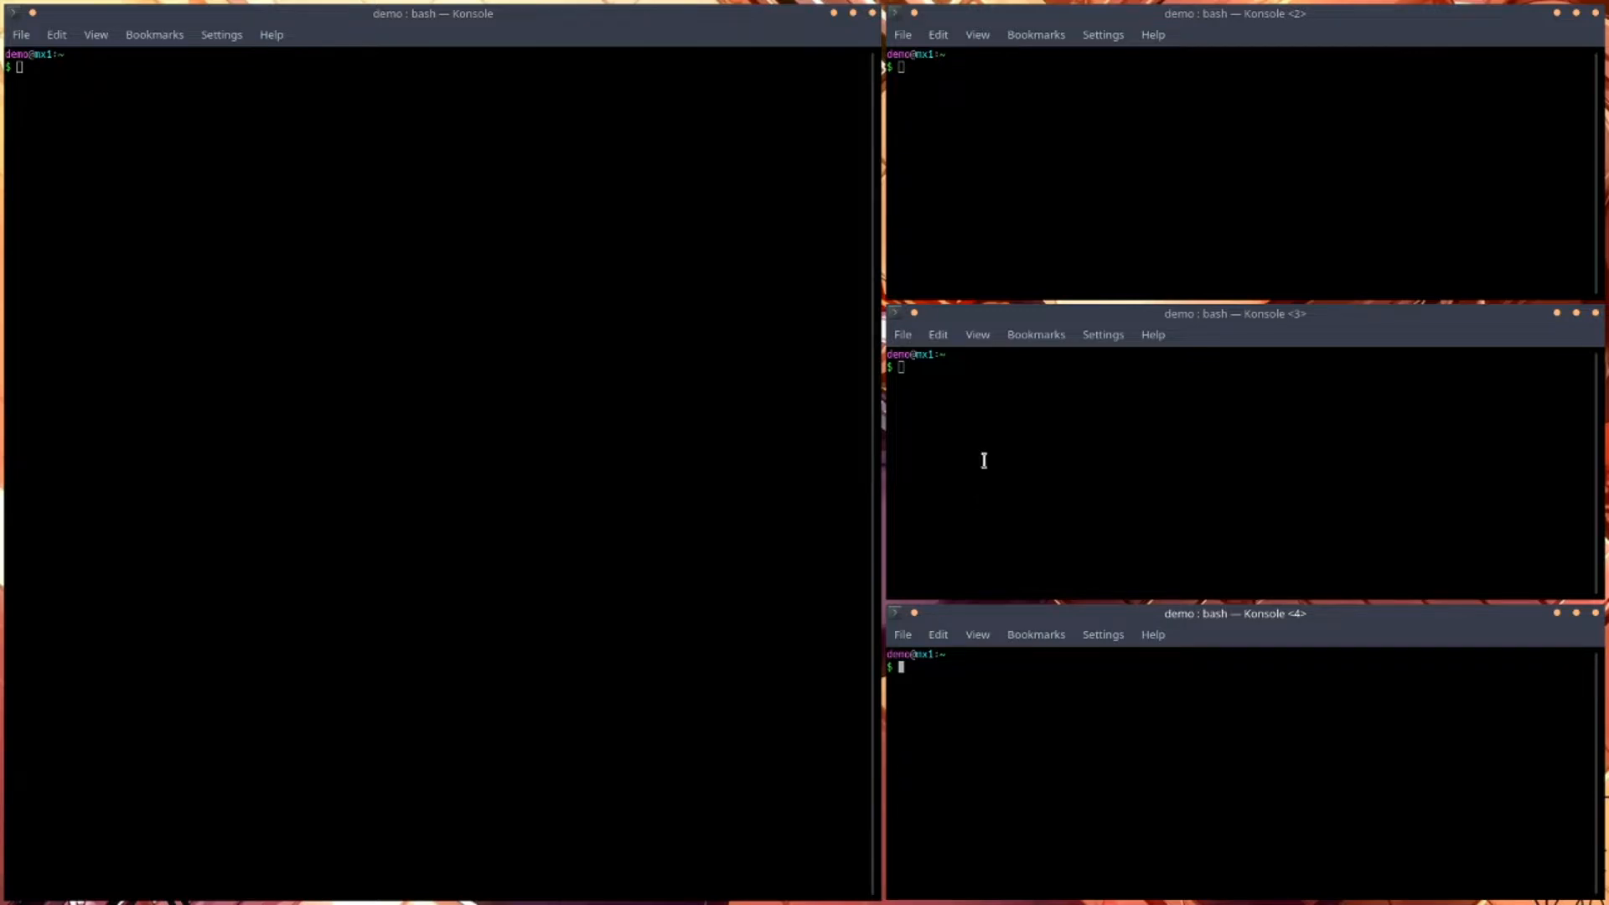
{"action": "left_click_drag", "start_coordinate": [886, 427], "coordinate": [1073, 419]}
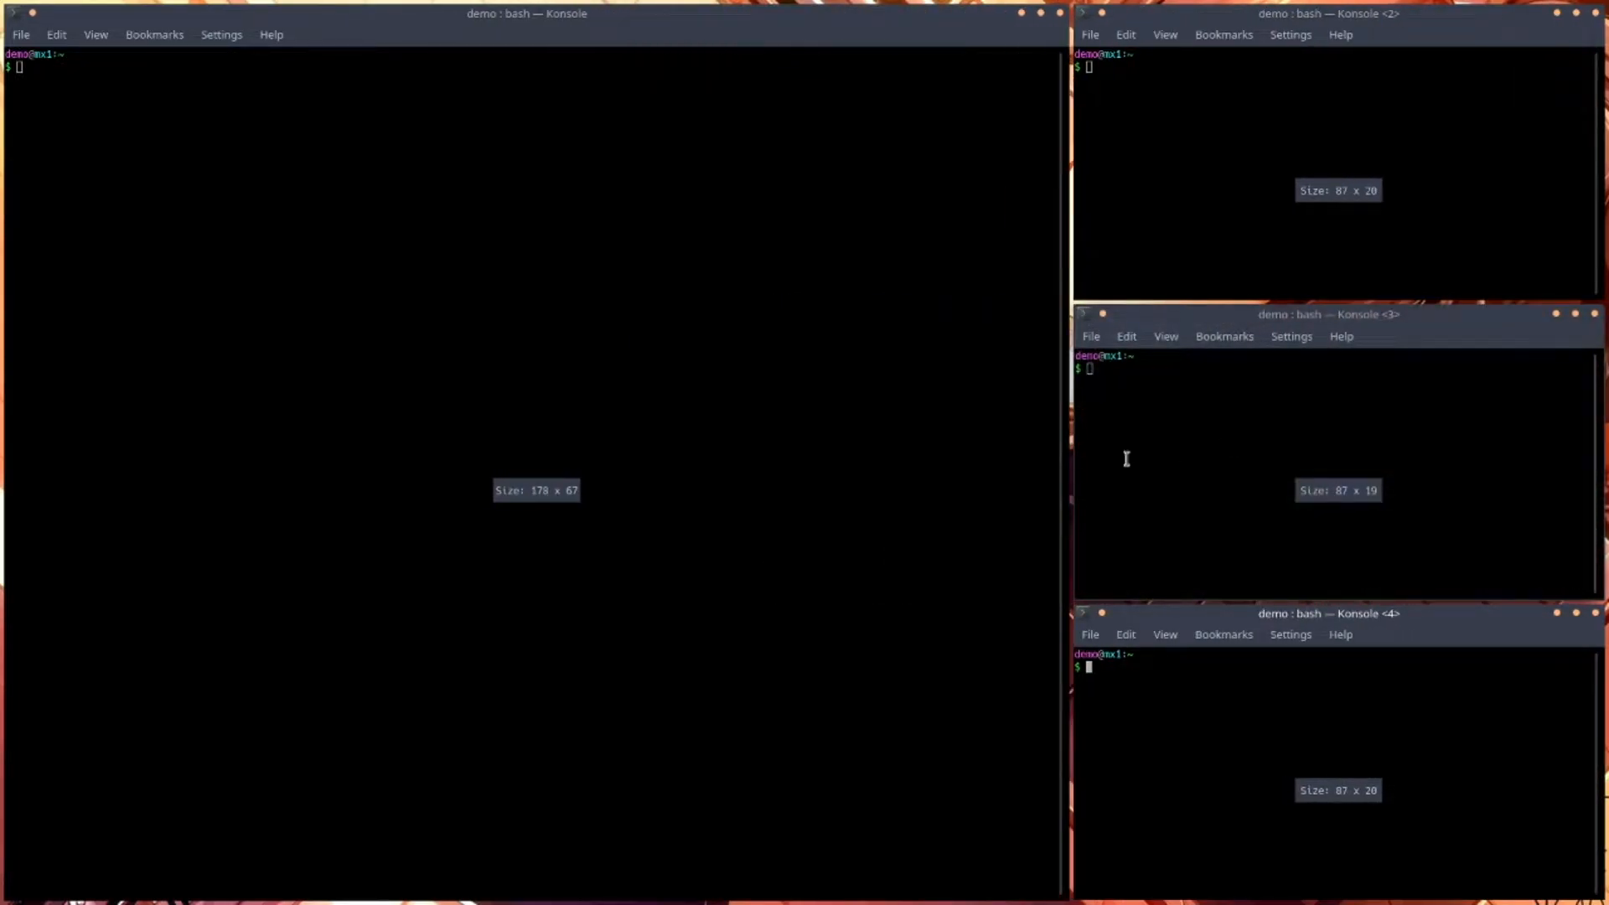
{"action": "left_click_drag", "start_coordinate": [1139, 486], "coordinate": [790, 503]}
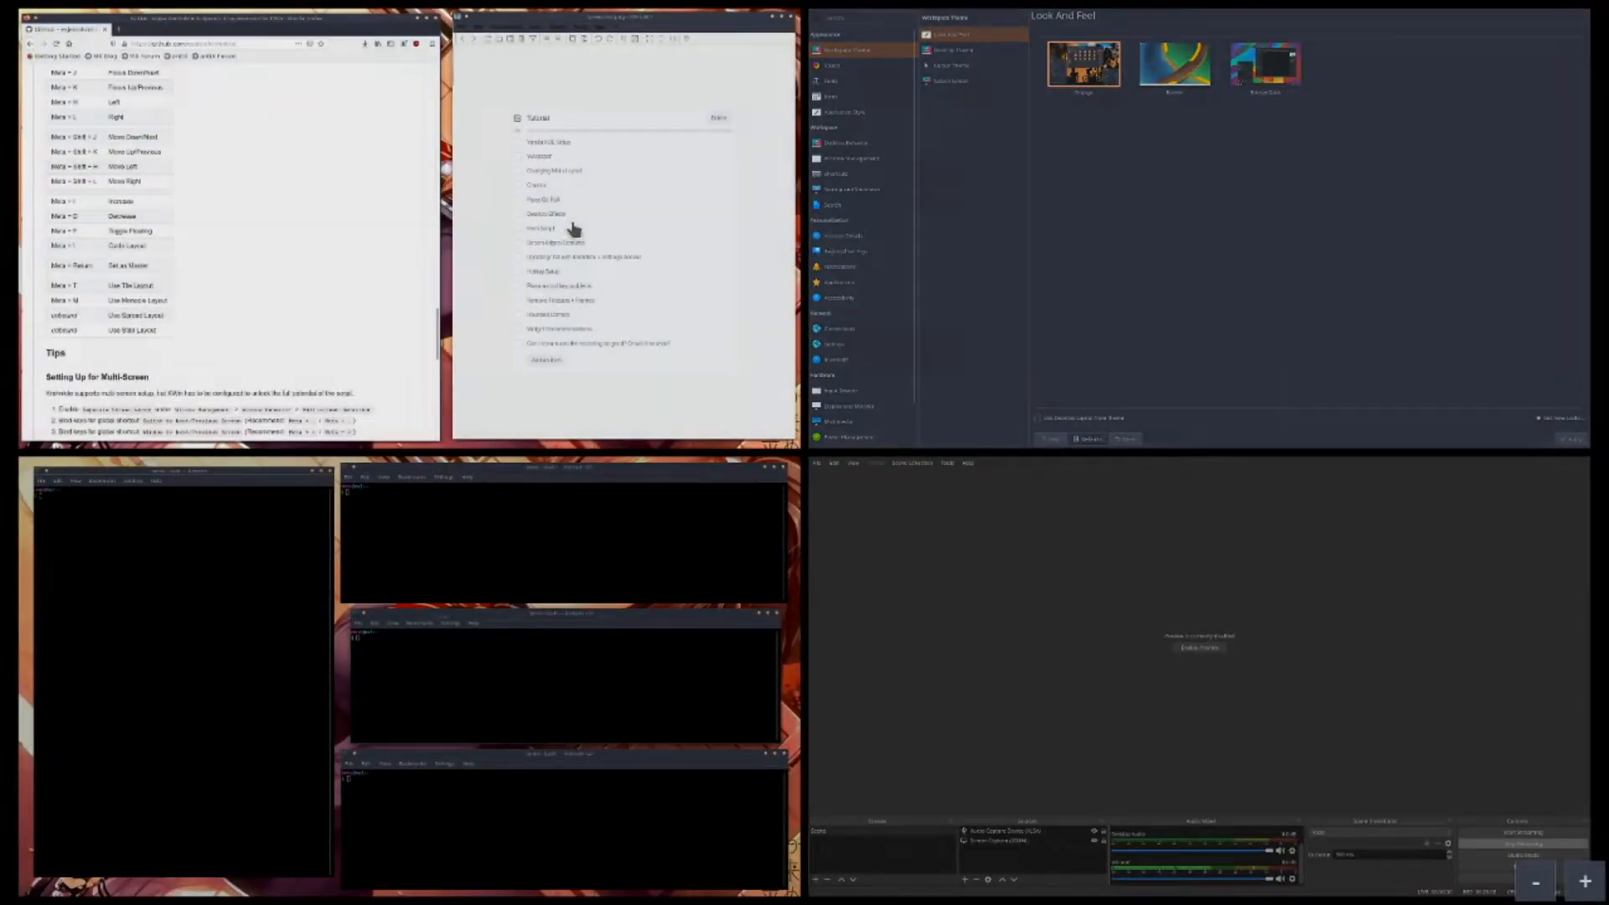
- Move the Firefox window to the System Settings desktop in the desktop grid, switch to that desktop and widen the Firefox tile
{"action": "left_click_drag", "start_coordinate": [141, 213], "coordinate": [1030, 244]}
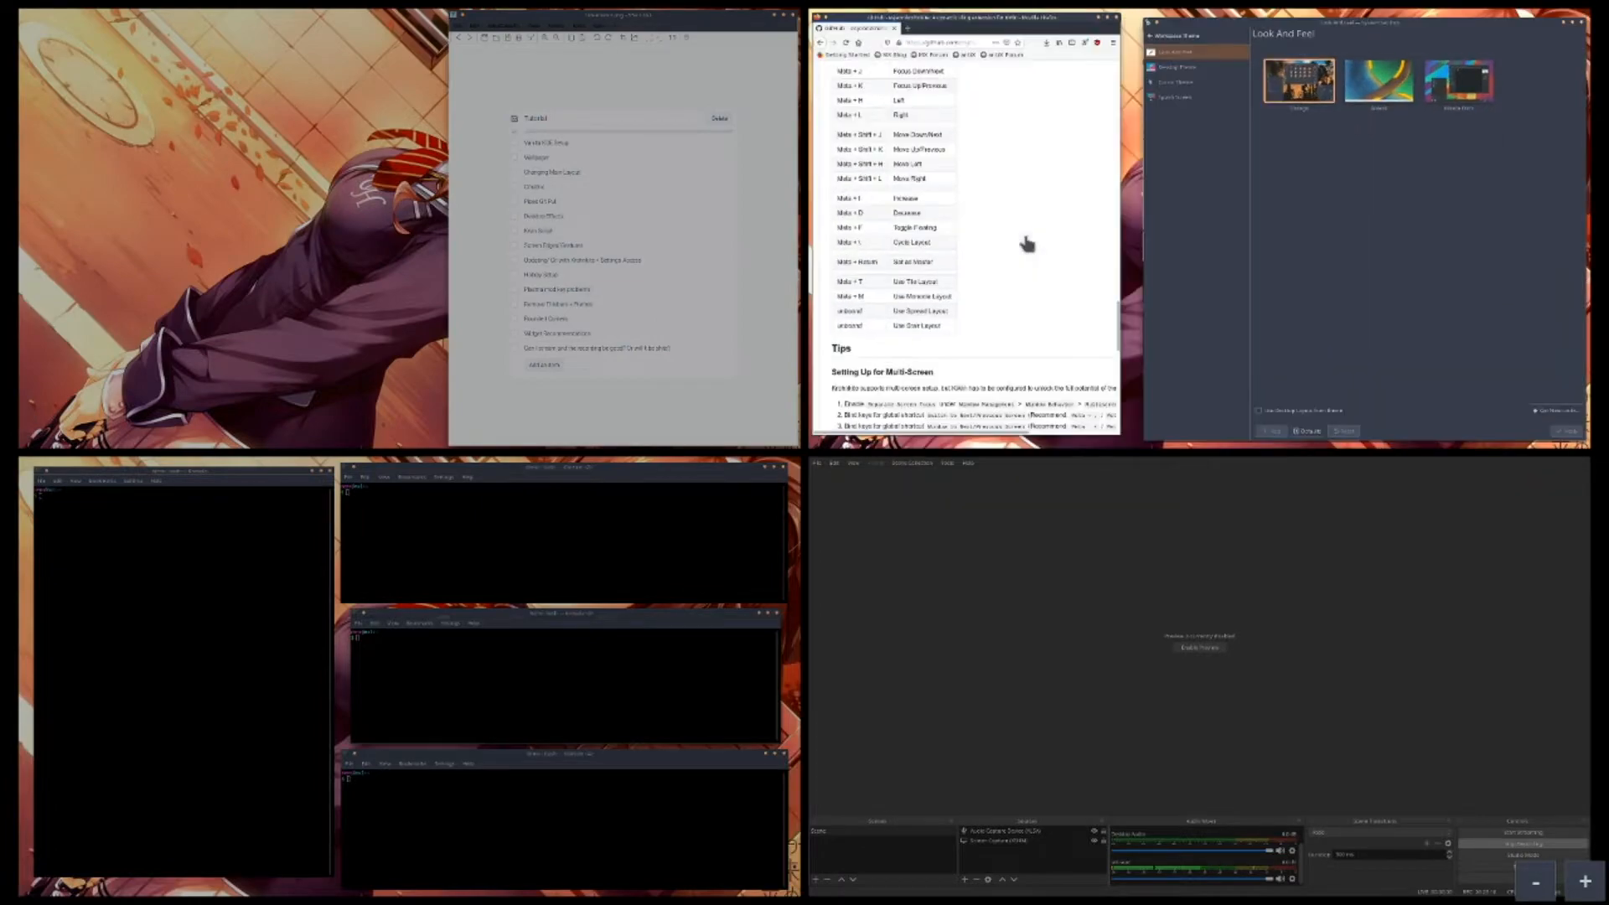
{"action": "left_click", "coordinate": [1126, 300]}
{"action": "scroll", "coordinate": [466, 539], "scroll_direction": "down", "scroll_amount": 3}
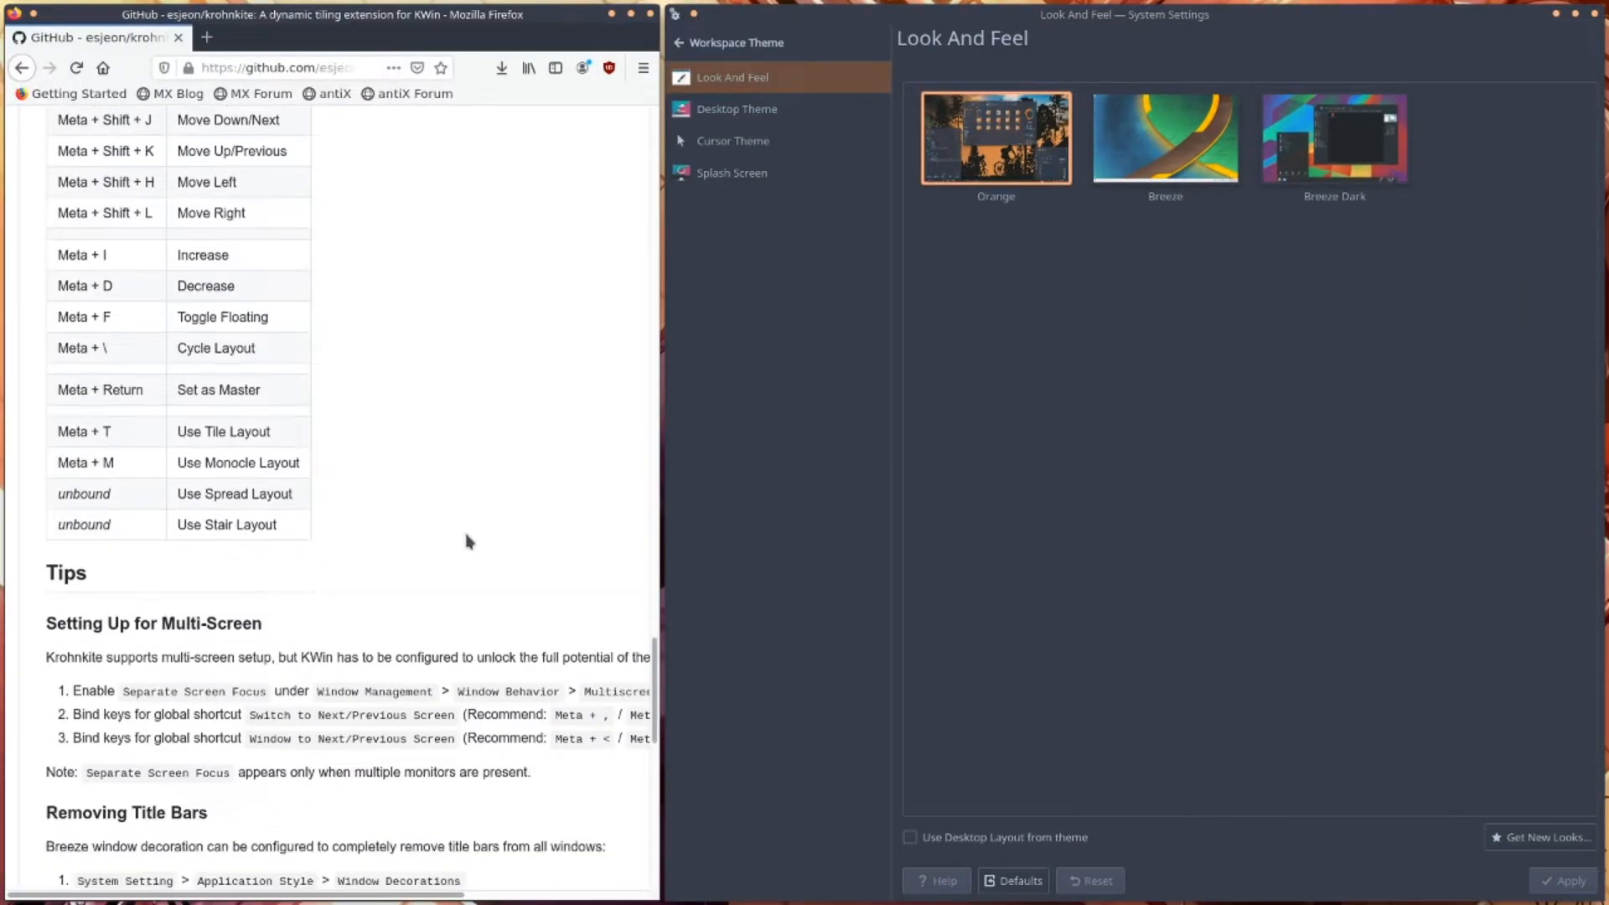
{"action": "scroll", "coordinate": [403, 518], "scroll_direction": "down", "scroll_amount": 1}
{"action": "left_click_drag", "start_coordinate": [449, 469], "coordinate": [629, 444]}
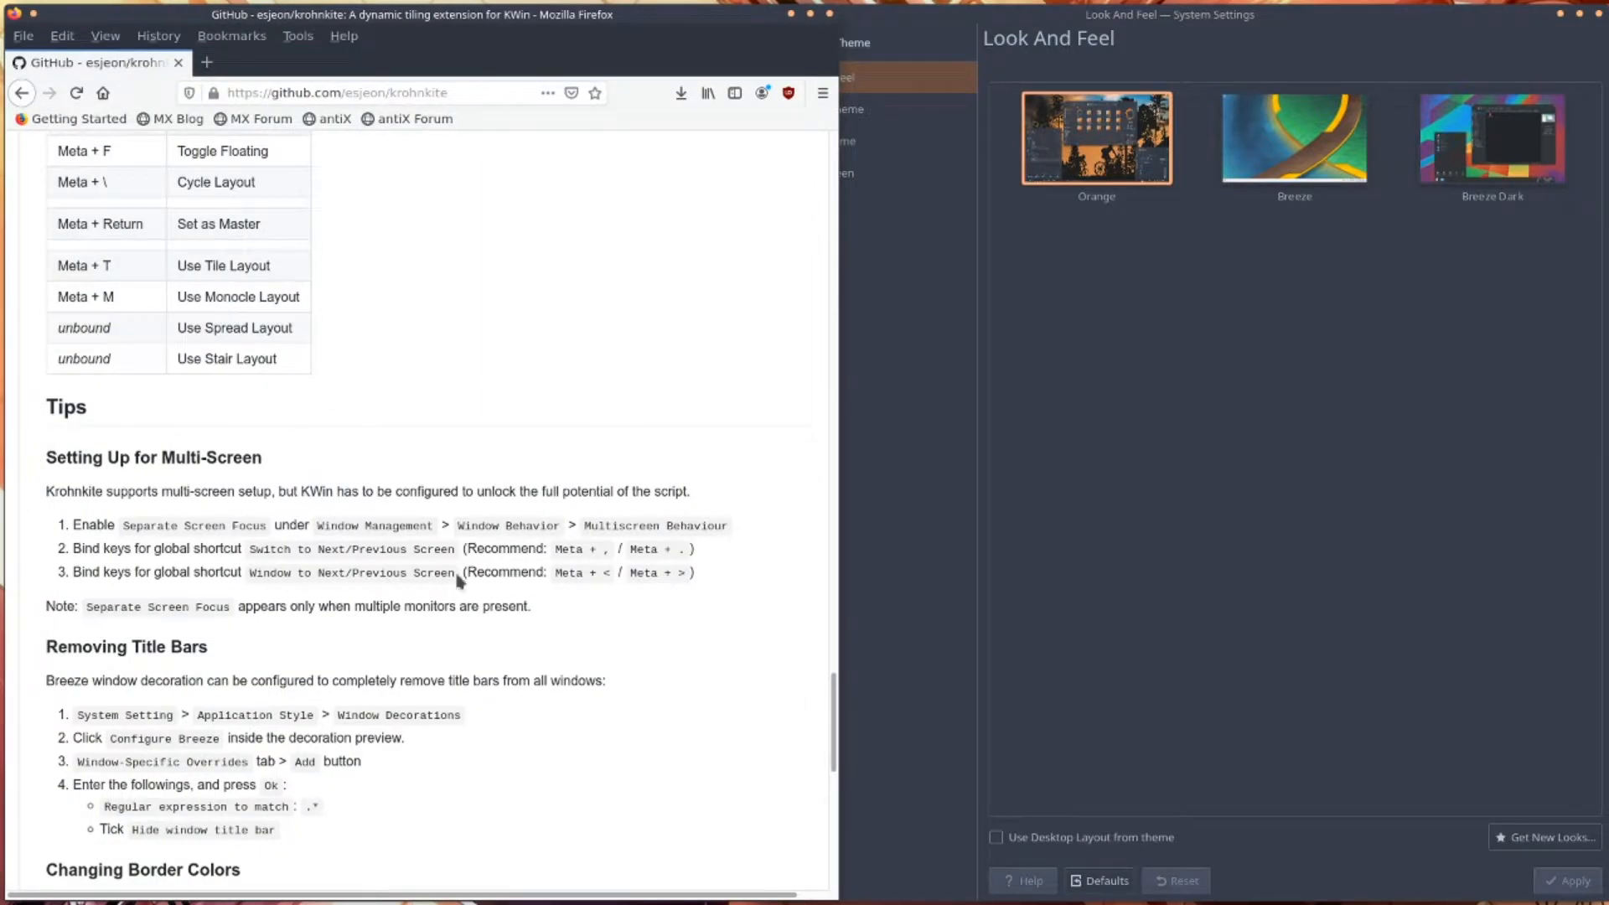
- Read the Krohnkite page's tips on multi-screen setup, removing title bars and changing border colors
{"action": "scroll", "coordinate": [410, 513], "scroll_direction": "down", "scroll_amount": 2}
{"action": "scroll", "coordinate": [369, 578], "scroll_direction": "down", "scroll_amount": 2}
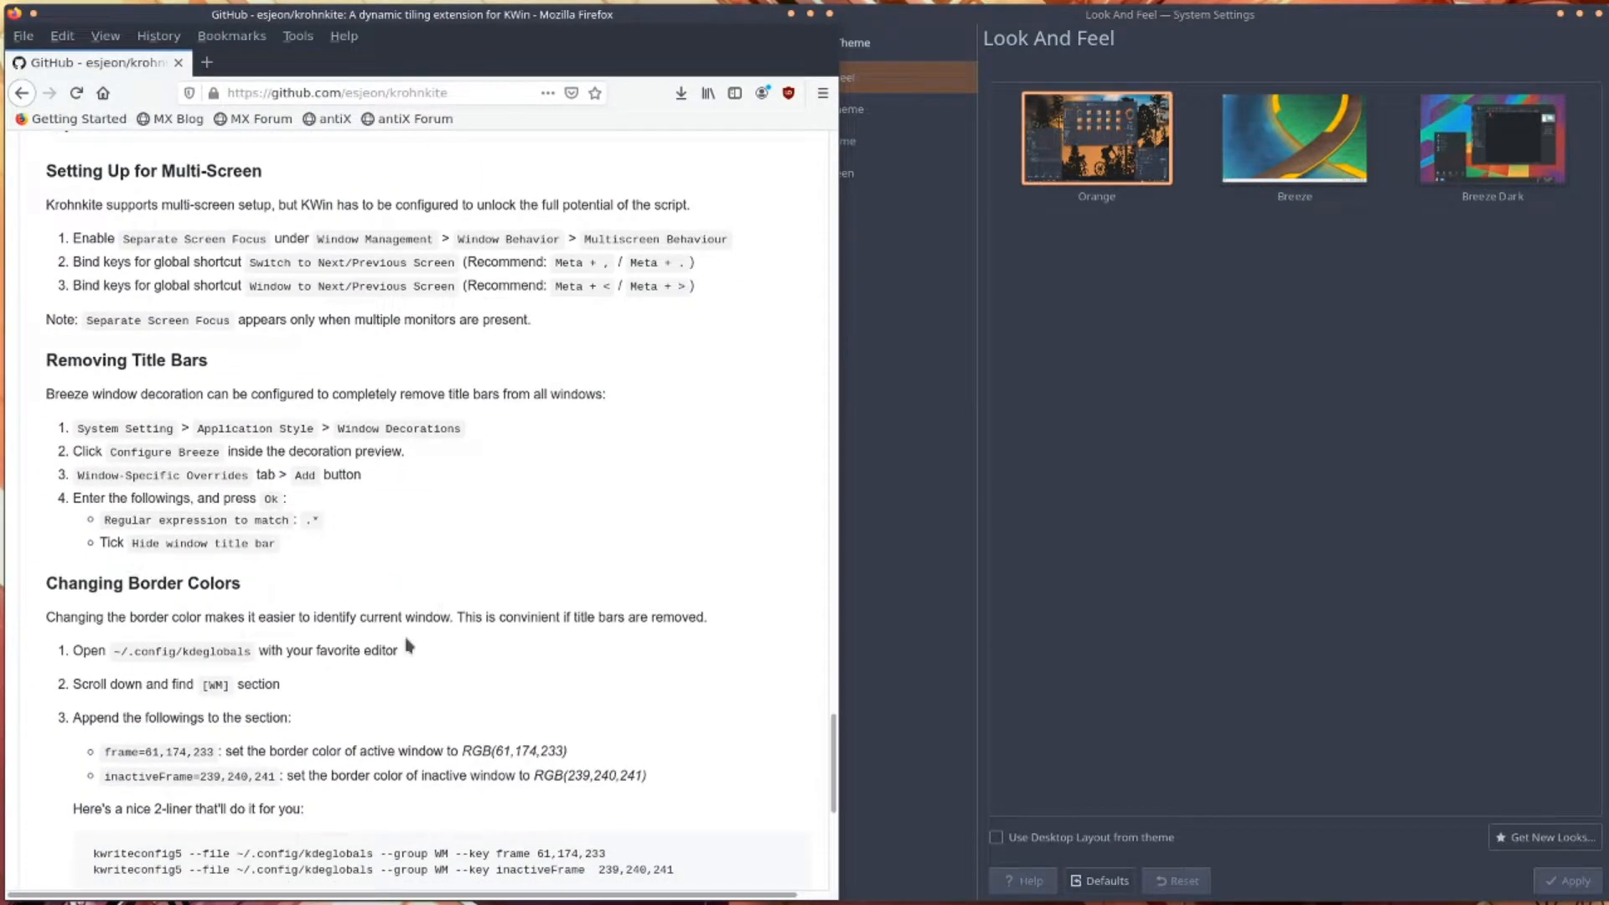
{"action": "scroll", "coordinate": [407, 620], "scroll_direction": "down", "scroll_amount": 2}
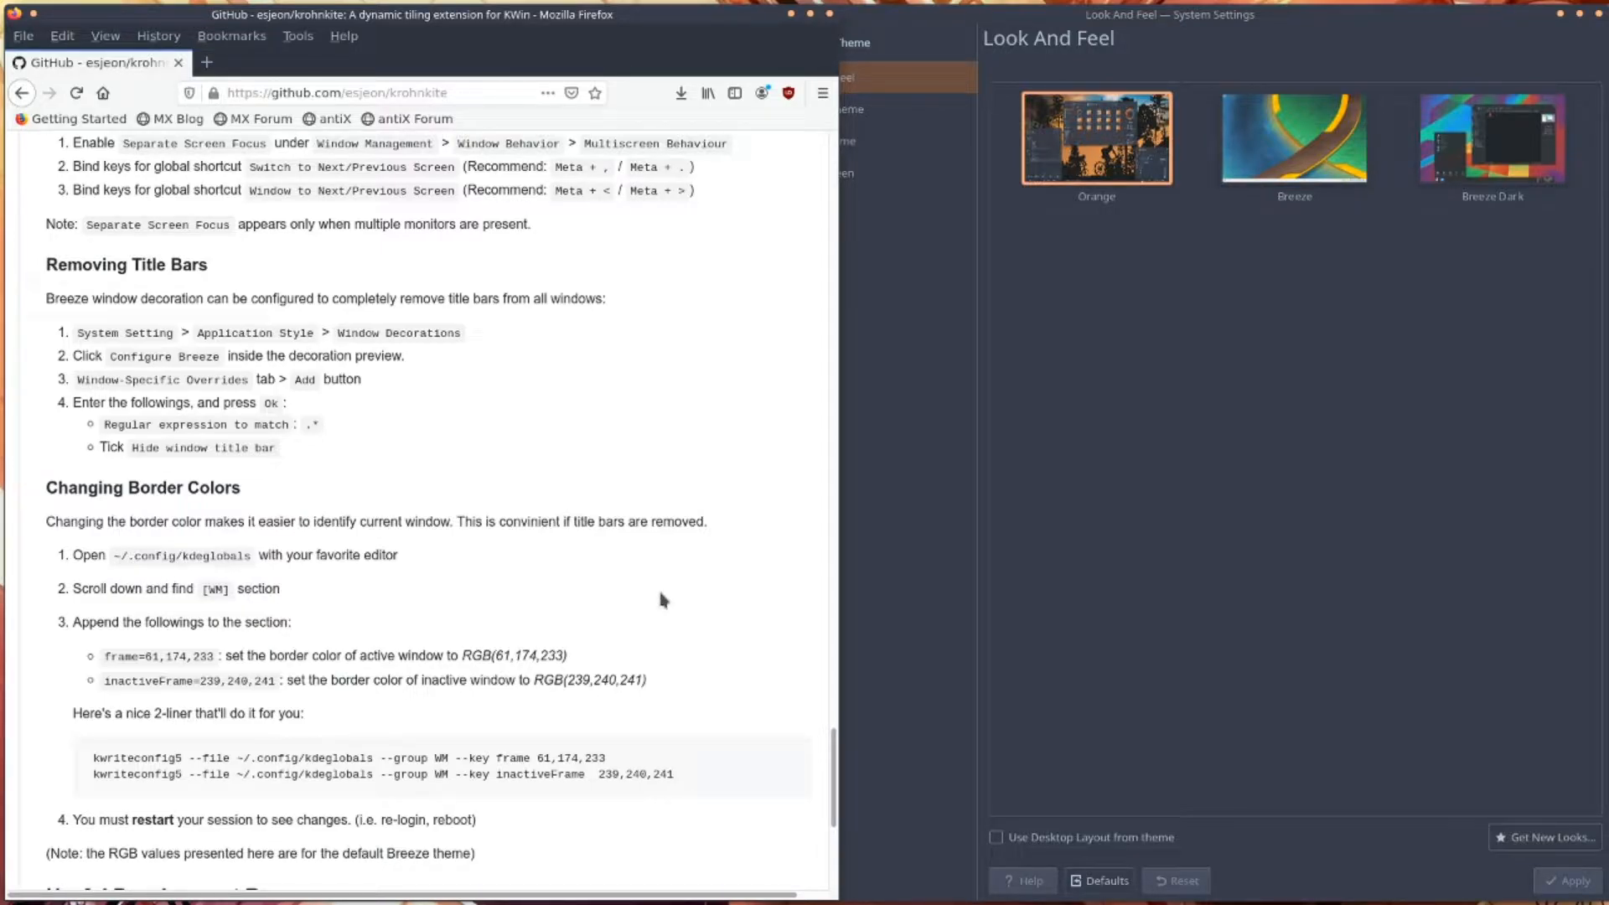
{"action": "left_click", "coordinate": [1102, 618]}
{"action": "left_click", "coordinate": [551, 574]}
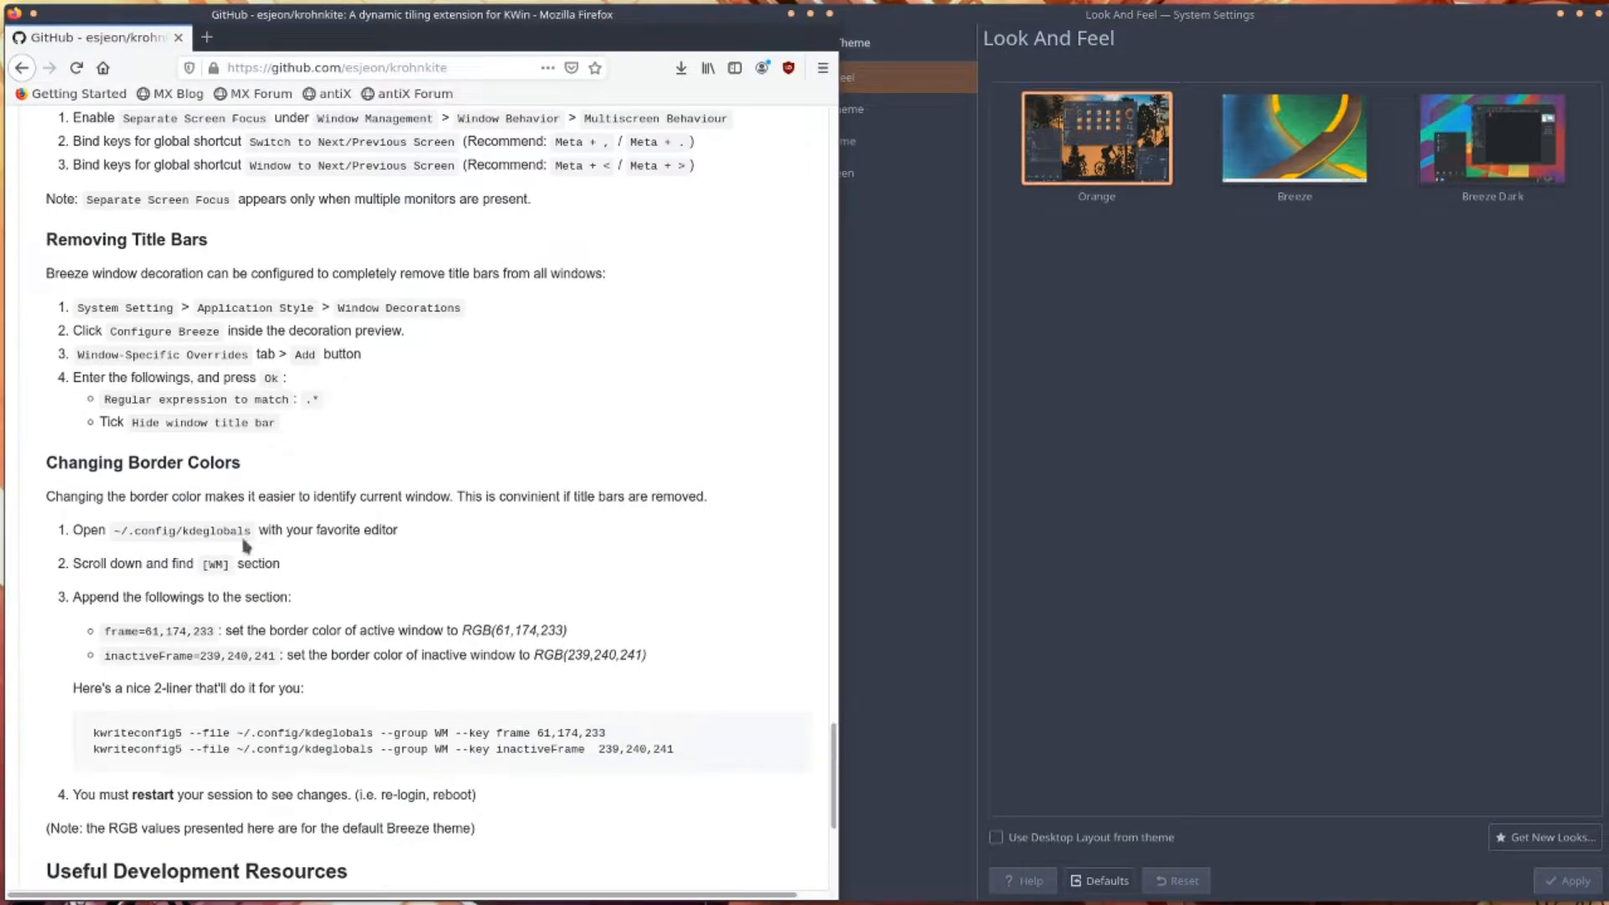
{"action": "left_click_drag", "start_coordinate": [35, 496], "coordinate": [697, 827]}
{"action": "left_click", "coordinate": [515, 727]}
{"action": "scroll", "coordinate": [485, 597], "scroll_direction": "up", "scroll_amount": 3}
{"action": "scroll", "coordinate": [578, 562], "scroll_direction": "up", "scroll_amount": 4}
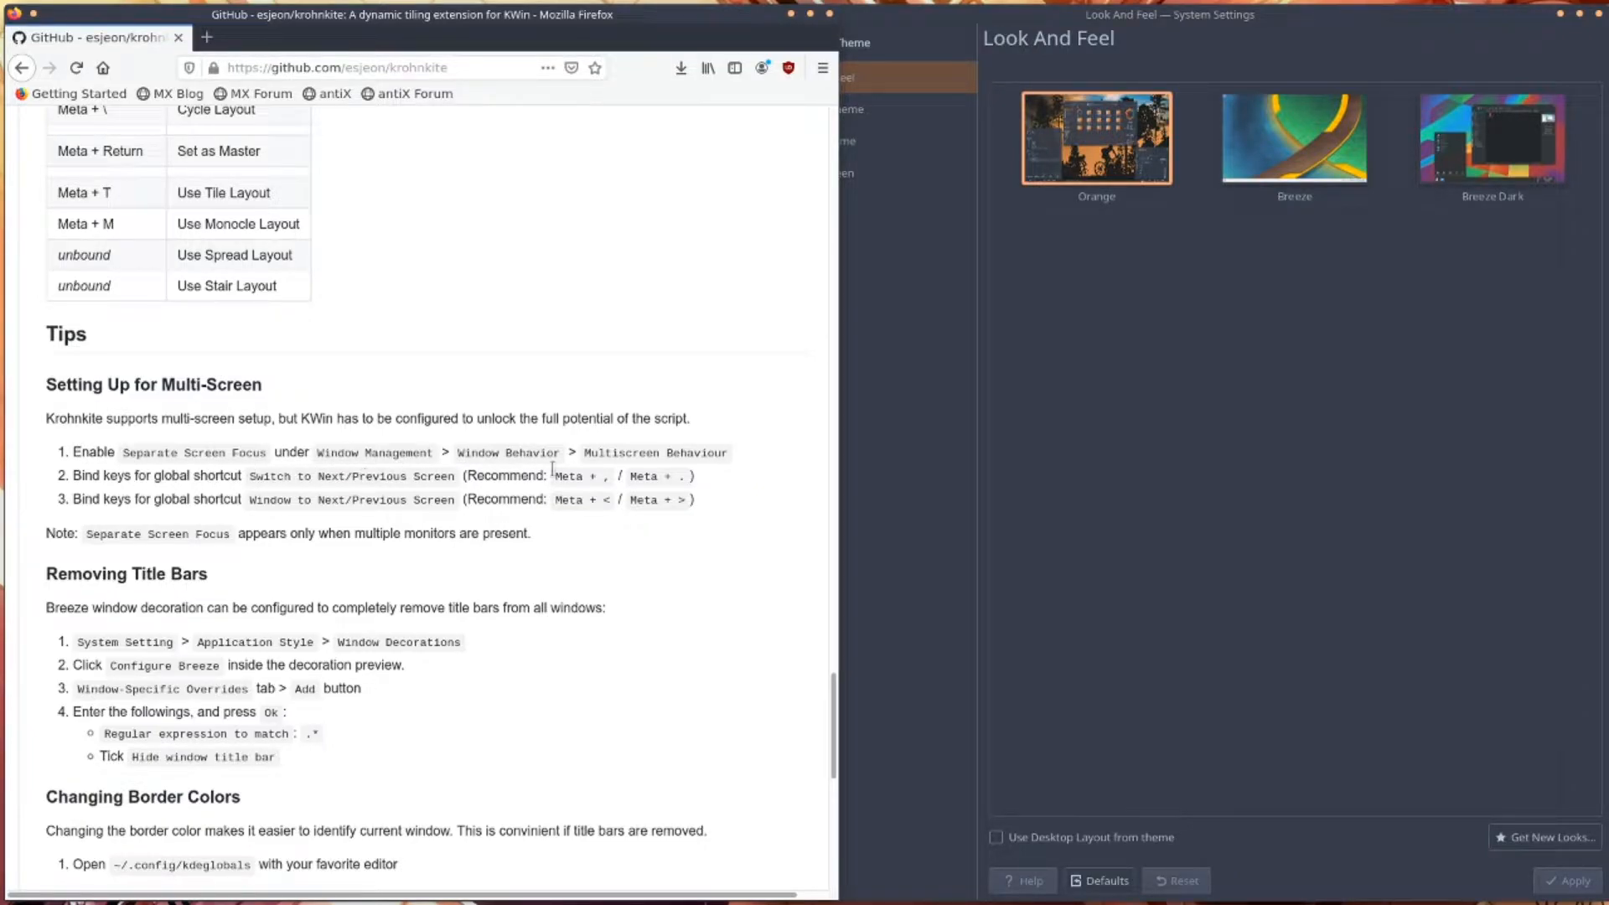
{"action": "scroll", "coordinate": [496, 618], "scroll_direction": "down", "scroll_amount": 2}
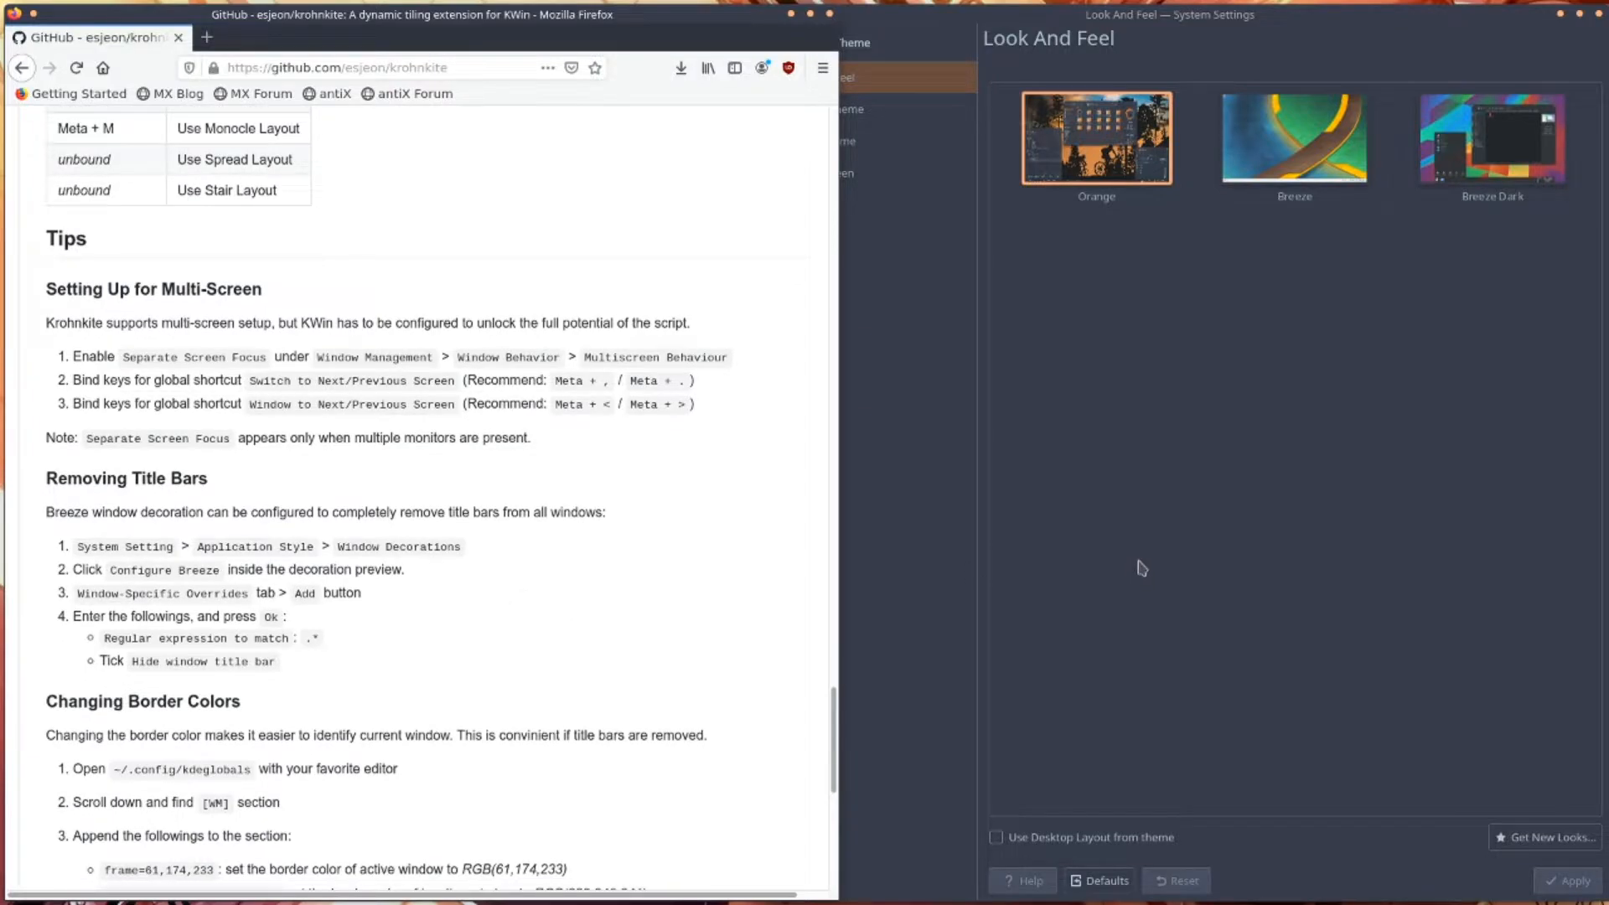
- Apply the Breeze window decoration in System Settings under Application Style, Window Decorations
{"action": "left_click", "coordinate": [1384, 551]}
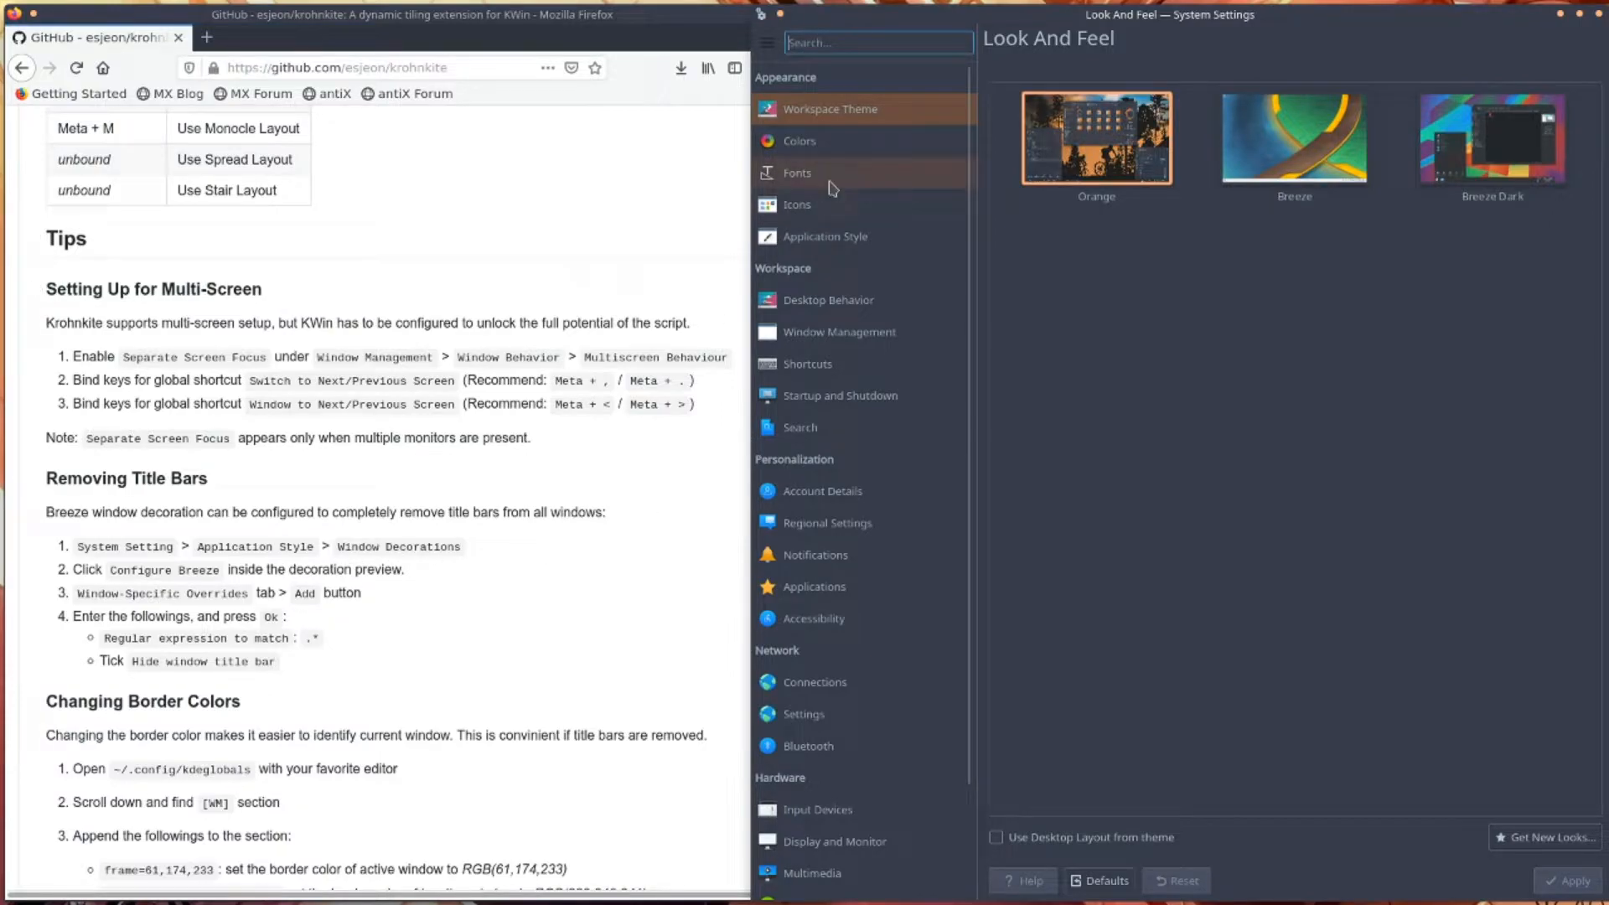
{"action": "left_click", "coordinate": [849, 234]}
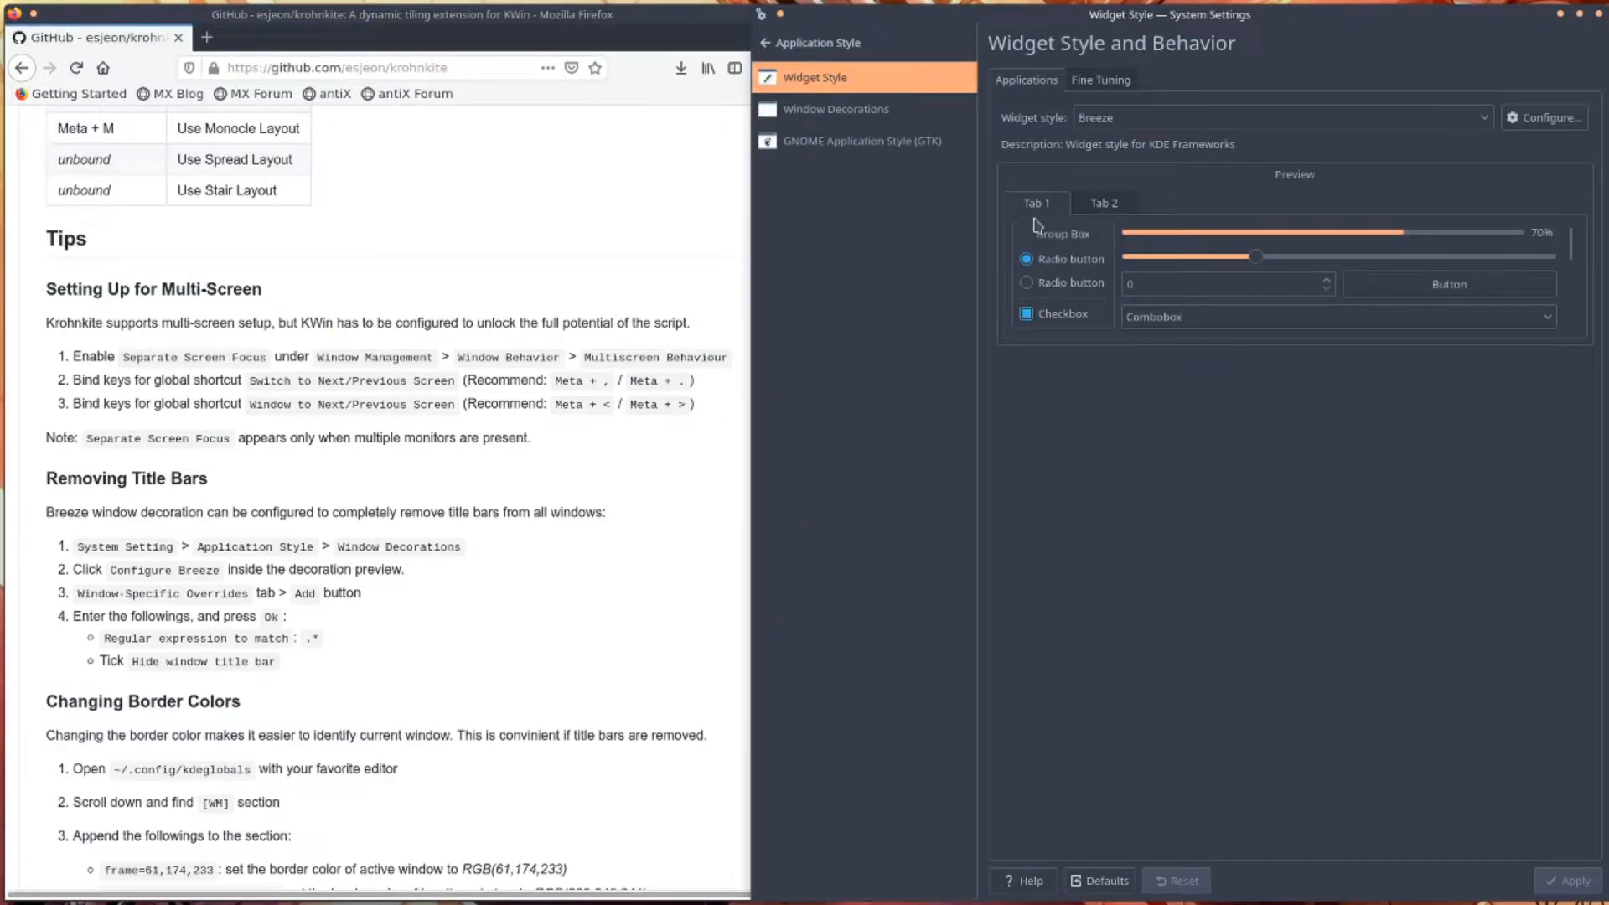
{"action": "left_click", "coordinate": [838, 109]}
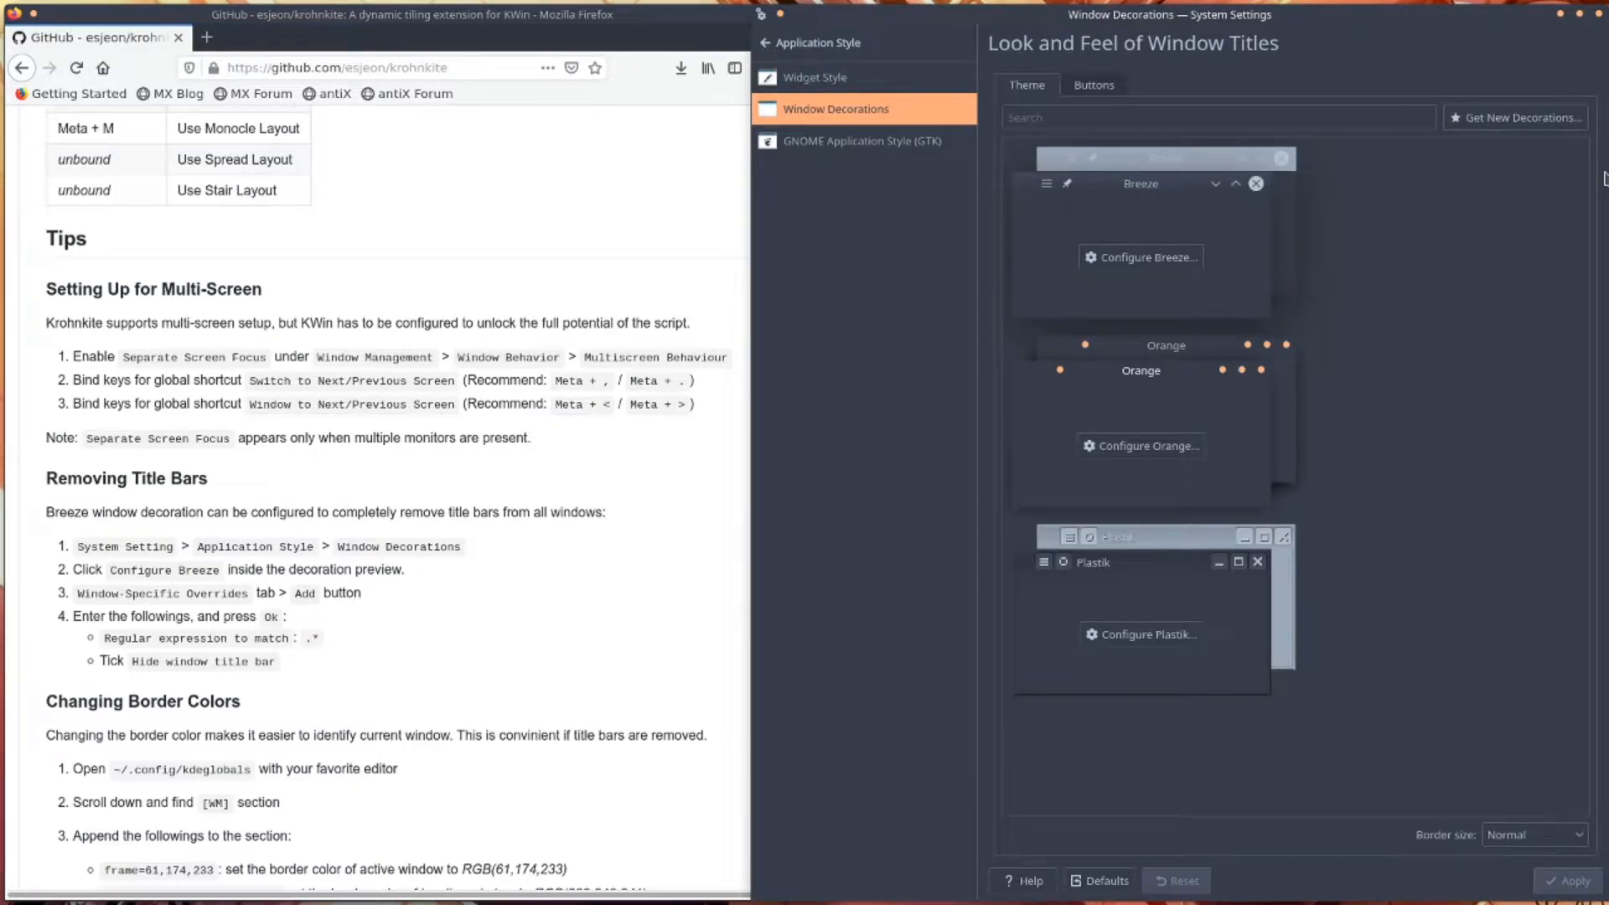
{"action": "left_click", "coordinate": [1454, 229]}
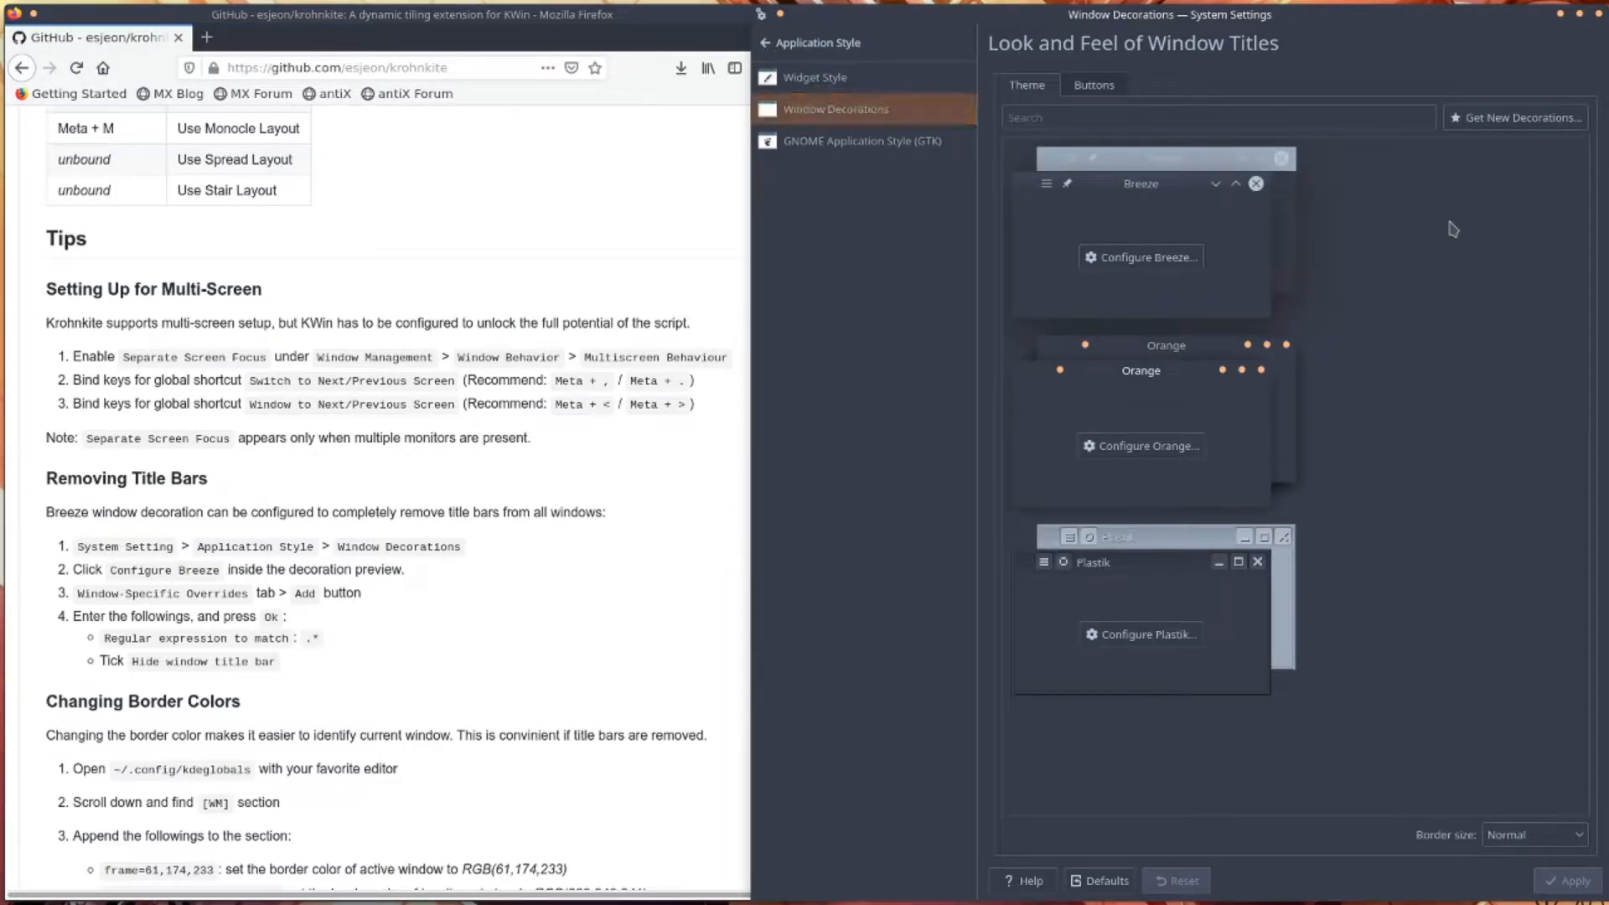
{"action": "left_click", "coordinate": [1138, 193]}
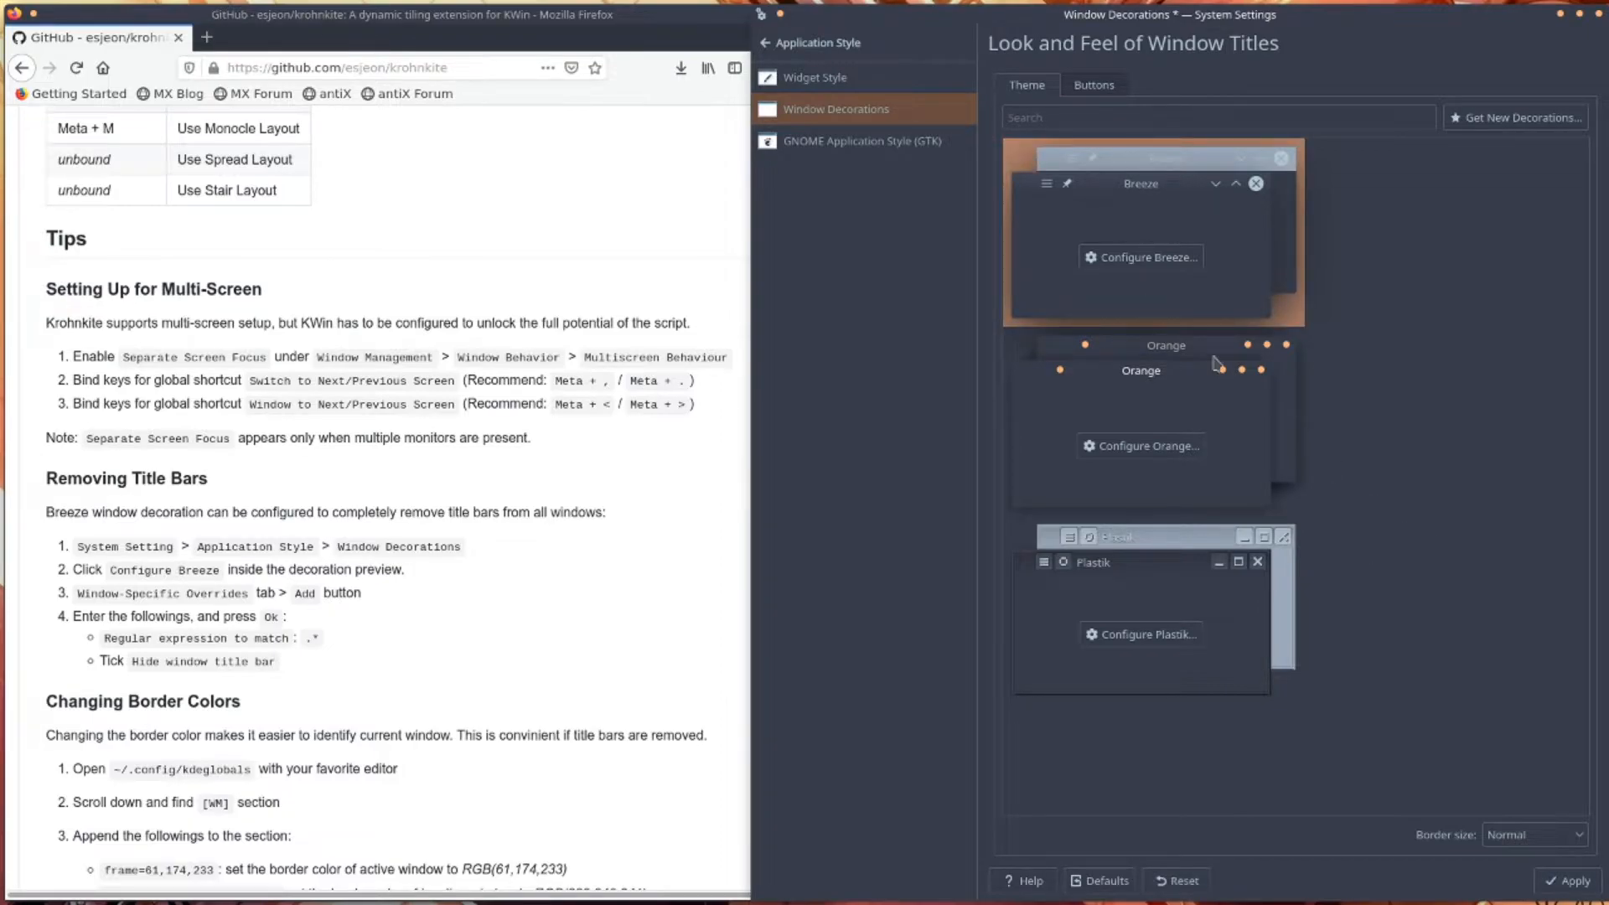
{"action": "left_click", "coordinate": [1564, 882]}
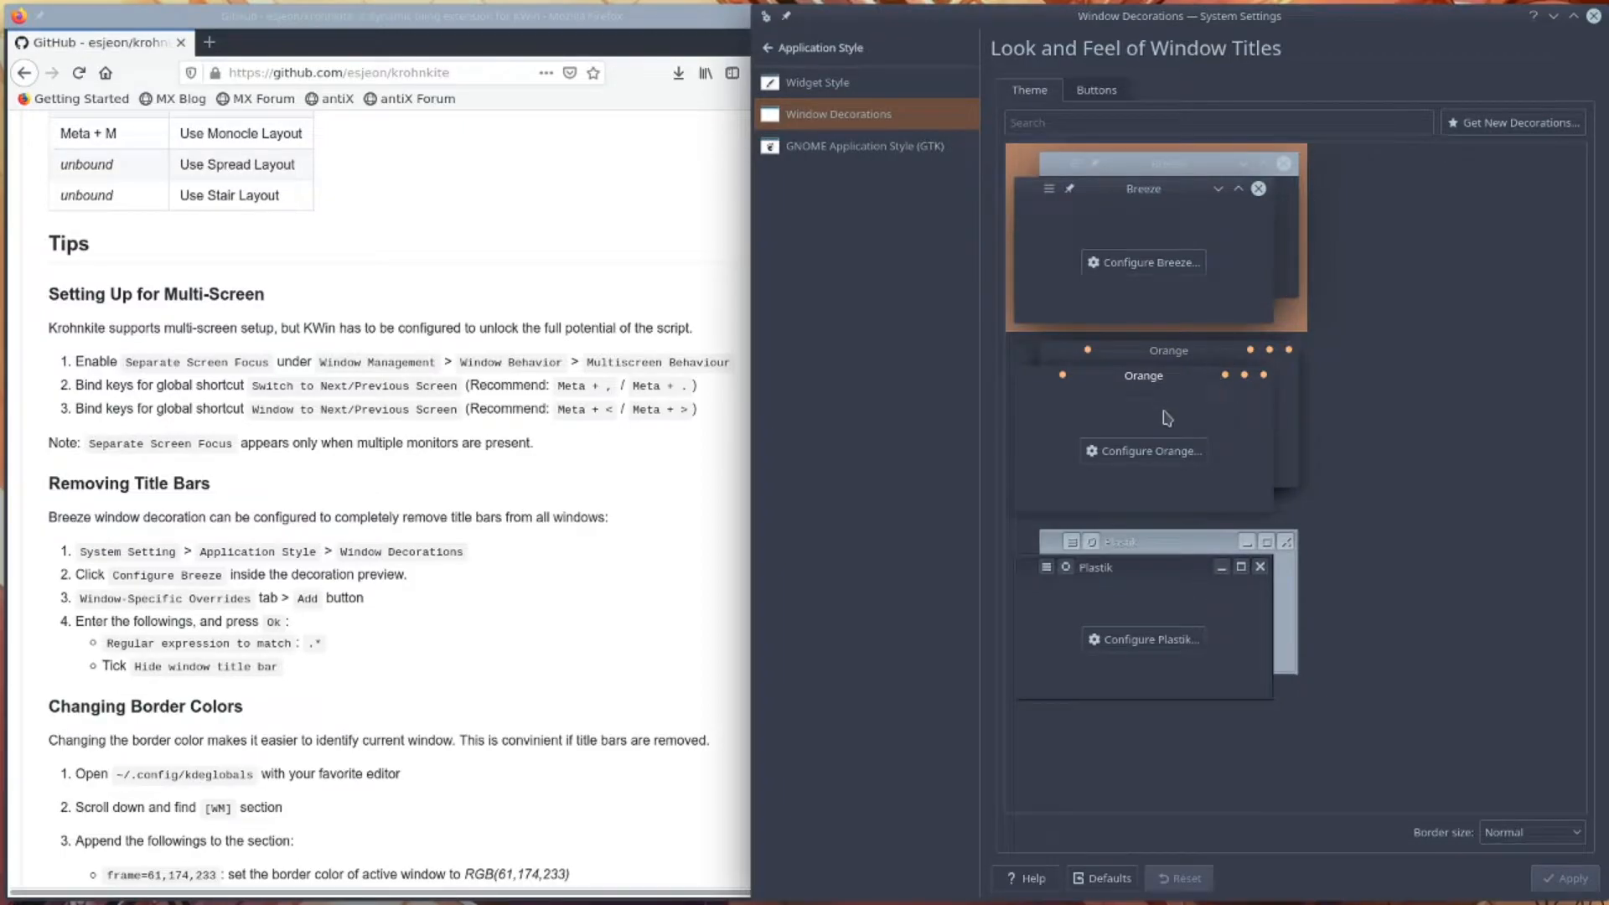
{"action": "left_click", "coordinate": [1166, 418]}
{"action": "left_click", "coordinate": [1148, 451]}
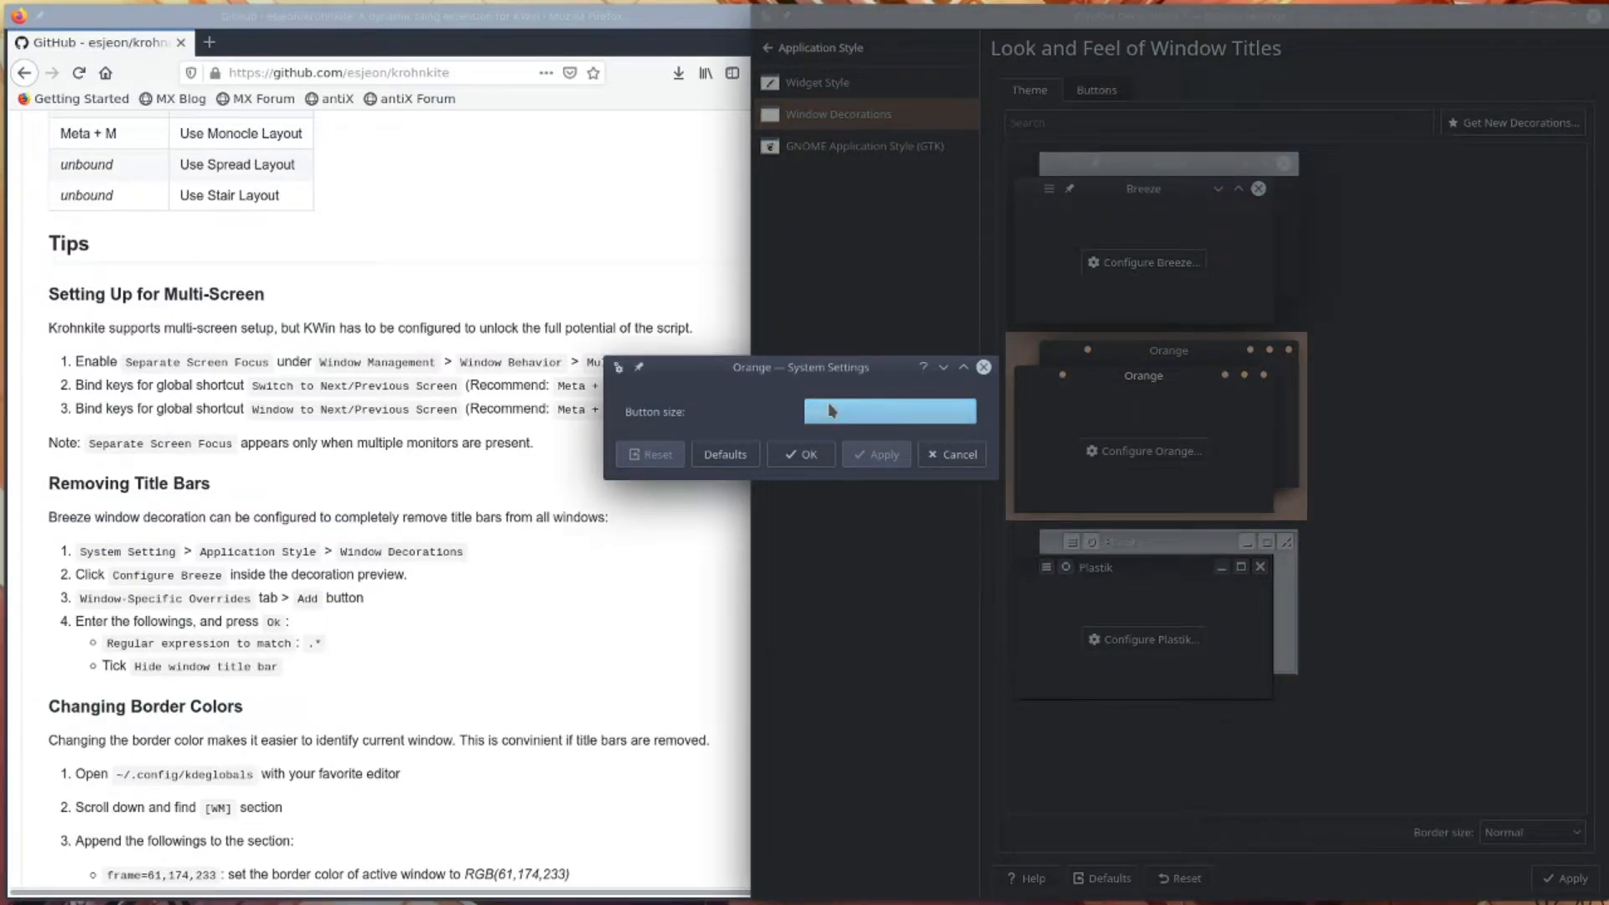
{"action": "left_click", "coordinate": [977, 453]}
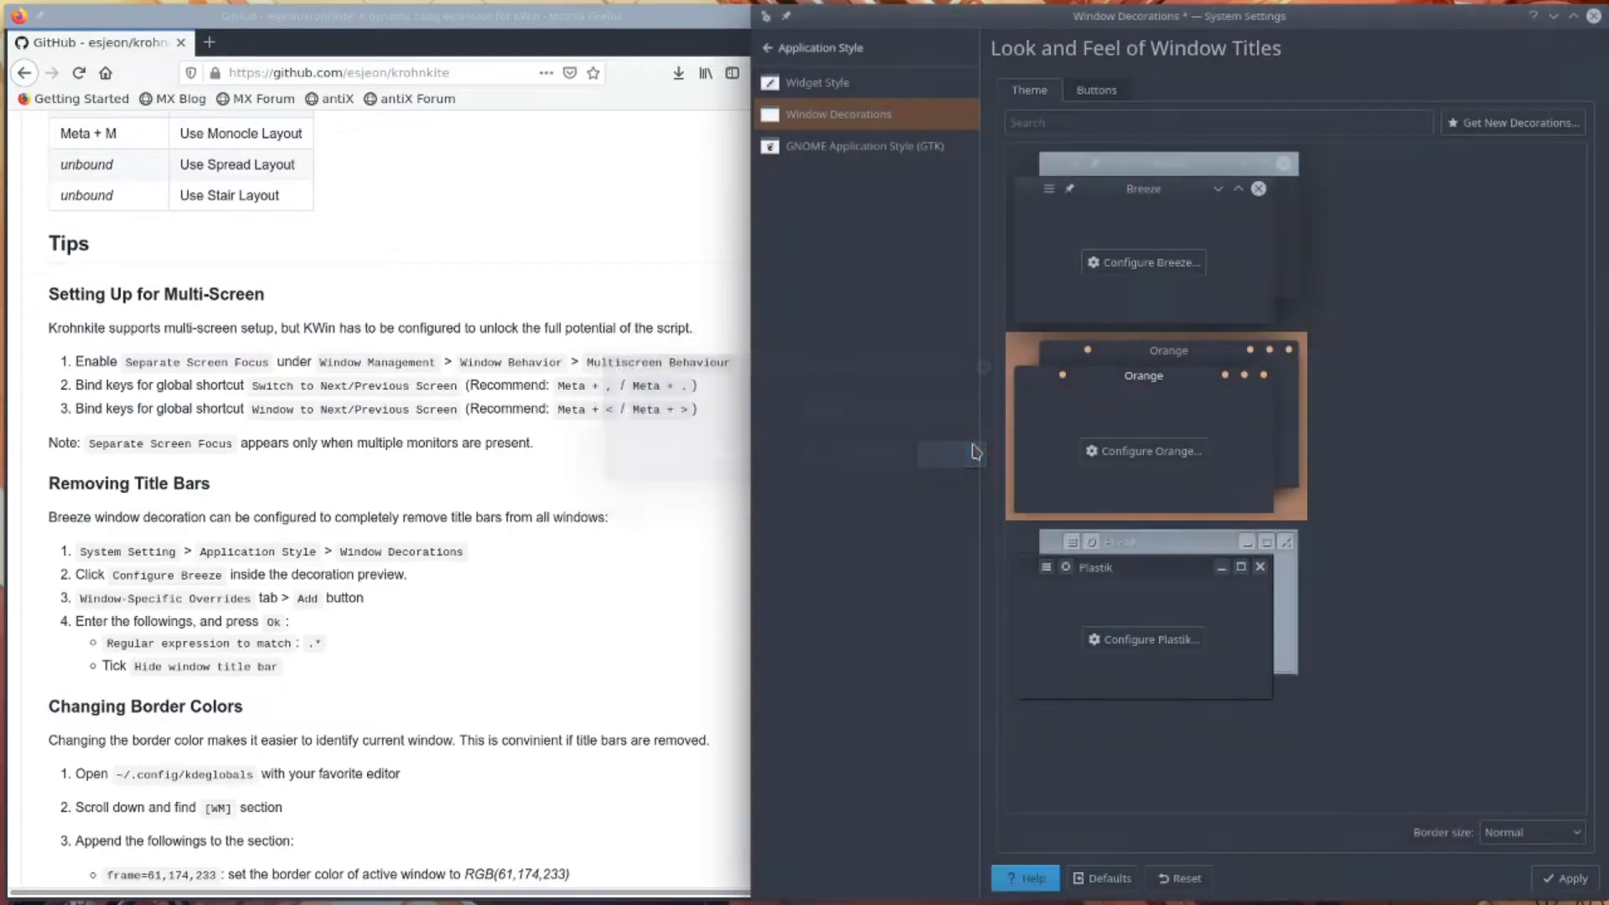
{"action": "left_click", "coordinate": [1238, 230]}
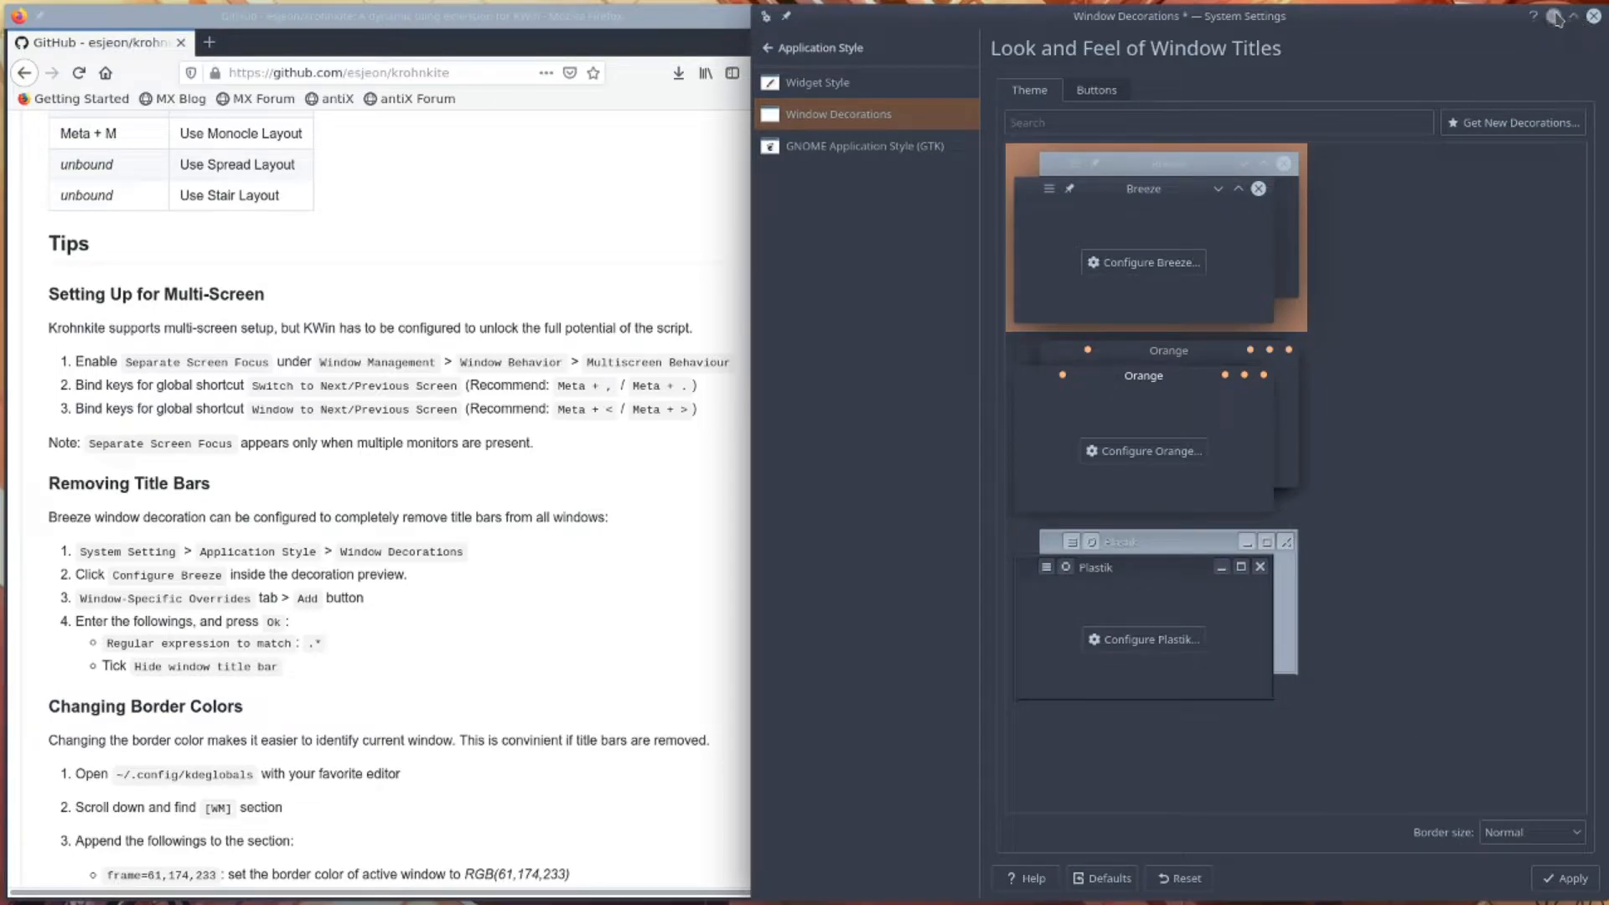
- Open the Breeze decoration's configuration and show its Window-Specific Overrides
{"action": "left_click", "coordinate": [1127, 263]}
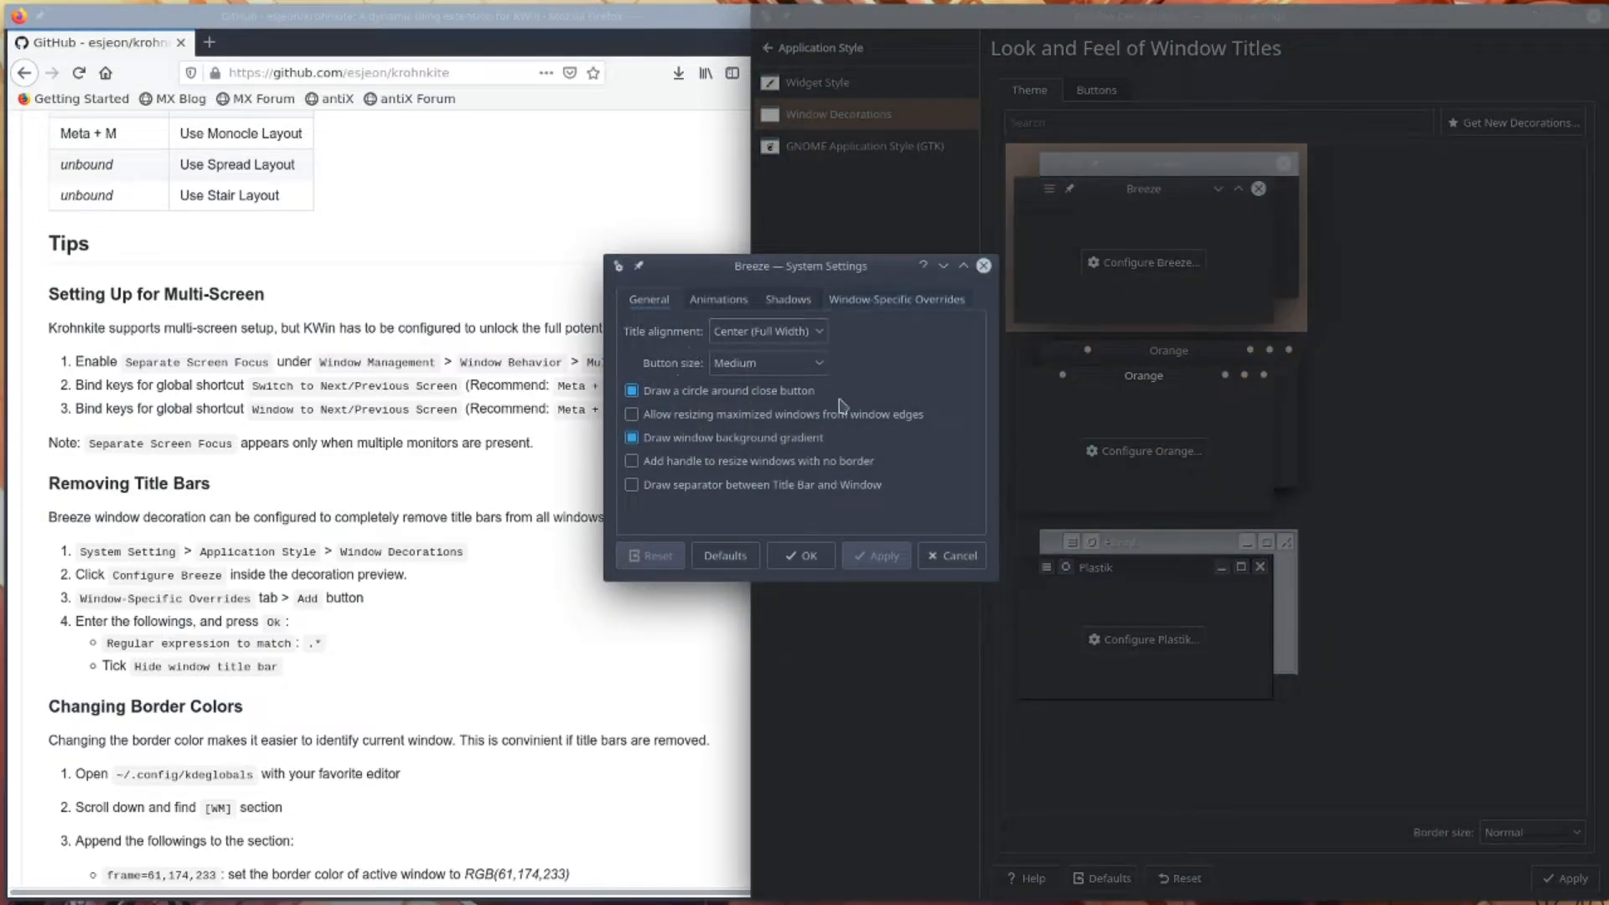
{"action": "left_click_drag", "start_coordinate": [937, 285], "coordinate": [1088, 278]}
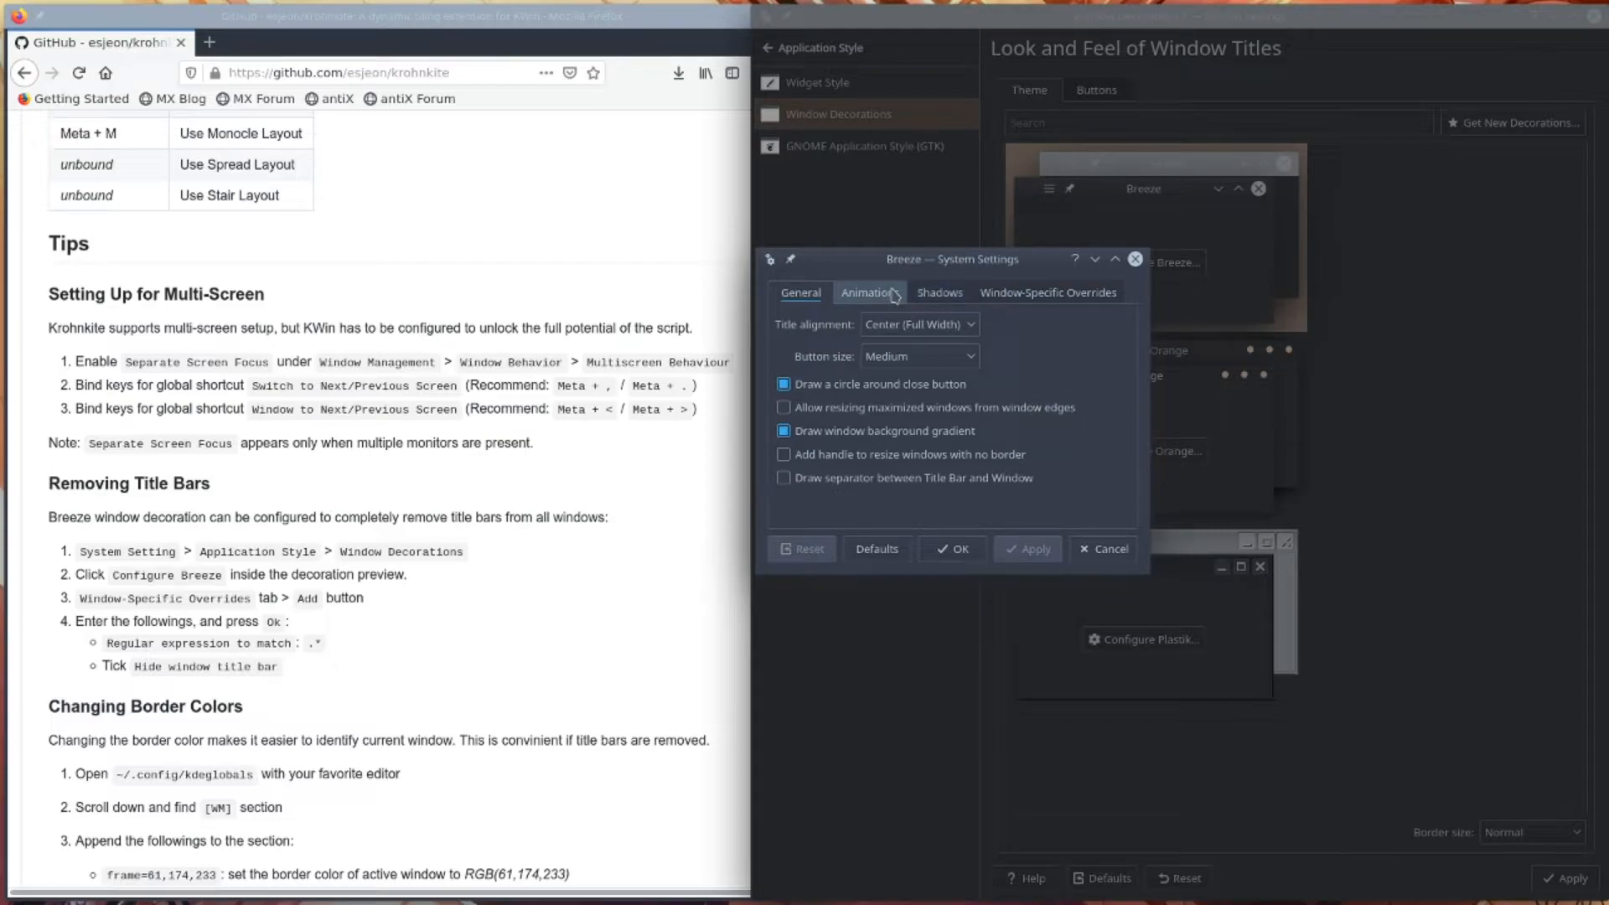
{"action": "left_click", "coordinate": [903, 298]}
{"action": "left_click", "coordinate": [928, 297]}
{"action": "left_click", "coordinate": [1074, 299]}
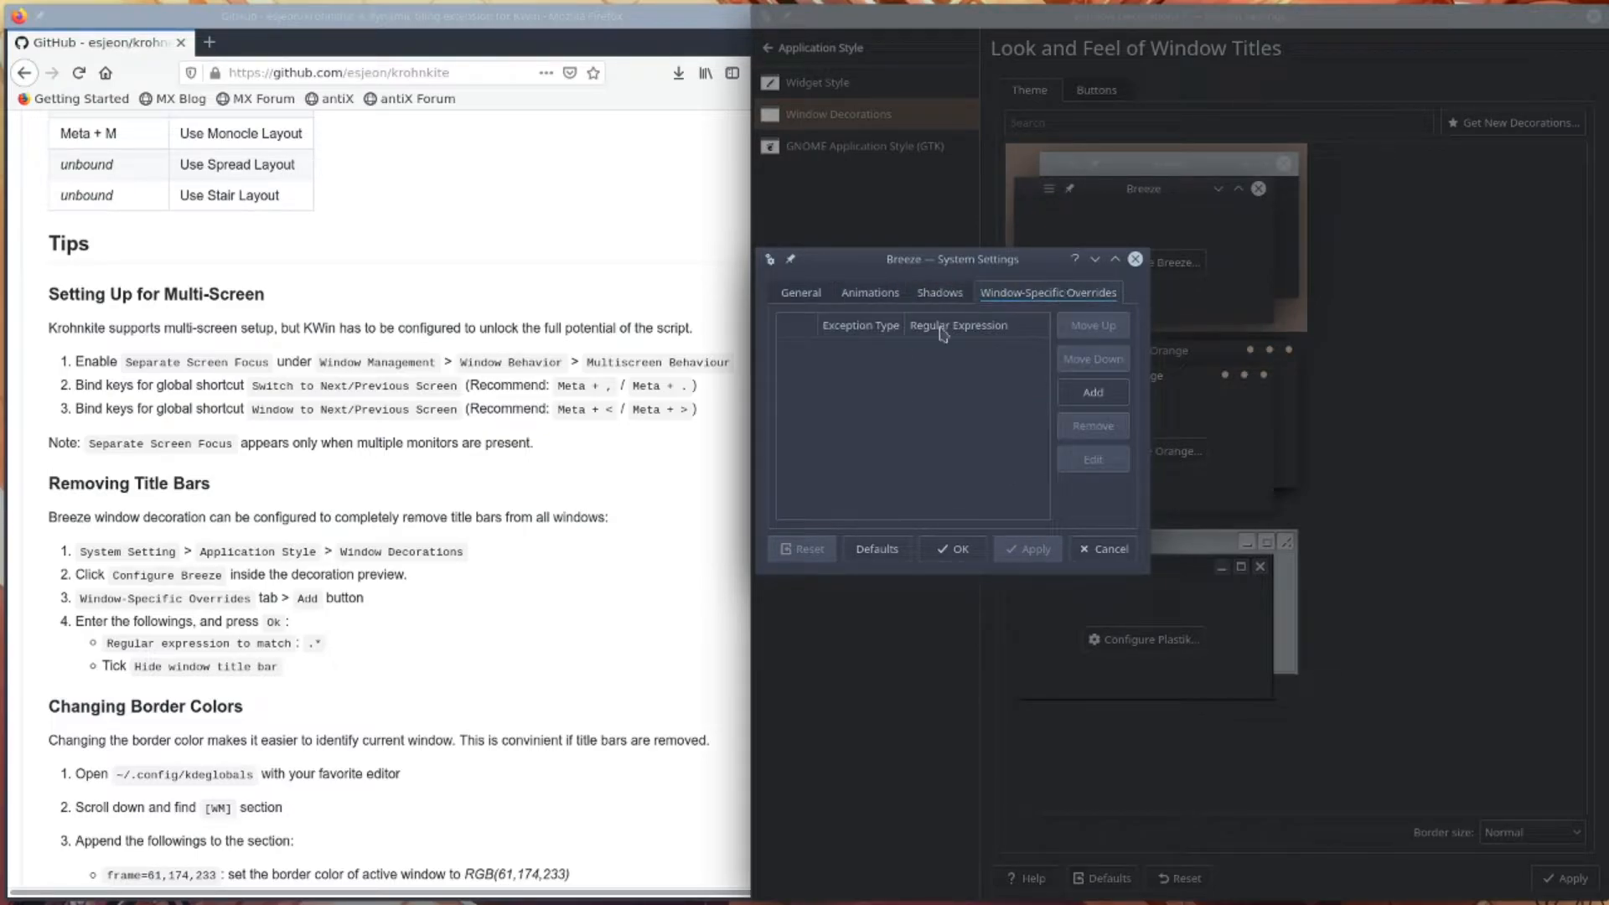
- Add a new window-specific exception with the window title bar hidden and the border size set to Normal
{"action": "left_click", "coordinate": [1081, 396]}
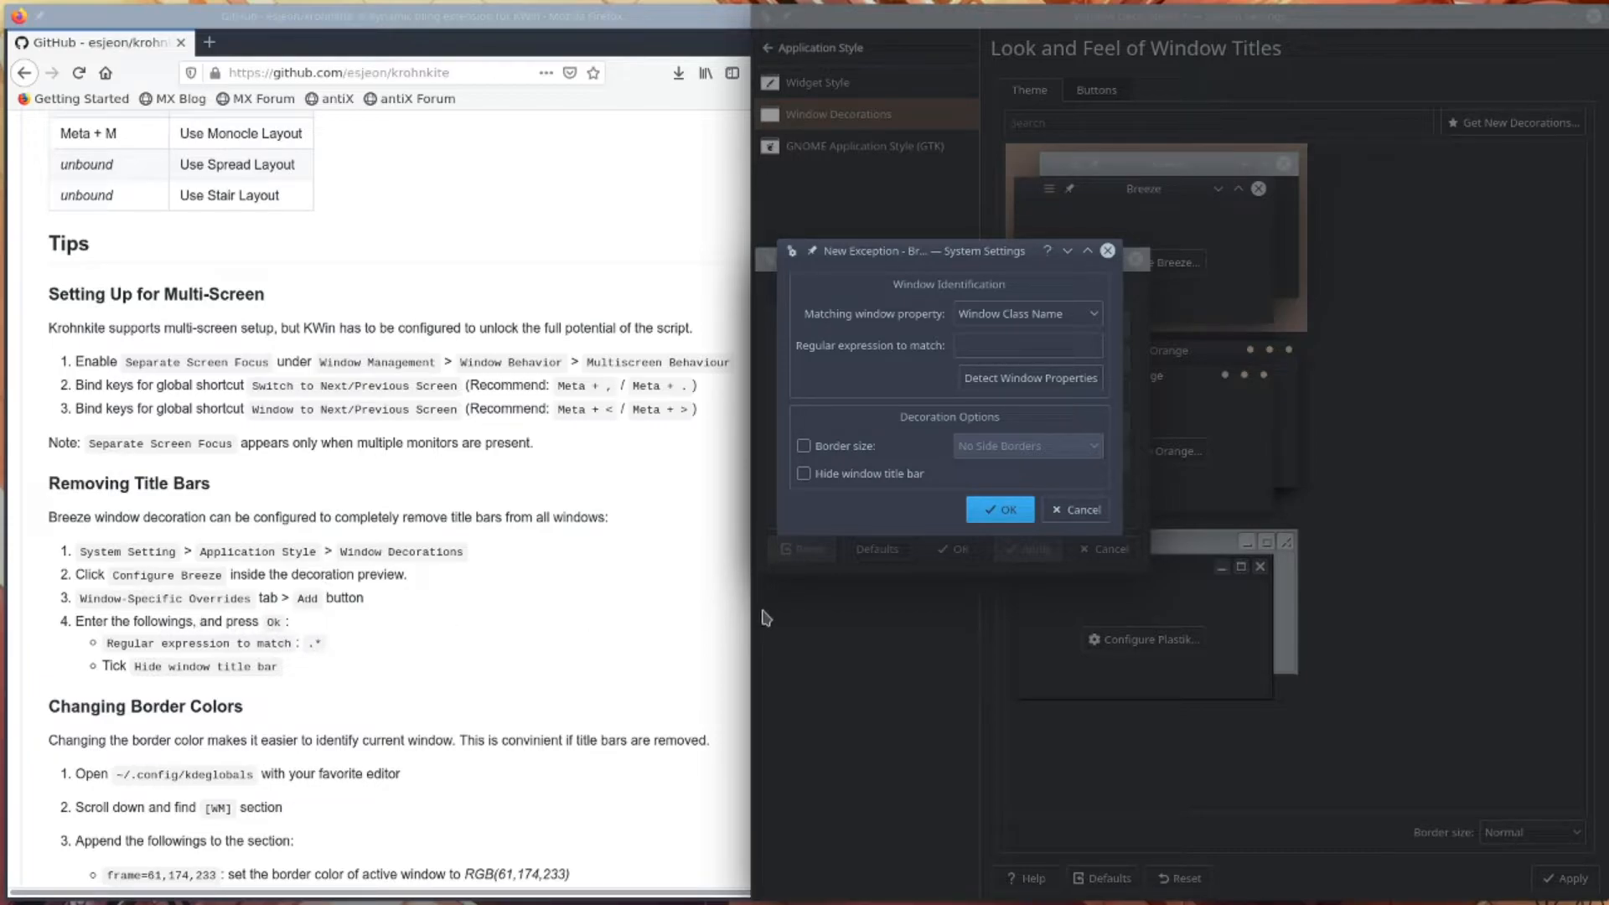
{"action": "left_click", "coordinate": [895, 479]}
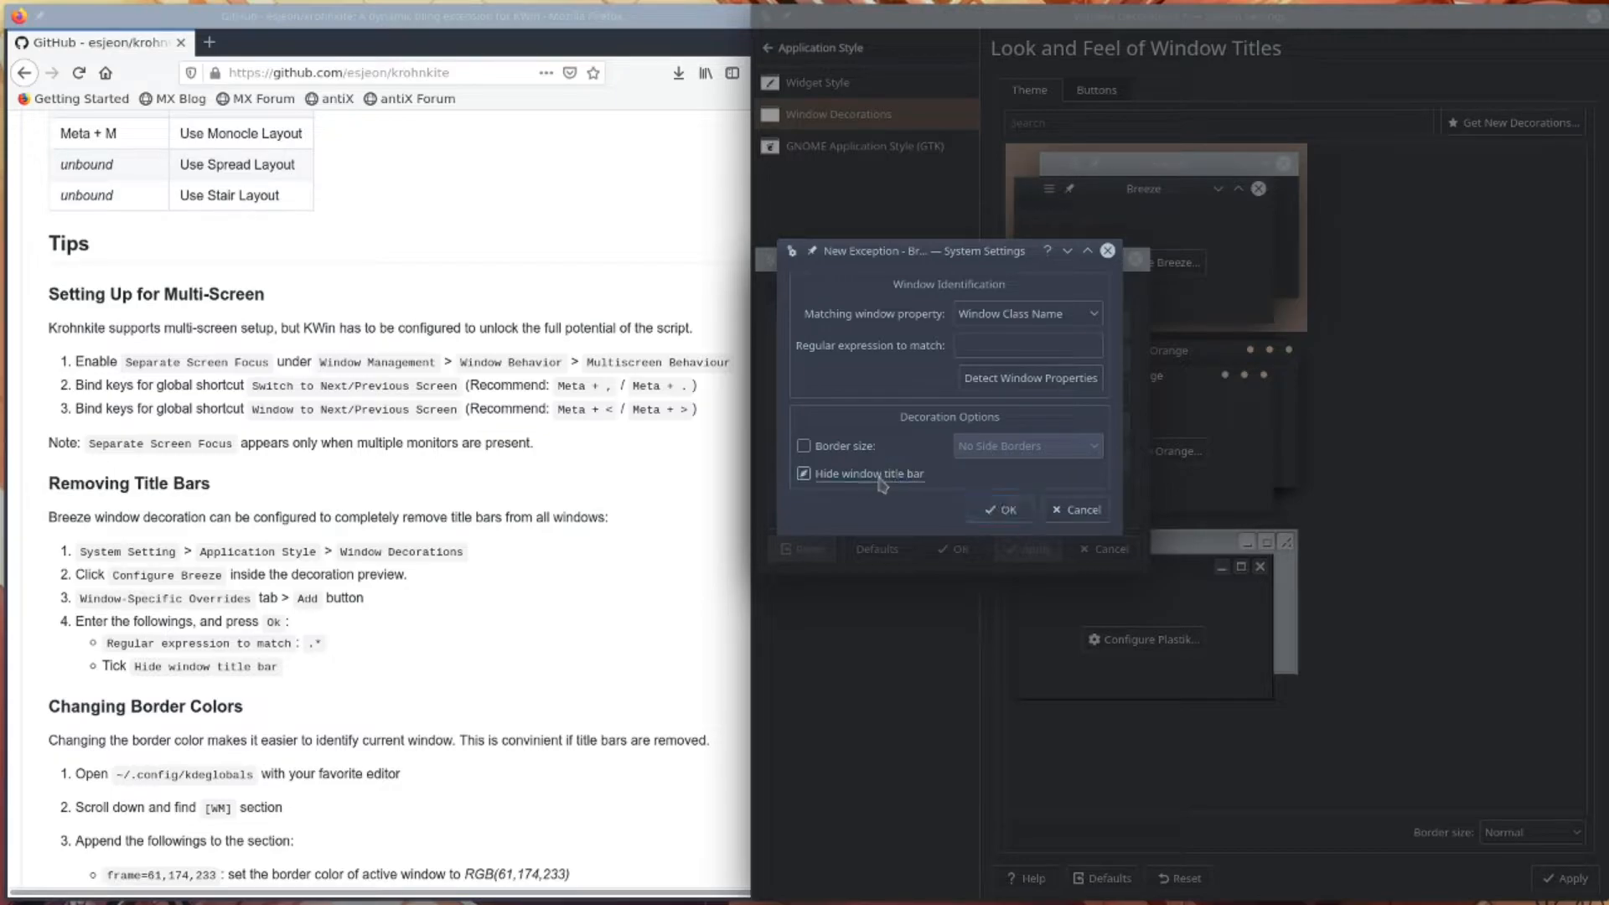
{"action": "left_click", "coordinate": [830, 452]}
{"action": "left_click", "coordinate": [1026, 446]}
{"action": "left_click", "coordinate": [999, 530]}
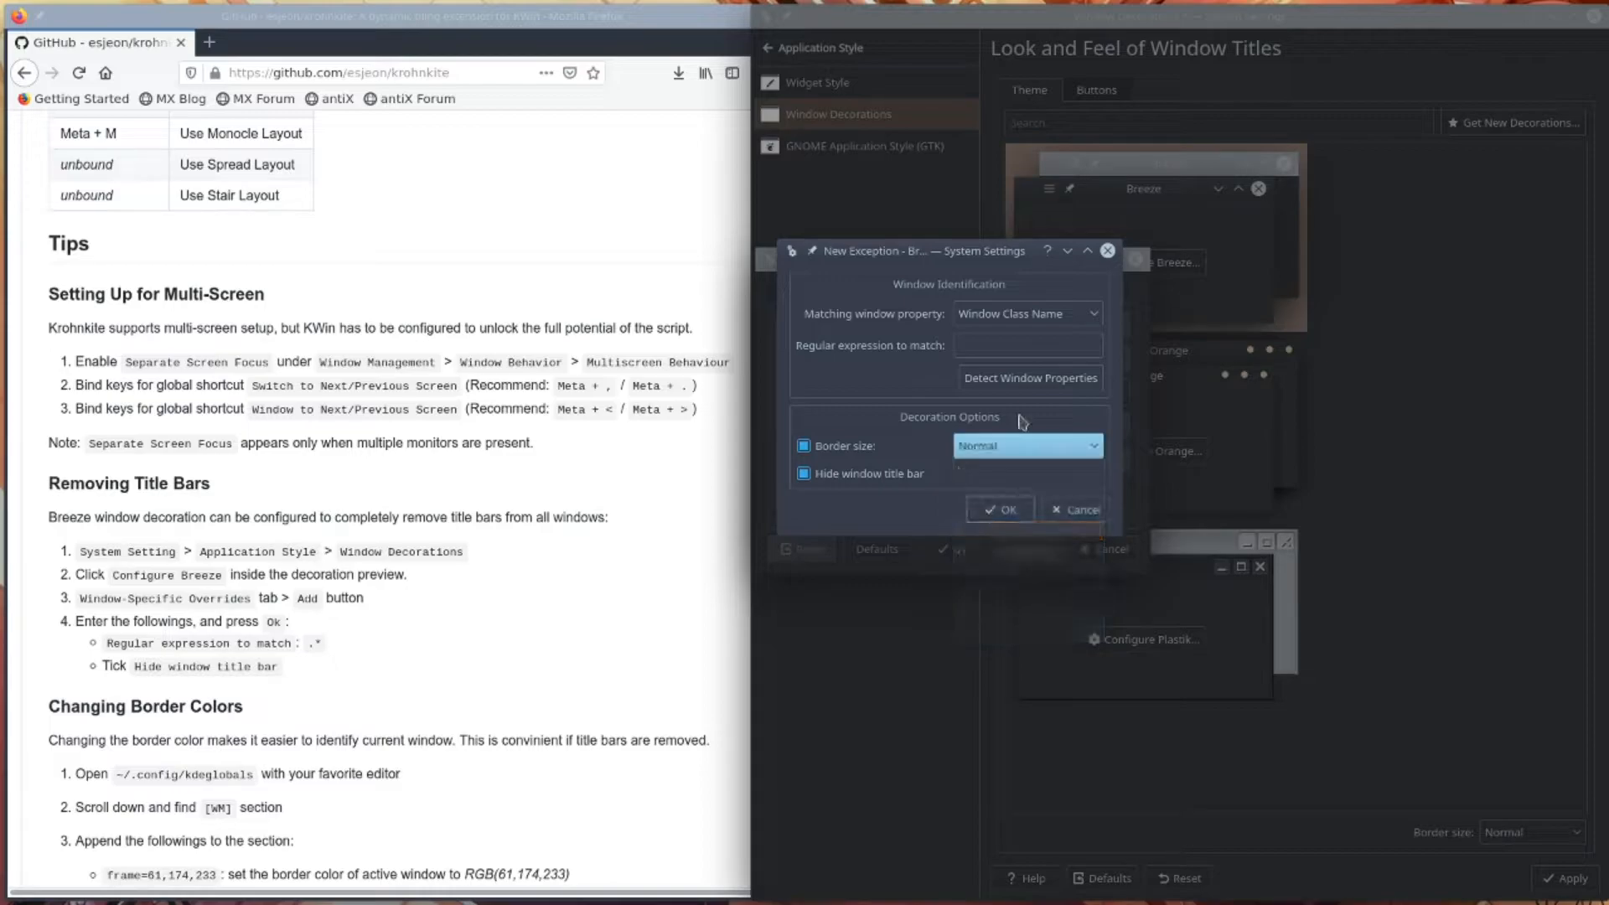
- Match the exception to Window Class Name with the regular expression .* and apply the Breeze overrides
{"action": "left_click", "coordinate": [993, 343]}
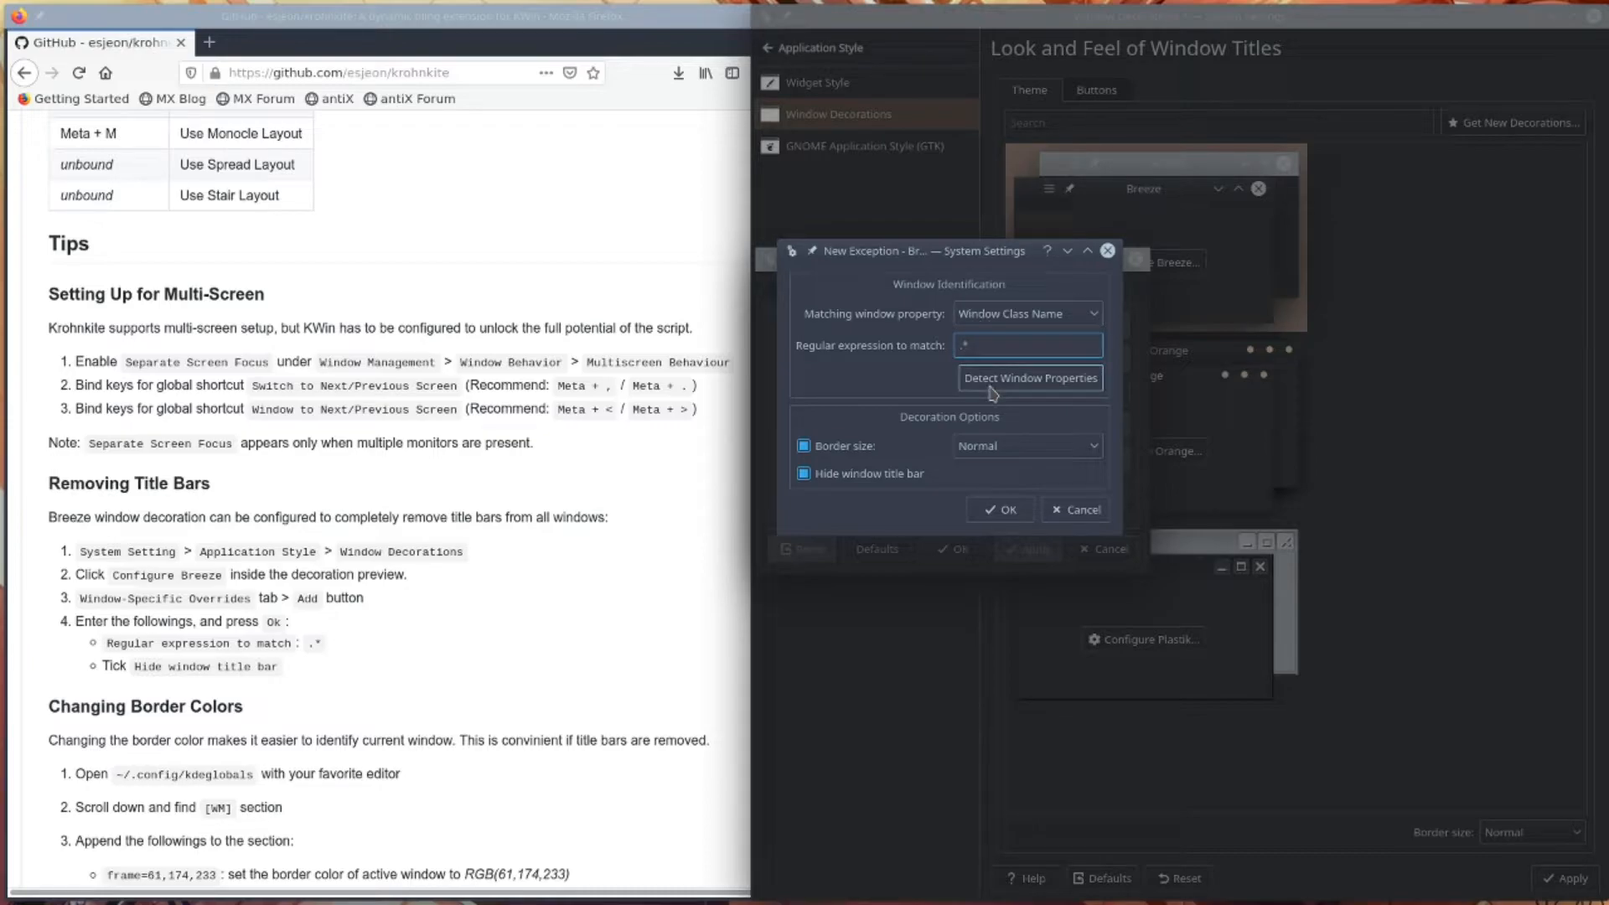
{"action": "left_click", "coordinate": [1007, 310]}
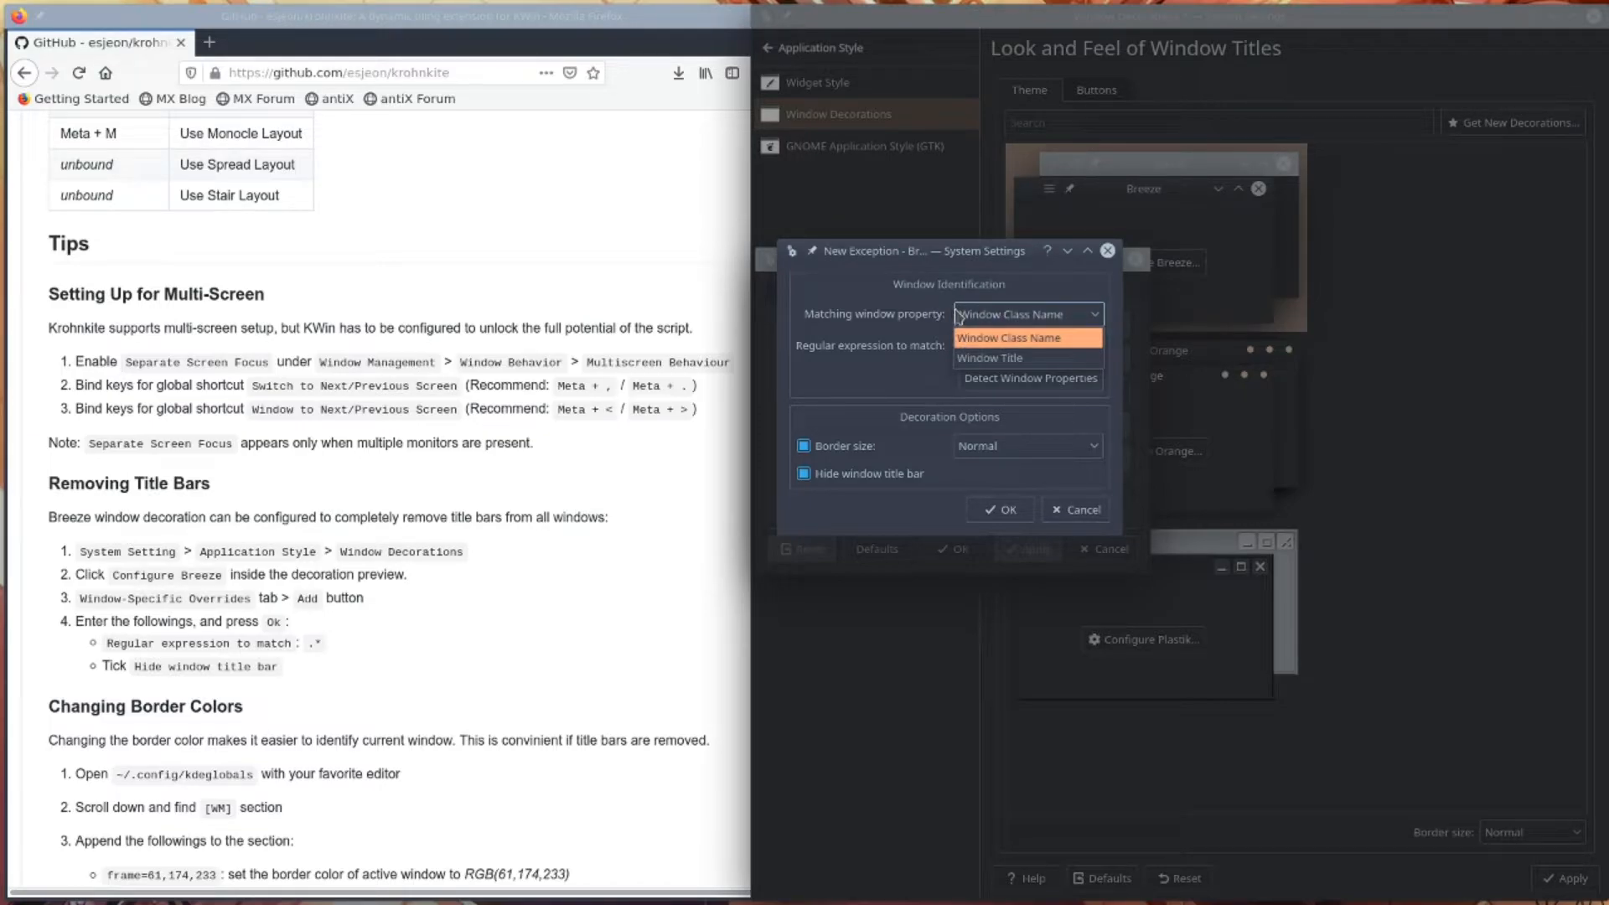
{"action": "left_click", "coordinate": [997, 337]}
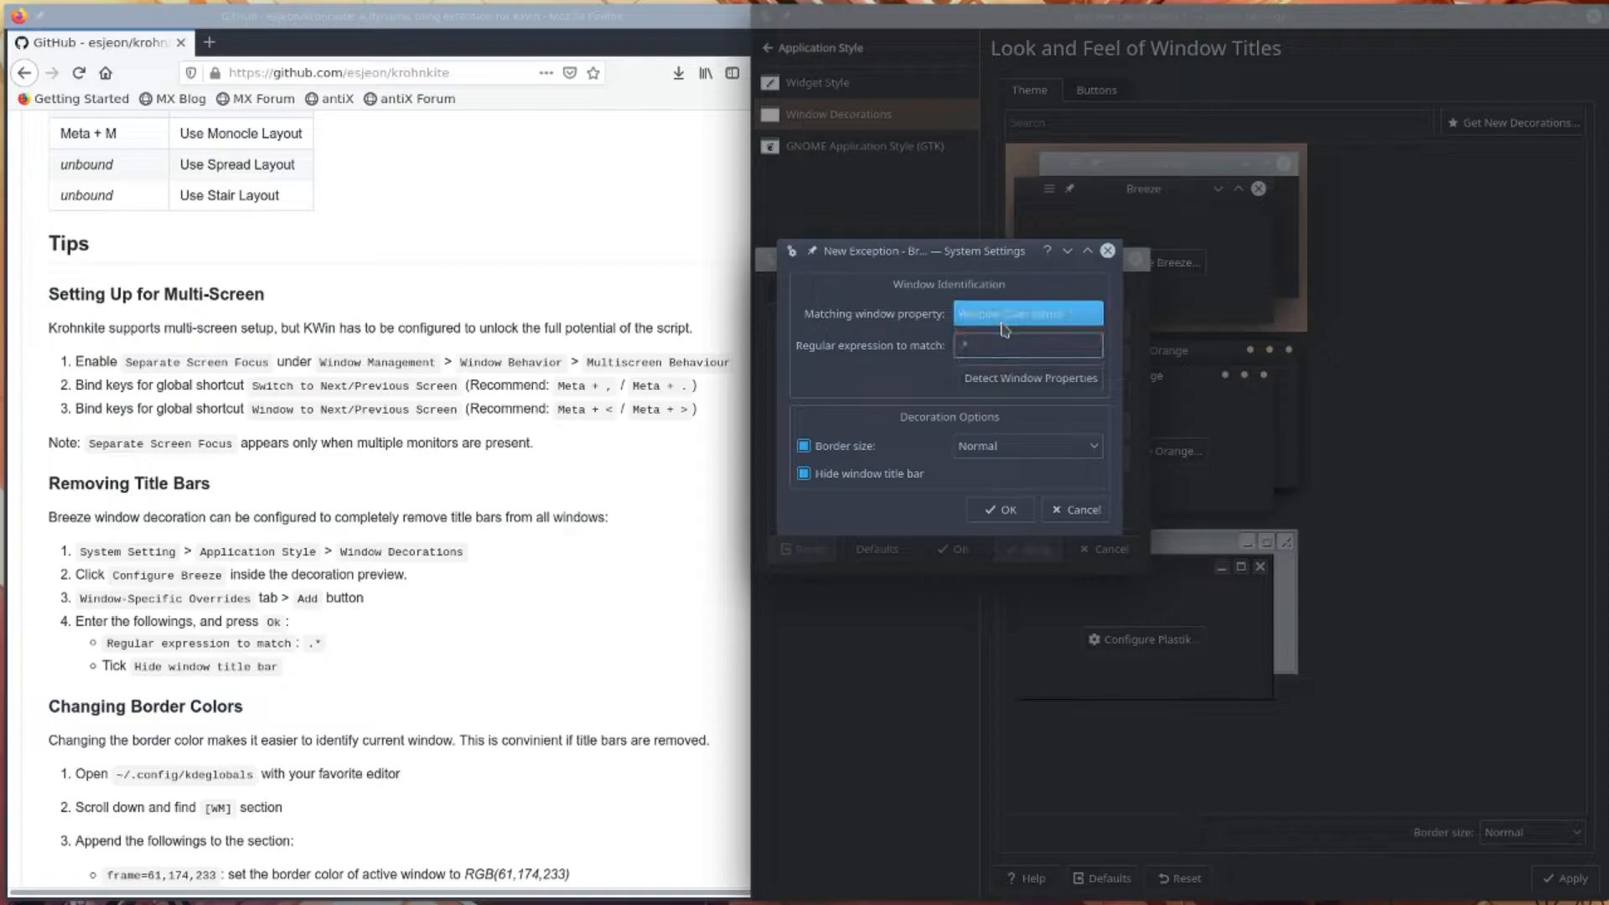
{"action": "left_click", "coordinate": [1002, 510]}
{"action": "left_click", "coordinate": [1039, 549]}
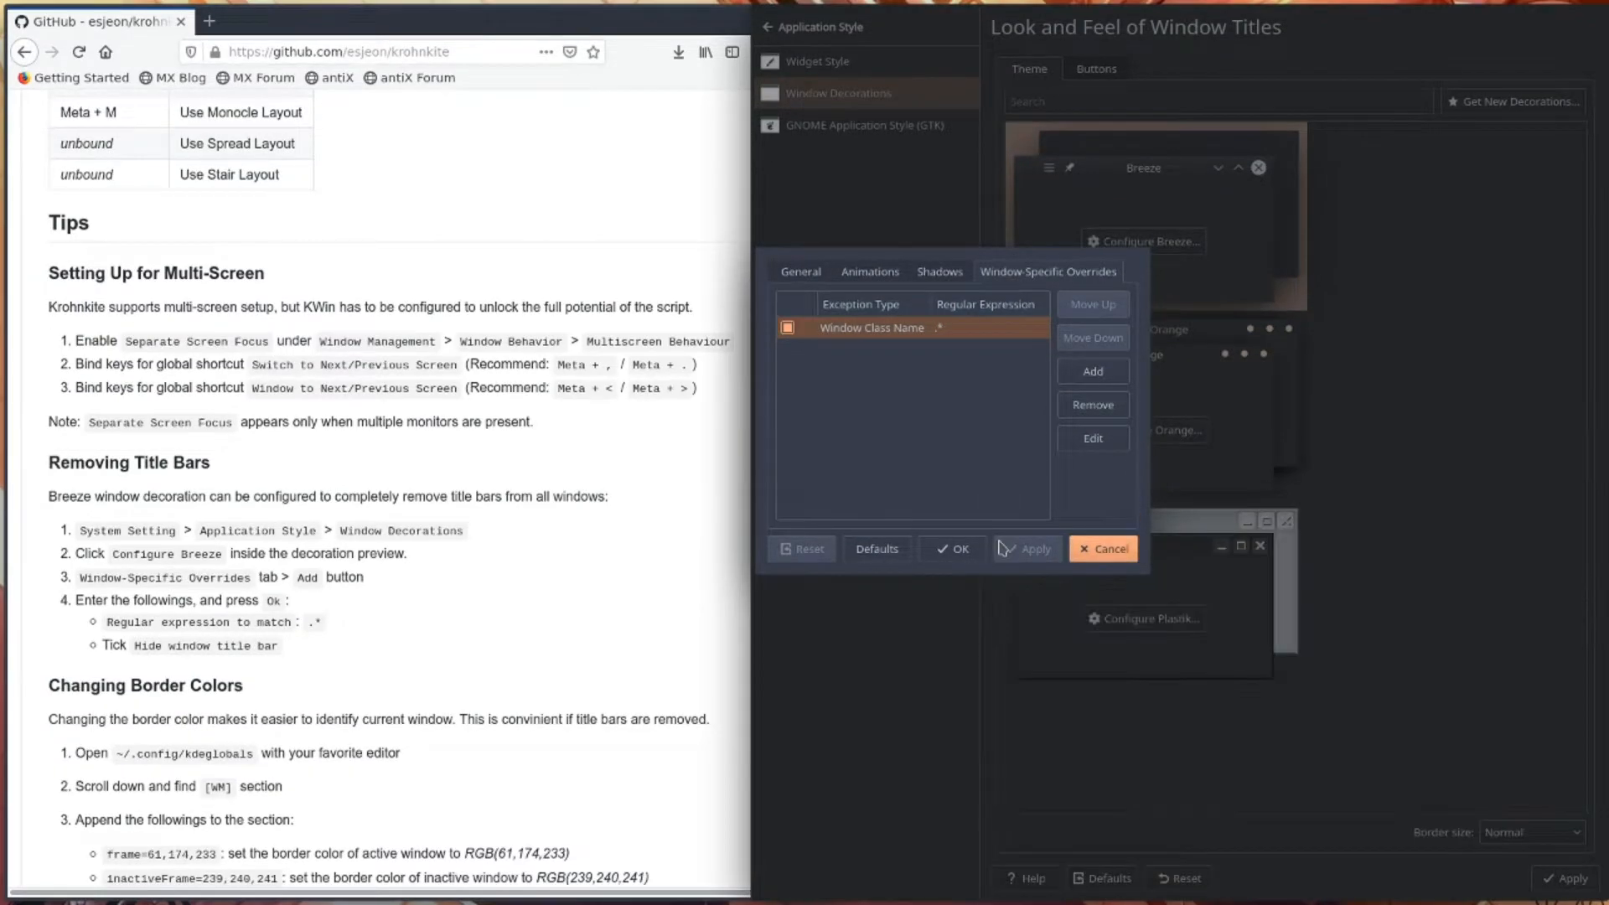
{"action": "left_click", "coordinate": [958, 549]}
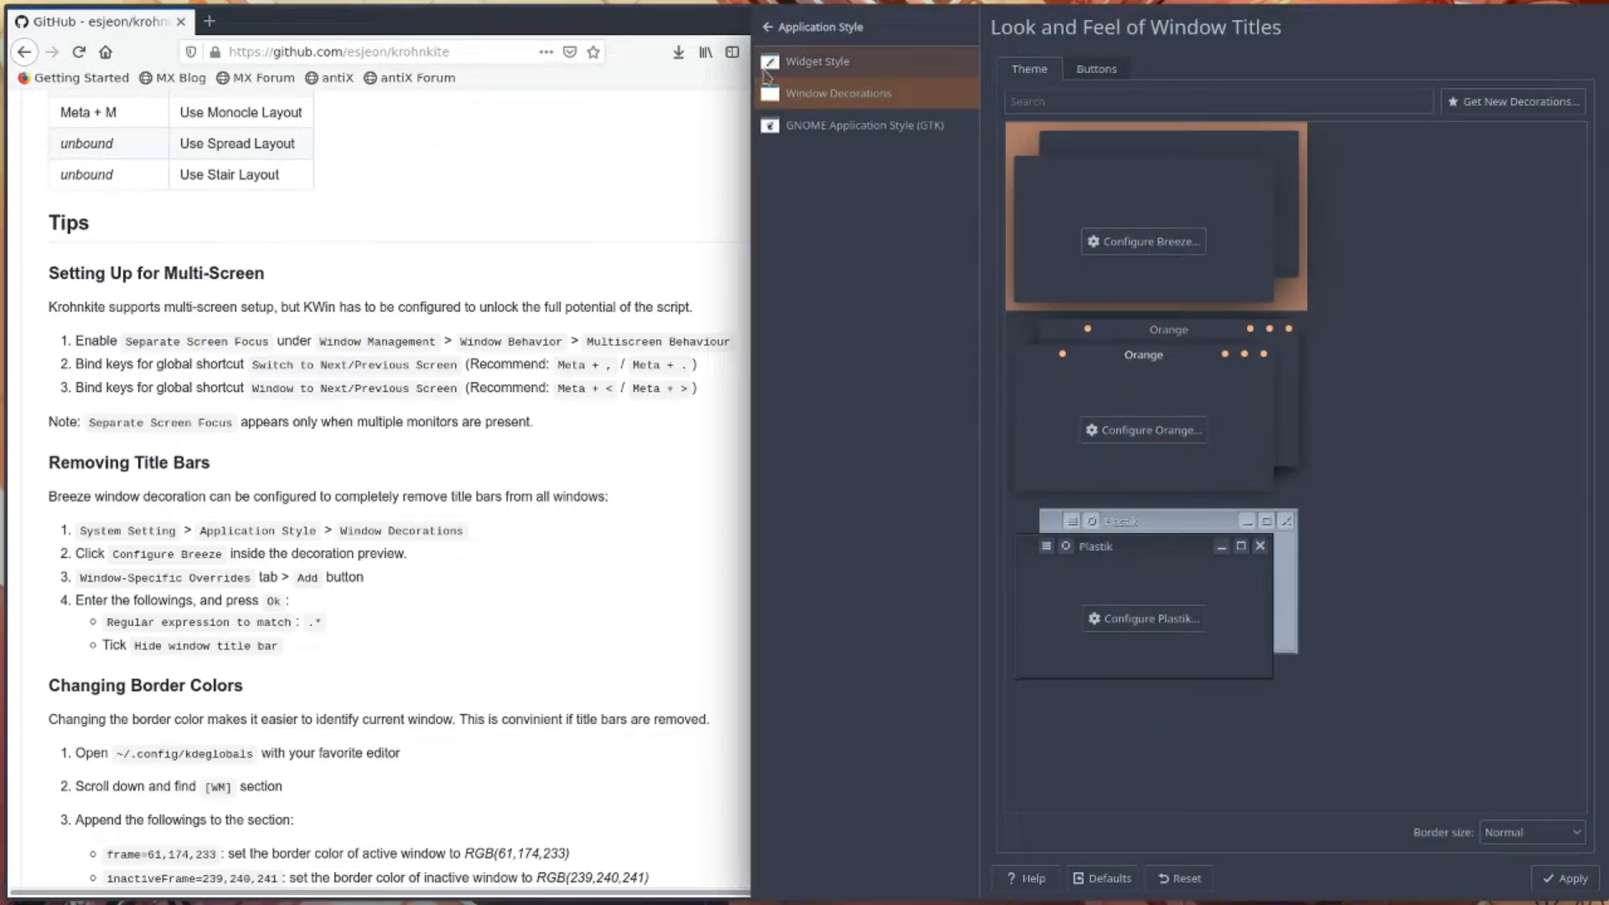
- Check the windows without title bars in the desktop grid and switch to the desktop holding the Tutorial checklist
{"action": "key", "text": "ctrl+F8"}
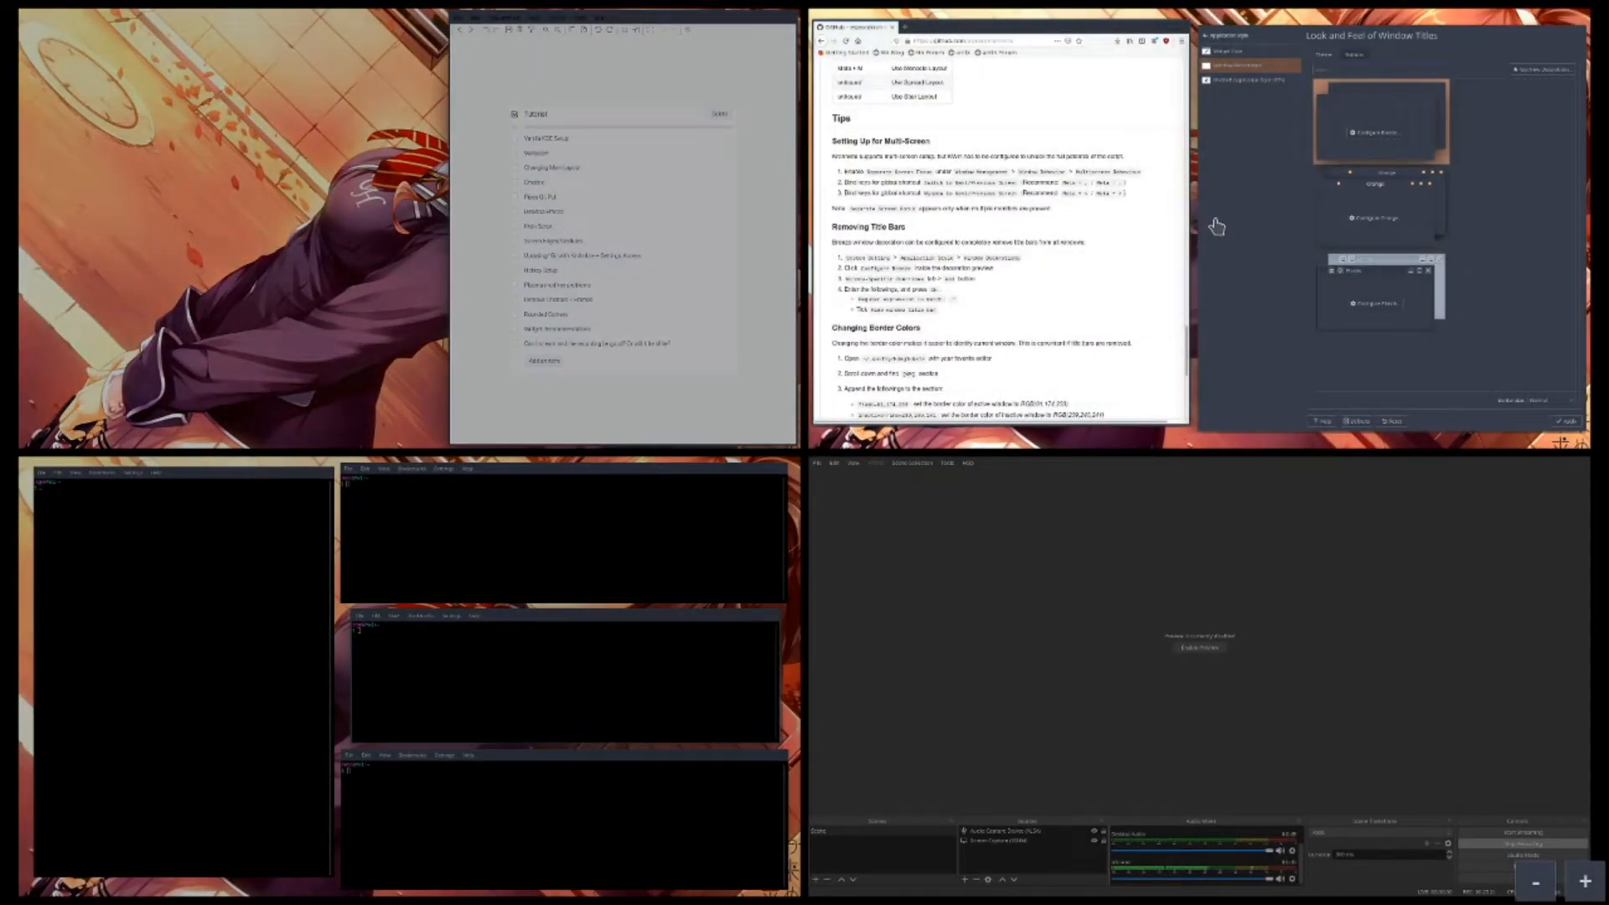
{"action": "left_click", "coordinate": [1205, 237]}
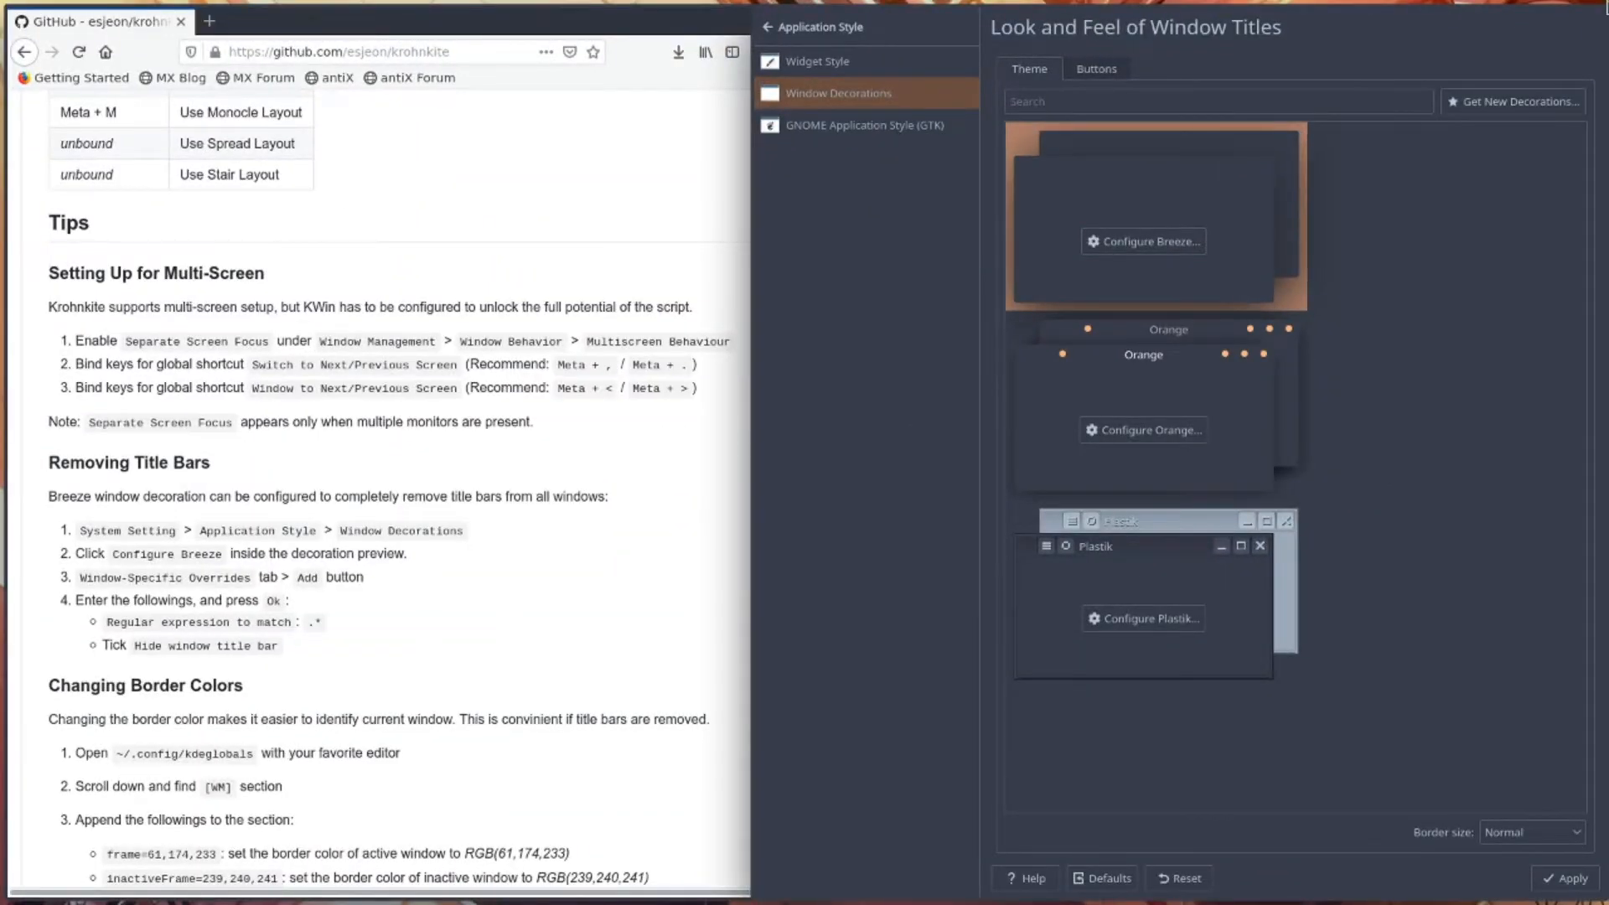
{"action": "key", "text": "ctrl+F8"}
{"action": "left_click", "coordinate": [722, 243]}
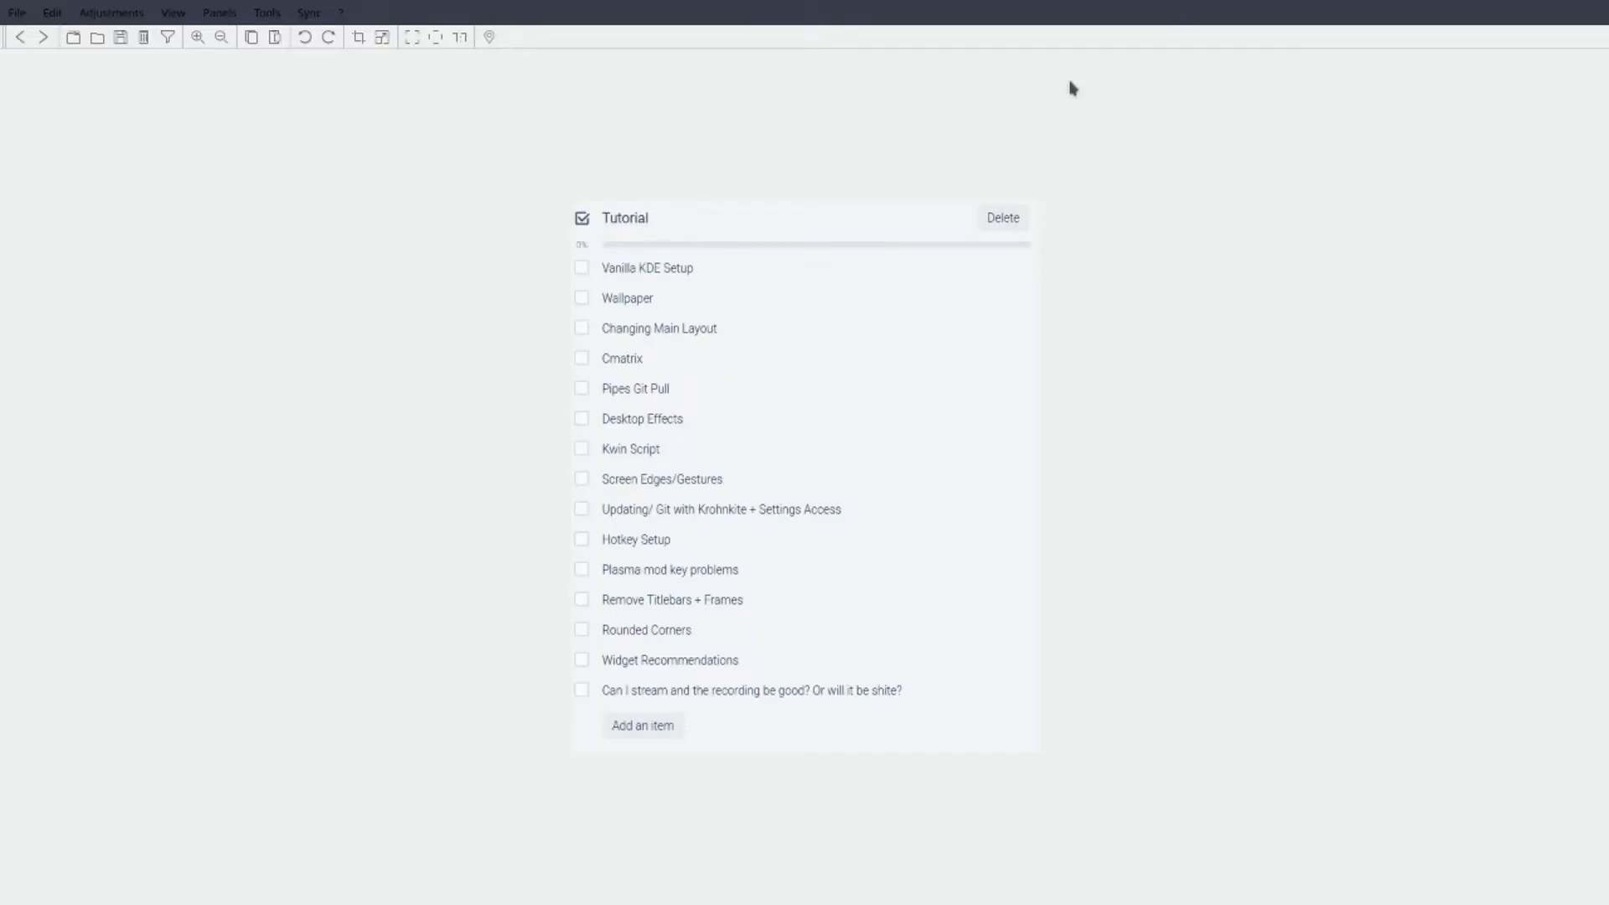
- Switch to the desktop with the four terminals and hide the menubar of the largest terminal
{"action": "key", "text": "ctrl+F8"}
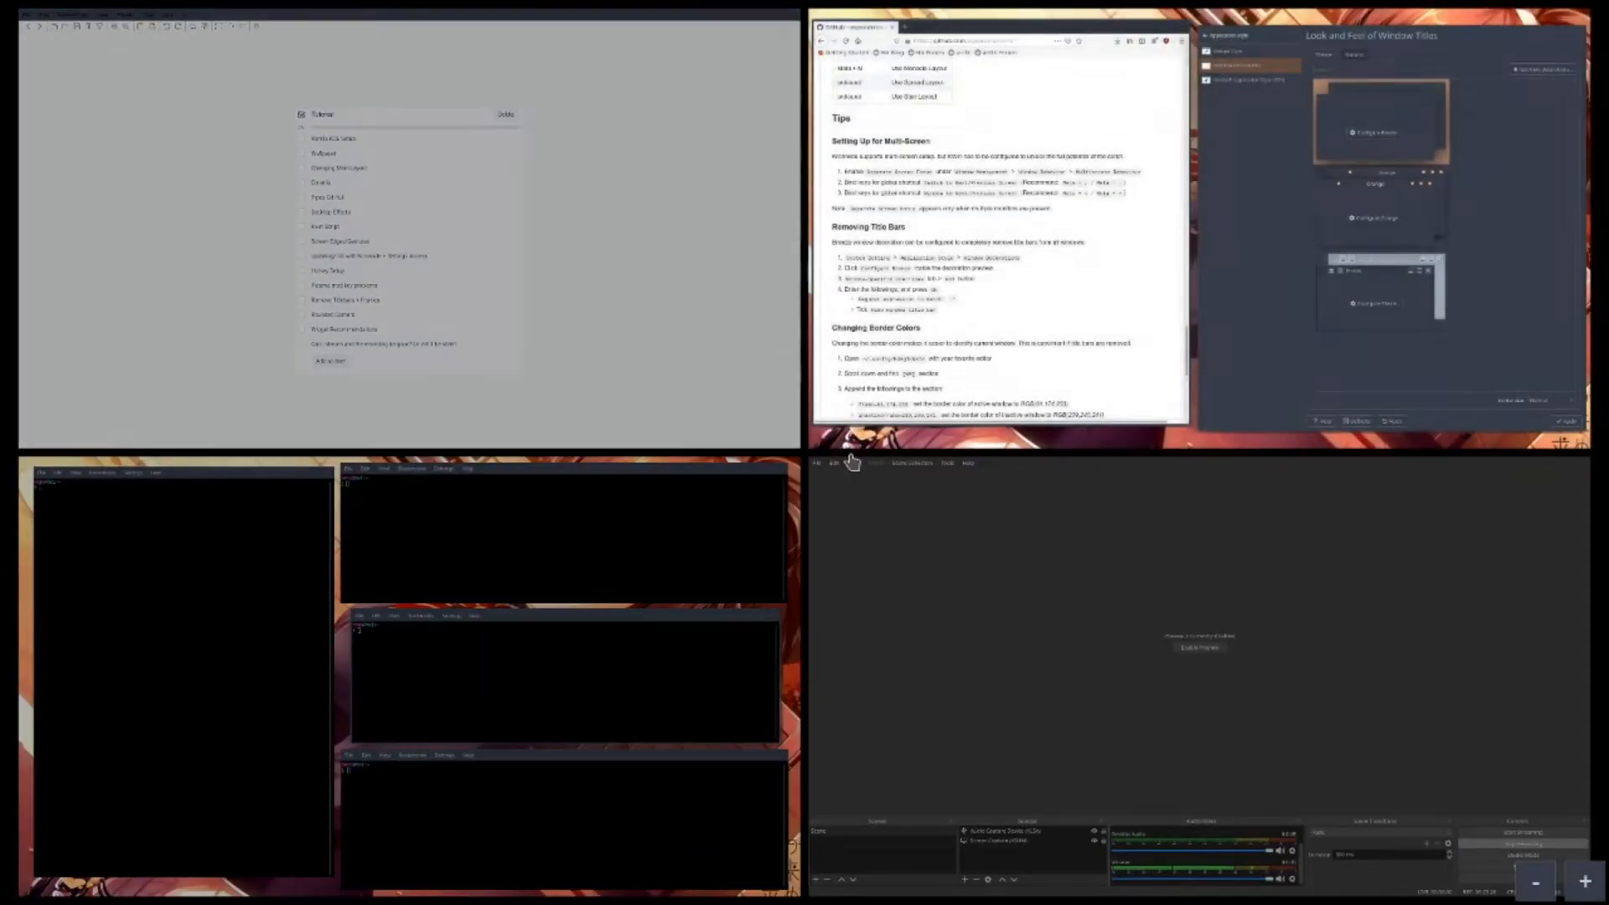
{"action": "left_click", "coordinate": [738, 597]}
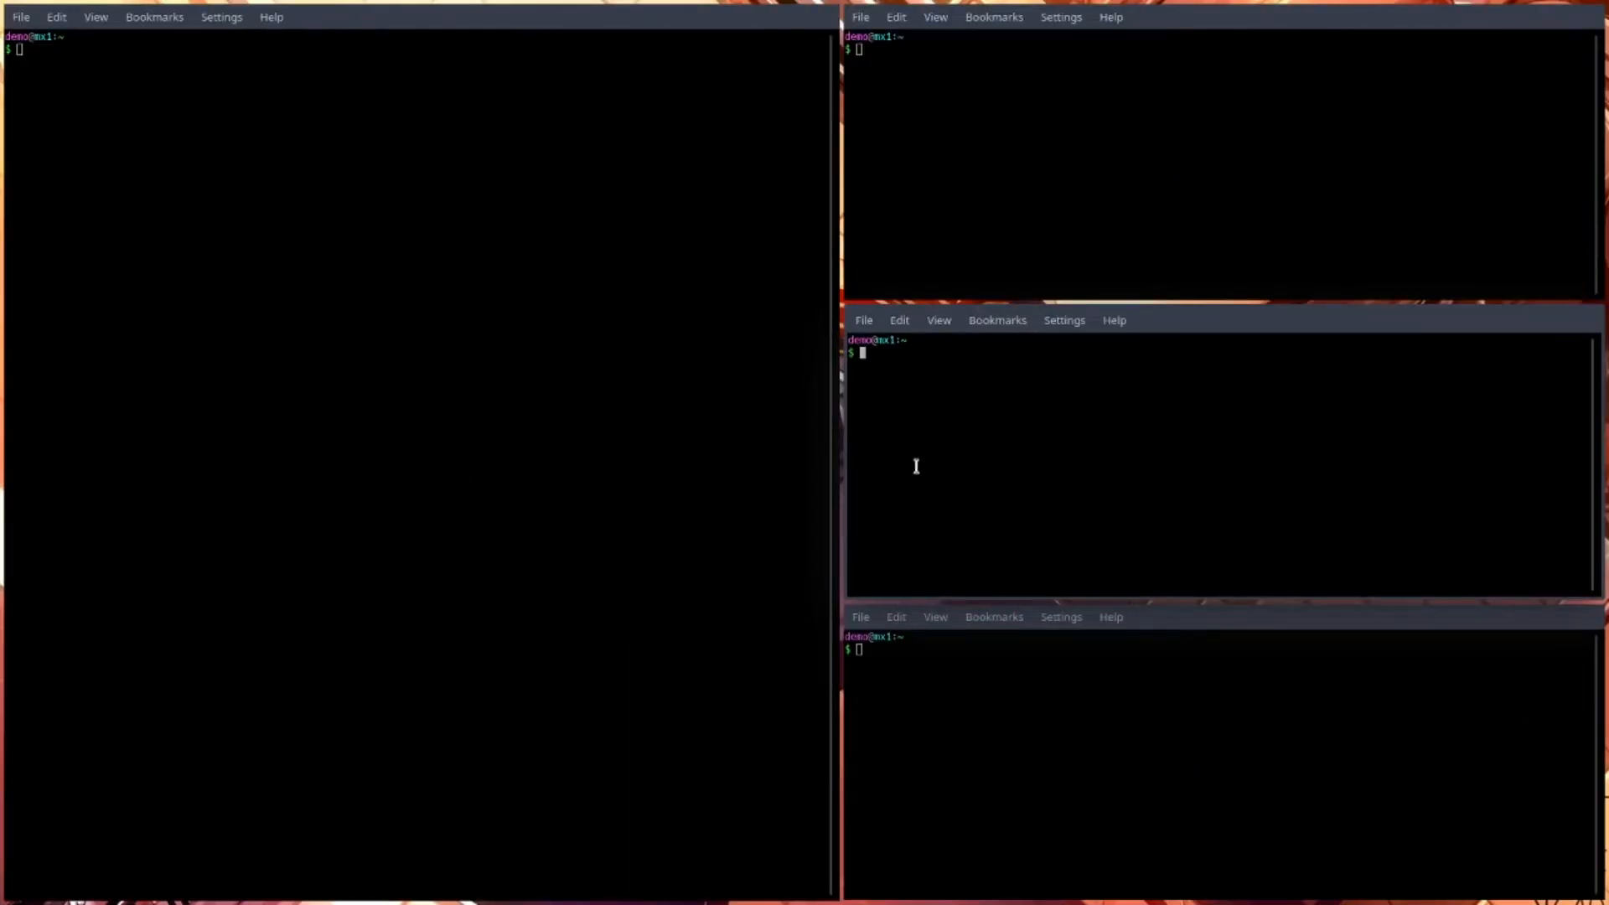
{"action": "left_click", "coordinate": [226, 18]}
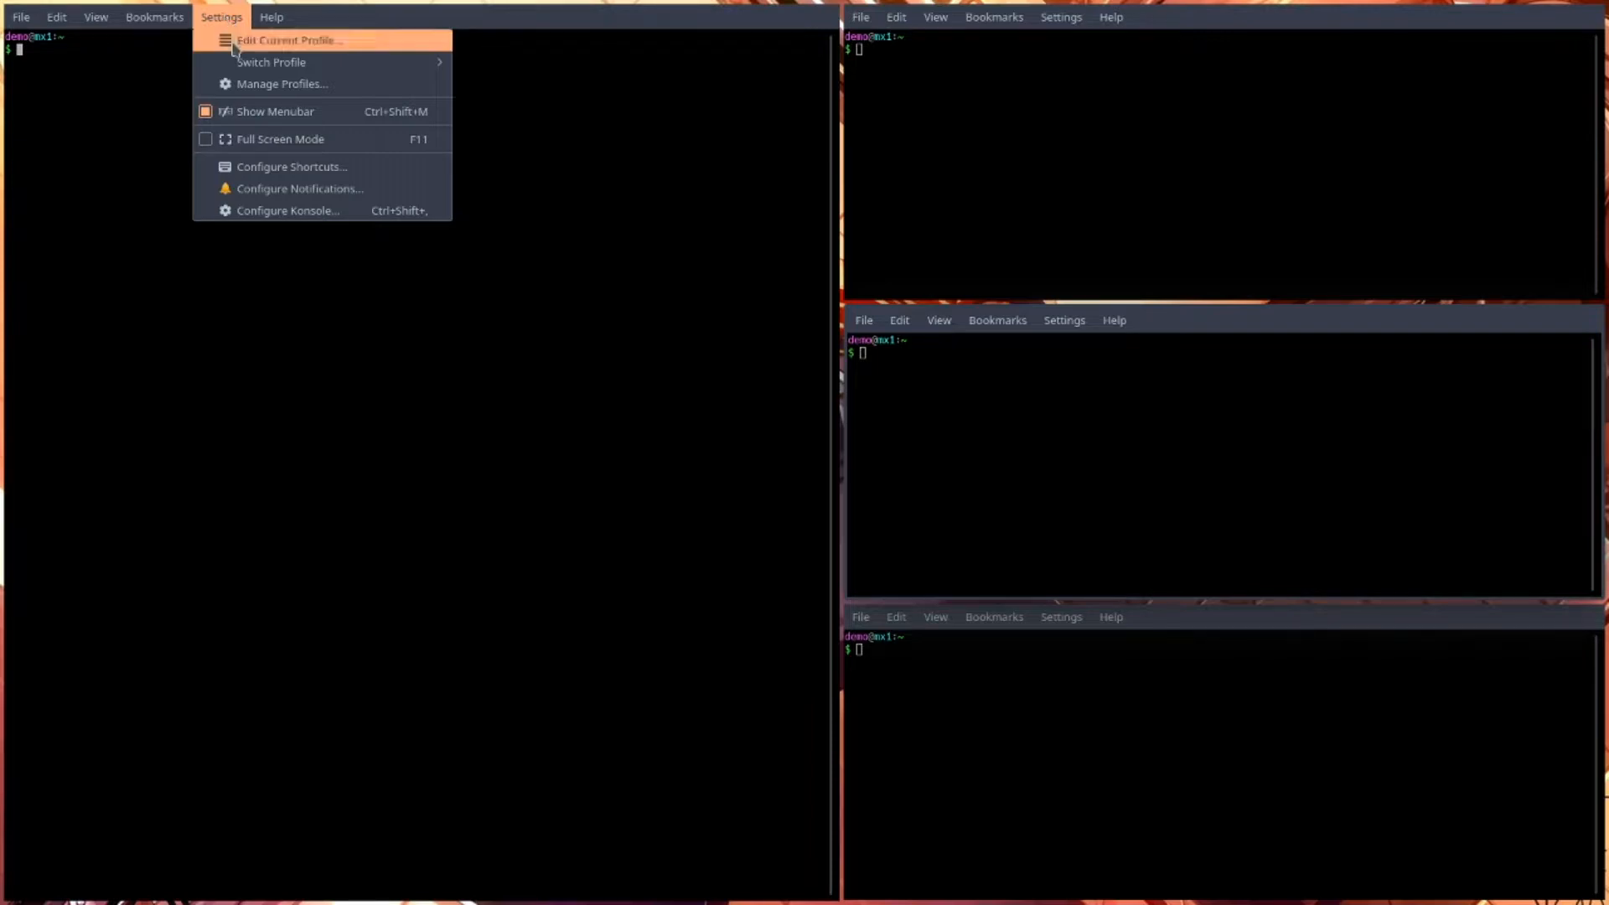
{"action": "left_click", "coordinate": [236, 109]}
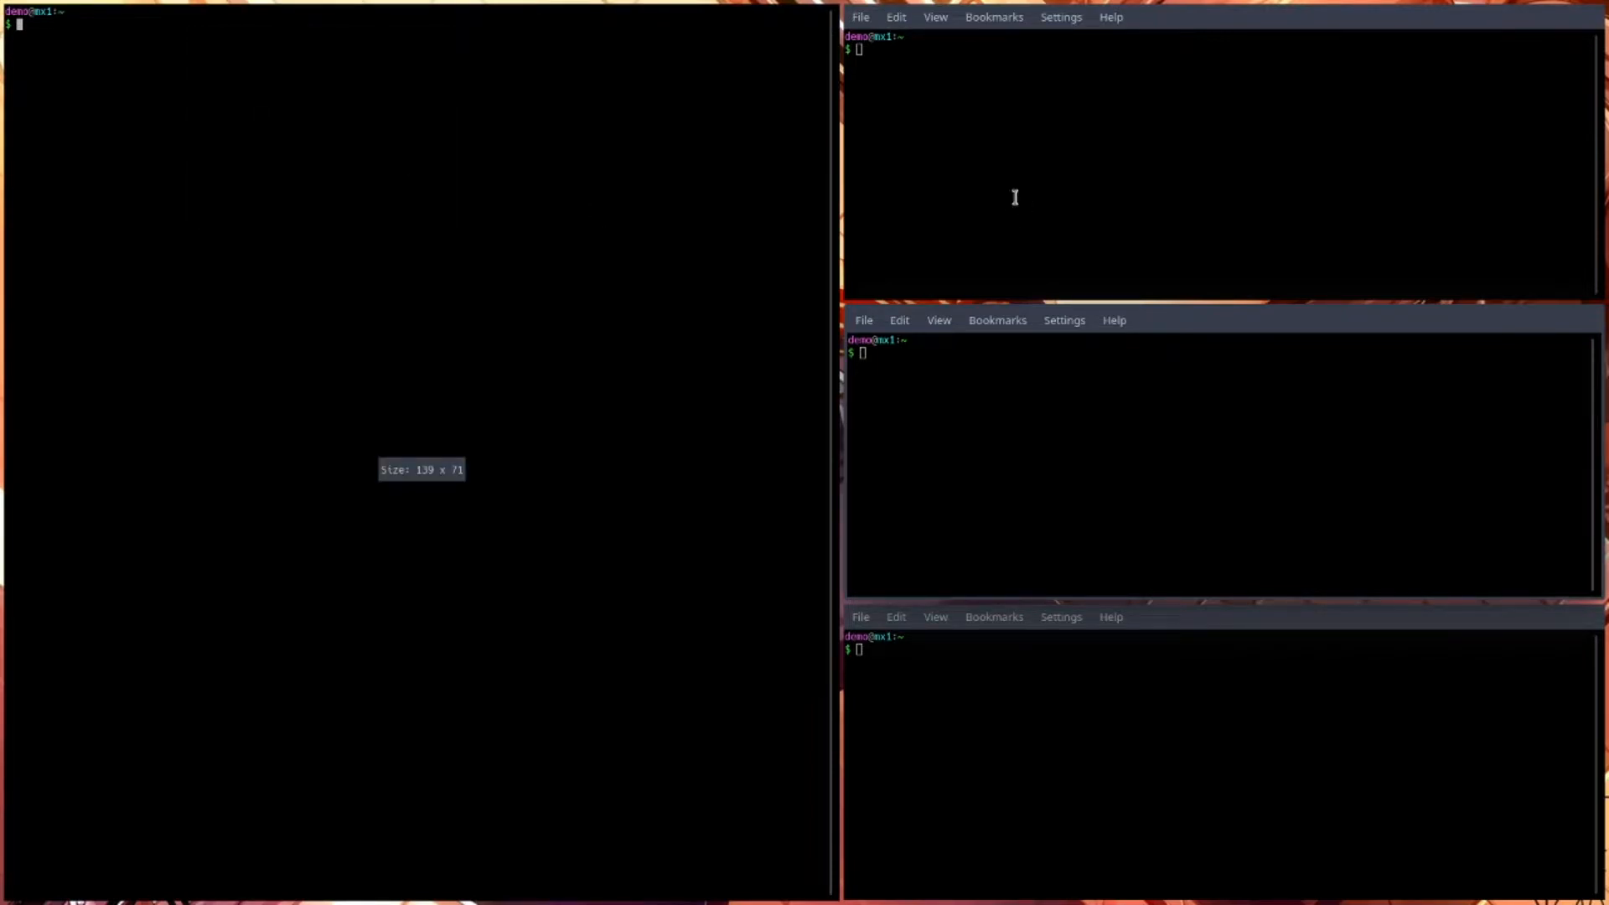
- Close the extra terminal windows until only one remains and hide its menubar
{"action": "right_click", "coordinate": [953, 179]}
{"action": "left_click", "coordinate": [1282, 21]}
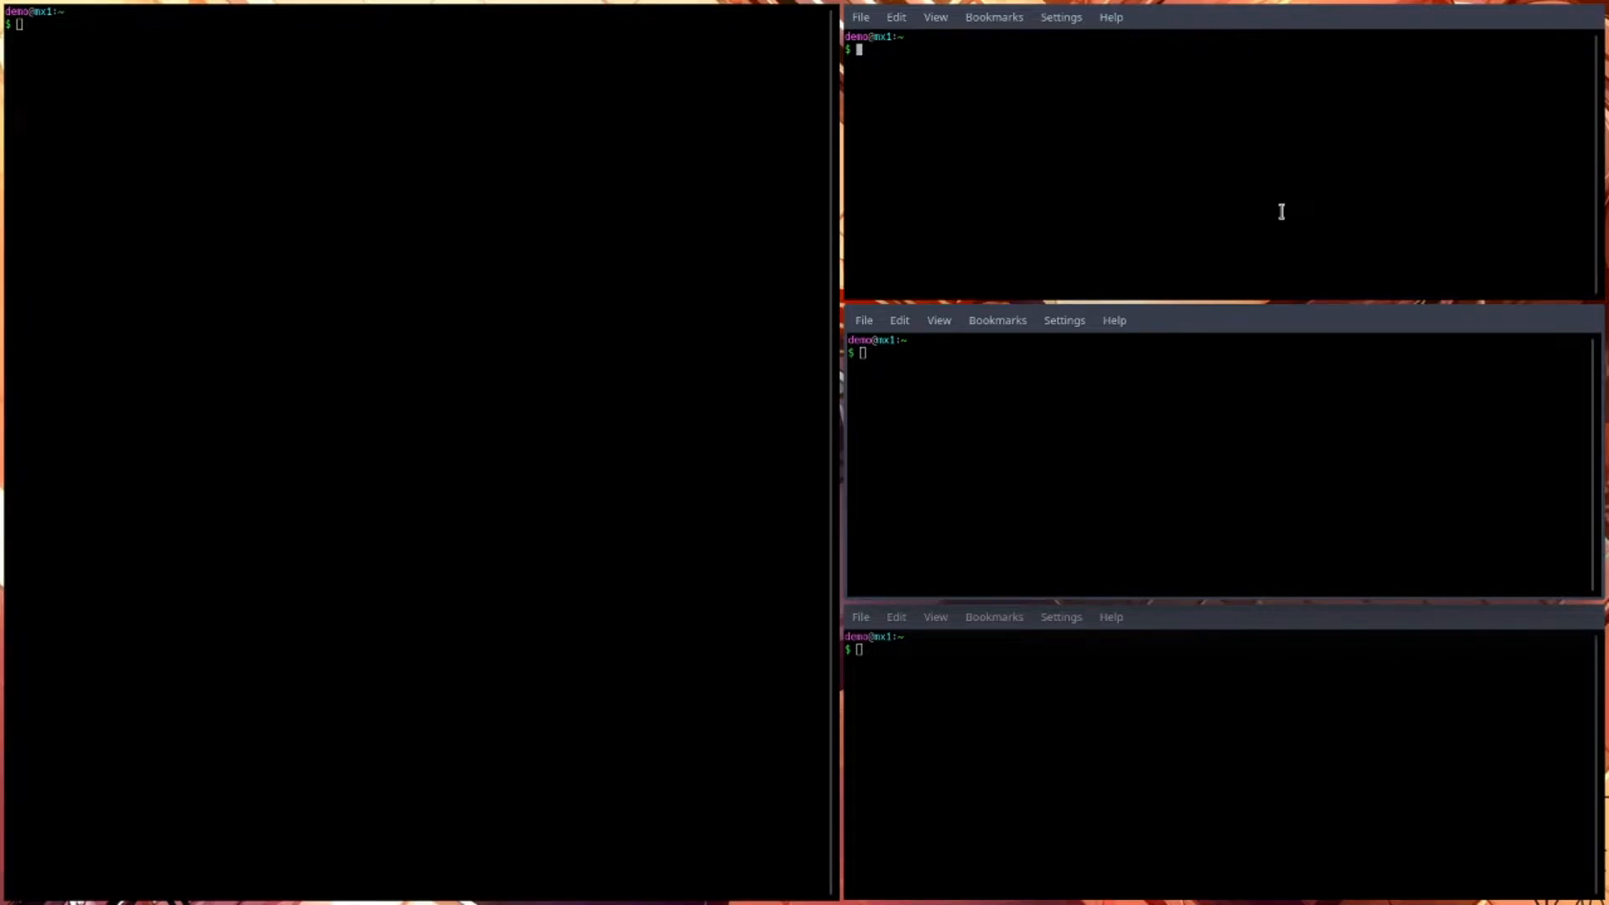
{"action": "key", "text": "super+q"}
{"action": "key", "text": "super+q"}
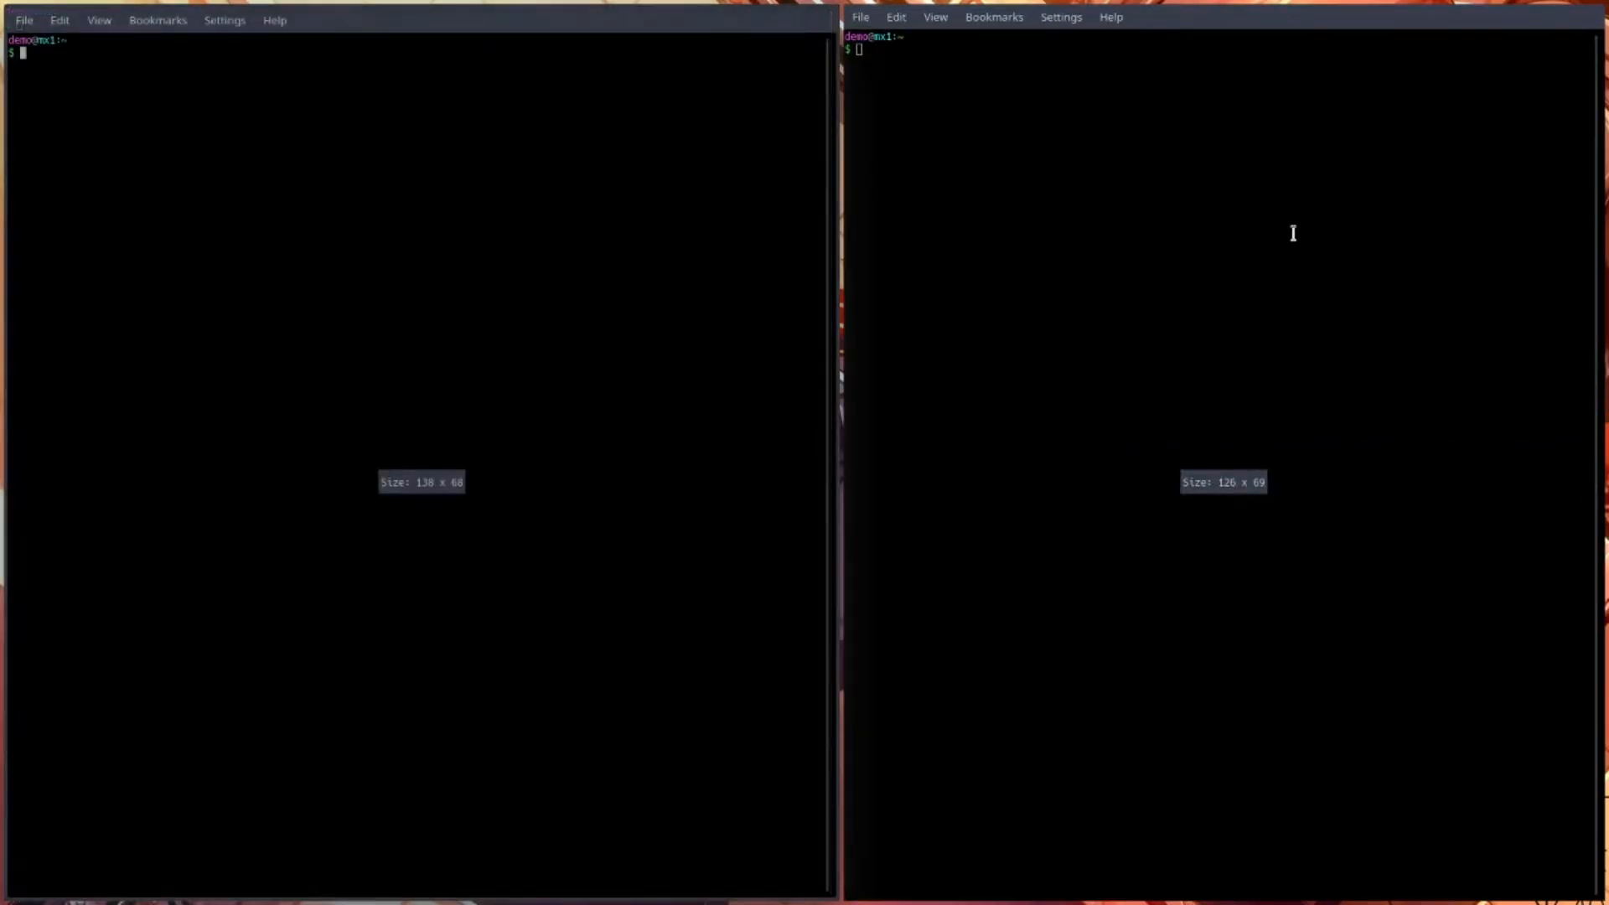
{"action": "key", "text": "super+Right"}
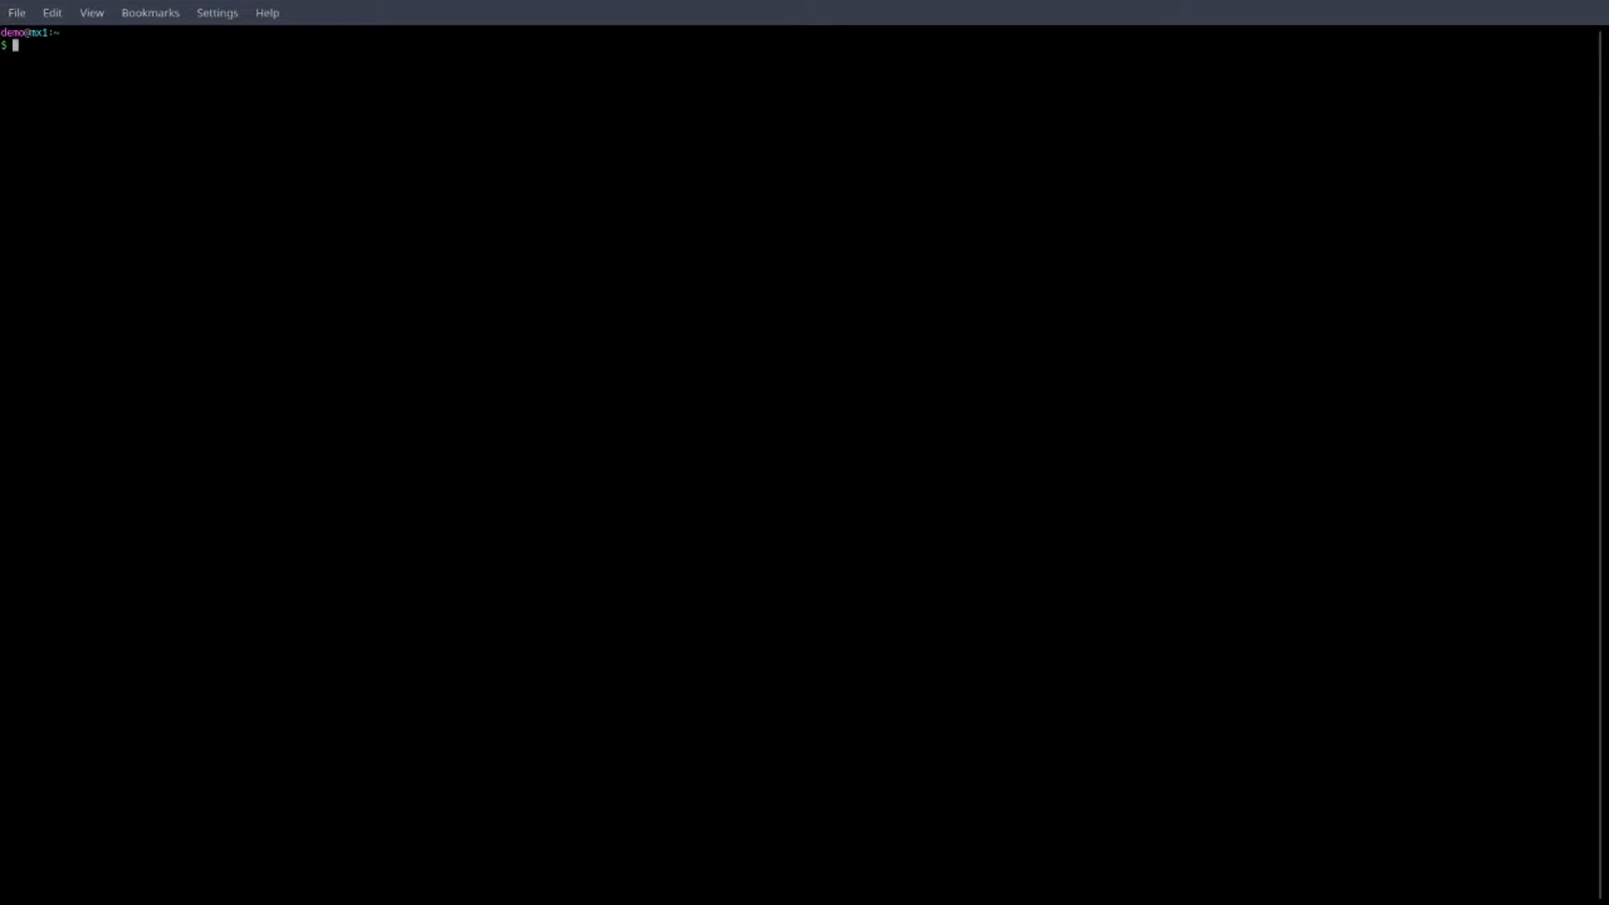
{"action": "key", "text": "ctrl+shift+m"}
- Launch a second Konsole window and move the split between the two tiles to make the new one wider
{"action": "key", "text": "super"}
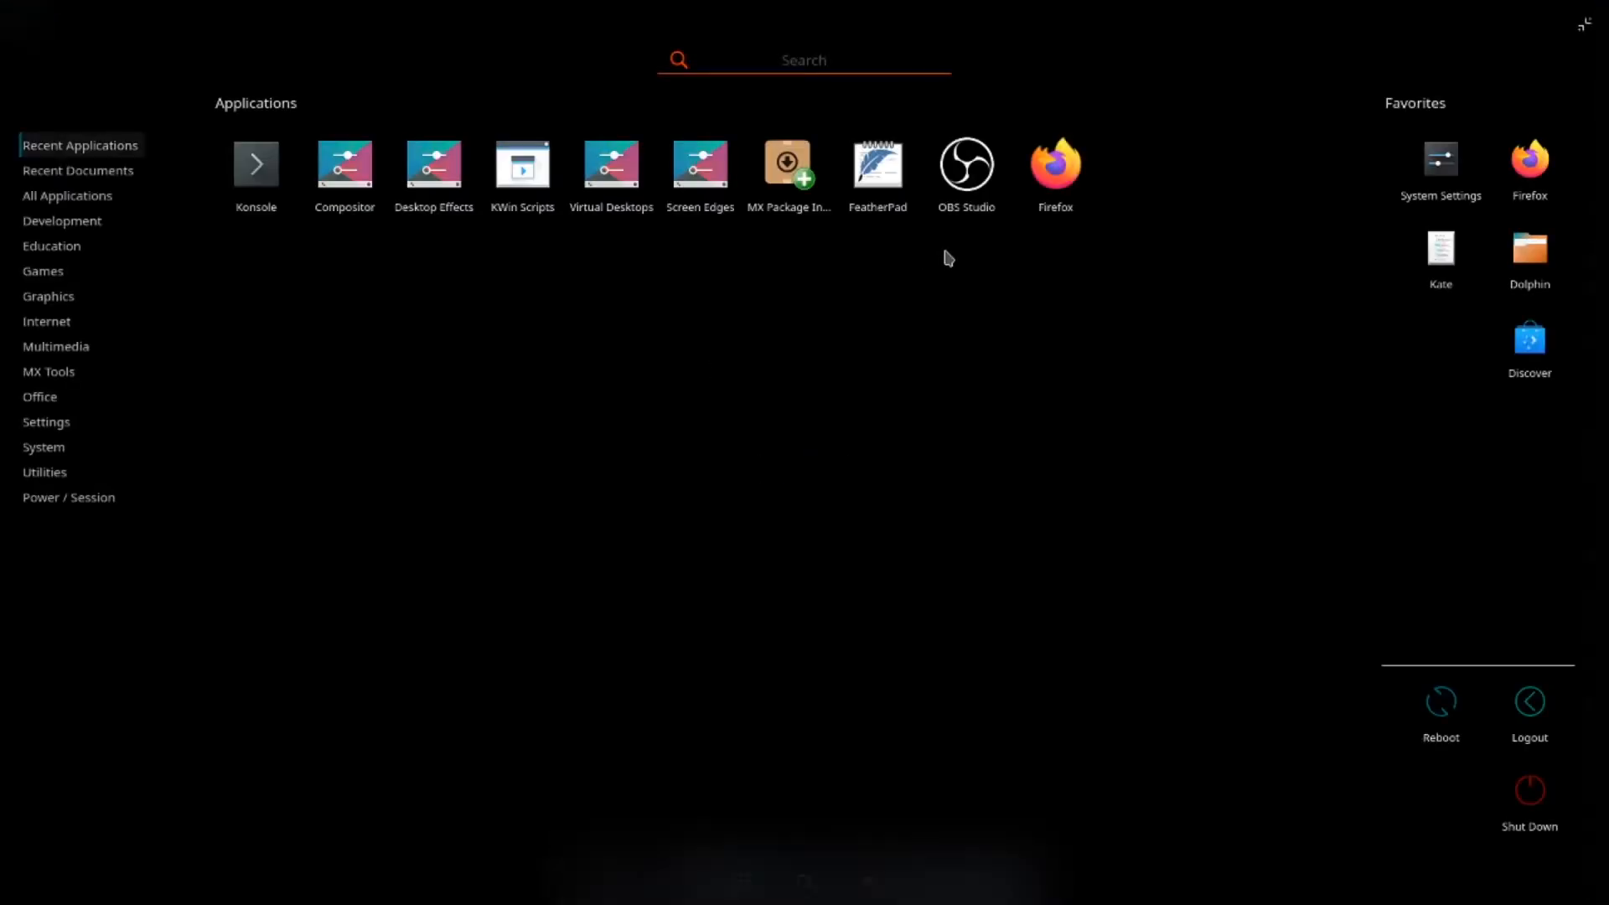
{"action": "mouse_move", "coordinate": [173, 186]}
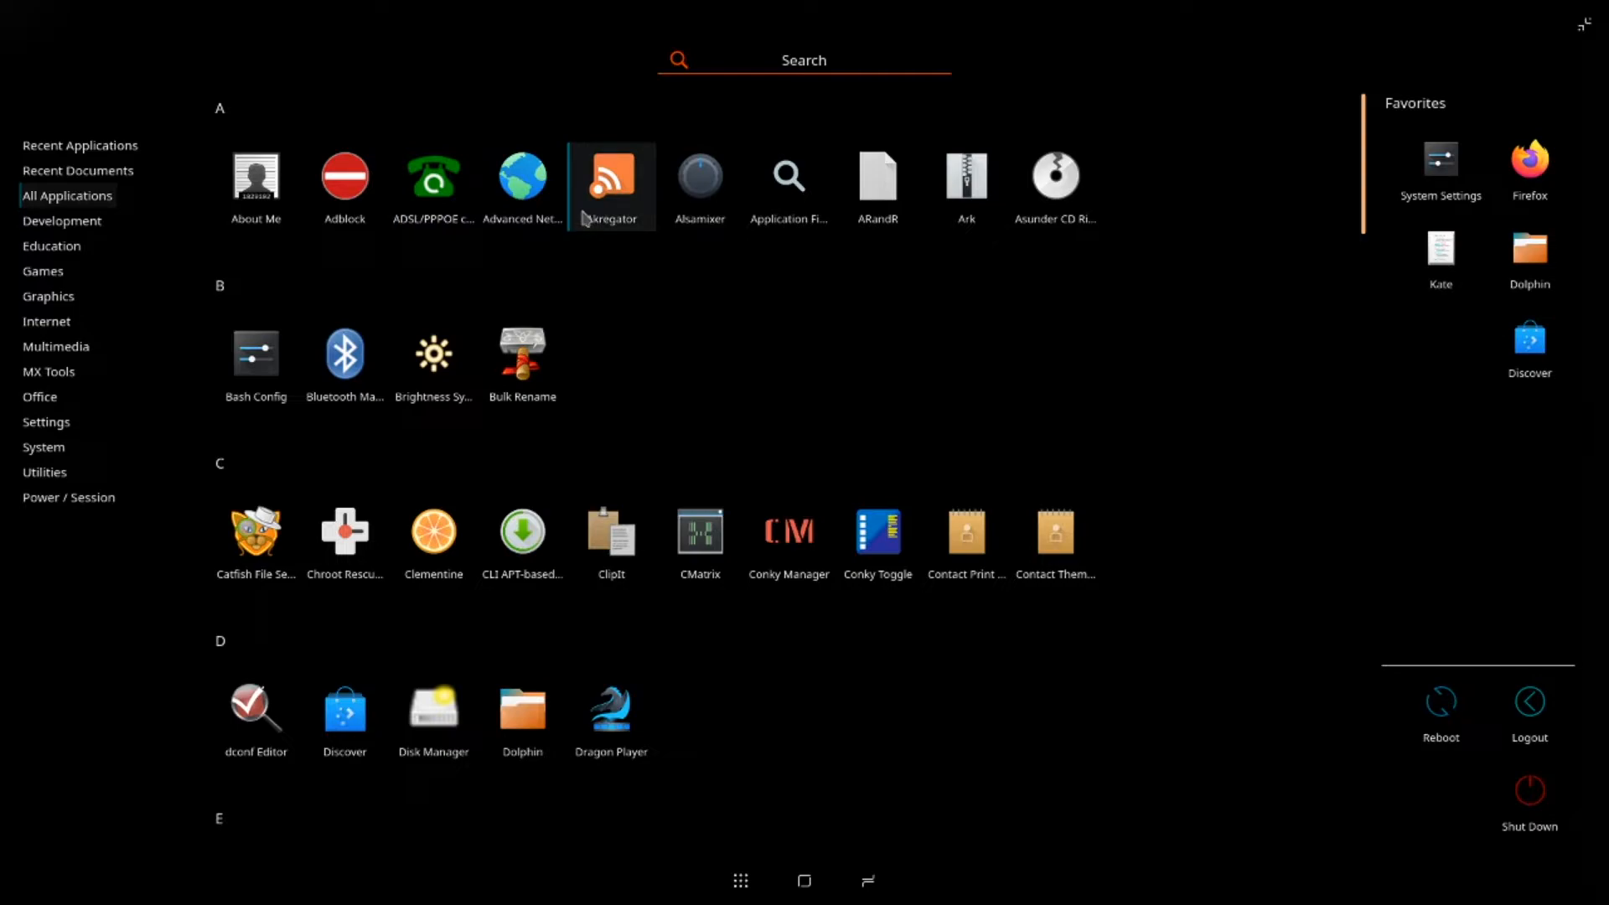
{"action": "type", "text": "kon"}
{"action": "key", "text": "Return"}
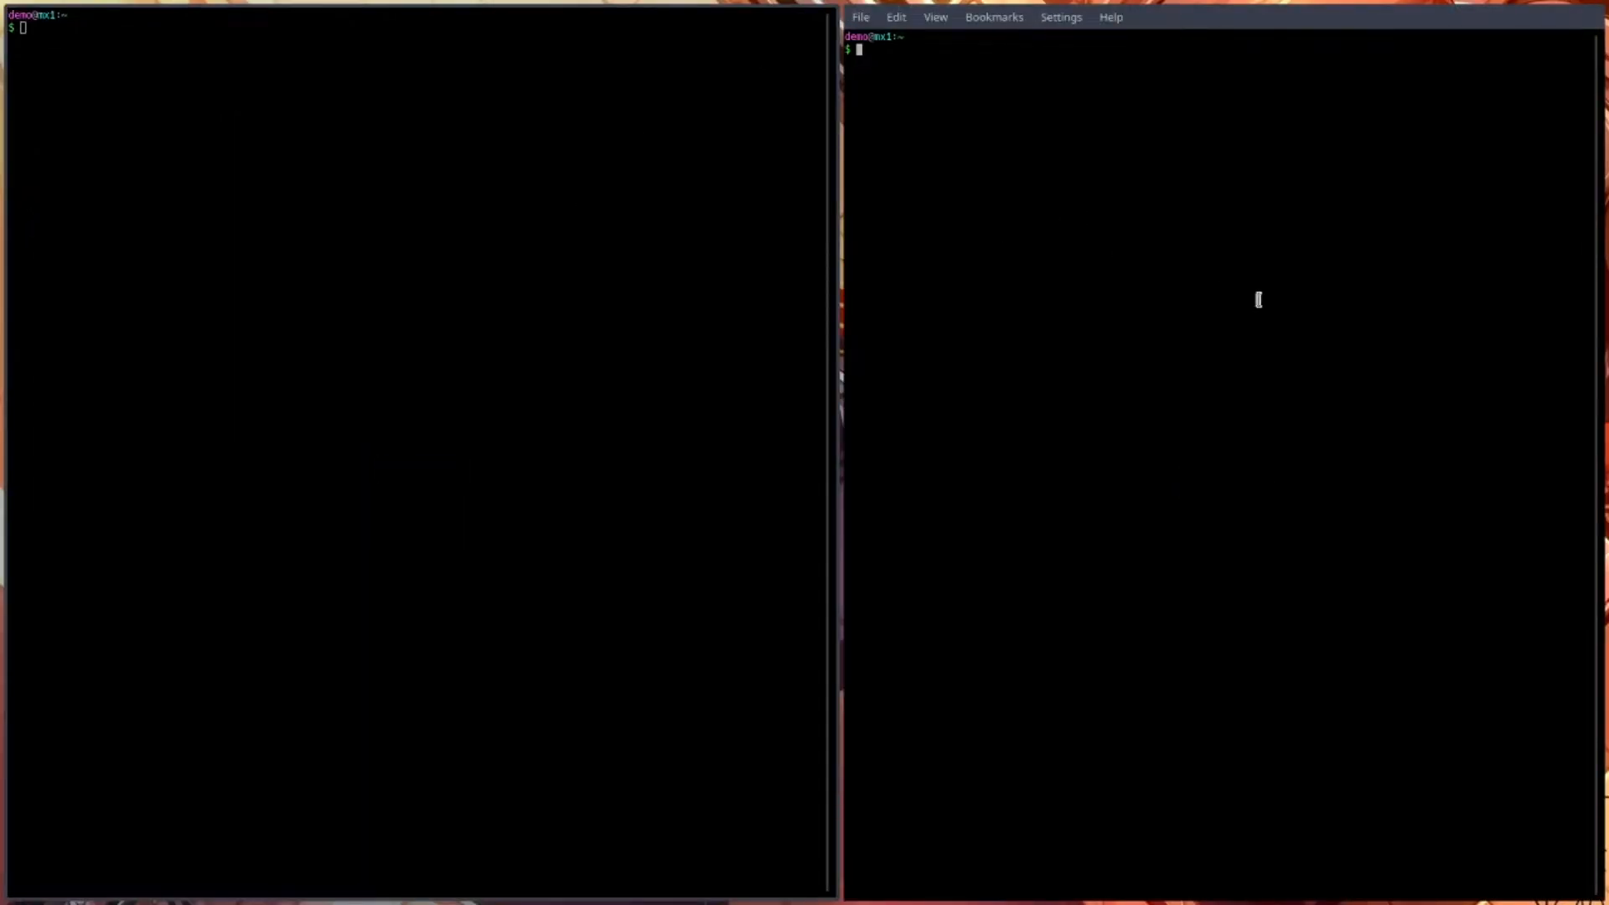
{"action": "left_click_drag", "start_coordinate": [1092, 349], "coordinate": [708, 362]}
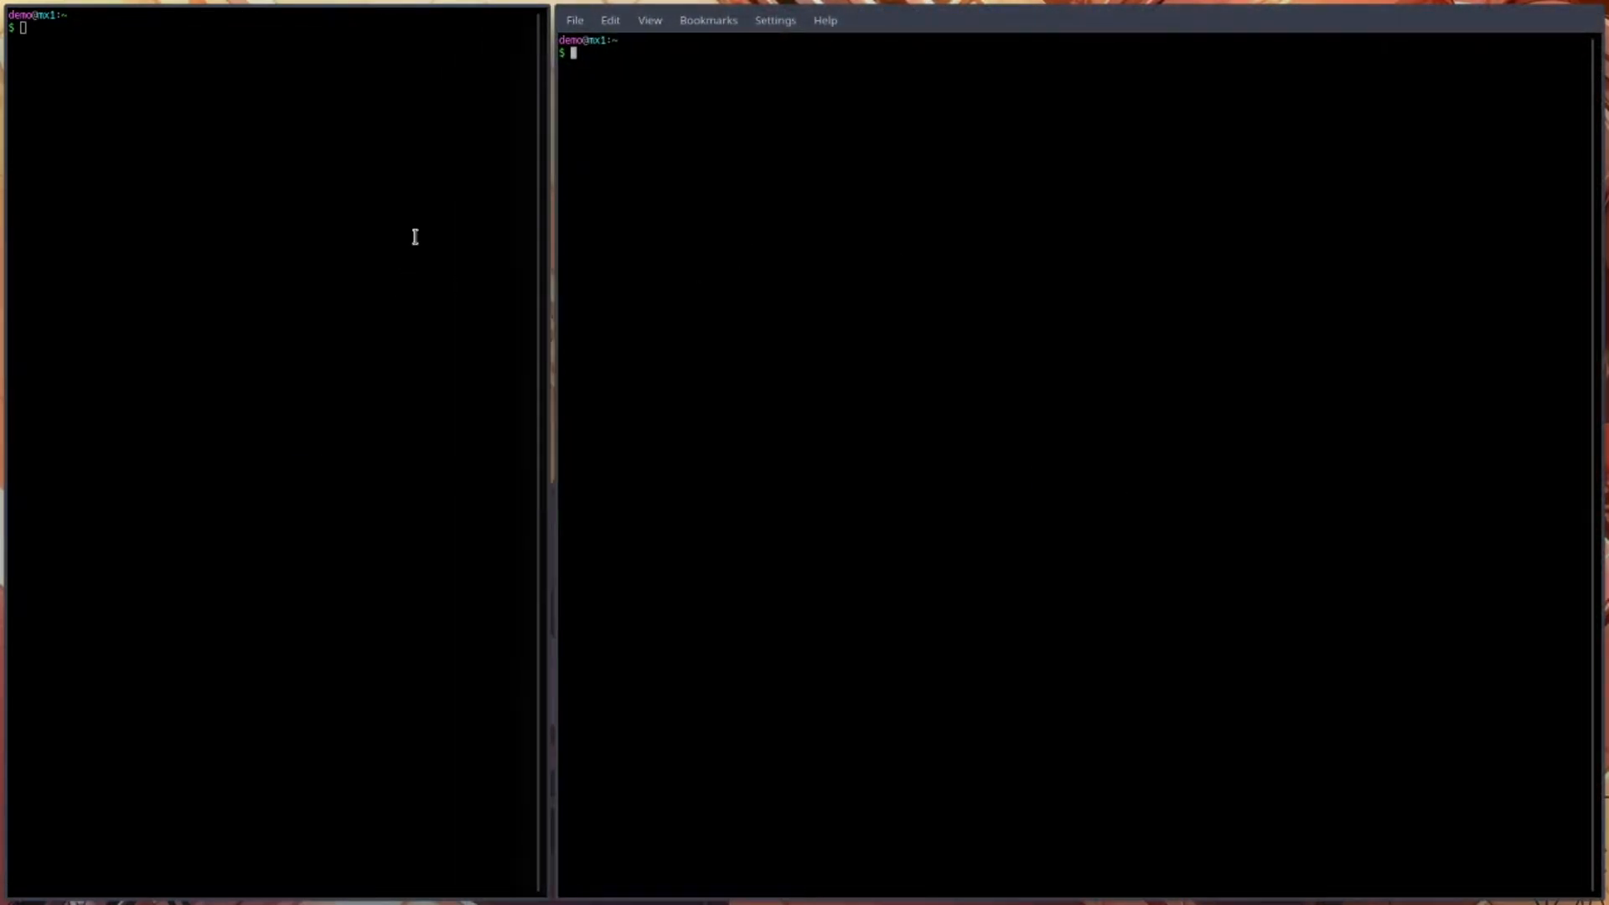
{"action": "right_click", "coordinate": [432, 167]}
{"action": "mouse_move", "coordinate": [528, 363]}
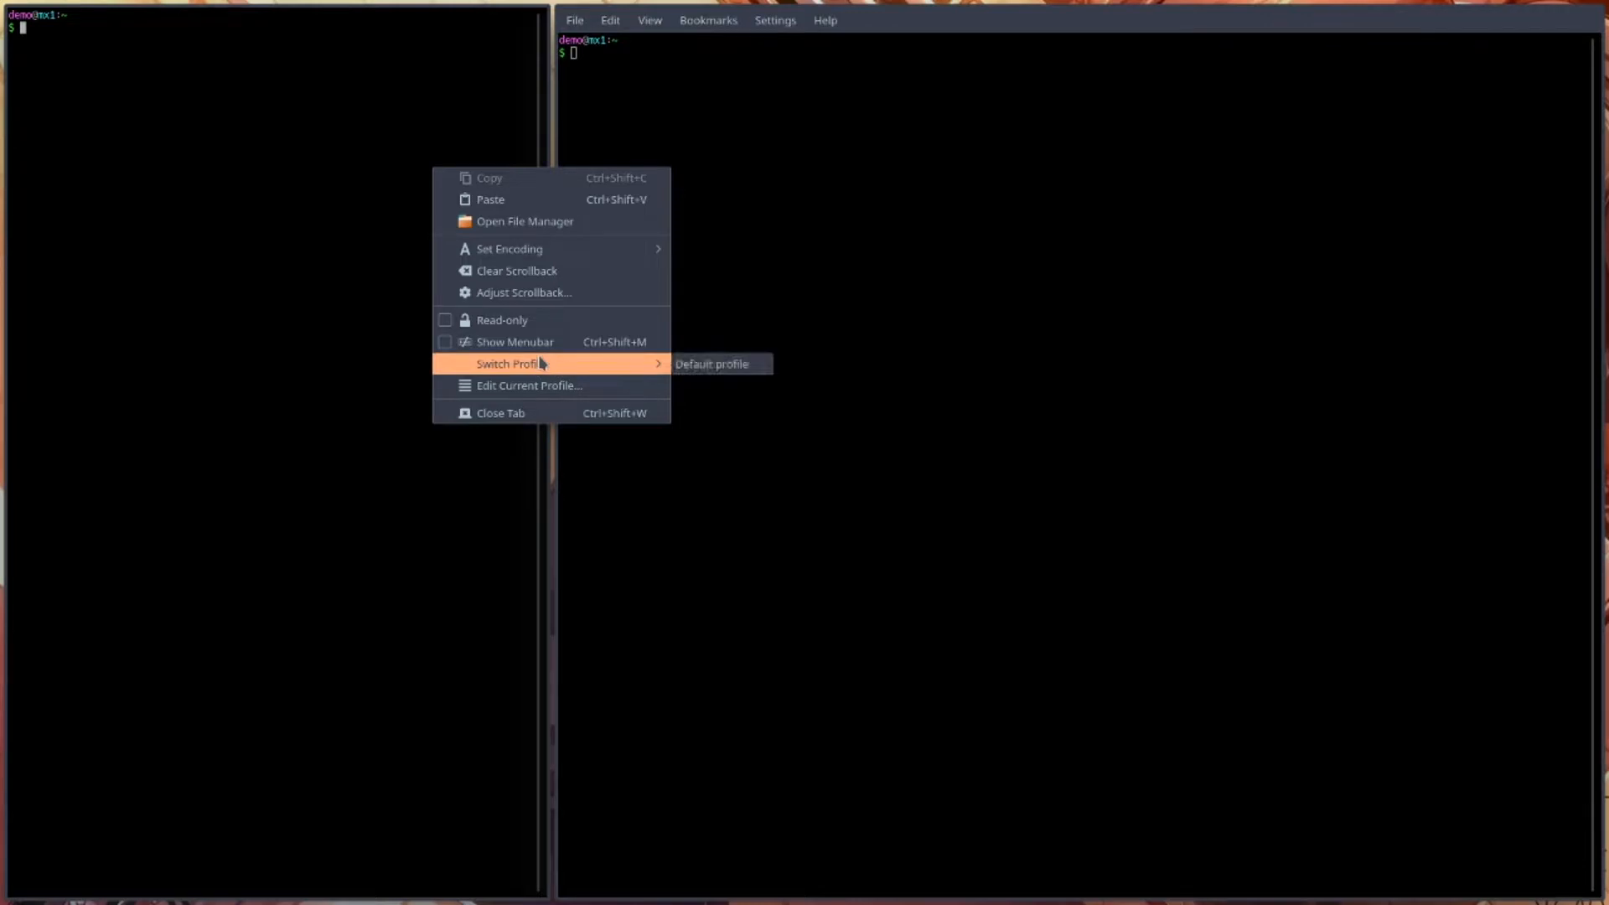
{"action": "left_click", "coordinate": [916, 419]}
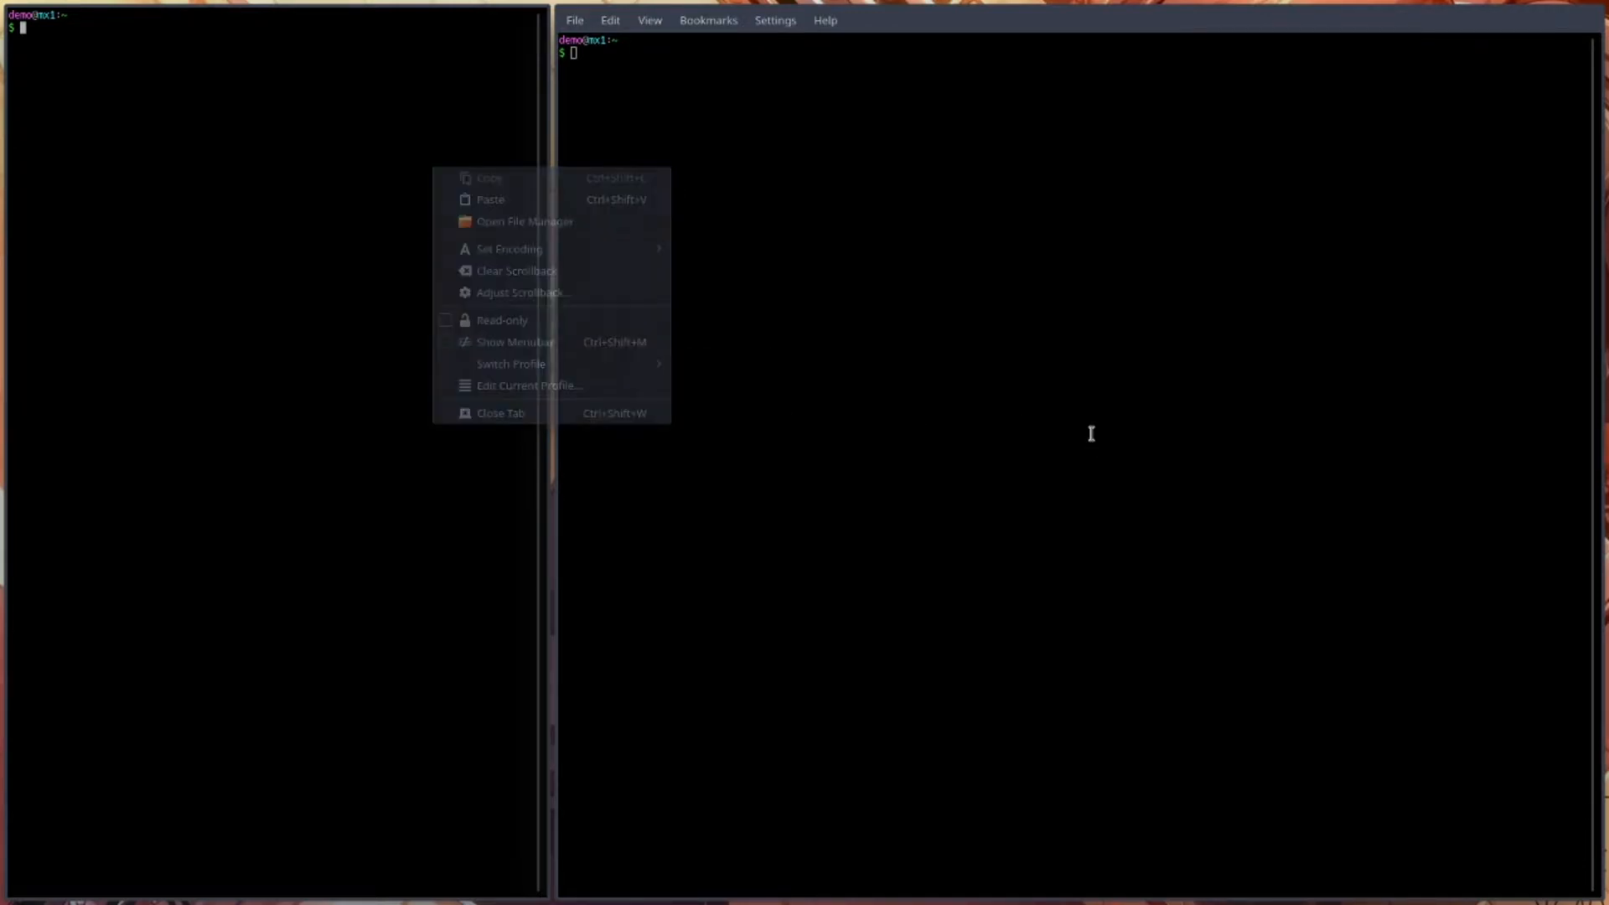
- Open the desktop configuration from the exposed wallpaper and show its Mouse Actions
{"action": "right_click", "coordinate": [731, 5]}
{"action": "left_click", "coordinate": [864, 319]}
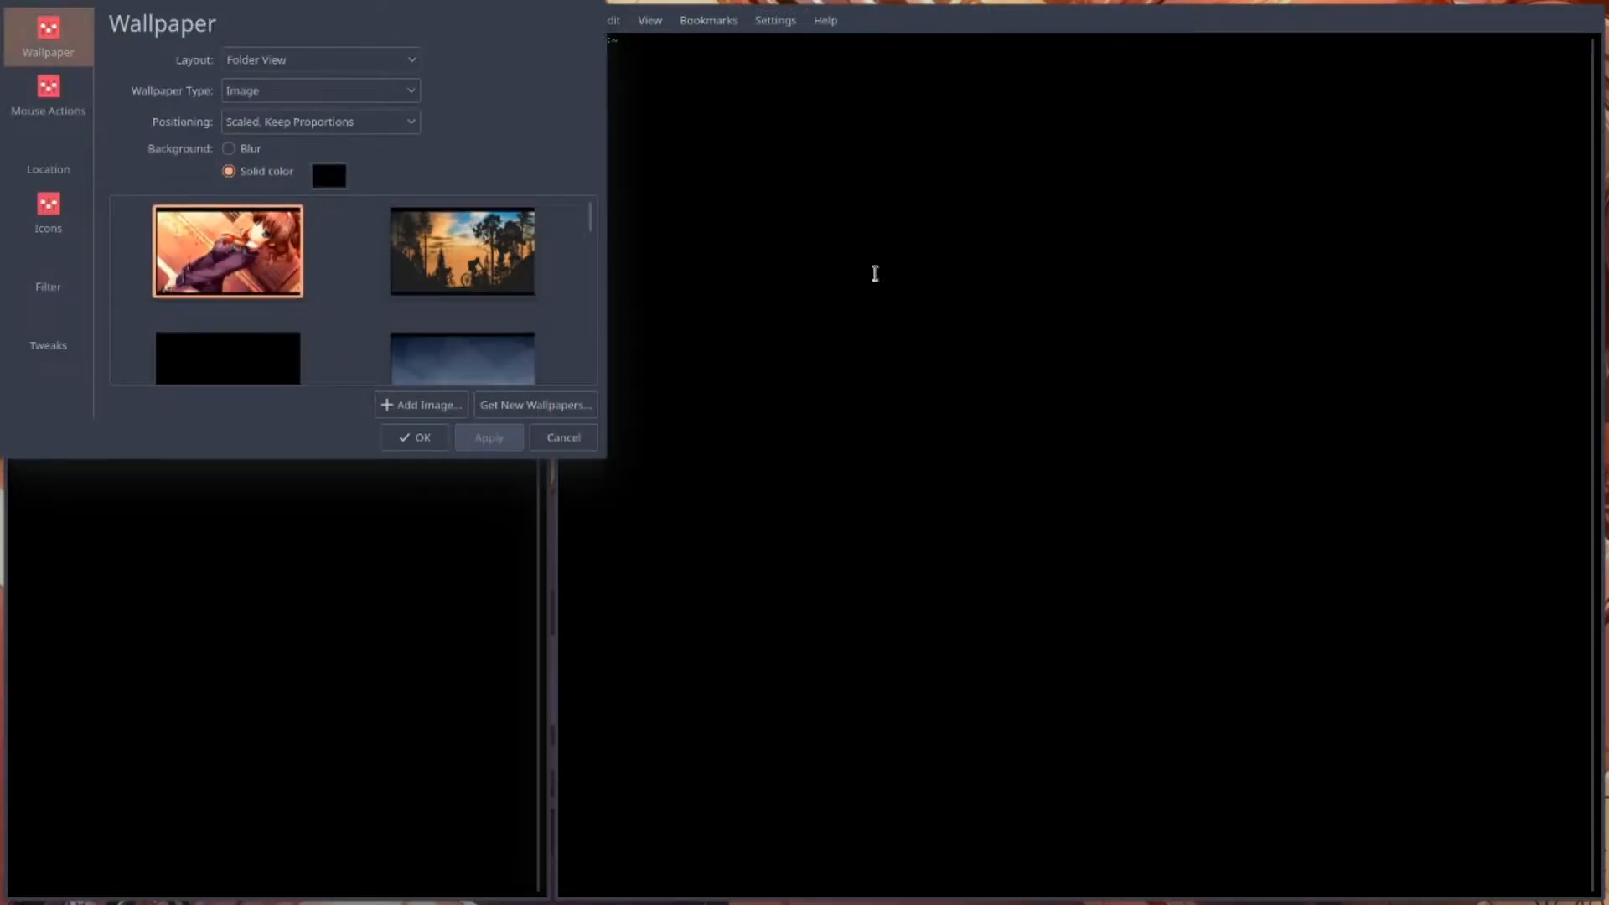
{"action": "left_click", "coordinate": [46, 105]}
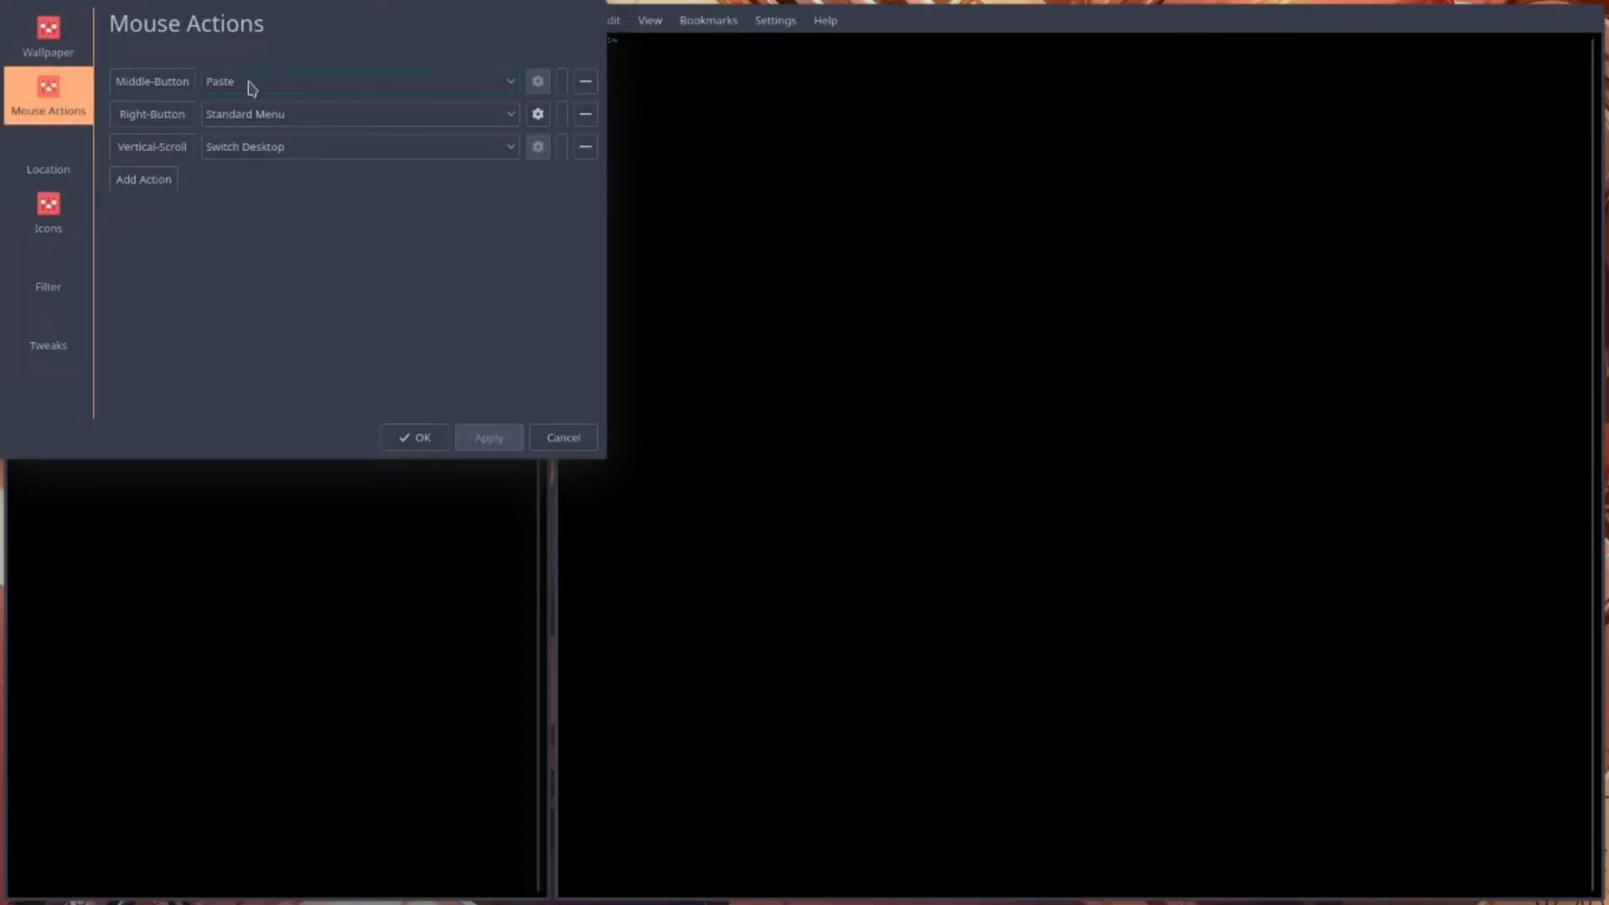
- Add a left-button mouse action with Standard Menu and remove it again
{"action": "left_click", "coordinate": [262, 157]}
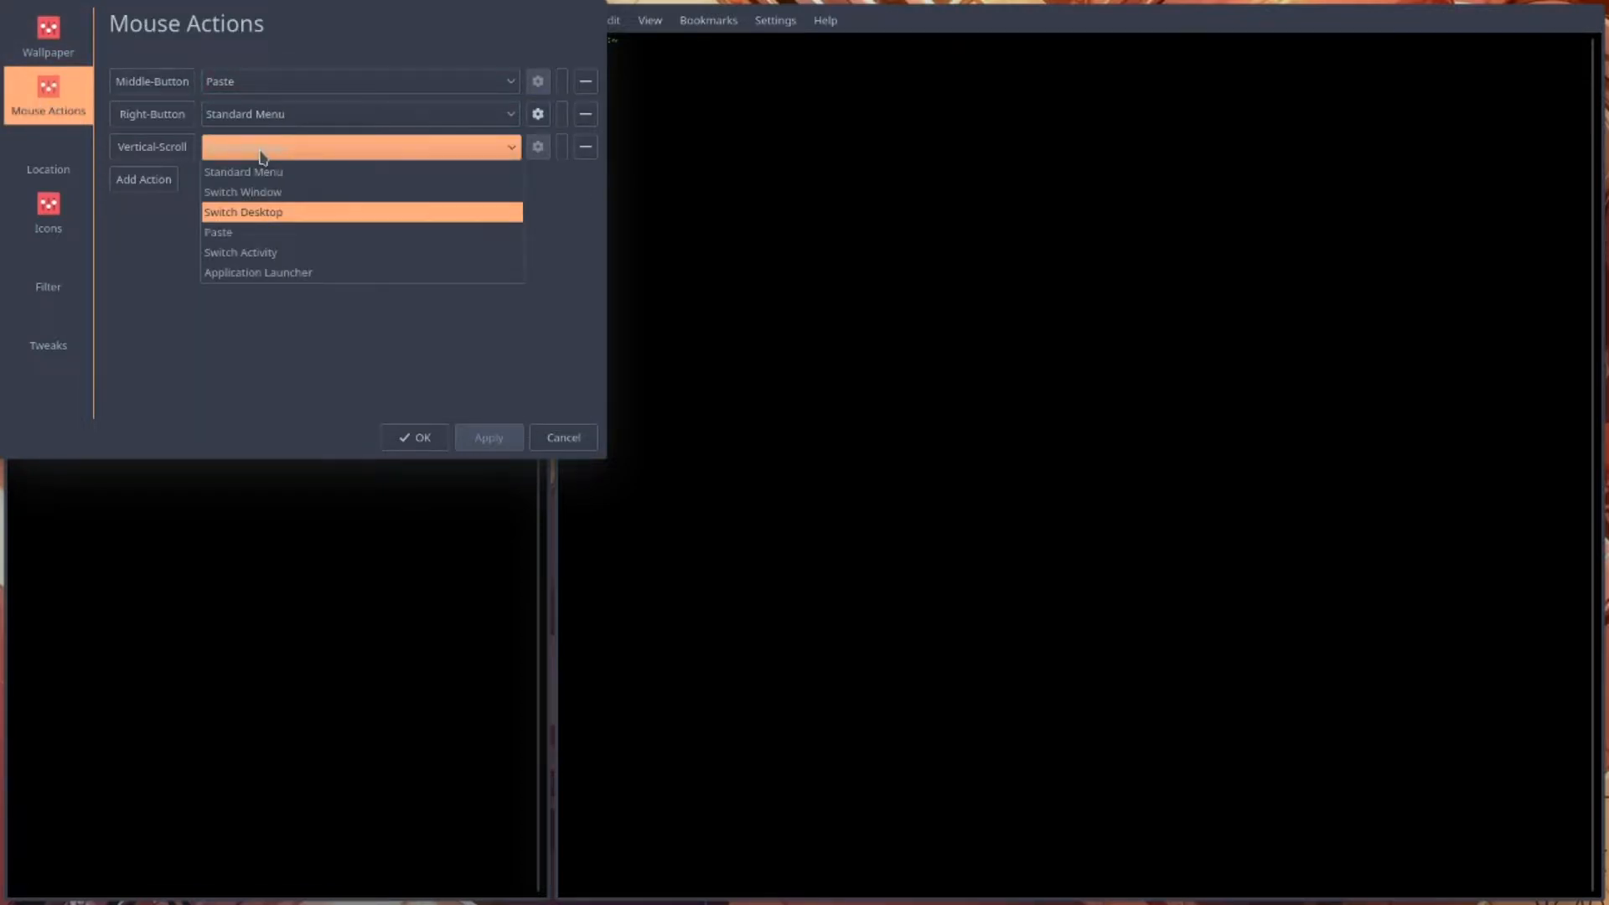
{"action": "left_click", "coordinate": [181, 254]}
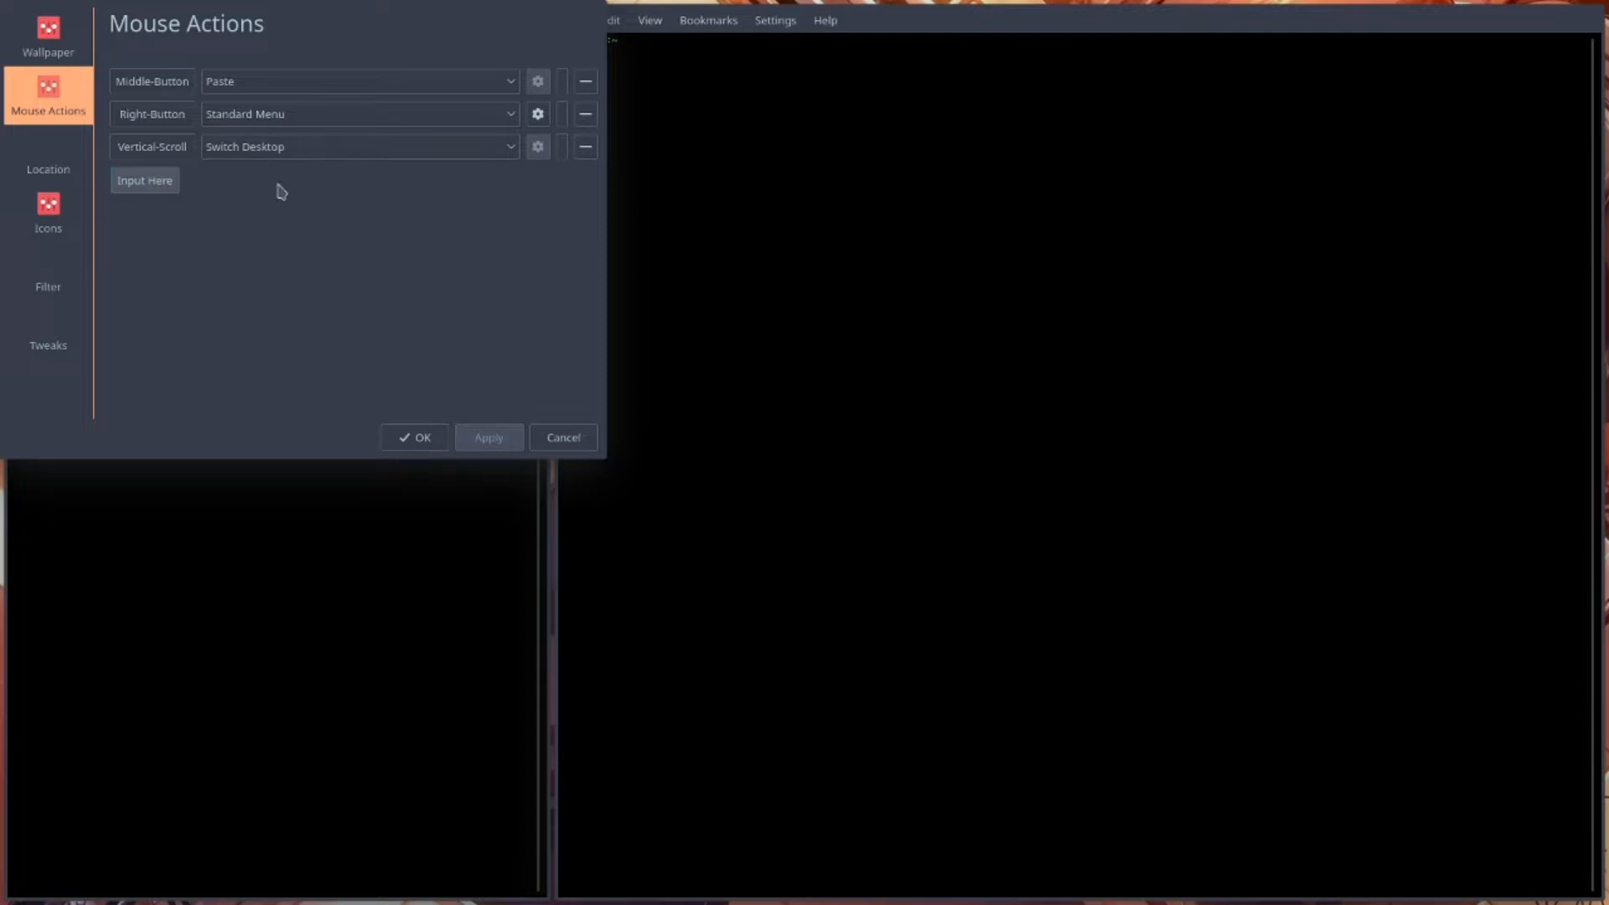
{"action": "left_click", "coordinate": [171, 191]}
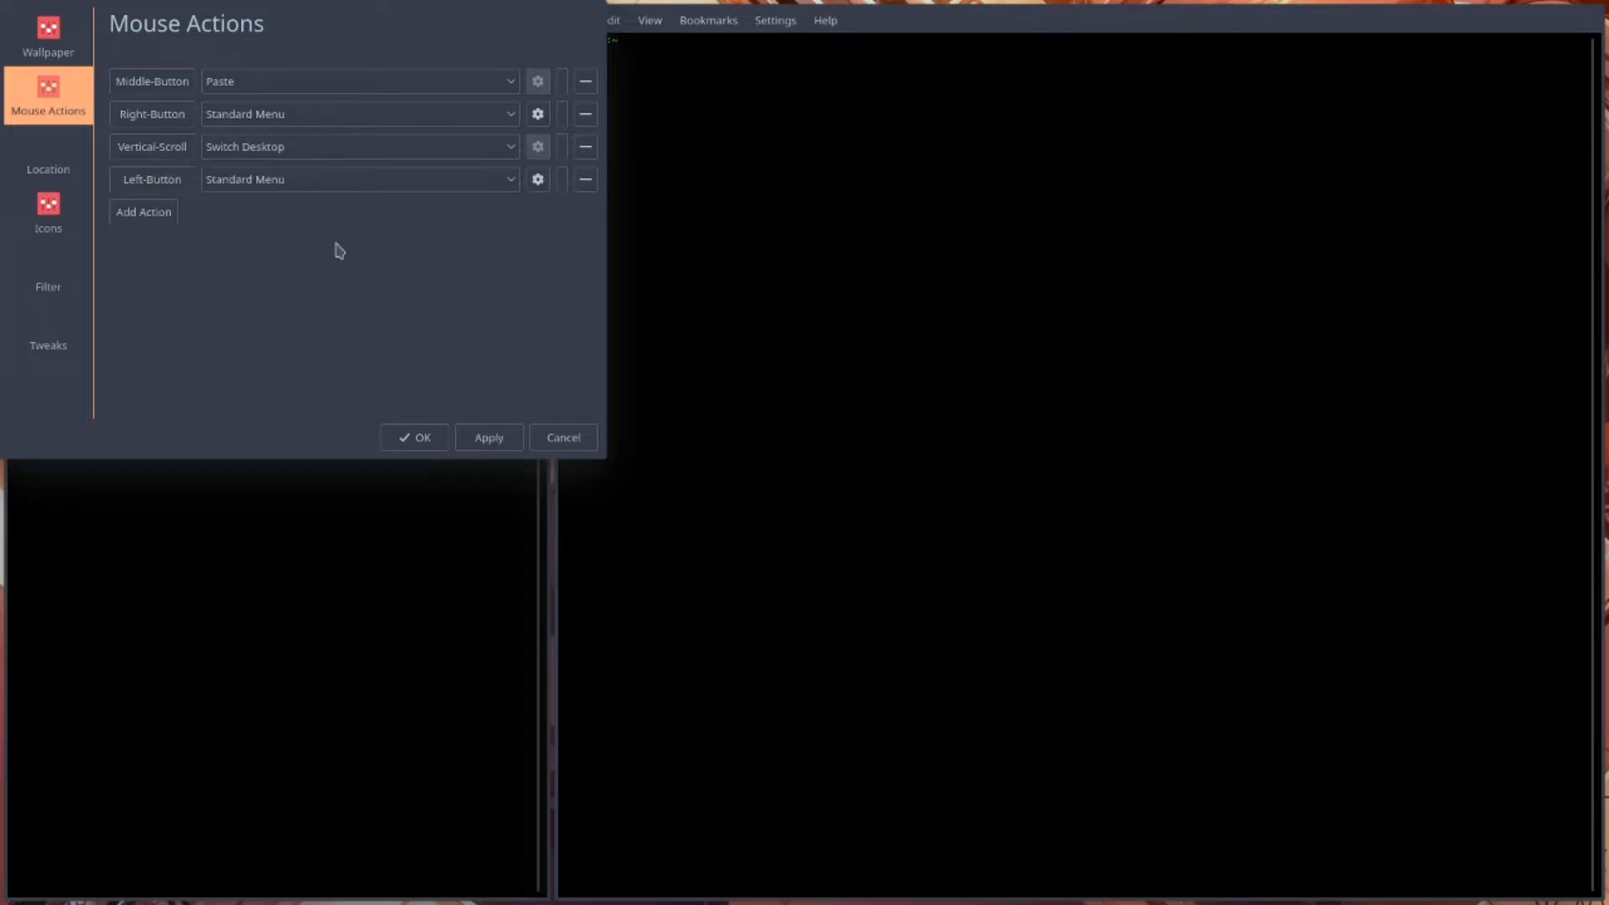
{"action": "left_click", "coordinate": [586, 183]}
- Set the Vertical-Scroll mouse action to Application Launcher and accept the desktop settings
{"action": "left_click", "coordinate": [339, 149]}
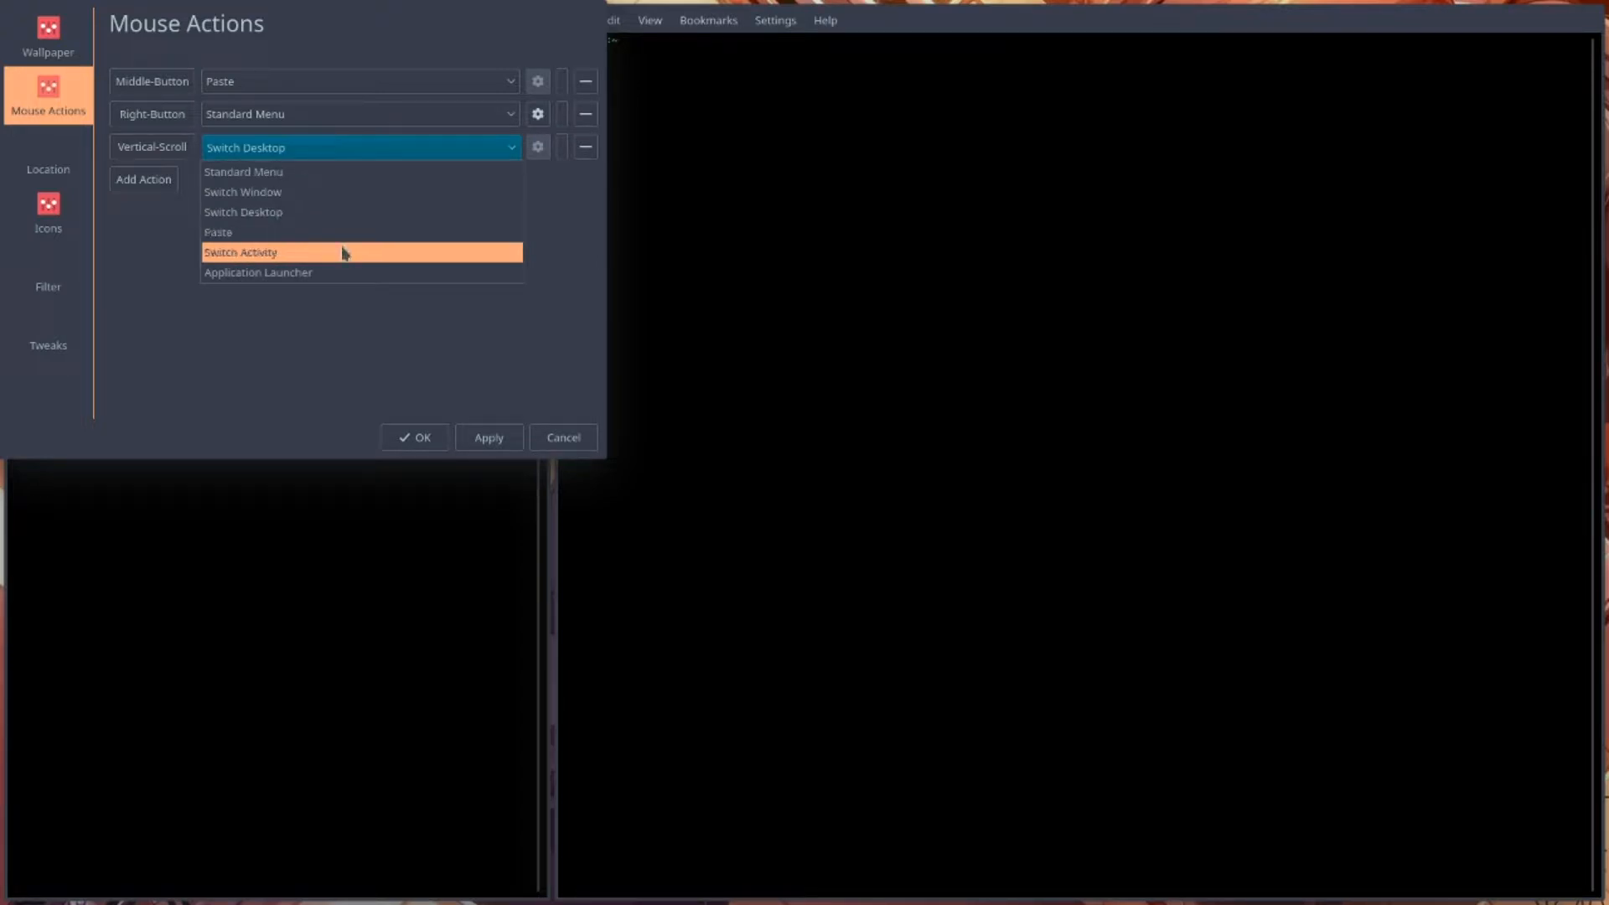
{"action": "left_click", "coordinate": [345, 272]}
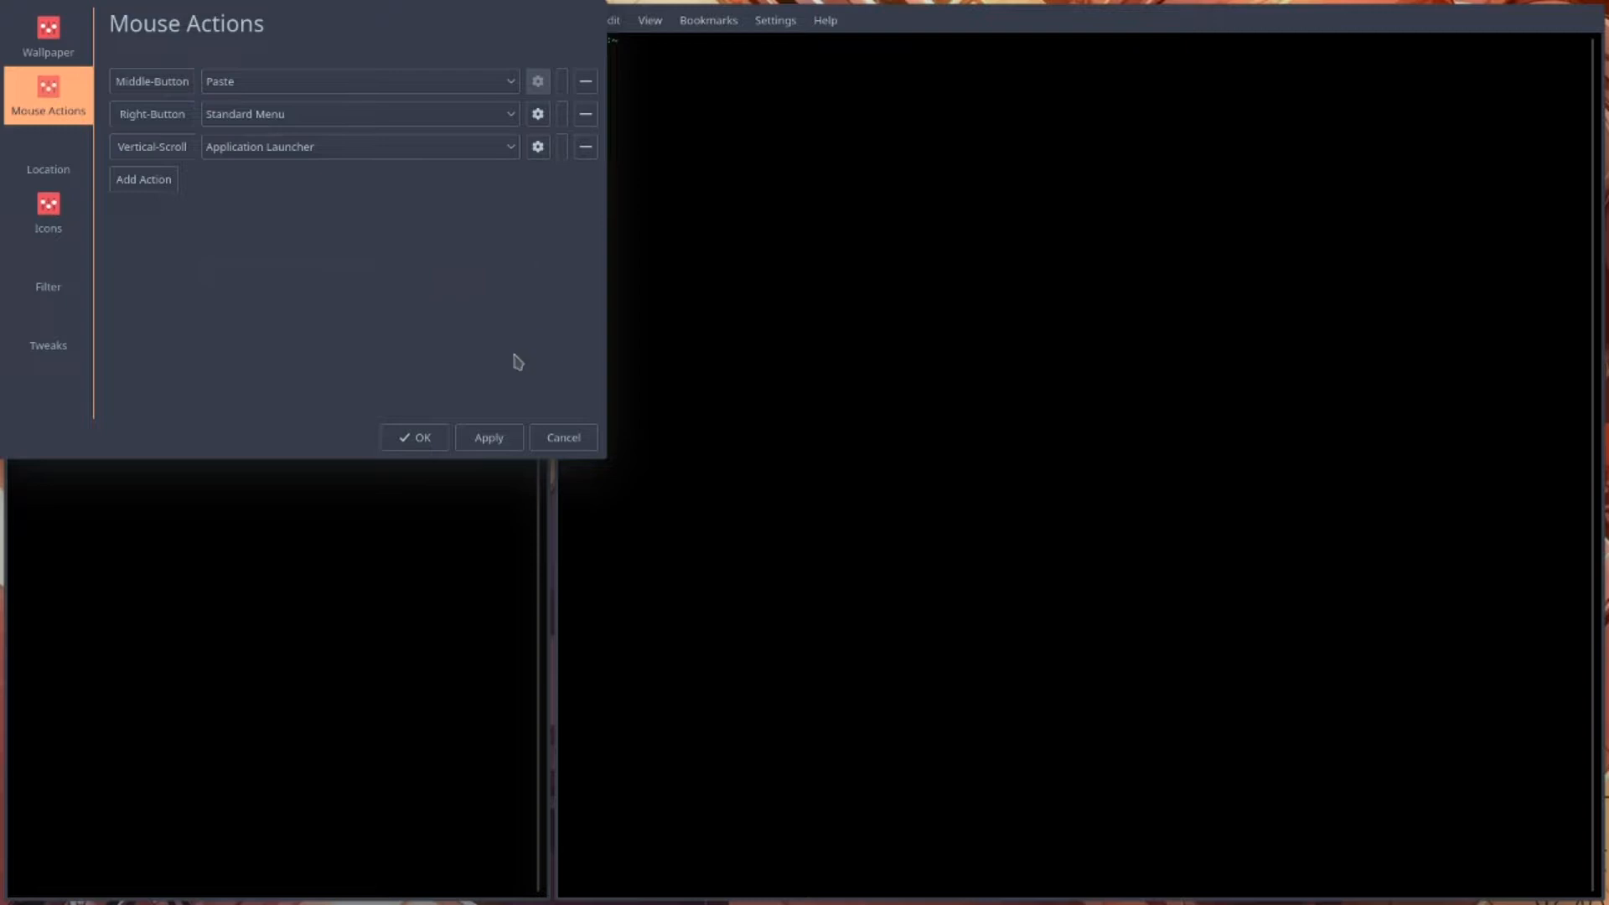
{"action": "left_click", "coordinate": [411, 435]}
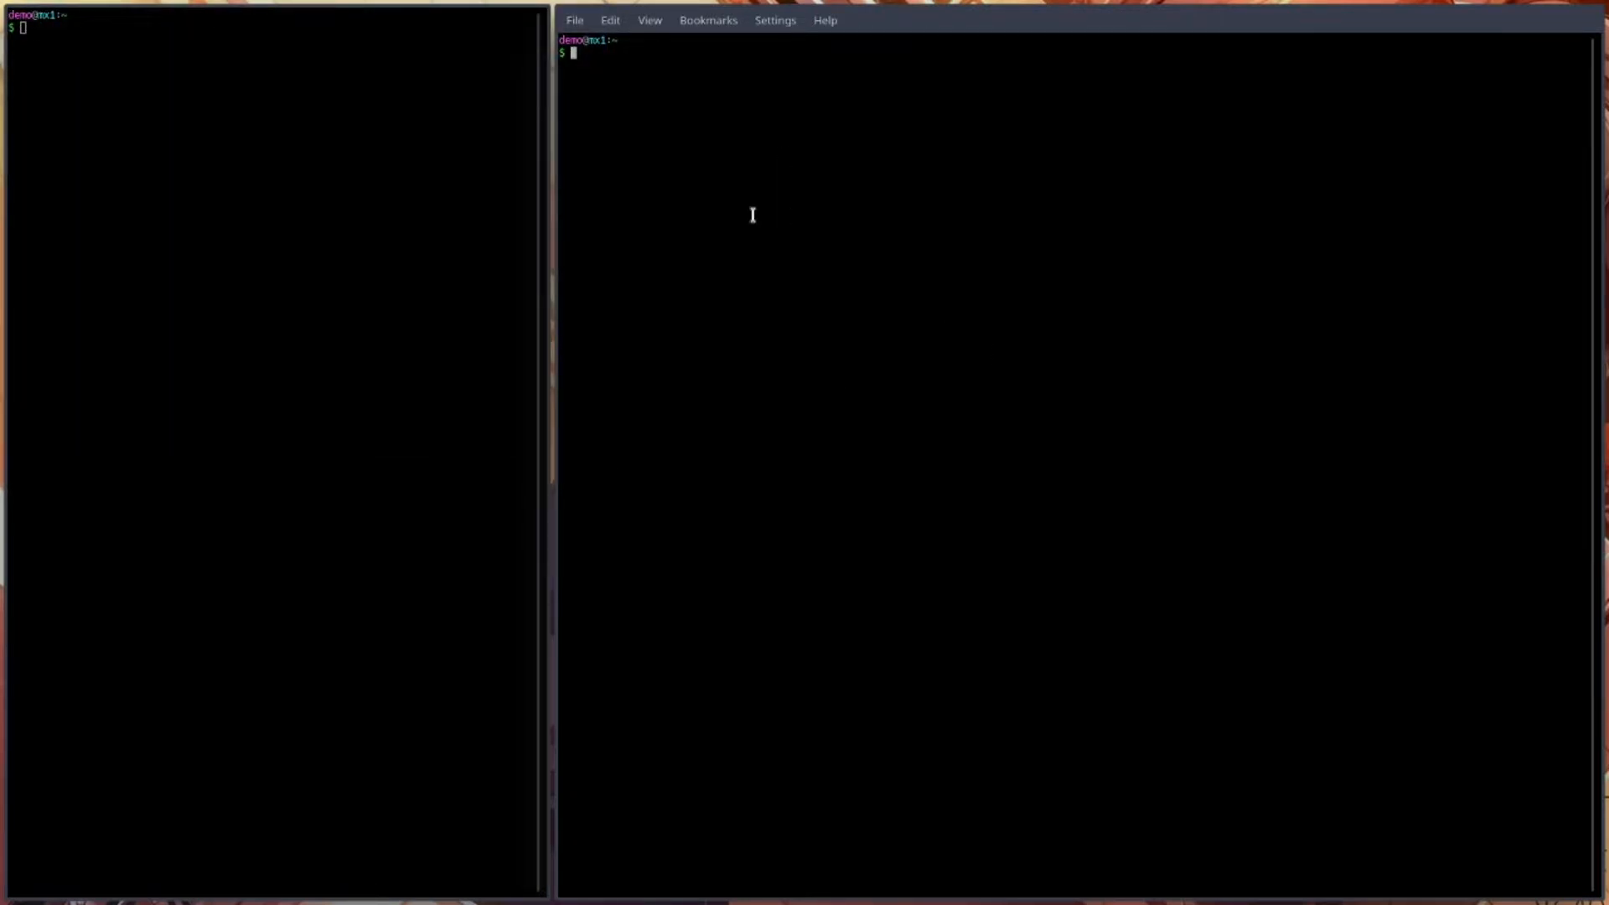
- Resize the split between the two terminals and swap them so the cmatrix terminal takes the wider tile
{"action": "left_click_drag", "start_coordinate": [525, 349], "coordinate": [869, 313]}
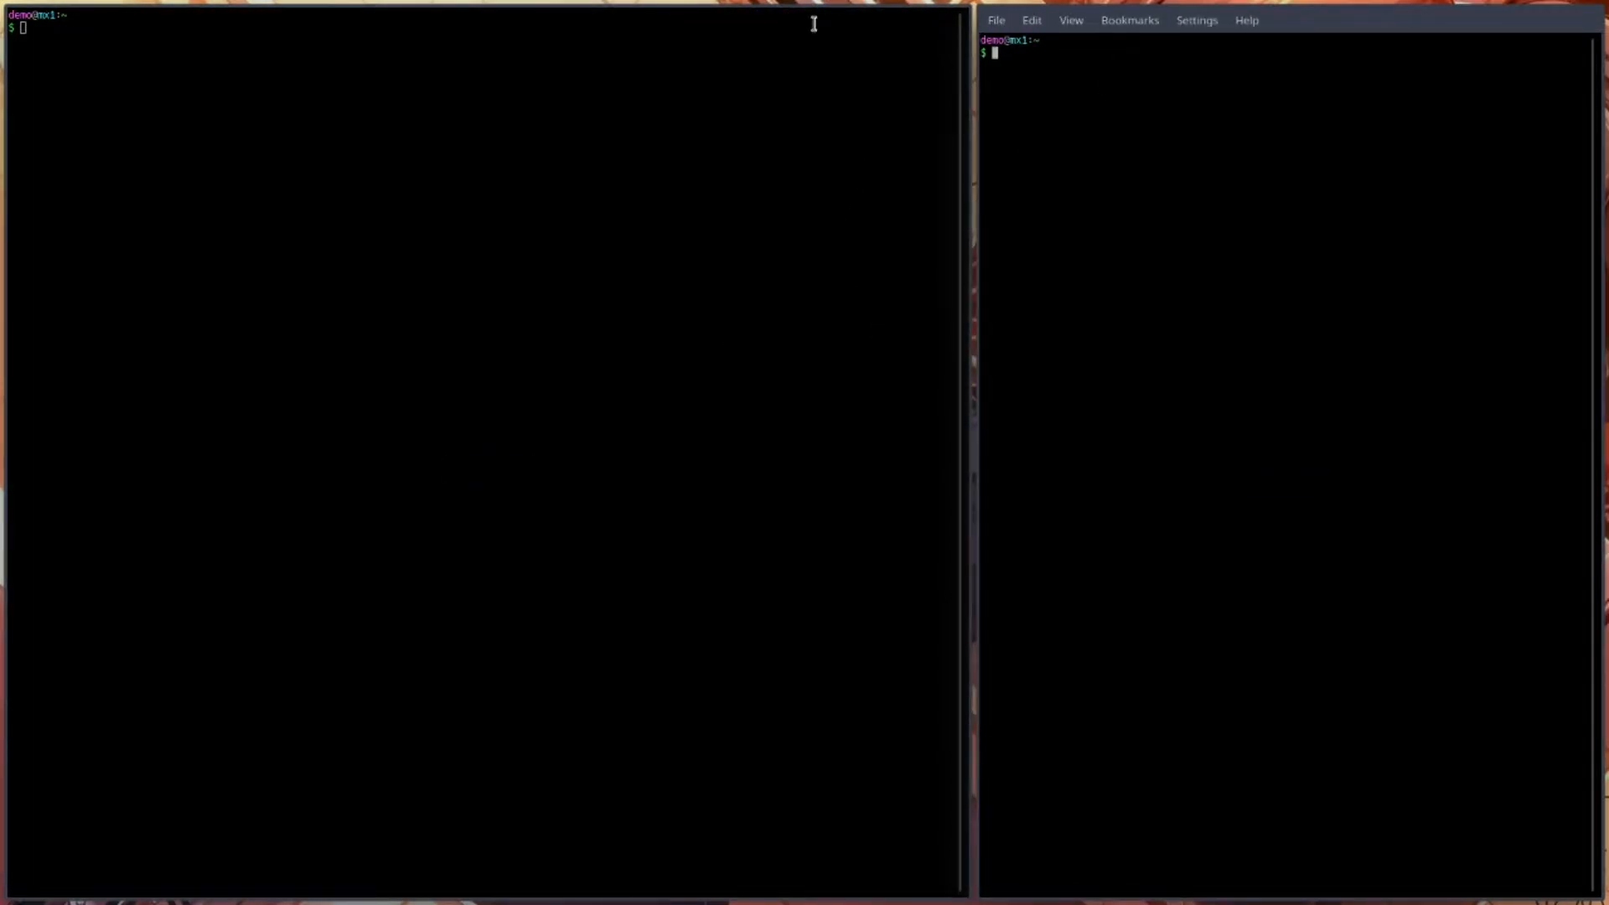
{"action": "left_click_drag", "start_coordinate": [713, 276], "coordinate": [382, 293]}
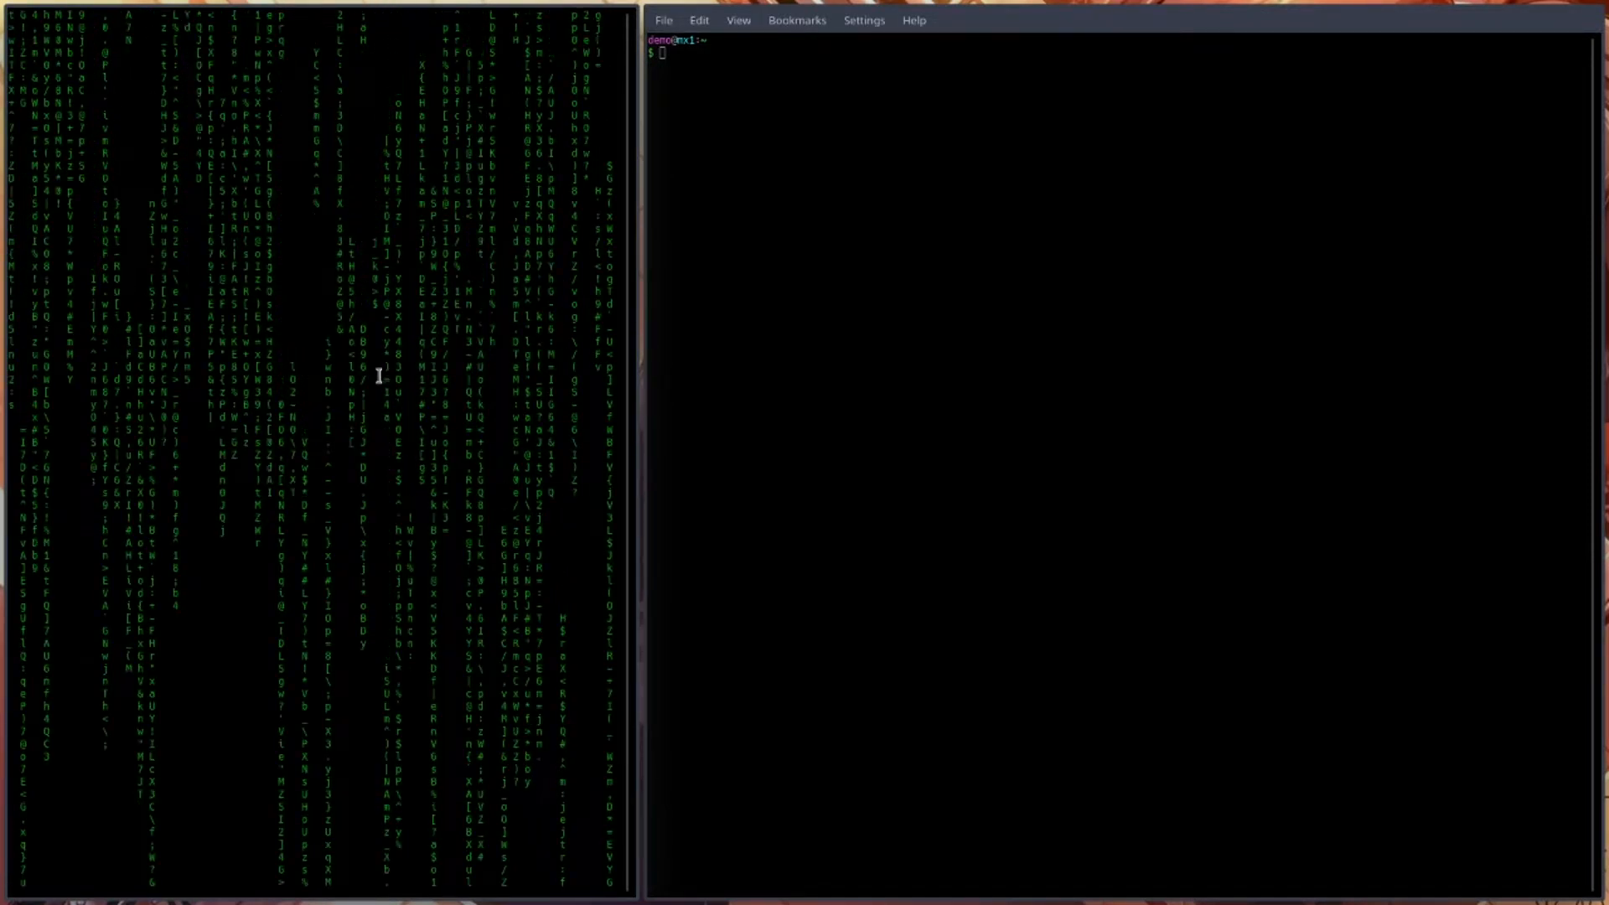
{"action": "left_click_drag", "start_coordinate": [371, 354], "coordinate": [1270, 444]}
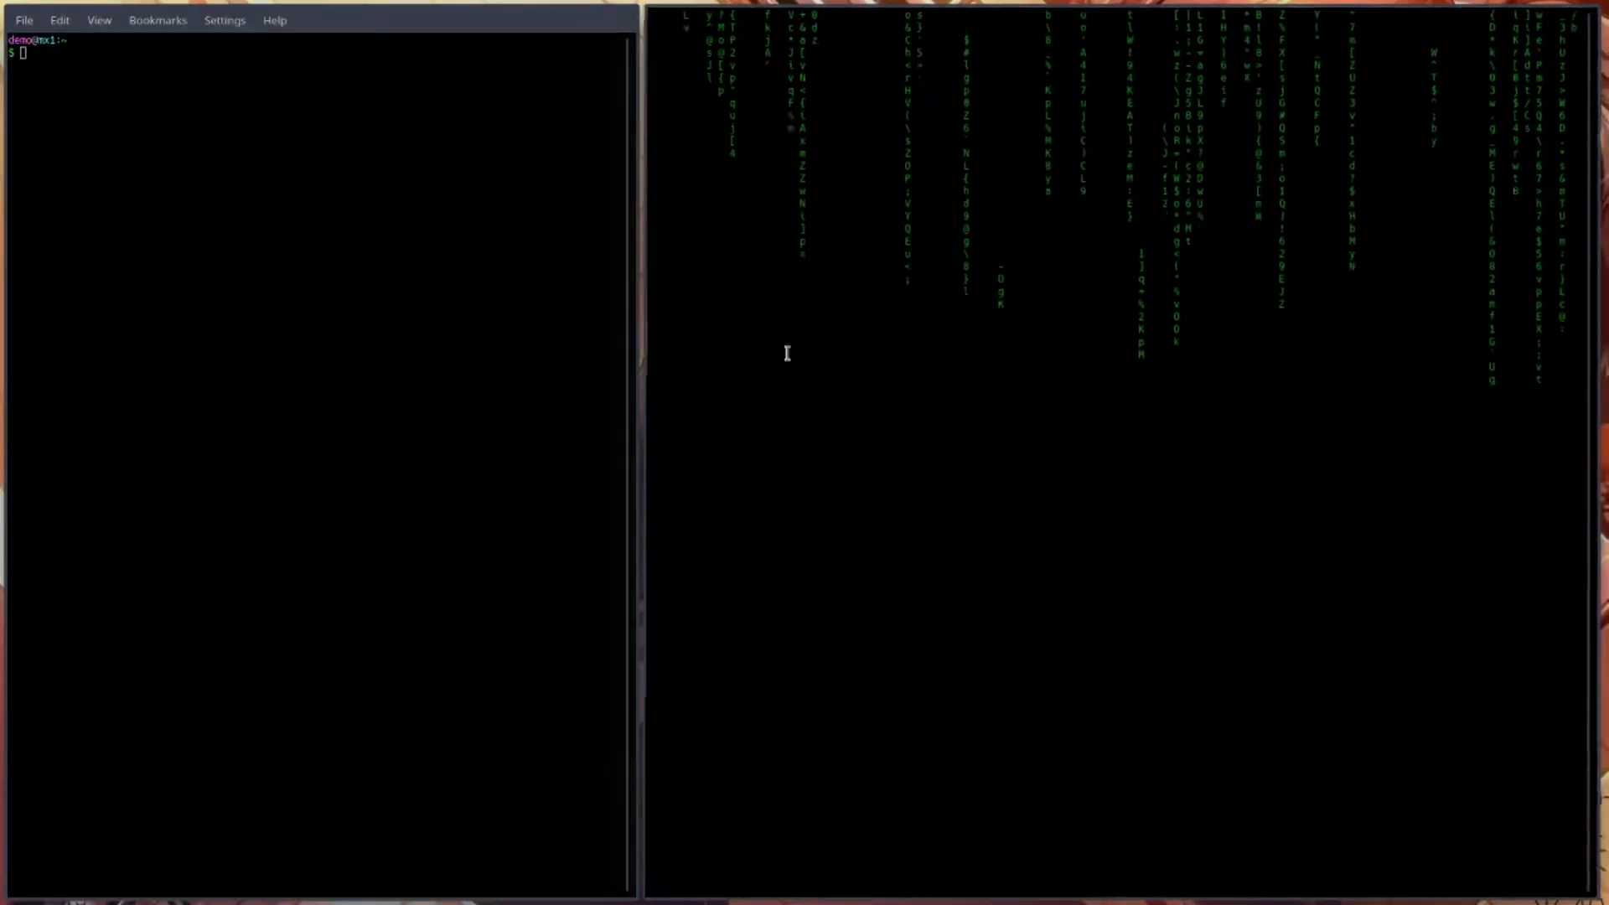
{"action": "left_click_drag", "start_coordinate": [545, 335], "coordinate": [451, 348]}
- Open two more Konsole windows on the desktop with the cmatrix terminal
{"action": "key", "text": "super"}
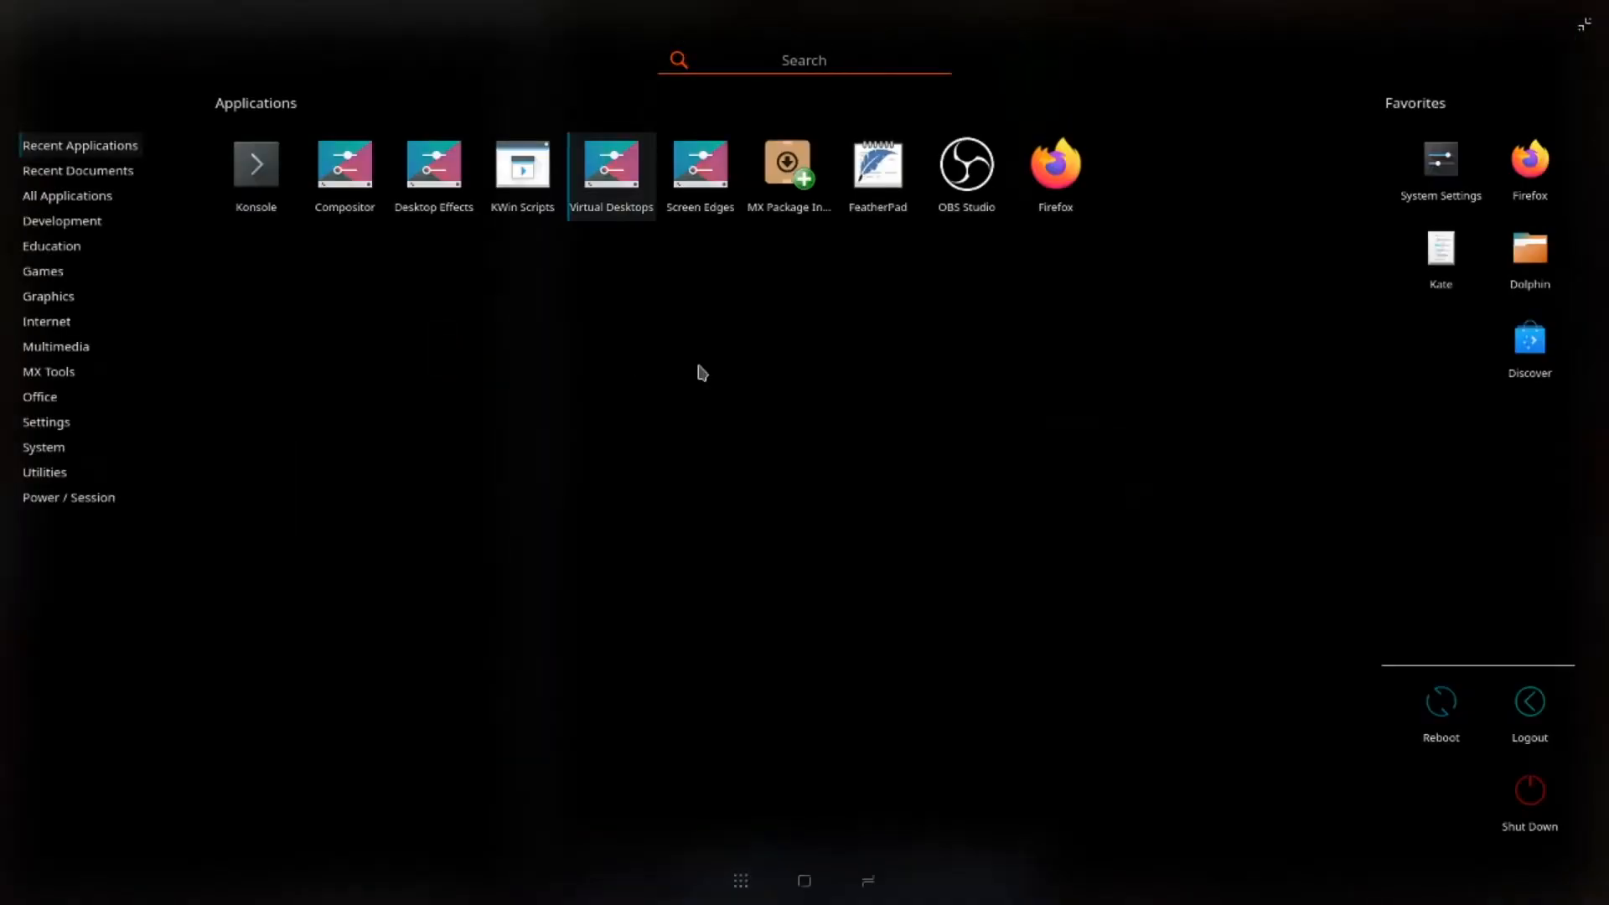
{"action": "left_click", "coordinate": [256, 163]}
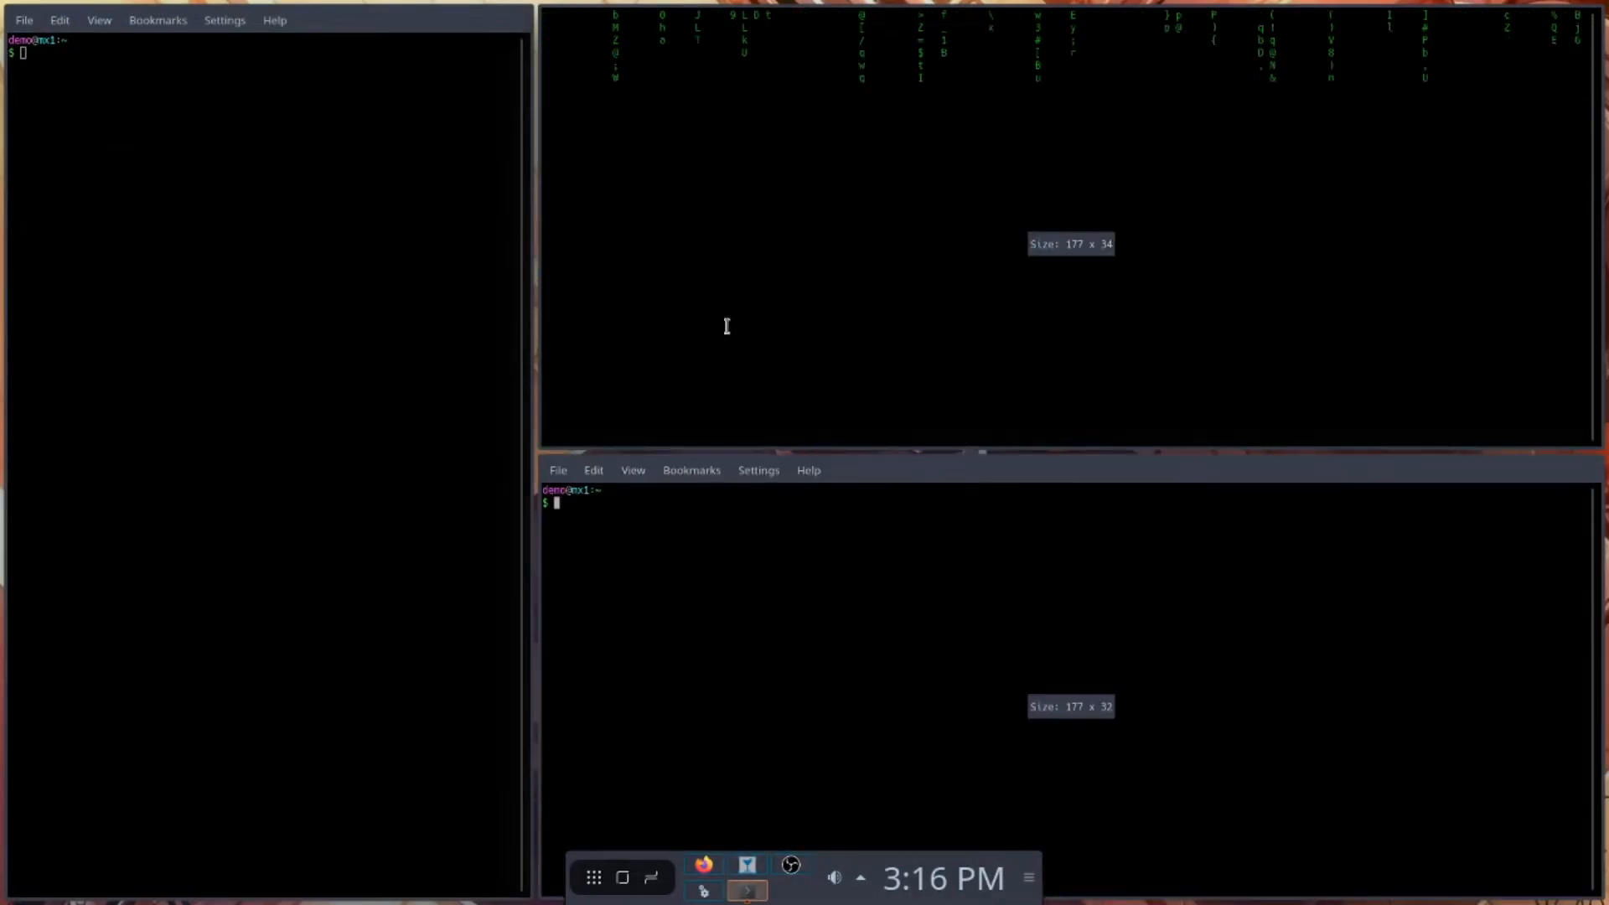
{"action": "key", "text": "super"}
{"action": "left_click", "coordinate": [280, 211]}
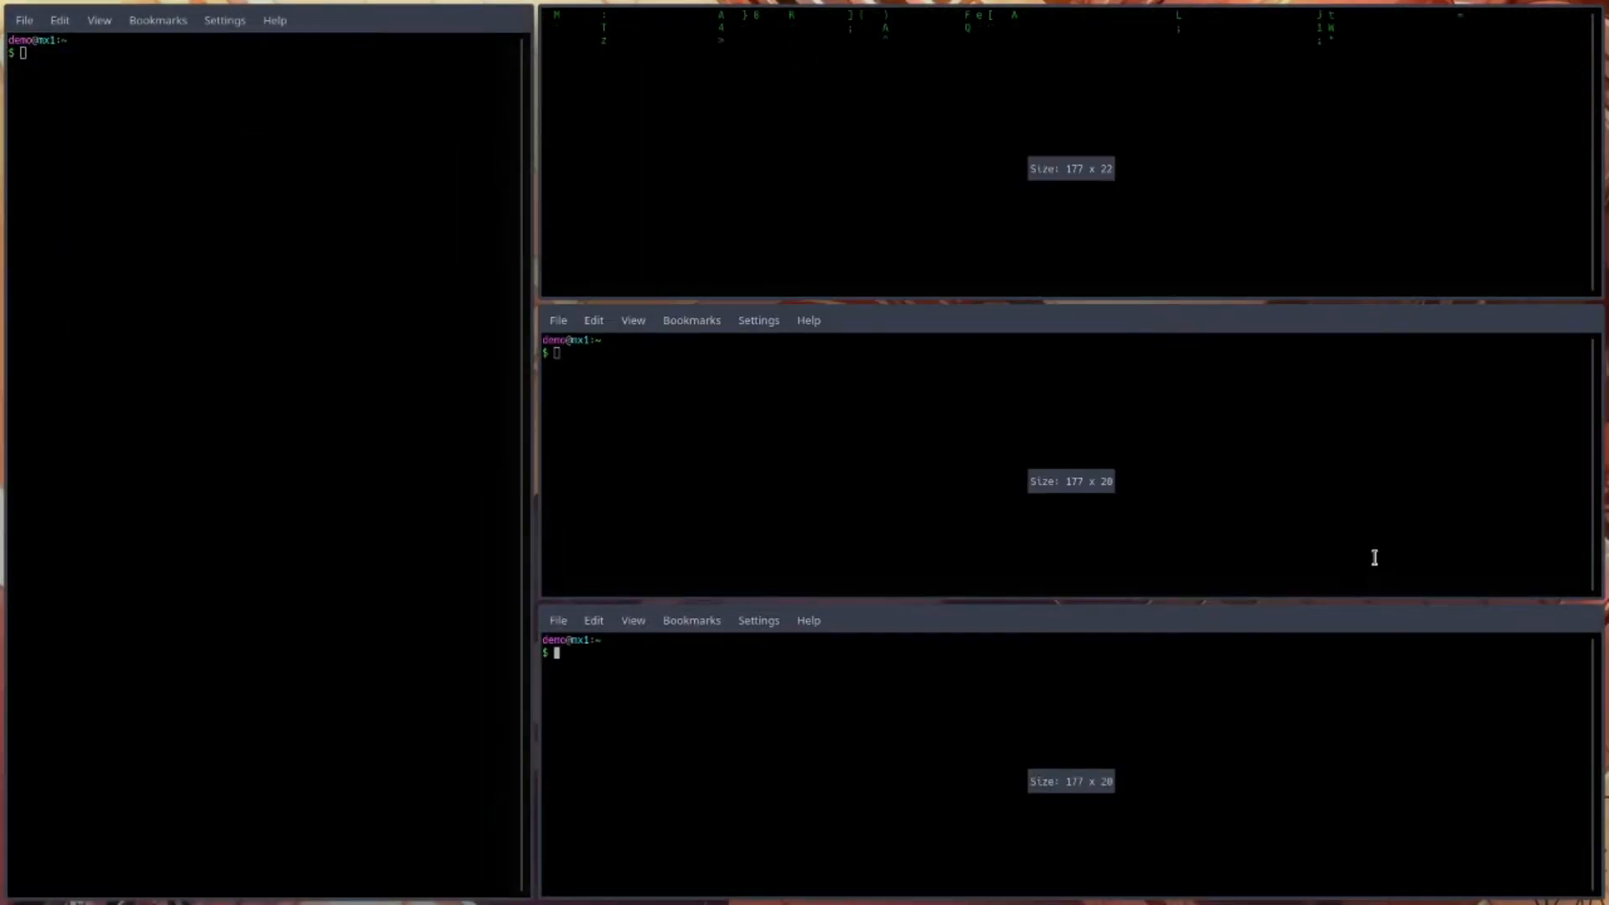
{"action": "left_click_drag", "start_coordinate": [774, 408], "coordinate": [1143, 564]}
- Move two terminals to the OBS Studio desktop in the desktop grid and change that desktop's tiling to three columns
{"action": "key", "text": "ctrl+F8"}
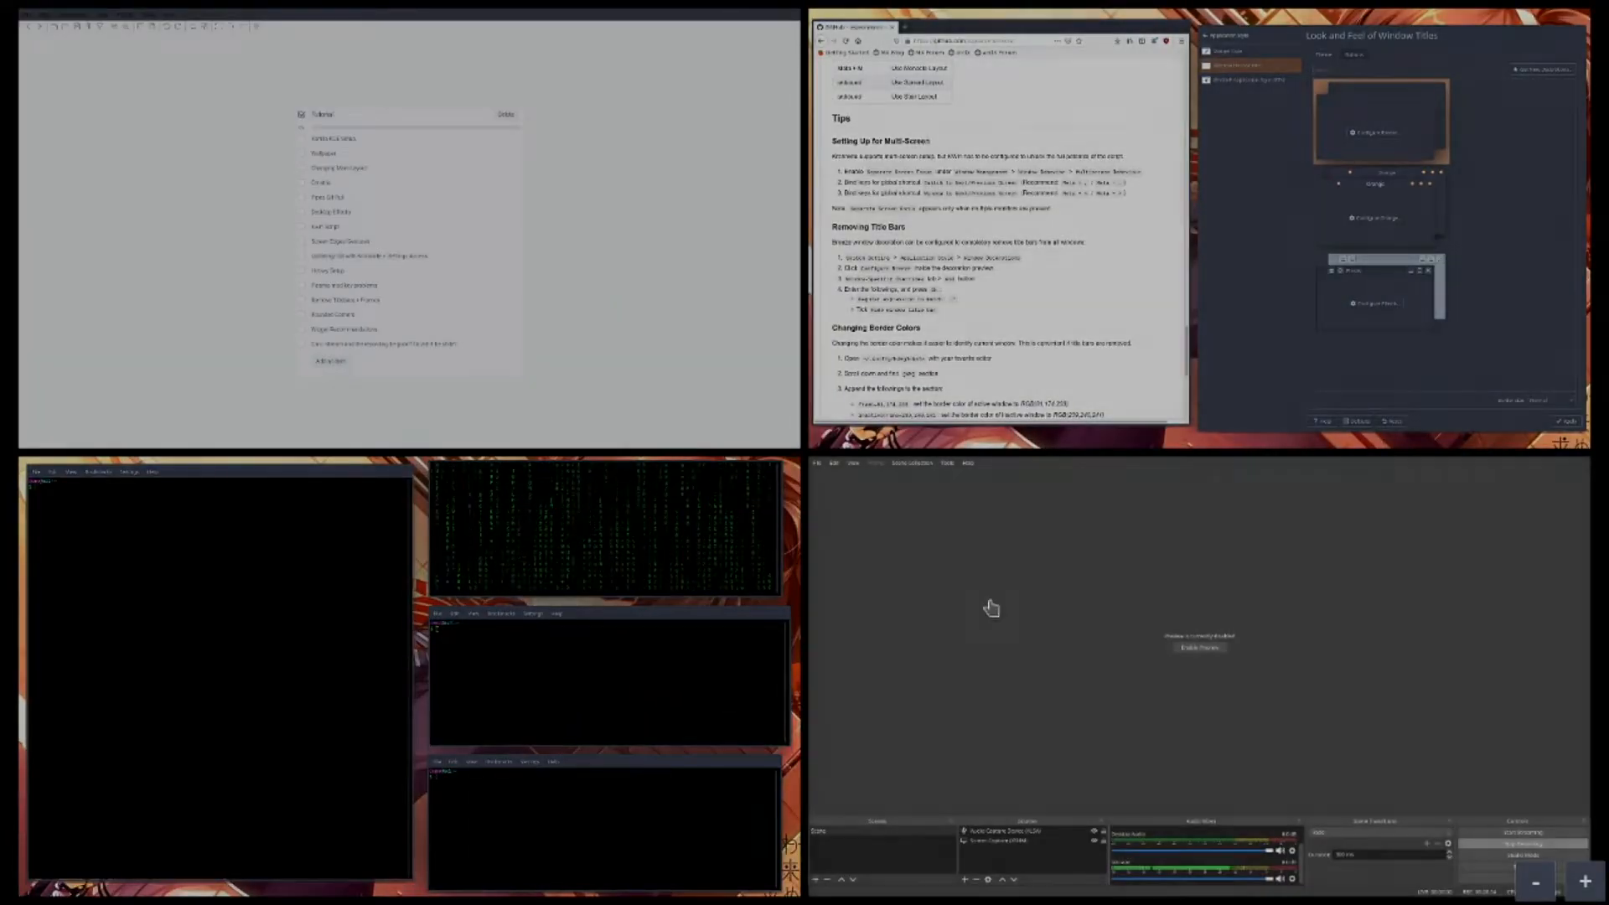
{"action": "left_click_drag", "start_coordinate": [712, 678], "coordinate": [1494, 609]}
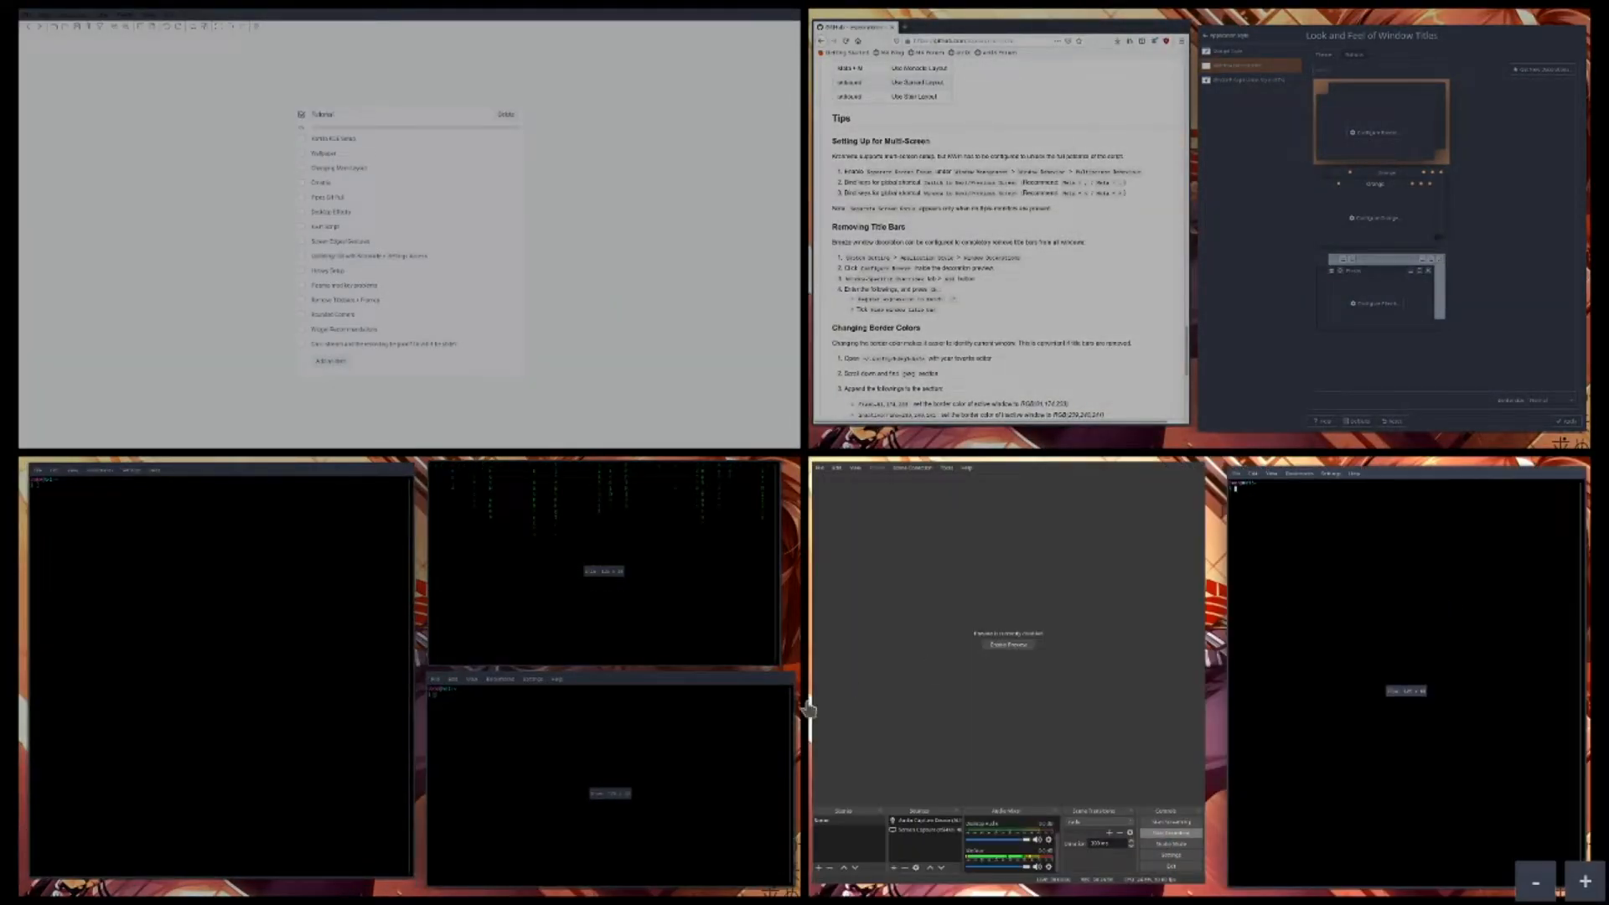
{"action": "left_click_drag", "start_coordinate": [628, 759], "coordinate": [1270, 673]}
{"action": "left_click", "coordinate": [1230, 644]}
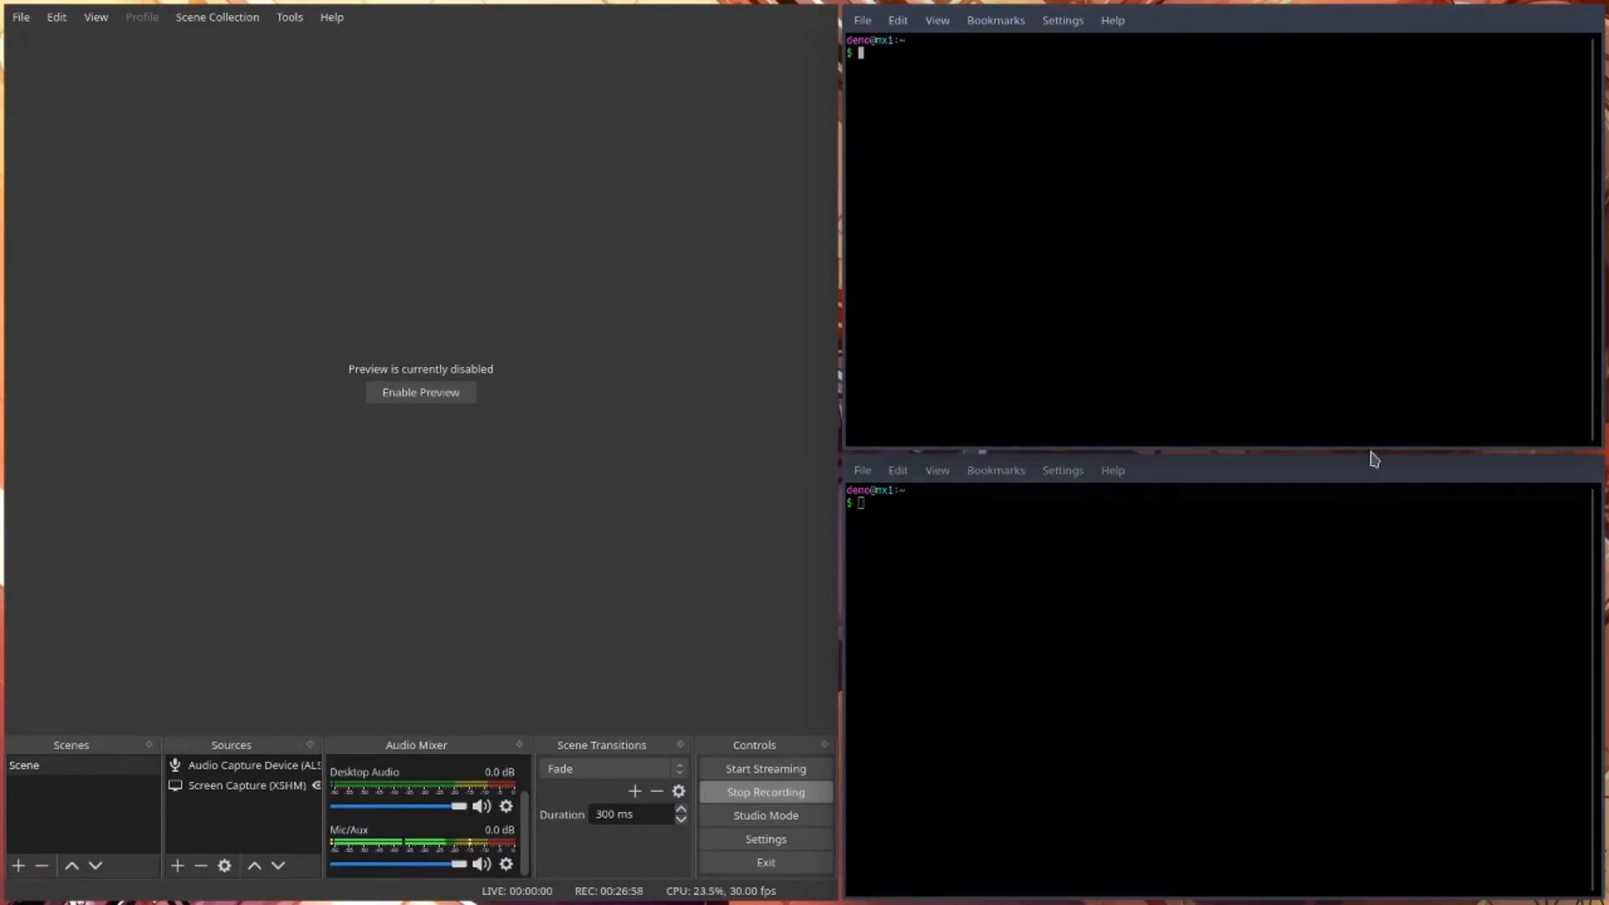
{"action": "key", "text": "super+backslash"}
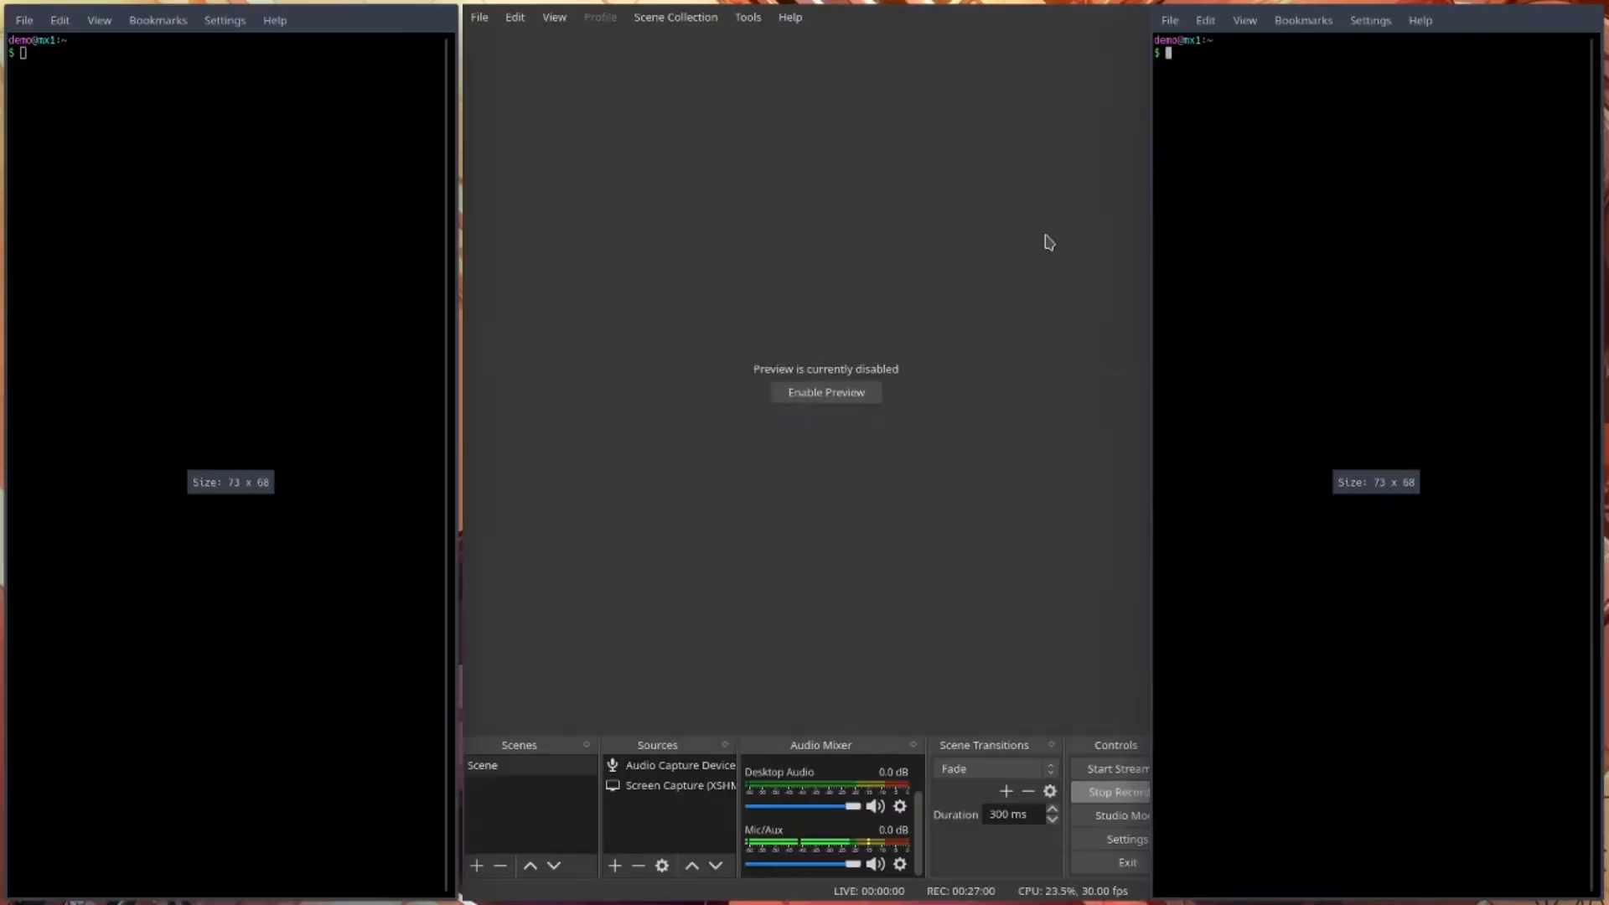
- Return to the desktop with the cmatrix terminal through the desktop grid and open another Konsole window
{"action": "key", "text": "ctrl+F8"}
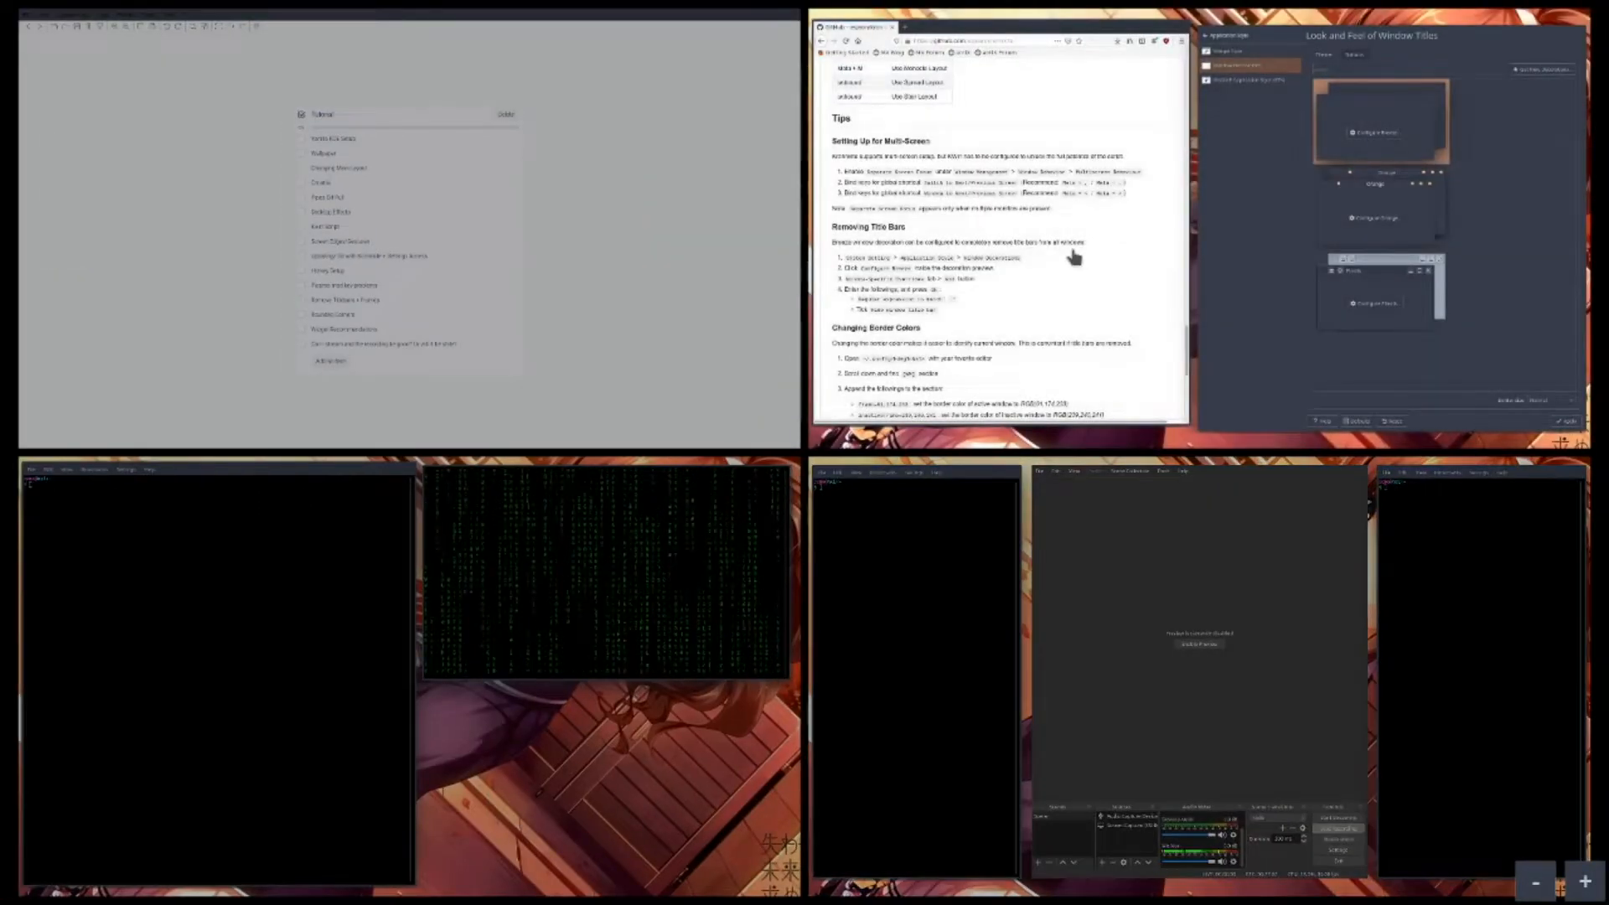
{"action": "left_click", "coordinate": [474, 689]}
{"action": "key", "text": "super"}
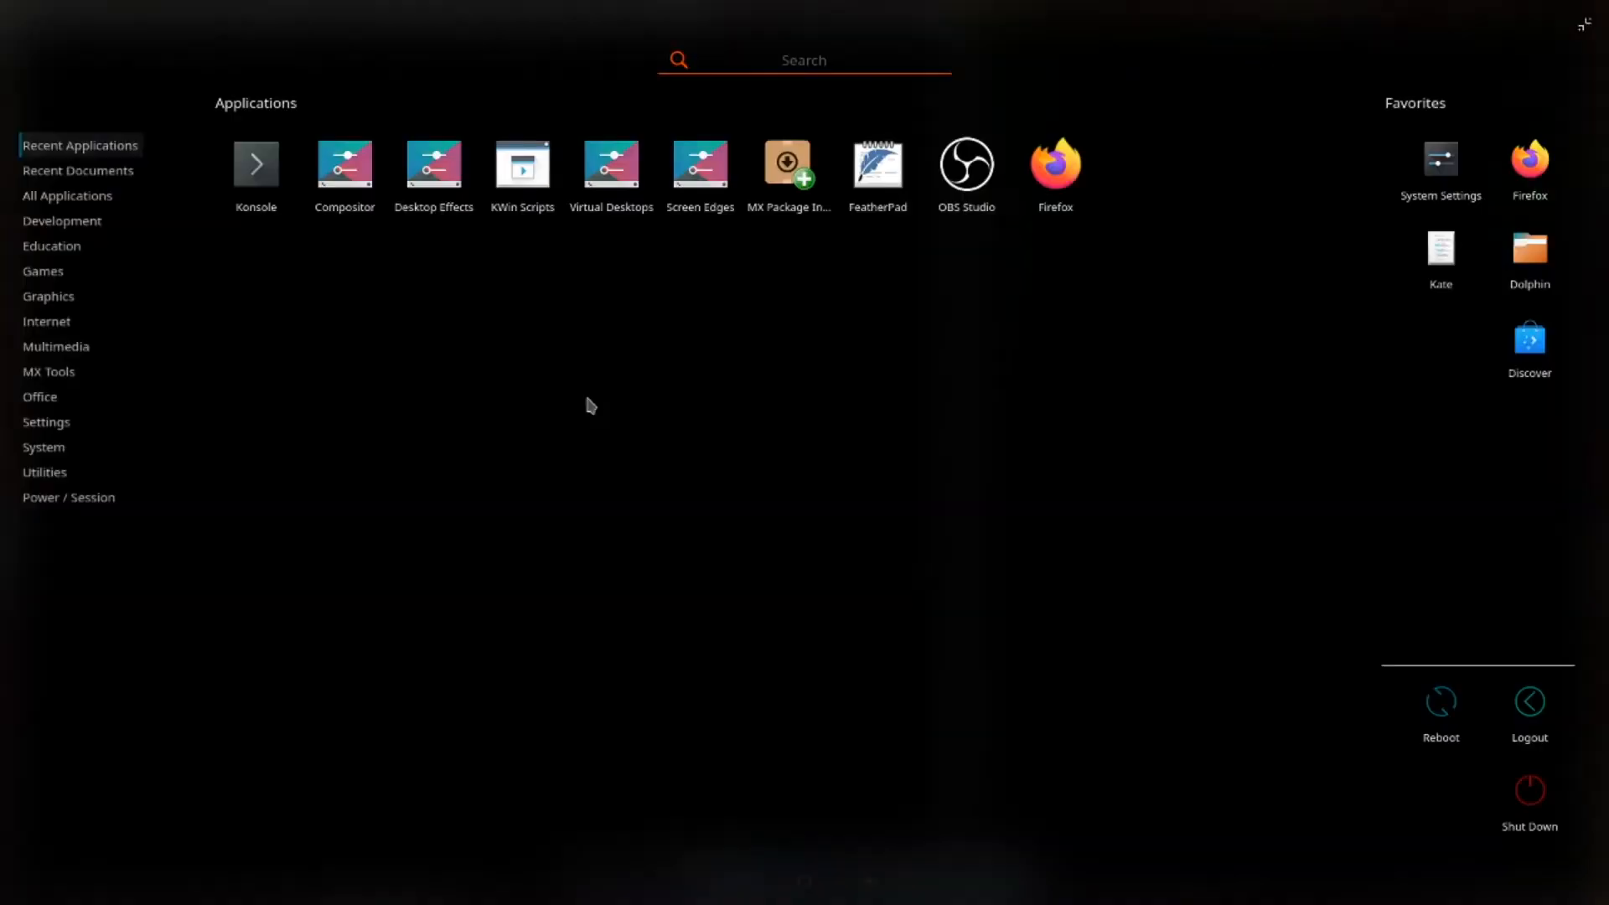
{"action": "left_click", "coordinate": [276, 181]}
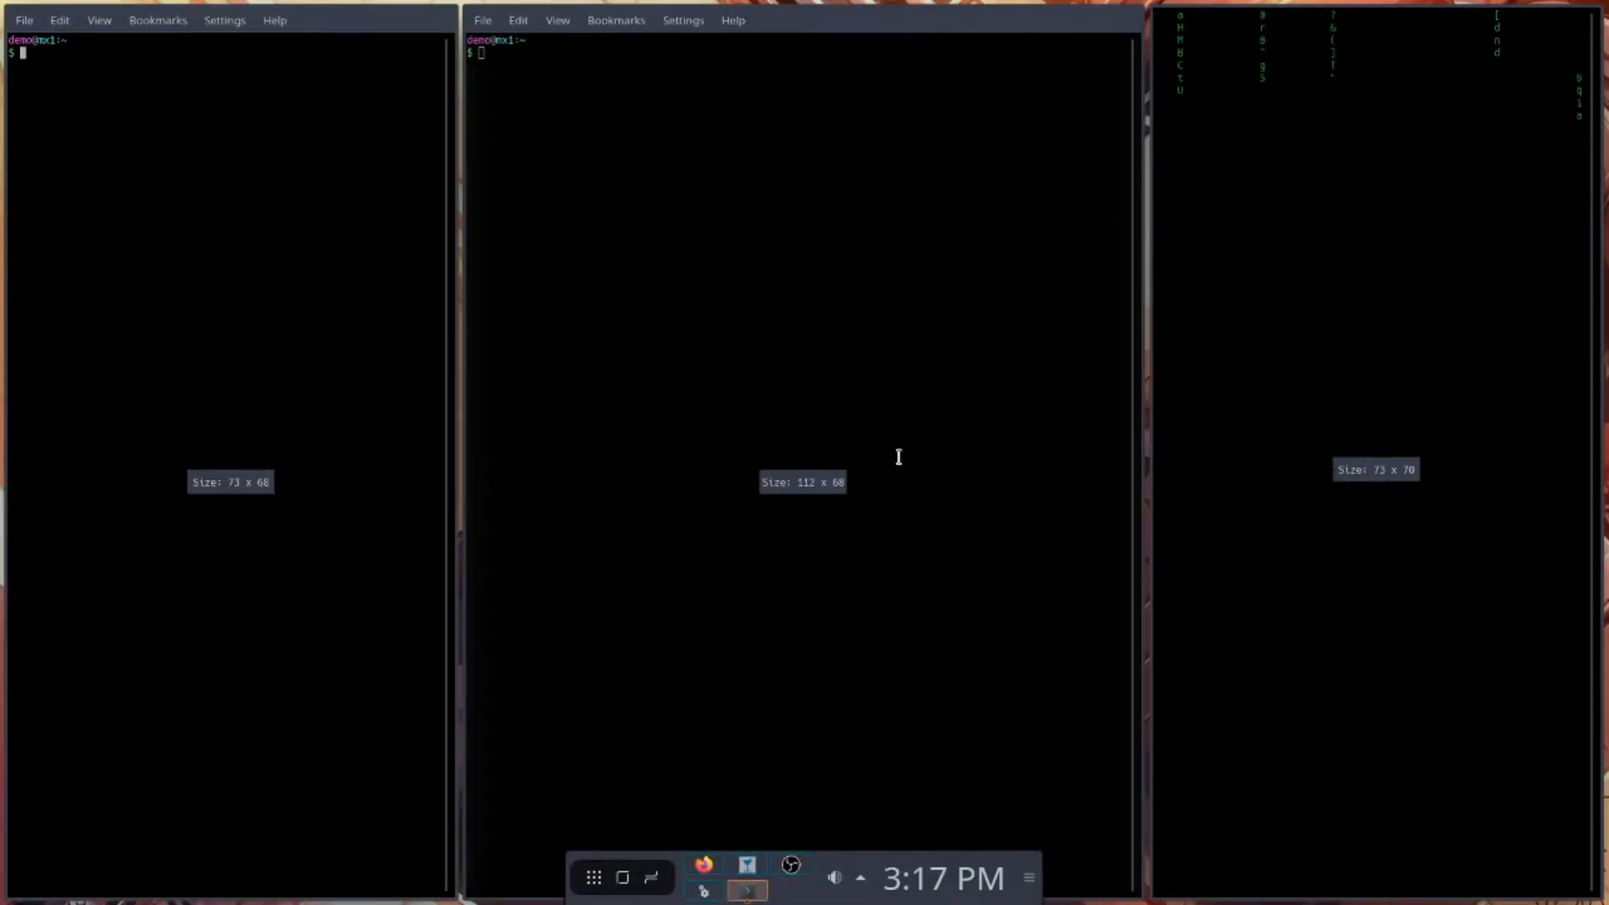
- Run cmatrix in the two terminals that still show an empty prompt
{"action": "left_click", "coordinate": [840, 285]}
{"action": "type", "text": "cma"}
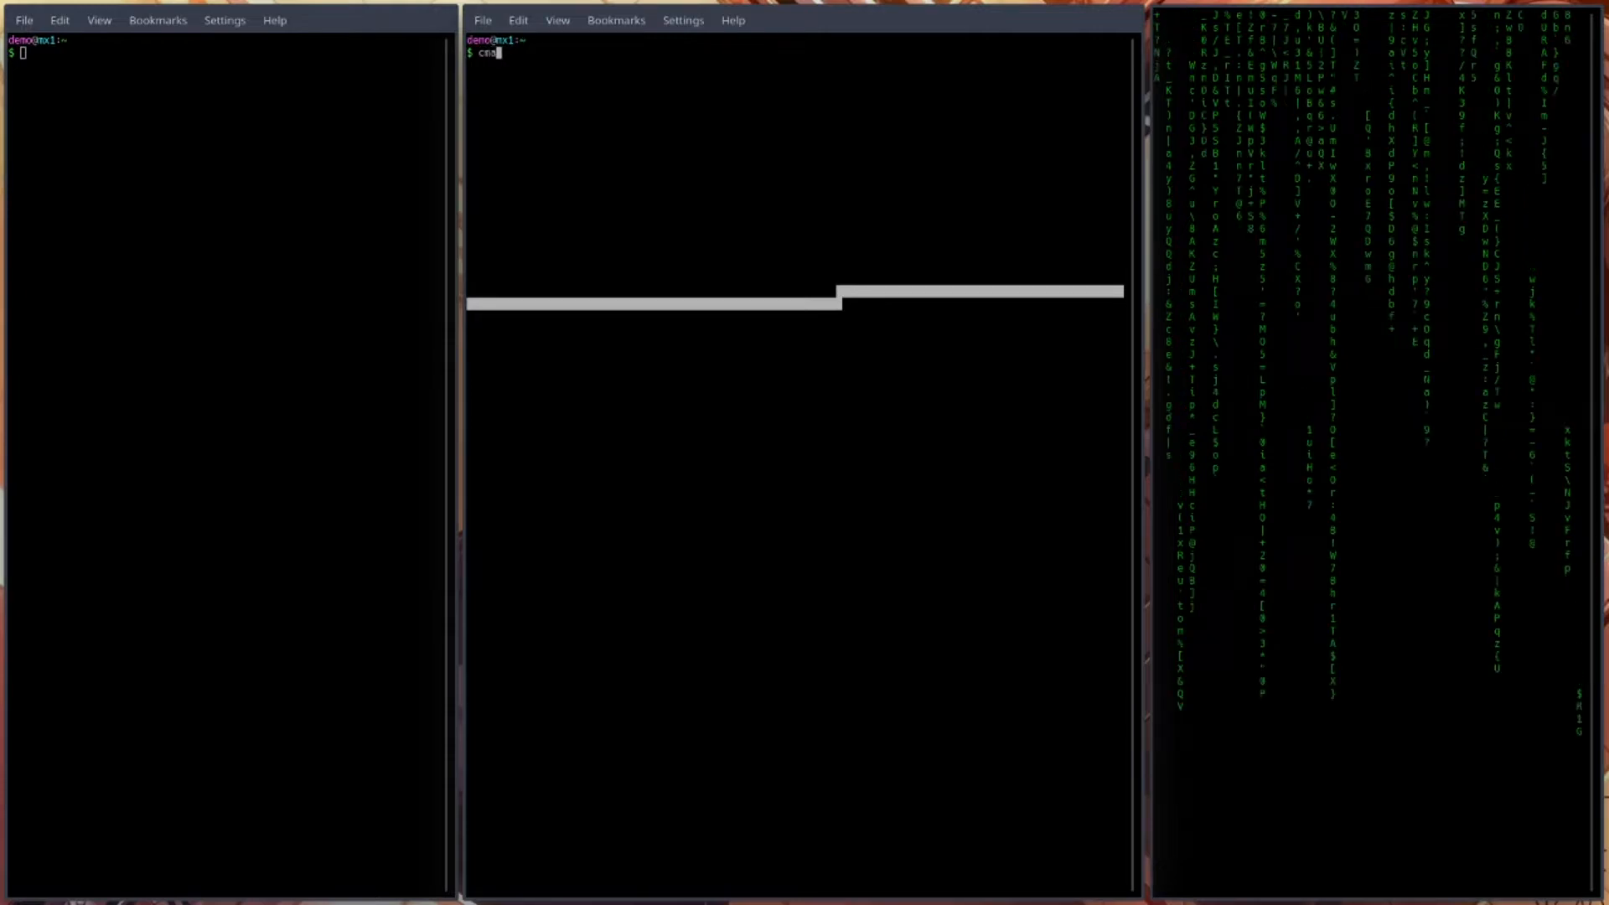
{"action": "type", "text": "trix"}
{"action": "key", "text": "Return"}
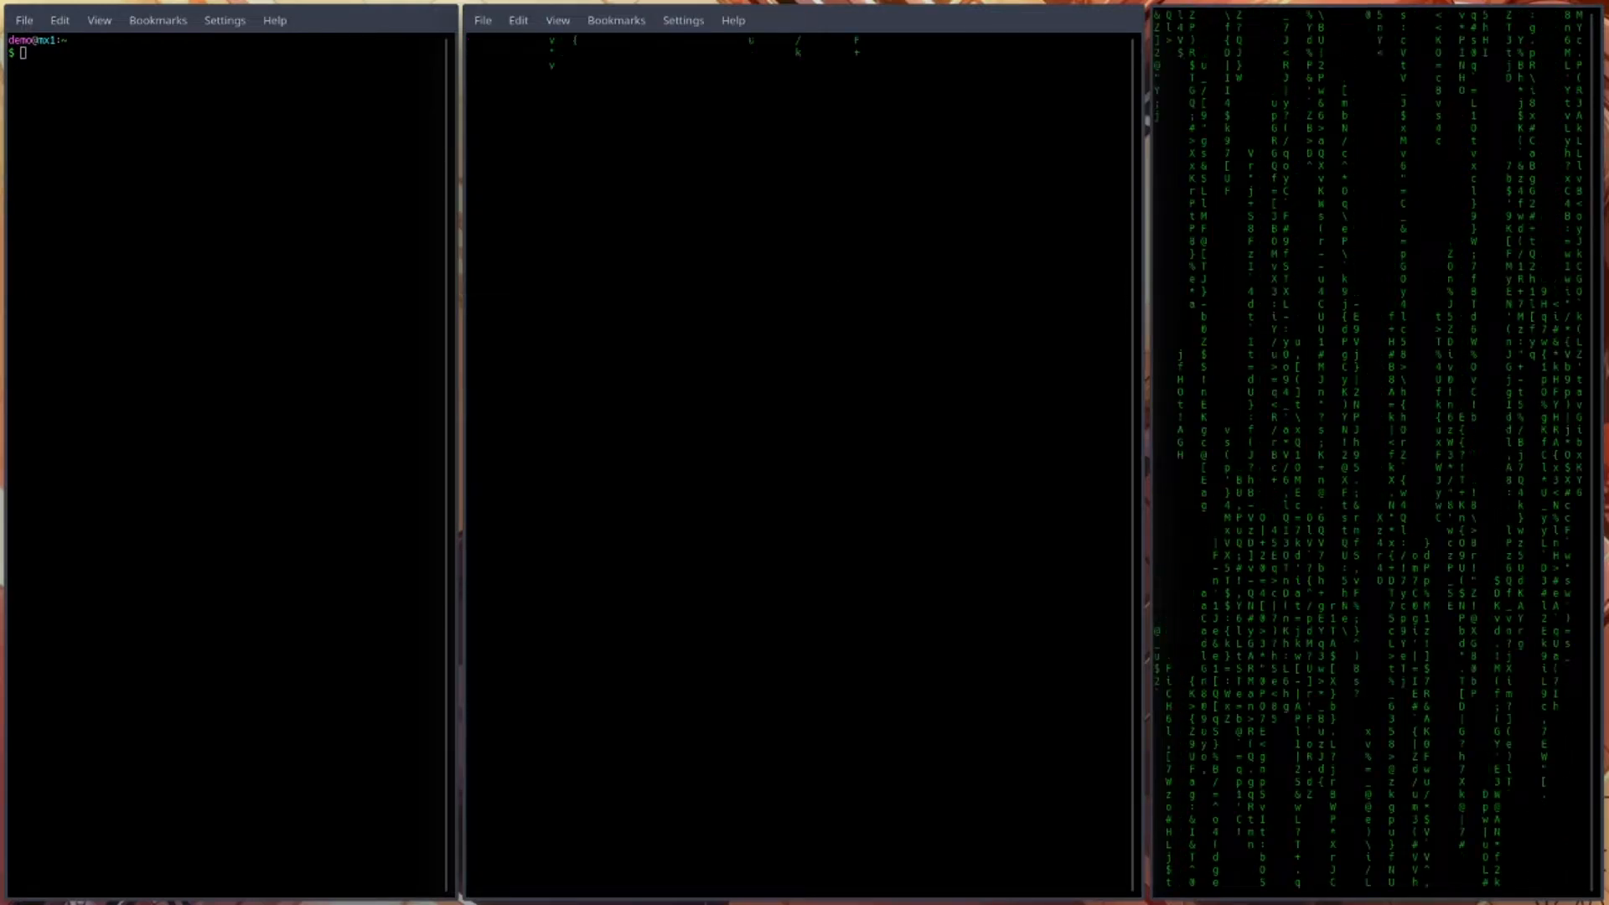
{"action": "left_click", "coordinate": [229, 417]}
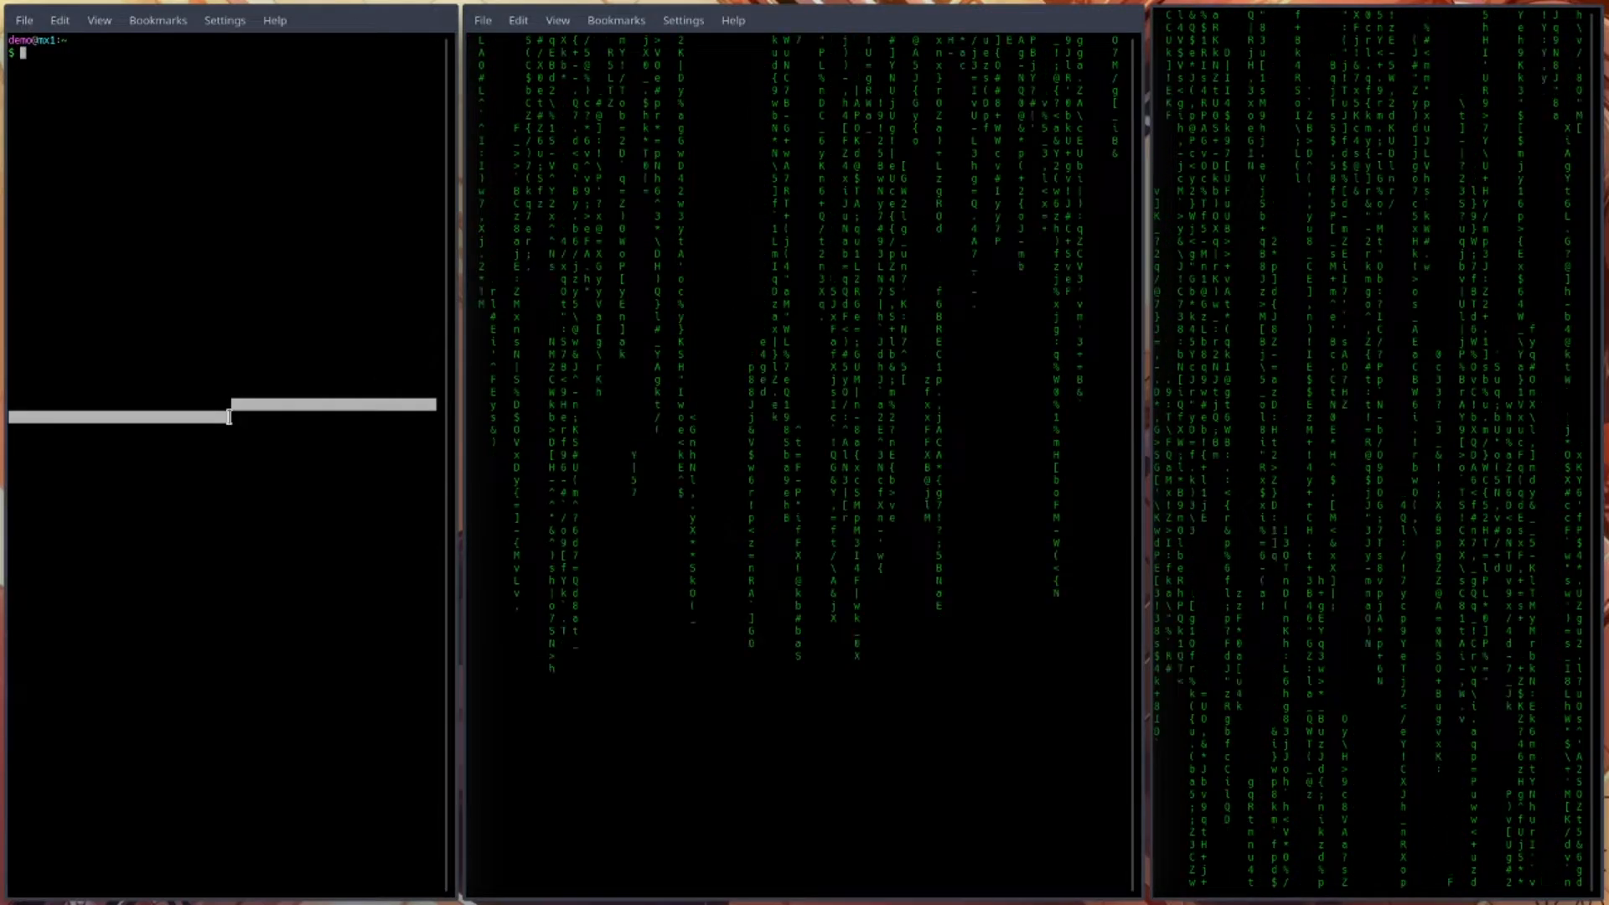
{"action": "type", "text": "cmt"}
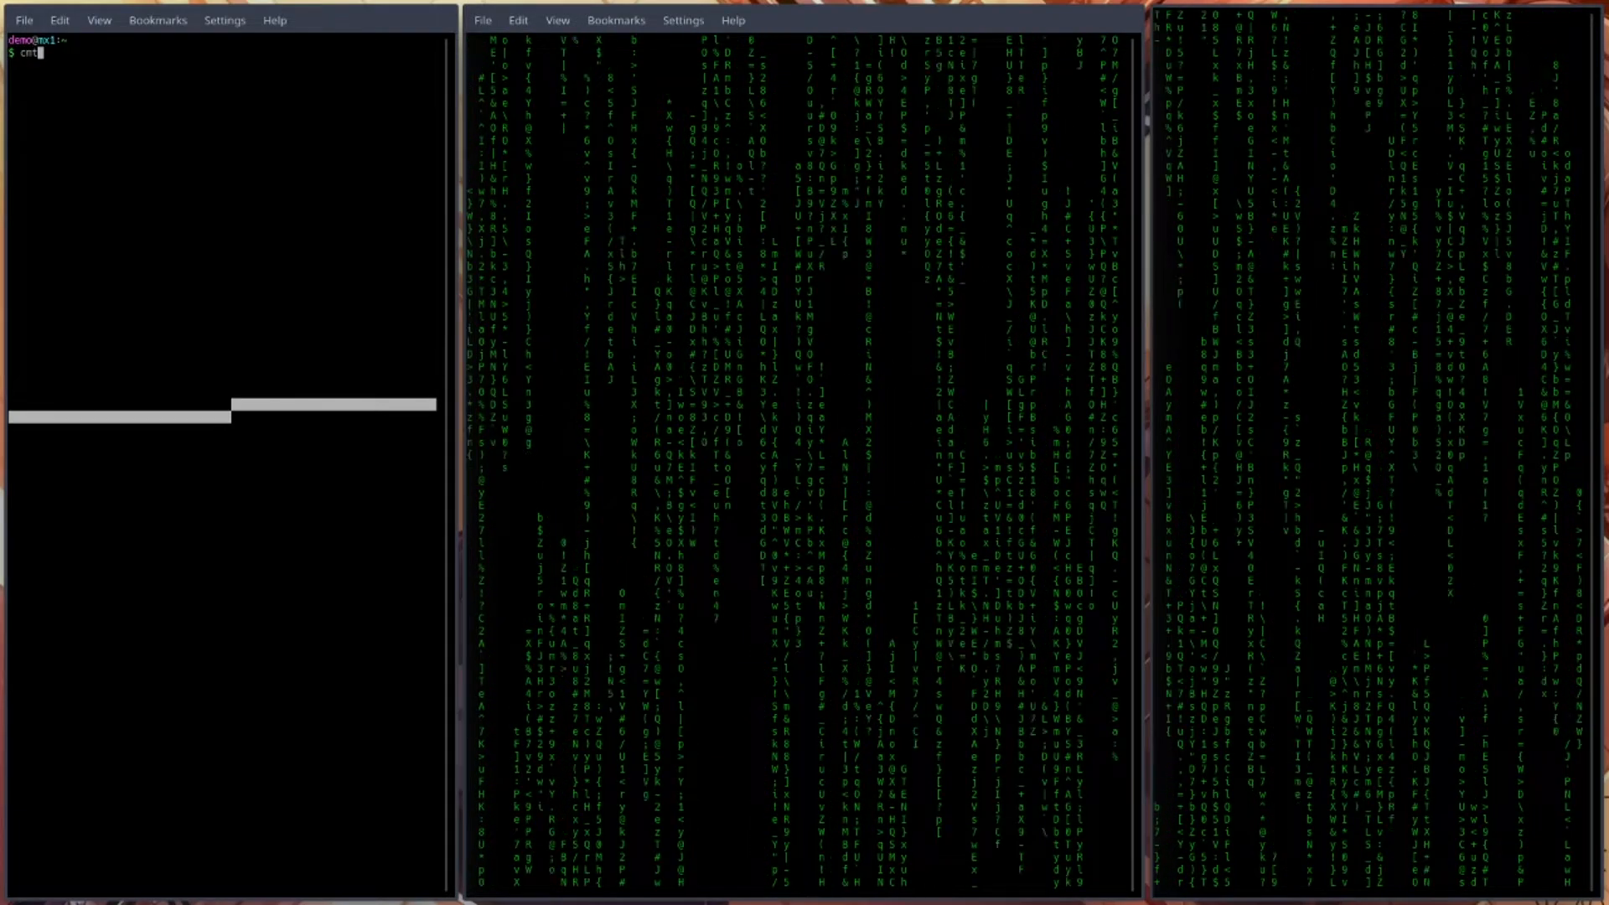
{"action": "key", "text": "BackSpace"}
{"action": "type", "text": "atrix"}
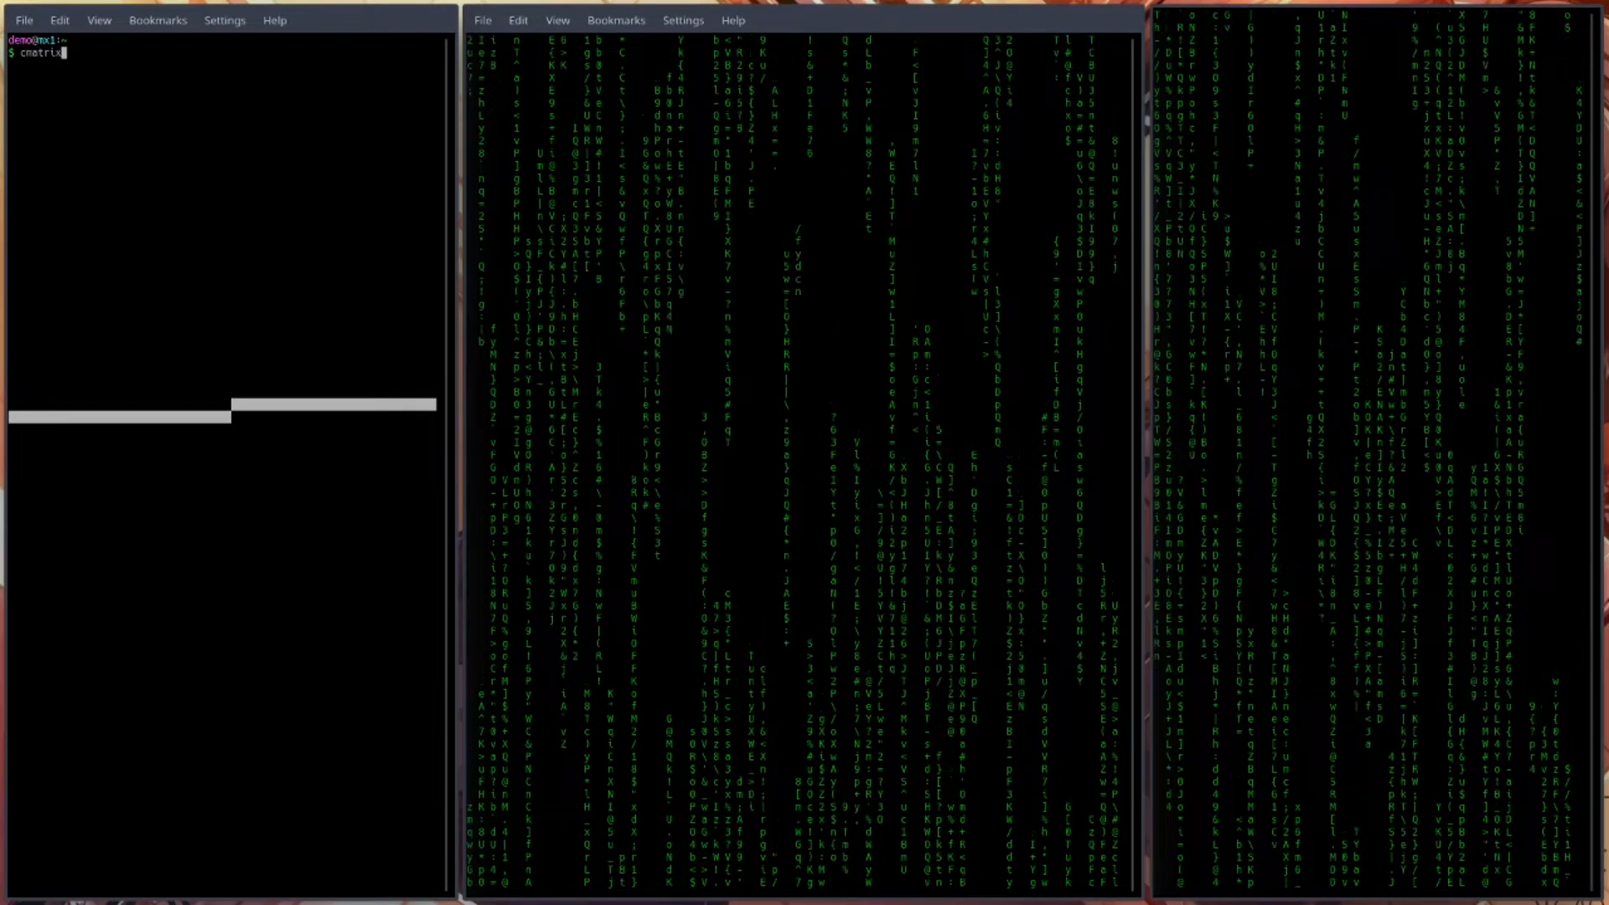
{"action": "key", "text": "Return"}
- Resize the tiled columns and open a fourth terminal in a wide middle tile, running neofetch in it
{"action": "left_click_drag", "start_coordinate": [383, 466], "coordinate": [575, 434]}
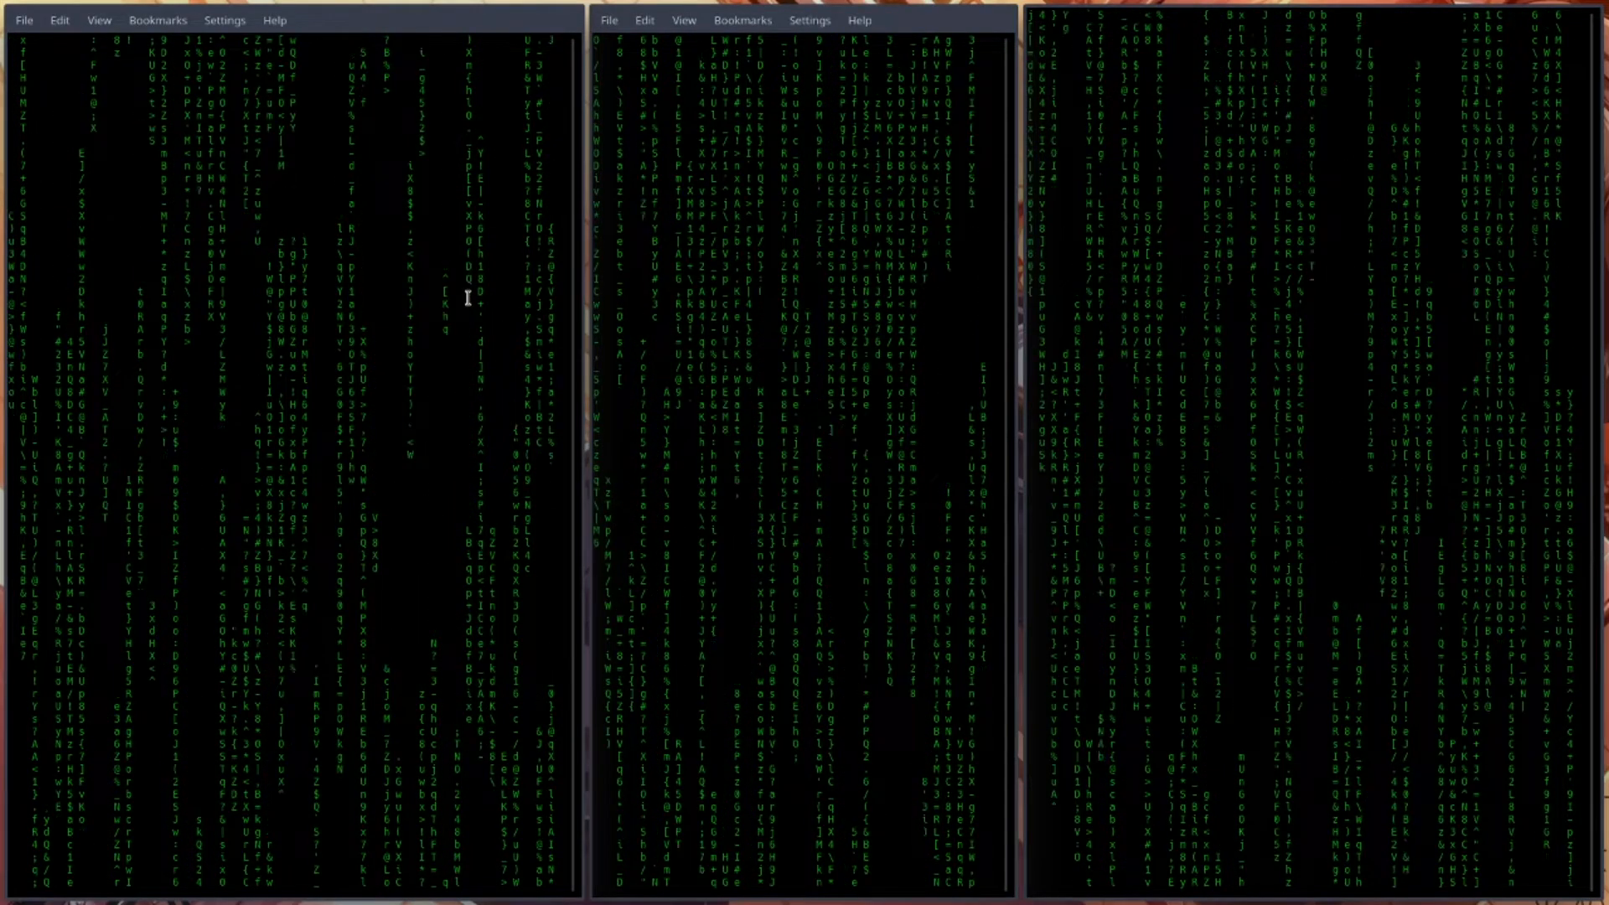
{"action": "key", "text": "super"}
{"action": "left_click", "coordinate": [287, 180]}
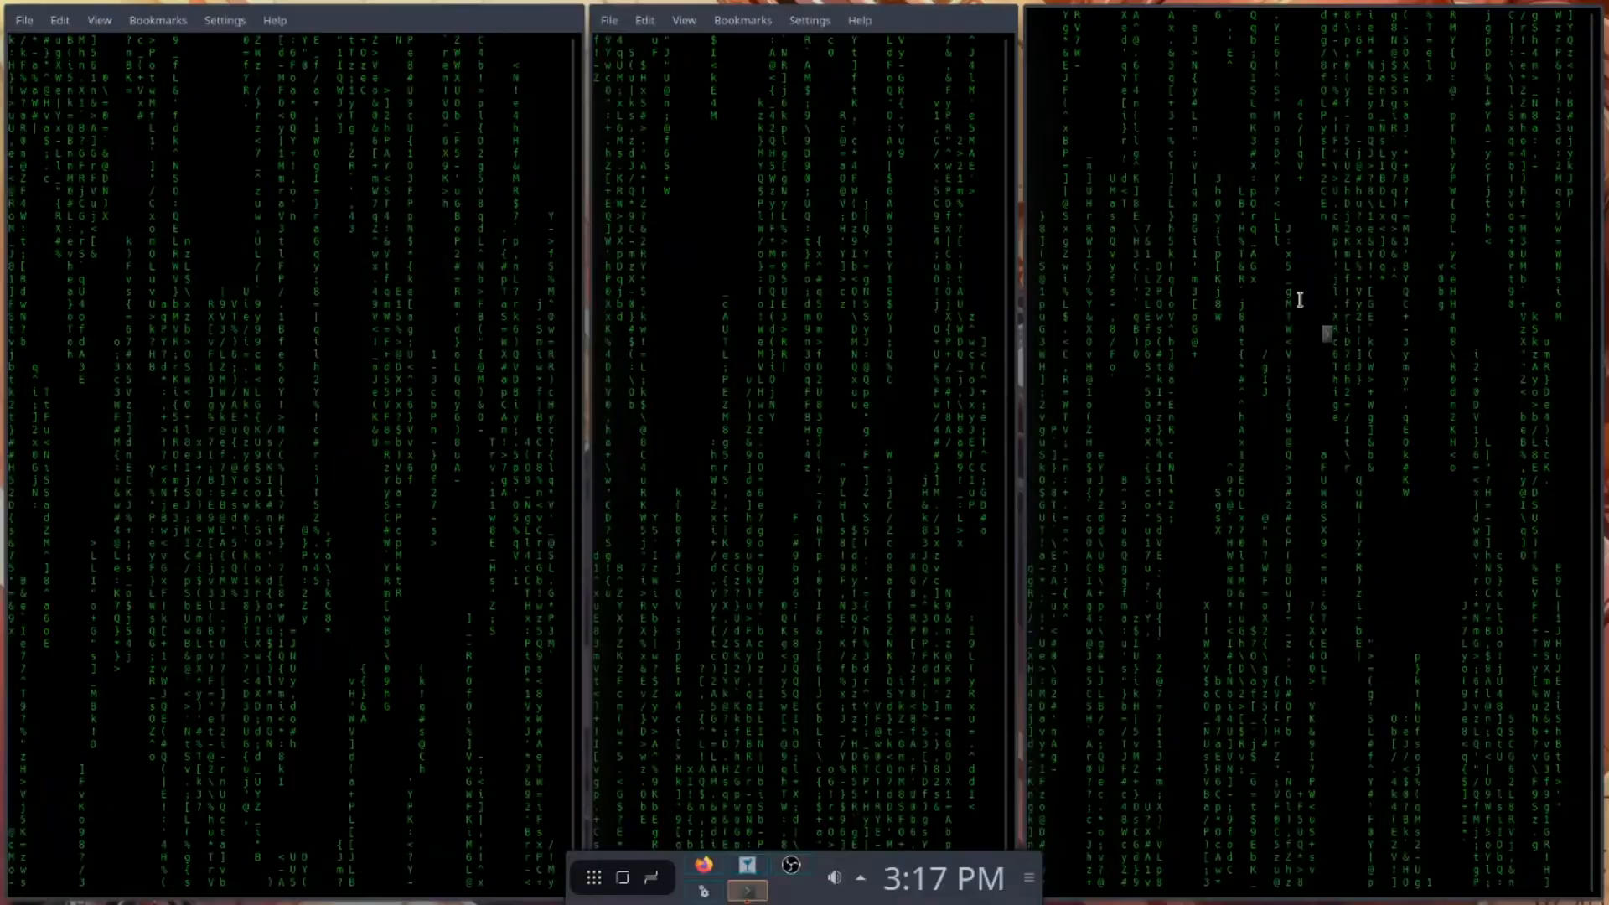
{"action": "key", "text": "super+shift+k"}
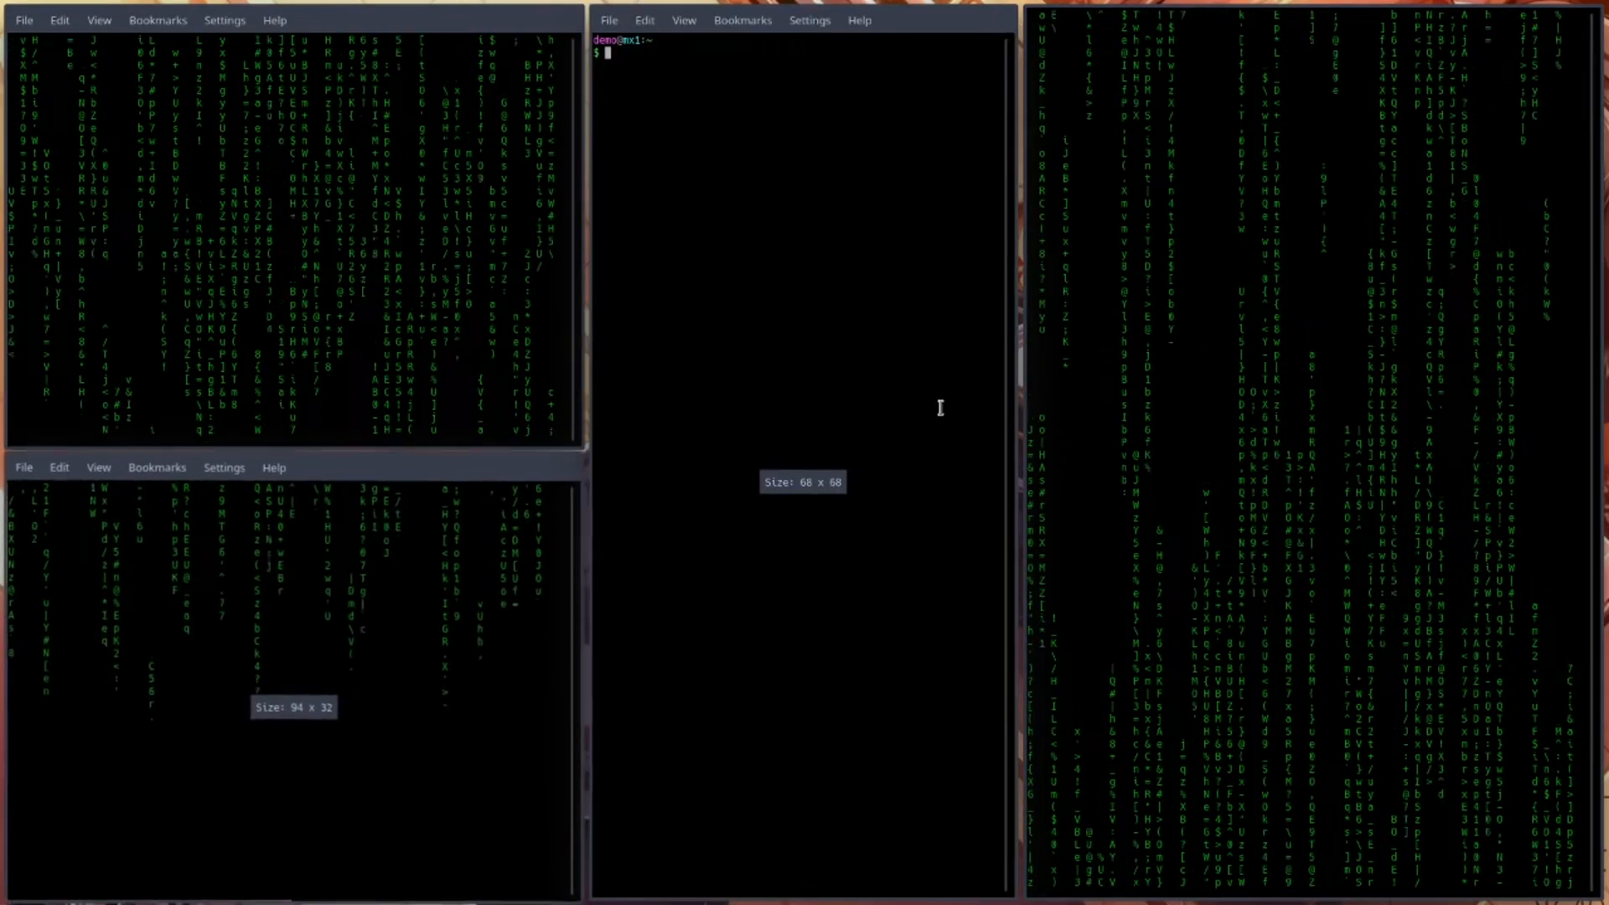
{"action": "key", "text": "super+ctrl+l"}
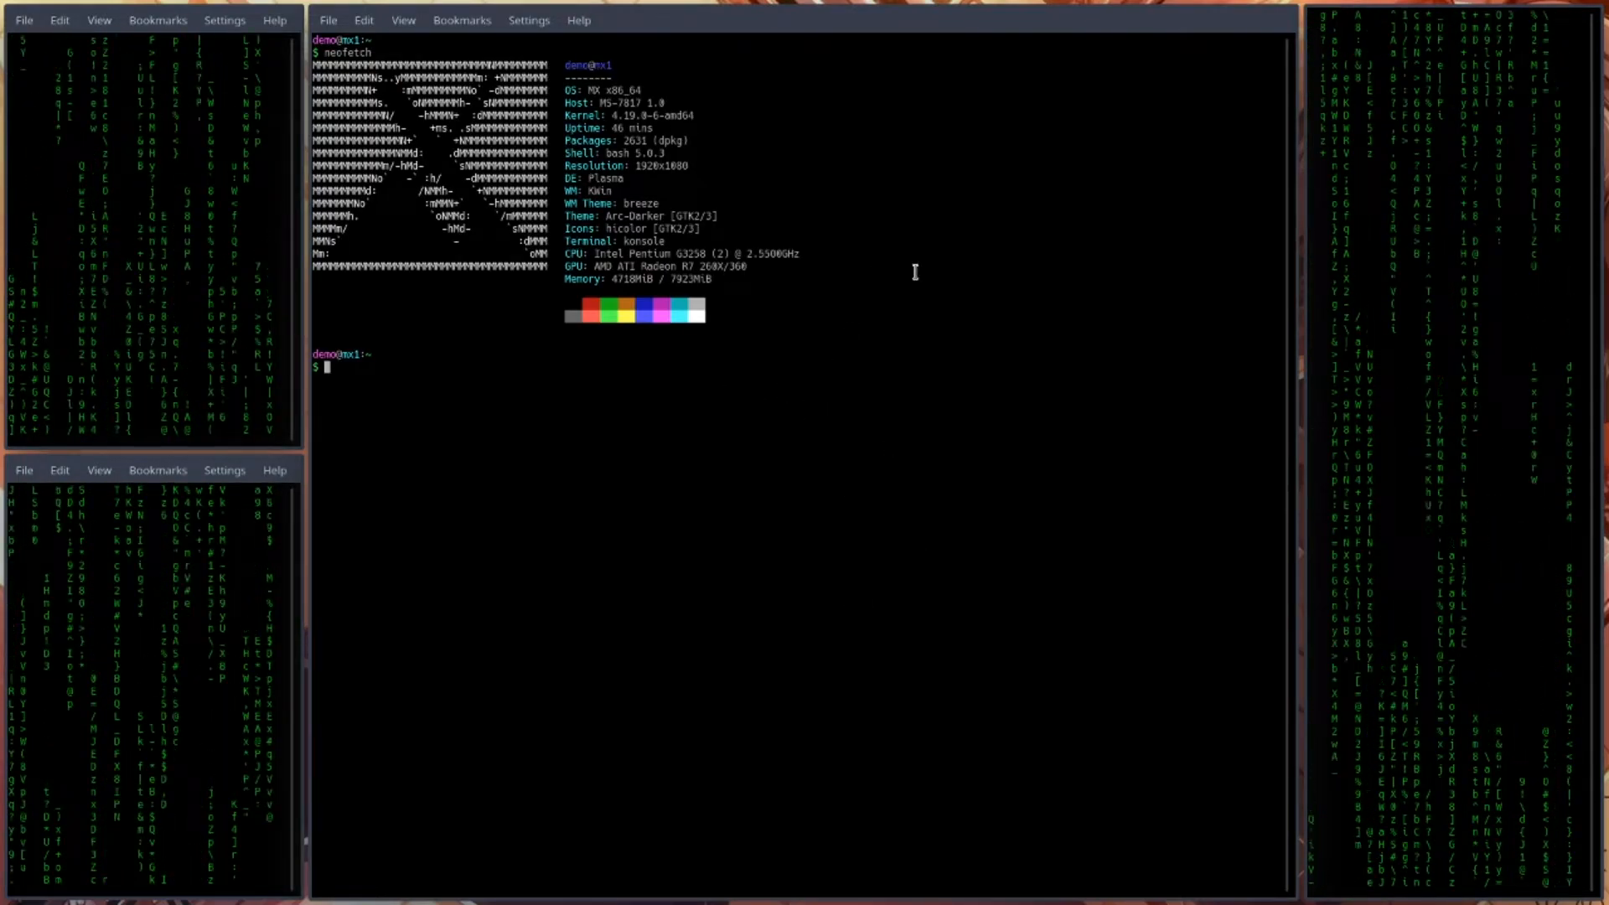
{"action": "left_click_drag", "start_coordinate": [726, 283], "coordinate": [566, 285]}
{"action": "left_click", "coordinate": [938, 294]}
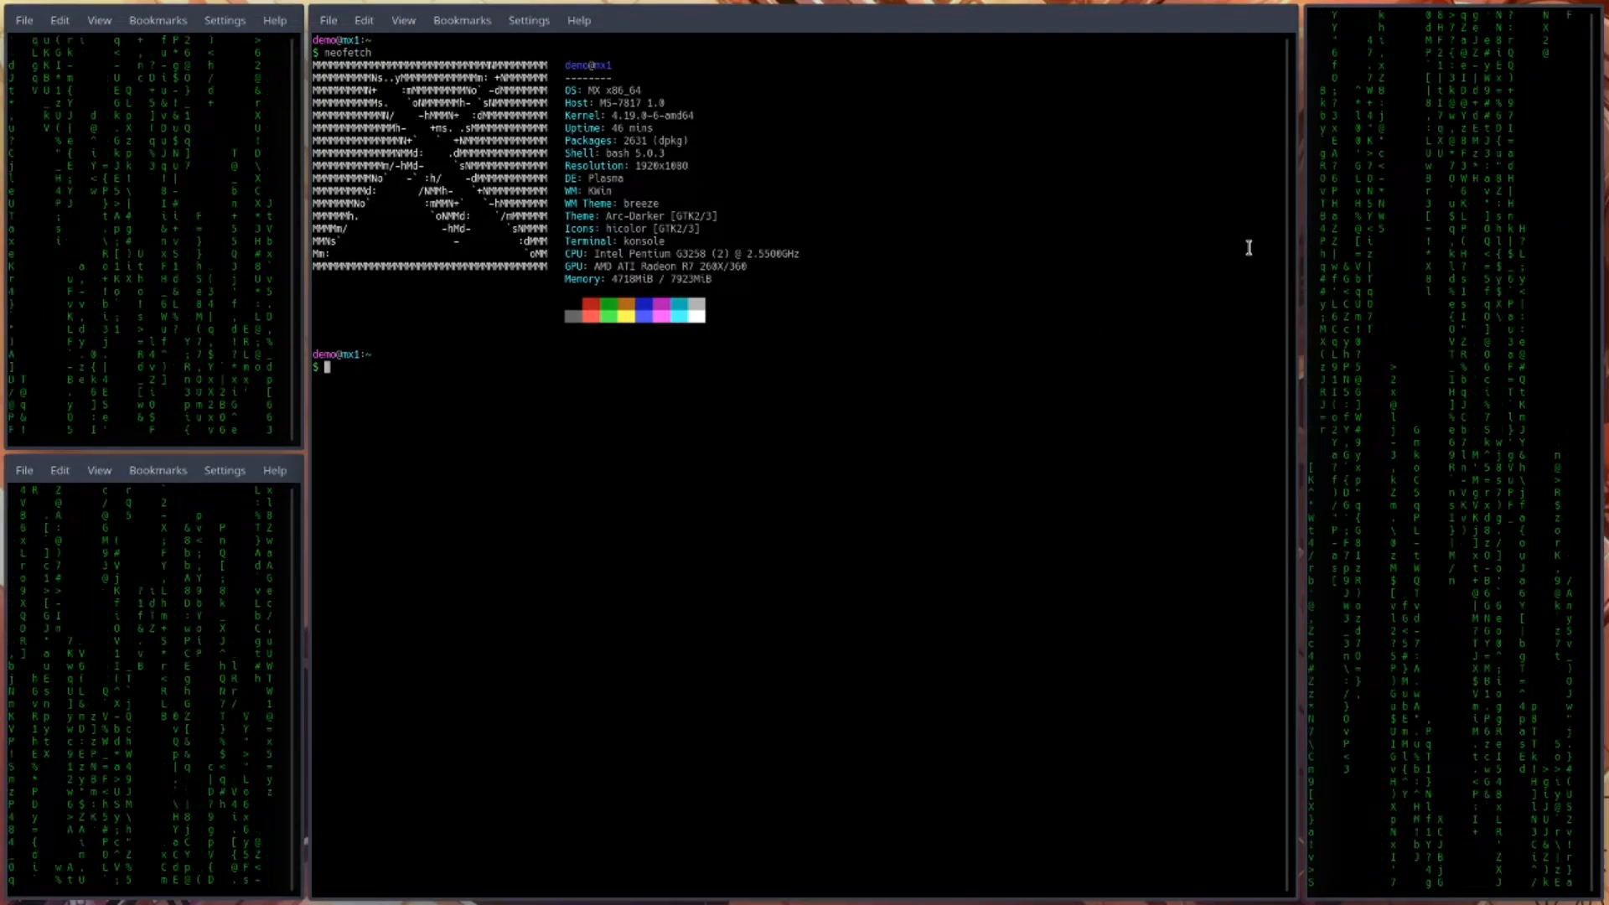
- Check the Tutorial checklist on its desktop through the desktop grid and return to the terminals desktop
{"action": "key", "text": "ctrl+F8"}
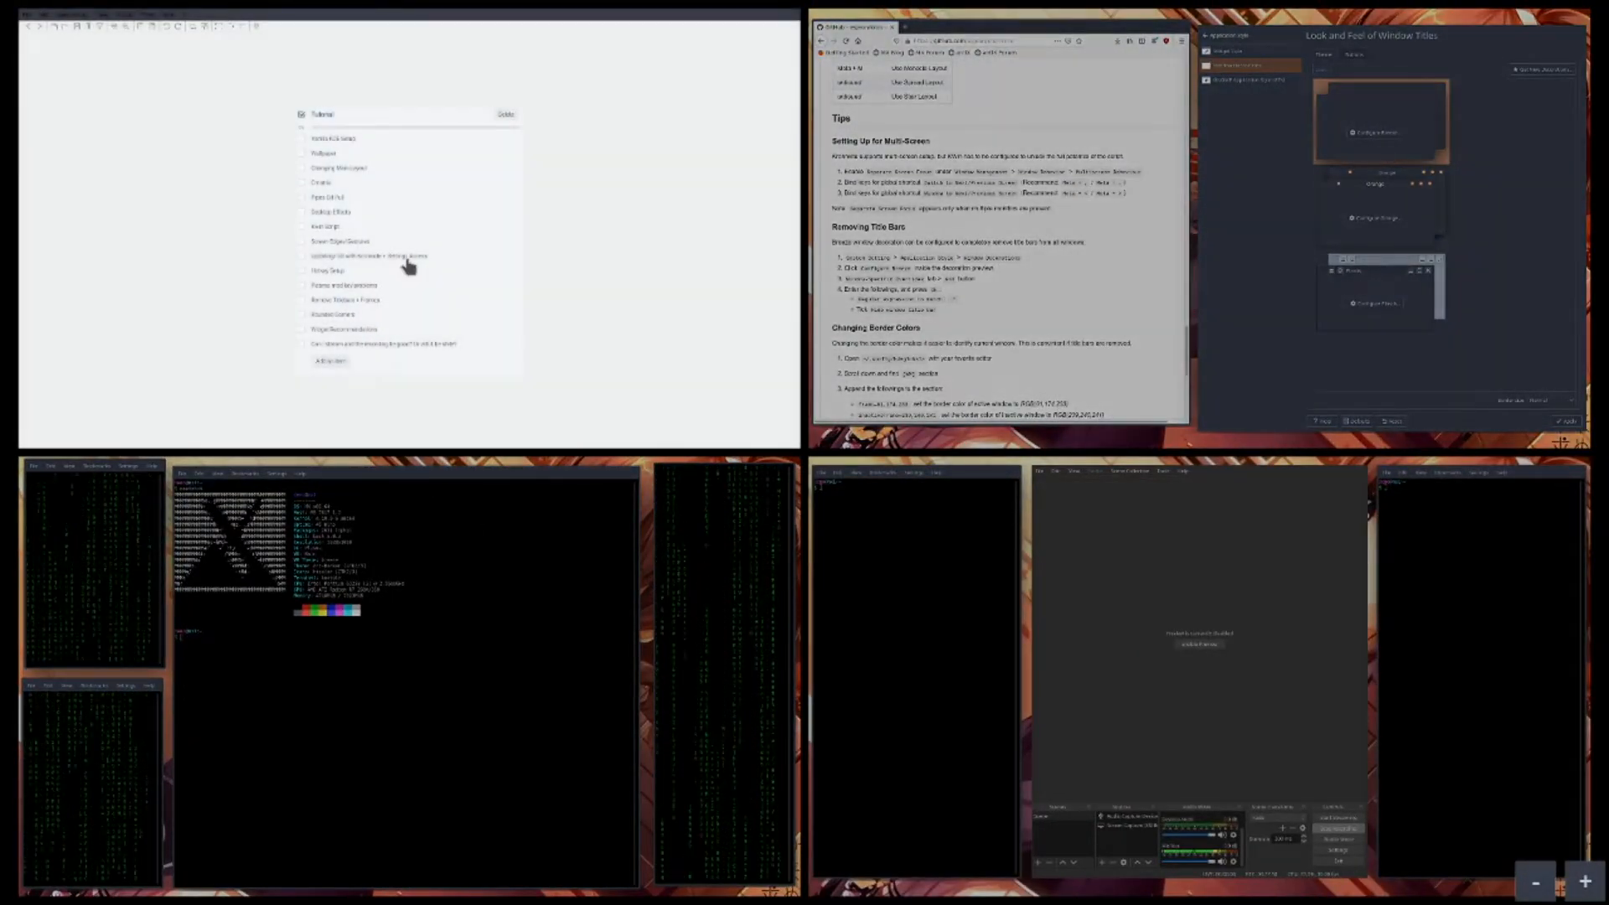
{"action": "left_click", "coordinate": [409, 265]}
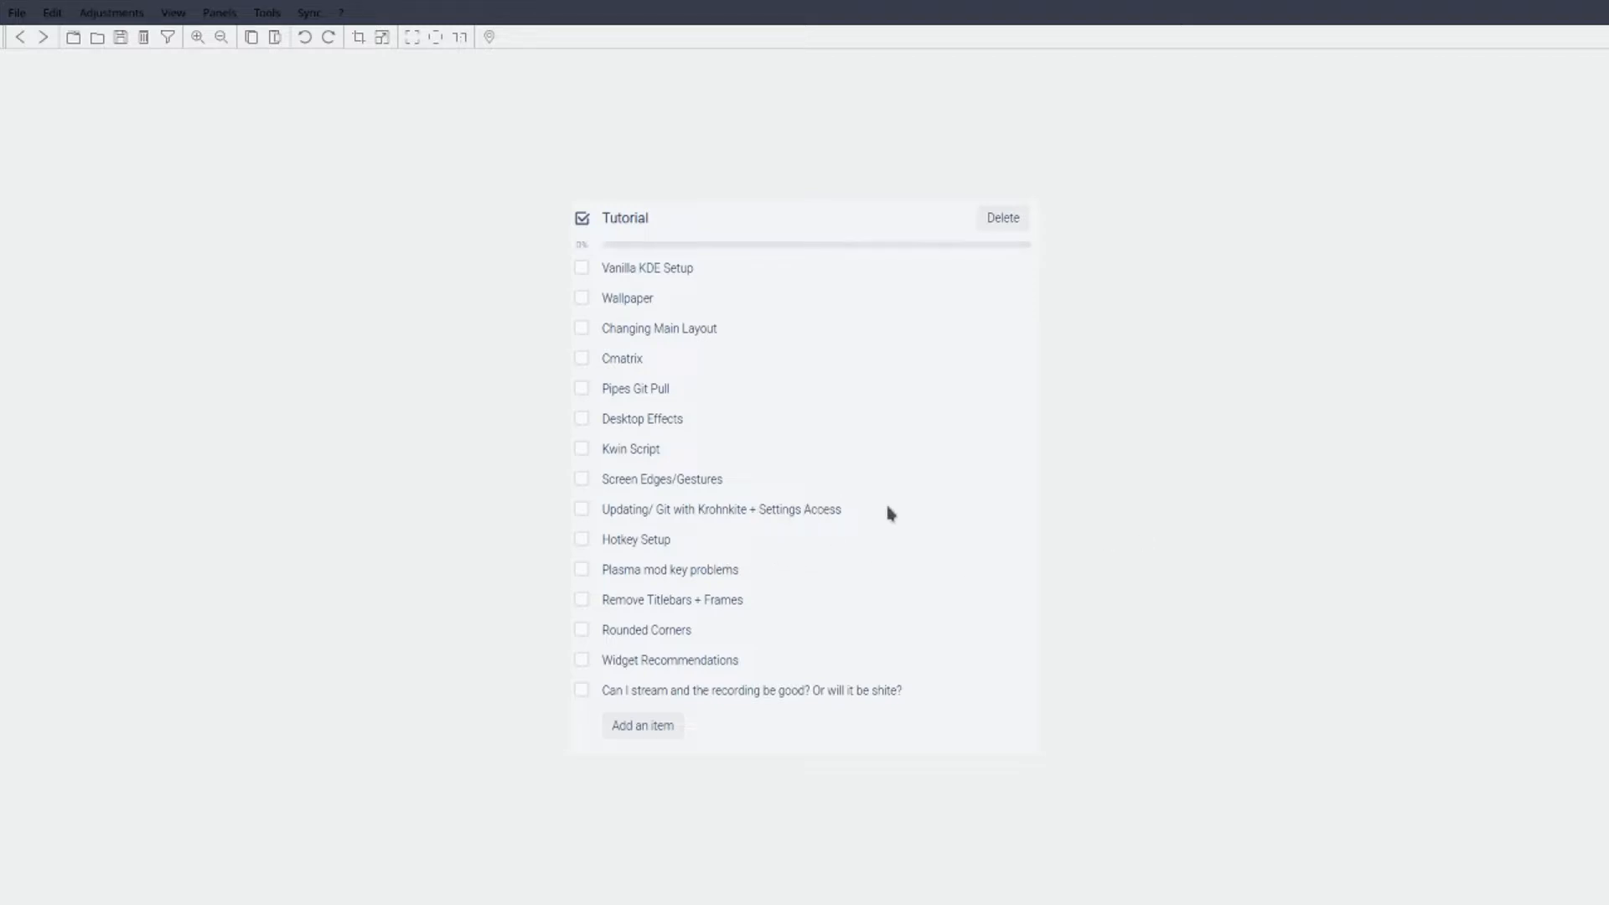
{"action": "key", "text": "super"}
{"action": "key", "text": "super"}
{"action": "key", "text": "ctrl+F8"}
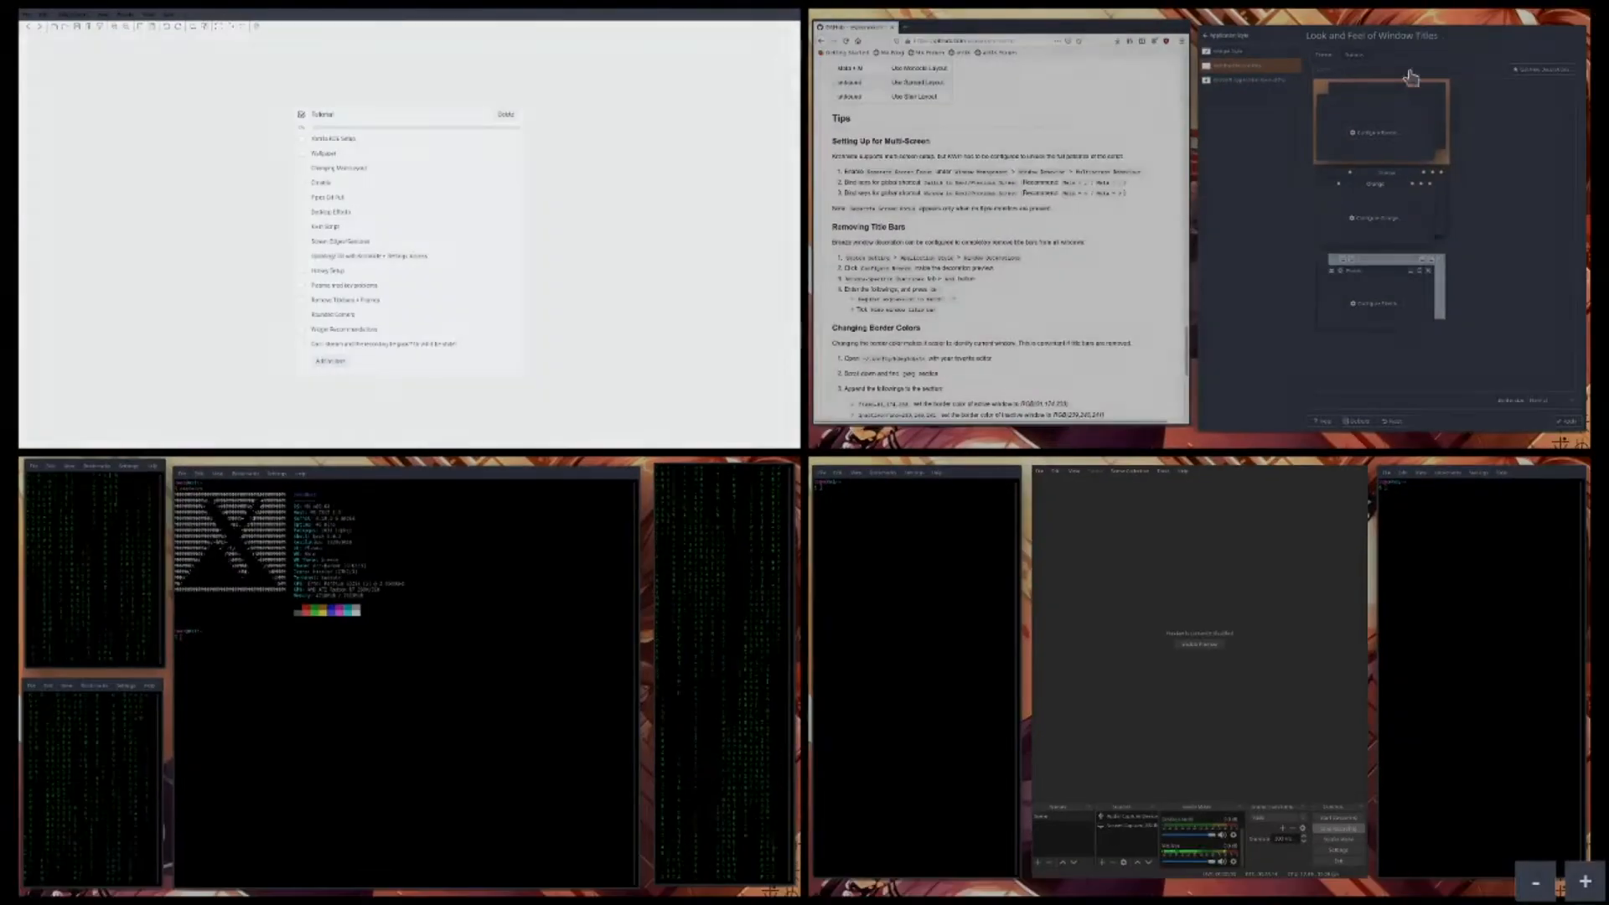
{"action": "left_click", "coordinate": [575, 682]}
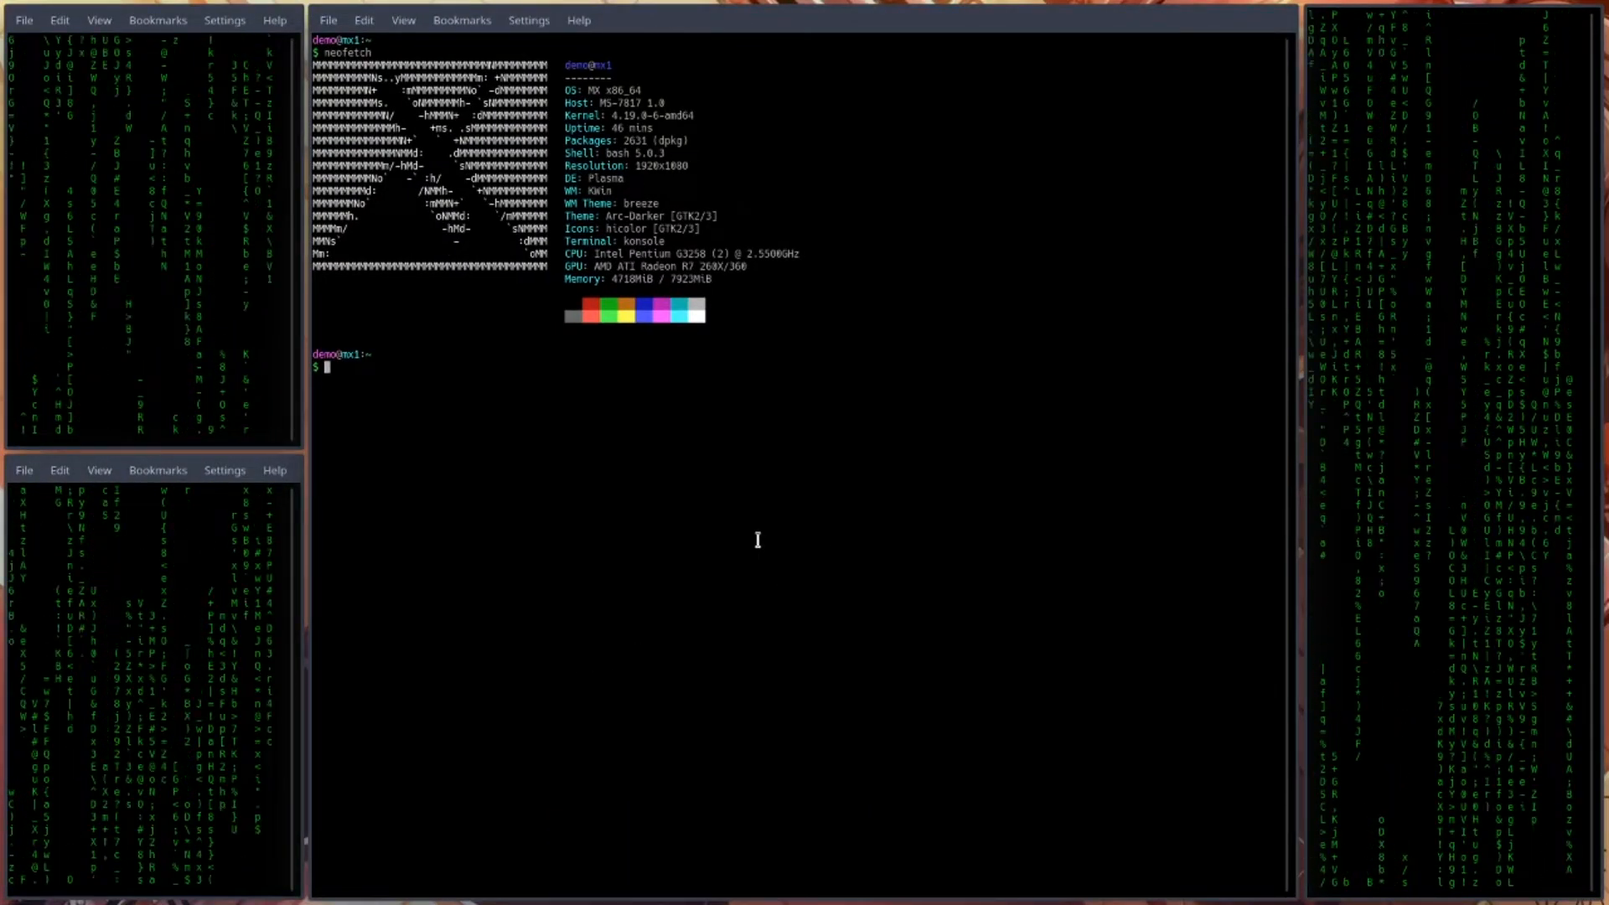
- Browse the earlier commands in the neofetch terminal's history and close that terminal
{"action": "type", "text": "sudo apt install rofi"}
{"action": "key", "text": "Up"}
{"action": "key", "text": "Up"}
{"action": "key", "text": "Up"}
{"action": "key", "text": "Up"}
{"action": "key", "text": "Down"}
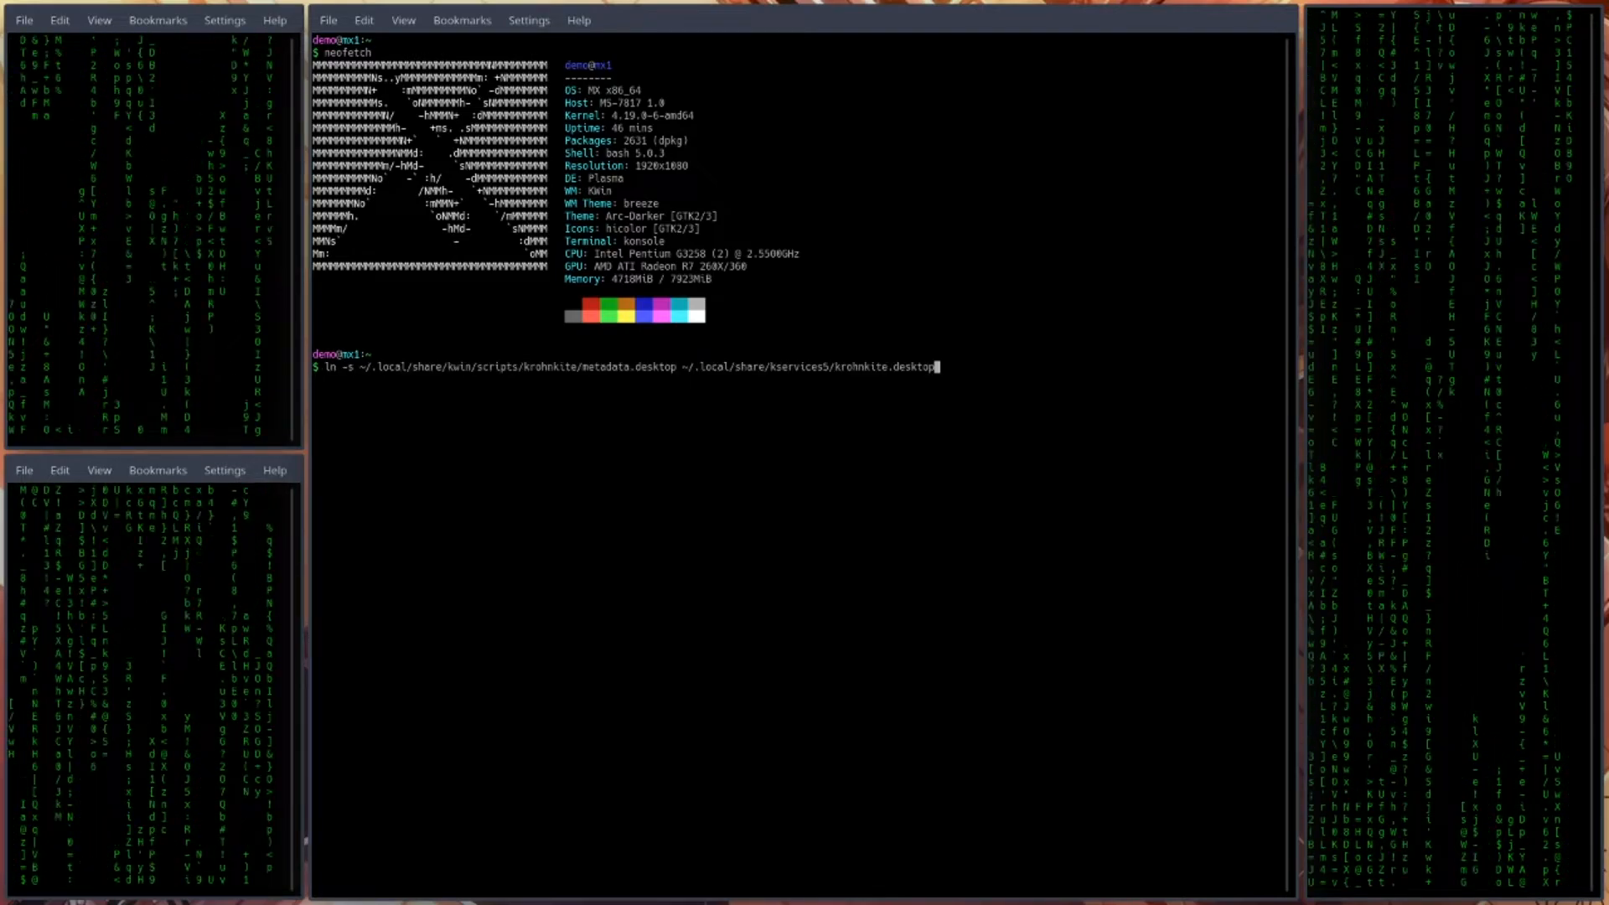
{"action": "key", "text": "Up"}
{"action": "key", "text": "Down"}
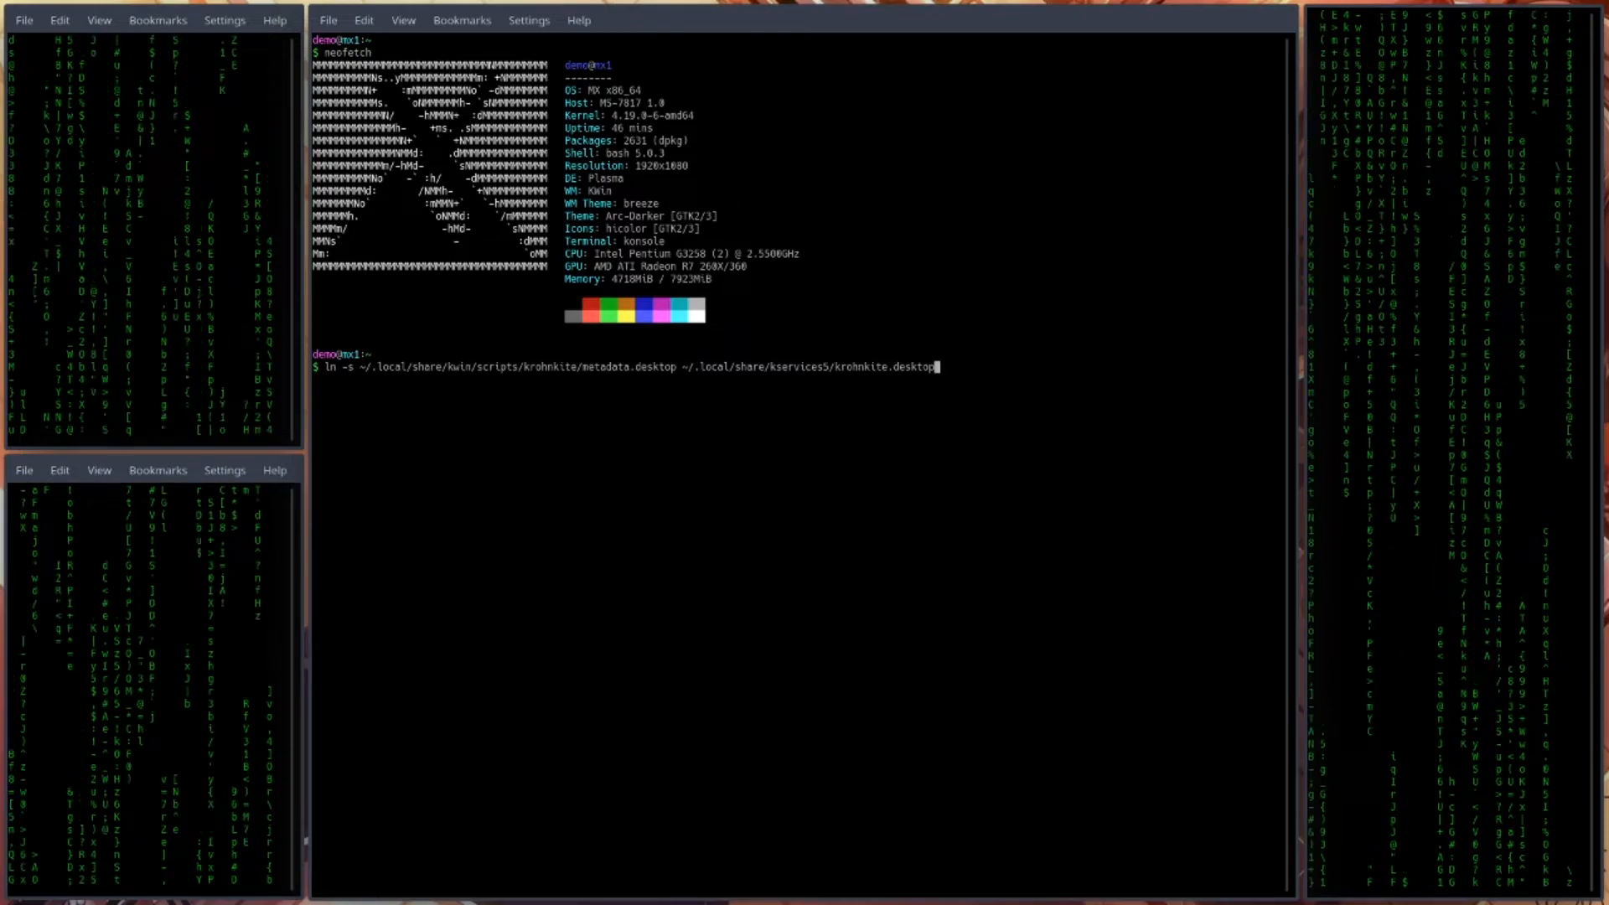
{"action": "key", "text": "Down"}
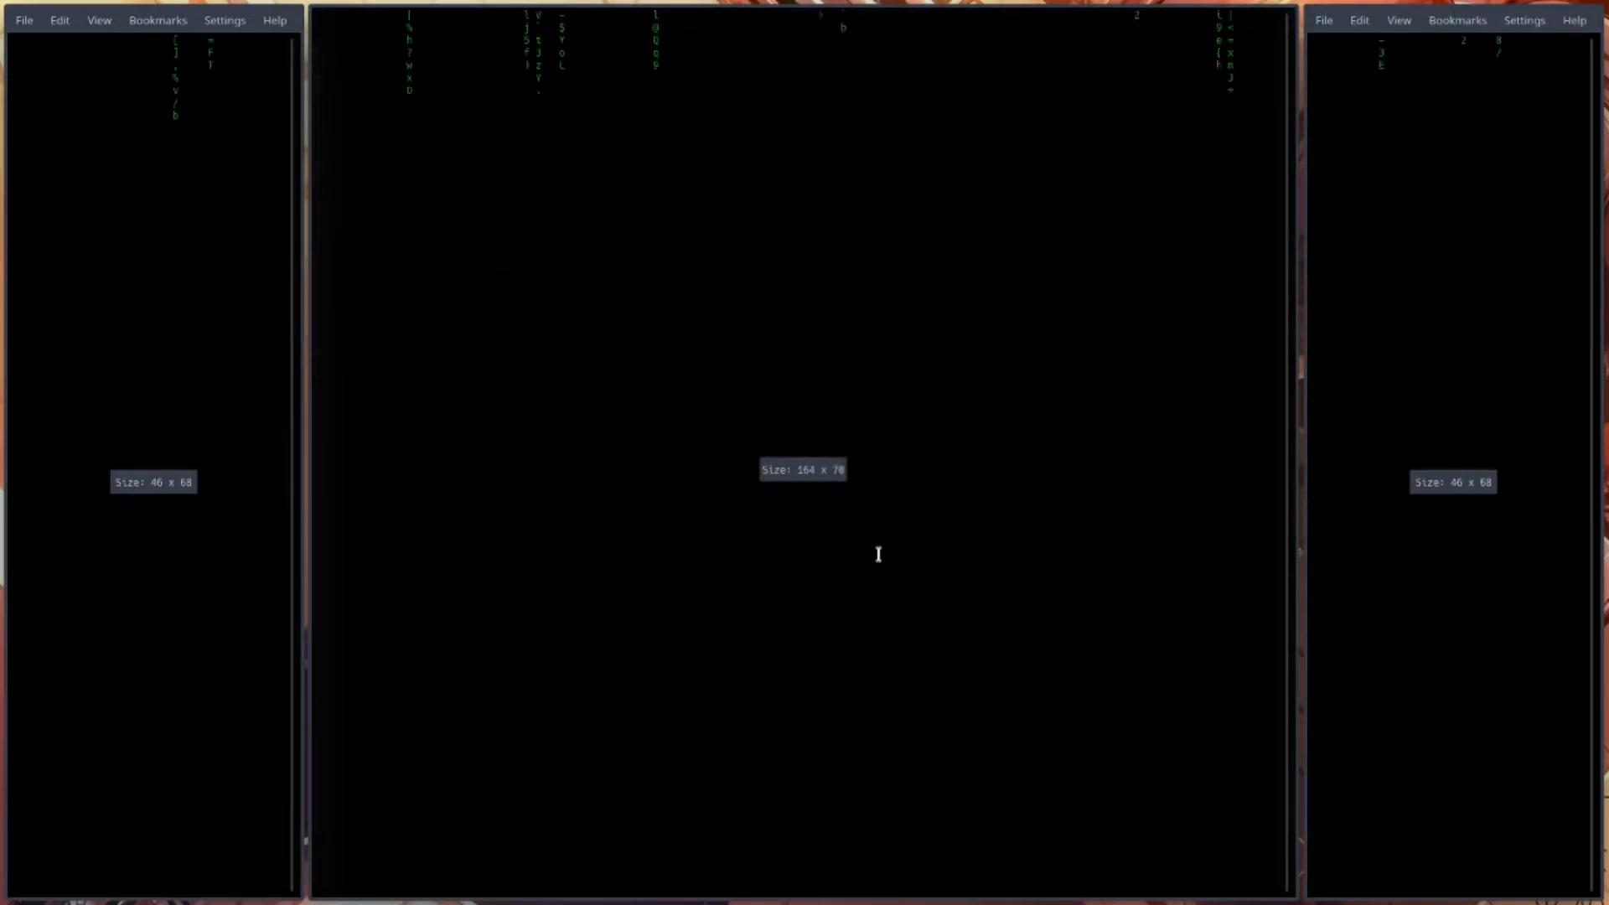
- Switch to the System Settings desktop through the desktop grid and apply the Breeze window decoration
{"action": "key", "text": "ctrl+F8"}
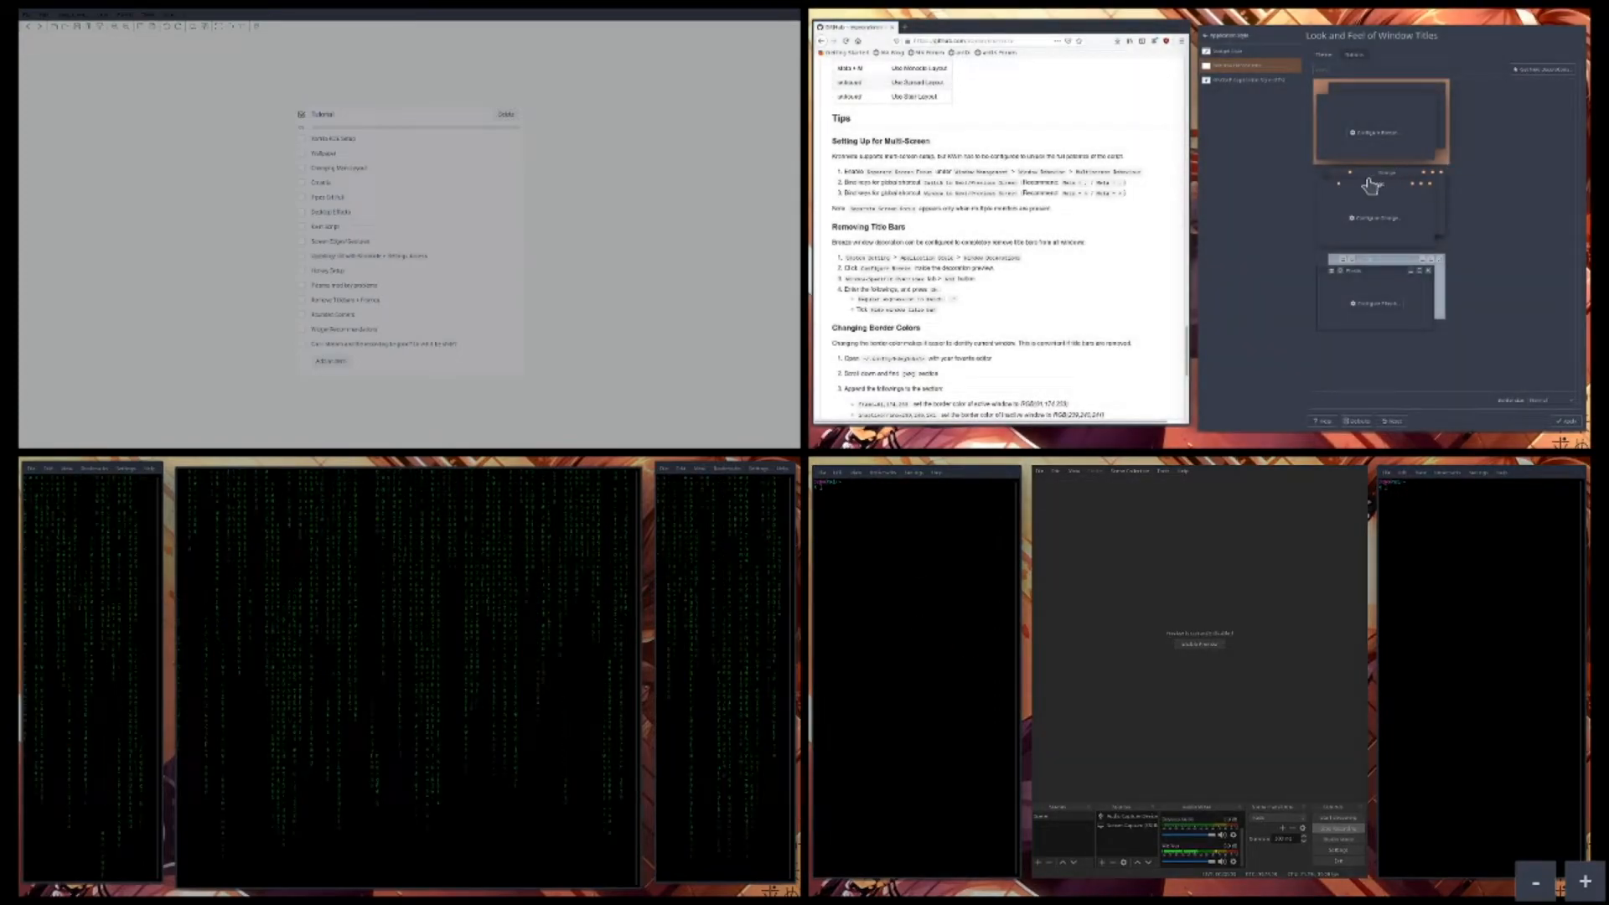
{"action": "left_click", "coordinate": [1293, 195]}
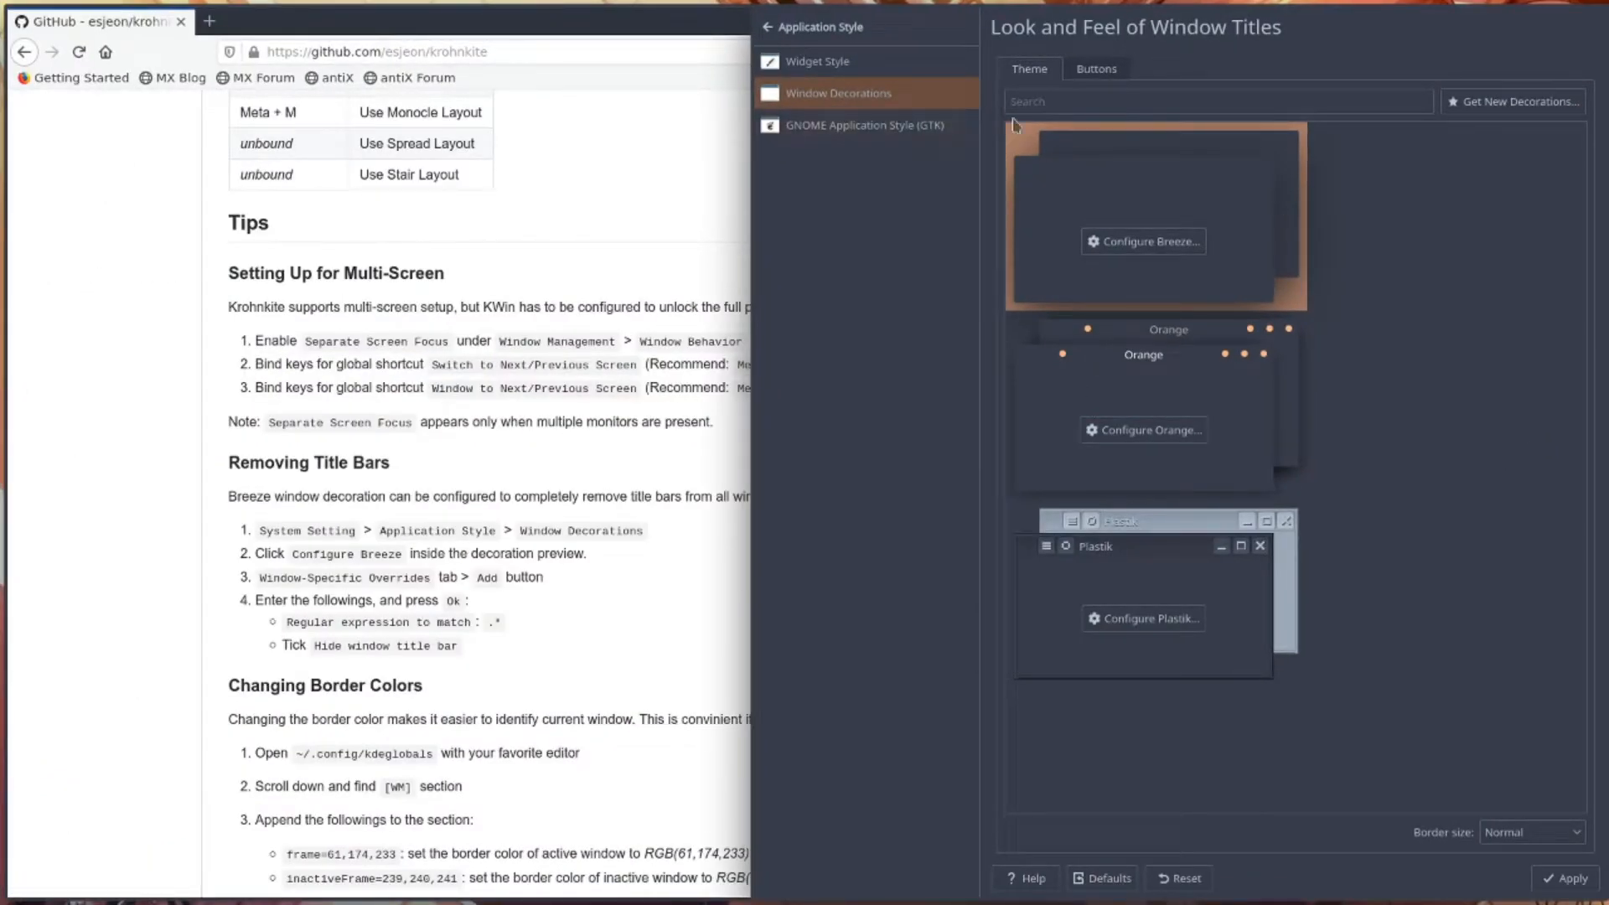
{"action": "left_click", "coordinate": [1550, 880]}
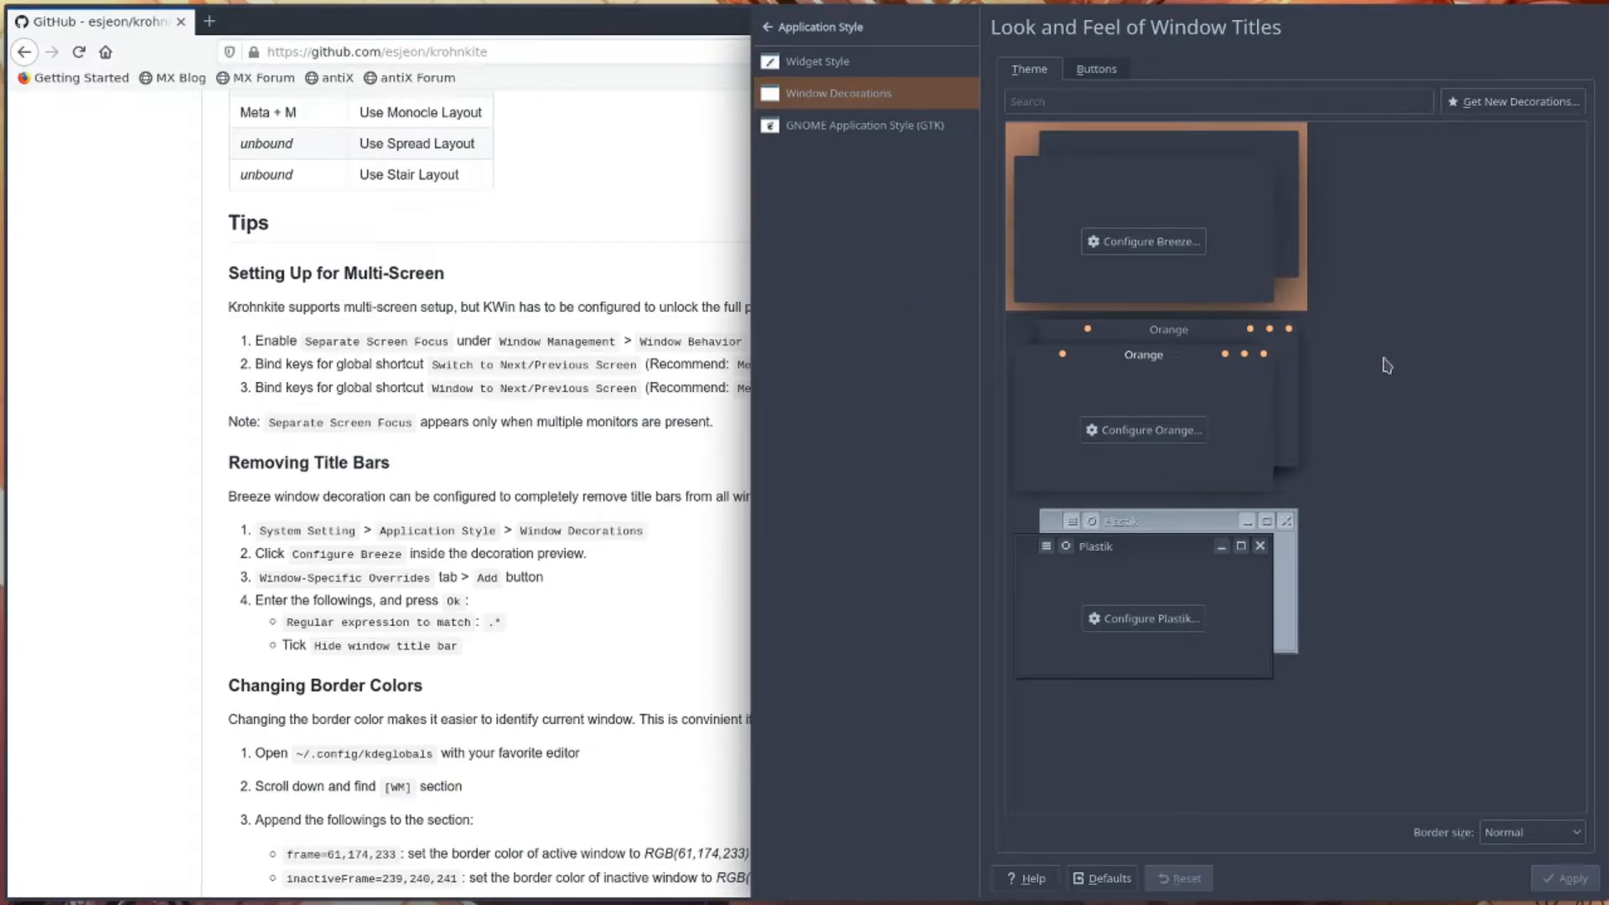
- Review the GNOME/GTK theme choices, the Window Decorations page, and the Widget Style page with its fine tuning options
{"action": "left_click", "coordinate": [872, 127]}
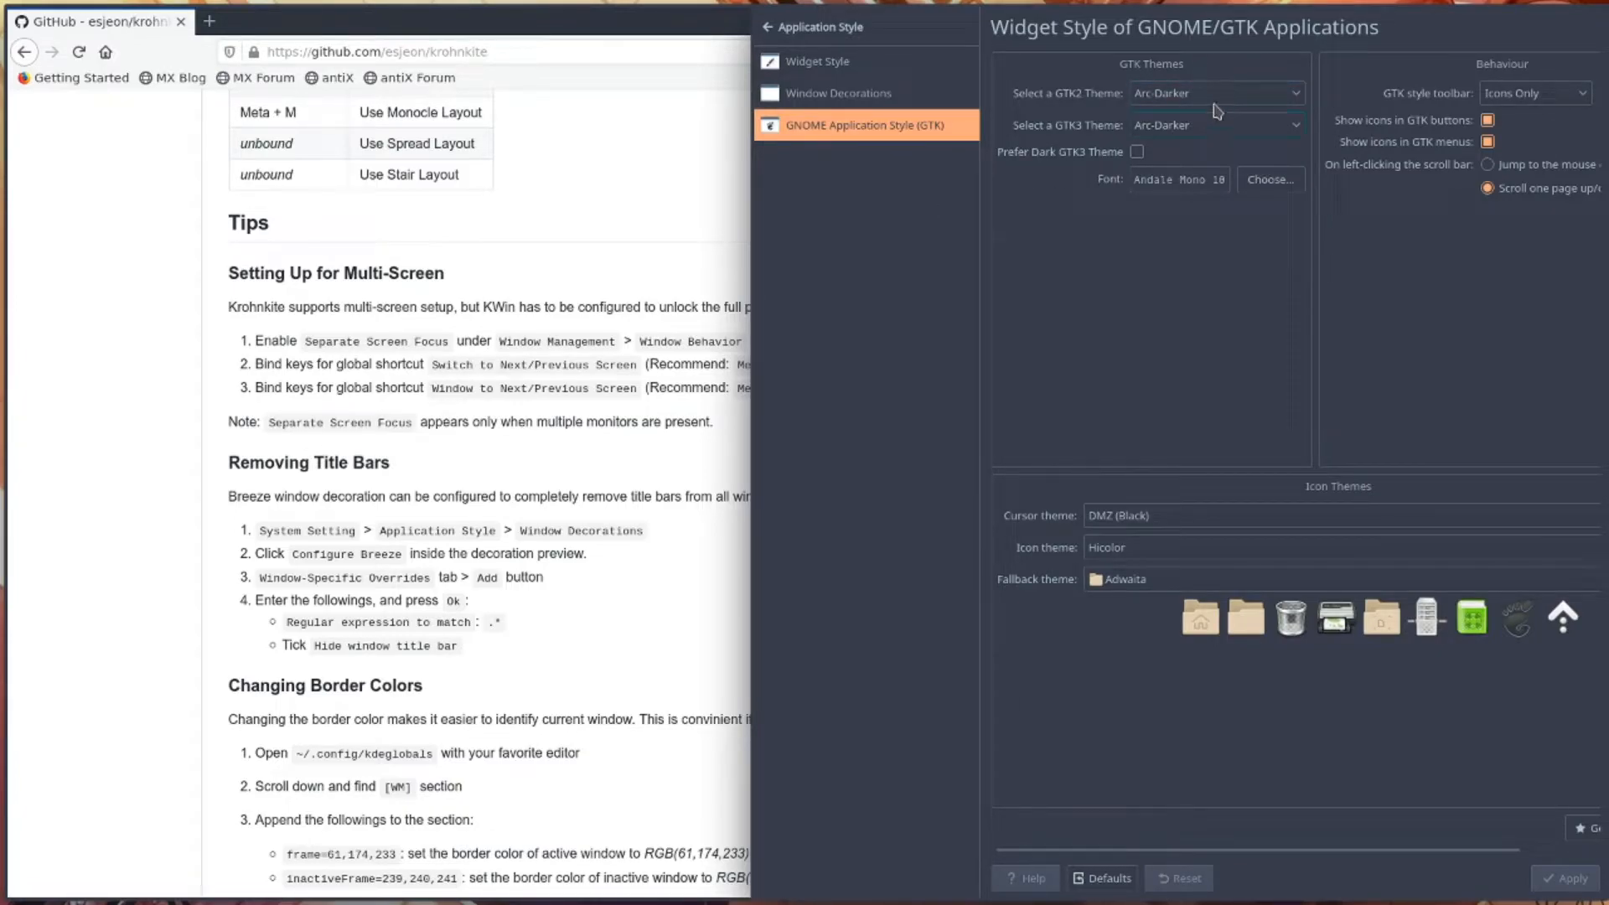
{"action": "left_click", "coordinate": [1215, 104]}
{"action": "left_click", "coordinate": [1215, 78]}
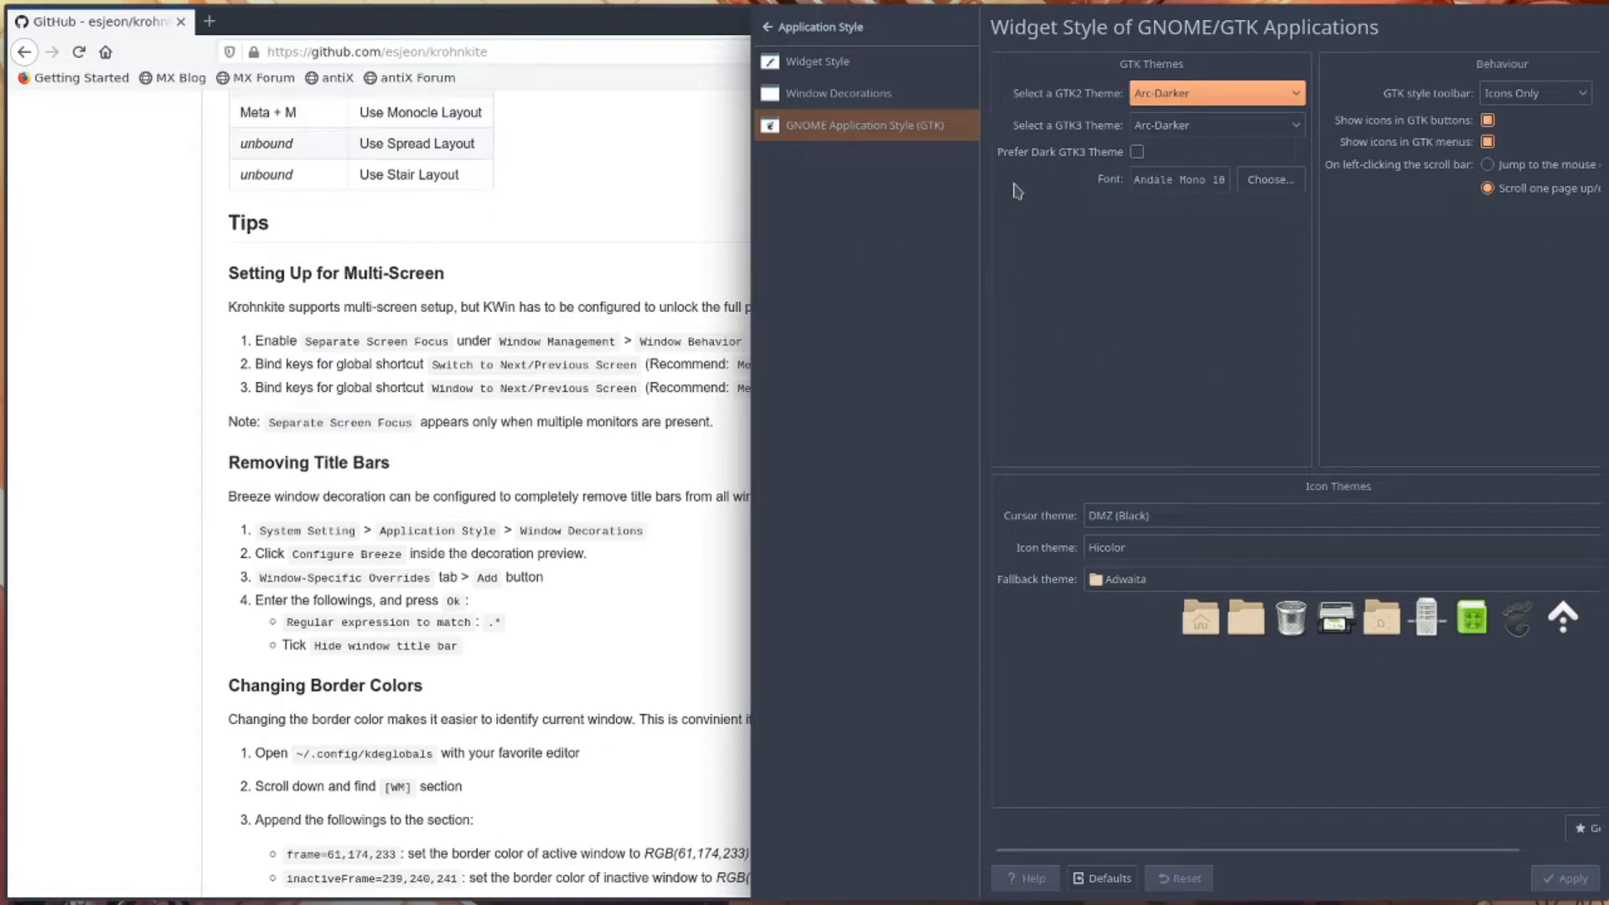
{"action": "left_click", "coordinate": [864, 99]}
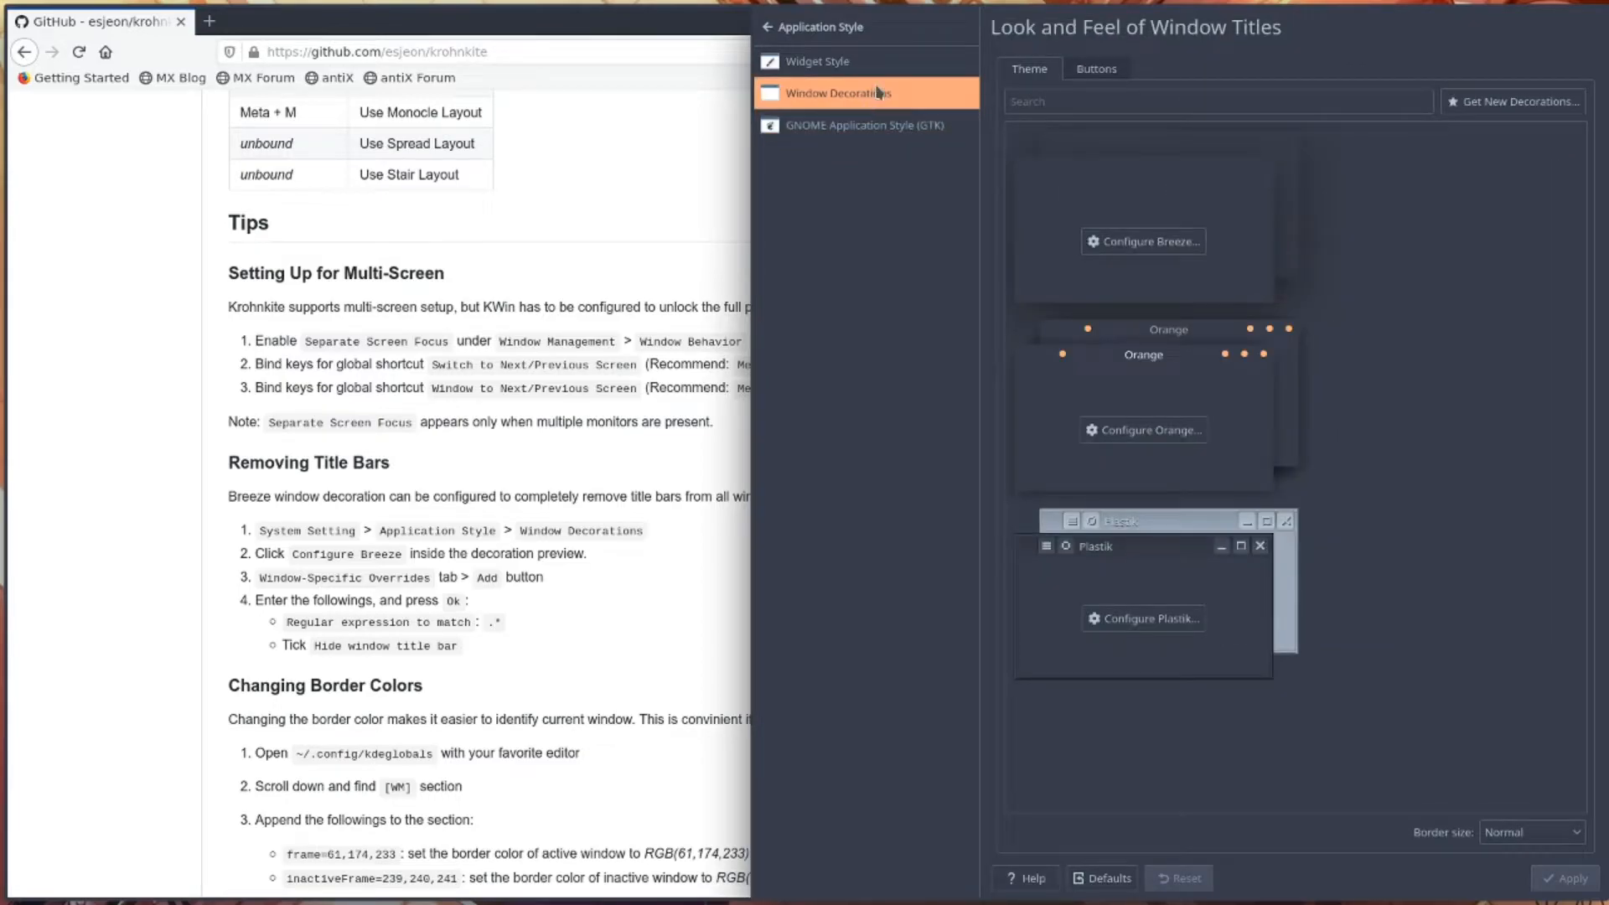
{"action": "left_click", "coordinate": [854, 67]}
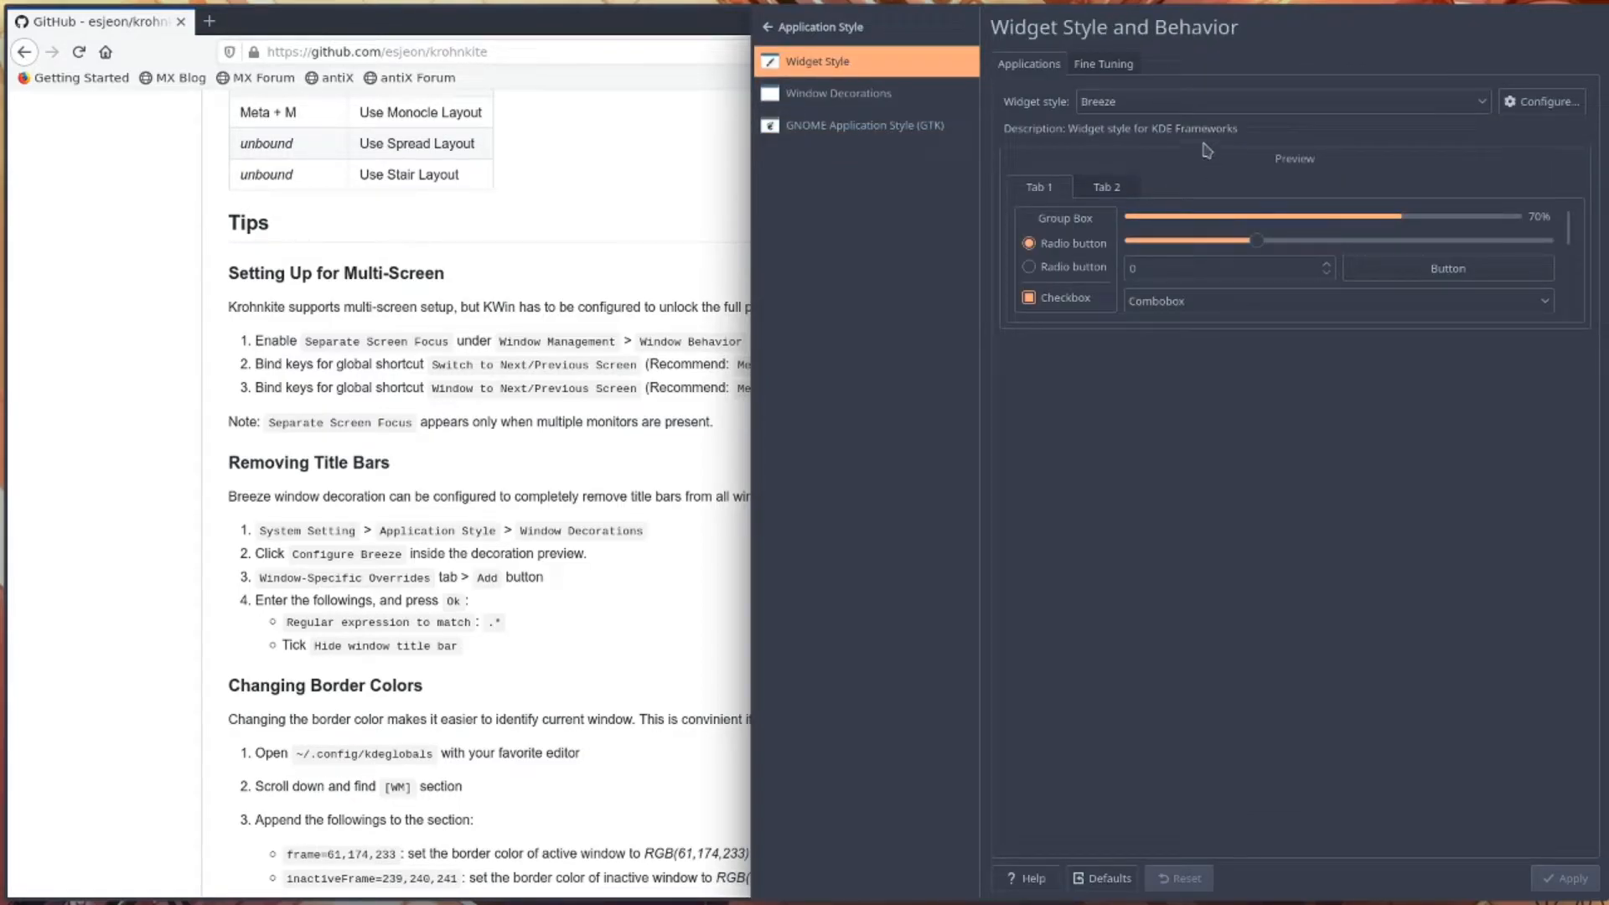
{"action": "left_click", "coordinate": [1121, 73]}
{"action": "left_click", "coordinate": [1046, 67]}
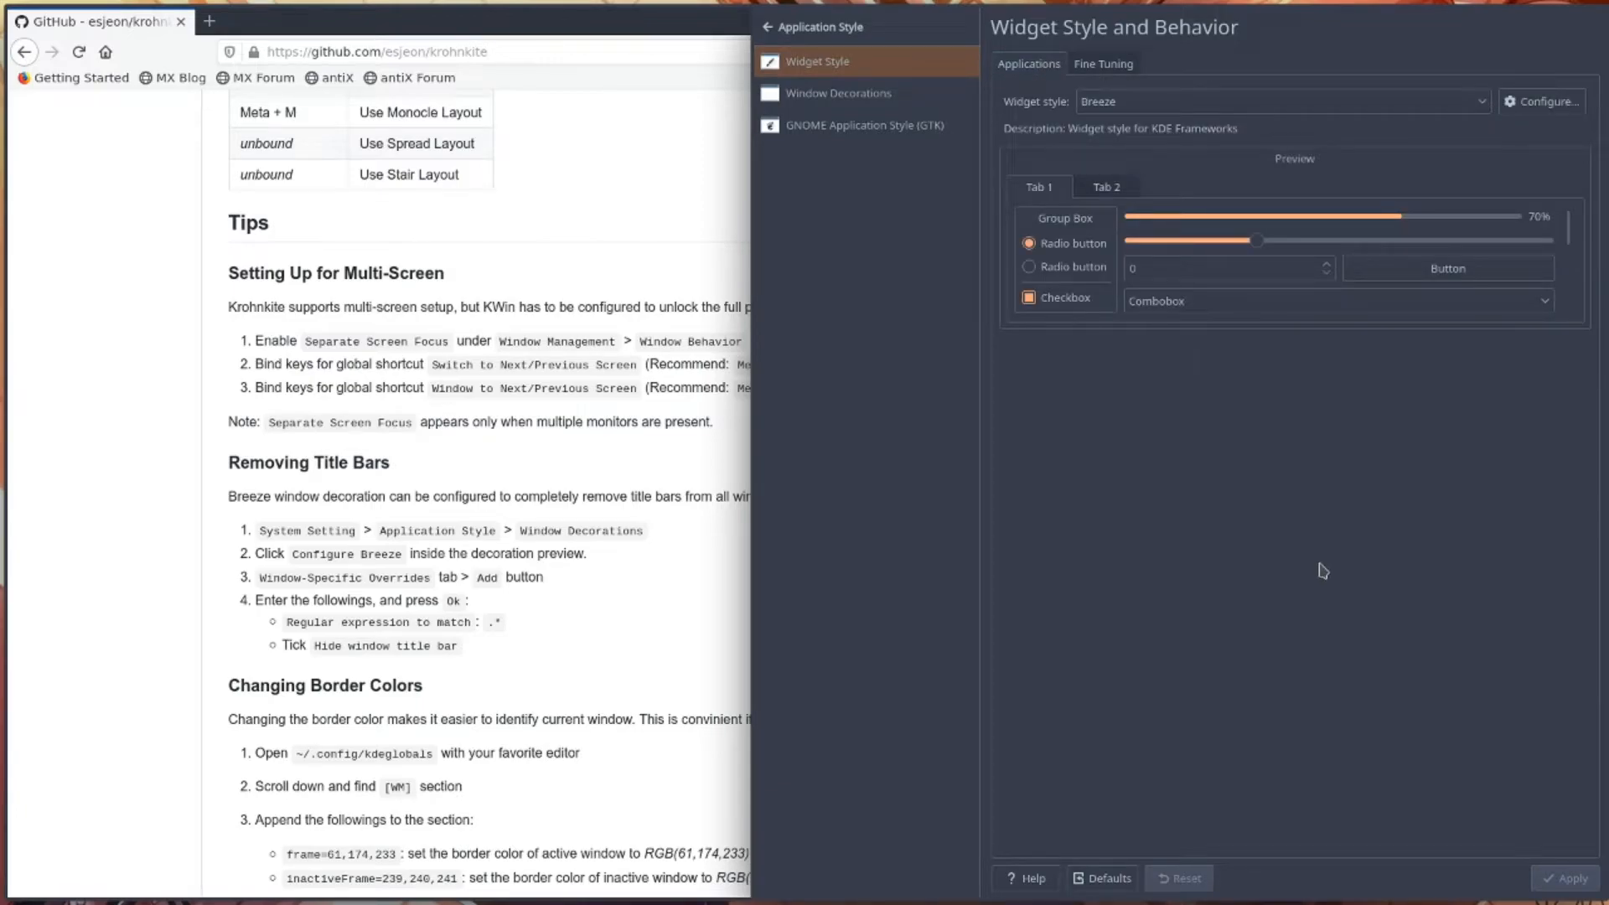
- Look through the Breeze widget style's animation, frame, scrollbar and transparency options and dismiss the configuration without changes
{"action": "left_click", "coordinate": [1540, 101]}
{"action": "left_click", "coordinate": [1047, 319]}
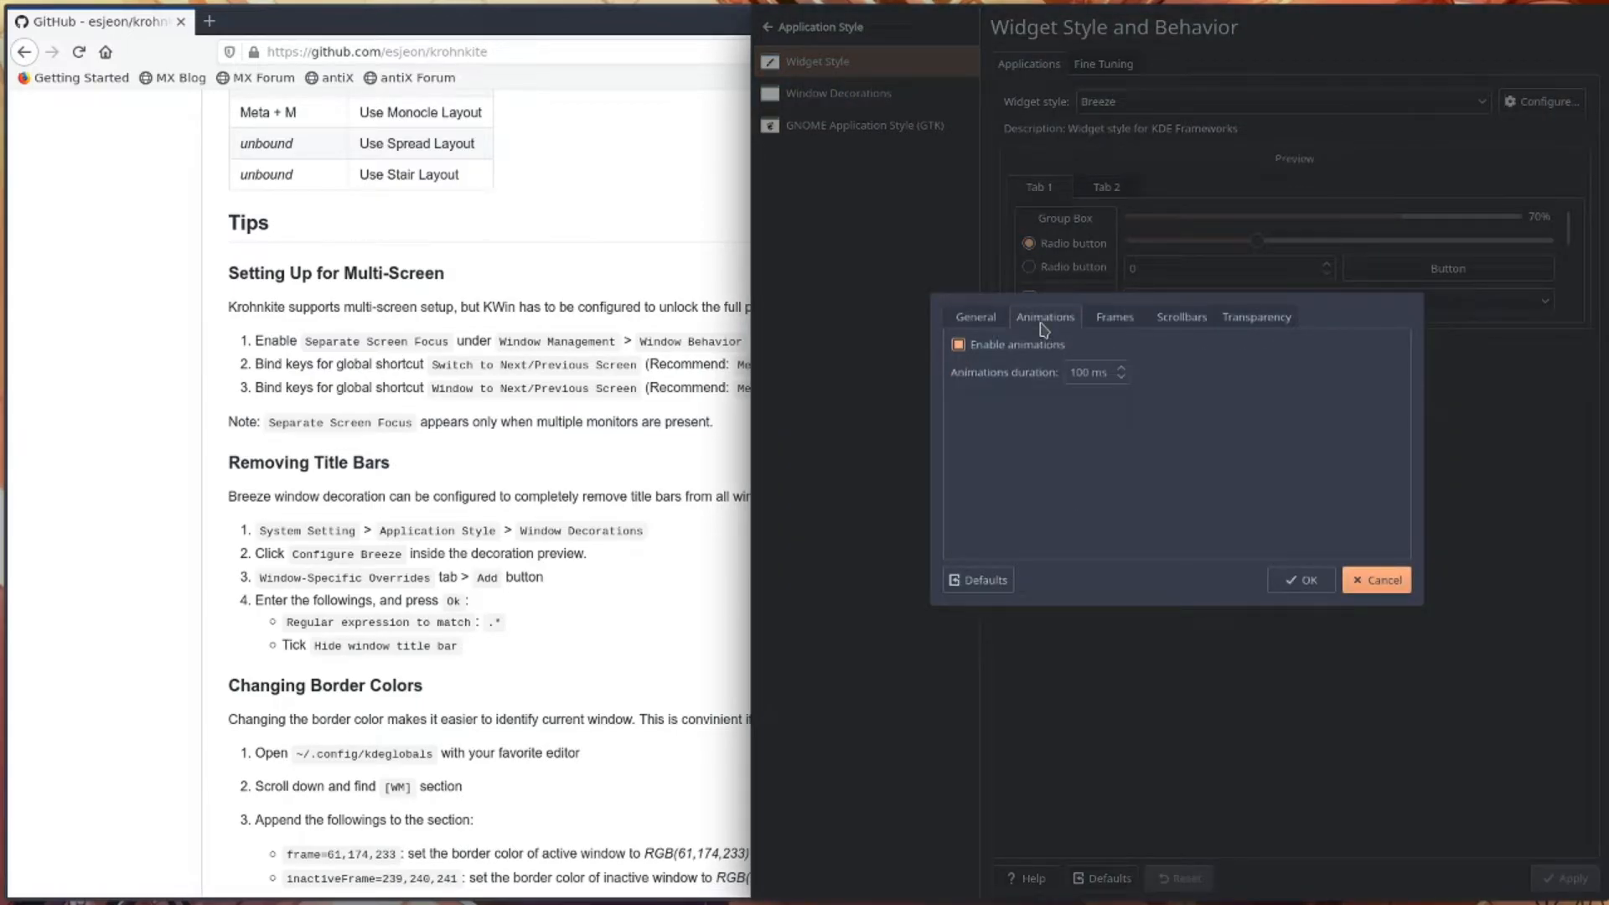
{"action": "left_click", "coordinate": [1114, 318]}
{"action": "left_click", "coordinate": [1181, 318]}
{"action": "left_click", "coordinate": [1231, 319]}
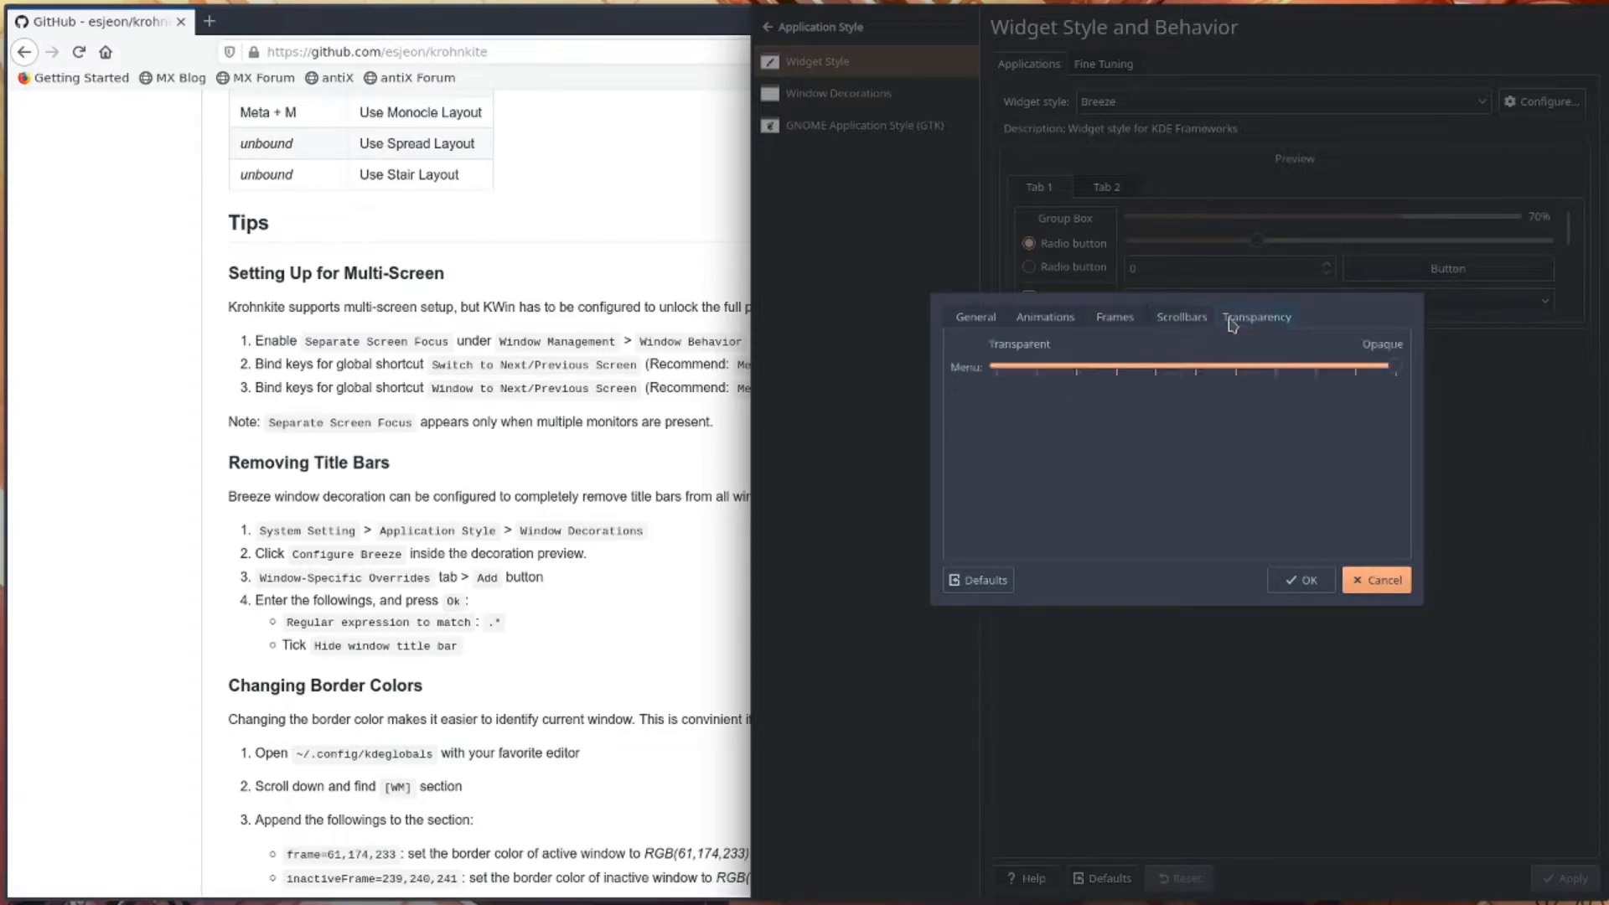
{"action": "left_click", "coordinate": [1362, 580]}
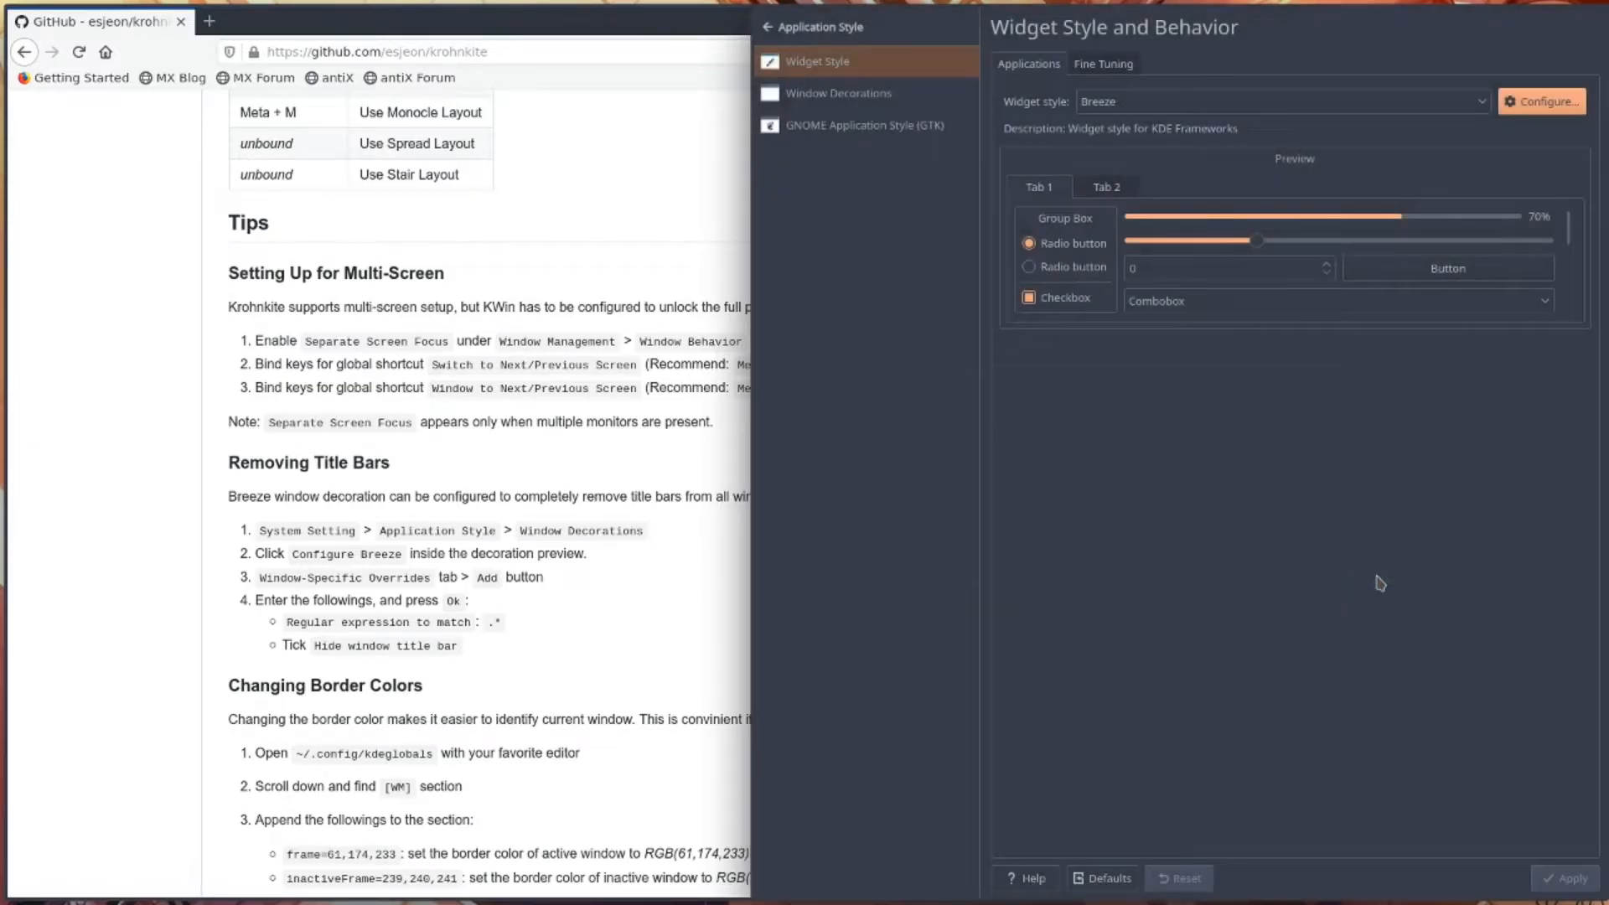
- Bring the Krohnkite GitHub page to the front and return to the Tutorial checklist through the desktop grid
{"action": "left_click", "coordinate": [347, 485]}
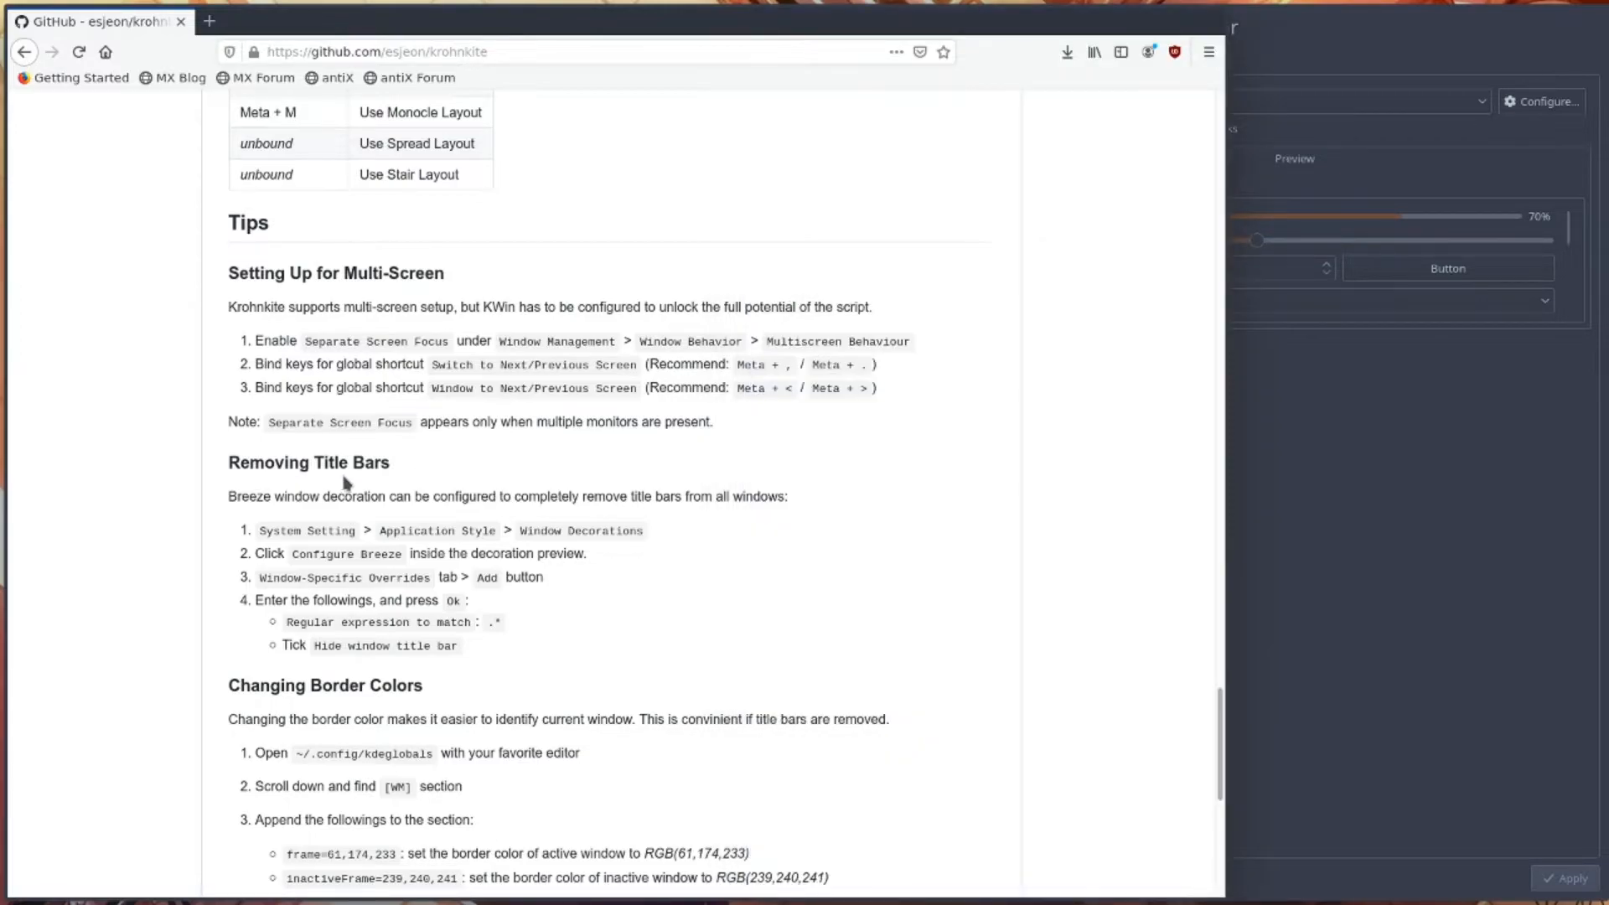
{"action": "mouse_move", "coordinate": [1608, 0]}
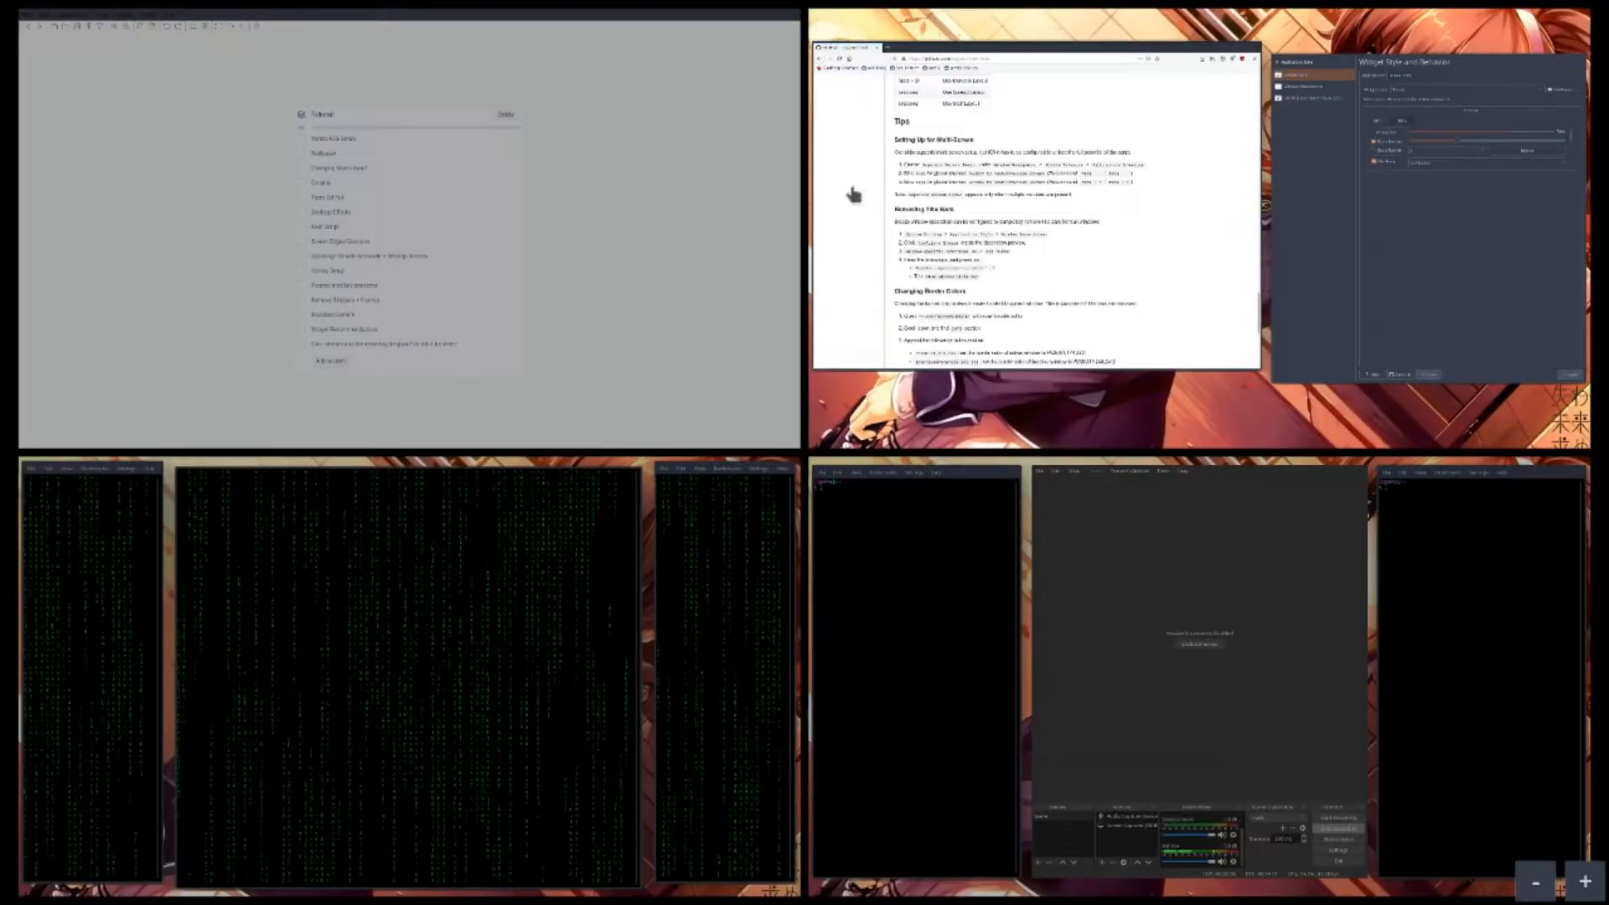
{"action": "left_click", "coordinate": [464, 242]}
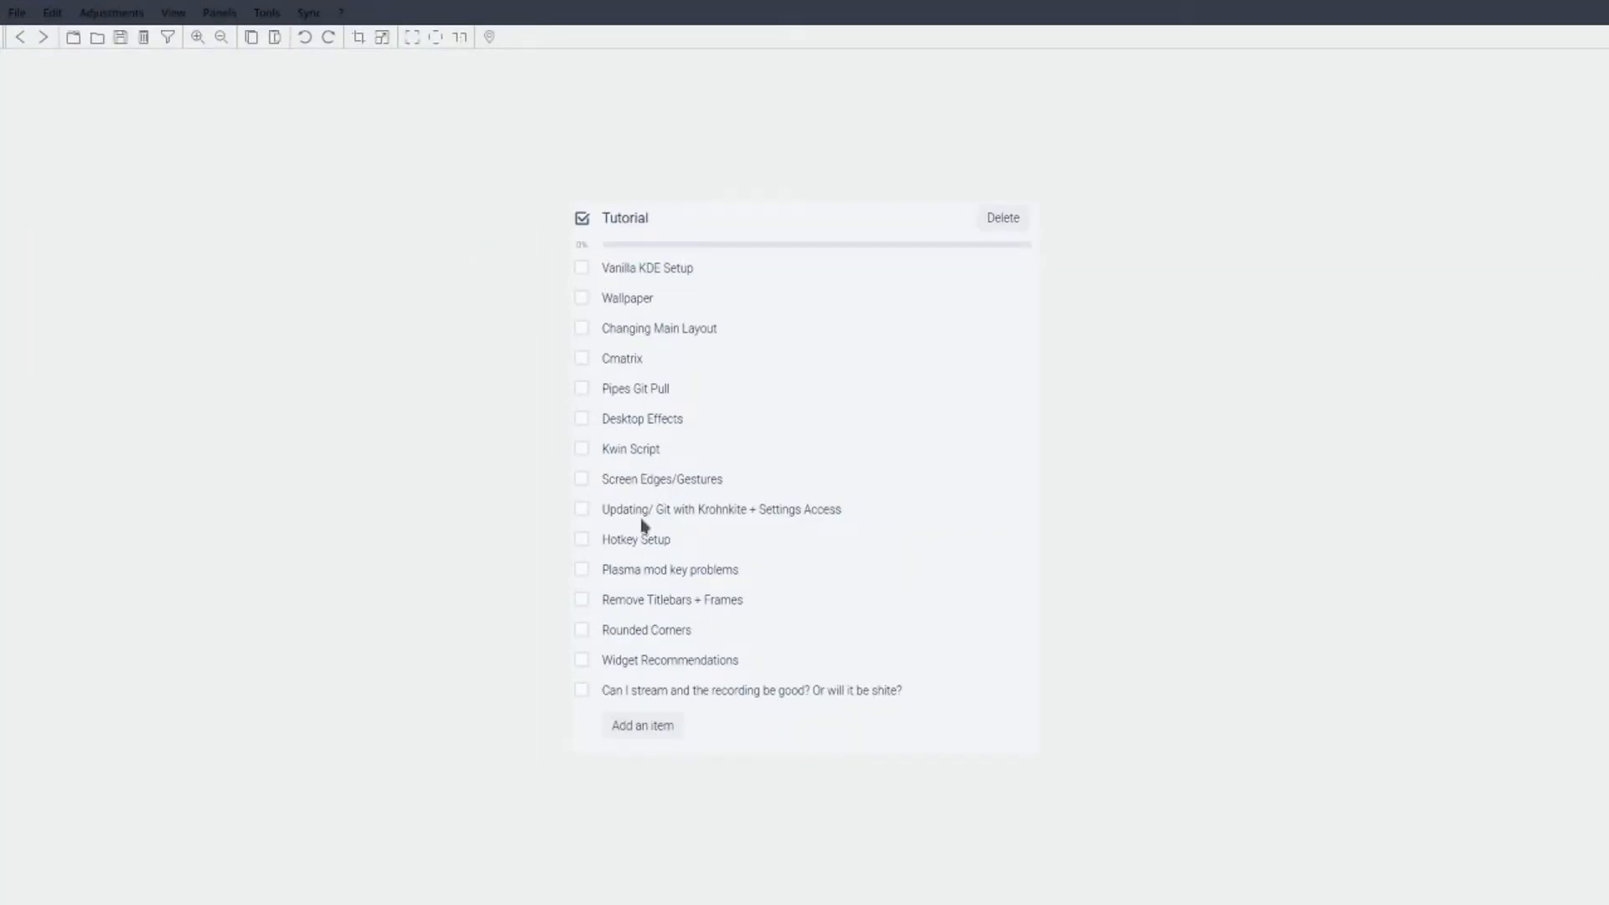
- Configure the NavDexie menu launcher so that its search does not expand to bookmarks, files and emails
{"action": "right_click", "coordinate": [593, 878]}
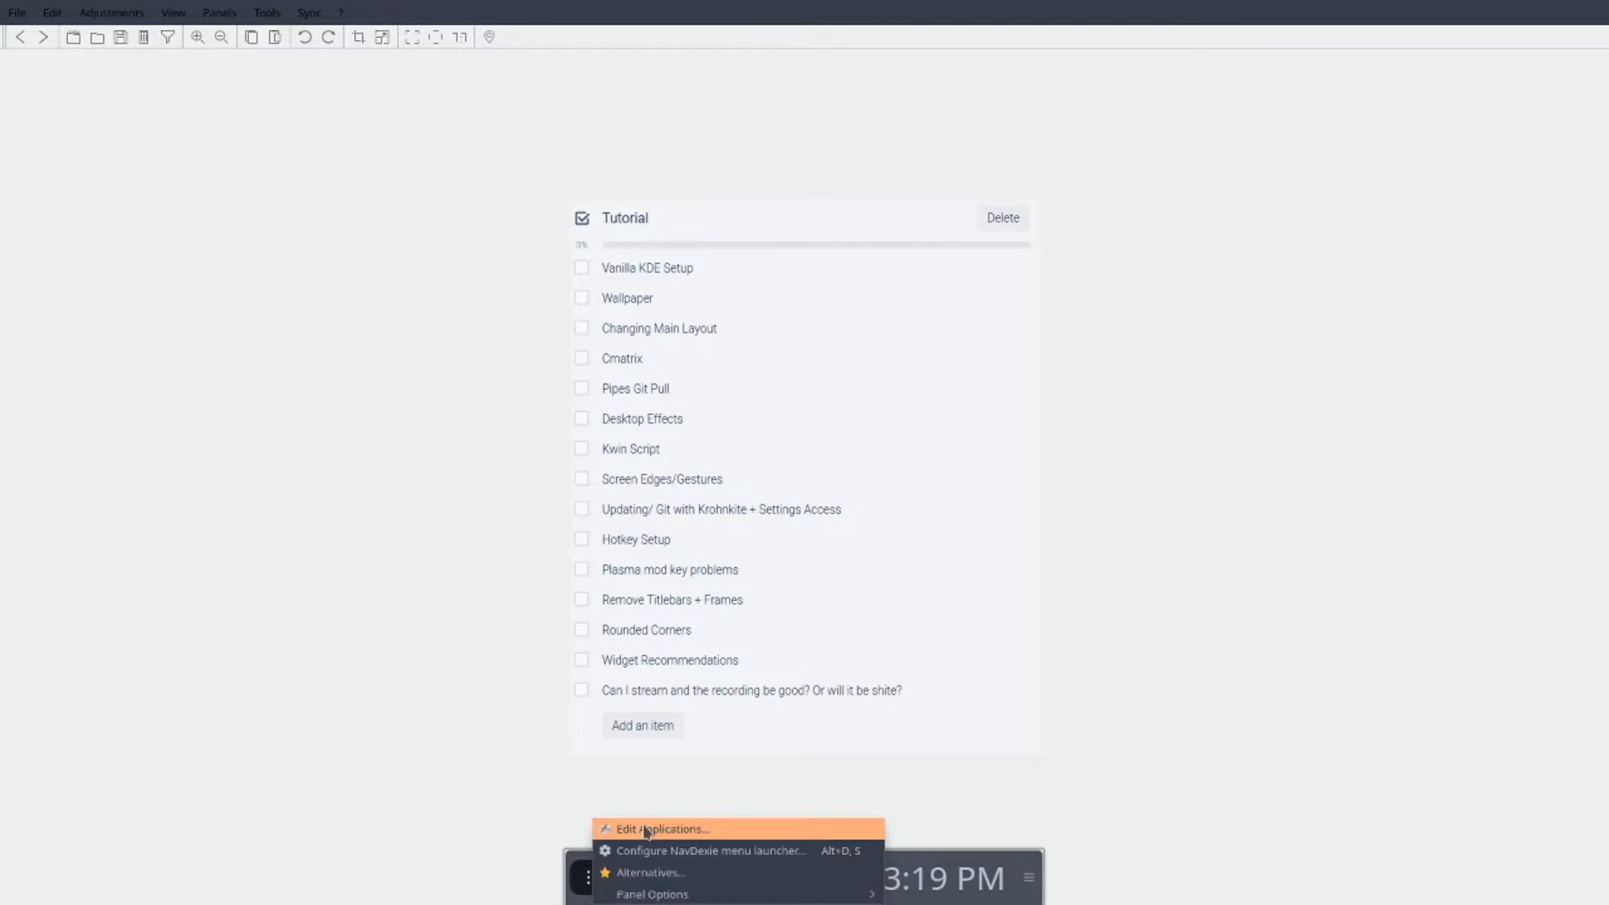
{"action": "left_click", "coordinate": [688, 851]}
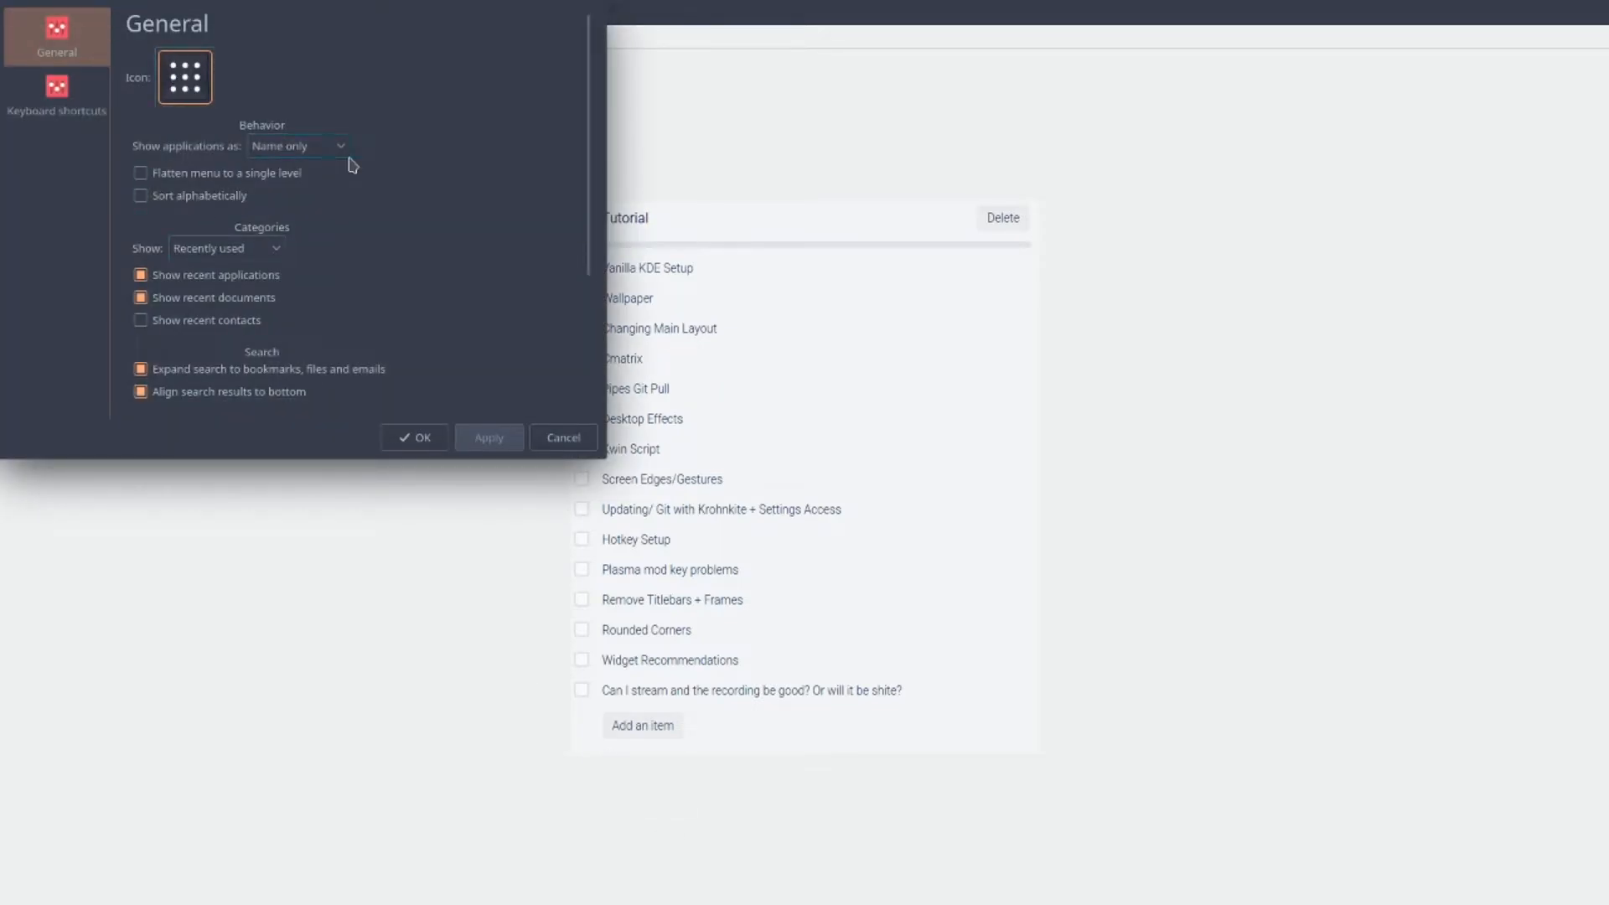
{"action": "scroll", "coordinate": [370, 255], "scroll_direction": "down", "scroll_amount": 1}
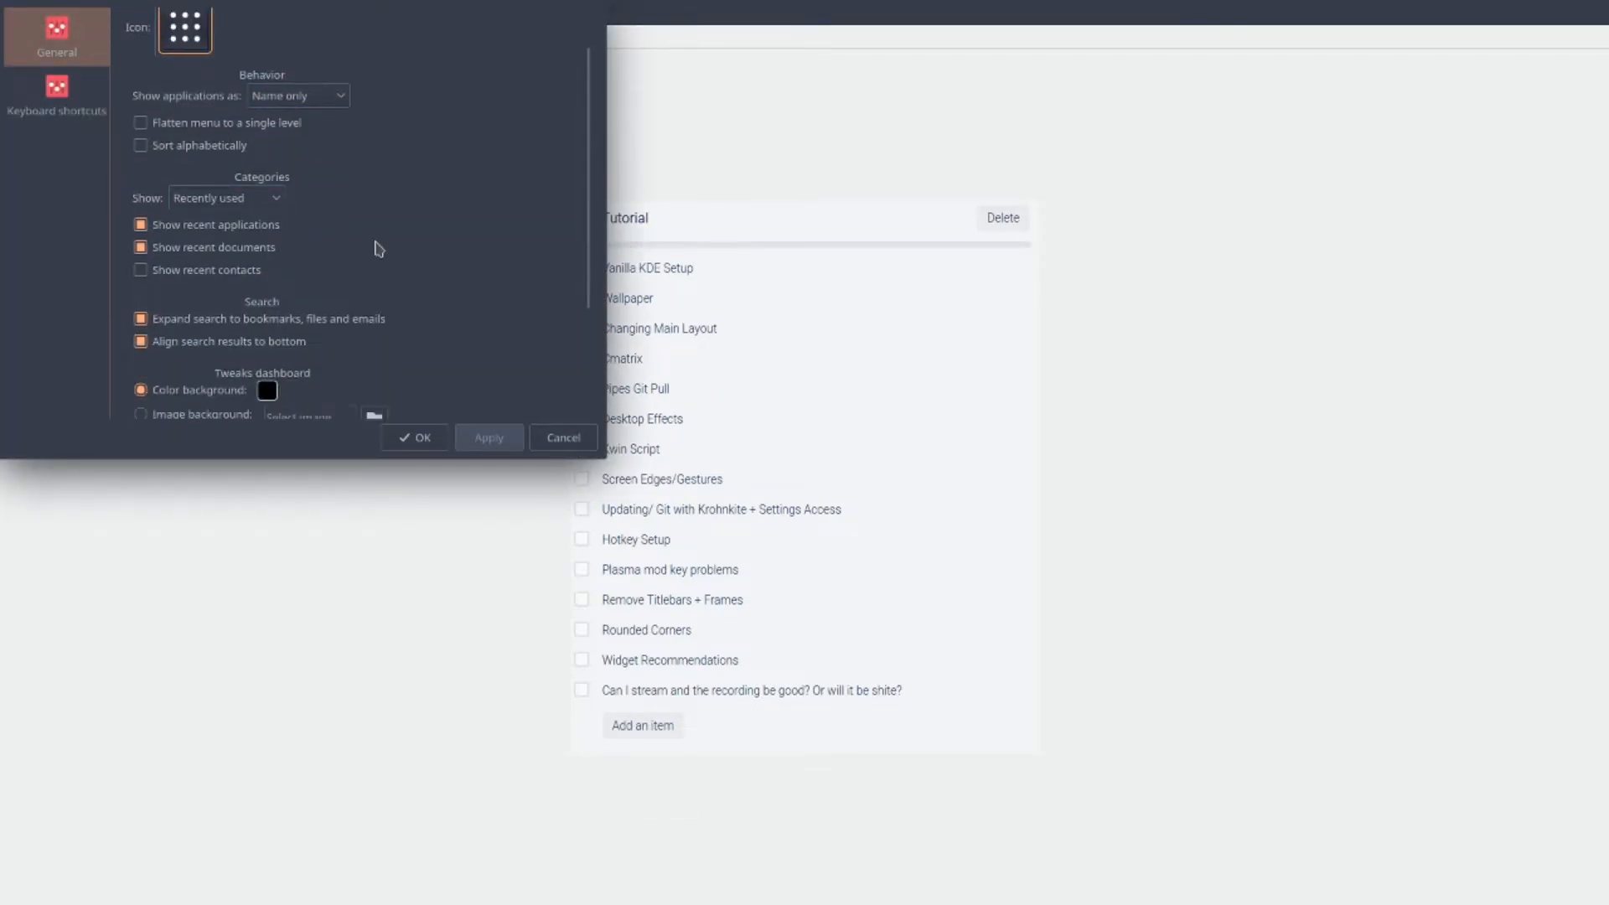
{"action": "left_click", "coordinate": [140, 342]}
{"action": "left_click", "coordinate": [140, 319]}
{"action": "scroll", "coordinate": [513, 276], "scroll_direction": "down", "scroll_amount": 3}
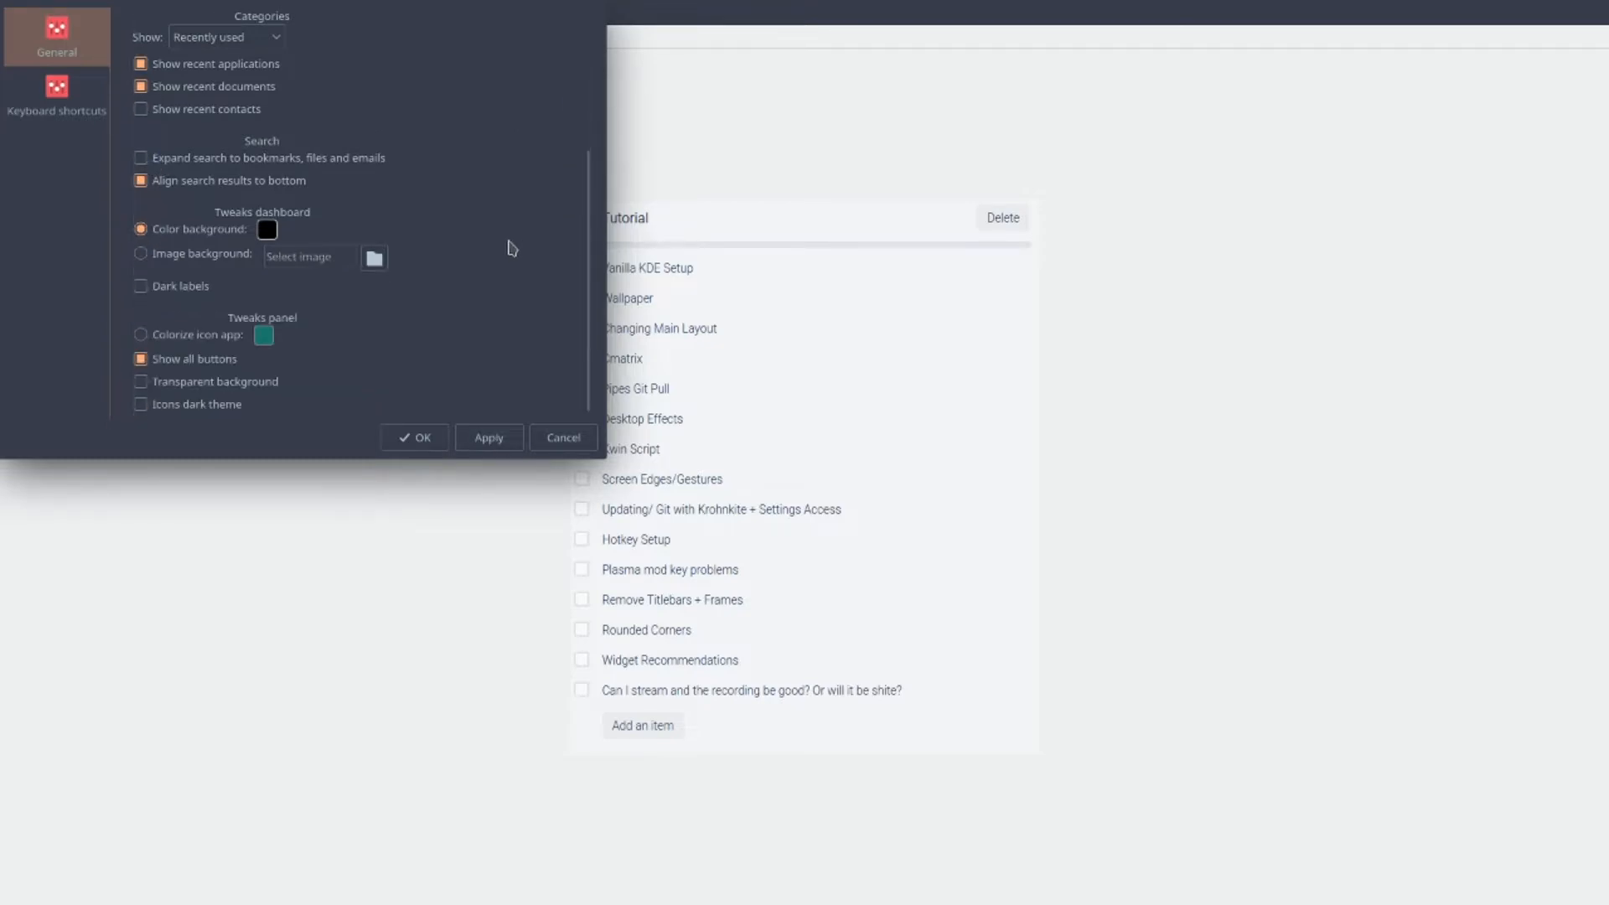
- Set the launcher dashboard to an image background, using the wallpaper file ending in 82.jpg from the Downloads folder
{"action": "left_click", "coordinate": [217, 257]}
{"action": "left_click", "coordinate": [382, 259]}
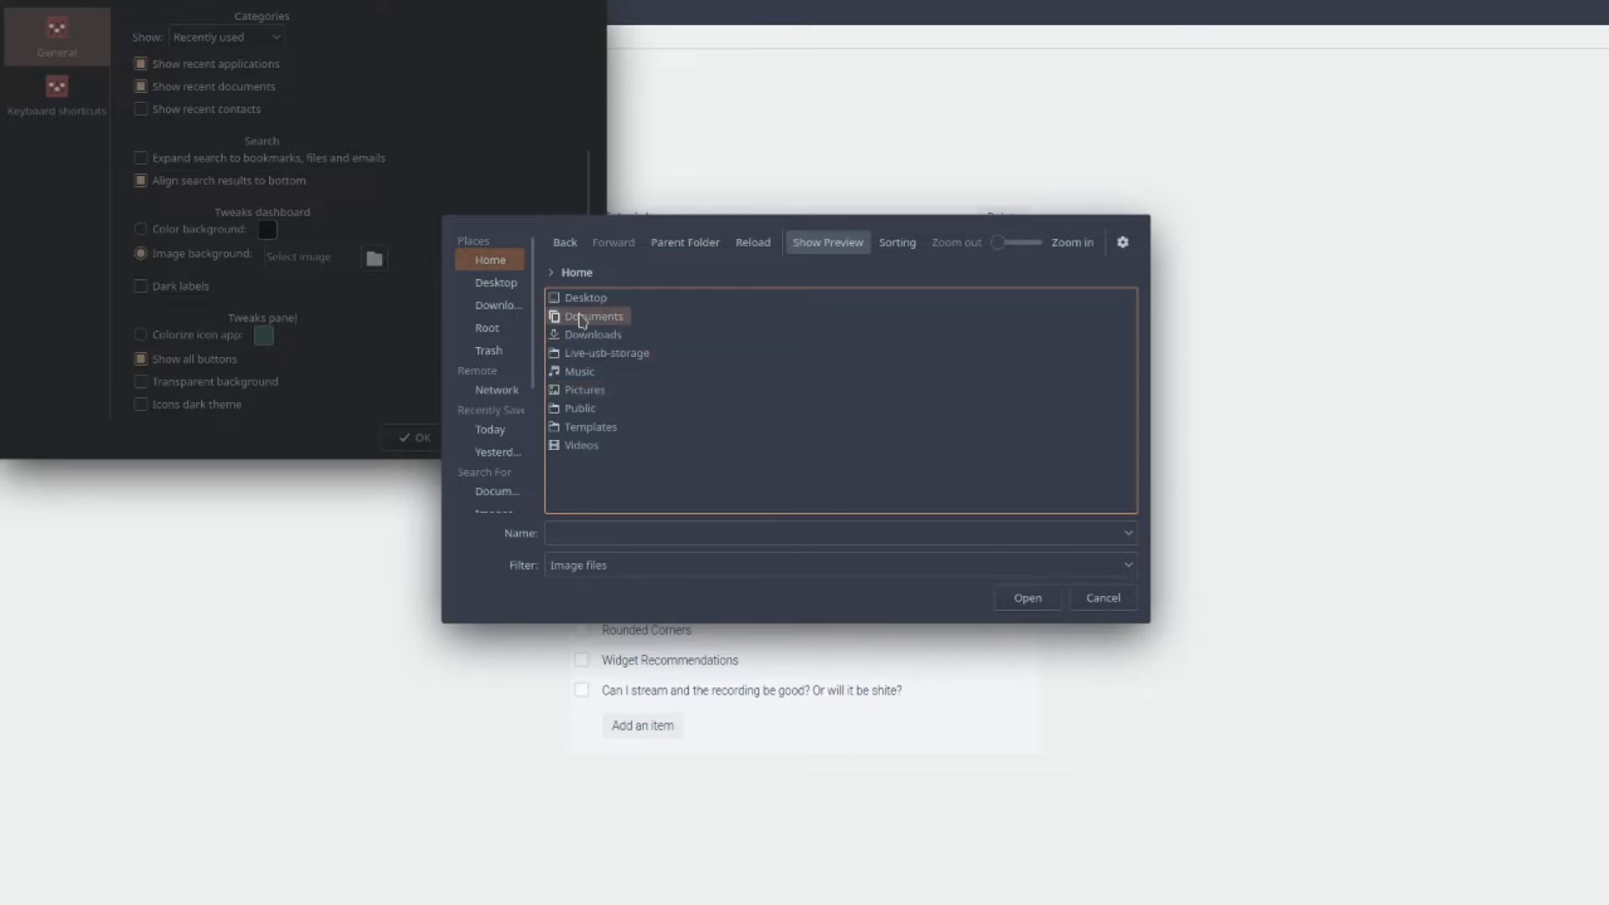
{"action": "left_click", "coordinate": [586, 335]}
{"action": "left_click", "coordinate": [609, 297]}
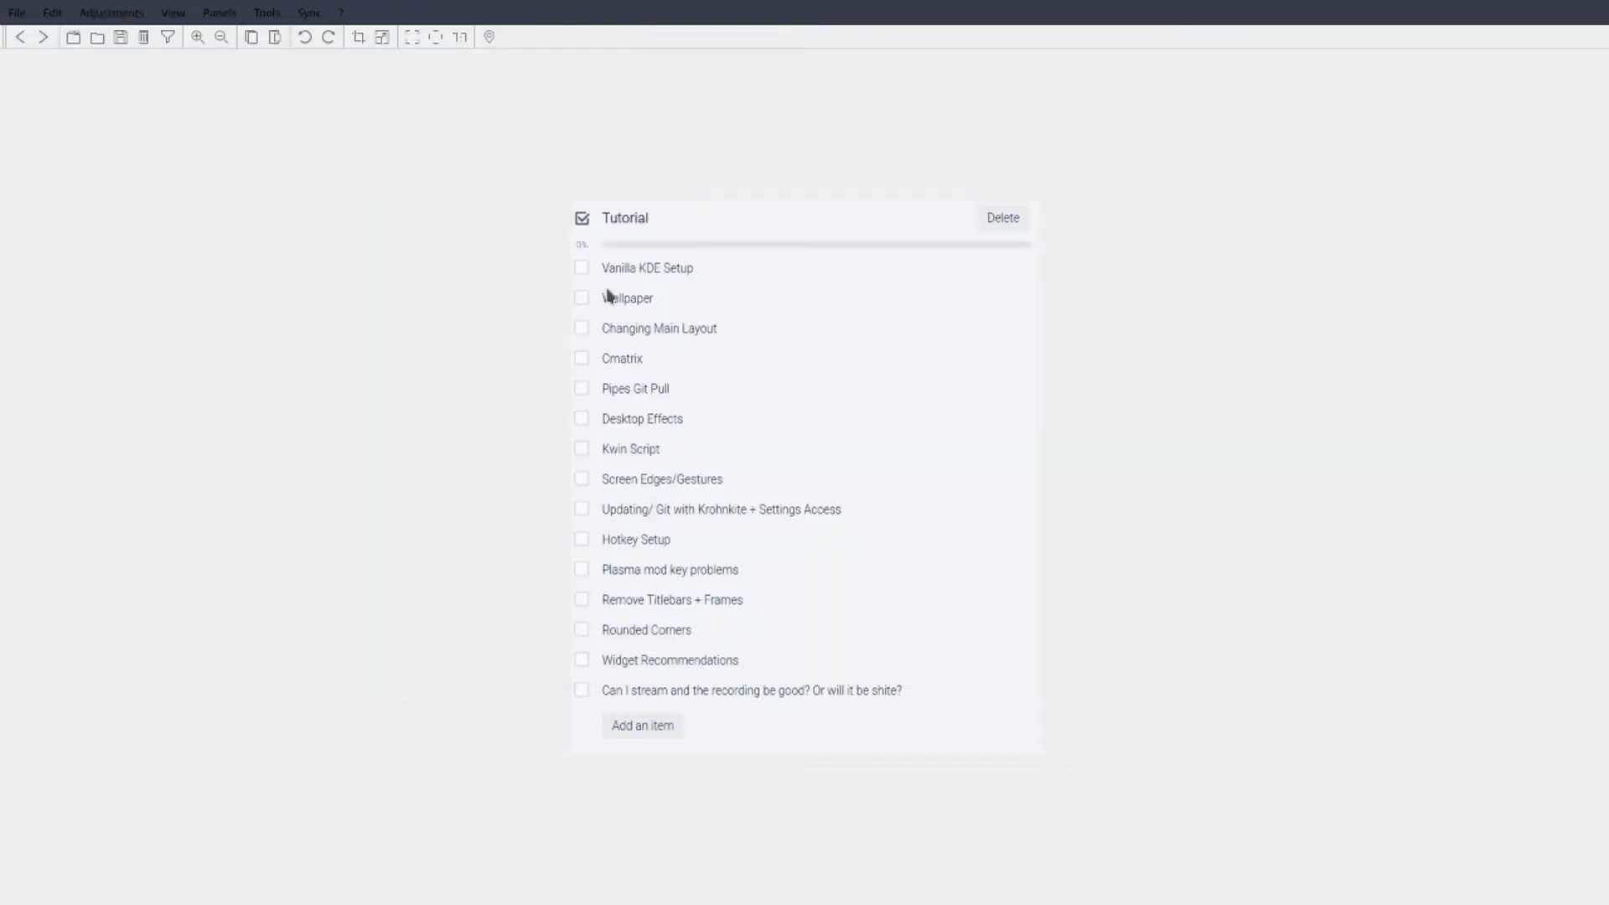
- Return to the launcher configuration, enable the panel's transparent background and apply the settings
{"action": "key", "text": "alt+Tab"}
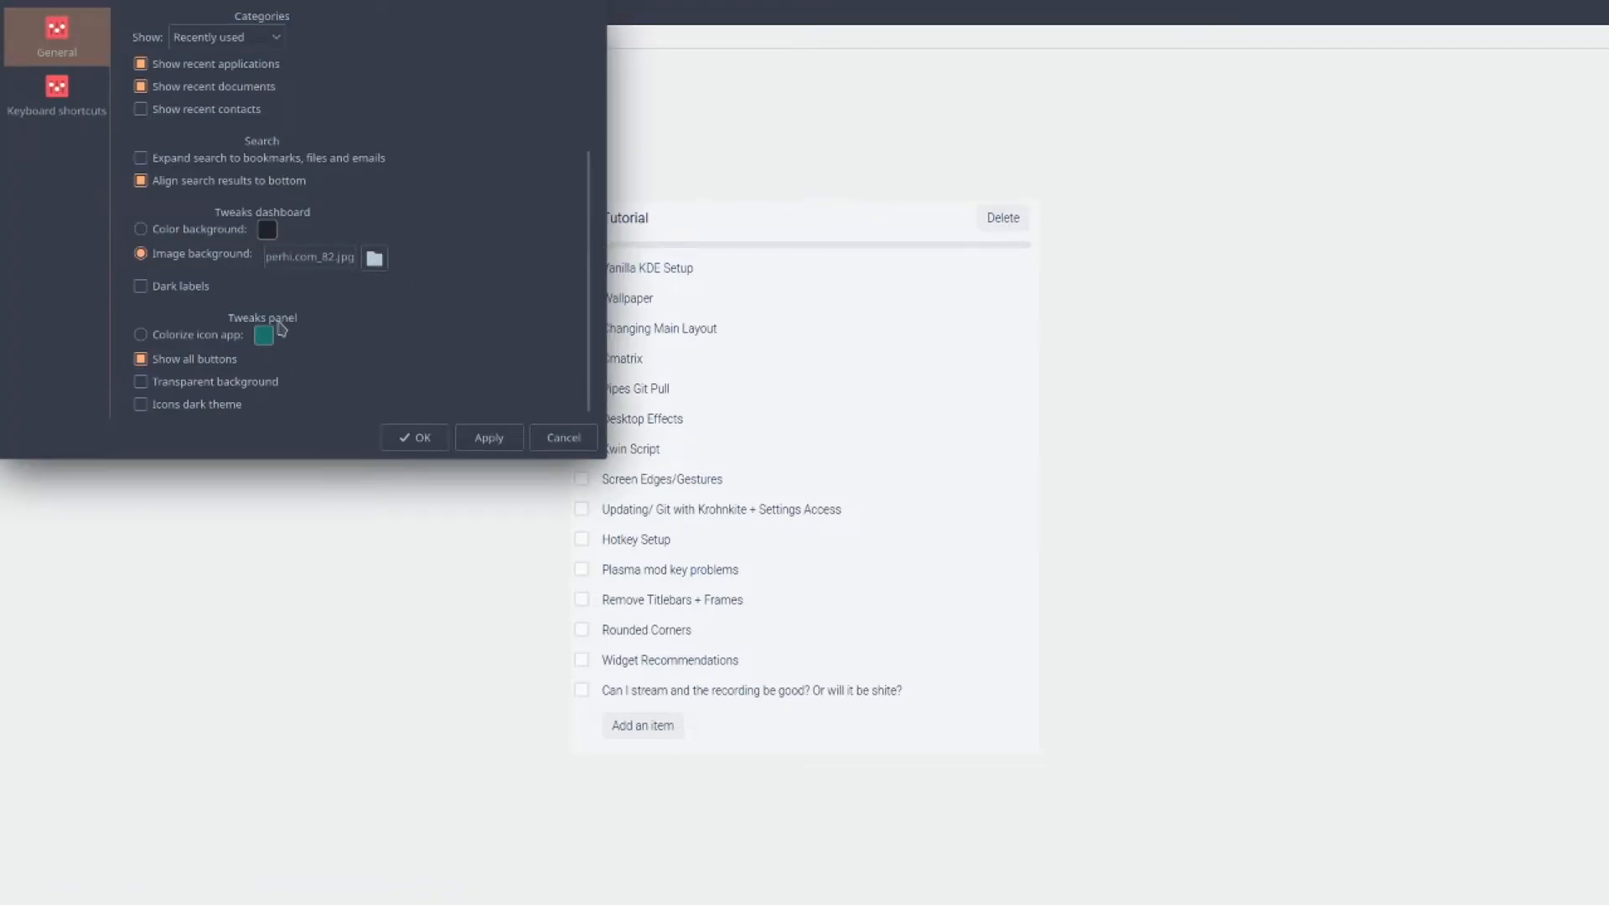
{"action": "left_click", "coordinate": [242, 390]}
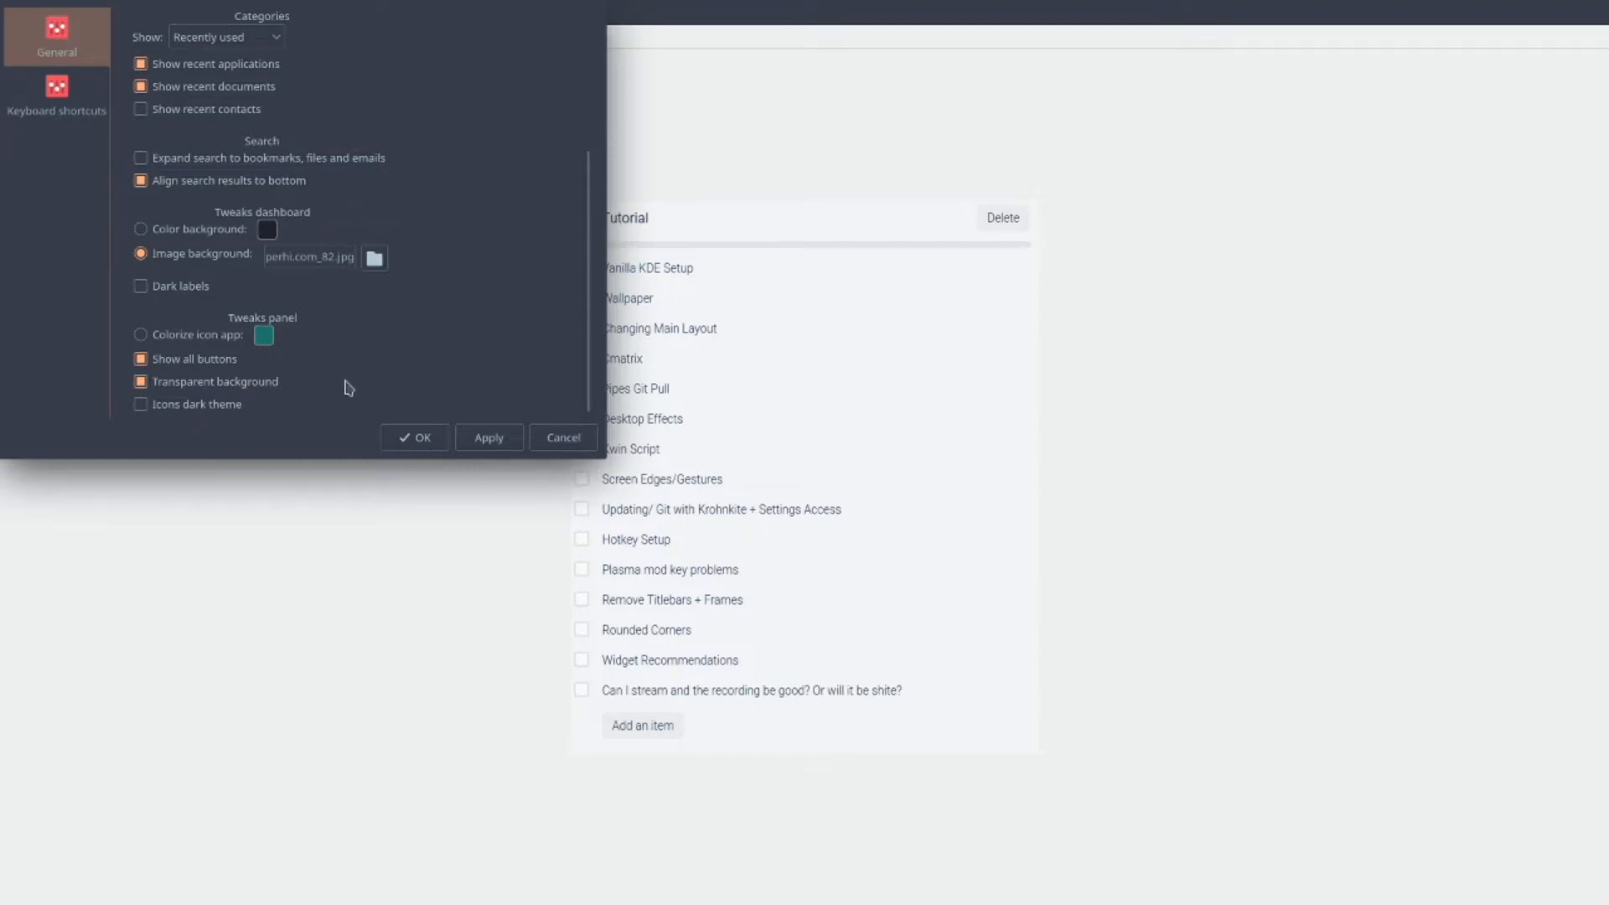
{"action": "left_click", "coordinate": [495, 434]}
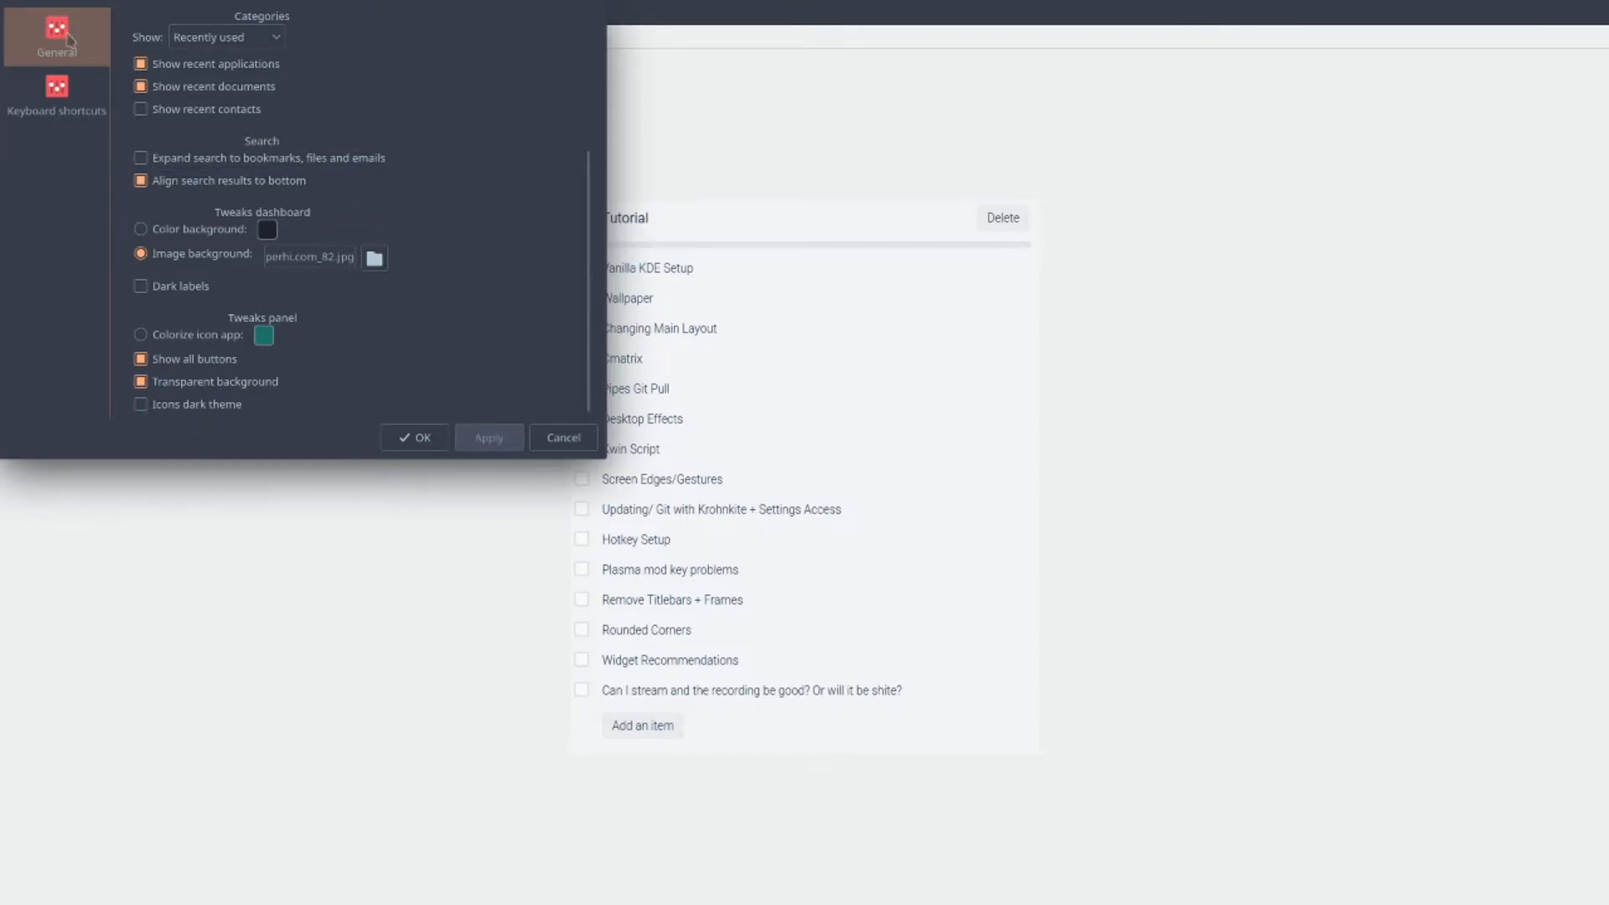
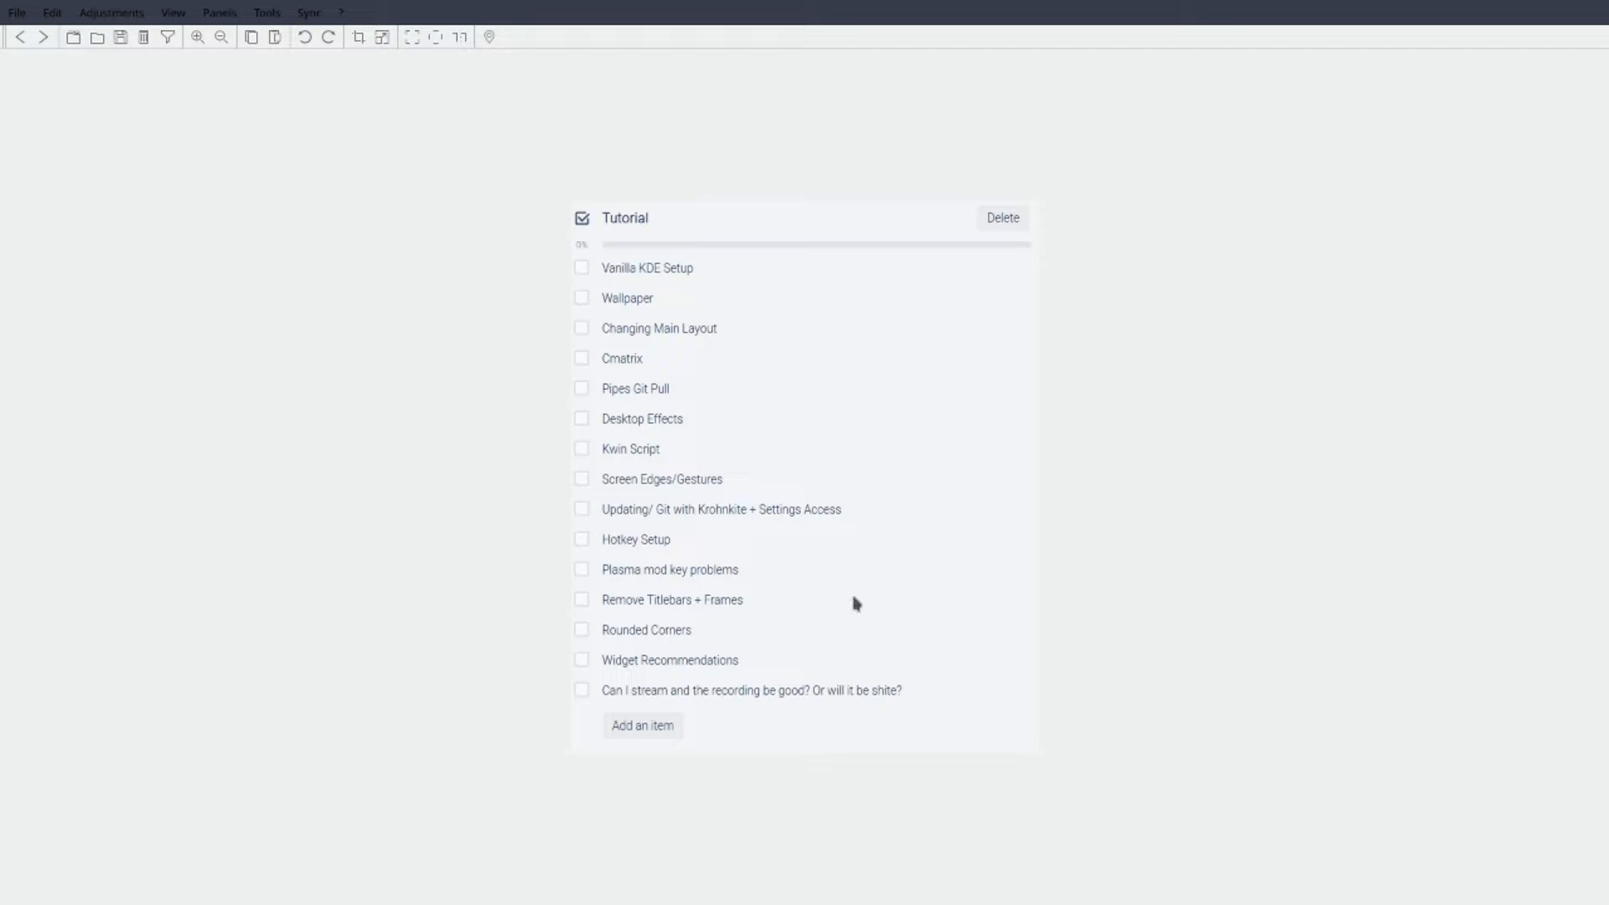
- Check the application launcher and switch to the desktop with System Settings and the Krohnkite page through the desktop grid
{"action": "key", "text": "super"}
{"action": "key", "text": "super"}
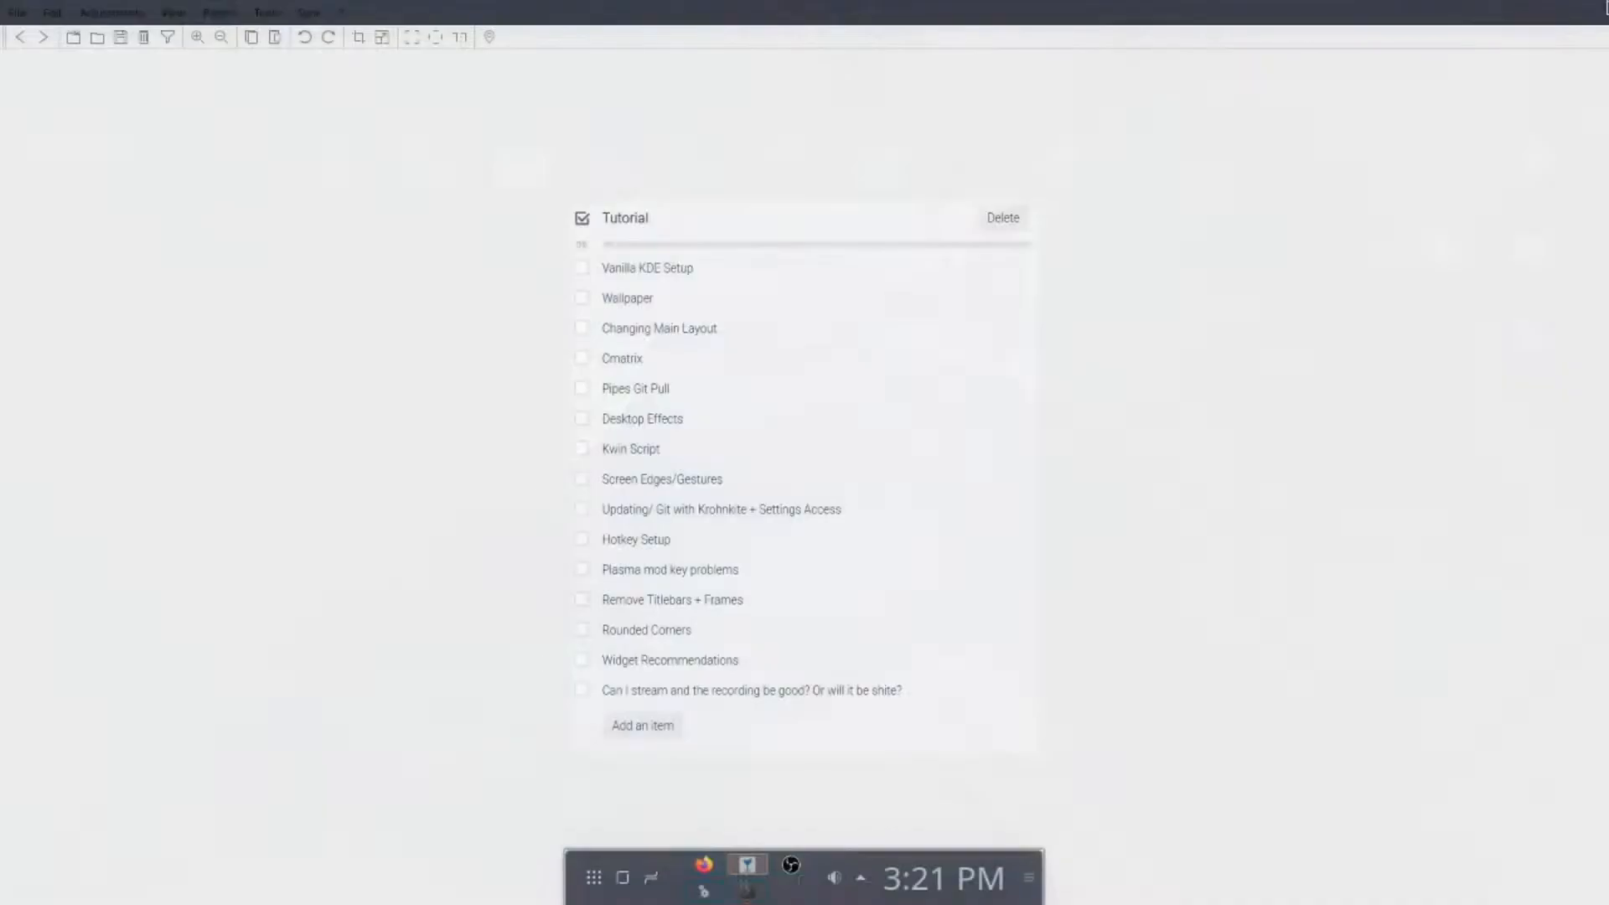
{"action": "key", "text": "ctrl+F8"}
{"action": "left_click", "coordinate": [1161, 235]}
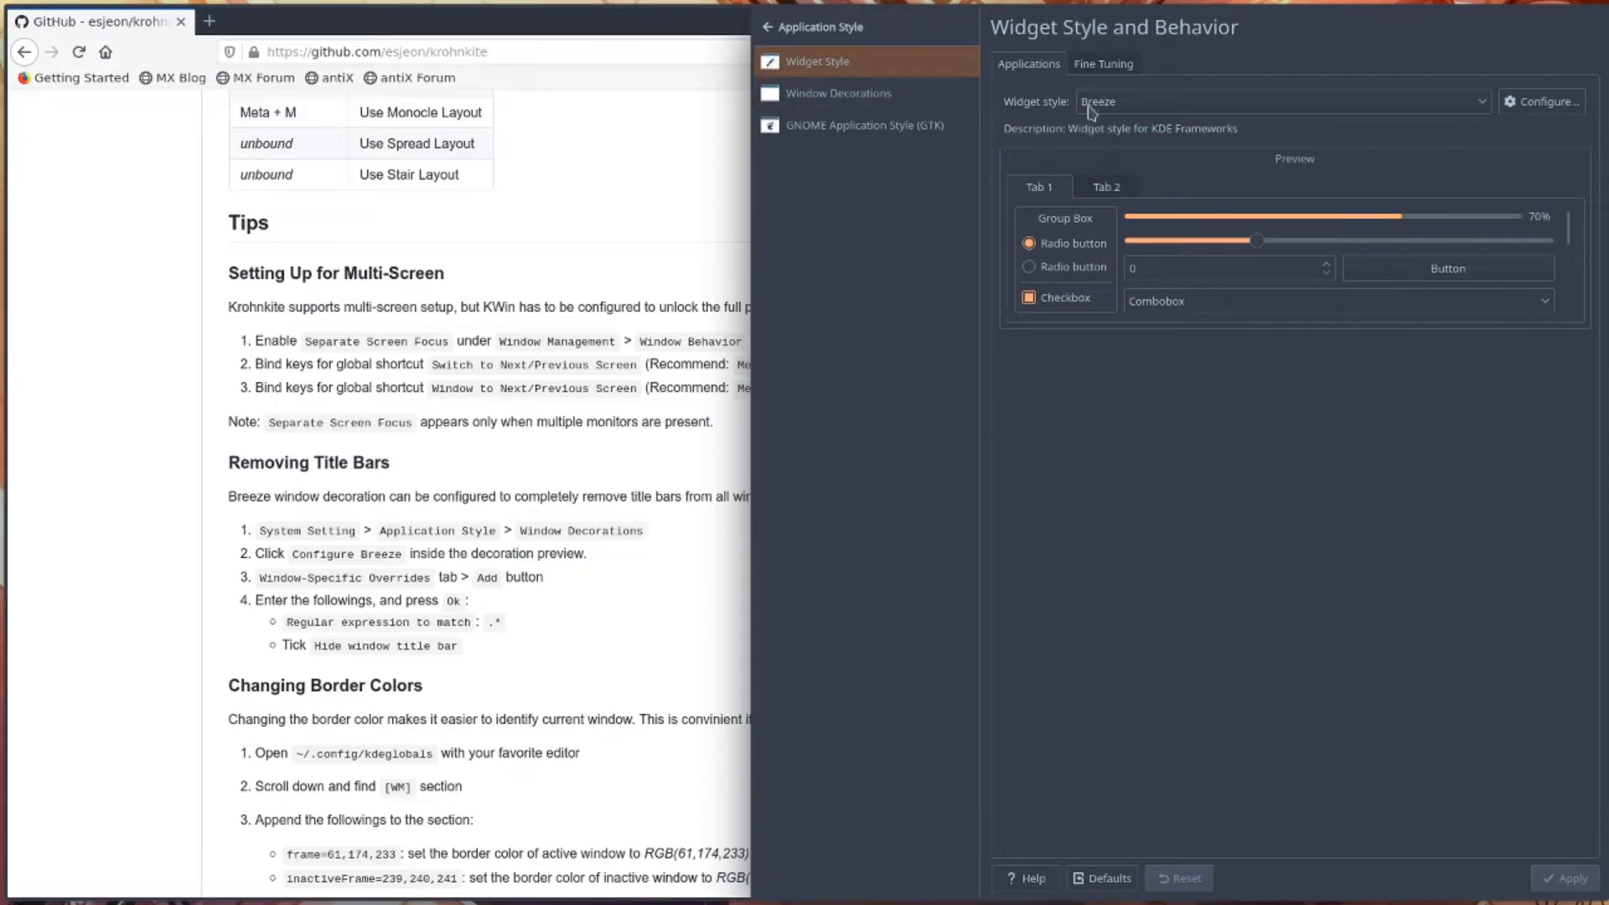
- Check the Breeze widget style's menu transparency option, dismiss its configuration, and glance at the fine tuning options
{"action": "left_click", "coordinate": [1555, 101]}
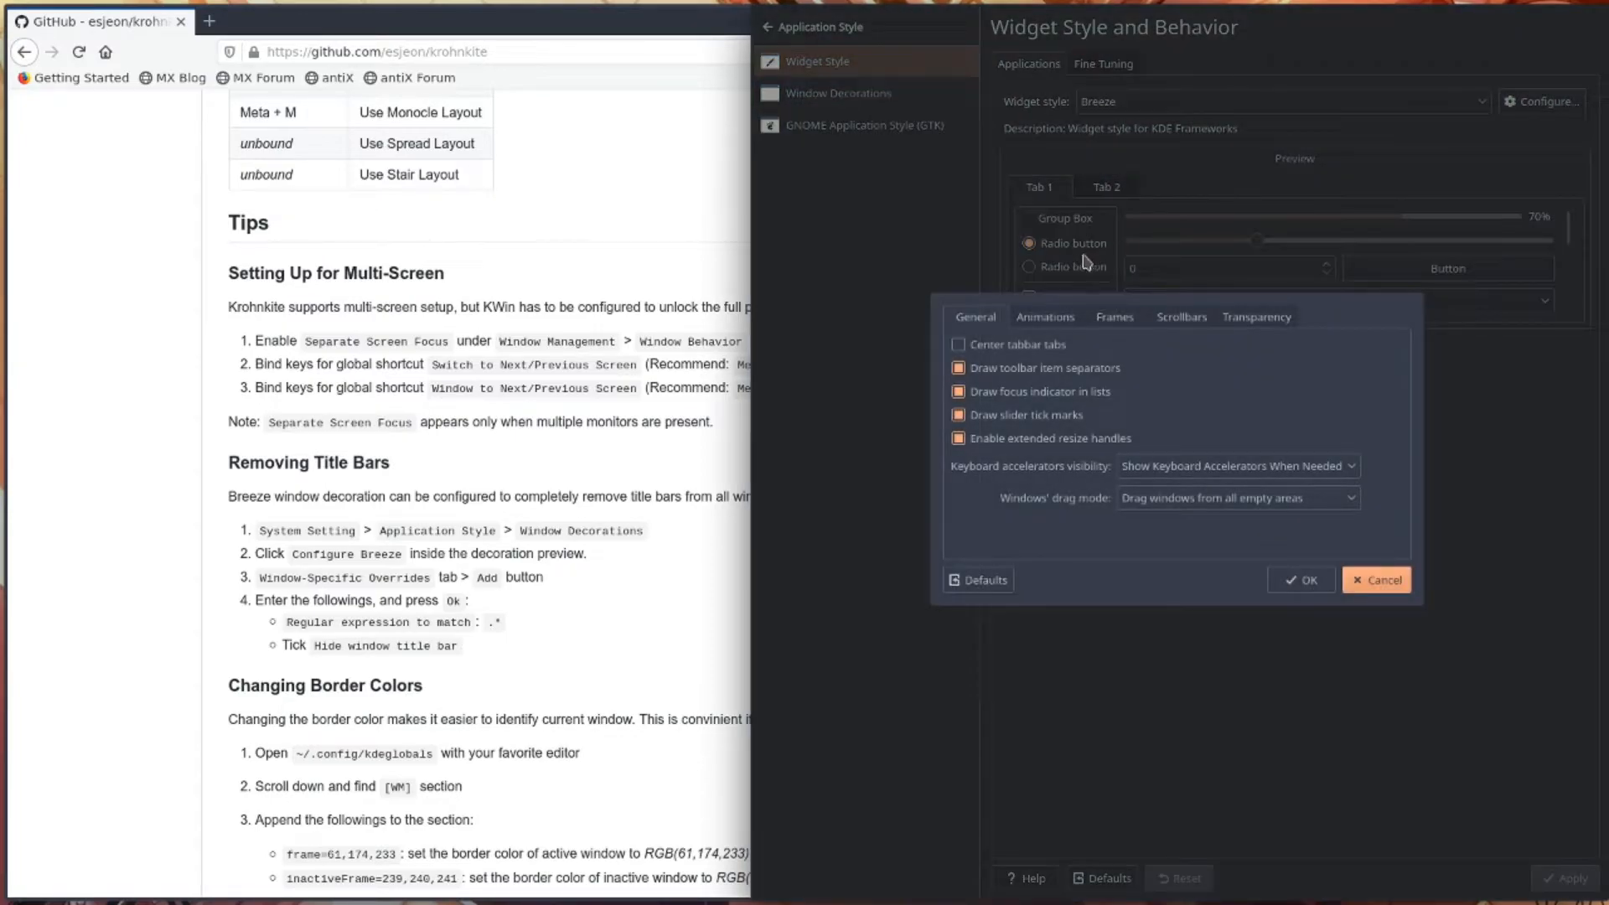
{"action": "left_click", "coordinate": [1287, 329]}
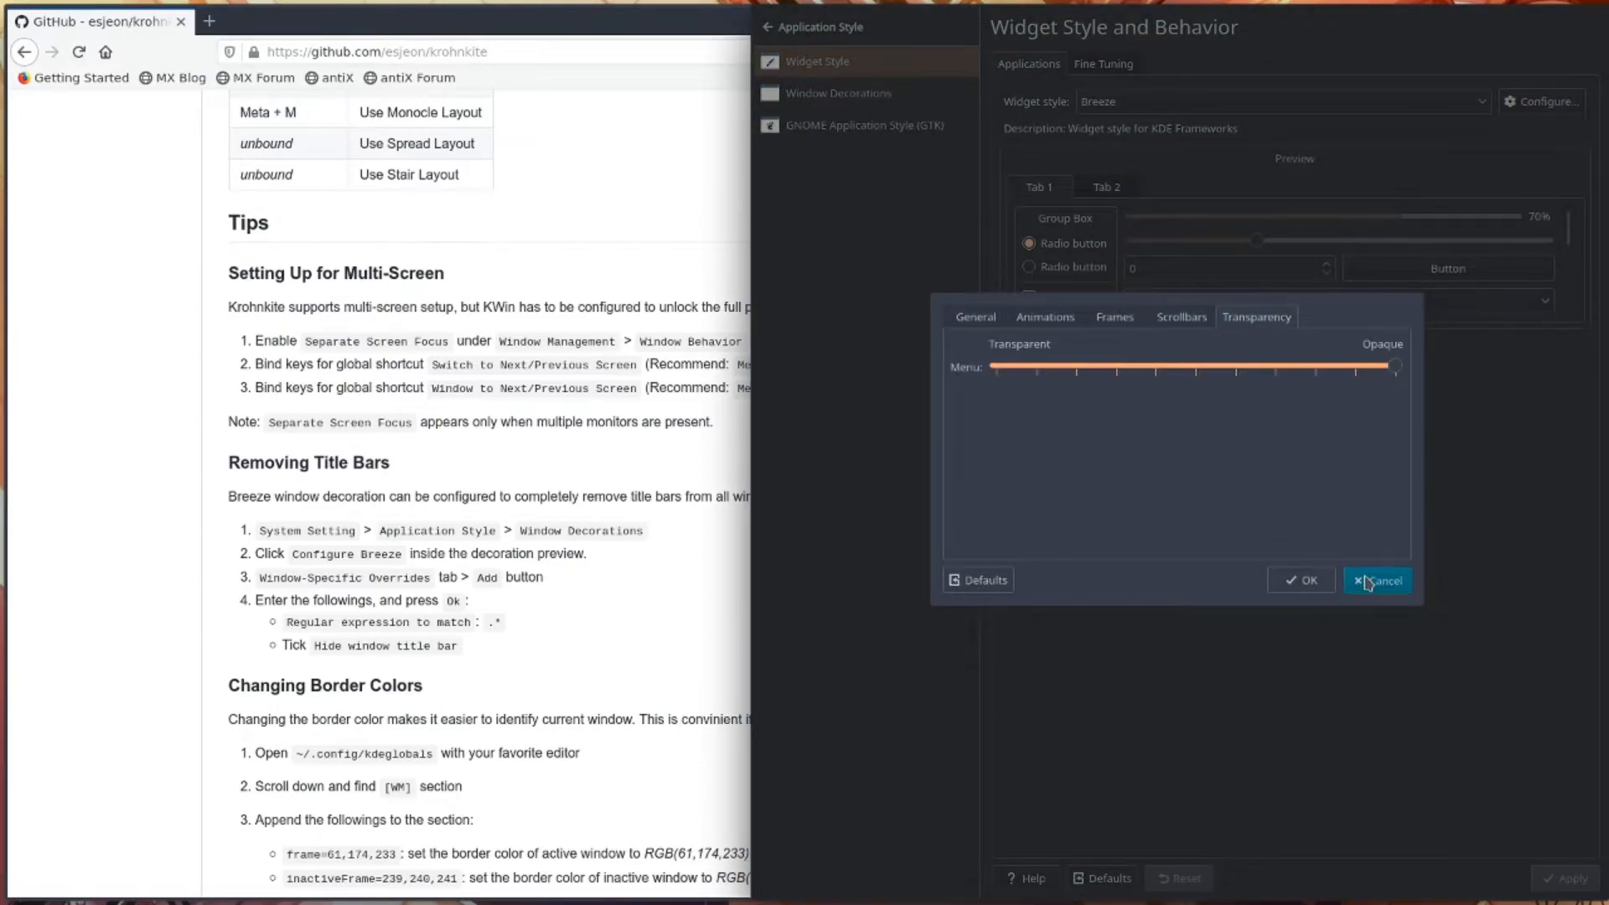
{"action": "left_click", "coordinate": [1273, 579]}
{"action": "left_click", "coordinate": [1081, 66]}
{"action": "left_click", "coordinate": [1041, 66]}
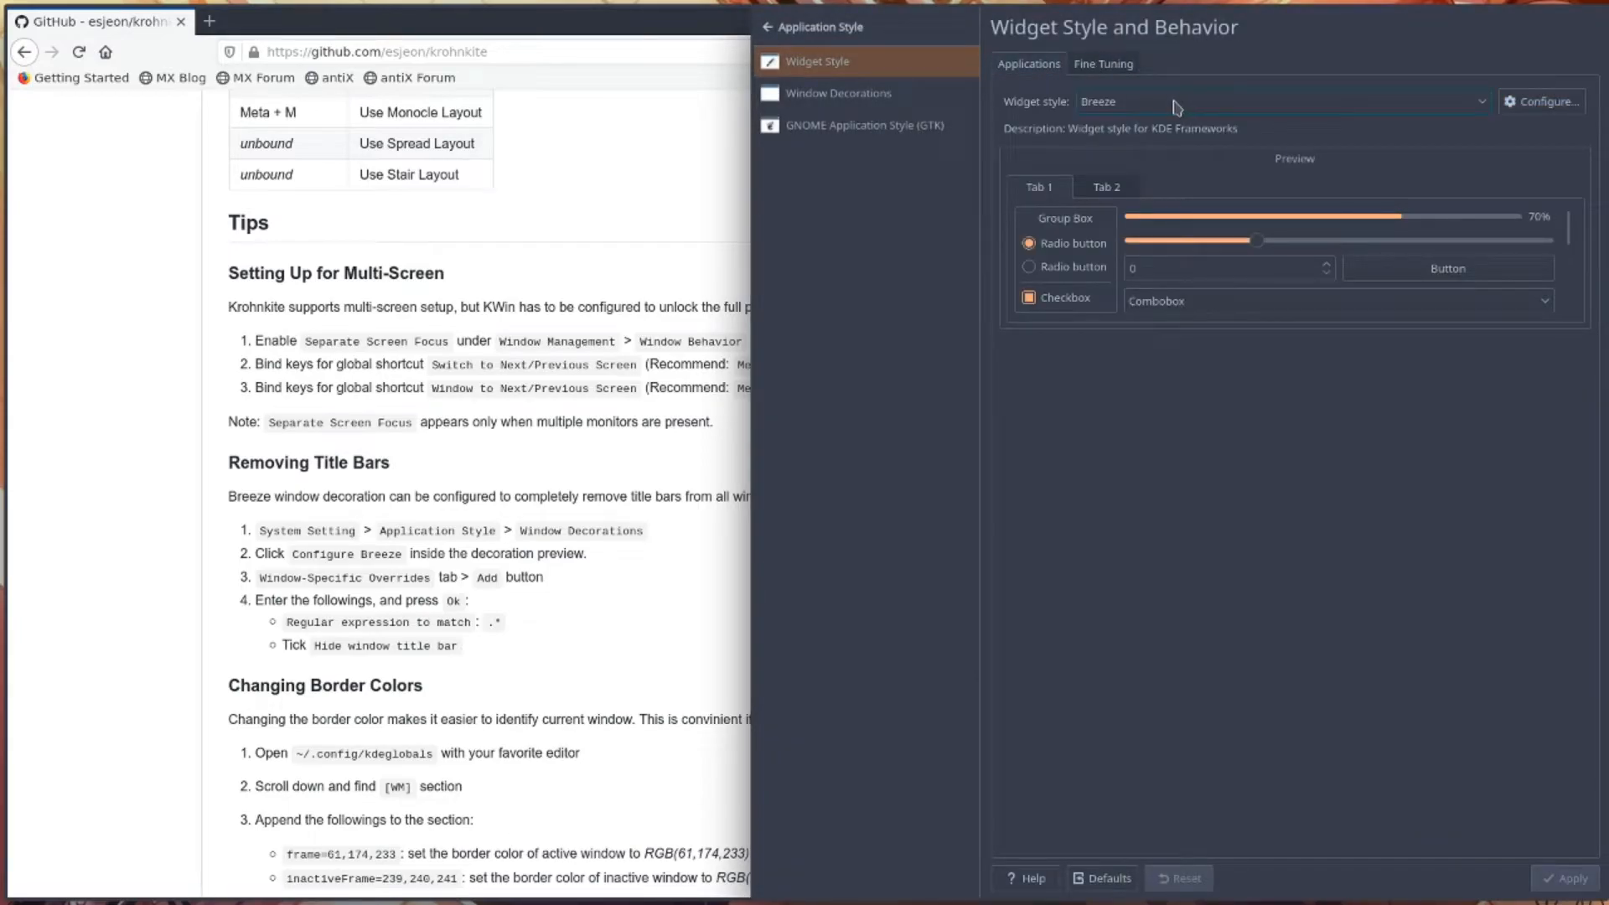
- Search the downloadable window decorations for "round", browse the themes and close the add-on installer without installing any
{"action": "left_click", "coordinate": [921, 98]}
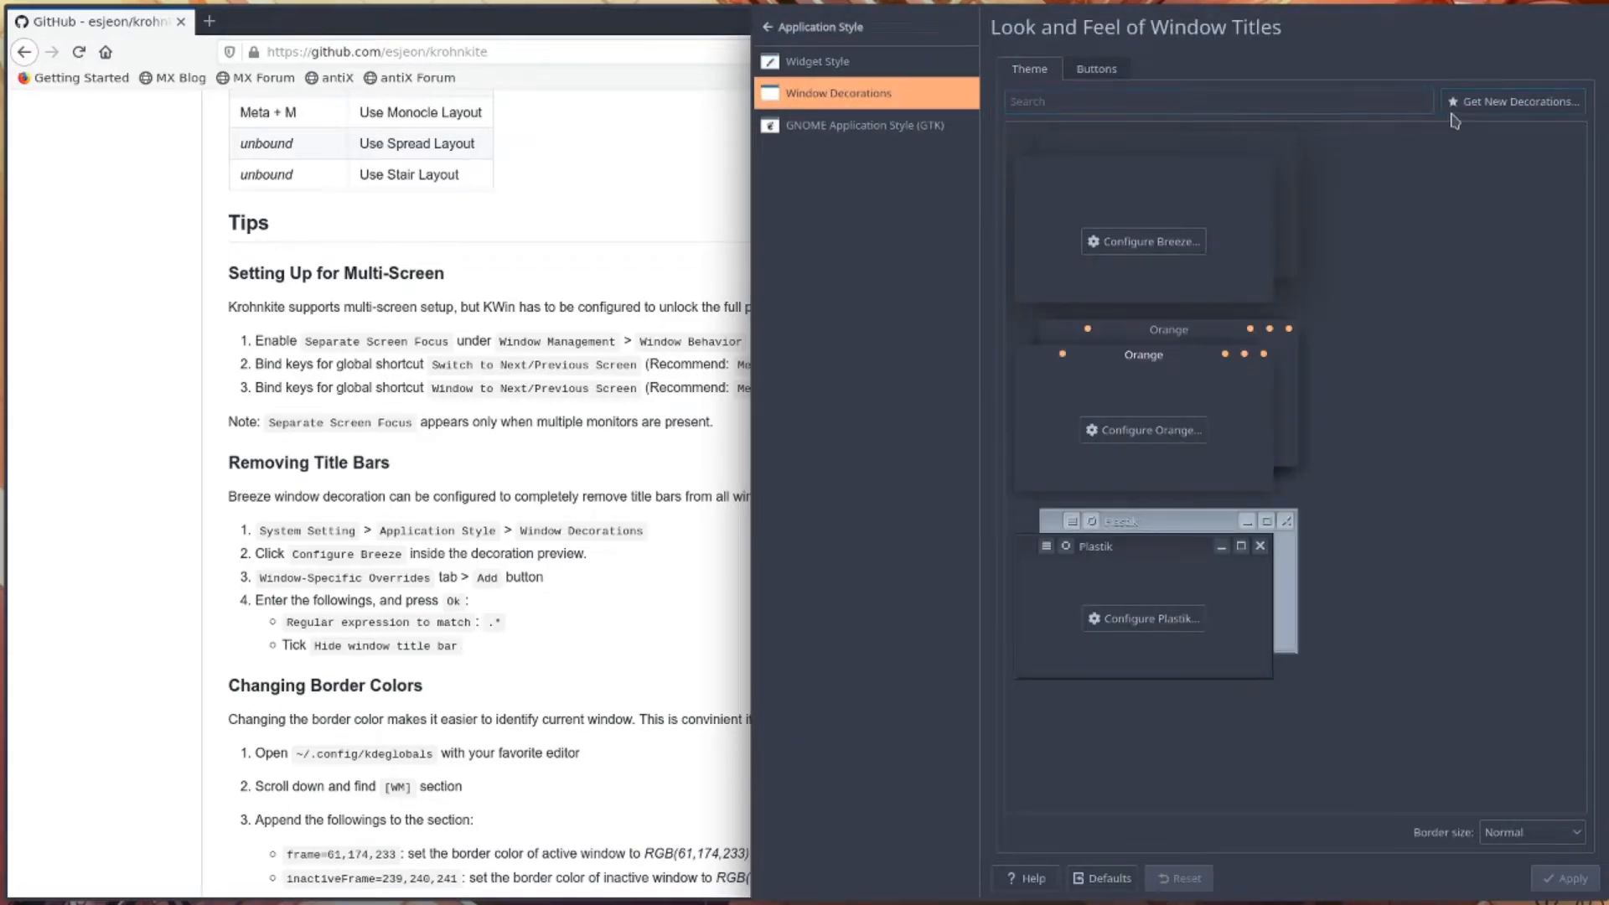
{"action": "left_click", "coordinate": [1452, 103]}
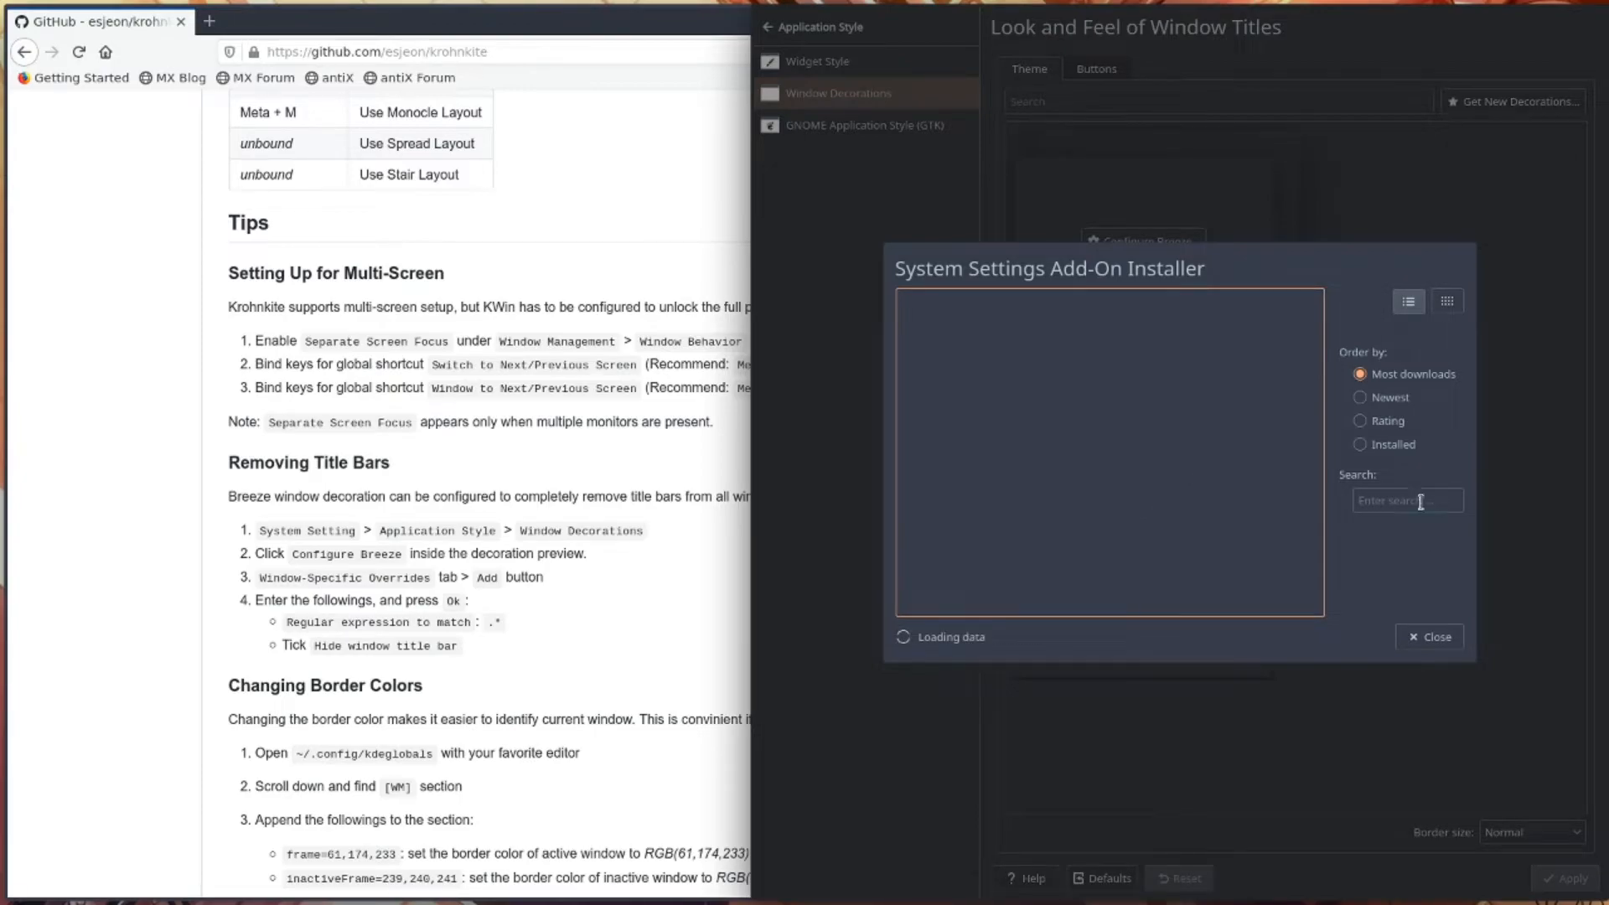
{"action": "left_click", "coordinate": [1421, 501]}
{"action": "type", "text": "round"}
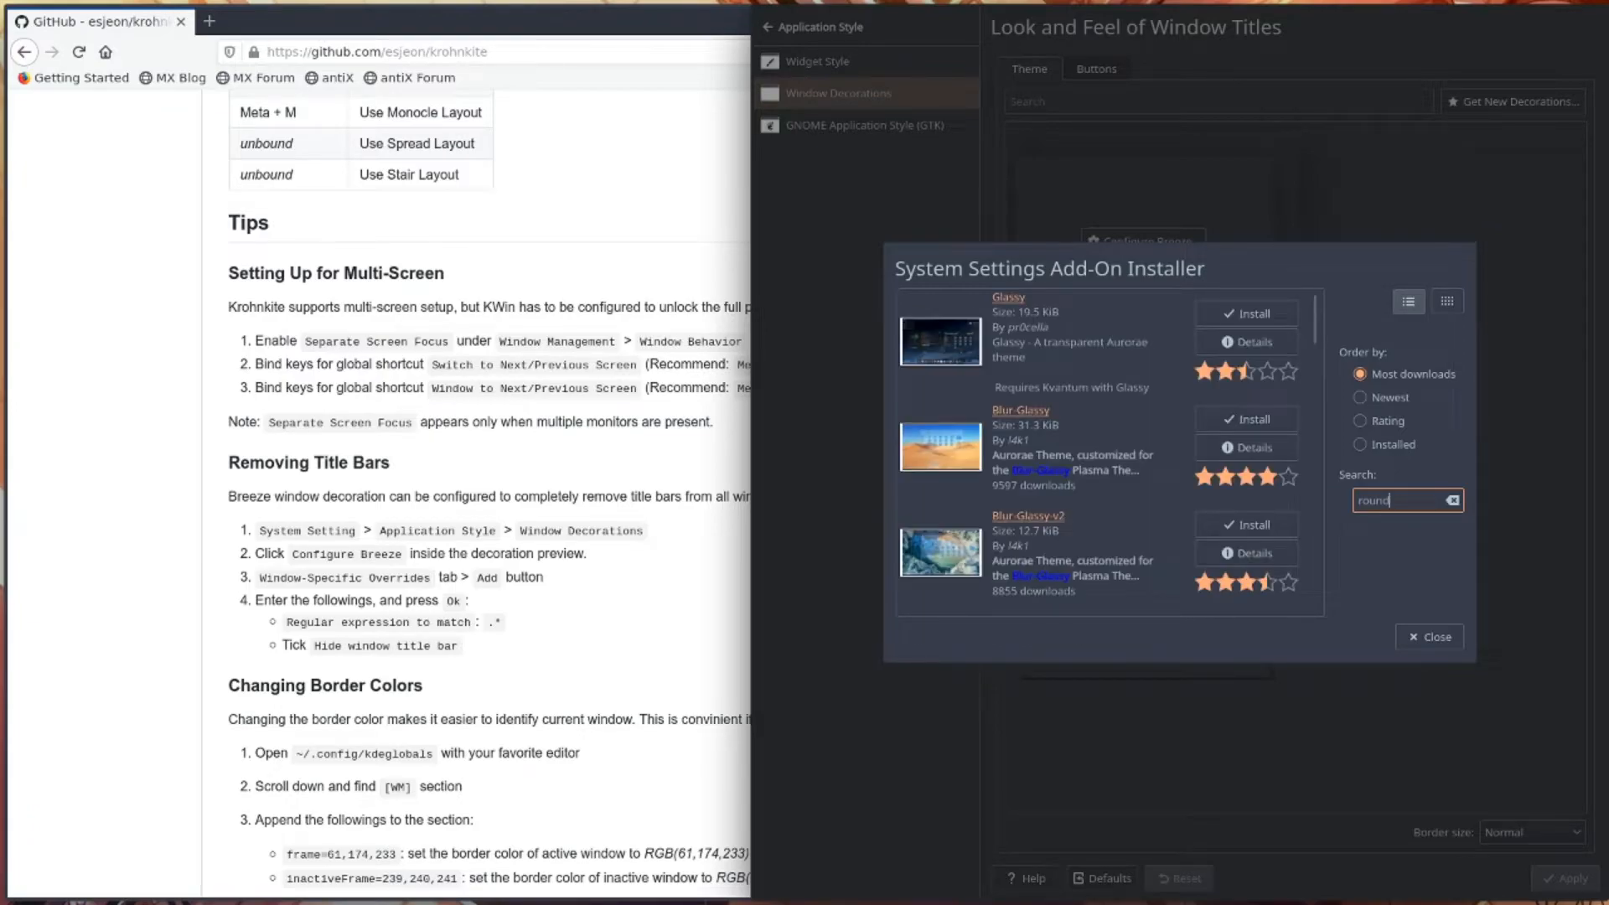
{"action": "scroll", "coordinate": [1100, 465], "scroll_direction": "down", "scroll_amount": 3}
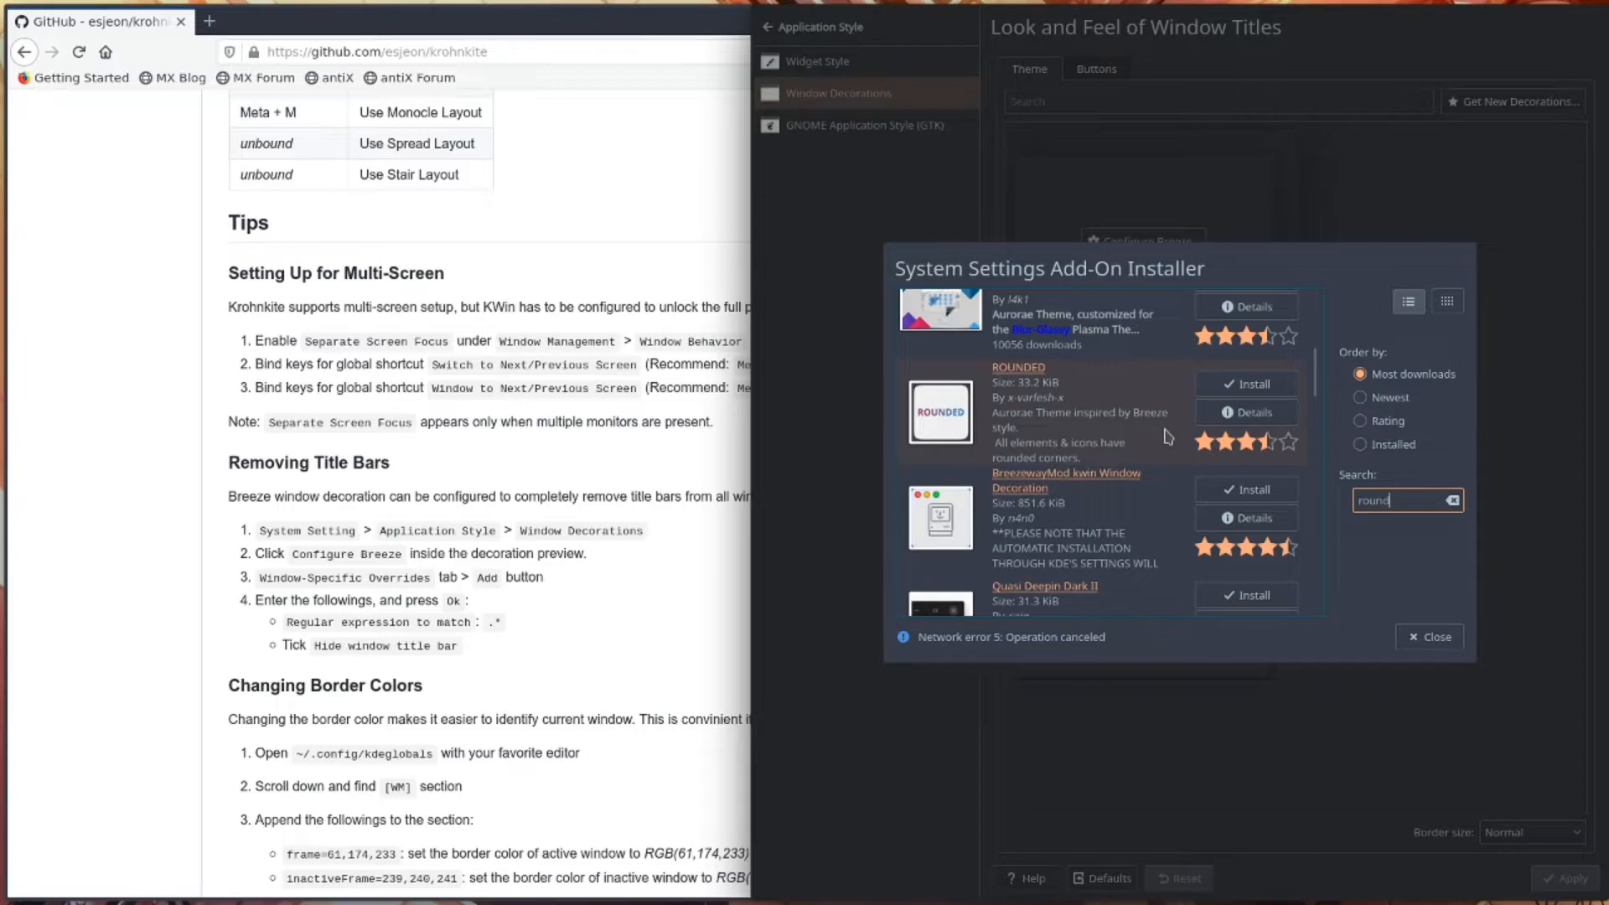
{"action": "scroll", "coordinate": [1138, 537], "scroll_direction": "down", "scroll_amount": 5}
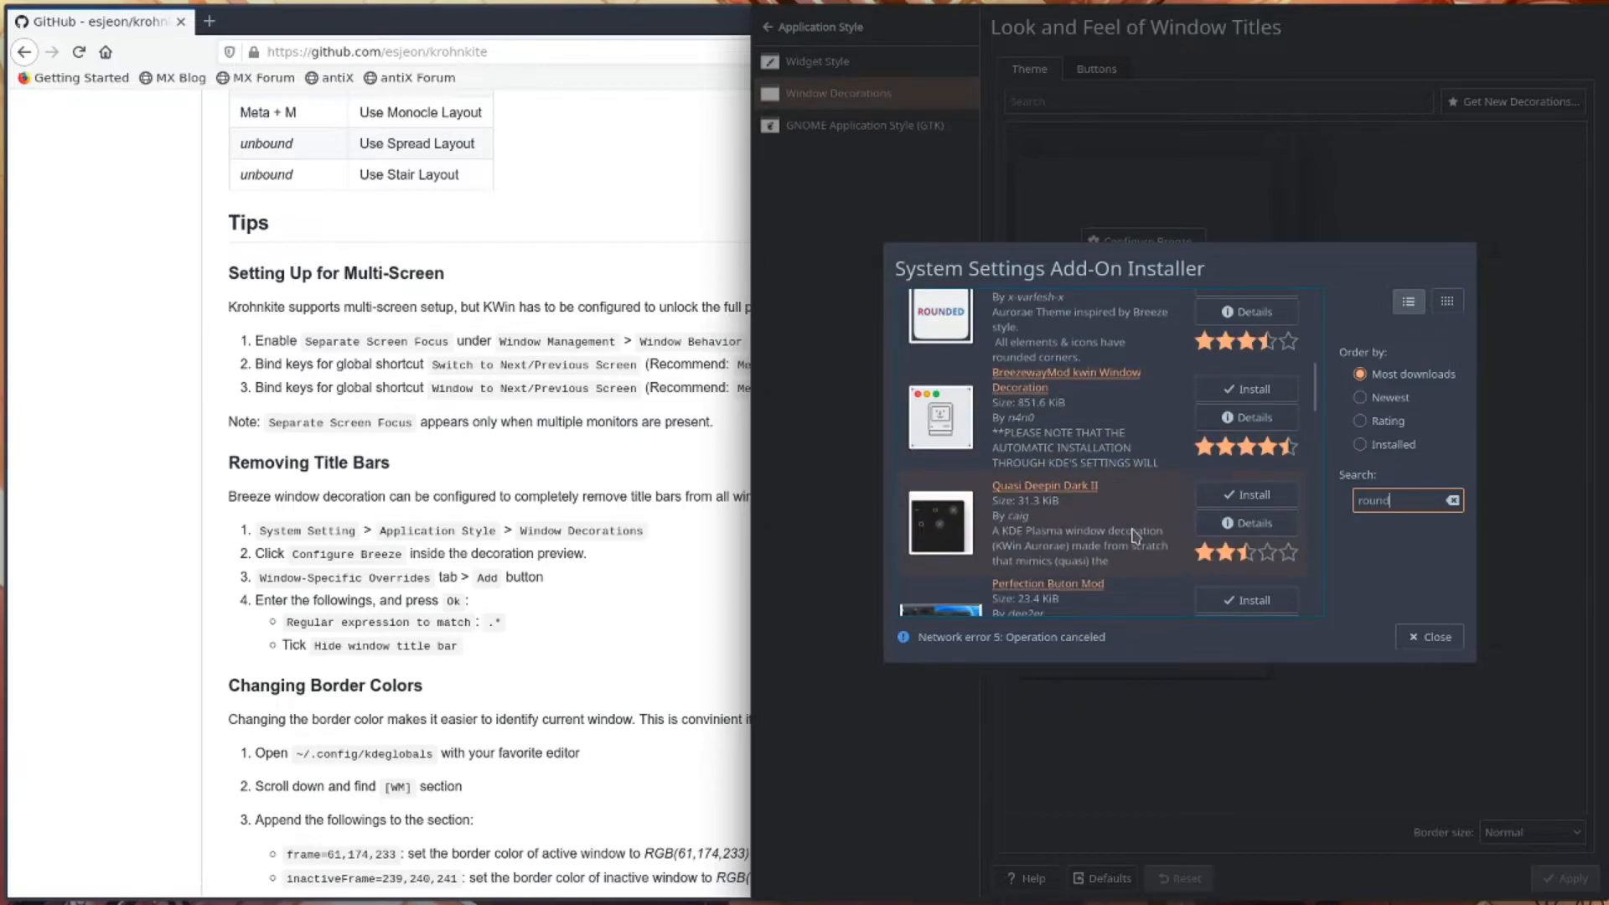
{"action": "scroll", "coordinate": [1137, 513], "scroll_direction": "down", "scroll_amount": 2}
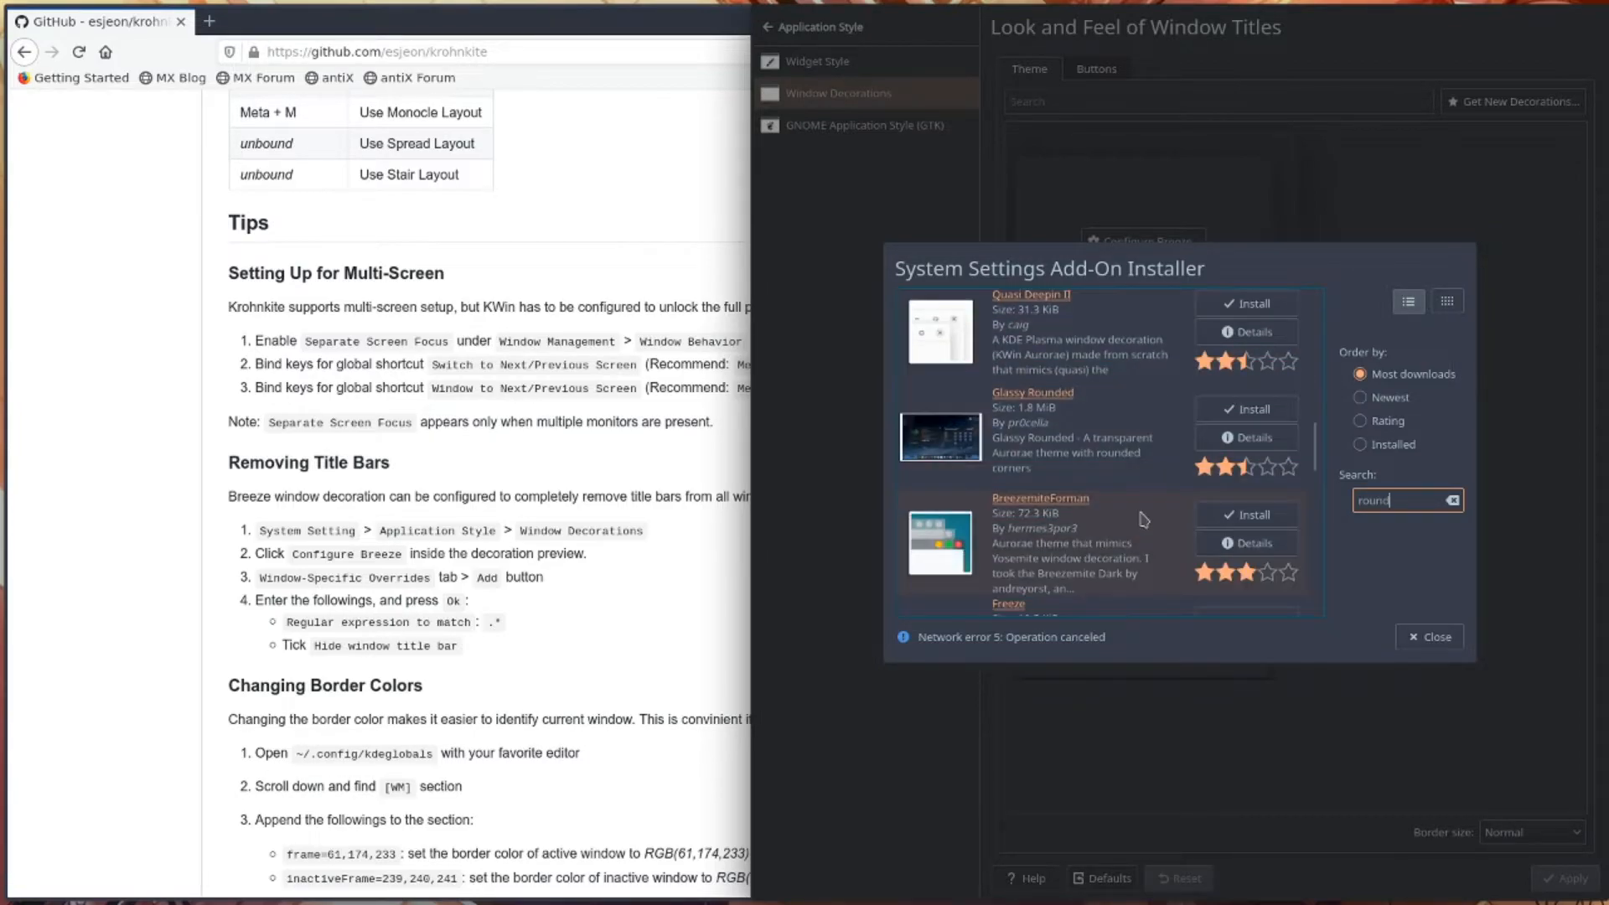
{"action": "scroll", "coordinate": [1189, 480], "scroll_direction": "down", "scroll_amount": 5}
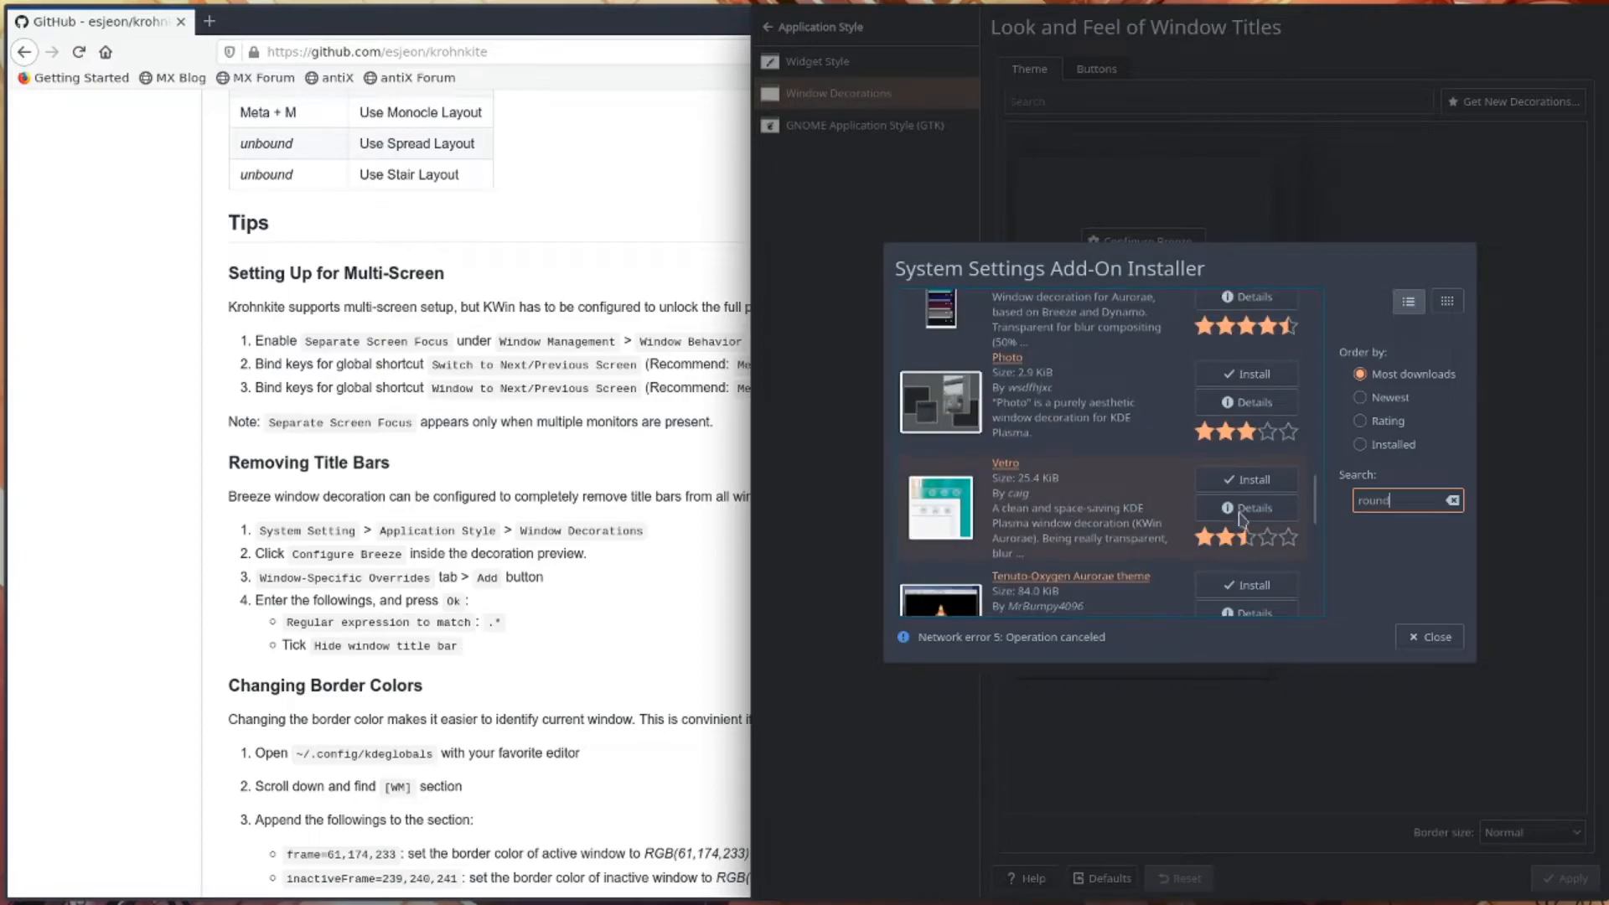
{"action": "left_click", "coordinate": [1433, 638]}
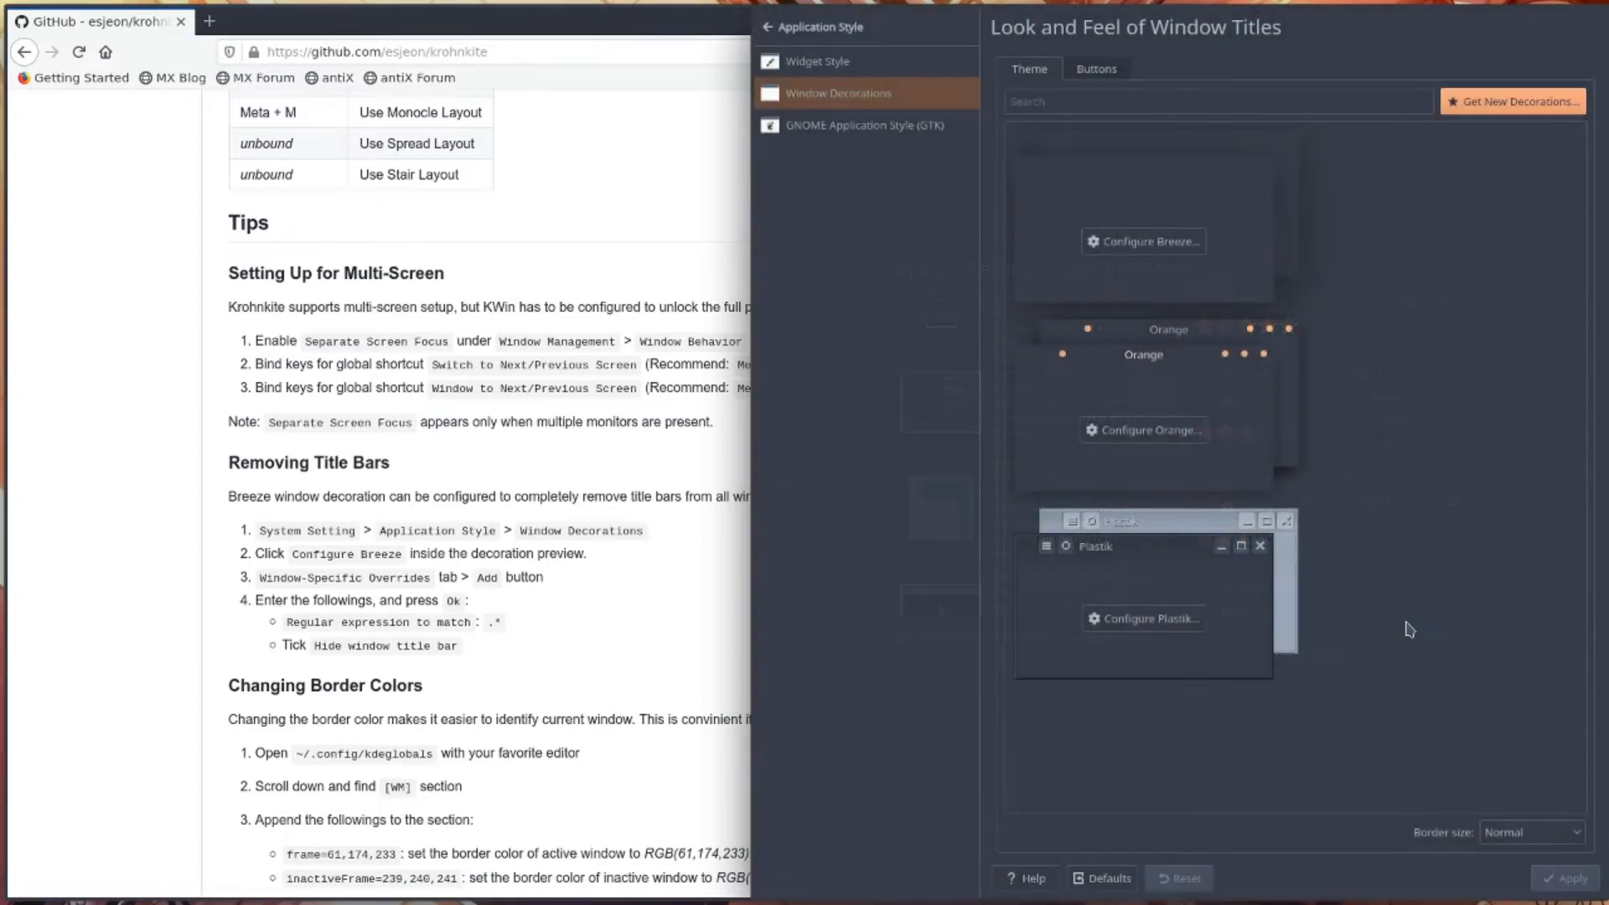
- Review the GNOME/GTK application style page and the Window Behavior, KWin Scripts and Window Rules pages under Window Management
{"action": "left_click", "coordinate": [880, 130]}
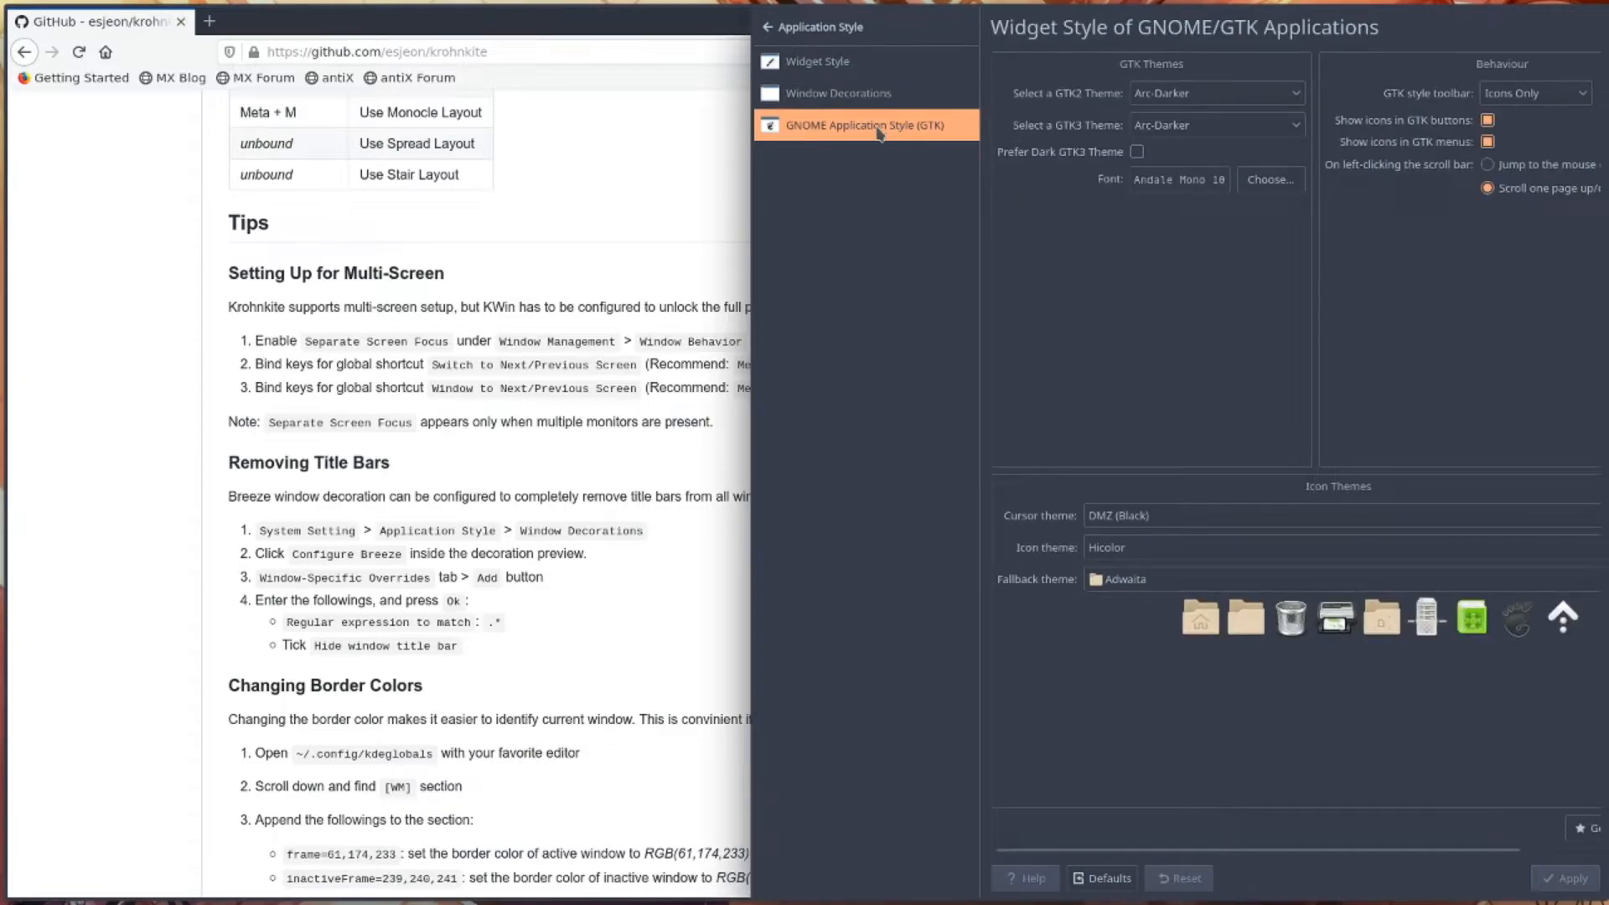
{"action": "left_click", "coordinate": [775, 27]}
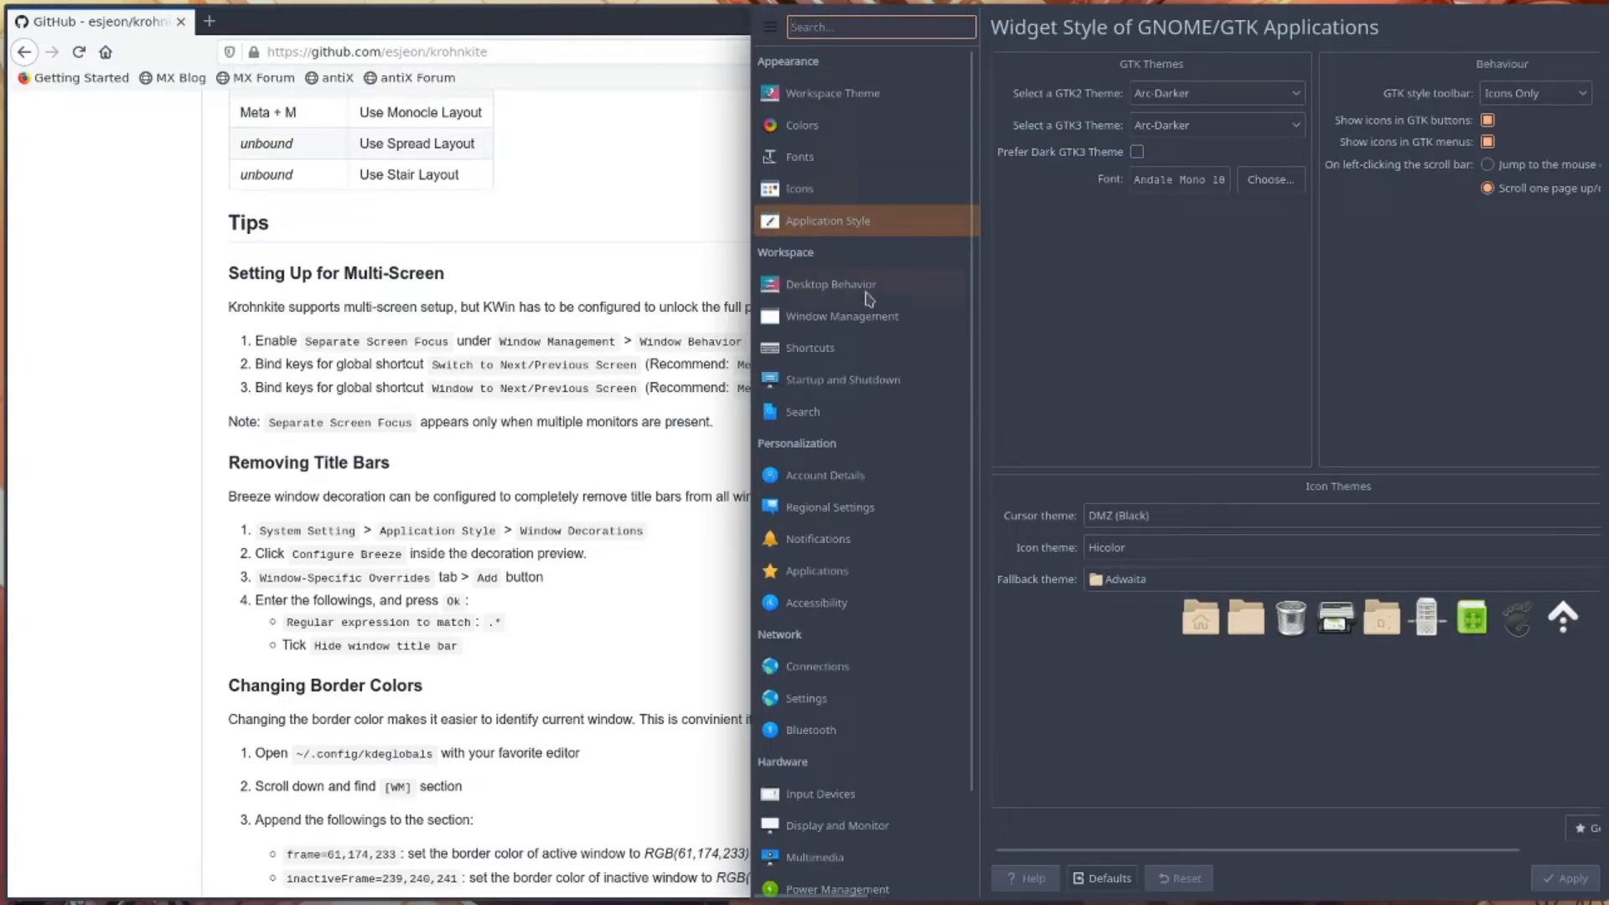
{"action": "left_click", "coordinate": [863, 317]}
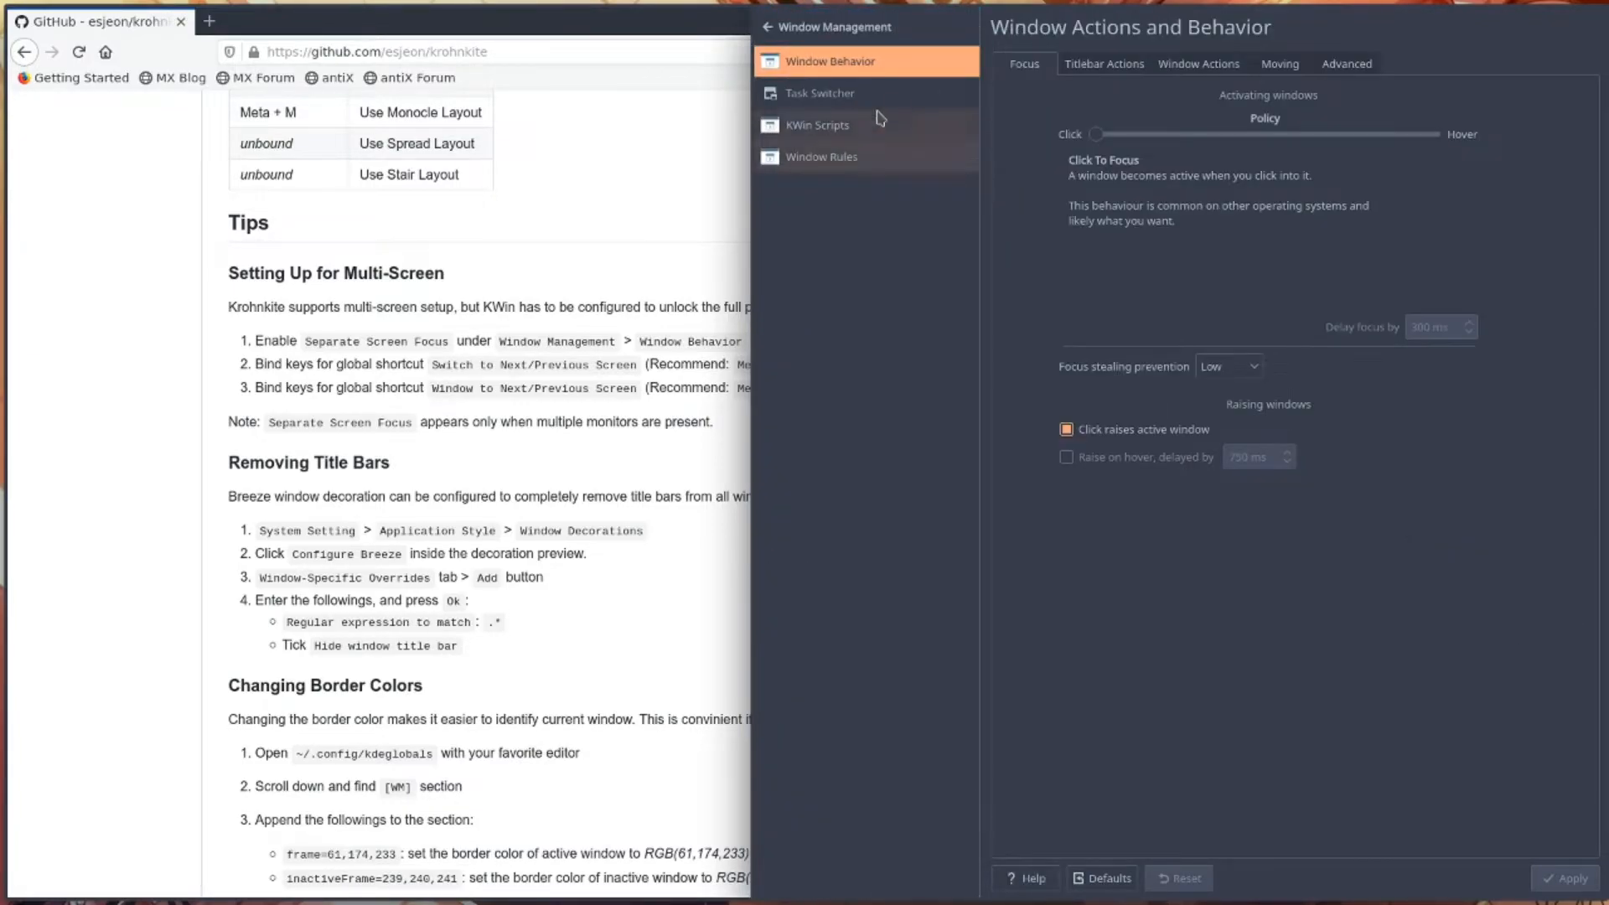
{"action": "left_click", "coordinate": [865, 161]}
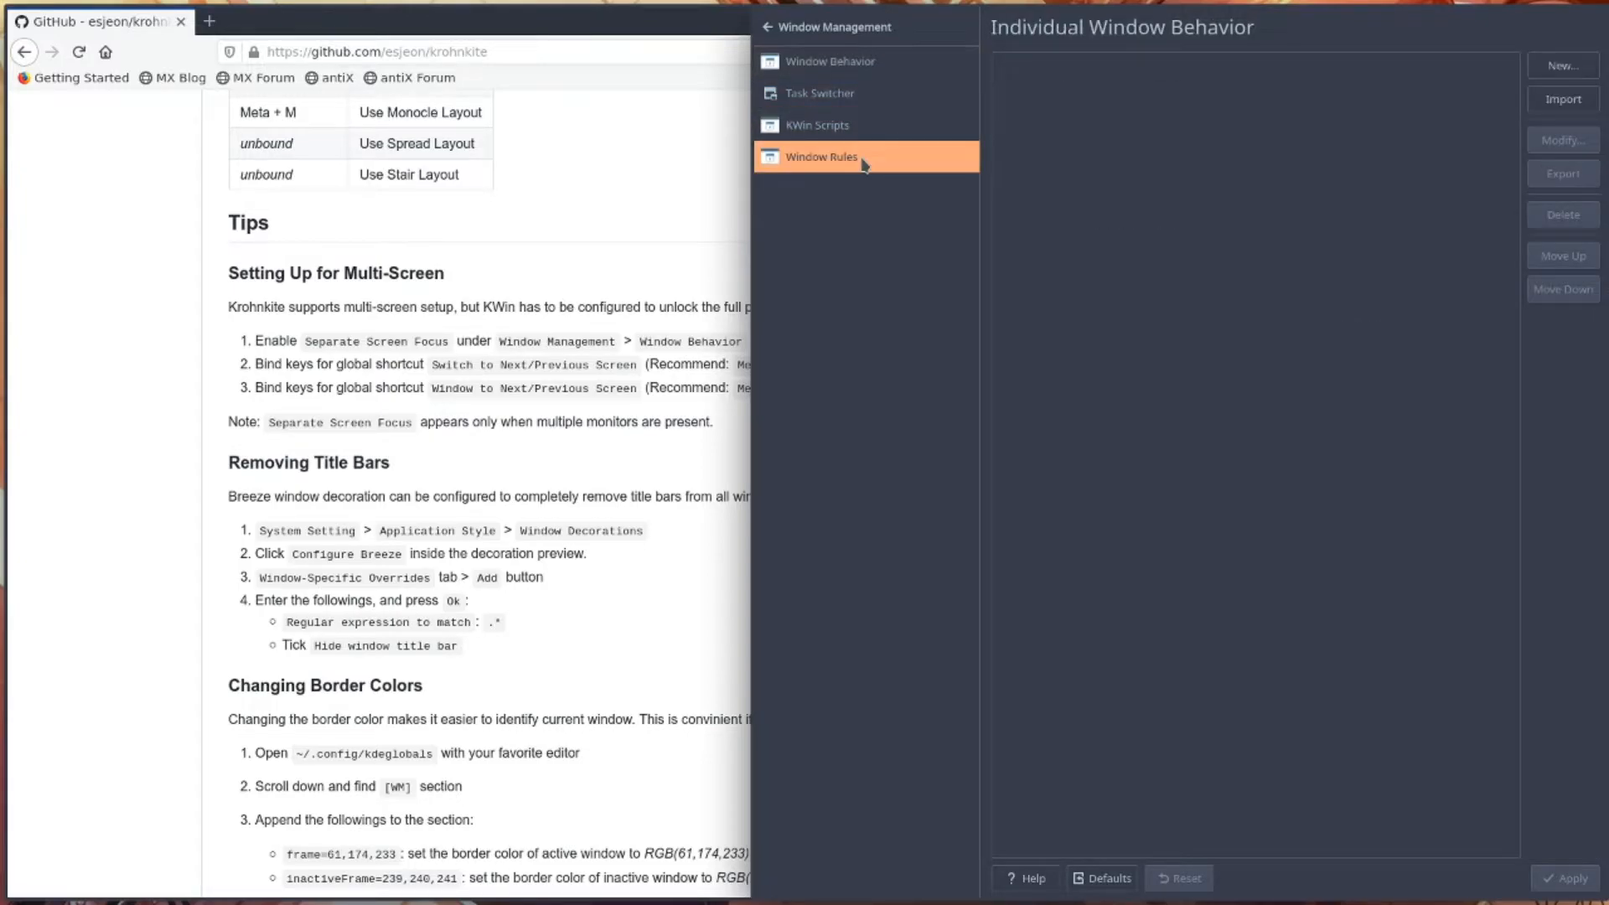
{"action": "left_click", "coordinate": [863, 126]}
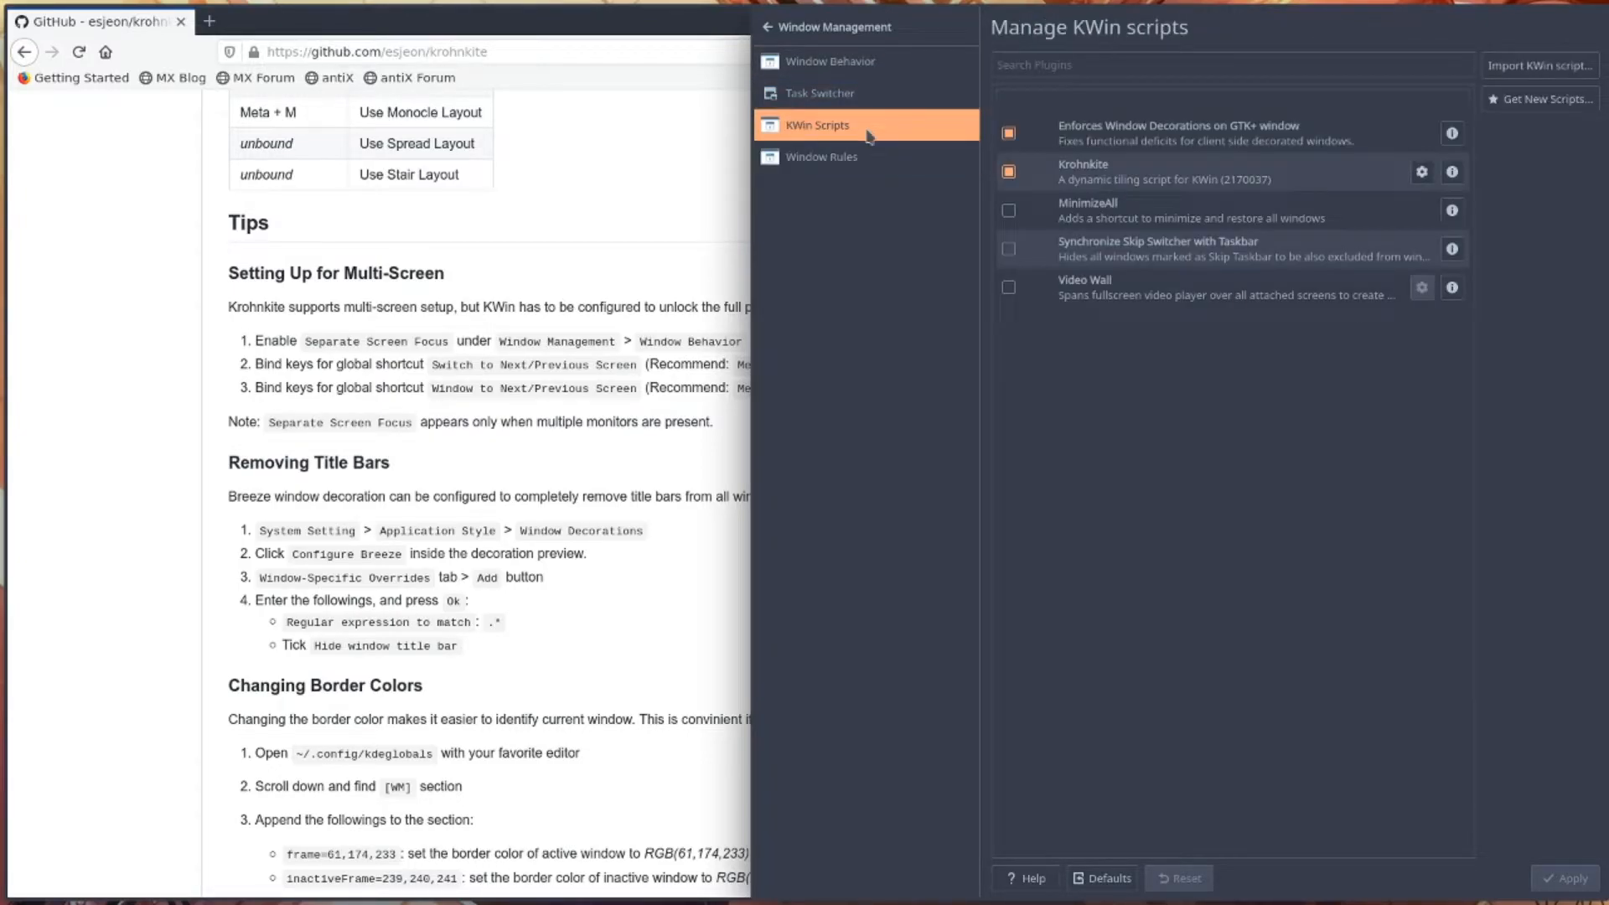
{"action": "left_click", "coordinate": [862, 165]}
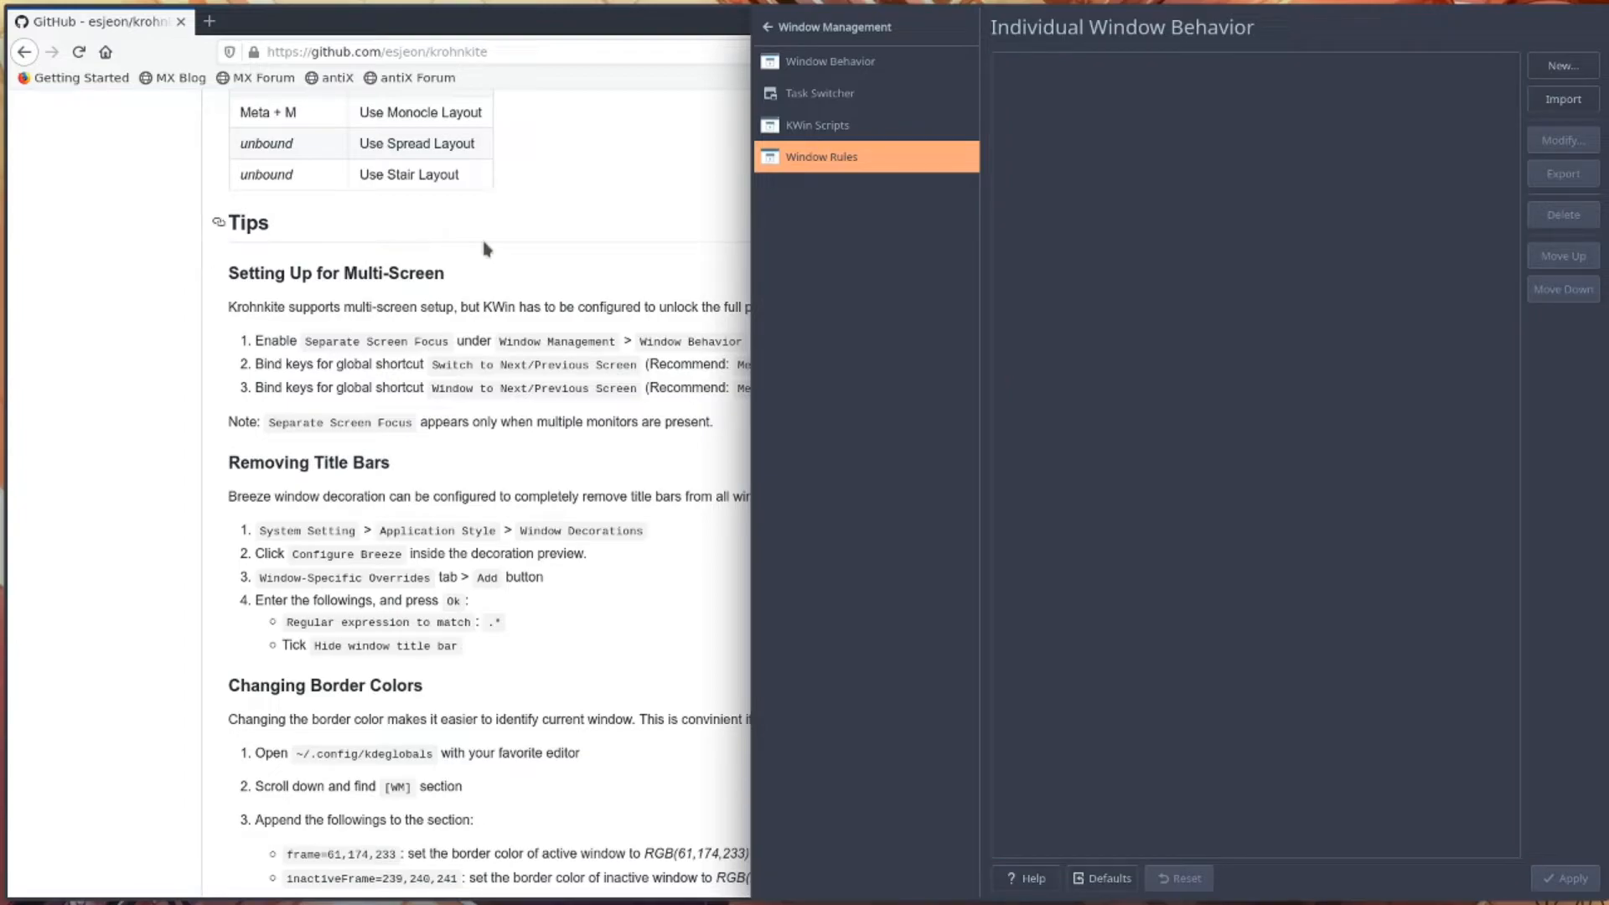
- Switch the browser and System Settings windows between Krohnkite's monocle and tile layouts, finishing in the tile layout
{"action": "key", "text": "super+m"}
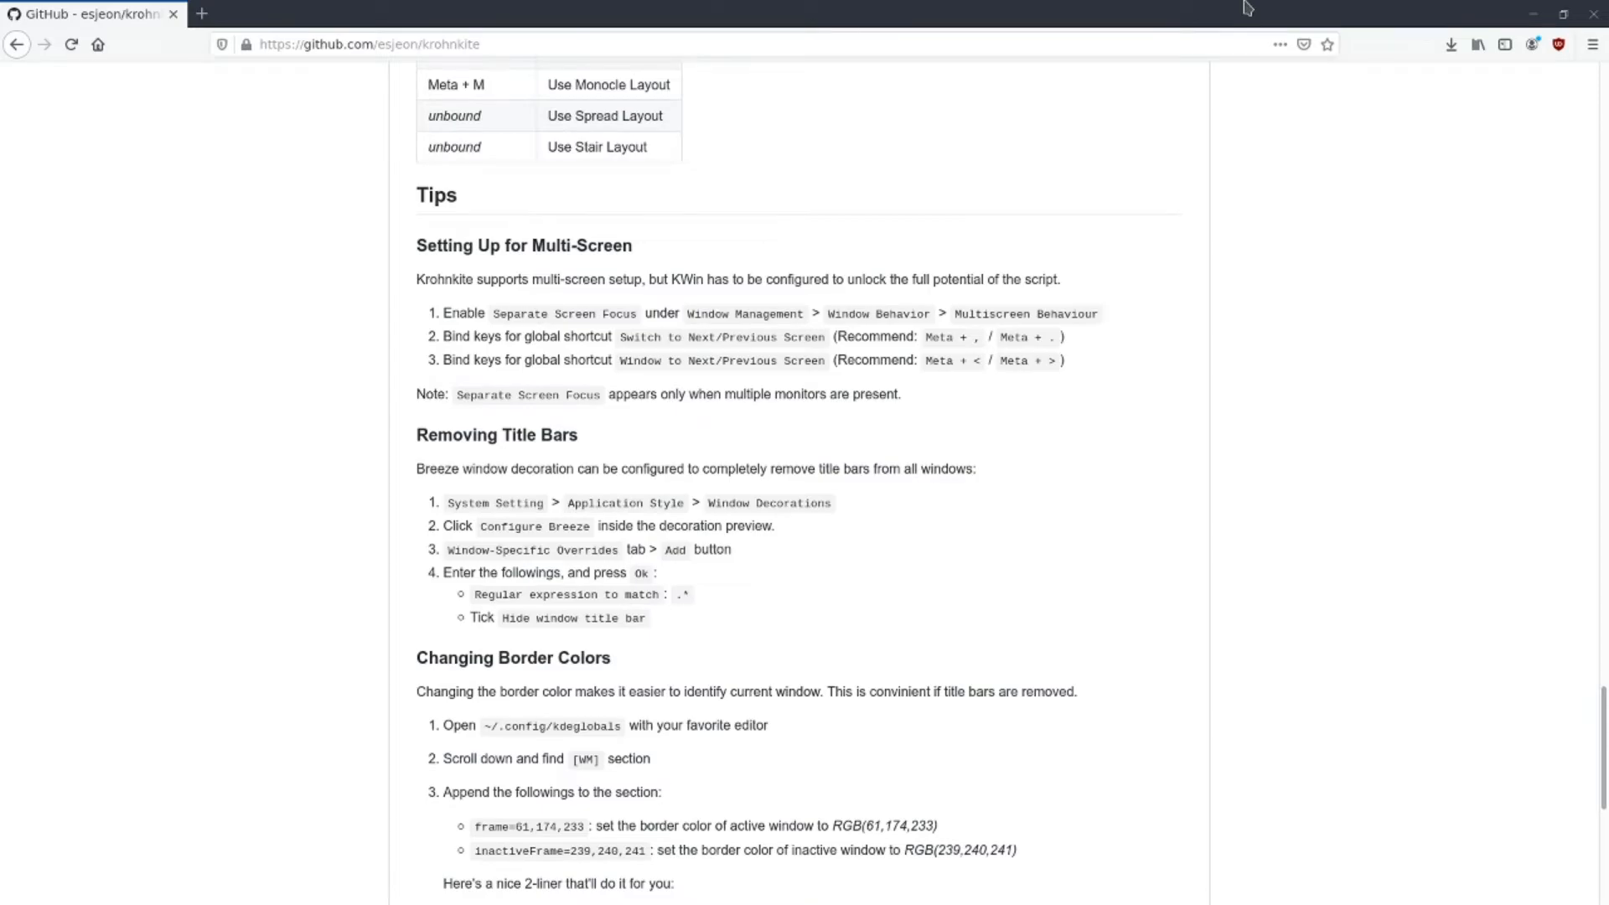
{"action": "key", "text": "super+t"}
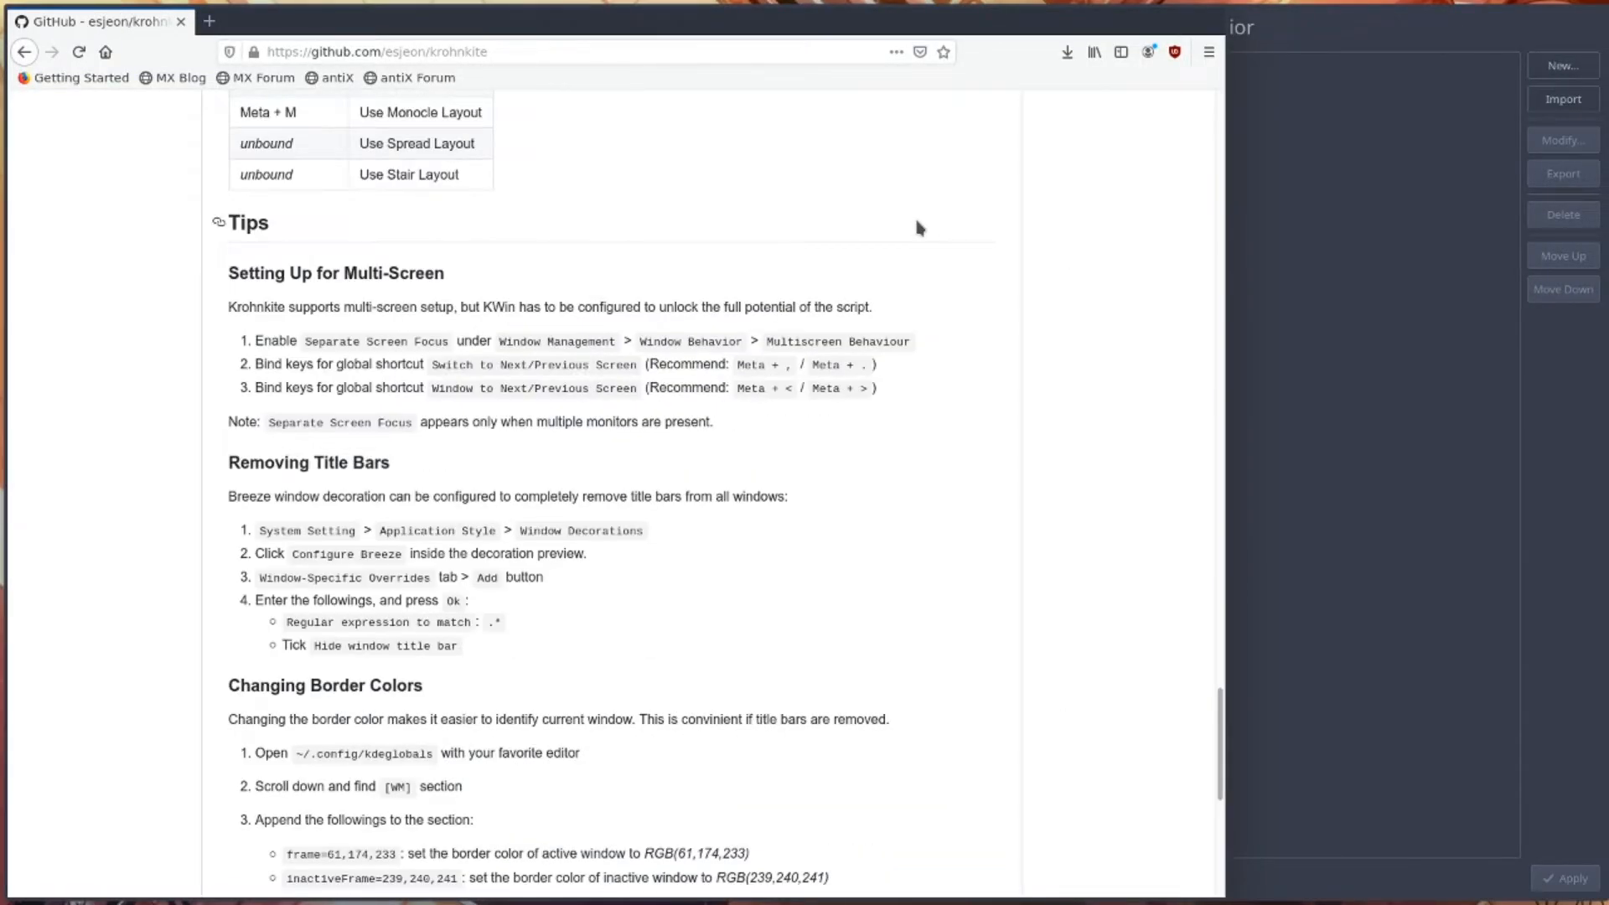
{"action": "key", "text": "super+m"}
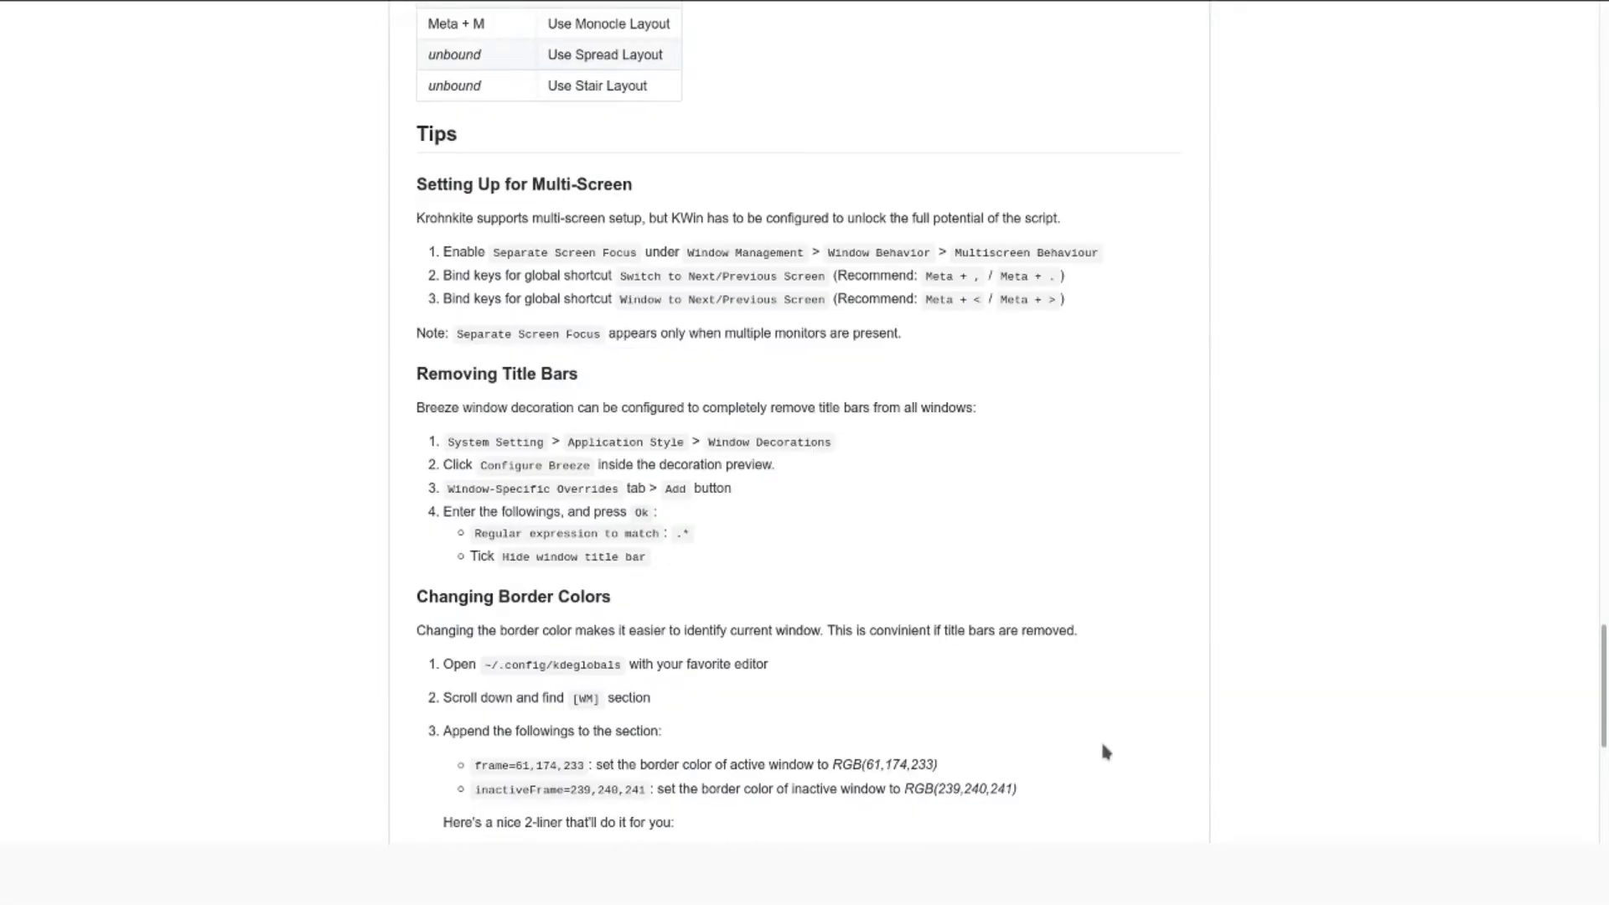
{"action": "key", "text": "super+t"}
- Resize the tiled split by making the browser narrower and then wider, and reapply the tile layout
{"action": "left_click_drag", "start_coordinate": [979, 485], "coordinate": [427, 418]}
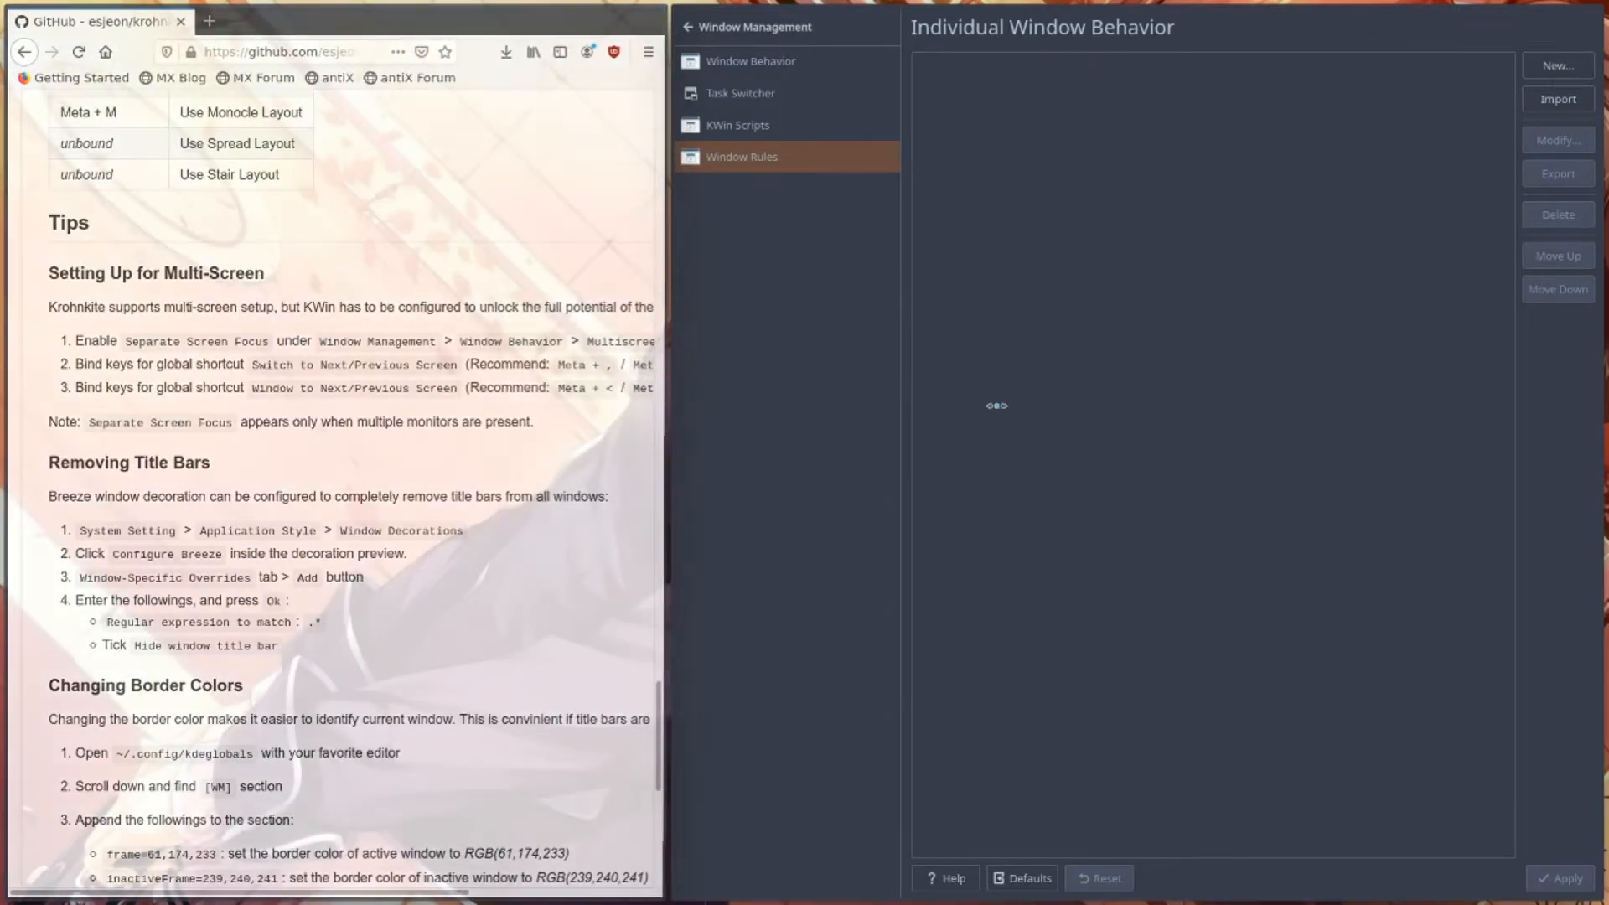
{"action": "left_click_drag", "start_coordinate": [579, 387], "coordinate": [1045, 412]}
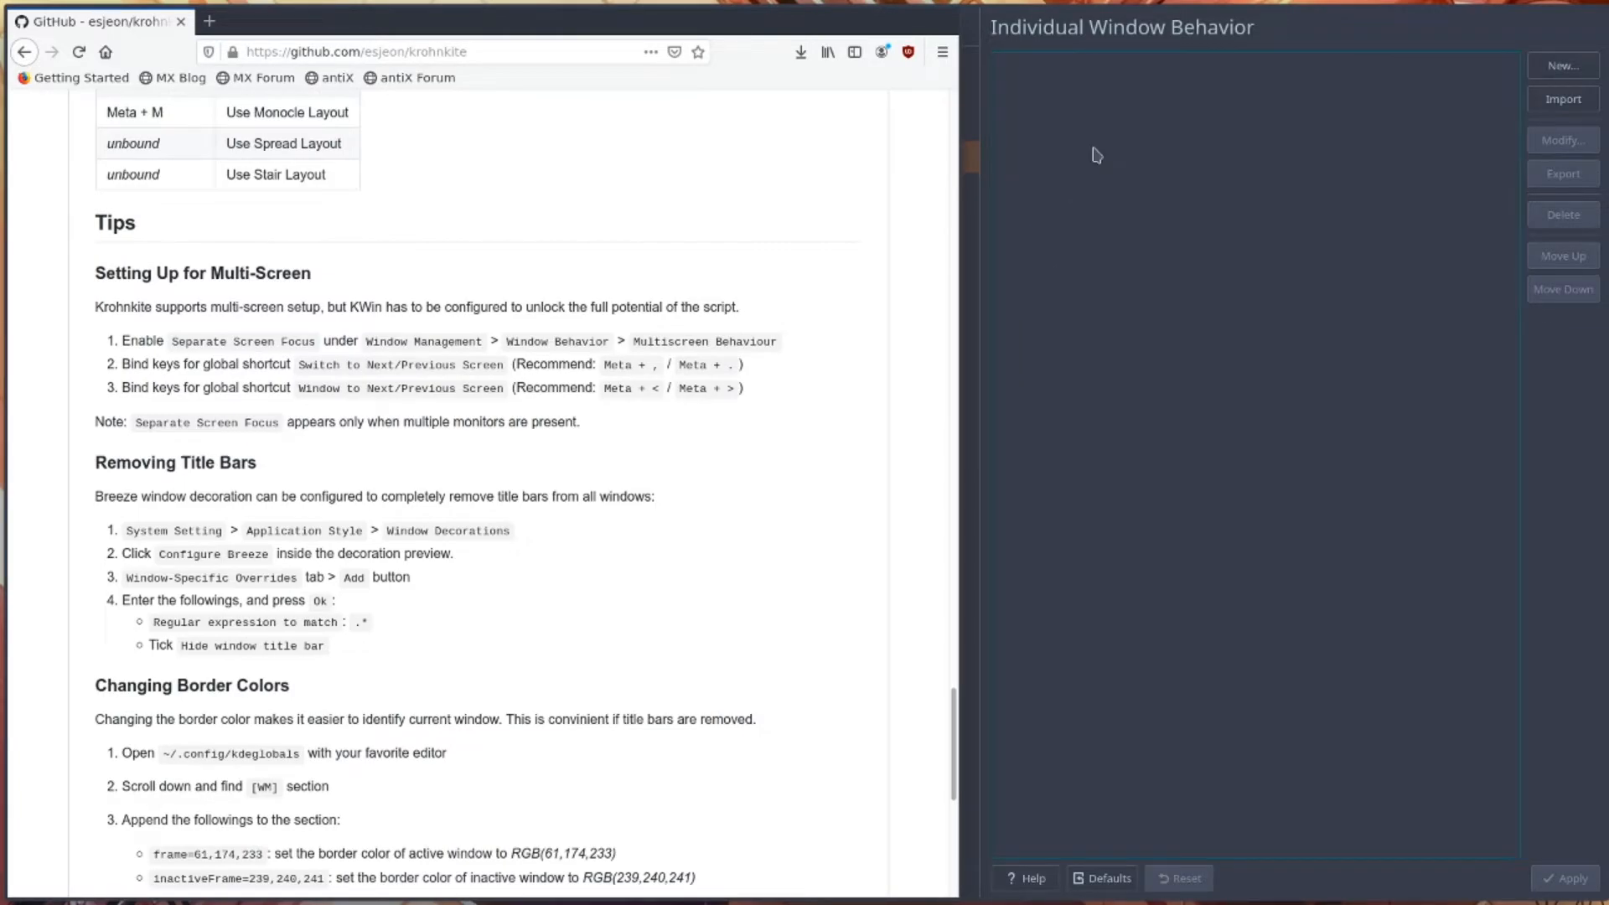
{"action": "key", "text": "super+t"}
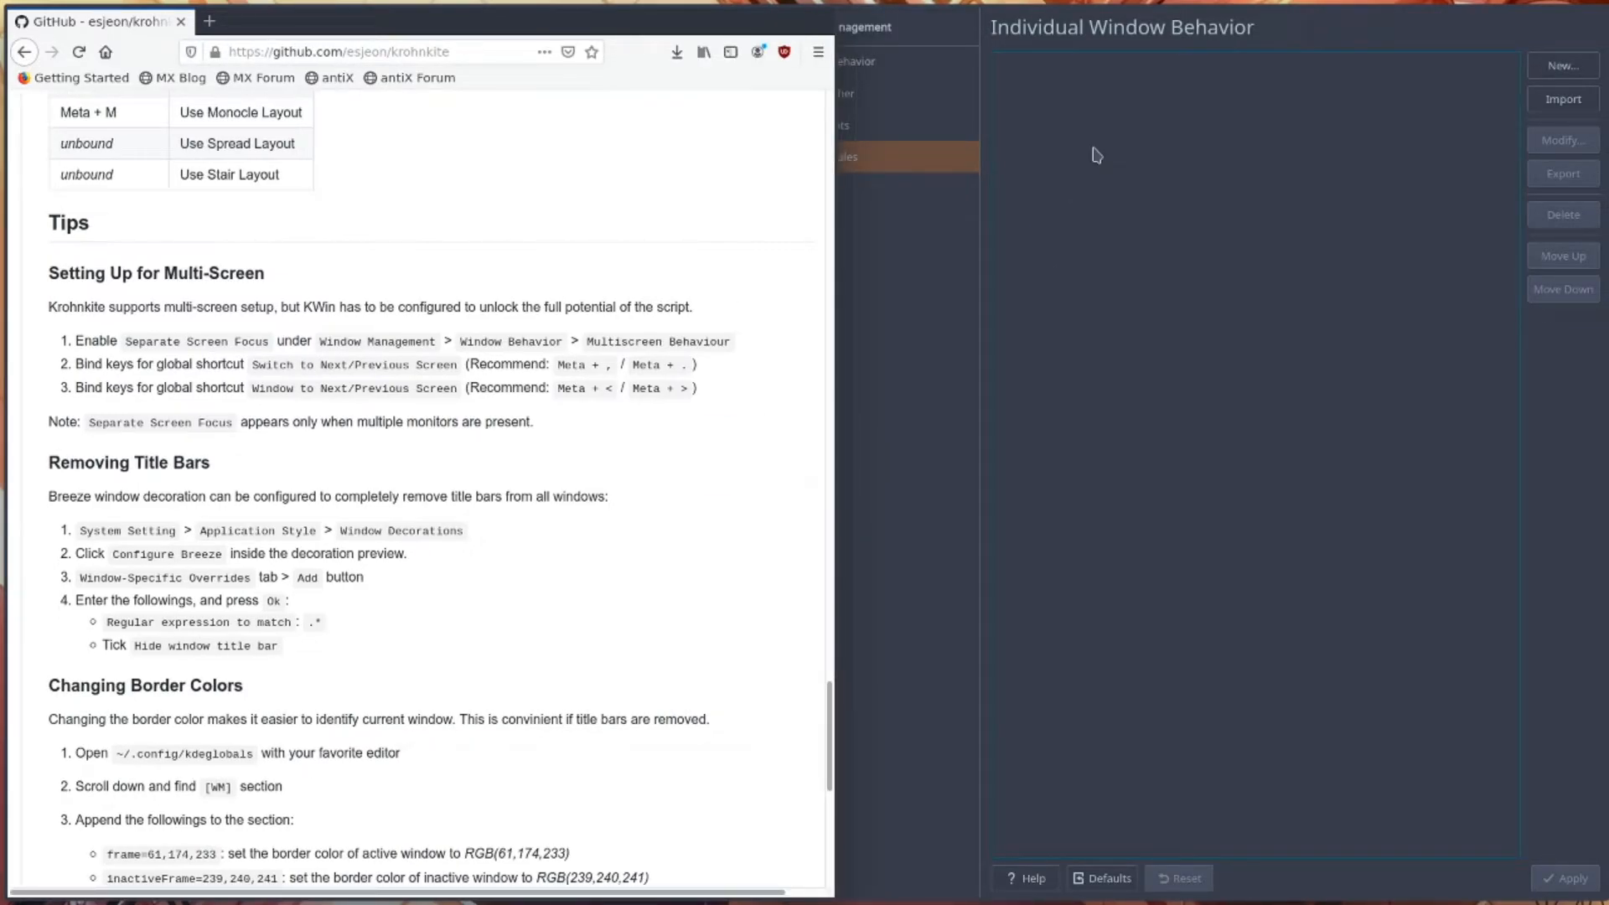
- View the desktop grid, return to the desktop with System Settings, and close System Settings from its main category list
{"action": "key", "text": "ctrl+F8"}
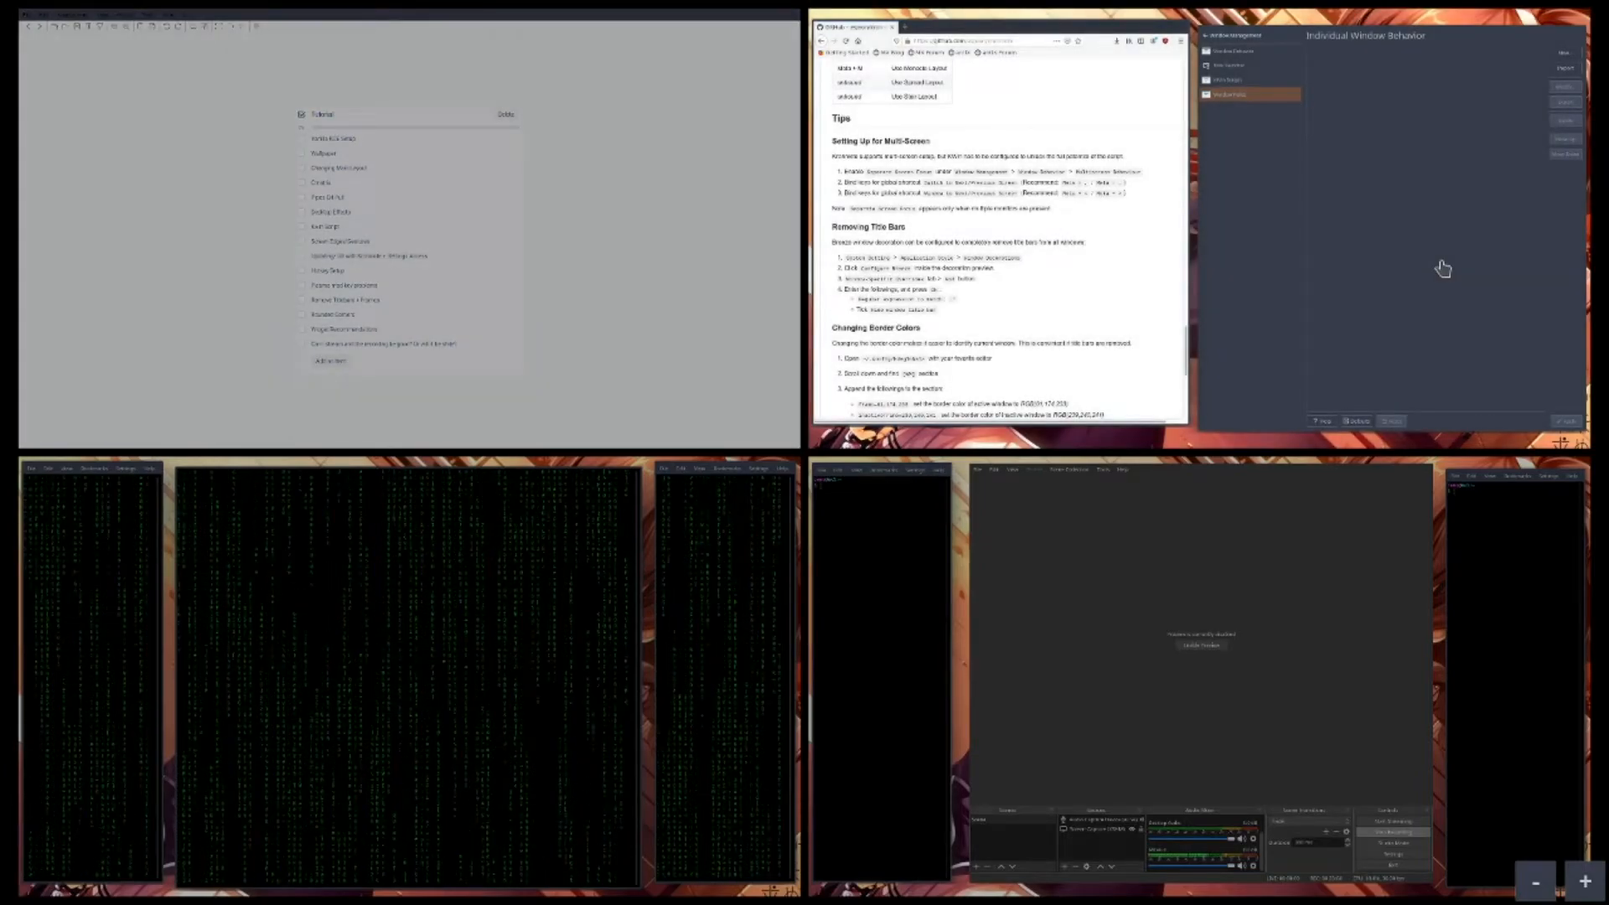
{"action": "left_click", "coordinate": [1443, 269]}
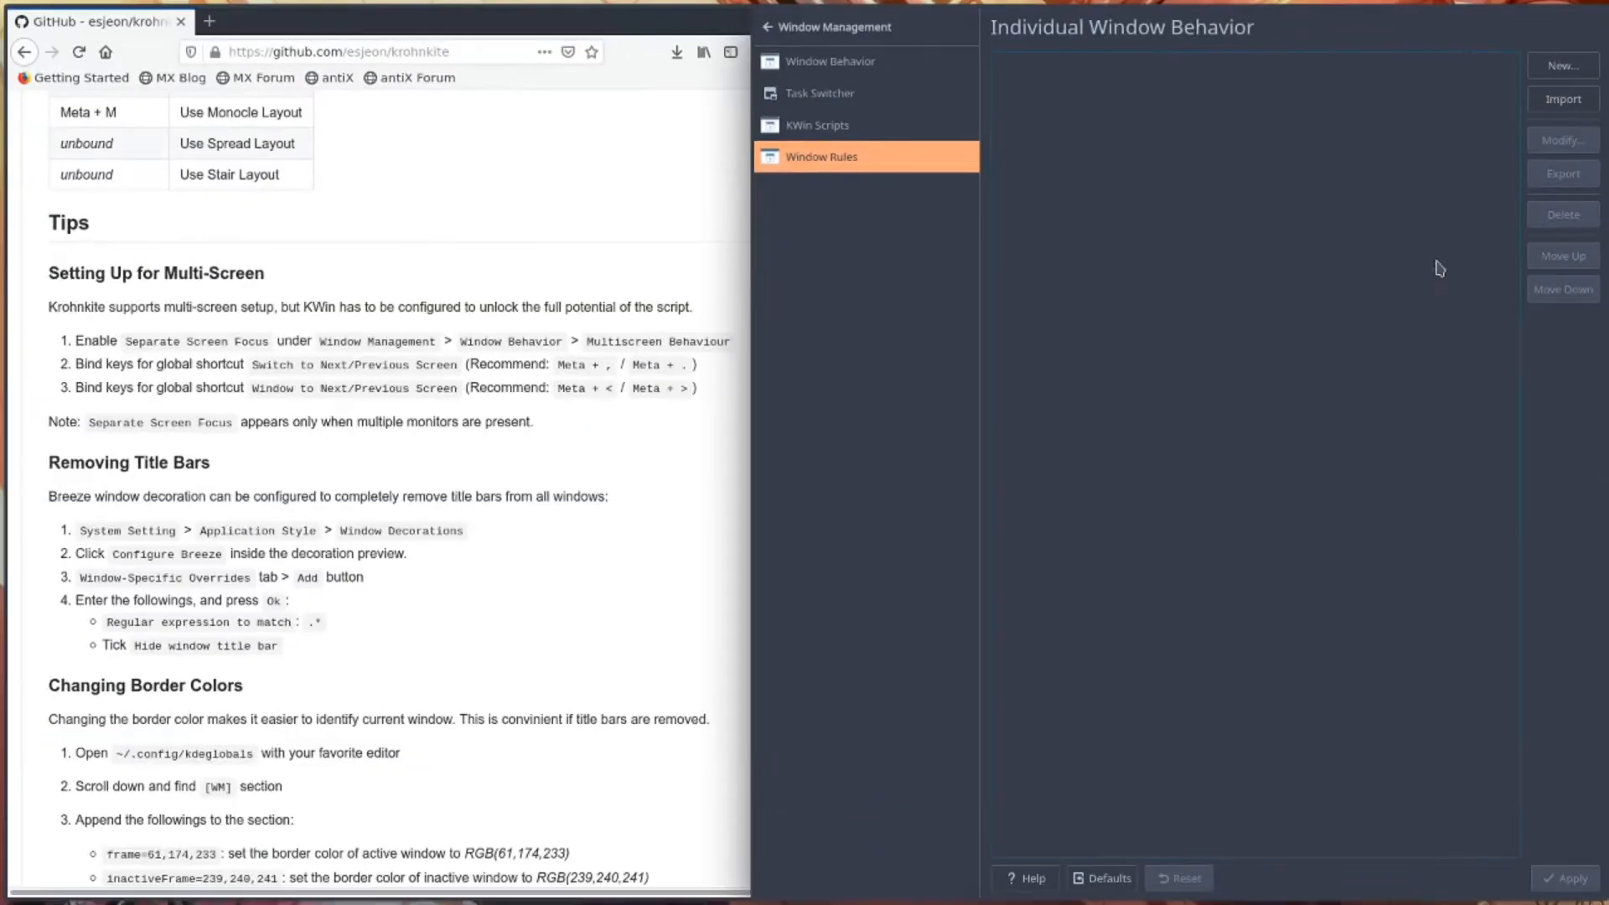
{"action": "left_click", "coordinate": [825, 25]}
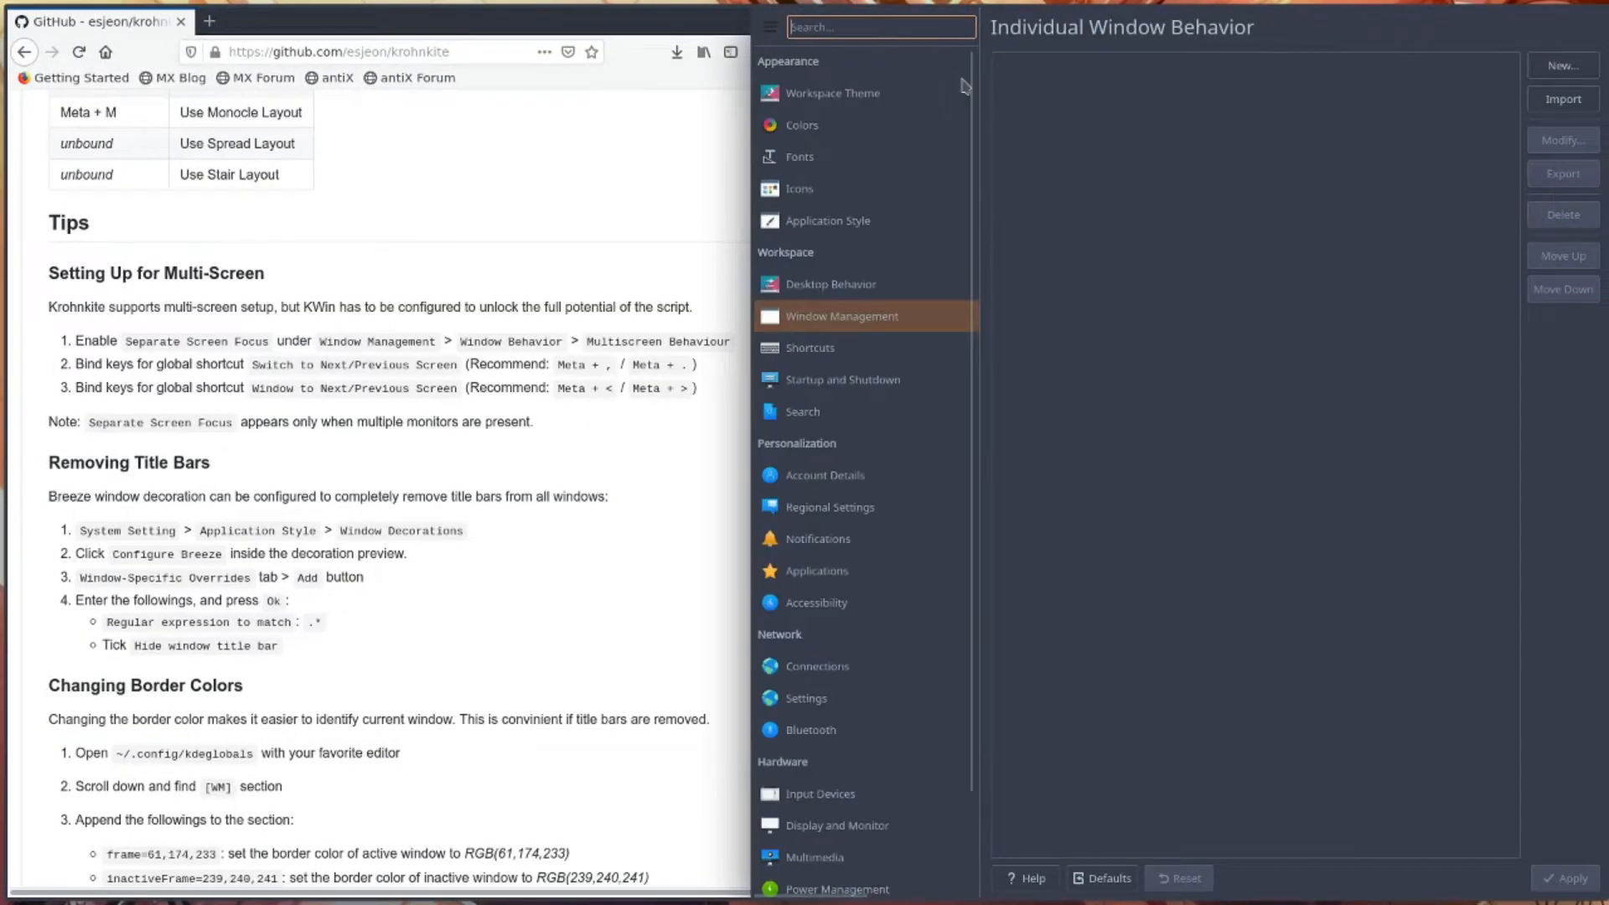
{"action": "left_click", "coordinate": [1358, 539]}
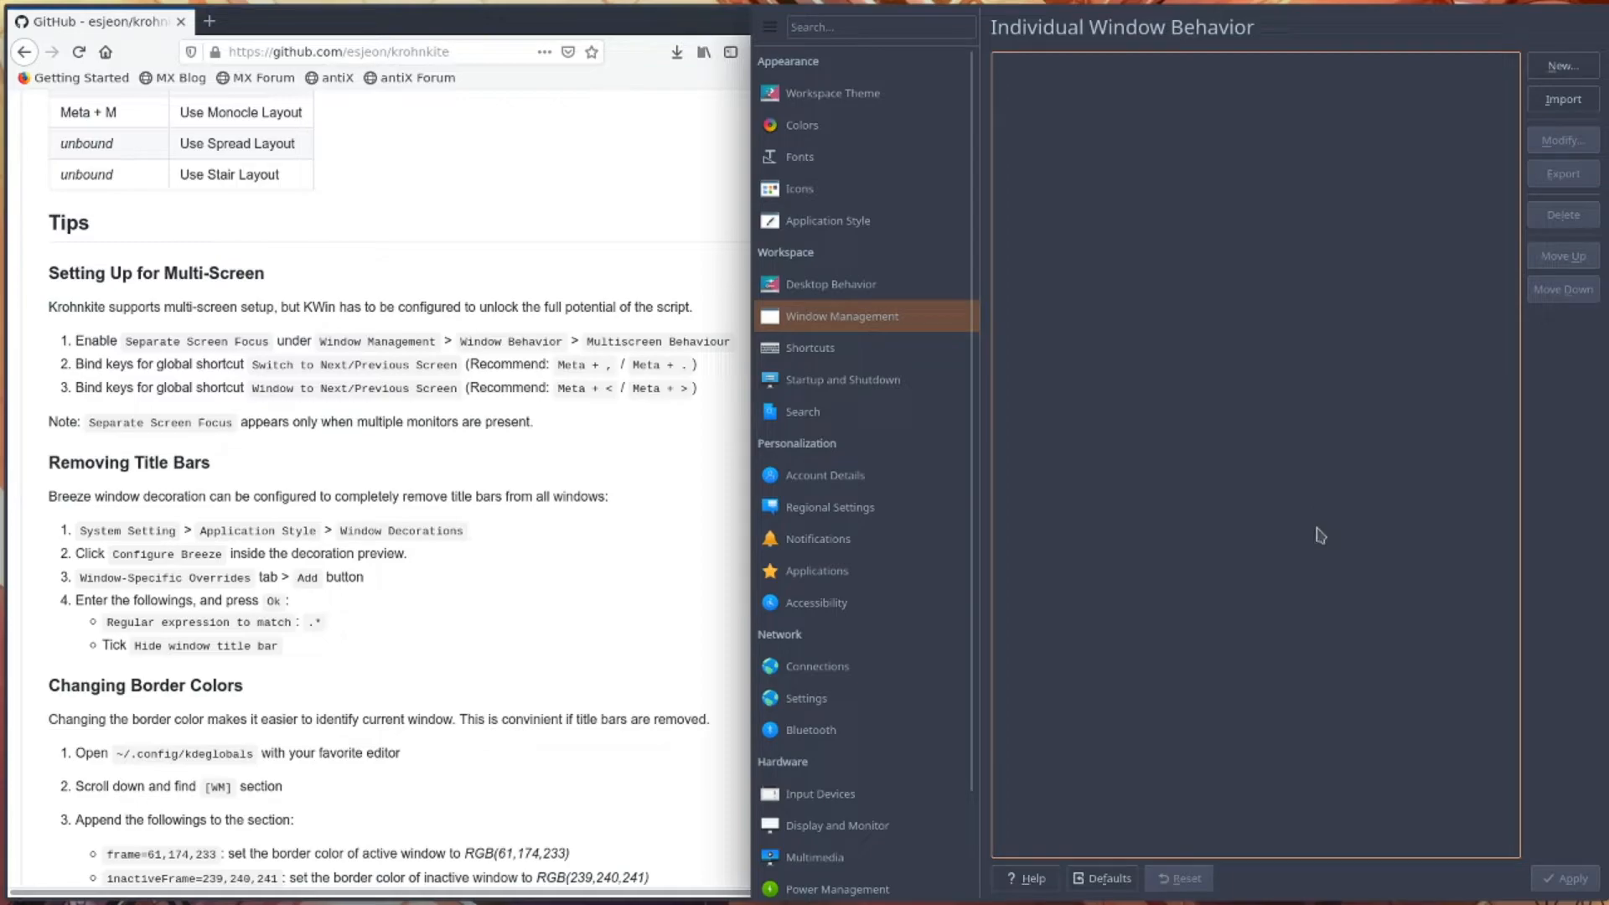
{"action": "key", "text": "alt+F4"}
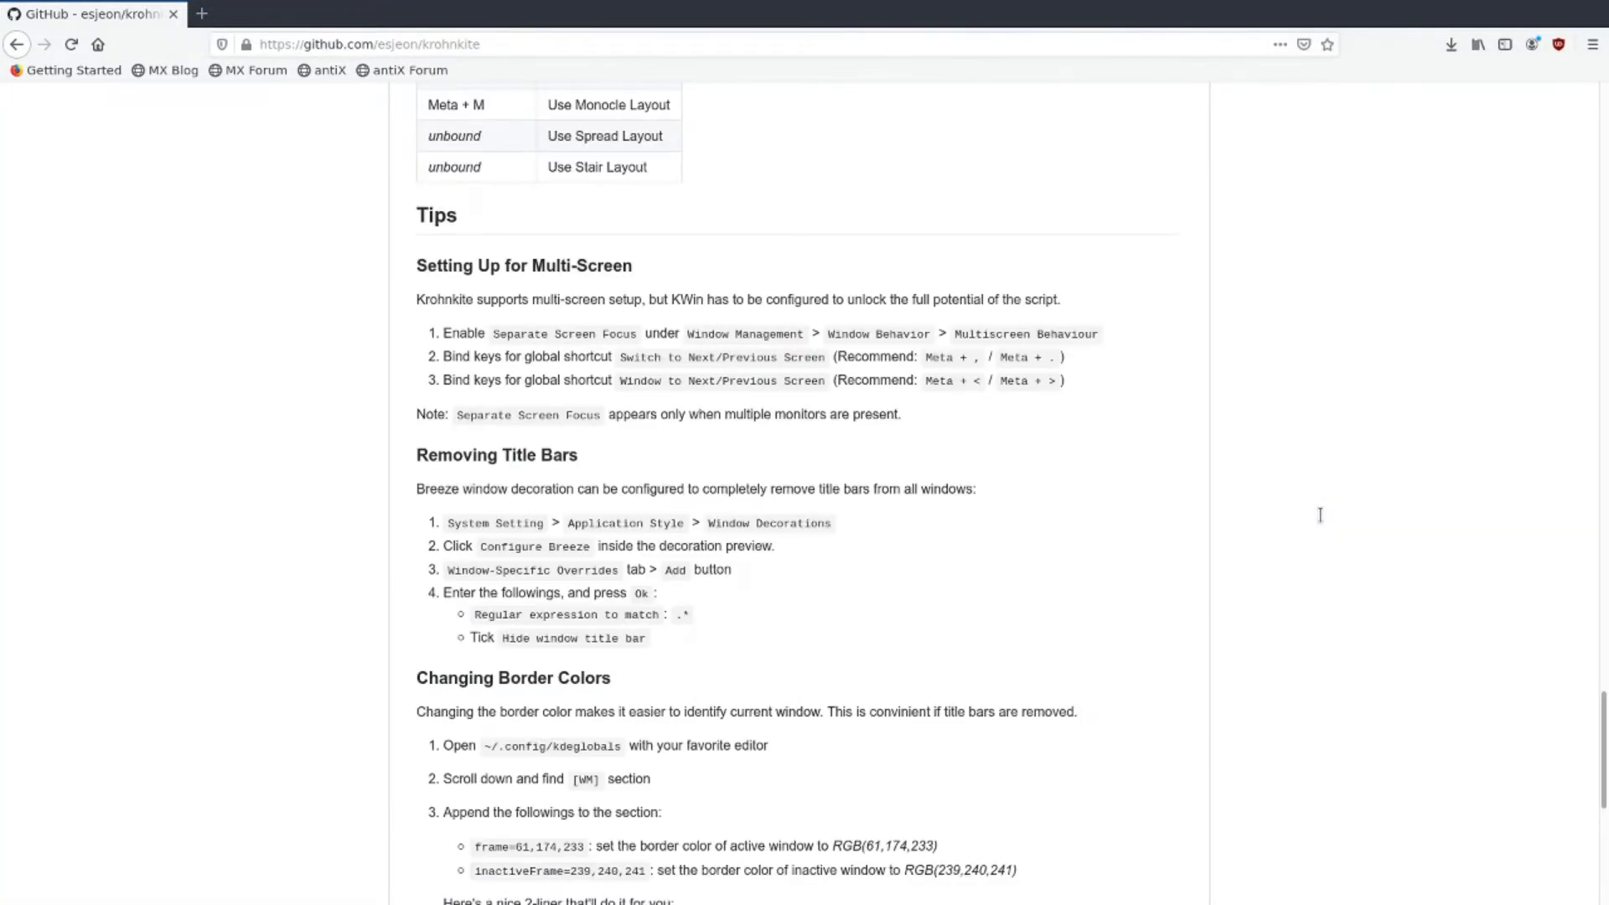
- Search the application launcher for "hotk" and open the Input Actions settings
{"action": "key", "text": "super"}
{"action": "type", "text": "hotk"}
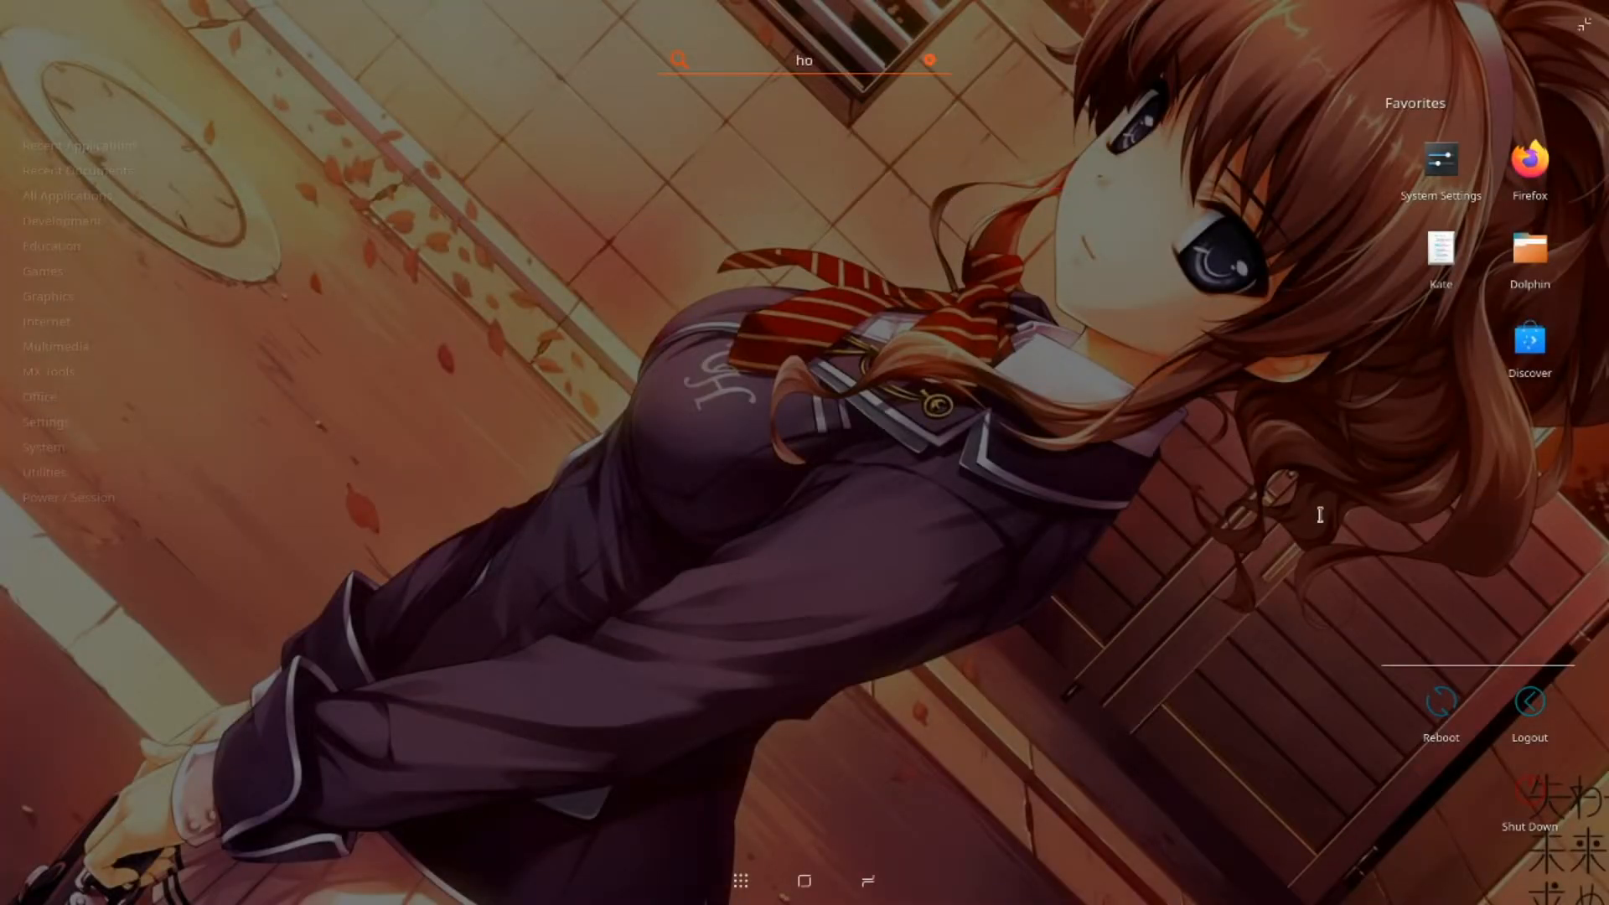
{"action": "key", "text": "Return"}
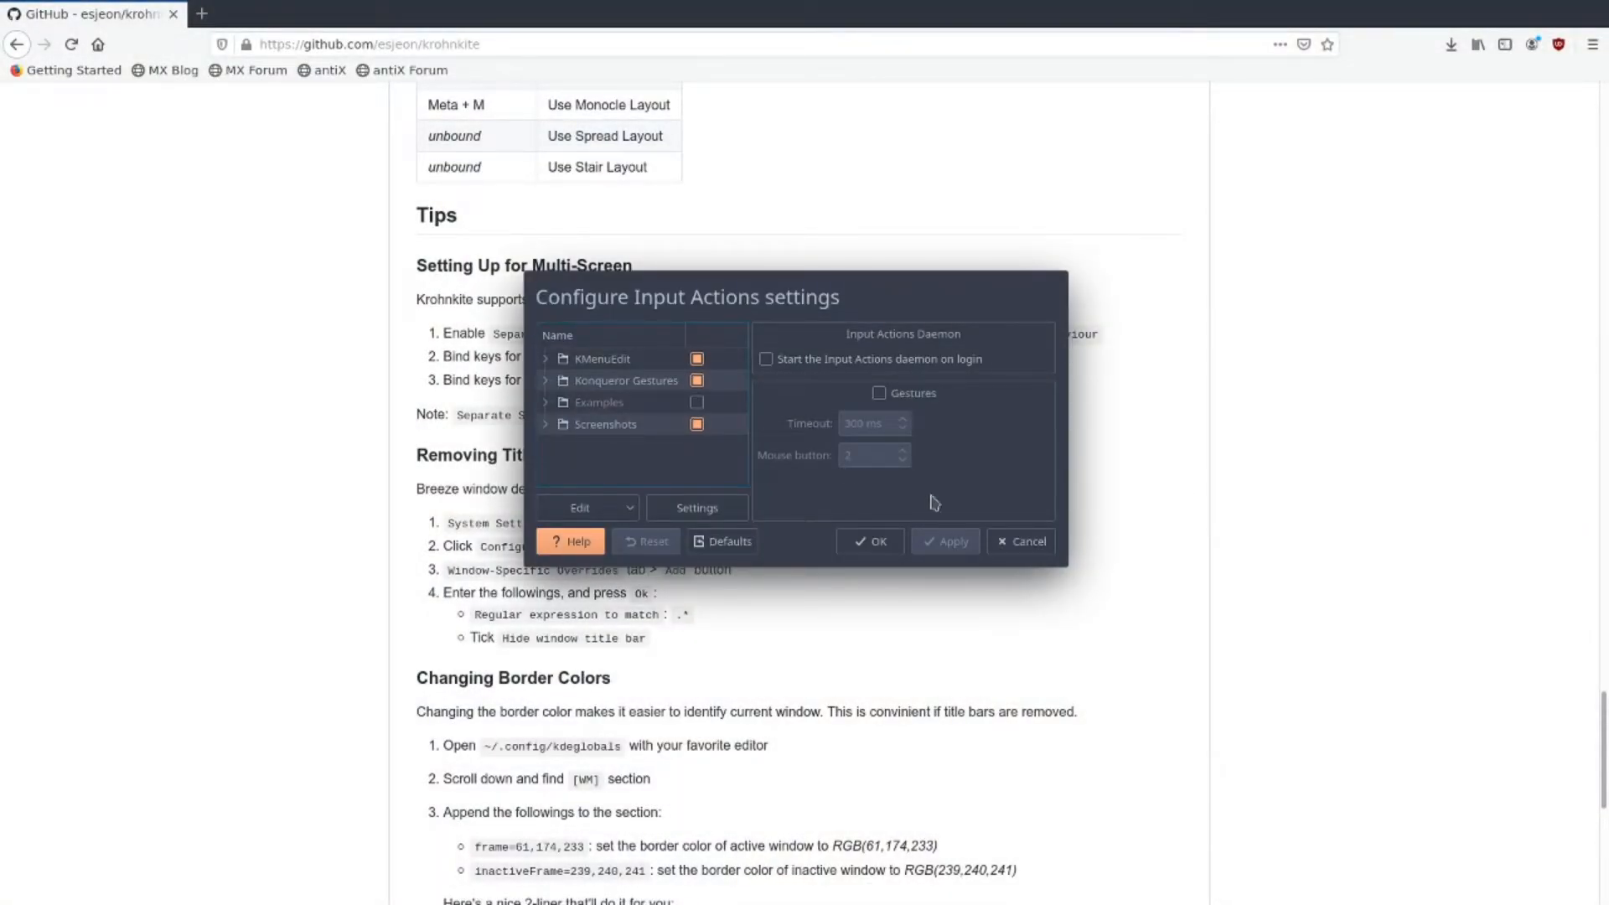
- Dismiss the Input Actions settings, open Global Keyboard Shortcuts by searching for "global", and widen and reposition its window
{"action": "left_click", "coordinate": [1022, 542]}
{"action": "key", "text": "super"}
{"action": "type", "text": "global"}
{"action": "key", "text": "Return"}
{"action": "left_click_drag", "start_coordinate": [549, 239], "coordinate": [351, 89]}
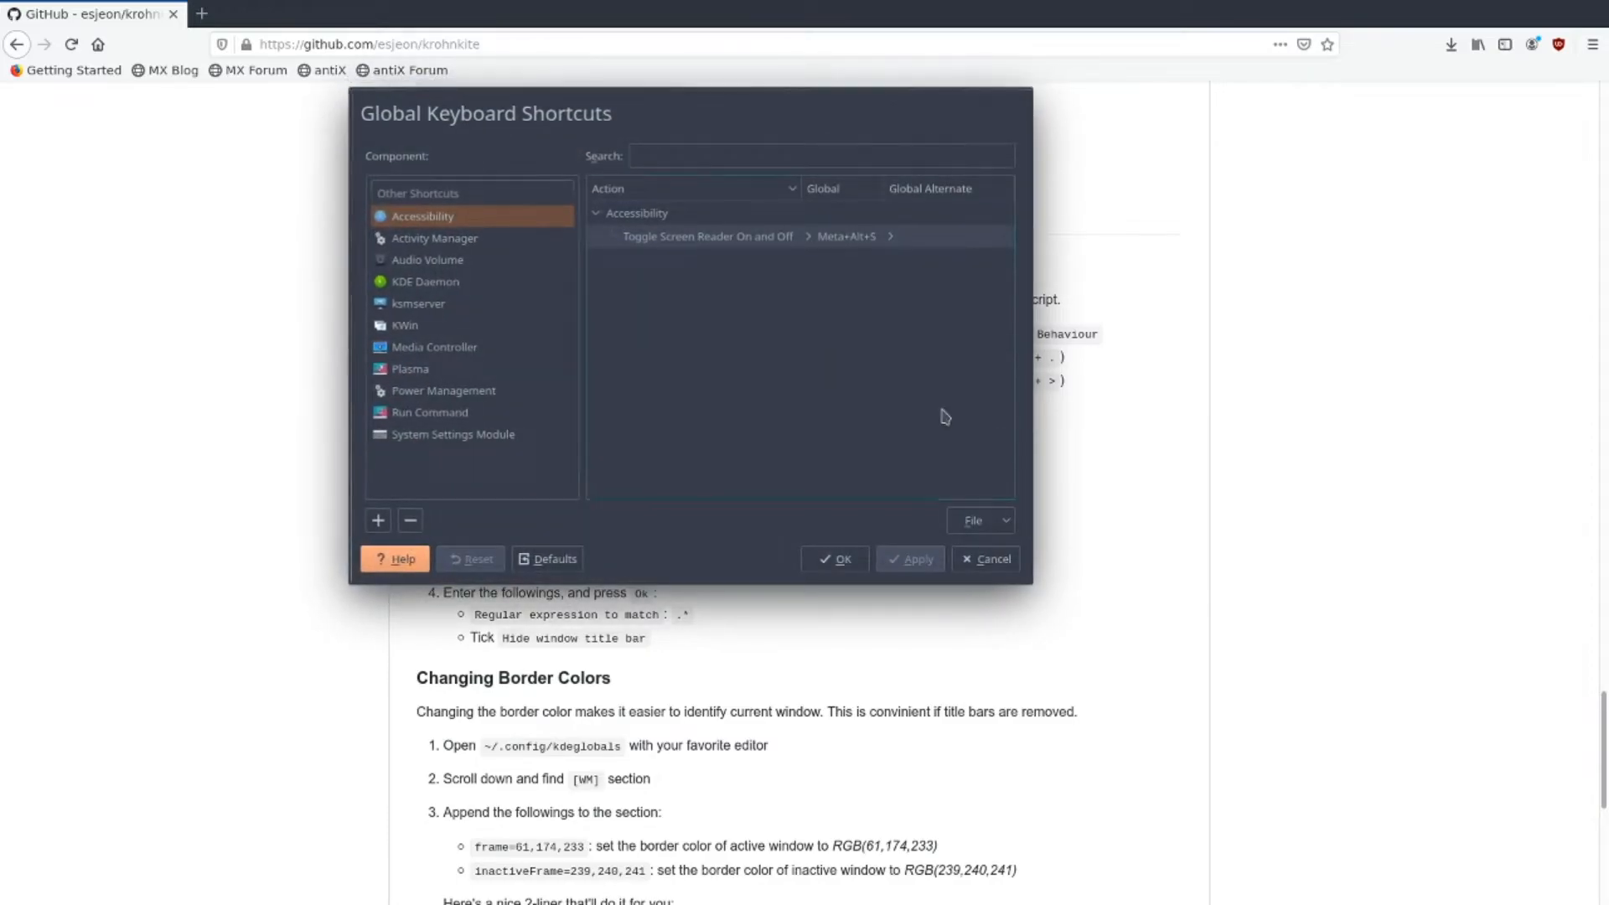
{"action": "left_click_drag", "start_coordinate": [942, 410], "coordinate": [1085, 488]}
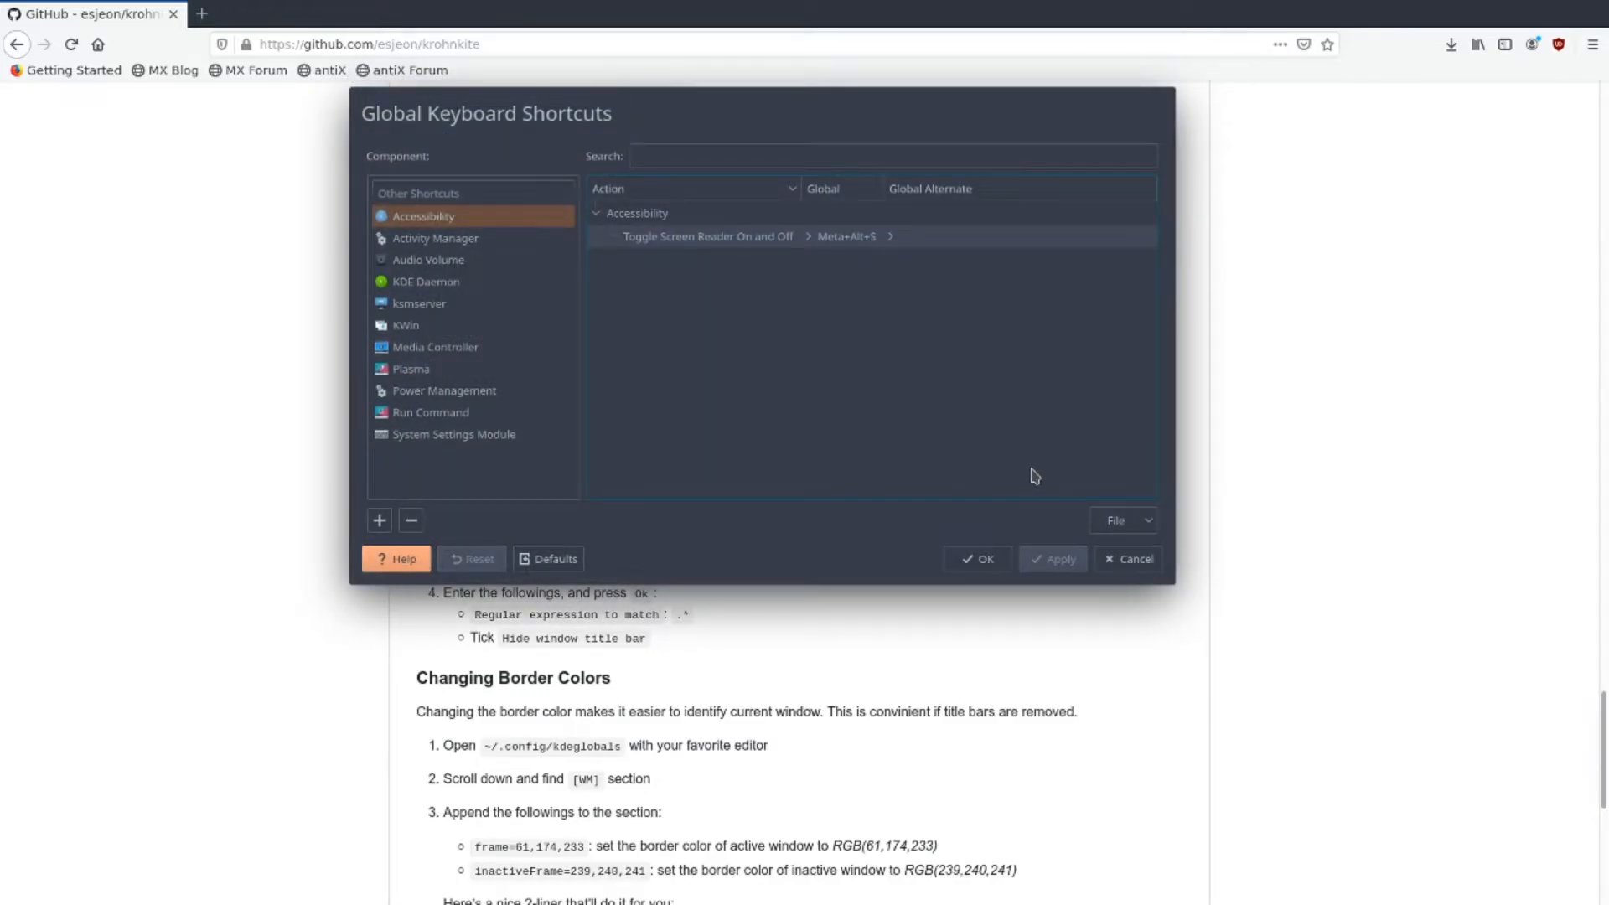
{"action": "left_click_drag", "start_coordinate": [843, 413], "coordinate": [847, 456]}
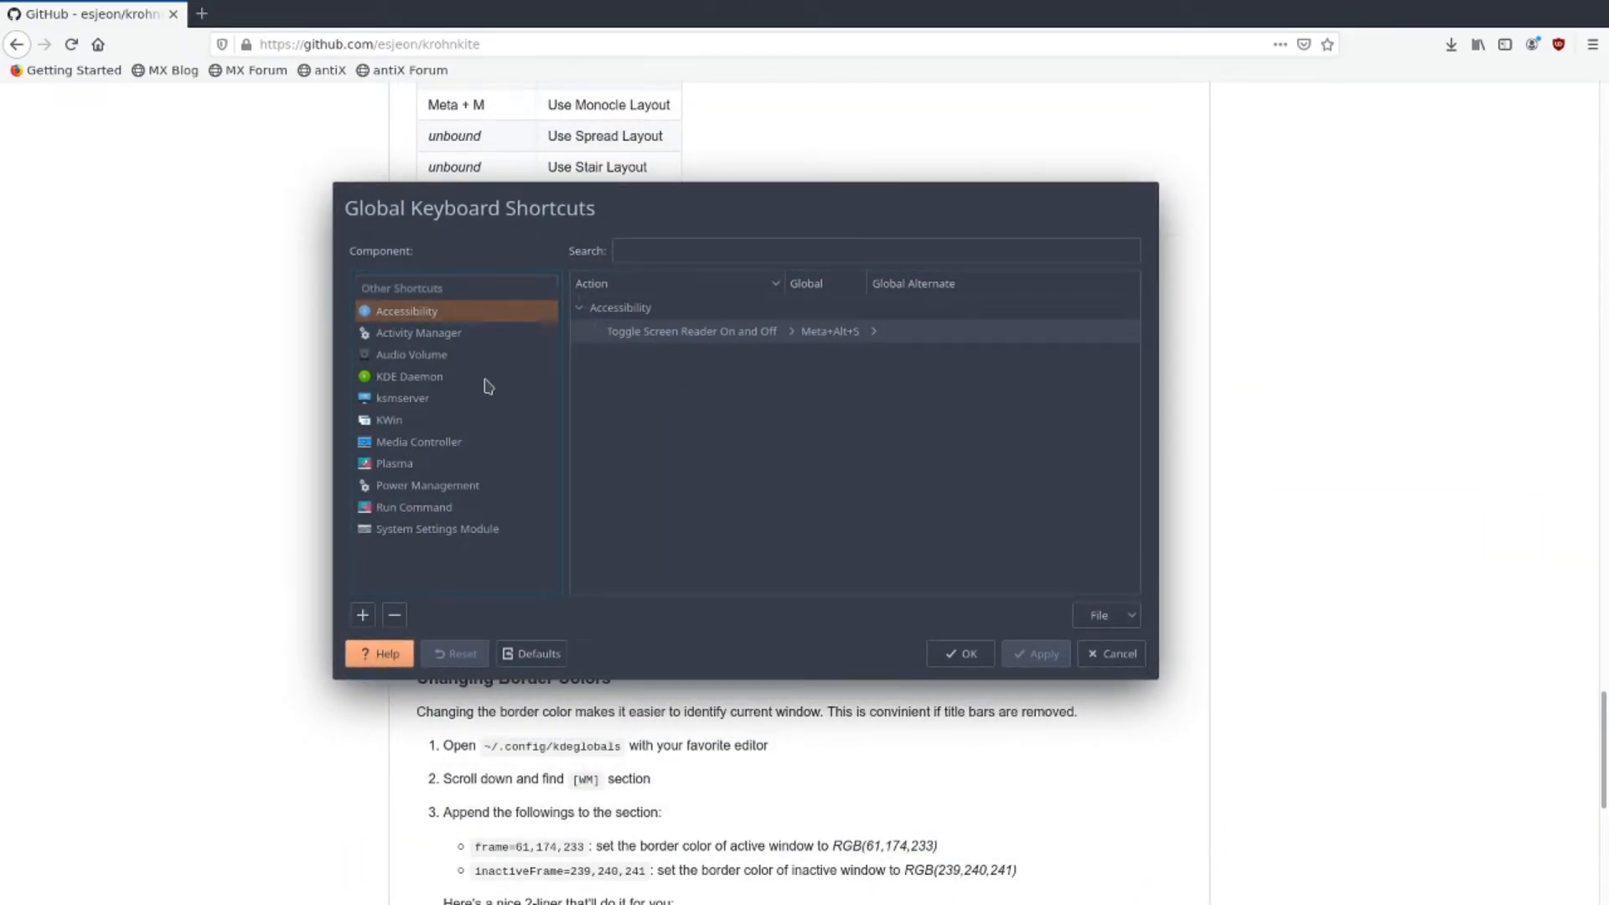
- Display the KWin component's shortcuts and enlarge the window to review the Krohnkite actions
{"action": "left_click", "coordinate": [435, 422]}
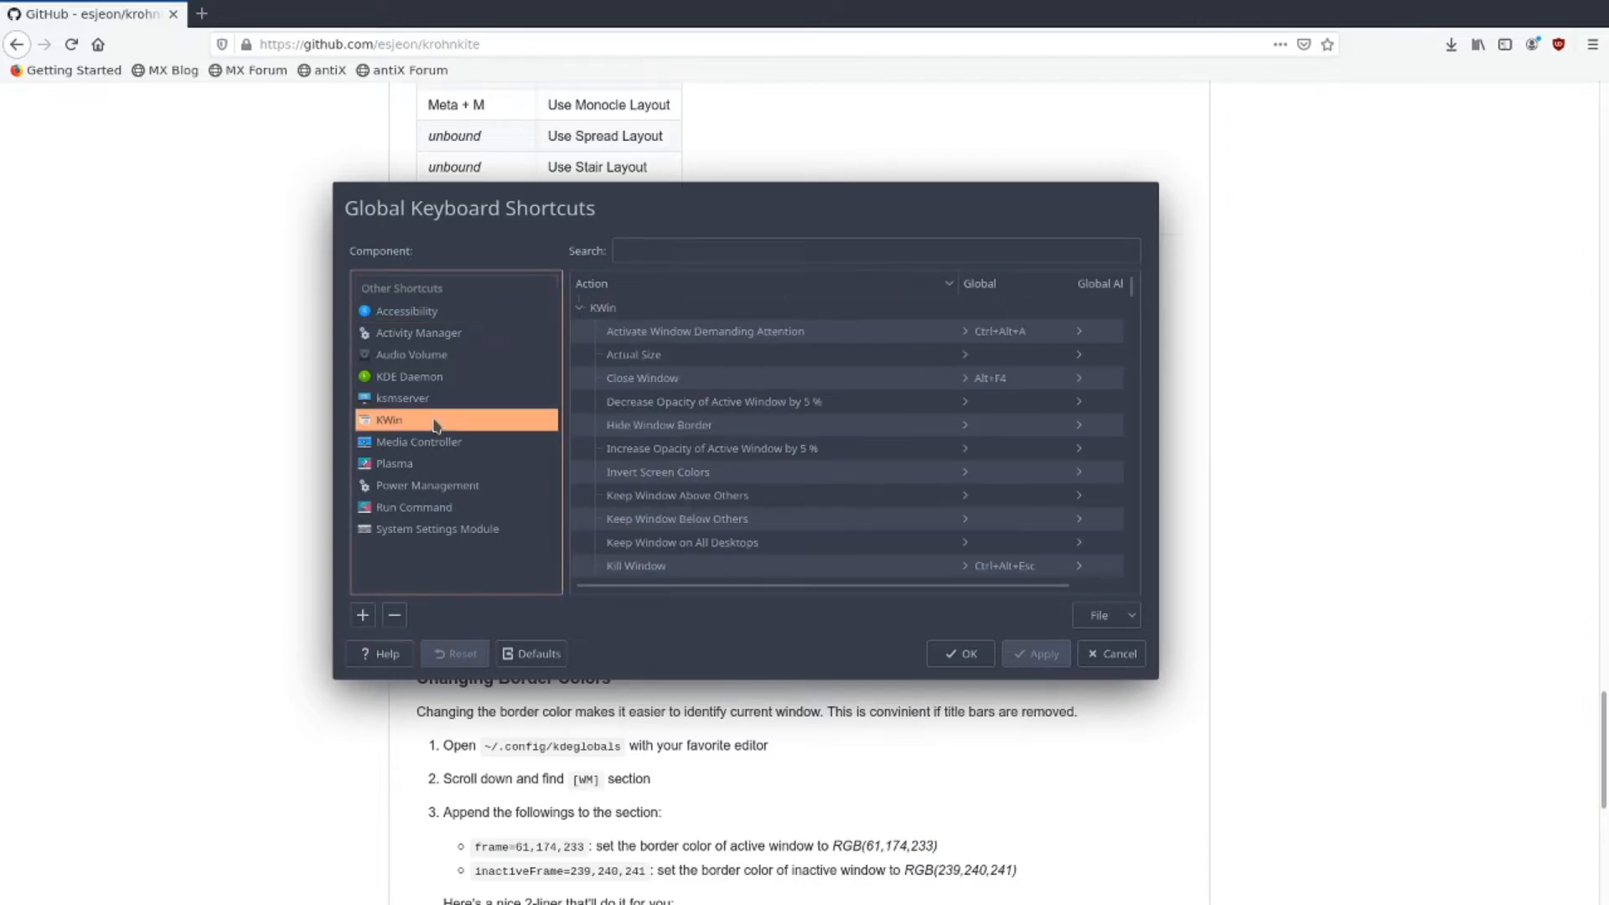
{"action": "scroll", "coordinate": [771, 415], "scroll_direction": "down", "scroll_amount": 2}
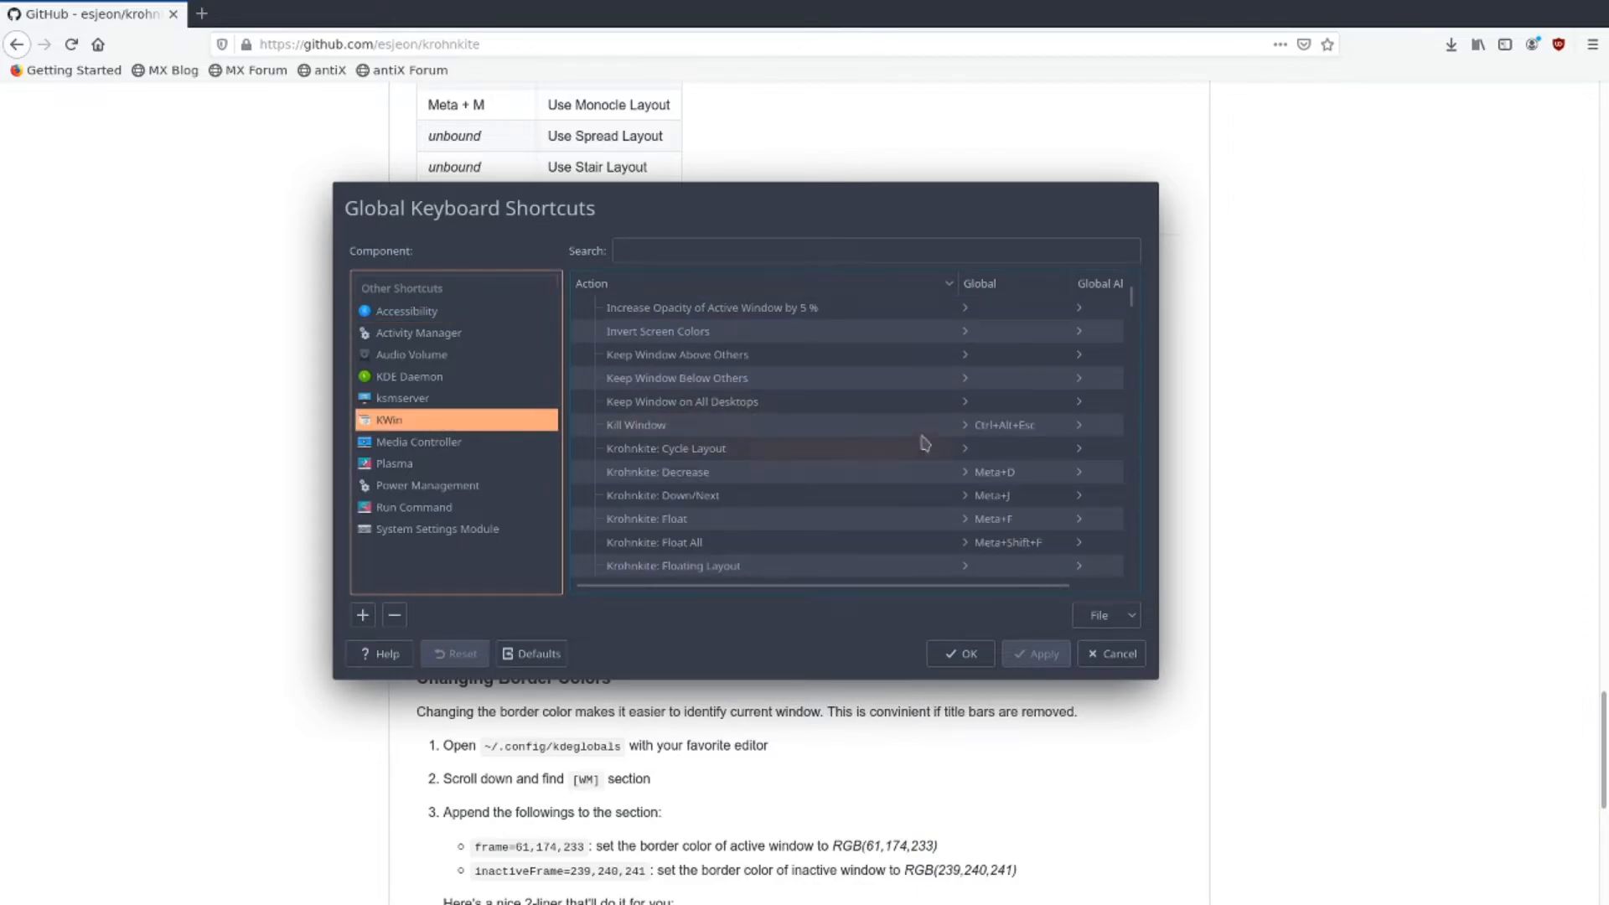
{"action": "left_click_drag", "start_coordinate": [433, 212], "coordinate": [342, 123]}
{"action": "left_click_drag", "start_coordinate": [966, 490], "coordinate": [1239, 637]}
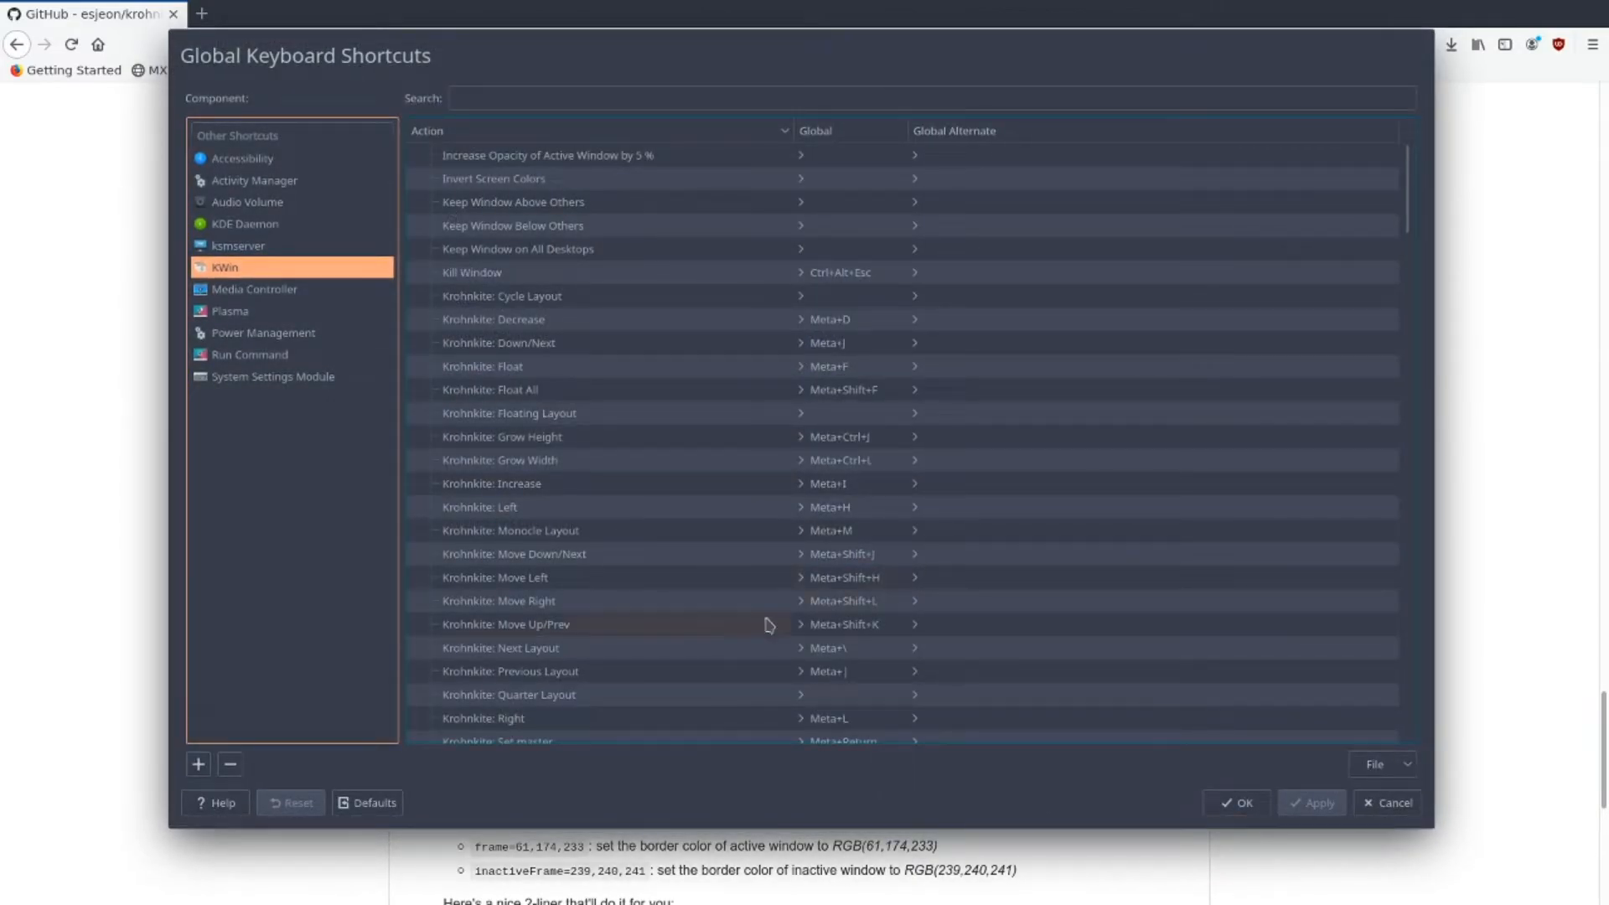
{"action": "scroll", "coordinate": [762, 624], "scroll_direction": "down", "scroll_amount": 1}
{"action": "scroll", "coordinate": [800, 695], "scroll_direction": "down", "scroll_amount": 2}
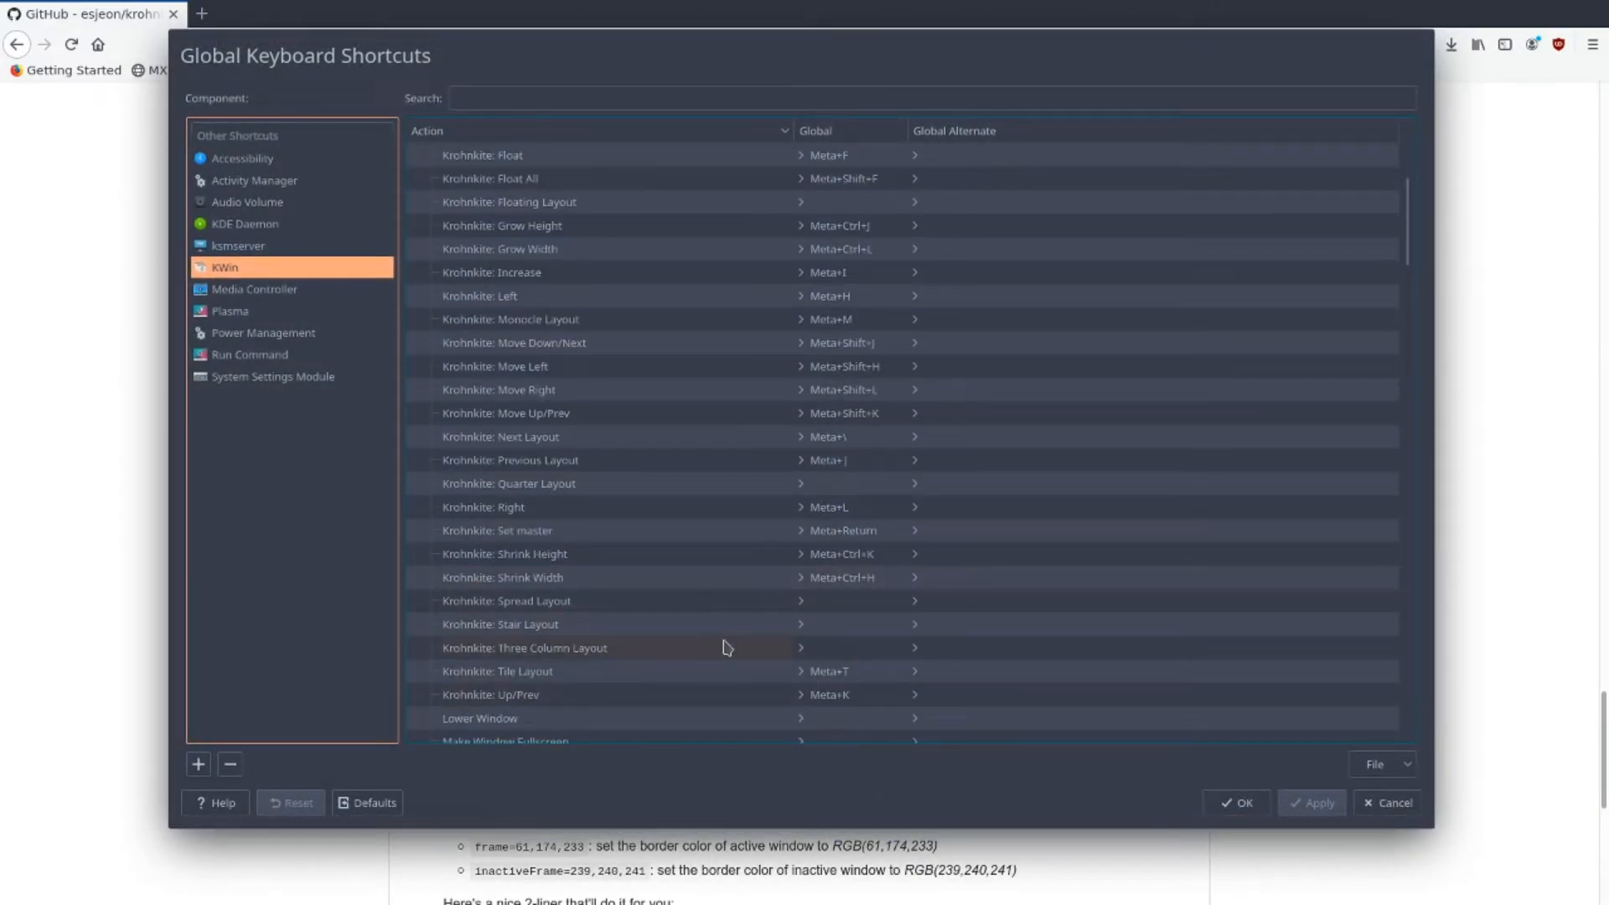
{"action": "scroll", "coordinate": [710, 635], "scroll_direction": "up", "scroll_amount": 1}
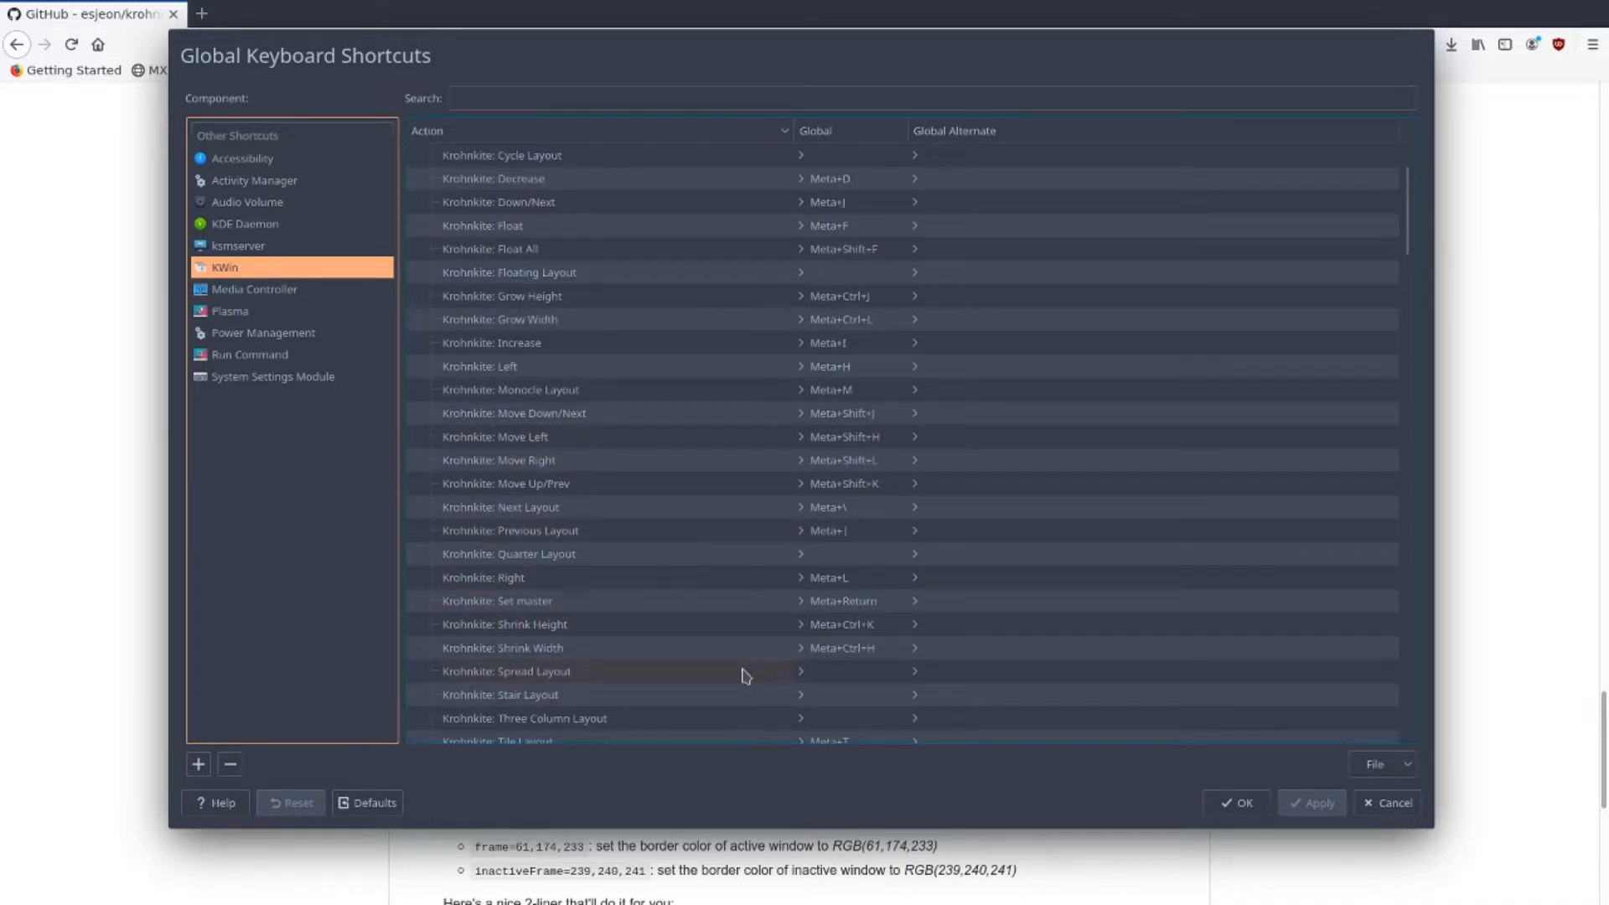
- Set the custom shortcut of Krohnkite: Float to Meta+Space and apply the change
{"action": "left_click", "coordinate": [845, 231]}
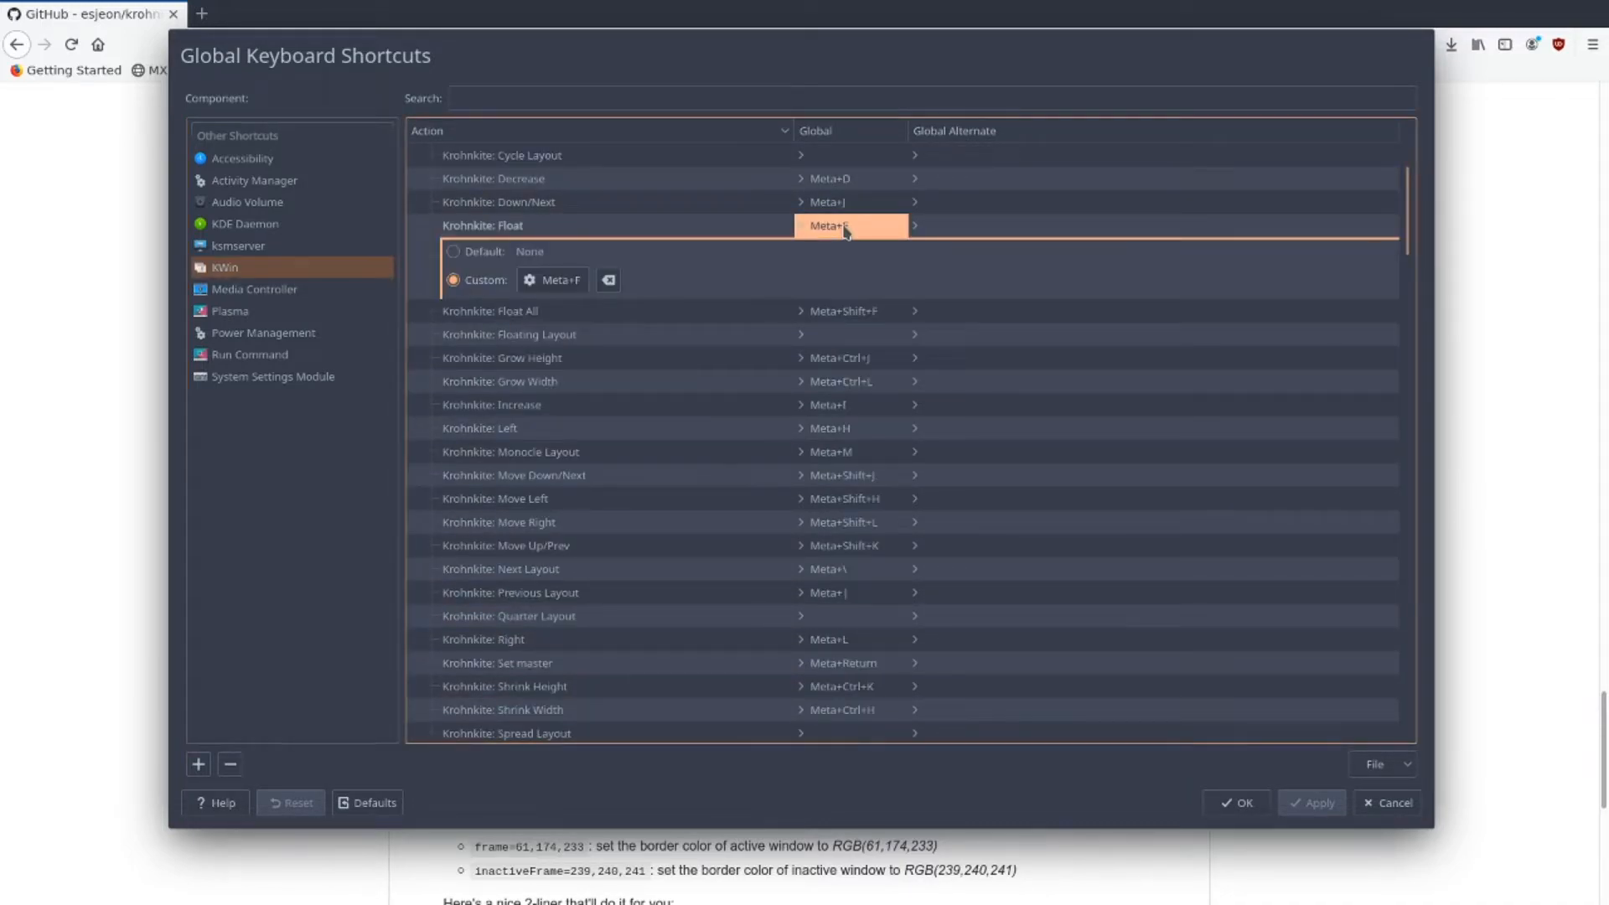
{"action": "left_click", "coordinate": [567, 281]}
{"action": "key", "text": "super"}
{"action": "key", "text": "super+space"}
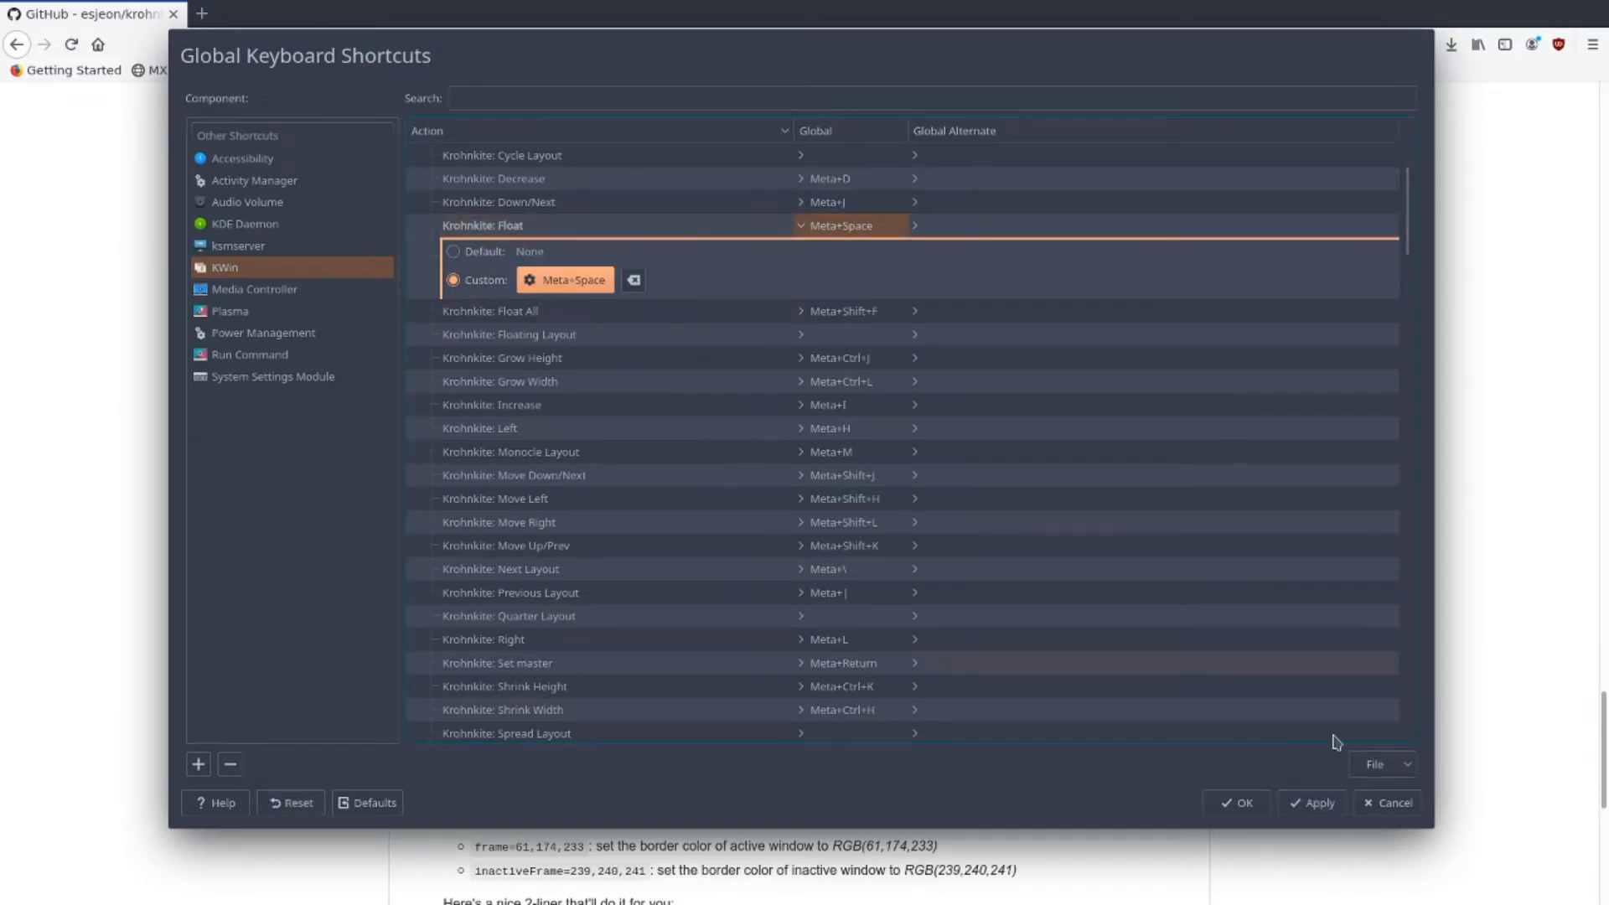
{"action": "left_click", "coordinate": [1317, 800]}
- Assign Meta+X as the custom shortcut for Krohnkite: Cycle Layout and apply it
{"action": "scroll", "coordinate": [729, 335], "scroll_direction": "up", "scroll_amount": 2}
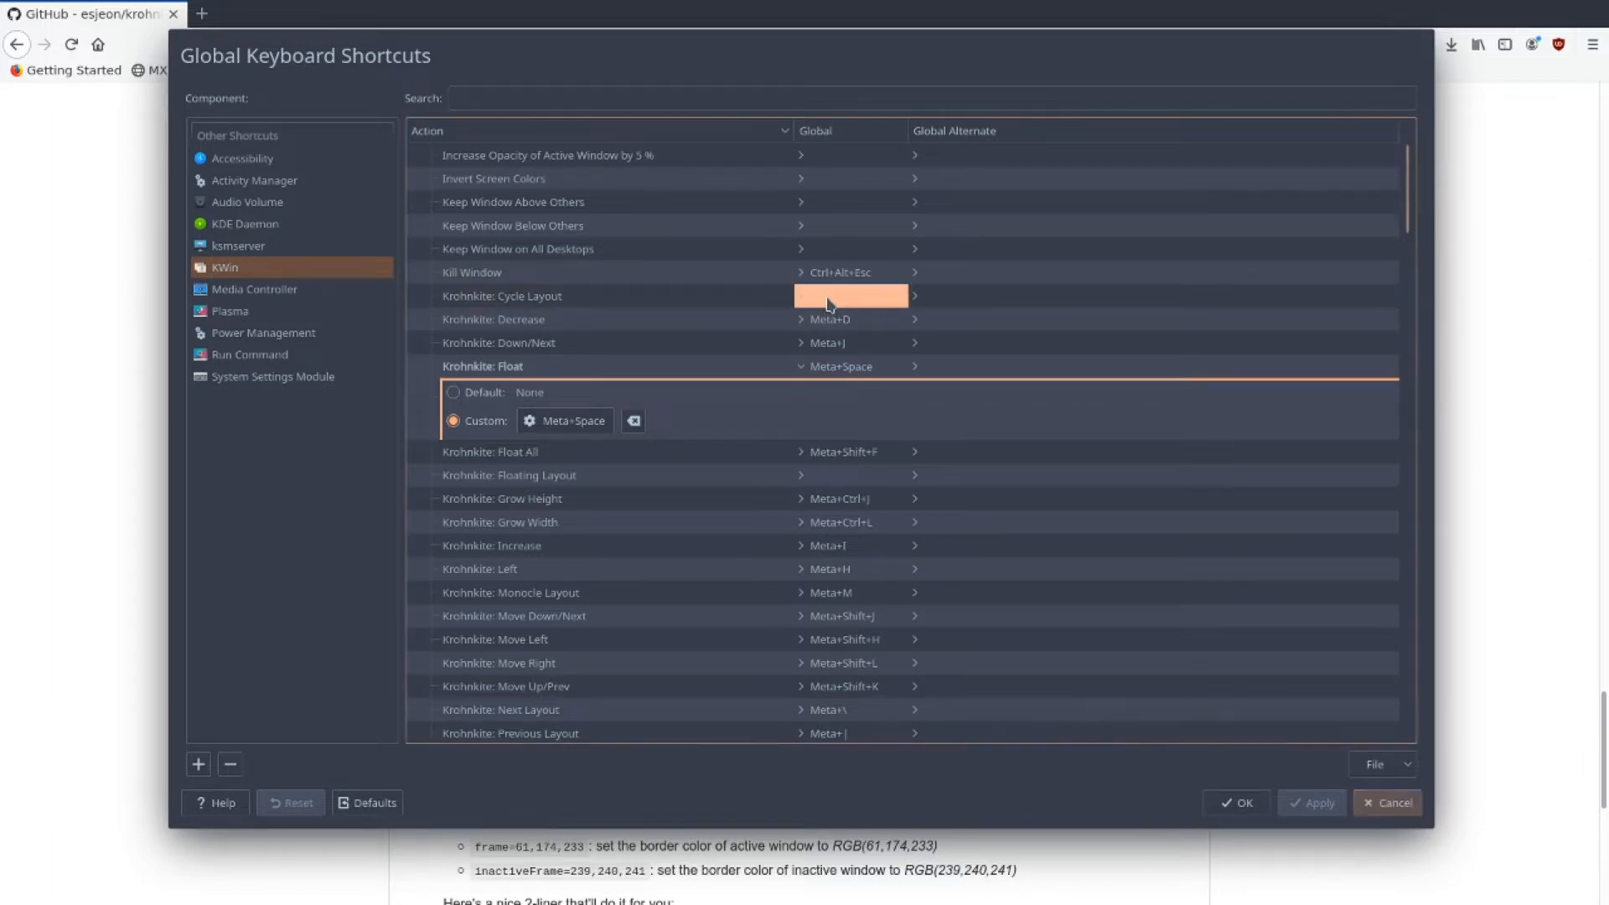
{"action": "left_click", "coordinate": [830, 302]}
{"action": "left_click", "coordinate": [542, 359]}
{"action": "key", "text": "ctrl"}
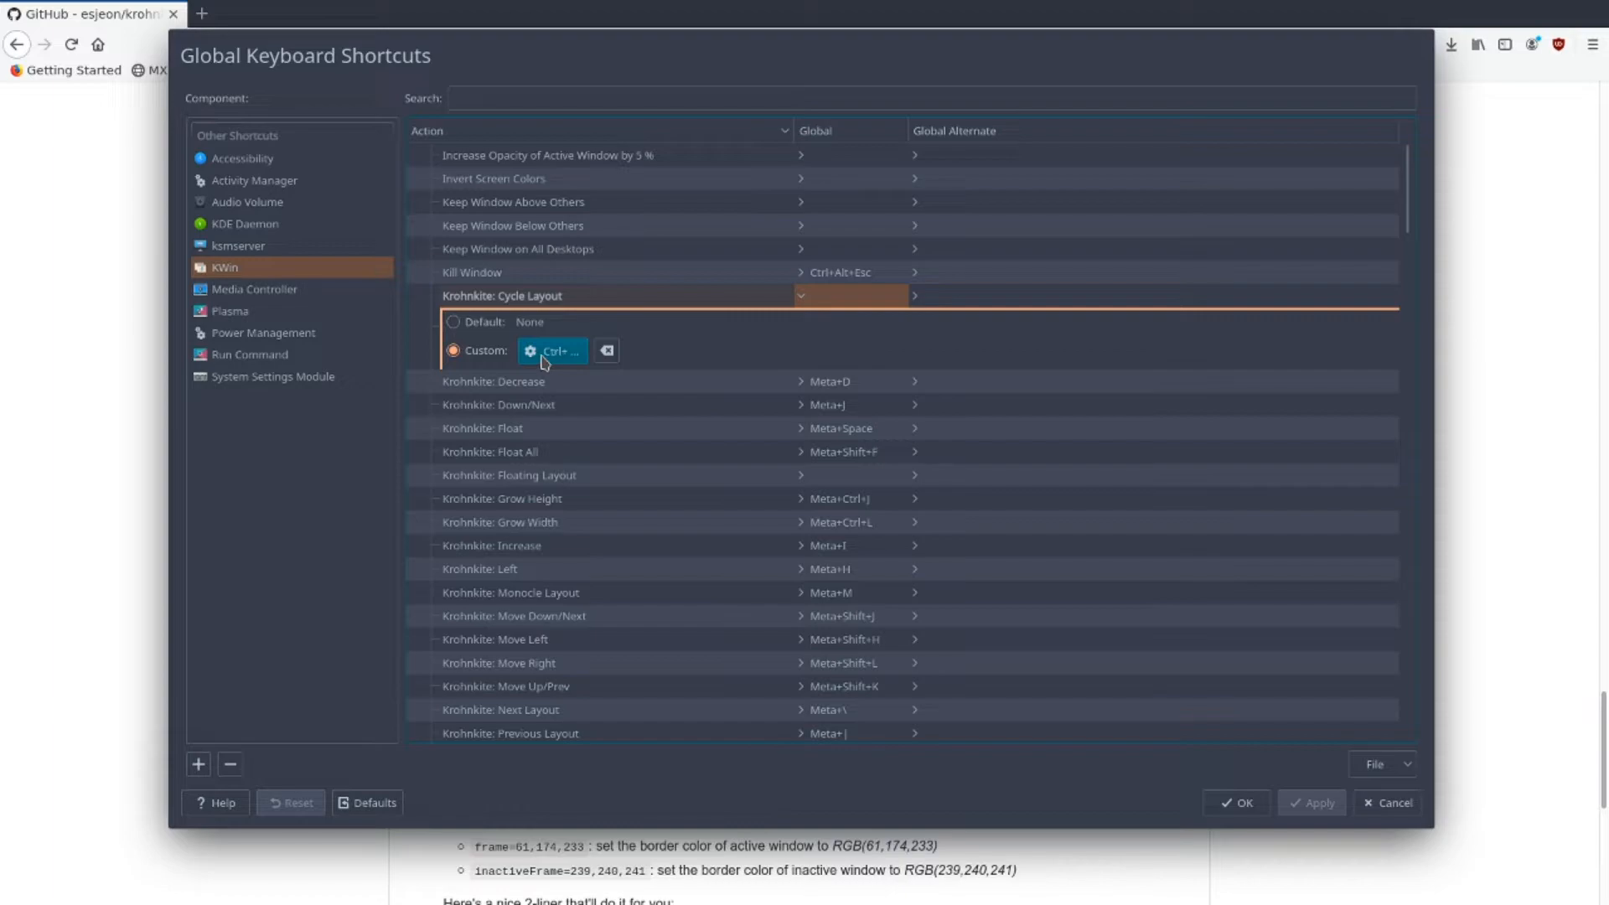
{"action": "key", "text": "super"}
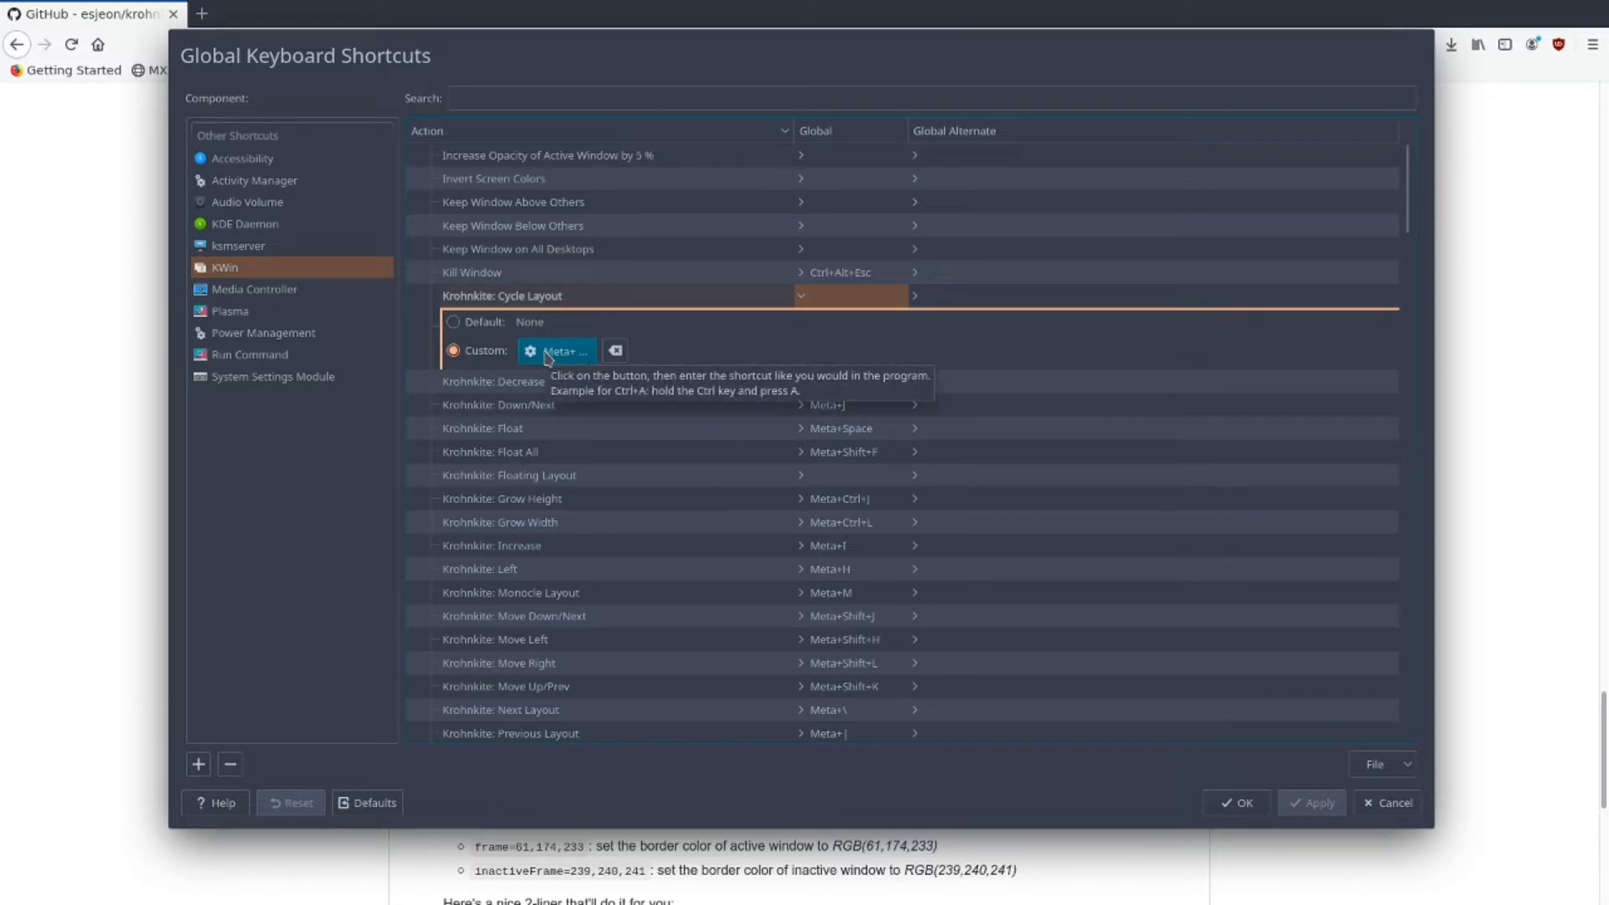
{"action": "key", "text": "super+x"}
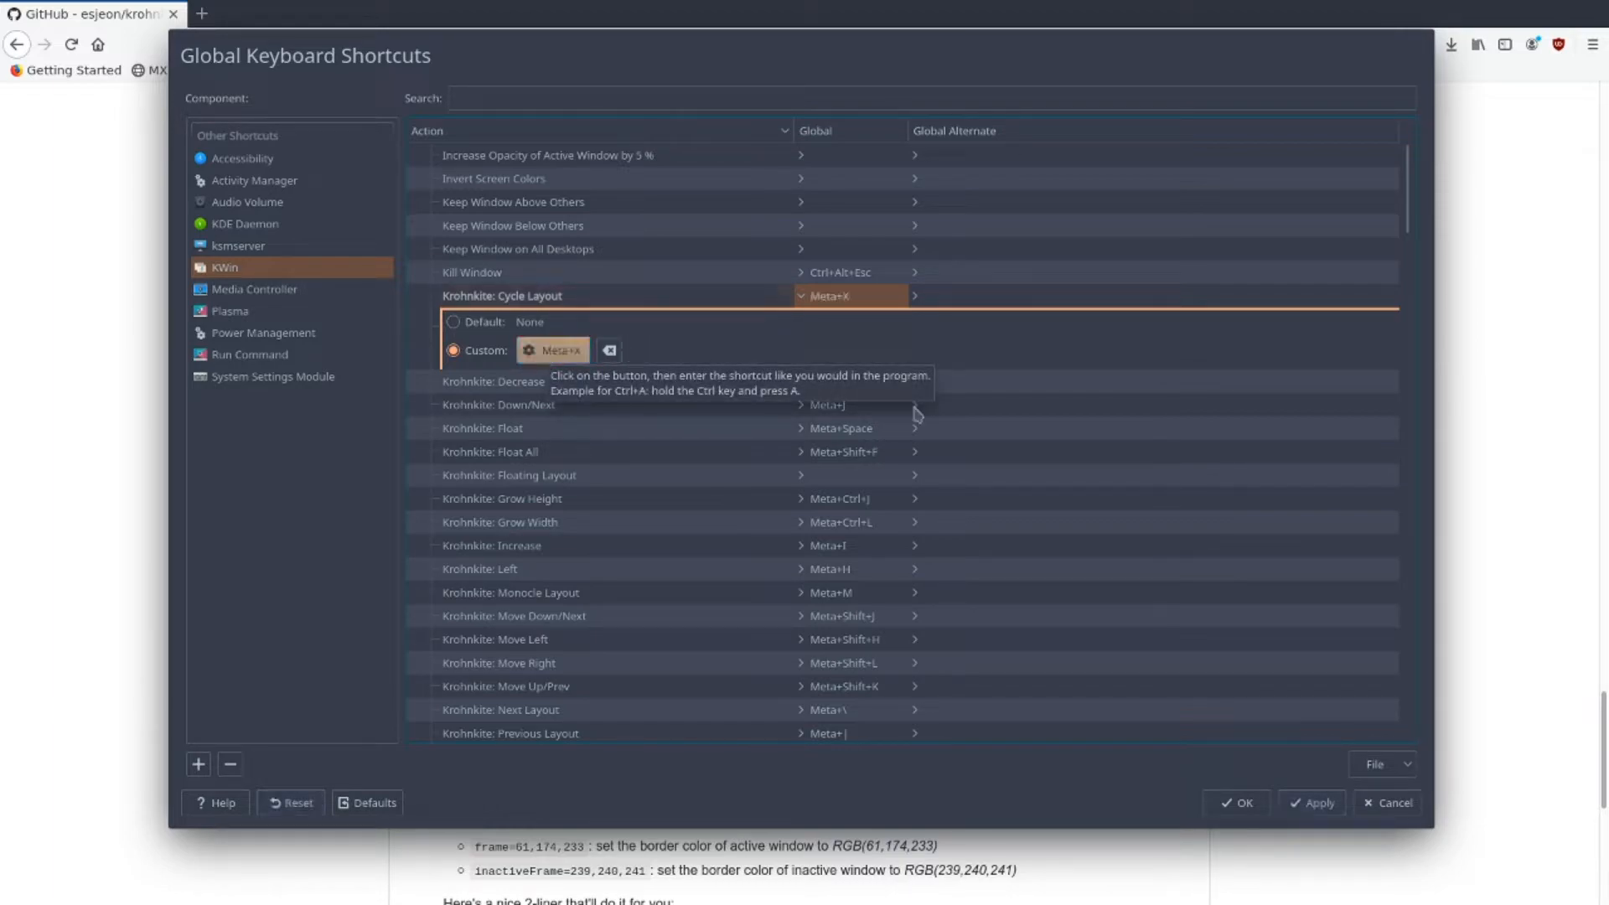
{"action": "left_click", "coordinate": [1312, 804]}
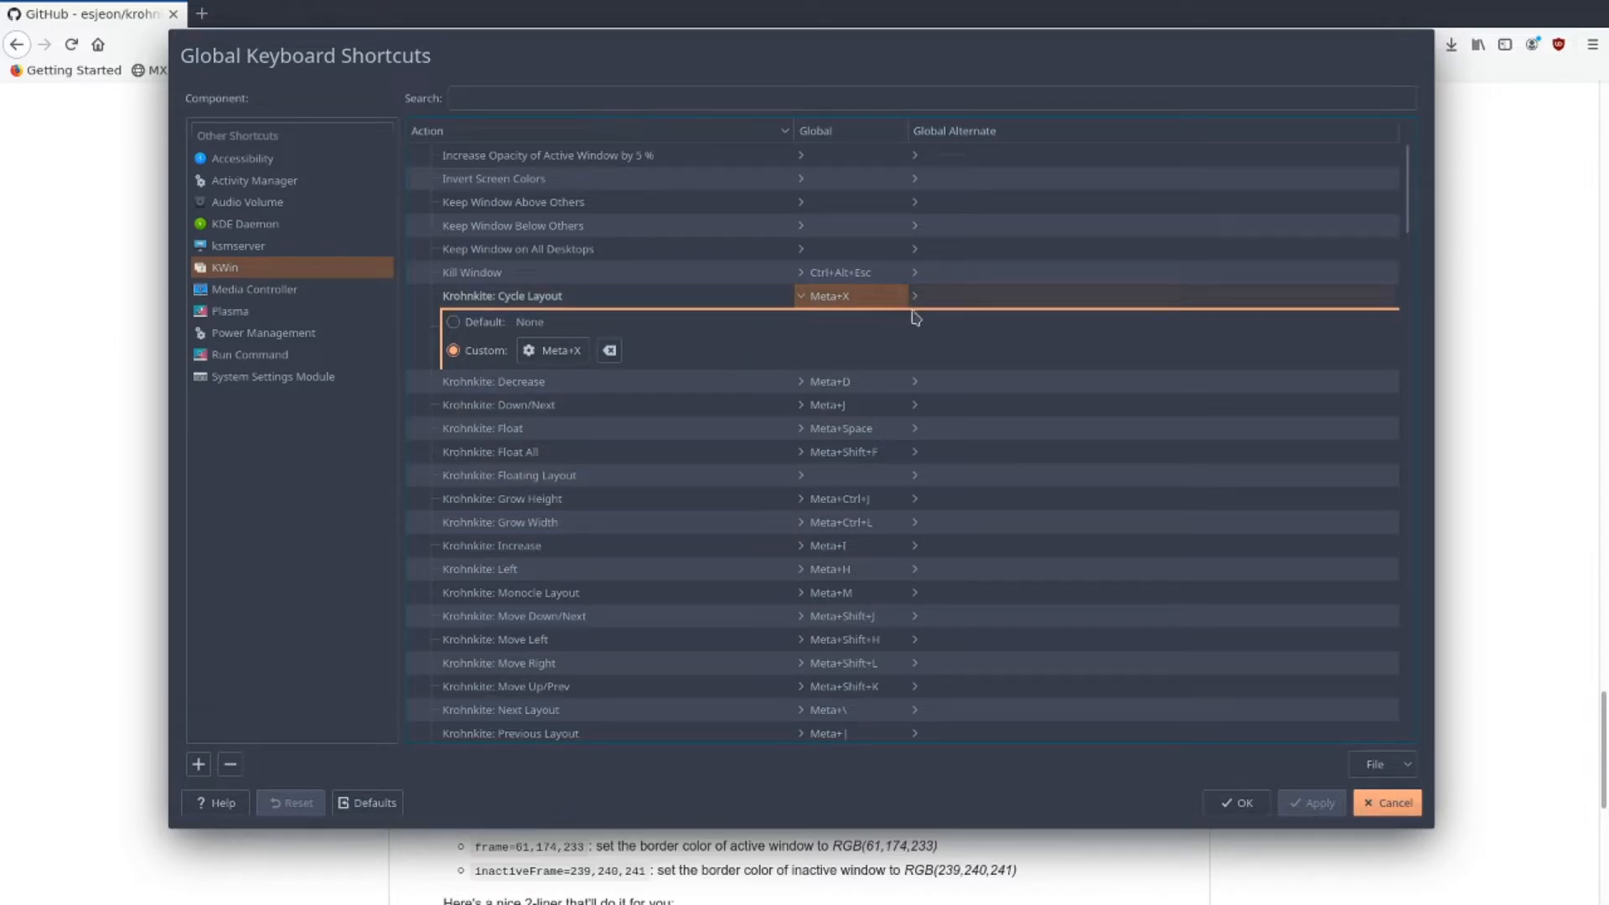
- Set the custom Kill Window shortcut to Meta+S, reassigning it from Plasma's Stop Current Activity, and apply it
{"action": "left_click", "coordinate": [846, 272]}
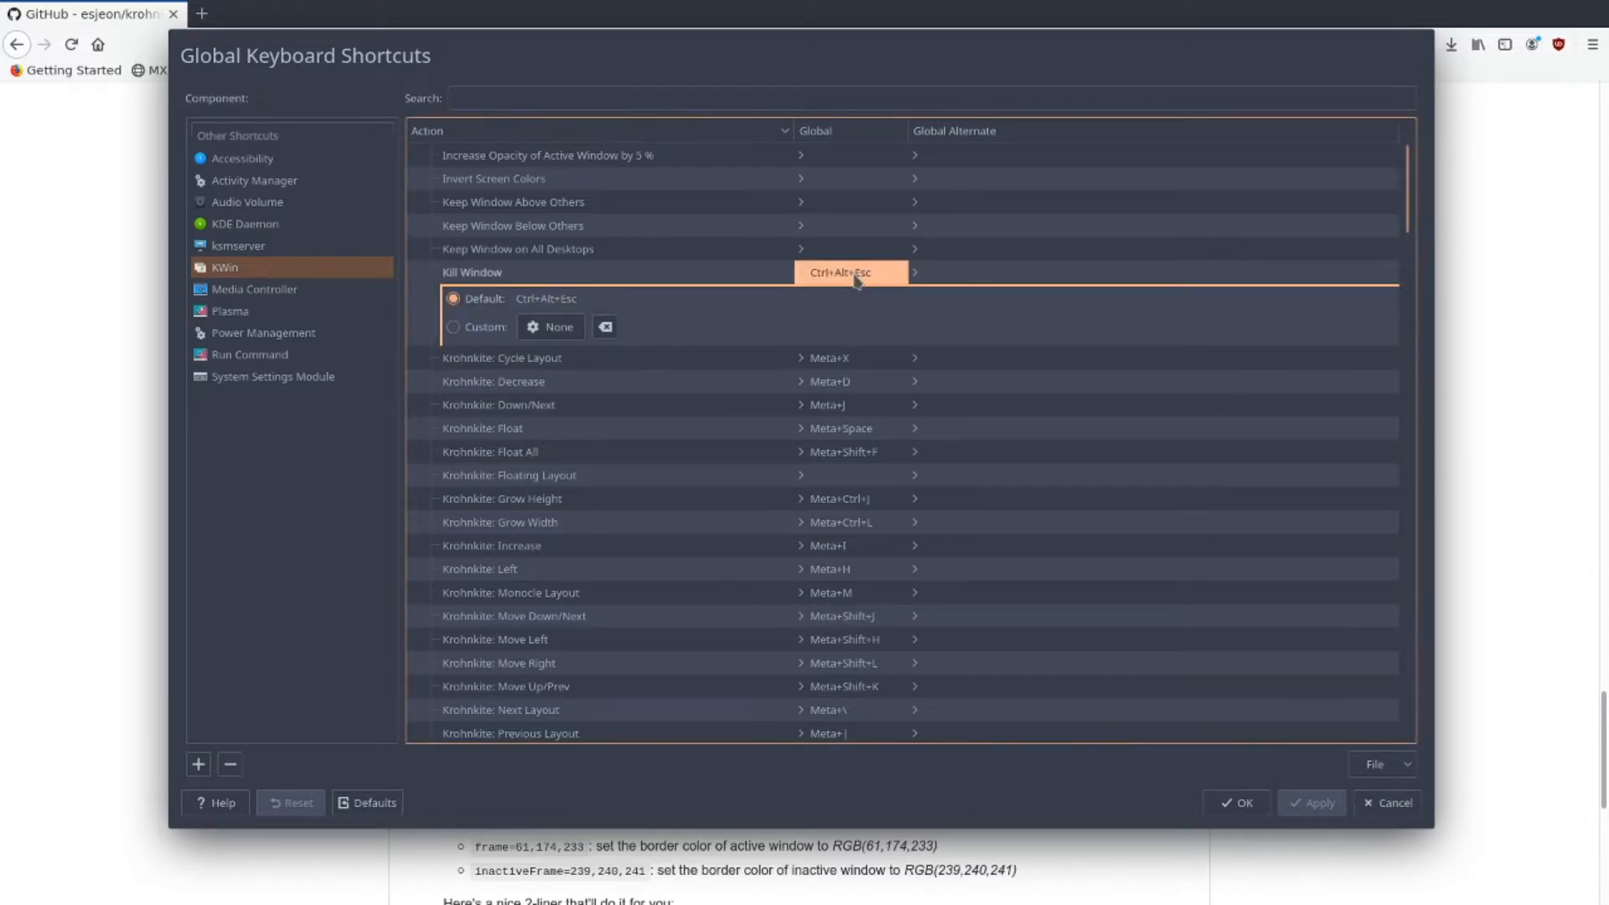
{"action": "left_click", "coordinate": [558, 329]}
{"action": "key", "text": "super+s"}
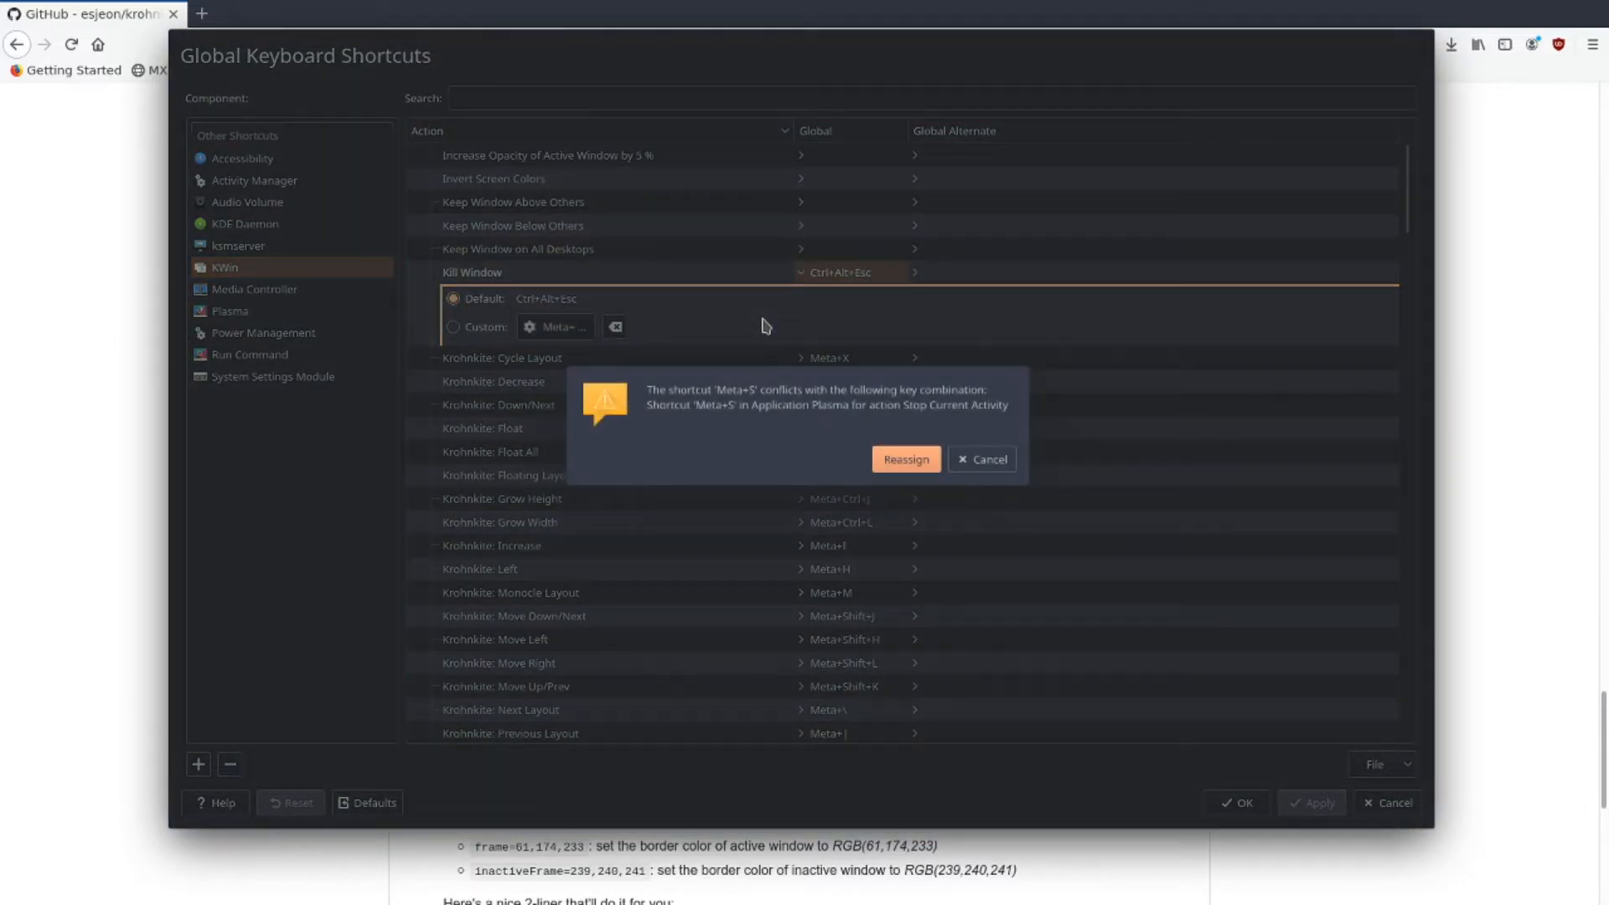
{"action": "left_click", "coordinate": [907, 461]}
{"action": "left_click", "coordinate": [1309, 806]}
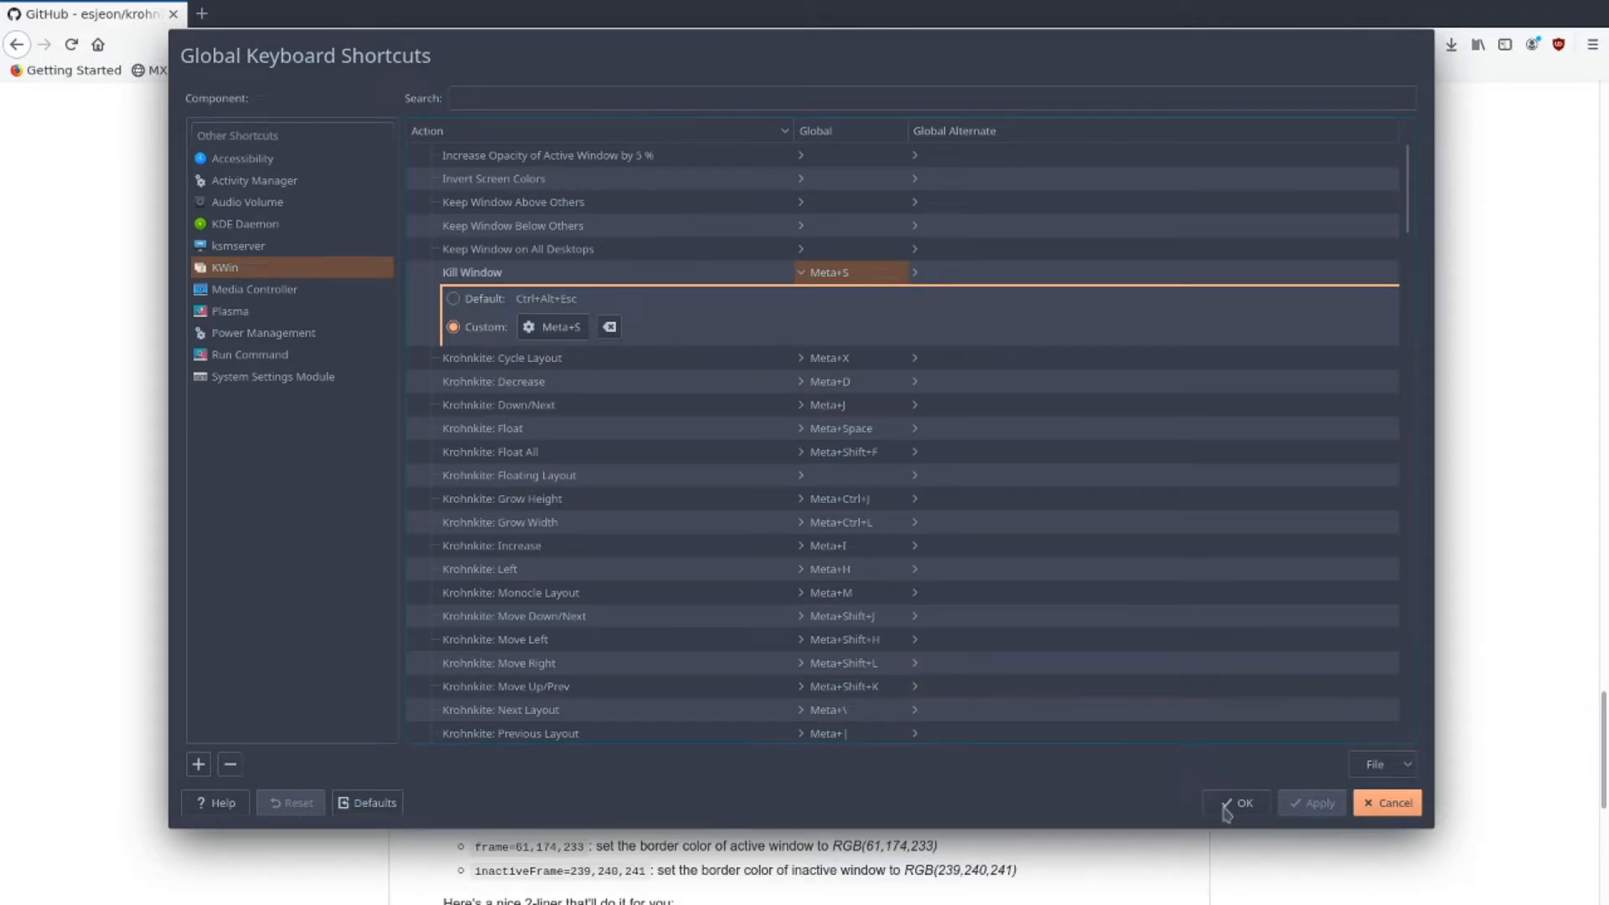
- Search the applications for "xfc" and add Xfce Terminal as an application launcher in the shortcut components
{"action": "left_click", "coordinate": [274, 360]}
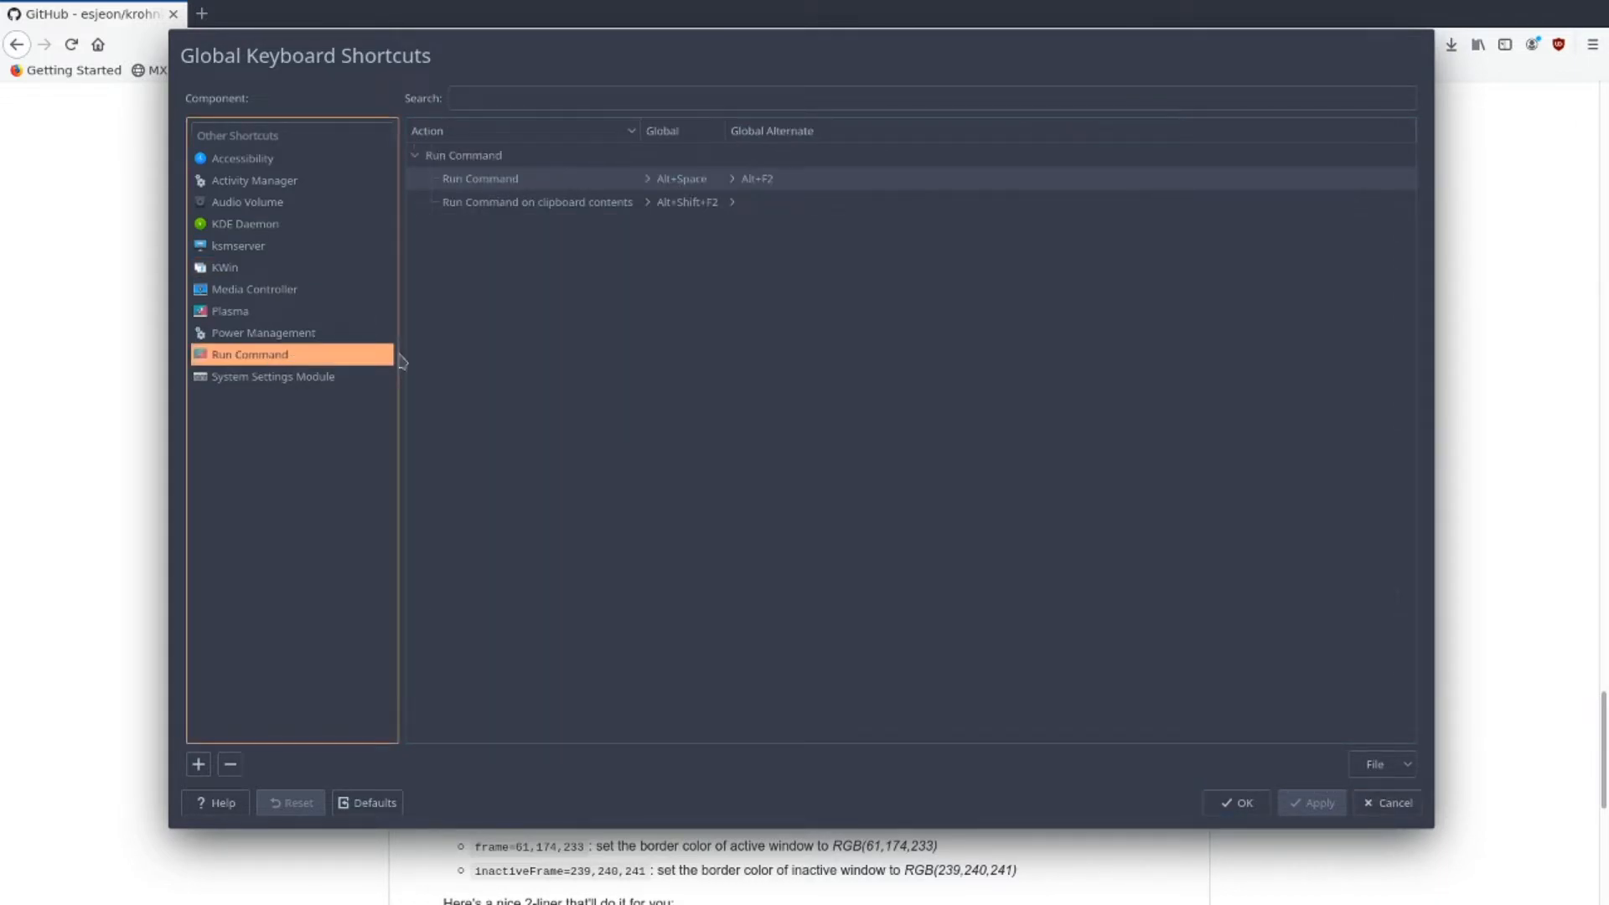
{"action": "left_click", "coordinate": [677, 299]}
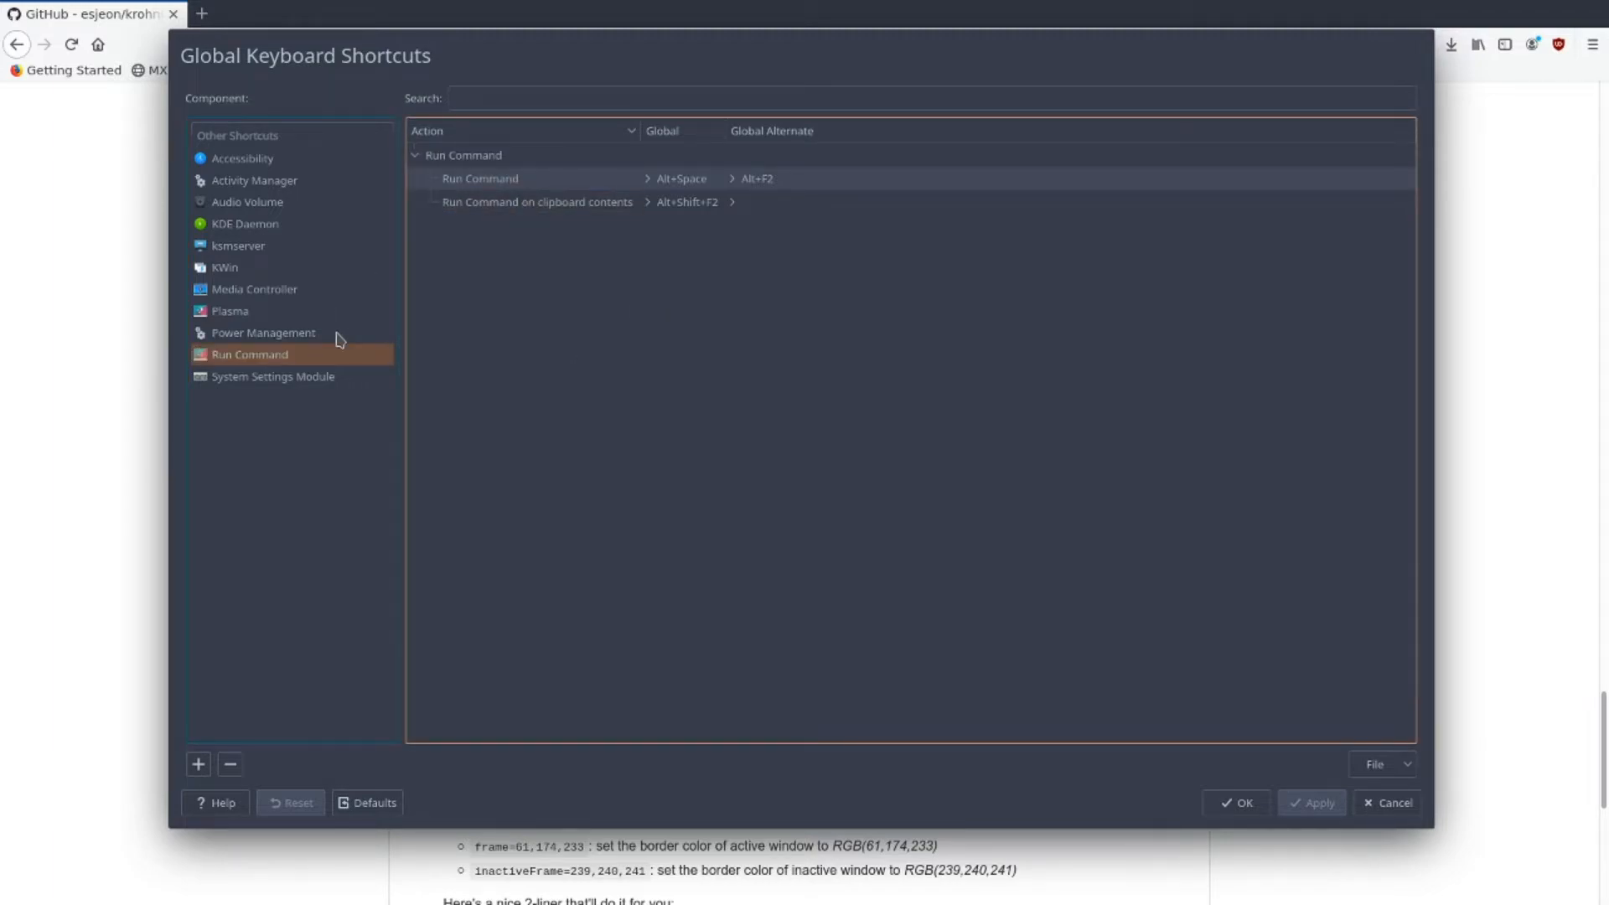
{"action": "left_click", "coordinate": [277, 596]}
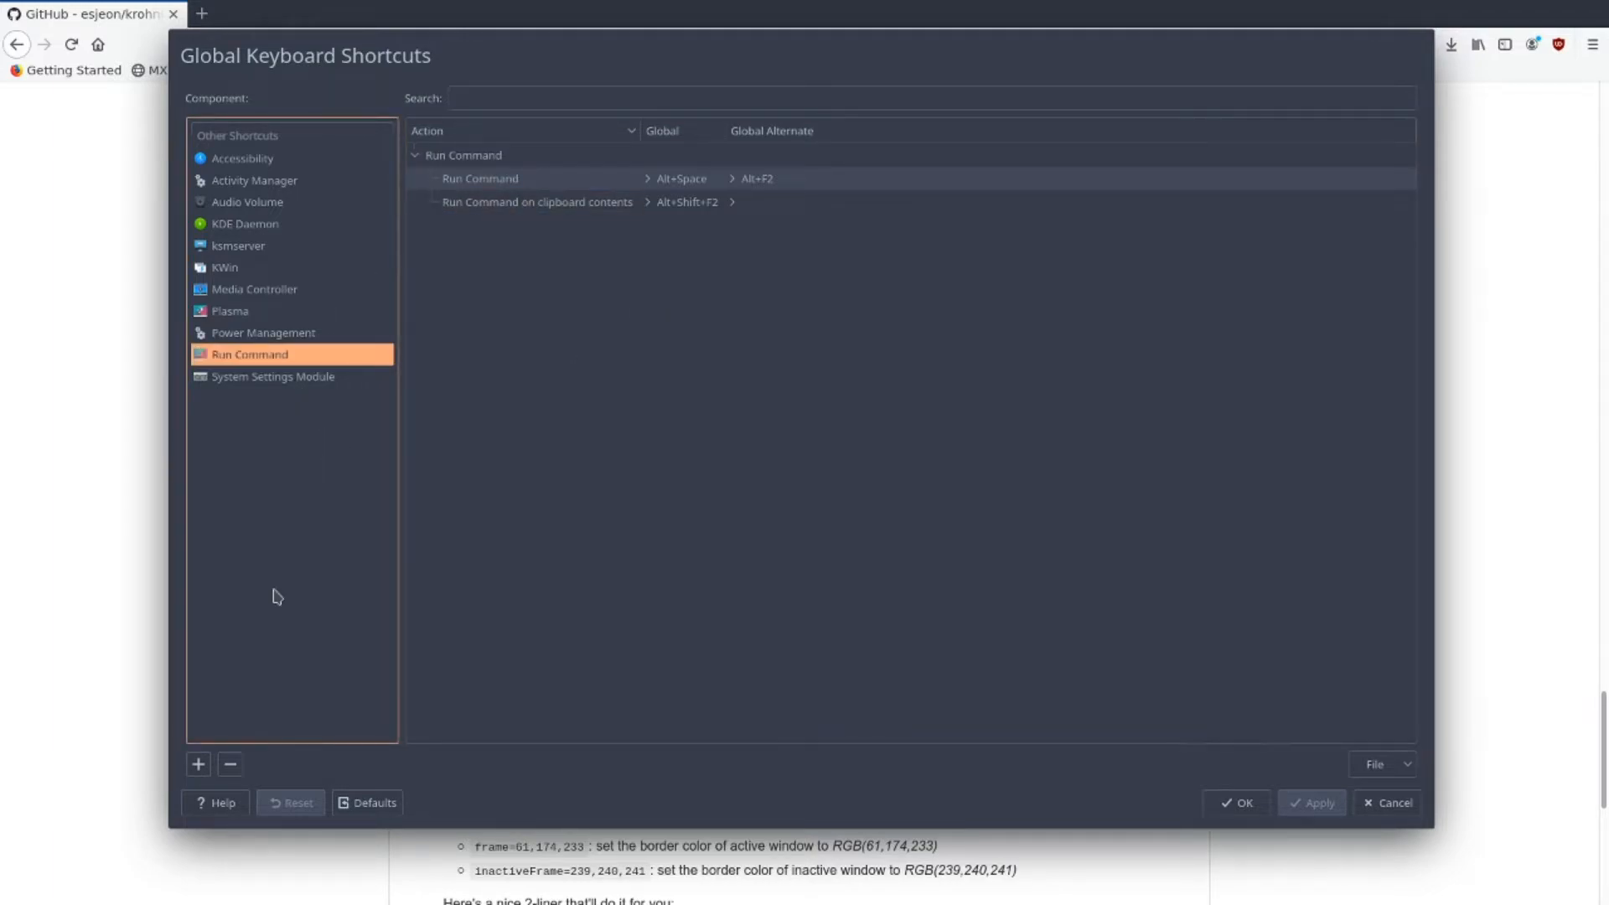
{"action": "left_click", "coordinate": [199, 764]}
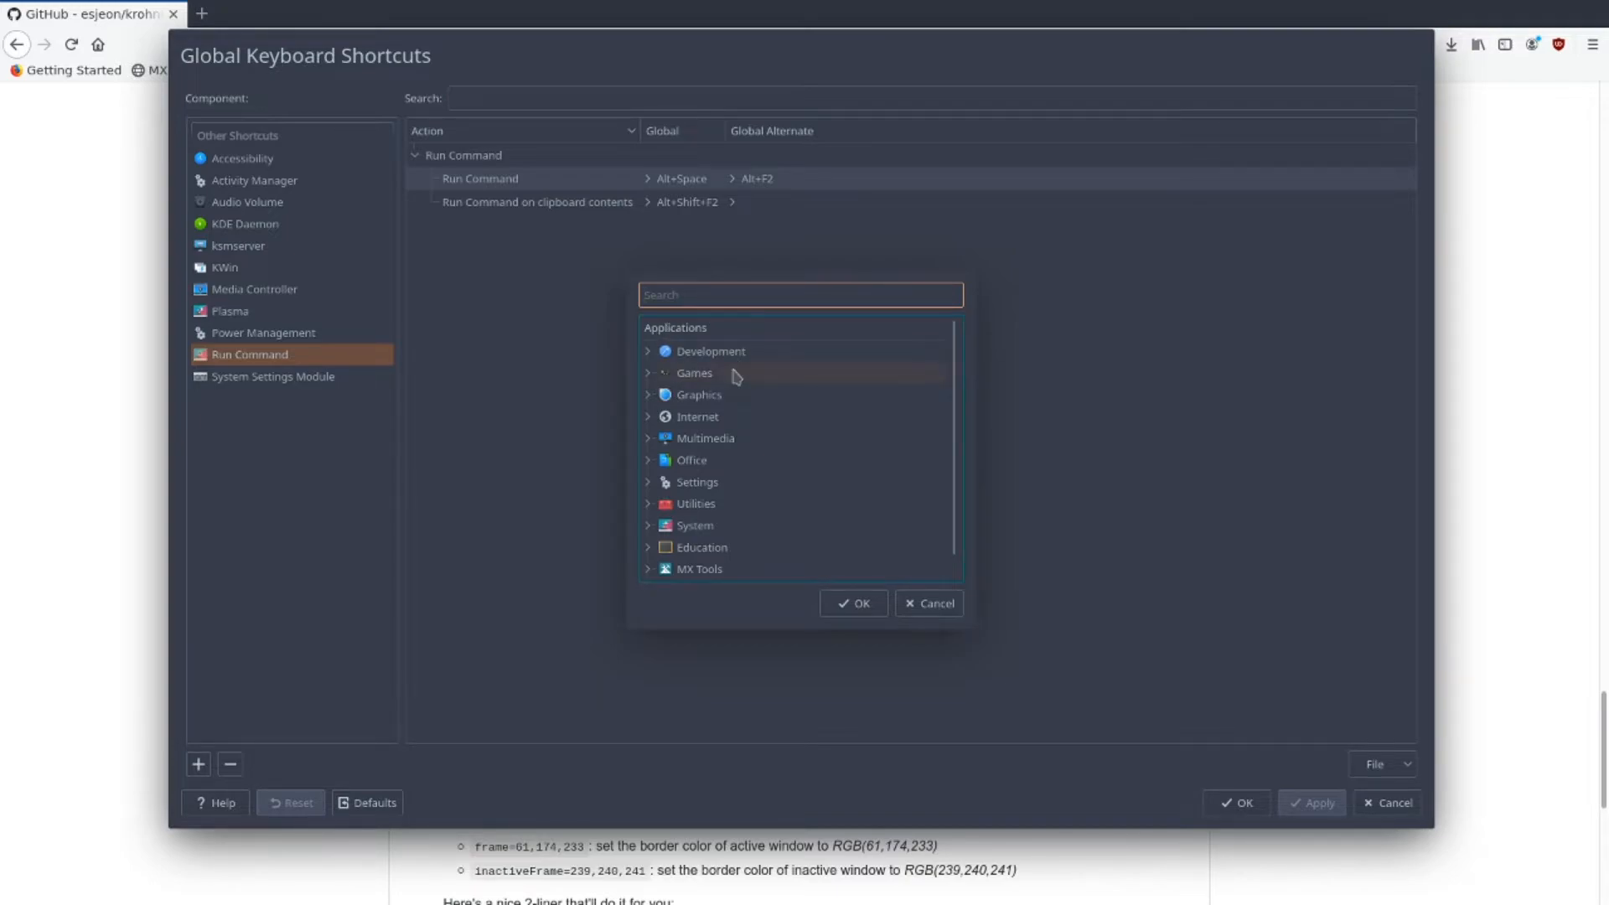
{"action": "type", "text": "xfc"}
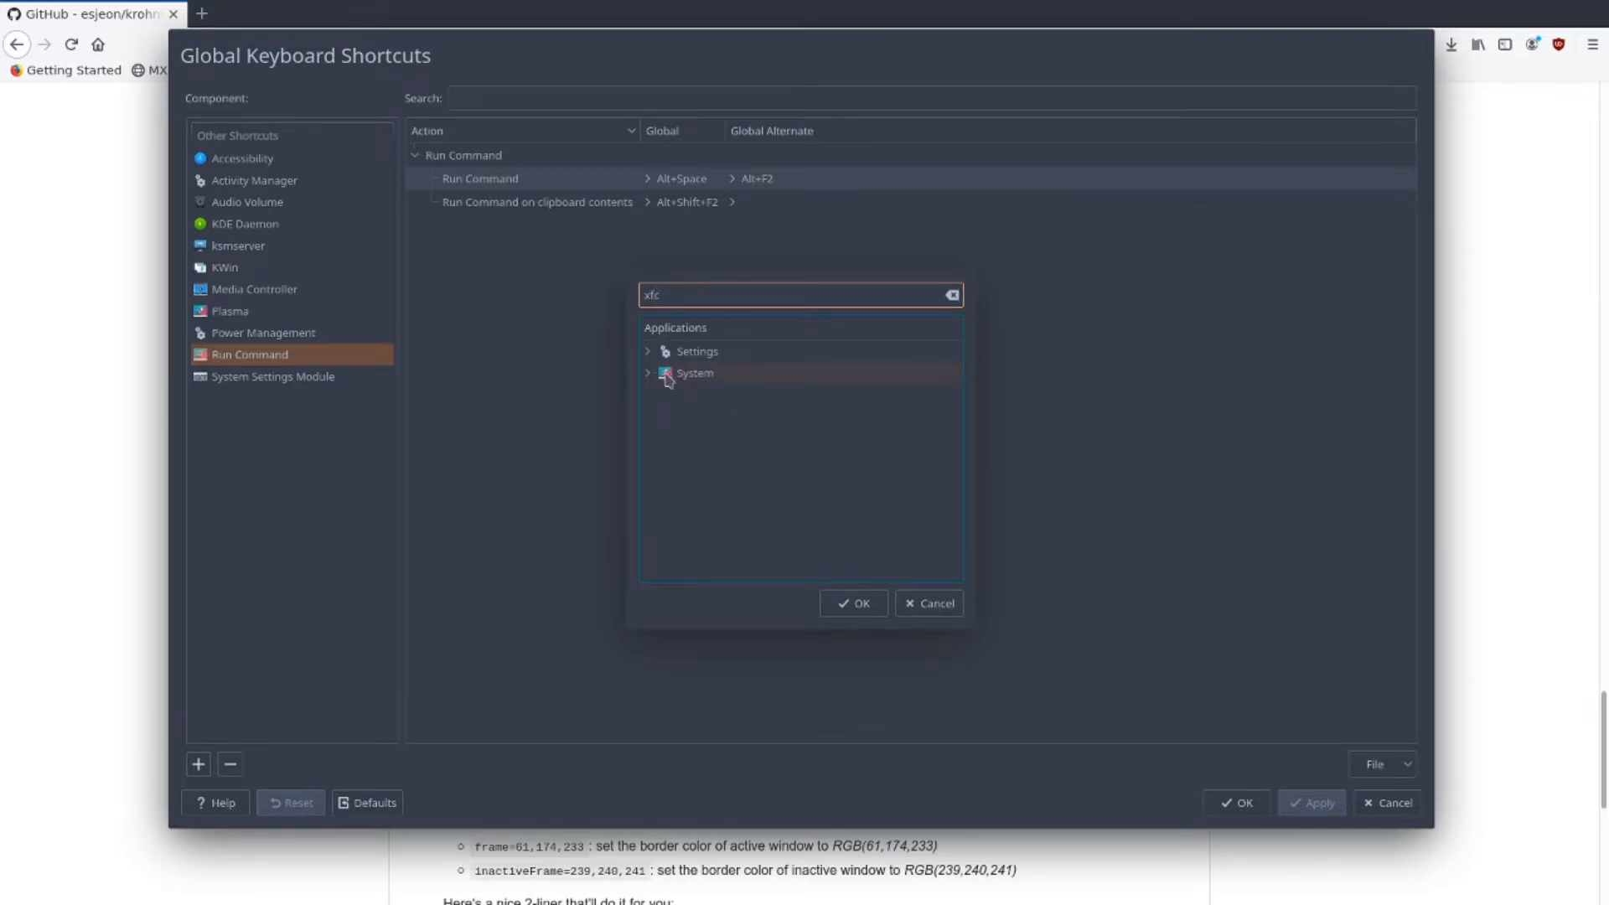
{"action": "left_click", "coordinate": [668, 376]}
{"action": "left_click", "coordinate": [727, 395]}
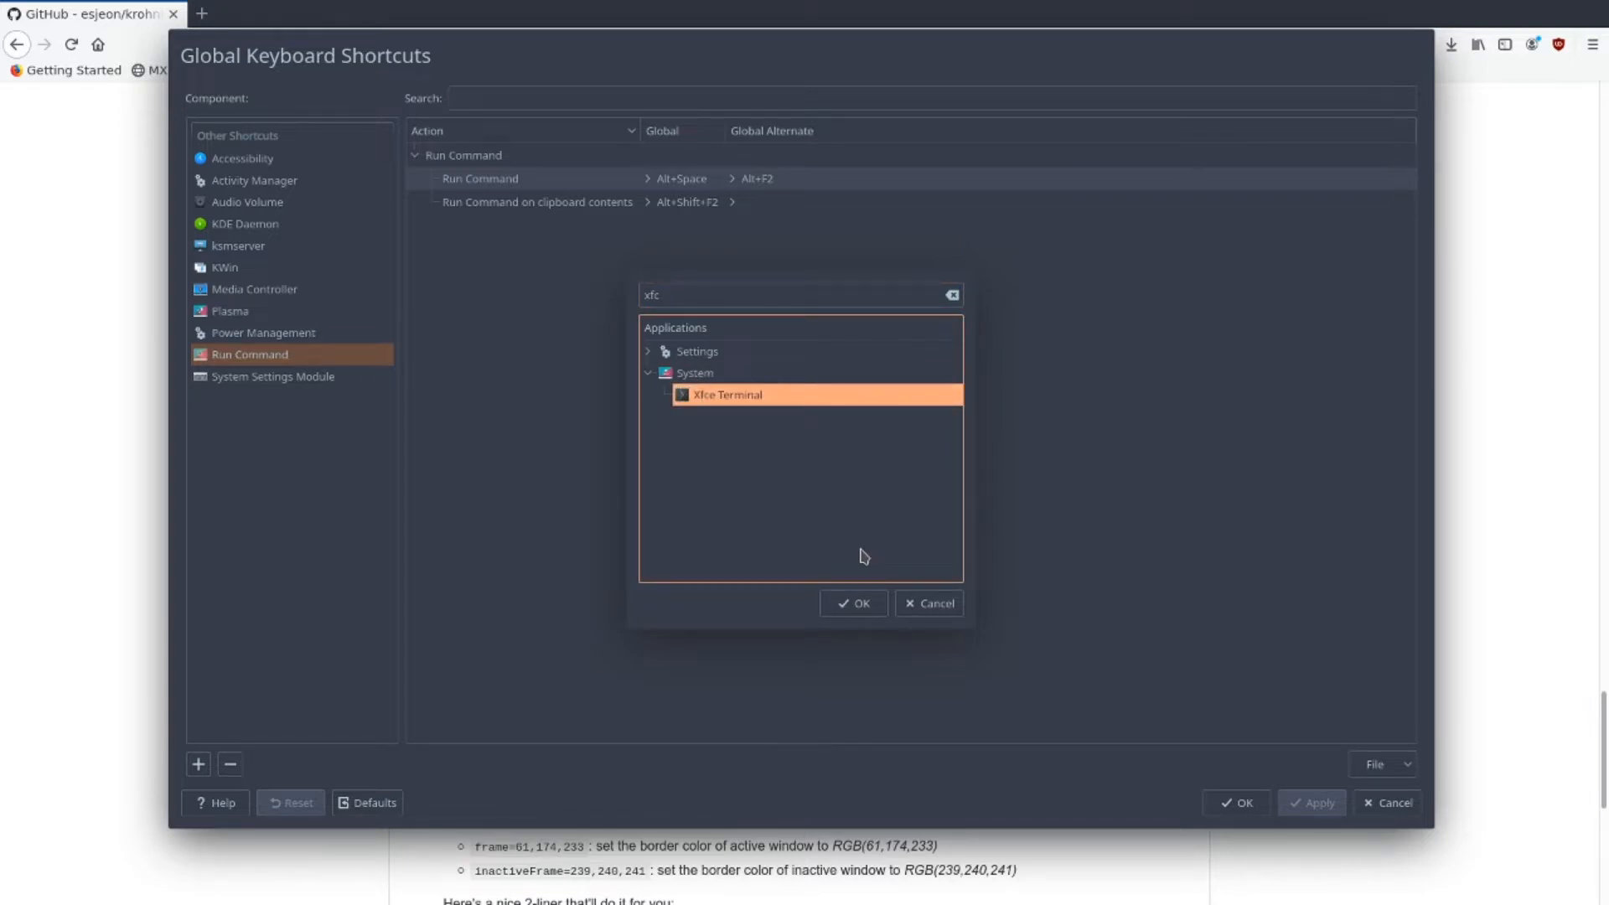
{"action": "left_click", "coordinate": [863, 604]}
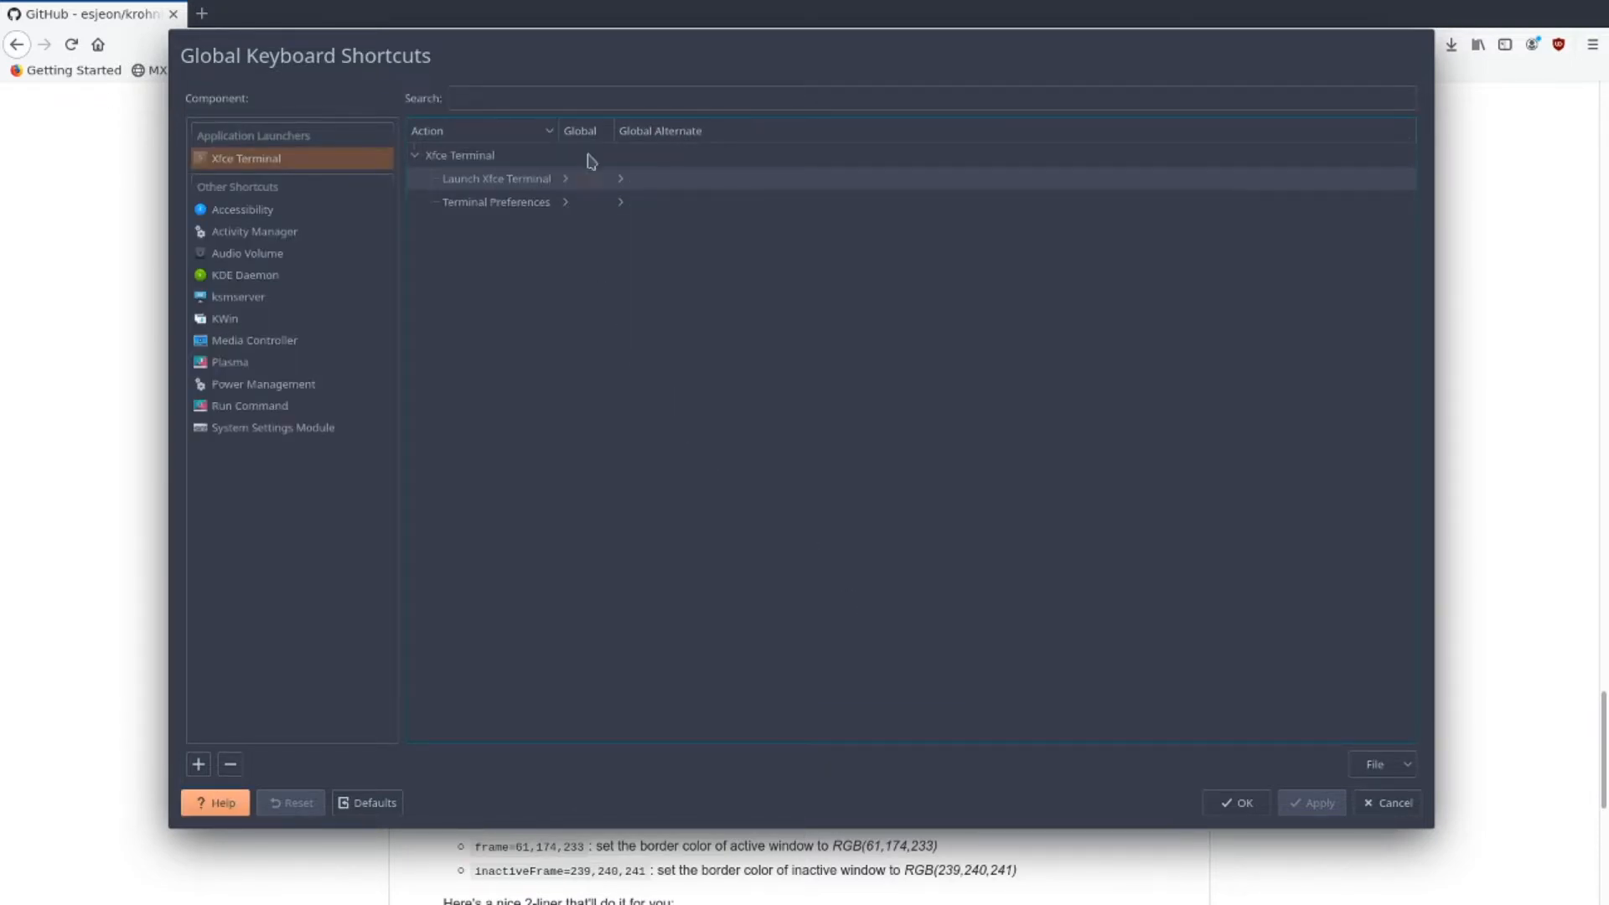
- Set the Launch Xfce Terminal shortcut to Meta+Return, reassigning it from KWin, and apply the change
{"action": "left_click", "coordinate": [590, 179]}
{"action": "left_click", "coordinate": [559, 235]}
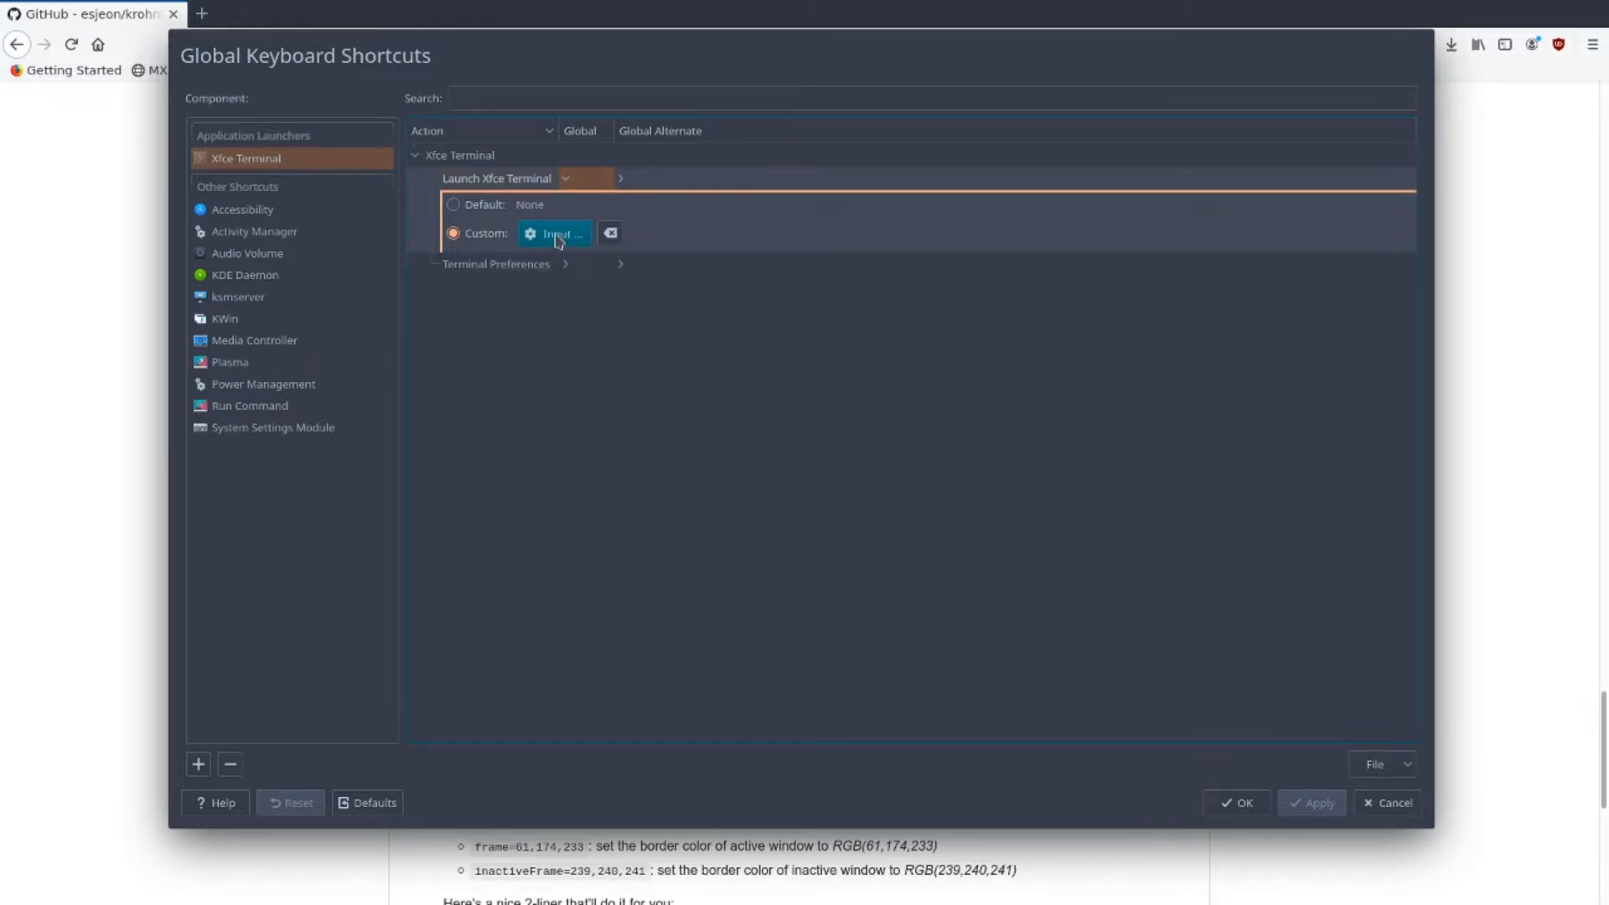
{"action": "key", "text": "super+Return"}
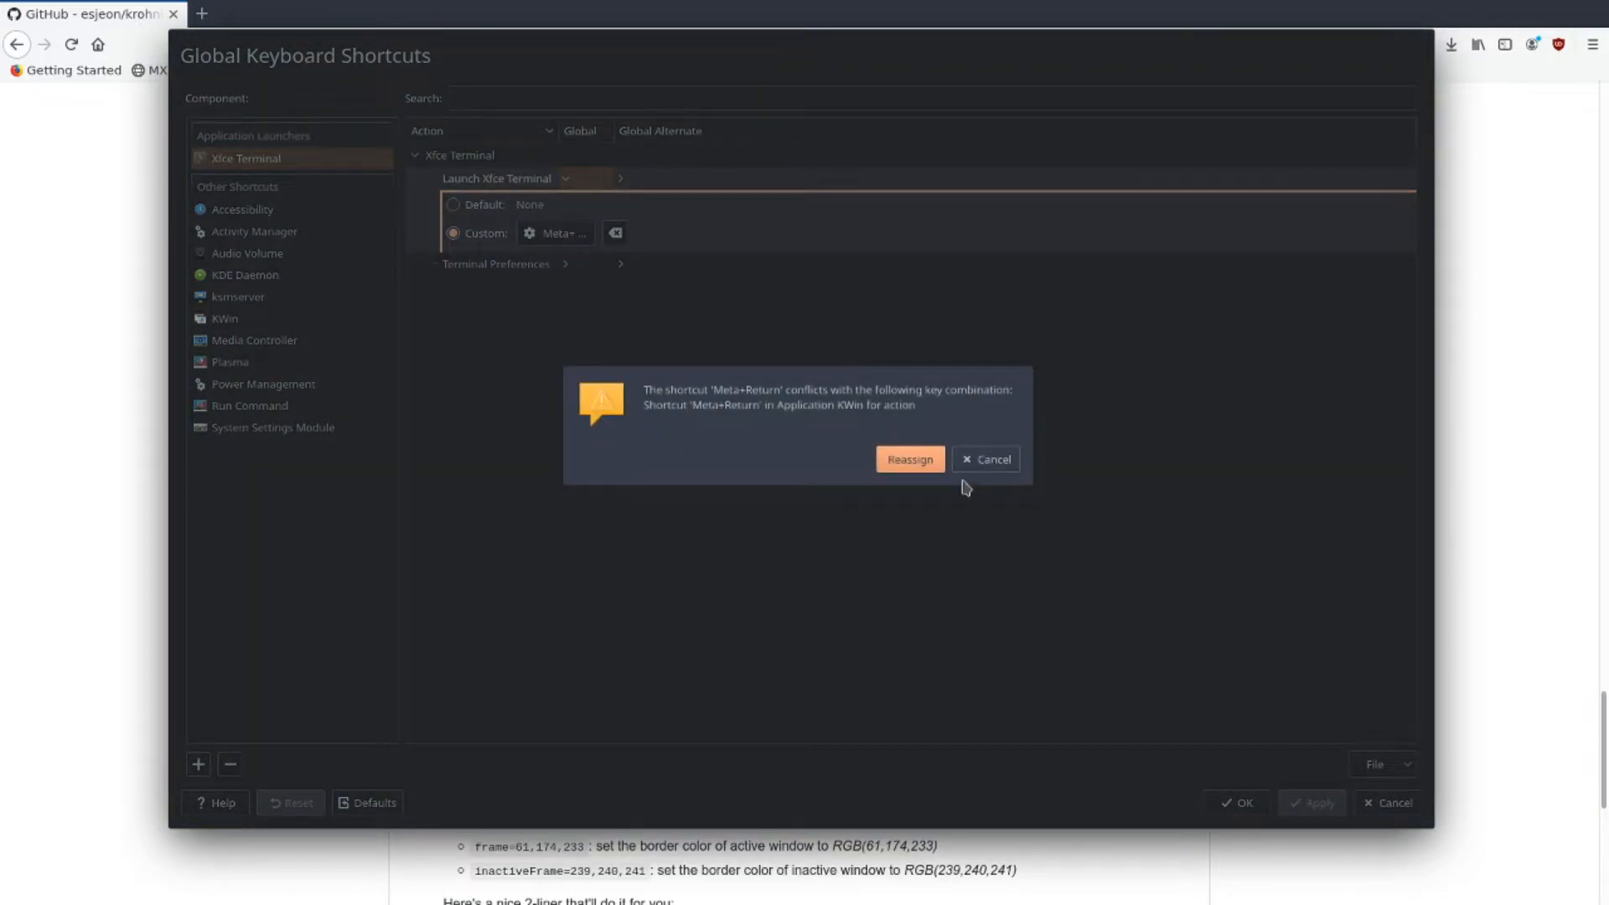
{"action": "left_click", "coordinate": [922, 459]}
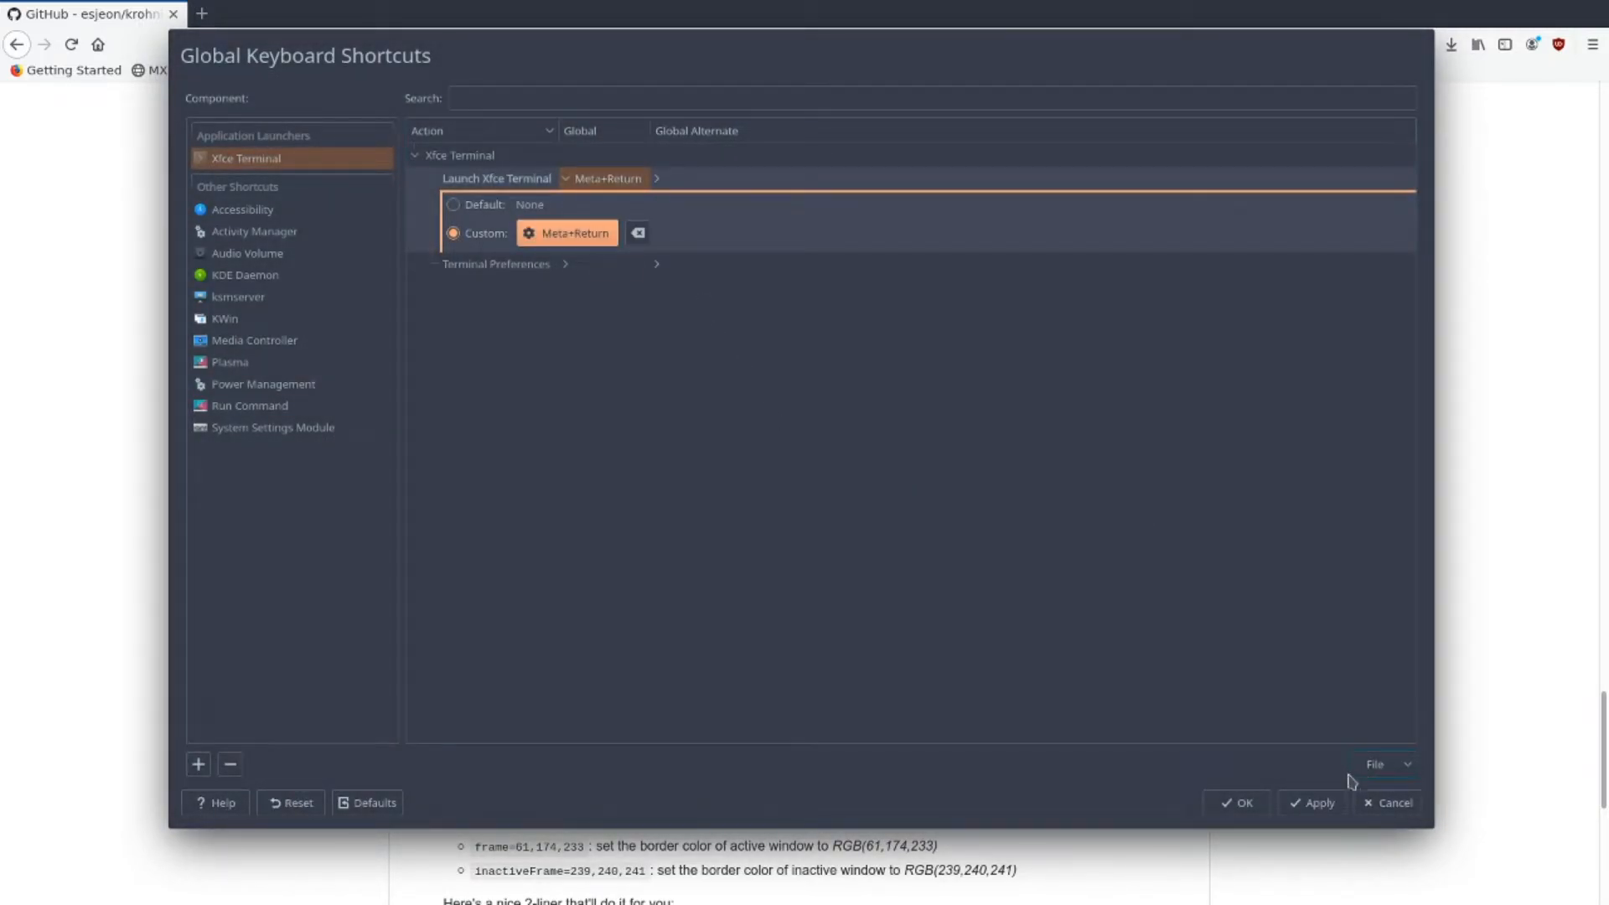
{"action": "left_click", "coordinate": [1313, 803]}
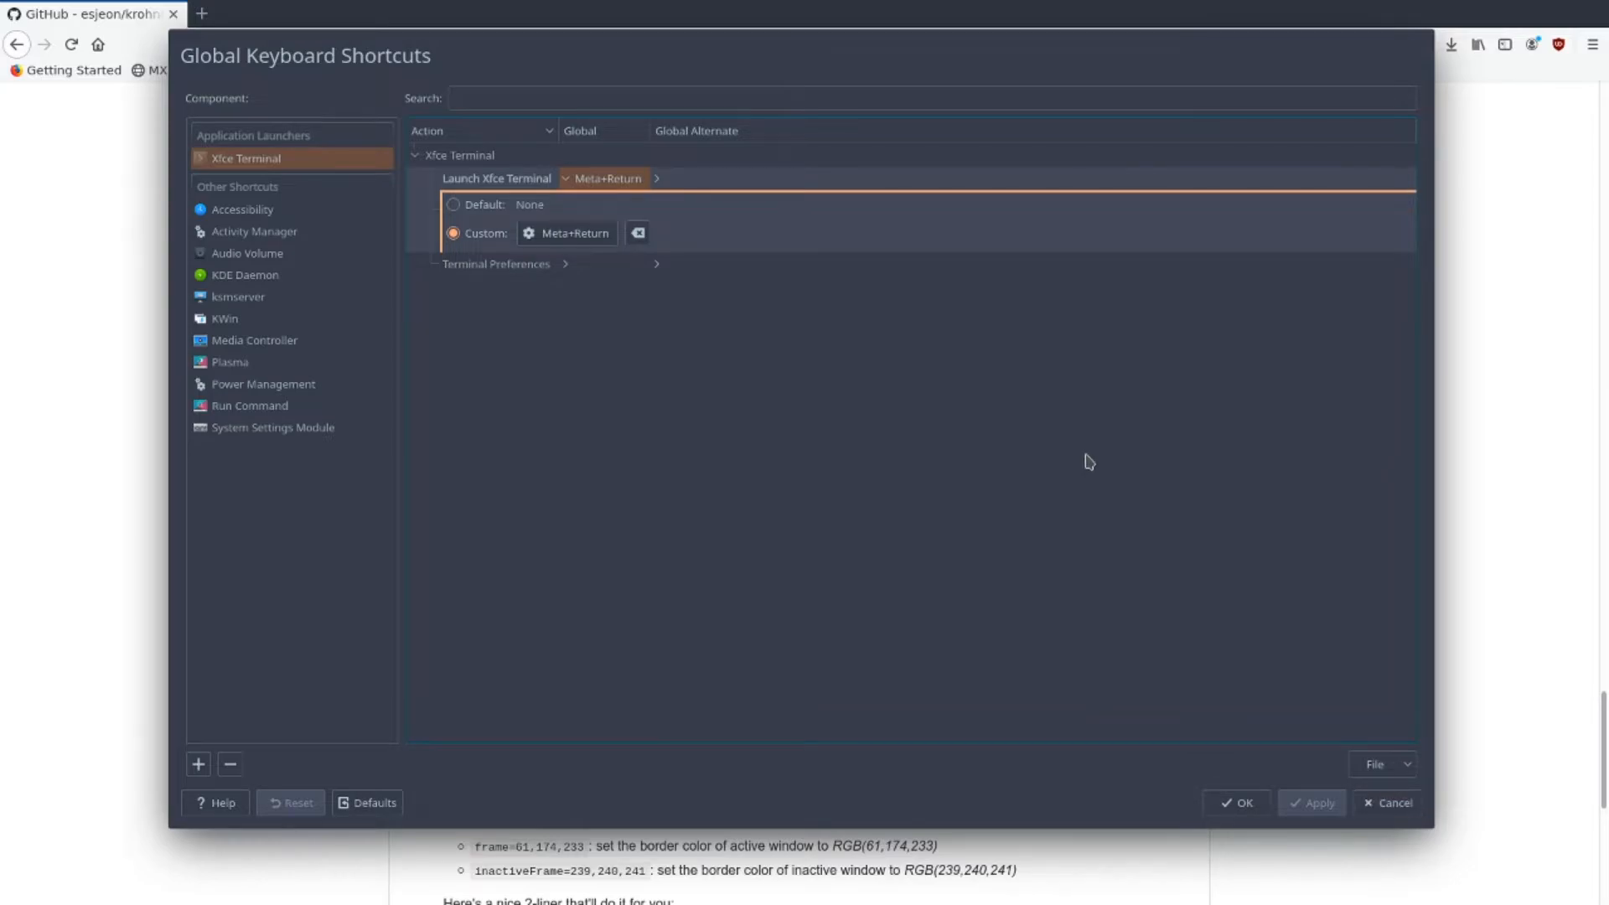
- Set a custom Meta+1 shortcut for Switch to Desktop 1 in the KWin component, reassigning the key combination
{"action": "key", "text": "super"}
{"action": "key", "text": "super"}
{"action": "left_click", "coordinate": [306, 320]}
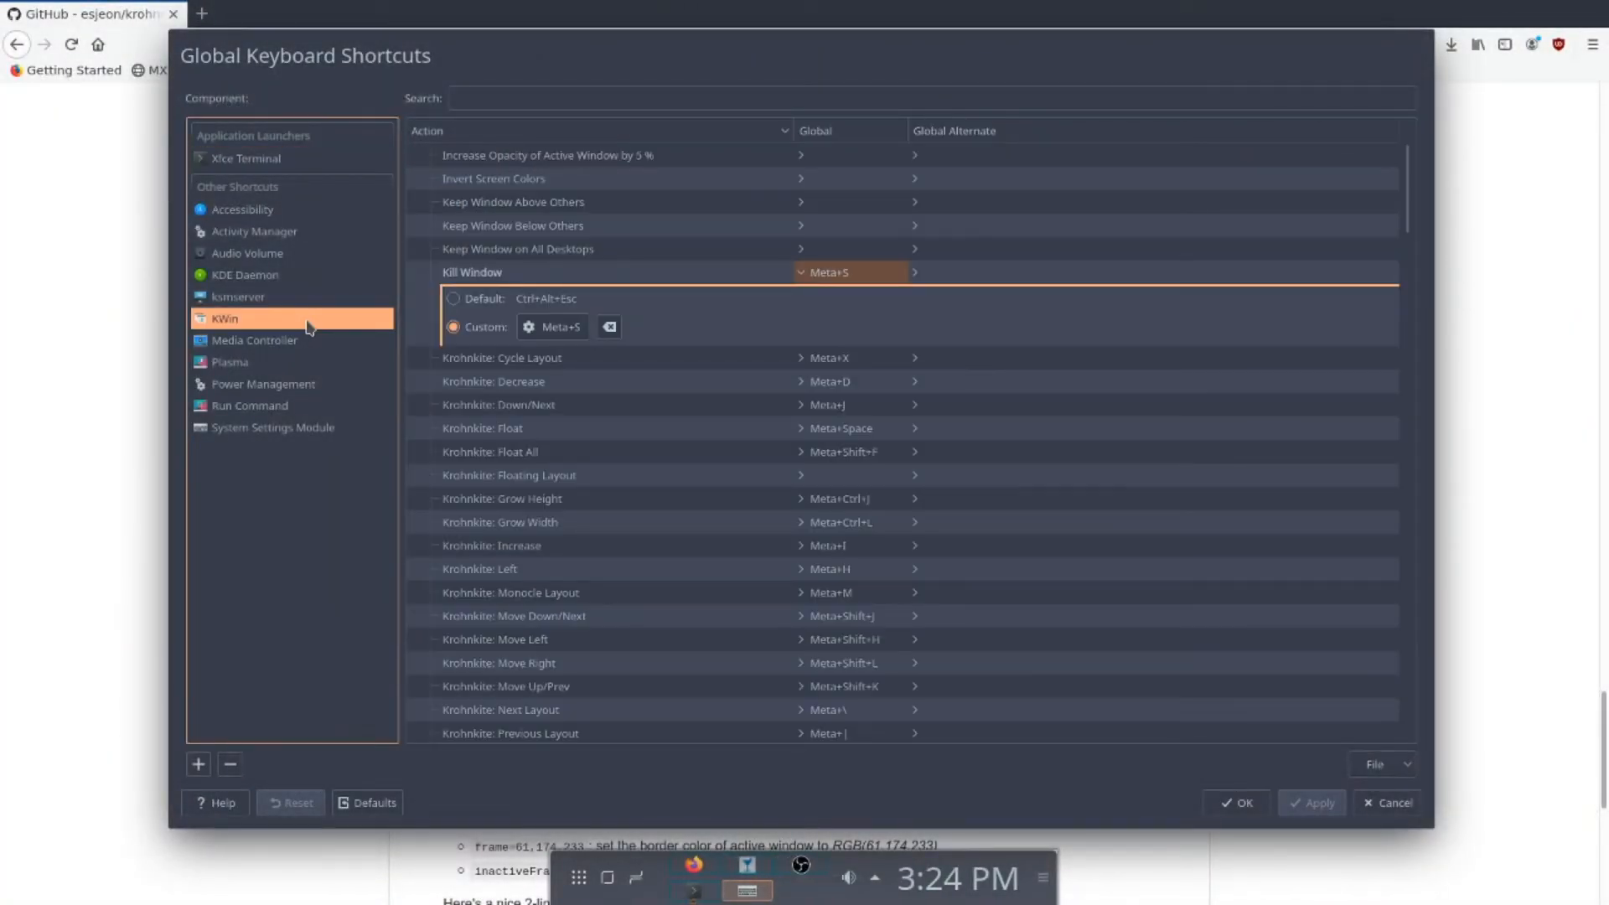
{"action": "scroll", "coordinate": [738, 646], "scroll_direction": "up", "scroll_amount": 2}
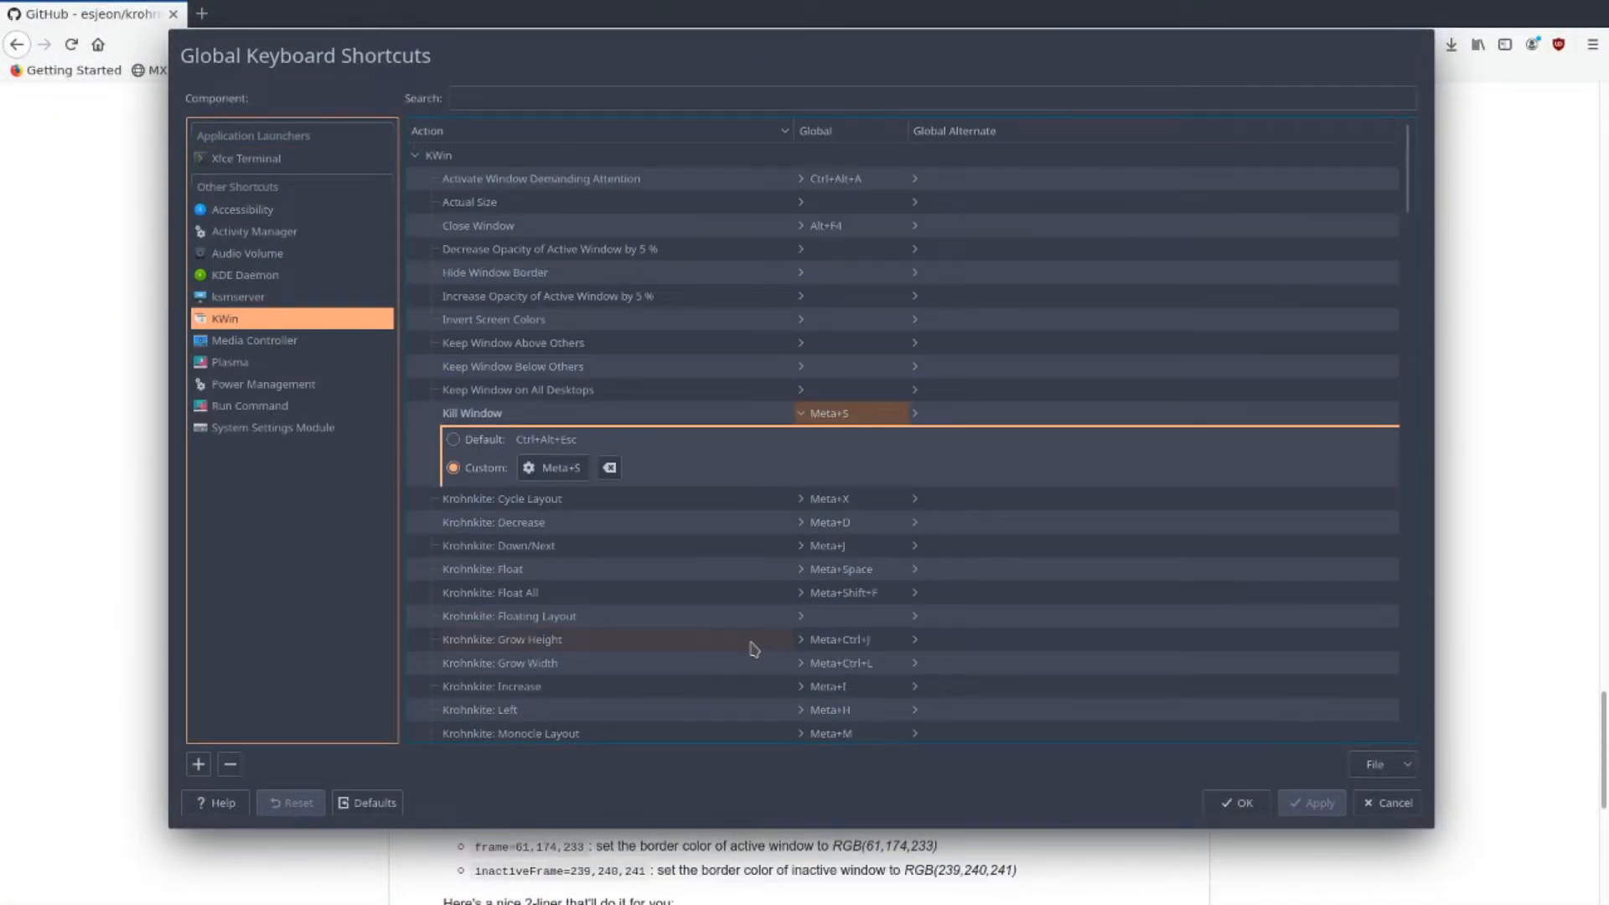
{"action": "scroll", "coordinate": [754, 648], "scroll_direction": "down", "scroll_amount": 20}
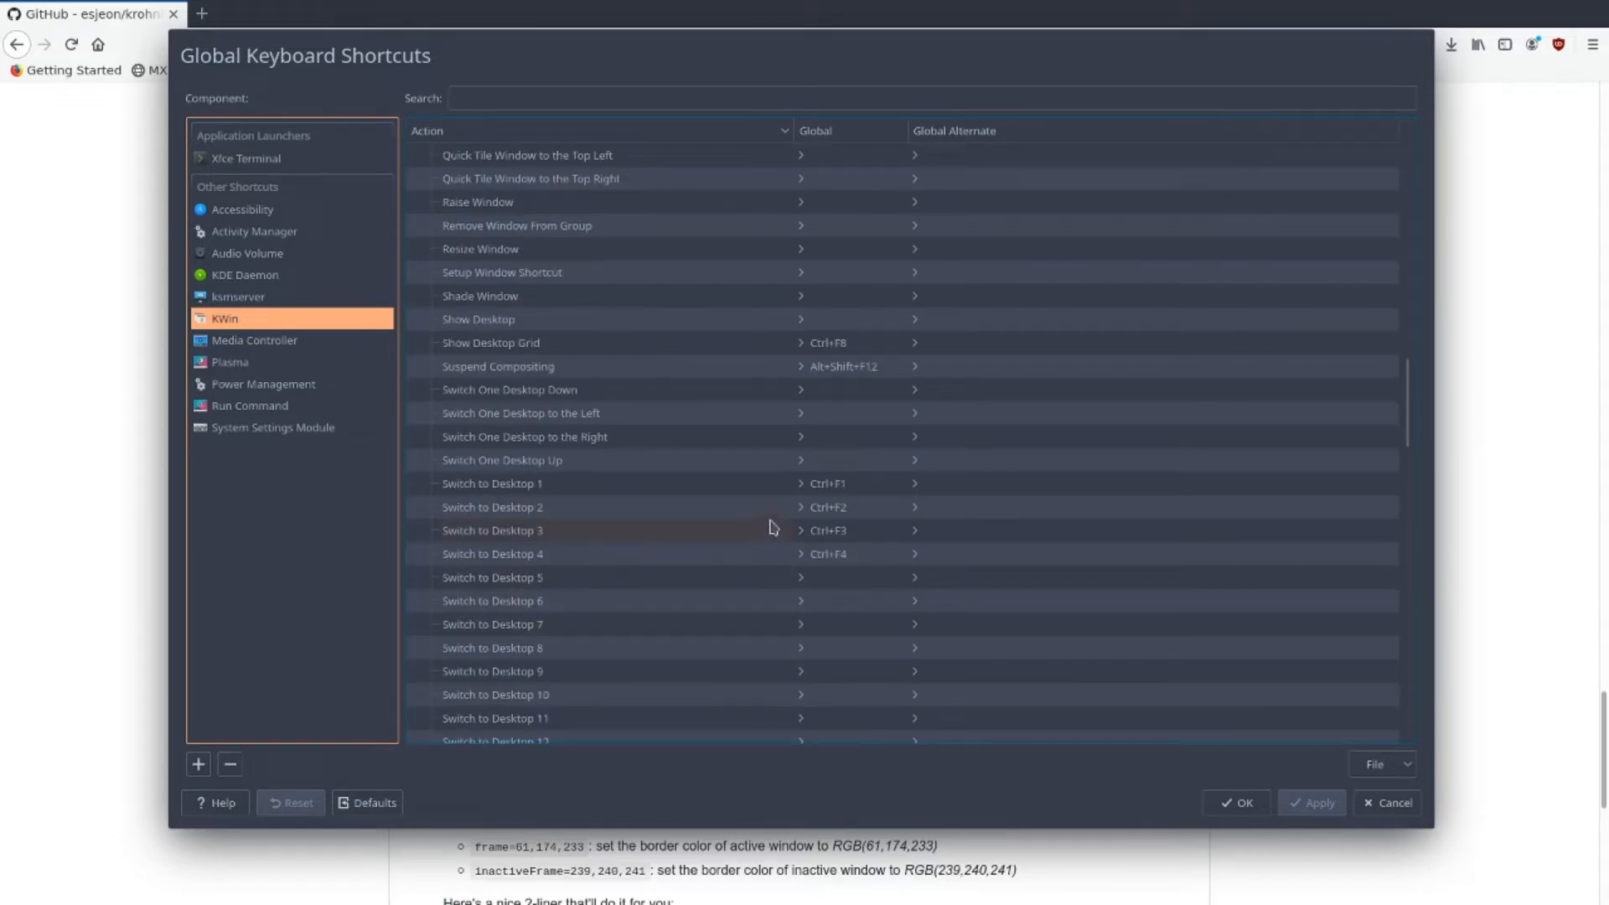
{"action": "left_click", "coordinate": [825, 491]}
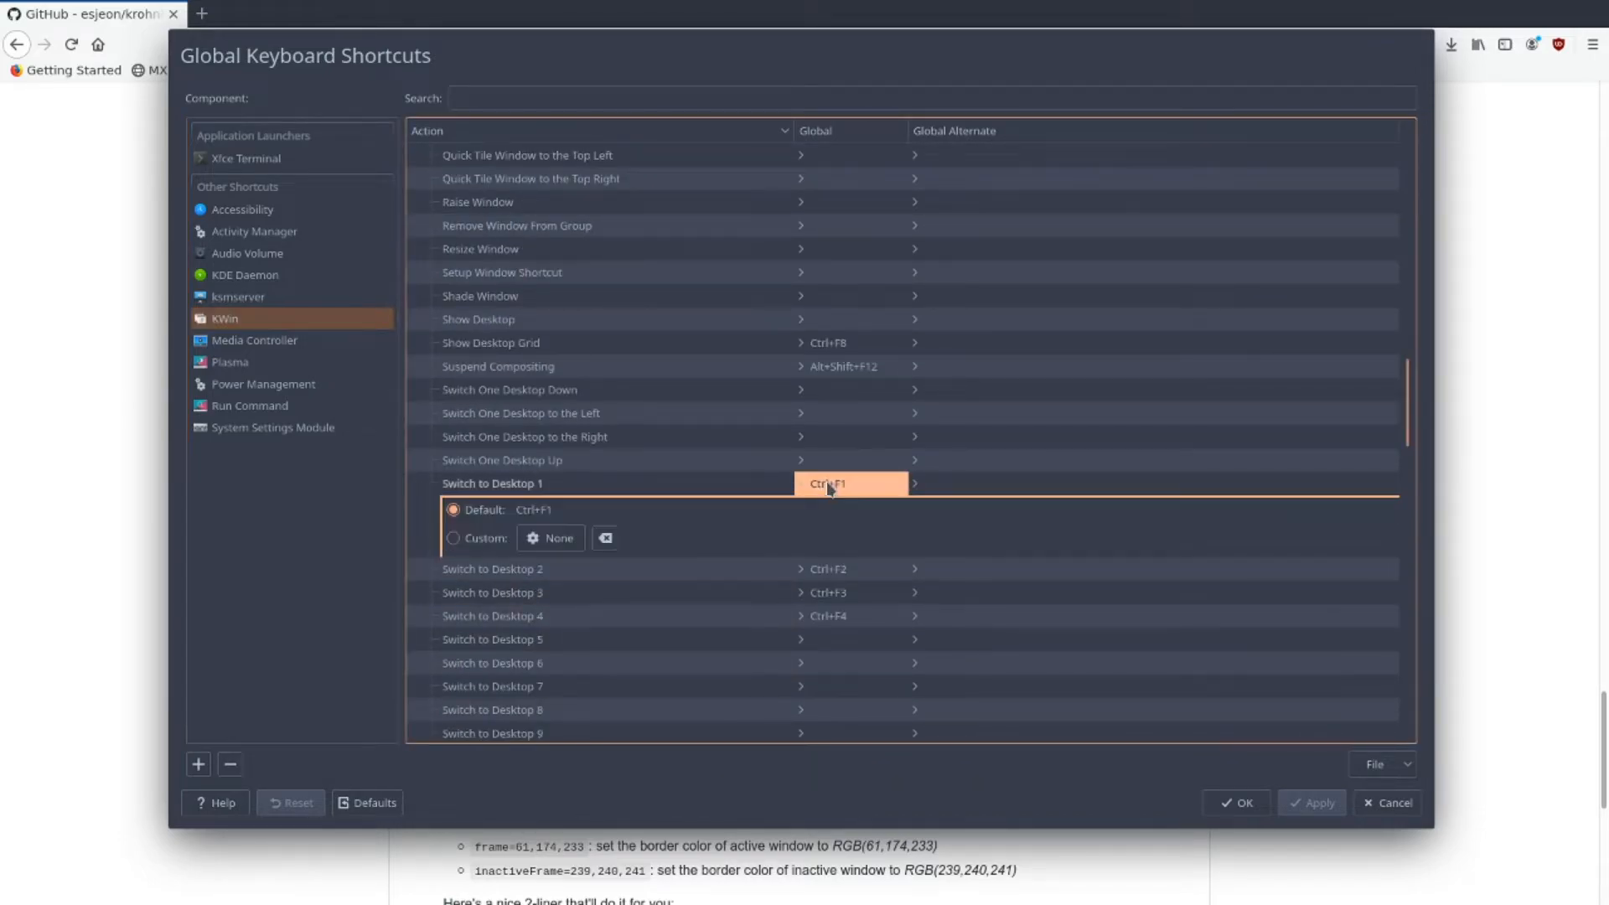
{"action": "left_click", "coordinate": [567, 538]}
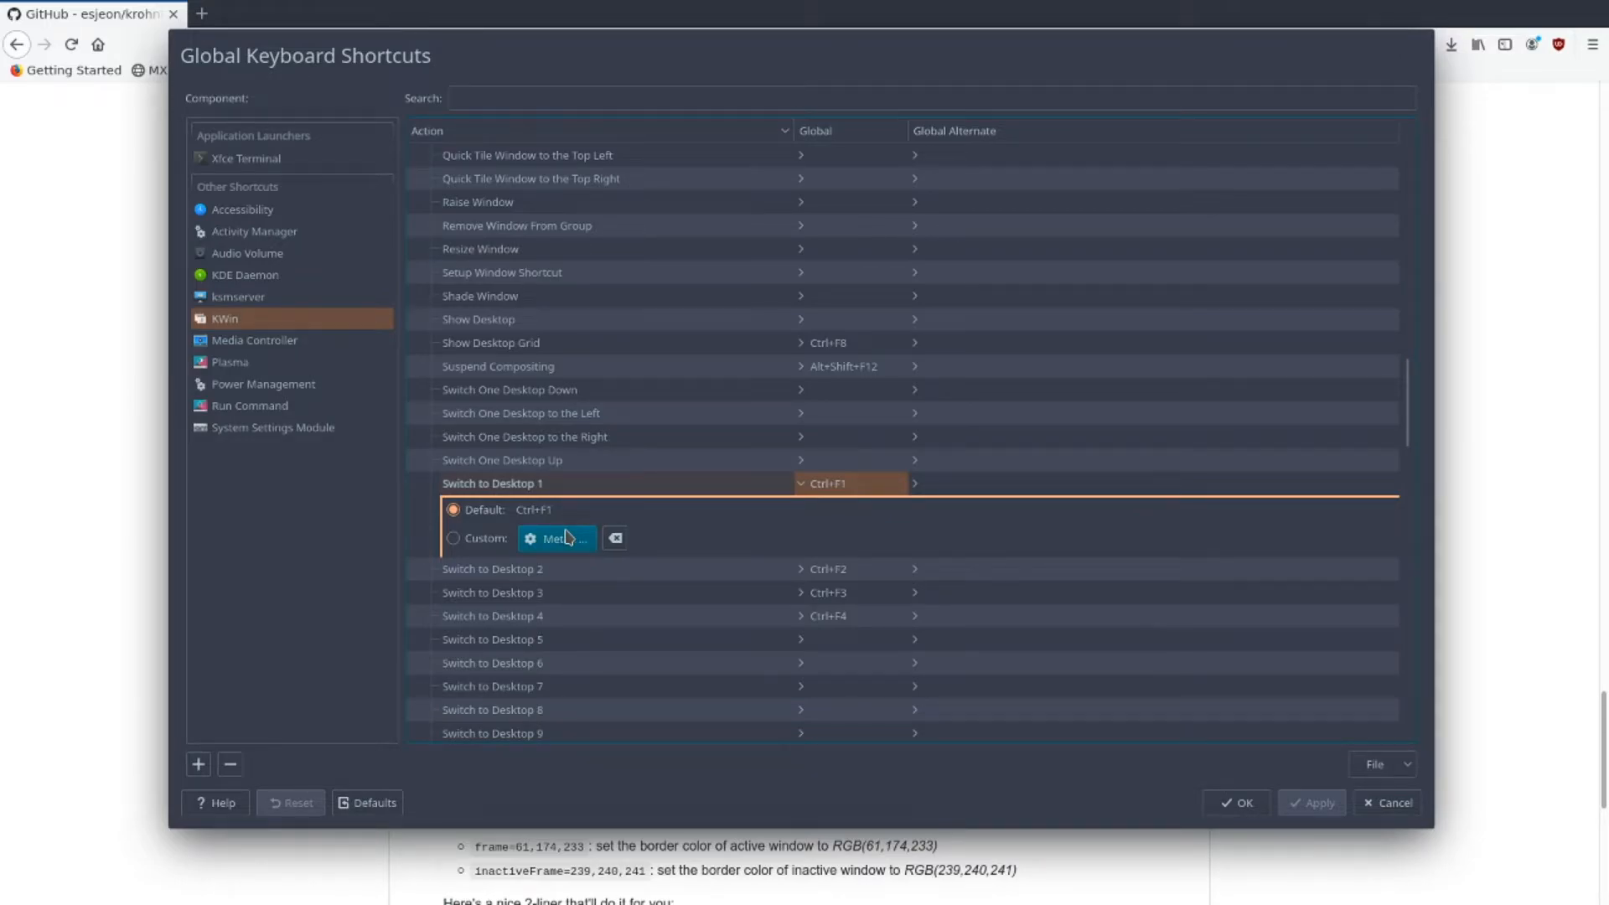
{"action": "key", "text": "super+1"}
{"action": "left_click", "coordinate": [925, 464]}
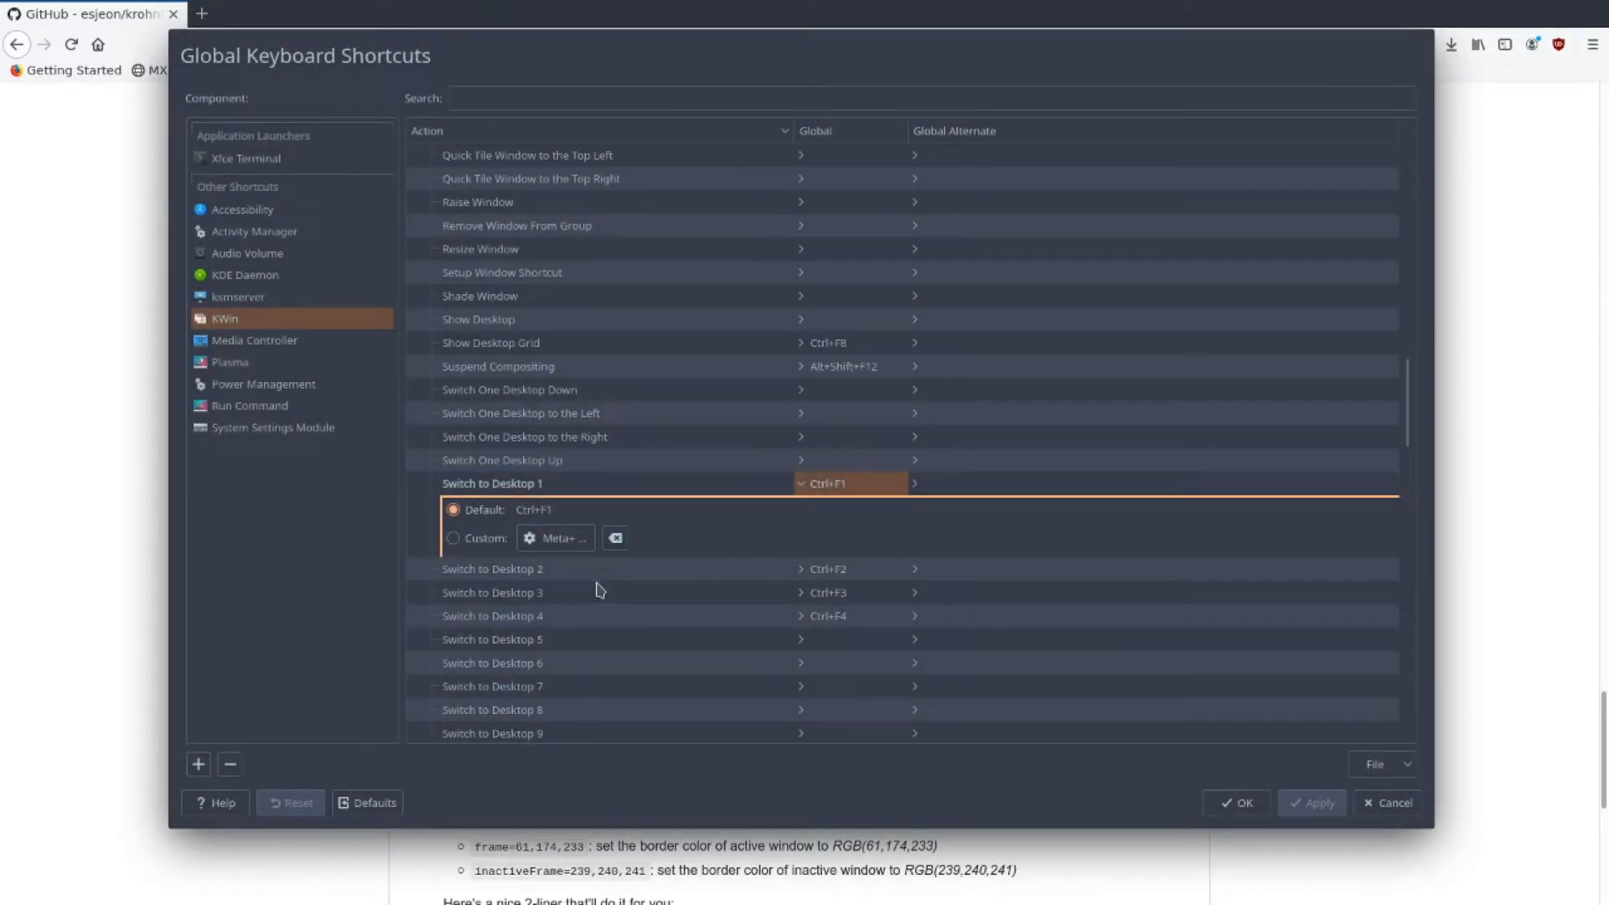
- Set the custom Switch to Desktop 2 shortcut to Meta+2, reassigning it from Plasma's Activate Task Manager Entry 2
{"action": "left_click", "coordinate": [882, 568]}
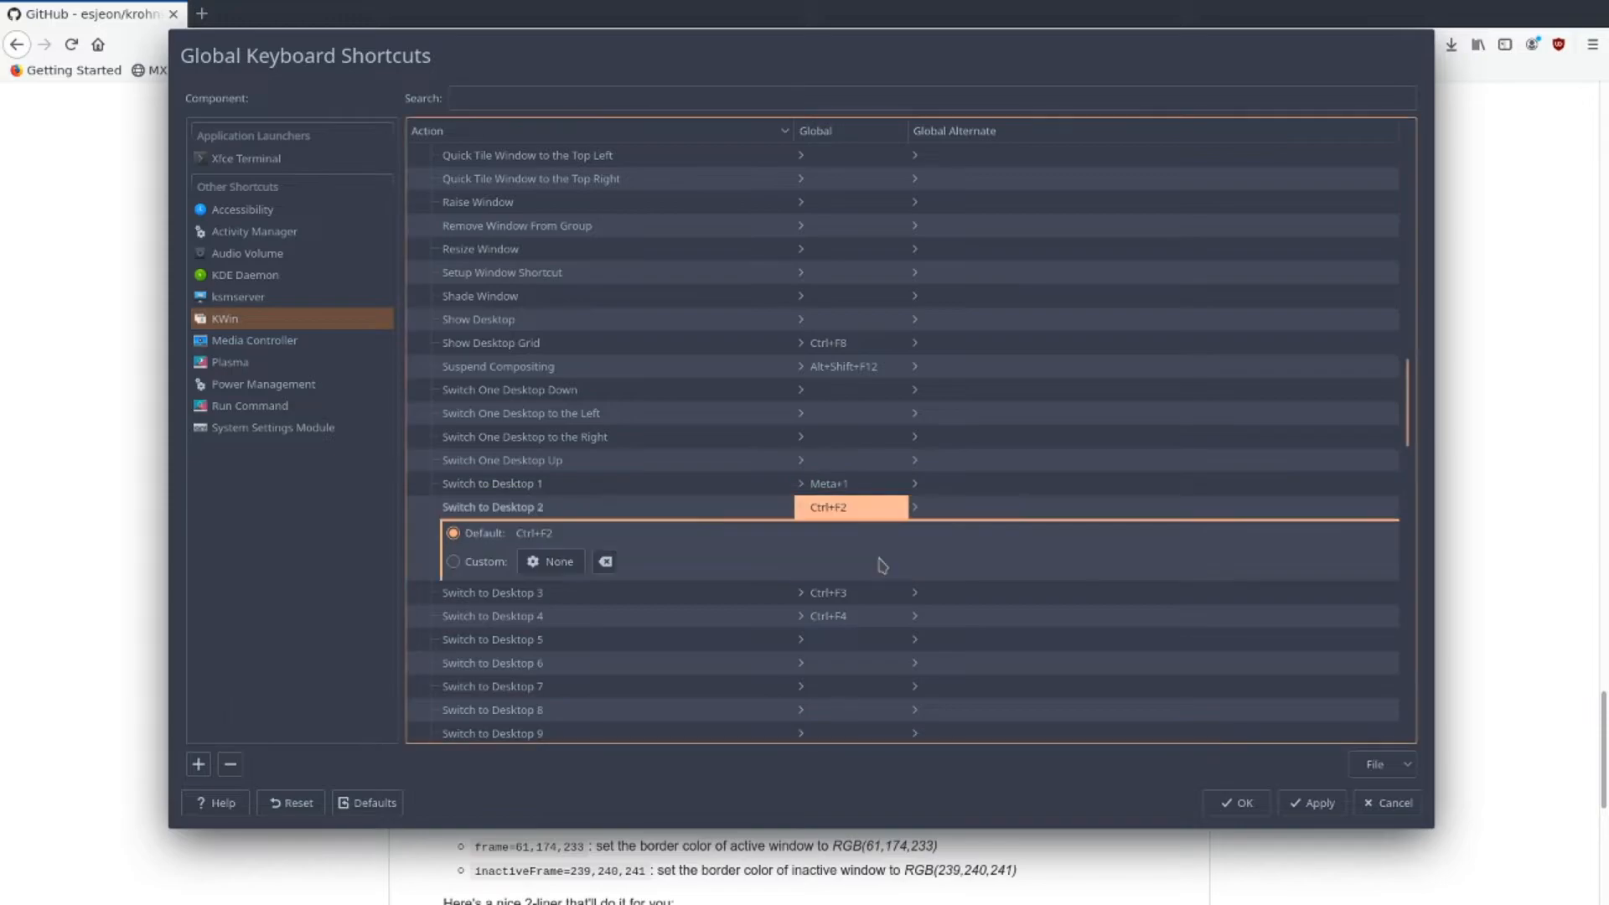
{"action": "left_click", "coordinate": [556, 562]}
{"action": "key", "text": "super+2"}
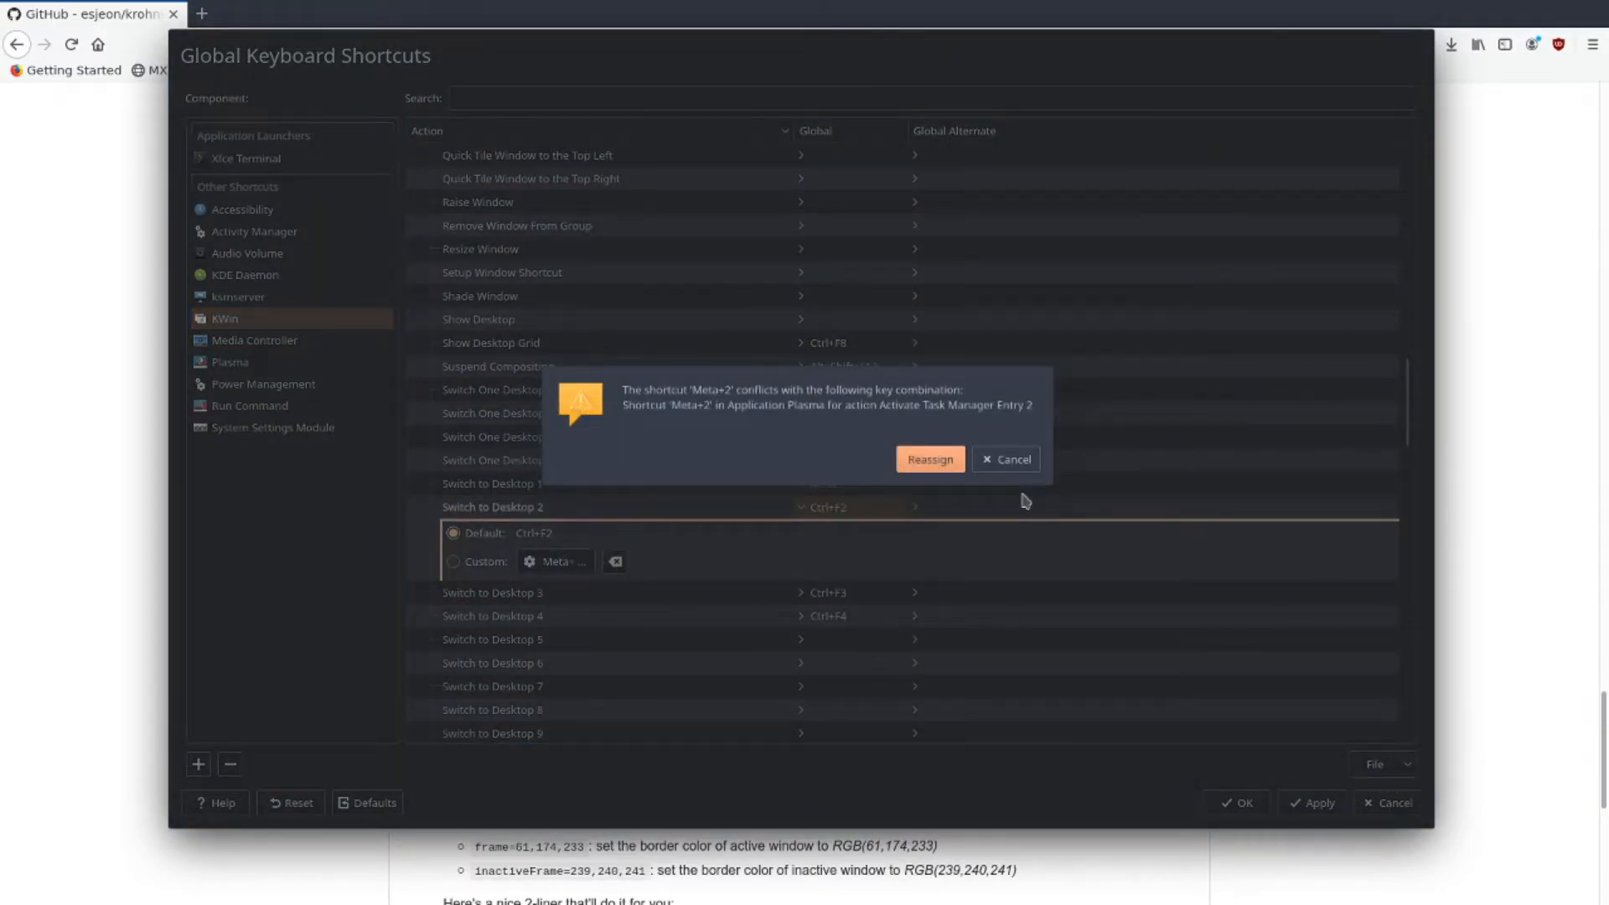
{"action": "left_click", "coordinate": [930, 459]}
- Set the custom Switch to Desktop 3 shortcut to Meta+3, reassigning it from Plasma's Activate Task Manager Entry 3
{"action": "left_click", "coordinate": [847, 594]}
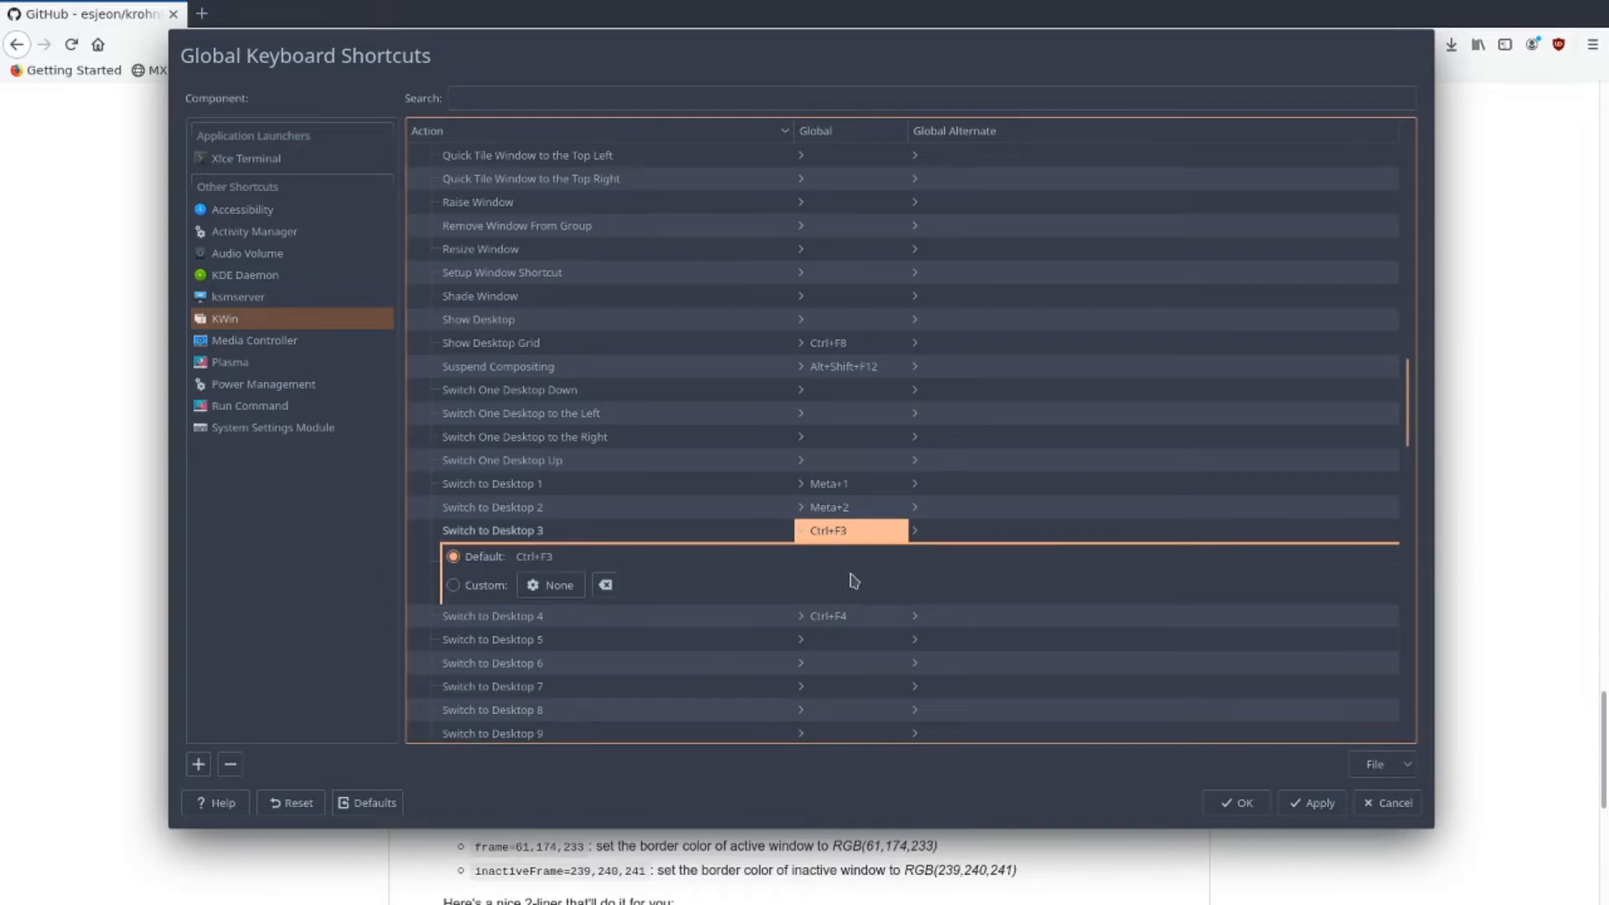
{"action": "left_click", "coordinate": [569, 584]}
{"action": "key", "text": "super+3"}
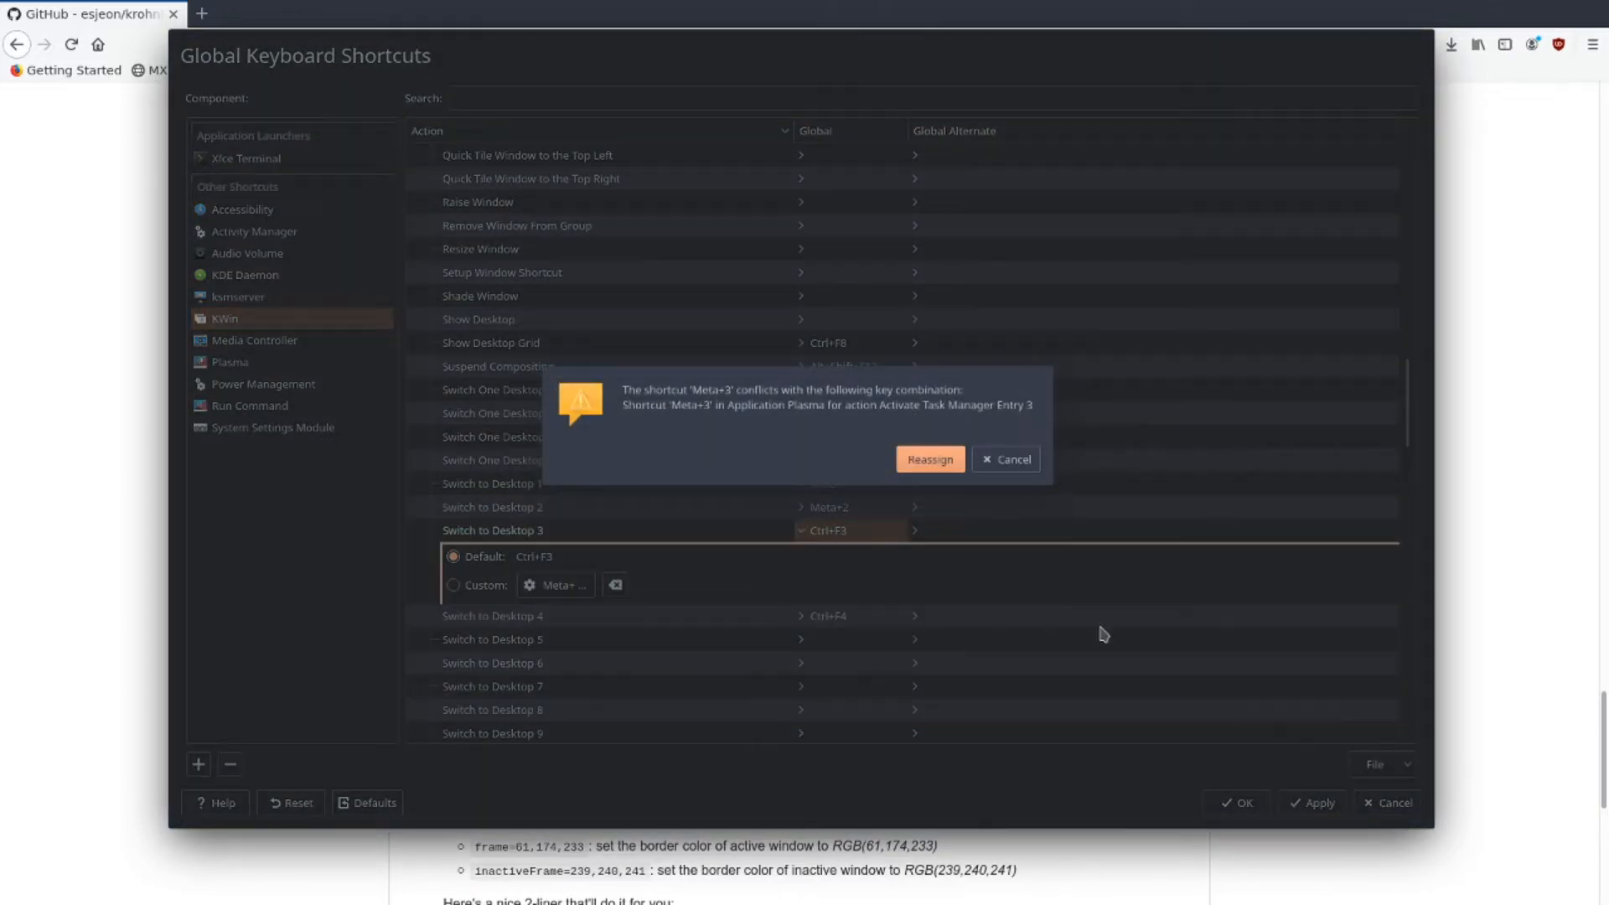
{"action": "left_click", "coordinate": [1014, 460]}
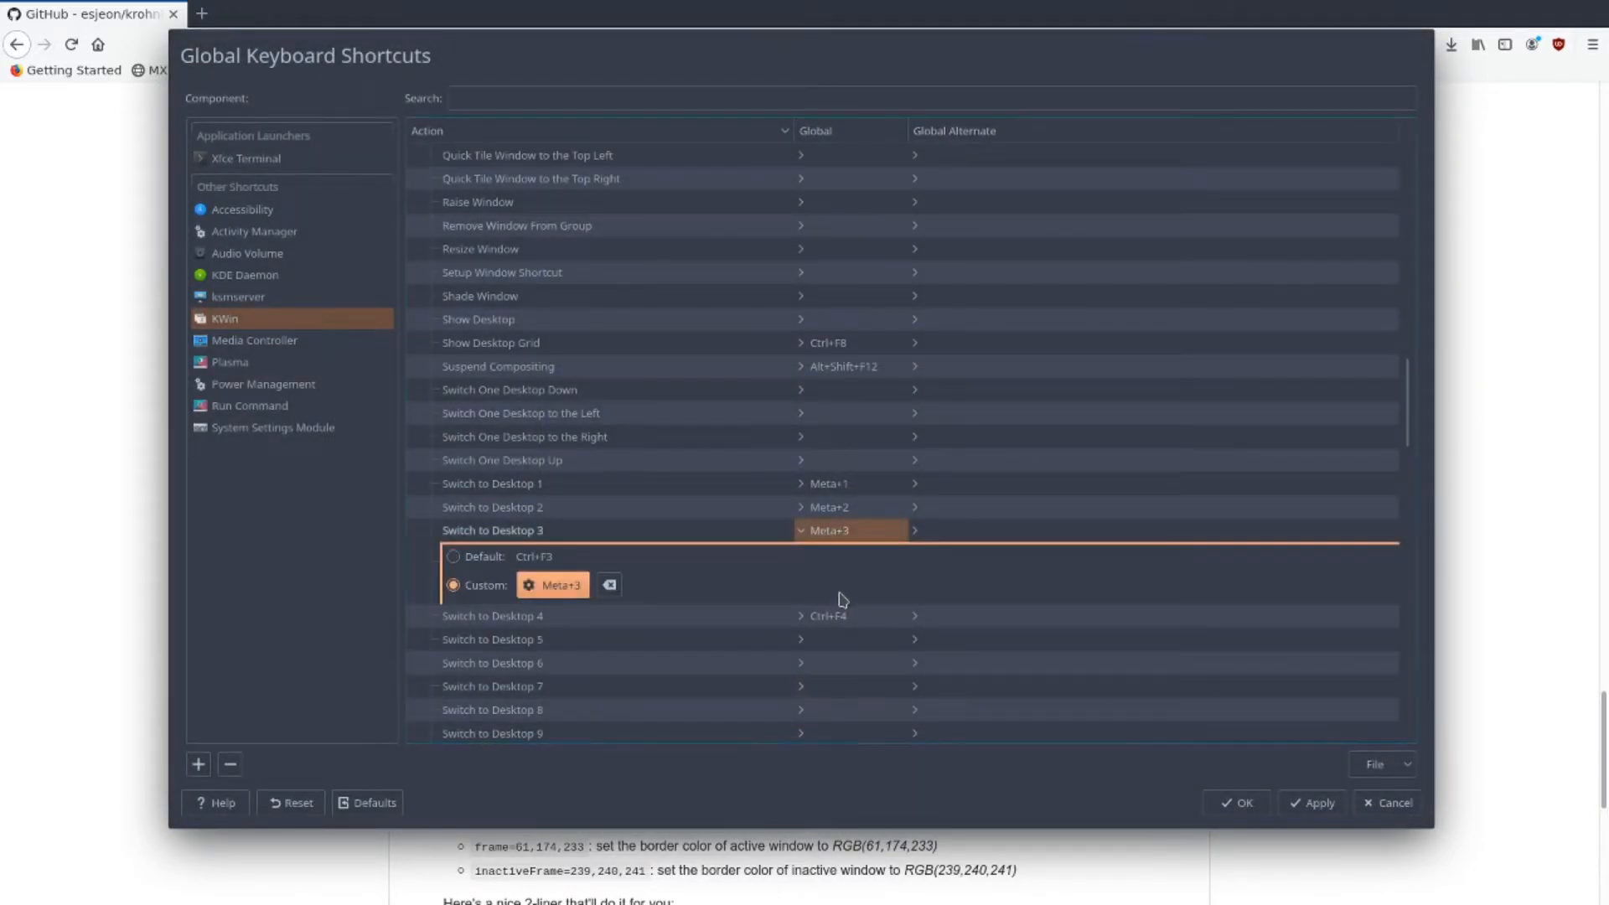
- Set the custom Switch to Desktop 4 shortcut to Meta+4, reassigning it from Plasma's Activate Task Manager Entry 4, and apply all desktop shortcuts
{"action": "left_click", "coordinate": [845, 618]}
{"action": "left_click", "coordinate": [857, 560]}
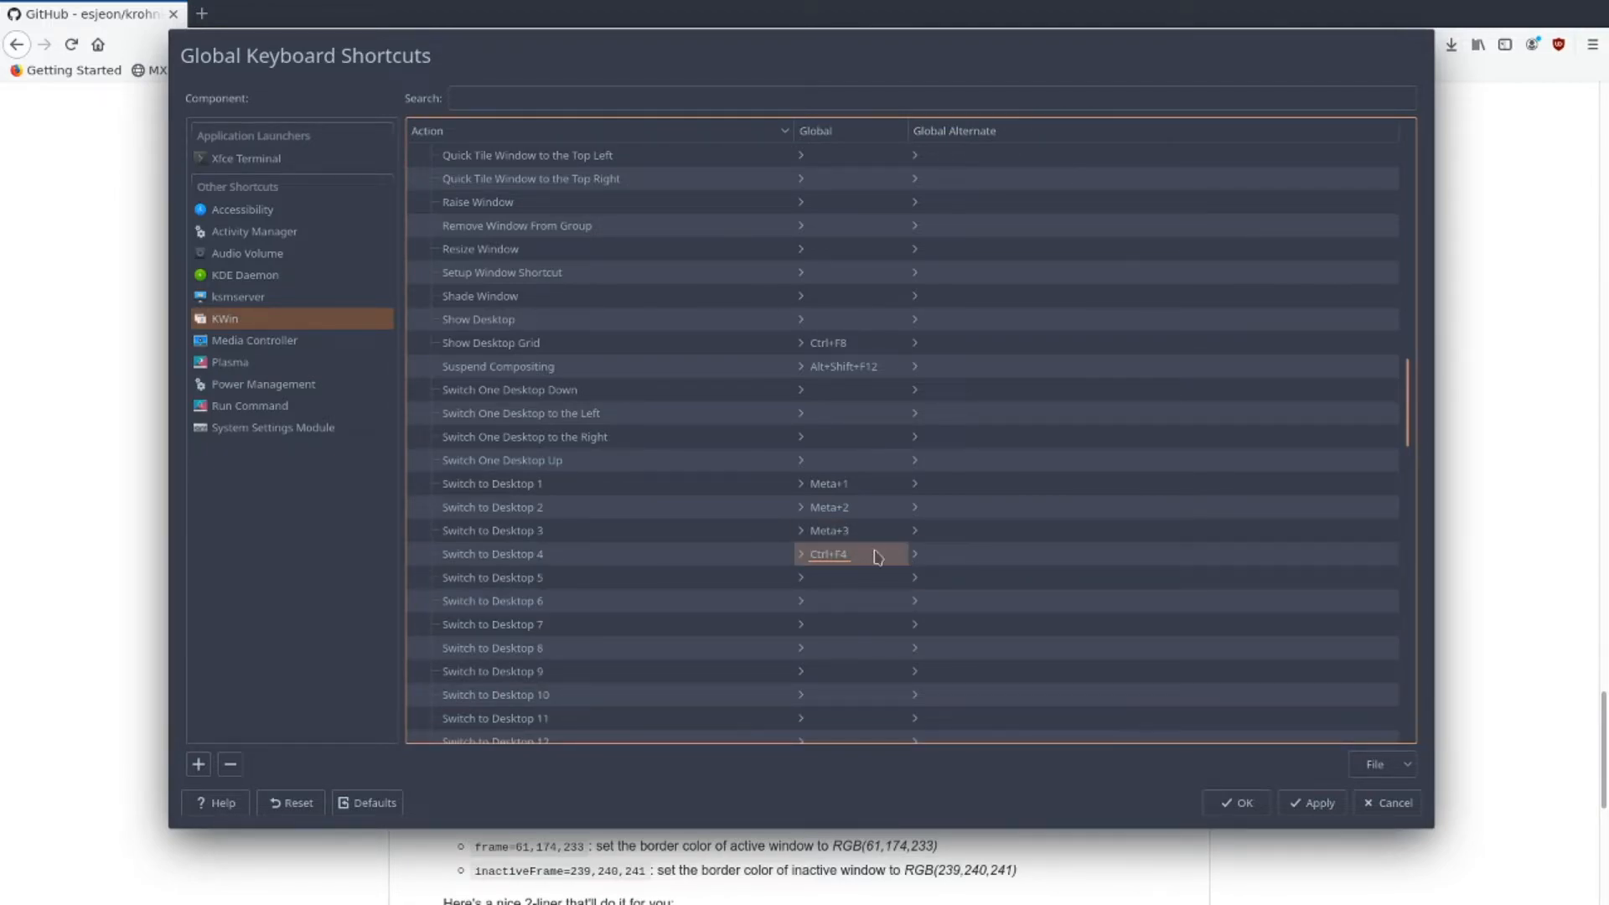
{"action": "key", "text": "super"}
{"action": "key", "text": "super"}
{"action": "left_click", "coordinate": [863, 560]}
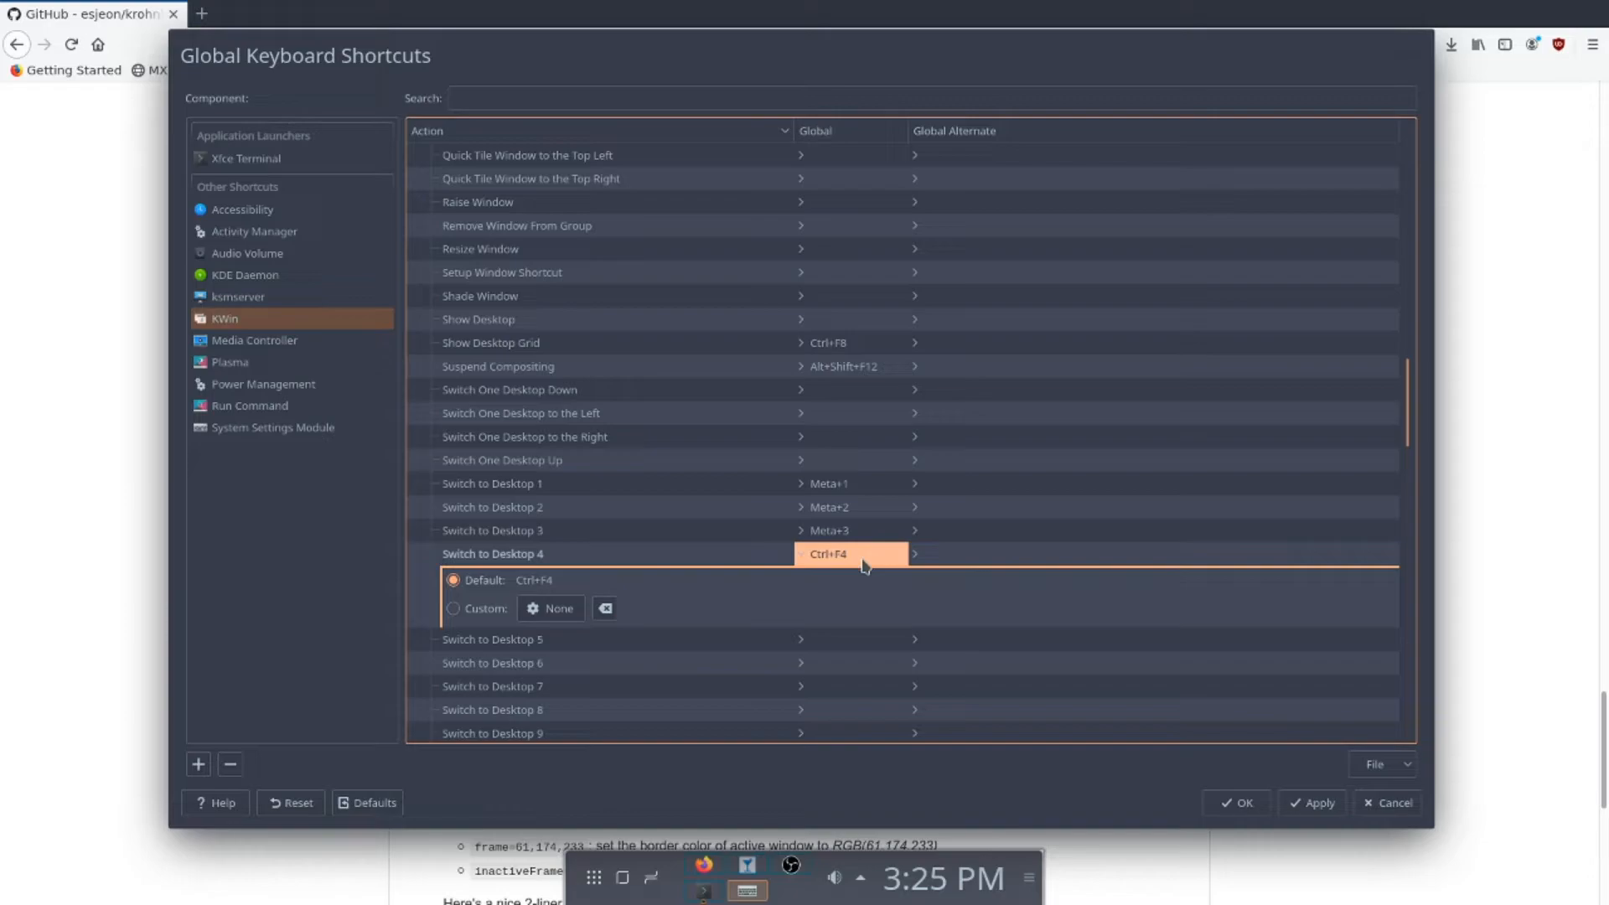
{"action": "left_click", "coordinate": [605, 658]}
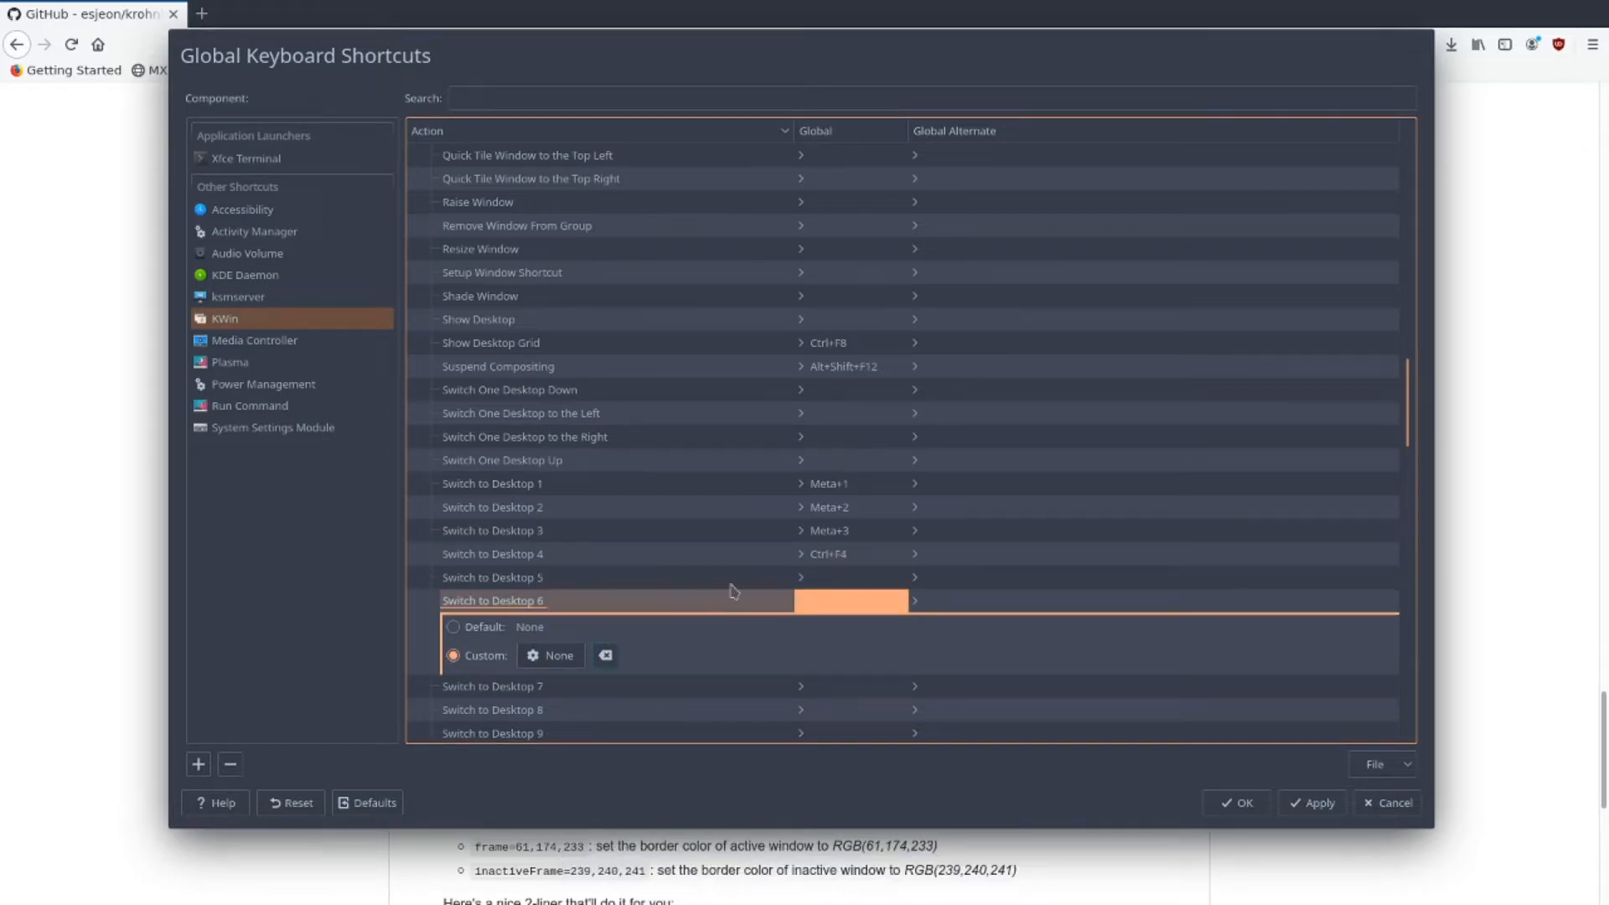
{"action": "left_click", "coordinate": [843, 554]}
{"action": "left_click", "coordinate": [551, 609]}
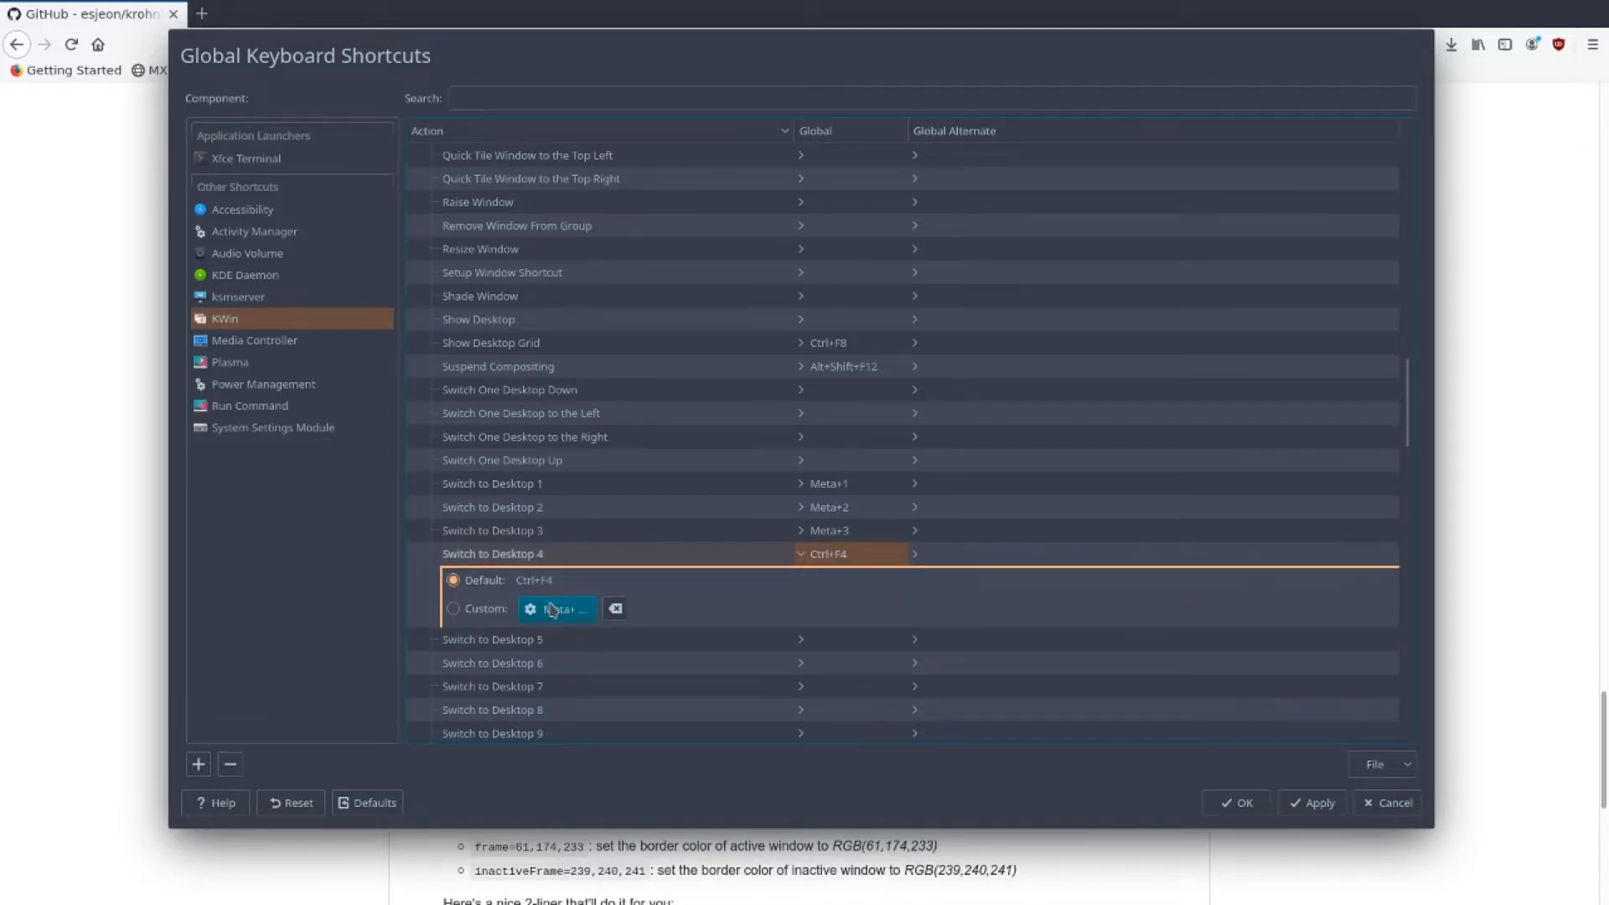
{"action": "key", "text": "super+4"}
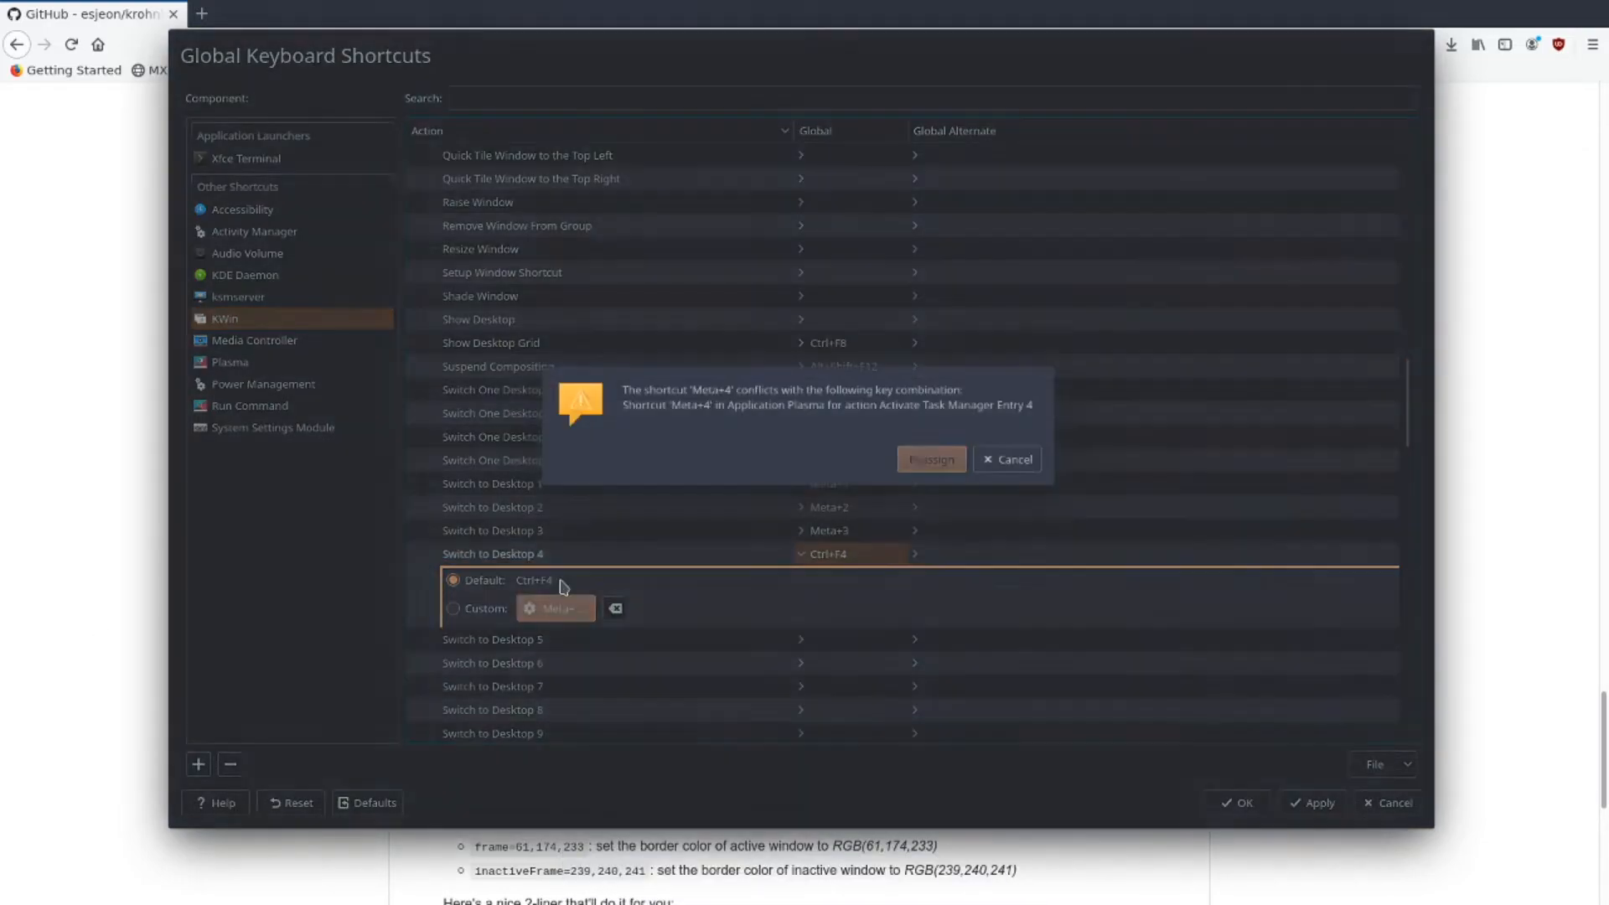
{"action": "left_click", "coordinate": [928, 461]}
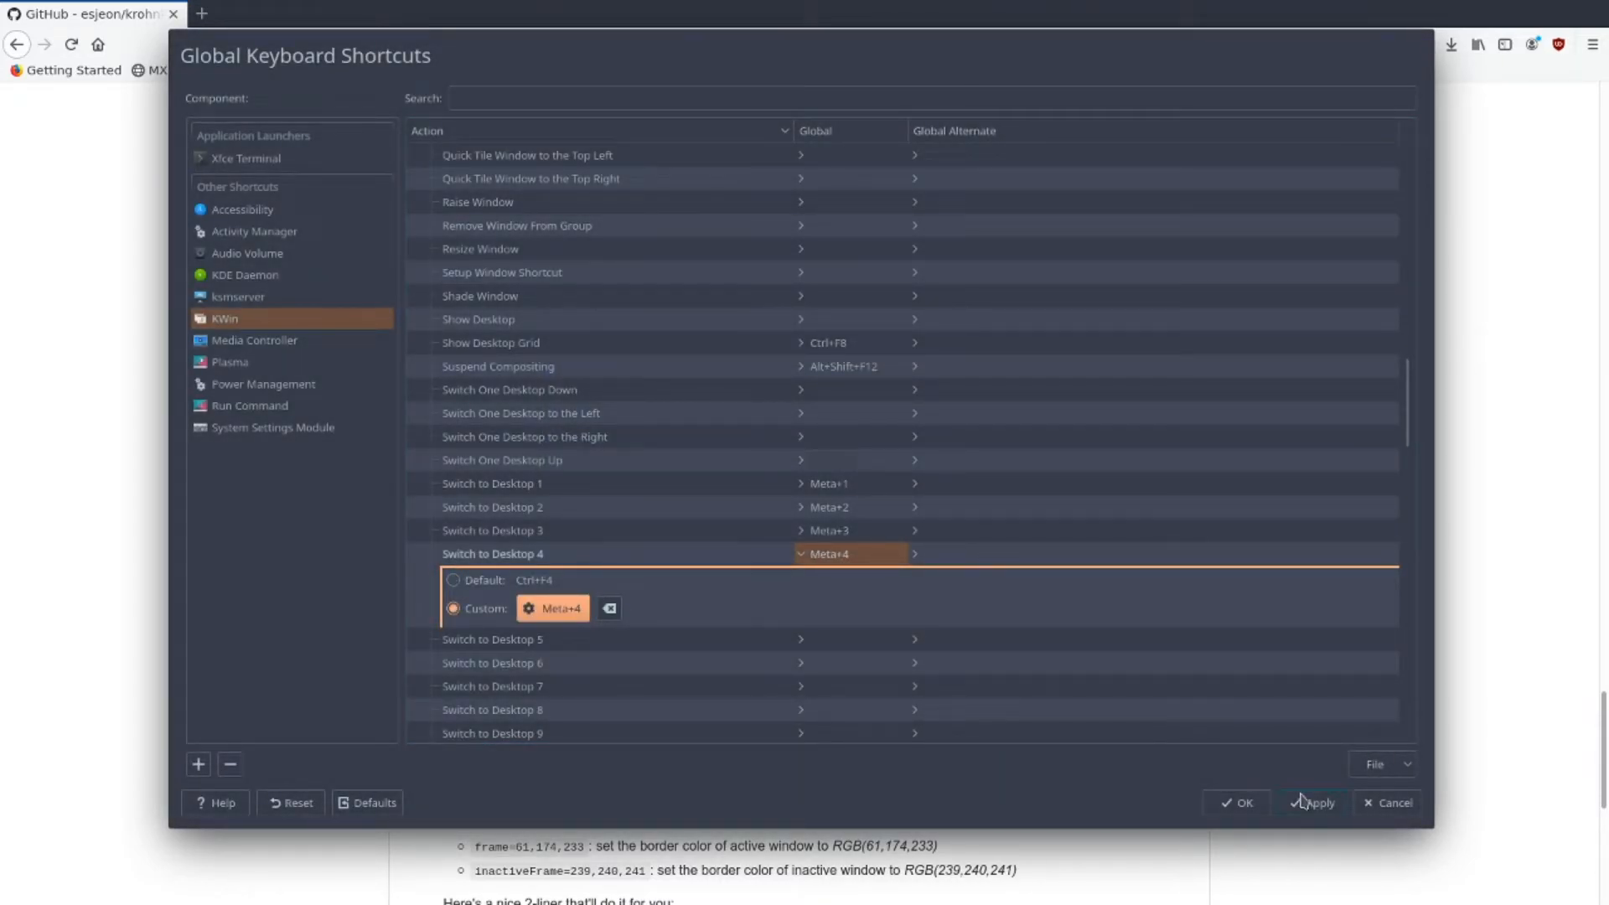
{"action": "left_click", "coordinate": [1302, 803]}
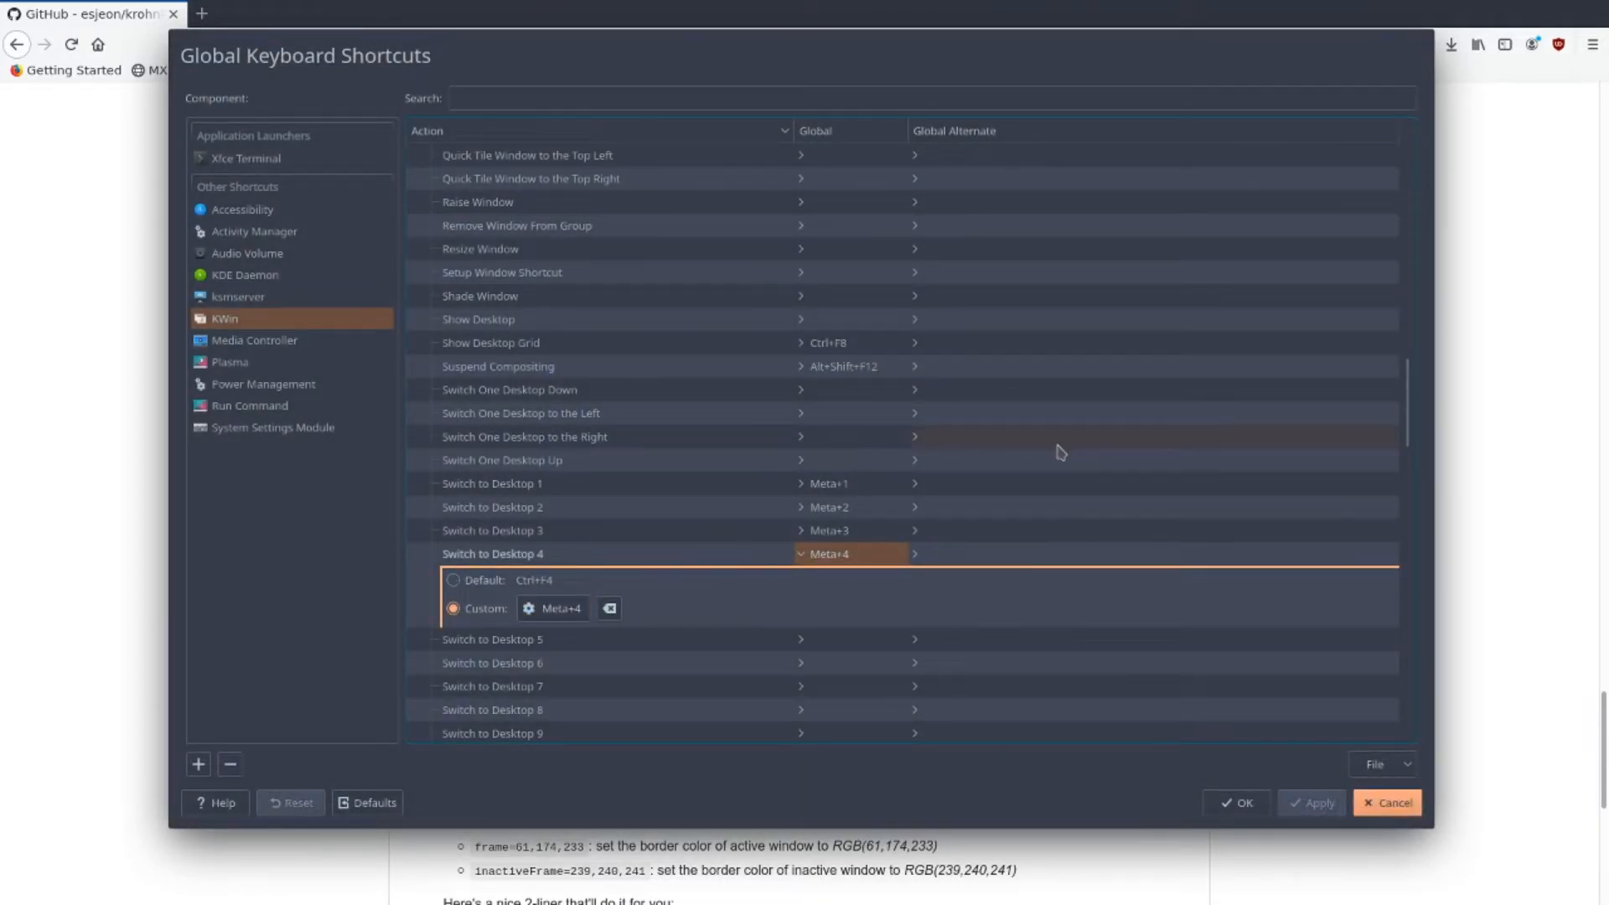
- Test the new shortcuts by switching between desktops 4 and 1, and view all desktops in the Desktop Grid
{"action": "key", "text": "super+4"}
{"action": "key", "text": "super+1"}
{"action": "key", "text": "ctrl+F8"}
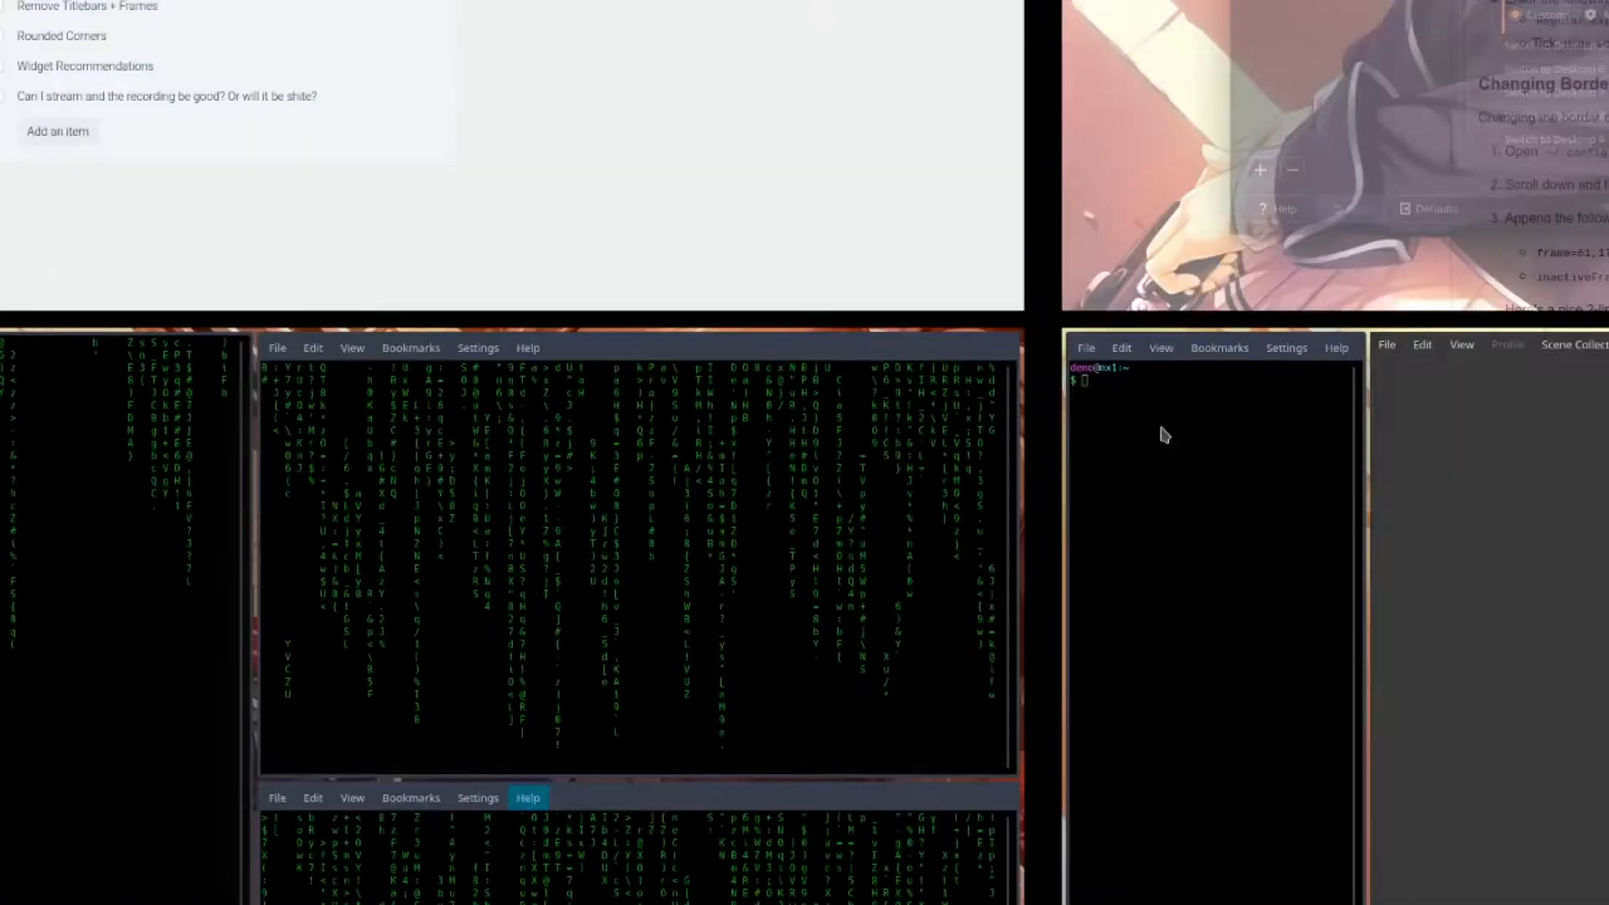
{"action": "left_click", "coordinate": [1055, 425]}
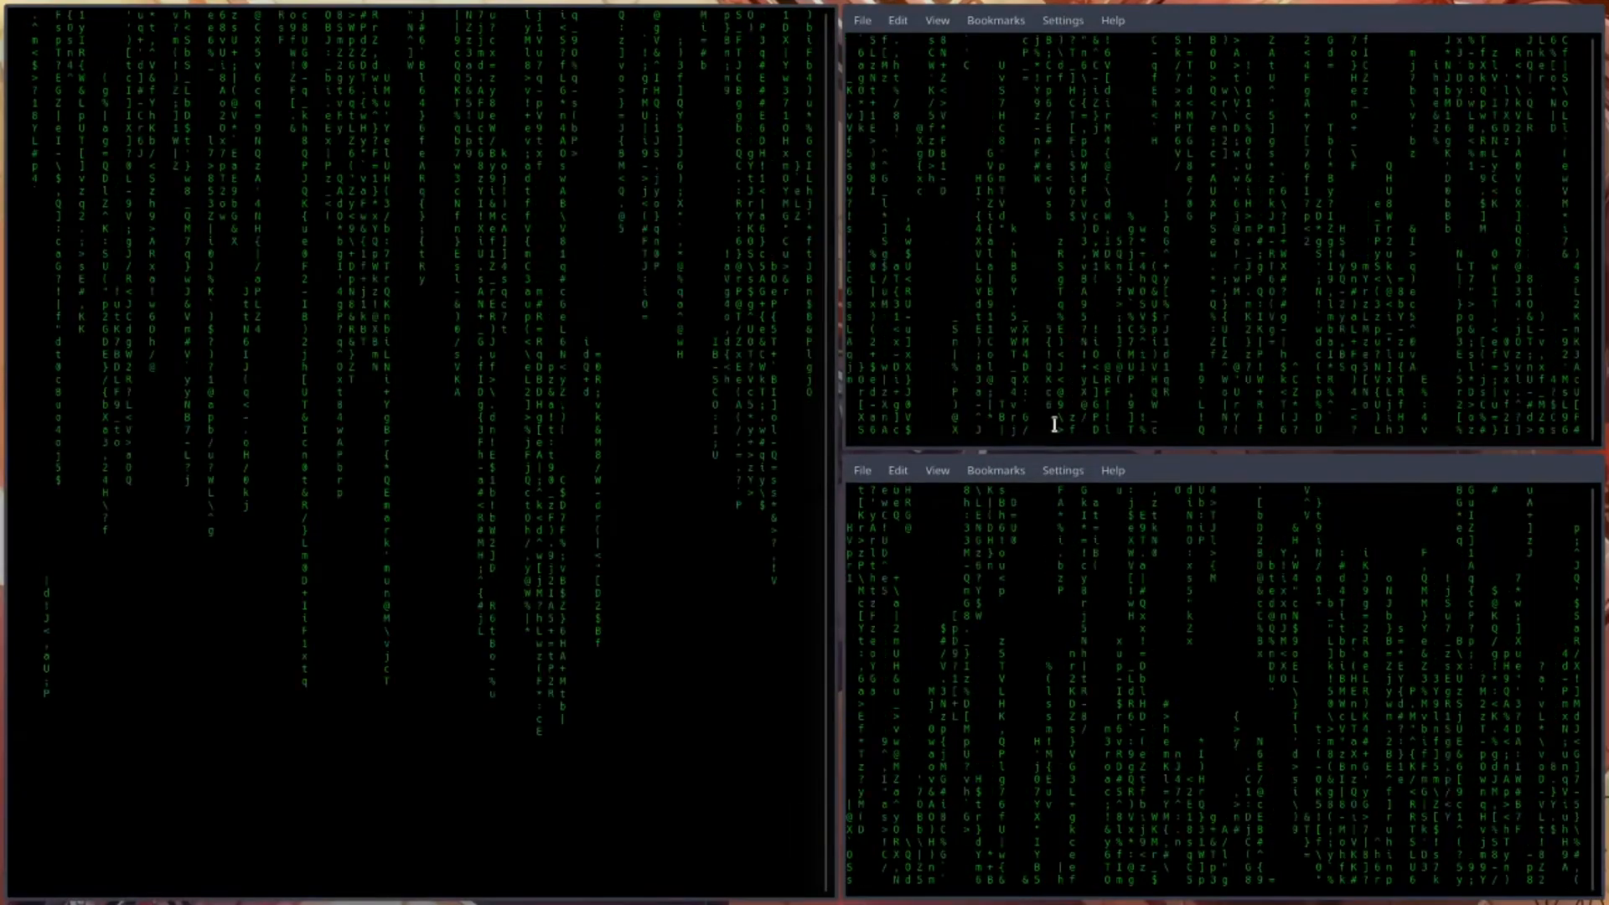
{"action": "key", "text": "super+1"}
{"action": "key", "text": "super+4"}
{"action": "key", "text": "super+1"}
{"action": "key", "text": "ctrl+F8"}
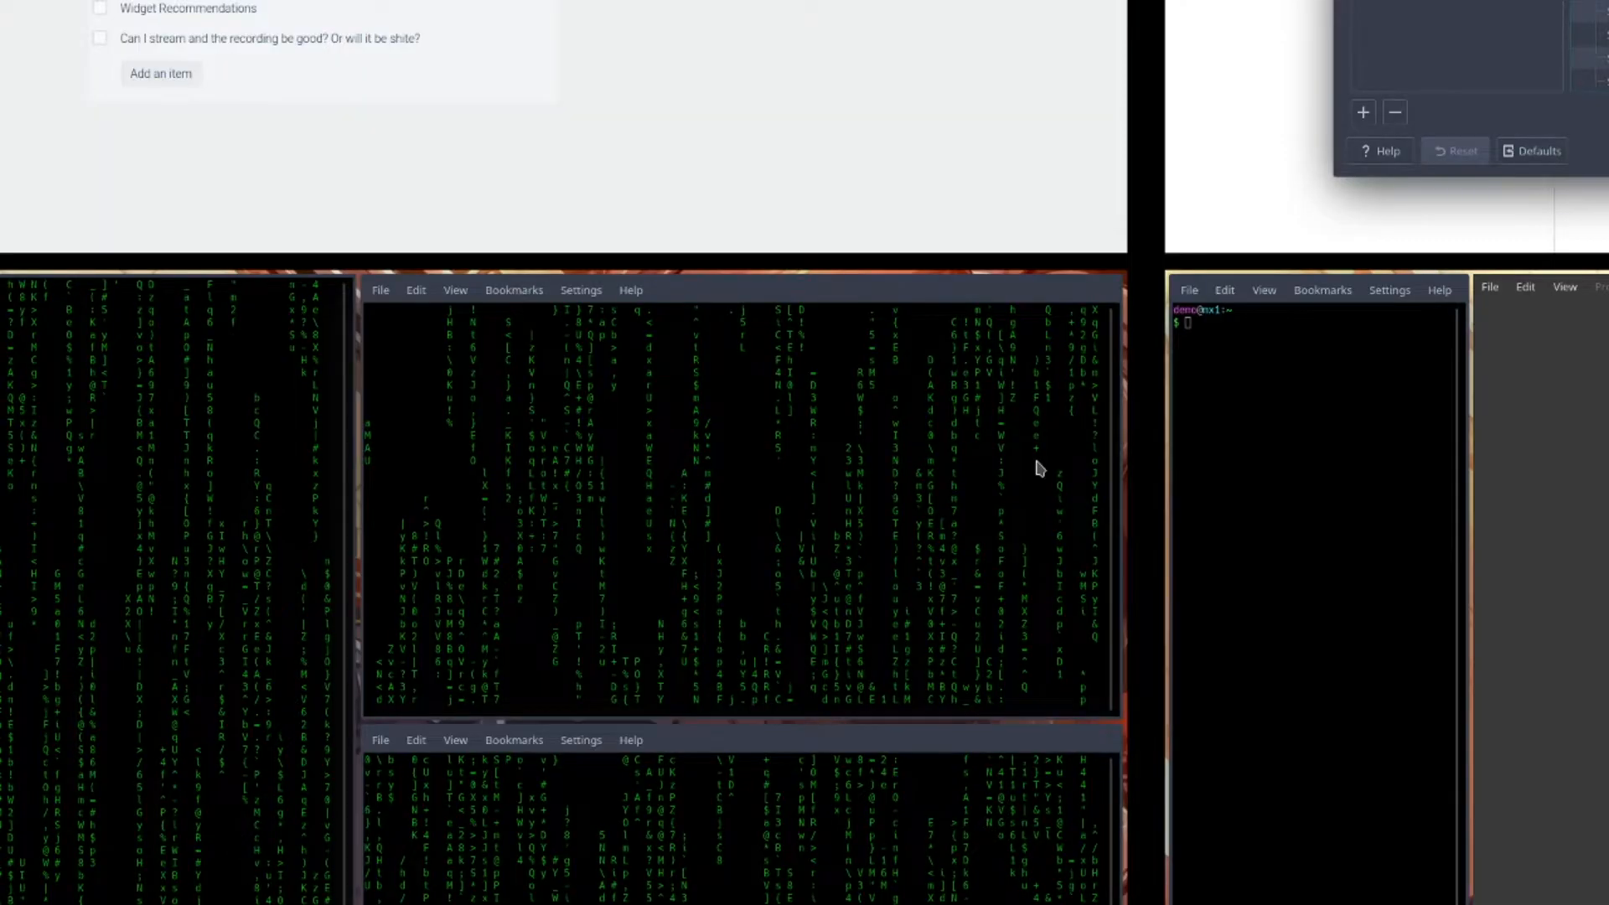
{"action": "key", "text": "ctrl+F8"}
- Look through the KWin shortcuts for the Window to Desktop actions and check the window layout in the Desktop Grid
{"action": "scroll", "coordinate": [795, 560], "scroll_direction": "down", "scroll_amount": 10}
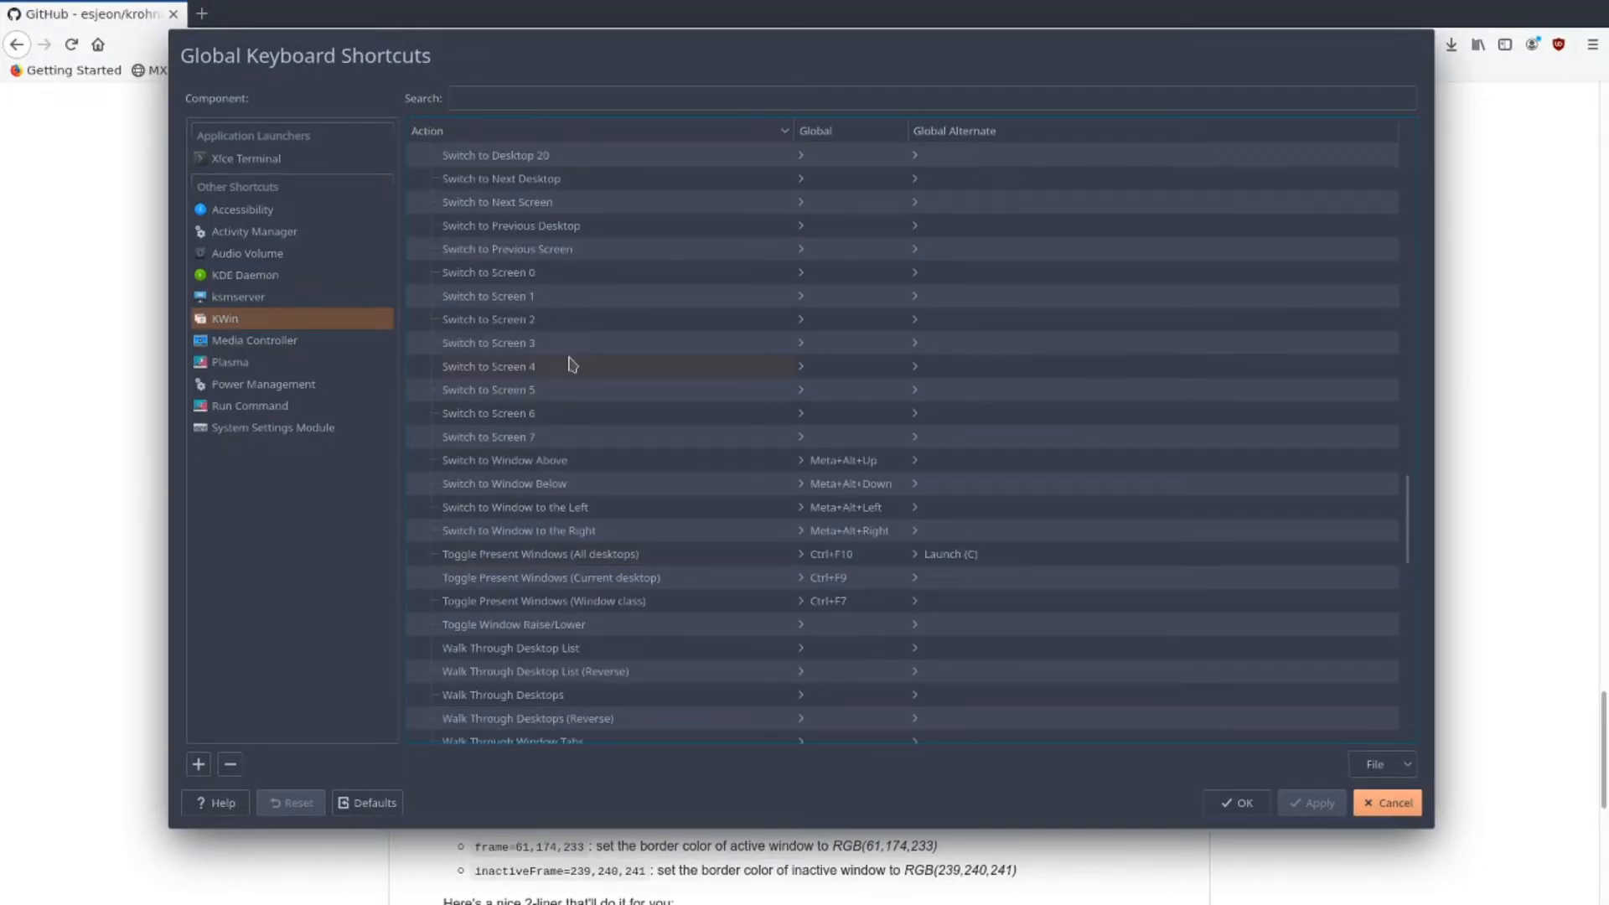
{"action": "scroll", "coordinate": [765, 545], "scroll_direction": "down", "scroll_amount": 2}
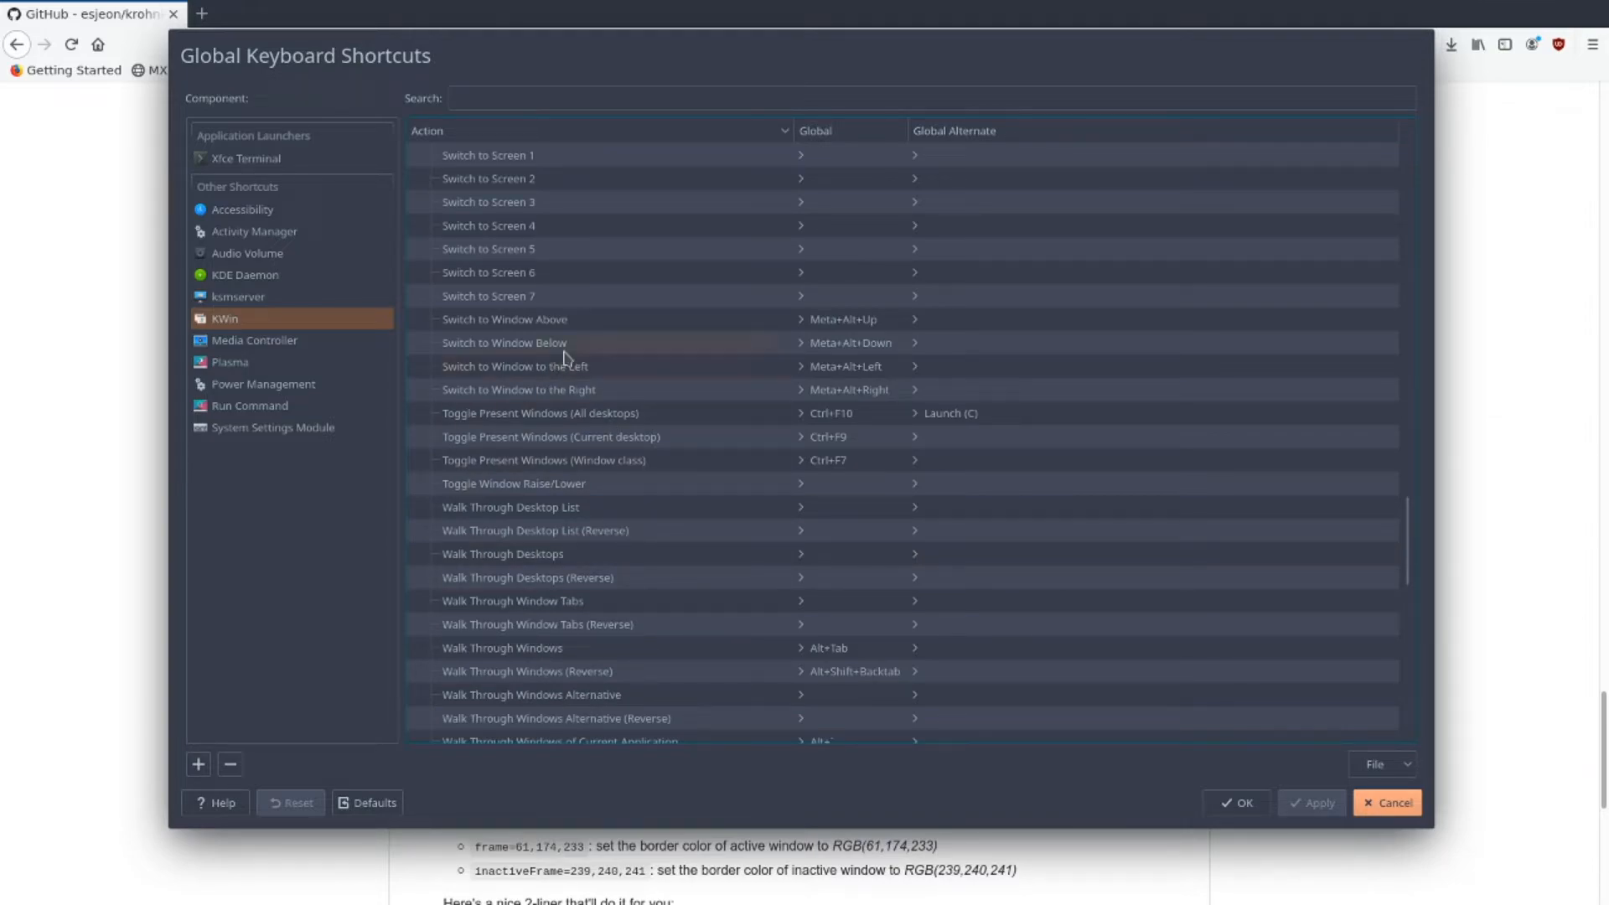
{"action": "scroll", "coordinate": [670, 469], "scroll_direction": "down", "scroll_amount": 8}
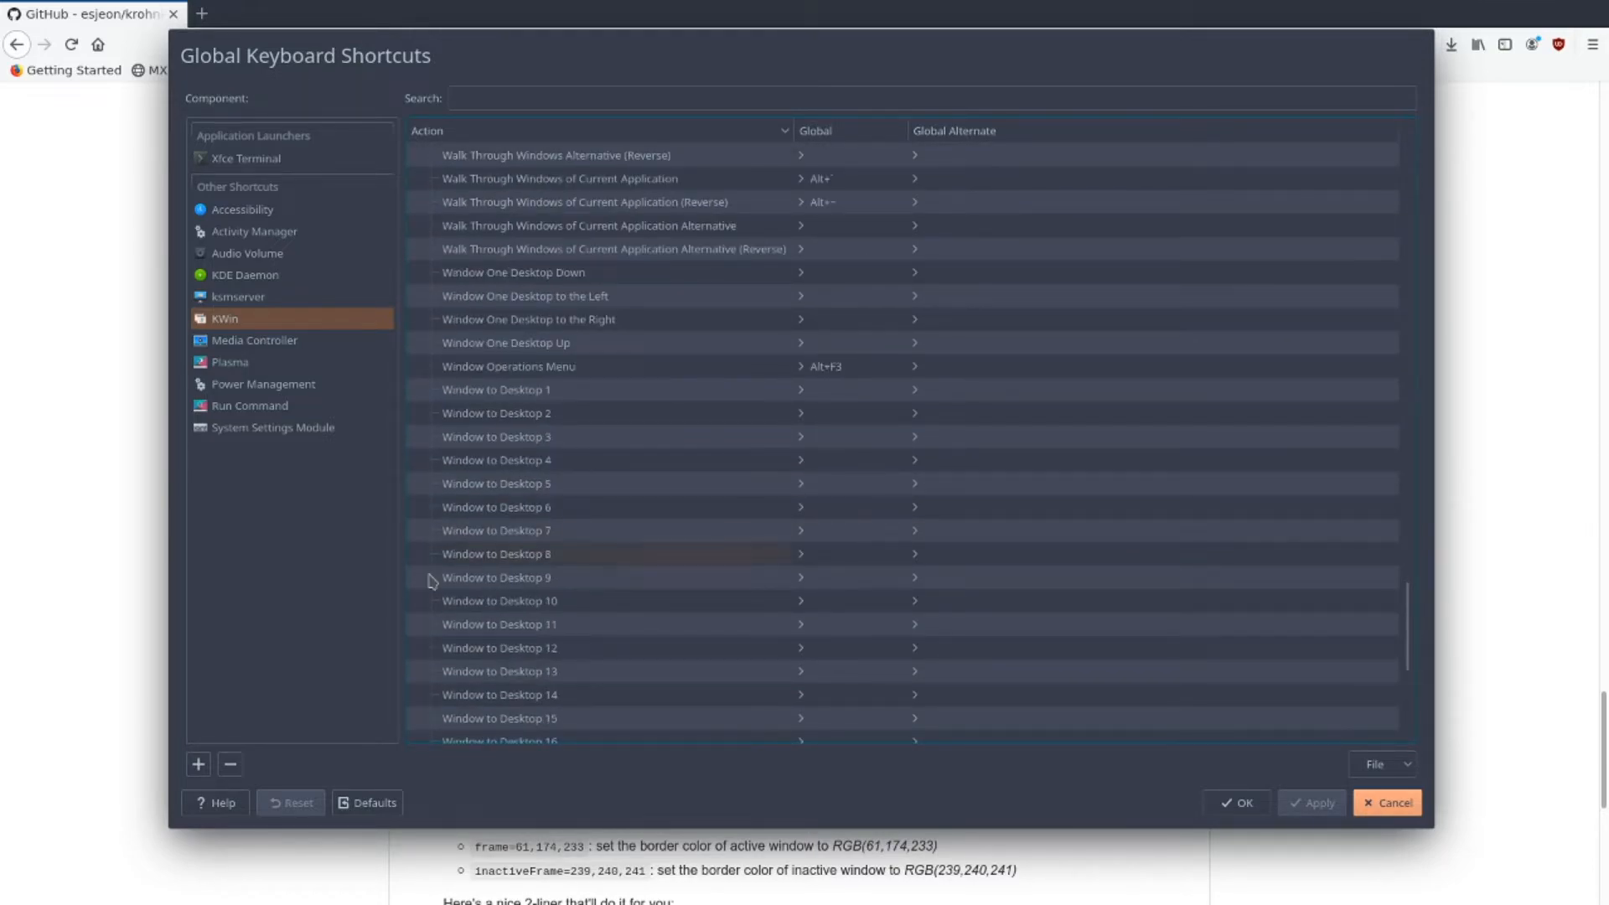
{"action": "key", "text": "ctrl+F8"}
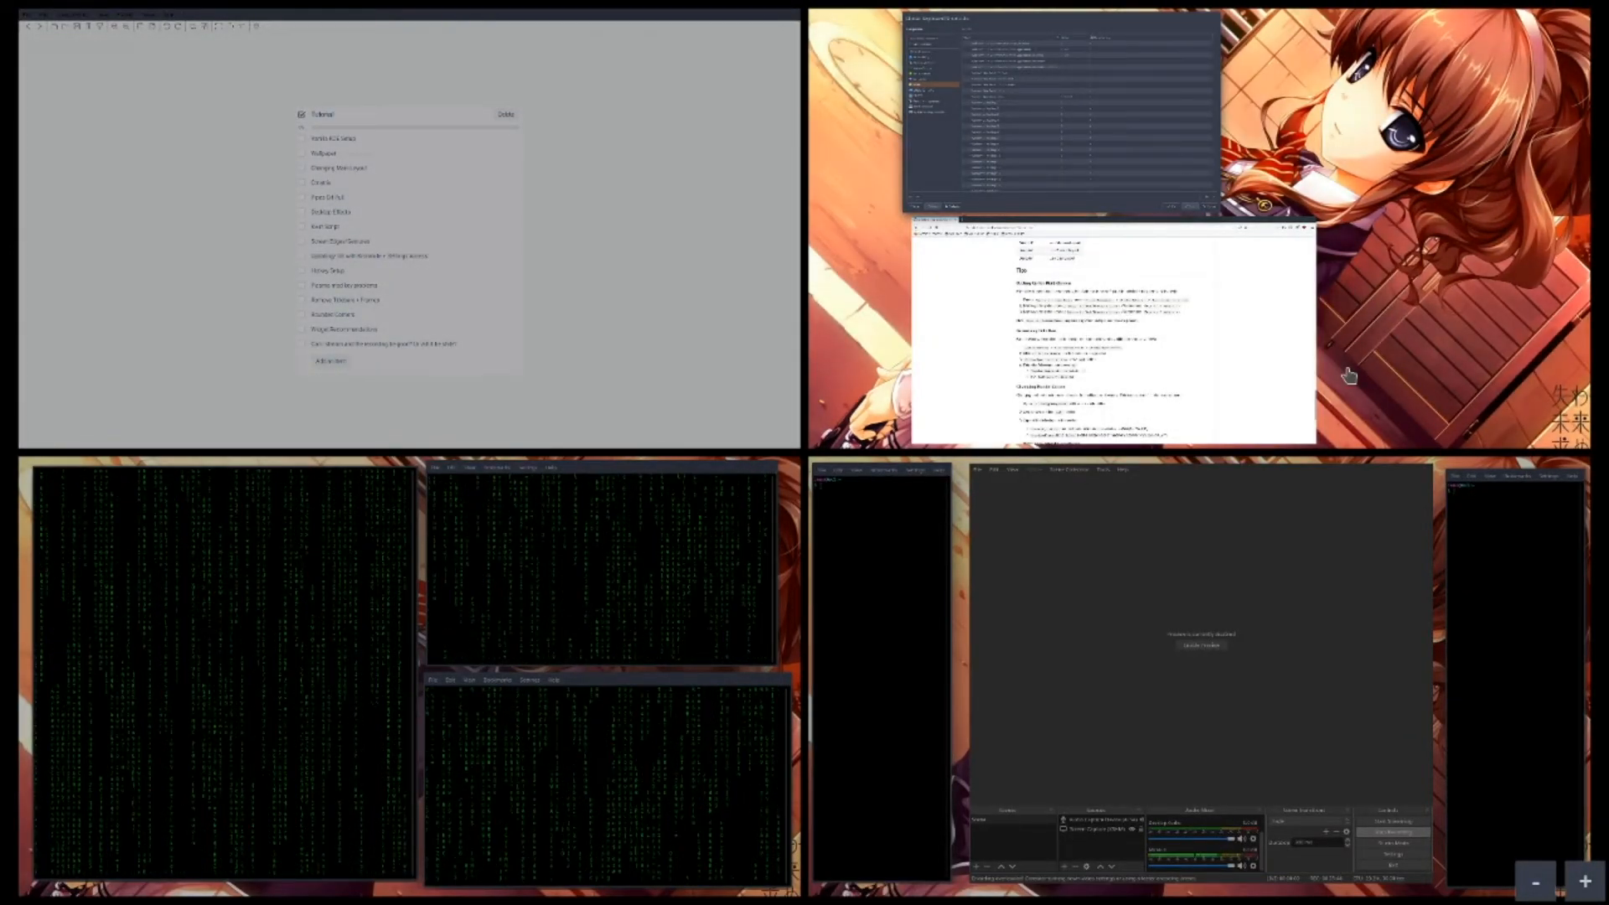
{"action": "left_click", "coordinate": [1354, 347]}
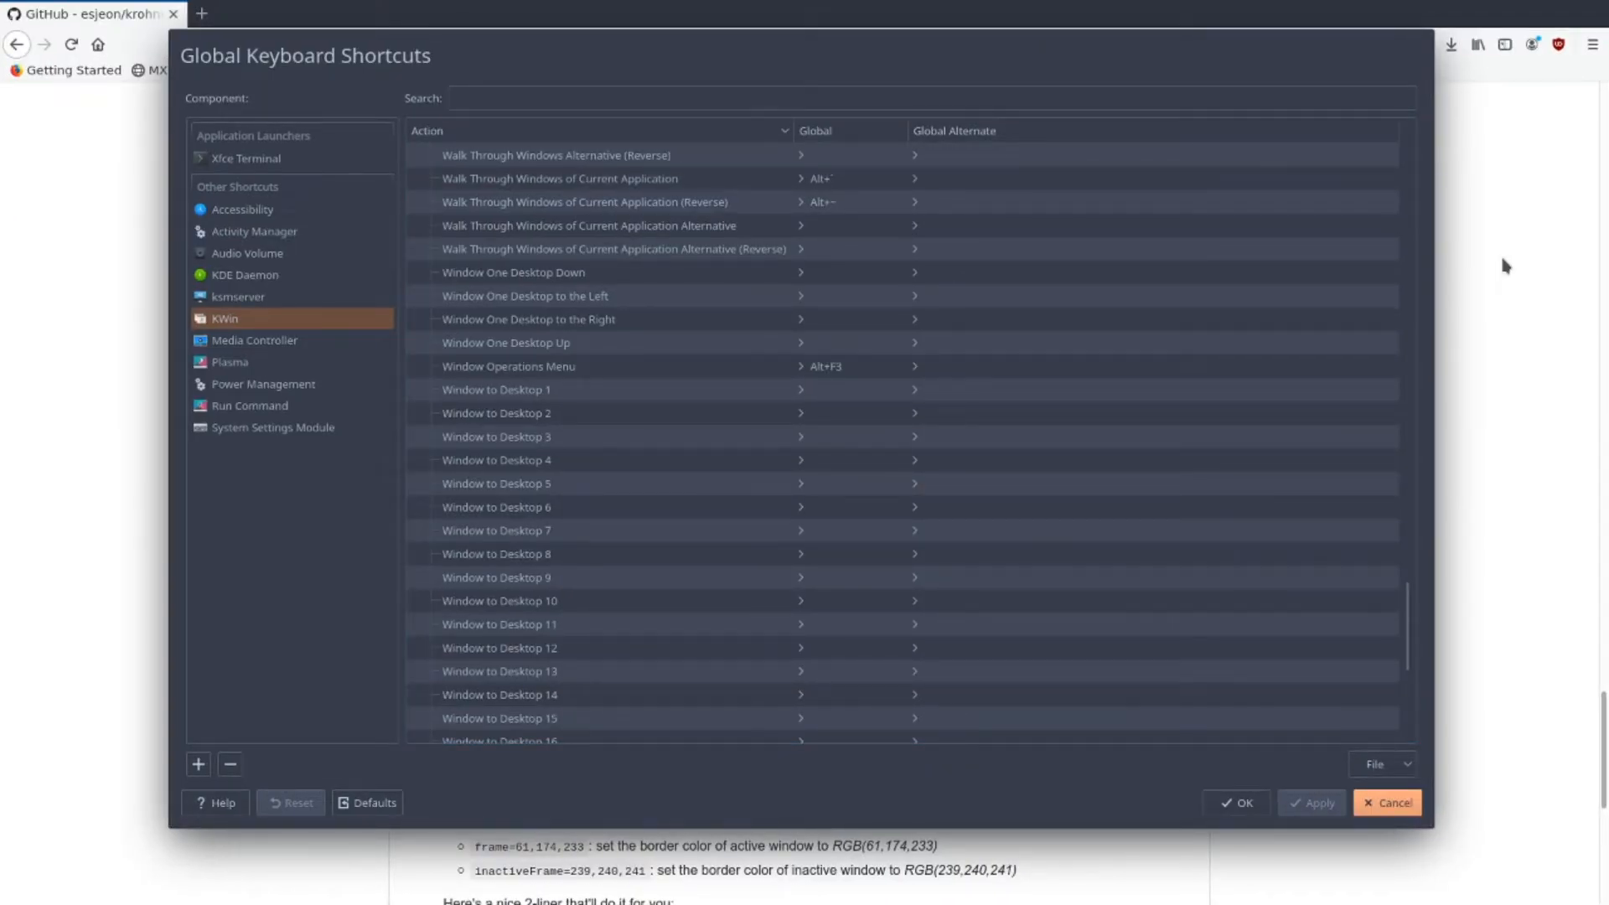
- Make the Firefox window appear on all desktops from the Desktop Grid, and switch to the desktop with the three cmatrix terminals
{"action": "key", "text": "ctrl+F8"}
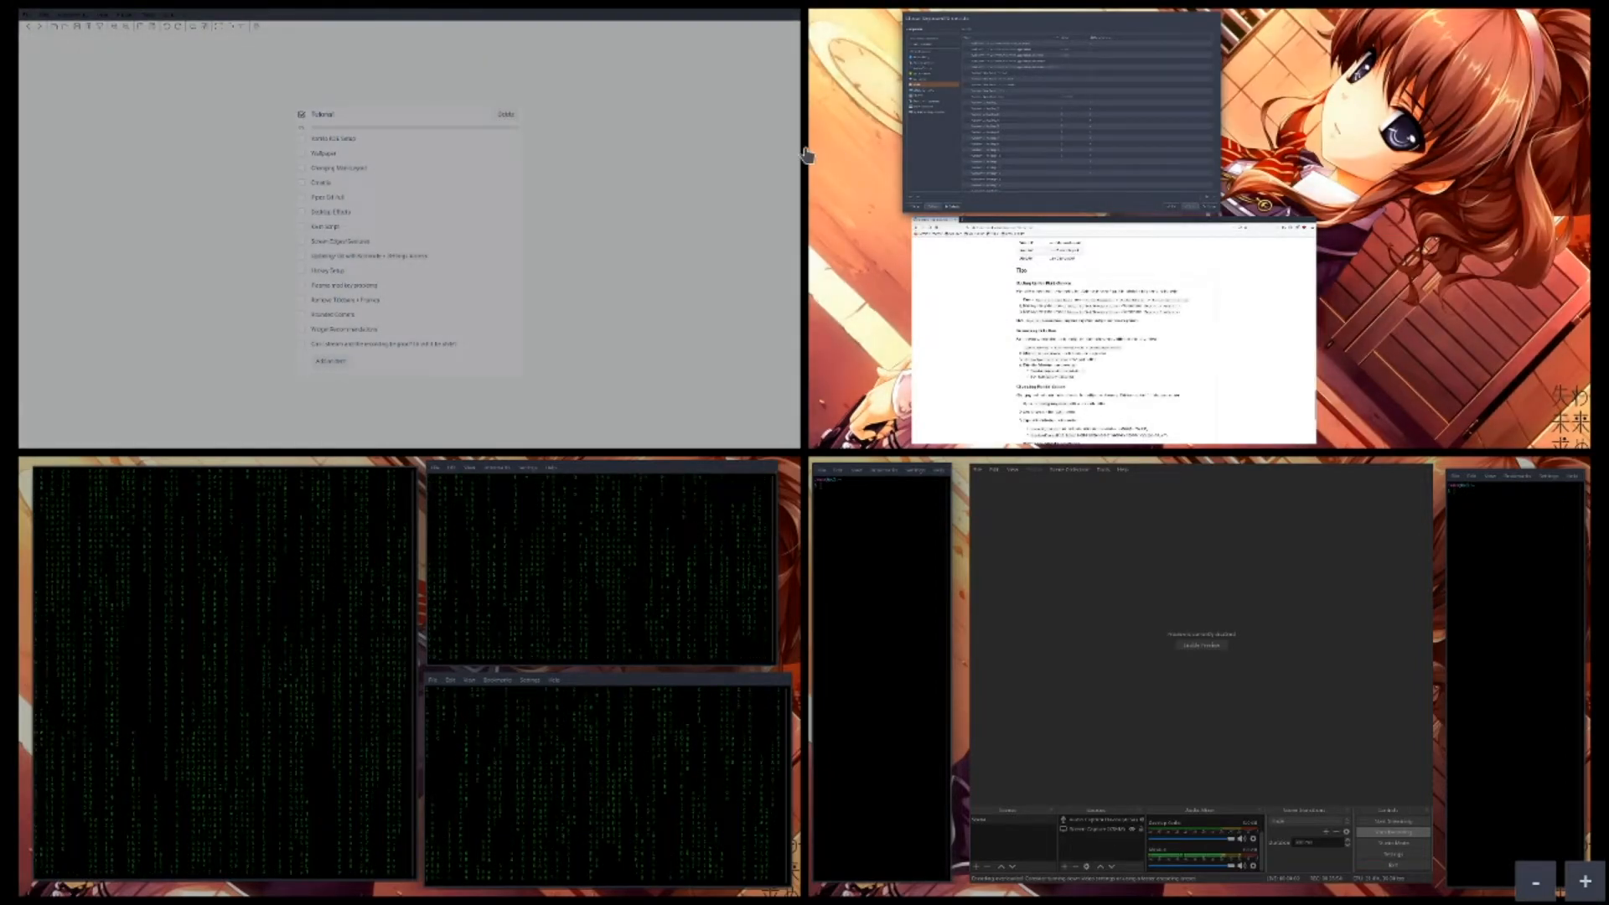
{"action": "left_click", "coordinate": [1103, 312]}
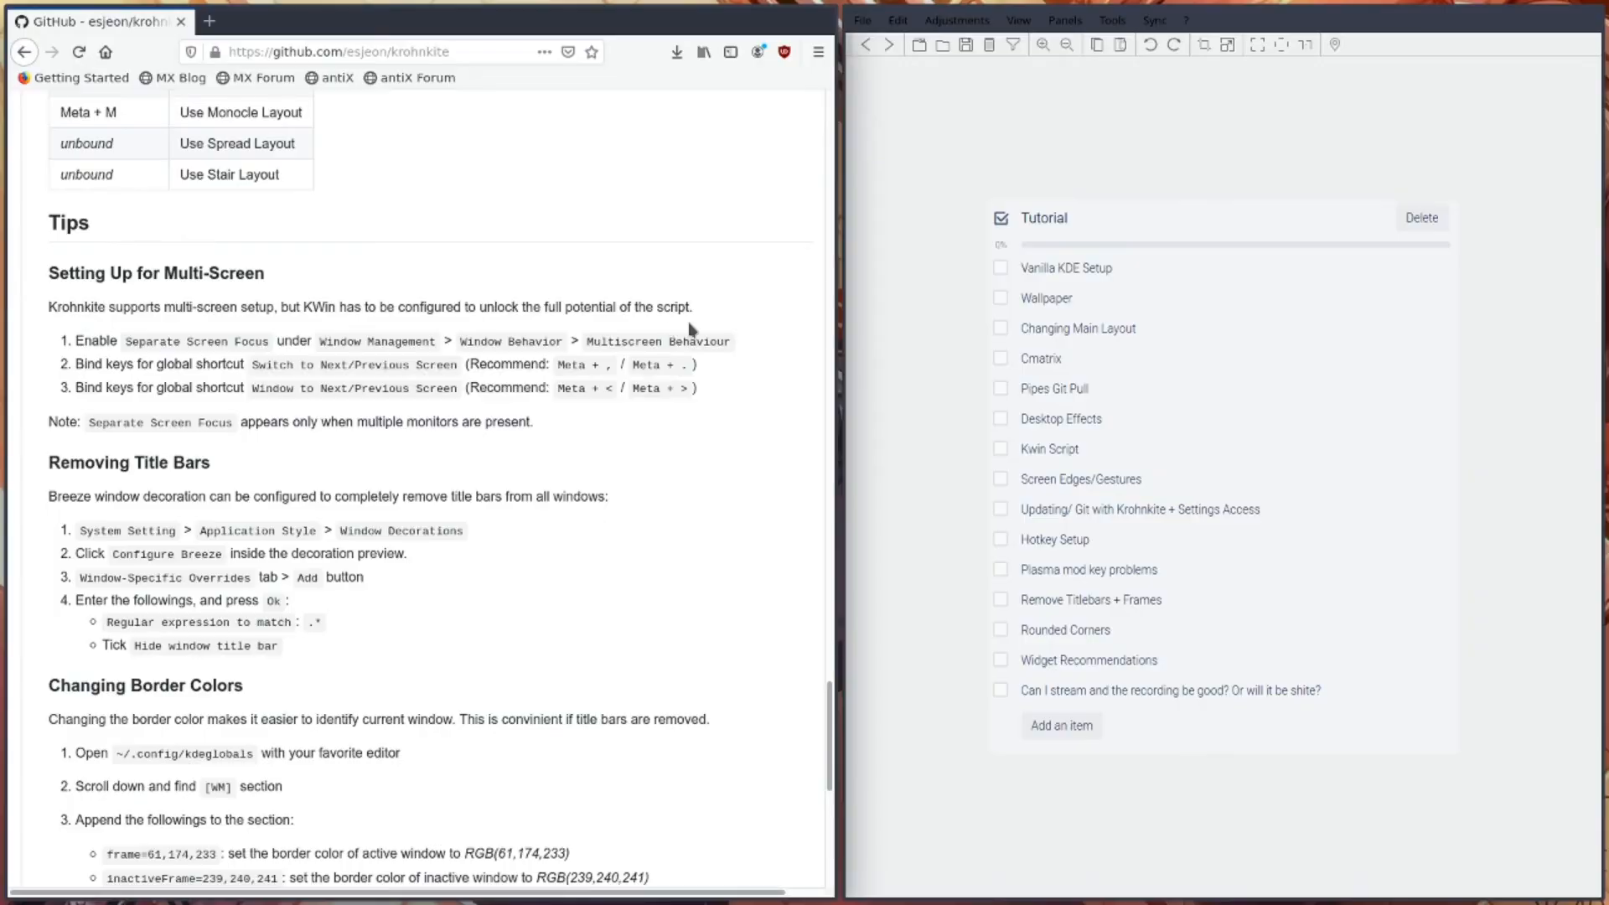
{"action": "key", "text": "ctrl+F8"}
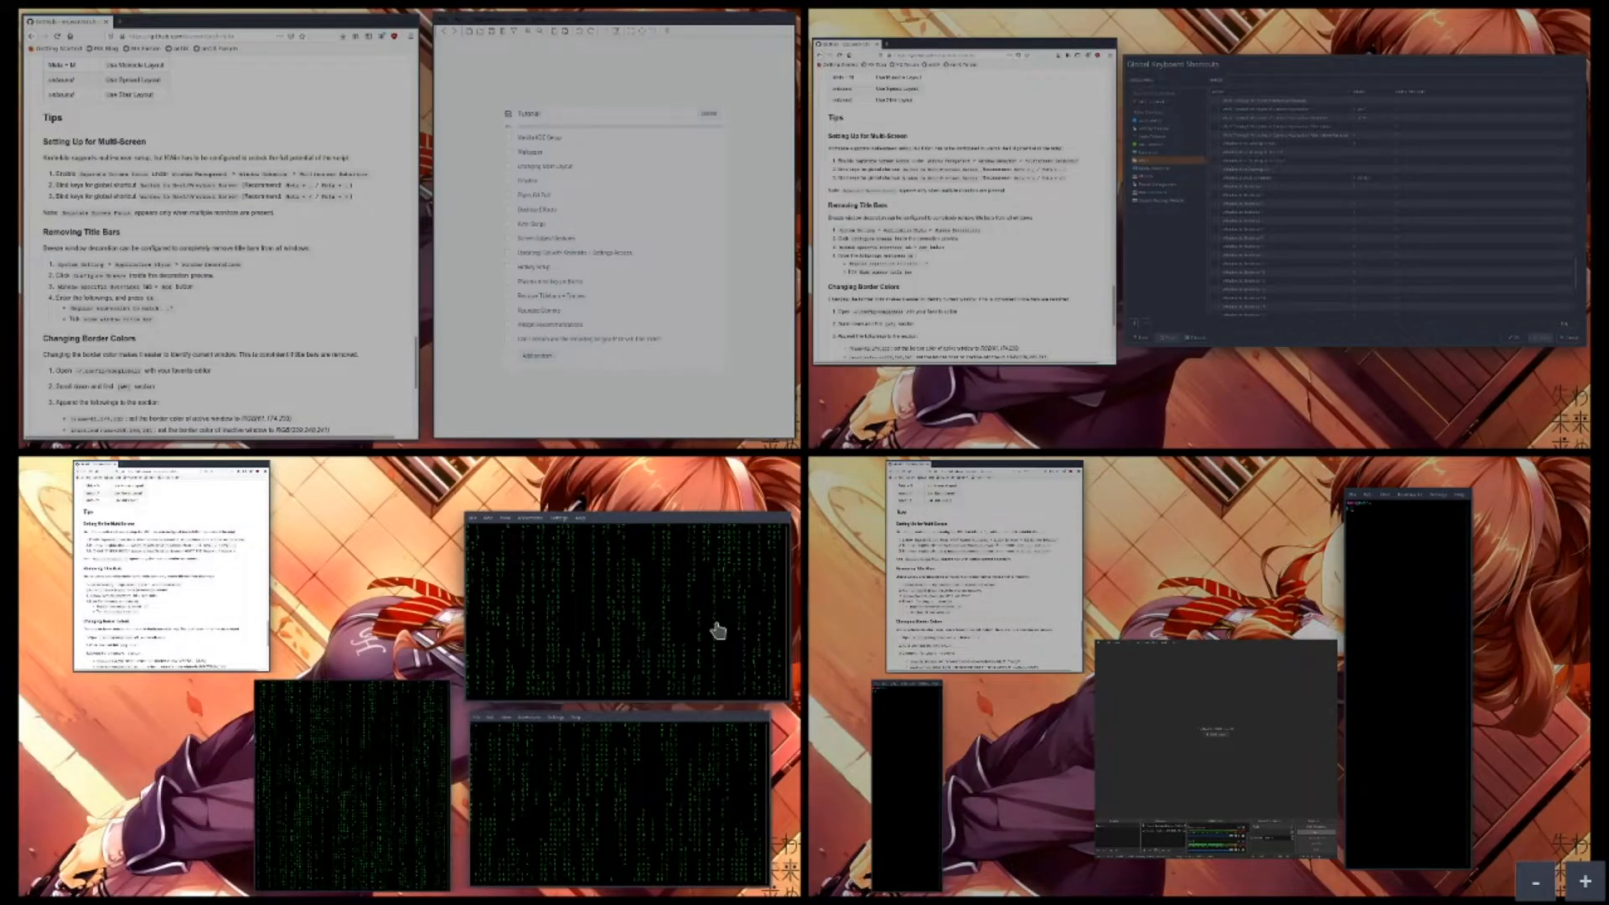
{"action": "left_click", "coordinate": [715, 629]}
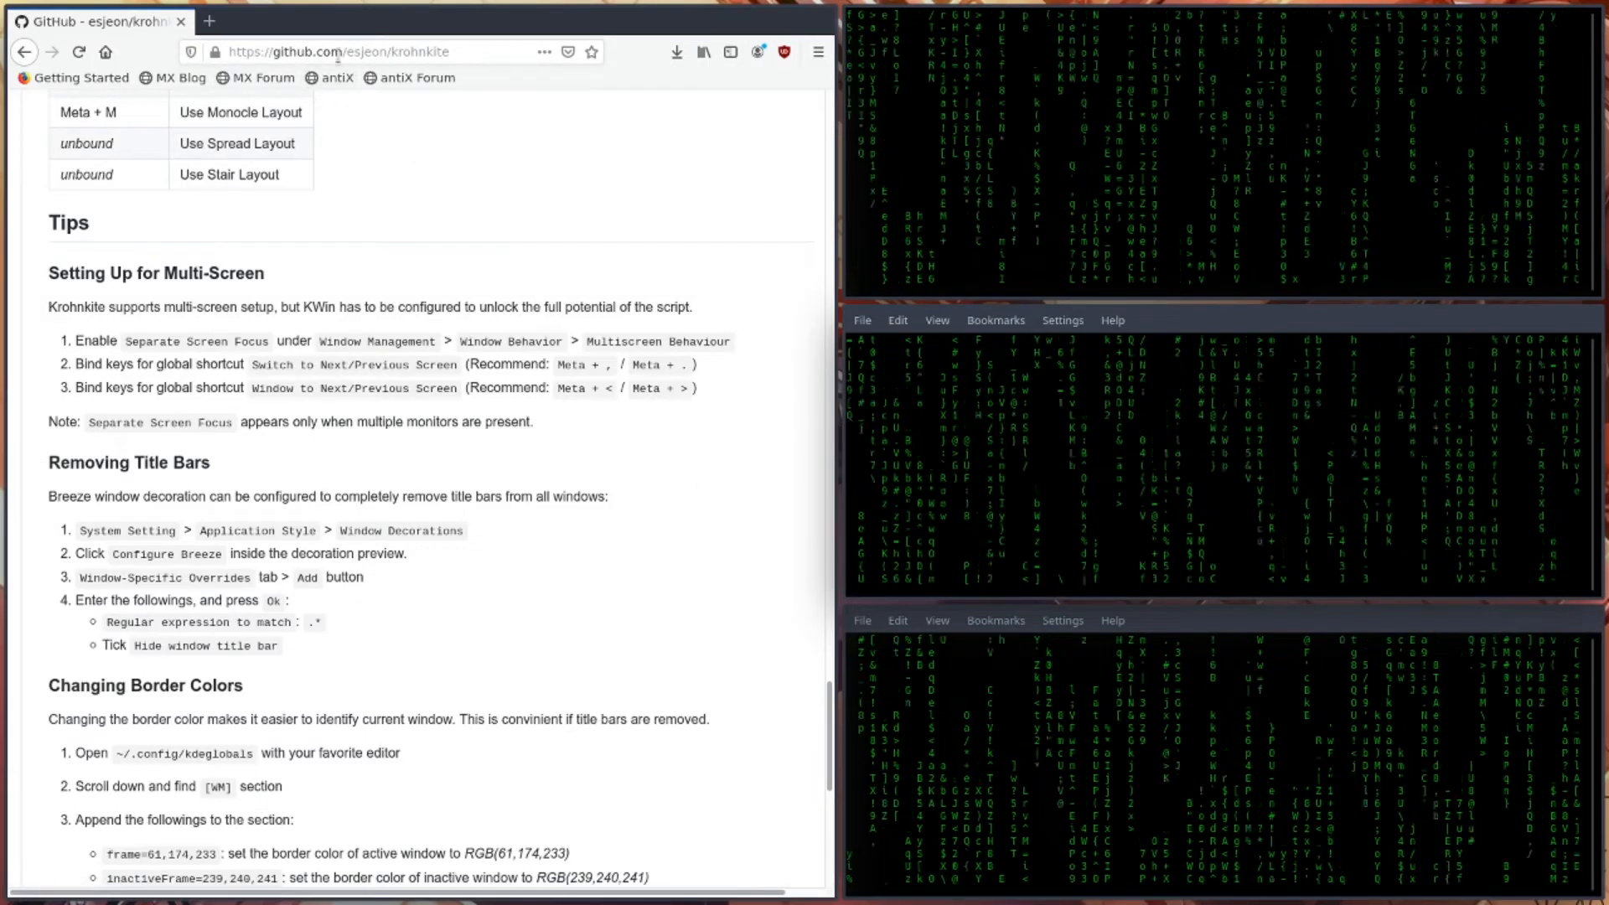
- Search for "youtube" in a new browser tab, open the Assassin's Creed Valhalla world premiere trailer and play it
{"action": "left_click", "coordinate": [209, 21]}
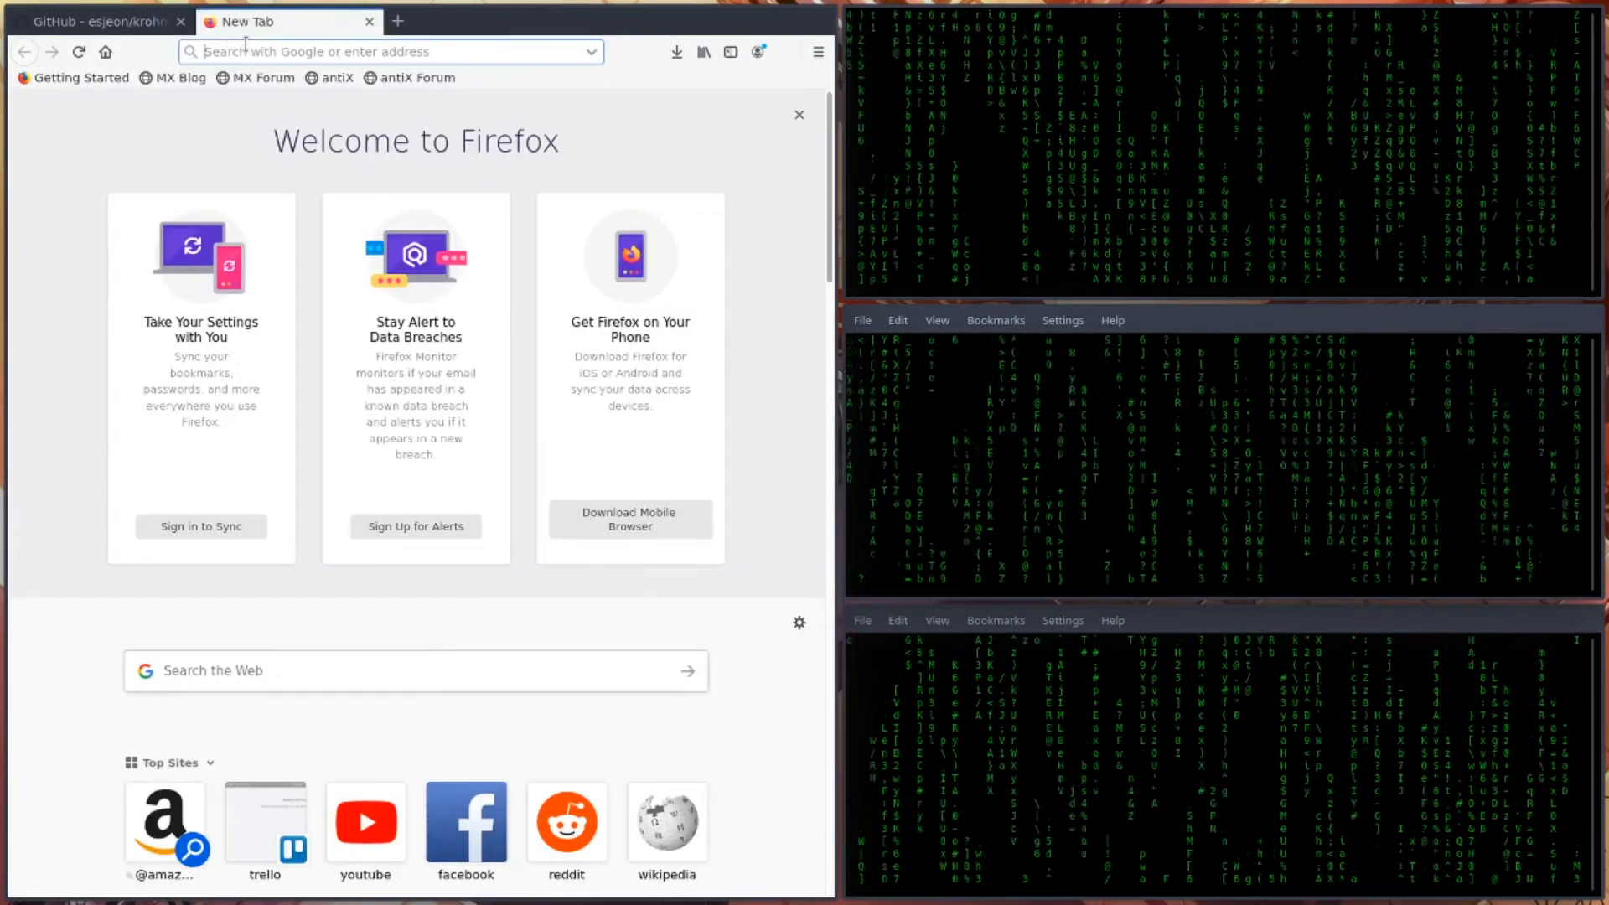
{"action": "type", "text": "youtube"}
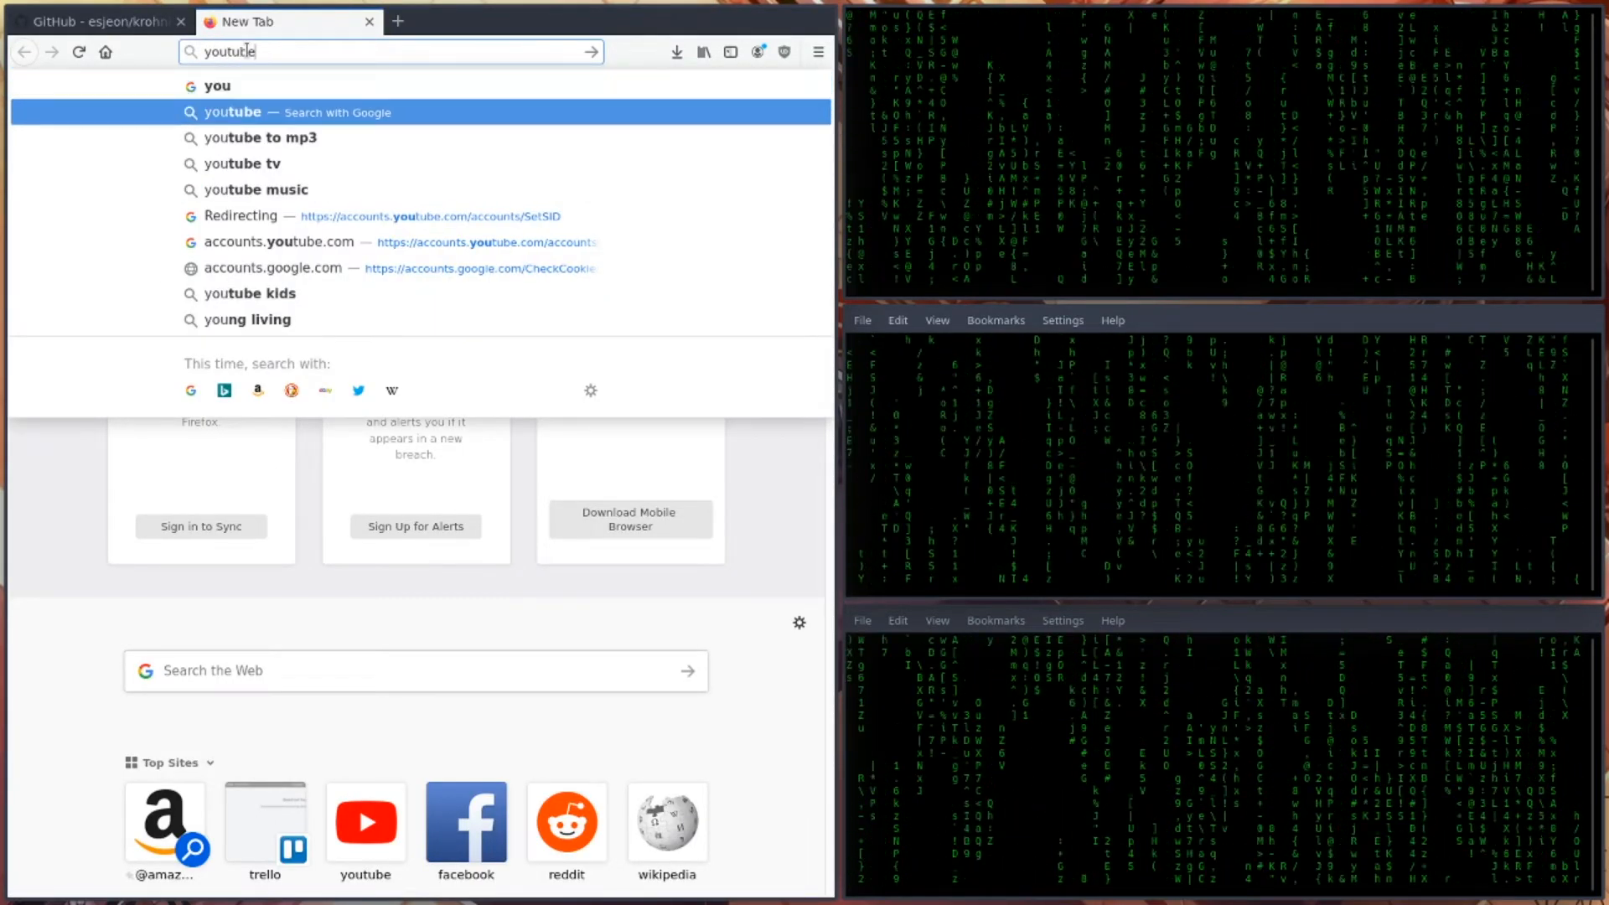
{"action": "key", "text": "Return"}
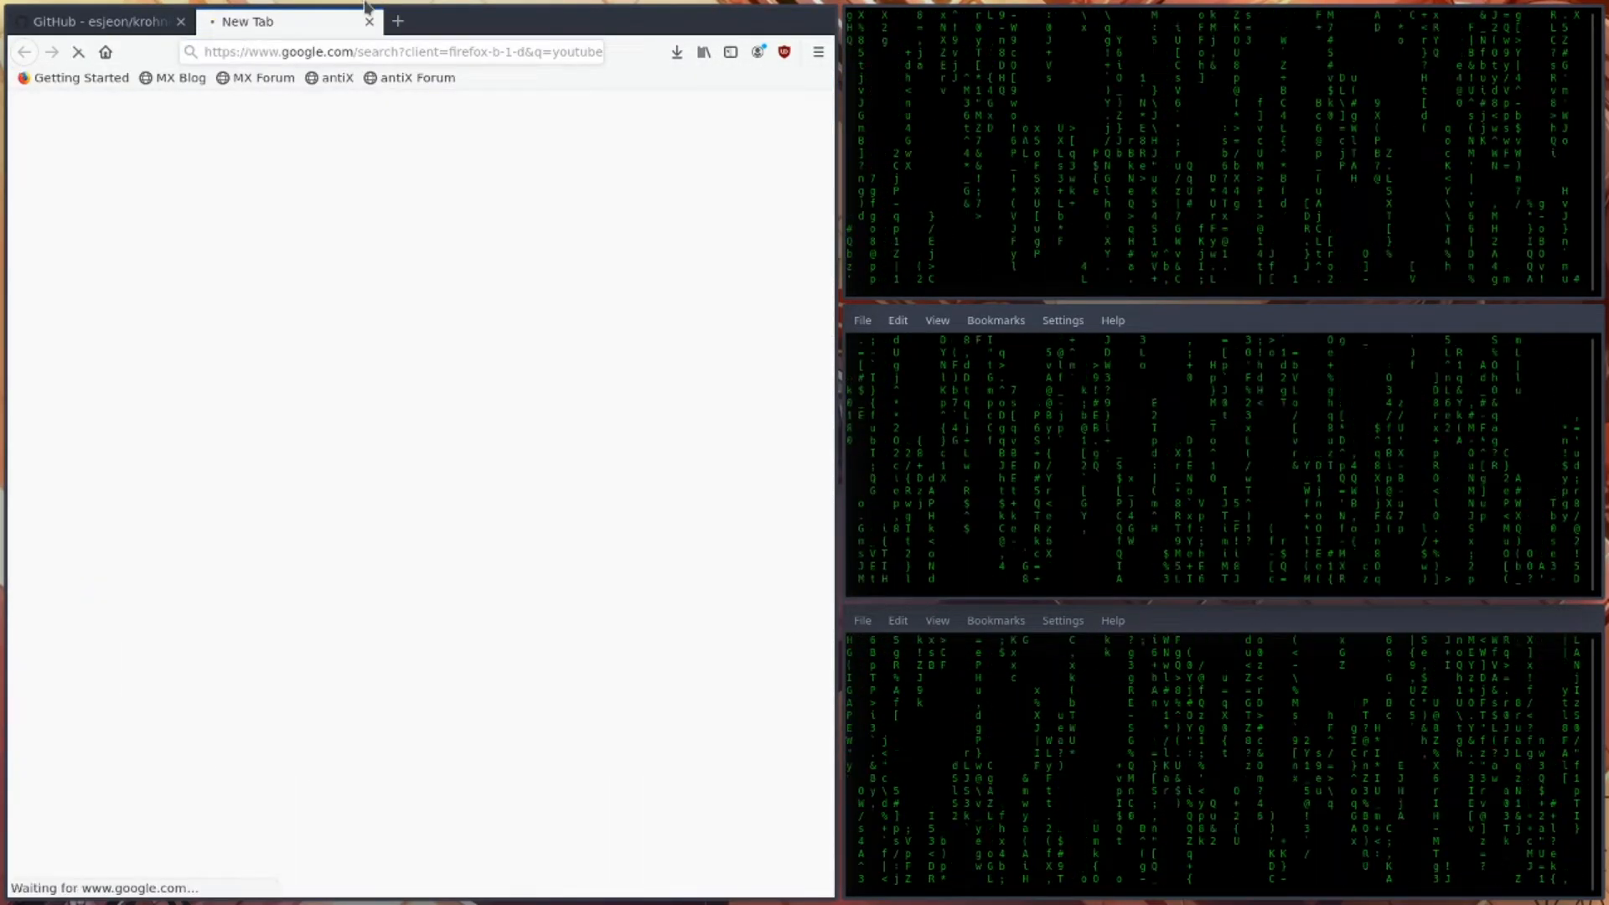
{"action": "left_click", "coordinate": [540, 611]}
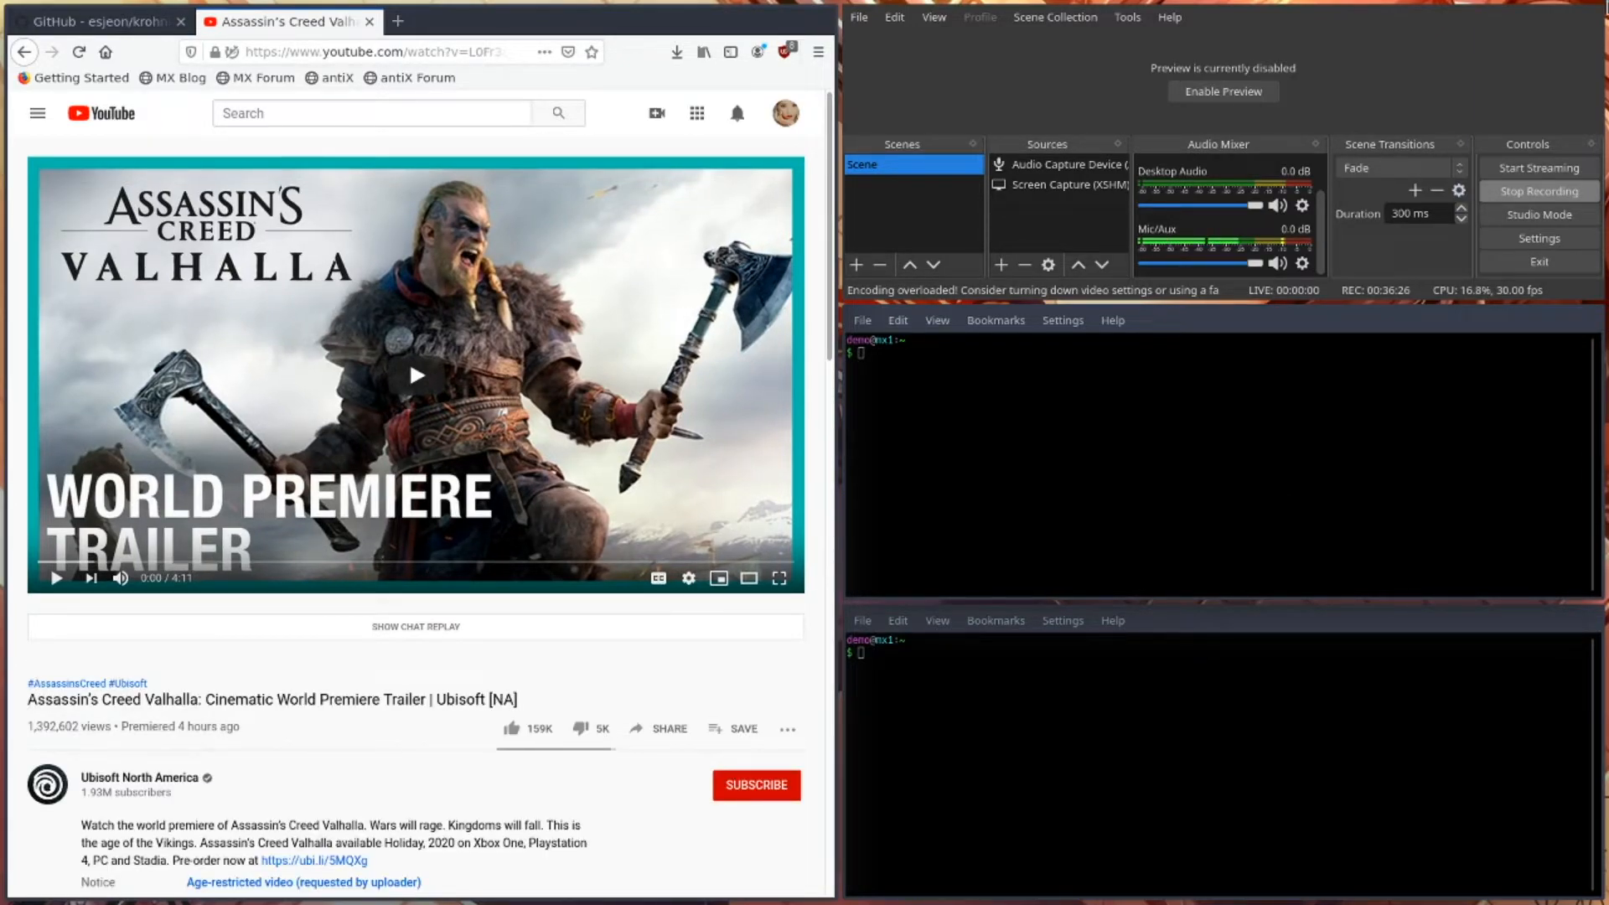
{"action": "left_click", "coordinate": [411, 369]}
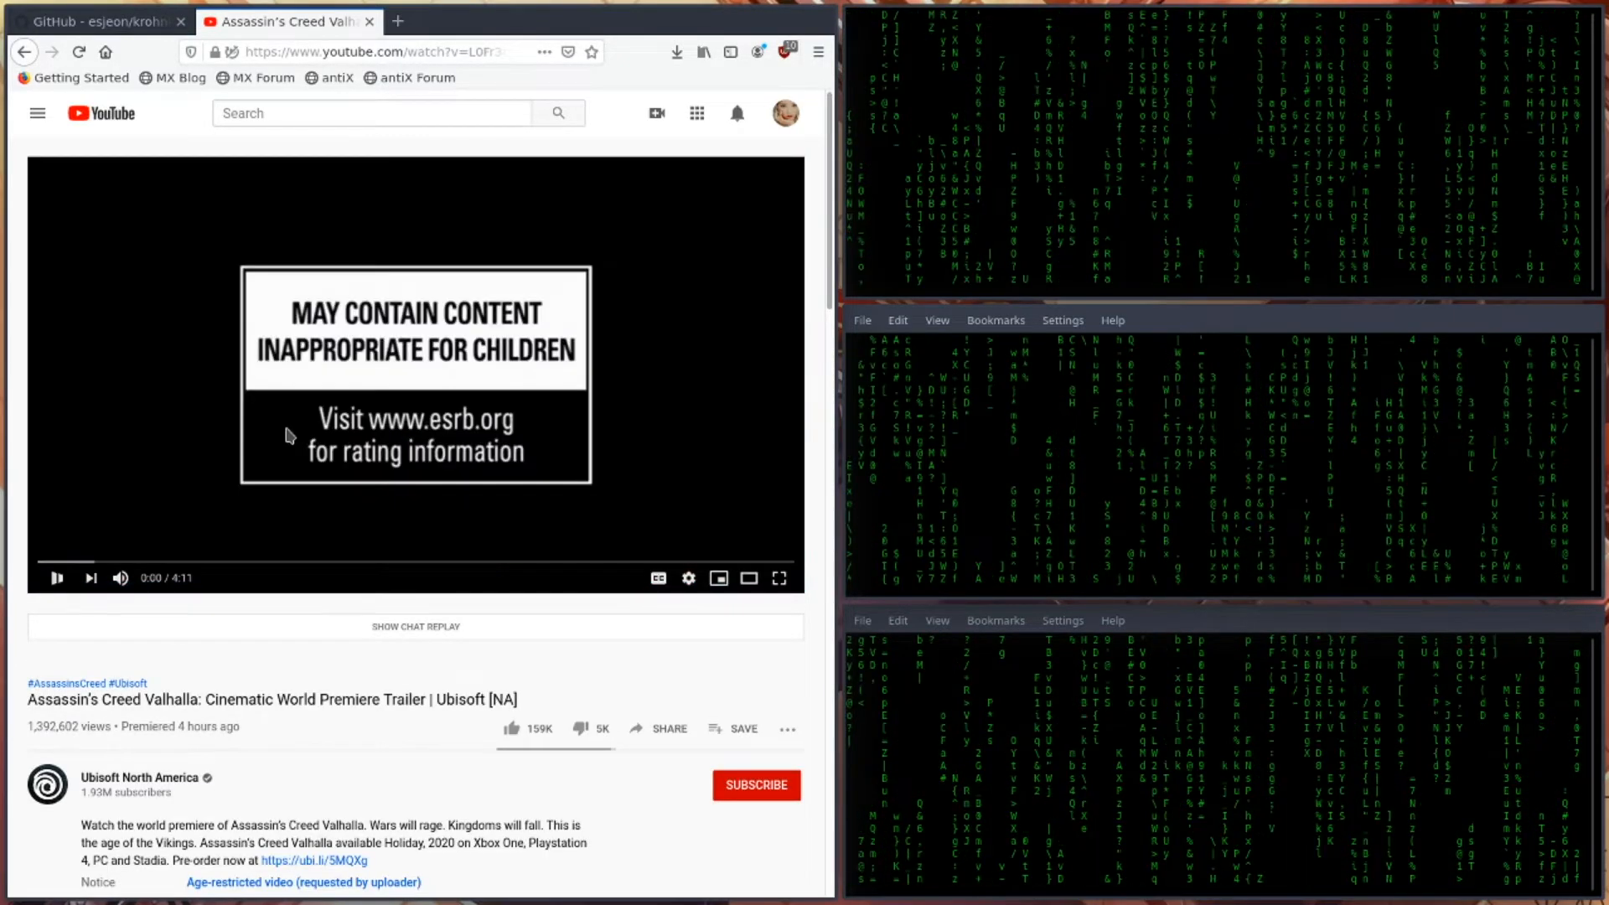
- Mute the trailer and switch through the Desktop Grid to the desktop with the Tutorial checklist image
{"action": "left_click", "coordinate": [119, 579]}
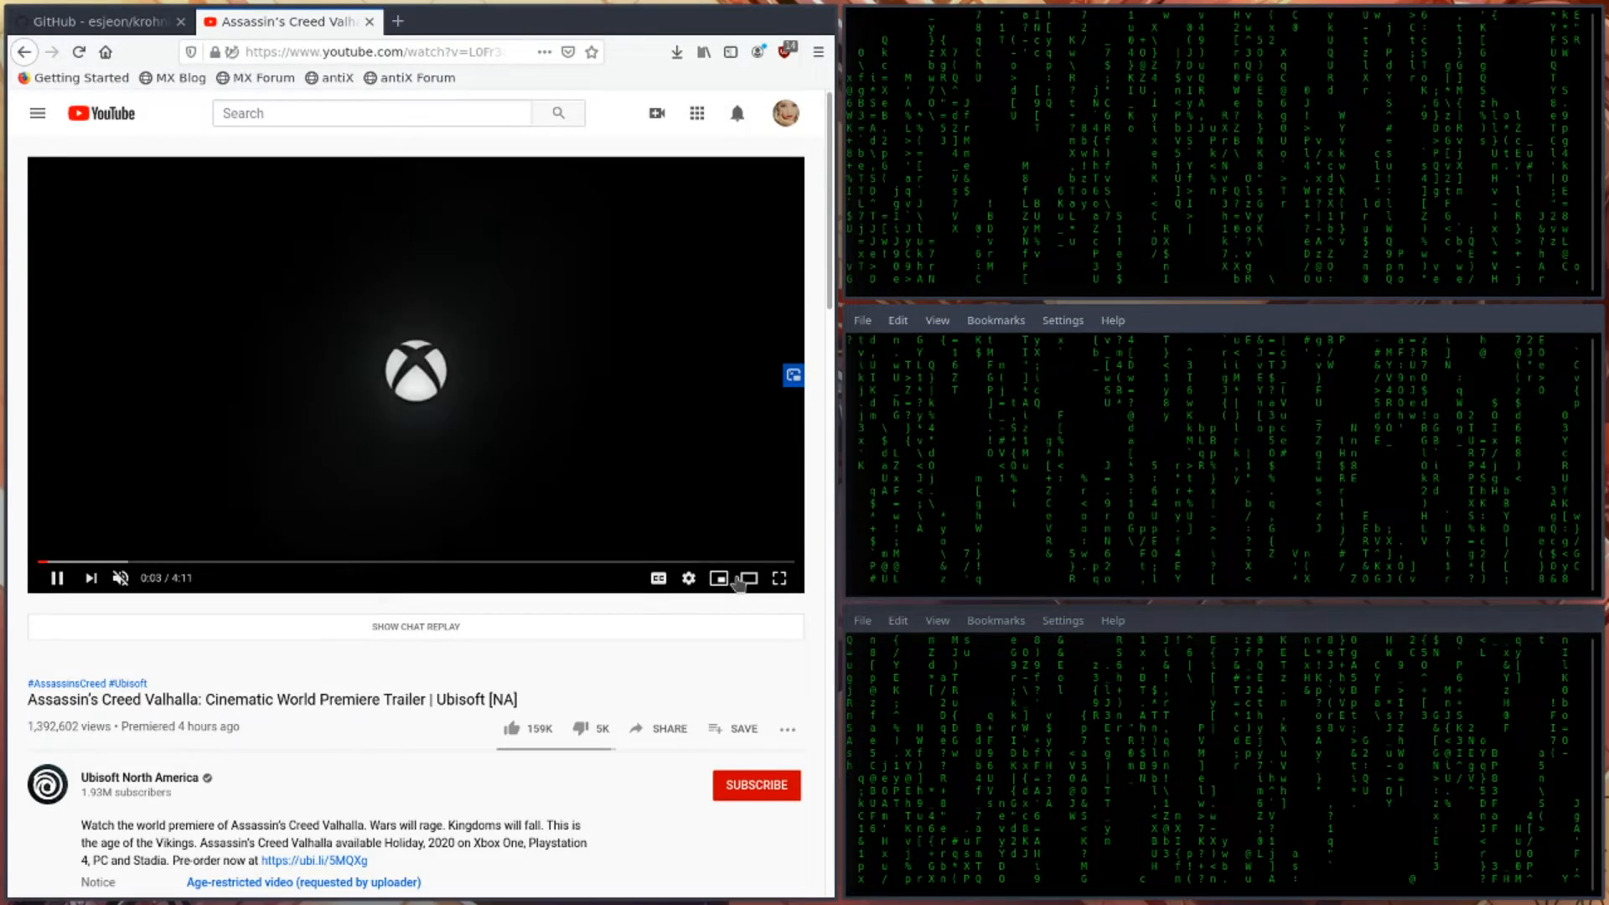
{"action": "key", "text": "ctrl+F8"}
{"action": "left_click", "coordinate": [1075, 268]}
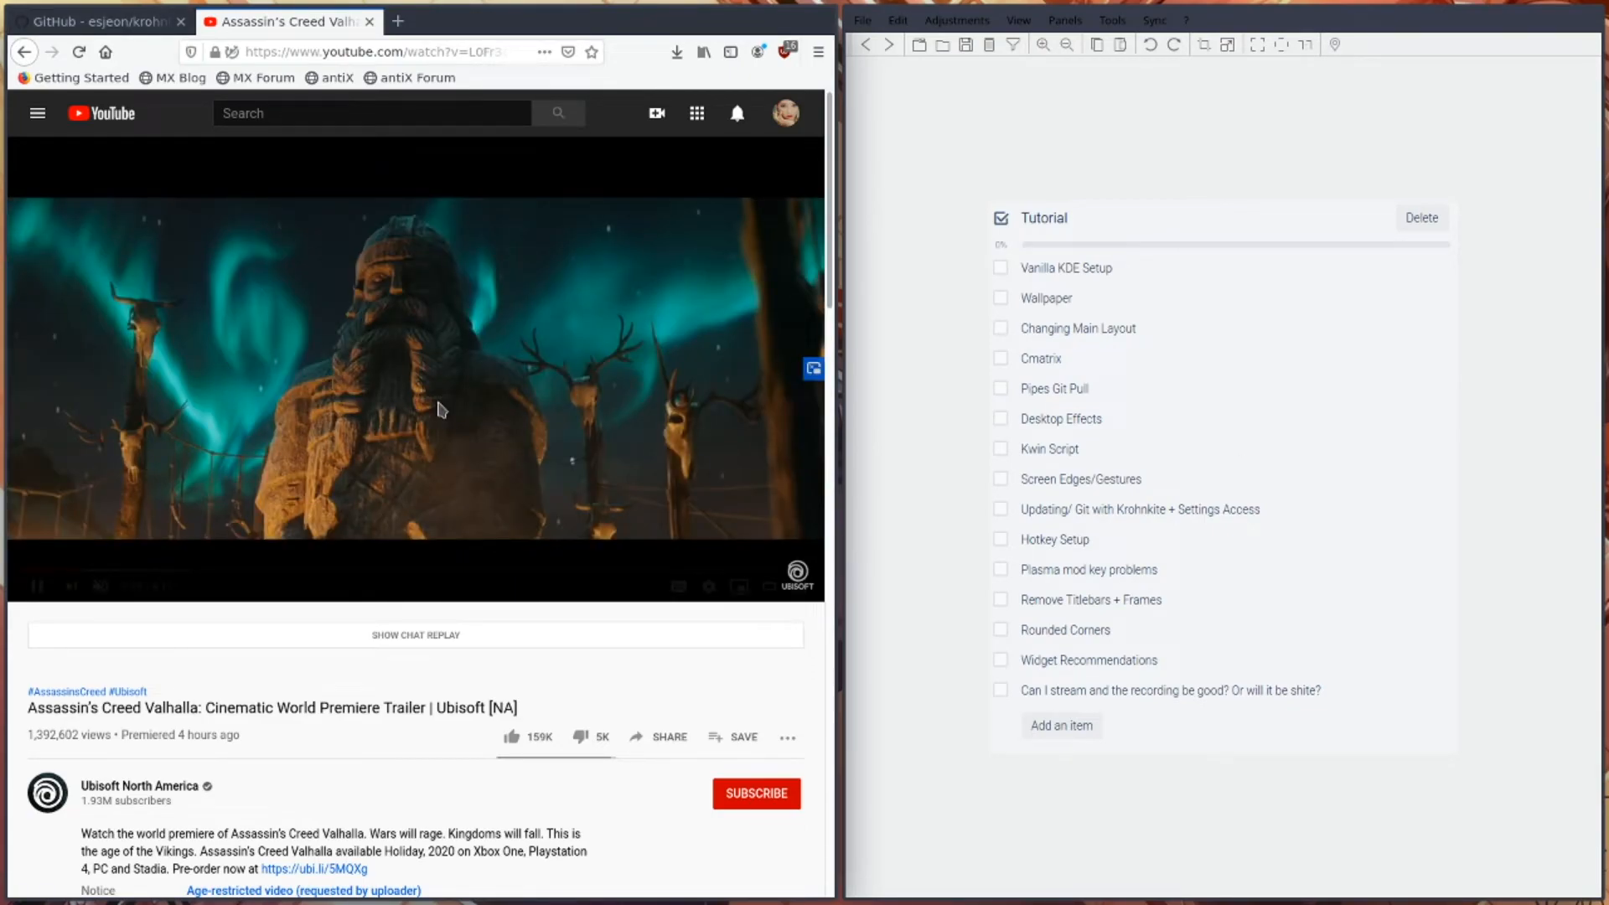
- Switch through the Desktop Grid to the desktop with the Global Keyboard Shortcuts window and move that window to the middle of the desktop
{"action": "key", "text": "ctrl+F8"}
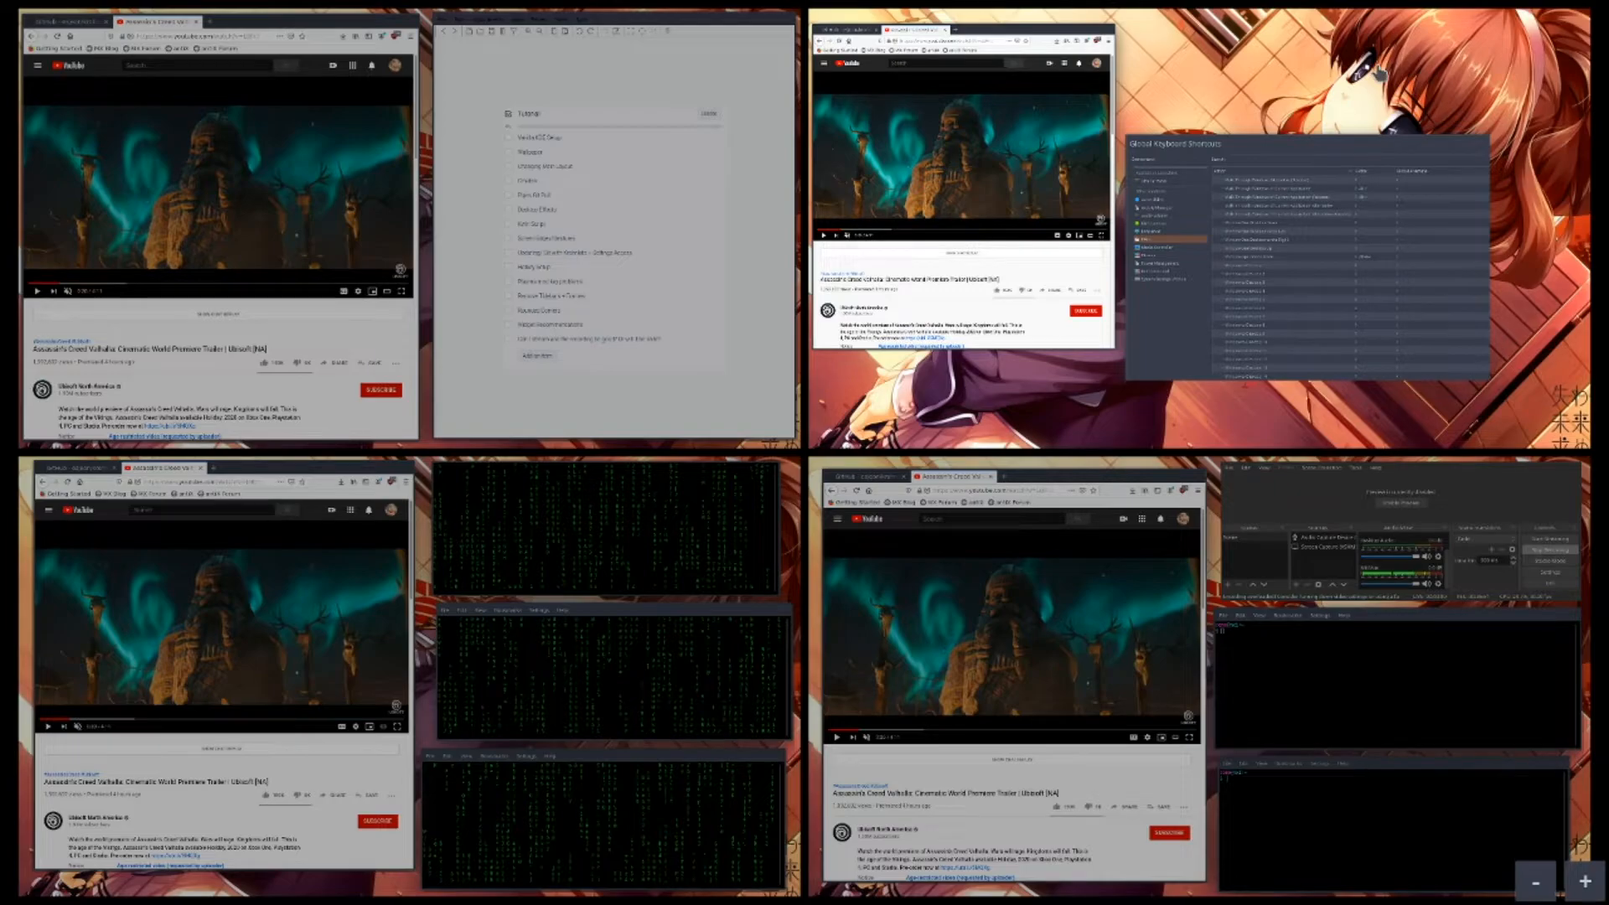
{"action": "left_click", "coordinate": [1378, 74]}
{"action": "left_click_drag", "start_coordinate": [1133, 259], "coordinate": [746, 120]}
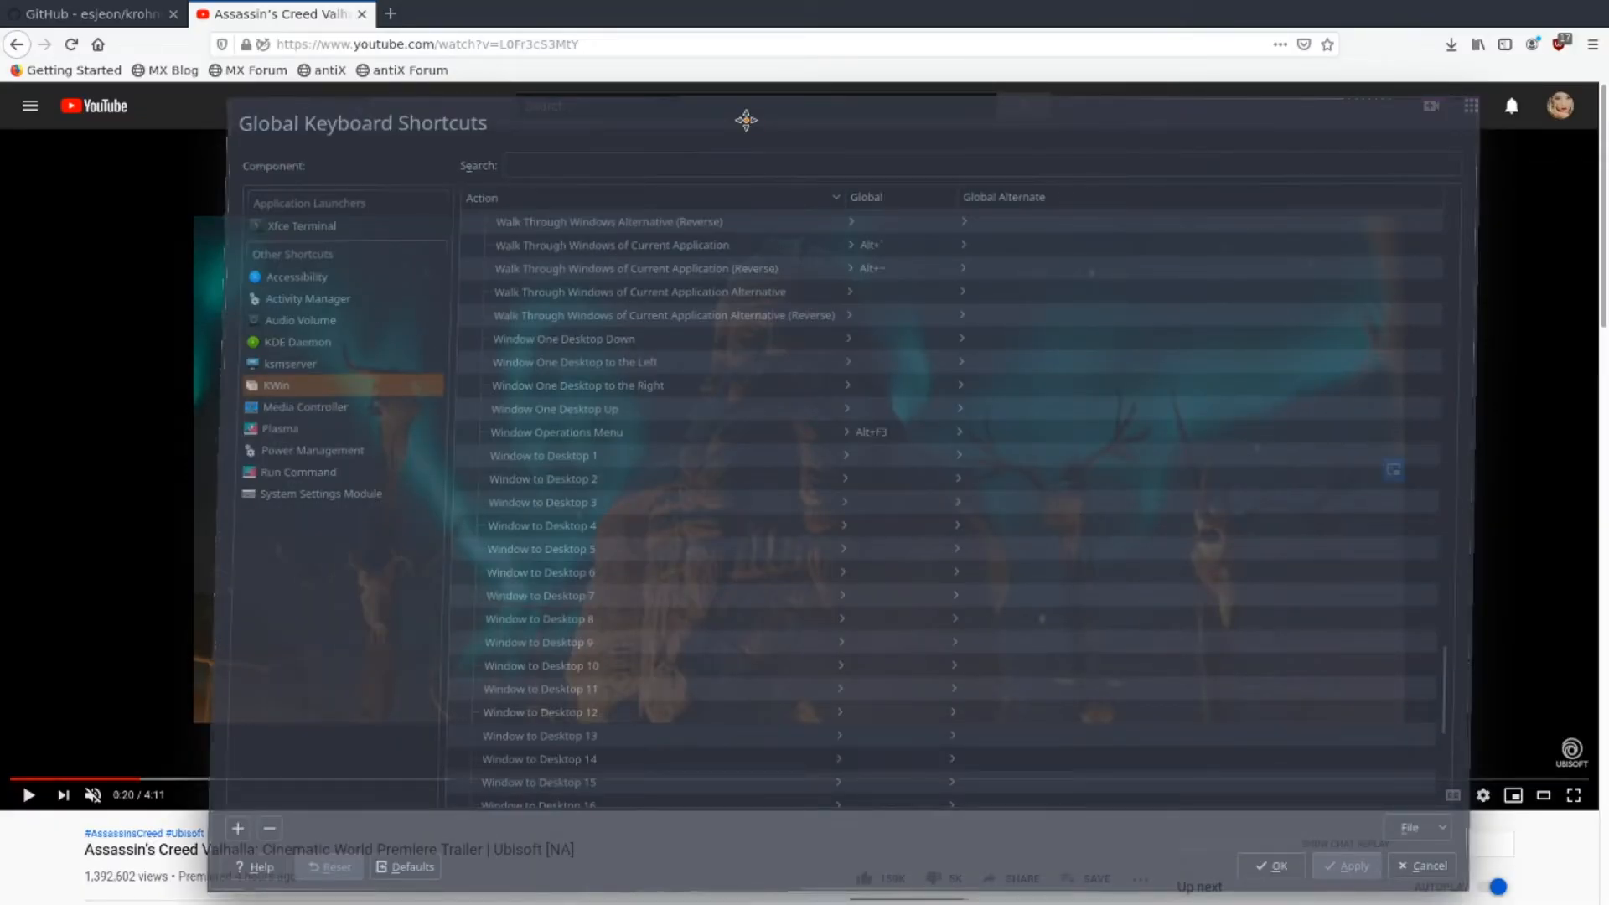
- Test the terminal and window-closing shortcuts by opening a new Xfce Terminal and closing it again
{"action": "scroll", "coordinate": [1094, 564], "scroll_direction": "down", "scroll_amount": 7}
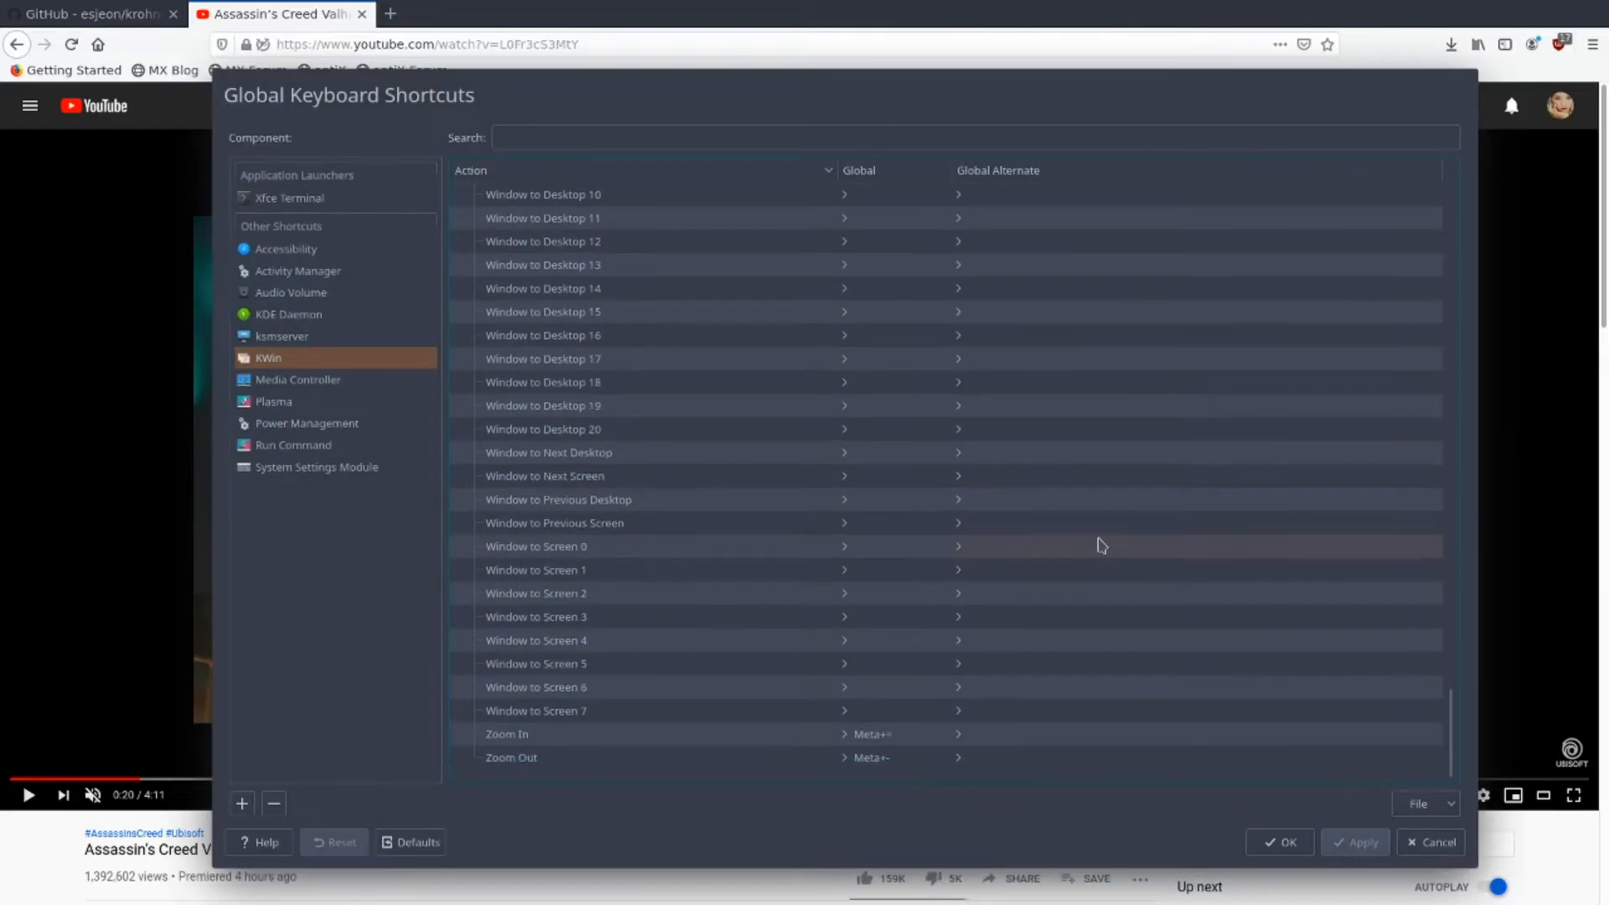
{"action": "key", "text": "super+Return"}
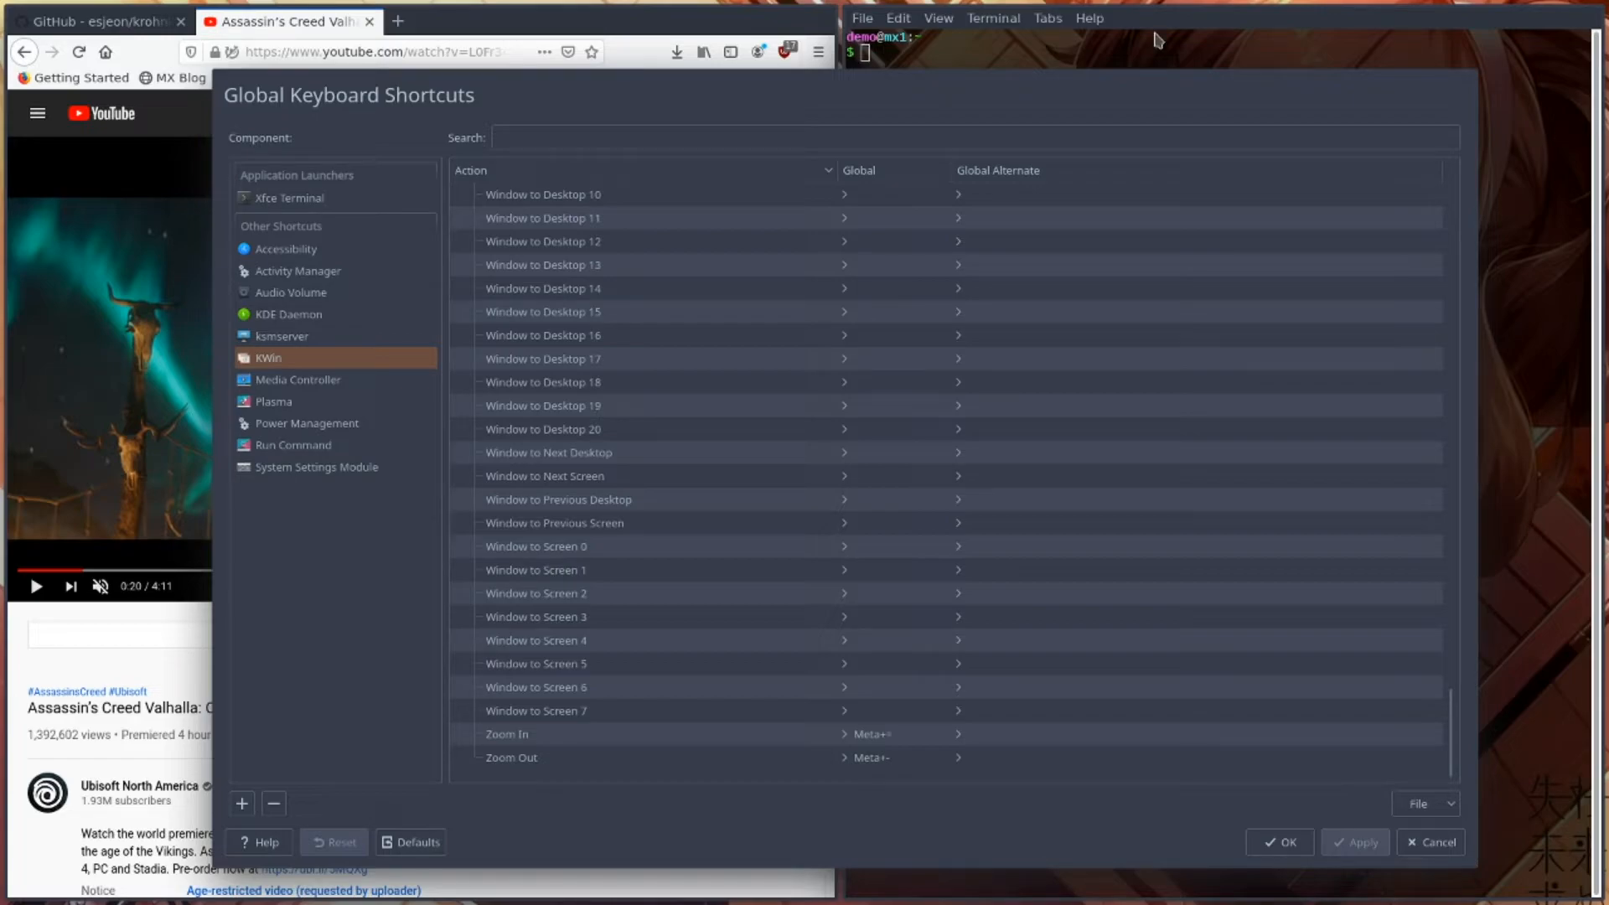
{"action": "key", "text": "super+q"}
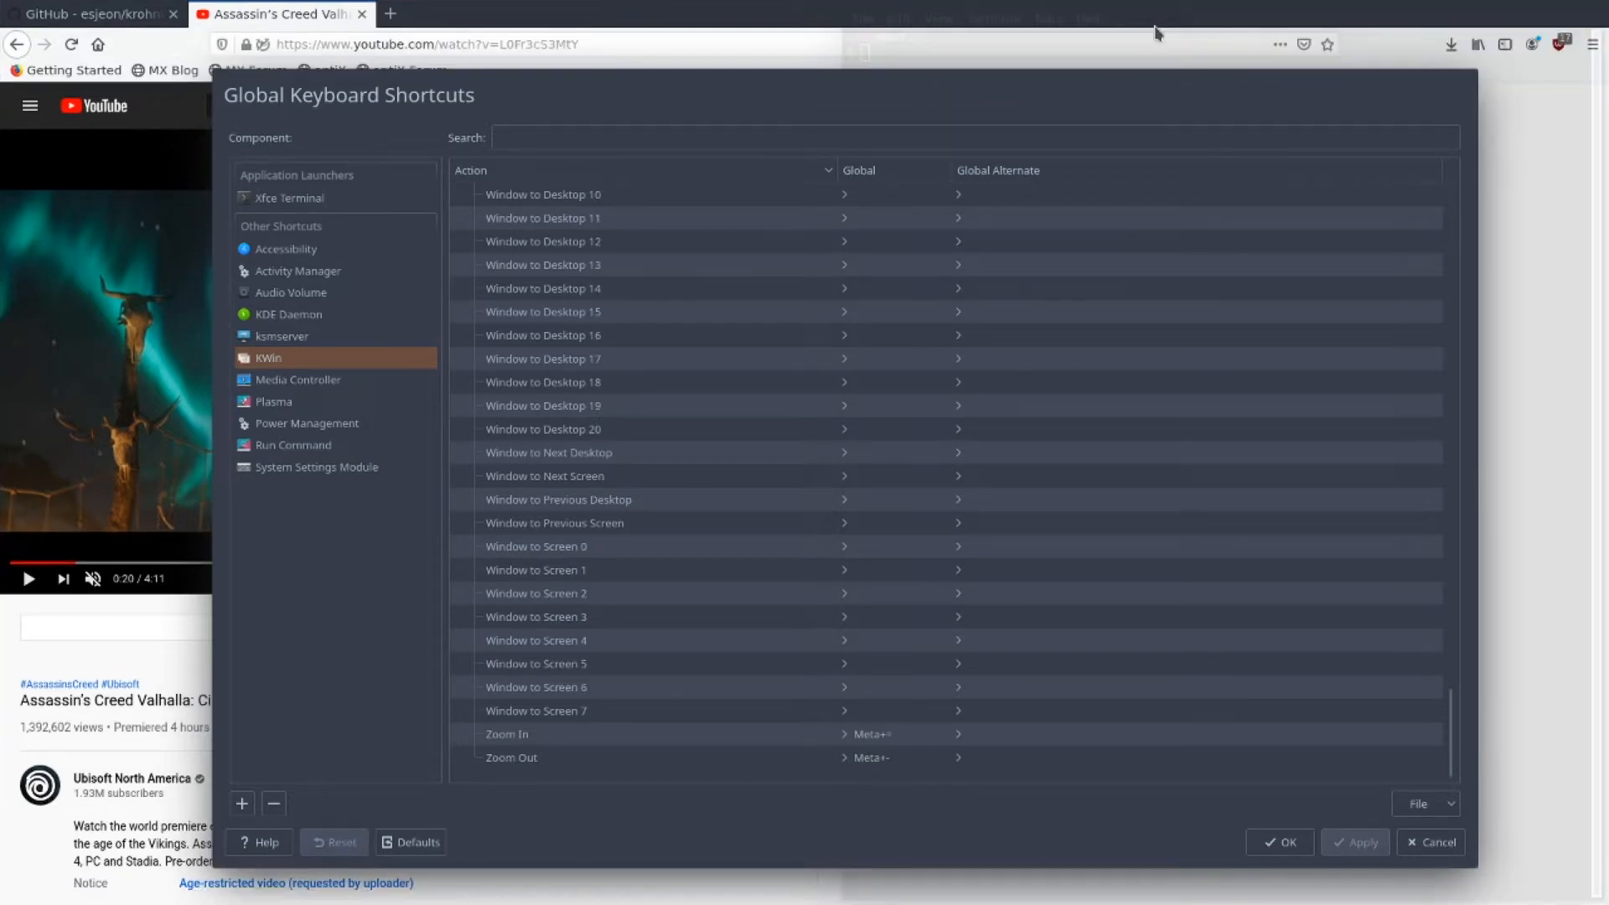
- Look through the KWin shortcuts from the Window to Screen actions up to the Quick Tile and Pack Window actions
{"action": "scroll", "coordinate": [914, 666], "scroll_direction": "up", "scroll_amount": 1}
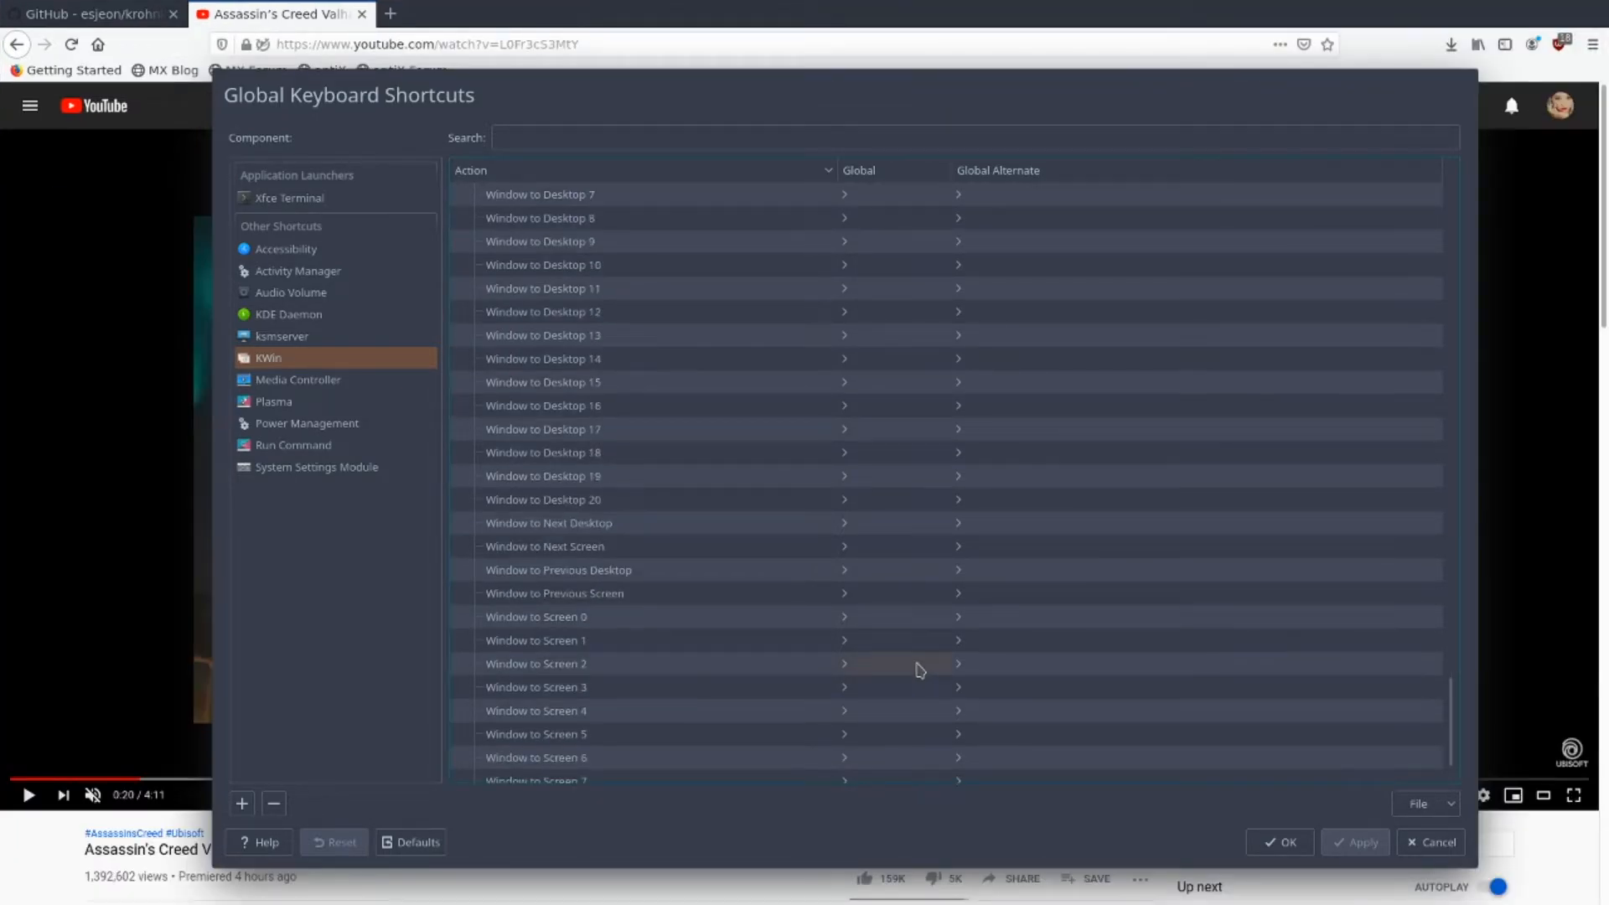
{"action": "scroll", "coordinate": [920, 670], "scroll_direction": "up", "scroll_amount": 10}
{"action": "scroll", "coordinate": [945, 585], "scroll_direction": "up", "scroll_amount": 4}
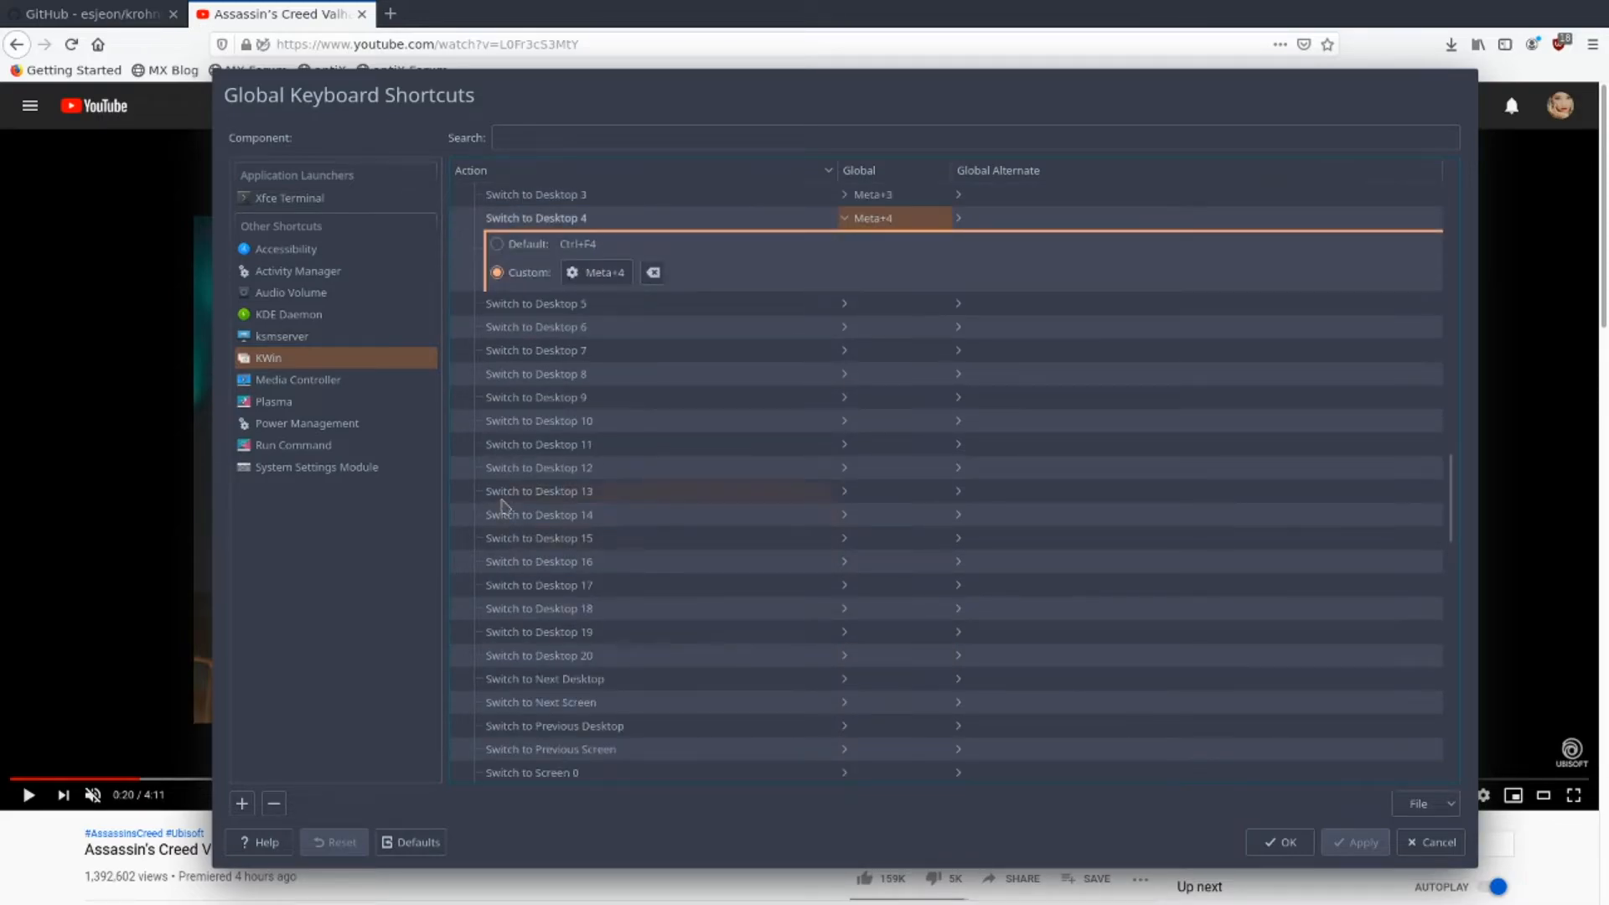
{"action": "scroll", "coordinate": [704, 323], "scroll_direction": "up", "scroll_amount": 7}
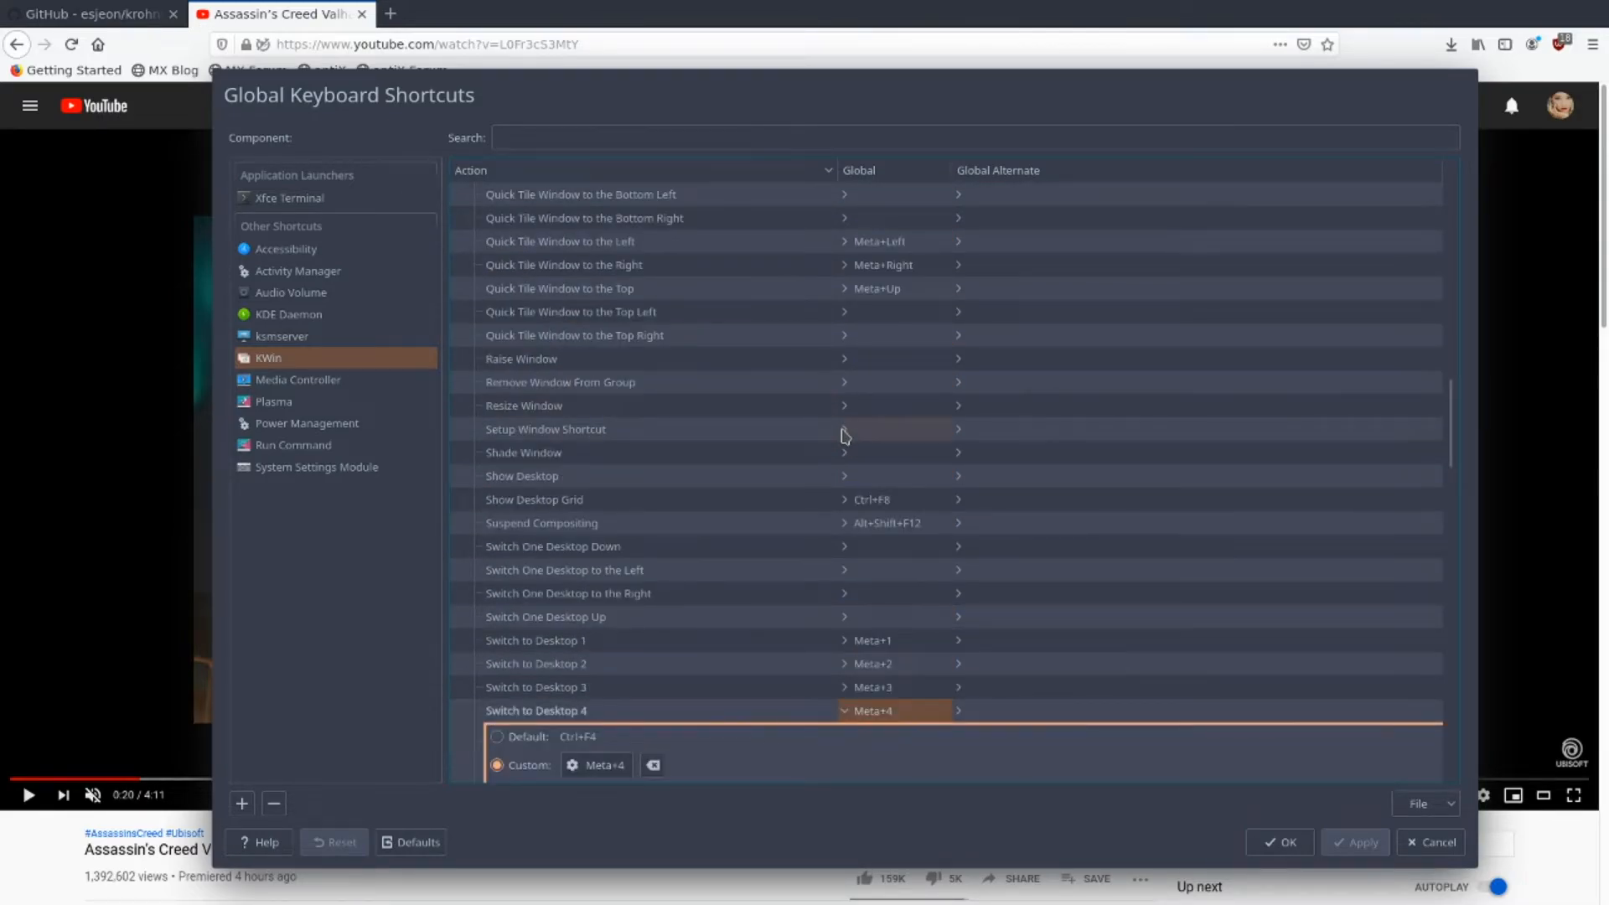
{"action": "scroll", "coordinate": [844, 435], "scroll_direction": "up", "scroll_amount": 3}
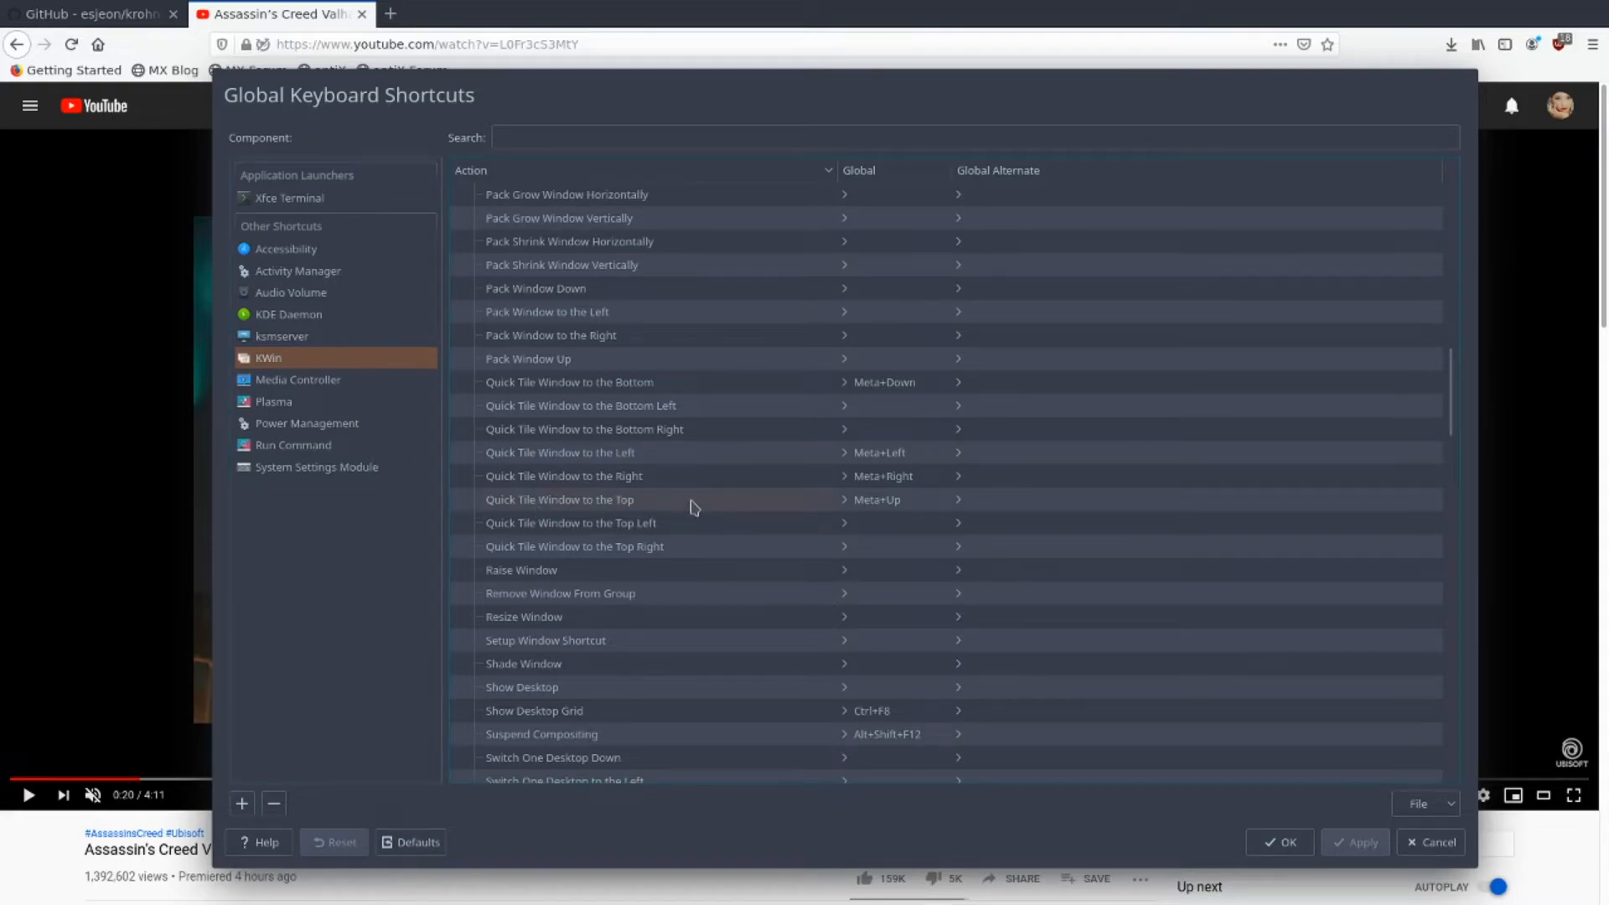
{"action": "left_click", "coordinate": [363, 544]}
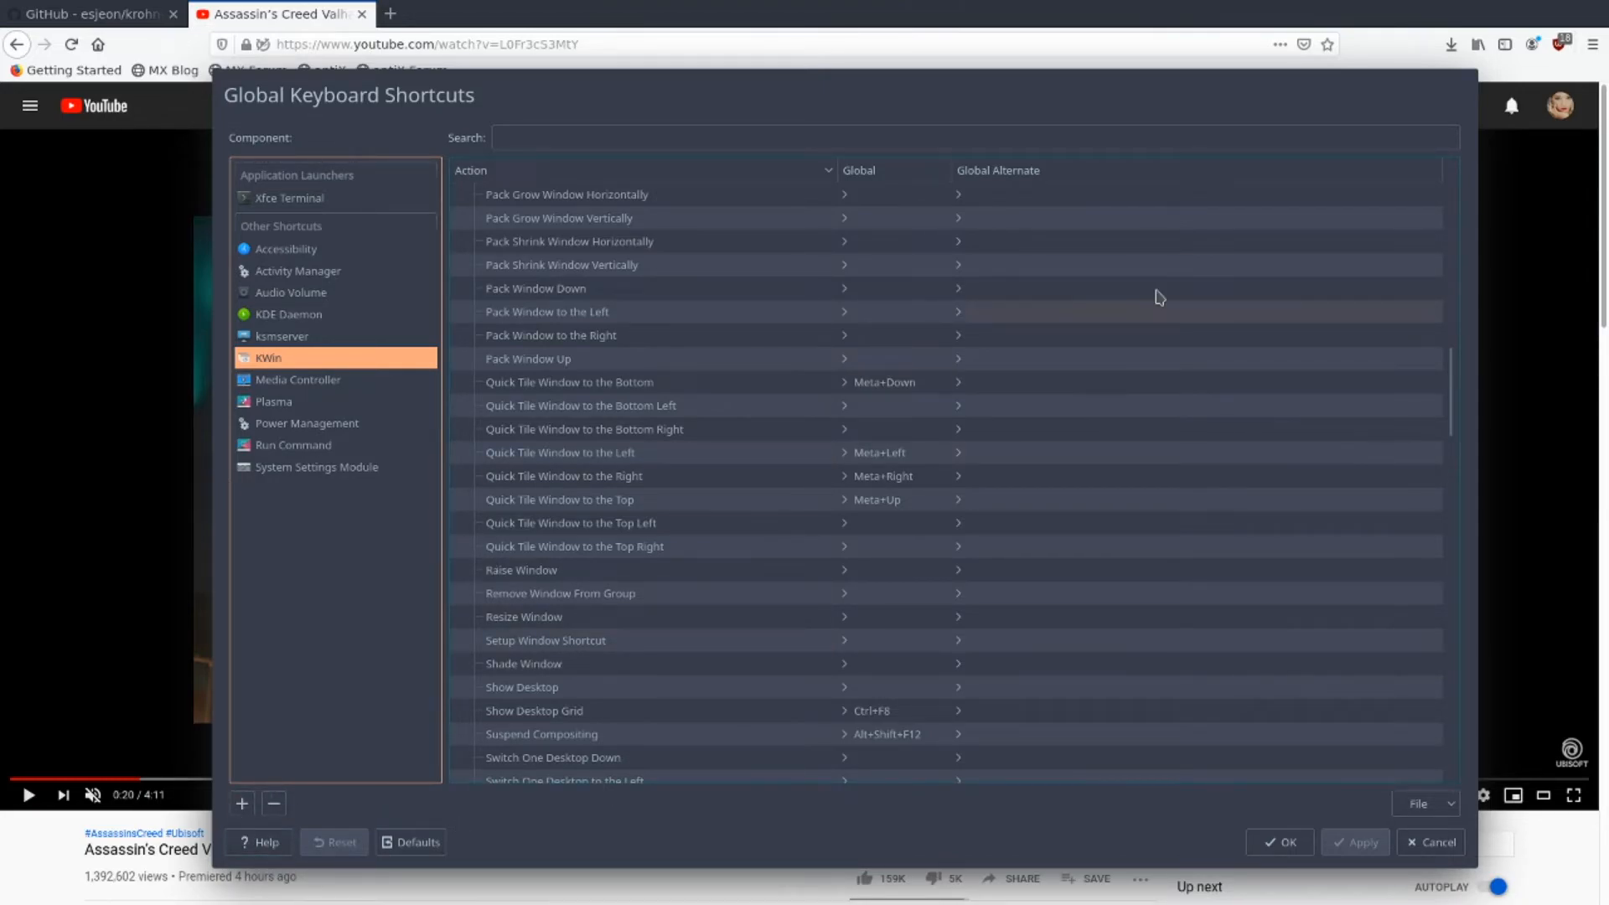
- View all desktops in the Desktop Grid and switch to the one with the Tutorial checklist image
{"action": "key", "text": "ctrl+F8"}
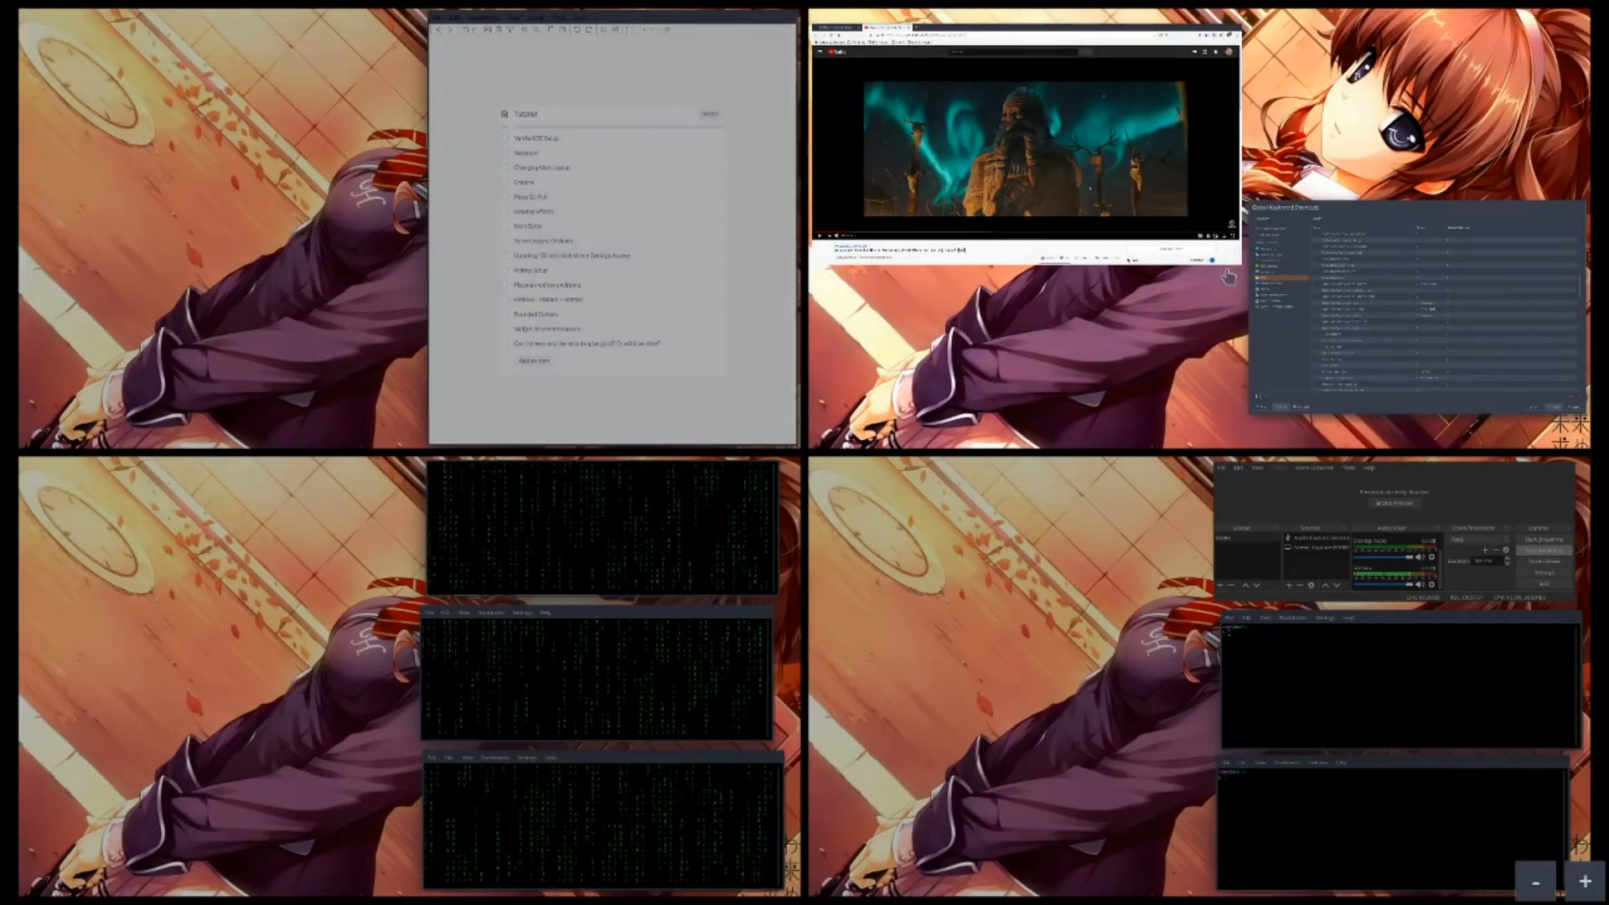
{"action": "left_click", "coordinate": [1030, 440]}
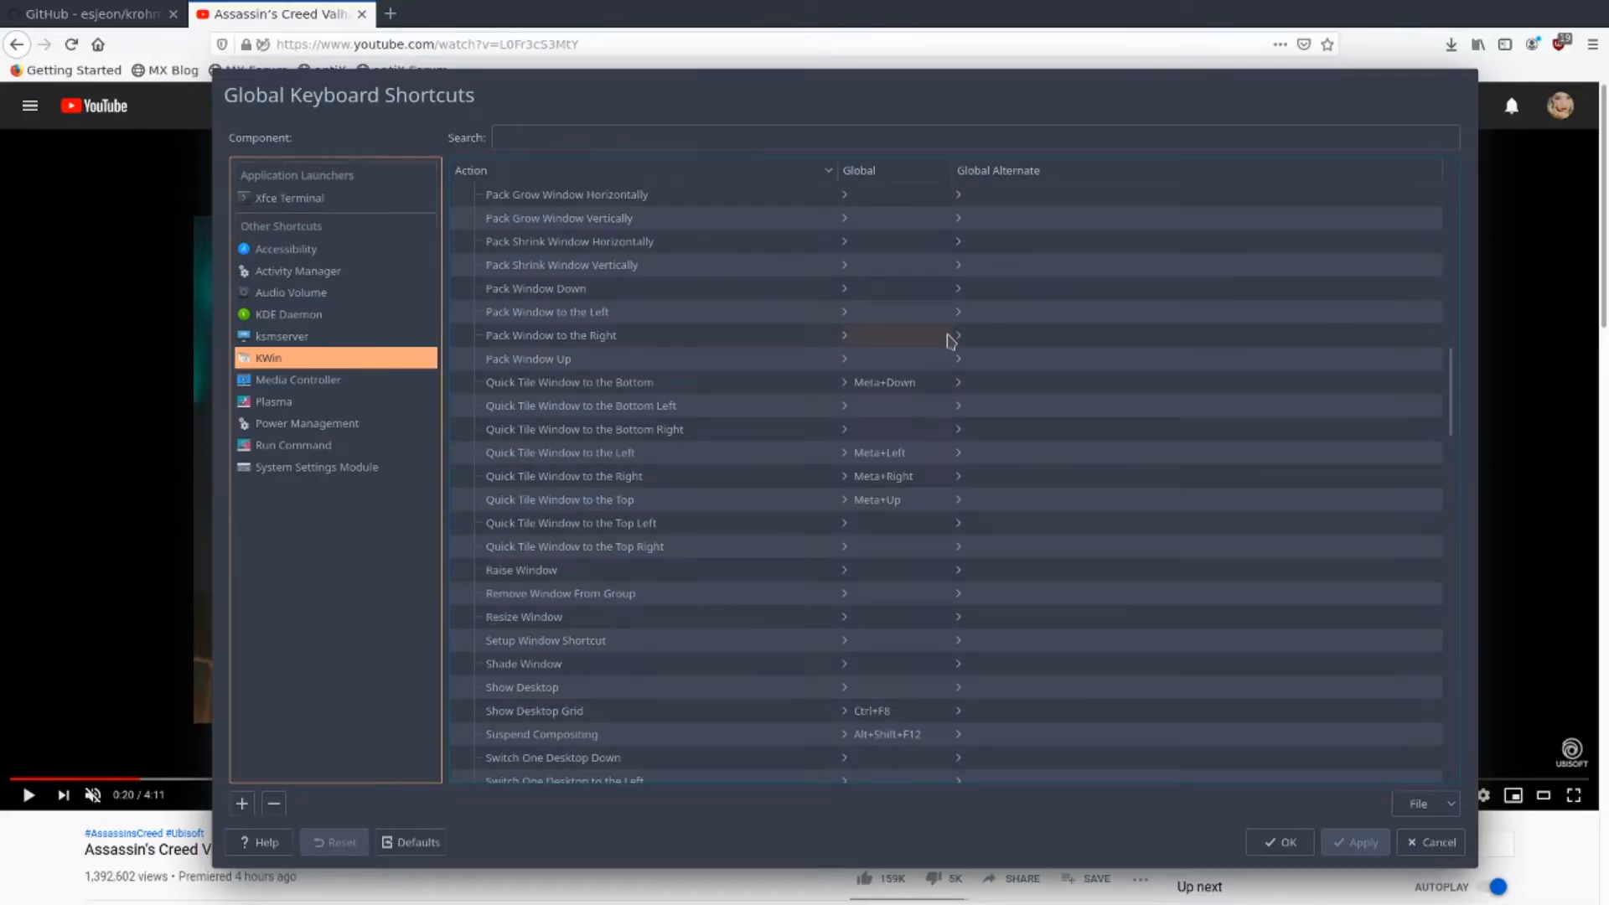
{"action": "key", "text": "ctrl+F8"}
{"action": "left_click", "coordinate": [802, 258]}
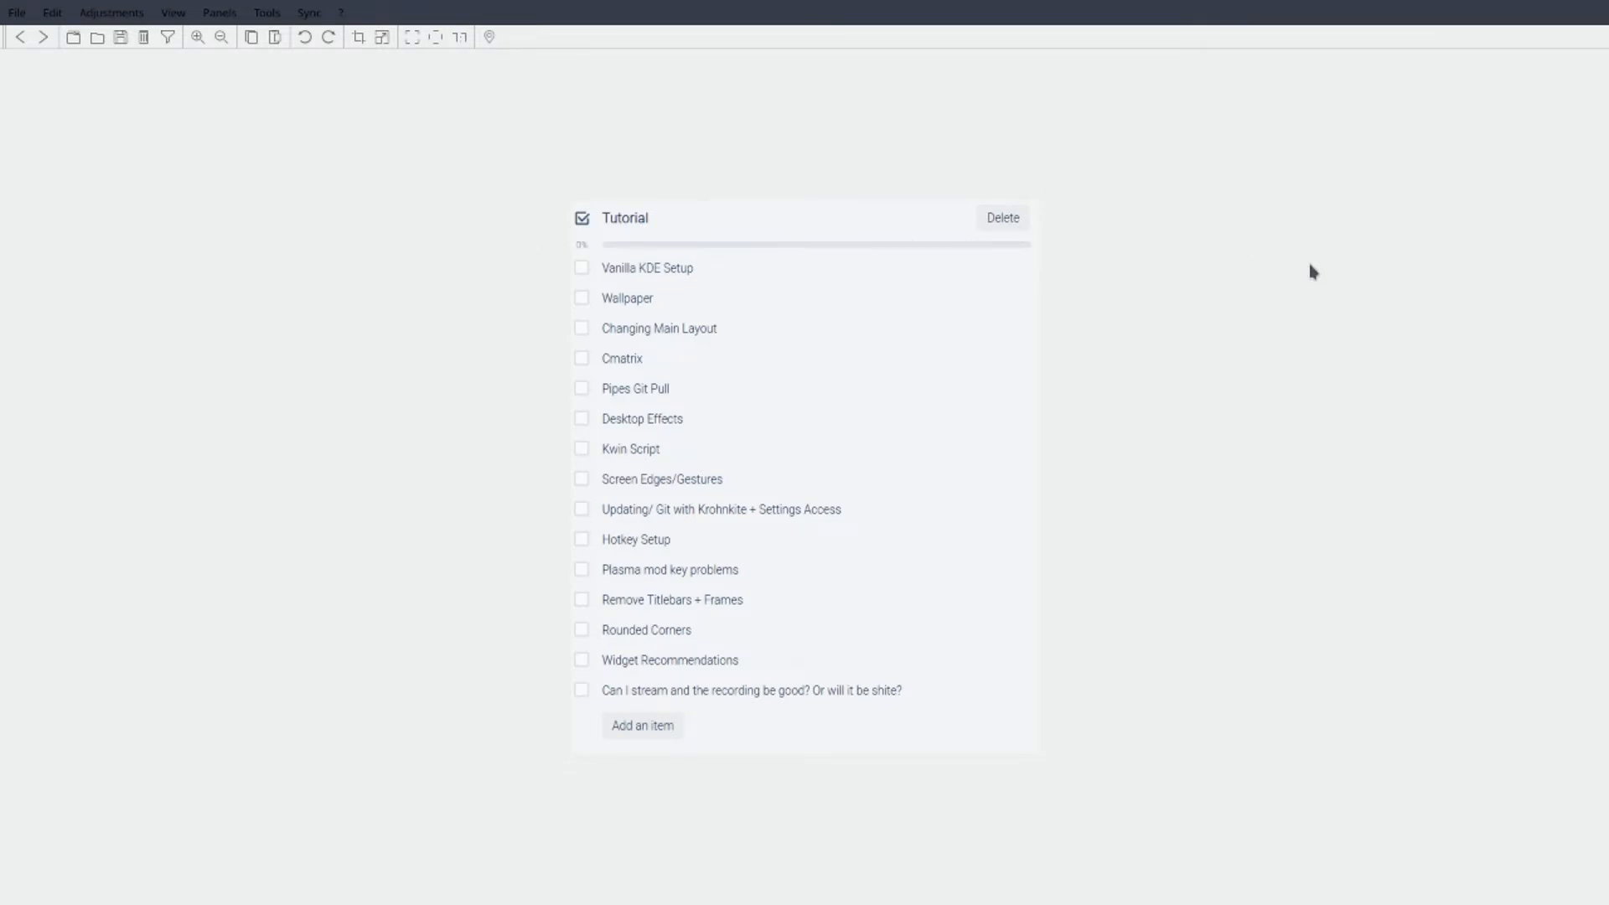
- Open three terminals tiled beside the Tutorial checklist image and widen the image's tile
{"action": "key", "text": "super+t"}
{"action": "left_click_drag", "start_coordinate": [963, 461], "coordinate": [1047, 444]}
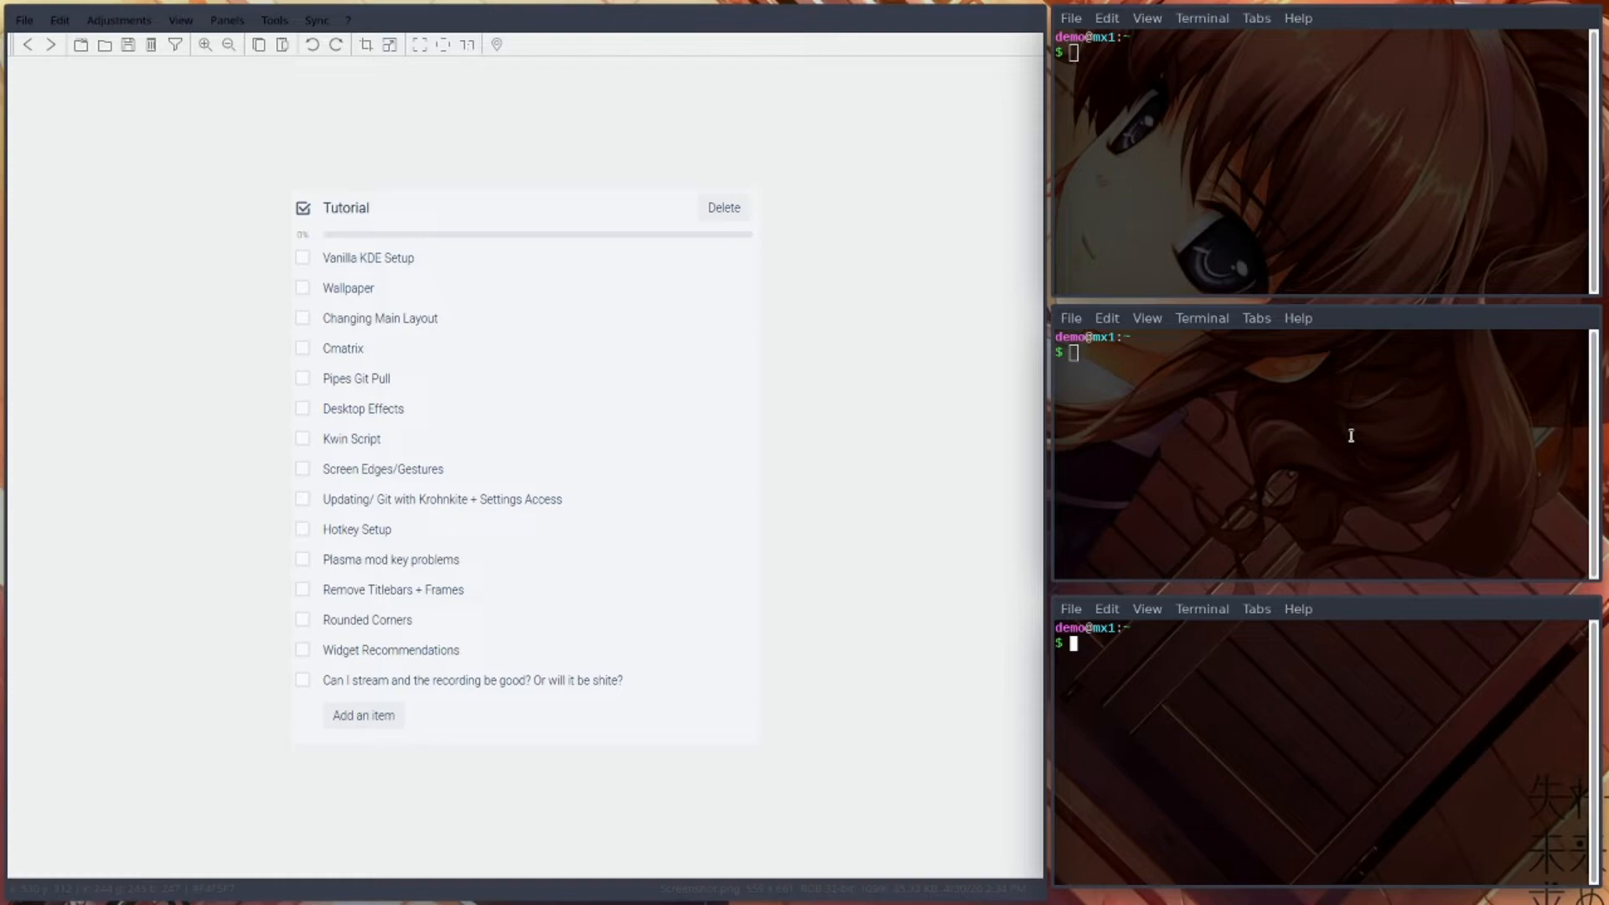
{"action": "mouse_move", "coordinate": [1180, 450]}
{"action": "left_mouse_down"}
{"action": "mouse_move", "coordinate": [786, 409]}
{"action": "mouse_move", "coordinate": [1201, 431]}
{"action": "left_mouse_up"}
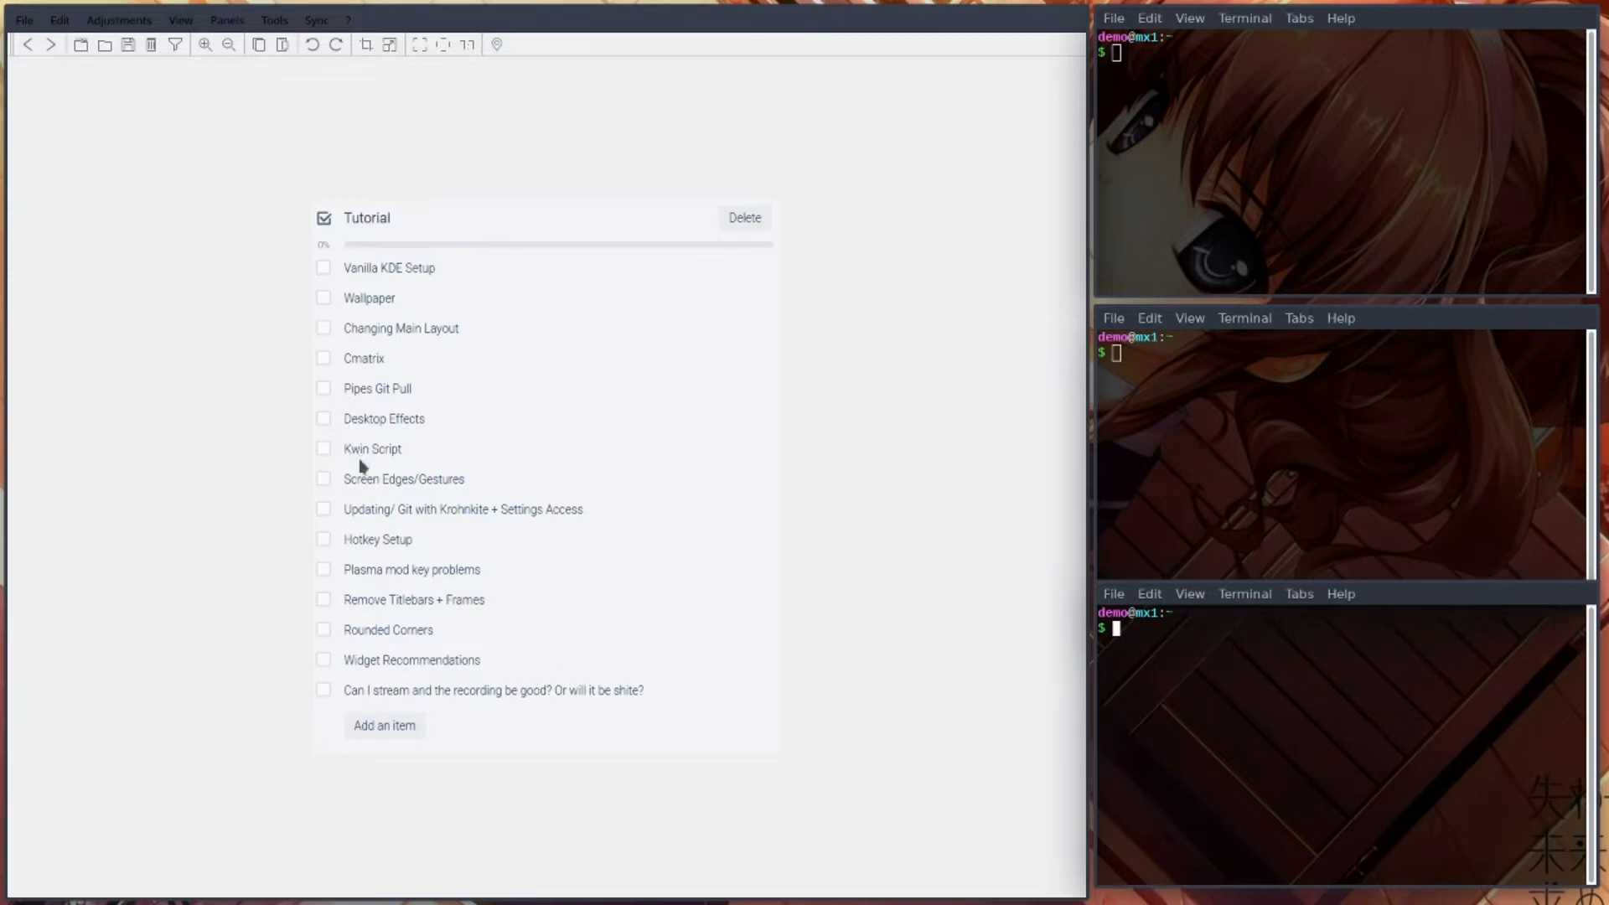
- Go to the desktop with the OBS window, enter the panel's configuration mode and widen the panel evenly around its centre
{"action": "key", "text": "ctrl+F8"}
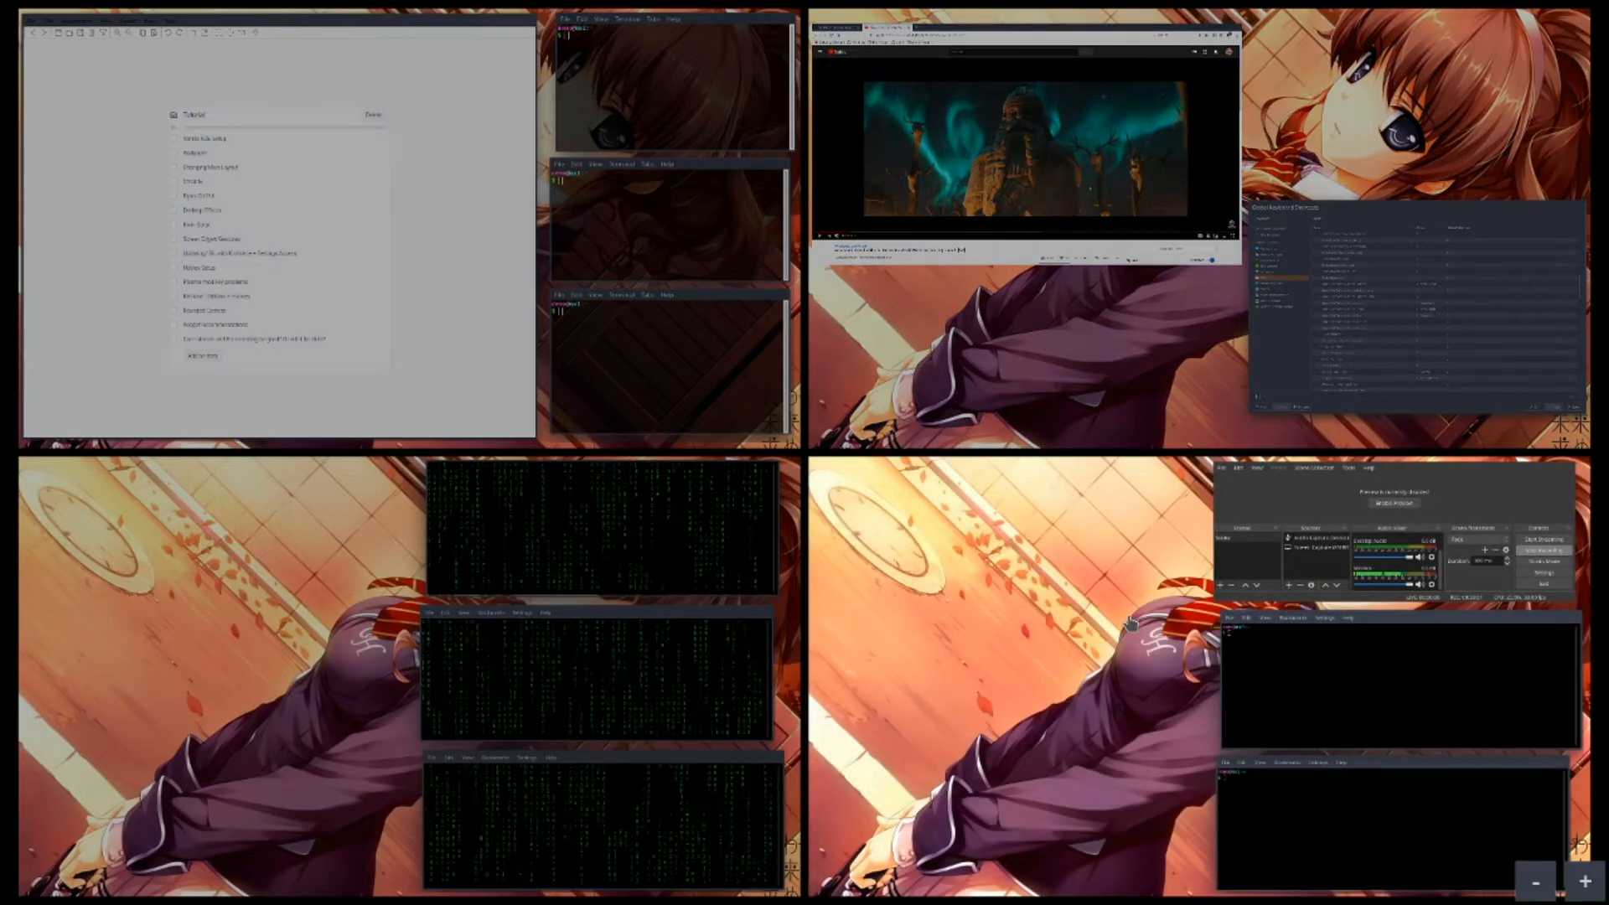
{"action": "left_click", "coordinate": [1131, 624]}
{"action": "mouse_move", "coordinate": [751, 894]}
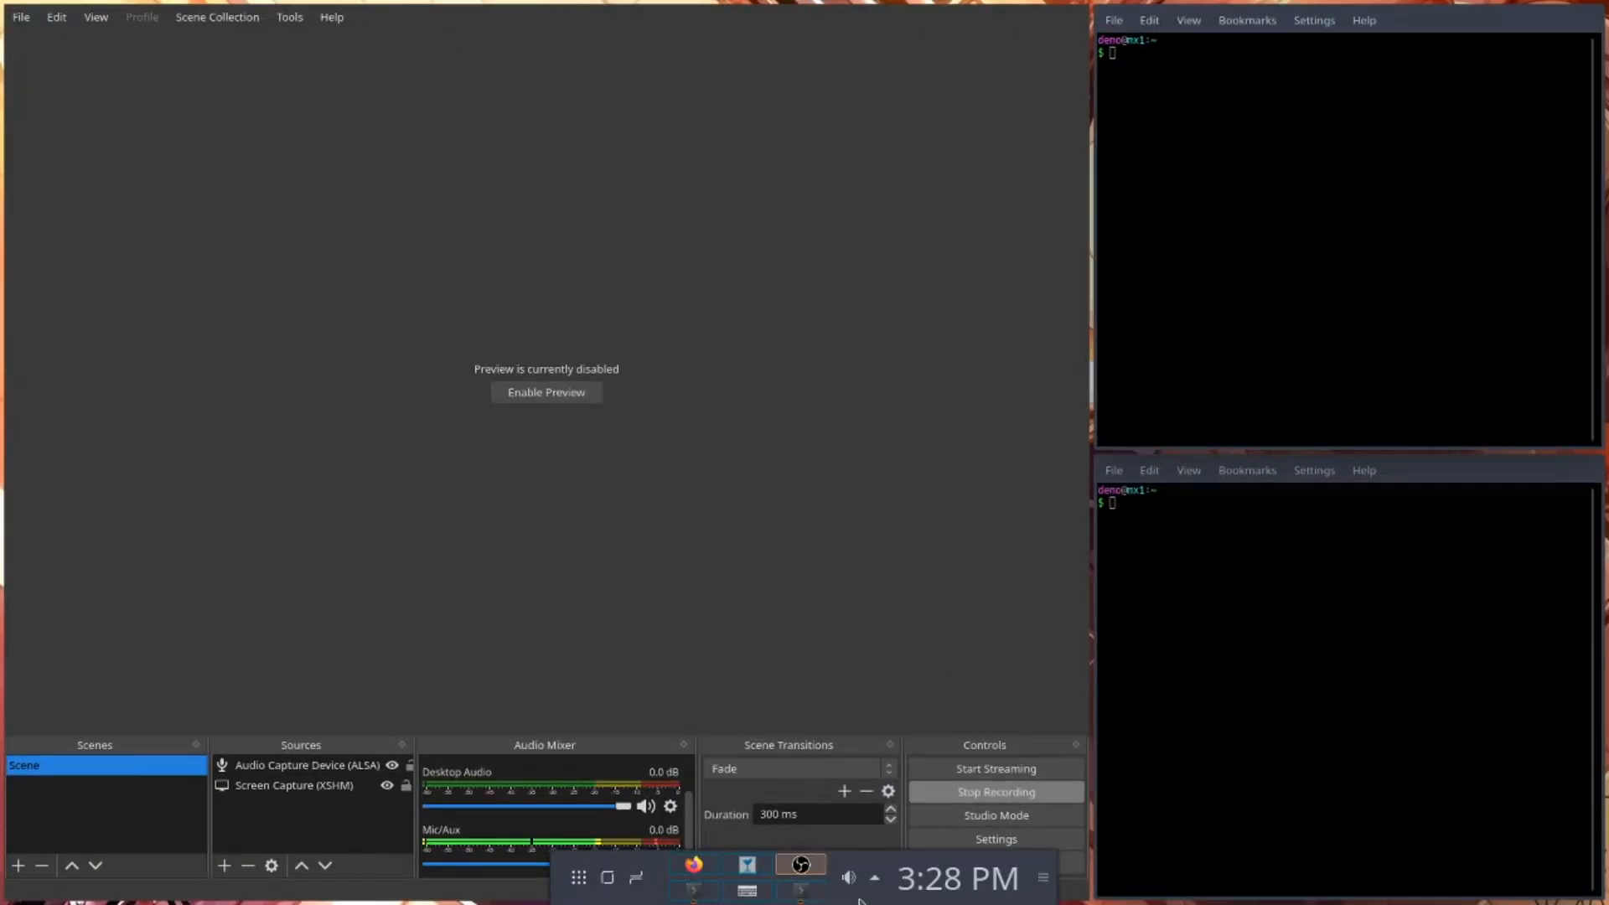
{"action": "right_click", "coordinate": [982, 880]}
{"action": "left_click", "coordinate": [869, 879]}
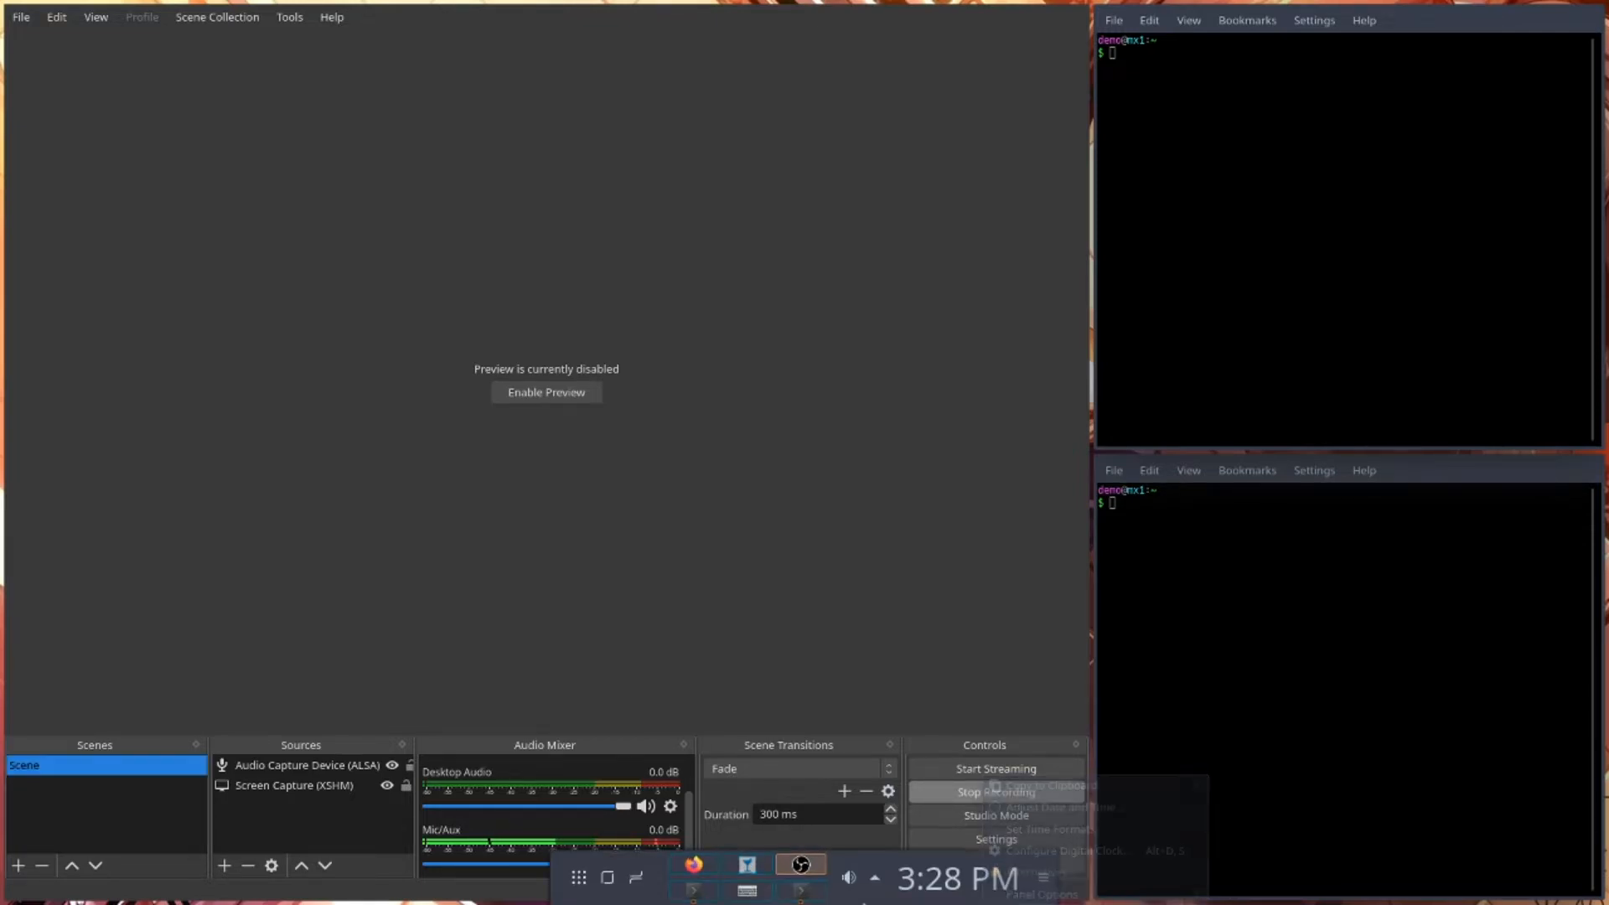
{"action": "right_click", "coordinate": [864, 878]}
{"action": "mouse_move", "coordinate": [963, 894]}
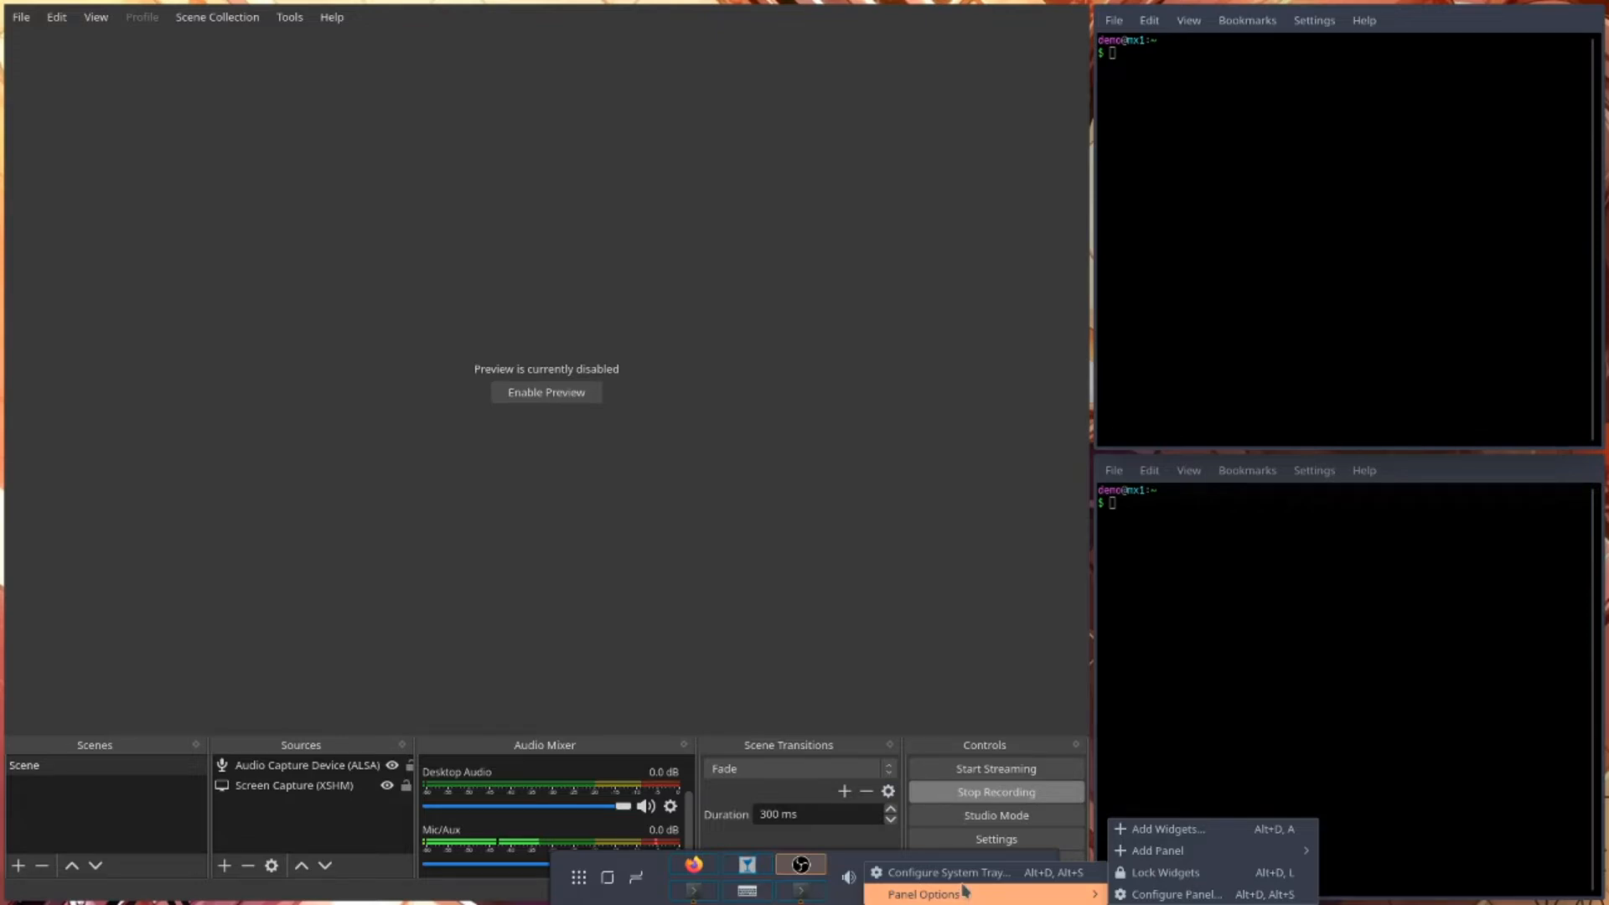
{"action": "left_click", "coordinate": [1176, 894]}
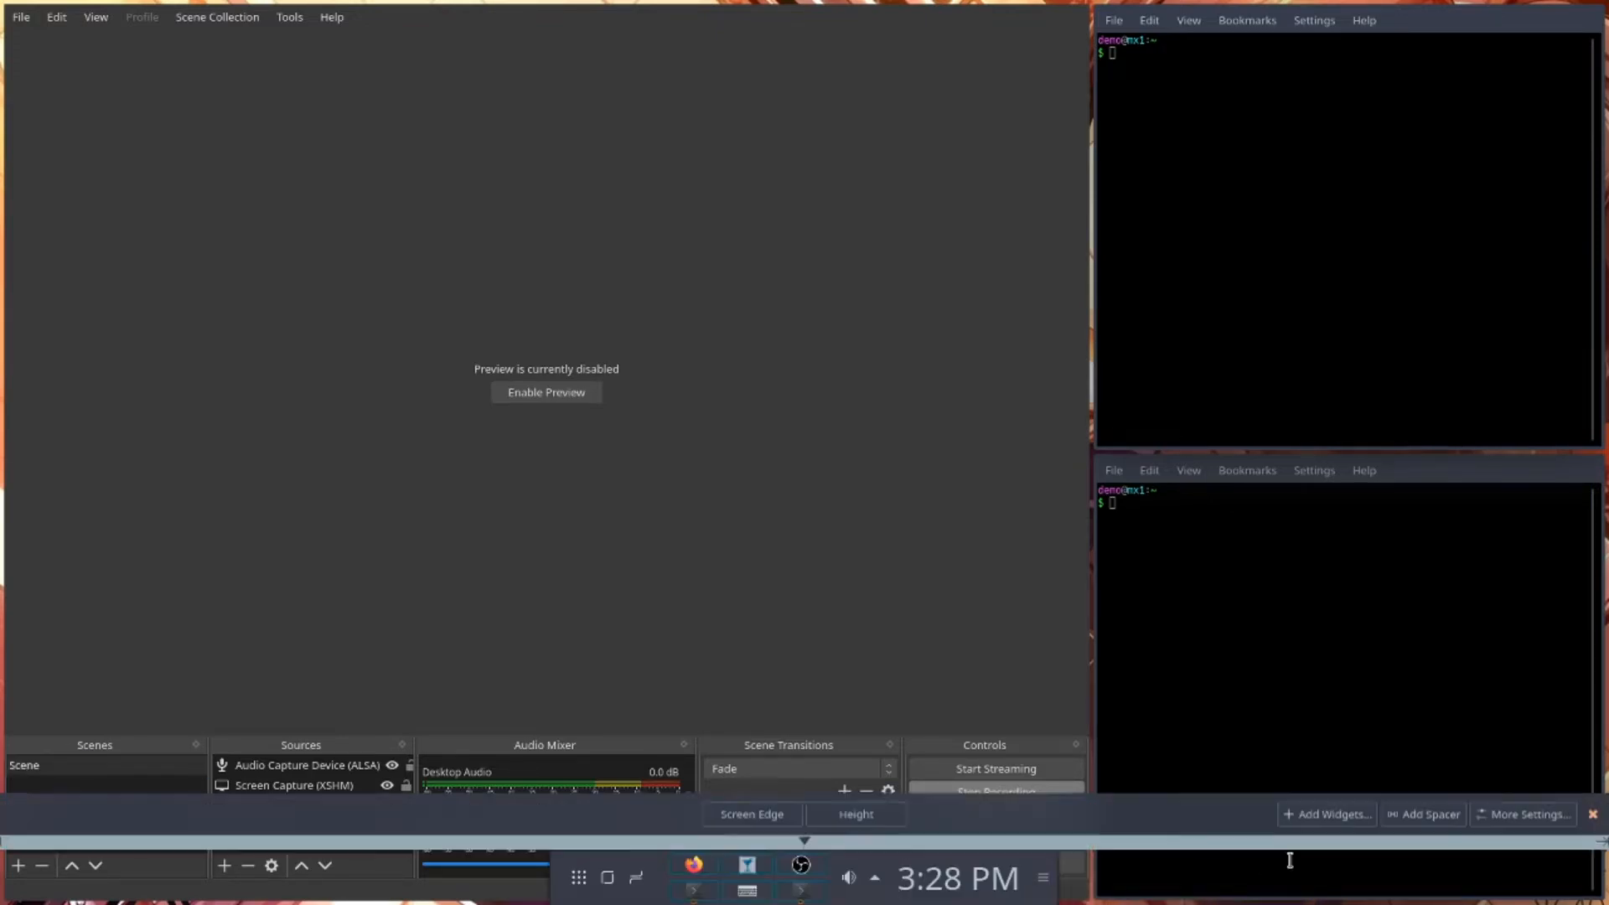
{"action": "mouse_move", "coordinate": [863, 863]}
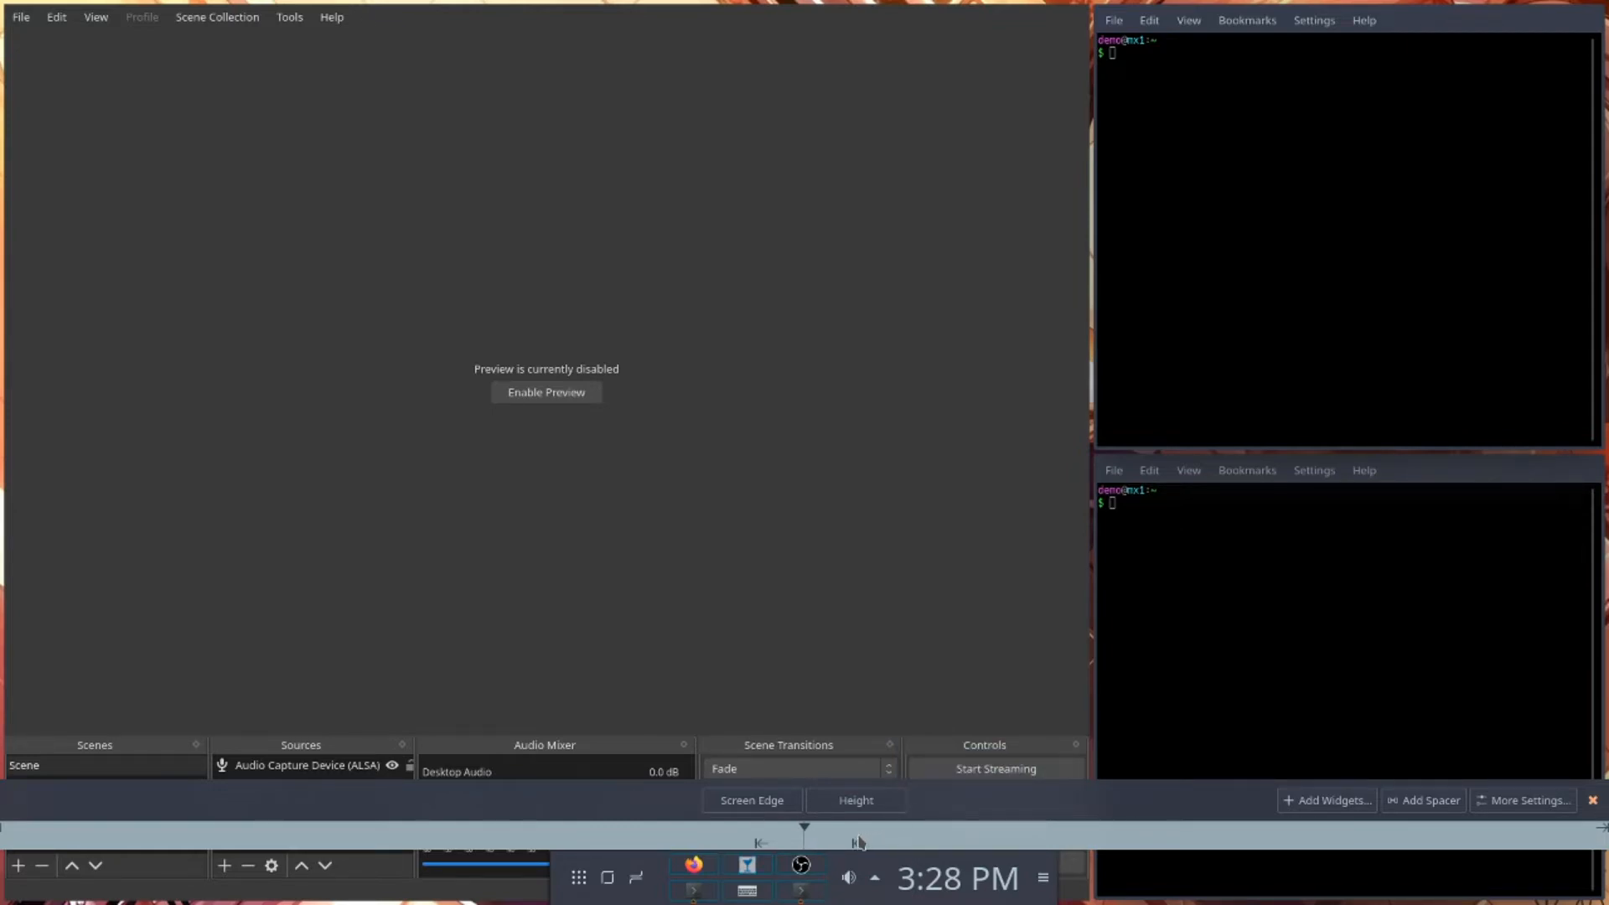
{"action": "left_click_drag", "start_coordinate": [857, 842], "coordinate": [1246, 842]}
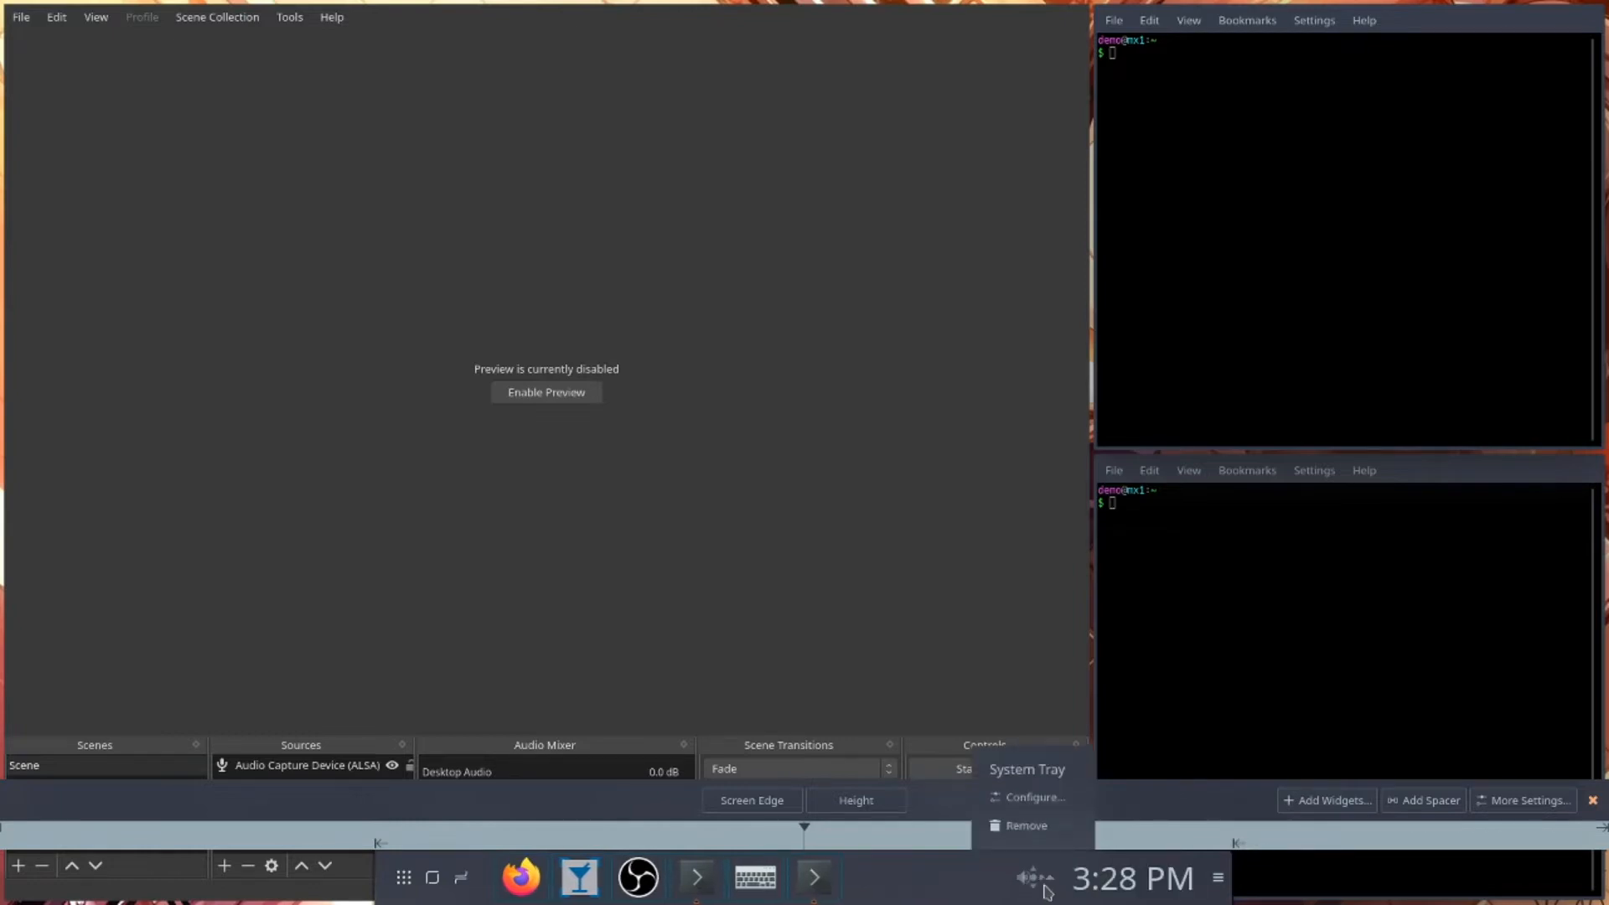
{"action": "mouse_move", "coordinate": [944, 896]}
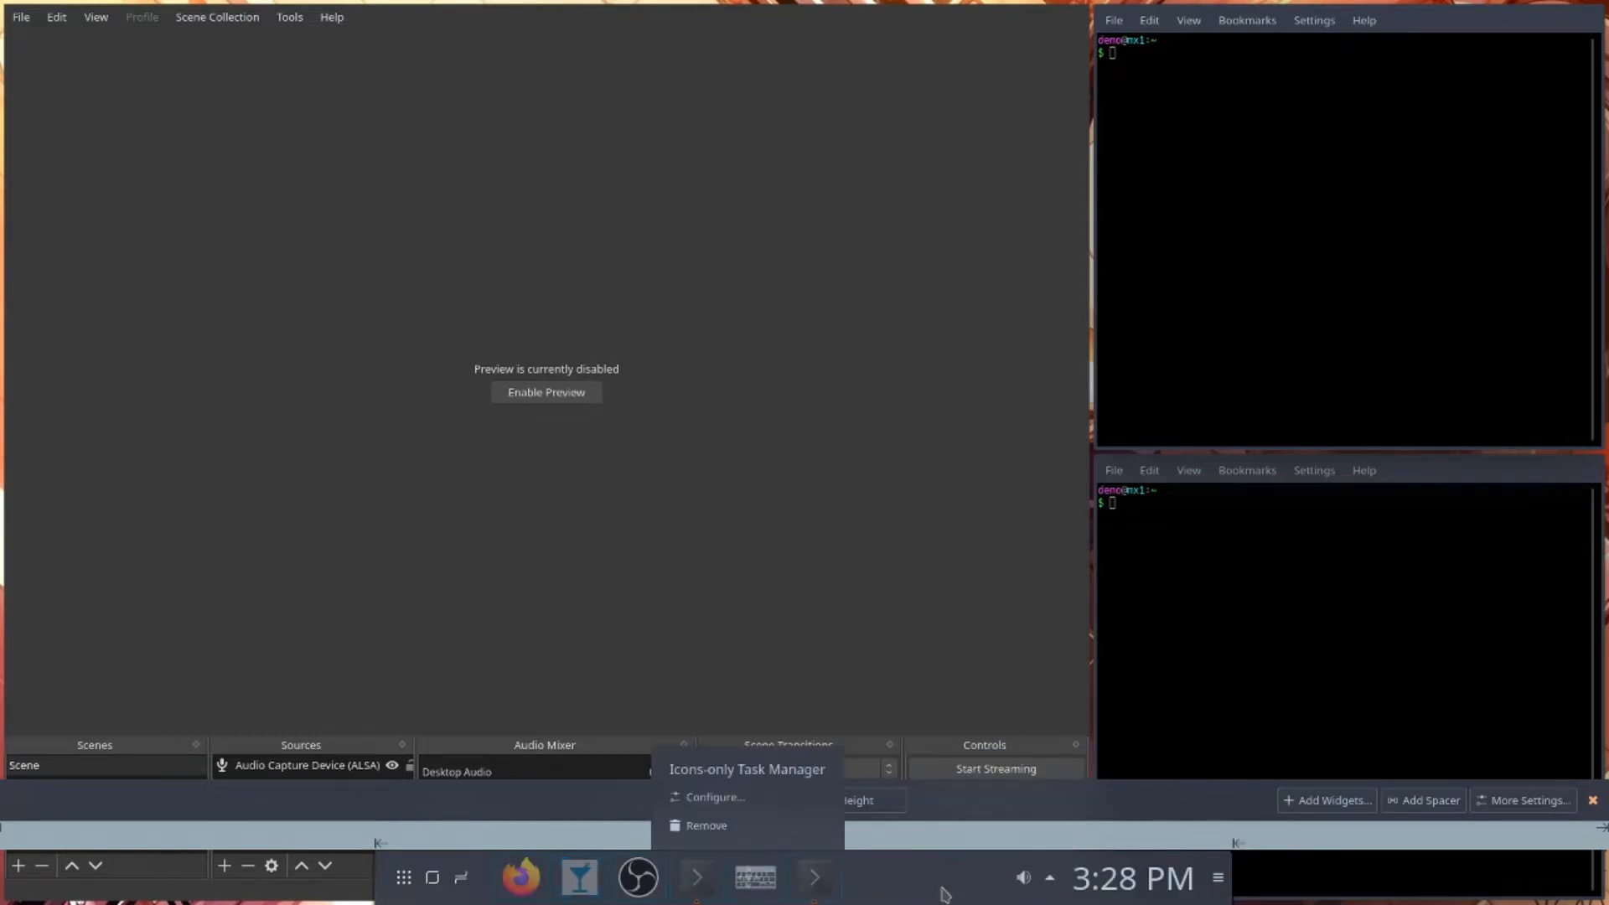
{"action": "right_click", "coordinate": [497, 883]}
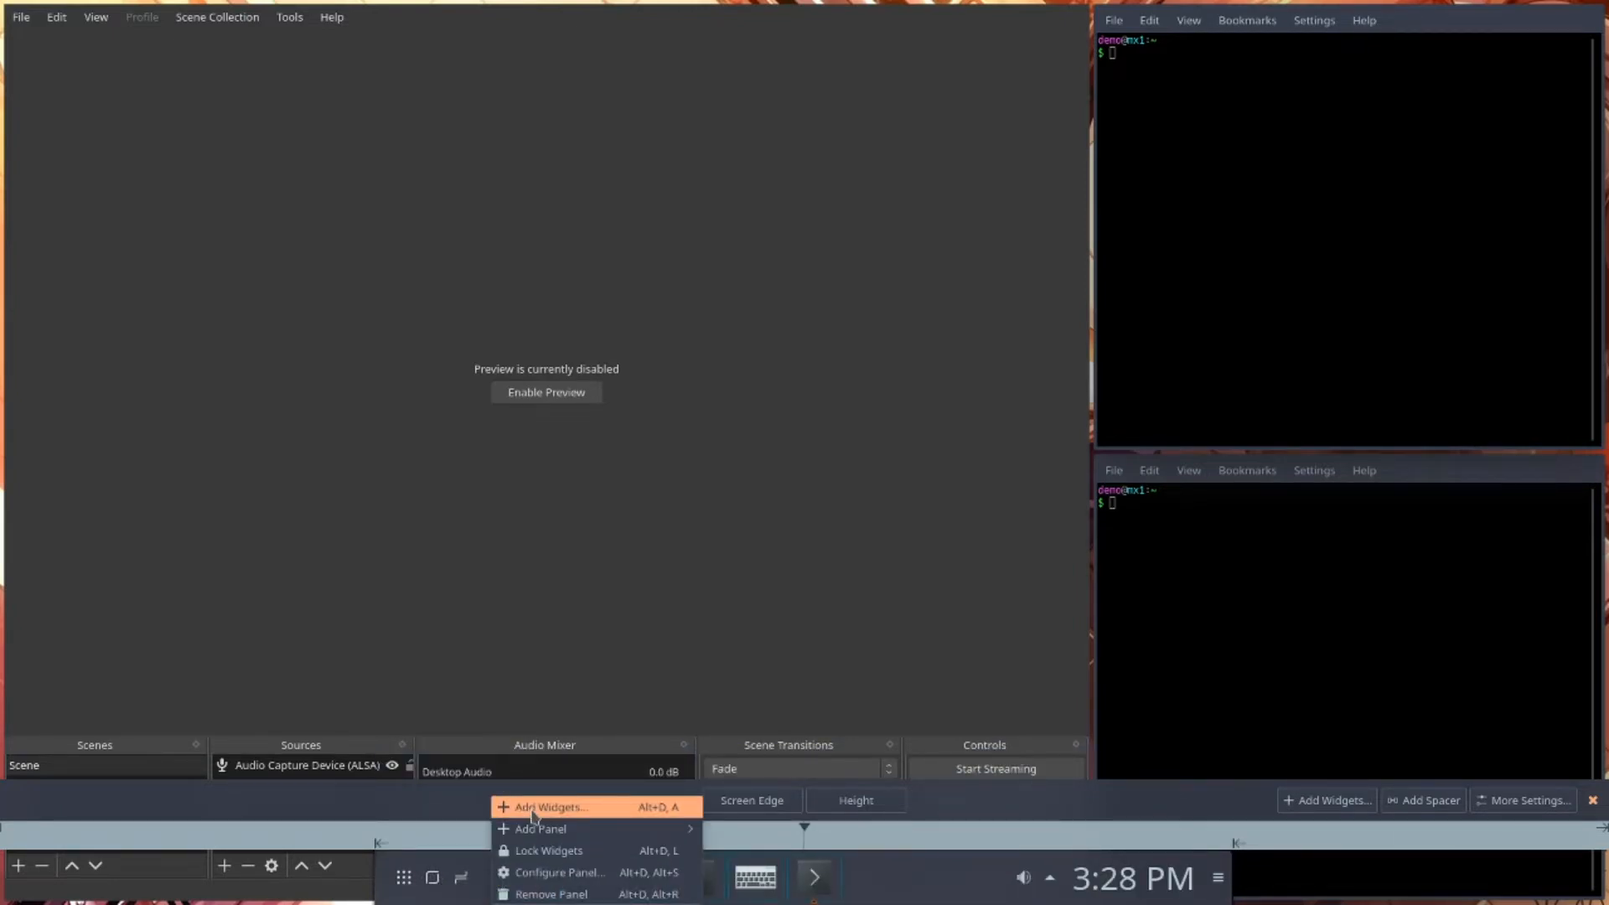
{"action": "mouse_move", "coordinate": [560, 831]}
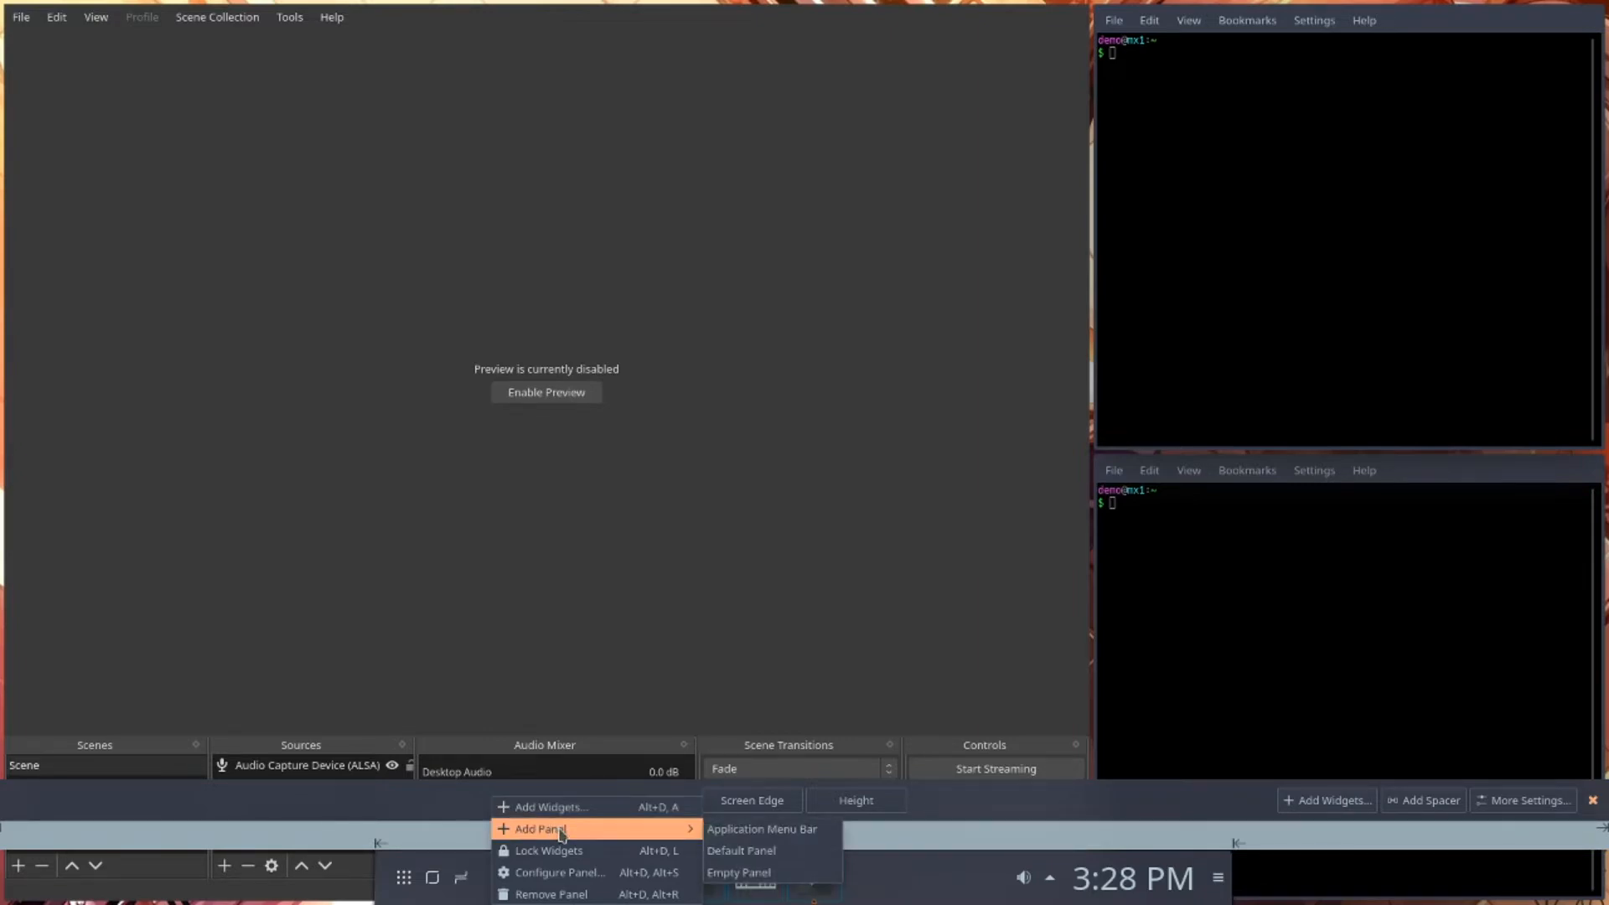
{"action": "left_click", "coordinate": [958, 902]}
{"action": "right_click", "coordinate": [953, 902]}
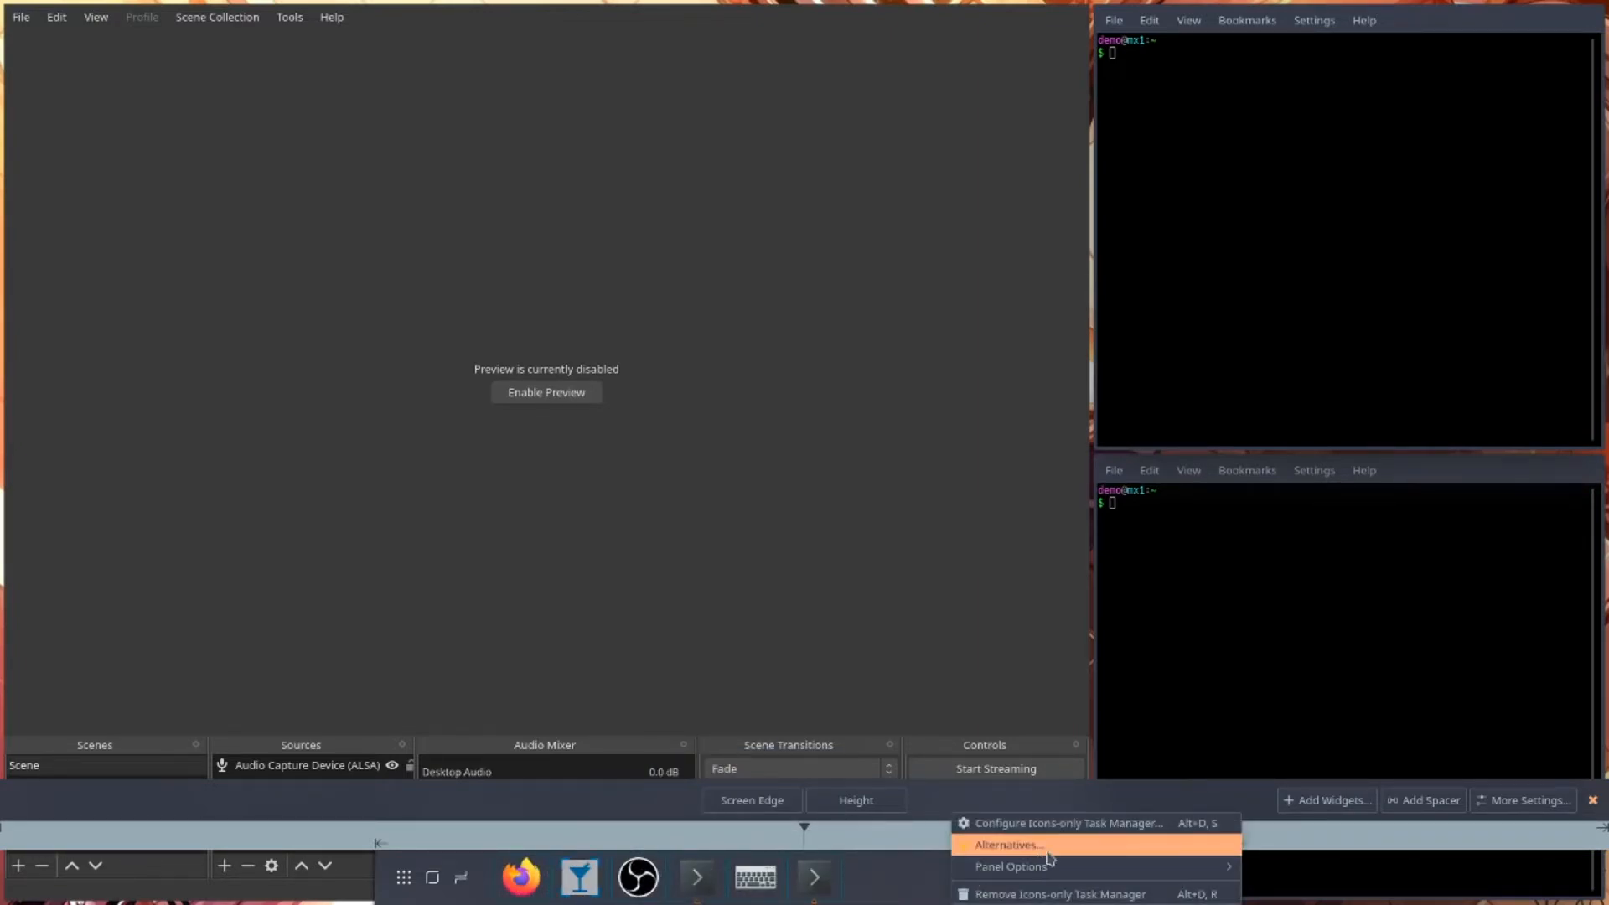
{"action": "left_click", "coordinate": [892, 899]}
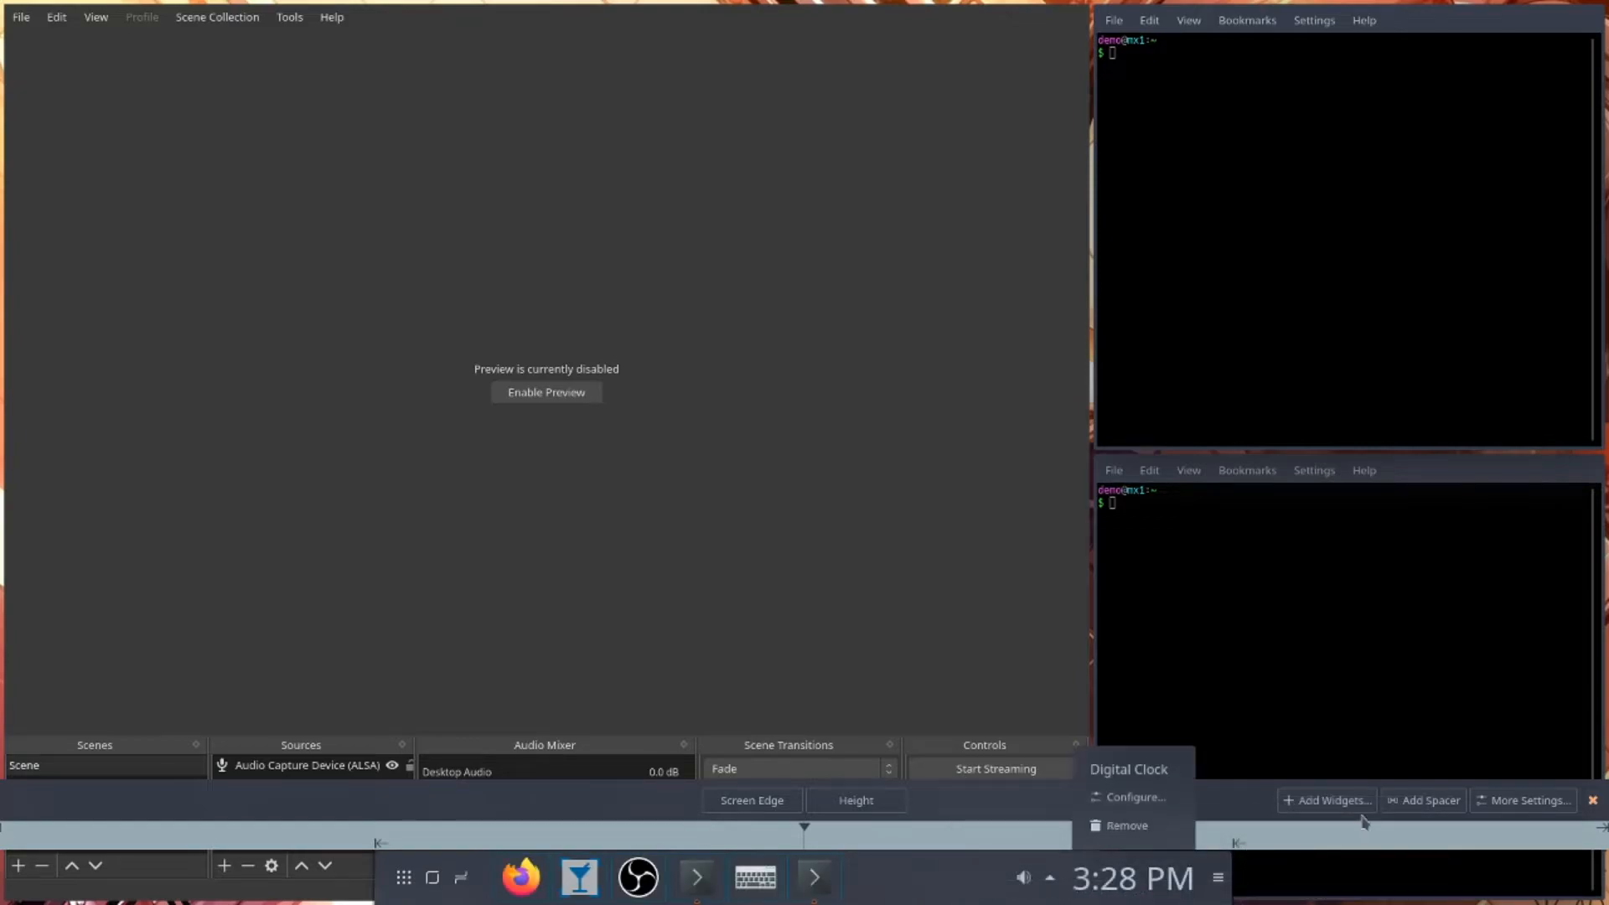
- Add a spacer to the panel before the Icons-only Task Manager and turn off its flexible size
{"action": "left_click", "coordinate": [1413, 803]}
{"action": "mouse_move", "coordinate": [912, 894]}
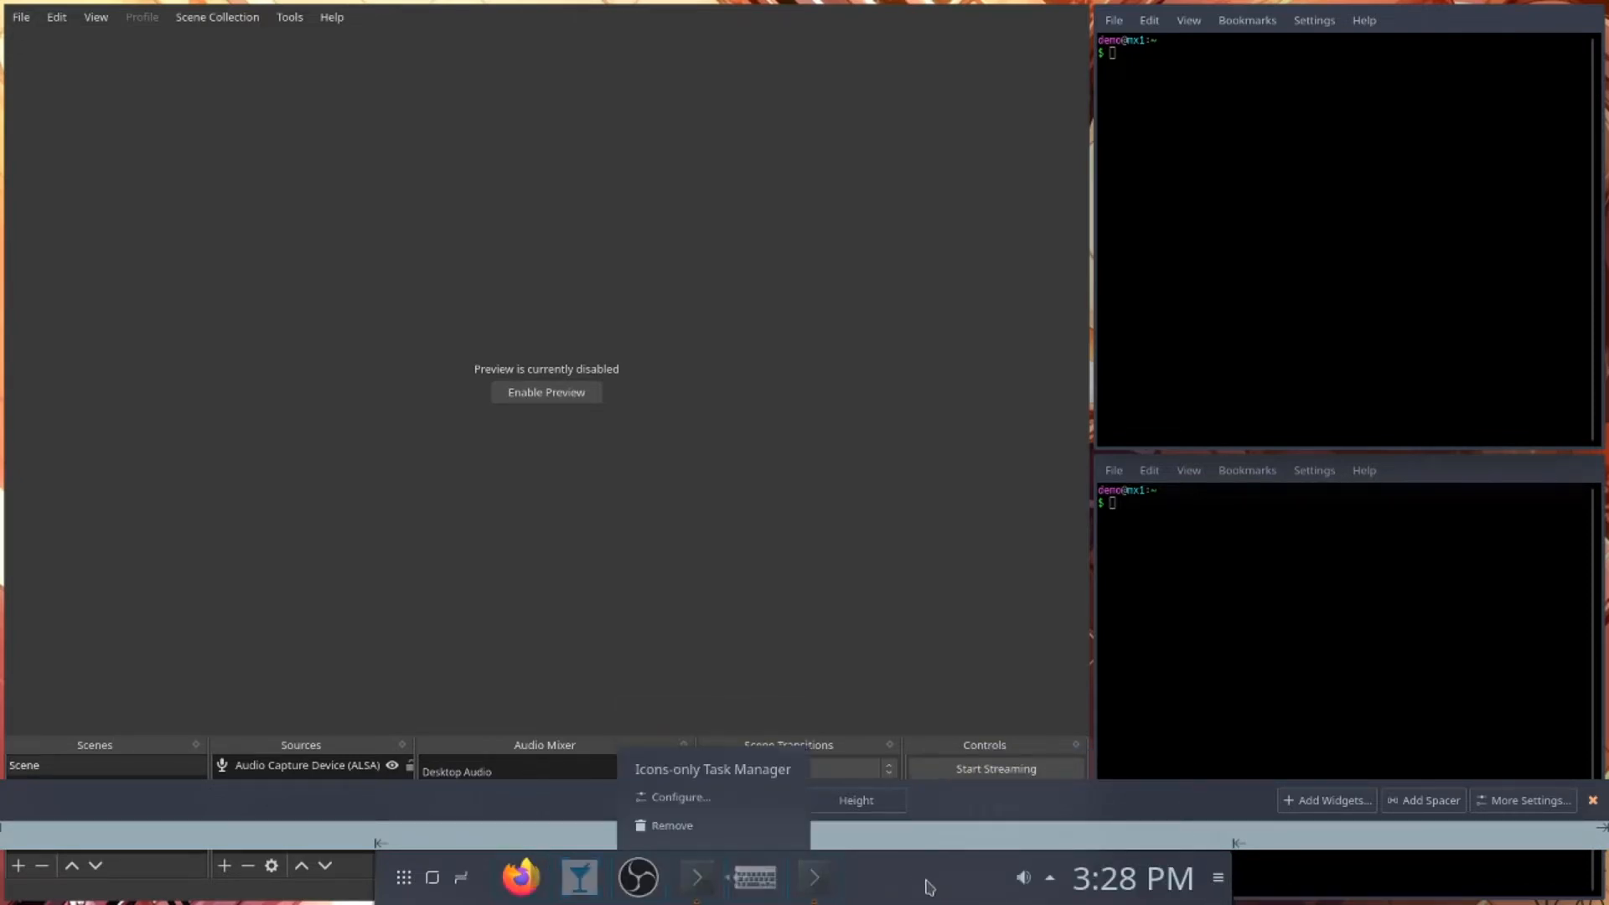
{"action": "mouse_move", "coordinate": [996, 891]}
{"action": "left_click_drag", "start_coordinate": [996, 890], "coordinate": [553, 876]}
{"action": "right_click", "coordinate": [528, 880]}
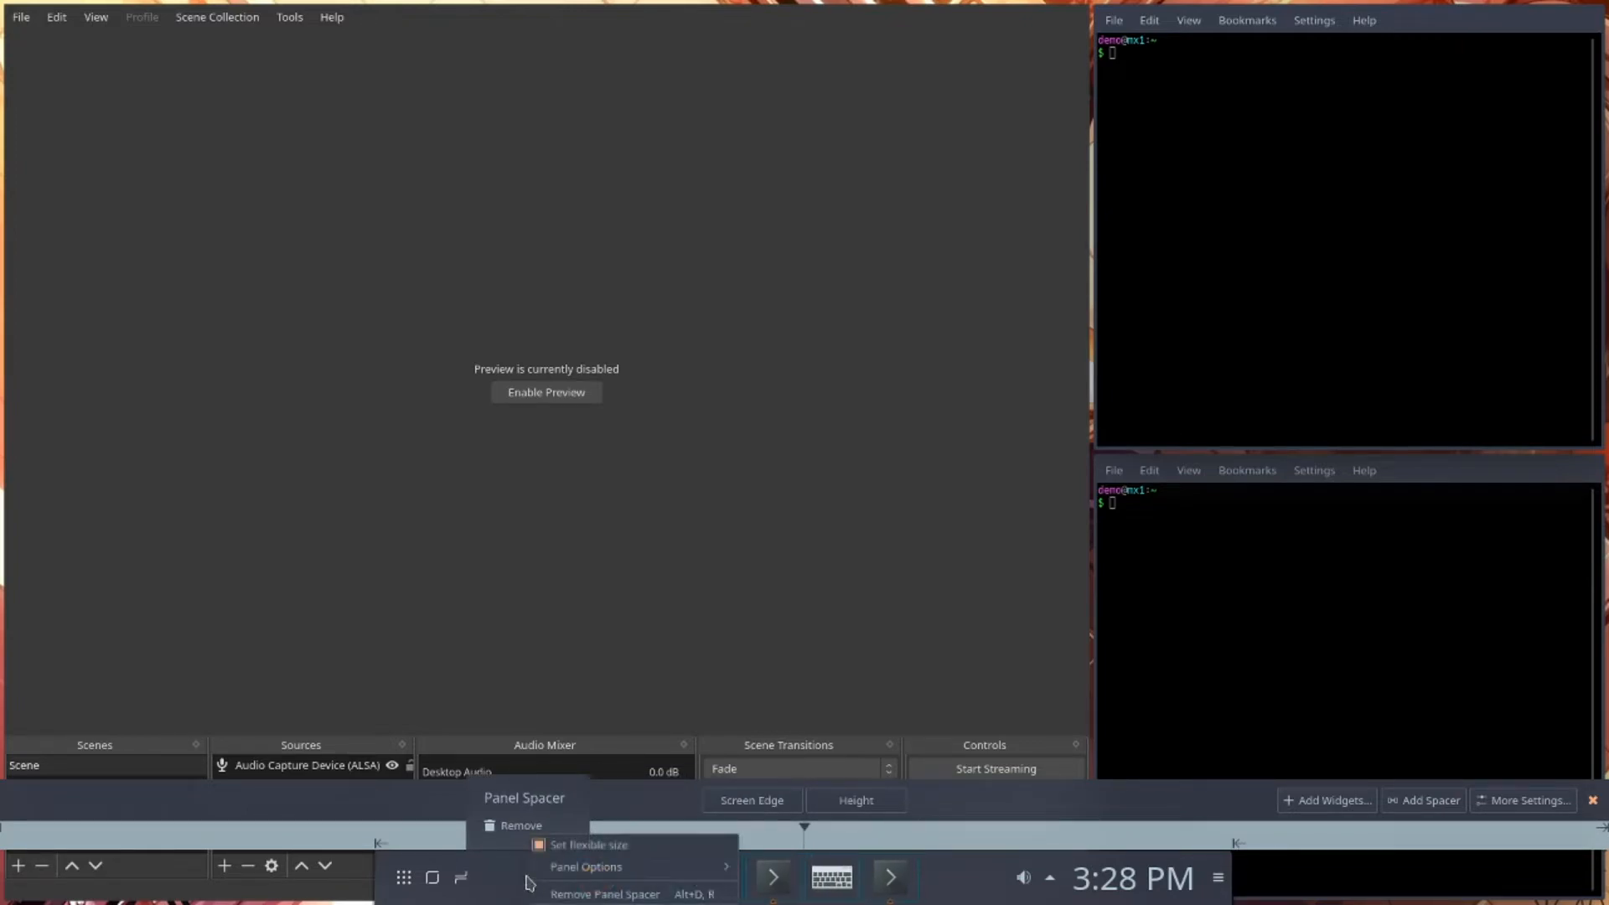
{"action": "left_click", "coordinate": [587, 845]}
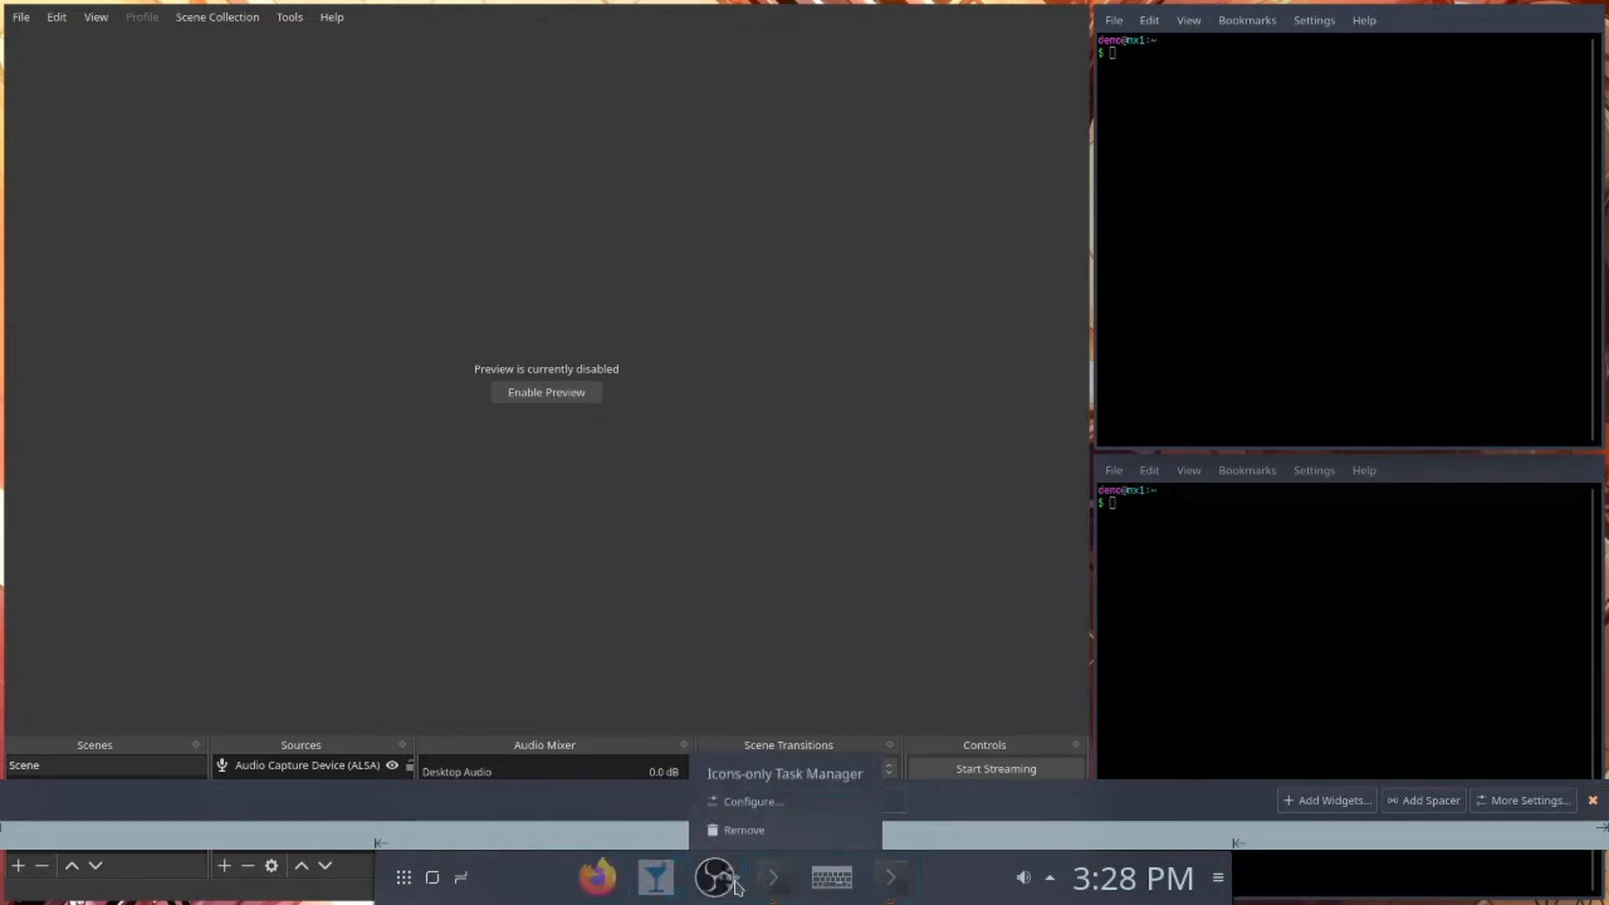
- Shorten the panel slightly and adjust the width of the spacer before the task icons
{"action": "mouse_move", "coordinate": [1044, 890]}
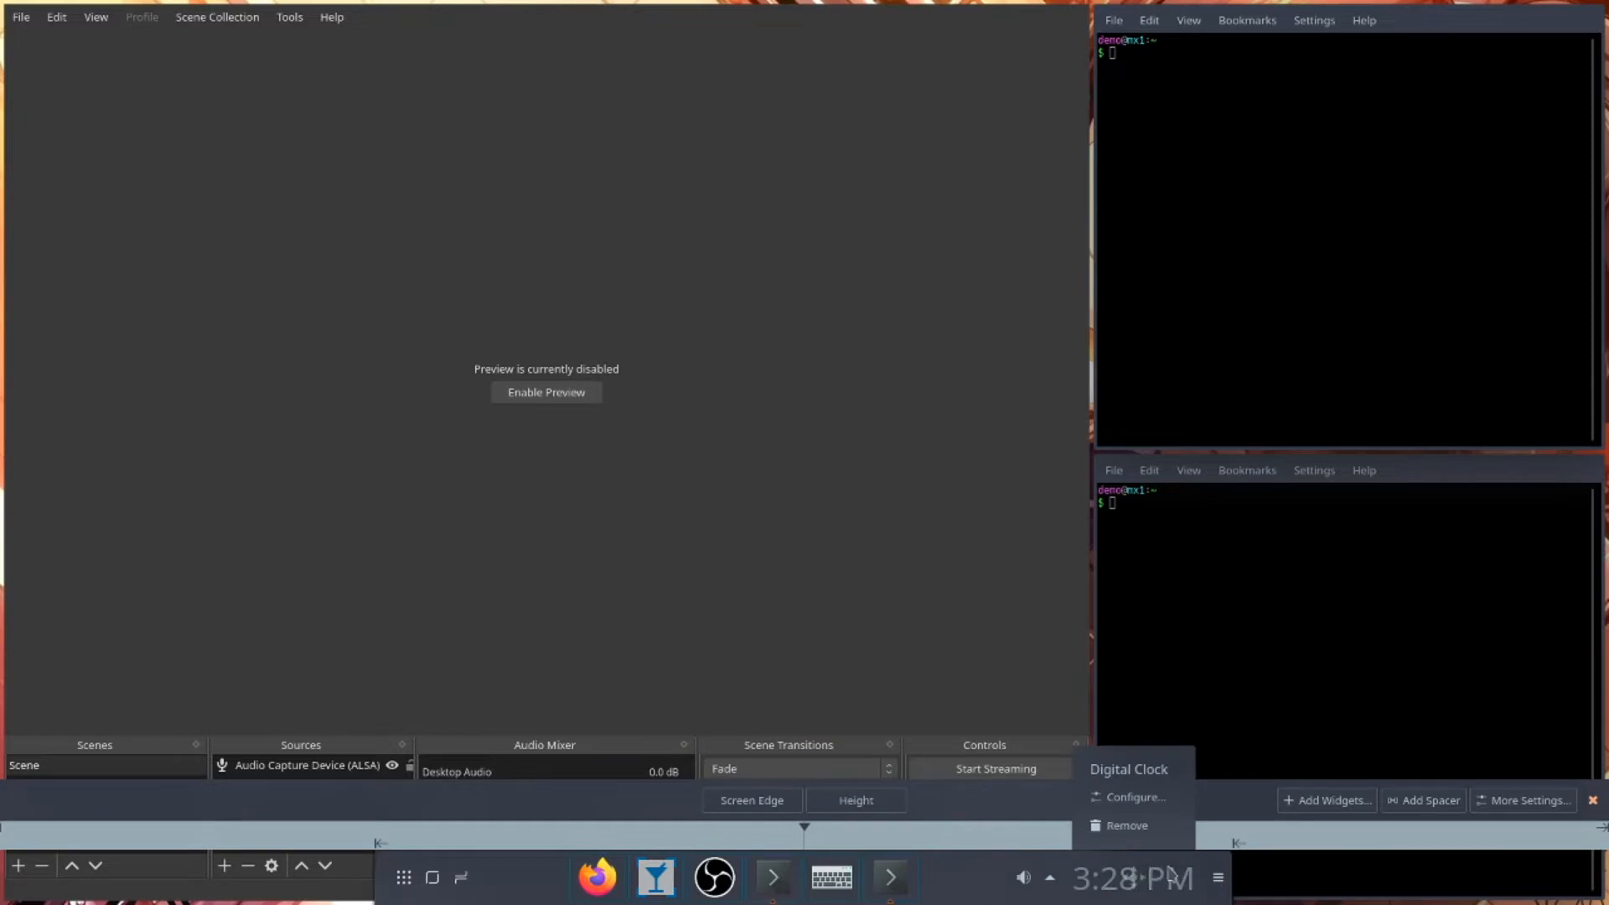
{"action": "mouse_move", "coordinate": [1235, 843]}
{"action": "left_mouse_down"}
{"action": "mouse_move", "coordinate": [1313, 855]}
{"action": "mouse_move", "coordinate": [1235, 845]}
{"action": "left_mouse_up"}
{"action": "mouse_move", "coordinate": [525, 872]}
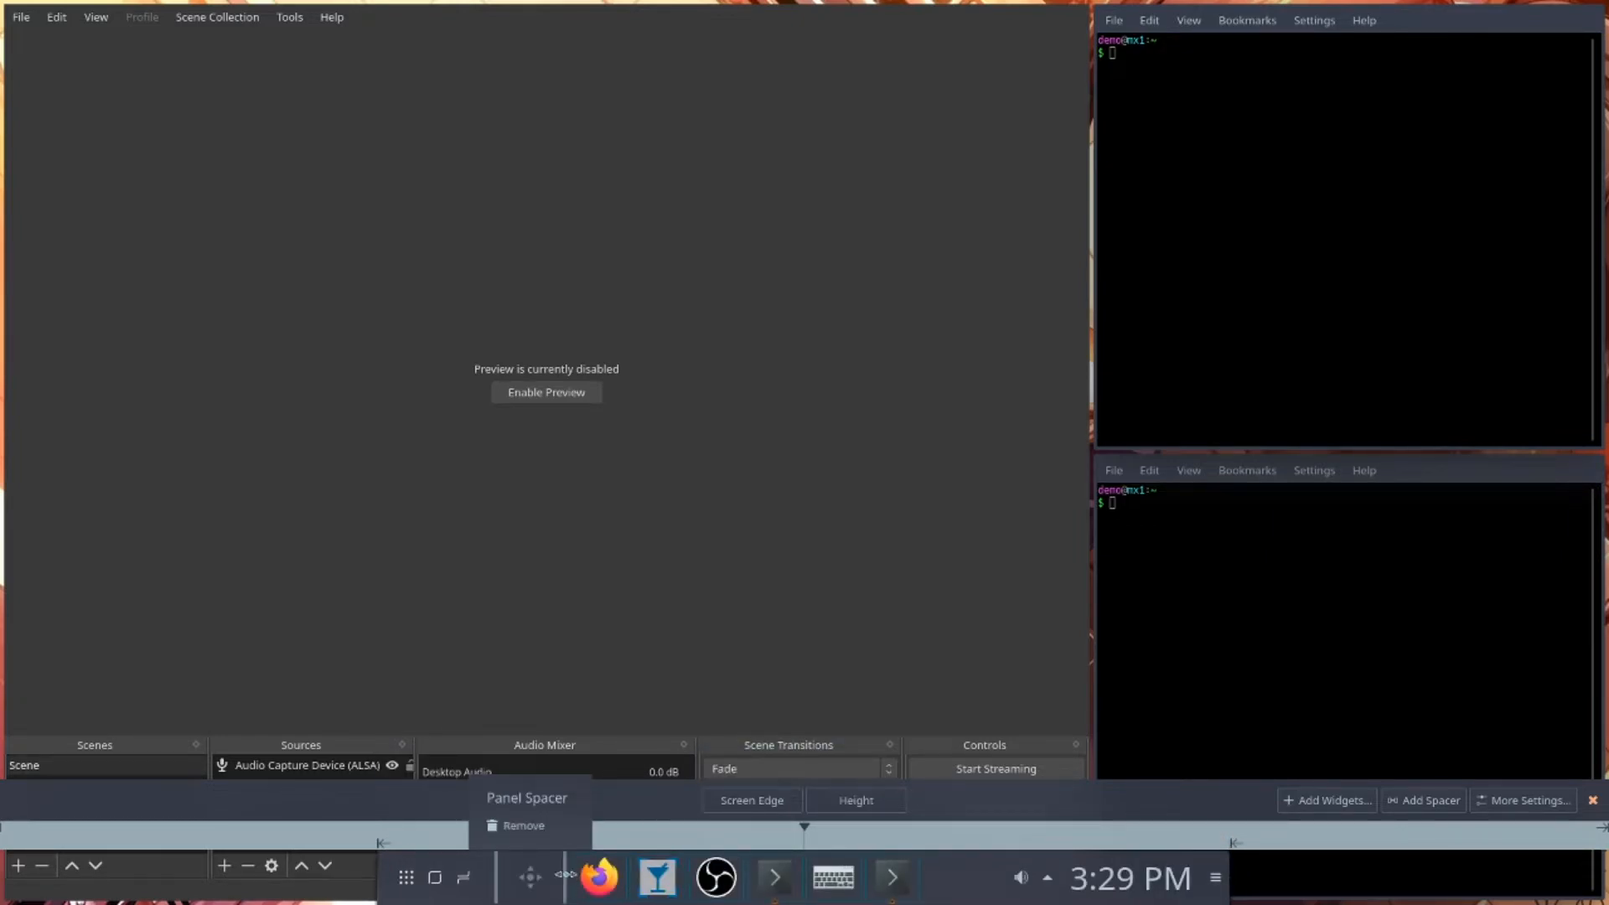
{"action": "left_click_drag", "start_coordinate": [566, 875], "coordinate": [539, 888]}
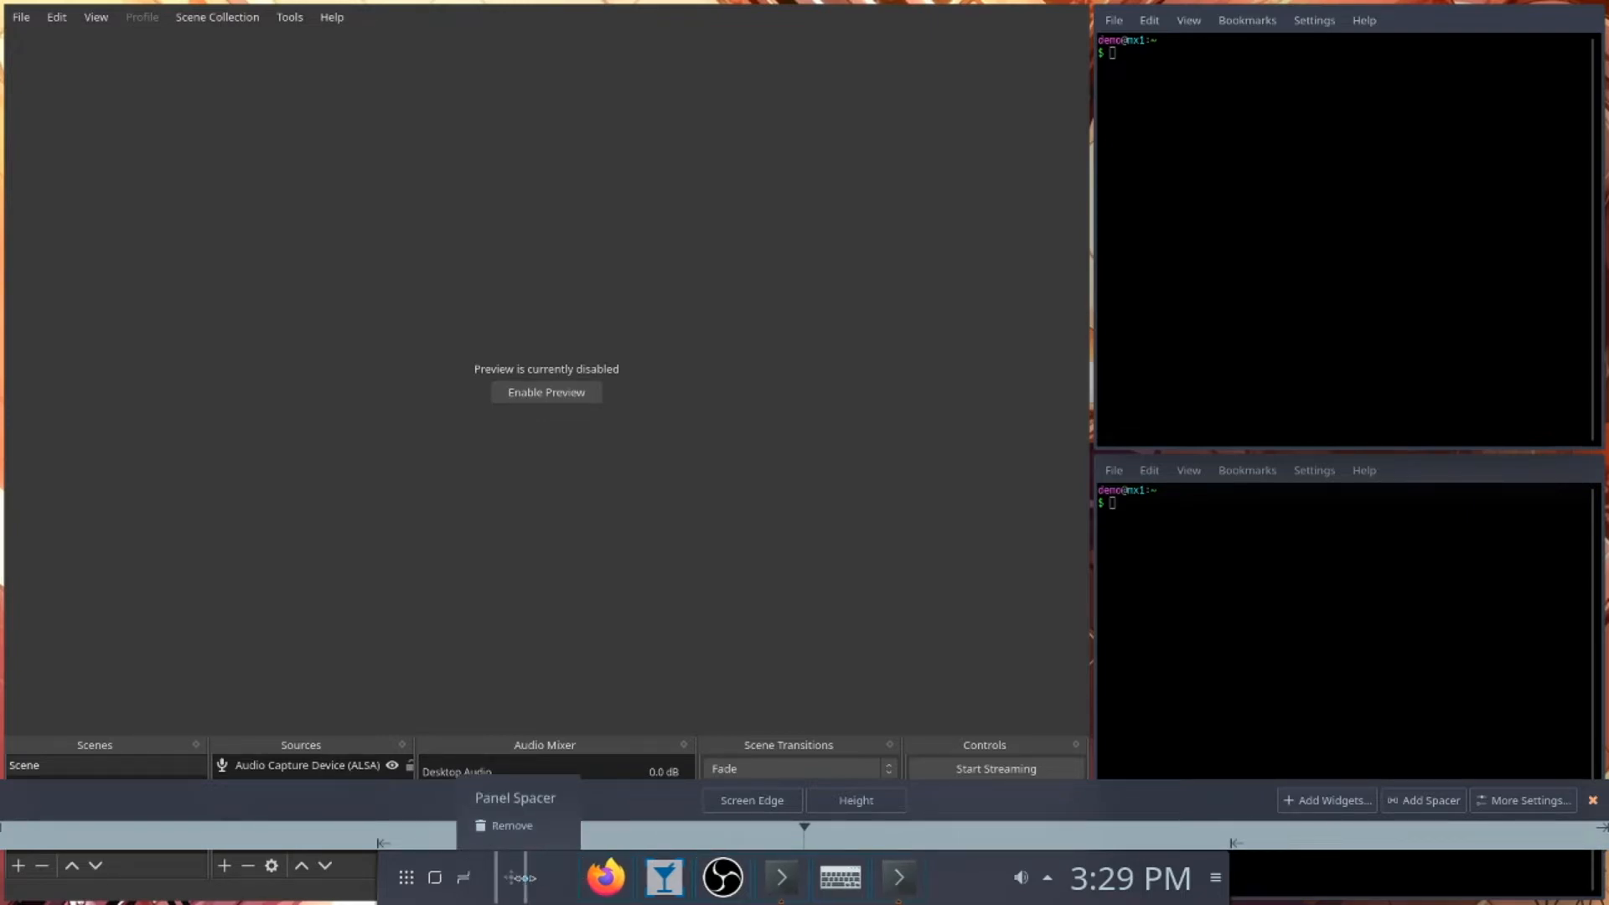
- Leave the panel's configuration mode and lock the widgets
{"action": "mouse_move", "coordinate": [429, 886]}
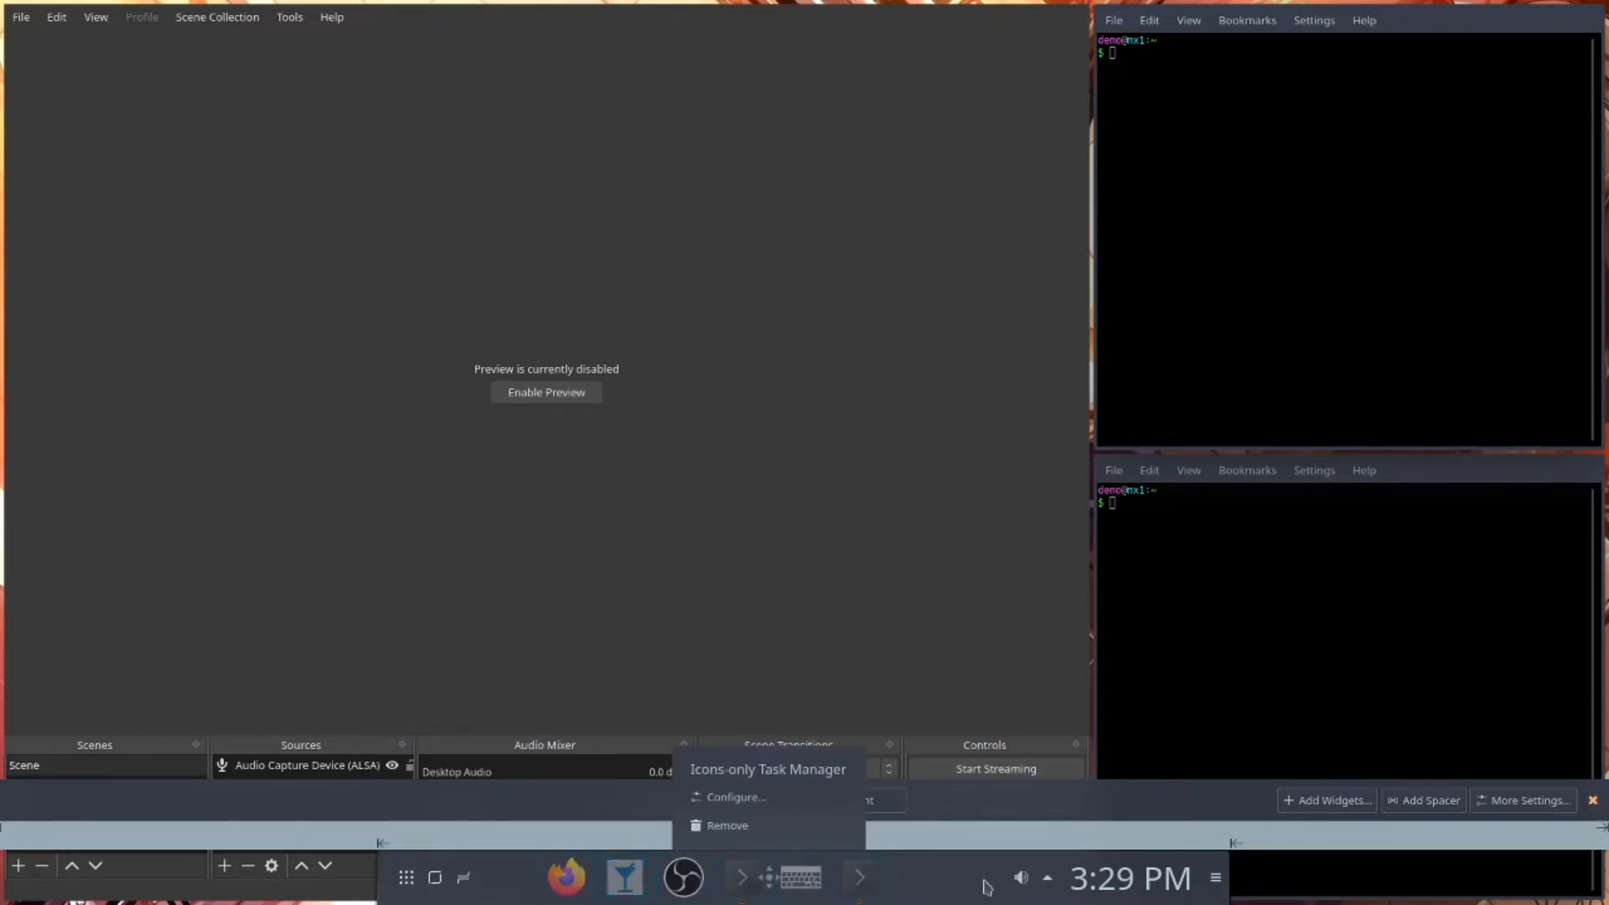
{"action": "left_click", "coordinate": [1286, 575]}
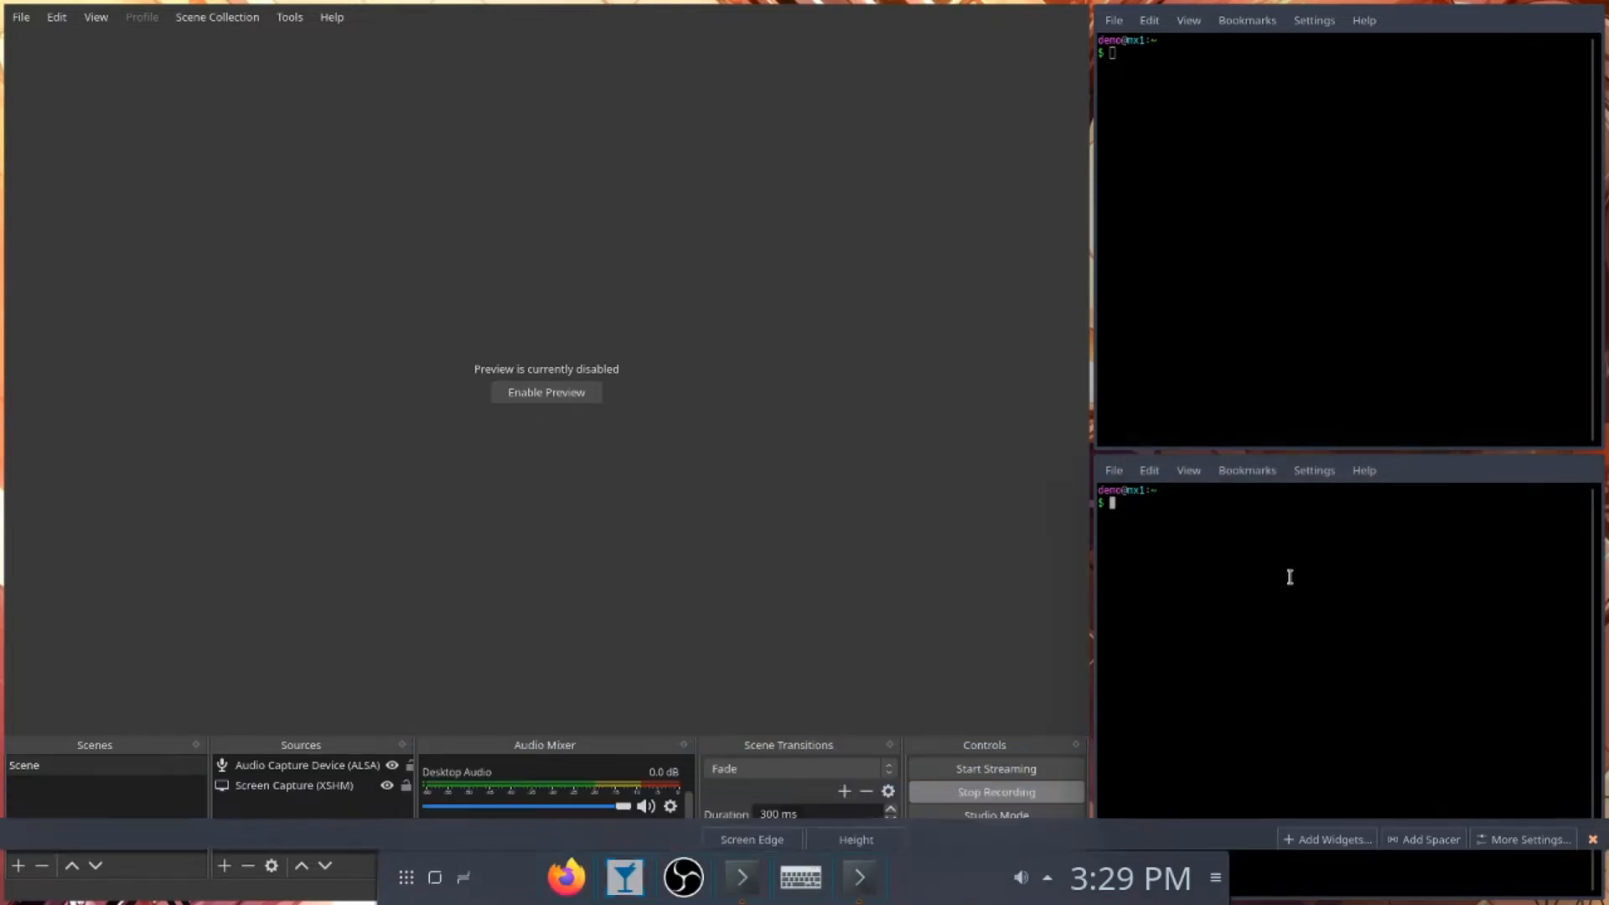
{"action": "right_click", "coordinate": [933, 878]}
{"action": "mouse_move", "coordinate": [997, 894]}
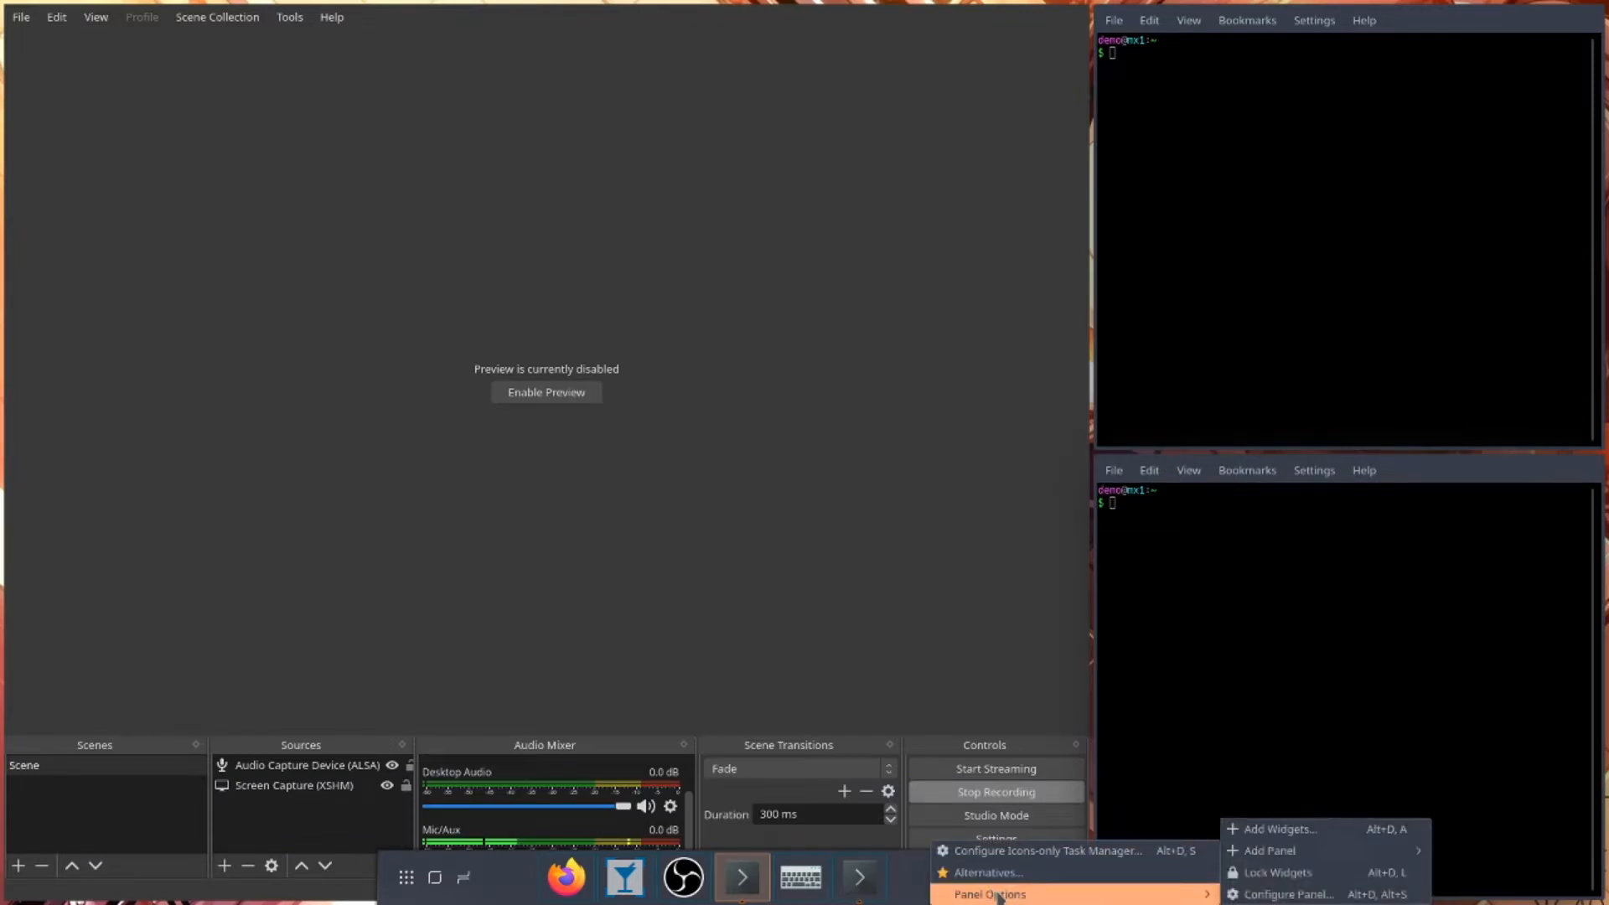
{"action": "left_click", "coordinate": [1280, 874]}
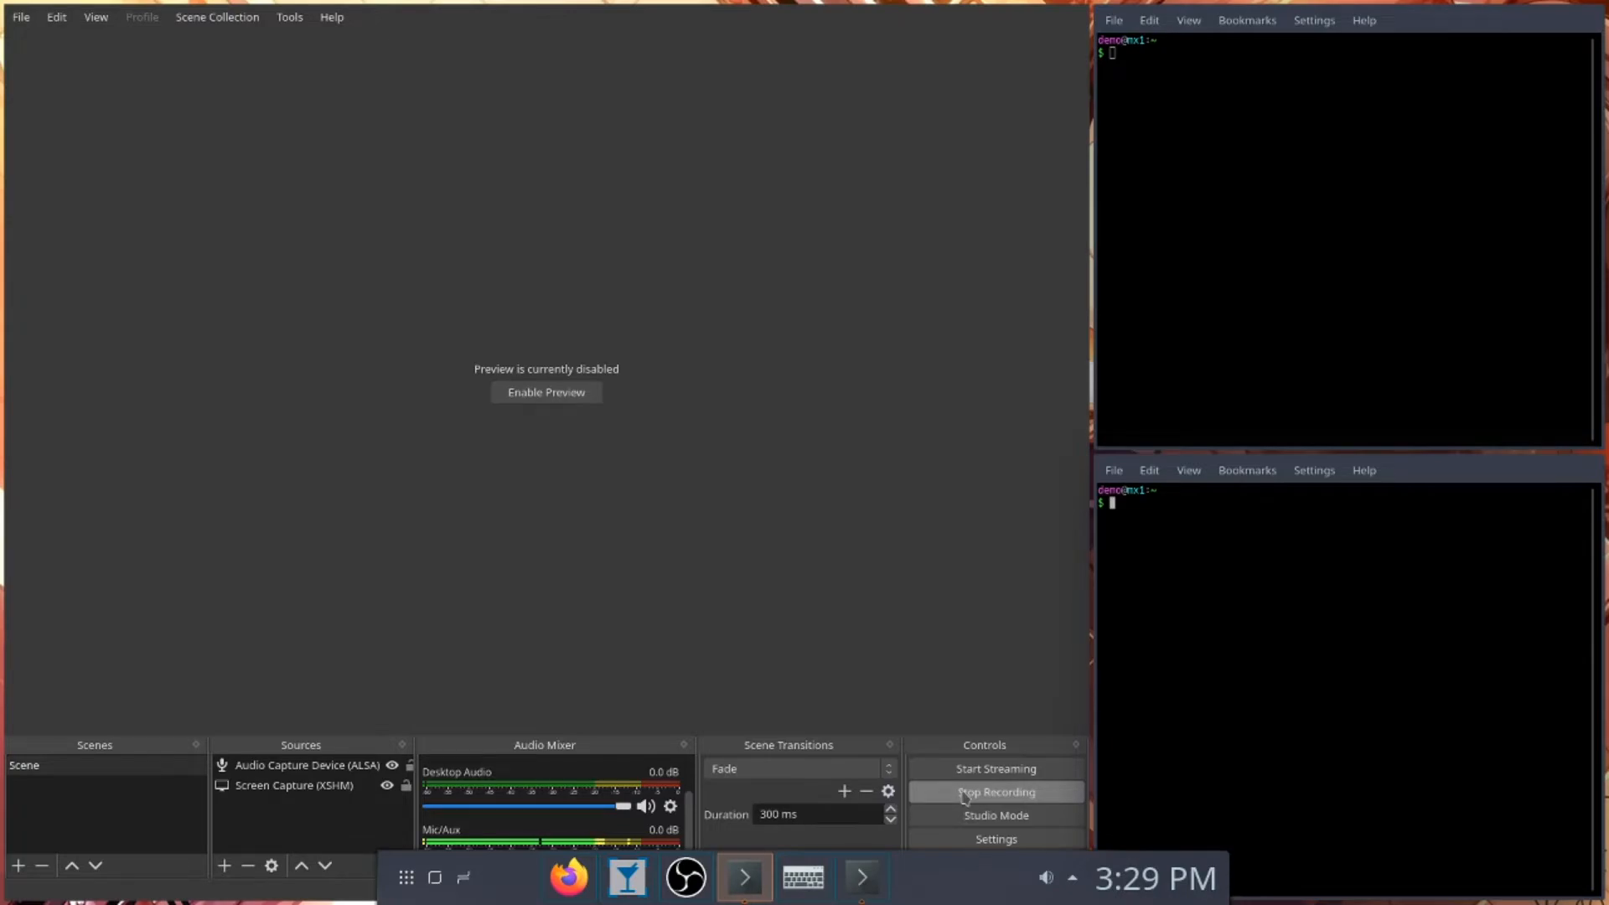
- Show the overview of all open windows from the panel twice, closing it each time
{"action": "left_click", "coordinate": [466, 878]}
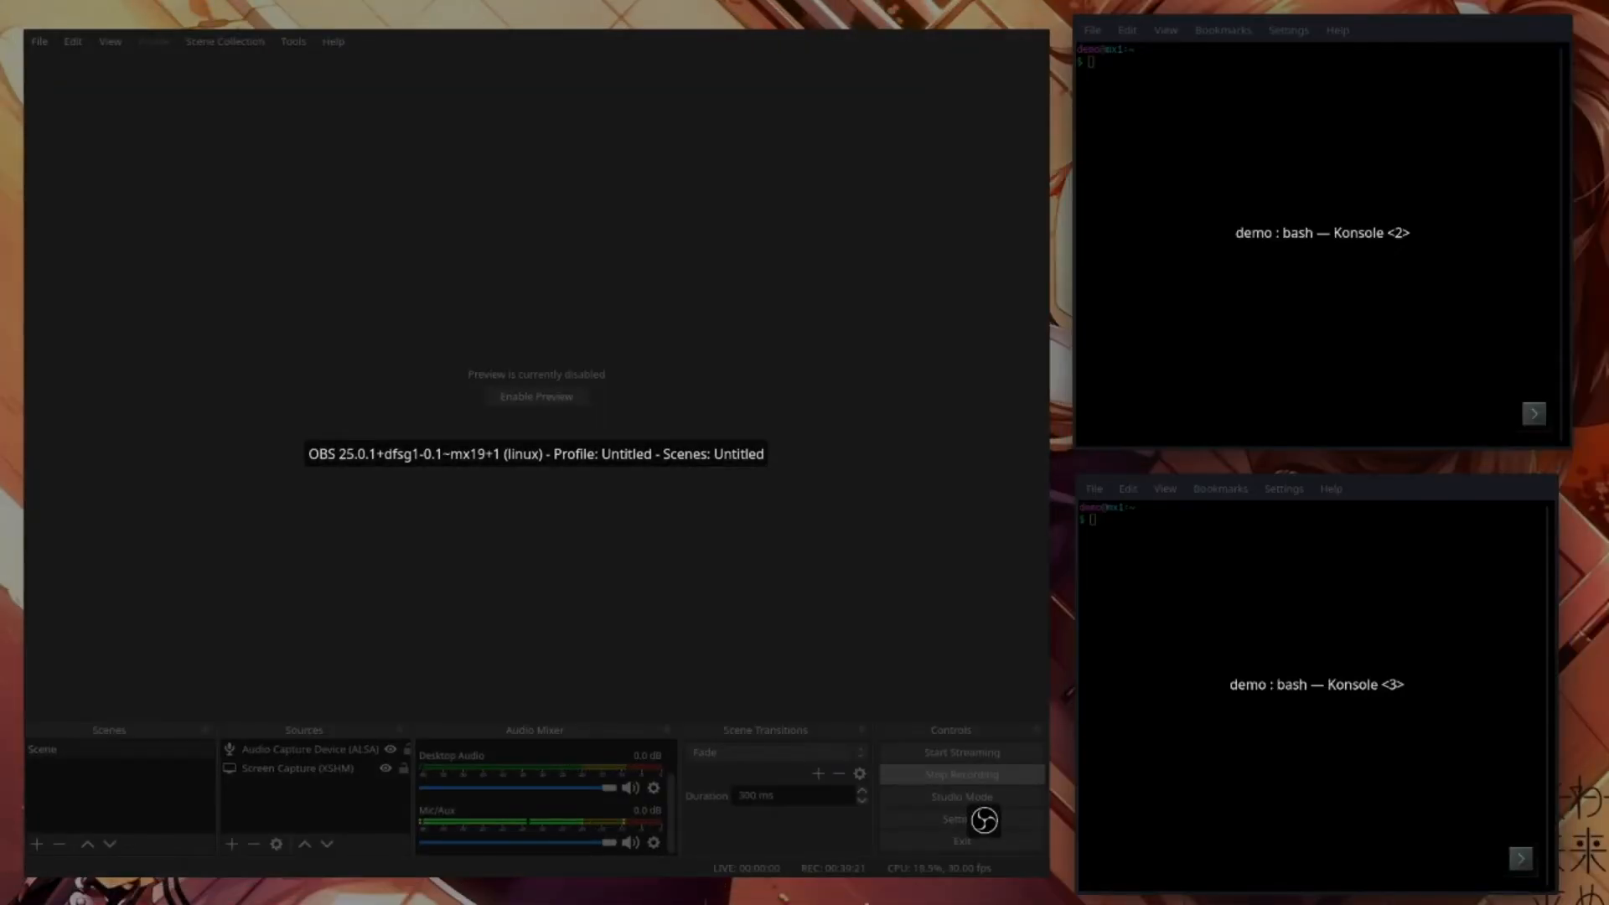
{"action": "key", "text": "Escape"}
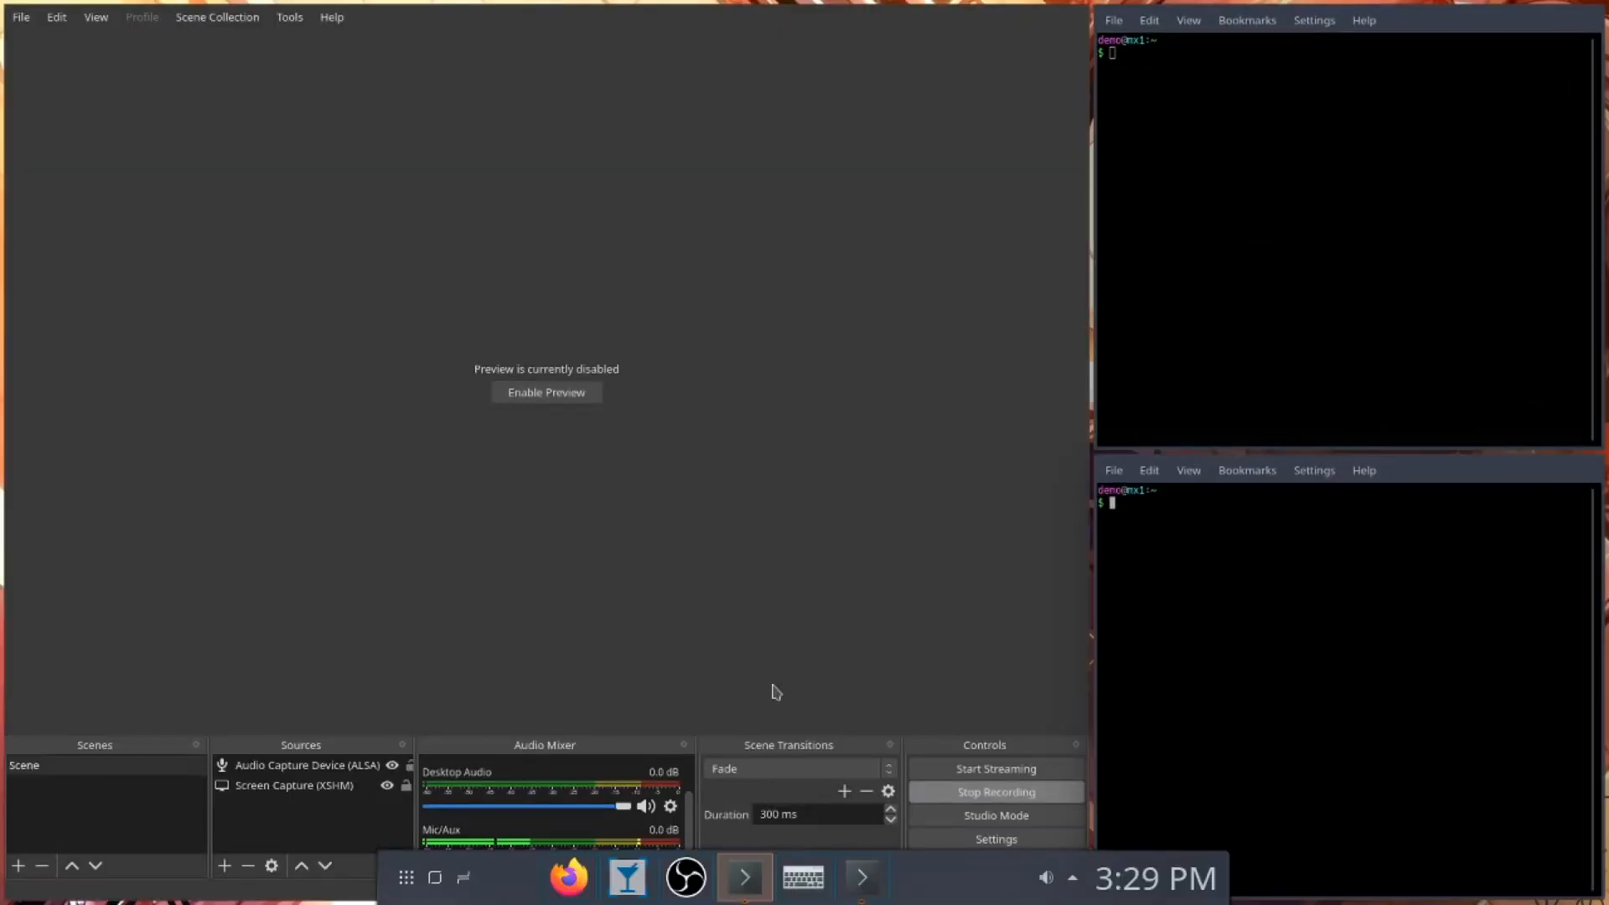
{"action": "left_click", "coordinate": [466, 879]}
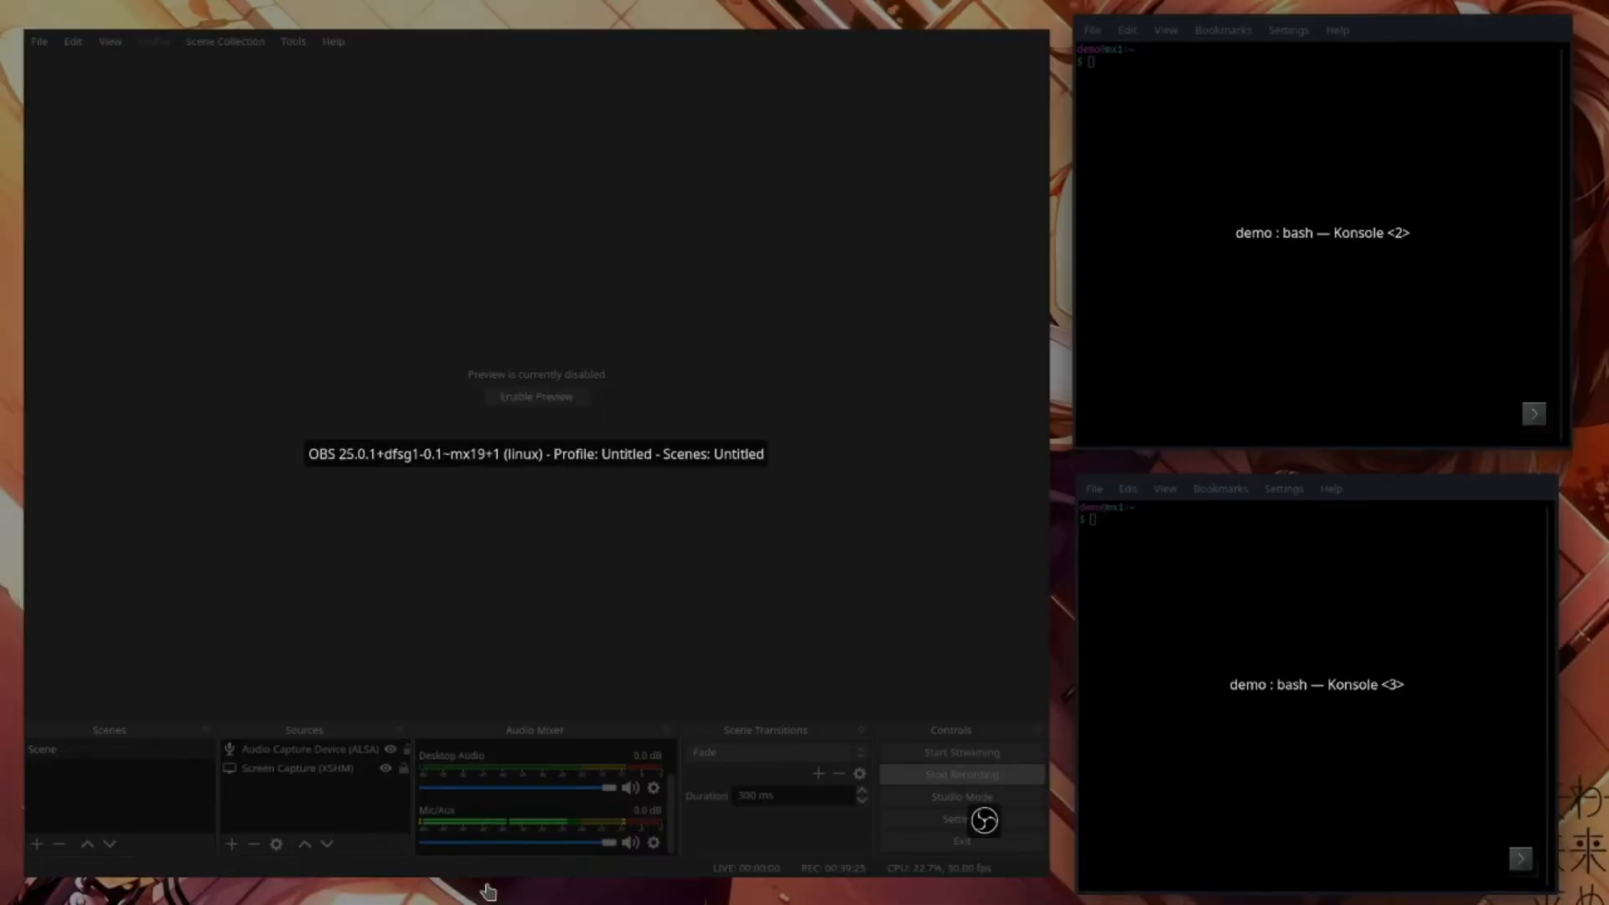
{"action": "left_click", "coordinate": [490, 895]}
{"action": "mouse_move", "coordinate": [485, 902]}
- Hide and restore all windows repeatedly with the panel's Show Desktop widget
{"action": "left_click", "coordinate": [437, 884]}
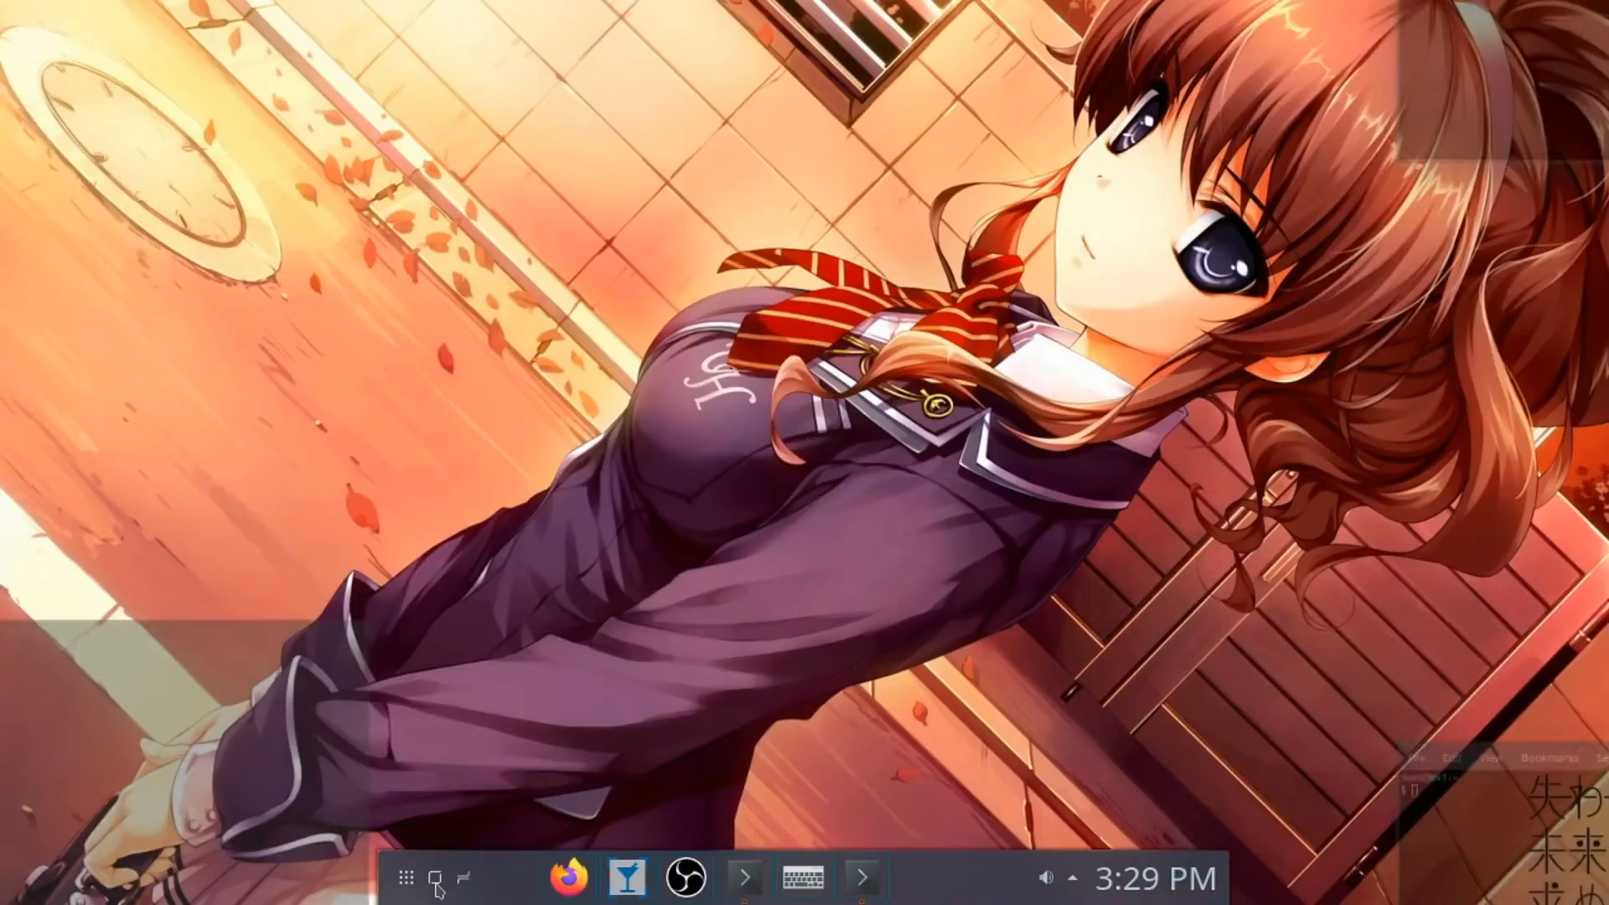
{"action": "left_click", "coordinate": [437, 885]}
{"action": "left_click", "coordinate": [437, 887]}
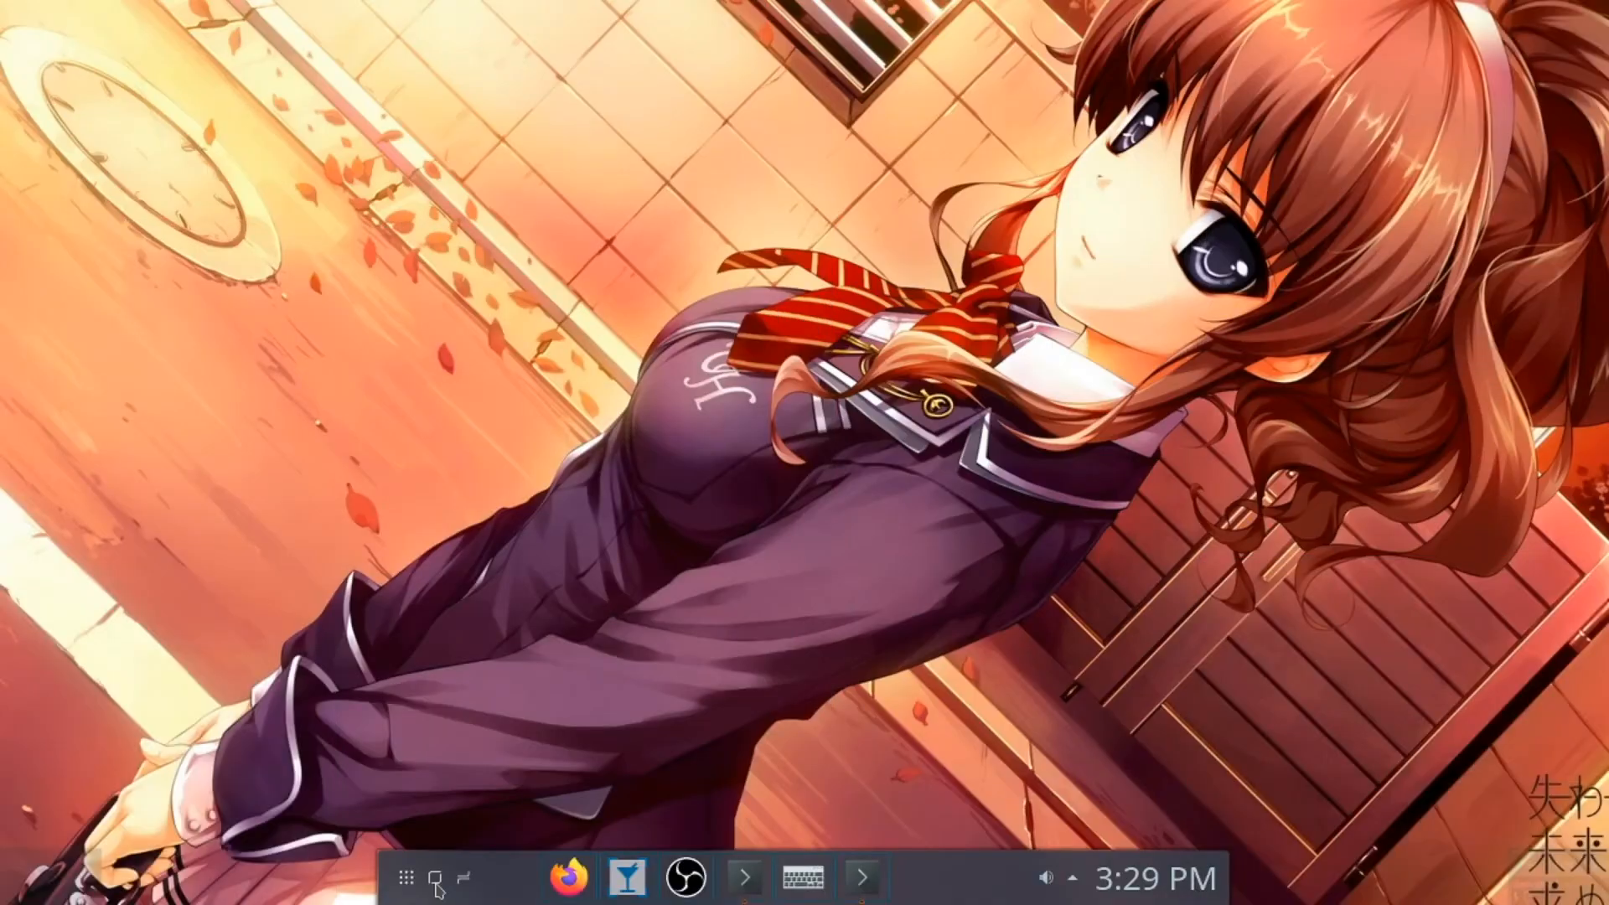
{"action": "left_click", "coordinate": [437, 887]}
- Open and close the fullscreen application dashboard, and view the desktop grid before returning to the desktop with the OBS window
{"action": "left_click", "coordinate": [411, 882]}
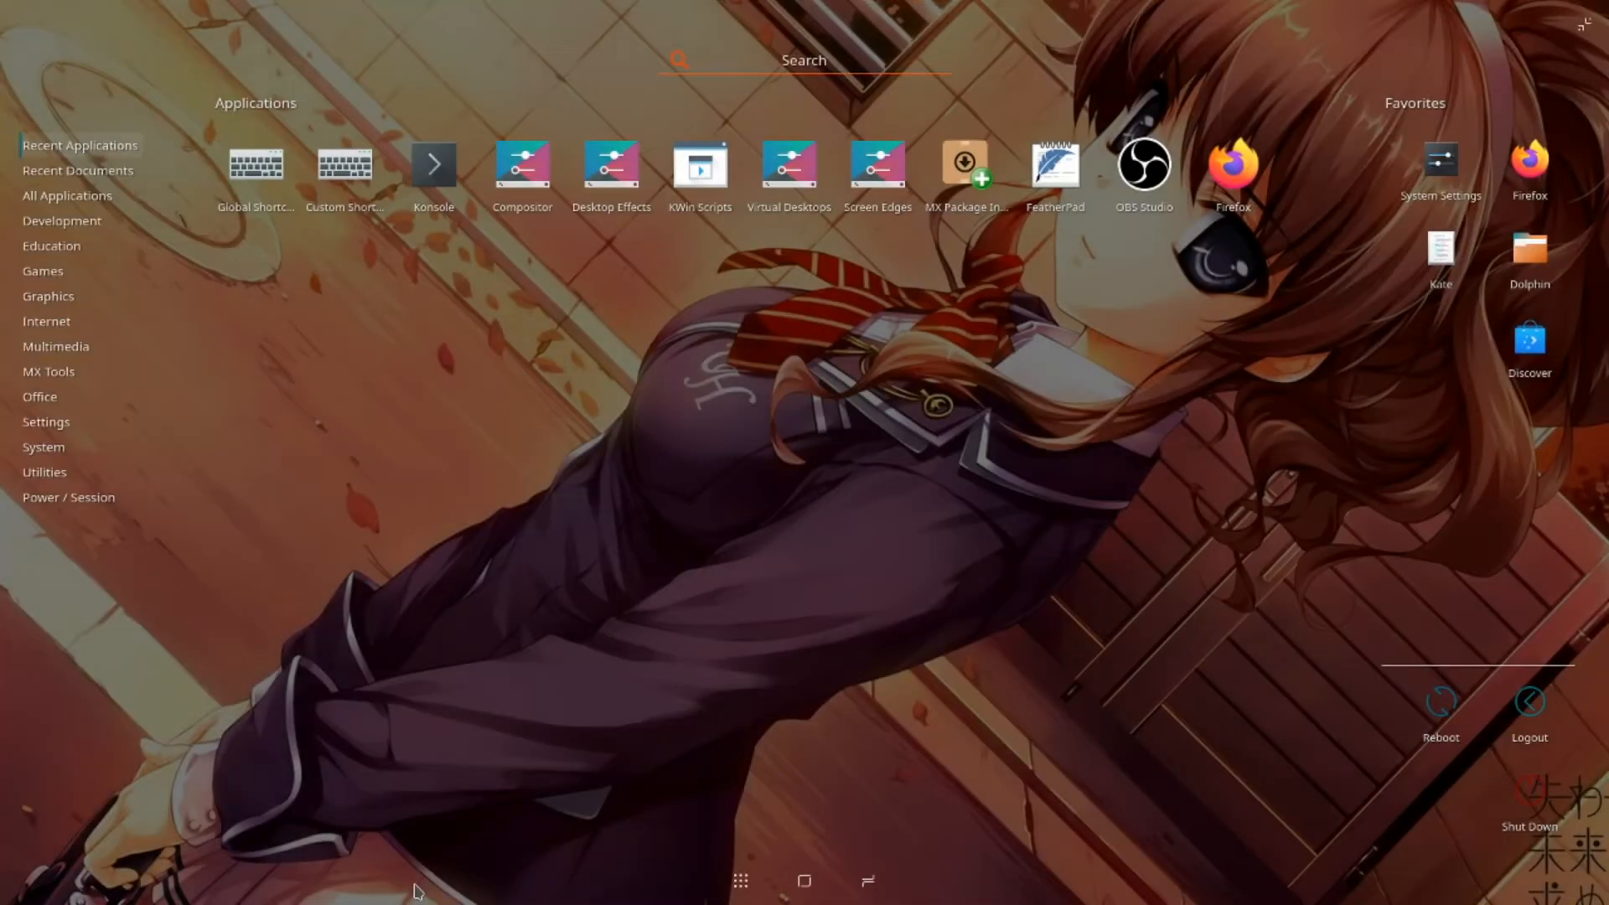
{"action": "left_click", "coordinate": [1021, 331]}
{"action": "mouse_move", "coordinate": [750, 901]}
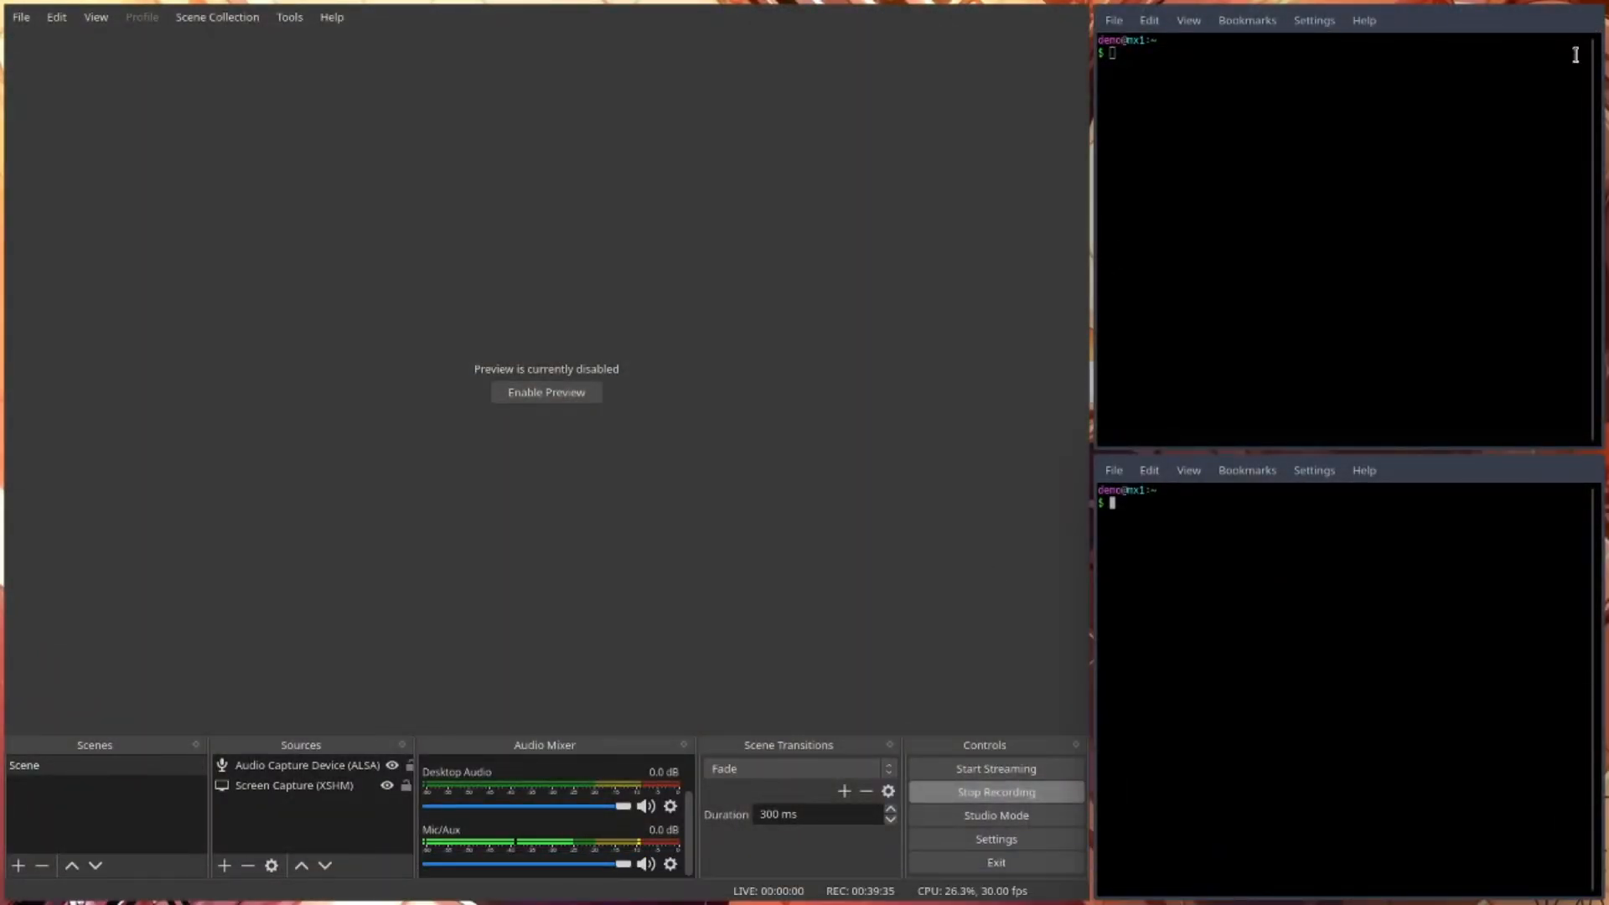
{"action": "mouse_move", "coordinate": [1546, 42]}
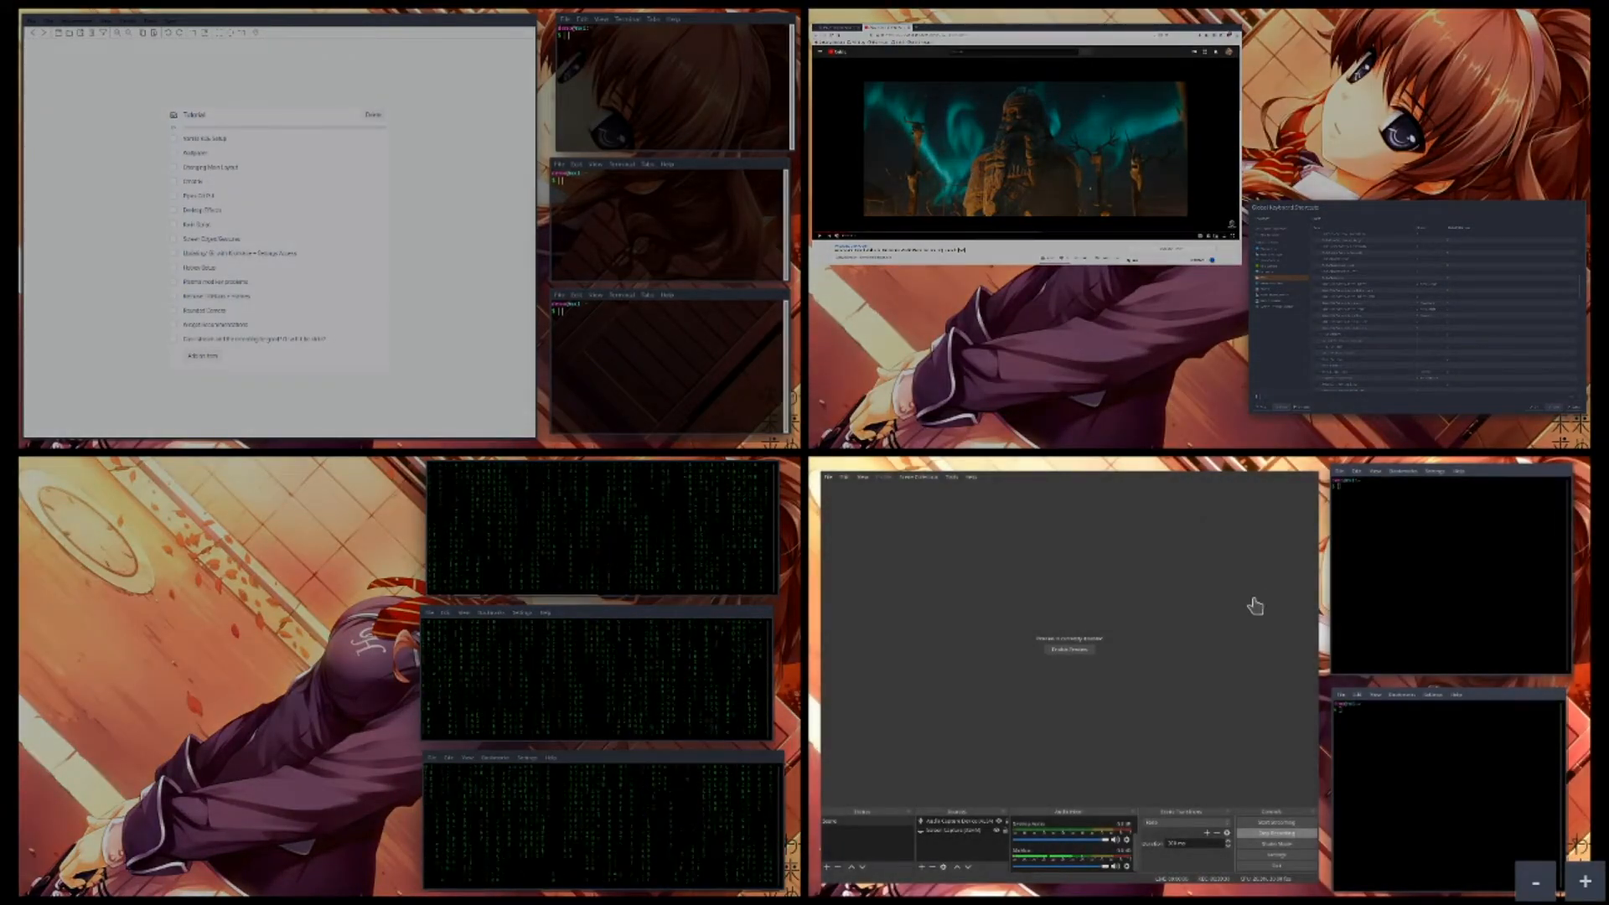
{"action": "left_click", "coordinate": [1295, 654]}
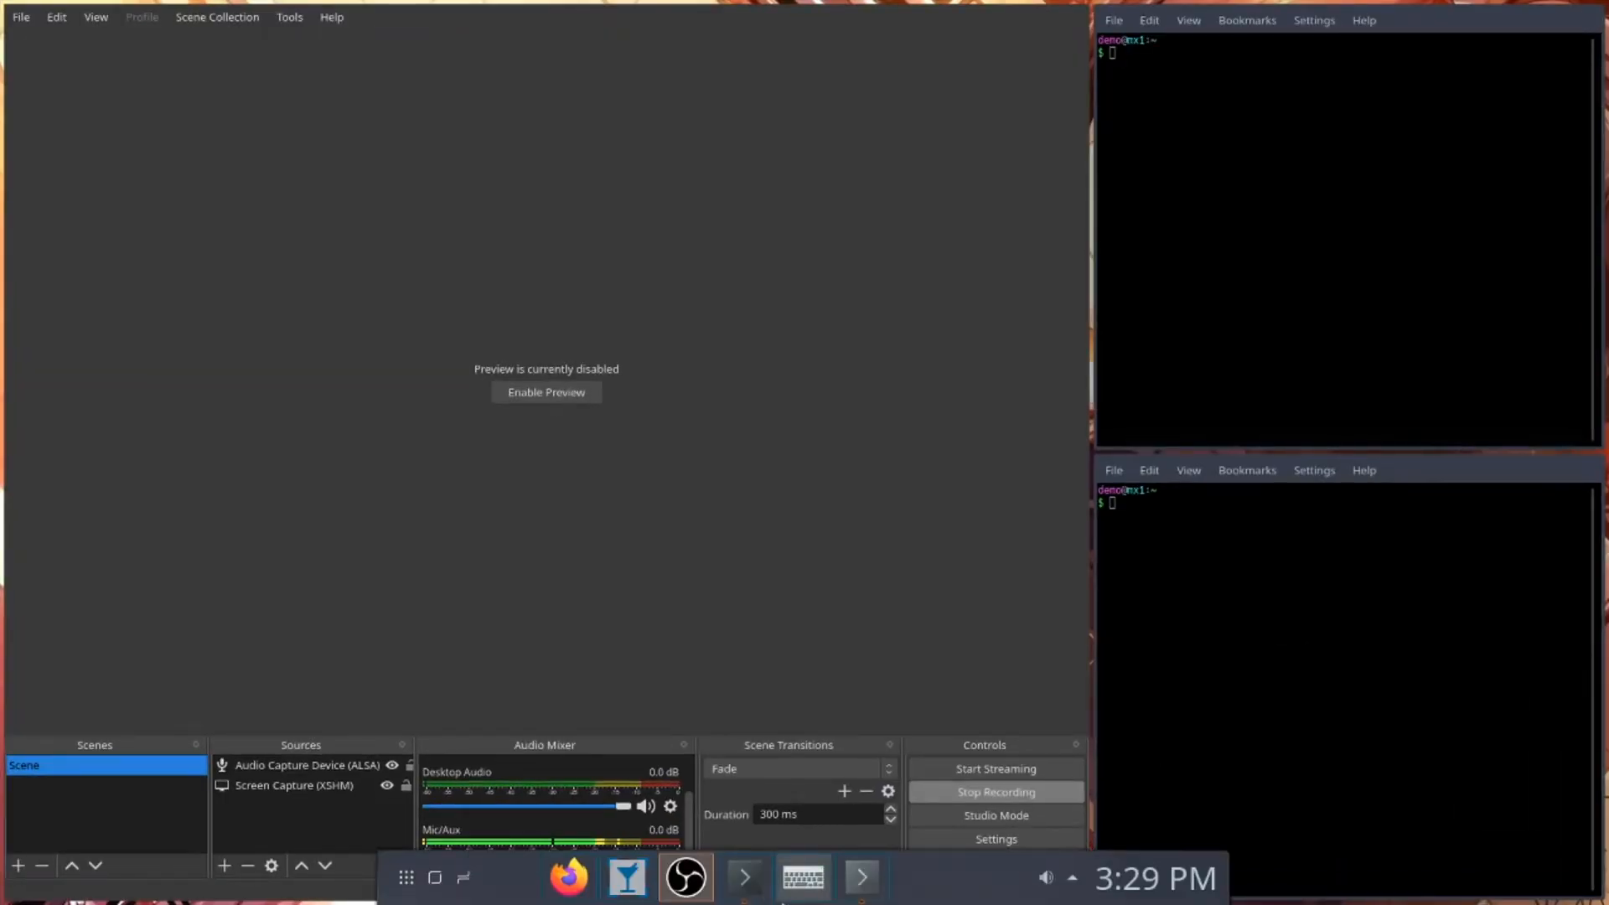
- Switch to the desktop with the three terminals showing green falling characters and close all three of them
{"action": "right_click", "coordinate": [930, 900]}
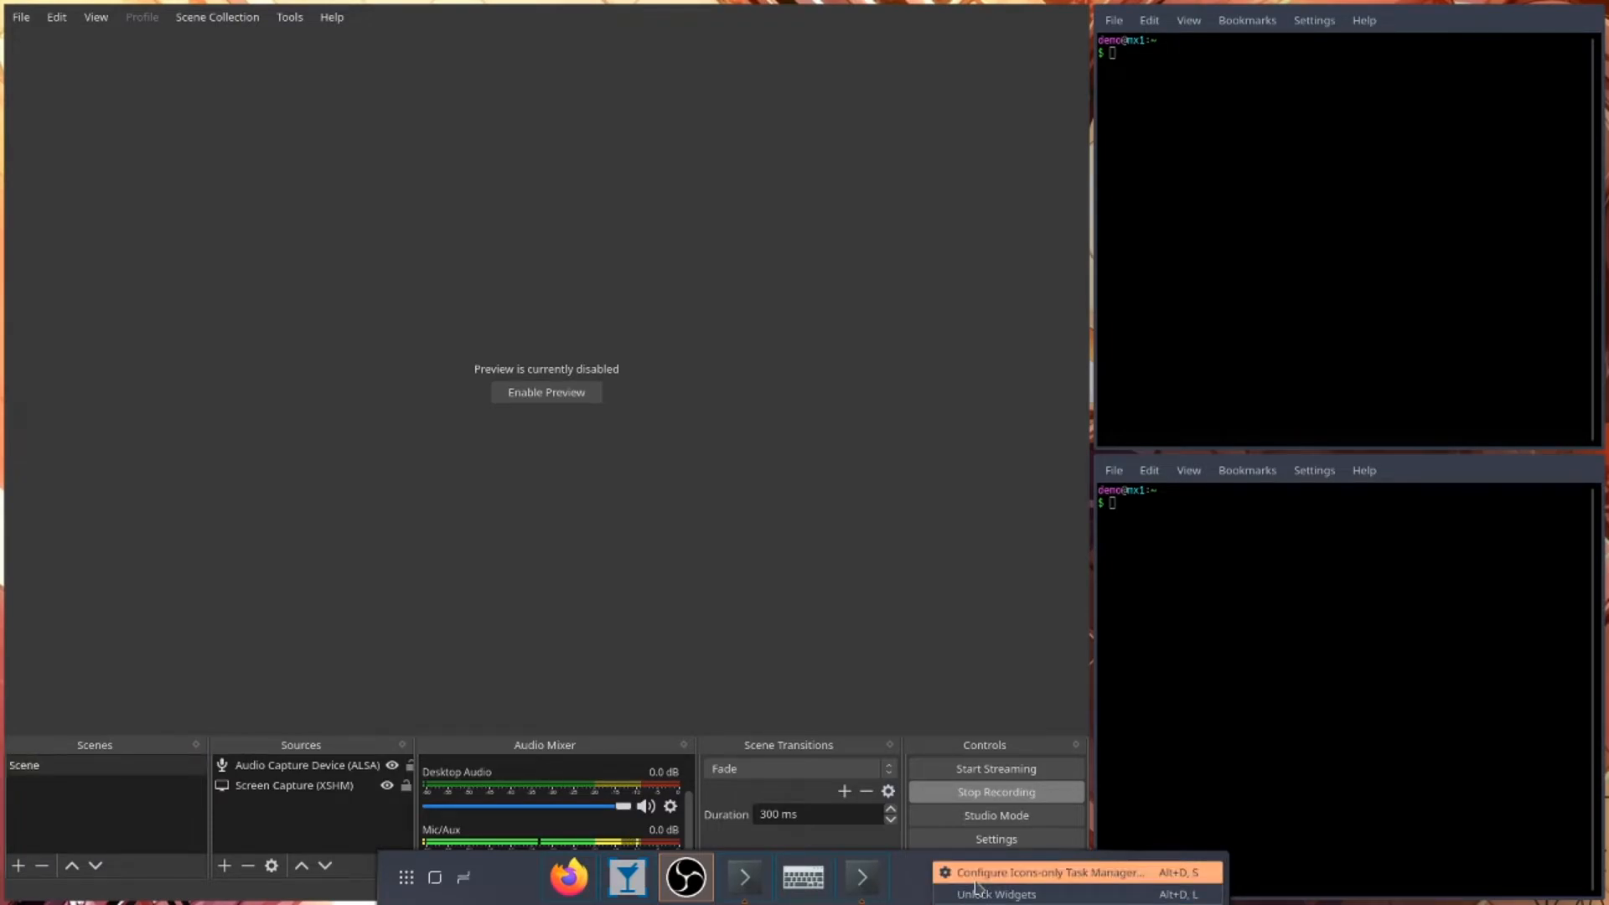
{"action": "left_click", "coordinate": [922, 4]}
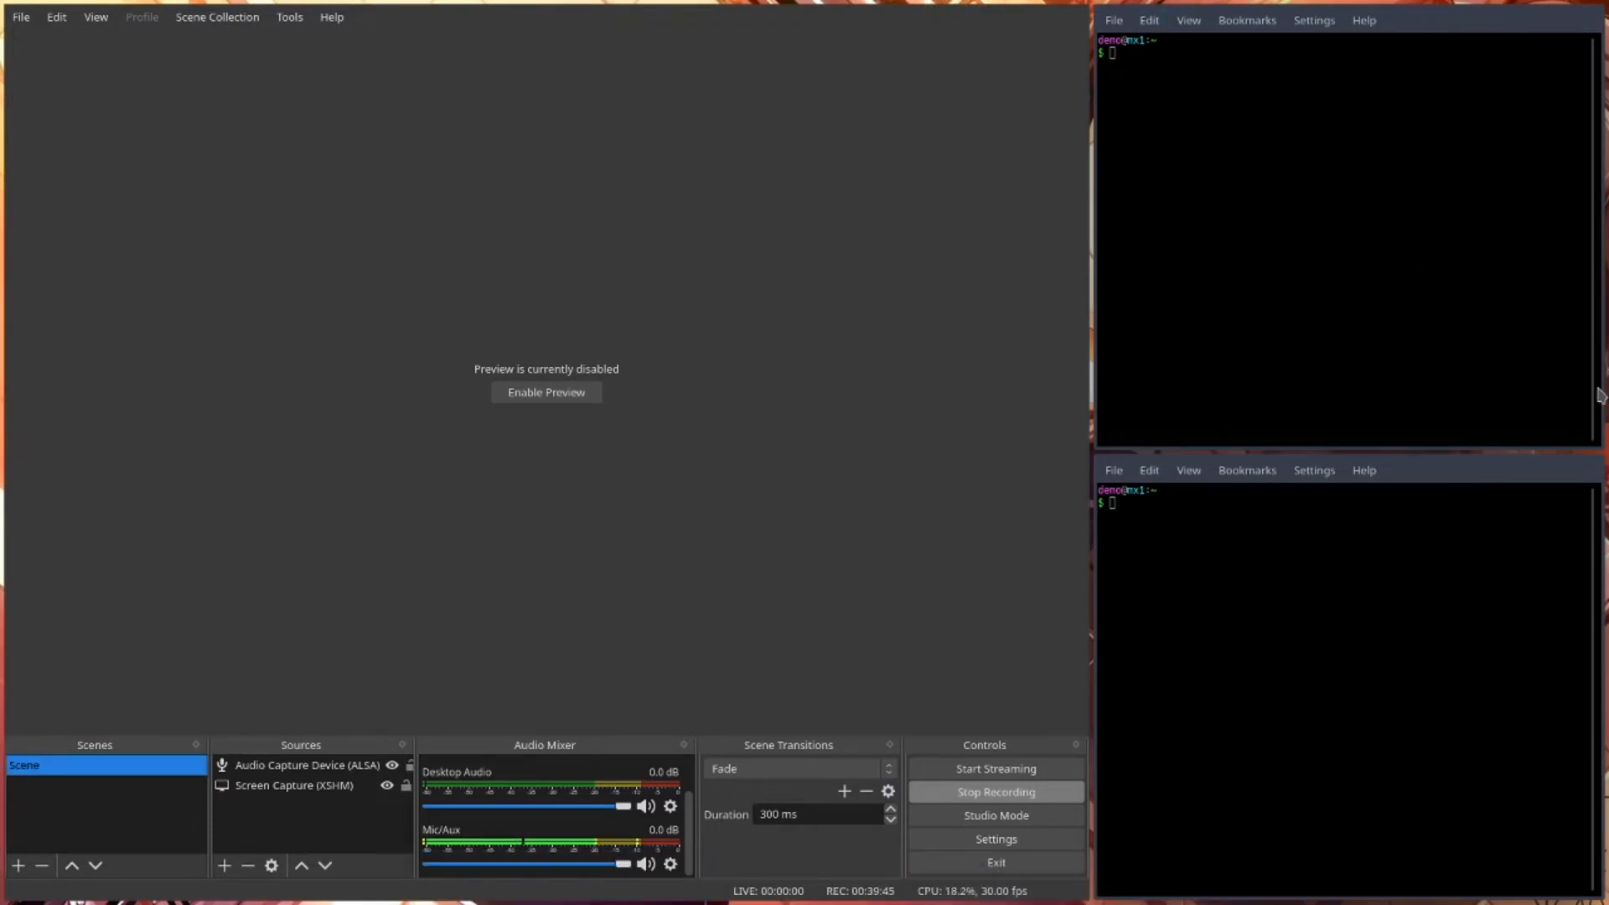
{"action": "key", "text": "ctrl+super+Left"}
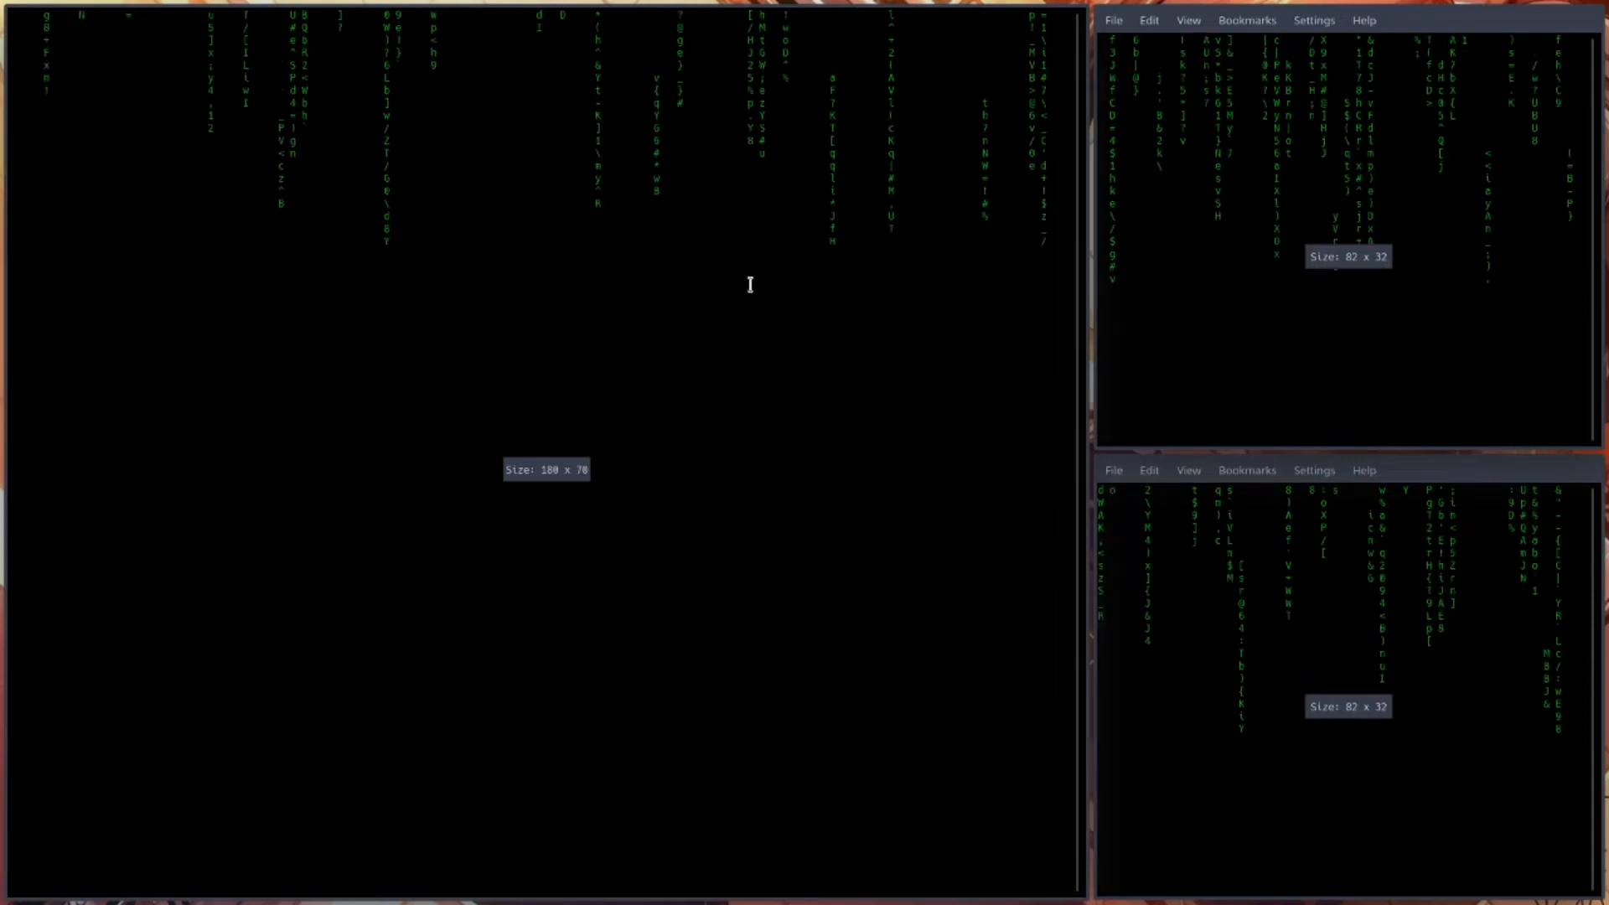
{"action": "key", "text": "alt+F4"}
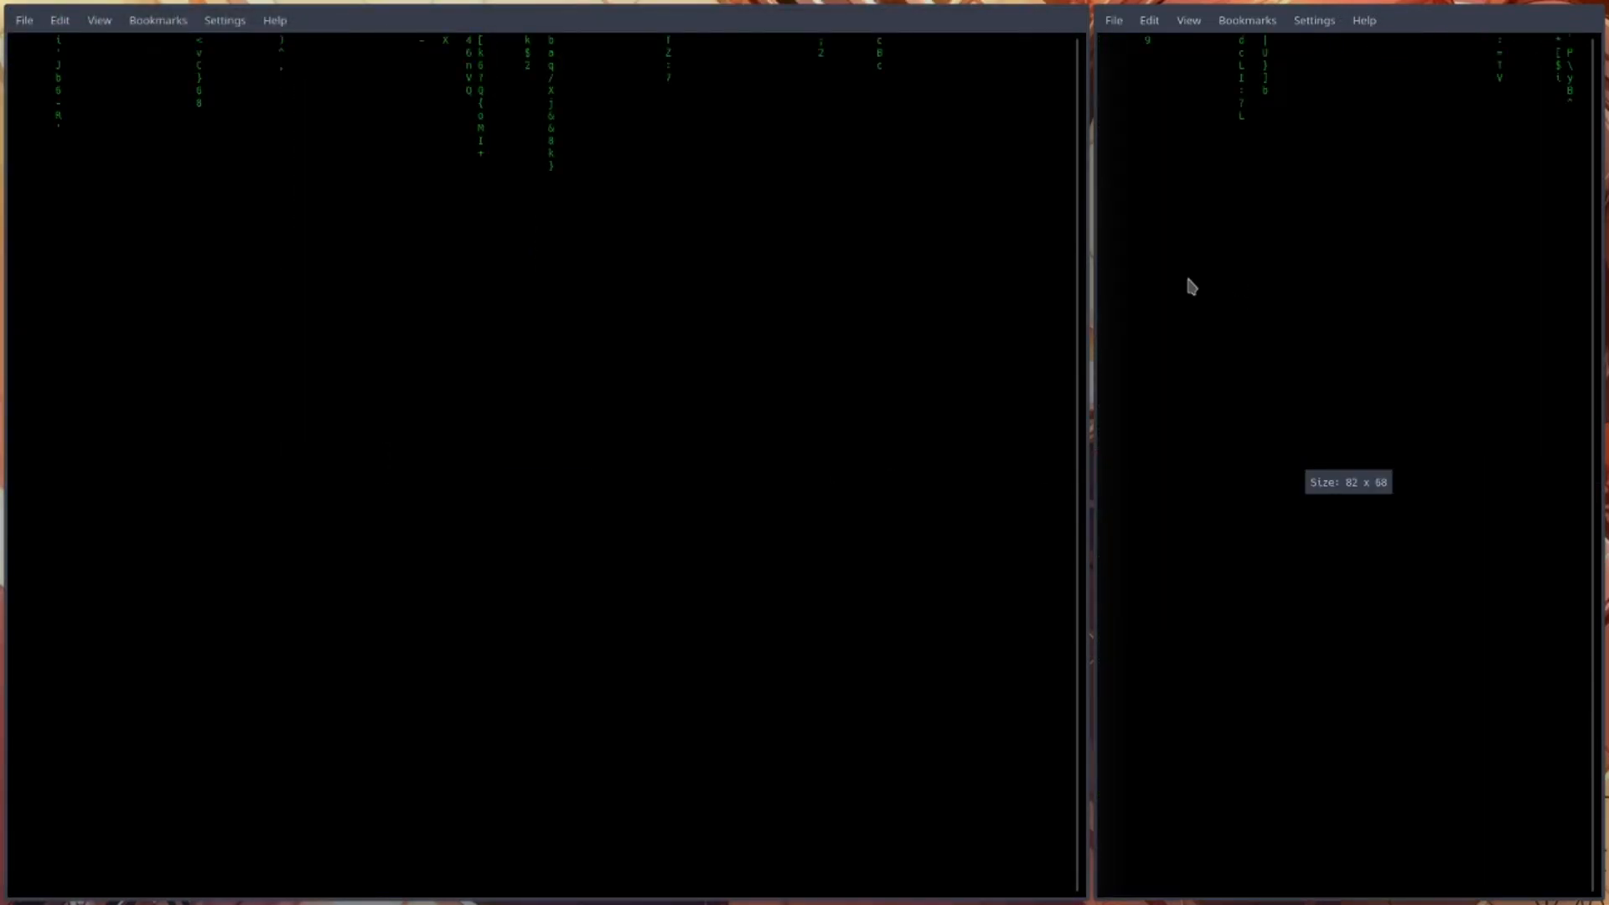
{"action": "key", "text": "super"}
{"action": "key", "text": "super"}
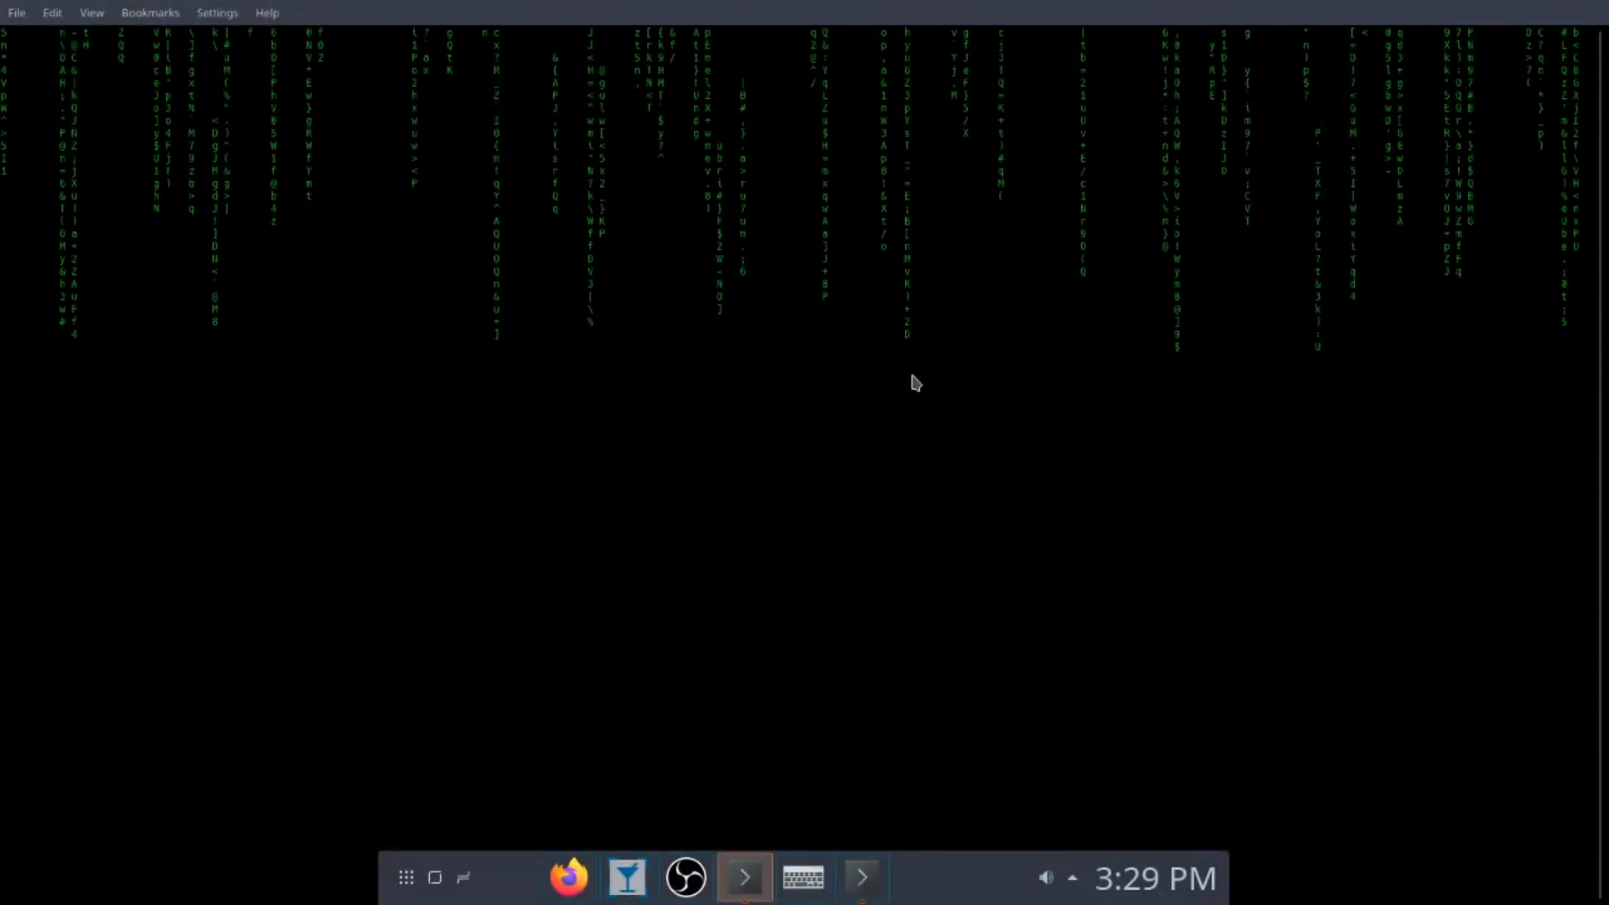
{"action": "key", "text": "alt+F4"}
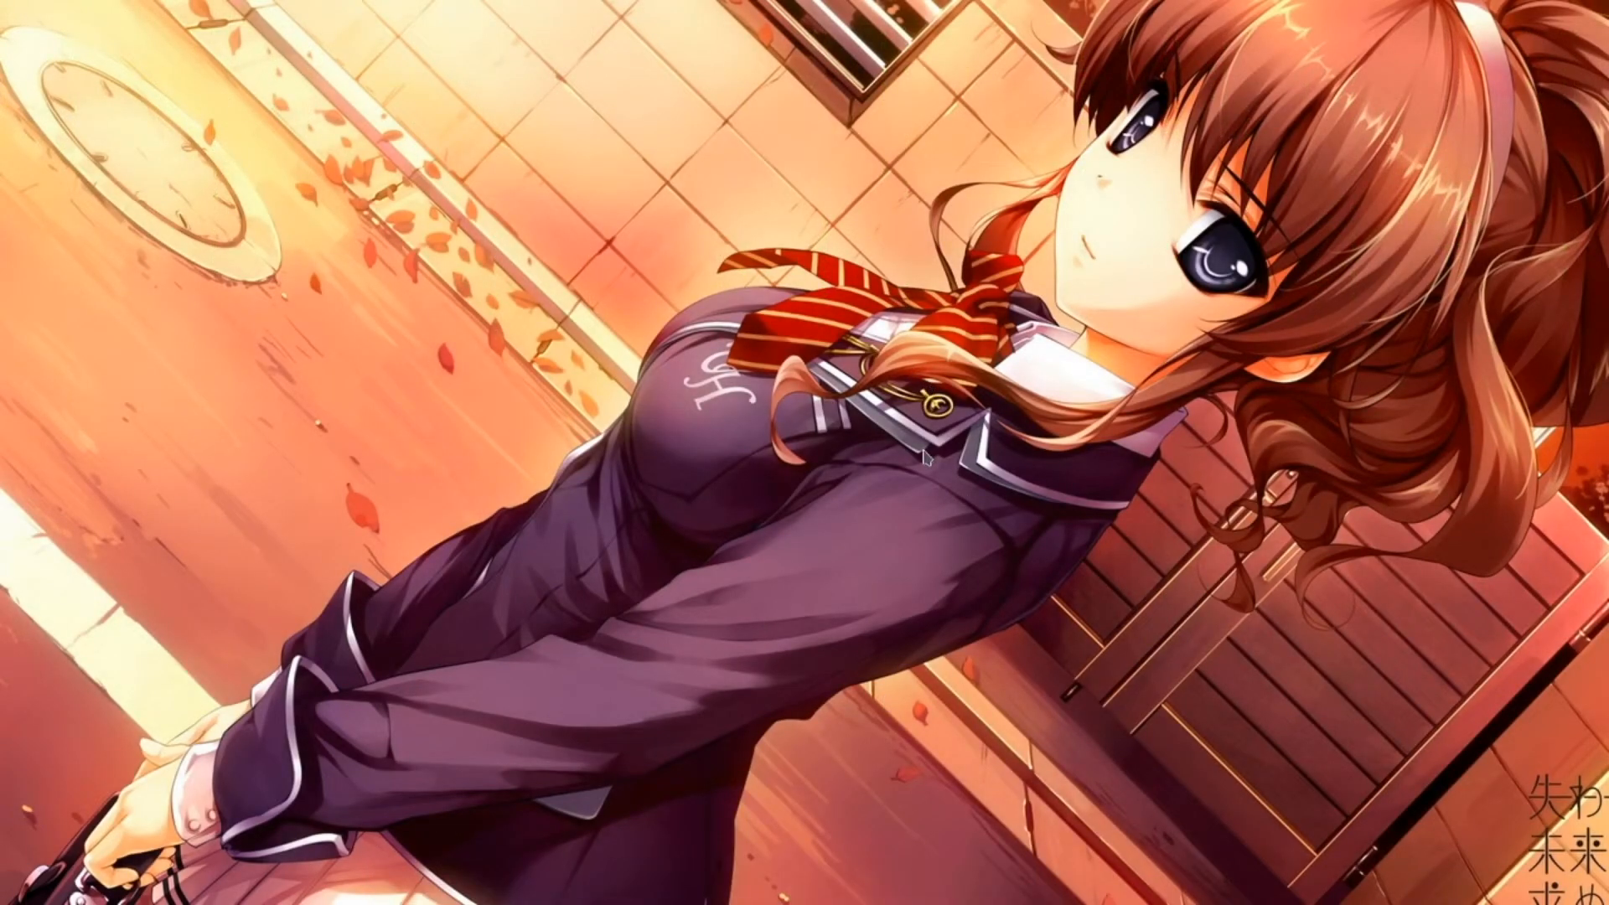
- Unlock the Plasma widgets so that panels and widgets can be edited
{"action": "right_click", "coordinate": [924, 452]}
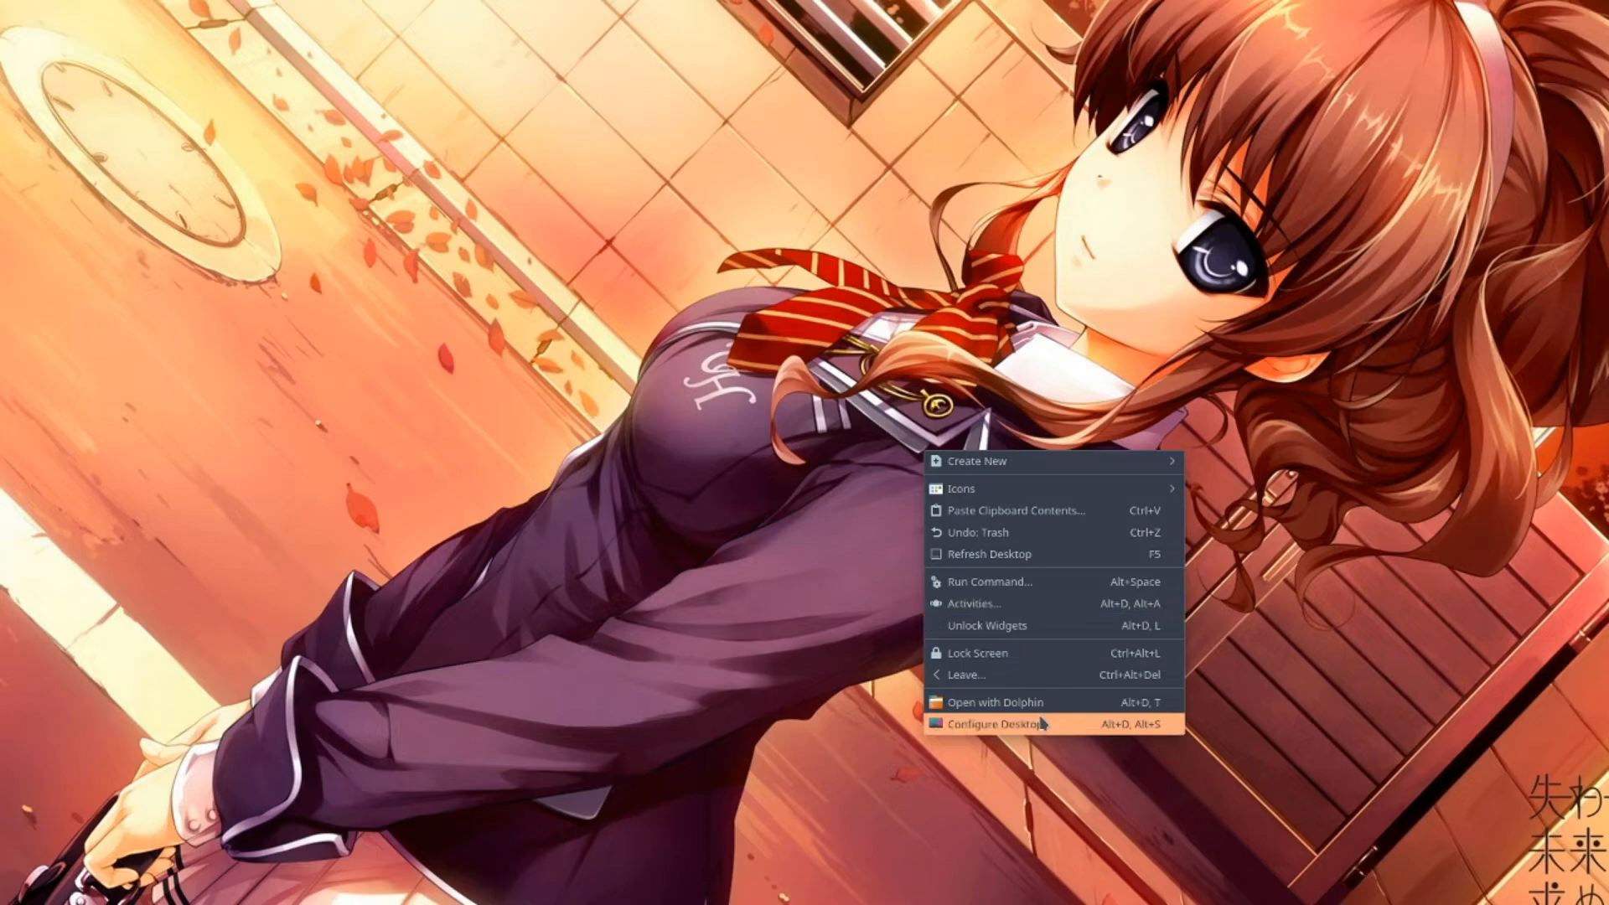
{"action": "left_click", "coordinate": [633, 731]}
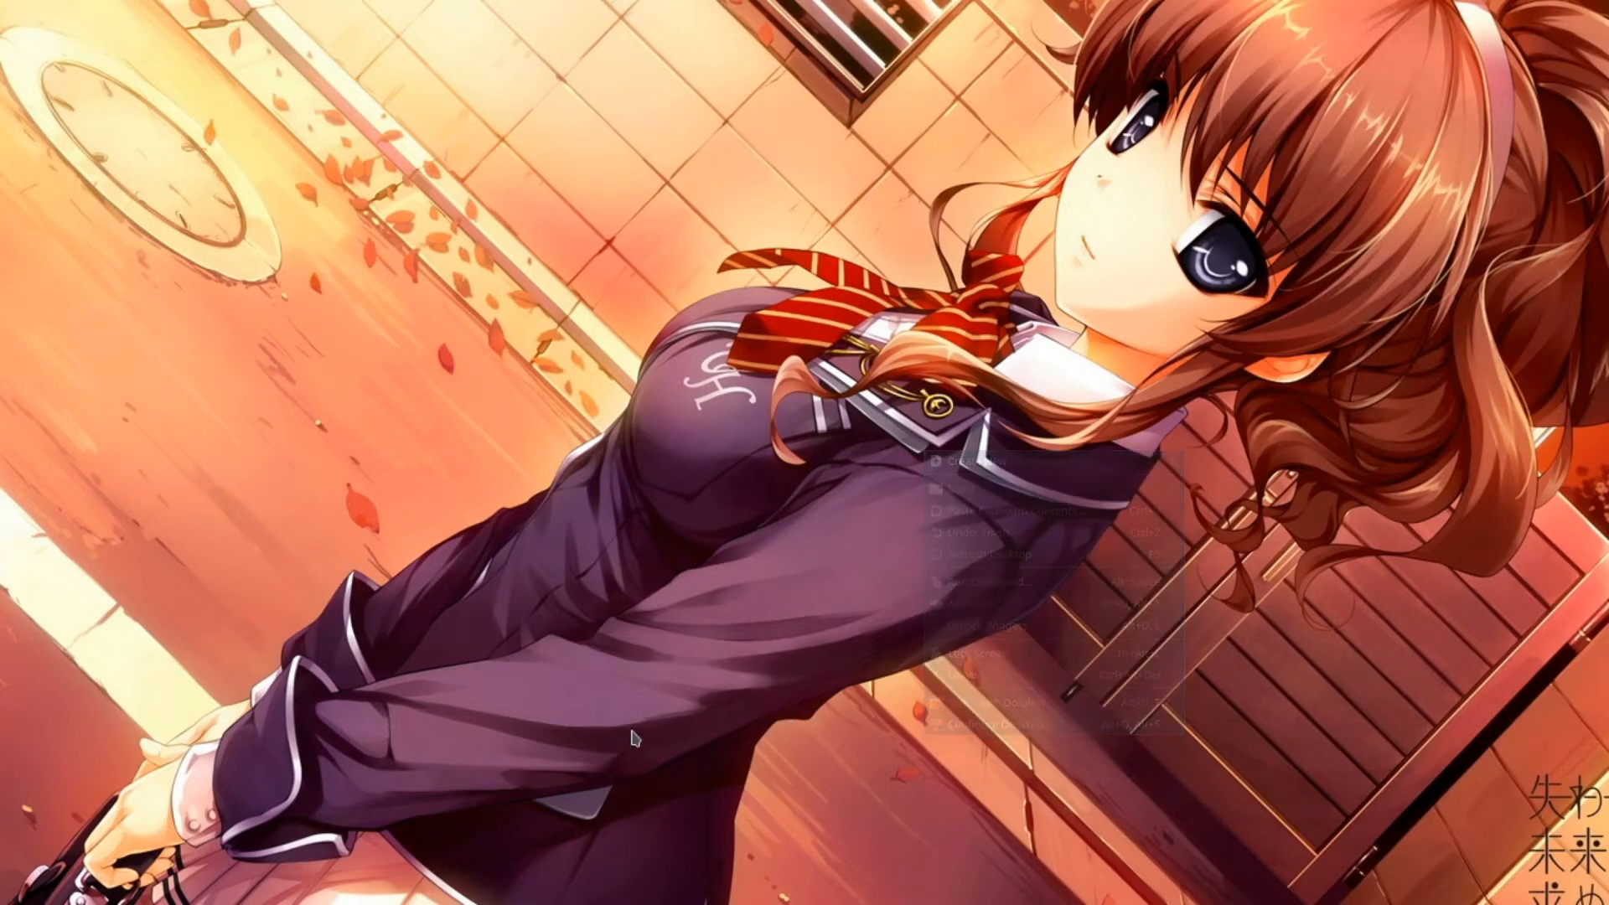
{"action": "mouse_move", "coordinate": [804, 902]}
{"action": "right_click", "coordinate": [946, 885]}
{"action": "left_click", "coordinate": [991, 895]}
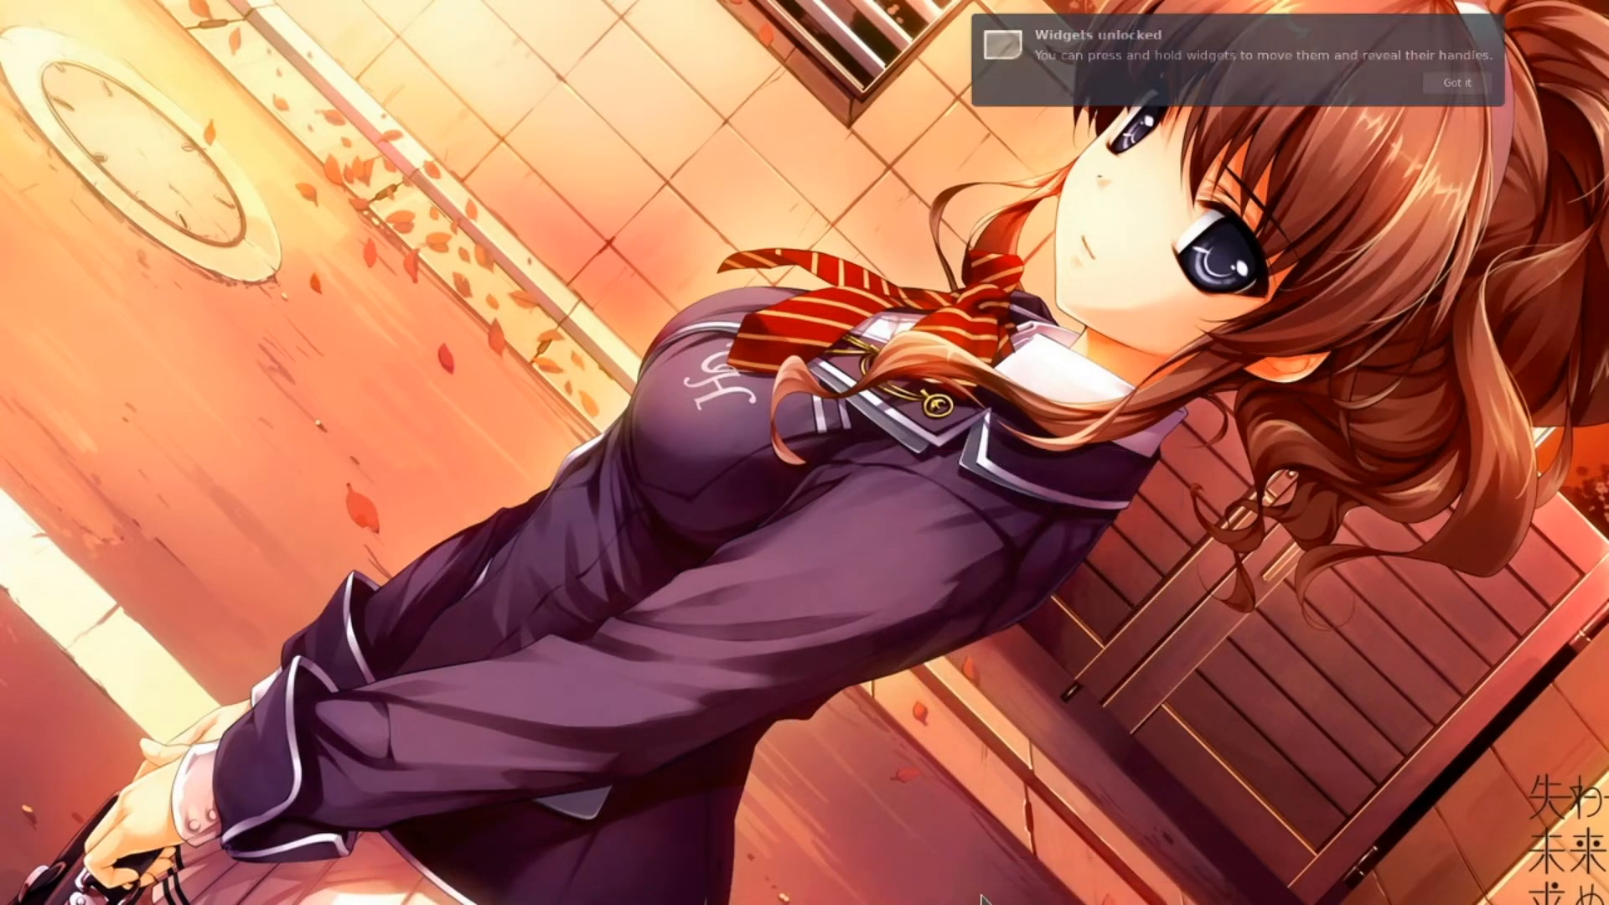
- Add an Empty Panel to the desktop
{"action": "right_click", "coordinate": [809, 348]}
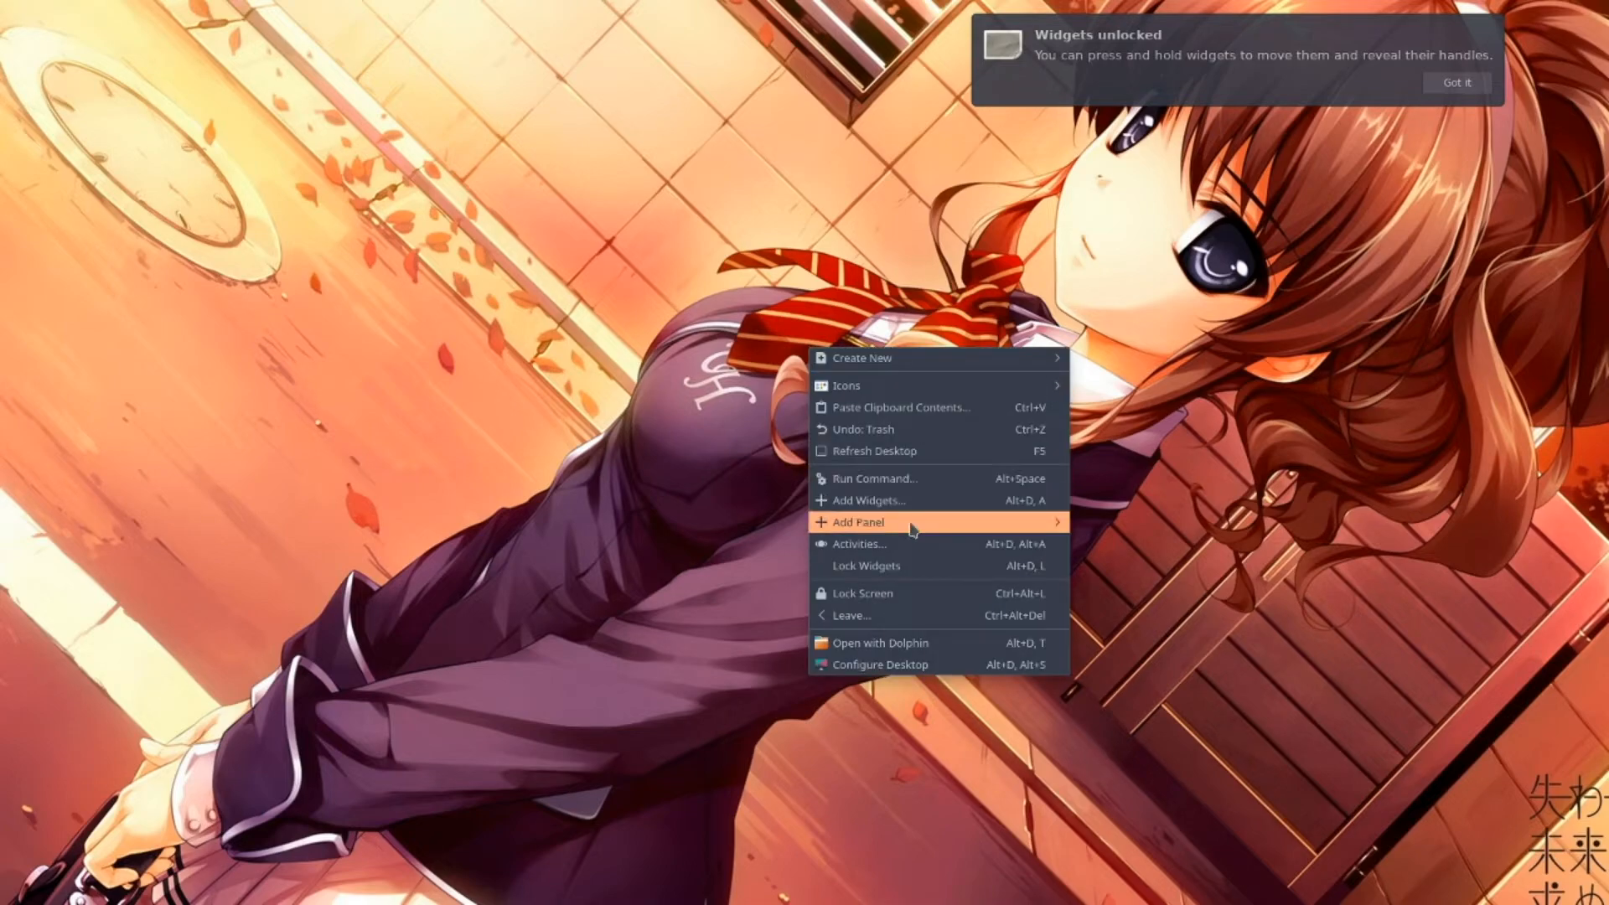
{"action": "mouse_move", "coordinate": [926, 524]}
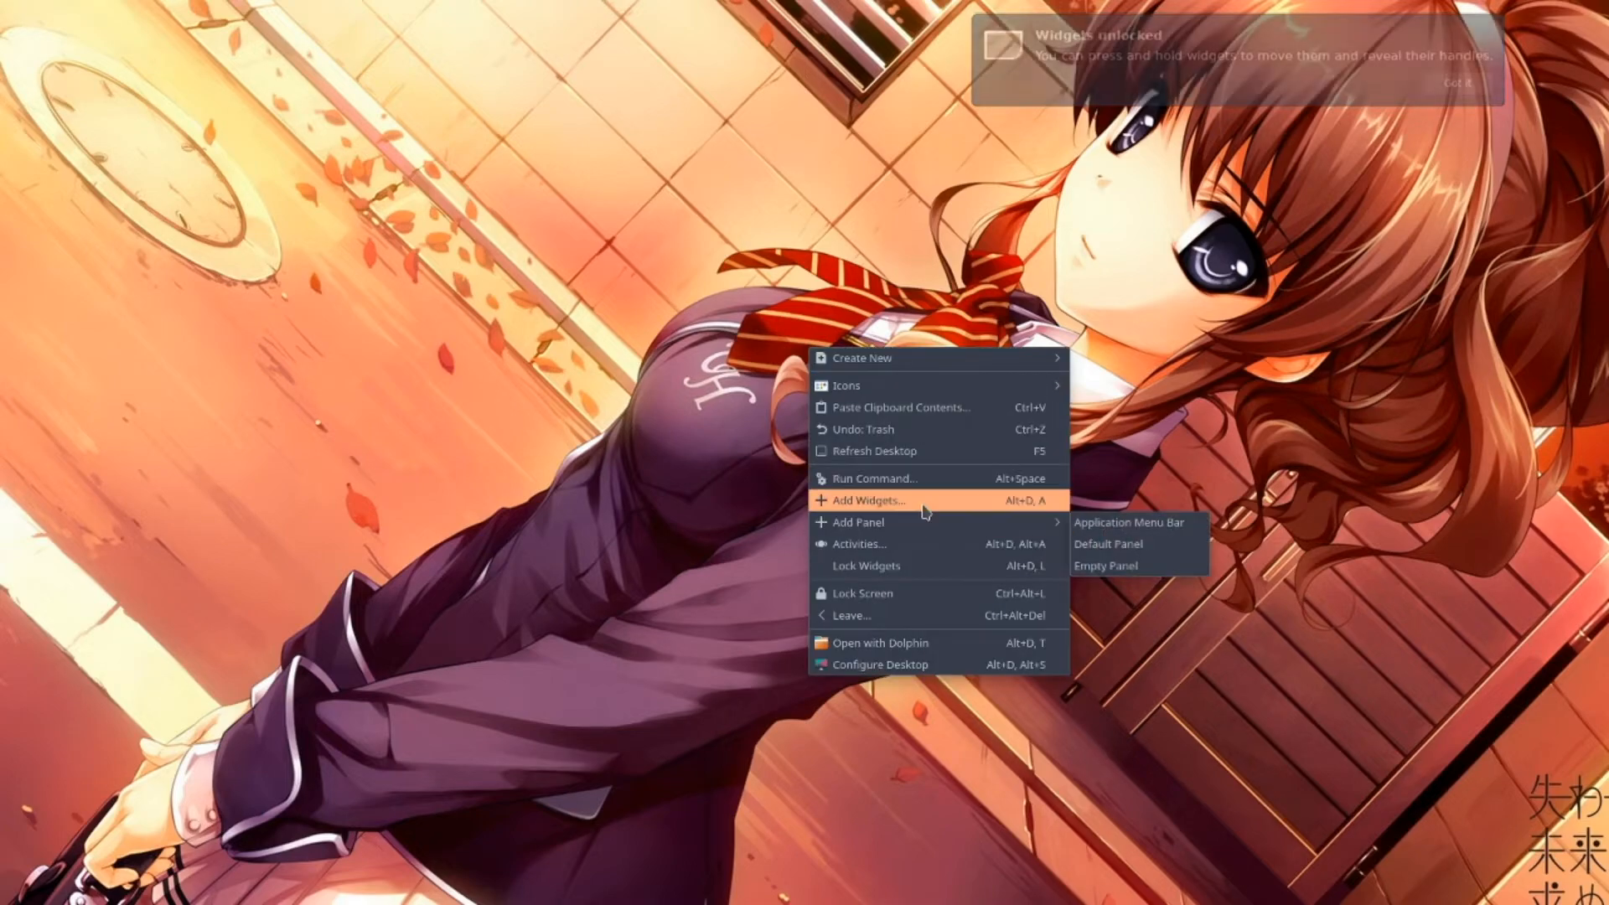
{"action": "left_click", "coordinate": [1156, 566]}
- Search the new panel's available widgets for "glo" and add the Global Menu widget
{"action": "right_click", "coordinate": [666, 17]}
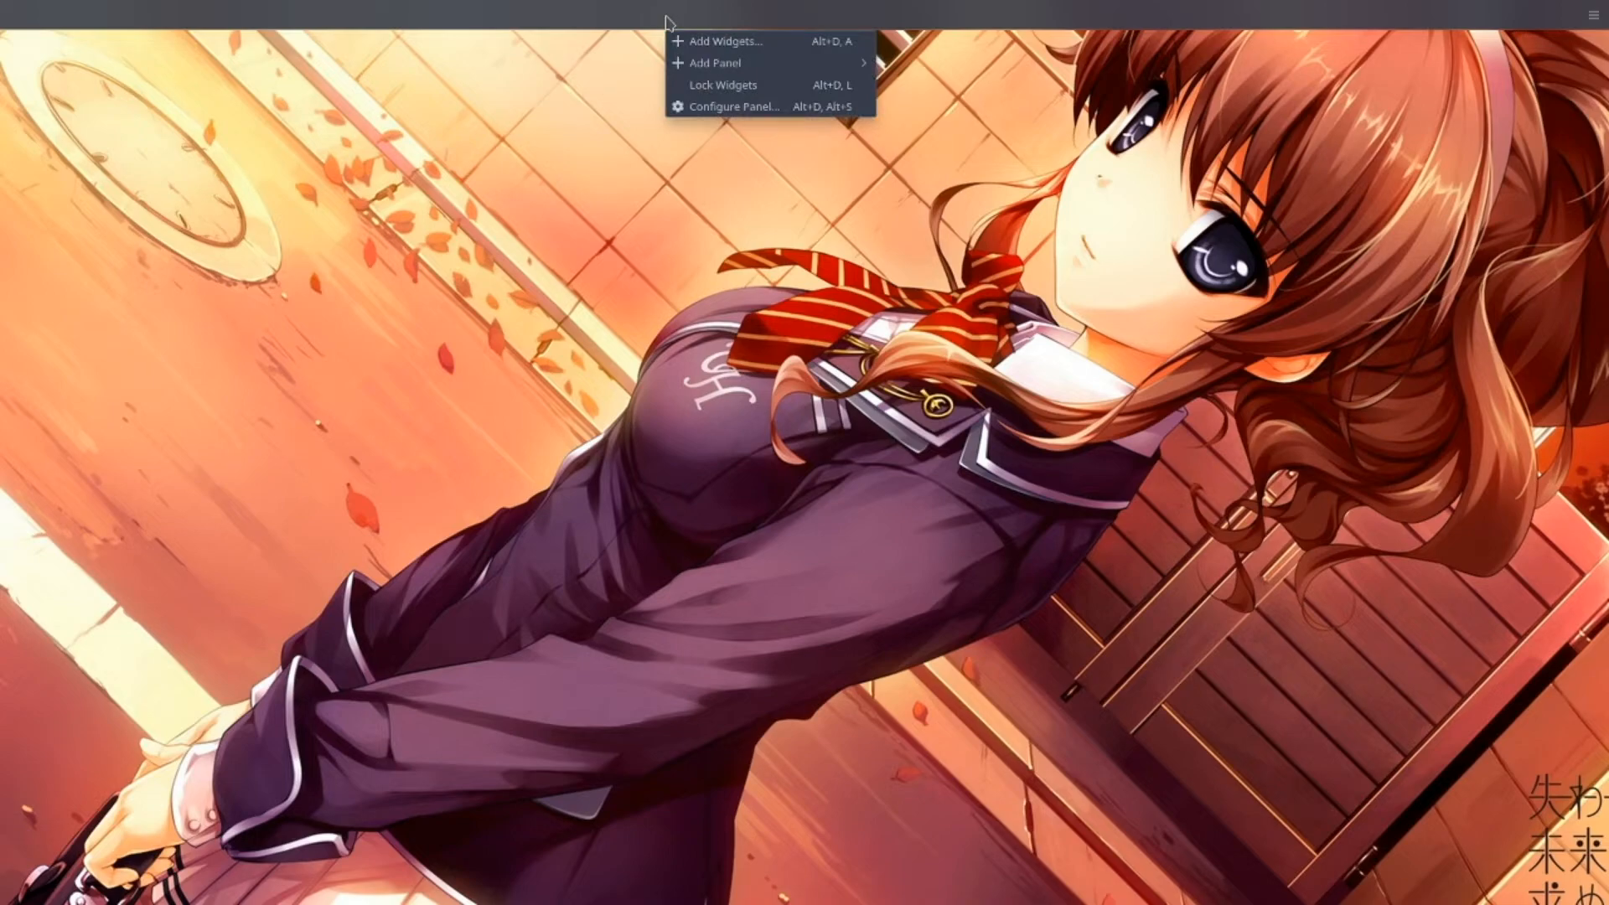
{"action": "left_click", "coordinate": [757, 42]}
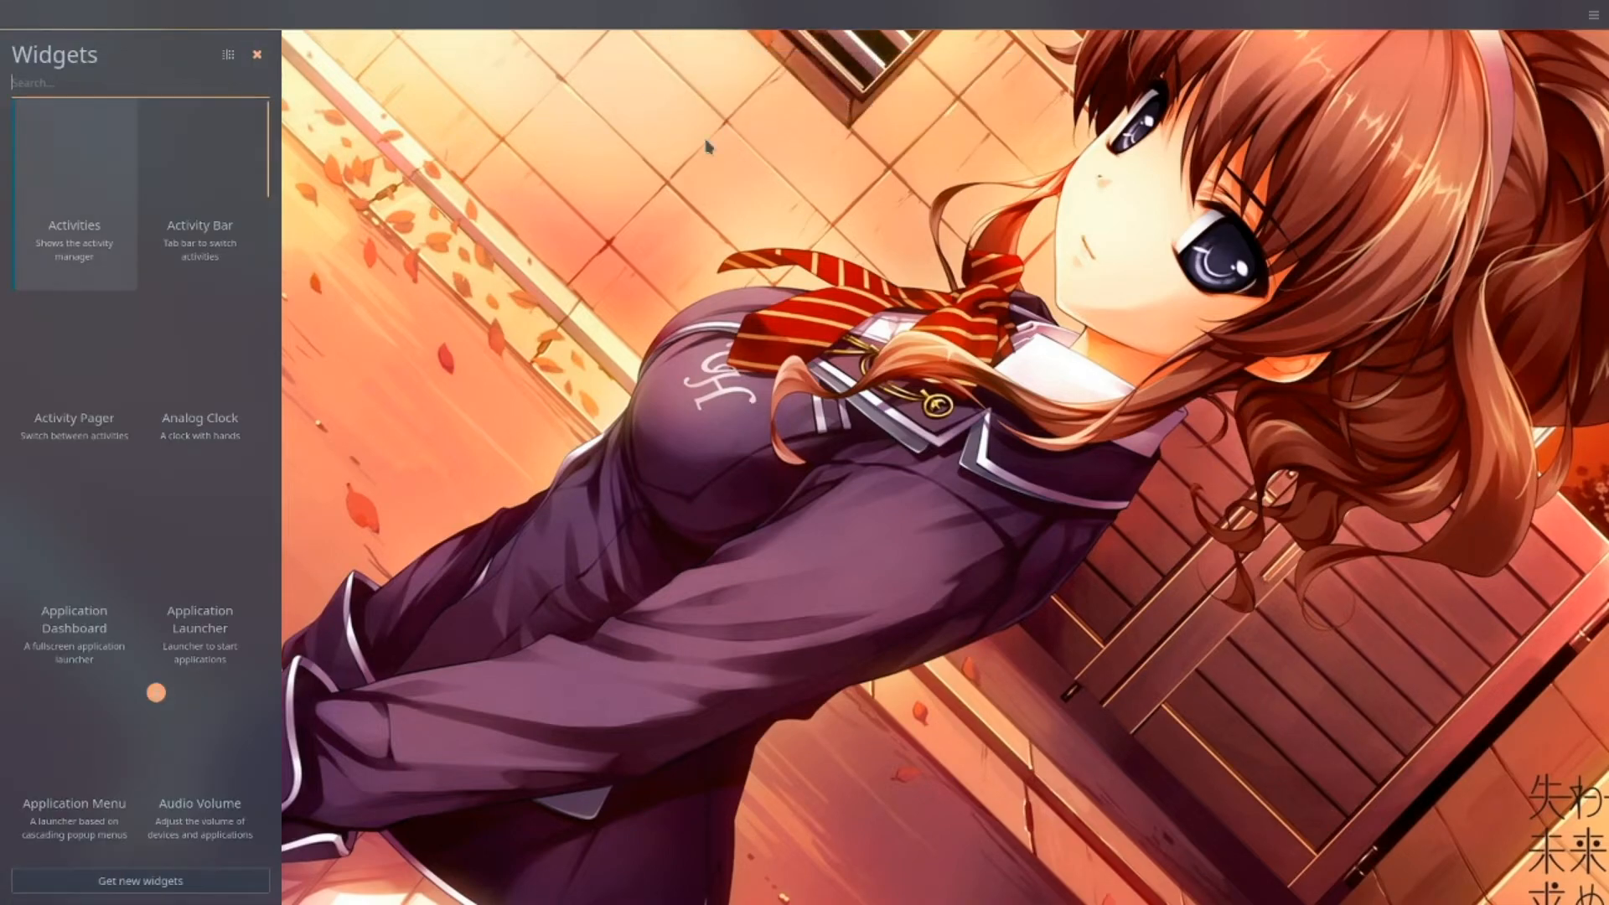
{"action": "type", "text": "glo"}
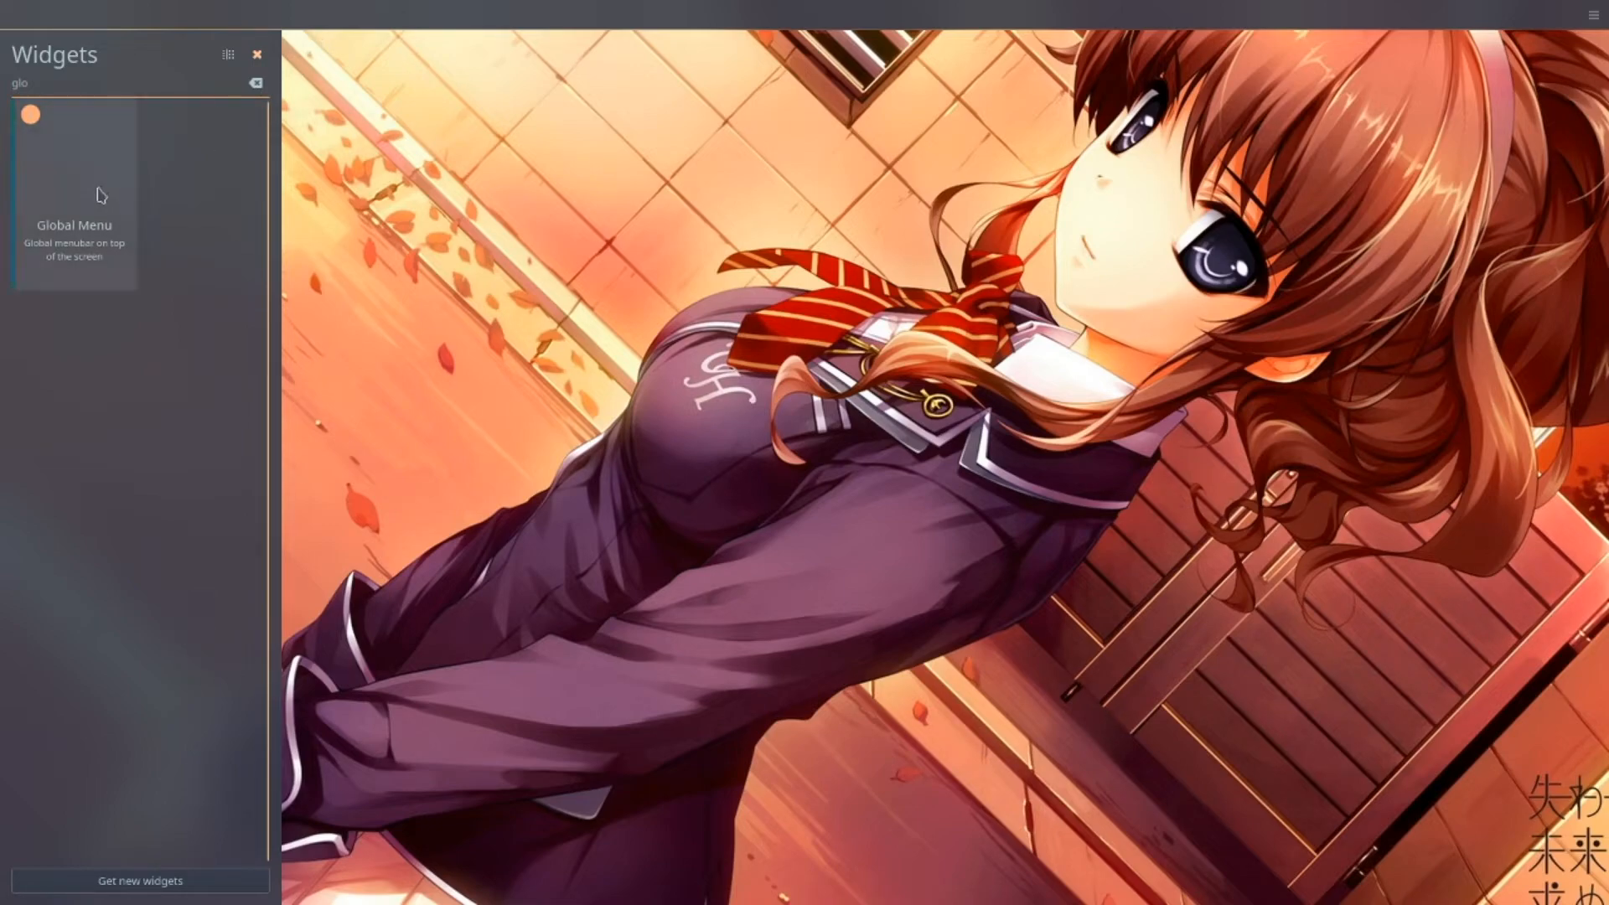
{"action": "left_click", "coordinate": [978, 298]}
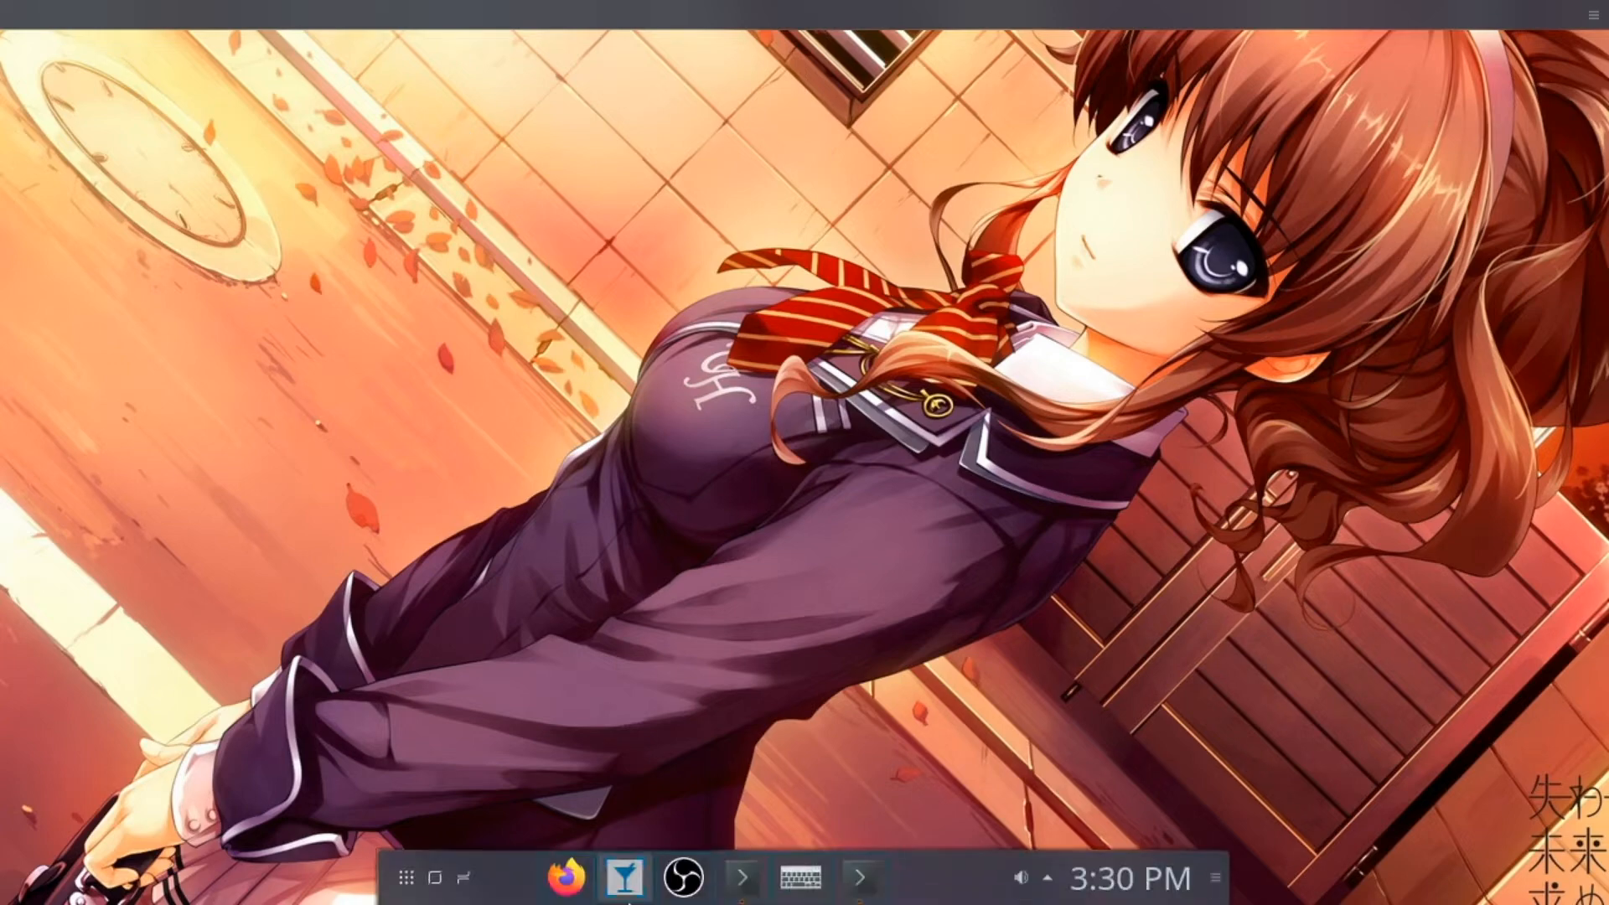
- Bring up the Firefox window to check the new panel there, and return to the empty desktop through the desktop grid
{"action": "left_click", "coordinate": [567, 890]}
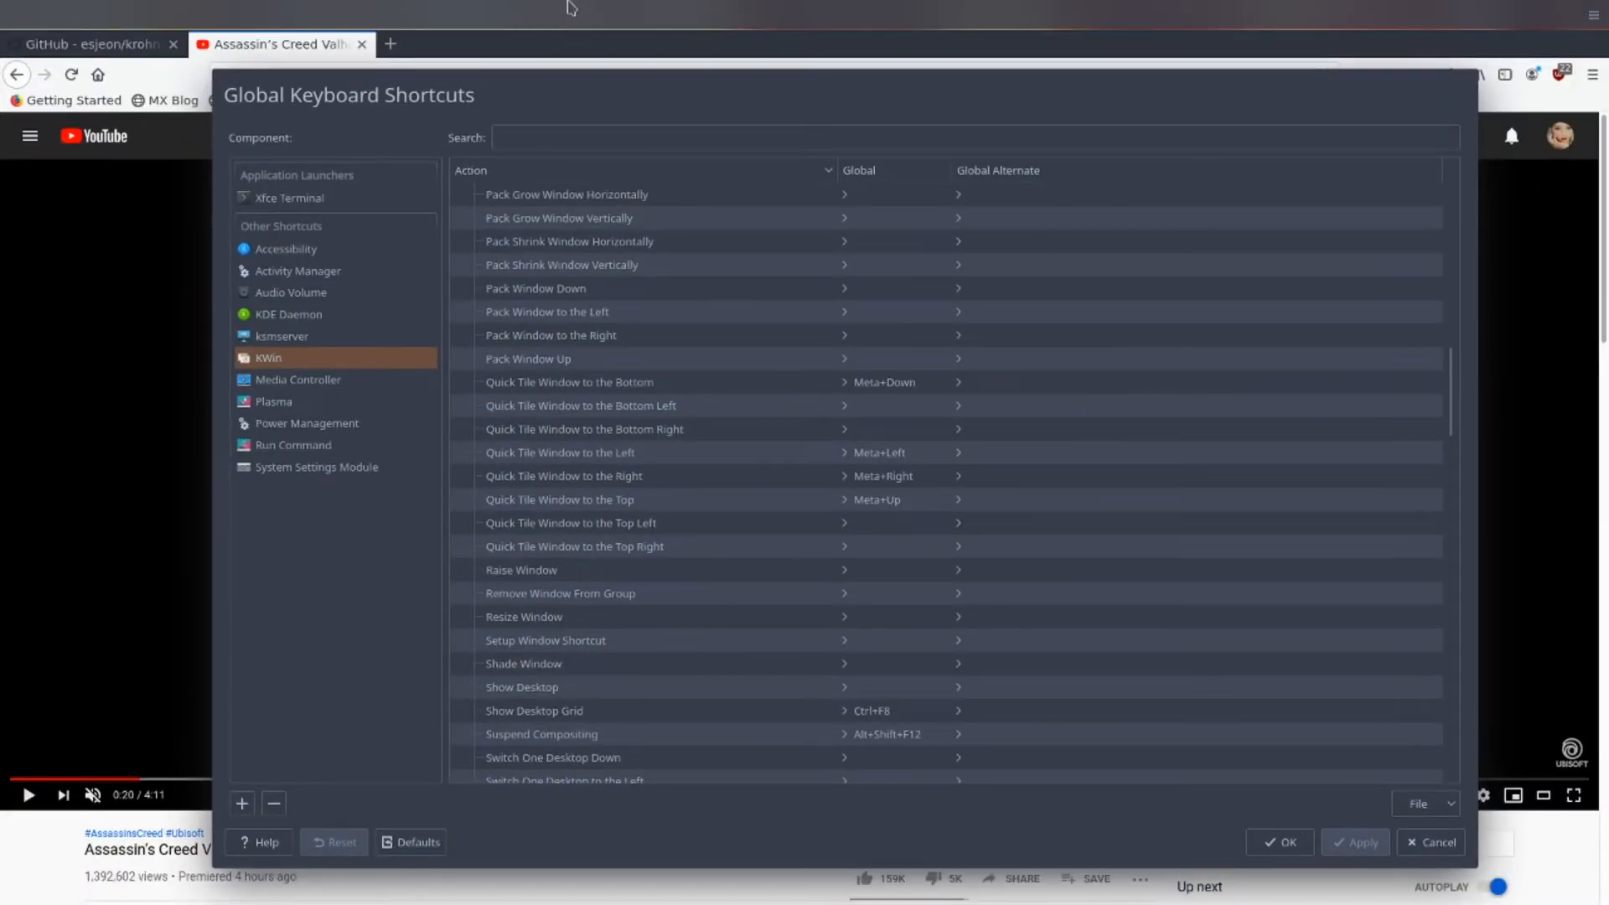
{"action": "key", "text": "ctrl+F8"}
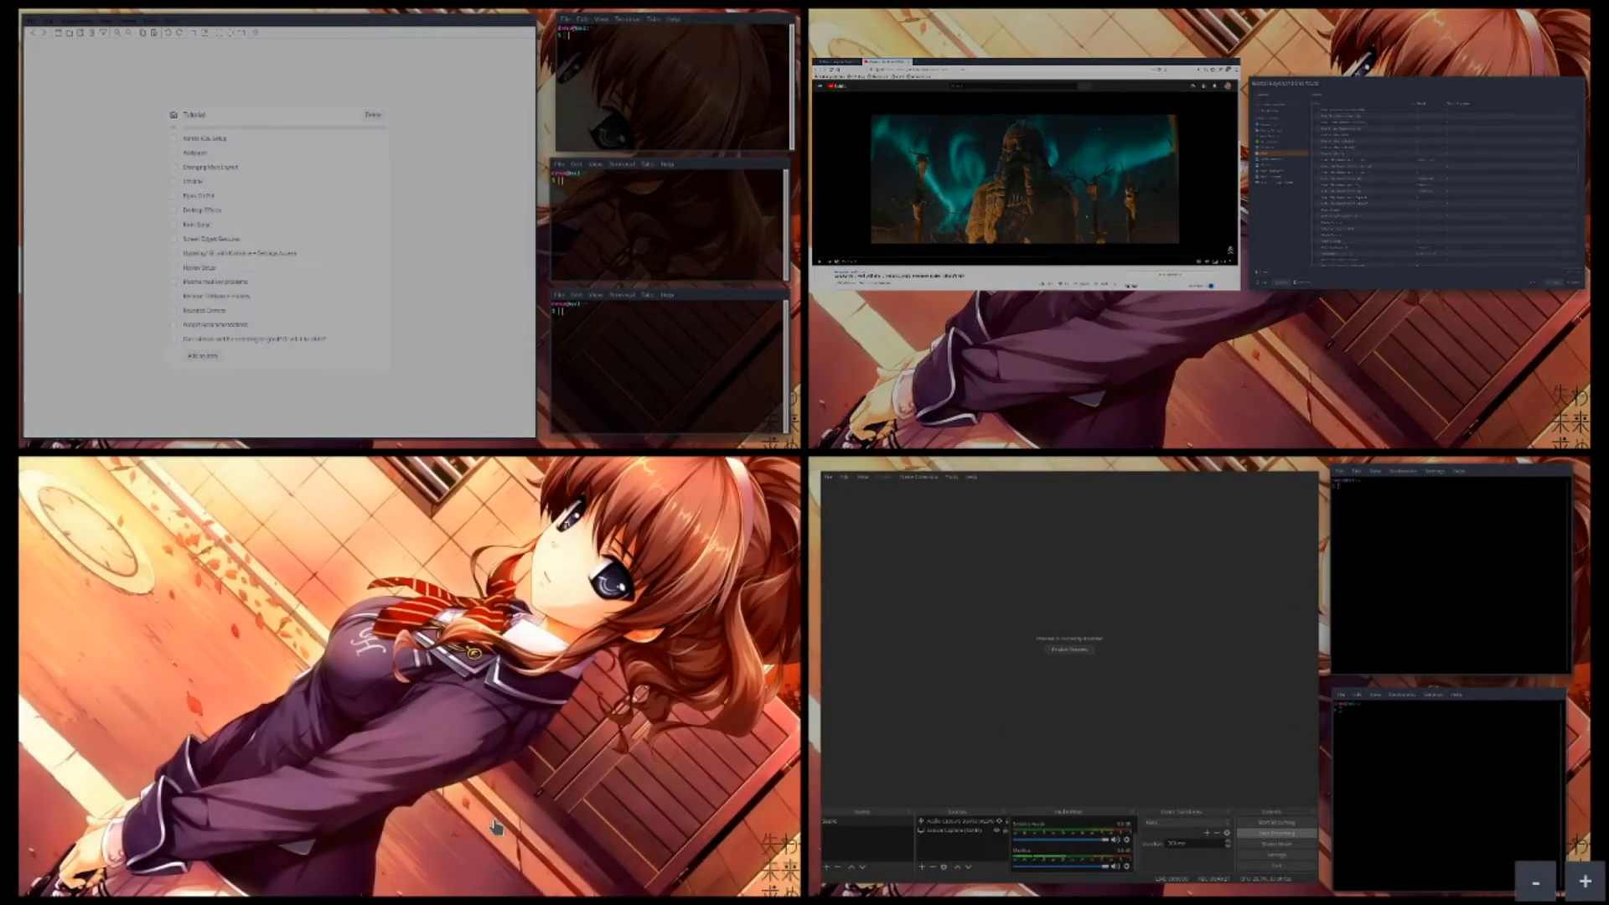
{"action": "left_click", "coordinate": [631, 692]}
- Search the second panel's available widgets for "glo", try to place the Global Menu widget again, and close the widget list
{"action": "right_click", "coordinate": [573, 12]}
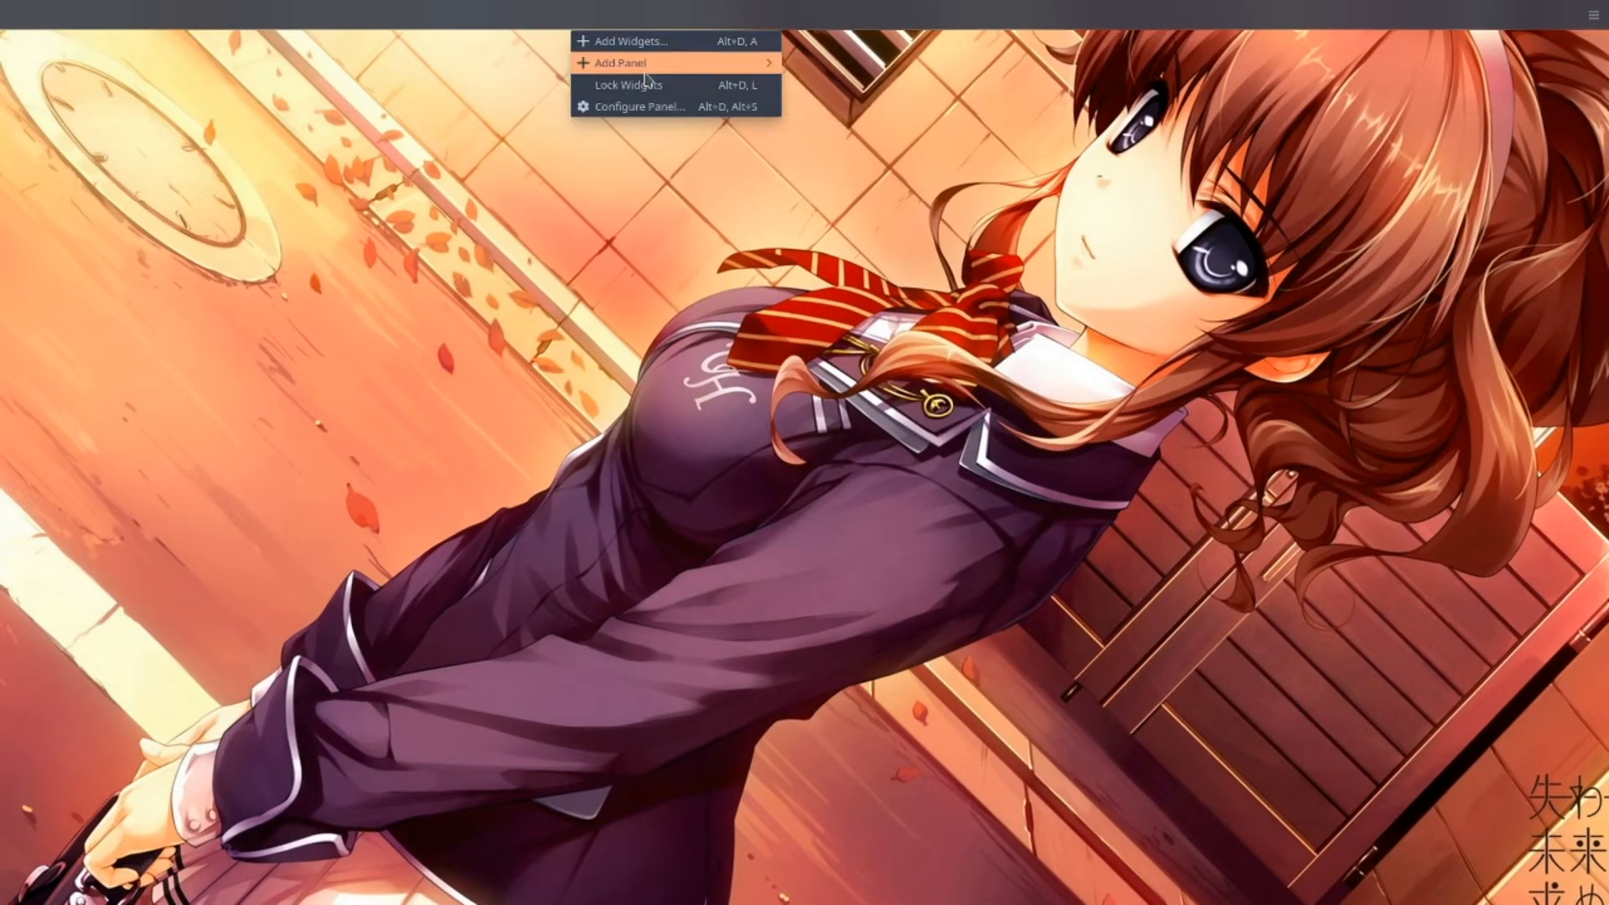
{"action": "left_click", "coordinate": [646, 50]}
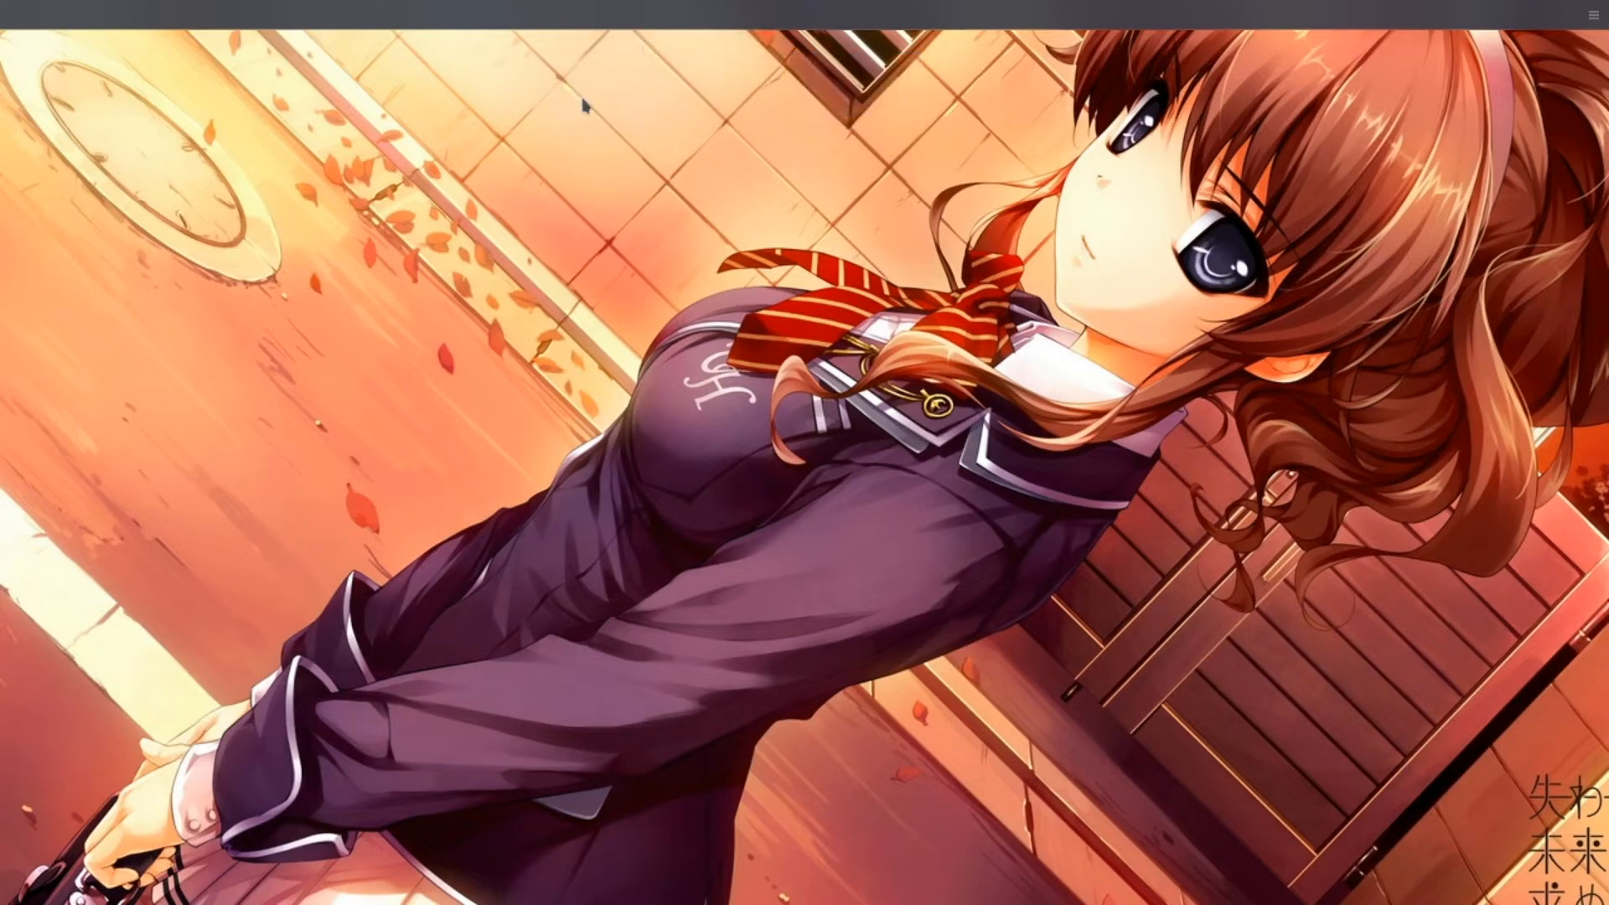
{"action": "type", "text": "g"}
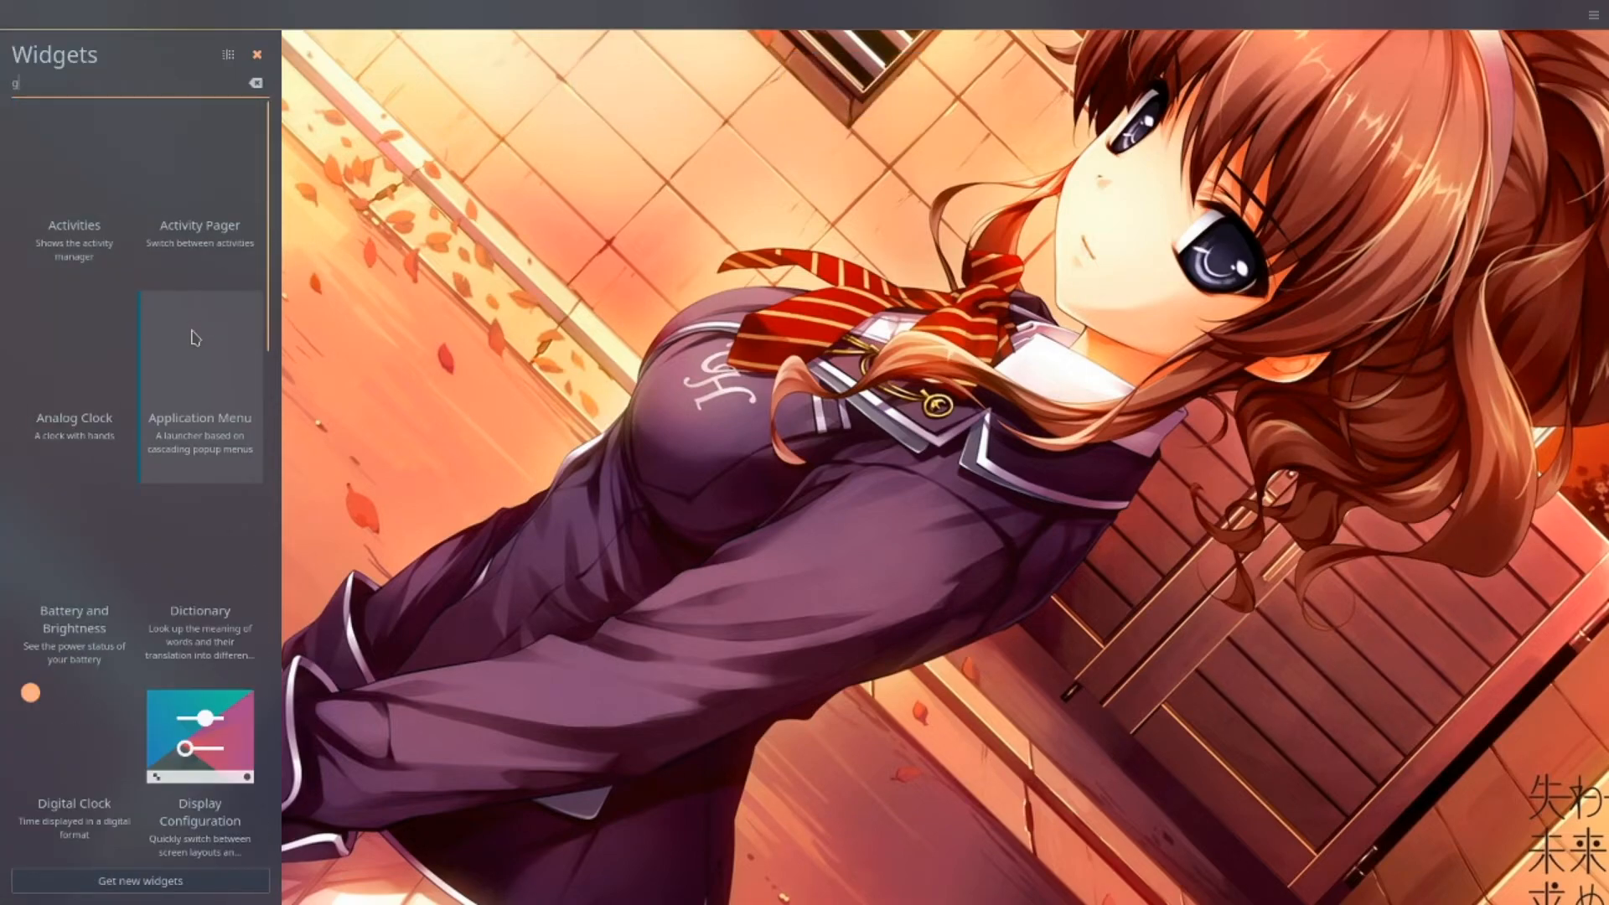
{"action": "type", "text": "lo"}
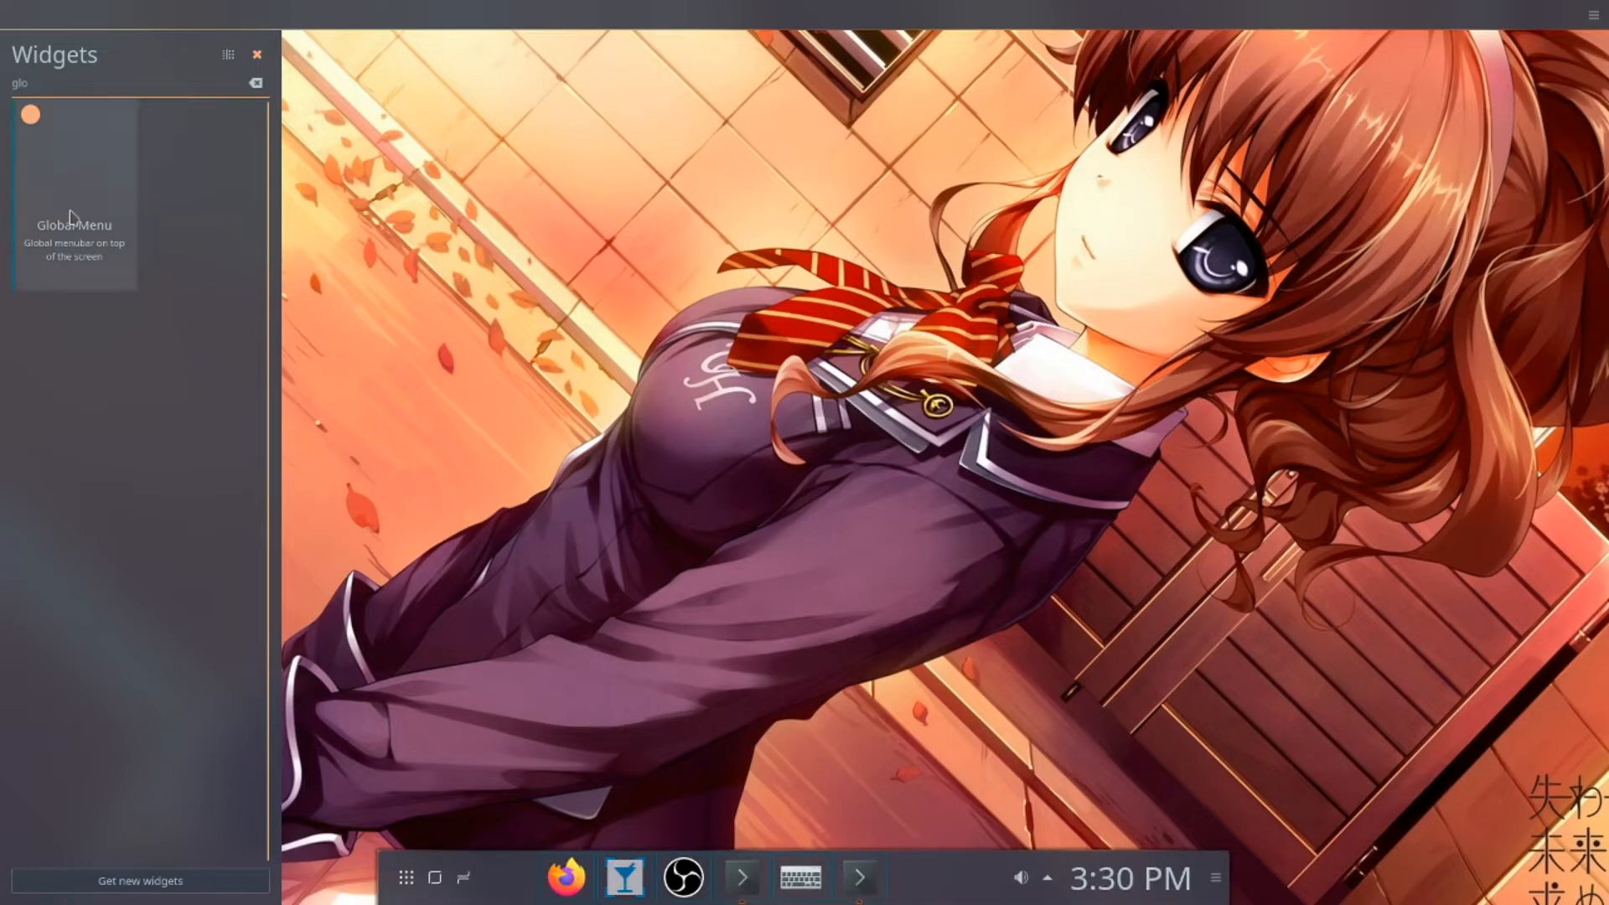
{"action": "left_click_drag", "start_coordinate": [71, 216], "coordinate": [764, 283]}
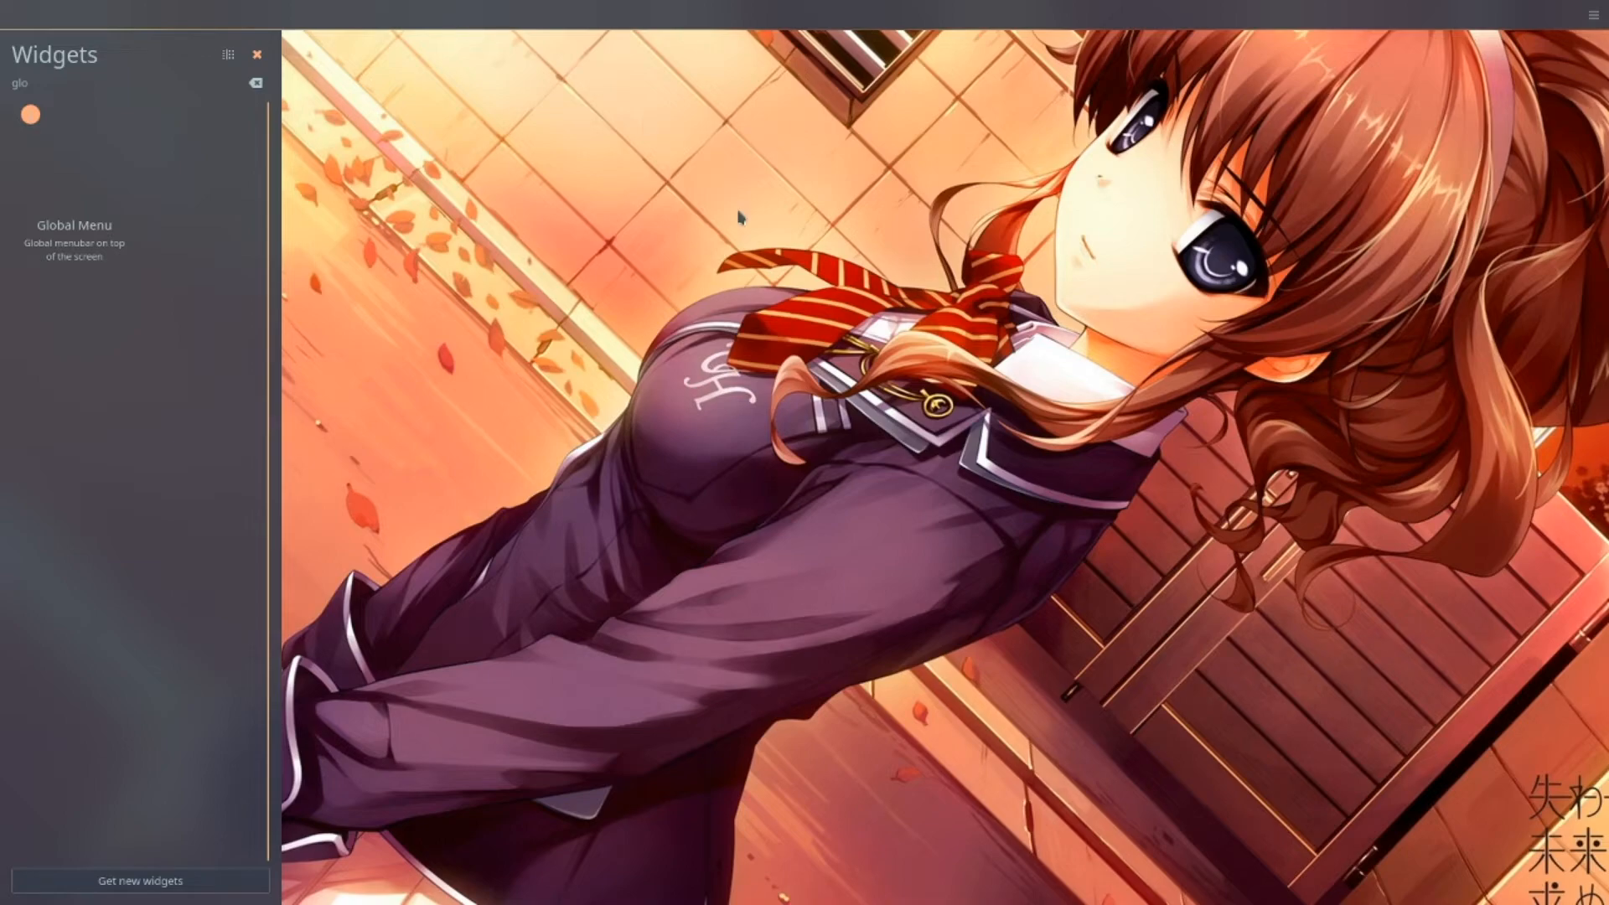
{"action": "left_click", "coordinate": [257, 54]}
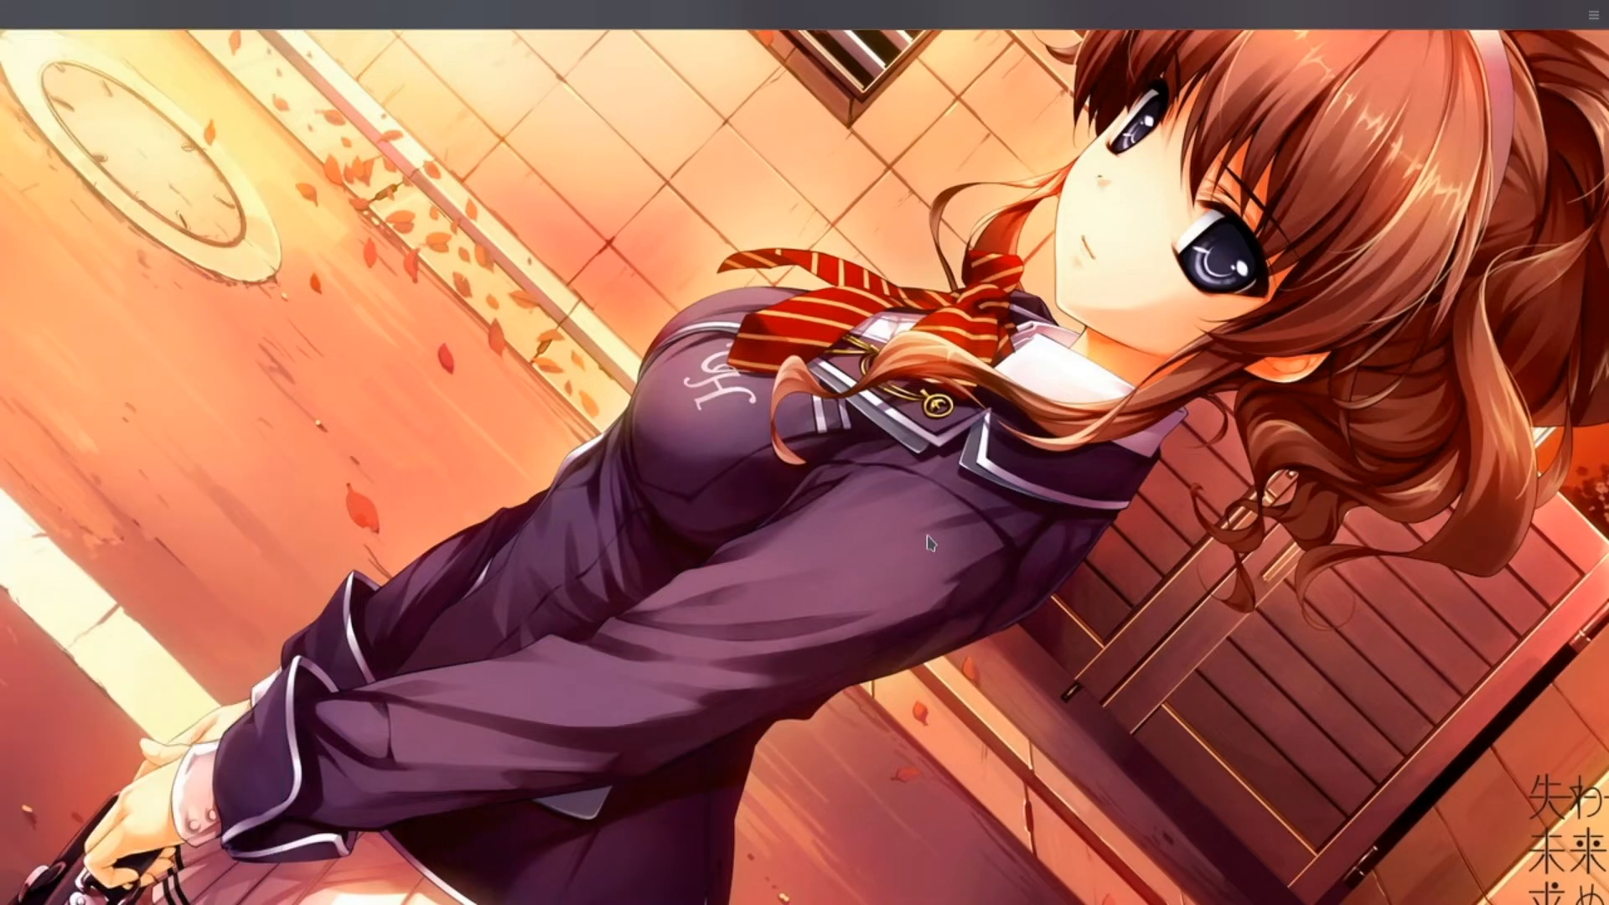
- Show and hide the drop-down terminal, and focus both terminals on the OBS desktop to check the second panel's menu there
{"action": "key", "text": "F4"}
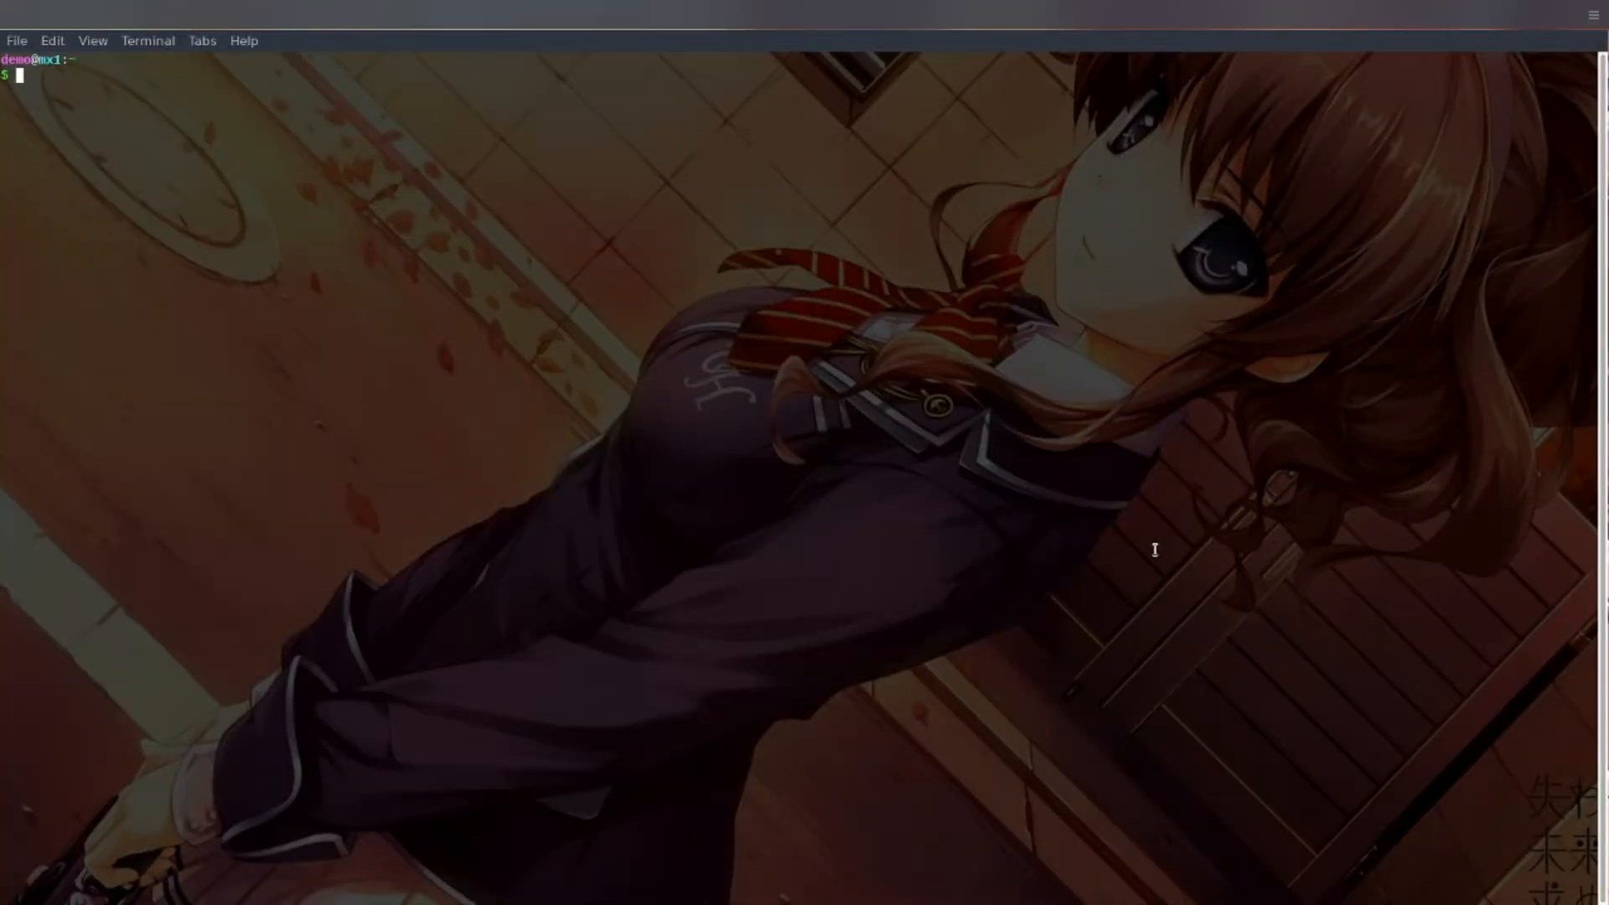
{"action": "key", "text": "F4"}
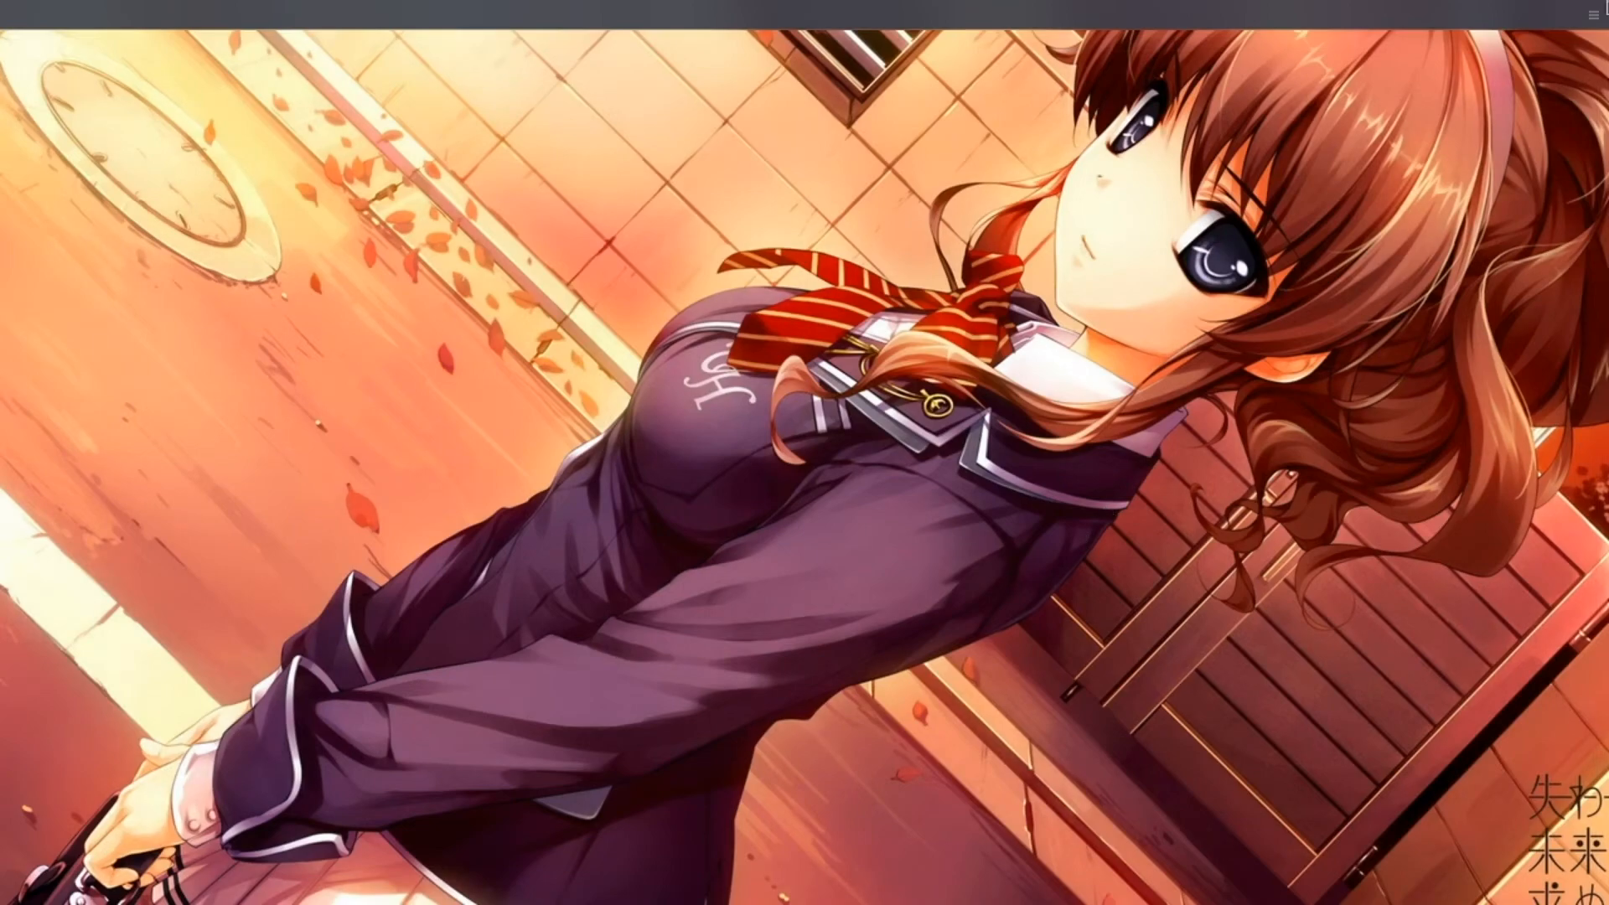
{"action": "key", "text": "ctrl+F8"}
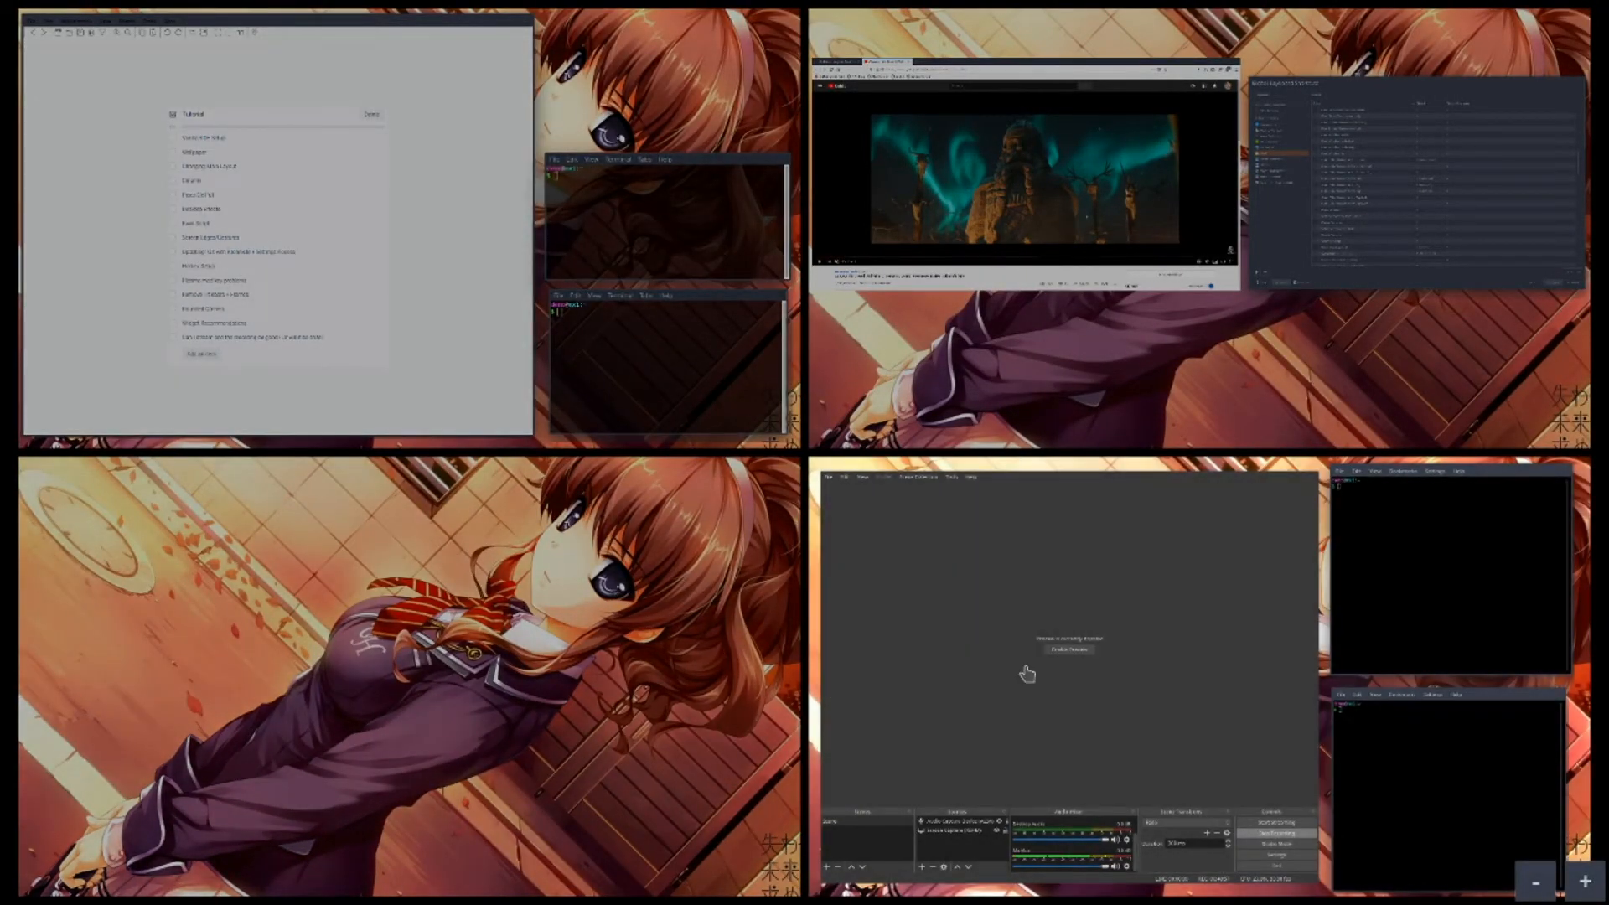
{"action": "left_click", "coordinate": [1027, 675]}
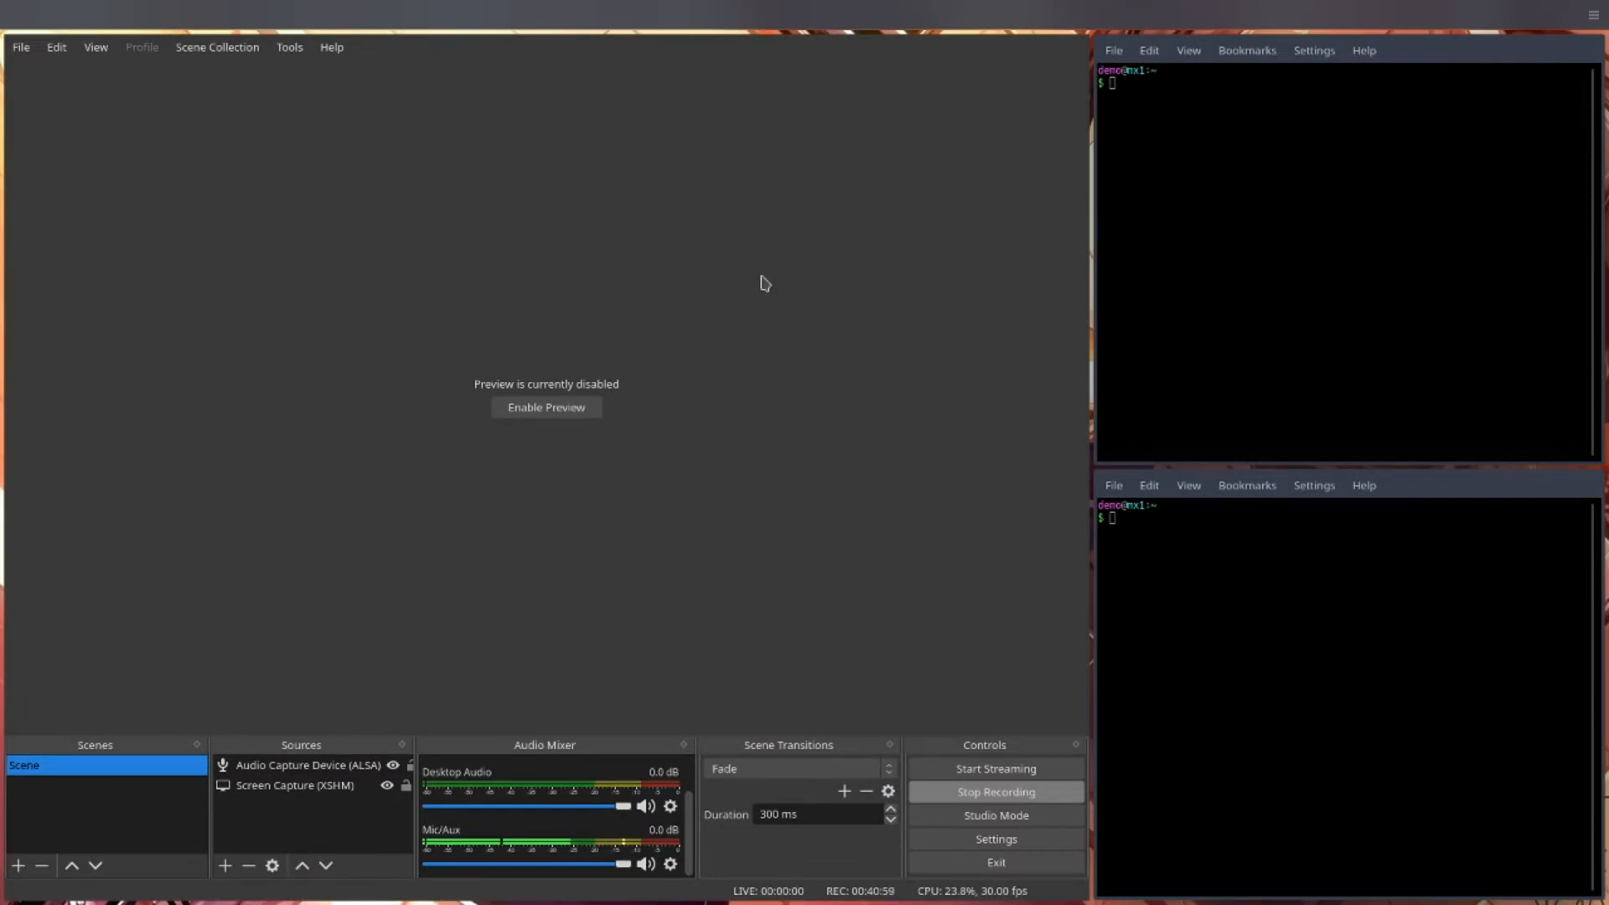
{"action": "left_click", "coordinate": [1390, 267]}
{"action": "left_click", "coordinate": [1427, 732]}
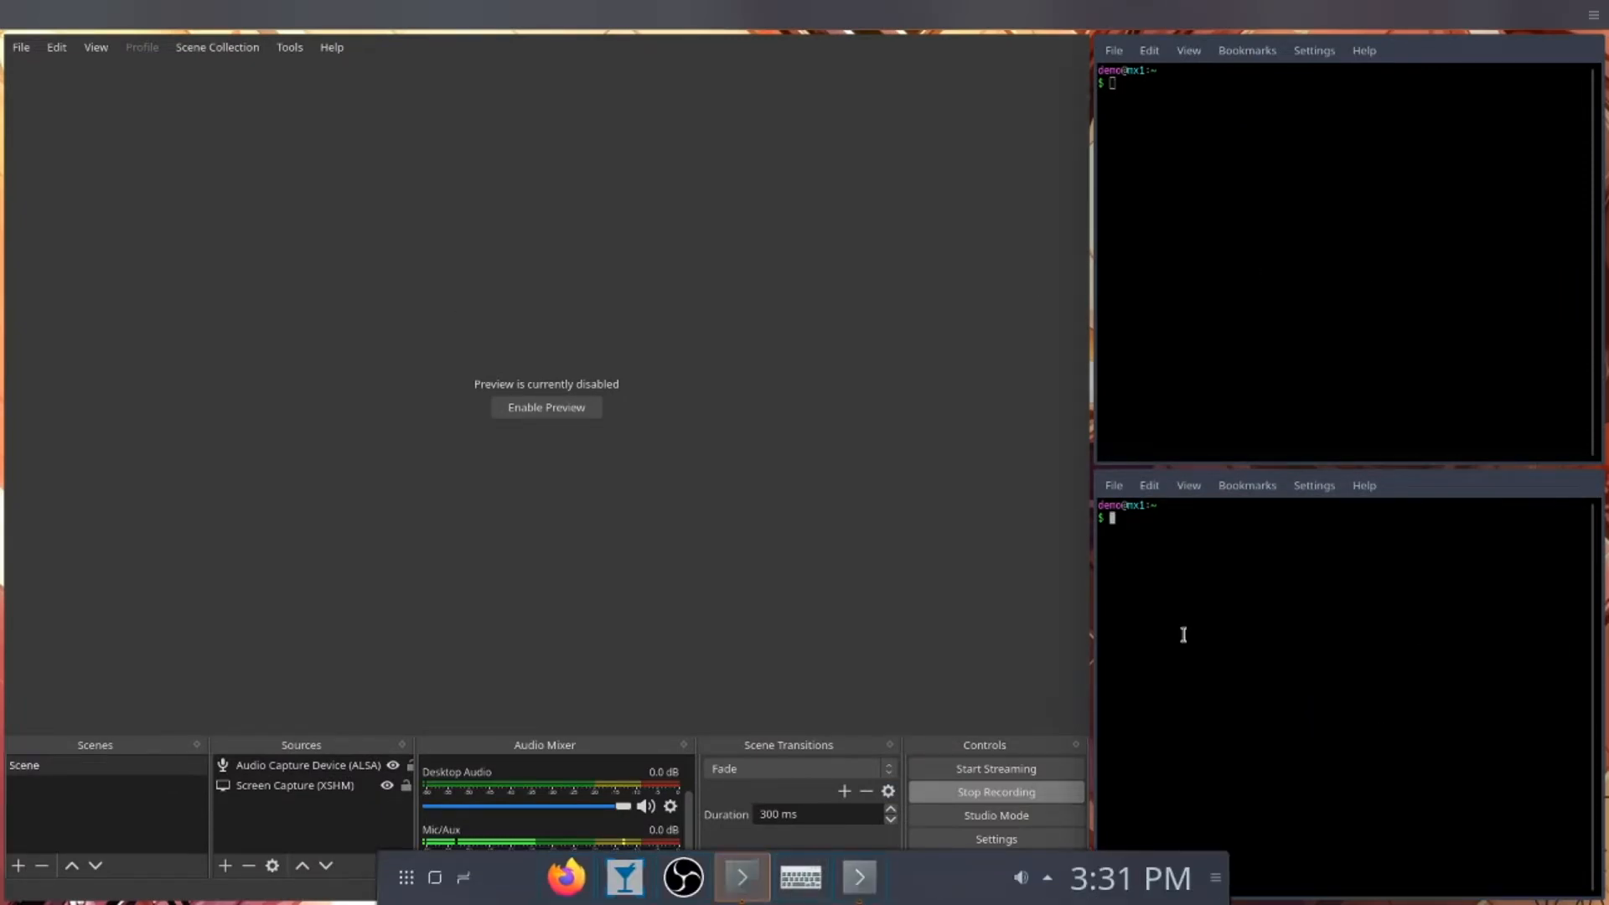
- Check the second panel on the Firefox desktop and return to the empty desktop through the desktop grid
{"action": "mouse_move", "coordinate": [1608, 0]}
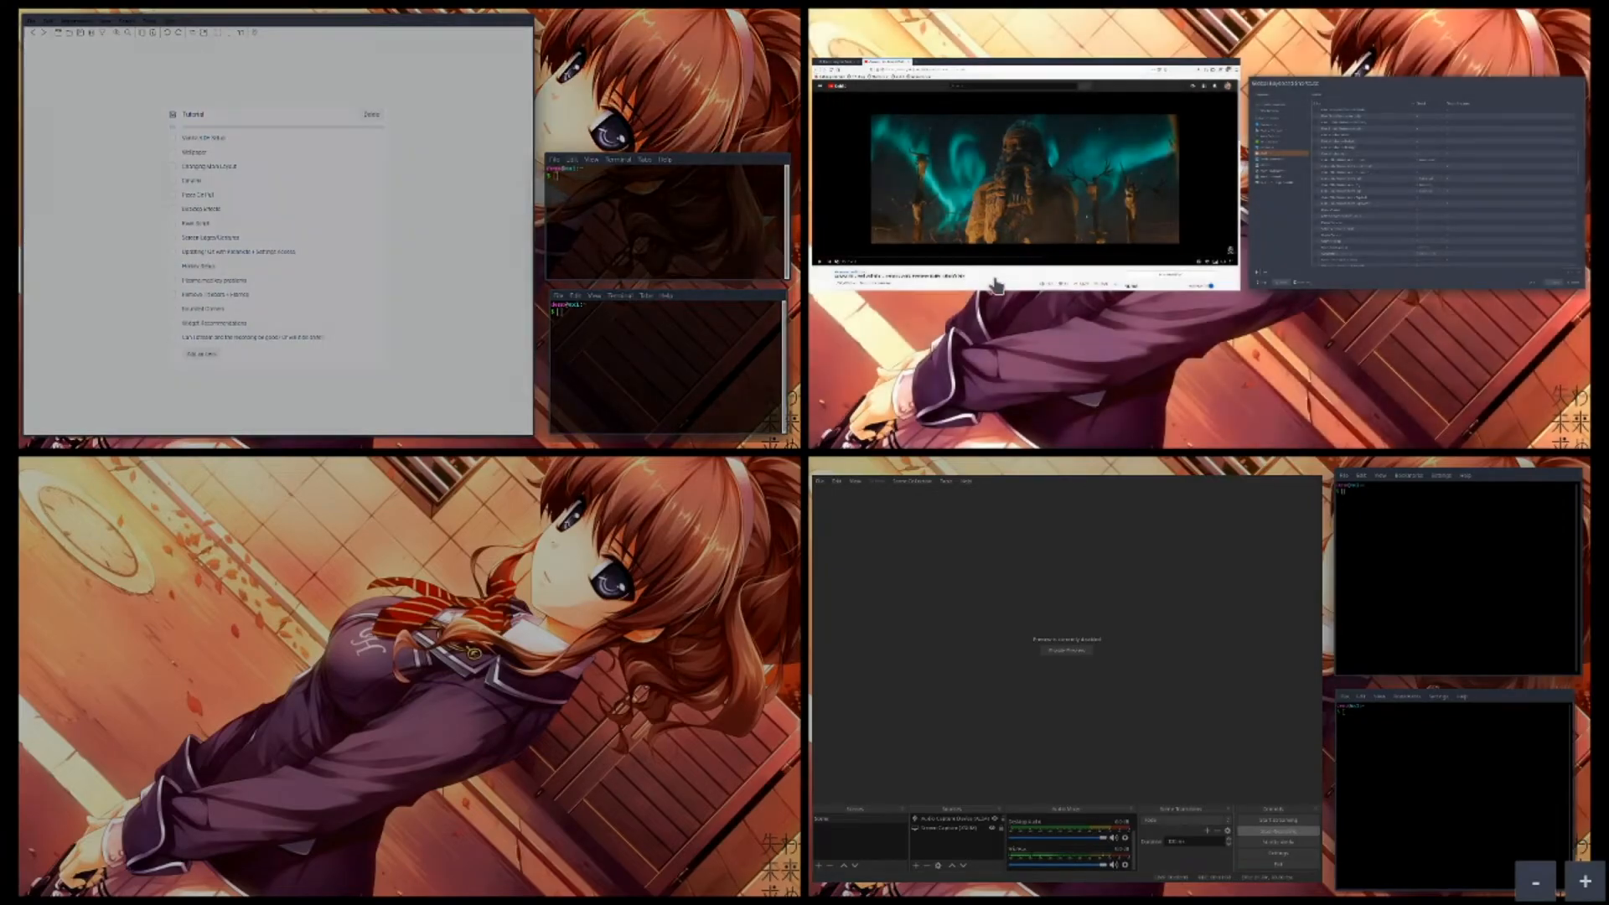
{"action": "left_click", "coordinate": [1014, 200]}
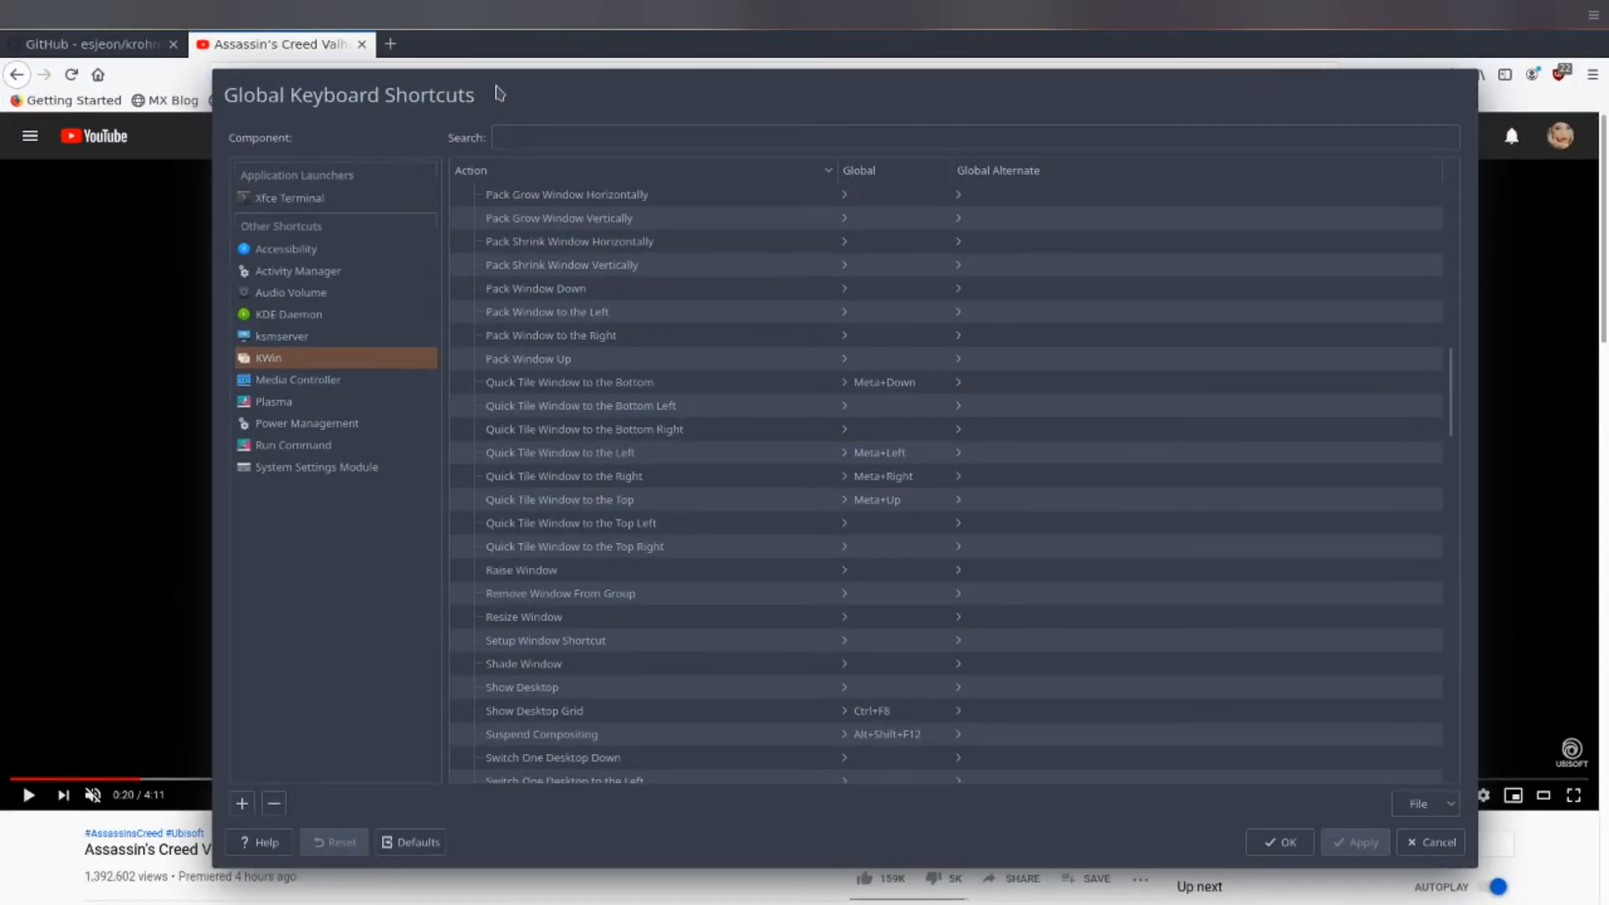
{"action": "key", "text": "ctrl+F8"}
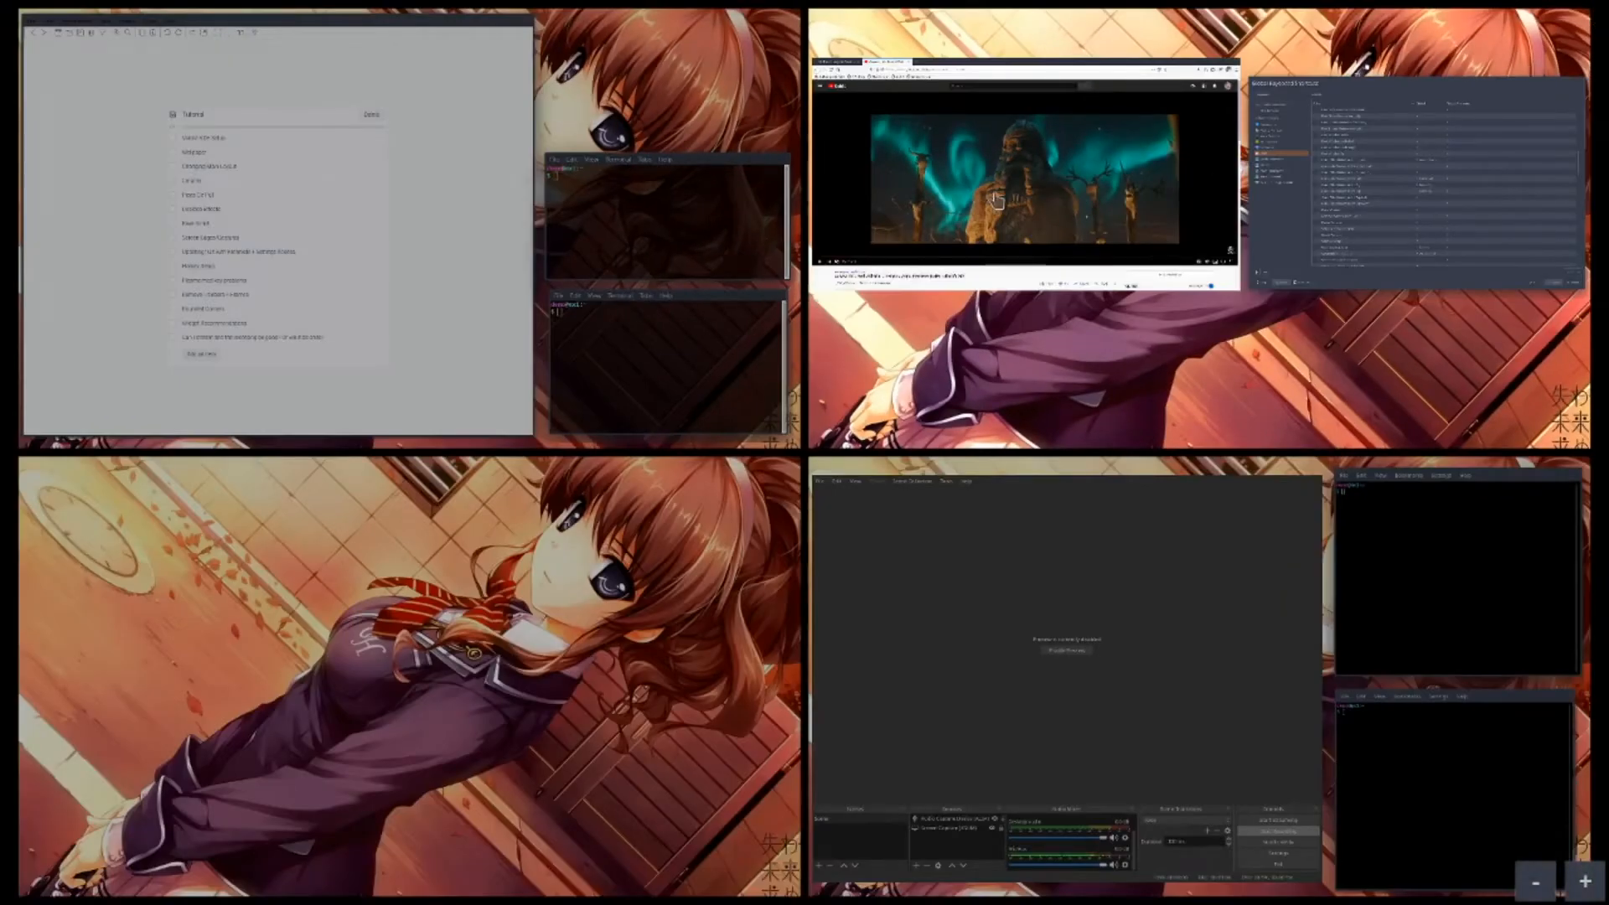
{"action": "left_click", "coordinate": [455, 851]}
- Show and hide the application launcher, view the second panel beside the Tutorial checklist window, and return to the empty third desktop
{"action": "key", "text": "super"}
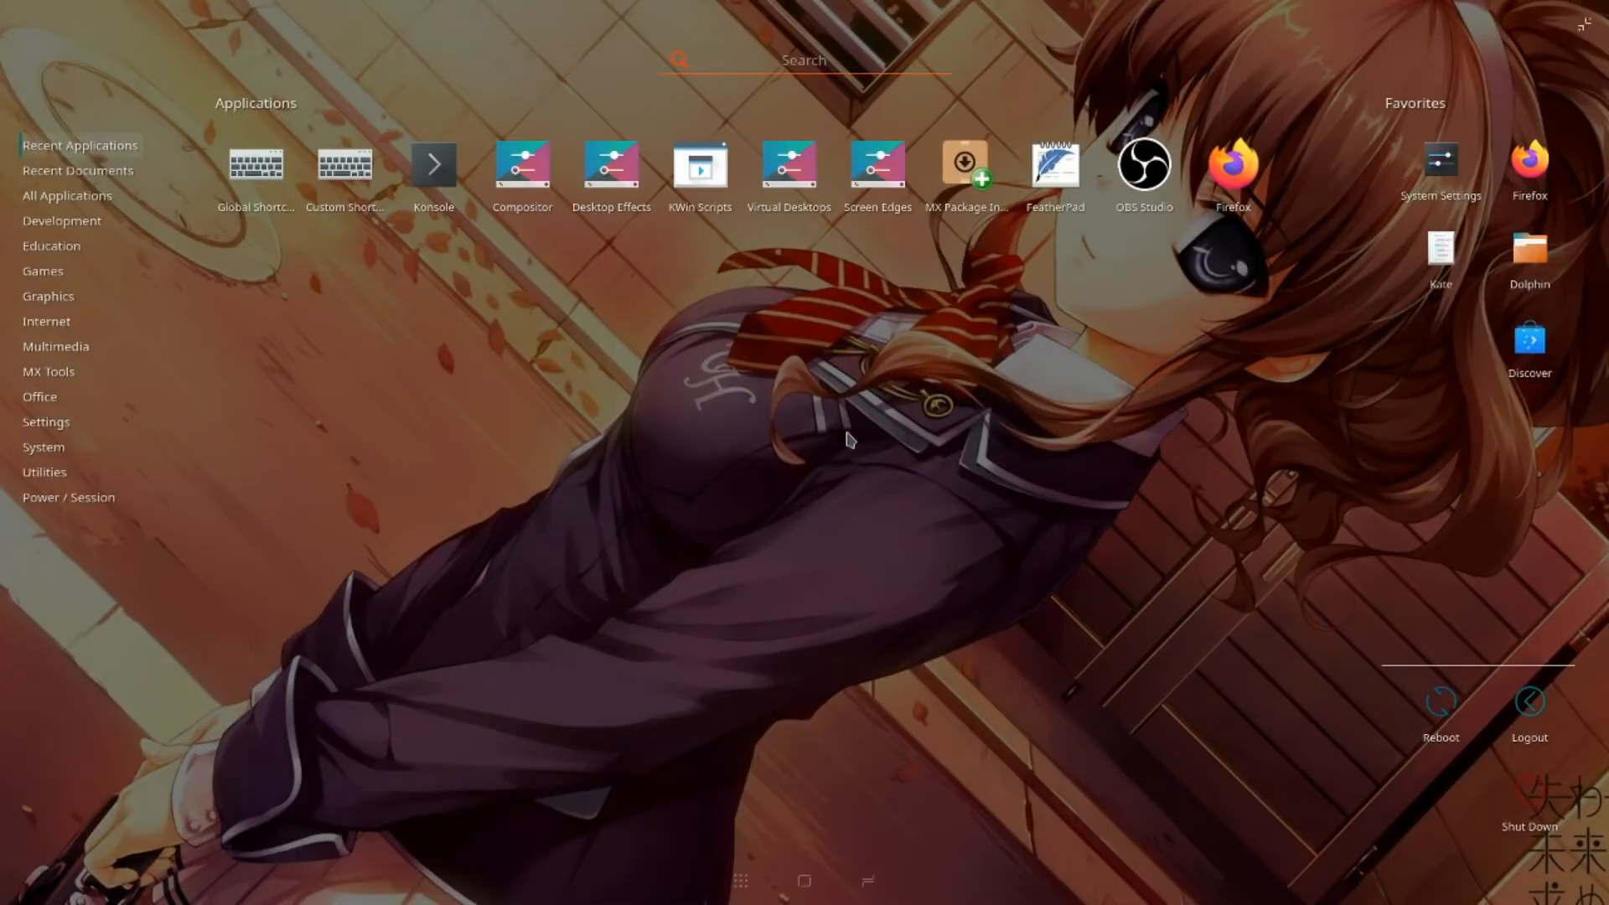
{"action": "key", "text": "super"}
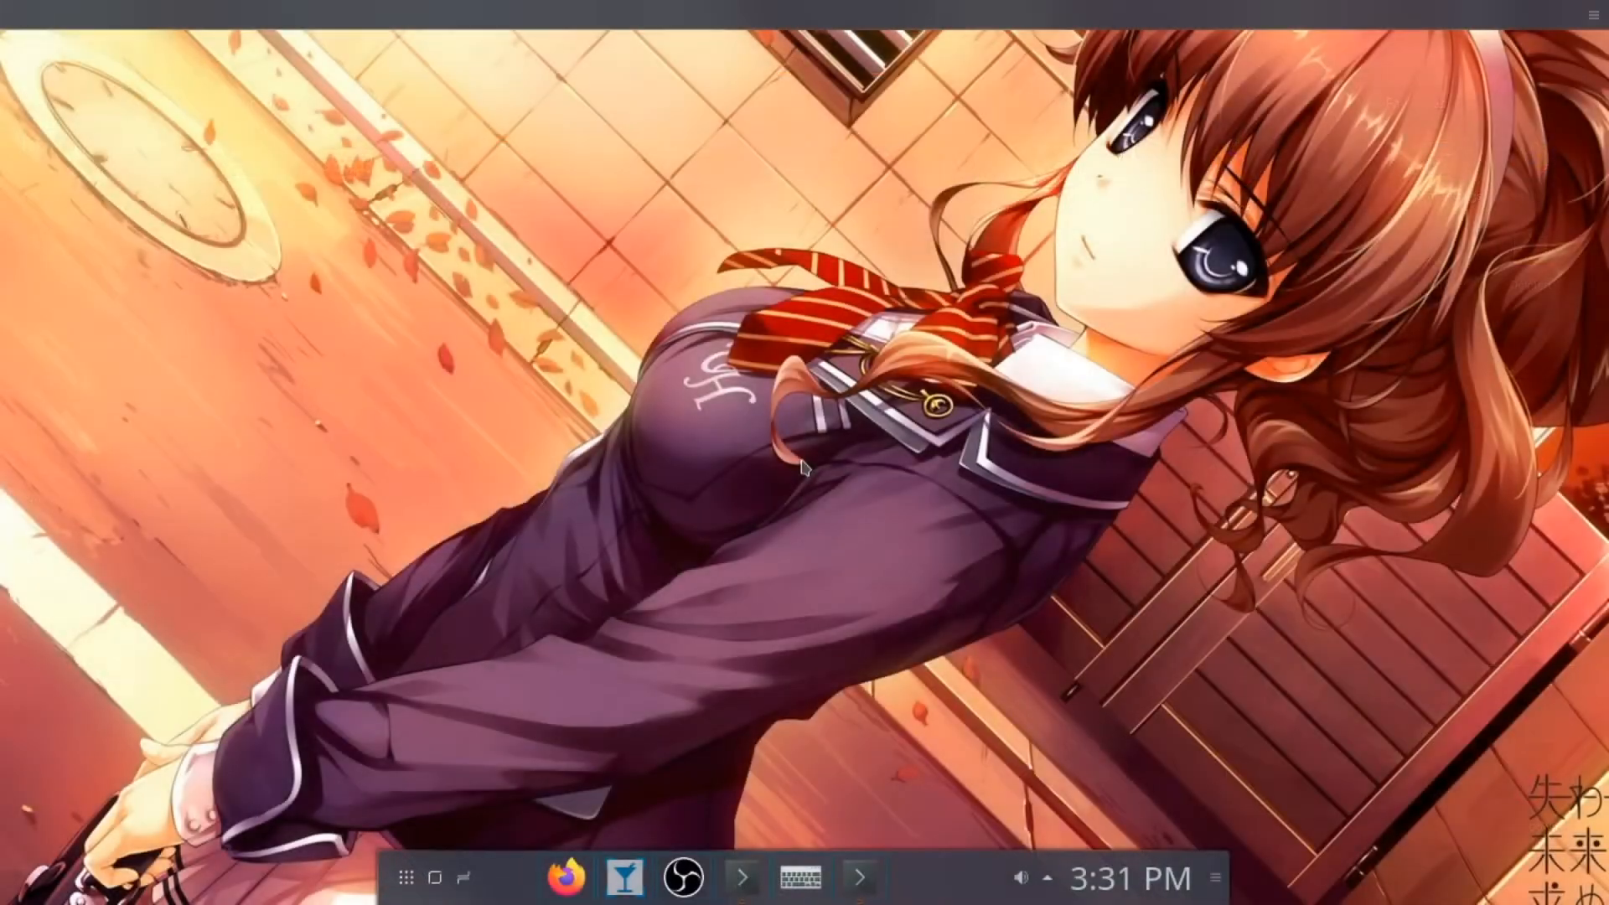
{"action": "left_click", "coordinate": [625, 879]}
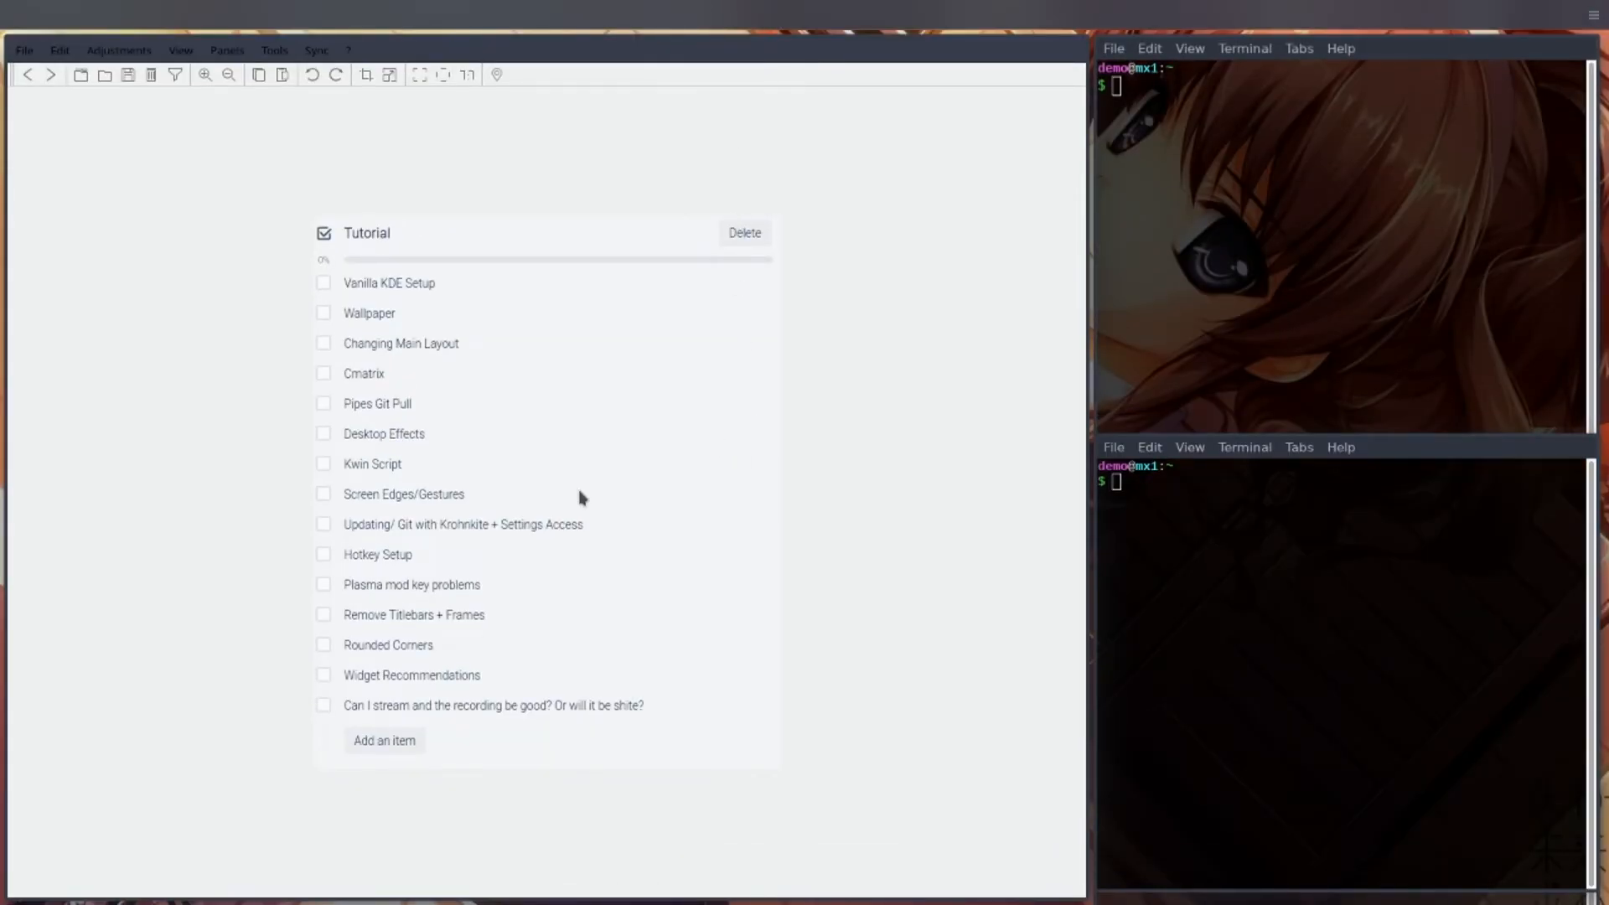
{"action": "key", "text": "ctrl+F2"}
{"action": "key", "text": "ctrl+F3"}
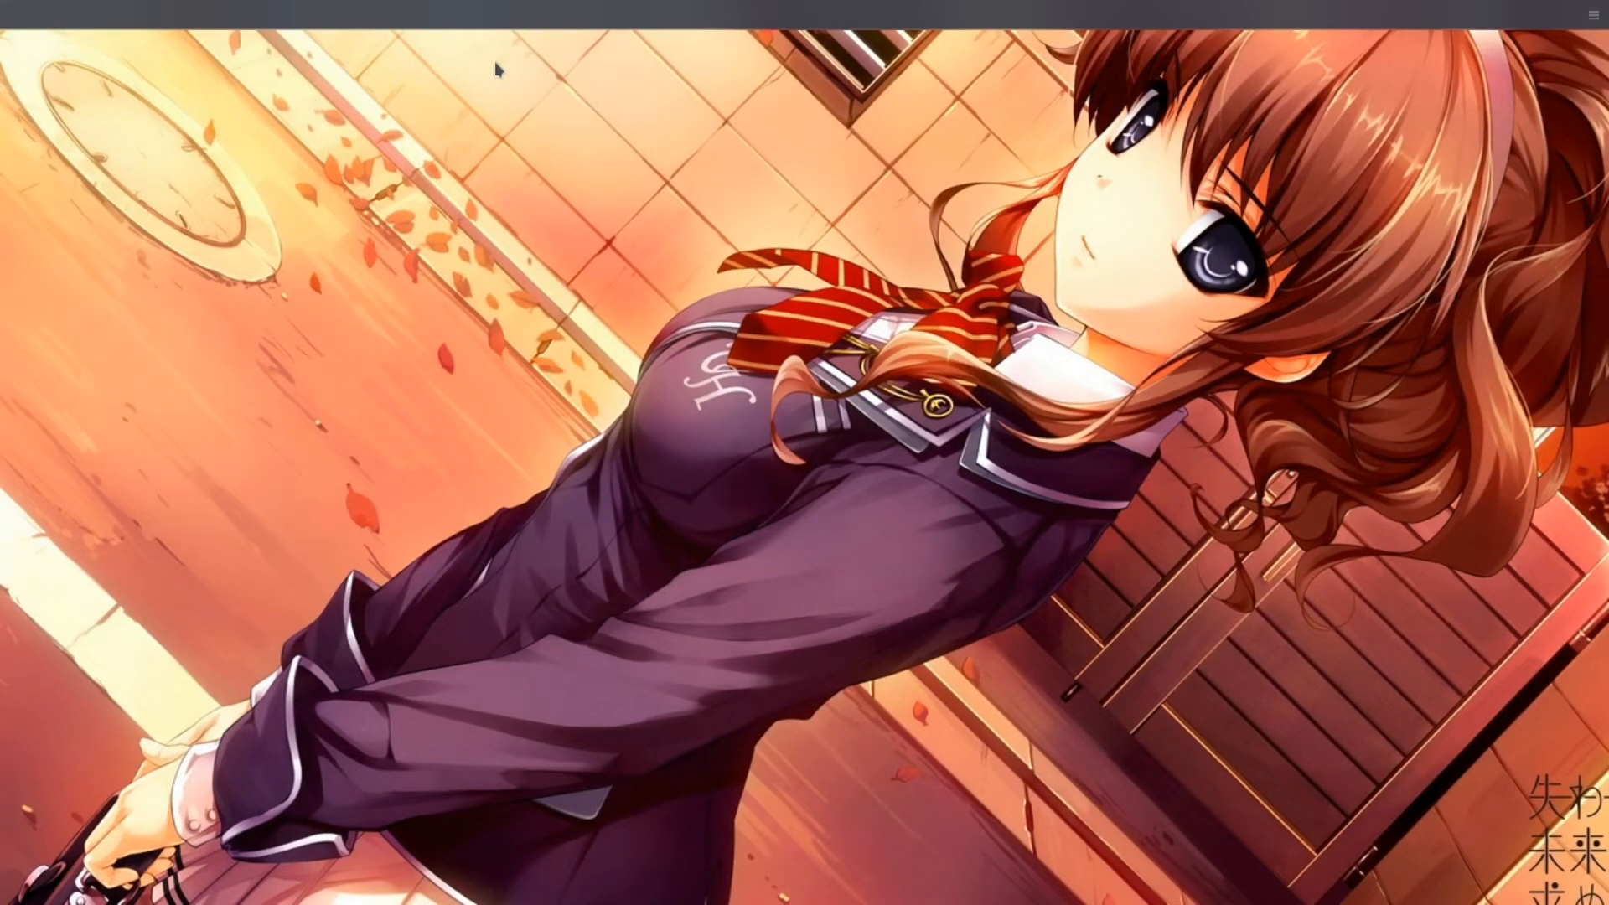
- Remove the newly added second panel through its panel configuration
{"action": "right_click", "coordinate": [501, 27]}
{"action": "mouse_move", "coordinate": [647, 65]}
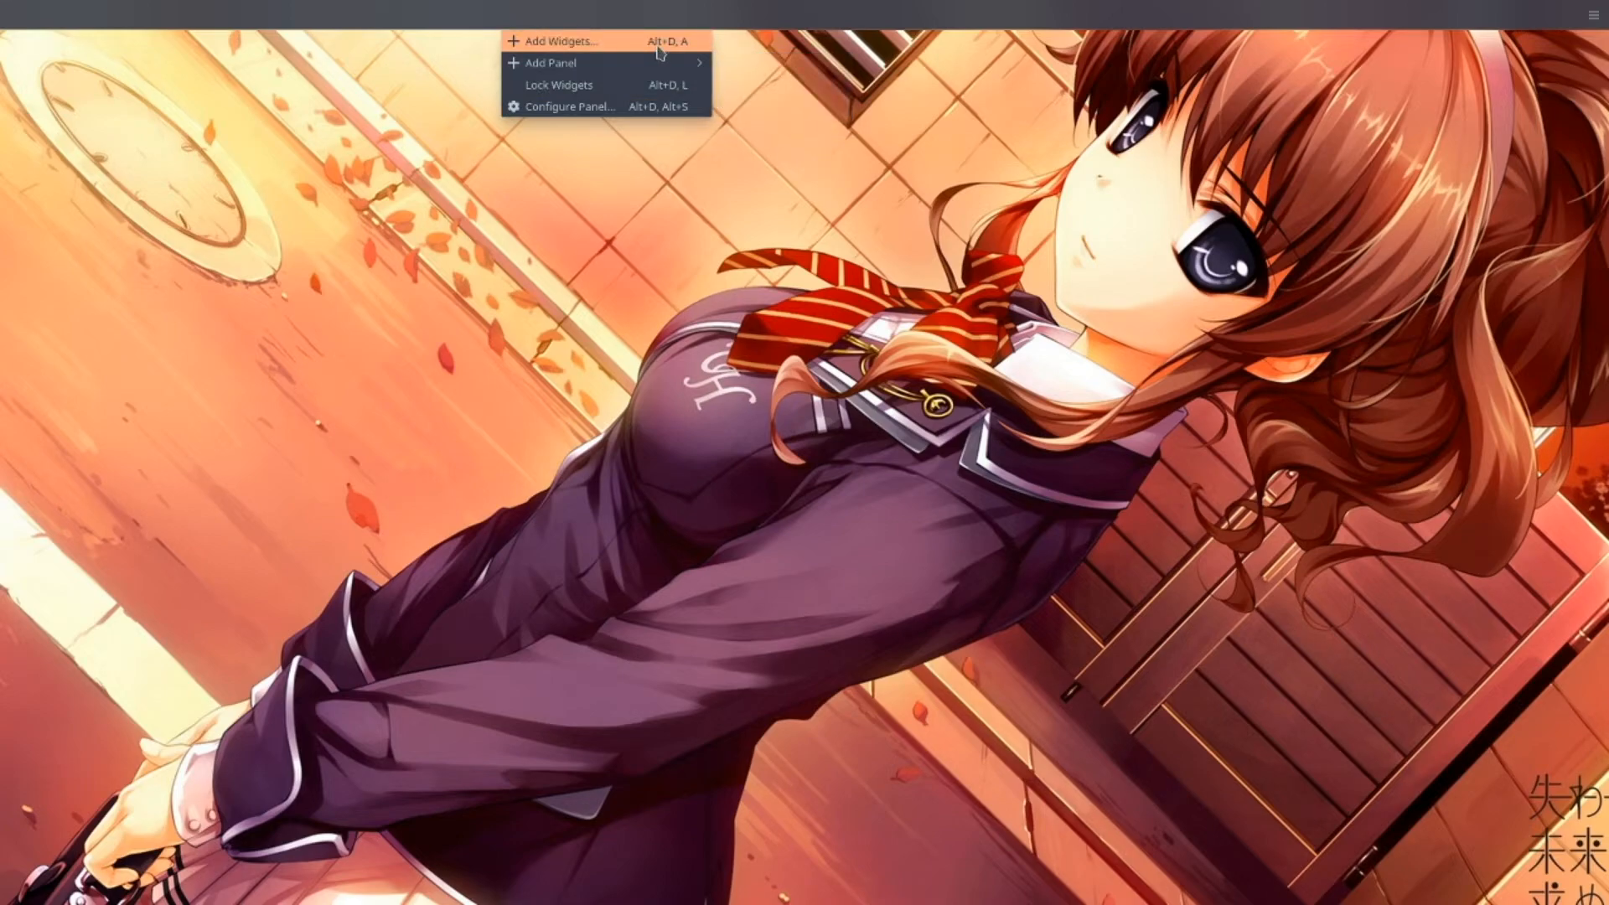
{"action": "left_click", "coordinate": [632, 107]}
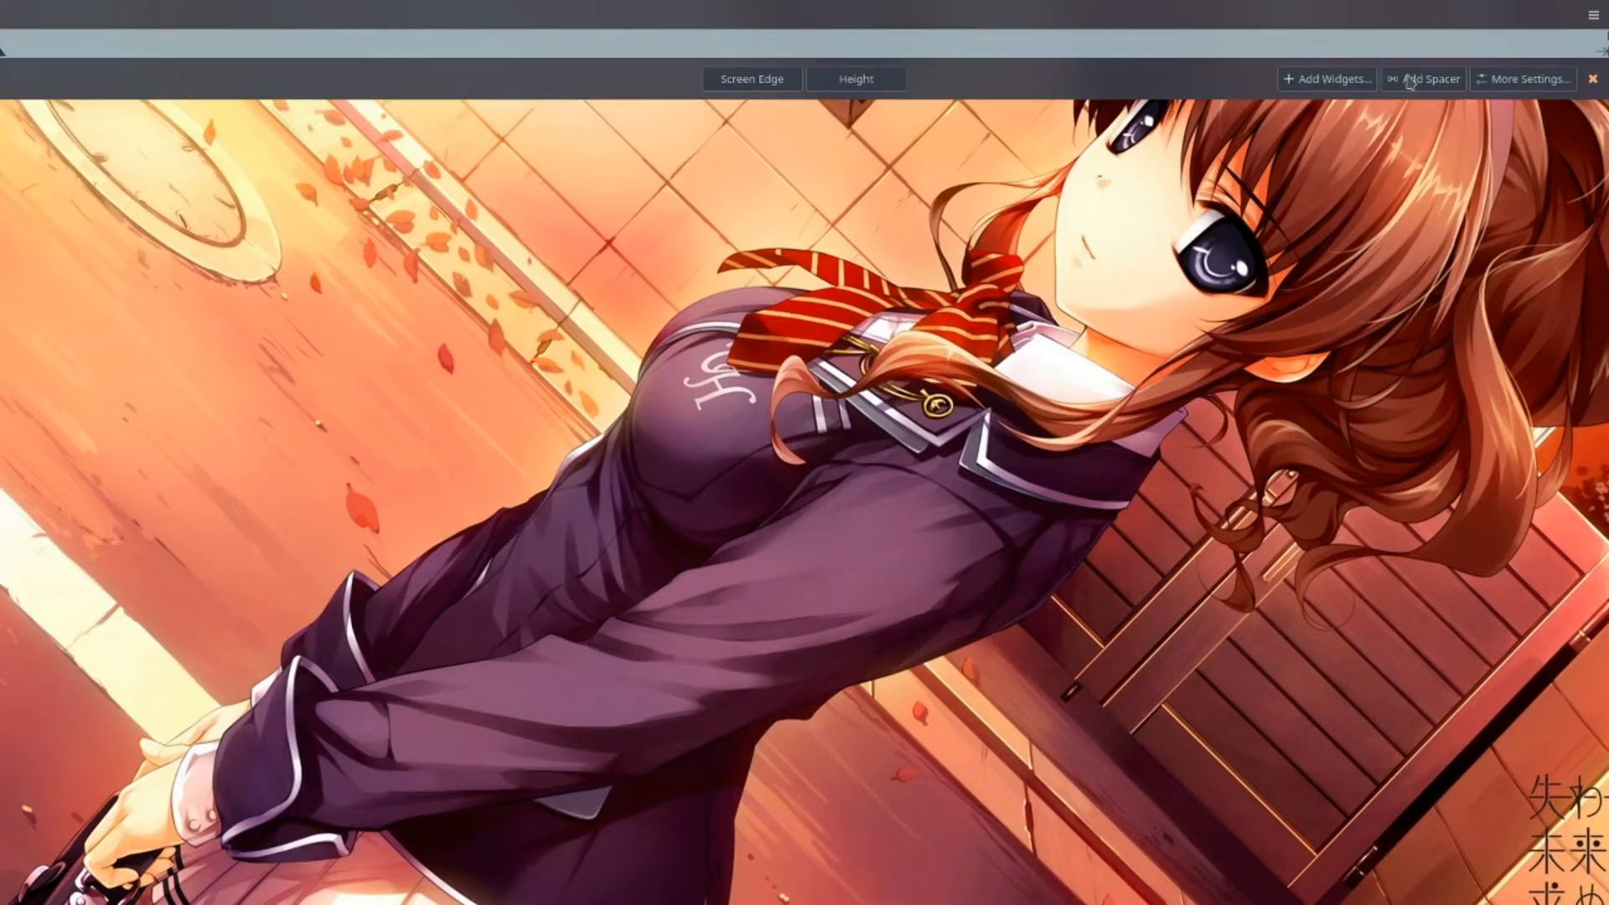
{"action": "left_click", "coordinate": [1532, 82]}
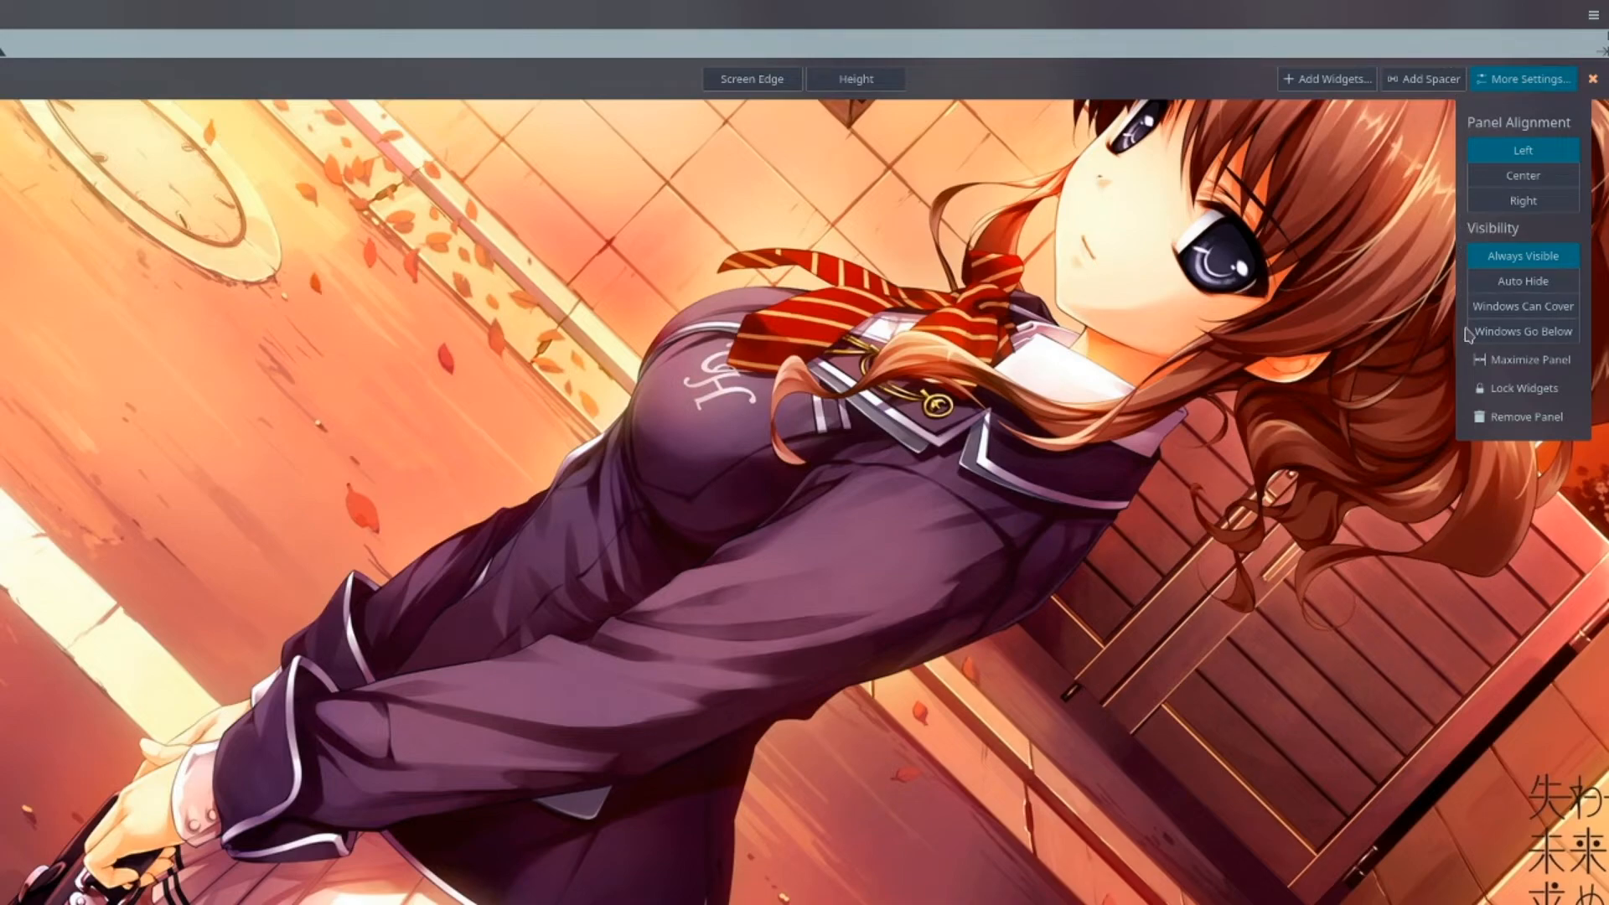
{"action": "left_click", "coordinate": [1509, 417]}
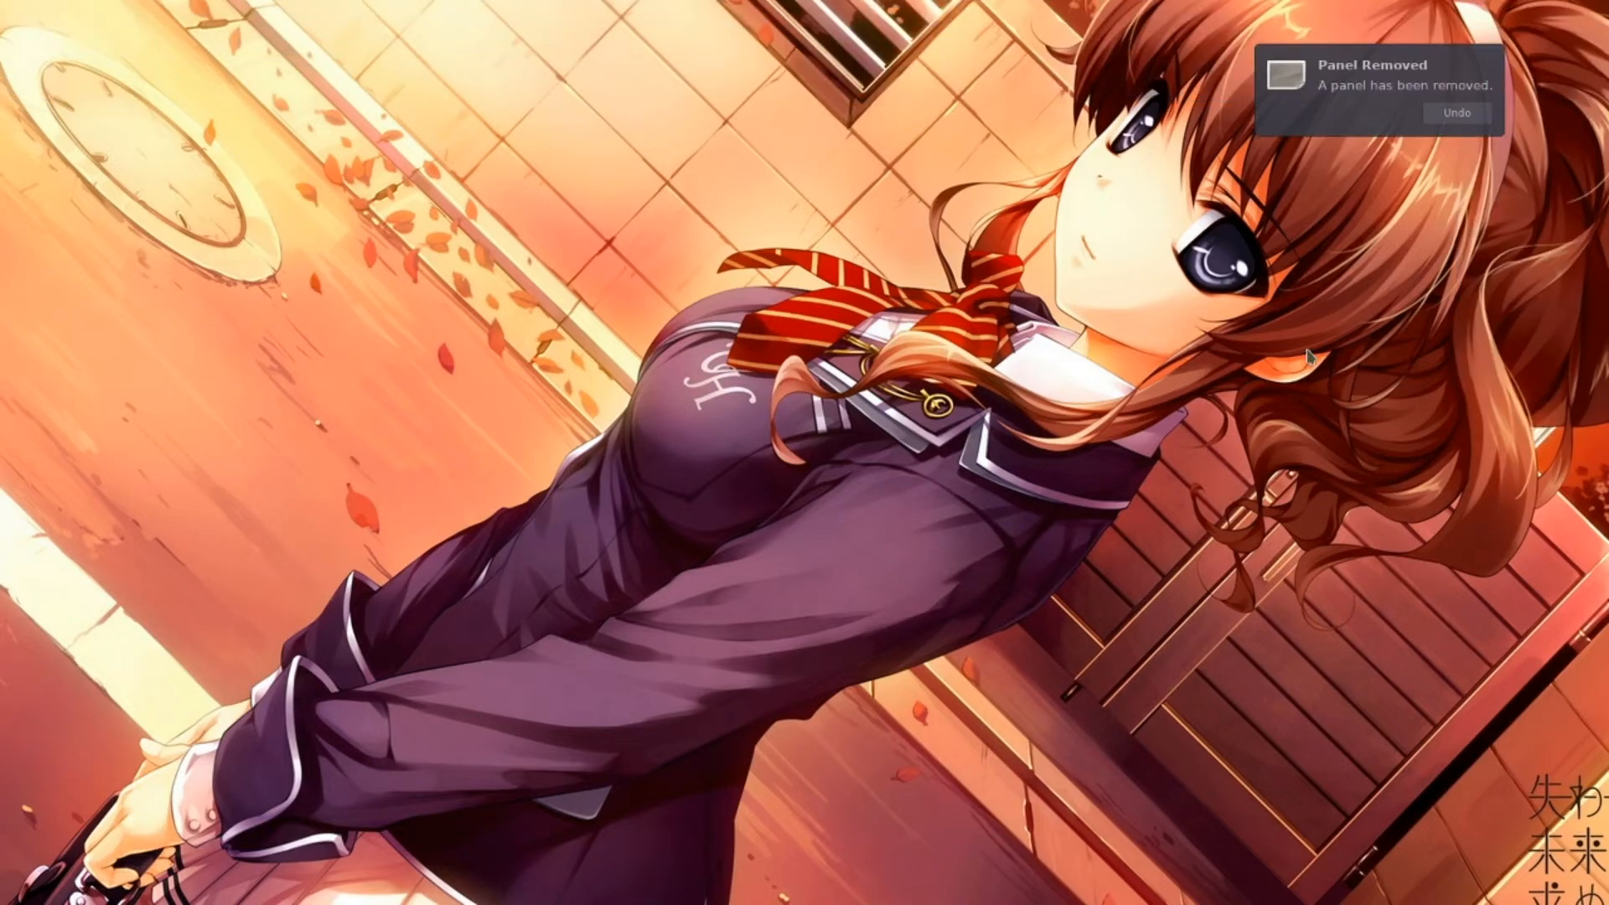
- Lock the Plasma widgets from the remaining panel's options
{"action": "mouse_move", "coordinate": [896, 903]}
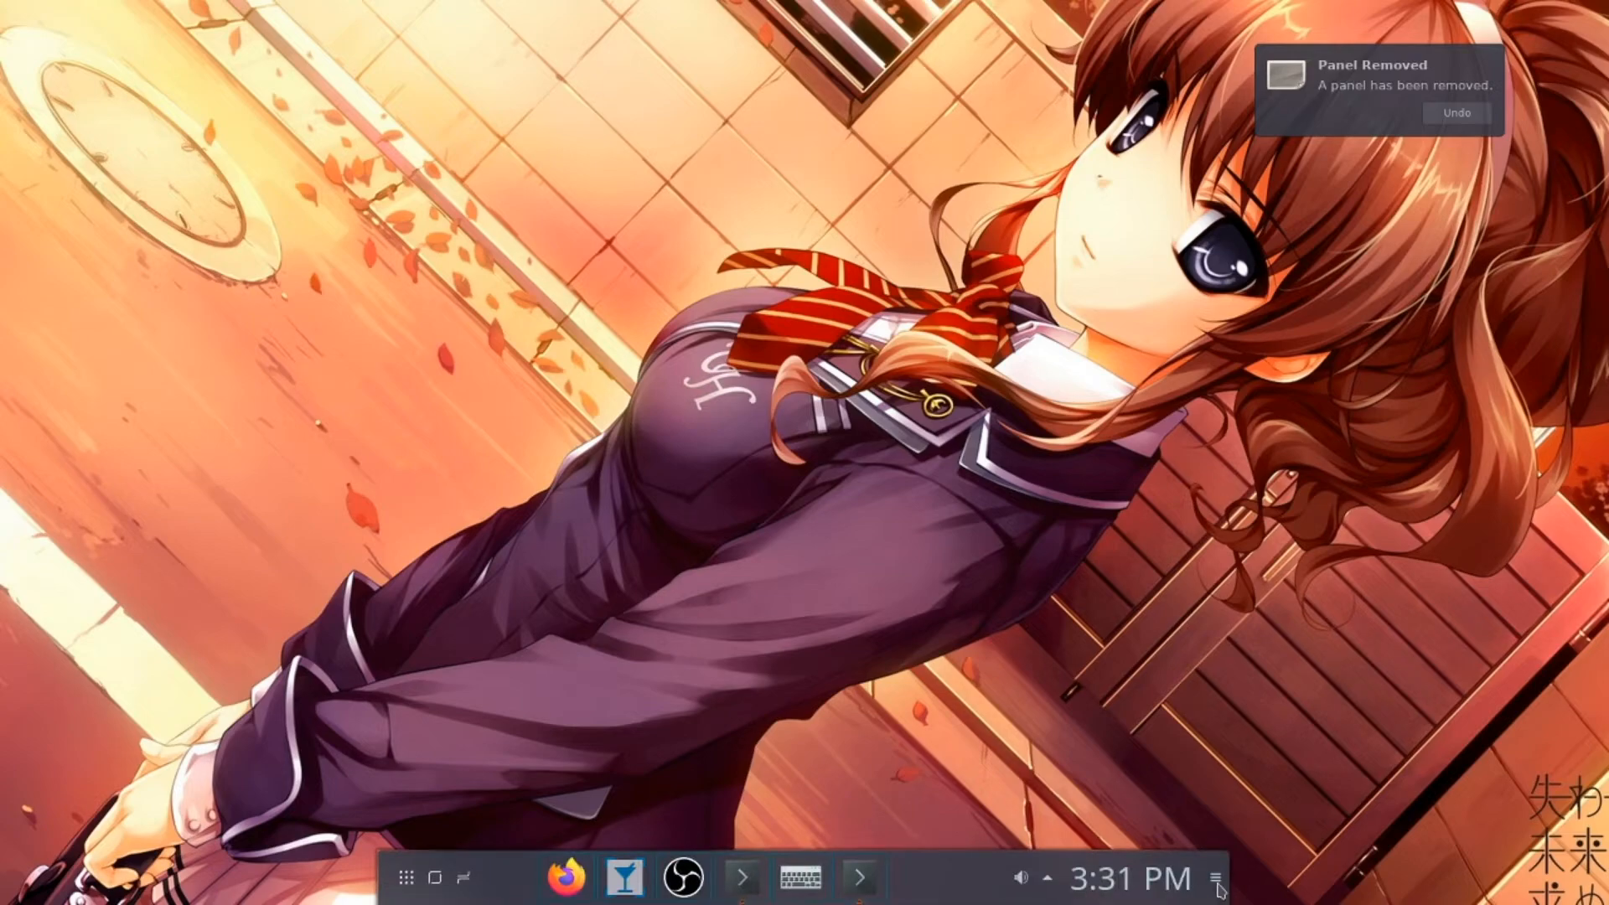
{"action": "right_click", "coordinate": [895, 881]}
{"action": "mouse_move", "coordinate": [983, 895]}
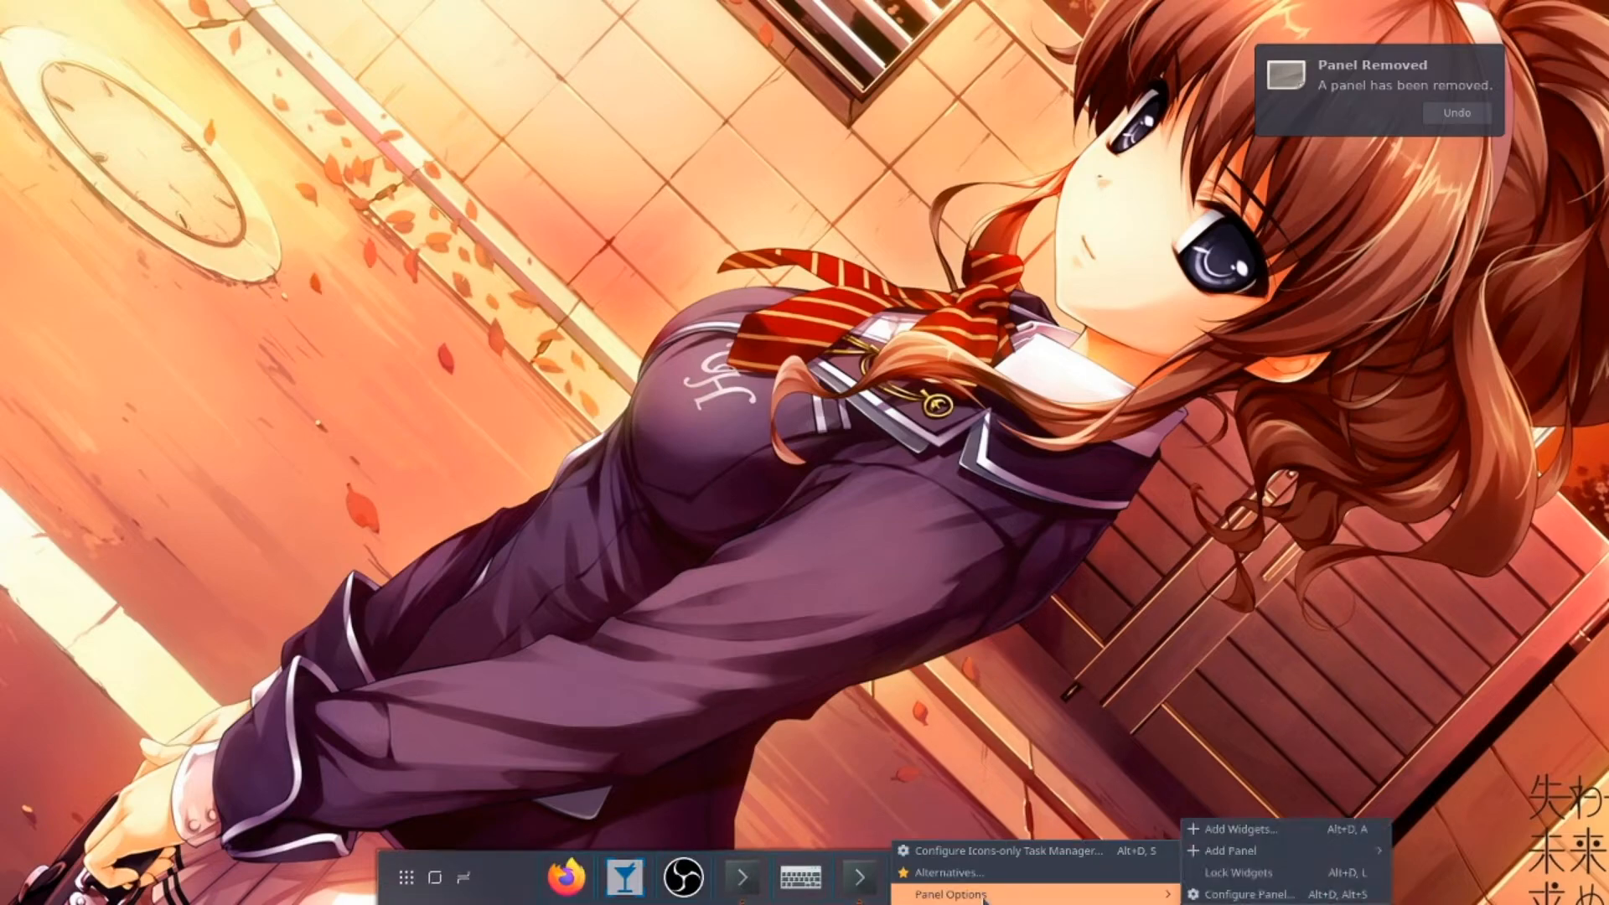
{"action": "left_click", "coordinate": [1247, 875]}
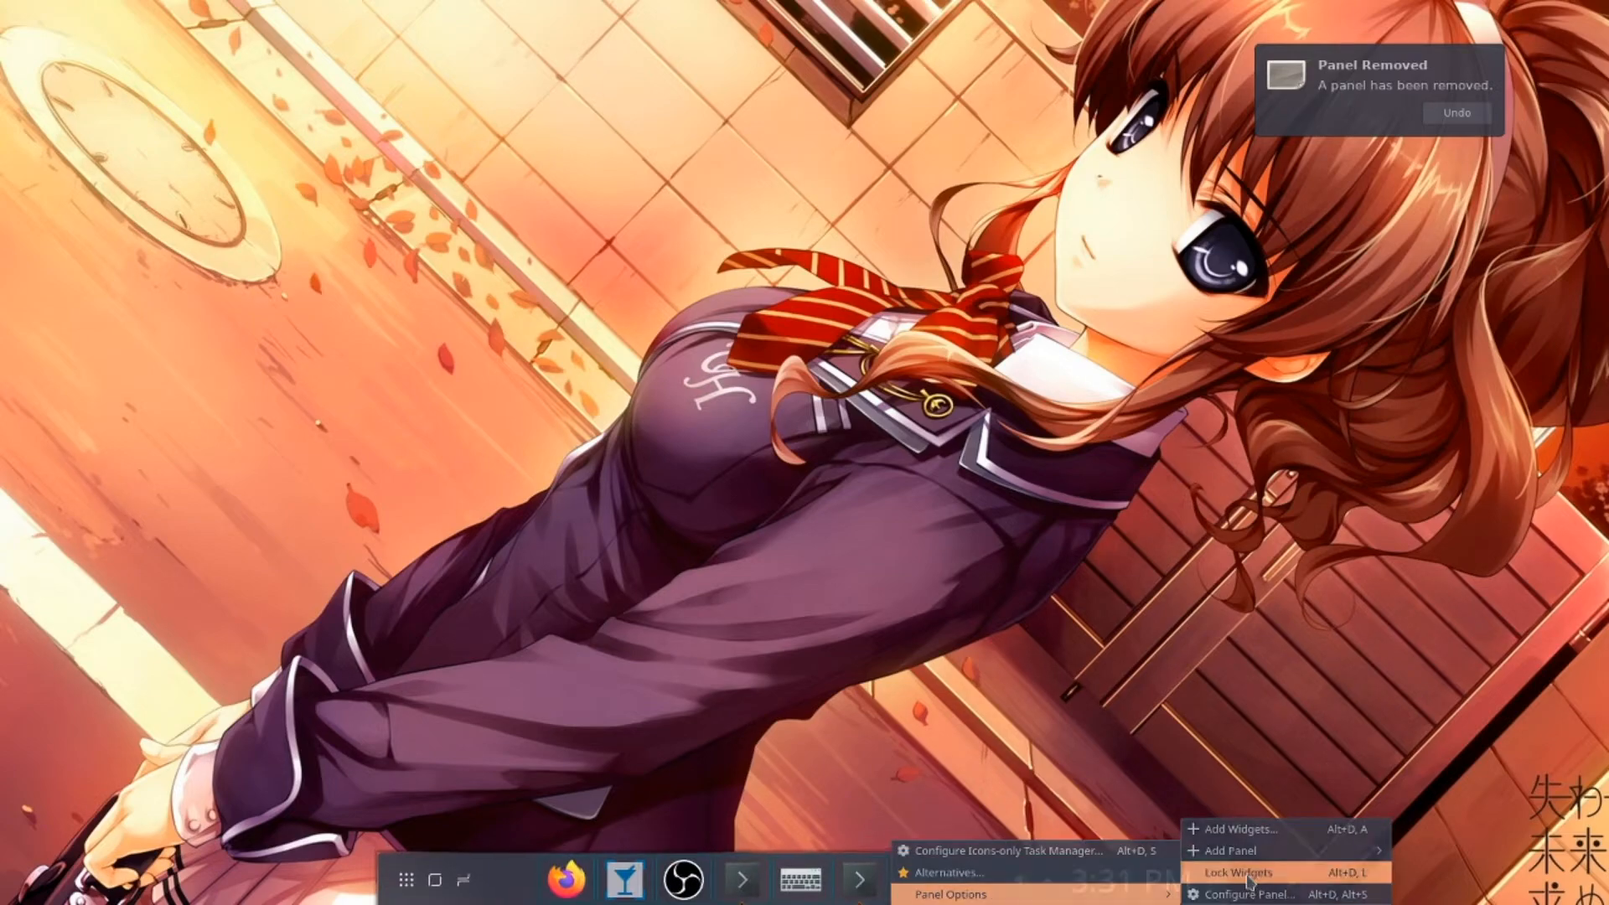
{"action": "mouse_move", "coordinate": [916, 903]}
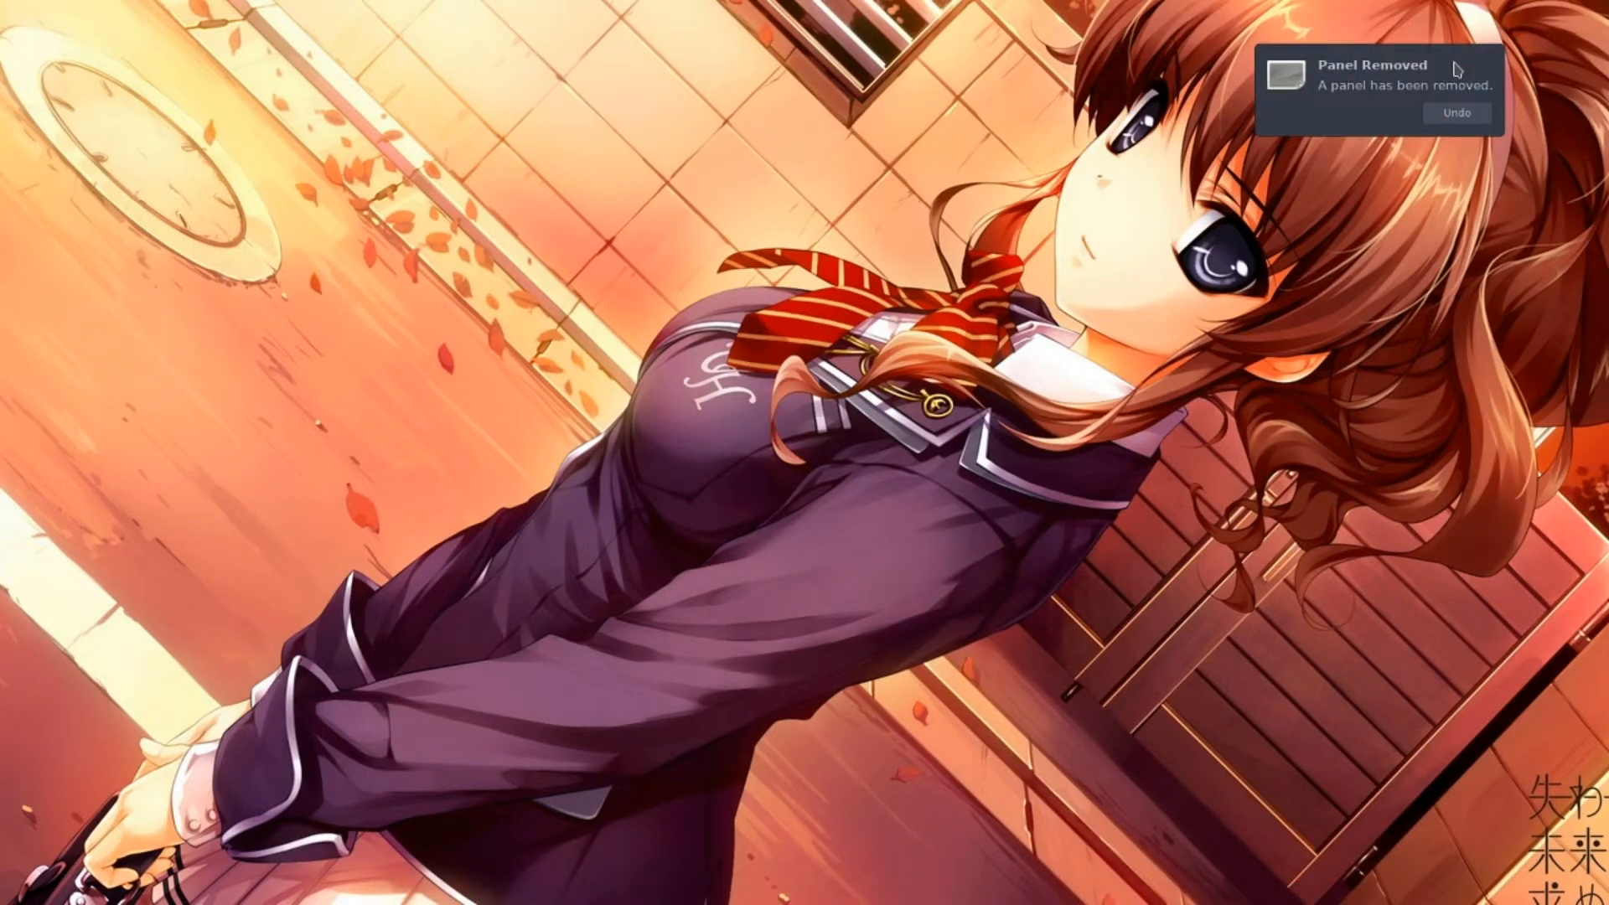
- Review the Tutorial checklist on the first desktop, and bring up the Global Keyboard Shortcuts window through the desktop grid
{"action": "key", "text": "ctrl+F8"}
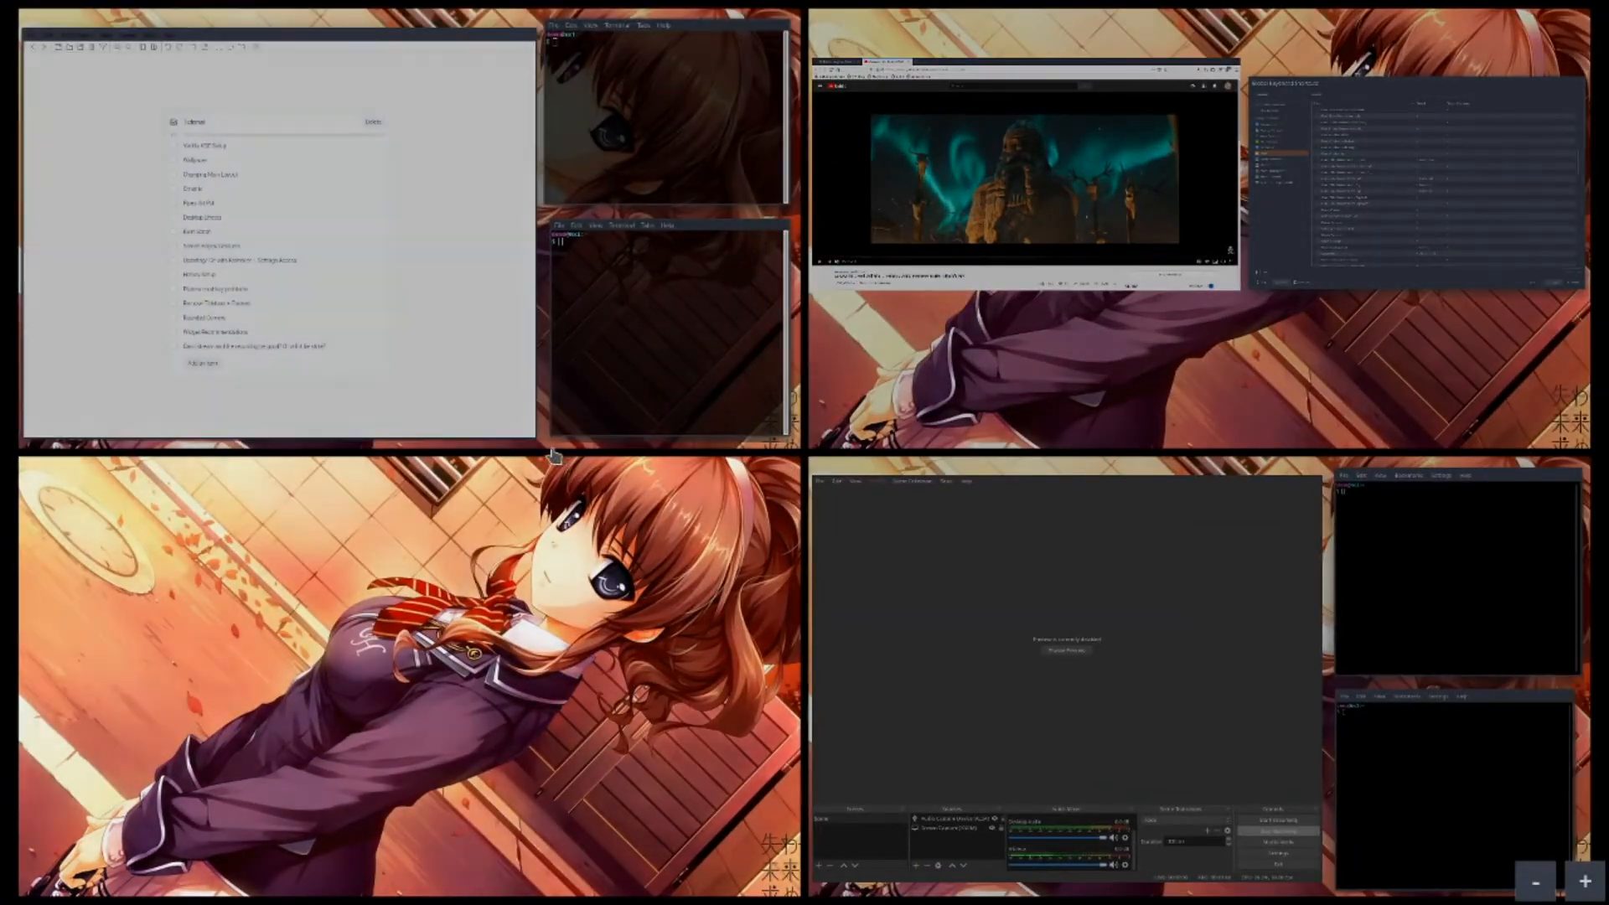
{"action": "left_click", "coordinate": [549, 369]}
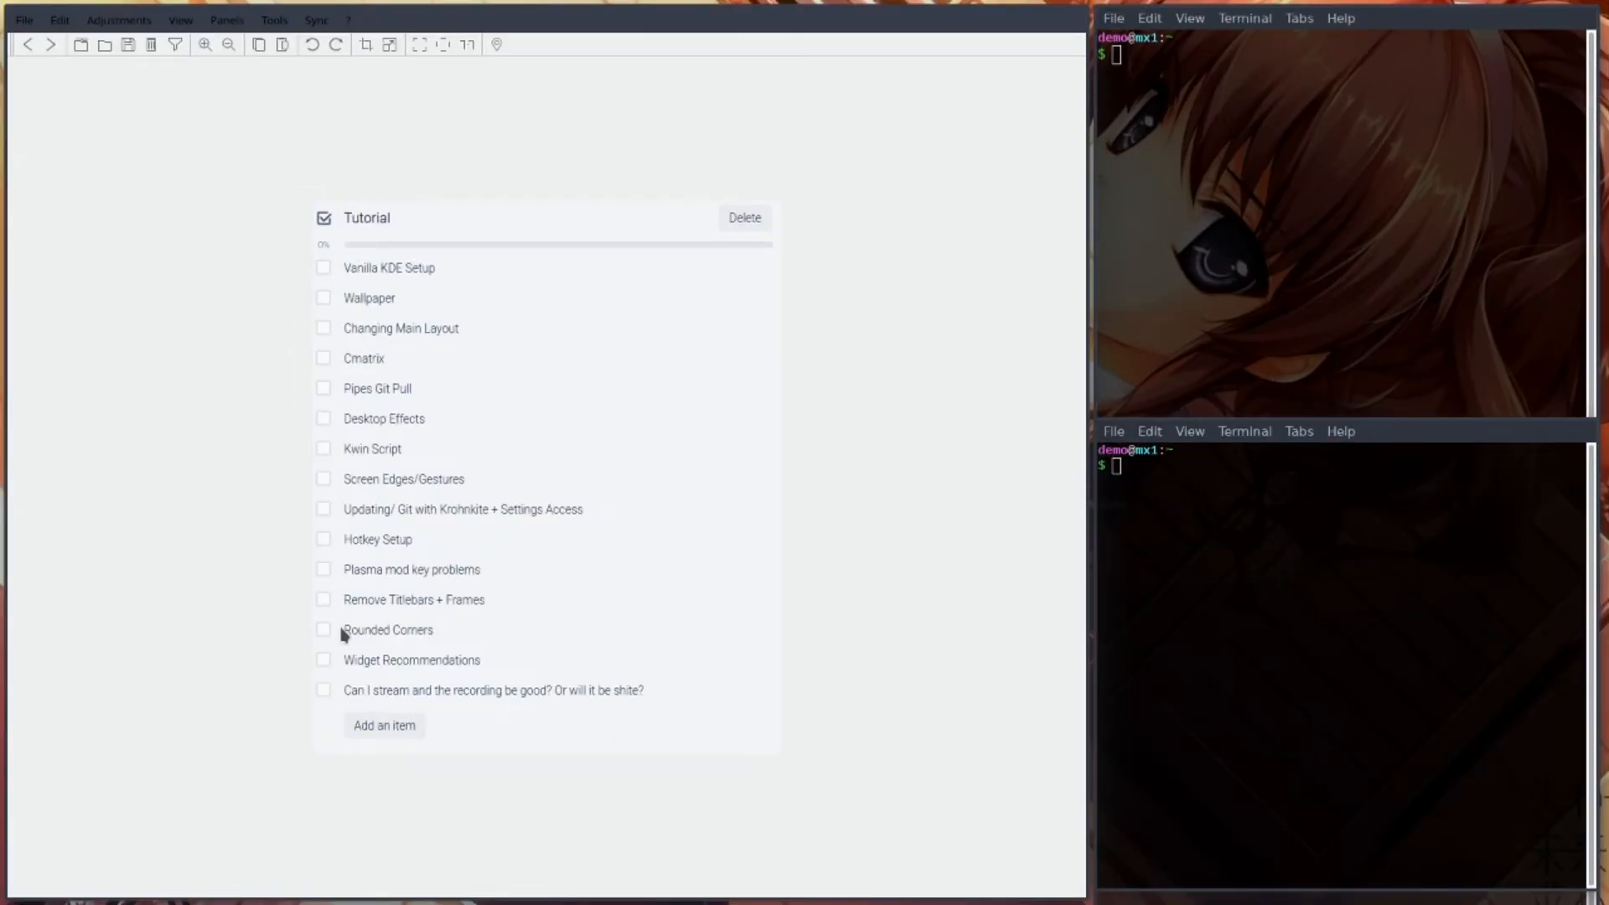
{"action": "key", "text": "ctrl+F8"}
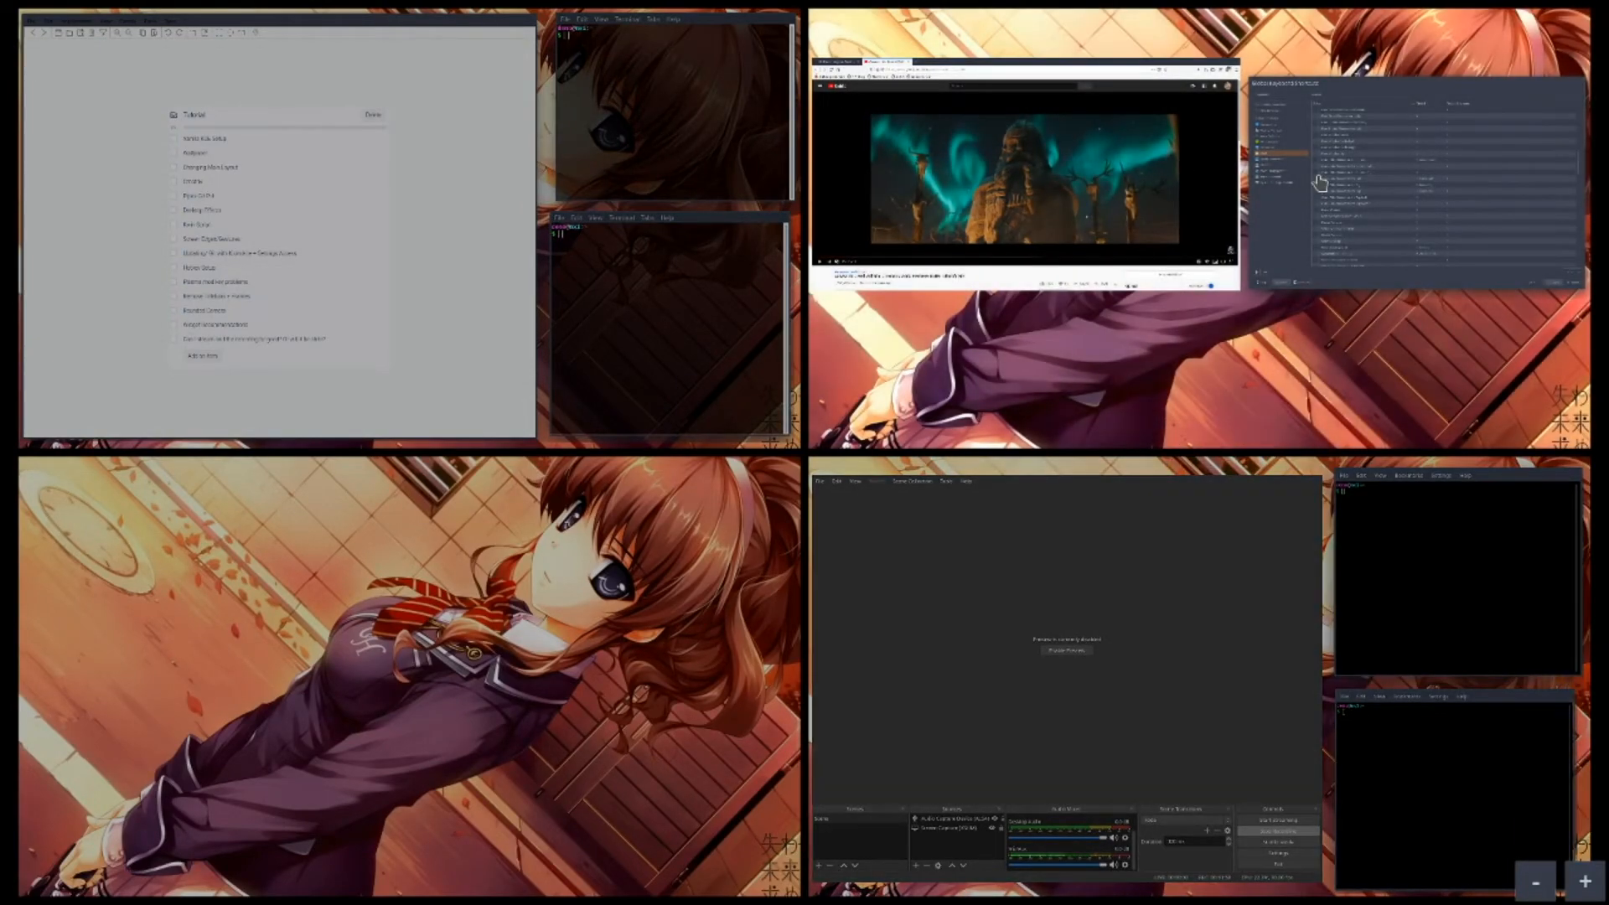
{"action": "left_click", "coordinate": [1320, 183]}
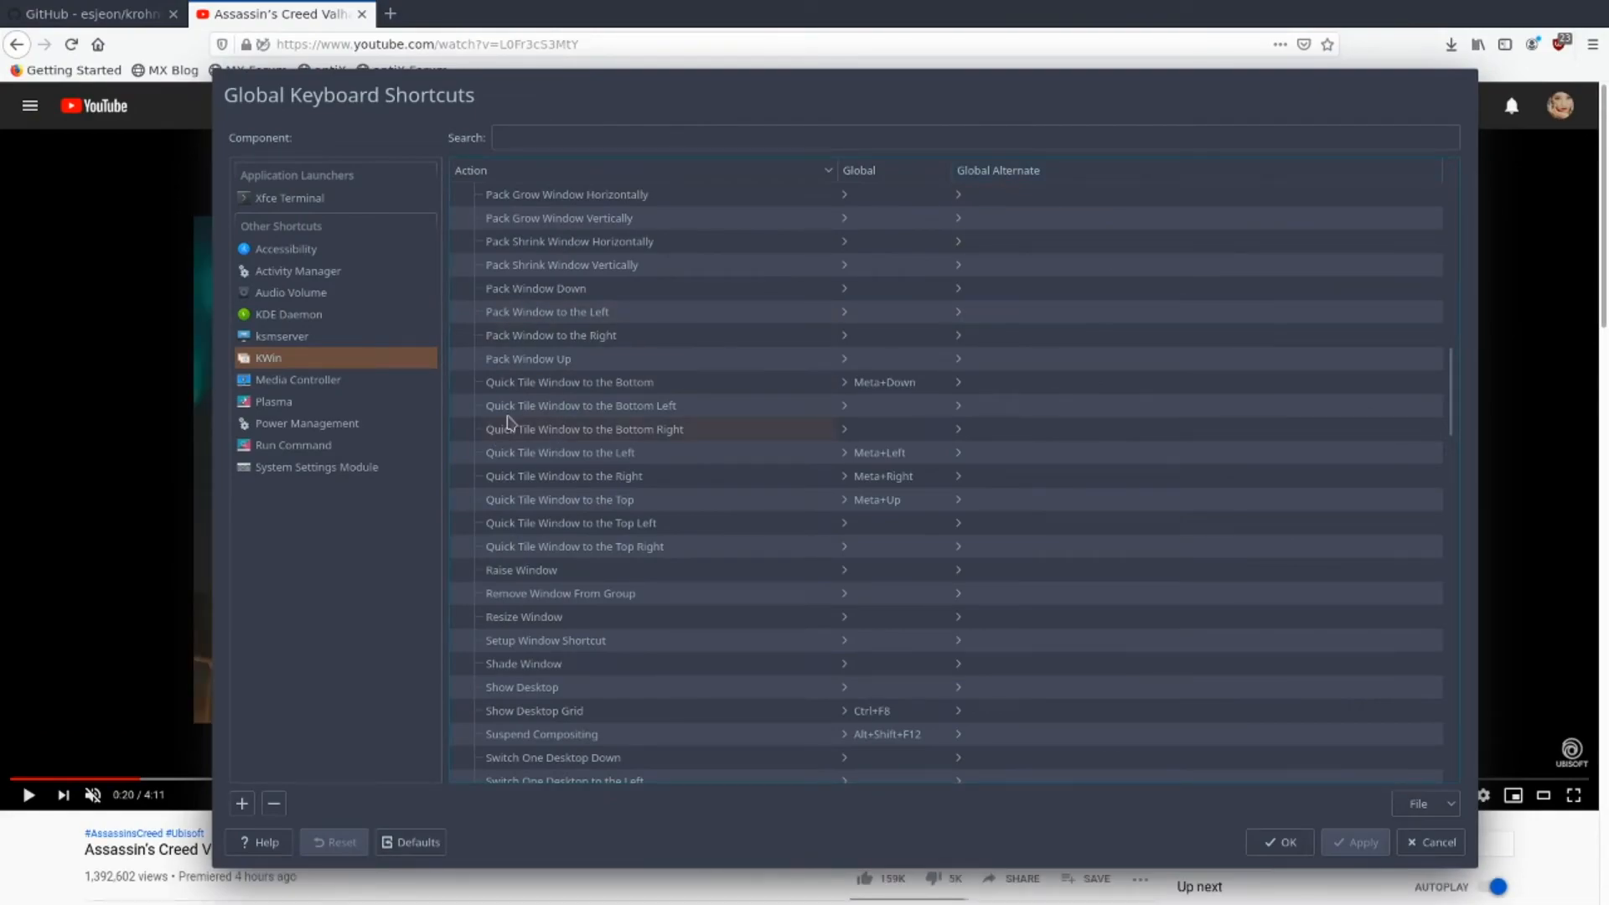
- Search the applications that can be added to the global shortcuts for "rofi", and dismiss the application chooser
{"action": "left_click", "coordinate": [241, 803]}
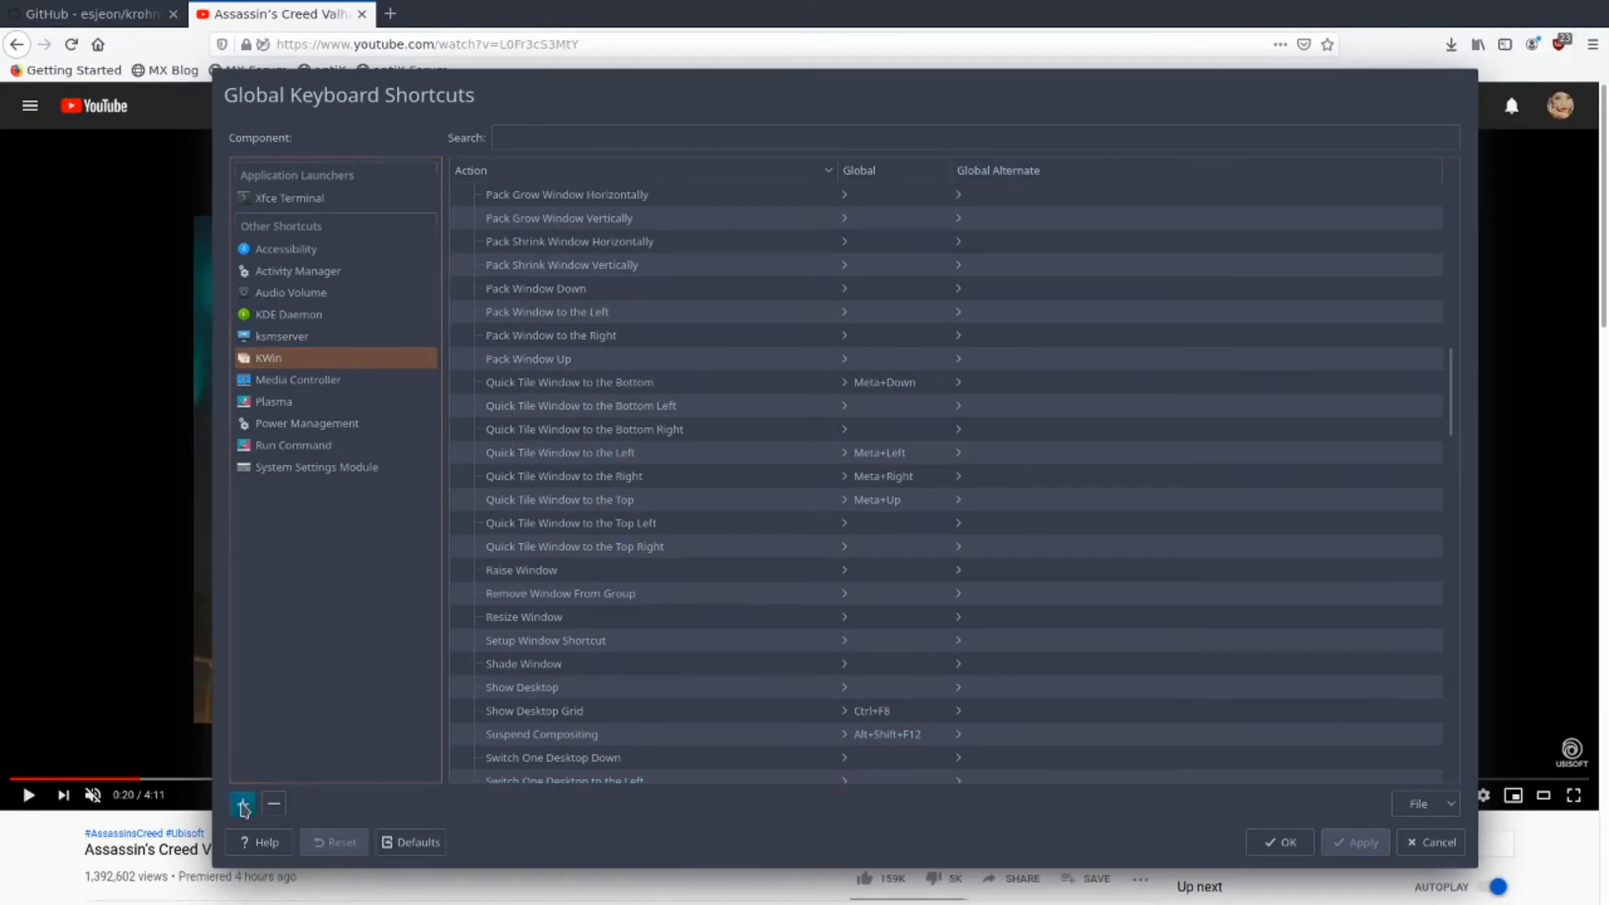
{"action": "type", "text": "xfc"}
{"action": "double_click", "coordinate": [722, 297]}
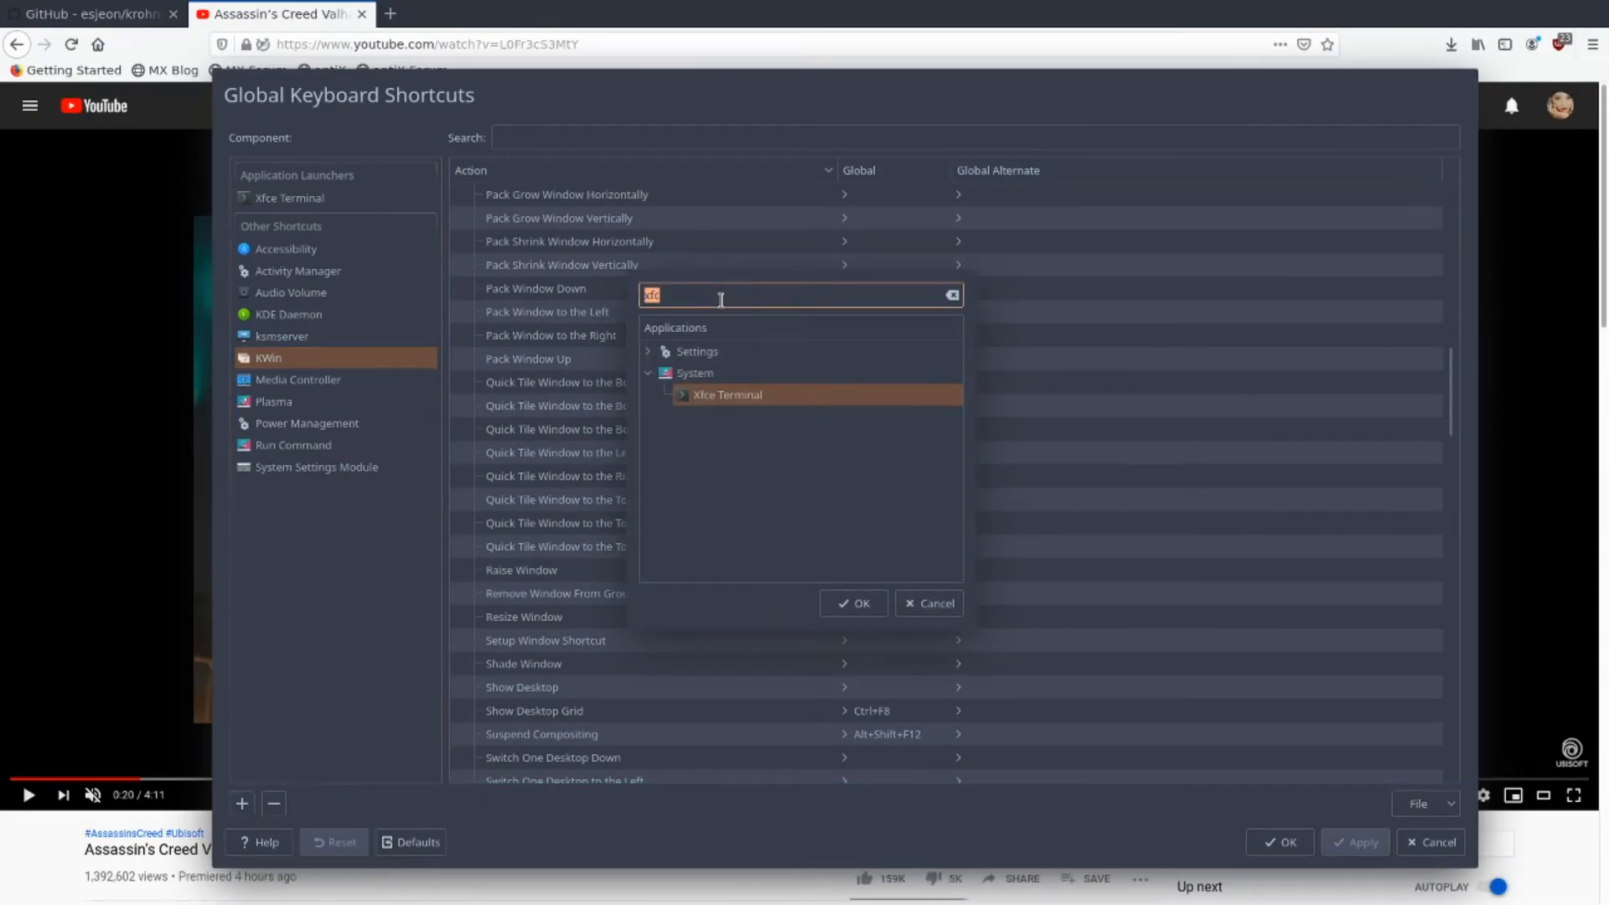
{"action": "type", "text": "rofi"}
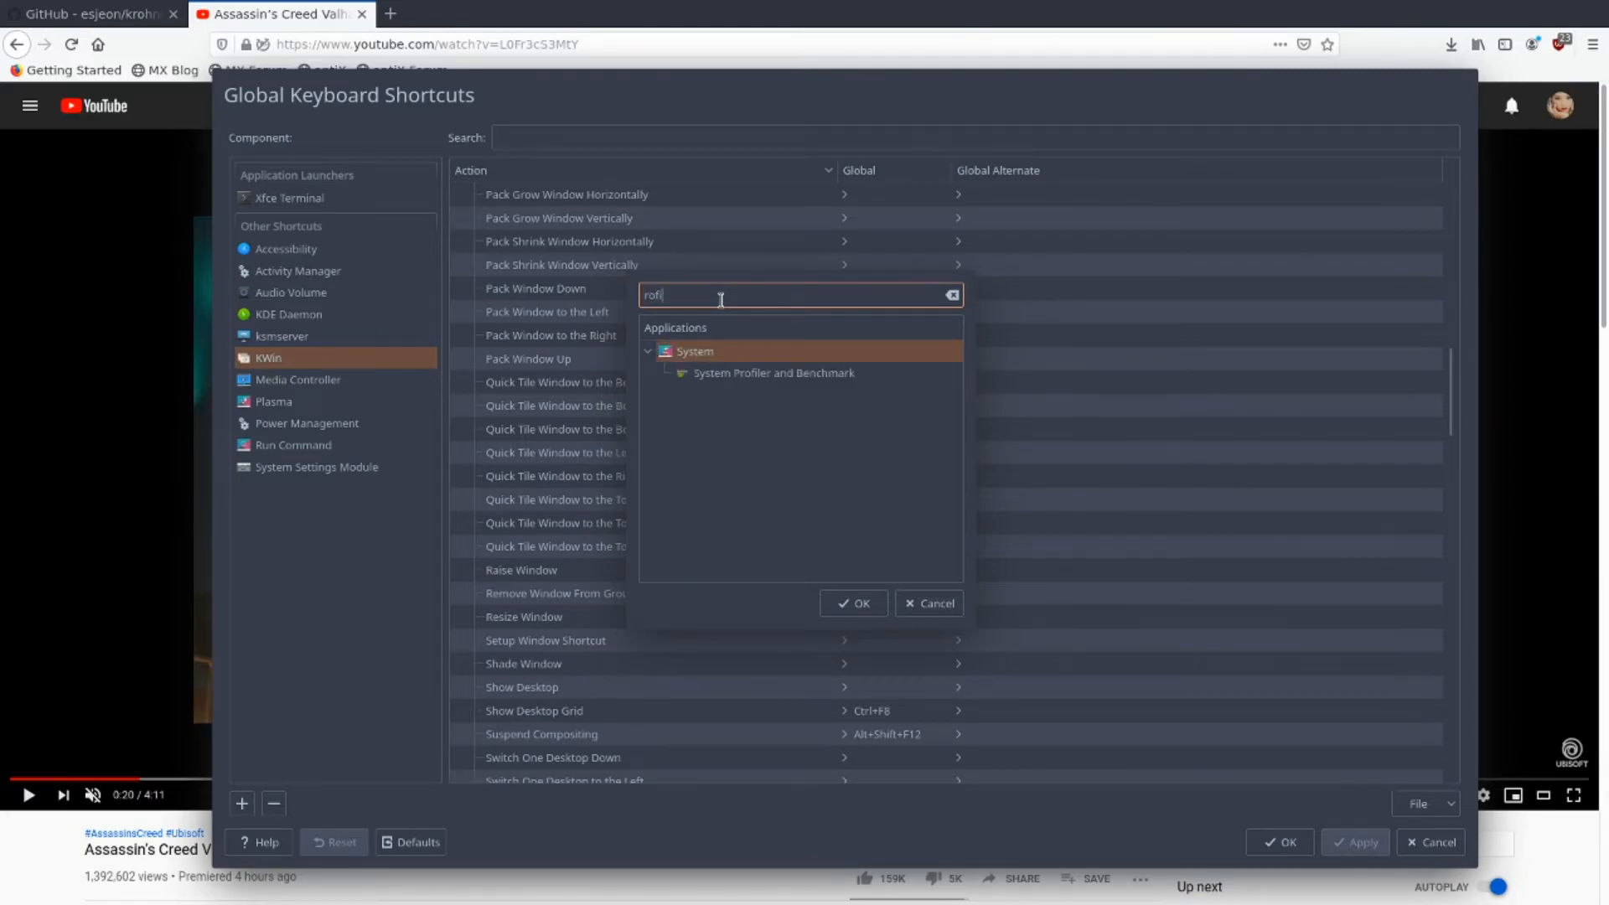
{"action": "left_click", "coordinate": [652, 355]}
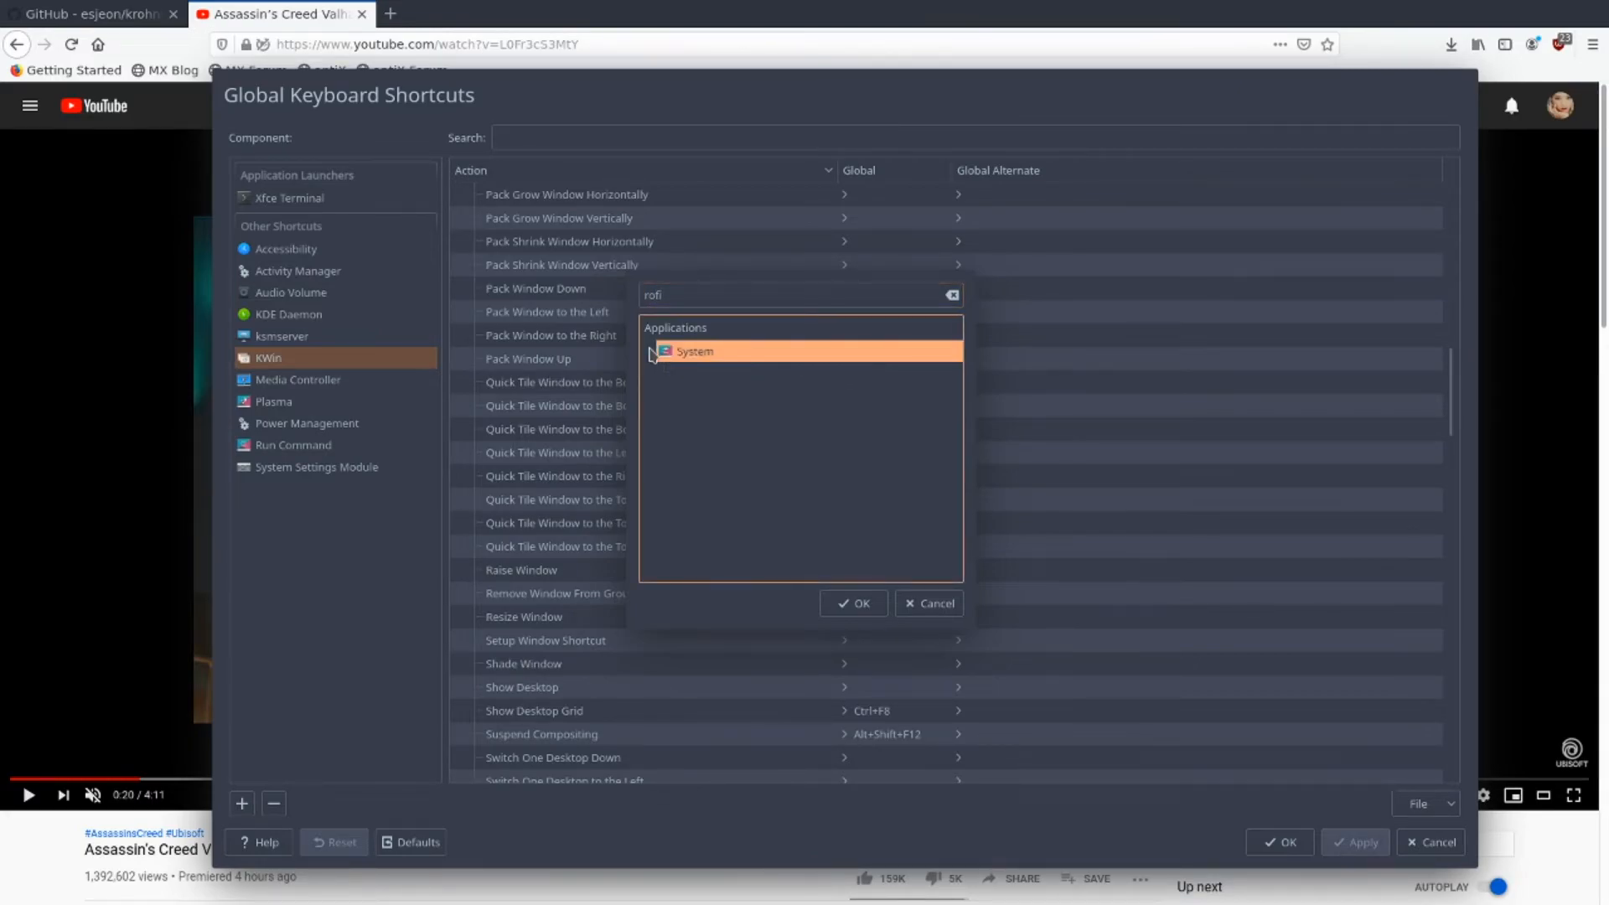
{"action": "left_click", "coordinate": [935, 605]}
- Check the System category for the "rofi" search in the application chooser, clear the search, and dismiss the chooser
{"action": "left_click", "coordinate": [408, 620]}
{"action": "left_click", "coordinate": [242, 804]}
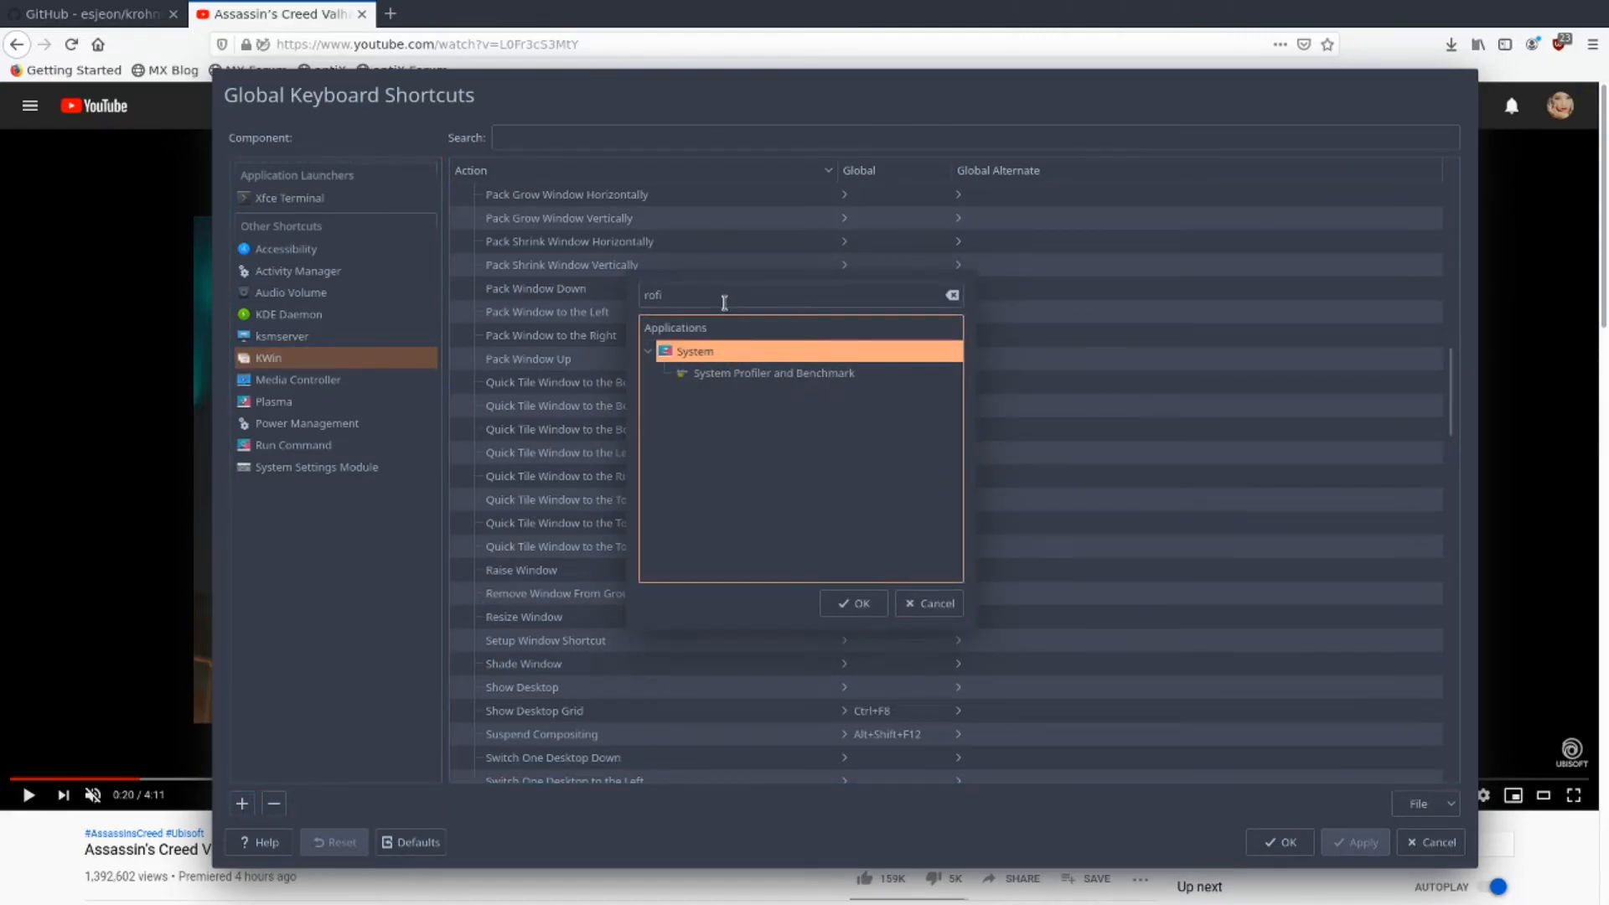
{"action": "double_click", "coordinate": [724, 298]}
{"action": "key", "text": "BackSpace"}
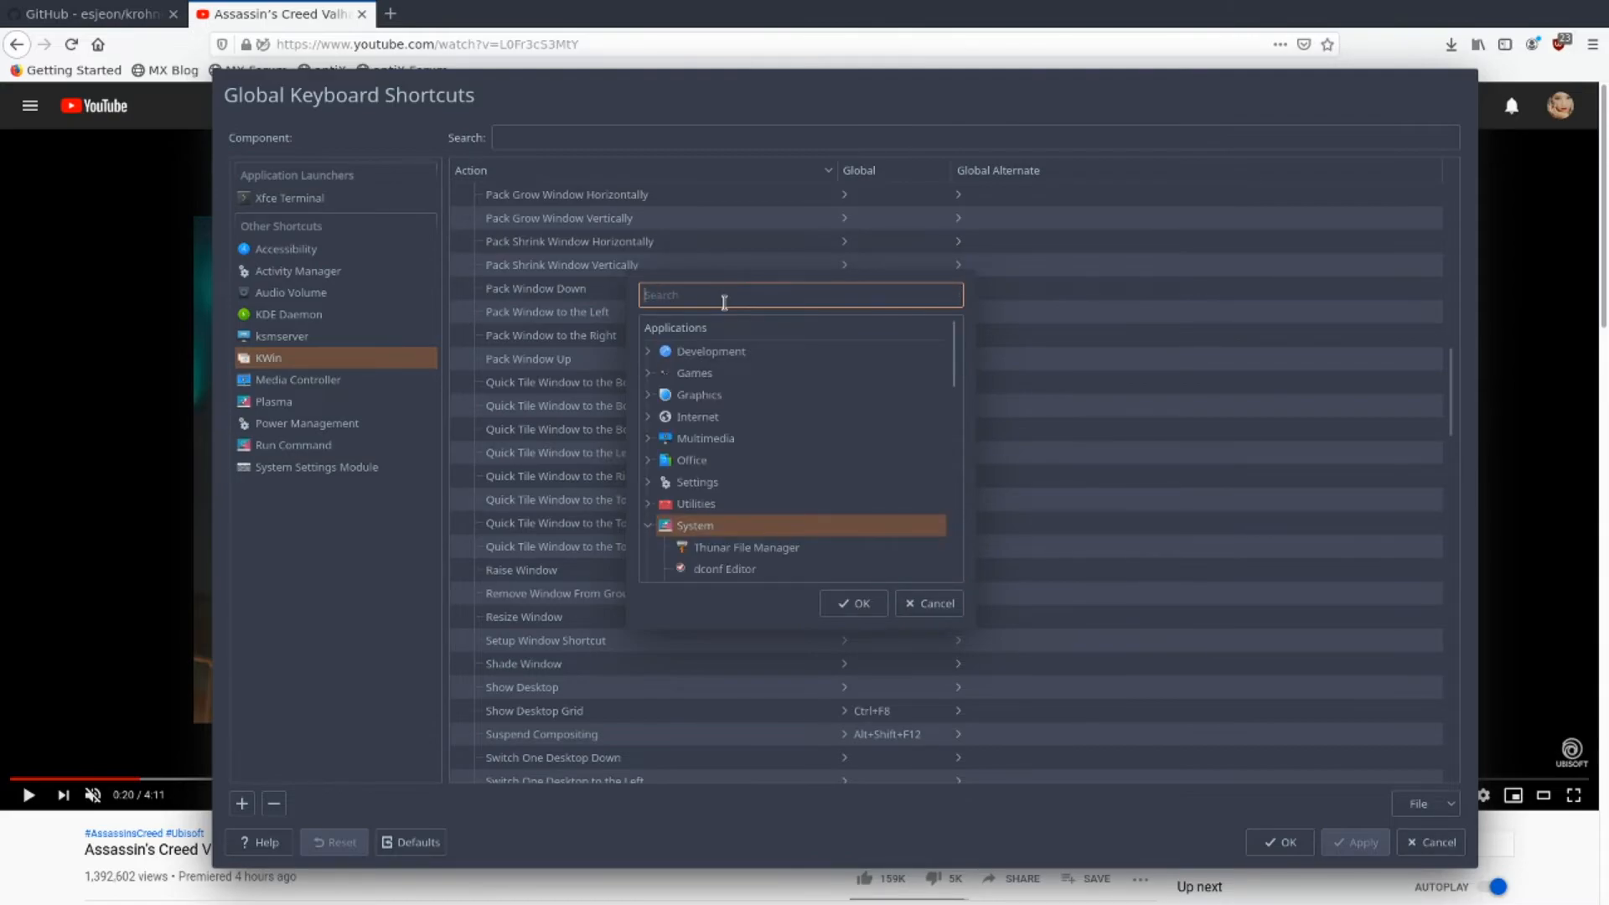
{"action": "left_click", "coordinate": [935, 605]}
- Review the global shortcuts of System Settings Module, Run Command and Xfce Terminal, and check the shortcut scheme import and export options
{"action": "left_click", "coordinate": [328, 468]}
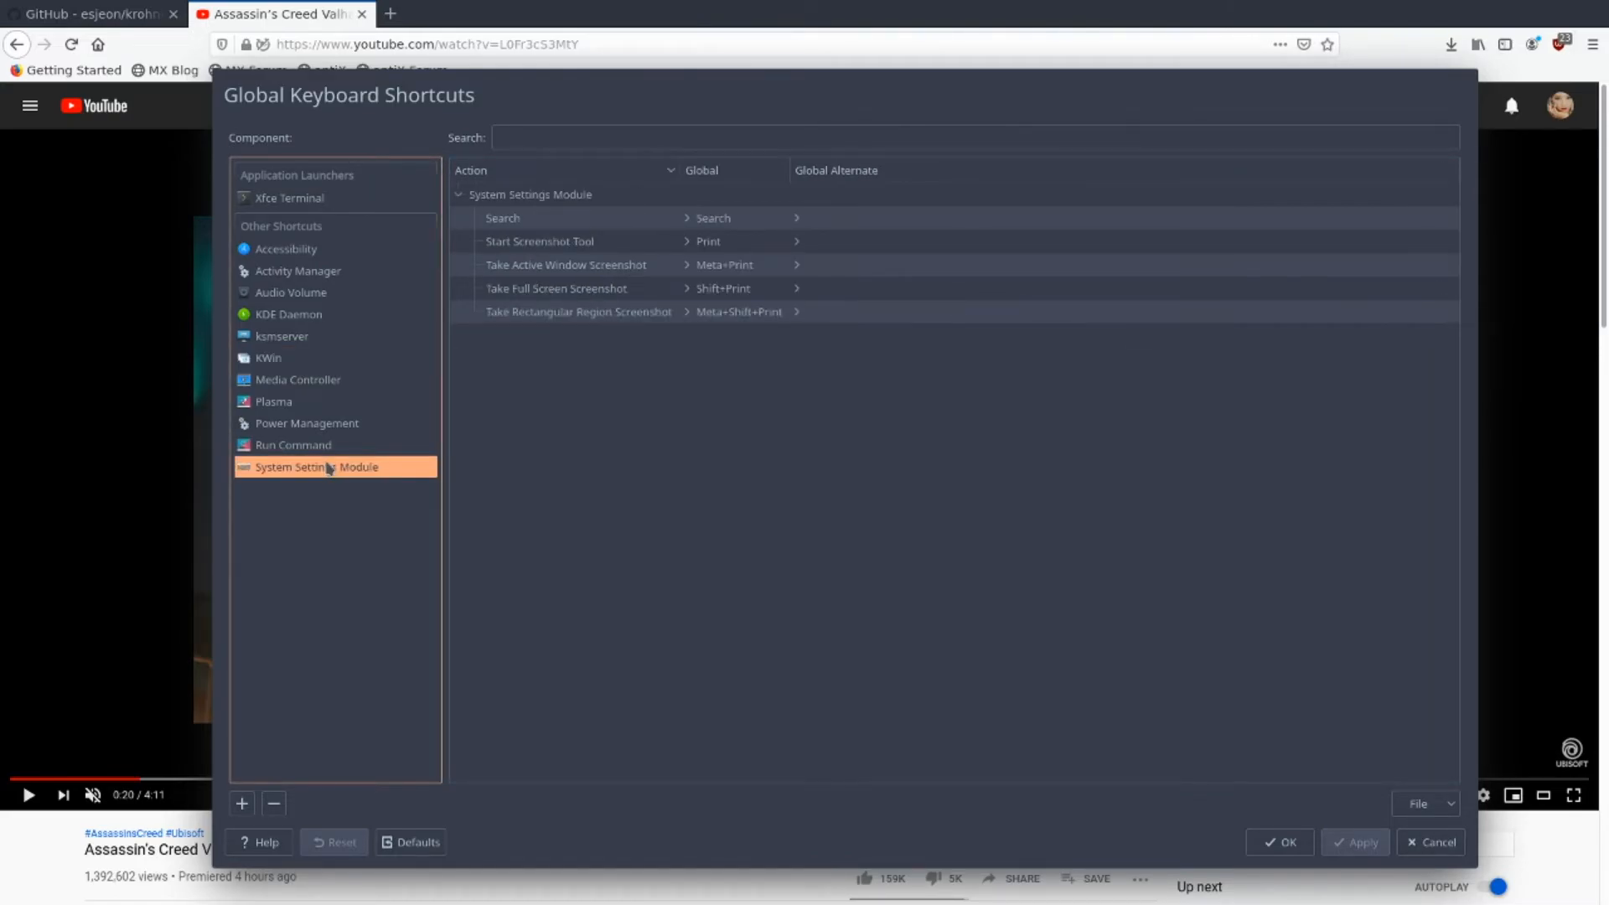
{"action": "left_click", "coordinate": [319, 450]}
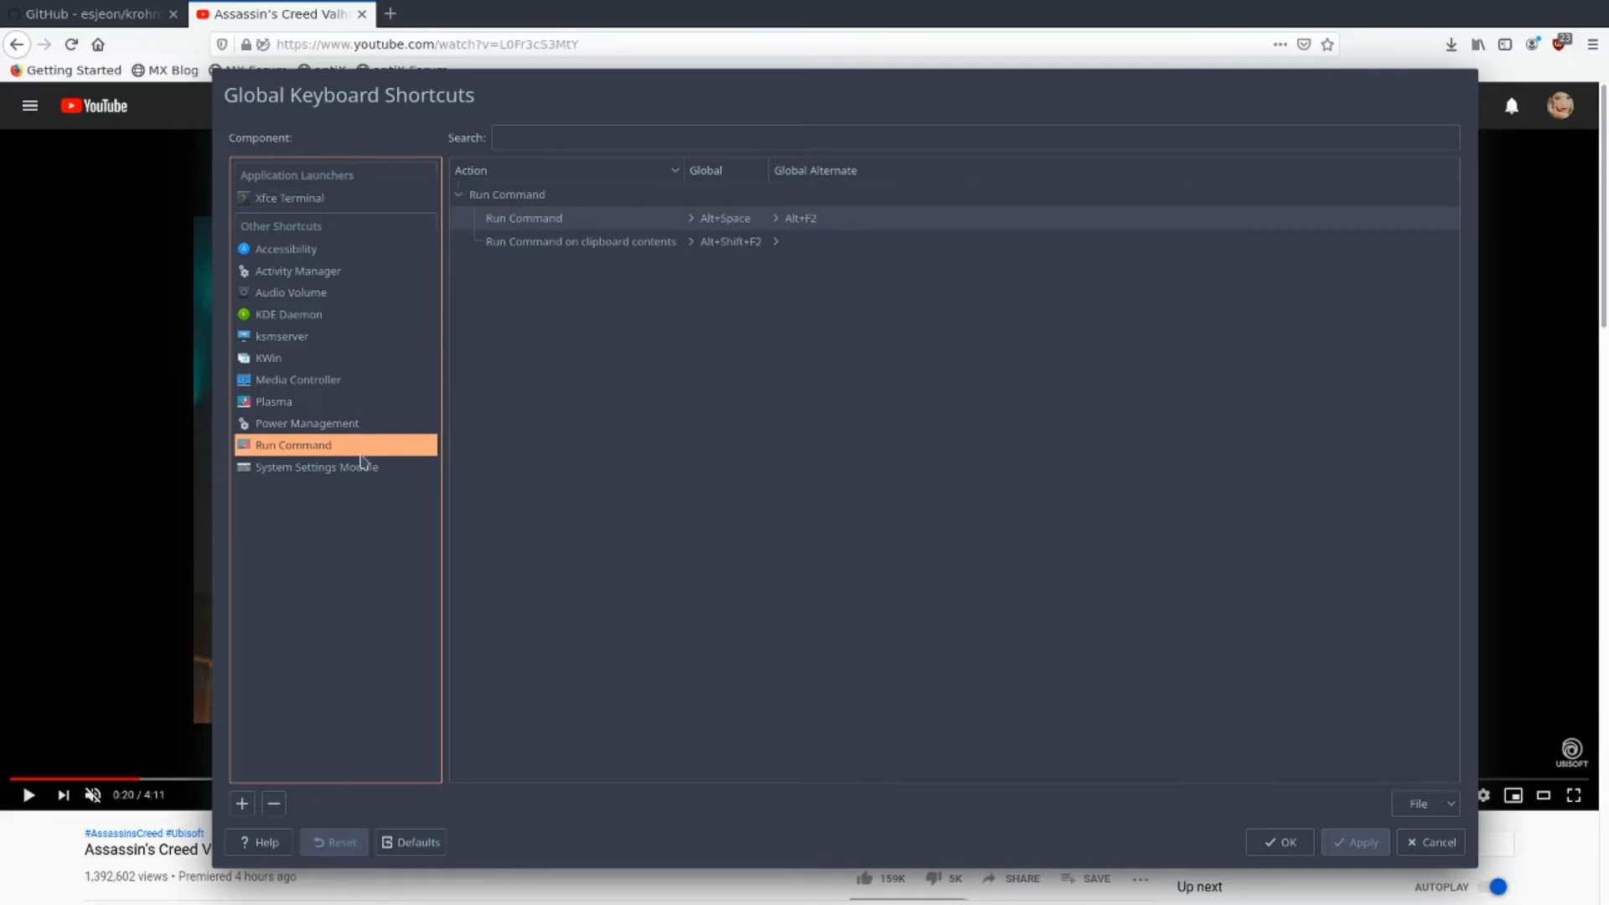
{"action": "left_click", "coordinate": [327, 200]}
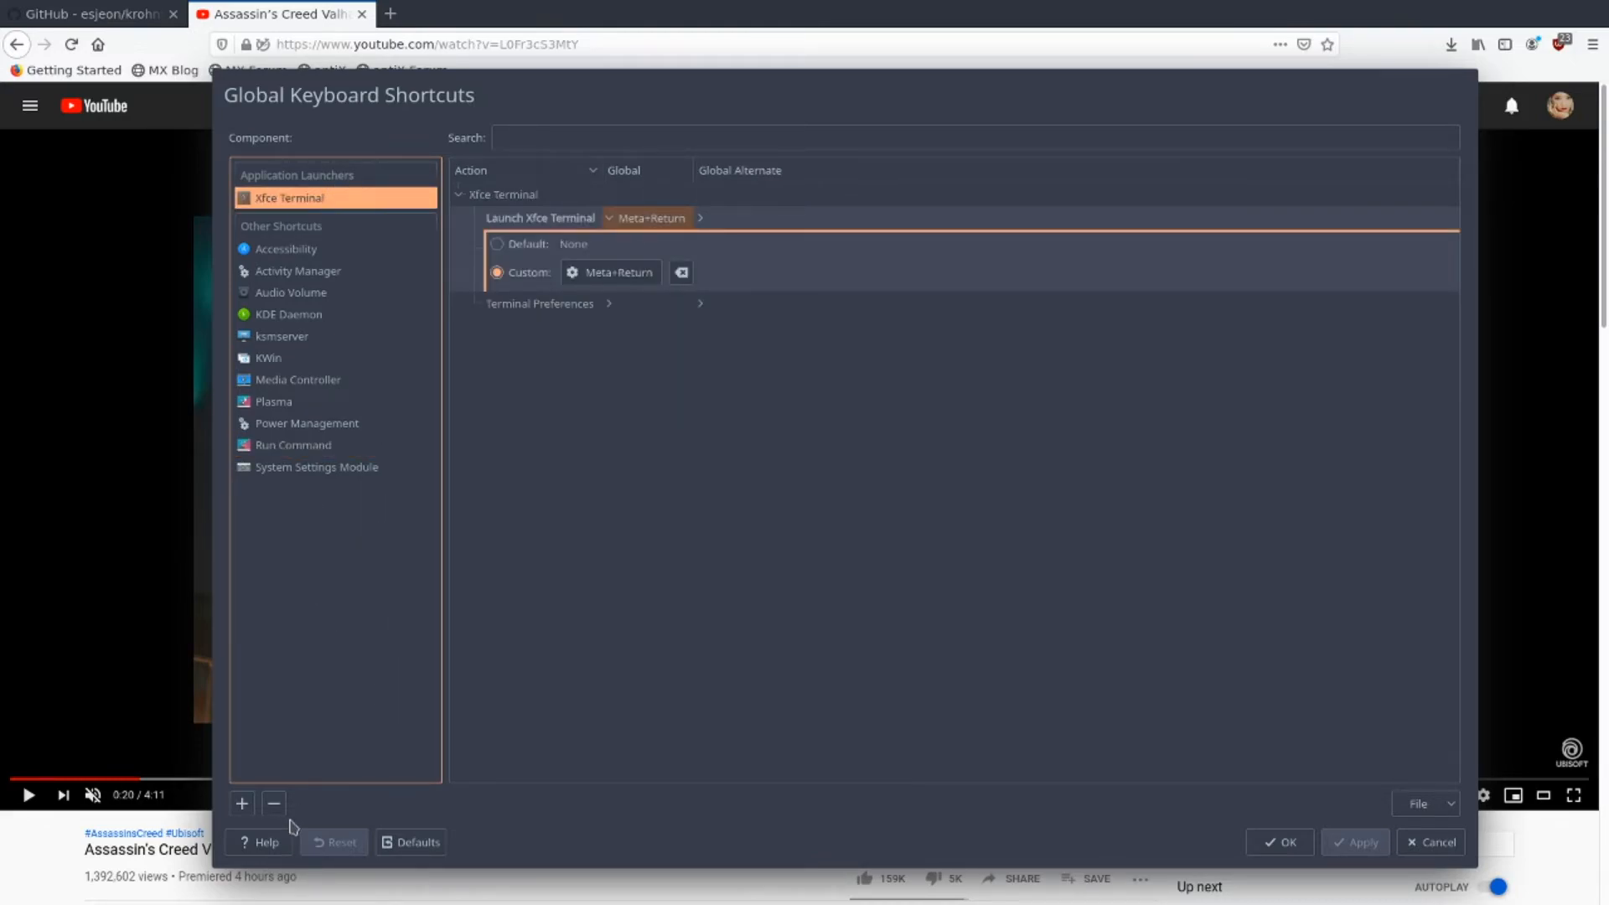
{"action": "left_click", "coordinate": [1423, 804]}
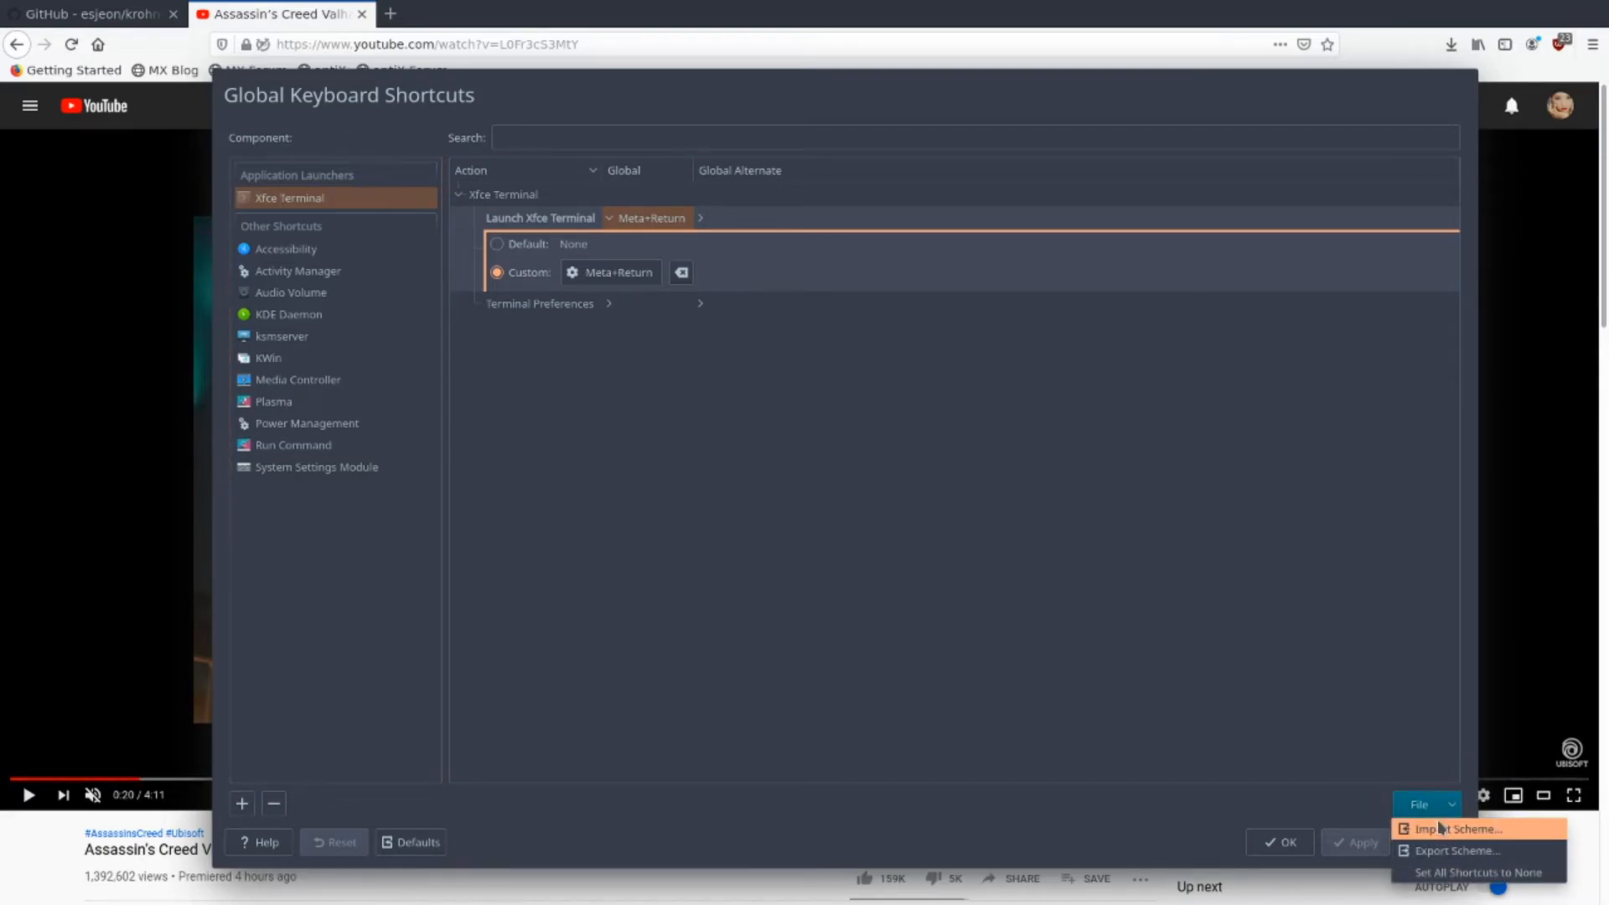
{"action": "left_click", "coordinate": [1052, 596]}
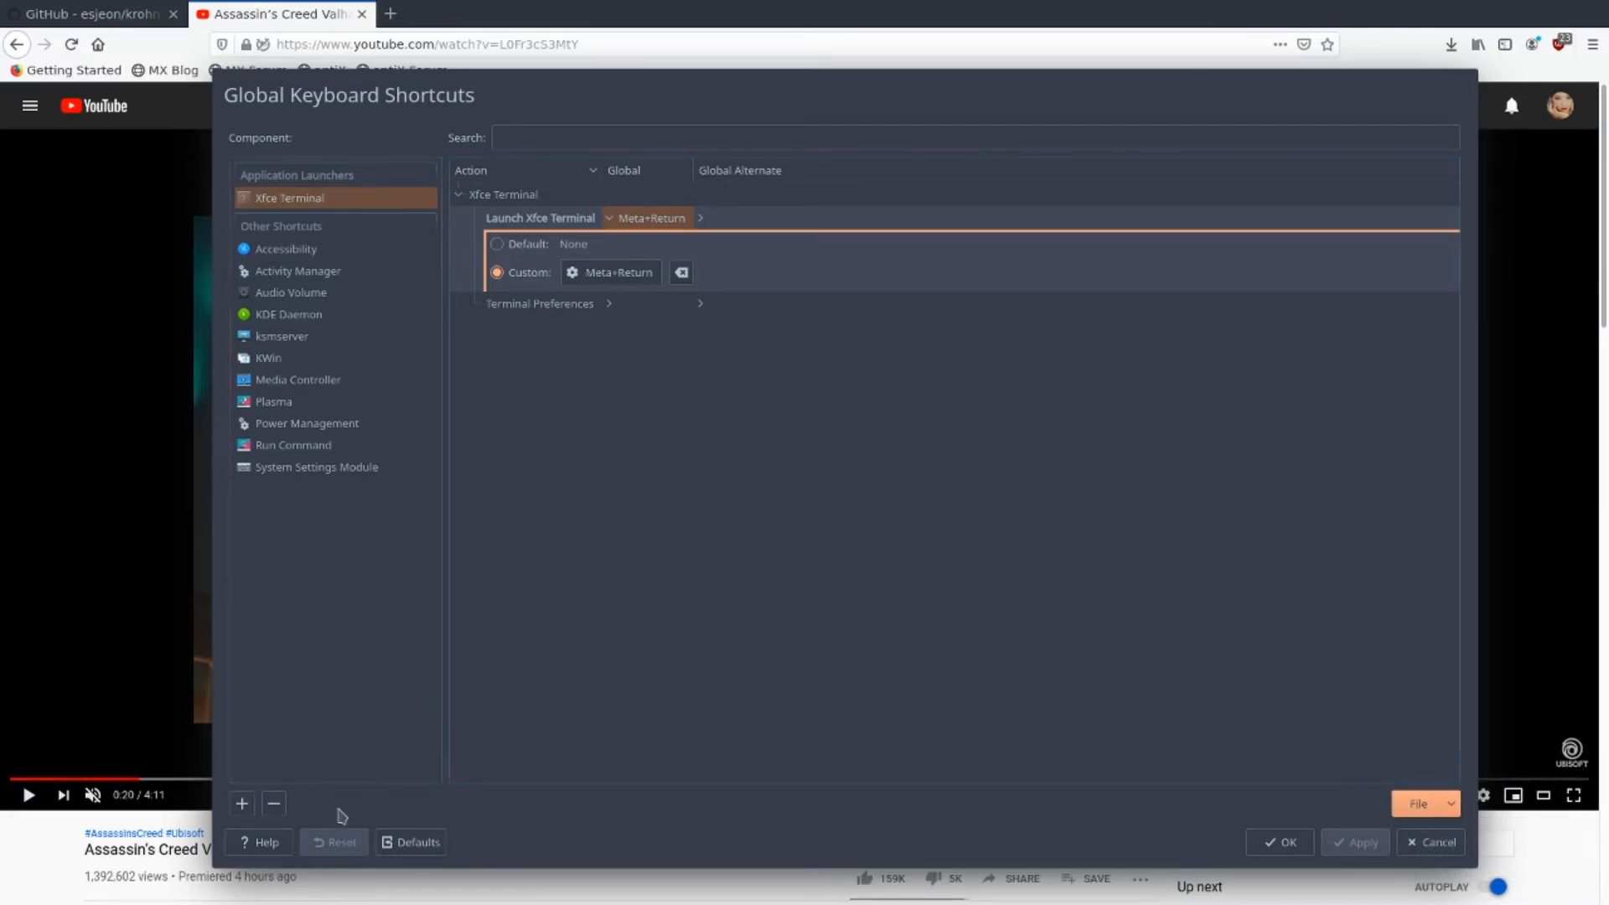
- Search the addable applications for "rofi" once more, and dismiss the application chooser
{"action": "left_click", "coordinate": [242, 804]}
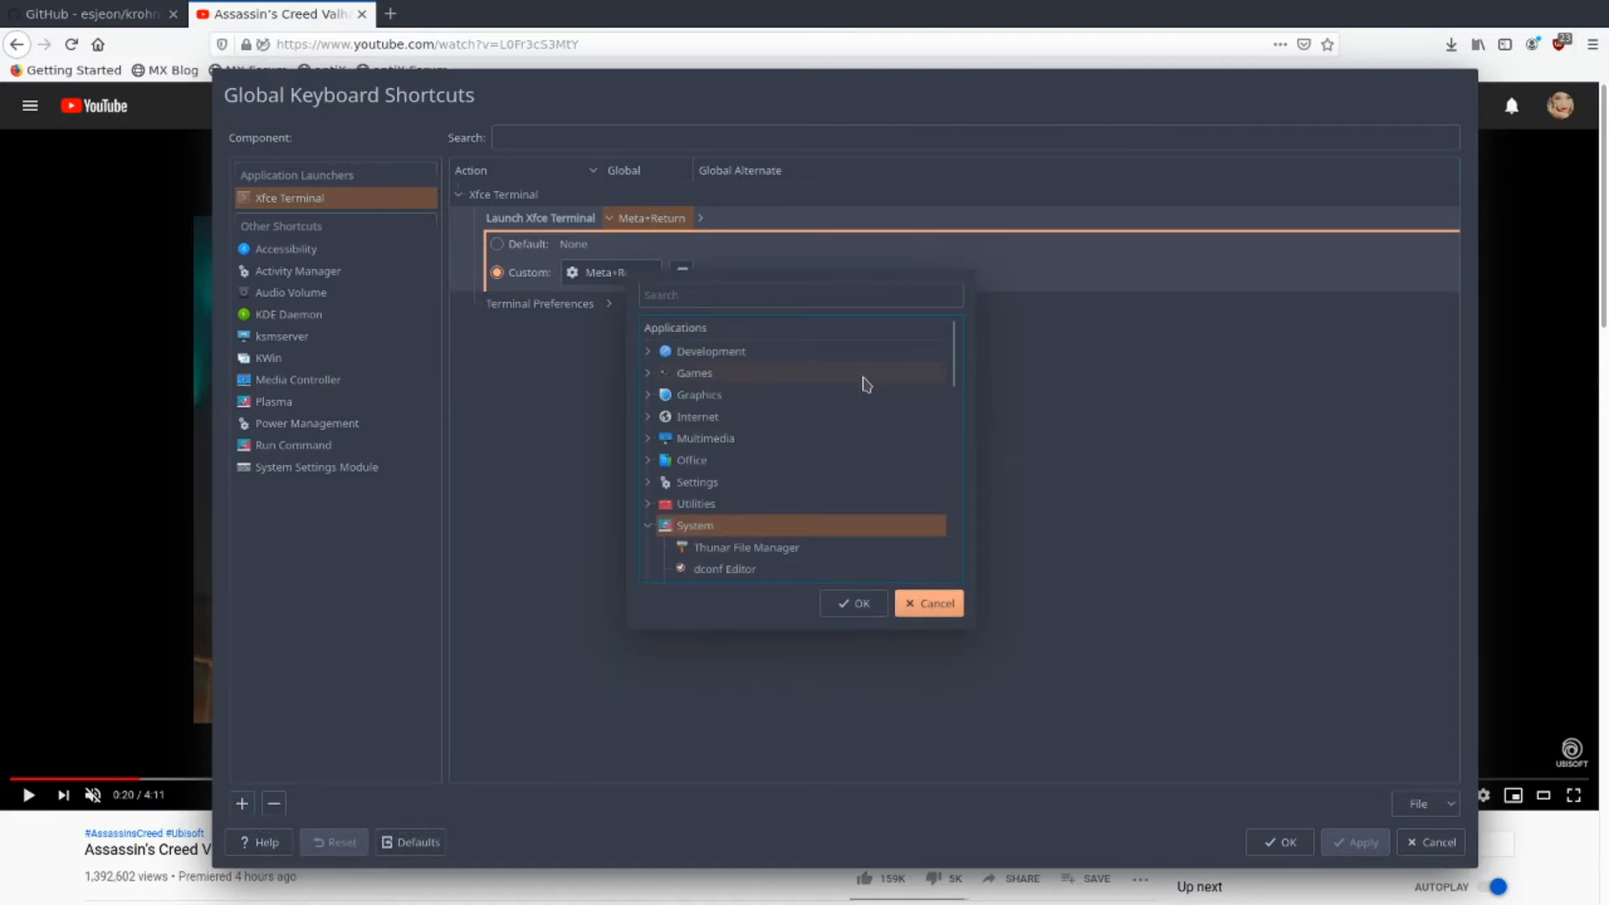
{"action": "left_click", "coordinate": [820, 298]}
{"action": "type", "text": "rofi"}
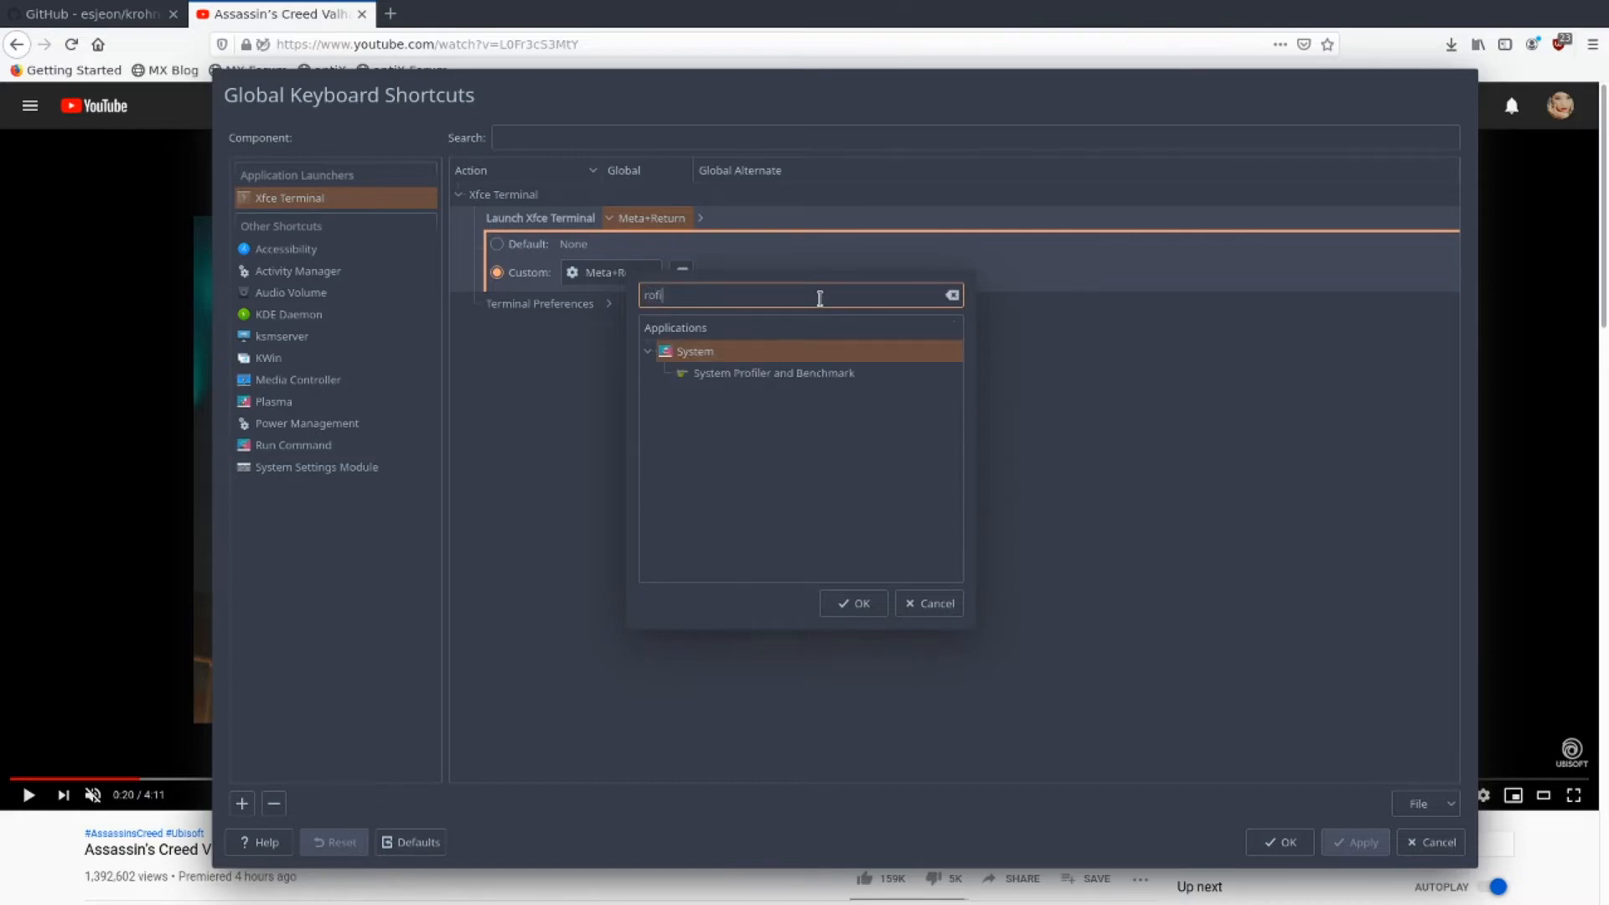
{"action": "key", "text": "Escape"}
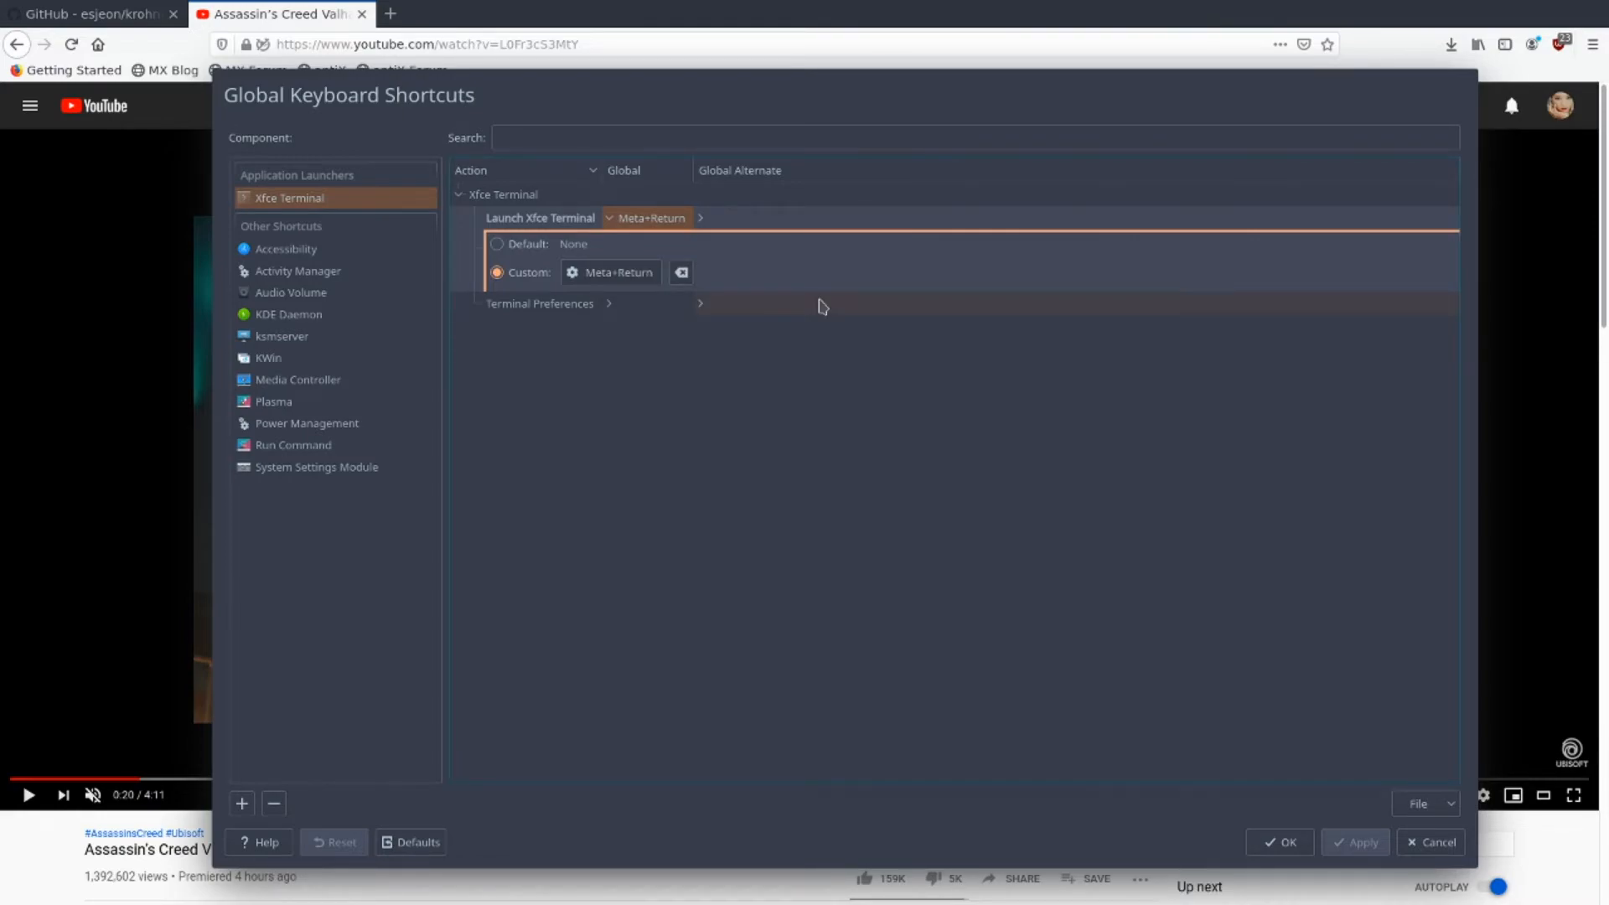
{"action": "left_click", "coordinate": [665, 520]}
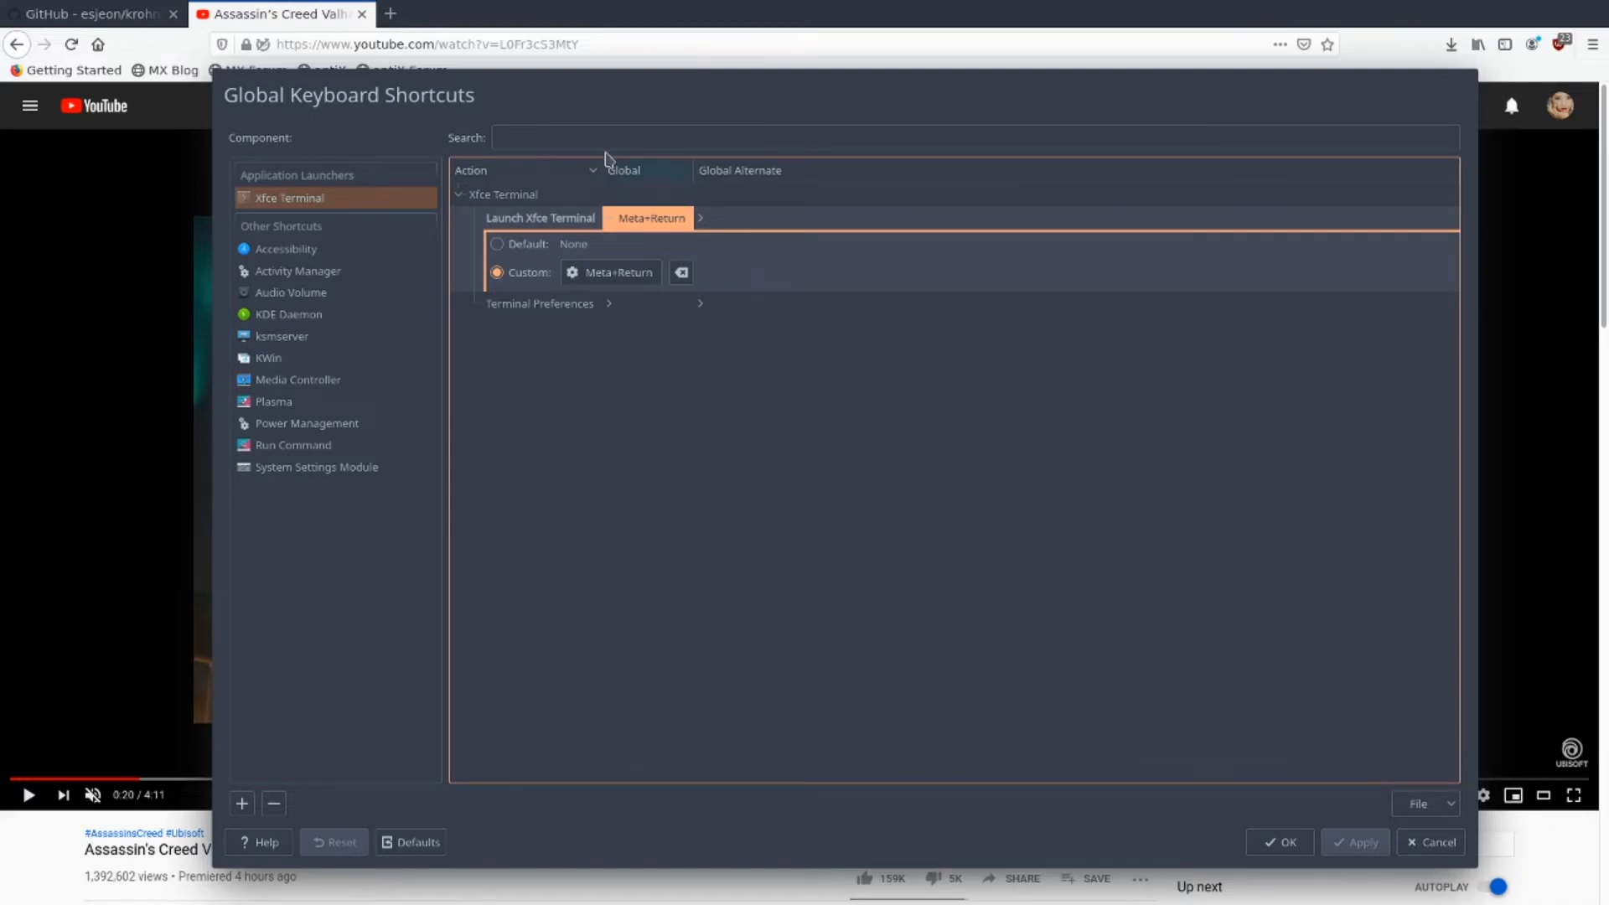
- Review the Run Command shortcuts, and close the Global Keyboard Shortcuts window without changing anything
{"action": "left_click", "coordinate": [329, 529]}
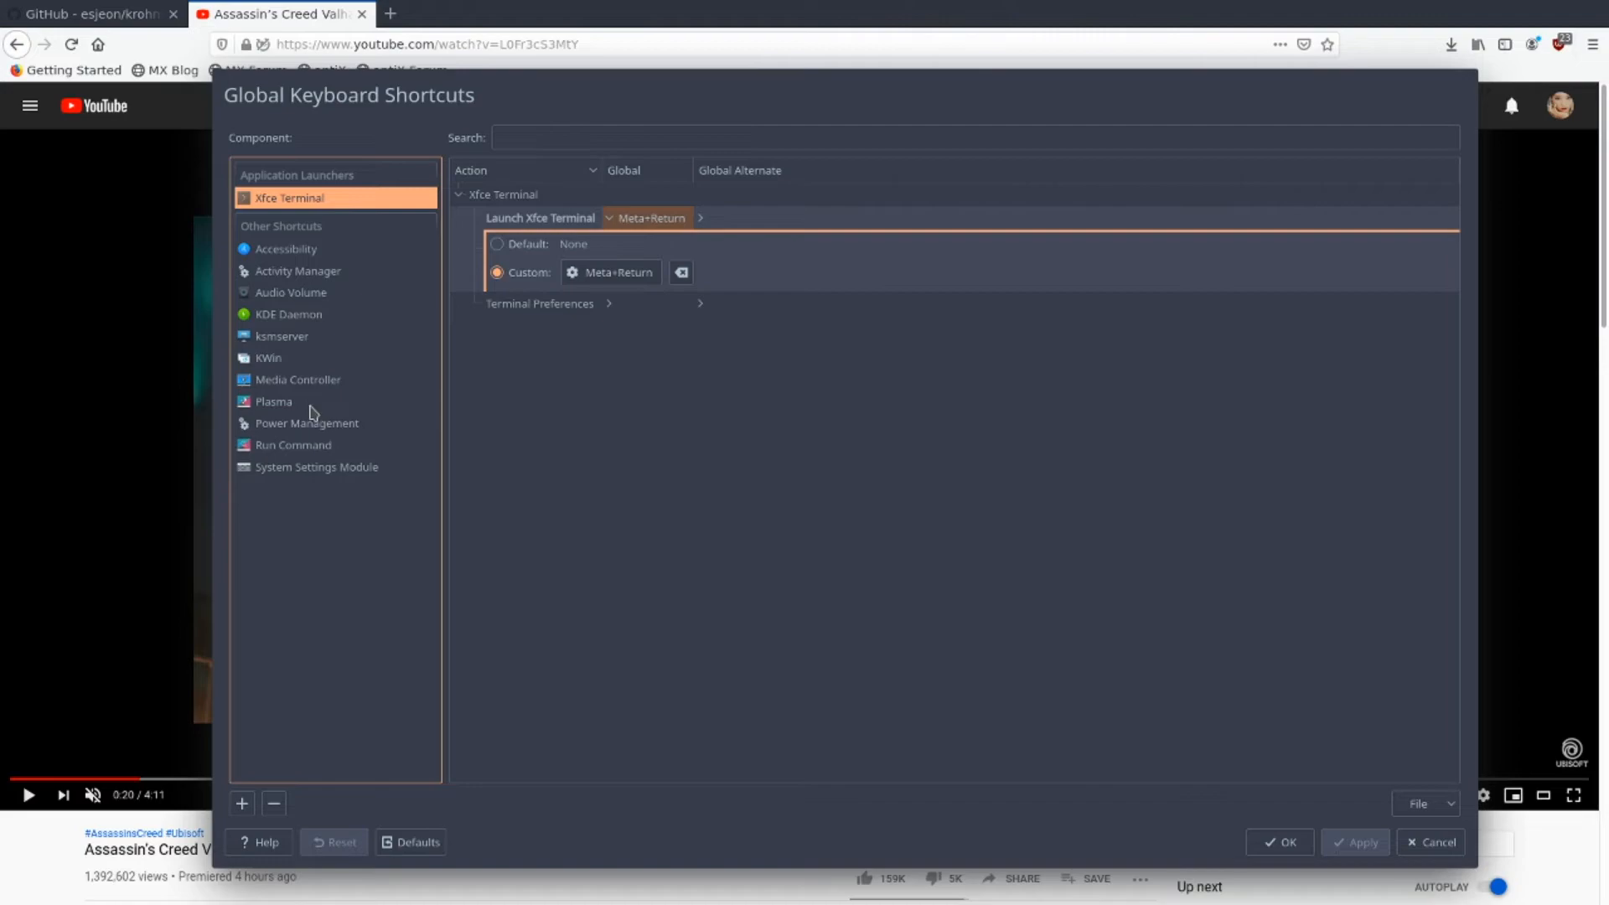
{"action": "left_click", "coordinate": [315, 451]}
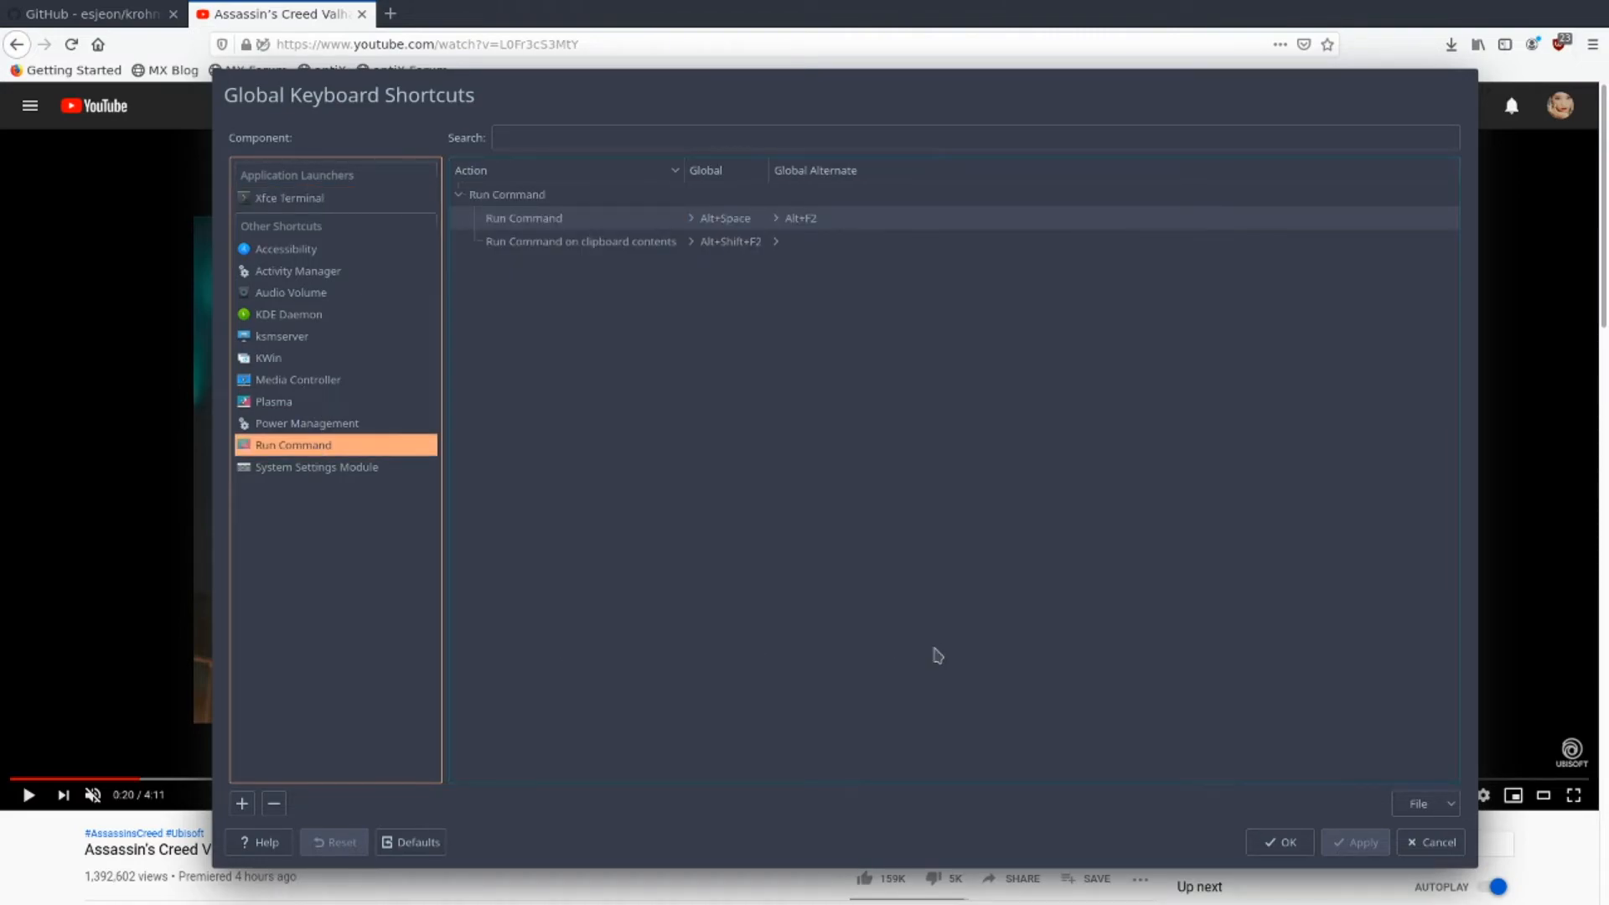
{"action": "left_click", "coordinate": [1433, 847]}
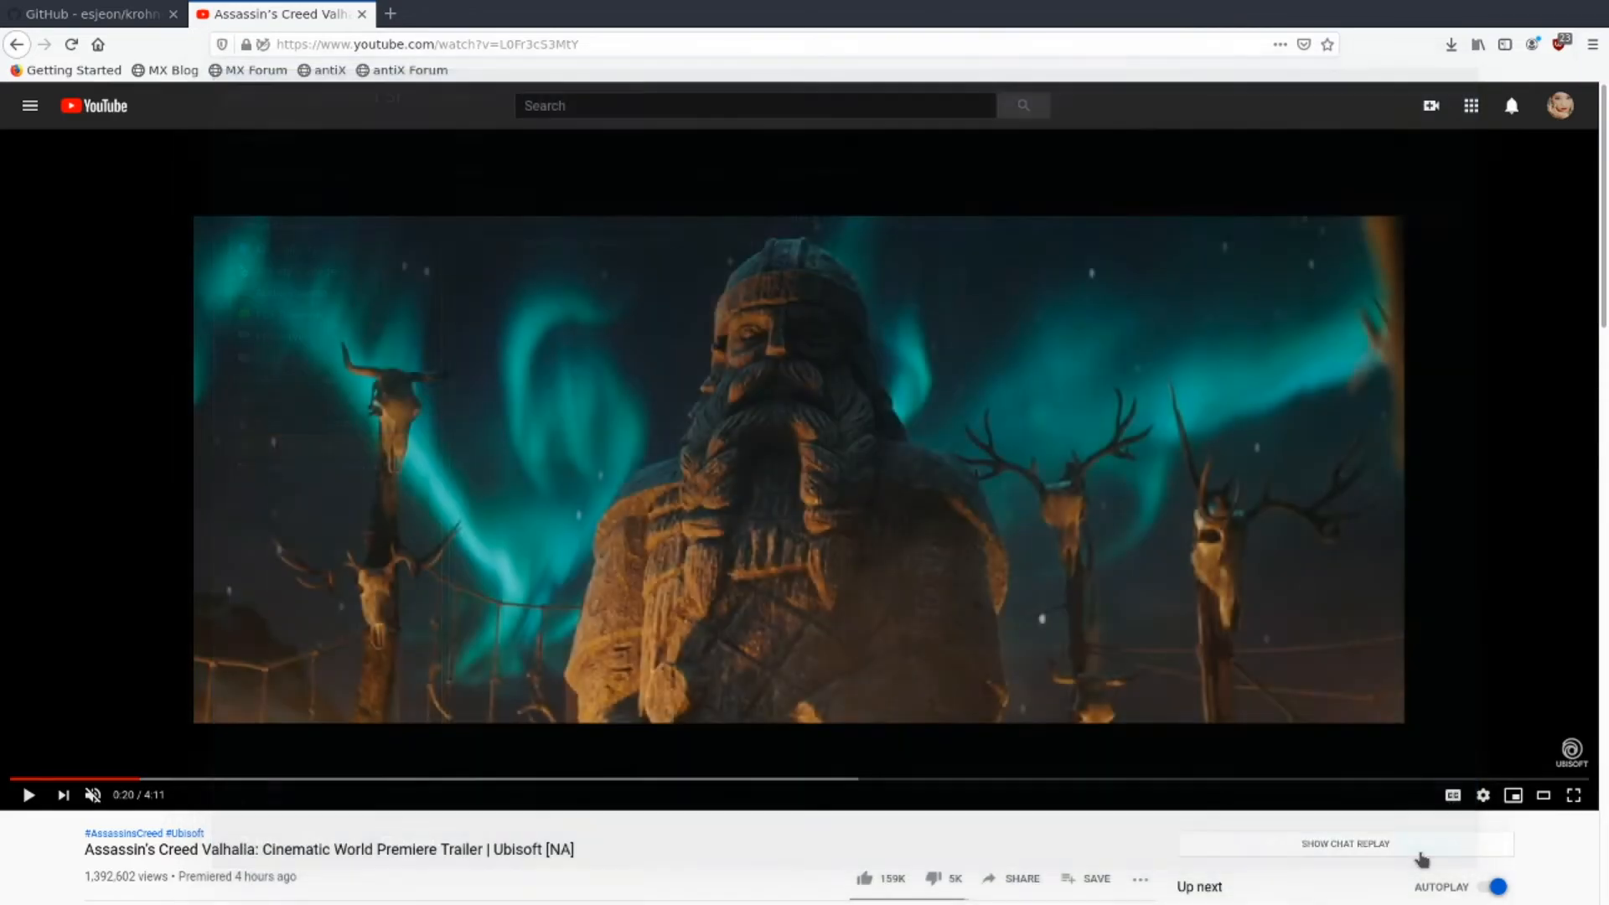
- Tile the browser beside a terminal, and widen the terminal to about two thirds of the screen
{"action": "key", "text": "super+t"}
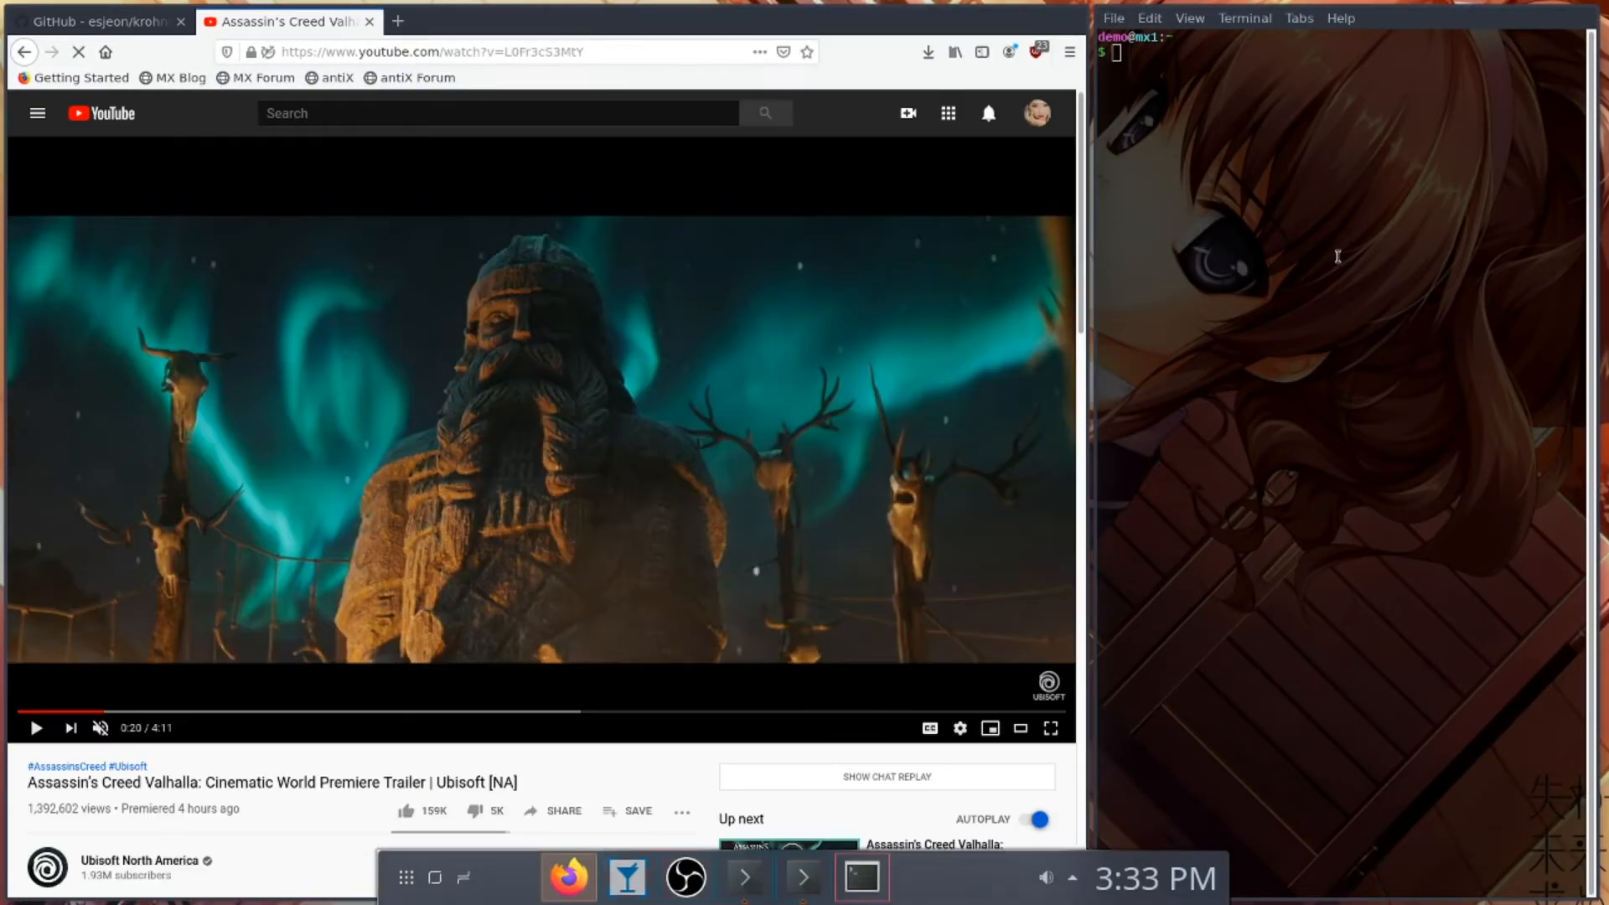
{"action": "left_click_drag", "start_coordinate": [1091, 419], "coordinate": [515, 378]}
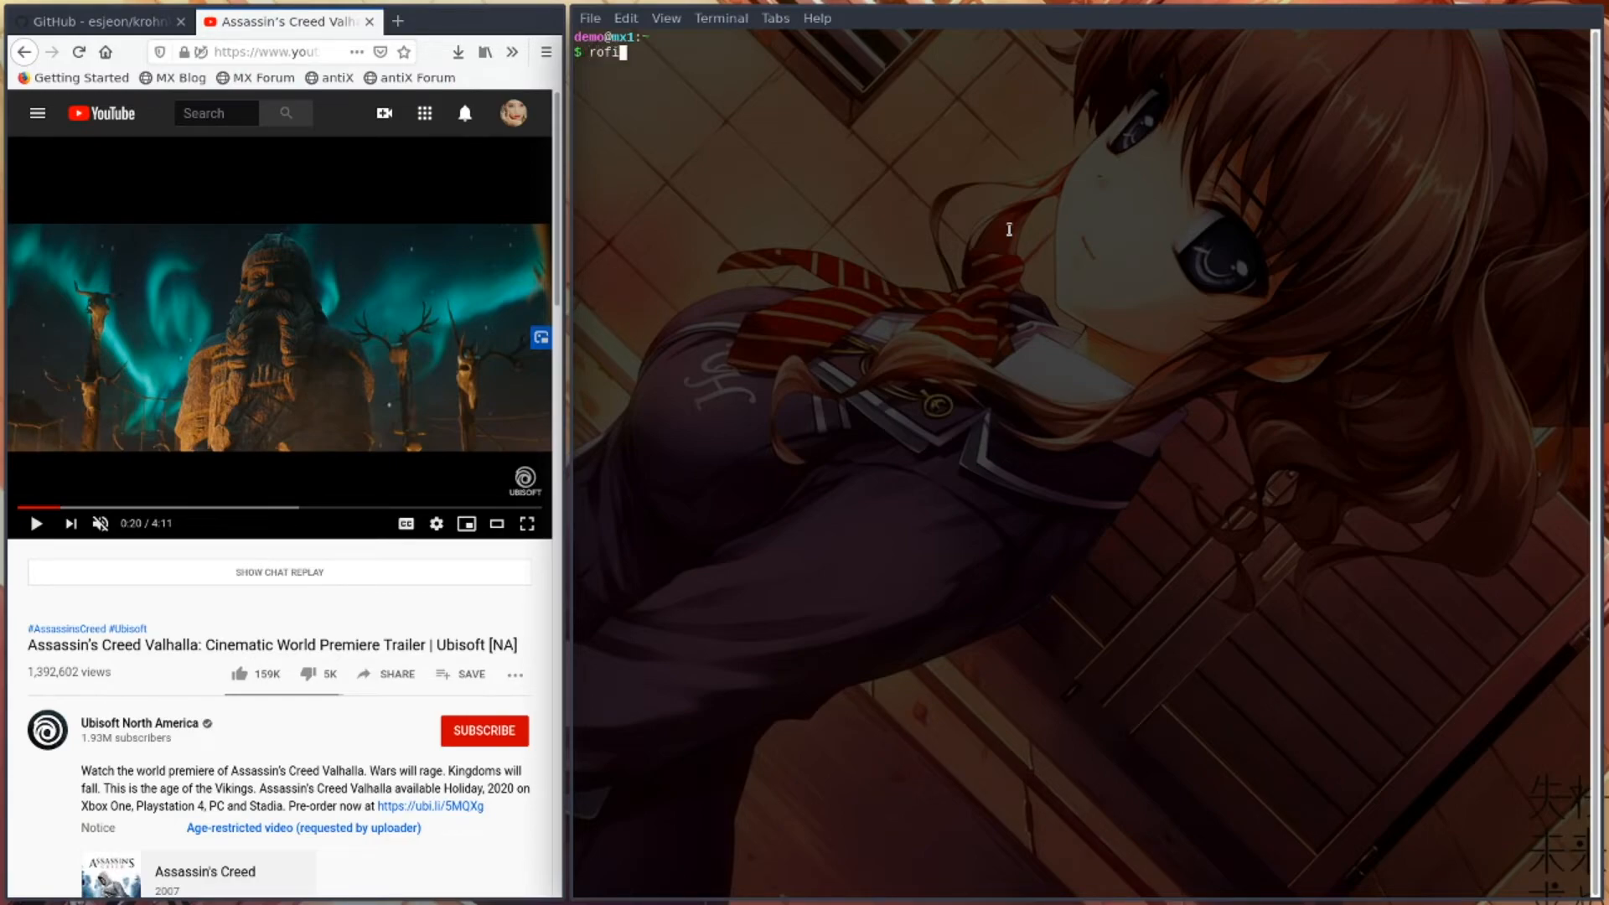
- Try launching rofi from the terminal with "rofi show -dmenu", "rofi show -drun" and "rofi show"
{"action": "key", "text": "BackSpace"}
{"action": "key", "text": "BackSpace"}
{"action": "key", "text": "BackSpace"}
{"action": "key", "text": "BackSpace"}
{"action": "key", "text": "BackSpace"}
{"action": "key", "text": "BackSpace"}
{"action": "key", "text": "BackSpace"}
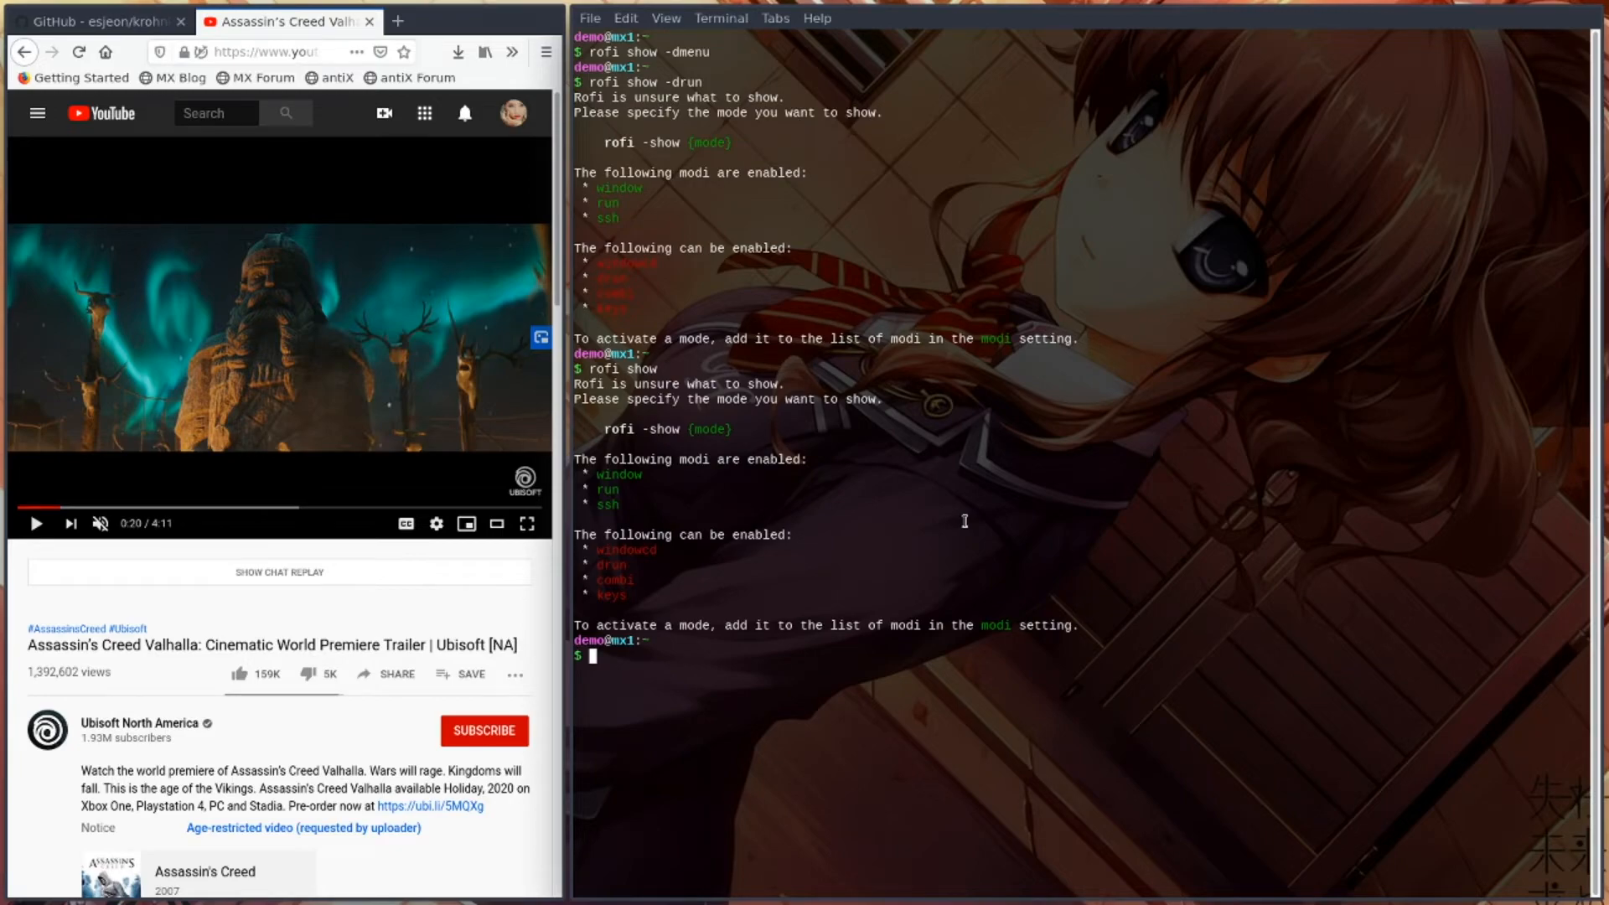
- Rerun "rofi show" in the terminal, and retry it with the -drun option
{"action": "key", "text": "Up"}
{"action": "key", "text": "Return"}
{"action": "key", "text": "Up"}
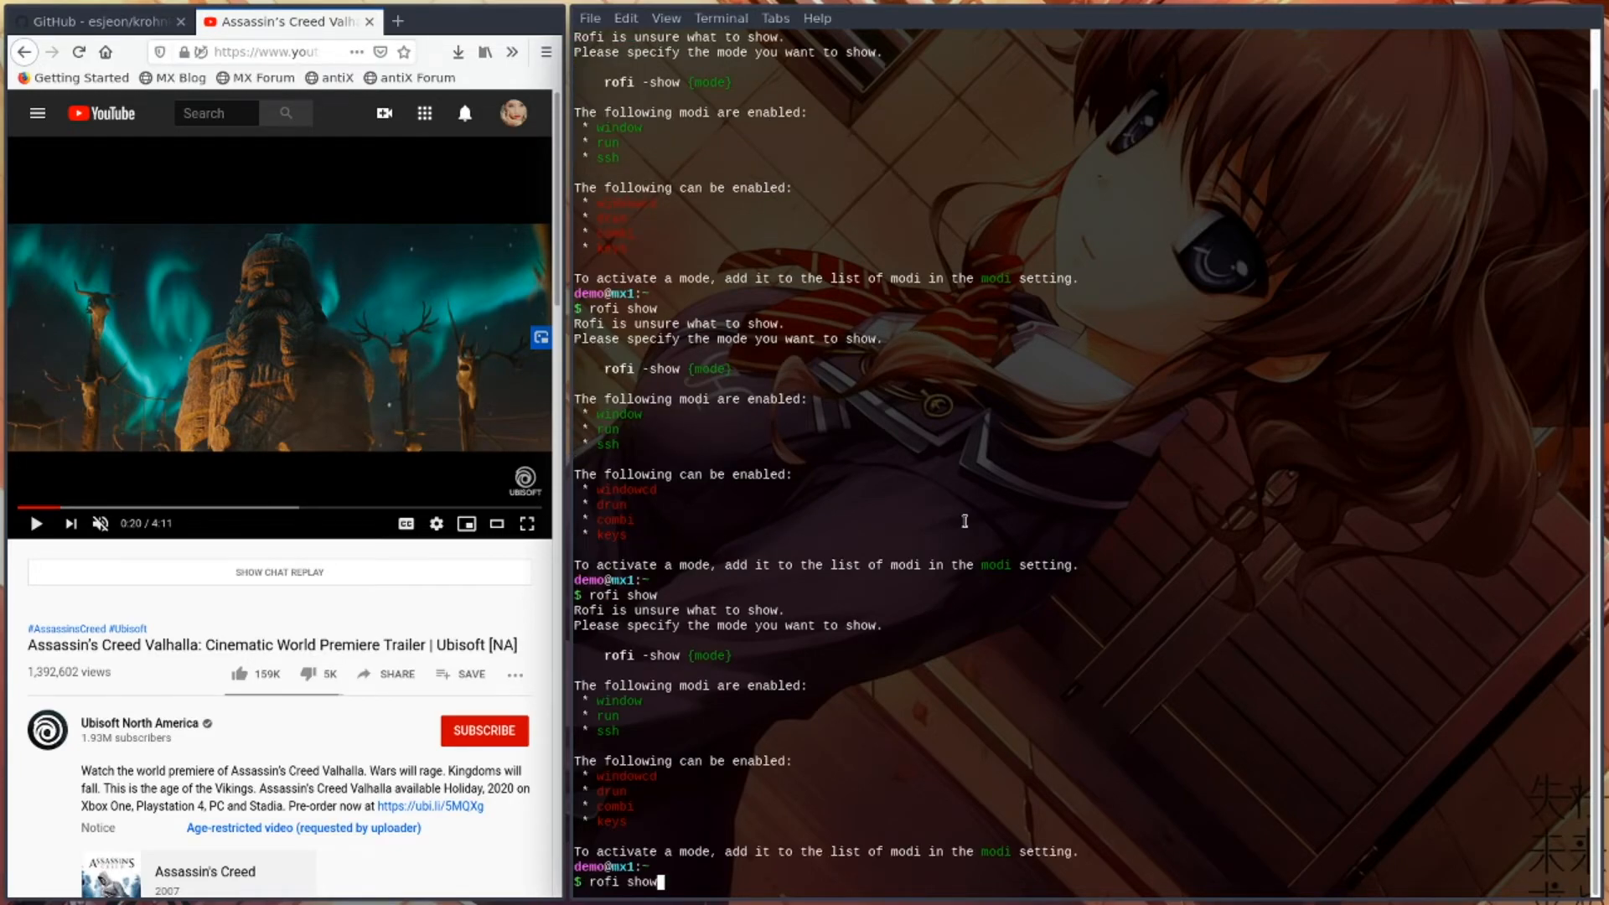
{"action": "type", "text": "-drun"}
{"action": "key", "text": "Return"}
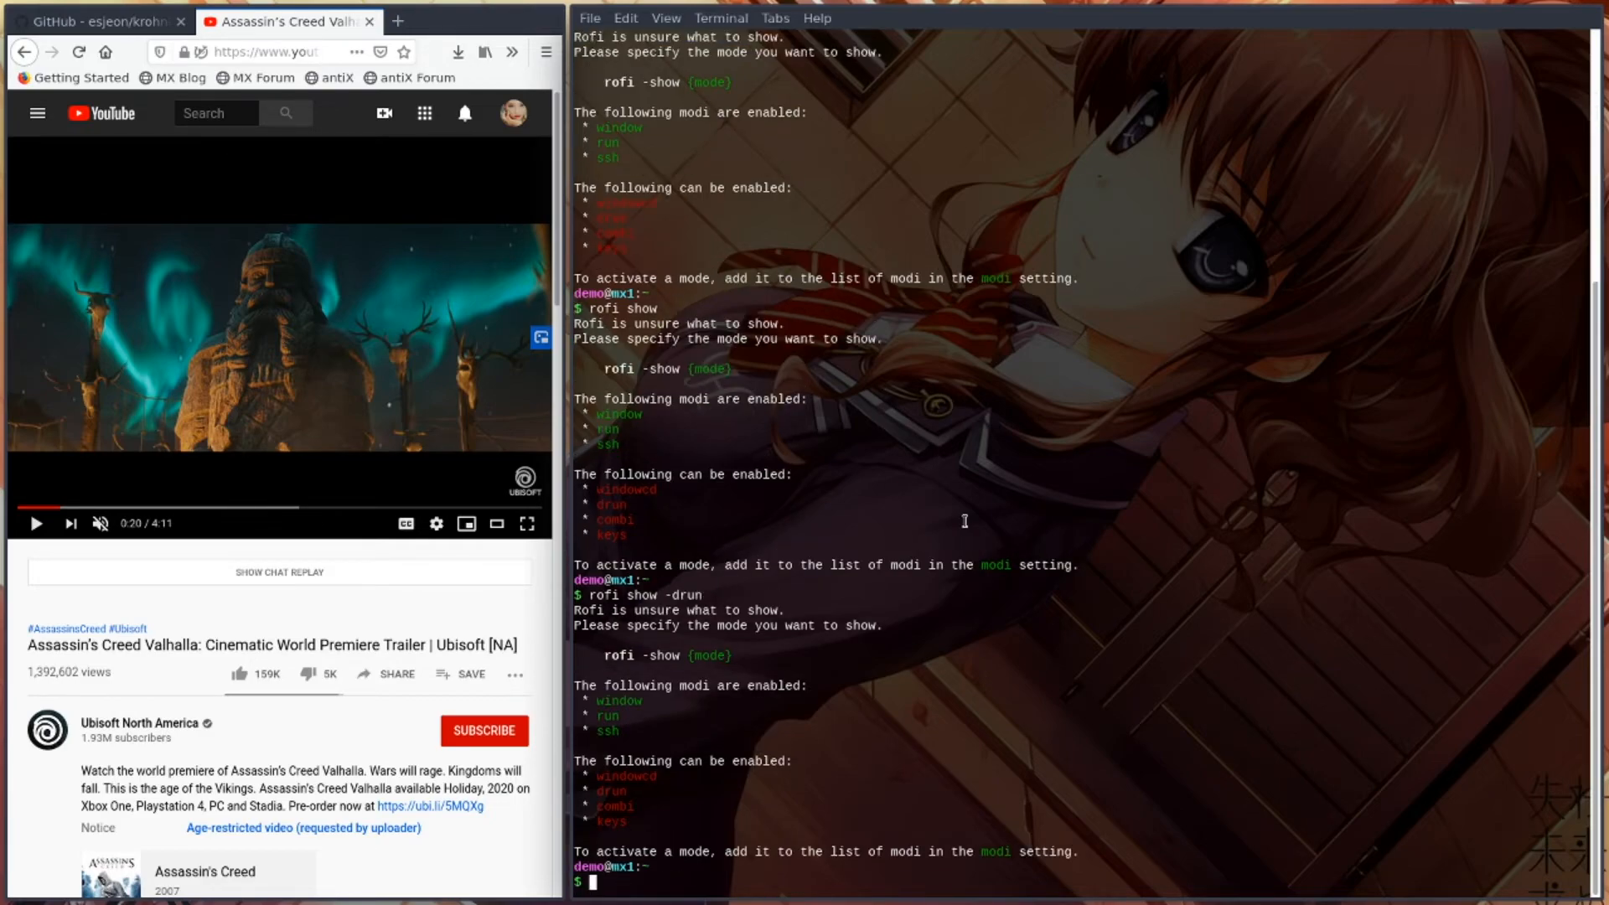
- Try the recalled rofi command without the dash, as "rofi show drun"
{"action": "key", "text": "Up"}
{"action": "key", "text": "BackSpace"}
{"action": "key", "text": "BackSpace"}
{"action": "key", "text": "BackSpace"}
{"action": "key", "text": "BackSpace"}
{"action": "key", "text": "BackSpace"}
{"action": "key", "text": "BackSpace"}
{"action": "key", "text": "BackSpace"}
{"action": "key", "text": "BackSpace"}
{"action": "key", "text": "BackSpace"}
{"action": "key", "text": "BackSpace"}
{"action": "type", "text": "show drun"}
{"action": "key", "text": "Return"}
- Run "rofi show drun -dmenu" and submit "123" in its dmenu prompt
{"action": "key", "text": "Up"}
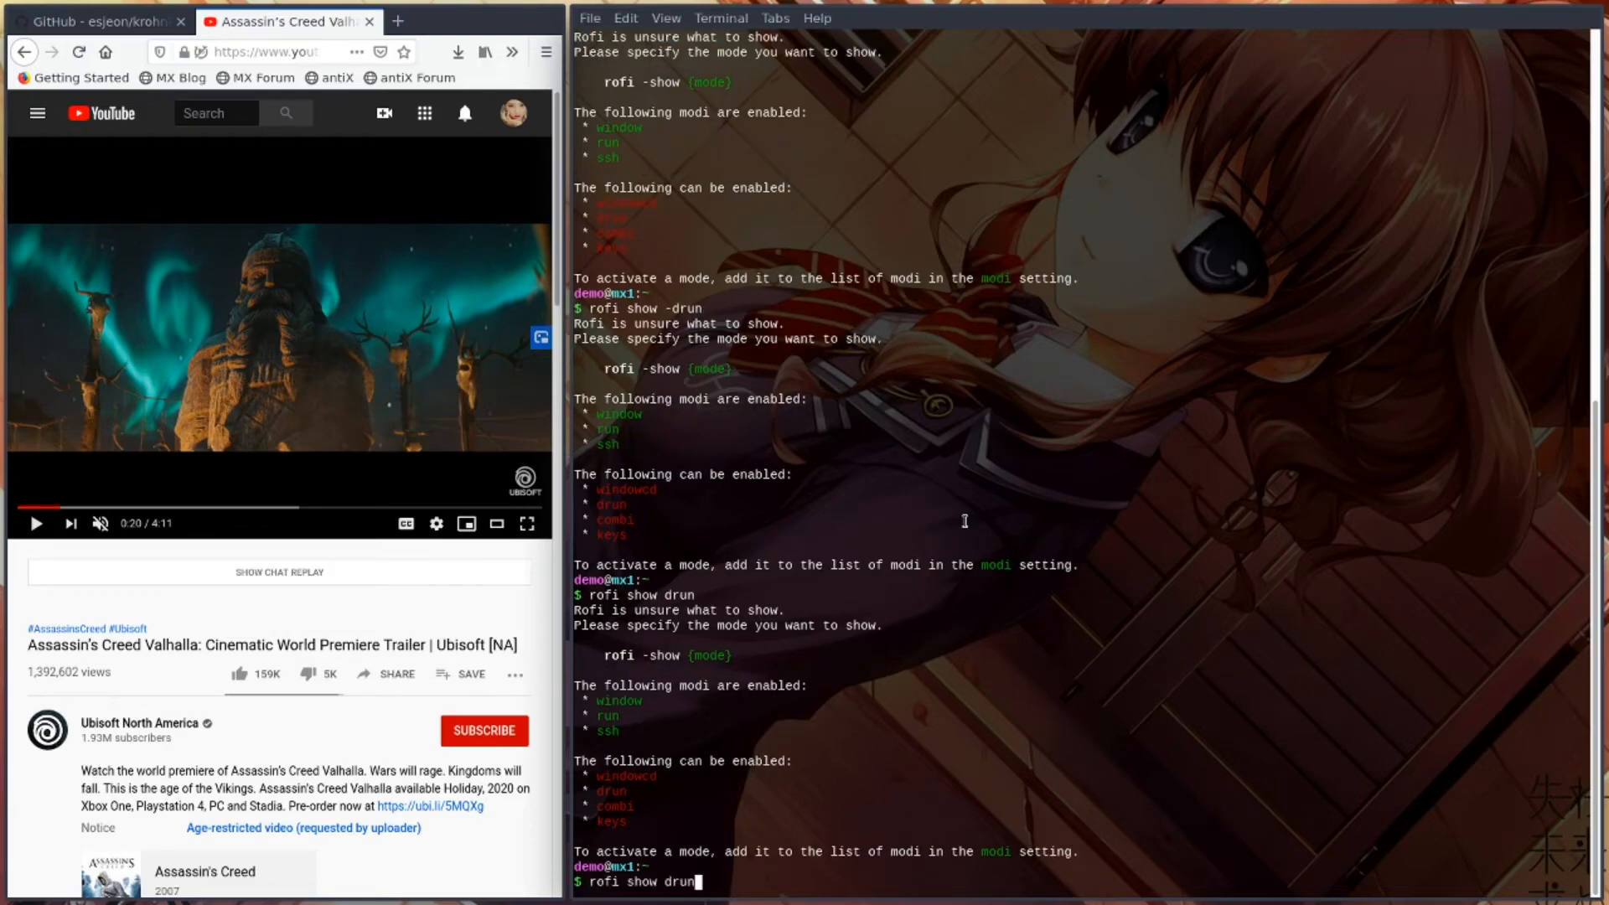
{"action": "type", "text": "-dmen"}
{"action": "type", "text": "u"}
{"action": "key", "text": "Return"}
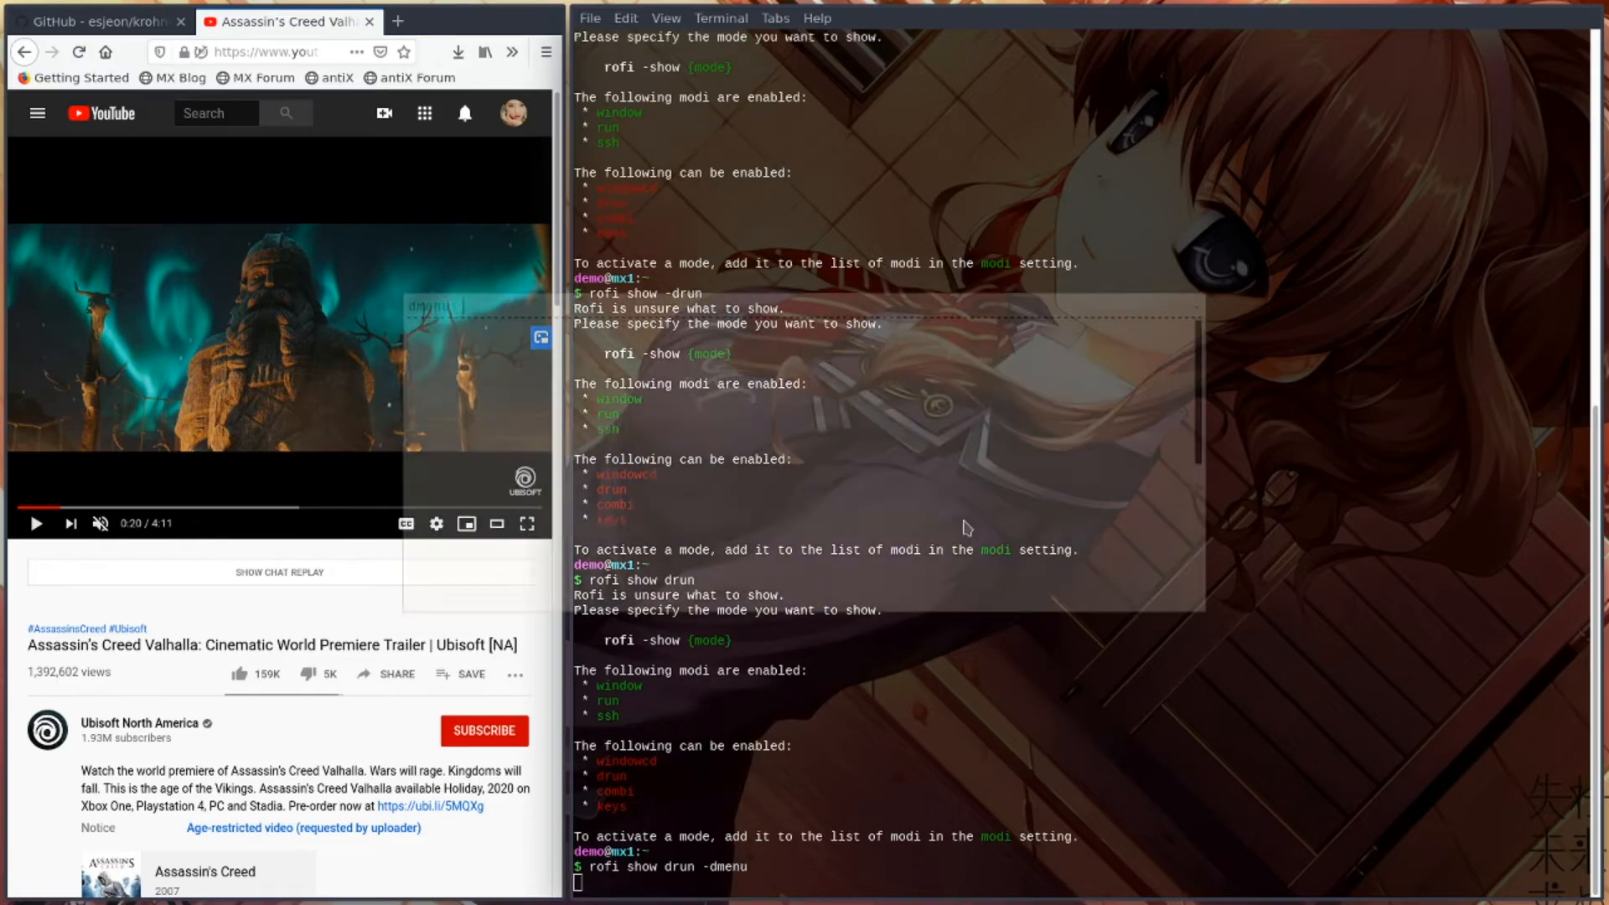
{"action": "type", "text": "123"}
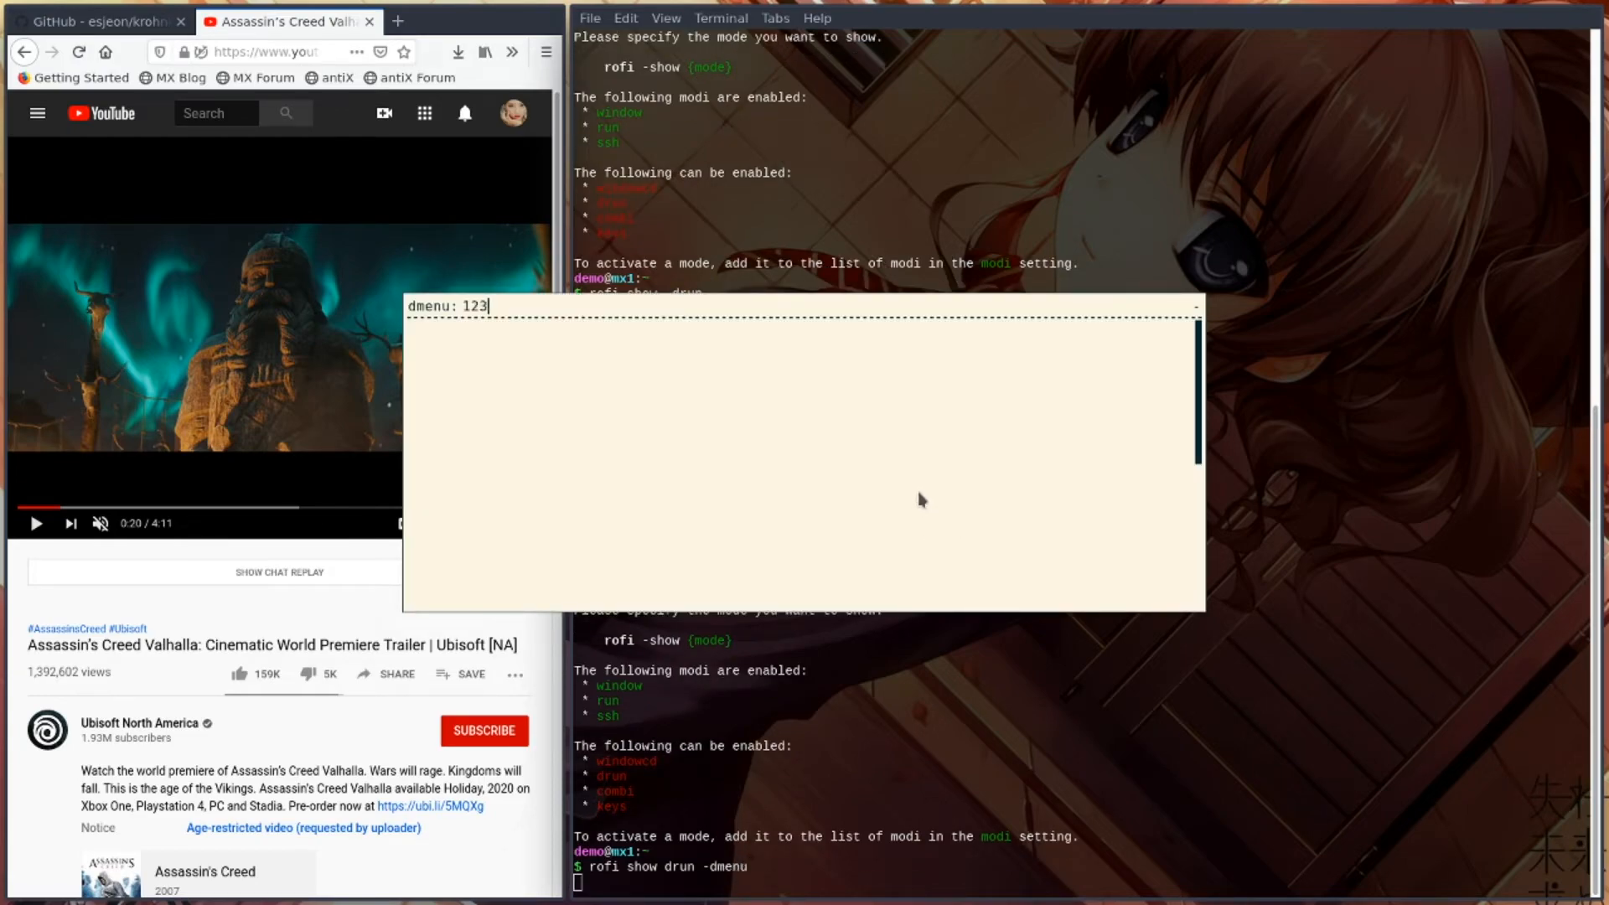
{"action": "key", "text": "Return"}
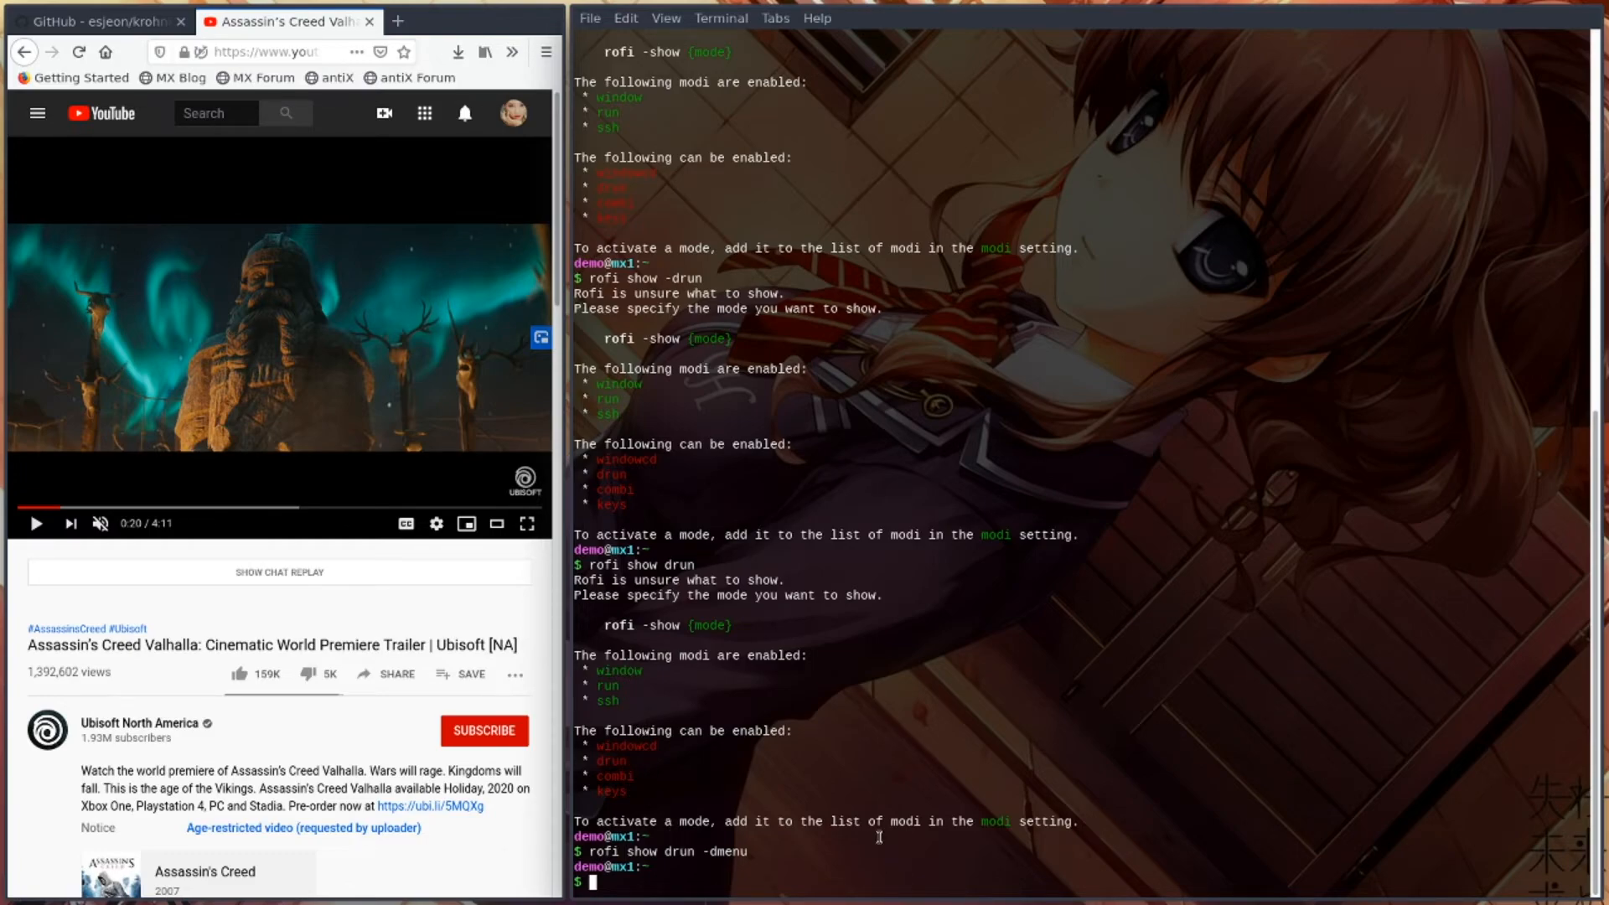
- Run "rofi -show" to list the open windows, and dismiss the list
{"action": "key", "text": "Up"}
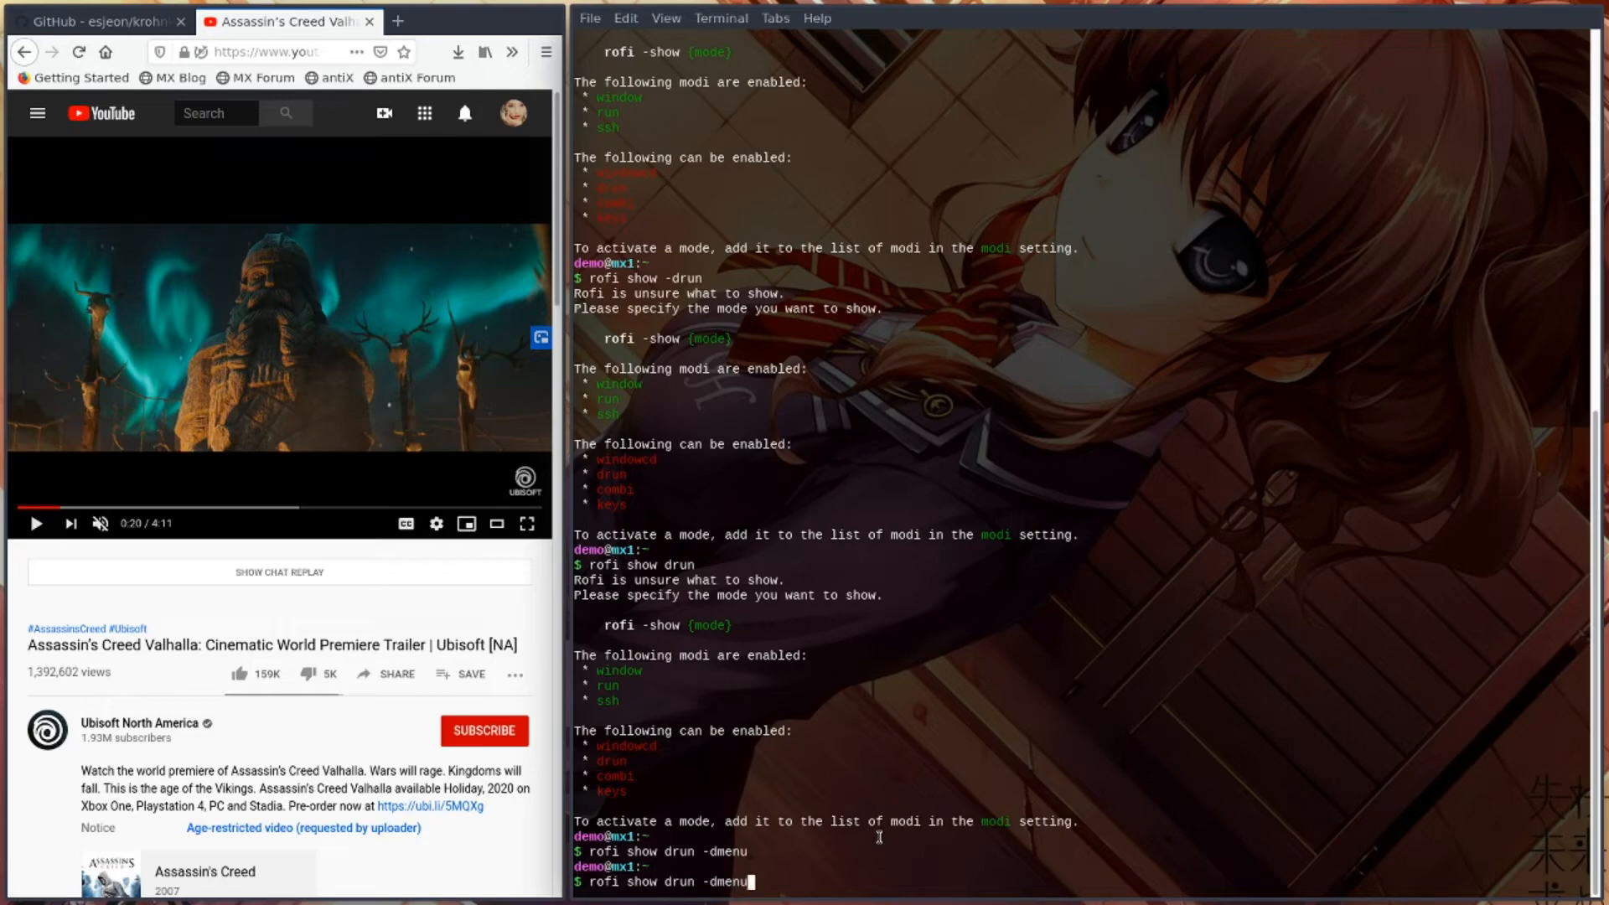
{"action": "key", "text": "BackSpace"}
{"action": "key", "text": "BackSpace"}
{"action": "key", "text": "BackSpace"}
{"action": "key", "text": "BackSpace"}
{"action": "key", "text": "BackSpace"}
{"action": "key", "text": "BackSpace"}
{"action": "key", "text": "BackSpace"}
{"action": "key", "text": "BackSpace"}
{"action": "key", "text": "BackSpace"}
{"action": "key", "text": "BackSpace"}
{"action": "key", "text": "BackSpace"}
{"action": "key", "text": "BackSpace"}
{"action": "key", "text": "BackSpace"}
{"action": "key", "text": "BackSpace"}
{"action": "key", "text": "BackSpace"}
{"action": "type", "text": "-show"}
{"action": "key", "text": "Return"}
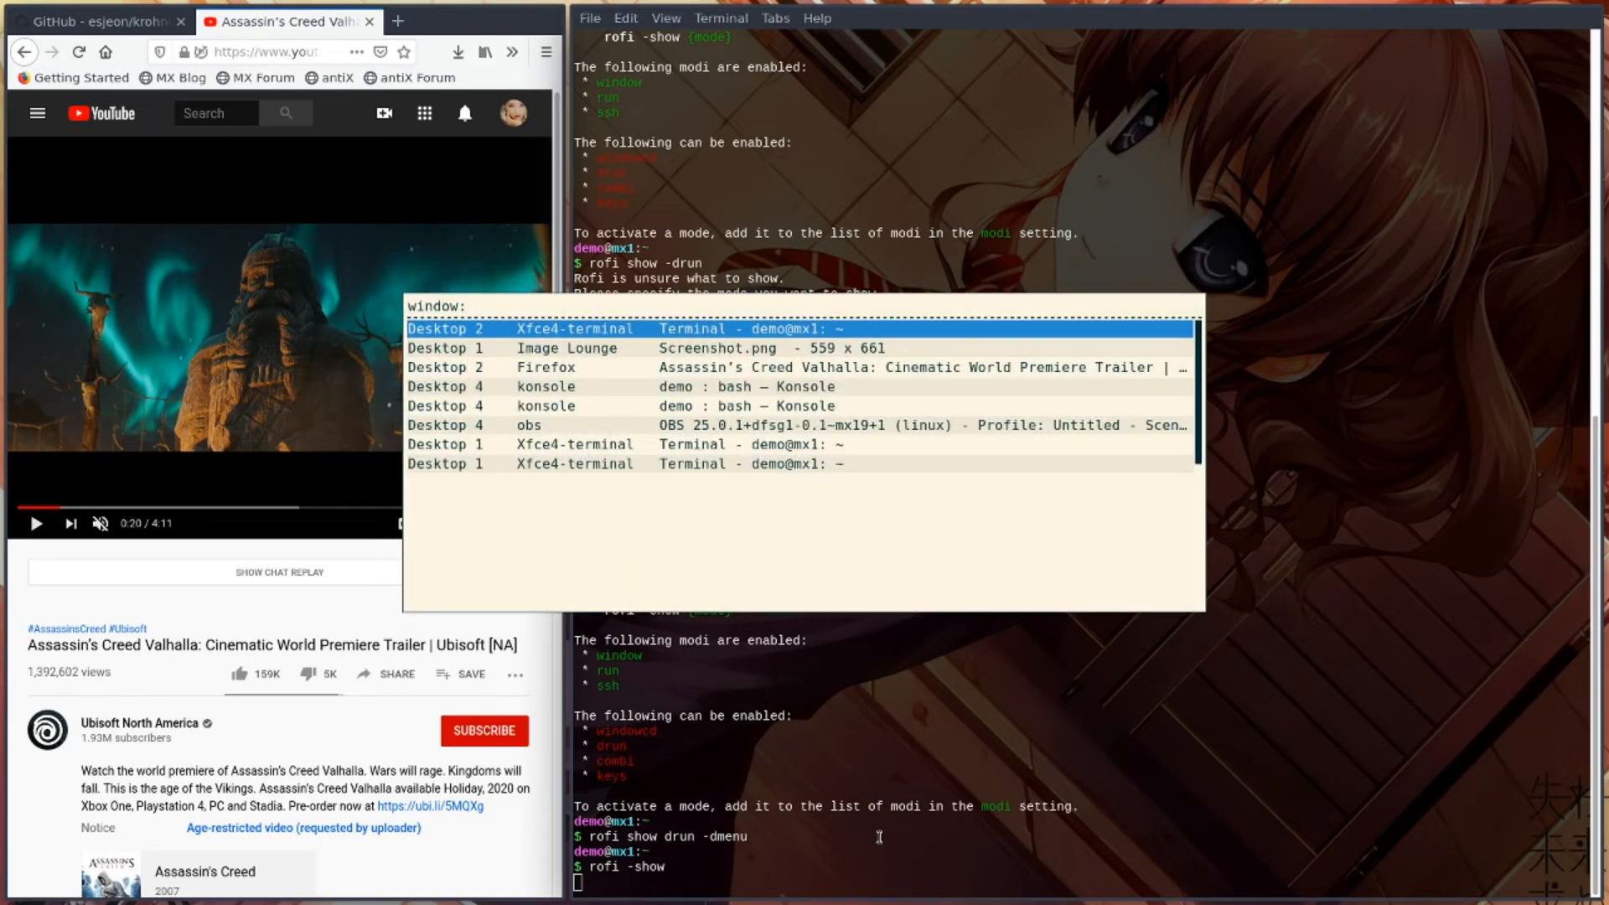
{"action": "key", "text": "Escape"}
- Run "rofi -show -dmenu", enter "123" in its prompt, and clear and dismiss the prompt
{"action": "key", "text": "Up"}
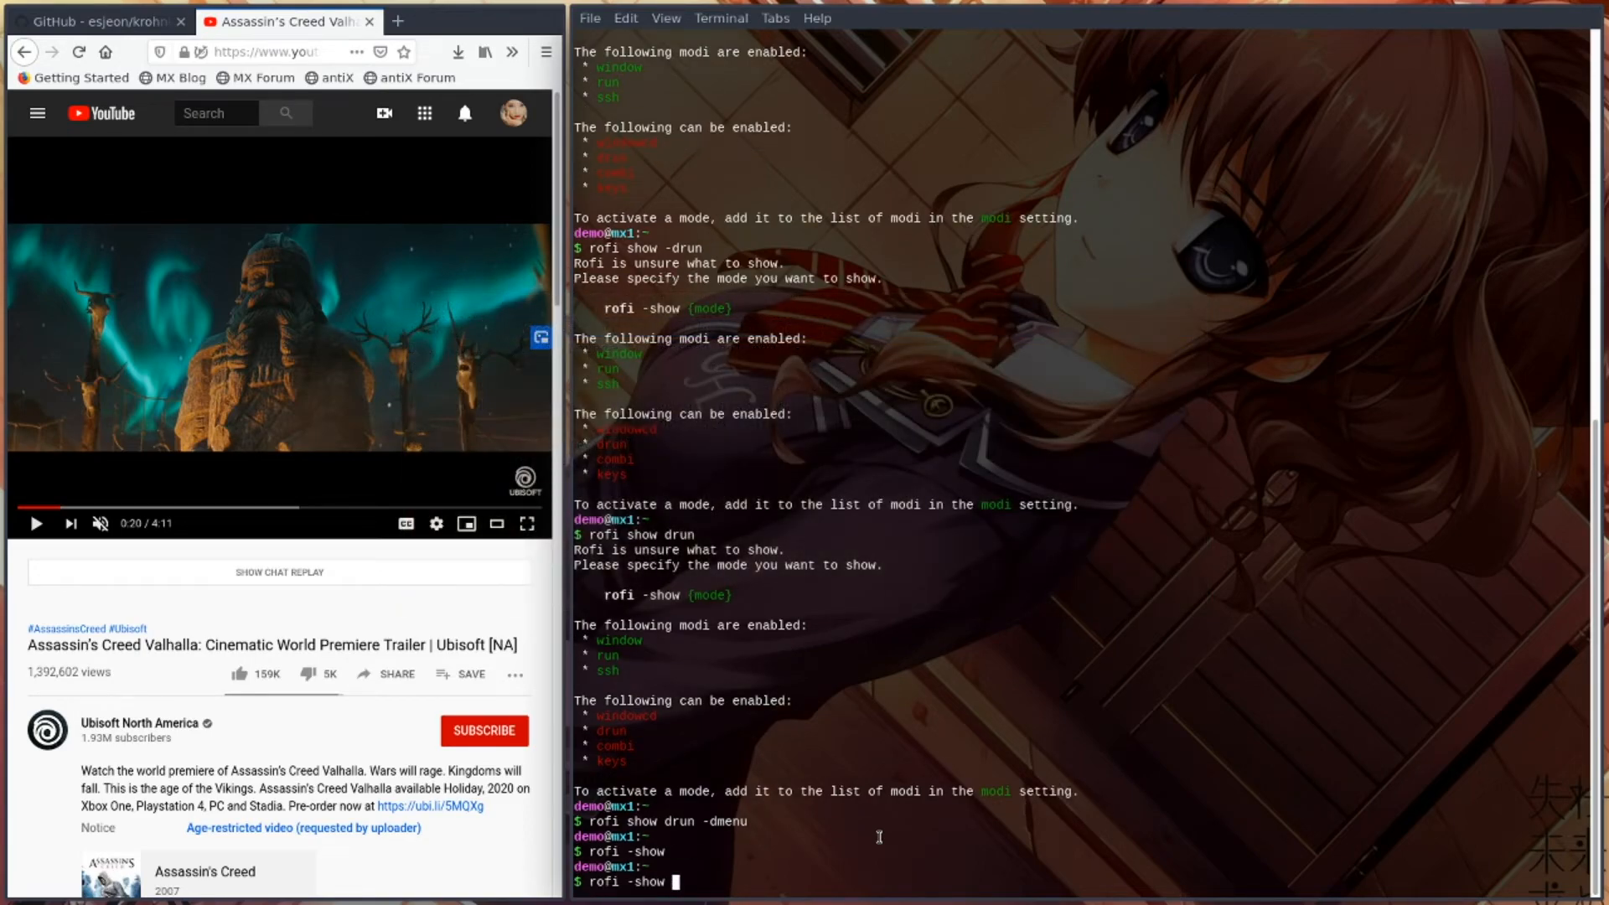
{"action": "type", "text": "-dmenu"}
{"action": "key", "text": "Return"}
{"action": "type", "text": "fir"}
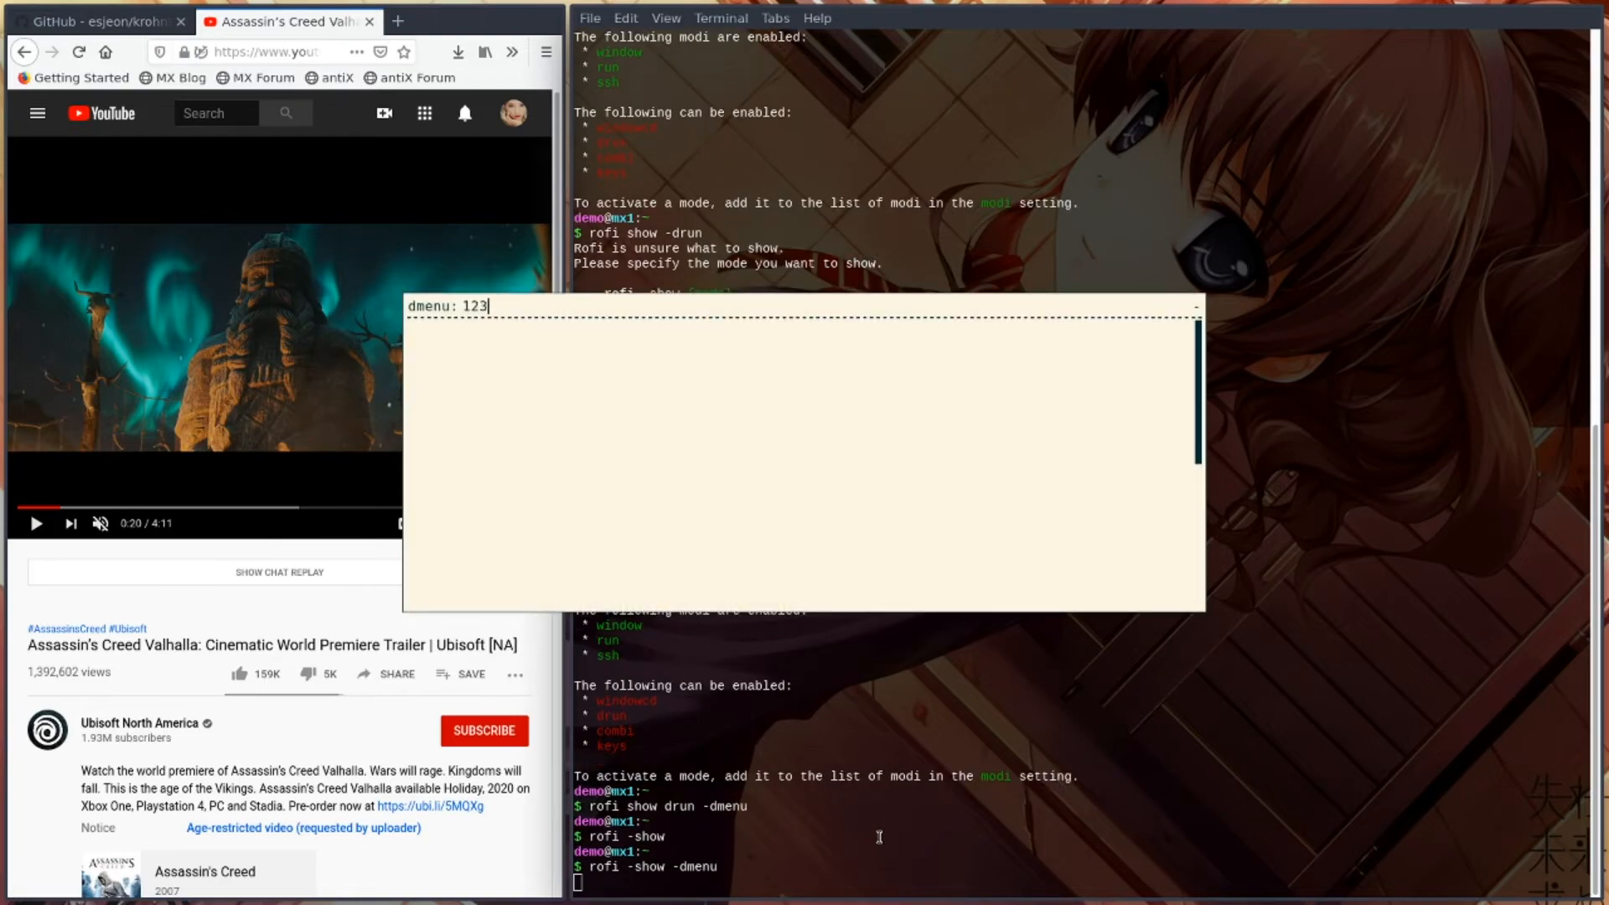
{"action": "key", "text": "BackSpace"}
{"action": "key", "text": "BackSpace"}
{"action": "key", "text": "BackSpace"}
{"action": "key", "text": "Escape"}
- Try "rofi -show -drun" in the terminal, and dismiss the resulting rofi dialog
{"action": "key", "text": "Up"}
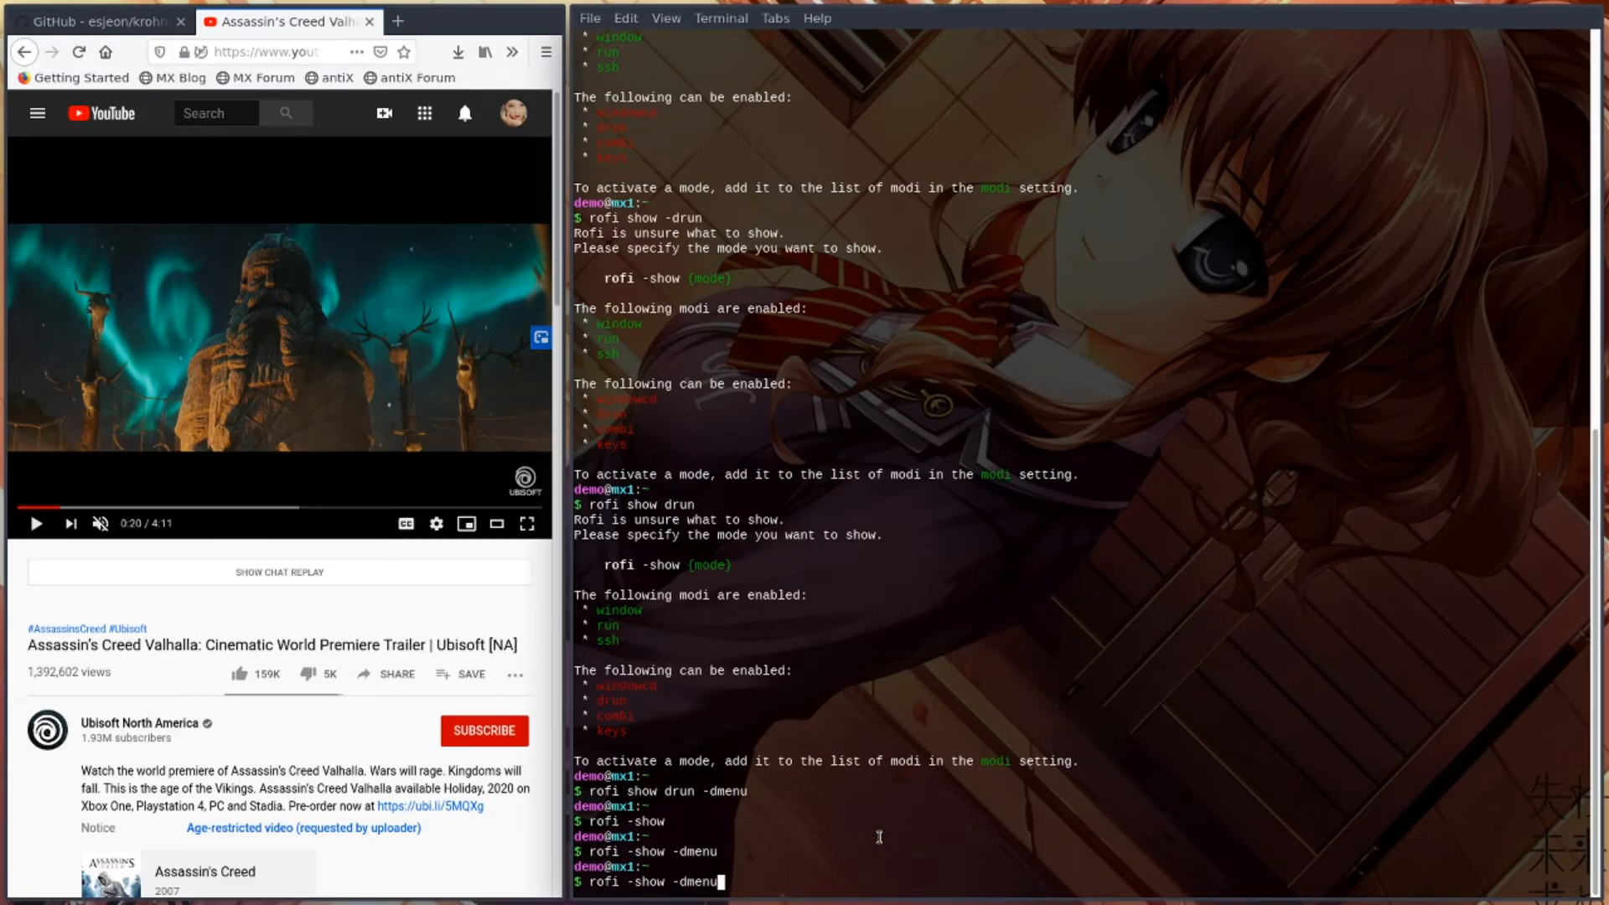
{"action": "key", "text": "BackSpace"}
{"action": "key", "text": "BackSpace"}
{"action": "key", "text": "BackSpace"}
{"action": "key", "text": "BackSpace"}
{"action": "key", "text": "BackSpace"}
{"action": "type", "text": "drun"}
{"action": "key", "text": "Return"}
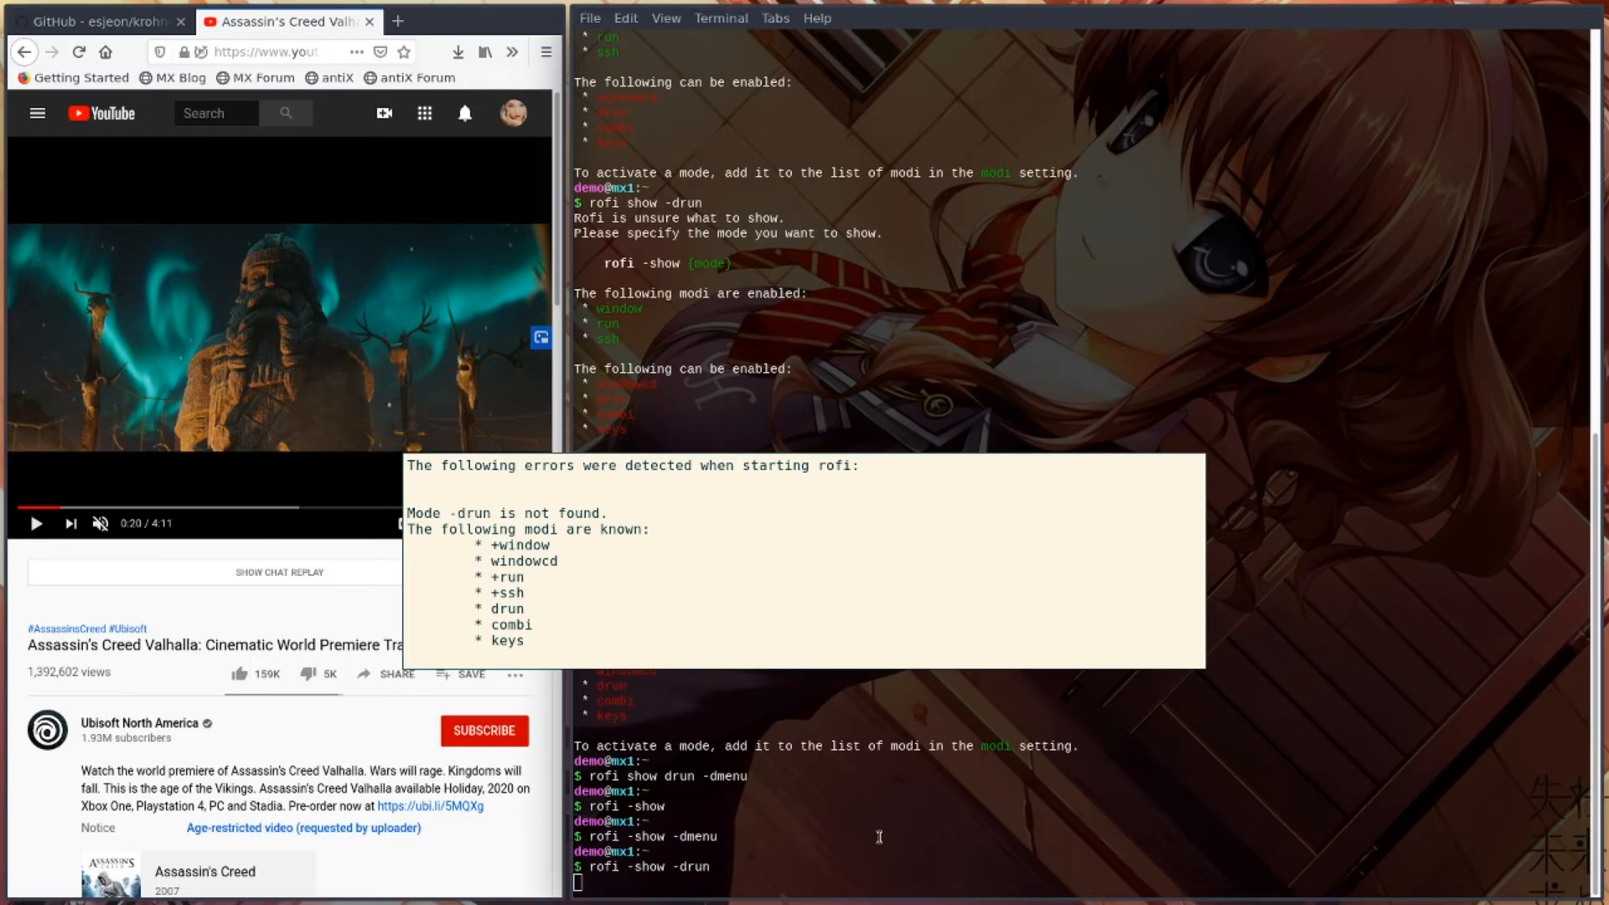
{"action": "key", "text": "Escape"}
- Run "rofi -show -drun -dmenu", clear the test text from its prompt, and dismiss it
{"action": "key", "text": "Up"}
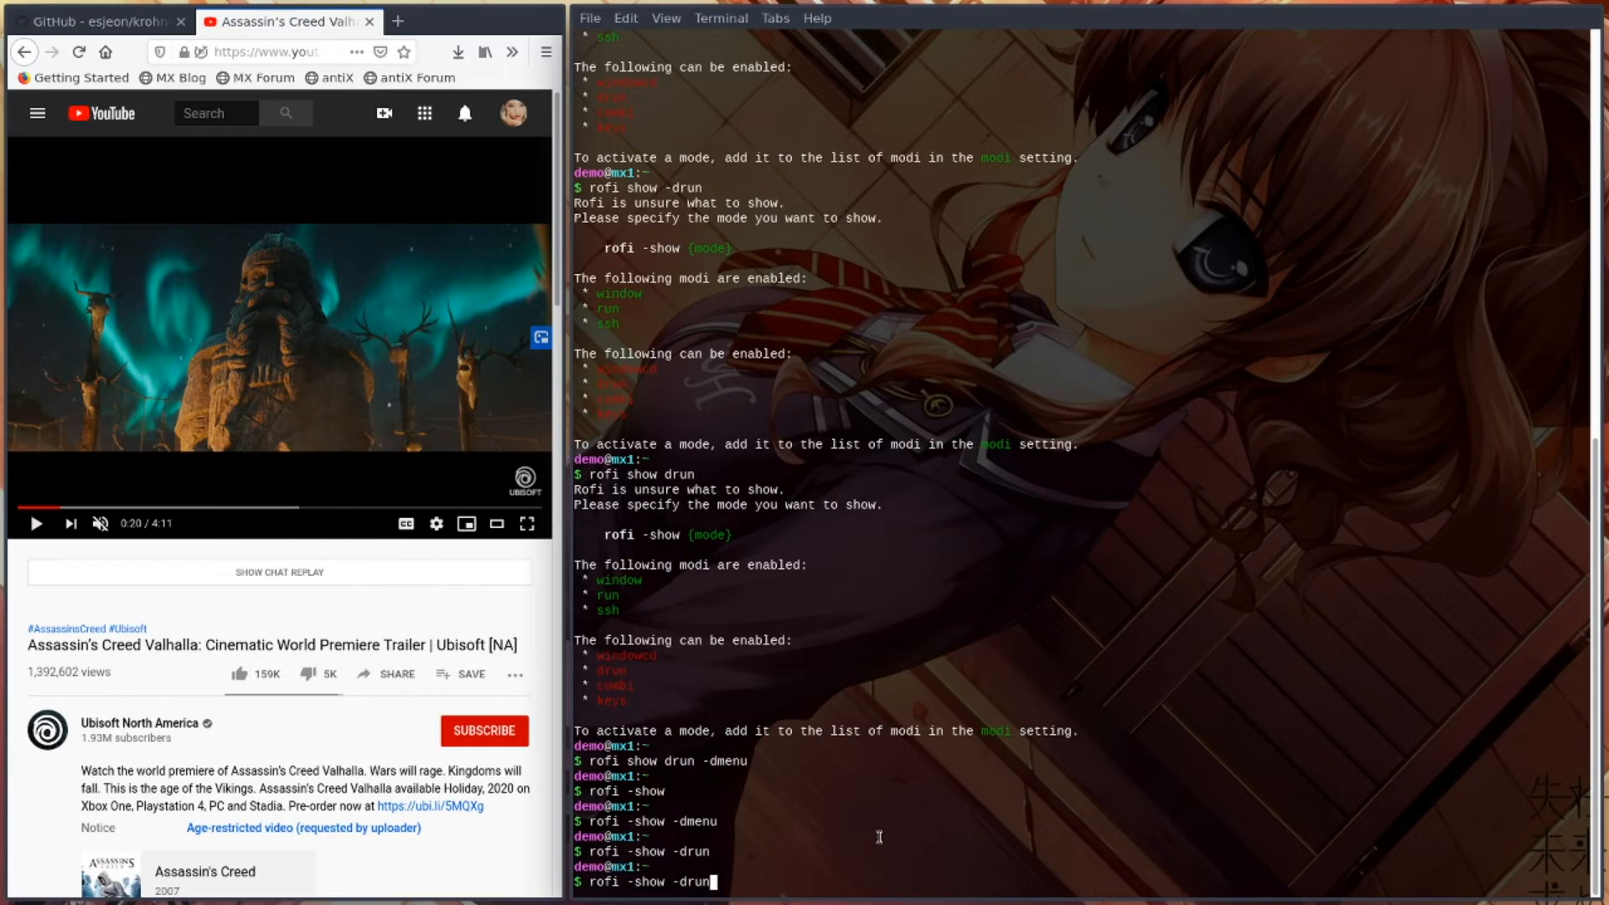
{"action": "type", "text": "-dmenu"}
{"action": "key", "text": "Return"}
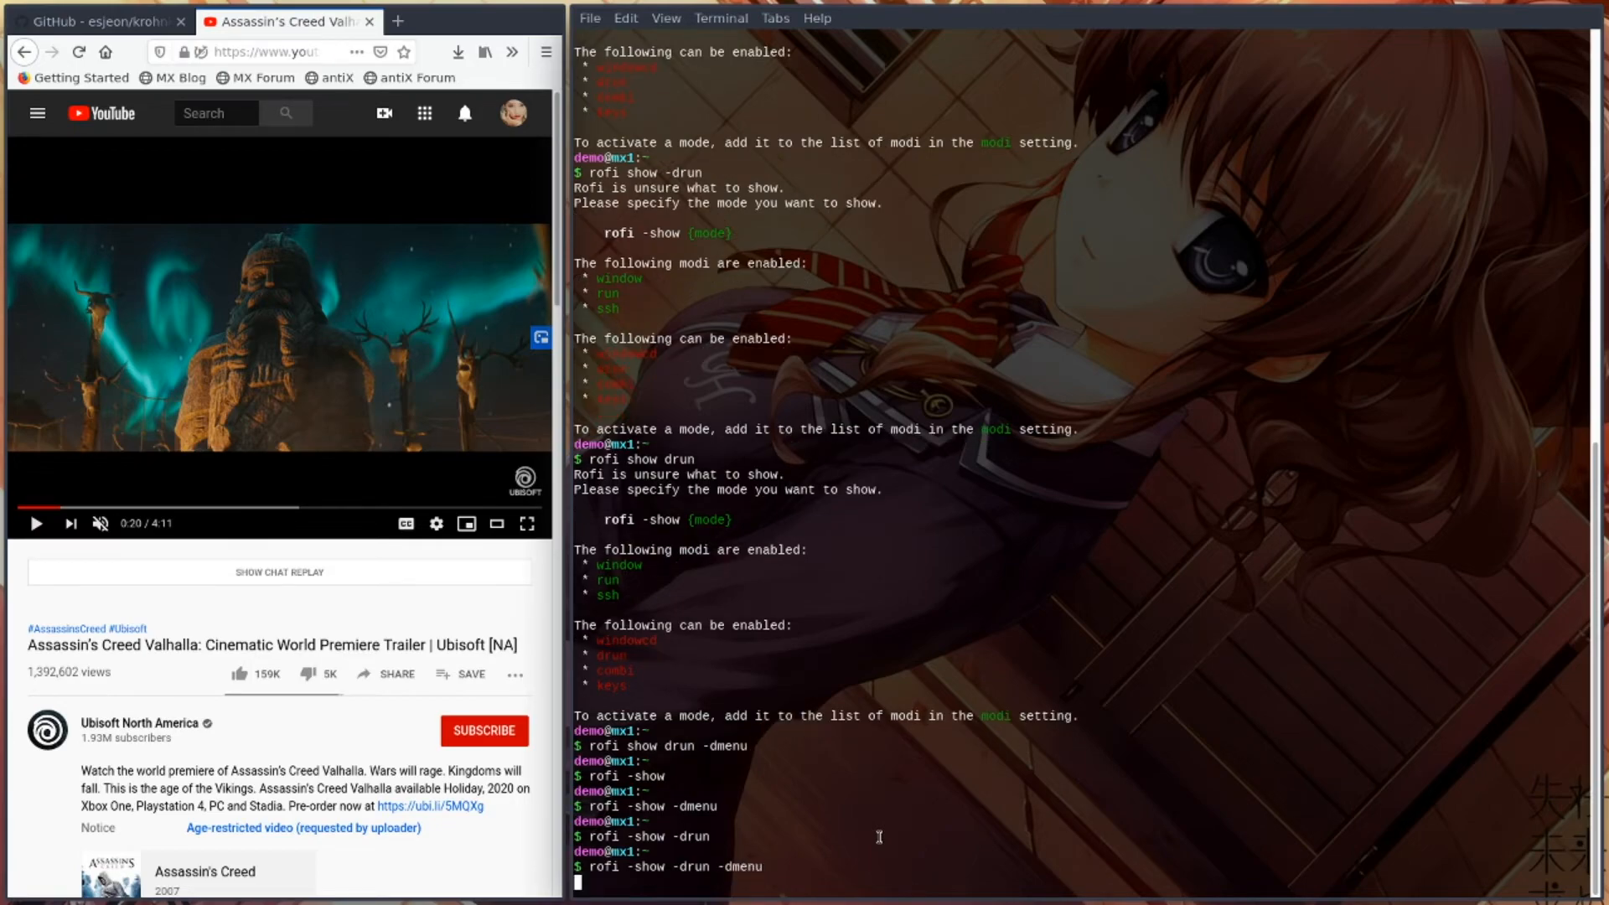
{"action": "type", "text": "fir"}
{"action": "key", "text": "BackSpace"}
{"action": "key", "text": "BackSpace"}
{"action": "key", "text": "BackSpace"}
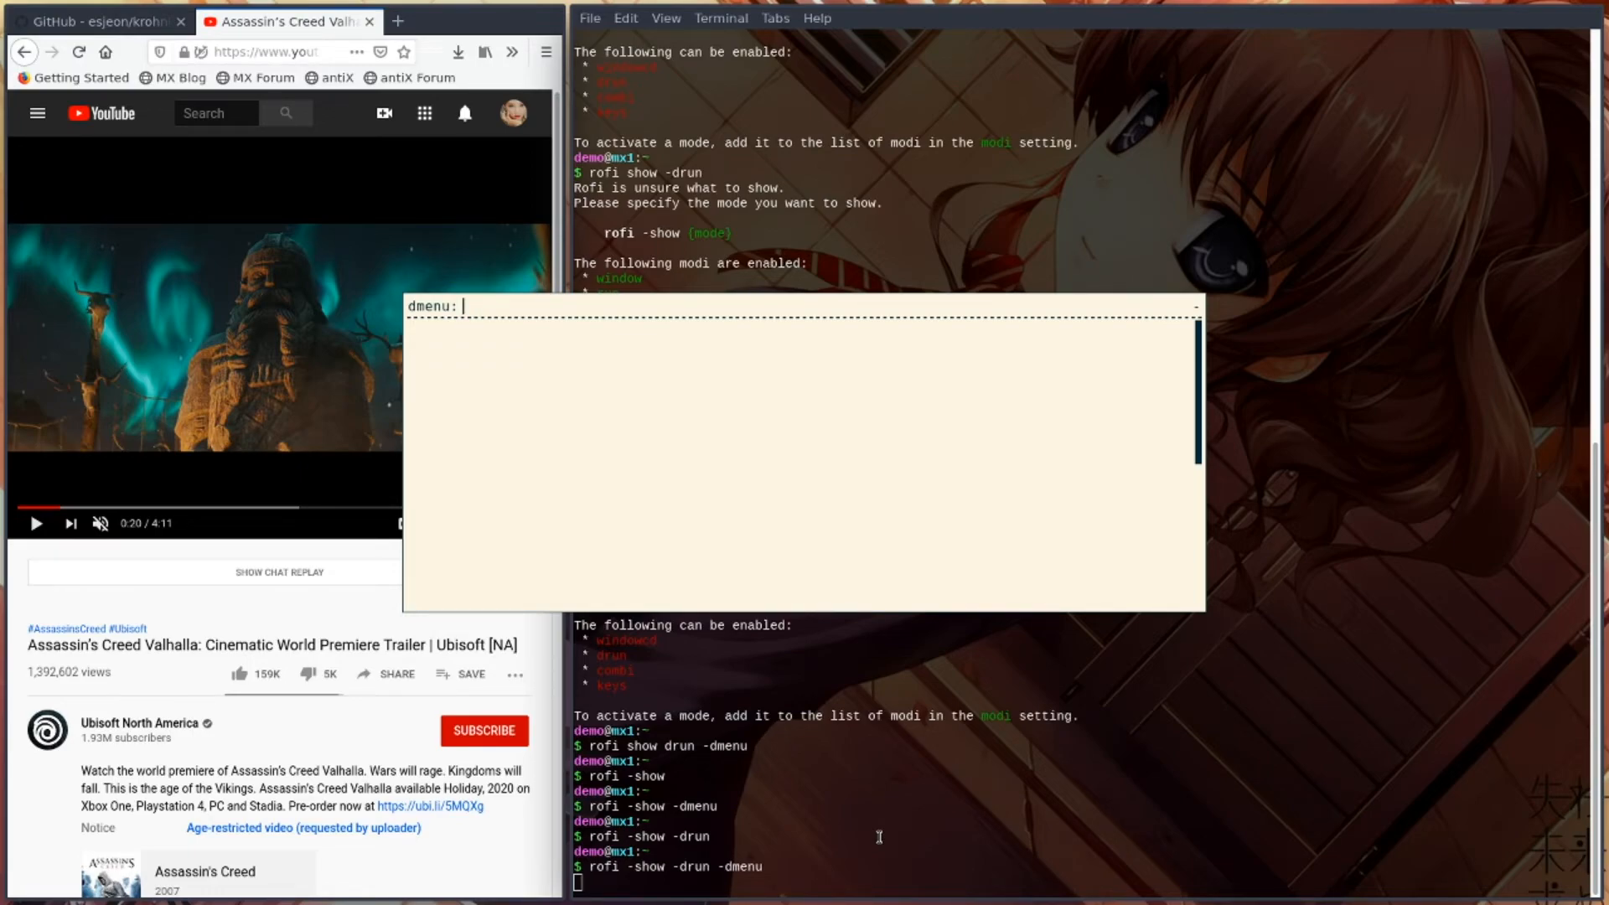
{"action": "key", "text": "Escape"}
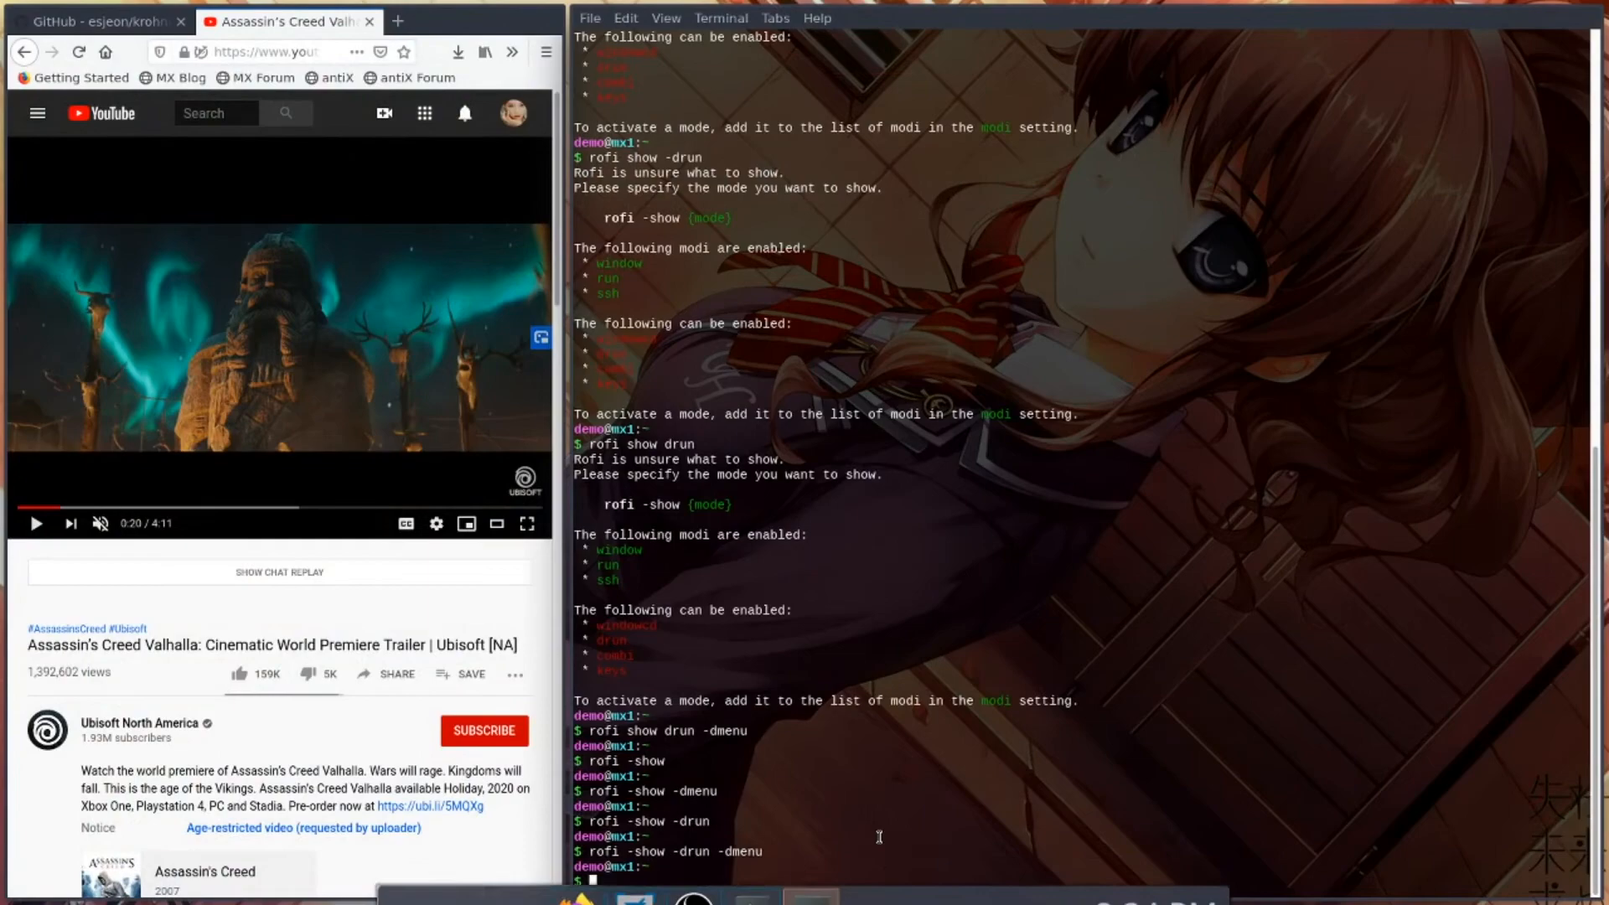
- Bring up the full-screen application launcher from the terminal's desktop and dismiss it
{"action": "type", "text": "r"}
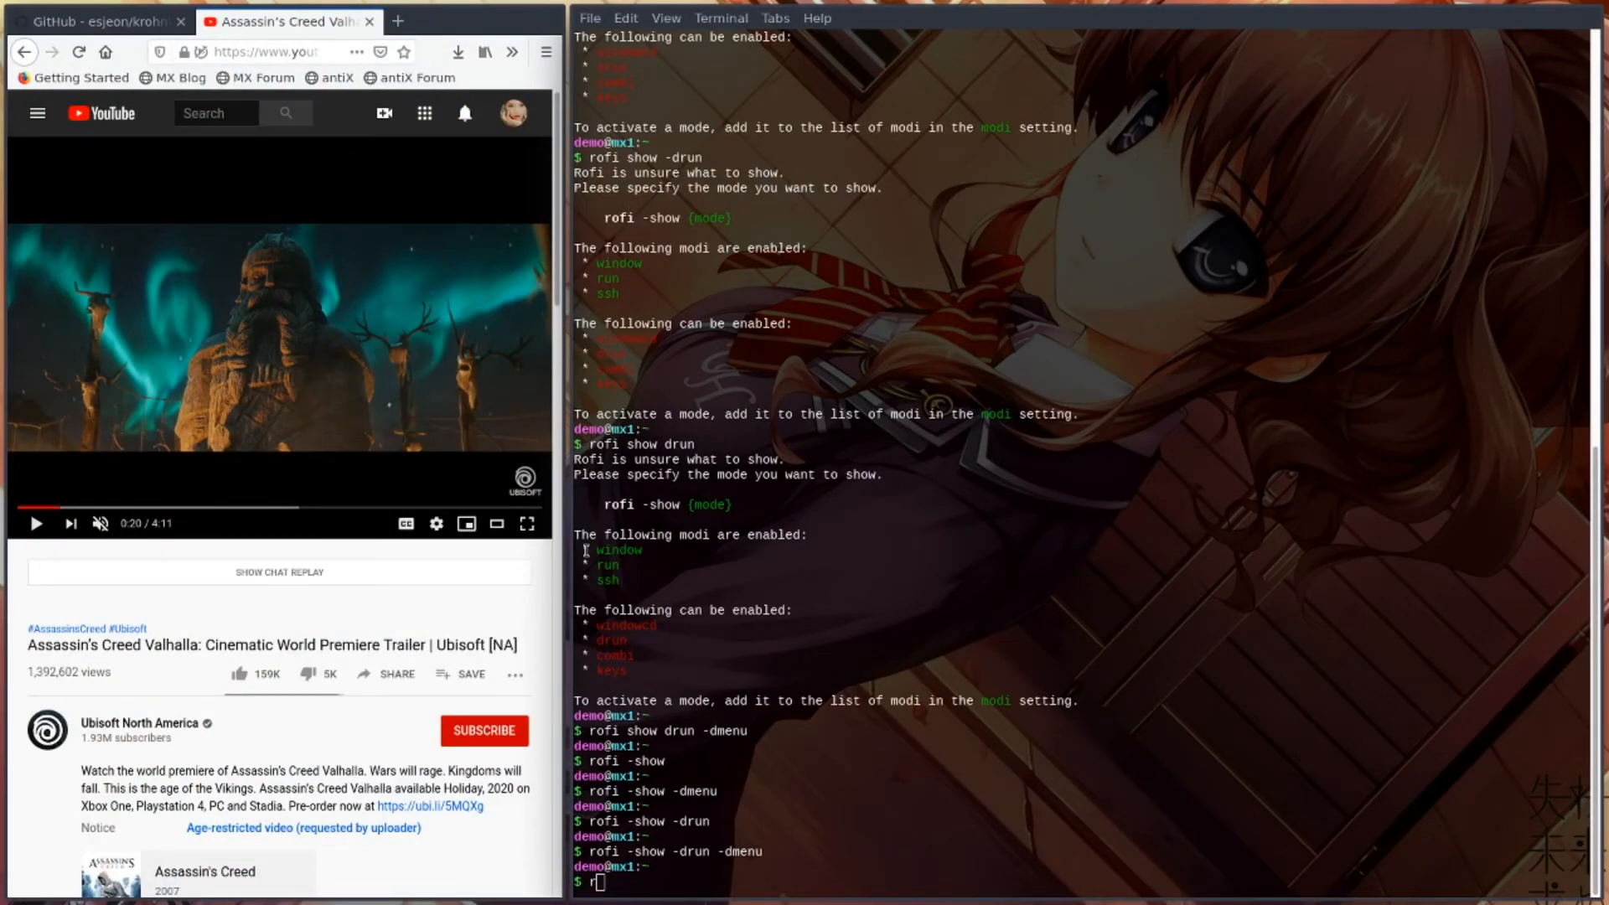
{"action": "key", "text": "super"}
{"action": "key", "text": "super"}
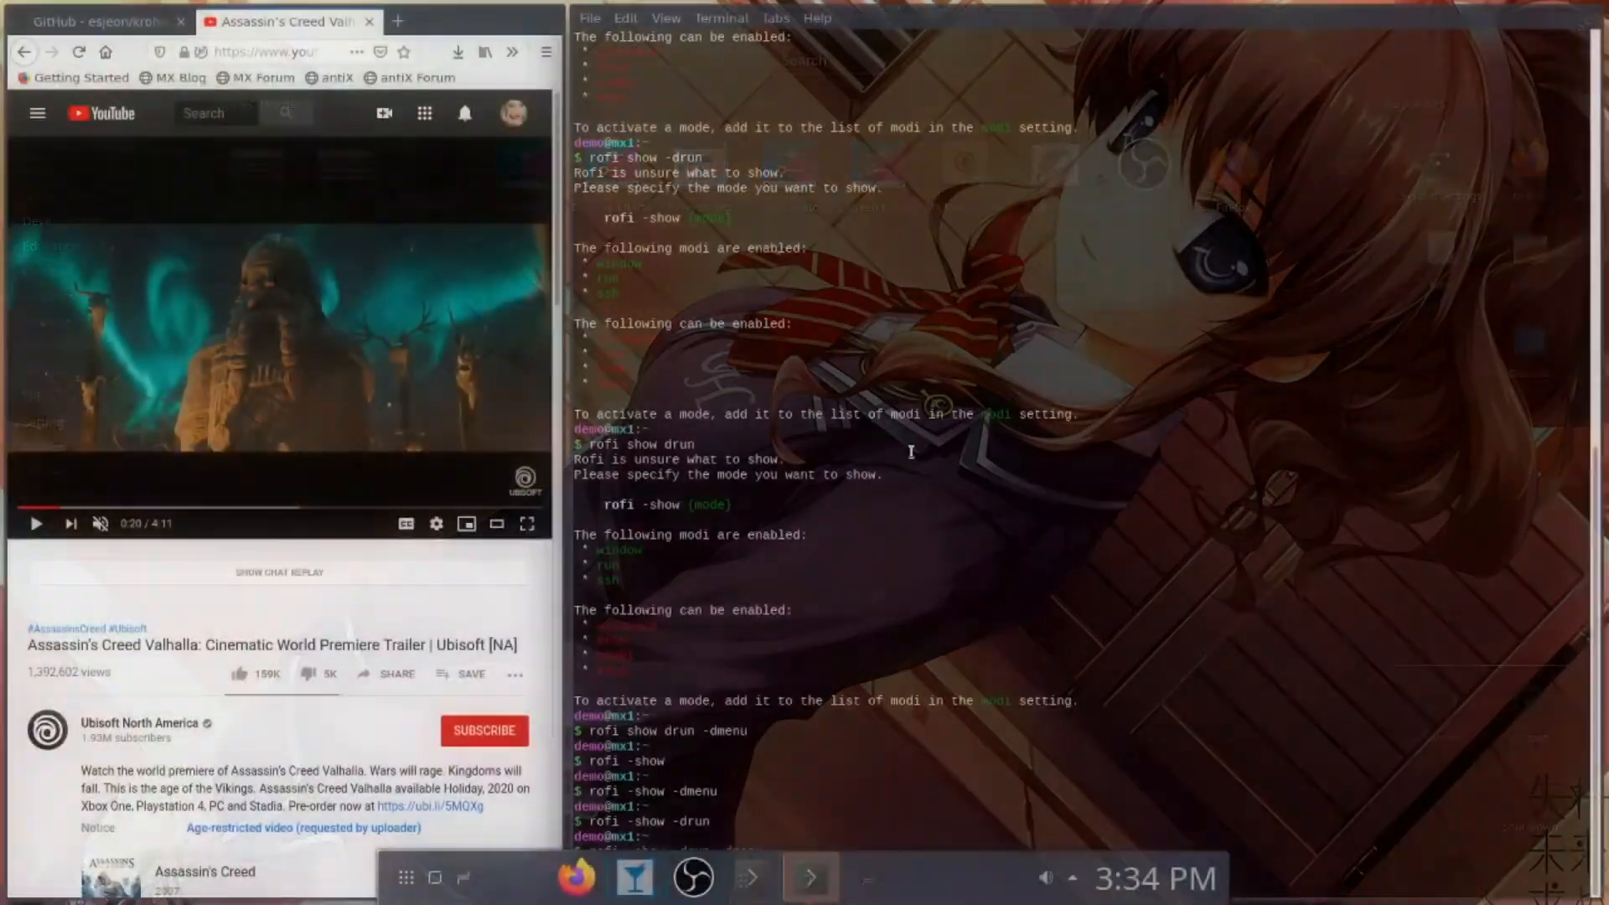
- Bring up the overview of the open terminal windows, filter it by "123", and dismiss it
{"action": "left_click", "coordinate": [811, 877]}
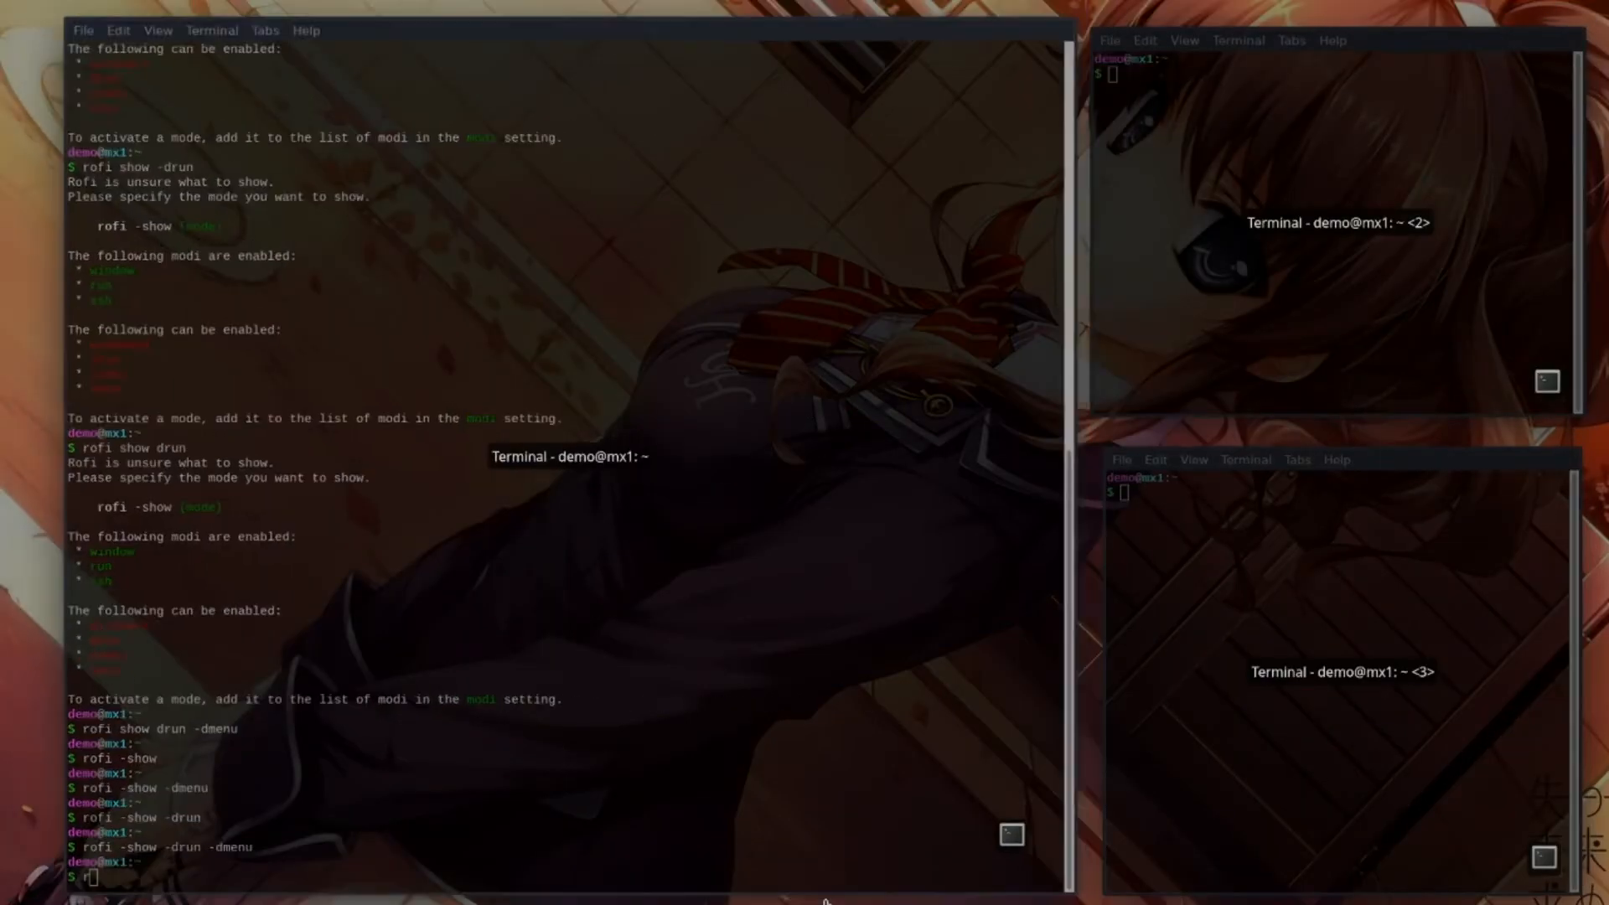
{"action": "type", "text": "12"}
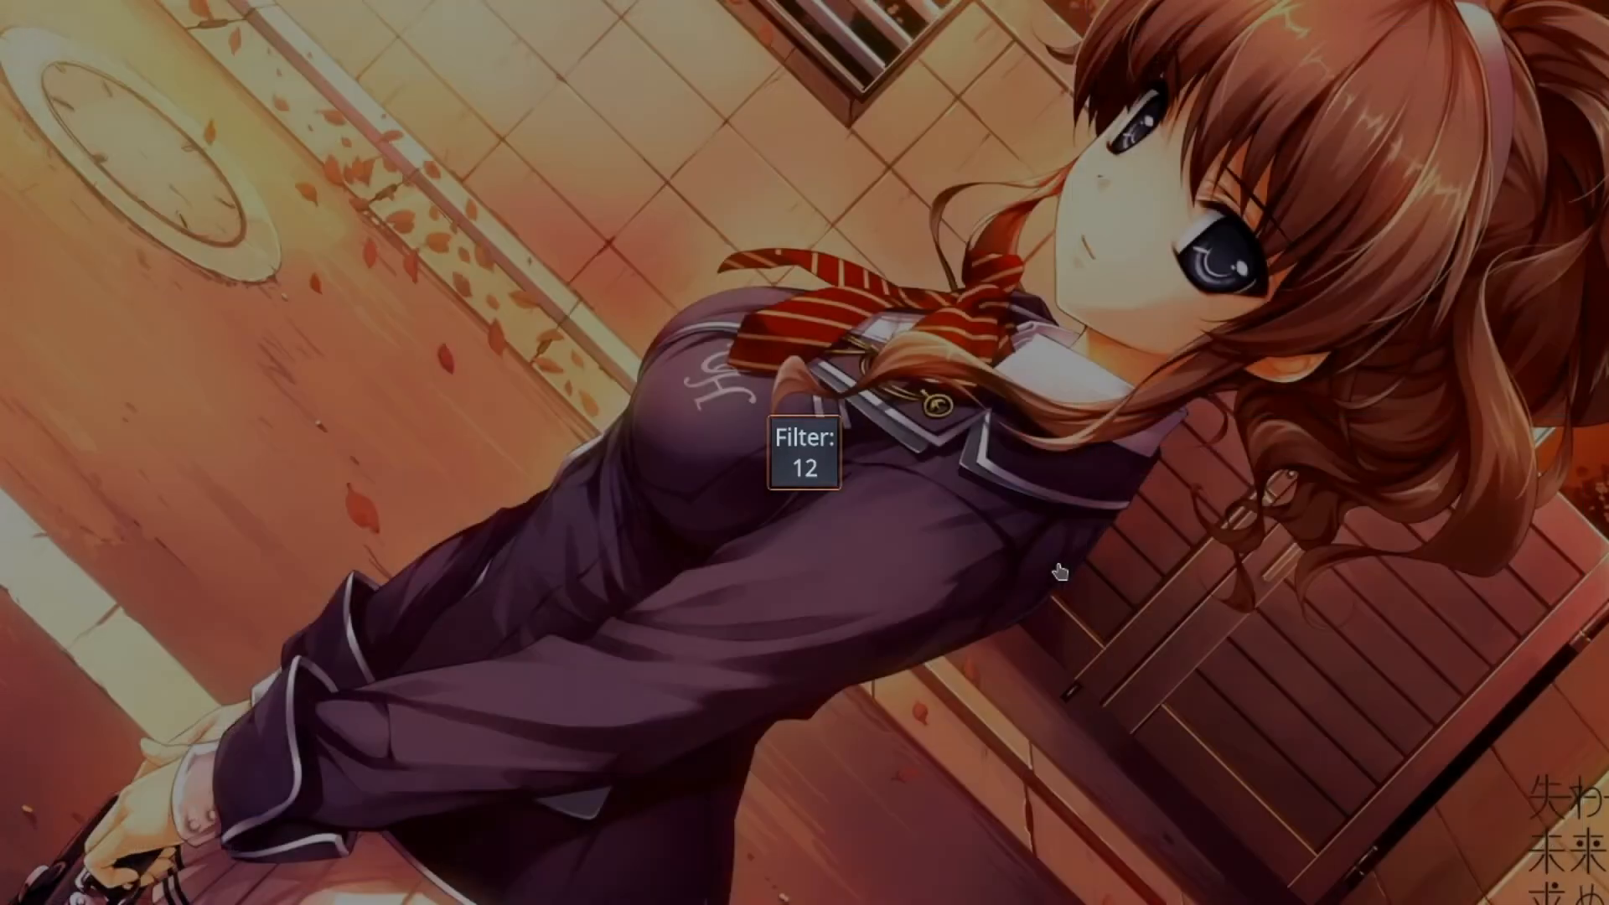
{"action": "type", "text": "3"}
{"action": "key", "text": "Escape"}
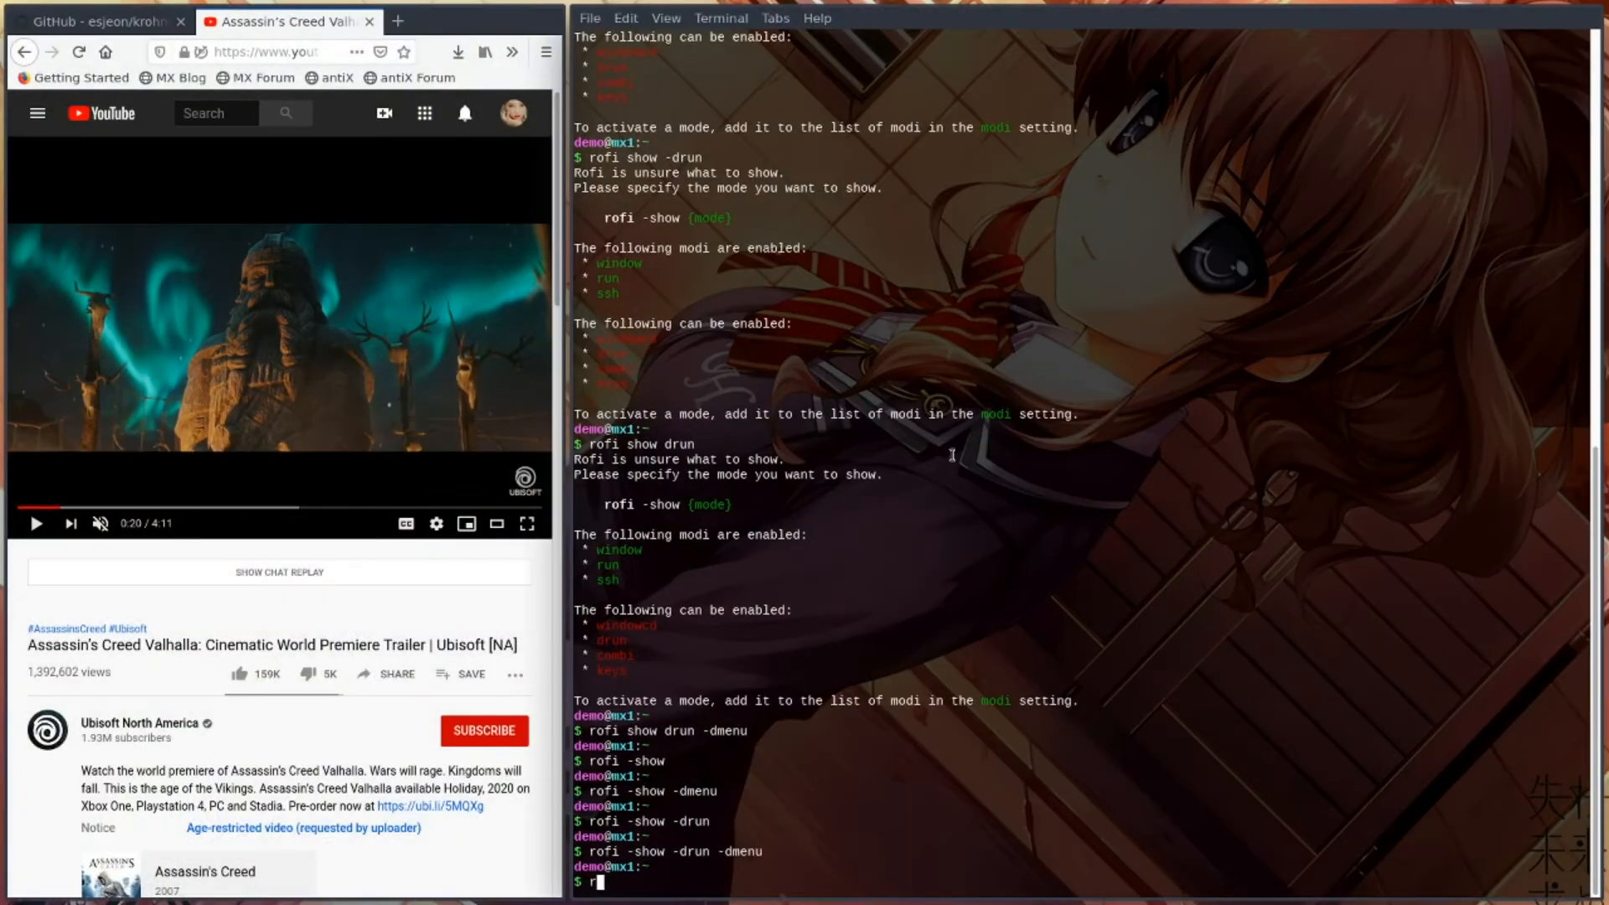
- Switch through the virtual desktops and bring up the image showing the Tutorial checklist
{"action": "key", "text": "ctrl+F8"}
{"action": "left_click", "coordinate": [588, 745]}
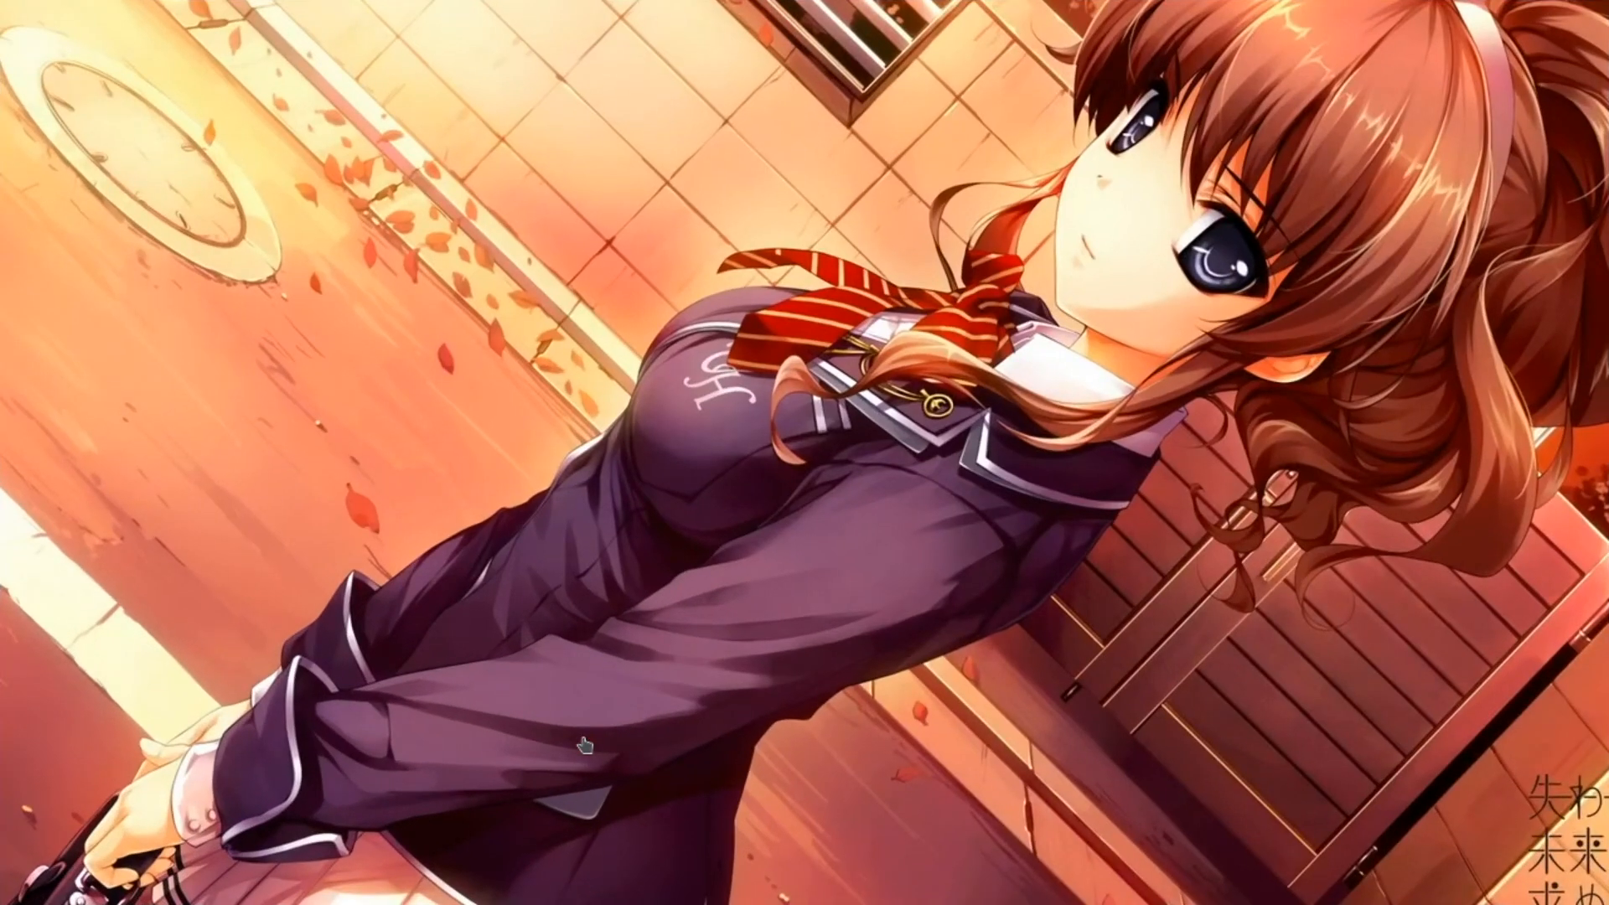
{"action": "key", "text": "ctrl+F2"}
{"action": "key", "text": "ctrl+F1"}
{"action": "key", "text": "ctrl+F2"}
{"action": "key", "text": "ctrl+F3"}
{"action": "mouse_move", "coordinate": [752, 880]}
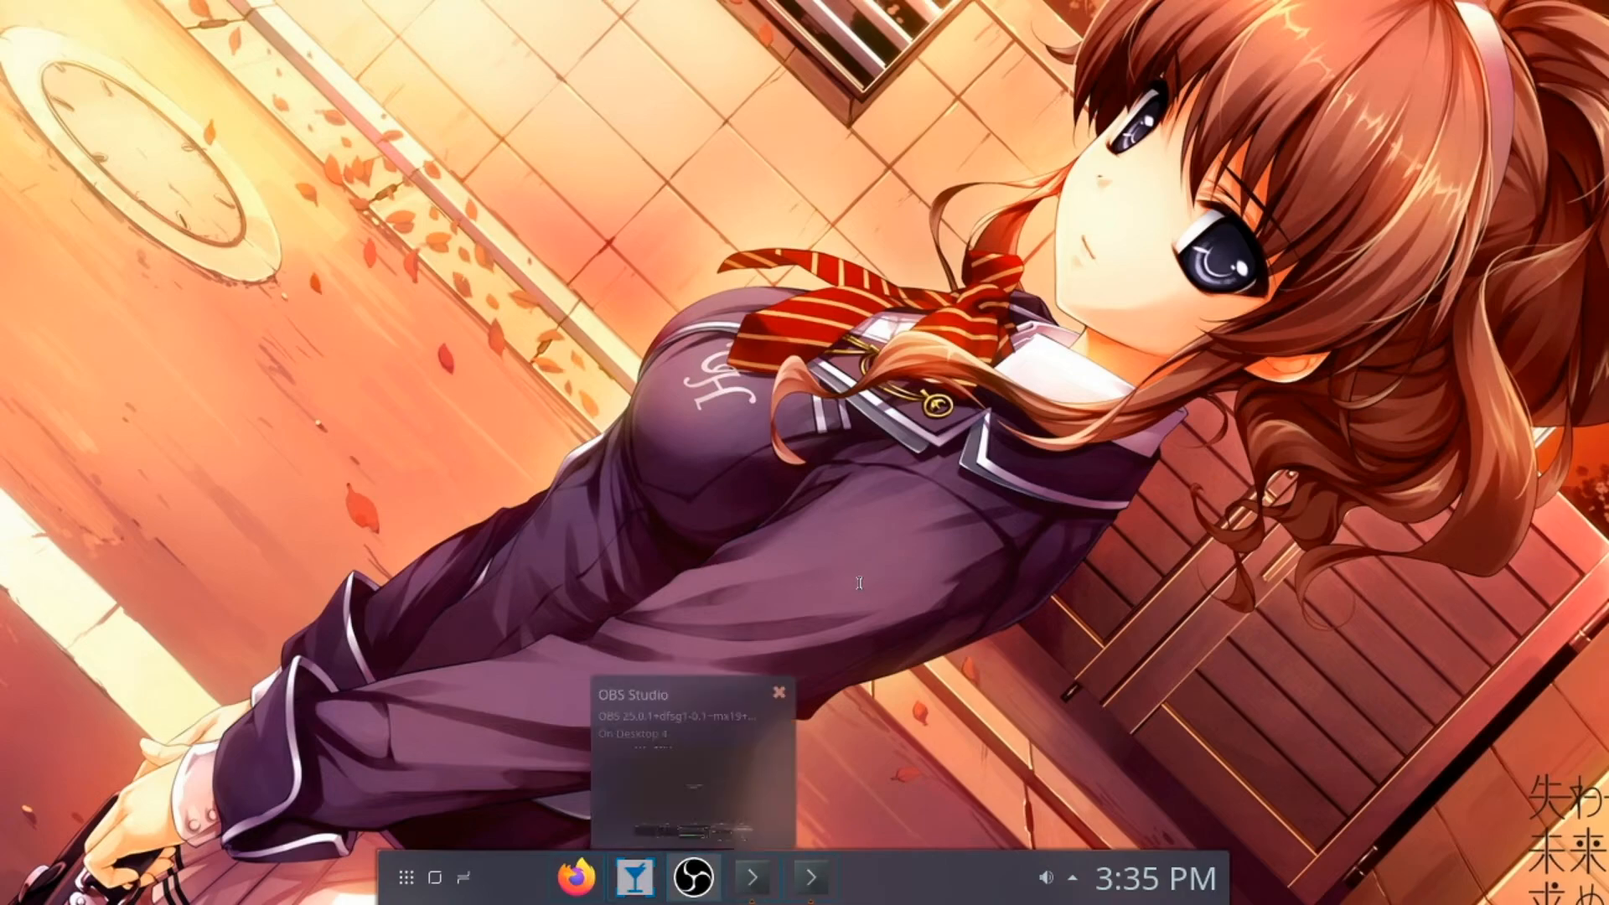
{"action": "left_click", "coordinate": [635, 877]}
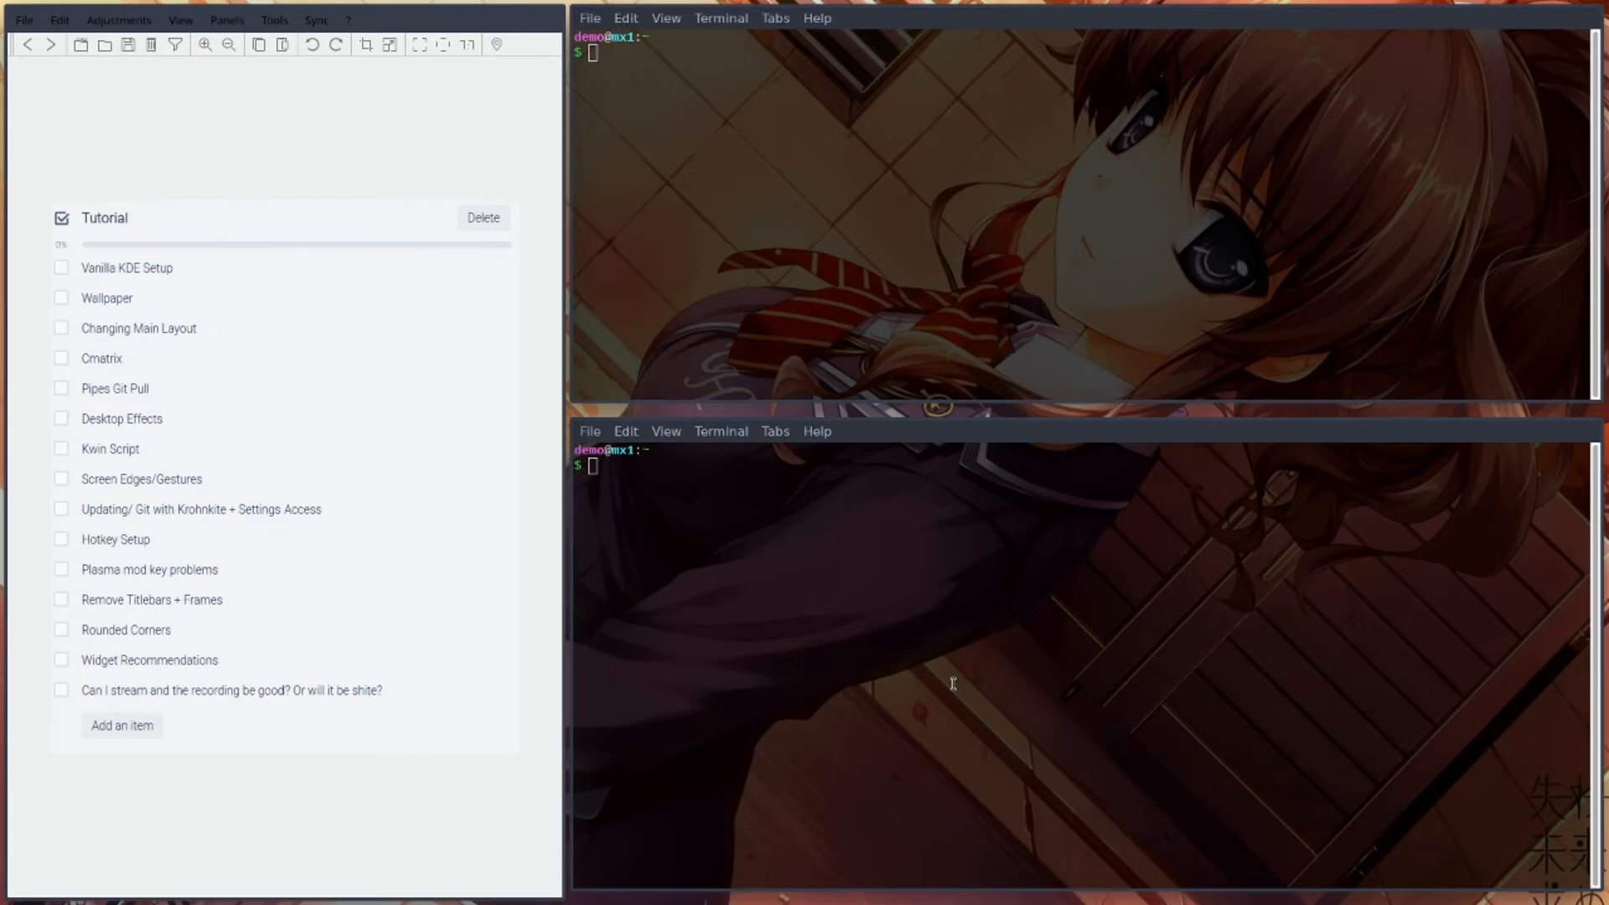
- Switch to the empty virtual desktop and unlock its widgets
{"action": "key", "text": "super+1"}
{"action": "key", "text": "super+3"}
{"action": "right_click", "coordinate": [685, 419]}
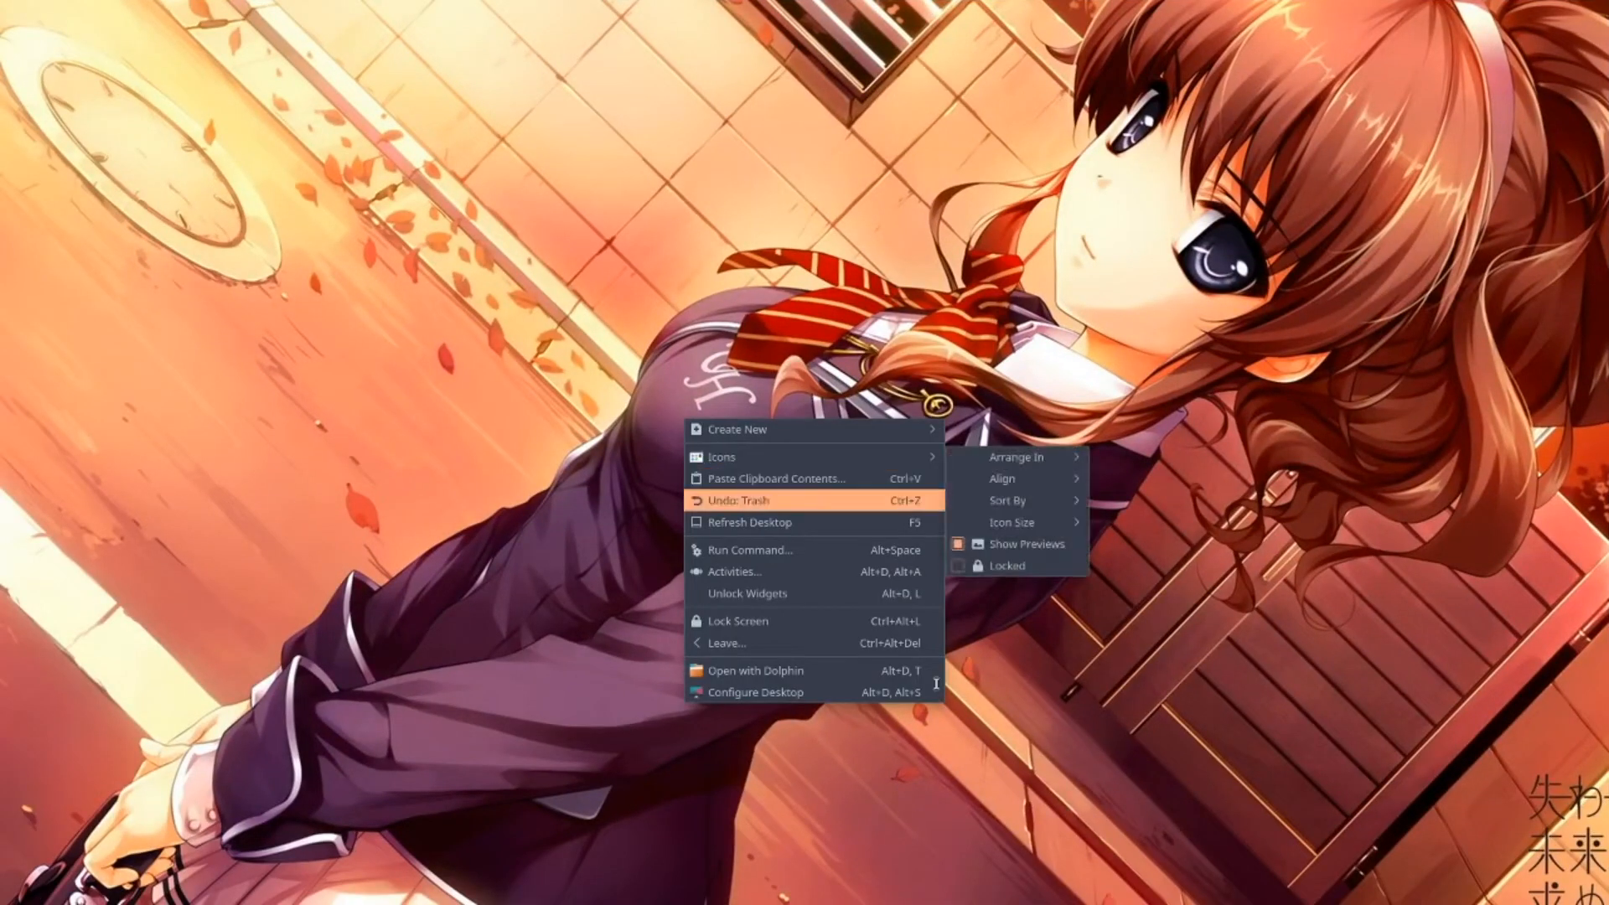
{"action": "left_click", "coordinate": [747, 593]}
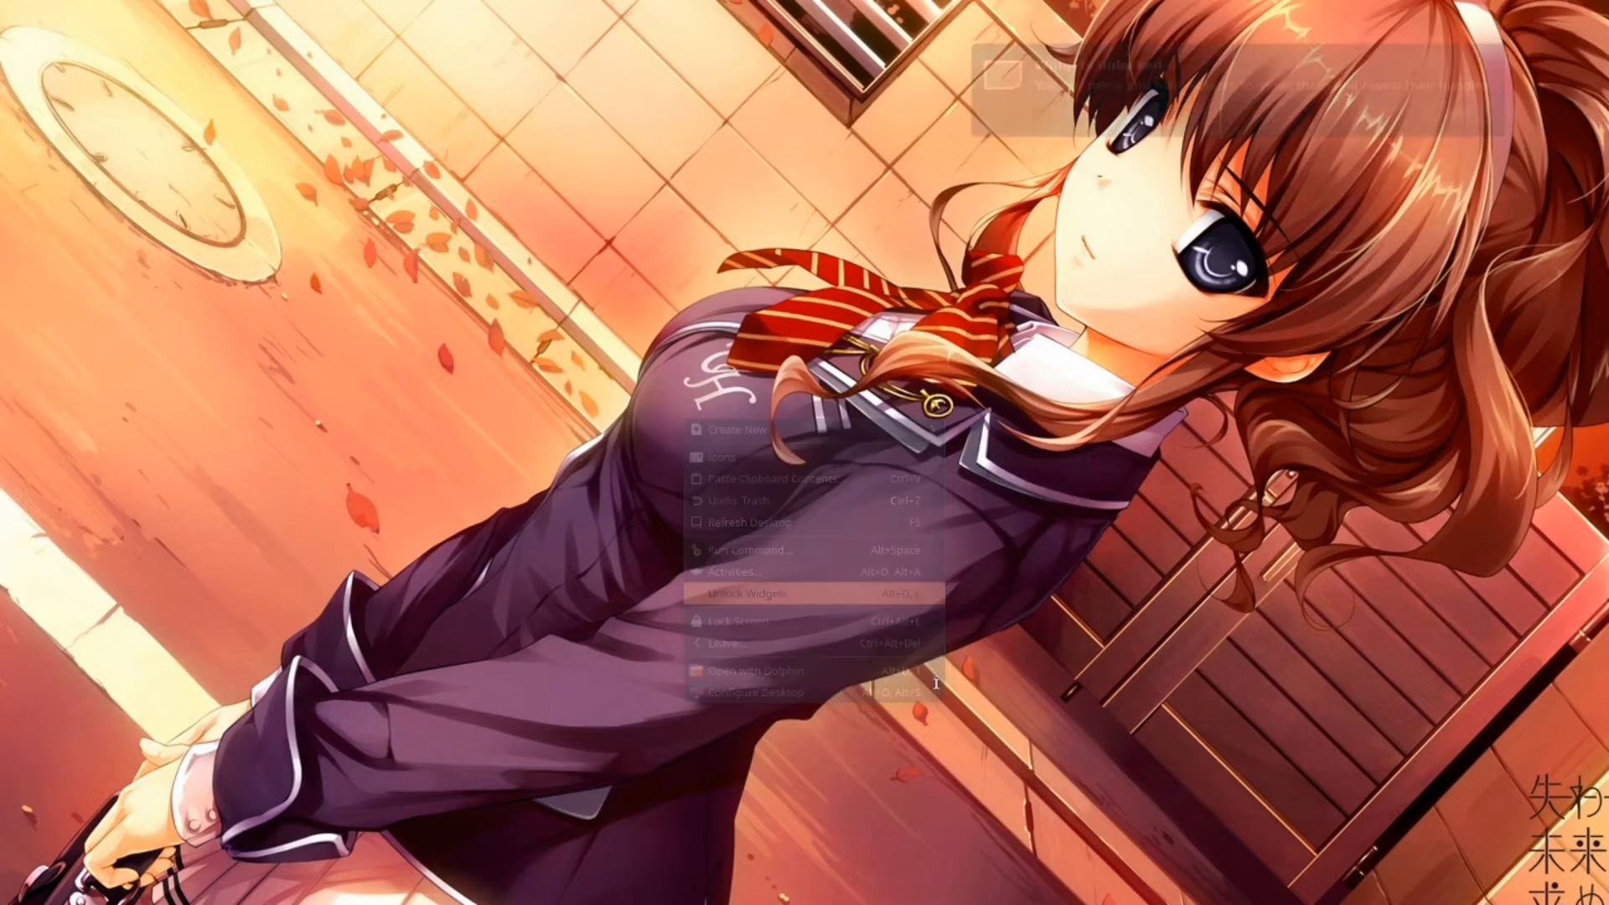
- Open the desktop's widget list and request the online catalogue of new Plasma widgets
{"action": "right_click", "coordinate": [583, 333]}
{"action": "left_click", "coordinate": [641, 485]}
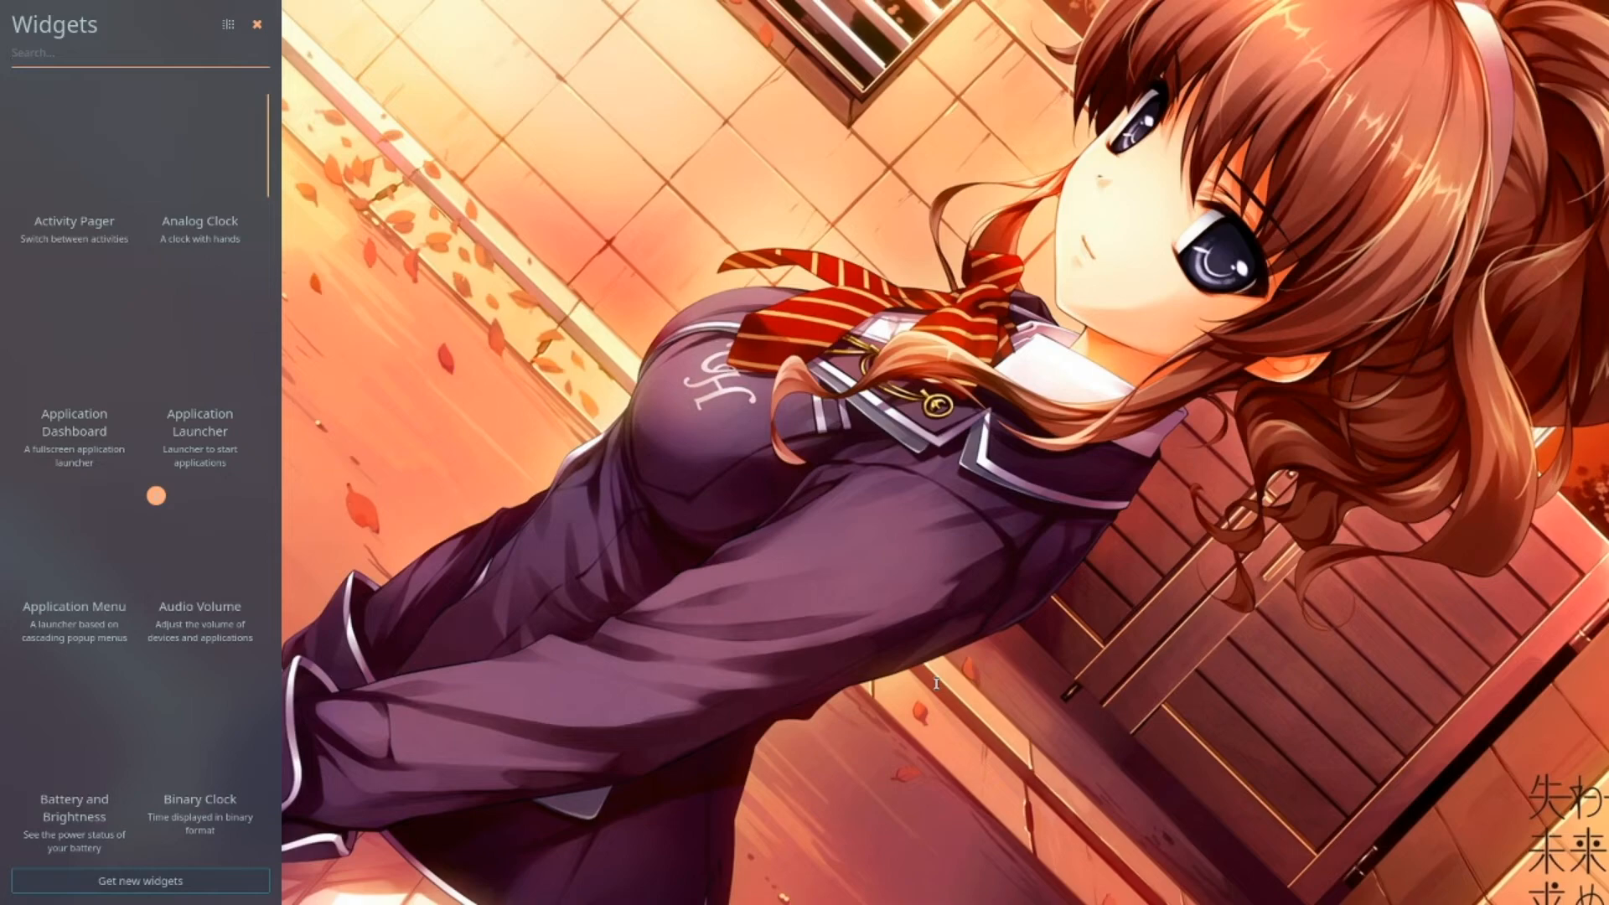
{"action": "left_click", "coordinate": [140, 881]}
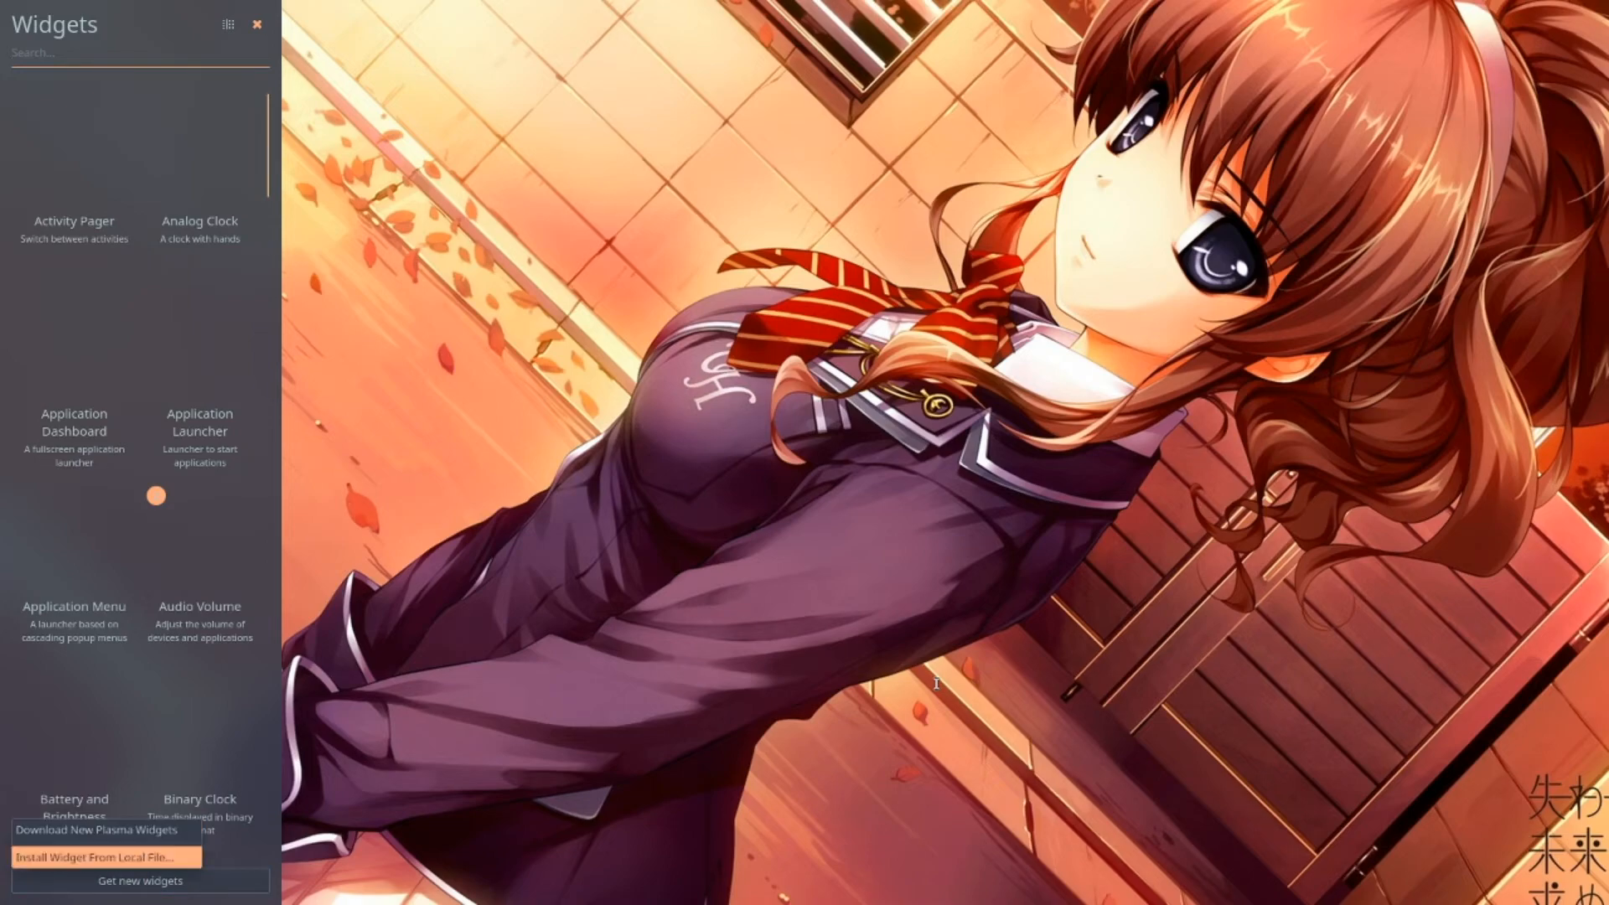
{"action": "left_click", "coordinate": [107, 830]}
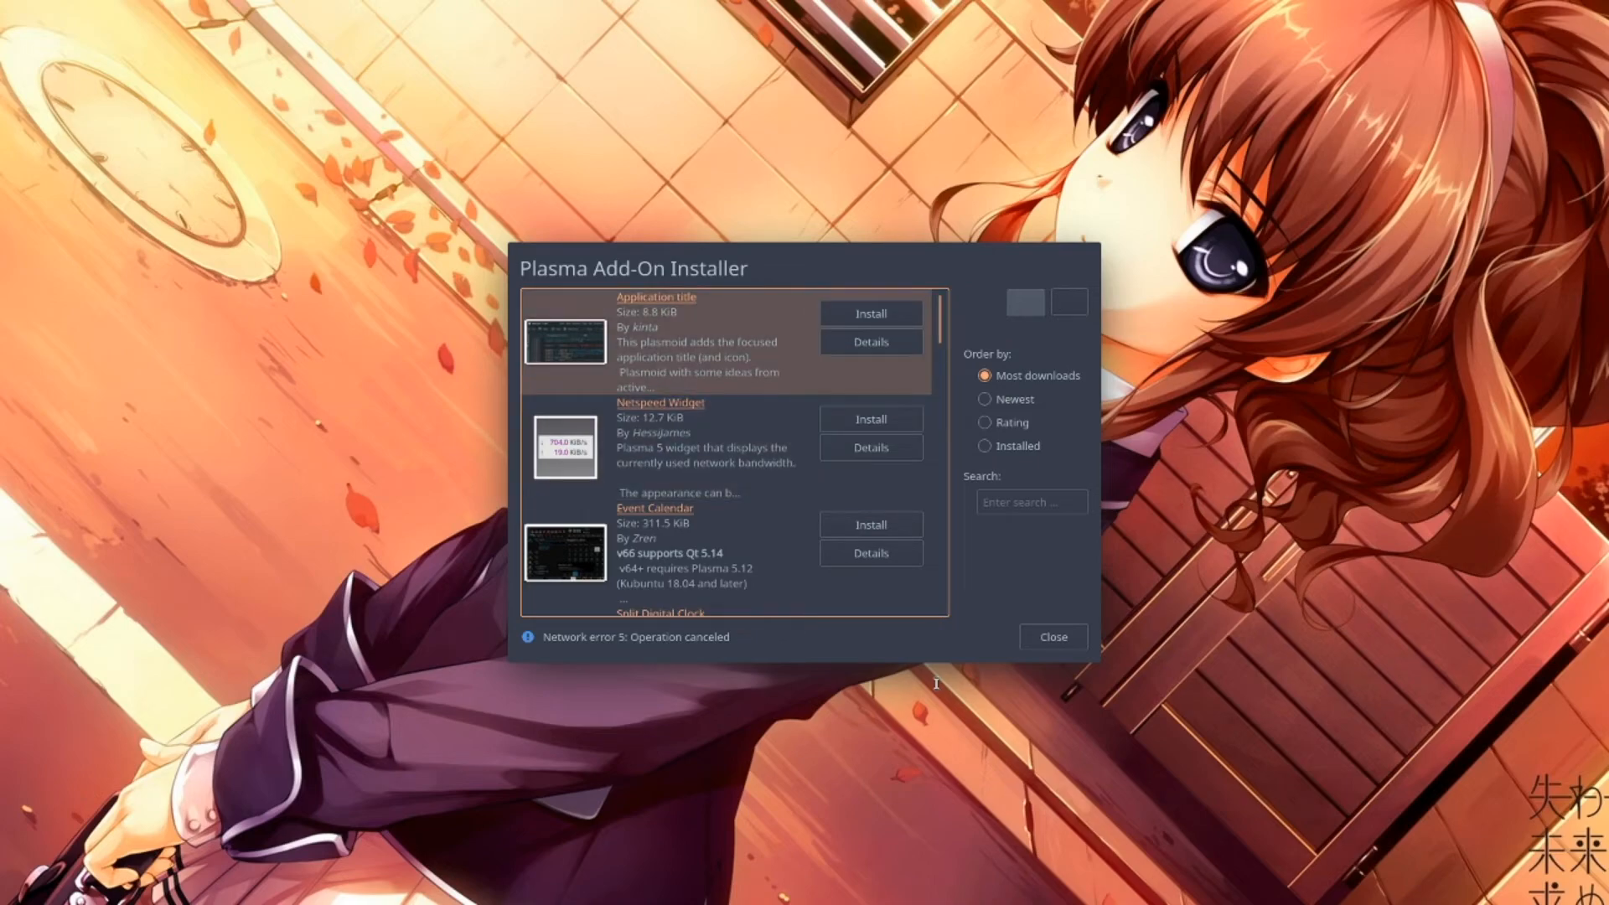
- Browse the most-downloaded Plasma add-ons, including clocks, menus, launchers and monitors, and close the installer
{"action": "key", "text": "Down"}
{"action": "key", "text": "Down"}
{"action": "key", "text": "Down"}
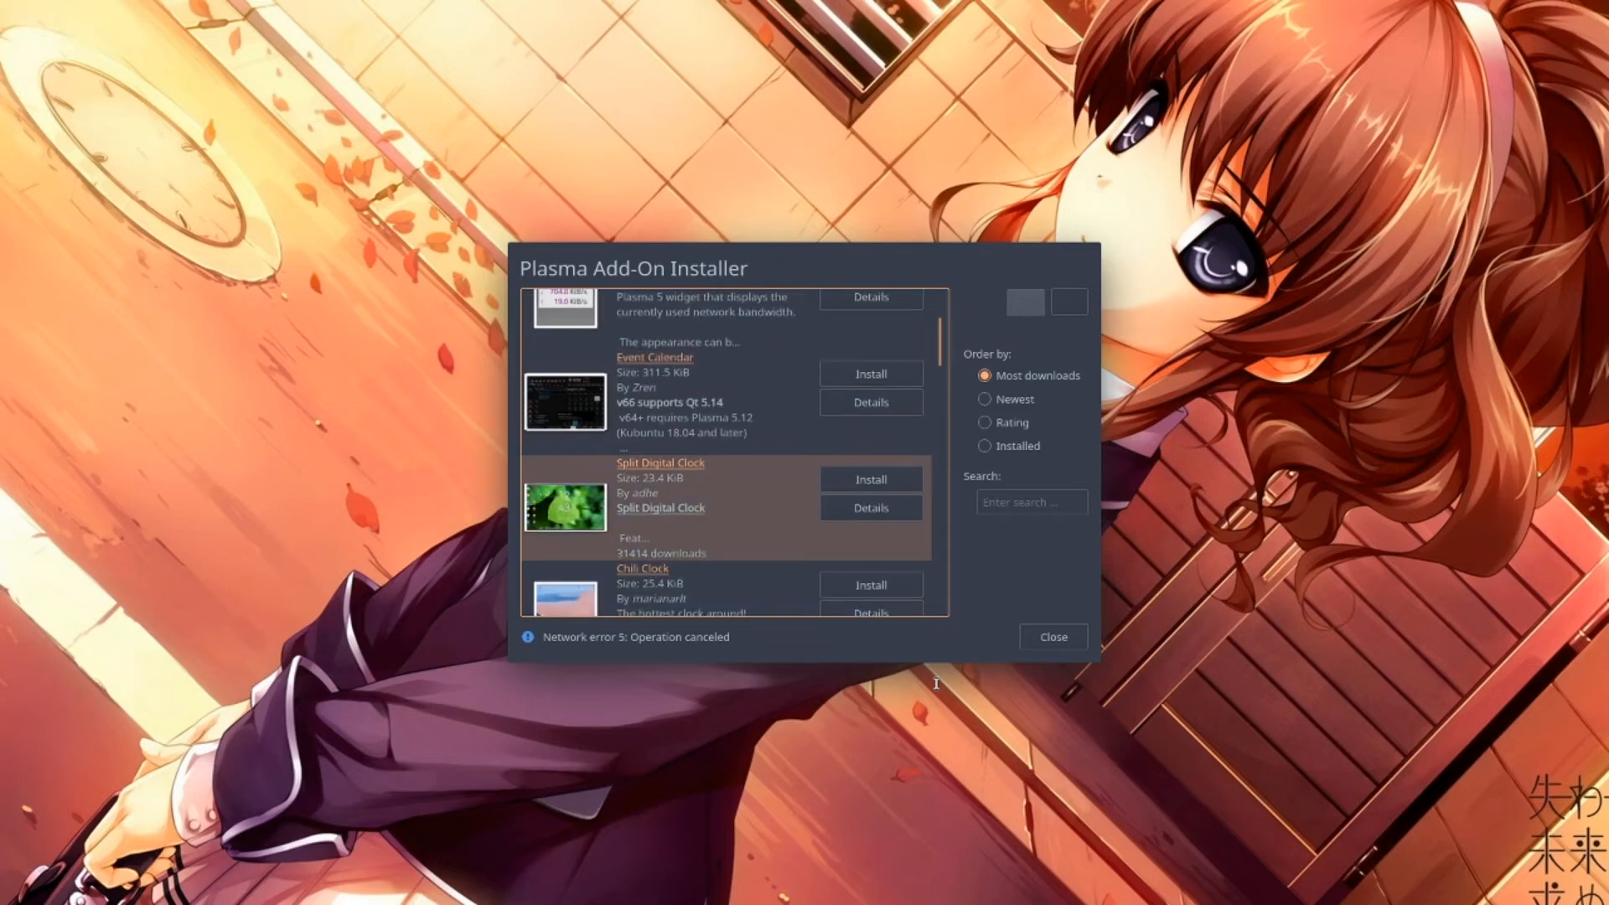
{"action": "key", "text": "Down"}
{"action": "key", "text": "Down"}
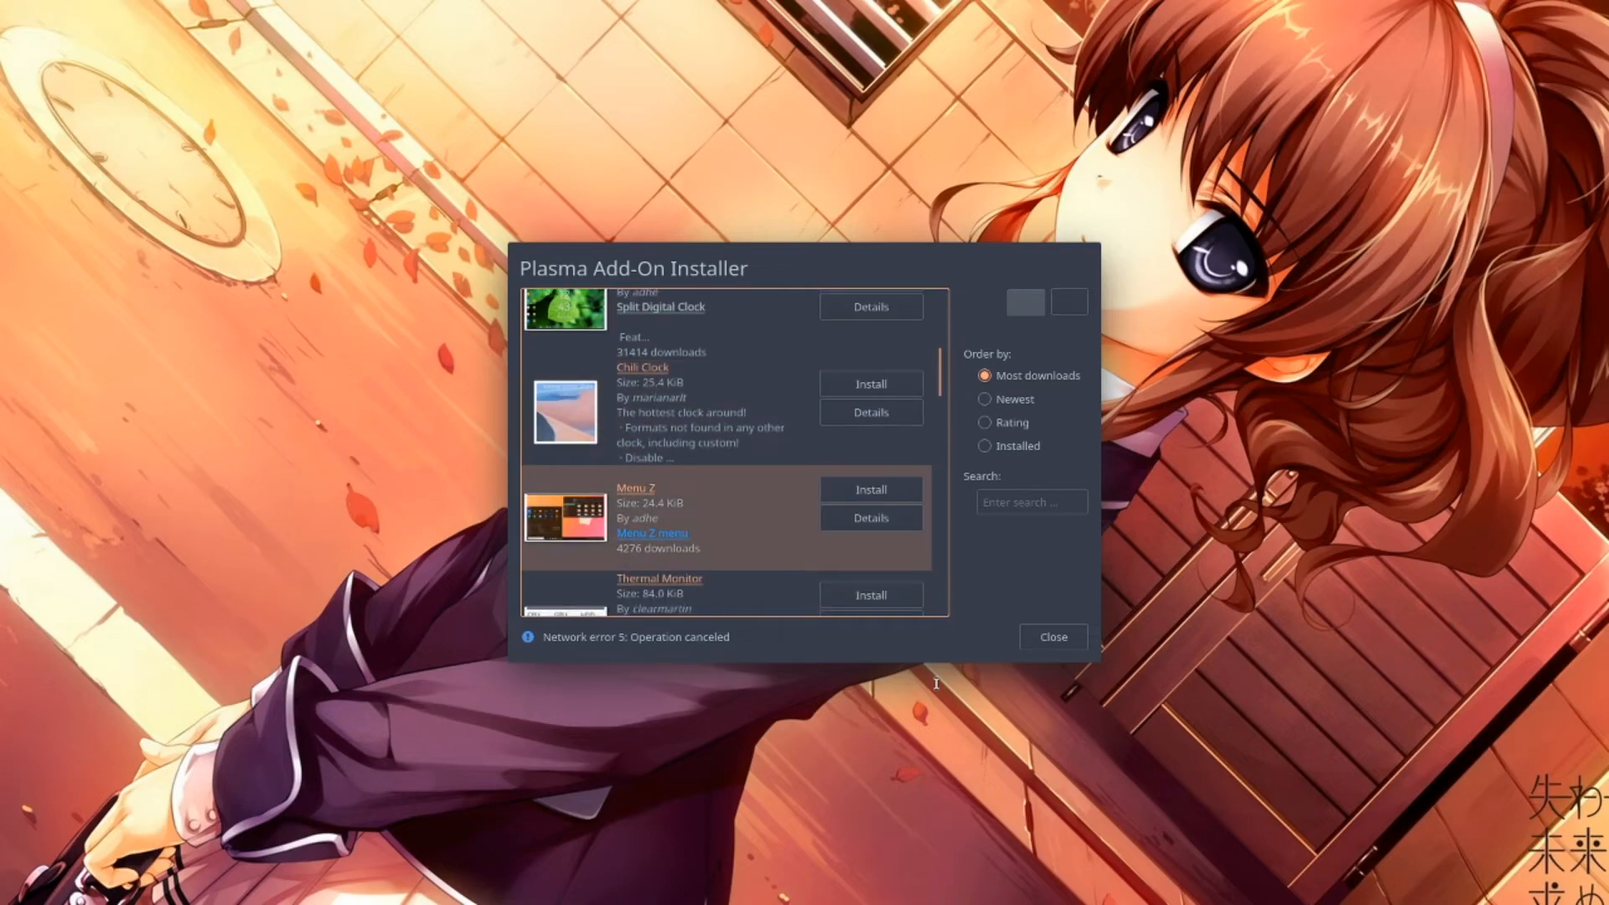
{"action": "key", "text": "Down"}
{"action": "key", "text": "Down"}
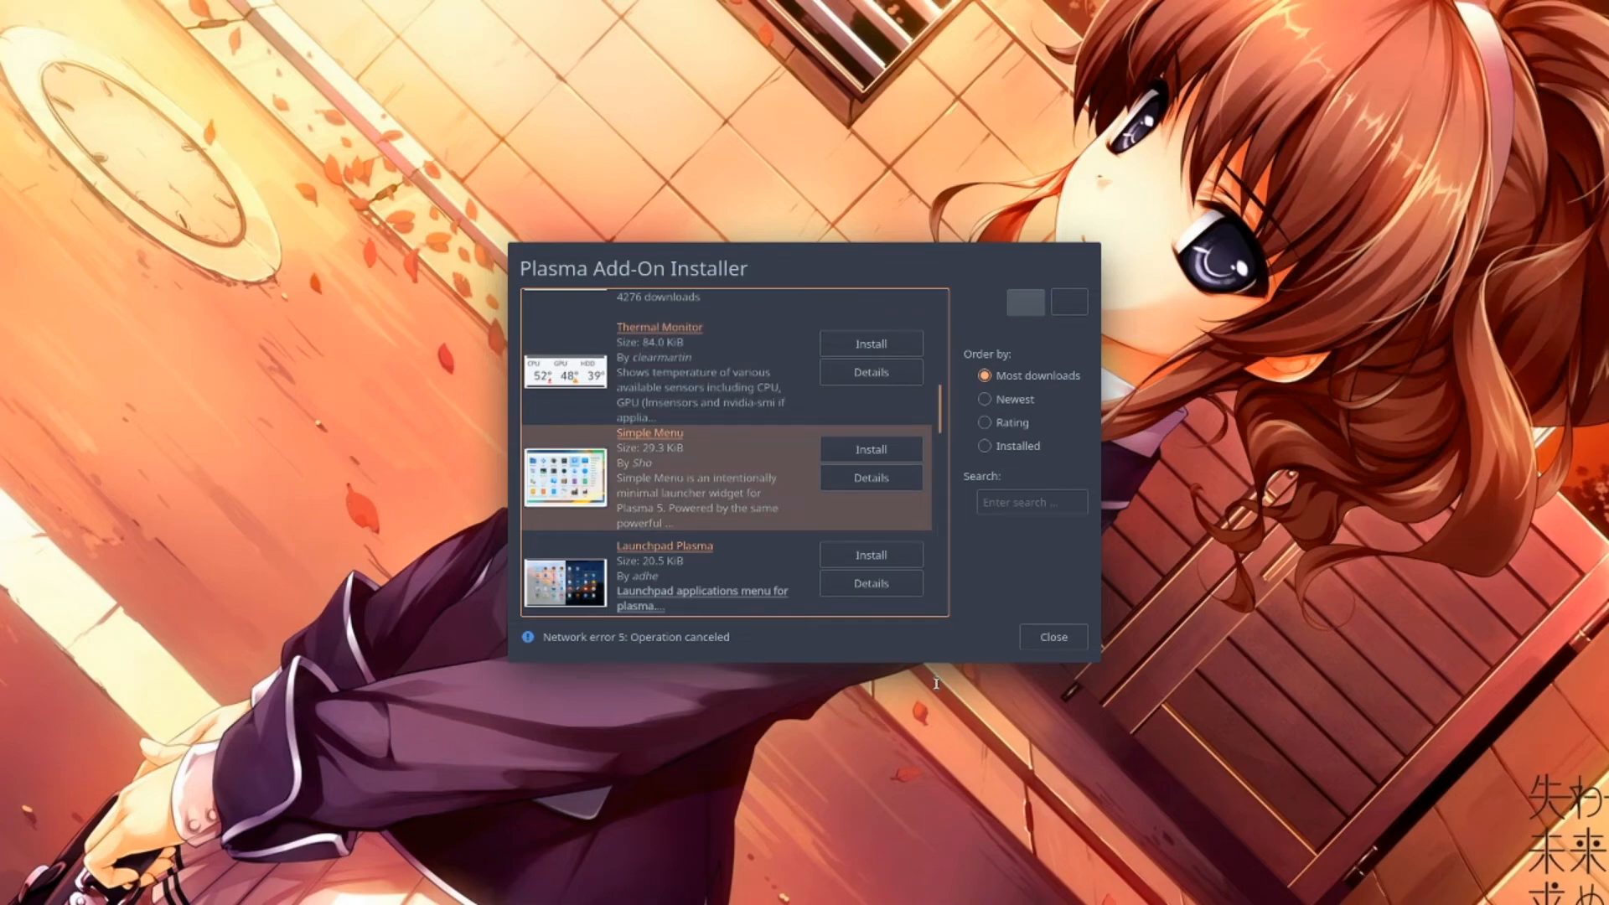
{"action": "key", "text": "Down"}
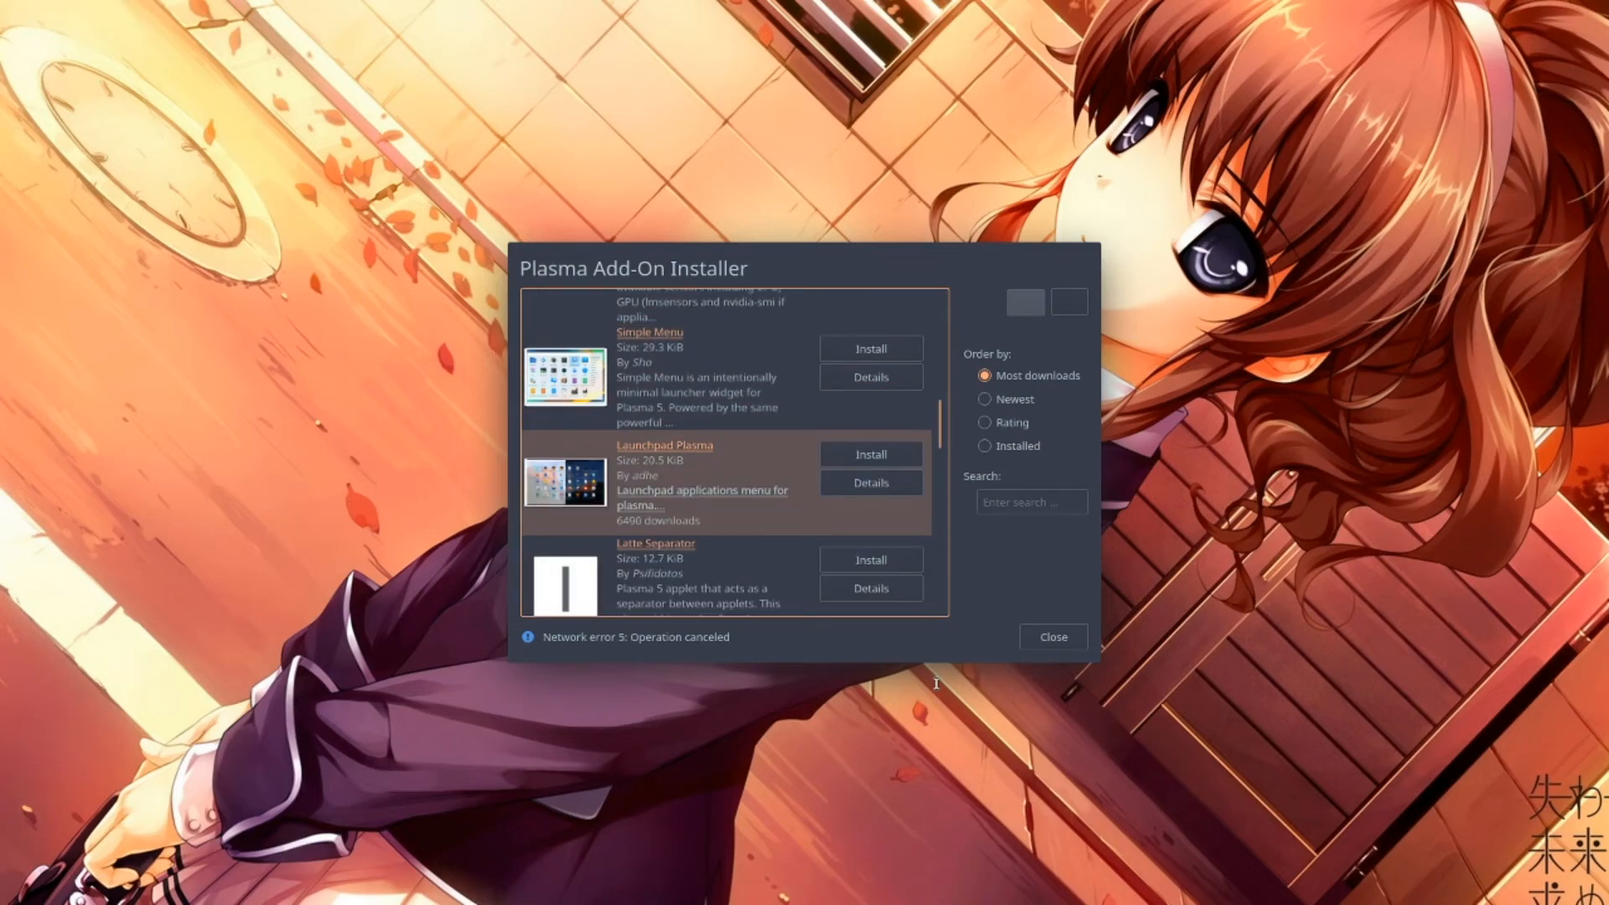
{"action": "key", "text": "Down"}
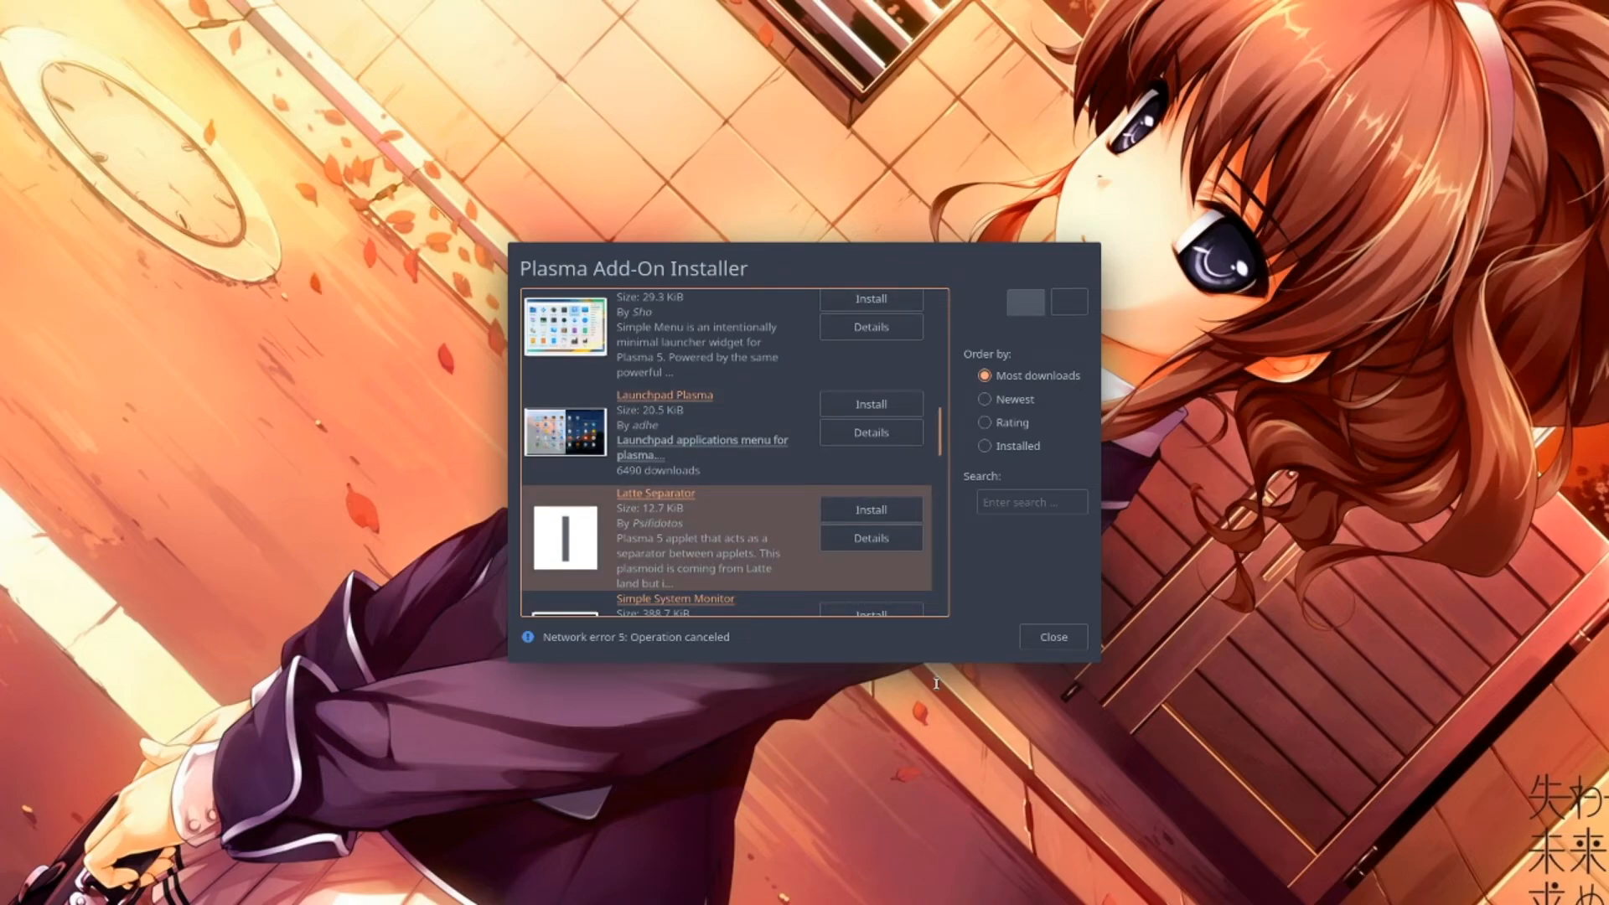
{"action": "key", "text": "Down"}
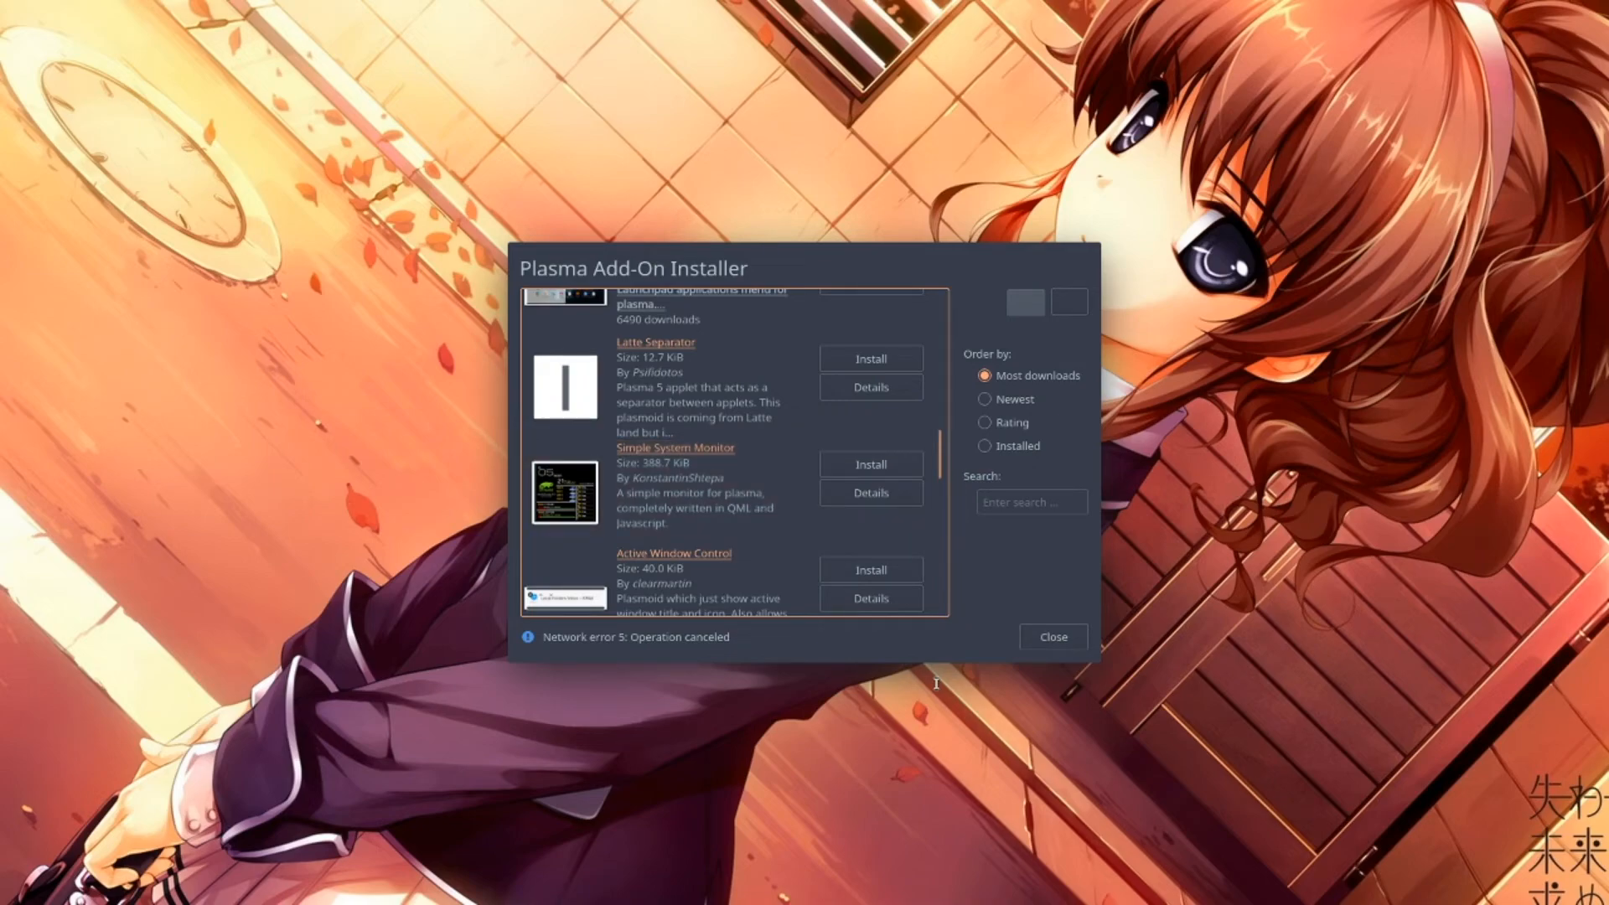
{"action": "key", "text": "Escape"}
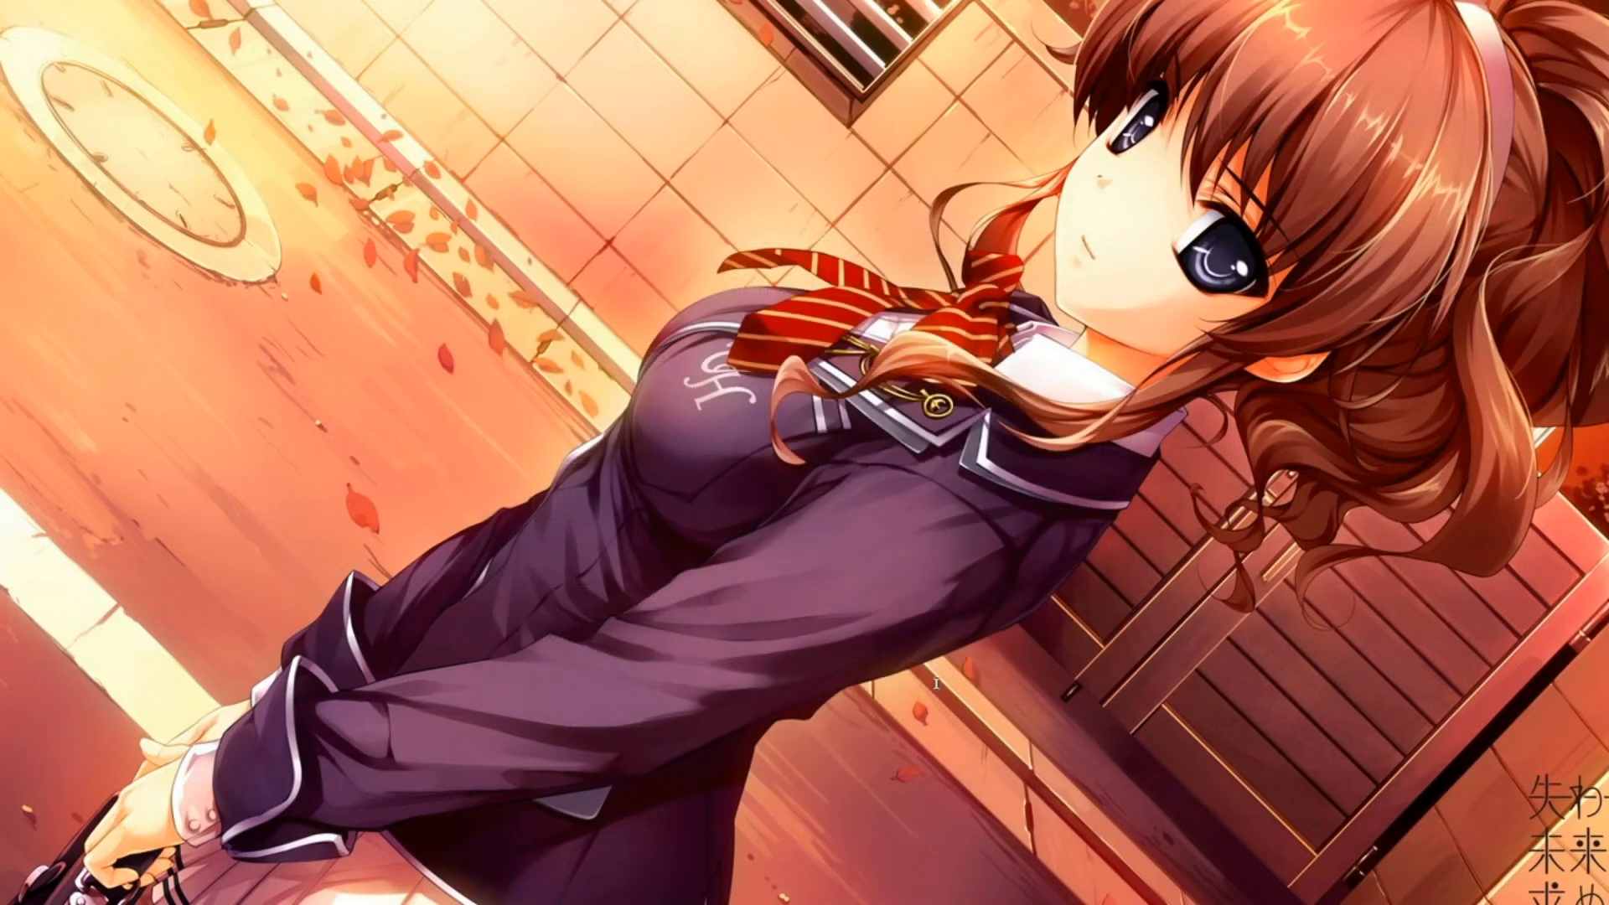
- Add the Calculator widget to the desktop and enlarge it to show its full keypad near the desktop's centre
{"action": "right_click", "coordinate": [686, 417]}
{"action": "key", "text": "Return"}
{"action": "scroll", "coordinate": [280, 287], "scroll_direction": "down", "scroll_amount": 10}
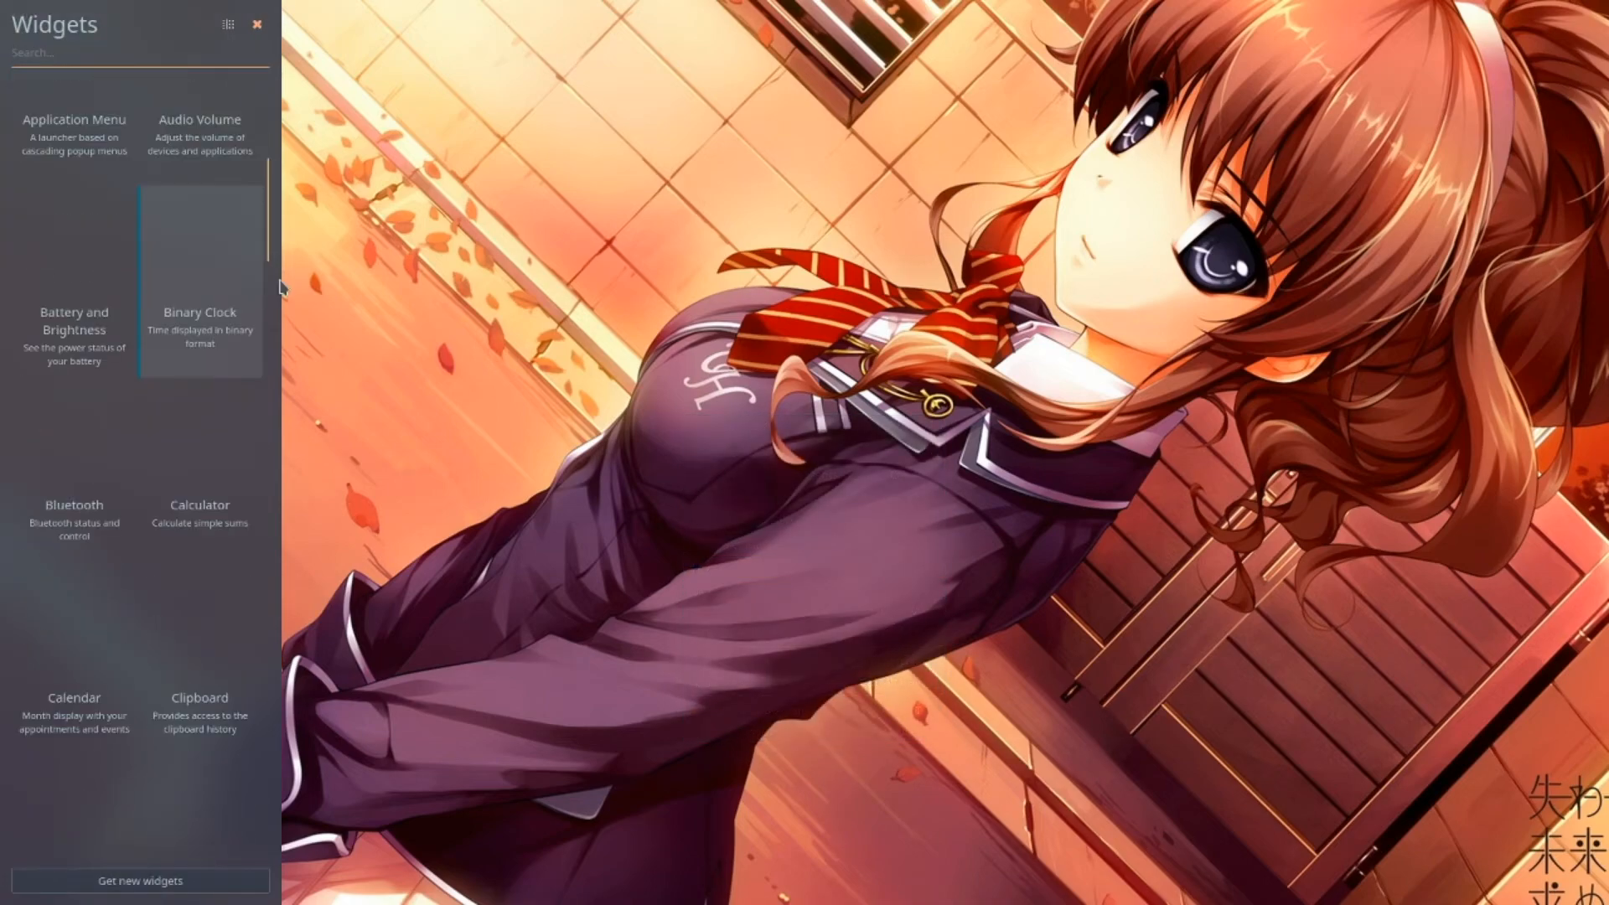
{"action": "scroll", "coordinate": [282, 301], "scroll_direction": "up", "scroll_amount": 3}
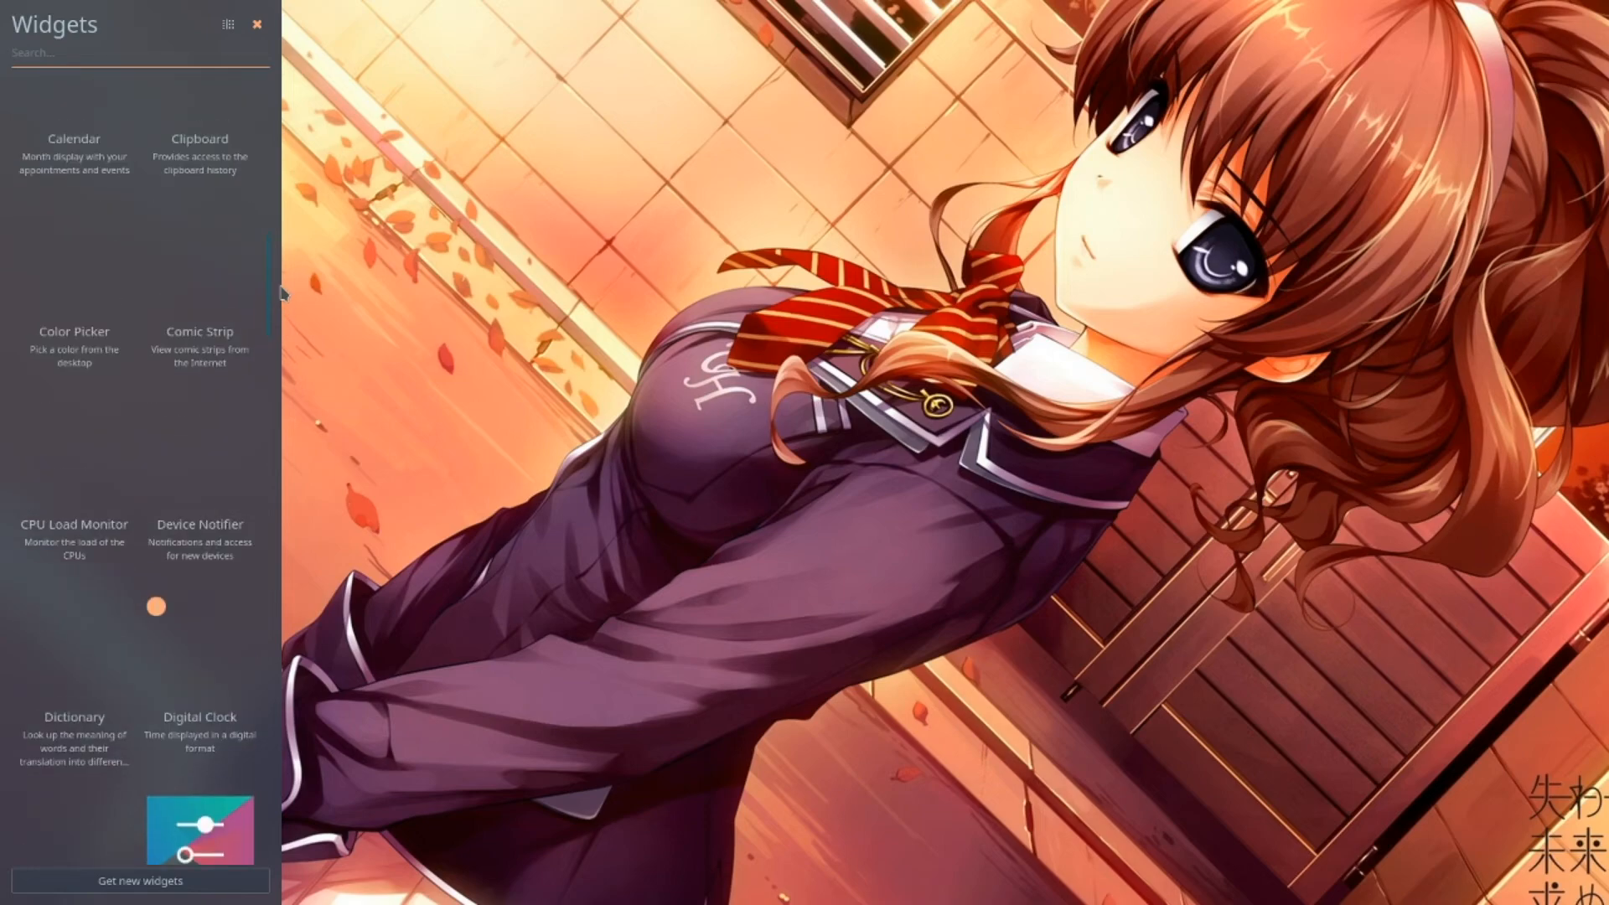
{"action": "scroll", "coordinate": [280, 288], "scroll_direction": "up", "scroll_amount": 3}
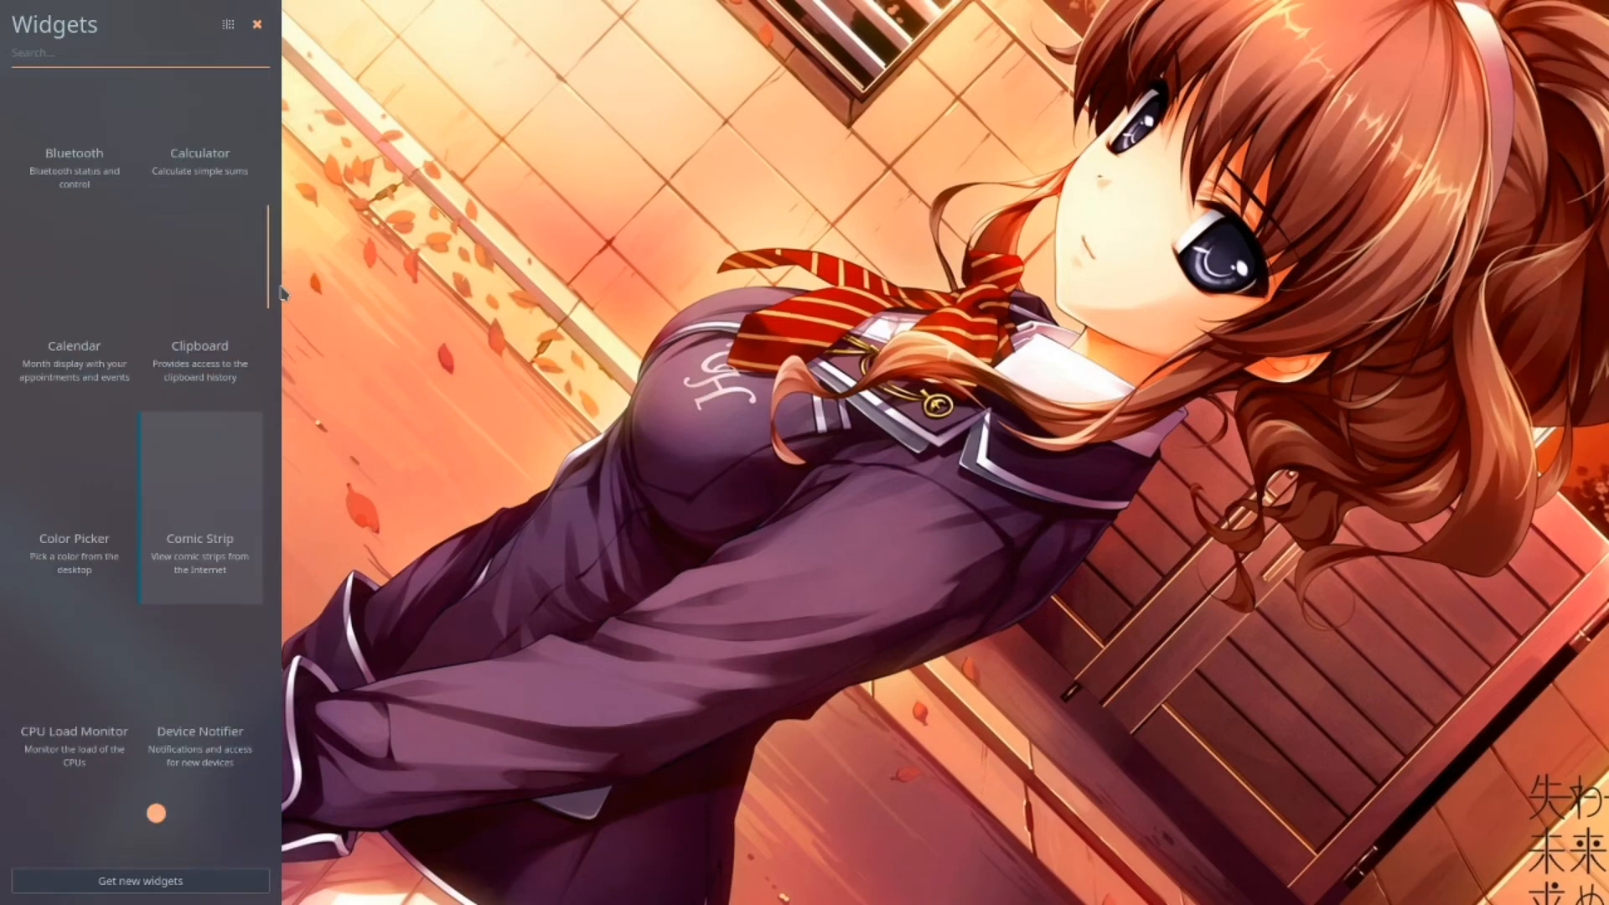
{"action": "left_click_drag", "start_coordinate": [1020, 242], "coordinate": [1018, 243]}
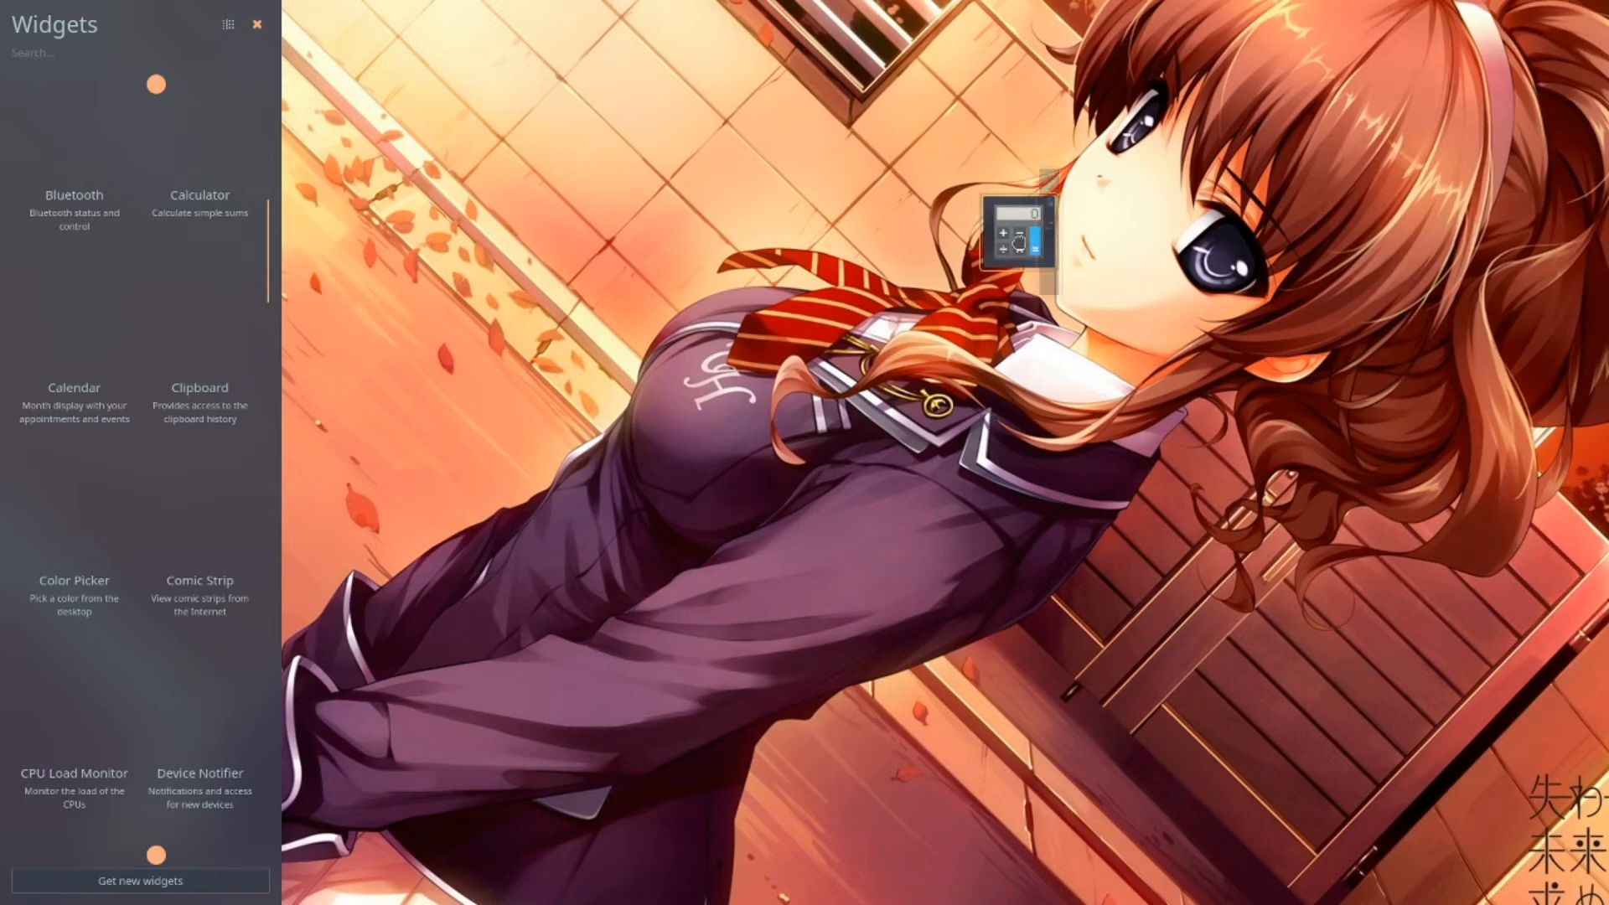
{"action": "left_click_drag", "start_coordinate": [1020, 243], "coordinate": [607, 745]}
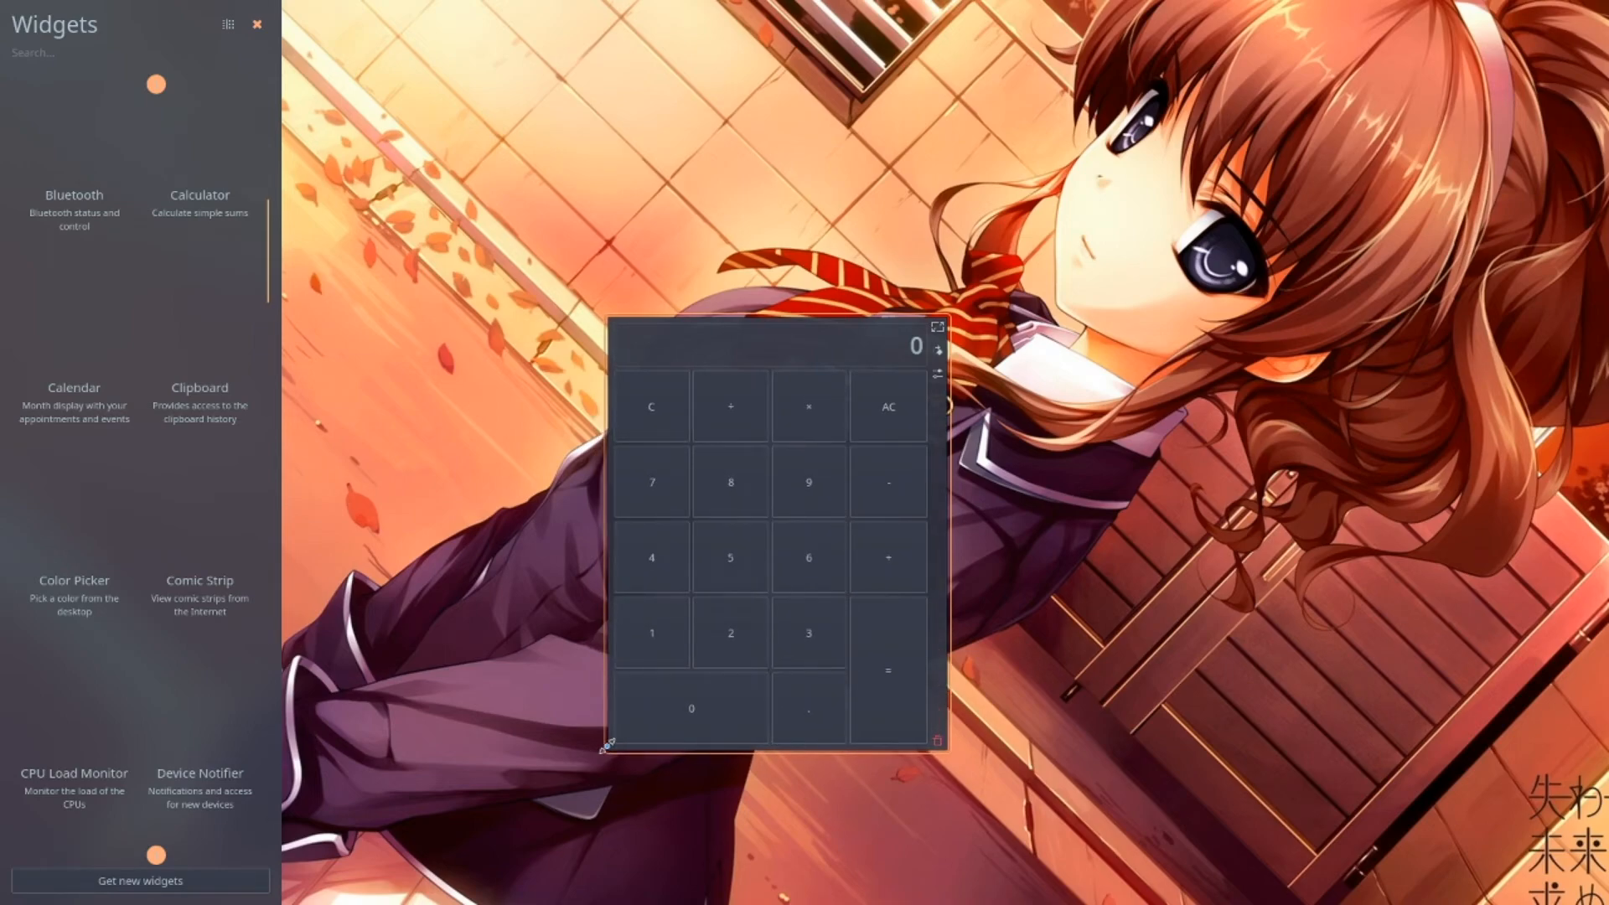
- Browse further through the built-in widgets, and dismiss the widget list and the desktop's context options
{"action": "scroll", "coordinate": [201, 486], "scroll_direction": "down", "scroll_amount": 15}
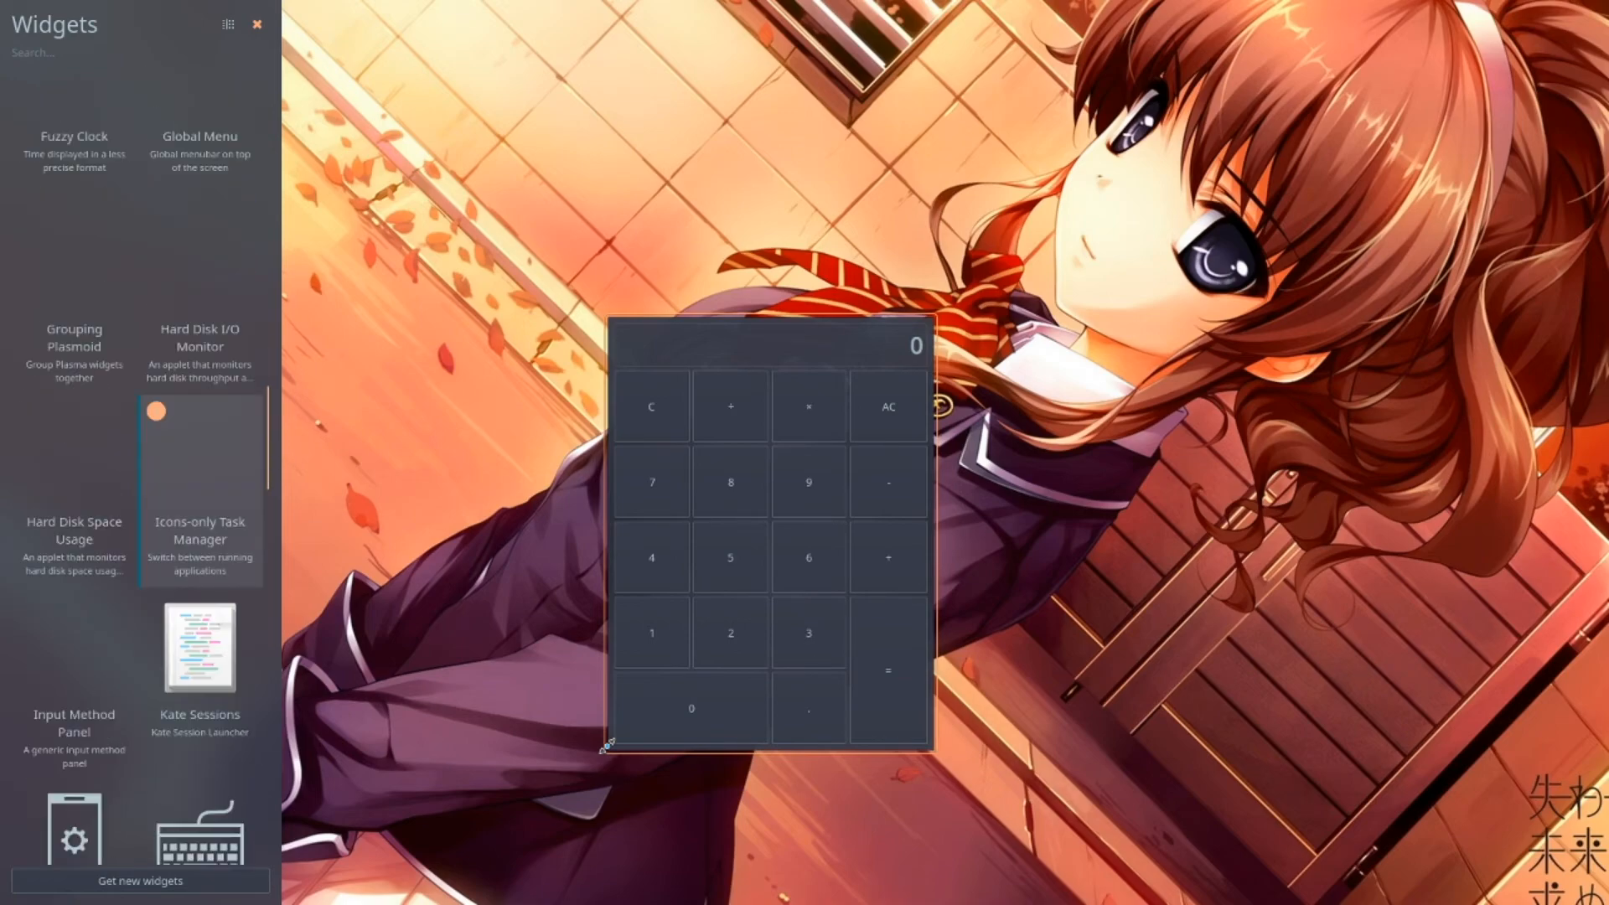
{"action": "scroll", "coordinate": [141, 461], "scroll_direction": "down", "scroll_amount": 3}
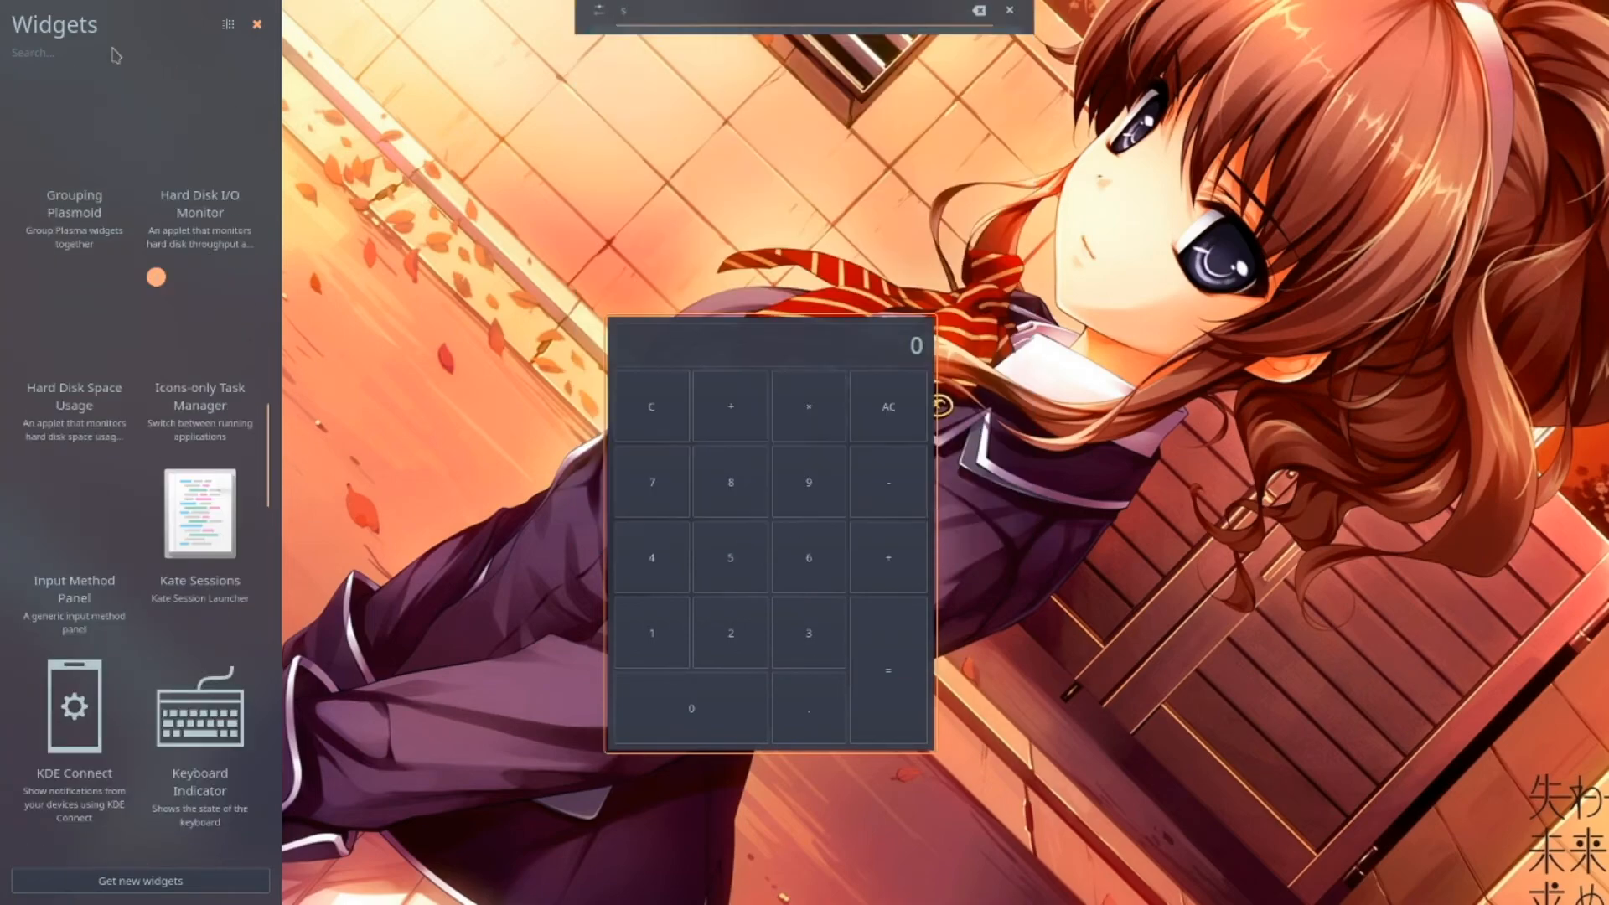
{"action": "key", "text": "Escape"}
{"action": "key", "text": "super"}
{"action": "right_click", "coordinate": [507, 323]}
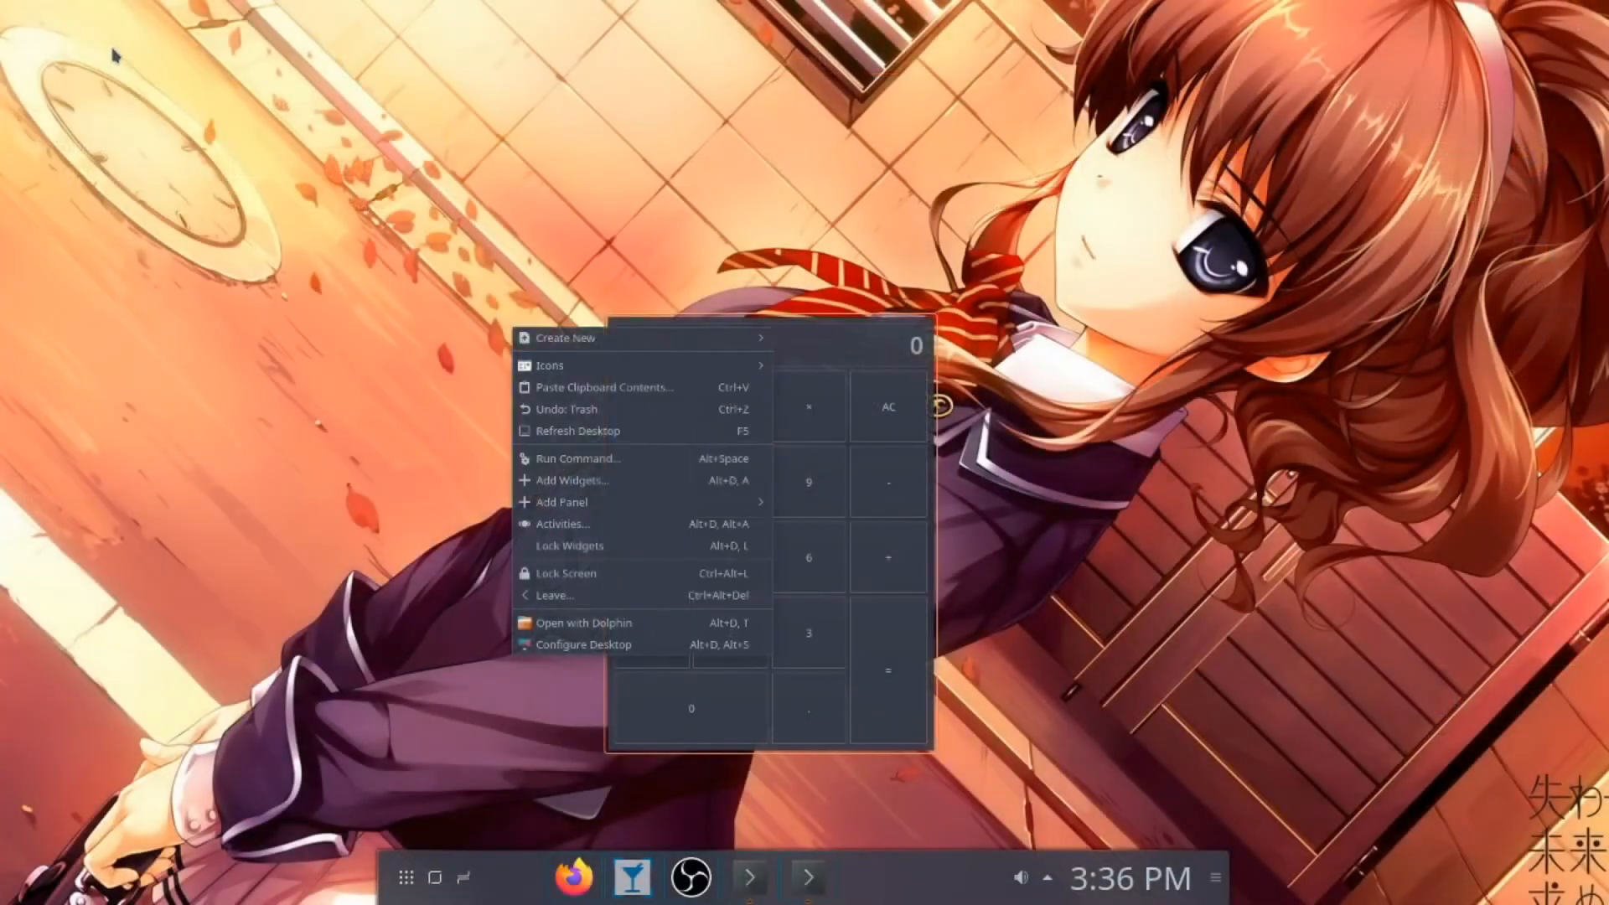
{"action": "key", "text": "Escape"}
- Search the widgets for "system" and place the System Load Viewer on the desktop beside the calculator
{"action": "key", "text": "alt+d"}
{"action": "key", "text": "a"}
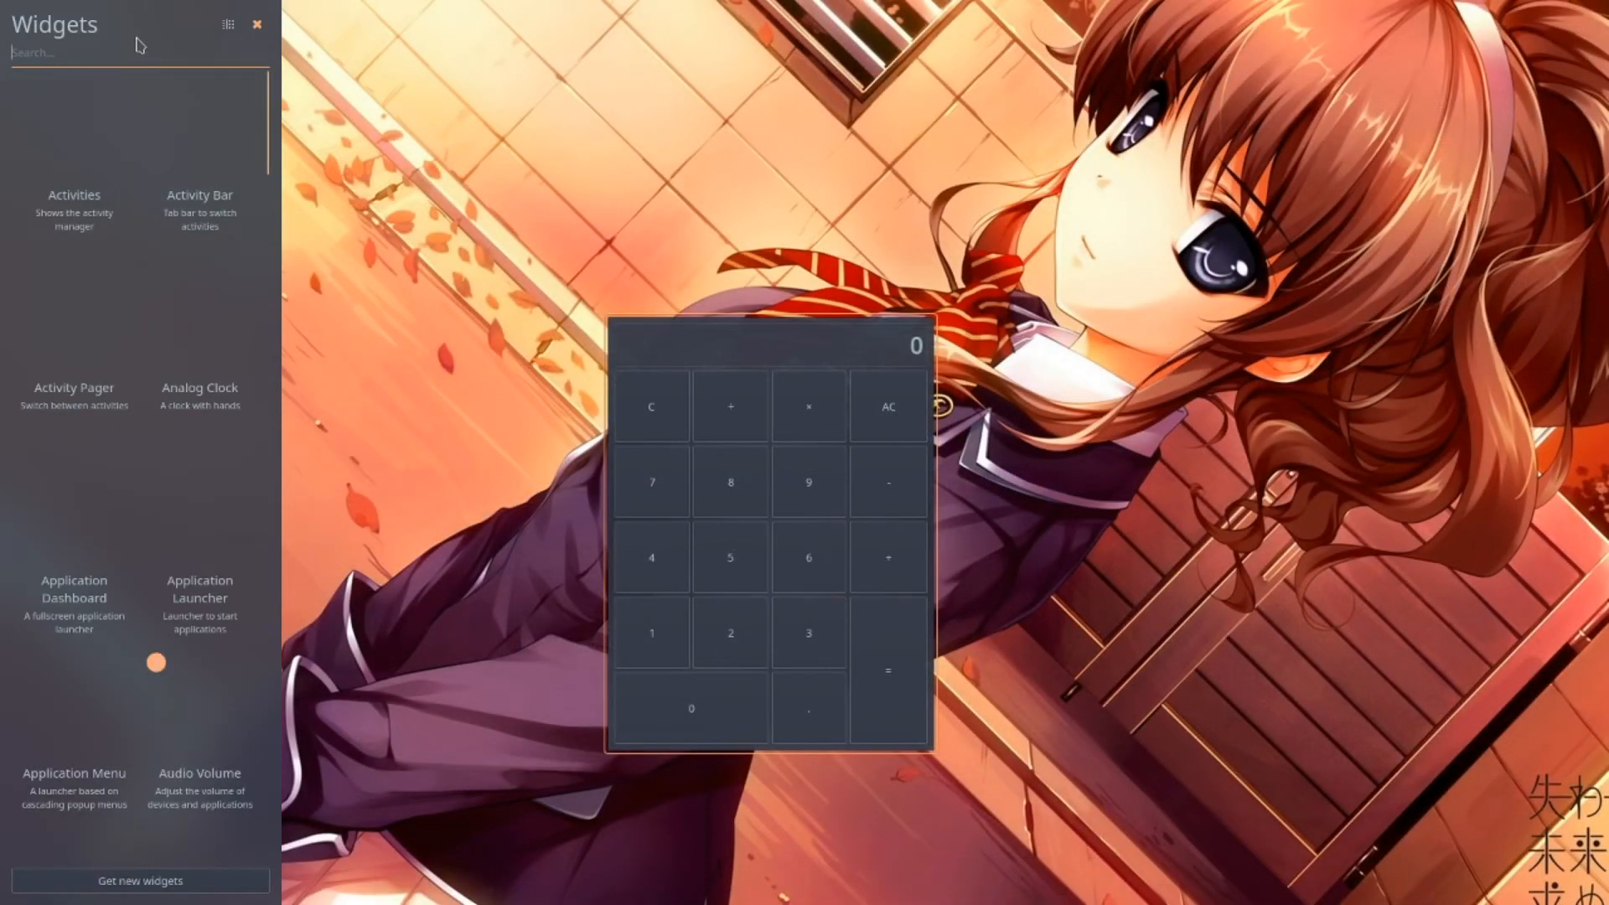
{"action": "type", "text": "system"}
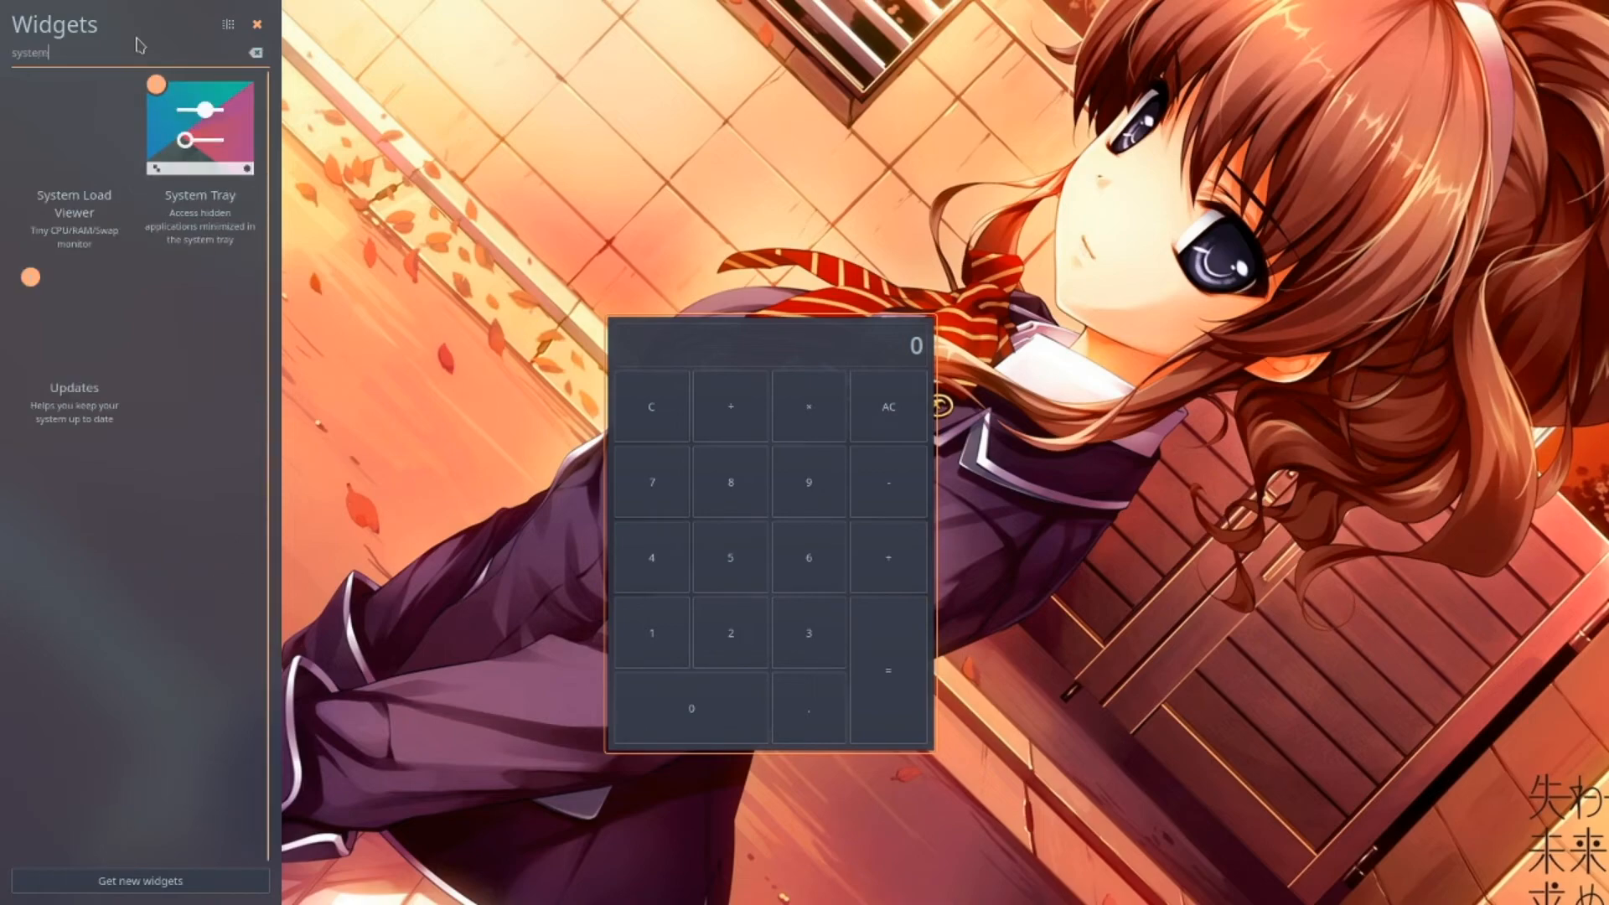
{"action": "left_click_drag", "start_coordinate": [74, 134], "coordinate": [394, 309]}
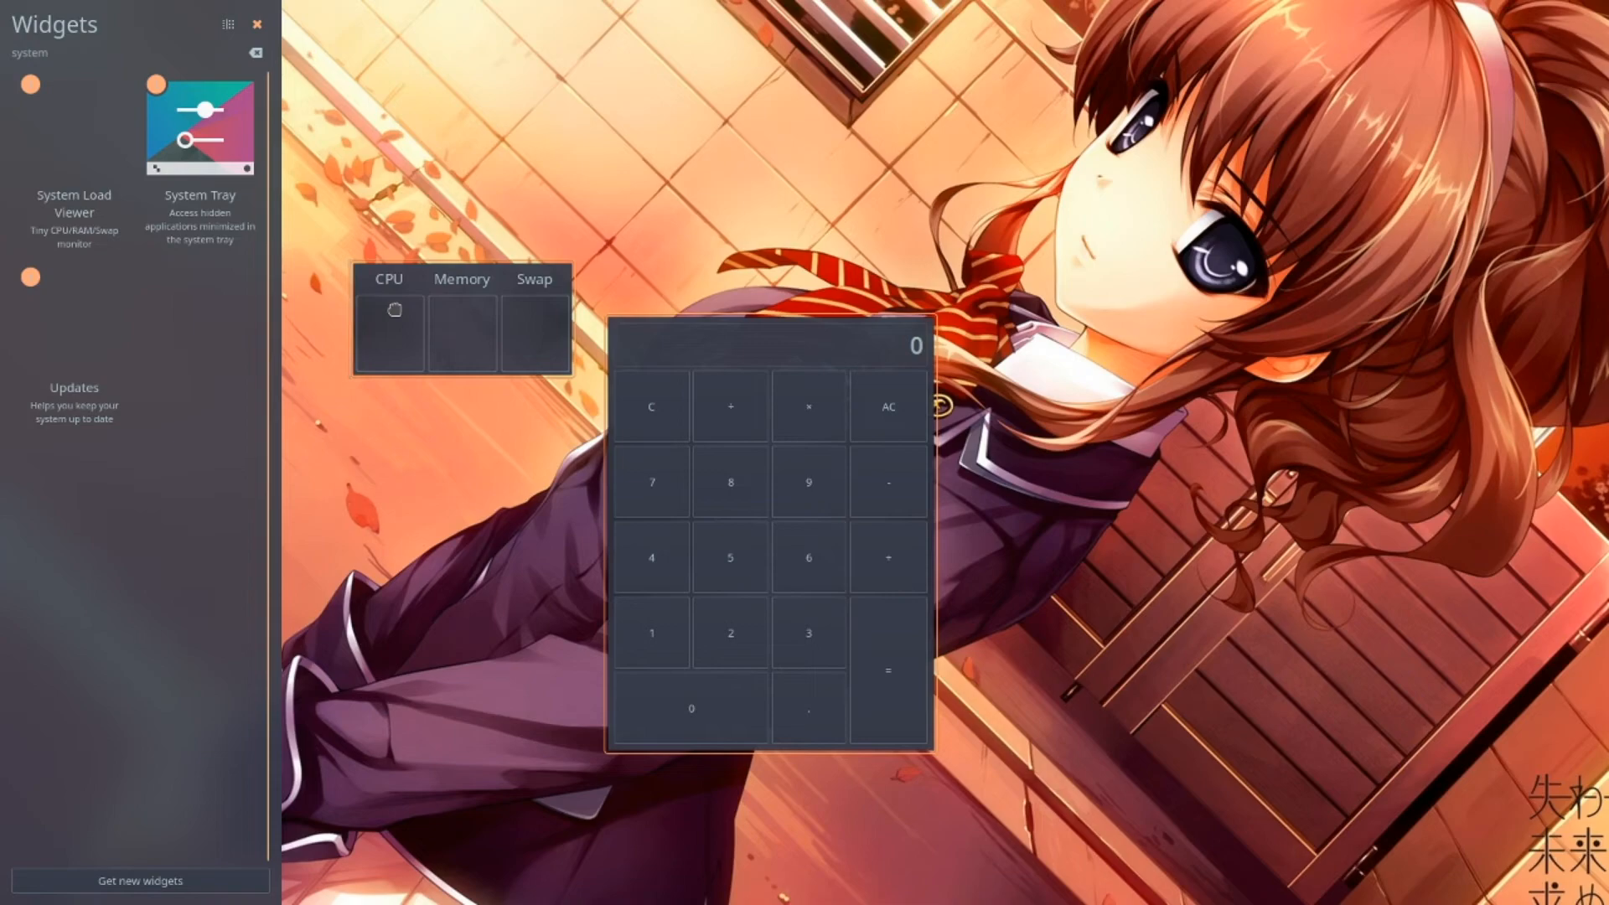
{"action": "key", "text": "Escape"}
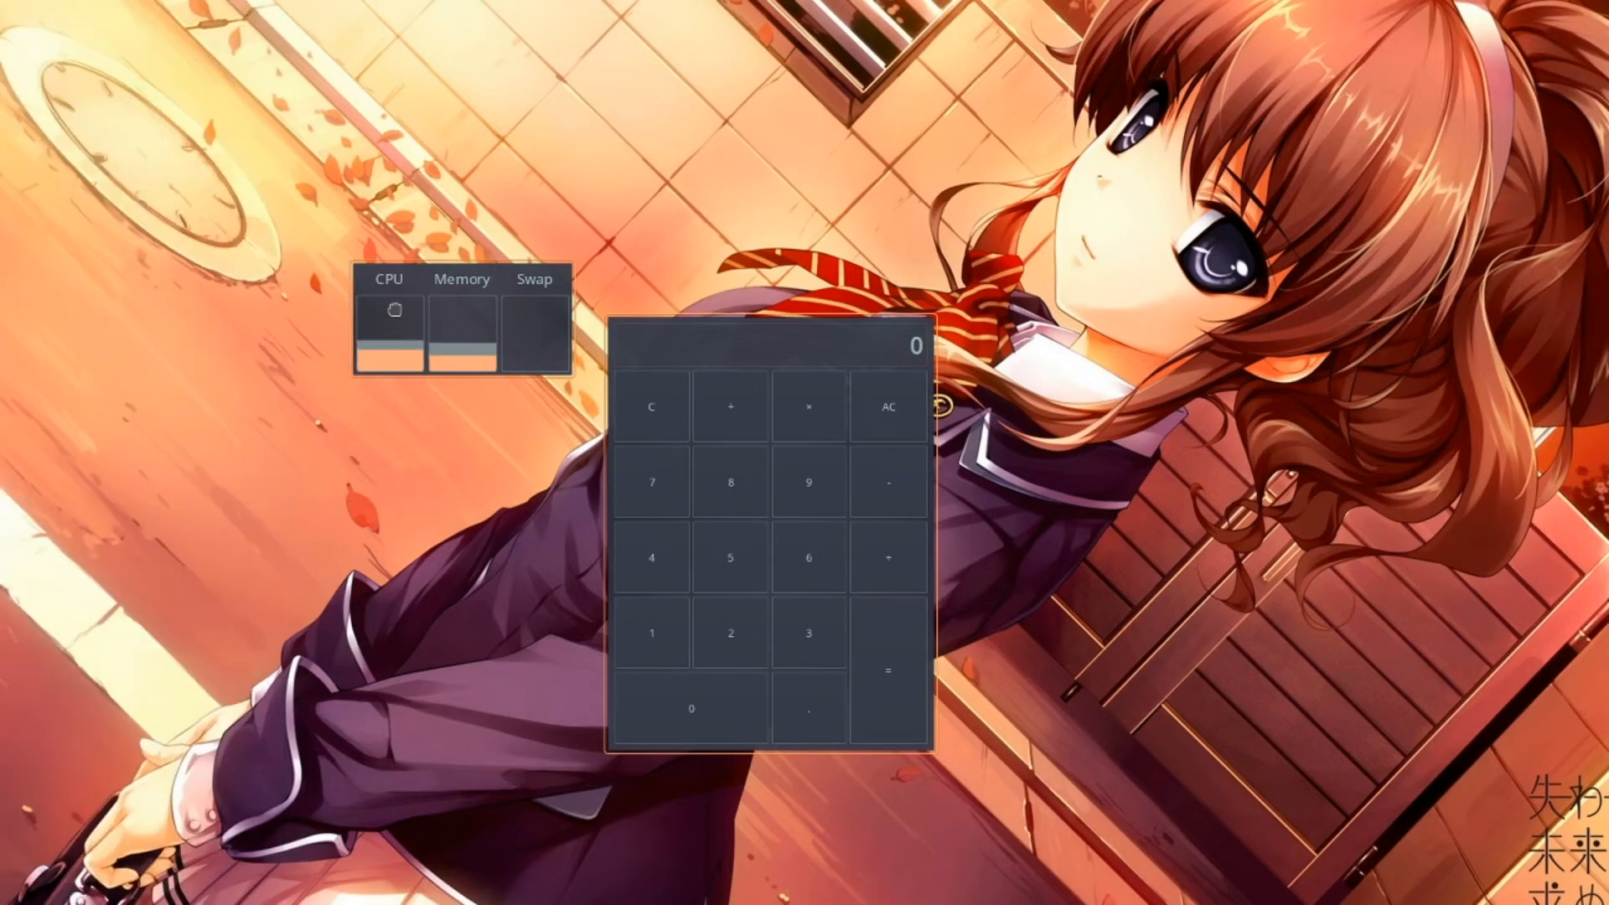
- Widen the System Load Viewer so it spans above the calculator, and close the System Monitor window
{"action": "mouse_move", "coordinate": [394, 310]}
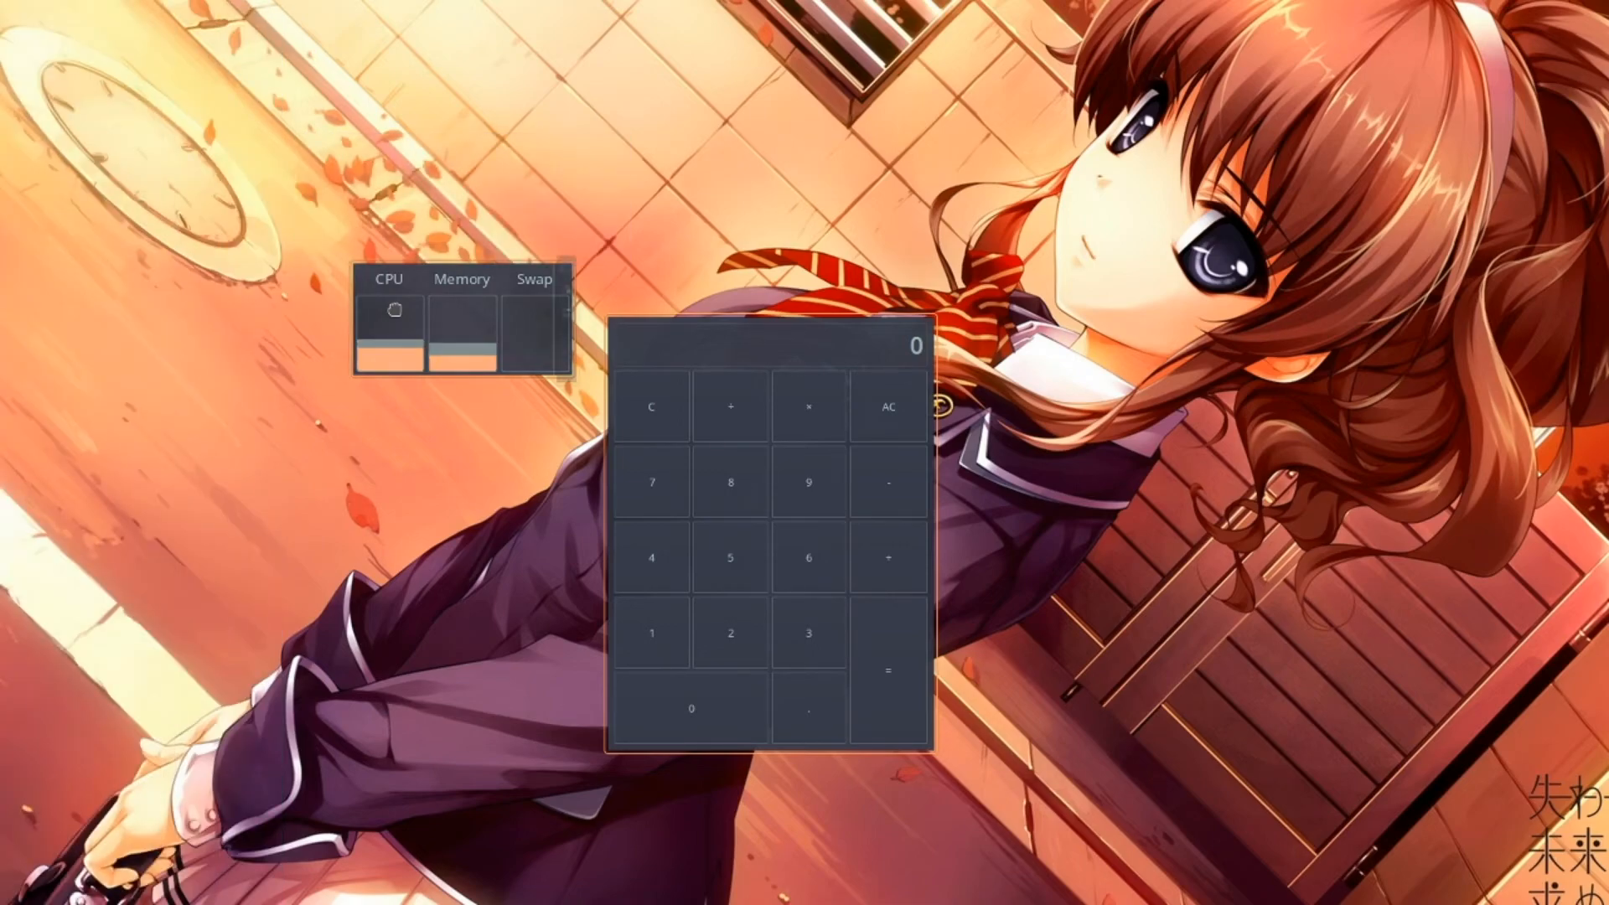
{"action": "left_click_drag", "start_coordinate": [566, 265], "coordinate": [1314, 205]}
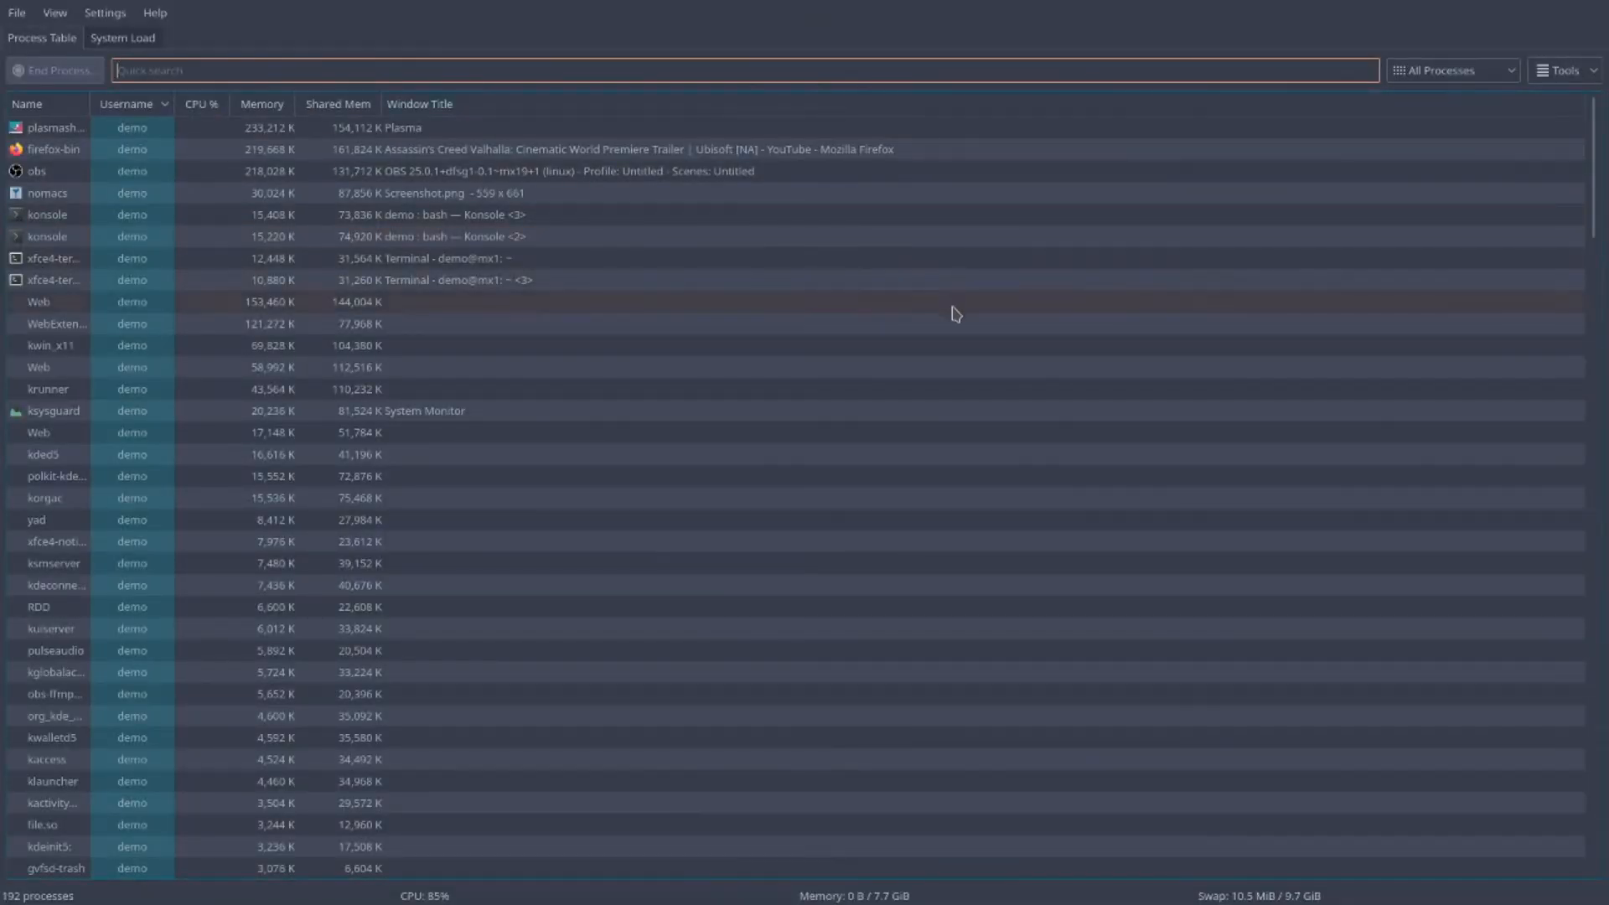
{"action": "key", "text": "alt+F4"}
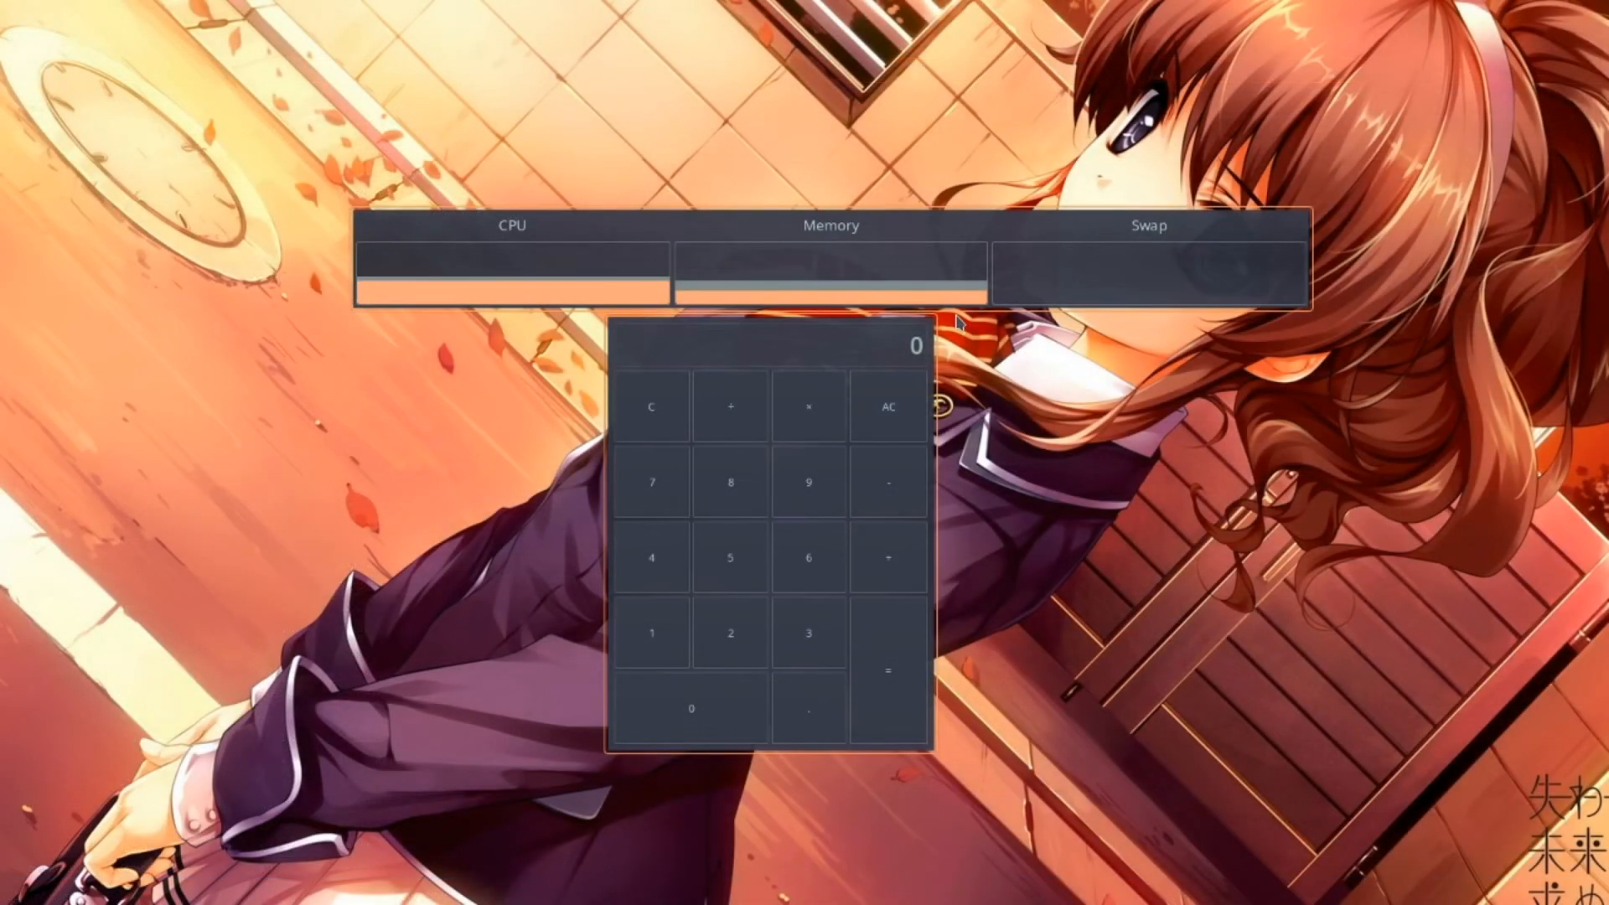
- Move the System Load Viewer from the desktop into the taskbar panel
{"action": "left_click_drag", "start_coordinate": [1314, 283], "coordinate": [534, 894]}
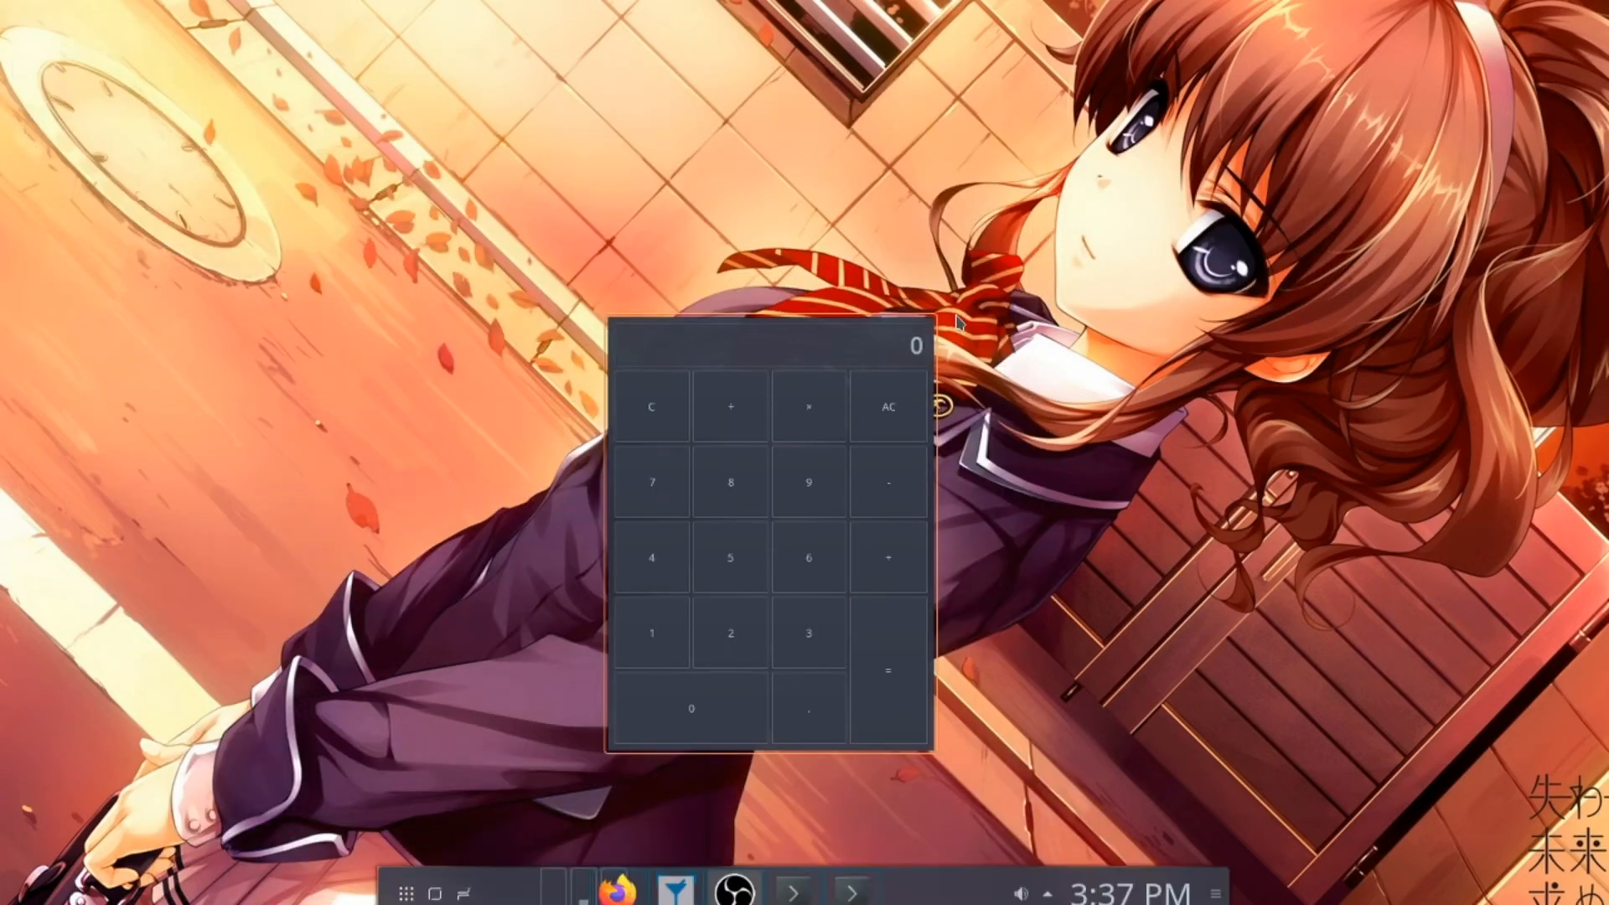
{"action": "mouse_move", "coordinate": [534, 894]}
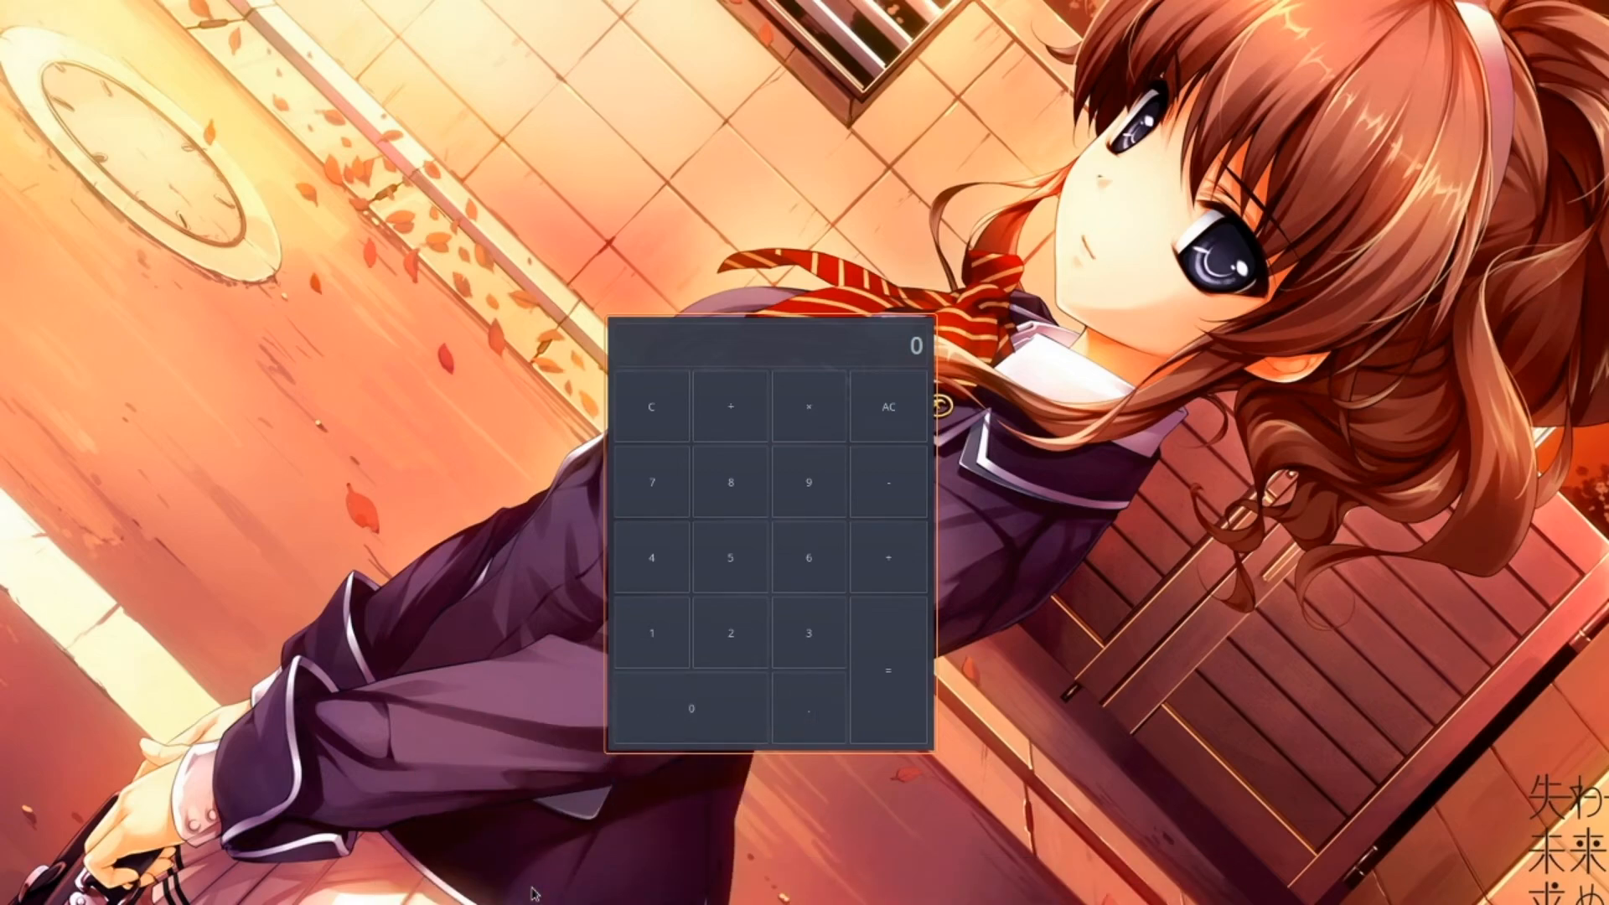
- Remove the calculator widget from the desktop
{"action": "left_click_drag", "start_coordinate": [838, 354], "coordinate": [852, 340]}
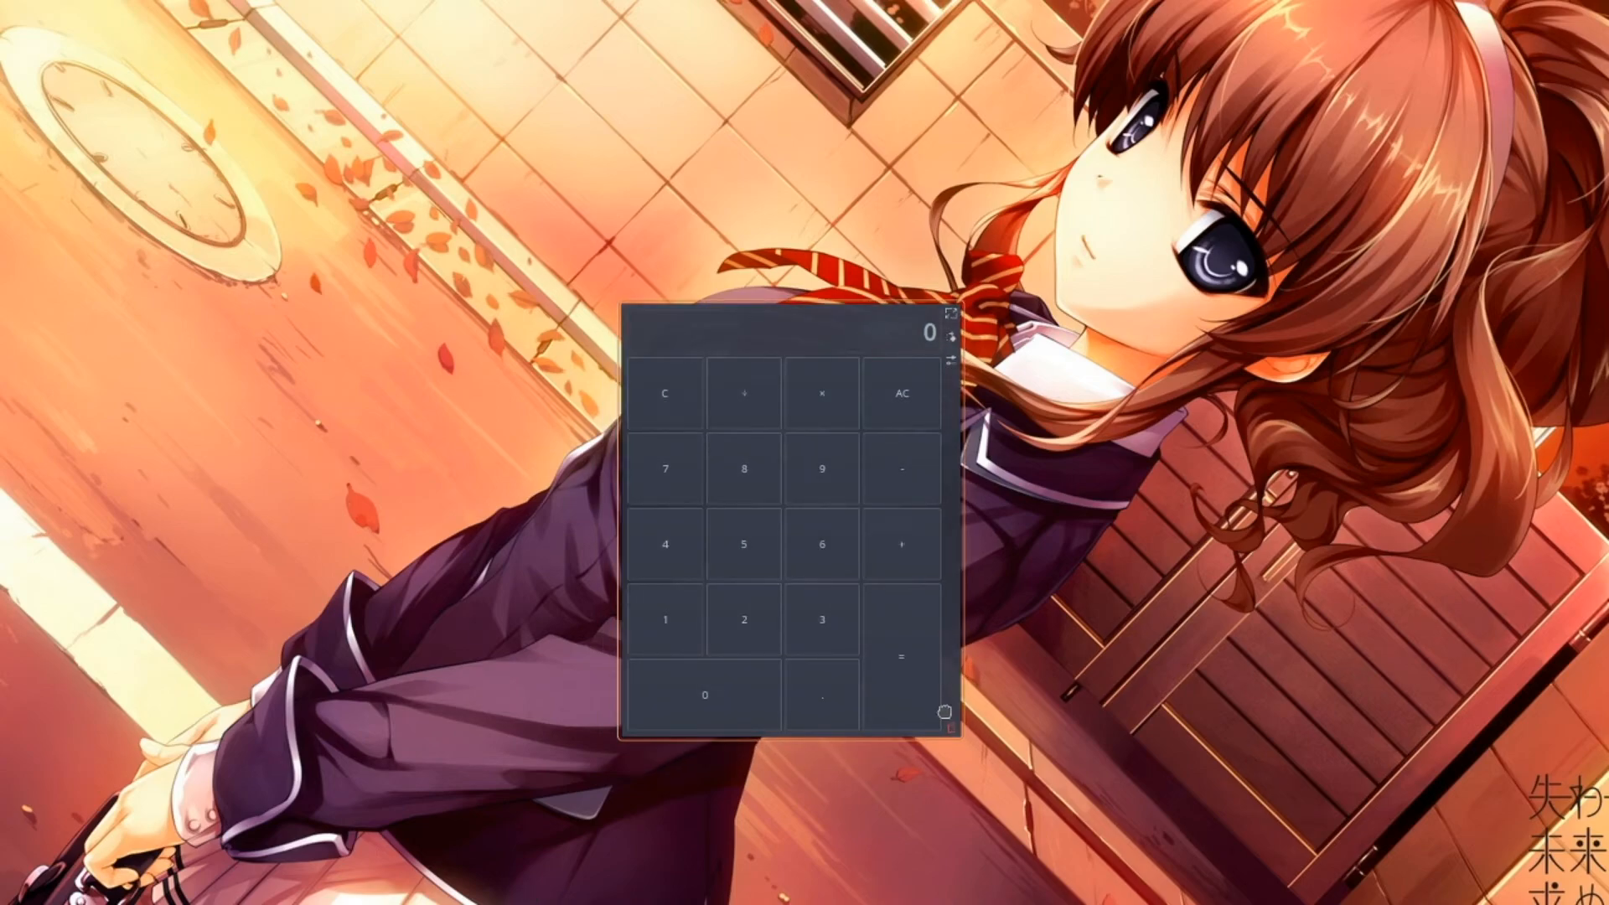
{"action": "left_click", "coordinate": [951, 727]}
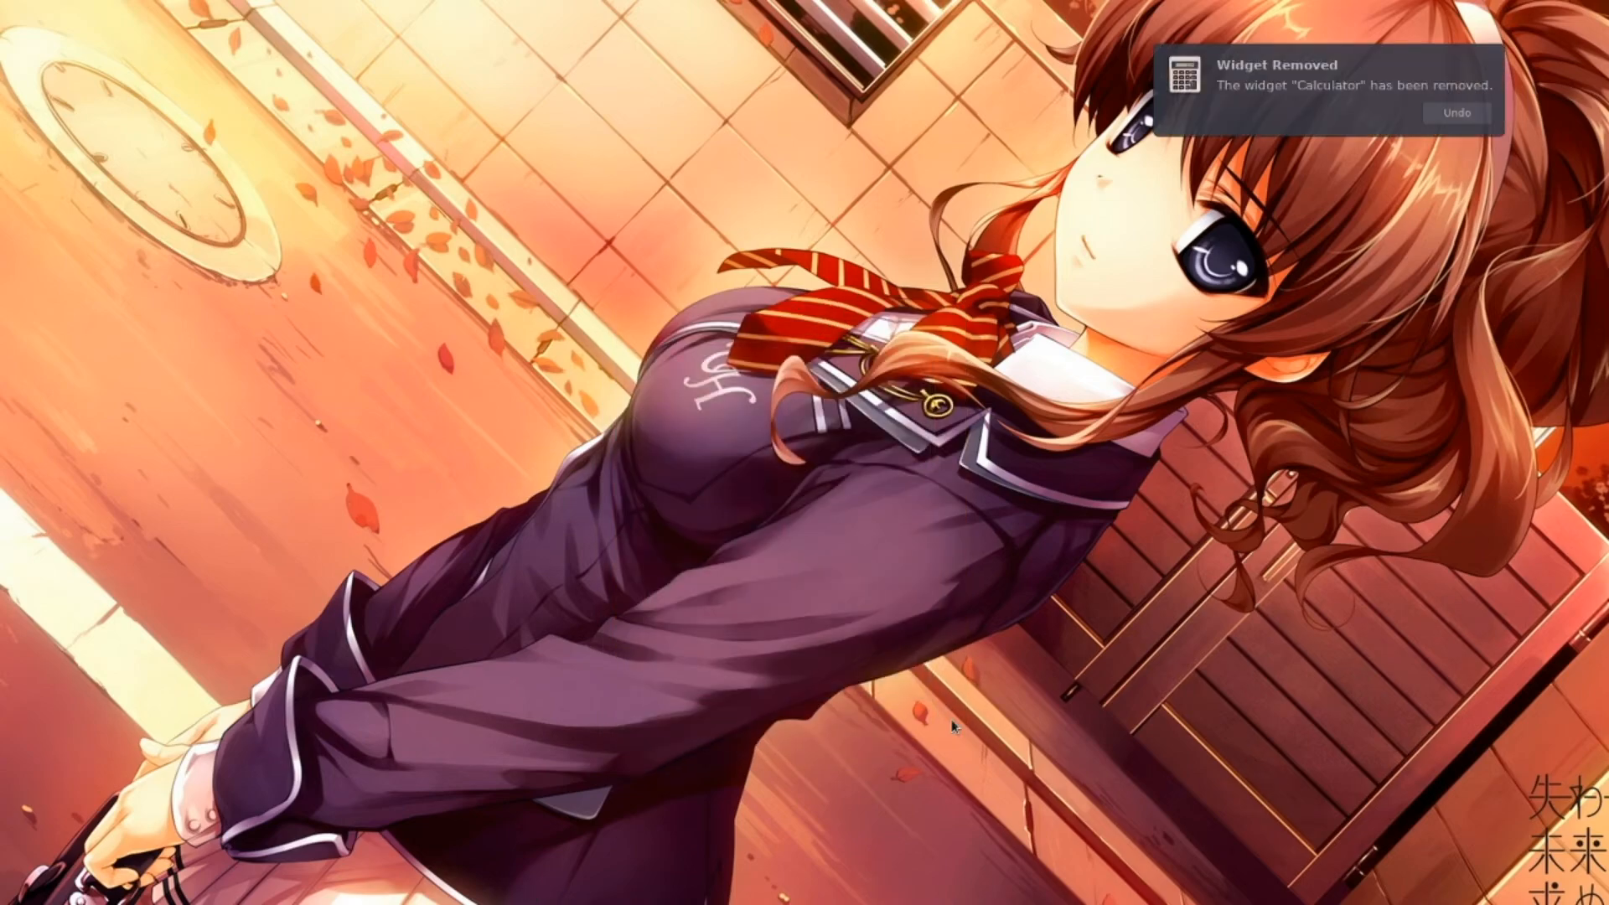
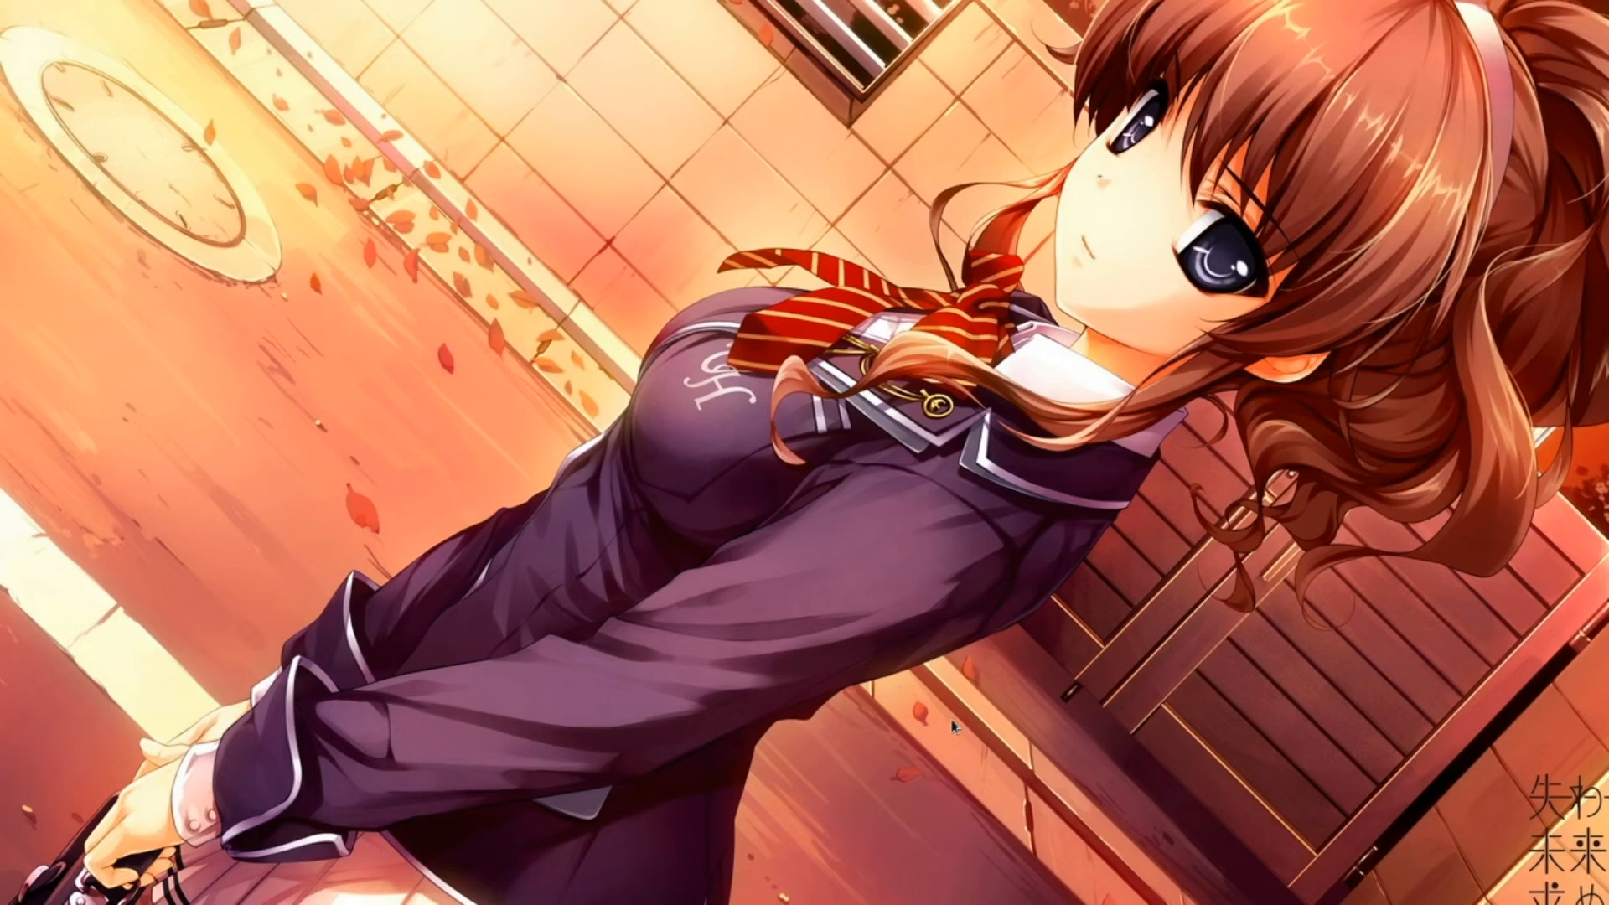
- Open four tiled terminals on the empty desktop and run cmatrix in the tall left-hand one
{"action": "key", "text": "super+Return"}
{"action": "key", "text": "super+Return"}
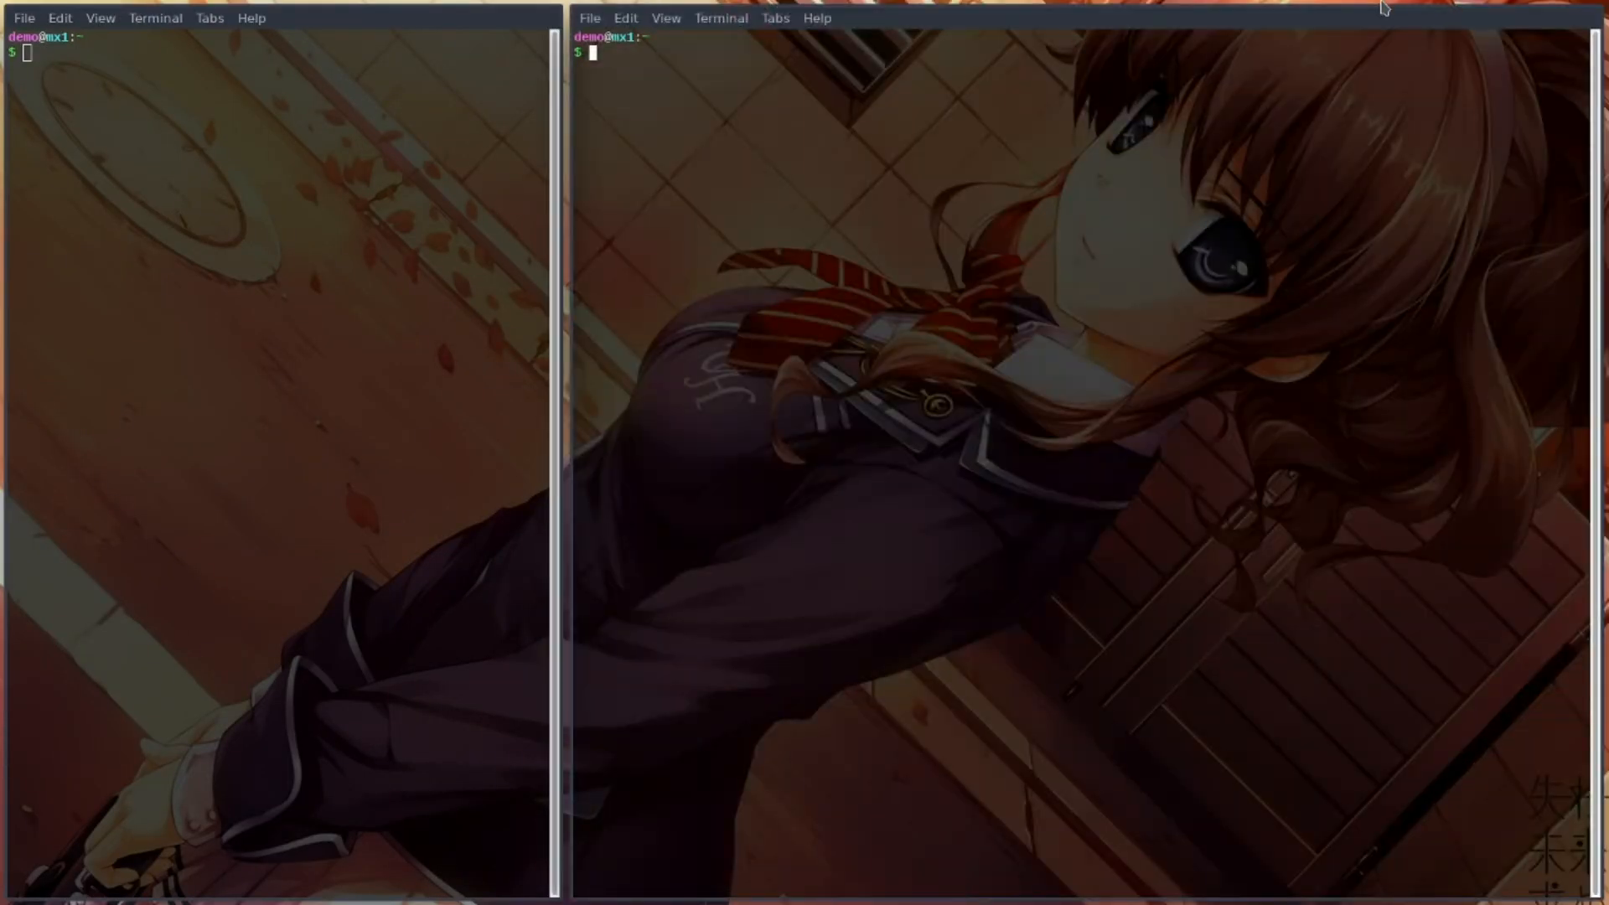
{"action": "key", "text": "super+Return"}
{"action": "key", "text": "super+Return"}
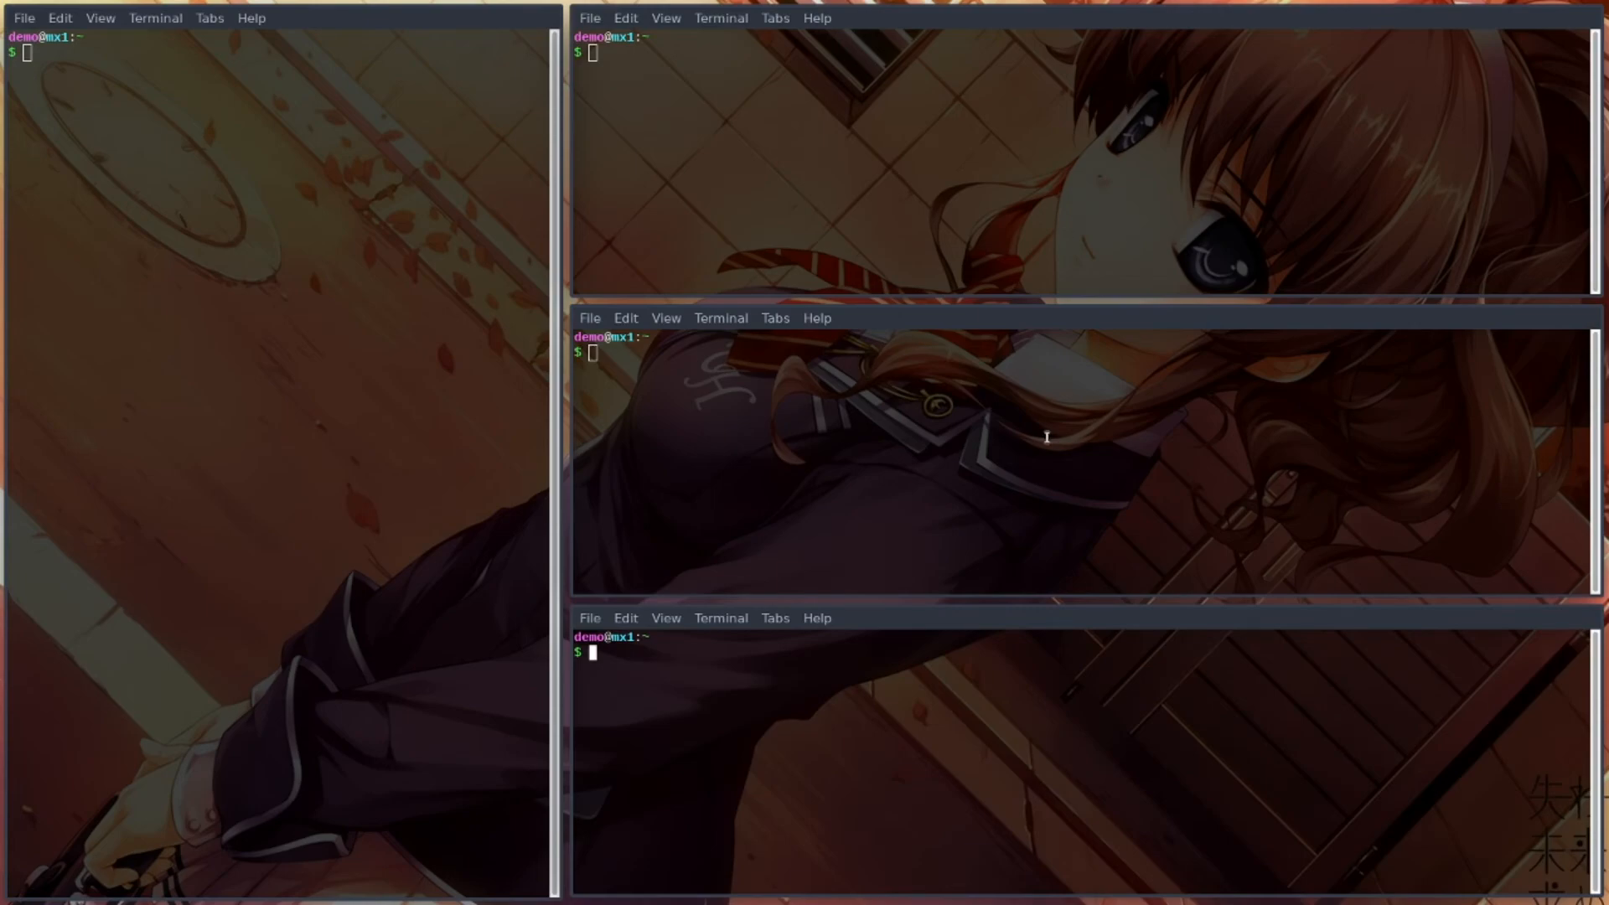
{"action": "type", "text": "c"}
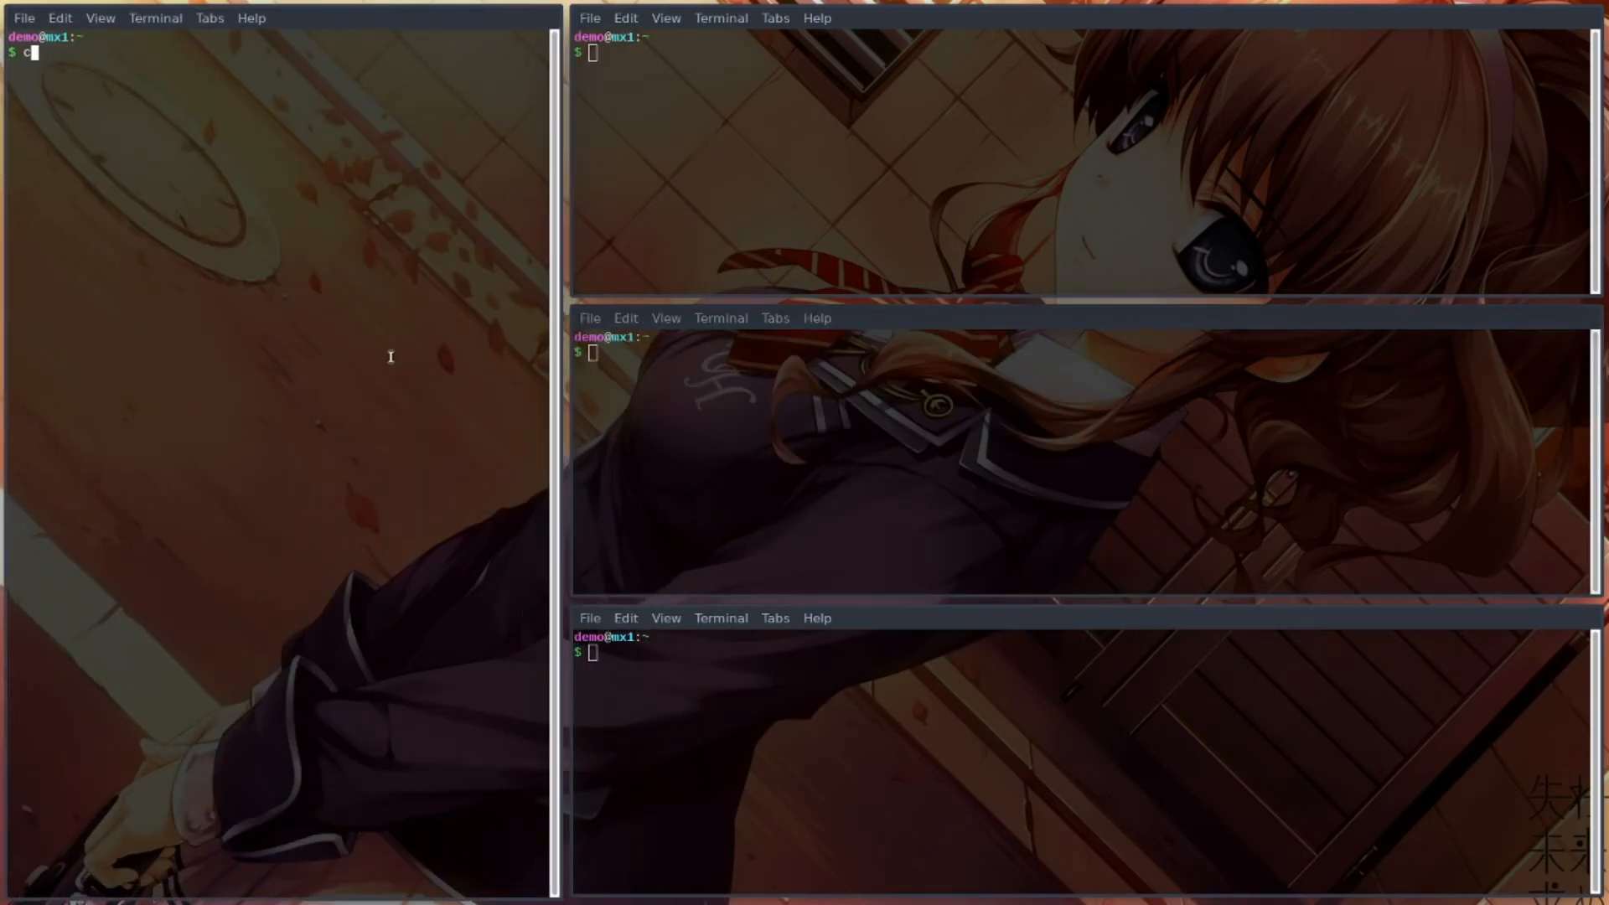
{"action": "type", "text": "matrix"}
{"action": "key", "text": "Return"}
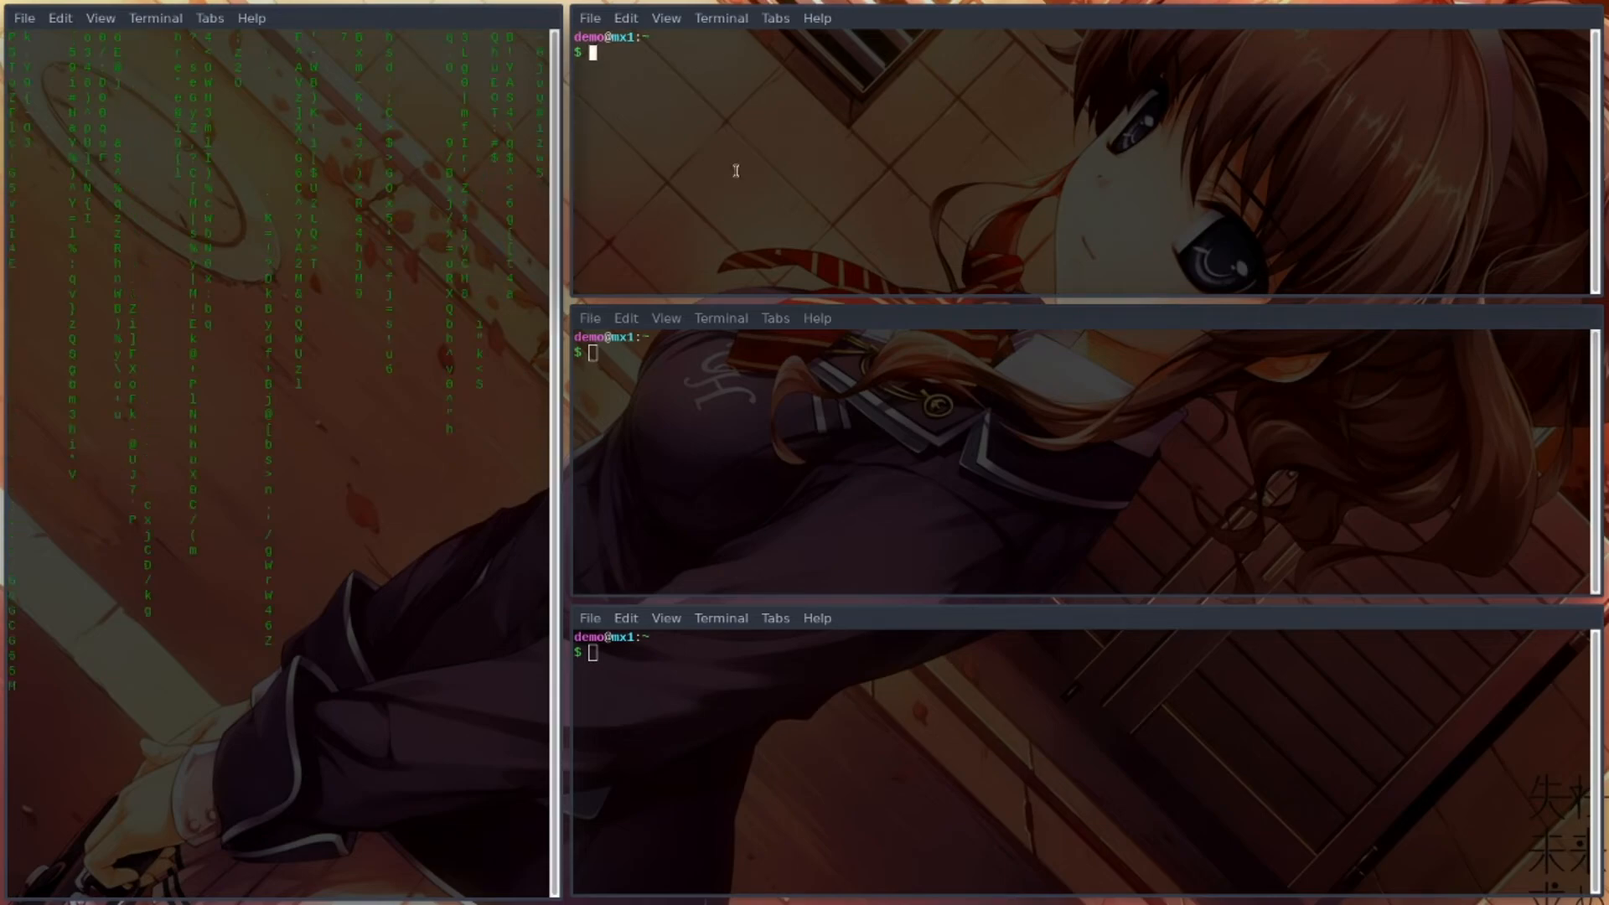
- Enlarge the uppermost right-hand terminal so the two below it shrink, and run neofetch in it
{"action": "left_click_drag", "start_coordinate": [811, 216], "coordinate": [855, 637]}
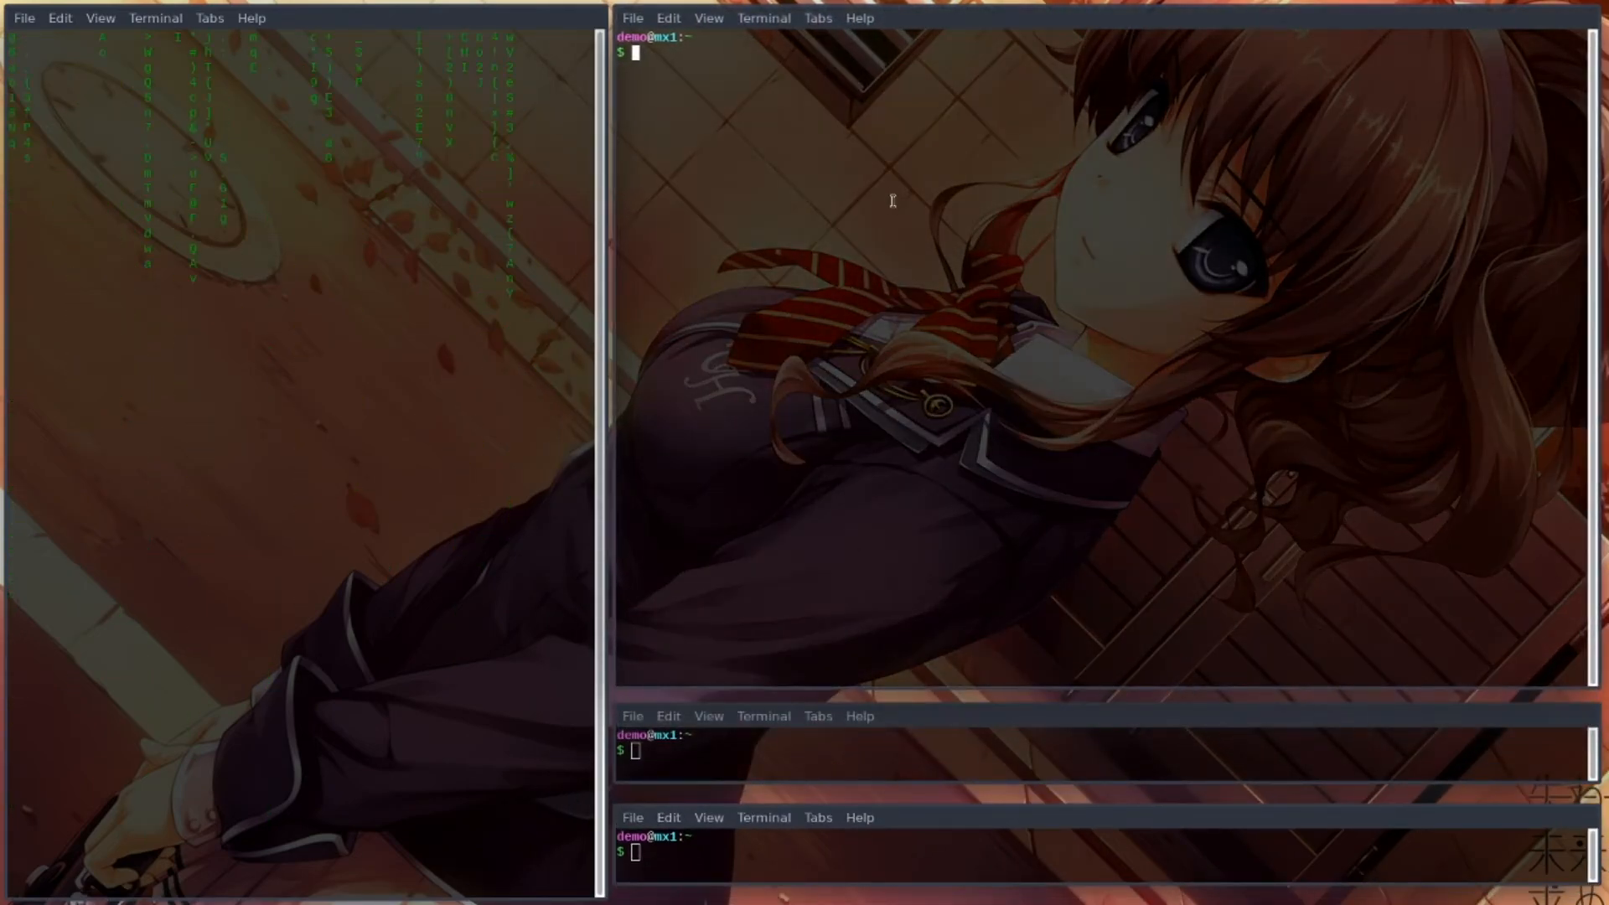
{"action": "type", "text": "neofetch"}
{"action": "key", "text": "Return"}
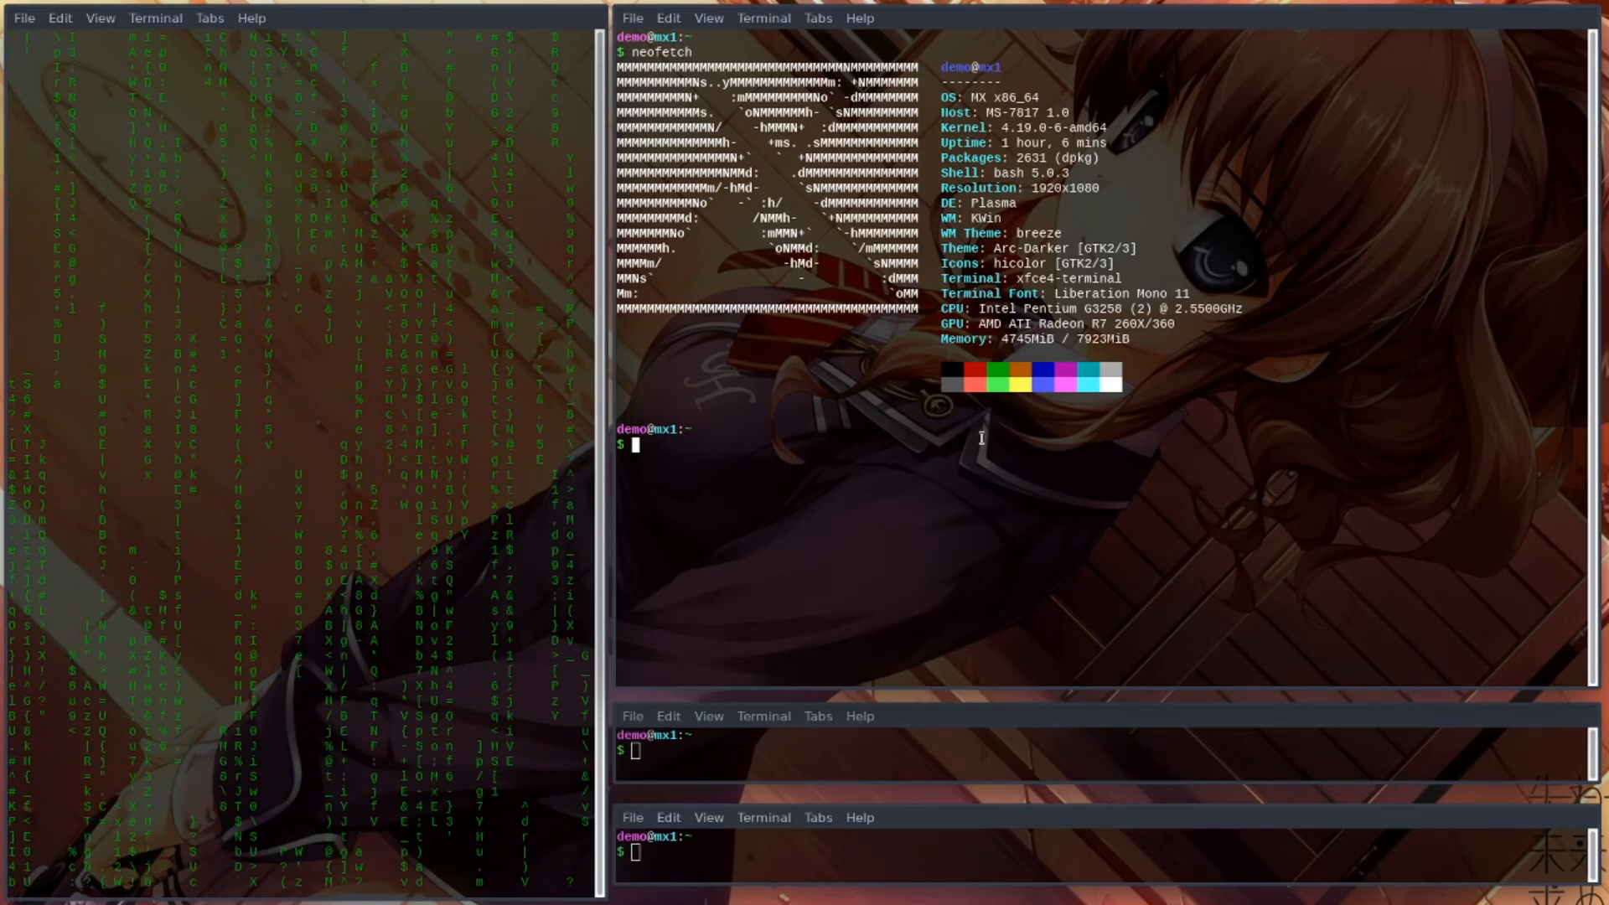
- Show the overview of all four virtual desktops and switch to the one holding the Tutorial checklist
{"action": "key", "text": "ctrl+F8"}
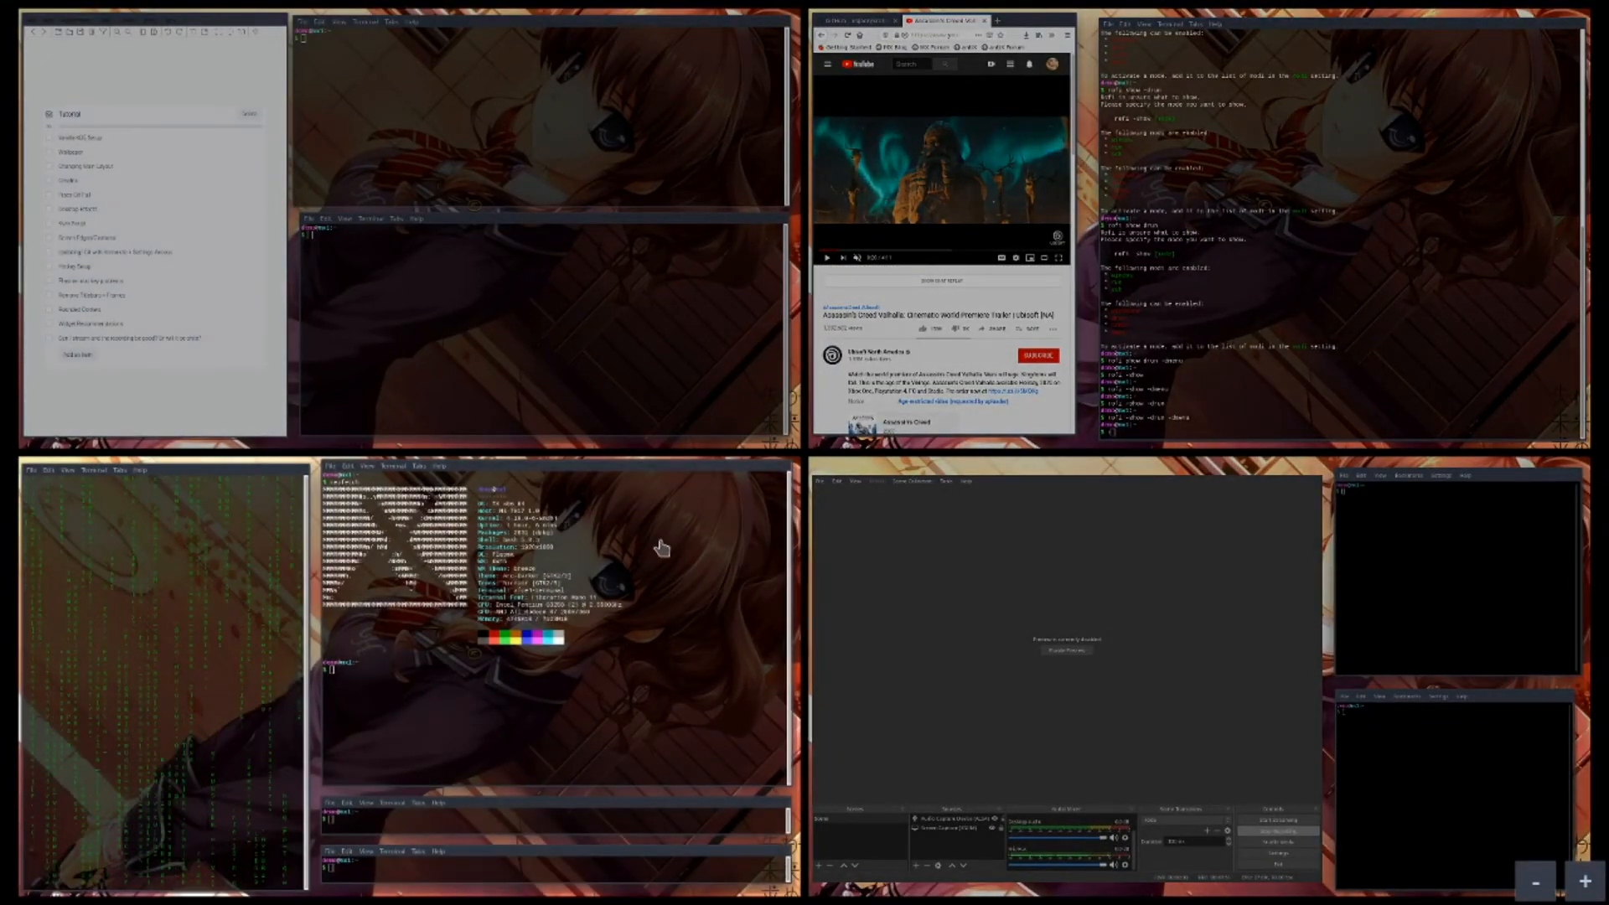
{"action": "left_click", "coordinate": [492, 770]}
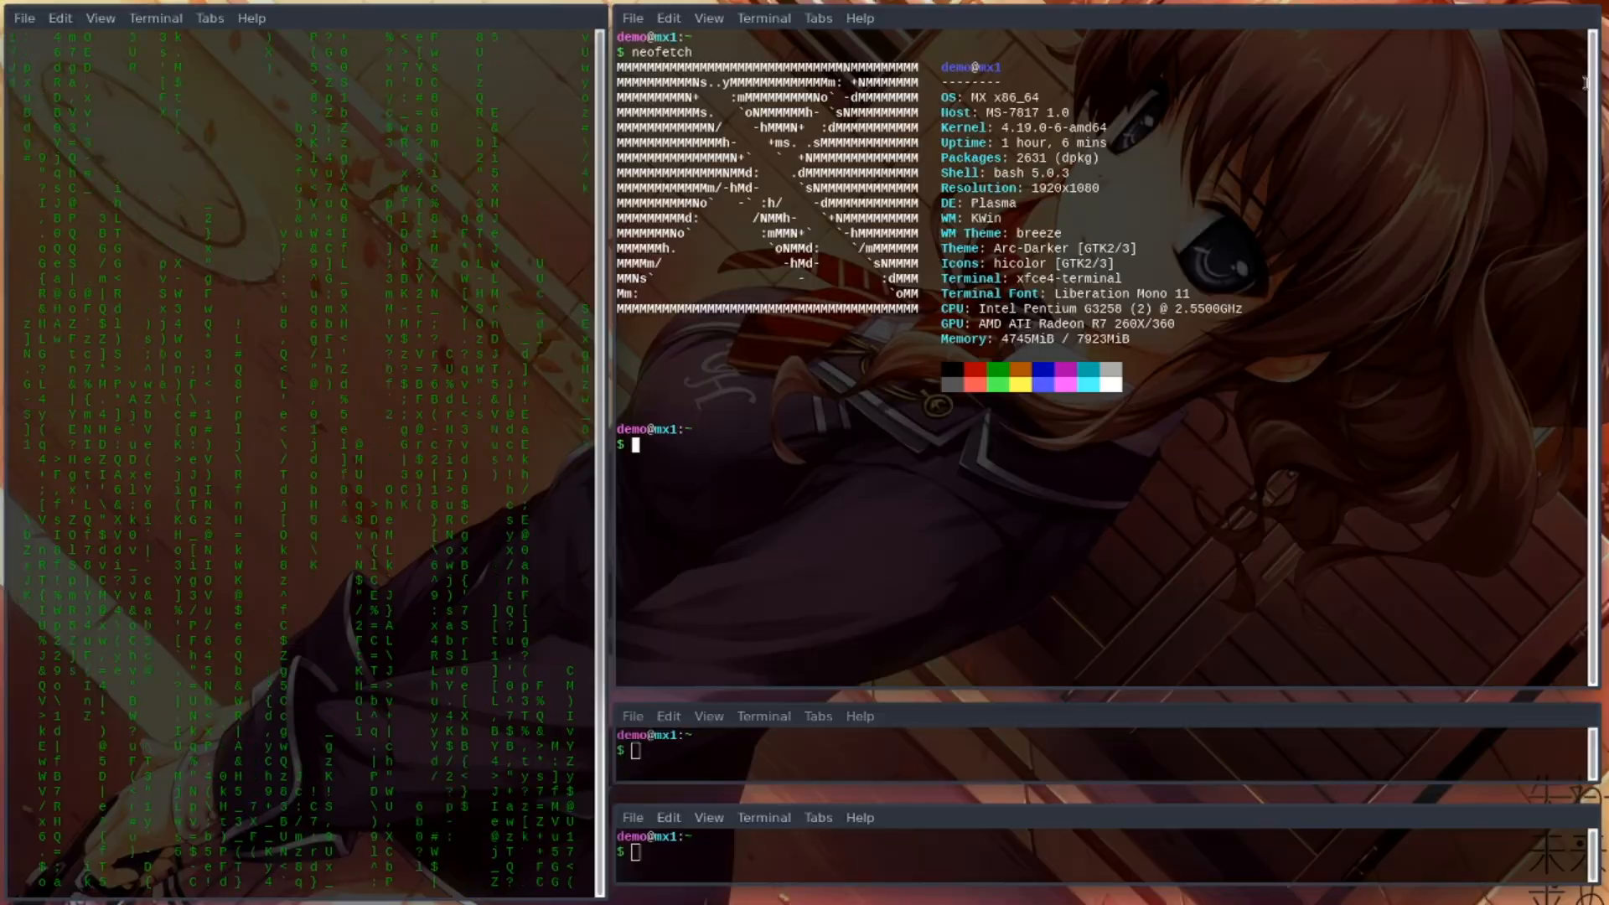
{"action": "key", "text": "ctrl+F8"}
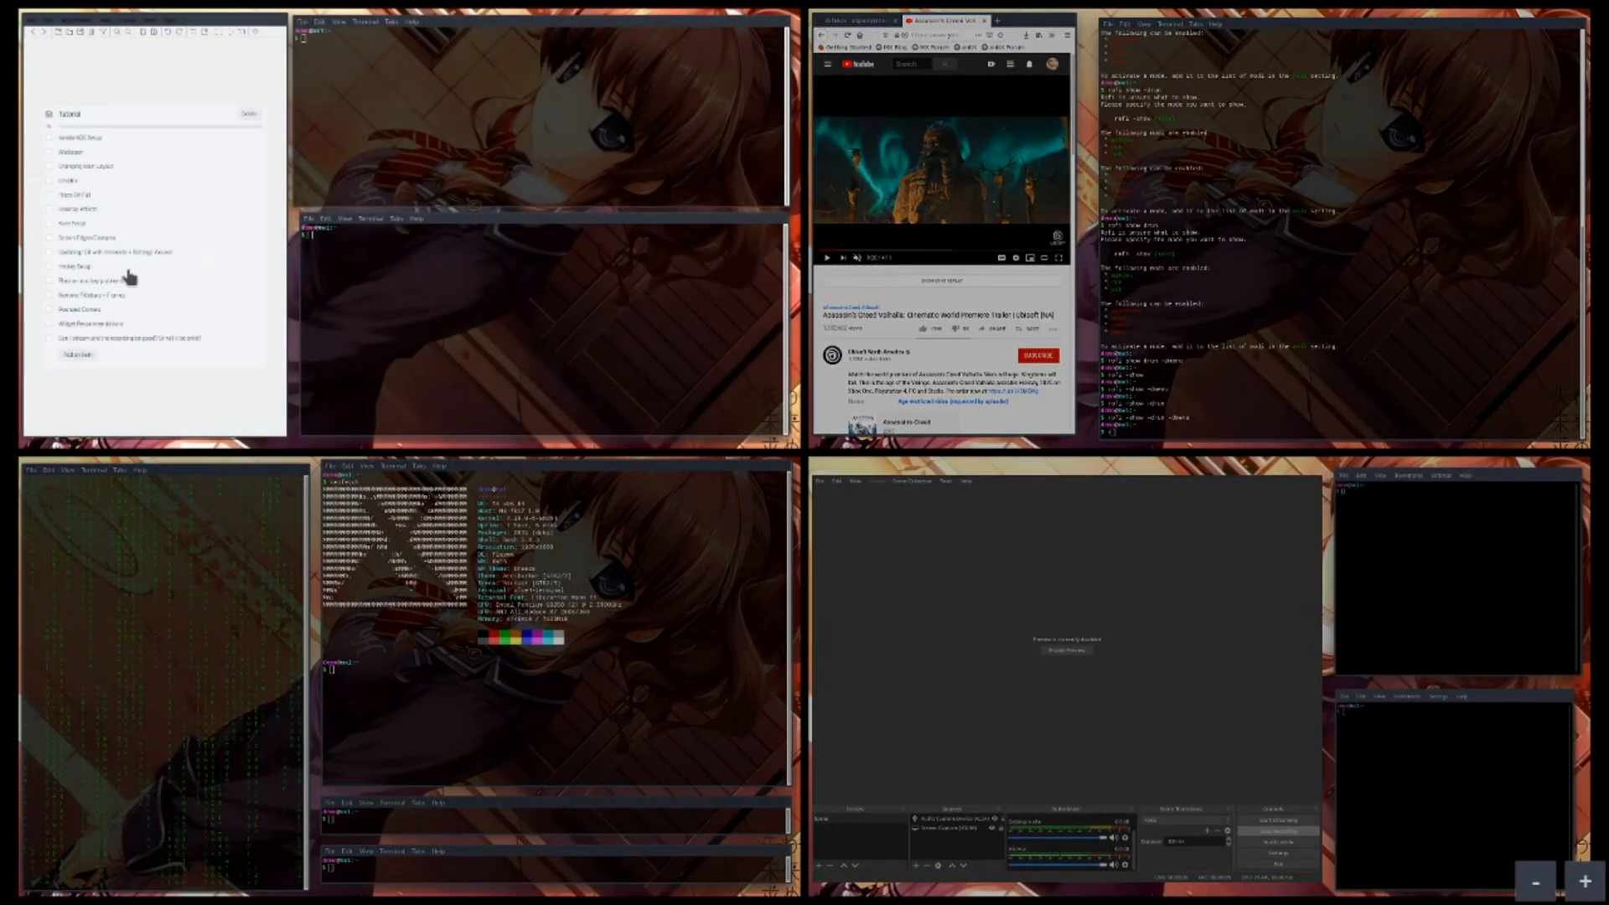
{"action": "left_click", "coordinate": [128, 278]}
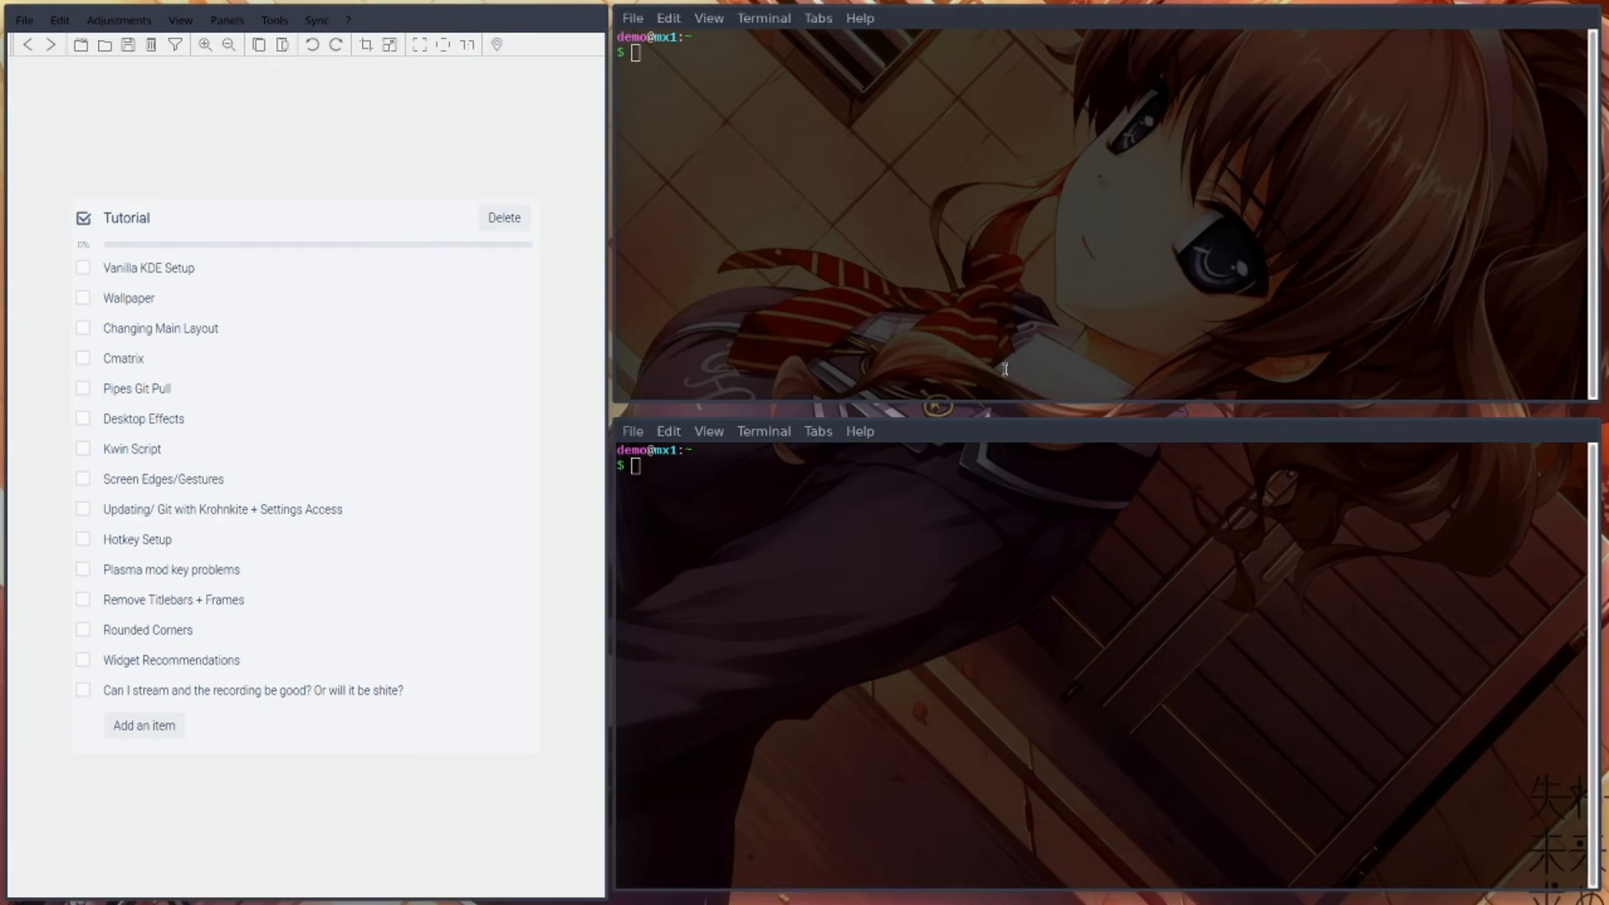
{"action": "key", "text": "ctrl+F8"}
{"action": "left_click", "coordinate": [508, 244]}
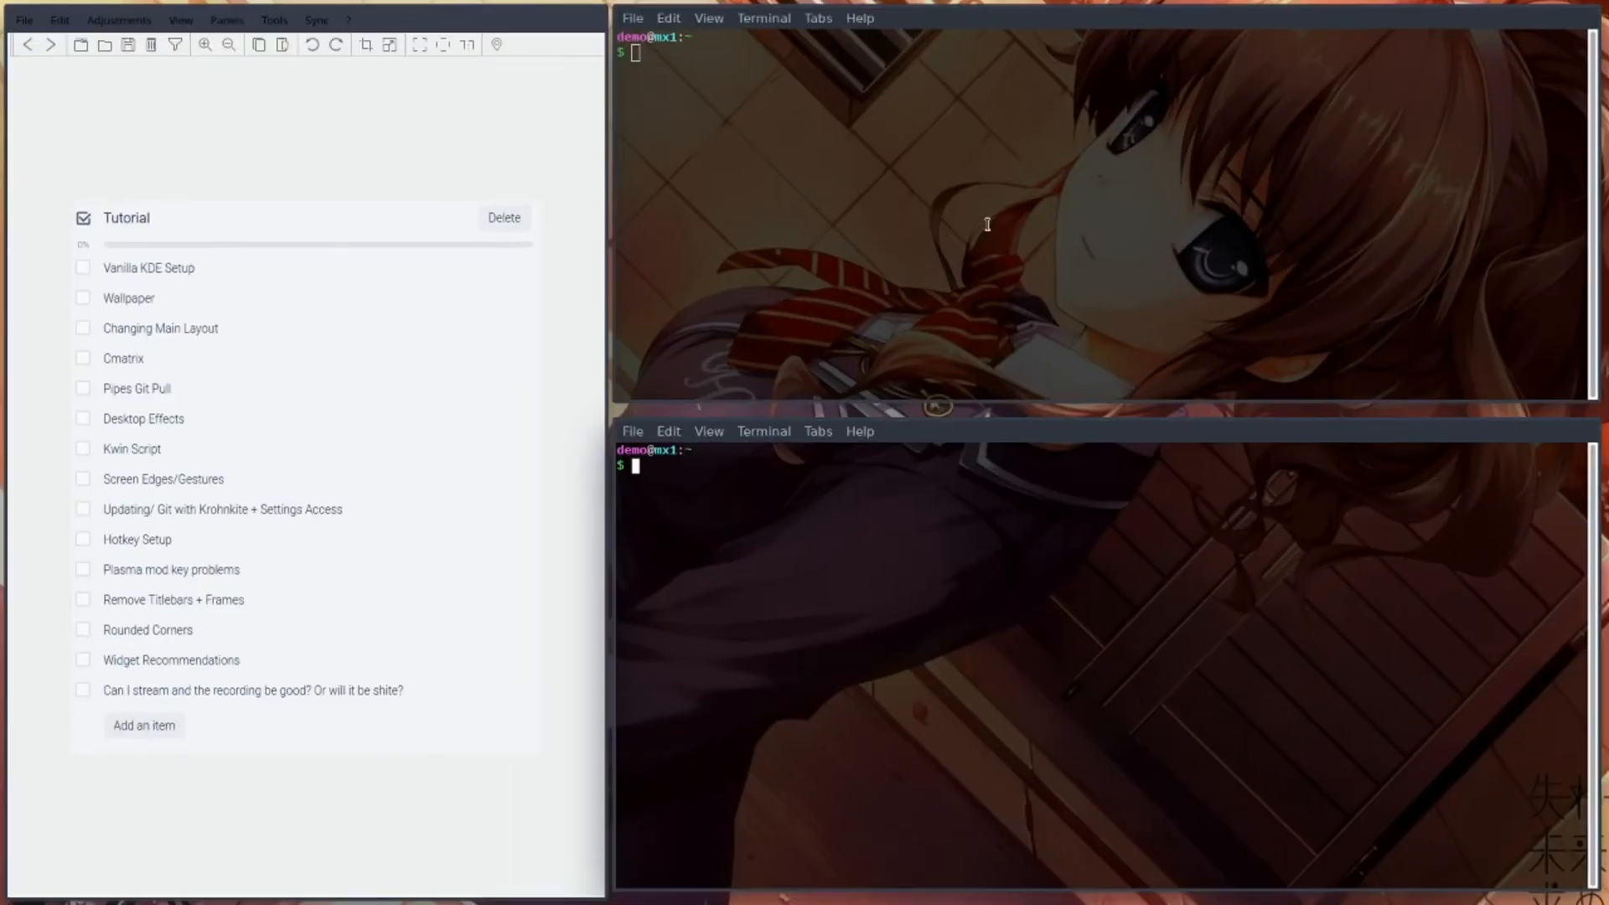
- Find the Task Switcher settings by searching for "task", and apply Flip Switch as the main window-switching visualization
{"action": "left_click", "coordinate": [989, 224]}
{"action": "key", "text": "super"}
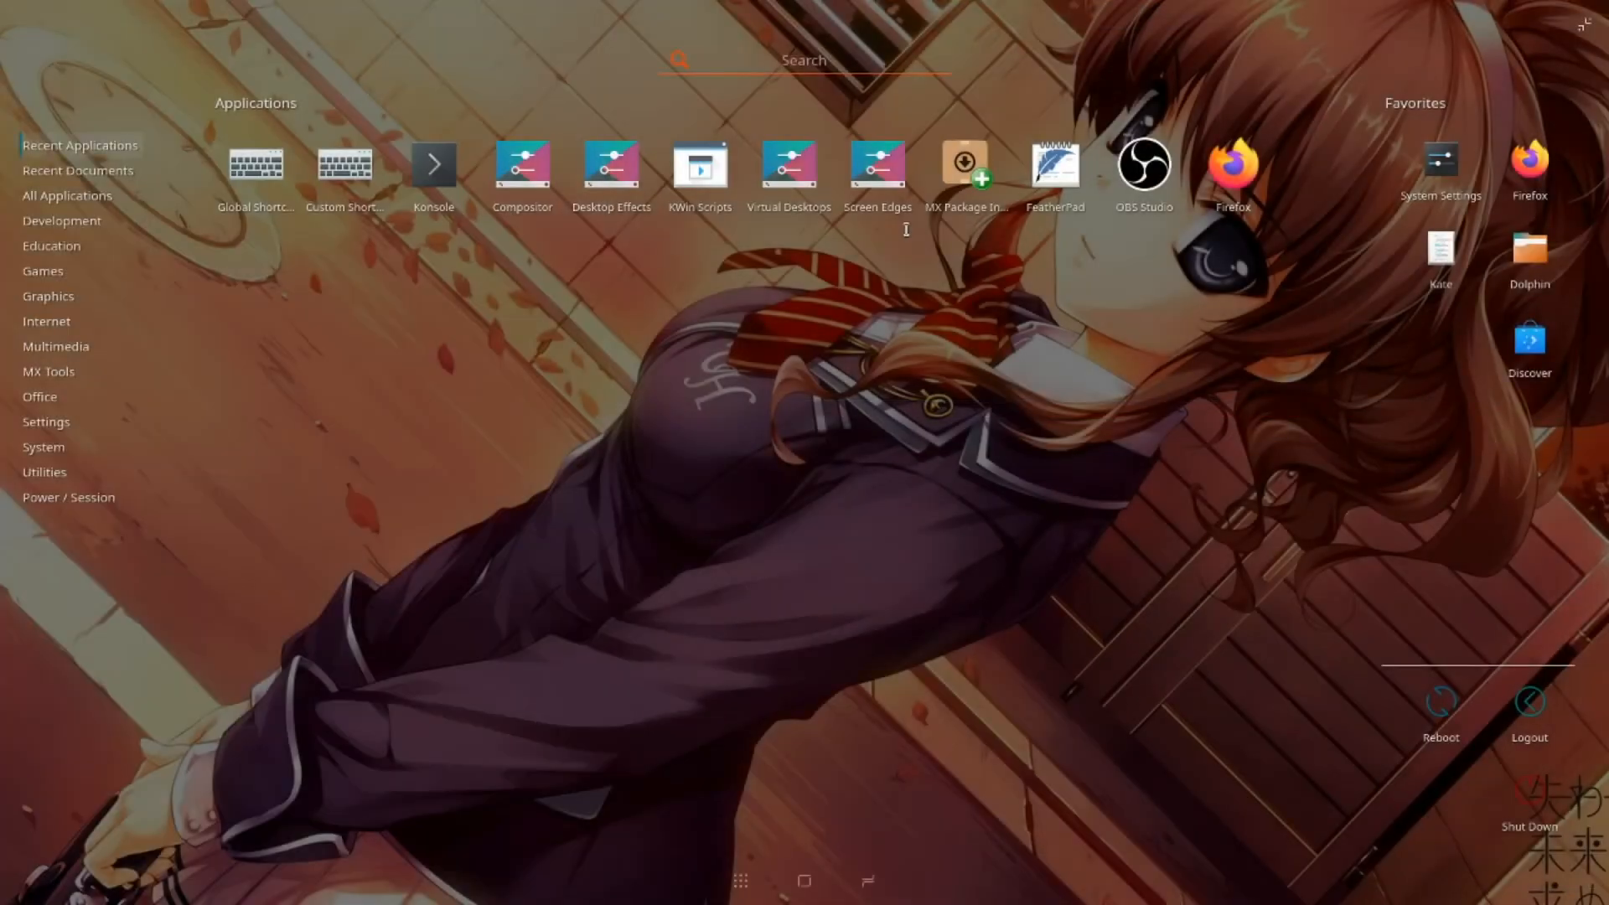
{"action": "type", "text": "task"}
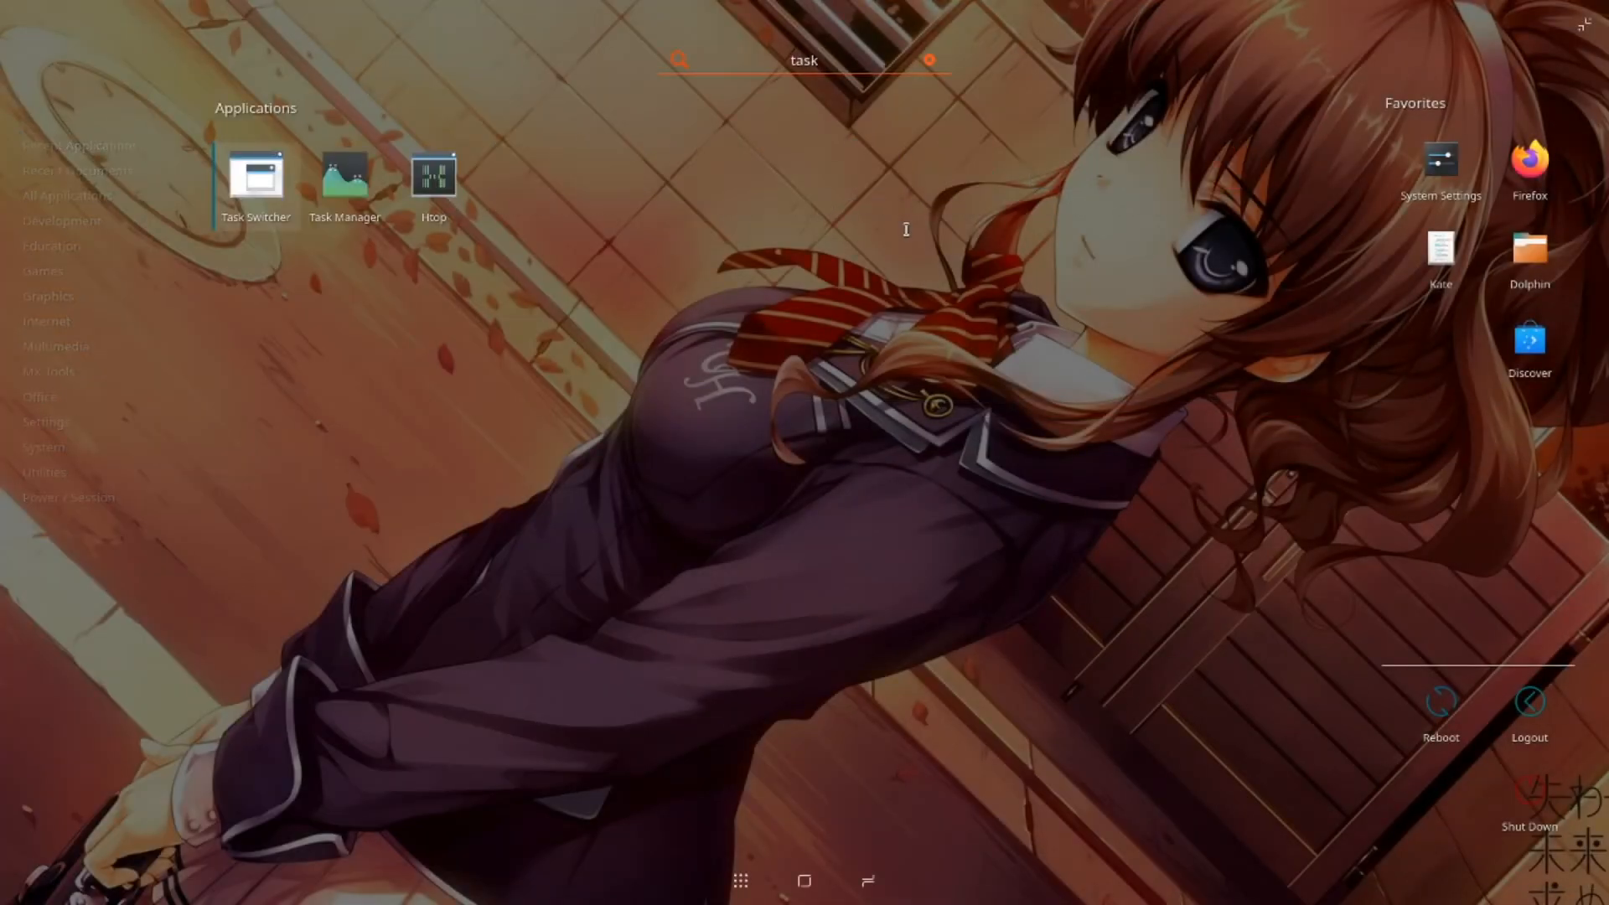
{"action": "key", "text": "Return"}
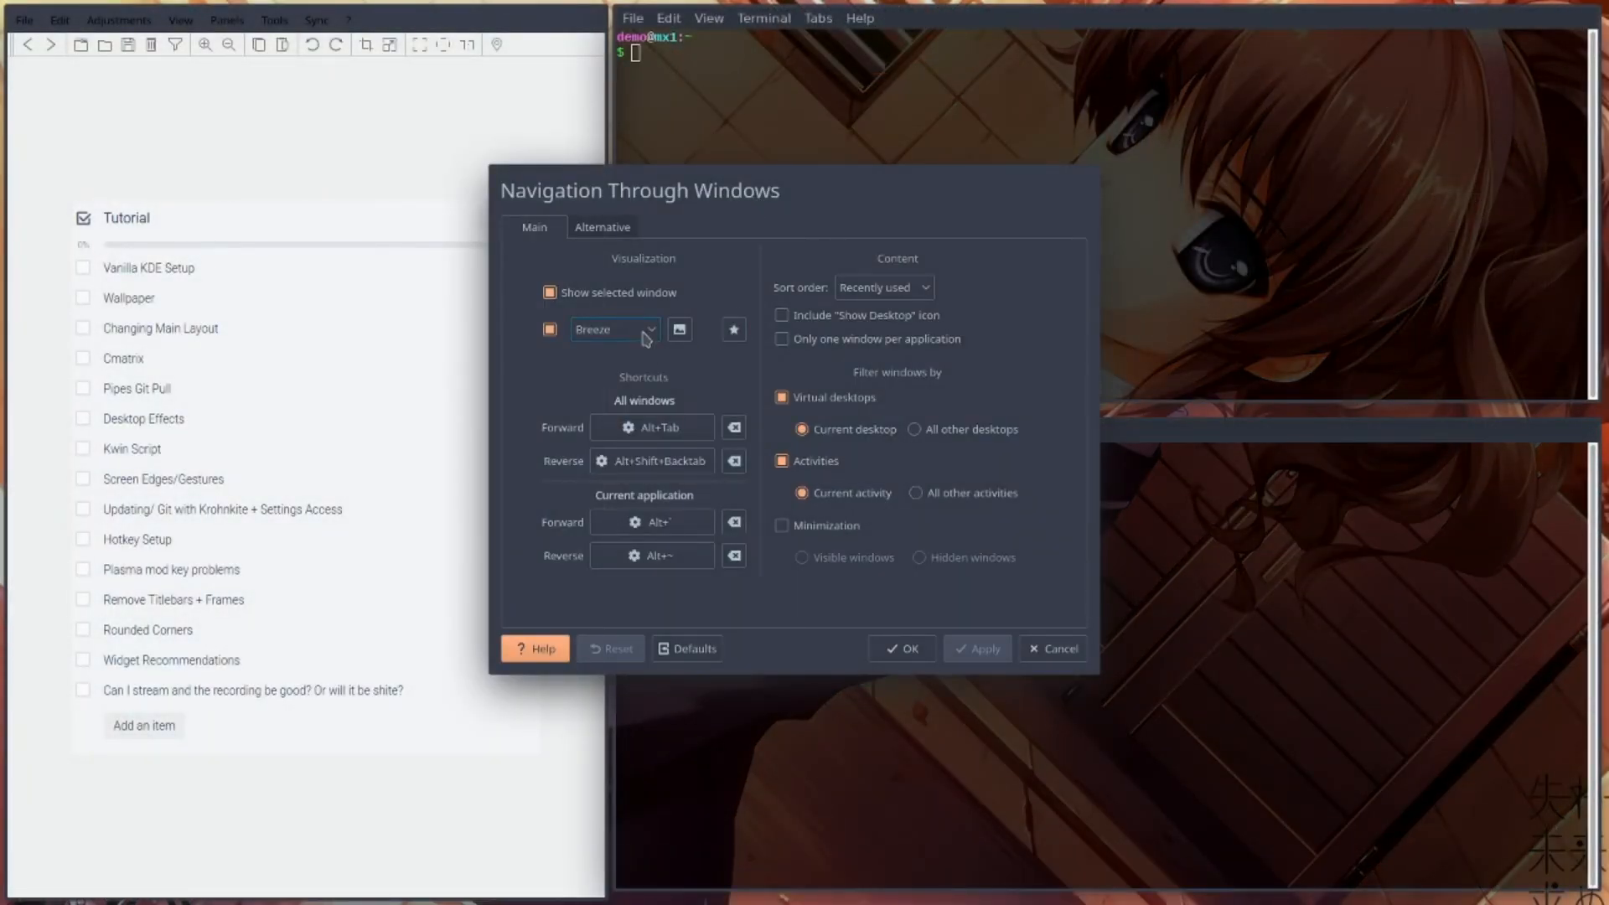
{"action": "left_click", "coordinate": [644, 331]}
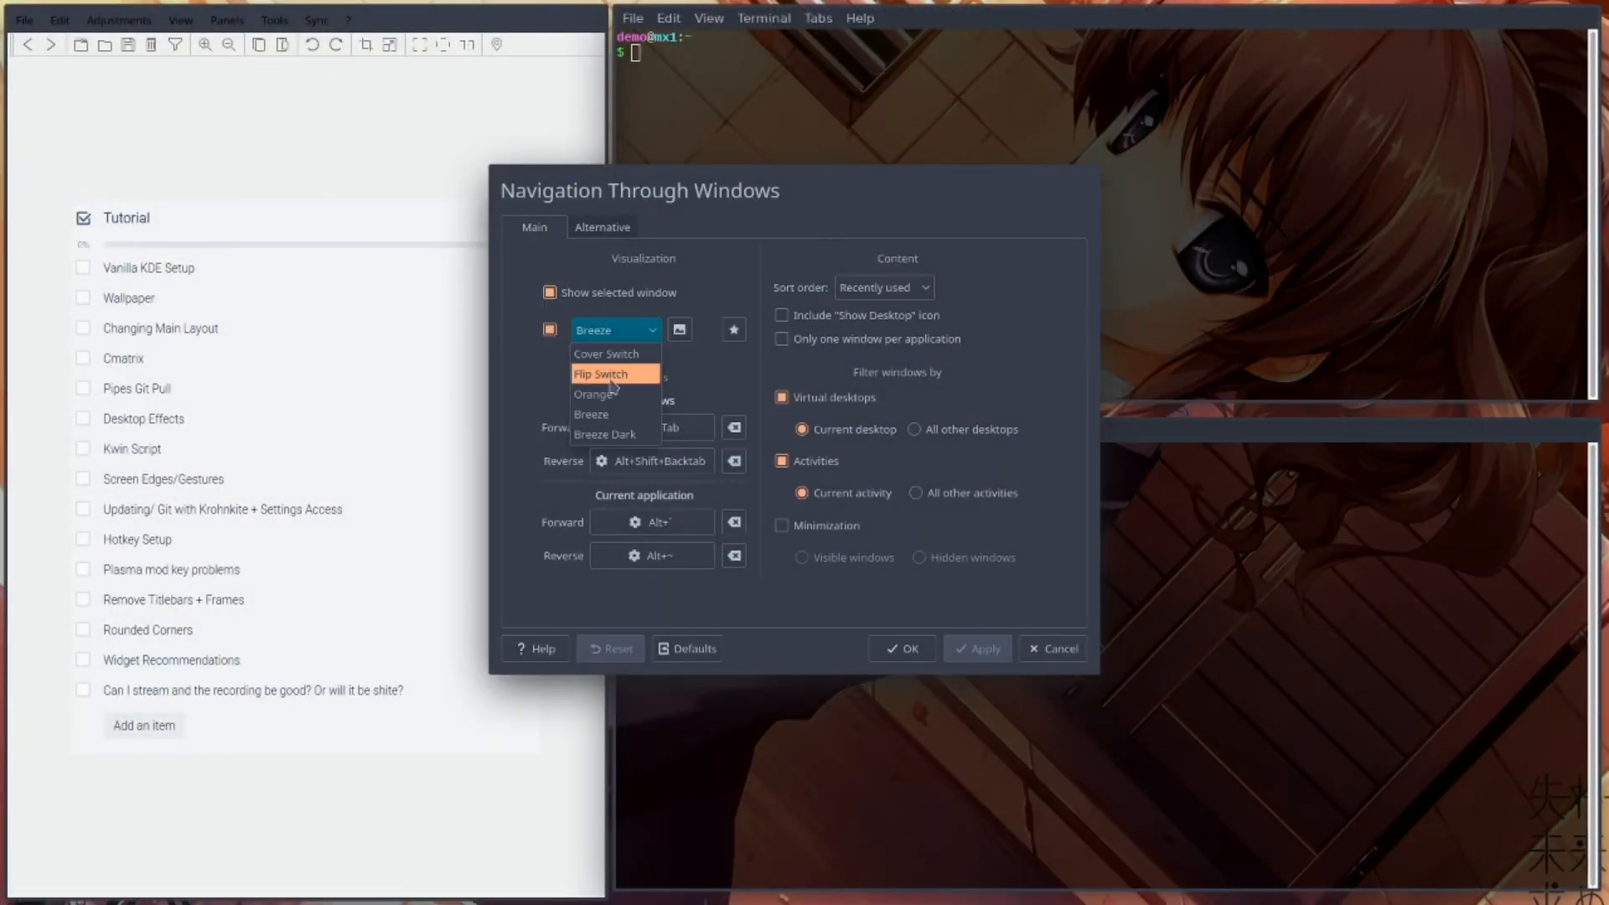
{"action": "left_click", "coordinate": [617, 374]}
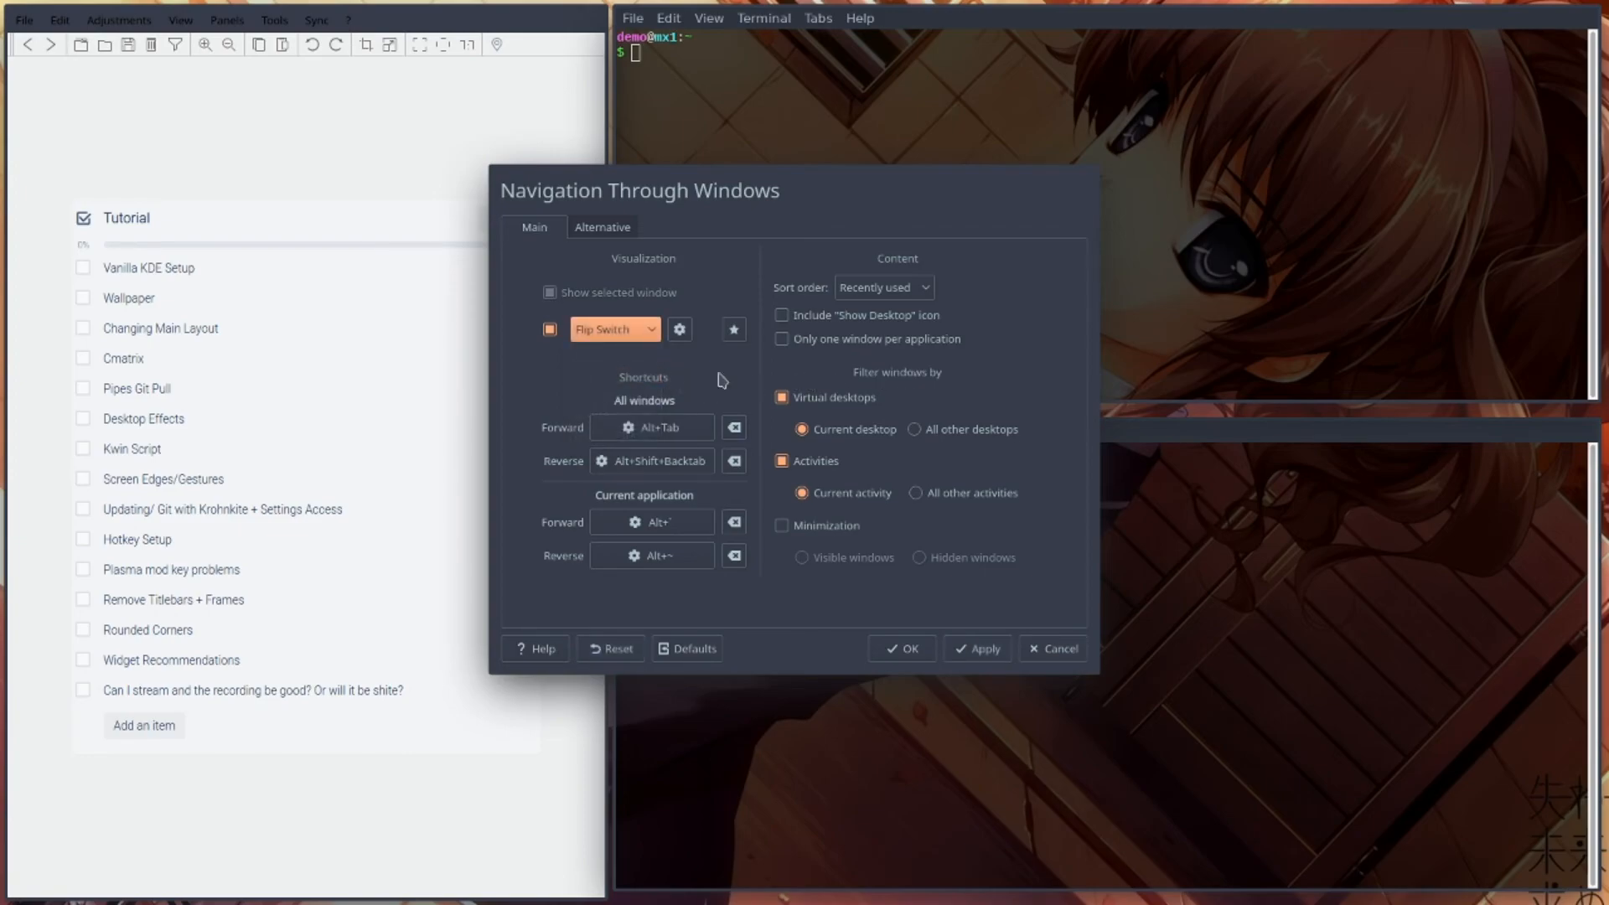
{"action": "left_click", "coordinate": [971, 647]}
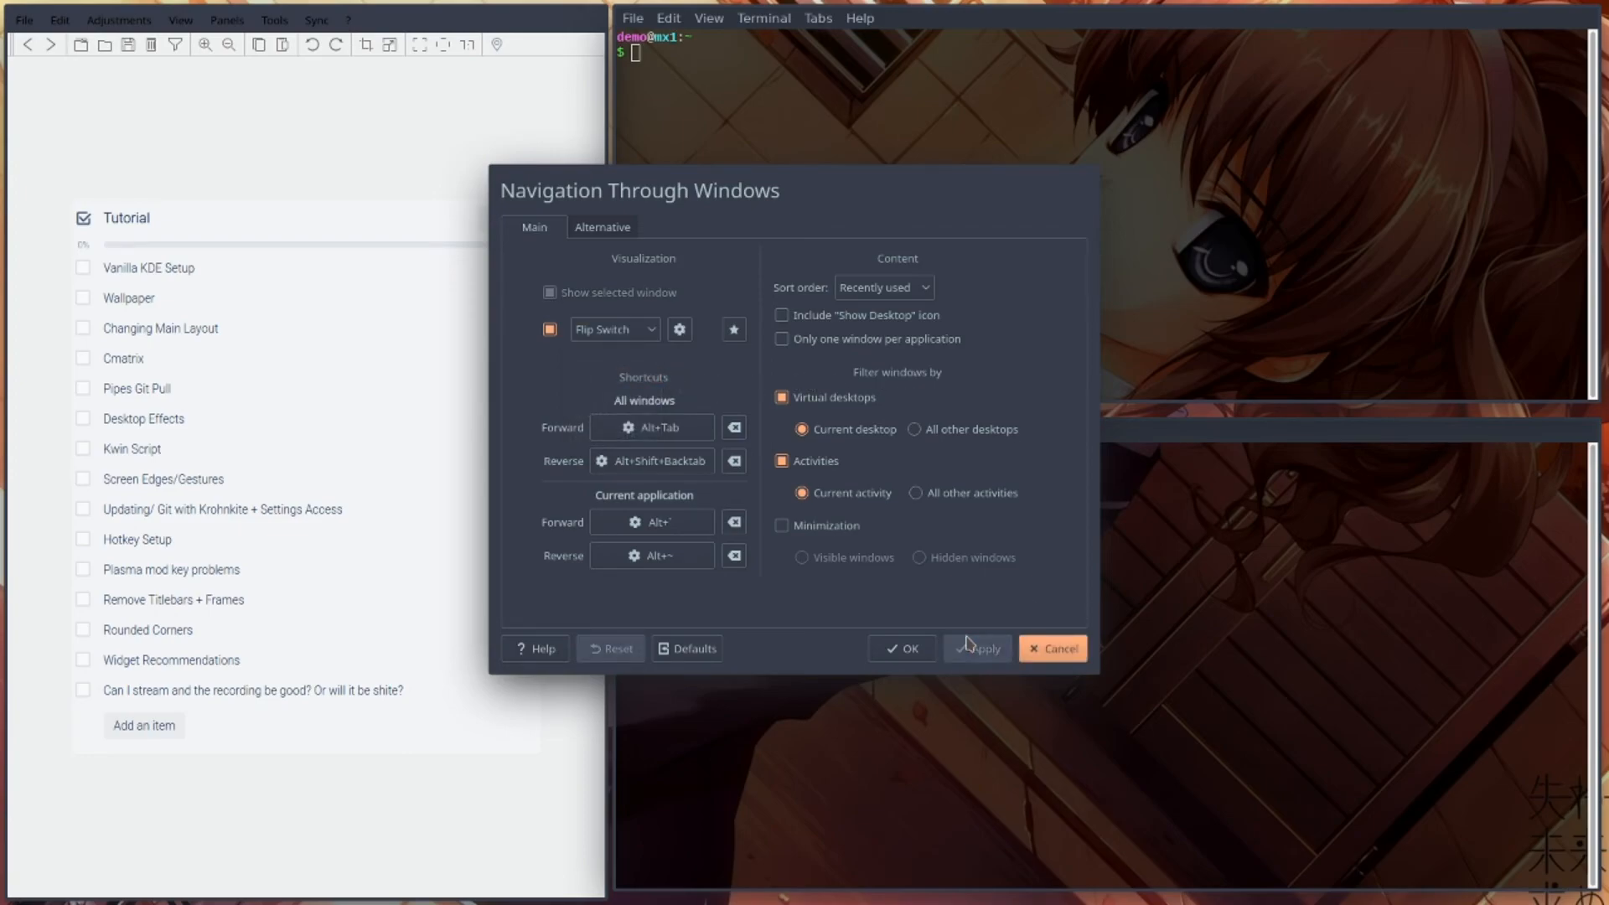
- Cycle through the open windows to preview the Flip Switch visualization
{"action": "key", "text": "alt+Tab"}
{"action": "key", "text": "alt+Tab"}
{"action": "key", "text": "alt+Tab"}
{"action": "key", "text": "alt+Tab"}
{"action": "key", "text": "alt+Tab"}
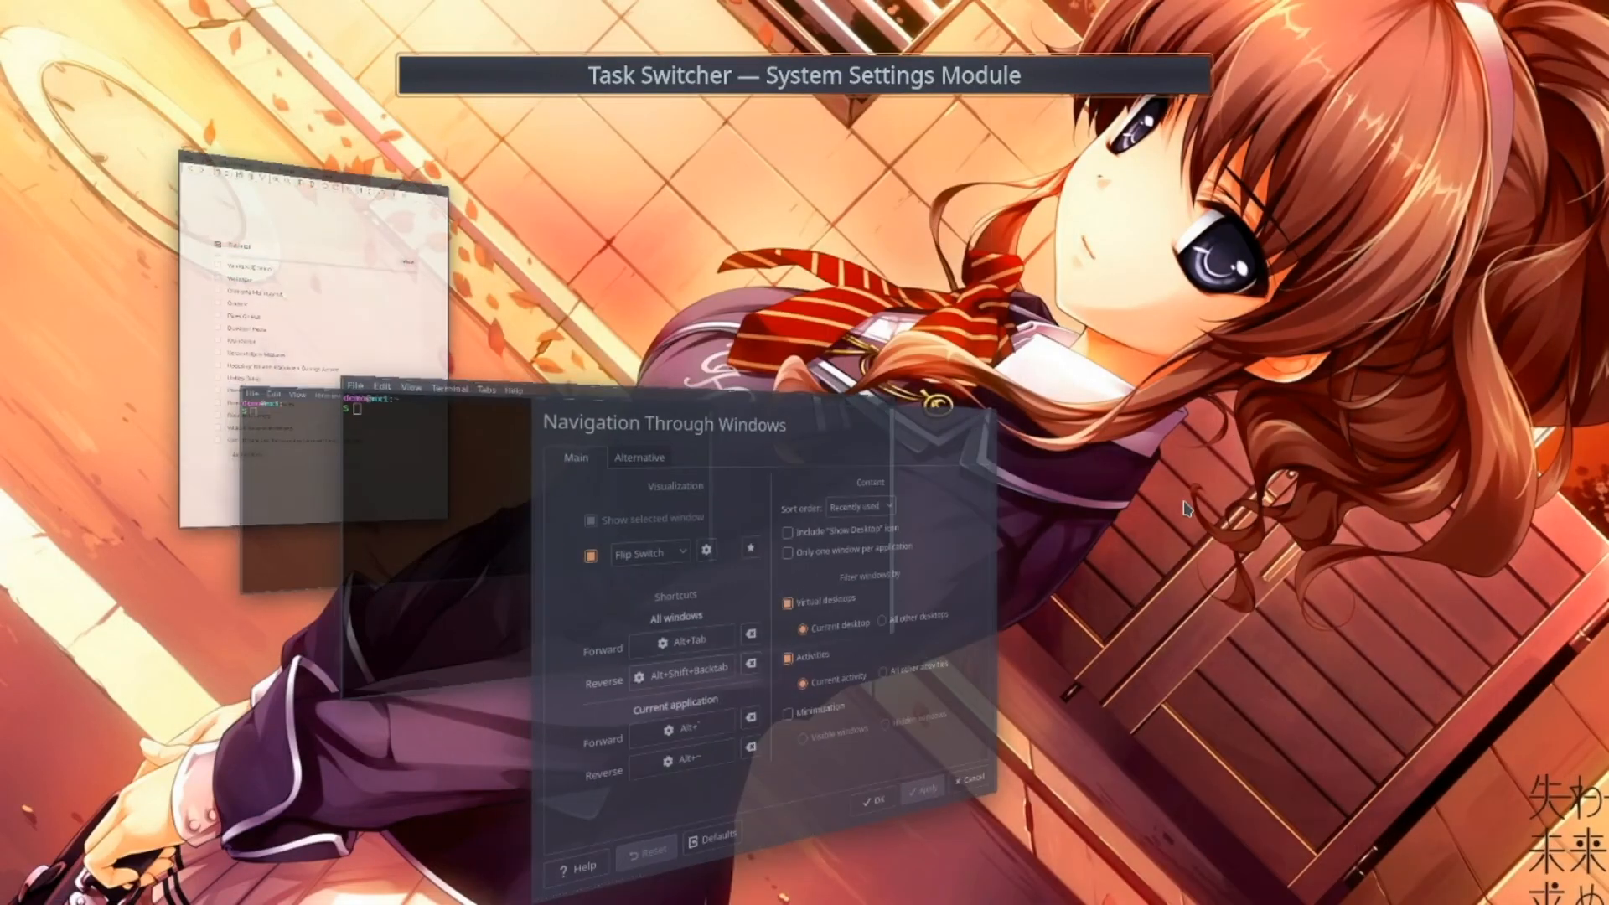
{"action": "key", "text": "alt+Tab"}
{"action": "key", "text": "alt+Tab"}
{"action": "key", "text": "alt+Tab"}
{"action": "key", "text": "alt+Tab"}
{"action": "key", "text": "alt+Tab"}
{"action": "key", "text": "alt+Tab"}
- Set the Flip Switch angle to 0° in the effect's appearance options and accept the change
{"action": "left_click", "coordinate": [680, 331]}
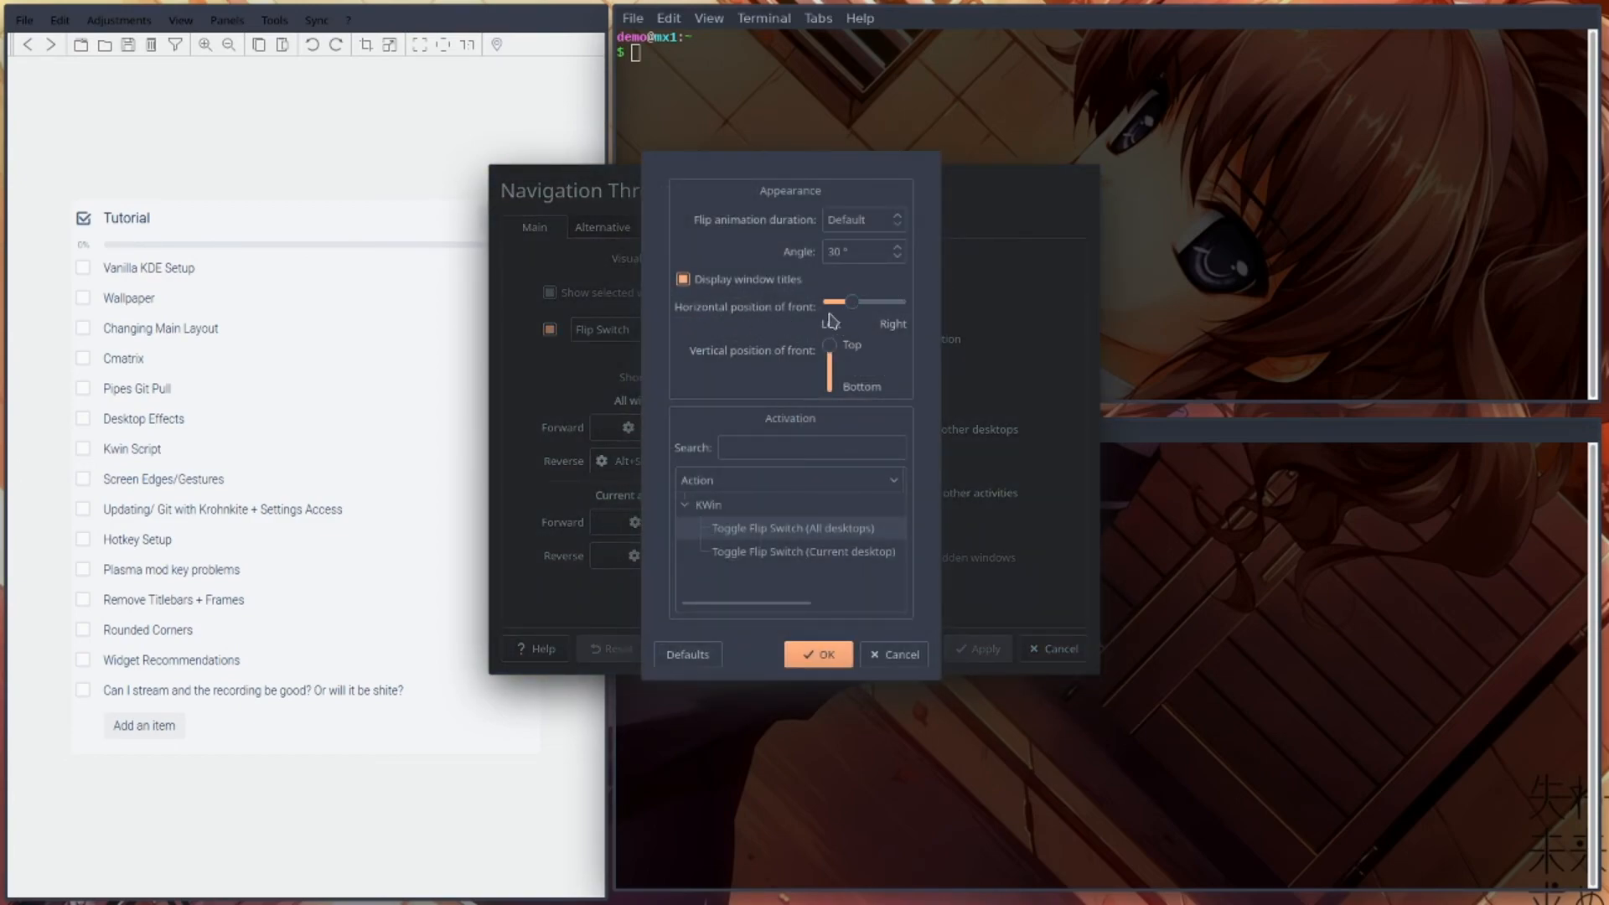
{"action": "mouse_move", "coordinate": [855, 303]}
{"action": "left_mouse_down"}
{"action": "mouse_move", "coordinate": [817, 307]}
{"action": "mouse_move", "coordinate": [853, 313]}
{"action": "left_mouse_up"}
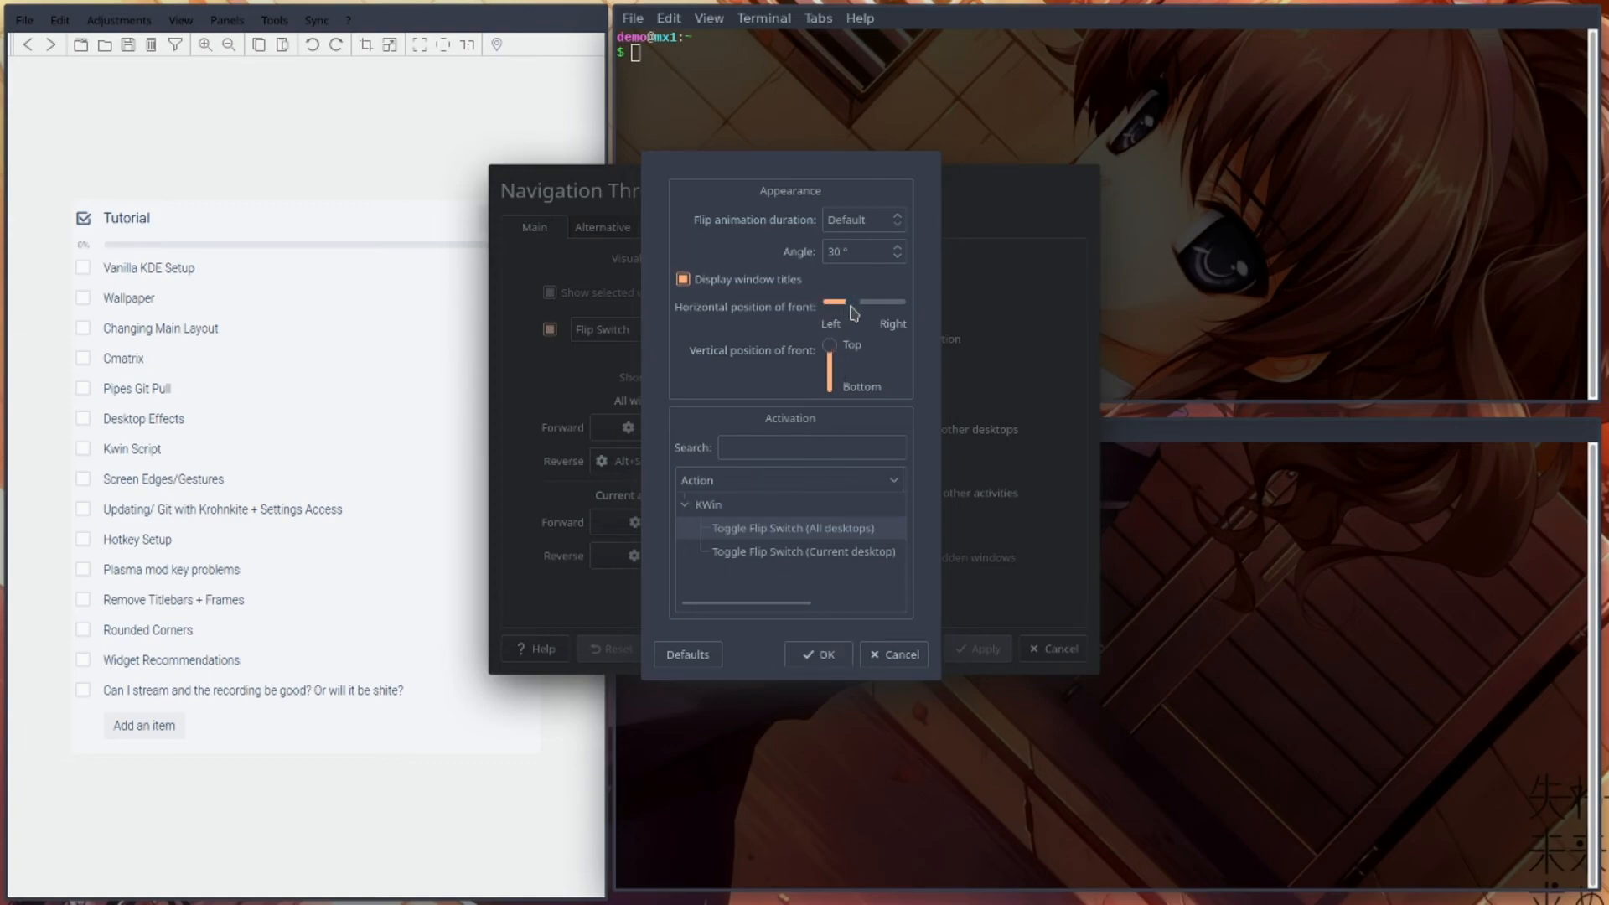
{"action": "left_click", "coordinate": [898, 262]}
{"action": "scroll", "coordinate": [899, 265], "scroll_direction": "up", "scroll_amount": 1}
{"action": "left_click", "coordinate": [824, 656]}
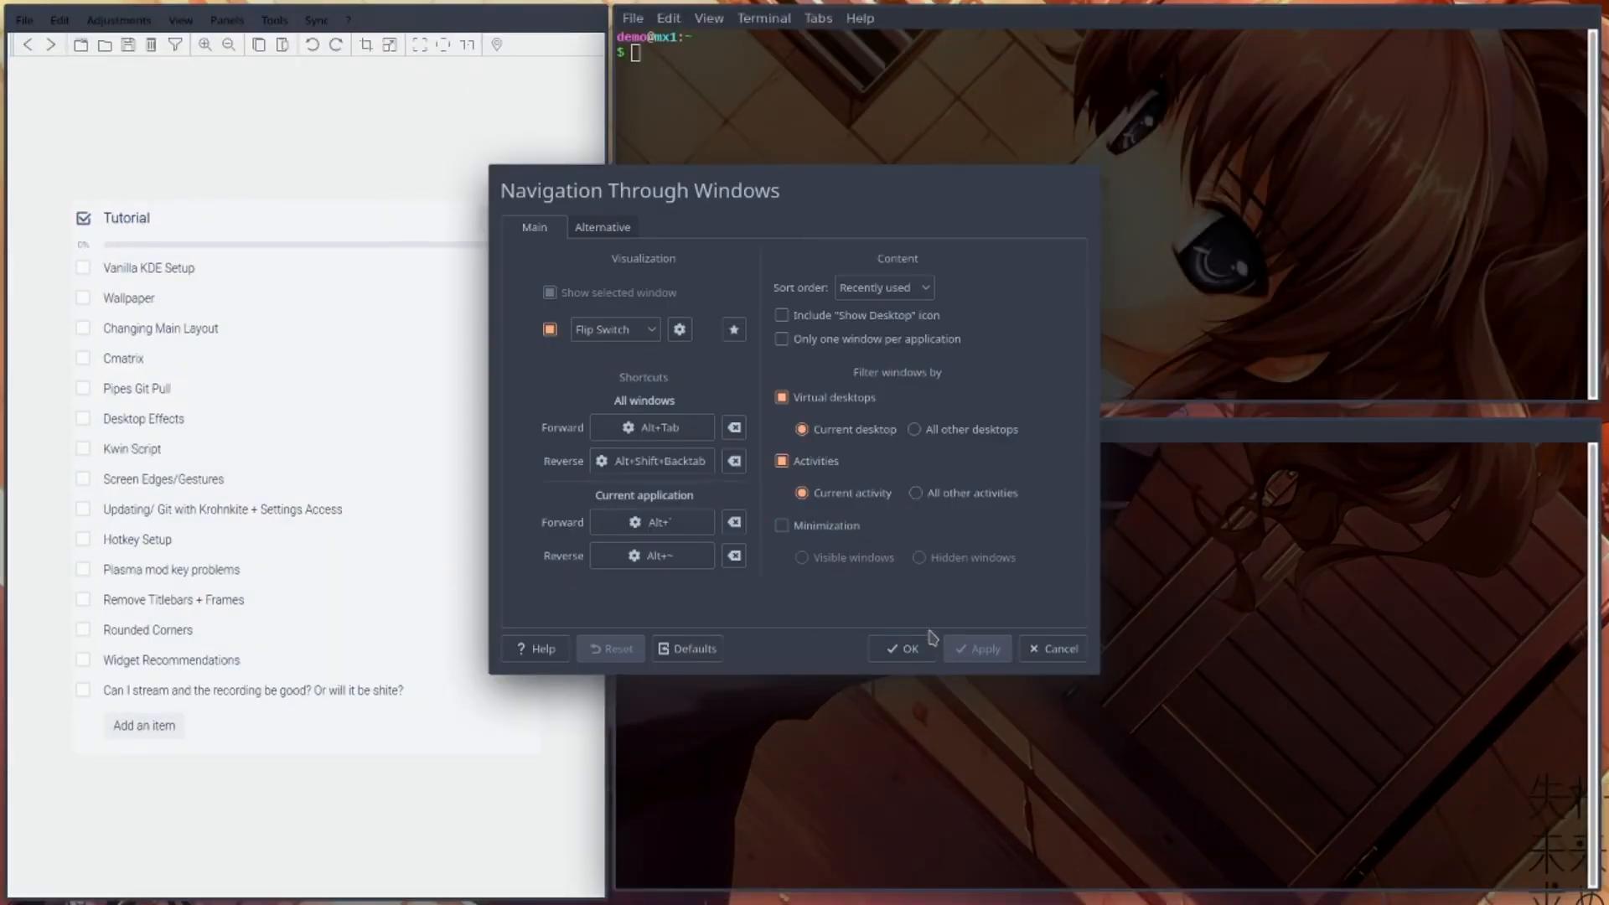
- Disable the Flip Switch visualization and enable it again, applying the settings each time
{"action": "left_click", "coordinate": [550, 330]}
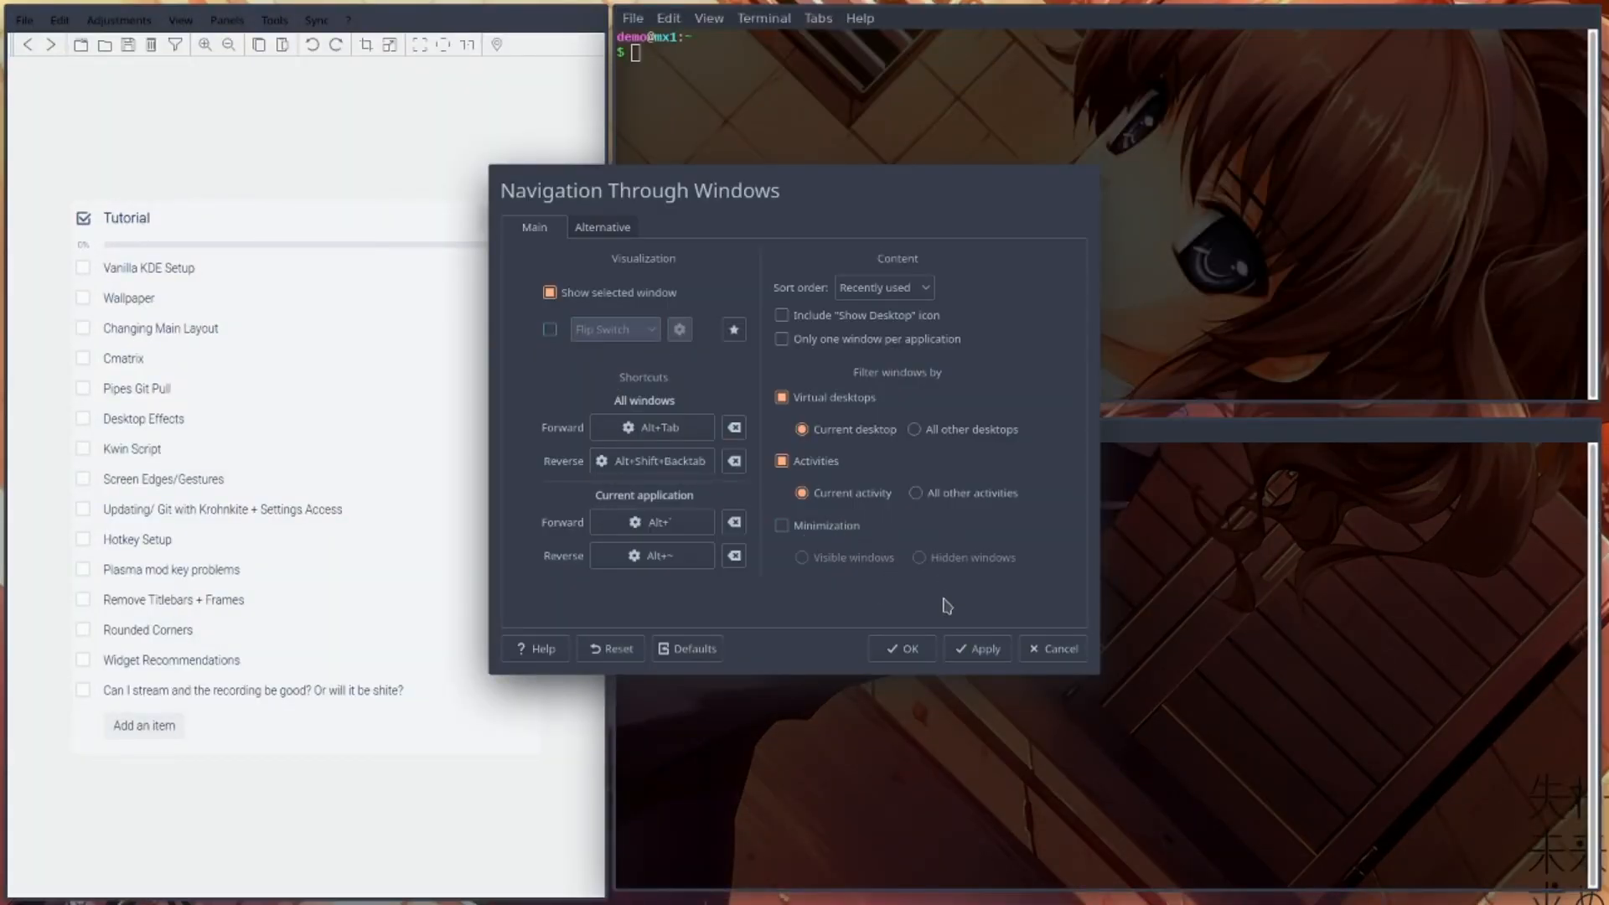
{"action": "left_click", "coordinate": [978, 648]}
{"action": "left_click", "coordinate": [549, 329]}
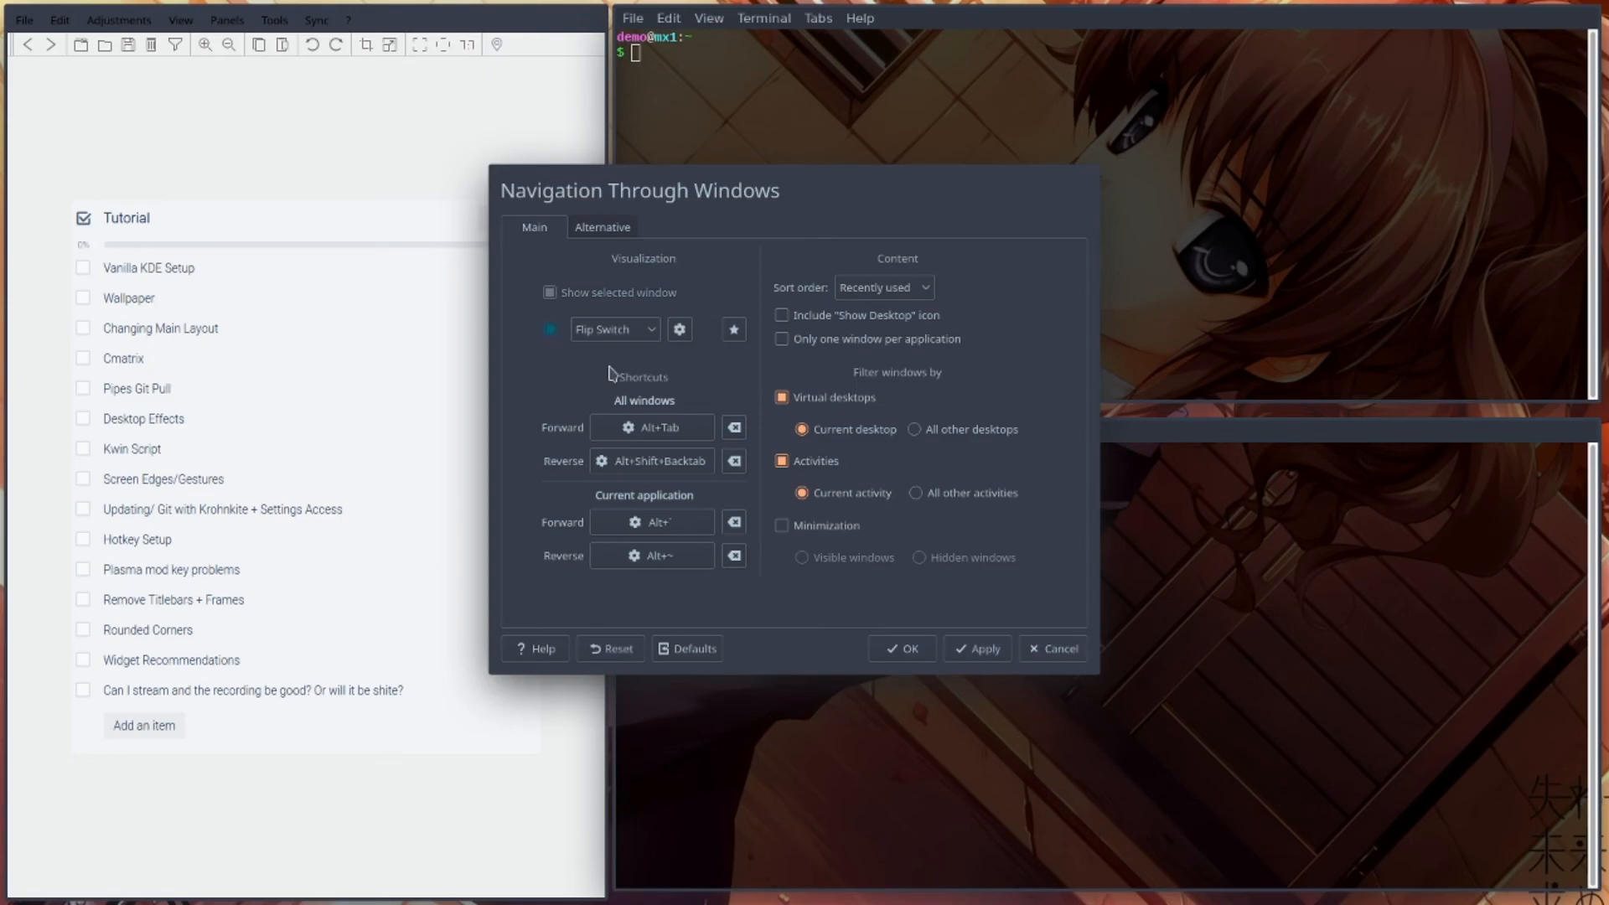
{"action": "left_click", "coordinate": [977, 649]}
- Cycle repeatedly through the open windows to check how Flip Switch looks with the 0° angle
{"action": "key", "text": "alt+Tab"}
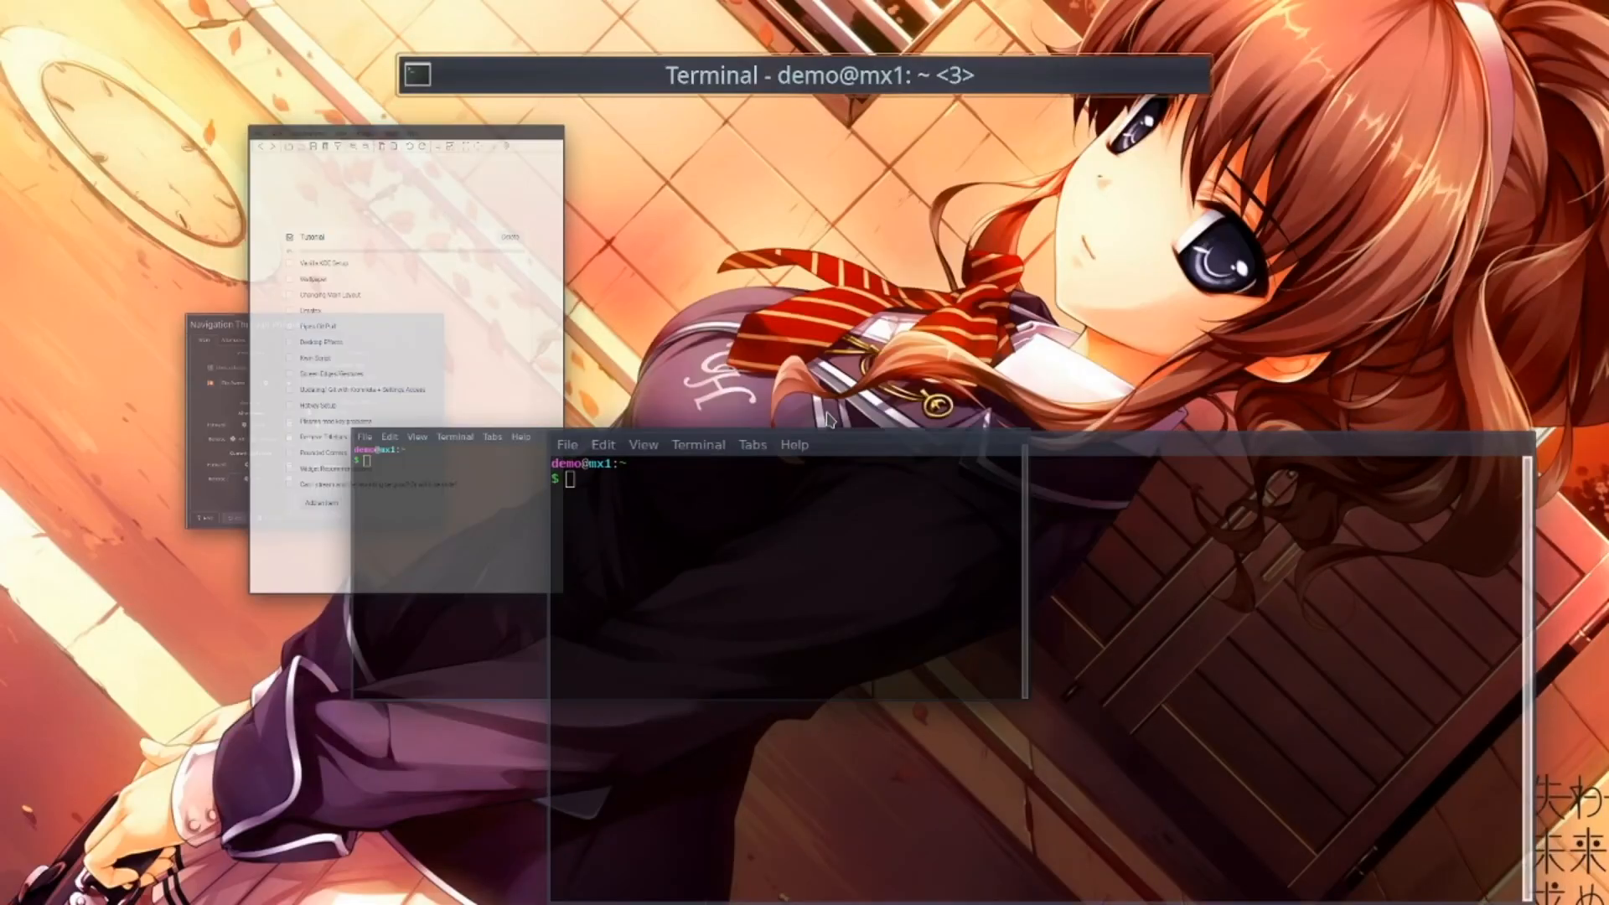
{"action": "key", "text": "Tab"}
{"action": "key", "text": "Tab"}
{"action": "key", "text": "Tab"}
{"action": "key", "text": "Tab"}
{"action": "key", "text": "Tab"}
{"action": "key", "text": "Tab"}
{"action": "key", "text": "Tab"}
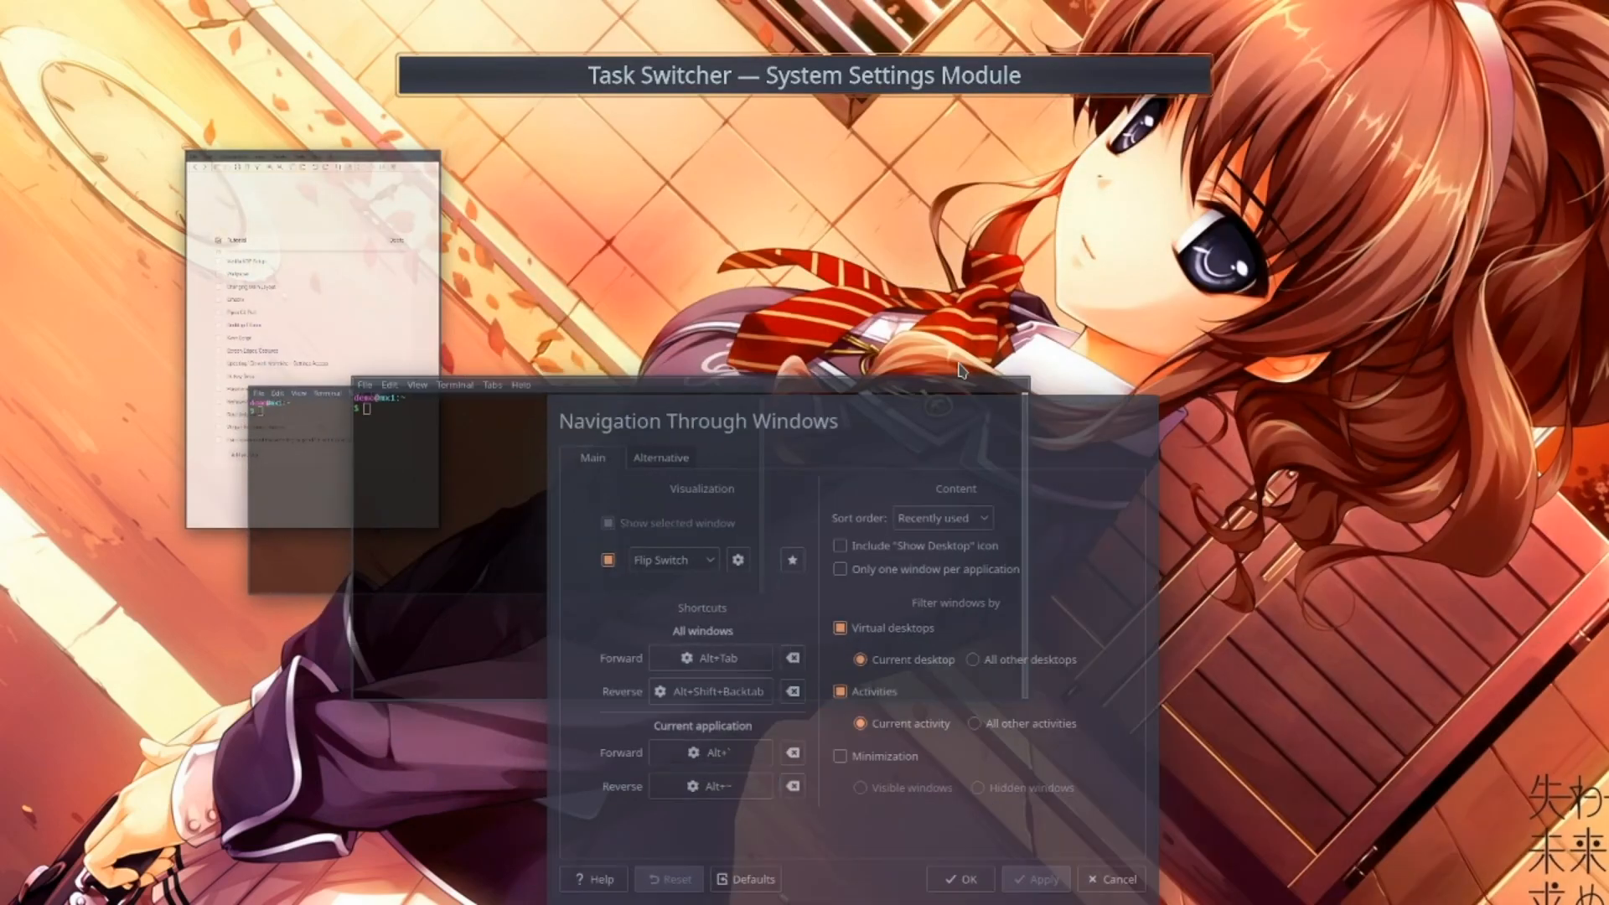
{"action": "key", "text": "Tab"}
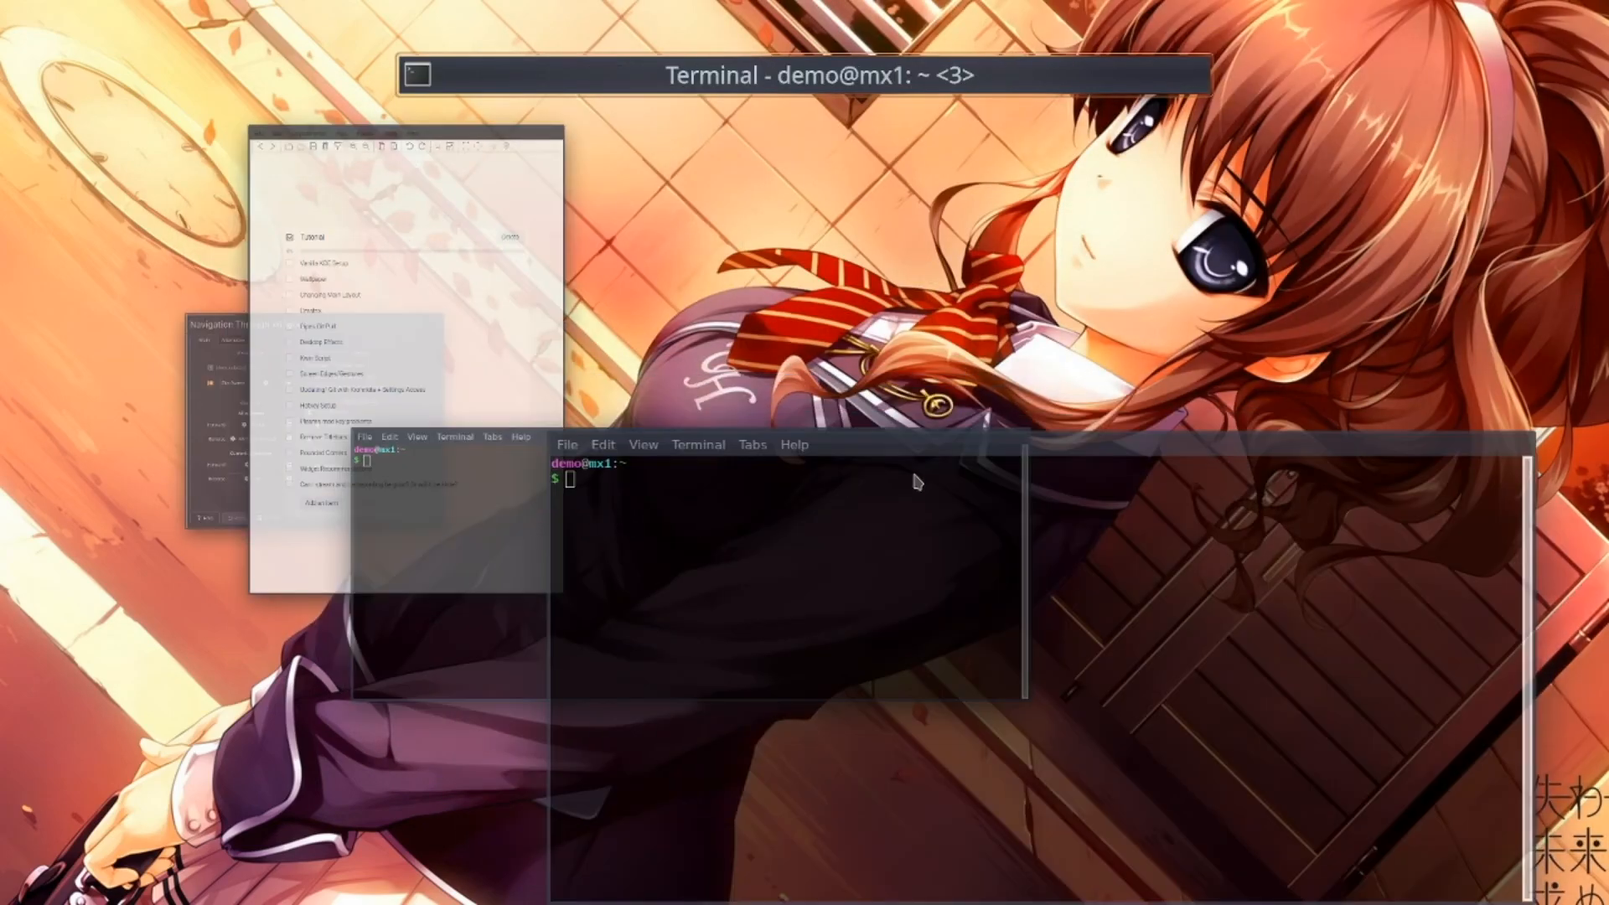
{"action": "key", "text": "Tab"}
{"action": "key", "text": "Tab"}
{"action": "key", "text": "Tab"}
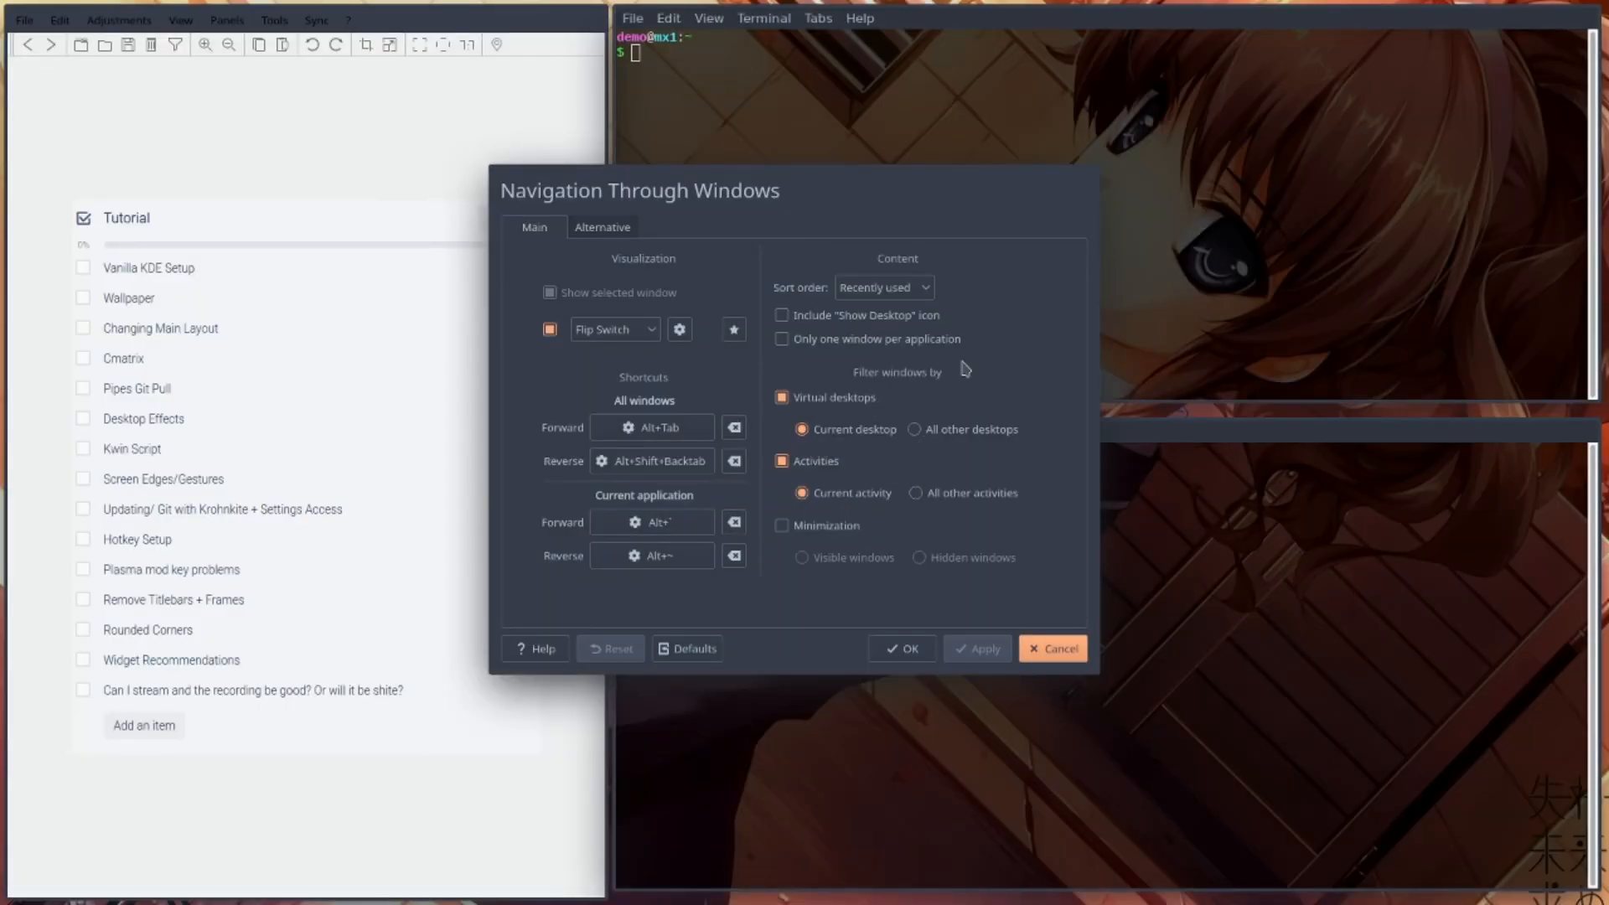
- Lower Flip Switch's vertical position of the front window to near Bottom, accept it, and try switching windows
{"action": "left_click", "coordinate": [621, 338]}
{"action": "left_click", "coordinate": [692, 310]}
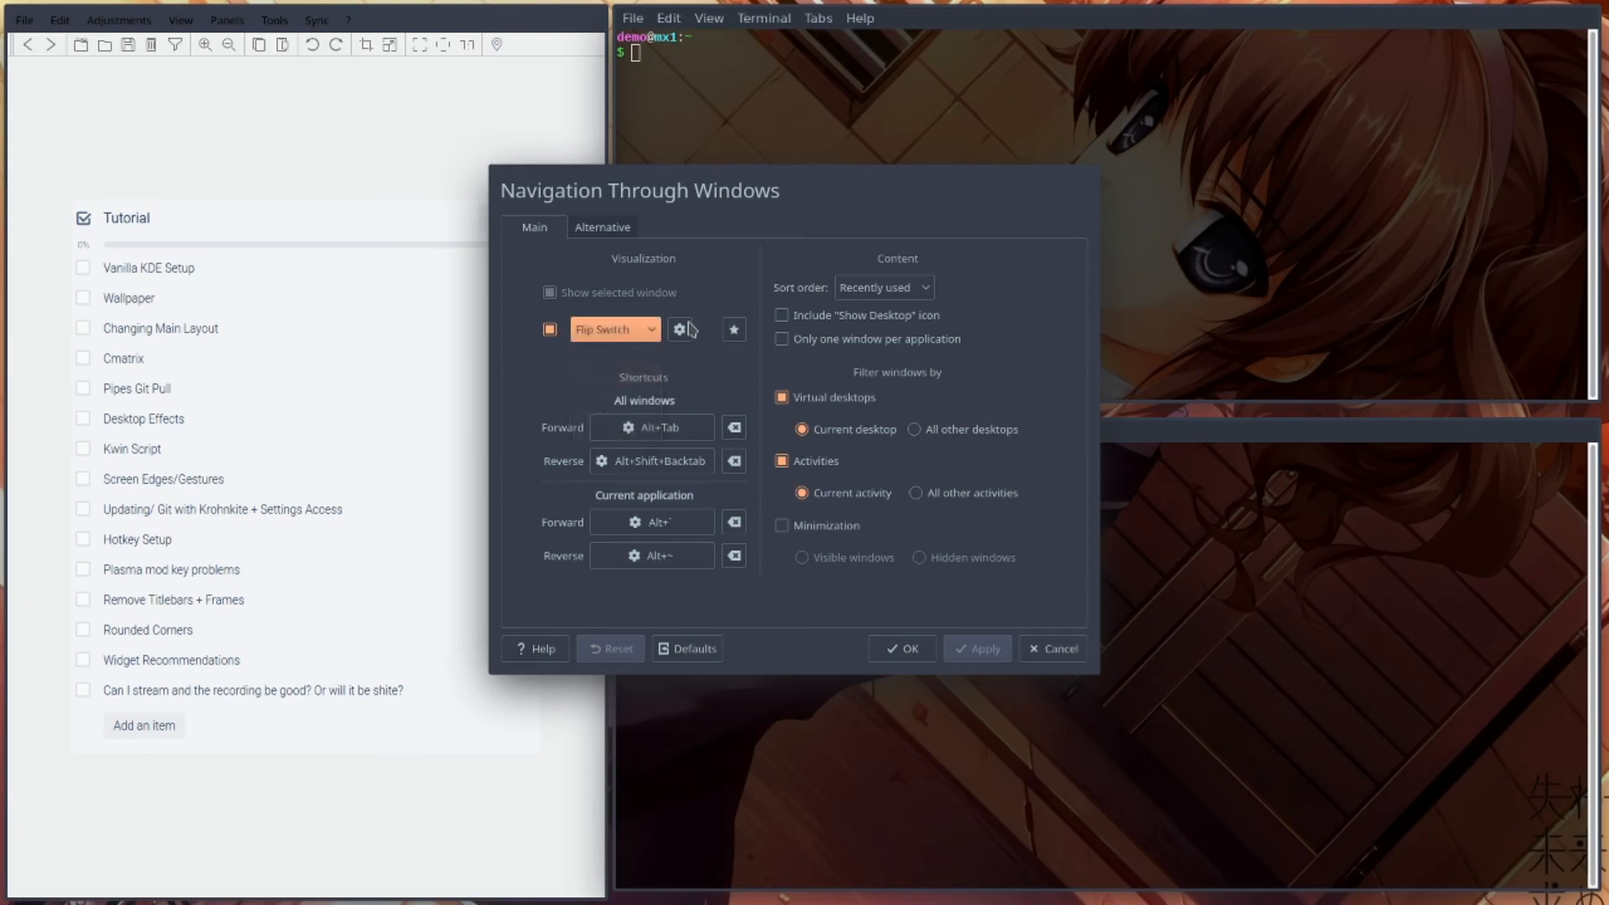
{"action": "left_click", "coordinate": [680, 329]}
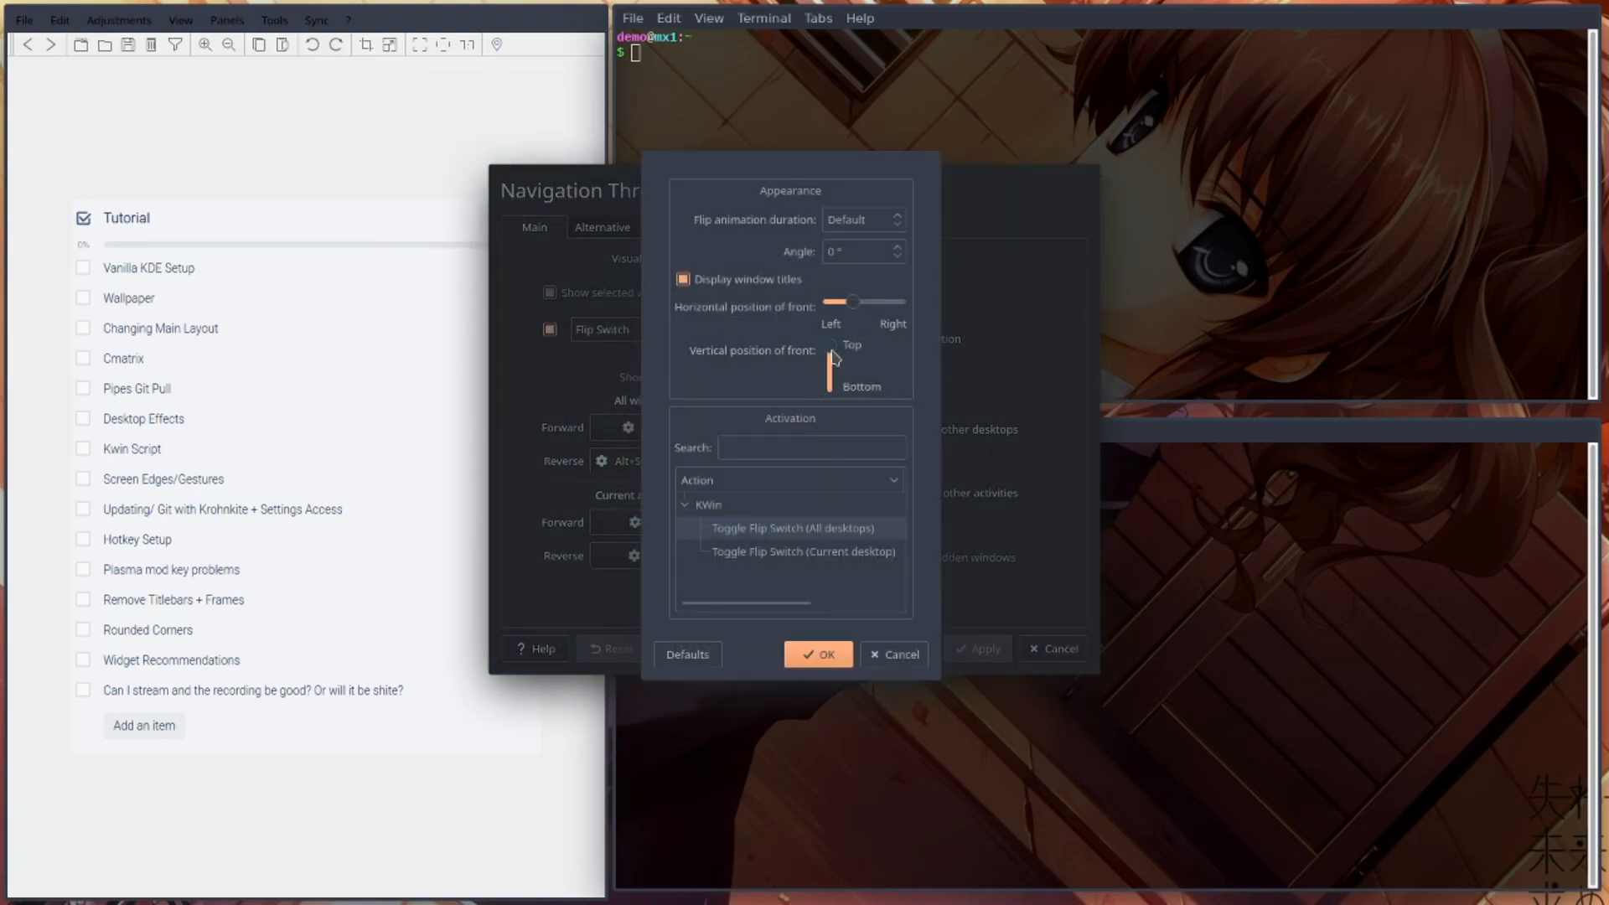
{"action": "left_click_drag", "start_coordinate": [828, 346], "coordinate": [832, 386]}
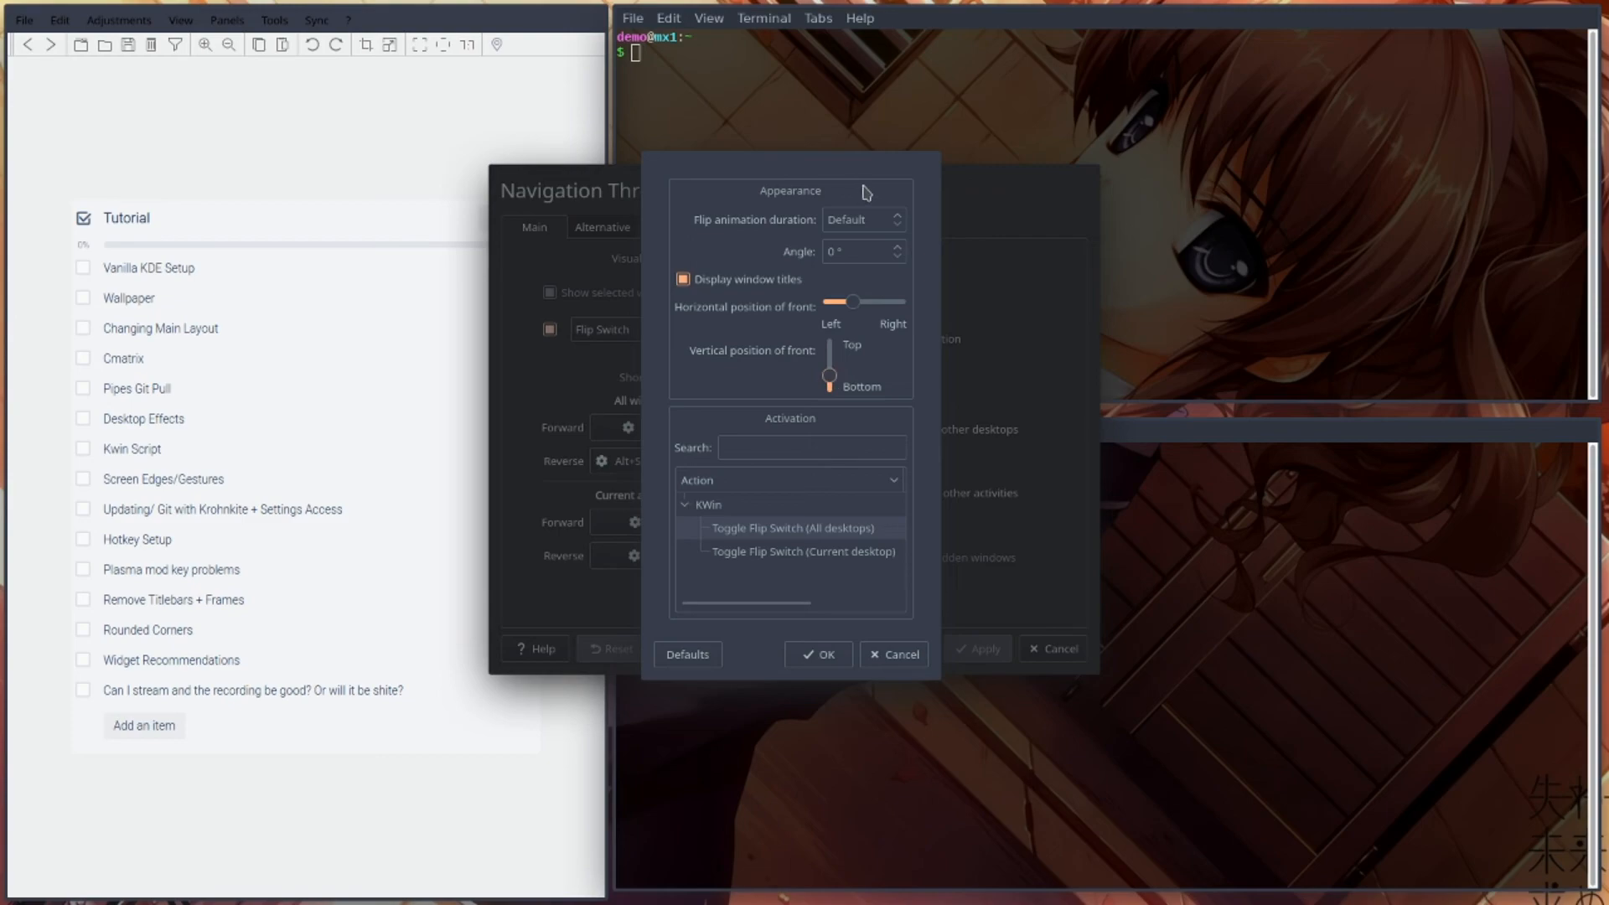
{"action": "left_click", "coordinate": [872, 217]}
{"action": "left_click", "coordinate": [821, 654]}
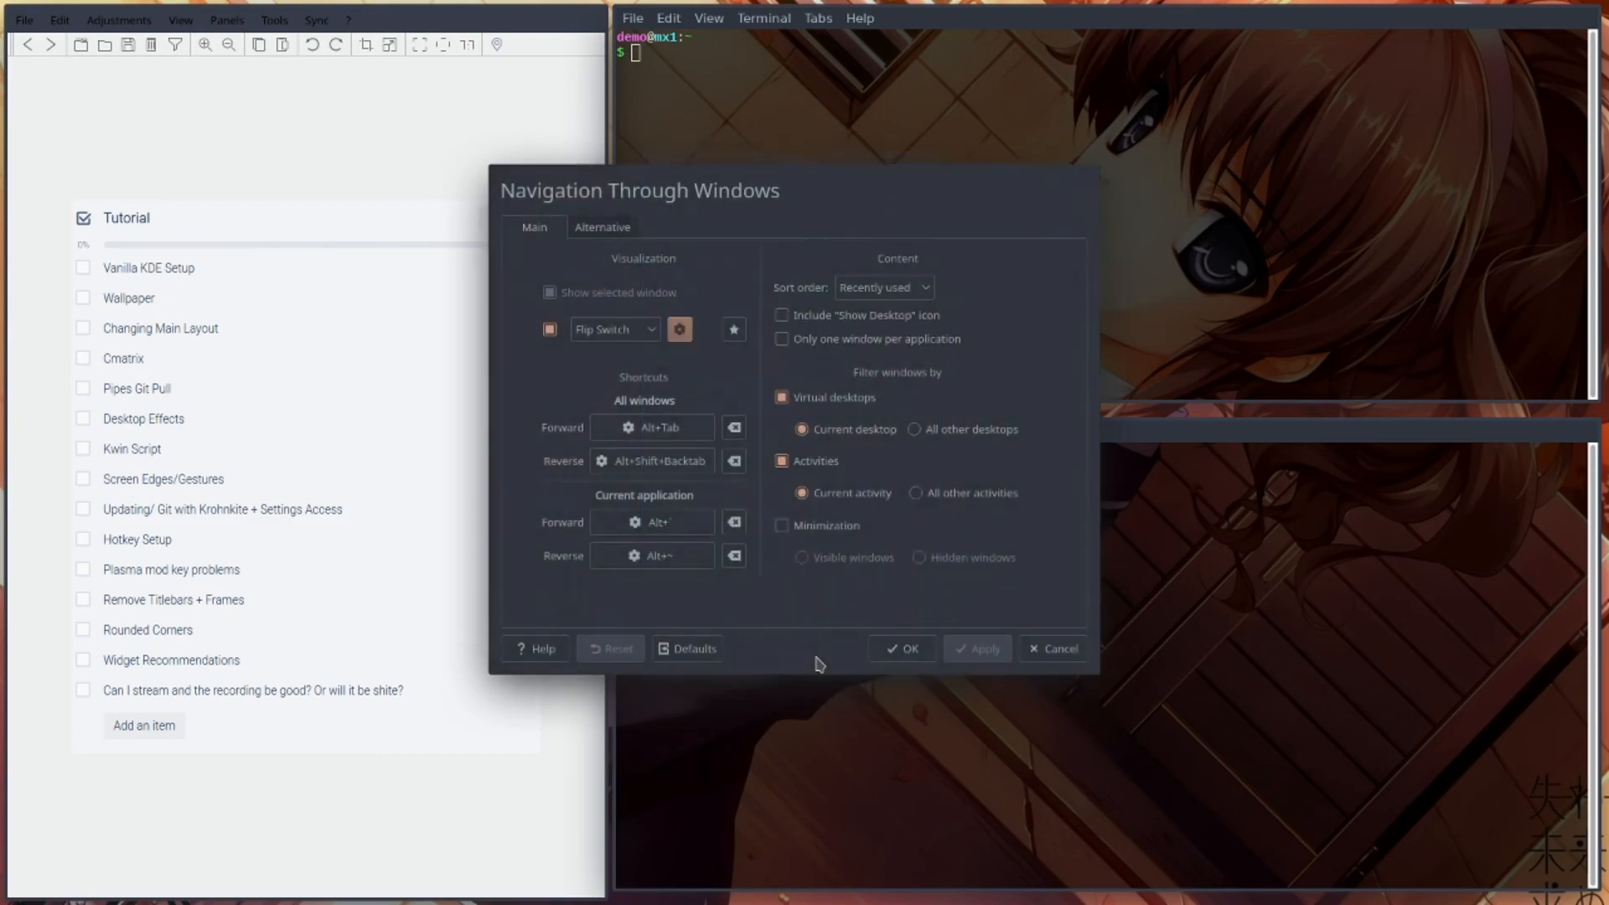
{"action": "key", "text": "alt+Tab"}
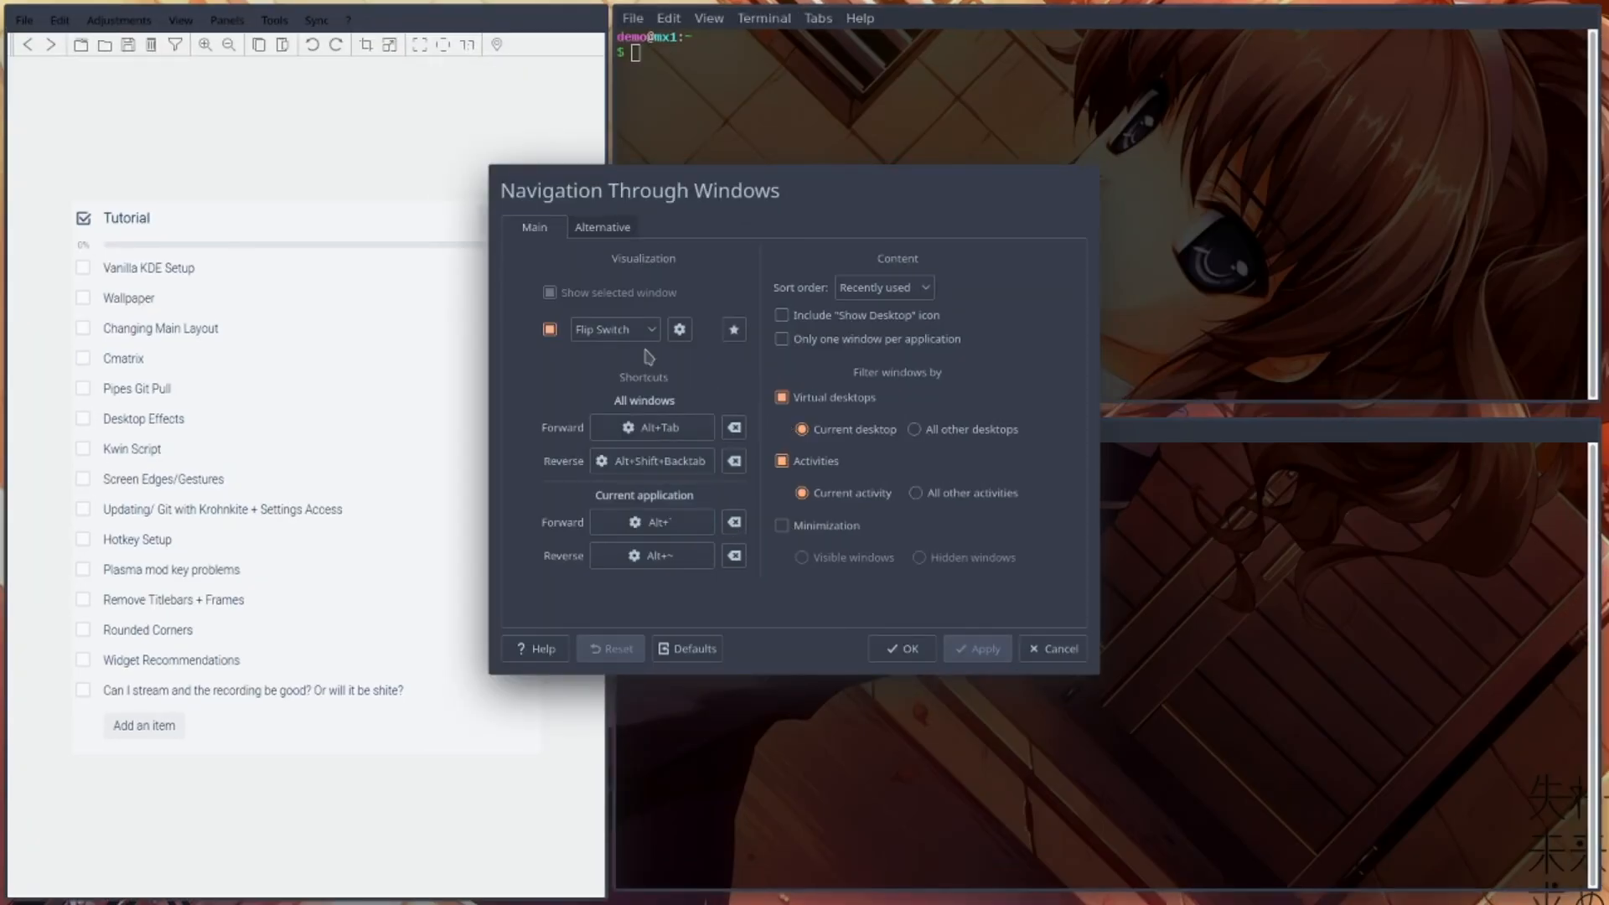
- Raise Flip Switch's vertical position of the front window toward Top, accept it, and cycle through the open windows to test it
{"action": "left_click", "coordinate": [680, 329]}
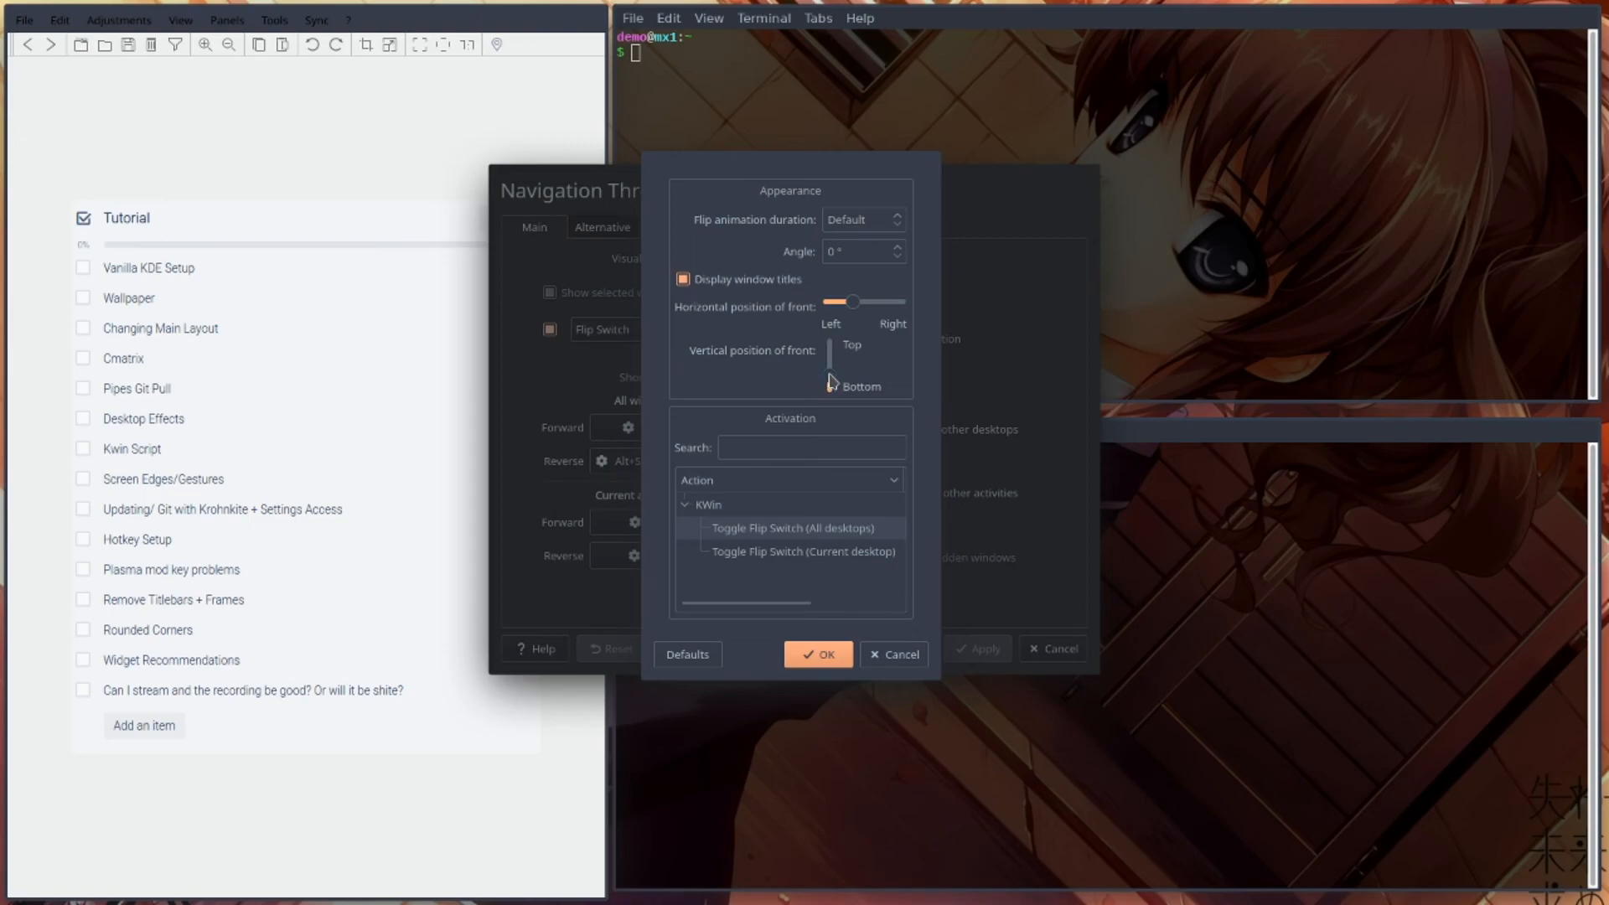
{"action": "left_click_drag", "start_coordinate": [830, 377], "coordinate": [919, 307]}
{"action": "left_click", "coordinate": [792, 663]}
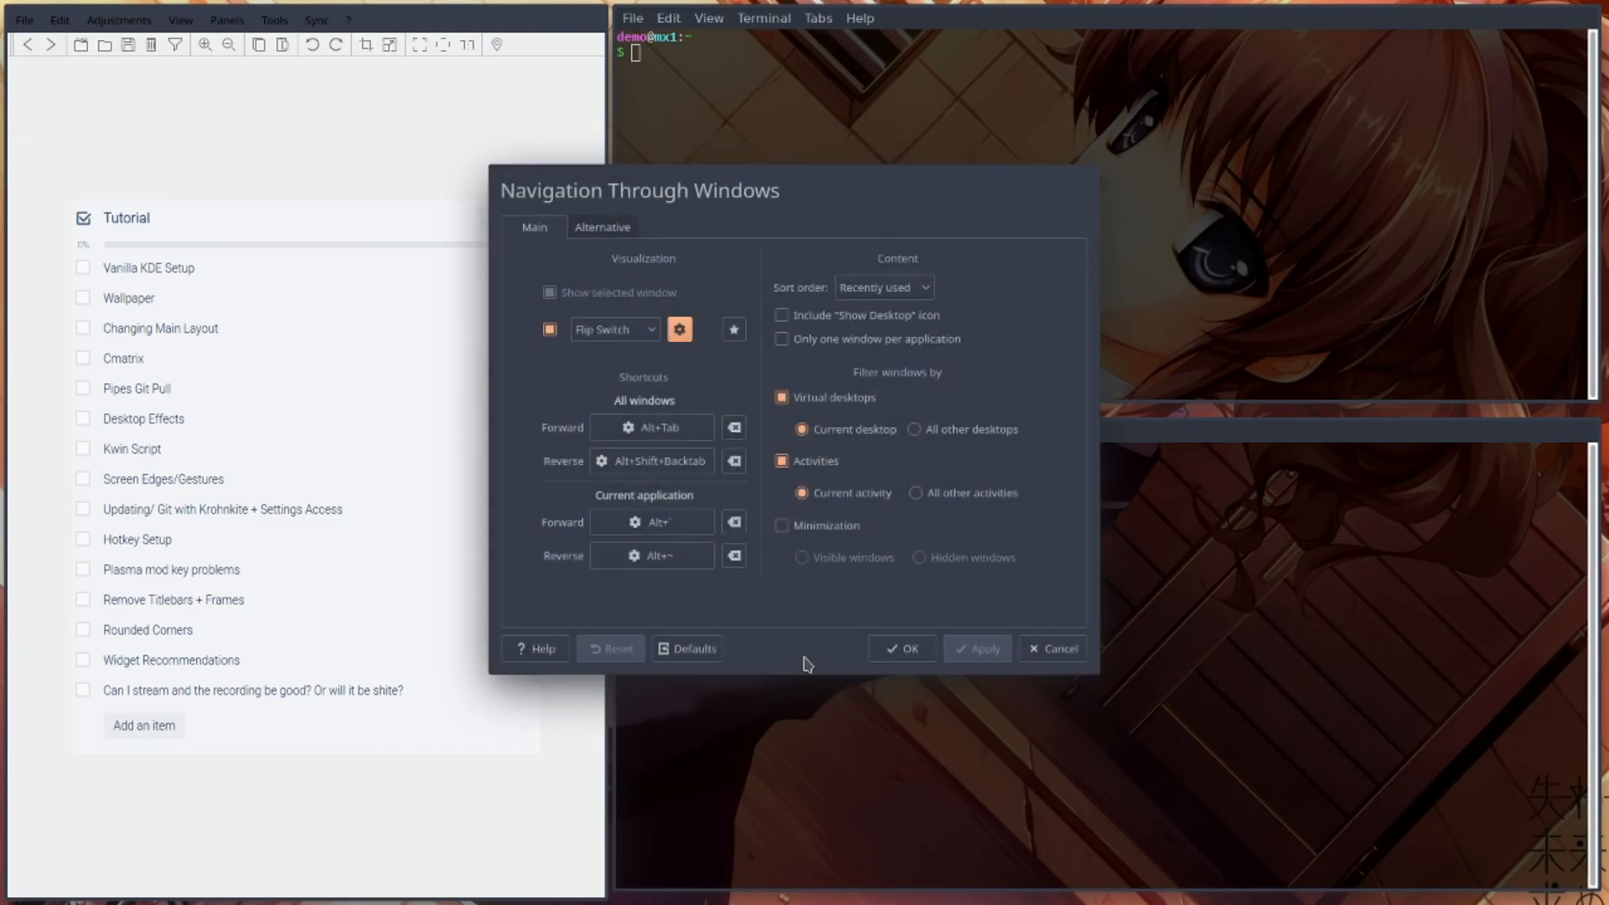
{"action": "key", "text": "alt+Tab"}
{"action": "key", "text": "alt+Tab"}
{"action": "key", "text": "alt+Tab"}
{"action": "key", "text": "alt+Tab"}
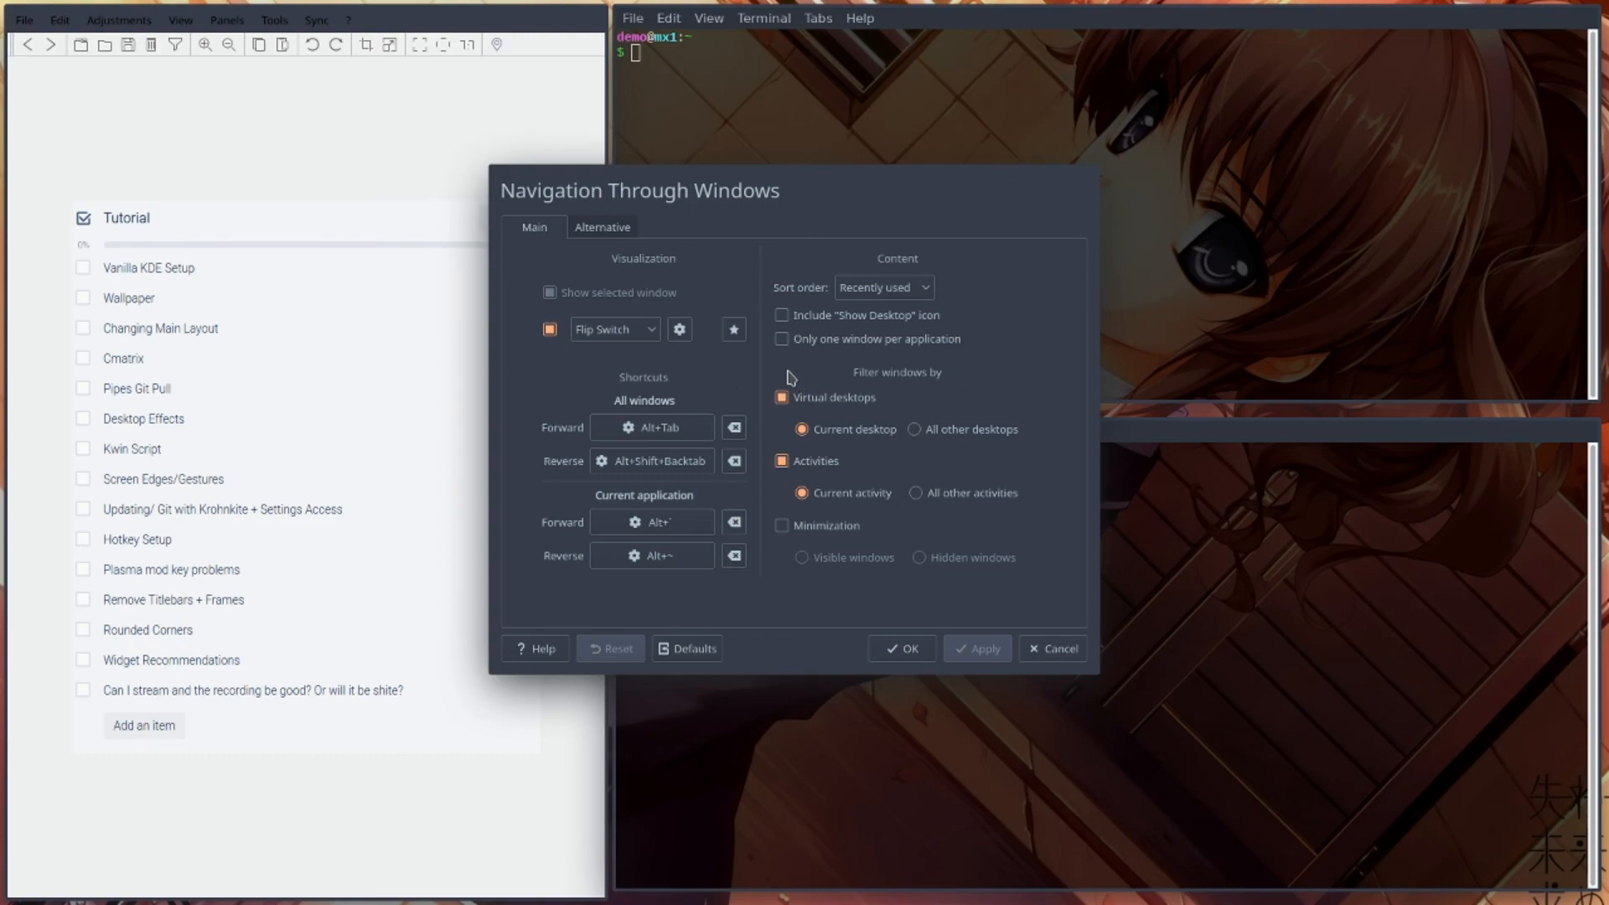
- View the Alternative task switcher settings and close the Navigation Through Windows dialog, accepting the configuration
{"action": "left_click", "coordinate": [599, 233]}
{"action": "left_click", "coordinate": [902, 651]}
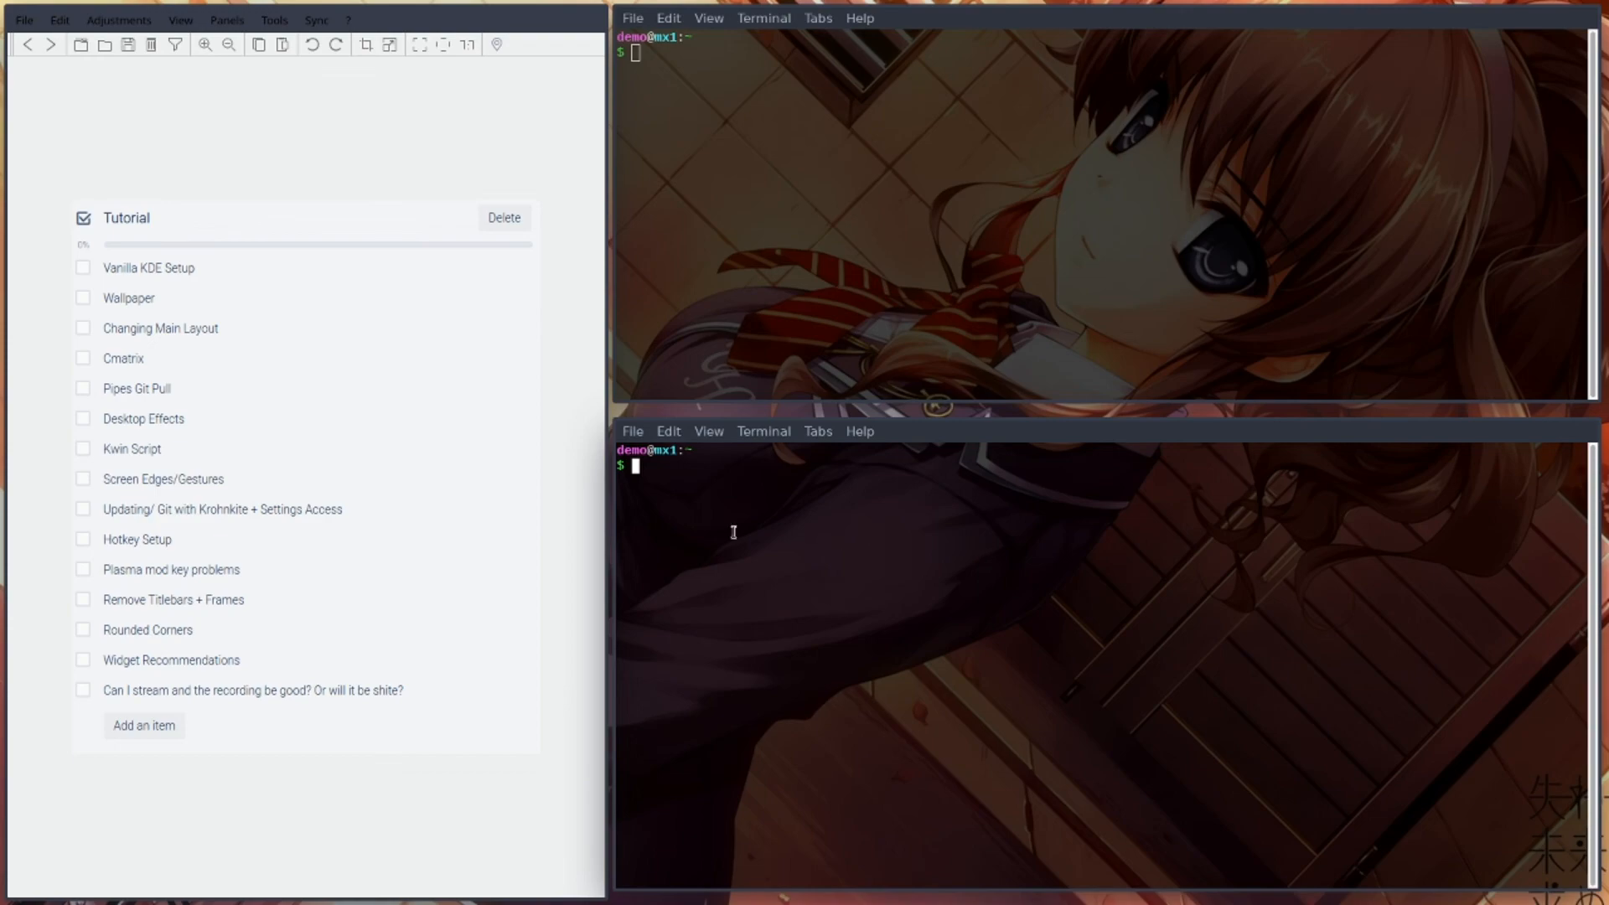
{"action": "left_click_drag", "start_coordinate": [714, 538], "coordinate": [1108, 483]}
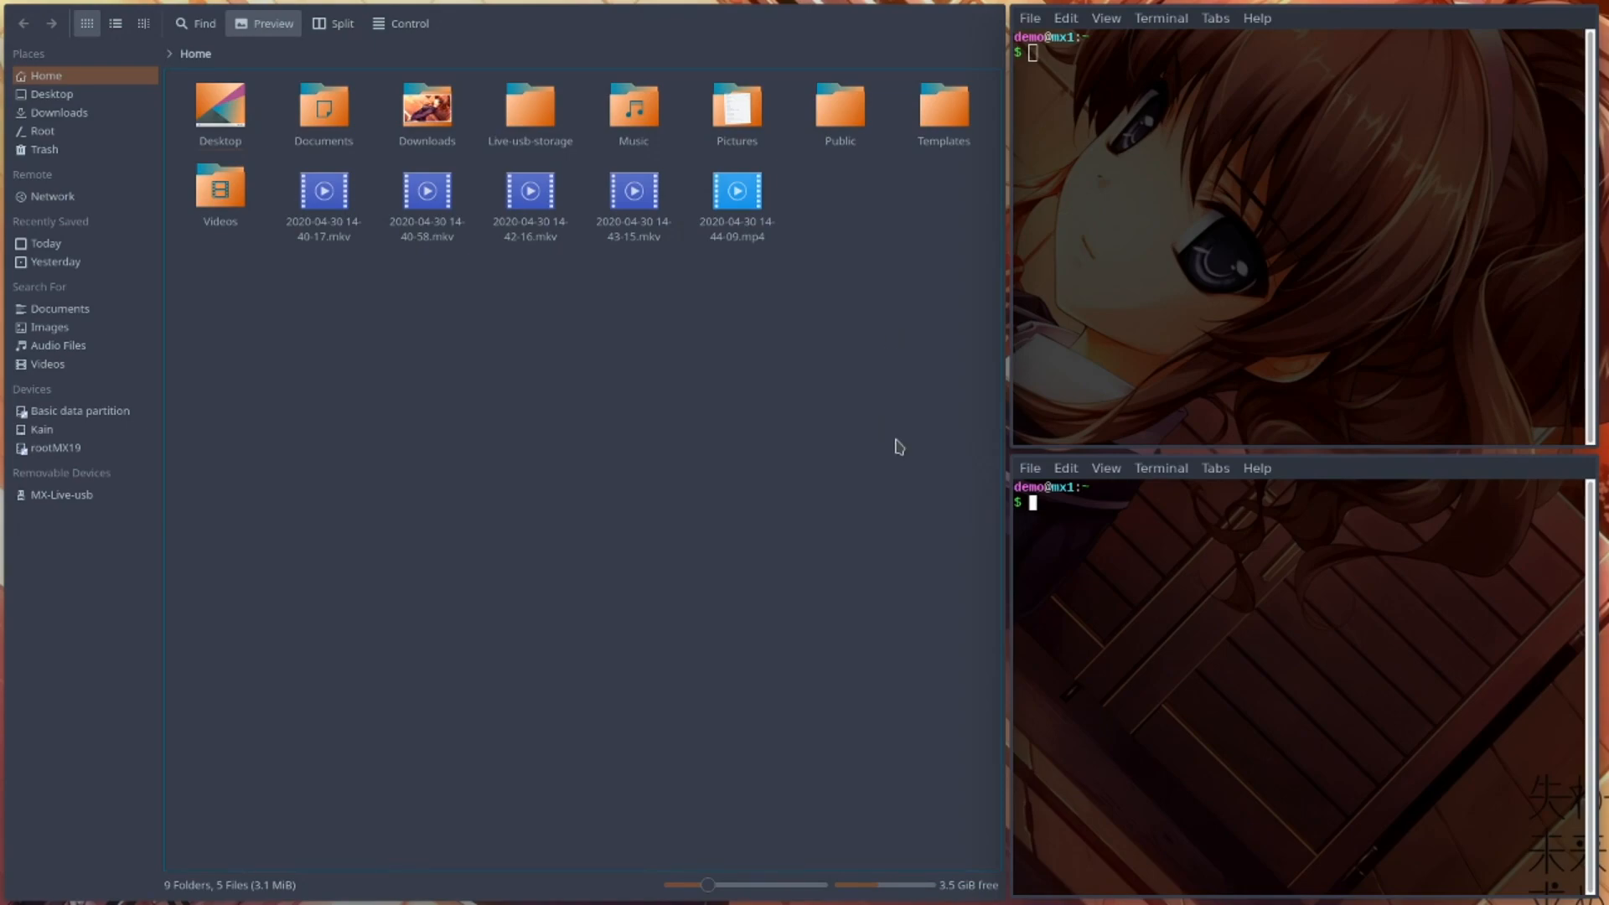
{"action": "left_click_drag", "start_coordinate": [933, 282], "coordinate": [750, 457]}
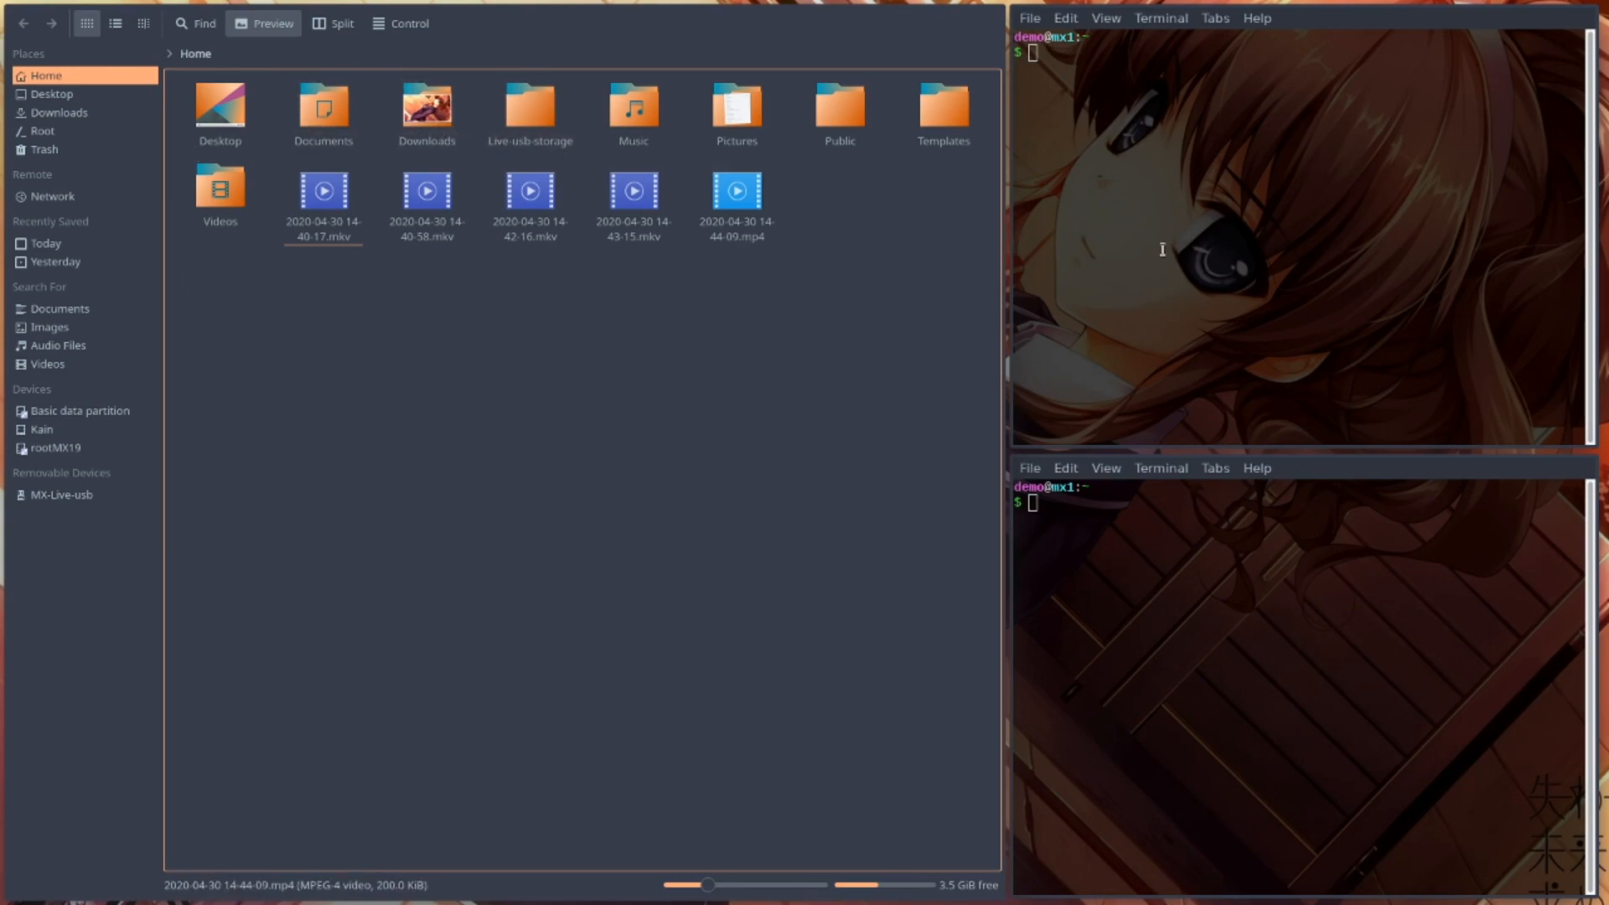
- Open dozens of additional terminal windows beside the file manager to stress-test how the tiling layout stacks them
{"action": "key", "text": "ctrl+alt+t"}
{"action": "key", "text": "ctrl+alt+t"}
{"action": "key", "text": "ctrl+alt+t"}
{"action": "key", "text": "ctrl+alt+t"}
{"action": "key", "text": "ctrl+alt+t"}
{"action": "key", "text": "ctrl+alt+t"}
{"action": "key", "text": "ctrl+alt+t"}
{"action": "key", "text": "ctrl+alt+t"}
{"action": "key", "text": "ctrl+alt+t"}
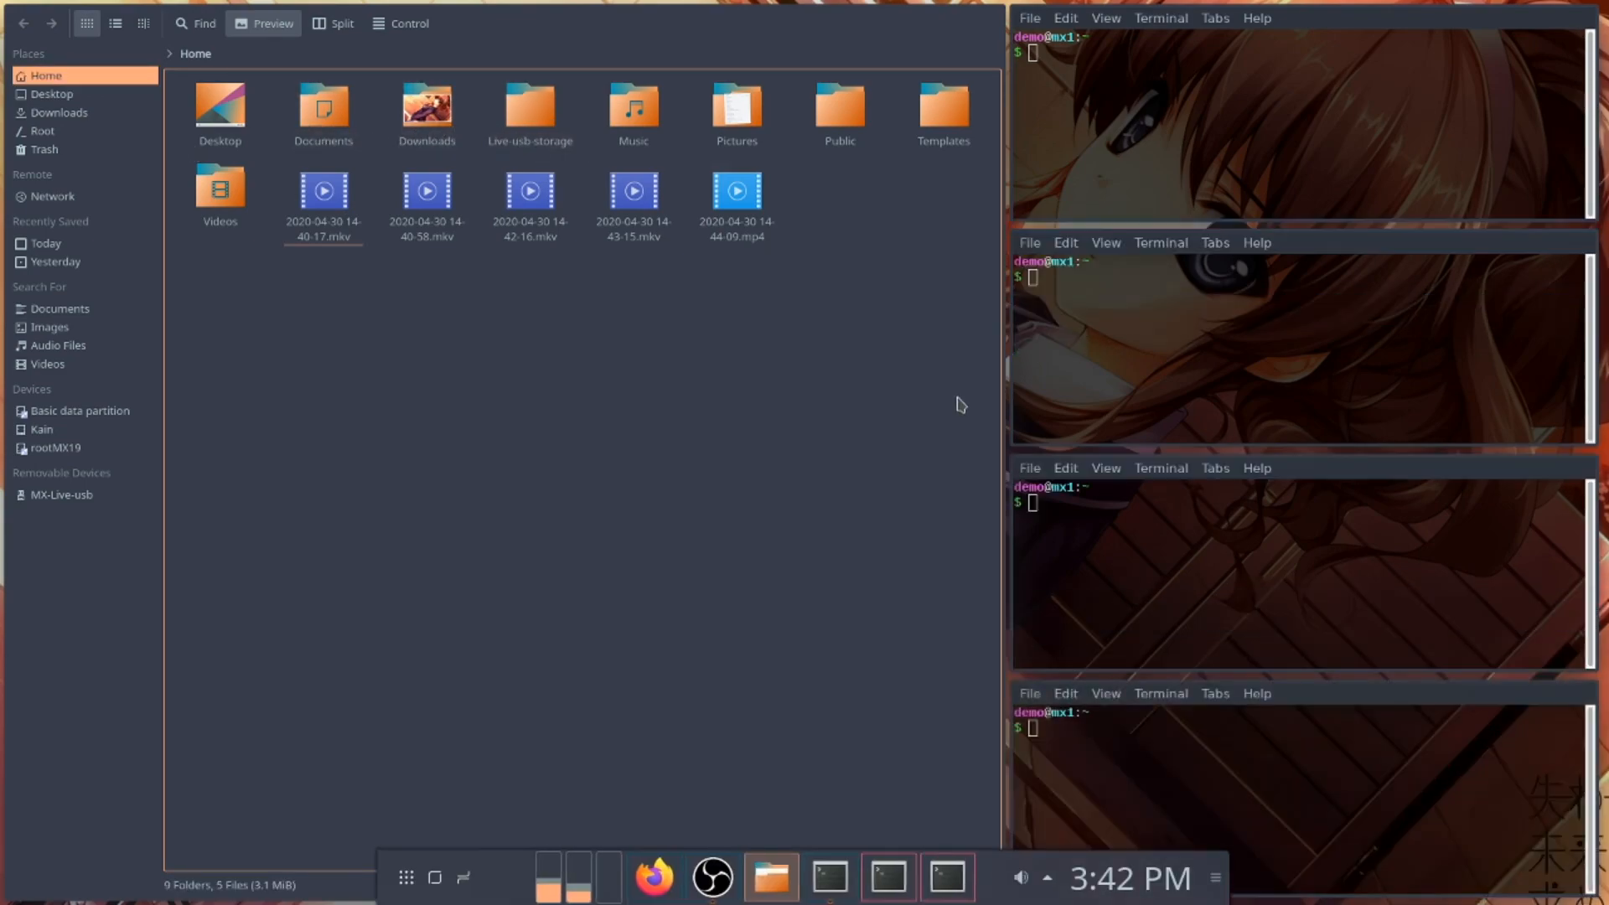
{"action": "key", "text": "ctrl+alt+t"}
{"action": "key", "text": "ctrl+alt+t"}
{"action": "key", "text": "ctrl+alt+t"}
{"action": "key", "text": "ctrl+alt+t"}
{"action": "key", "text": "ctrl+alt+t"}
{"action": "key", "text": "ctrl+alt+t"}
{"action": "key", "text": "ctrl+alt+t"}
{"action": "key", "text": "ctrl+alt+t"}
{"action": "key", "text": "ctrl+alt+t"}
{"action": "key", "text": "ctrl+alt+t"}
{"action": "key", "text": "ctrl+alt+t"}
{"action": "key", "text": "ctrl+alt+t"}
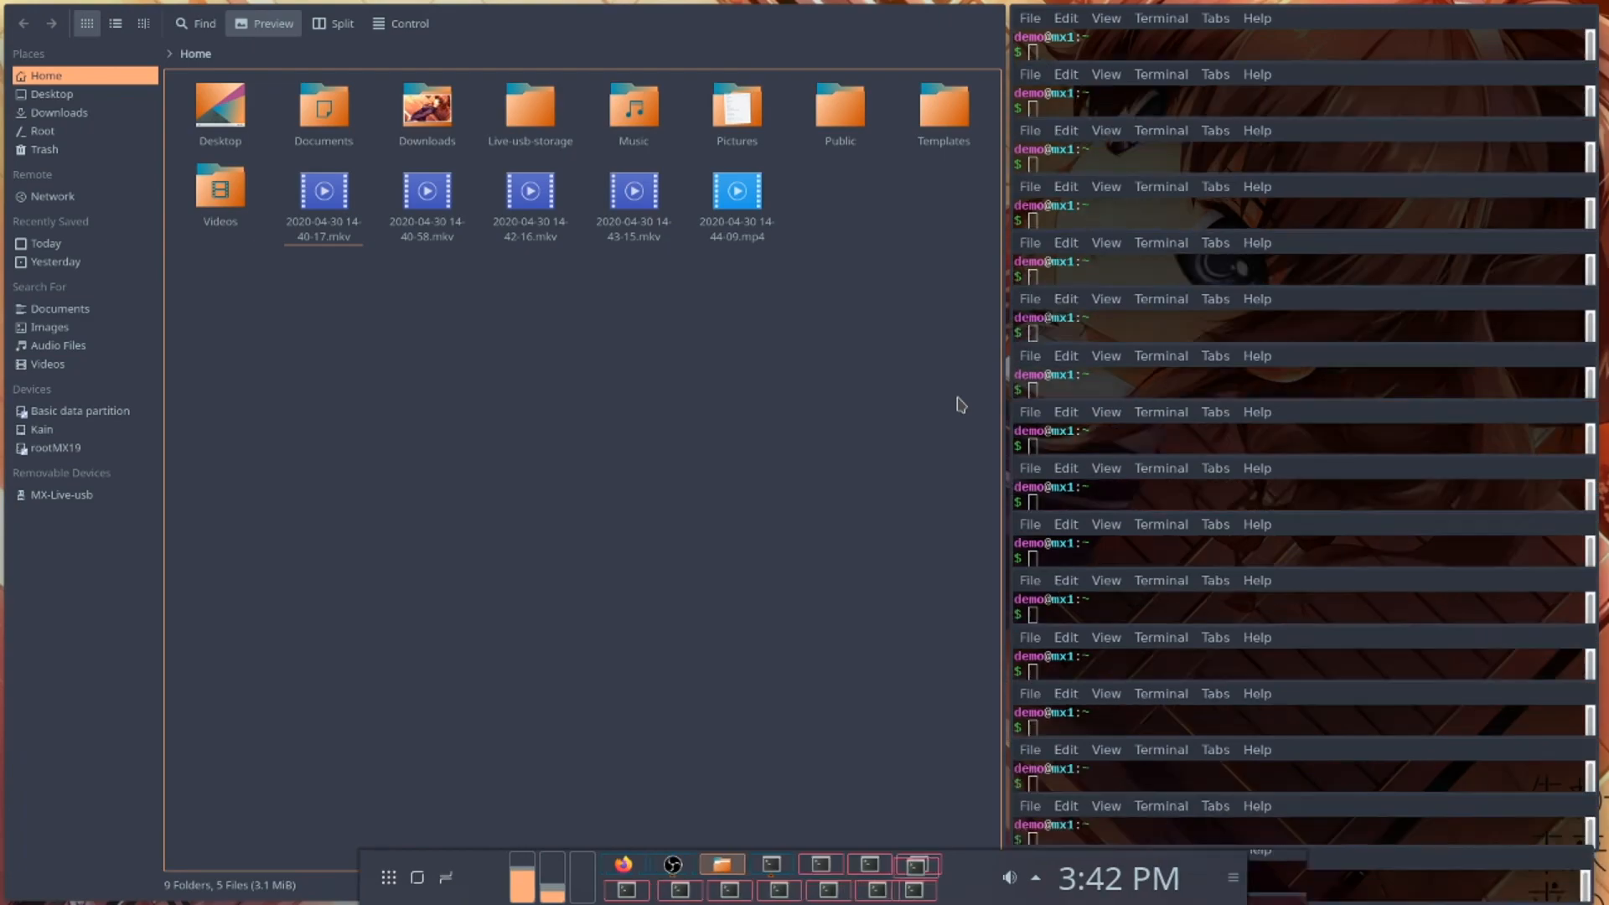
{"action": "key", "text": "ctrl+alt+t"}
{"action": "key", "text": "ctrl+alt+t"}
{"action": "key", "text": "ctrl+alt+t"}
{"action": "key", "text": "ctrl+alt+t"}
{"action": "key", "text": "ctrl+alt+t"}
{"action": "key", "text": "ctrl+alt+t"}
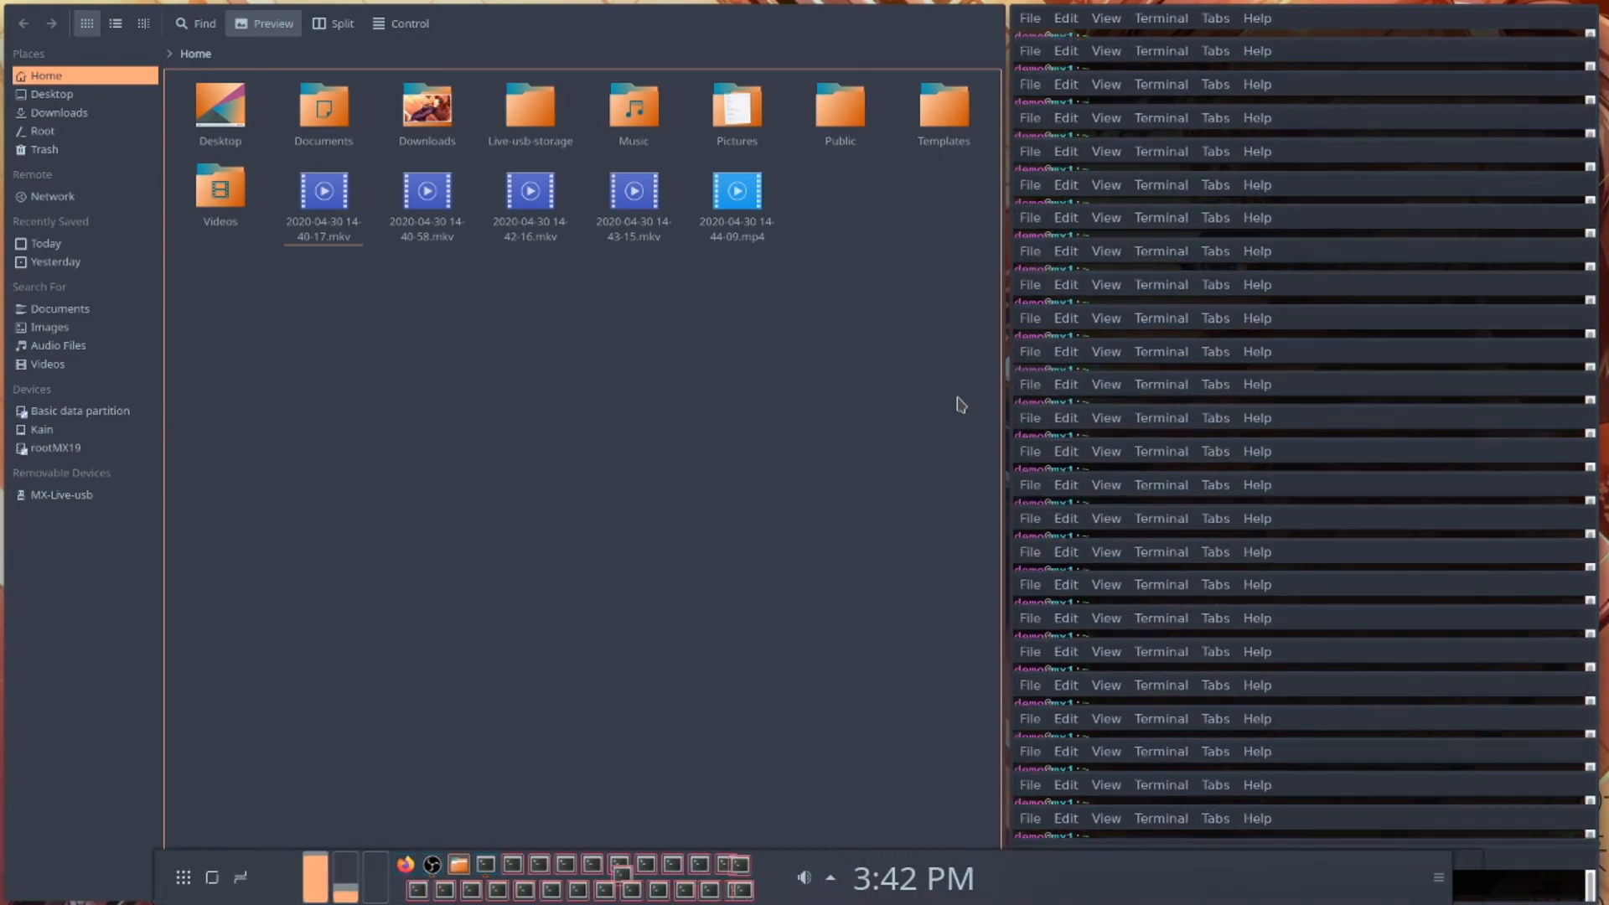
{"action": "key", "text": "ctrl+alt+t"}
{"action": "key", "text": "ctrl+alt+t"}
{"action": "key", "text": "ctrl+alt+t"}
{"action": "key", "text": "ctrl+alt+t"}
{"action": "key", "text": "ctrl+alt+t"}
{"action": "key", "text": "ctrl+alt+t"}
{"action": "key", "text": "ctrl+alt+t"}
{"action": "key", "text": "ctrl+alt+t"}
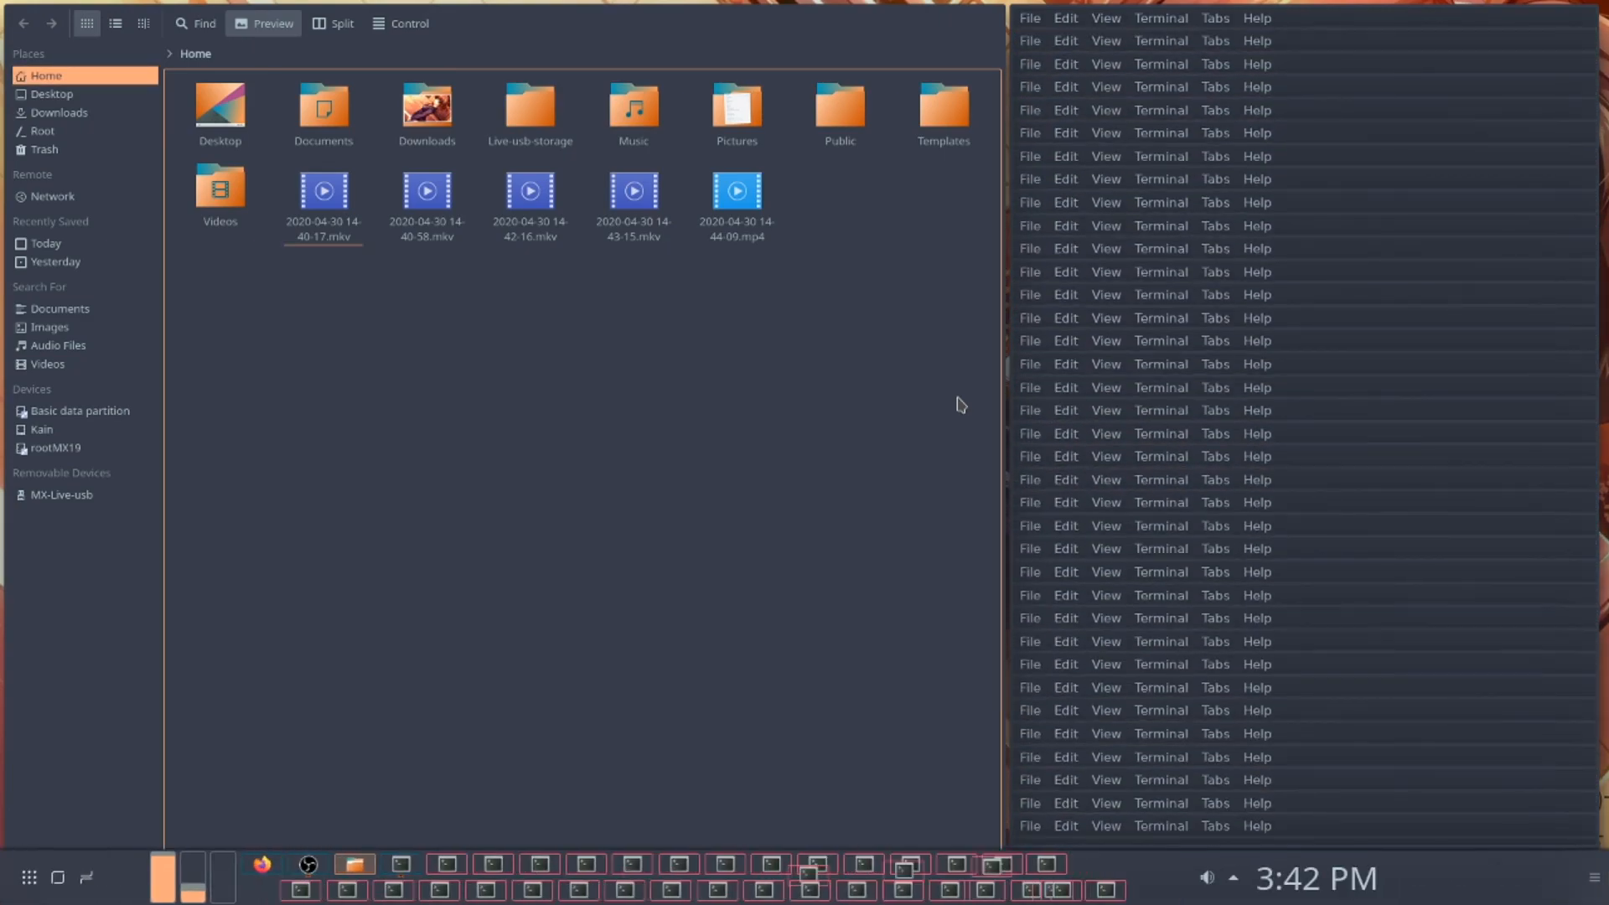
{"action": "key", "text": "ctrl+alt+t"}
{"action": "key", "text": "ctrl+alt+t"}
{"action": "key", "text": "ctrl+alt+t"}
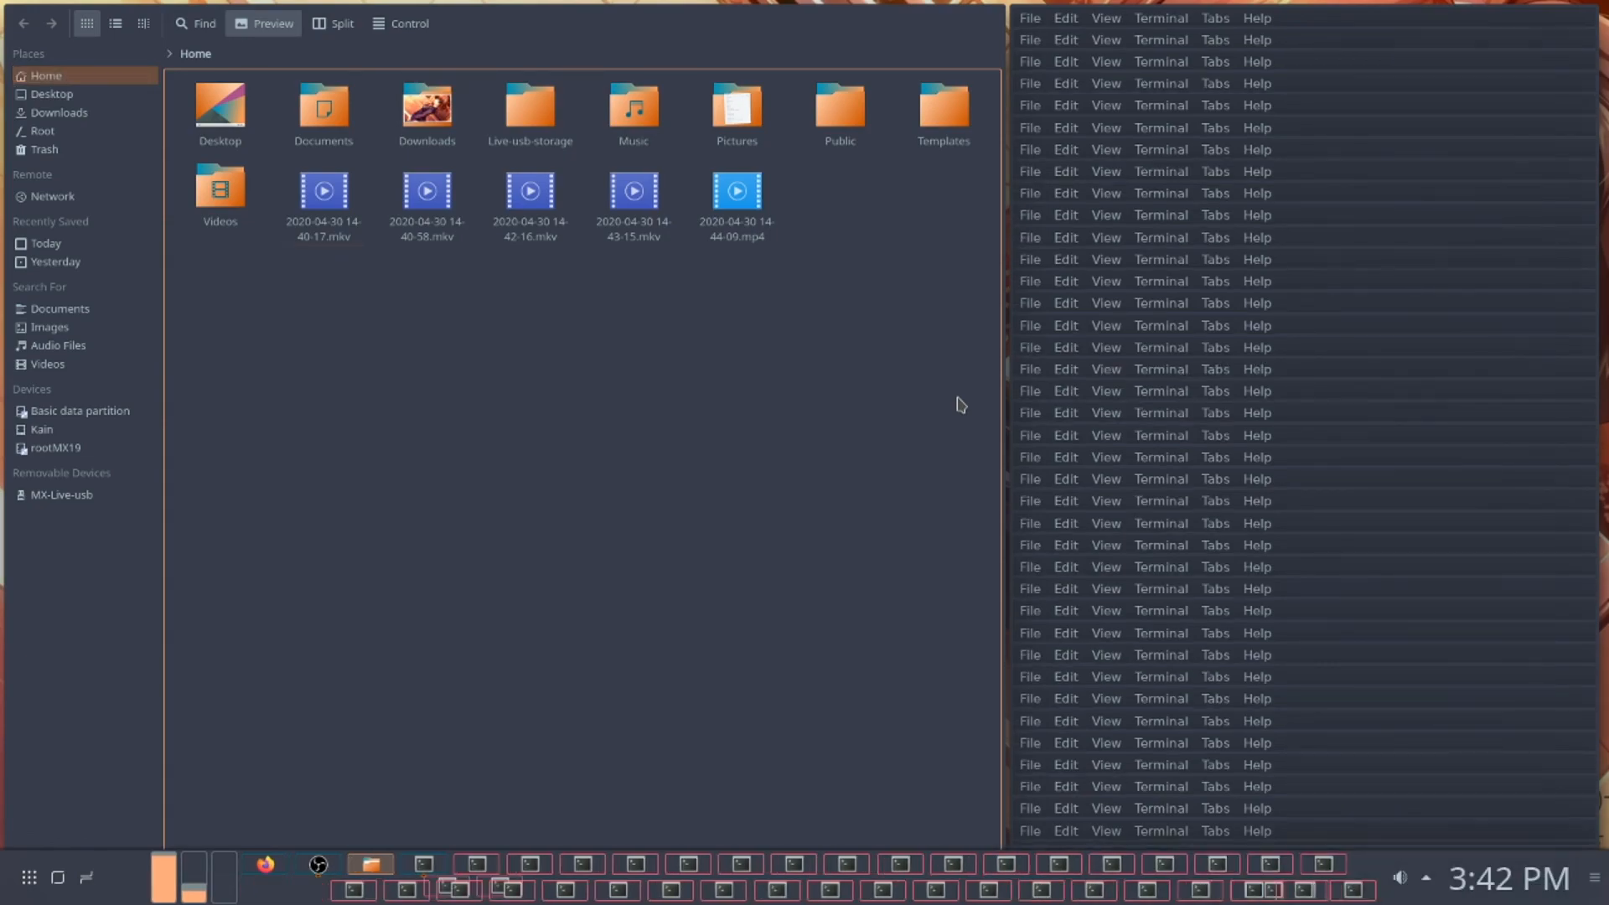